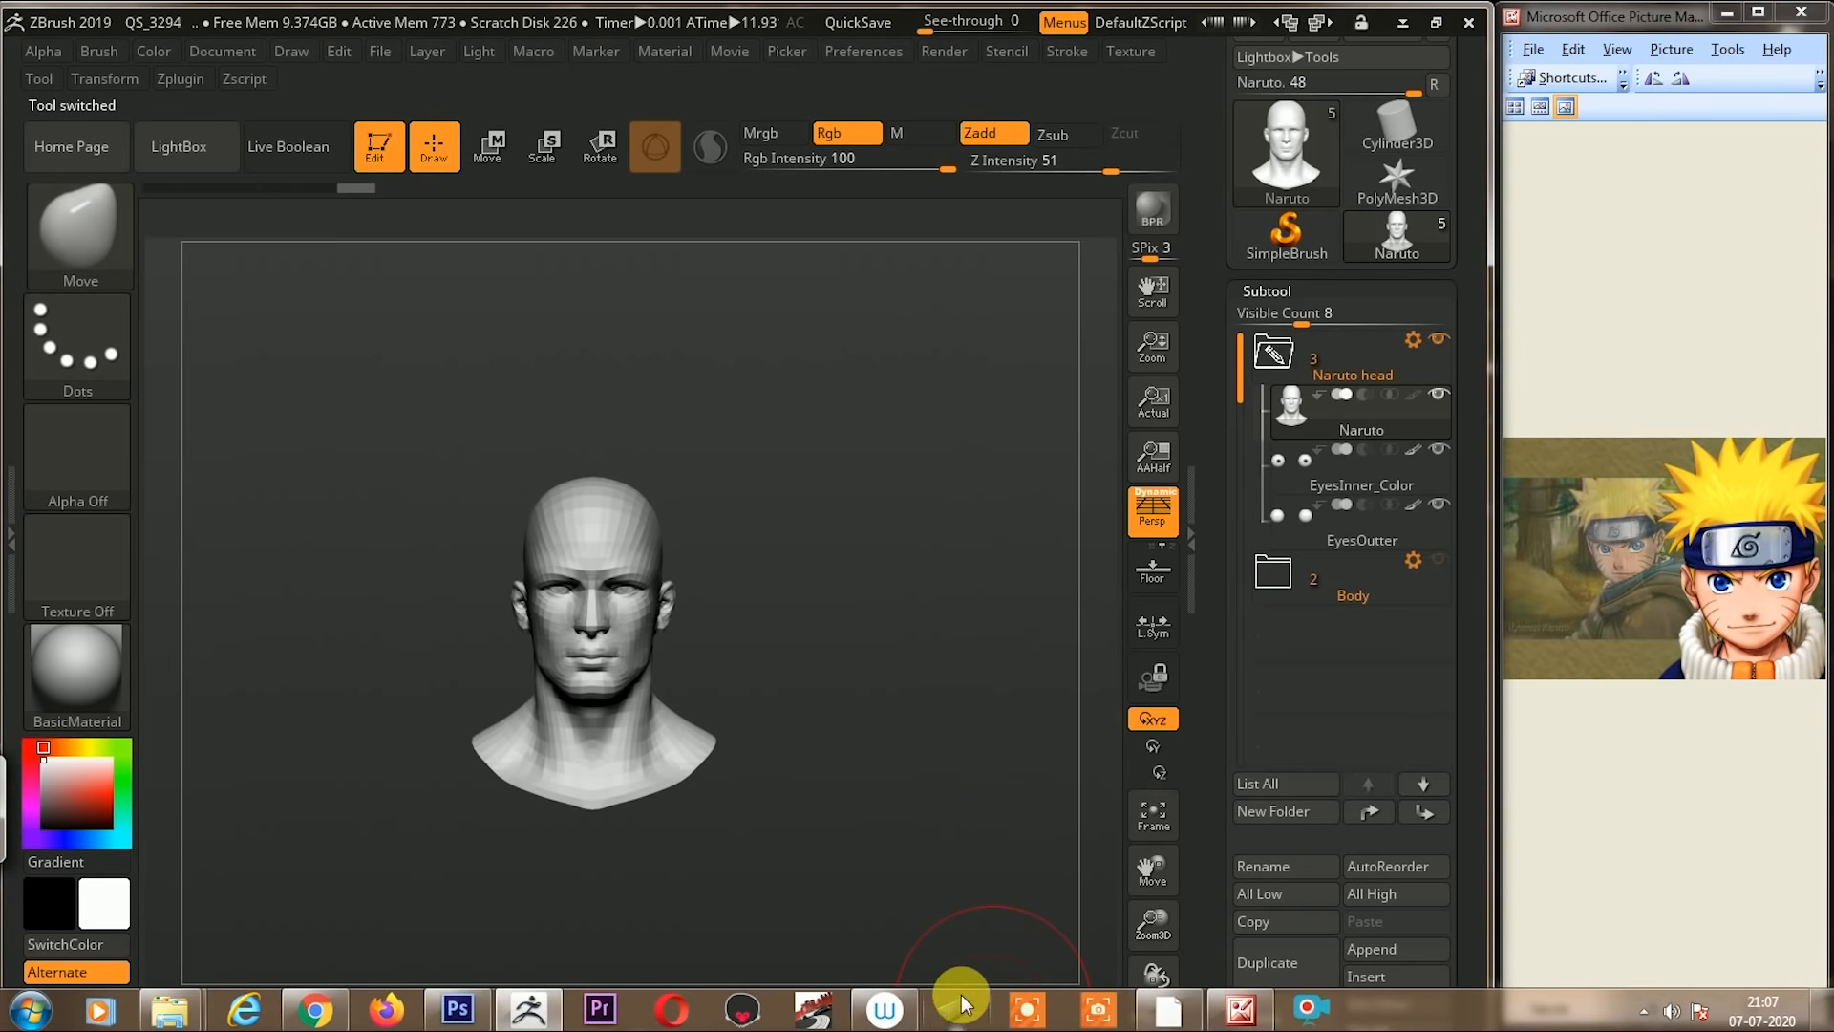
{"action": "left_click", "coordinate": [957, 1008]}
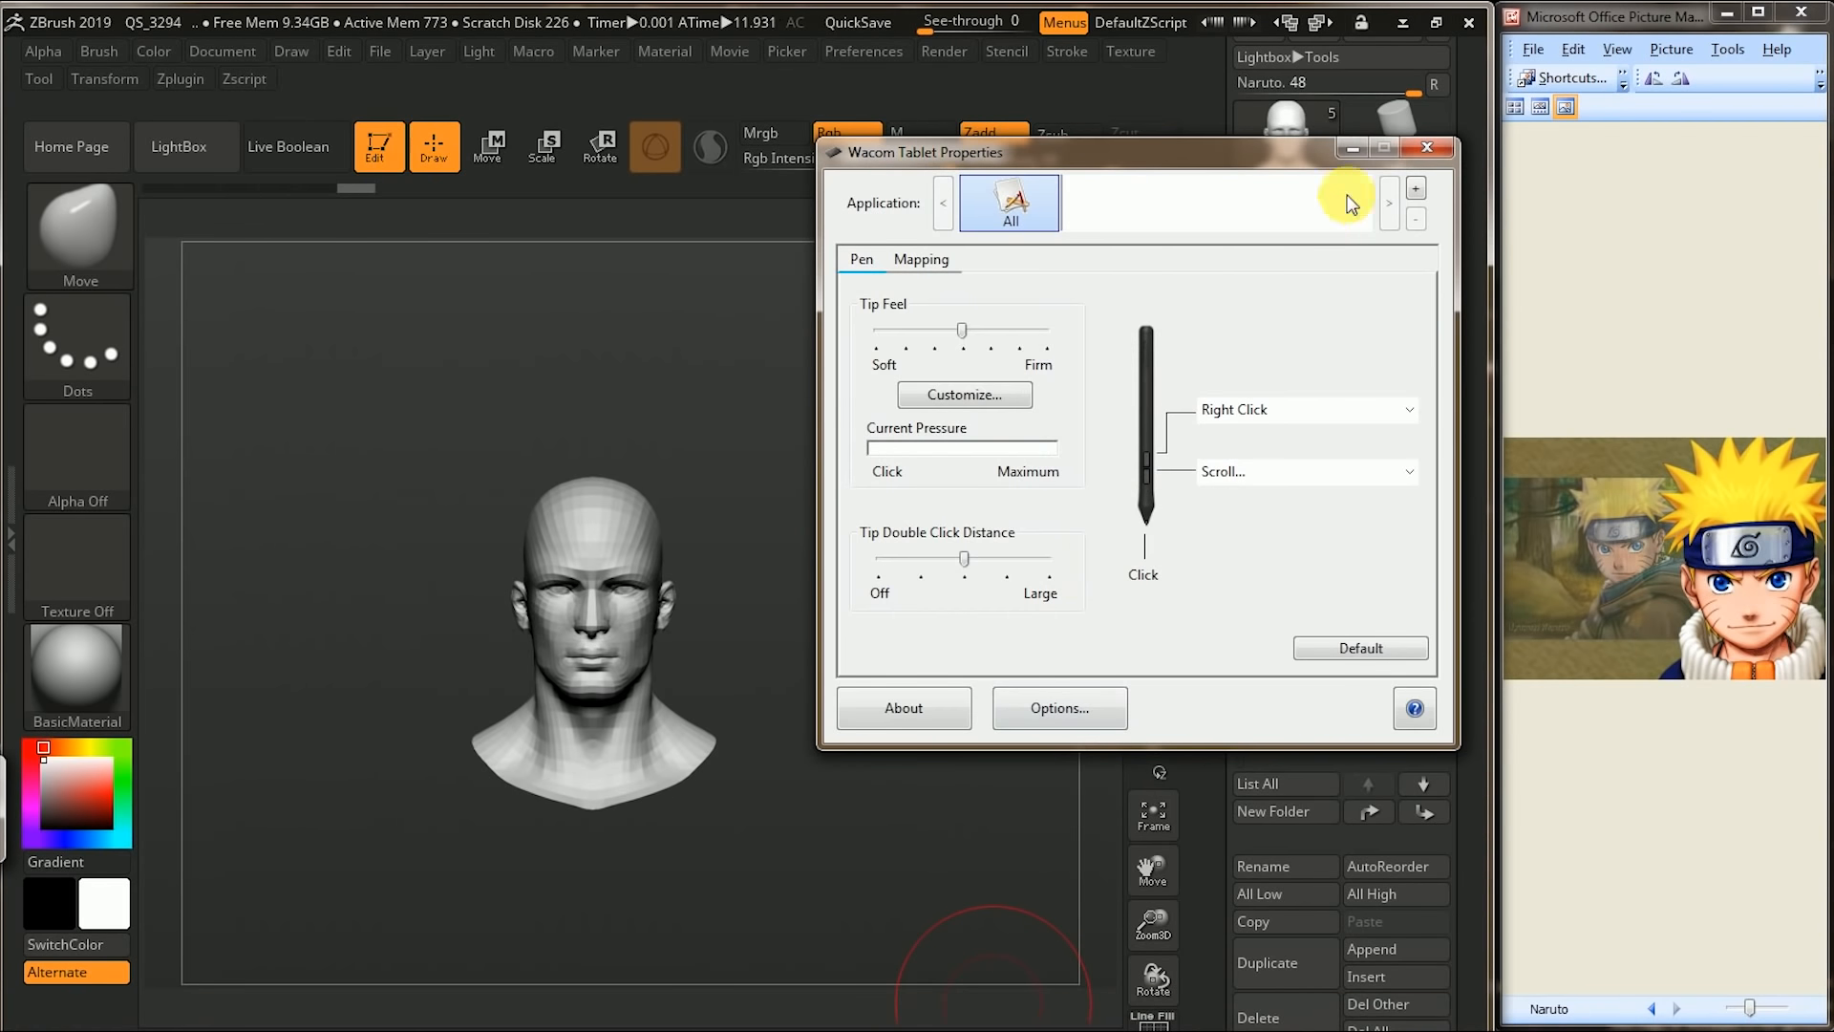
{"action": "left_click", "coordinate": [1341, 151]}
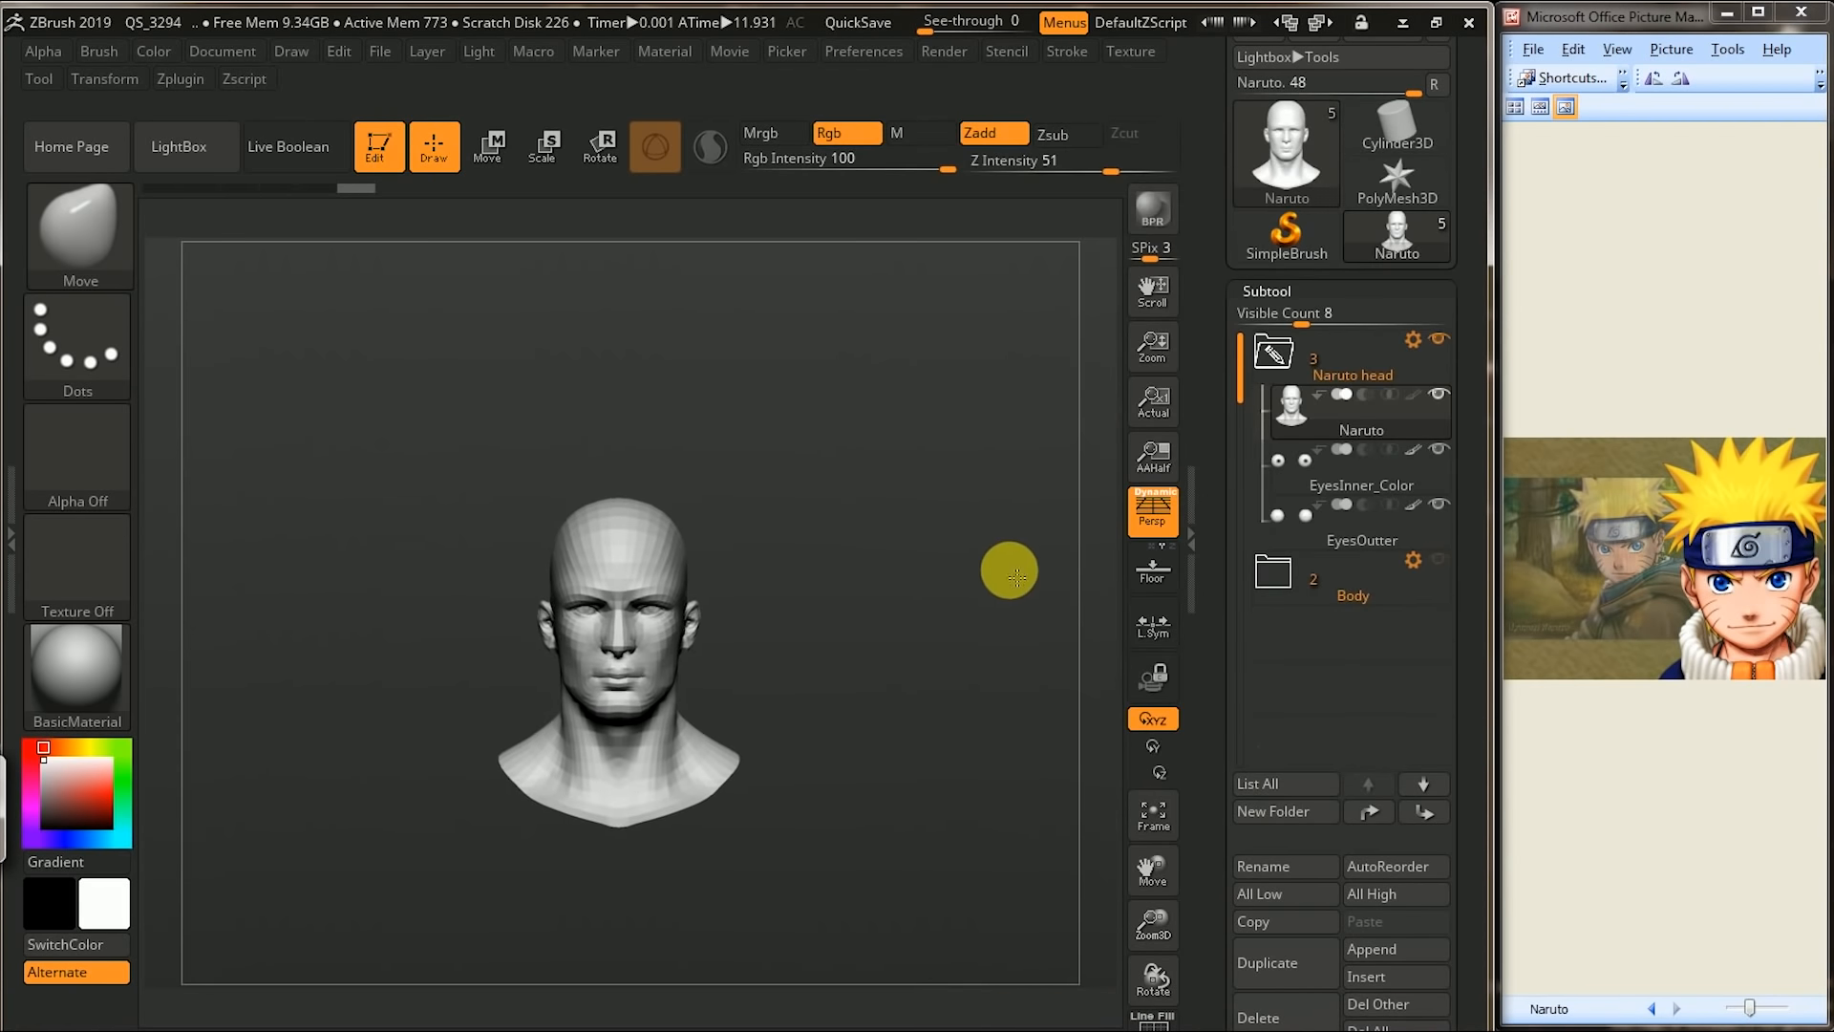
- Frame the head model and enlarge the Naruto reference picture, centred on the character's face
{"action": "left_click_drag", "start_coordinate": [1501, 392], "coordinate": [1508, 380]}
{"action": "left_click_drag", "start_coordinate": [979, 616], "coordinate": [1033, 641]}
{"action": "left_click", "coordinate": [1672, 492]}
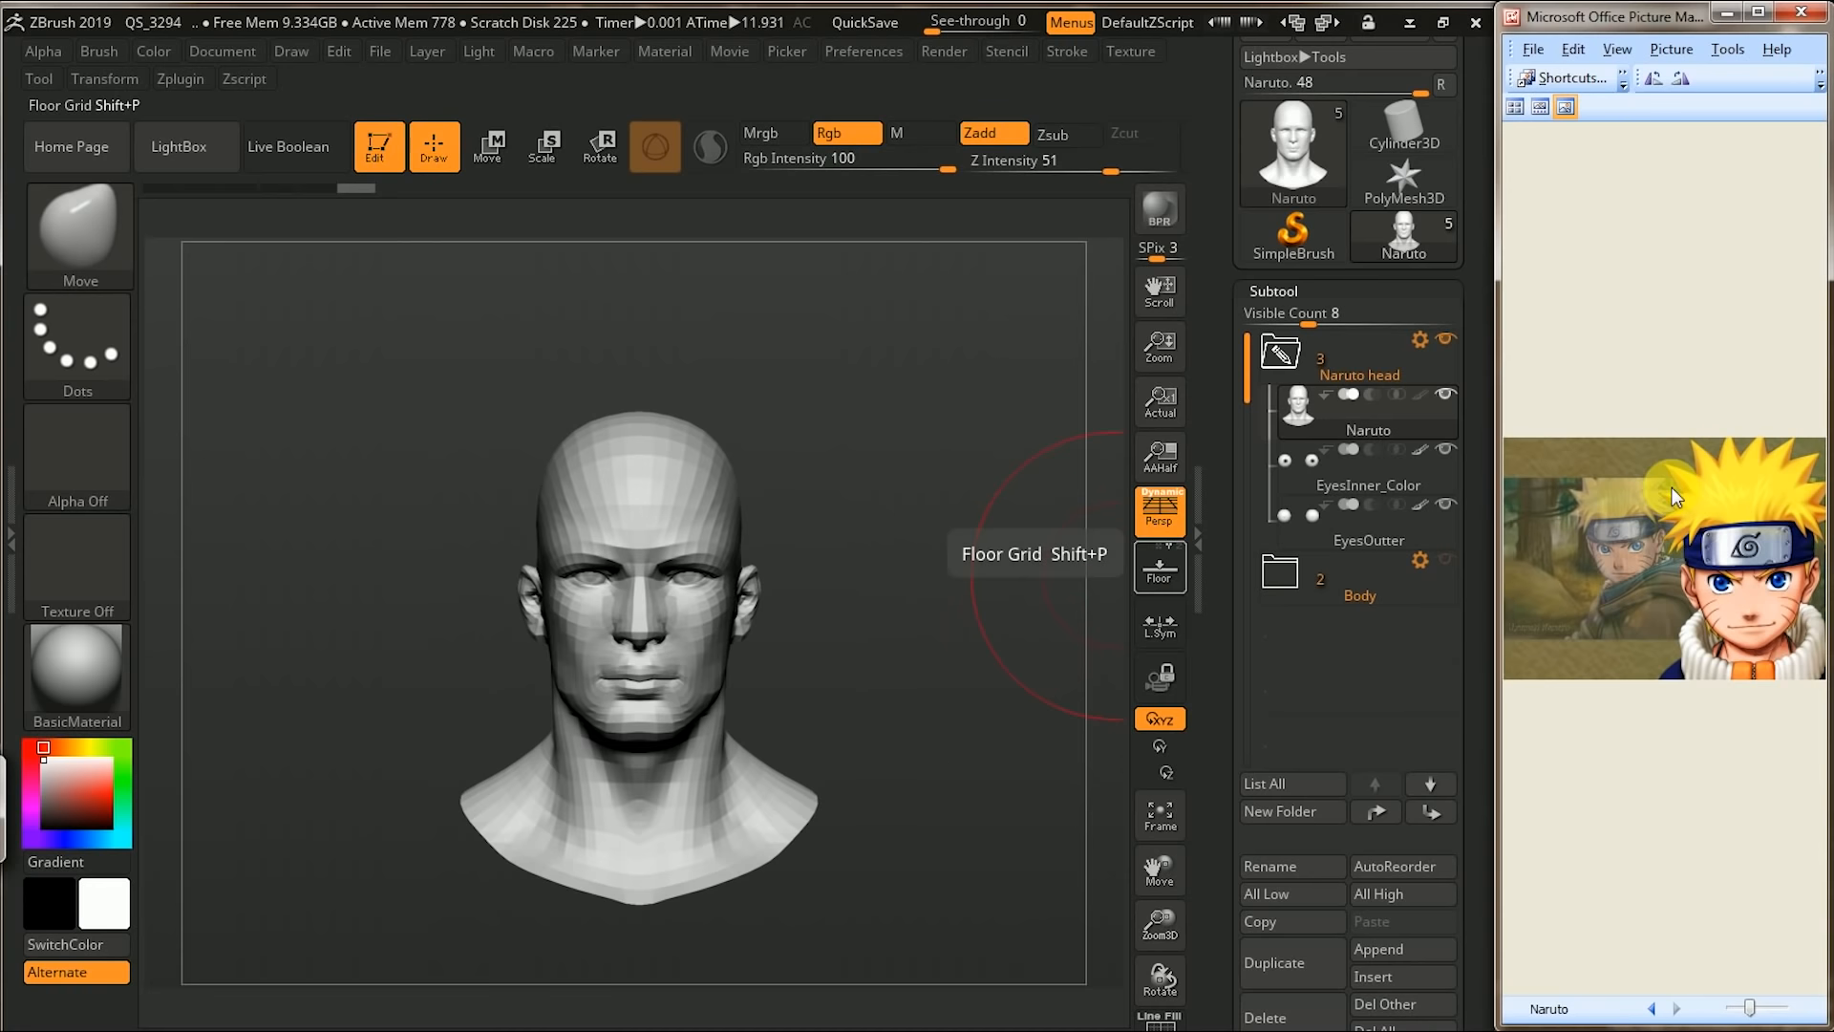
{"action": "scroll", "coordinate": [1673, 494], "scroll_direction": "up", "scroll_amount": 3, "text": "ctrl"}
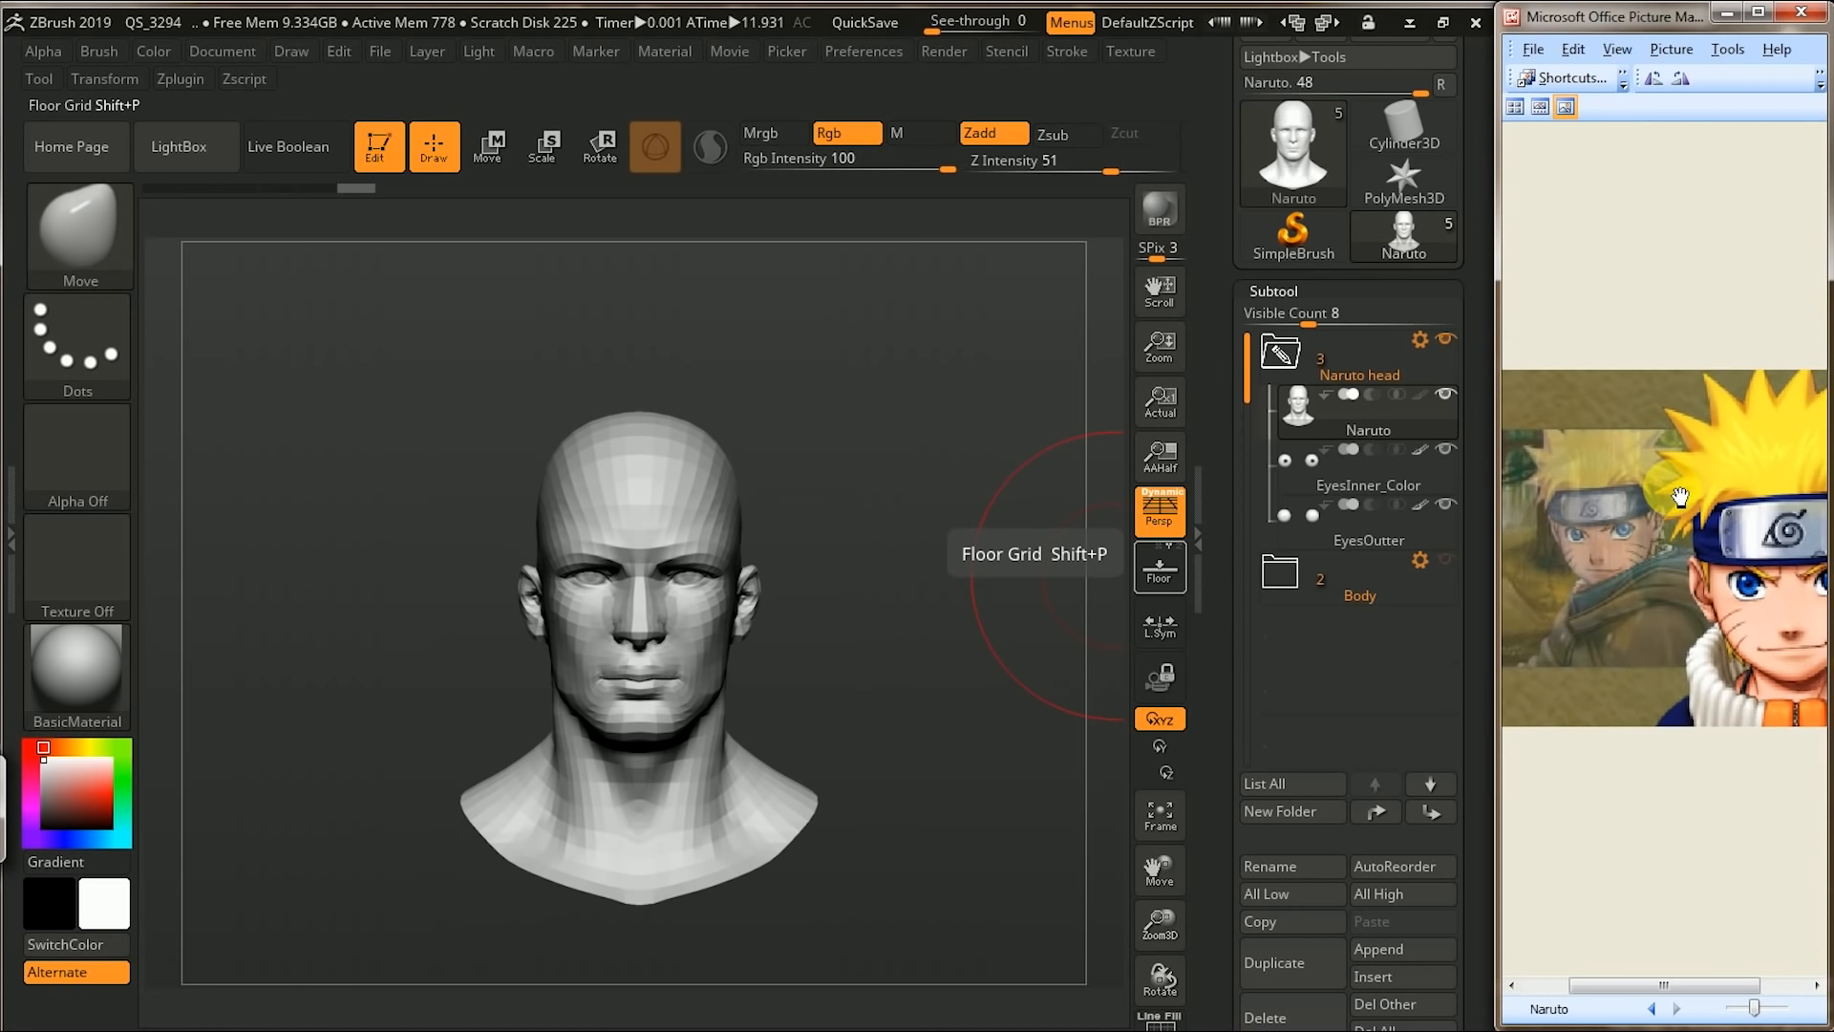
{"action": "scroll", "coordinate": [1680, 498], "scroll_direction": "up", "scroll_amount": 1, "text": "ctrl"}
{"action": "left_click_drag", "start_coordinate": [1645, 503], "coordinate": [1525, 527]}
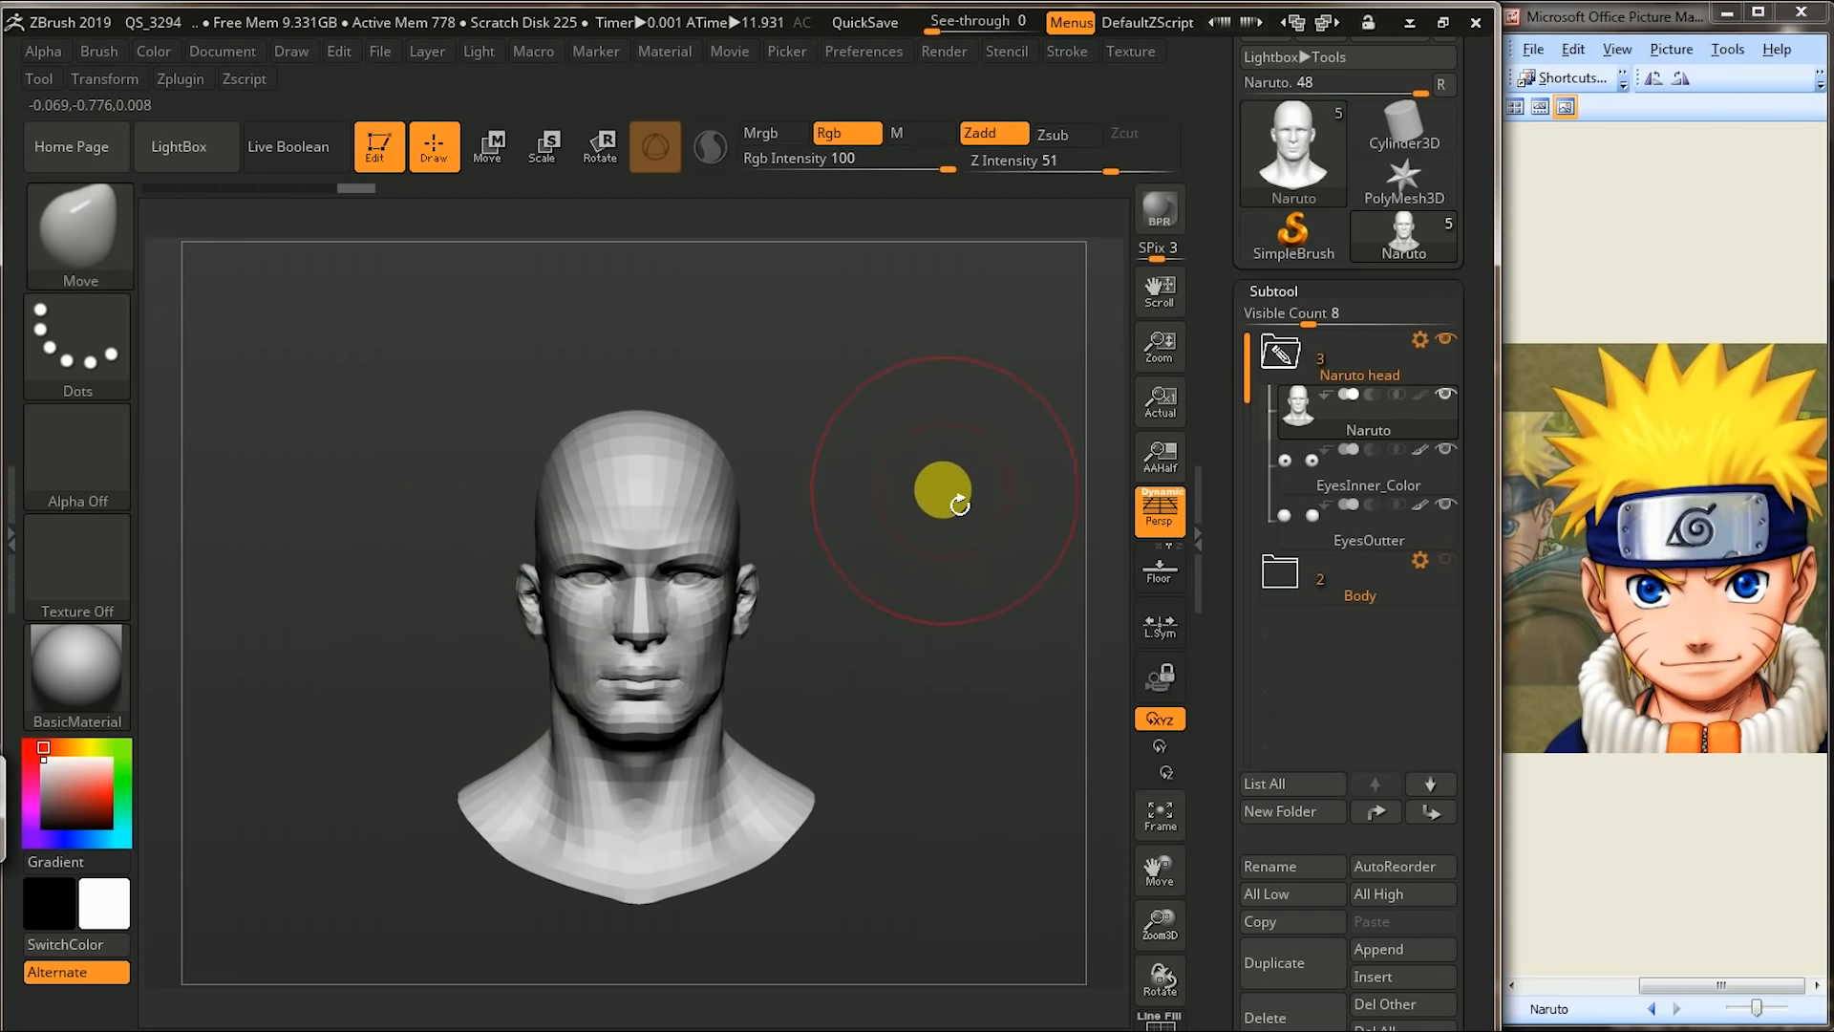
- Reshape the jaw and cheeks in front view with the Move brush to follow the reference face
{"action": "right_click_drag", "start_coordinate": [920, 551], "coordinate": [921, 569], "text": "ctrl"}
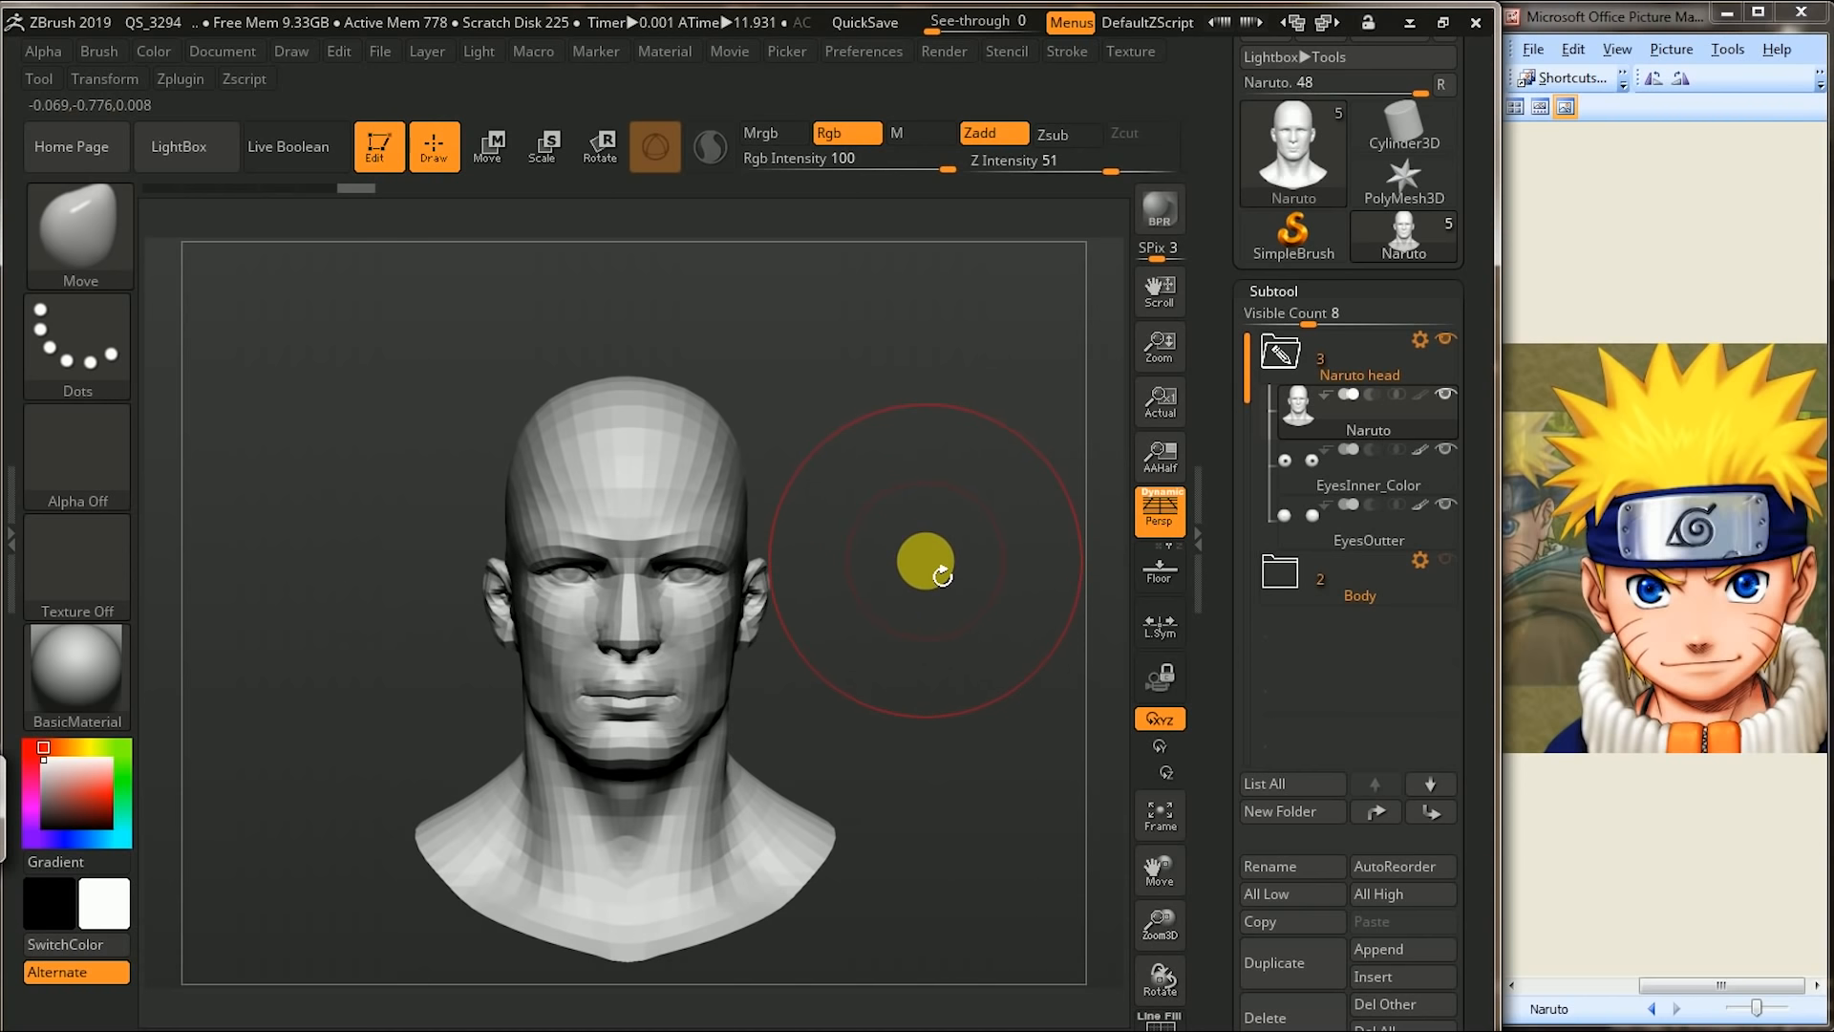
{"action": "right_click_drag", "start_coordinate": [946, 544], "coordinate": [872, 602], "text": "ctrl"}
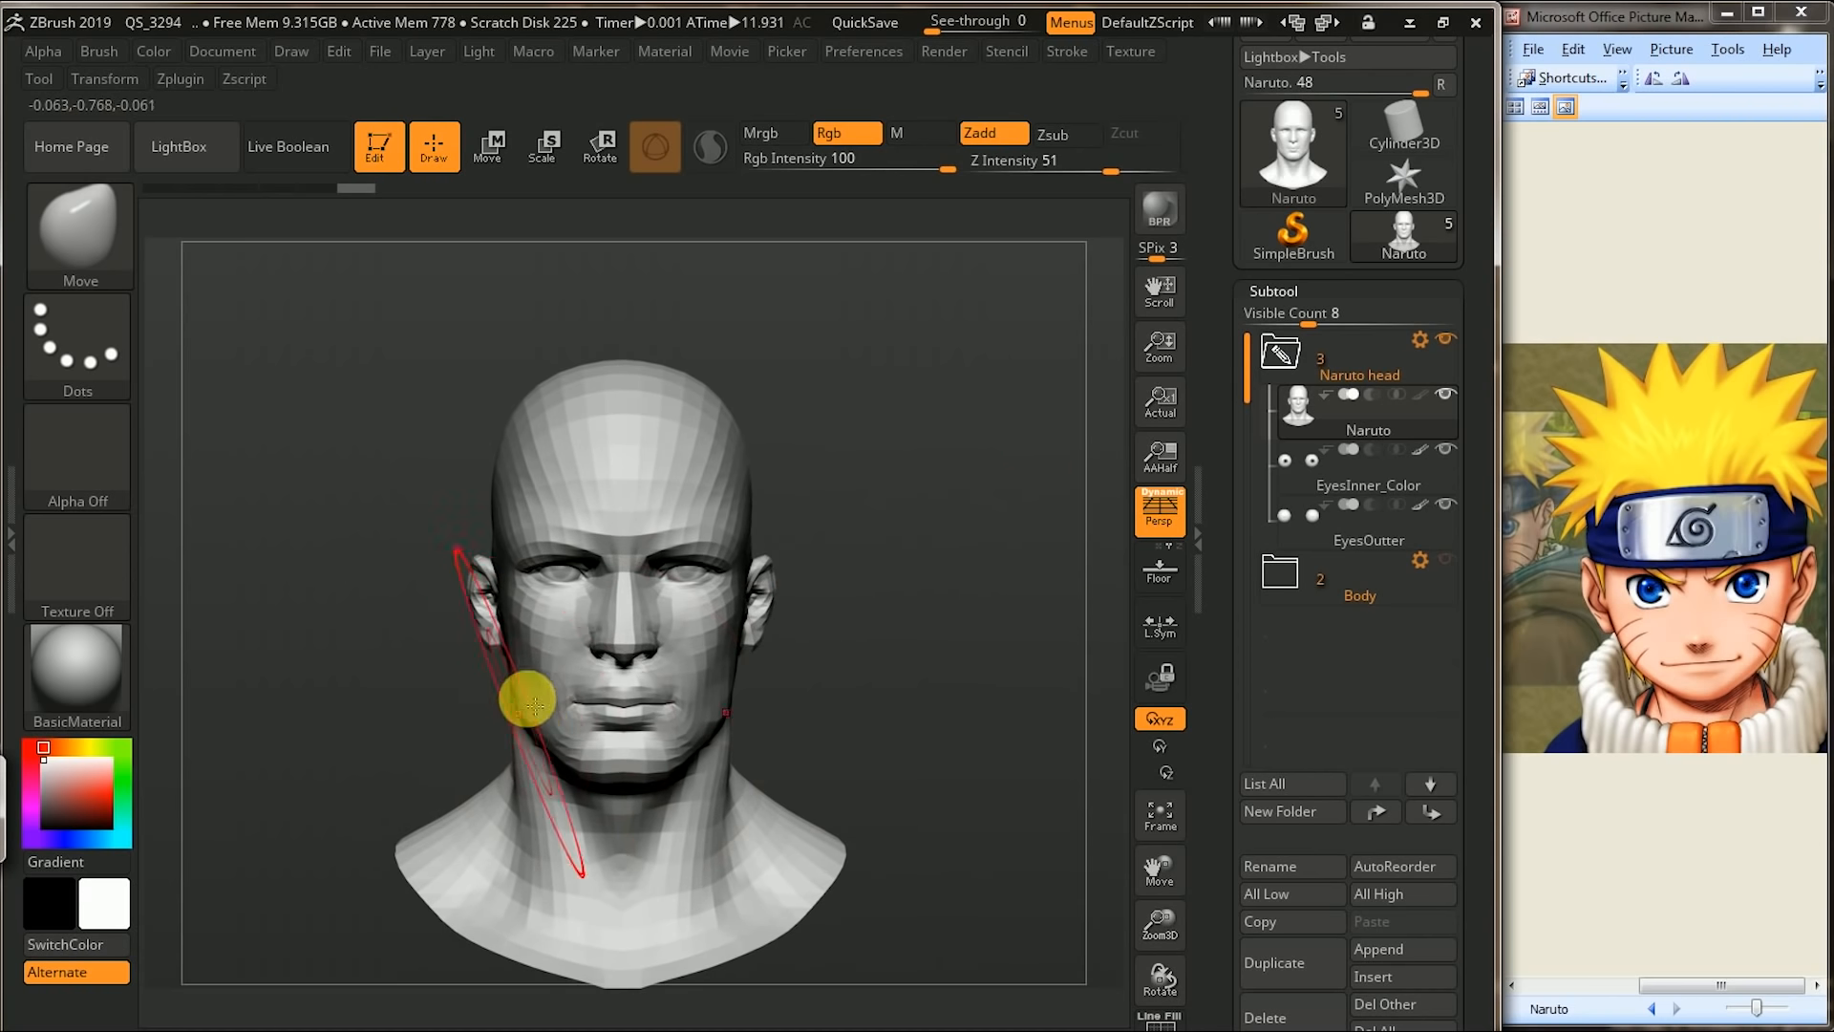
{"action": "mouse_move", "coordinate": [555, 711]}
{"action": "left_mouse_down"}
{"action": "mouse_move", "coordinate": [538, 729]}
{"action": "mouse_move", "coordinate": [617, 771]}
{"action": "left_mouse_up"}
{"action": "left_click_drag", "start_coordinate": [526, 682], "coordinate": [506, 674]}
{"action": "right_click_drag", "start_coordinate": [506, 674], "coordinate": [562, 580], "text": "ctrl"}
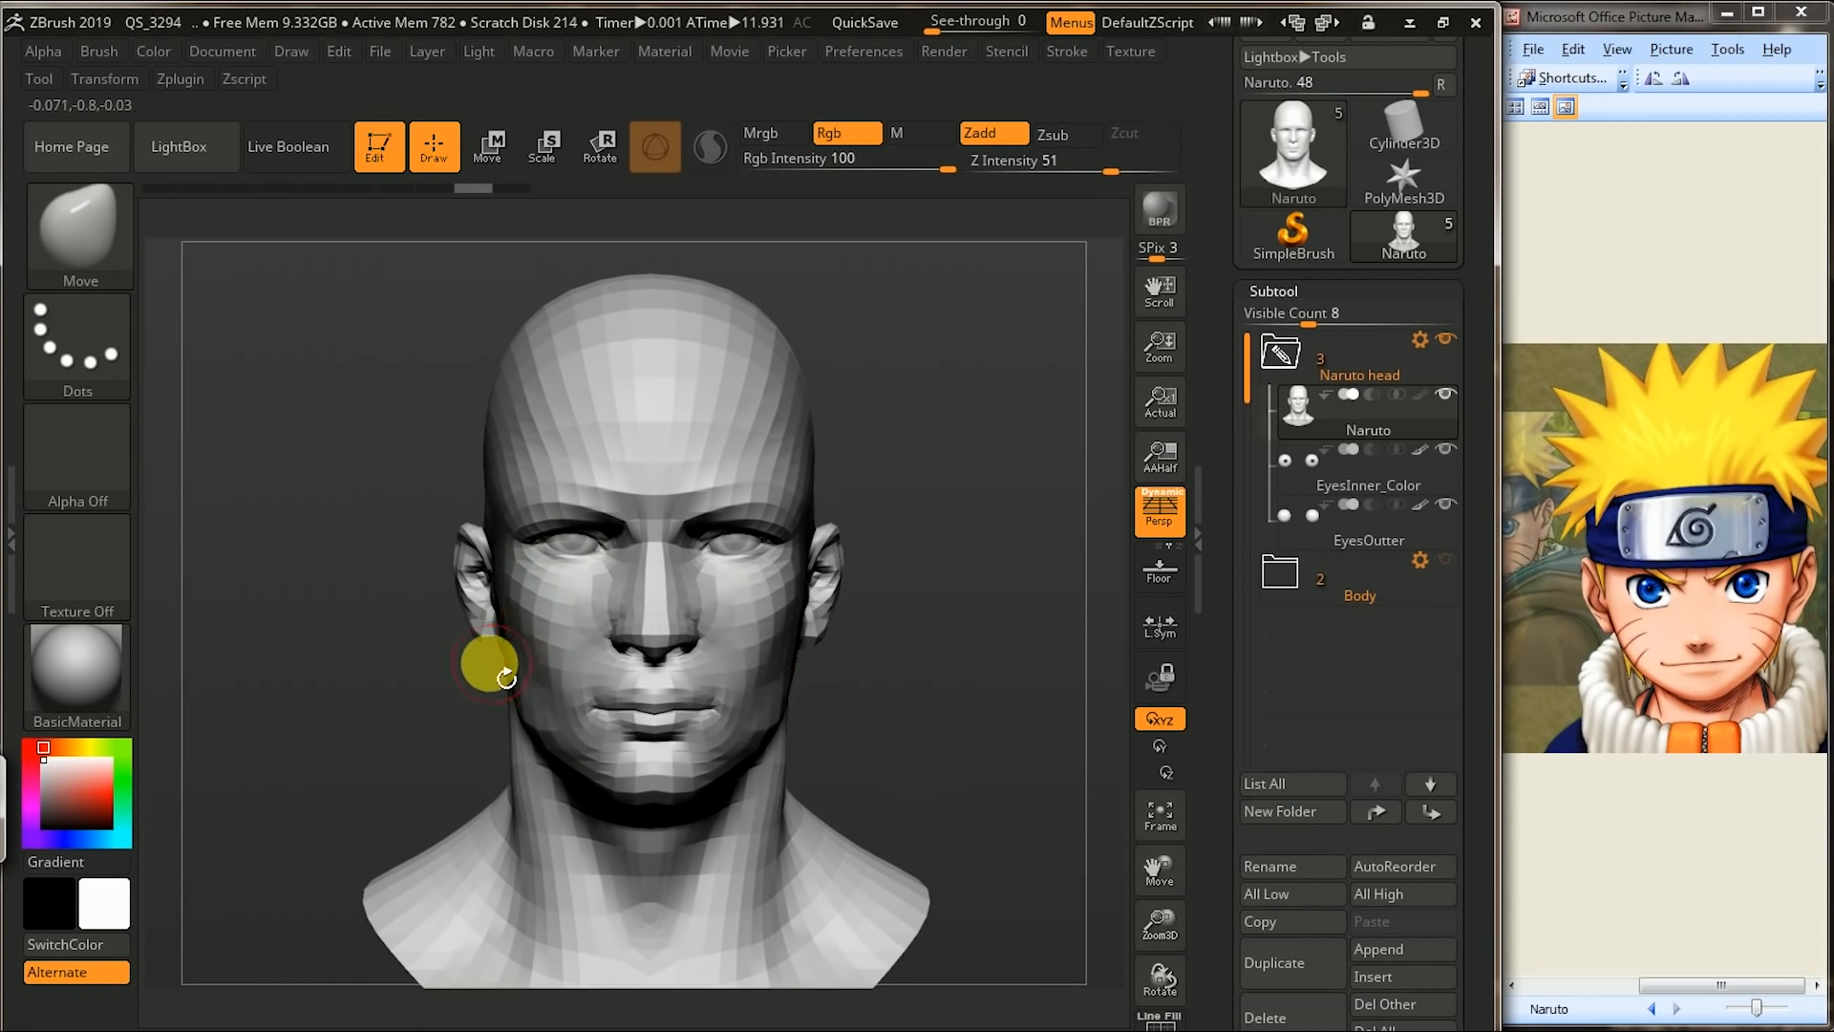
{"action": "mouse_move", "coordinate": [524, 684]}
{"action": "left_mouse_down"}
{"action": "mouse_move", "coordinate": [545, 651]}
{"action": "mouse_move", "coordinate": [569, 758]}
{"action": "left_mouse_up"}
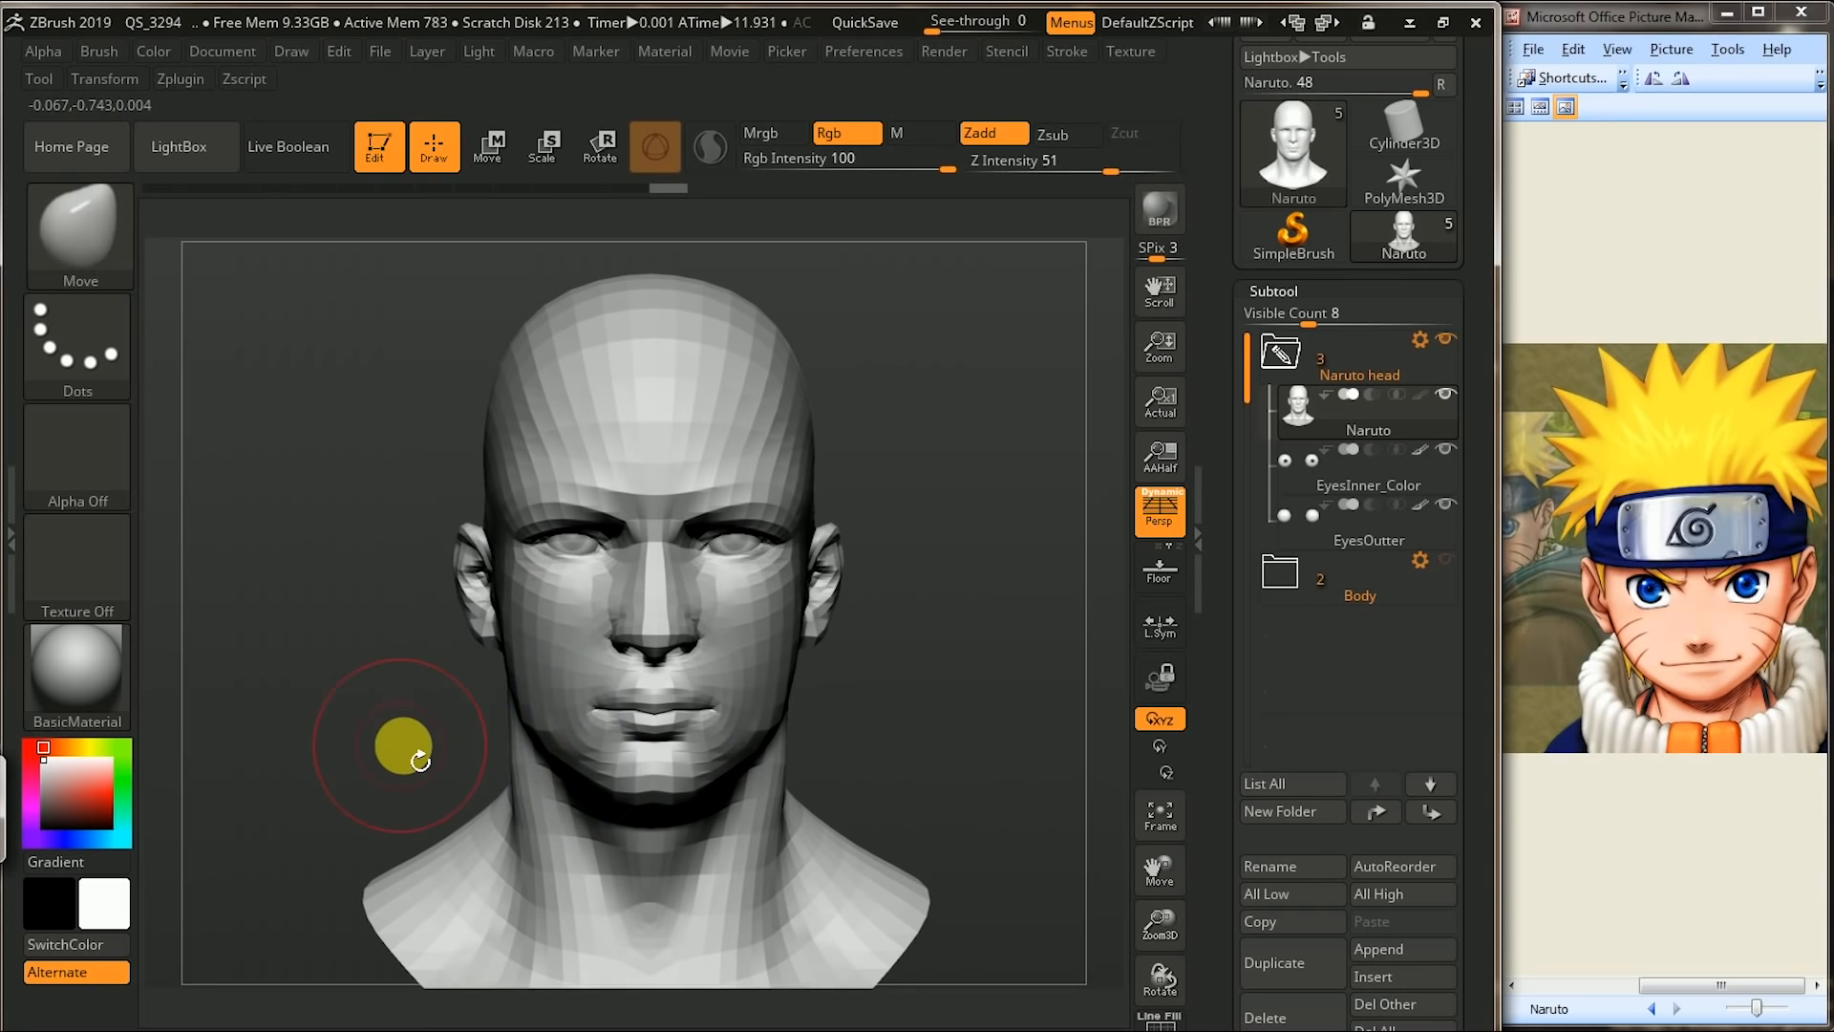
- Bring up the side-view reference picture, enlarge it, and reshape the chin and jawline in profile with the Move brush
{"action": "mouse_move", "coordinate": [994, 684]}
{"action": "left_mouse_down"}
{"action": "mouse_move", "coordinate": [962, 668]}
{"action": "mouse_move", "coordinate": [484, 805]}
{"action": "mouse_move", "coordinate": [675, 790]}
{"action": "left_mouse_up"}
{"action": "left_click", "coordinate": [1676, 1008]}
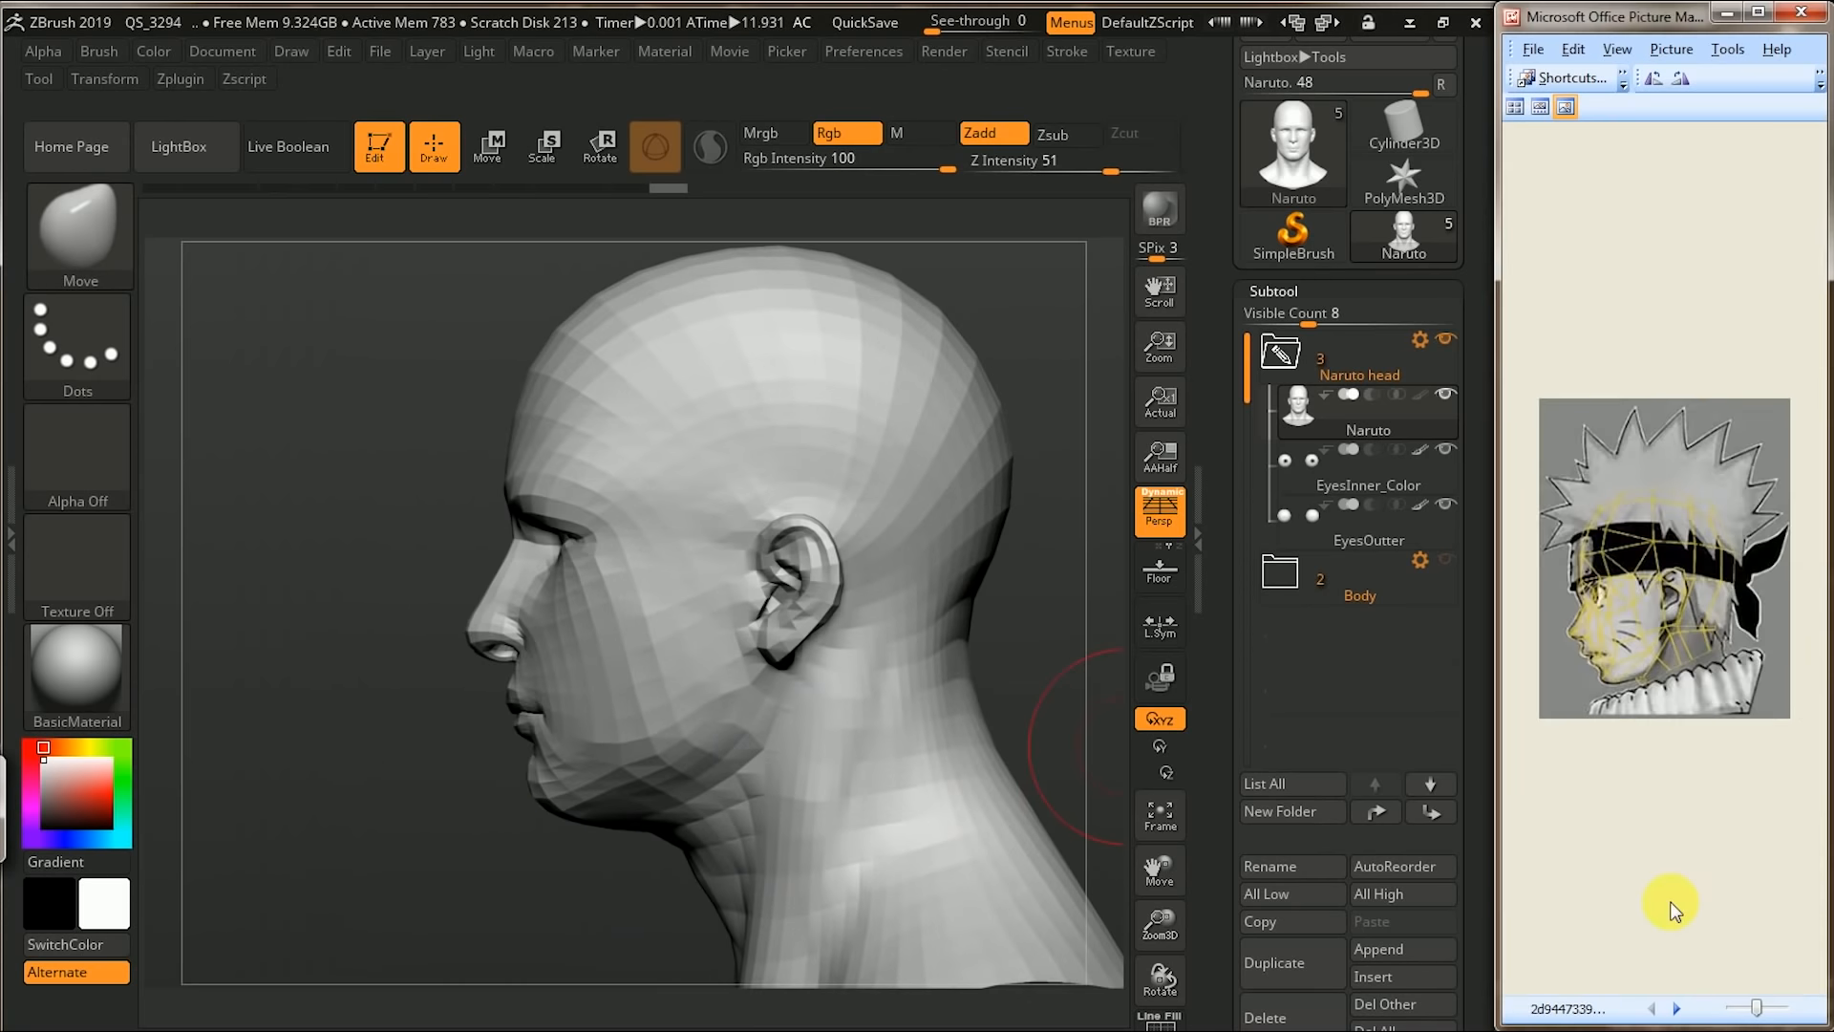
{"action": "left_click", "coordinate": [1762, 1009]}
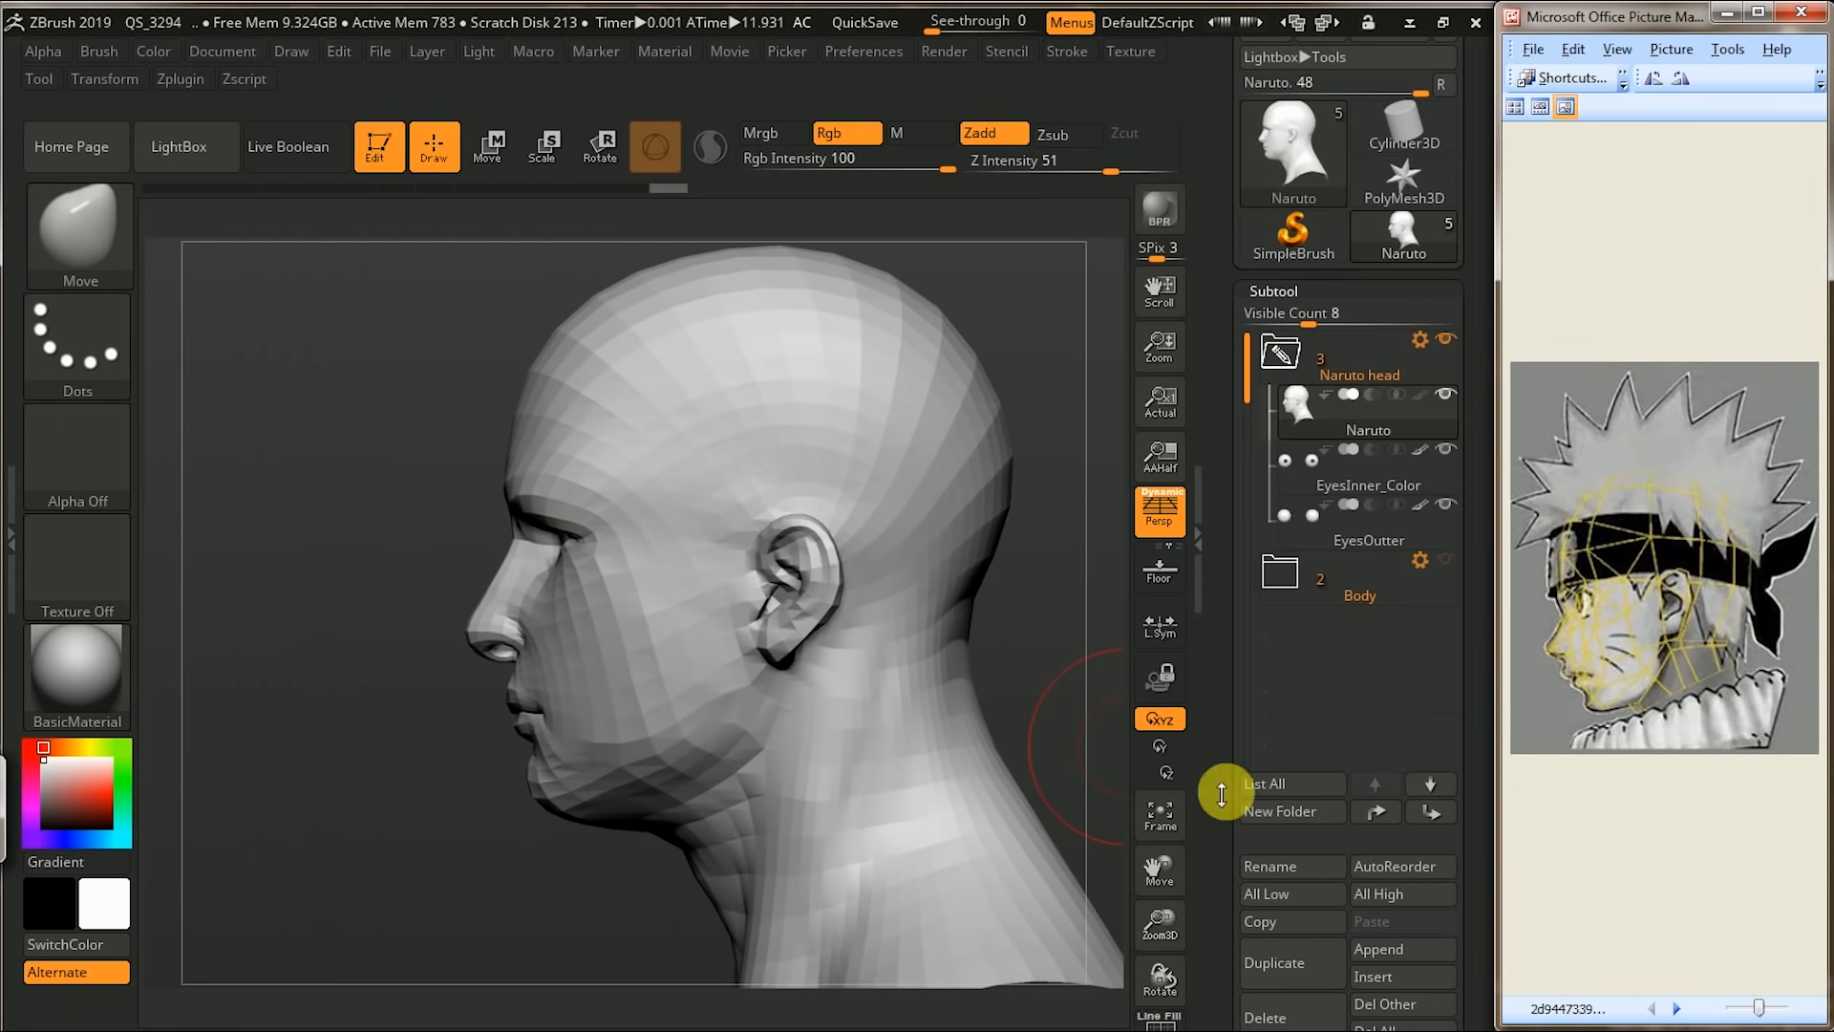
{"action": "left_click", "coordinate": [401, 770]}
{"action": "left_click_drag", "start_coordinate": [507, 803], "coordinate": [562, 795], "text": "alt"}
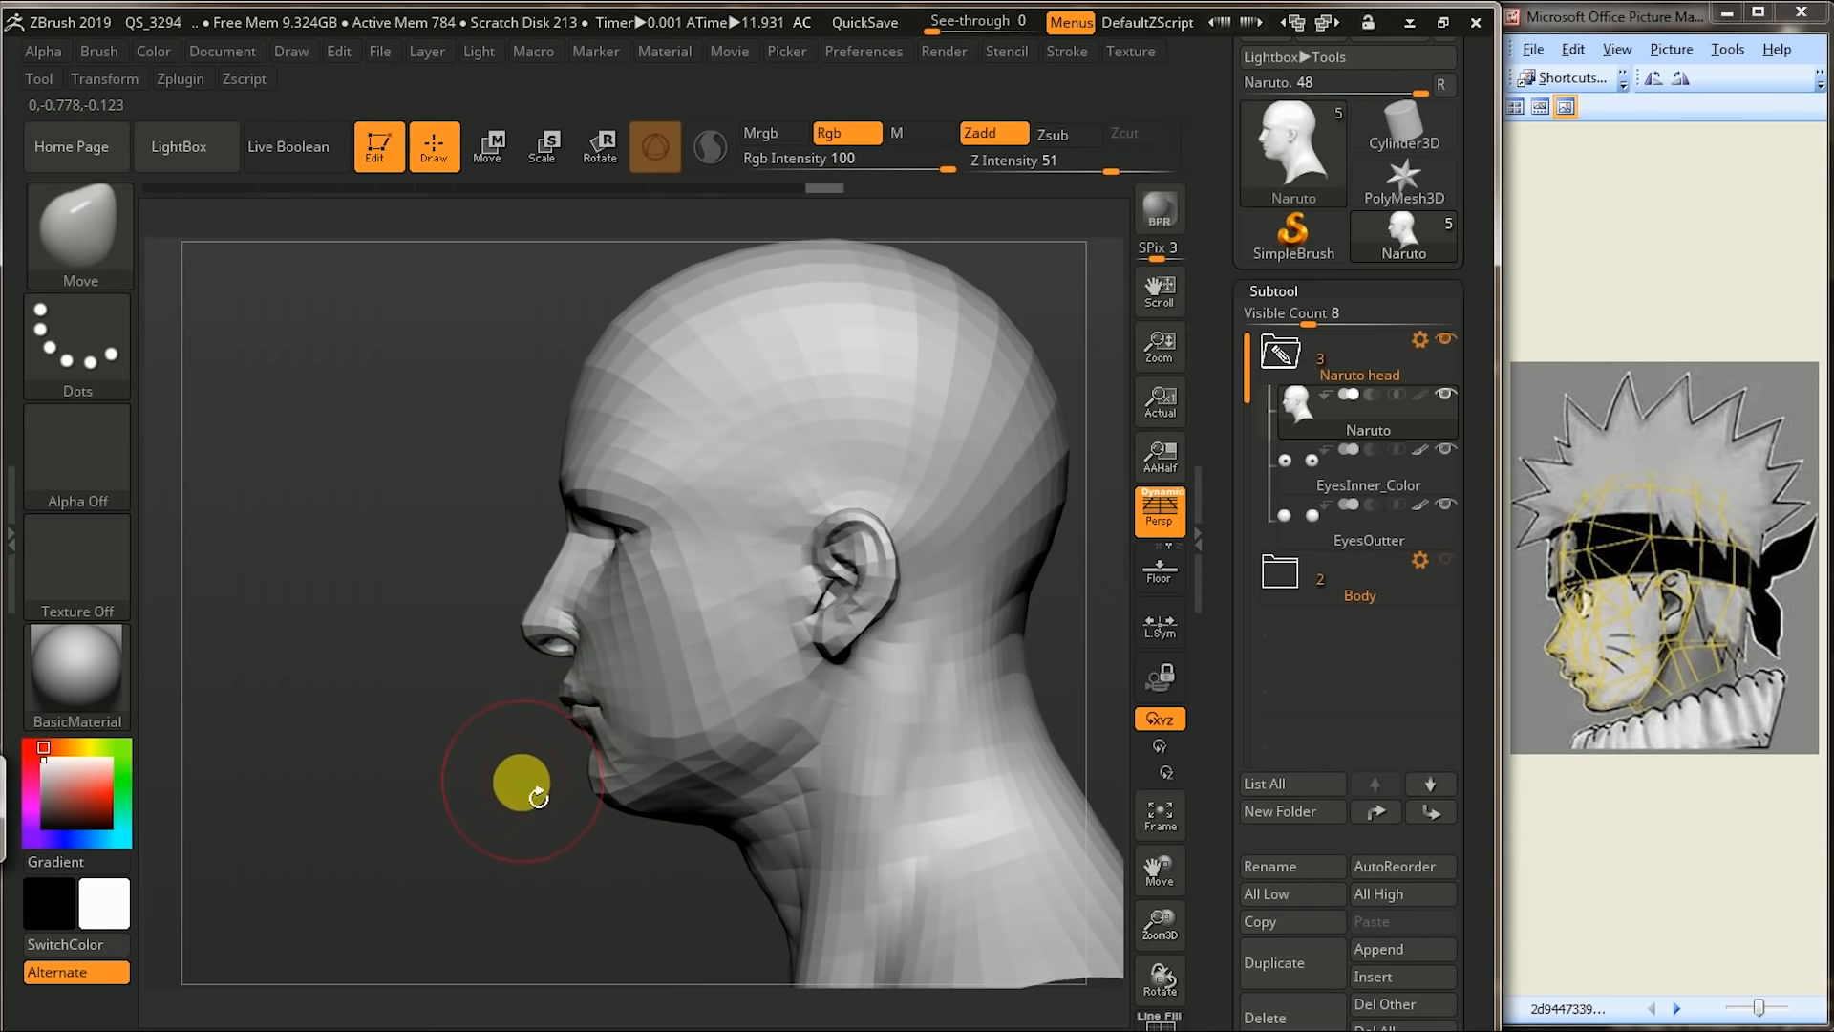
{"action": "left_click_drag", "start_coordinate": [530, 789], "coordinate": [535, 812], "text": "alt"}
{"action": "left_click_drag", "start_coordinate": [630, 921], "coordinate": [702, 840], "text": "alt"}
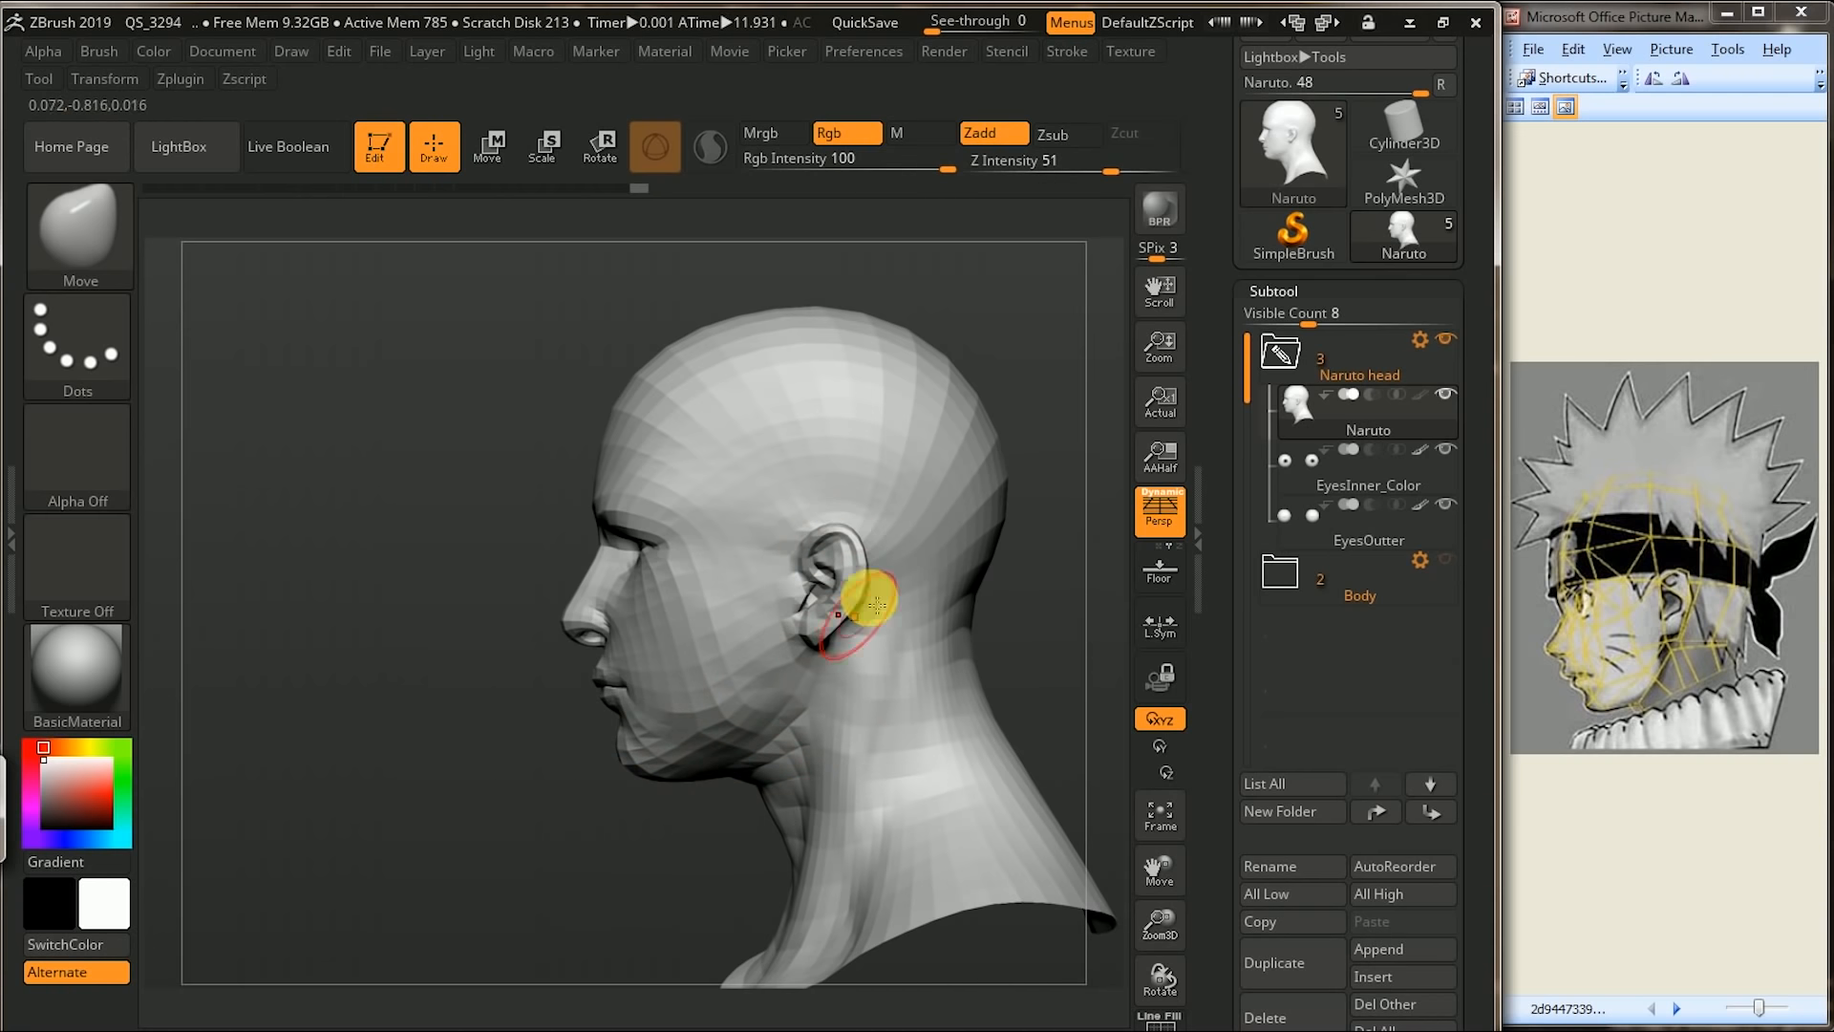
- Push the back of the neck and the back of the skull inward in profile with the Move brush
{"action": "left_click_drag", "start_coordinate": [1050, 650], "coordinate": [977, 659]}
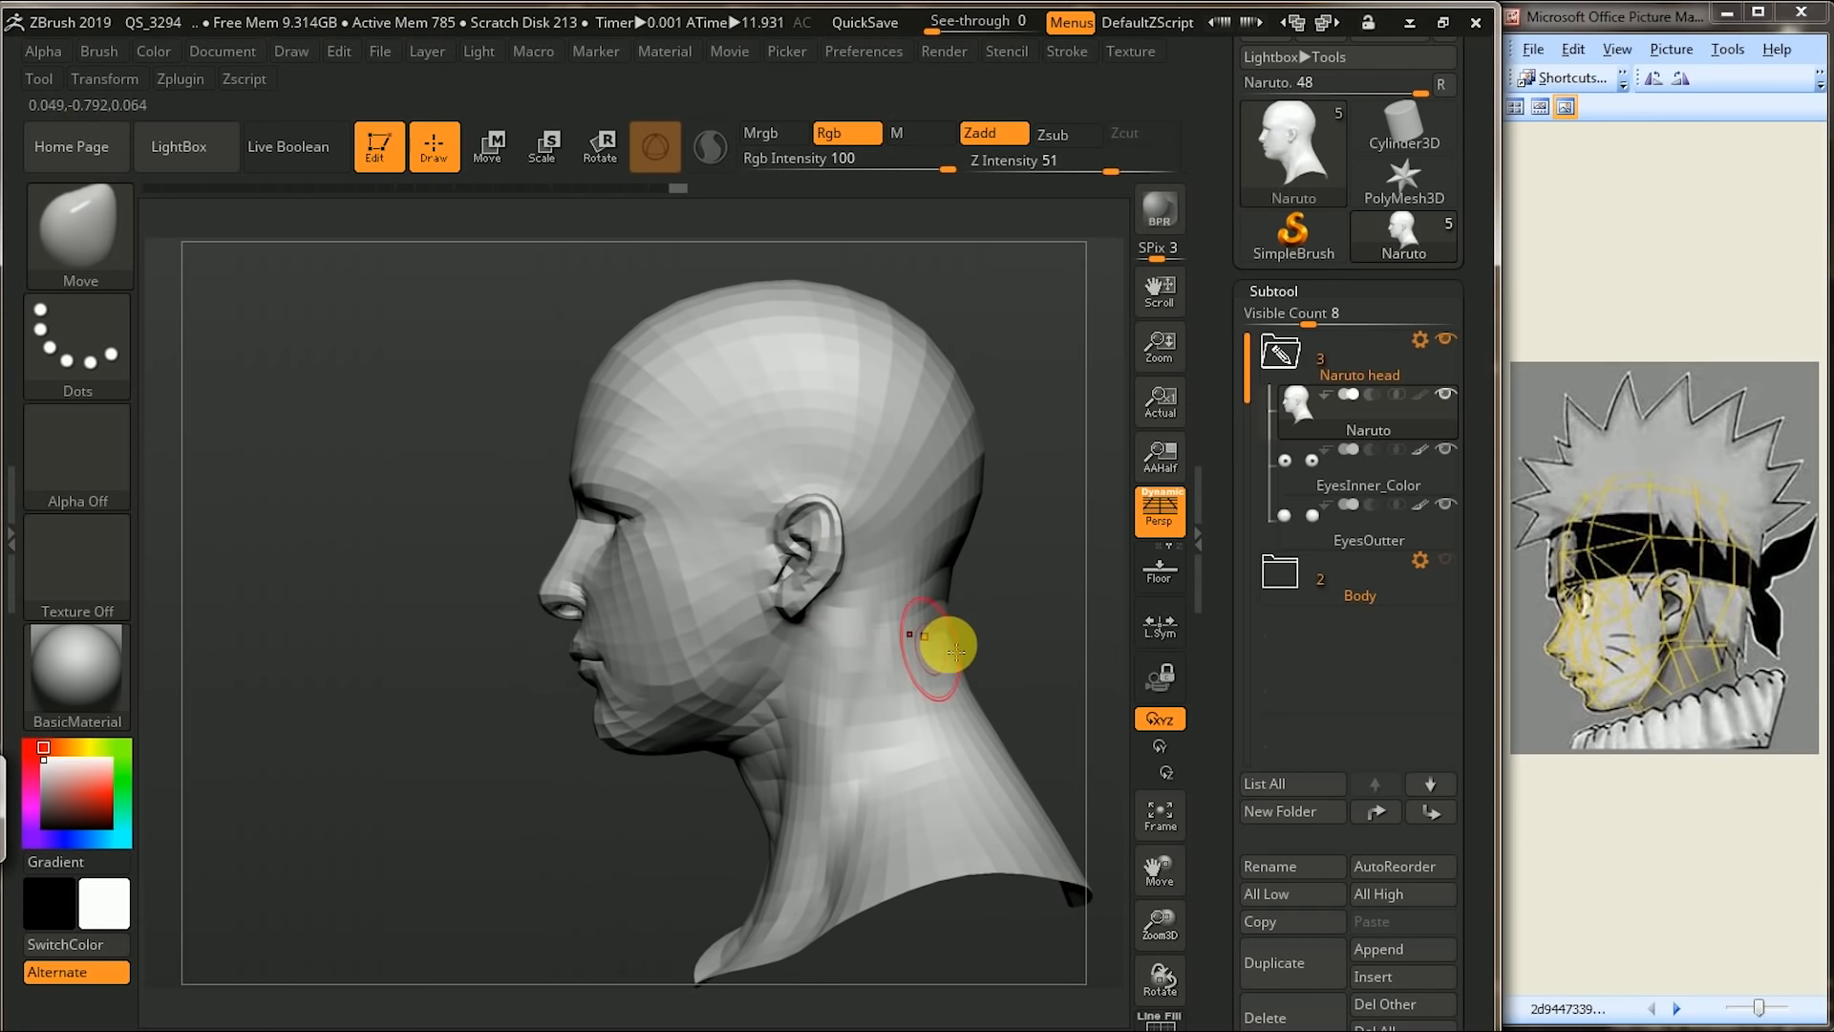
{"action": "left_click_drag", "start_coordinate": [966, 699], "coordinate": [930, 717]}
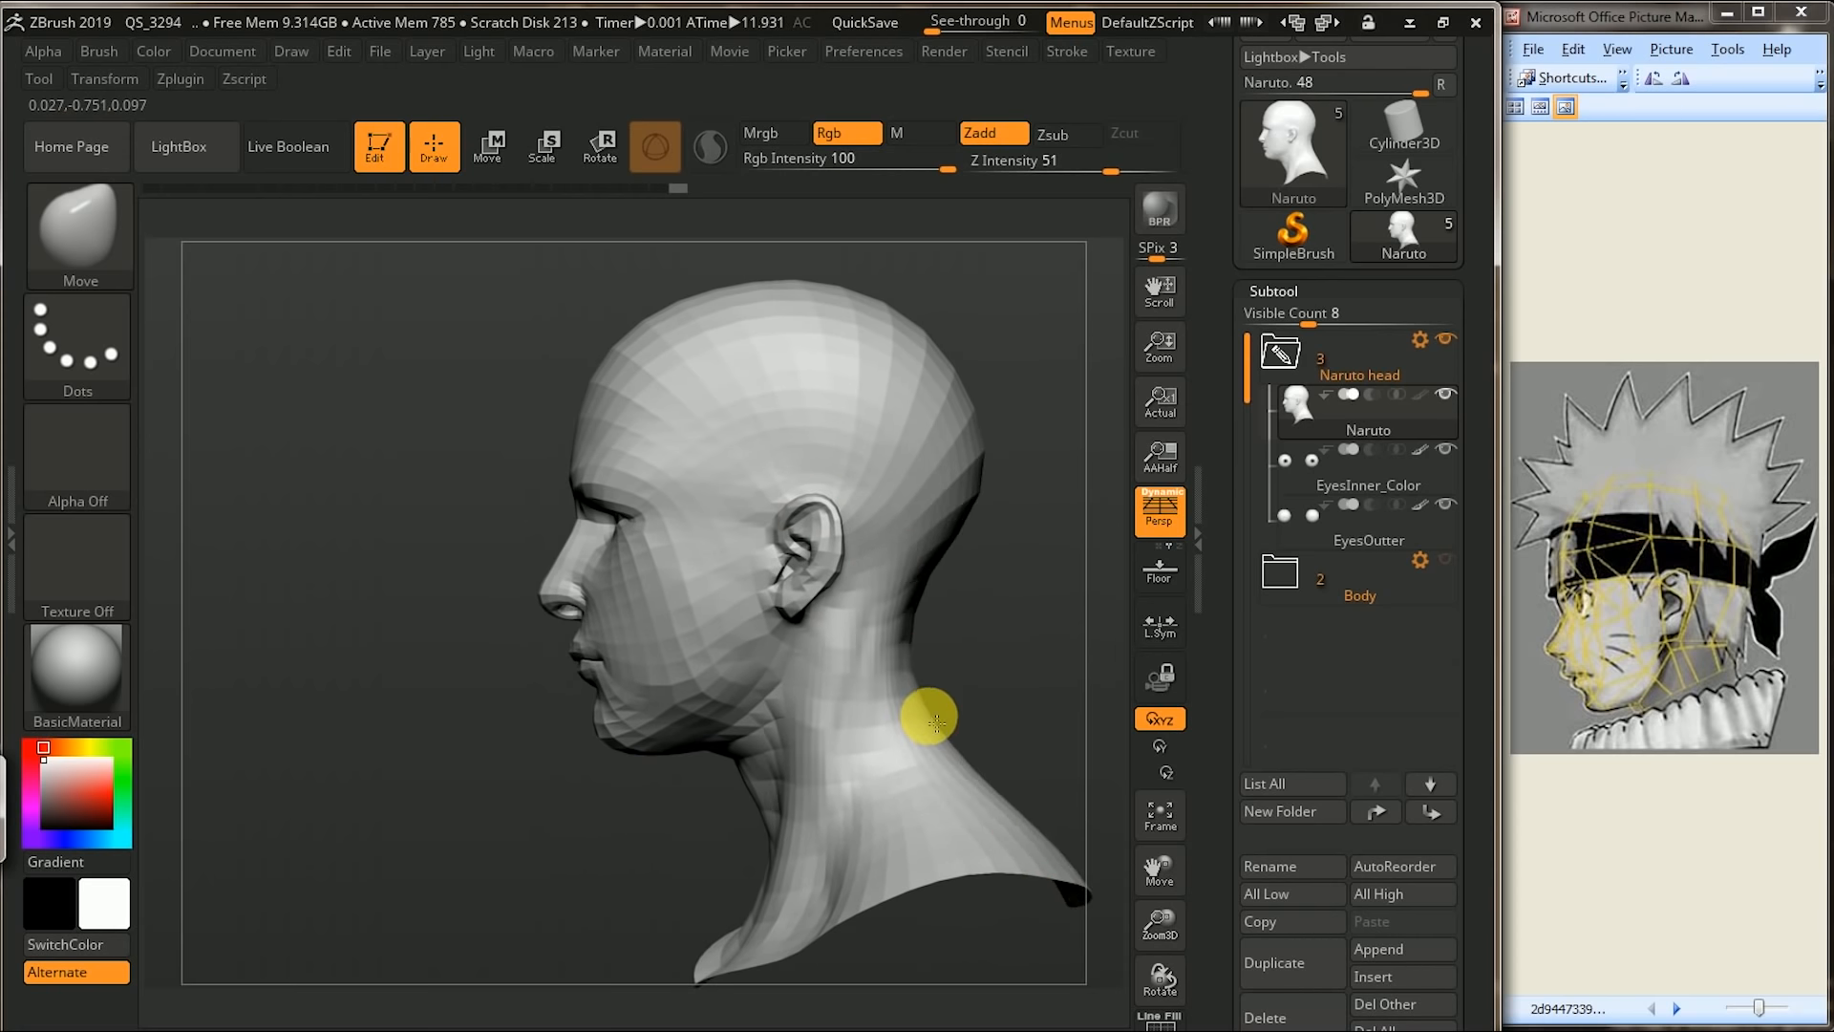
{"action": "left_click_drag", "start_coordinate": [975, 477], "coordinate": [952, 473]}
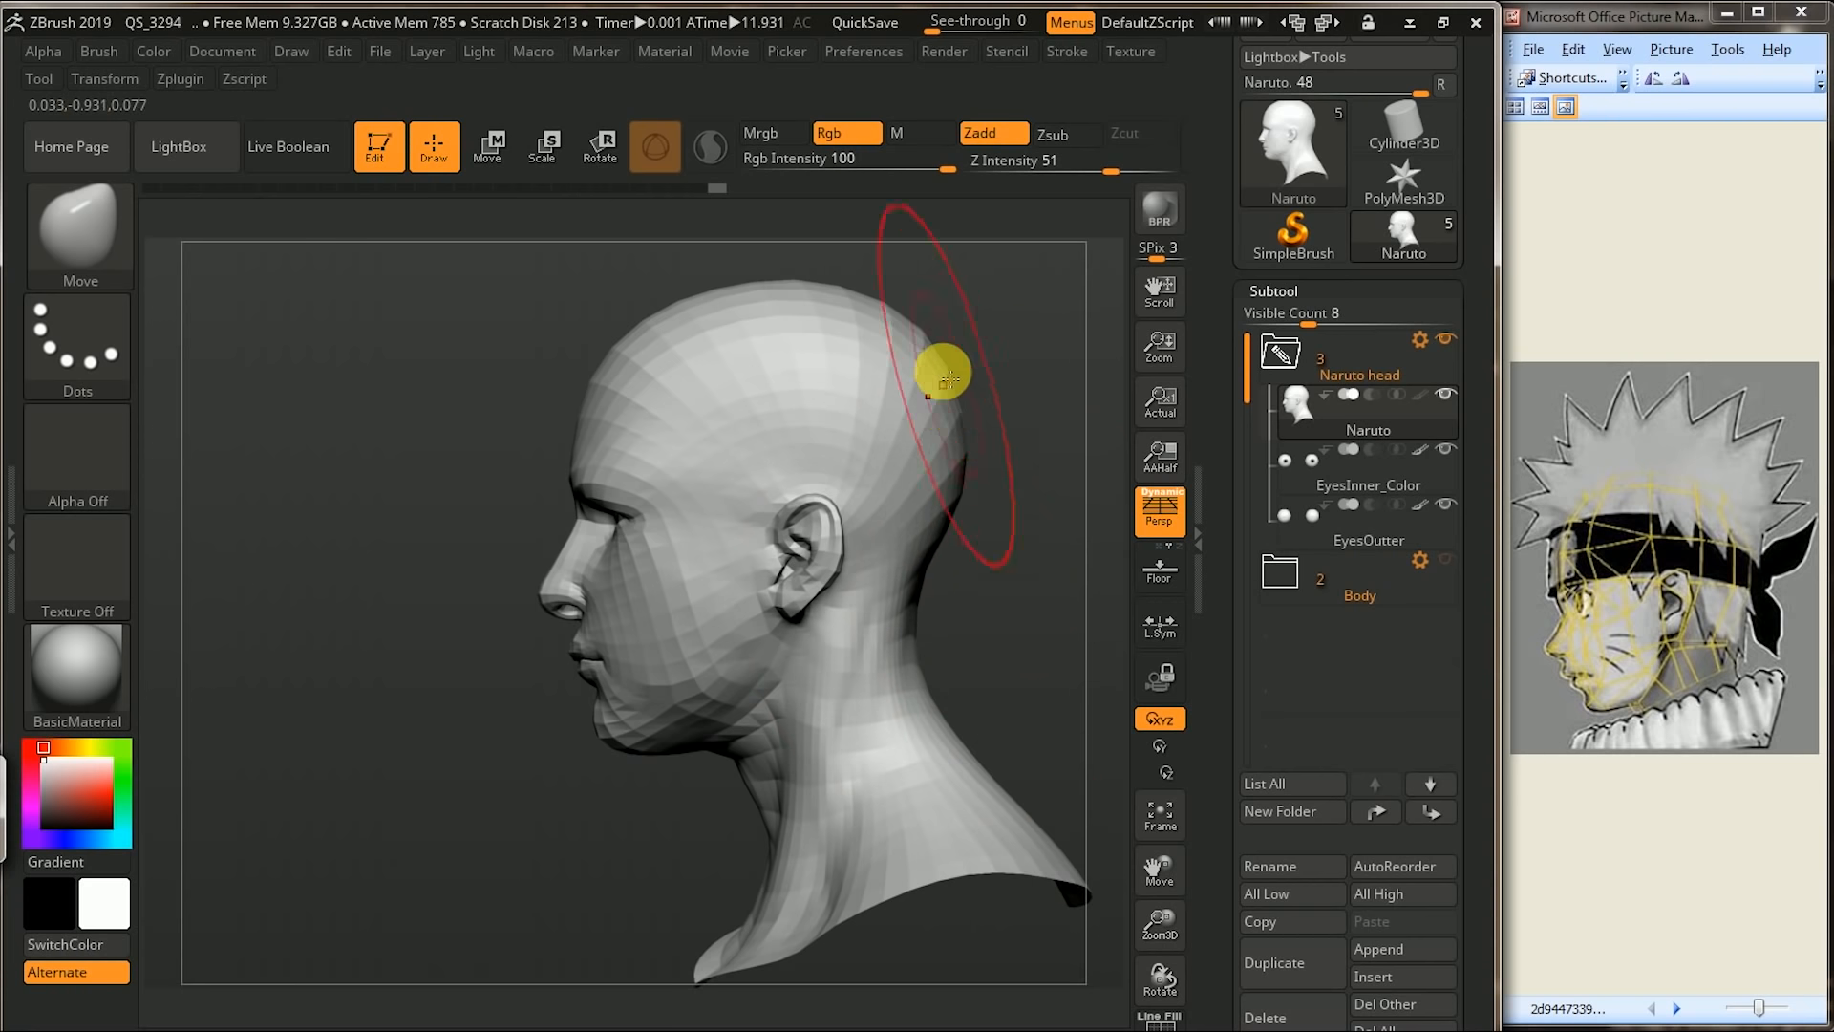
{"action": "left_click_drag", "start_coordinate": [943, 371], "coordinate": [918, 384]}
{"action": "left_click_drag", "start_coordinate": [930, 484], "coordinate": [913, 484]}
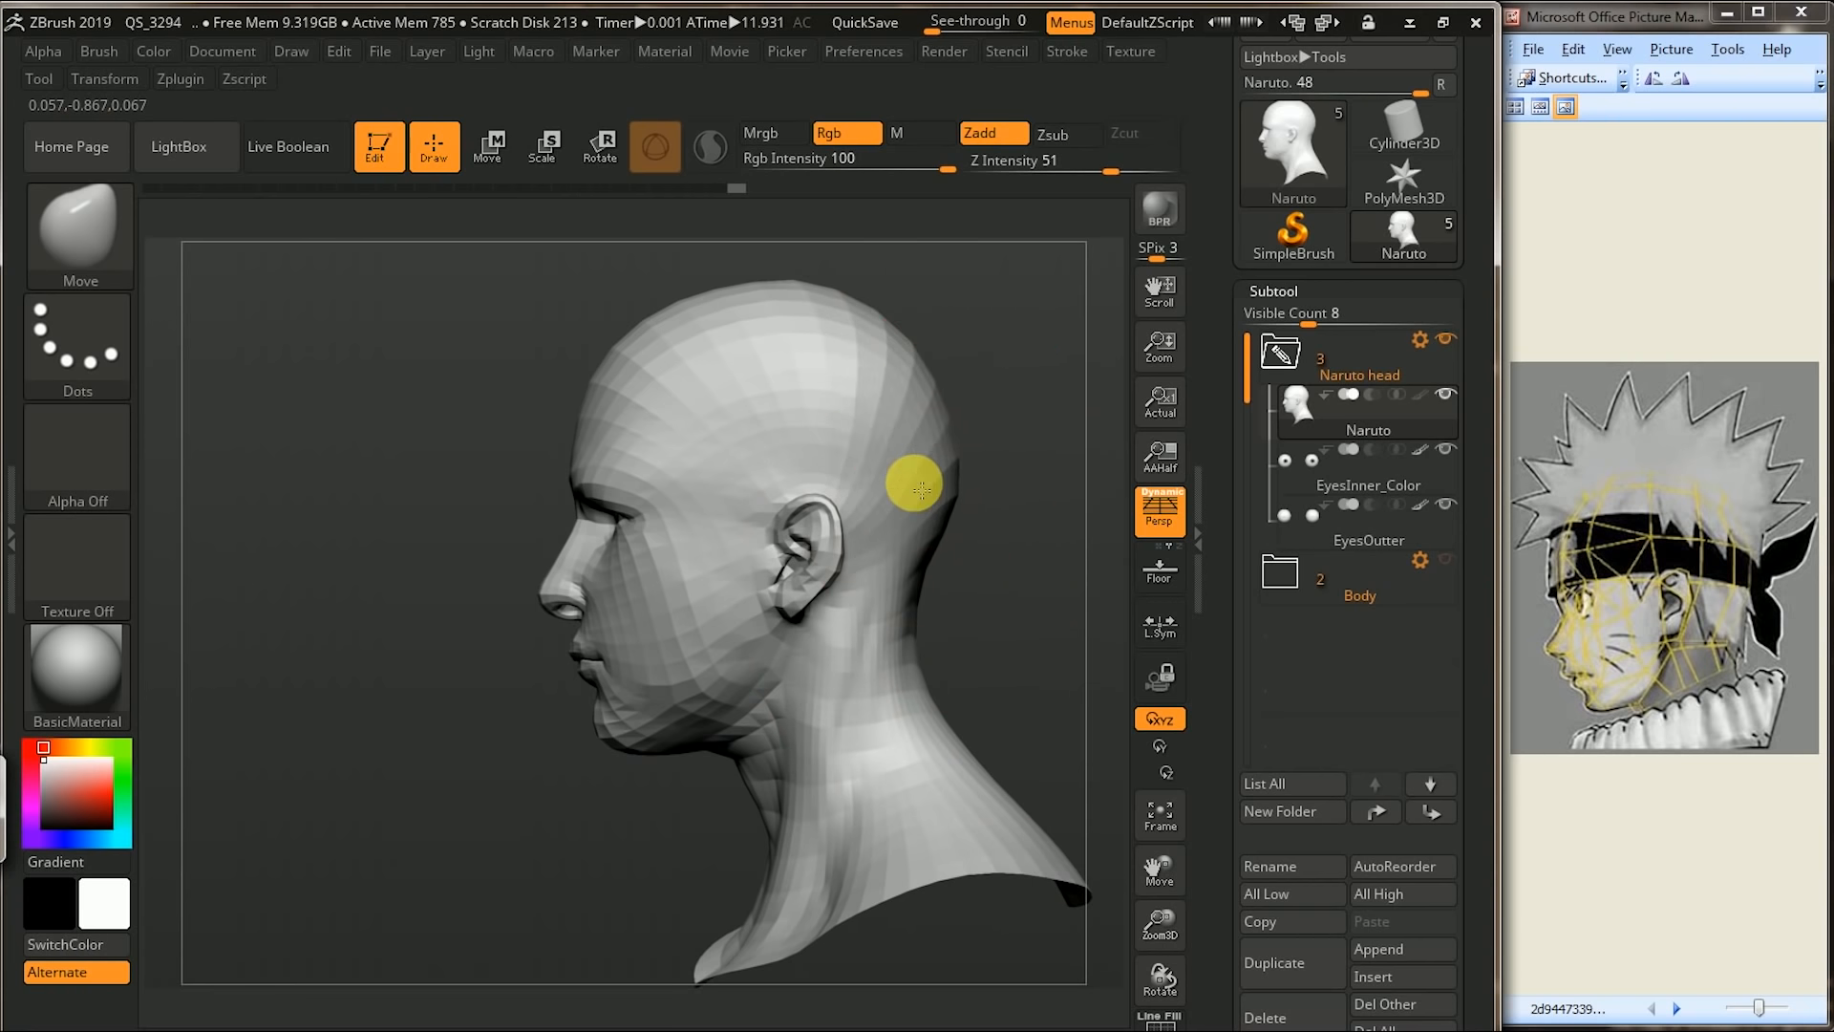
- Lower the crown and forehead in profile and refine the nose and mouth profile with the Move brush
{"action": "left_click_drag", "start_coordinate": [1022, 441], "coordinate": [1050, 495], "text": "alt"}
{"action": "left_click_drag", "start_coordinate": [772, 346], "coordinate": [762, 367]}
{"action": "left_click_drag", "start_coordinate": [646, 423], "coordinate": [655, 421]}
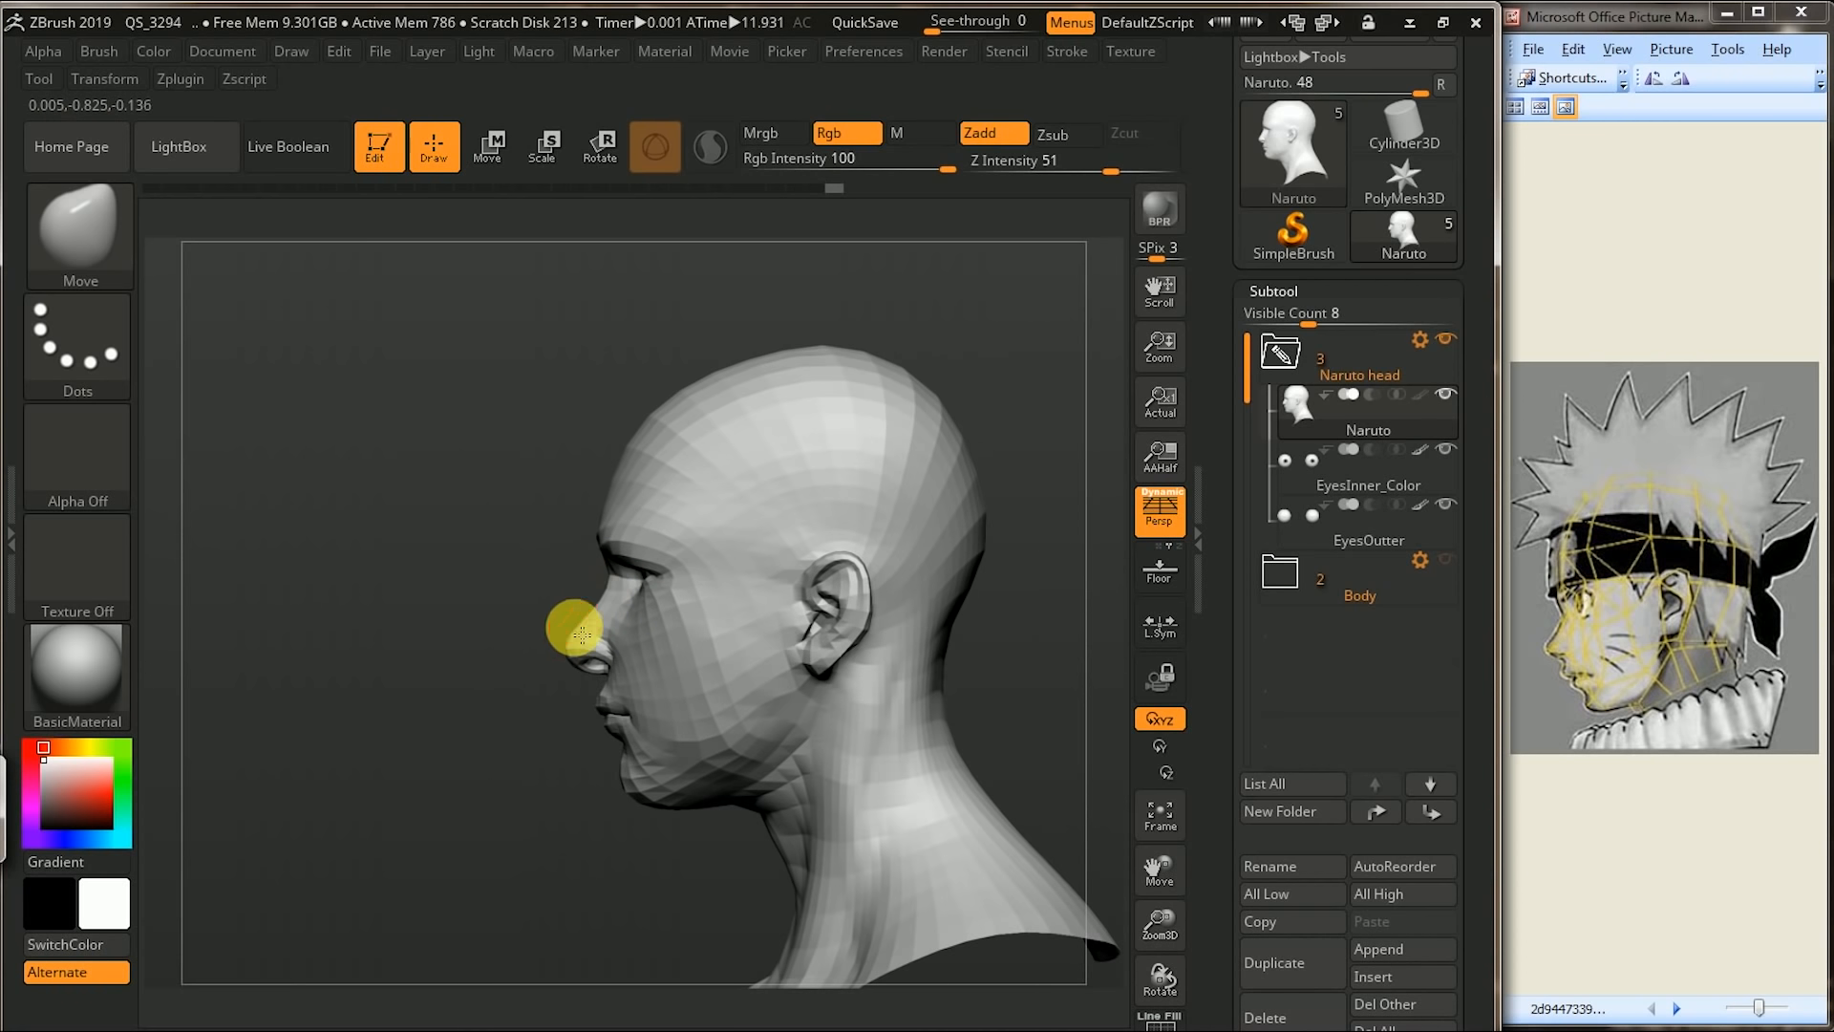
{"action": "left_click_drag", "start_coordinate": [524, 749], "coordinate": [645, 685], "text": "alt"}
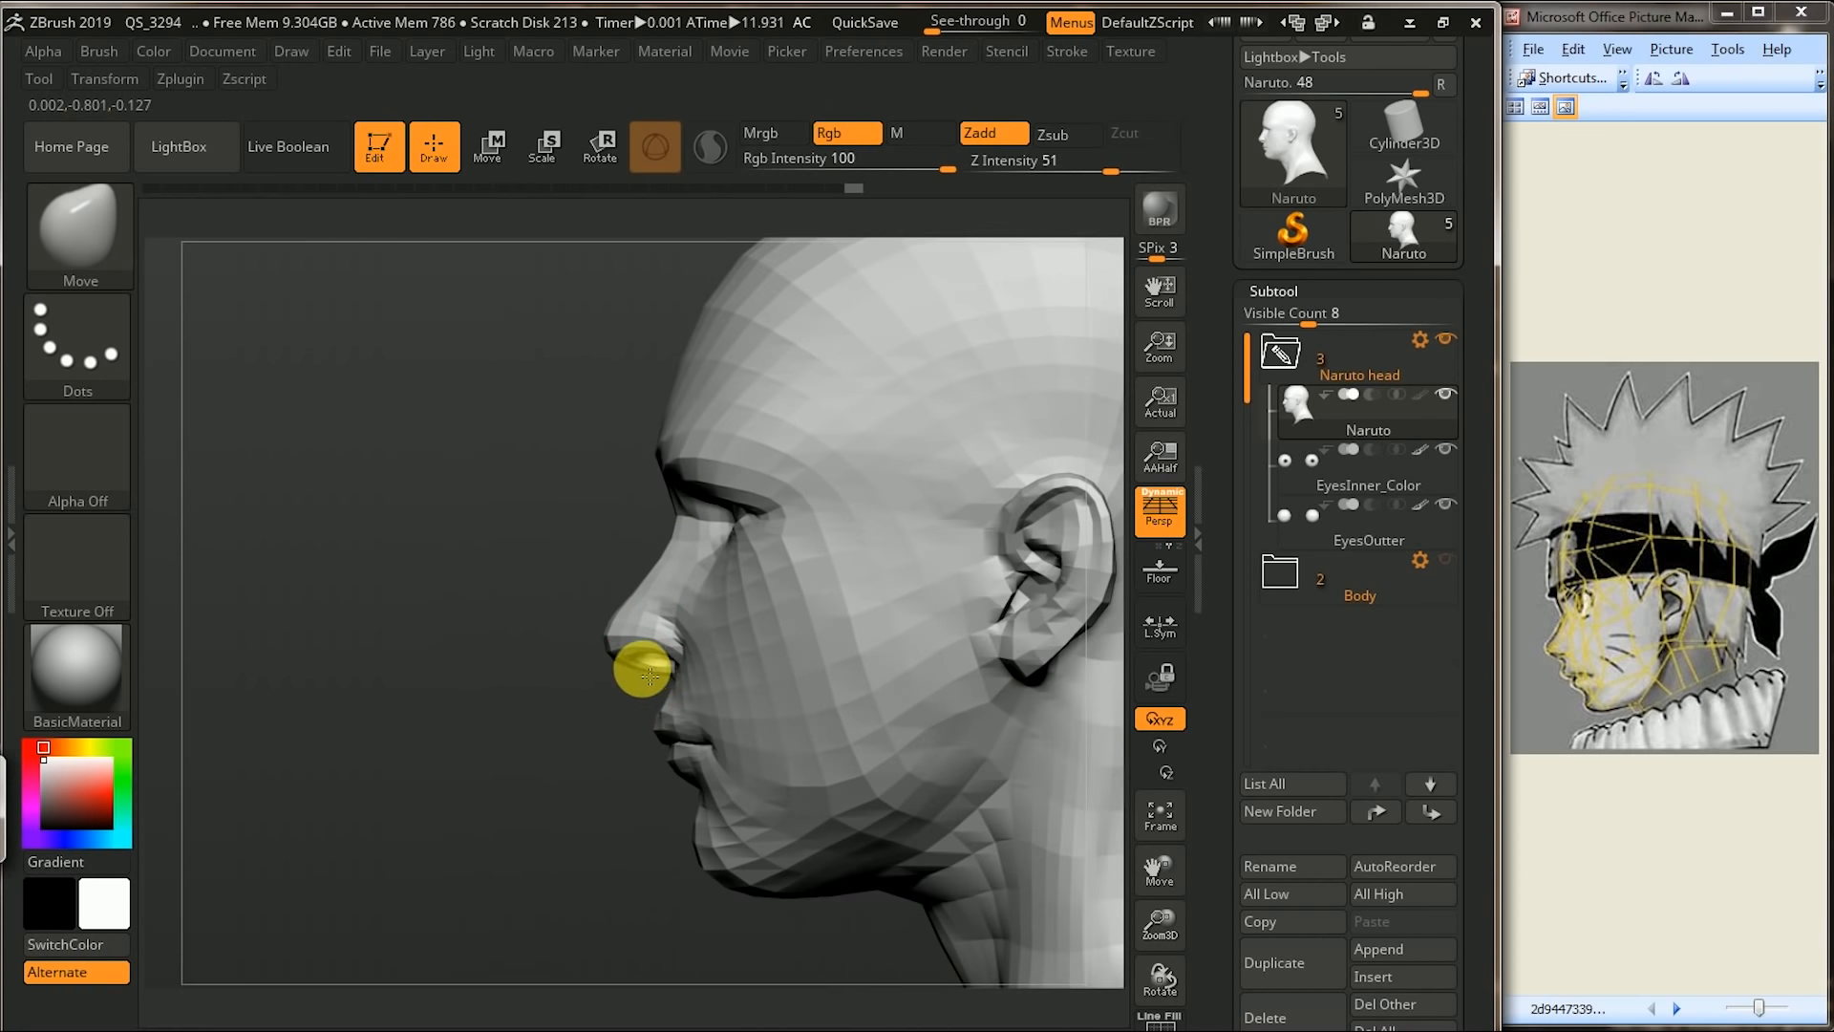
{"action": "left_click_drag", "start_coordinate": [569, 700], "coordinate": [724, 538], "text": "alt"}
- Turn the head to front view and bring back the front-view Naruto reference centred on the face
{"action": "mouse_move", "coordinate": [598, 583]}
{"action": "left_mouse_down"}
{"action": "mouse_move", "coordinate": [622, 639]}
{"action": "mouse_move", "coordinate": [987, 553]}
{"action": "left_mouse_up"}
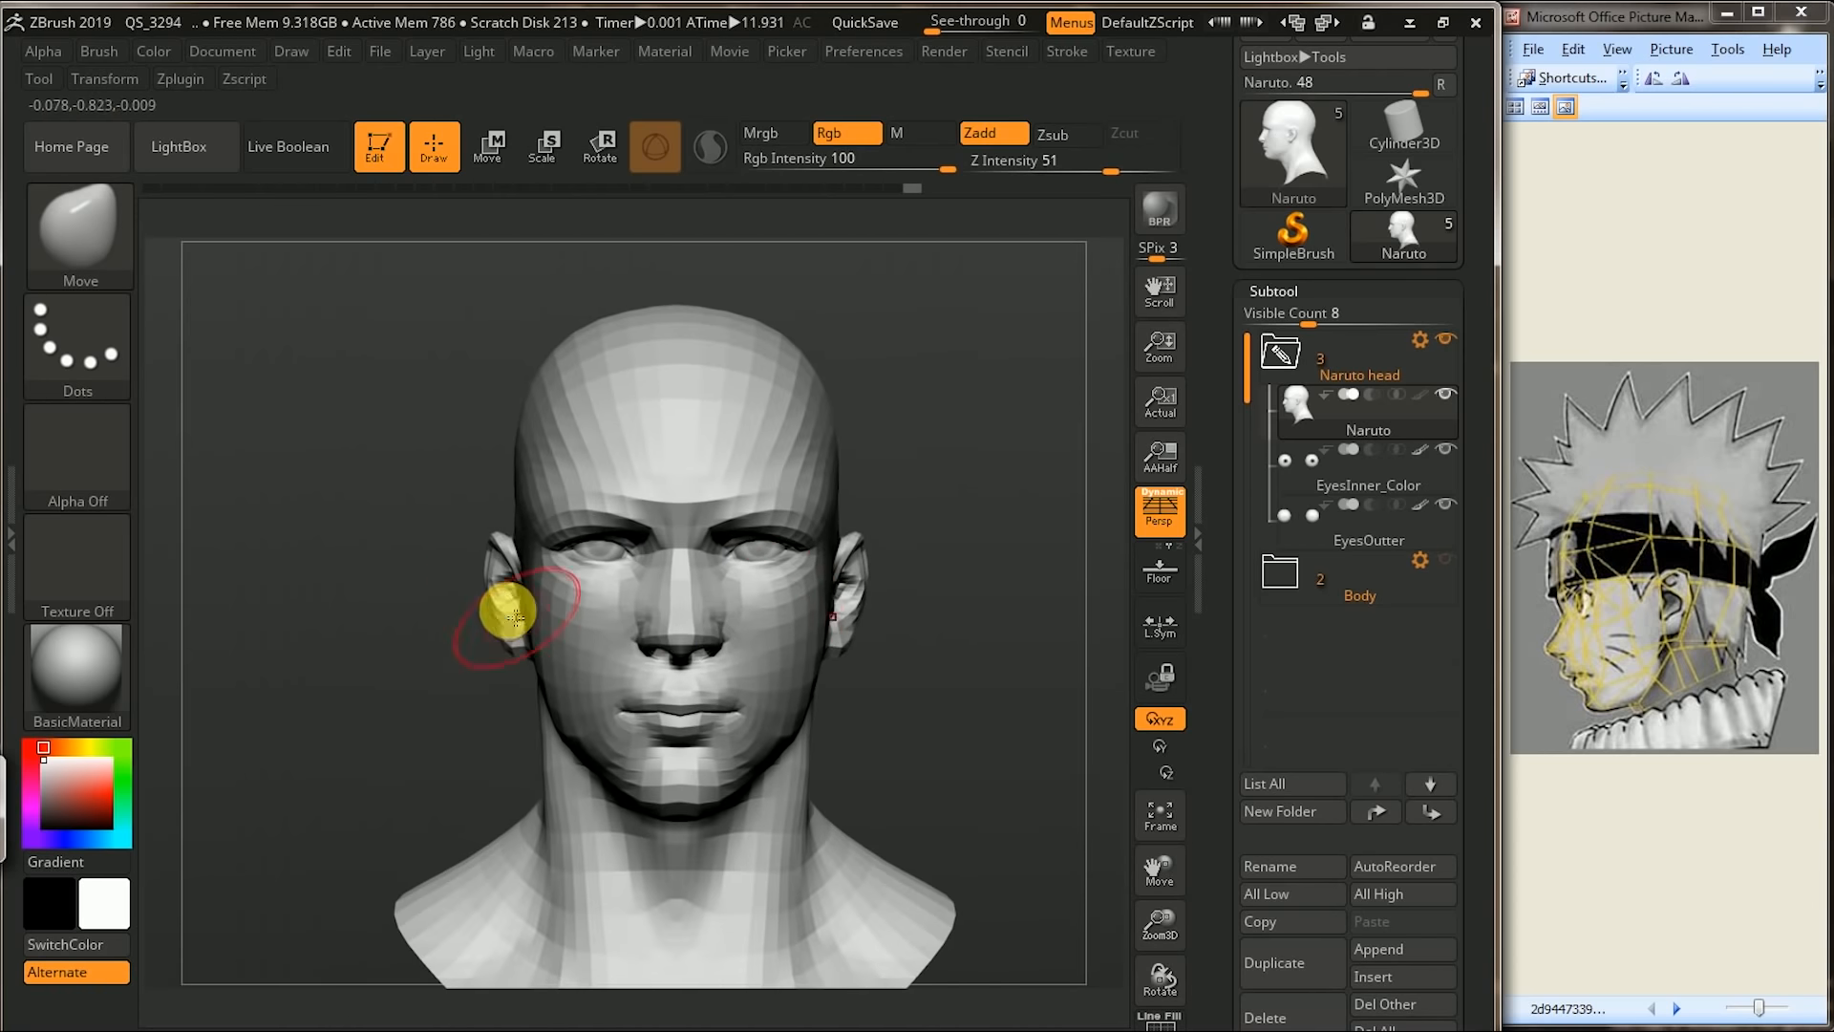
{"action": "left_click", "coordinate": [1672, 1011]}
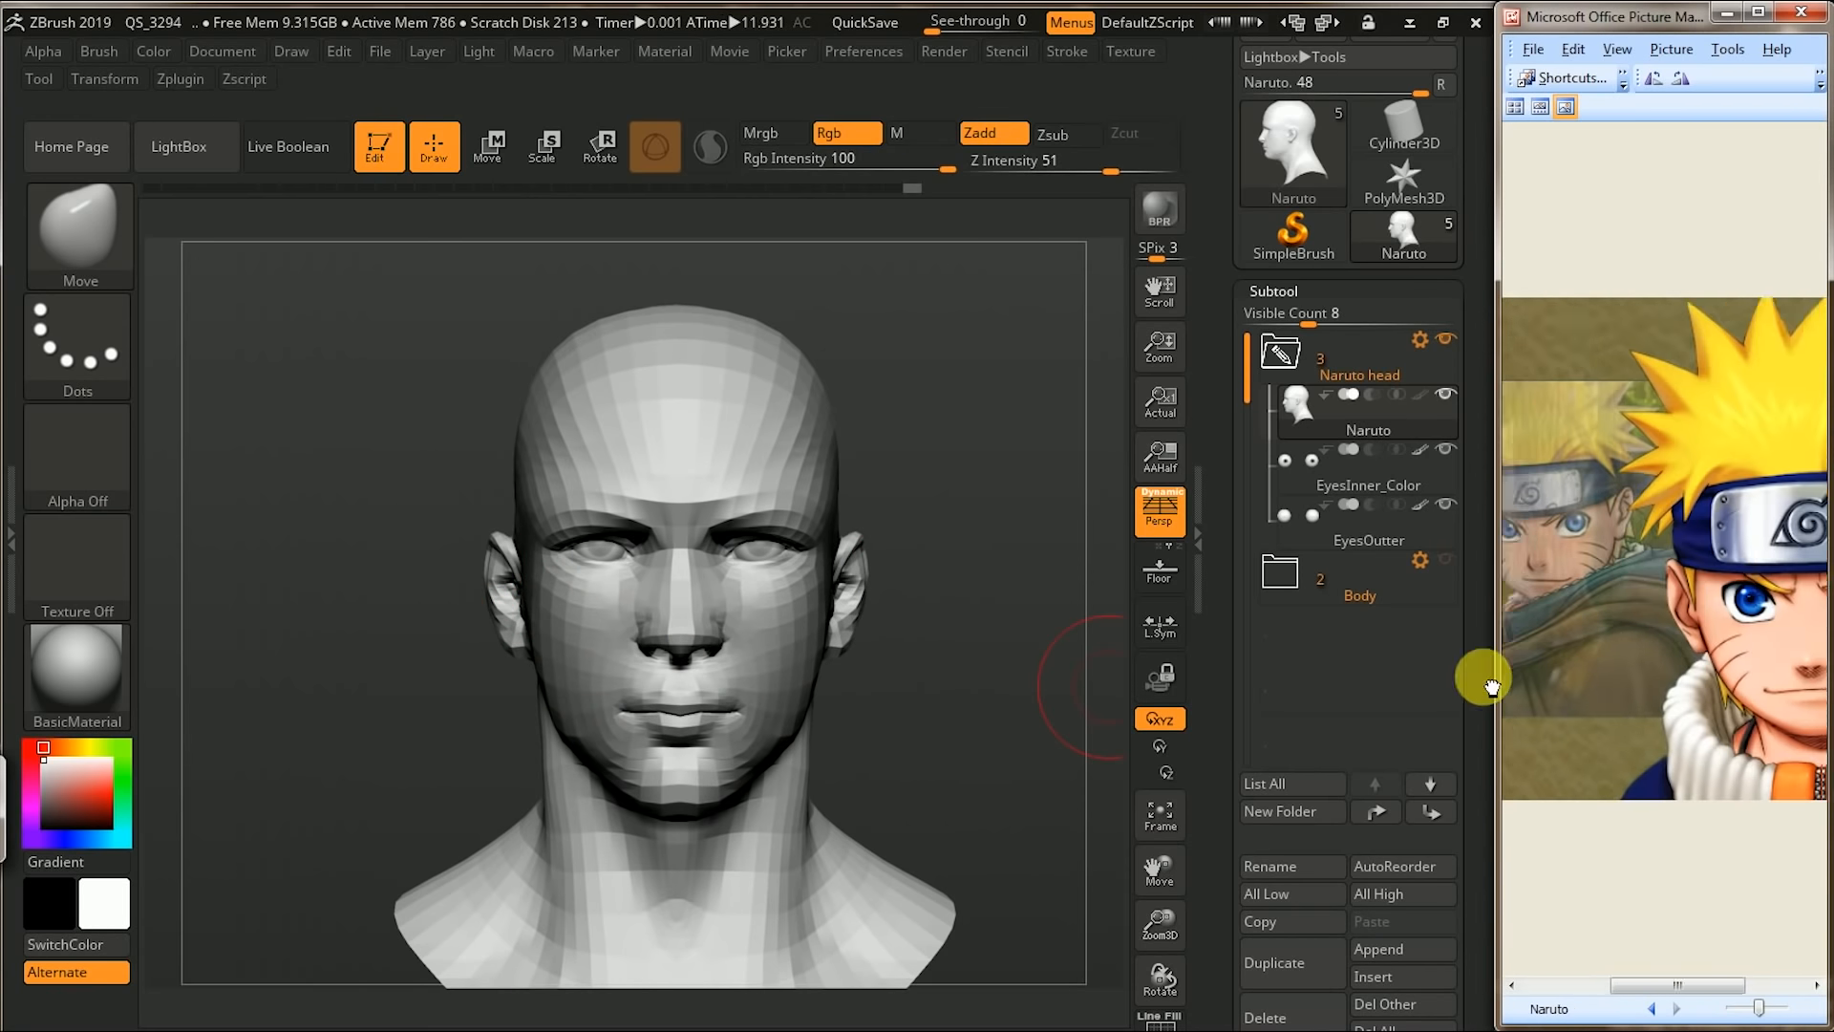
{"action": "left_click", "coordinate": [931, 540]}
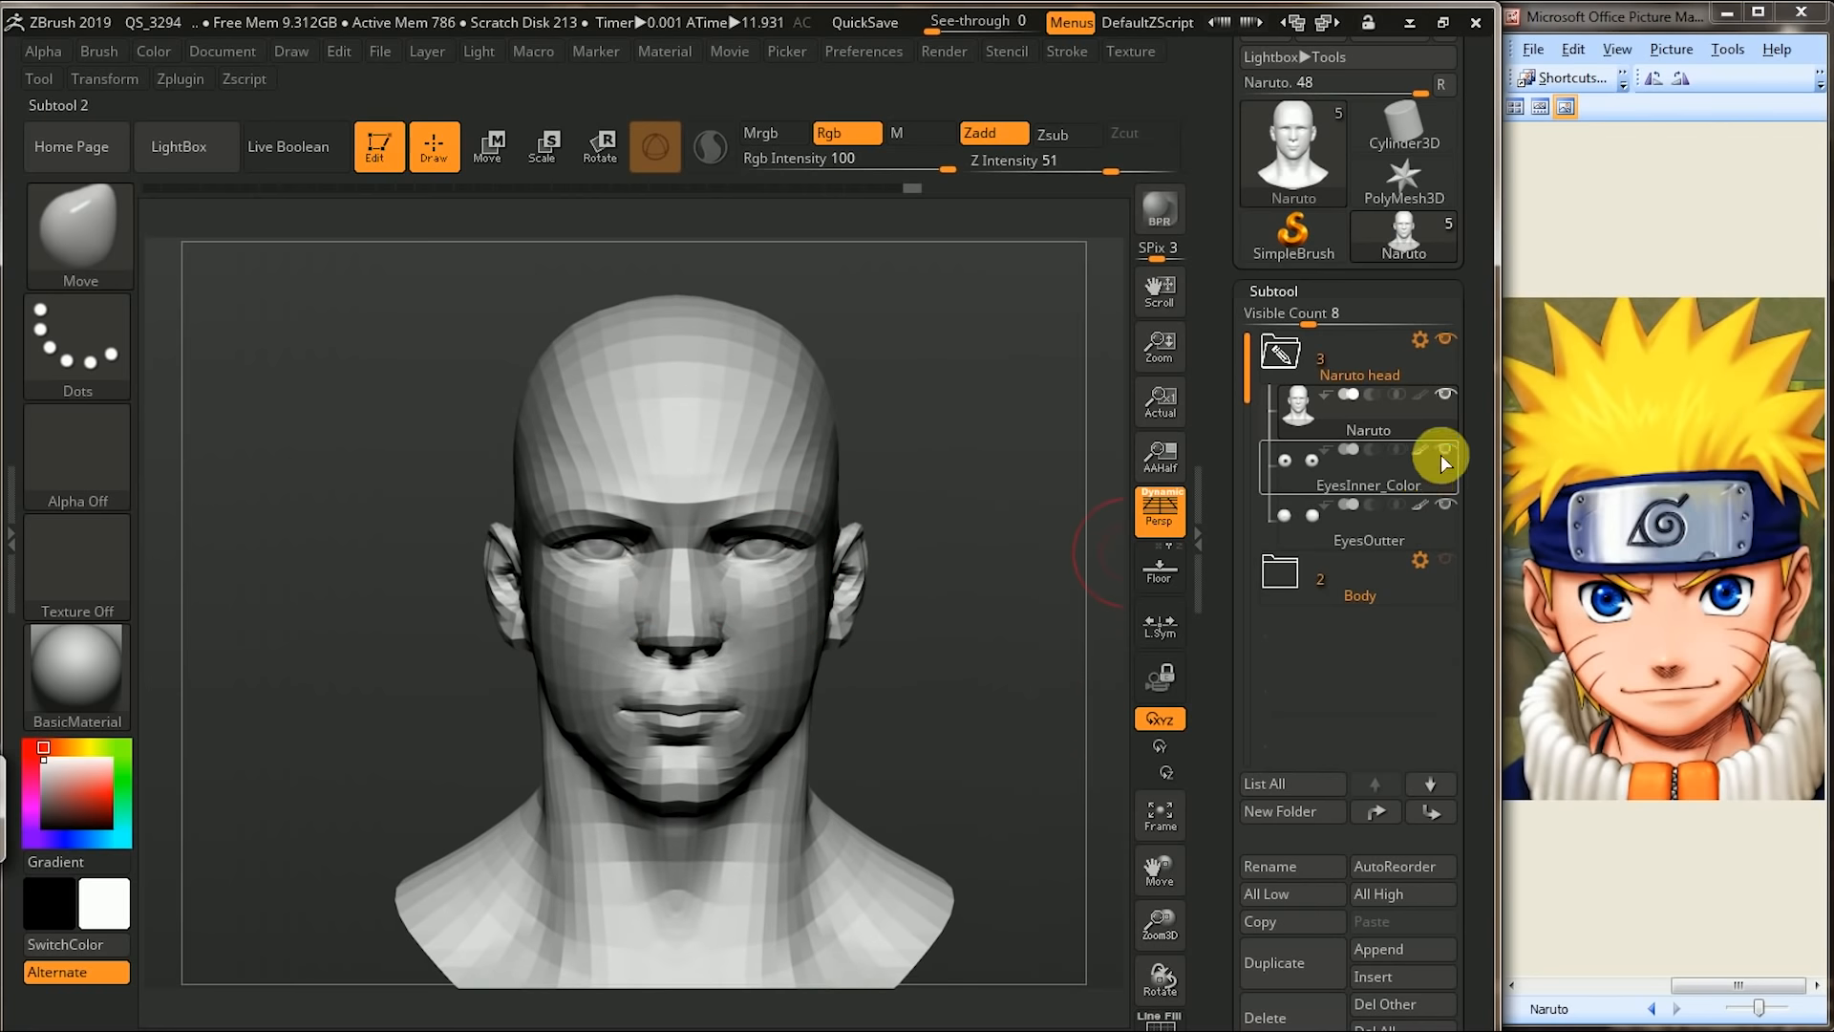
- Merge the EyesInner_Color subtool down with the EyesOutter subtool
{"action": "left_click", "coordinate": [1446, 502]}
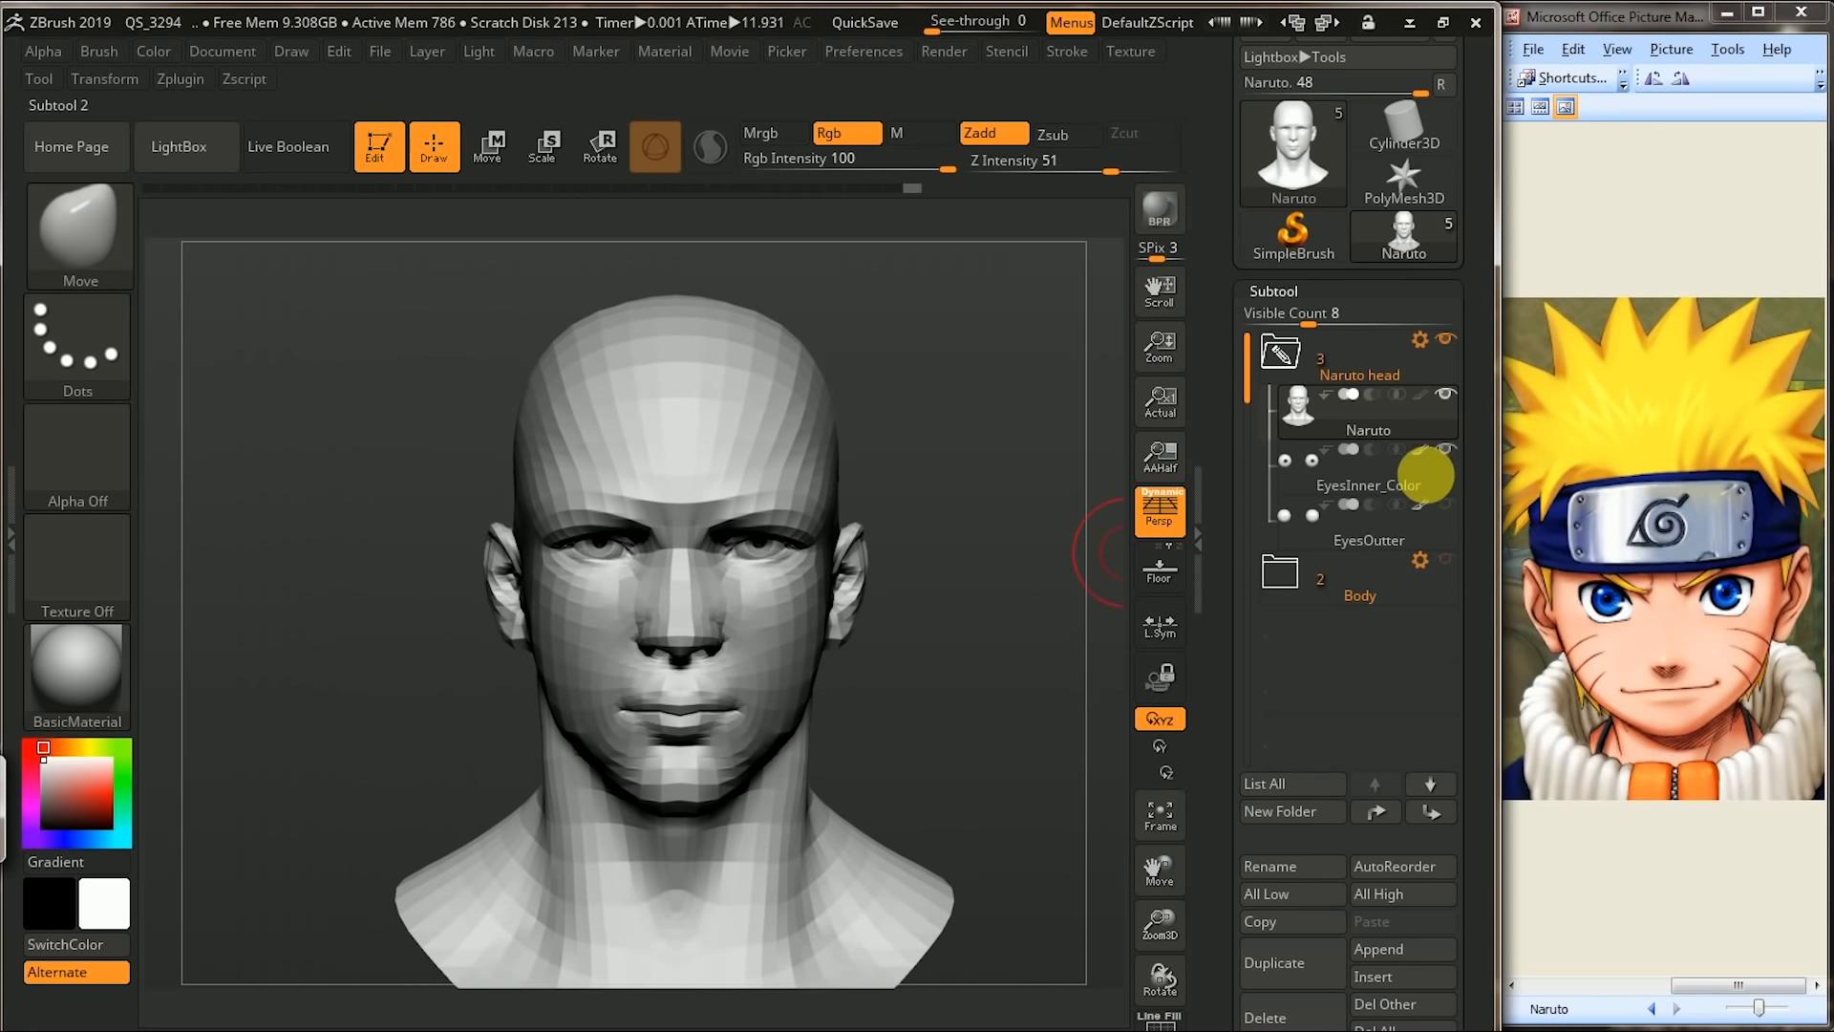
{"action": "left_click", "coordinate": [1423, 476]}
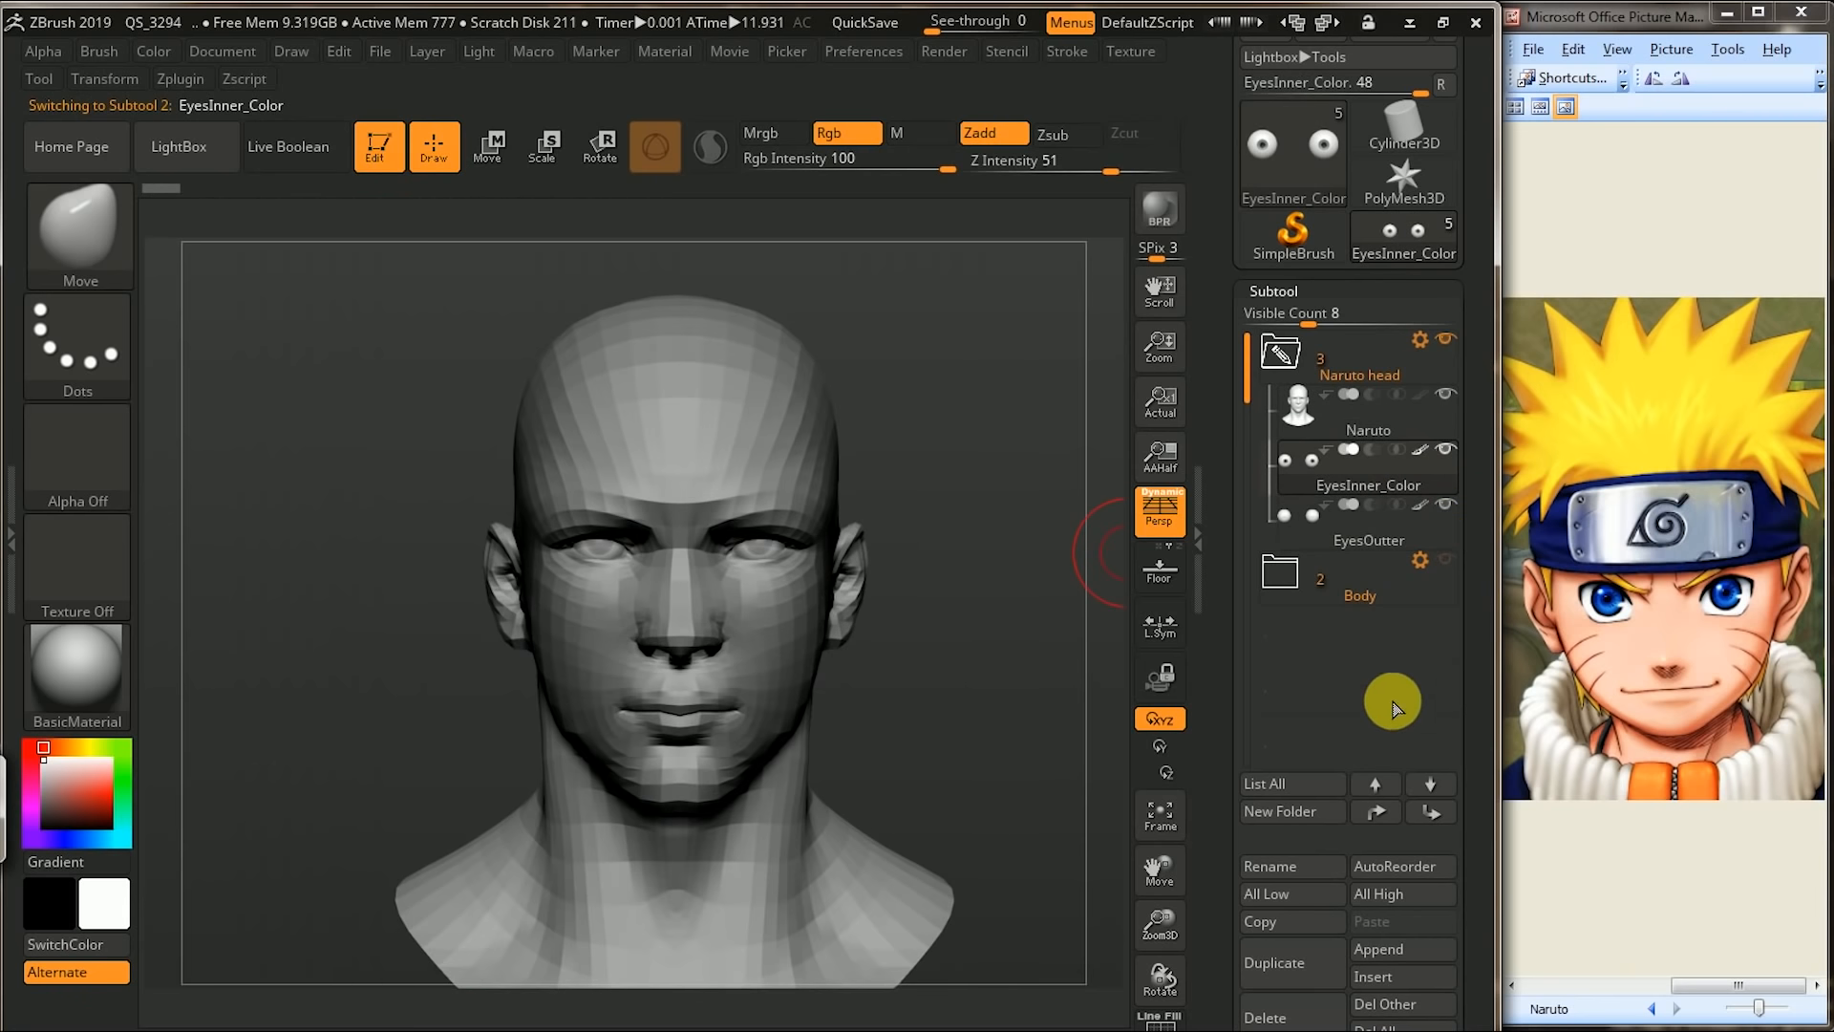
{"action": "scroll", "coordinate": [1322, 783], "scroll_direction": "down", "scroll_amount": 5}
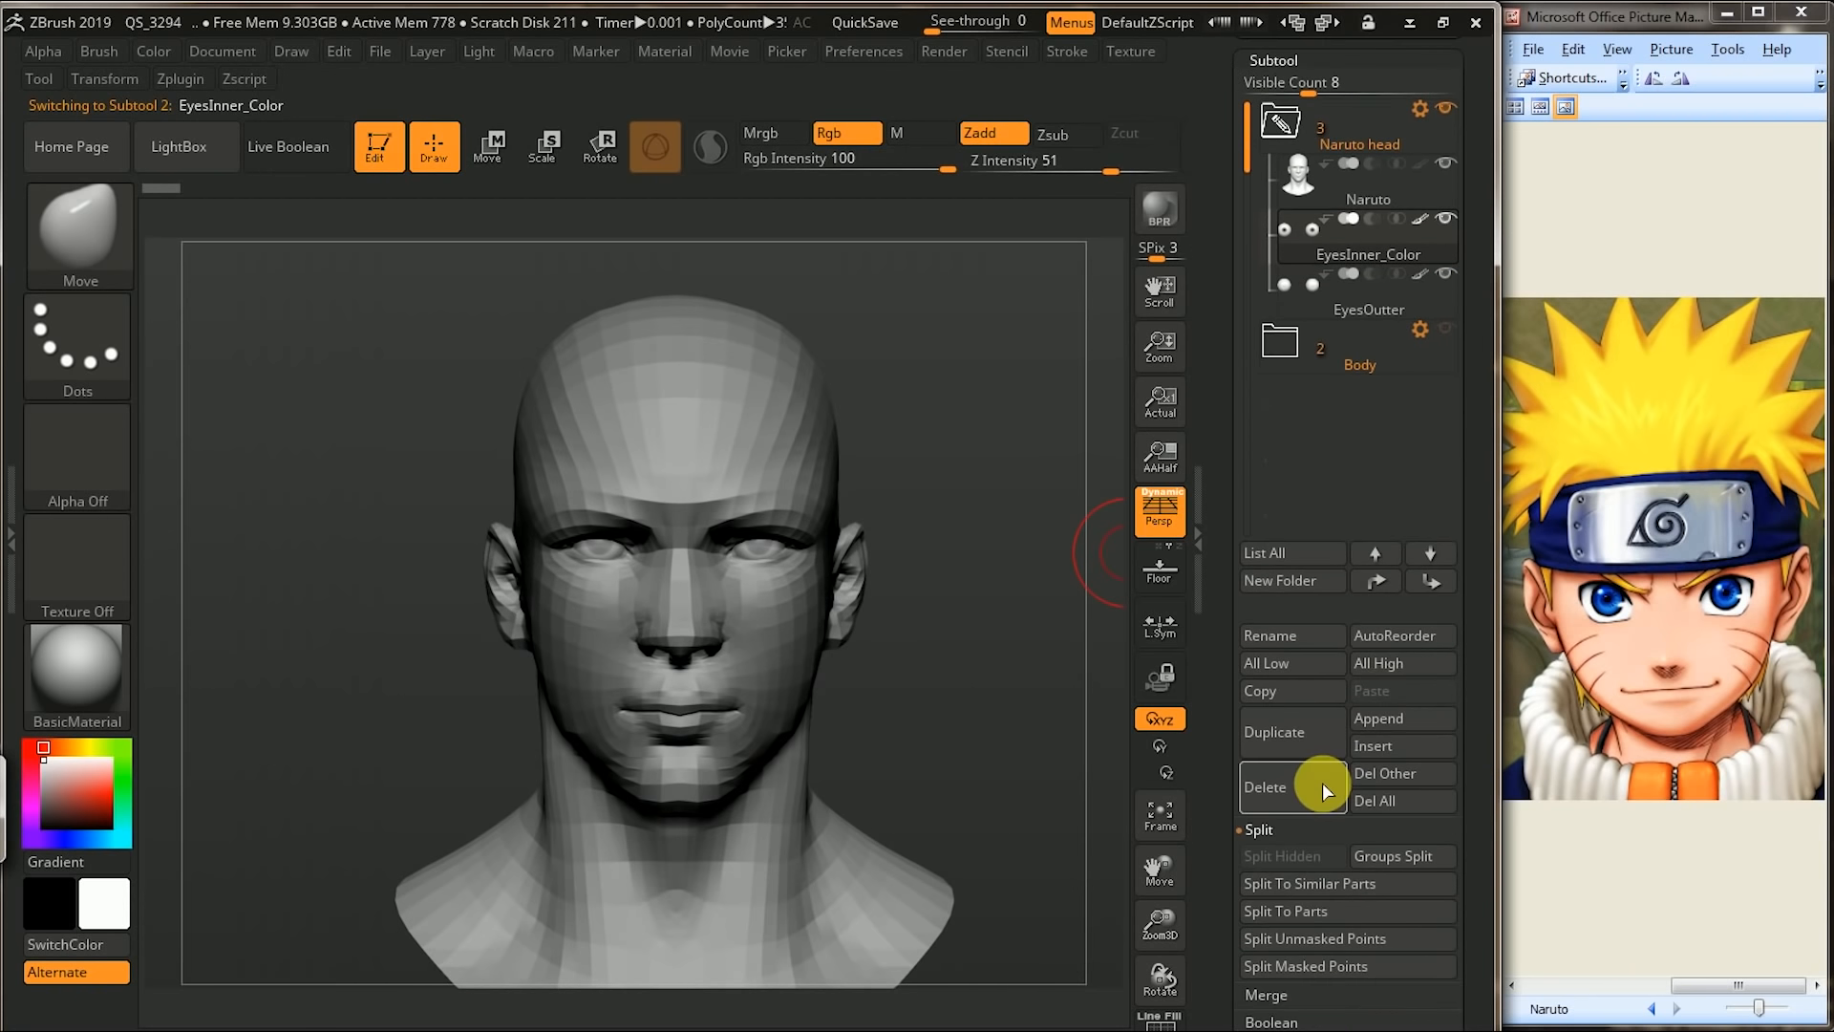
{"action": "left_click", "coordinate": [1301, 829]}
{"action": "left_click", "coordinate": [1304, 857]}
{"action": "left_click", "coordinate": [1318, 881]}
{"action": "left_click", "coordinate": [1314, 920]}
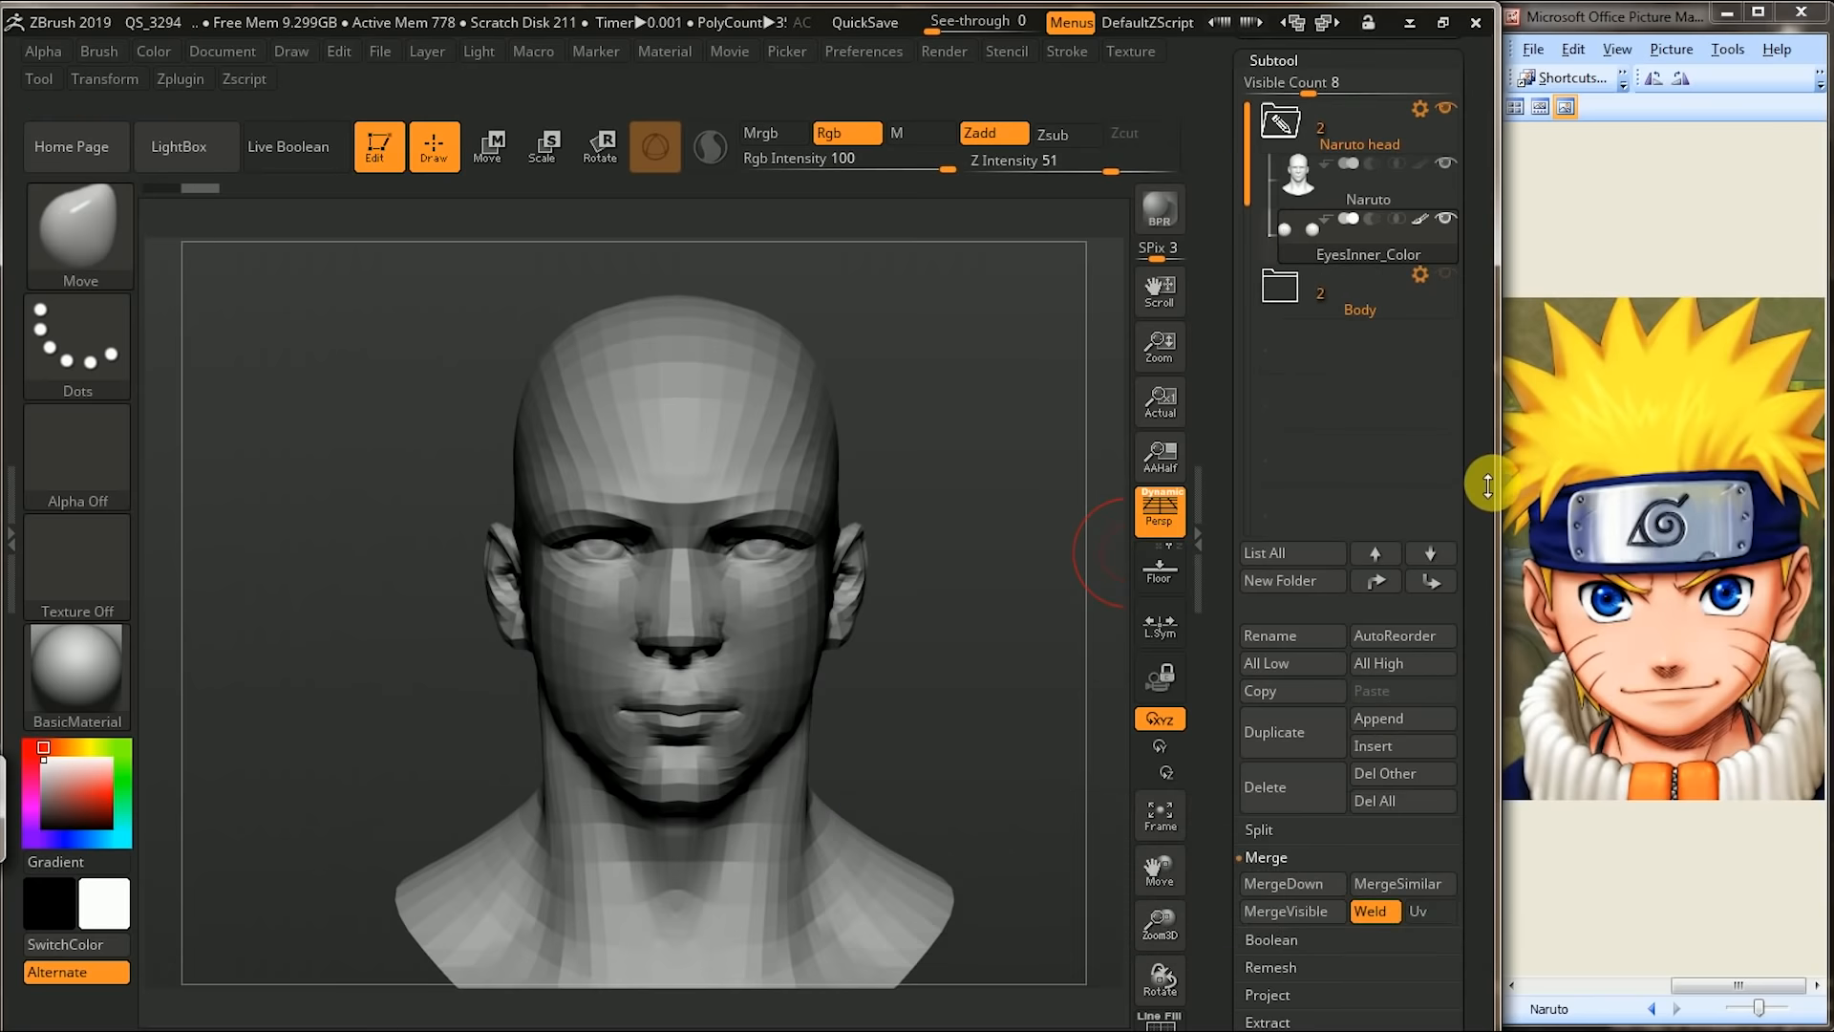
- Make the Naruto head subtool active and enlarge the eye openings using the Smooth and Move brushes
{"action": "scroll", "coordinate": [1487, 486], "scroll_direction": "up", "scroll_amount": 5}
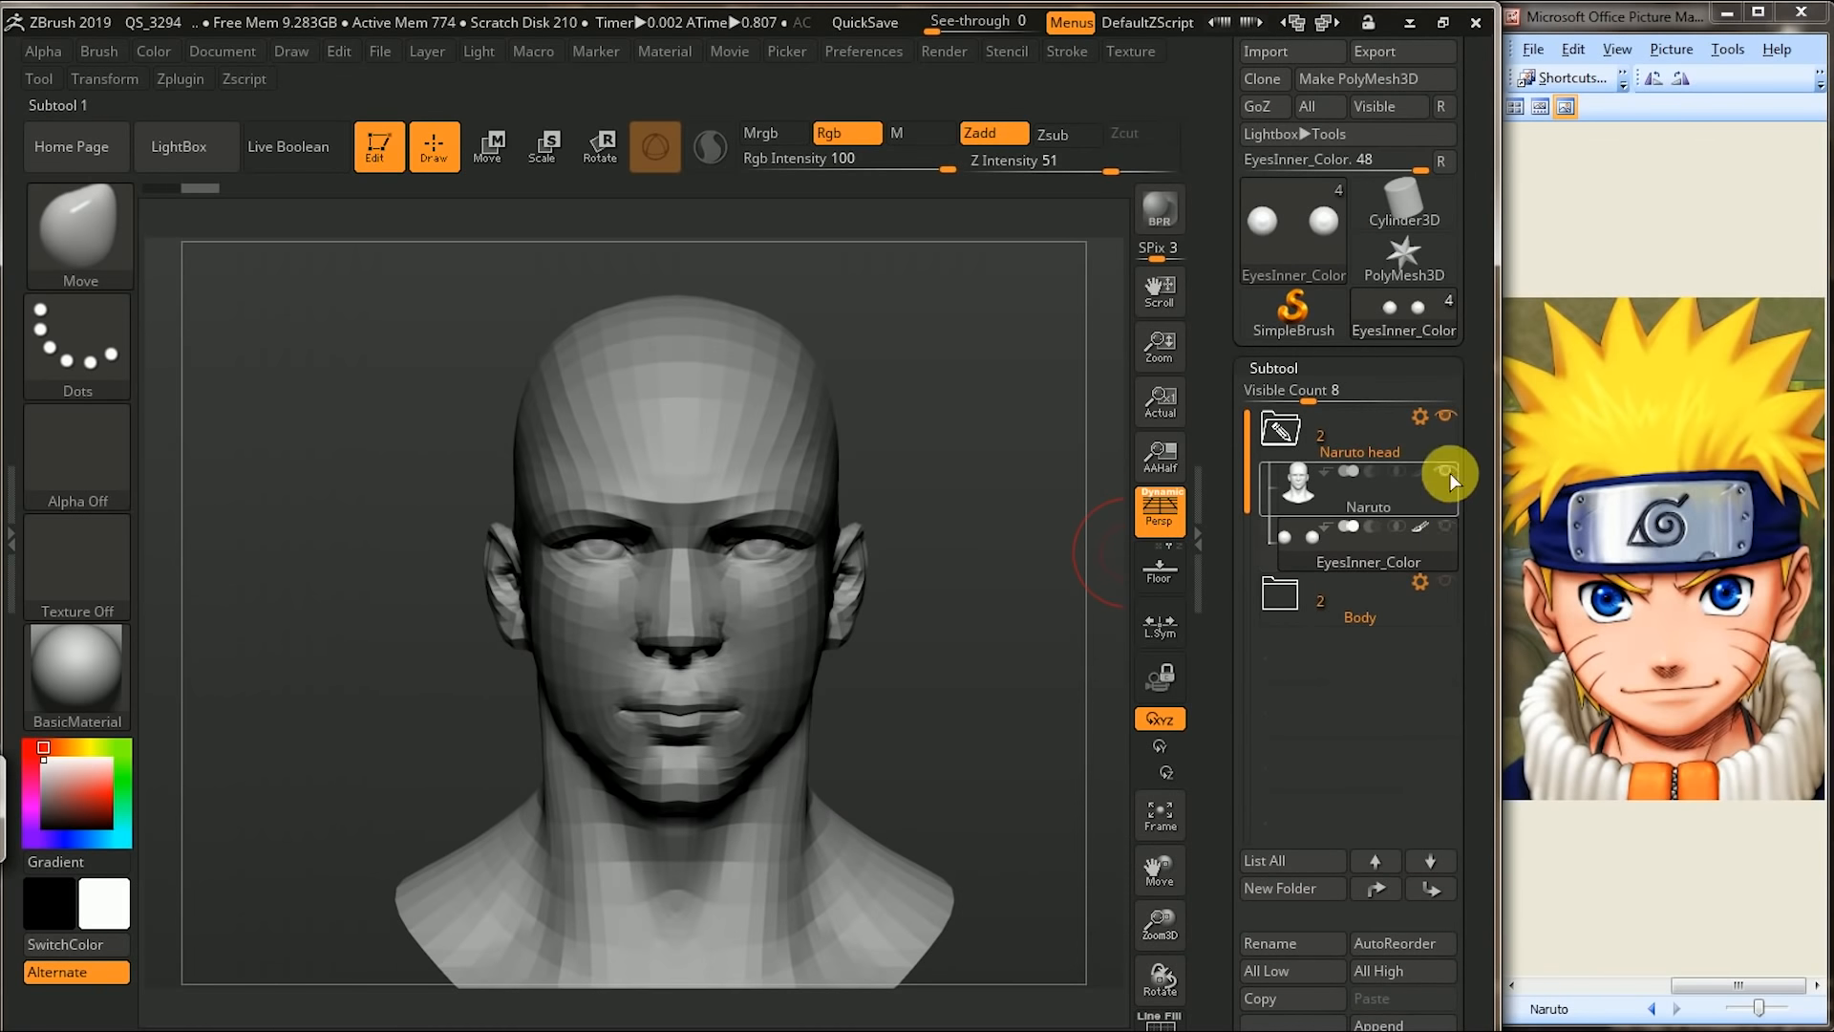
{"action": "left_click", "coordinate": [1373, 493]}
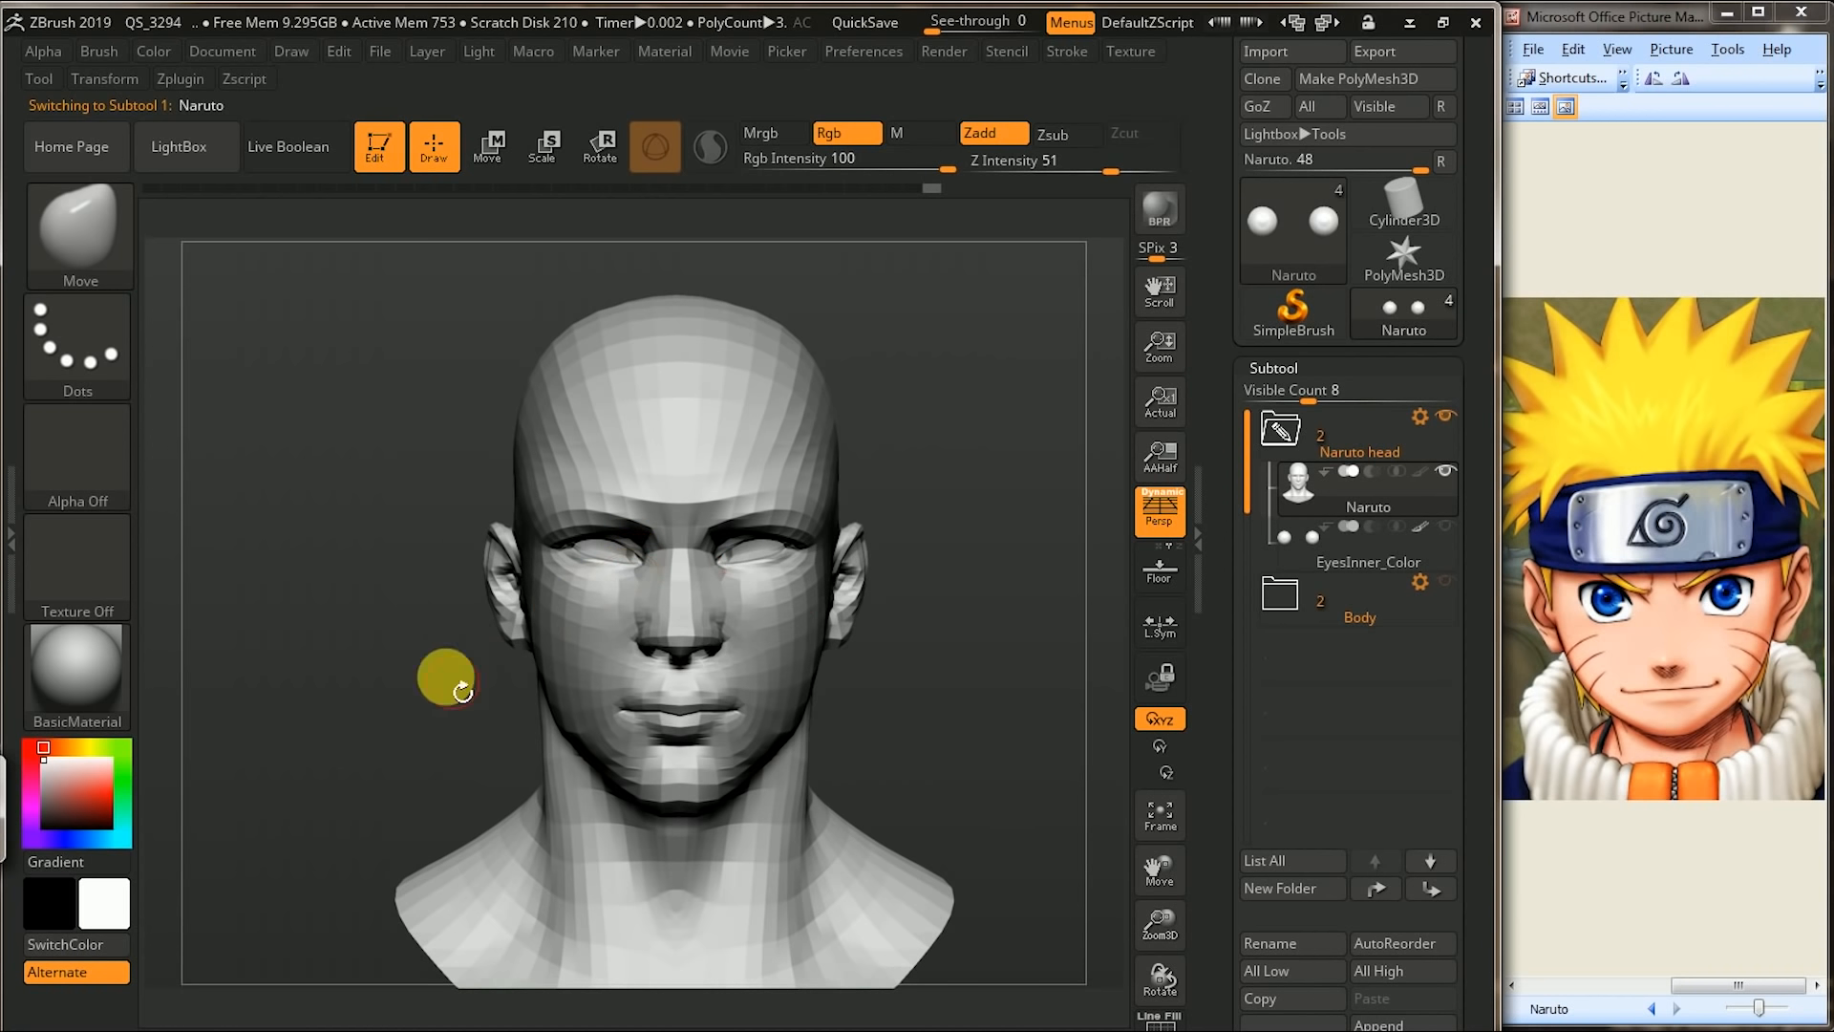
{"action": "key", "text": "shift"}
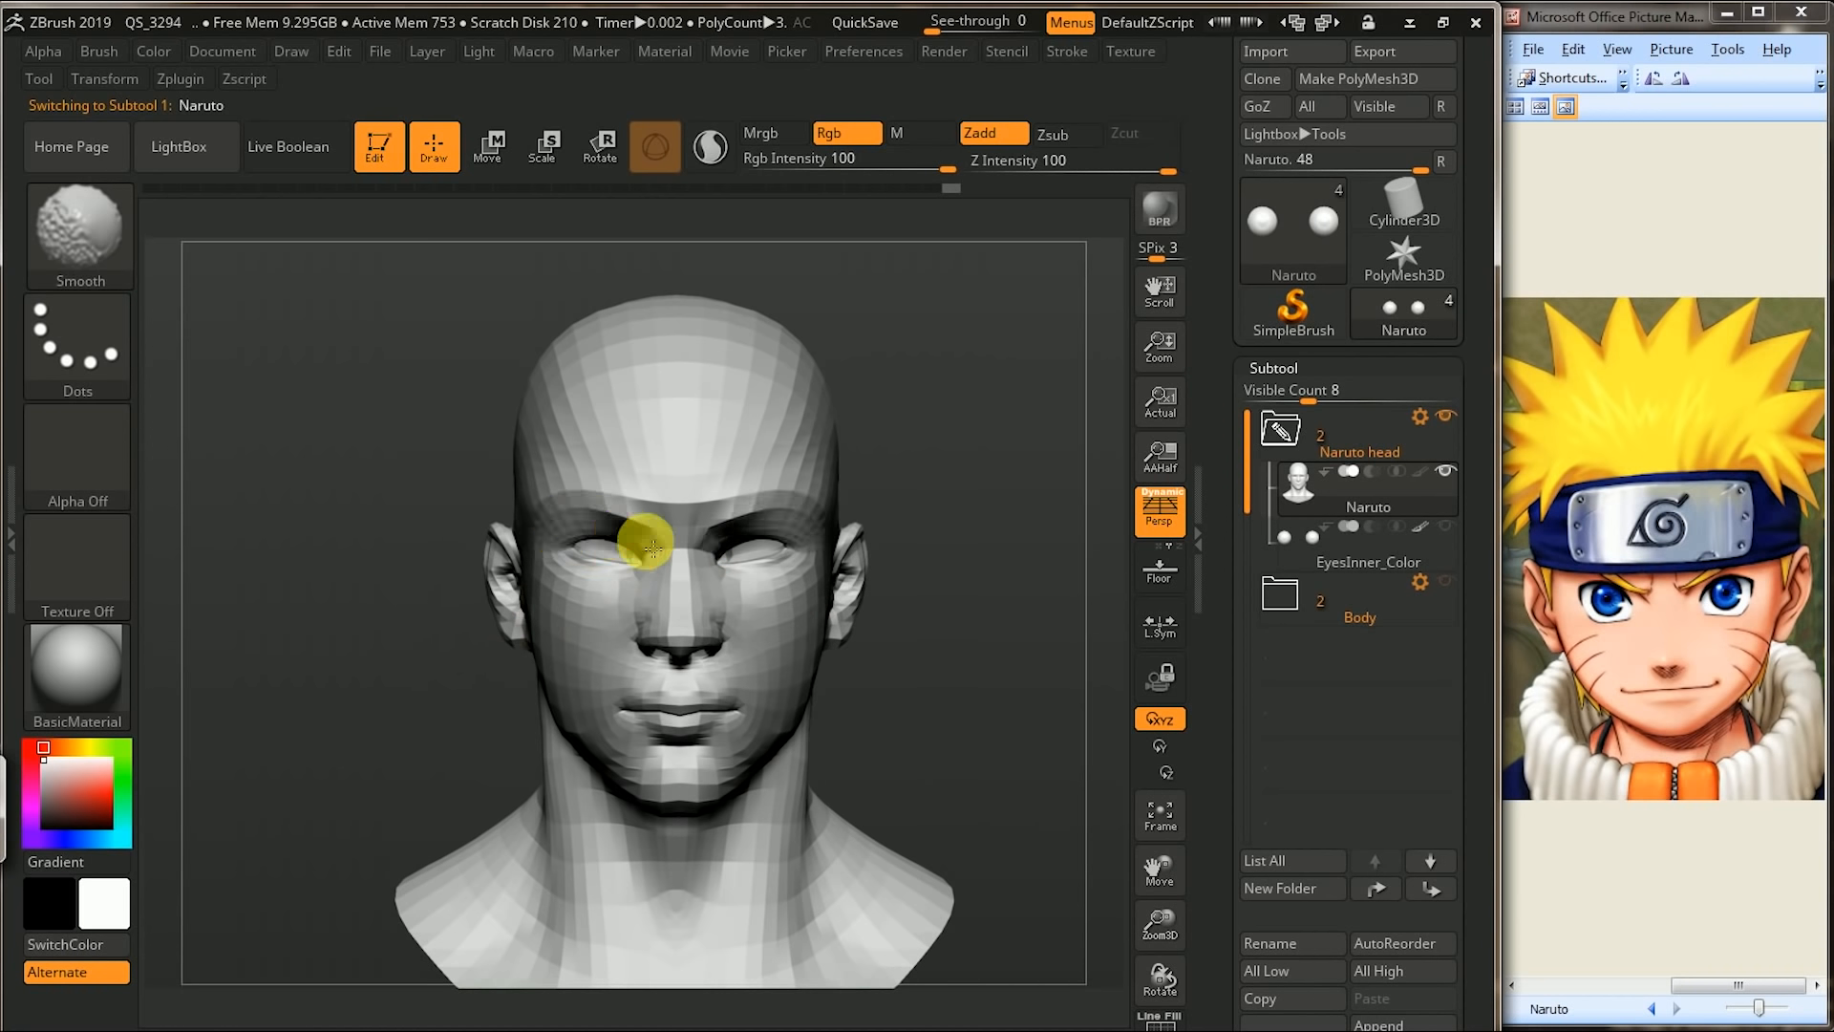
{"action": "mouse_move", "coordinate": [368, 757]}
{"action": "left_mouse_down"}
{"action": "mouse_move", "coordinate": [434, 769]}
{"action": "mouse_move", "coordinate": [872, 525]}
{"action": "mouse_move", "coordinate": [860, 450]}
{"action": "mouse_move", "coordinate": [630, 544]}
{"action": "left_mouse_up"}
{"action": "left_click_drag", "start_coordinate": [1004, 491], "coordinate": [941, 548], "text": "shift"}
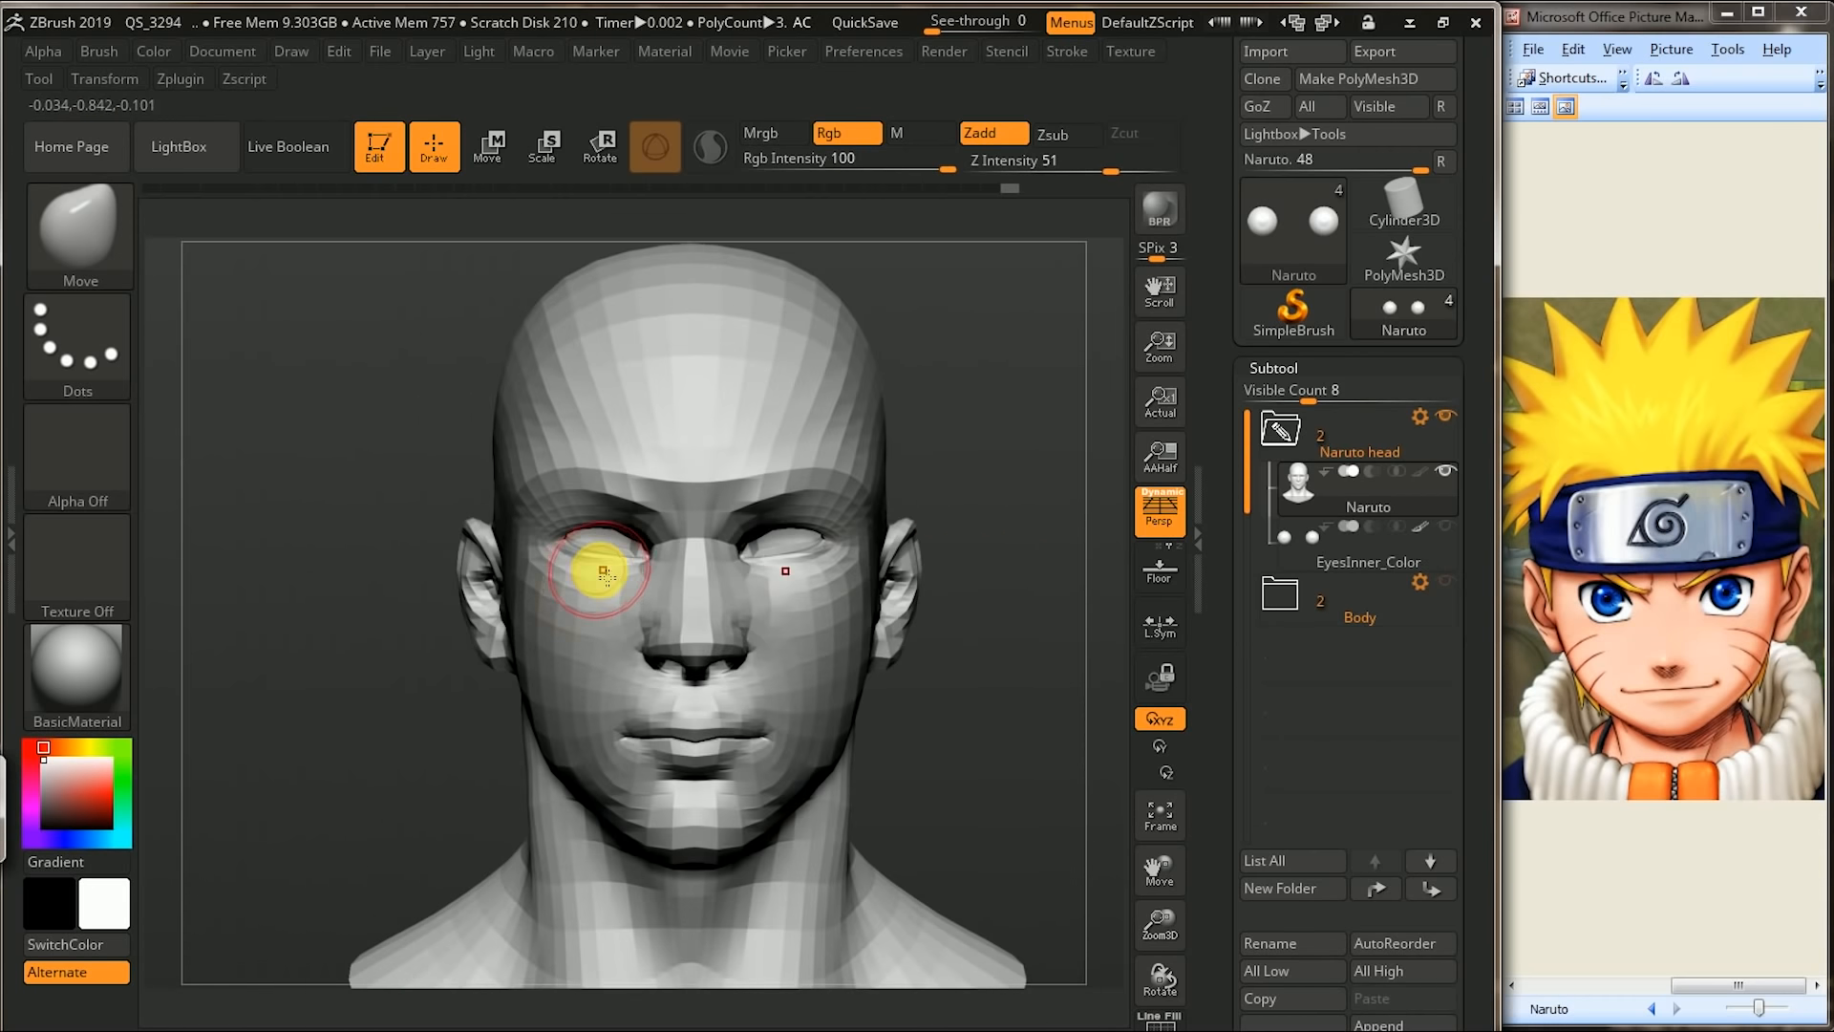
- Mask the brow and upper eyelid area of the head out to the temples
{"action": "mouse_move", "coordinate": [655, 532]}
{"action": "left_mouse_down", "text": "ctrl"}
{"action": "mouse_move", "coordinate": [614, 508]}
{"action": "mouse_move", "coordinate": [554, 520]}
{"action": "mouse_move", "coordinate": [687, 525]}
{"action": "mouse_move", "coordinate": [584, 494]}
{"action": "left_mouse_up", "text": "ctrl"}
{"action": "mouse_move", "coordinate": [939, 499]}
{"action": "left_mouse_down"}
{"action": "mouse_move", "coordinate": [1042, 469]}
{"action": "mouse_move", "coordinate": [836, 479]}
{"action": "left_mouse_up"}
{"action": "mouse_move", "coordinate": [512, 516]}
{"action": "left_mouse_down", "text": "ctrl"}
{"action": "mouse_move", "coordinate": [496, 507]}
{"action": "mouse_move", "coordinate": [558, 468]}
{"action": "left_mouse_up", "text": "ctrl"}
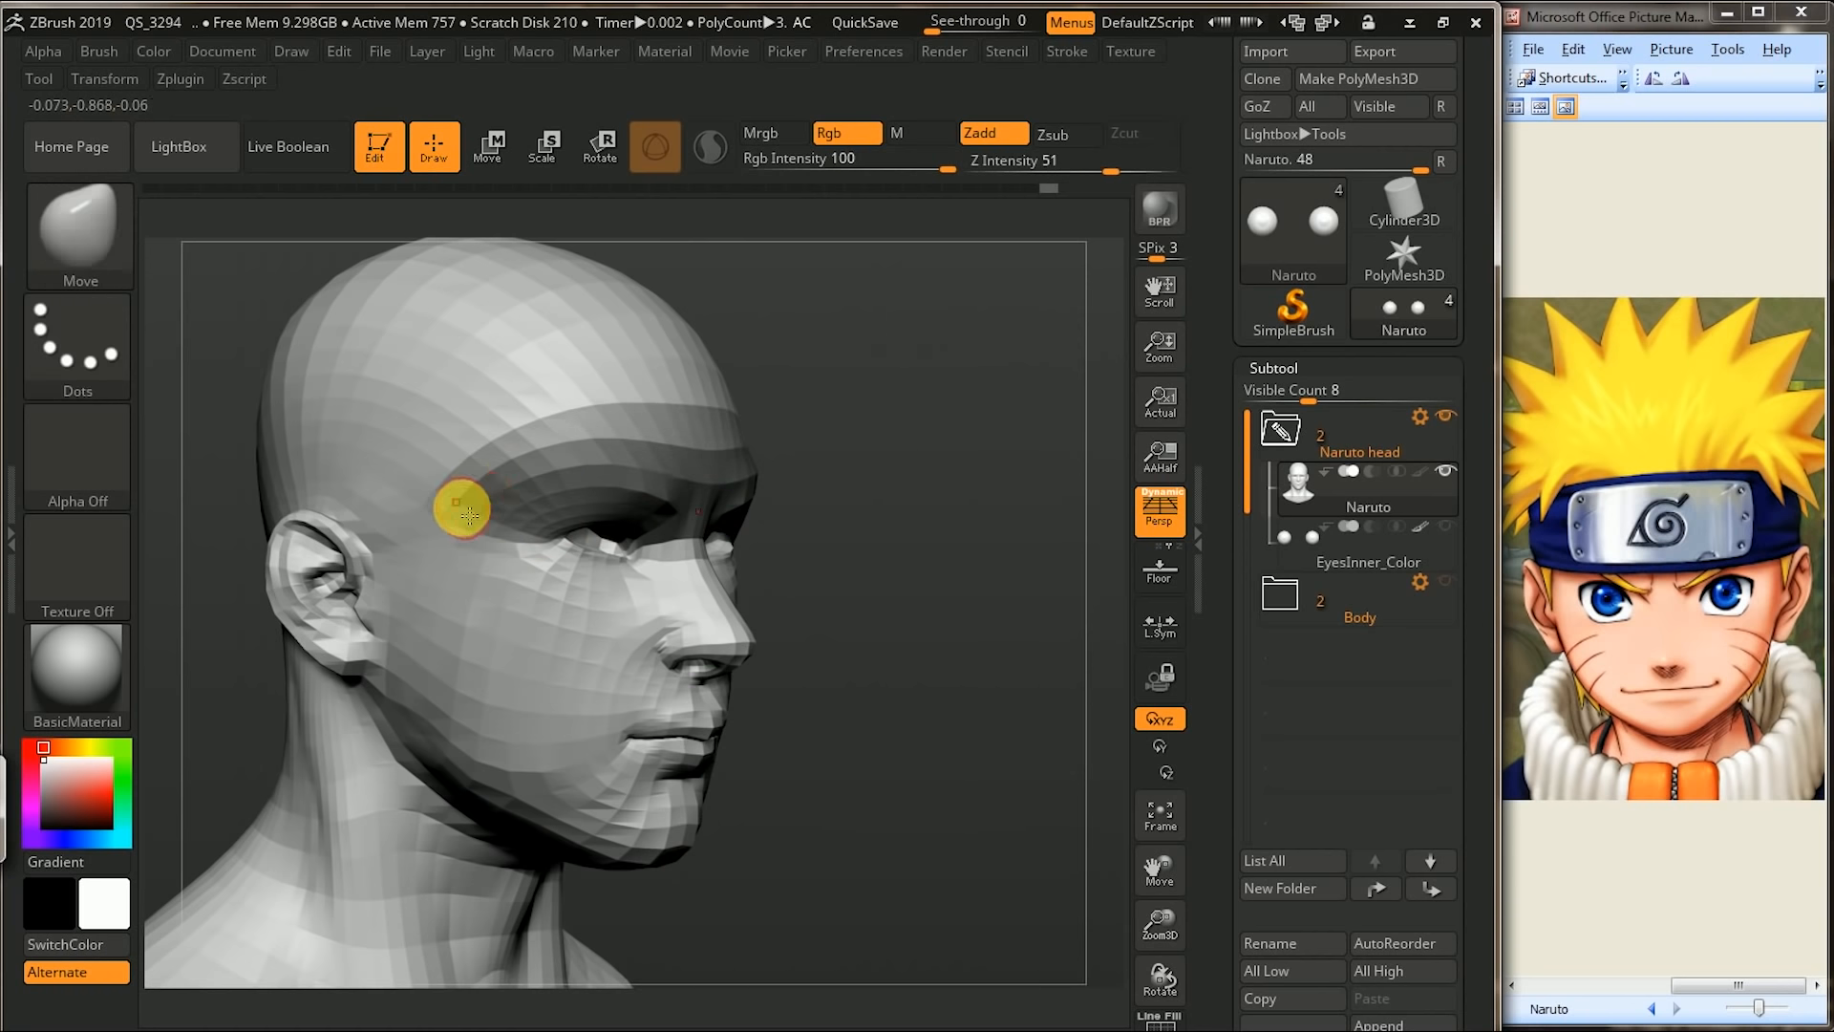
{"action": "mouse_move", "coordinate": [458, 513]}
{"action": "left_mouse_down", "text": "ctrl"}
{"action": "mouse_move", "coordinate": [527, 519]}
{"action": "mouse_move", "coordinate": [524, 535]}
{"action": "left_mouse_up", "text": "ctrl"}
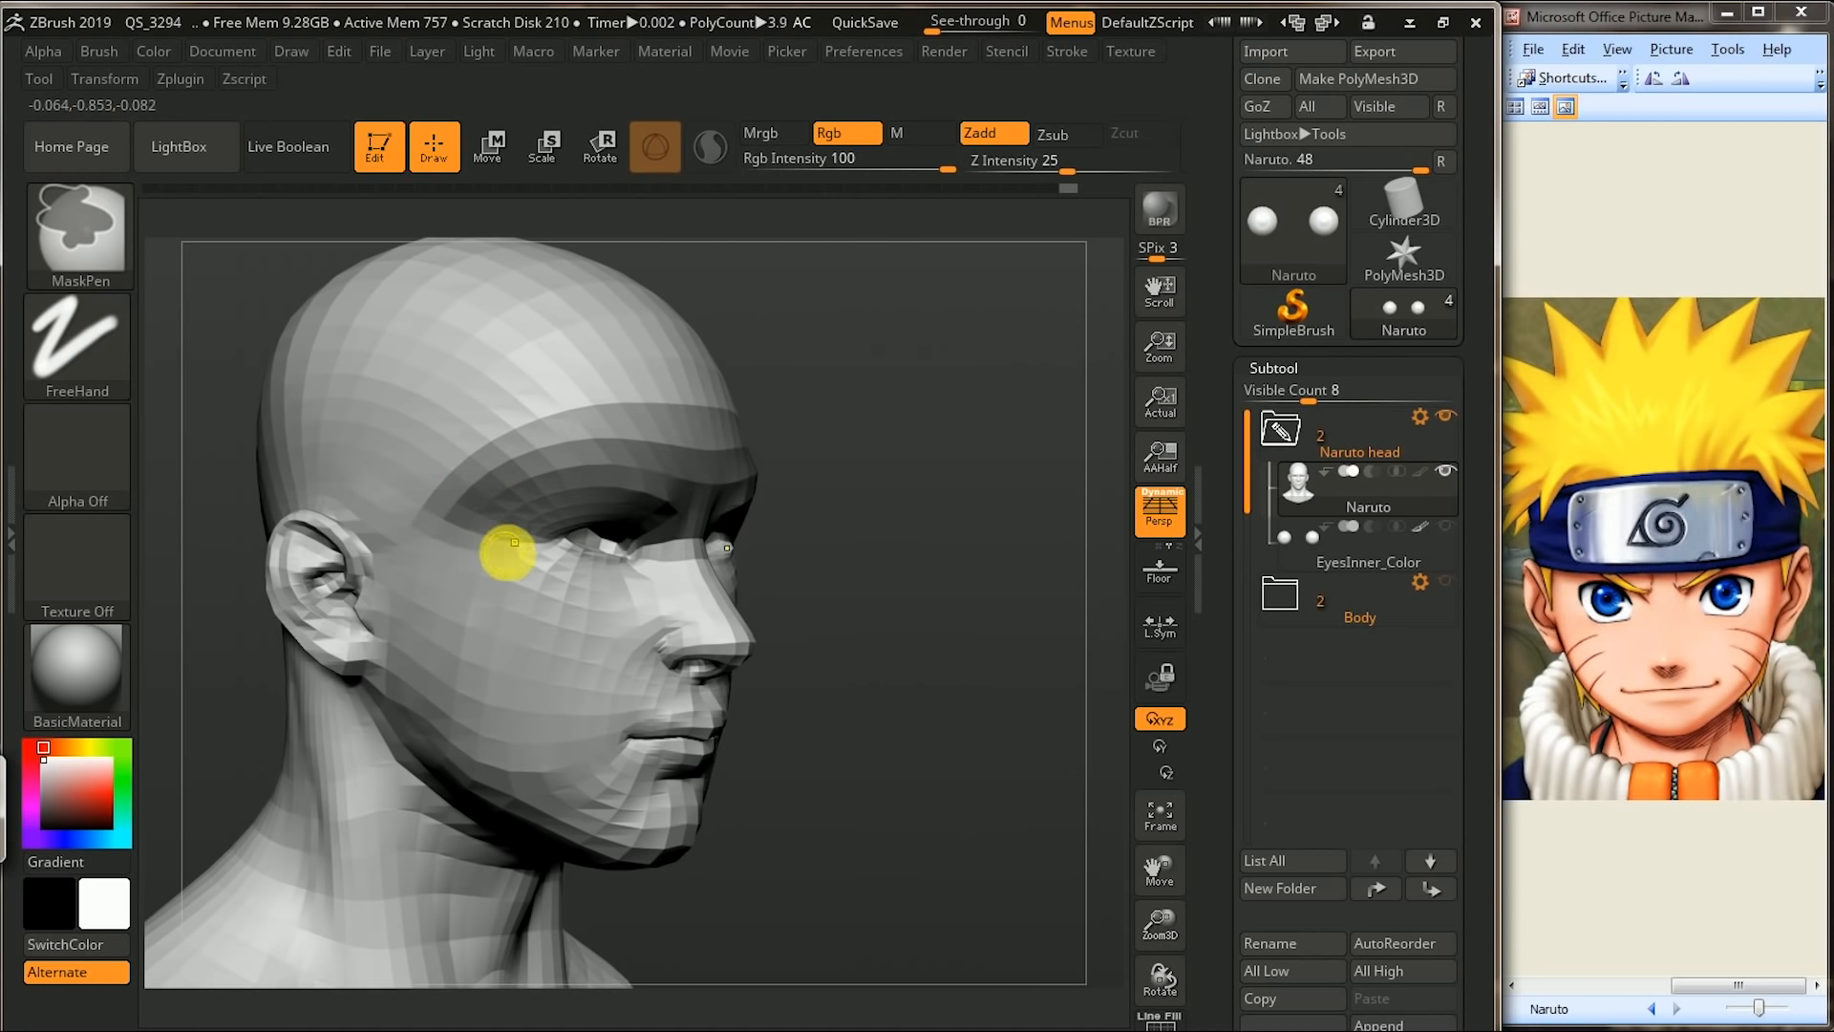
- Pull the lower eyelids down with the Move brush to open the eyes wider below the masked brow
{"action": "left_click_drag", "start_coordinate": [936, 499], "coordinate": [994, 500]}
{"action": "mouse_move", "coordinate": [600, 571]}
{"action": "left_mouse_down"}
{"action": "mouse_move", "coordinate": [593, 608]}
{"action": "mouse_move", "coordinate": [566, 610]}
{"action": "mouse_move", "coordinate": [639, 591]}
{"action": "mouse_move", "coordinate": [602, 626]}
{"action": "mouse_move", "coordinate": [587, 596]}
{"action": "left_mouse_up"}
{"action": "mouse_move", "coordinate": [429, 726]}
{"action": "left_mouse_down"}
{"action": "mouse_move", "coordinate": [414, 745]}
{"action": "mouse_move", "coordinate": [630, 570]}
{"action": "left_mouse_up"}
{"action": "left_click_drag", "start_coordinate": [903, 510], "coordinate": [655, 566]}
{"action": "left_click_drag", "start_coordinate": [1031, 524], "coordinate": [802, 573], "text": "shift"}
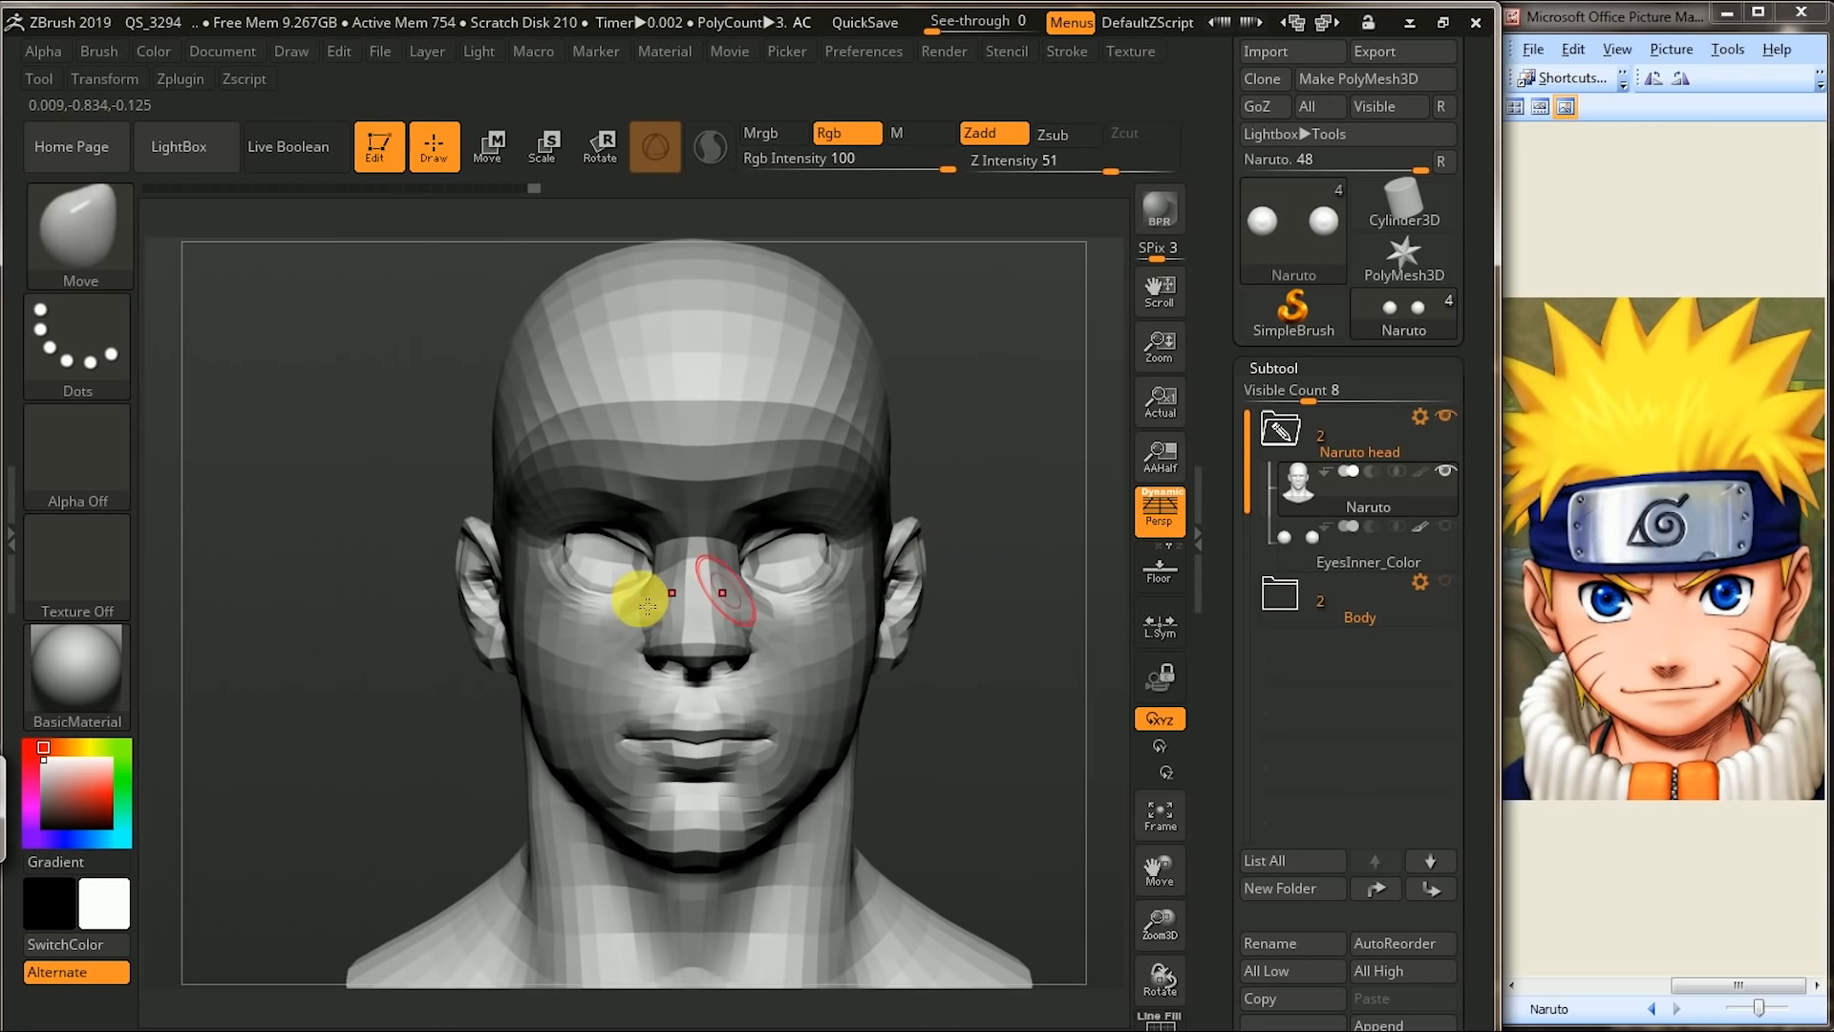
- Refine the brow ridge and upper eyelids of the head with the Move brush
{"action": "left_click_drag", "start_coordinate": [397, 745], "coordinate": [655, 519]}
{"action": "left_click_drag", "start_coordinate": [933, 491], "coordinate": [659, 528]}
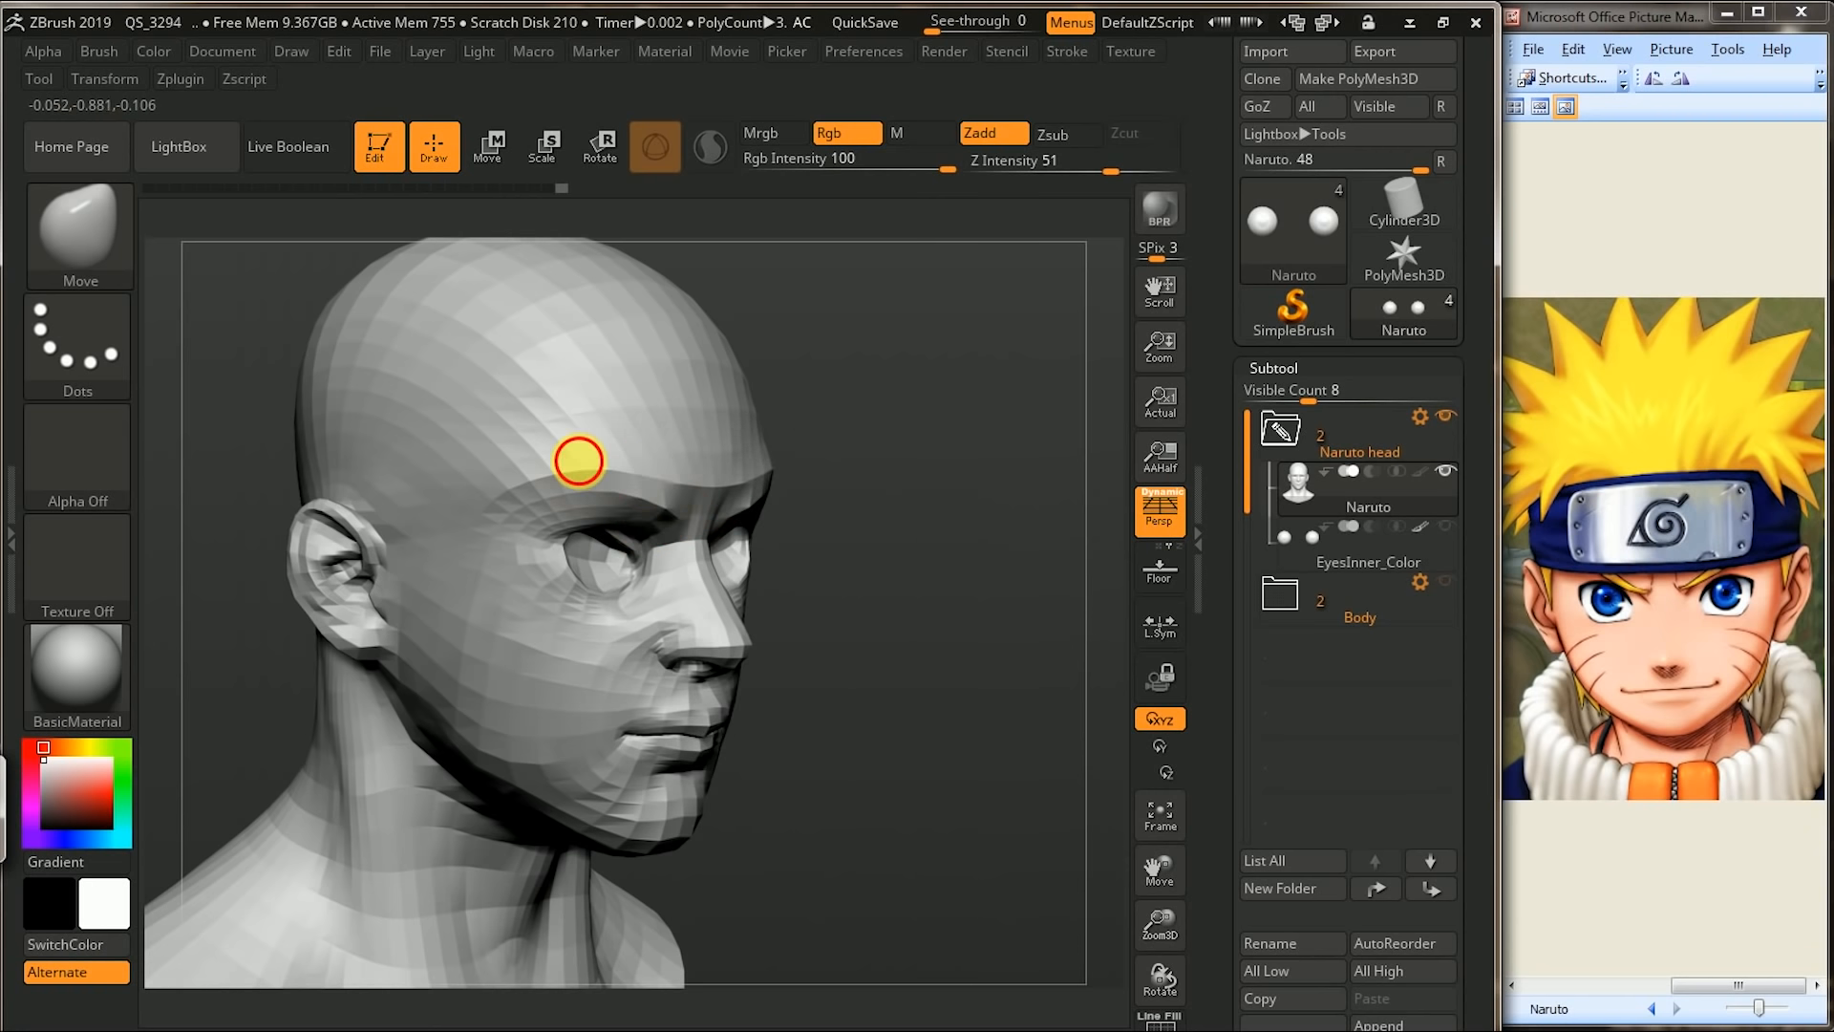
{"action": "left_click_drag", "start_coordinate": [983, 405], "coordinate": [627, 479]}
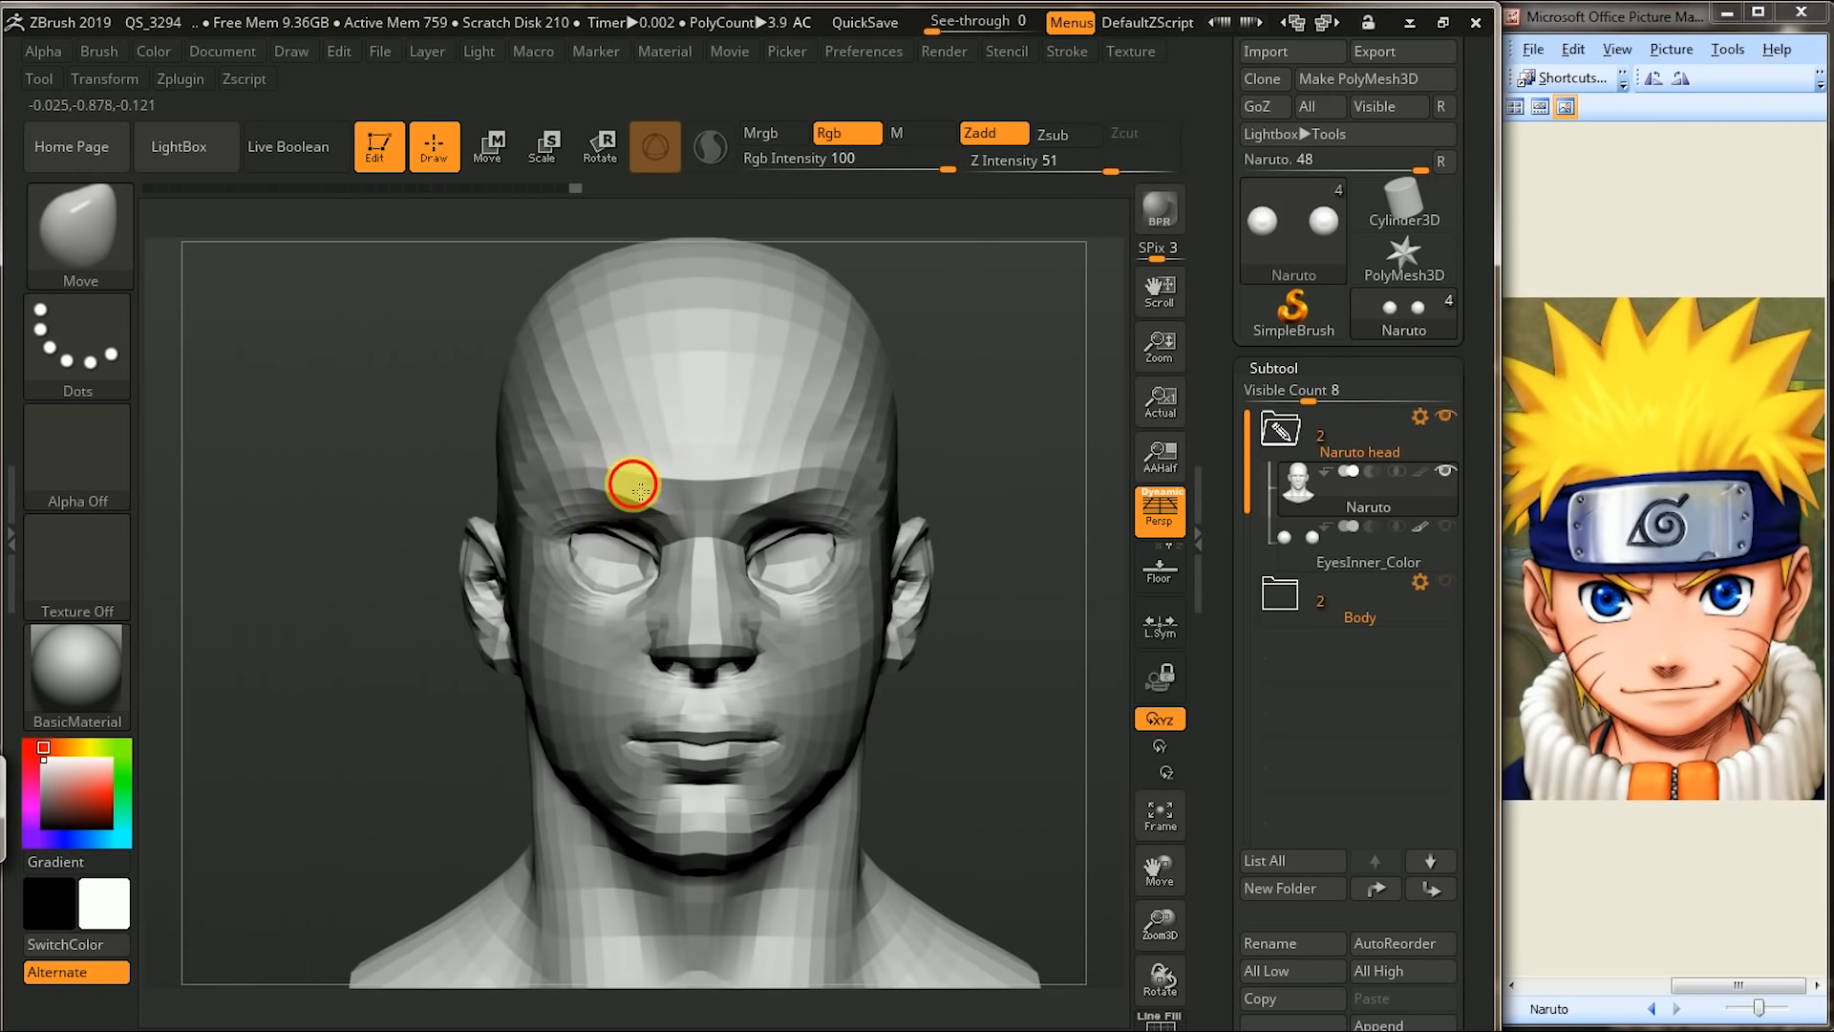
{"action": "left_click_drag", "start_coordinate": [367, 737], "coordinate": [611, 562], "text": "alt"}
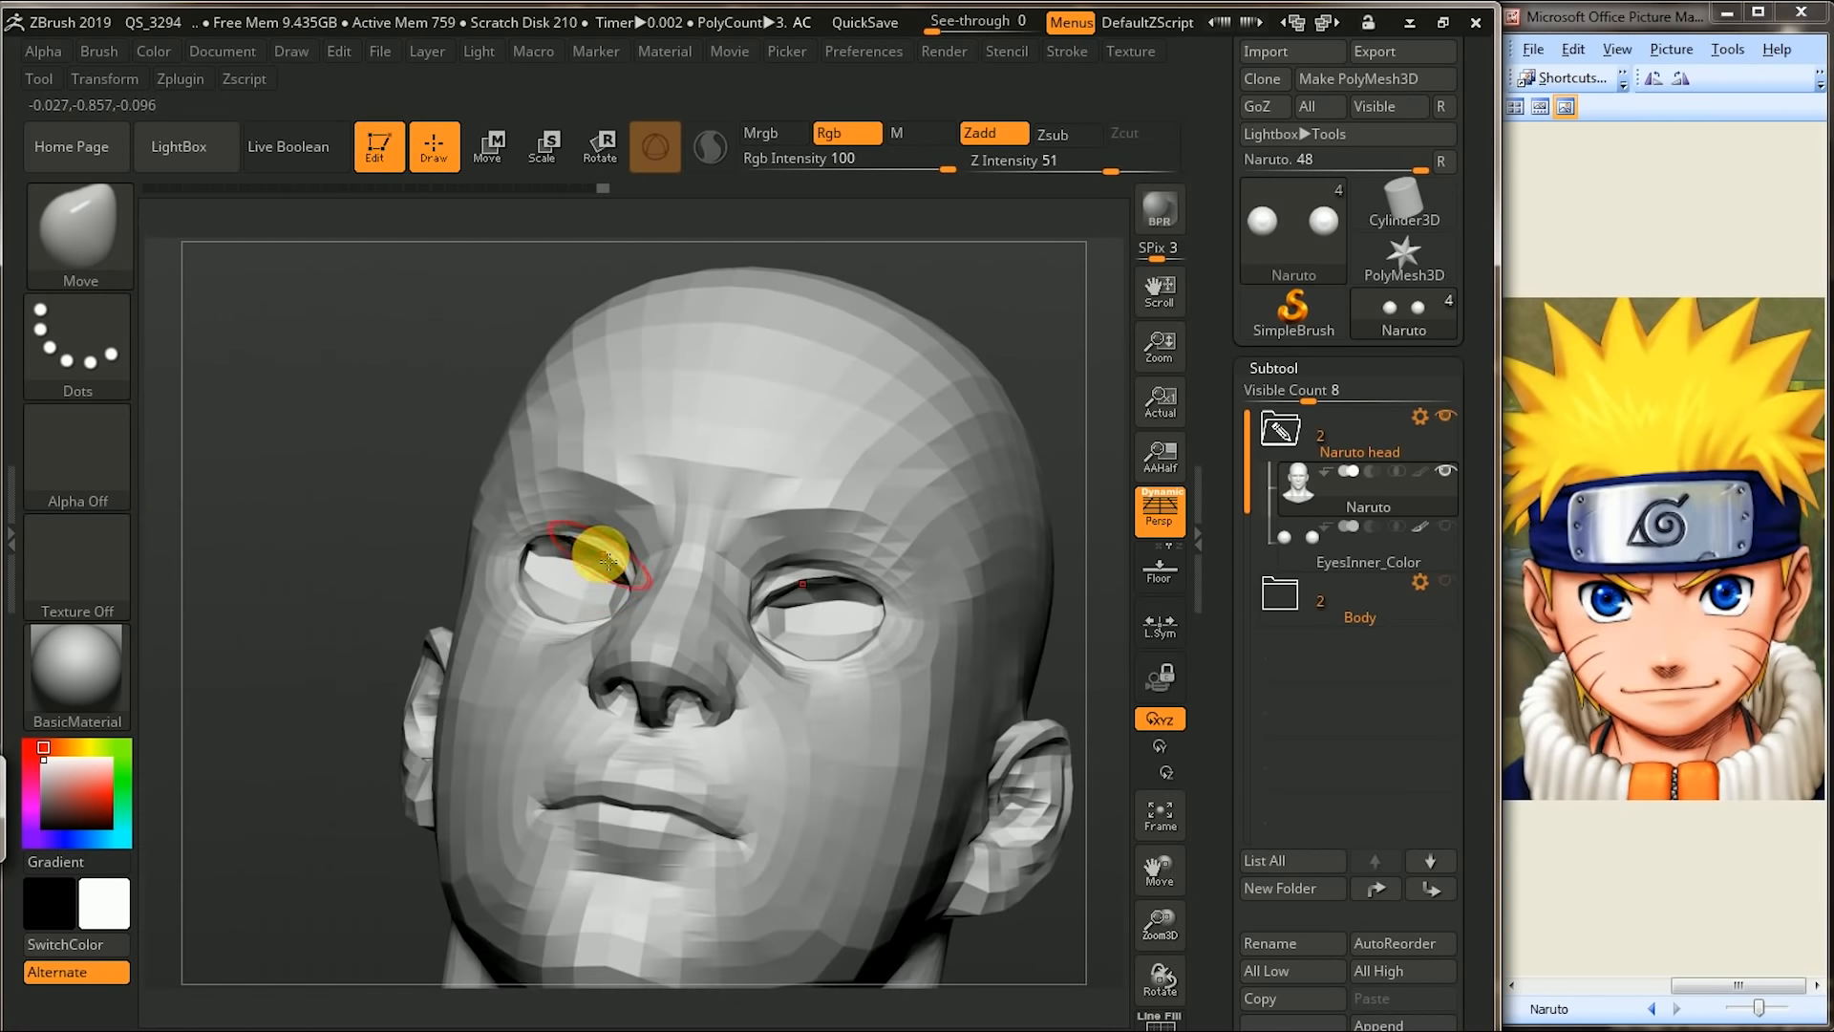
{"action": "left_click_drag", "start_coordinate": [369, 536], "coordinate": [594, 532]}
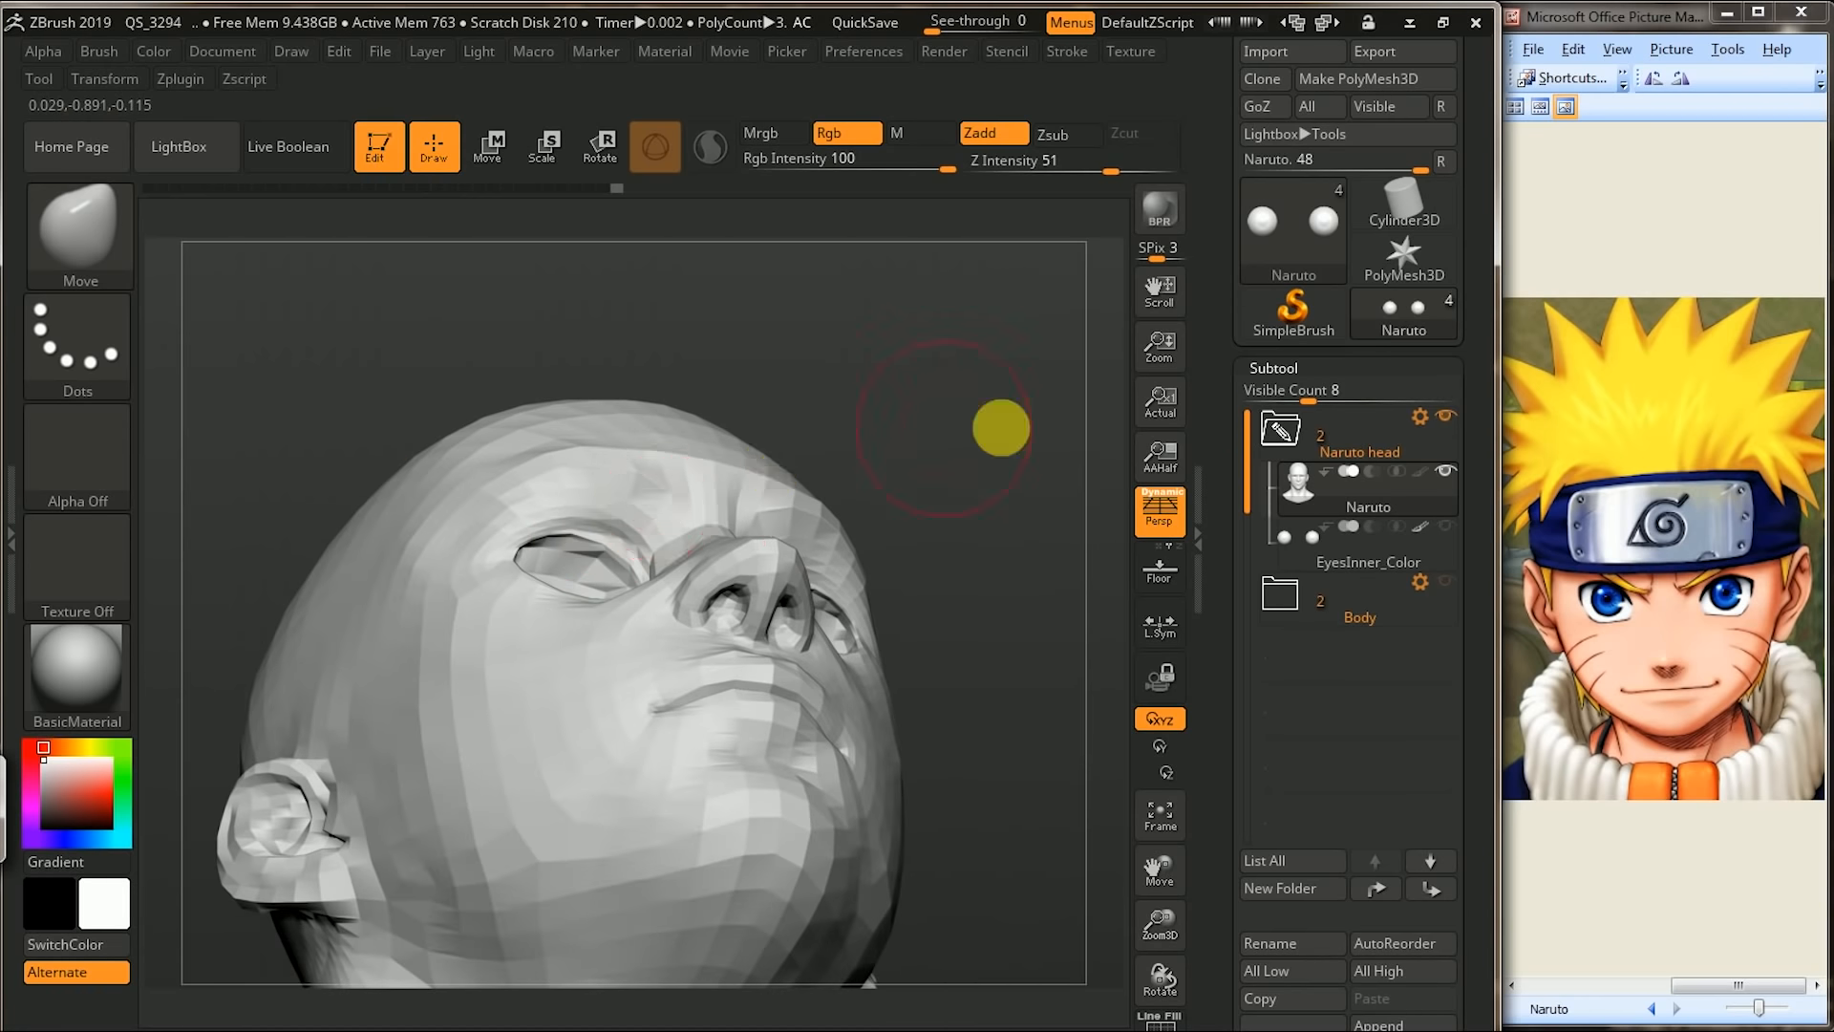
{"action": "mouse_move", "coordinate": [1001, 428]}
{"action": "left_mouse_down", "text": "alt"}
{"action": "mouse_move", "coordinate": [1003, 360]}
{"action": "mouse_move", "coordinate": [949, 478]}
{"action": "mouse_move", "coordinate": [1007, 509]}
{"action": "mouse_move", "coordinate": [983, 536]}
{"action": "mouse_move", "coordinate": [764, 602]}
{"action": "left_mouse_up", "text": "alt"}
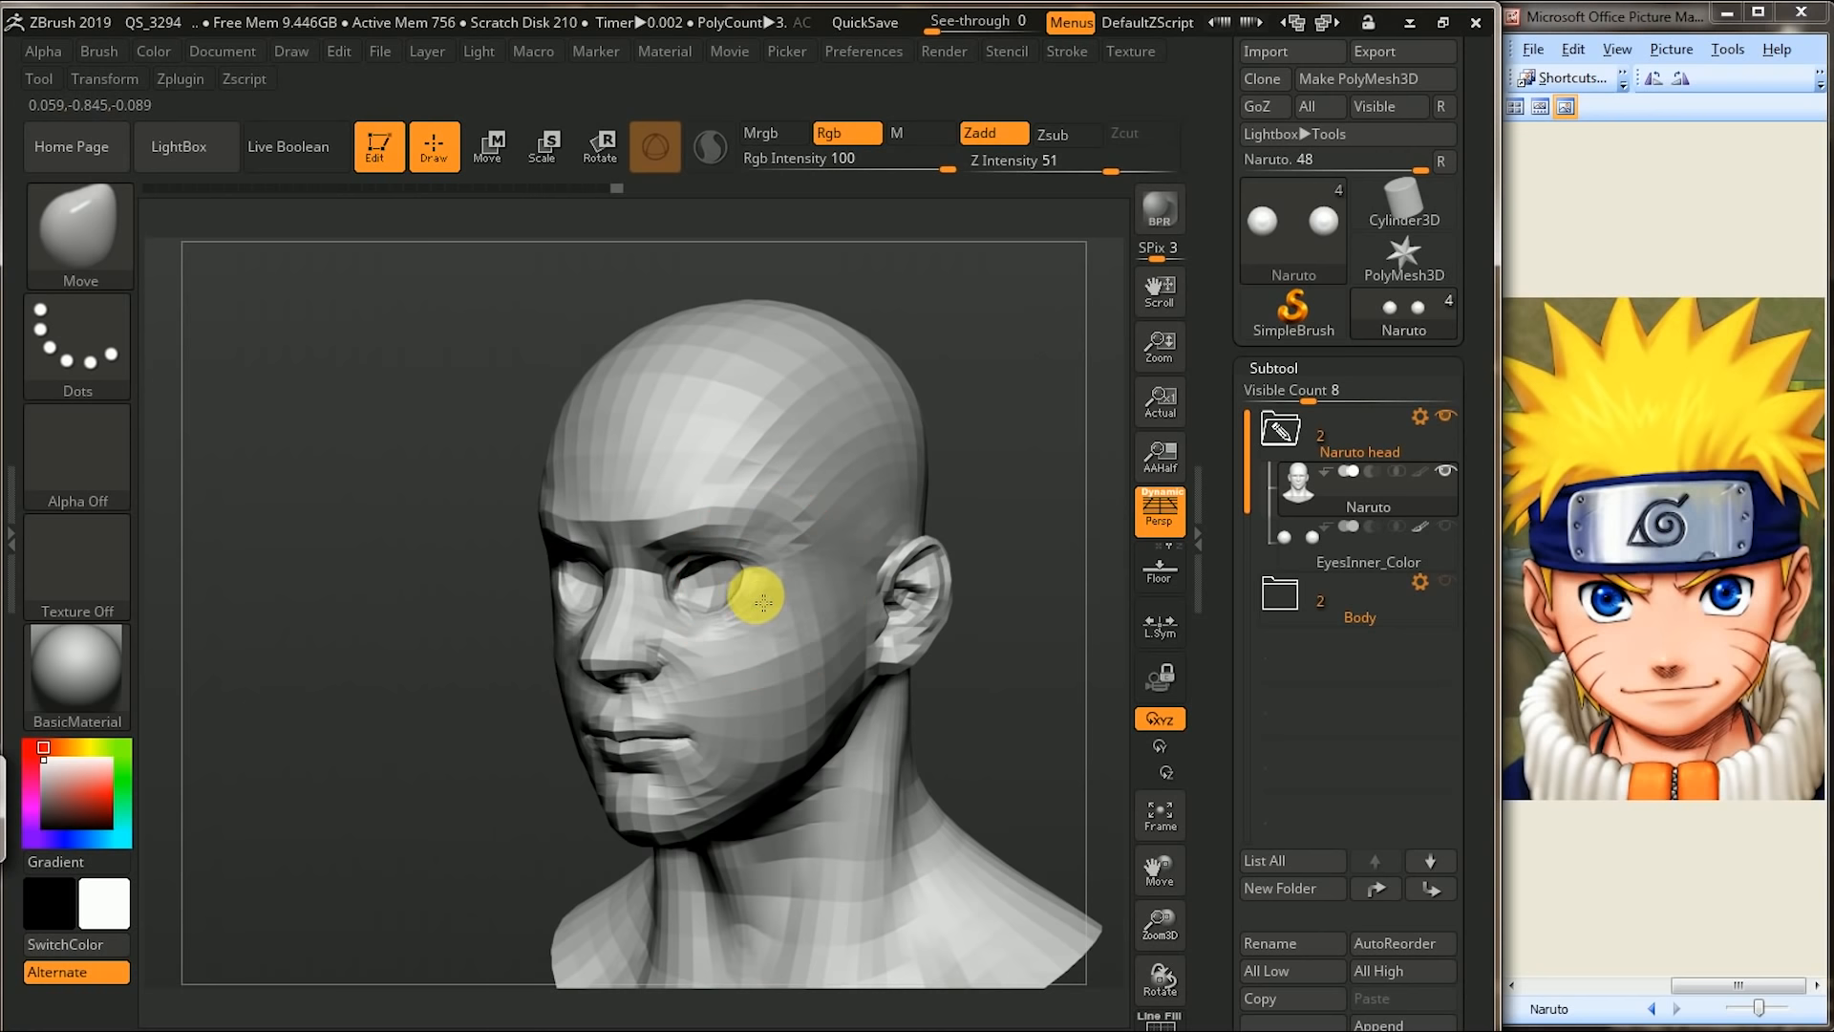
- Adjust the outer eye corners and the sides of the face with the Move brush, finishing in a straight front view
{"action": "left_click_drag", "start_coordinate": [348, 720], "coordinate": [516, 631]}
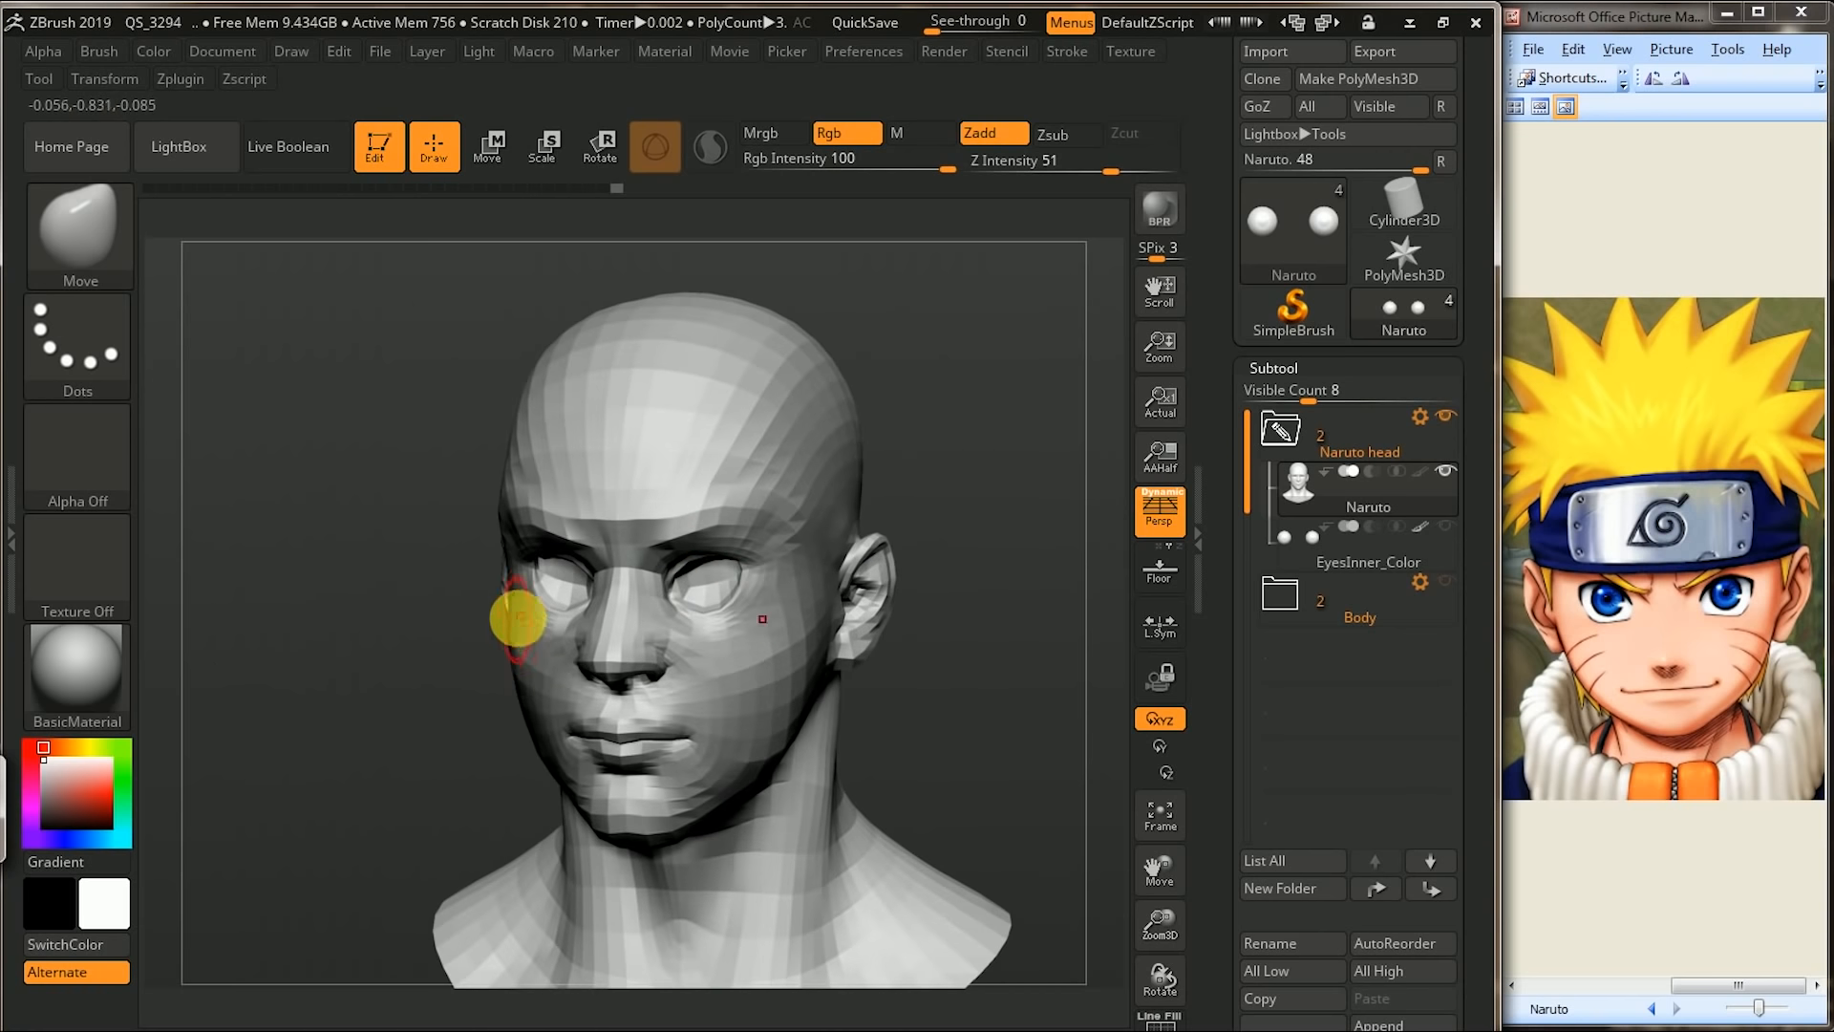
{"action": "left_click_drag", "start_coordinate": [410, 729], "coordinate": [376, 725]}
{"action": "left_click_drag", "start_coordinate": [723, 615], "coordinate": [702, 580]}
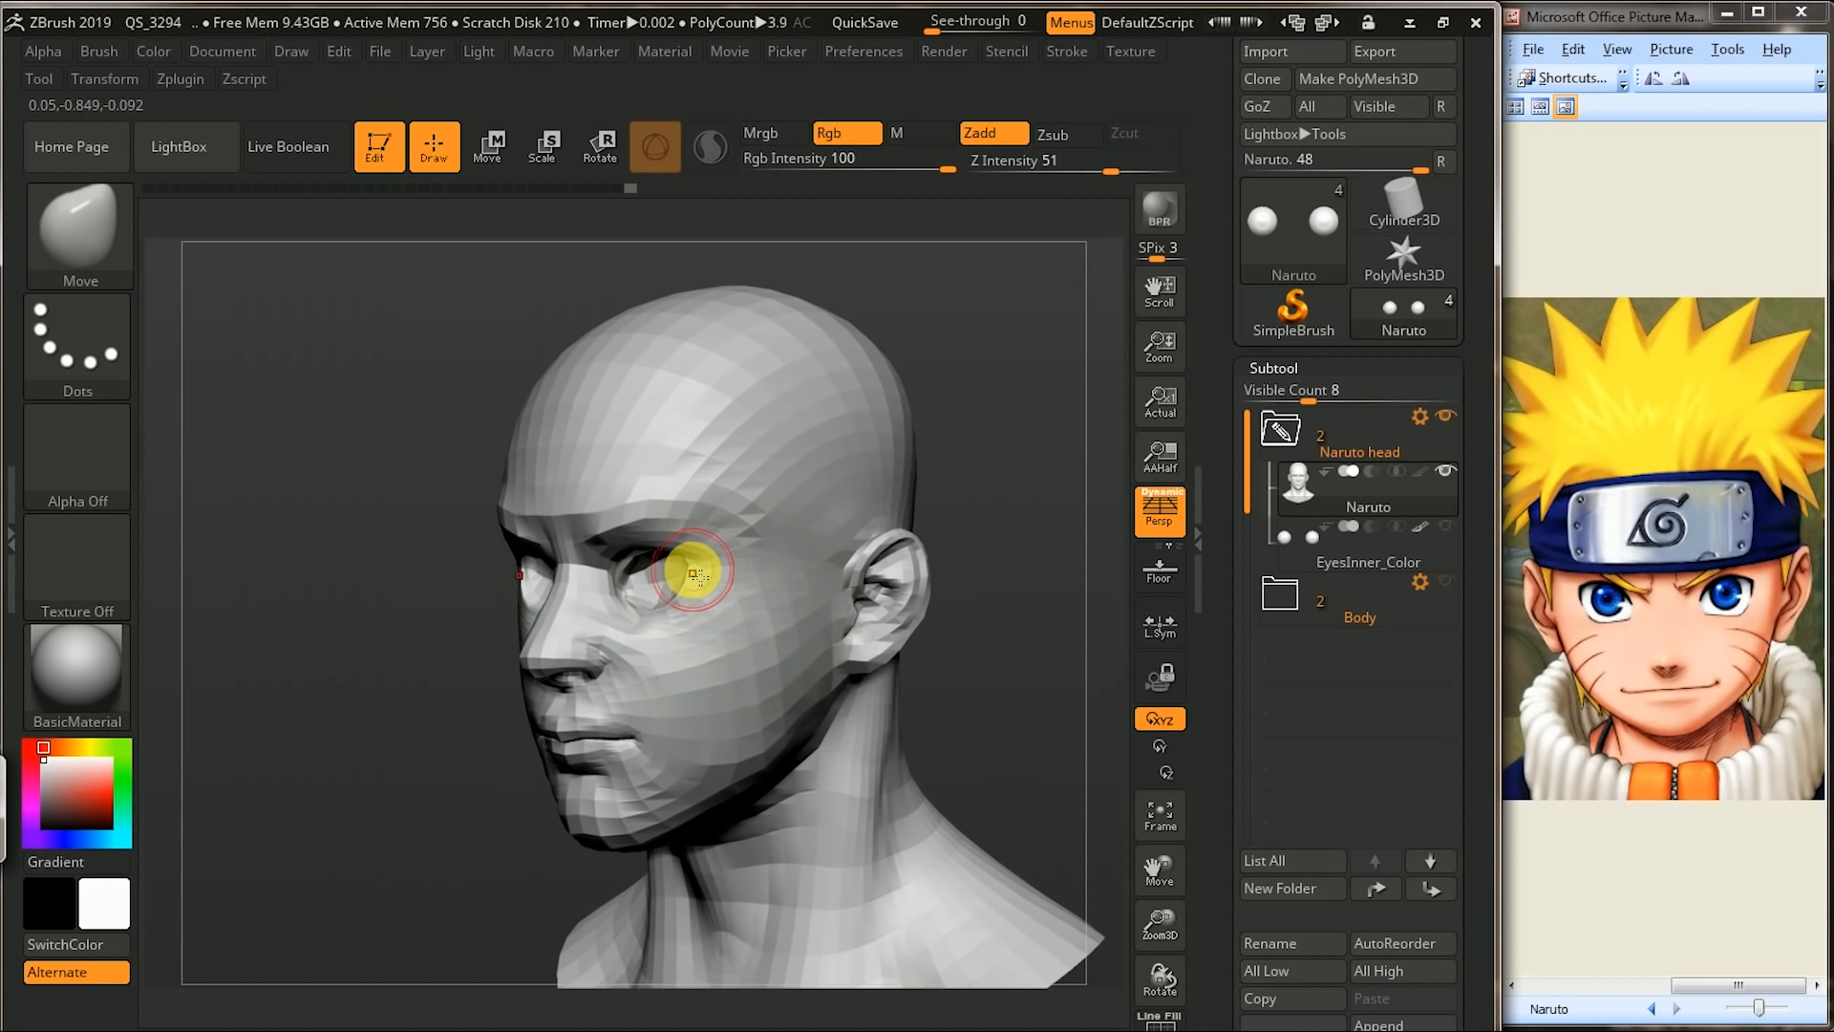
{"action": "left_click_drag", "start_coordinate": [705, 601], "coordinate": [699, 601]}
{"action": "left_click_drag", "start_coordinate": [364, 790], "coordinate": [919, 581], "text": "shift"}
{"action": "left_click_drag", "start_coordinate": [312, 717], "coordinate": [399, 599], "text": "alt"}
{"action": "left_click_drag", "start_coordinate": [213, 799], "coordinate": [268, 796], "text": "alt"}
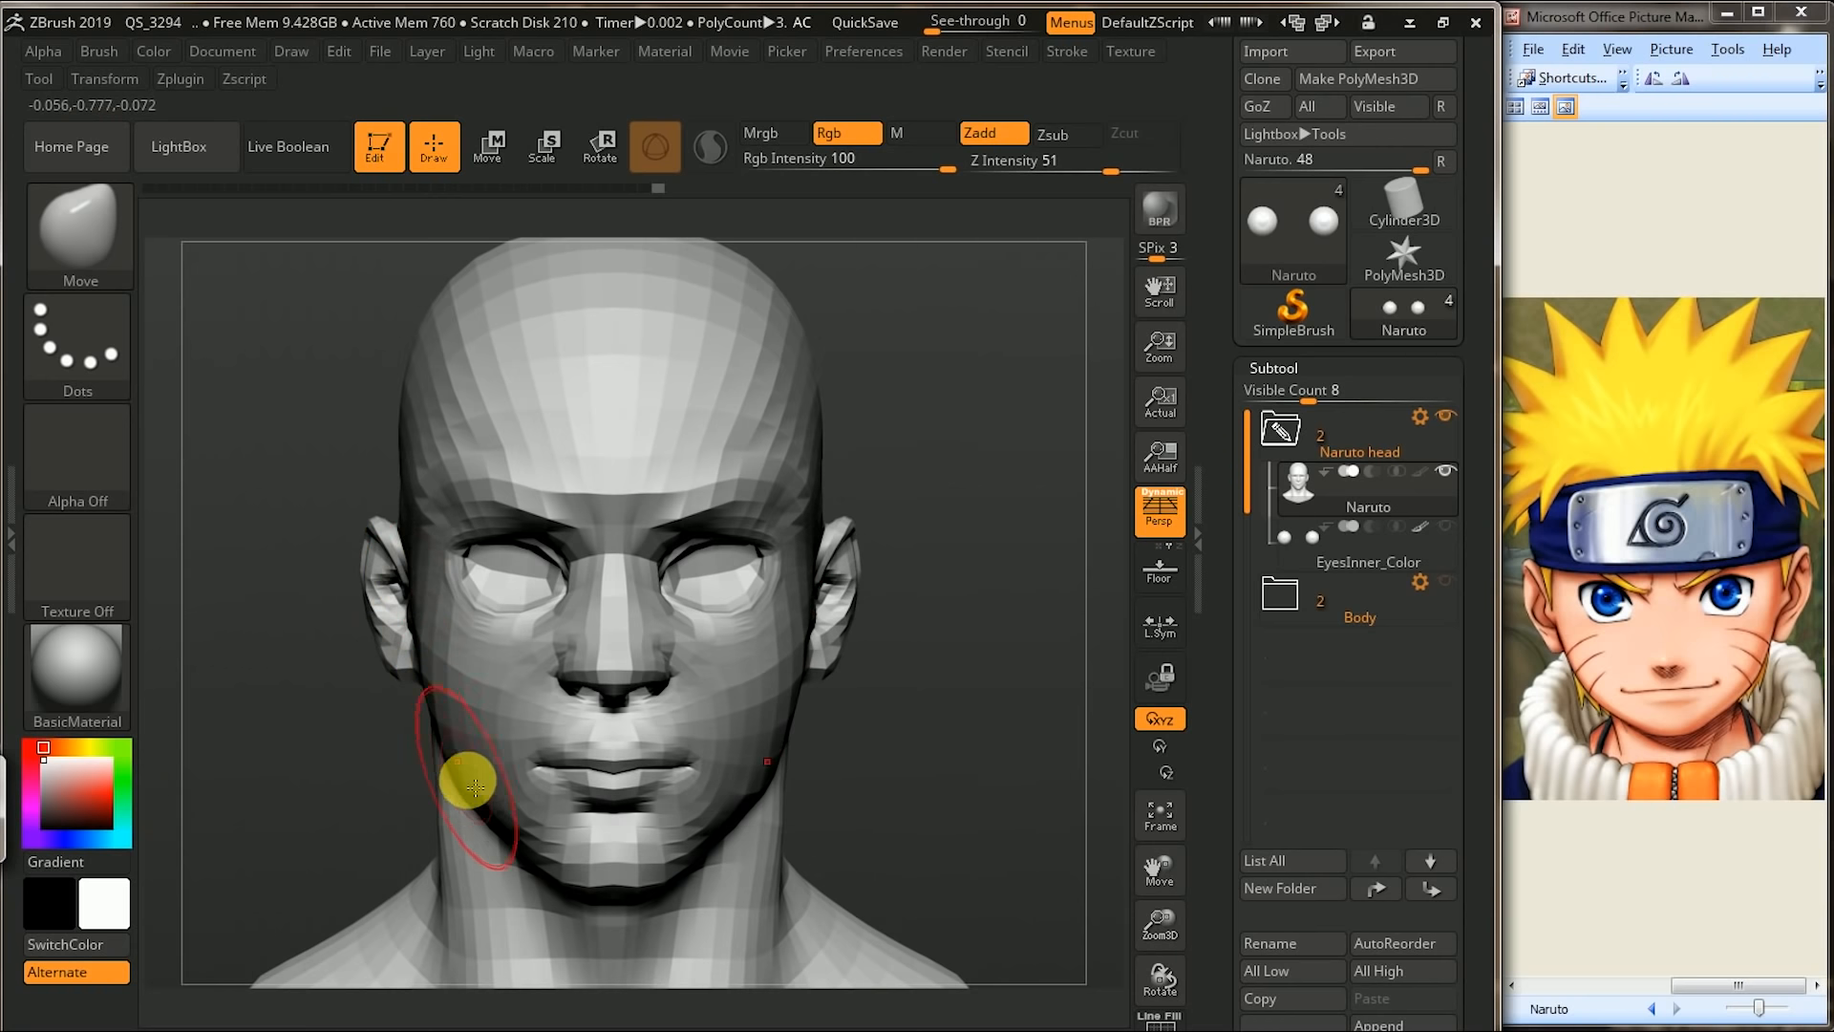
{"action": "mouse_move", "coordinate": [311, 717]}
{"action": "left_mouse_down"}
{"action": "mouse_move", "coordinate": [598, 815]}
{"action": "mouse_move", "coordinate": [573, 779]}
{"action": "left_mouse_up"}
{"action": "left_click_drag", "start_coordinate": [995, 659], "coordinate": [1021, 672], "text": "alt"}
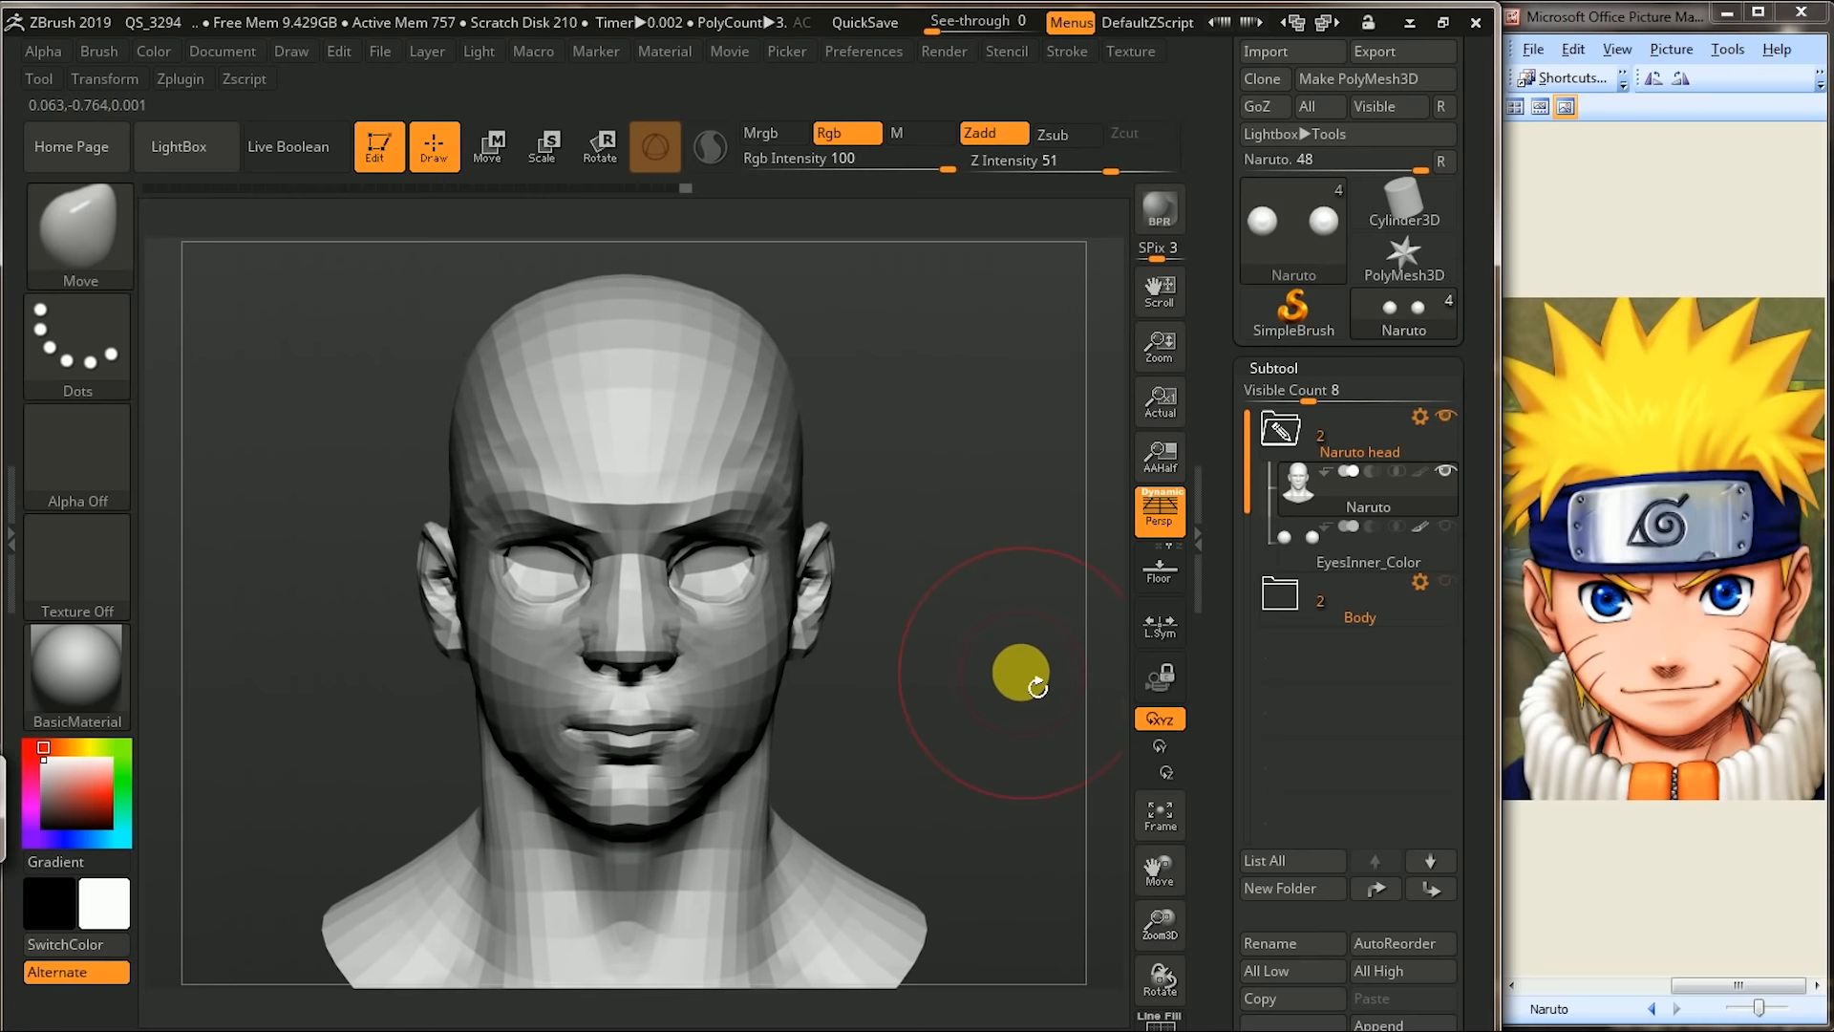
- Import the Naruto reference picture as a texture and make it the current texture
{"action": "left_click", "coordinate": [125, 581]}
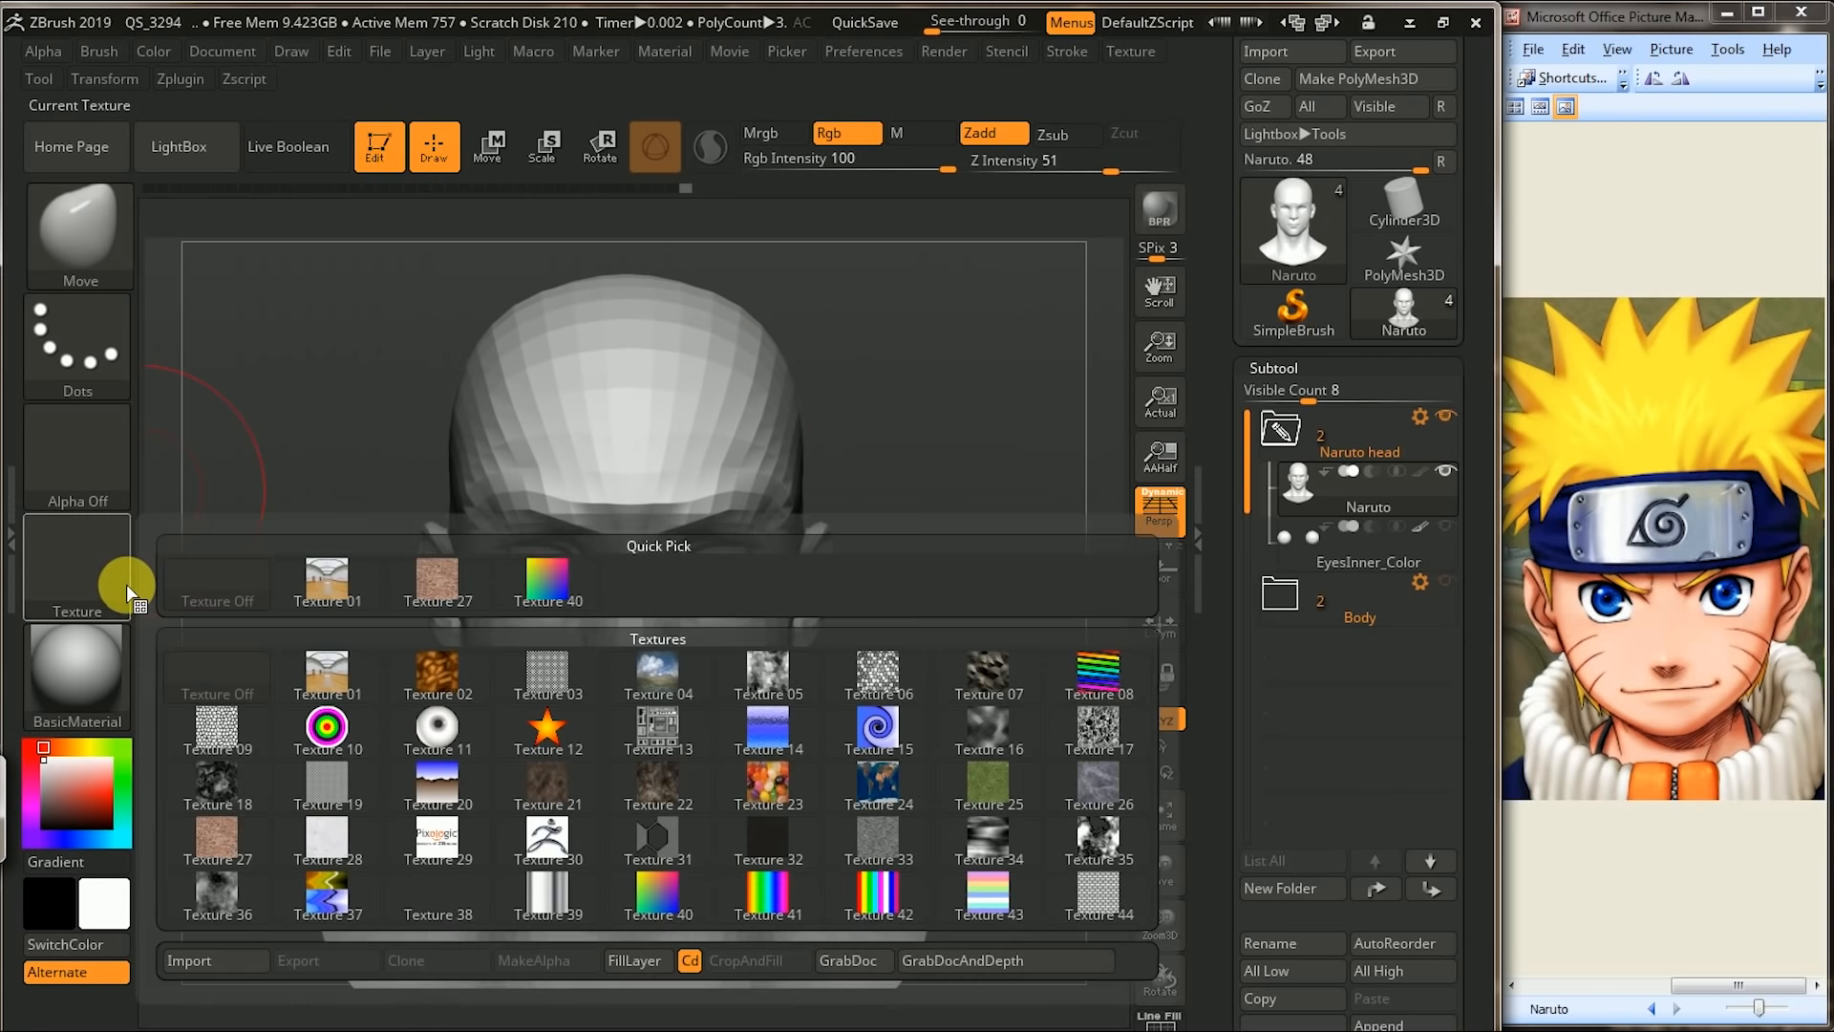
{"action": "left_click", "coordinate": [234, 958]}
{"action": "double_click", "coordinate": [527, 203]}
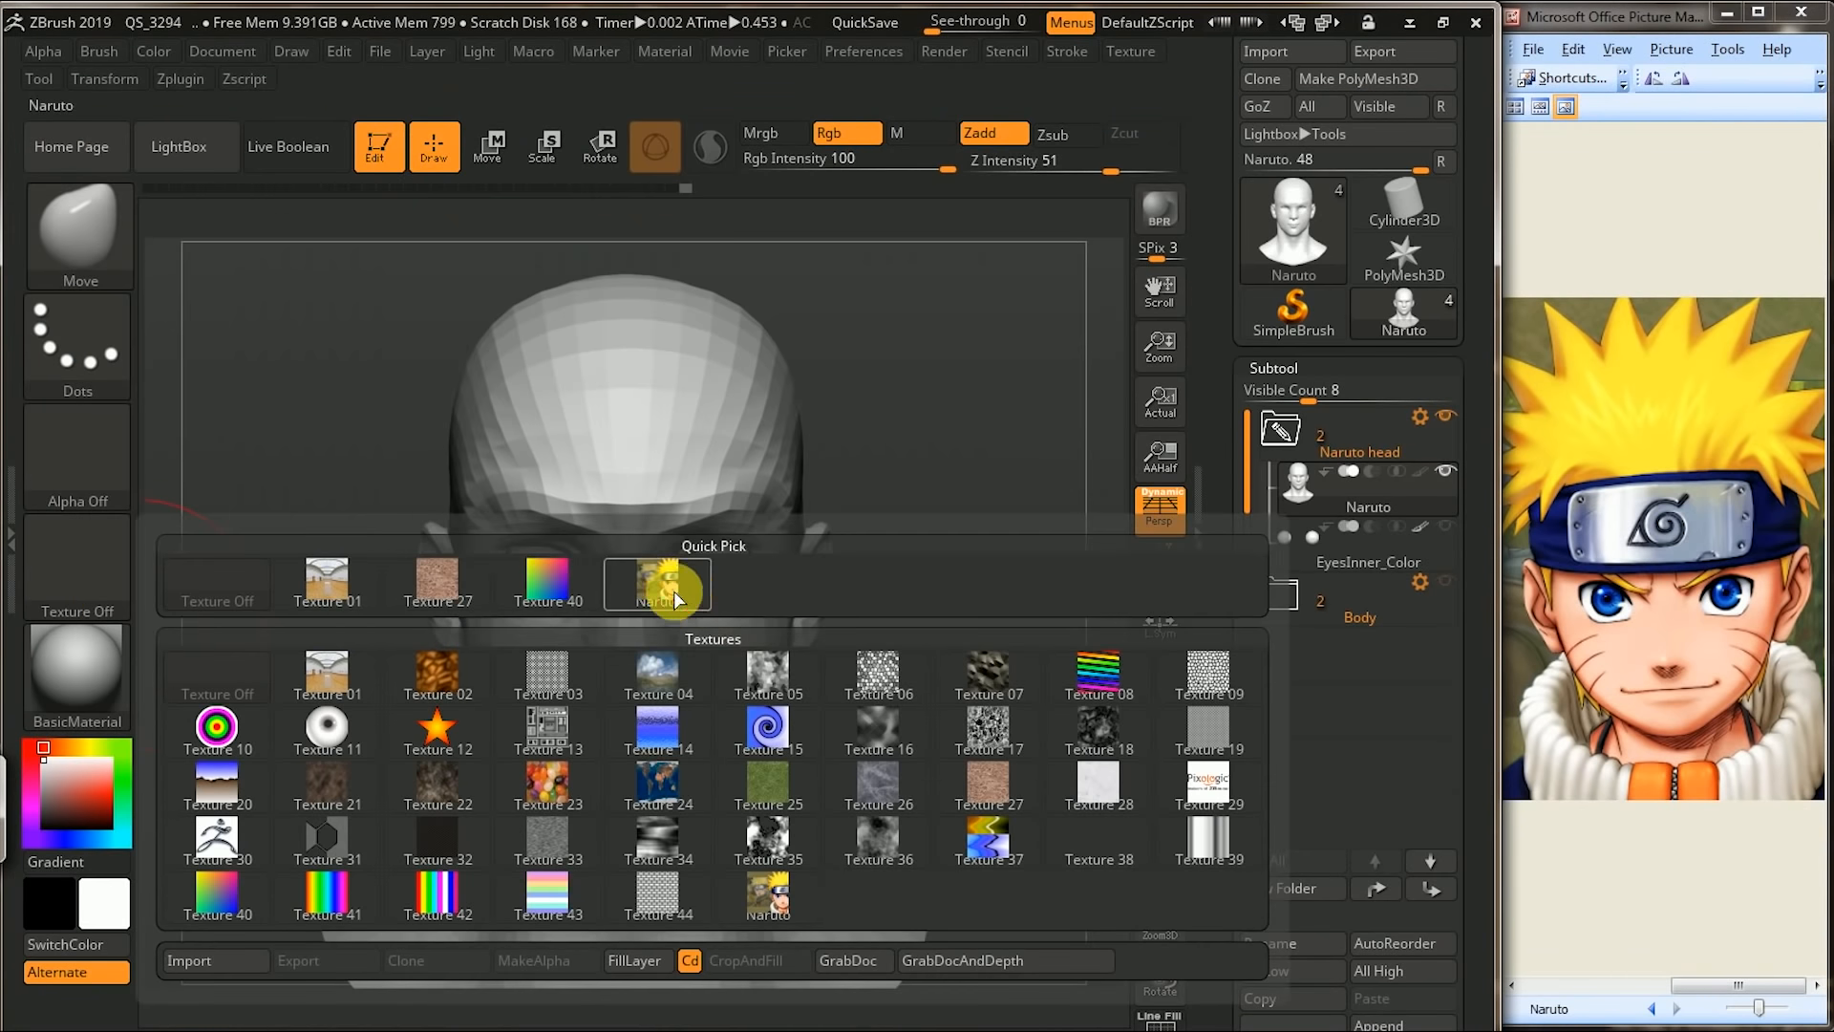
{"action": "left_click", "coordinate": [674, 590]}
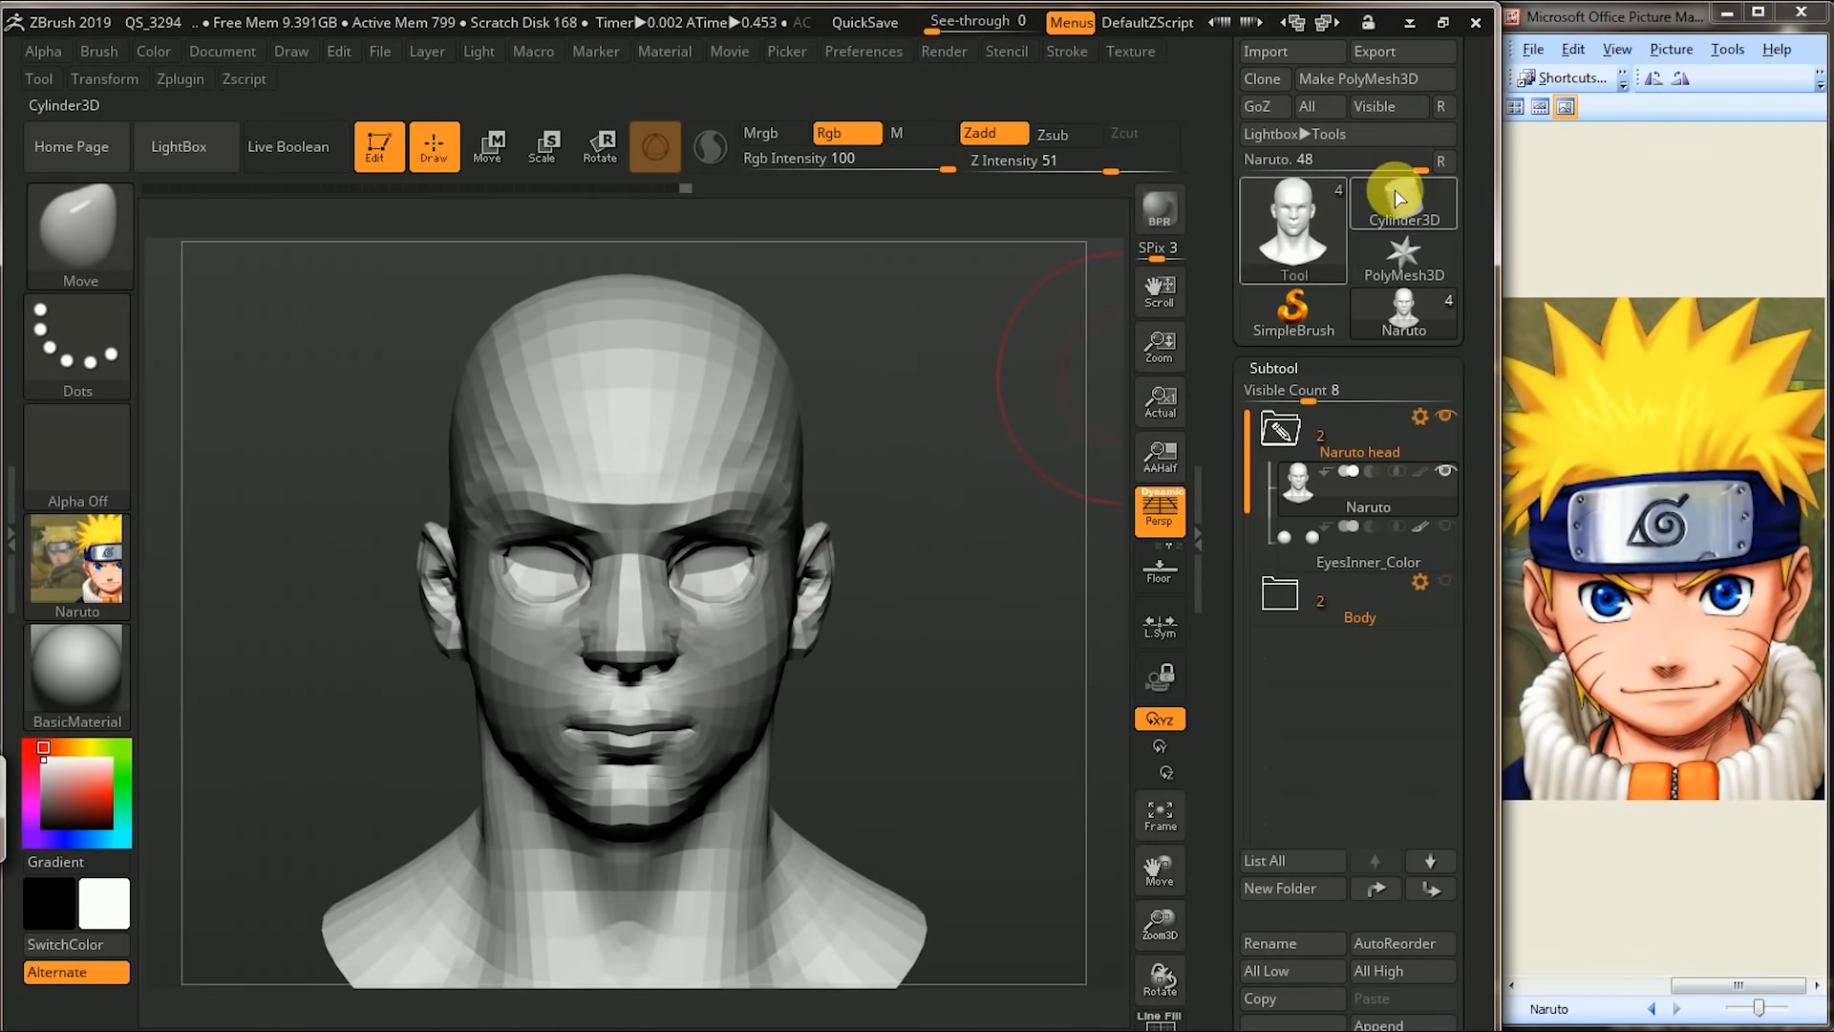
- Maximise the program window and frame the head large in front view on the canvas
{"action": "left_click", "coordinate": [1449, 31]}
{"action": "left_click_drag", "start_coordinate": [1327, 457], "coordinate": [1316, 491]}
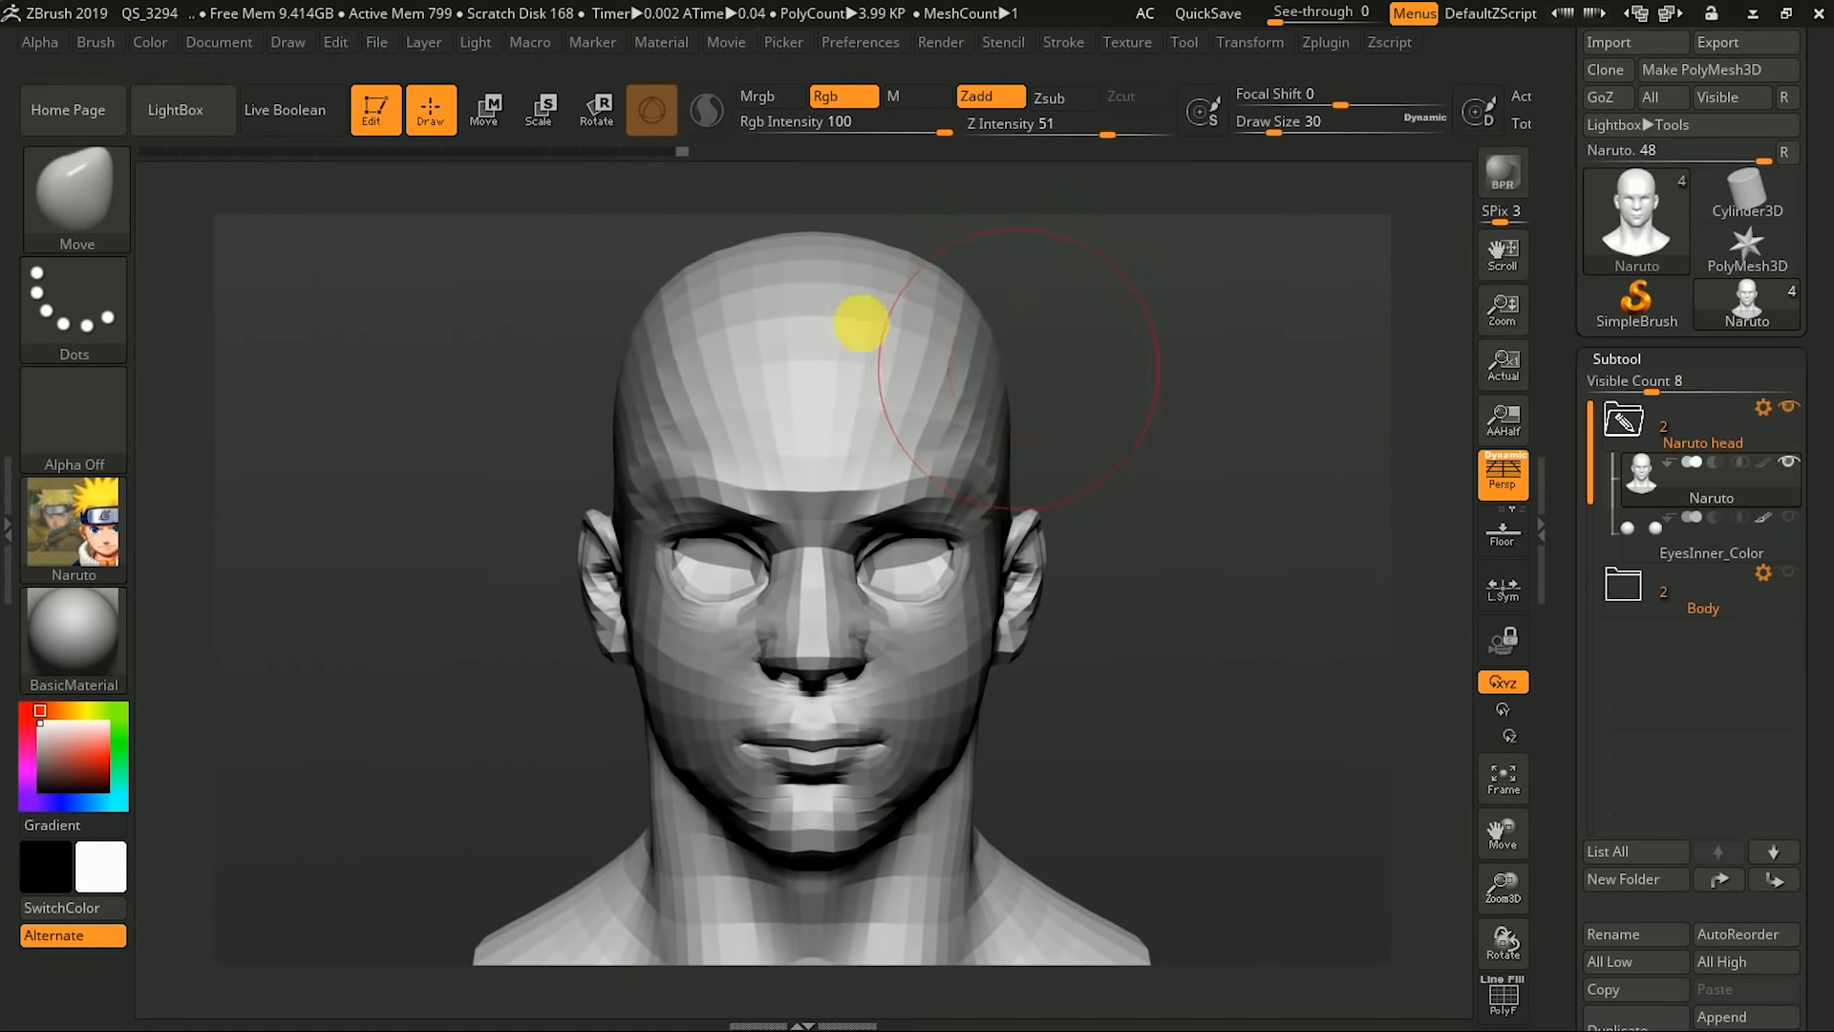
{"action": "left_click", "coordinate": [218, 44]}
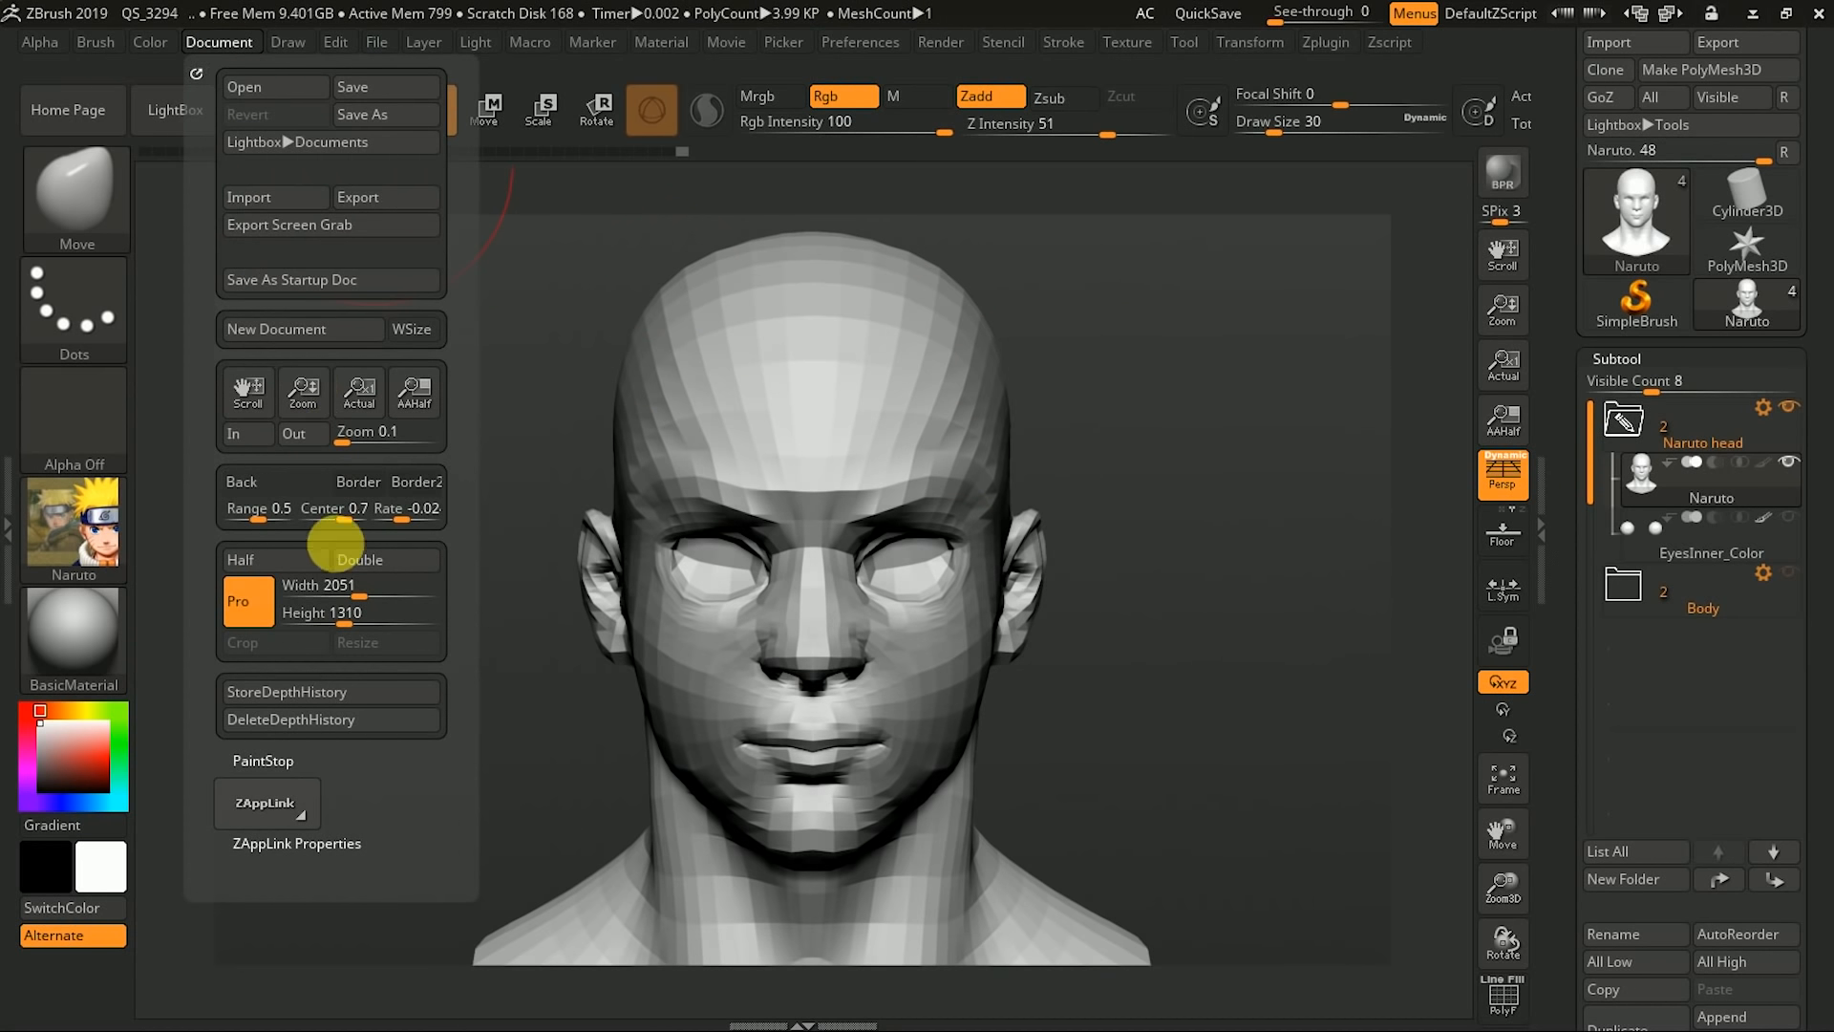
{"action": "left_click_drag", "start_coordinate": [322, 409], "coordinate": [316, 409]}
{"action": "left_click_drag", "start_coordinate": [1207, 470], "coordinate": [1256, 541], "text": "alt"}
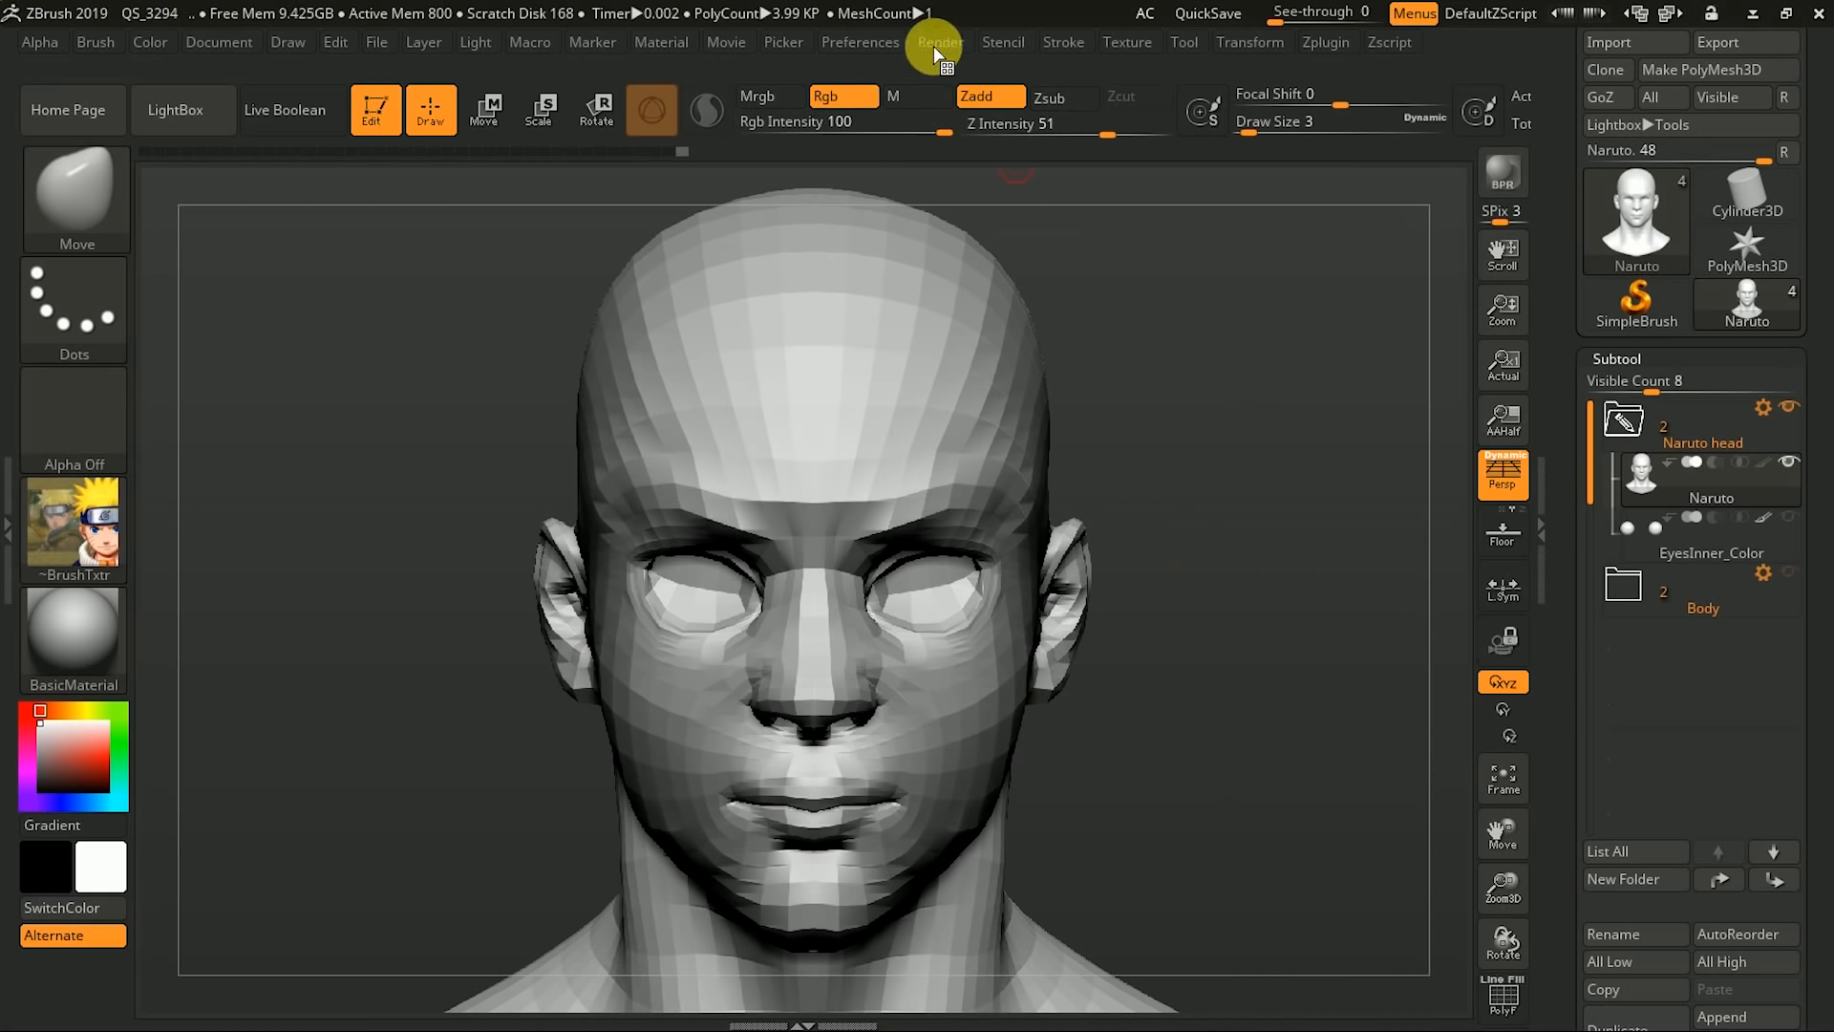
- Show the movie timeline and recall the front view stored at the start of the camera track
{"action": "left_click", "coordinate": [747, 40]}
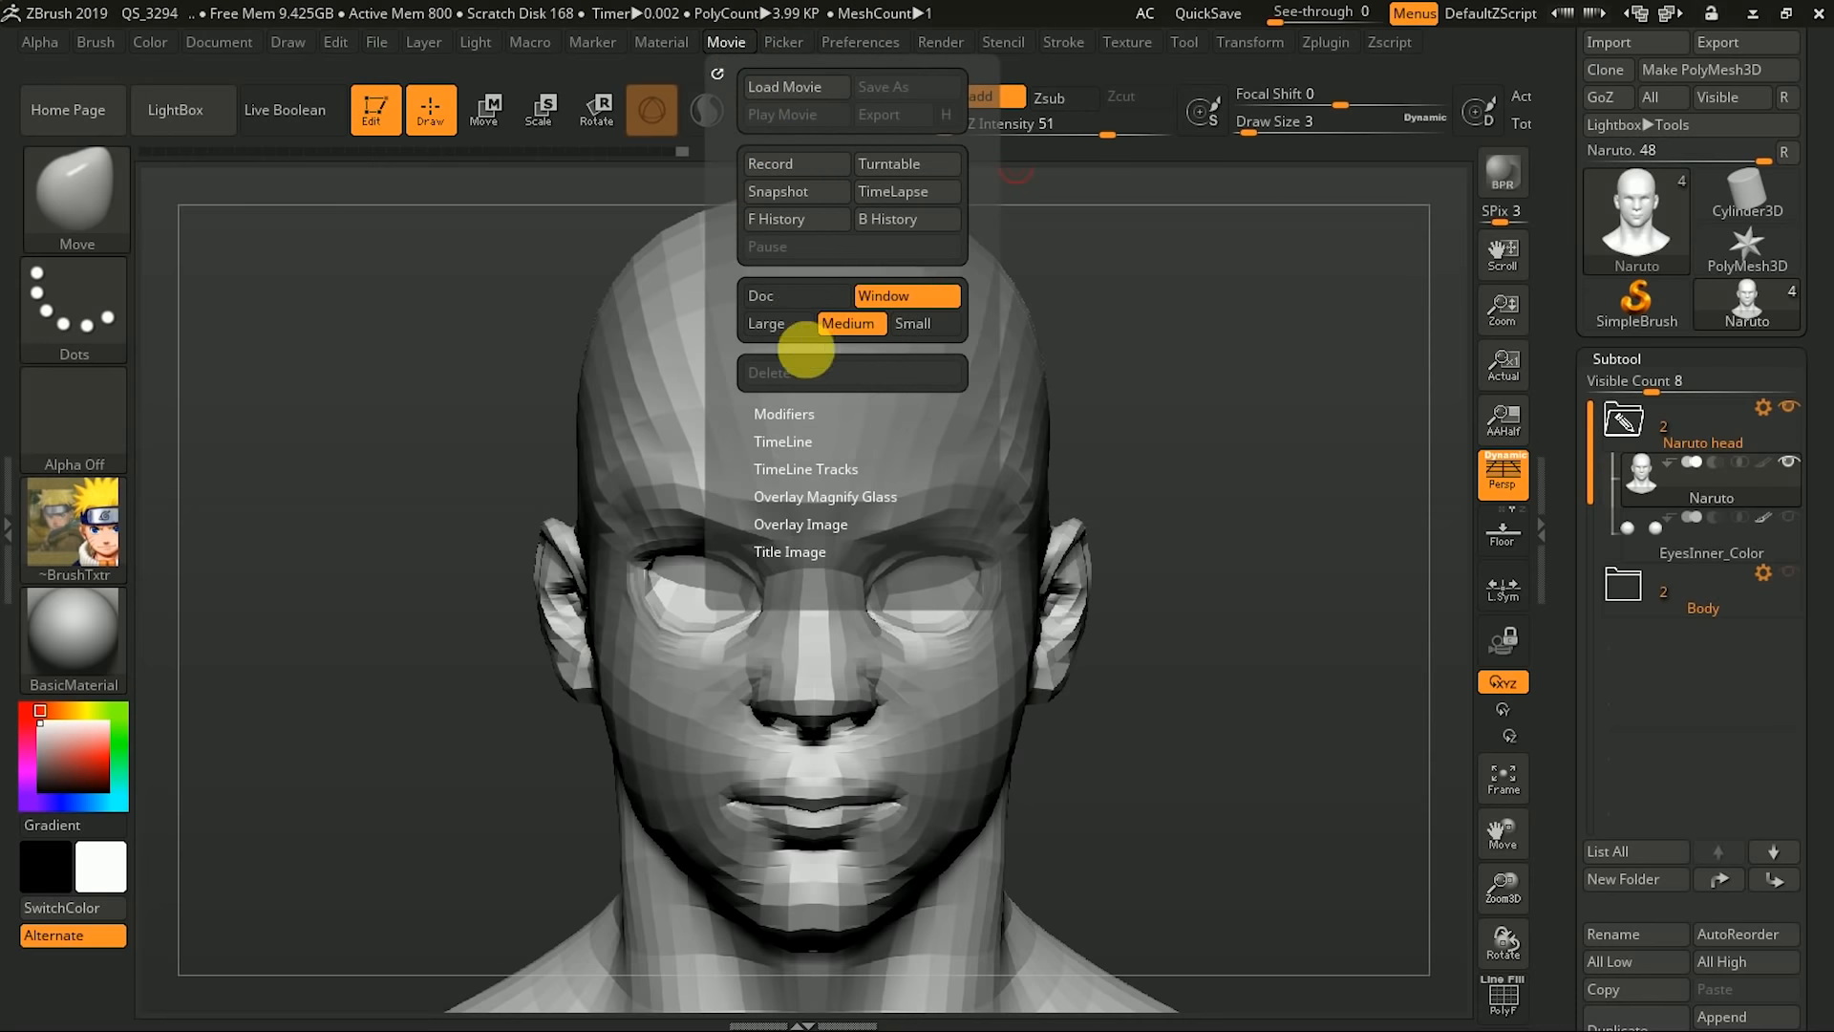
{"action": "left_click", "coordinate": [820, 447]}
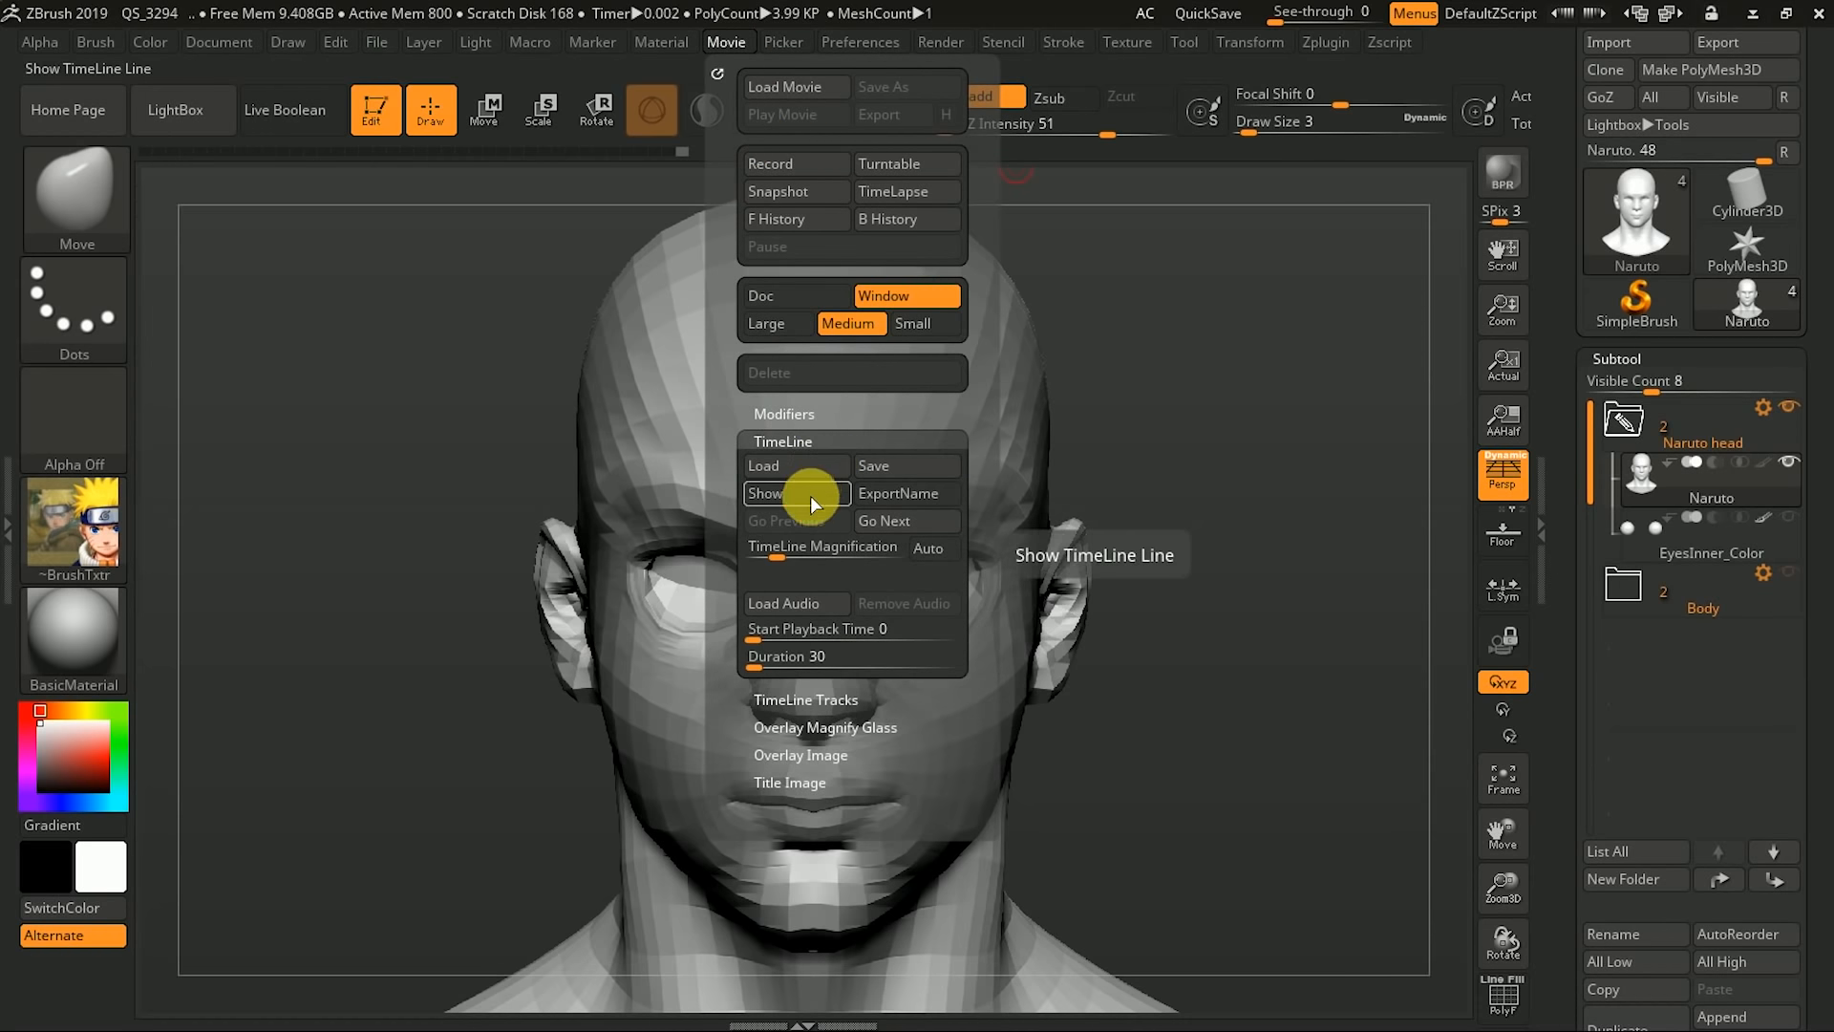
{"action": "left_click", "coordinate": [813, 494]}
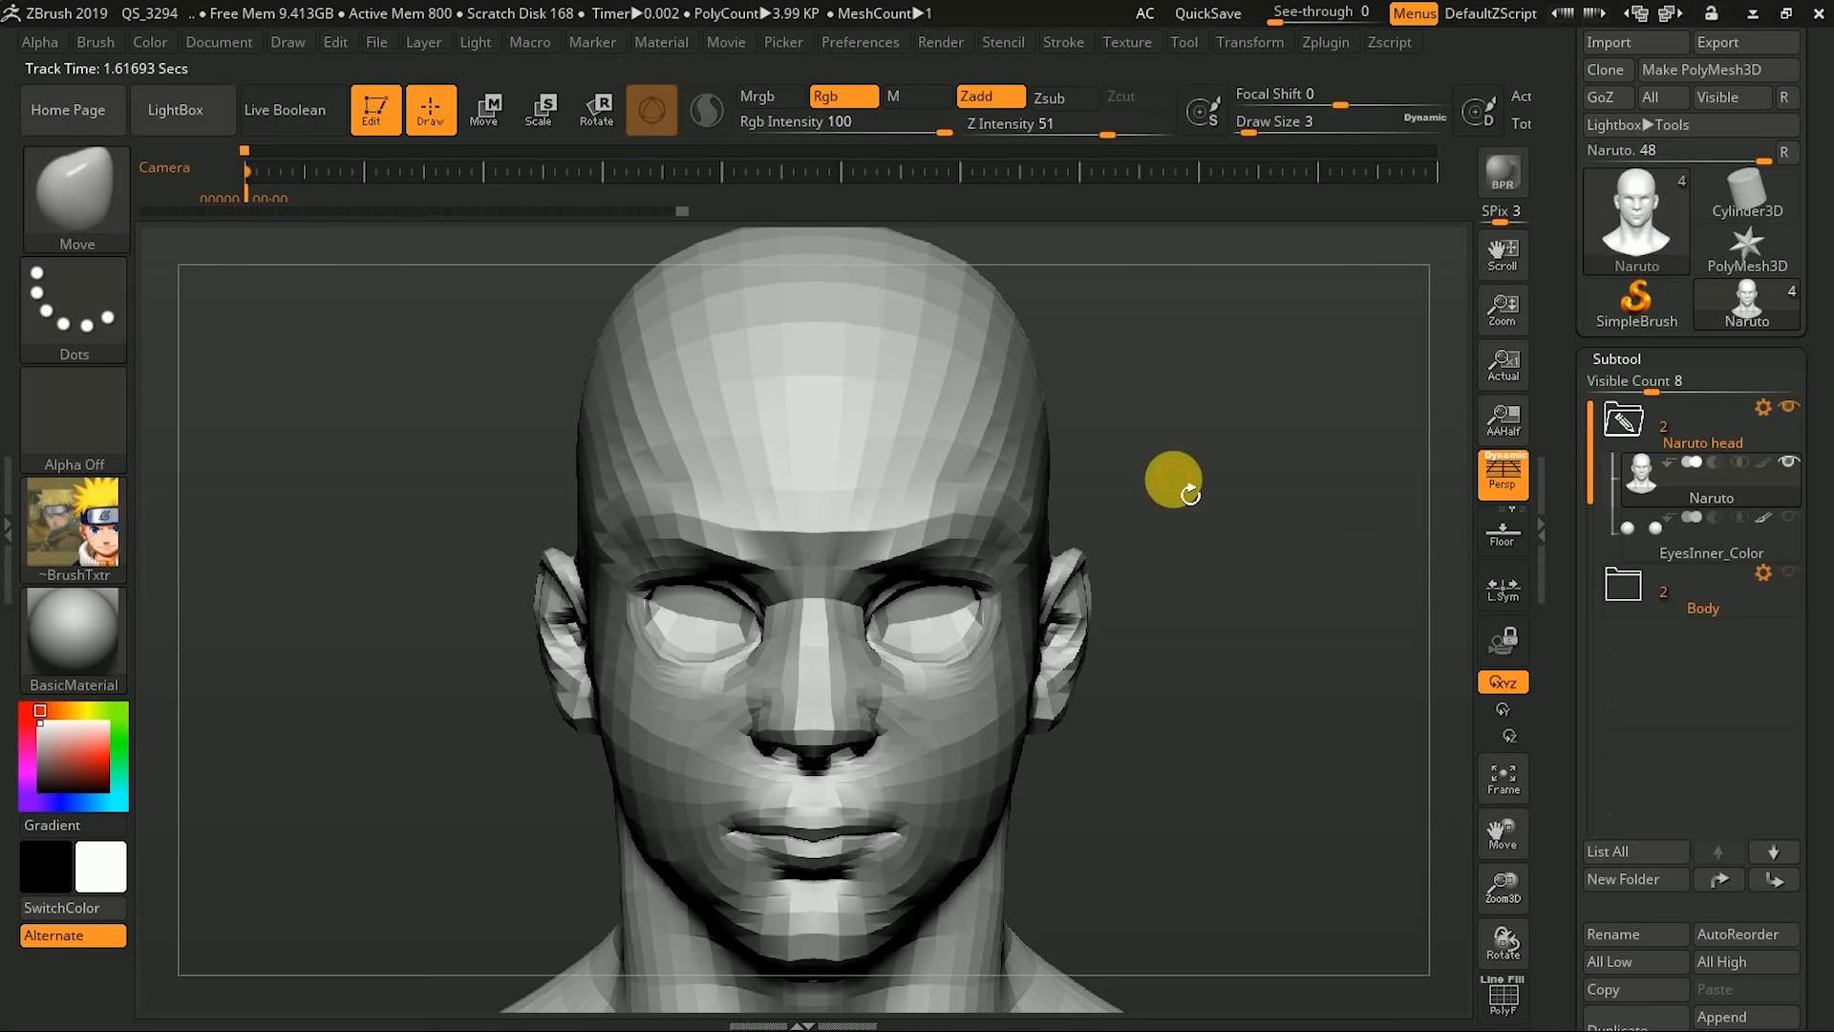
{"action": "left_click", "coordinate": [371, 152]}
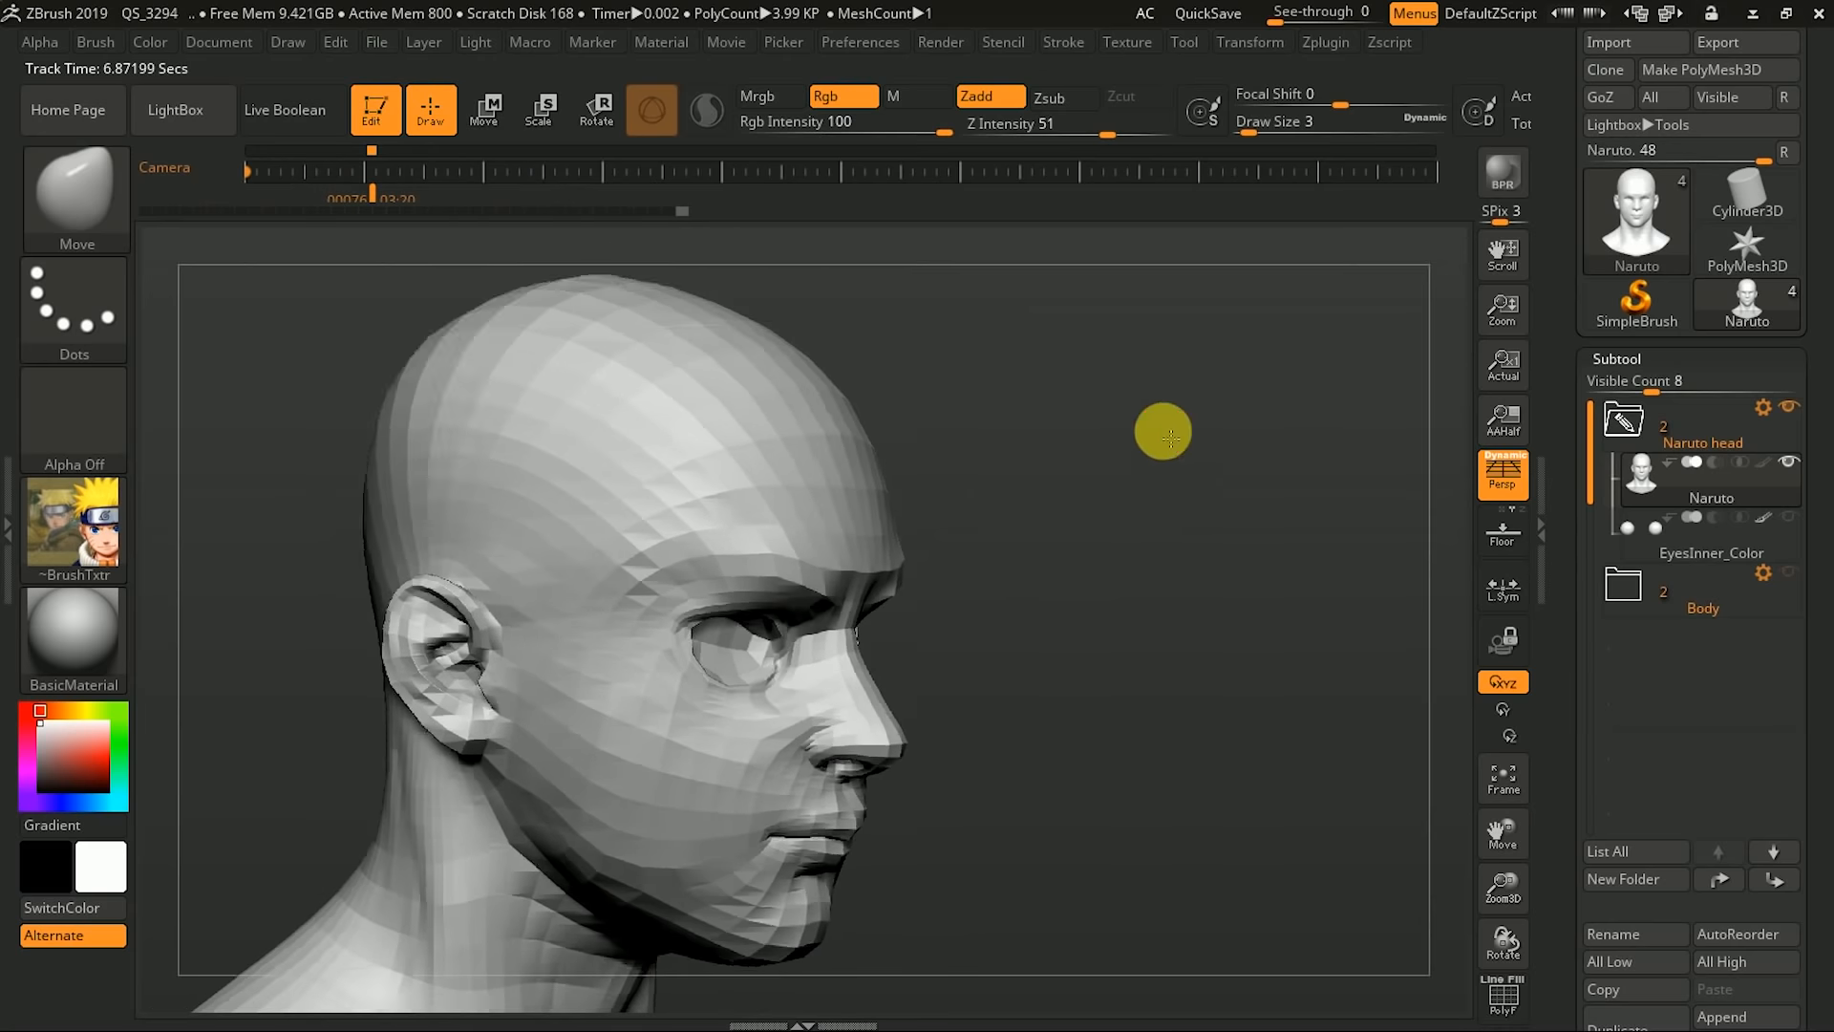
{"action": "key", "text": "Left"}
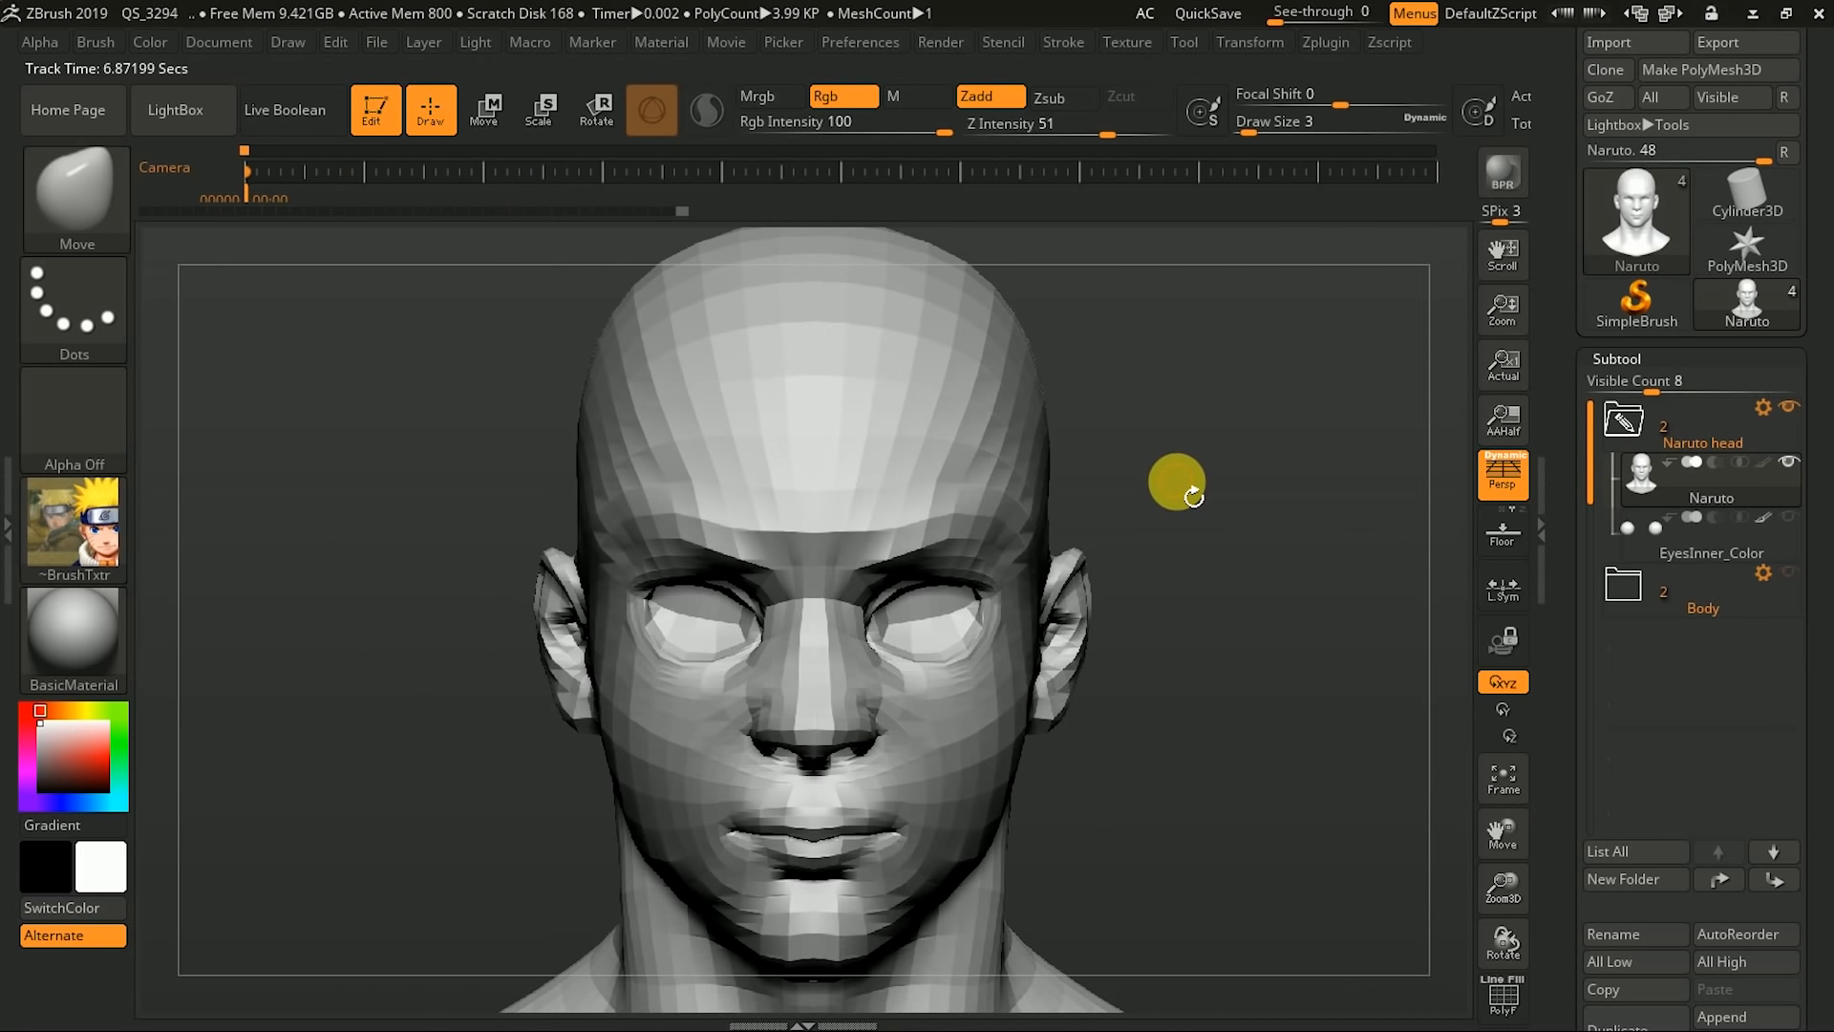
- Open the Naruto reference image in Spotlight and place its front-facing face roughly over the head
{"action": "left_click", "coordinate": [1130, 43]}
{"action": "left_click", "coordinate": [1331, 508]}
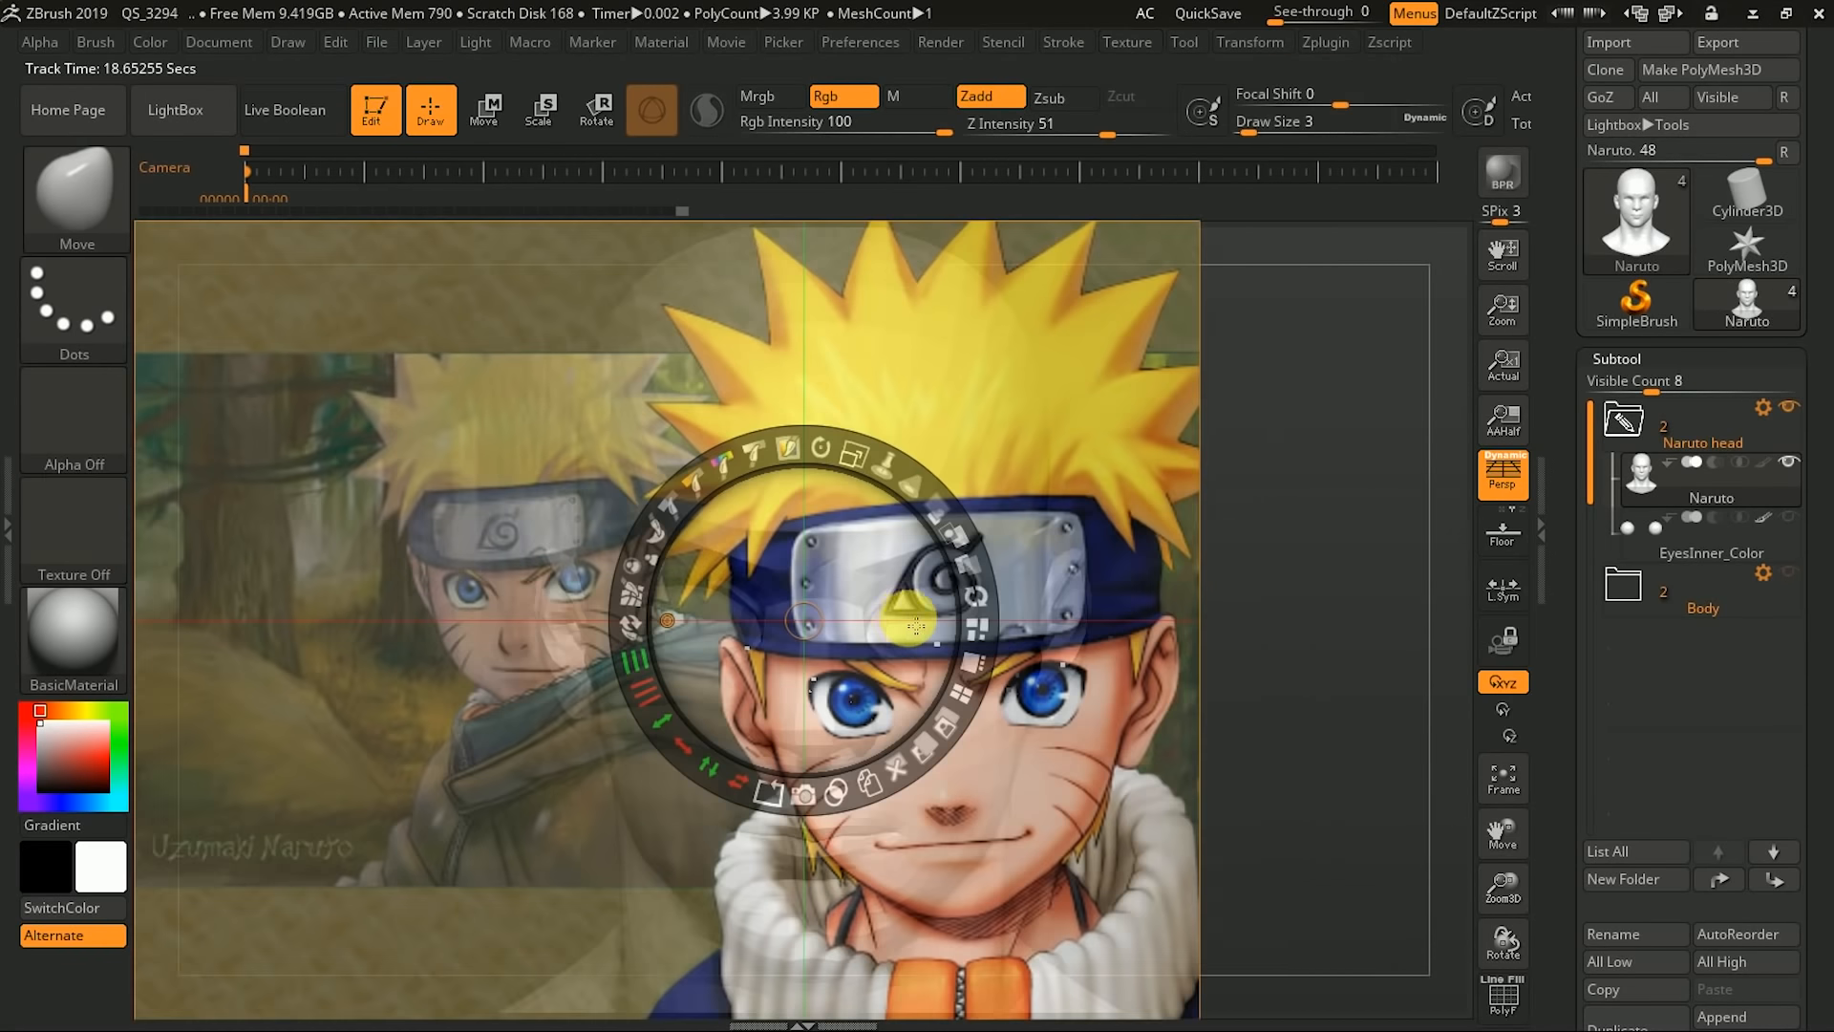
{"action": "left_click_drag", "start_coordinate": [868, 585], "coordinate": [1254, 758]}
{"action": "left_click_drag", "start_coordinate": [1266, 719], "coordinate": [1187, 657]}
{"action": "left_click_drag", "start_coordinate": [1182, 525], "coordinate": [1240, 585]}
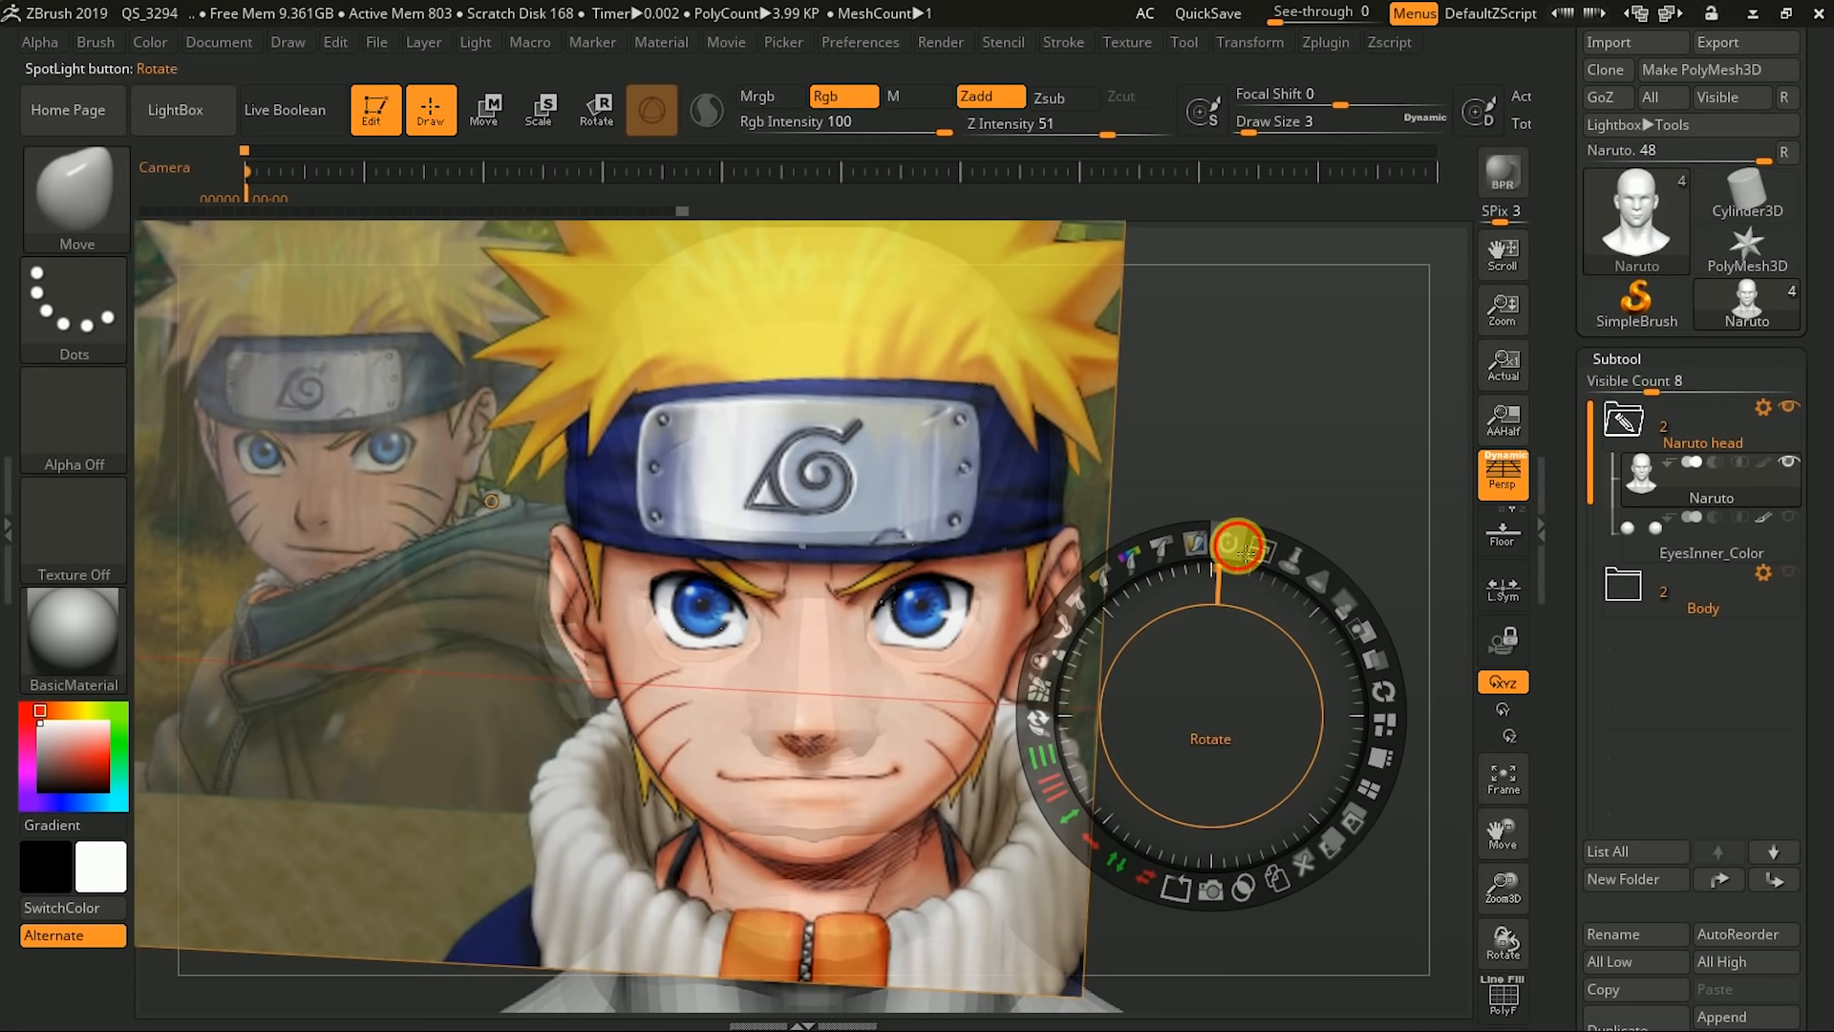
- Rotate, scale and shift the semi-transparent Spotlight image until its eyes and face line up with the head
{"action": "left_click_drag", "start_coordinate": [1240, 549], "coordinate": [1236, 549]}
{"action": "left_click_drag", "start_coordinate": [1341, 611], "coordinate": [1303, 590]}
{"action": "left_click_drag", "start_coordinate": [1330, 657], "coordinate": [1303, 654]}
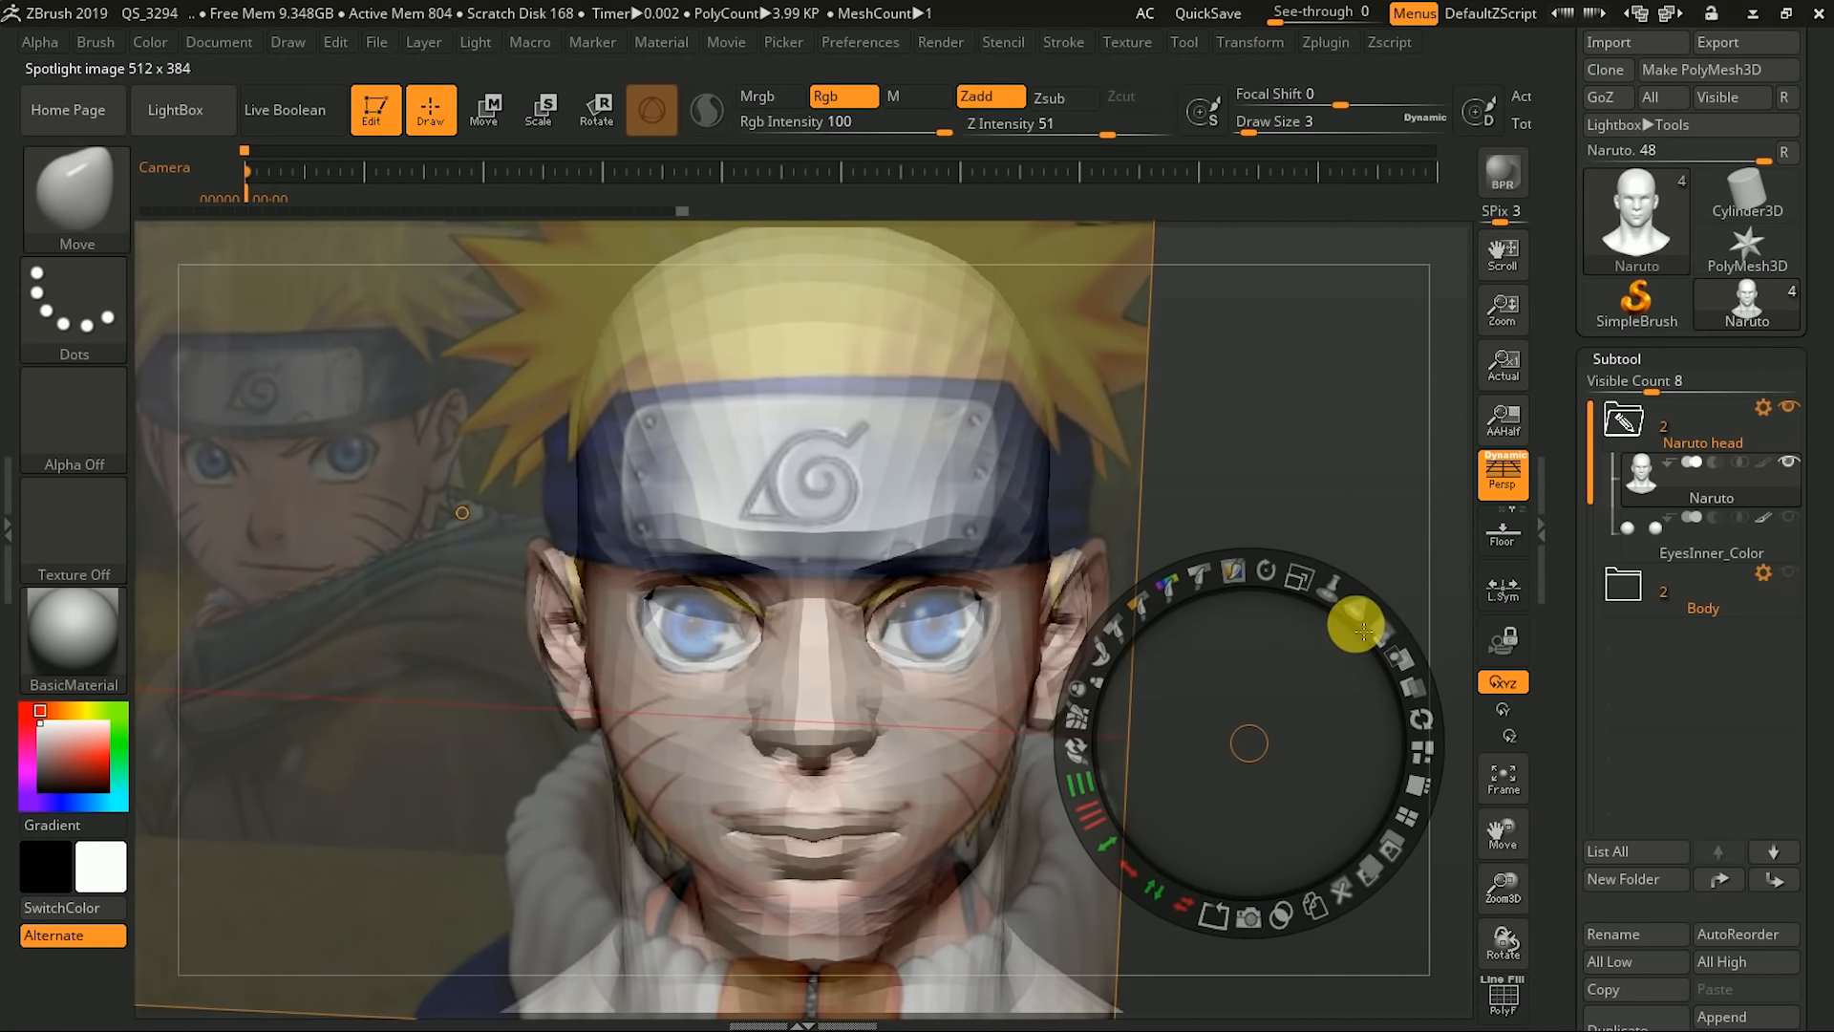
{"action": "left_click_drag", "start_coordinate": [1390, 641], "coordinate": [1296, 594]}
{"action": "mouse_move", "coordinate": [1309, 638]}
{"action": "left_mouse_down"}
{"action": "mouse_move", "coordinate": [1286, 620]}
{"action": "mouse_move", "coordinate": [1305, 630]}
{"action": "left_mouse_up"}
{"action": "left_click_drag", "start_coordinate": [1242, 740], "coordinate": [1261, 810]}
{"action": "mouse_move", "coordinate": [1394, 699]}
{"action": "left_mouse_down"}
{"action": "mouse_move", "coordinate": [1368, 659]}
{"action": "mouse_move", "coordinate": [1408, 752]}
{"action": "mouse_move", "coordinate": [1343, 696]}
{"action": "mouse_move", "coordinate": [1371, 724]}
{"action": "mouse_move", "coordinate": [1392, 803]}
{"action": "mouse_move", "coordinate": [1364, 712]}
{"action": "left_mouse_up"}
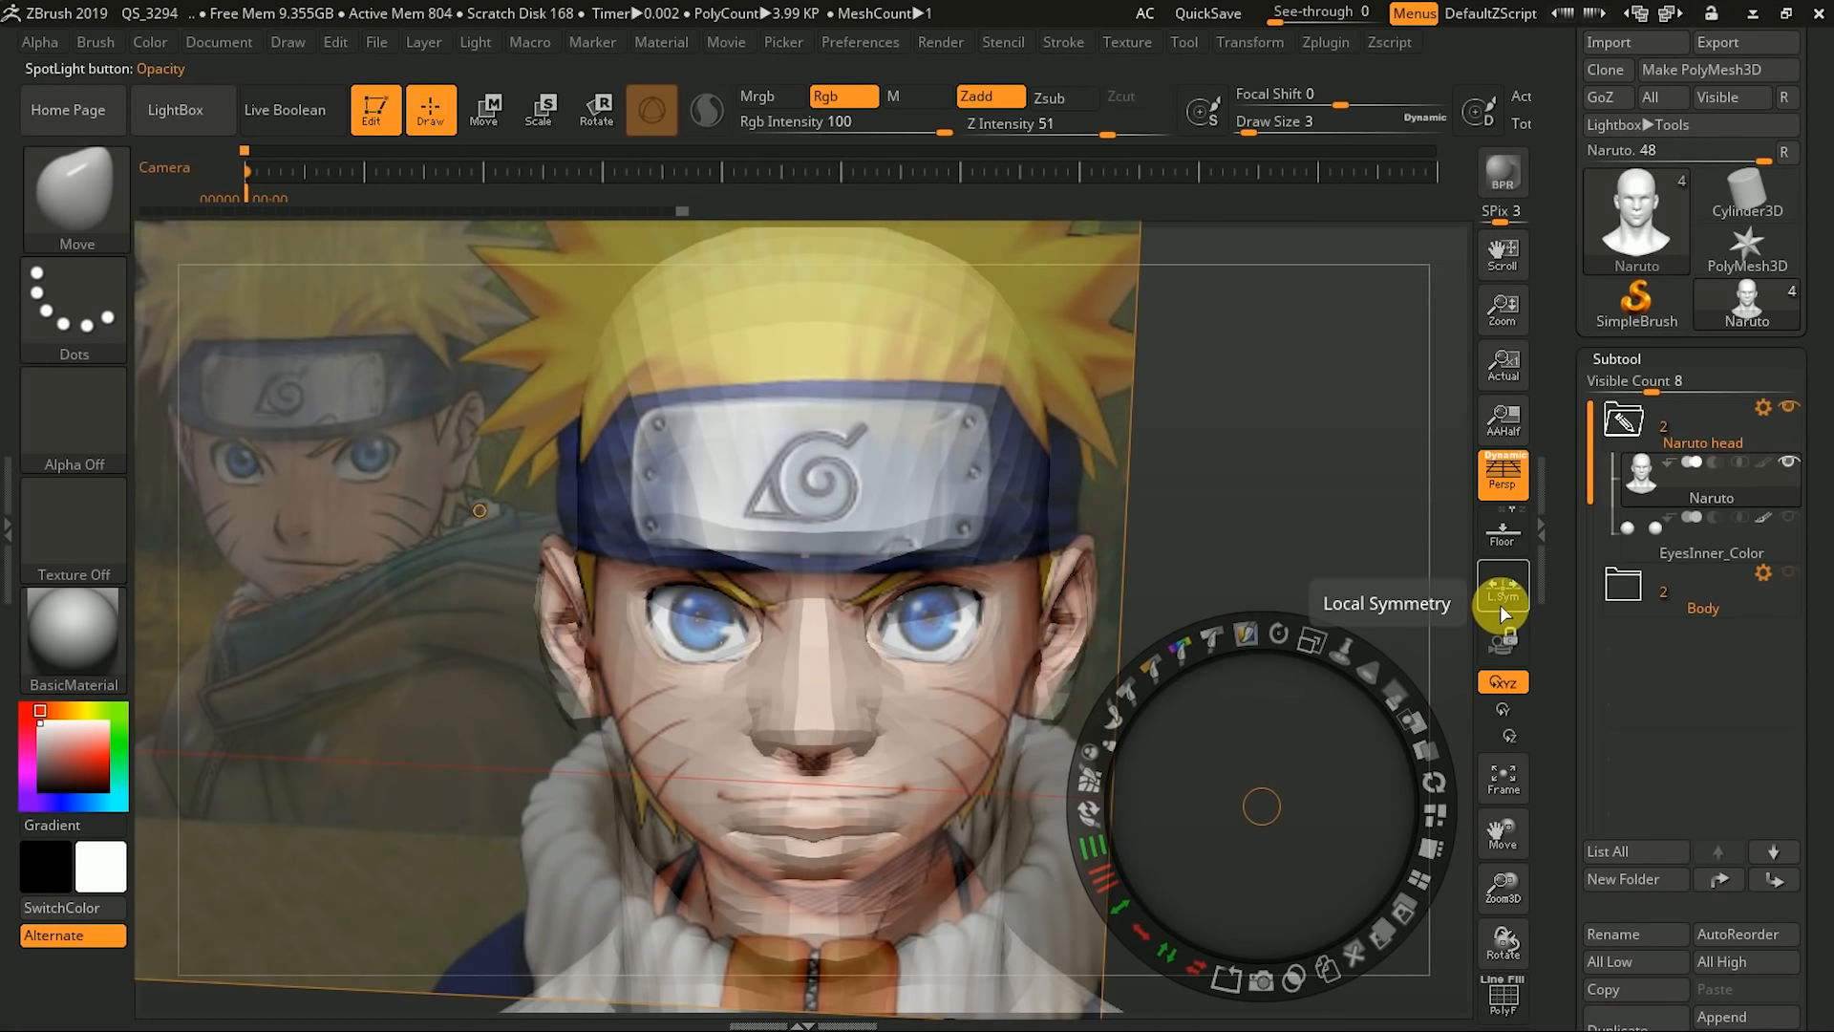
- Lock the camera and fade the Spotlight image further, then leave Spotlight editing to sculpt beneath it
{"action": "left_click", "coordinate": [1504, 640]}
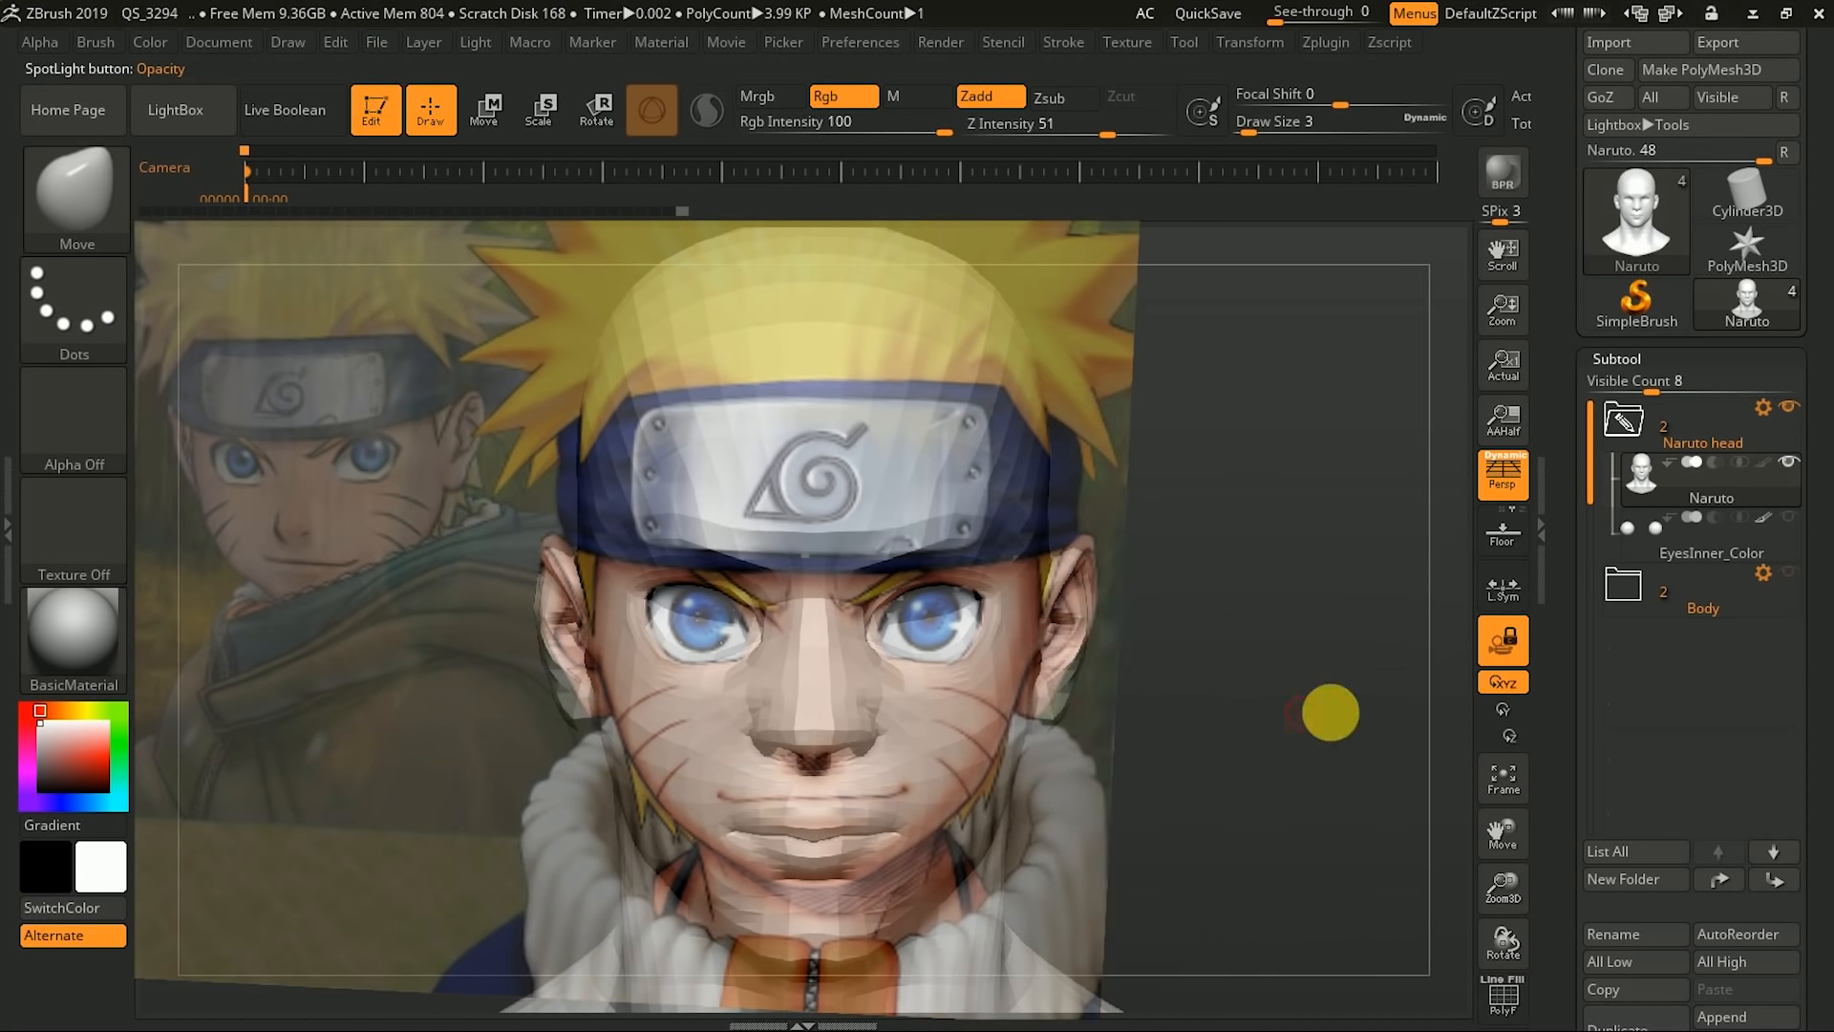
{"action": "left_click_drag", "start_coordinate": [1397, 700], "coordinate": [1343, 643]}
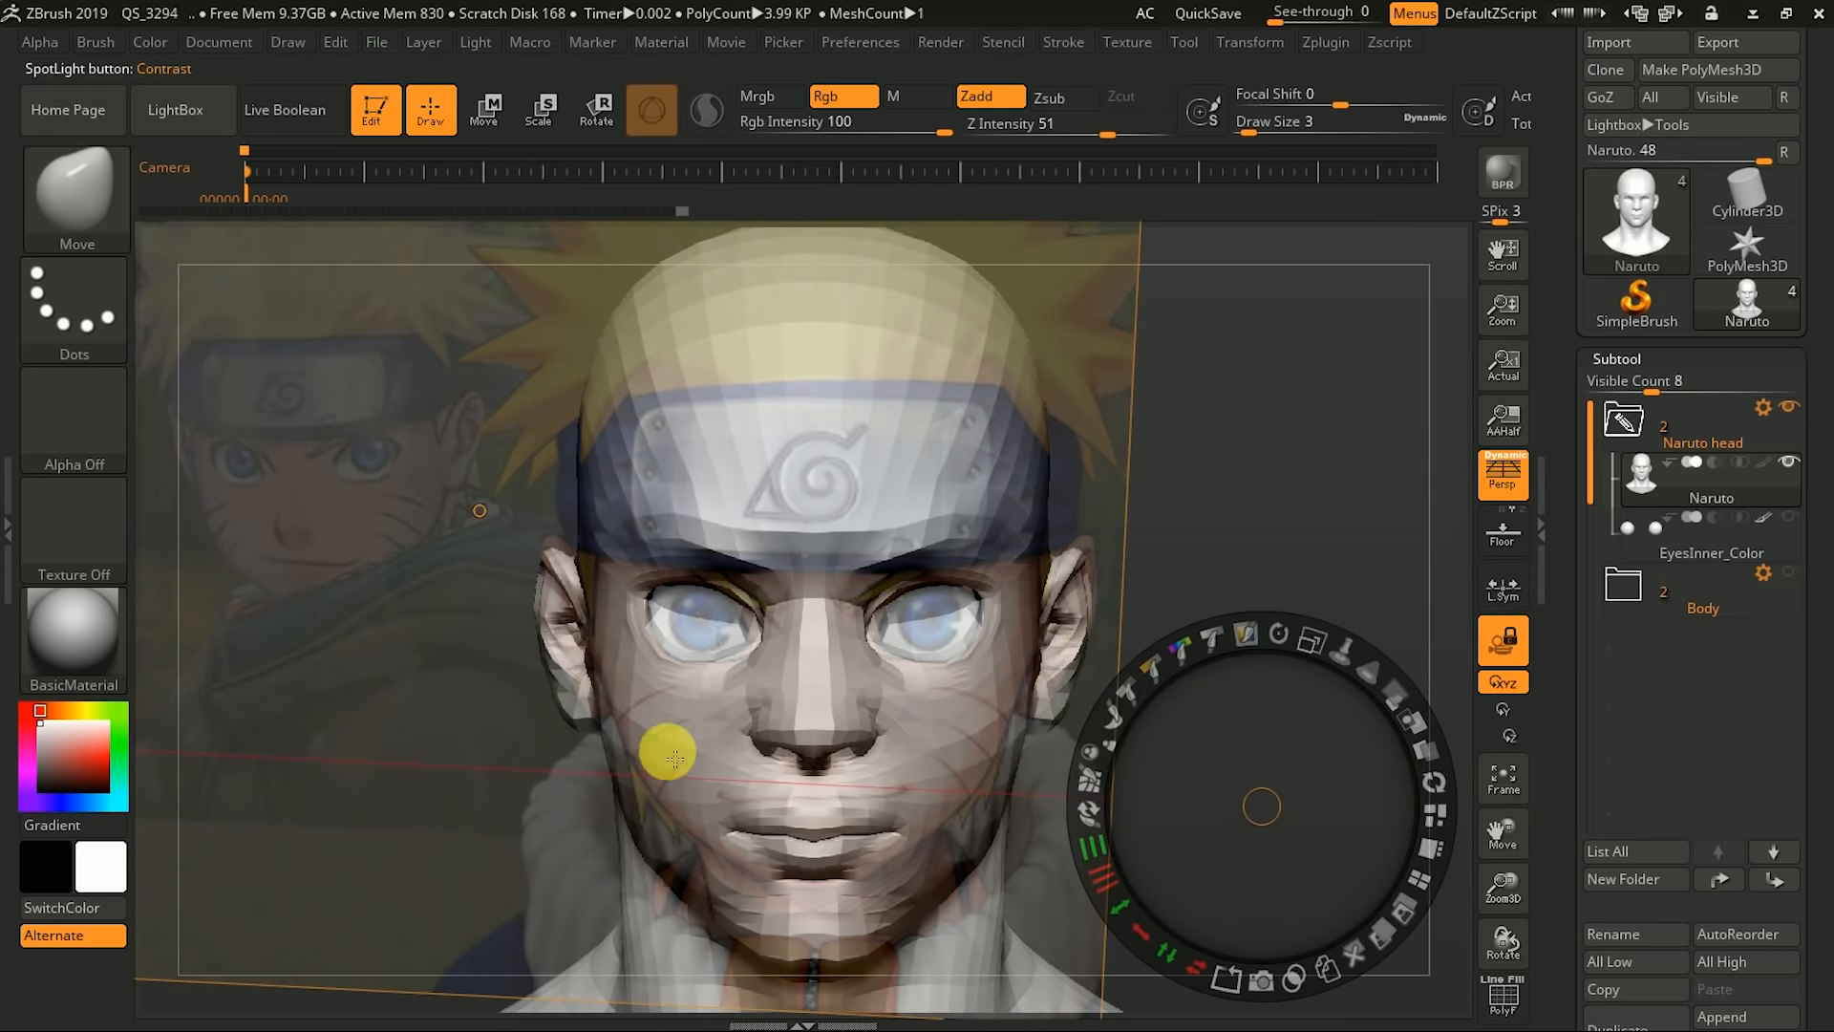
{"action": "key", "text": "z"}
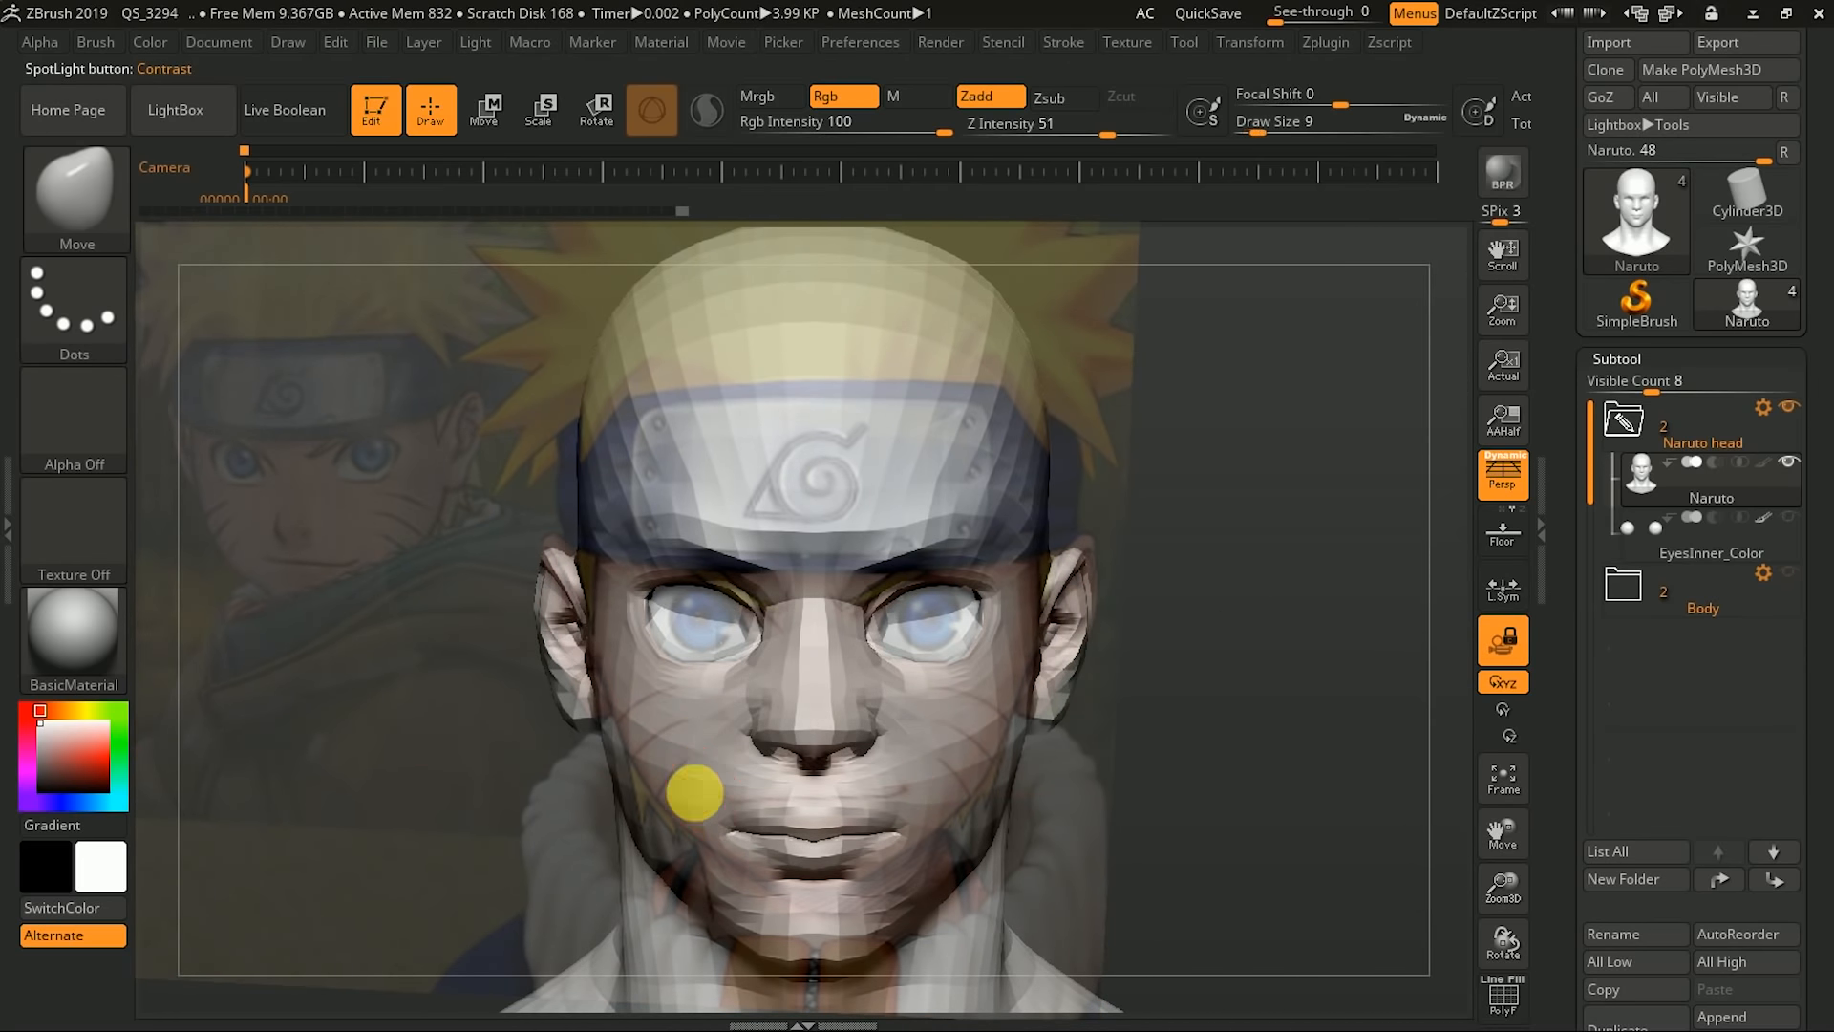
- Reshape the jaw, chin and cheeks to the reference outline using the Move brush at varying draw sizes
{"action": "key", "text": "bracketright"}
{"action": "key", "text": "bracketright"}
{"action": "key", "text": "bracketright"}
{"action": "key", "text": "bracketright"}
{"action": "key", "text": "bracketright"}
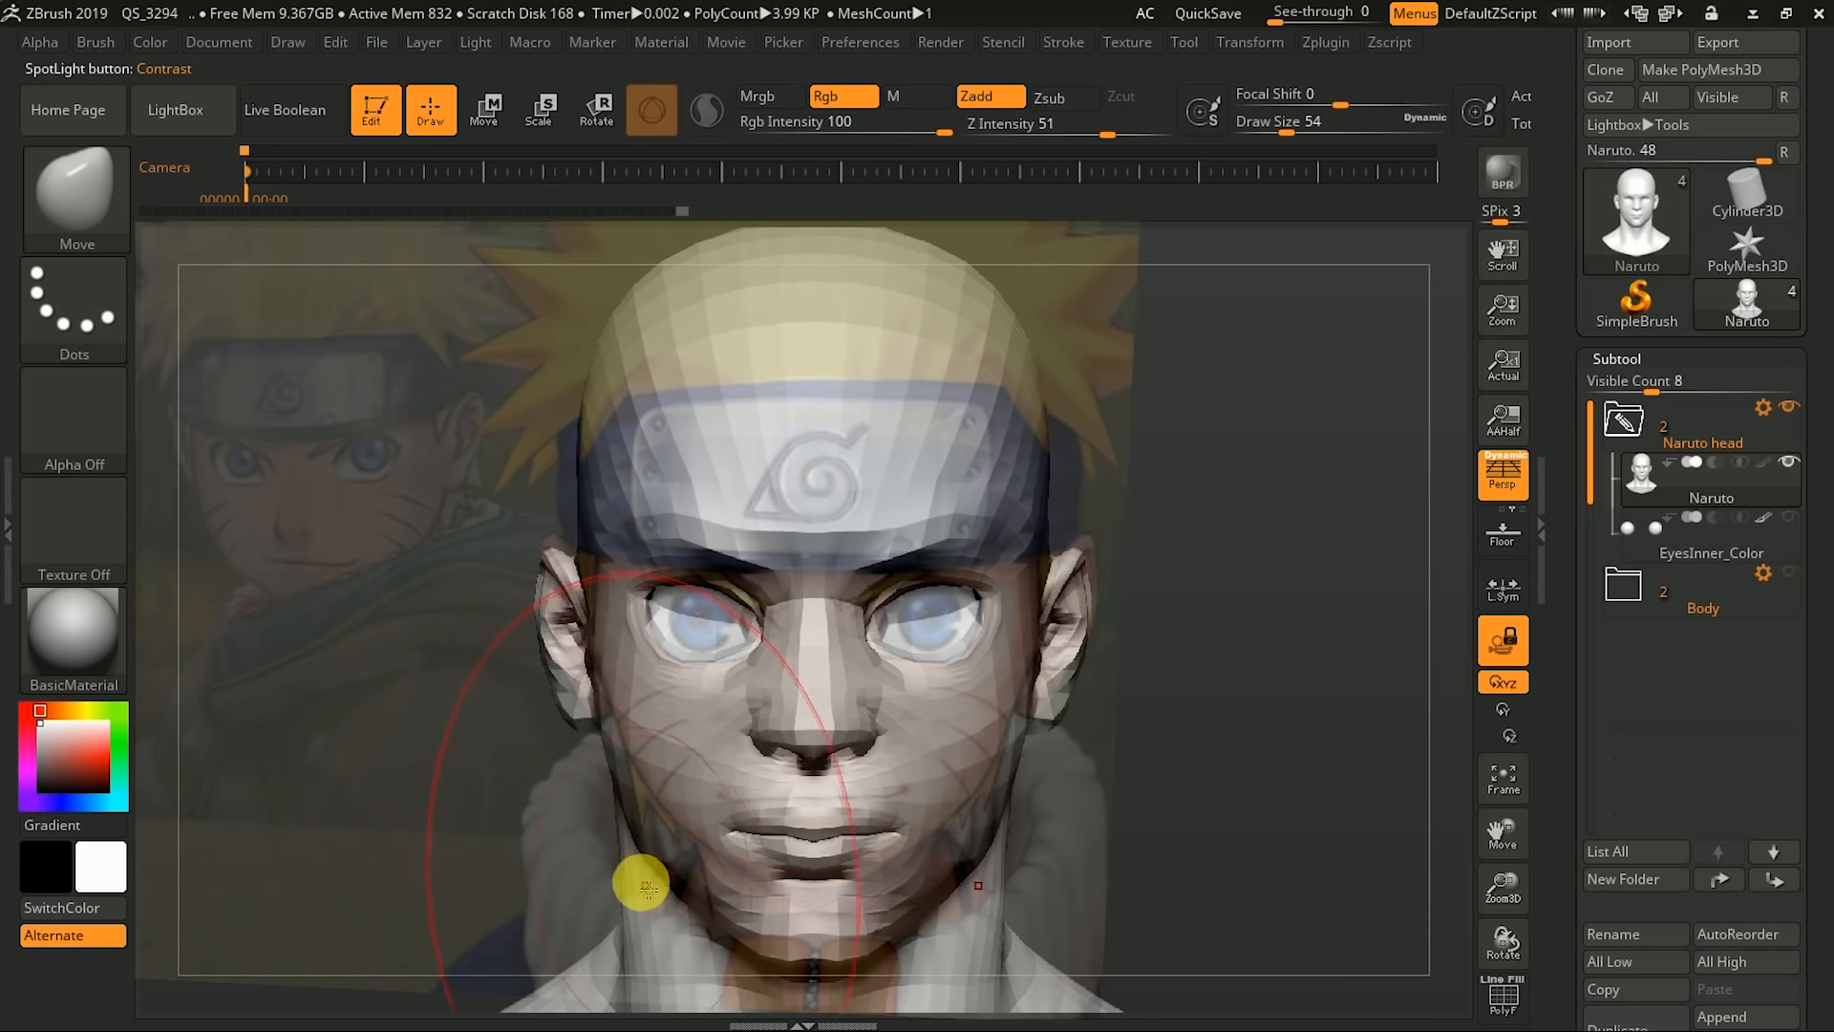
{"action": "key", "text": "bracketleft"}
{"action": "mouse_move", "coordinate": [696, 888]}
{"action": "left_mouse_down"}
{"action": "mouse_move", "coordinate": [770, 908]}
{"action": "mouse_move", "coordinate": [716, 855]}
{"action": "mouse_move", "coordinate": [776, 892]}
{"action": "left_mouse_up"}
{"action": "key", "text": "bracketleft"}
{"action": "key", "text": "bracketleft"}
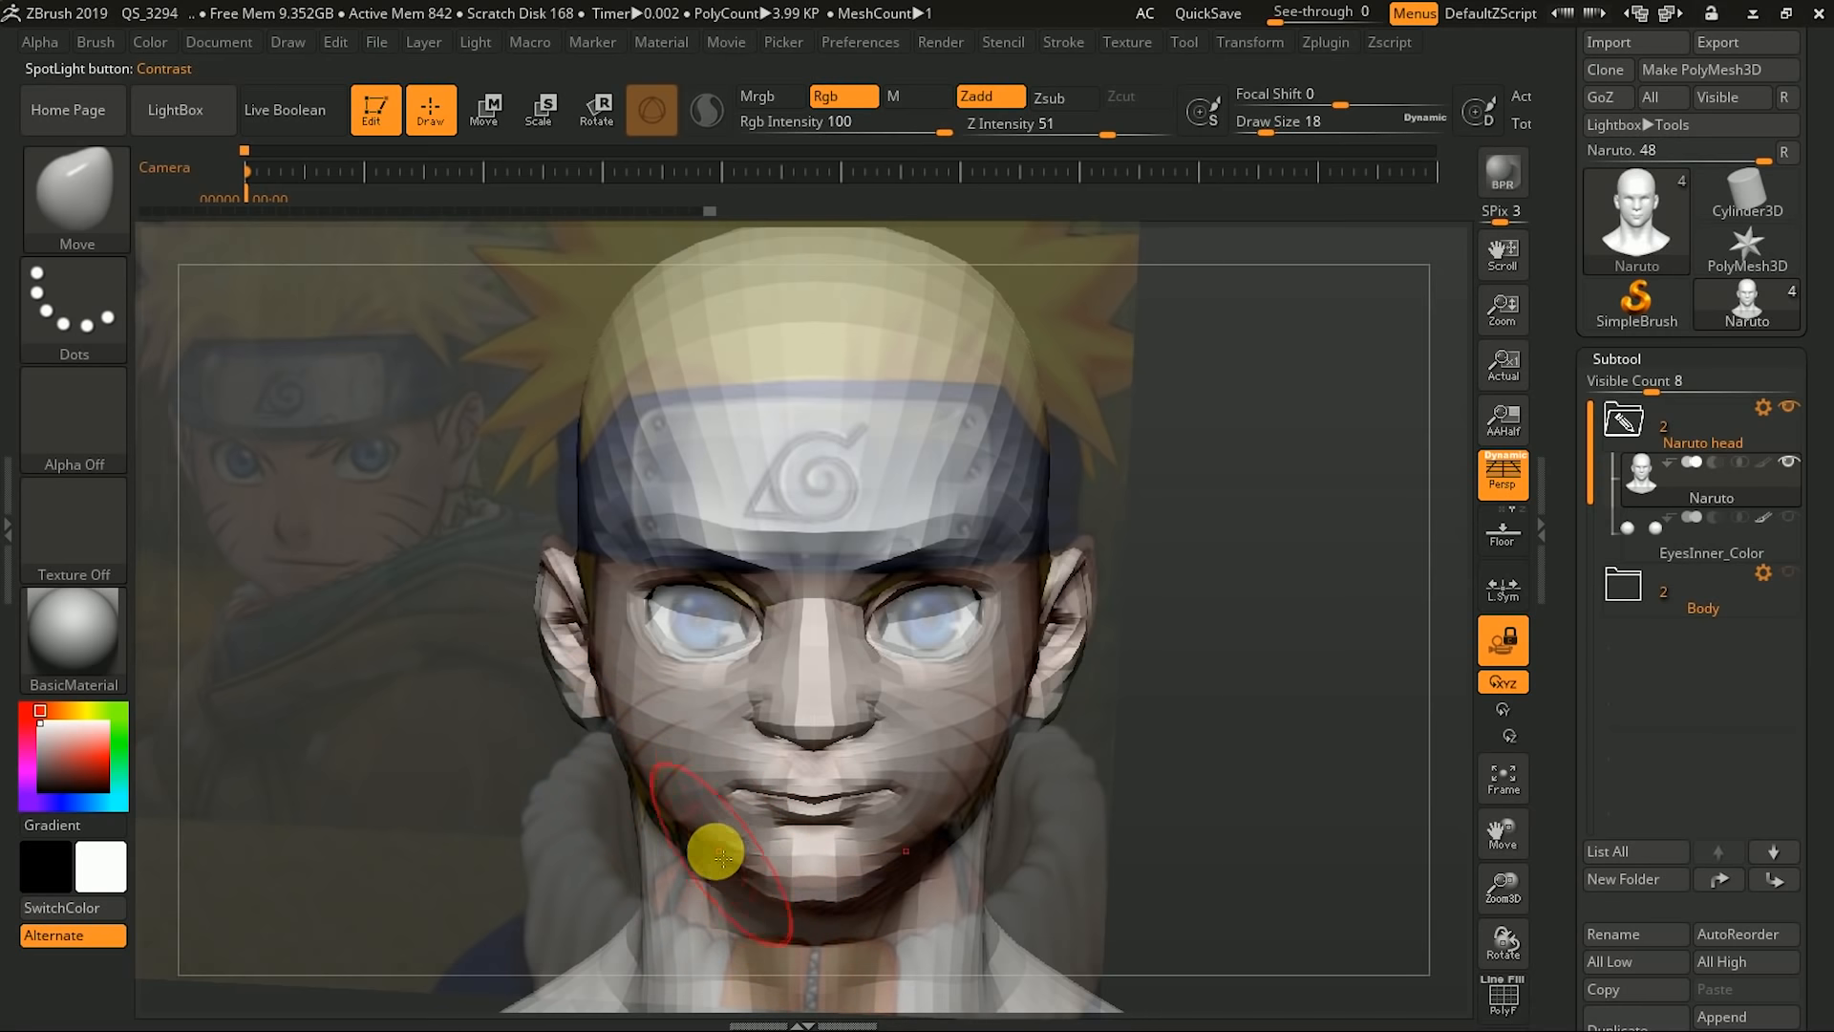
{"action": "key", "text": "bracketleft"}
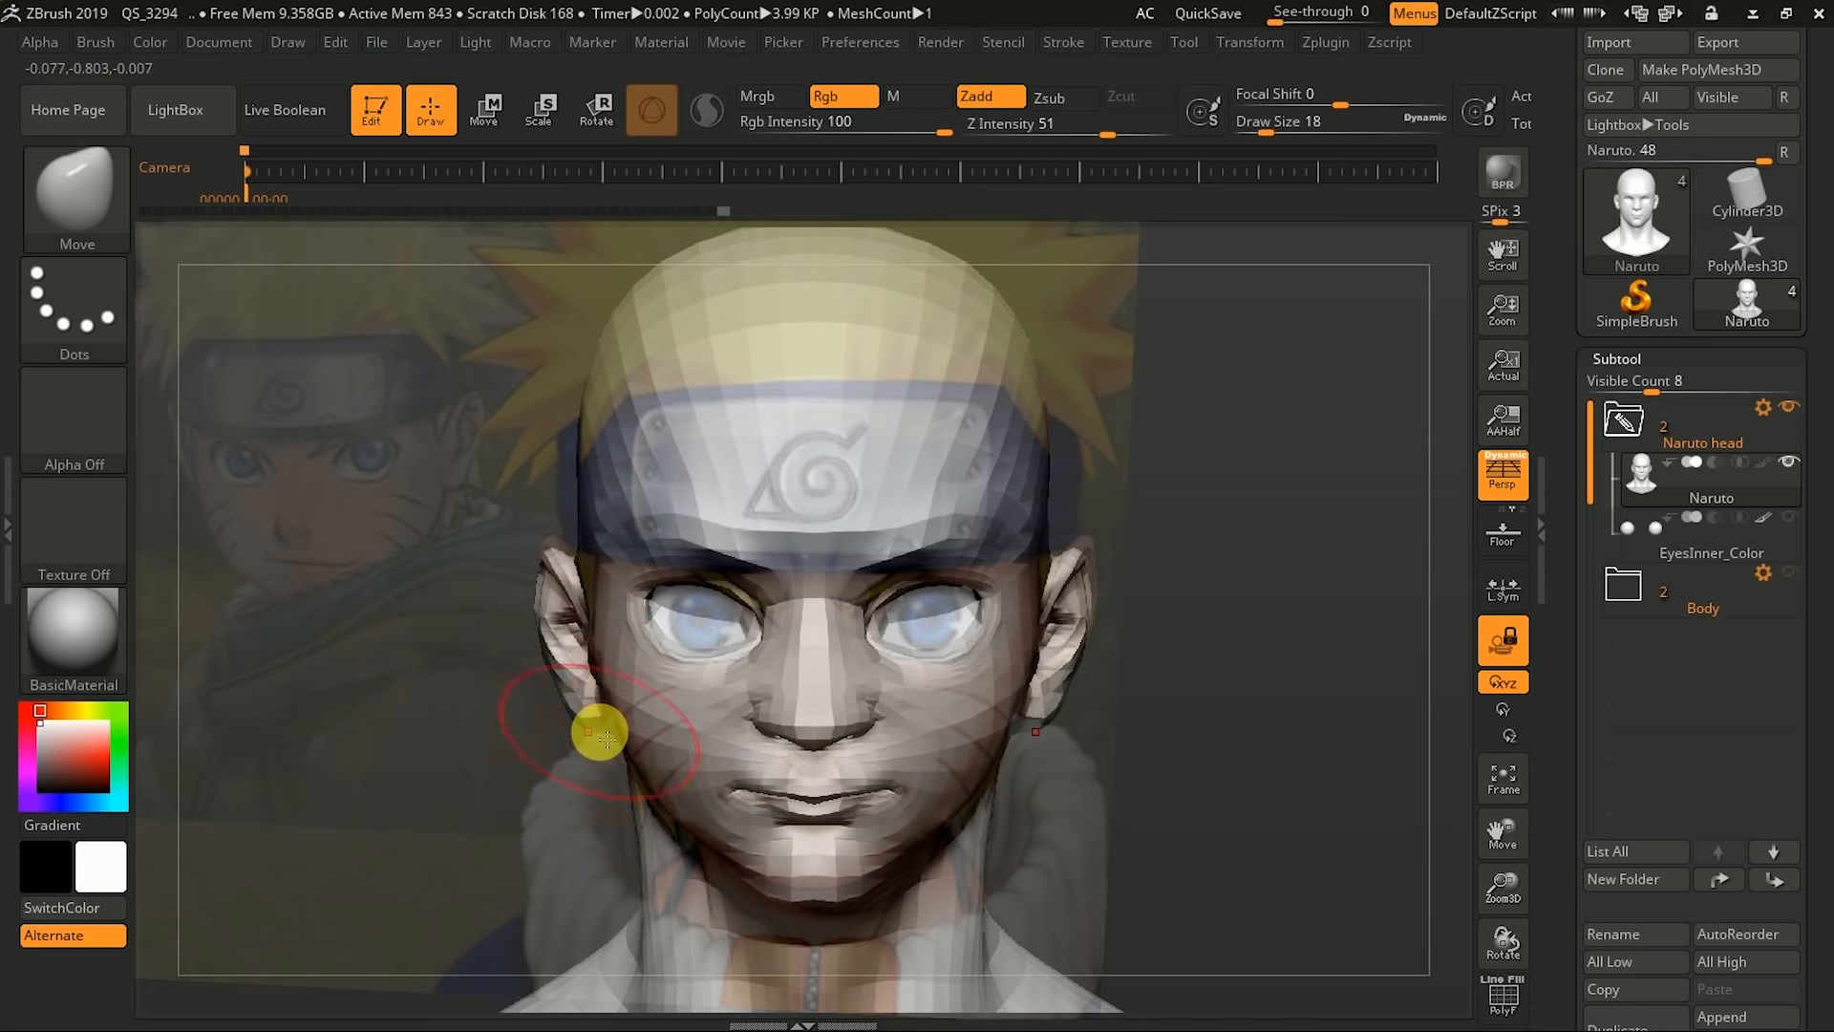
- Pull the upper ears outward to the reference ear outline with the Move brush at a small draw size
{"action": "key", "text": "bracketright"}
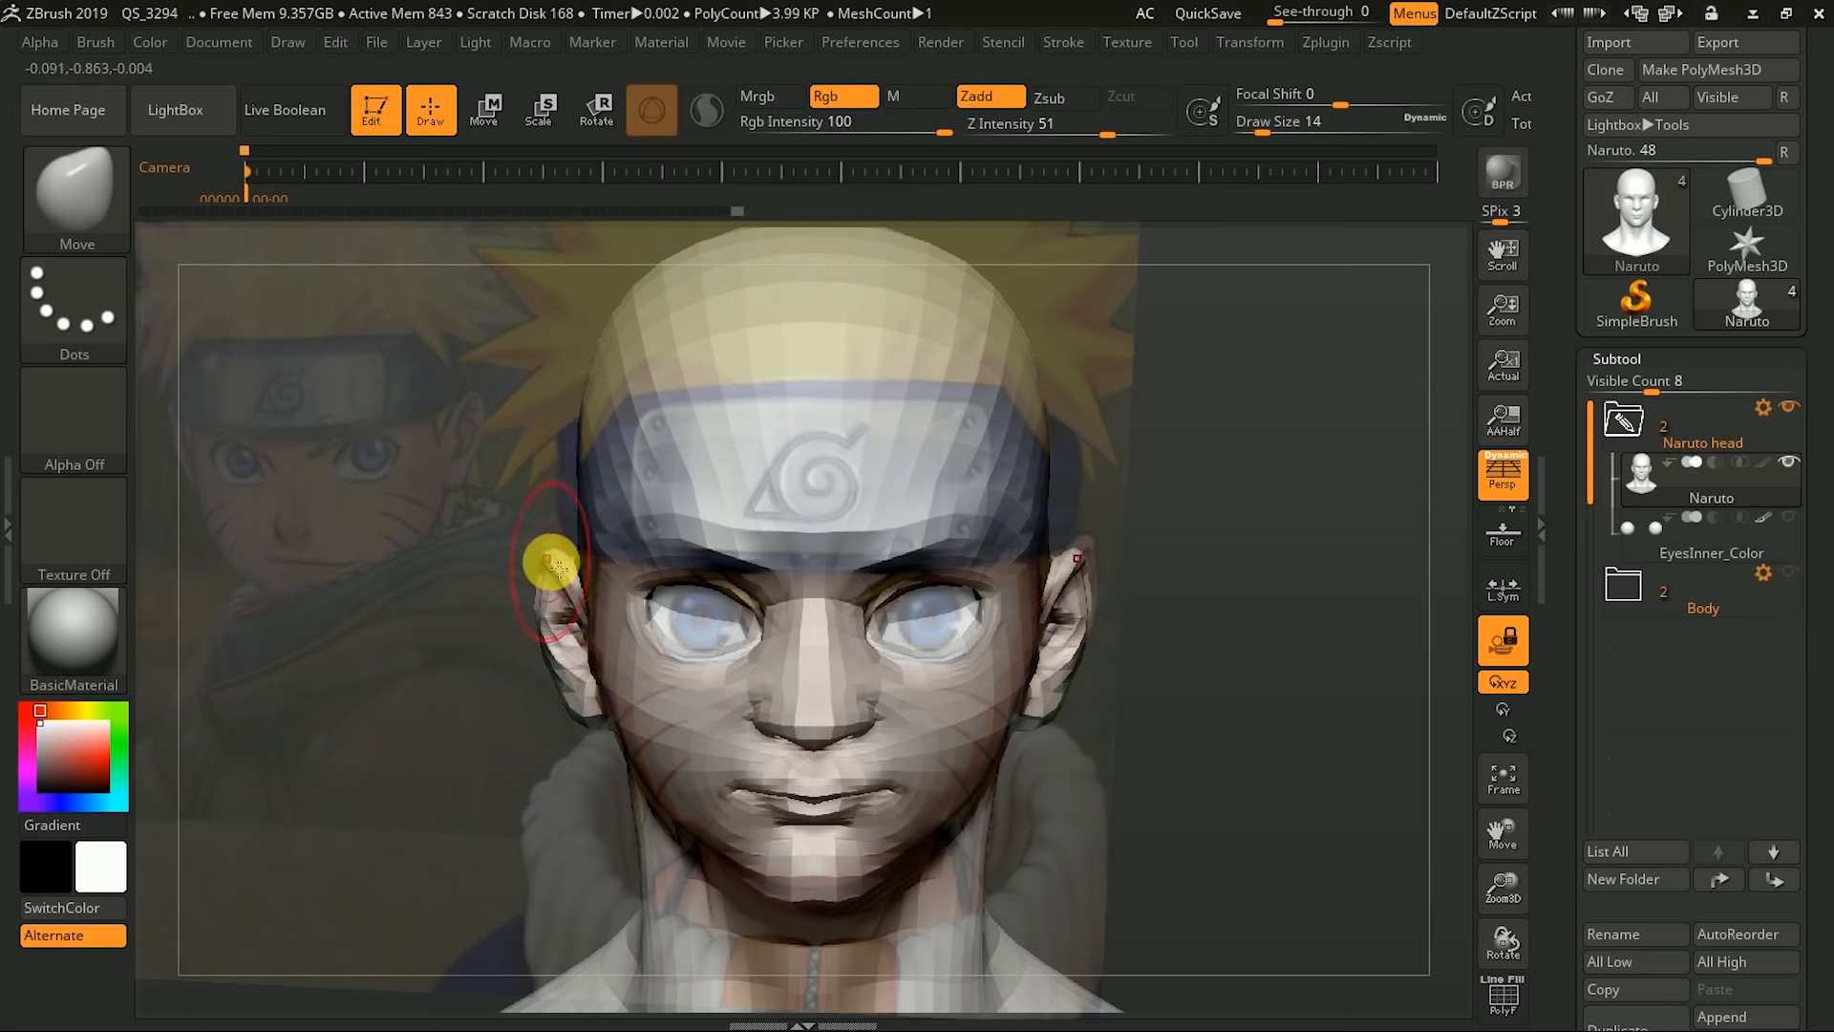
{"action": "left_click_drag", "start_coordinate": [559, 569], "coordinate": [556, 538]}
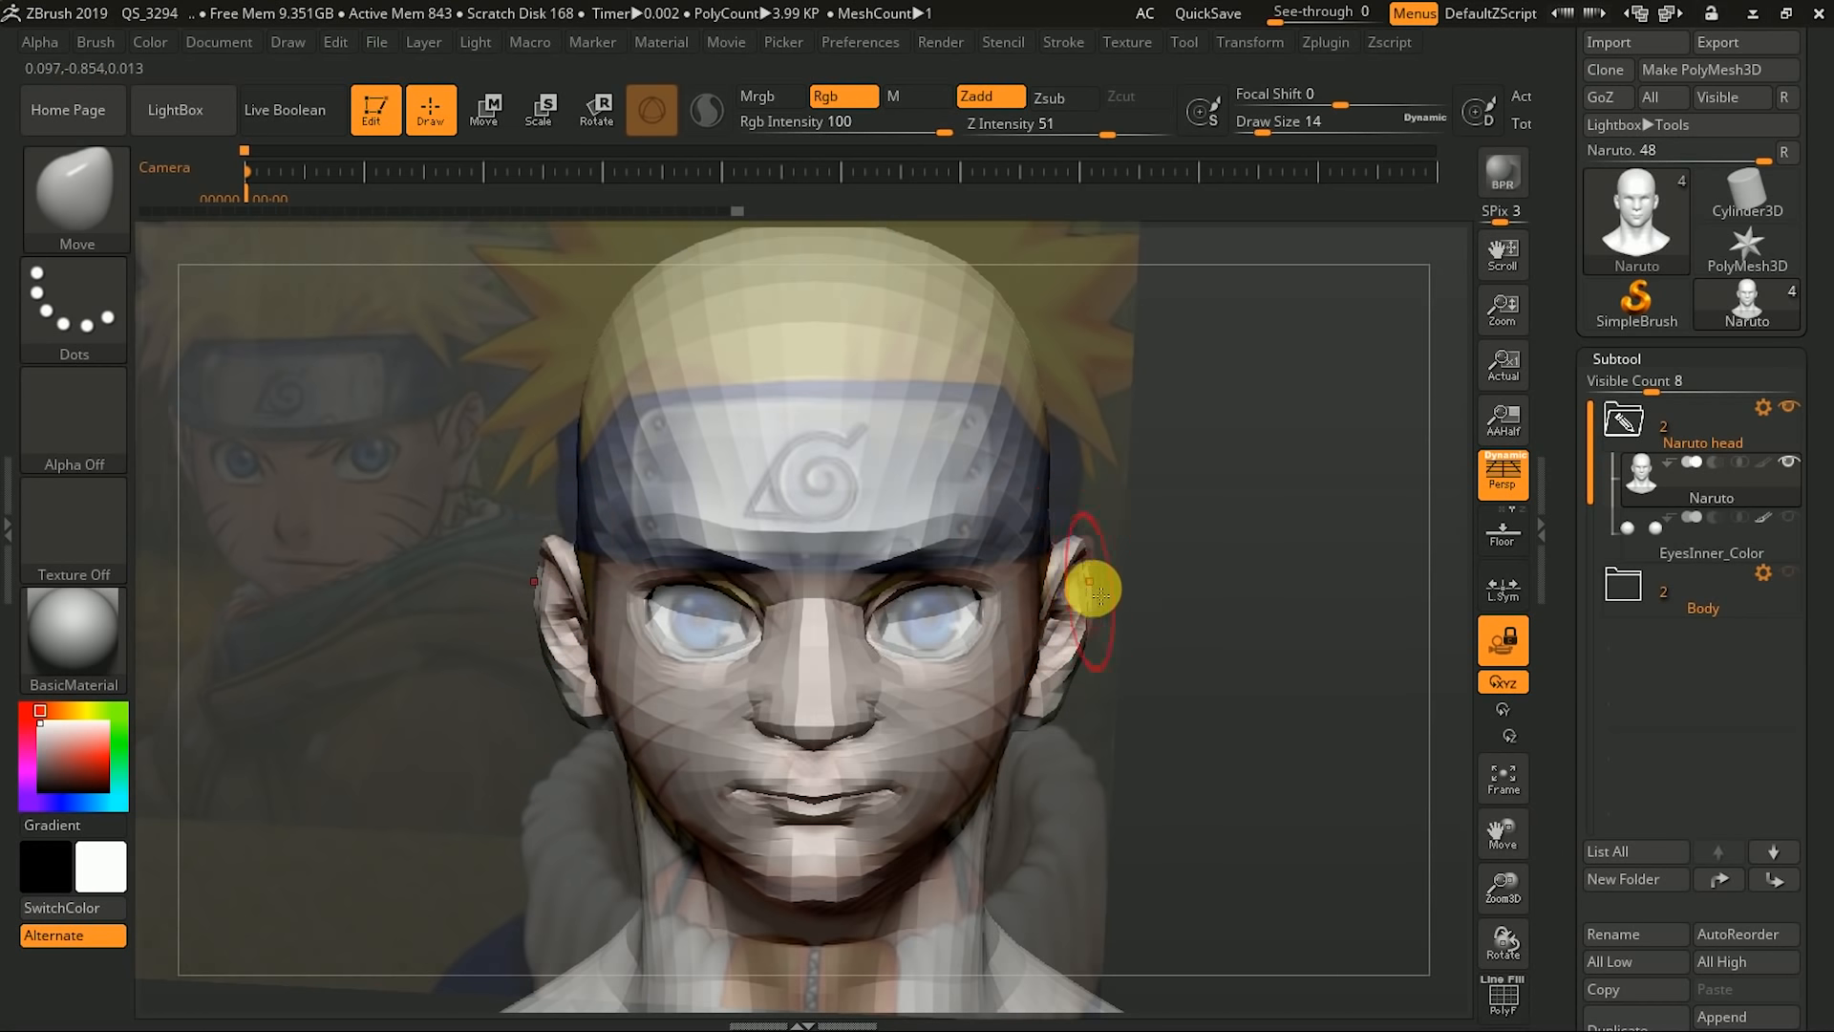
{"action": "key", "text": "bracketleft"}
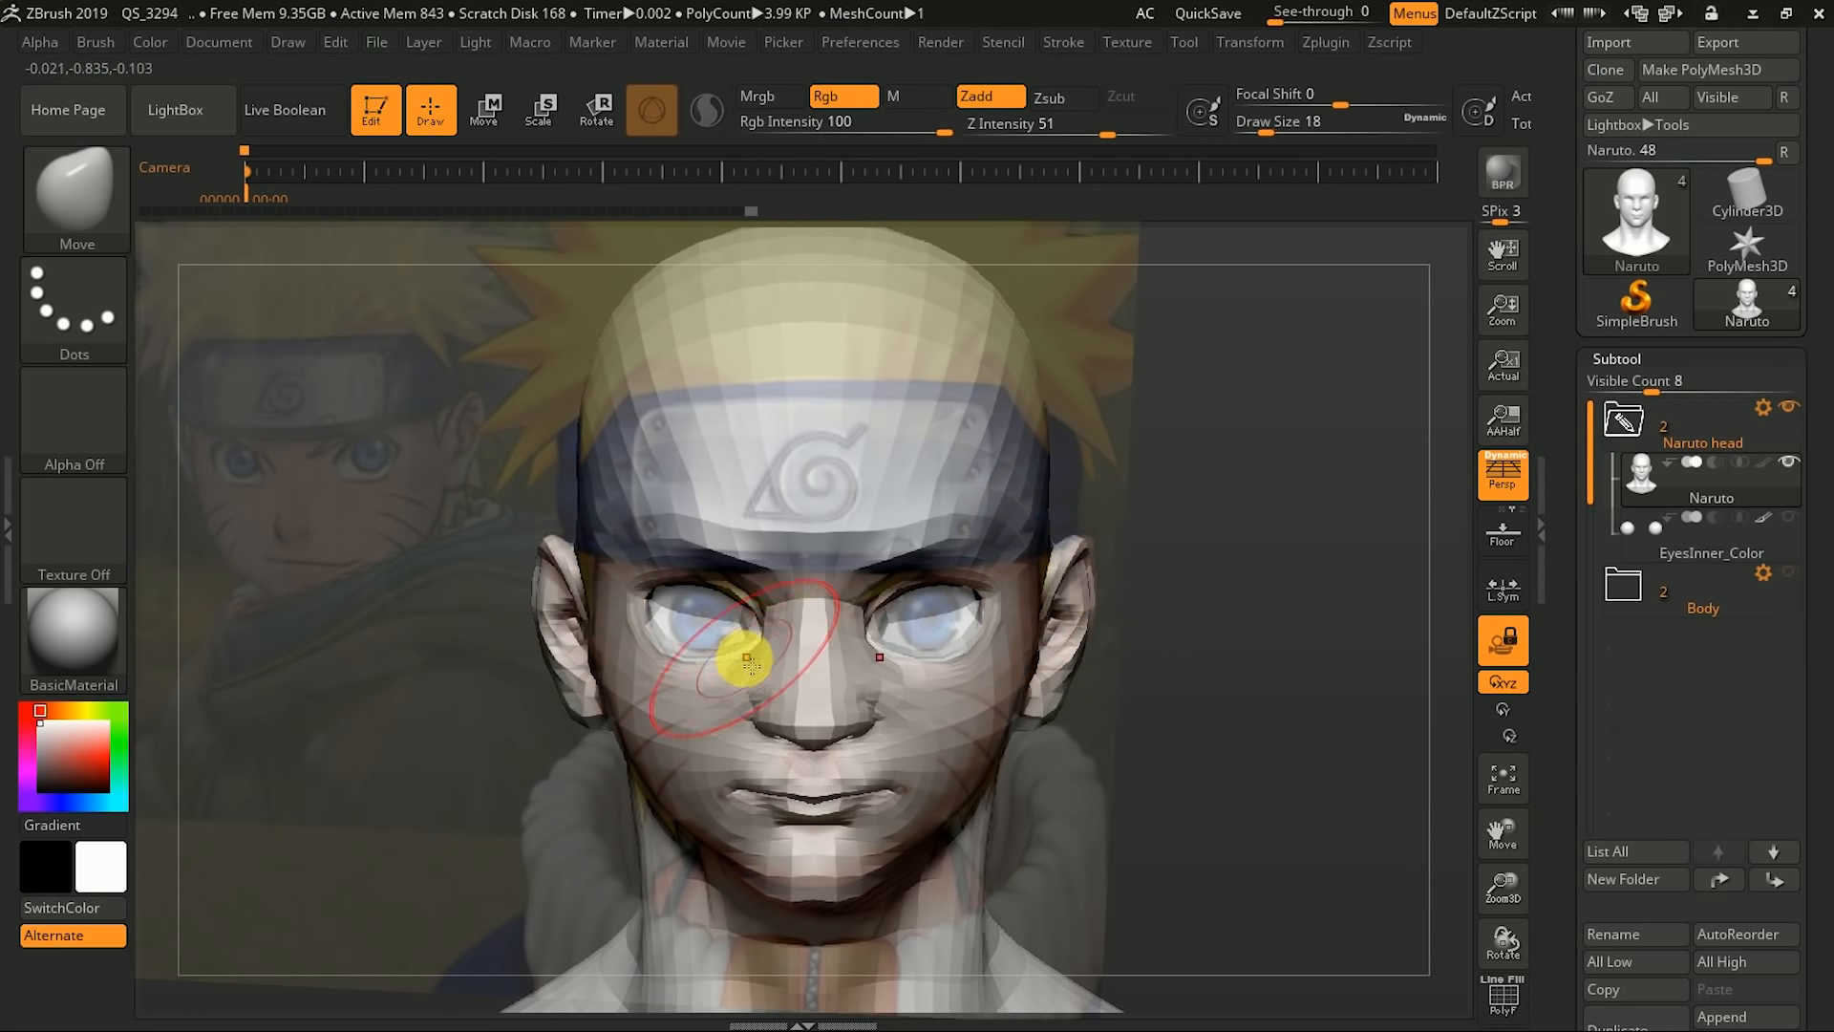
- Shape the upper eyelids, eye corners and brow area to the reference eyes with the Move brush at small draw sizes
{"action": "key", "text": "bracketleft"}
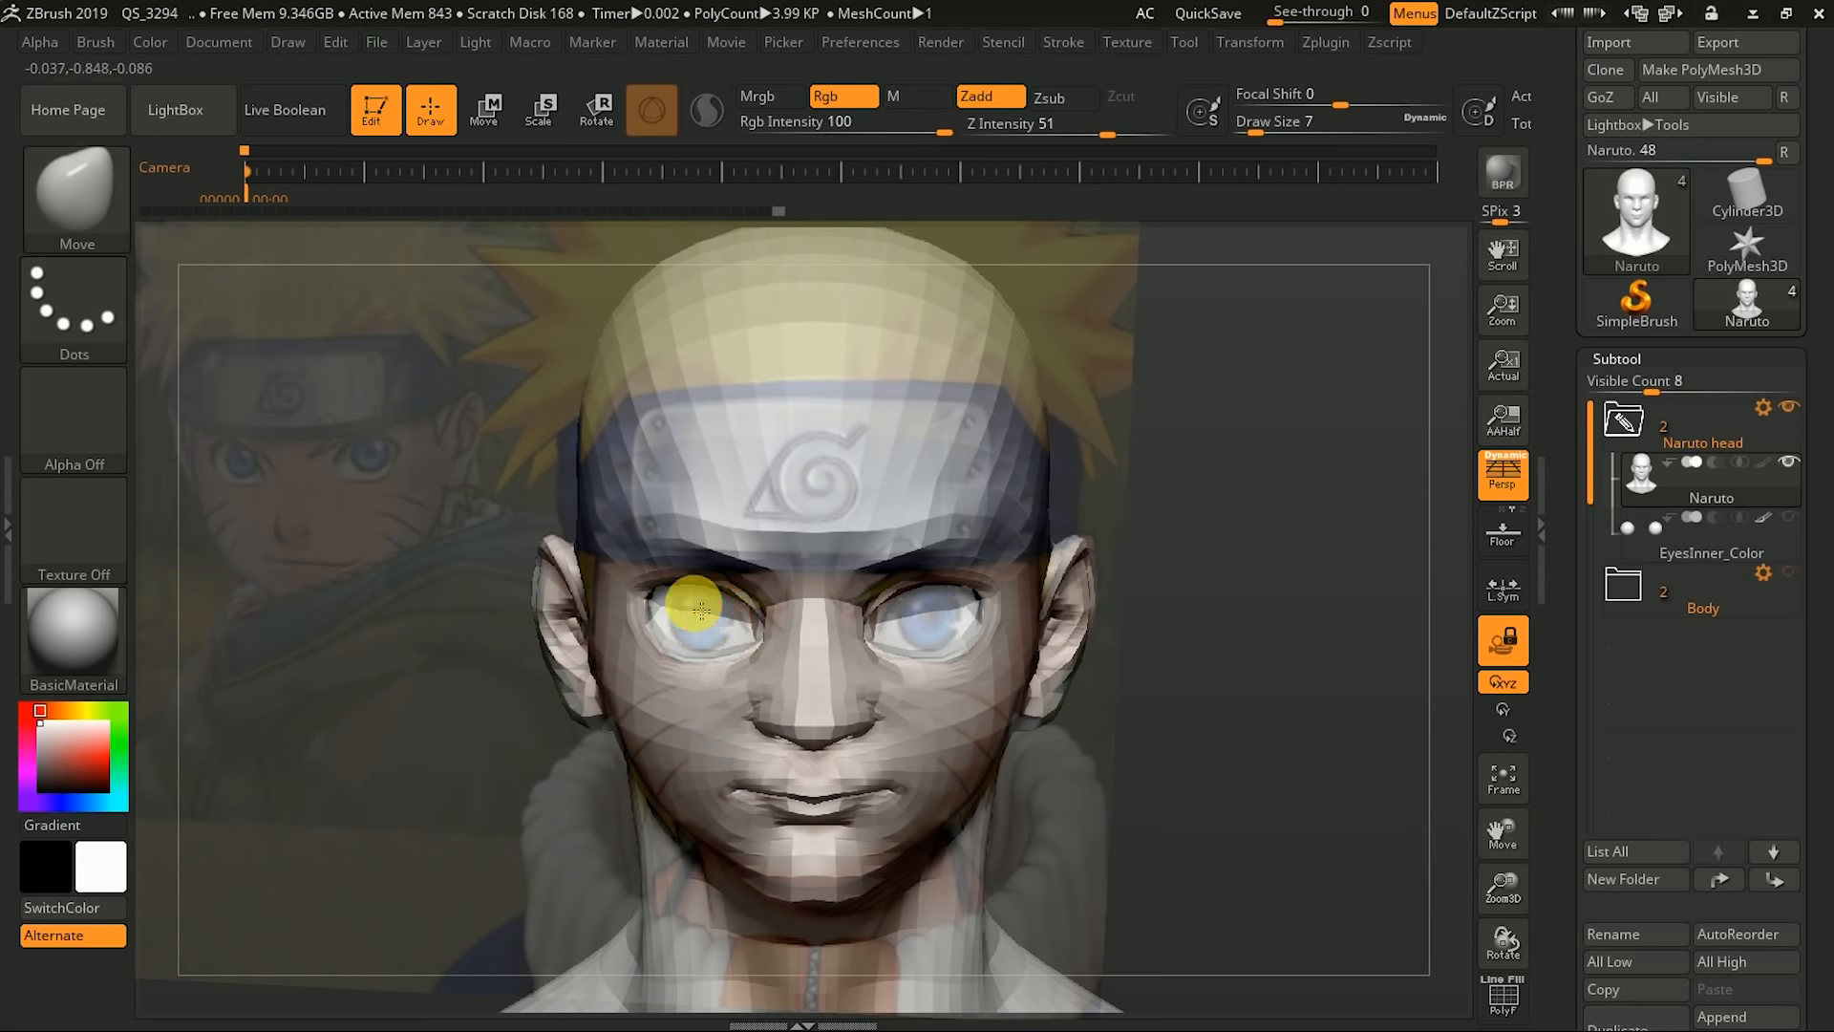
{"action": "key", "text": "bracketright"}
{"action": "left_click_drag", "start_coordinate": [643, 598], "coordinate": [651, 597]}
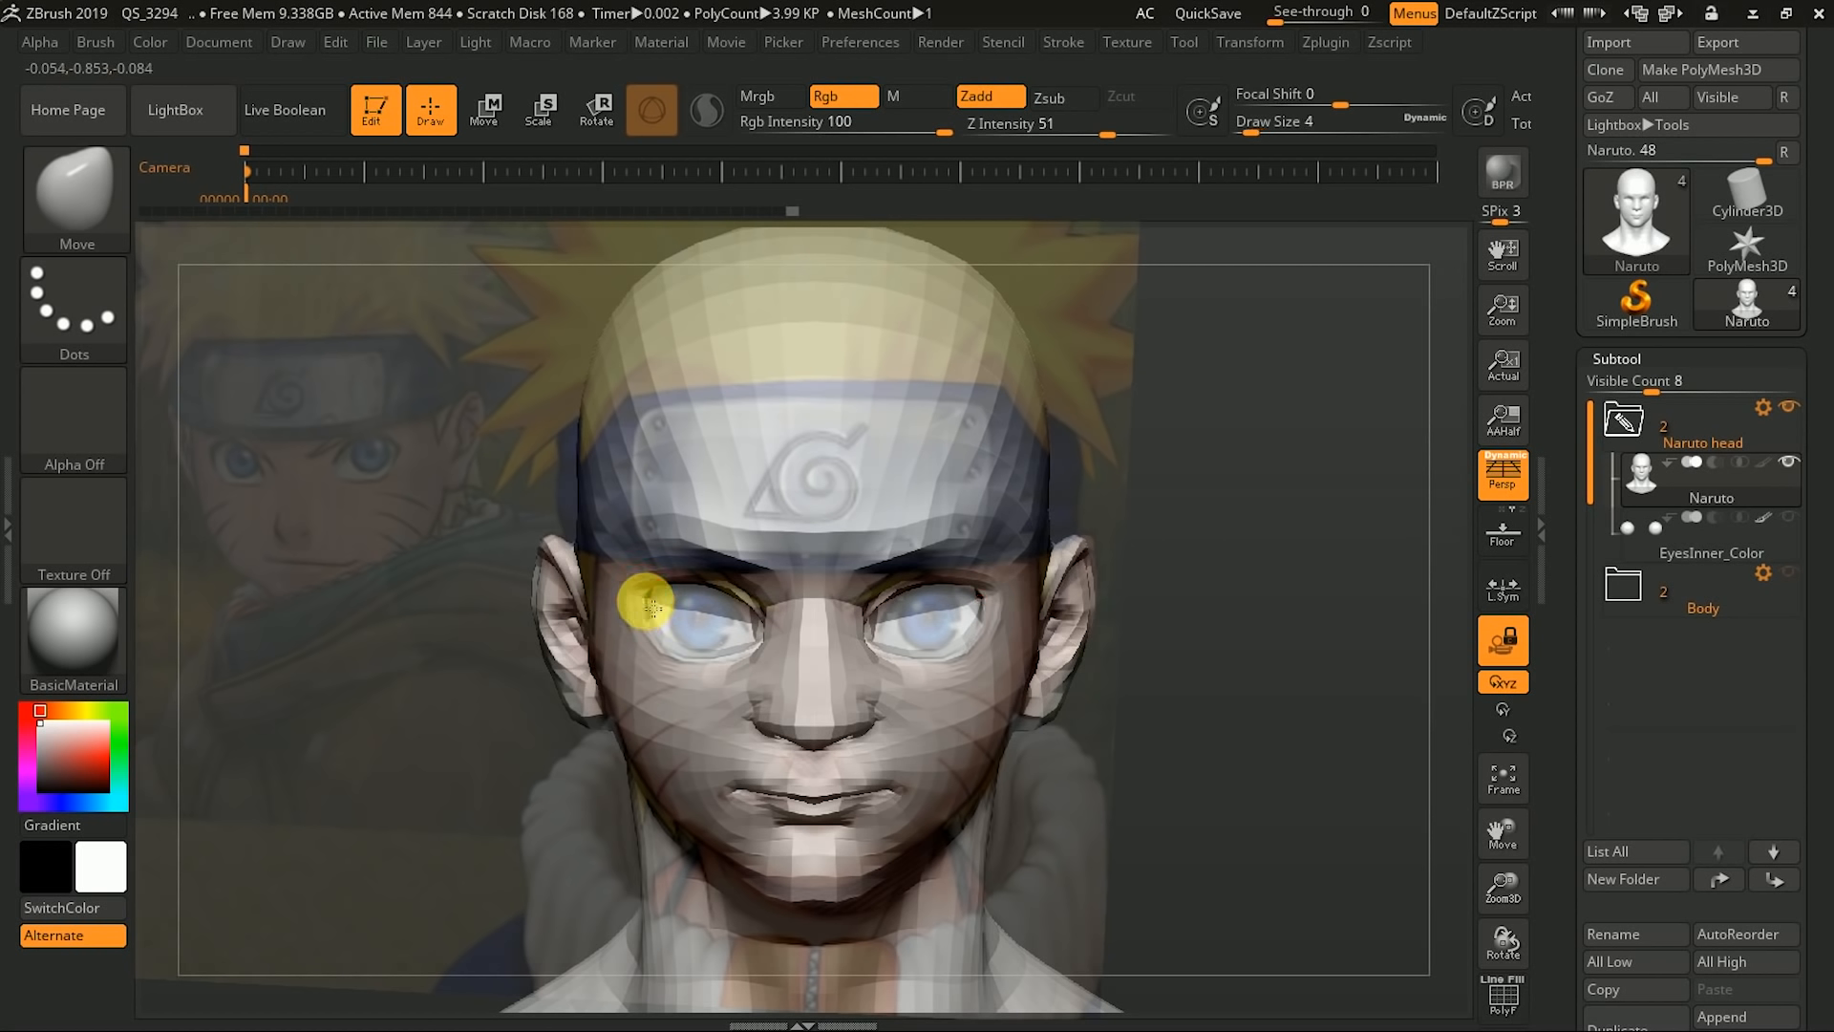
{"action": "left_click_drag", "start_coordinate": [653, 605], "coordinate": [760, 606]}
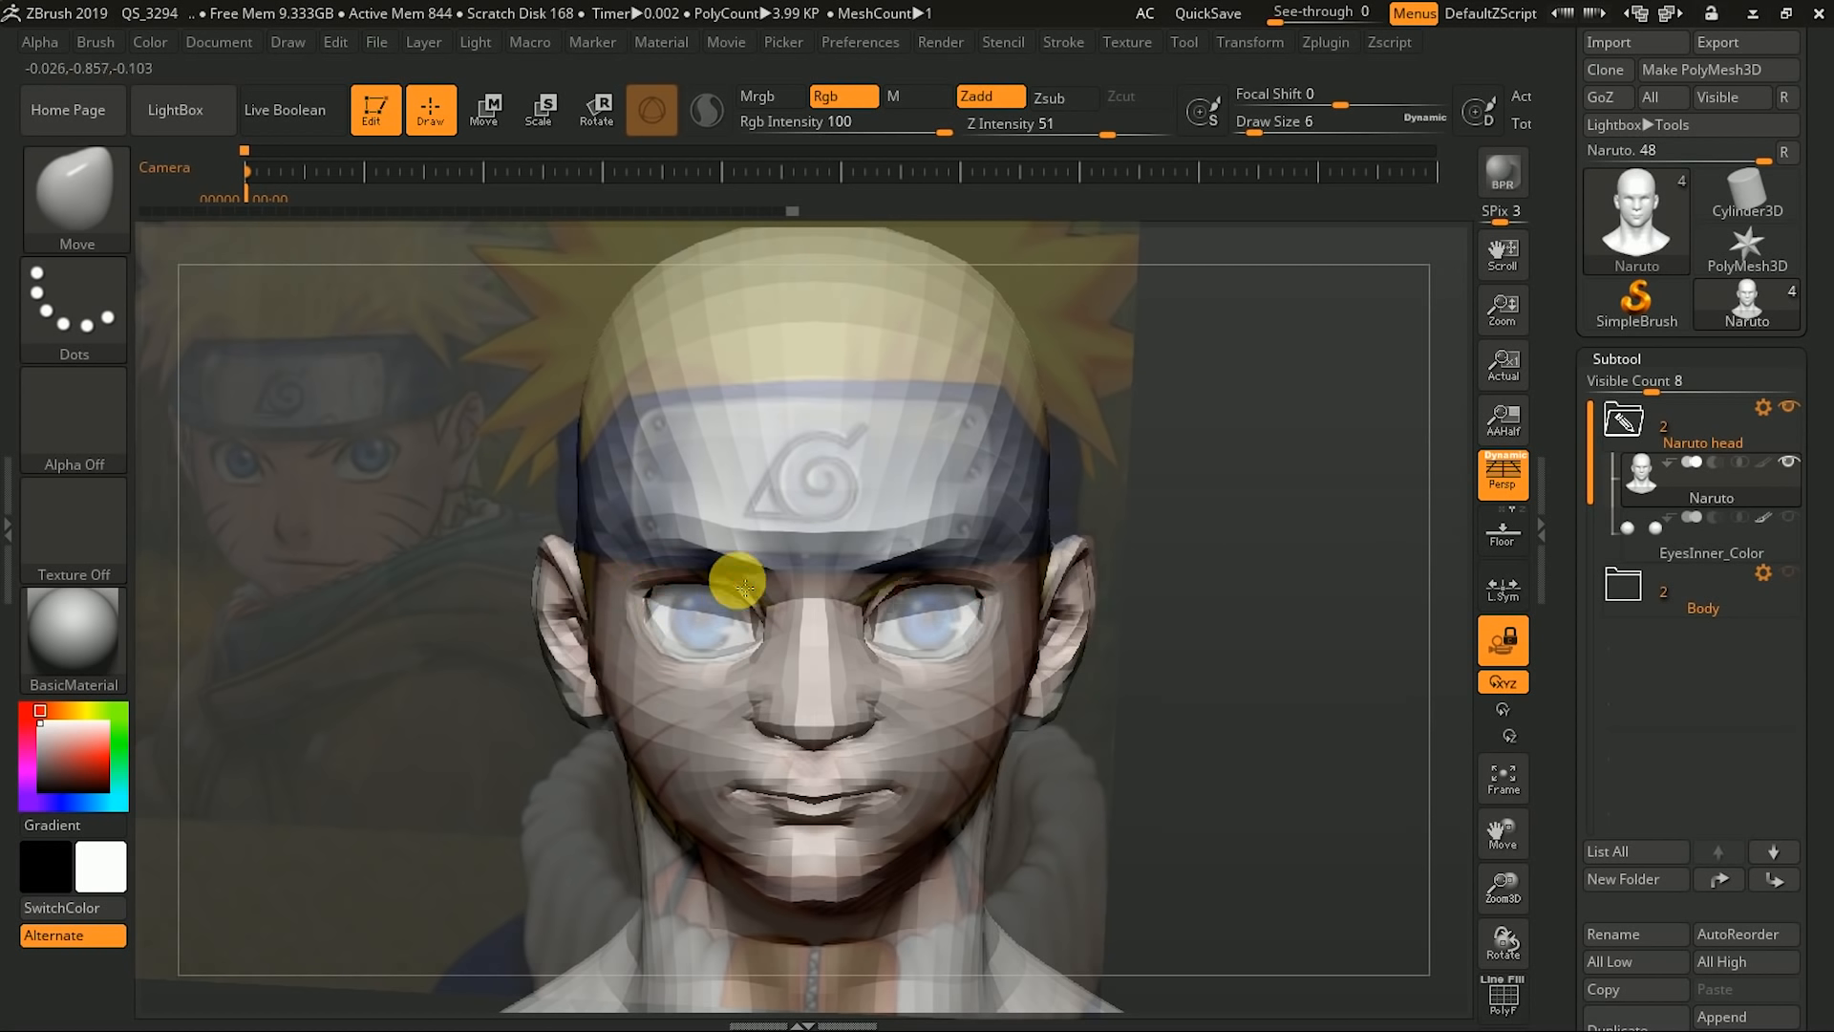
{"action": "mouse_move", "coordinate": [743, 593]}
{"action": "left_mouse_down"}
{"action": "mouse_move", "coordinate": [807, 649]}
{"action": "mouse_move", "coordinate": [766, 708]}
{"action": "mouse_move", "coordinate": [787, 685]}
{"action": "mouse_move", "coordinate": [765, 663]}
{"action": "mouse_move", "coordinate": [781, 635]}
{"action": "mouse_move", "coordinate": [798, 665]}
{"action": "left_mouse_up"}
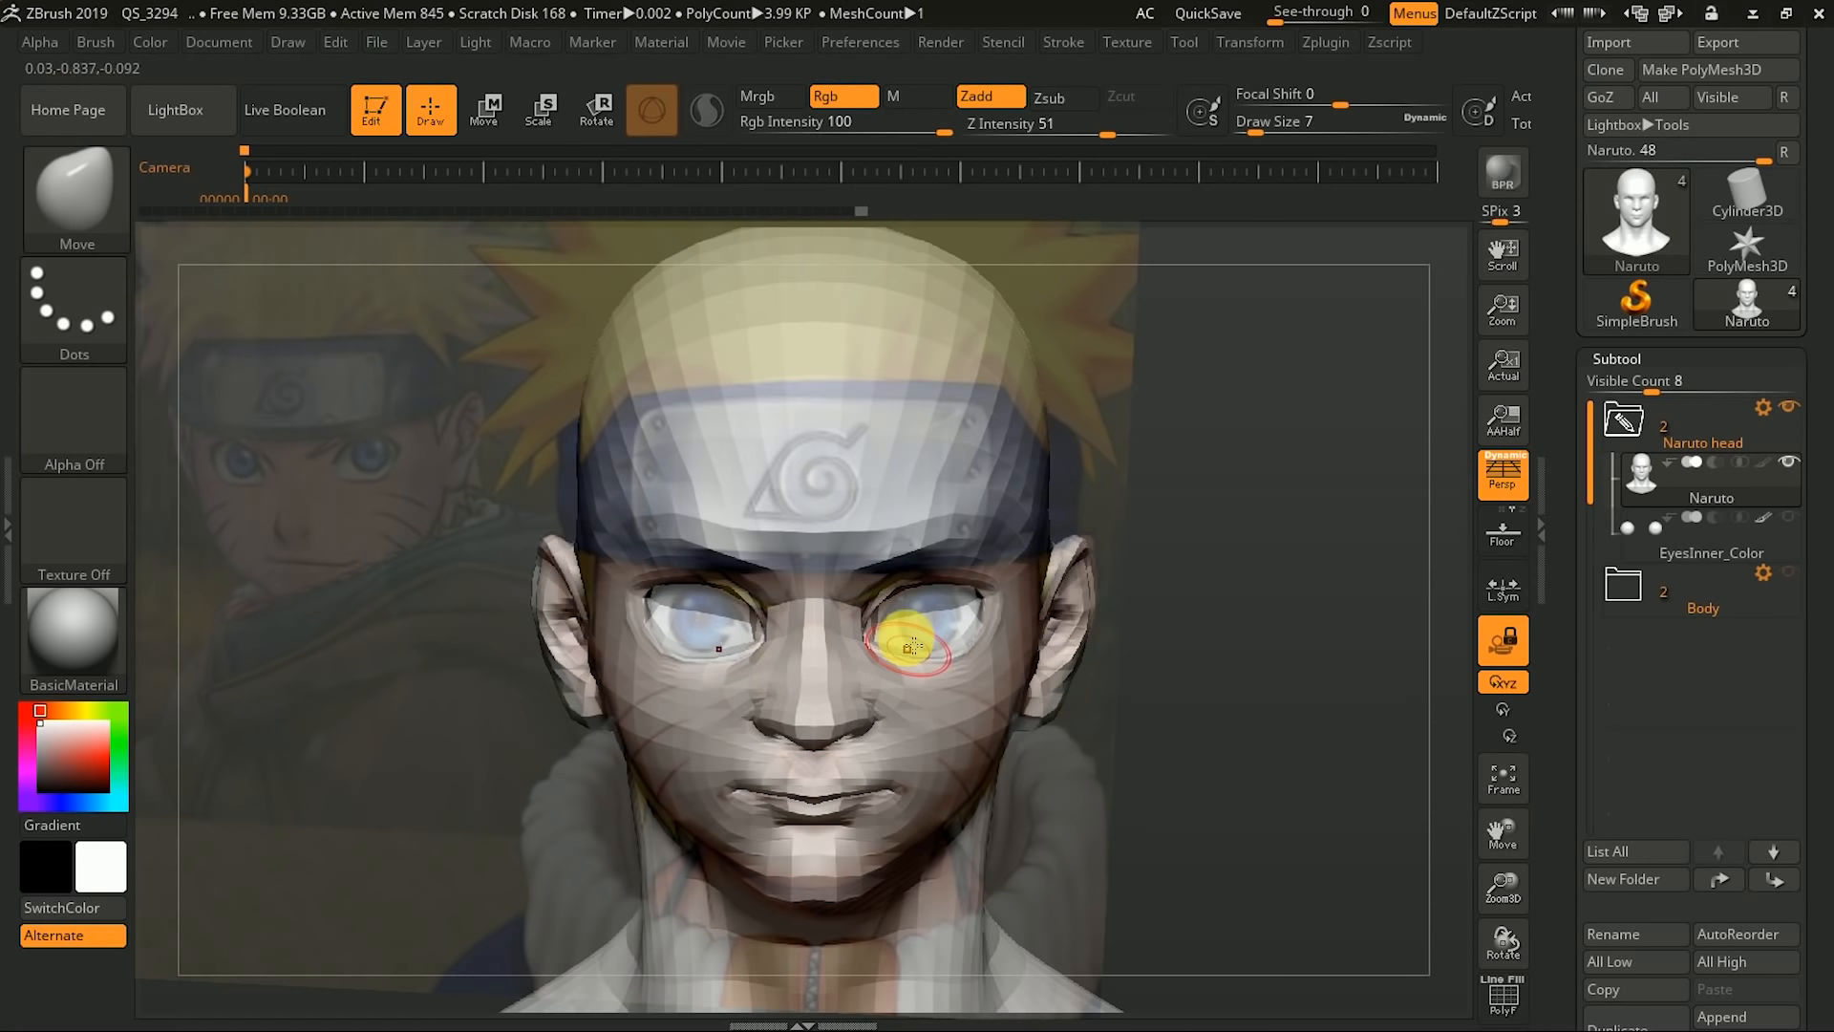
- Show the EyesInner_Color subtool, make it active and turn on the 3D gizmo for transforming the eyeballs
{"action": "left_click", "coordinate": [1788, 516]}
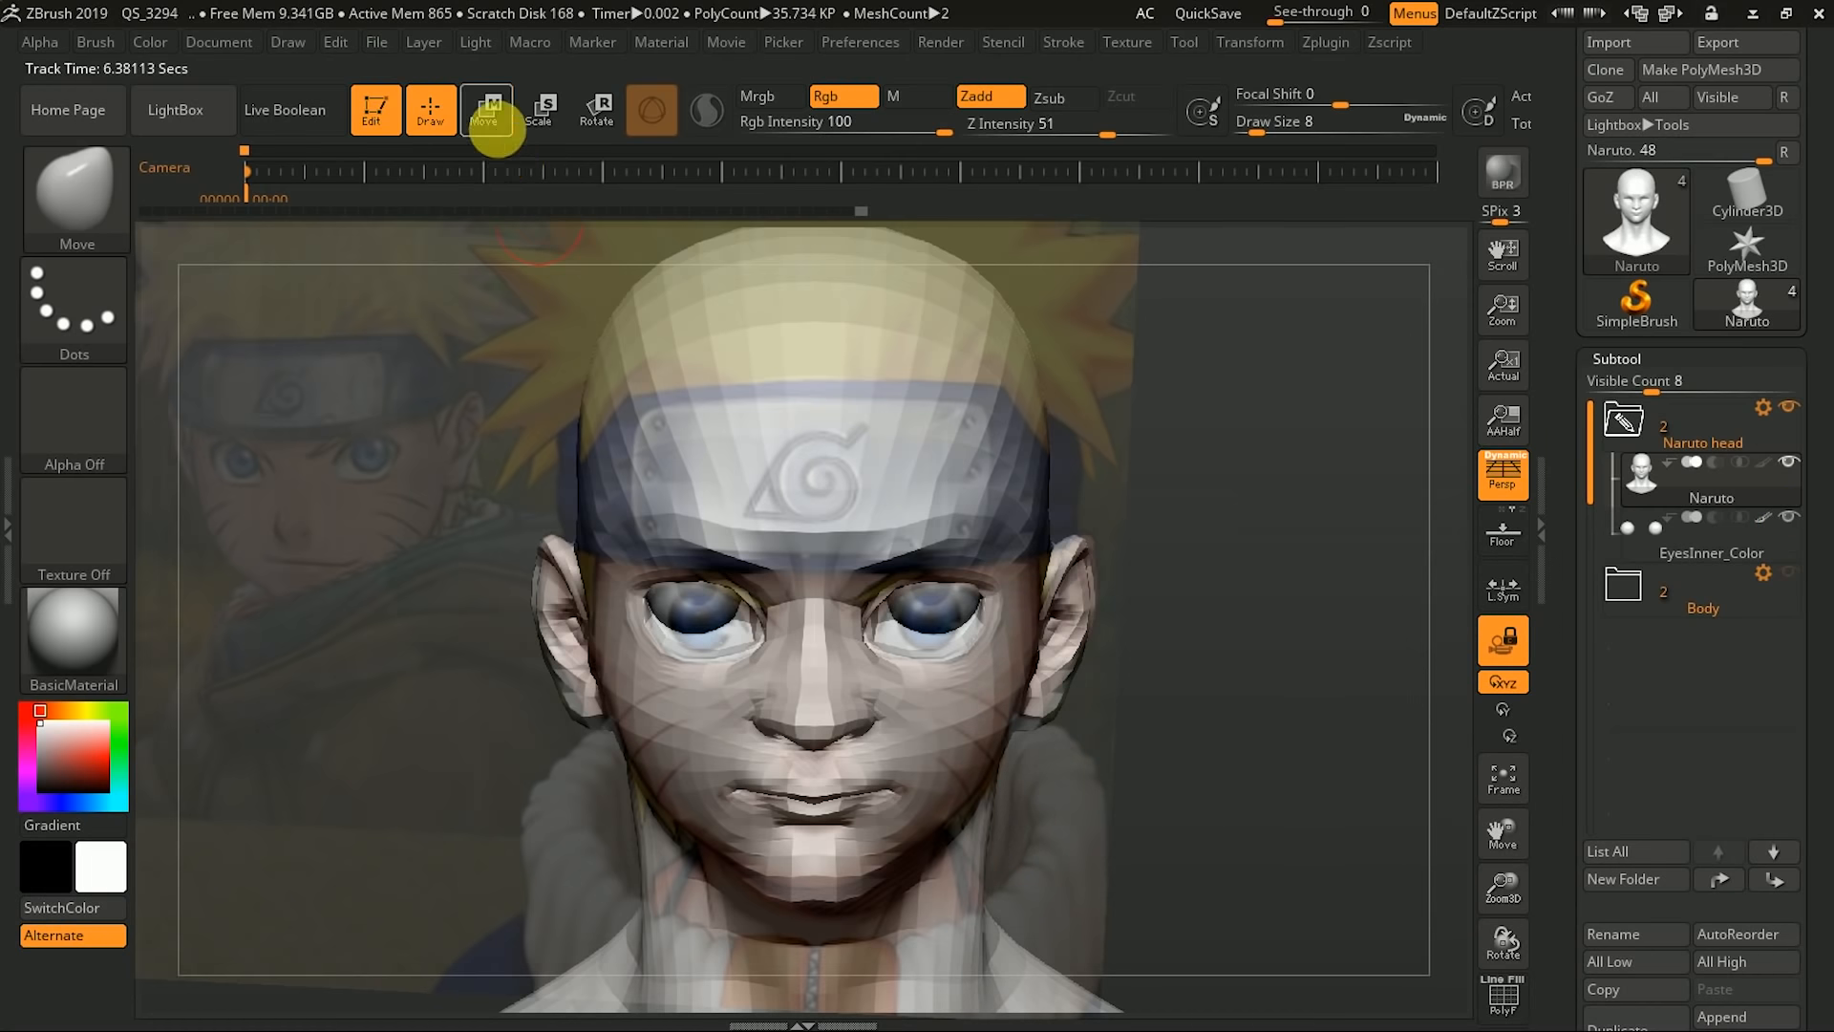
{"action": "left_click", "coordinate": [487, 108]}
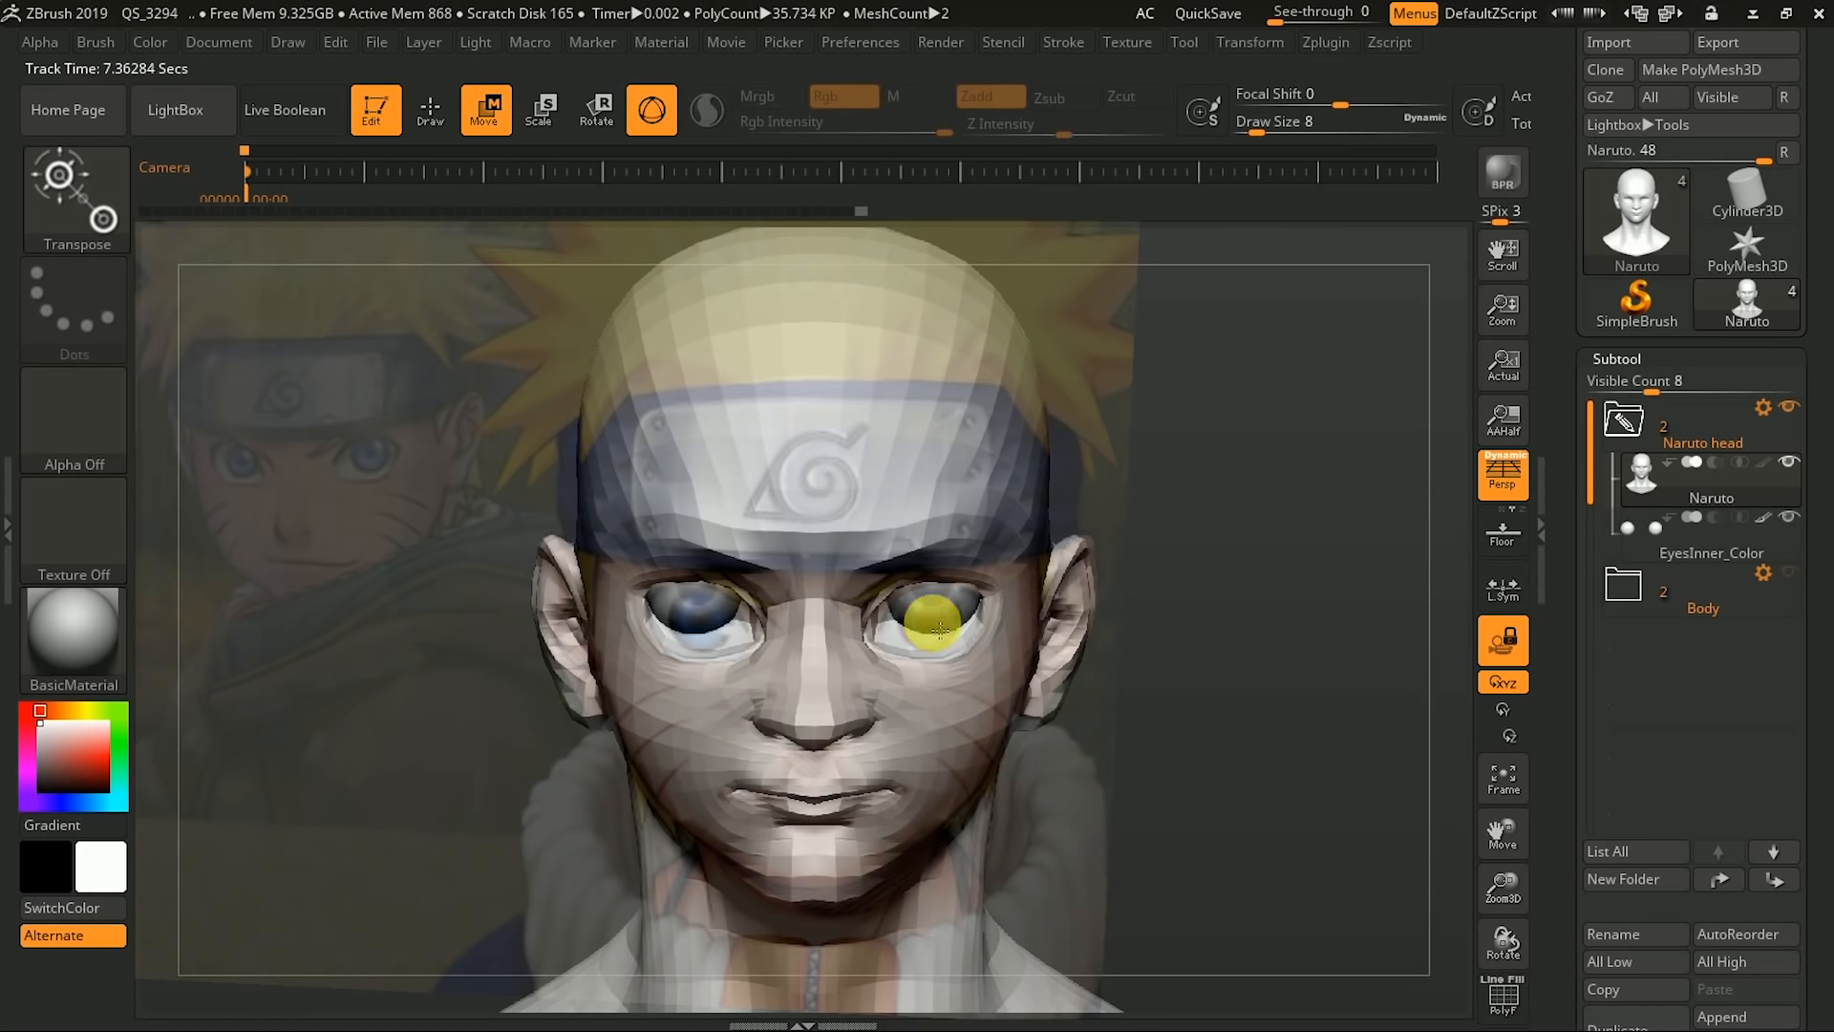
{"action": "key", "text": "y"}
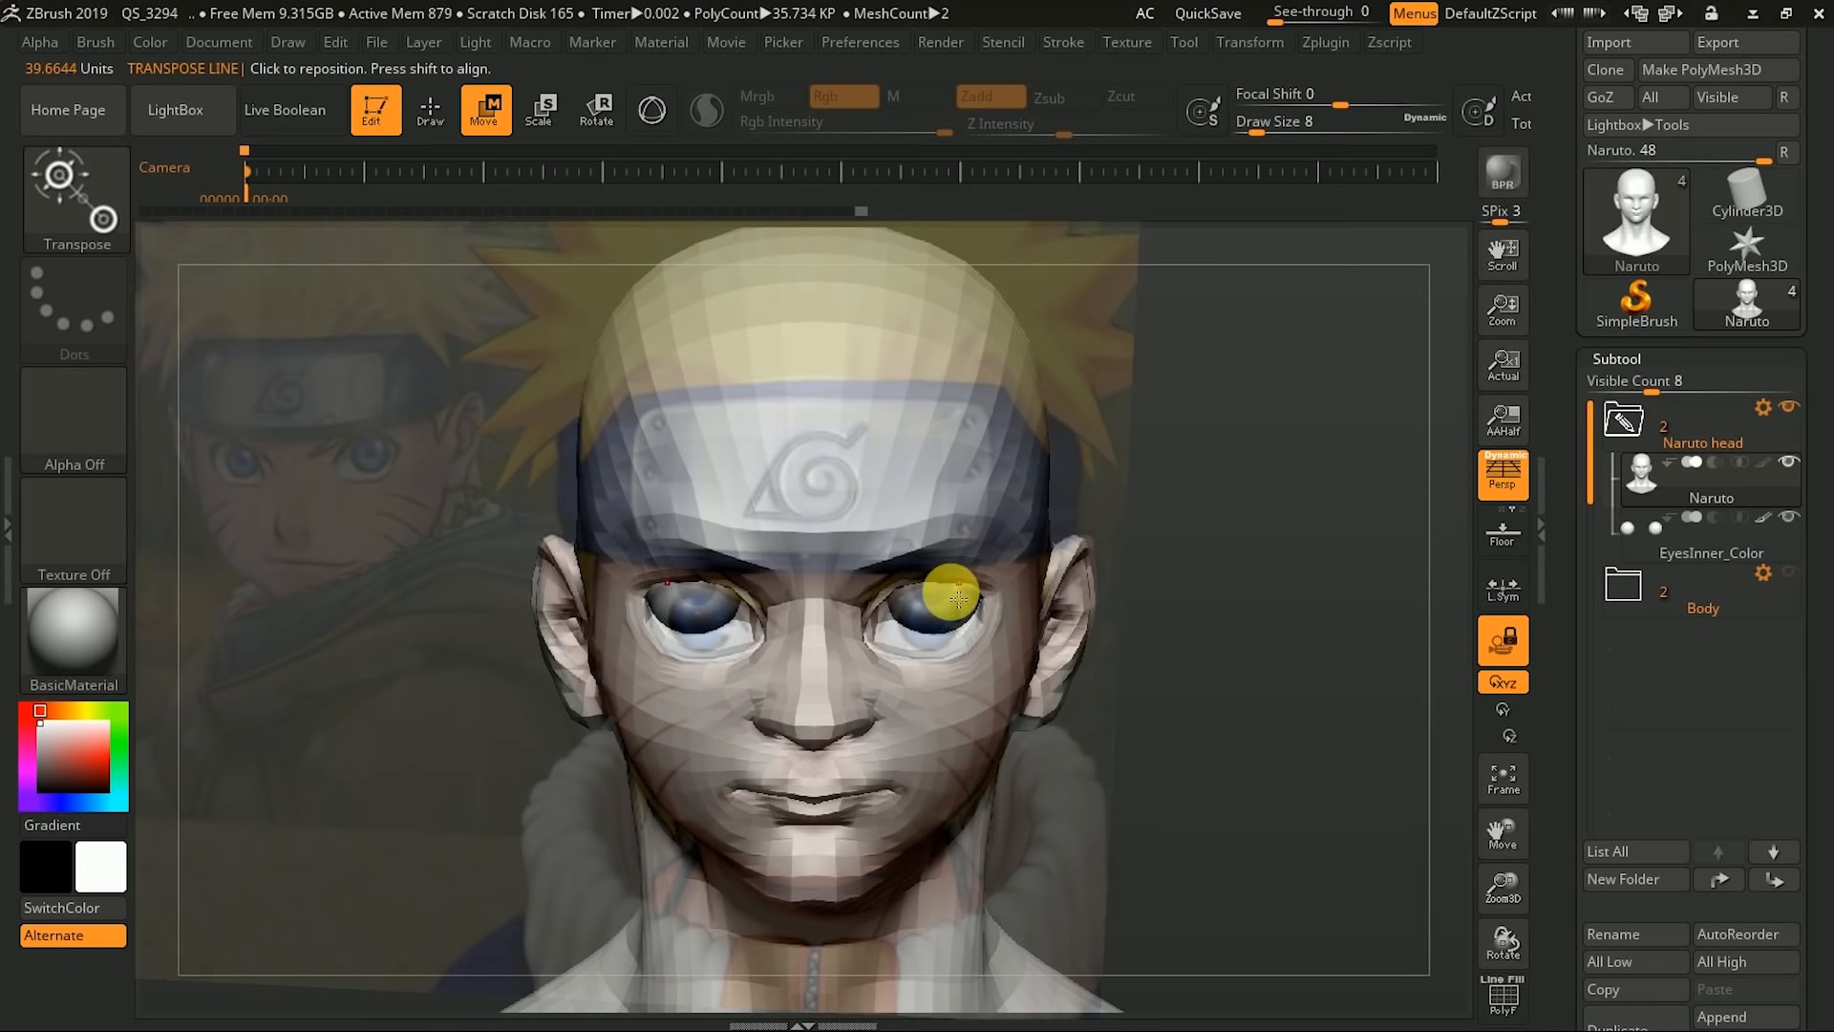
{"action": "left_click", "coordinate": [1675, 525]}
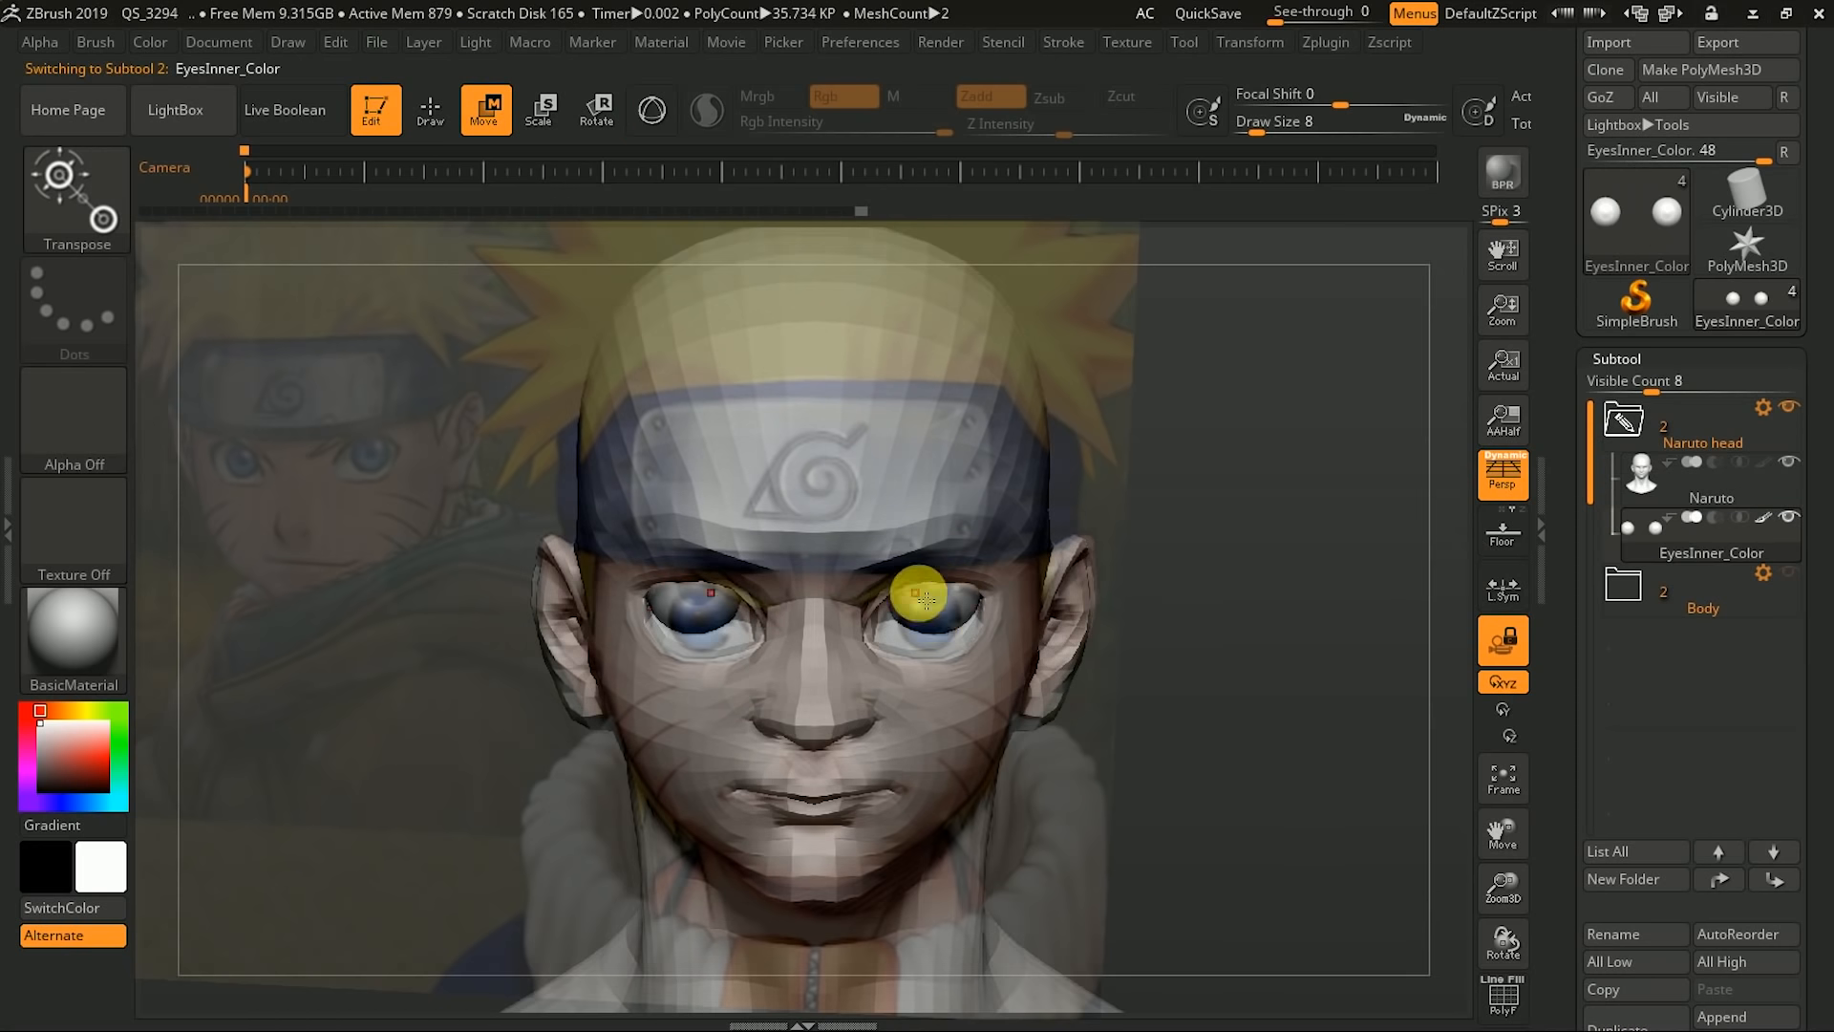
{"action": "key", "text": "ctrl+z"}
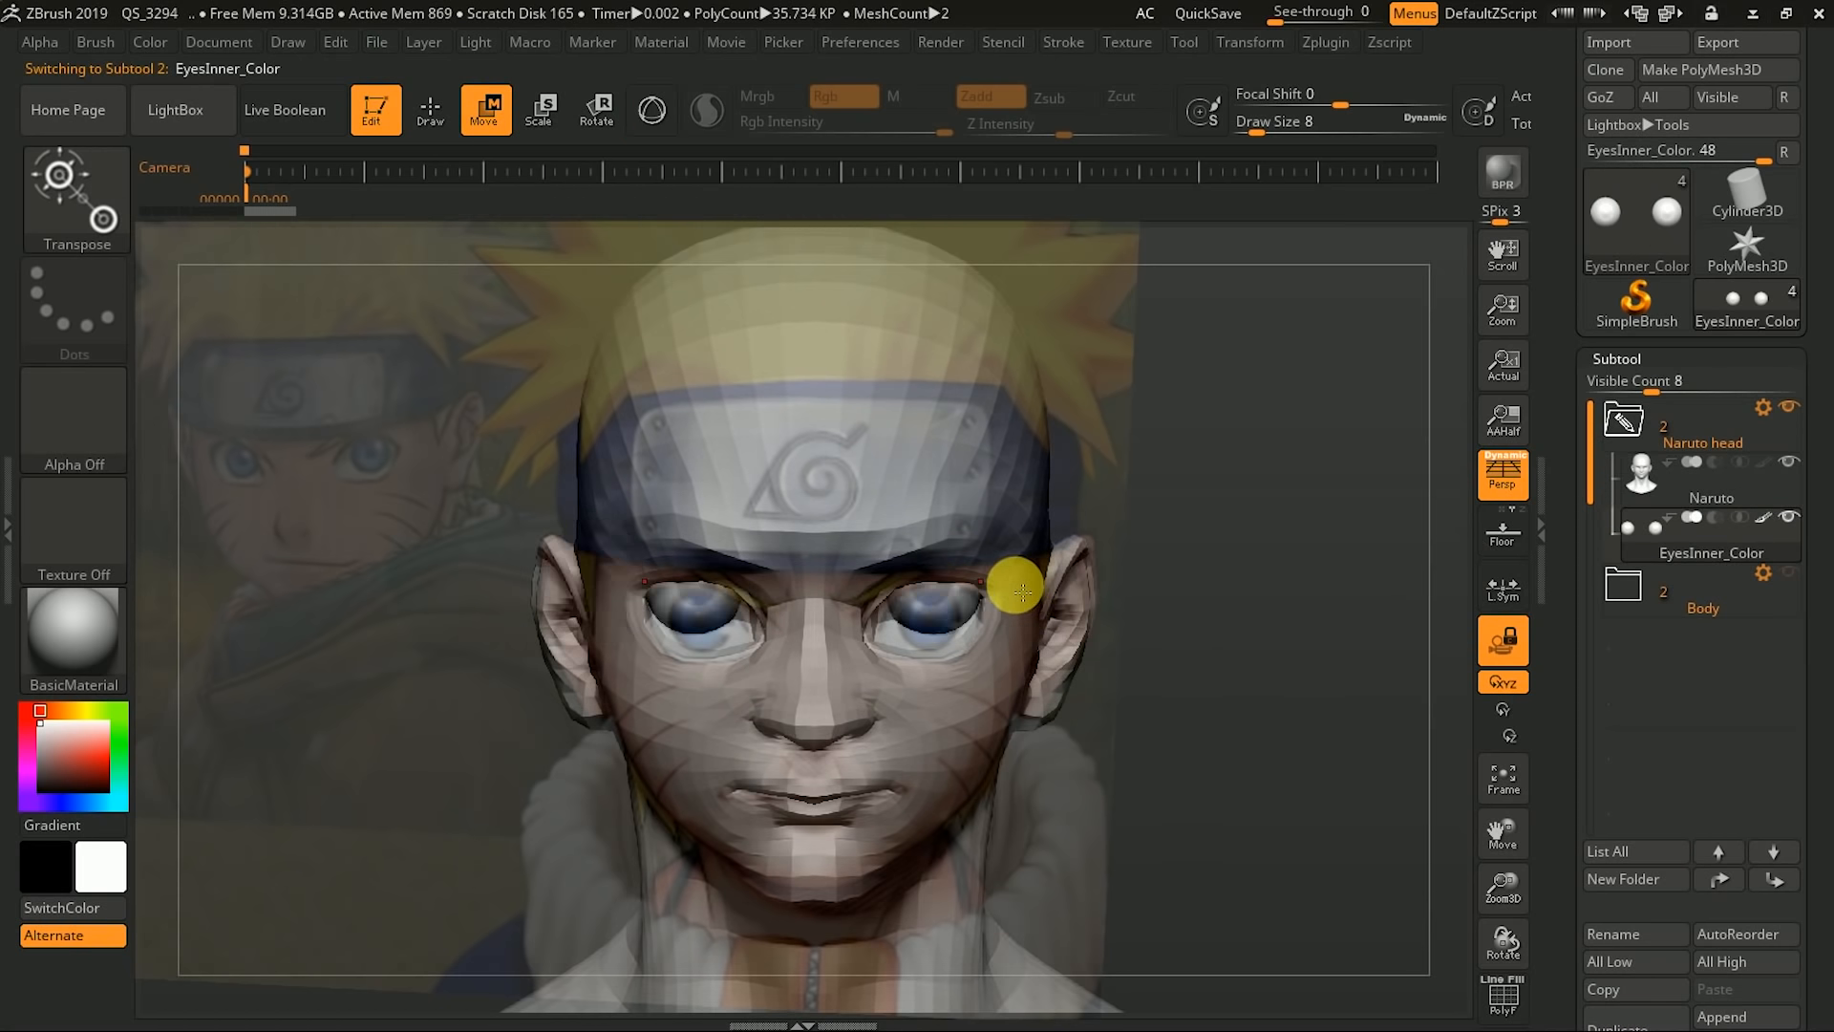
{"action": "left_click", "coordinate": [652, 110]}
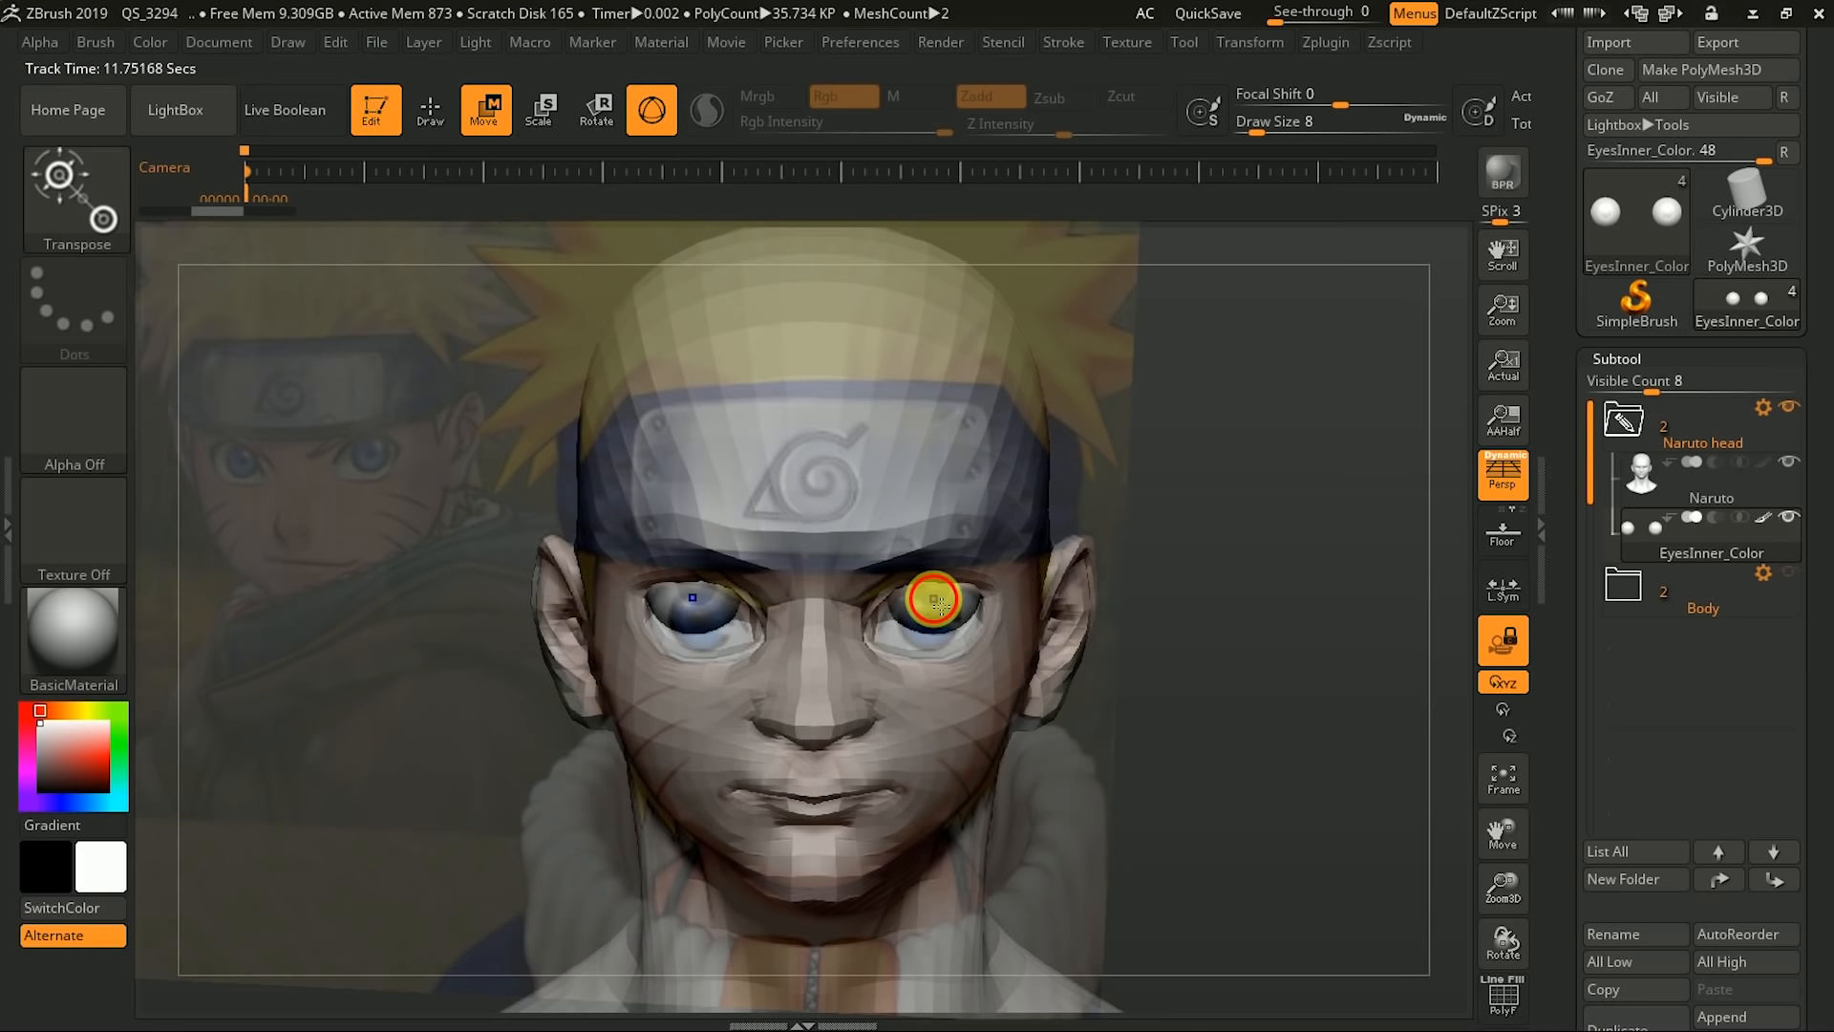
- Lower, enlarge and shift the eyeballs inward until they fill the reshaped eye sockets
{"action": "left_click_drag", "start_coordinate": [933, 729], "coordinate": [932, 761]}
{"action": "left_click_drag", "start_coordinate": [962, 627], "coordinate": [970, 629]}
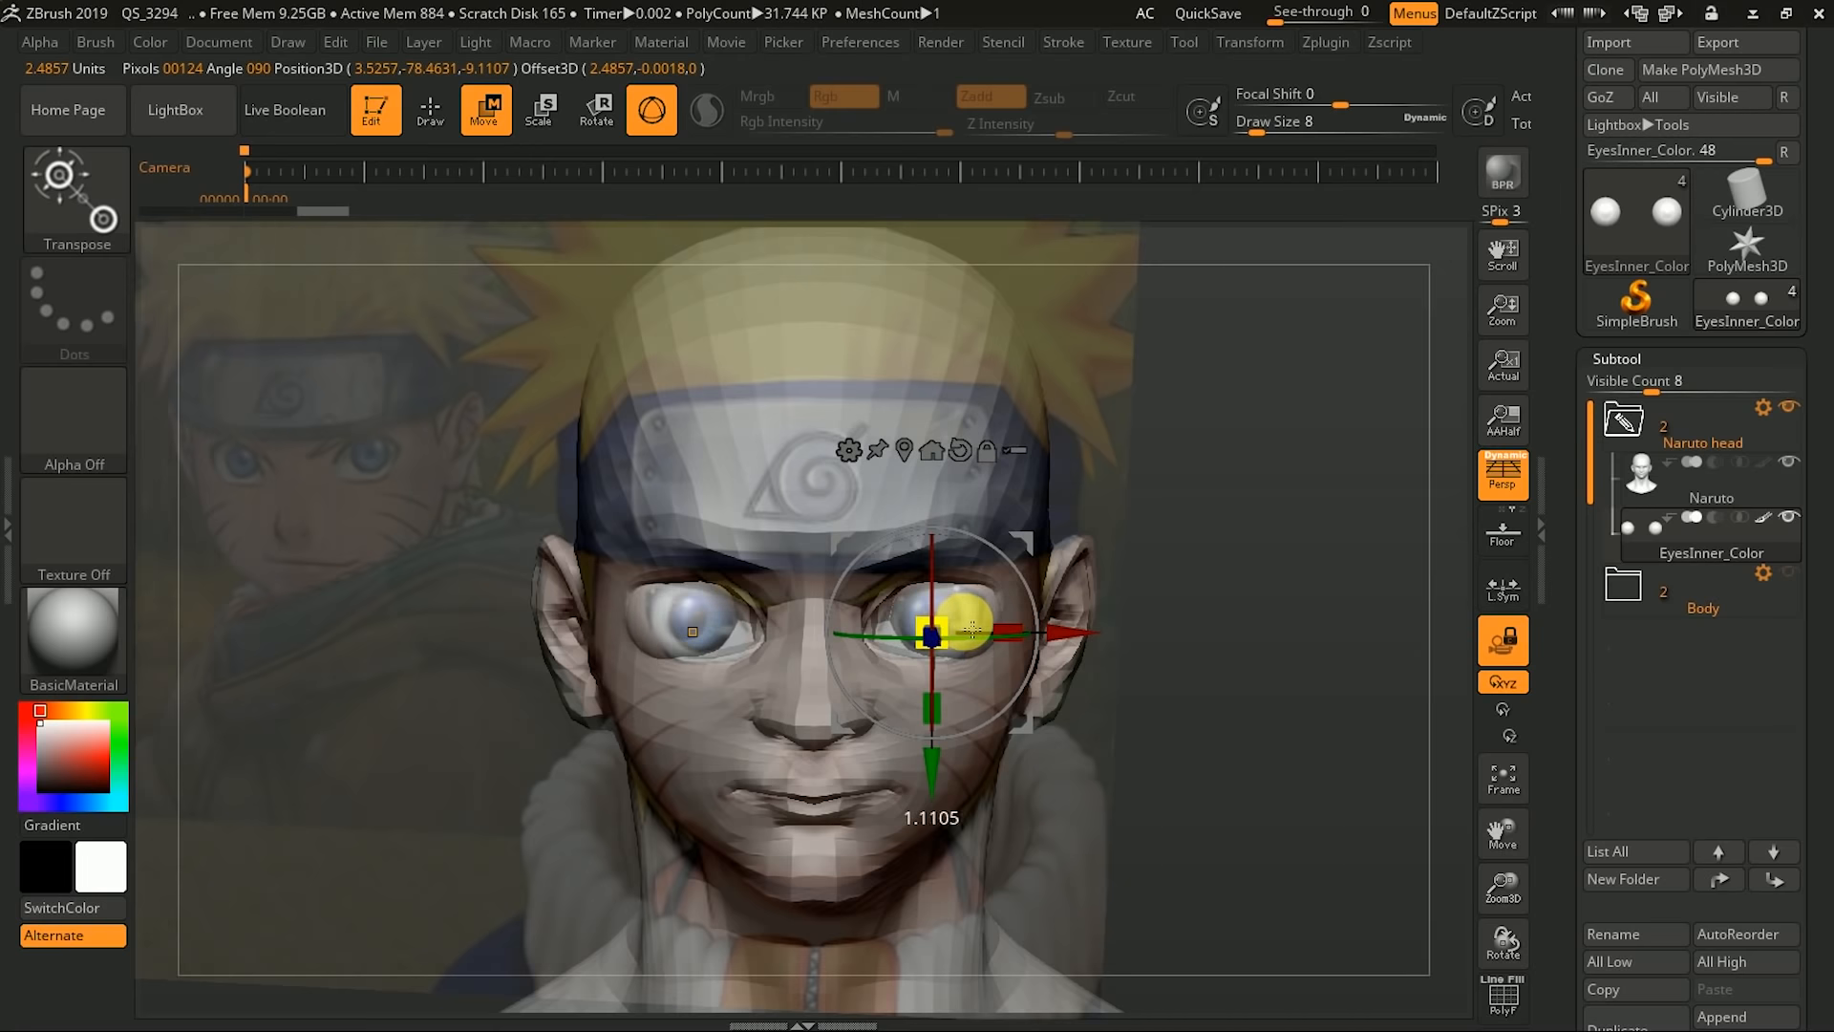
{"action": "left_click_drag", "start_coordinate": [1078, 643], "coordinate": [1041, 645]}
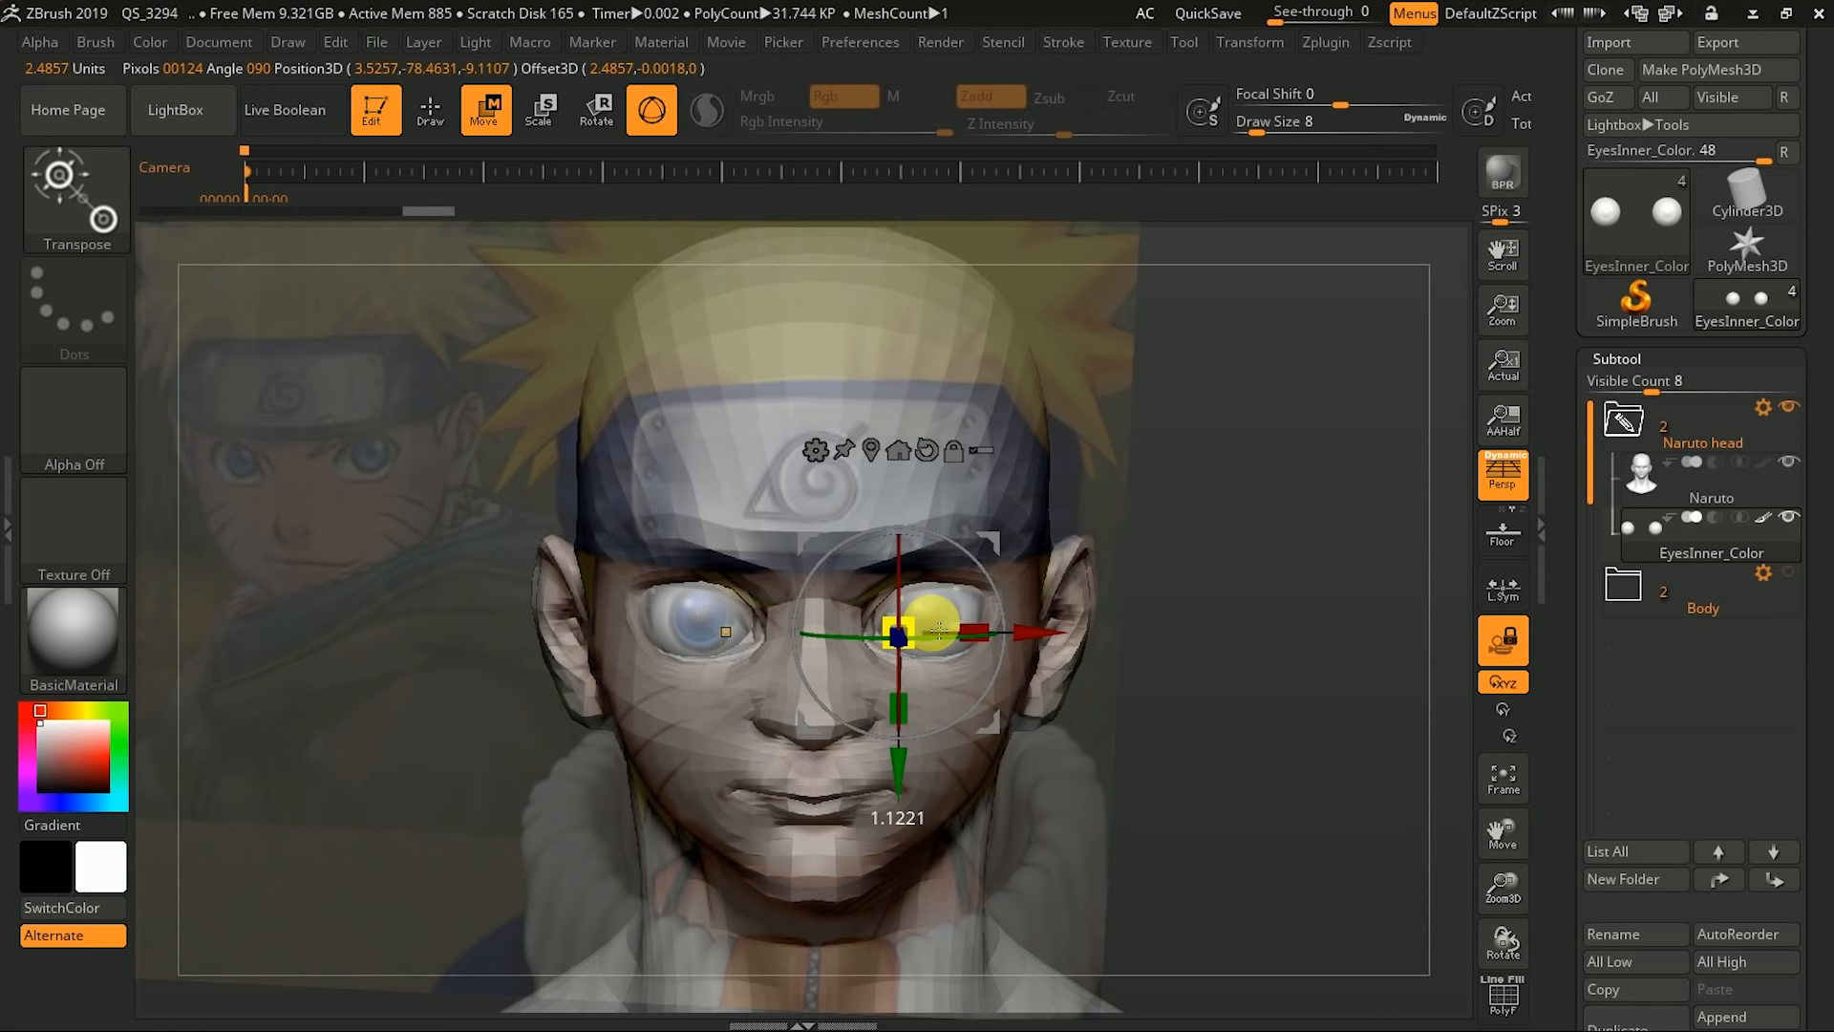
{"action": "left_click_drag", "start_coordinate": [1041, 640], "coordinate": [1015, 643]}
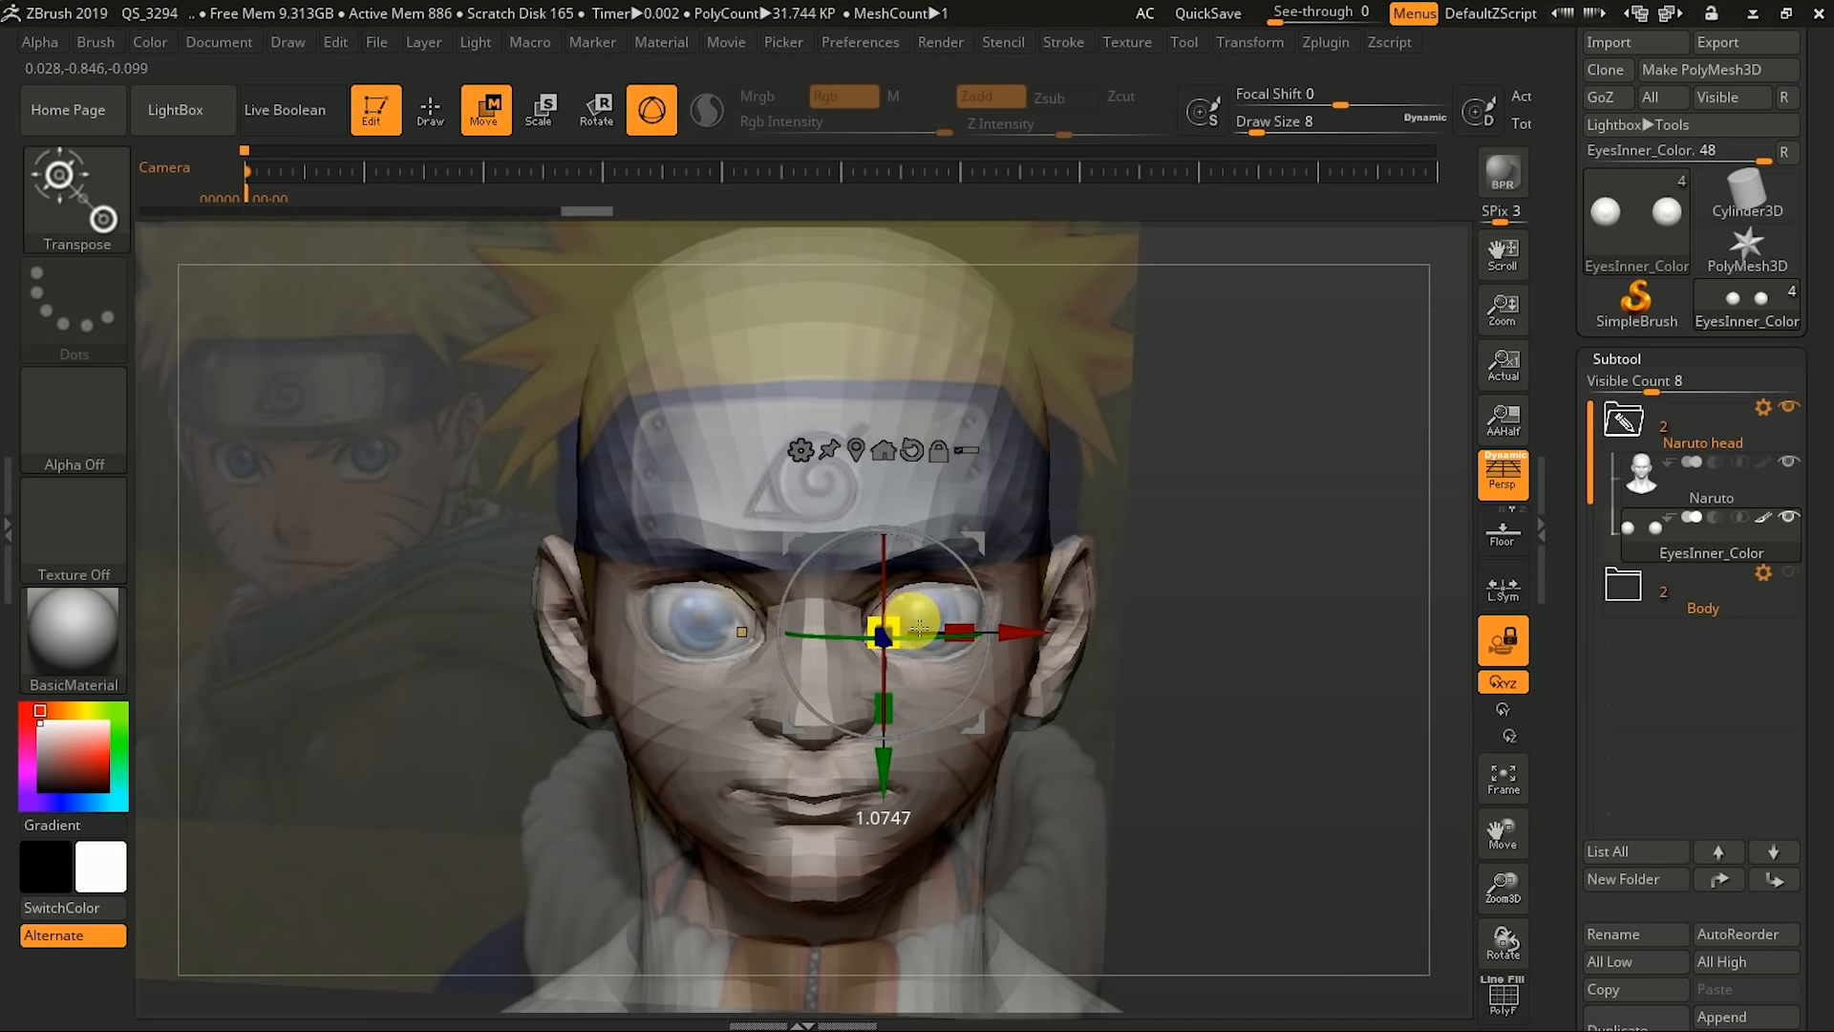
{"action": "left_click_drag", "start_coordinate": [1020, 642], "coordinate": [1020, 640]}
- Switch back to the Move brush and make the Spotlight image more opaque, leaving Spotlight editing
{"action": "left_click", "coordinate": [109, 216]}
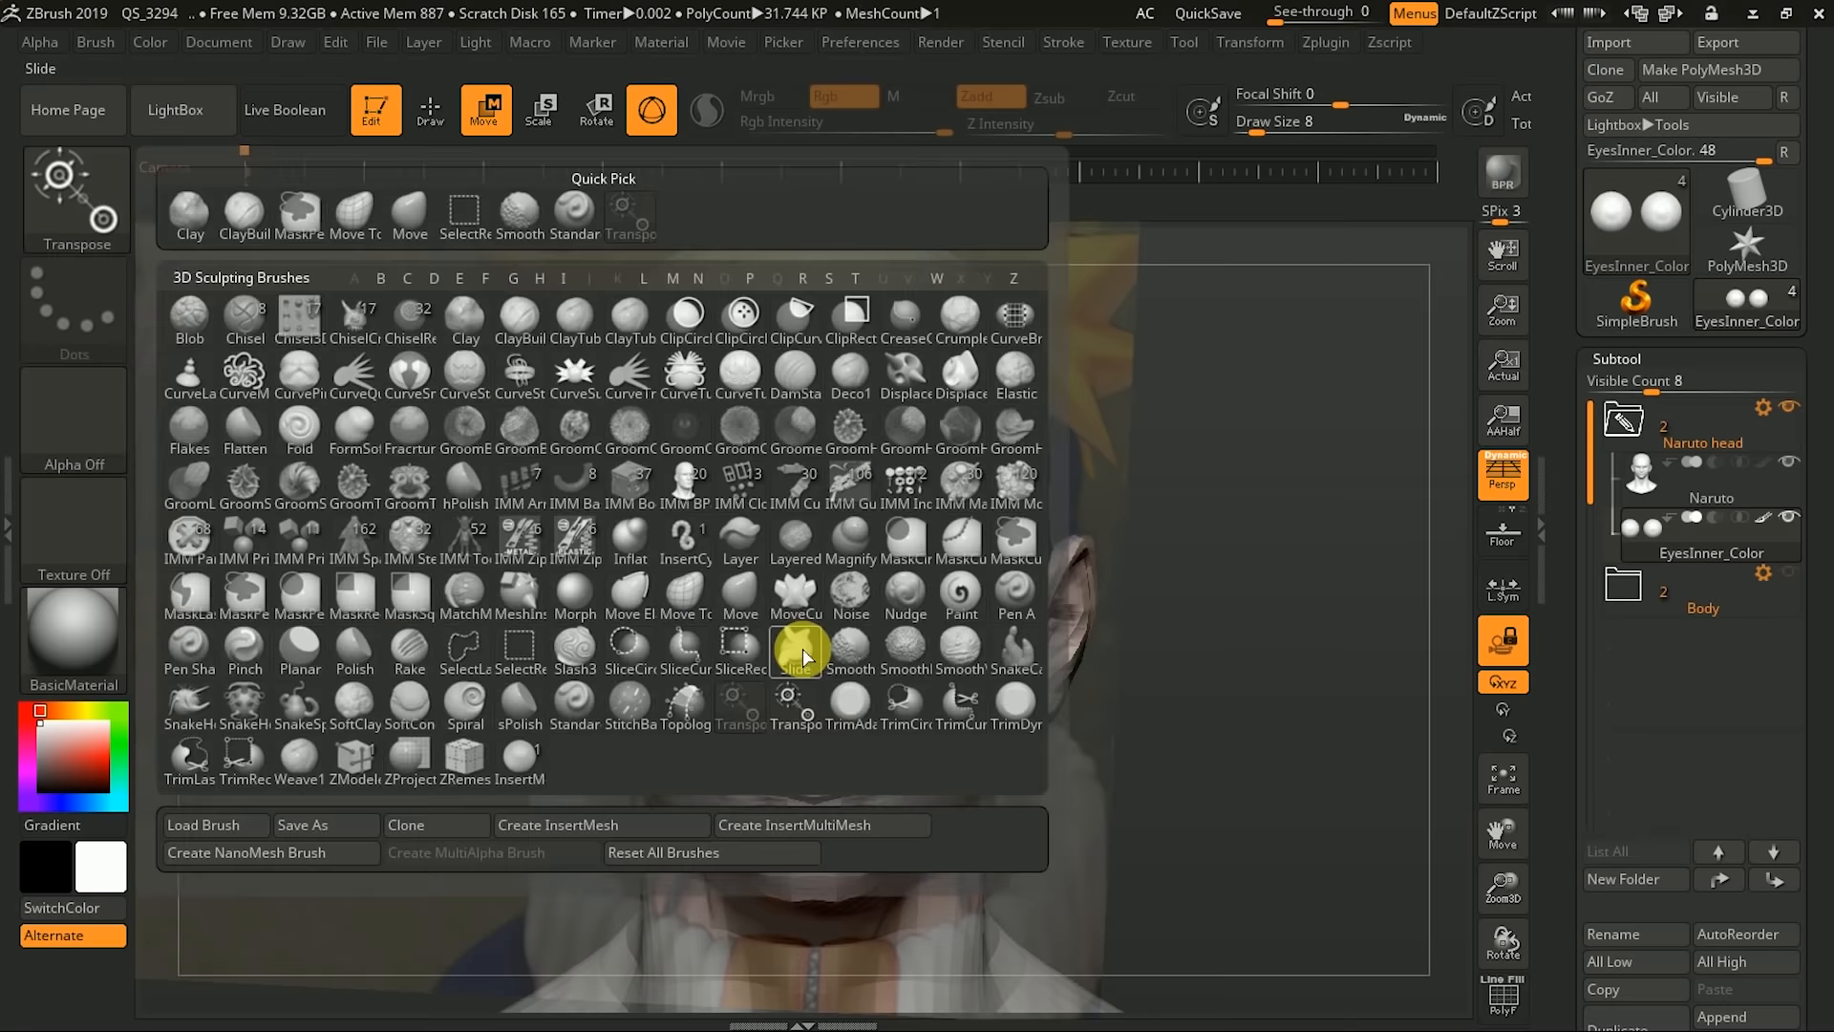
{"action": "left_click", "coordinate": [740, 600]}
{"action": "key", "text": "space"}
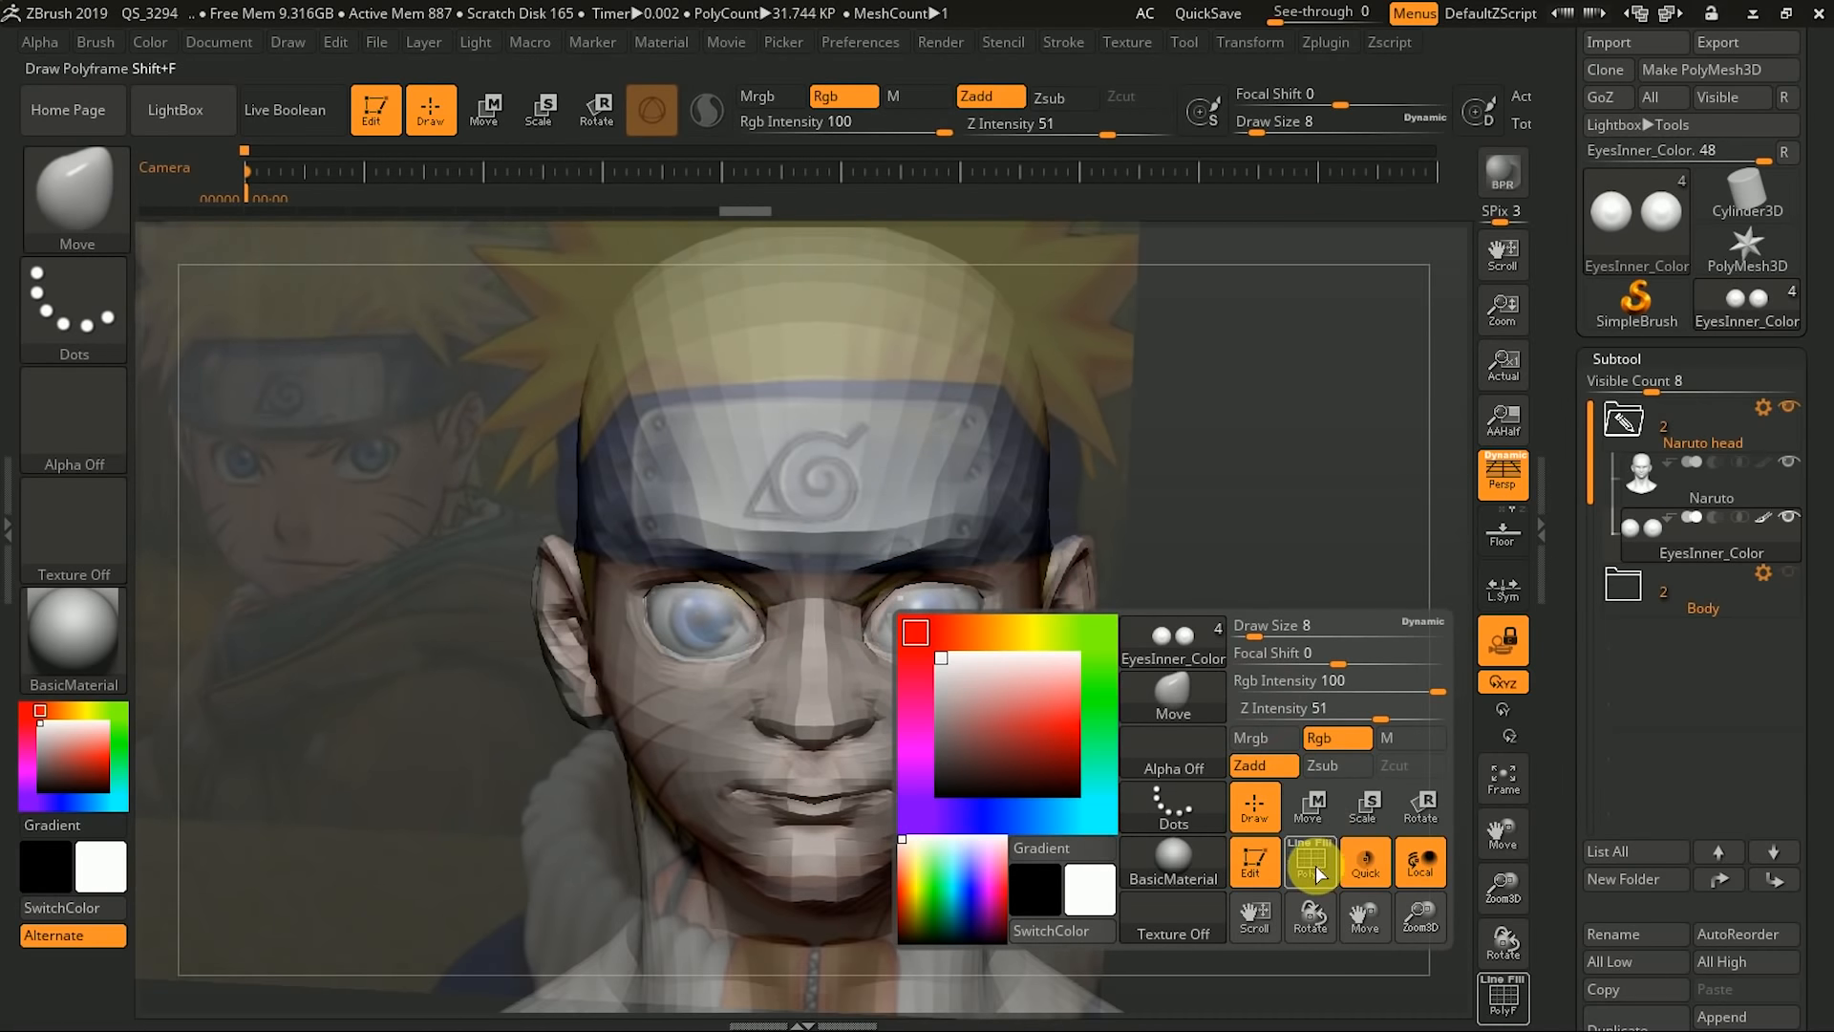
{"action": "key", "text": "shift+z"}
{"action": "left_click_drag", "start_coordinate": [1408, 704], "coordinate": [1384, 748]}
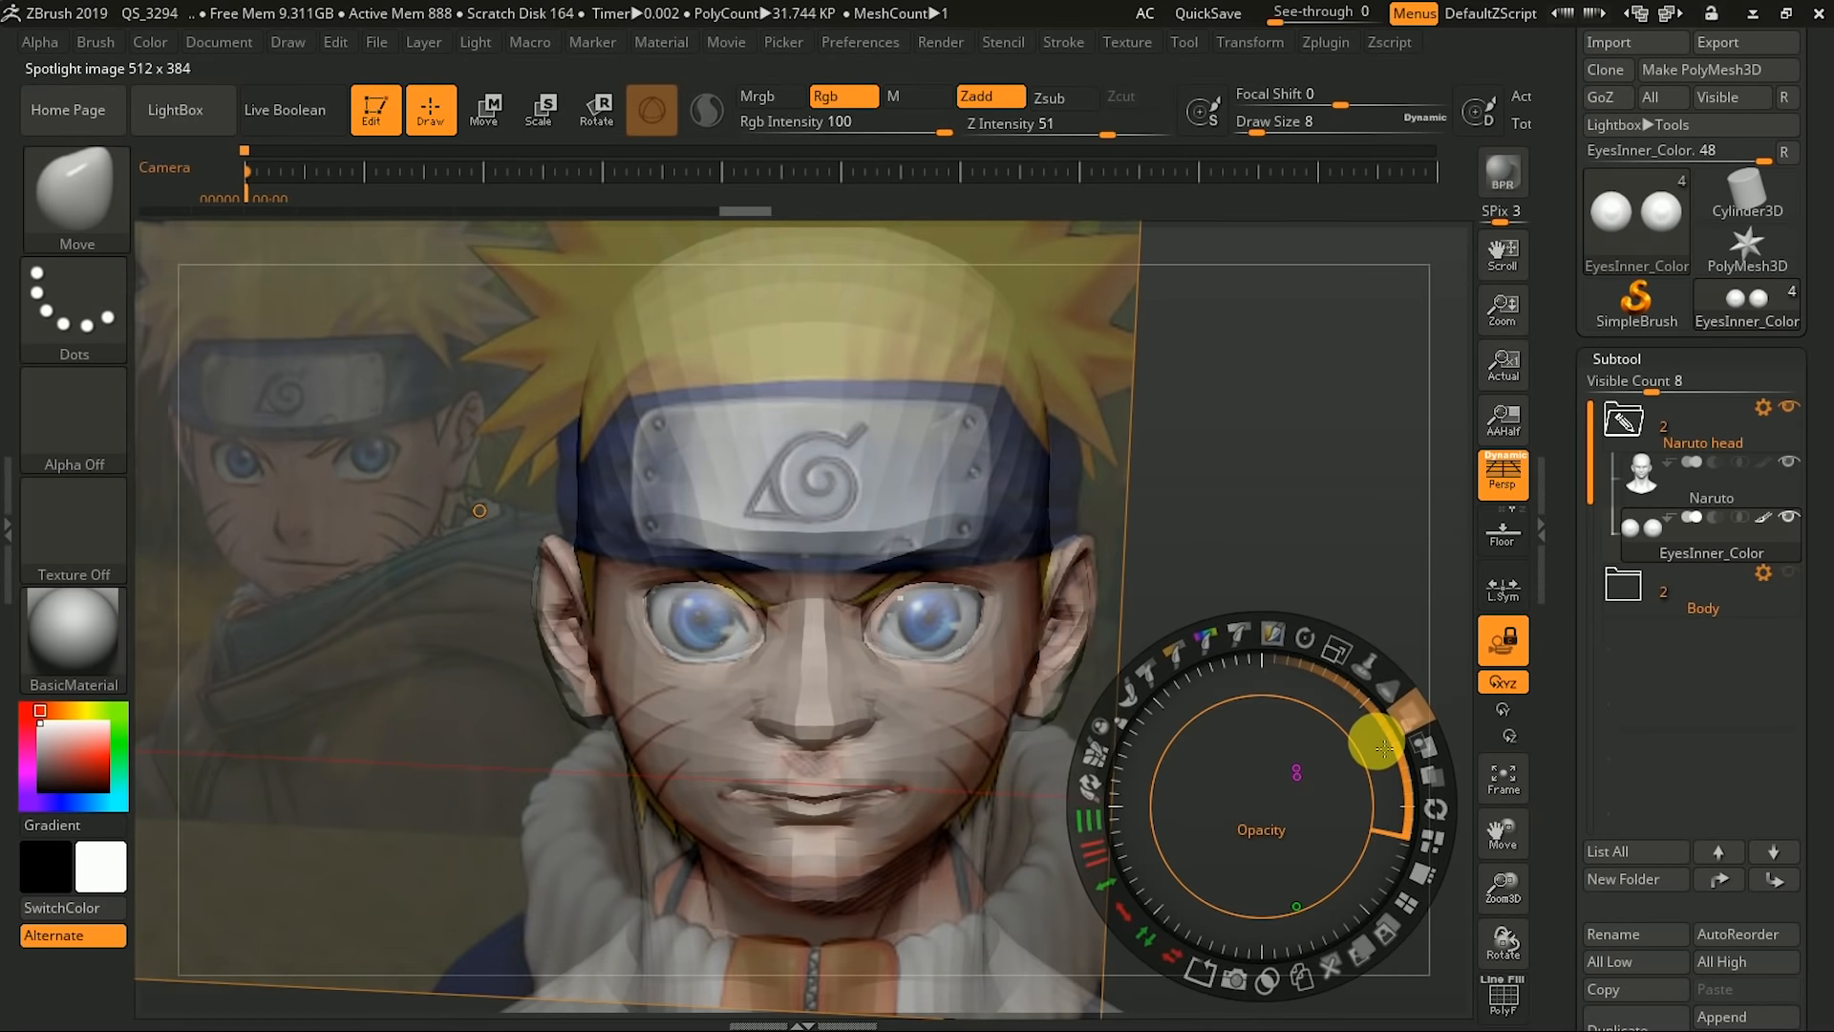
{"action": "key", "text": "z"}
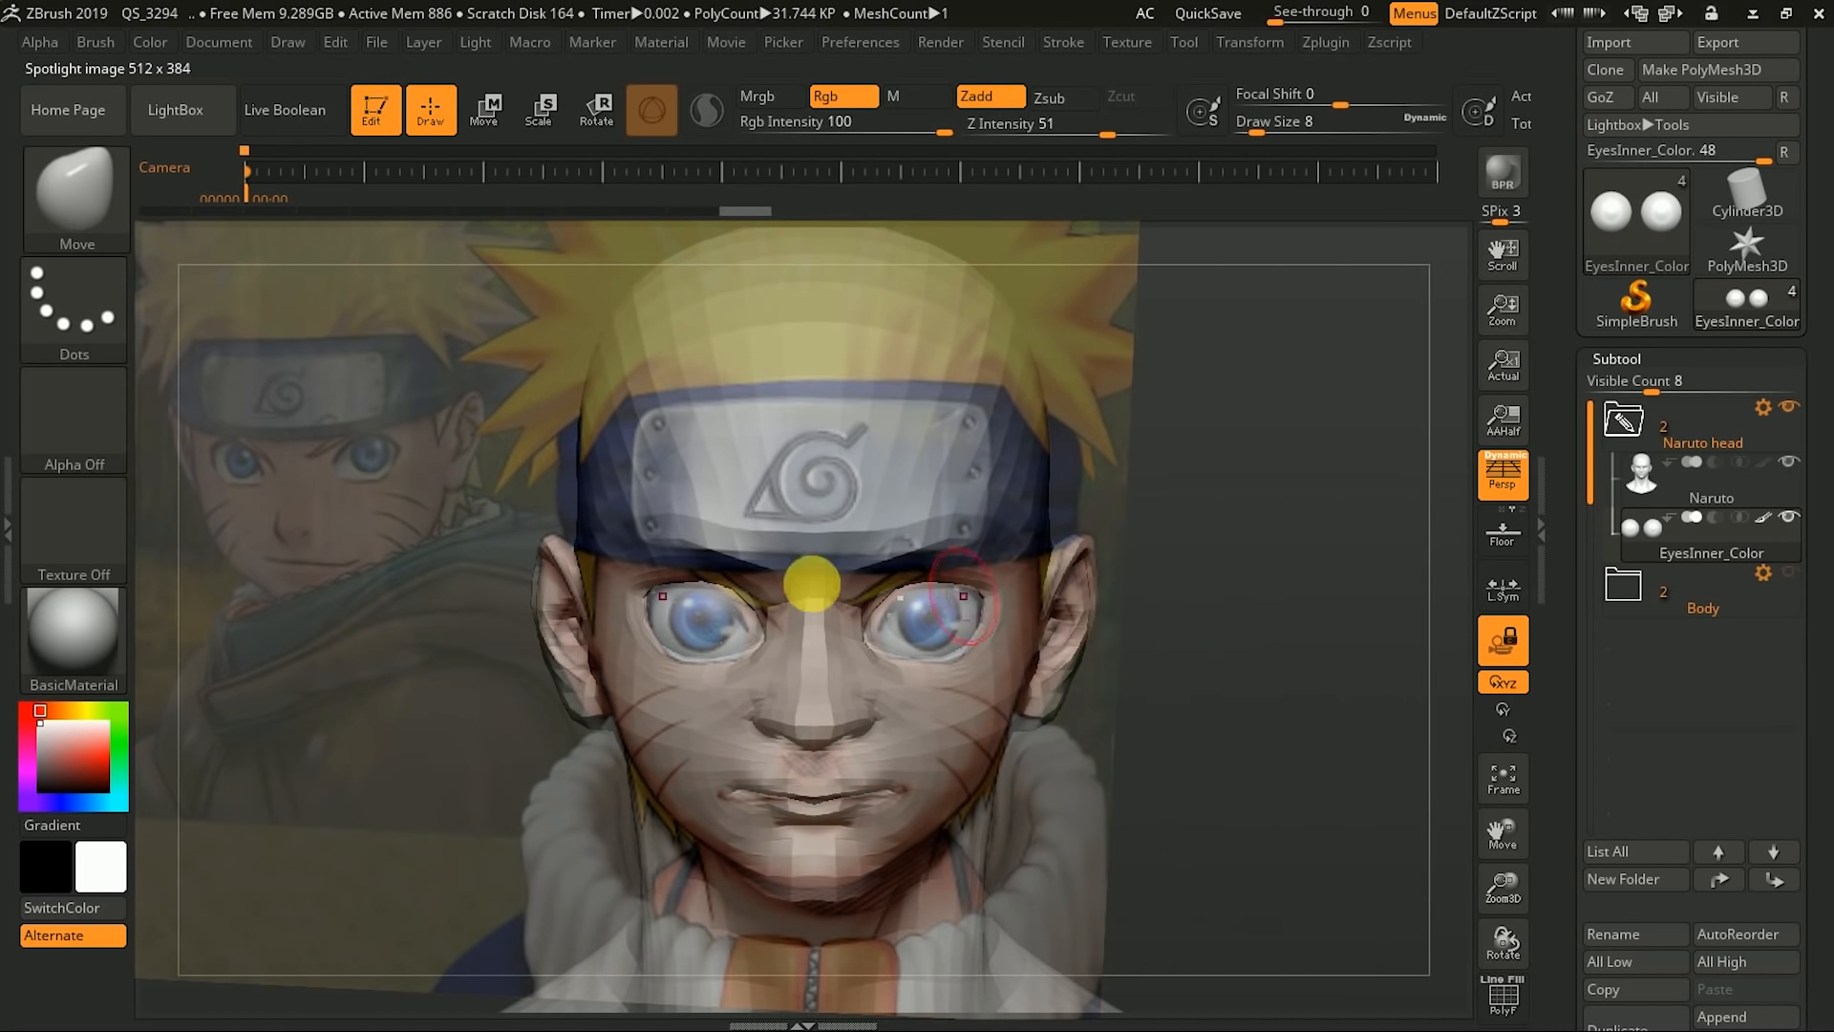
- Make the Naruto head active and pull the sides of the neck inward with the Move brush at draw size 26
{"action": "left_click", "coordinate": [782, 636], "text": "alt"}
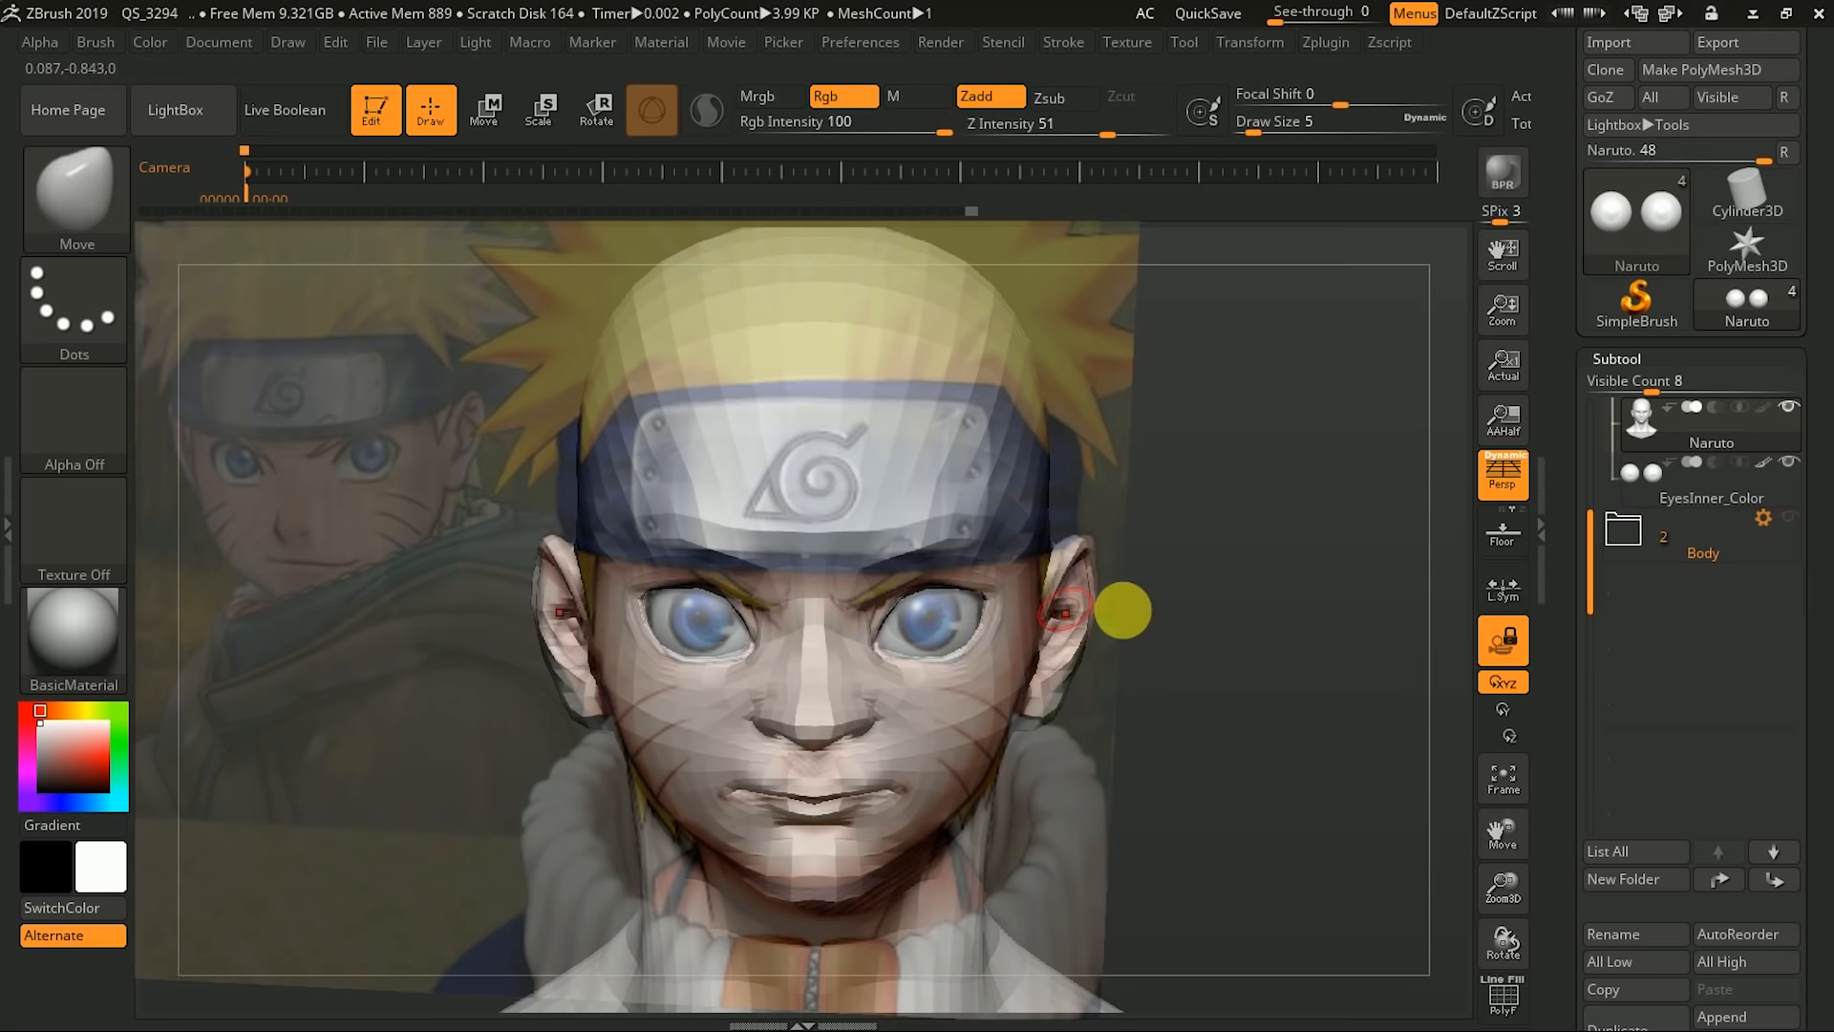
{"action": "key", "text": "]"}
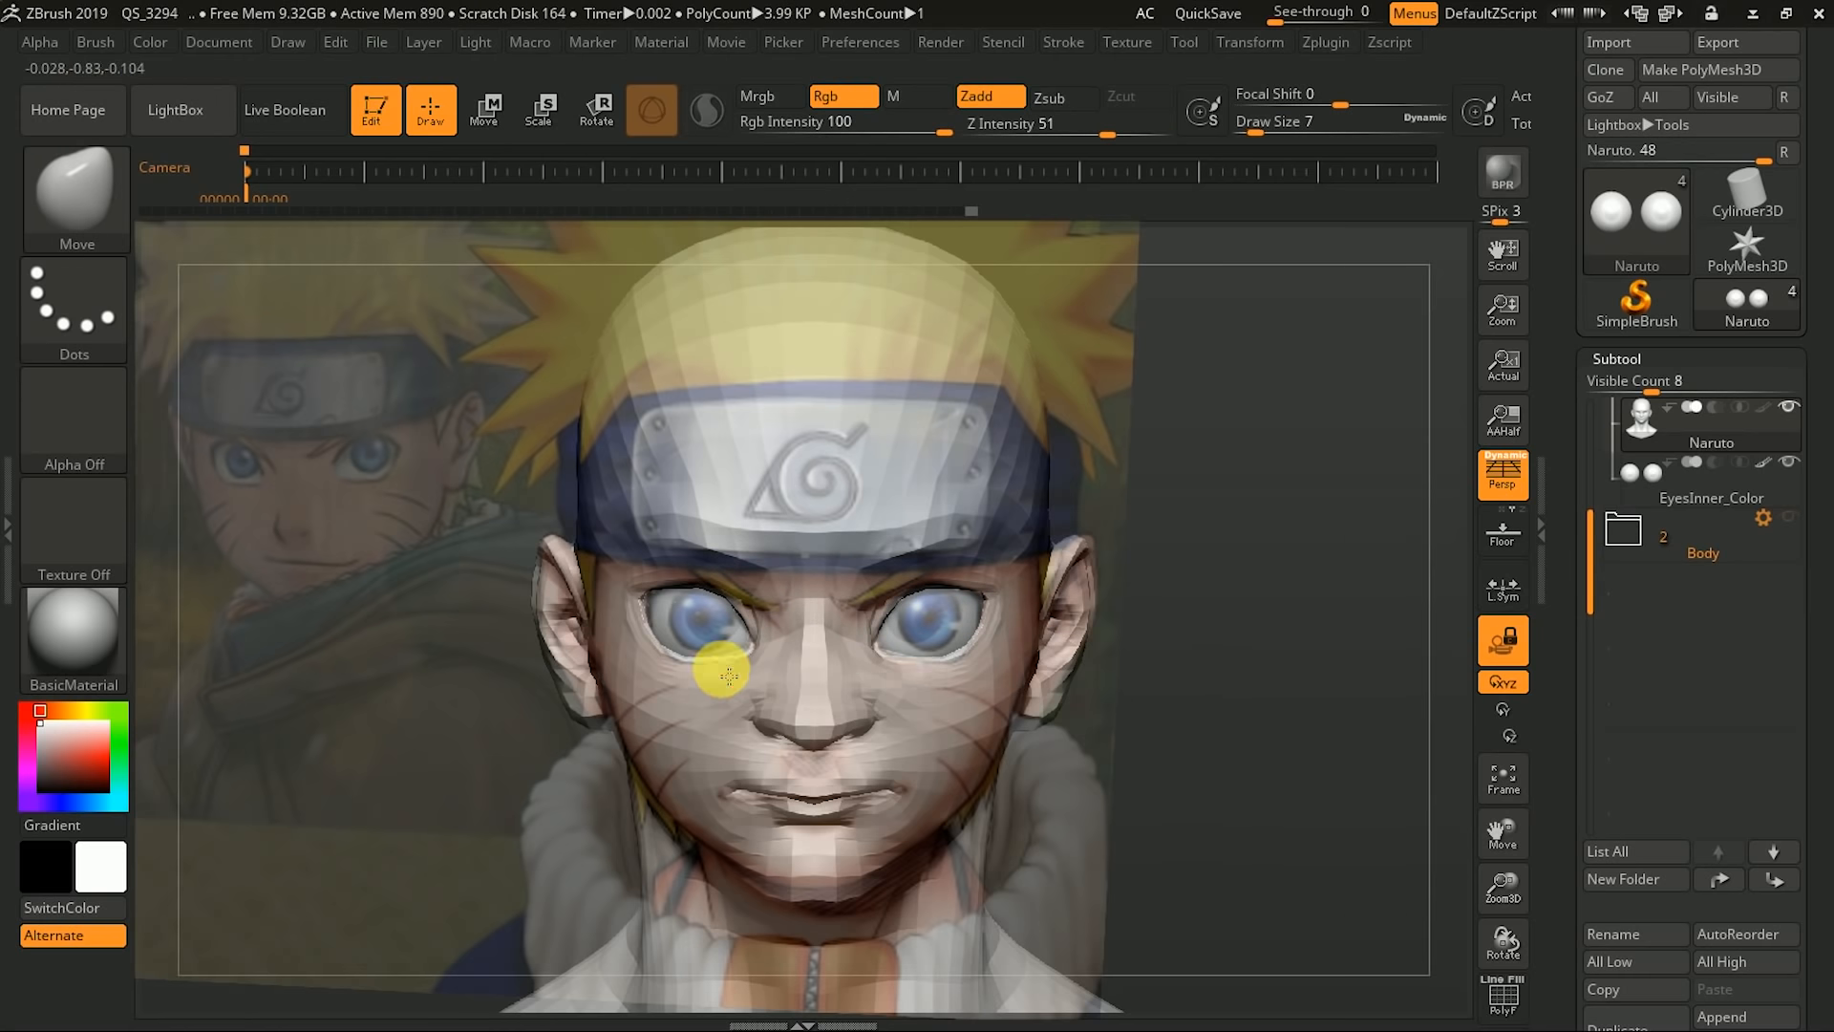
{"action": "key", "text": "["}
{"action": "key", "text": "]"}
{"action": "key", "text": "]"}
{"action": "key", "text": "]"}
{"action": "key", "text": "]"}
{"action": "key", "text": "]"}
{"action": "key", "text": "]"}
{"action": "key", "text": "]"}
{"action": "key", "text": "]"}
{"action": "key", "text": "]"}
{"action": "key", "text": "]"}
{"action": "key", "text": "]"}
{"action": "key", "text": "]"}
{"action": "key", "text": "]"}
{"action": "key", "text": "]"}
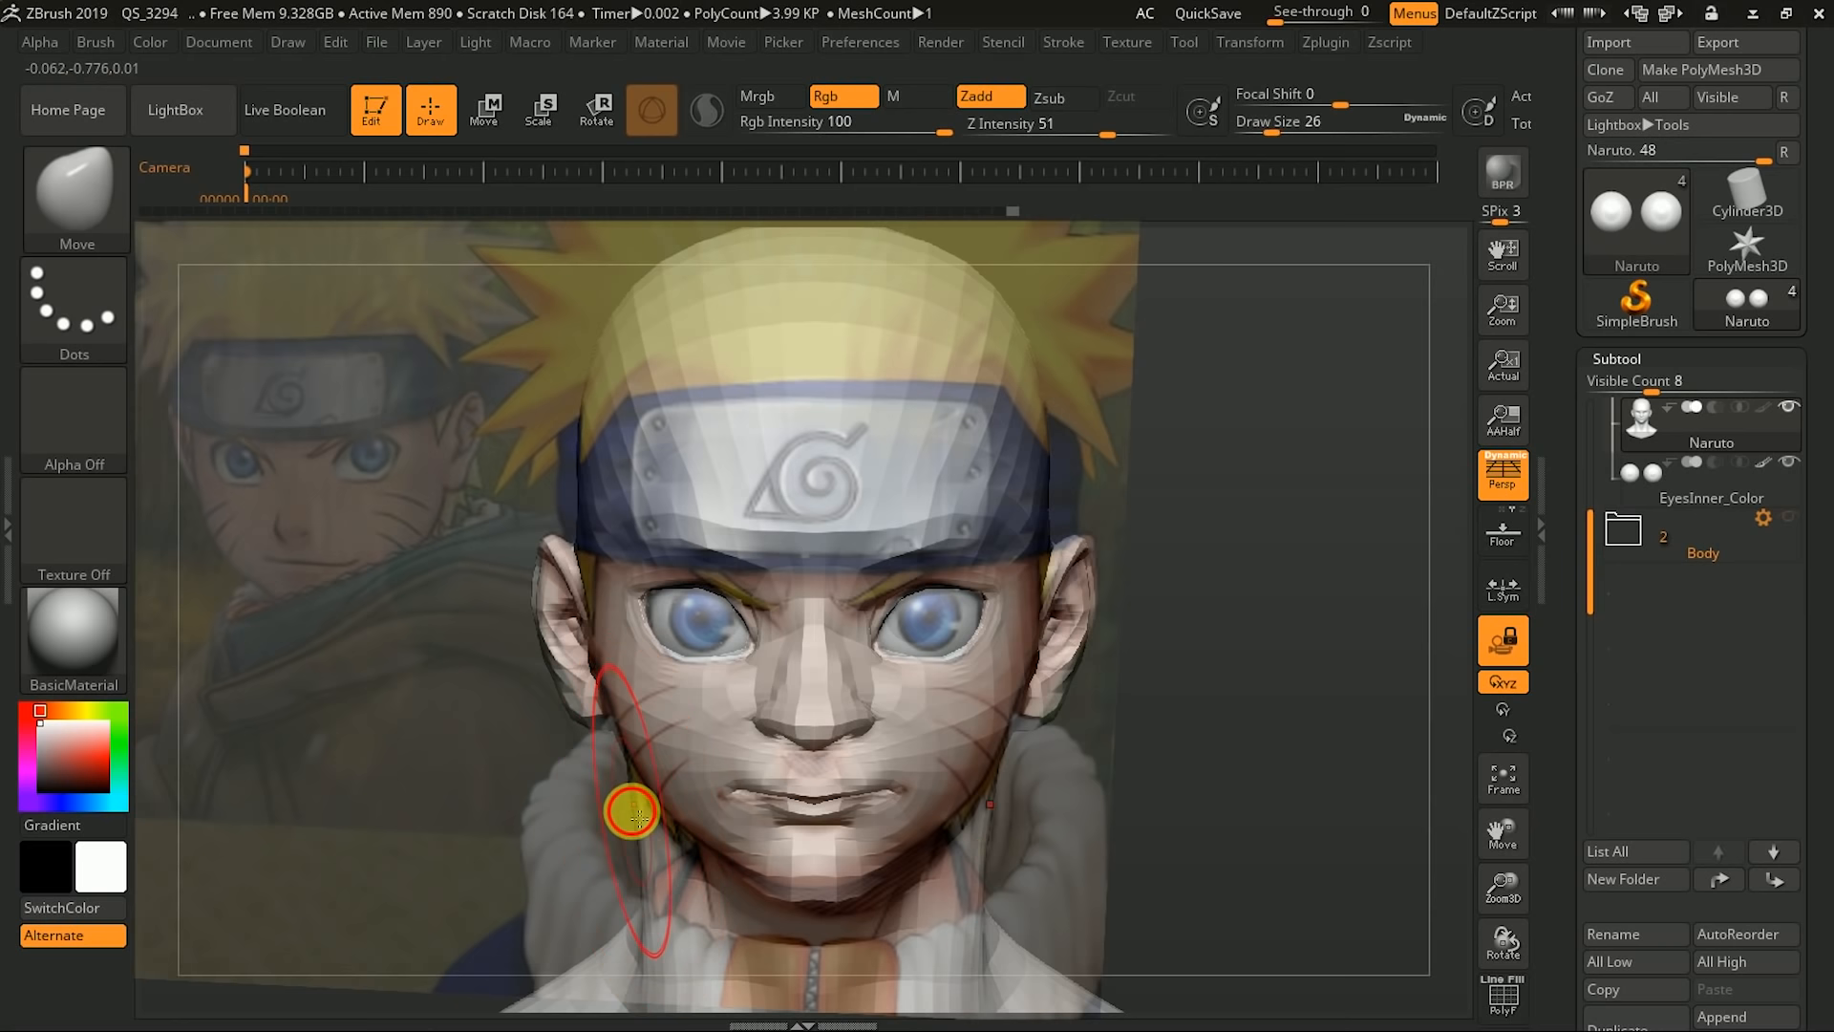
{"action": "mouse_move", "coordinate": [635, 818]}
{"action": "left_mouse_down"}
{"action": "mouse_move", "coordinate": [653, 818]}
{"action": "mouse_move", "coordinate": [669, 887]}
{"action": "mouse_move", "coordinate": [655, 921]}
{"action": "mouse_move", "coordinate": [634, 909]}
{"action": "mouse_move", "coordinate": [659, 924]}
{"action": "left_mouse_up"}
{"action": "key", "text": "bracketleft"}
{"action": "key", "text": "bracketleft"}
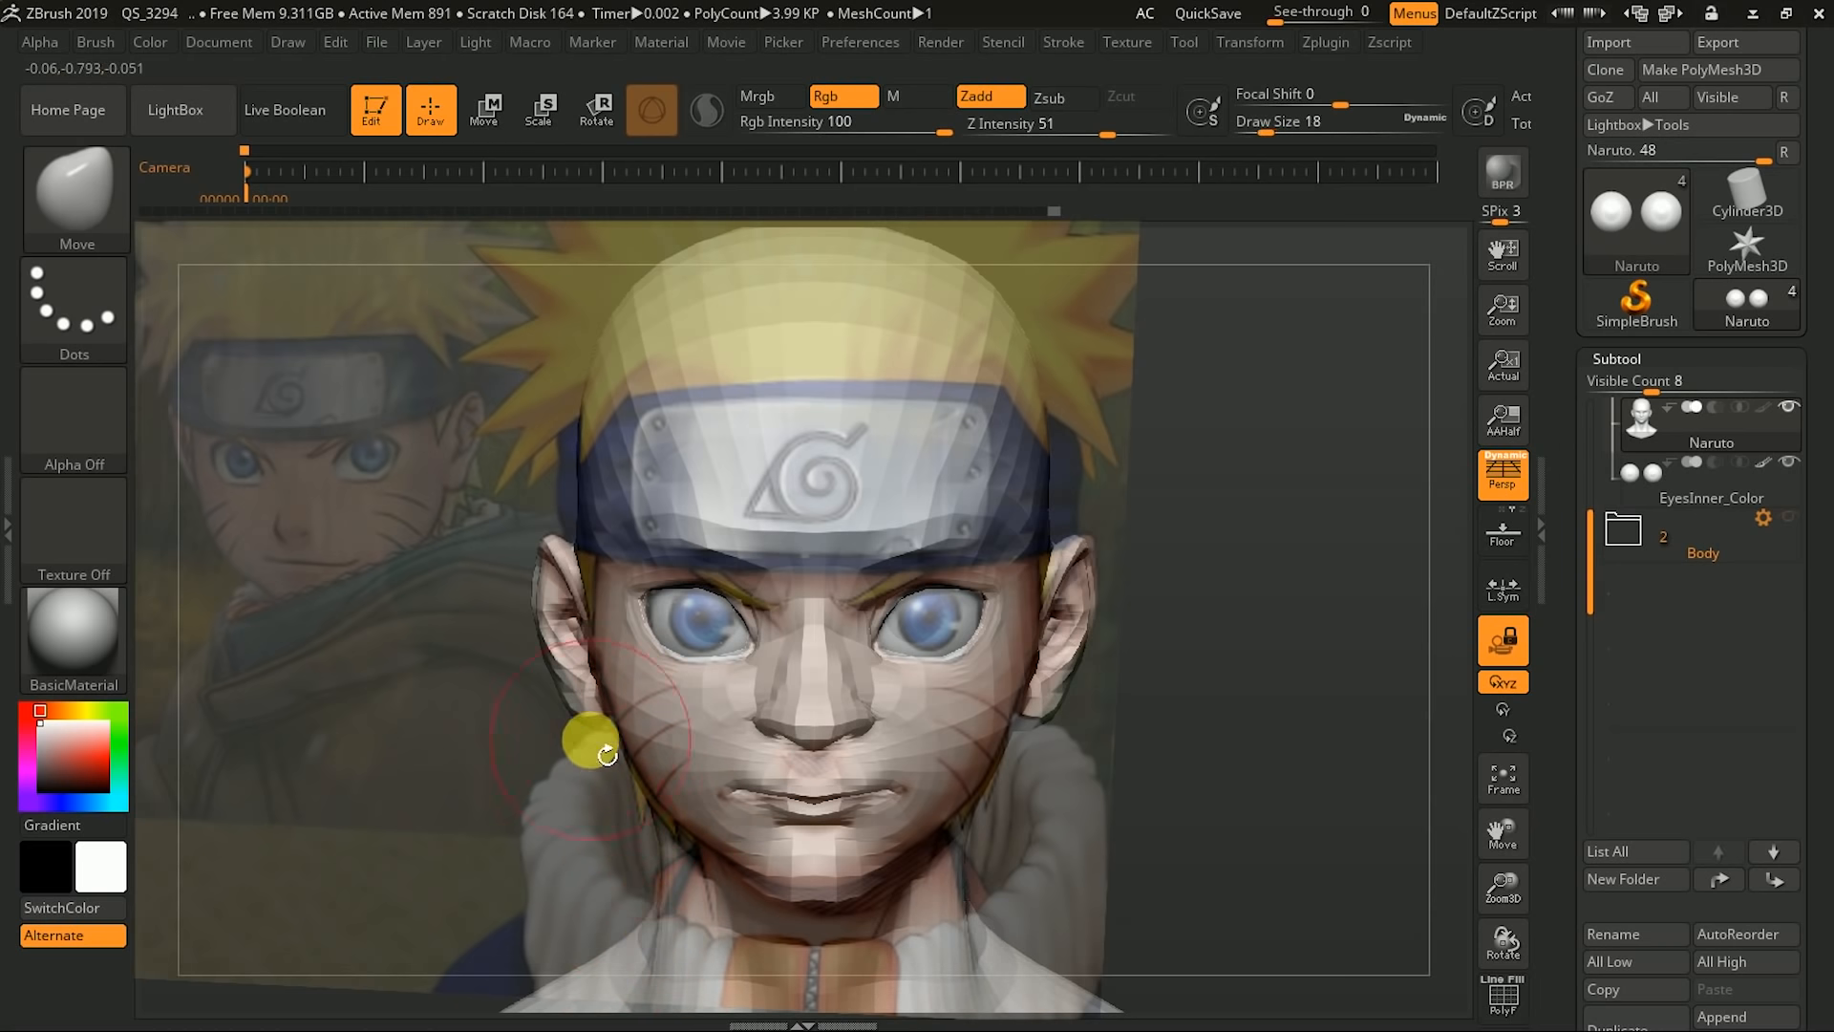
{"action": "key", "text": "bracketright"}
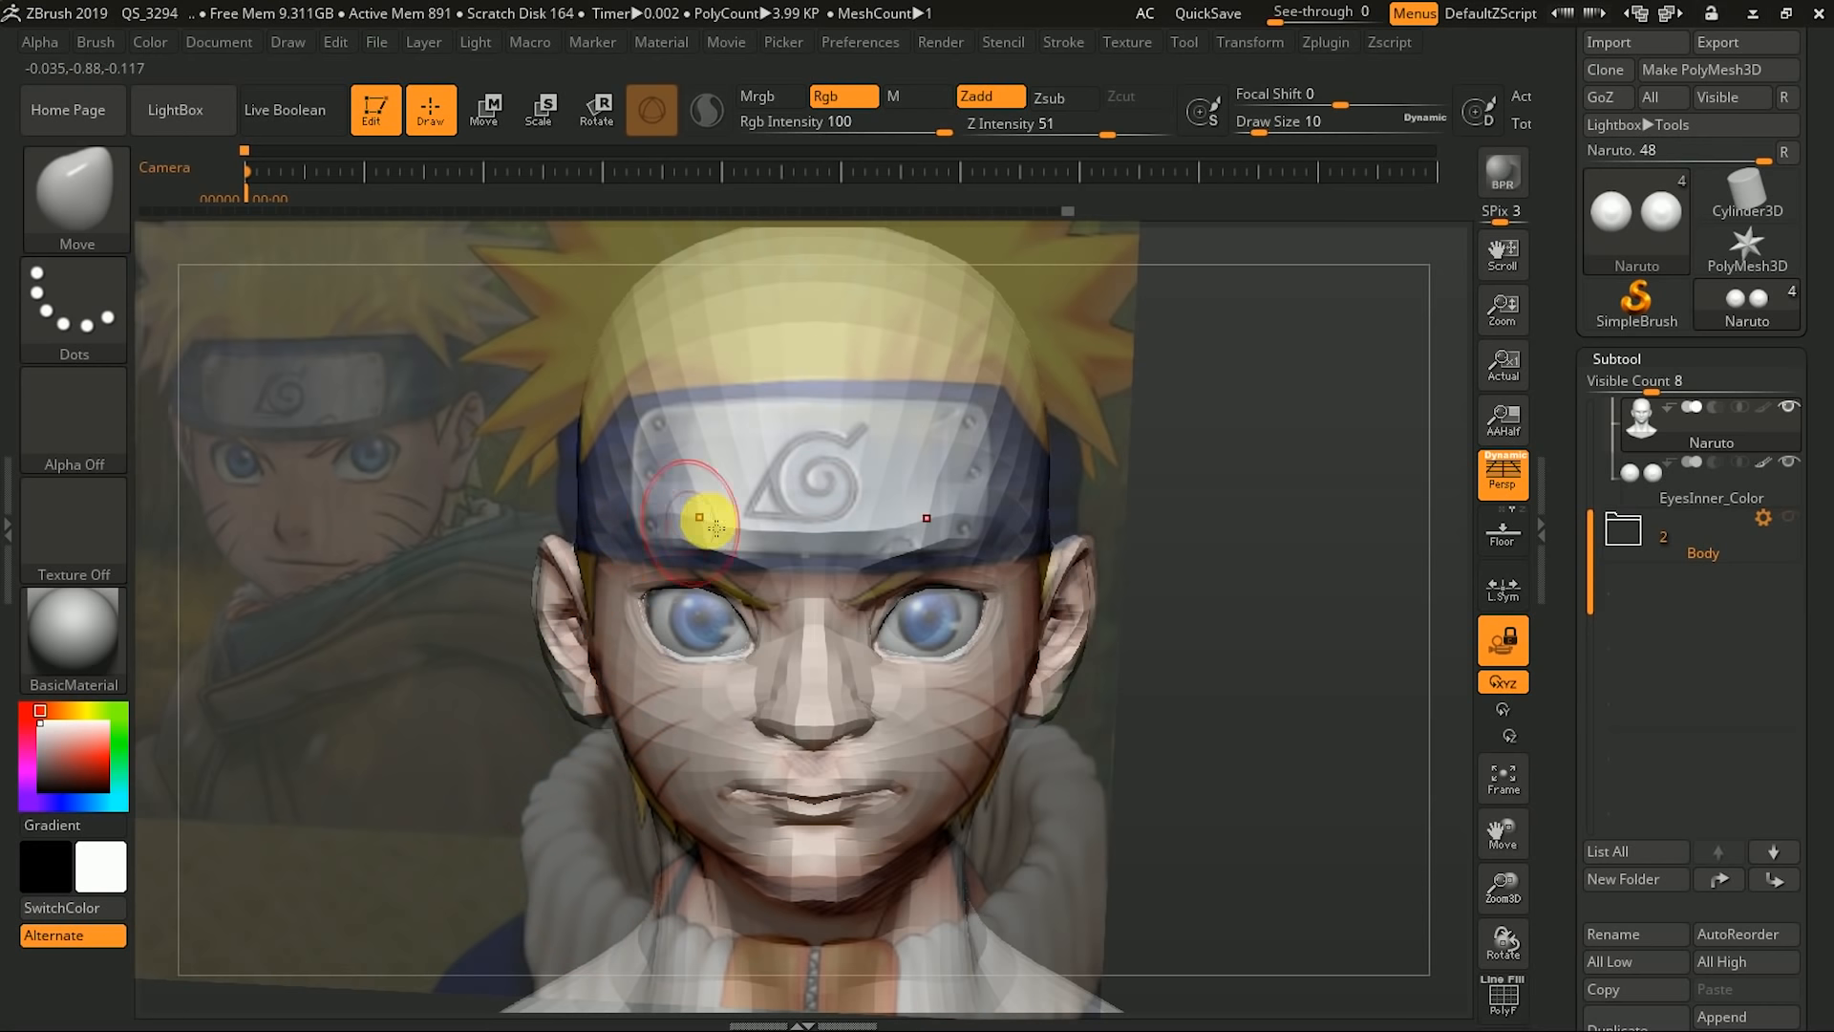
{"action": "key", "text": "bracketleft"}
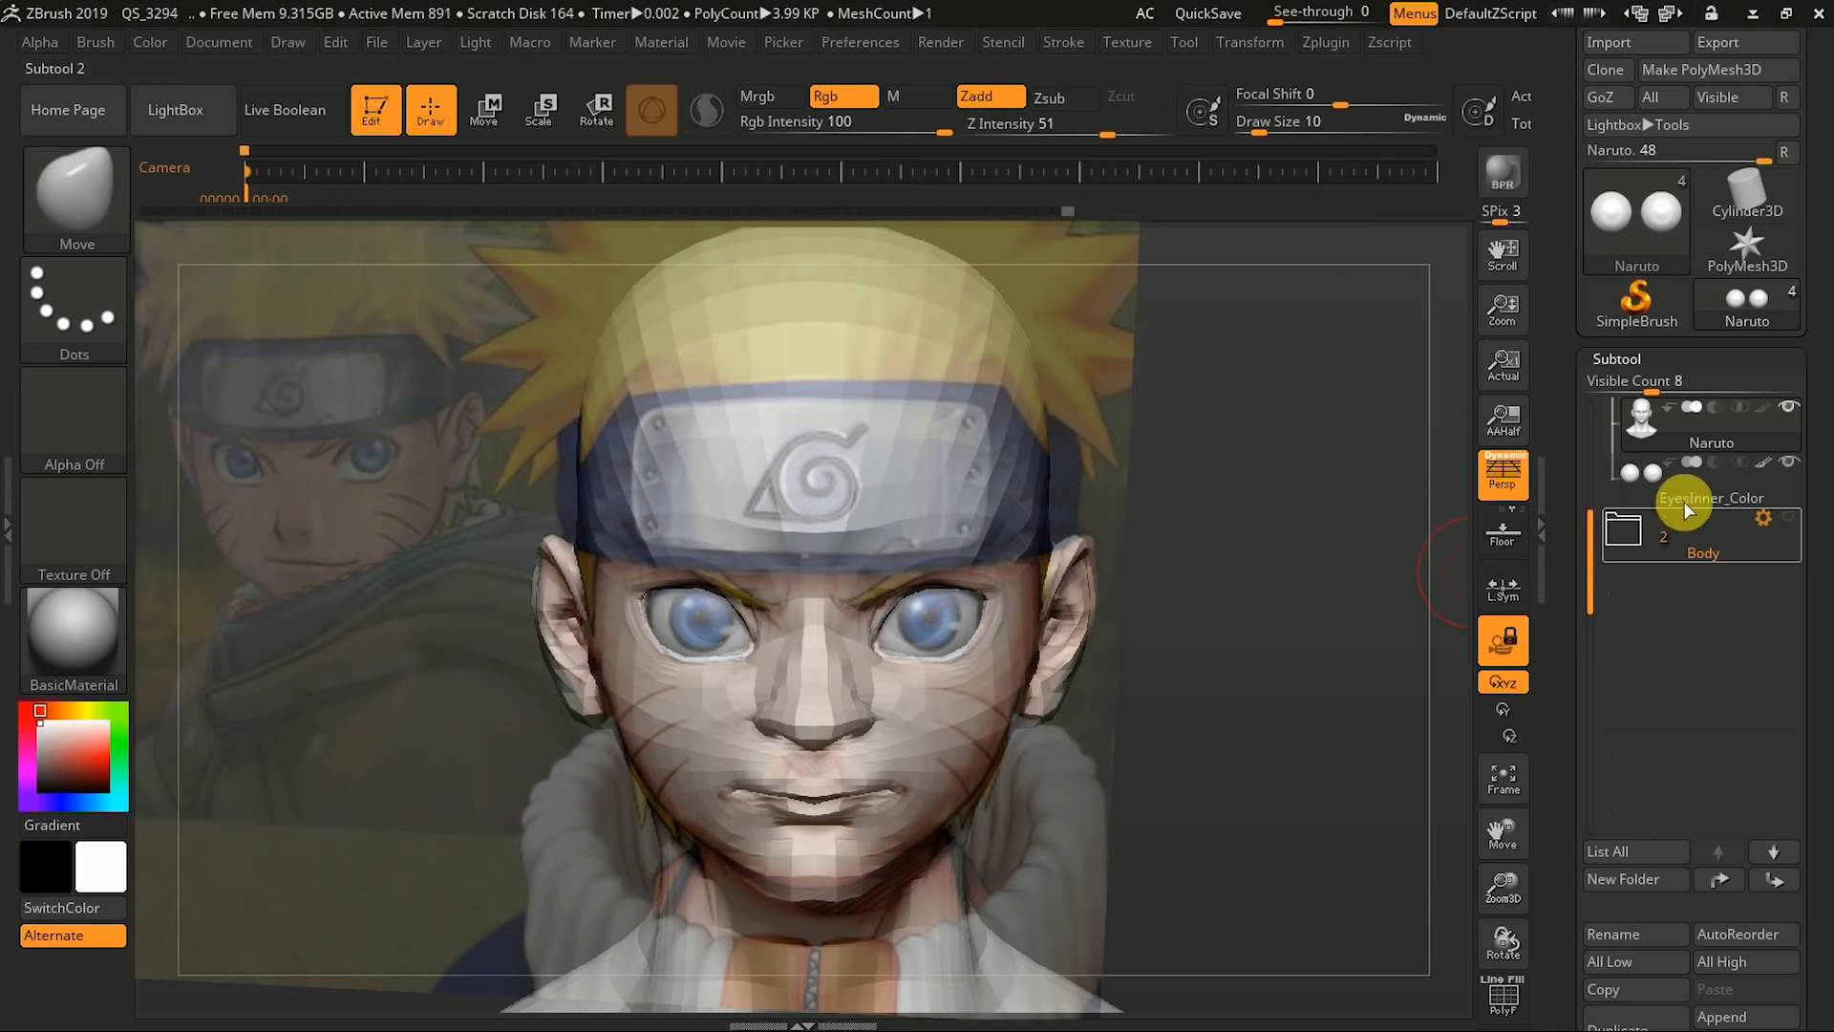
- Increase the Spotlight image's opacity further and hide the EyesInner_Color subtool
{"action": "key", "text": "z"}
{"action": "left_click_drag", "start_coordinate": [1392, 726], "coordinate": [1396, 643]}
{"action": "left_click", "coordinate": [1790, 465]}
{"action": "key", "text": "z"}
- Subdivide the head mesh once to SDiv 2 with smoothing on
{"action": "left_click", "coordinate": [1683, 367]}
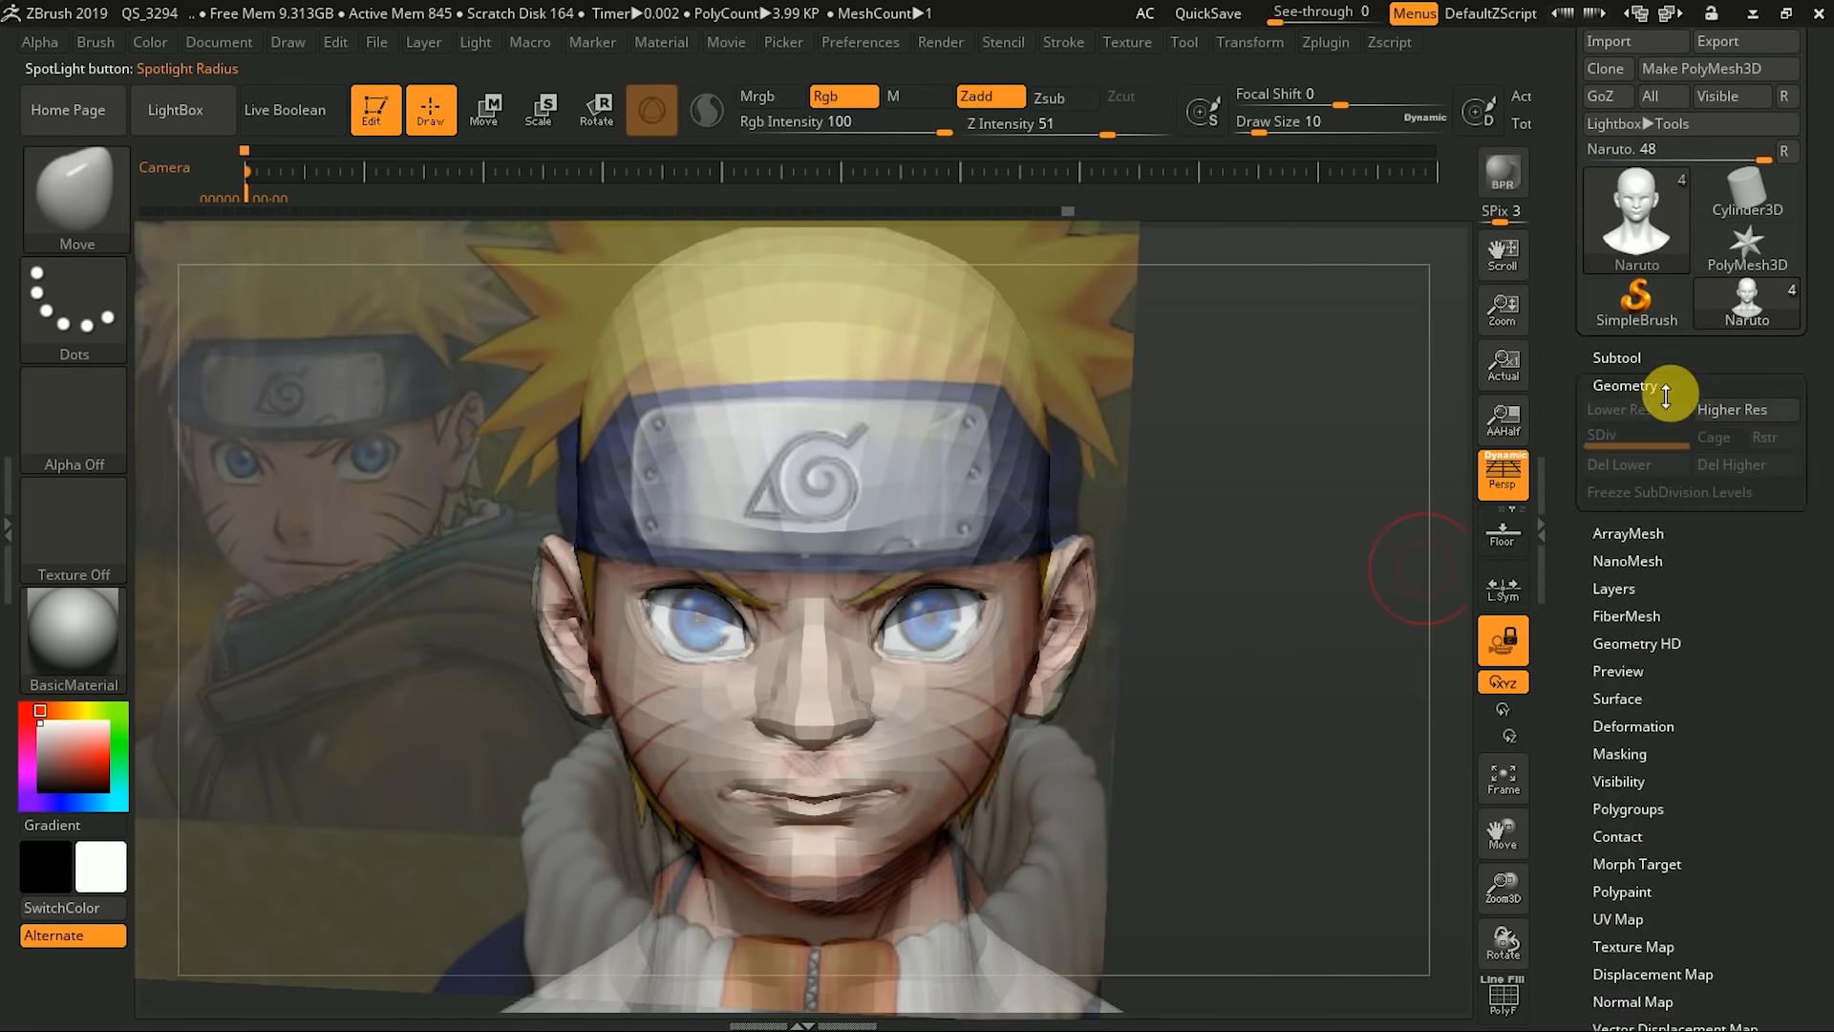
{"action": "left_click", "coordinate": [1662, 391]}
{"action": "left_click", "coordinate": [1631, 589]}
- Adjust the Spotlight image's opacity over the smoothed head and change the material to StartupMaterial
{"action": "key", "text": "z"}
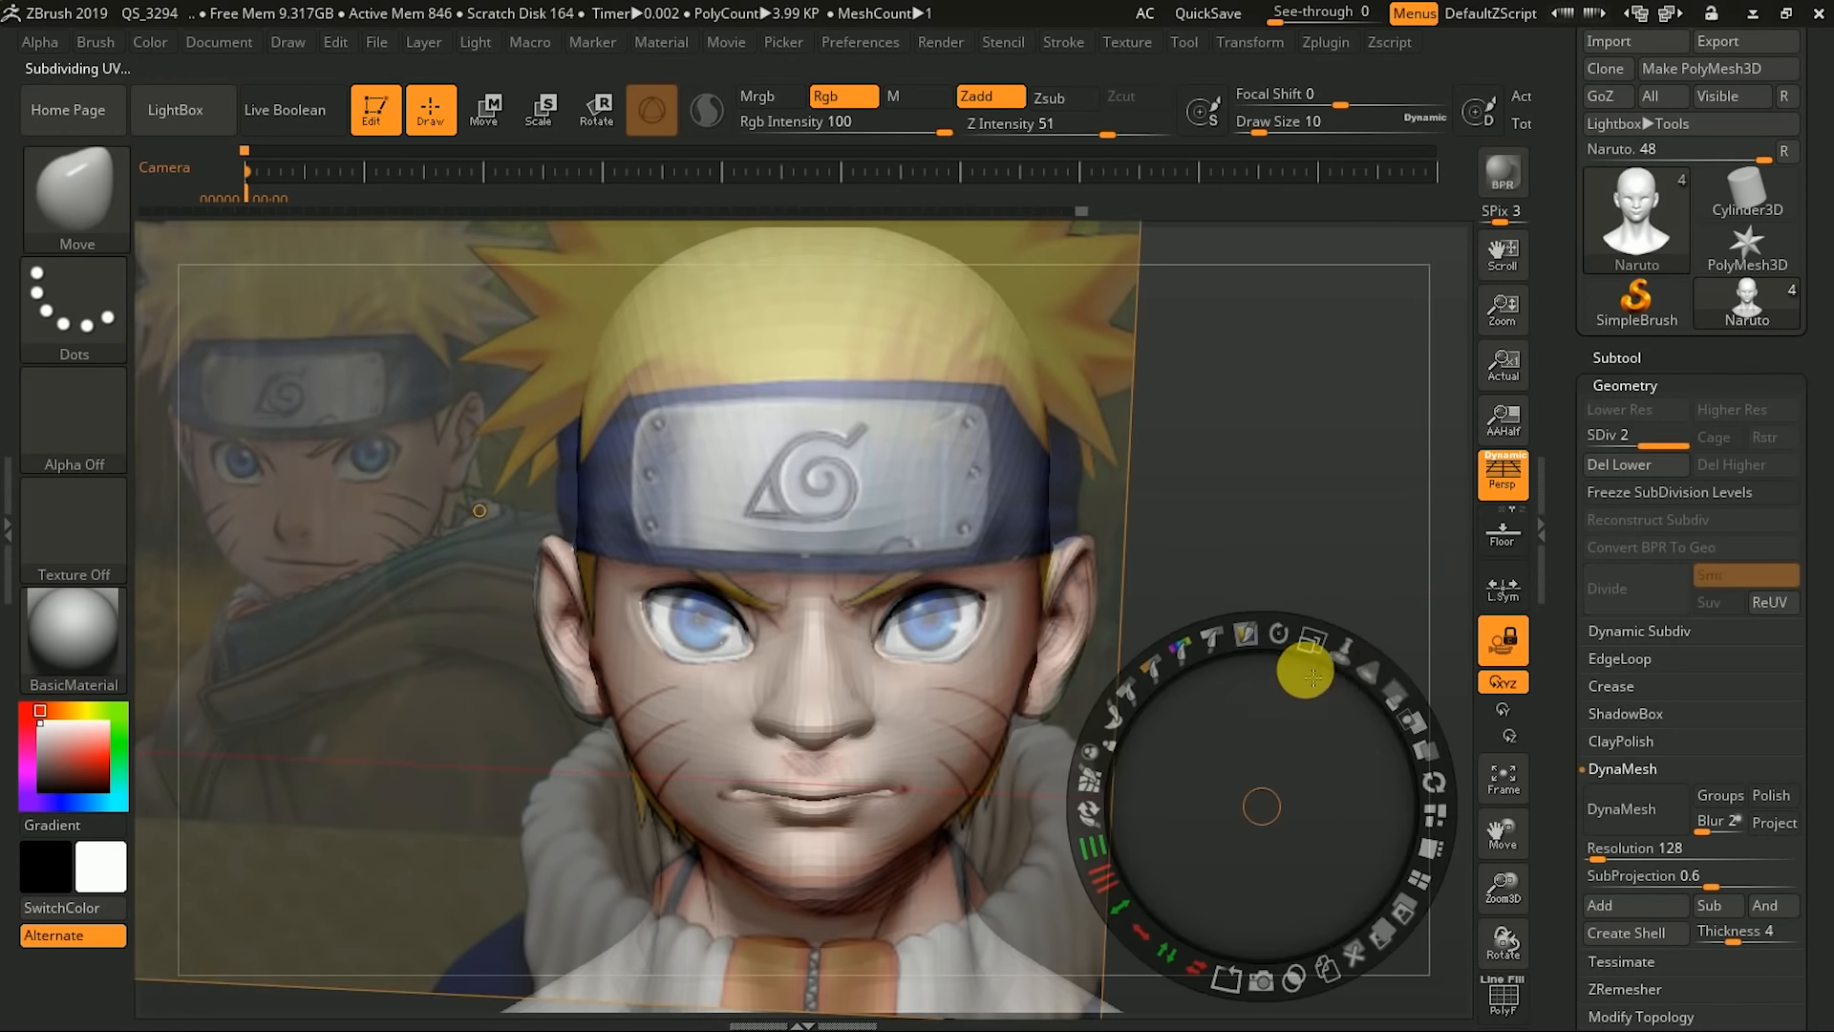
{"action": "left_click_drag", "start_coordinate": [1368, 668], "coordinate": [1412, 742]}
{"action": "key", "text": "z"}
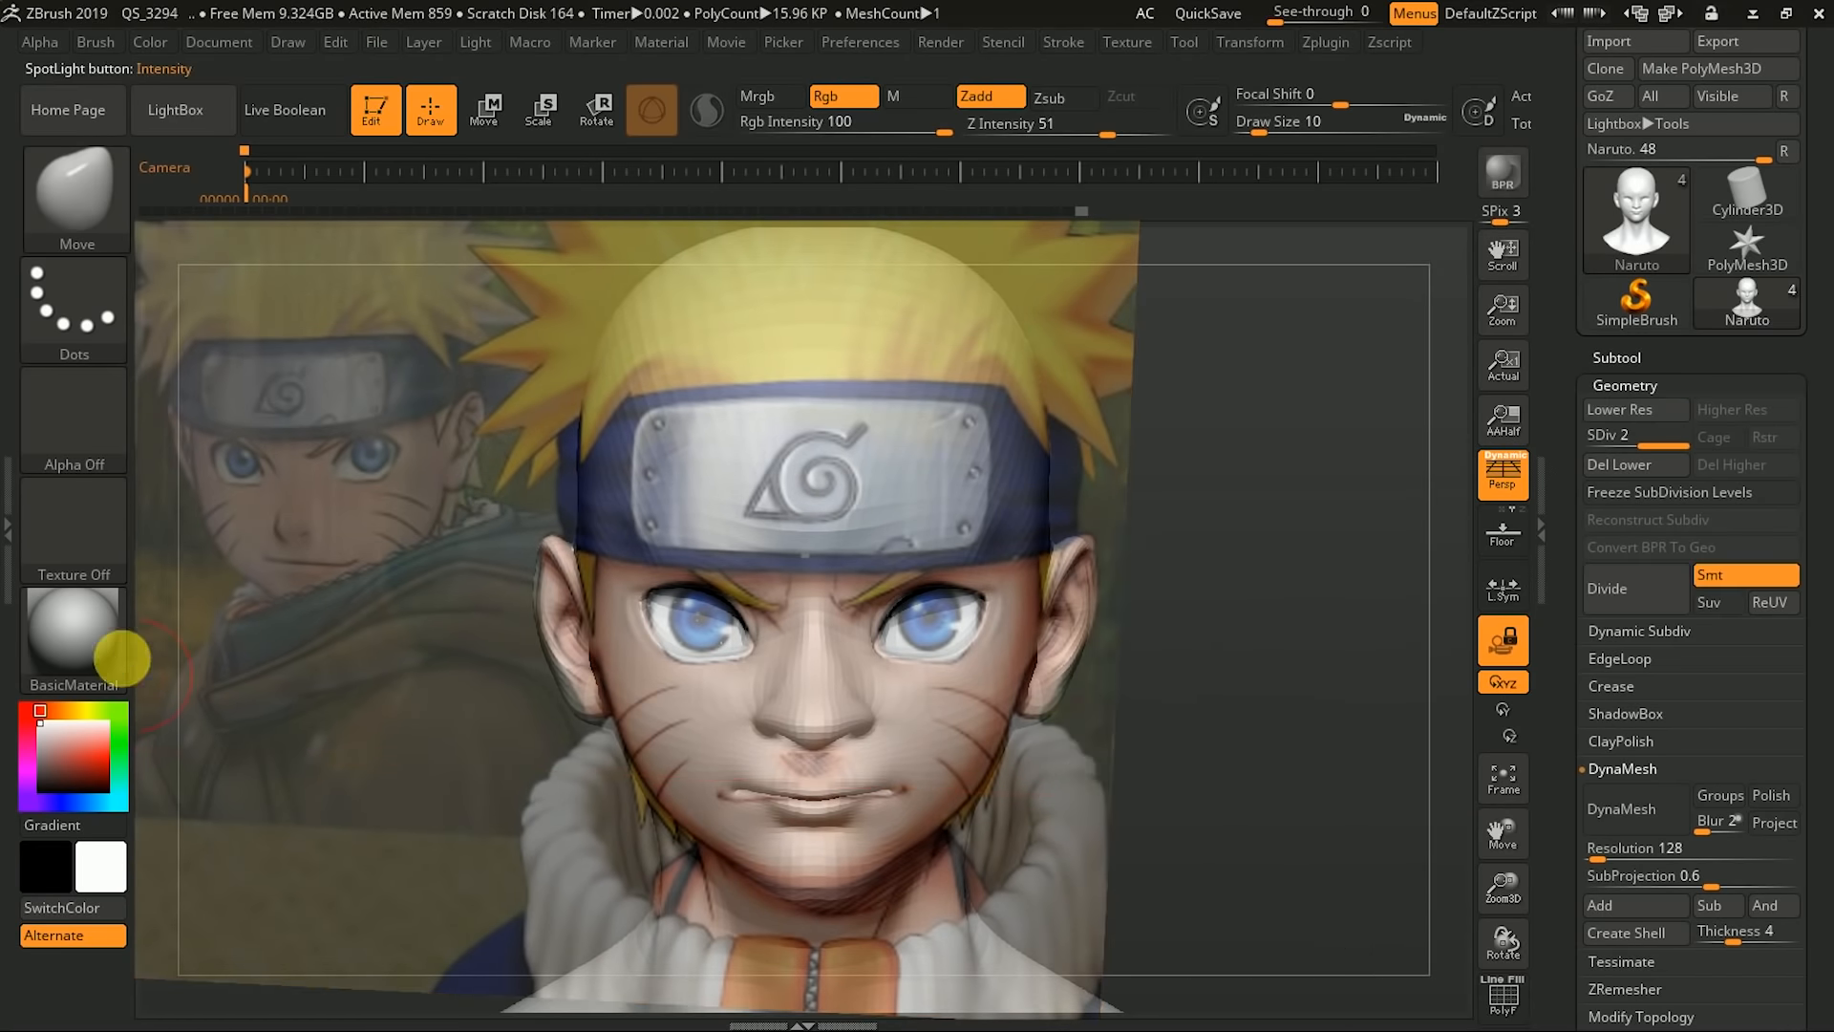
{"action": "left_click", "coordinate": [119, 653]}
{"action": "left_click", "coordinate": [326, 709]}
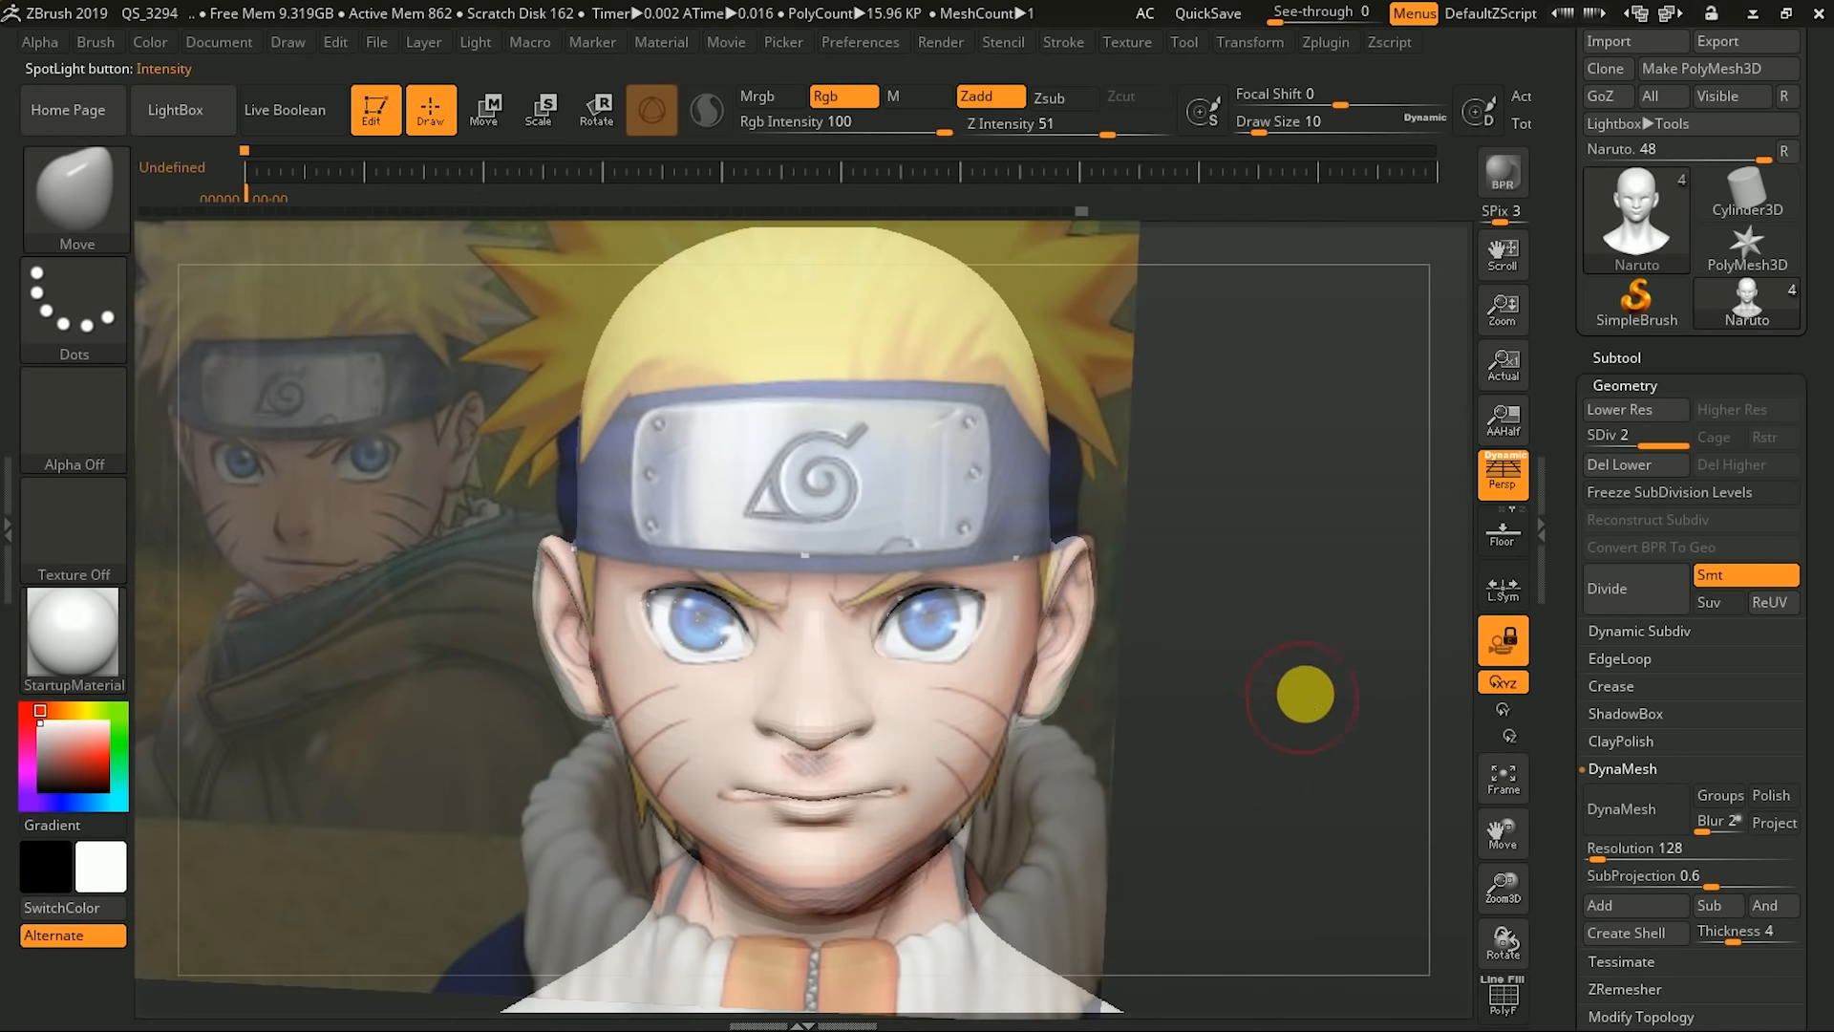
{"action": "key", "text": "z"}
{"action": "mouse_move", "coordinate": [1394, 694]}
{"action": "left_mouse_down"}
{"action": "mouse_move", "coordinate": [1379, 674]}
{"action": "mouse_move", "coordinate": [1389, 700]}
{"action": "left_mouse_up"}
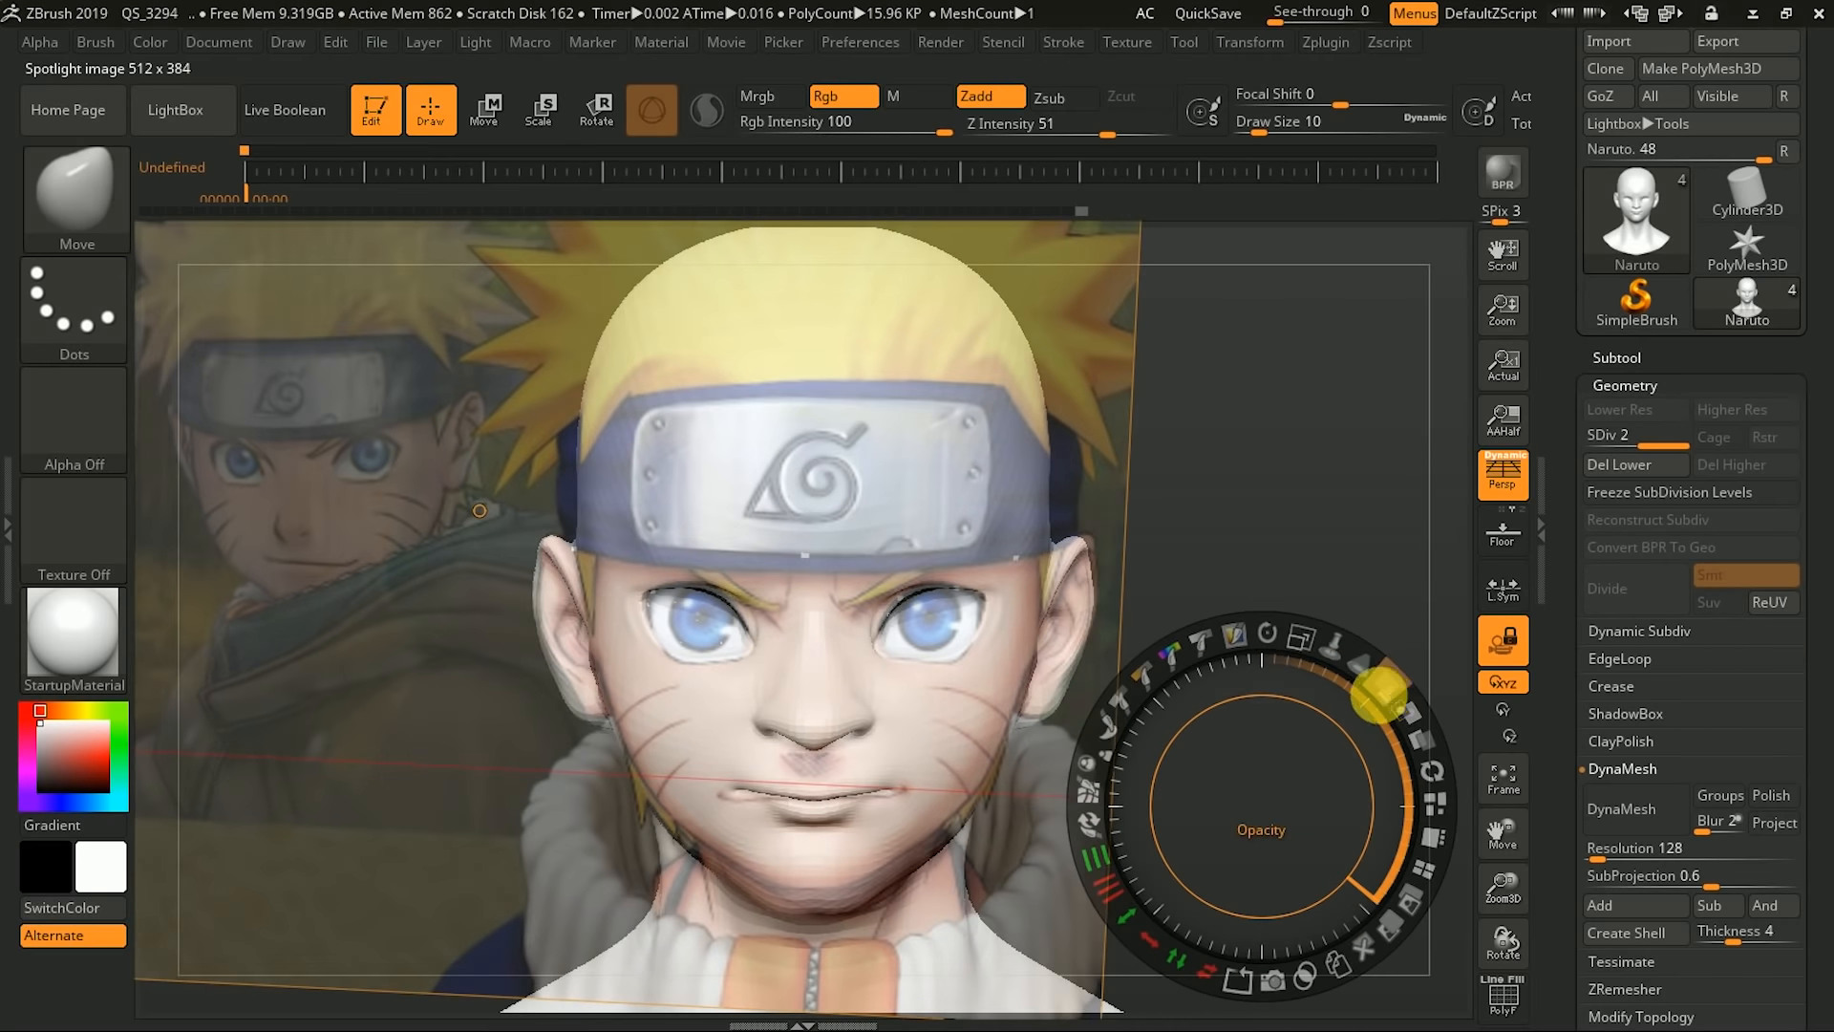
{"action": "key", "text": "z"}
- Reshape the lips and mouth corners to the reference mouth line with the Move brush
{"action": "key", "text": "]"}
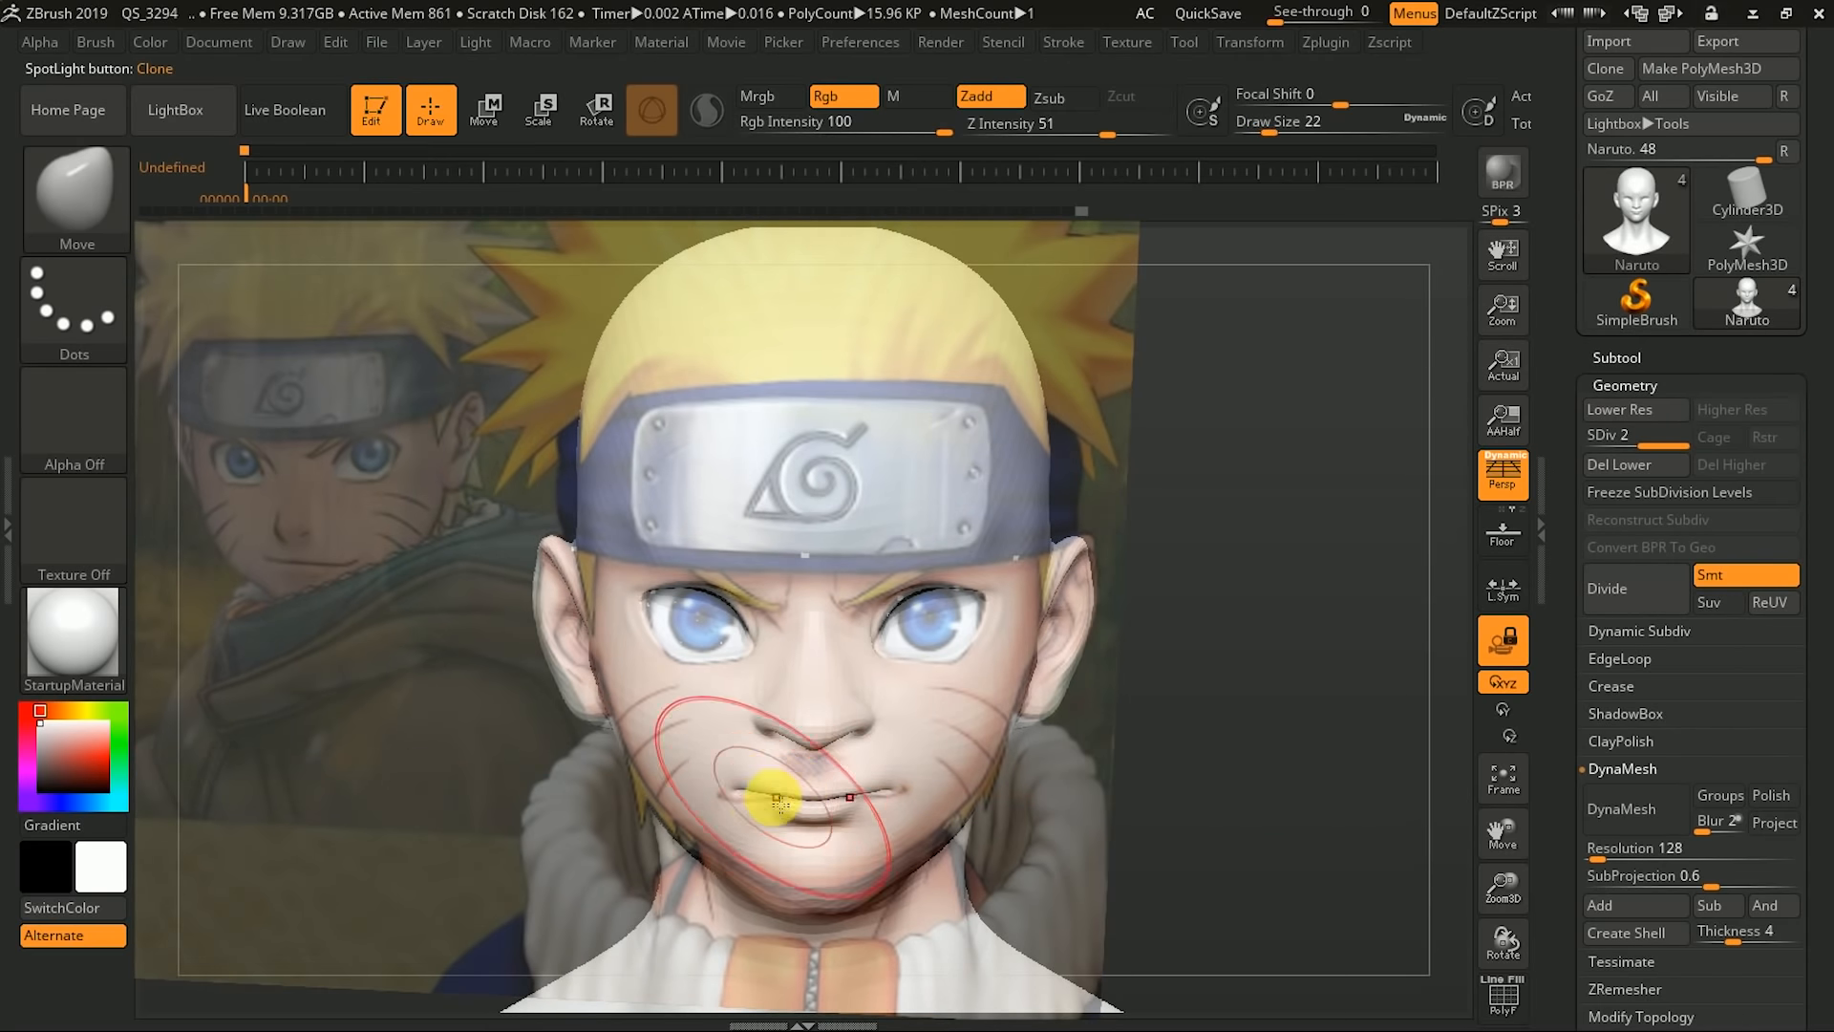
{"action": "left_click_drag", "start_coordinate": [749, 804], "coordinate": [730, 808]}
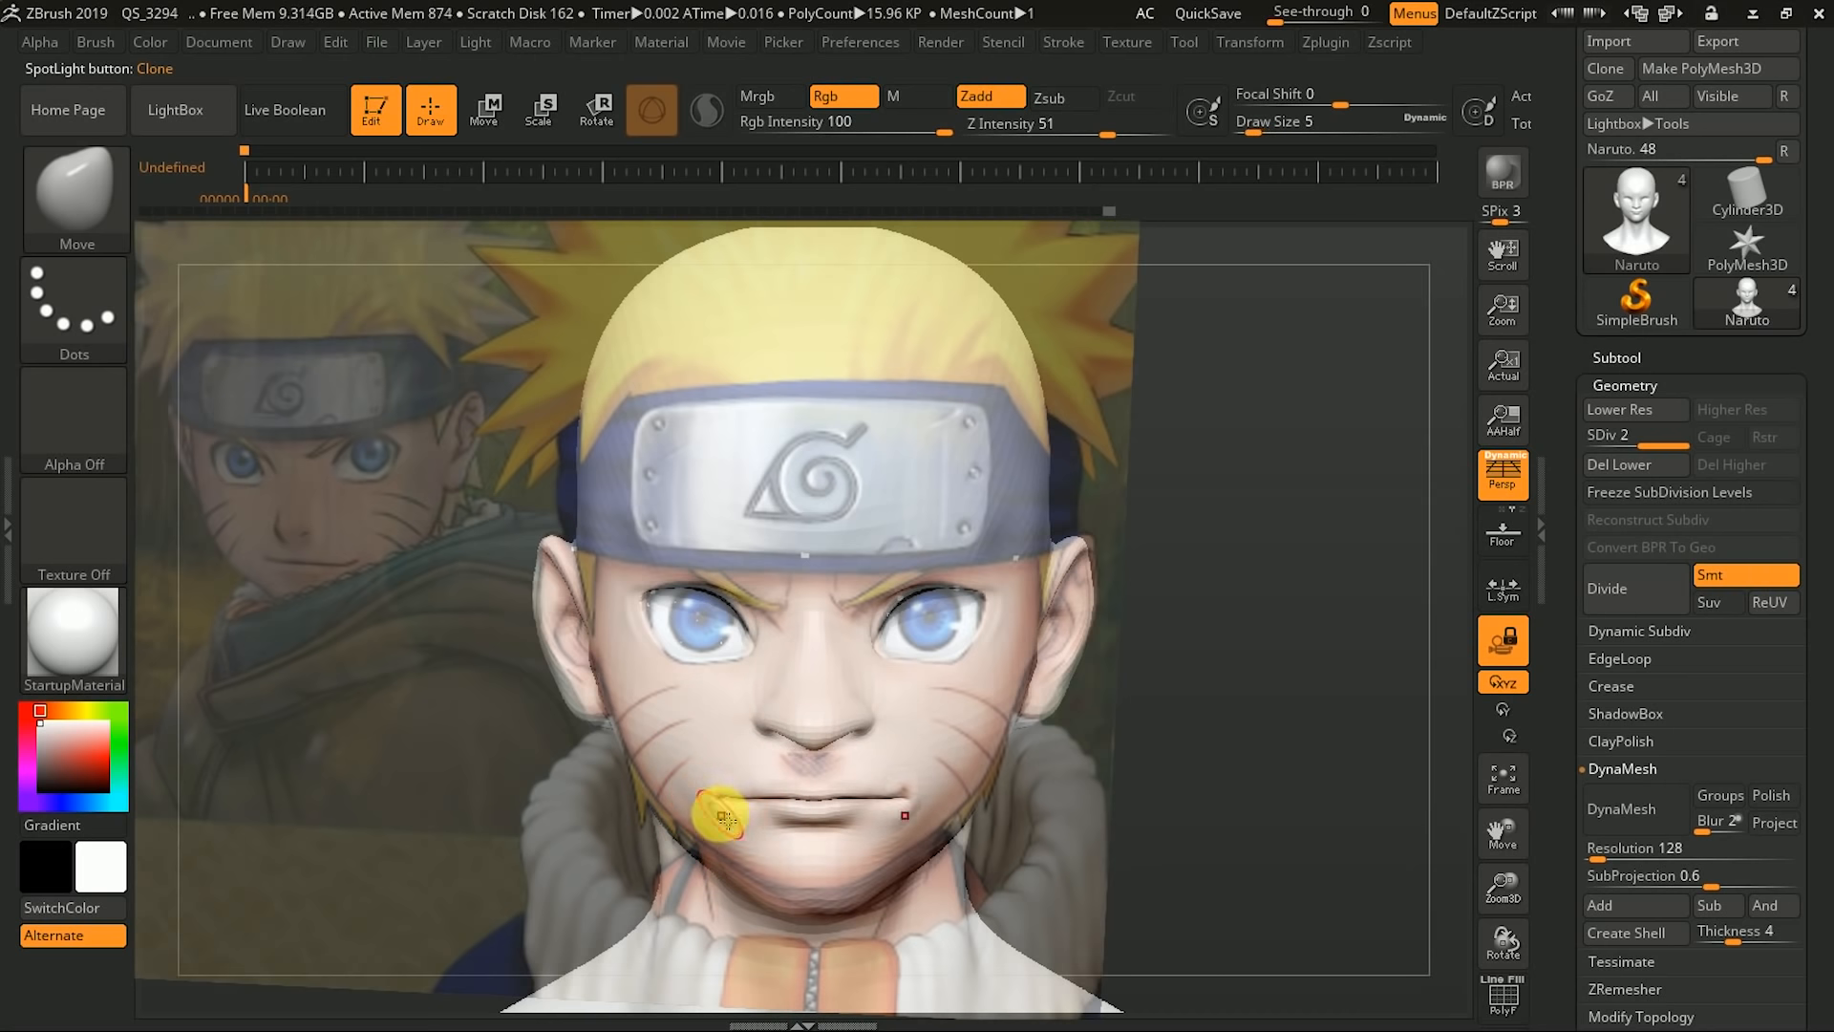
{"action": "key", "text": "]"}
{"action": "mouse_move", "coordinate": [760, 811]}
{"action": "left_mouse_down"}
{"action": "mouse_move", "coordinate": [776, 810]}
{"action": "mouse_move", "coordinate": [755, 824]}
{"action": "left_mouse_up"}
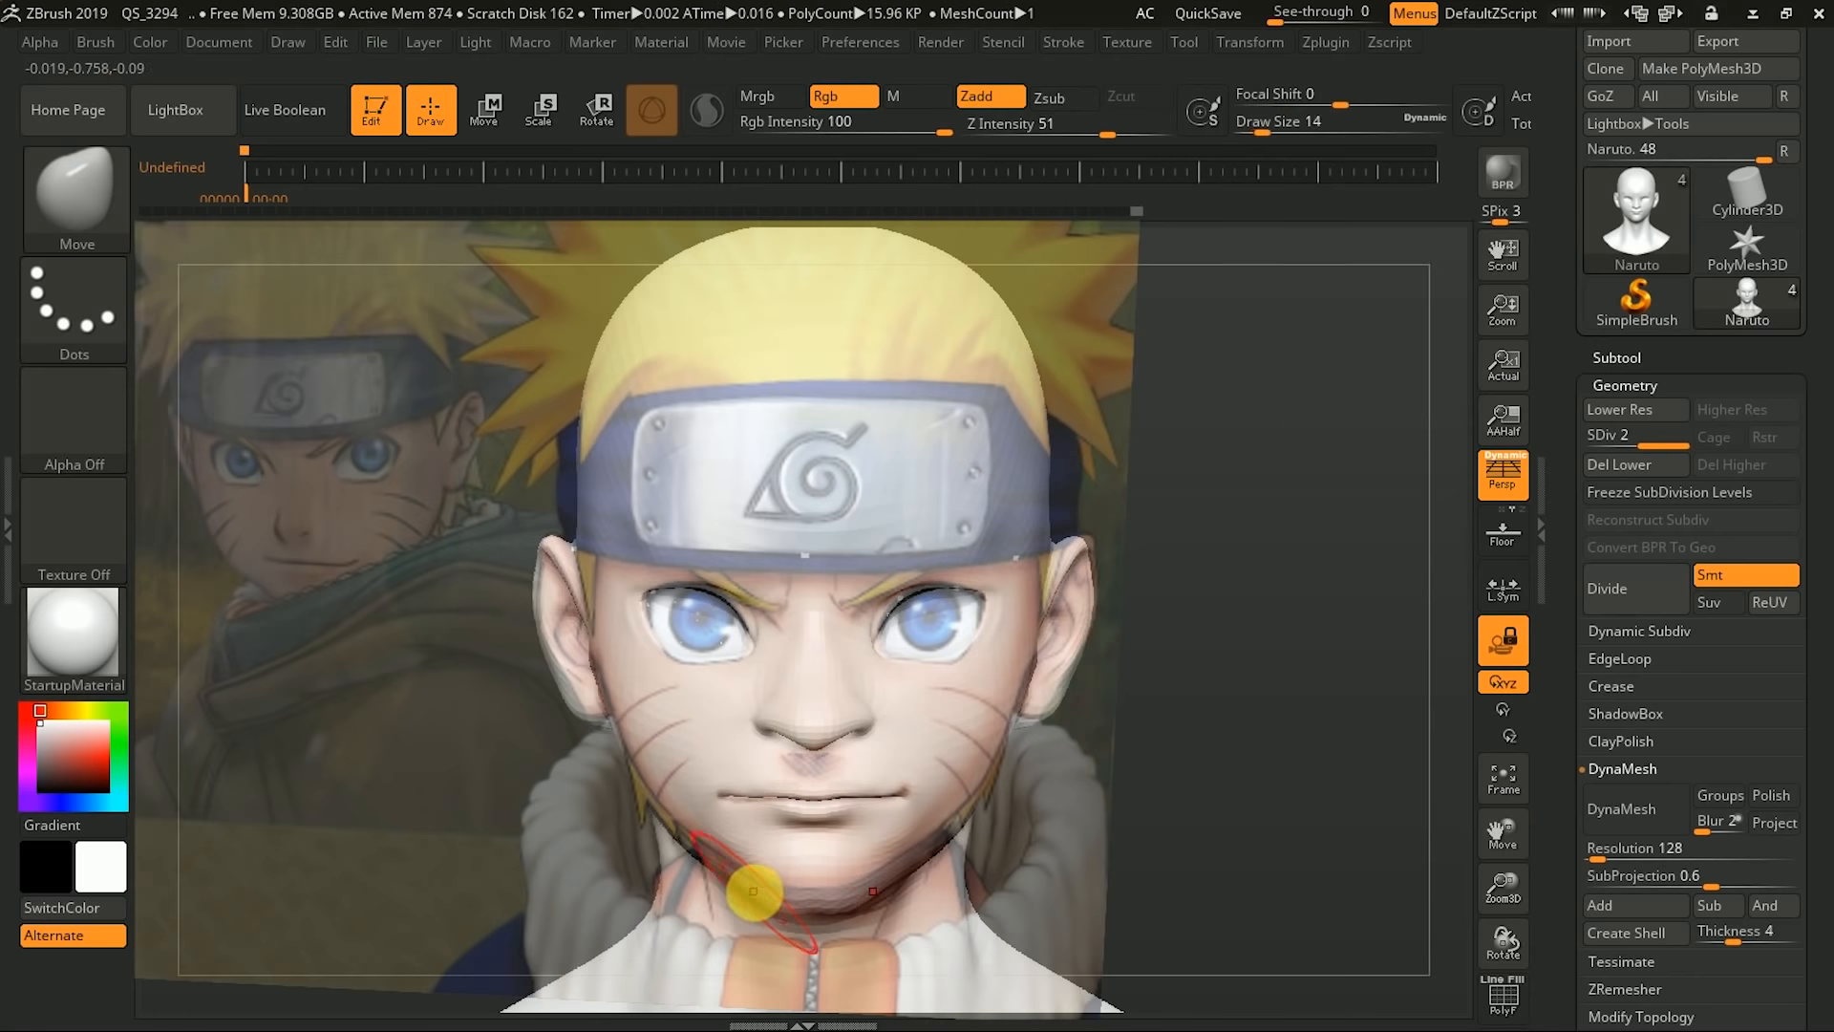
- Shape the lower edge of the chin to the reference outline with the Move brush at varying draw sizes
{"action": "key", "text": "]"}
{"action": "key", "text": "]"}
{"action": "key", "text": "]"}
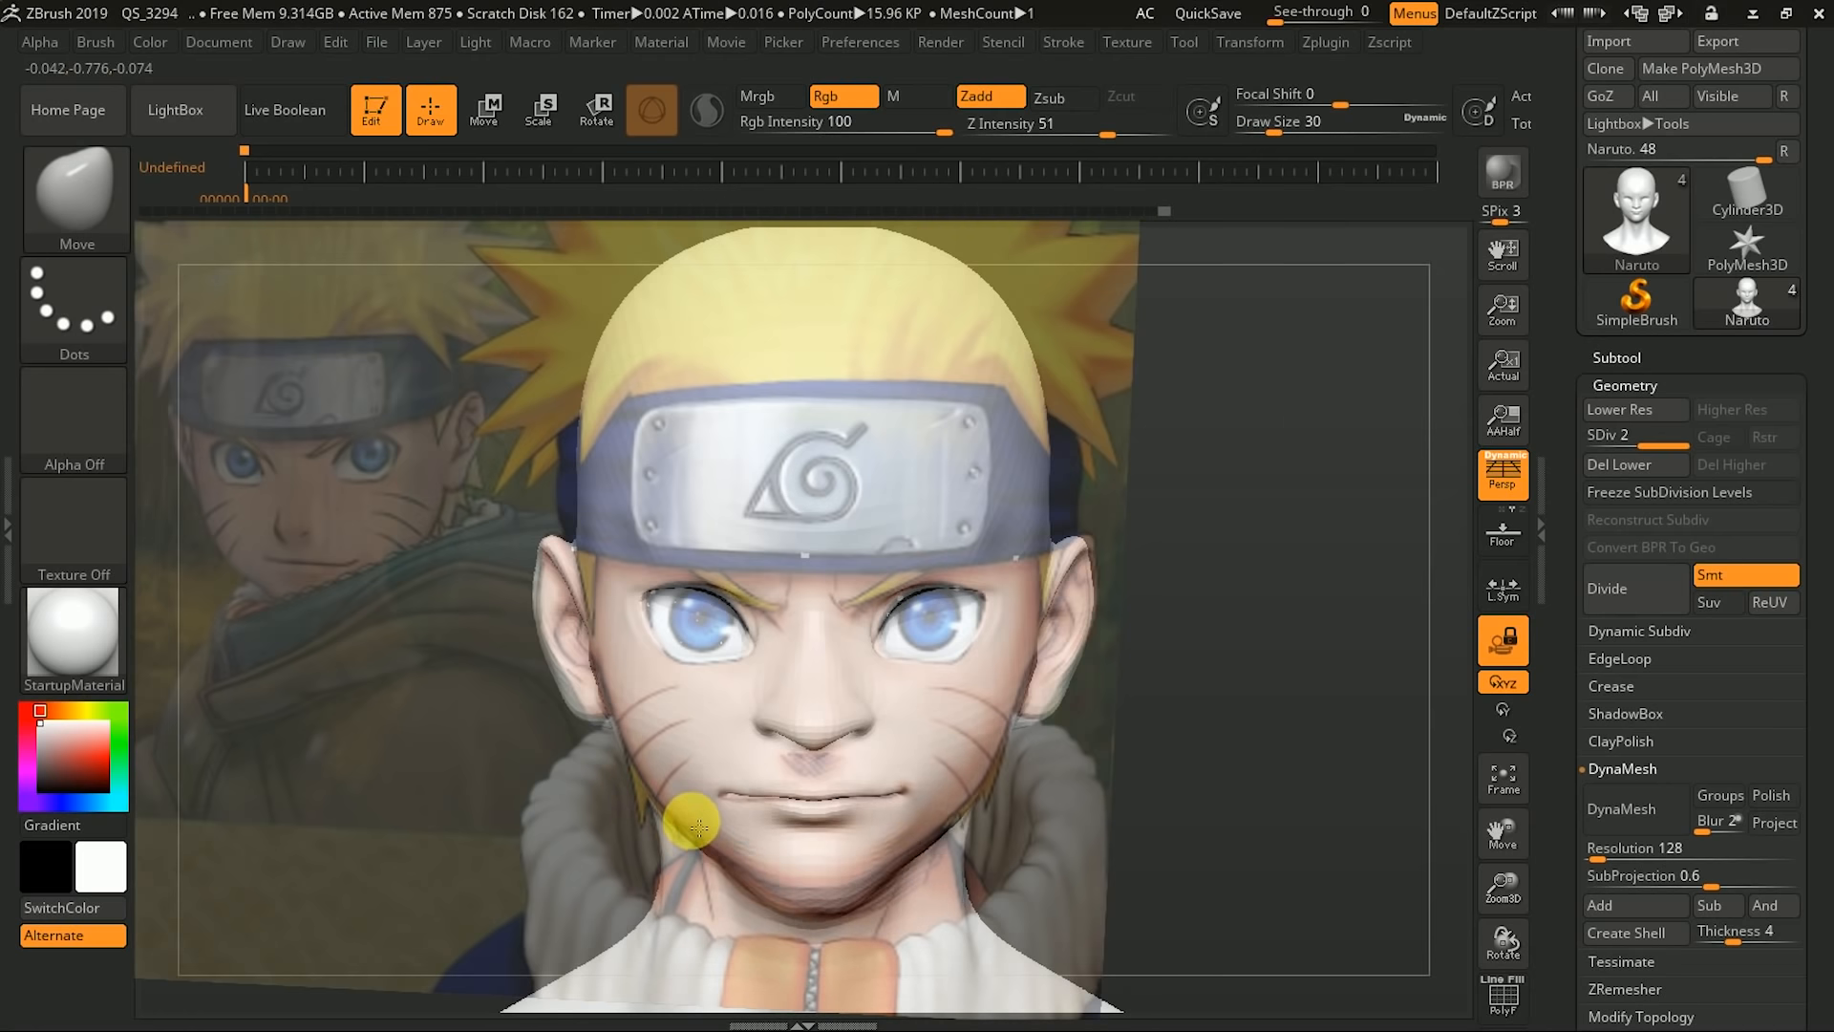
{"action": "key", "text": "["}
{"action": "key", "text": "["}
{"action": "key", "text": "["}
{"action": "left_click_drag", "start_coordinate": [798, 896], "coordinate": [819, 899]}
{"action": "key", "text": "["}
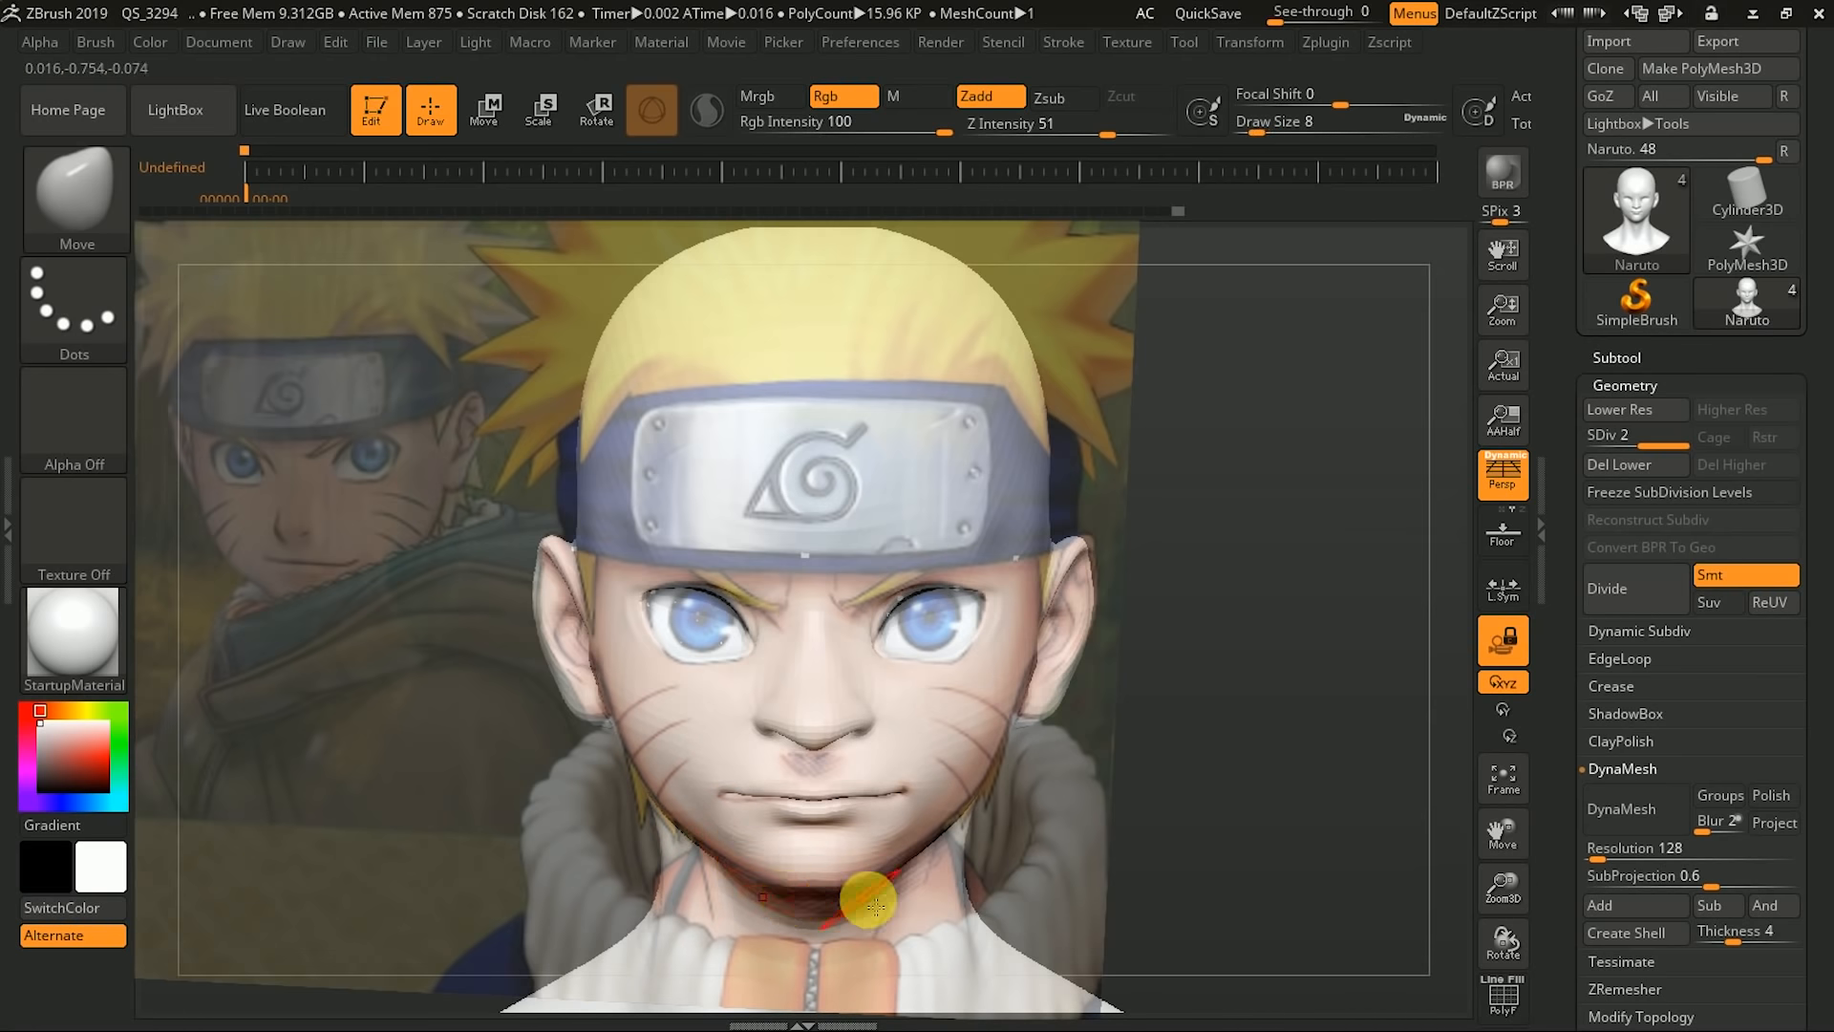
- Refine the jawline beside the mouth to the reference outline with a smaller Move brush
{"action": "key", "text": "bracketright"}
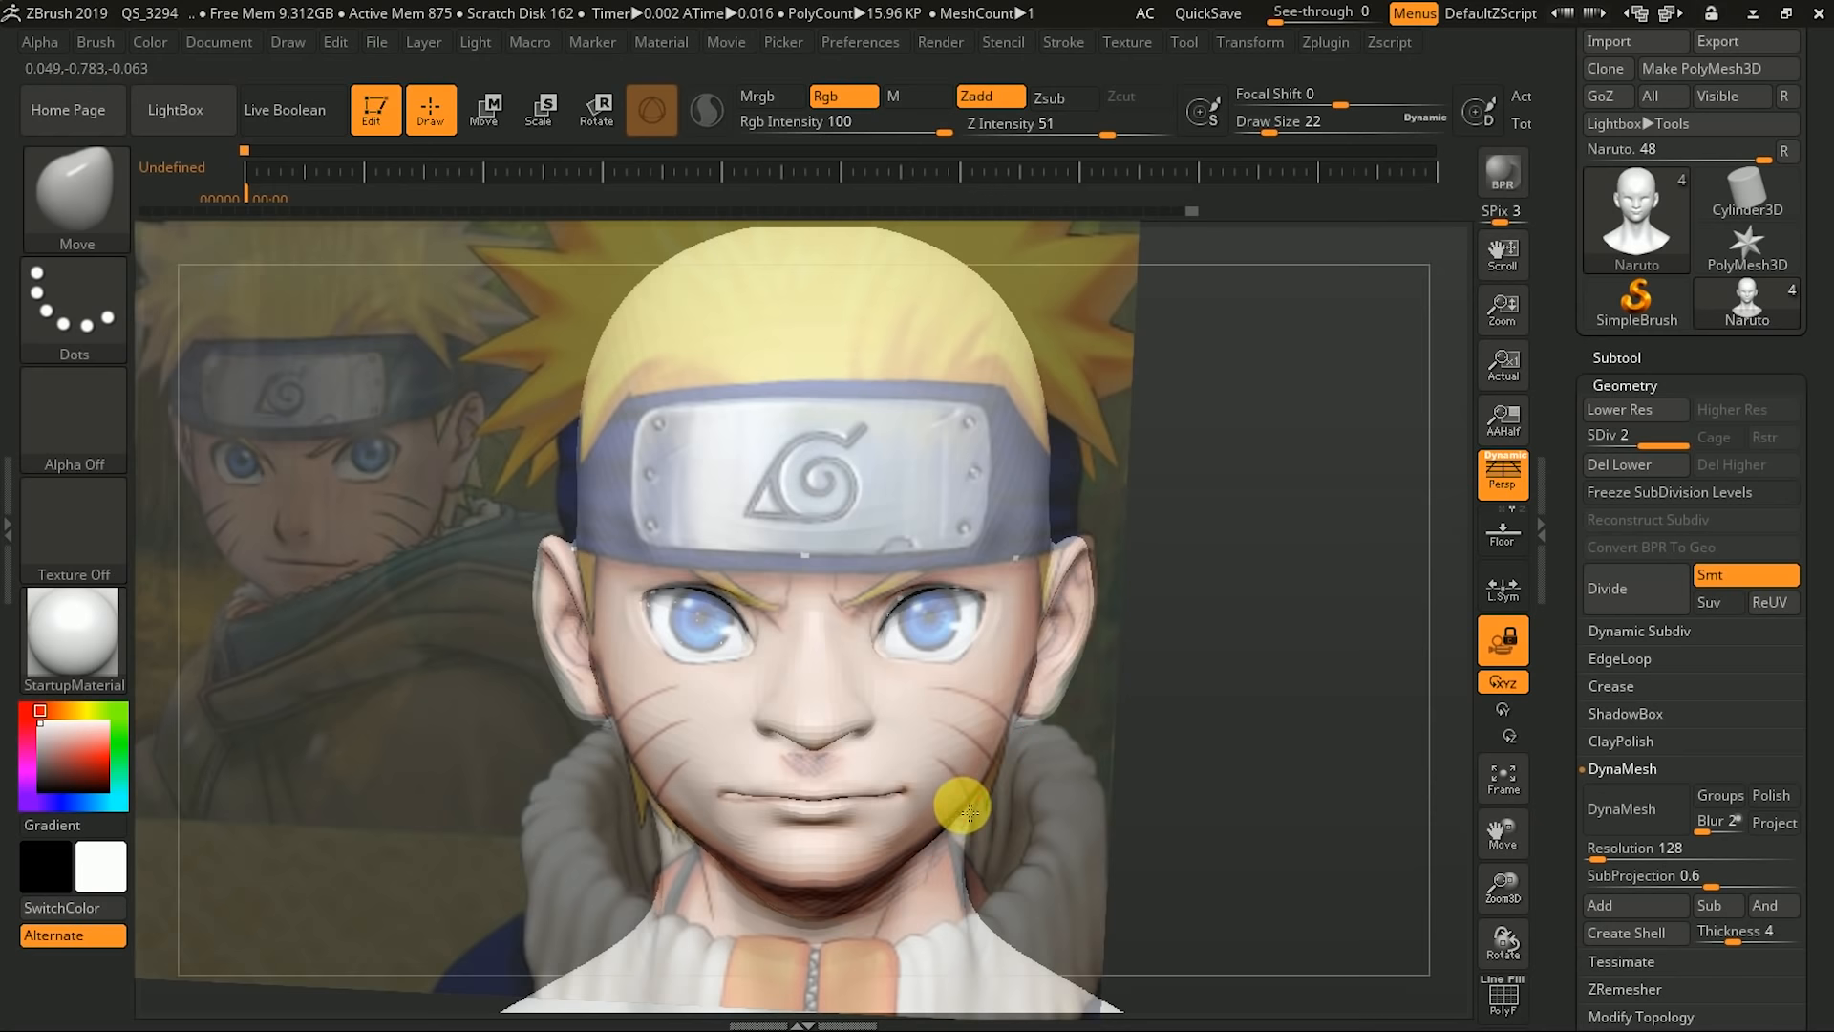
{"action": "key", "text": "["}
{"action": "key", "text": "["}
{"action": "key", "text": "["}
{"action": "mouse_move", "coordinate": [699, 805]}
{"action": "left_mouse_down"}
{"action": "mouse_move", "coordinate": [716, 838]}
{"action": "mouse_move", "coordinate": [705, 817]}
{"action": "left_mouse_up"}
{"action": "key", "text": "shift"}
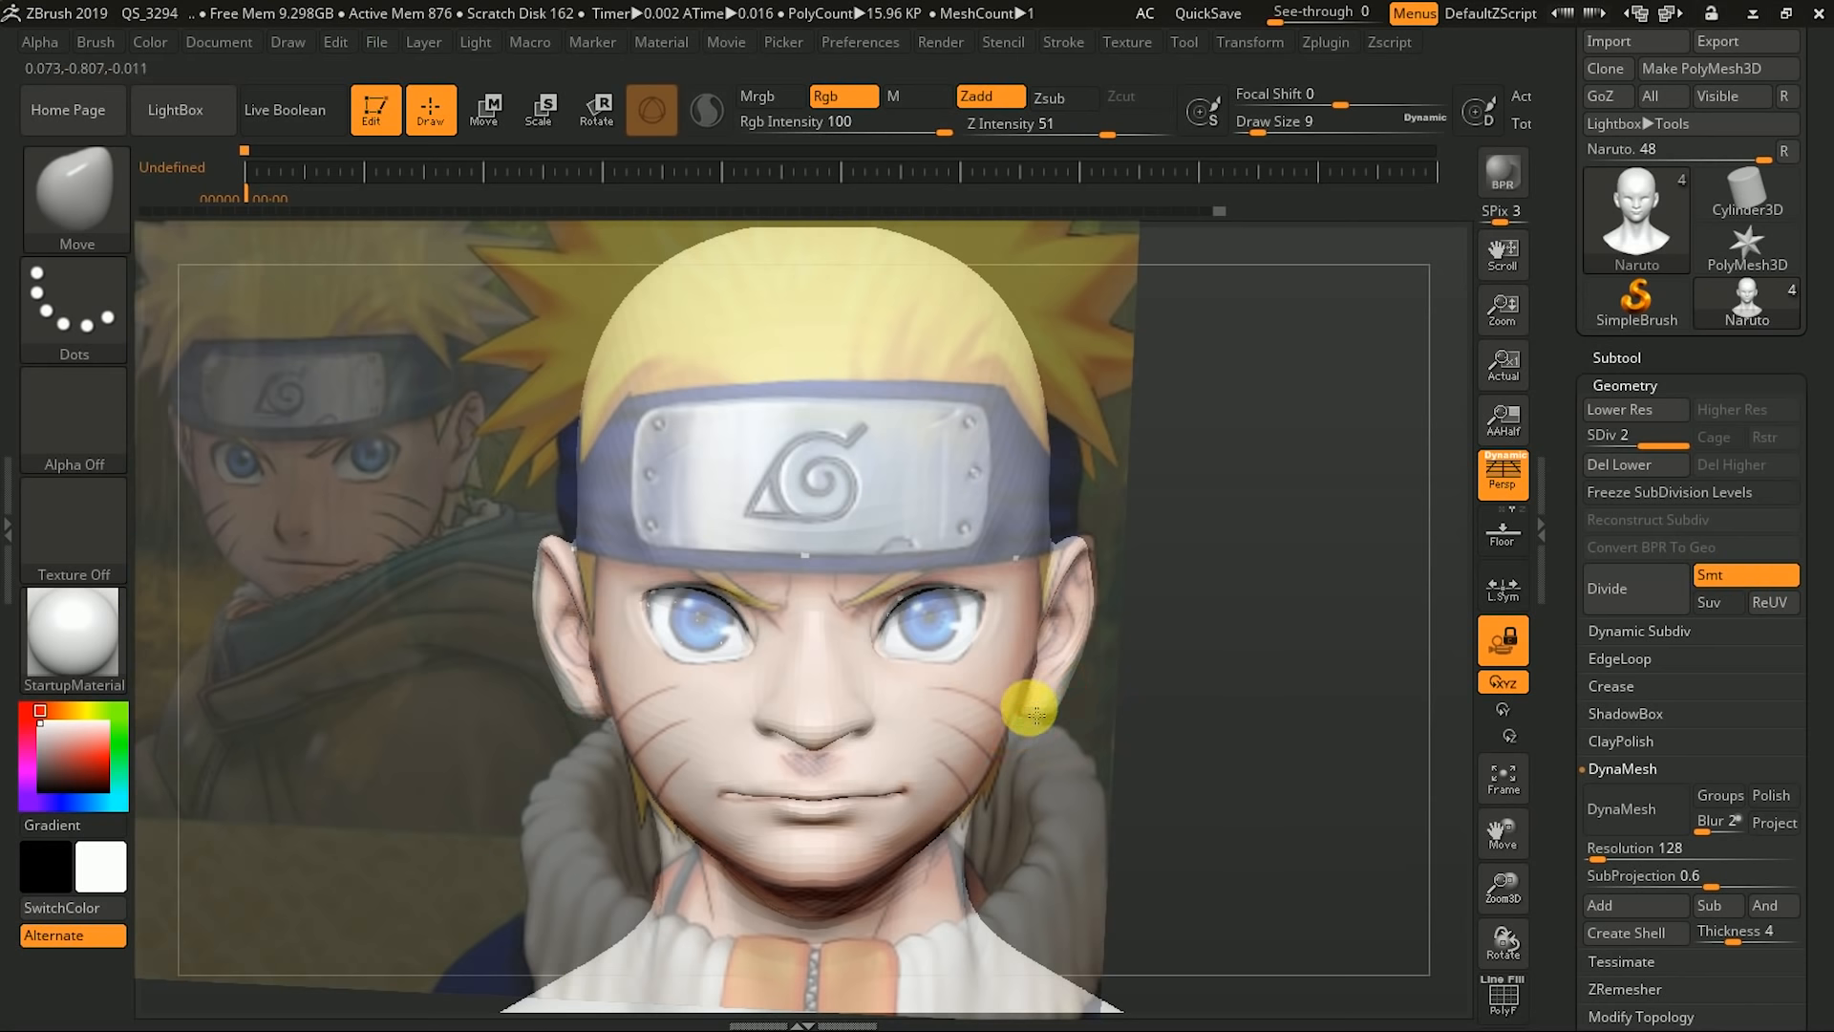
- Refine the face edge below the ears and the inner brow area to the reference with a progressively smaller Move brush
{"action": "left_click_drag", "start_coordinate": [1037, 716], "coordinate": [1033, 719]}
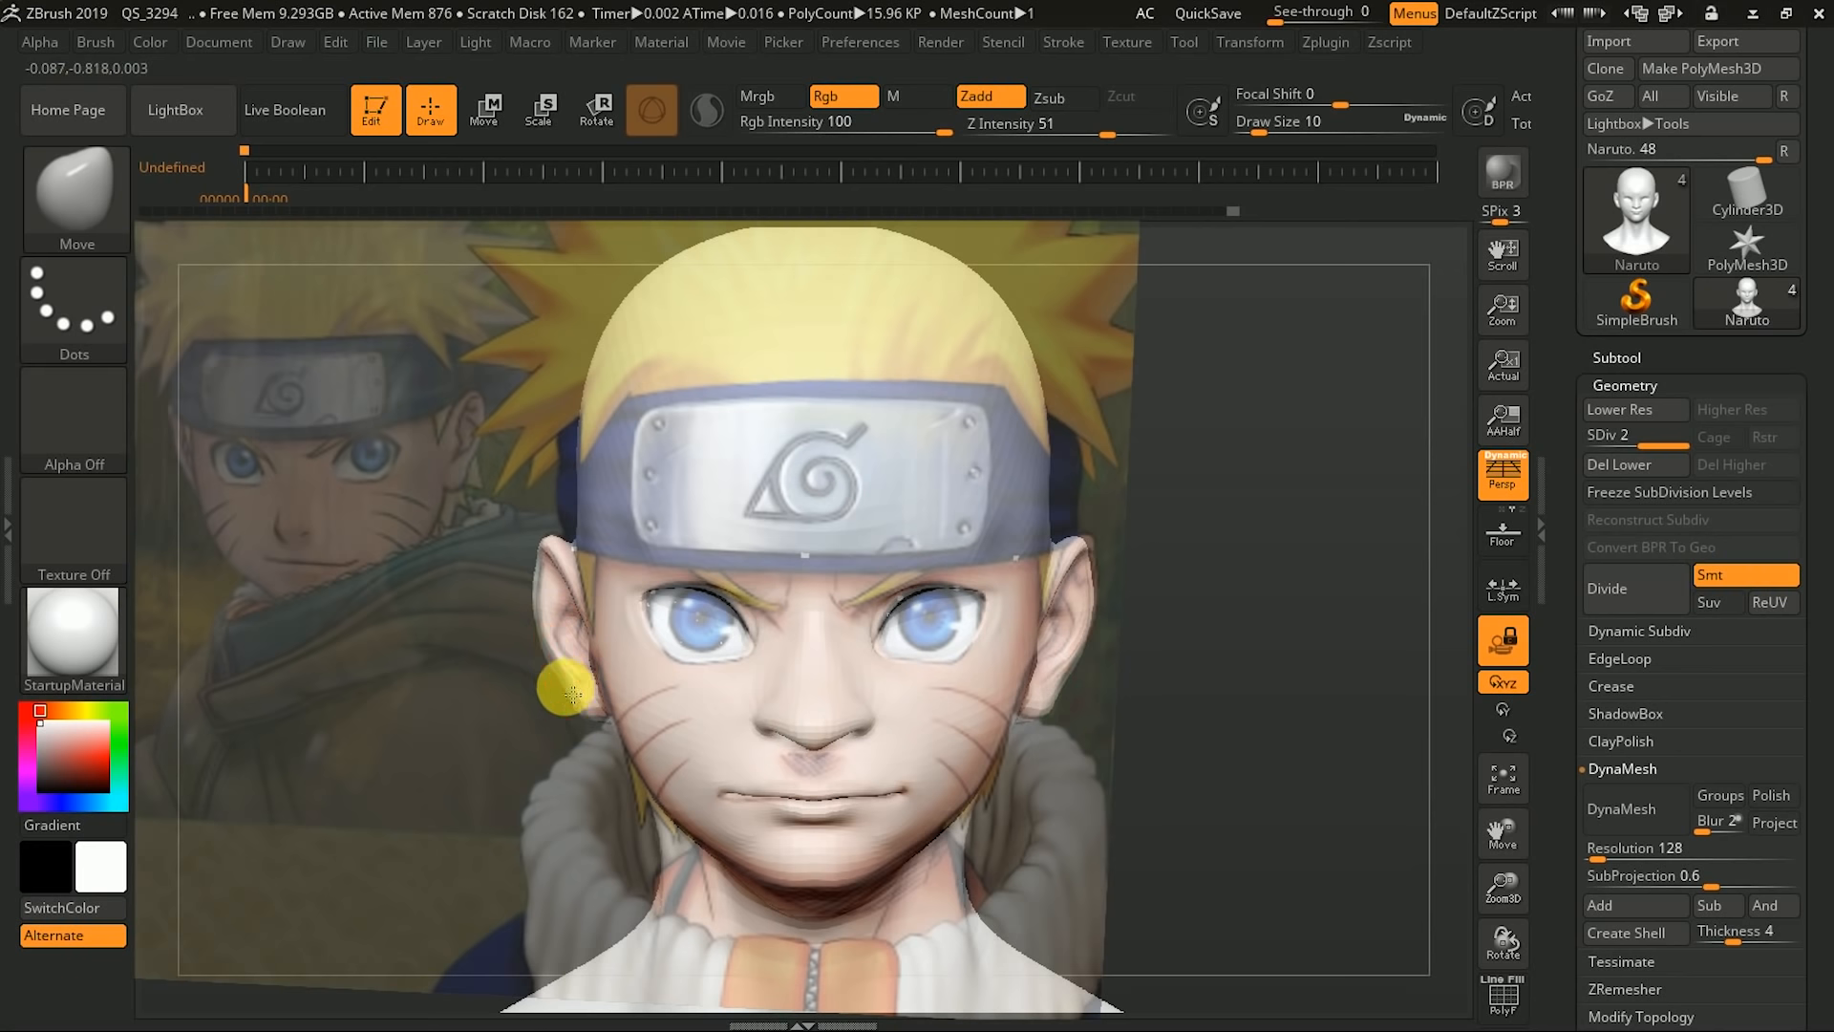
{"action": "key", "text": "bracketleft"}
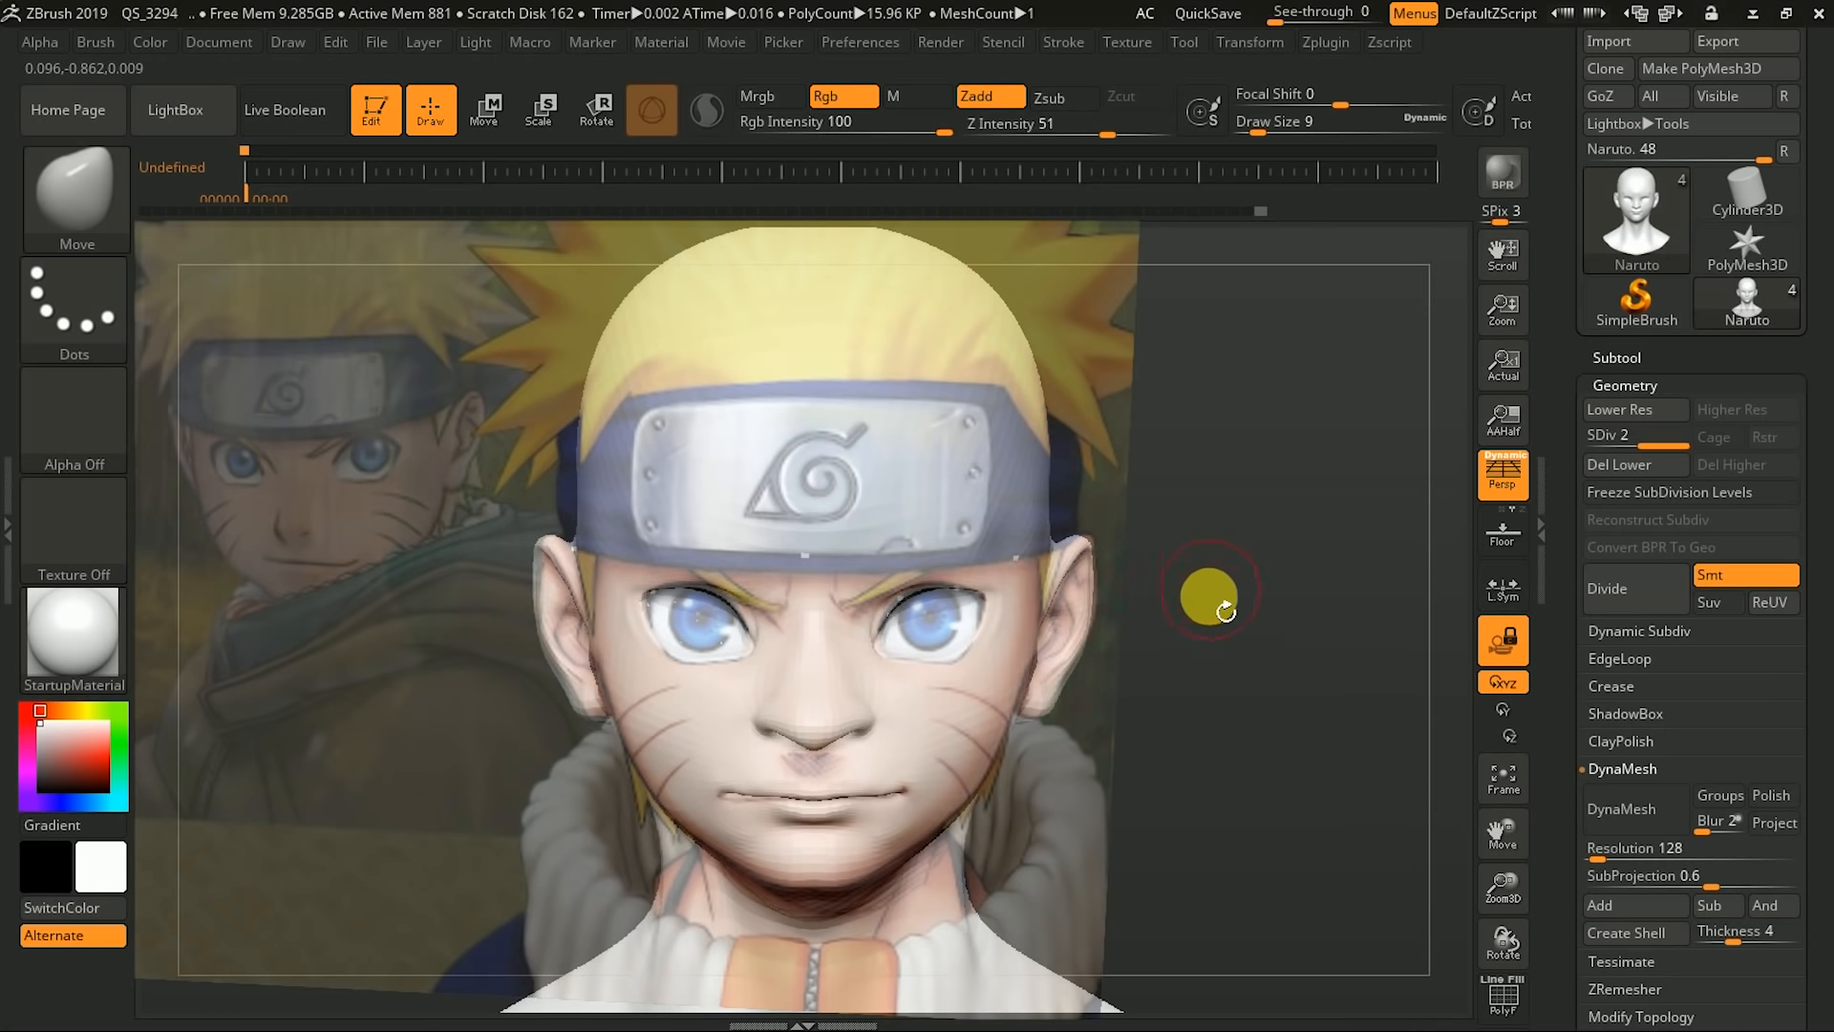
{"action": "key", "text": "bracketleft"}
{"action": "key", "text": "bracketleft"}
{"action": "key", "text": "bracketleft"}
{"action": "key", "text": "bracketright"}
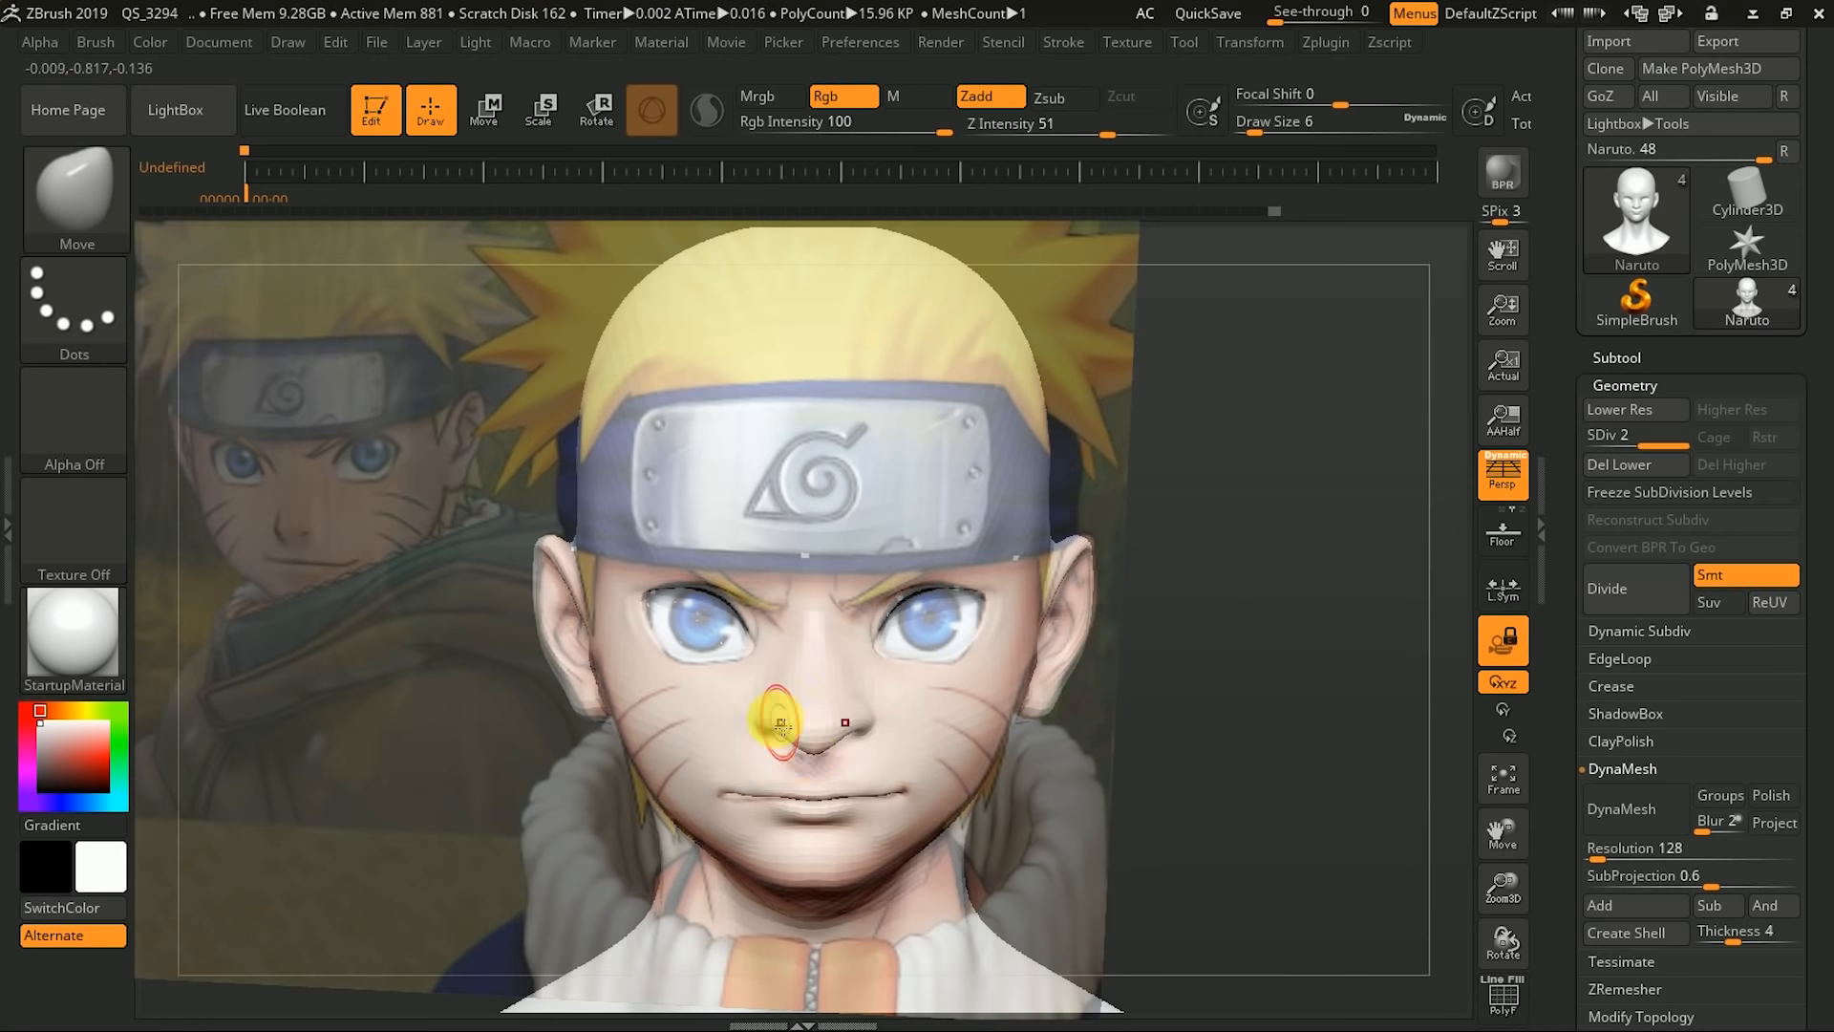
{"action": "key", "text": "bracketleft"}
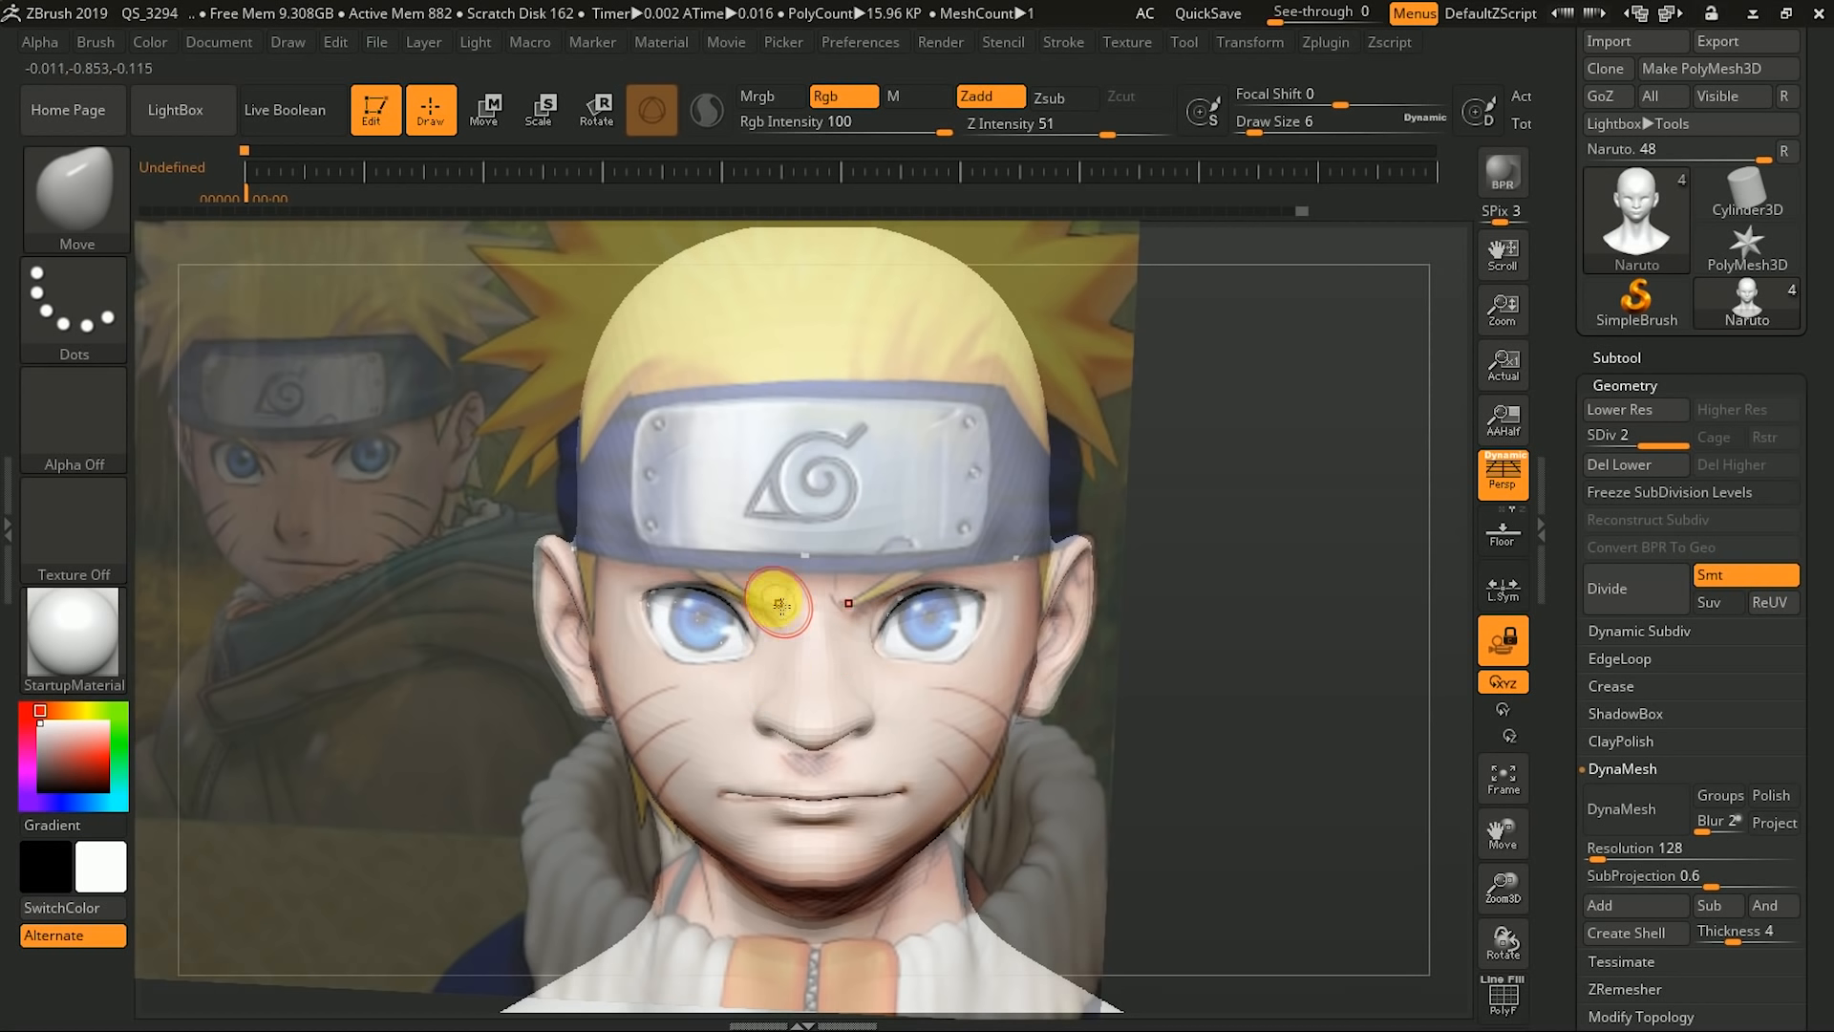
{"action": "left_click_drag", "start_coordinate": [752, 600], "coordinate": [711, 596]}
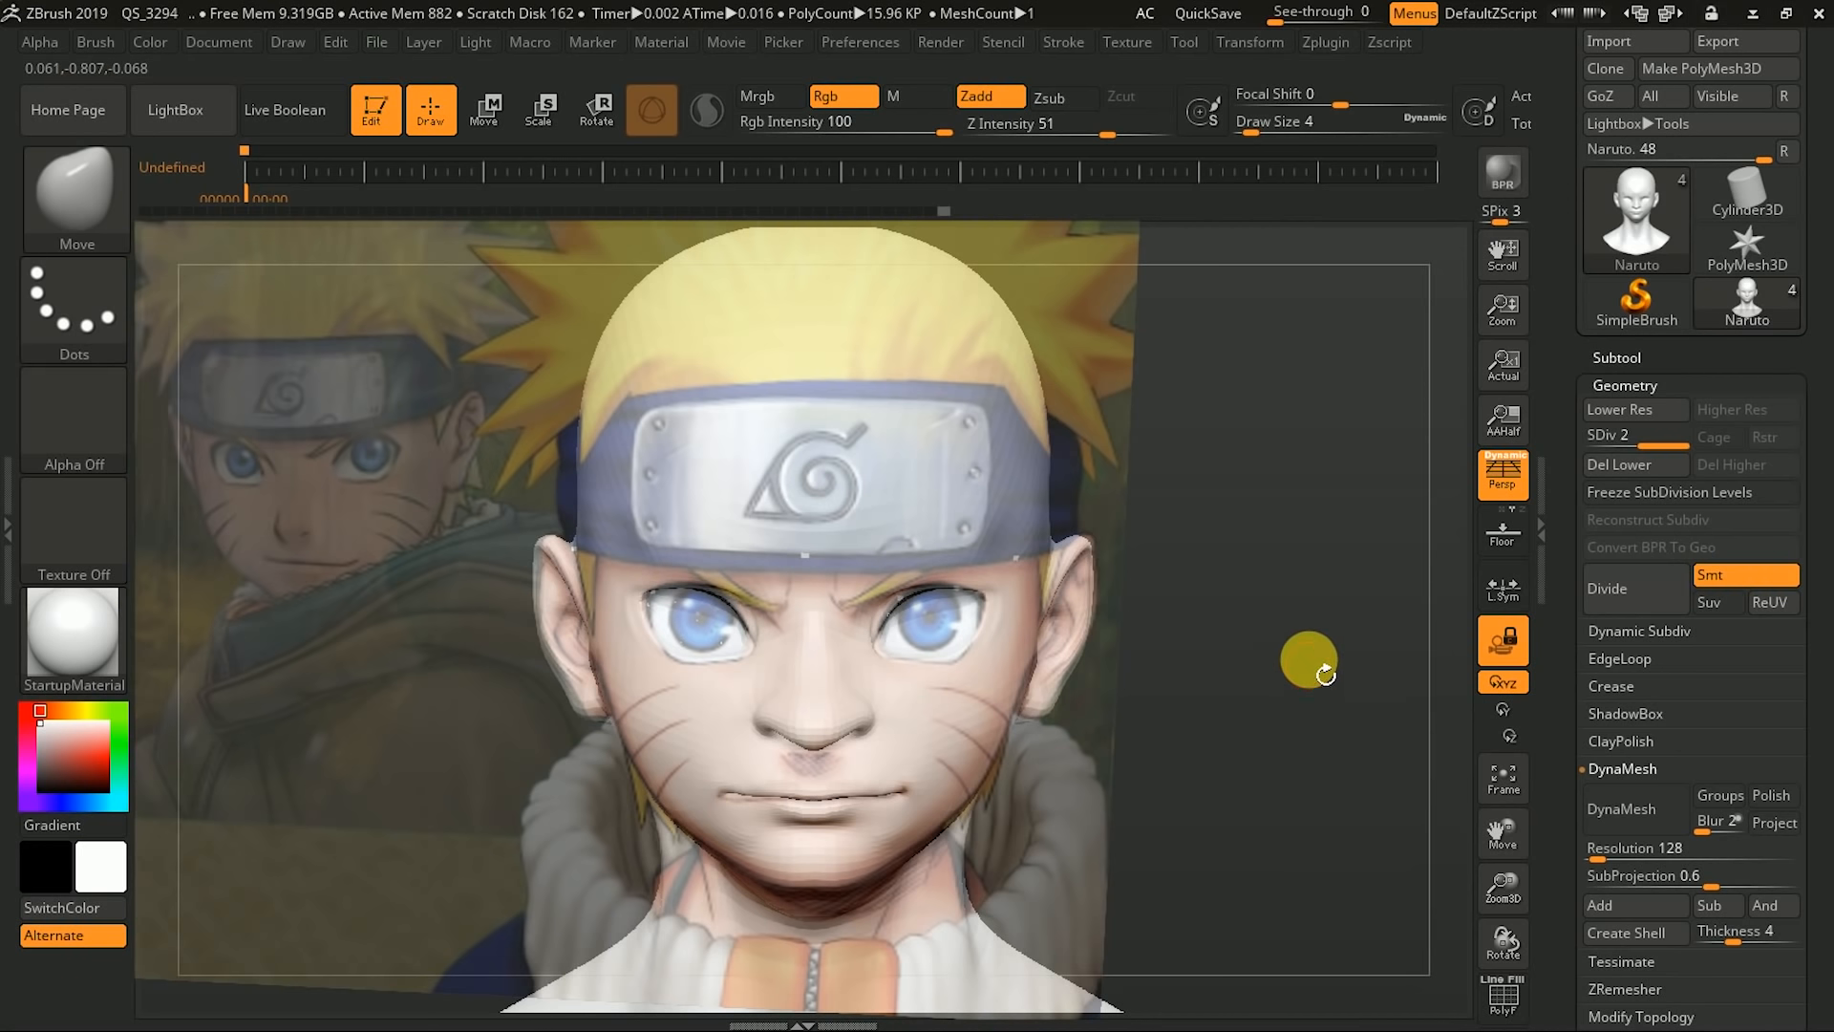
- Raise the Spotlight image's opacity so the reference covers the head more strongly, and return to sculpting
{"action": "key", "text": "shift+z"}
{"action": "left_click_drag", "start_coordinate": [1394, 697], "coordinate": [1342, 793]}
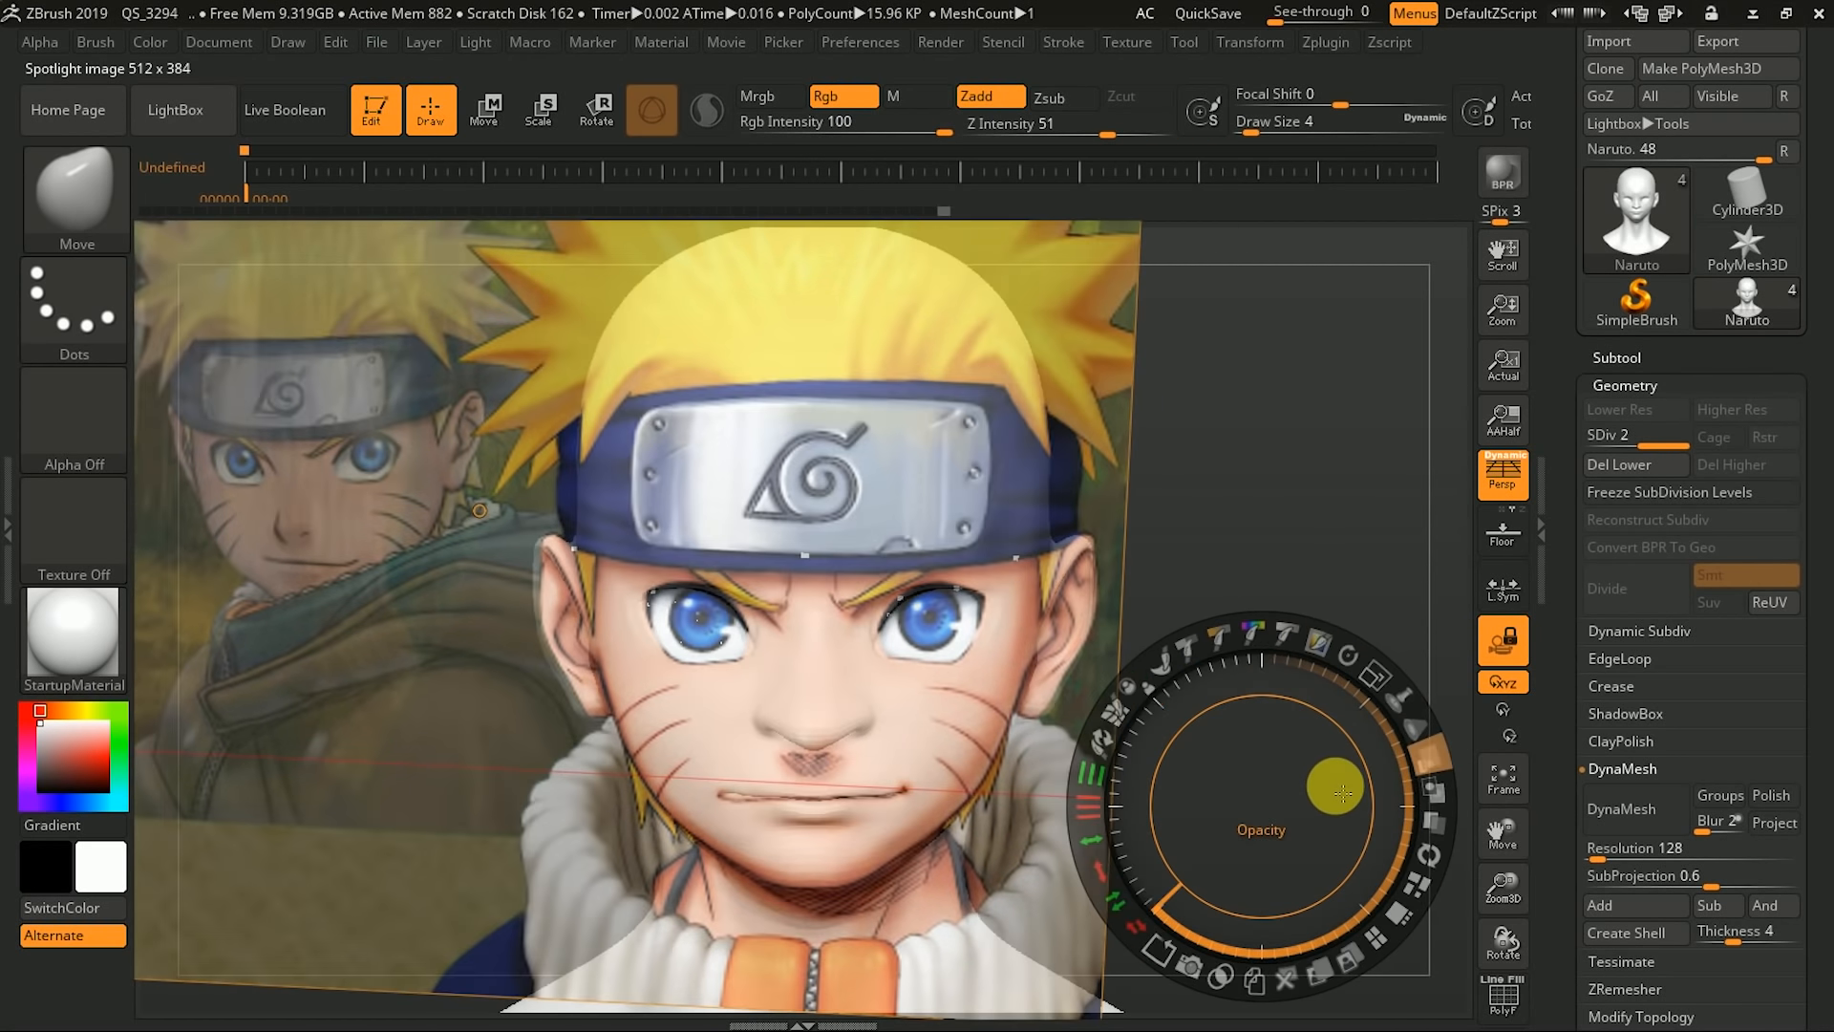
{"action": "key", "text": "z"}
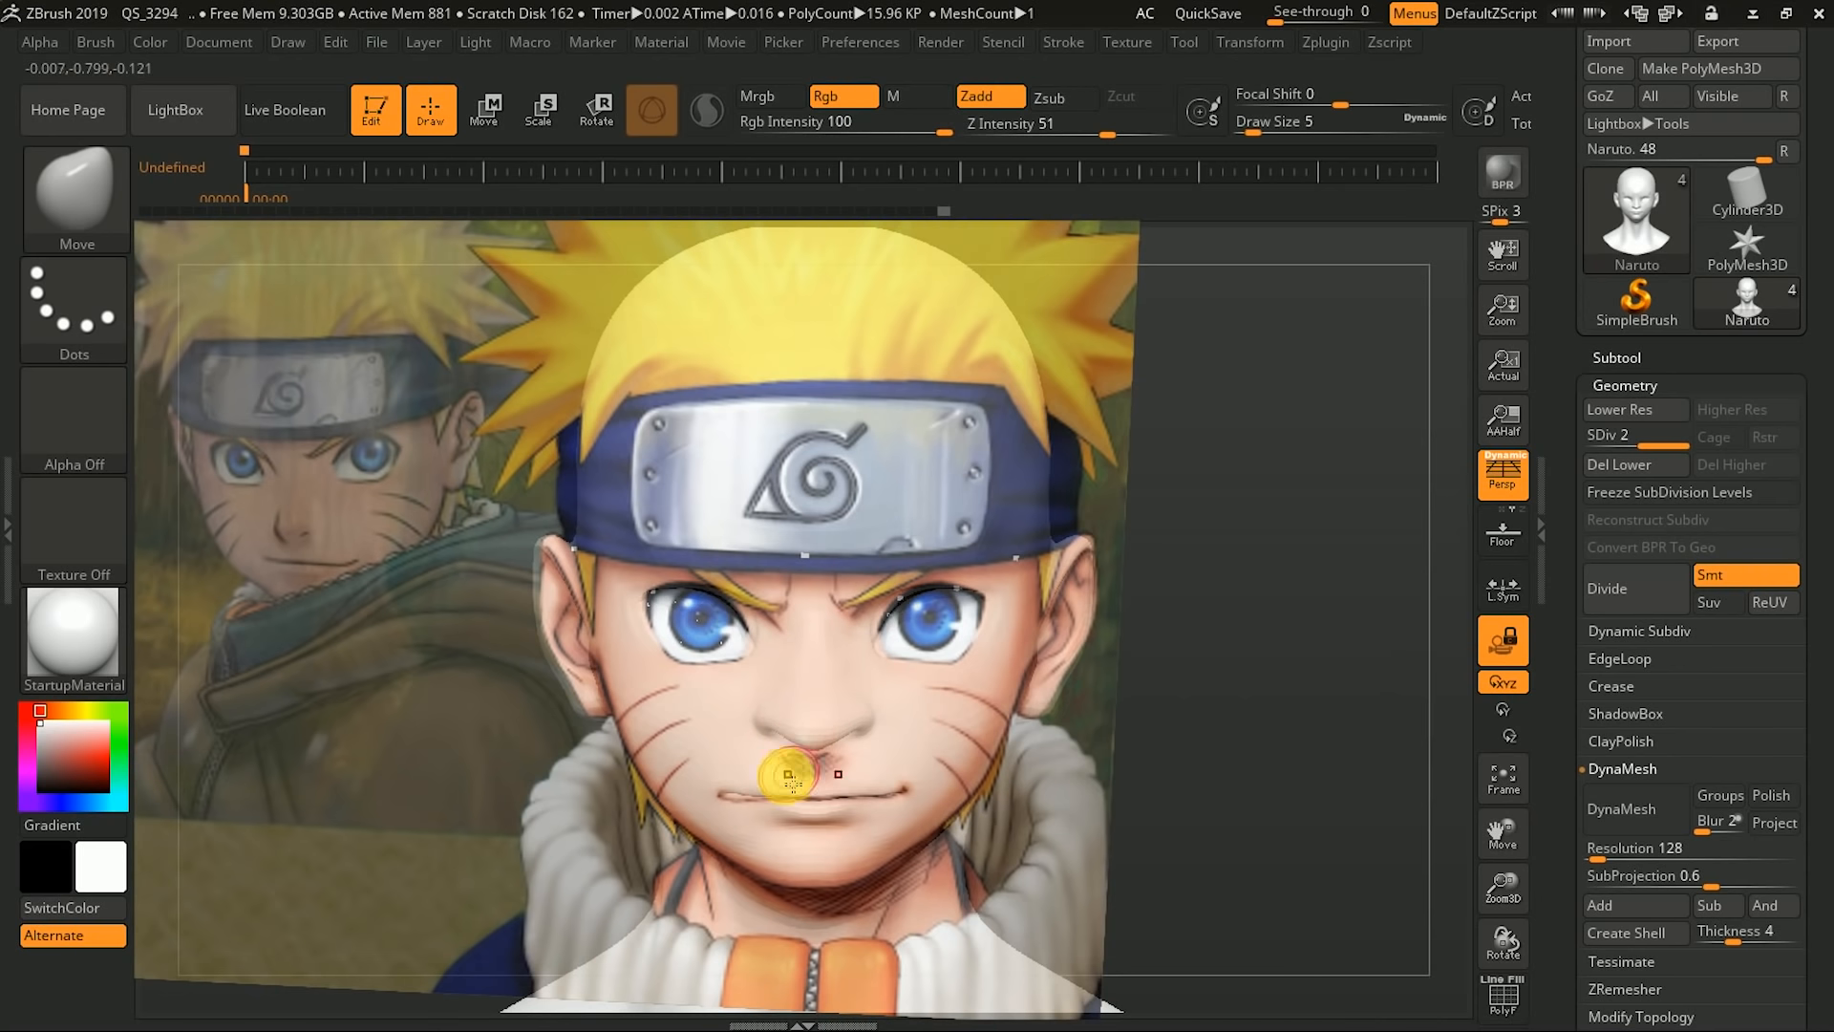
- Reshape the nostrils and the lower nose to the reference nose with the Move brush at varying draw sizes
{"action": "key", "text": "]"}
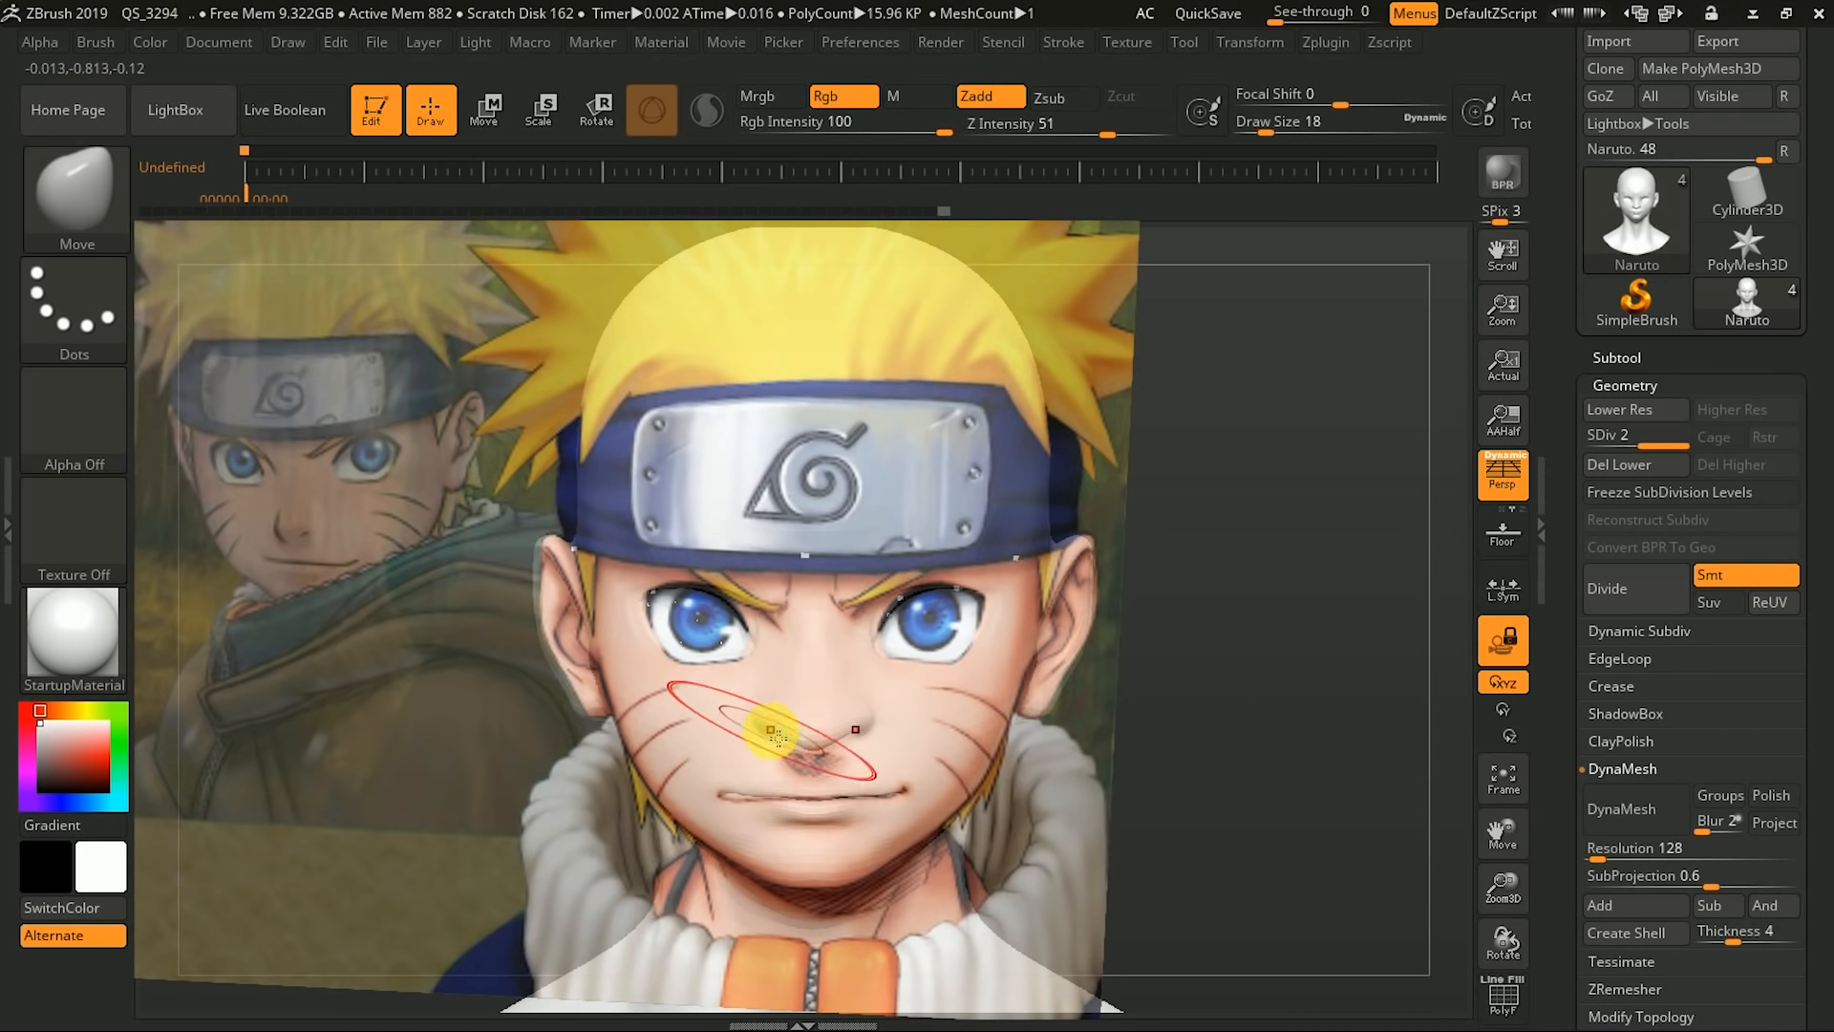
{"action": "left_click_drag", "start_coordinate": [765, 729], "coordinate": [779, 754]}
{"action": "key", "text": "["}
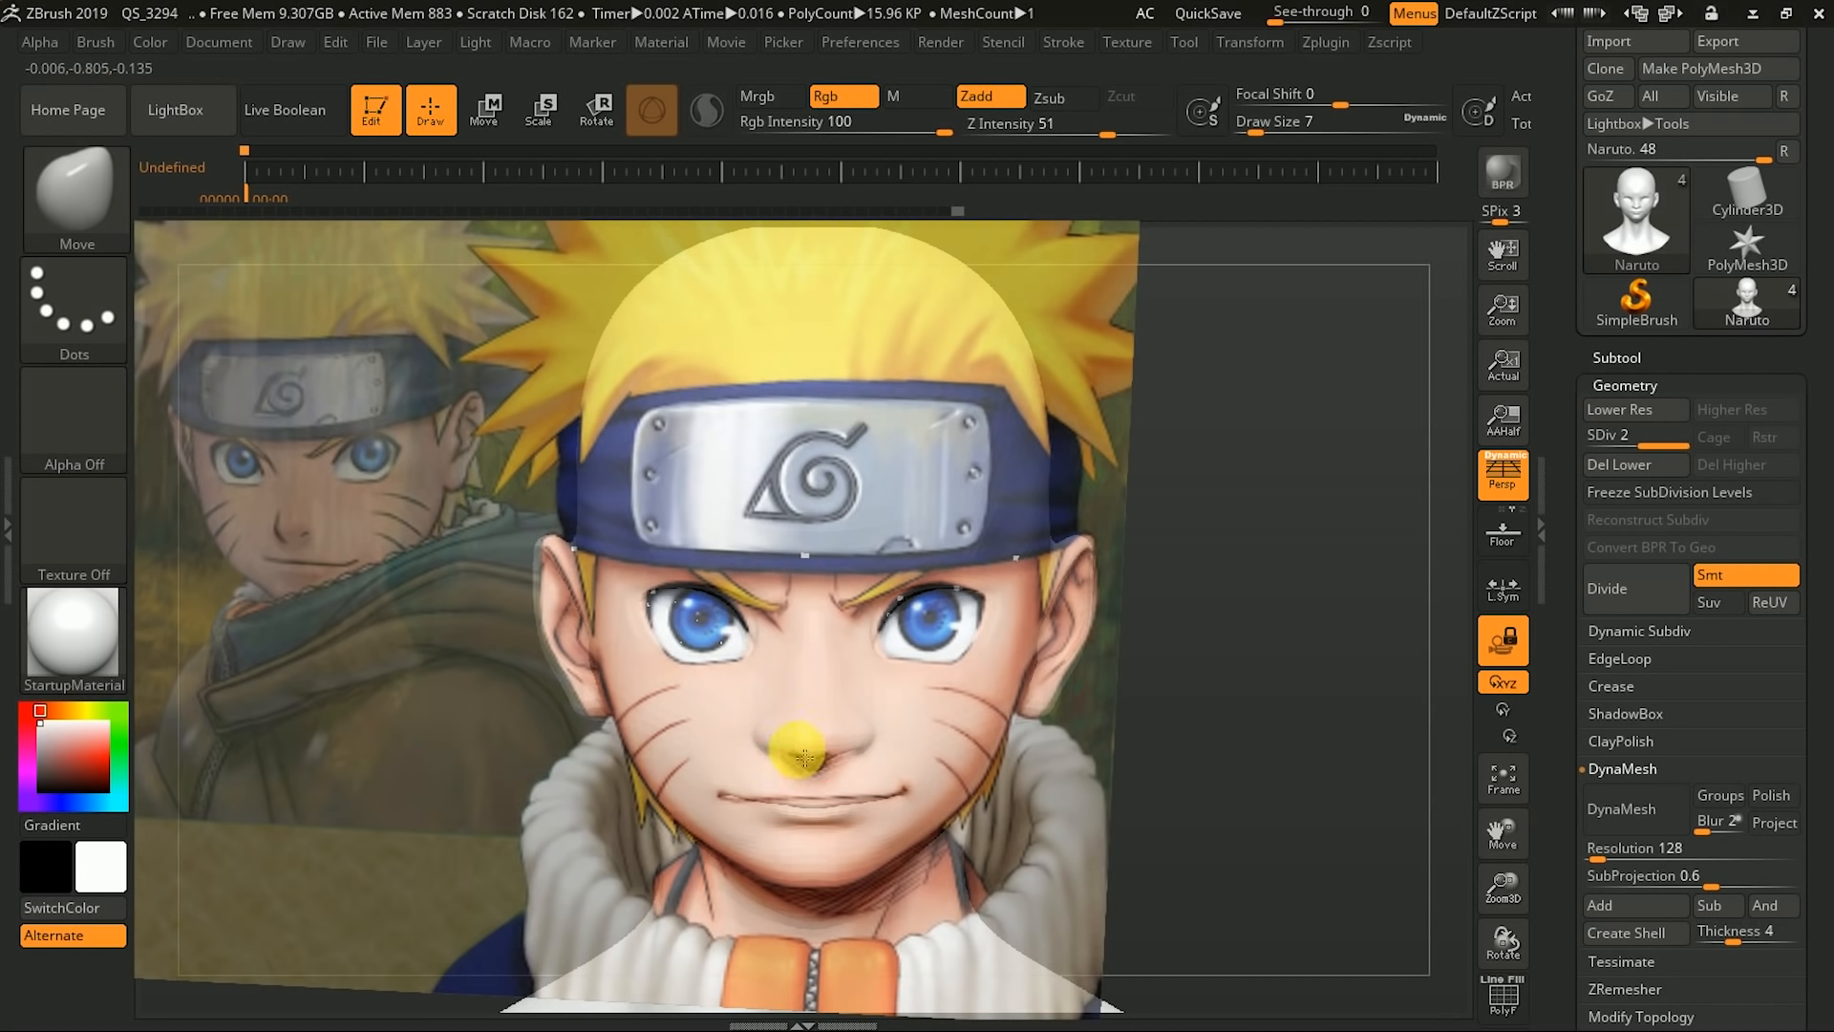
{"action": "left_click_drag", "start_coordinate": [767, 735], "coordinate": [768, 731]}
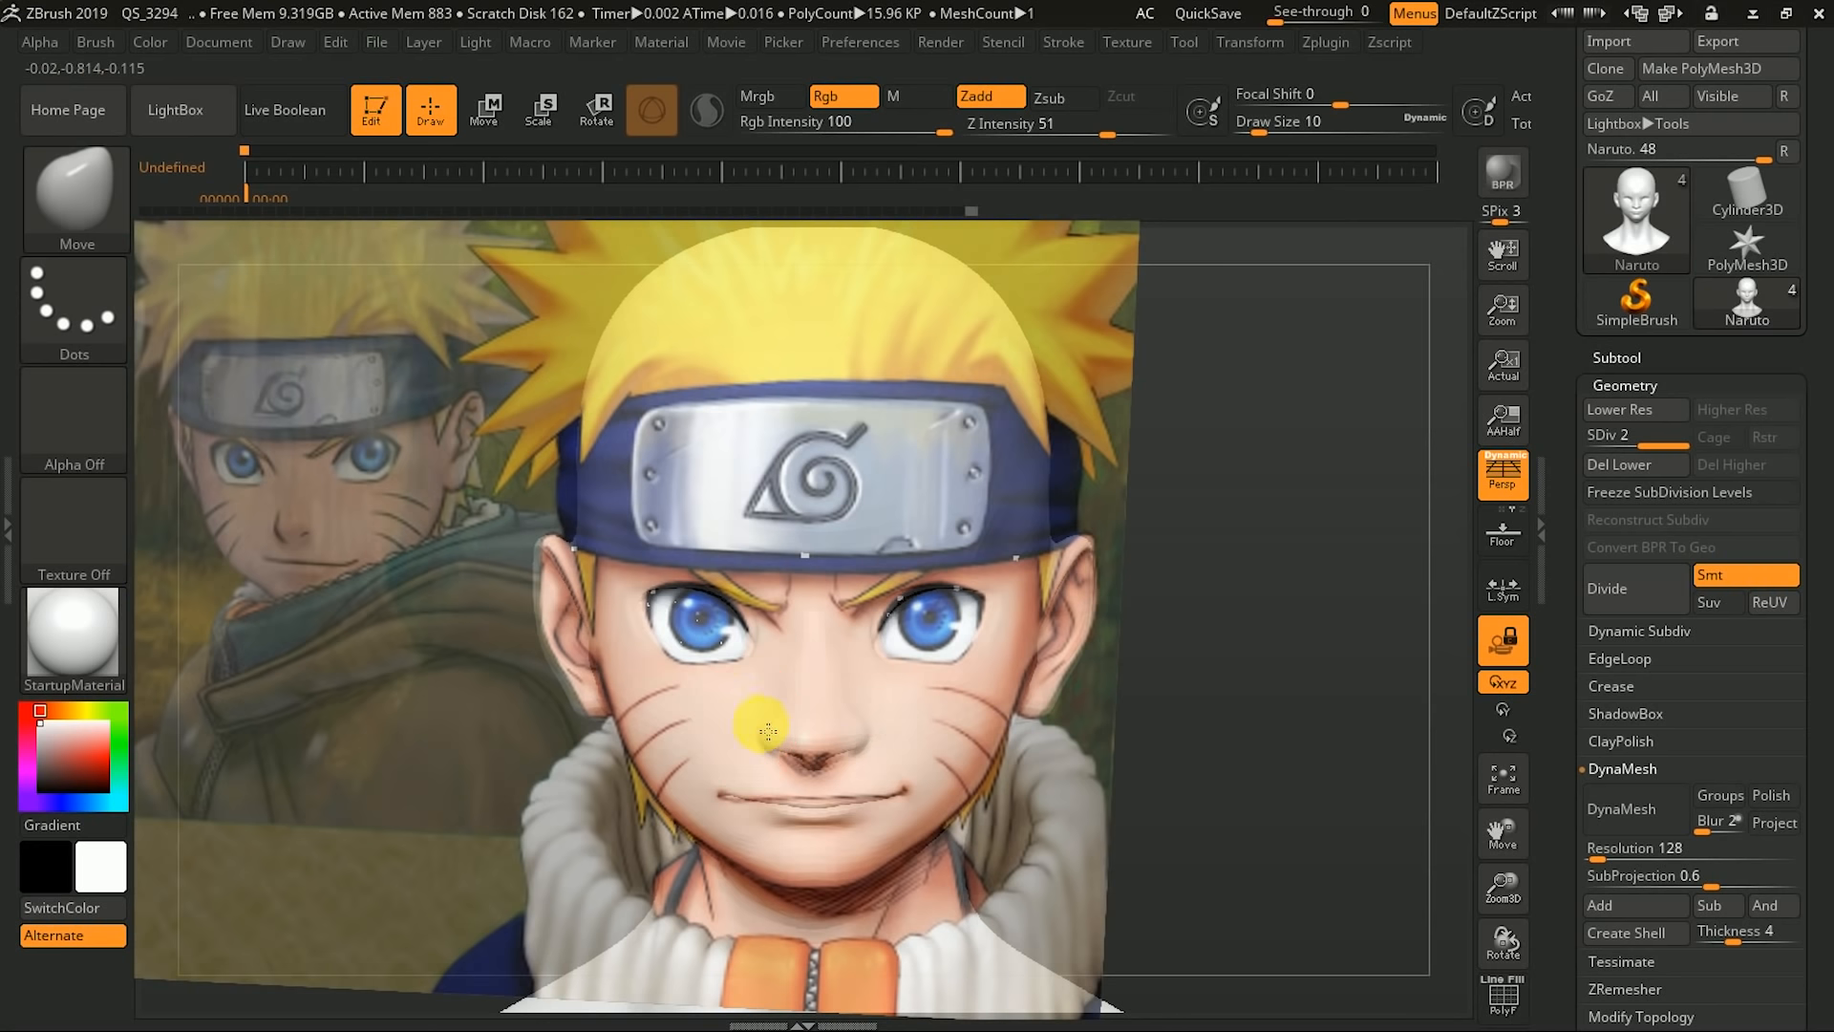
{"action": "left_click_drag", "start_coordinate": [796, 732], "coordinate": [792, 729]}
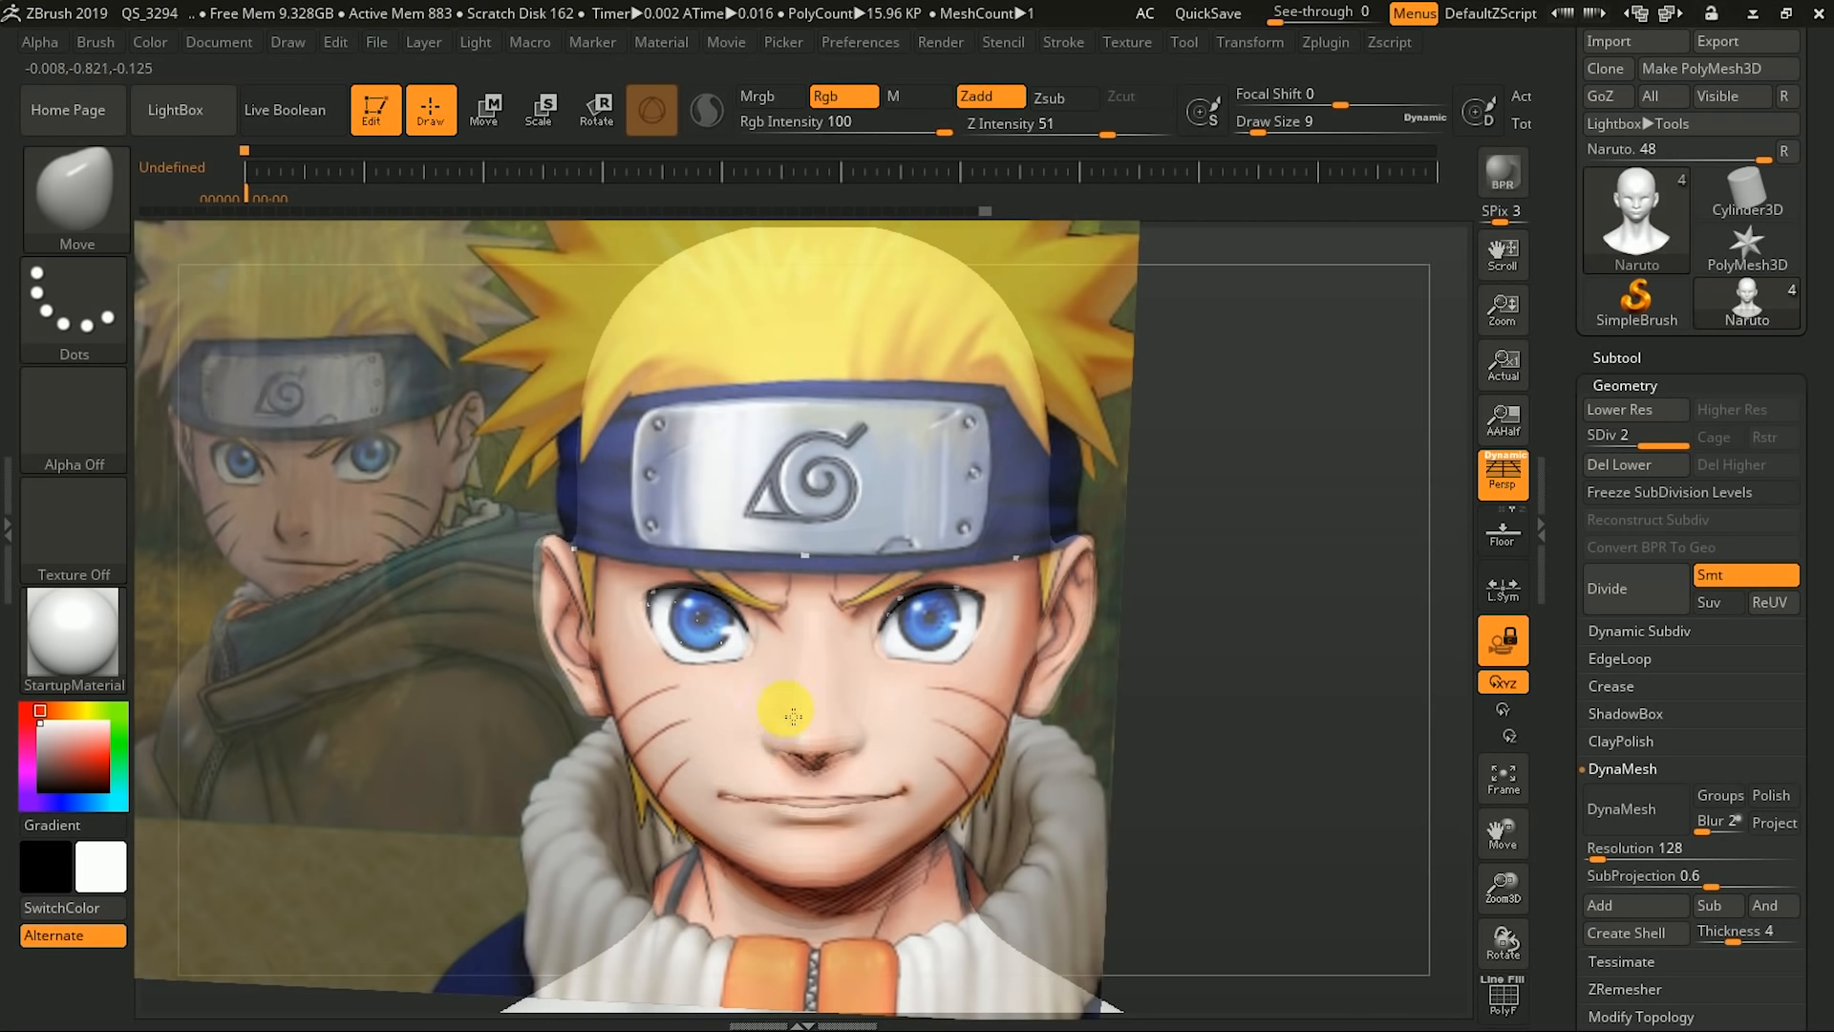
- Adjust the mouth corner and the adjoining lip edge to the reference mouth line with a small Move brush
{"action": "key", "text": "bracketright"}
{"action": "left_click_drag", "start_coordinate": [732, 833], "coordinate": [717, 807]}
{"action": "key", "text": "bracketleft"}
{"action": "key", "text": "bracketleft"}
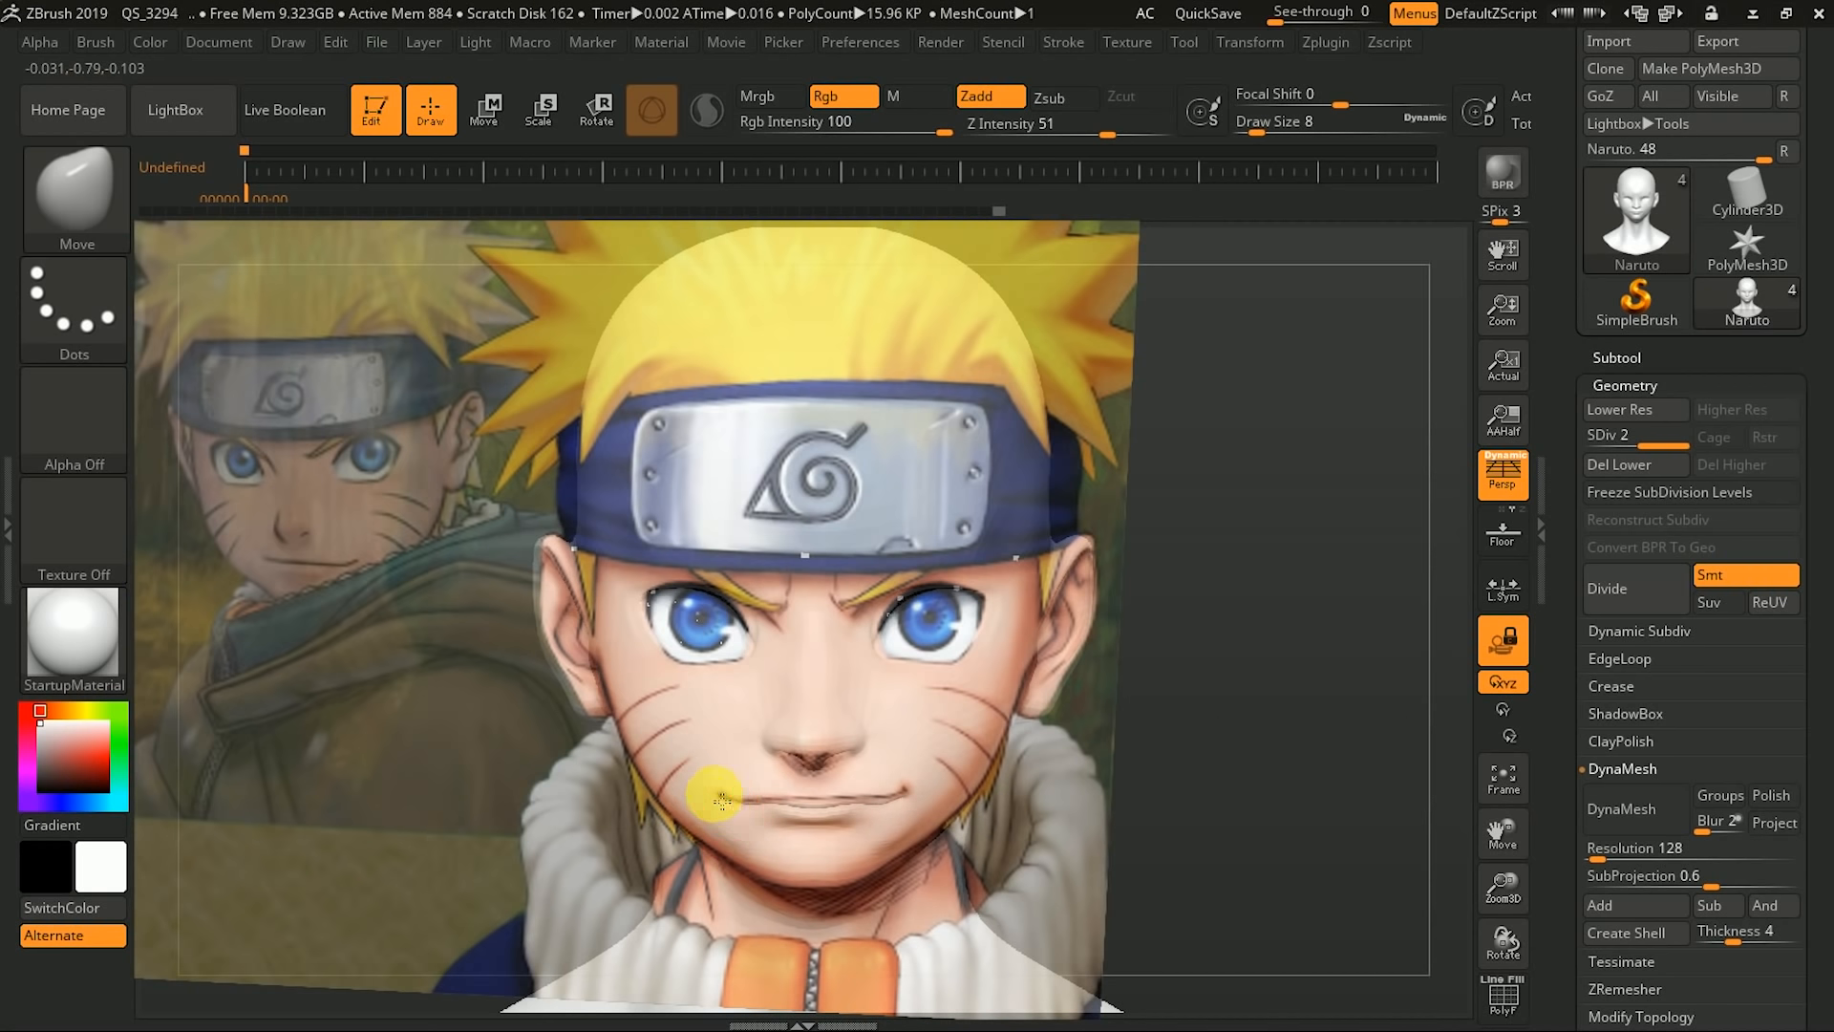
{"action": "left_click_drag", "start_coordinate": [740, 811], "coordinate": [753, 817]}
{"action": "key", "text": "bracketright"}
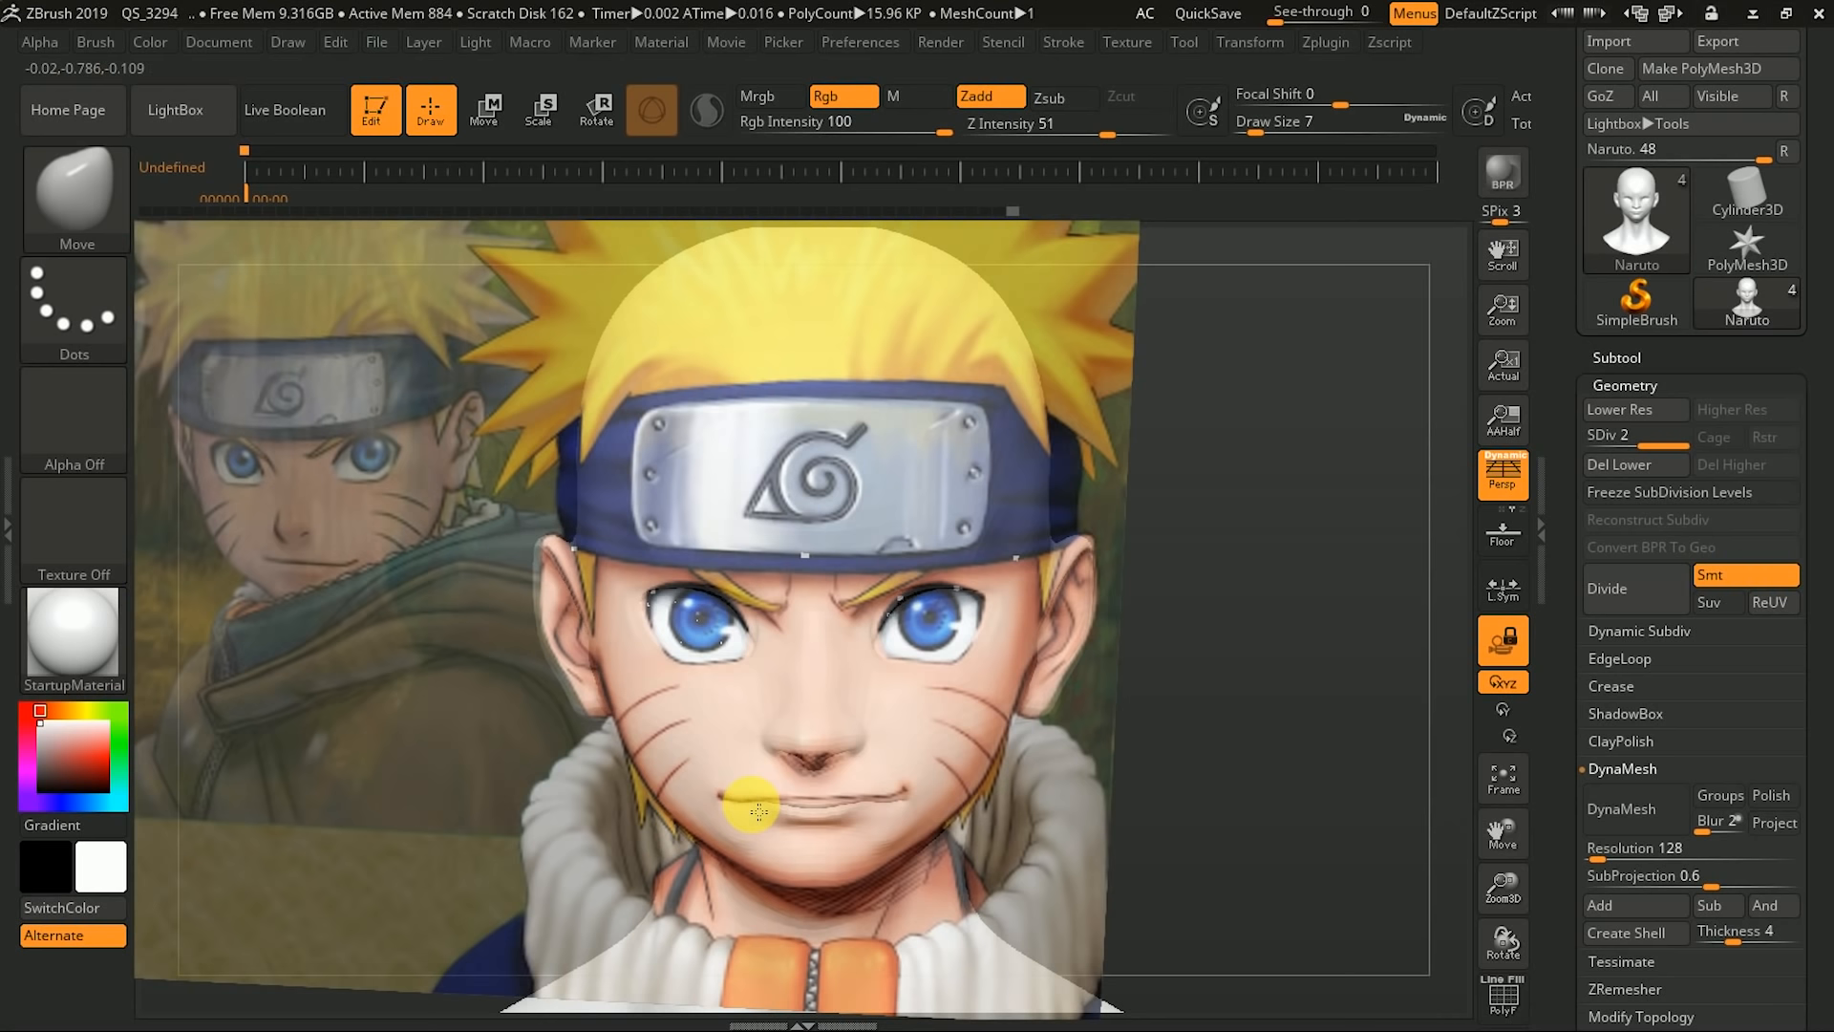
- Switch the head to subdivision level 1 and align the lips and mouth corners with the reference using the Move brush
{"action": "key", "text": "bracketright"}
{"action": "key", "text": "bracketright"}
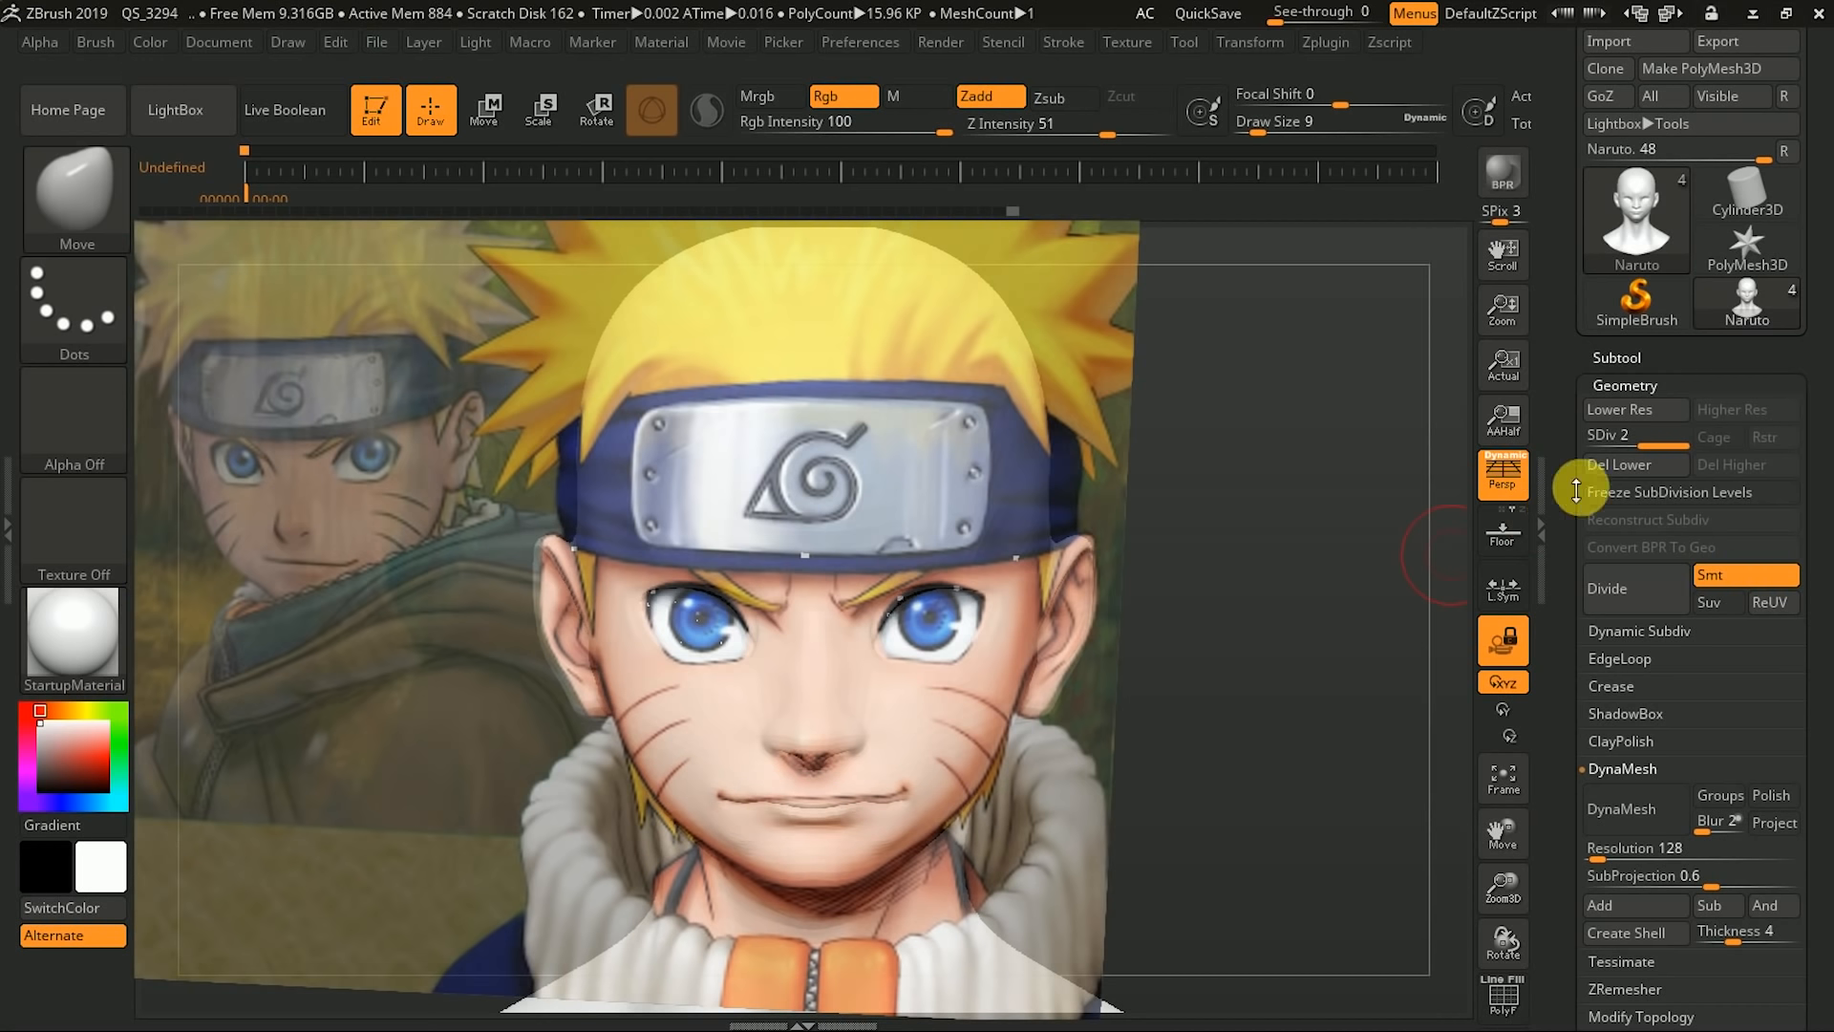
{"action": "key", "text": "shift+d"}
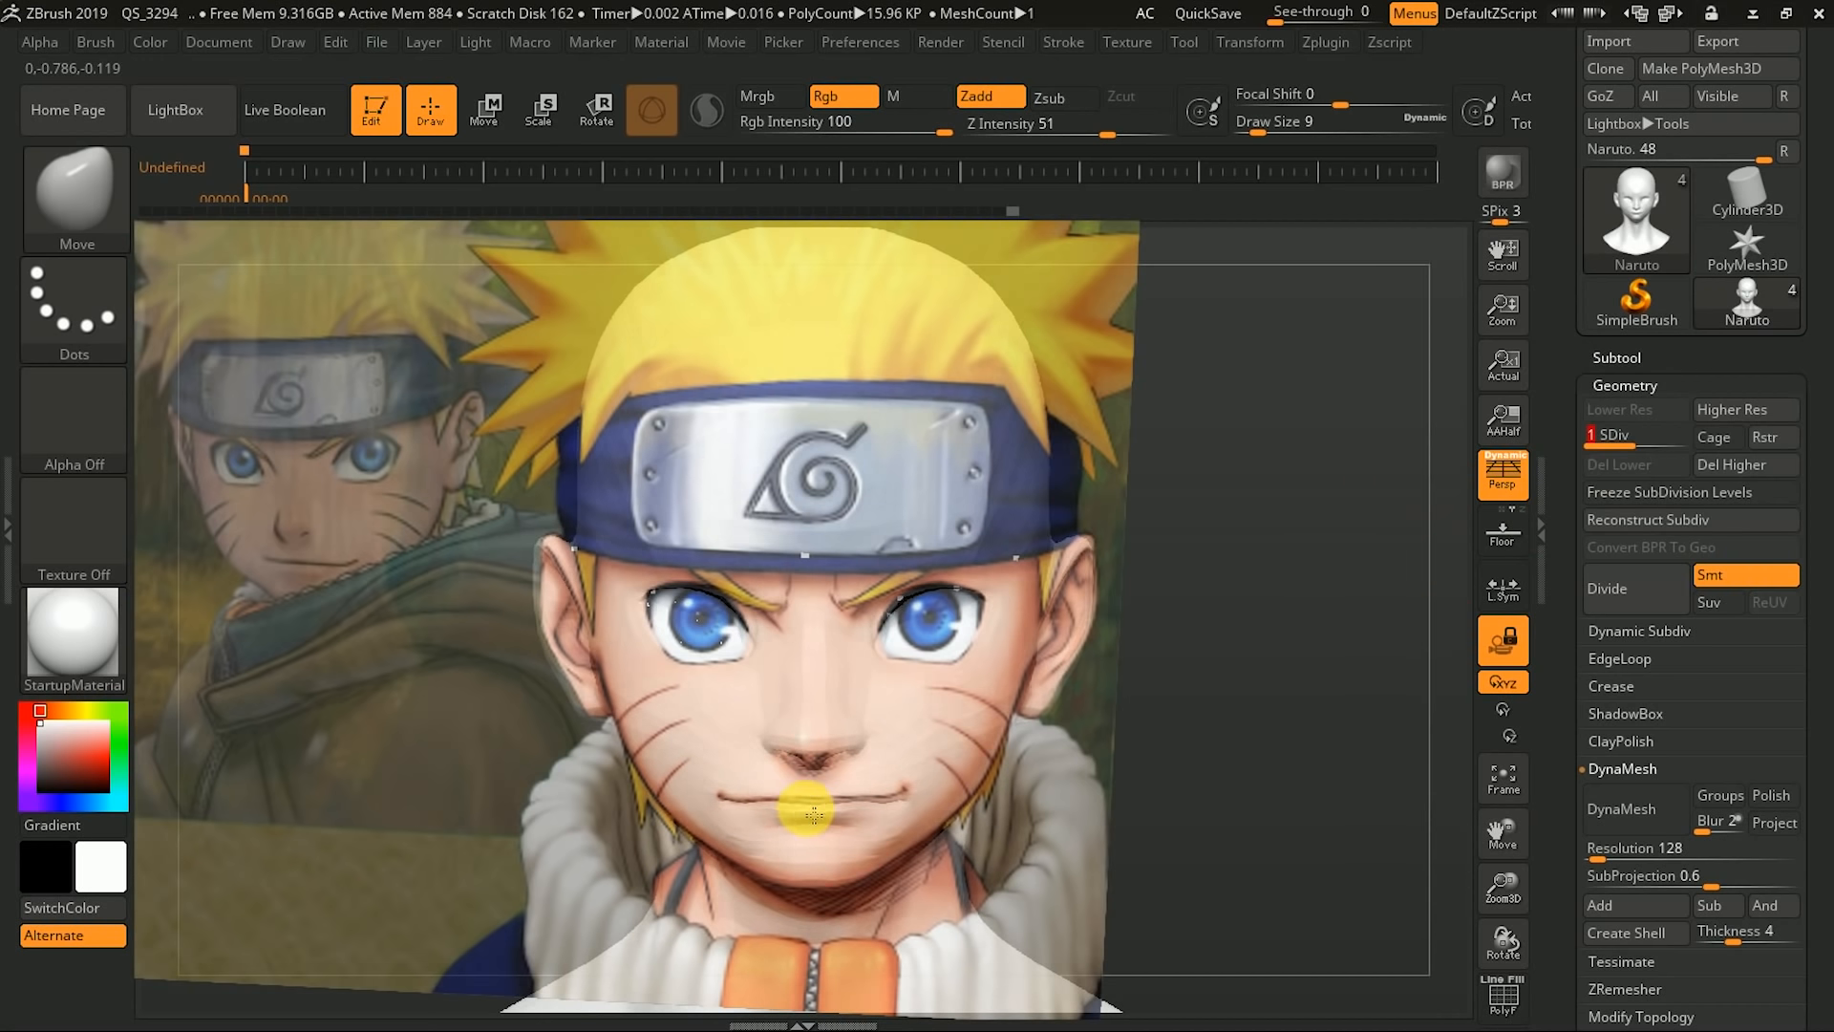
{"action": "key", "text": "bracketright"}
{"action": "key", "text": "bracketleft"}
{"action": "key", "text": "bracketleft"}
{"action": "key", "text": "bracketleft"}
{"action": "key", "text": "bracketleft"}
{"action": "key", "text": "bracketleft"}
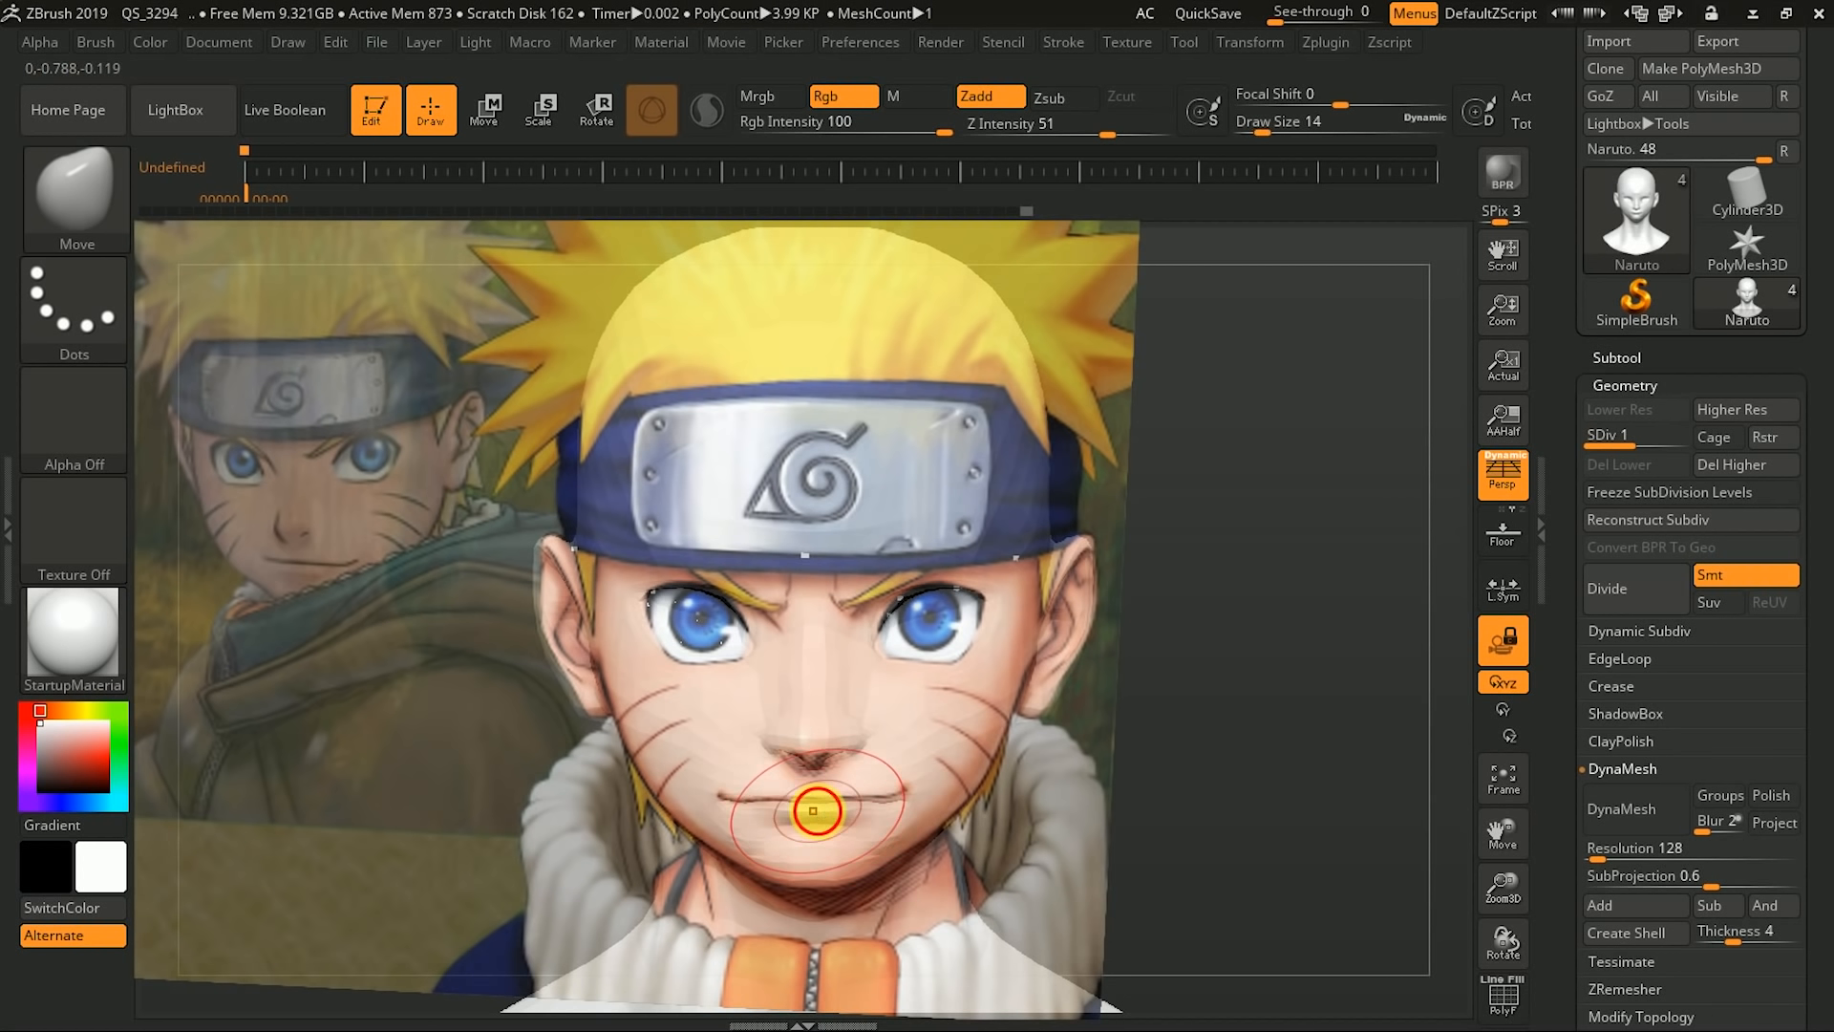
{"action": "key", "text": "bracketright"}
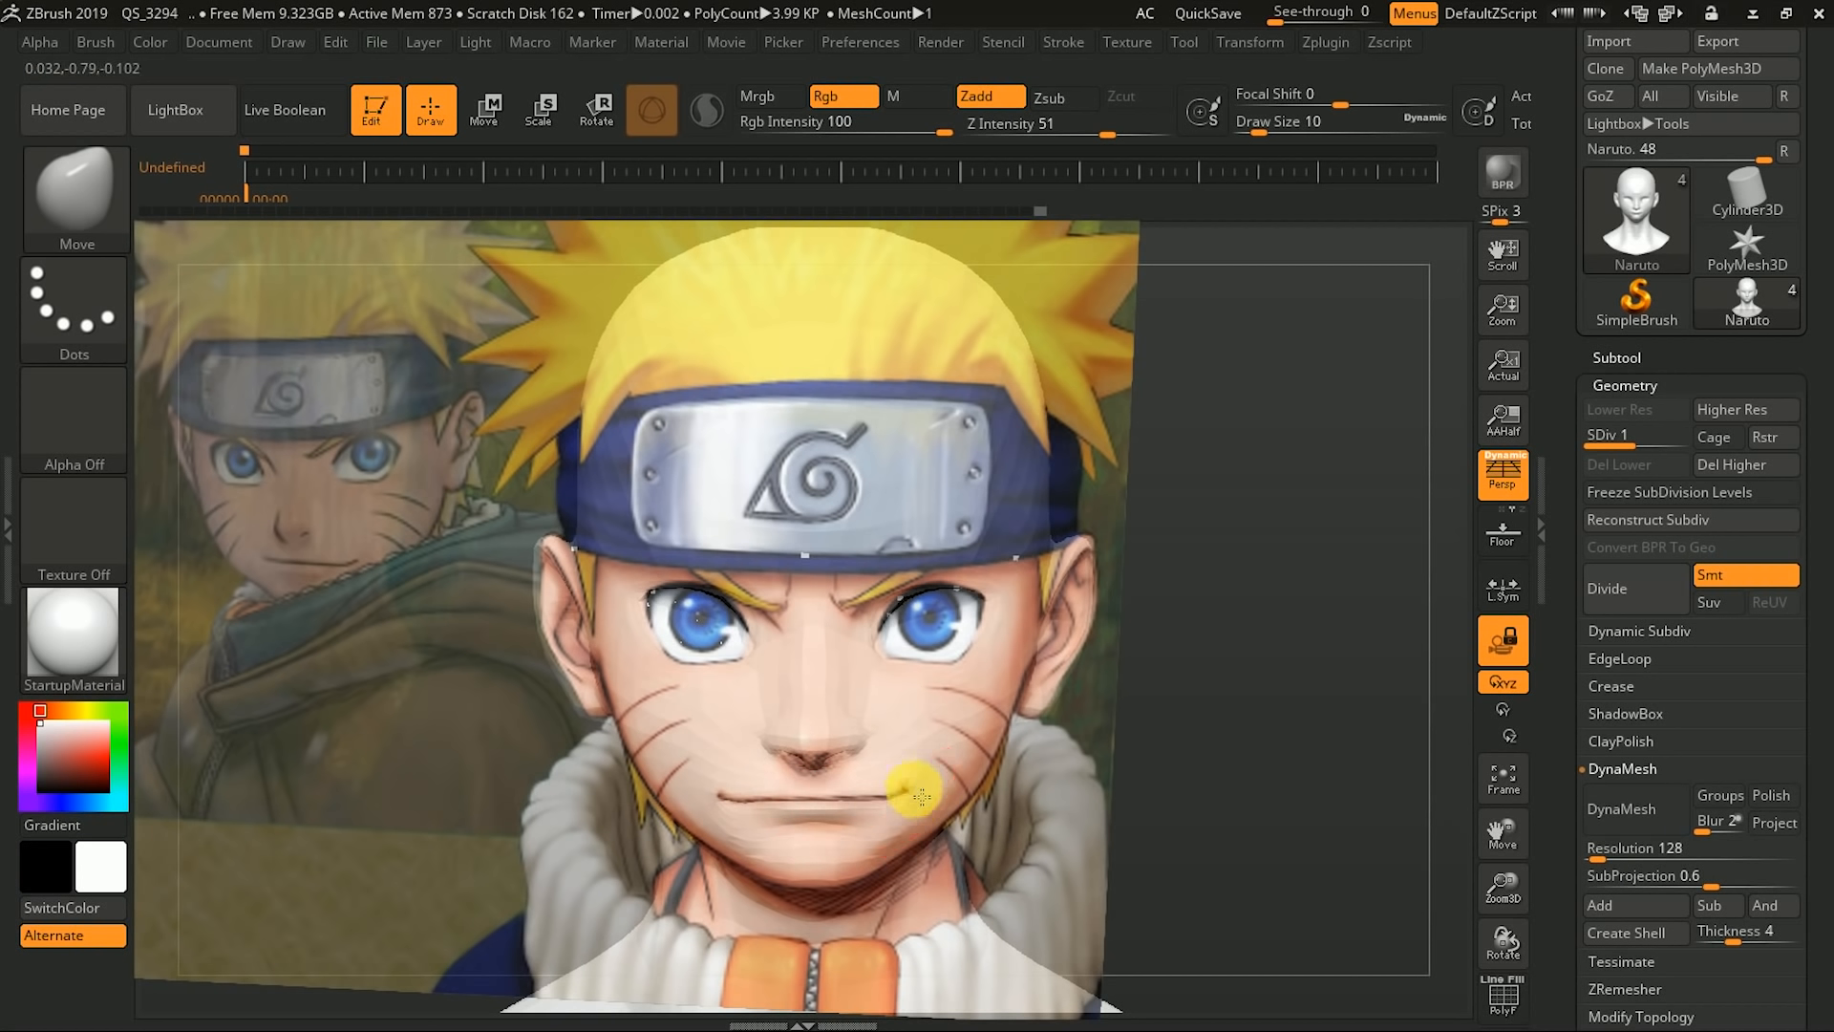
{"action": "left_click_drag", "start_coordinate": [906, 803], "coordinate": [908, 791]}
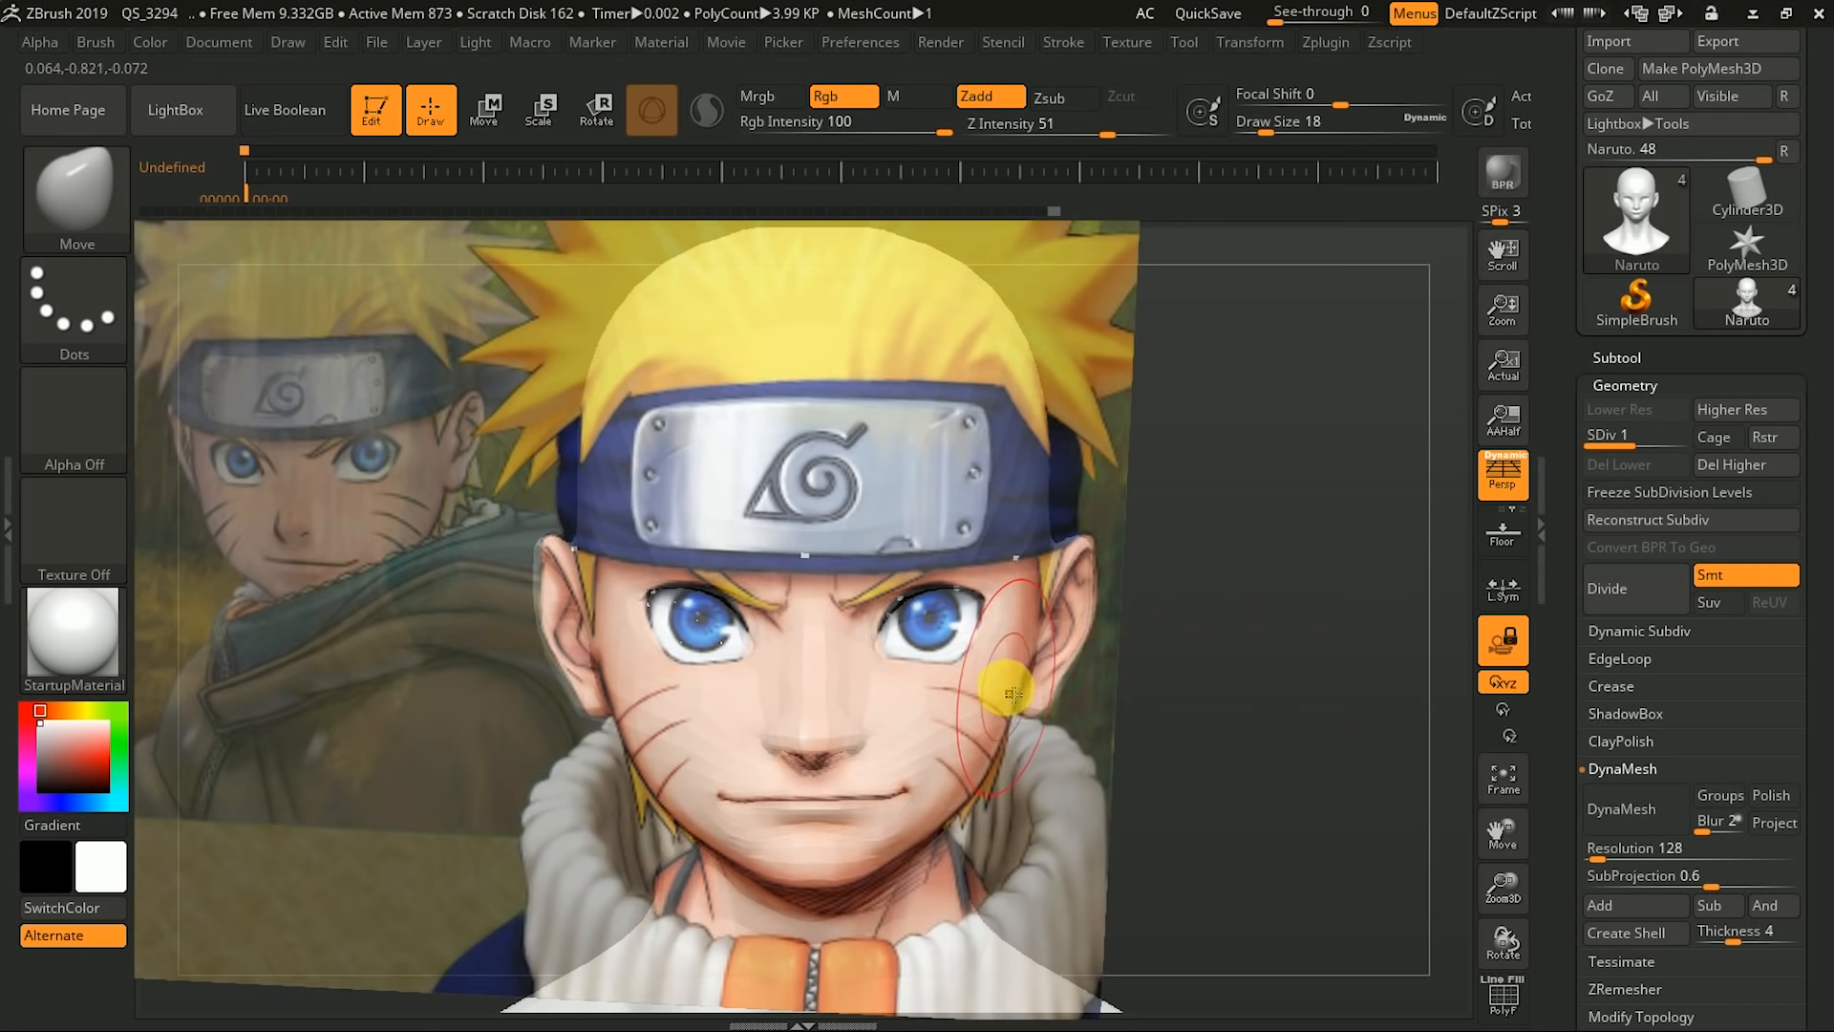
- Lower the Spotlight image's opacity and fit the cheek edges below the ears to the reference with the Move brush at draw size 22
{"action": "key", "text": "z"}
{"action": "left_click_drag", "start_coordinate": [1402, 698], "coordinate": [1272, 725]}
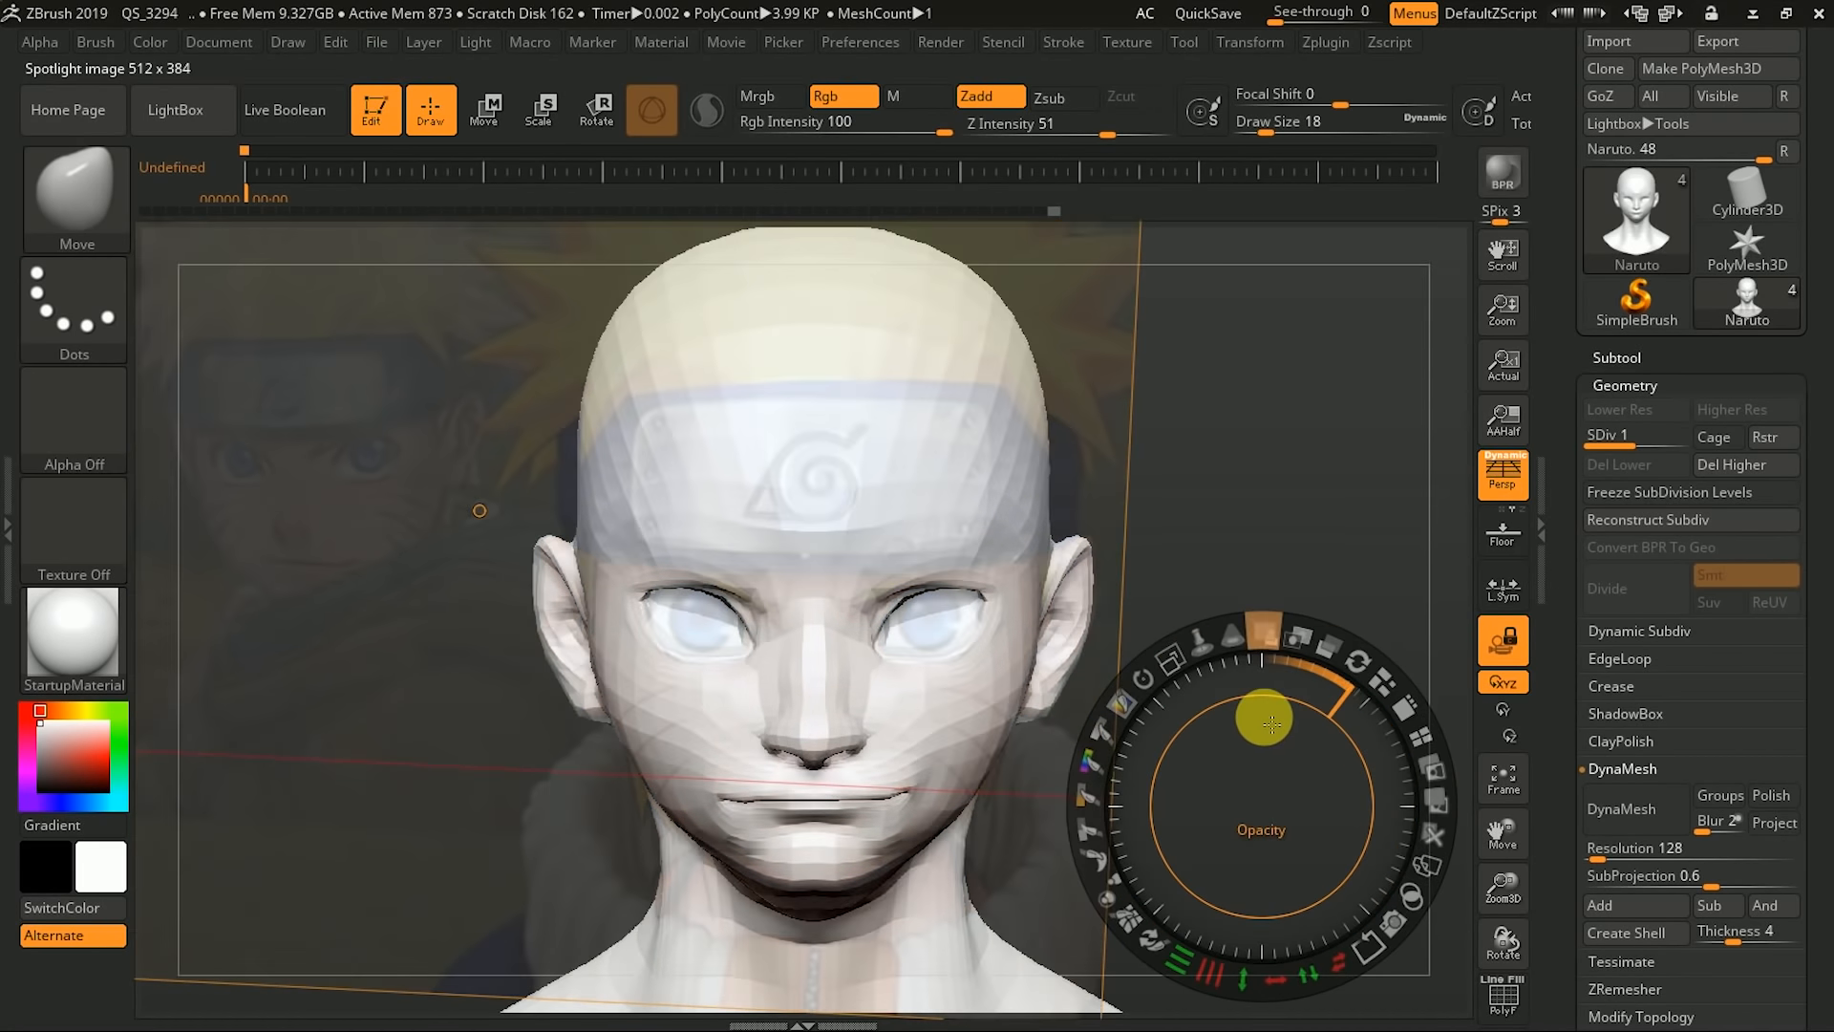
{"action": "key", "text": "z"}
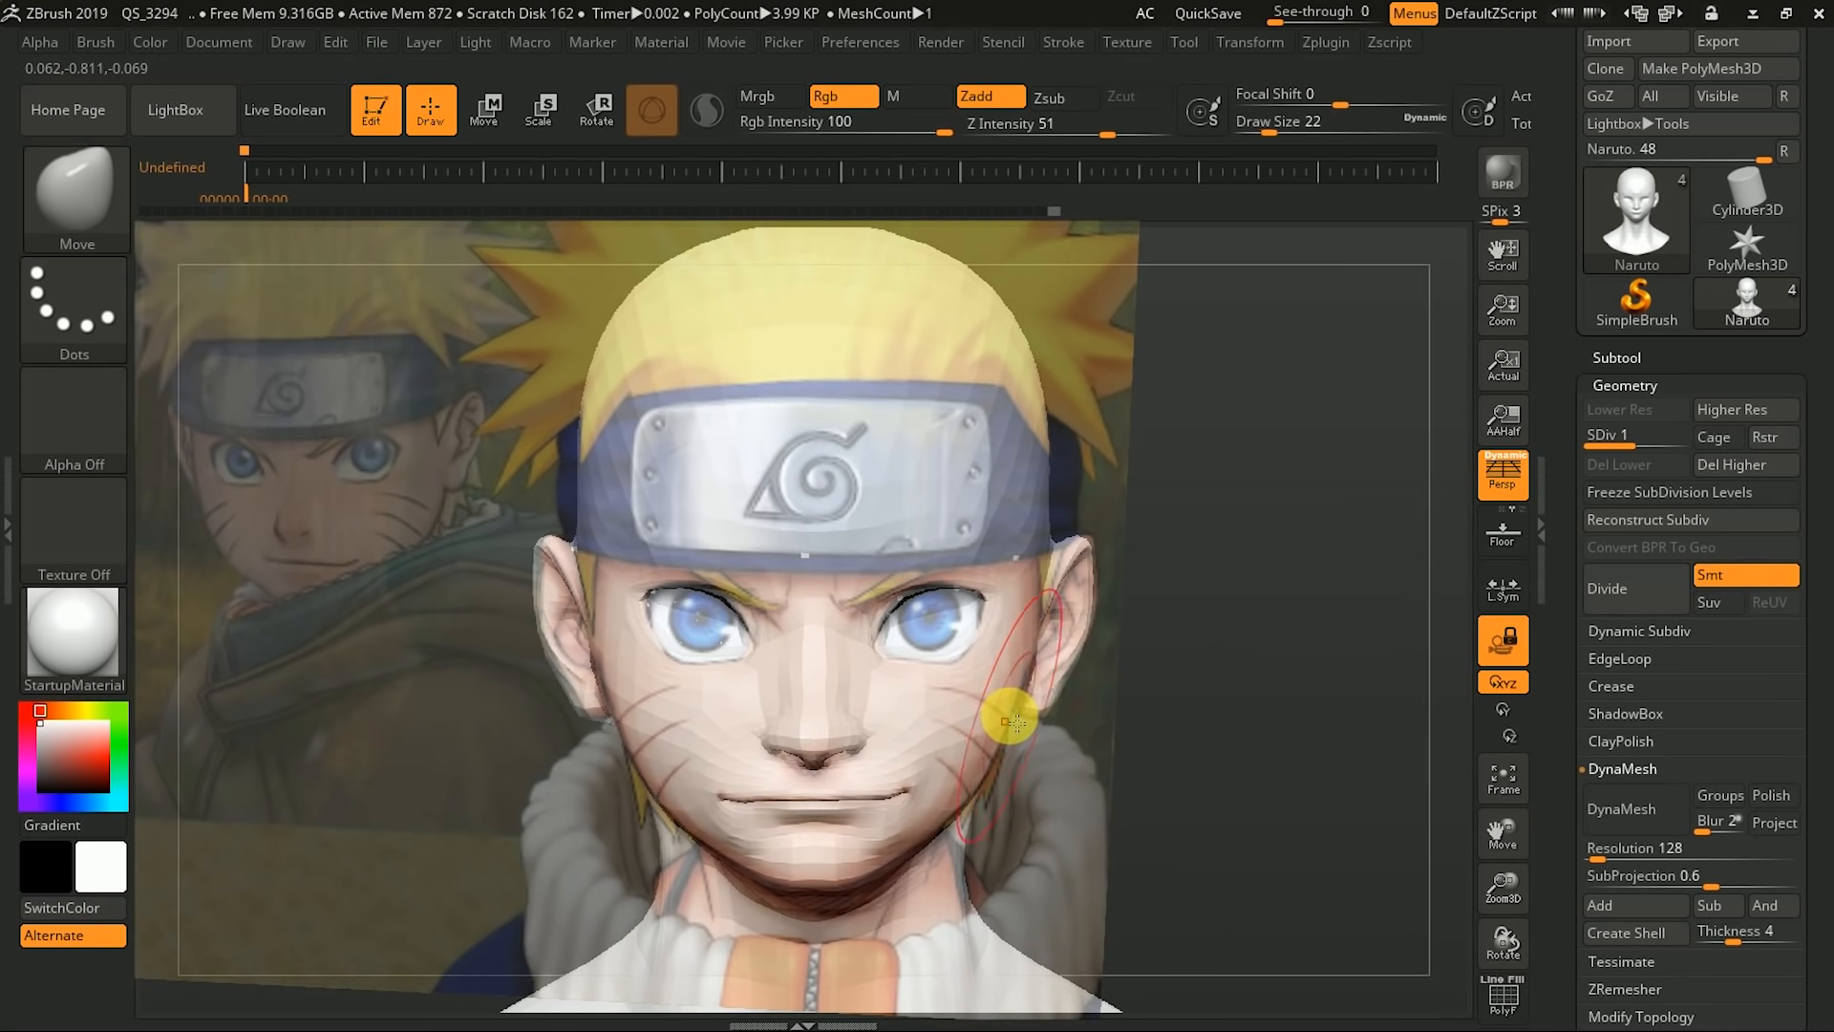
{"action": "left_click_drag", "start_coordinate": [1011, 710], "coordinate": [1023, 696]}
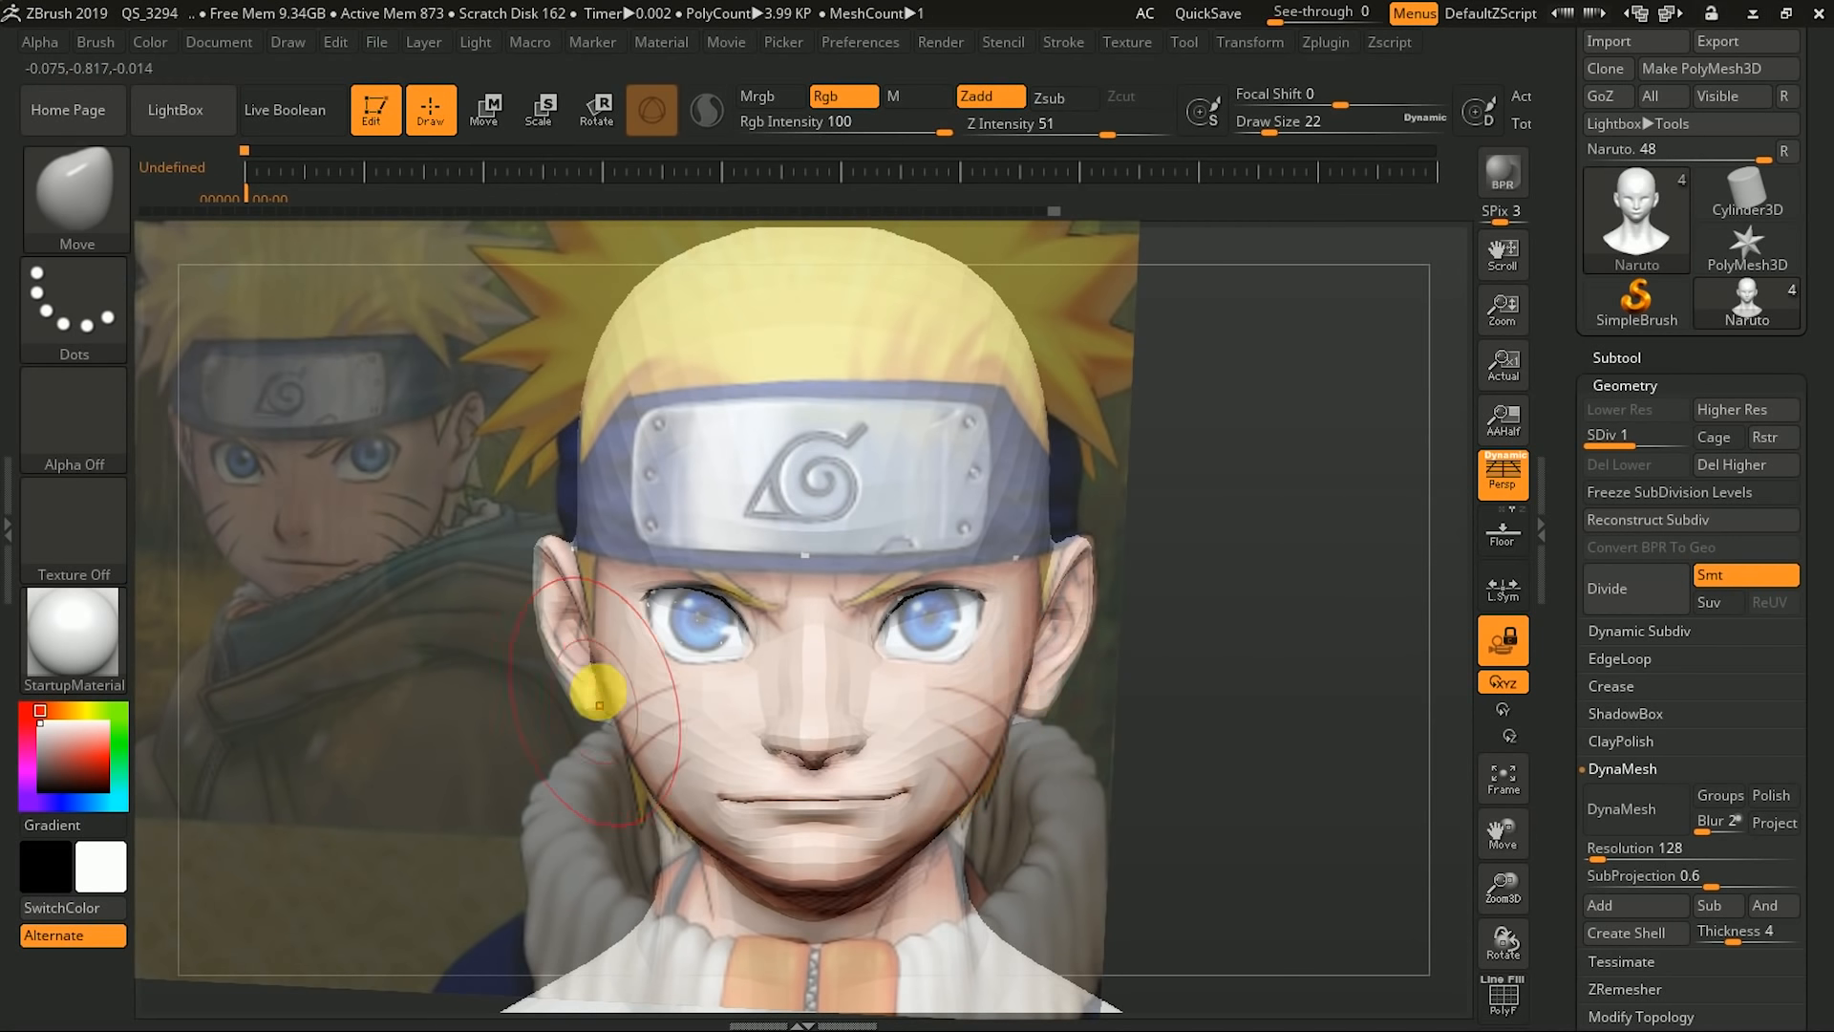
{"action": "left_click_drag", "start_coordinate": [604, 691], "coordinate": [613, 710]}
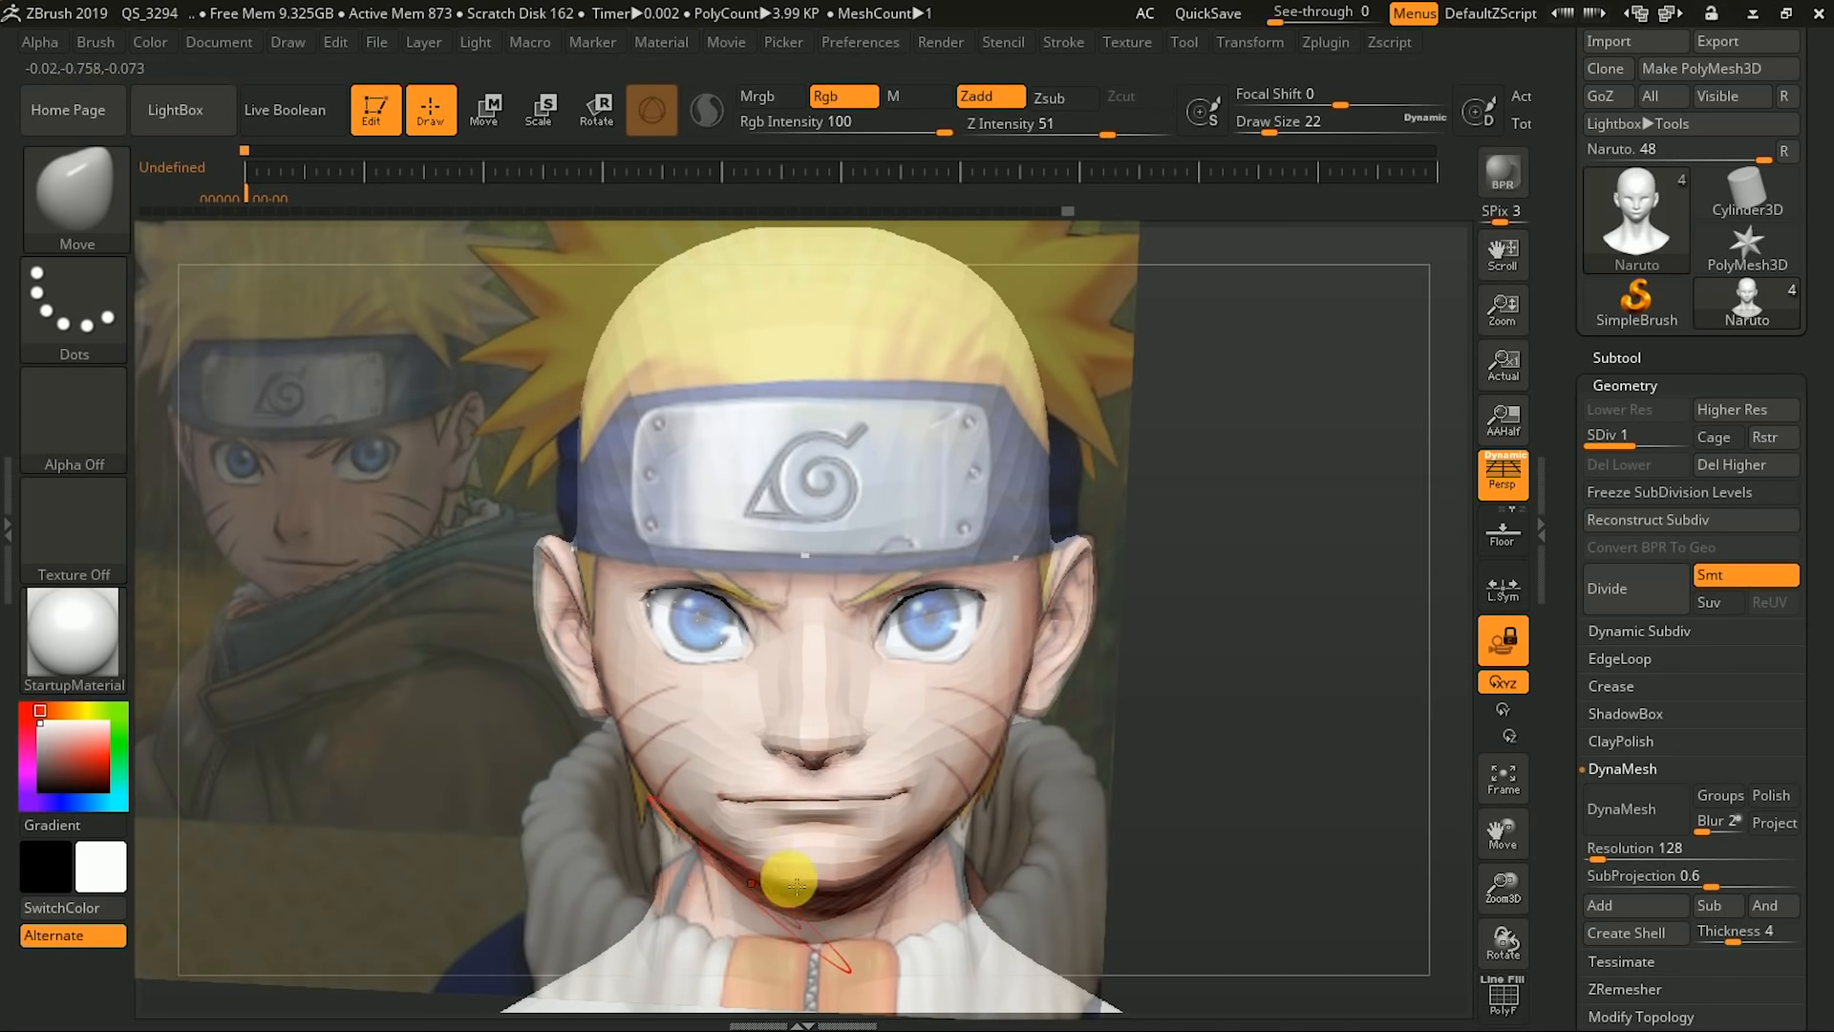
- Refine the chin and the area below the lower lip to the reference with a smaller Move brush
{"action": "key", "text": "bracketleft"}
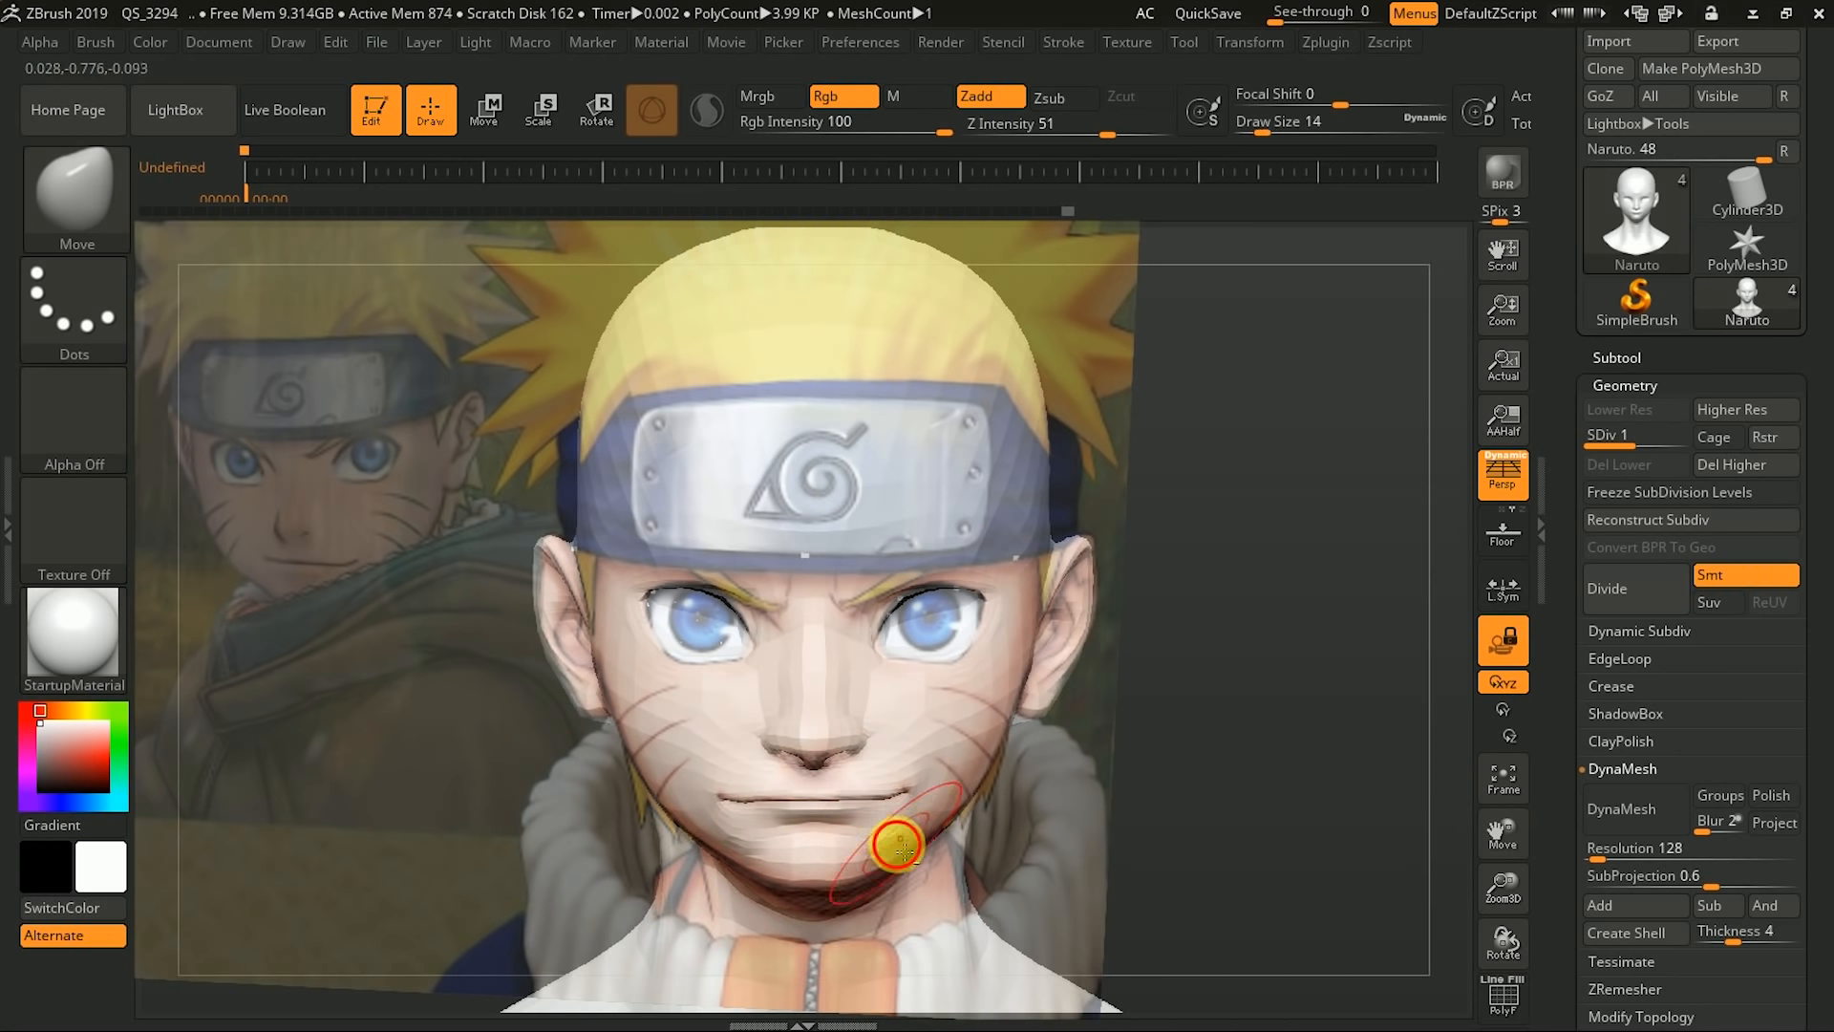
{"action": "key", "text": "bracketleft"}
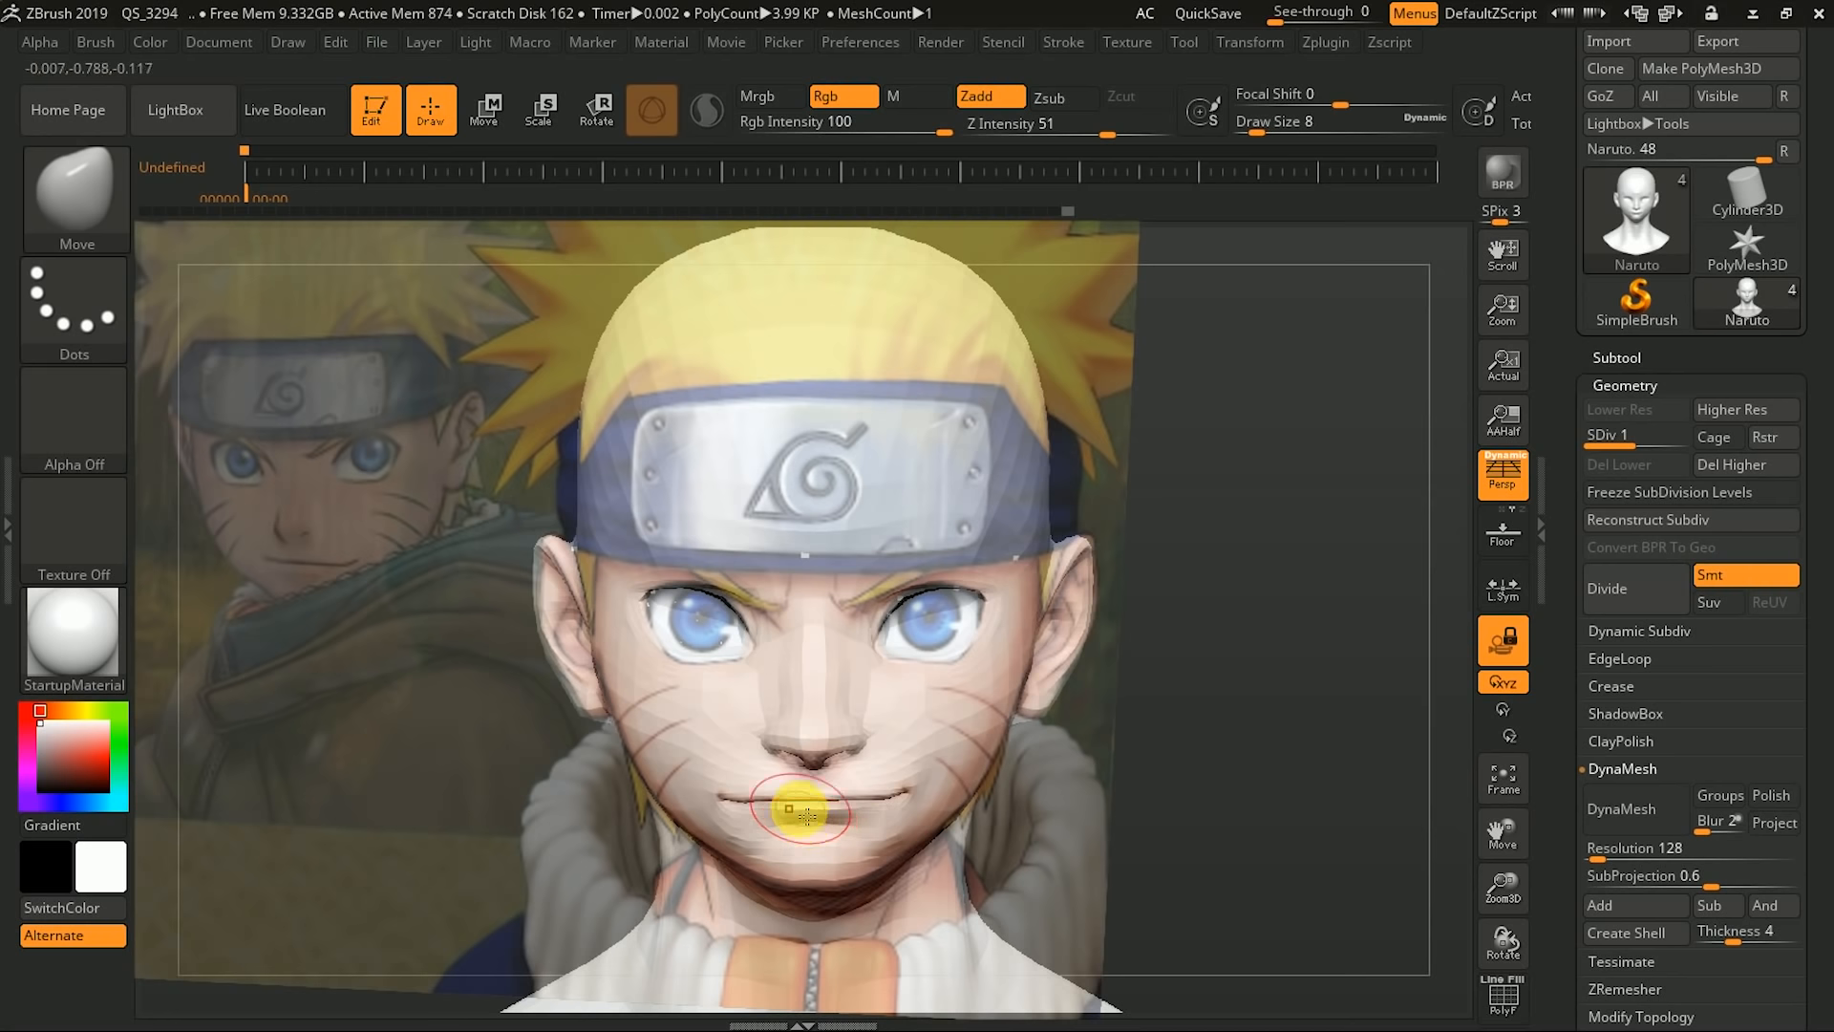
{"action": "key", "text": "bracketleft"}
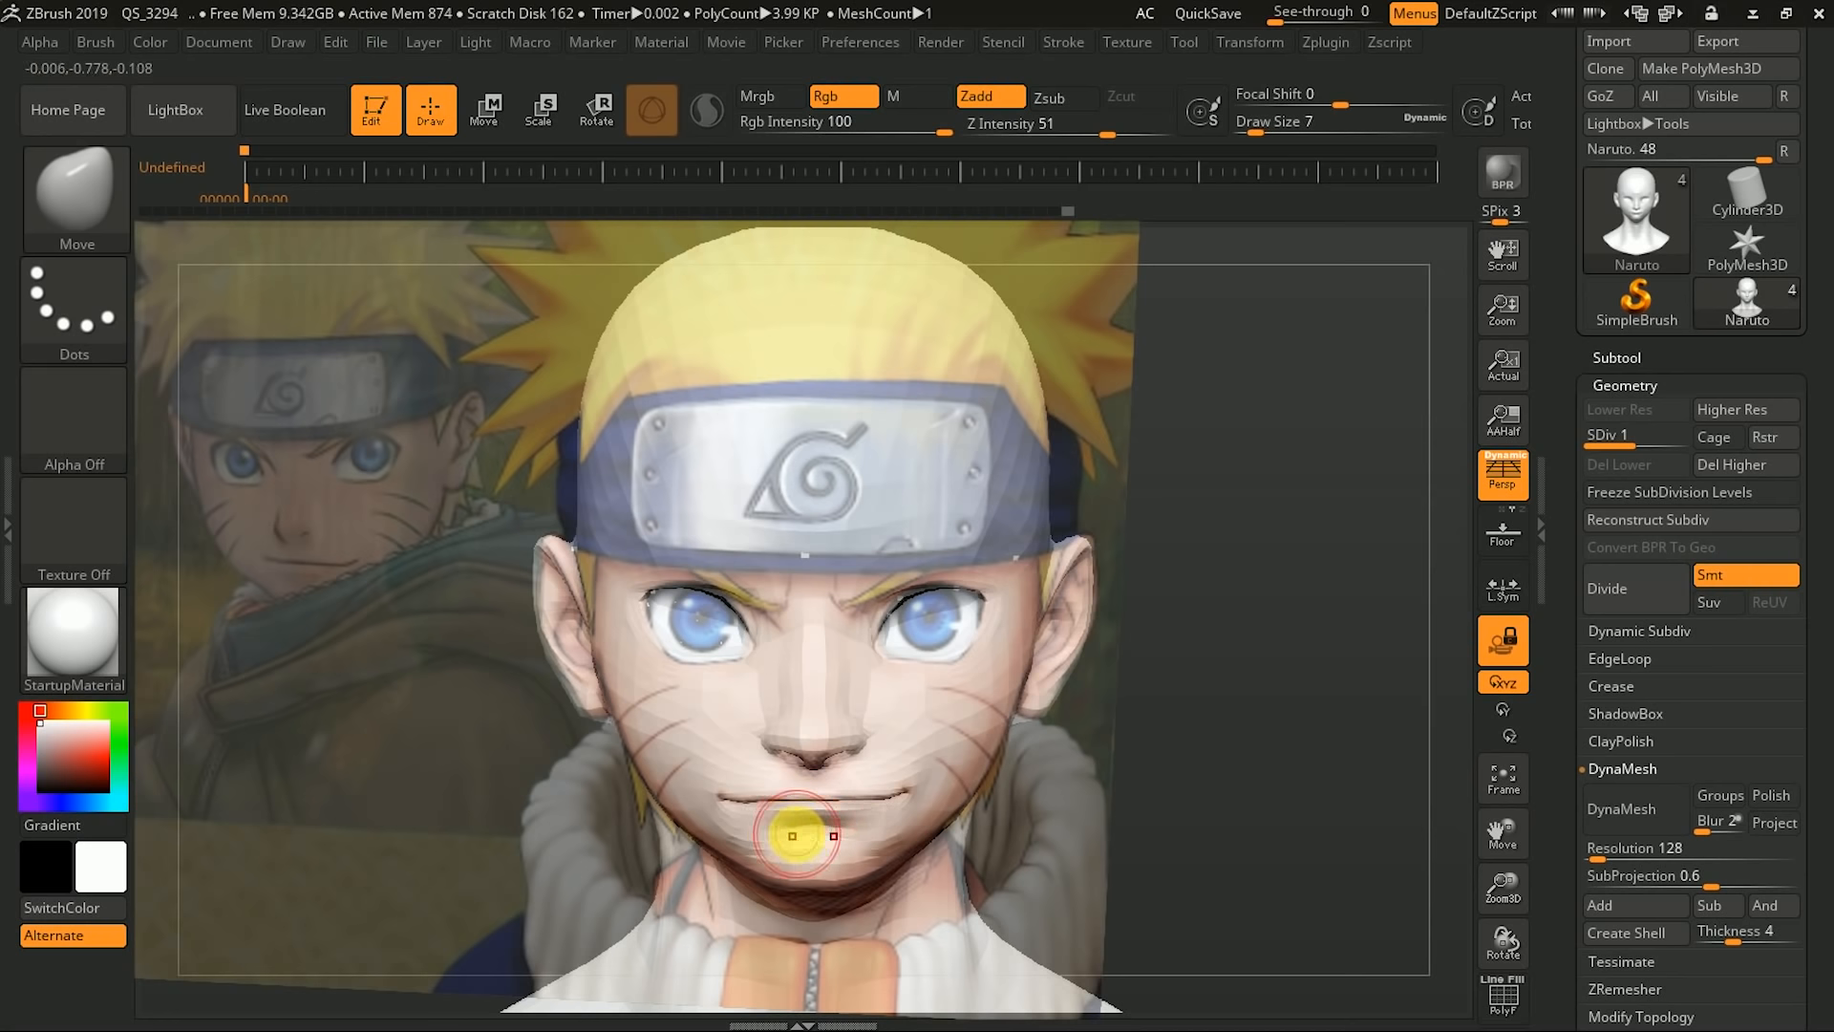
{"action": "key", "text": "bracketleft"}
{"action": "left_click_drag", "start_coordinate": [857, 821], "coordinate": [779, 823]}
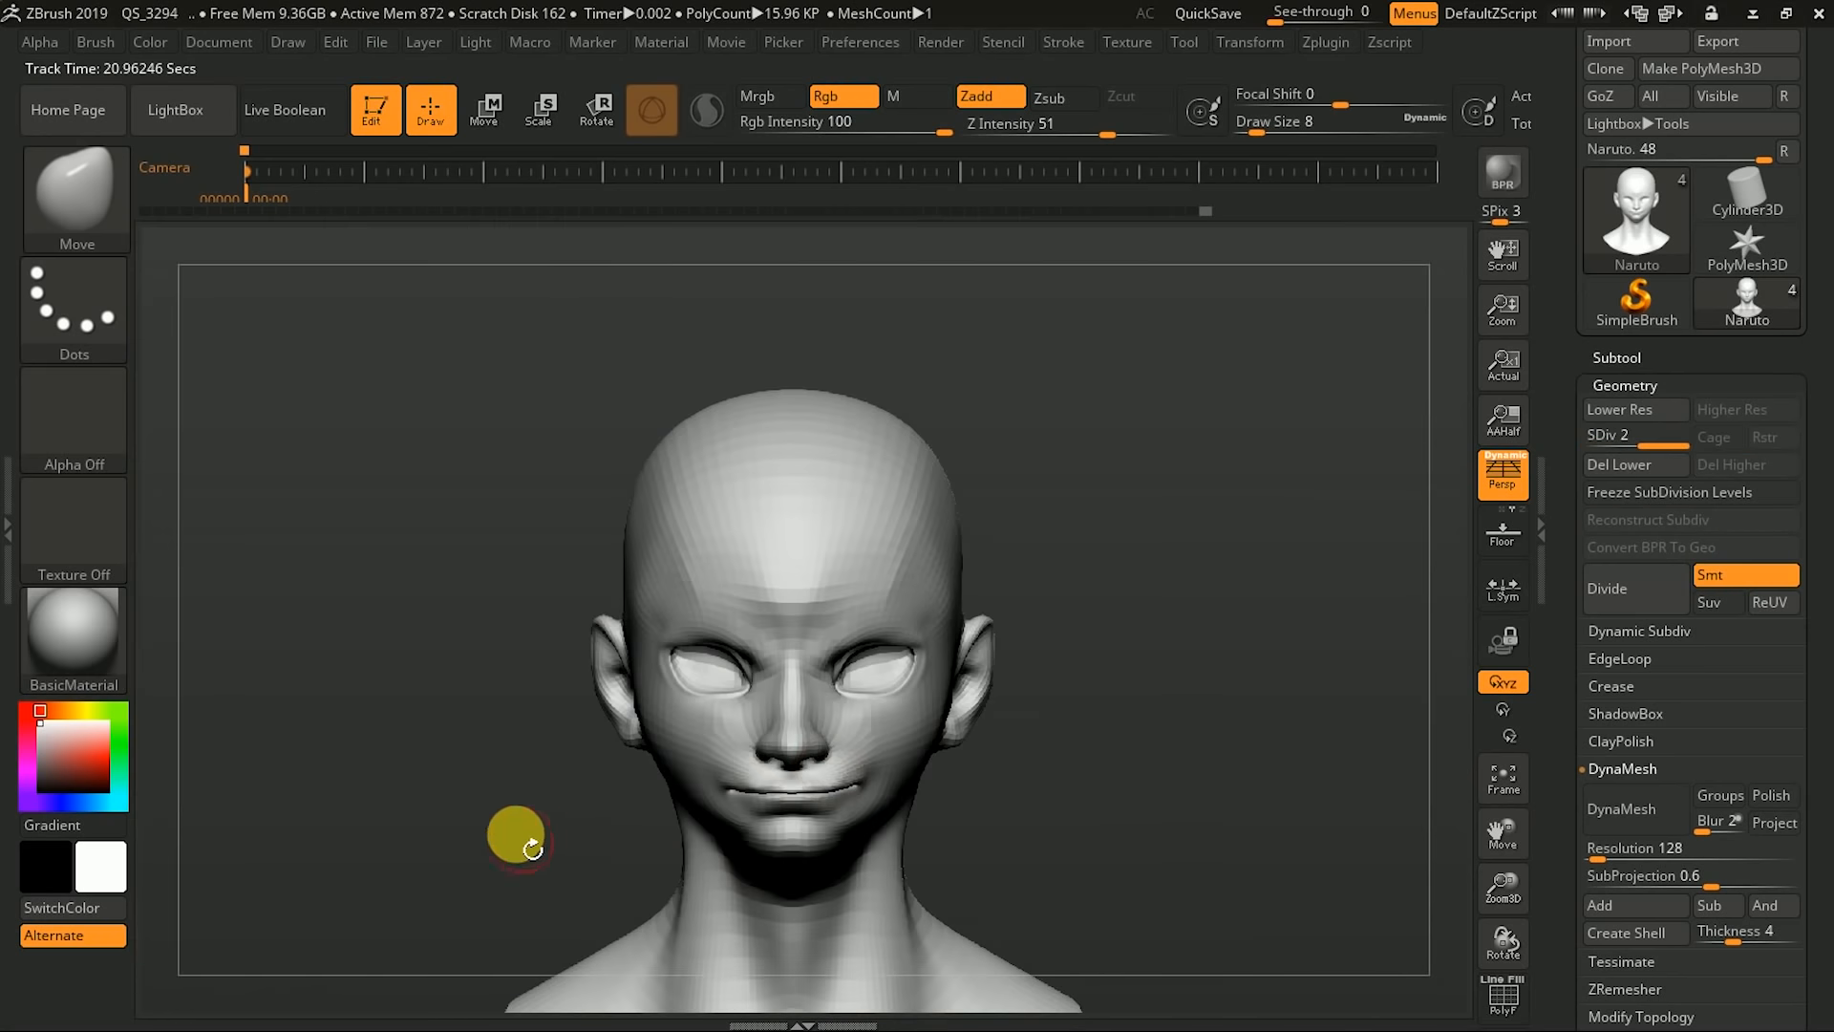
- Reshape and smooth the underside of the chin and jaw in side profile, with the camera locked
{"action": "left_click_drag", "start_coordinate": [508, 835], "coordinate": [748, 893]}
{"action": "key", "text": "bracketright"}
{"action": "key", "text": "bracketright"}
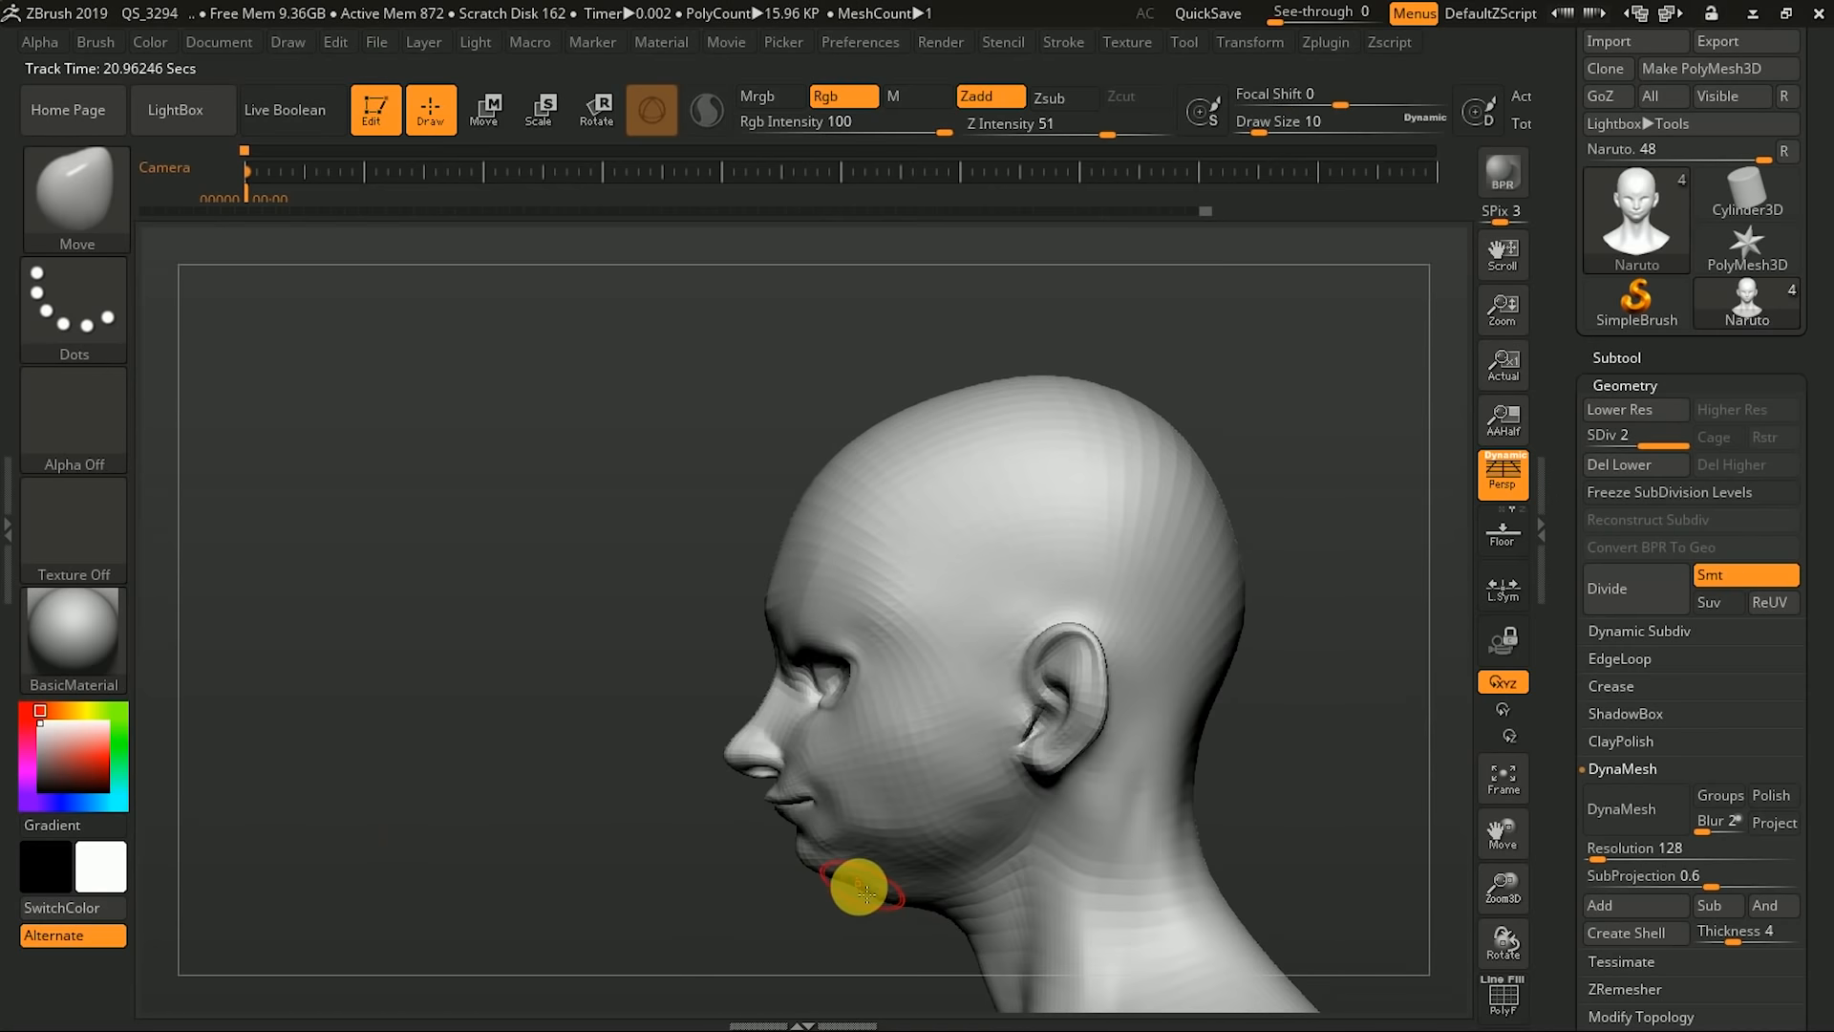
{"action": "key", "text": "bracketright"}
{"action": "key", "text": "bracketright"}
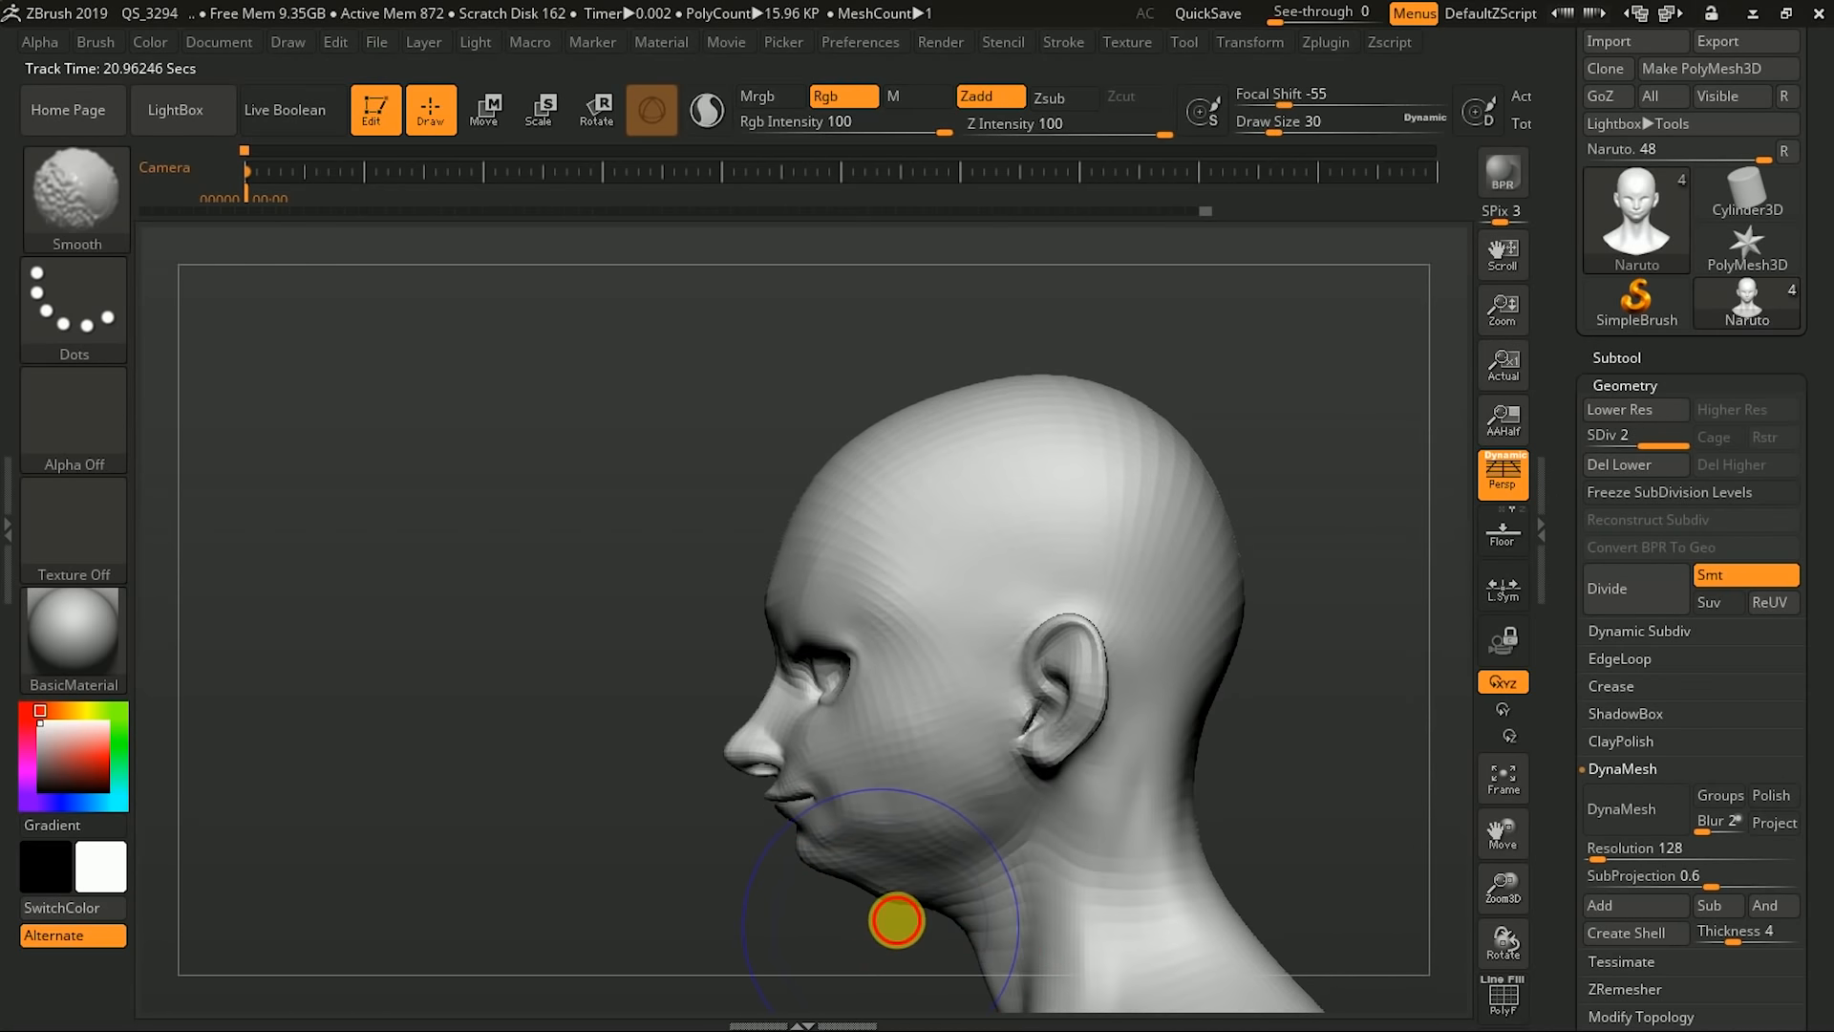
{"action": "left_click", "coordinate": [1503, 640]}
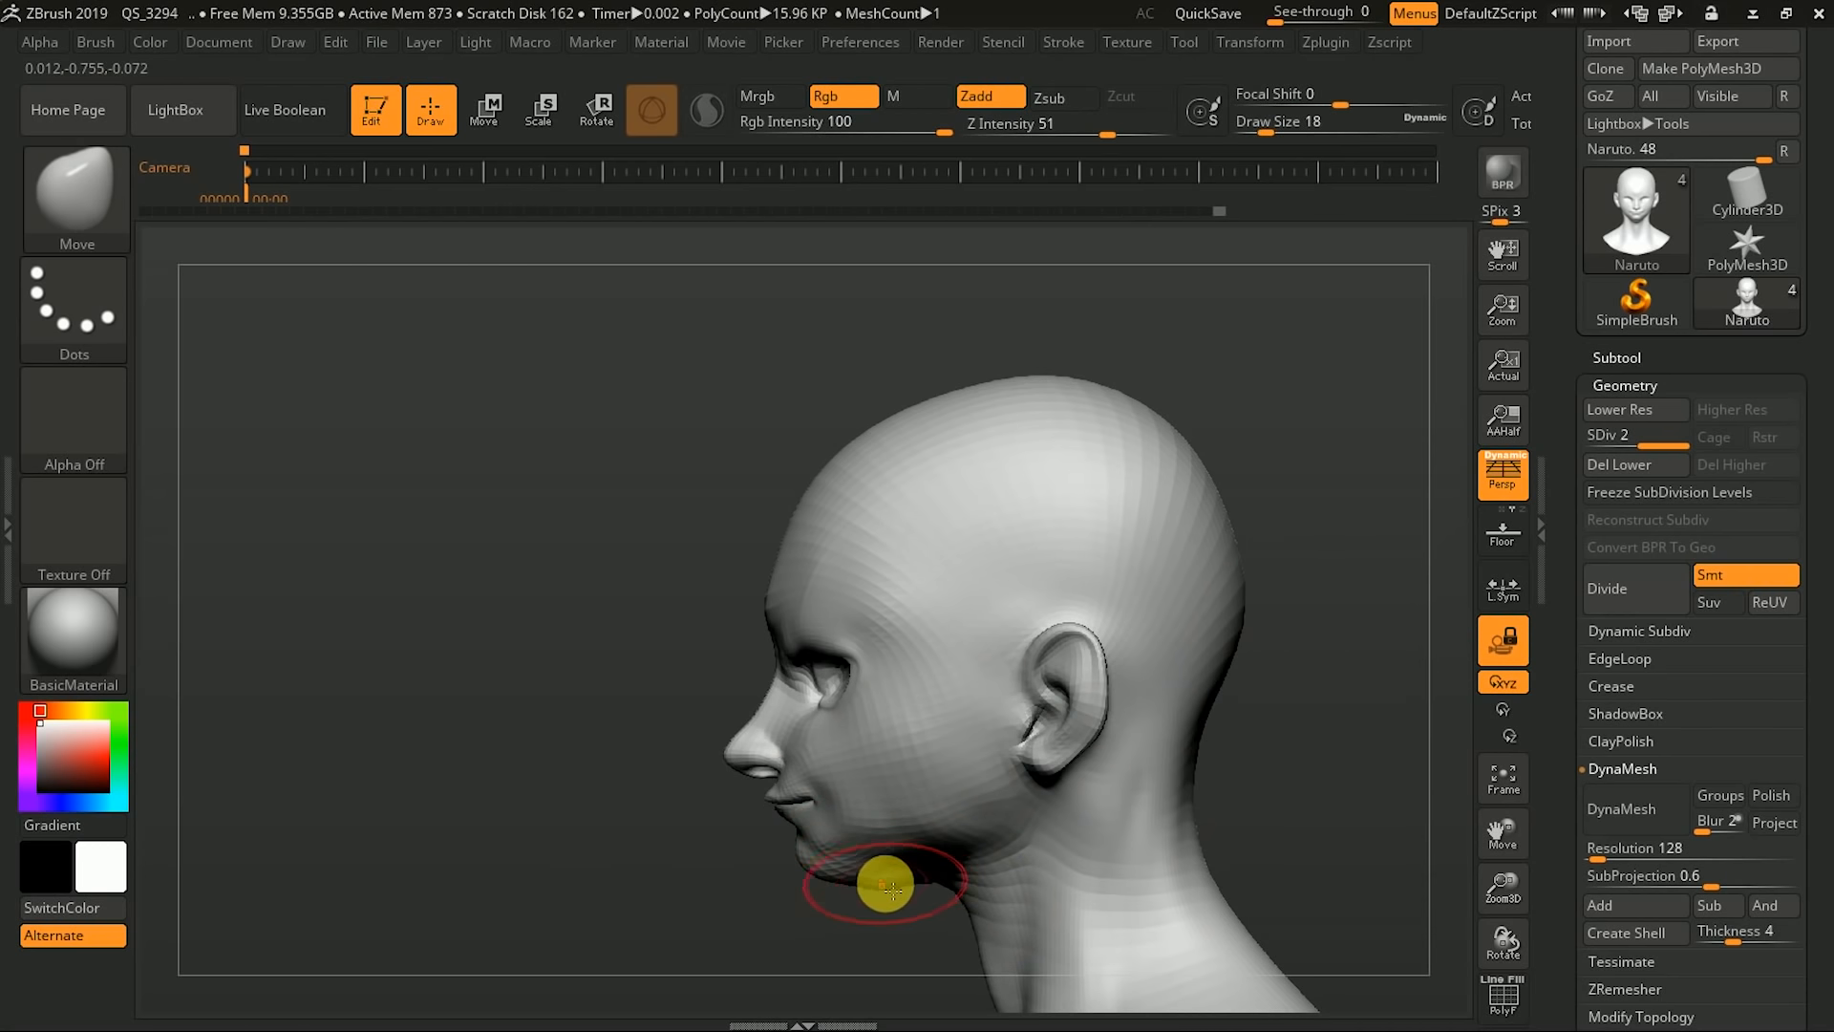
{"action": "key", "text": "shift"}
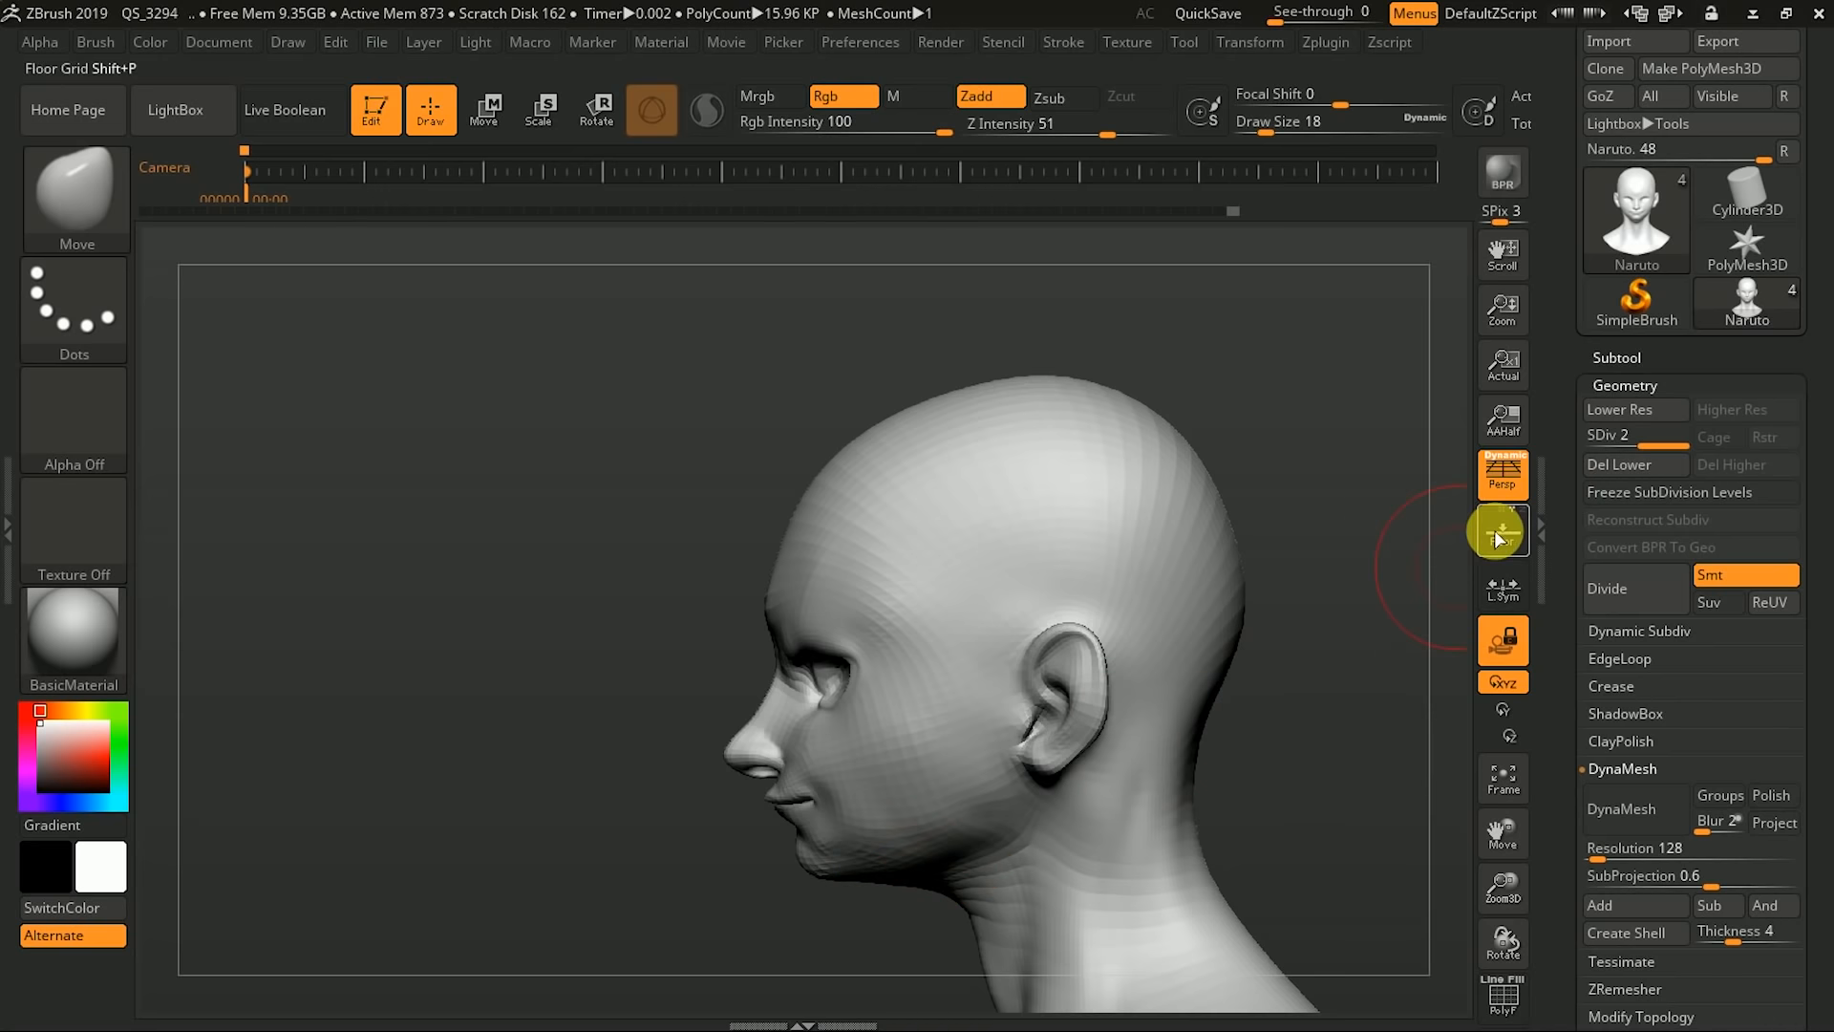
{"action": "key", "text": "shift"}
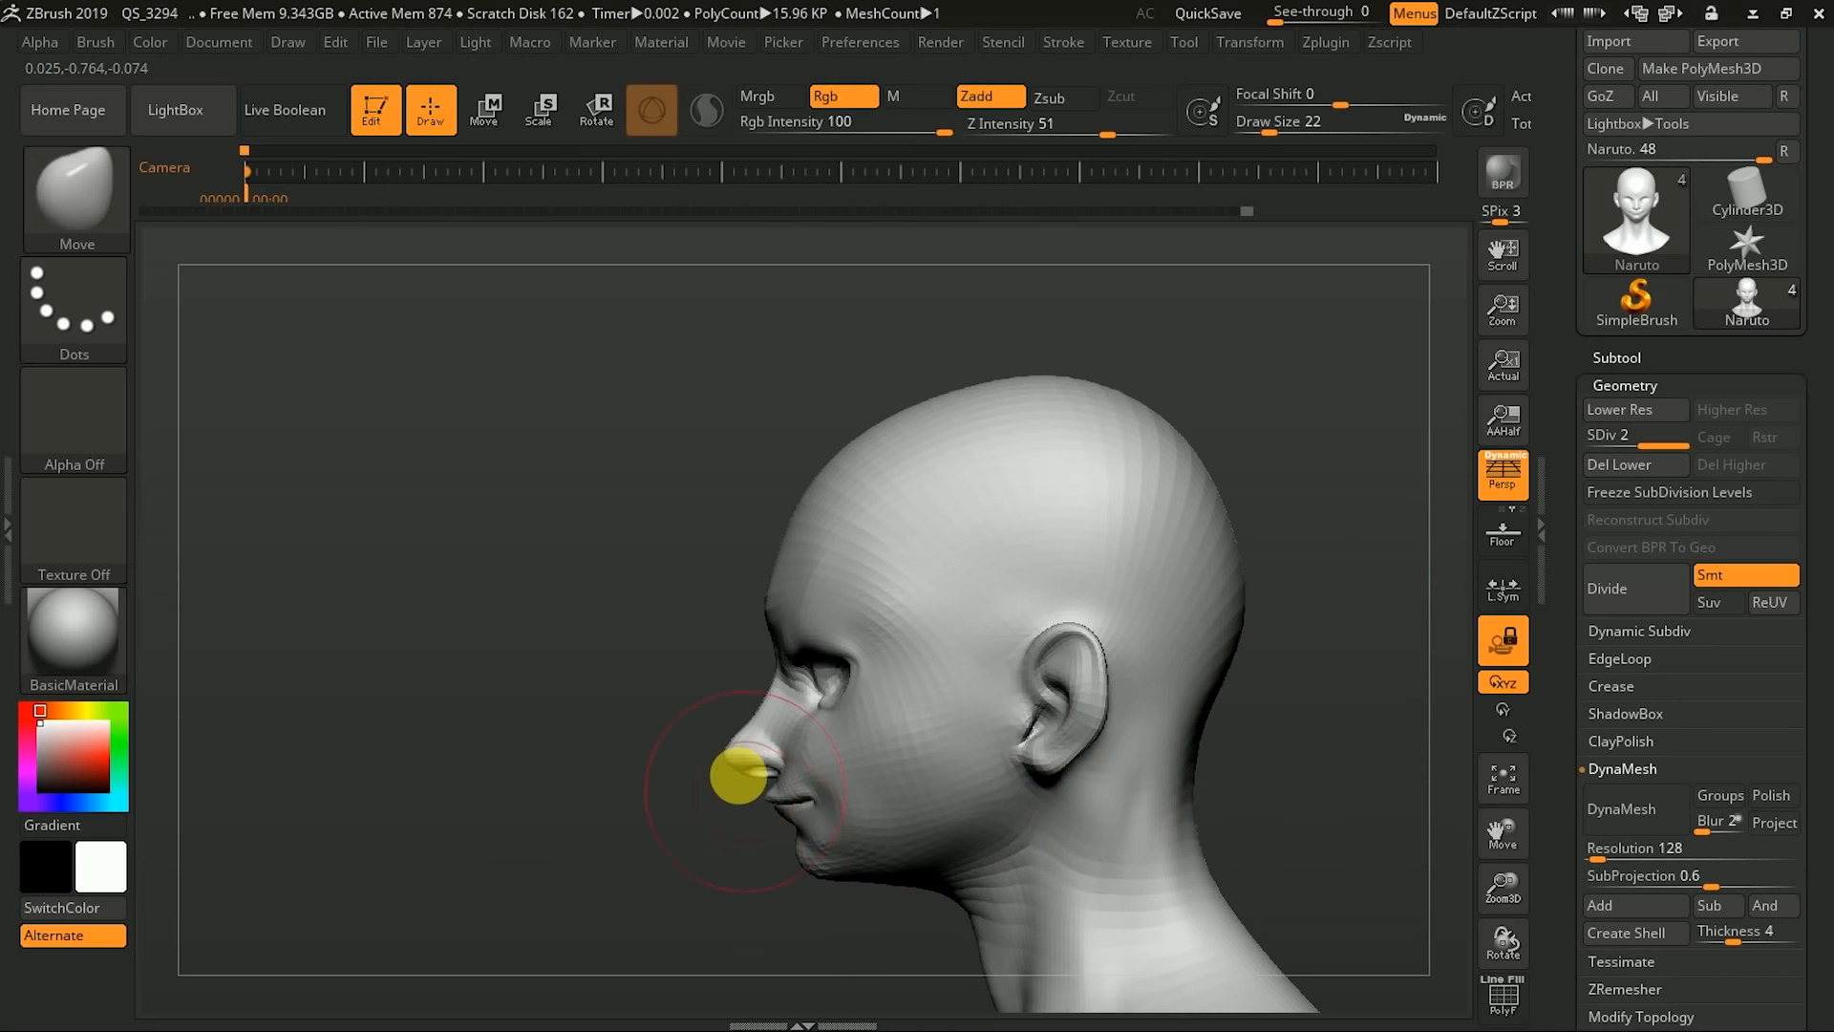
- Reshape the tip of the nose in side profile with the Move brush
{"action": "key", "text": "]"}
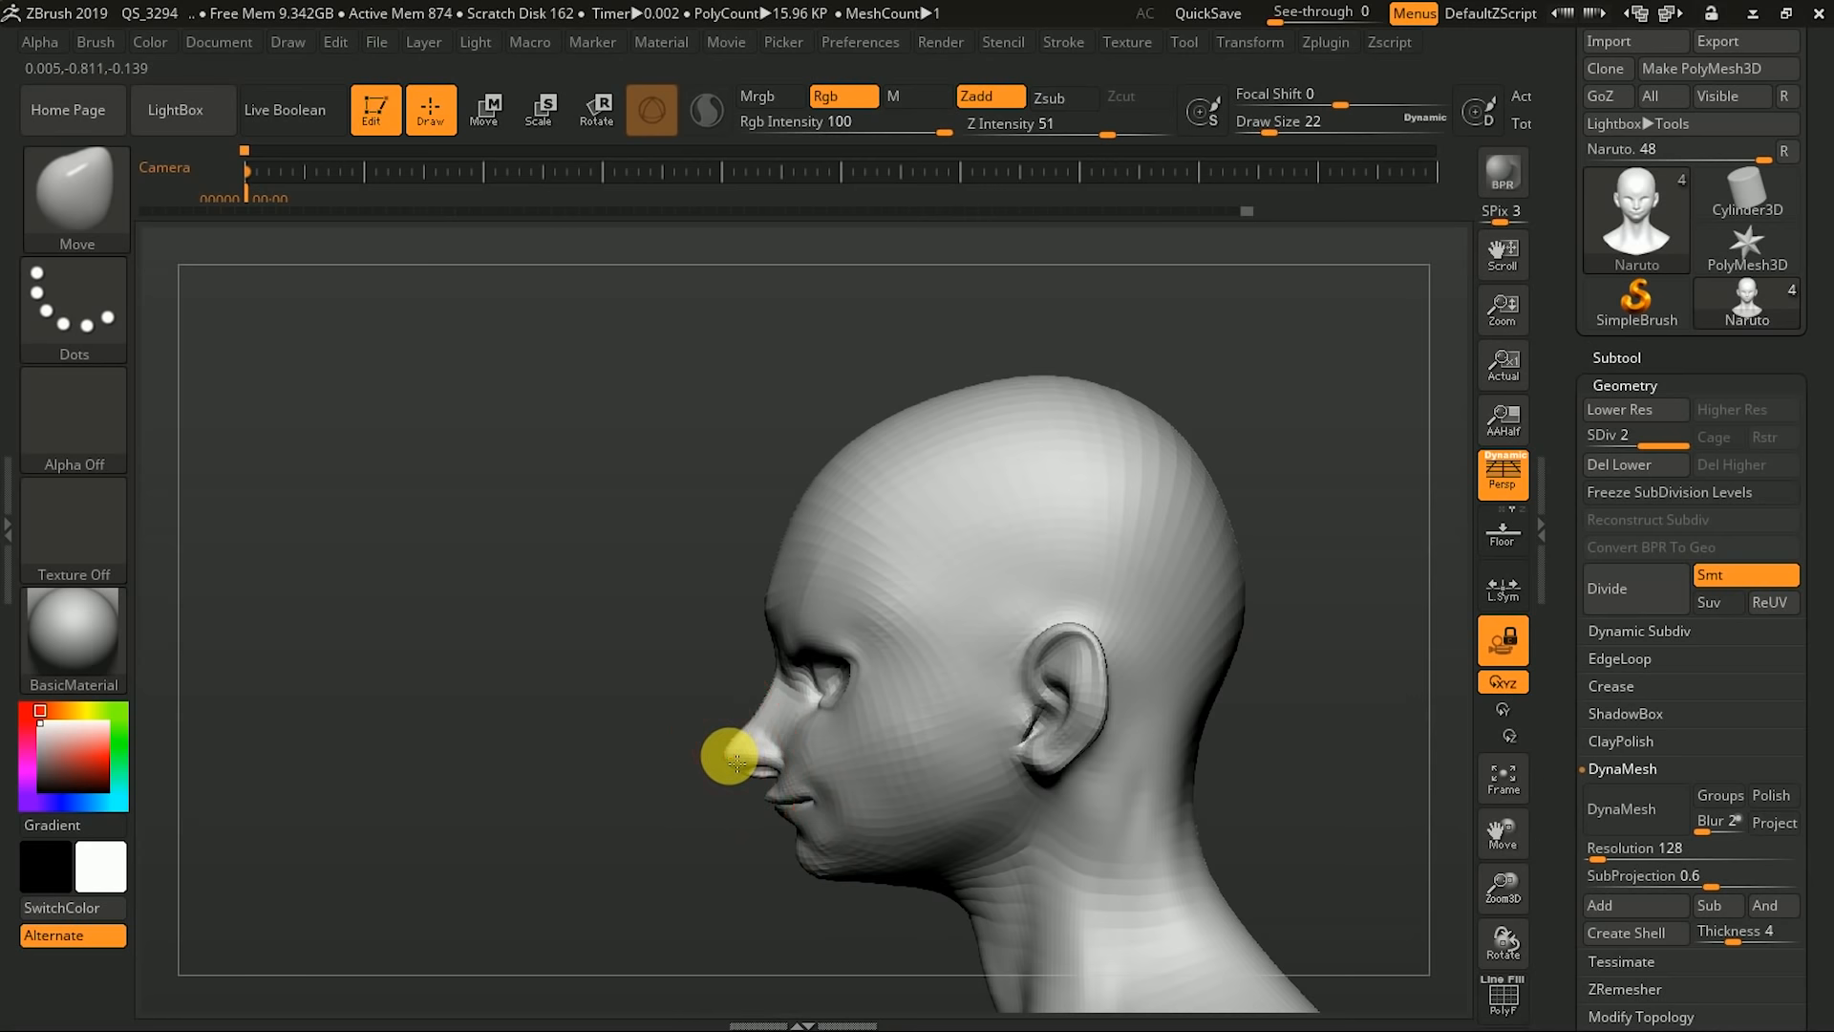
{"action": "key", "text": "["}
{"action": "key", "text": "["}
- Smooth the forehead's profile and adjust the brow and nose bridge with the Move brush at varying draw sizes
{"action": "left_click_drag", "start_coordinate": [769, 604], "coordinate": [774, 545], "text": "shift"}
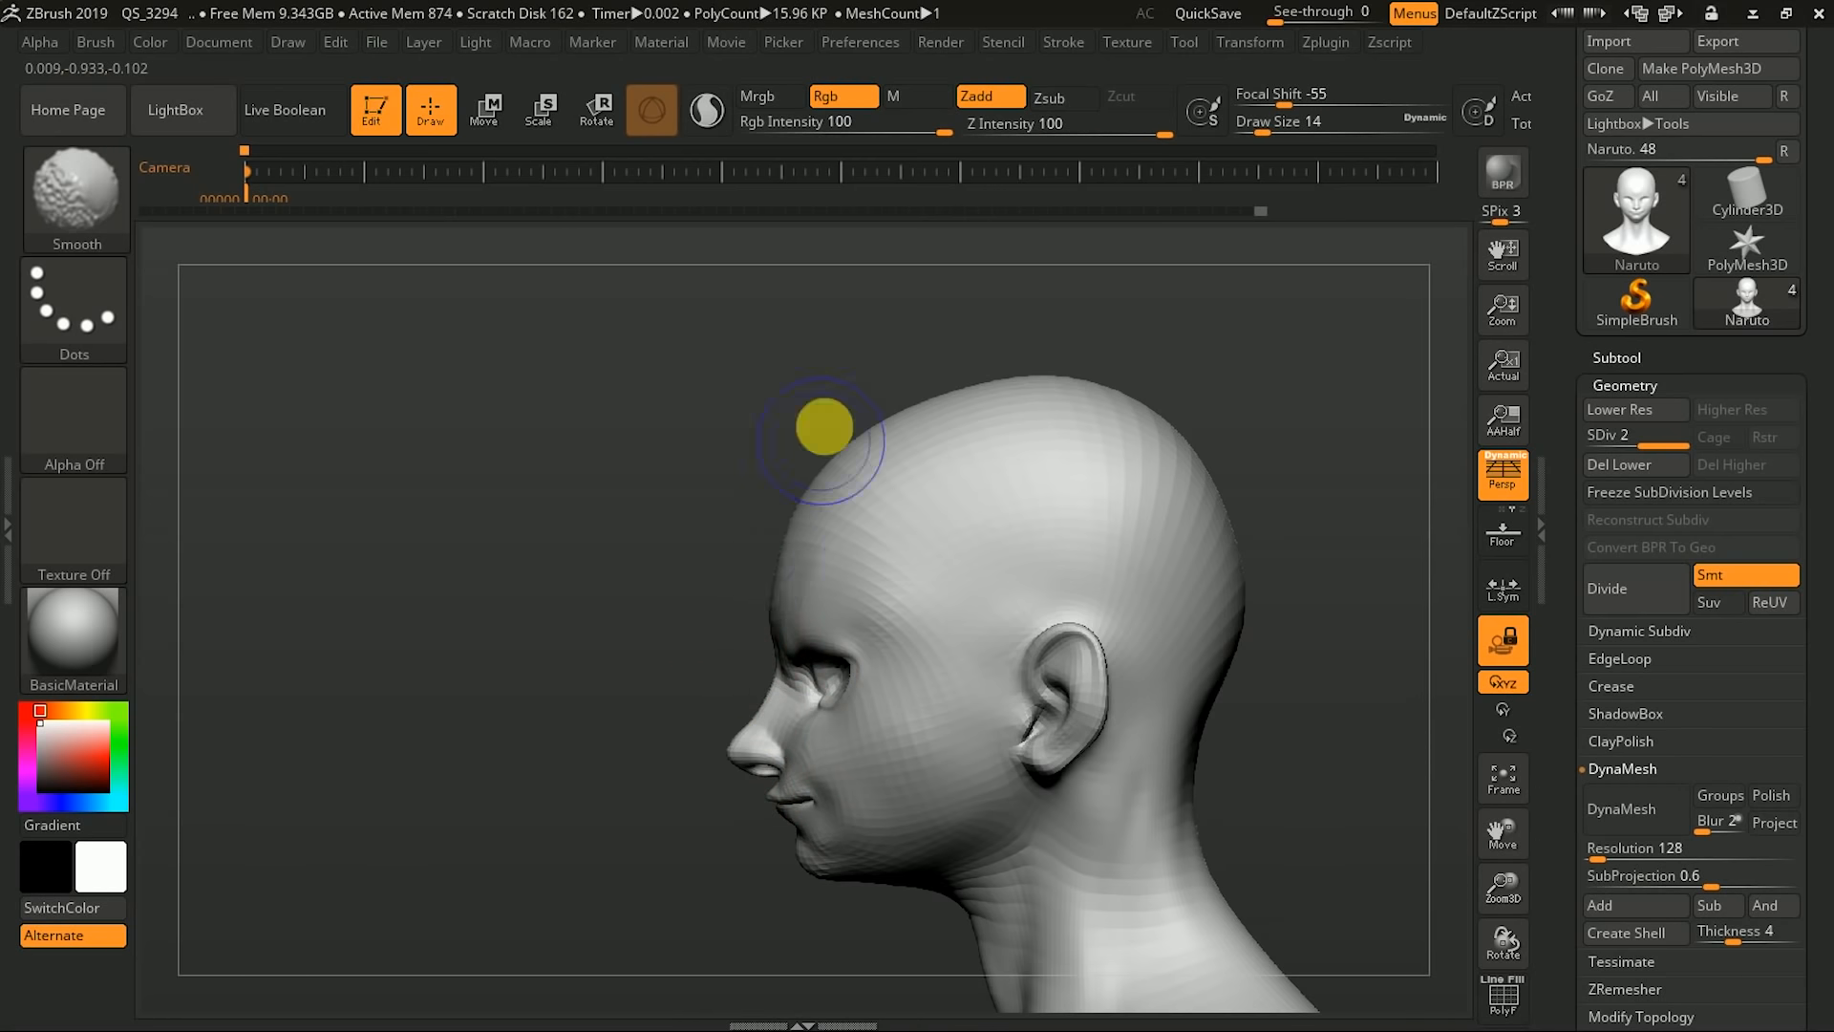
{"action": "key", "text": "["}
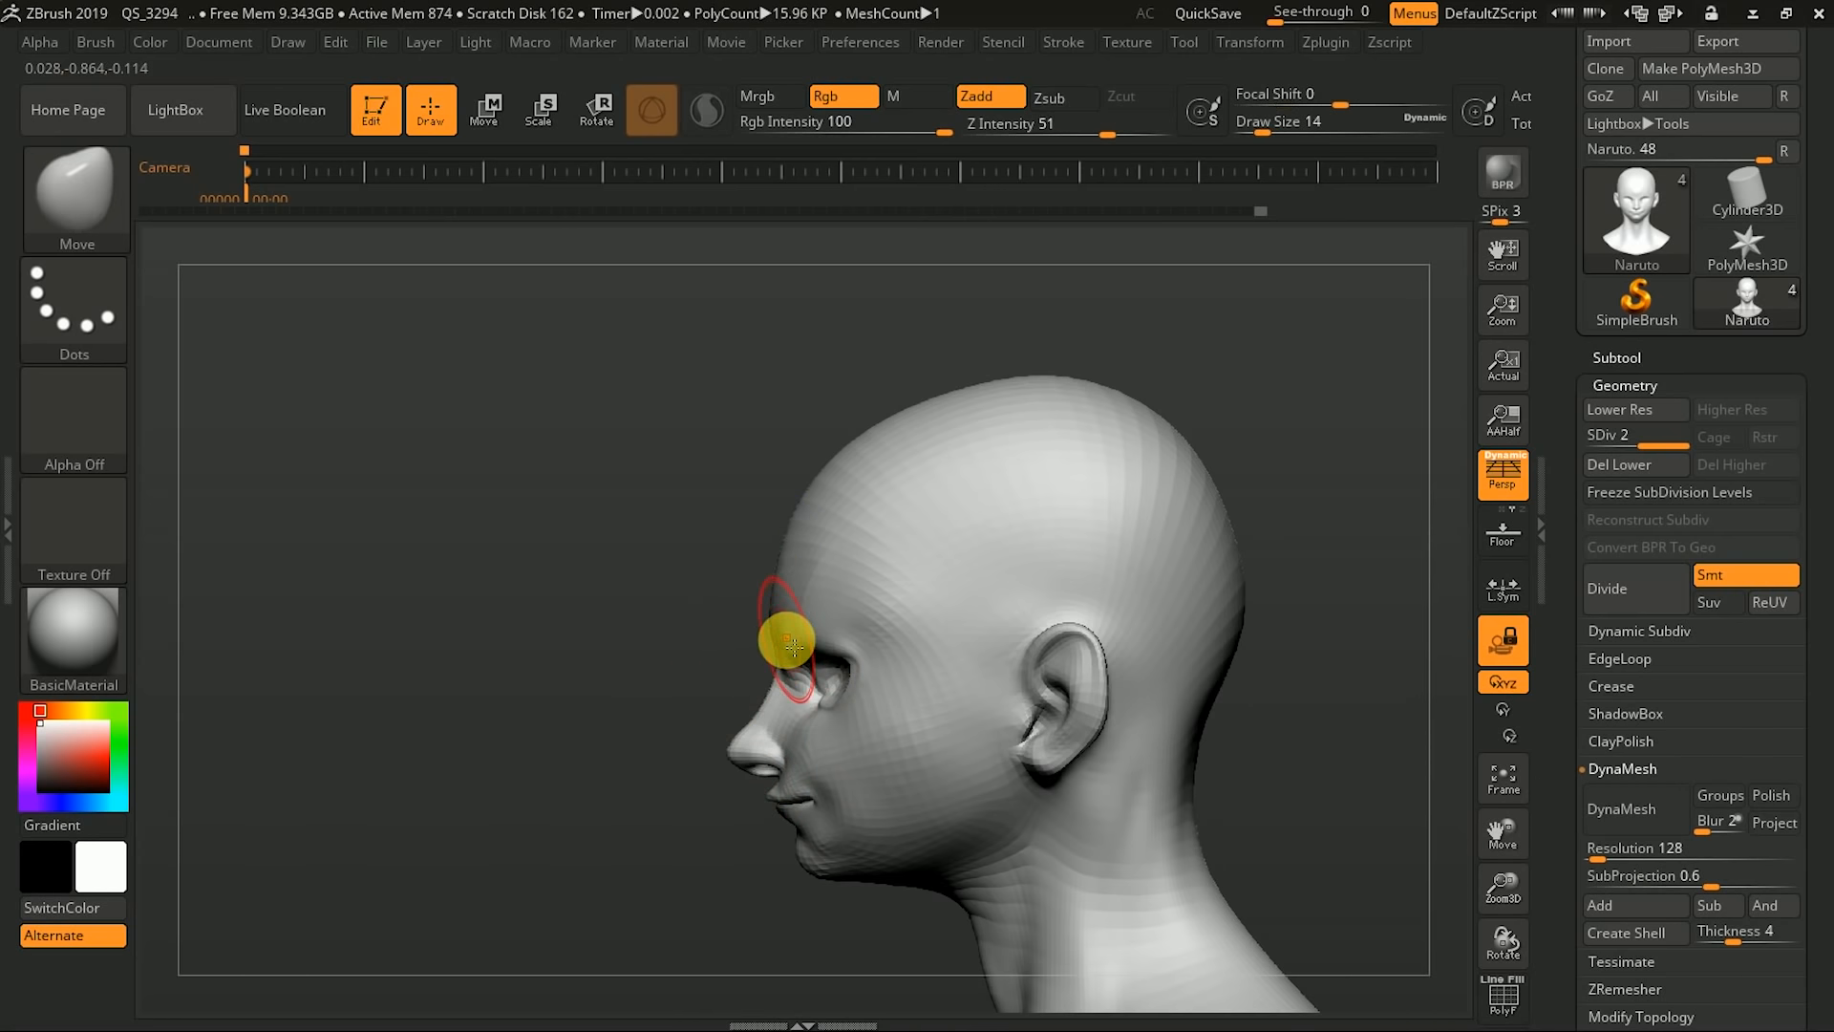
{"action": "key", "text": "]"}
{"action": "key", "text": "]"}
{"action": "key", "text": "]"}
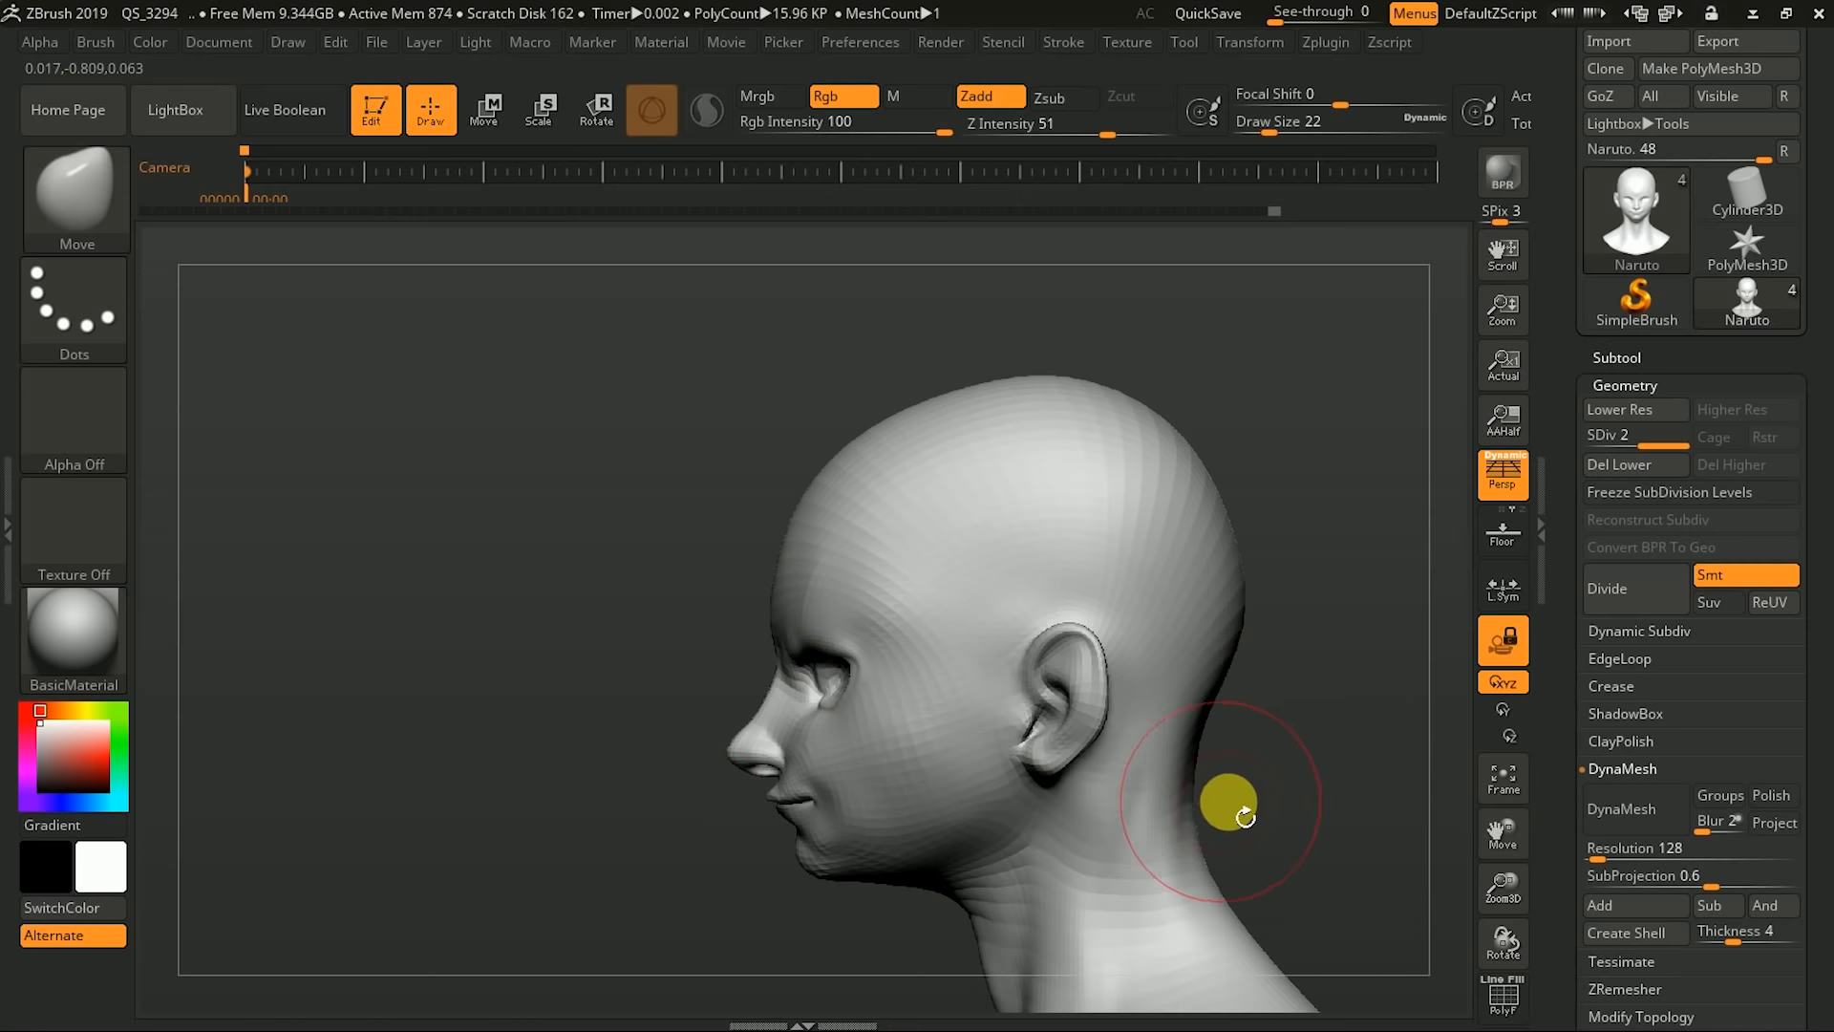
- Unlock the camera and push in the back of the head in side profile with a larger Move brush
{"action": "left_click", "coordinate": [1502, 640]}
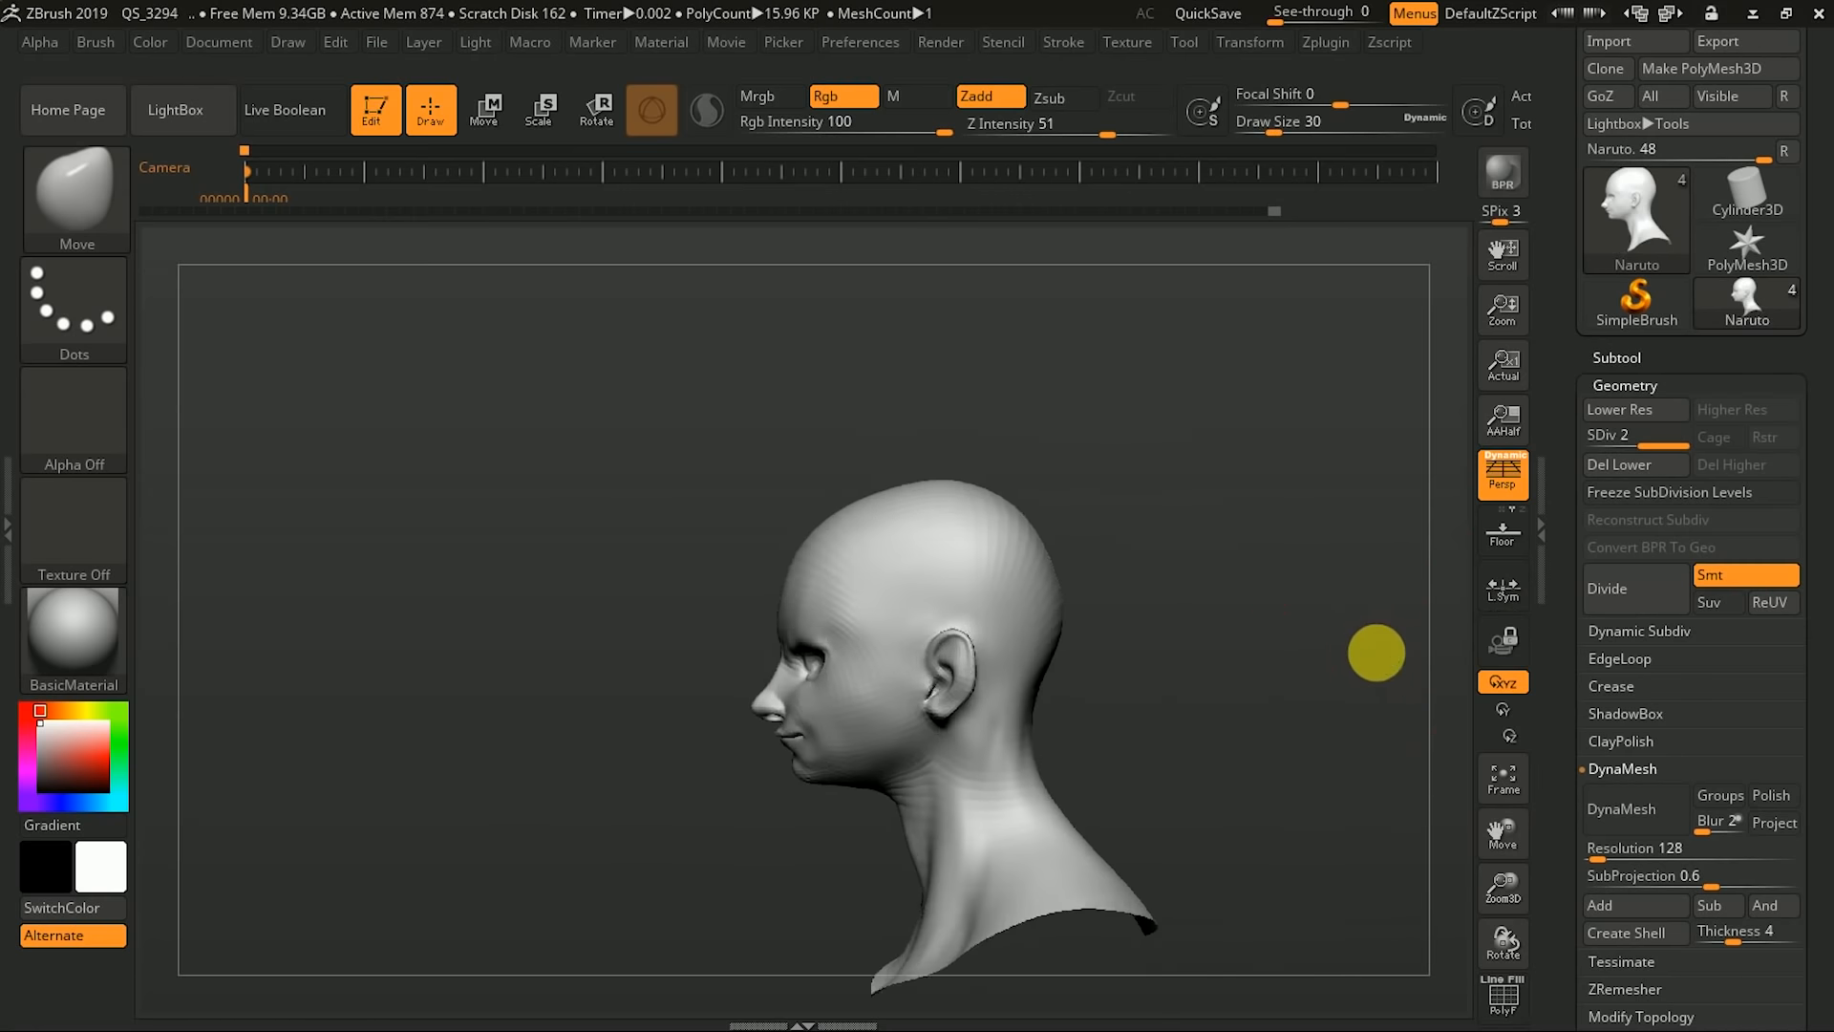
{"action": "left_click_drag", "start_coordinate": [1256, 672], "coordinate": [1242, 692]}
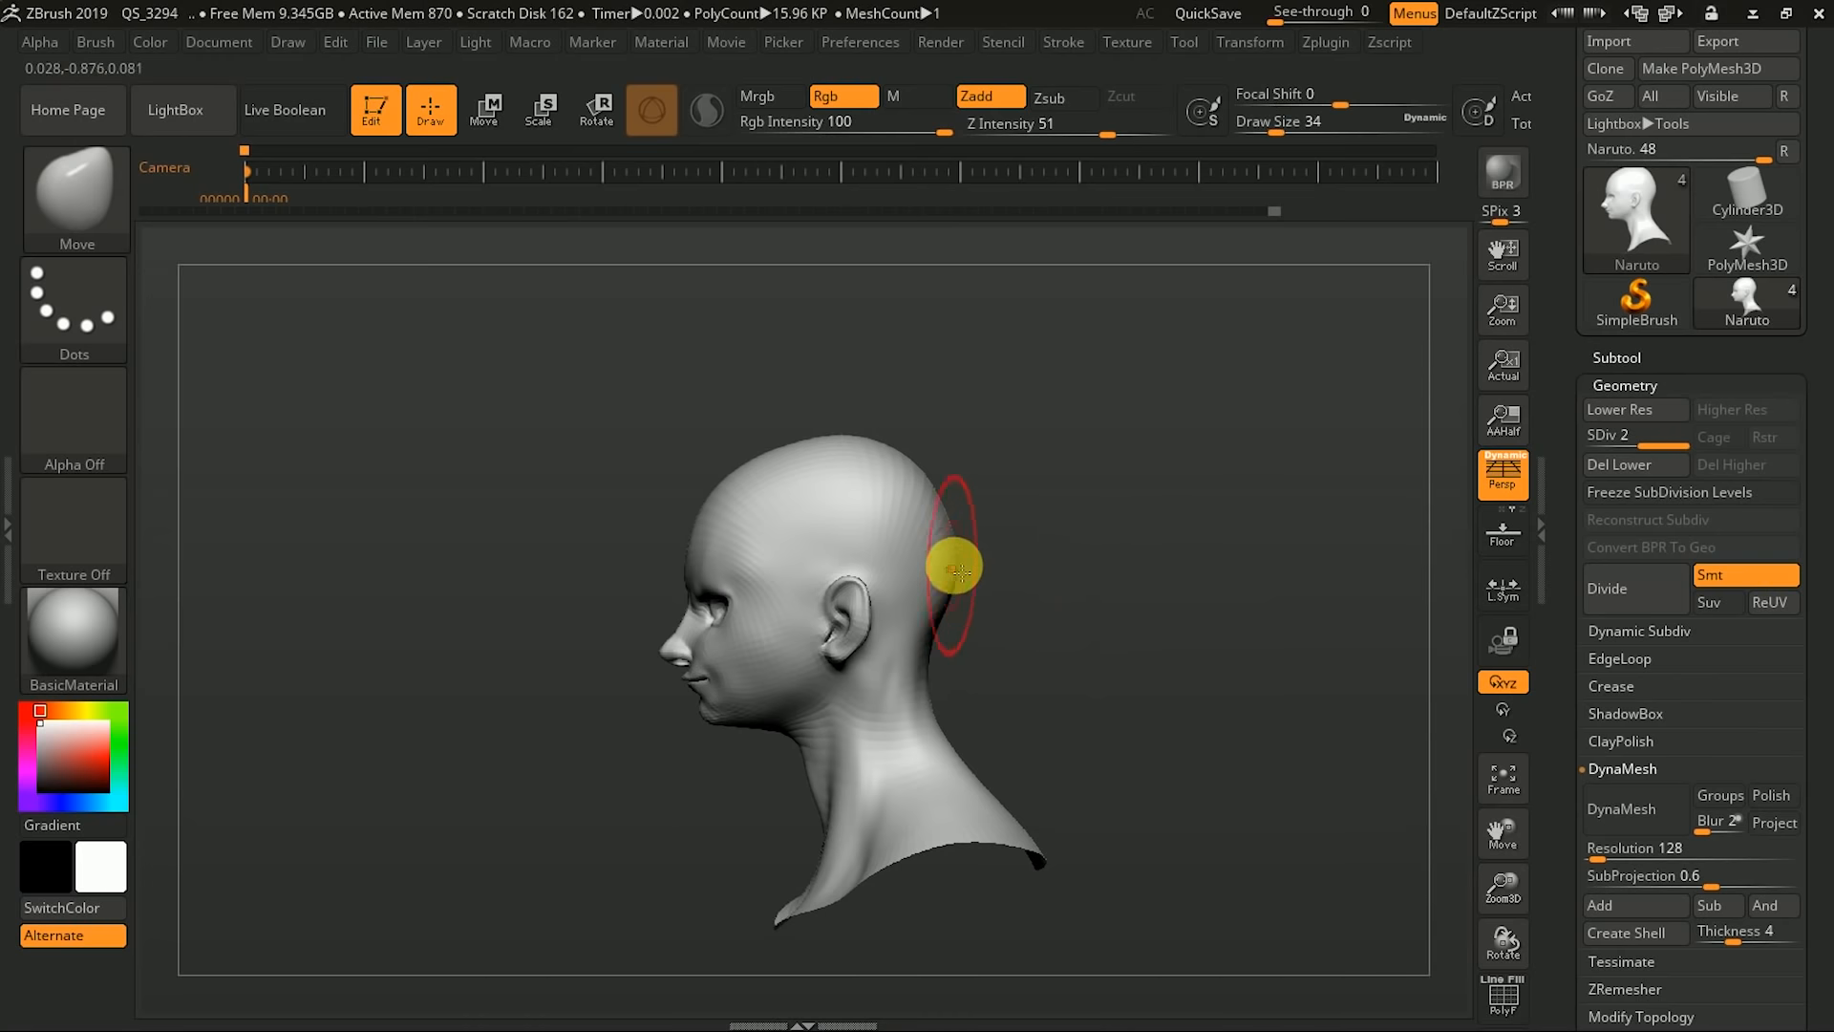
{"action": "left_click_drag", "start_coordinate": [951, 575], "coordinate": [921, 577]}
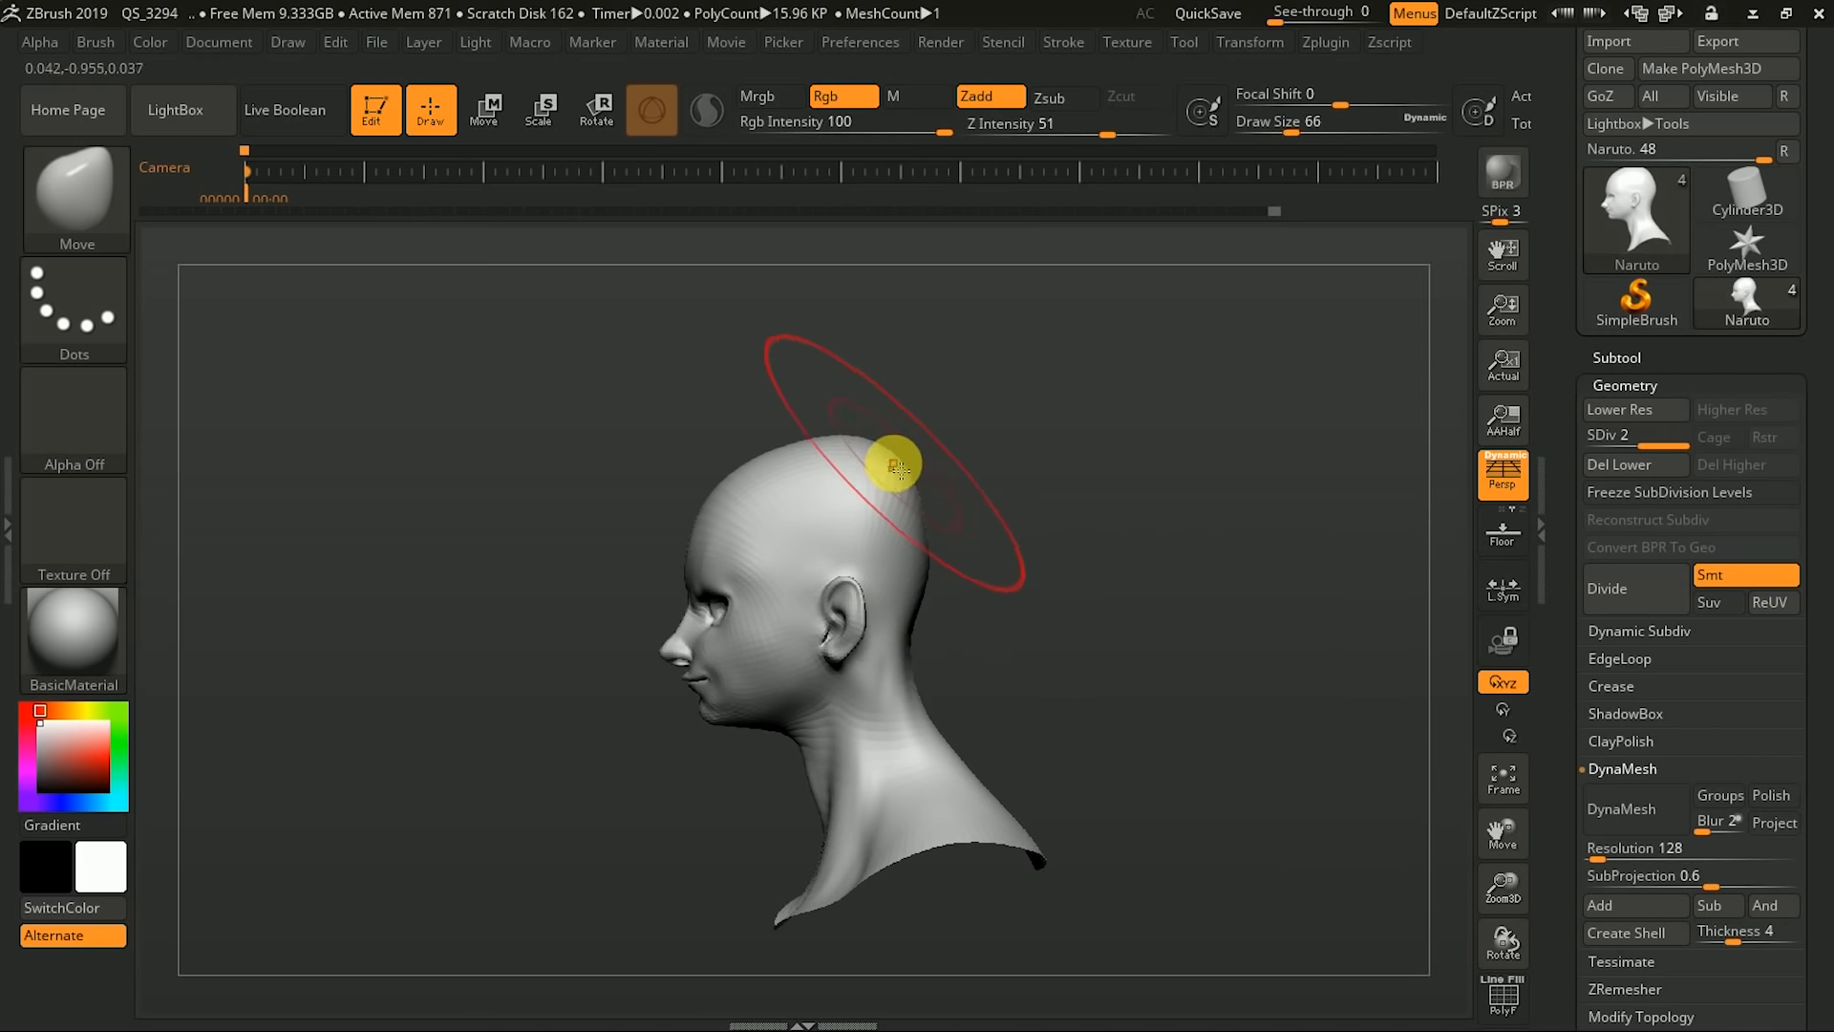
- Drop the mesh to subdivision level 1 and mask the whole head, leaving the neck and shoulders unmasked
{"action": "left_click", "coordinate": [1619, 410]}
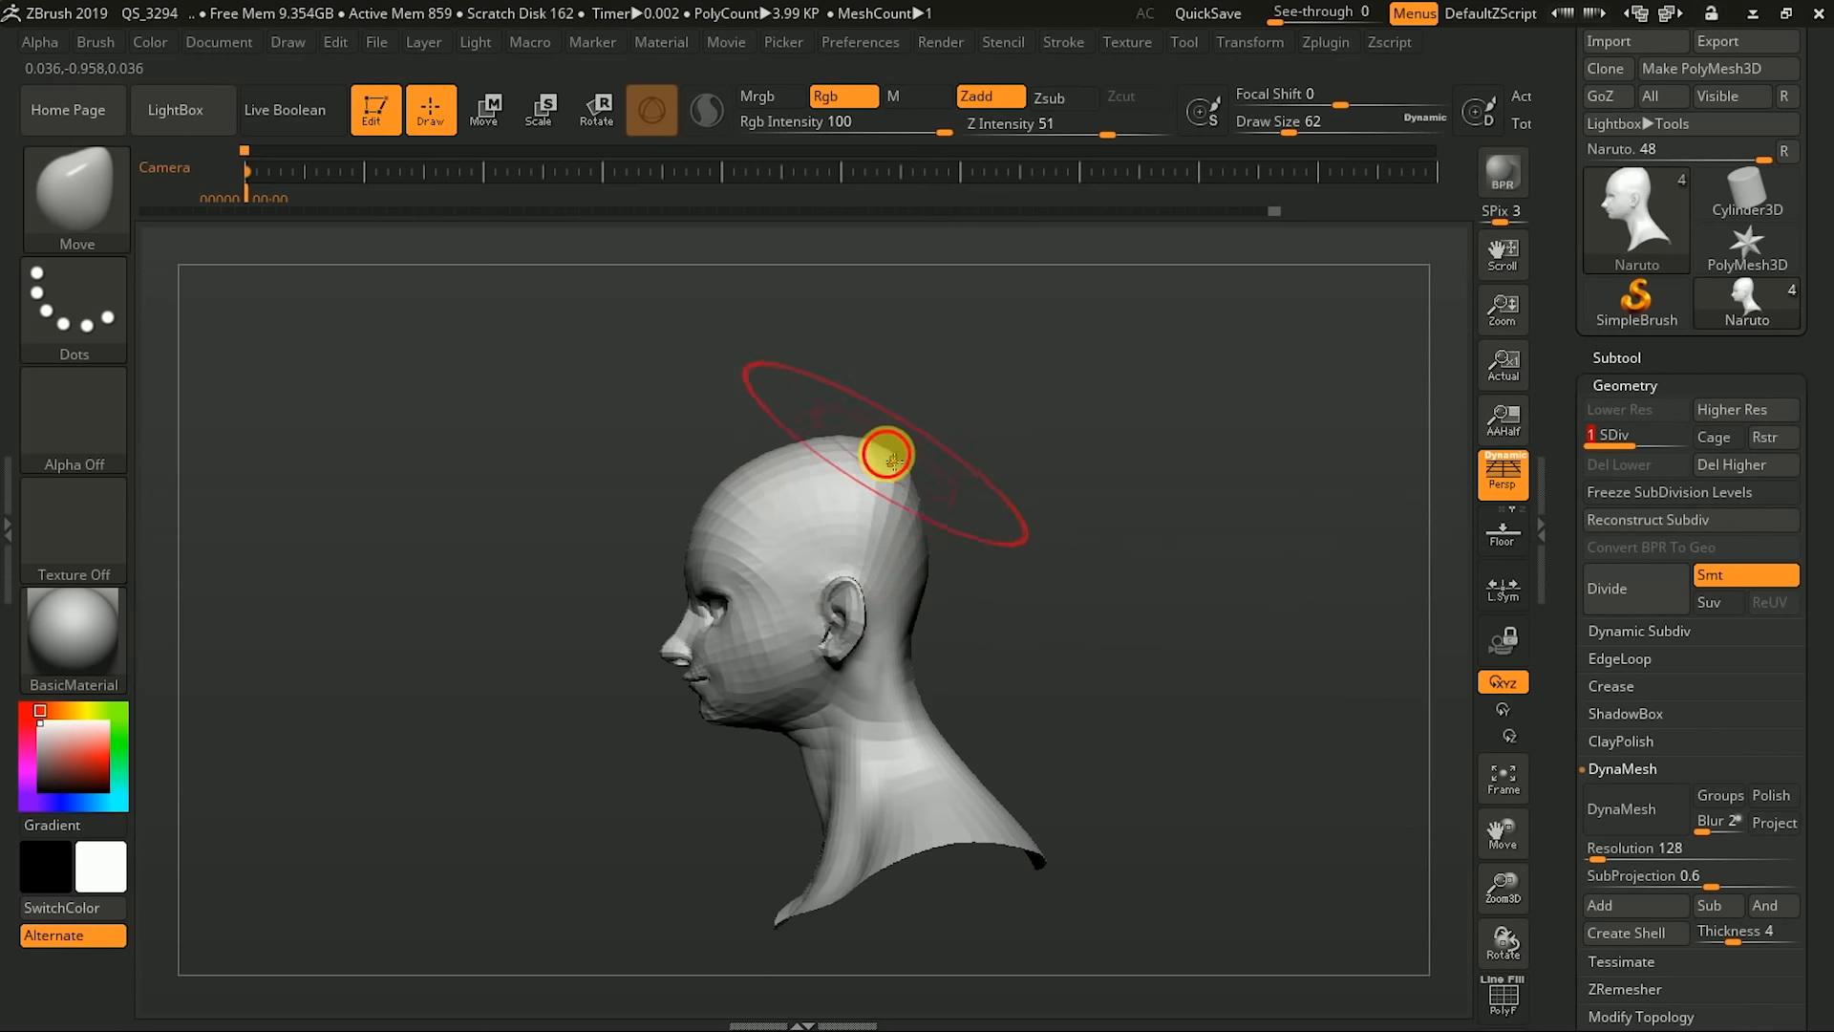
{"action": "mouse_move", "coordinate": [917, 714]}
{"action": "left_mouse_down"}
{"action": "mouse_move", "coordinate": [900, 727]}
{"action": "mouse_move", "coordinate": [1083, 729]}
{"action": "left_mouse_up"}
{"action": "key", "text": "bracketleft"}
{"action": "mouse_move", "coordinate": [932, 447]}
{"action": "left_mouse_down", "text": "ctrl"}
{"action": "mouse_move", "coordinate": [840, 458]}
{"action": "mouse_move", "coordinate": [794, 619]}
{"action": "mouse_move", "coordinate": [834, 659]}
{"action": "mouse_move", "coordinate": [955, 629]}
{"action": "mouse_move", "coordinate": [962, 645]}
{"action": "left_mouse_up", "text": "ctrl"}
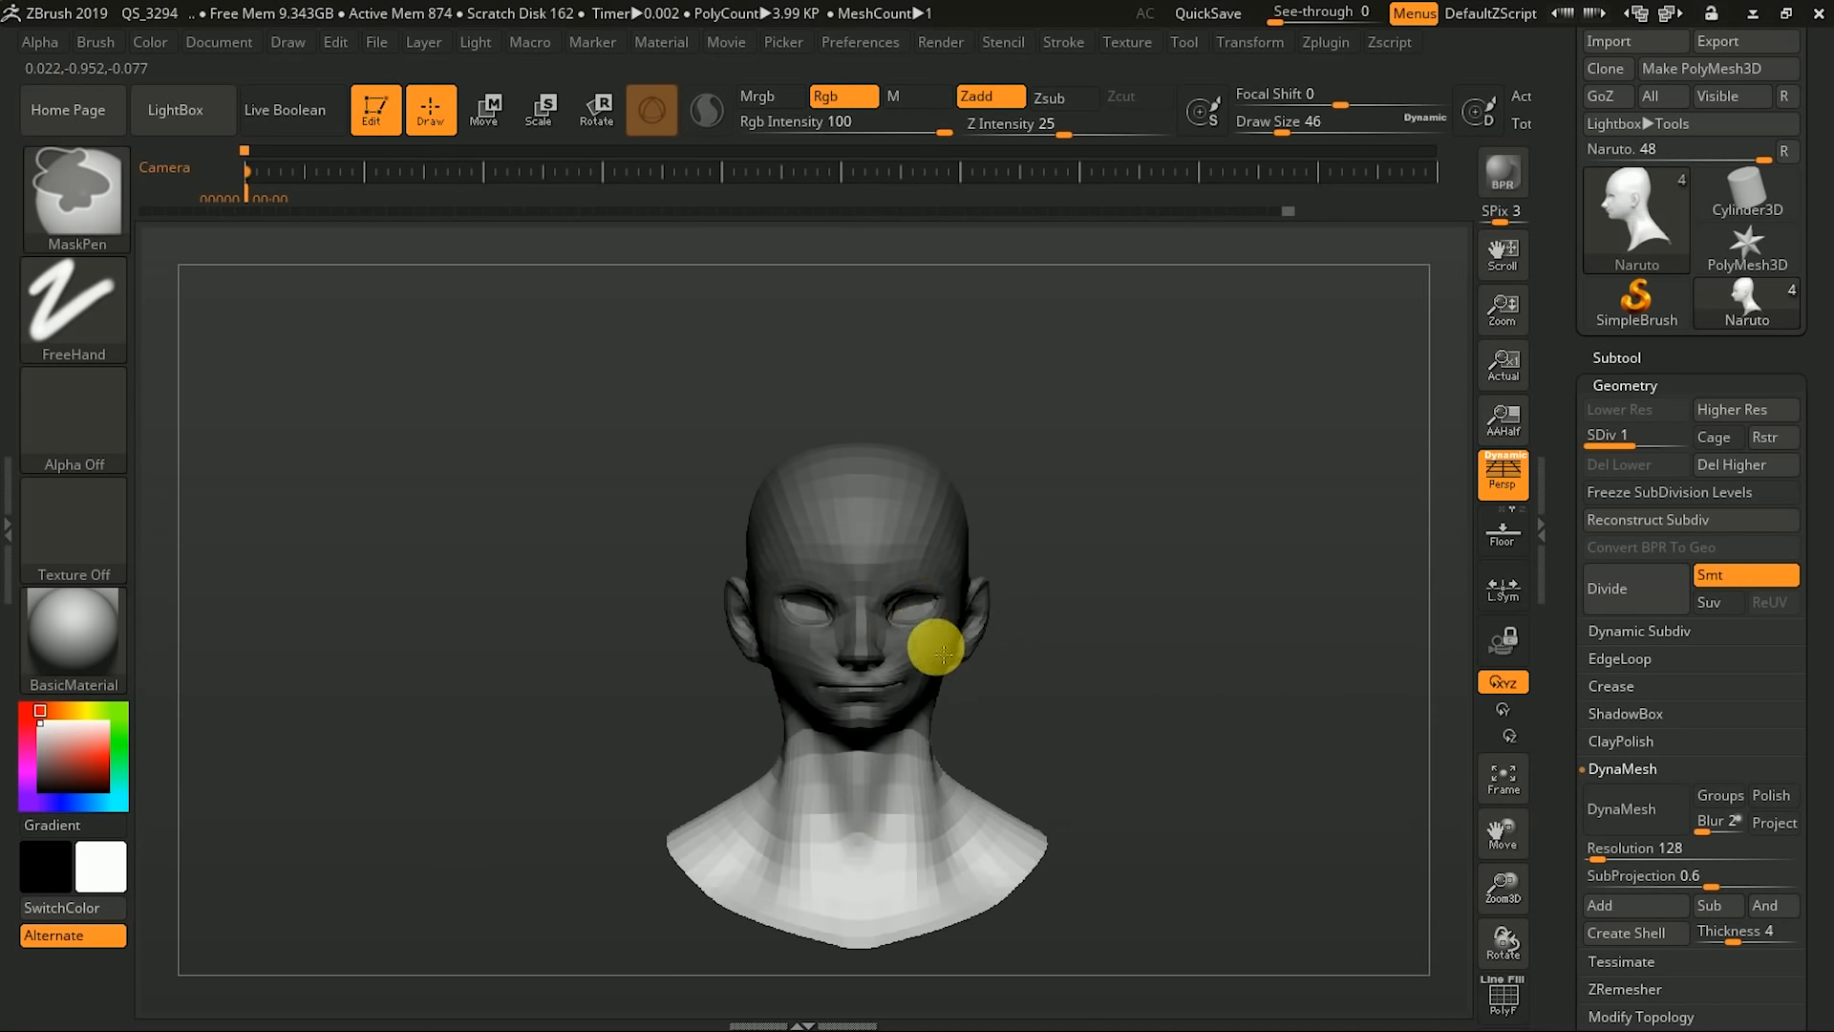
{"action": "key", "text": "bracketleft"}
{"action": "mouse_move", "coordinate": [834, 743]}
{"action": "left_mouse_down", "text": "ctrl"}
{"action": "mouse_move", "coordinate": [884, 736]}
{"action": "mouse_move", "coordinate": [818, 741]}
{"action": "mouse_move", "coordinate": [937, 749]}
{"action": "mouse_move", "coordinate": [955, 730]}
{"action": "left_mouse_up", "text": "ctrl"}
- Reshape the unmasked neck and shoulders from the front with a smaller Move brush
{"action": "key", "text": "bracketleft"}
{"action": "mouse_move", "coordinate": [651, 709]}
{"action": "left_mouse_down"}
{"action": "mouse_move", "coordinate": [819, 749]}
{"action": "mouse_move", "coordinate": [696, 729]}
{"action": "mouse_move", "coordinate": [773, 777]}
{"action": "mouse_move", "coordinate": [931, 823]}
{"action": "left_mouse_up"}
{"action": "left_click_drag", "start_coordinate": [655, 837], "coordinate": [689, 862]}
{"action": "mouse_move", "coordinate": [1189, 716]}
{"action": "left_mouse_down"}
{"action": "mouse_move", "coordinate": [994, 712]}
{"action": "mouse_move", "coordinate": [1066, 741]}
{"action": "left_mouse_up"}
- Reshape the back of the neck in side profile with the Move brush at varying draw sizes
{"action": "left_click_drag", "start_coordinate": [812, 856], "coordinate": [845, 850]}
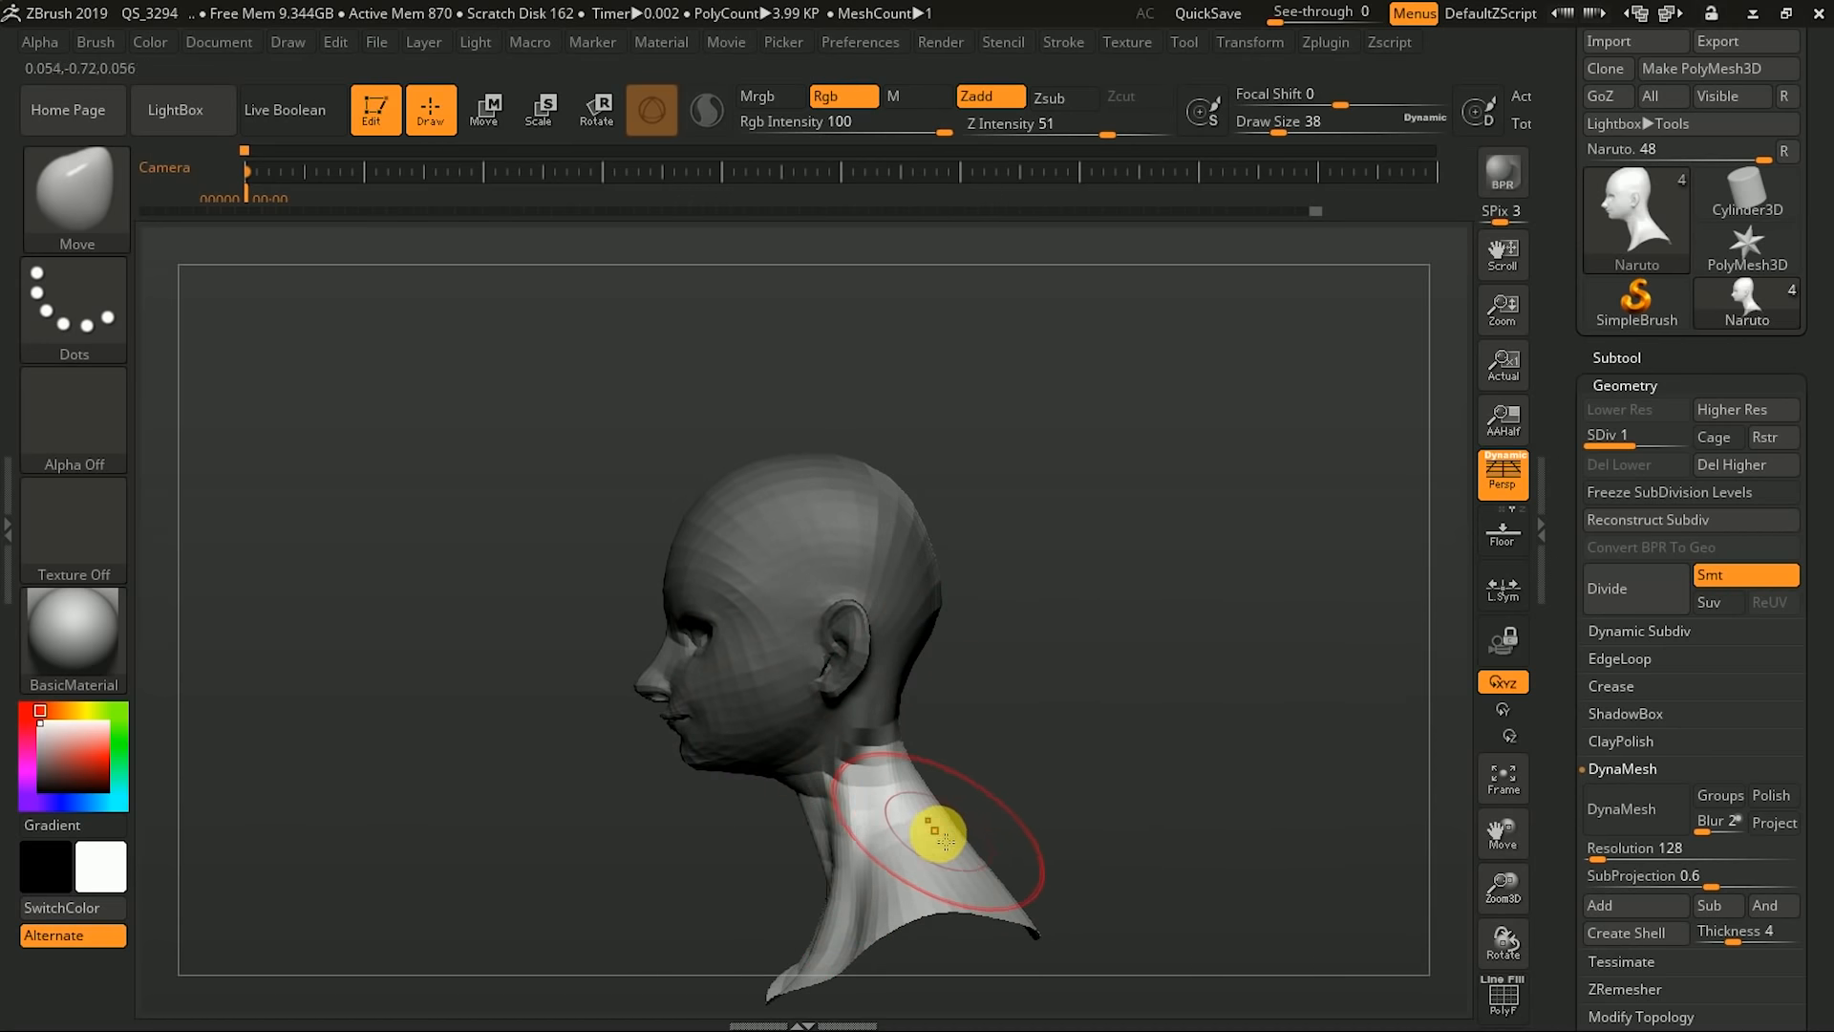
{"action": "key", "text": "bracketright"}
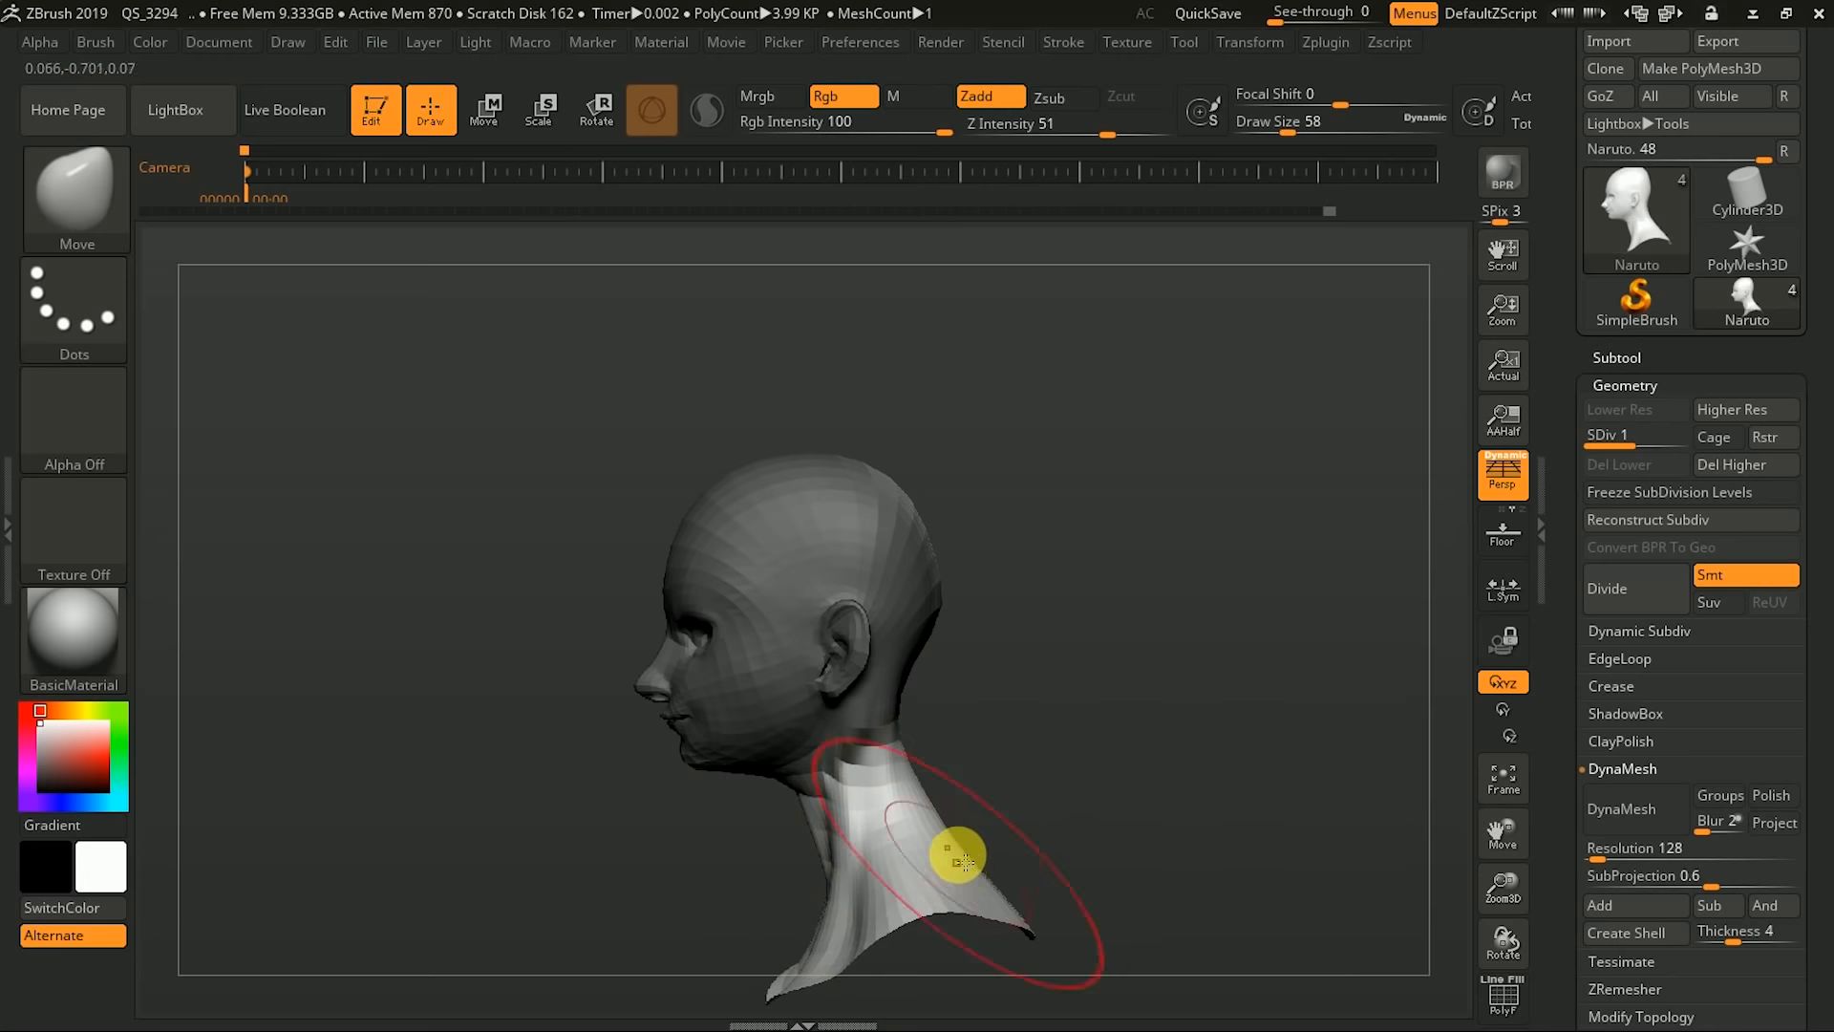
{"action": "key", "text": "bracketleft"}
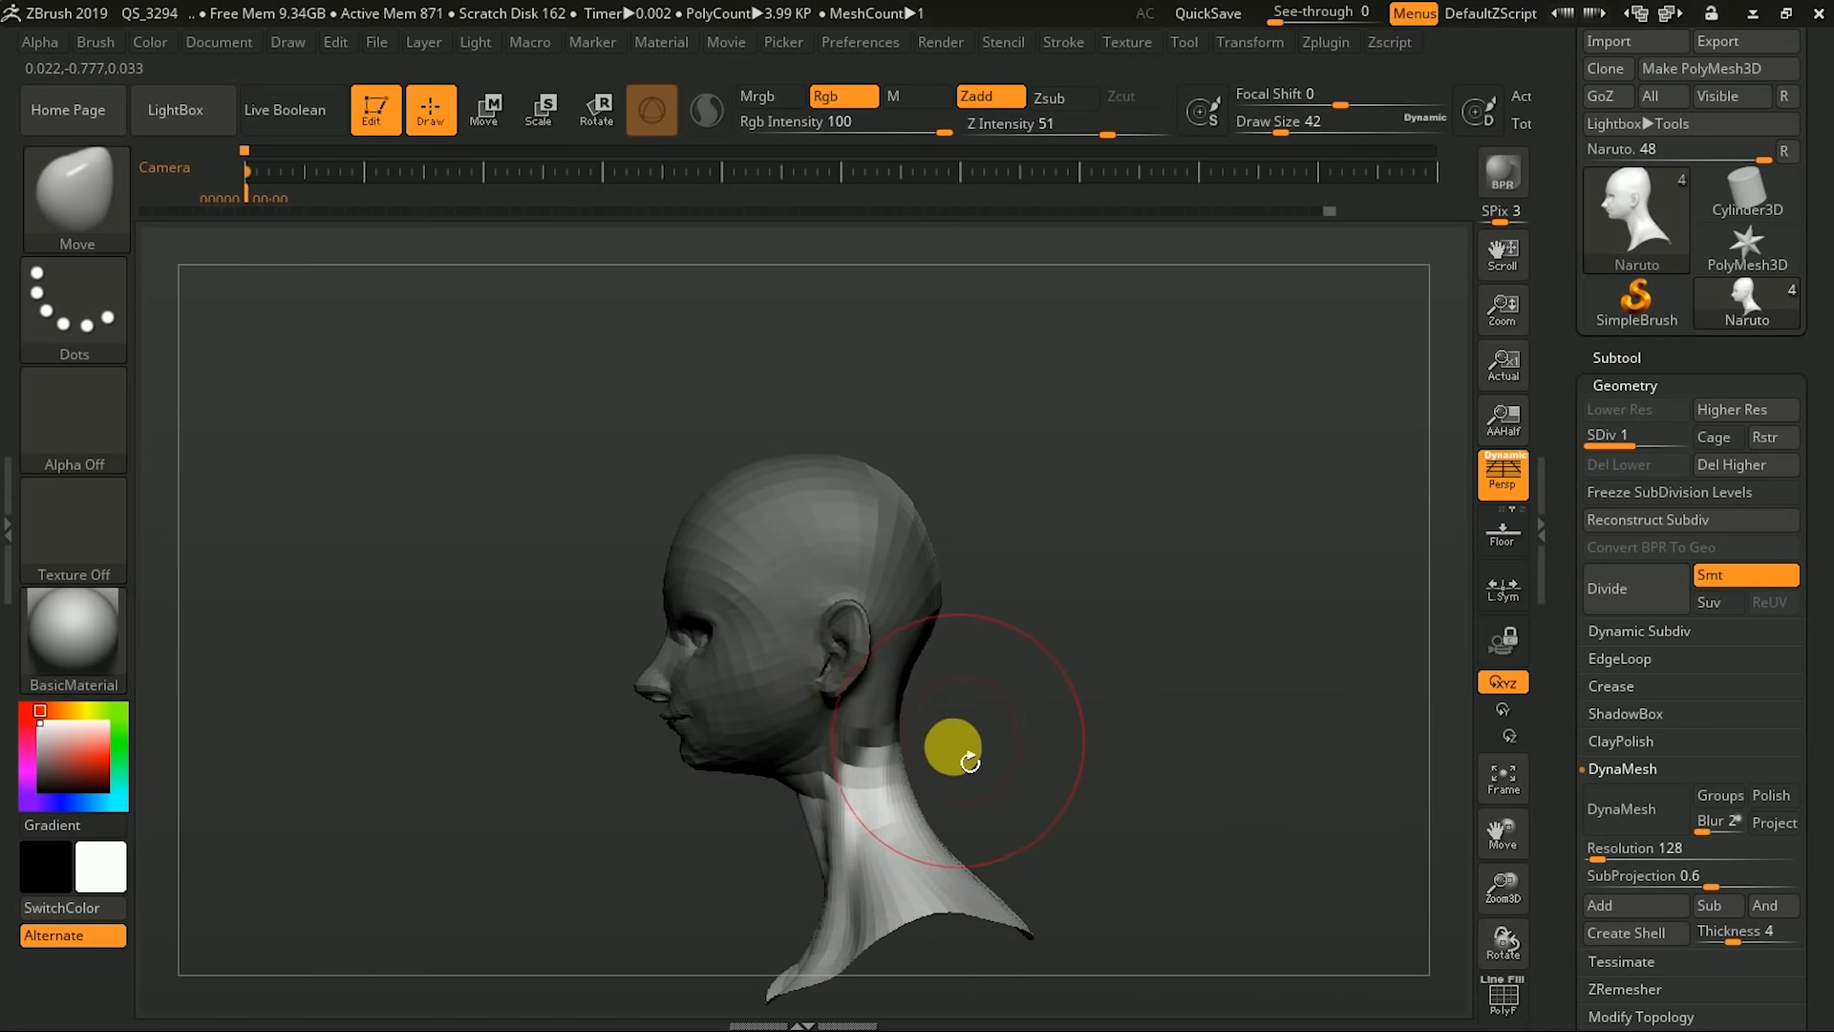
{"action": "mouse_move", "coordinate": [970, 741]}
{"action": "left_mouse_down"}
{"action": "mouse_move", "coordinate": [901, 782]}
{"action": "mouse_move", "coordinate": [1030, 735]}
{"action": "mouse_move", "coordinate": [900, 748]}
{"action": "mouse_move", "coordinate": [942, 724]}
{"action": "mouse_move", "coordinate": [1006, 749]}
{"action": "left_mouse_up"}
- Clear the mask and round out the top and back of the skull with the Move brush
{"action": "key", "text": "bracketleft"}
{"action": "key", "text": "bracketright"}
{"action": "key", "text": "bracketright"}
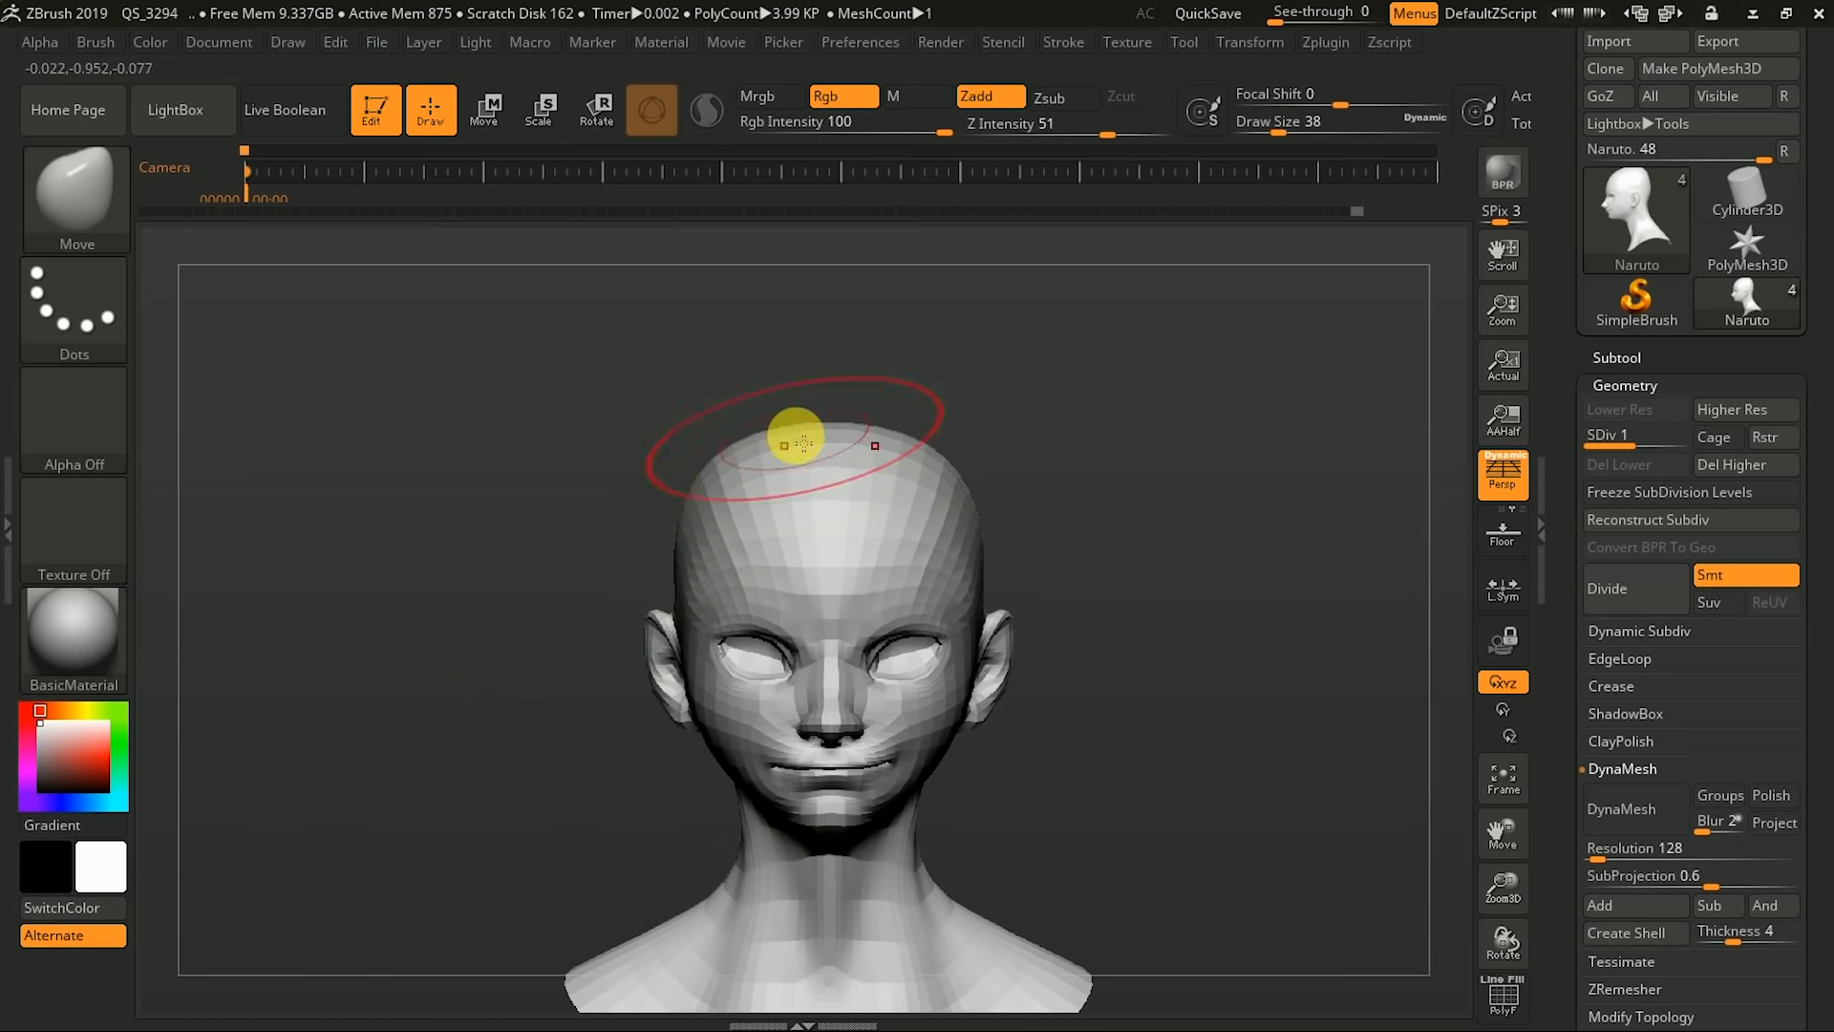
{"action": "left_click_drag", "start_coordinate": [792, 435], "coordinate": [797, 412]}
{"action": "left_click_drag", "start_coordinate": [434, 654], "coordinate": [592, 659]}
{"action": "left_click_drag", "start_coordinate": [984, 409], "coordinate": [885, 446], "text": "shift"}
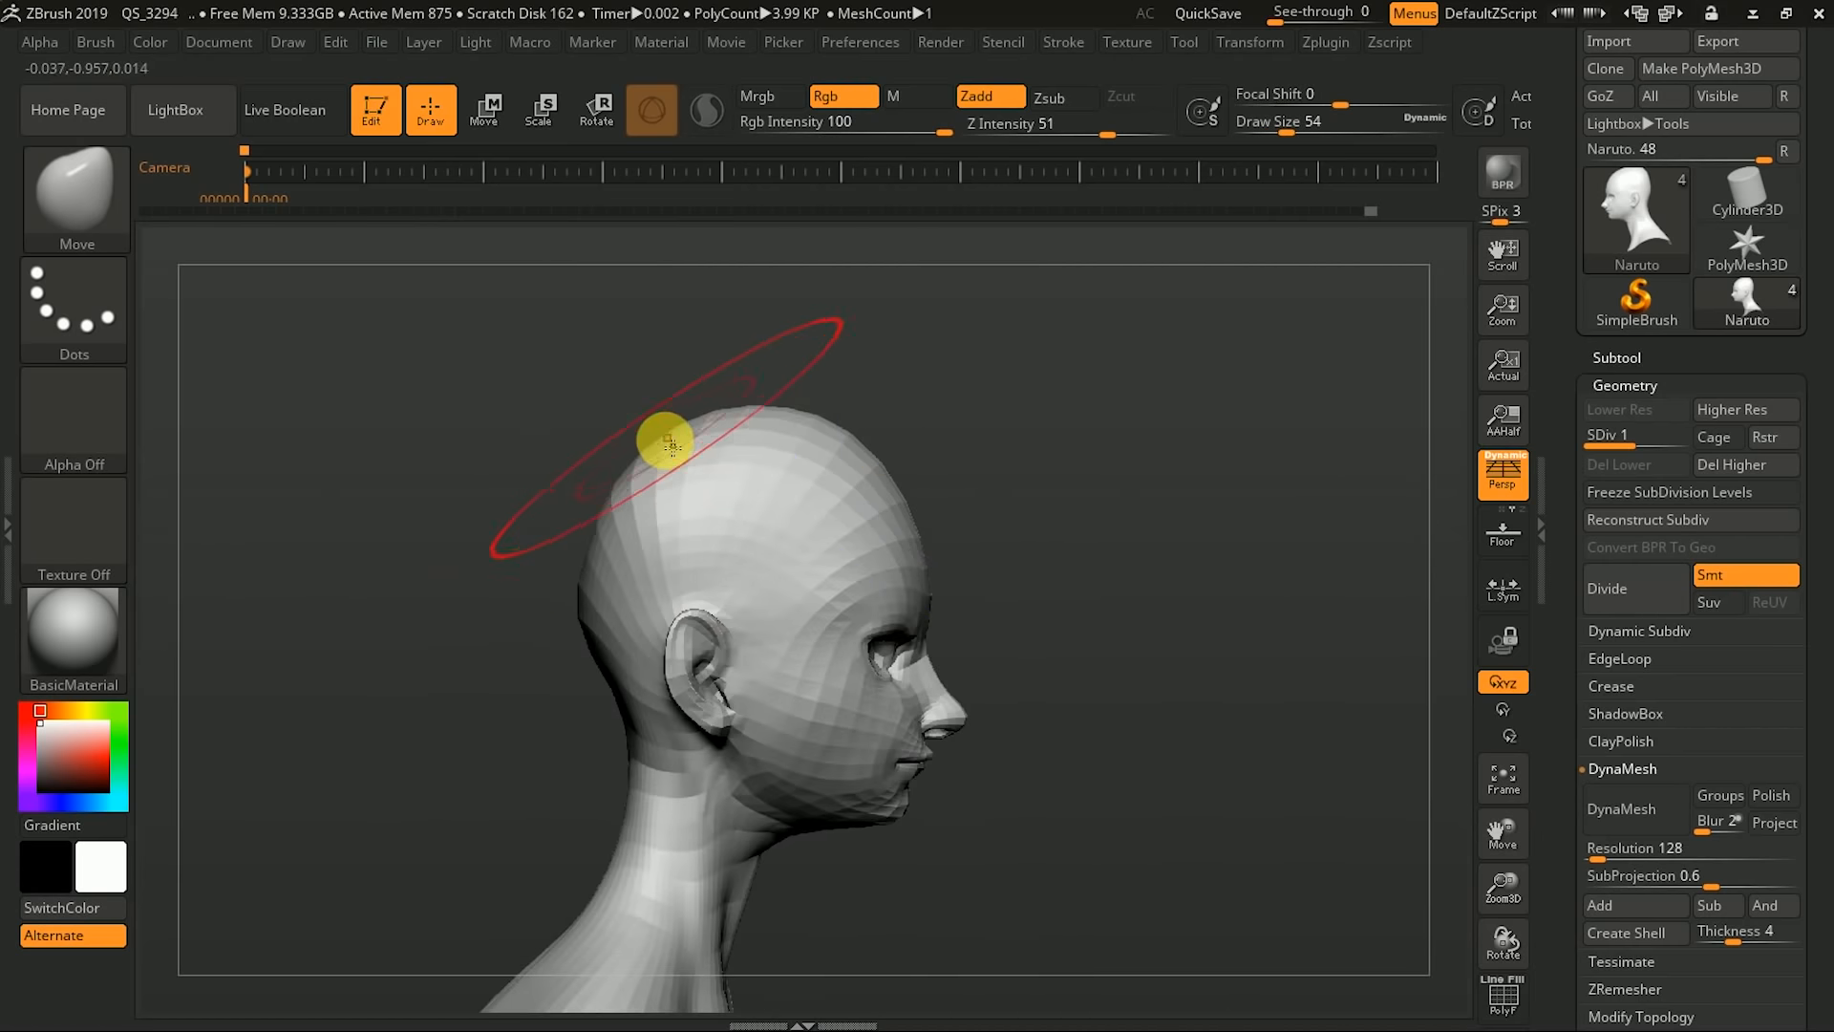
{"action": "left_click_drag", "start_coordinate": [638, 459], "coordinate": [621, 449]}
{"action": "left_click_drag", "start_coordinate": [467, 640], "coordinate": [506, 638]}
{"action": "left_click_drag", "start_coordinate": [582, 528], "coordinate": [549, 547]}
- Refine the throat and the nape of the neck in side profile with the Move brush at varying draw sizes
{"action": "left_click_drag", "start_coordinate": [418, 712], "coordinate": [321, 699], "text": "shift"}
{"action": "left_click_drag", "start_coordinate": [1146, 577], "coordinate": [1200, 606], "text": "alt"}
{"action": "key", "text": "bracketleft"}
{"action": "key", "text": "bracketleft"}
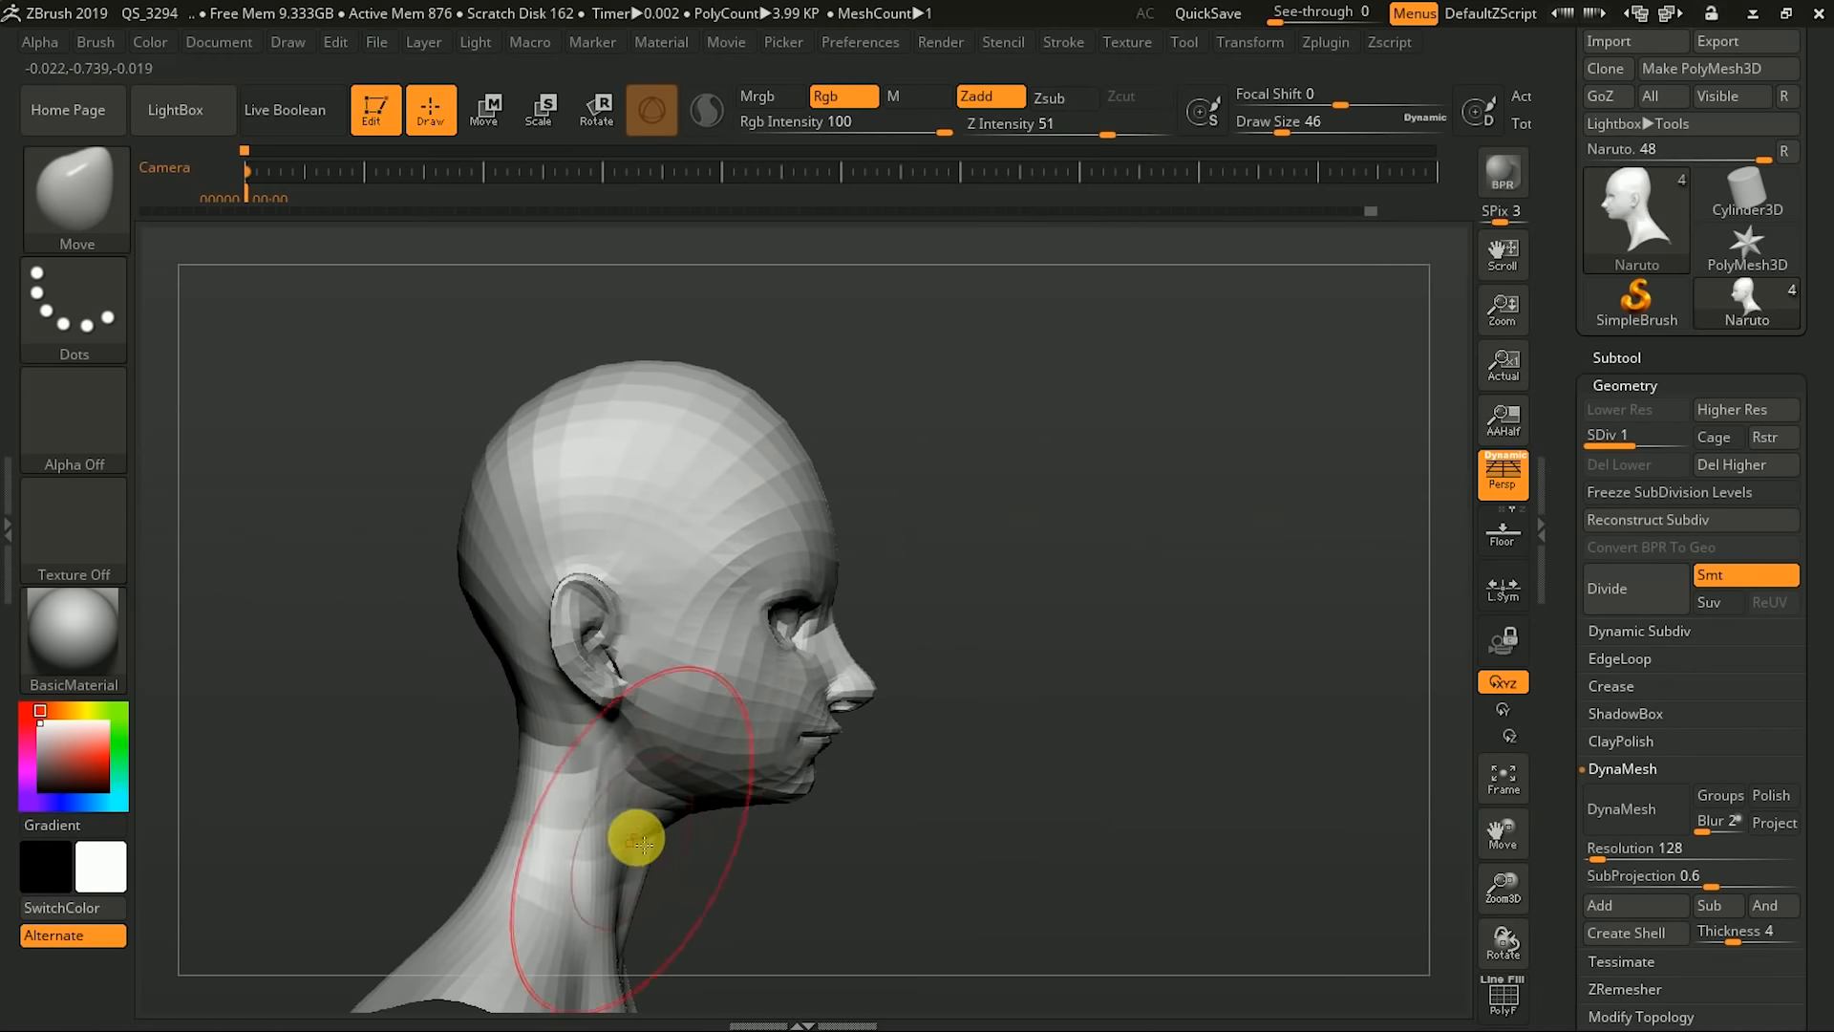
{"action": "key", "text": "bracketleft"}
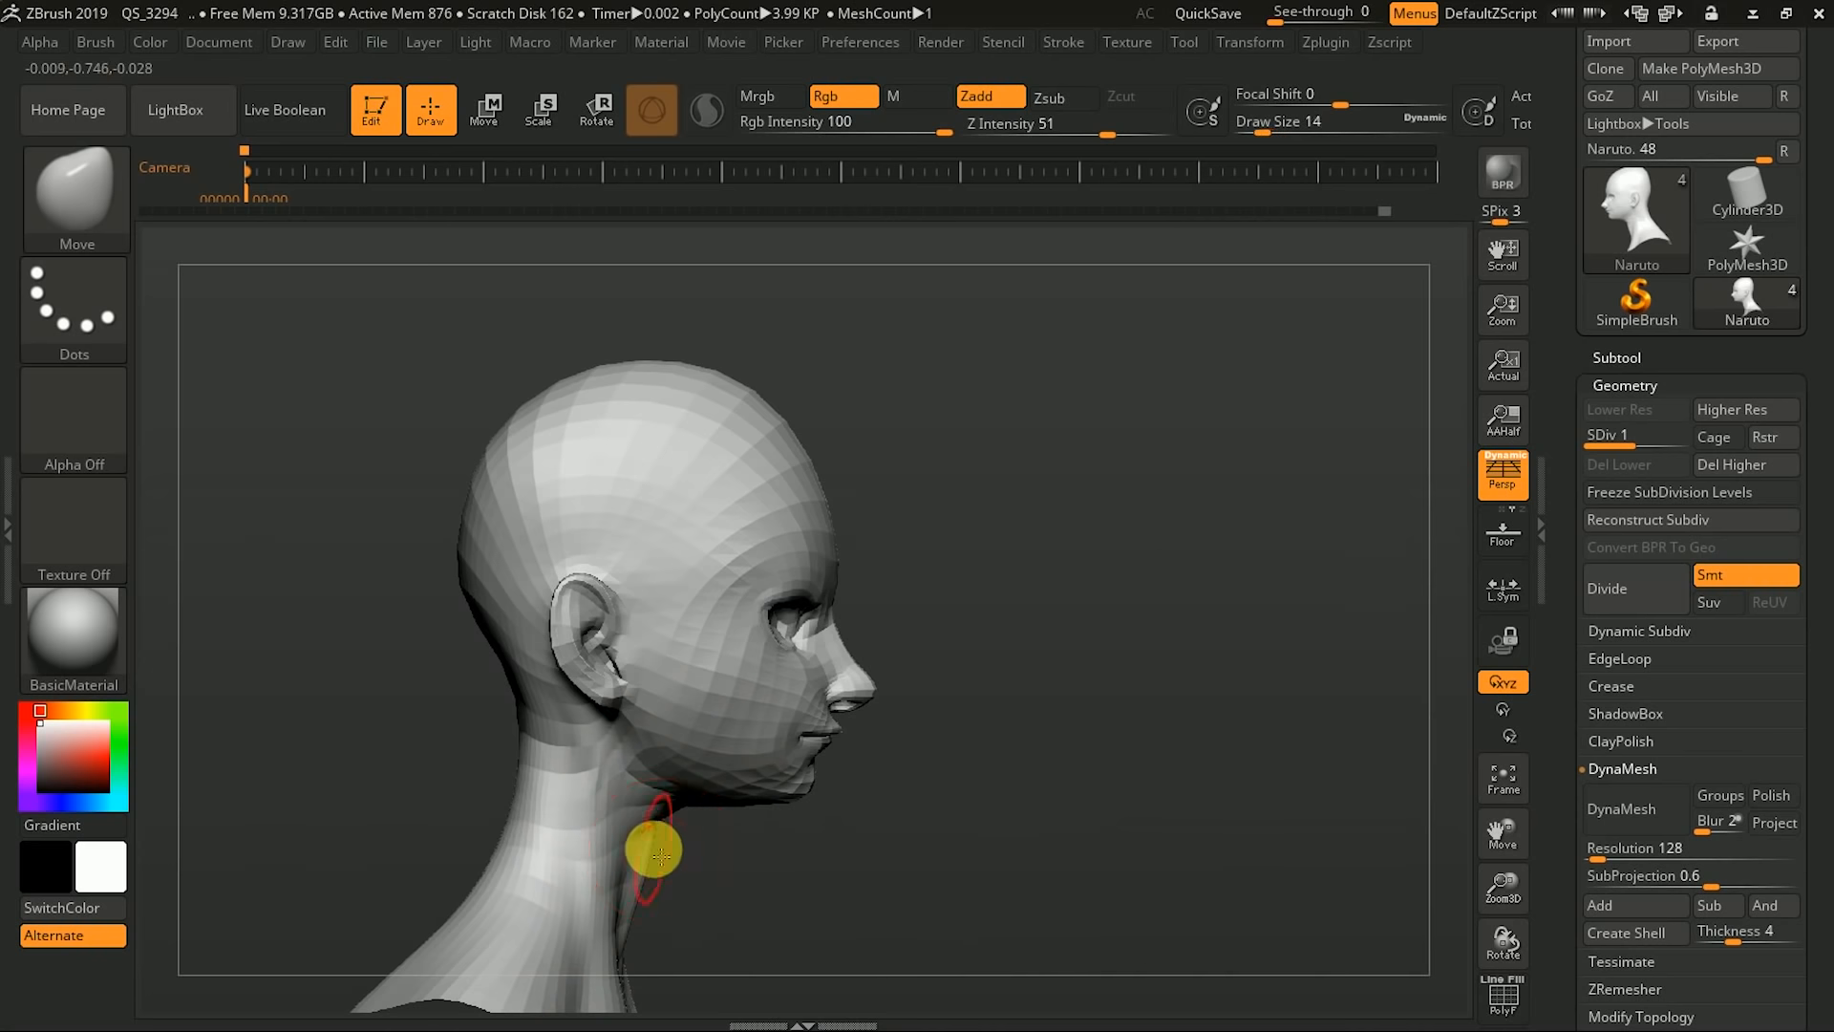
{"action": "mouse_move", "coordinate": [711, 876]}
{"action": "left_mouse_down", "text": "alt"}
{"action": "mouse_move", "coordinate": [728, 827]}
{"action": "mouse_move", "coordinate": [669, 822]}
{"action": "left_mouse_up", "text": "alt"}
{"action": "key", "text": "bracketright"}
{"action": "key", "text": "bracketright"}
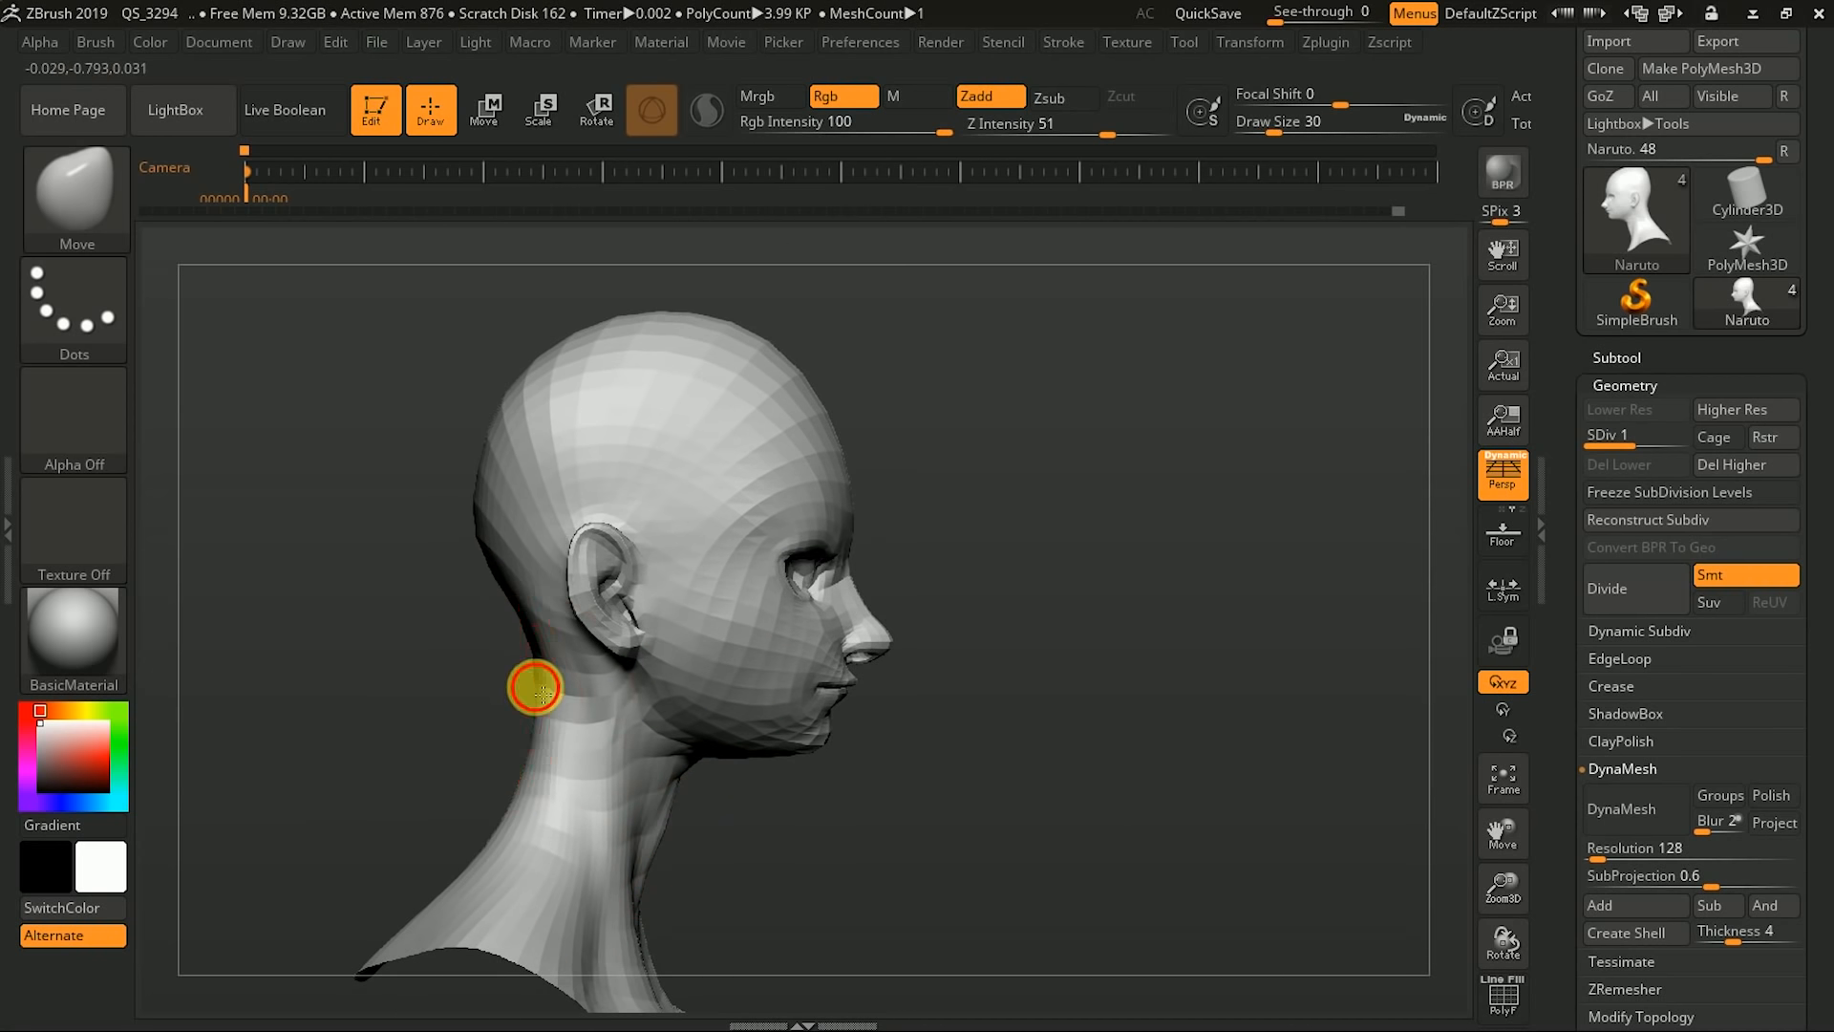
{"action": "left_click_drag", "start_coordinate": [510, 726], "coordinate": [510, 611]}
- Reshape the area under the jaw and chin from below with a small Move brush
{"action": "key", "text": "bracketleft"}
{"action": "key", "text": "bracketleft"}
{"action": "key", "text": "bracketleft"}
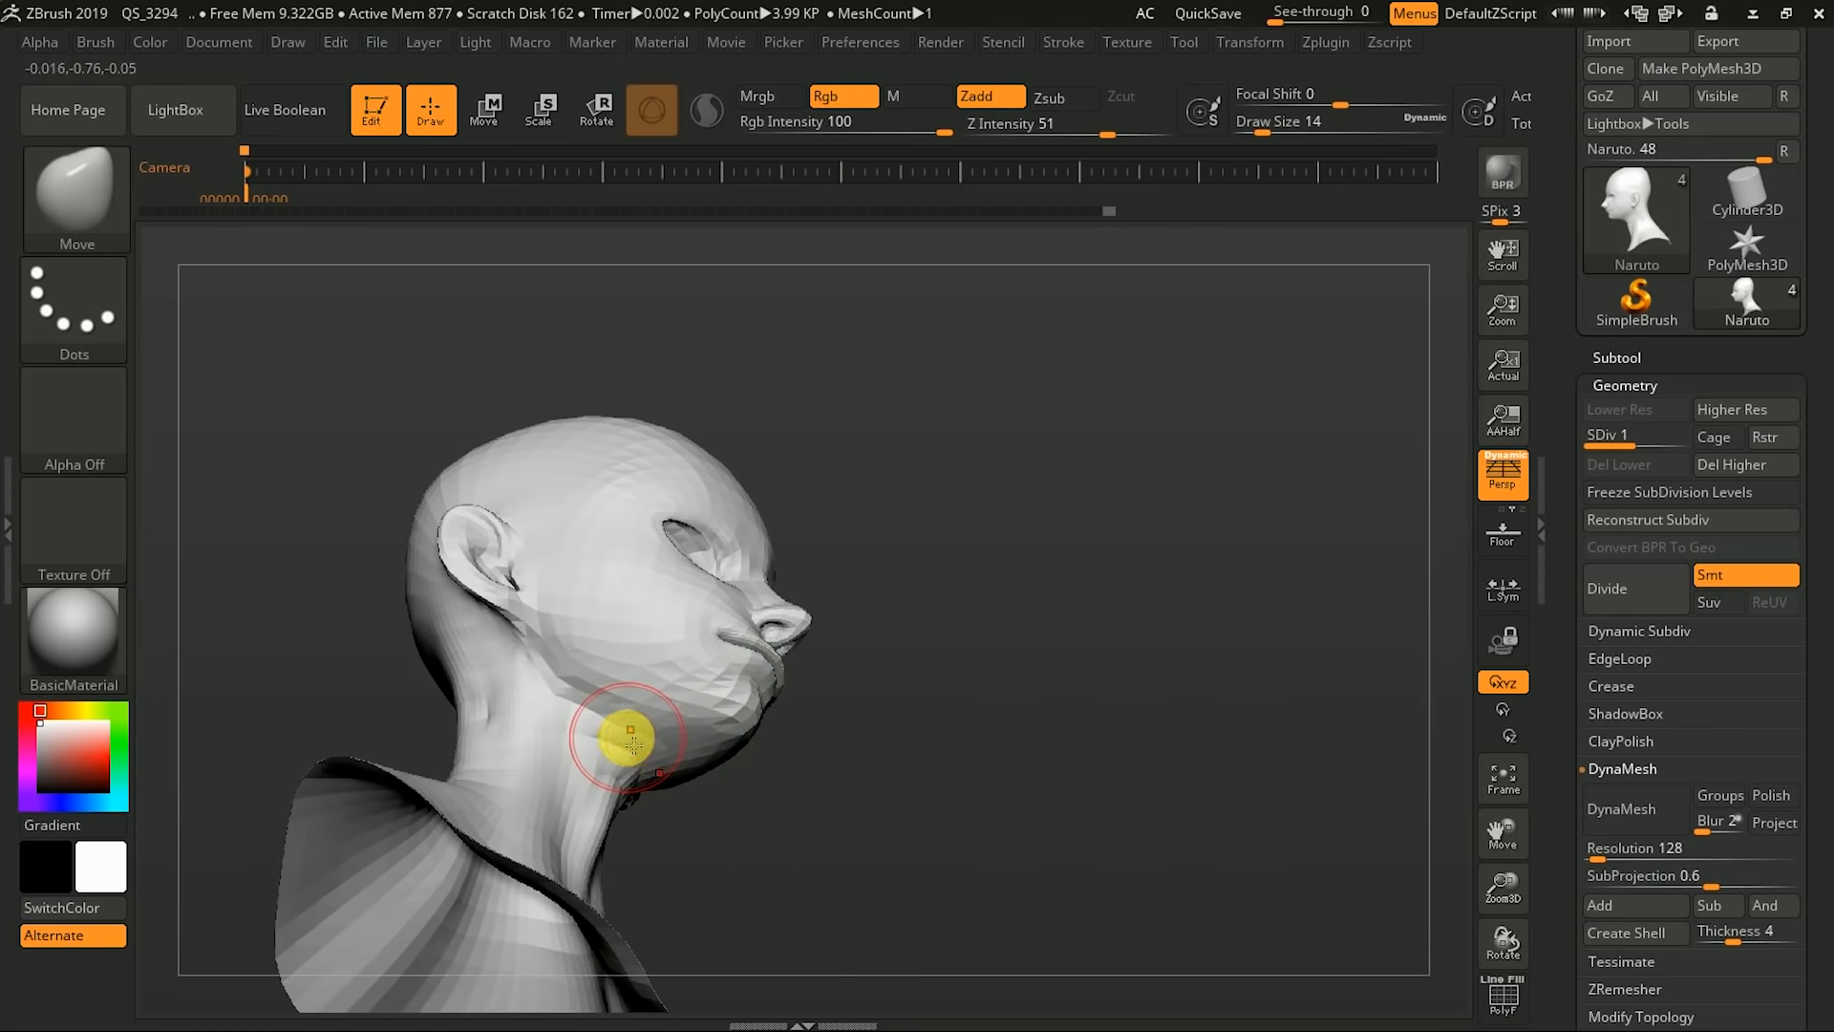
{"action": "mouse_move", "coordinate": [666, 743]}
{"action": "left_mouse_down"}
{"action": "mouse_move", "coordinate": [649, 736]}
{"action": "mouse_move", "coordinate": [669, 741]}
{"action": "left_mouse_up"}
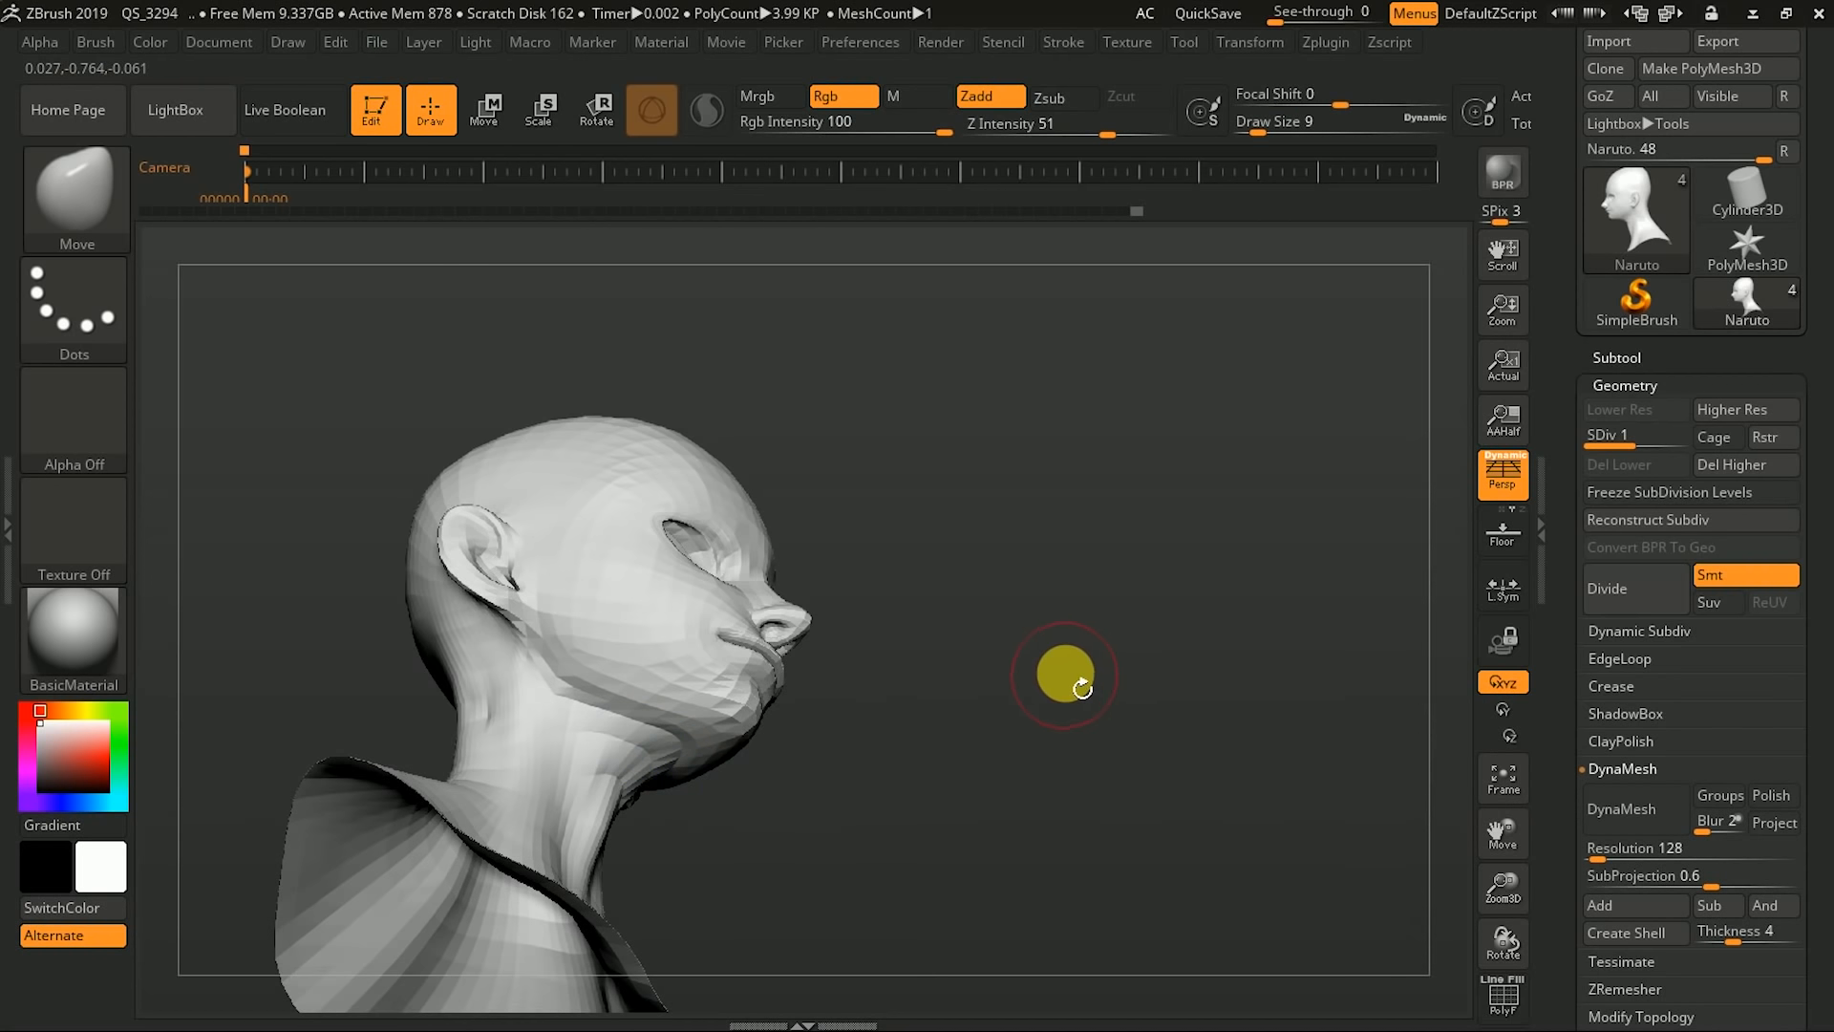
- Return to subdivision level 2 and divide the mesh once more to level 3
{"action": "left_click_drag", "start_coordinate": [1052, 675], "coordinate": [1072, 754]}
{"action": "left_click", "coordinate": [1635, 589]}
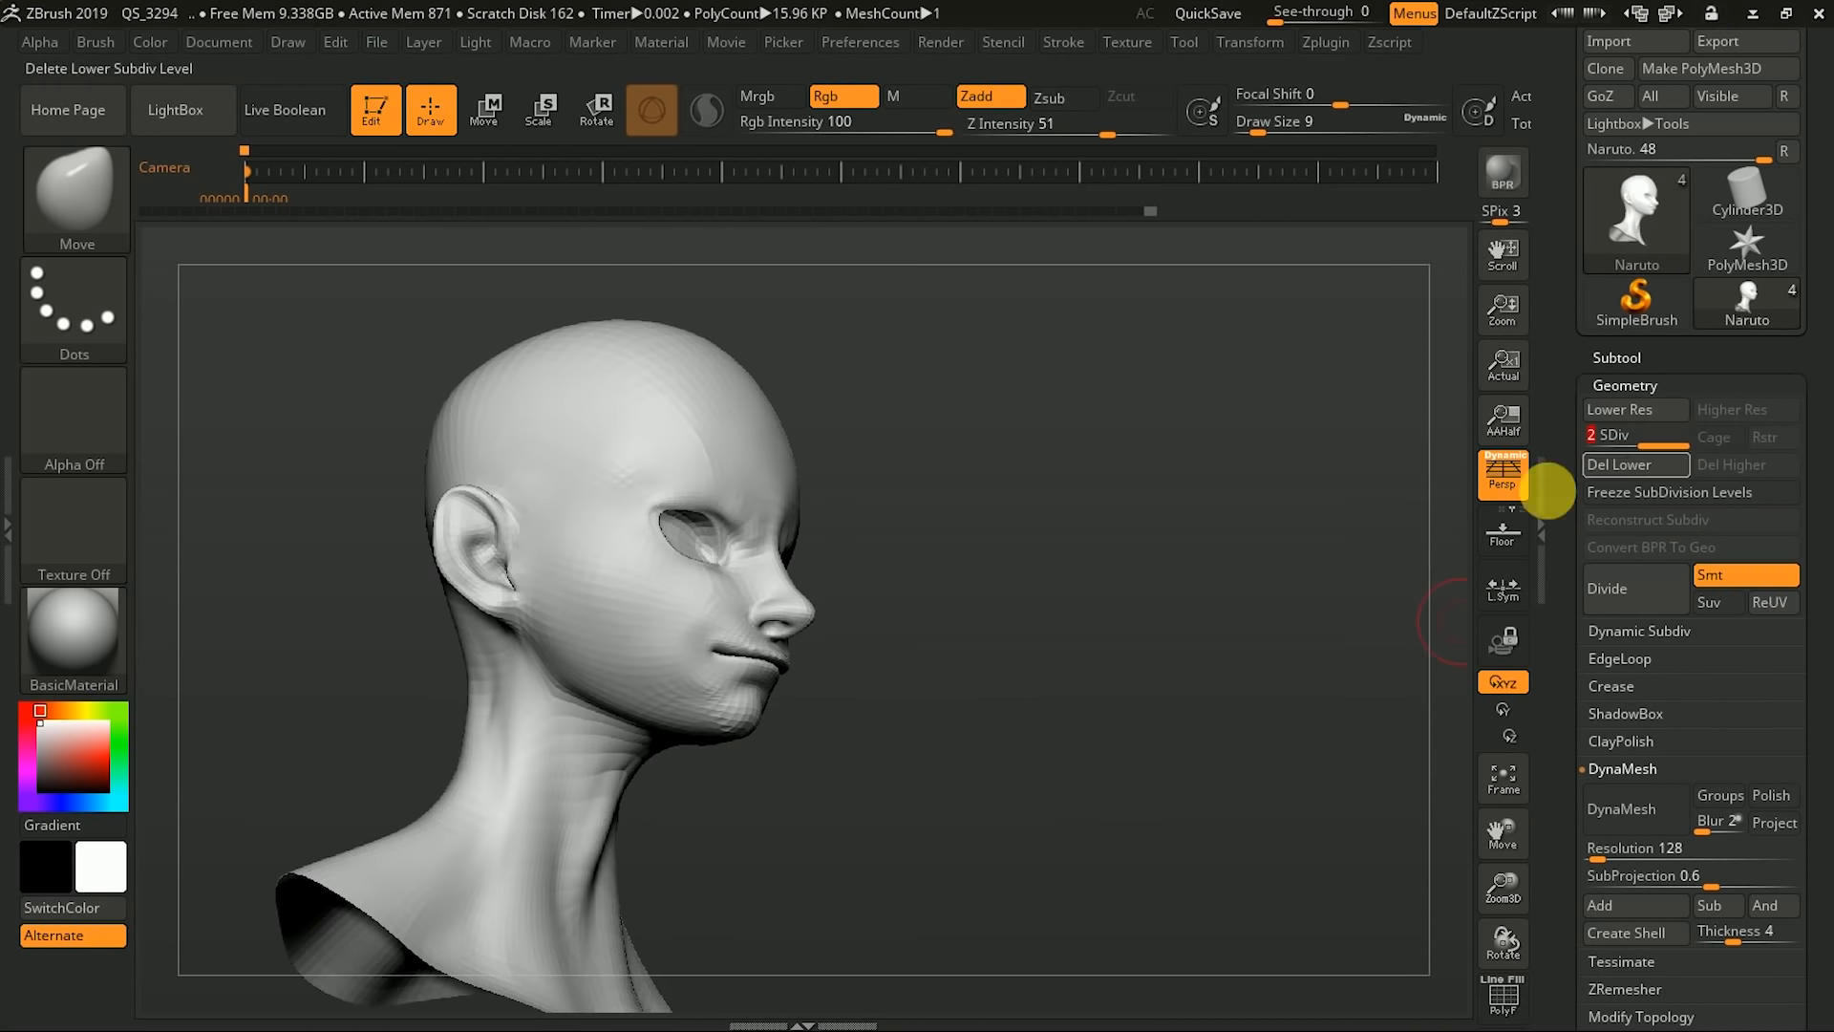
{"action": "left_click", "coordinate": [1641, 596]}
{"action": "left_click_drag", "start_coordinate": [1134, 622], "coordinate": [1450, 614]}
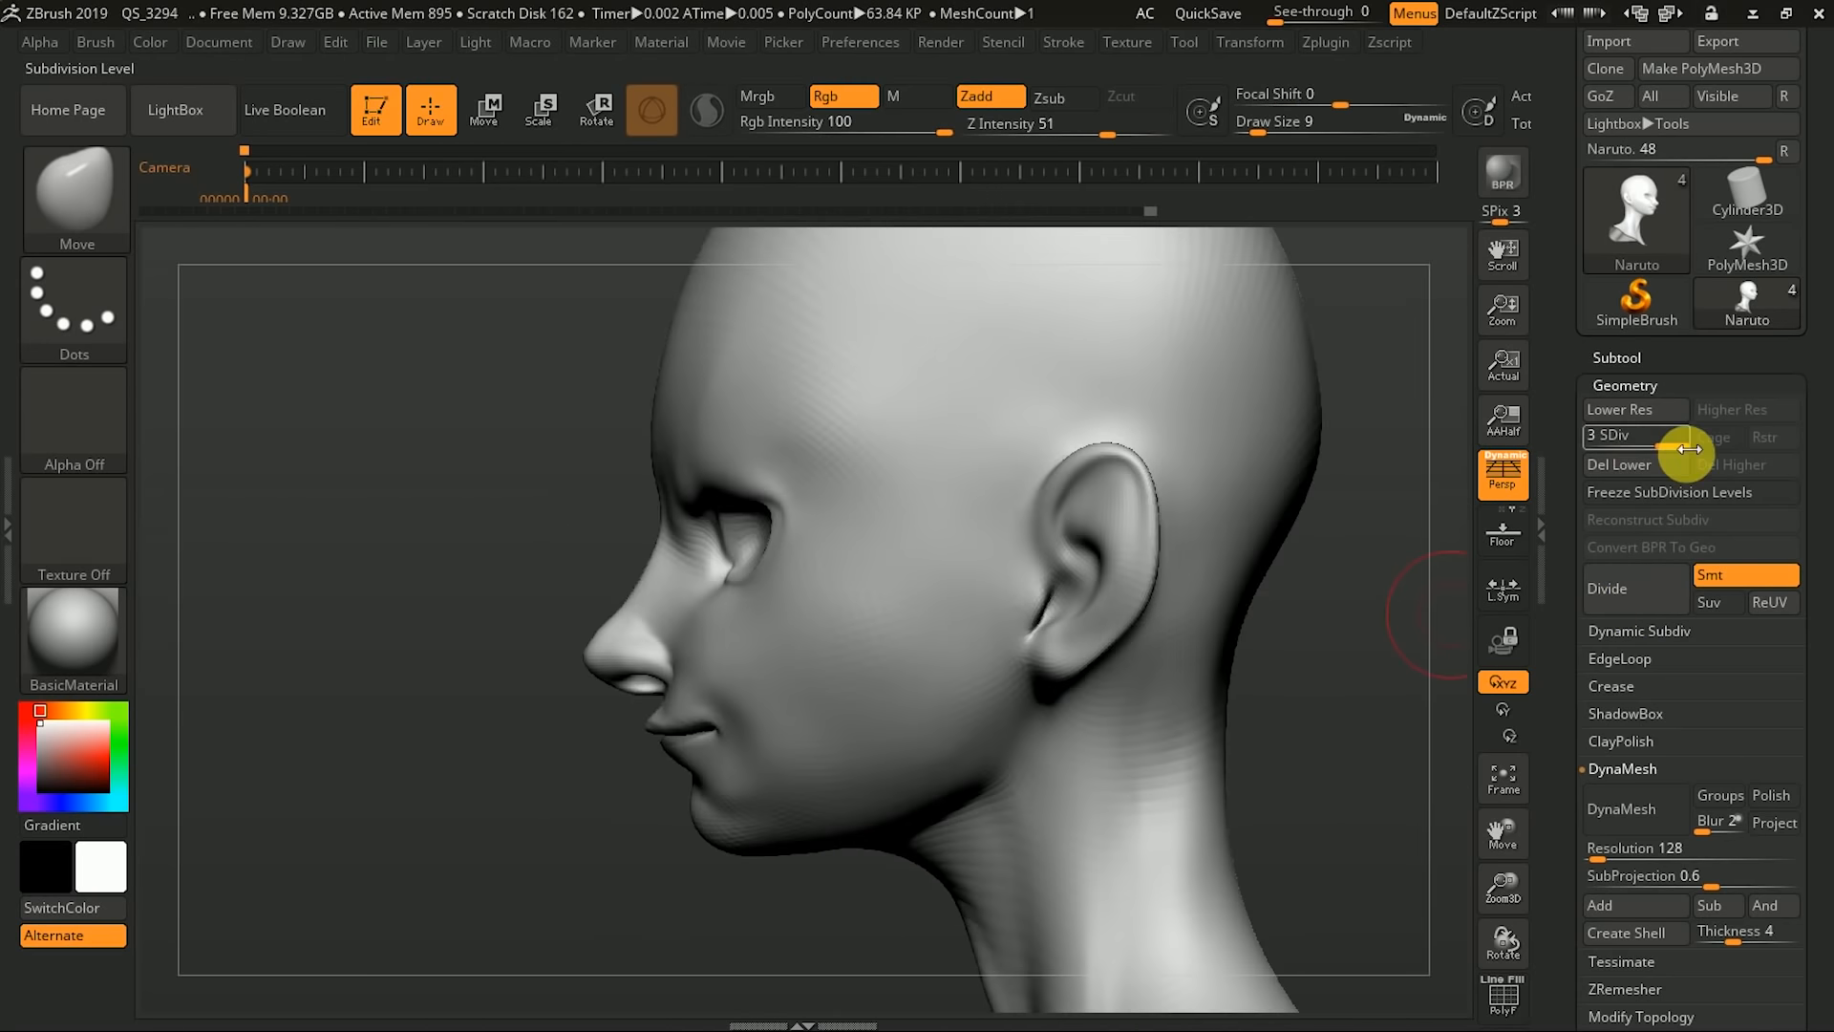
- Shrink the sculpting window beside the picture viewer and show the side-profile Naruto reference
{"action": "left_click", "coordinate": [1786, 14]}
{"action": "left_click_drag", "start_coordinate": [303, 833], "coordinate": [406, 850], "text": "alt"}
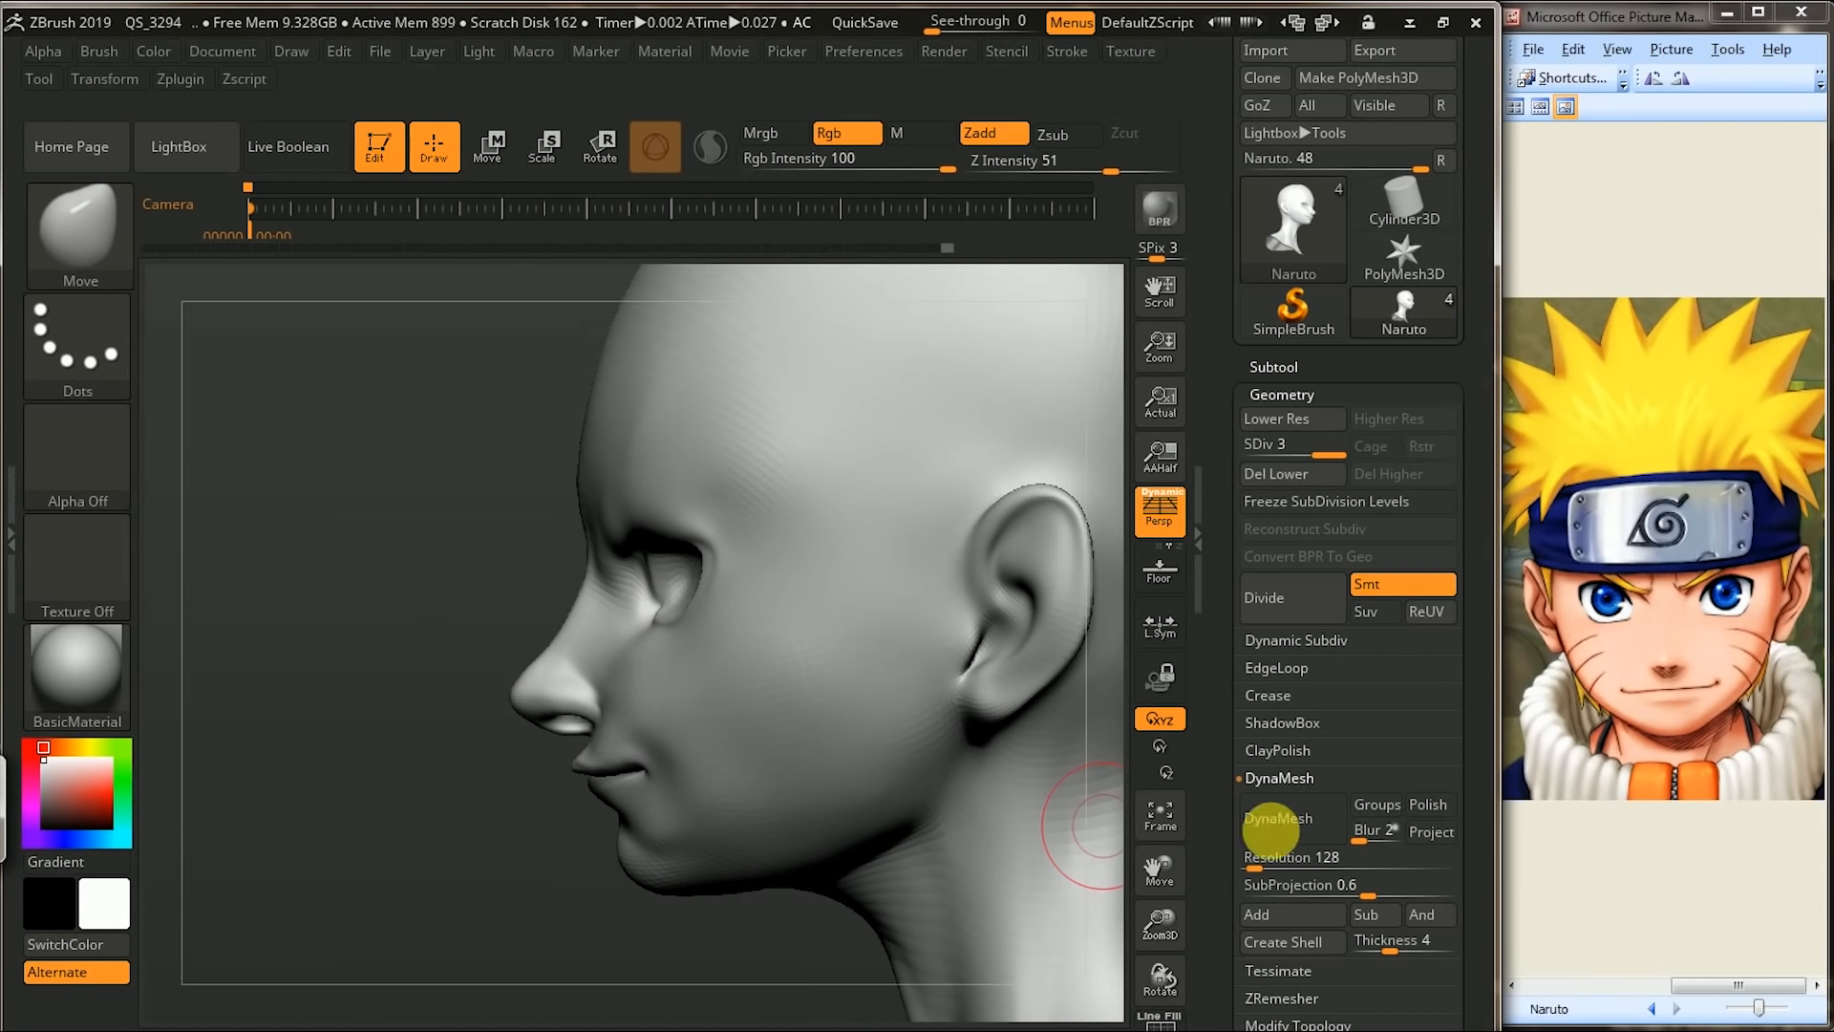
{"action": "left_click", "coordinate": [1650, 1009]}
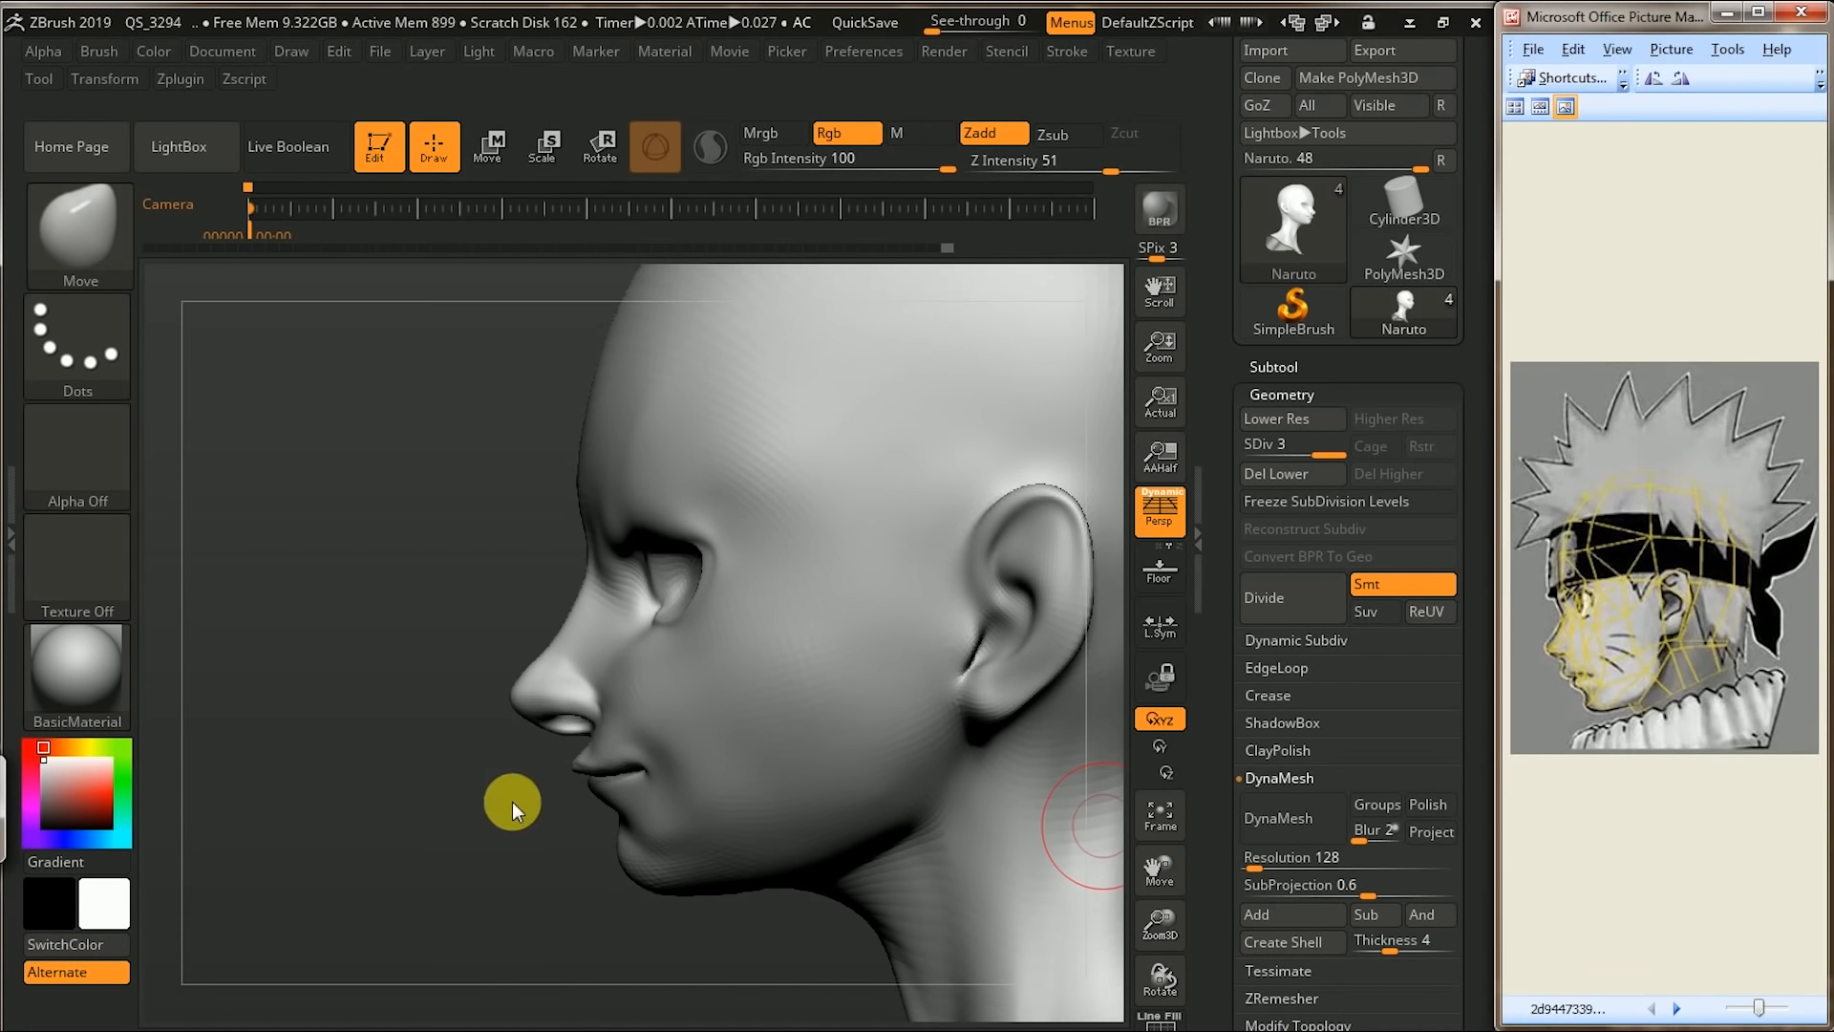
- Drop to subdivision level 1 and adjust the lips in side profile with the Move brush
{"action": "key", "text": "shift"}
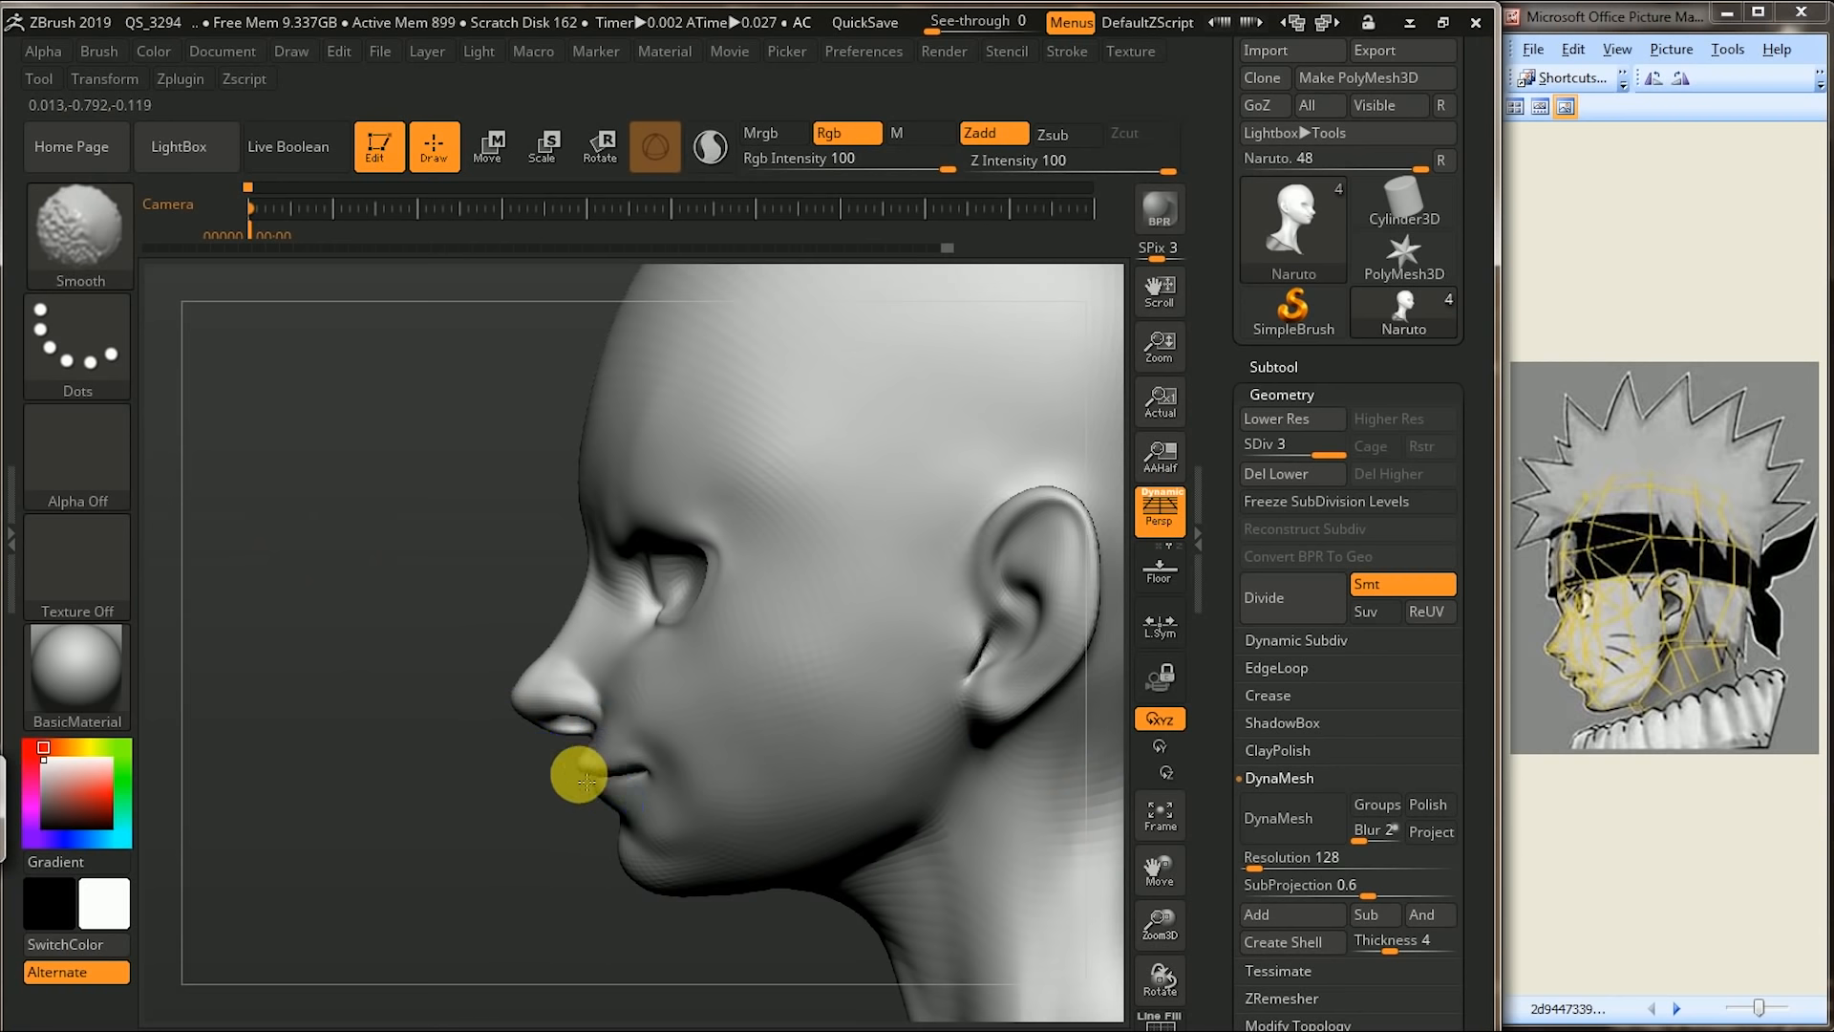
{"action": "left_click_drag", "start_coordinate": [381, 876], "coordinate": [588, 770]}
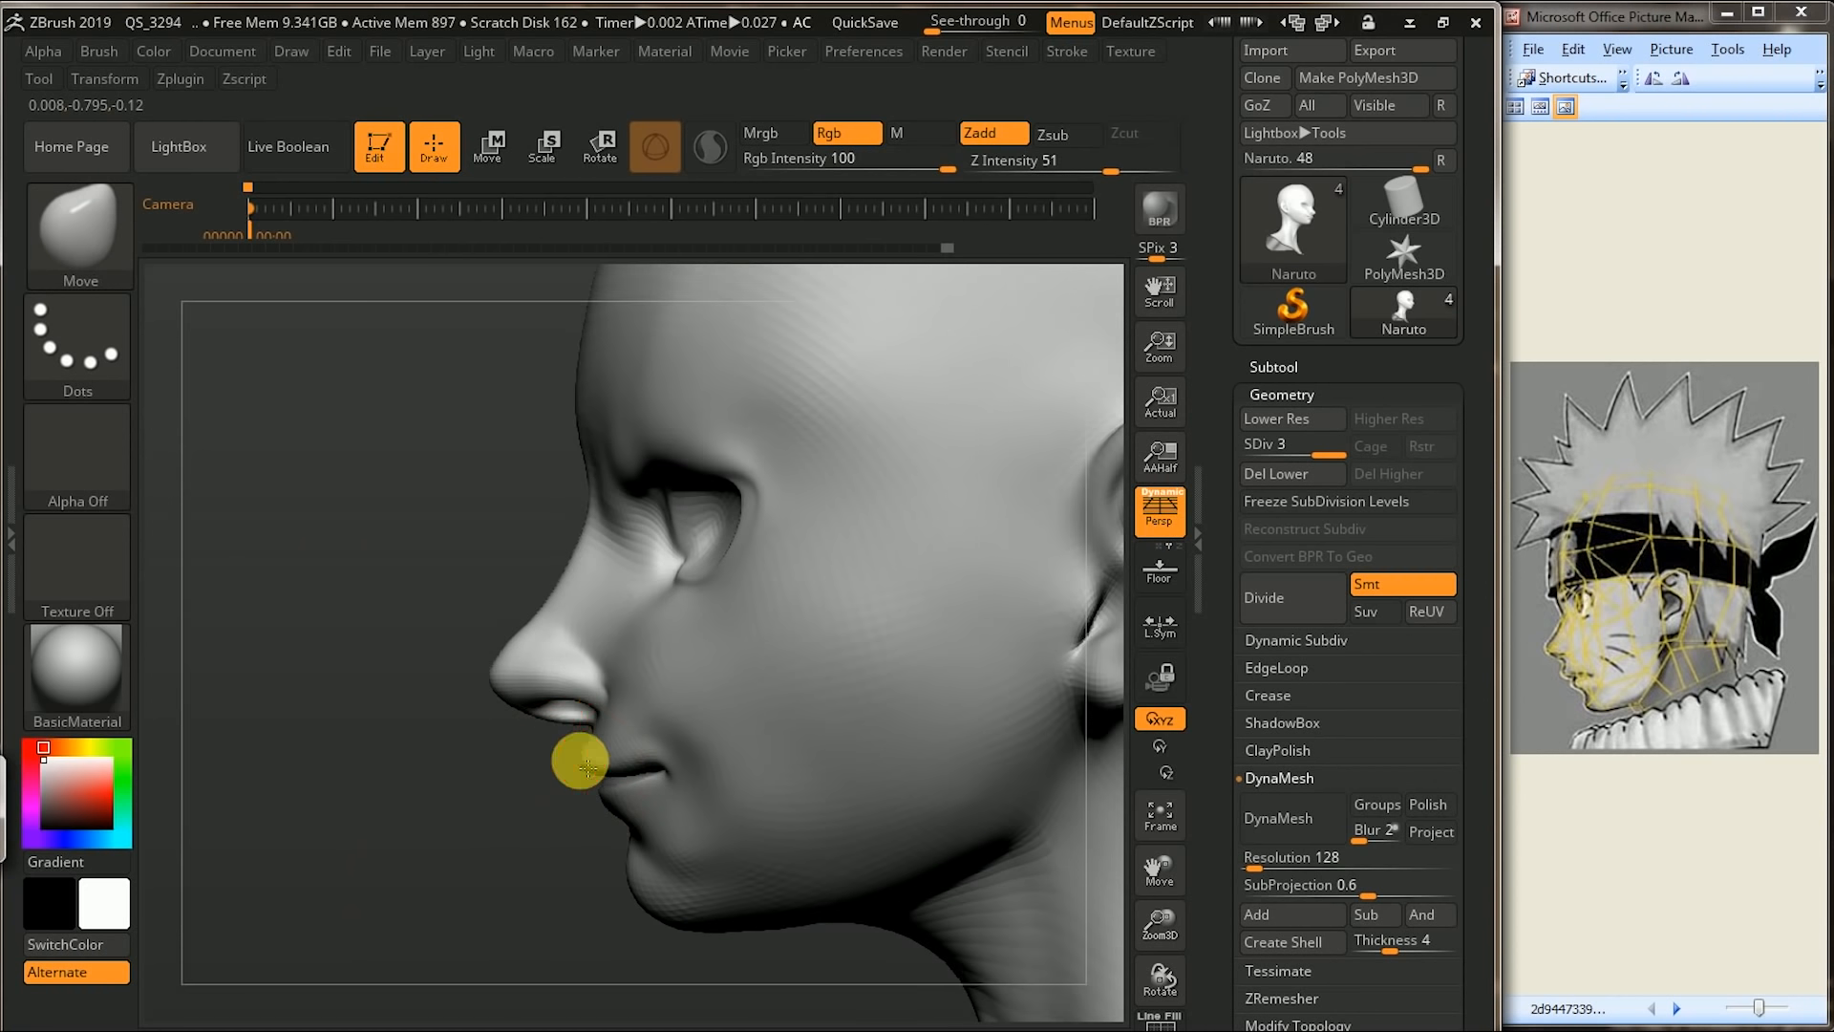
{"action": "left_click_drag", "start_coordinate": [1320, 450], "coordinate": [1247, 447]}
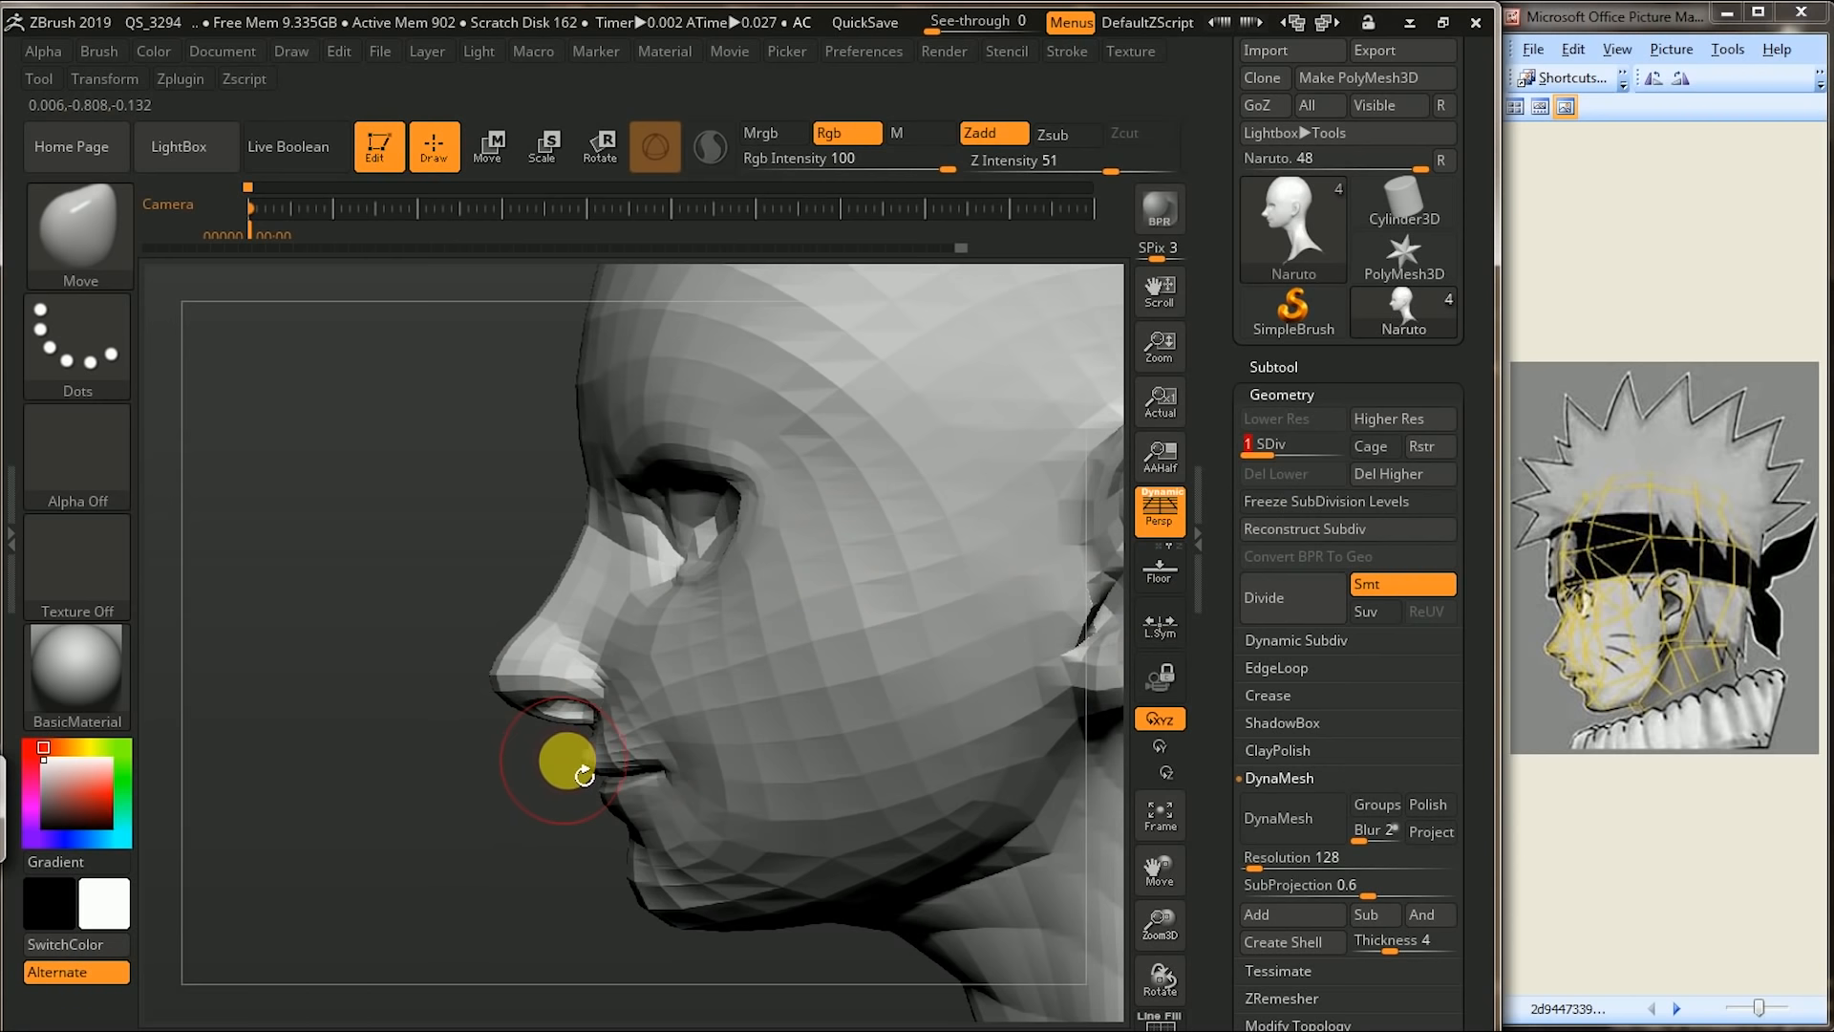
{"action": "left_click_drag", "start_coordinate": [443, 840], "coordinate": [567, 771]}
- Adjust the chin from the front and the outer eye corners from below with the Move brush
{"action": "left_click_drag", "start_coordinate": [421, 835], "coordinate": [612, 834], "text": "shift"}
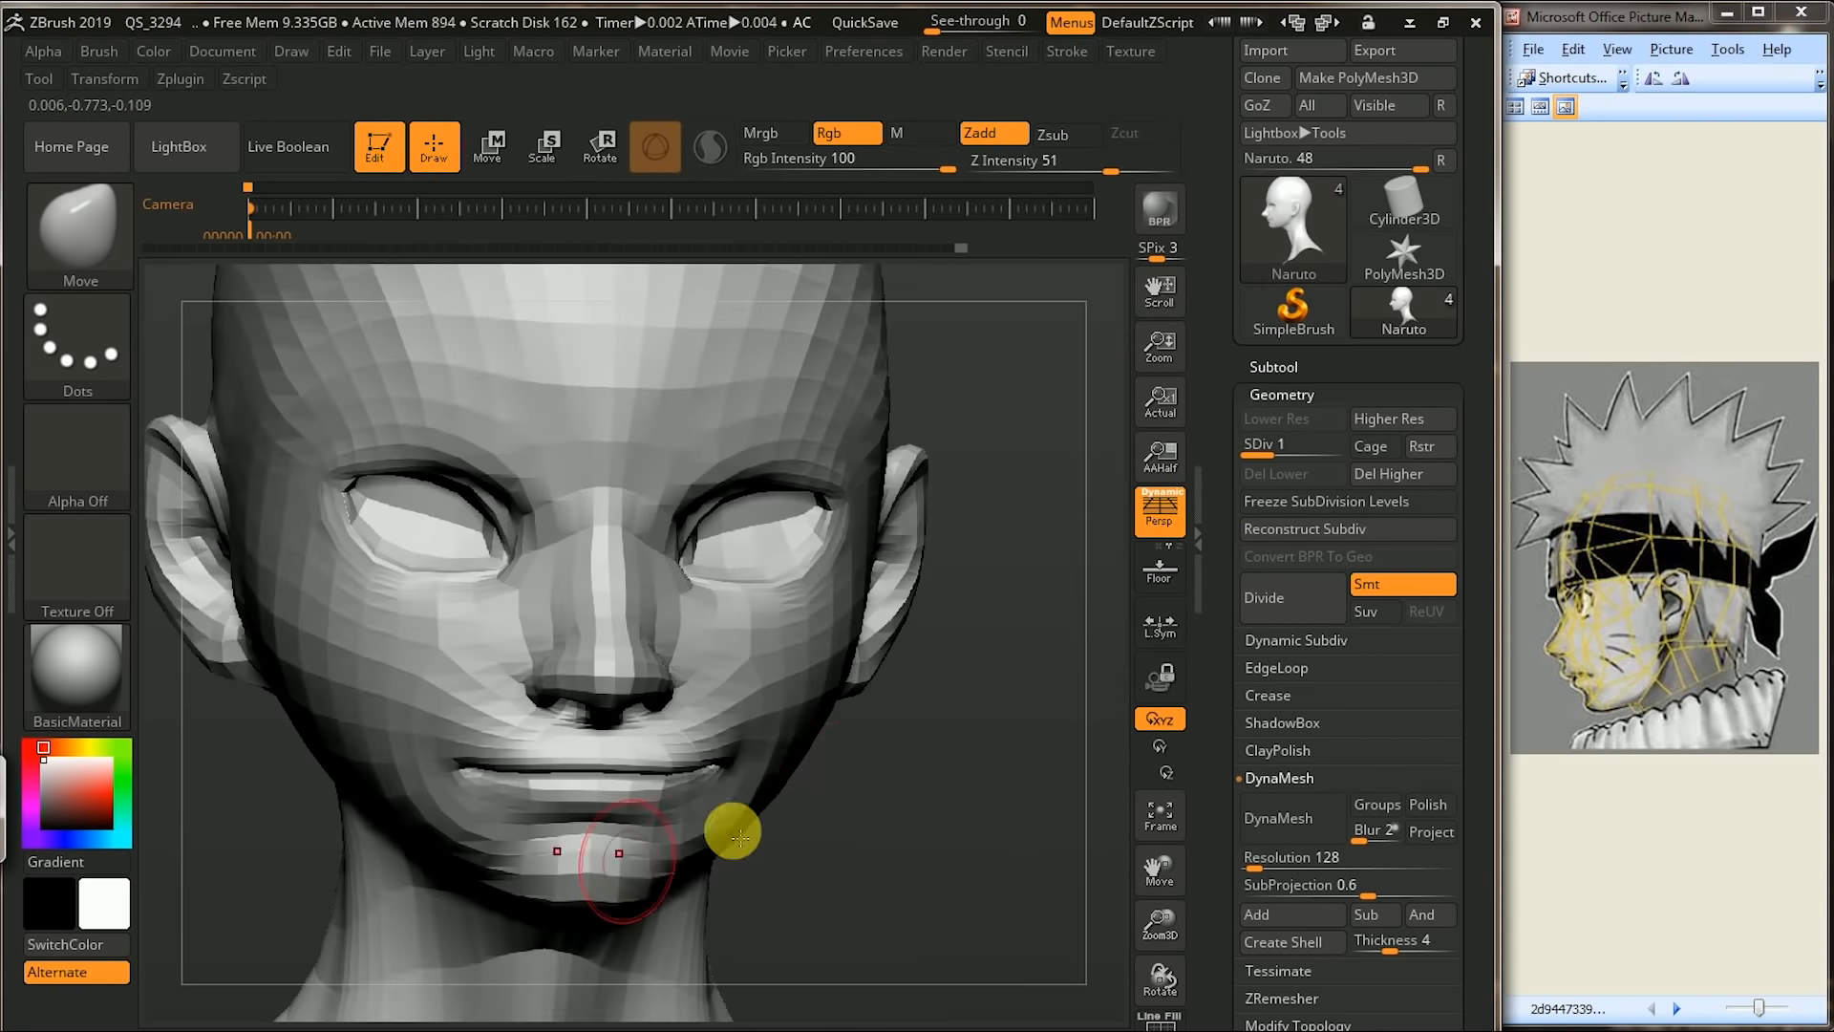
{"action": "left_click_drag", "start_coordinate": [299, 860], "coordinate": [371, 860], "text": "shift"}
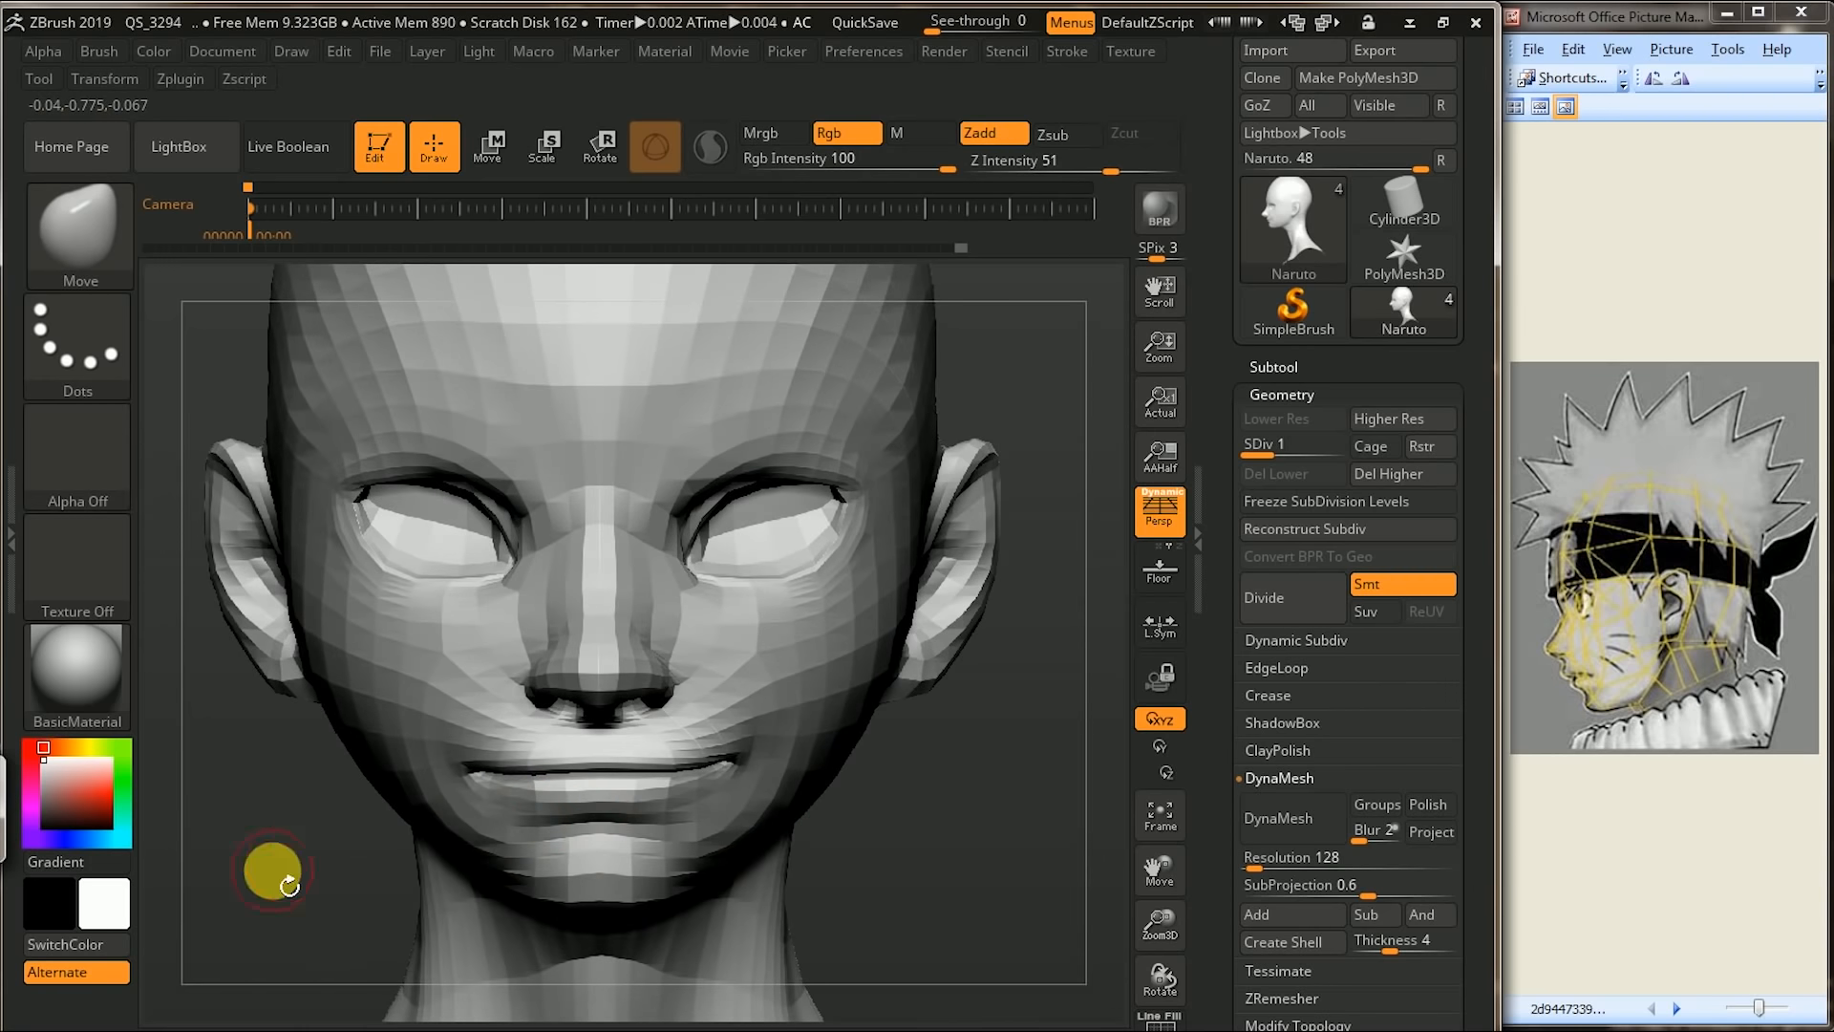
{"action": "left_click_drag", "start_coordinate": [282, 878], "coordinate": [339, 913], "text": "alt"}
{"action": "mouse_move", "coordinate": [295, 855]}
{"action": "left_mouse_down"}
{"action": "mouse_move", "coordinate": [295, 704]}
{"action": "mouse_move", "coordinate": [418, 772]}
{"action": "mouse_move", "coordinate": [393, 782]}
{"action": "left_mouse_up"}
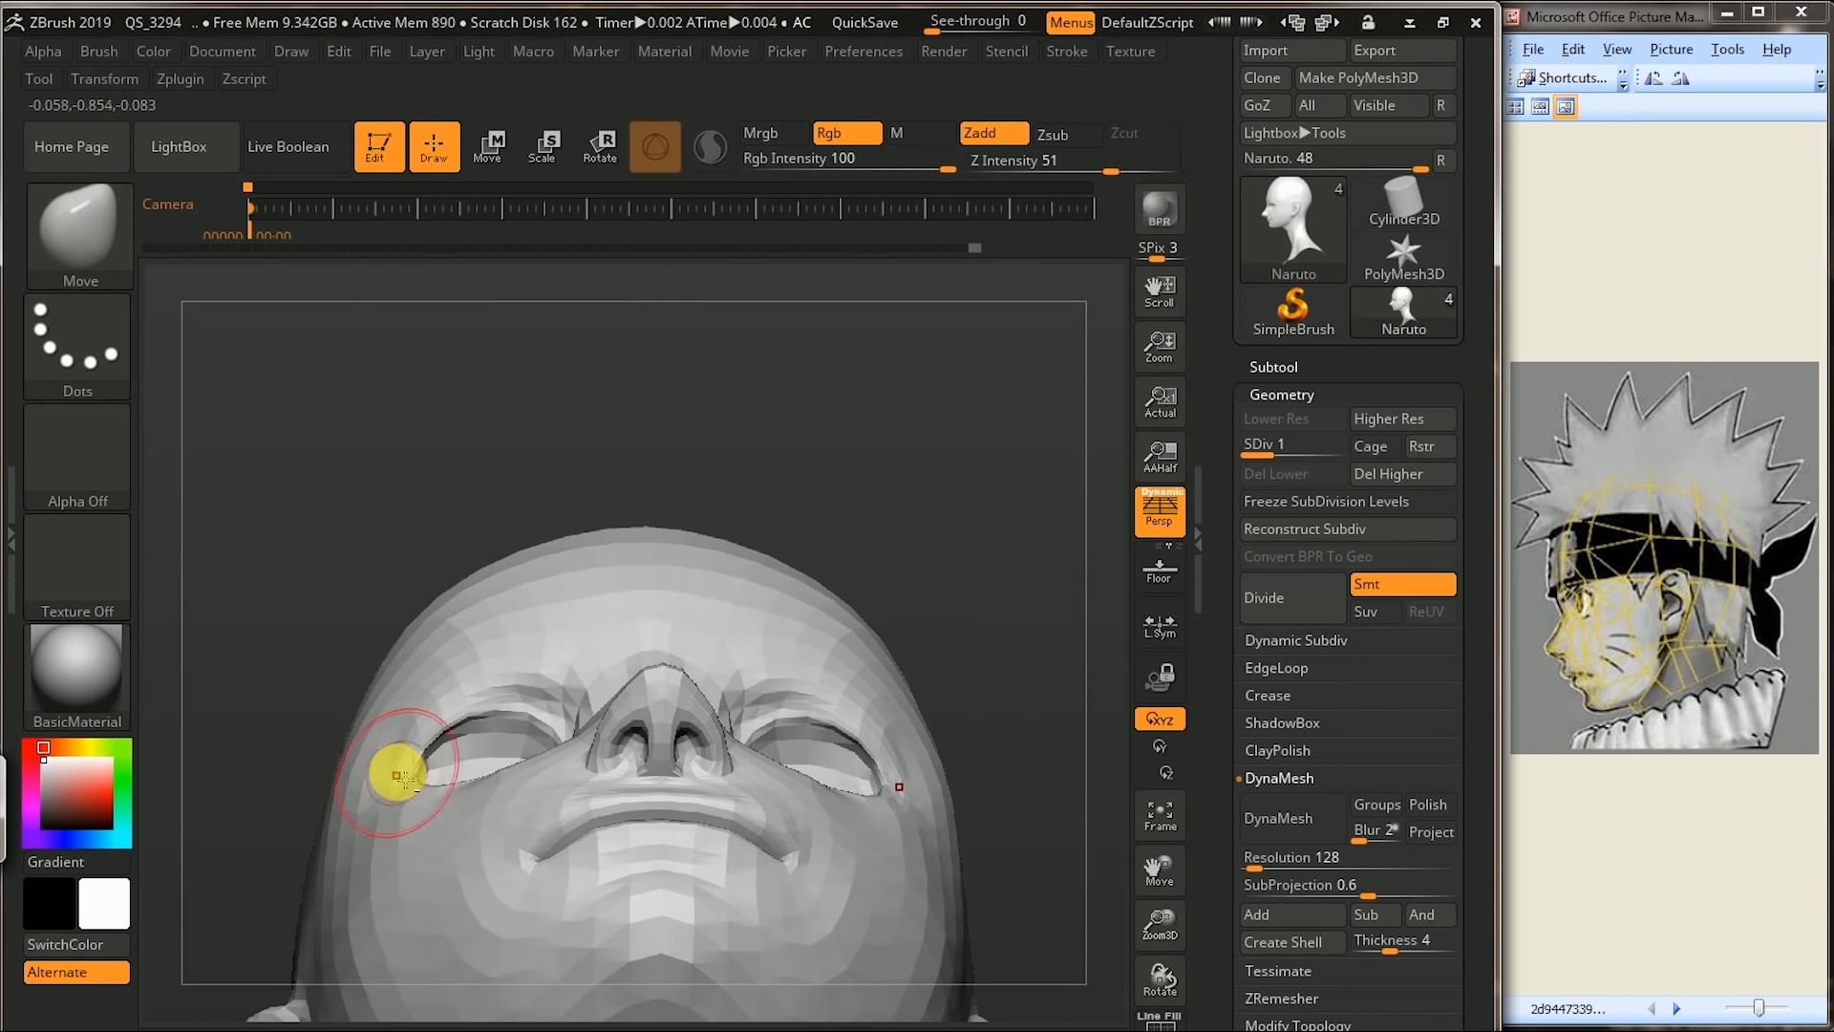
{"action": "mouse_move", "coordinate": [942, 442]}
{"action": "left_mouse_down"}
{"action": "mouse_move", "coordinate": [1027, 516]}
{"action": "mouse_move", "coordinate": [925, 483]}
{"action": "mouse_move", "coordinate": [815, 536]}
{"action": "mouse_move", "coordinate": [851, 421]}
{"action": "mouse_move", "coordinate": [811, 573]}
{"action": "mouse_move", "coordinate": [893, 576]}
{"action": "mouse_move", "coordinate": [1079, 506]}
{"action": "mouse_move", "coordinate": [915, 678]}
{"action": "left_mouse_up"}
- Reshape the brow and the top of the nose bridge in side profile with the Move brush
{"action": "mouse_move", "coordinate": [294, 712]}
{"action": "left_mouse_down", "text": "alt"}
{"action": "mouse_move", "coordinate": [396, 687]}
{"action": "mouse_move", "coordinate": [692, 697]}
{"action": "left_mouse_up", "text": "alt"}
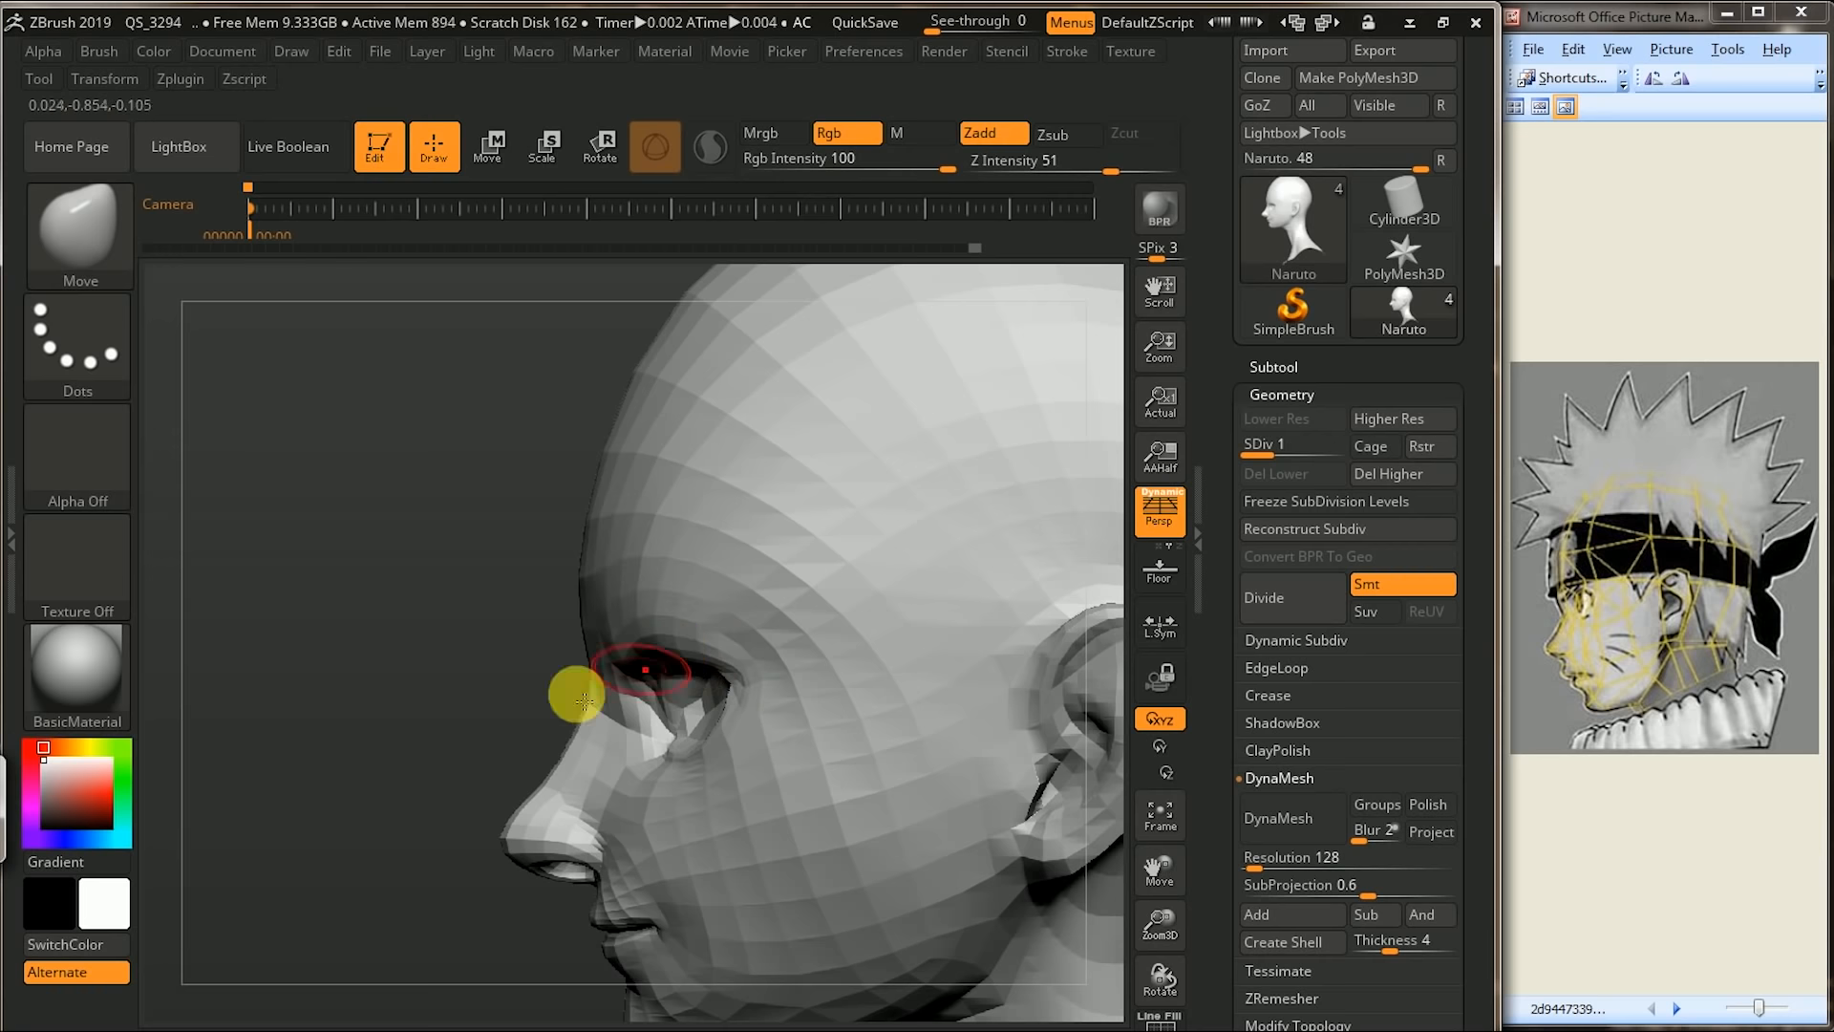
{"action": "mouse_move", "coordinate": [385, 786]}
{"action": "left_mouse_down"}
{"action": "mouse_move", "coordinate": [1102, 630]}
{"action": "mouse_move", "coordinate": [261, 782]}
{"action": "mouse_move", "coordinate": [599, 703]}
{"action": "left_mouse_up"}
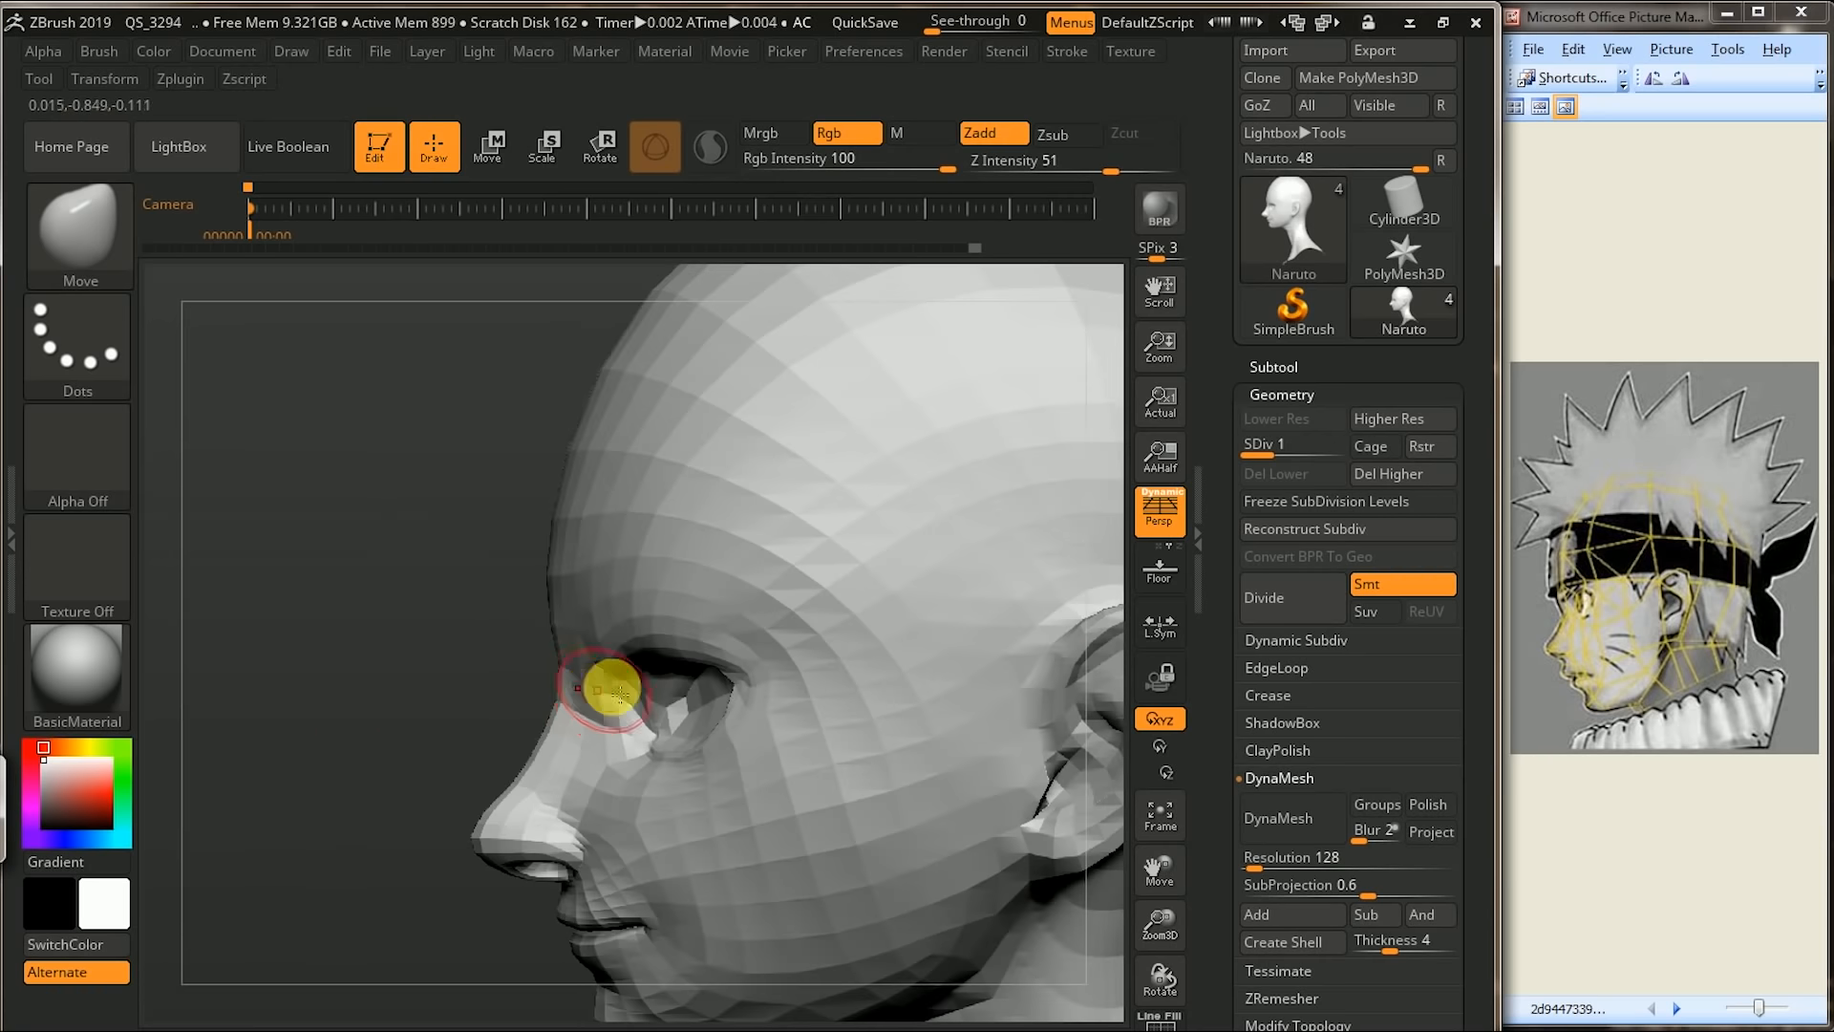
{"action": "left_click_drag", "start_coordinate": [411, 721], "coordinate": [601, 721]}
{"action": "left_click_drag", "start_coordinate": [554, 700], "coordinate": [606, 700]}
{"action": "mouse_move", "coordinate": [1086, 551]}
{"action": "left_mouse_down", "text": "shift"}
{"action": "mouse_move", "coordinate": [994, 540]}
{"action": "mouse_move", "coordinate": [642, 655]}
{"action": "left_mouse_up", "text": "shift"}
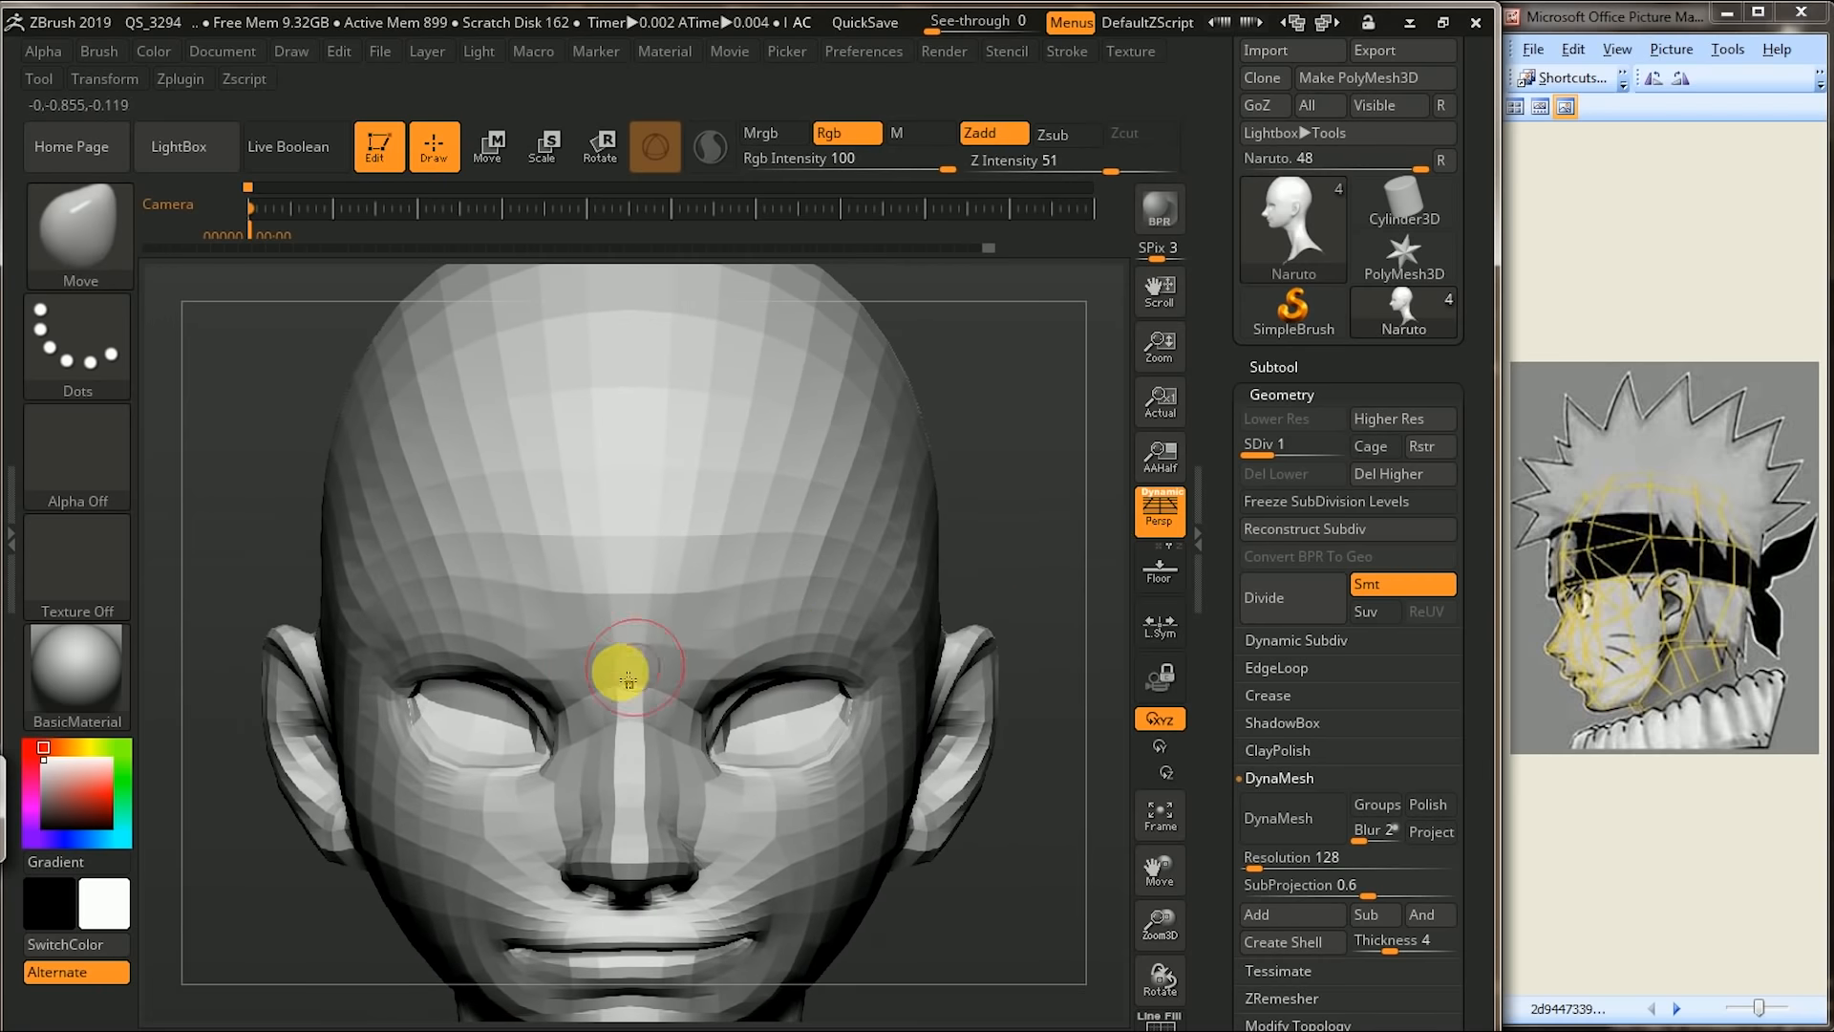
- Refine the outer brow area from the front and the mouth in side profile with the Move brush
{"action": "mouse_move", "coordinate": [1072, 555]}
{"action": "left_mouse_down", "text": "alt"}
{"action": "mouse_move", "coordinate": [1121, 561]}
{"action": "mouse_move", "coordinate": [664, 663]}
{"action": "left_mouse_up", "text": "alt"}
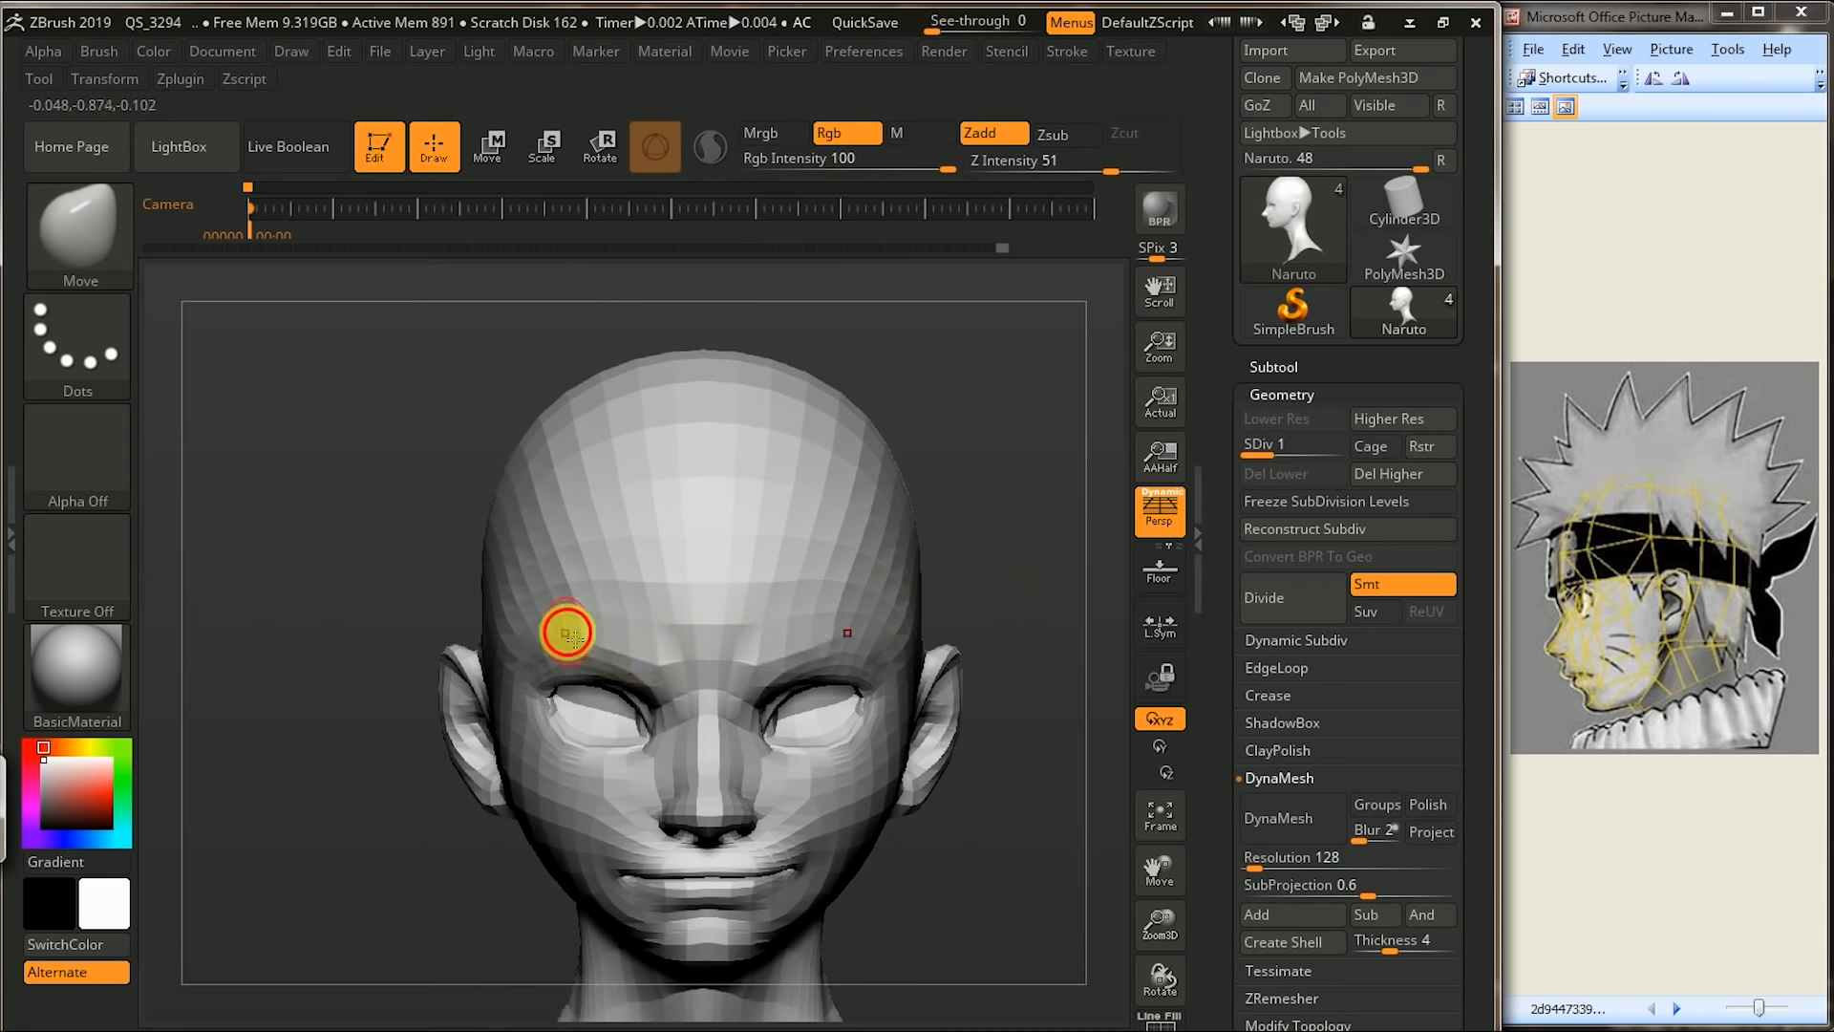
{"action": "left_click_drag", "start_coordinate": [374, 879], "coordinate": [545, 812]}
{"action": "left_click_drag", "start_coordinate": [882, 623], "coordinate": [979, 764]}
{"action": "left_click_drag", "start_coordinate": [586, 863], "coordinate": [867, 787]}
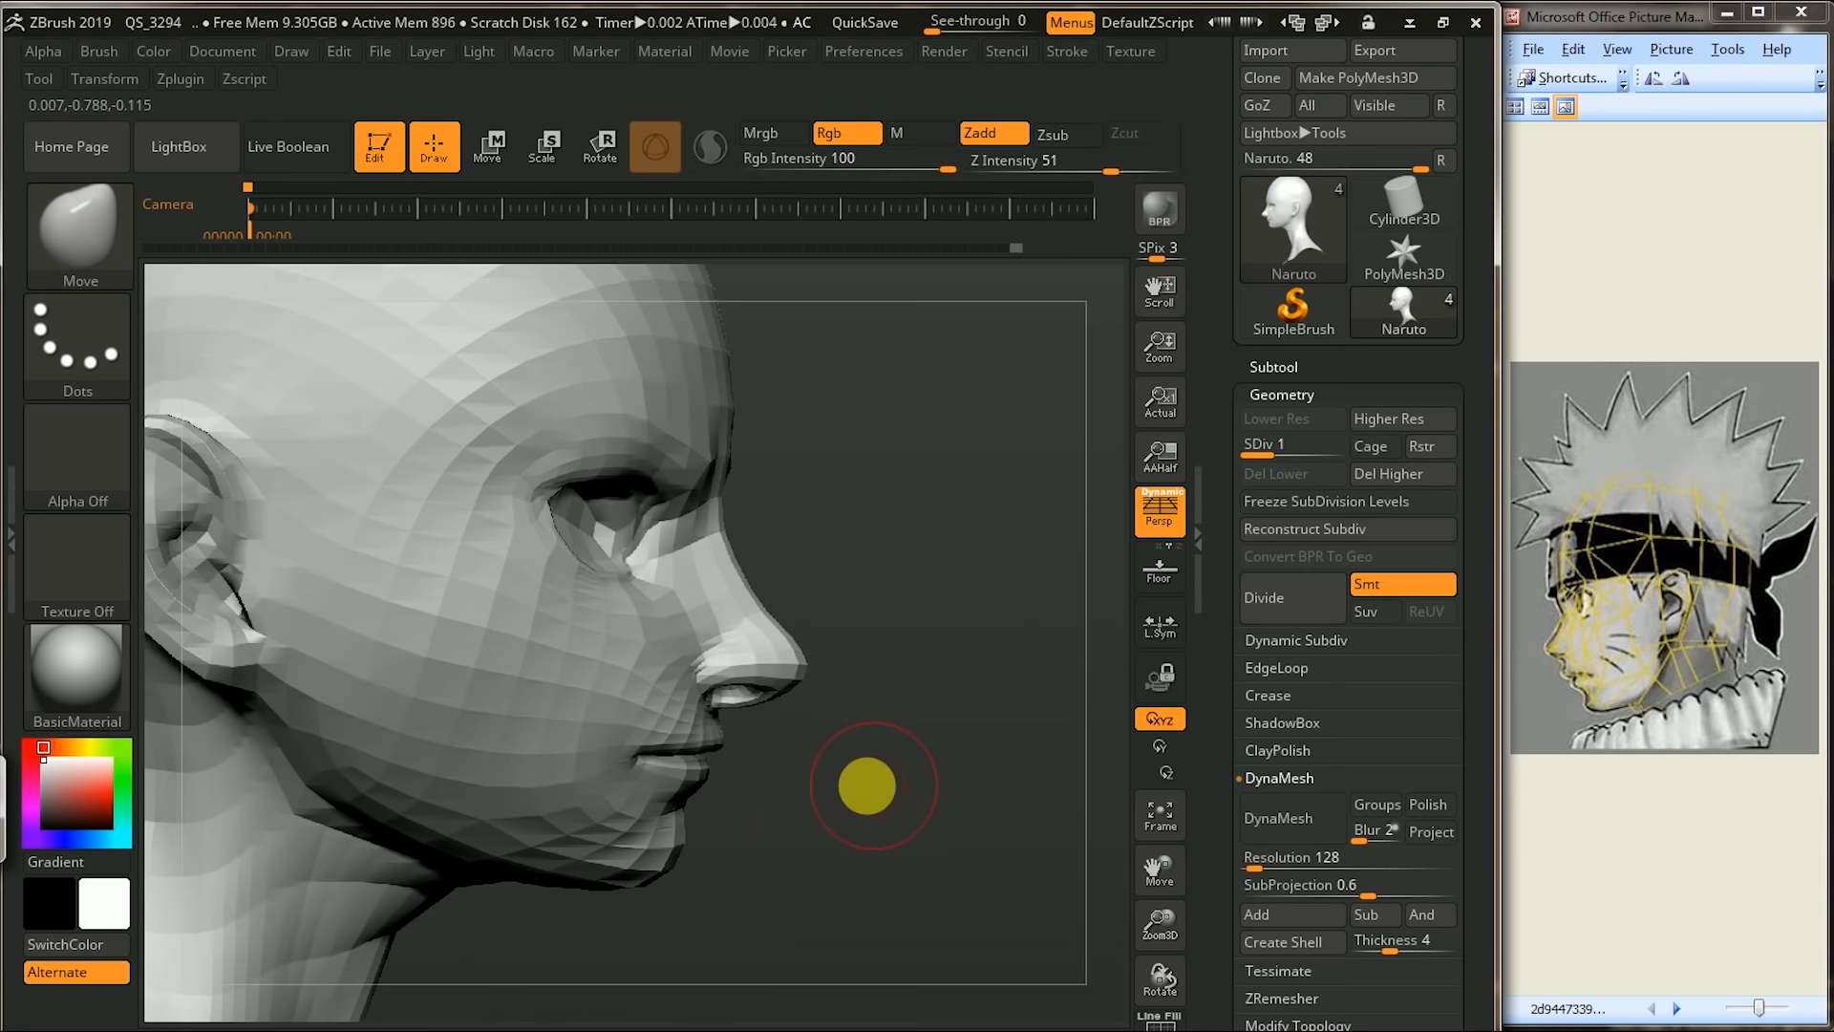
- Raise the mesh to subdivision level 3 and build up the inner brow ridges with the ClayBuildup brush
{"action": "left_click", "coordinate": [1324, 454]}
{"action": "left_click_drag", "start_coordinate": [956, 597], "coordinate": [981, 665], "text": "alt"}
{"action": "left_click", "coordinate": [112, 239]}
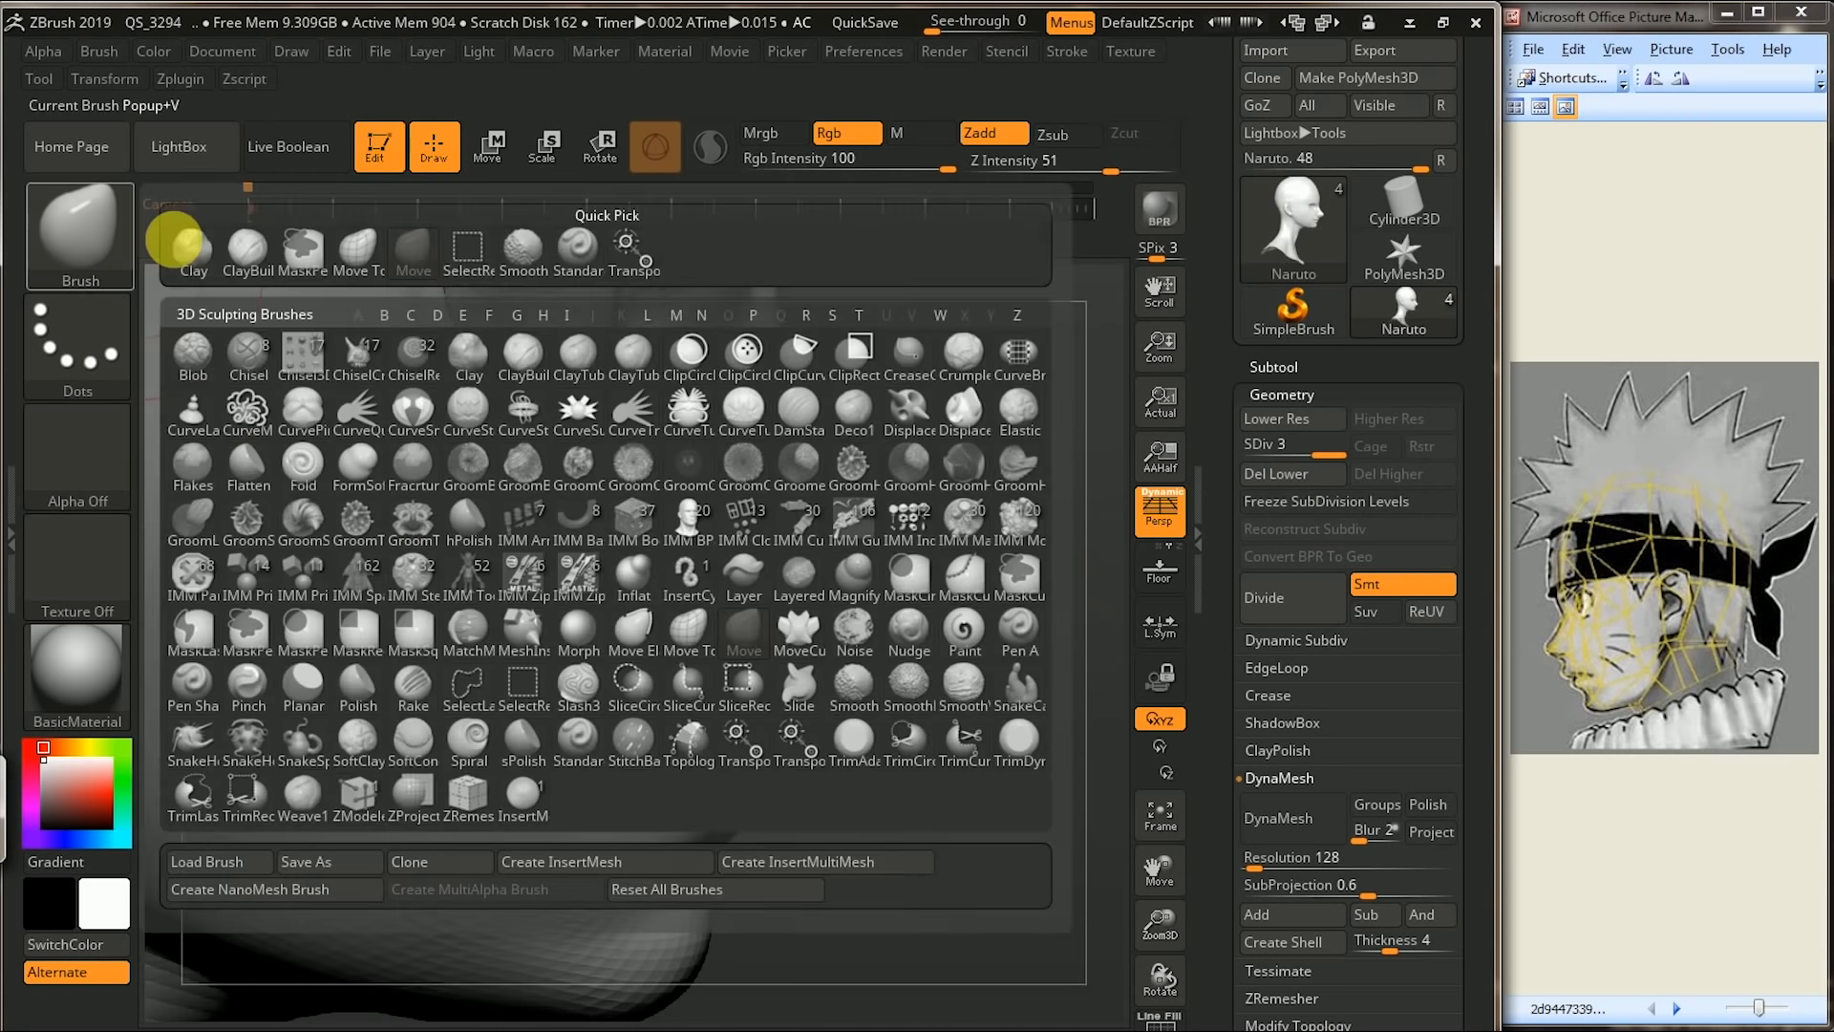
{"action": "left_click", "coordinate": [252, 254]}
{"action": "left_click_drag", "start_coordinate": [988, 504], "coordinate": [978, 580], "text": "alt"}
{"action": "mouse_move", "coordinate": [1078, 700]}
{"action": "left_mouse_down"}
{"action": "mouse_move", "coordinate": [1011, 639]}
{"action": "mouse_move", "coordinate": [754, 637]}
{"action": "mouse_move", "coordinate": [844, 705]}
{"action": "mouse_move", "coordinate": [871, 643]}
{"action": "left_mouse_up"}
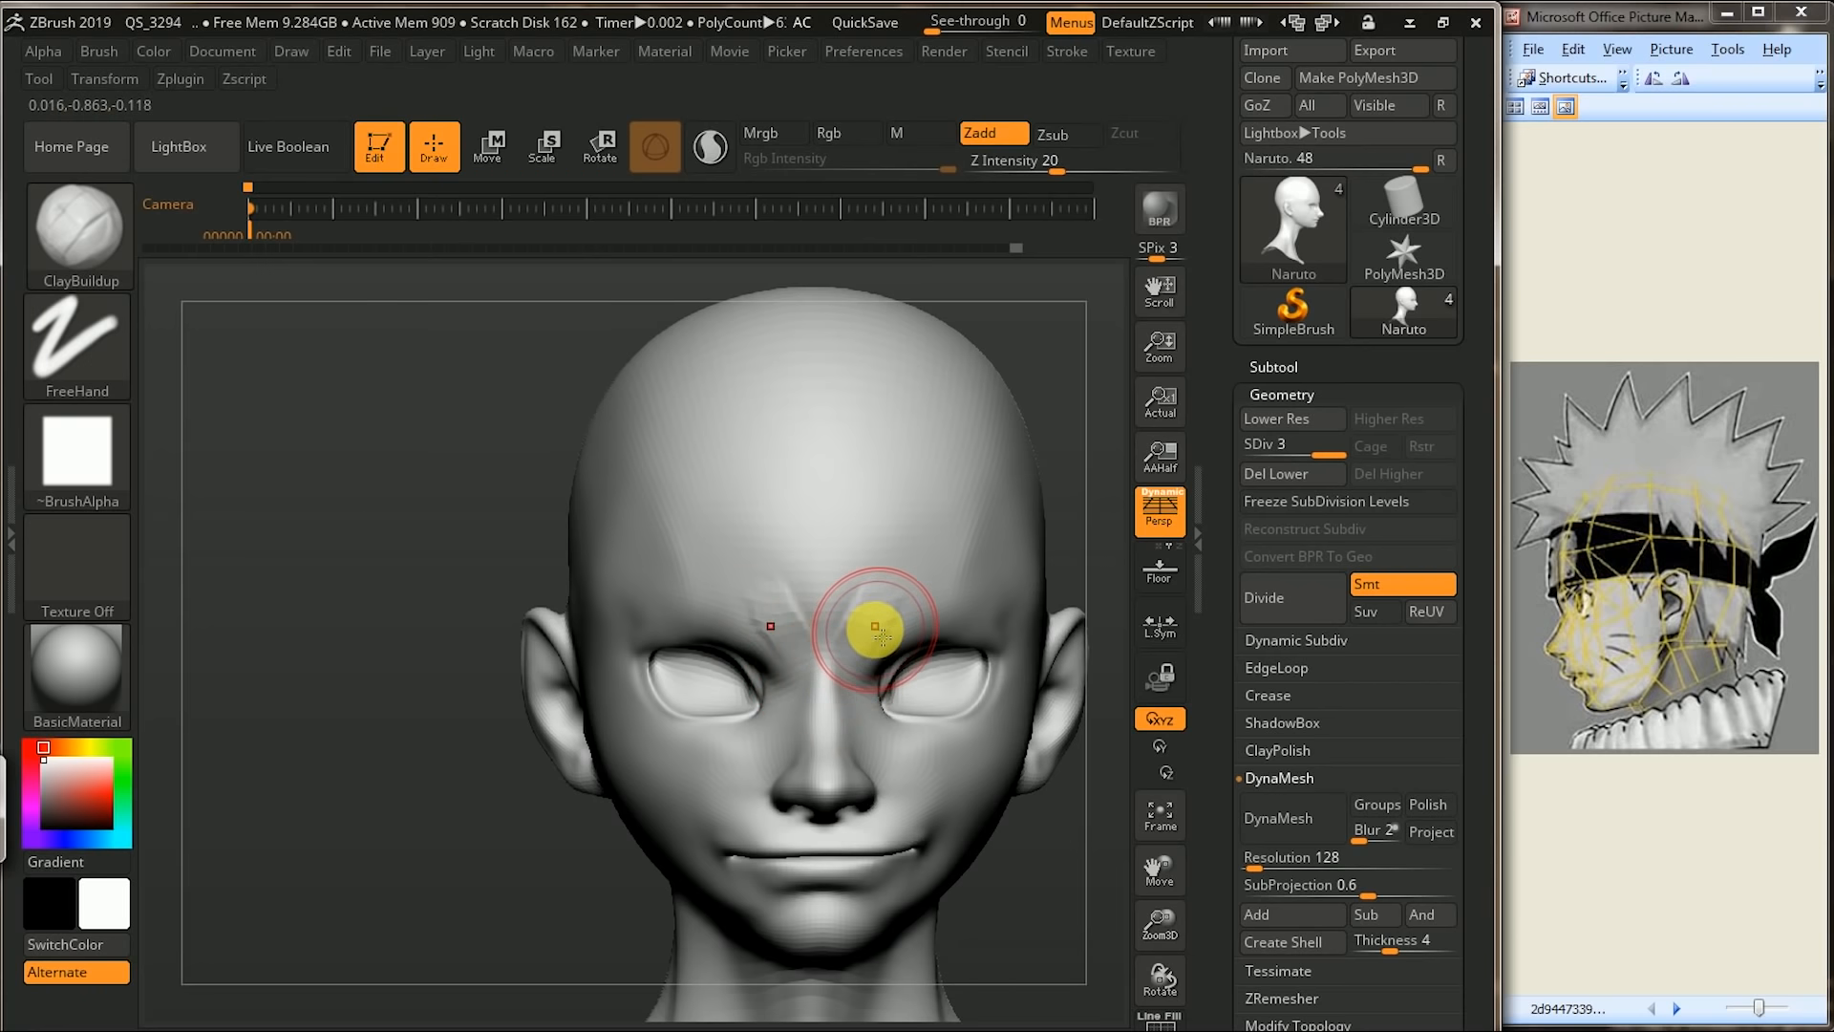
{"action": "mouse_move", "coordinate": [881, 635]}
{"action": "left_mouse_down"}
{"action": "mouse_move", "coordinate": [835, 602]}
{"action": "mouse_move", "coordinate": [1027, 492]}
{"action": "mouse_move", "coordinate": [1031, 443]}
{"action": "left_mouse_up"}
{"action": "mouse_move", "coordinate": [717, 643]}
{"action": "left_mouse_down"}
{"action": "mouse_move", "coordinate": [737, 668]}
{"action": "mouse_move", "coordinate": [709, 621]}
{"action": "mouse_move", "coordinate": [770, 684]}
{"action": "mouse_move", "coordinate": [733, 668]}
{"action": "mouse_move", "coordinate": [731, 644]}
{"action": "mouse_move", "coordinate": [785, 618]}
{"action": "mouse_move", "coordinate": [1093, 835]}
{"action": "mouse_move", "coordinate": [1098, 912]}
{"action": "left_mouse_up"}
- Show the next Naruto reference picture and turn the head to the front to compare the face
{"action": "left_click", "coordinate": [1429, 804]}
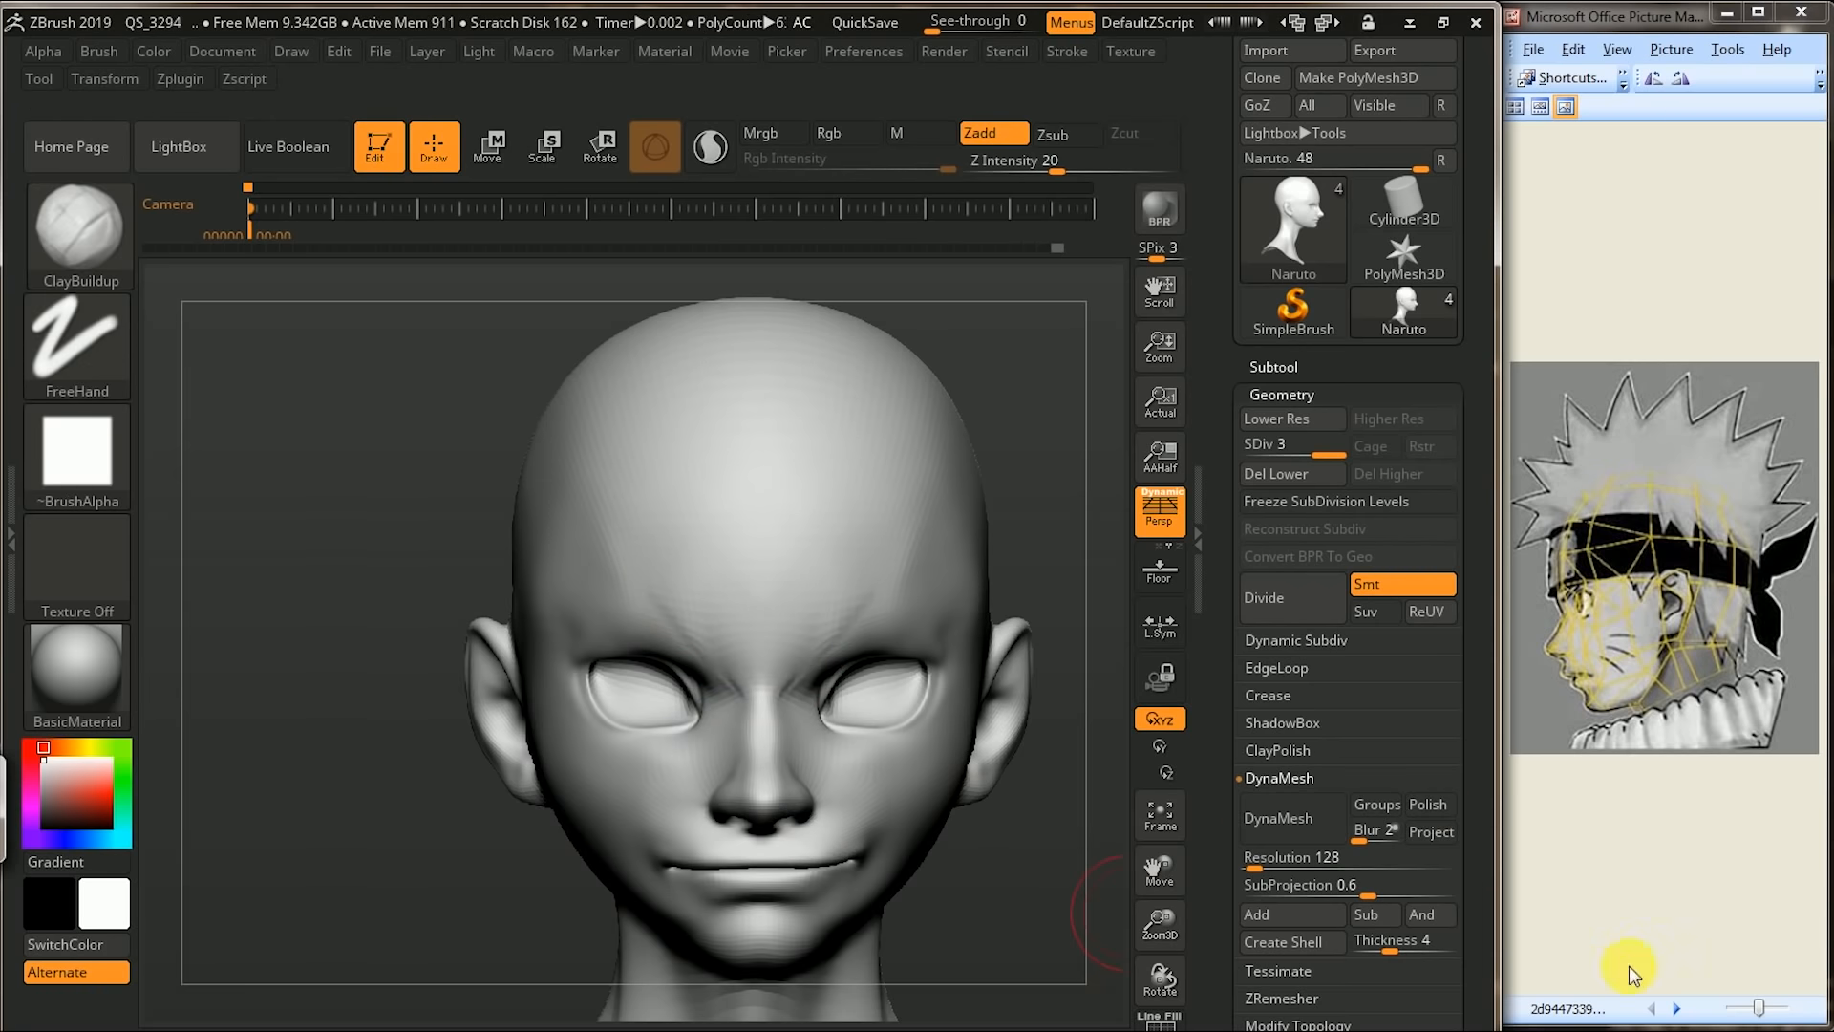
{"action": "left_click", "coordinate": [1677, 1007]}
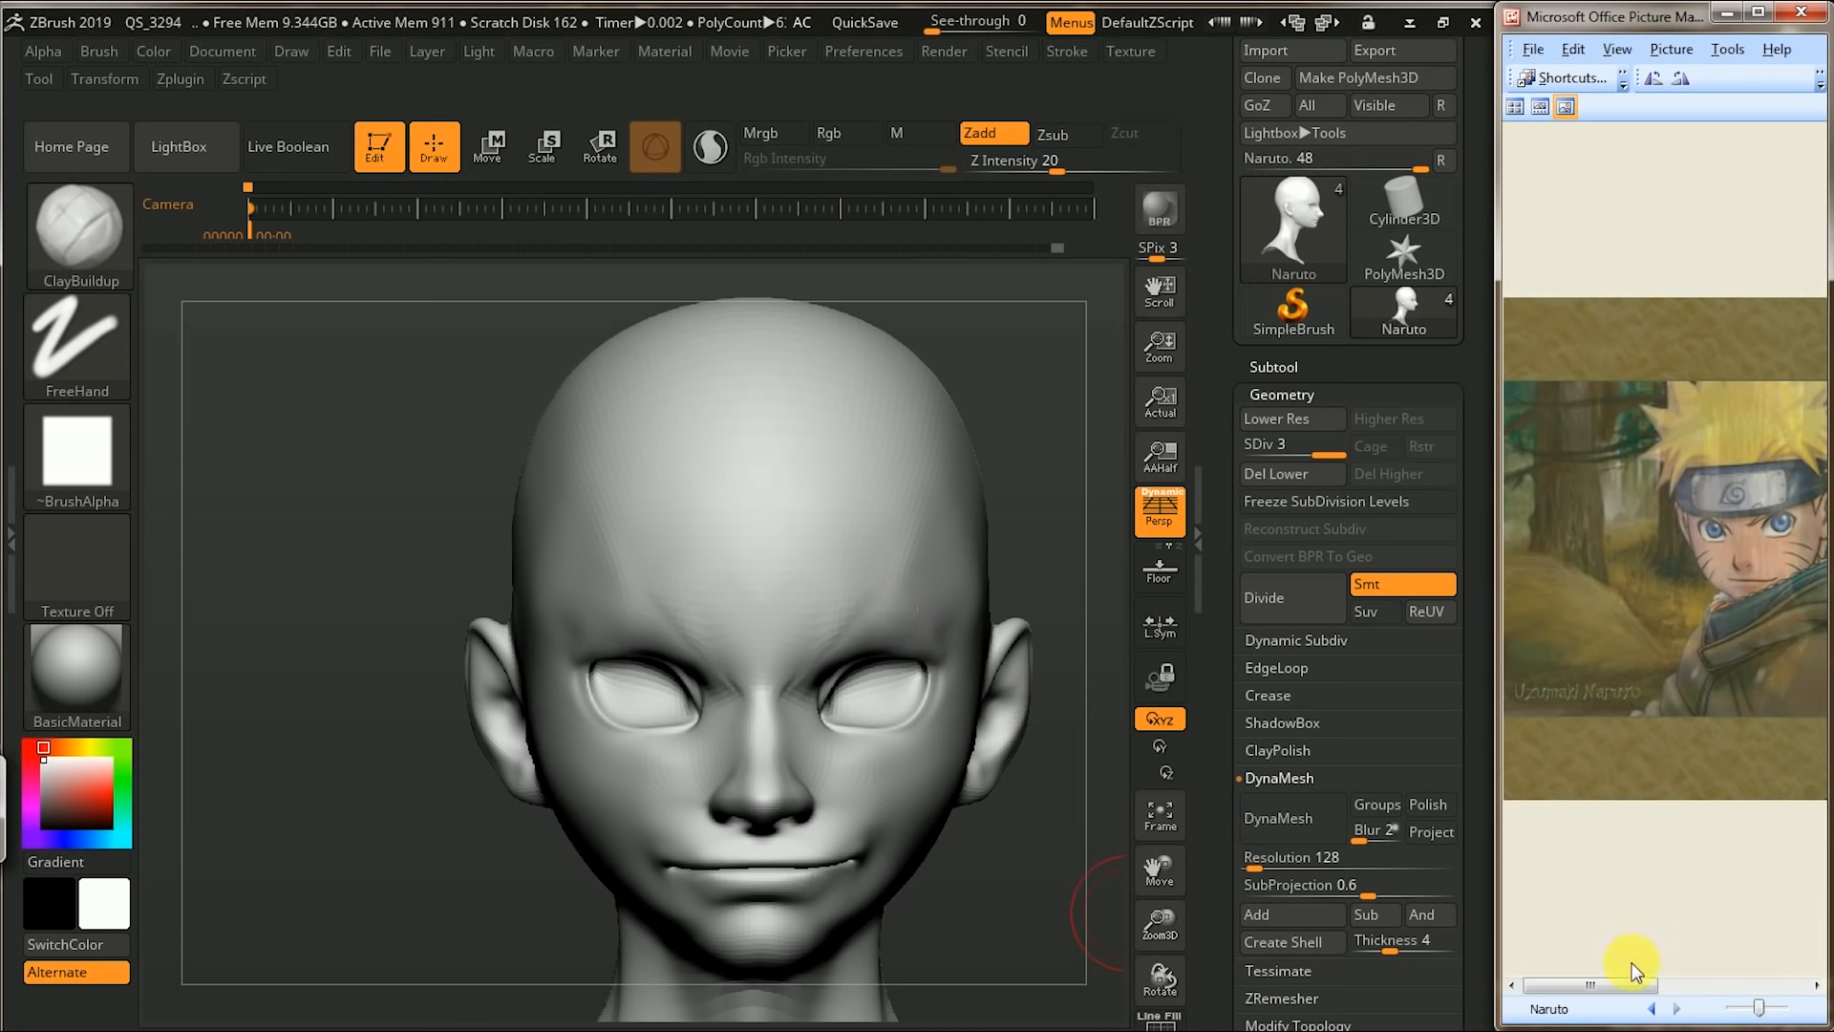
{"action": "left_click_drag", "start_coordinate": [1051, 819], "coordinate": [872, 790]}
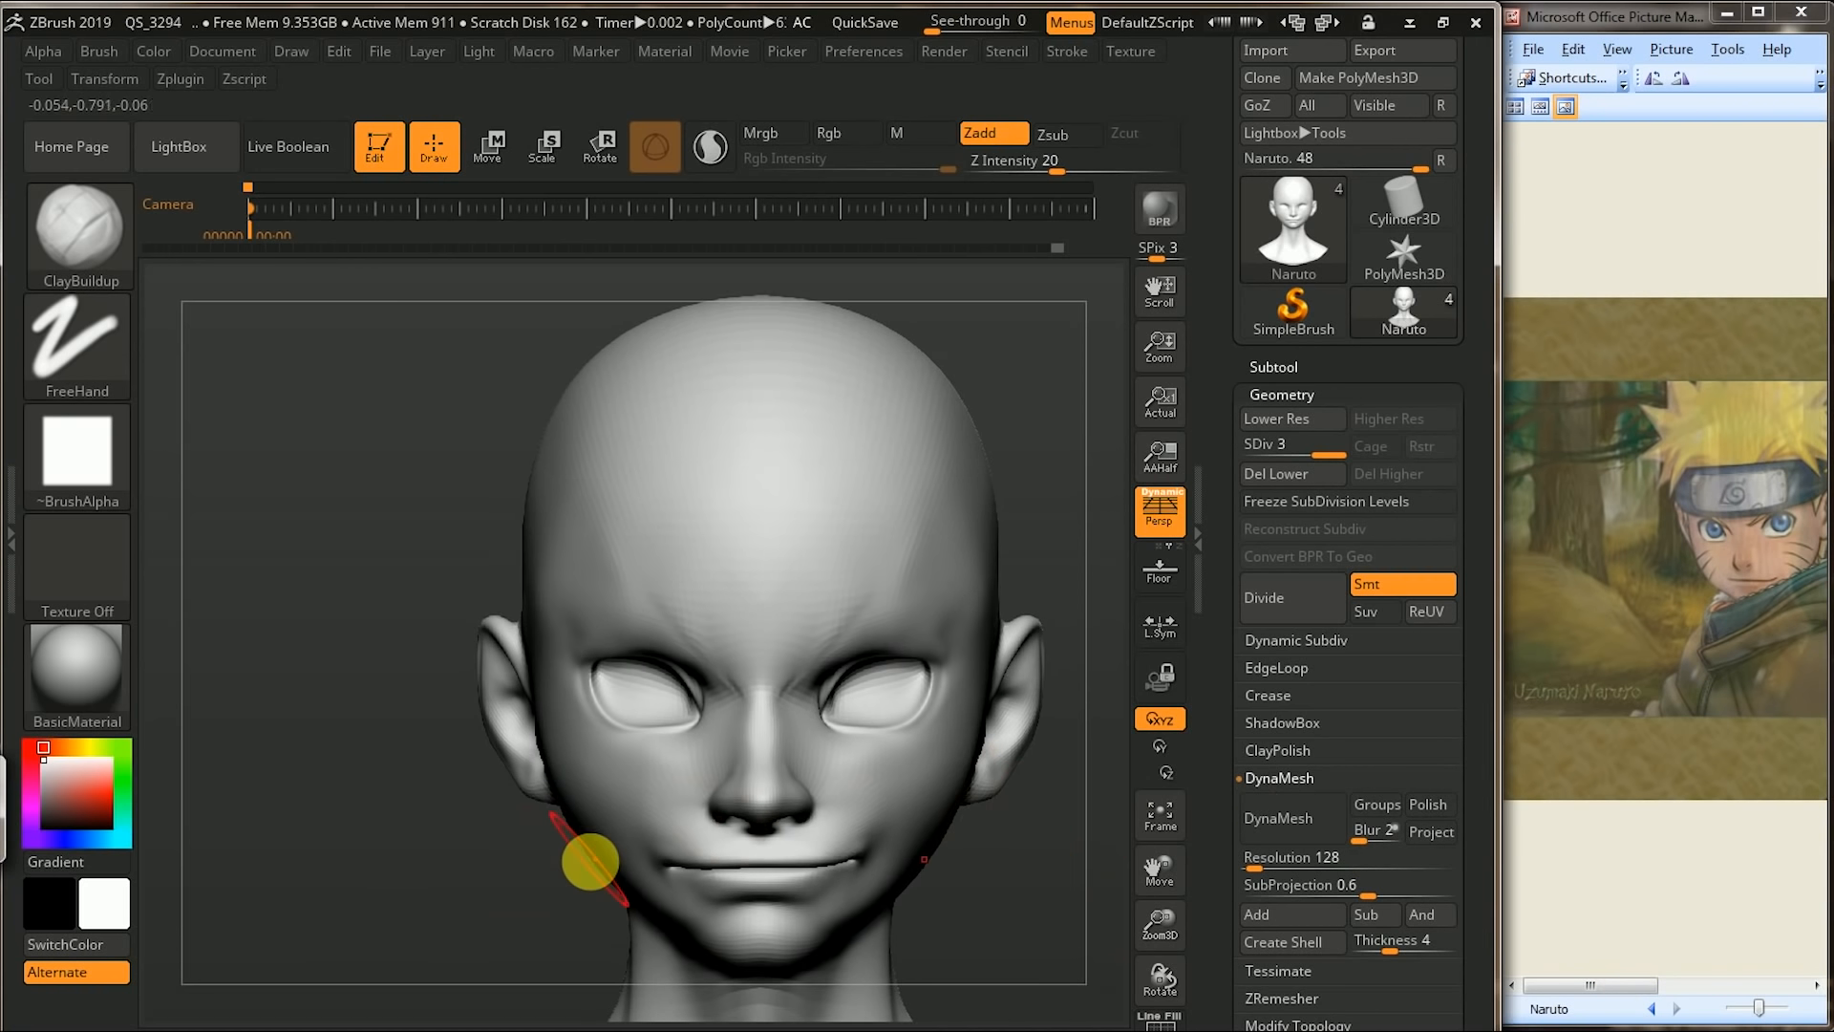
- Build up the jawline beside the mouth and below the cheek with the ClayBuildup brush and smooth it
{"action": "left_click_drag", "start_coordinate": [579, 832], "coordinate": [611, 884]}
{"action": "mouse_move", "coordinate": [554, 884]}
{"action": "left_mouse_down"}
{"action": "mouse_move", "coordinate": [619, 848]}
{"action": "mouse_move", "coordinate": [613, 869]}
{"action": "mouse_move", "coordinate": [669, 909]}
{"action": "left_mouse_up"}
{"action": "left_click_drag", "start_coordinate": [591, 816], "coordinate": [646, 891]}
{"action": "left_click_drag", "start_coordinate": [458, 898], "coordinate": [700, 880]}
{"action": "mouse_move", "coordinate": [577, 899]}
{"action": "left_mouse_down"}
{"action": "mouse_move", "coordinate": [713, 940]}
{"action": "mouse_move", "coordinate": [740, 927]}
{"action": "mouse_move", "coordinate": [561, 856]}
{"action": "mouse_move", "coordinate": [671, 868]}
{"action": "mouse_move", "coordinate": [548, 840]}
{"action": "mouse_move", "coordinate": [638, 921]}
{"action": "left_mouse_up"}
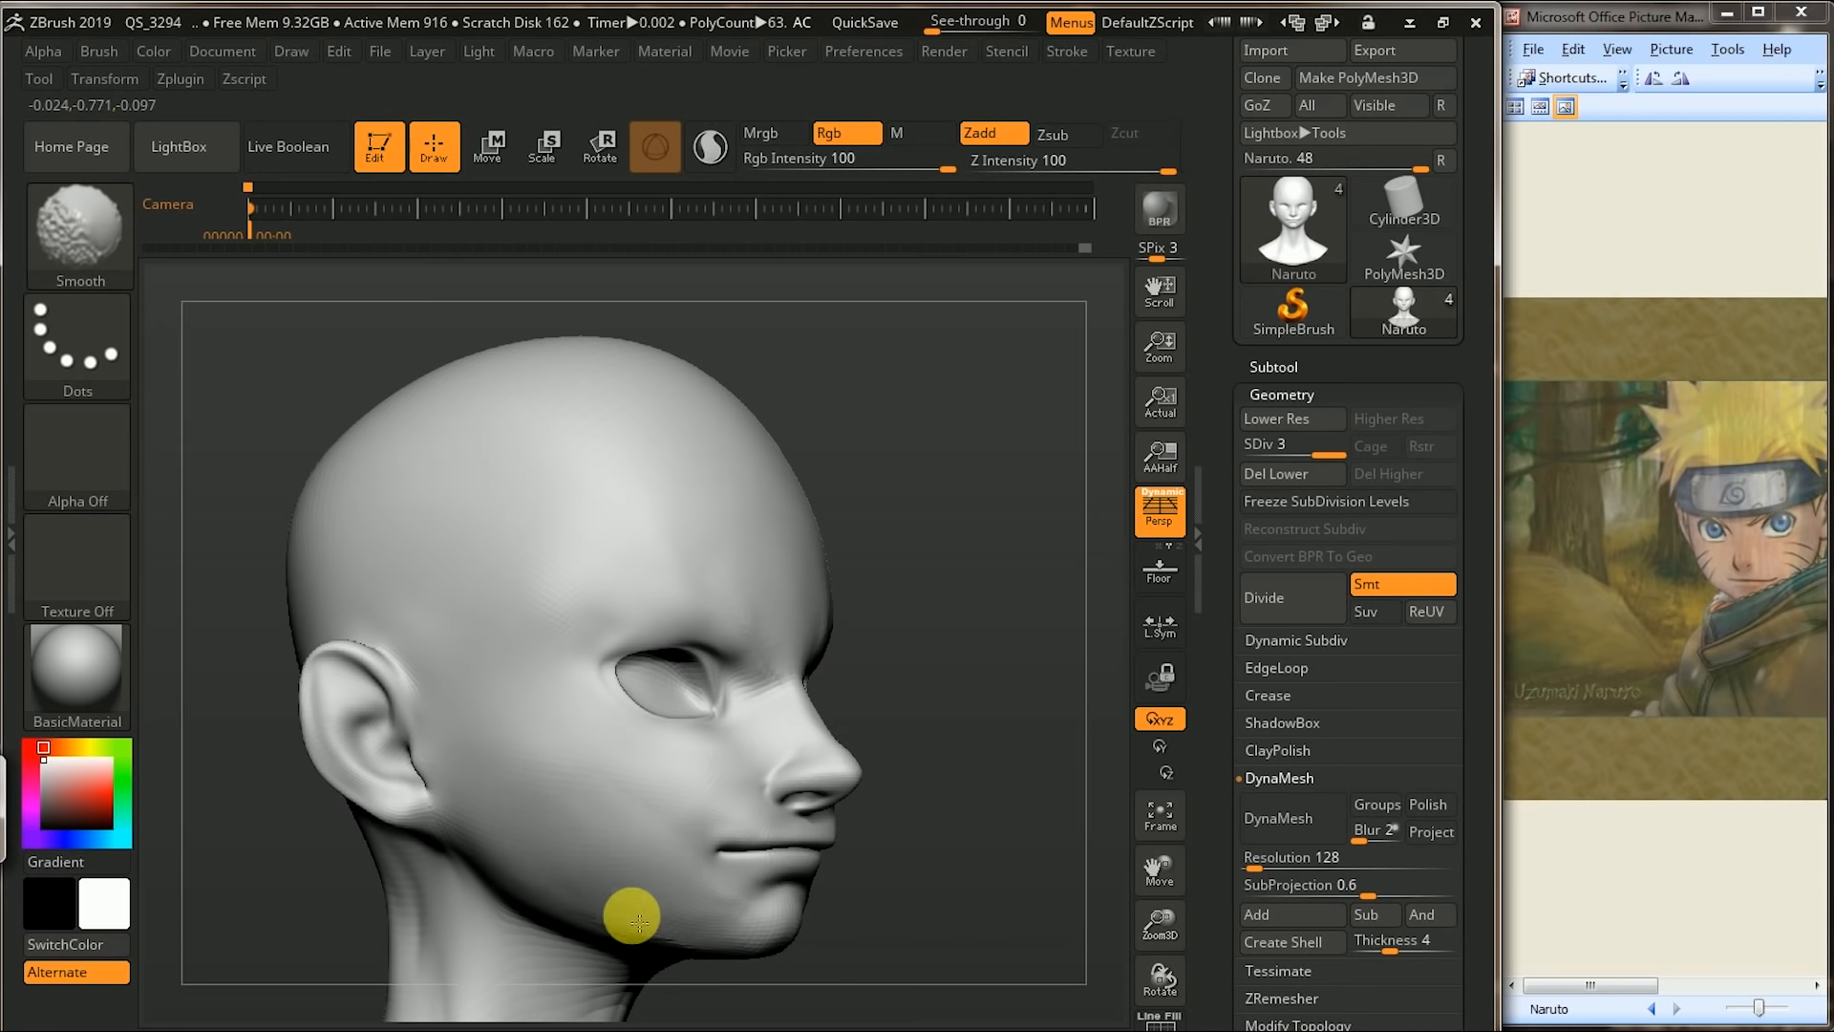
- Define the lower edge of the jaw from under the chin to the earlobe with the ClayBuildup and Smooth brushes
{"action": "mouse_move", "coordinate": [958, 754]}
{"action": "left_mouse_down"}
{"action": "mouse_move", "coordinate": [978, 593]}
{"action": "mouse_move", "coordinate": [500, 880]}
{"action": "left_mouse_up"}
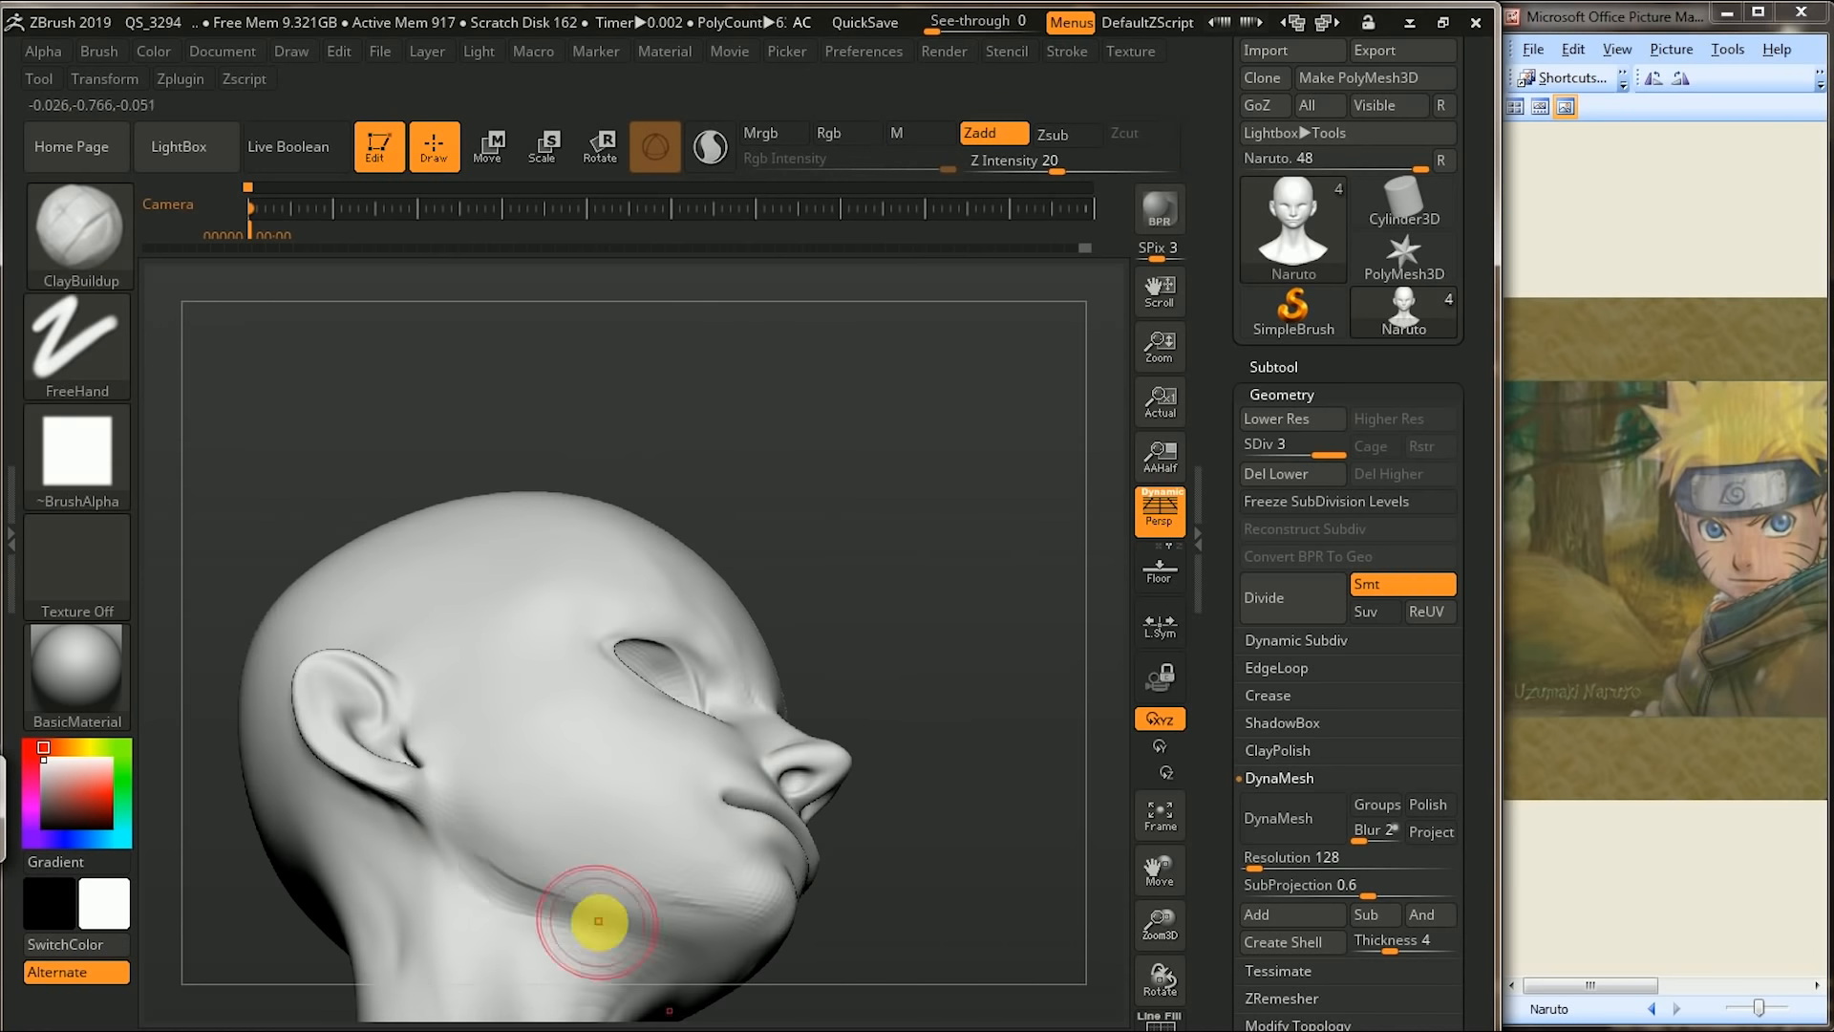
{"action": "left_click_drag", "start_coordinate": [954, 901], "coordinate": [697, 914]}
{"action": "key", "text": "shift"}
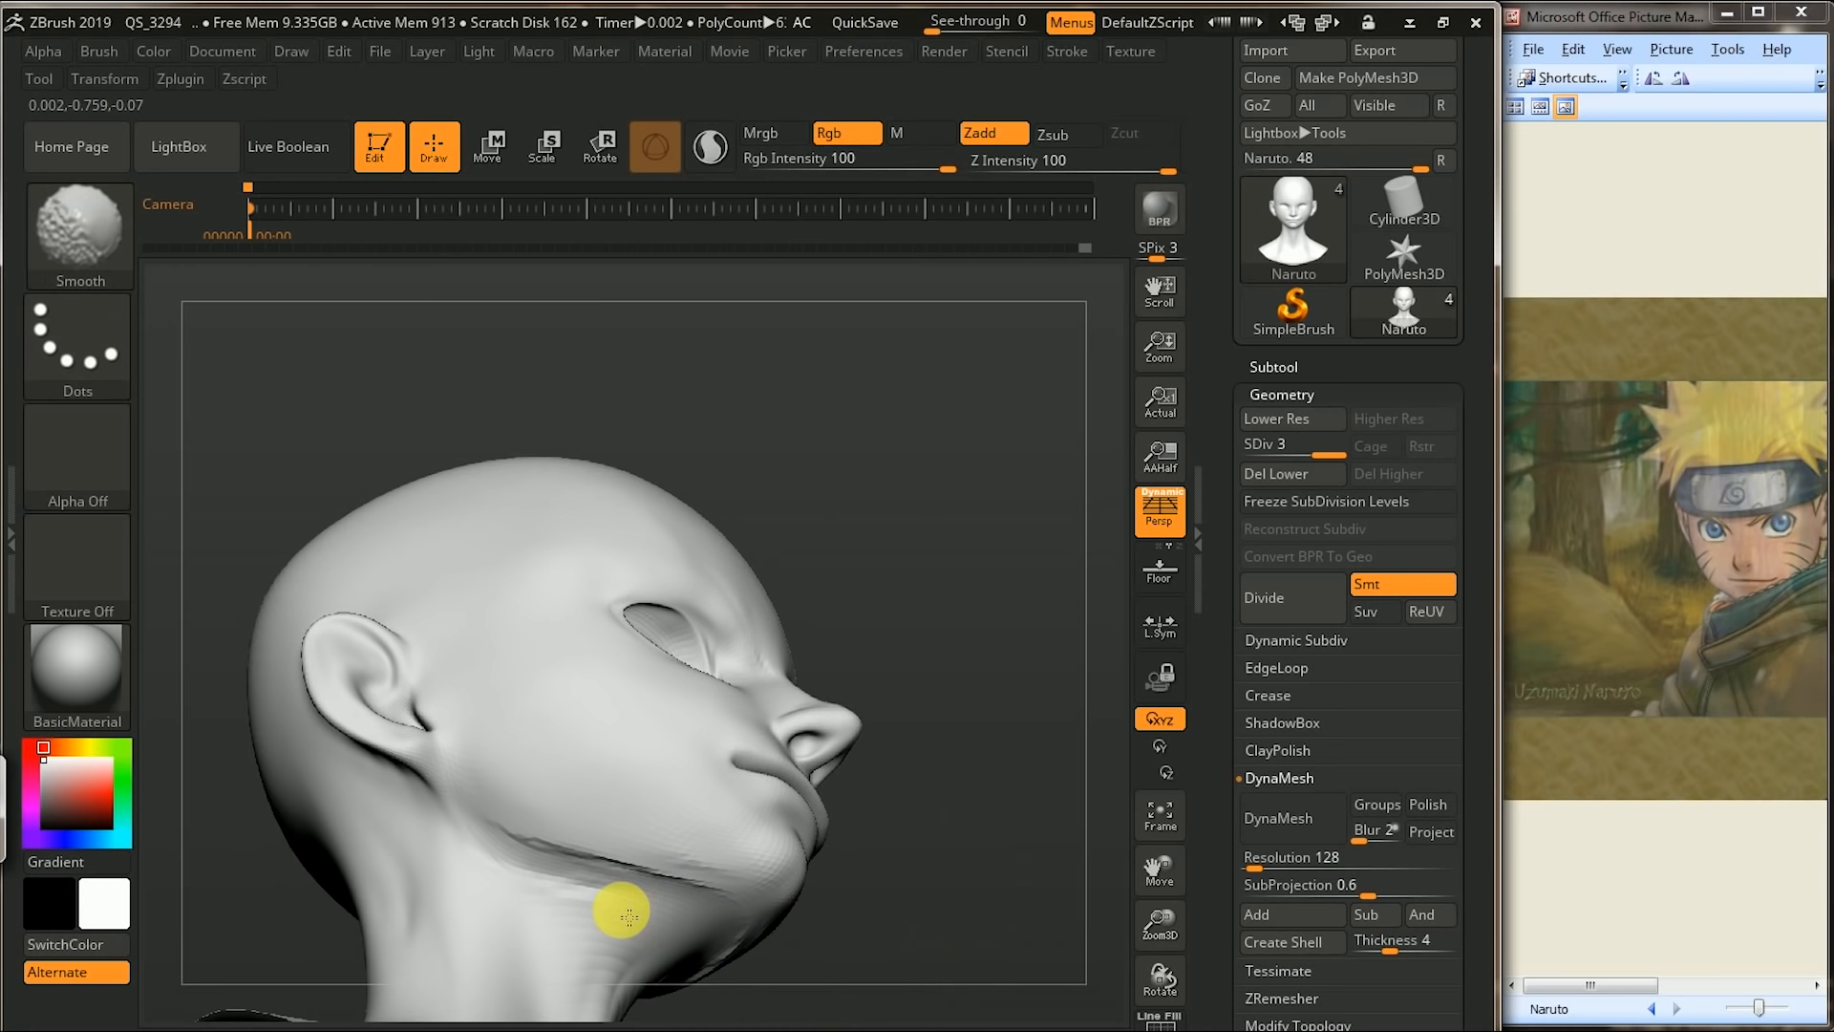
{"action": "mouse_move", "coordinate": [983, 749]}
{"action": "left_mouse_down"}
{"action": "mouse_move", "coordinate": [414, 835]}
{"action": "mouse_move", "coordinate": [582, 758]}
{"action": "mouse_move", "coordinate": [559, 749]}
{"action": "left_mouse_up"}
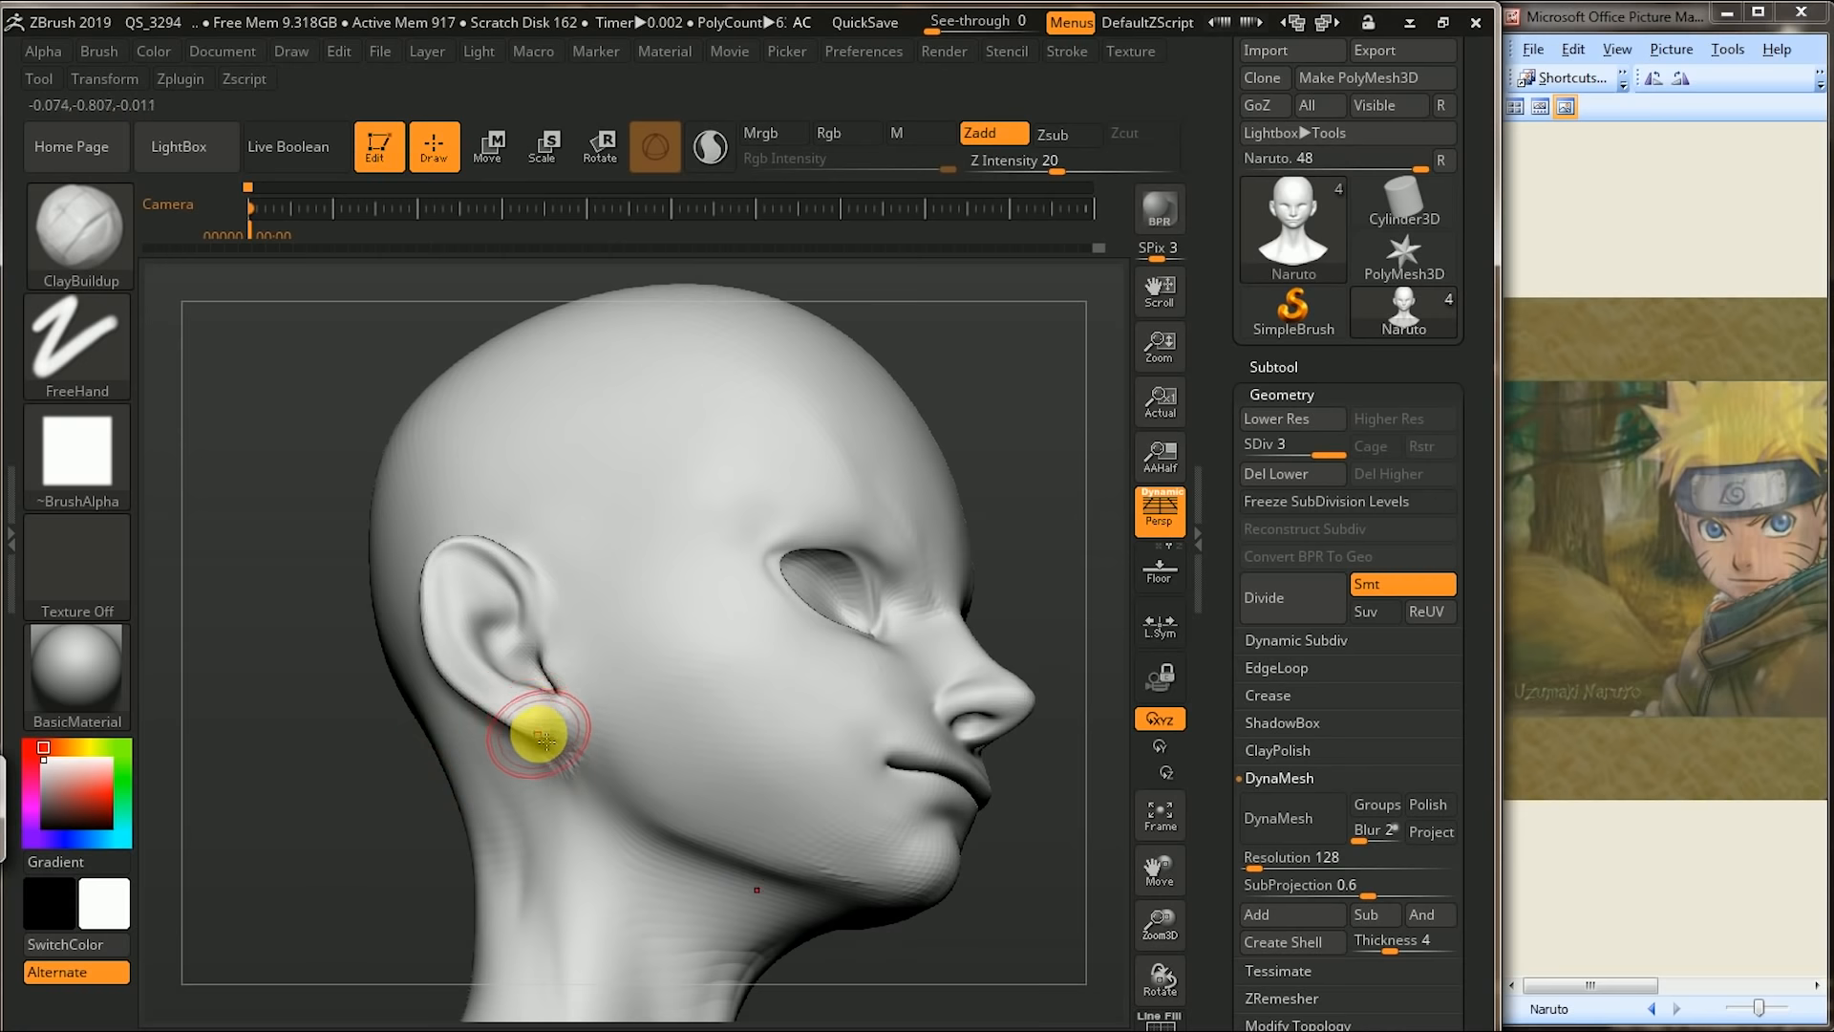
{"action": "left_click_drag", "start_coordinate": [459, 776], "coordinate": [571, 728]}
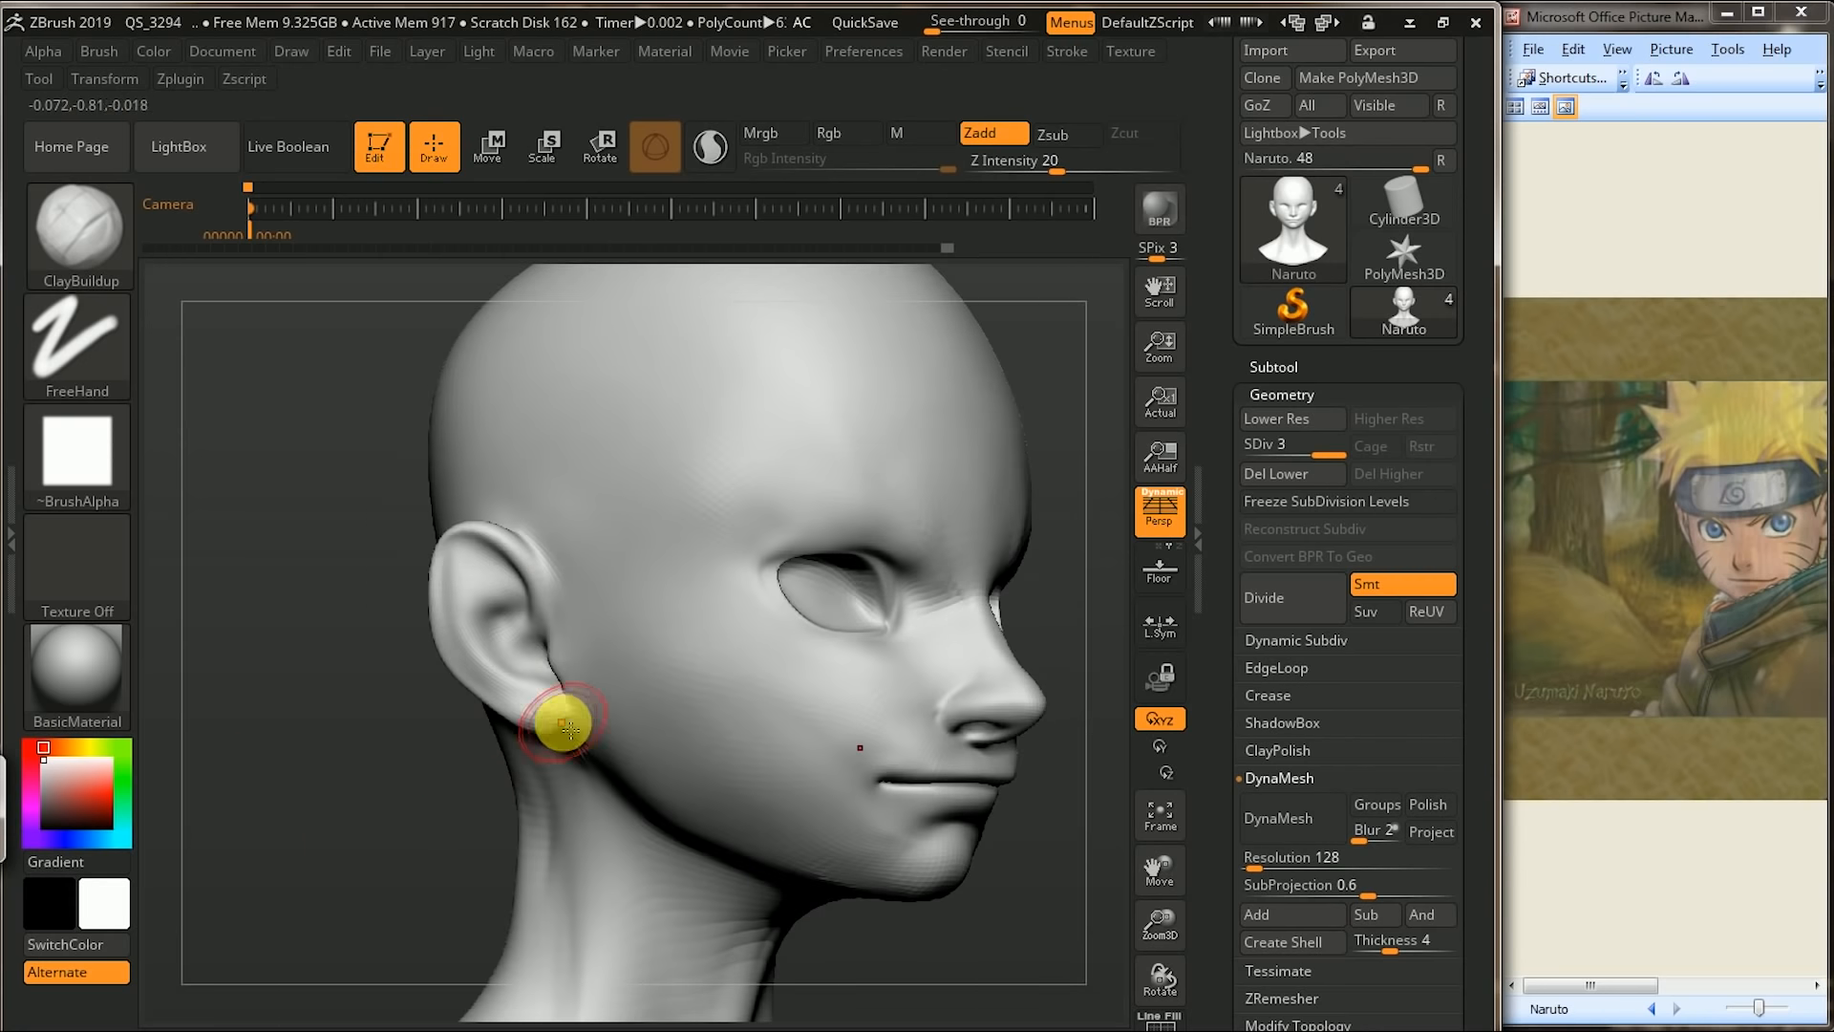
{"action": "mouse_move", "coordinate": [324, 840]}
{"action": "left_mouse_down"}
{"action": "mouse_move", "coordinate": [873, 585]}
{"action": "mouse_move", "coordinate": [519, 797]}
{"action": "mouse_move", "coordinate": [798, 561]}
{"action": "mouse_move", "coordinate": [835, 581]}
{"action": "mouse_move", "coordinate": [646, 695]}
{"action": "left_mouse_up"}
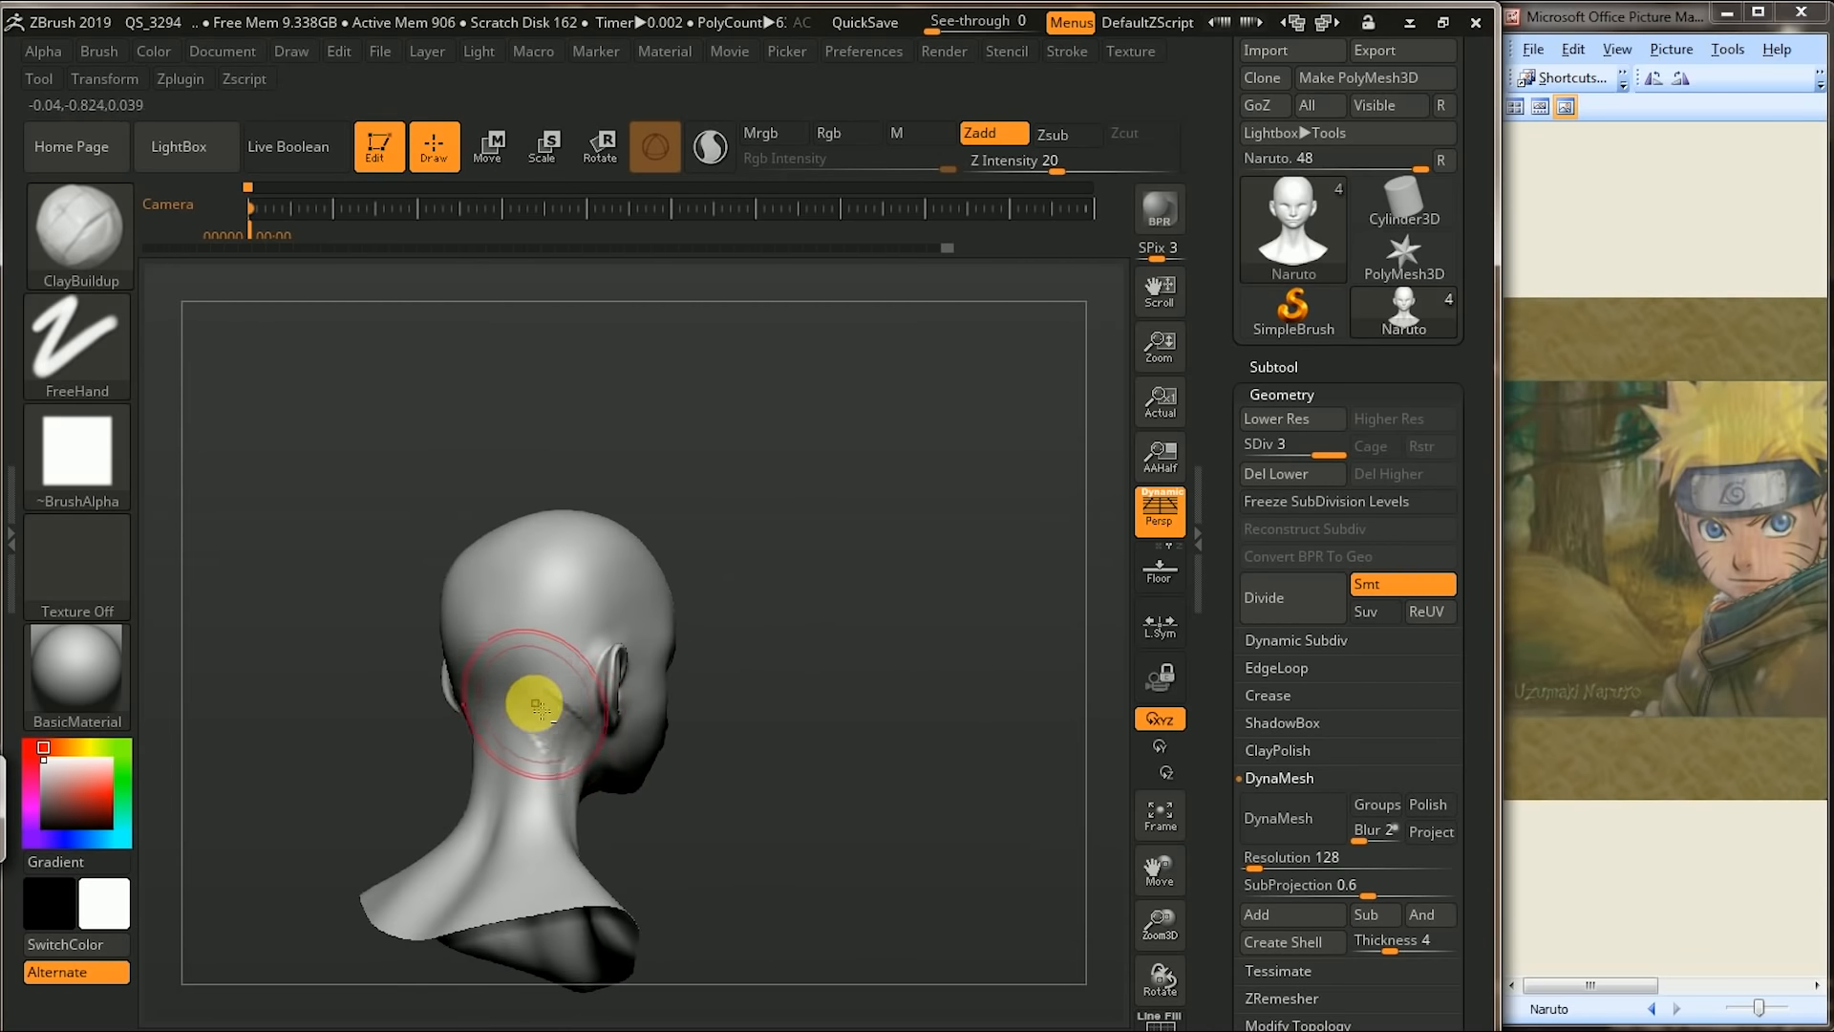
- Sculpt the base of the skull behind the ears and the sides of the neck with the ClayBuildup brush
{"action": "left_click_drag", "start_coordinate": [566, 707], "coordinate": [524, 703]}
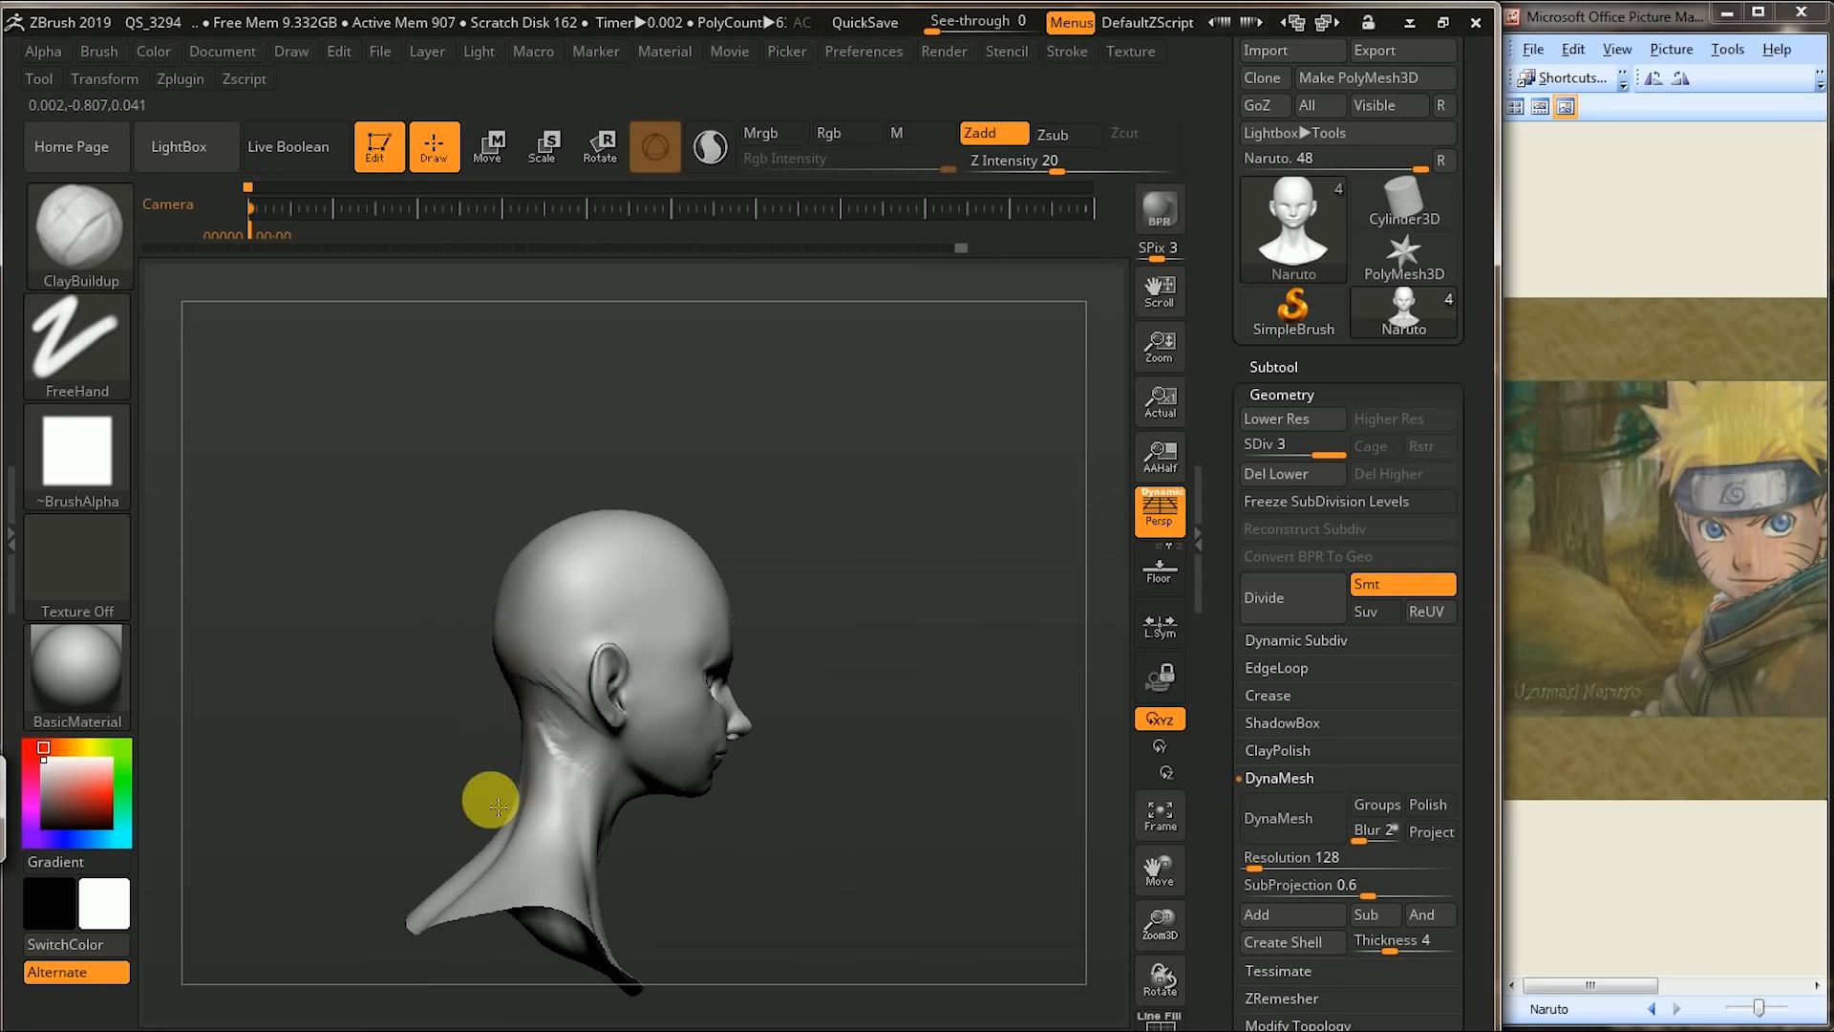
{"action": "left_click_drag", "start_coordinate": [497, 807], "coordinate": [561, 750]}
{"action": "key", "text": "shift"}
{"action": "mouse_move", "coordinate": [377, 801]}
{"action": "left_mouse_down"}
{"action": "mouse_move", "coordinate": [526, 741]}
{"action": "mouse_move", "coordinate": [678, 761]}
{"action": "left_mouse_up"}
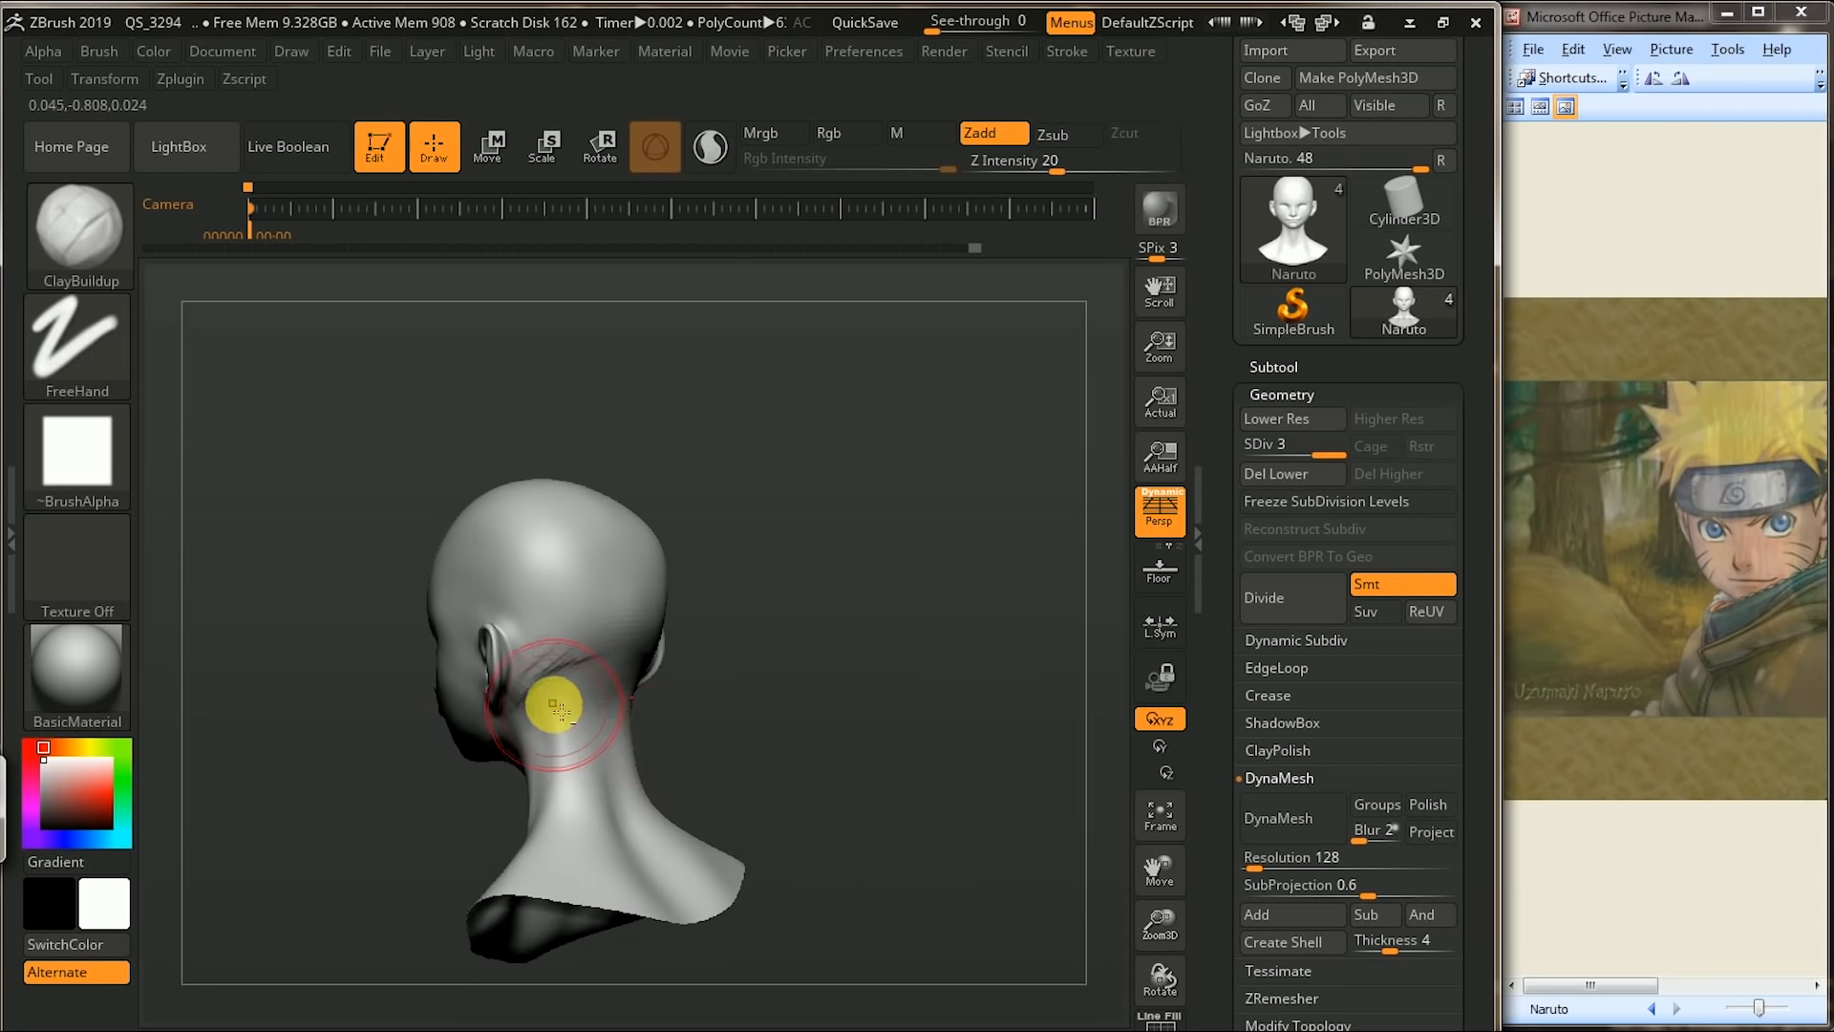
{"action": "left_click_drag", "start_coordinate": [555, 714], "coordinate": [790, 700]}
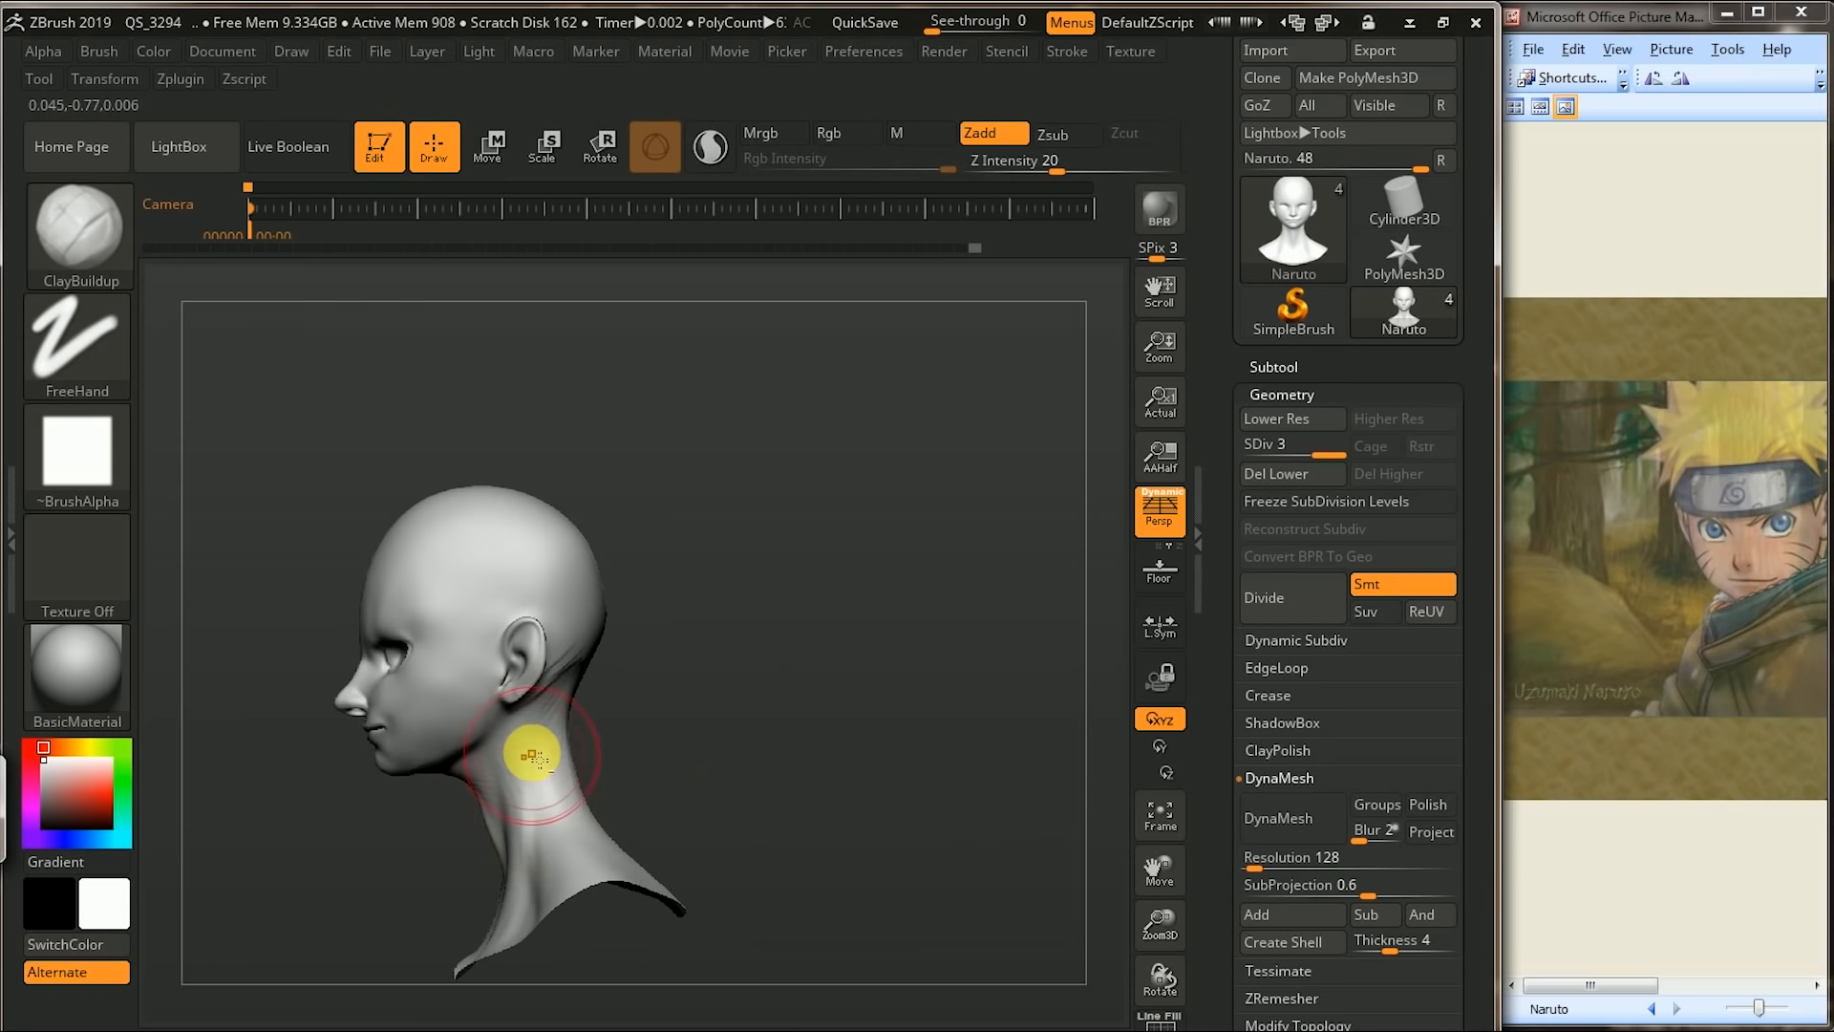
{"action": "mouse_move", "coordinate": [659, 726]}
{"action": "left_mouse_down"}
{"action": "mouse_move", "coordinate": [749, 668]}
{"action": "mouse_move", "coordinate": [847, 664]}
{"action": "mouse_move", "coordinate": [856, 772]}
{"action": "left_mouse_up"}
- Build up the side of the skull above and behind the ear with ClayBuildup and smooth the strokes
{"action": "left_click_drag", "start_coordinate": [525, 464], "coordinate": [524, 468]}
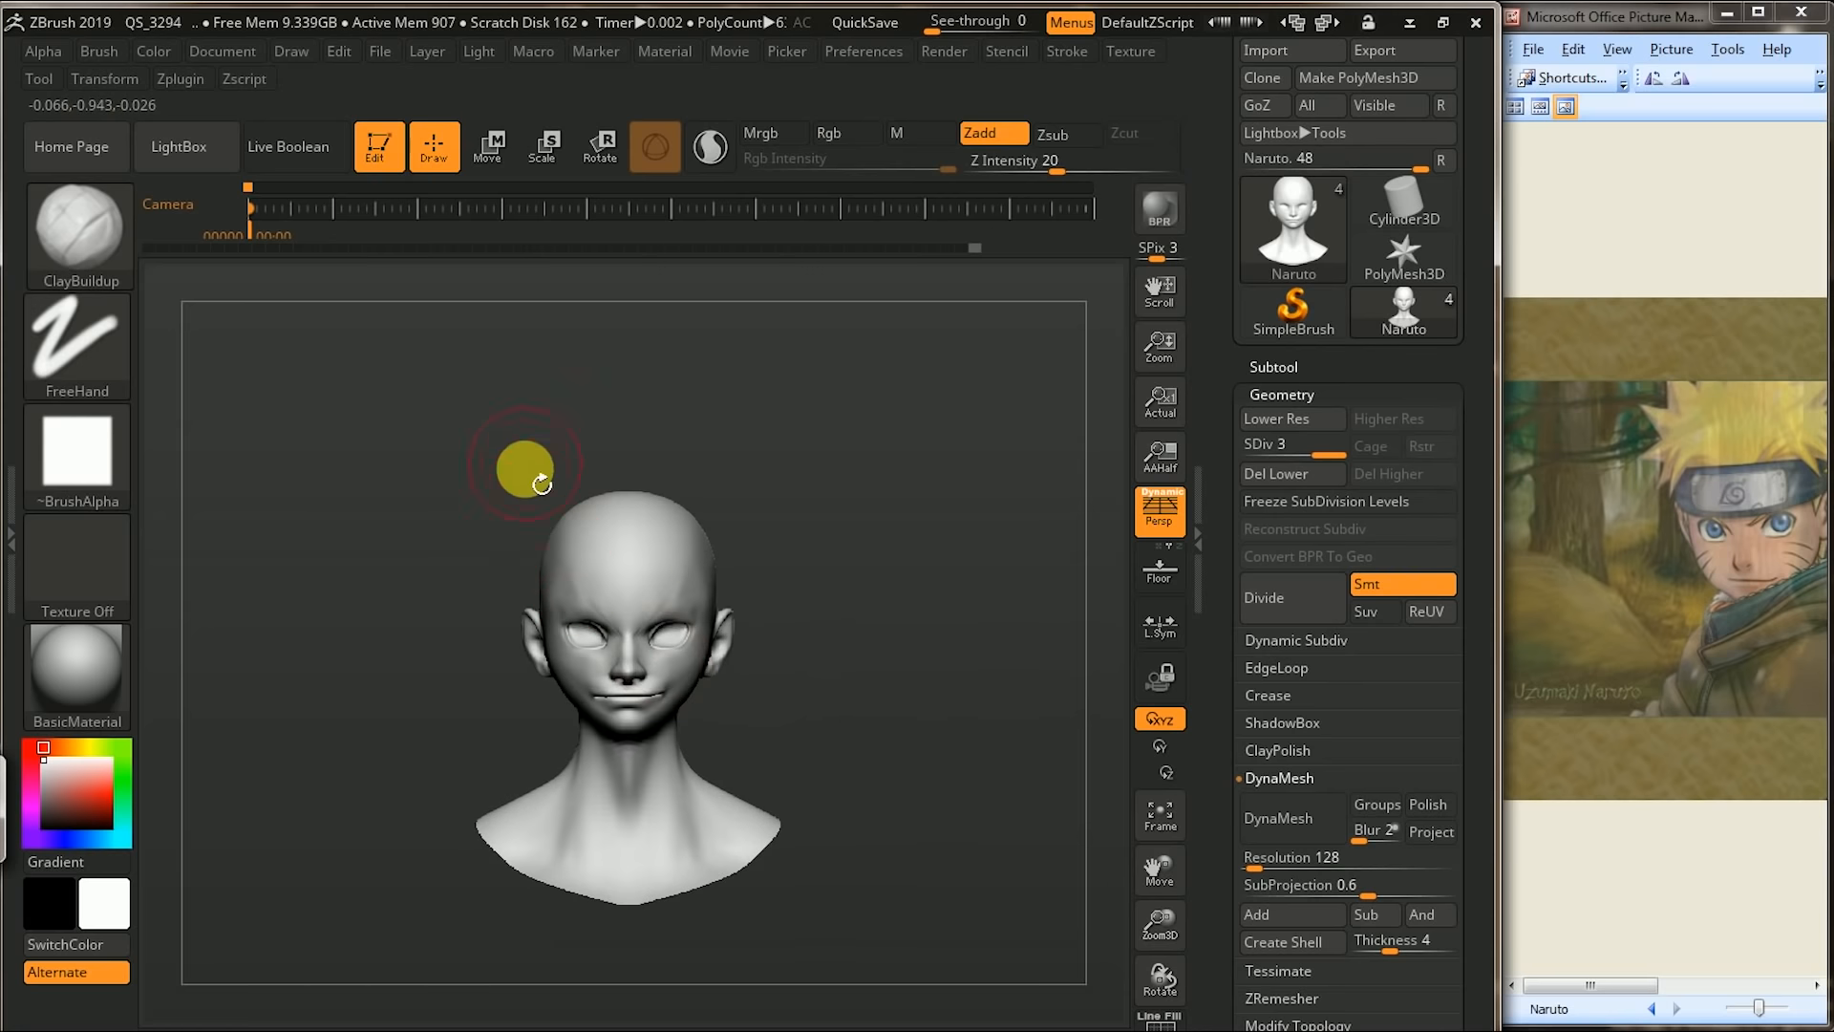
{"action": "left_click_drag", "start_coordinate": [453, 631], "coordinate": [381, 747]}
{"action": "left_click_drag", "start_coordinate": [544, 712], "coordinate": [593, 729], "text": "alt"}
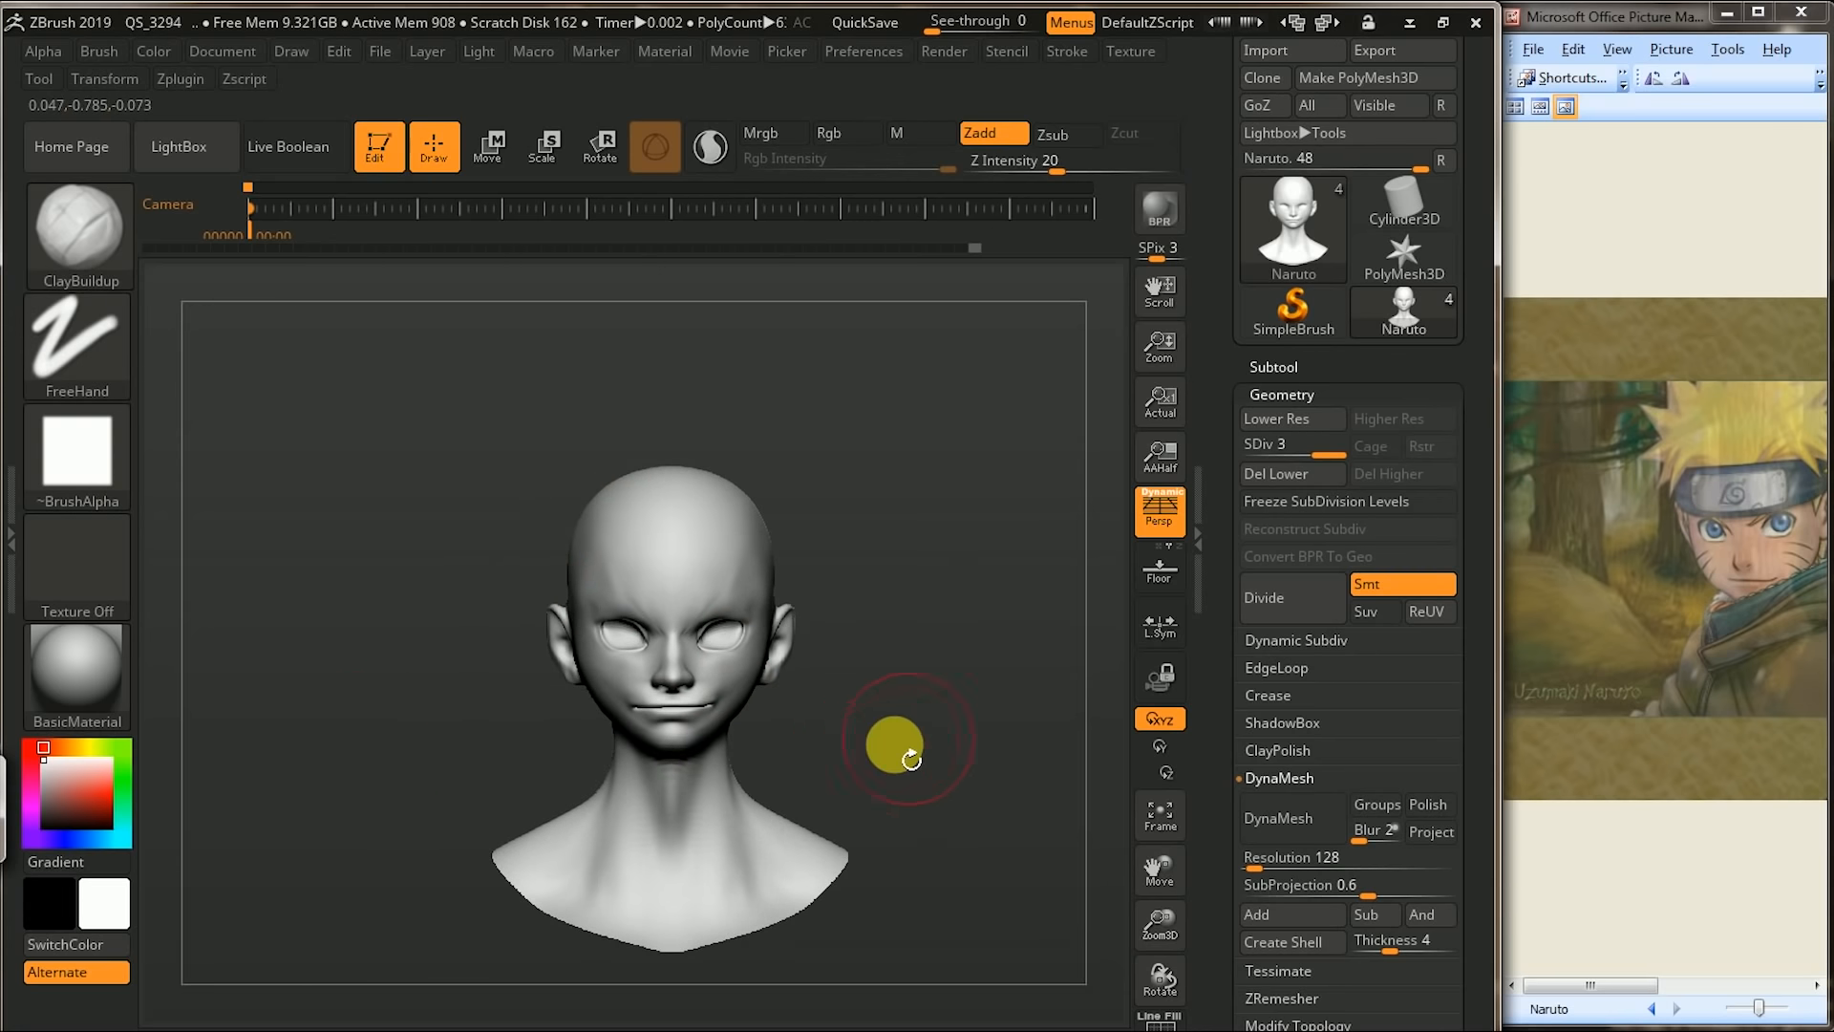
{"action": "left_click_drag", "start_coordinate": [909, 696], "coordinate": [858, 733]}
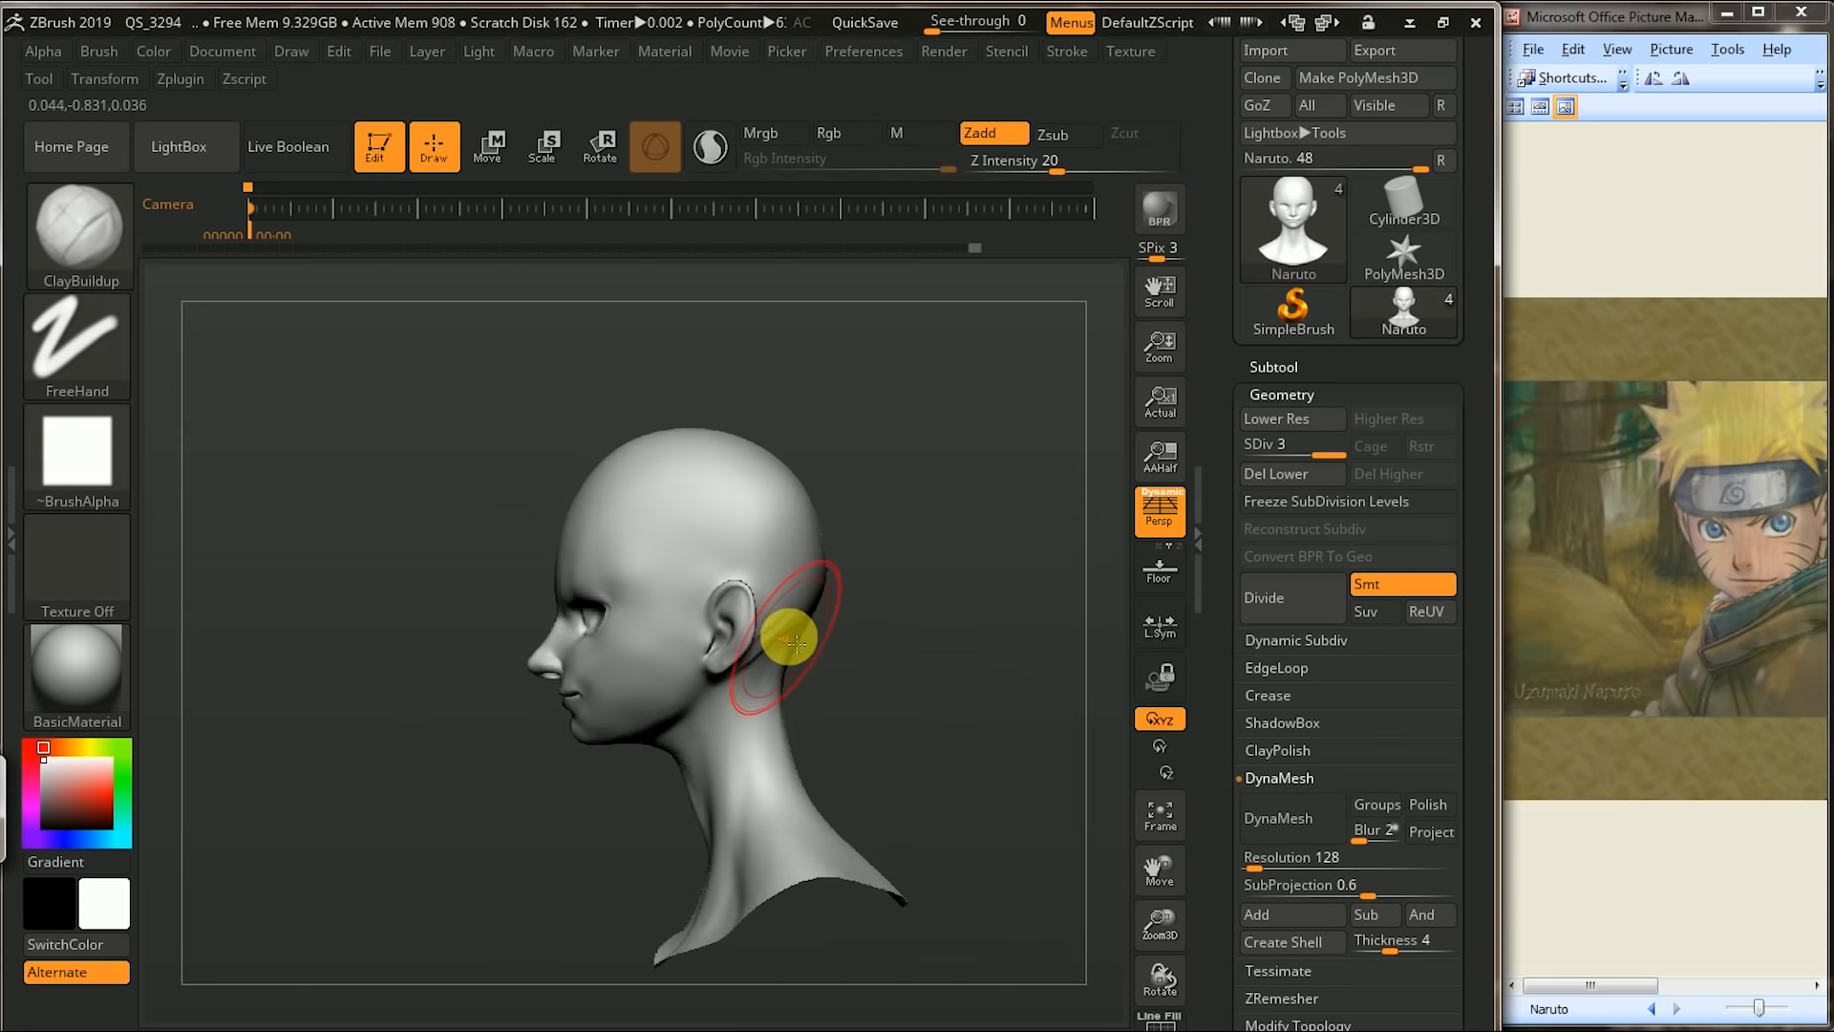
{"action": "left_click_drag", "start_coordinate": [970, 650], "coordinate": [779, 641]}
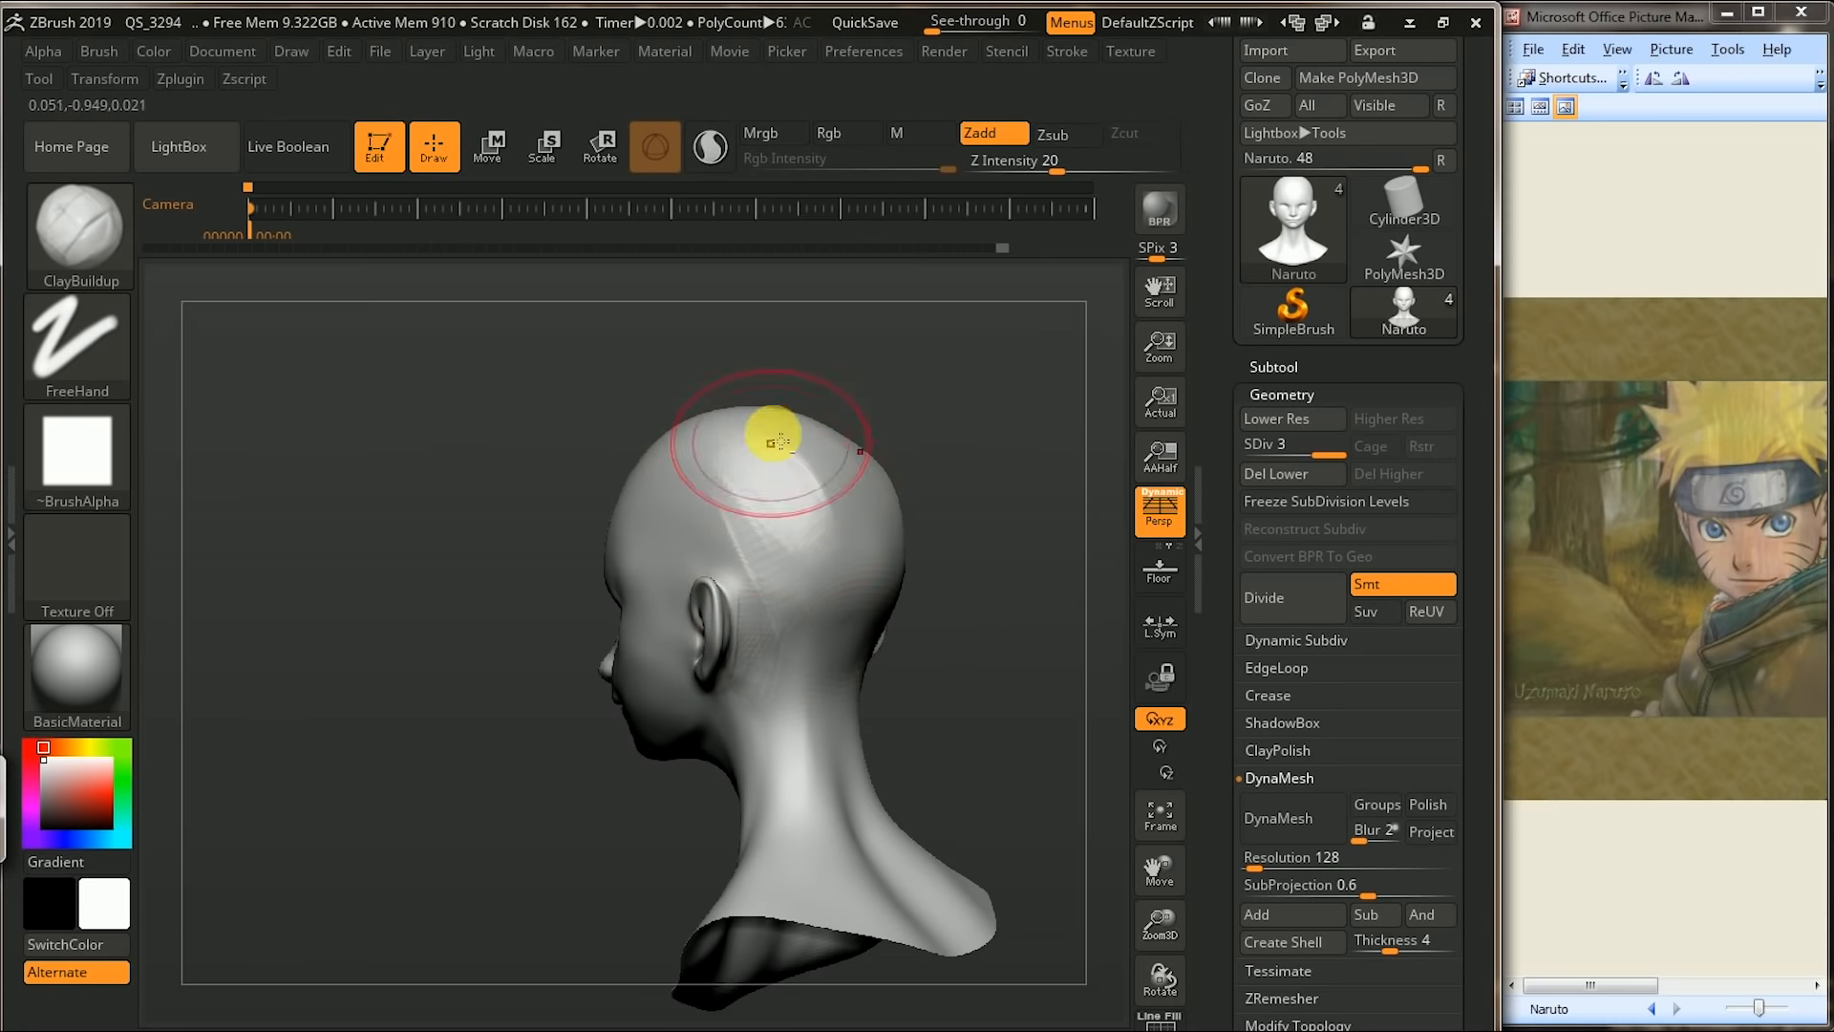
{"action": "key", "text": "shift"}
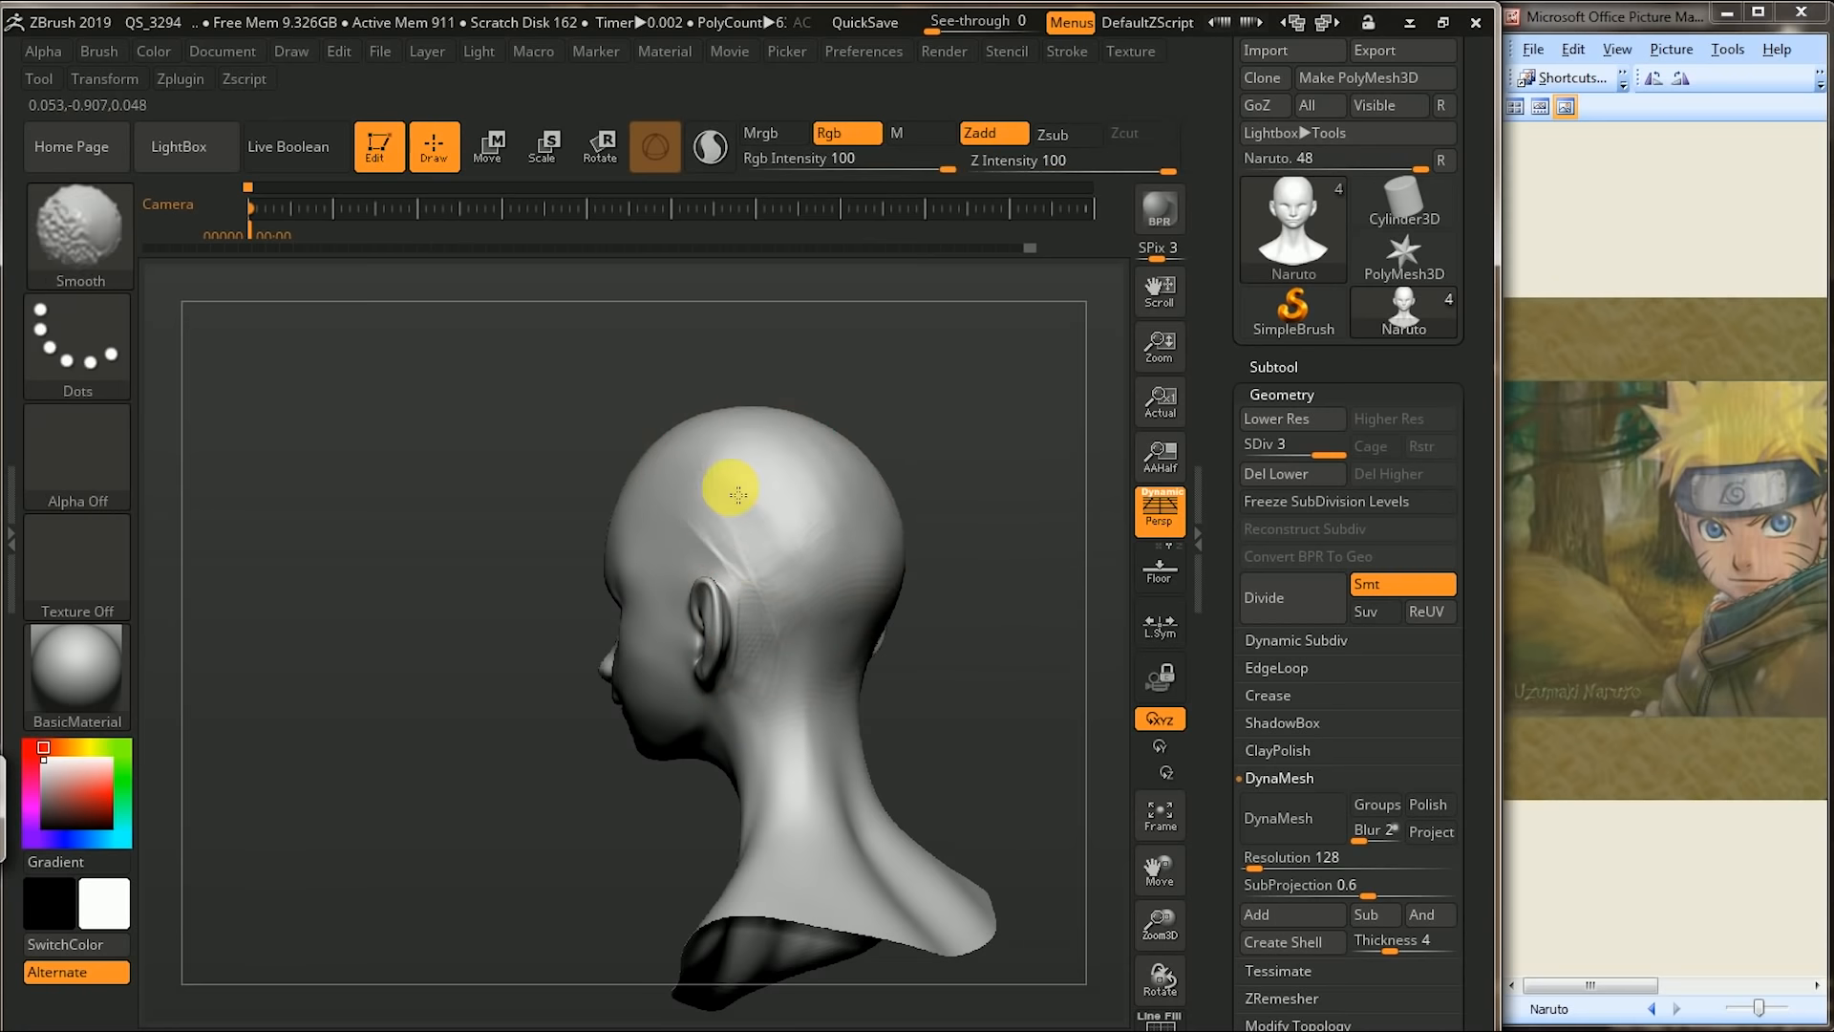
{"action": "mouse_move", "coordinate": [762, 547]}
{"action": "left_mouse_down", "text": "shift"}
{"action": "mouse_move", "coordinate": [792, 676]}
{"action": "mouse_move", "coordinate": [871, 576]}
{"action": "mouse_move", "coordinate": [1081, 668]}
{"action": "left_mouse_up", "text": "shift"}
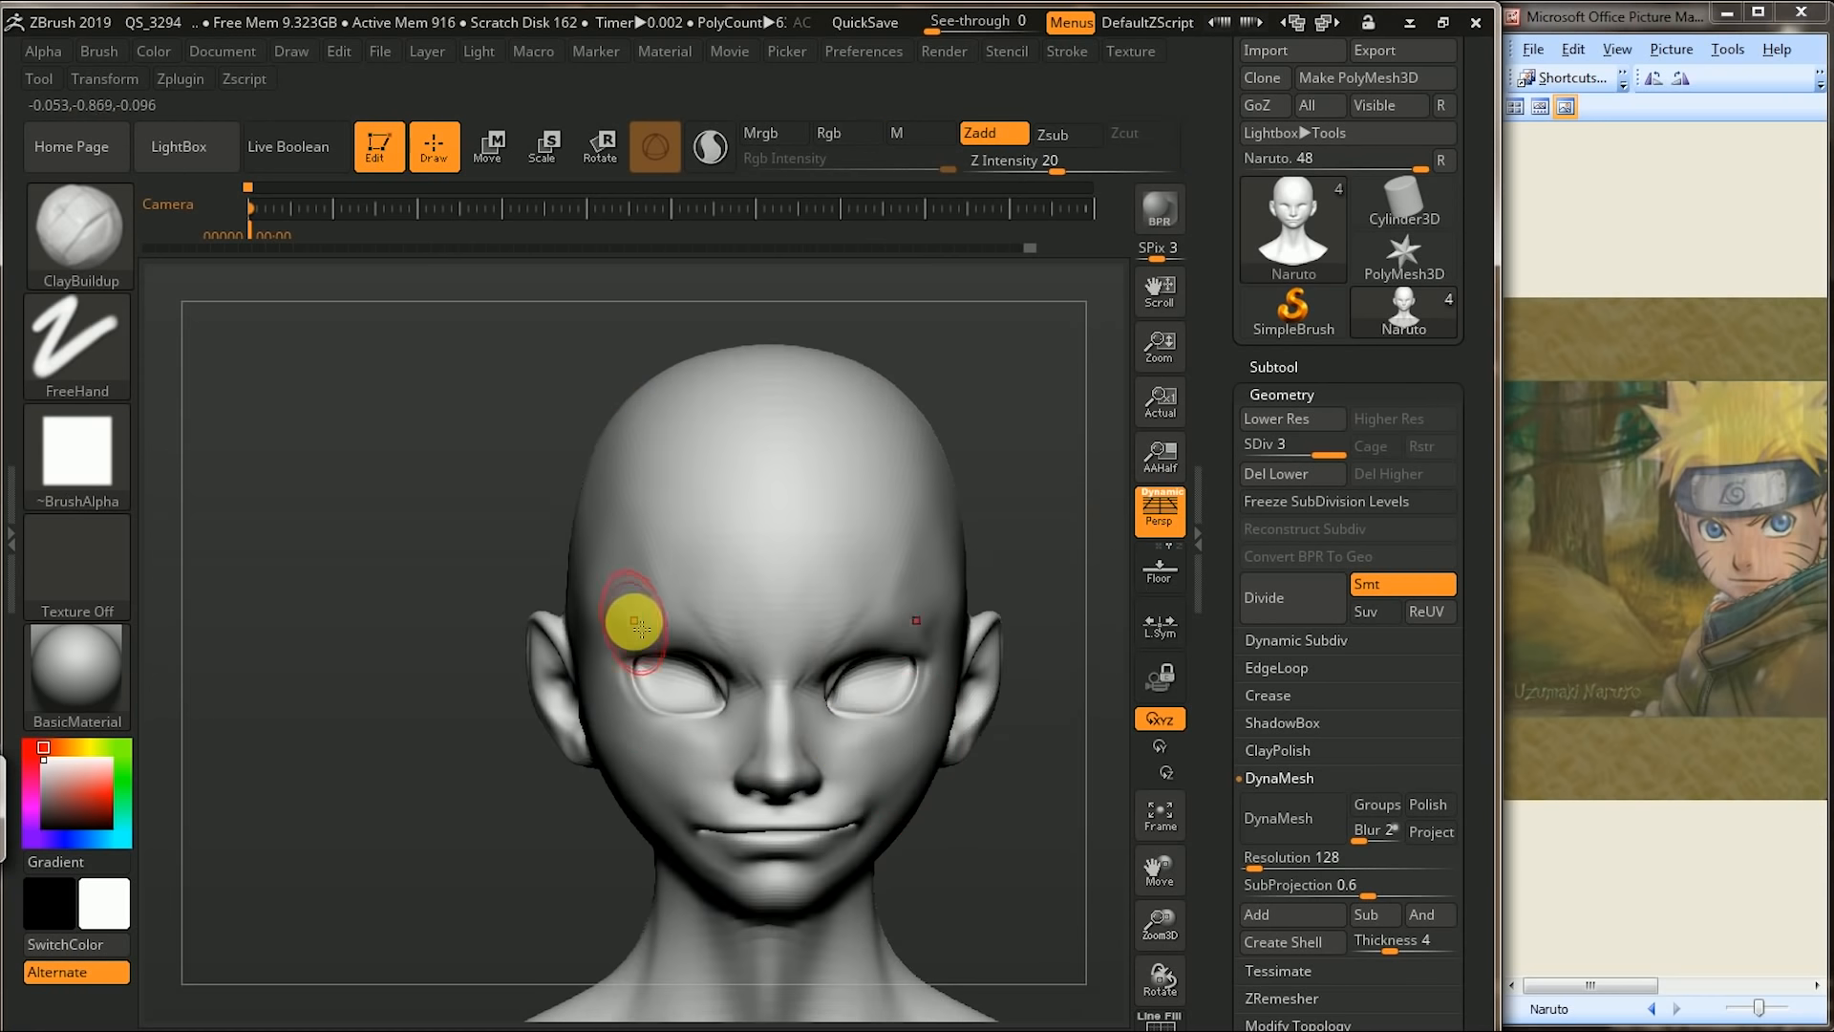
- Build up the outer brow ridge above the eye with ClayBuildup and smooth it into the temple
{"action": "mouse_move", "coordinate": [638, 606]}
{"action": "left_mouse_down"}
{"action": "mouse_move", "coordinate": [742, 659]}
{"action": "mouse_move", "coordinate": [606, 544]}
{"action": "mouse_move", "coordinate": [760, 636]}
{"action": "left_mouse_up"}
{"action": "mouse_move", "coordinate": [438, 577]}
{"action": "left_mouse_down"}
{"action": "mouse_move", "coordinate": [663, 614]}
{"action": "mouse_move", "coordinate": [483, 614]}
{"action": "mouse_move", "coordinate": [573, 606]}
{"action": "mouse_move", "coordinate": [567, 637]}
{"action": "left_mouse_up"}
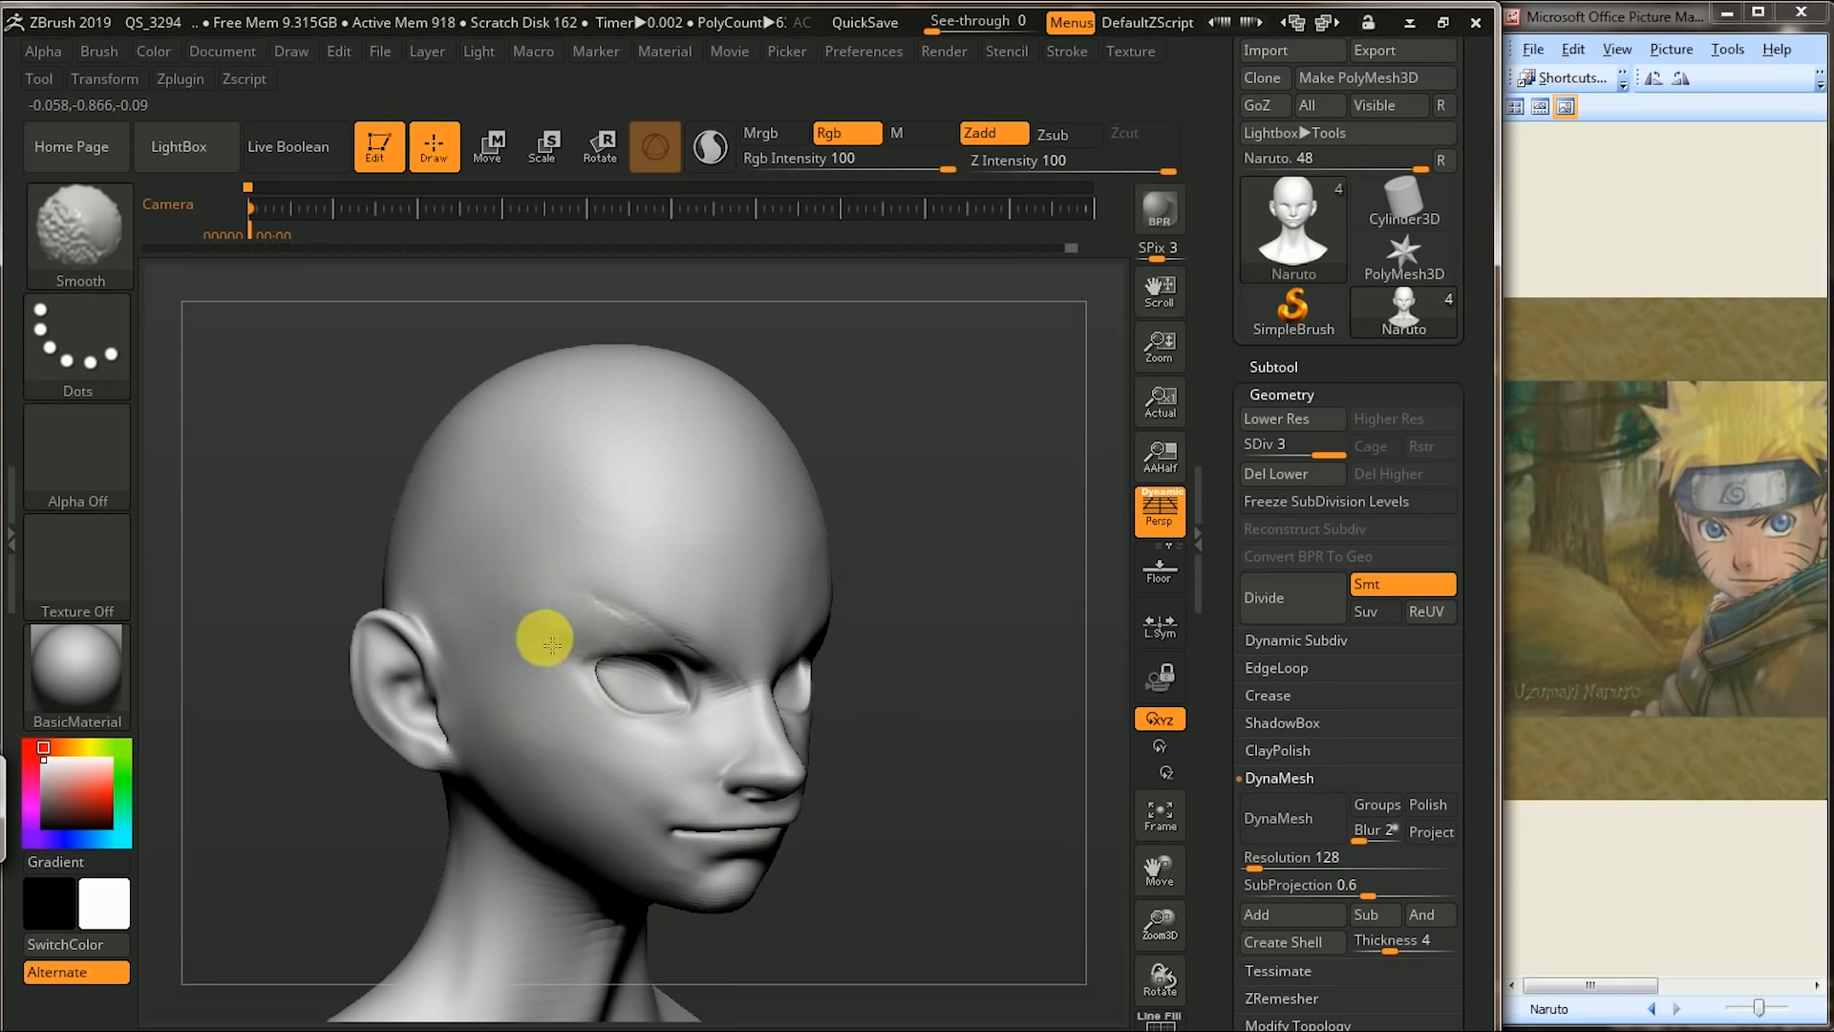
{"action": "left_click_drag", "start_coordinate": [994, 601], "coordinate": [1051, 593], "text": "shift"}
- Sharpen the creases under the brows and at the inner eye corners with the DamStandard brush
{"action": "mouse_move", "coordinate": [398, 863]}
{"action": "left_mouse_down"}
{"action": "mouse_move", "coordinate": [389, 892]}
{"action": "mouse_move", "coordinate": [1023, 442]}
{"action": "mouse_move", "coordinate": [880, 414]}
{"action": "mouse_move", "coordinate": [316, 554]}
{"action": "mouse_move", "coordinate": [340, 430]}
{"action": "left_mouse_up"}
{"action": "left_click", "coordinate": [88, 250]}
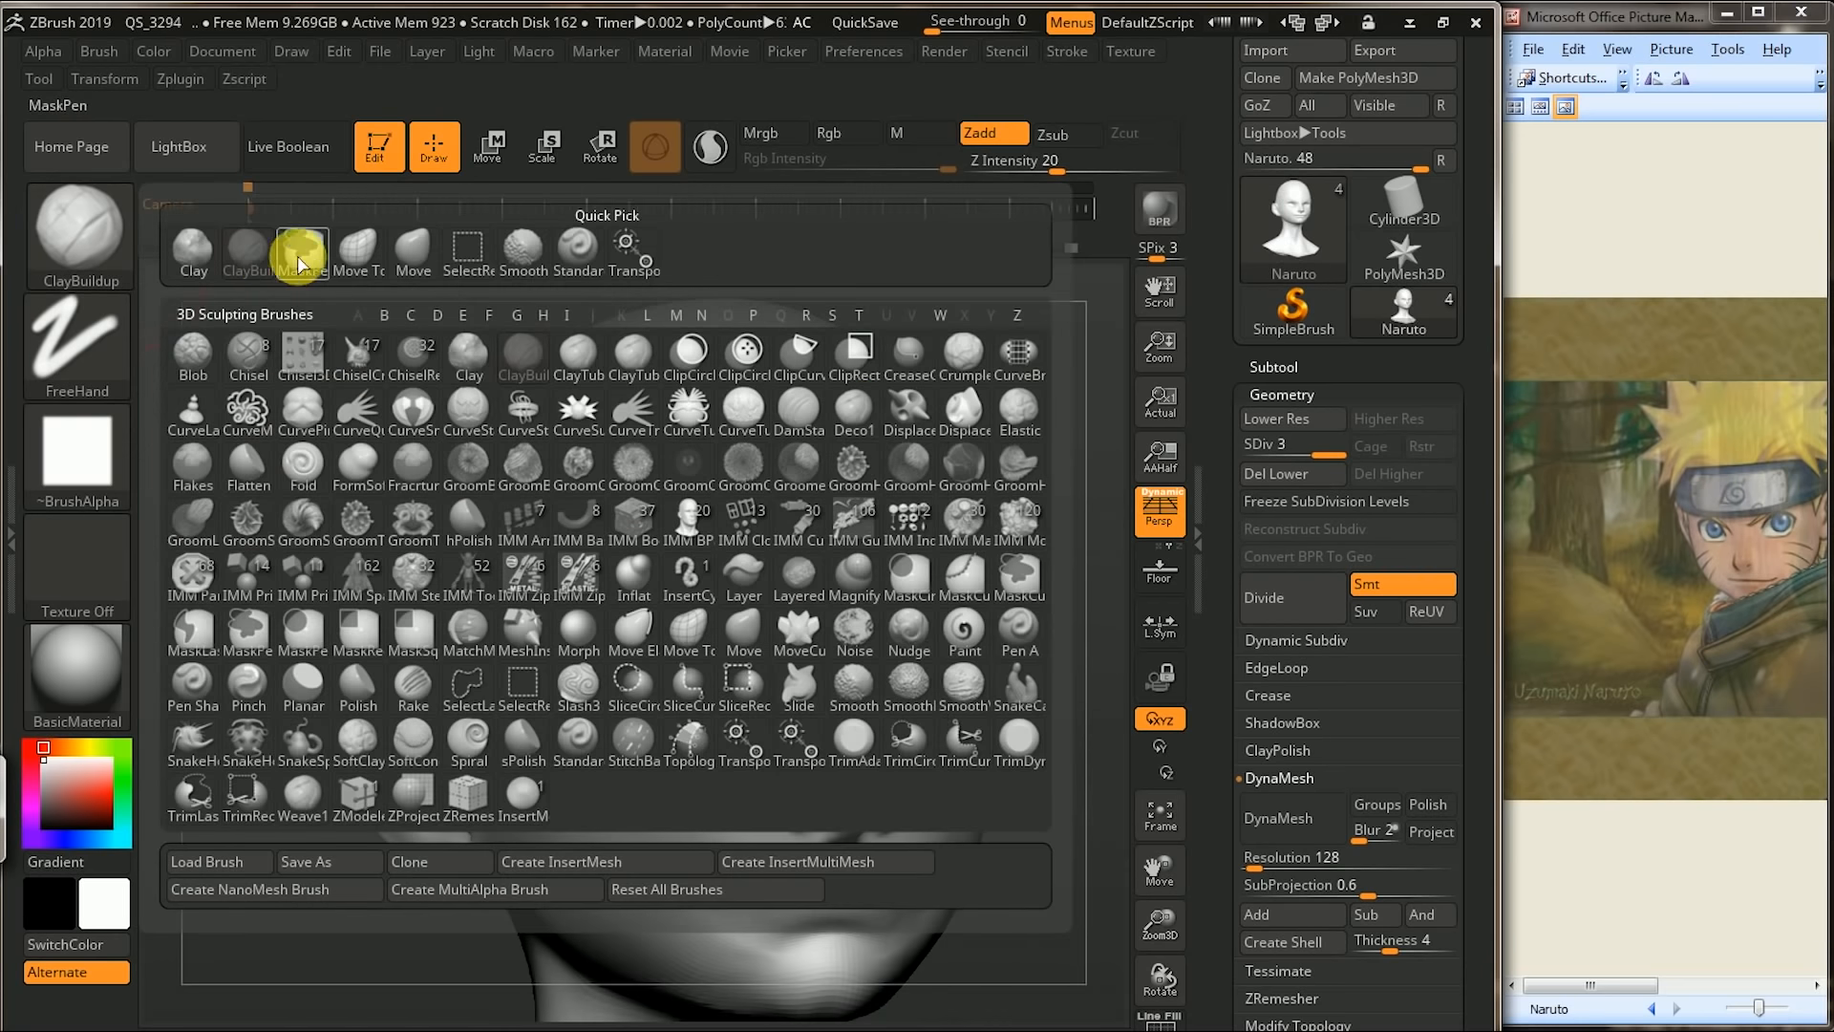
{"action": "key", "text": "d"}
{"action": "left_click", "coordinate": [795, 427]}
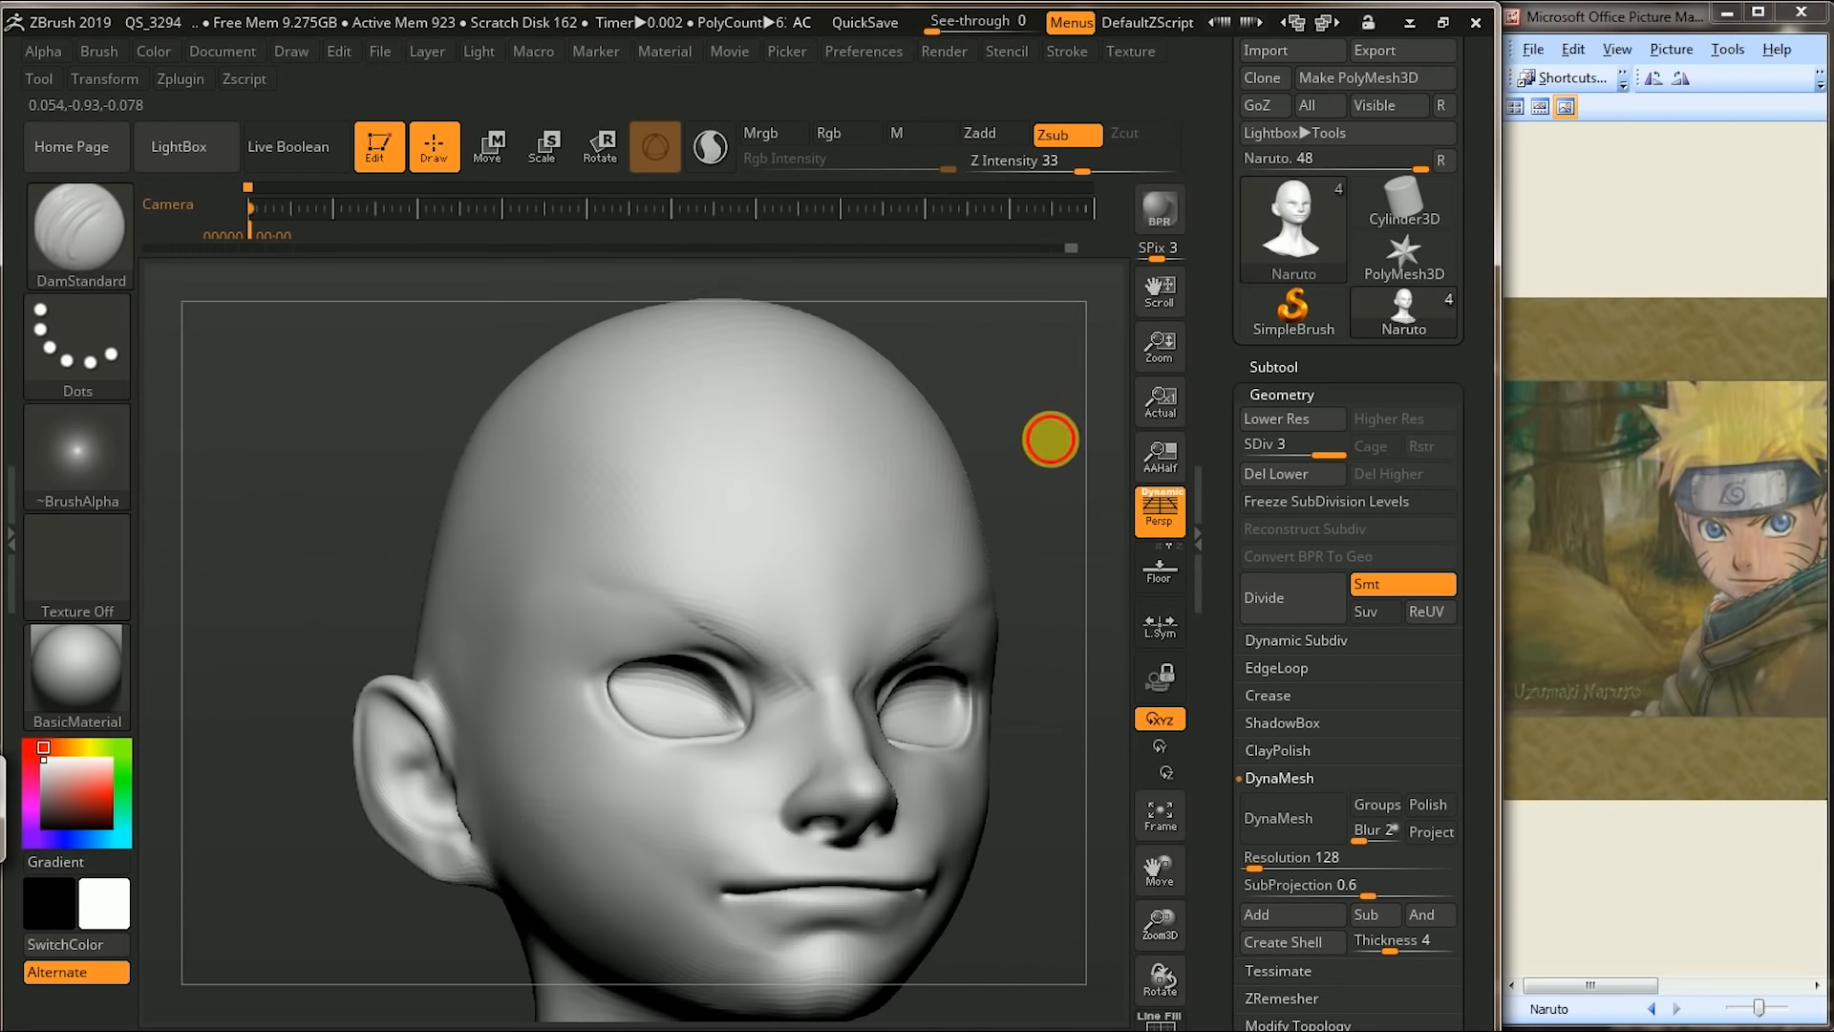
{"action": "left_click_drag", "start_coordinate": [1049, 435], "coordinate": [832, 606]}
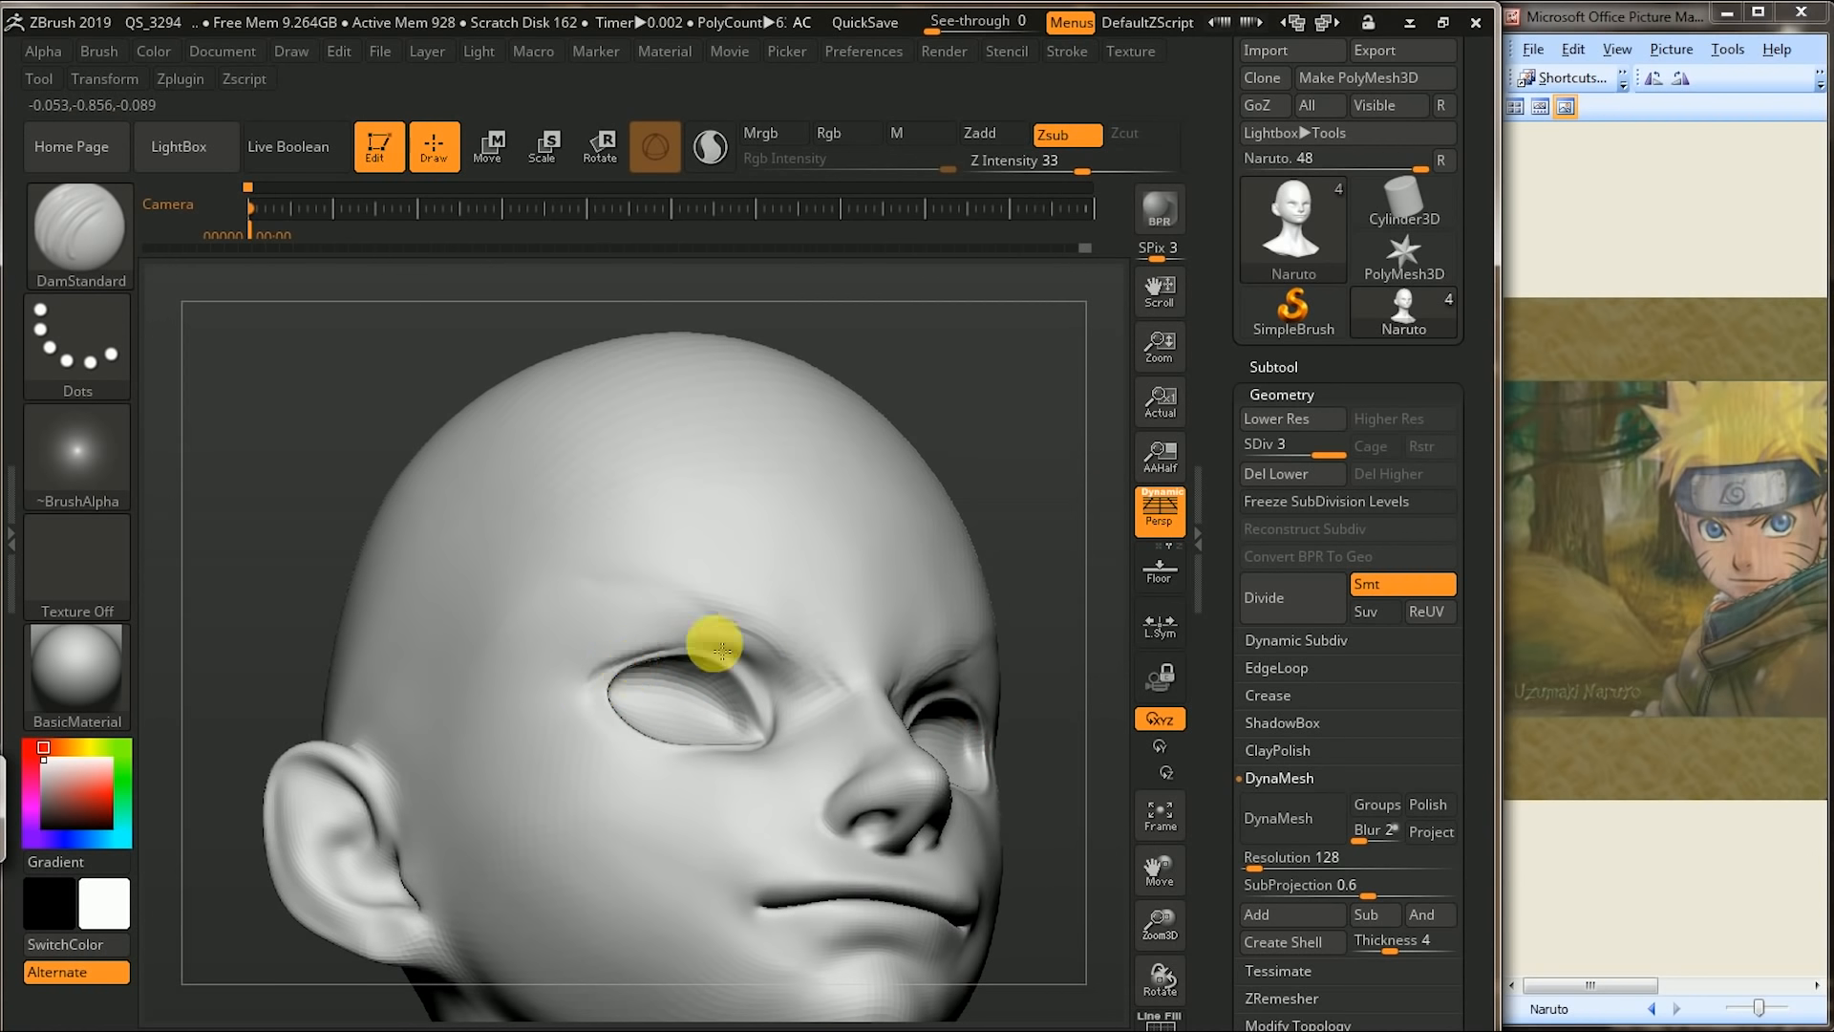
{"action": "left_click_drag", "start_coordinate": [1077, 634], "coordinate": [858, 669]}
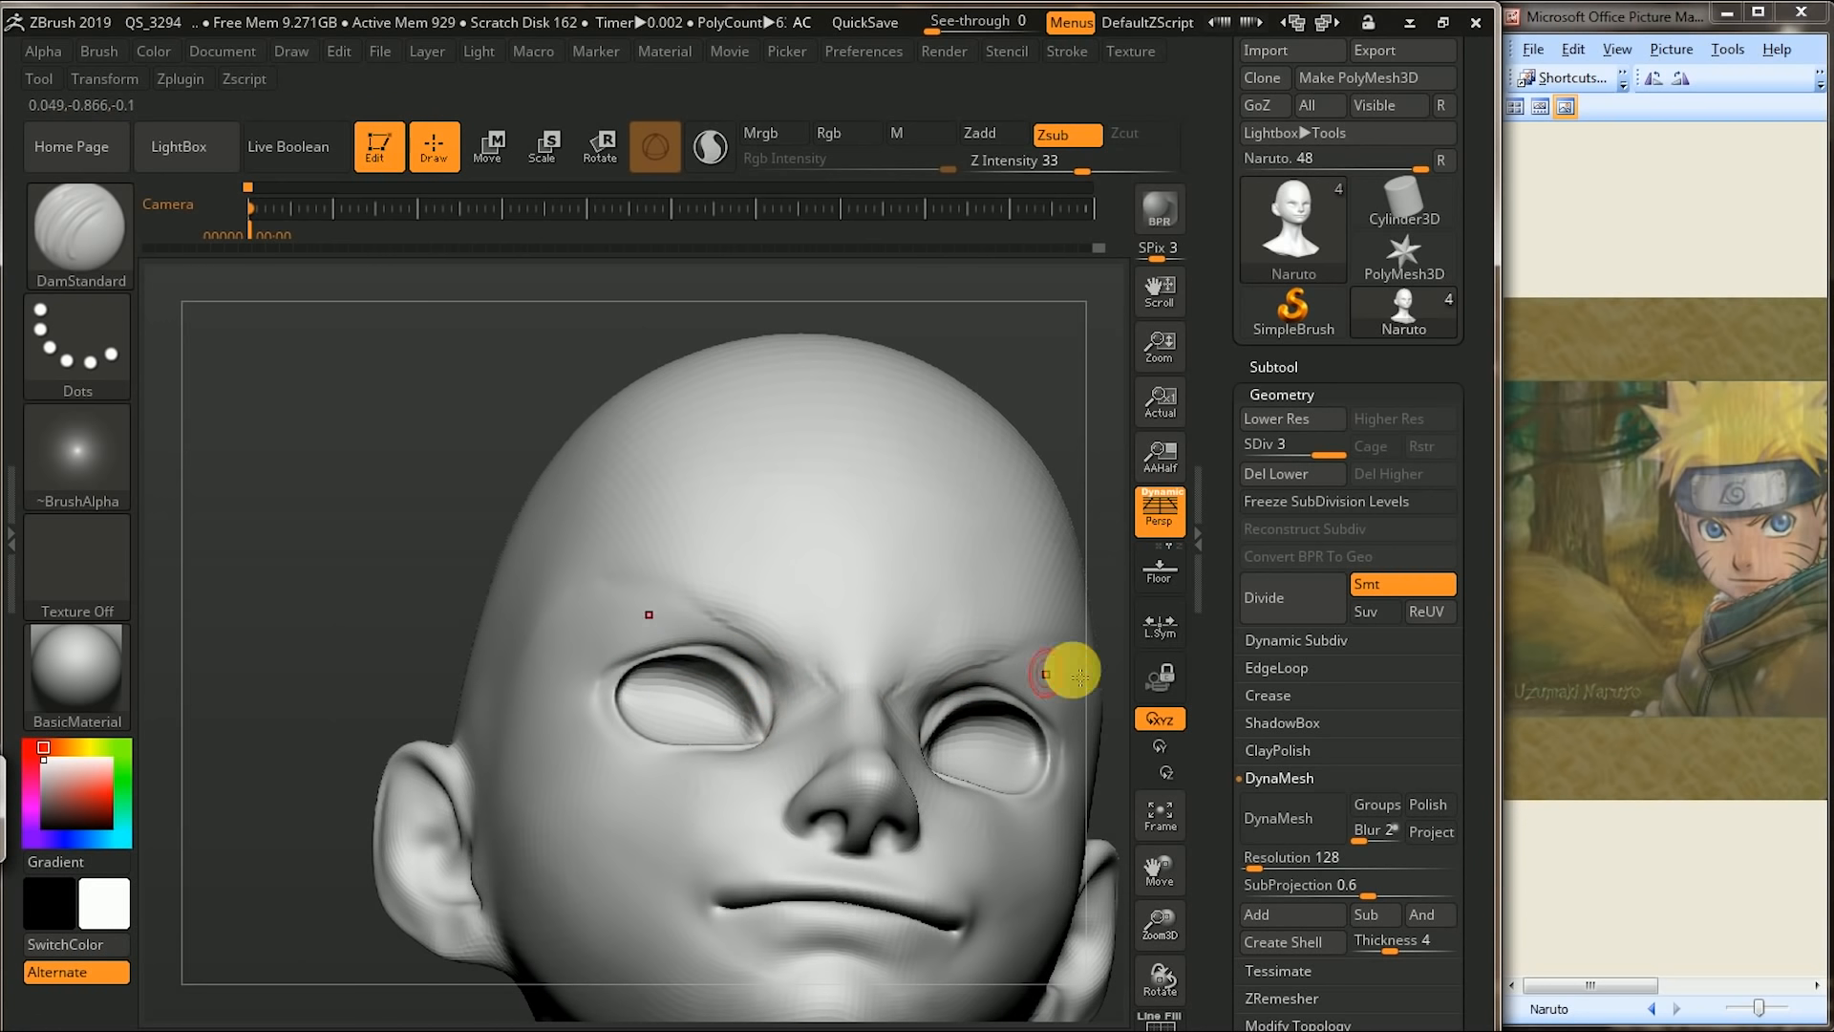
{"action": "left_click_drag", "start_coordinate": [1069, 668], "coordinate": [829, 713], "text": "shift"}
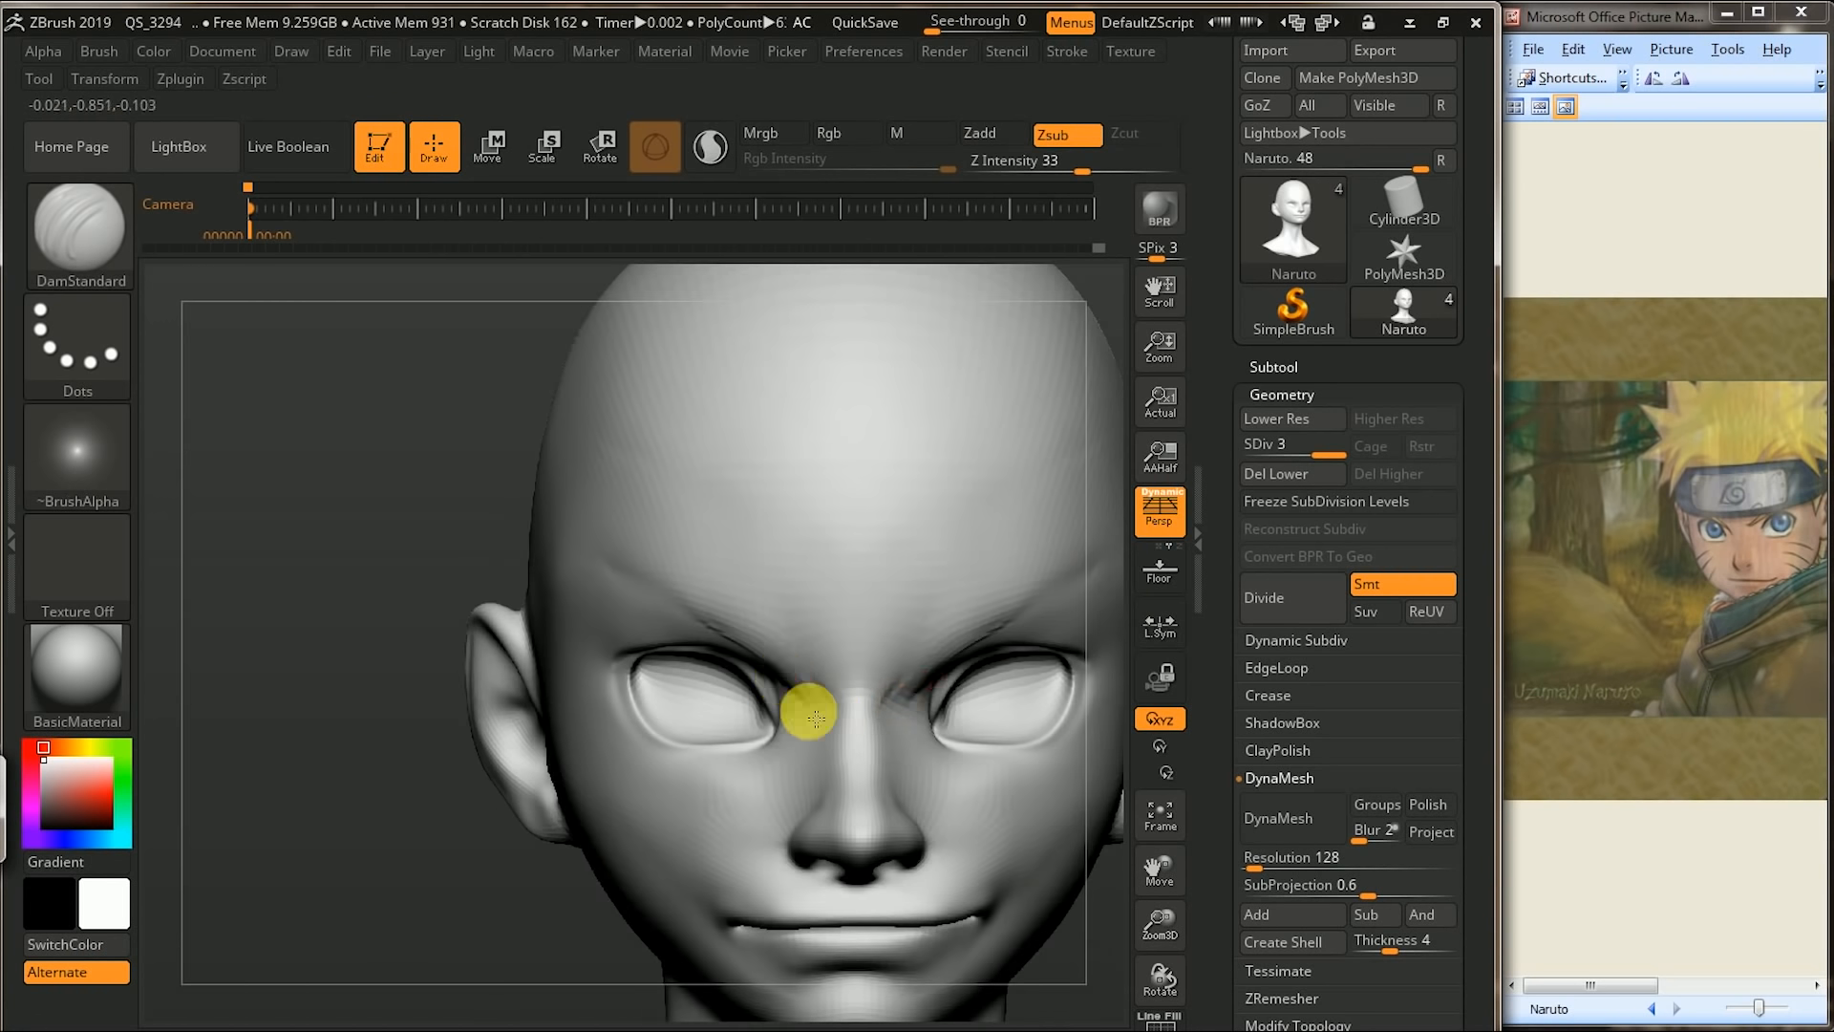
- Compare the head's front view with the Naruto reference pictures, finishing on the side-profile reference
{"action": "mouse_move", "coordinate": [495, 863]}
{"action": "left_mouse_down", "text": "alt"}
{"action": "mouse_move", "coordinate": [457, 835]}
{"action": "mouse_move", "coordinate": [493, 832]}
{"action": "left_mouse_up", "text": "alt"}
{"action": "left_click_drag", "start_coordinate": [1018, 646], "coordinate": [1108, 848], "text": "alt"}
{"action": "left_click", "coordinate": [1650, 1011]}
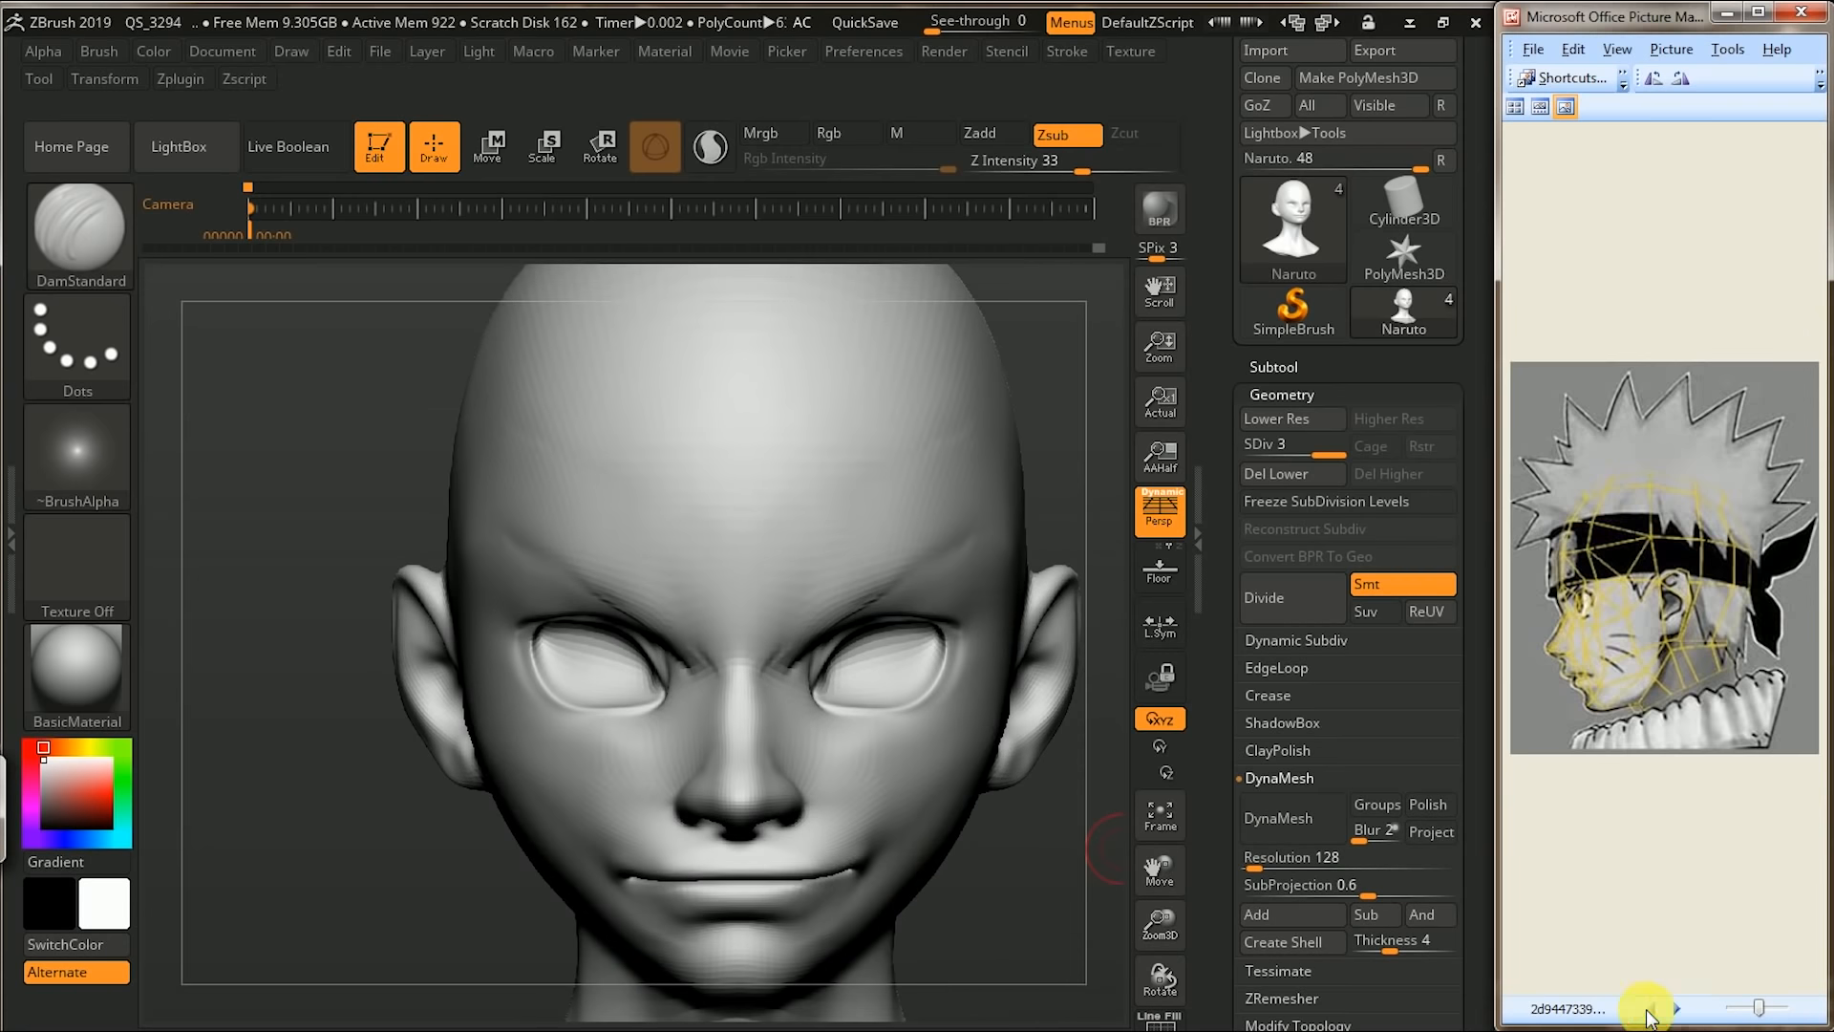
{"action": "left_click", "coordinate": [1679, 1011]}
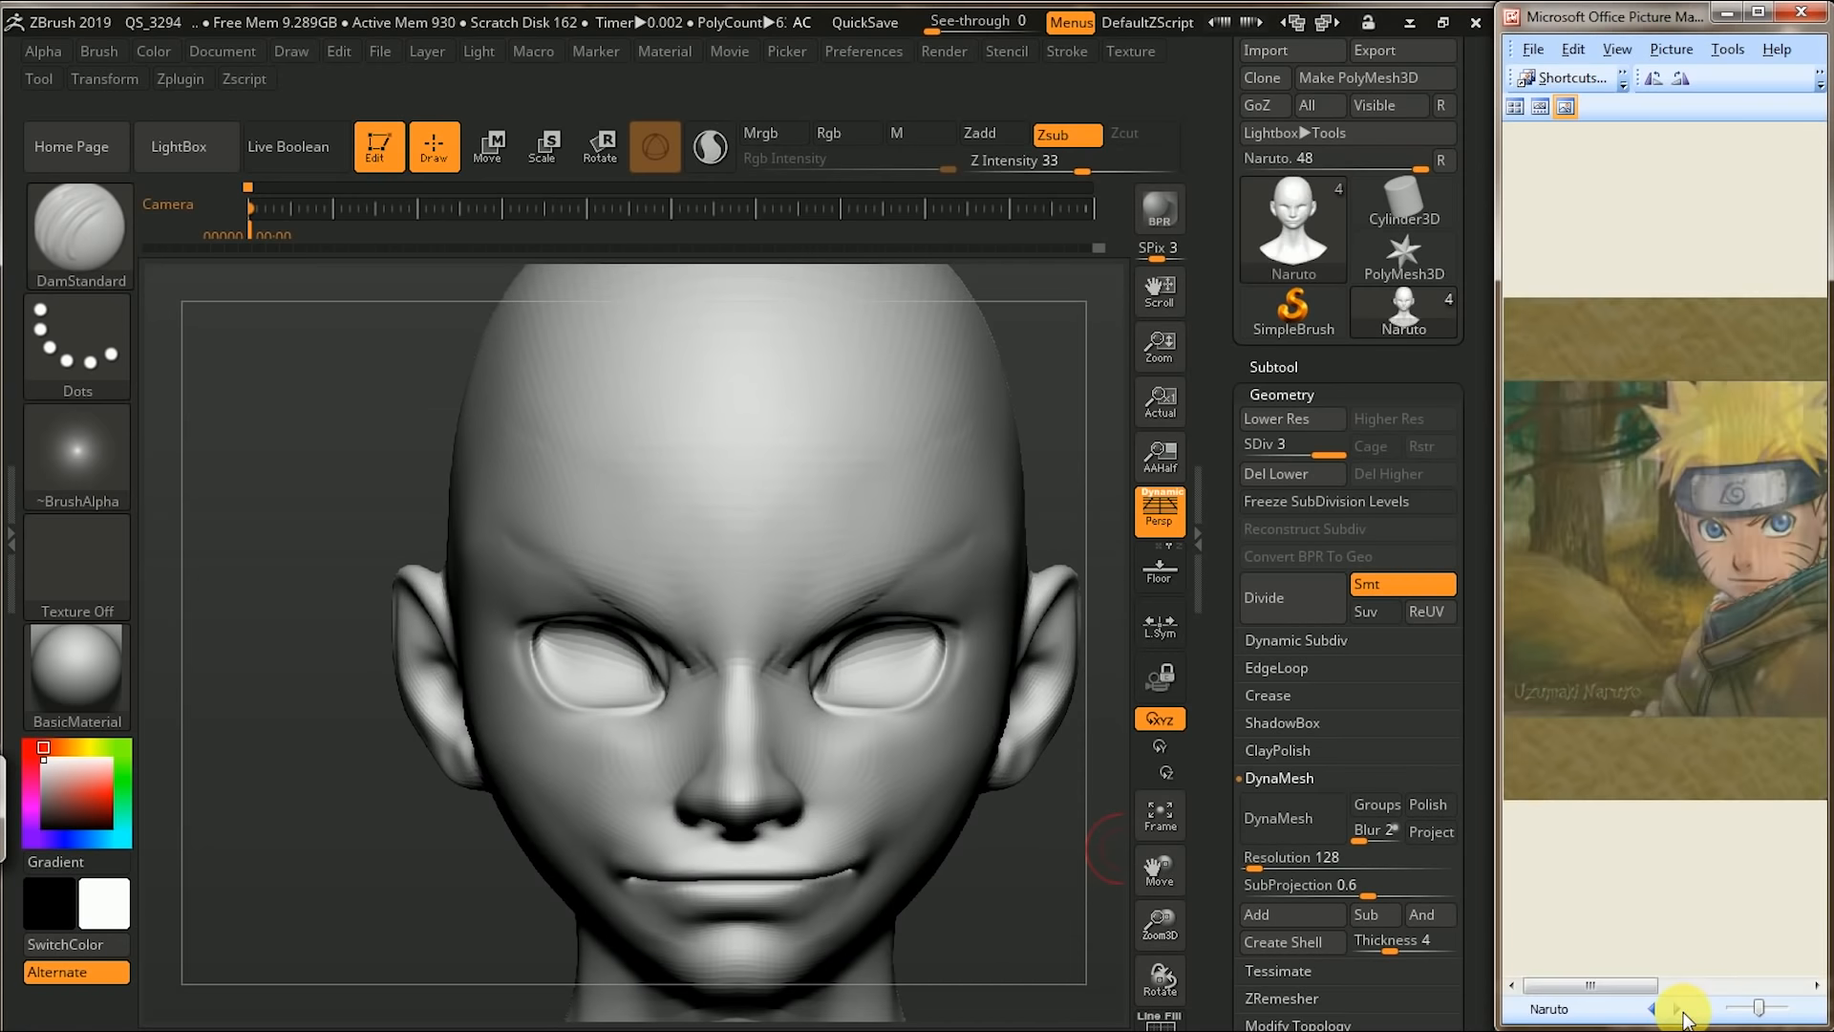
{"action": "left_click", "coordinate": [1651, 1011]}
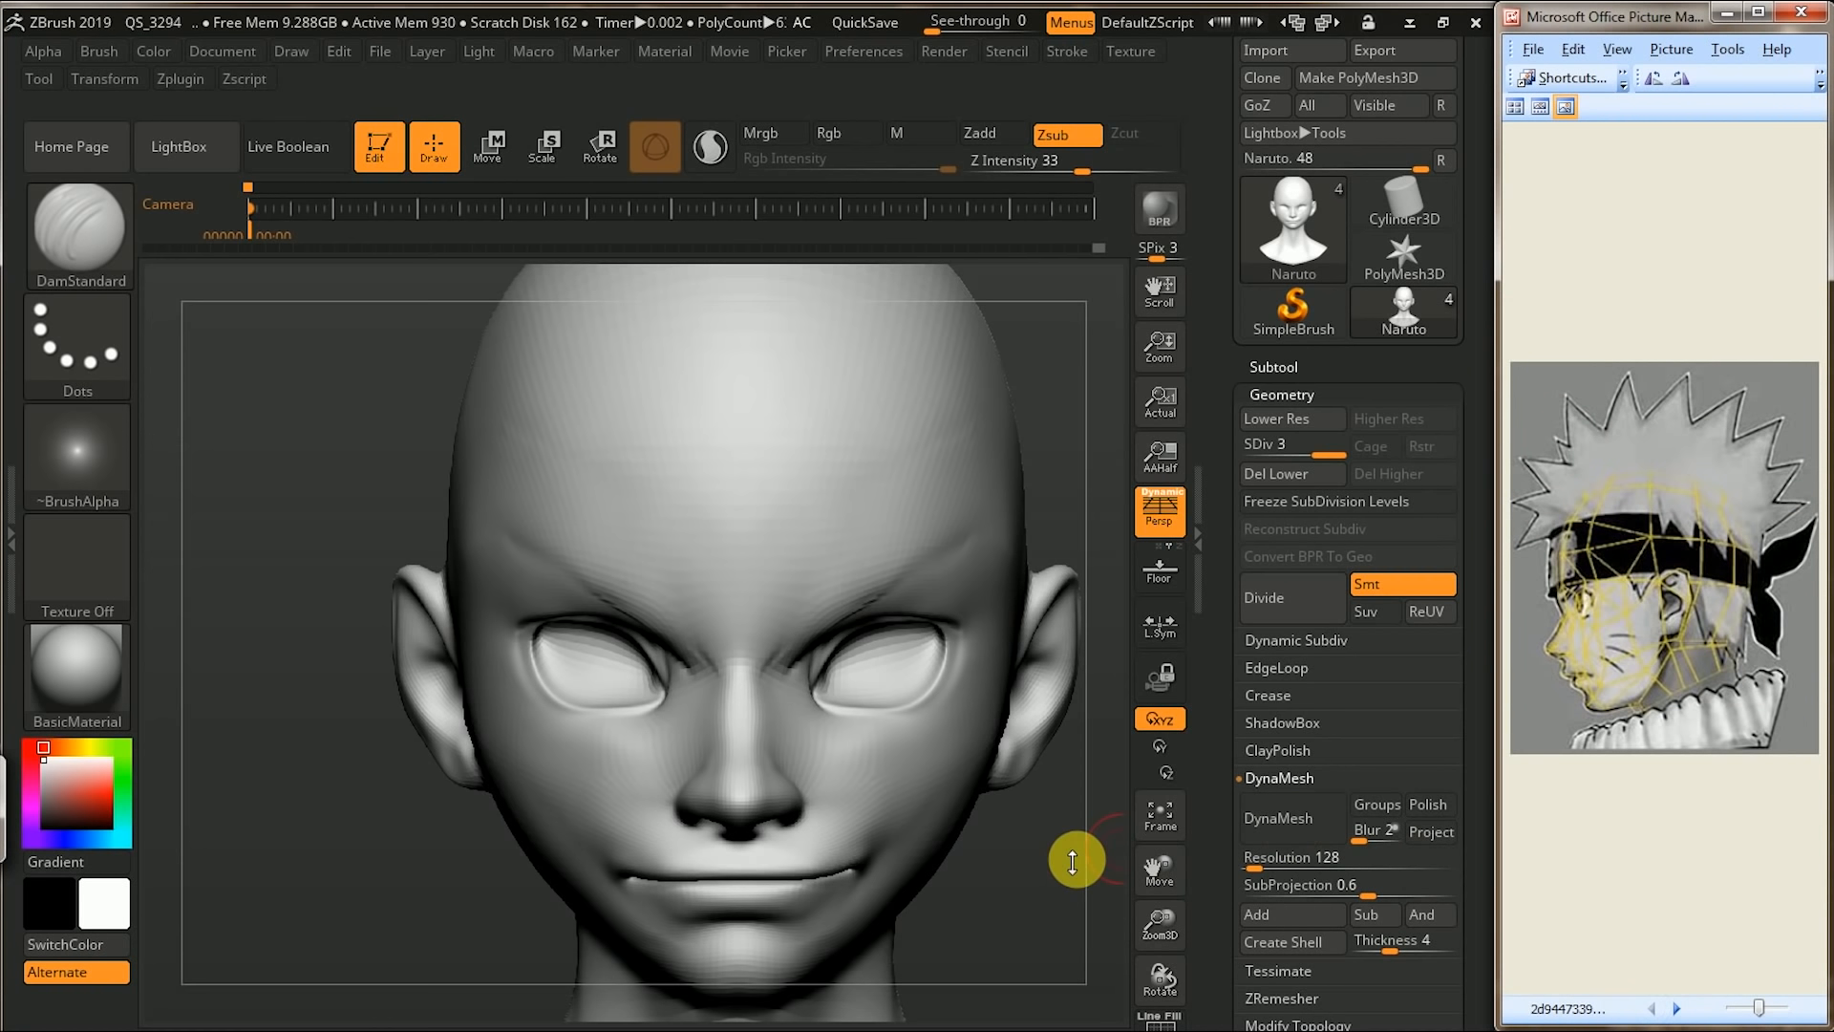
- Lower the mesh to subdivision level 1, mask the shoulders and lower neck, and invert the mask to protect the head
{"action": "left_click_drag", "start_coordinate": [1023, 843], "coordinate": [560, 835]}
{"action": "left_click", "coordinate": [1284, 499]}
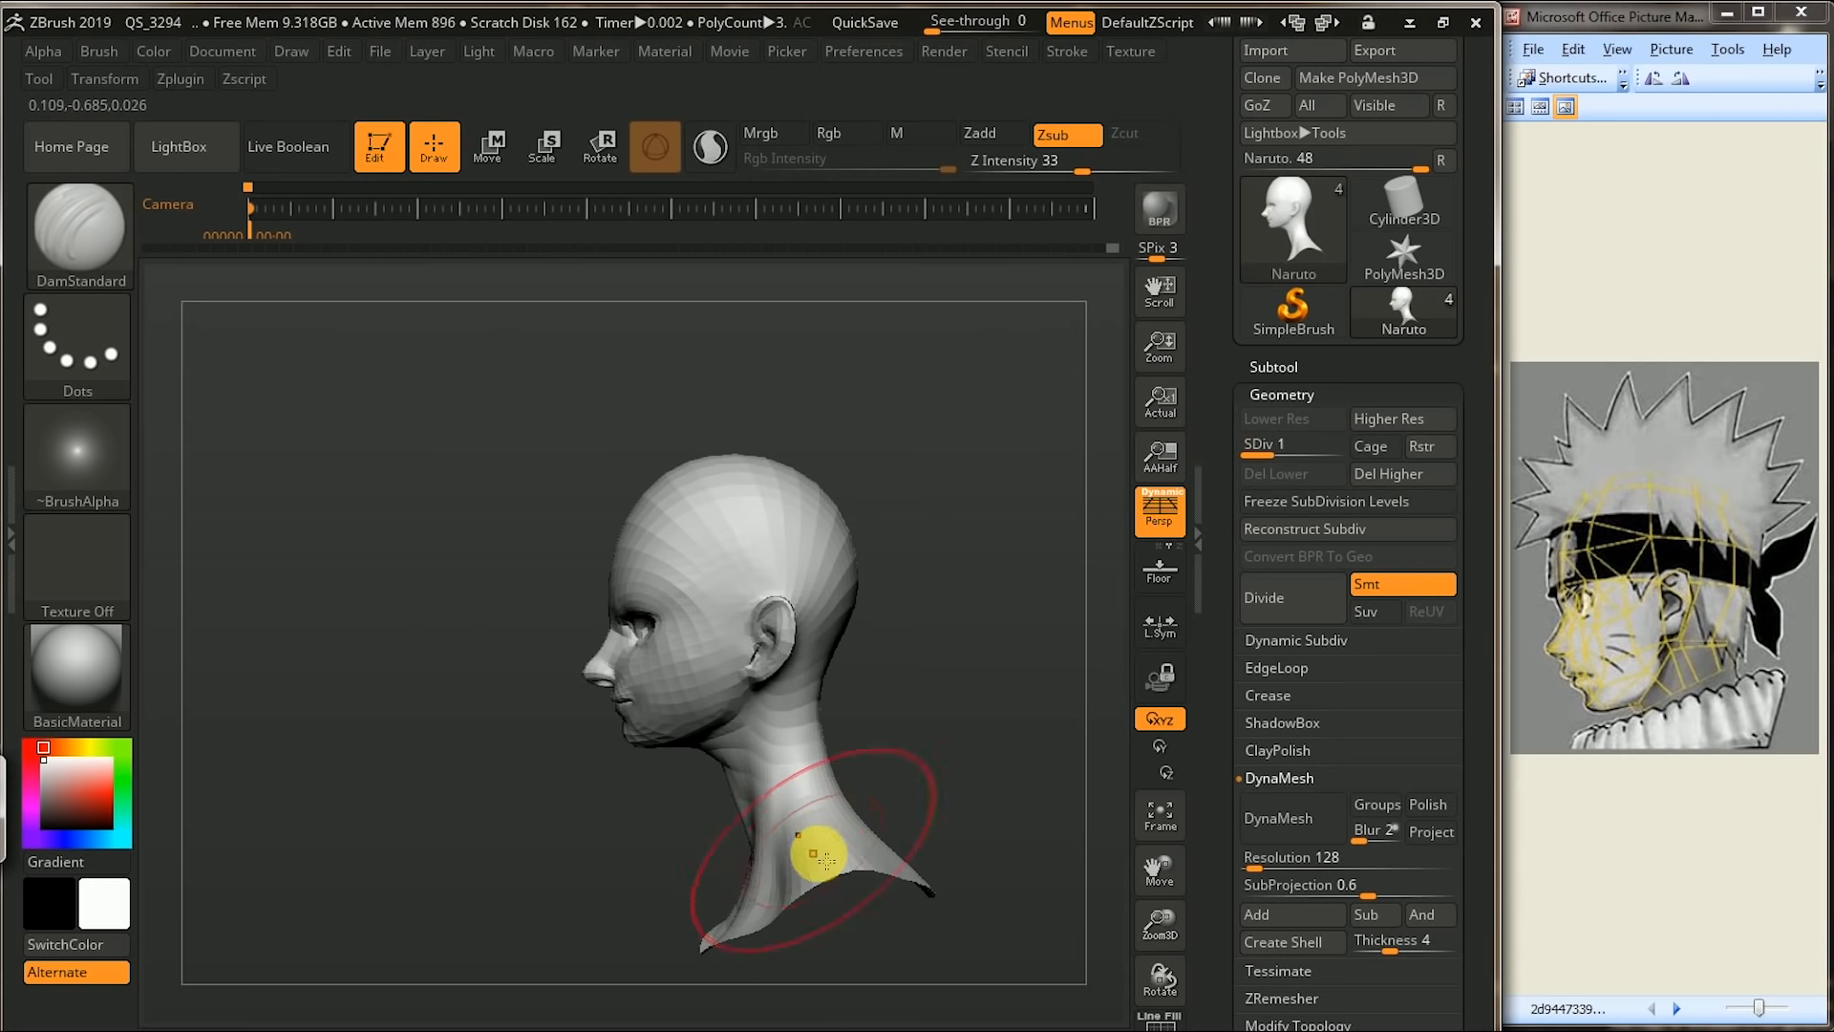
{"action": "left_click_drag", "start_coordinate": [950, 840], "coordinate": [852, 844]}
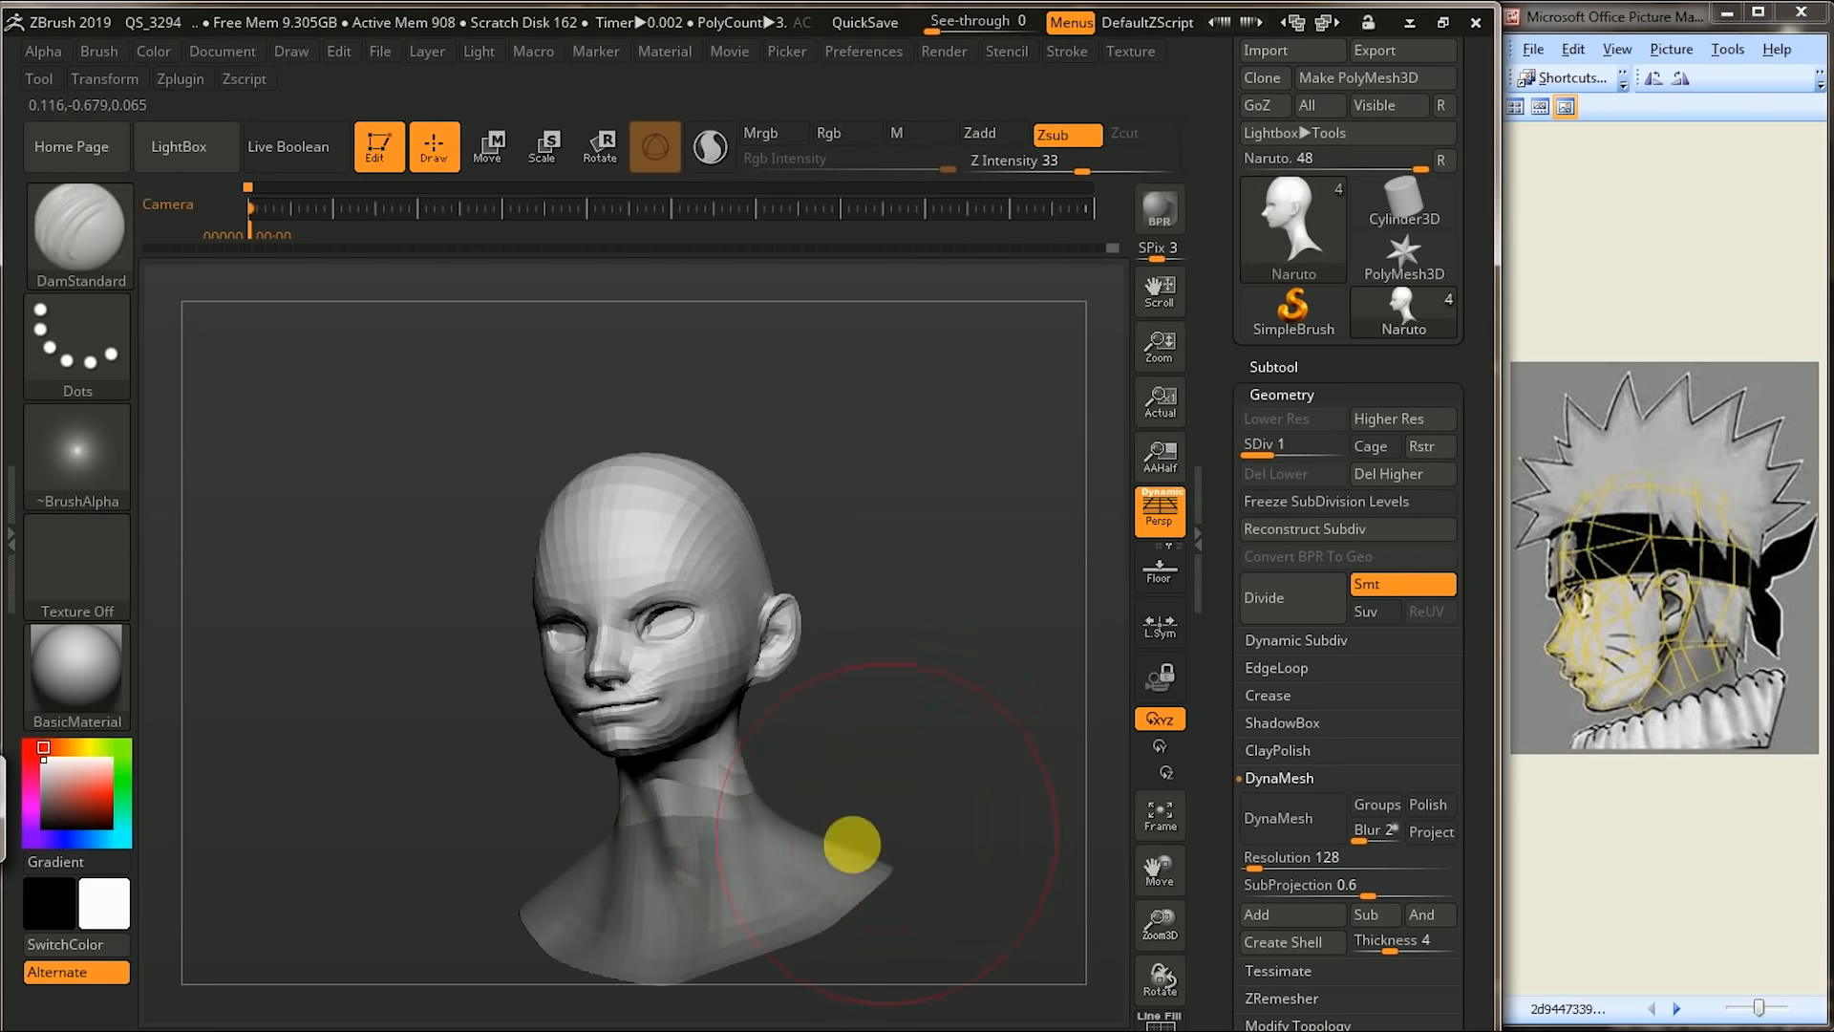
{"action": "left_click_drag", "start_coordinate": [569, 863], "coordinate": [588, 806]}
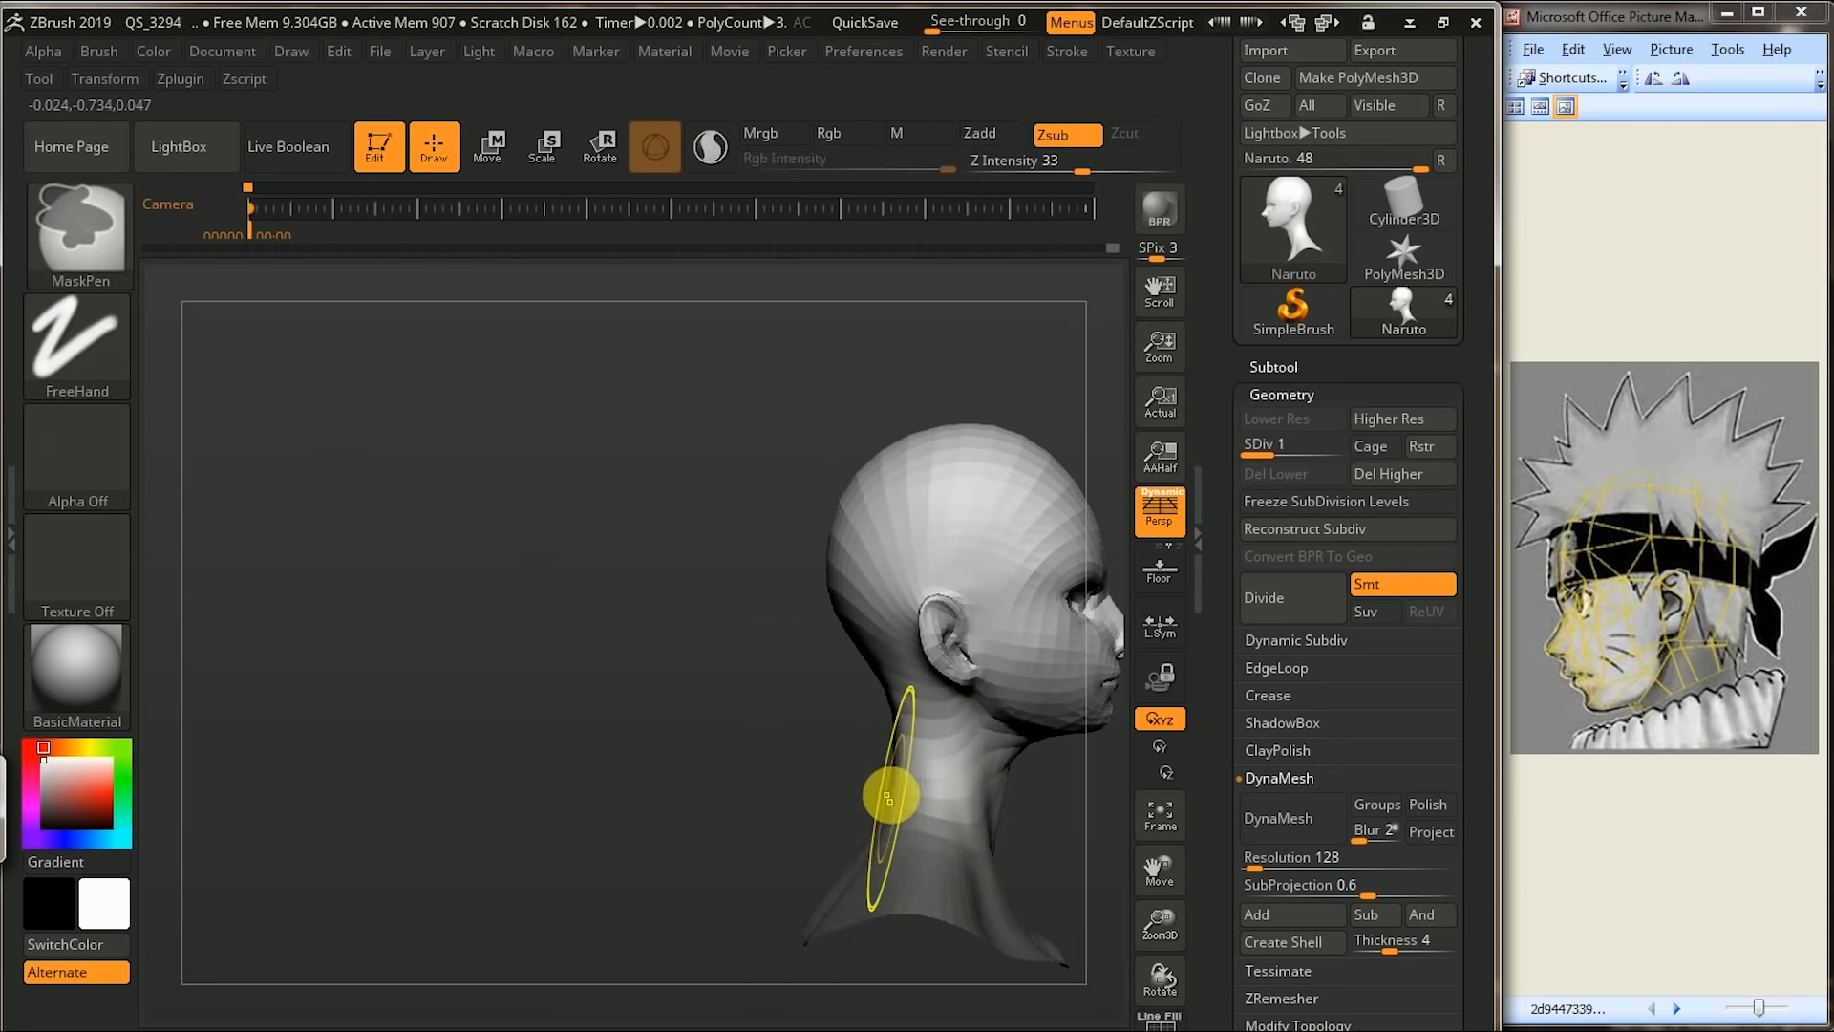
{"action": "left_click", "coordinate": [847, 762], "text": "ctrl"}
{"action": "left_click_drag", "start_coordinate": [769, 738], "coordinate": [955, 776], "text": "alt"}
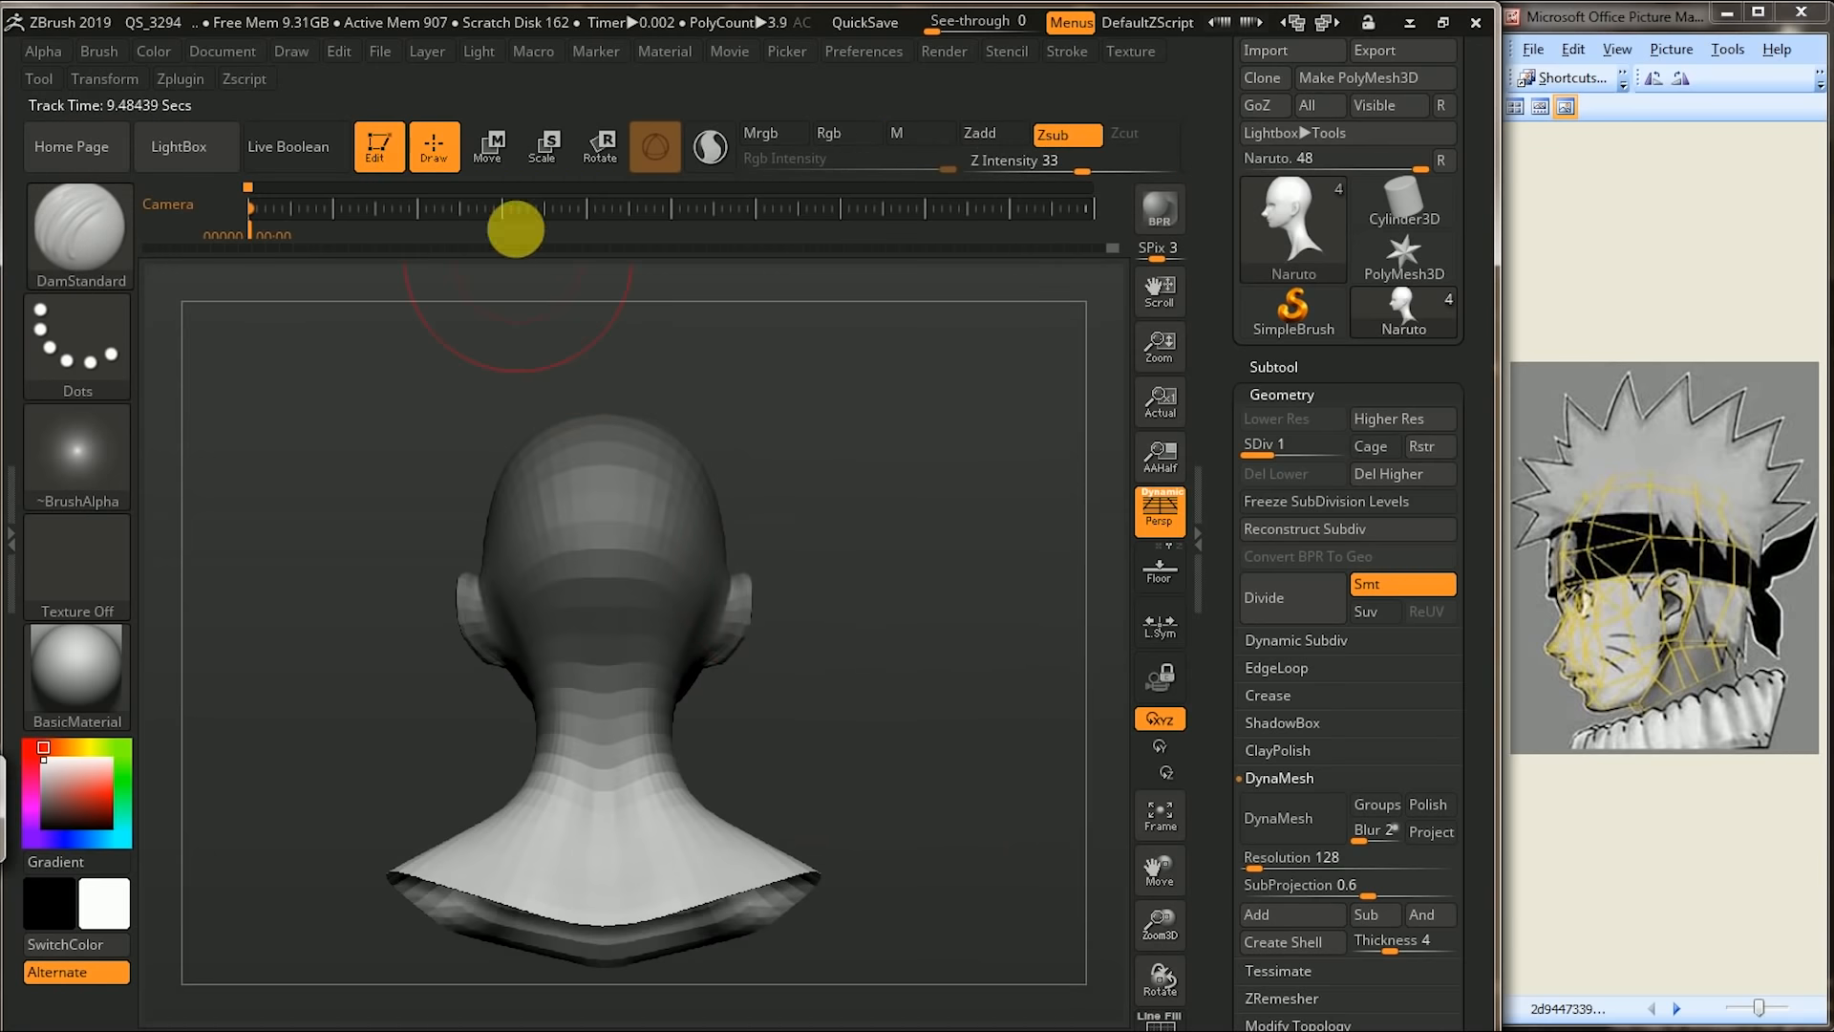
- Raise the unmasked shoulders and neck base with the Move gizmo and adjust their shape from the front and side
{"action": "left_click", "coordinate": [489, 145]}
{"action": "left_click_drag", "start_coordinate": [606, 867], "coordinate": [684, 866]}
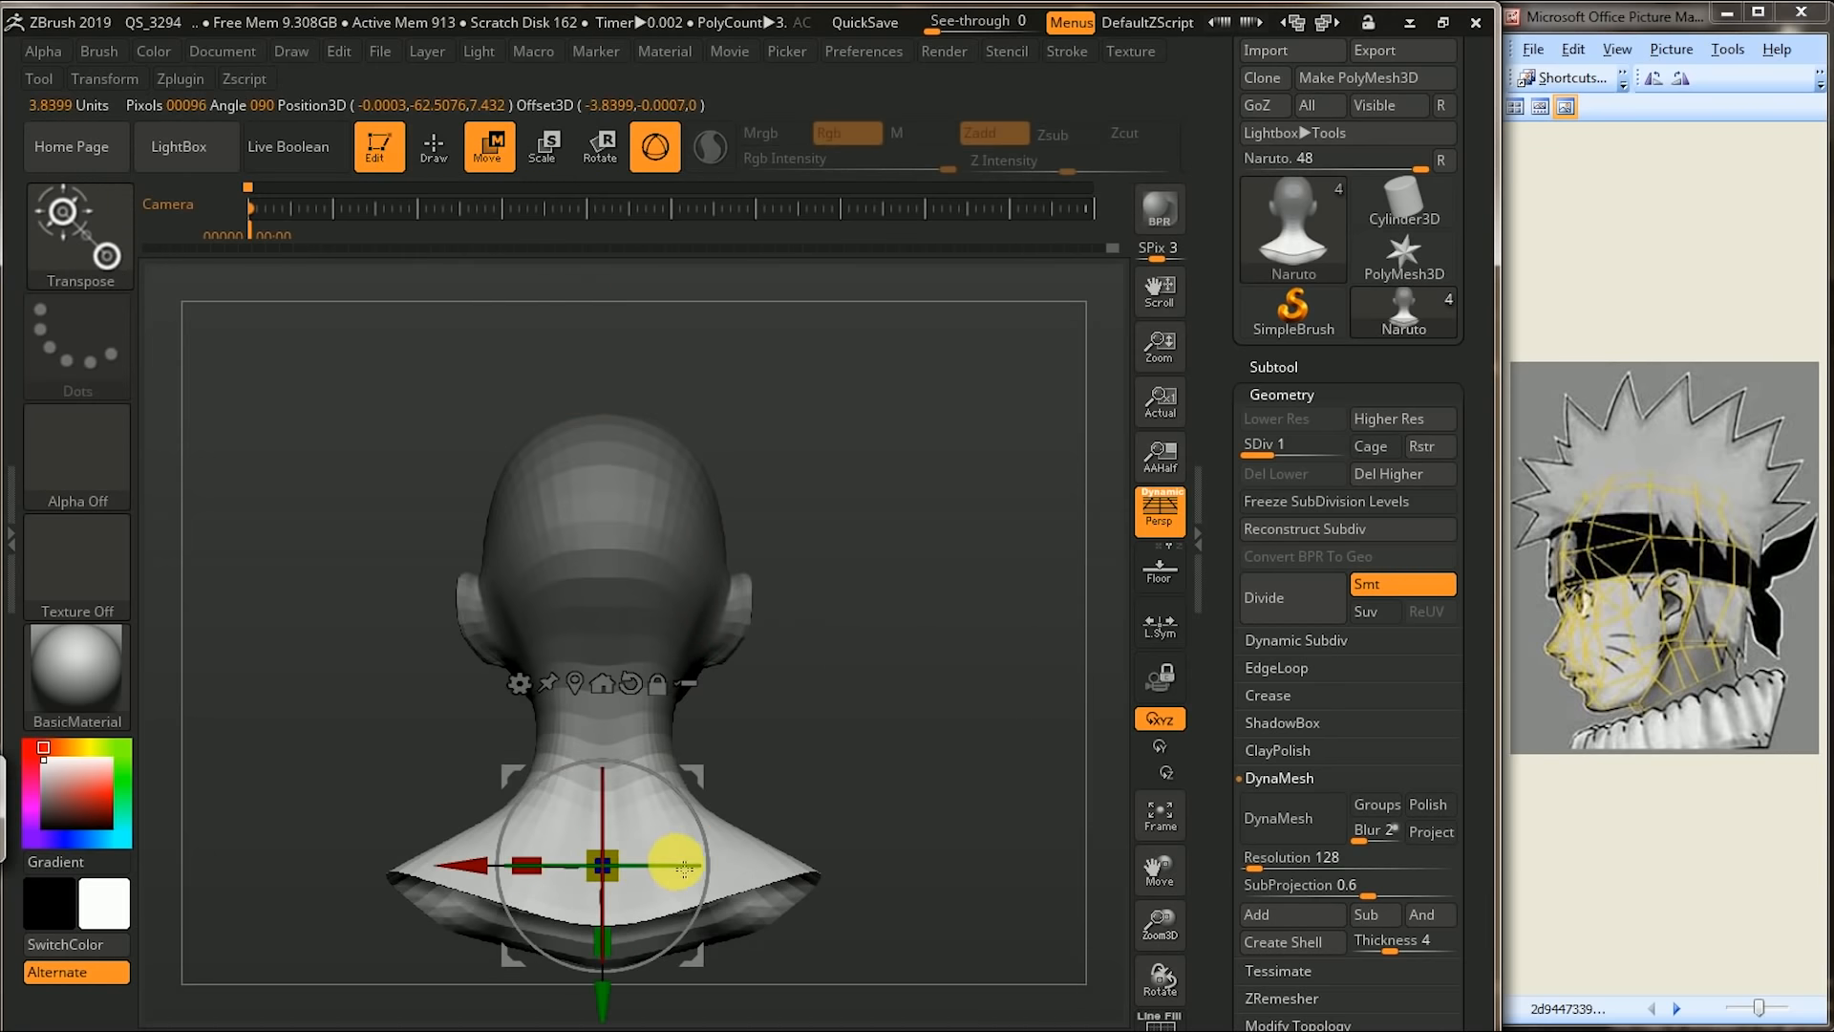
{"action": "mouse_move", "coordinate": [615, 973]}
{"action": "left_mouse_down"}
{"action": "mouse_move", "coordinate": [603, 941]}
{"action": "mouse_move", "coordinate": [633, 948]}
{"action": "left_mouse_up"}
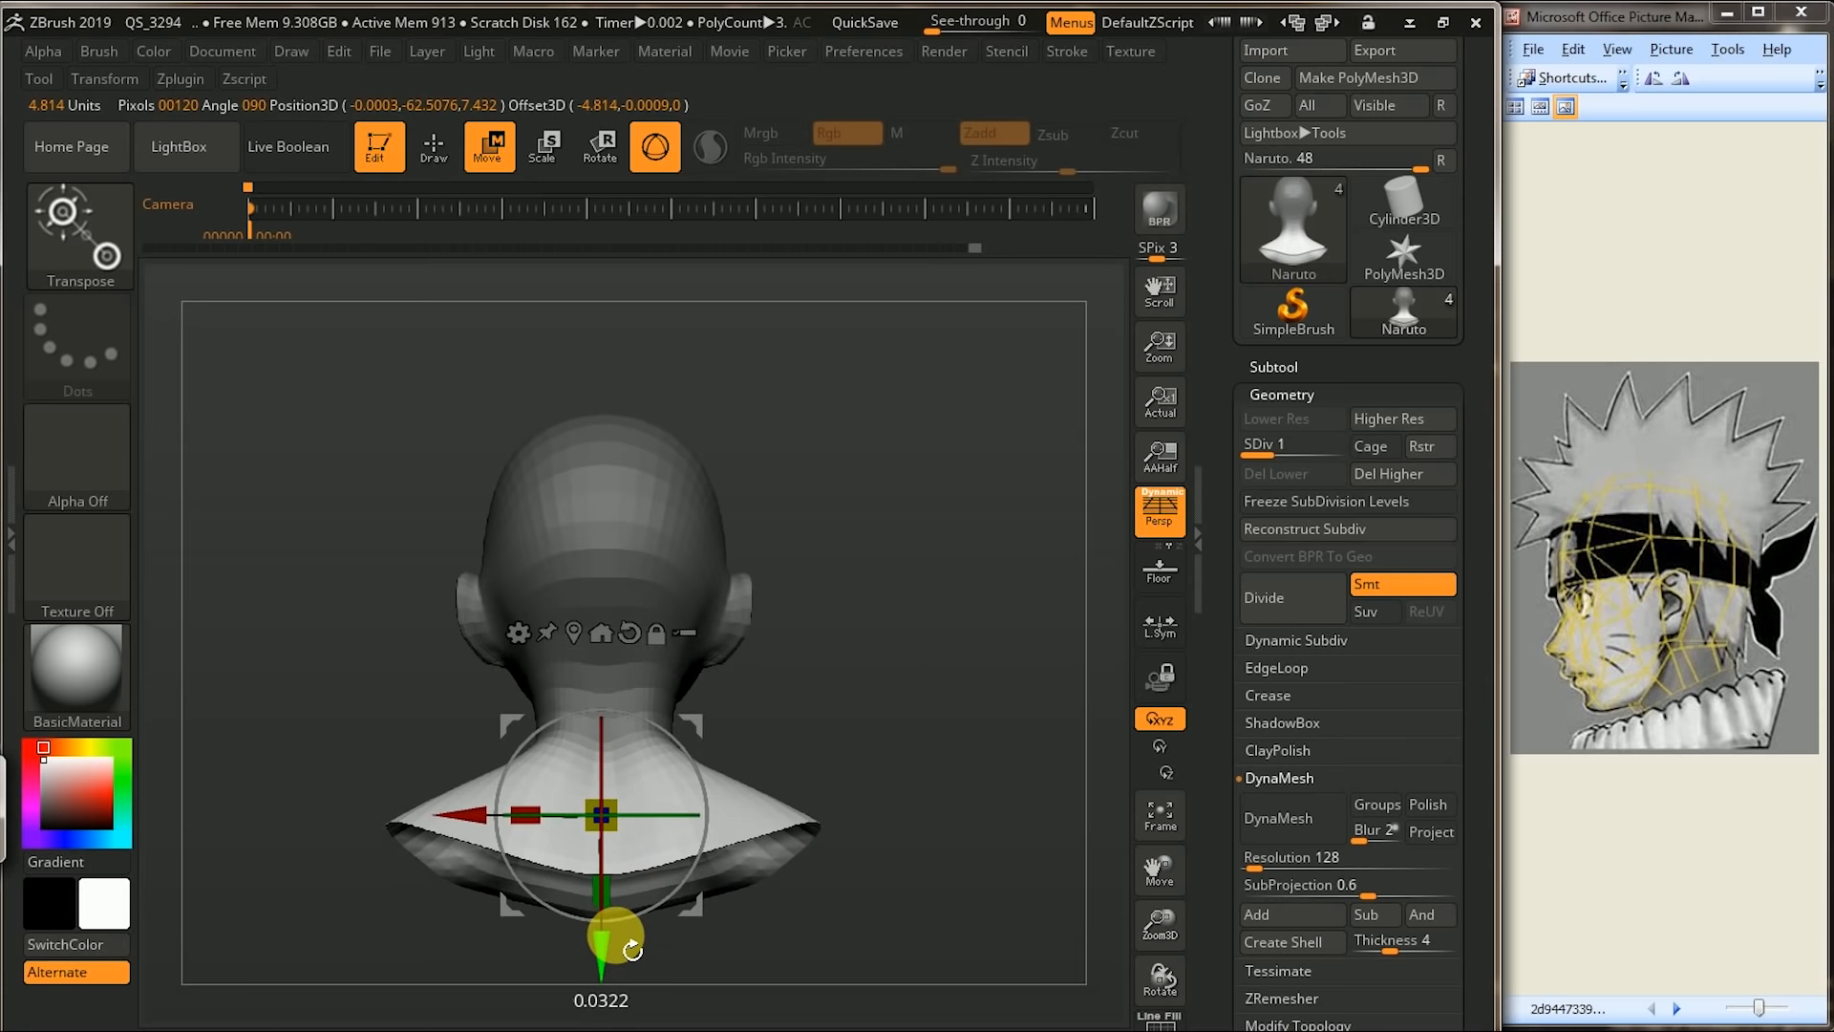
{"action": "left_click_drag", "start_coordinate": [954, 741], "coordinate": [1062, 742]}
{"action": "left_click_drag", "start_coordinate": [742, 821], "coordinate": [1023, 755]}
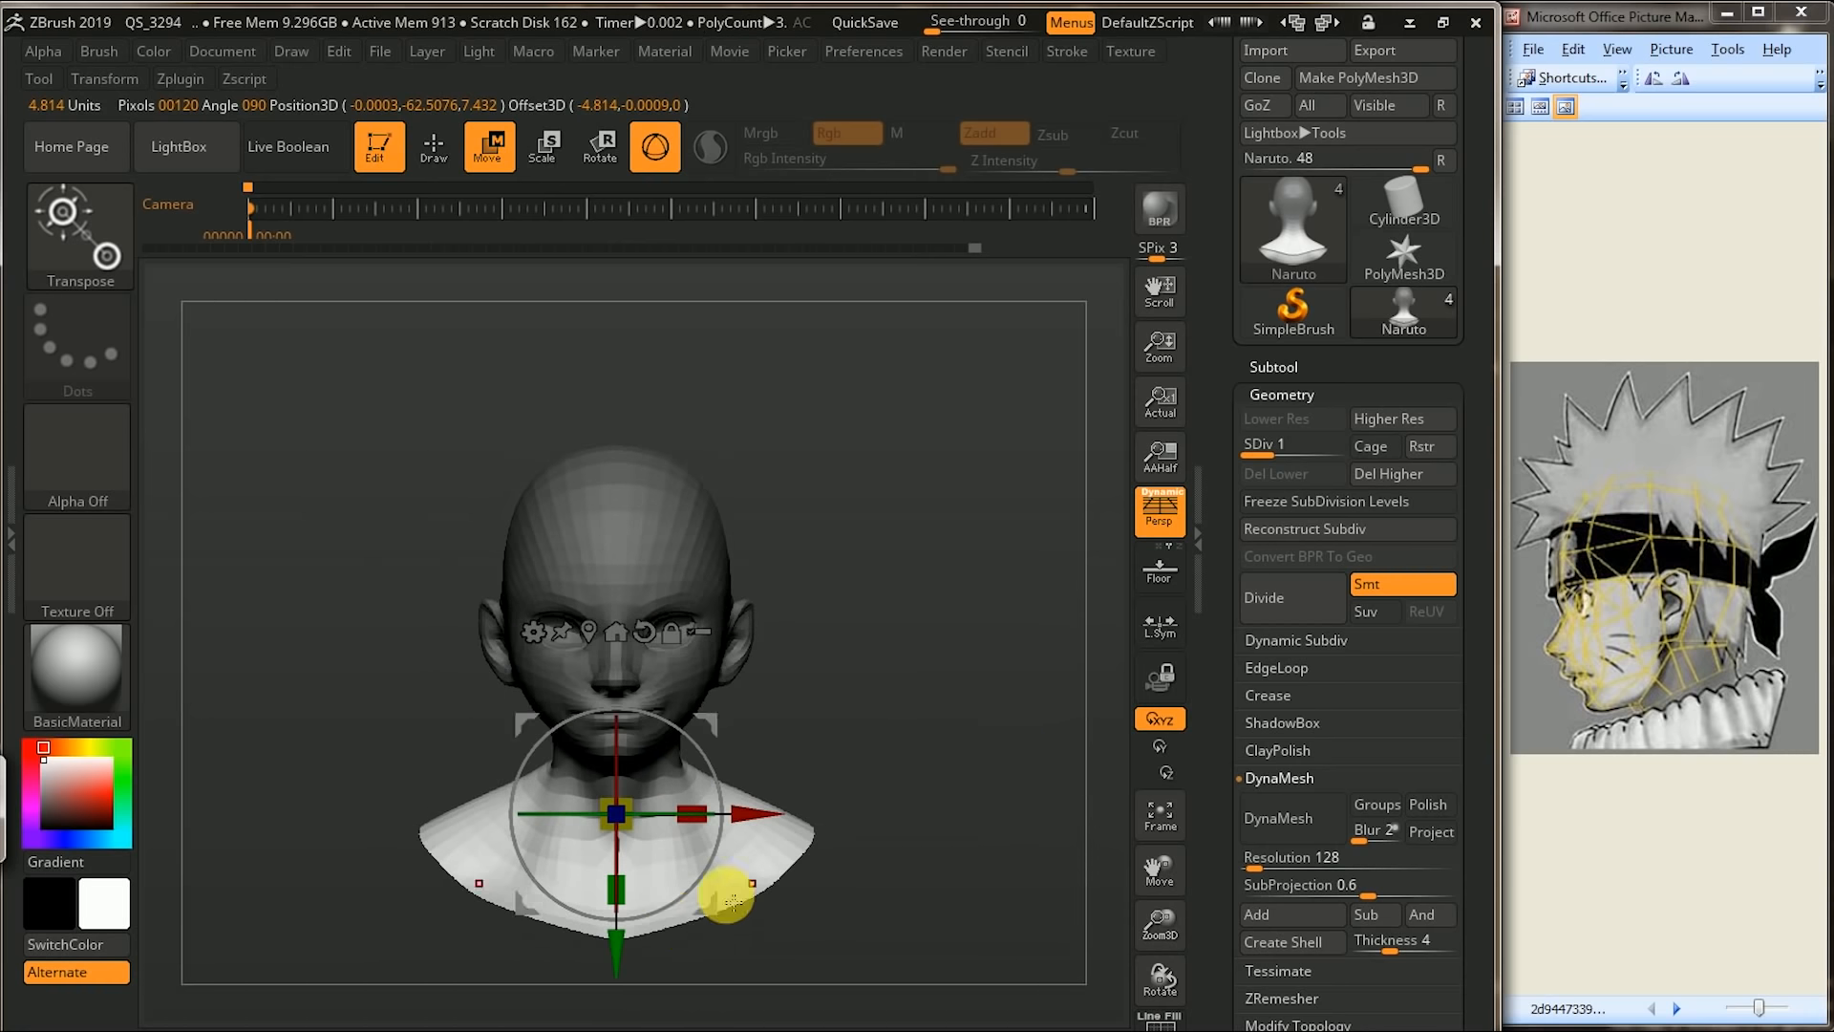
{"action": "left_click_drag", "start_coordinate": [614, 891], "coordinate": [625, 973]}
{"action": "left_click_drag", "start_coordinate": [901, 690], "coordinate": [1007, 645], "text": "shift"}
{"action": "left_click_drag", "start_coordinate": [467, 843], "coordinate": [540, 829], "text": "alt"}
{"action": "left_click_drag", "start_coordinate": [772, 794], "coordinate": [761, 801]}
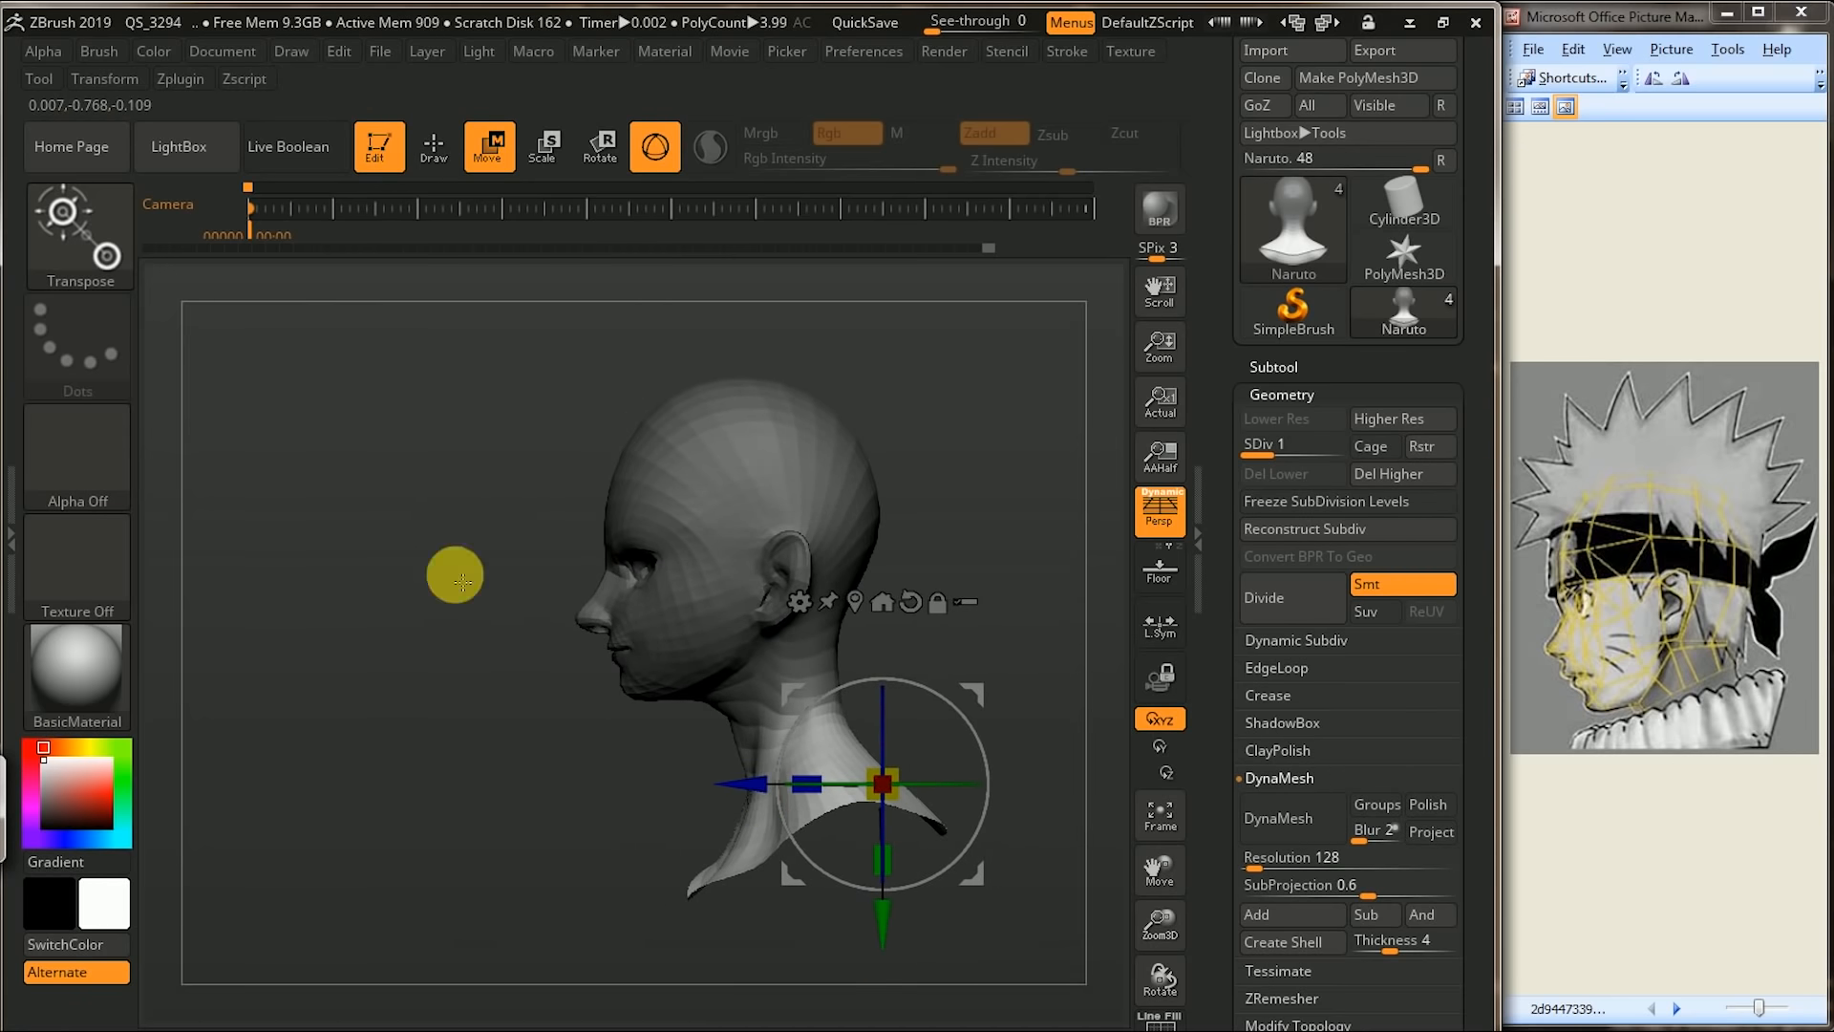
- Clear the mask and reshape the nape and throat in side profile with the Move brush
{"action": "left_click", "coordinate": [120, 273]}
{"action": "left_click", "coordinate": [817, 623]}
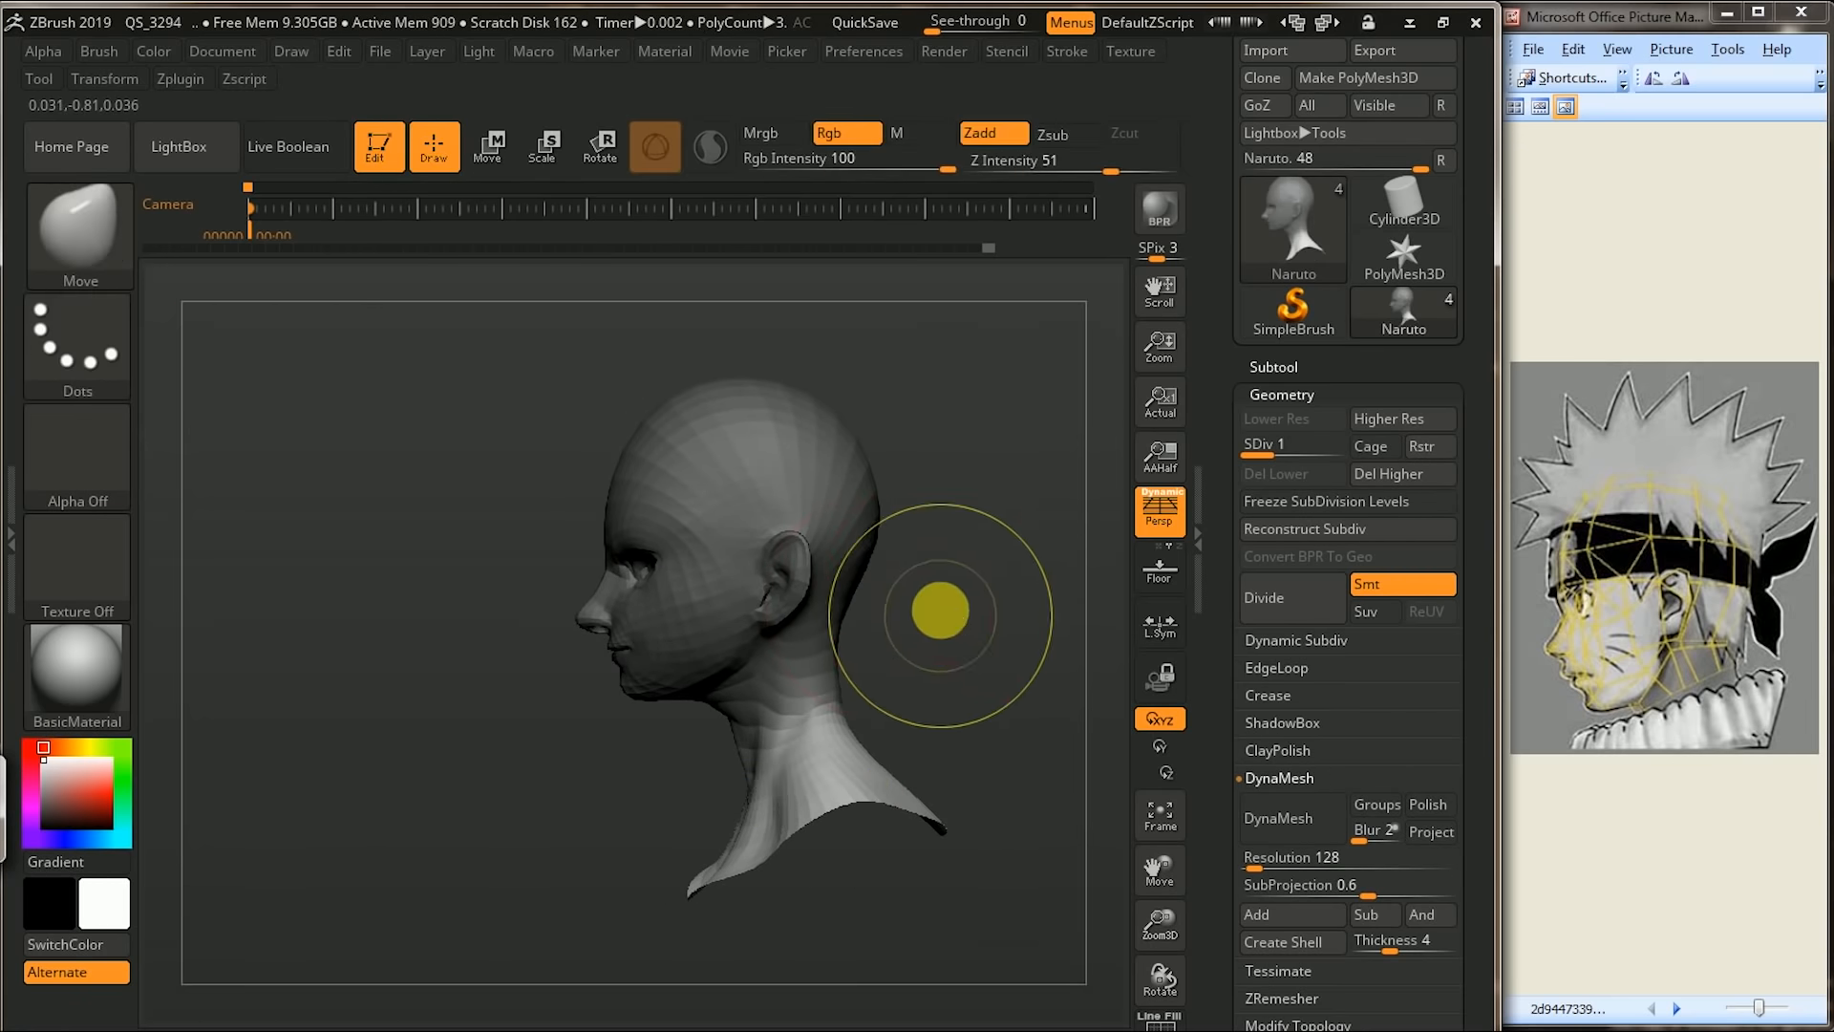
{"action": "left_click_drag", "start_coordinate": [951, 742], "coordinate": [929, 760], "text": "ctrl"}
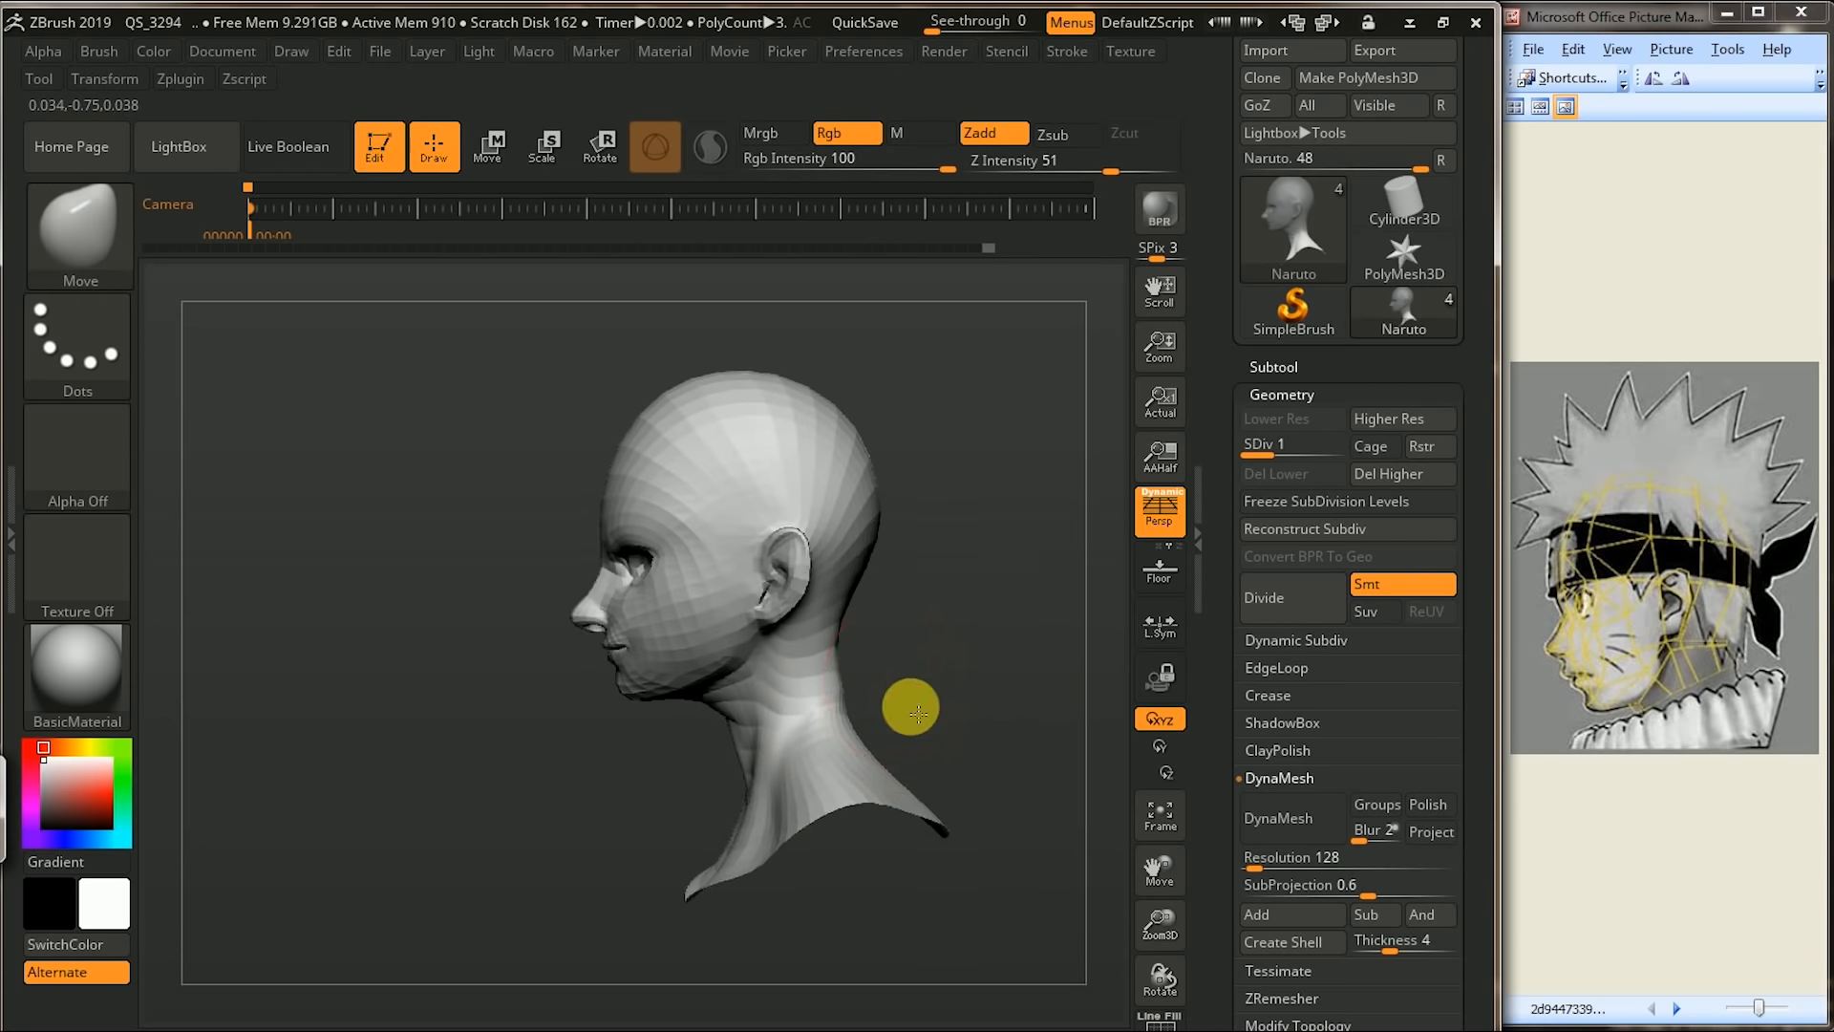
{"action": "left_click_drag", "start_coordinate": [909, 705], "coordinate": [858, 642]}
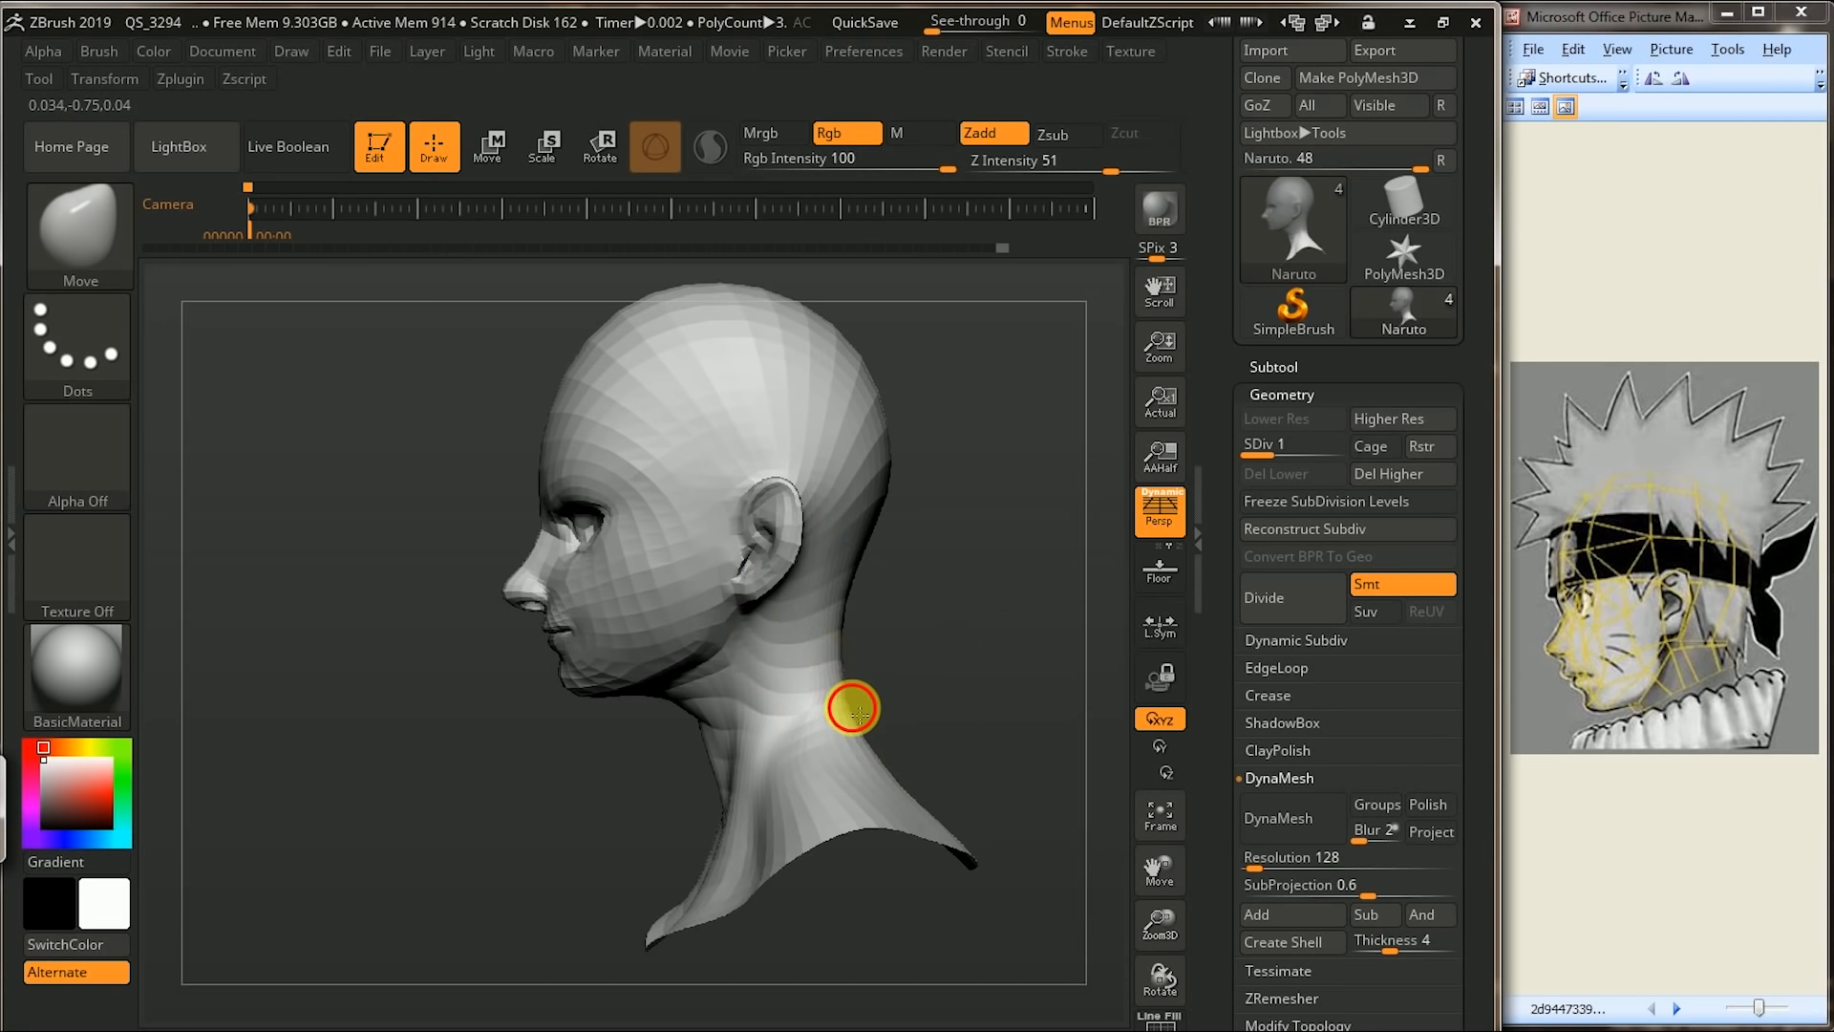
{"action": "left_click_drag", "start_coordinate": [521, 812], "coordinate": [669, 737], "text": "alt"}
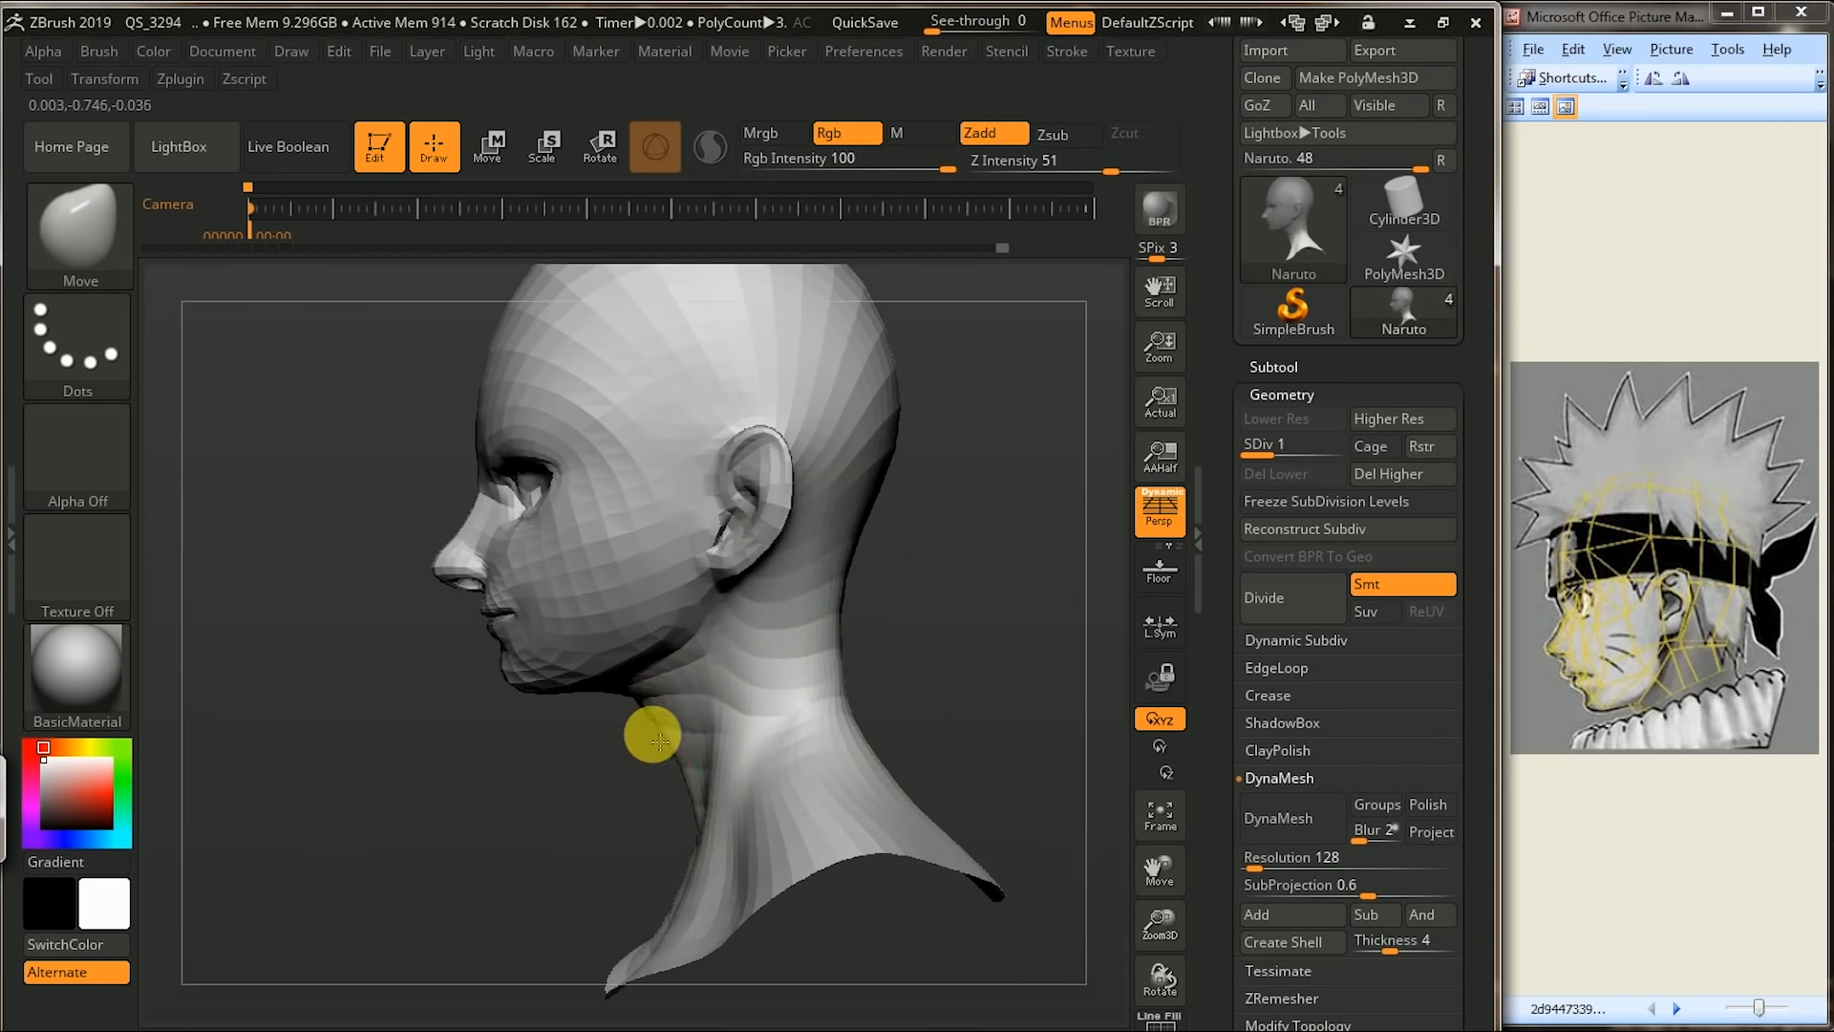
{"action": "mouse_move", "coordinate": [544, 840]}
{"action": "left_mouse_down"}
{"action": "mouse_move", "coordinate": [880, 749]}
{"action": "mouse_move", "coordinate": [963, 669]}
{"action": "mouse_move", "coordinate": [838, 616]}
{"action": "mouse_move", "coordinate": [929, 634]}
{"action": "mouse_move", "coordinate": [862, 720]}
{"action": "left_mouse_up"}
{"action": "left_click_drag", "start_coordinate": [505, 889], "coordinate": [582, 885], "text": "alt"}
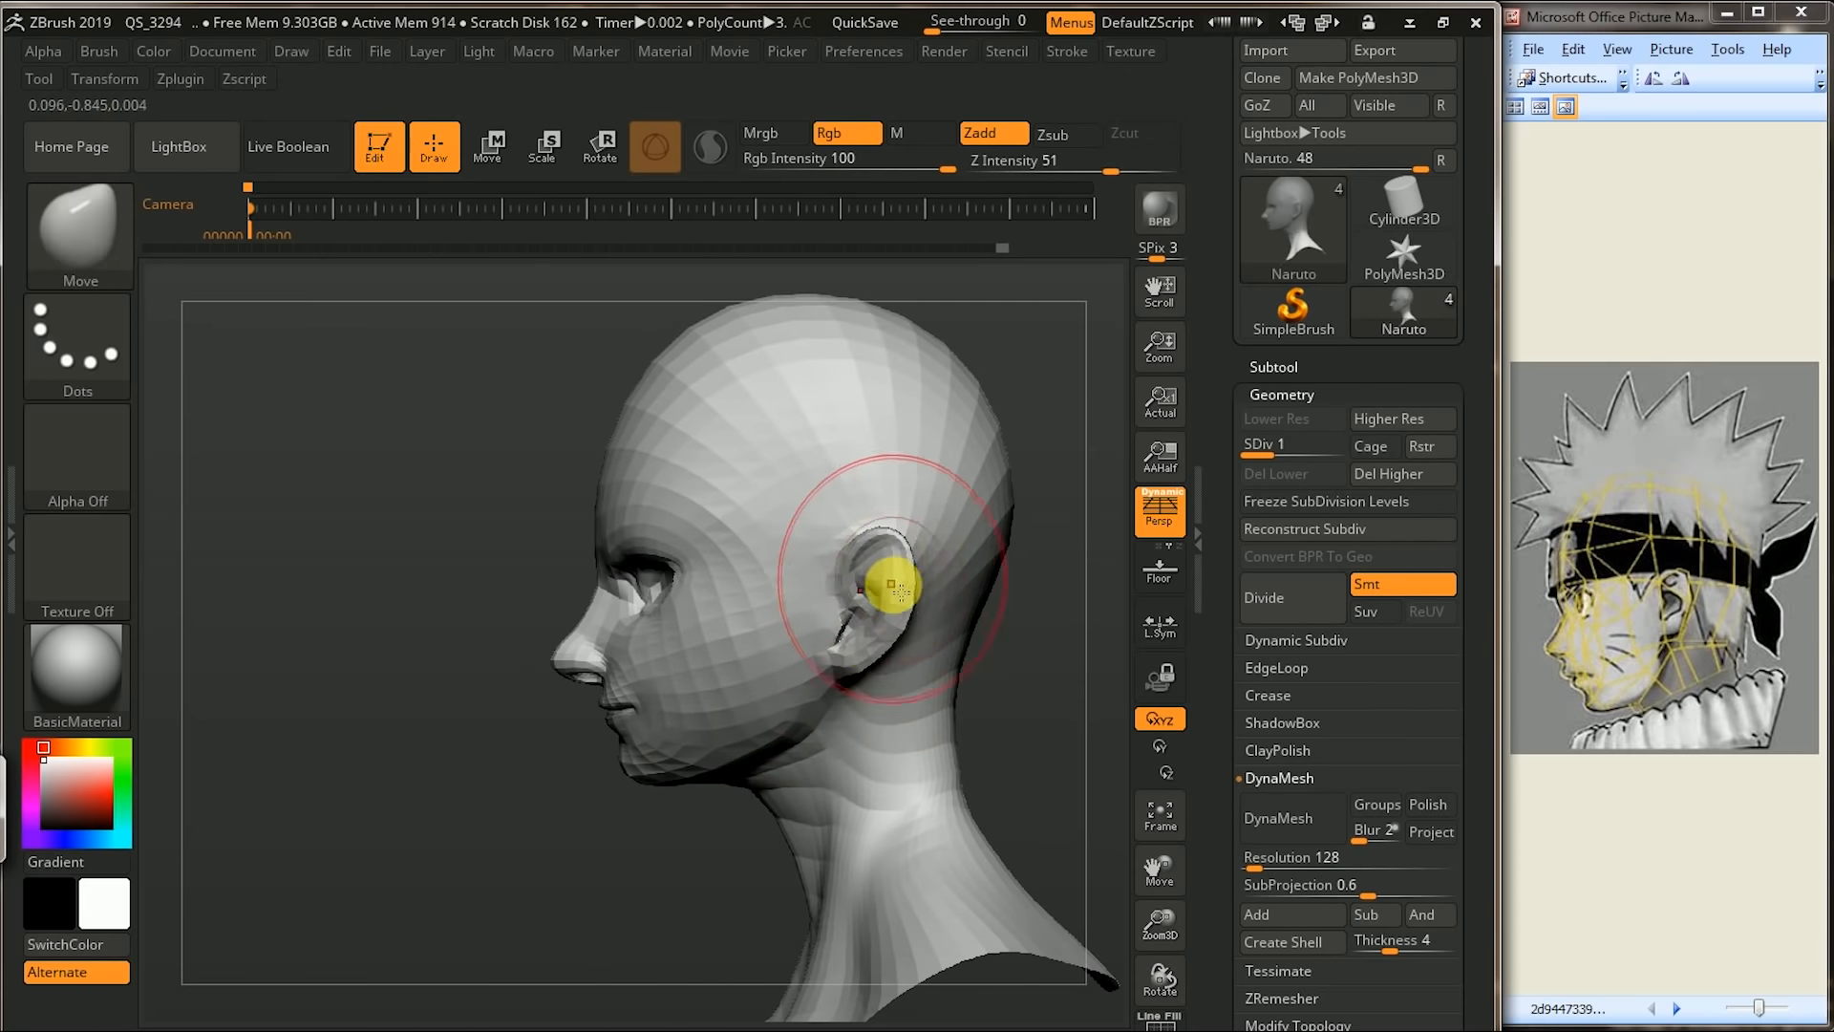
- Shift the ear forward and adjust the underside of the jaw in side profile with the Move brush
{"action": "left_click_drag", "start_coordinate": [897, 597], "coordinate": [803, 589]}
{"action": "left_click_drag", "start_coordinate": [564, 856], "coordinate": [581, 842], "text": "alt"}
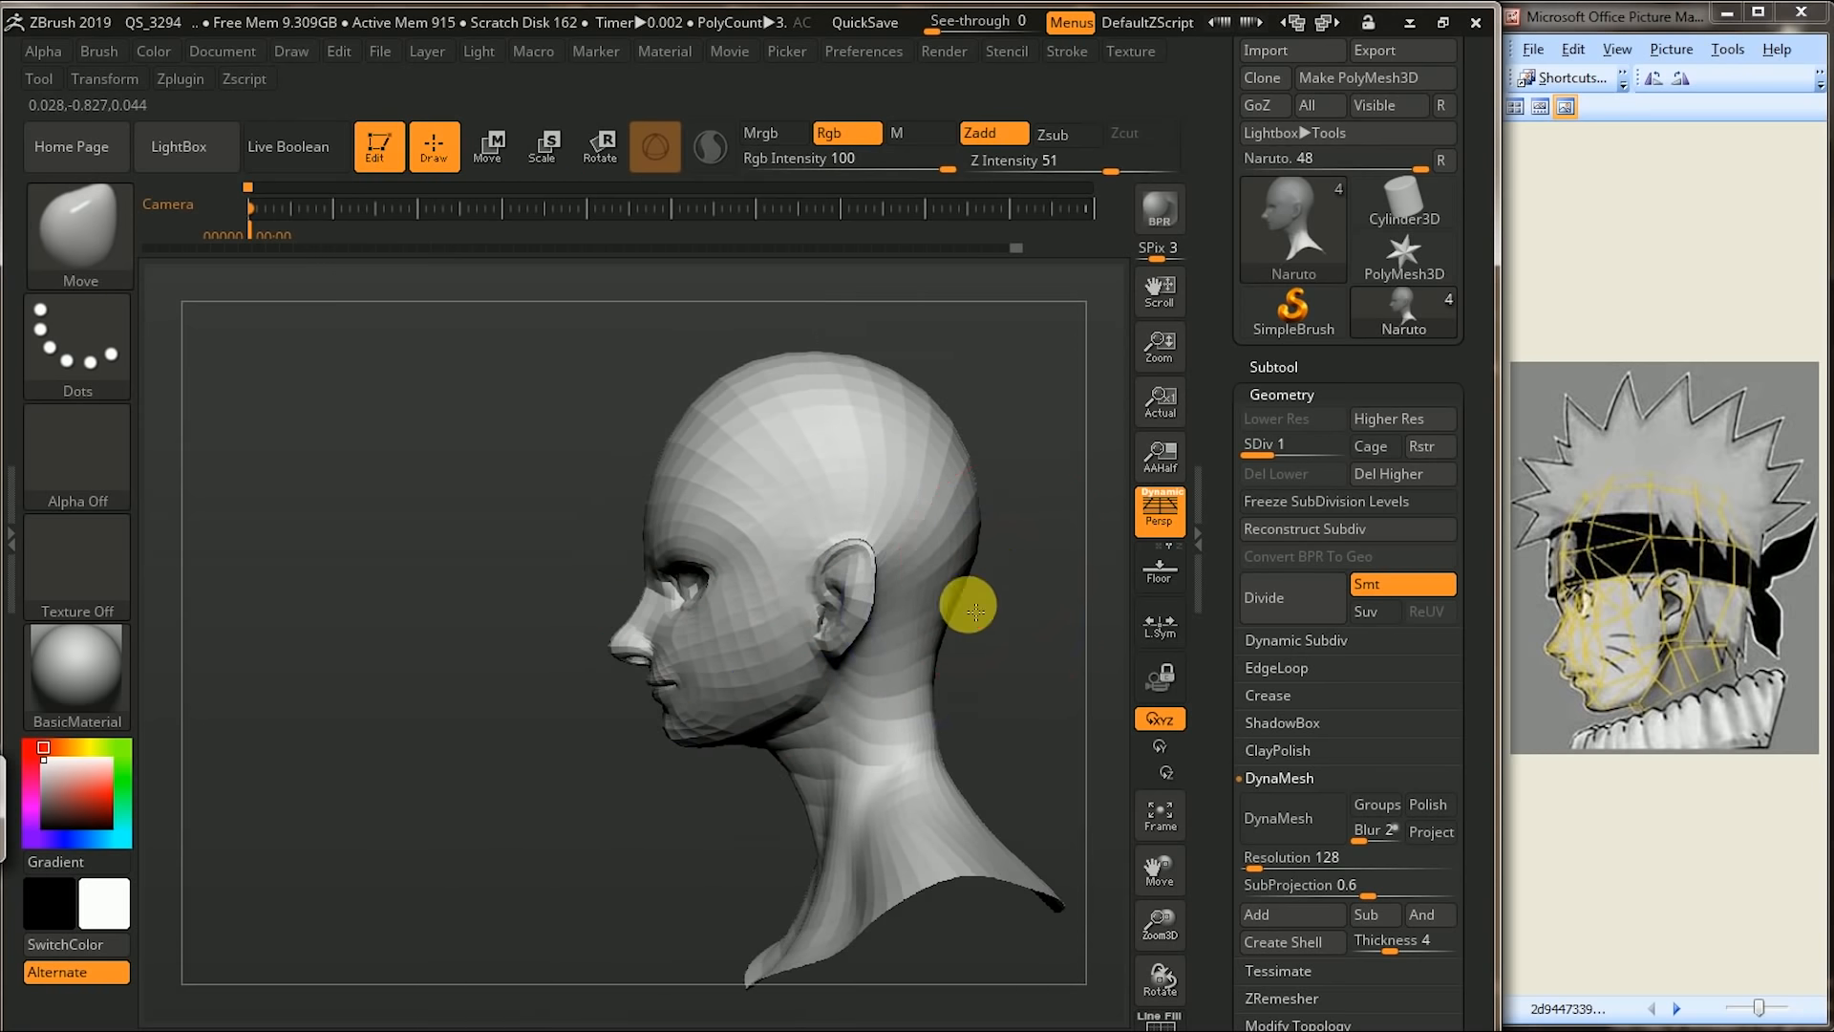
{"action": "left_click_drag", "start_coordinate": [1021, 577], "coordinate": [1003, 639], "text": "alt"}
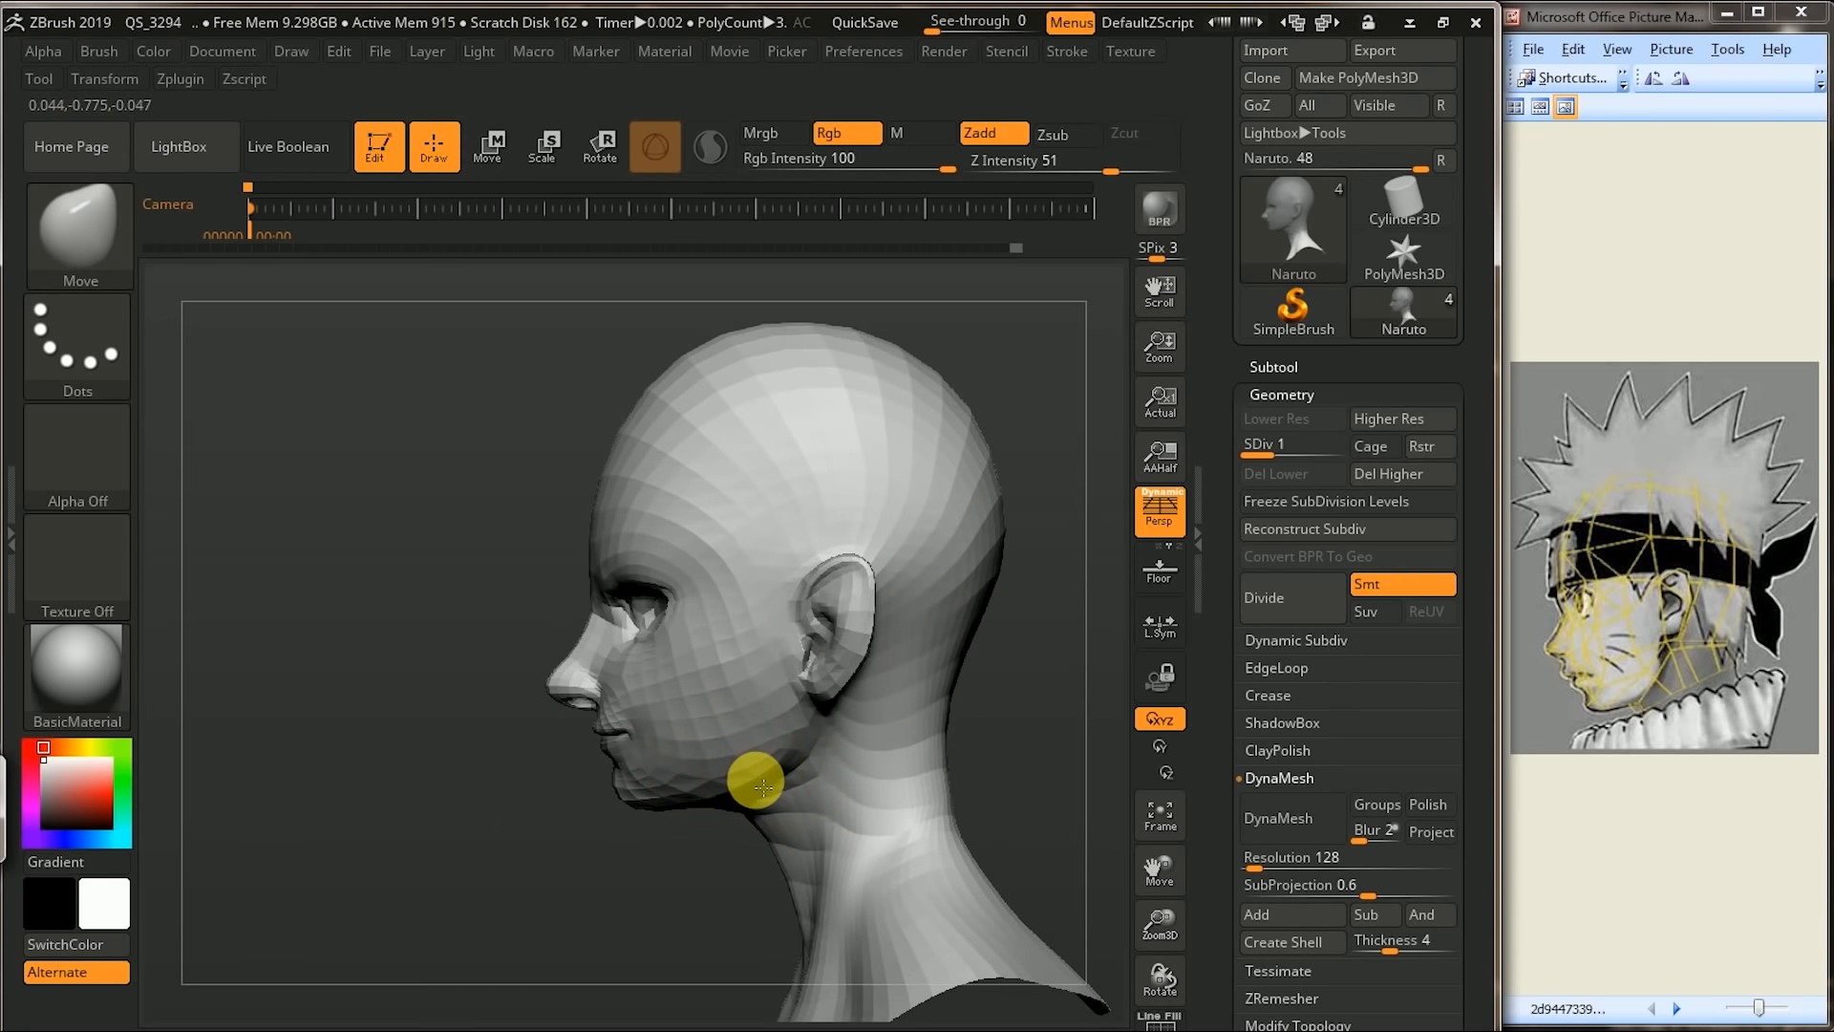
{"action": "left_click_drag", "start_coordinate": [593, 876], "coordinate": [657, 839]}
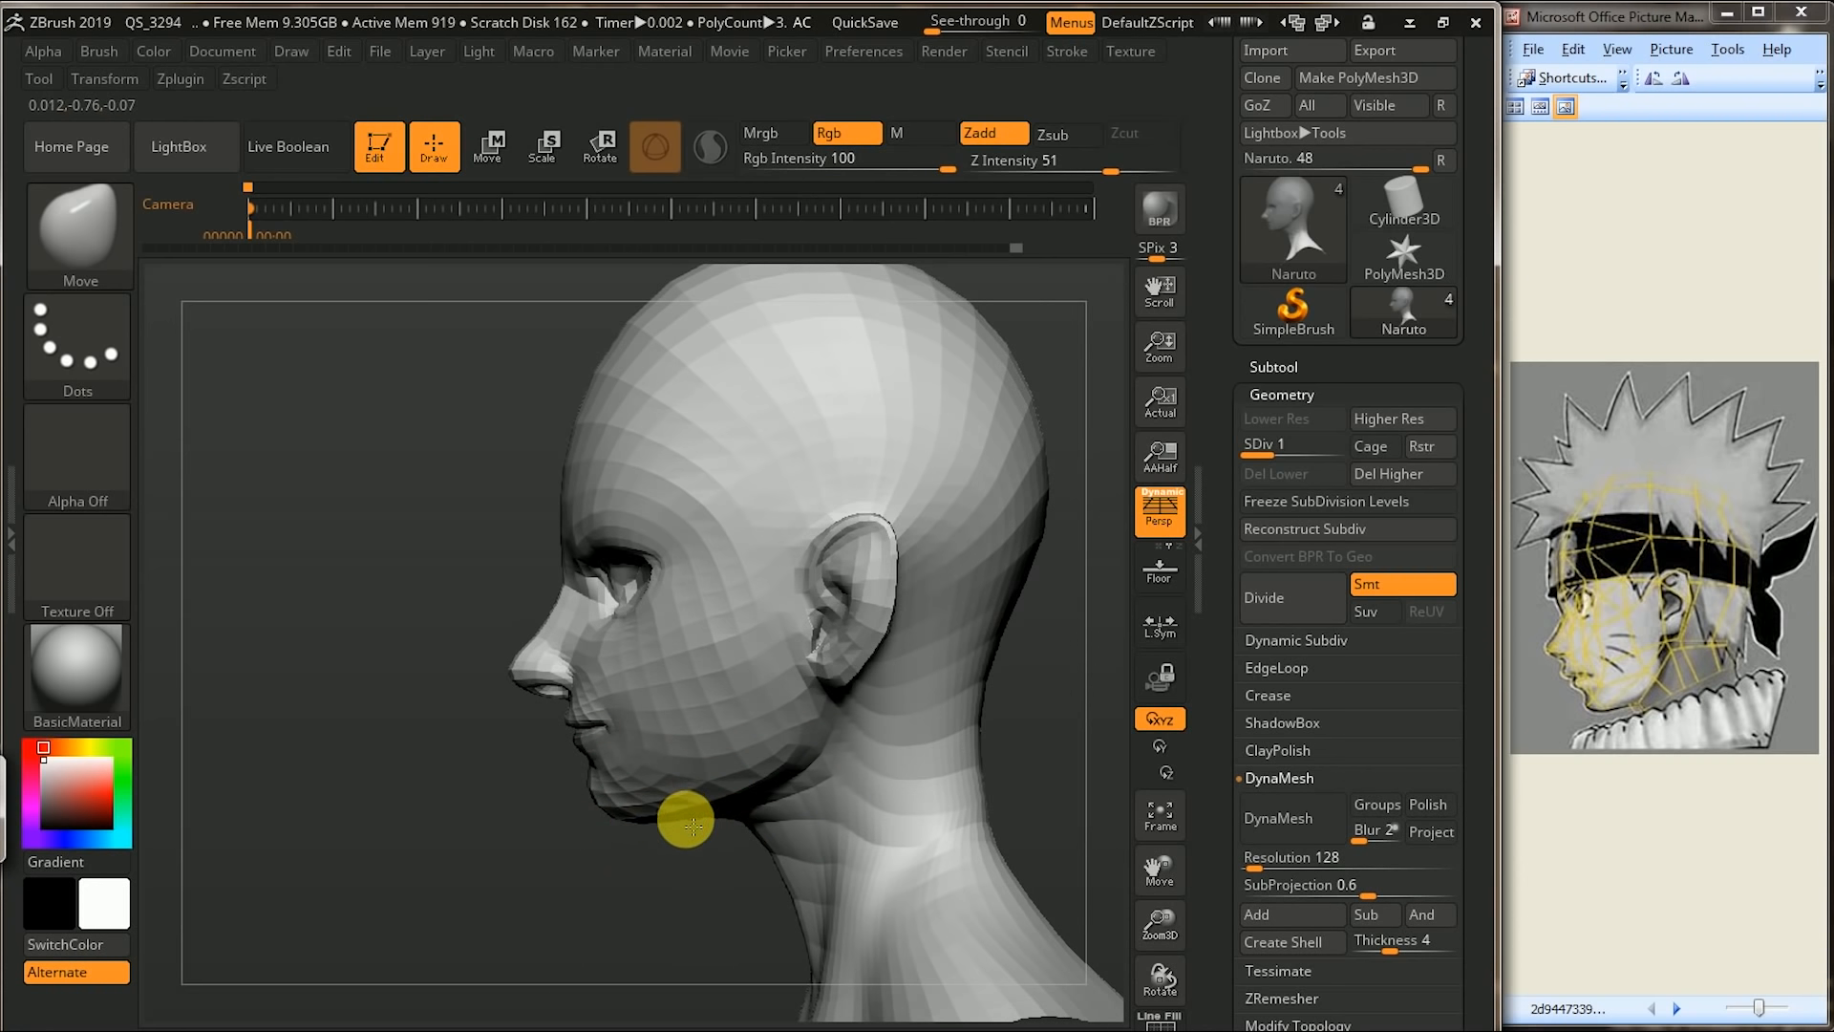
{"action": "left_click_drag", "start_coordinate": [565, 908], "coordinate": [622, 819]}
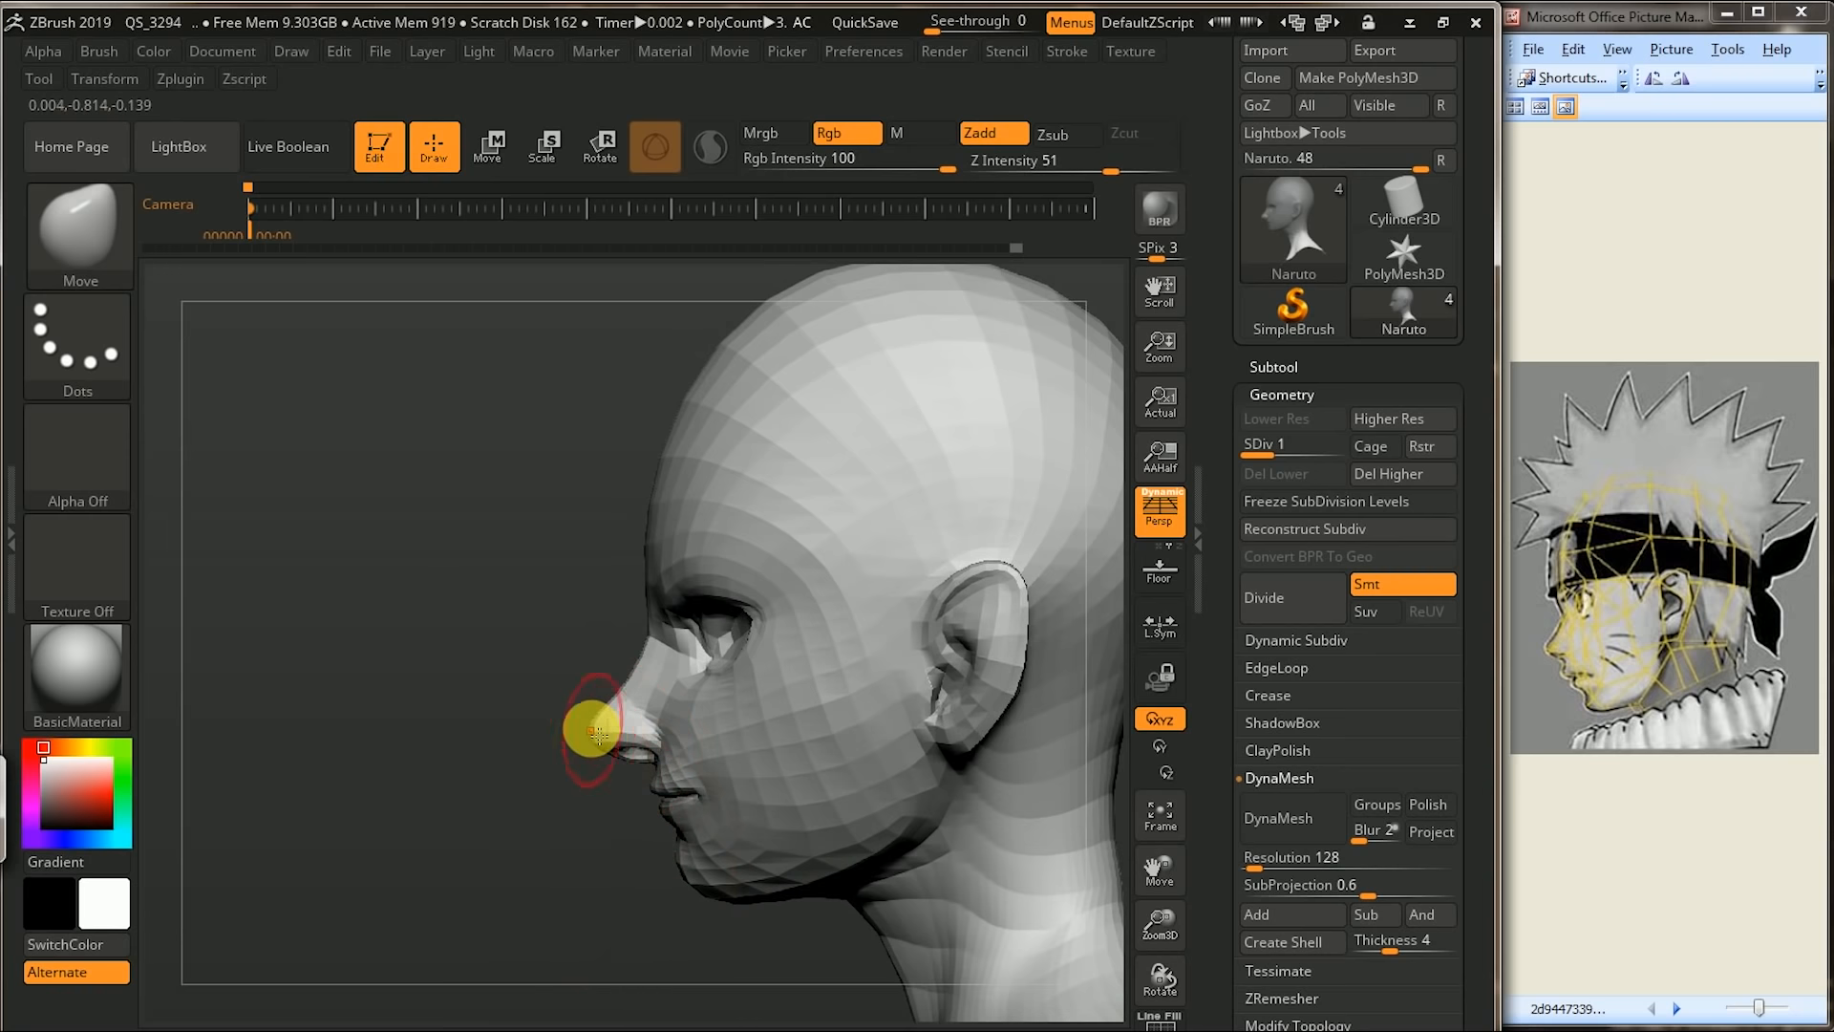
- Reshape the nose profile and the transition between the nose bridge and brow with the Move brush
{"action": "left_click_drag", "start_coordinate": [528, 819], "coordinate": [583, 869]}
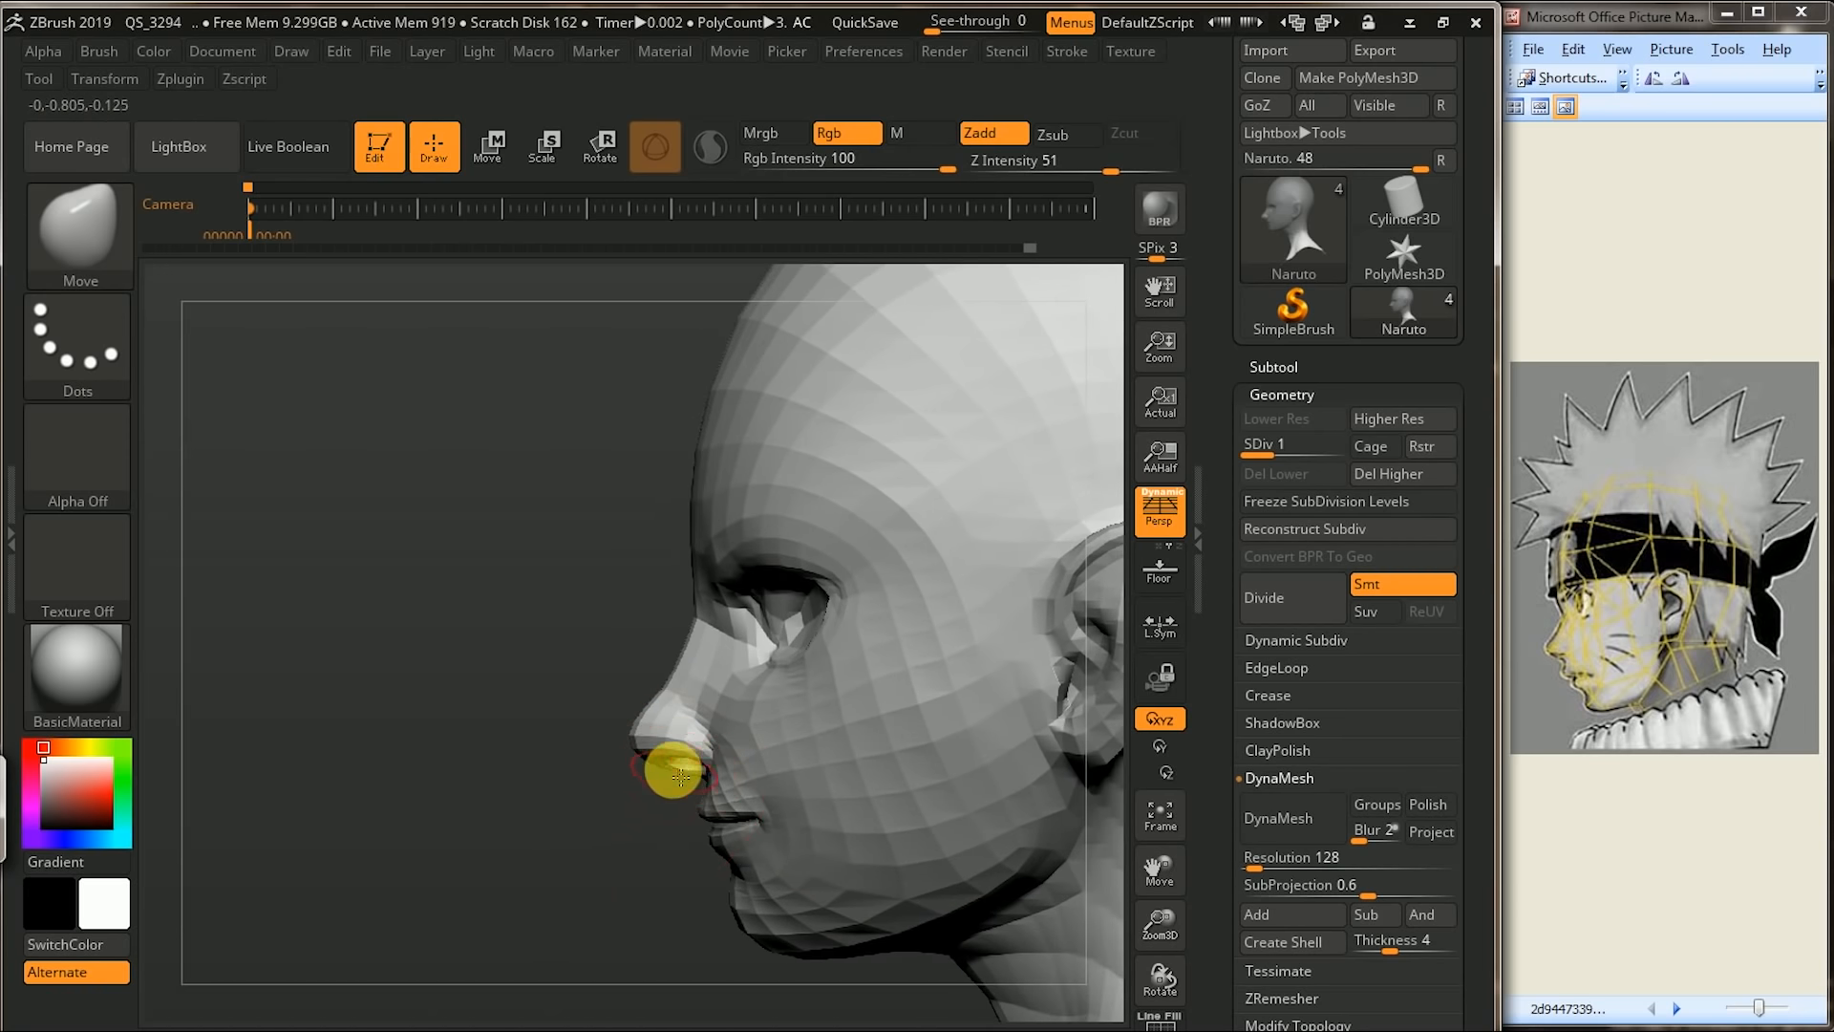
{"action": "left_click_drag", "start_coordinate": [577, 835], "coordinate": [695, 669]}
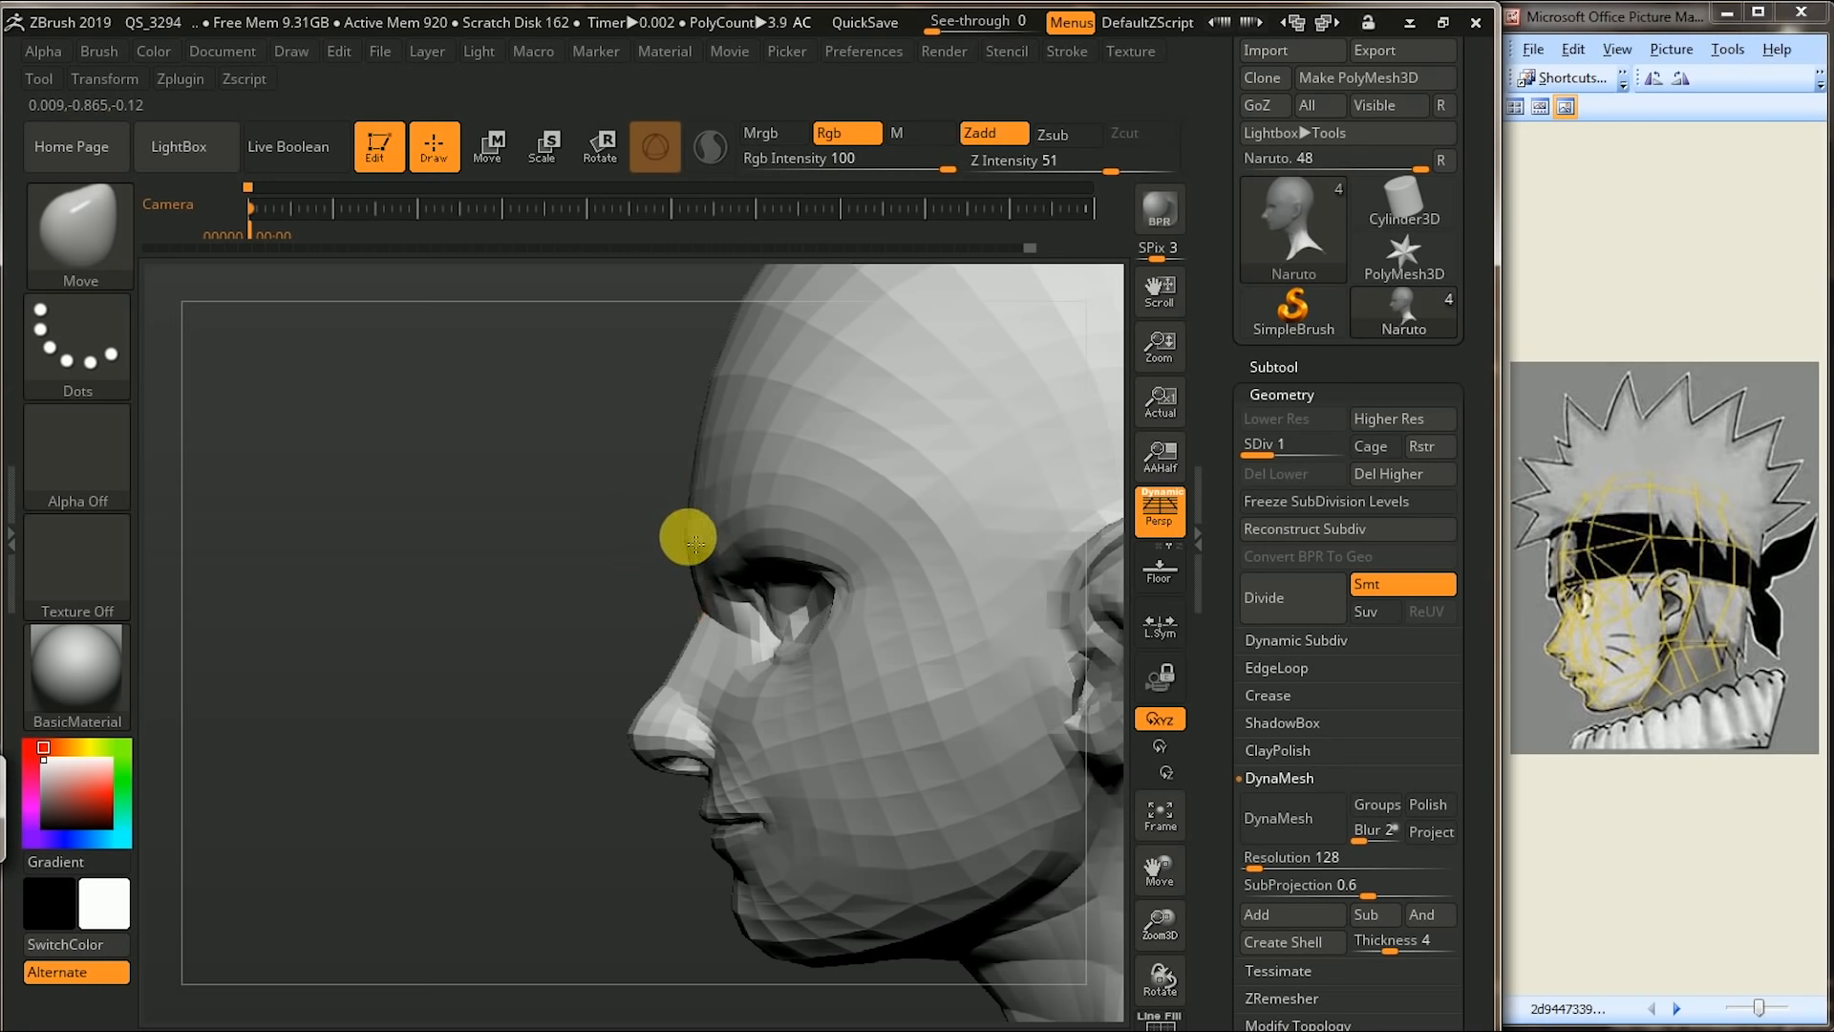
{"action": "left_click_drag", "start_coordinate": [574, 610], "coordinate": [699, 539]}
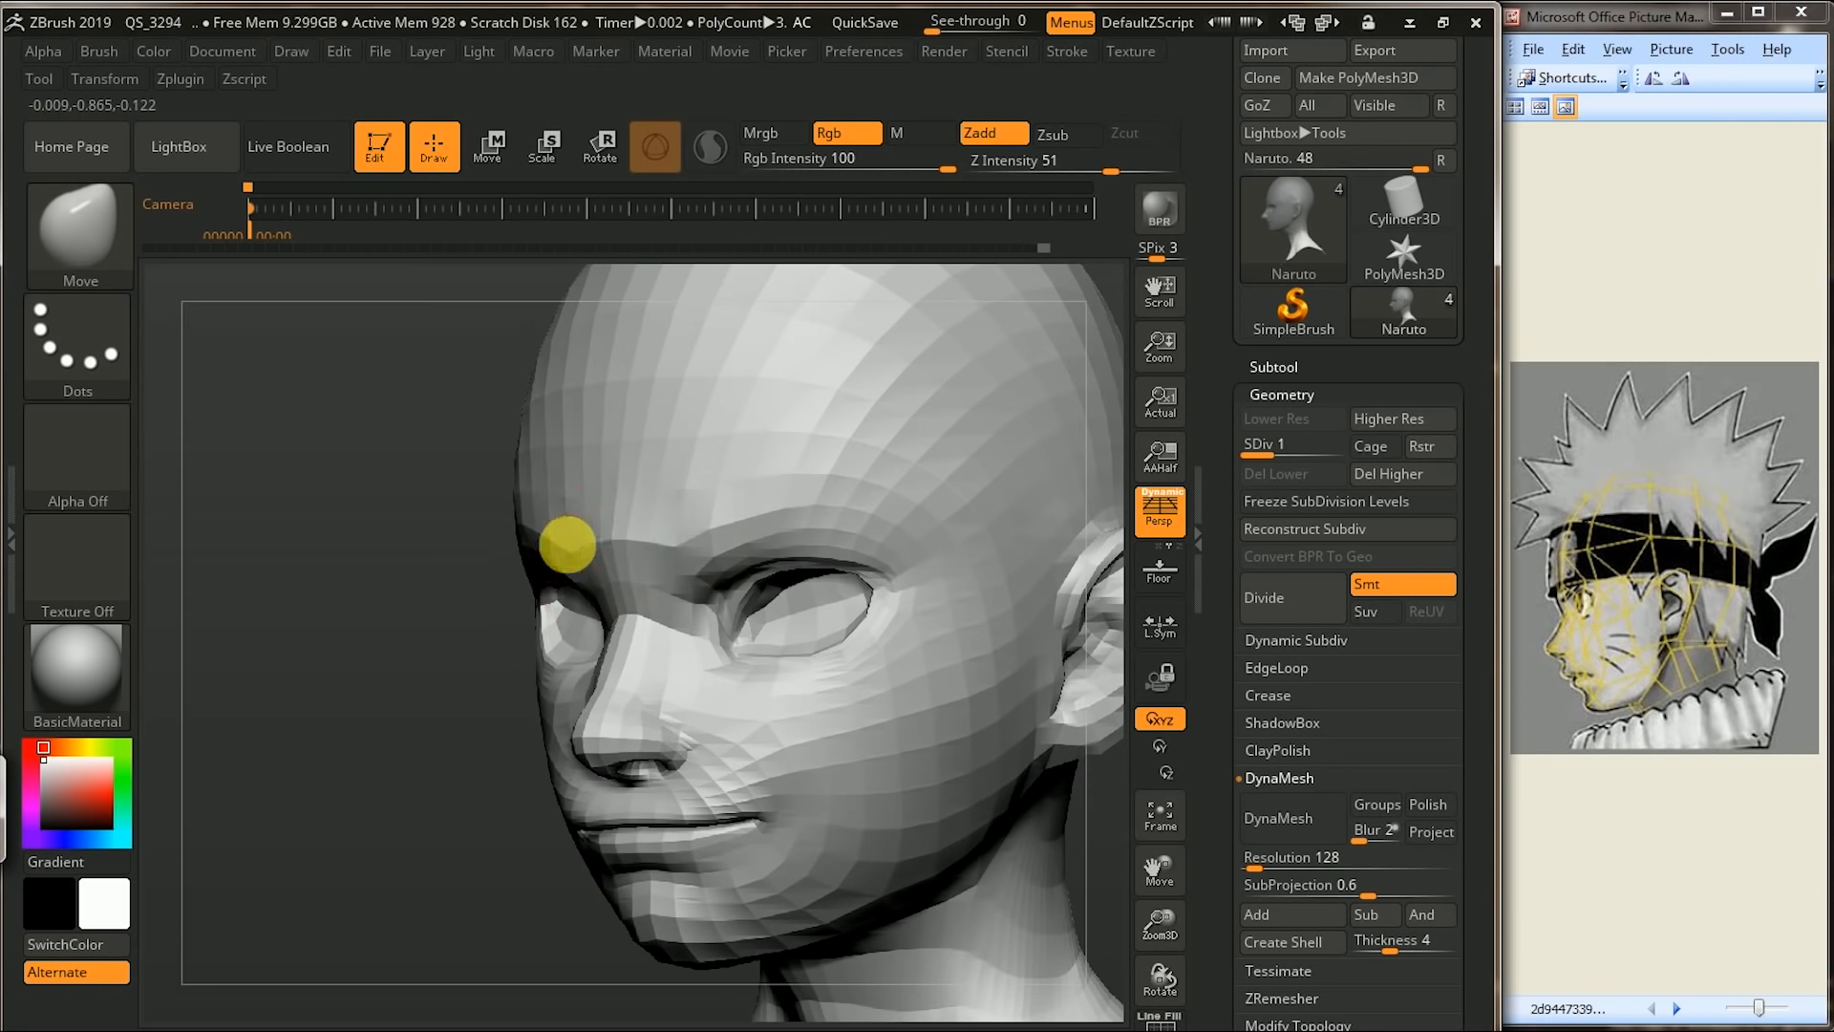
{"action": "key", "text": "f"}
{"action": "left_click_drag", "start_coordinate": [458, 650], "coordinate": [860, 512], "text": "shift"}
{"action": "left_click_drag", "start_coordinate": [439, 761], "coordinate": [482, 838]}
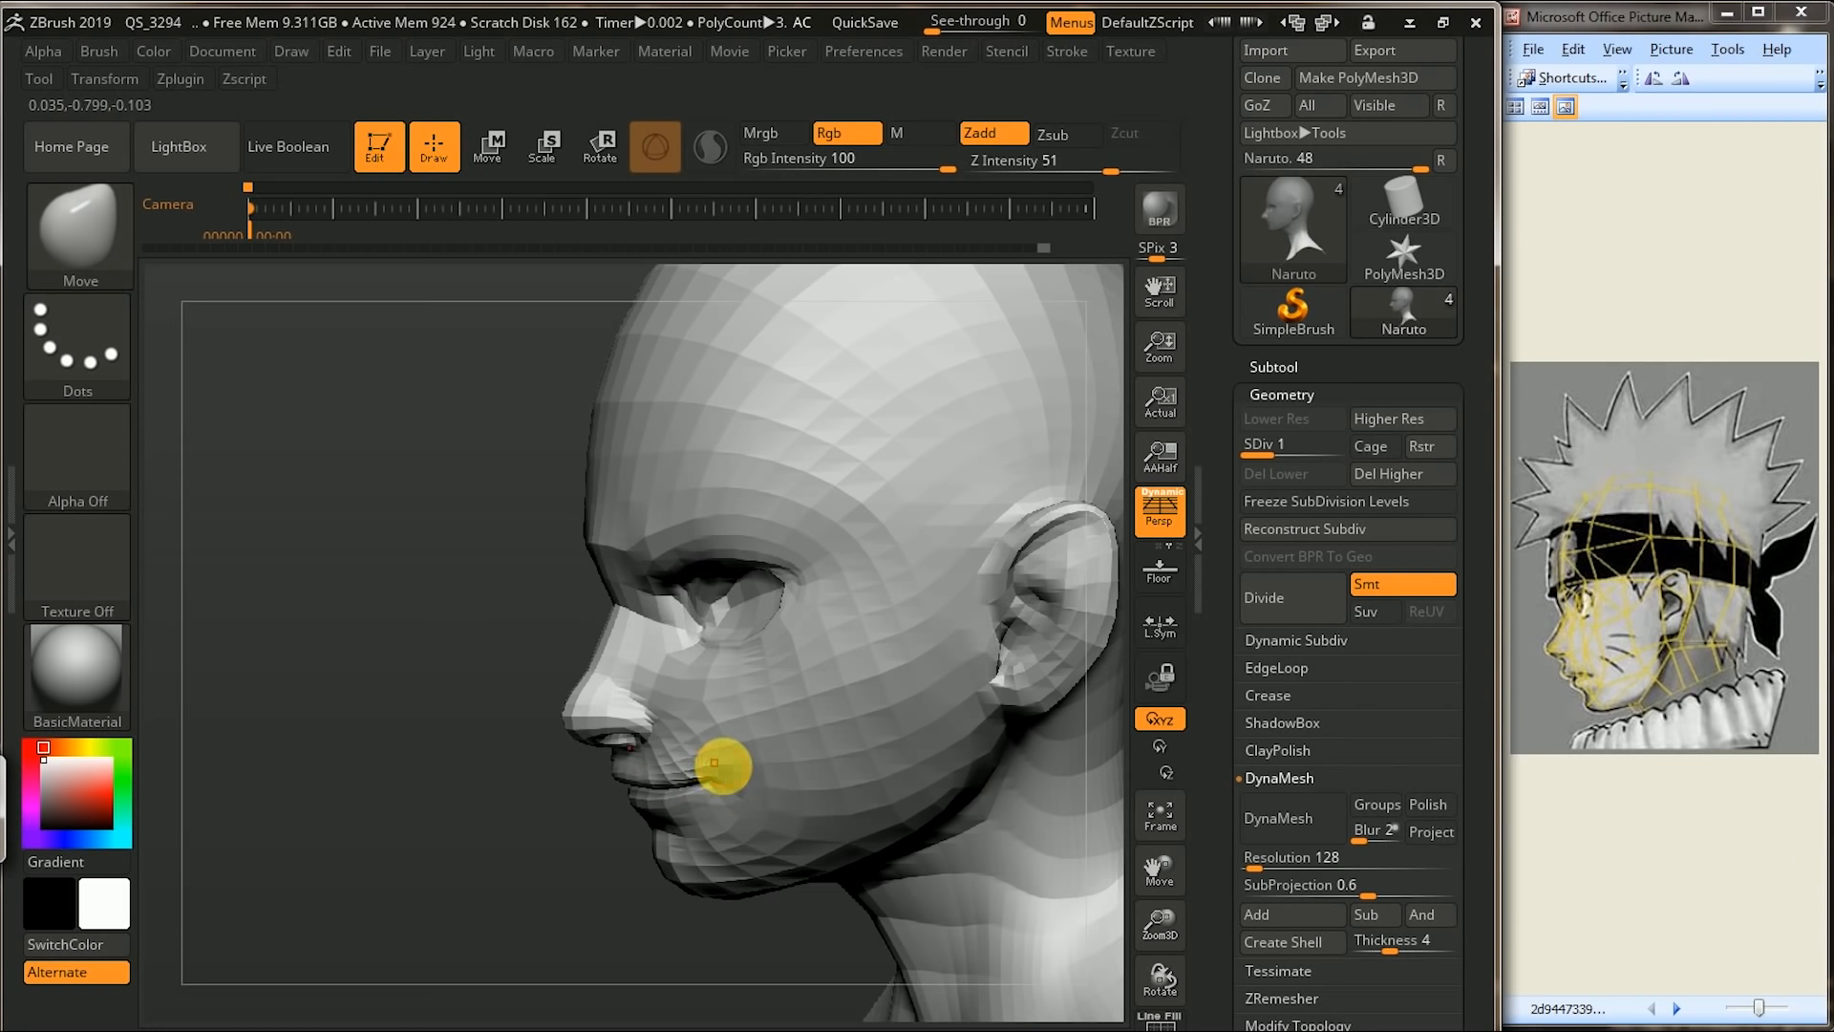
- Adjust the mouth from the front and refine the dip between the brows at the top of the nose
{"action": "mouse_move", "coordinate": [510, 923]}
{"action": "left_mouse_down"}
{"action": "mouse_move", "coordinate": [968, 763]}
{"action": "mouse_move", "coordinate": [987, 784]}
{"action": "left_mouse_up"}
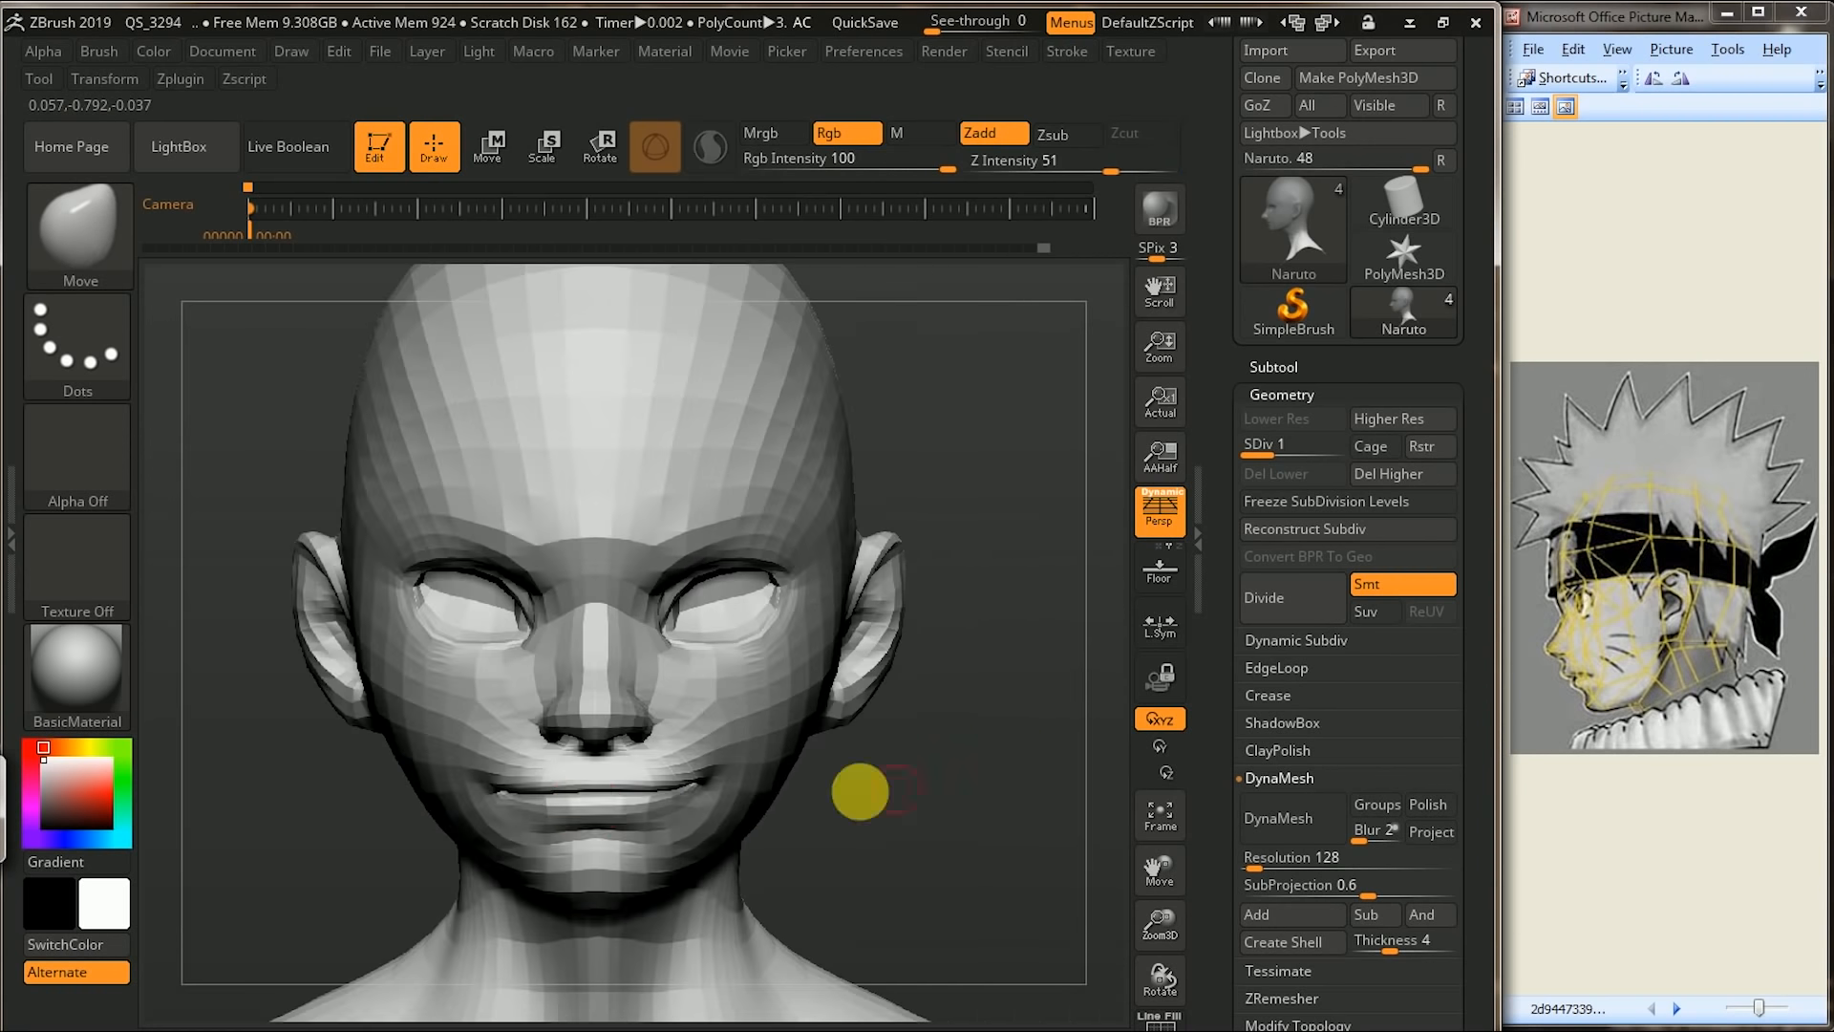
{"action": "left_click_drag", "start_coordinate": [553, 796], "coordinate": [550, 800]}
{"action": "mouse_move", "coordinate": [852, 711]}
{"action": "left_mouse_down", "text": "alt"}
{"action": "mouse_move", "coordinate": [925, 679]}
{"action": "mouse_move", "coordinate": [390, 855]}
{"action": "mouse_move", "coordinate": [532, 938]}
{"action": "mouse_move", "coordinate": [413, 856]}
{"action": "mouse_move", "coordinate": [646, 549]}
{"action": "left_mouse_up", "text": "alt"}
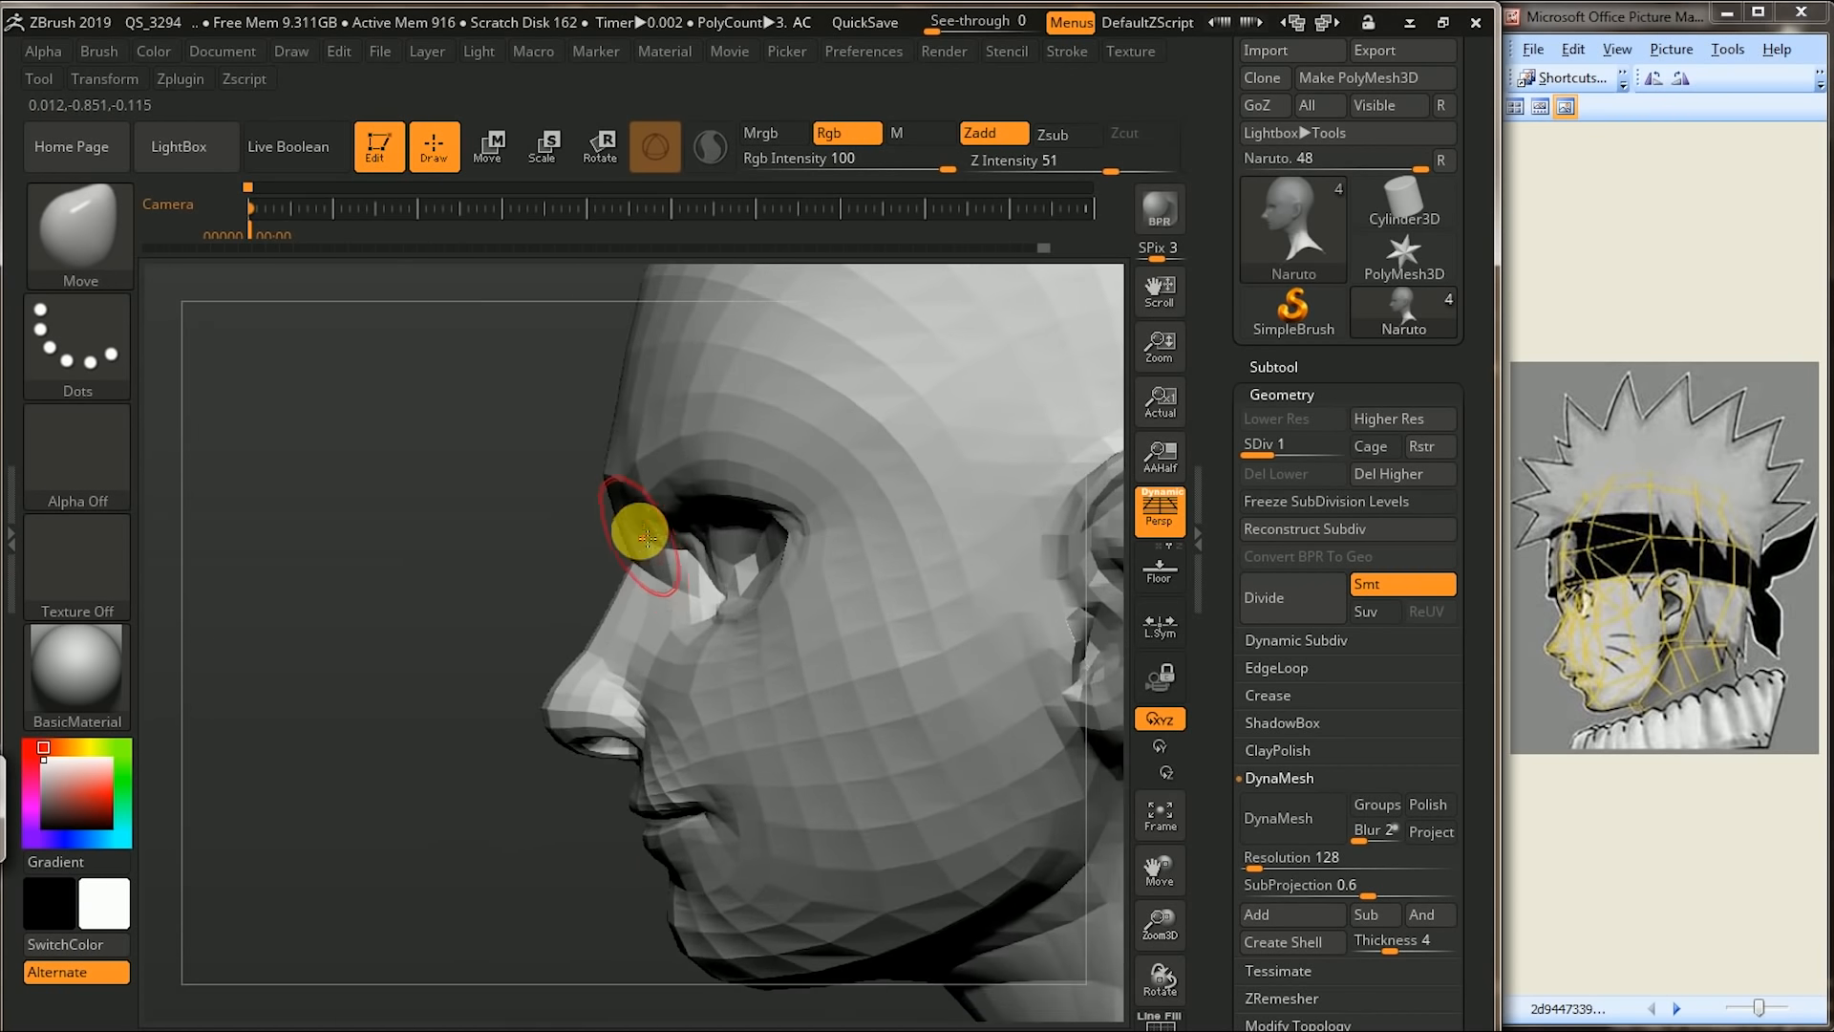
{"action": "left_click_drag", "start_coordinate": [450, 635], "coordinate": [635, 525]}
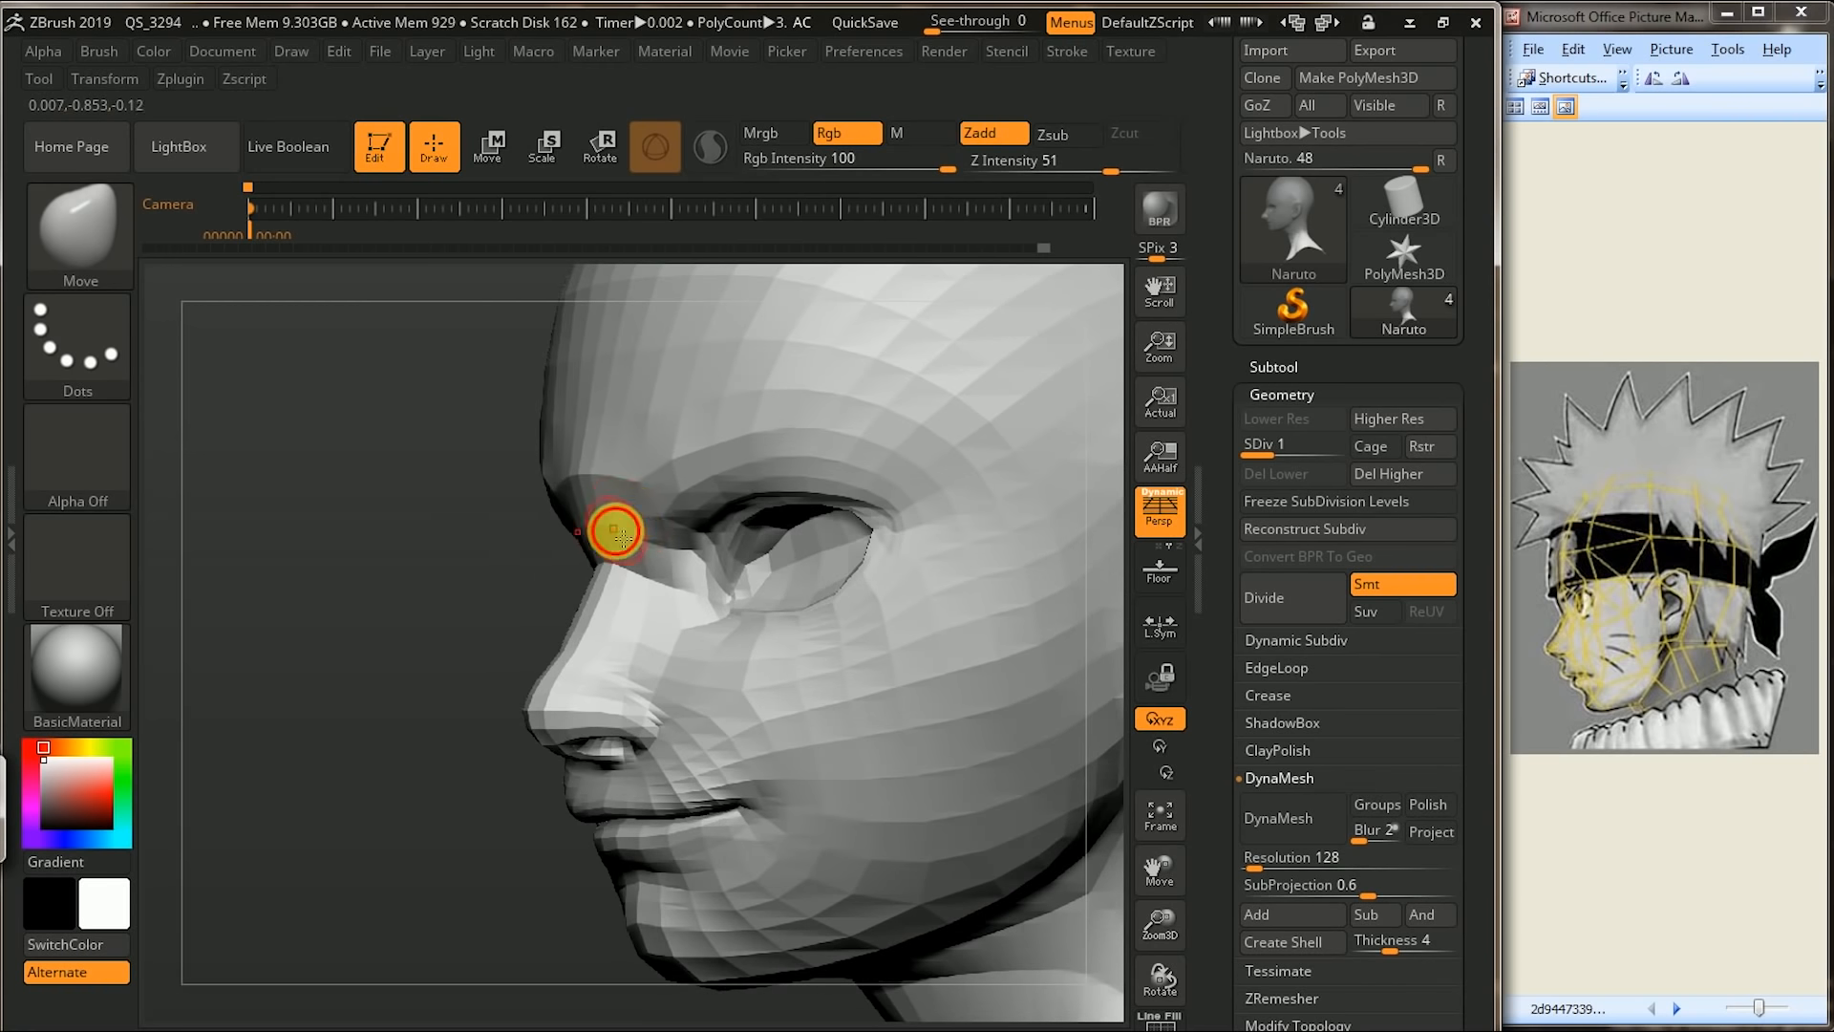
{"action": "left_click_drag", "start_coordinate": [401, 695], "coordinate": [829, 608]}
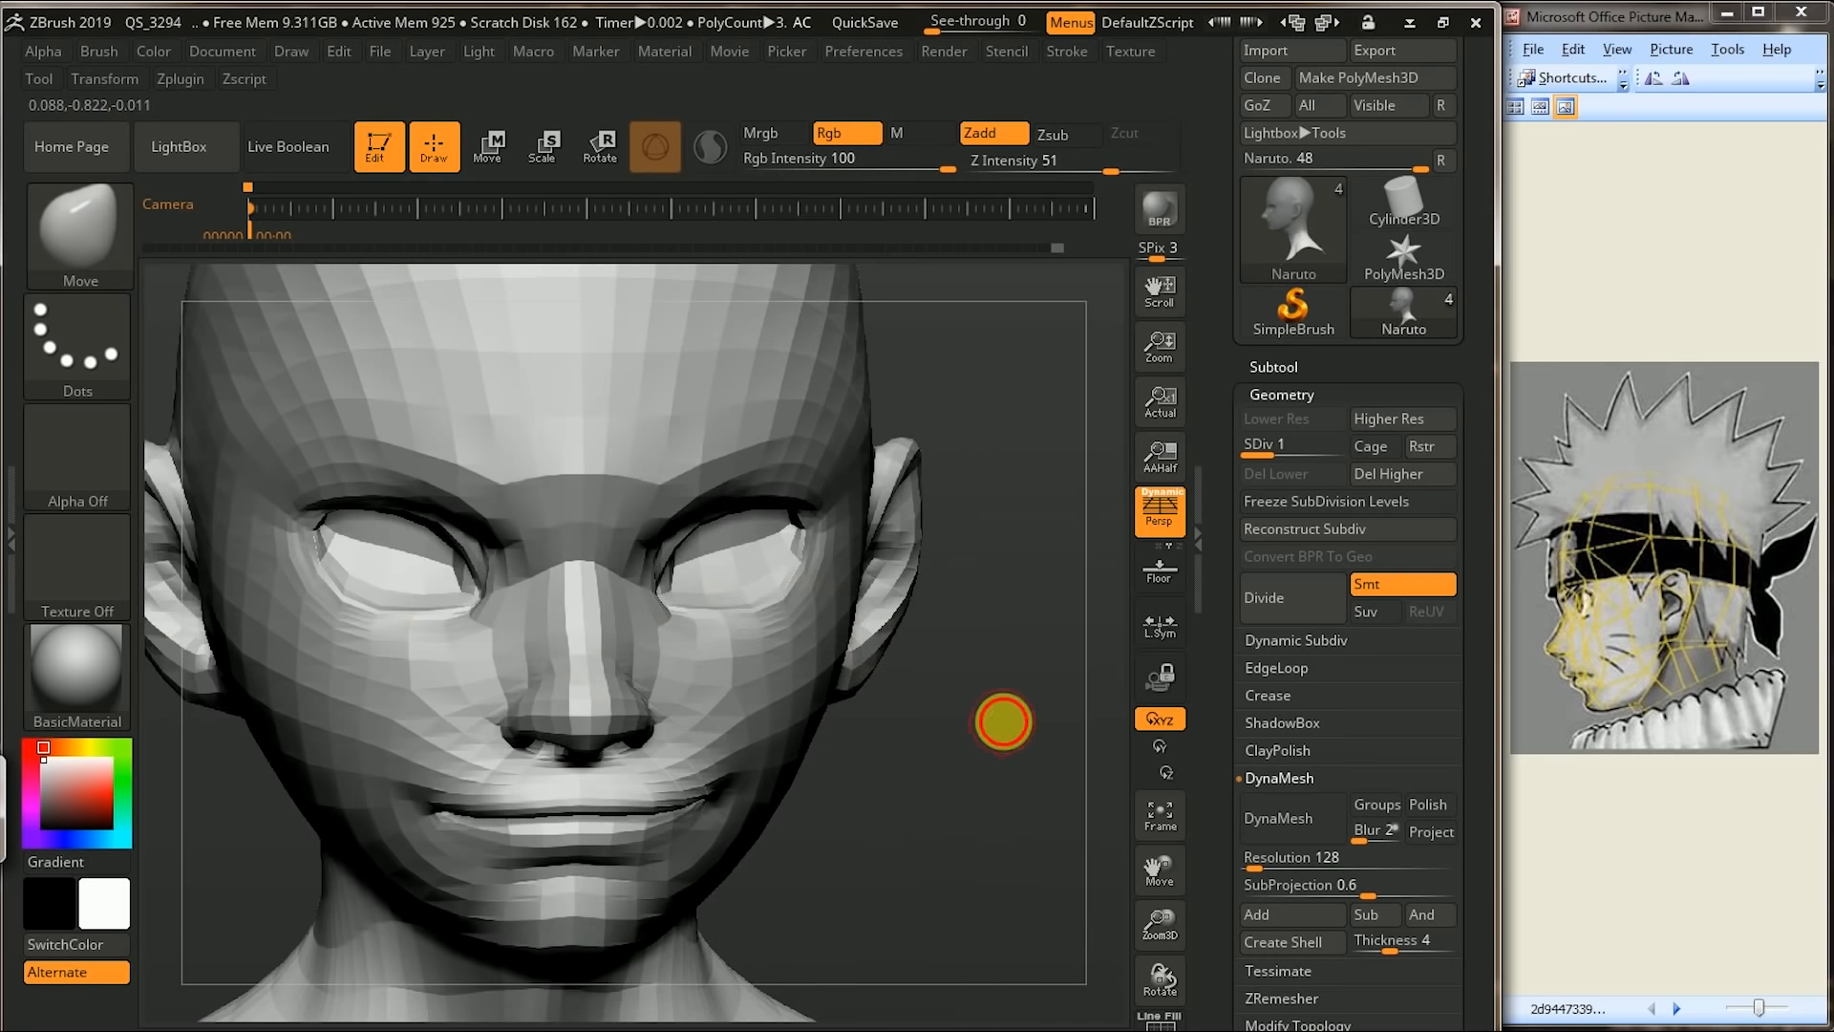
{"action": "left_click_drag", "start_coordinate": [1003, 721], "coordinate": [578, 495]}
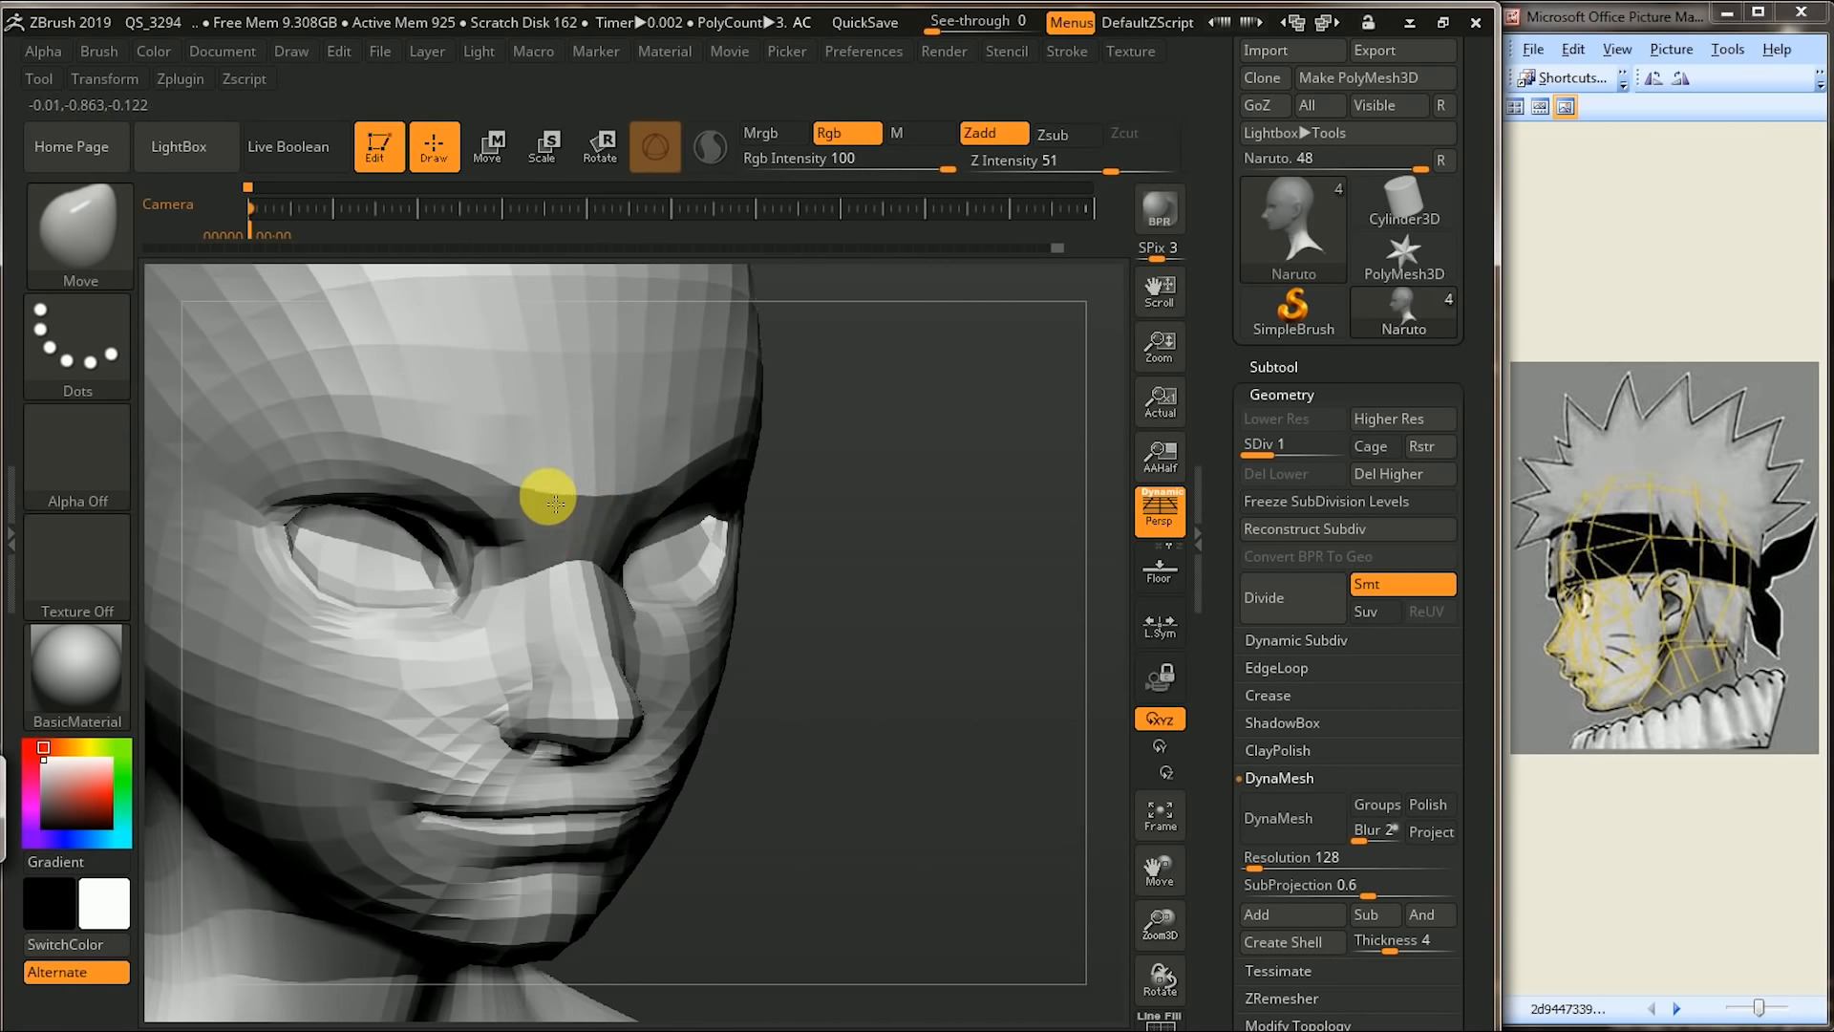
- Refine the nose tip and nostril area from the front and three-quarter views with the Move brush
{"action": "key", "text": "f"}
{"action": "left_click_drag", "start_coordinate": [872, 496], "coordinate": [941, 550], "text": "shift"}
{"action": "left_click_drag", "start_coordinate": [941, 549], "coordinate": [963, 728], "text": "alt"}
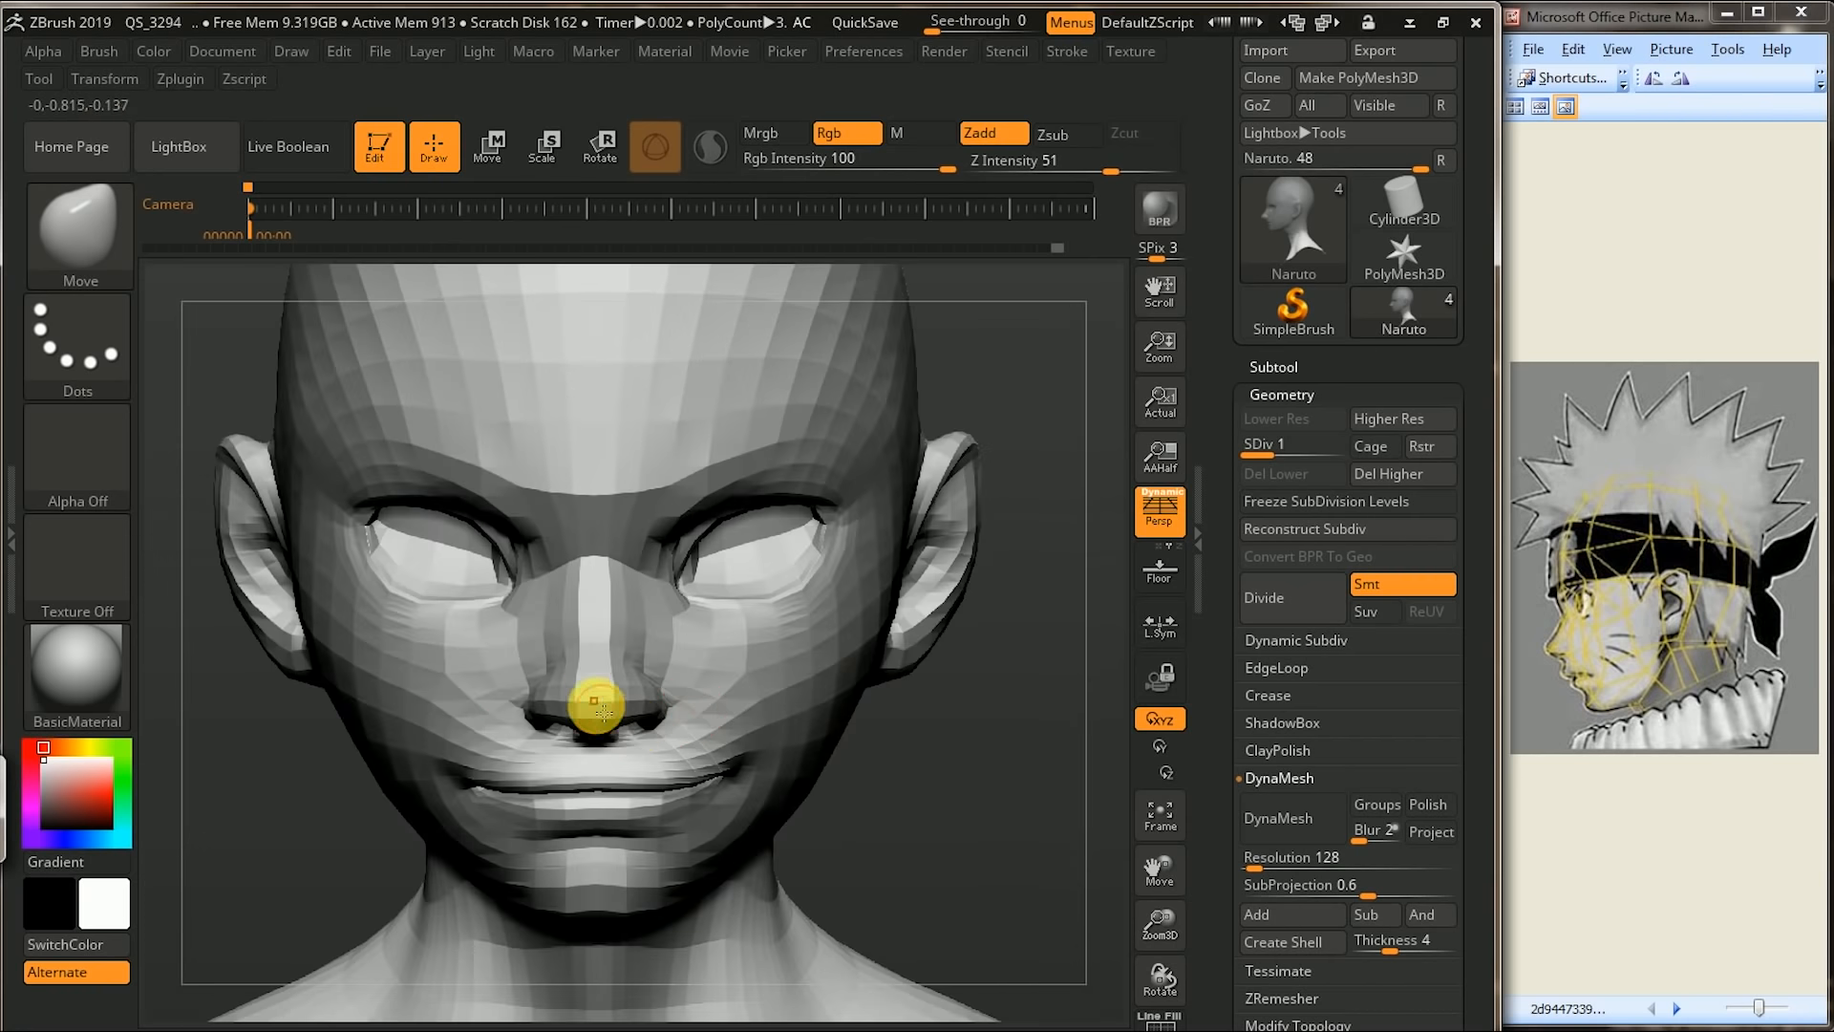
{"action": "left_click_drag", "start_coordinate": [213, 822], "coordinate": [619, 709]}
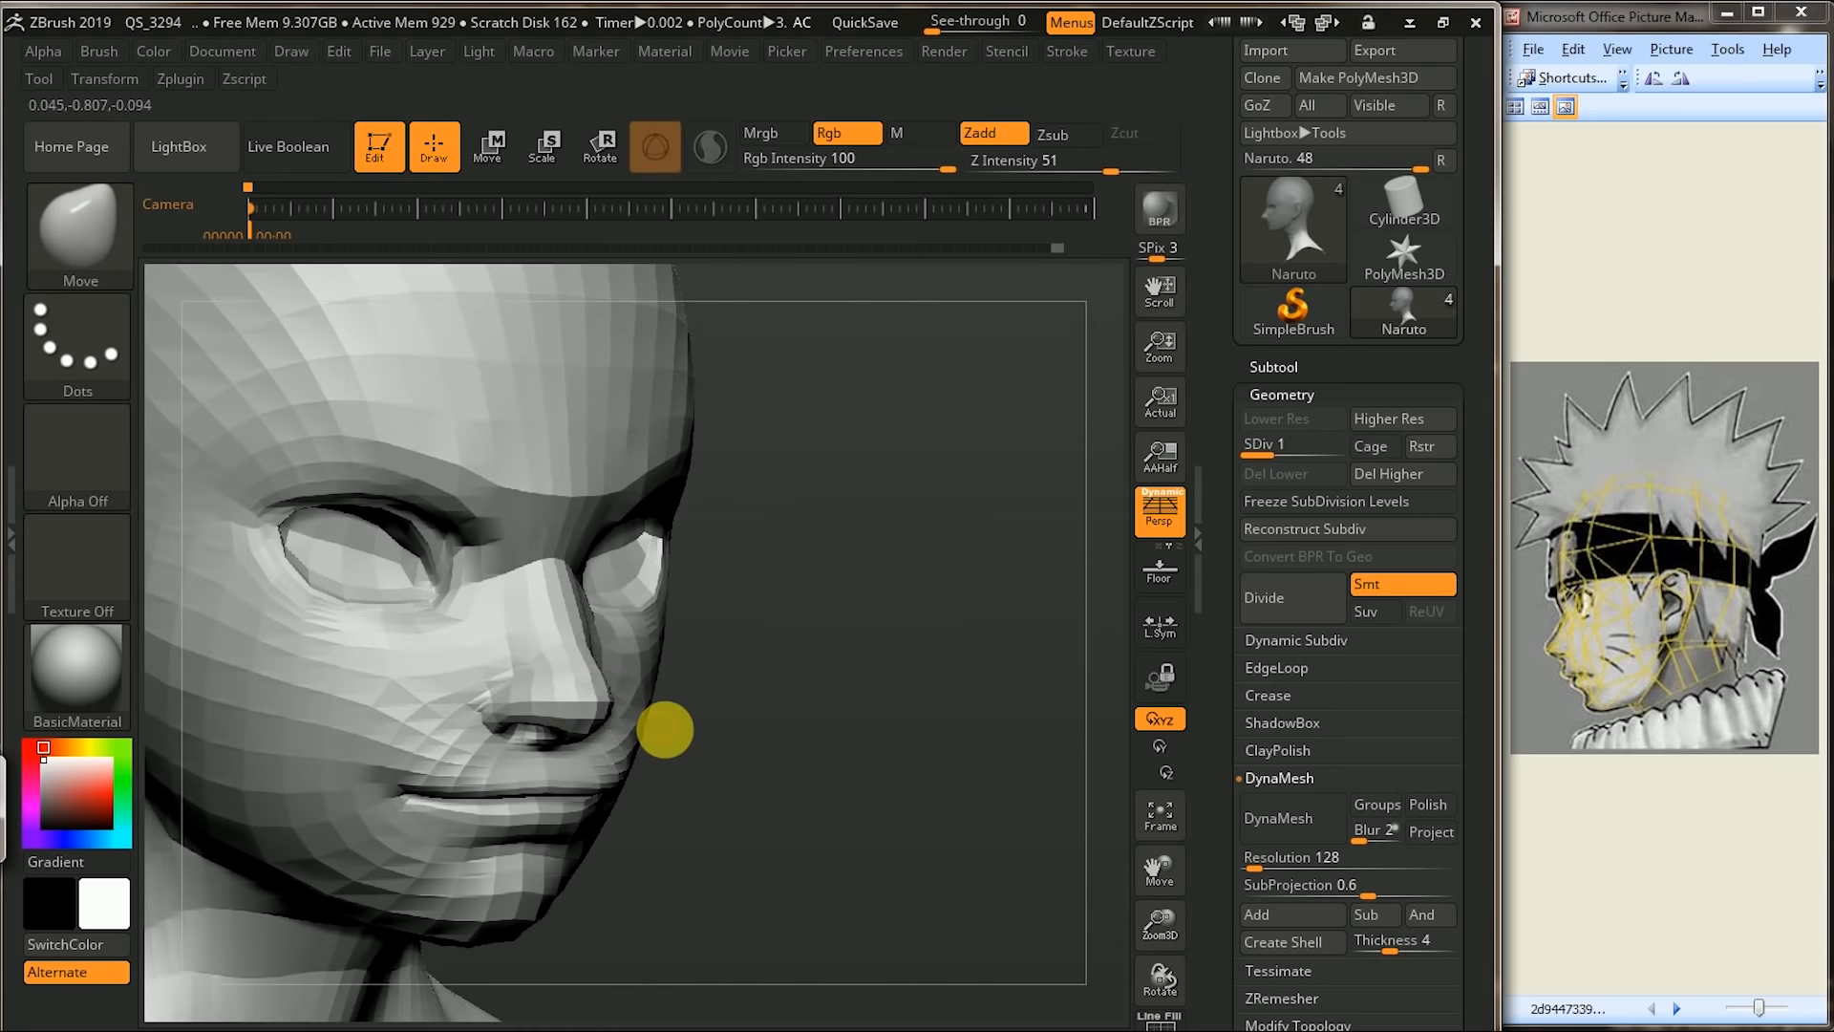
{"action": "key", "text": "shift"}
{"action": "mouse_move", "coordinate": [775, 680]}
{"action": "left_mouse_down"}
{"action": "mouse_move", "coordinate": [777, 716]}
{"action": "mouse_move", "coordinate": [585, 737]}
{"action": "left_mouse_up"}
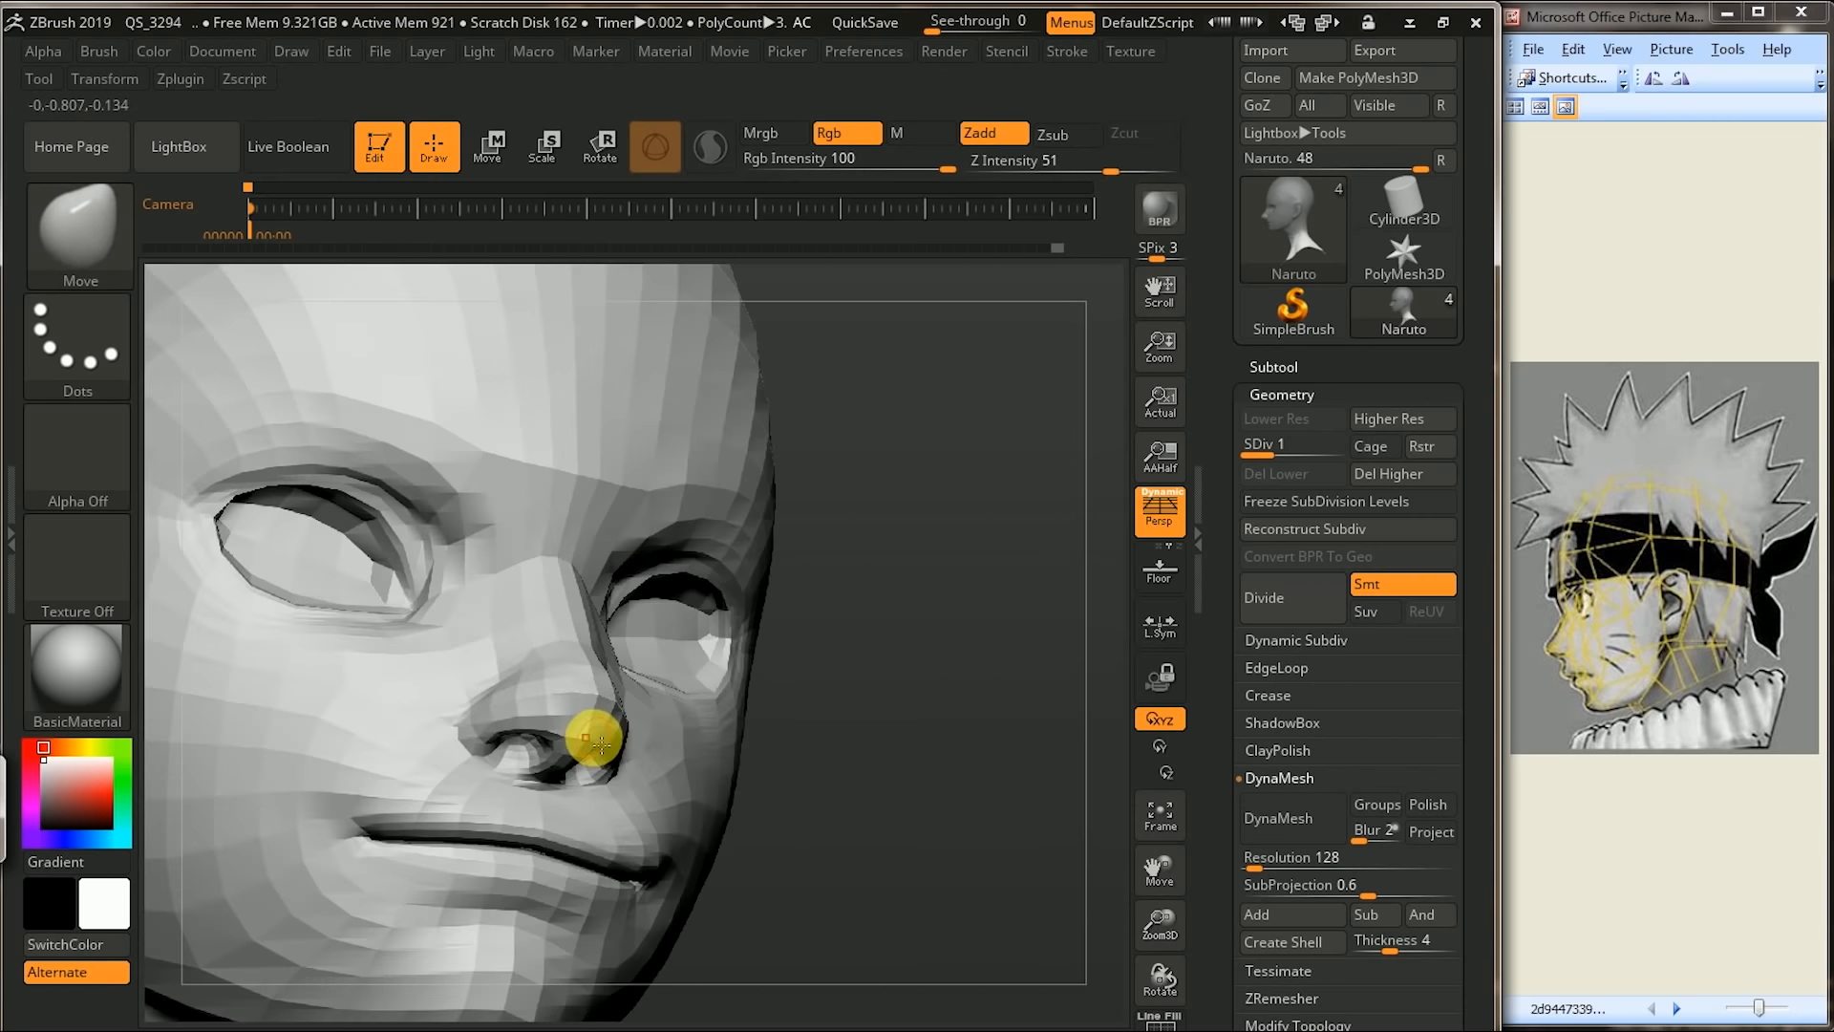
- Raise the mesh to subdivision level 2, then flatten the nose tip and underside with TrimDynamic and smooth the surface
{"action": "left_click", "coordinate": [1280, 528]}
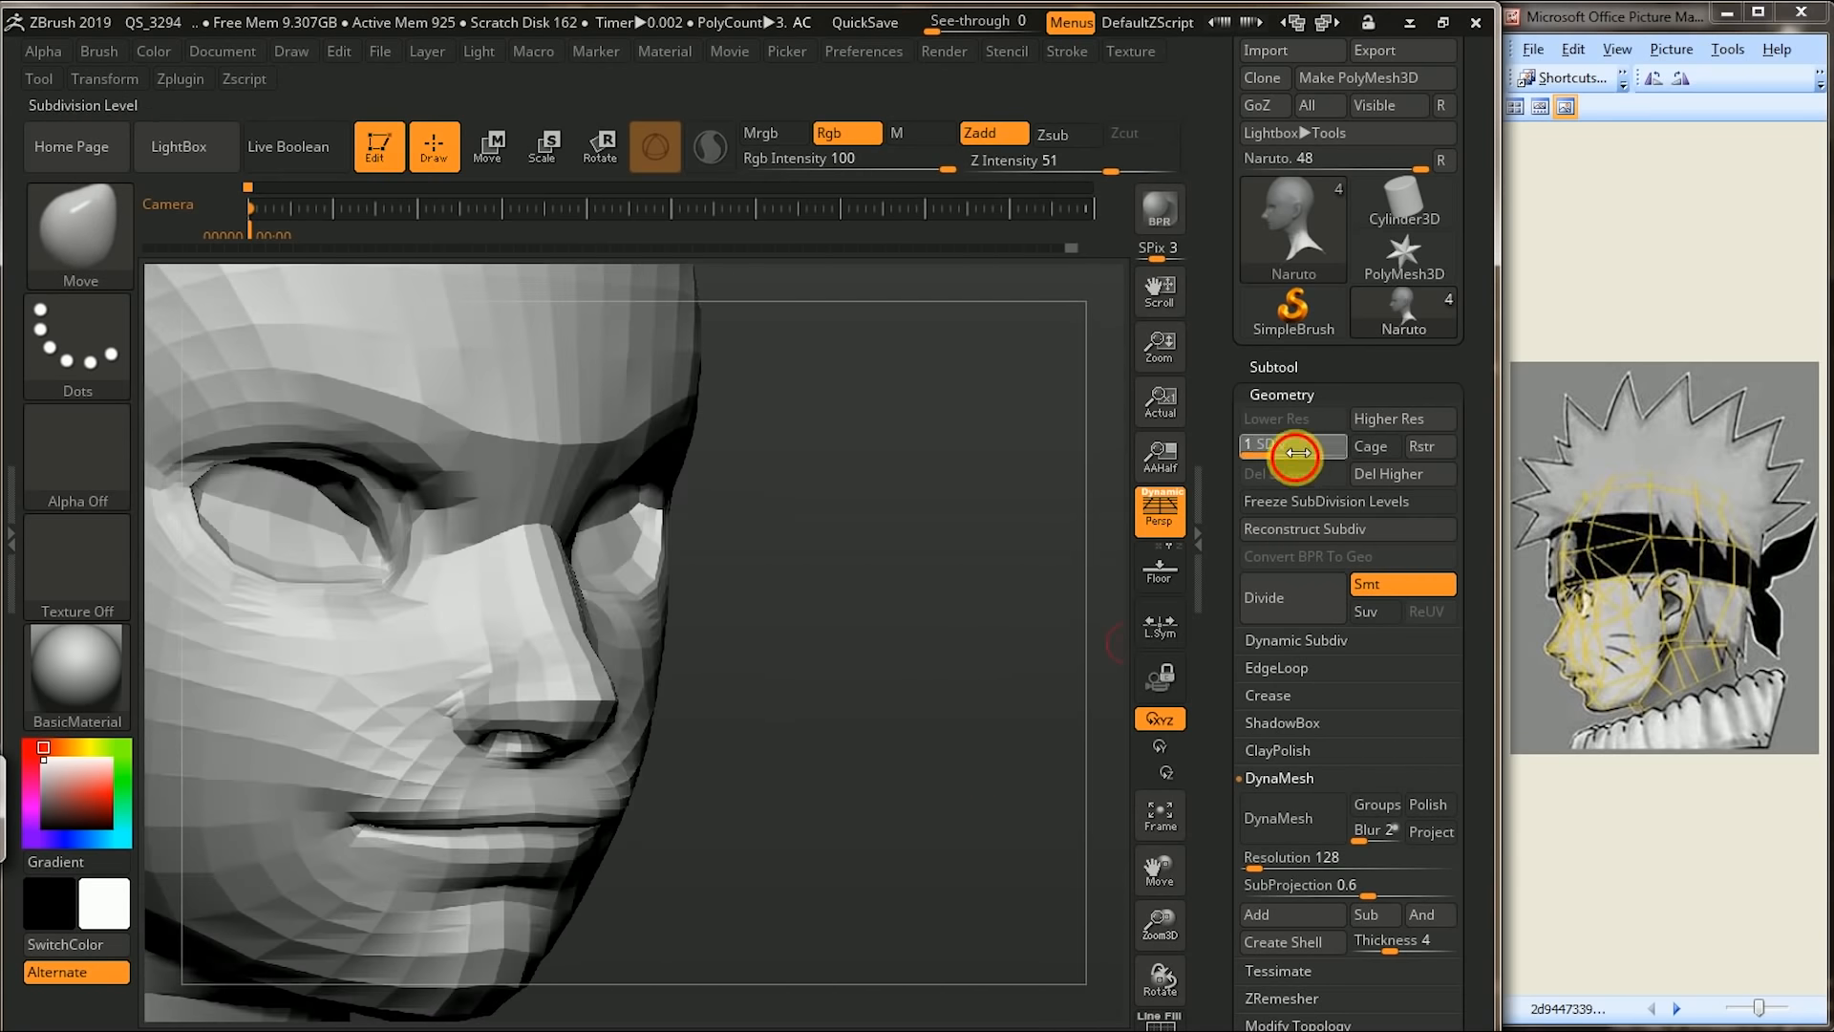
{"action": "left_click", "coordinate": [74, 263]}
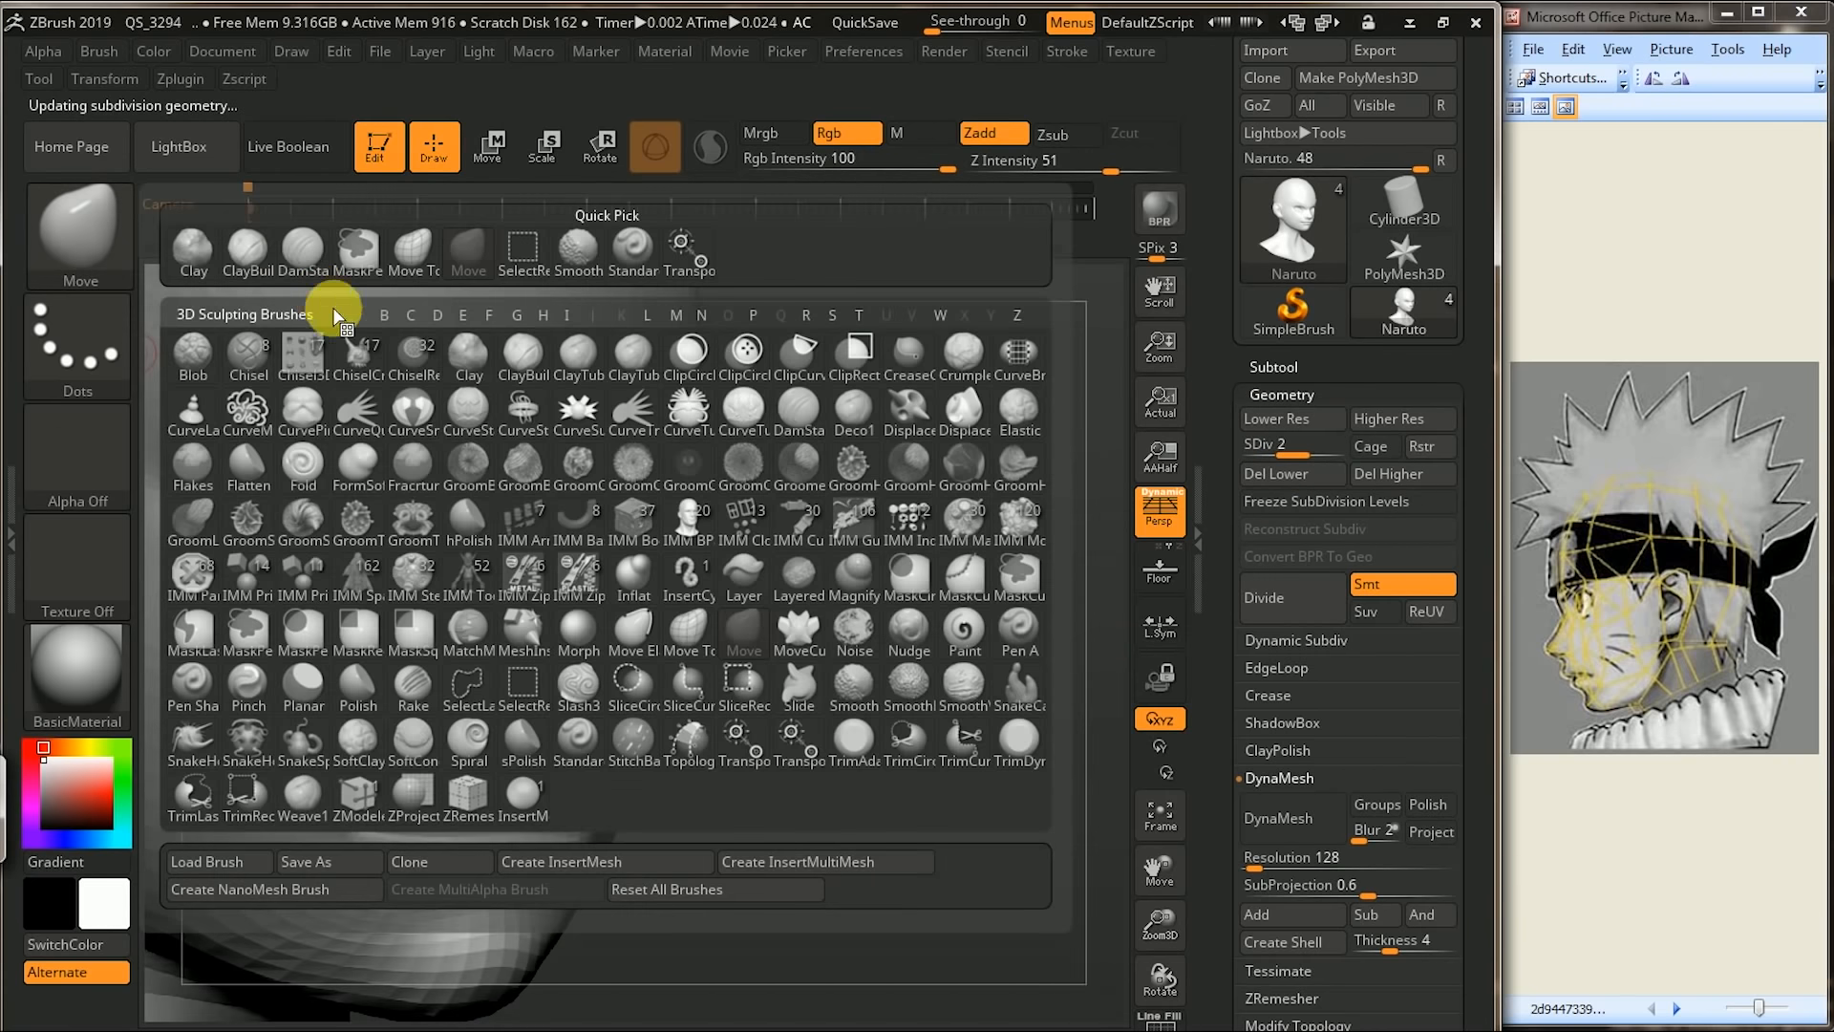
{"action": "left_click_drag", "start_coordinate": [491, 734], "coordinate": [546, 732]}
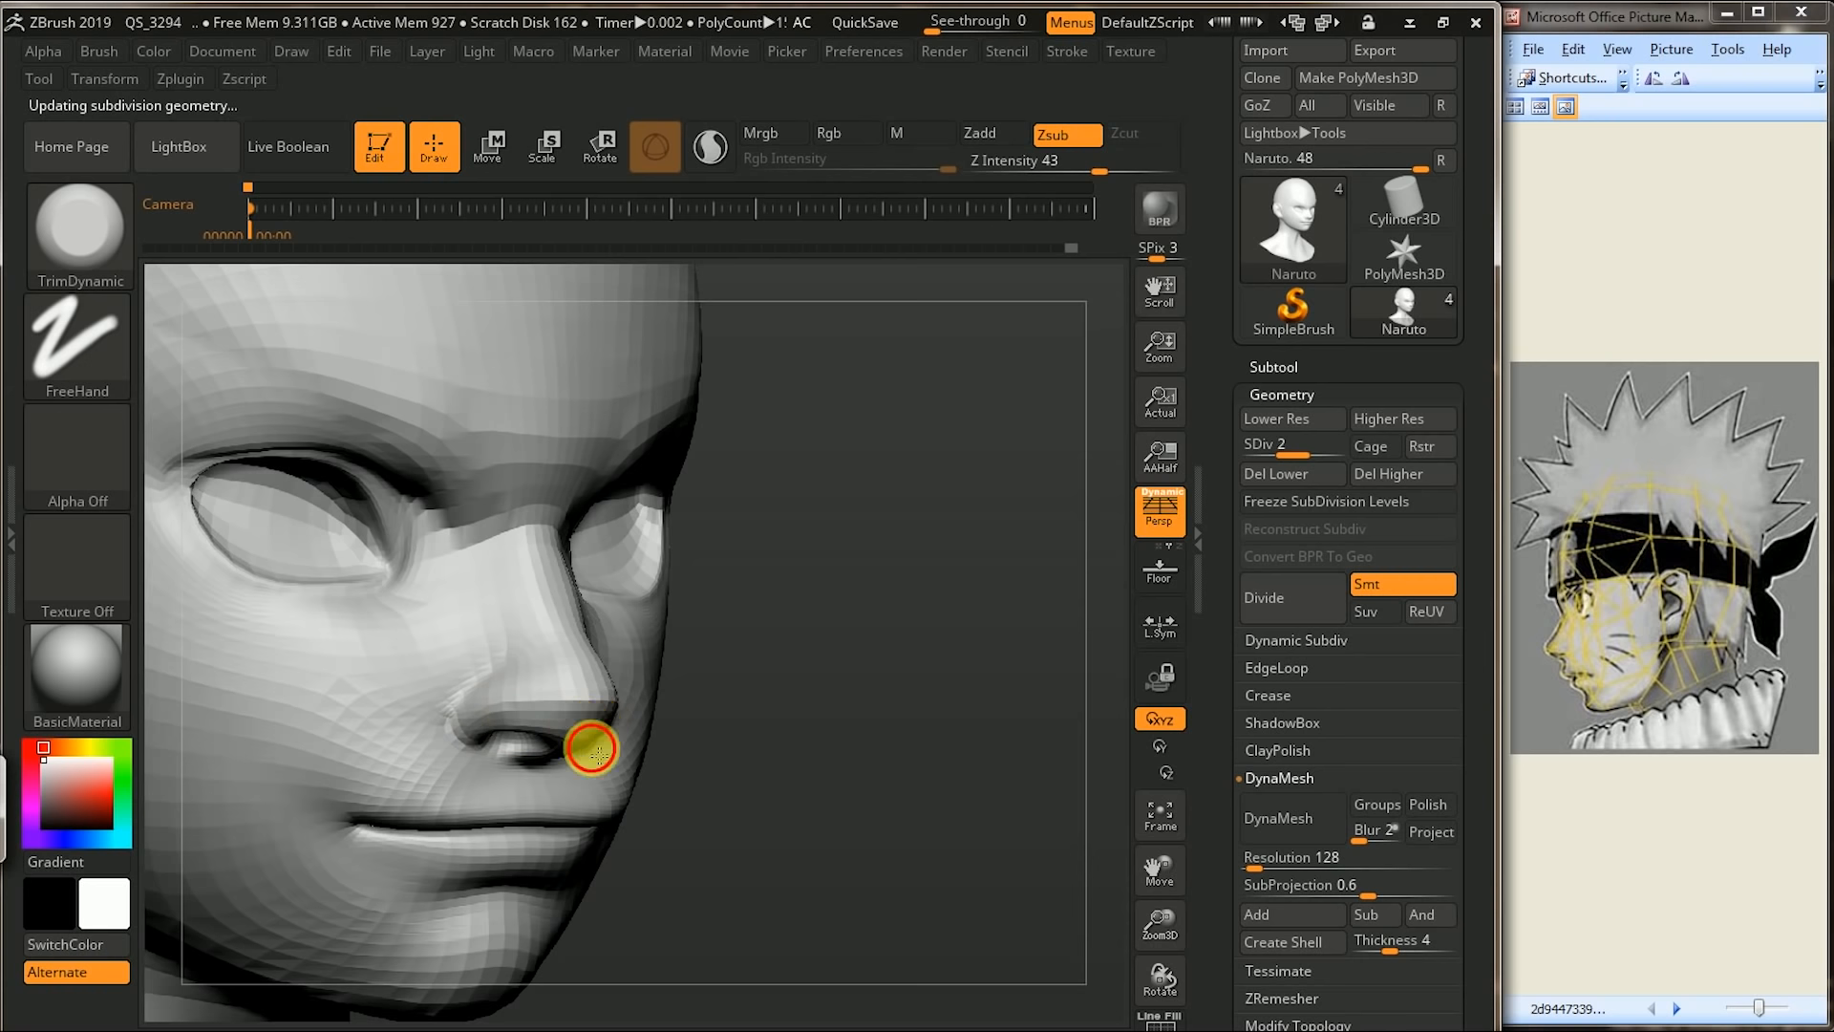
{"action": "left_click_drag", "start_coordinate": [829, 707], "coordinate": [544, 799]}
{"action": "mouse_move", "coordinate": [304, 970]}
{"action": "left_mouse_down"}
{"action": "mouse_move", "coordinate": [553, 704]}
{"action": "mouse_move", "coordinate": [543, 676]}
{"action": "mouse_move", "coordinate": [596, 691]}
{"action": "left_mouse_up"}
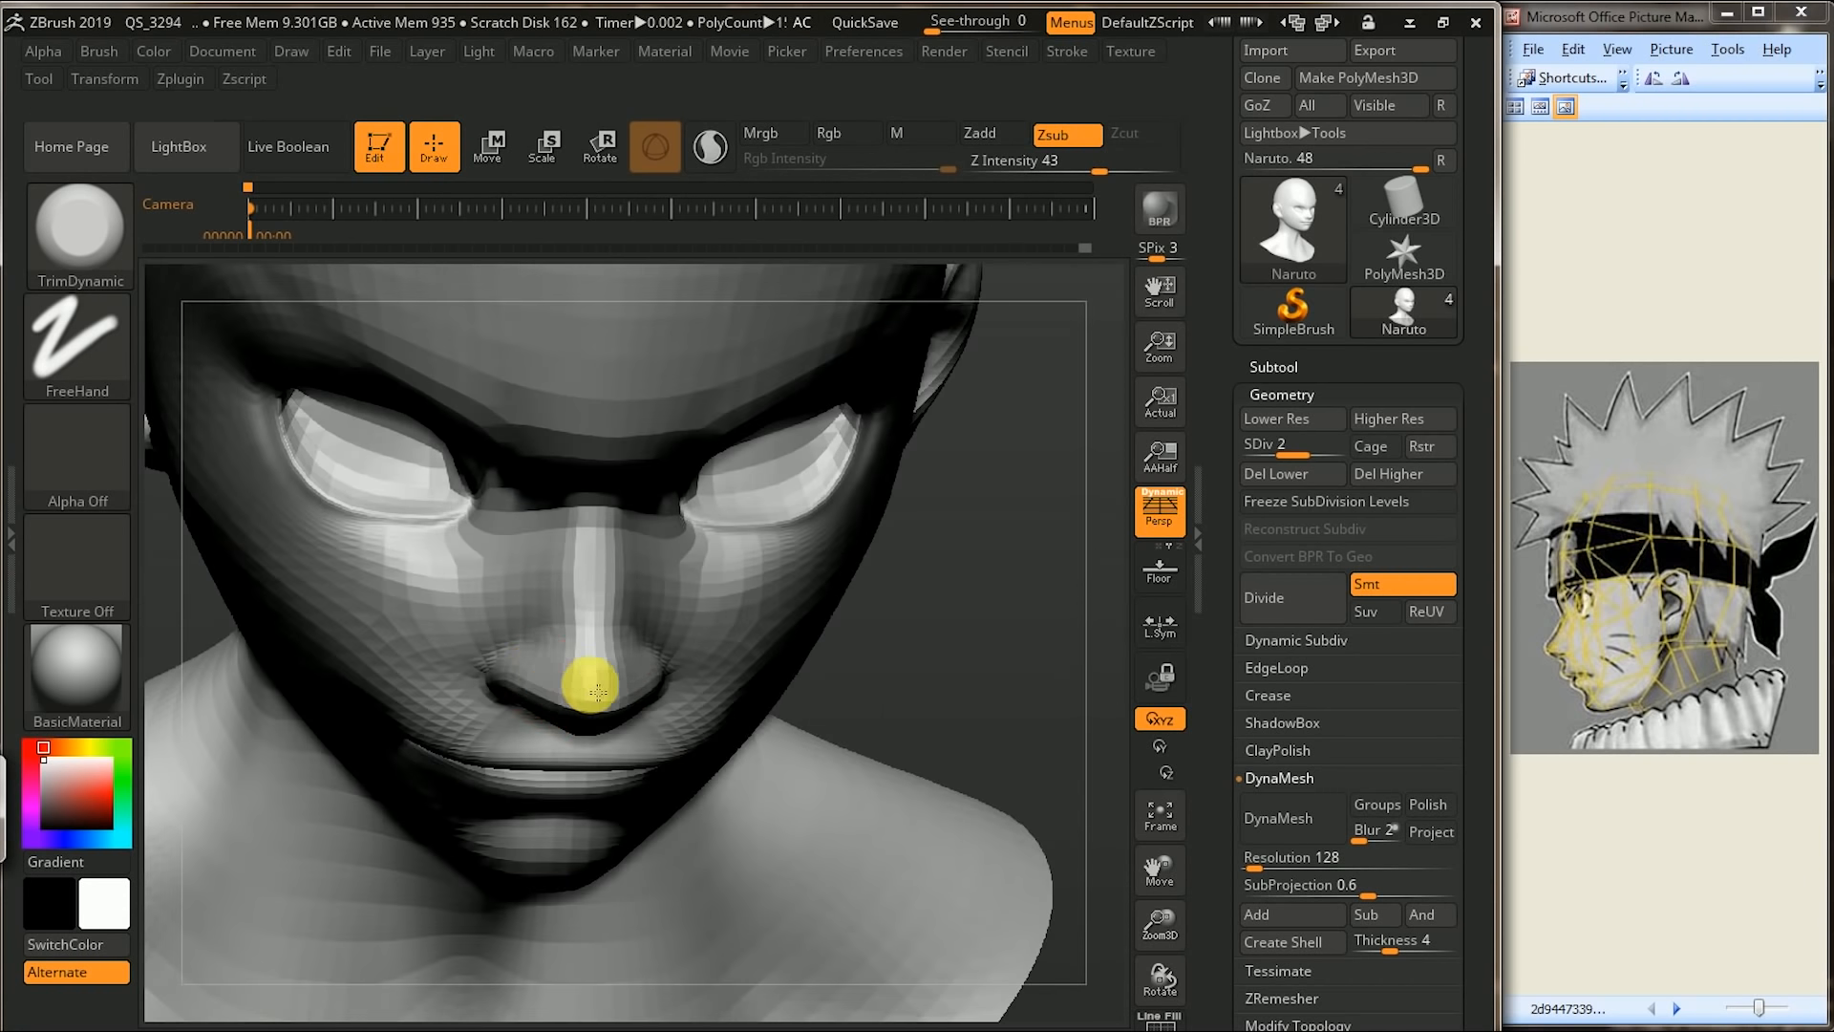
{"action": "left_click_drag", "start_coordinate": [994, 621], "coordinate": [859, 534]}
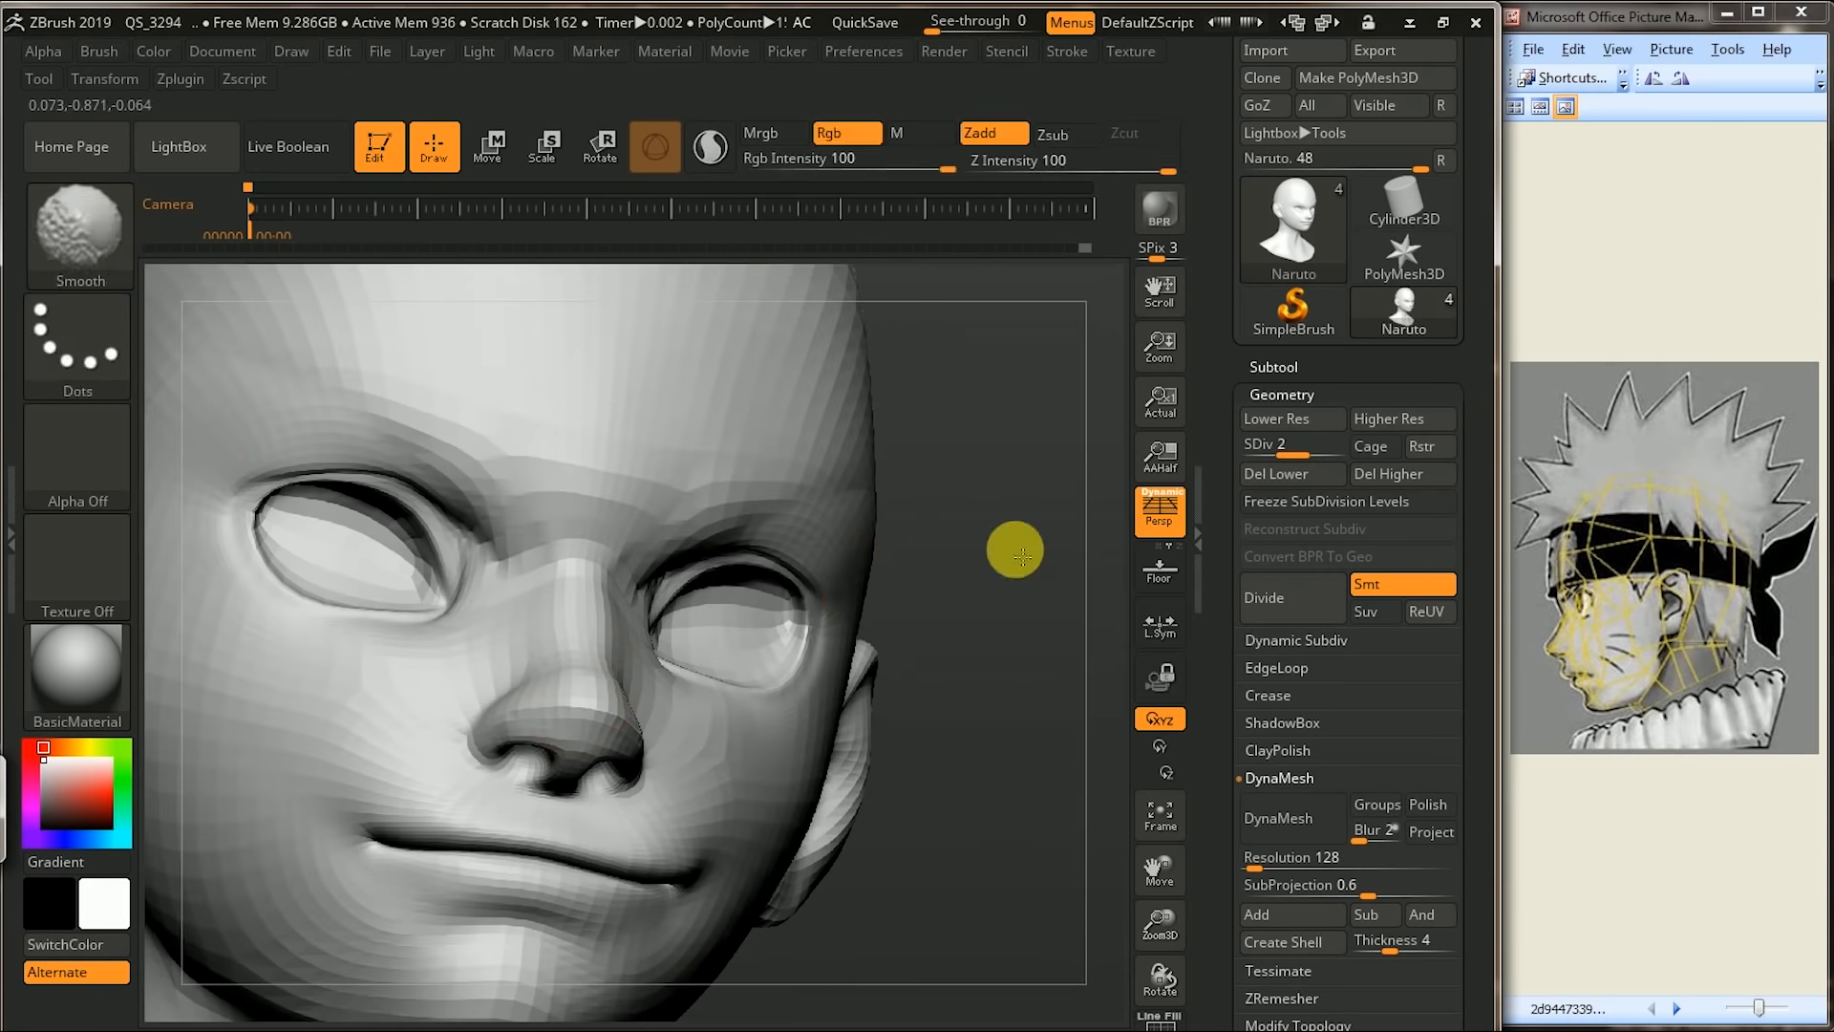
{"action": "left_click_drag", "start_coordinate": [975, 536], "coordinate": [1034, 548], "text": "shift"}
{"action": "left_click_drag", "start_coordinate": [1047, 798], "coordinate": [912, 621]}
{"action": "left_click_drag", "start_coordinate": [1041, 695], "coordinate": [876, 743]}
{"action": "left_click_drag", "start_coordinate": [1027, 790], "coordinate": [368, 659]}
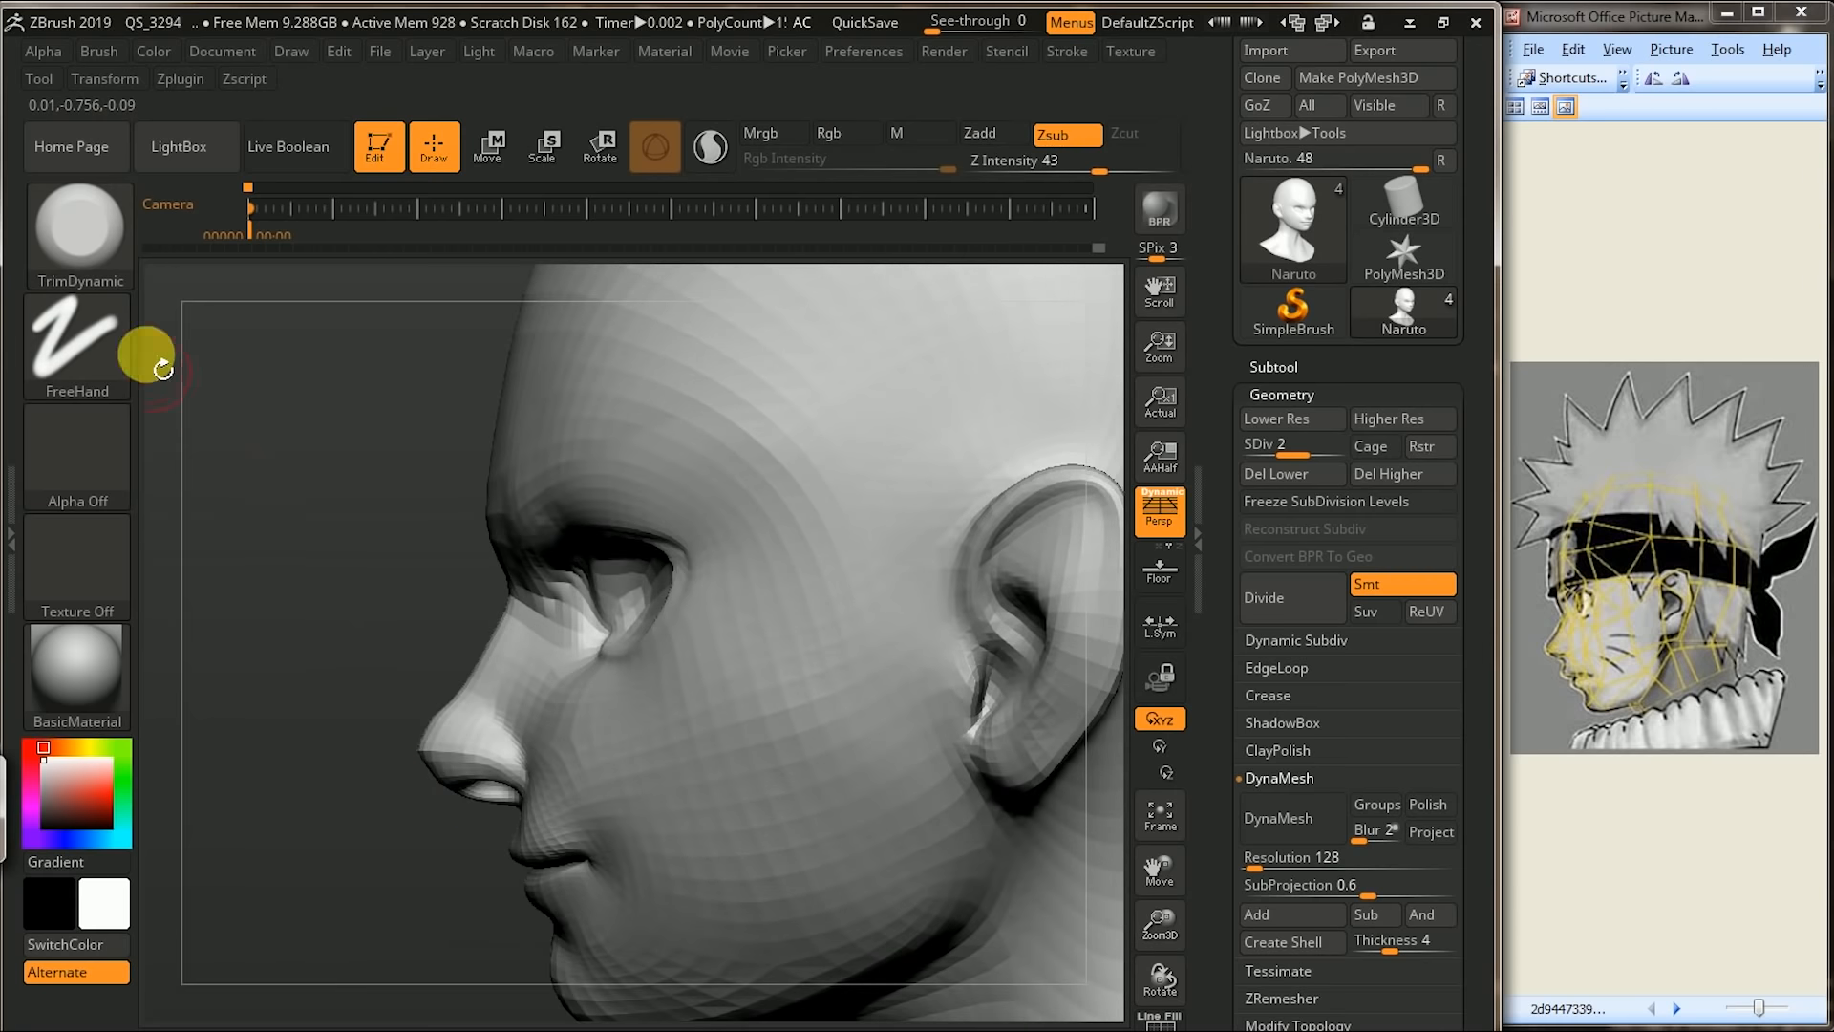
- Reshape the nose tip in side profile with the Move brush and check the nose from below
{"action": "left_click", "coordinate": [78, 229]}
{"action": "left_click", "coordinate": [736, 616]}
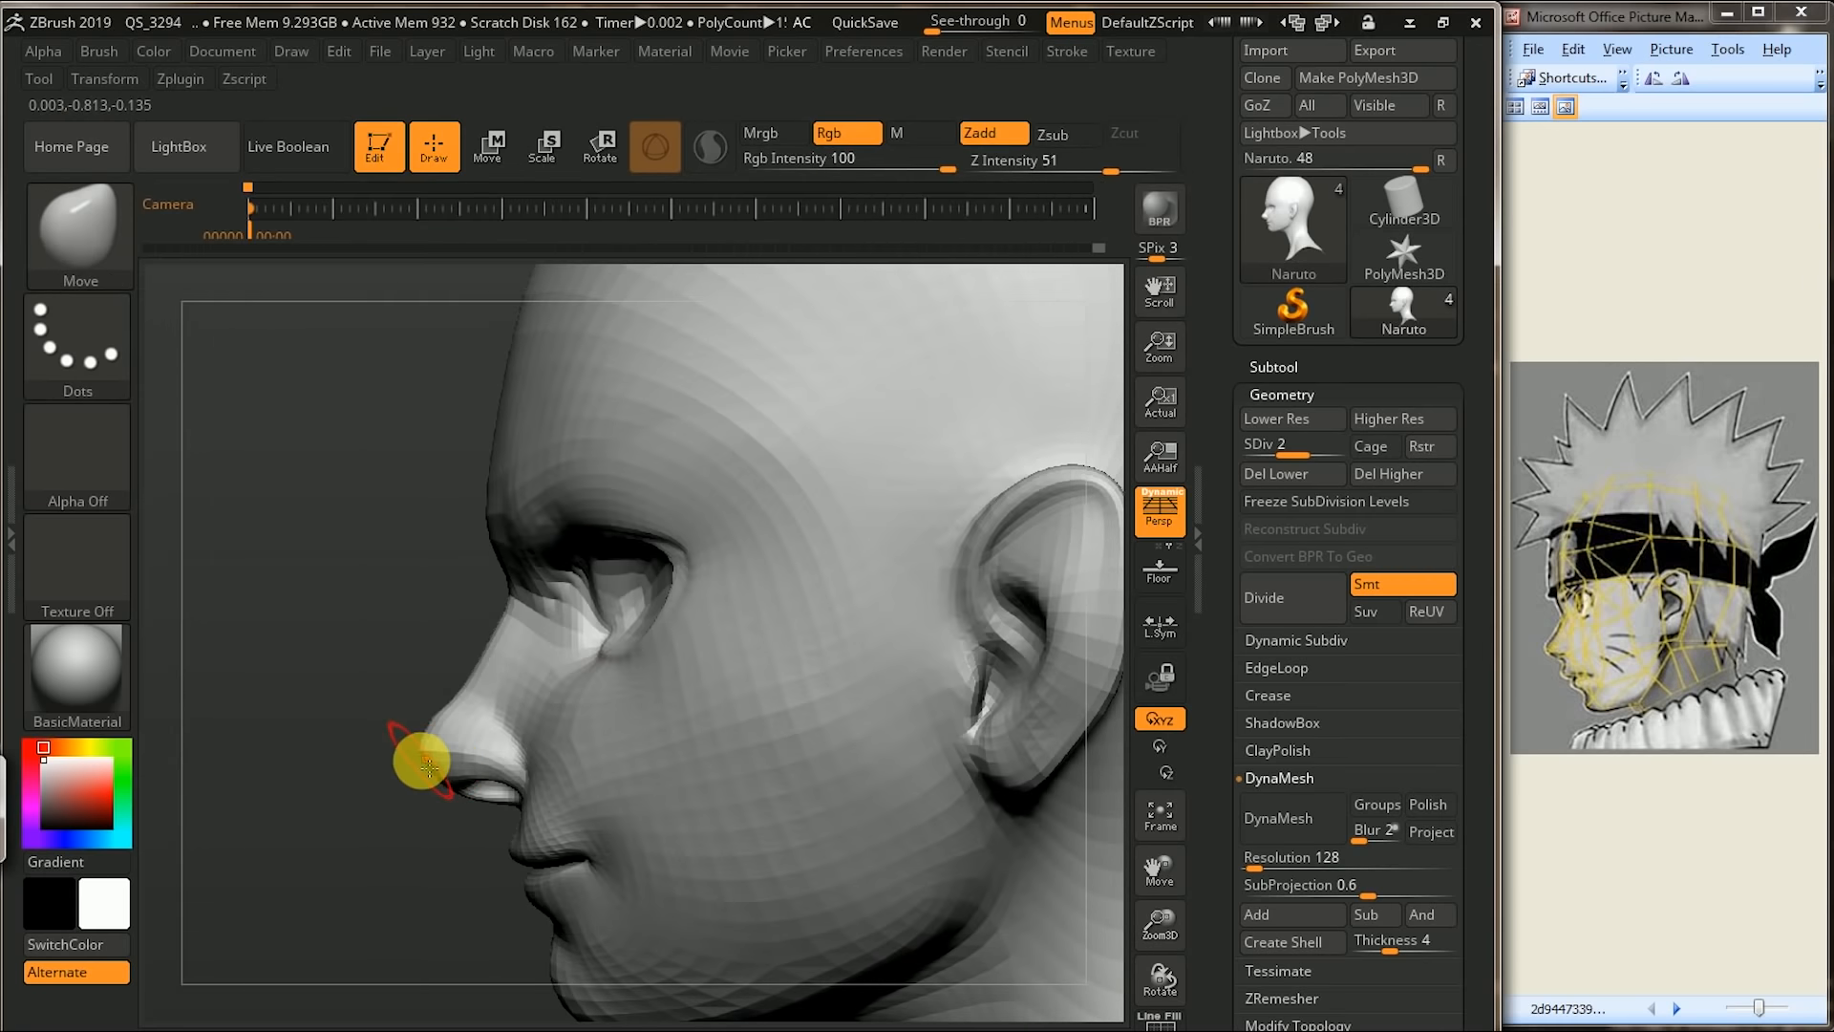
{"action": "right_click_drag", "start_coordinate": [449, 791], "coordinate": [559, 810]}
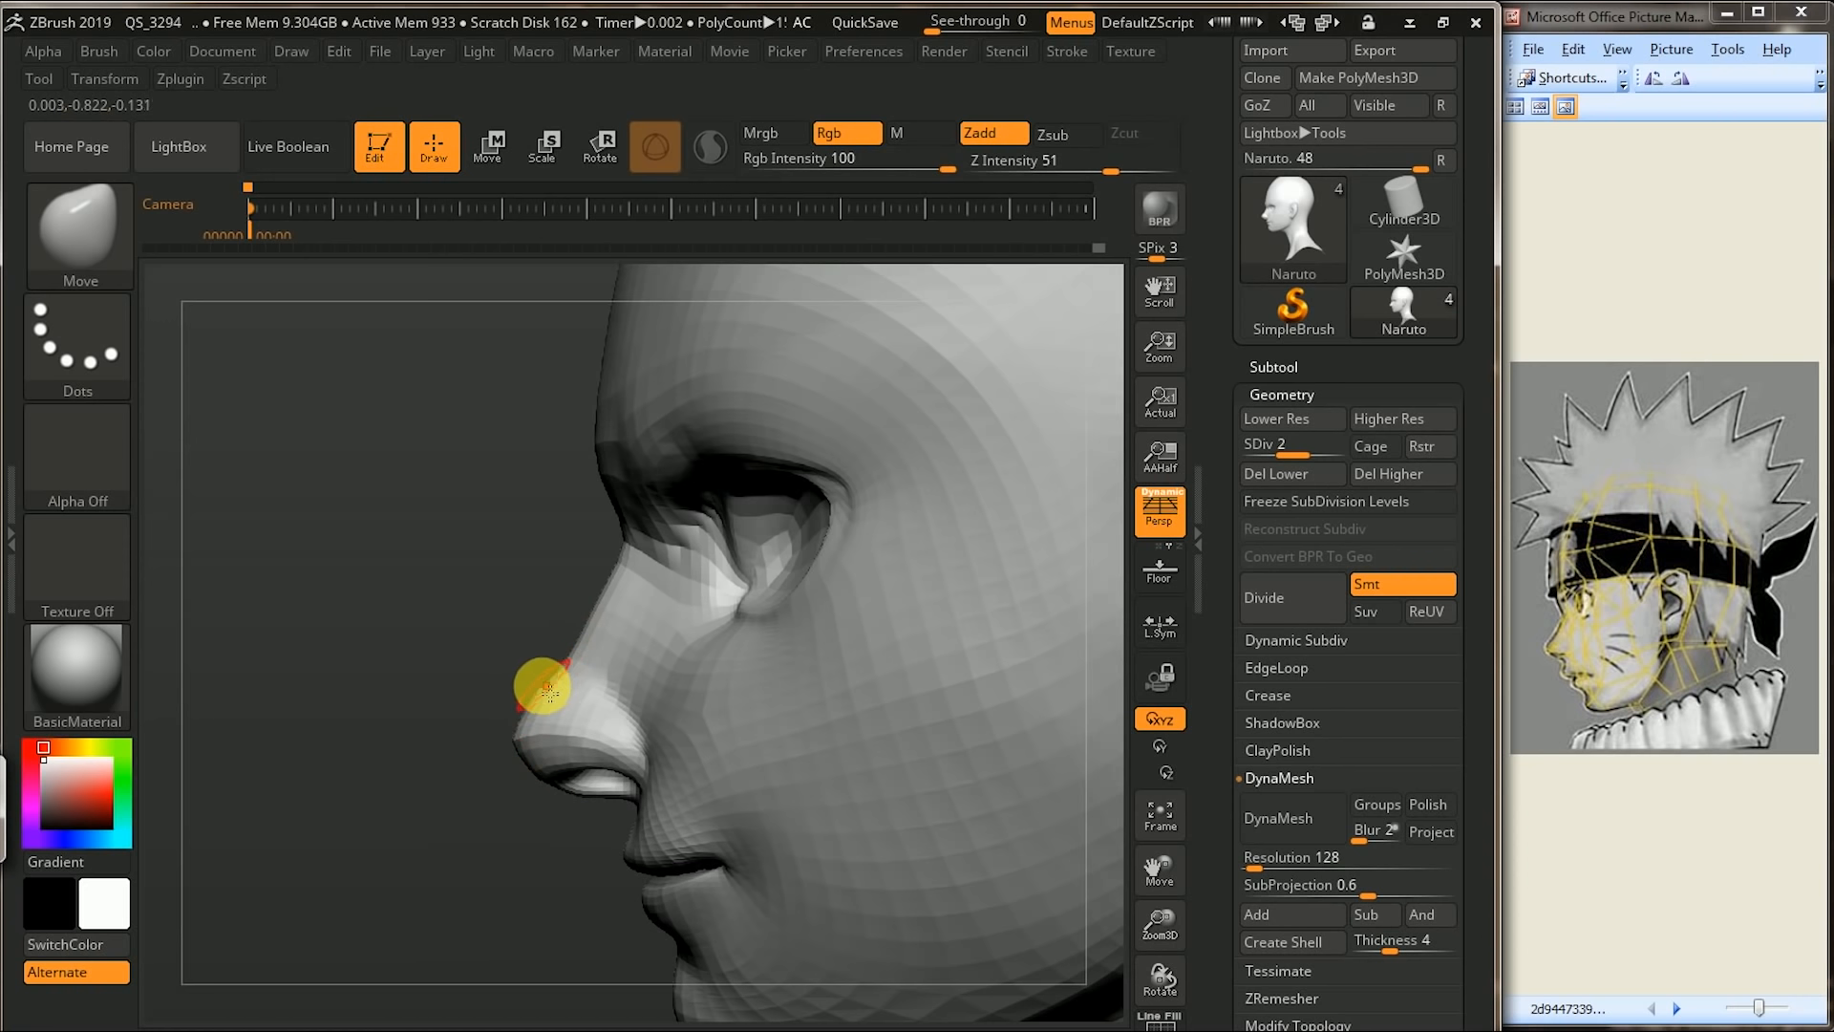
{"action": "left_click_drag", "start_coordinate": [549, 695], "coordinate": [405, 838], "text": "shift"}
{"action": "left_click_drag", "start_coordinate": [557, 680], "coordinate": [534, 697], "text": "shift"}
{"action": "left_click_drag", "start_coordinate": [470, 868], "coordinate": [397, 734], "text": "alt"}
{"action": "mouse_move", "coordinate": [439, 805]}
{"action": "left_mouse_down", "text": "alt"}
{"action": "mouse_move", "coordinate": [459, 807]}
{"action": "mouse_move", "coordinate": [466, 928]}
{"action": "mouse_move", "coordinate": [611, 934]}
{"action": "left_mouse_up", "text": "alt"}
{"action": "left_click_drag", "start_coordinate": [924, 842], "coordinate": [1012, 577], "text": "alt"}
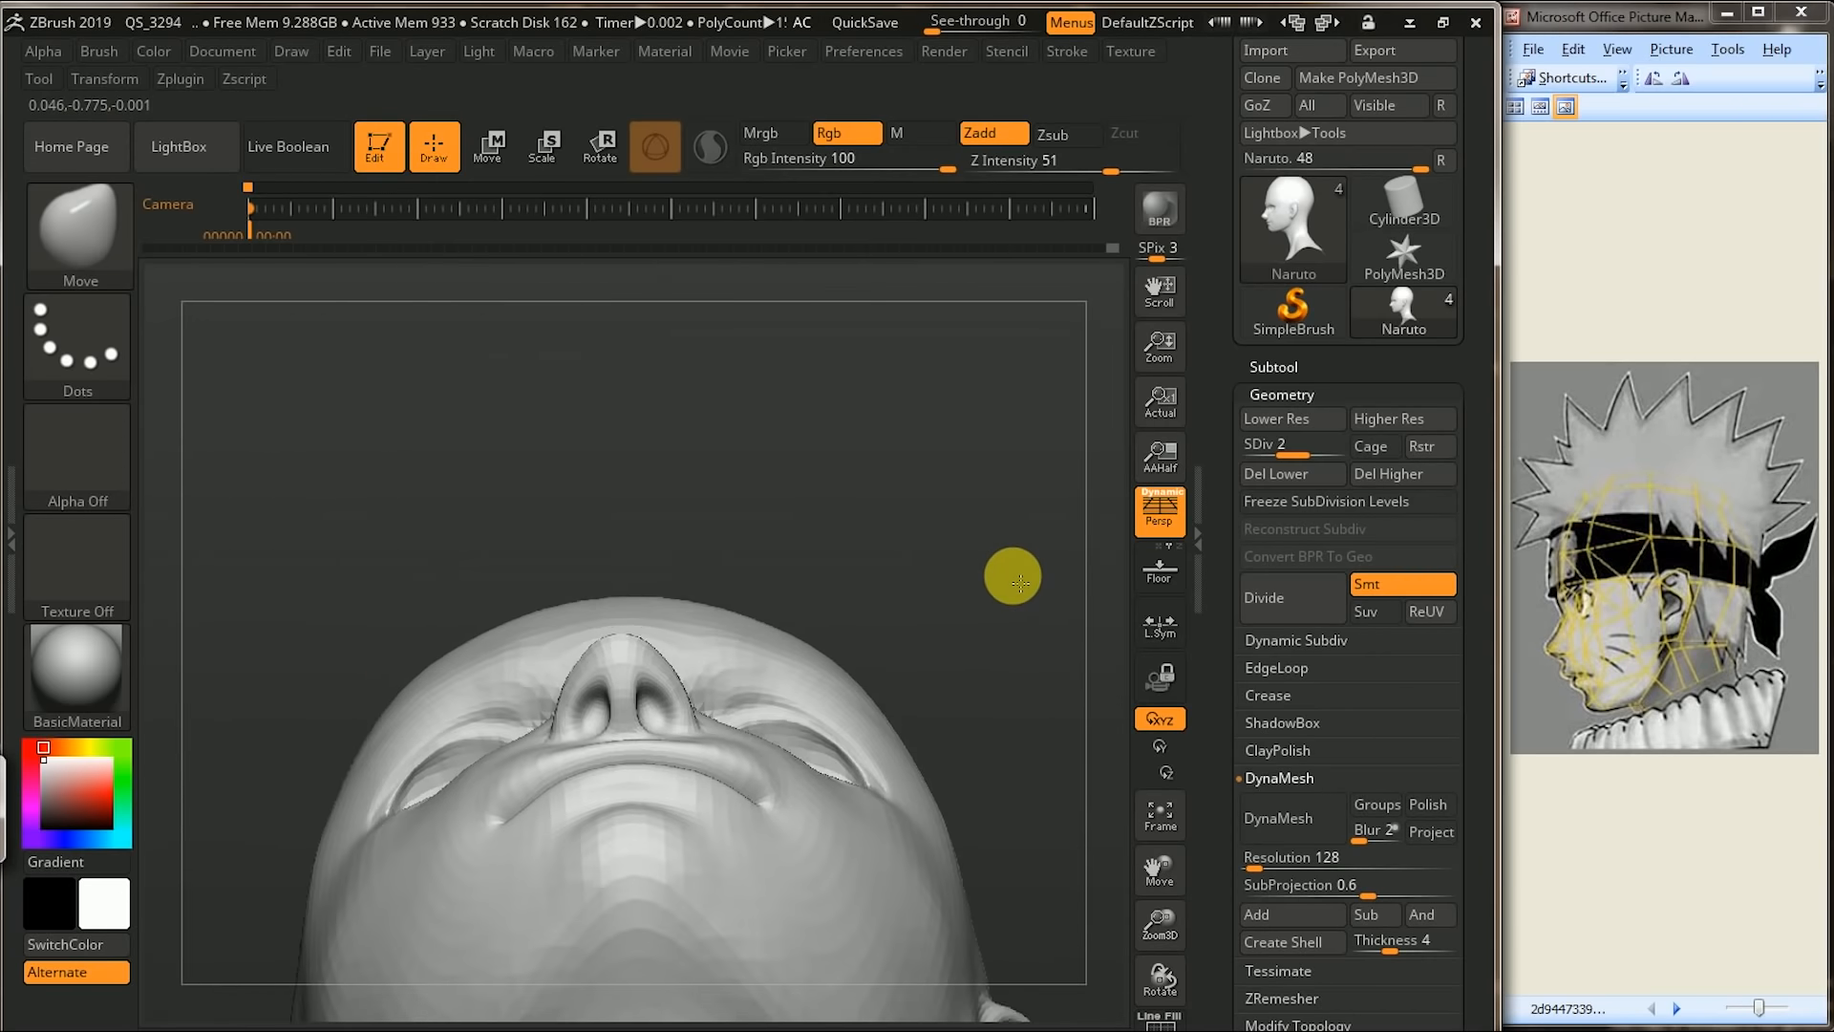
- Adjust the throat and the sides of the neck from the front with the Move brush
{"action": "left_click_drag", "start_coordinate": [951, 641], "coordinate": [749, 762]}
{"action": "left_click_drag", "start_coordinate": [981, 583], "coordinate": [666, 867]}
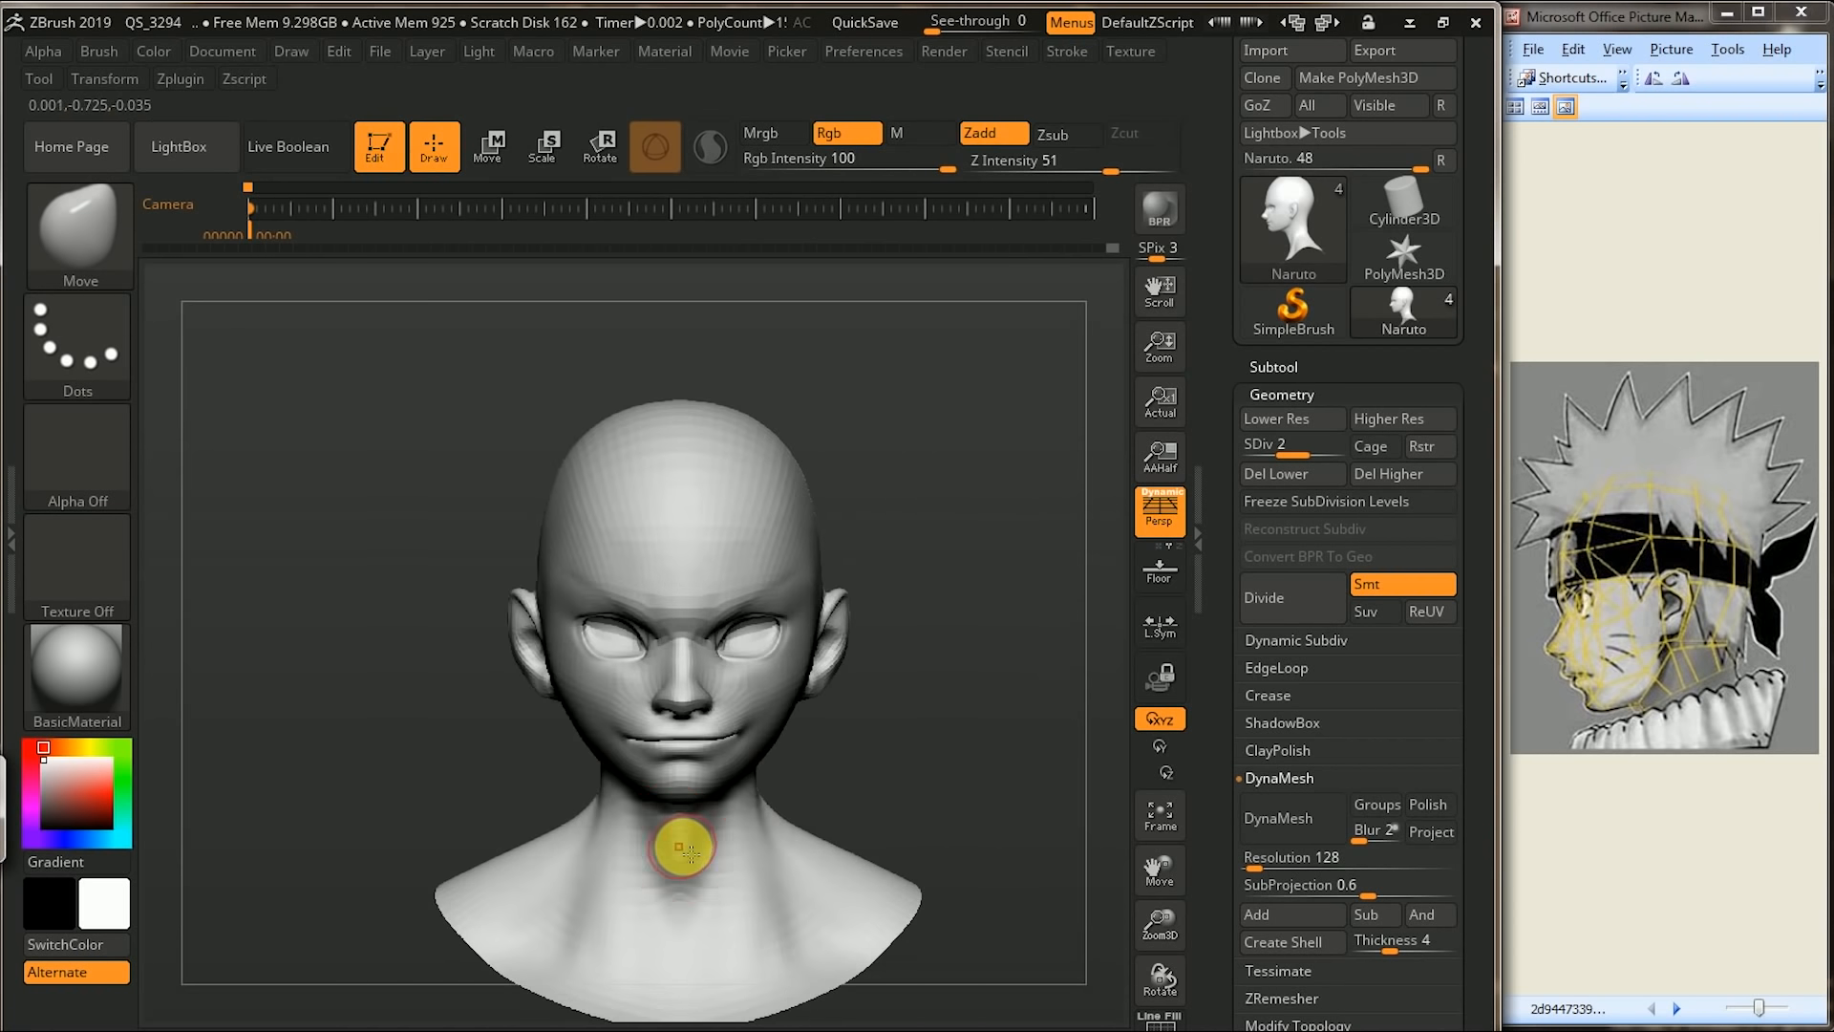
{"action": "key", "text": "shift"}
{"action": "mouse_move", "coordinate": [441, 740]}
{"action": "left_mouse_down"}
{"action": "mouse_move", "coordinate": [685, 852]}
{"action": "mouse_move", "coordinate": [669, 869]}
{"action": "left_mouse_up"}
{"action": "left_click_drag", "start_coordinate": [779, 853], "coordinate": [563, 827]}
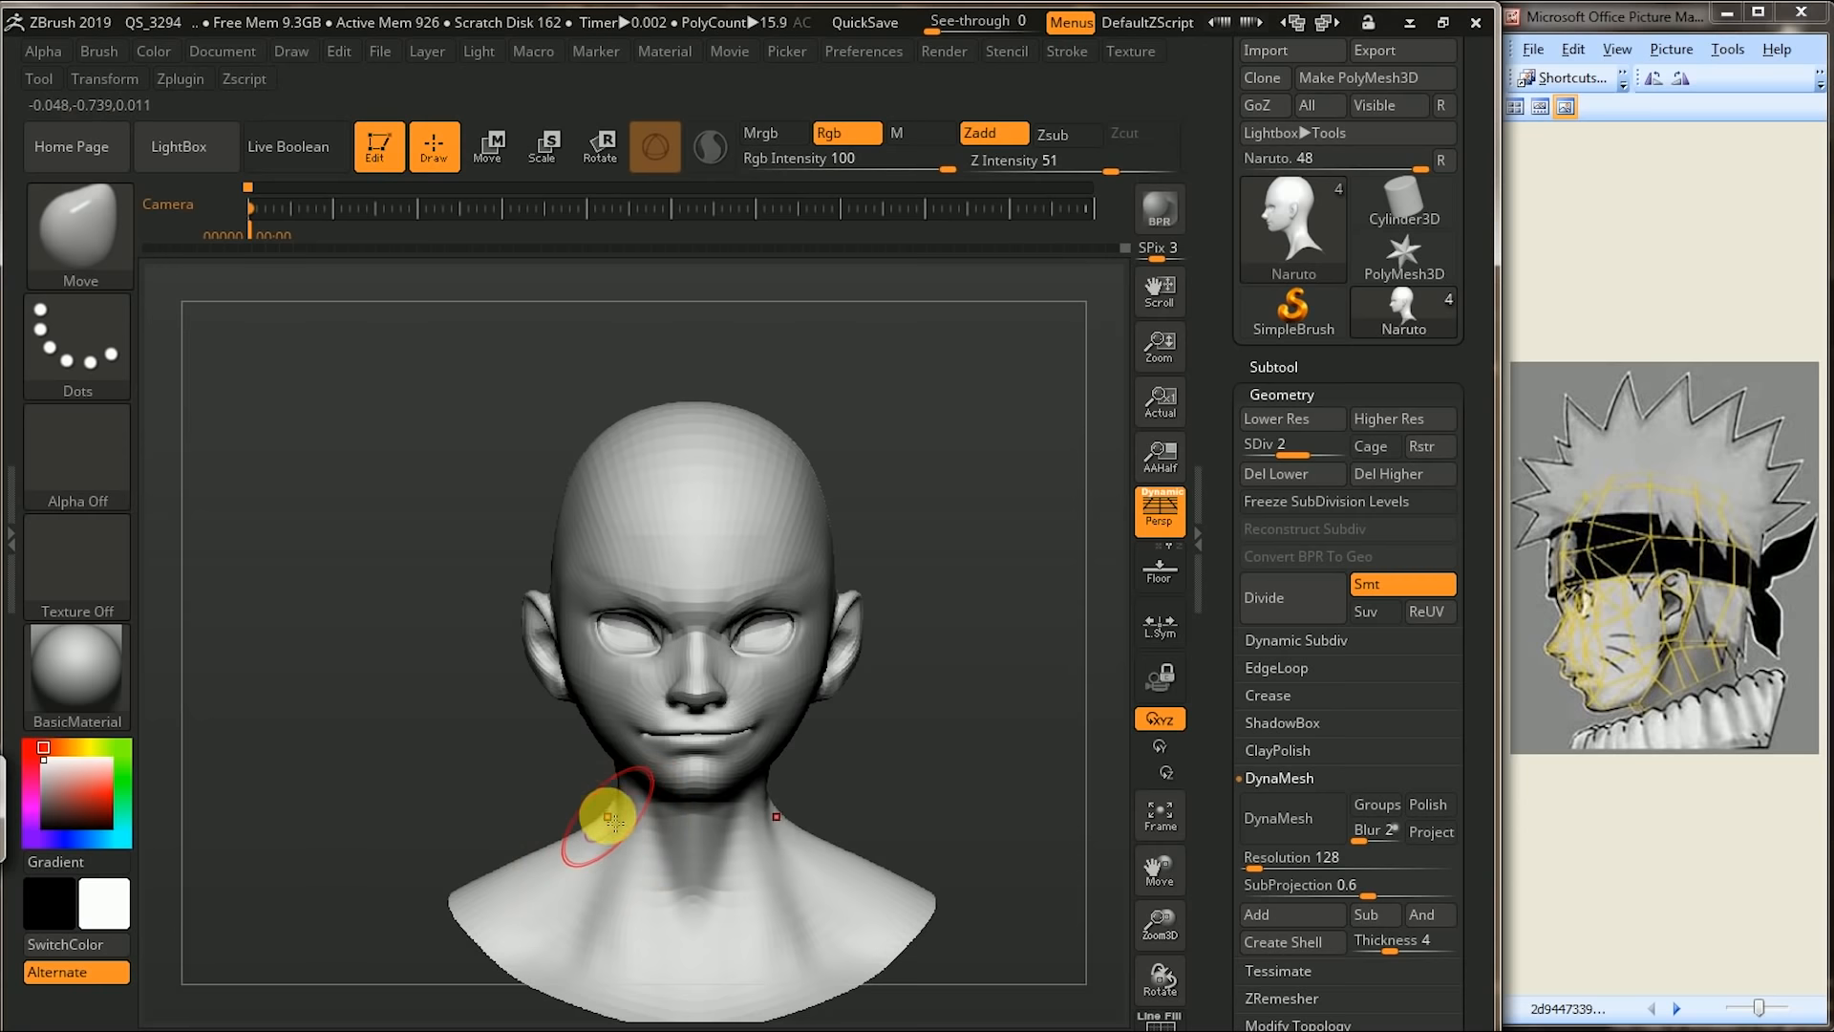
- Bring up the front-view colour Naruto reference and refine the neck sides below the jaw to match it
{"action": "left_click", "coordinate": [1676, 1009]}
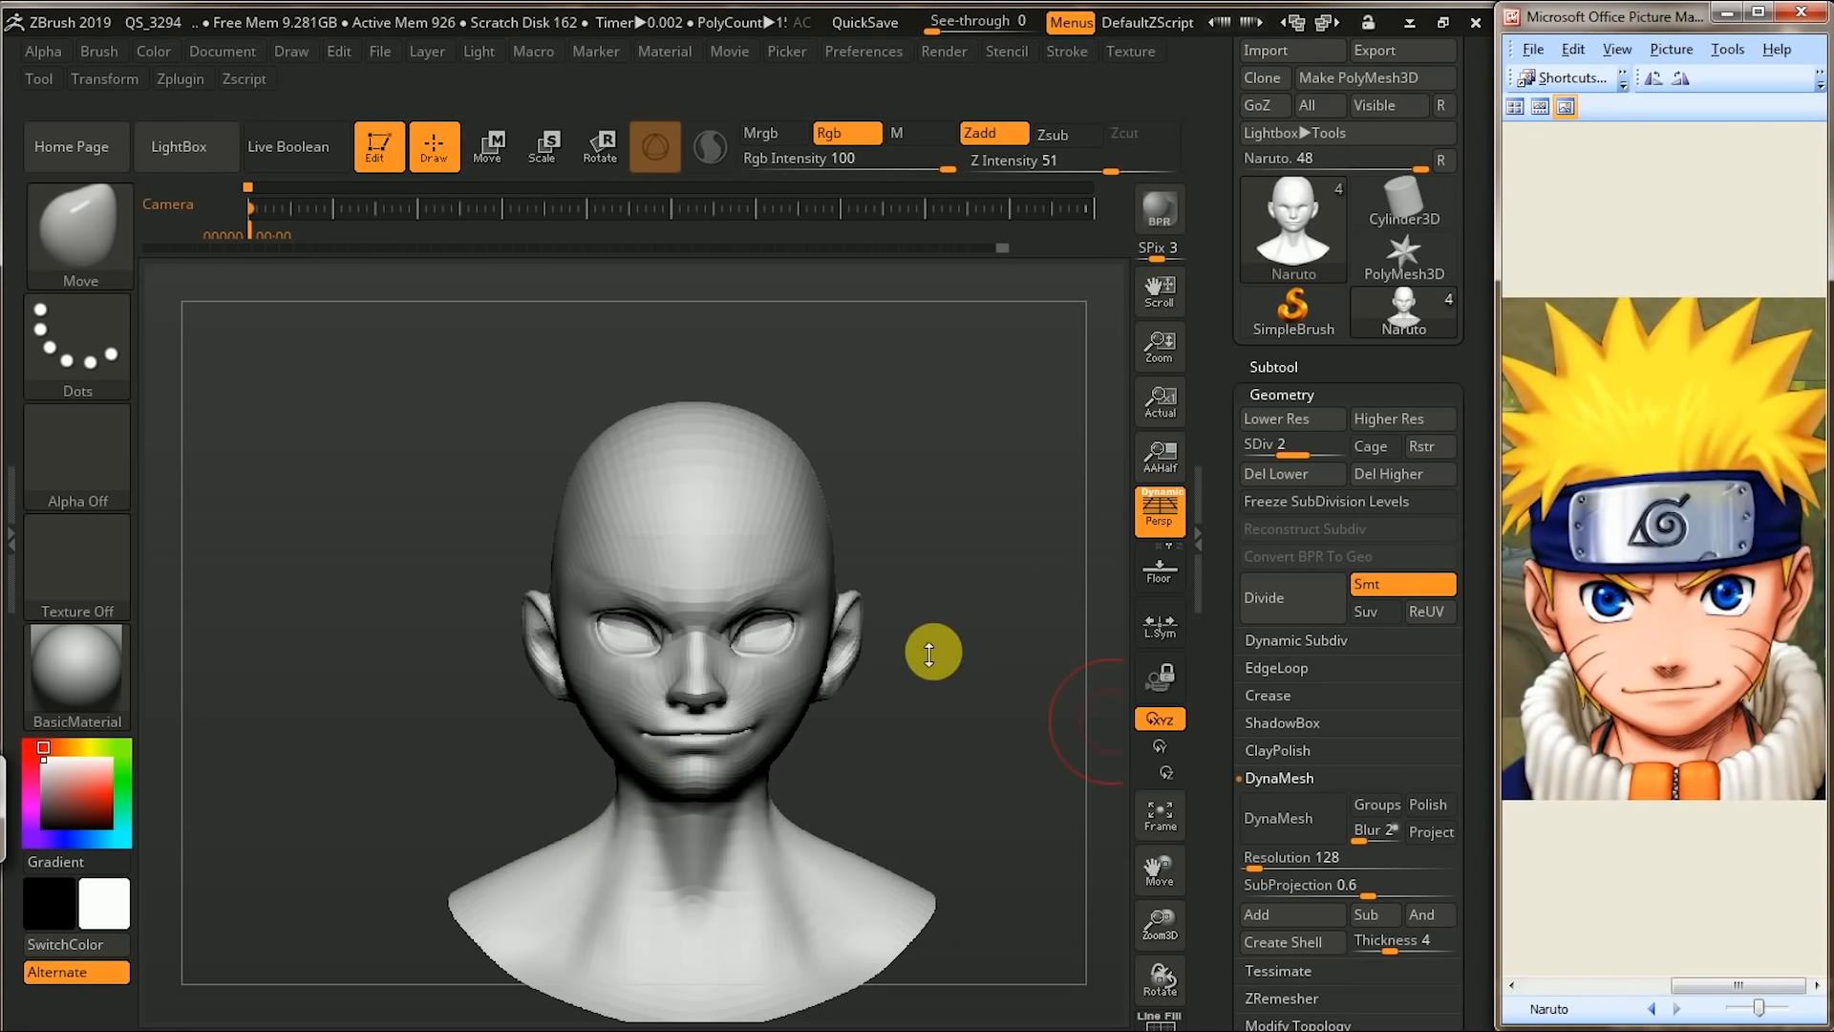
{"action": "left_click", "coordinate": [984, 684]}
{"action": "left_click_drag", "start_coordinate": [975, 688], "coordinate": [954, 713], "text": "alt"}
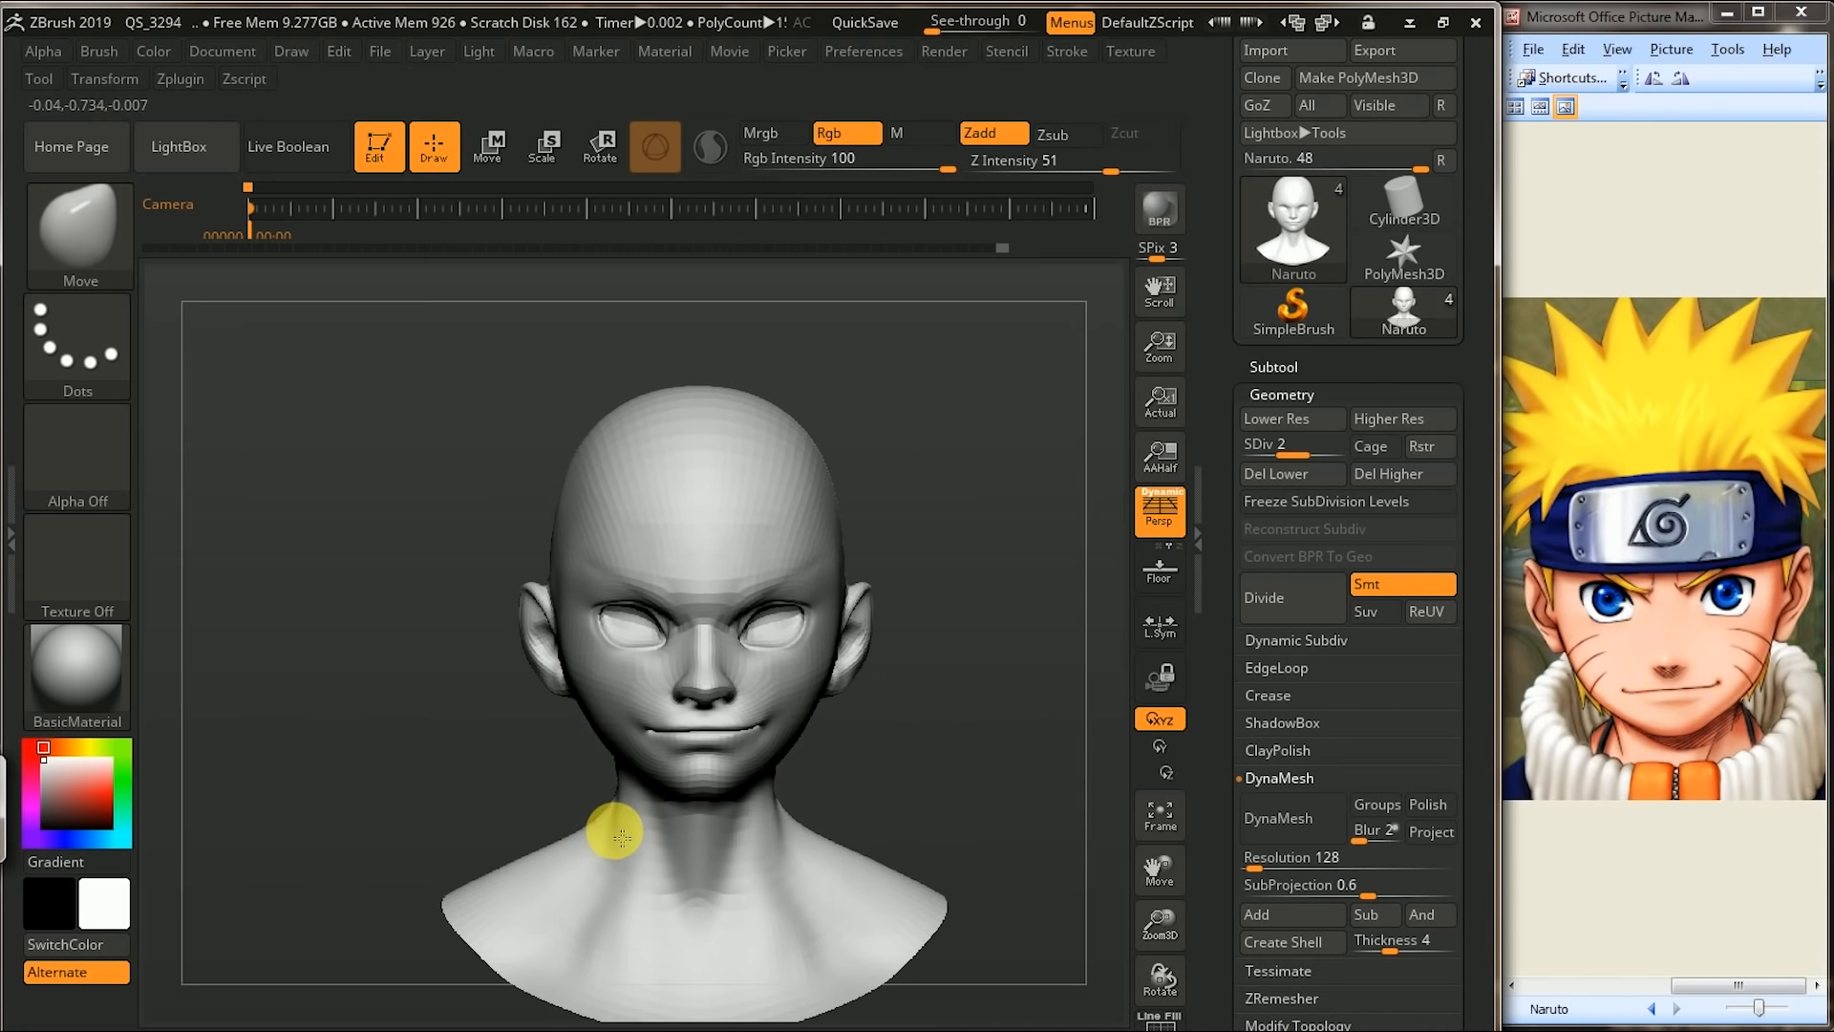
{"action": "left_click_drag", "start_coordinate": [535, 764], "coordinate": [556, 791], "text": "alt"}
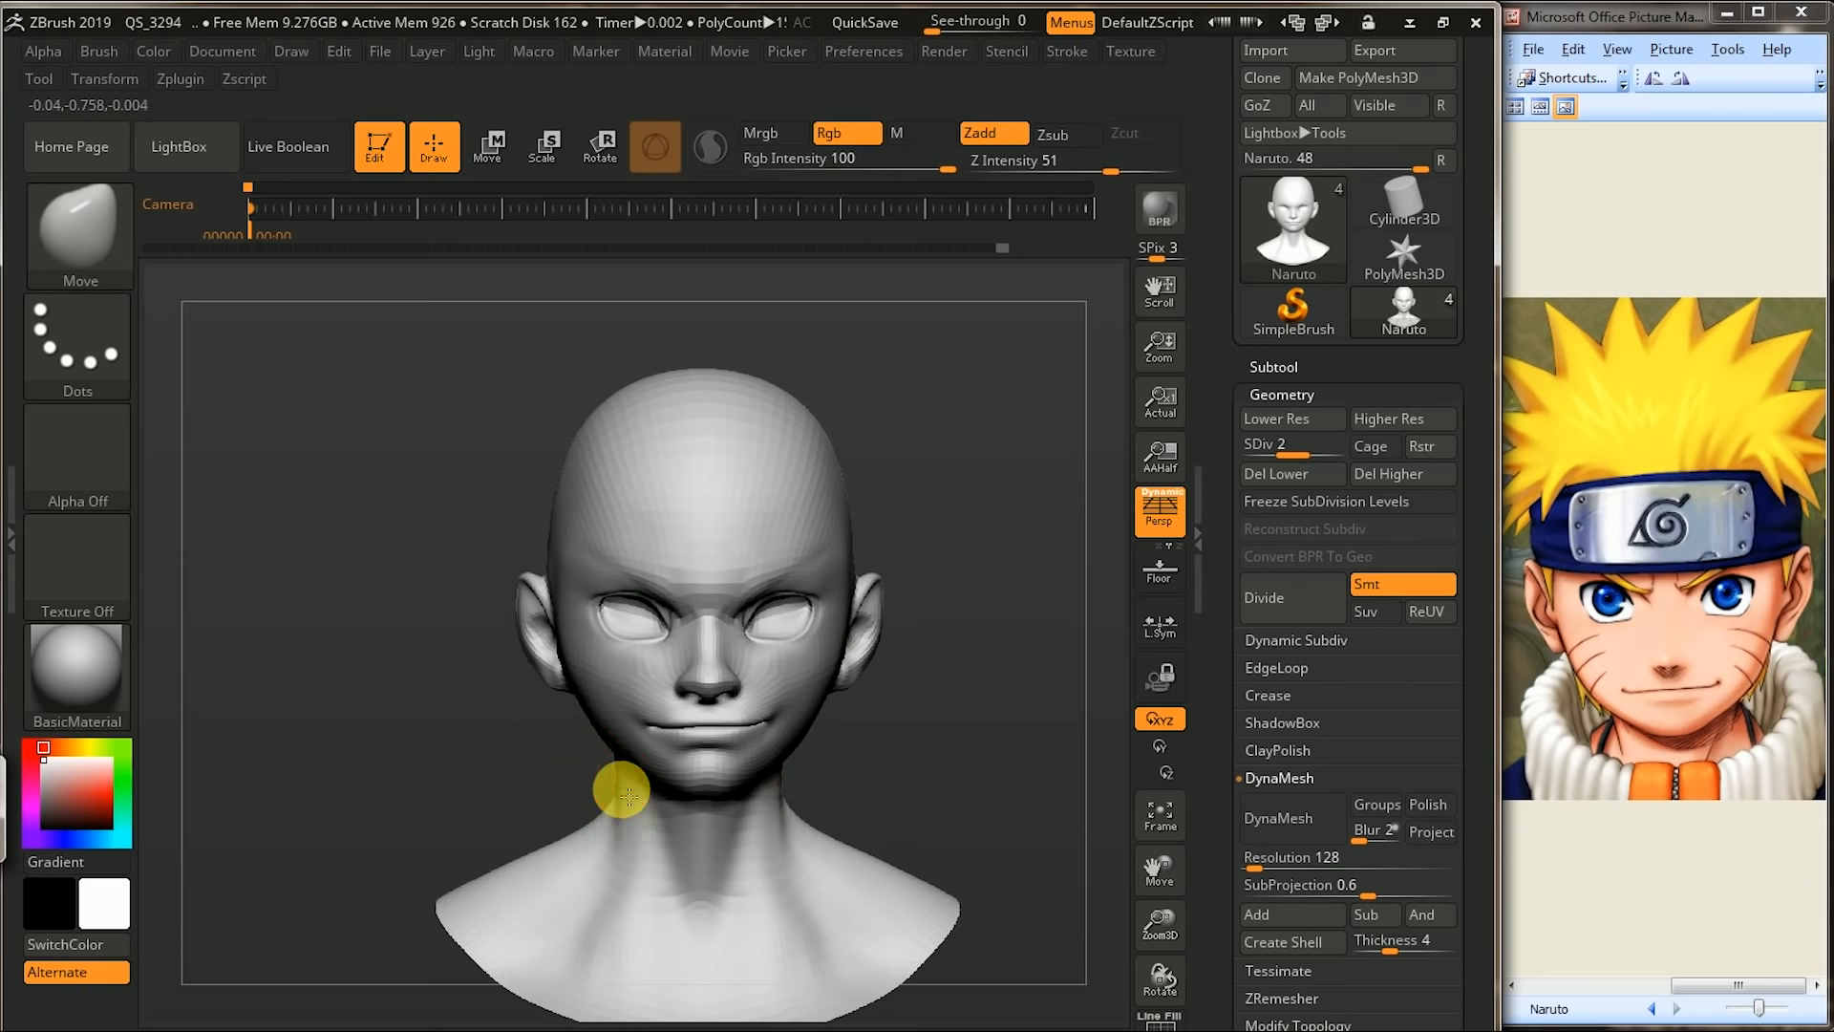
- Refine the jawline and lower cheeks with the Move brush and smooth them, working from the front and three-quarter views
{"action": "left_click_drag", "start_coordinate": [993, 721], "coordinate": [876, 736], "text": "alt"}
{"action": "left_click_drag", "start_coordinate": [850, 885], "coordinate": [571, 819], "text": "alt"}
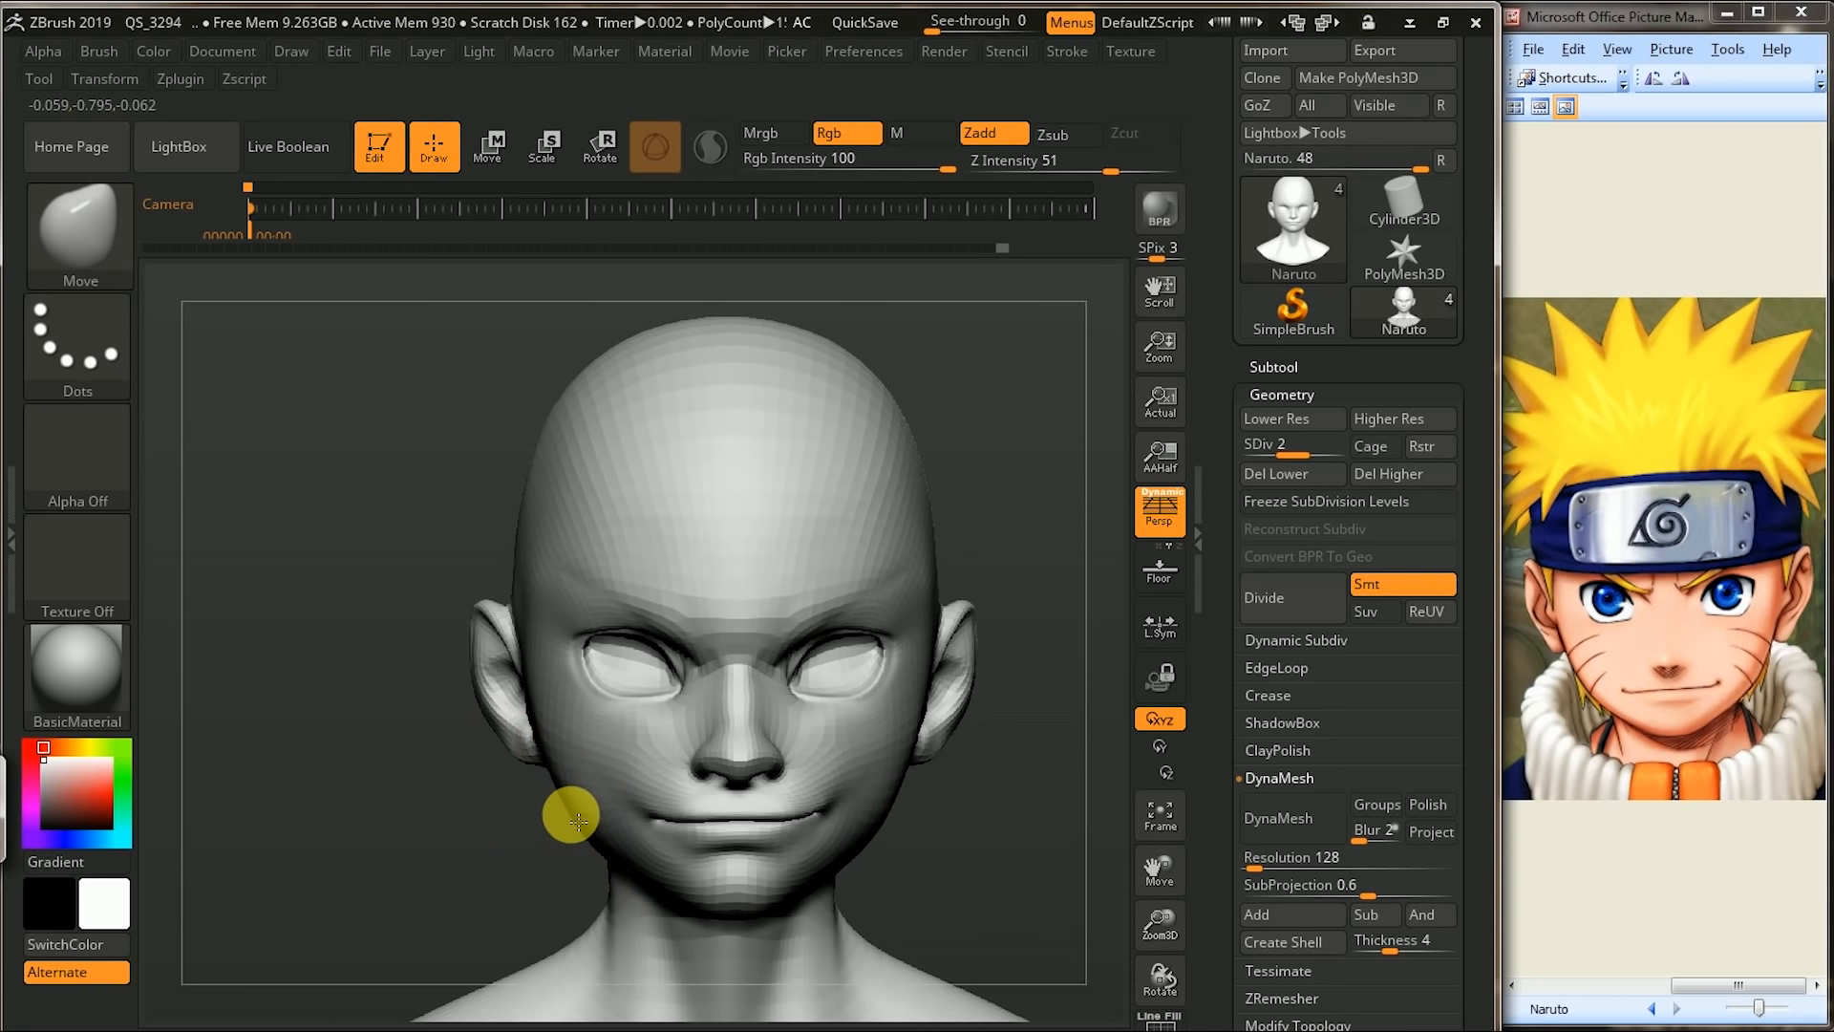
{"action": "left_click_drag", "start_coordinate": [527, 880], "coordinate": [605, 867]}
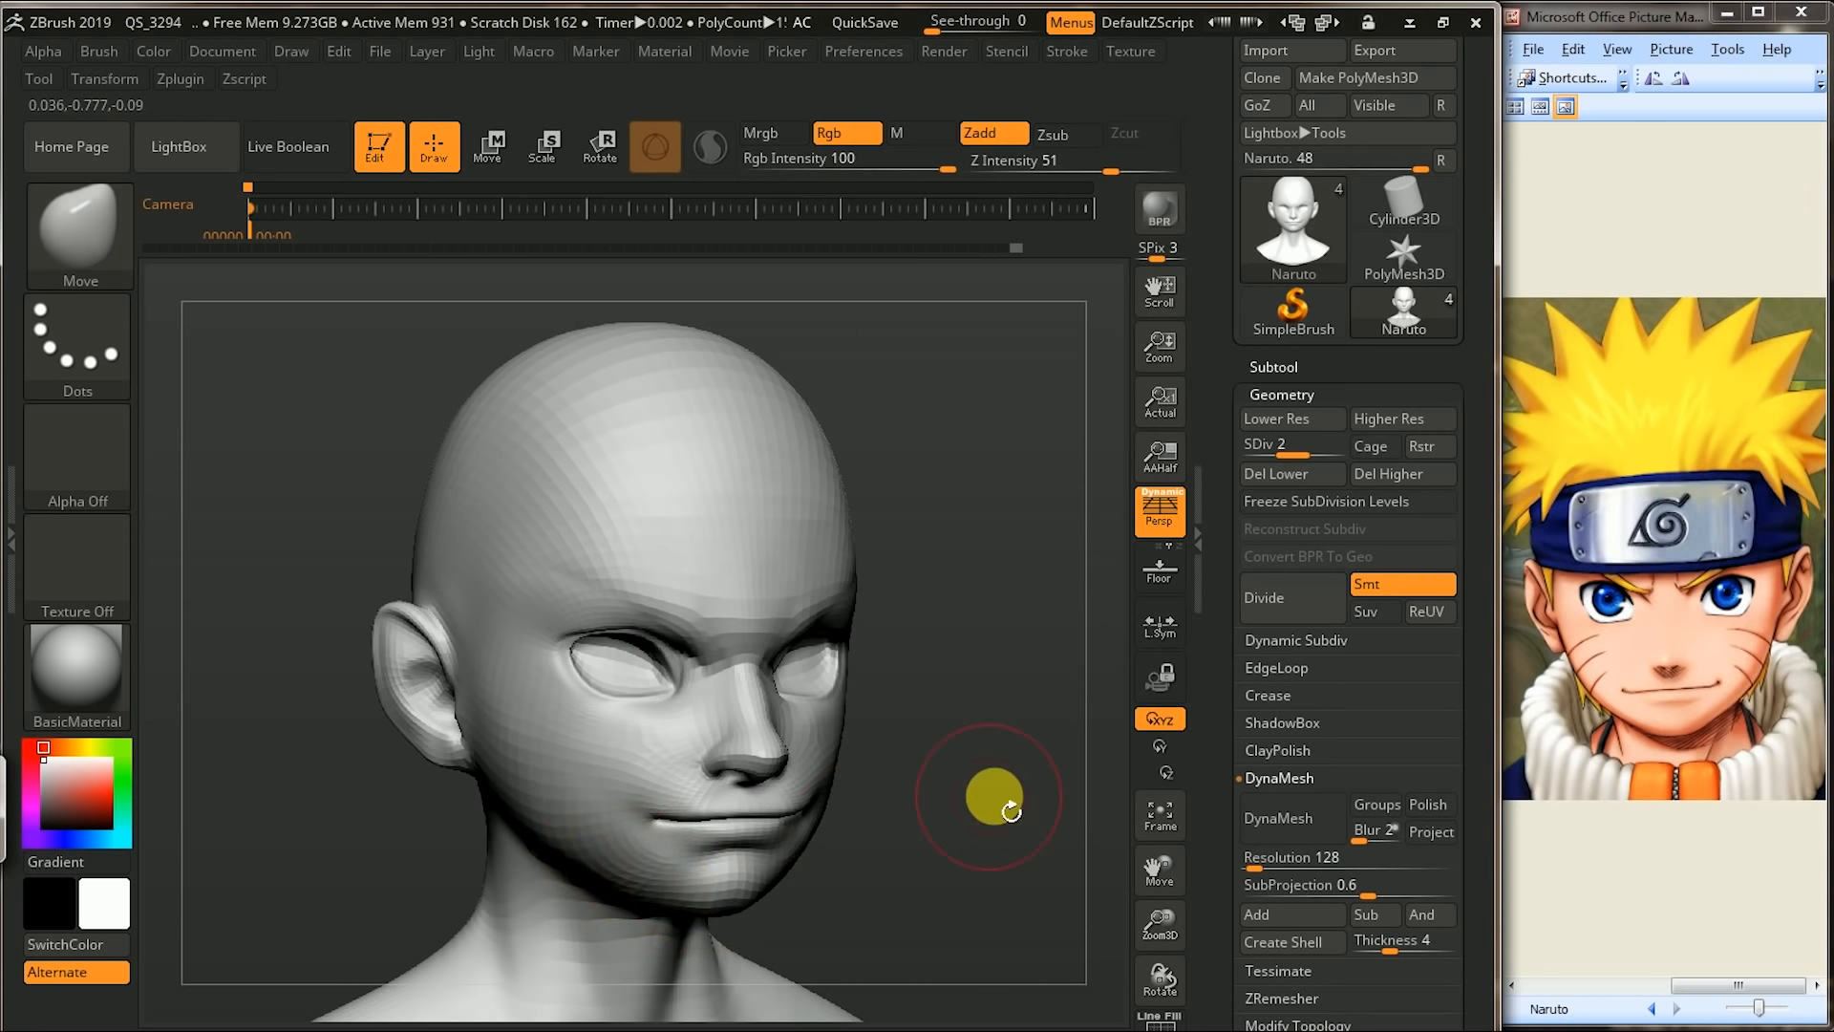
{"action": "left_click_drag", "start_coordinate": [950, 798], "coordinate": [903, 846]}
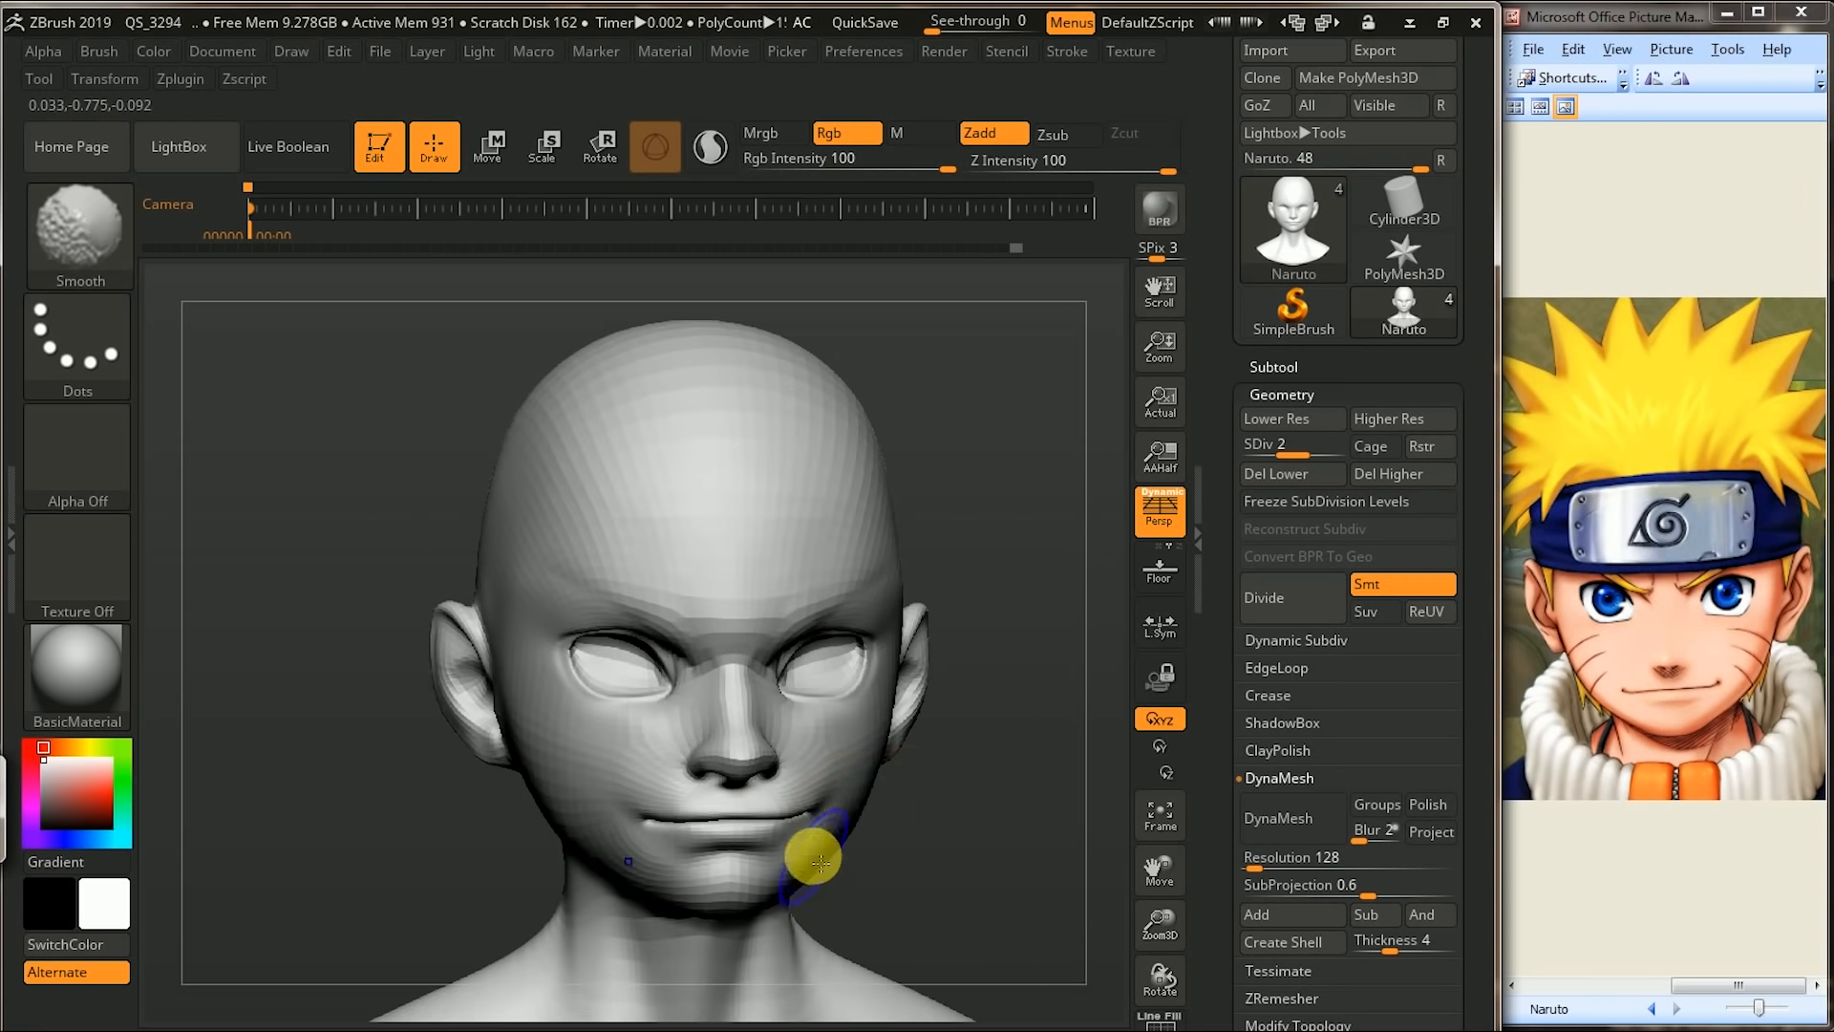
{"action": "left_click_drag", "start_coordinate": [950, 803], "coordinate": [993, 784]}
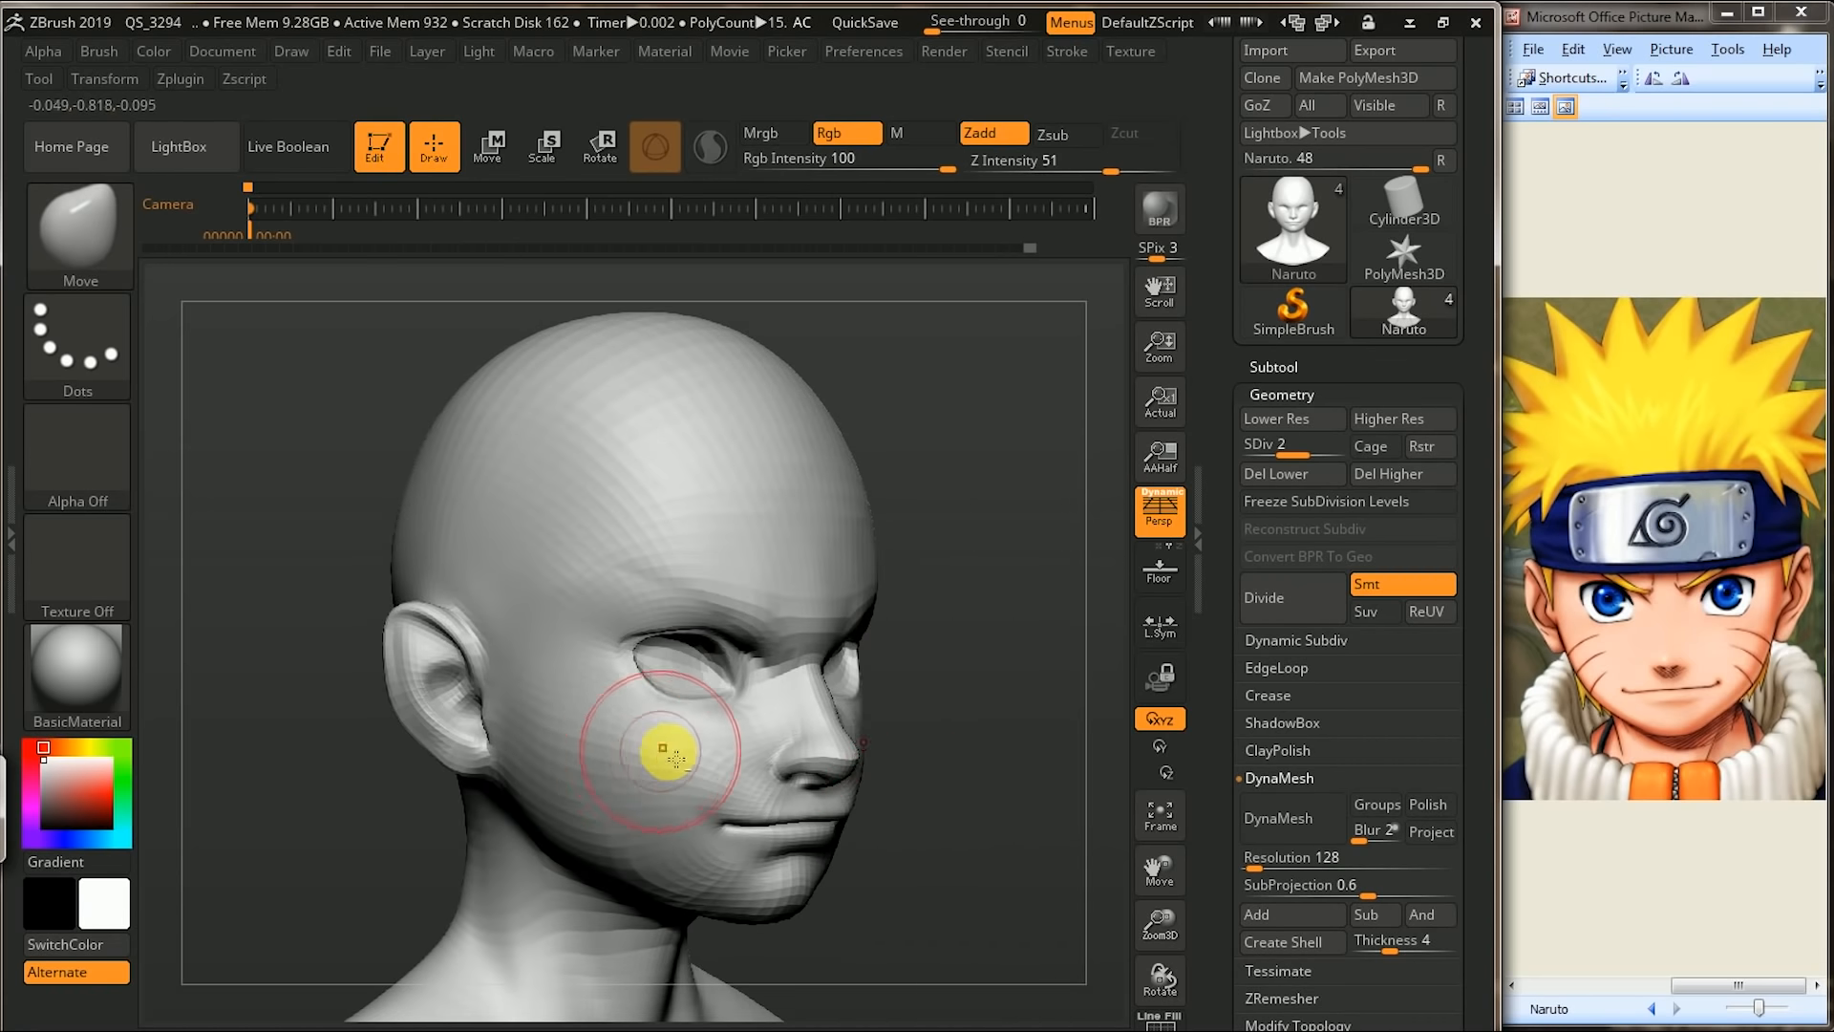
- Adjust and smooth the cheeks beside the nose with the Move brush from both three-quarter views and the side profile
{"action": "left_click_drag", "start_coordinate": [1055, 709], "coordinate": [1042, 602]}
{"action": "left_click_drag", "start_coordinate": [1042, 602], "coordinate": [1033, 652], "text": "shift"}
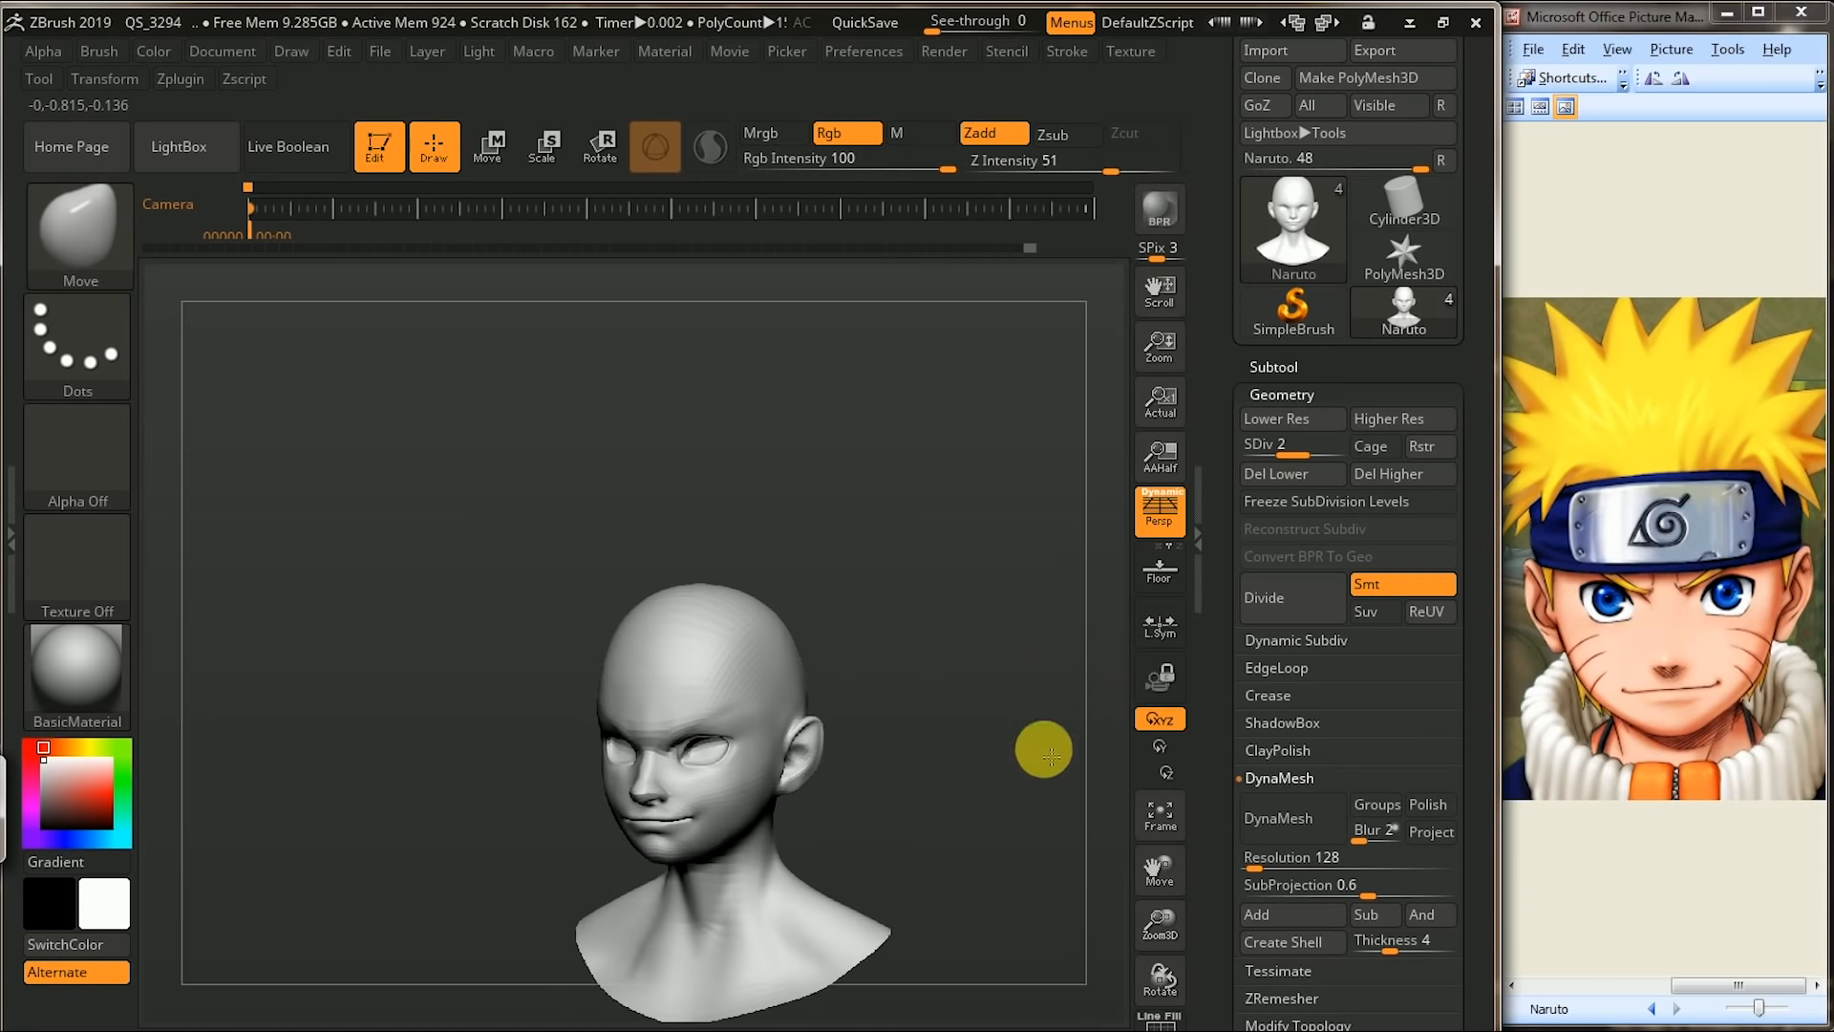
{"action": "left_click_drag", "start_coordinate": [1044, 749], "coordinate": [1026, 812], "text": "alt"}
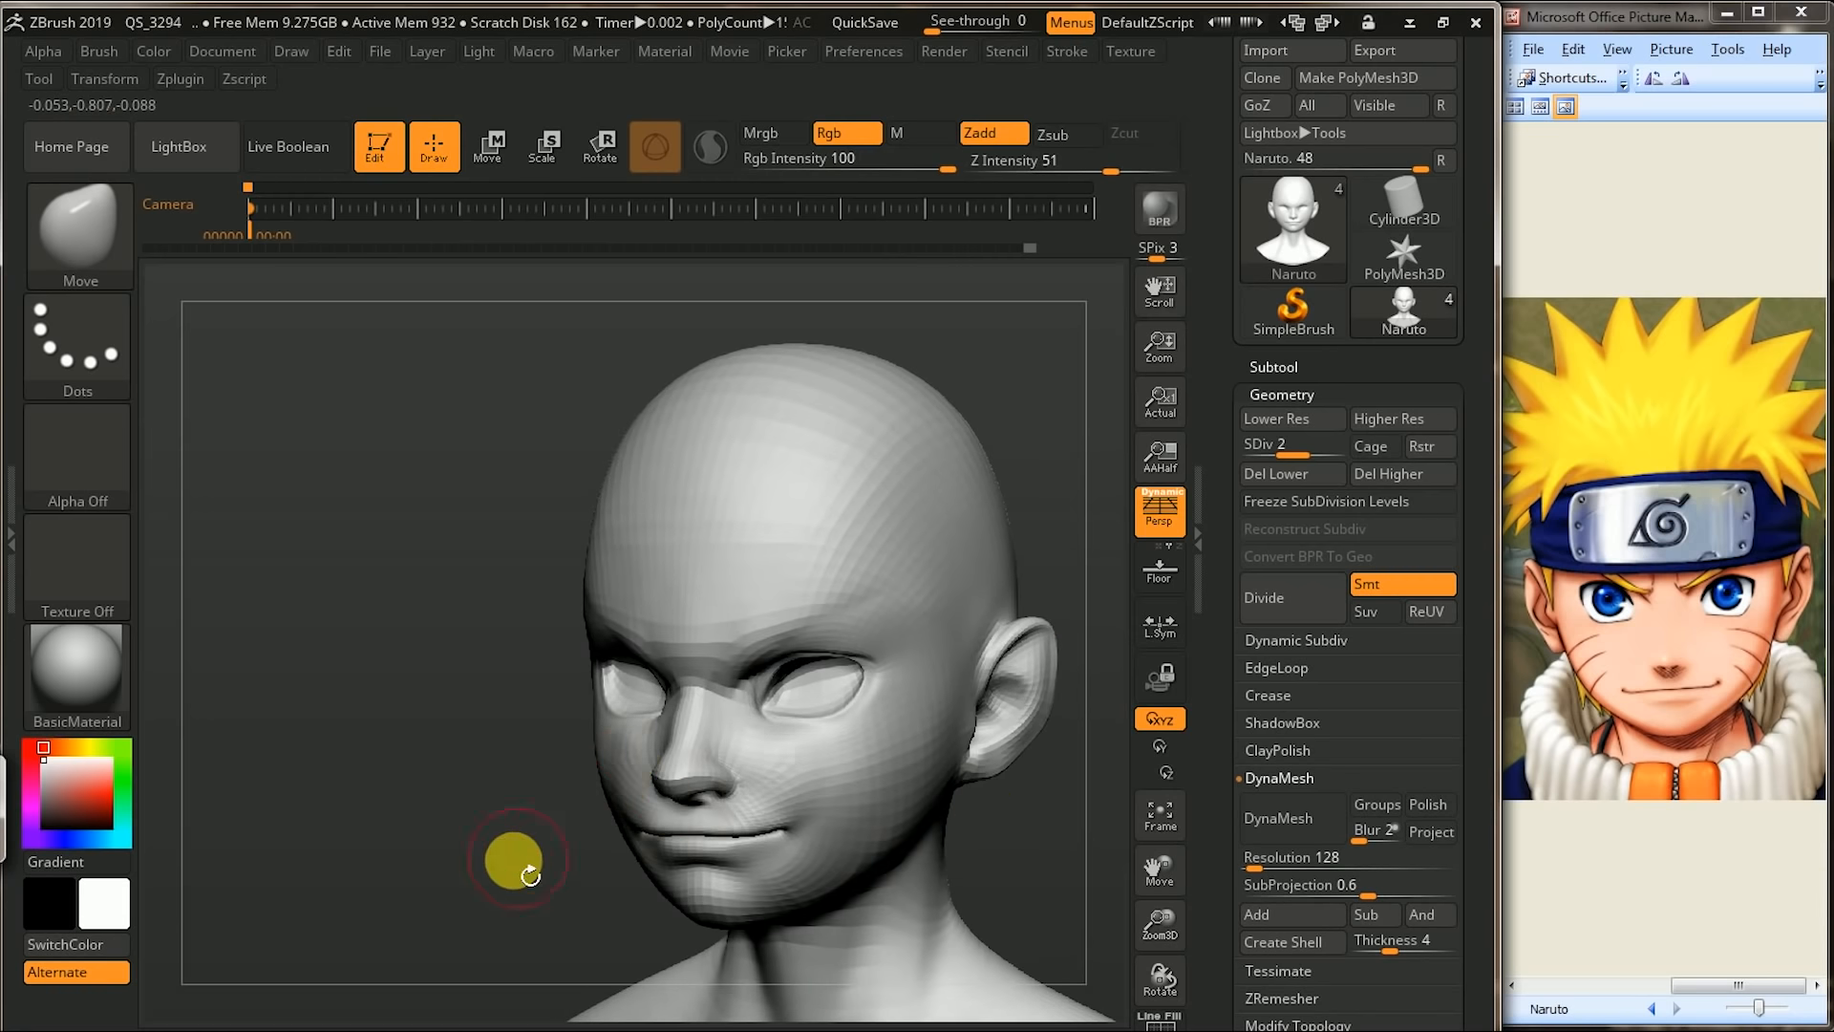
{"action": "left_click_drag", "start_coordinate": [507, 860], "coordinate": [628, 762], "text": "shift"}
{"action": "left_click_drag", "start_coordinate": [471, 839], "coordinate": [634, 741], "text": "shift"}
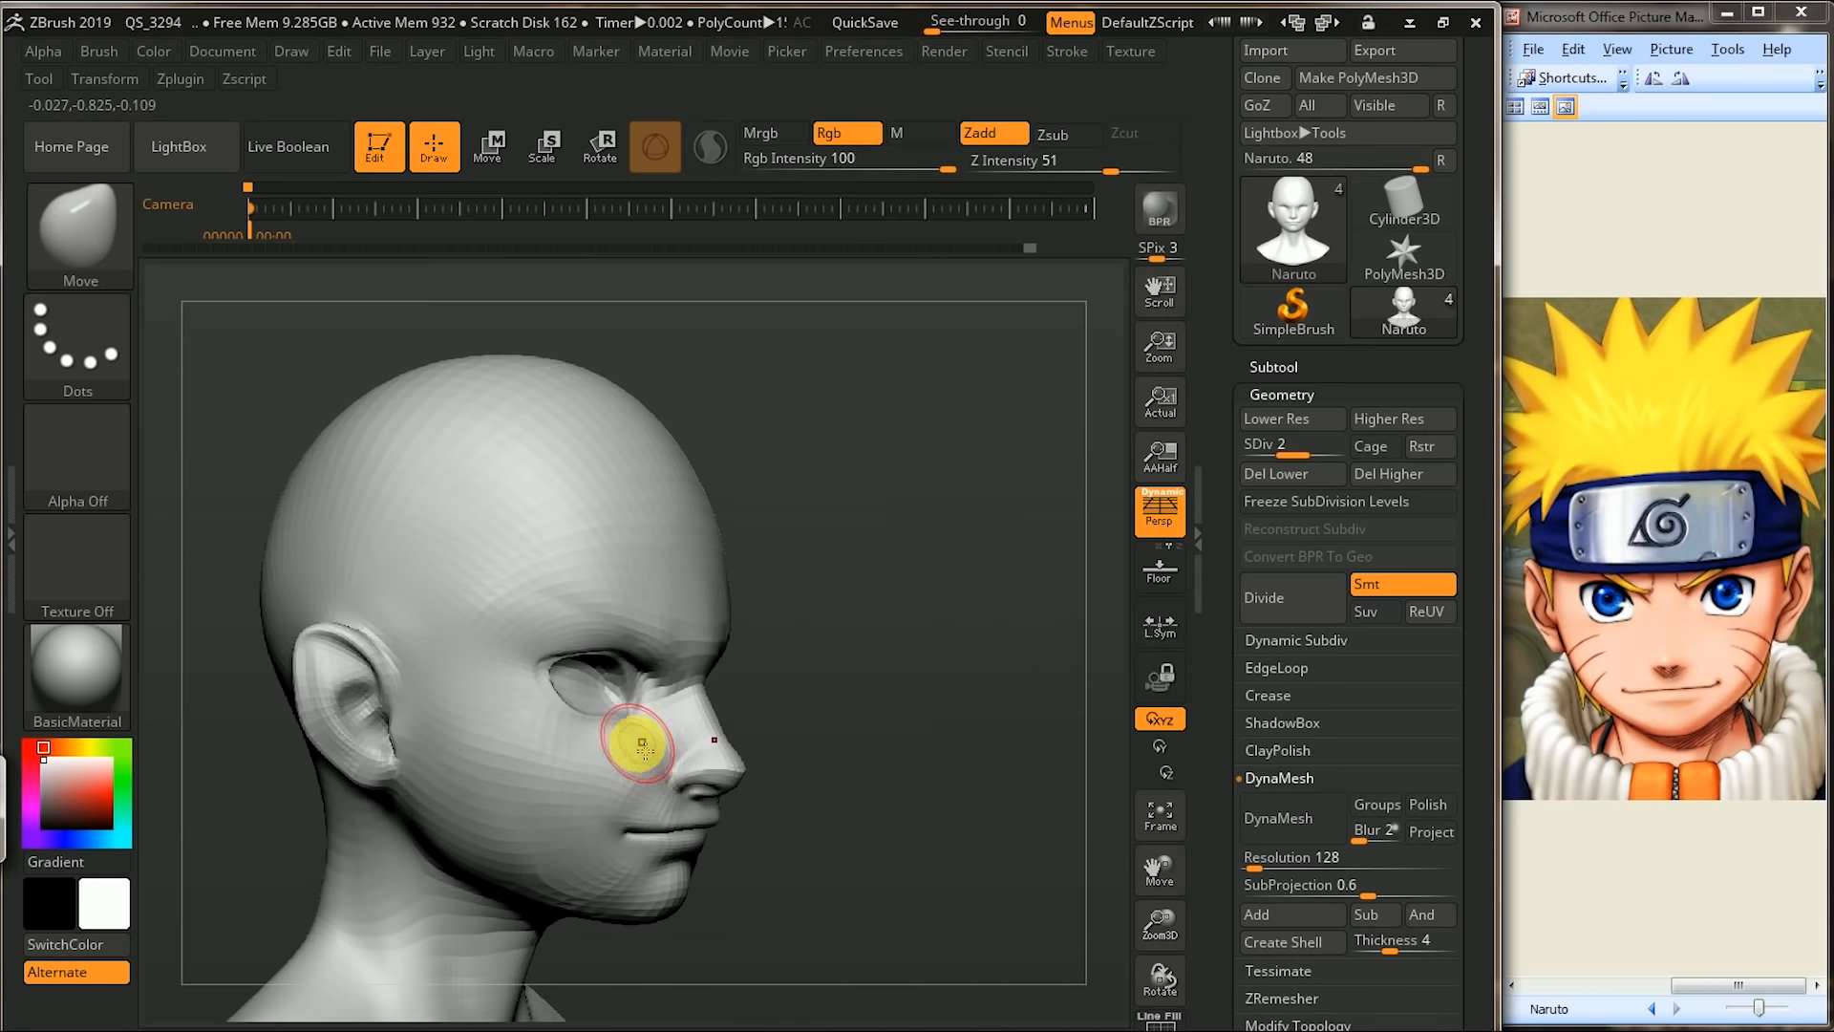
{"action": "left_click_drag", "start_coordinate": [889, 652], "coordinate": [837, 682], "text": "shift"}
{"action": "left_click_drag", "start_coordinate": [830, 690], "coordinate": [818, 754], "text": "alt"}
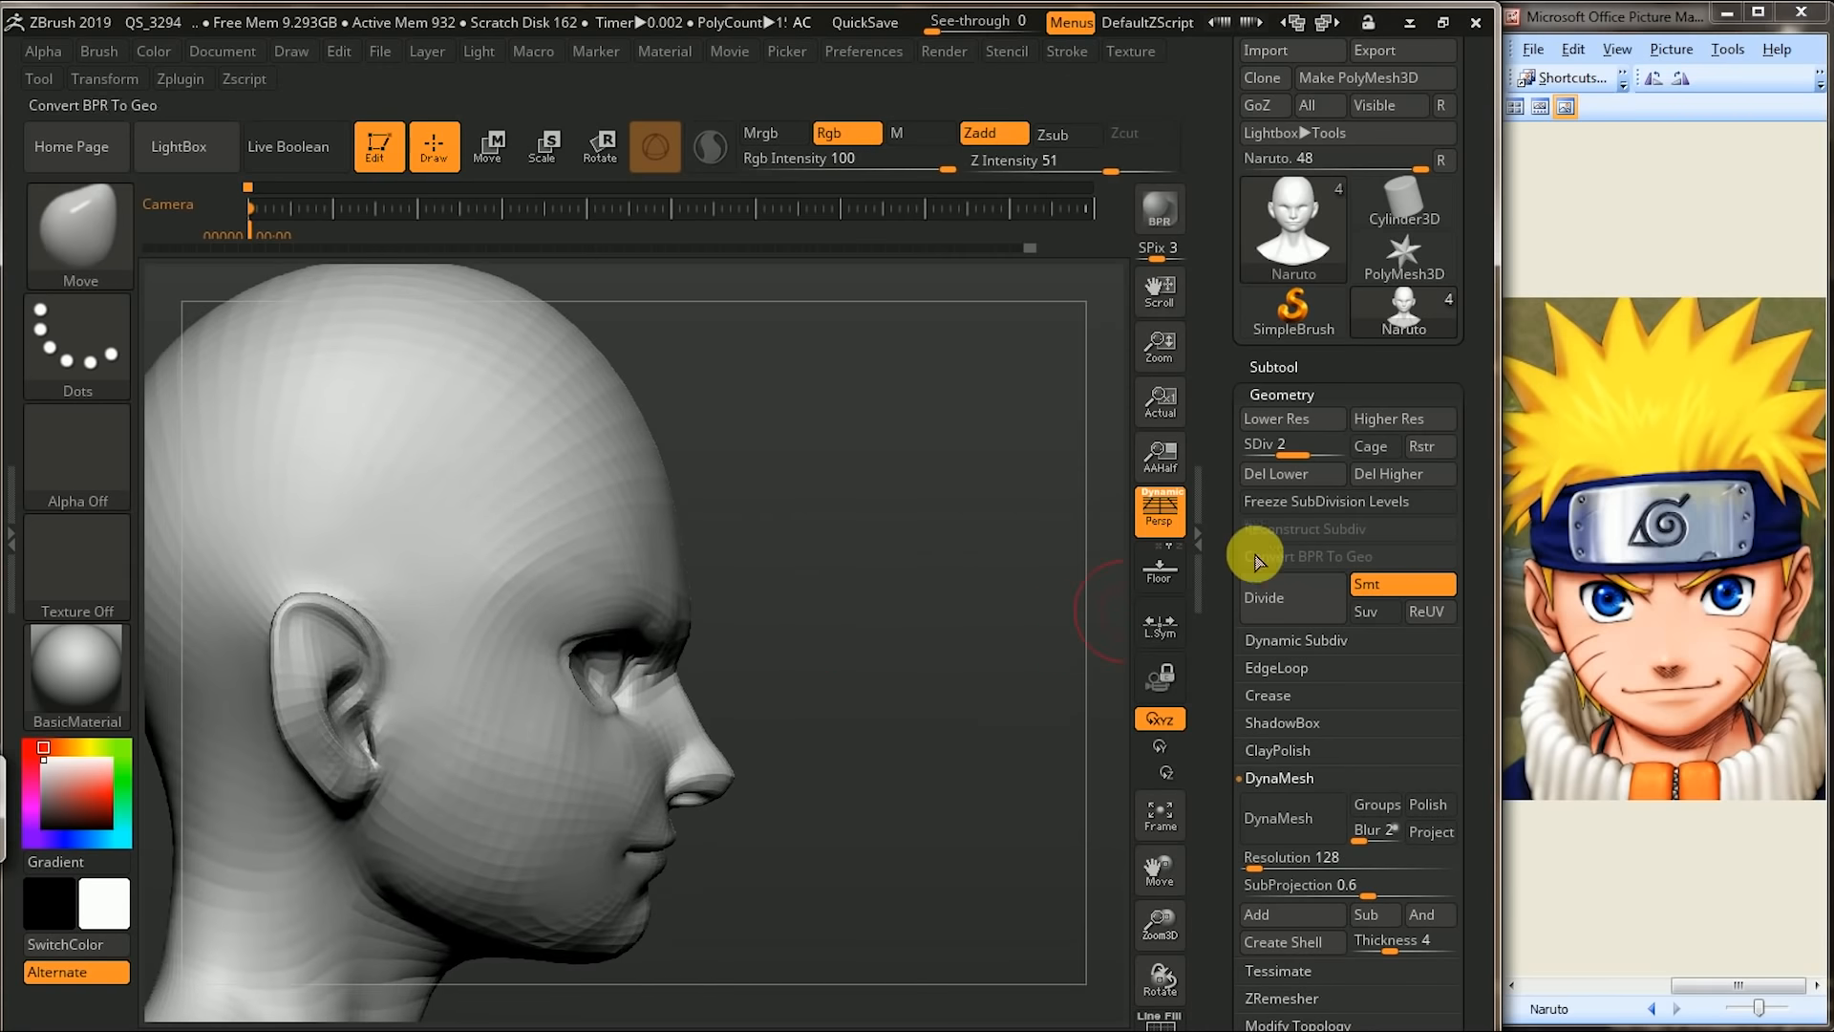
- Lower the mesh to subdivision level 1 and reshape the cheek area beside the nose from the side and front
{"action": "left_click_drag", "start_coordinate": [1294, 455], "coordinate": [1242, 459]}
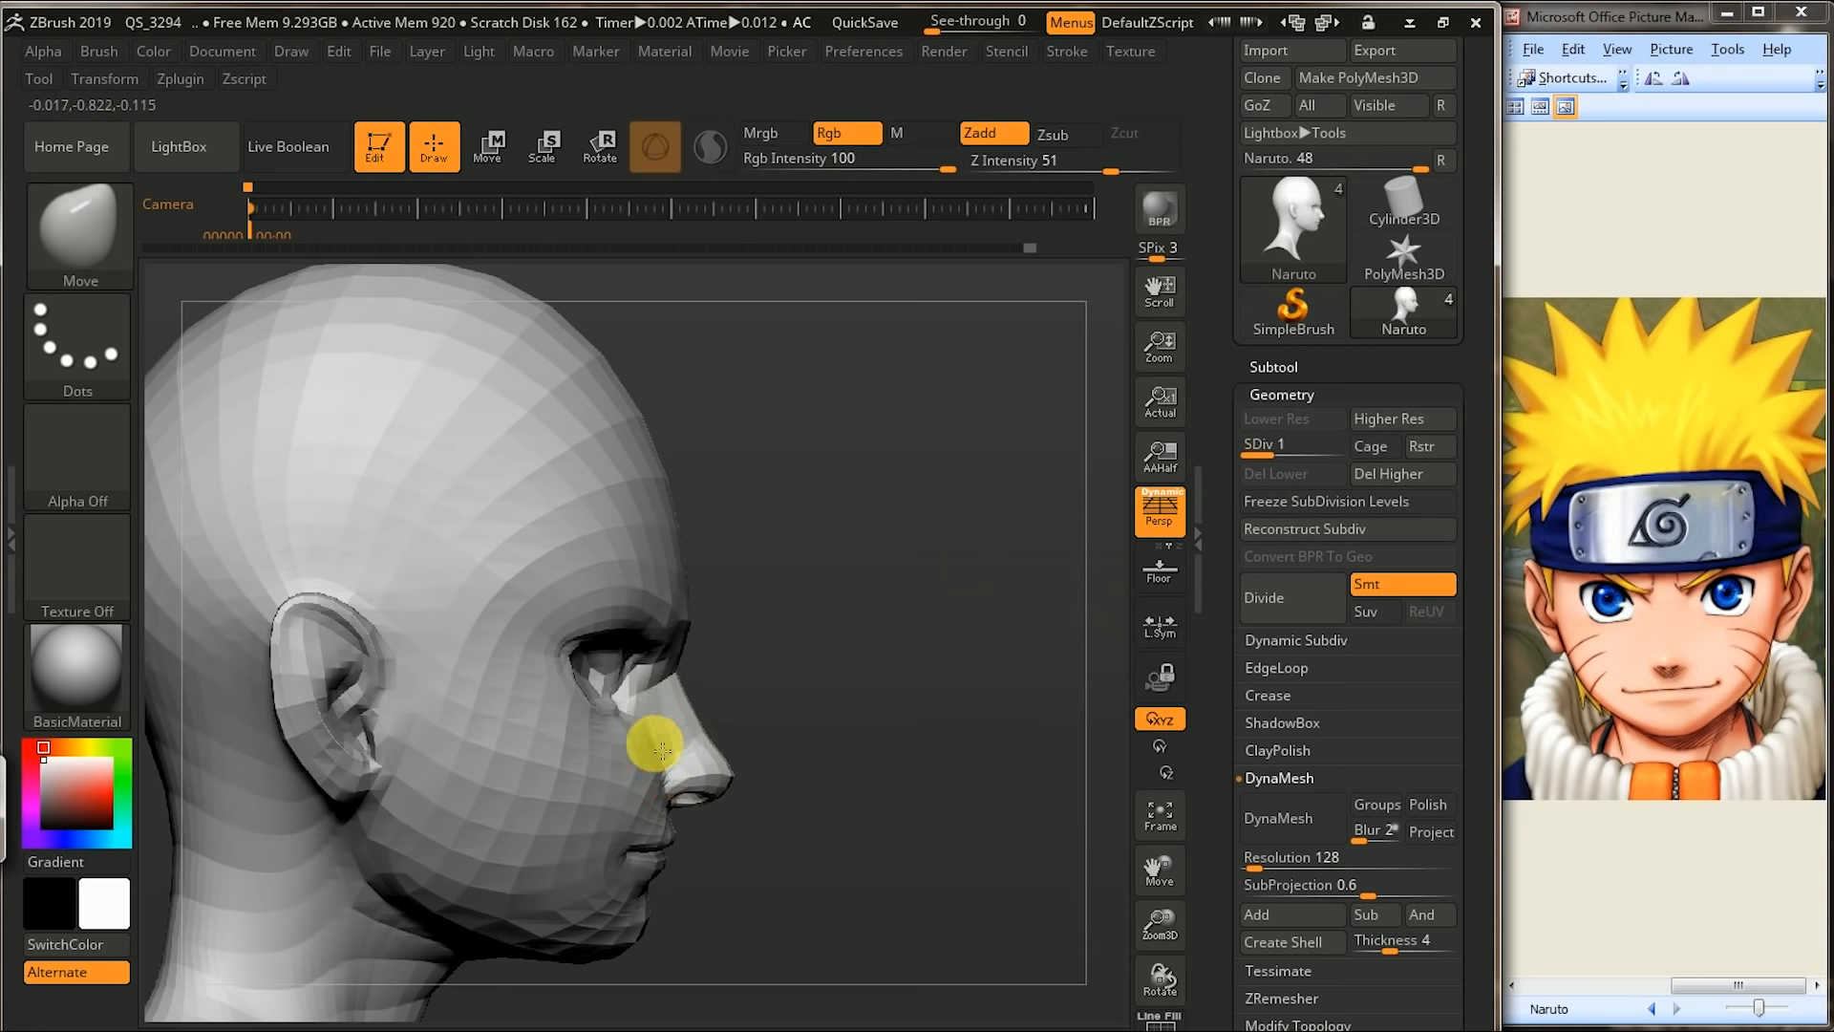
{"action": "left_click_drag", "start_coordinate": [819, 679], "coordinate": [666, 744], "text": "alt"}
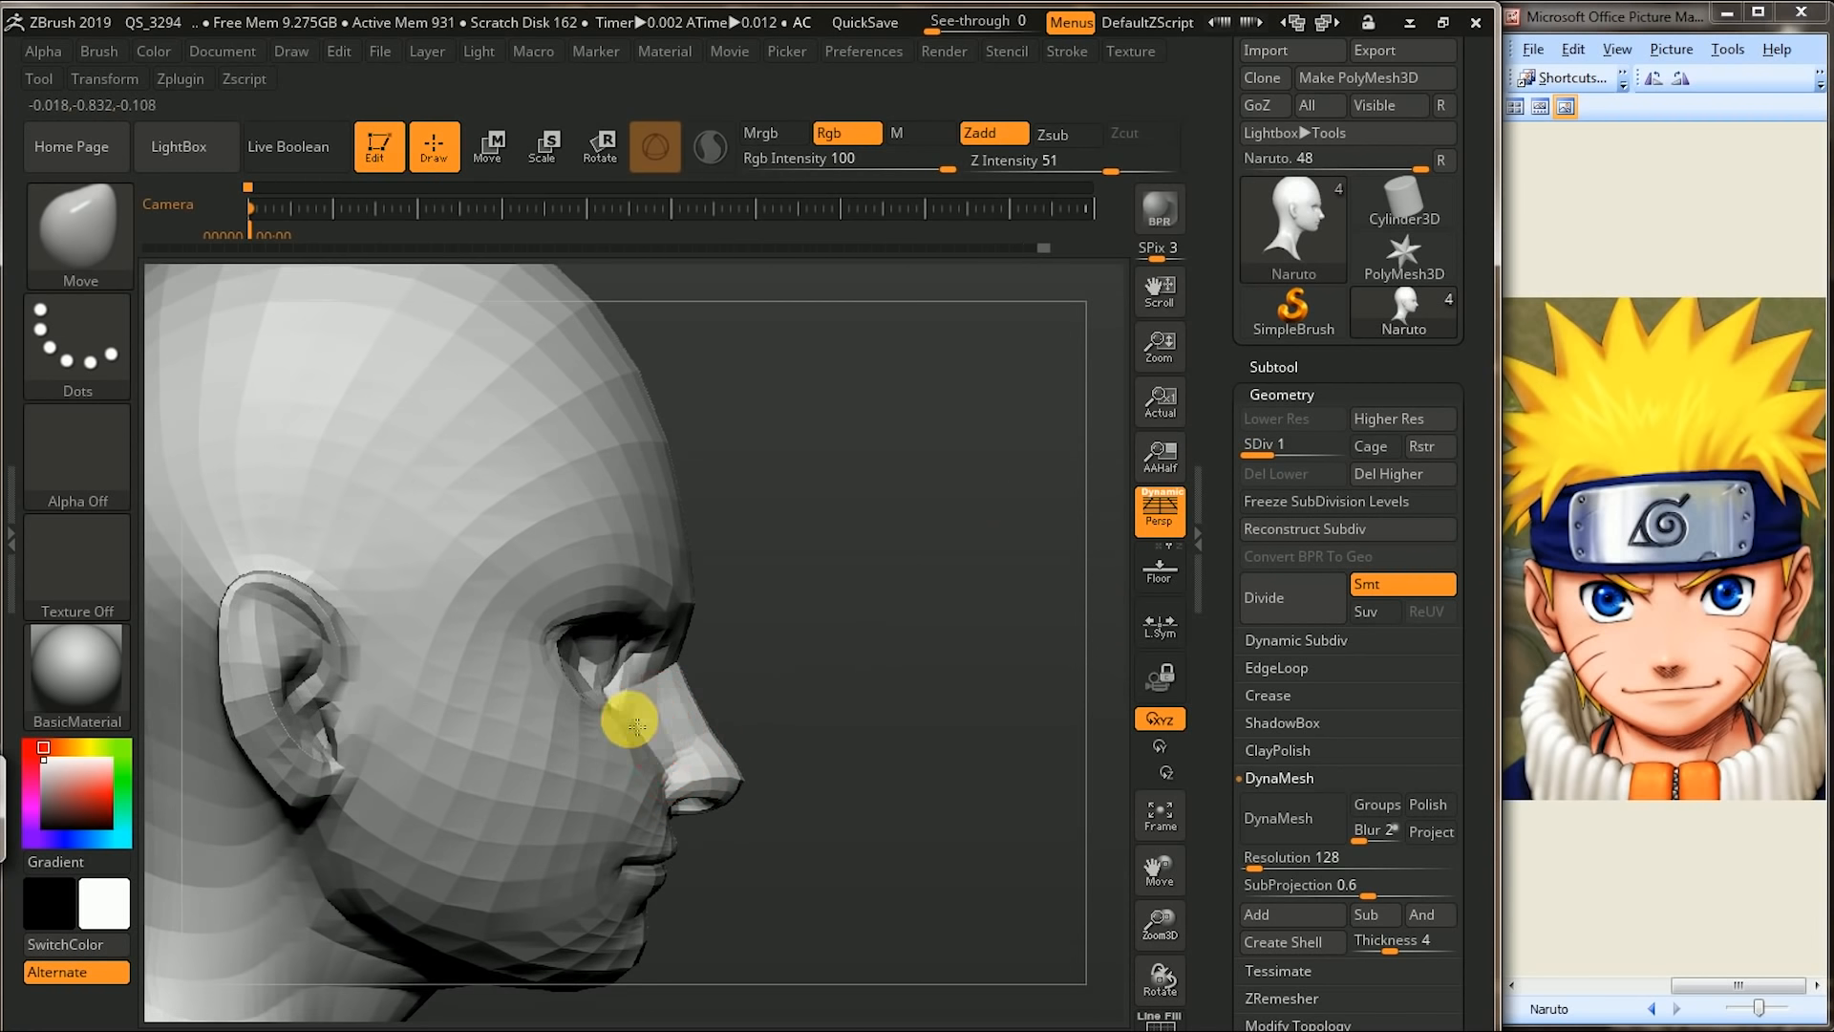
{"action": "left_click_drag", "start_coordinate": [819, 656], "coordinate": [930, 595], "text": "alt"}
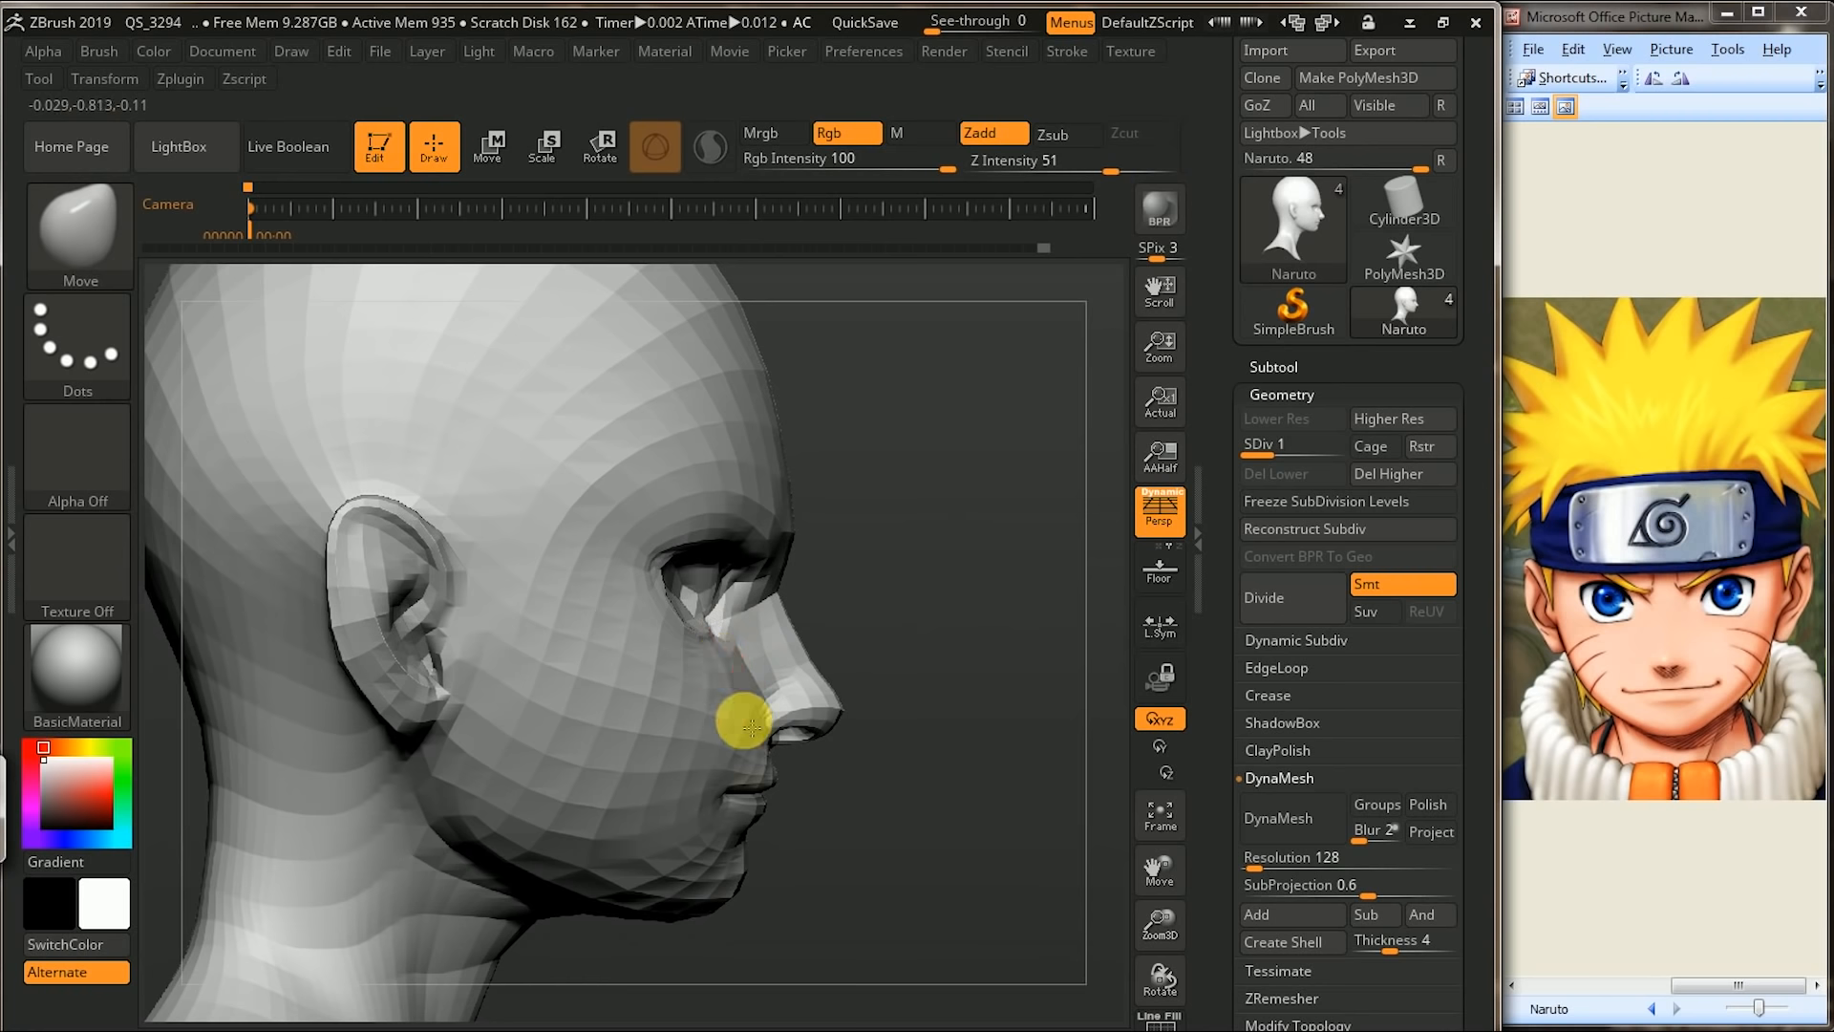
{"action": "left_click_drag", "start_coordinate": [1017, 613], "coordinate": [381, 868]}
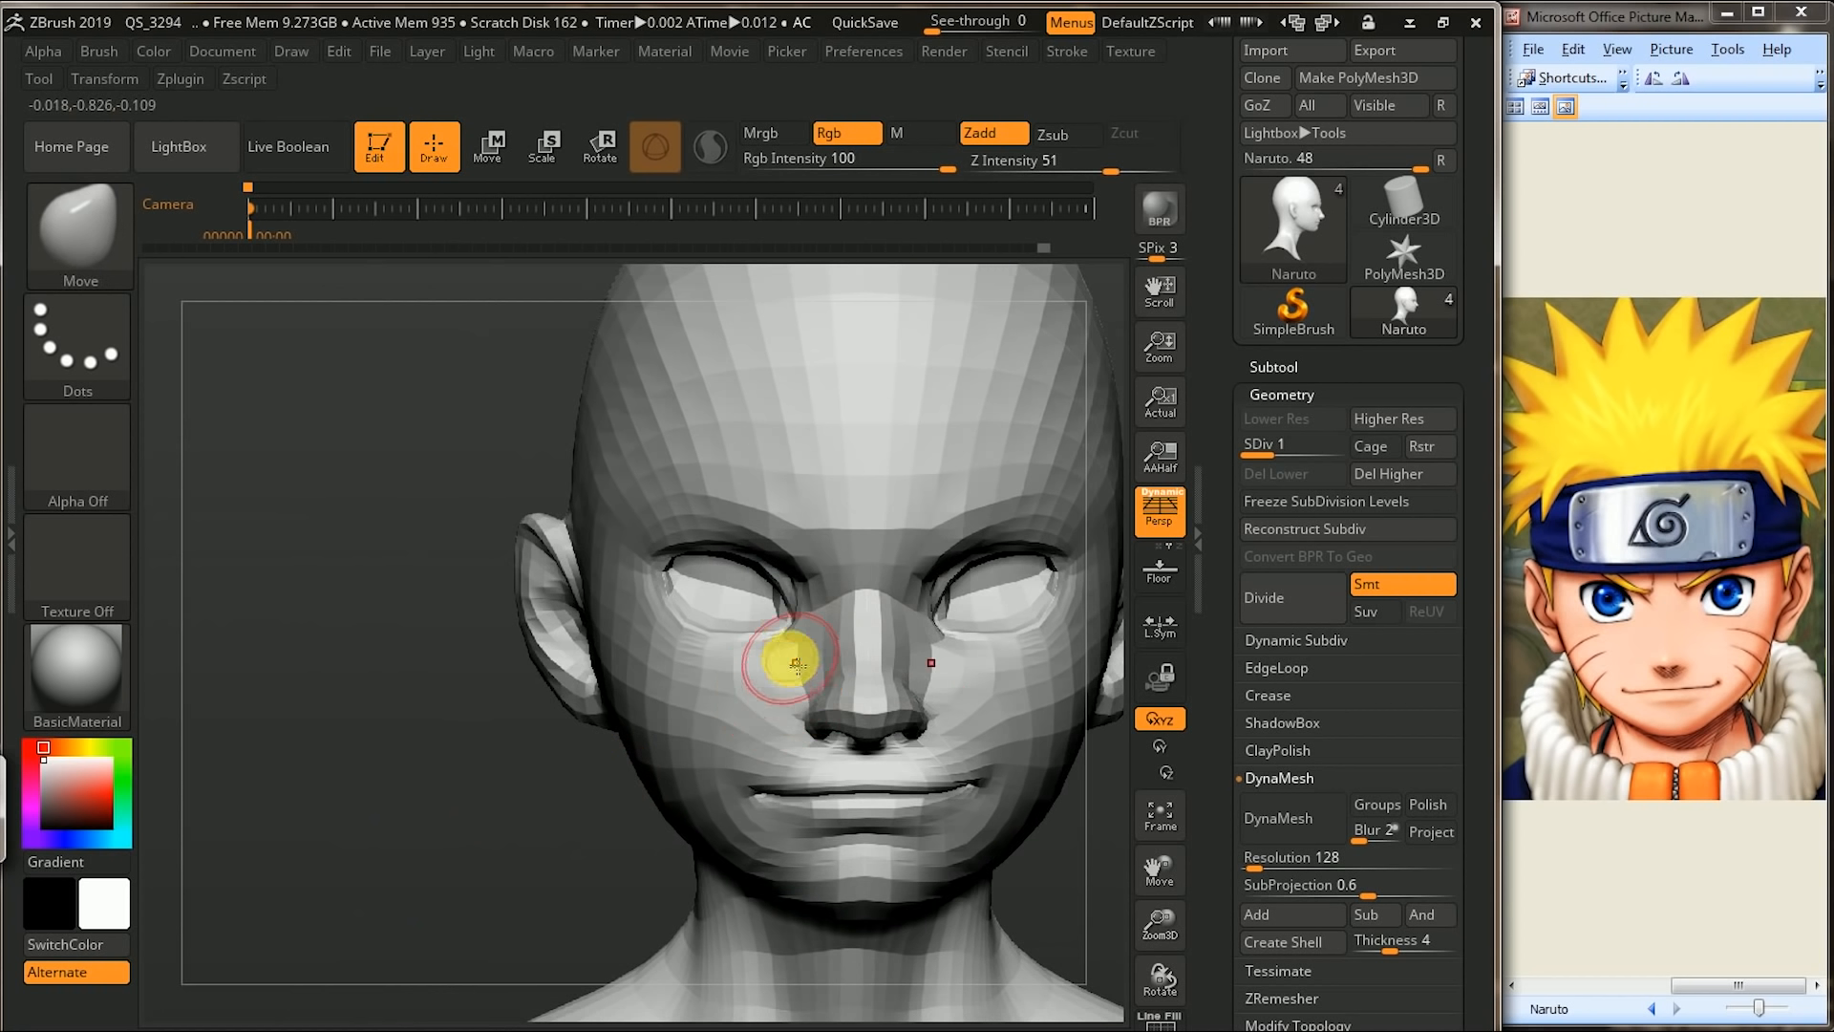
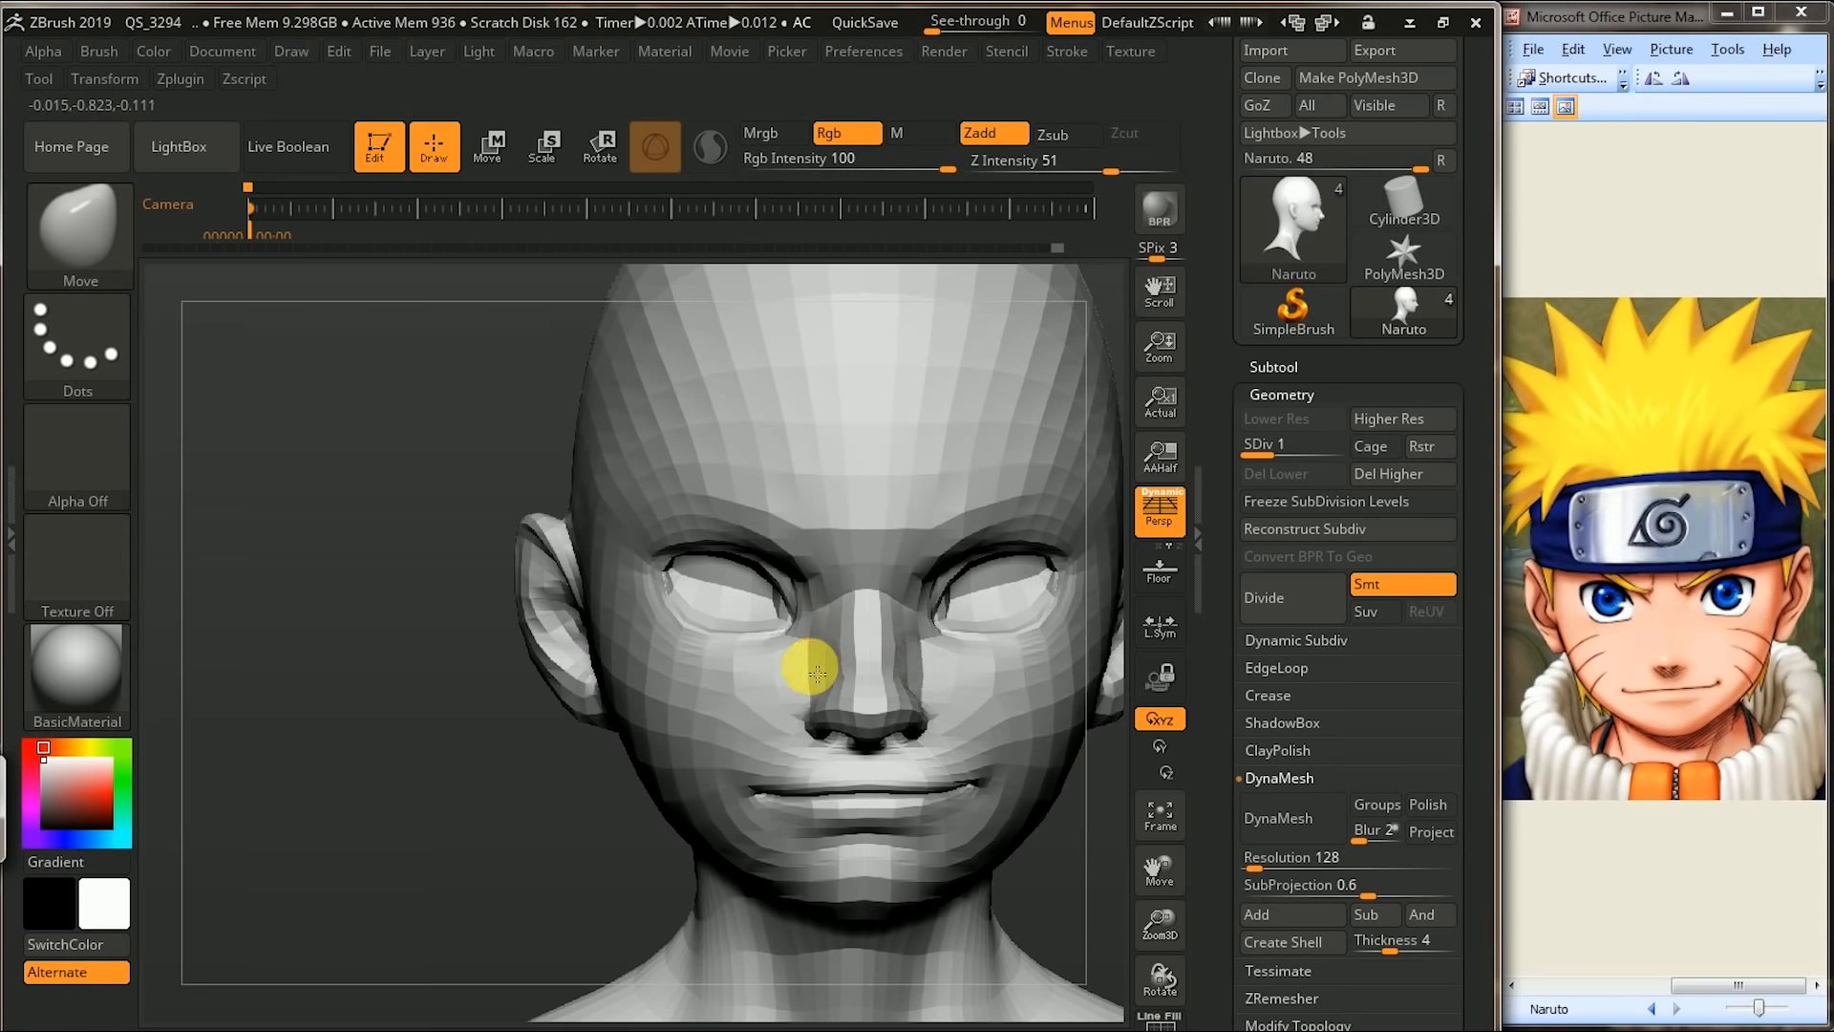
- Show the polygon wireframe and adjust the polygons between the nose sides and cheeks with the Move brush
{"action": "right_click", "coordinate": [504, 857]}
{"action": "left_click", "coordinate": [593, 883]}
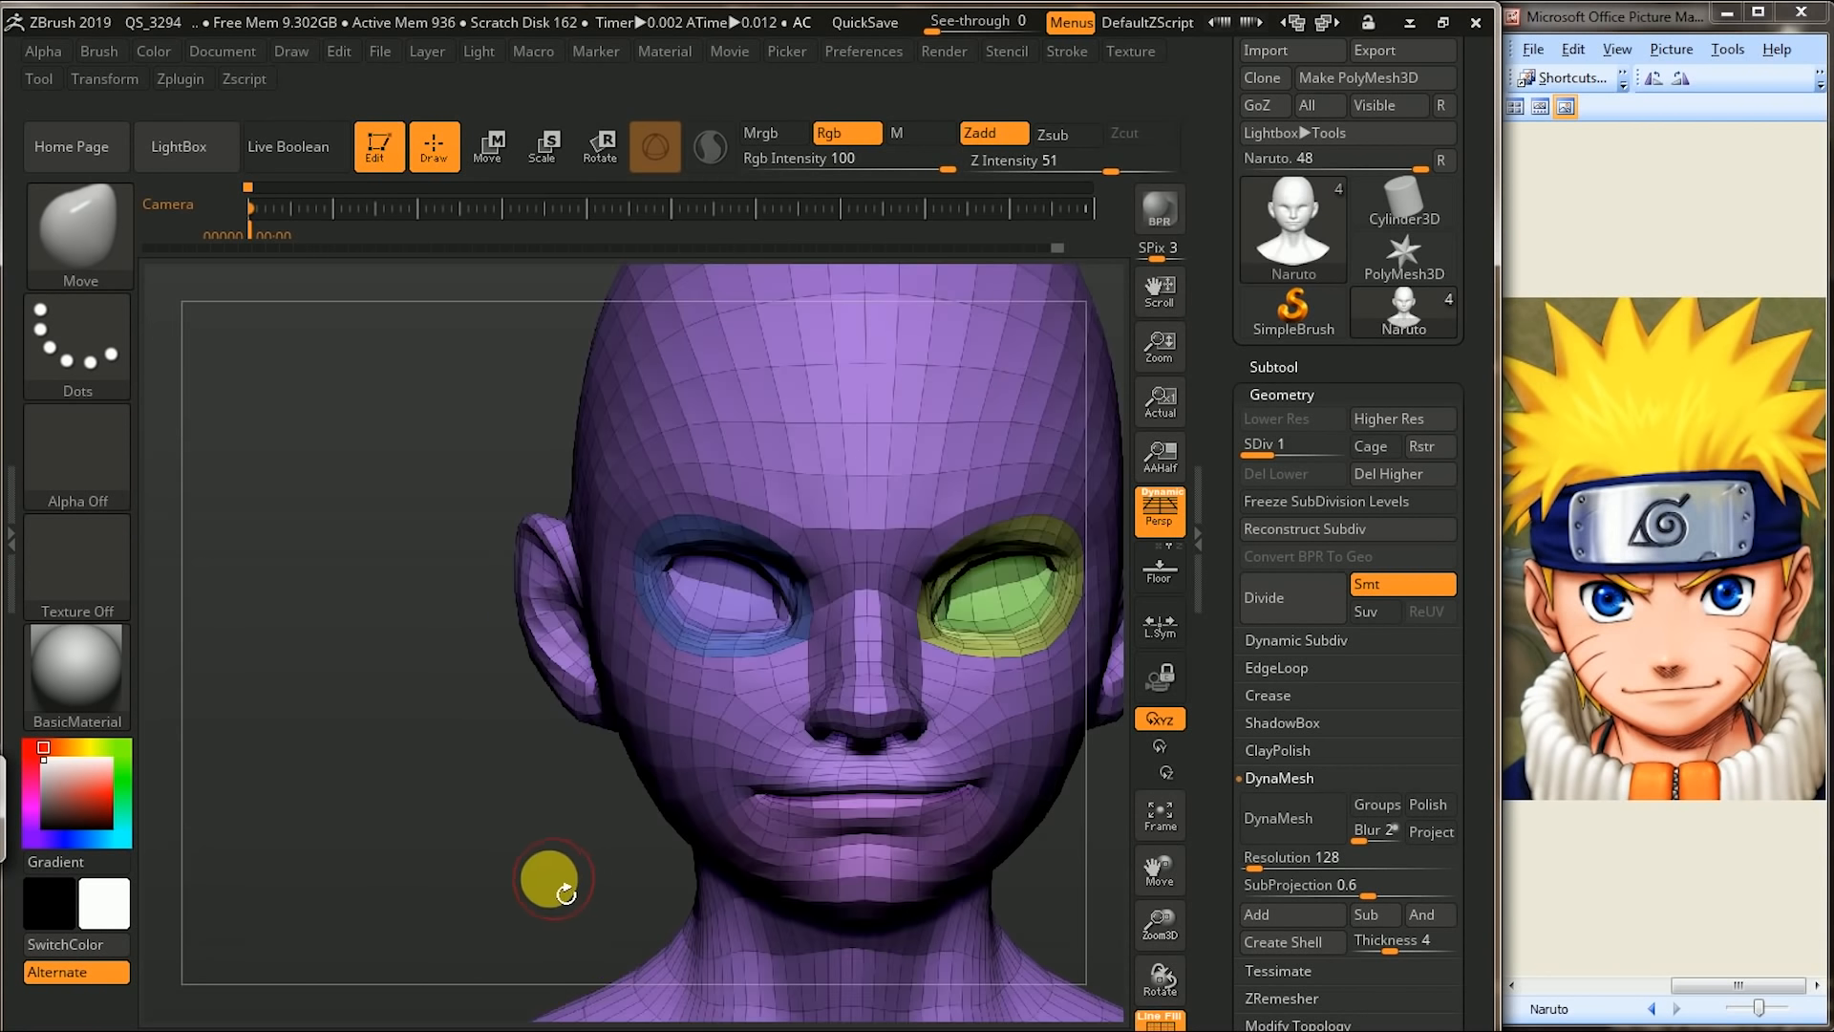
{"action": "left_click_drag", "start_coordinate": [550, 879], "coordinate": [408, 890]}
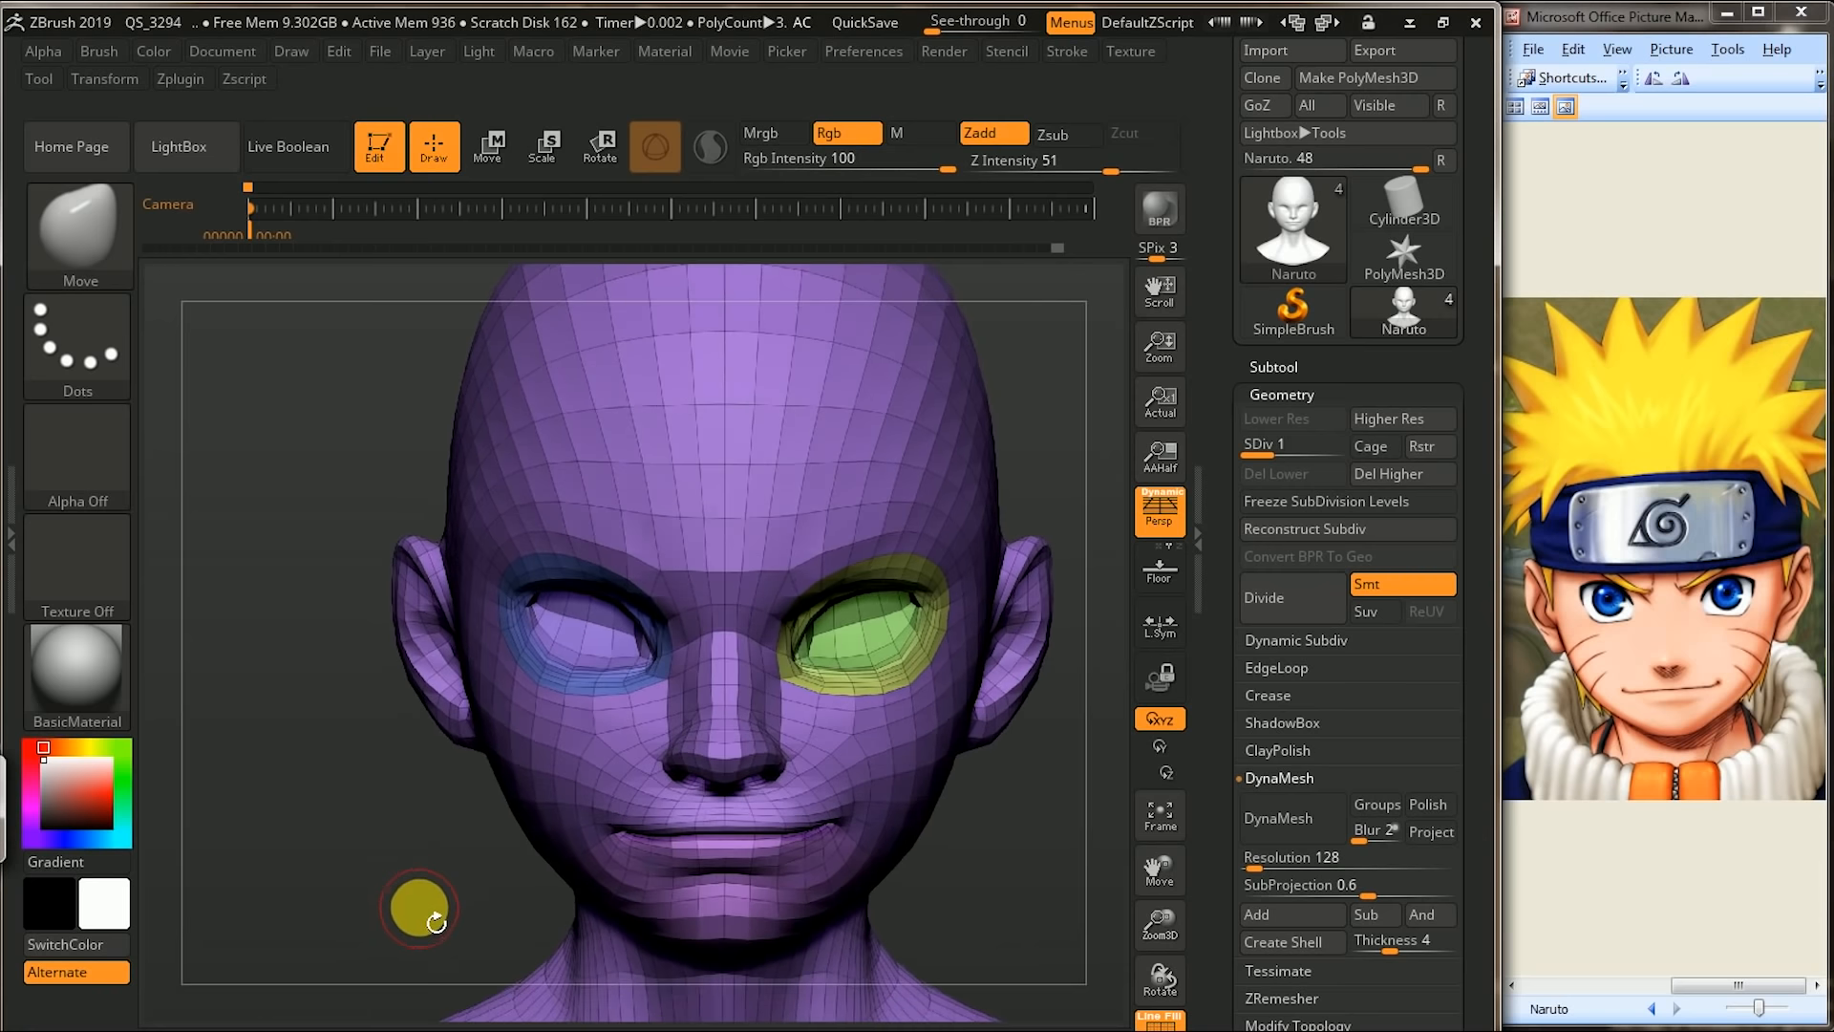
{"action": "right_click_drag", "start_coordinate": [659, 726], "coordinate": [684, 706], "text": "ctrl"}
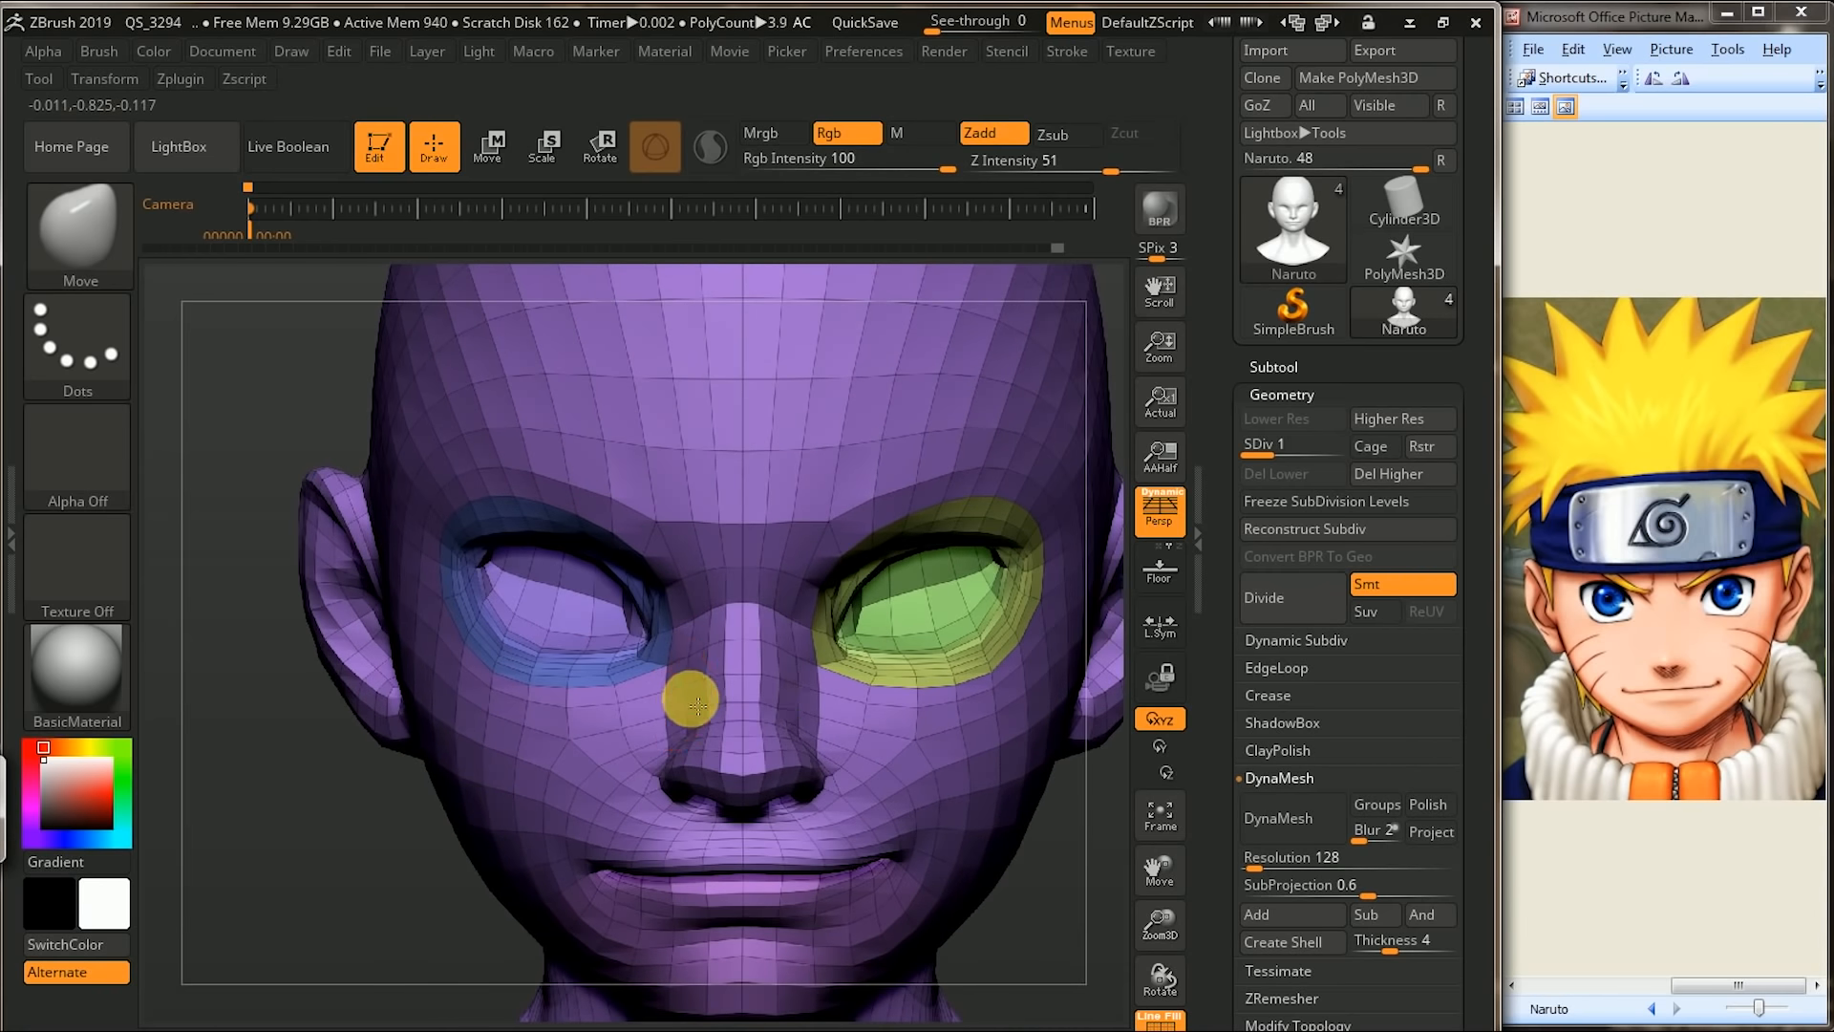
{"action": "right_click_drag", "start_coordinate": [327, 872], "coordinate": [354, 841], "text": "ctrl"}
{"action": "right_click_drag", "start_coordinate": [354, 842], "coordinate": [339, 800], "text": "alt"}
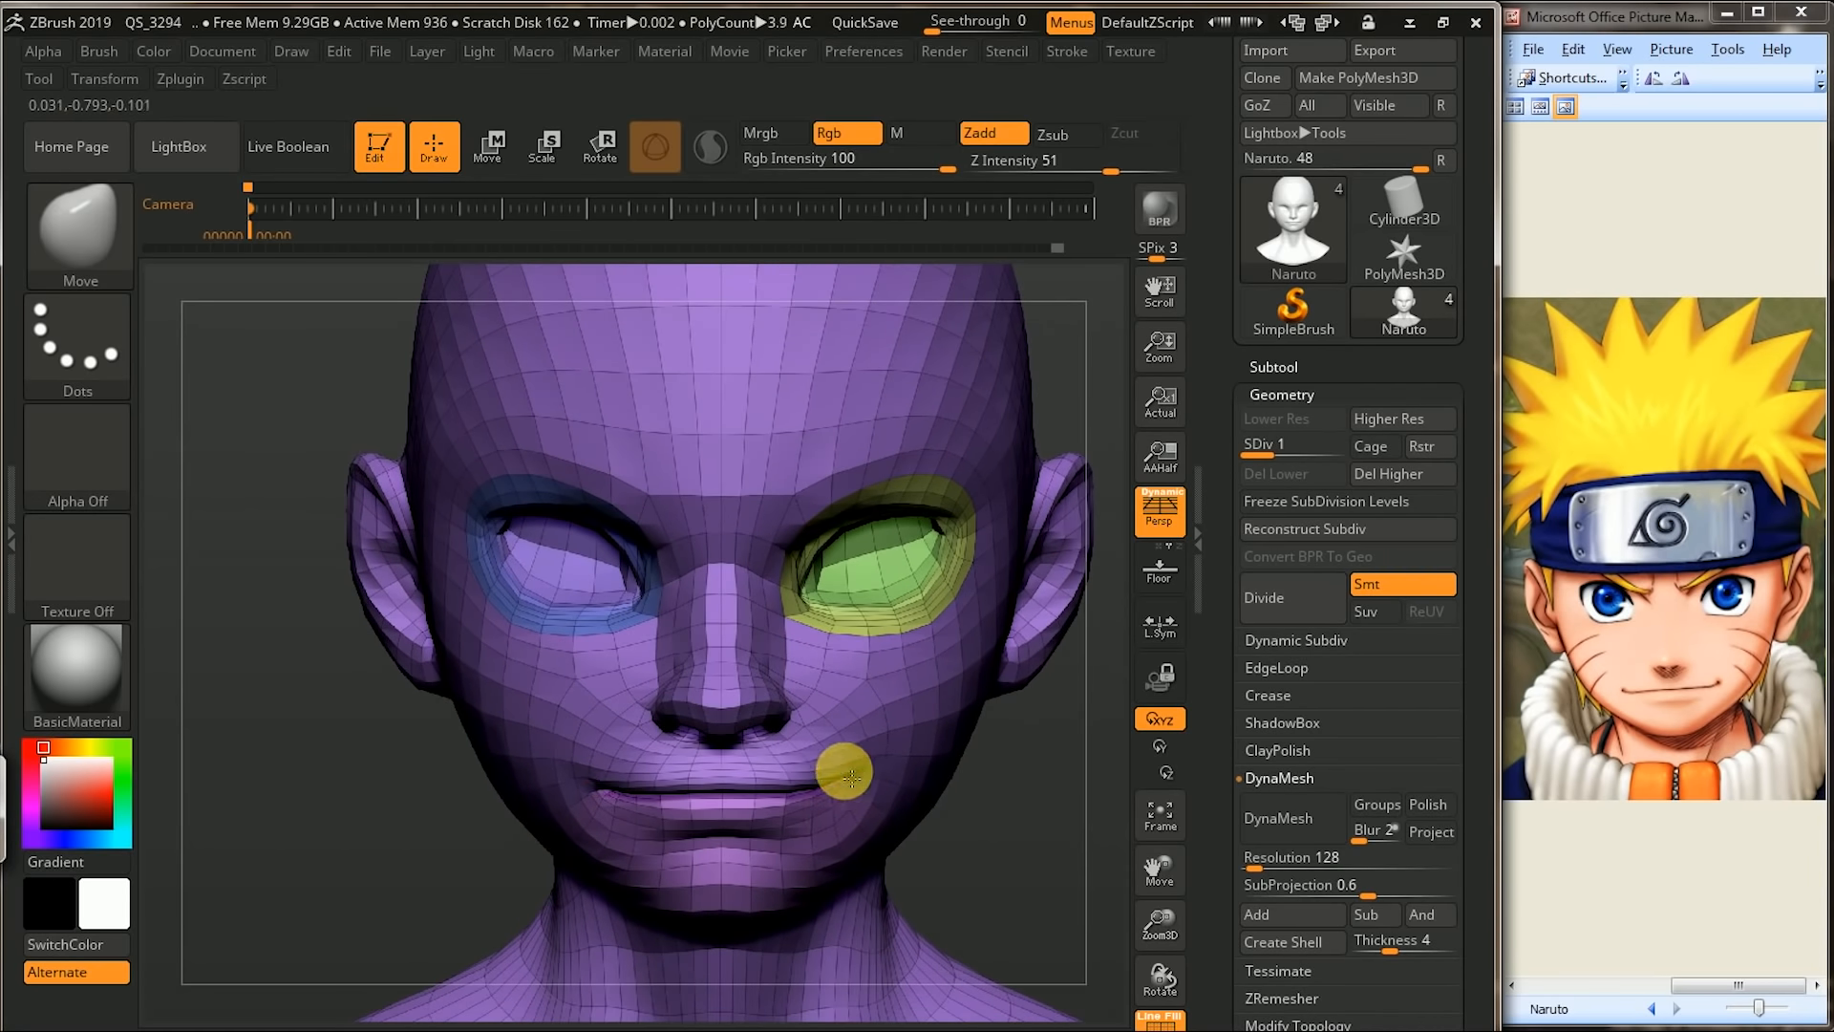
- Reshape the cheeks around the mouth corners with the Move brush, then hide the polygon wireframe
{"action": "left_click_drag", "start_coordinate": [851, 777], "coordinate": [597, 791]}
{"action": "left_click_drag", "start_coordinate": [410, 879], "coordinate": [582, 786]}
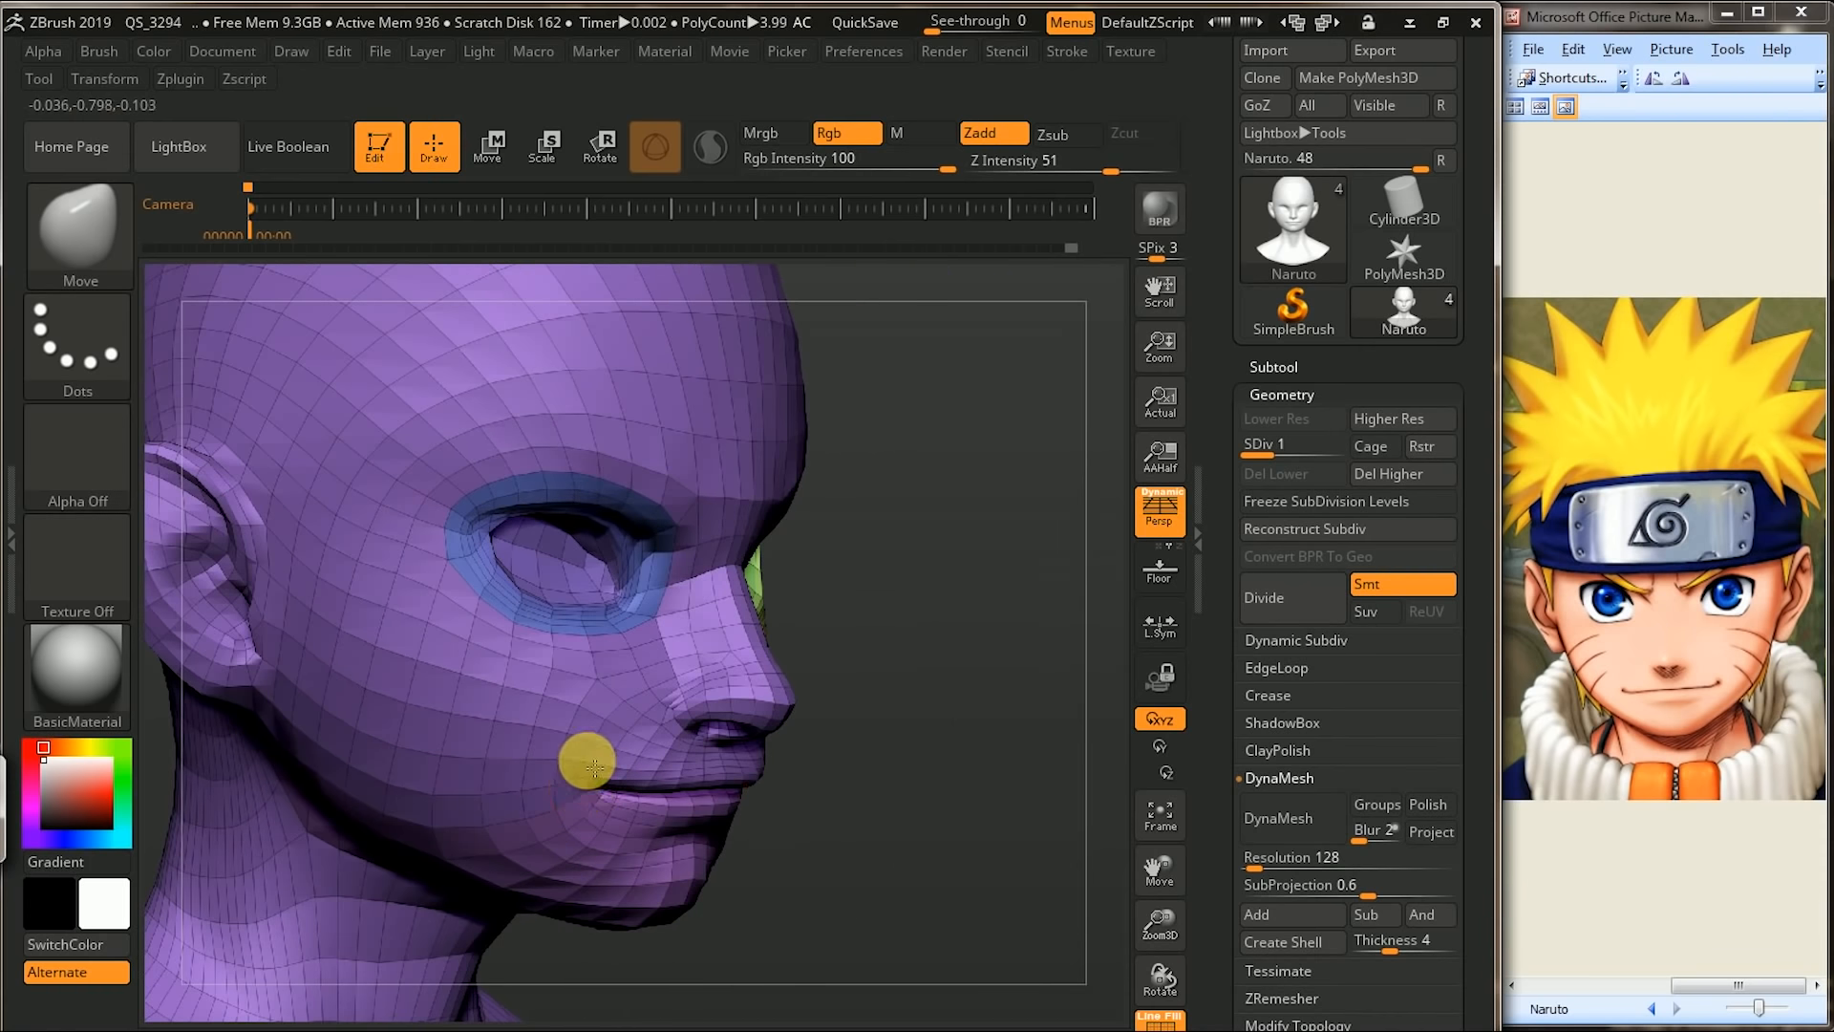
{"action": "left_click_drag", "start_coordinate": [1012, 749], "coordinate": [993, 812]}
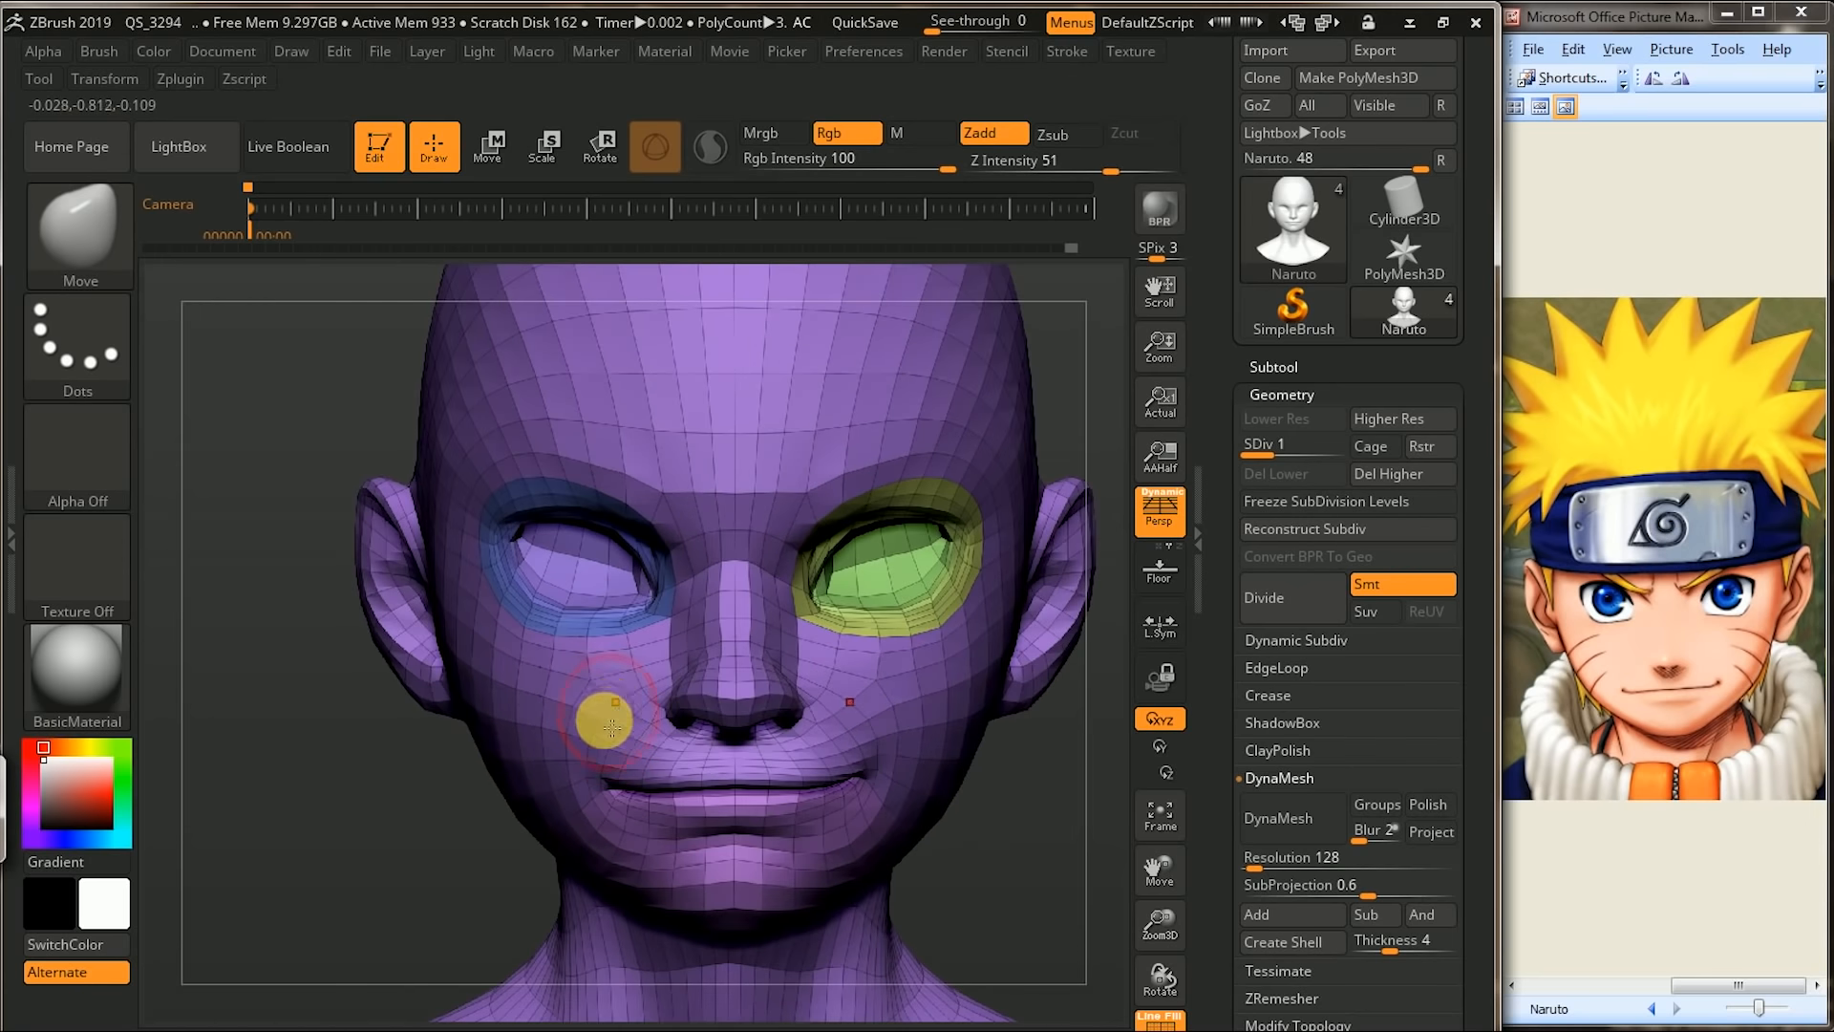
{"action": "right_click", "coordinate": [381, 872]}
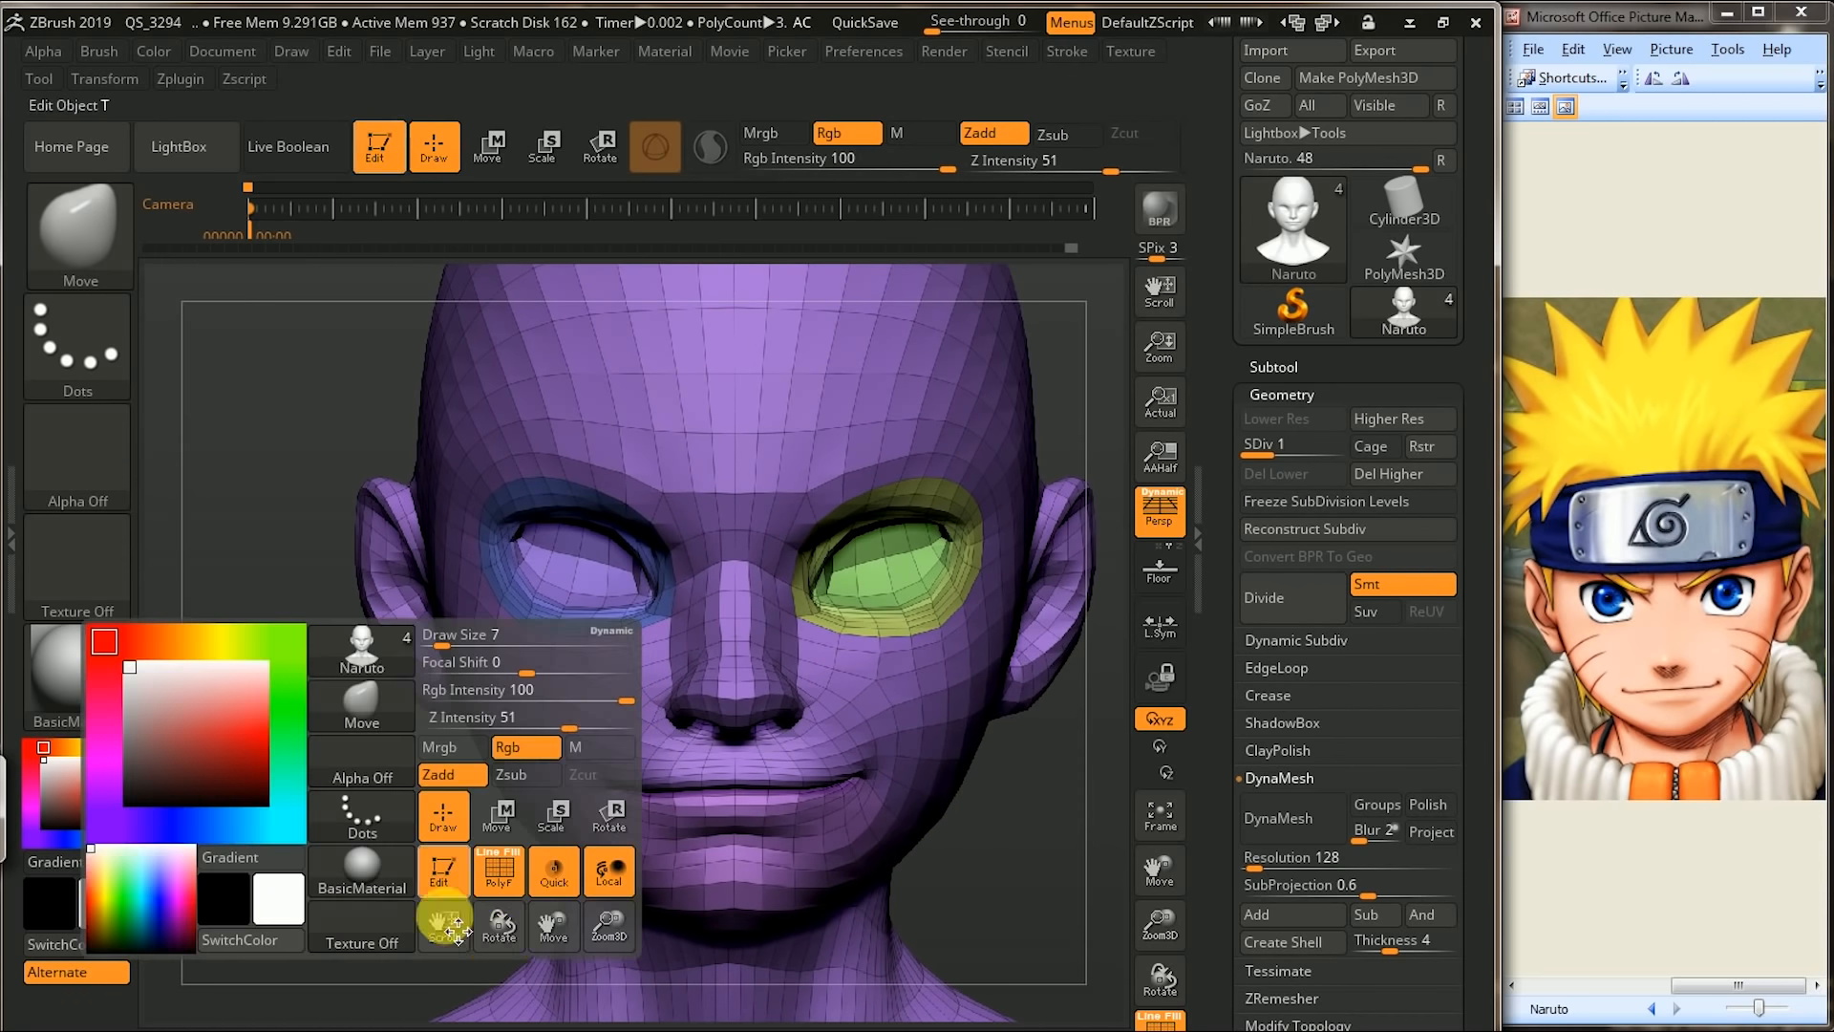
{"action": "left_click", "coordinate": [490, 881]}
- Check the whole head from the front and raise the mesh to subdivision level 3
{"action": "left_click_drag", "start_coordinate": [348, 917], "coordinate": [320, 811], "text": "alt"}
{"action": "left_click_drag", "start_coordinate": [940, 692], "coordinate": [1048, 656]}
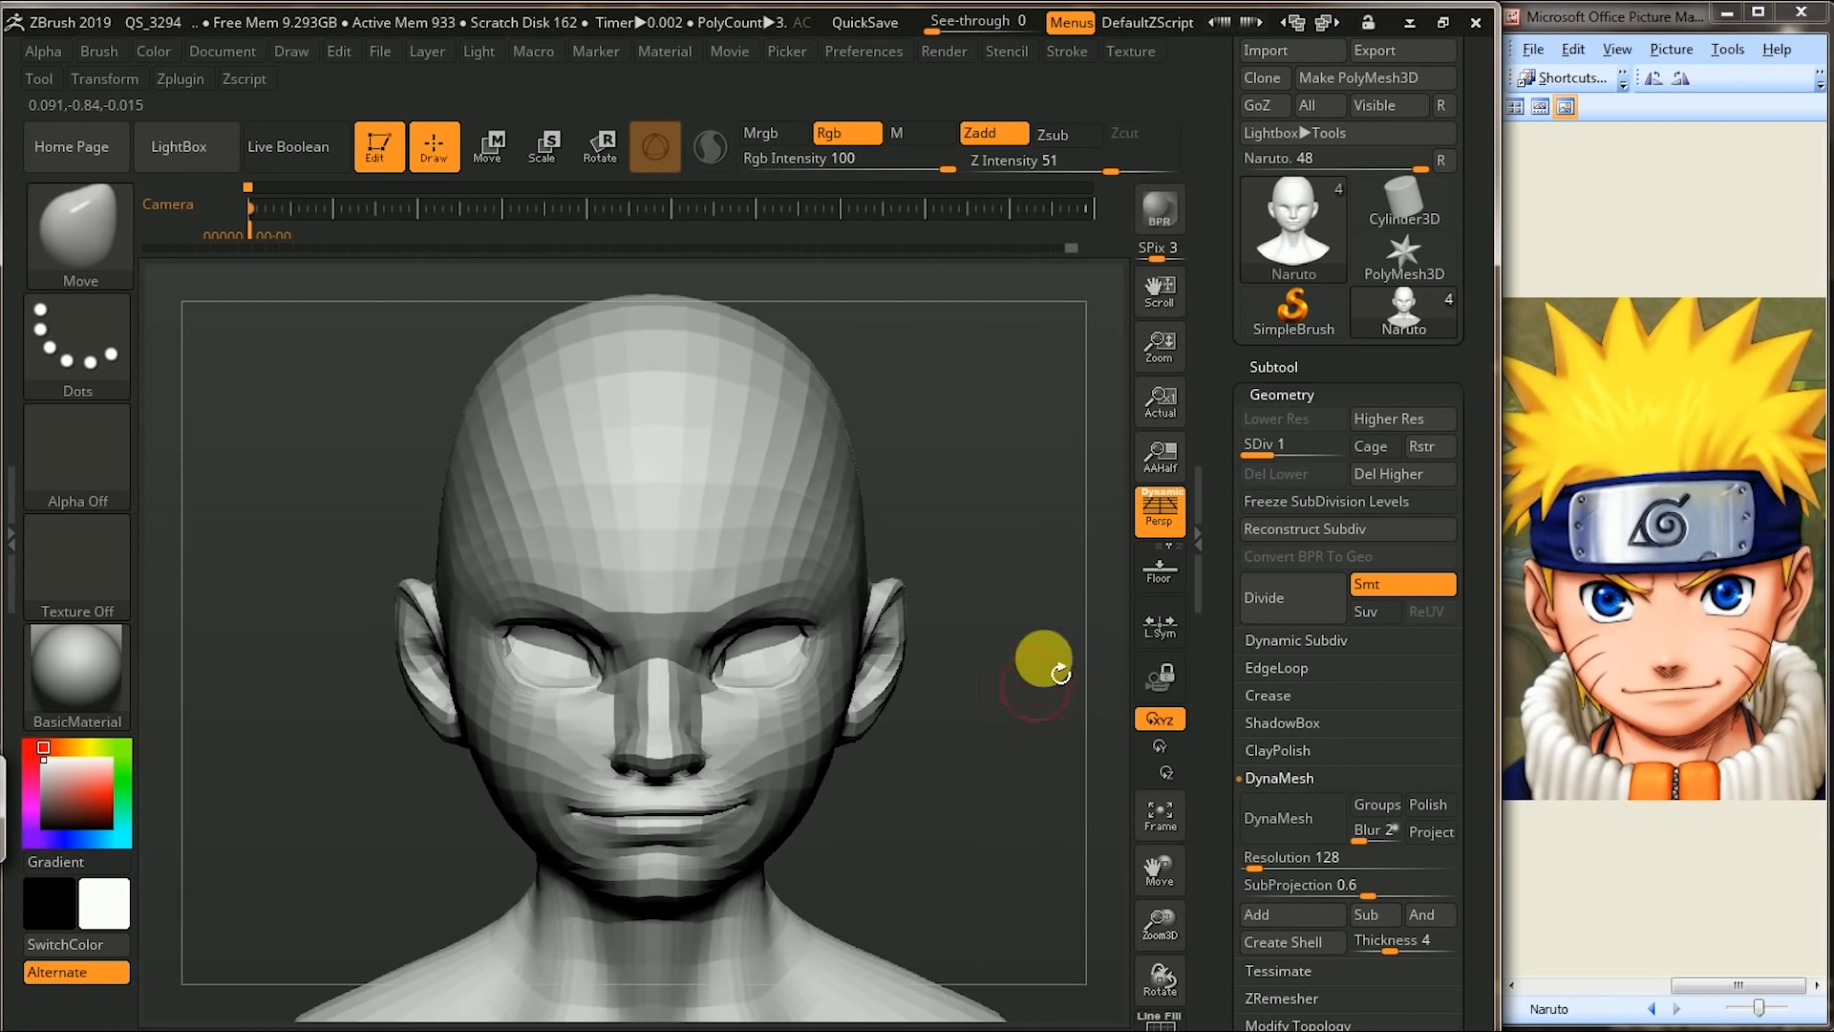
{"action": "left_click", "coordinate": [1360, 370]}
{"action": "mouse_move", "coordinate": [1480, 478]}
{"action": "left_mouse_down"}
{"action": "mouse_move", "coordinate": [1474, 426]}
{"action": "mouse_move", "coordinate": [1445, 545]}
{"action": "mouse_move", "coordinate": [1477, 561]}
{"action": "mouse_move", "coordinate": [1462, 482]}
{"action": "left_mouse_up"}
{"action": "left_click", "coordinate": [1404, 300]}
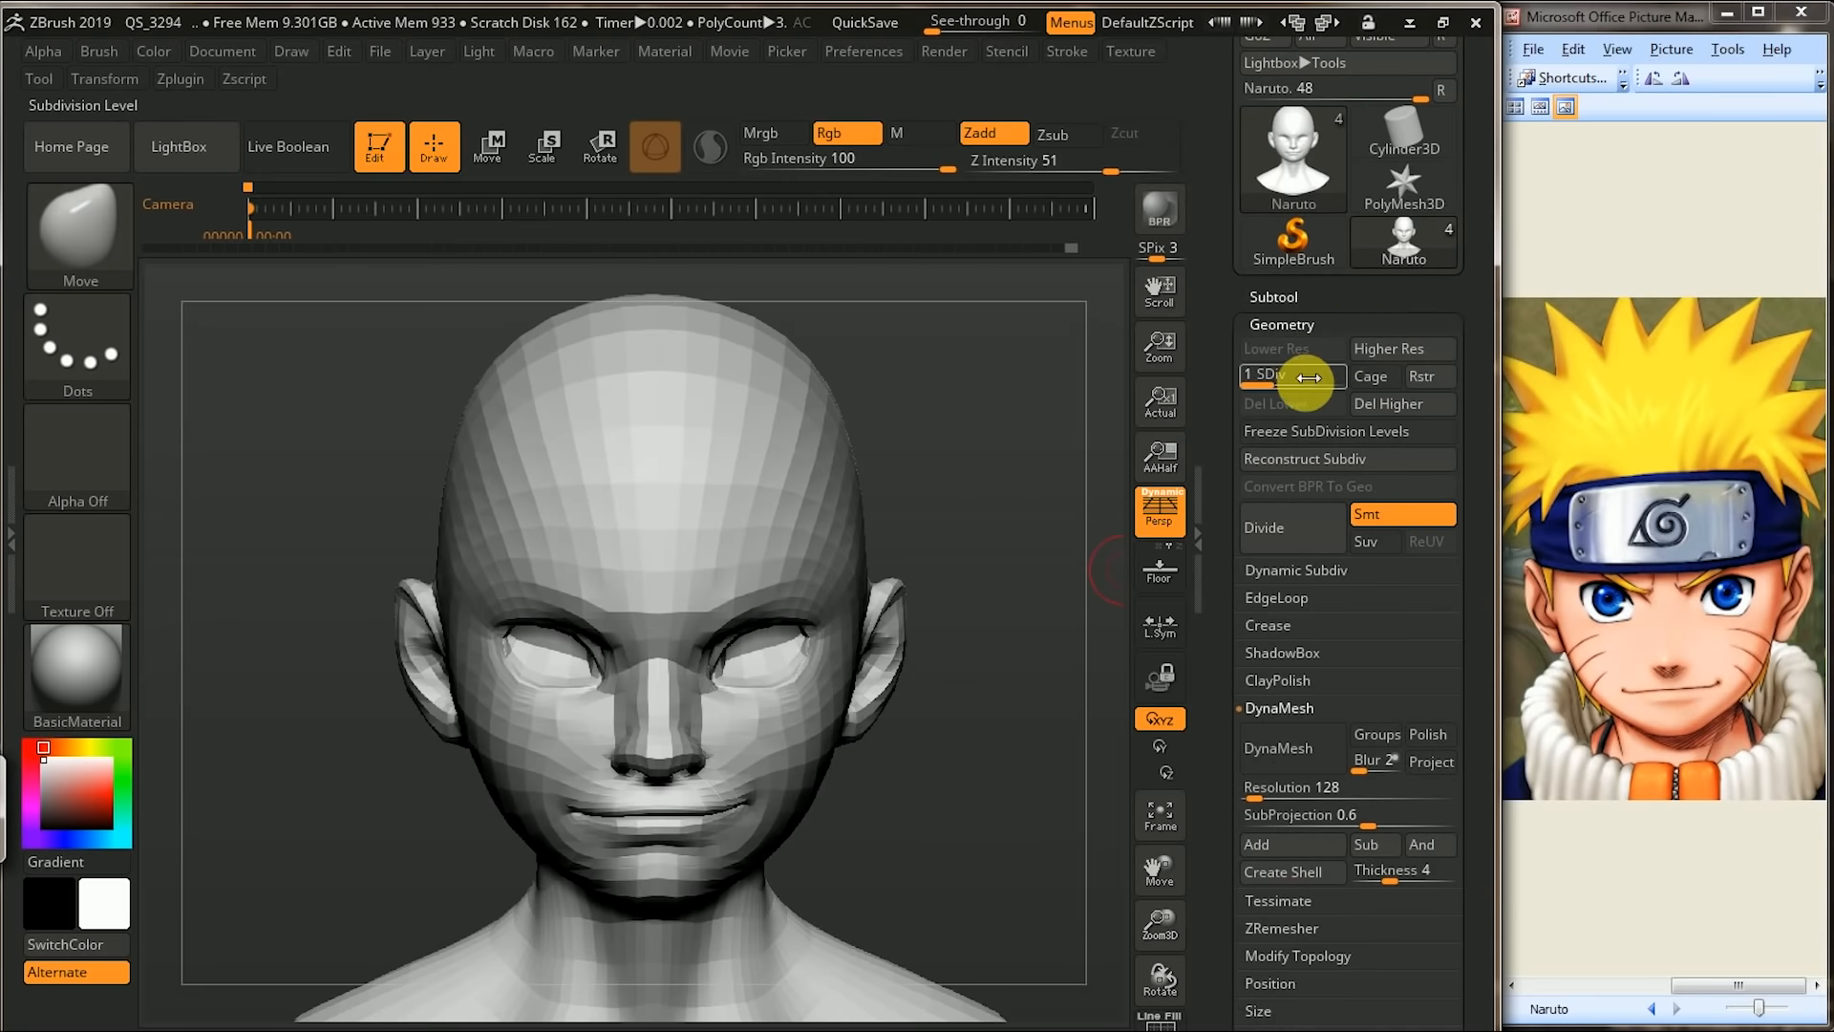
{"action": "left_click_drag", "start_coordinate": [1356, 385], "coordinate": [1337, 387]}
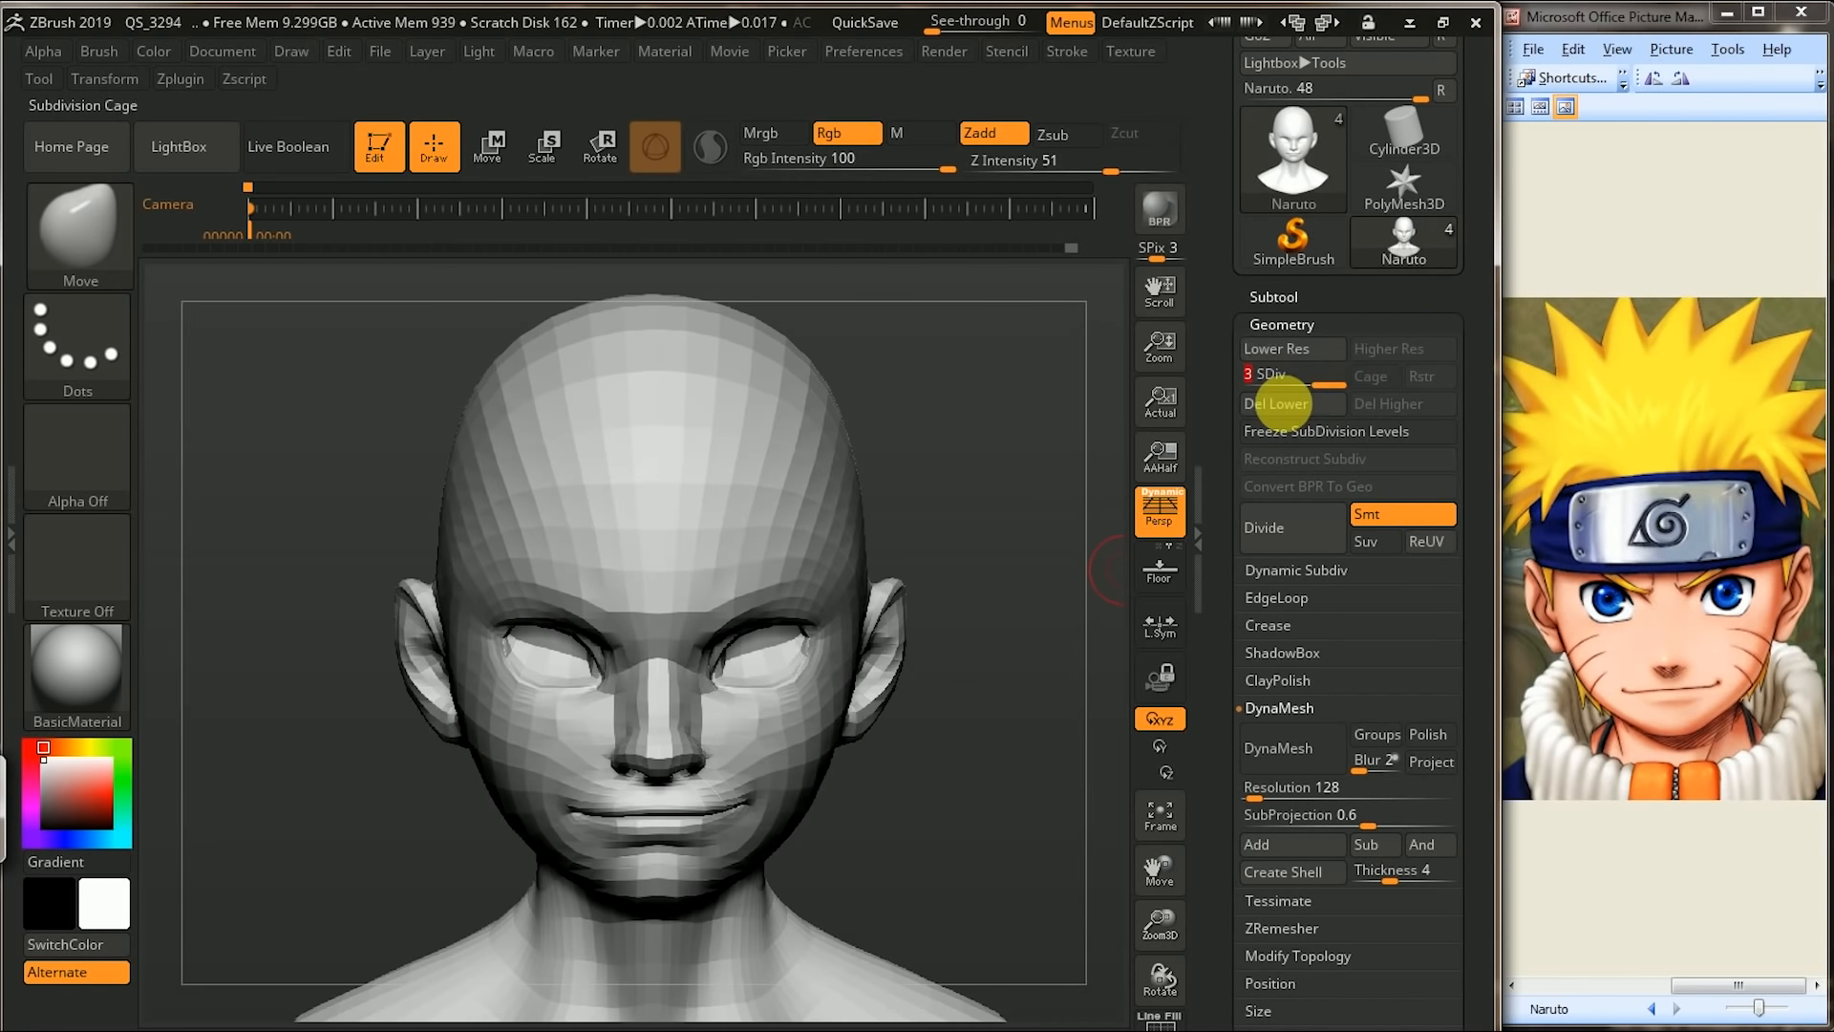
{"action": "left_click_drag", "start_coordinate": [971, 532], "coordinate": [157, 328]}
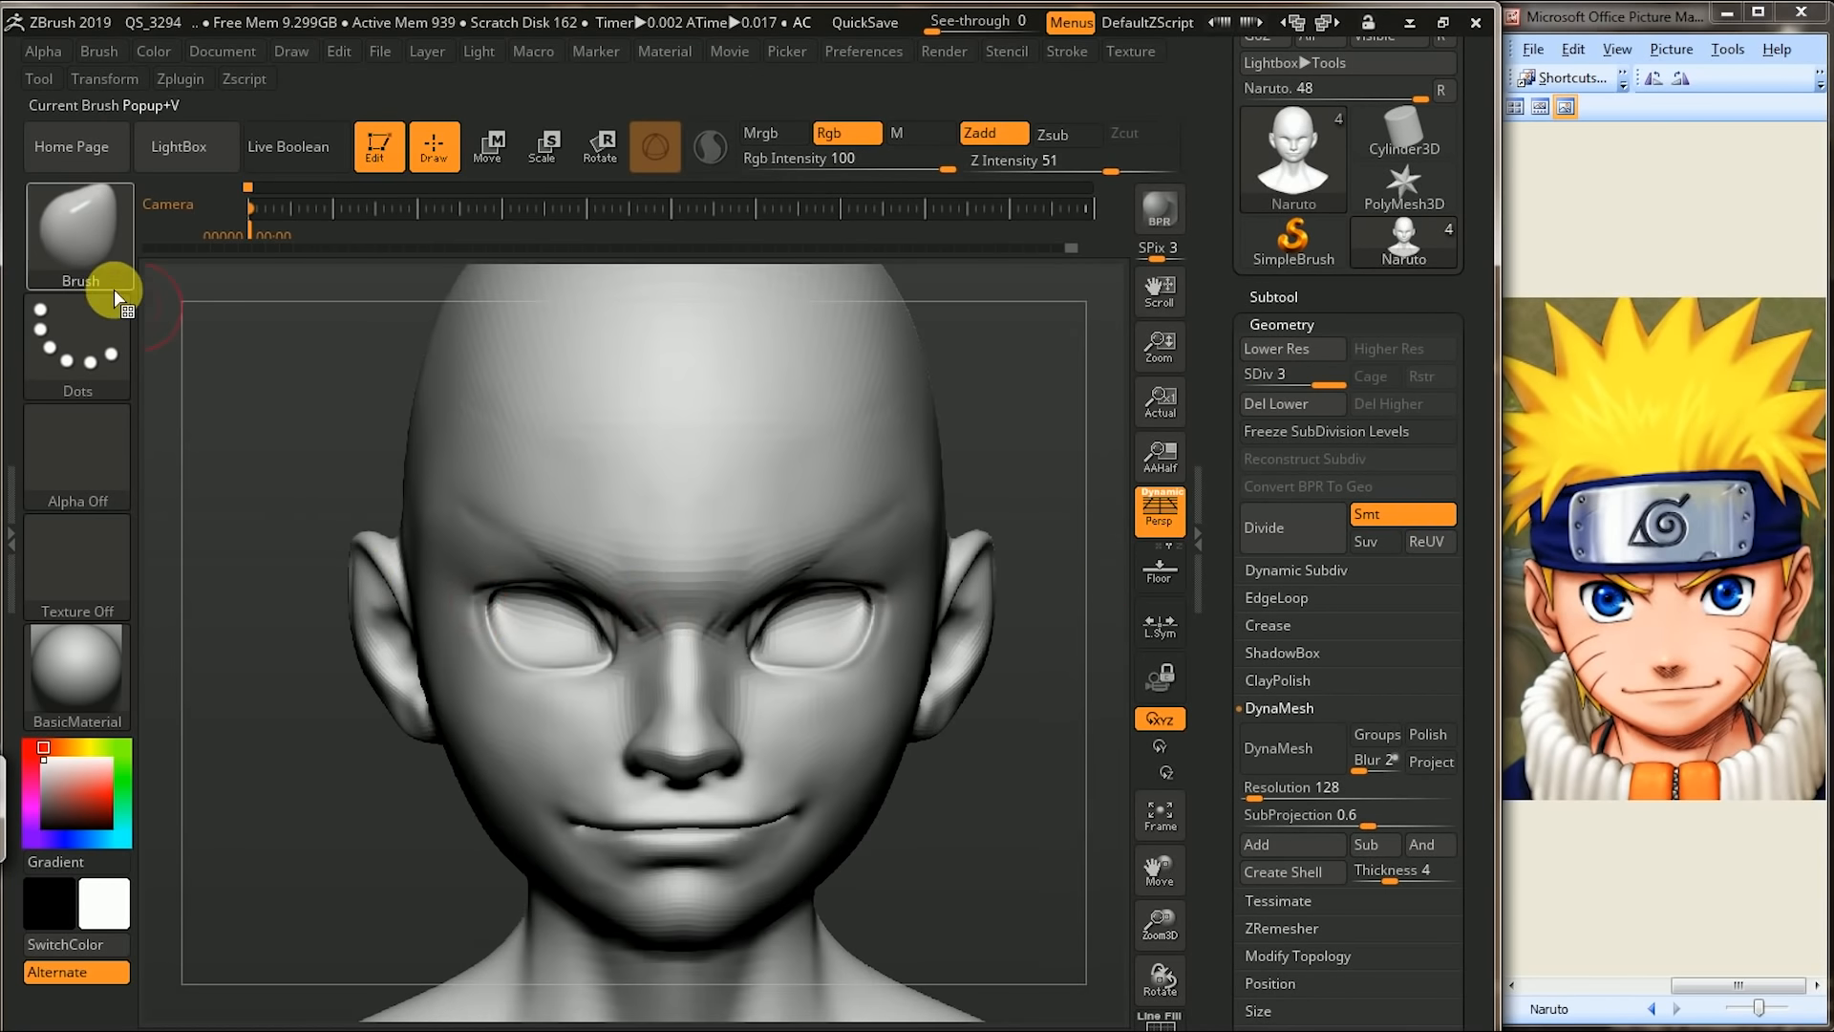
- Choose the Topology brush and try to draw a first eyebrow curve along the brow above the eye
{"action": "left_click", "coordinate": [76, 234]}
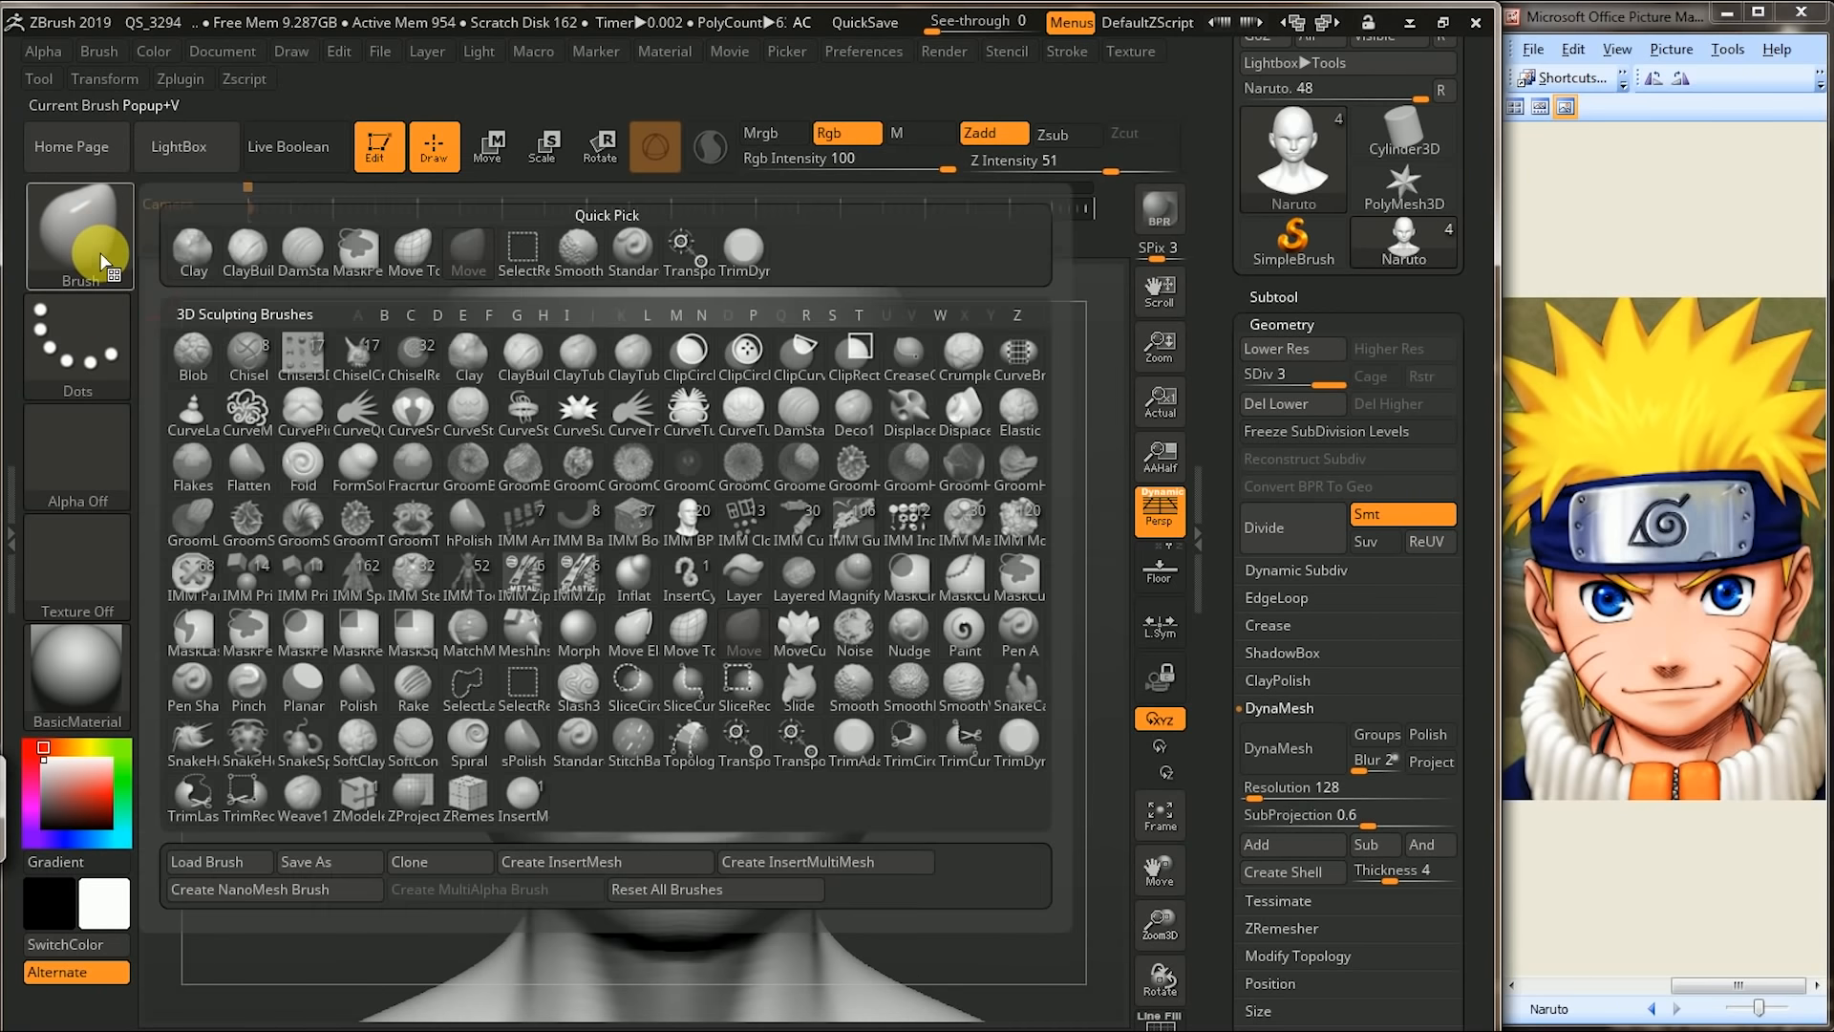
{"action": "left_click", "coordinate": [687, 744]}
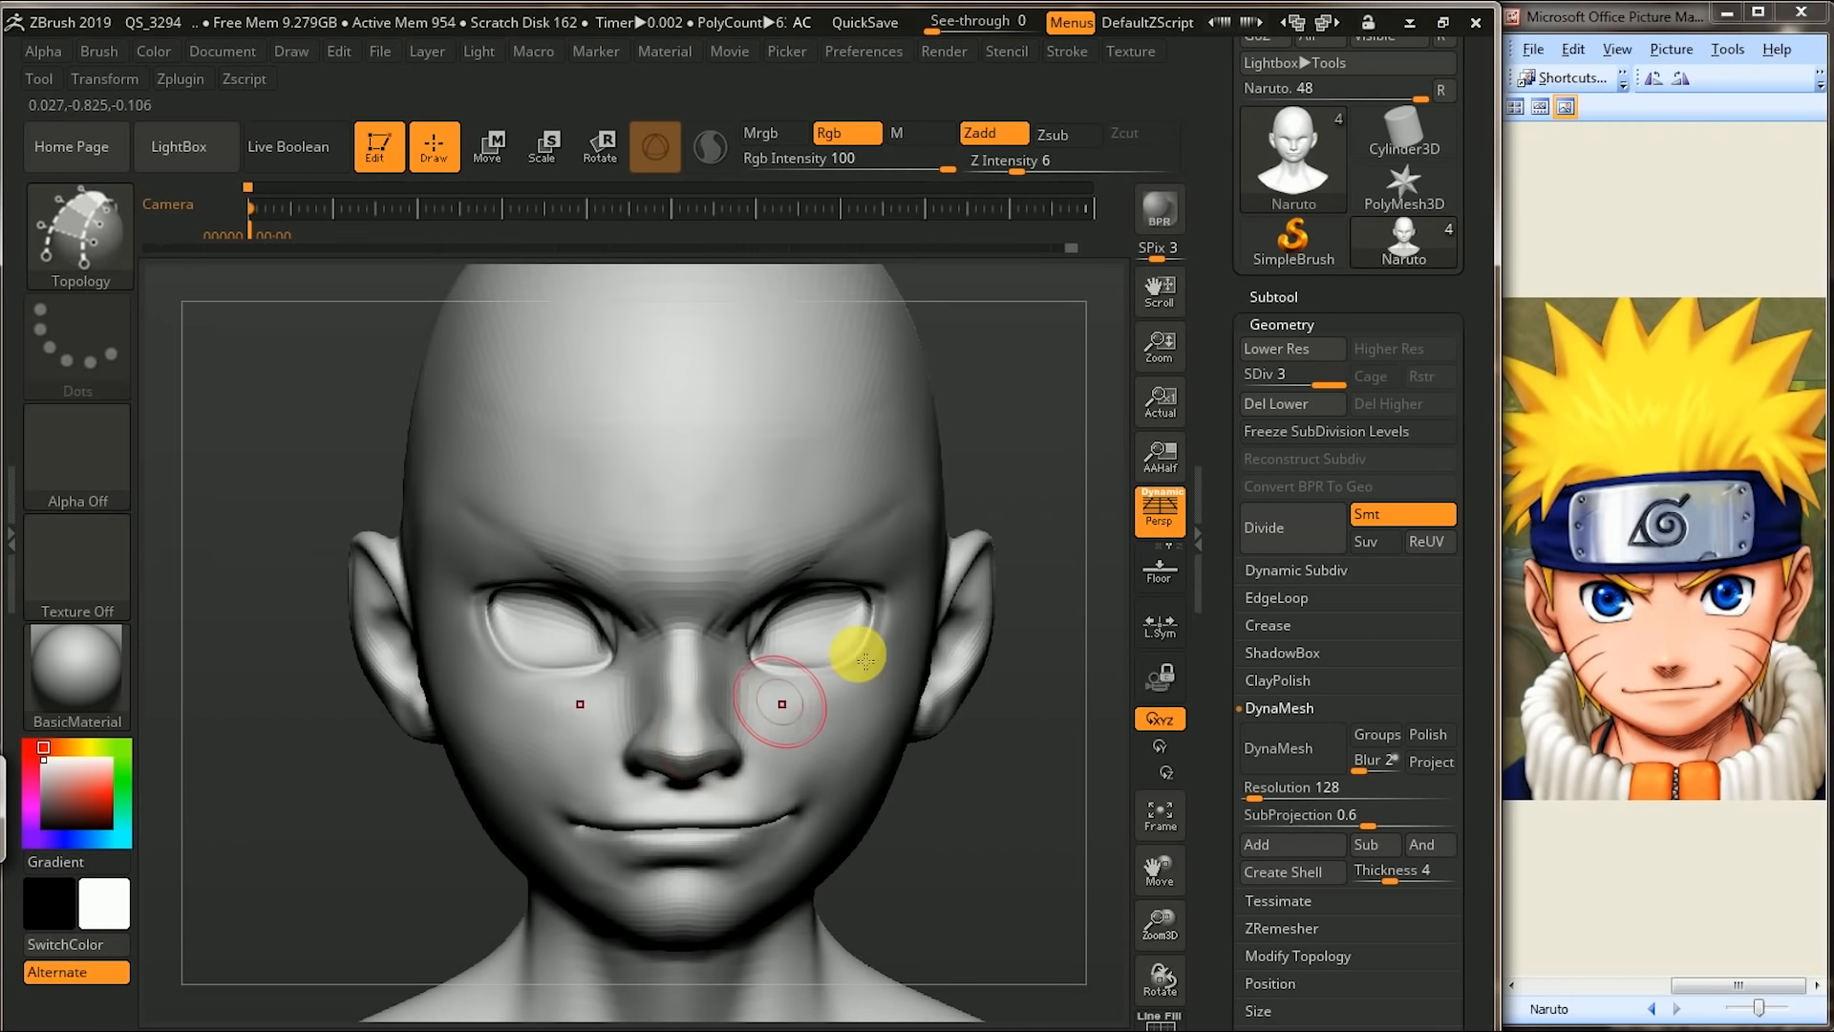
{"action": "left_click", "coordinate": [491, 489]}
{"action": "left_click", "coordinate": [474, 483]}
{"action": "left_click_drag", "start_coordinate": [504, 500], "coordinate": [630, 581]}
{"action": "left_click", "coordinate": [634, 523]}
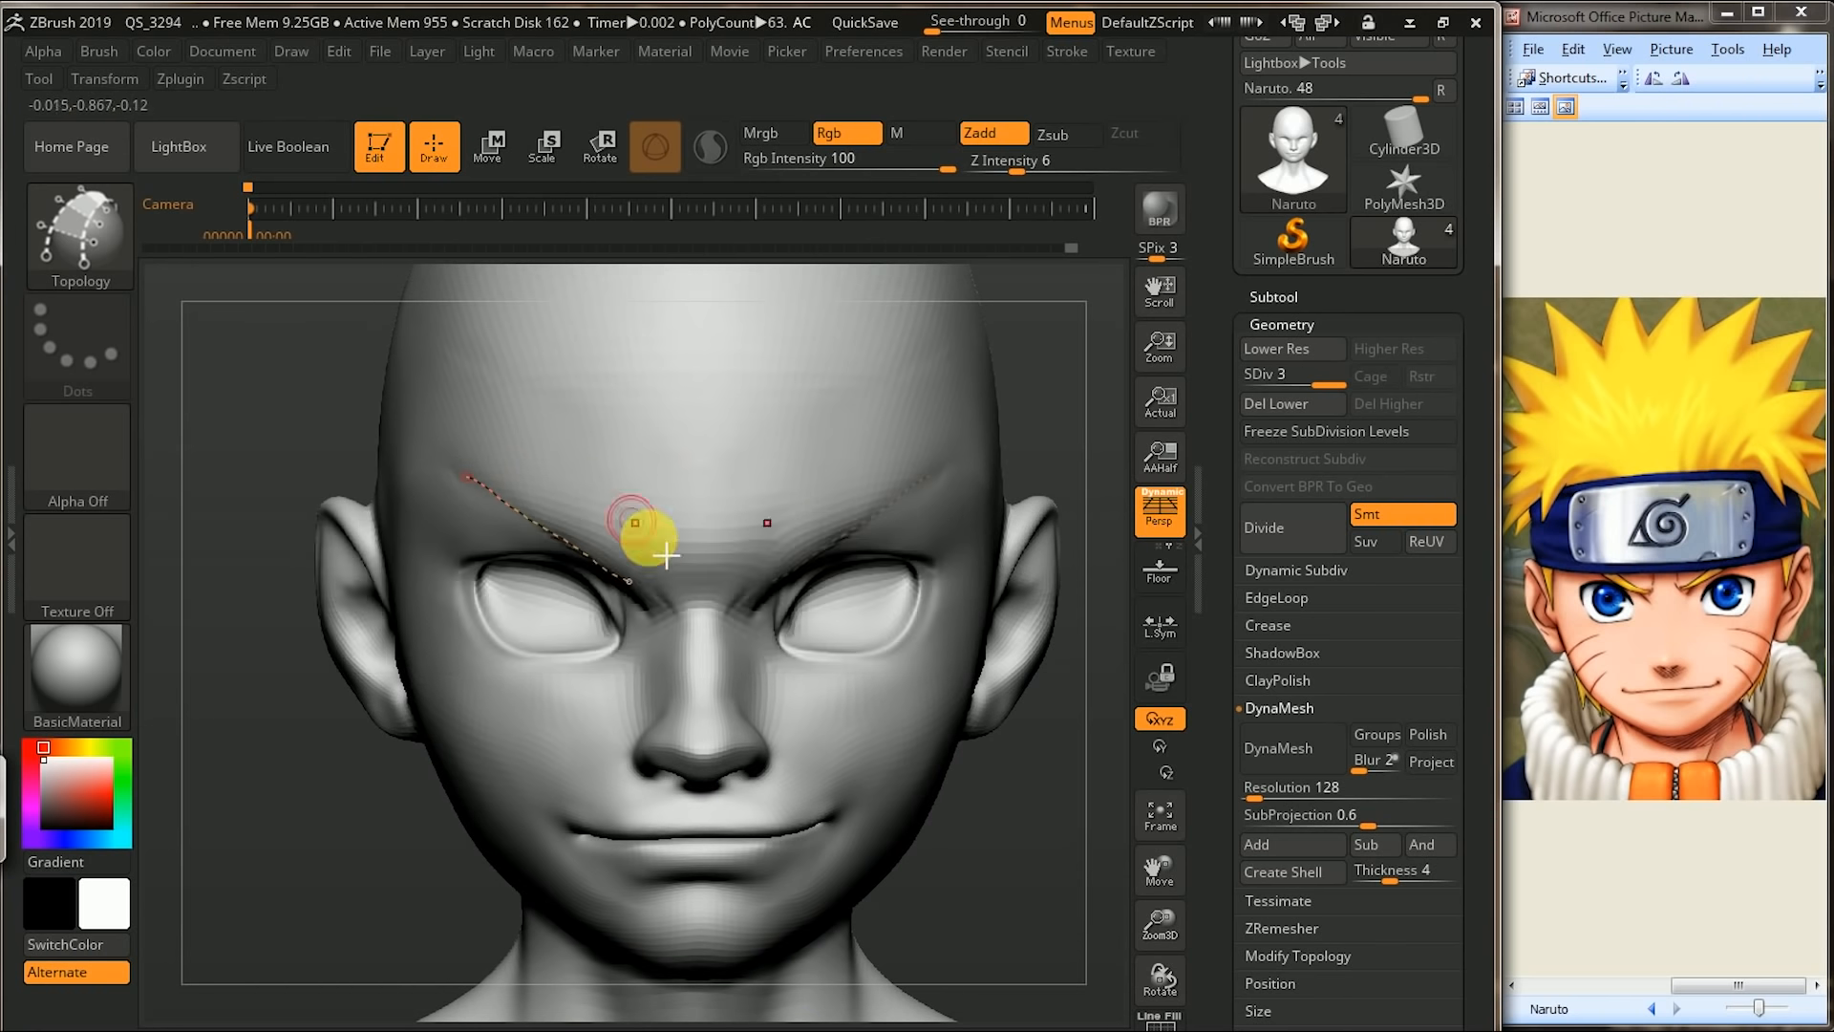
- Delete the lower subdivision levels and draw a closed grid of Topology curves along the brow for the eyebrow
{"action": "left_click", "coordinate": [1305, 404]}
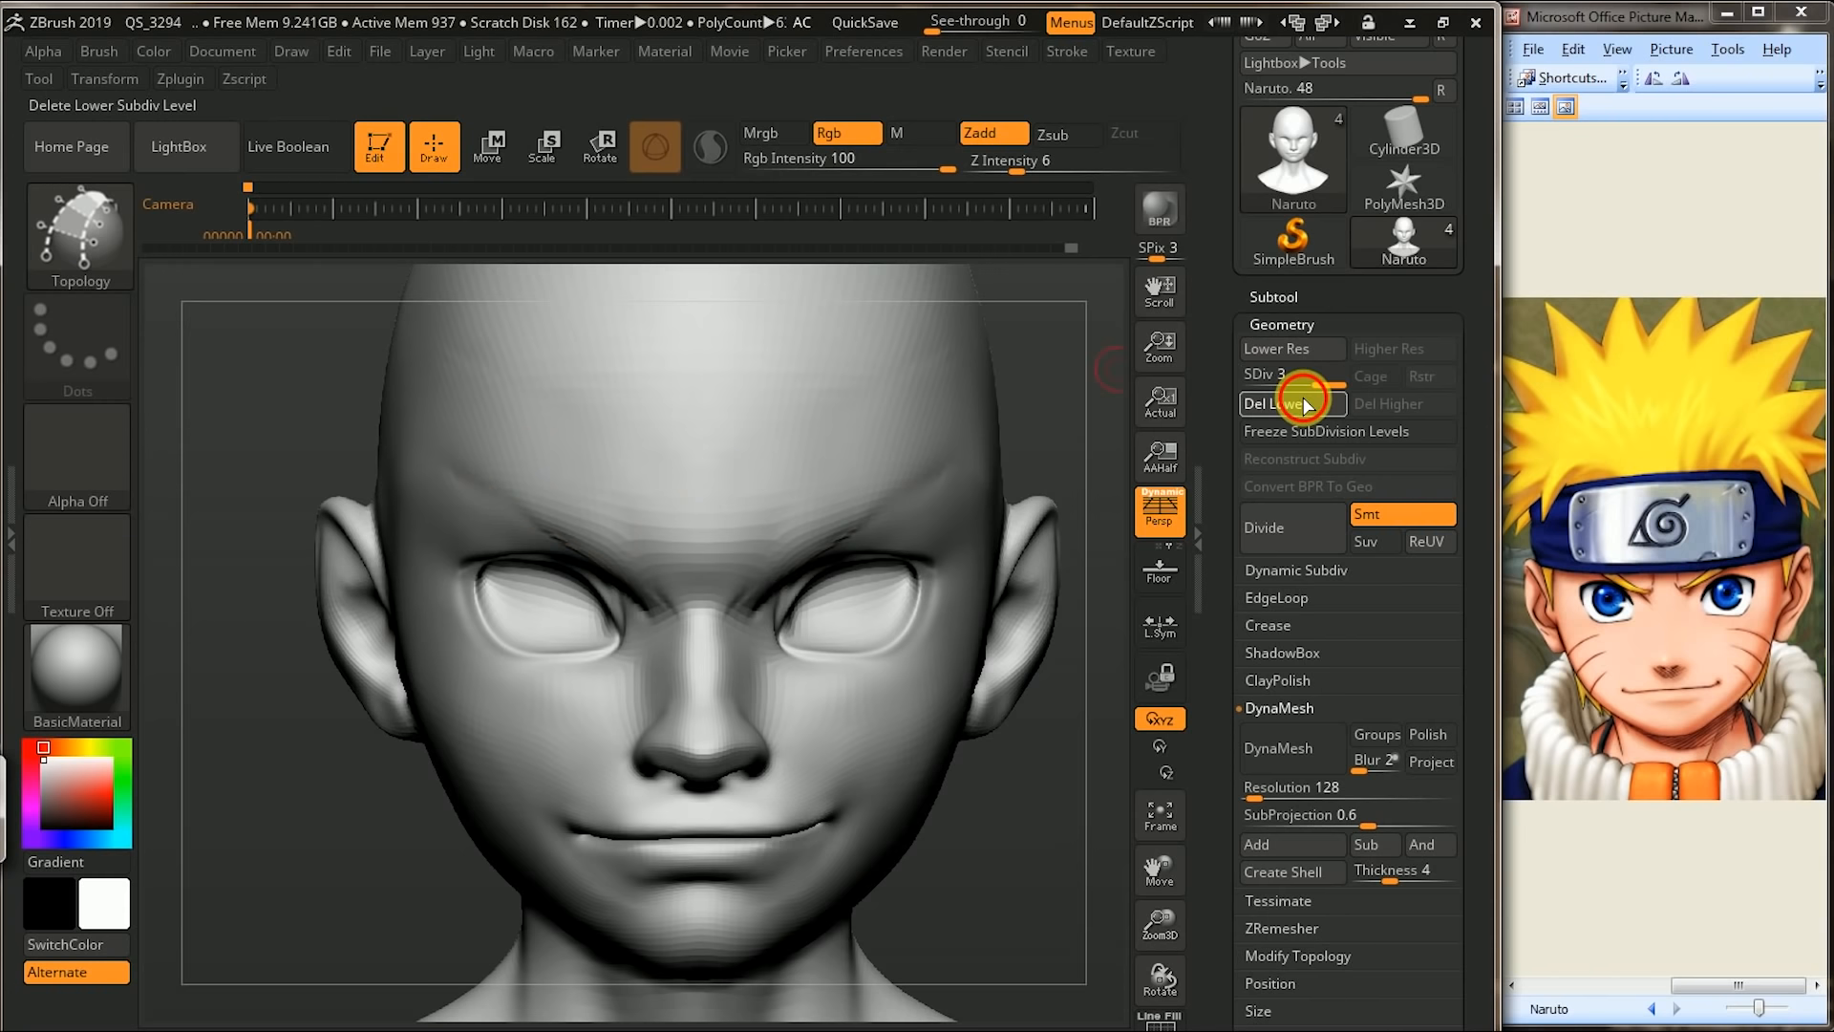
{"action": "left_click_drag", "start_coordinate": [456, 474], "coordinate": [612, 573]}
{"action": "left_click_drag", "start_coordinate": [468, 461], "coordinate": [650, 553]}
{"action": "mouse_move", "coordinate": [393, 880]}
{"action": "left_mouse_down"}
{"action": "mouse_move", "coordinate": [650, 596]}
{"action": "mouse_move", "coordinate": [614, 532]}
{"action": "mouse_move", "coordinate": [542, 531]}
{"action": "mouse_move", "coordinate": [474, 497]}
{"action": "mouse_move", "coordinate": [523, 443]}
{"action": "left_mouse_up"}
{"action": "left_click", "coordinate": [735, 456]}
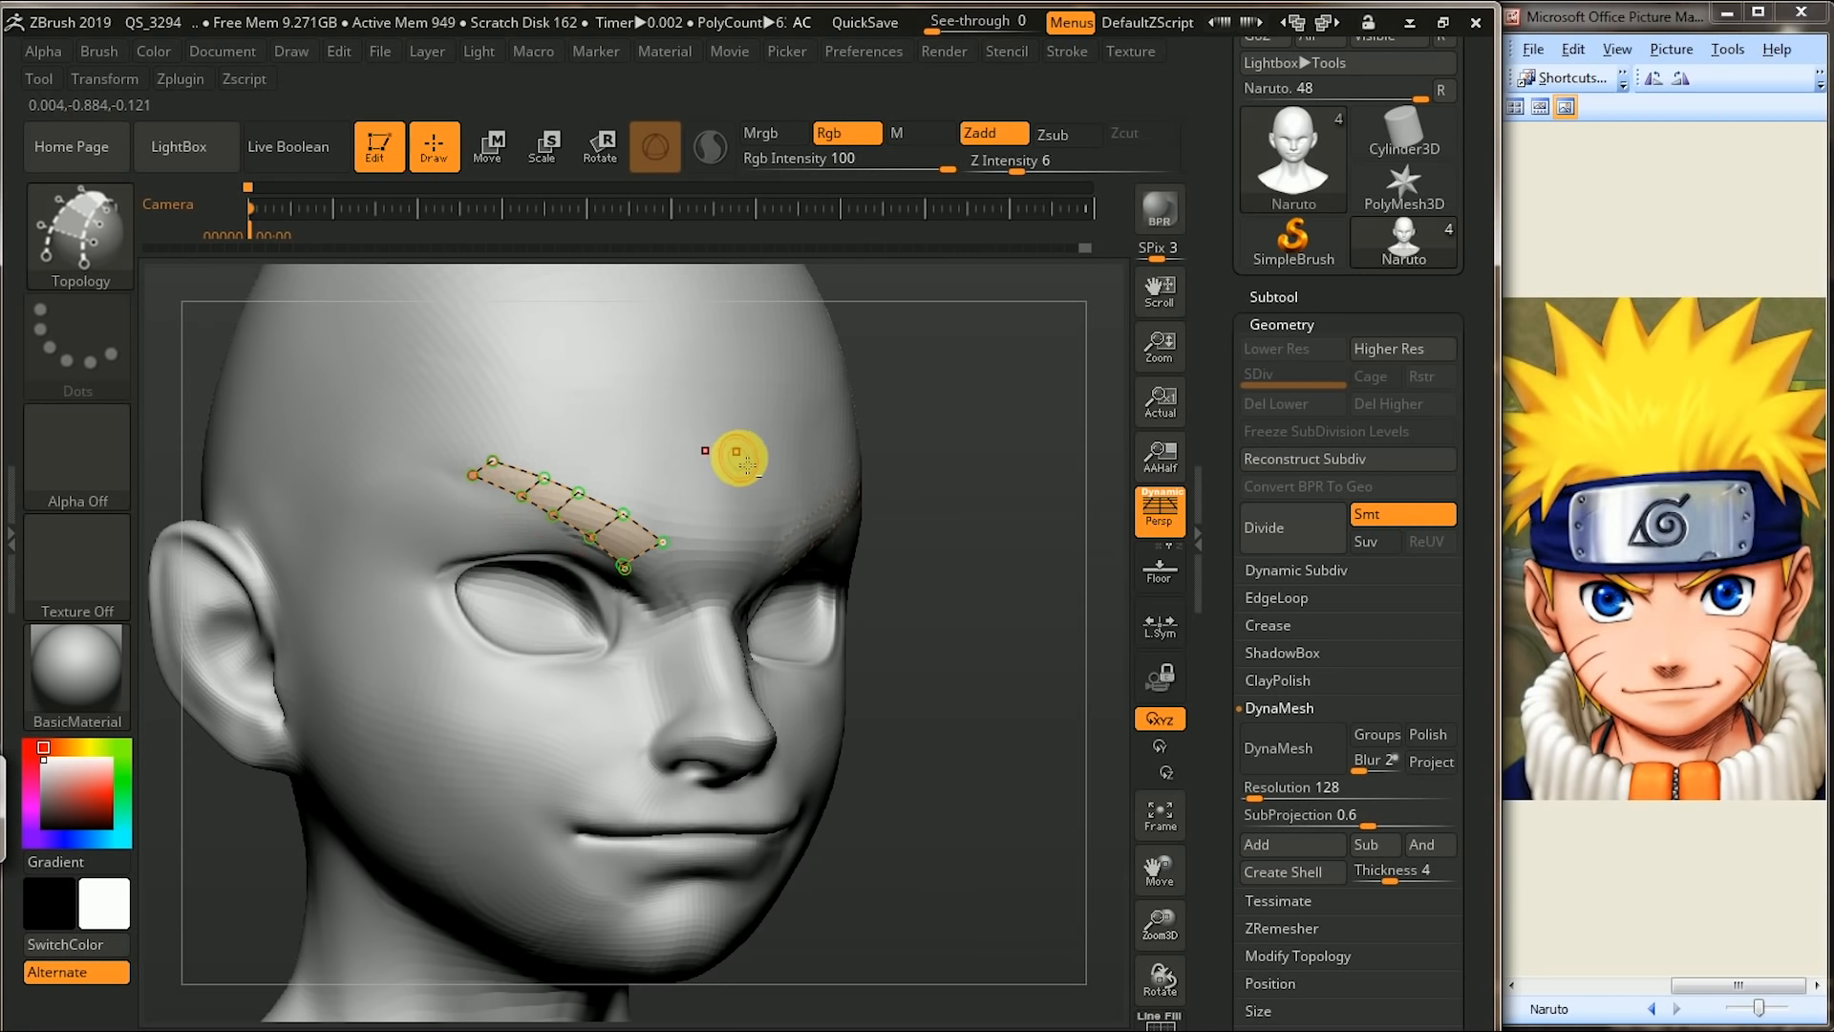
- Inspect the eyebrow curves from the side and turn them into solid eyebrow geometry on both brows
{"action": "left_click_drag", "start_coordinate": [1048, 433], "coordinate": [1091, 425], "text": "shift"}
{"action": "left_click_drag", "start_coordinate": [335, 832], "coordinate": [717, 548]}
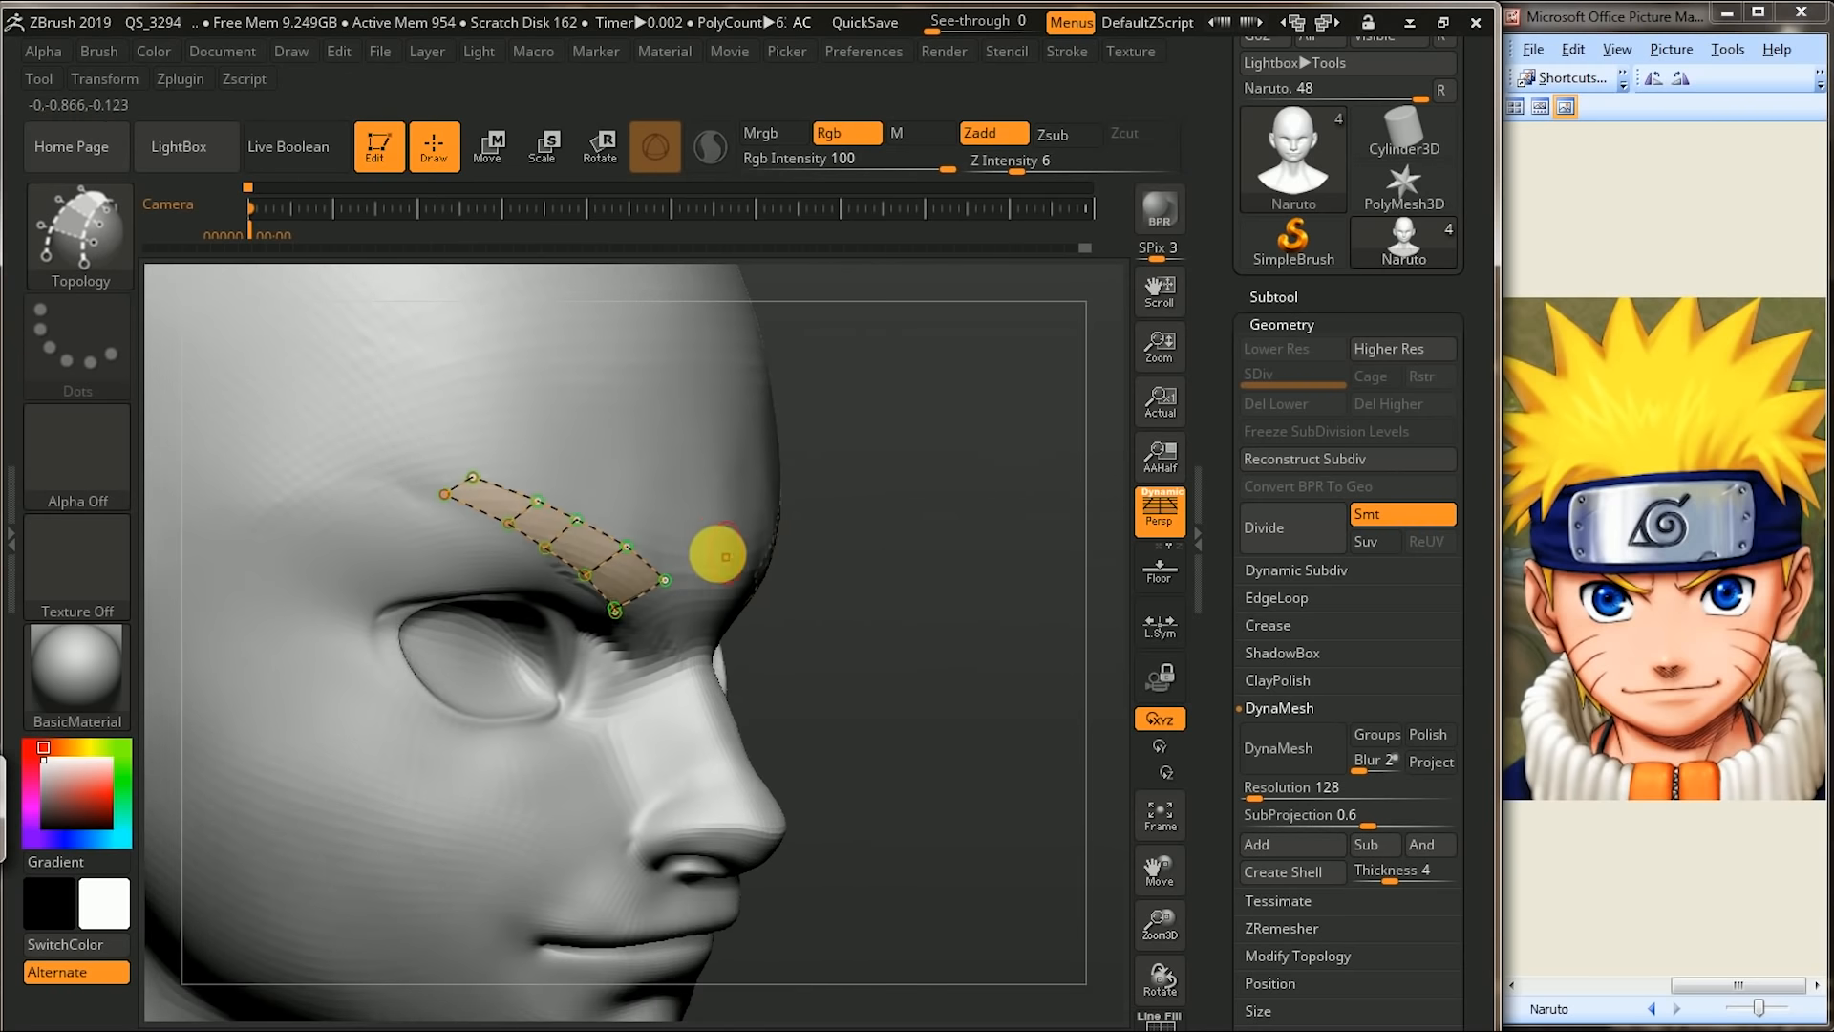
{"action": "left_click", "coordinate": [709, 559]}
{"action": "left_click_drag", "start_coordinate": [1065, 496], "coordinate": [1109, 478], "text": "shift"}
- Split the unmasked eyebrow geometry from the head into its own subtool
{"action": "left_click", "coordinate": [1350, 304]}
{"action": "scroll", "coordinate": [1331, 483], "scroll_direction": "down", "scroll_amount": 3}
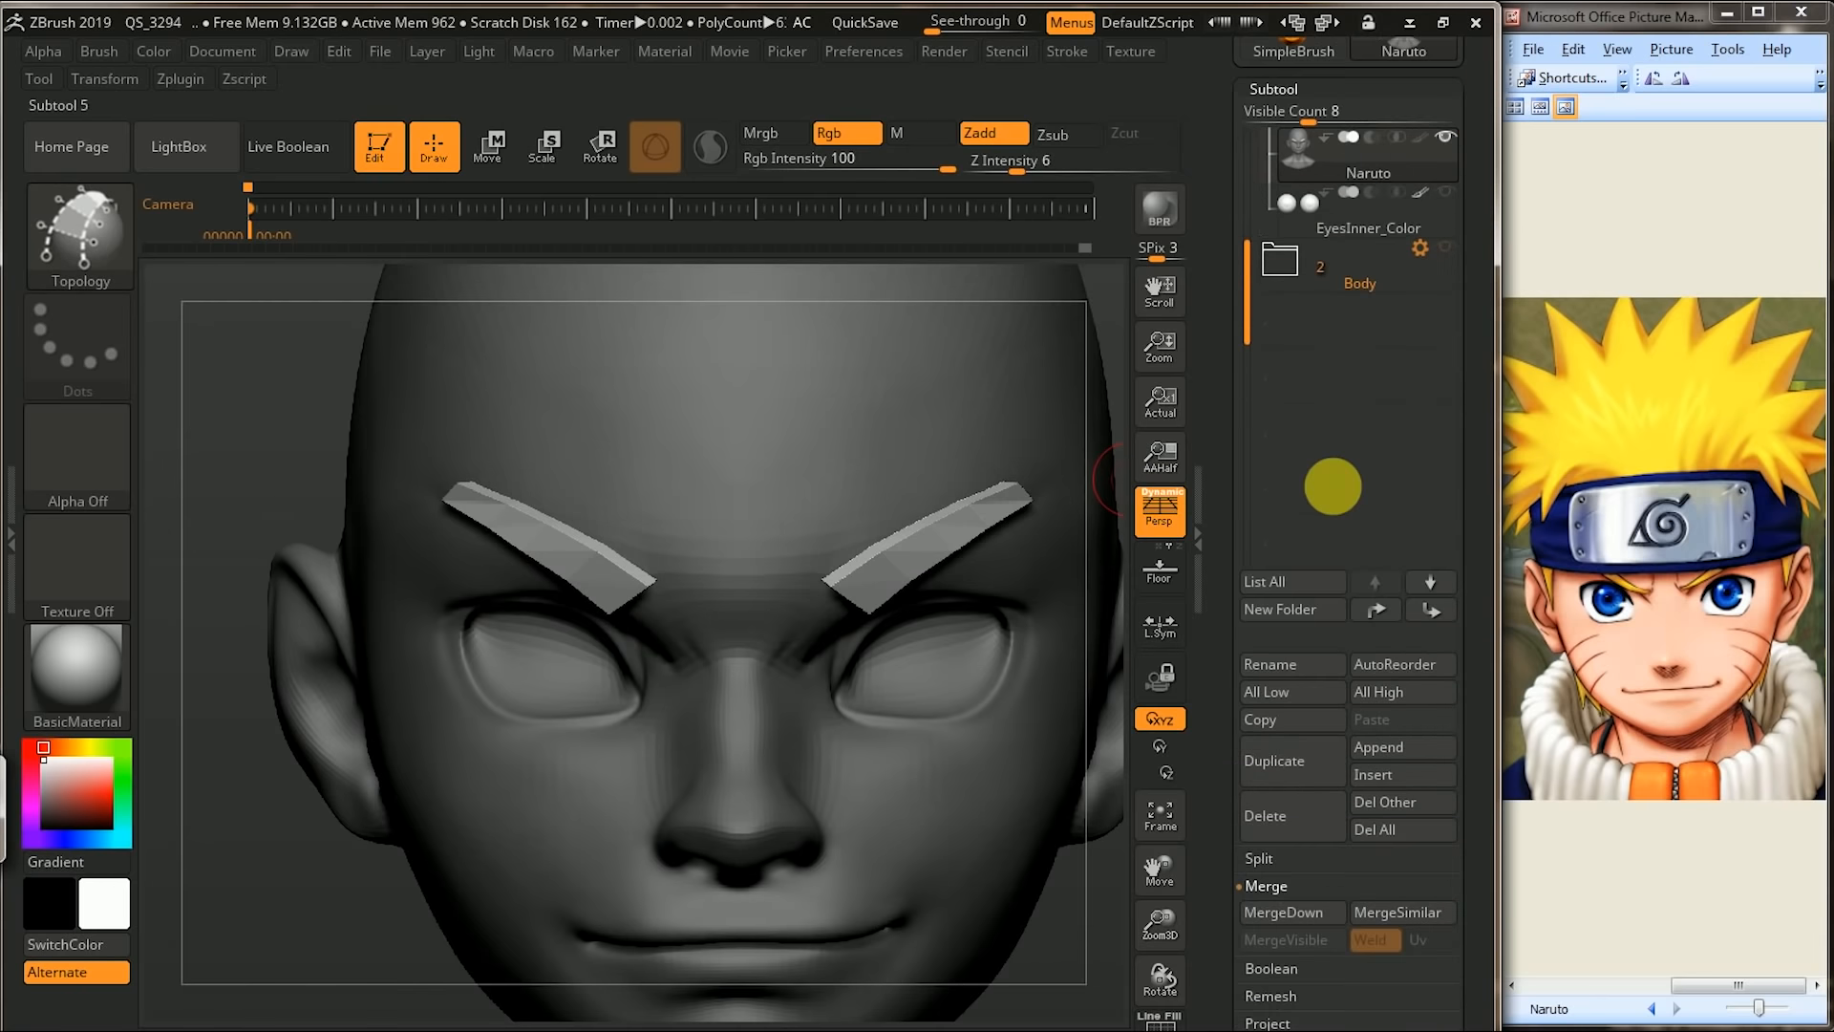
{"action": "left_click", "coordinate": [1295, 859]}
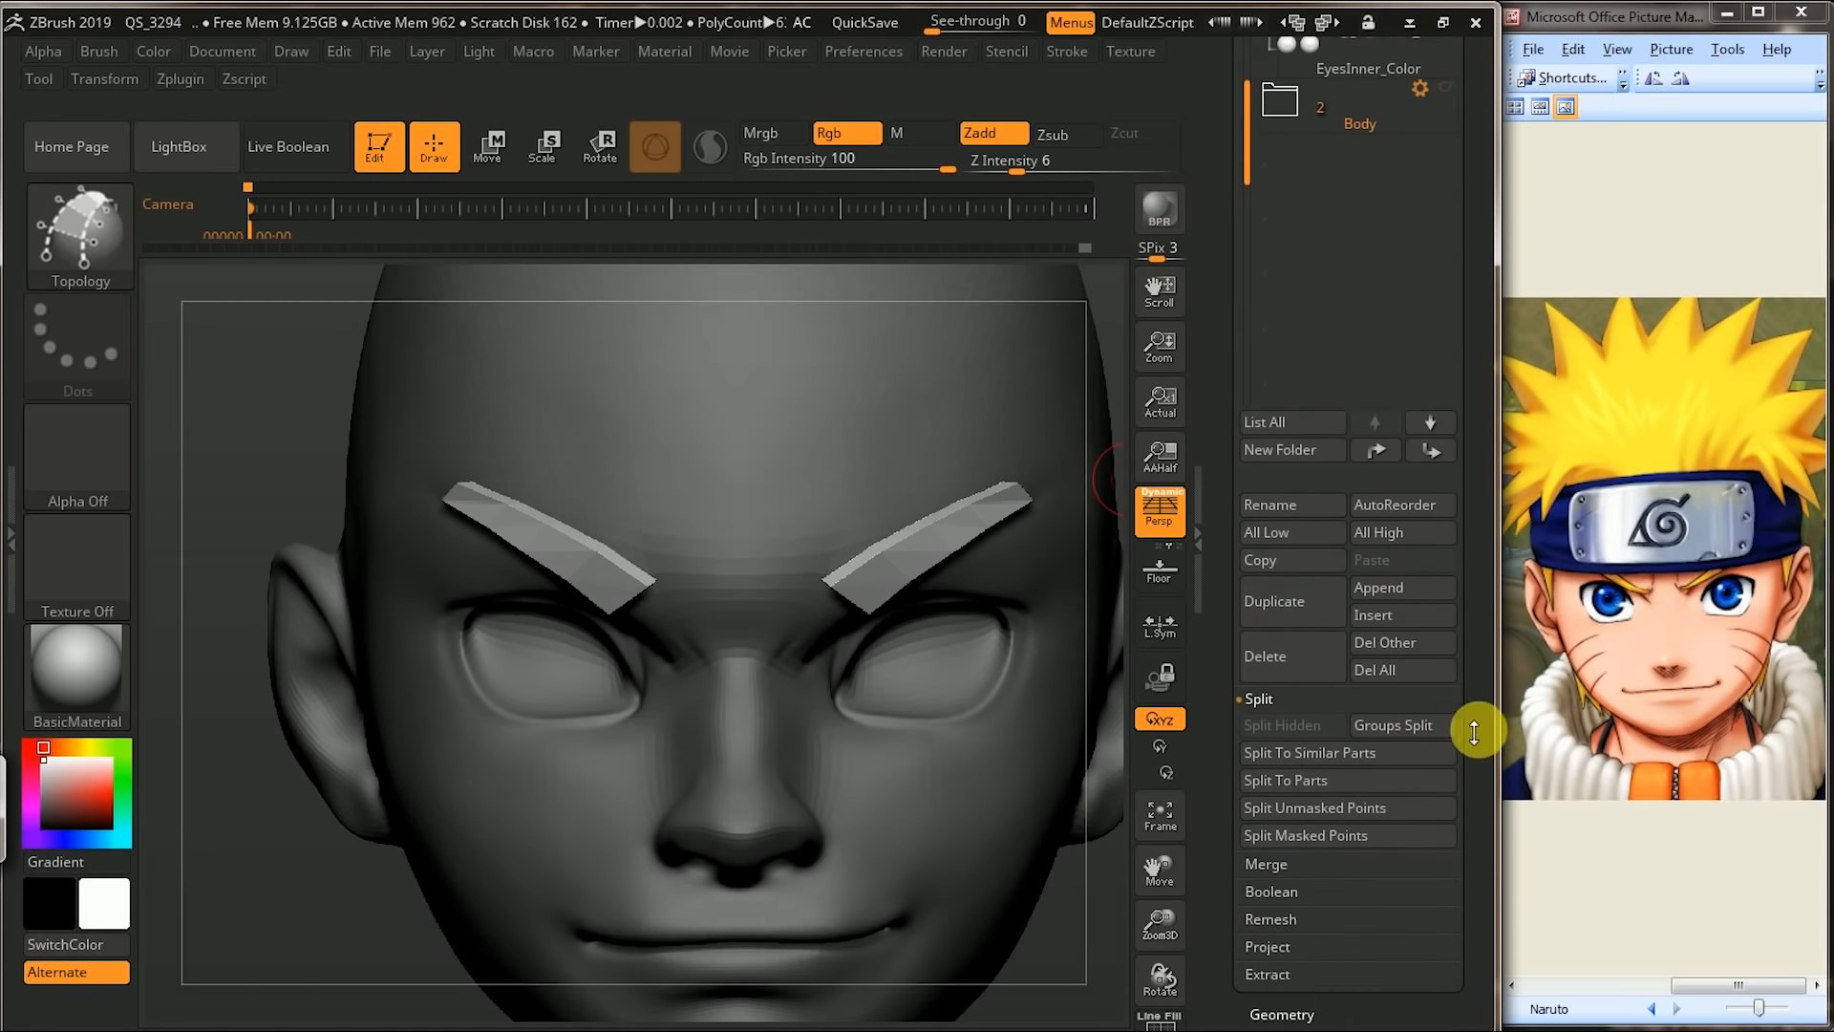
{"action": "left_click", "coordinate": [1353, 806]}
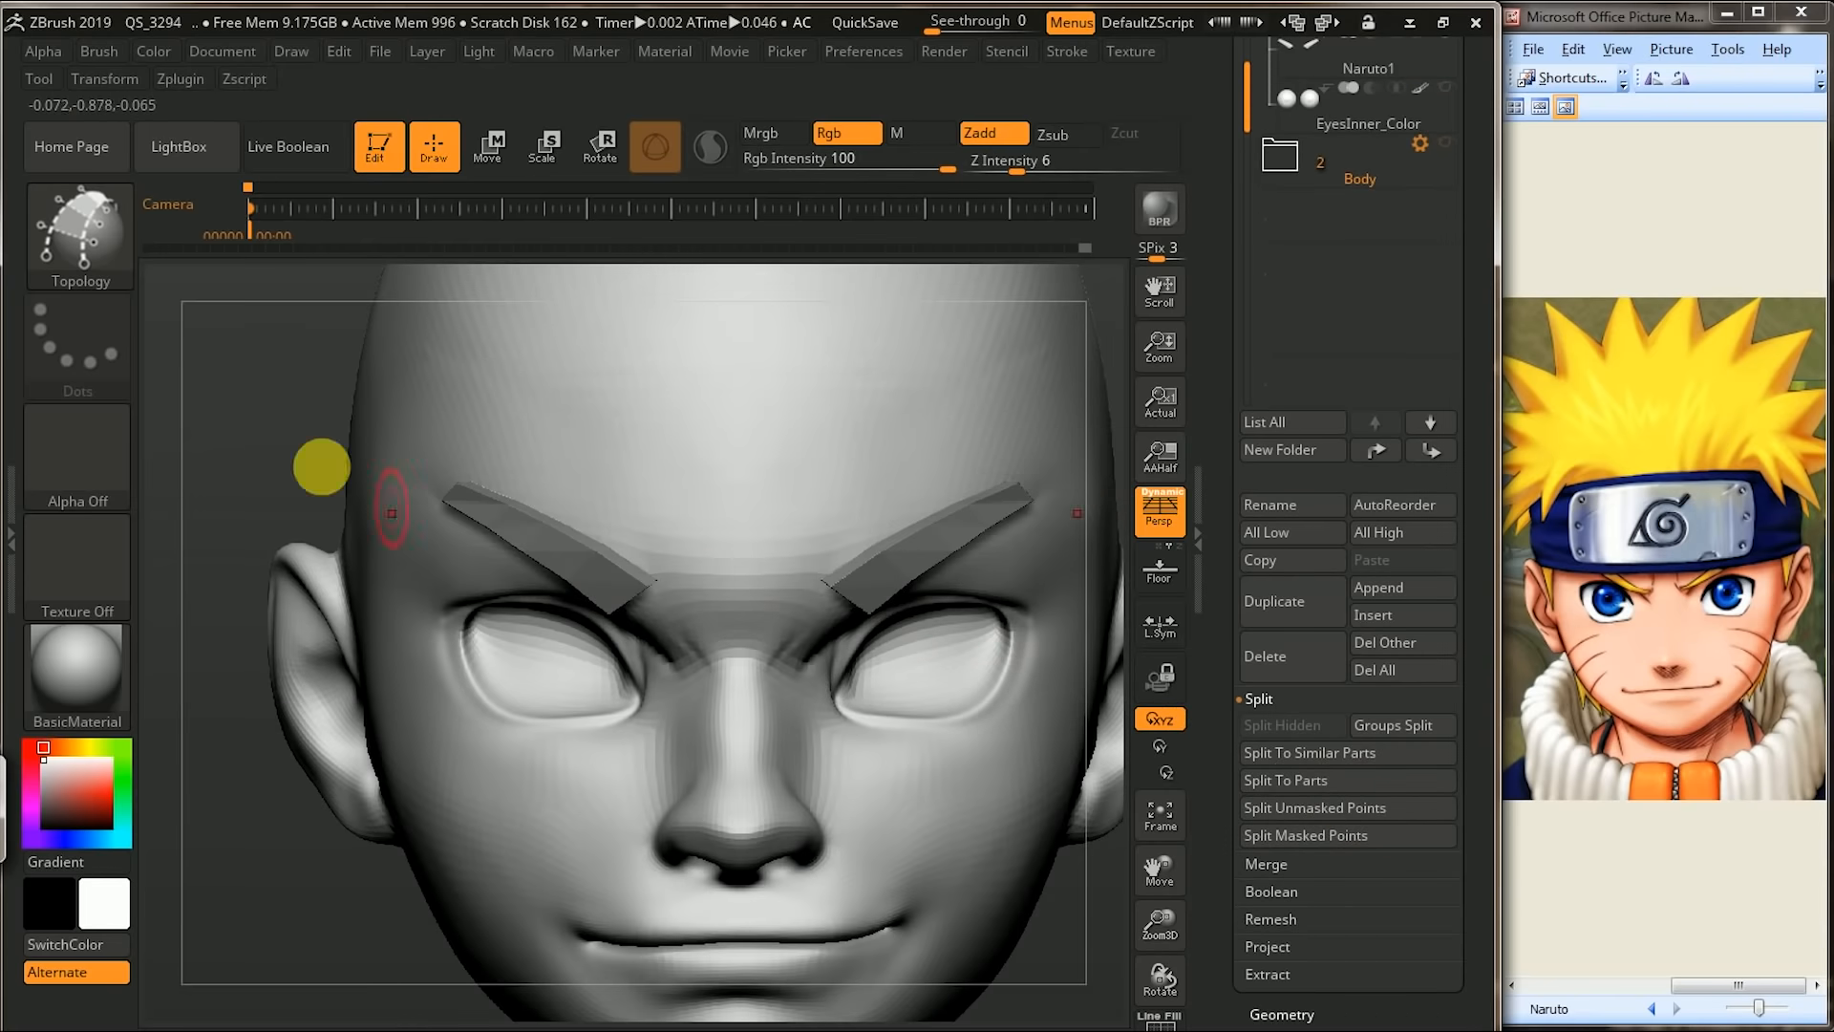
- Switch to the Move brush and isolate the eyebrow mesh with its polyframe wireframe displayed
{"action": "left_click", "coordinate": [78, 244]}
{"action": "left_click", "coordinate": [762, 653]}
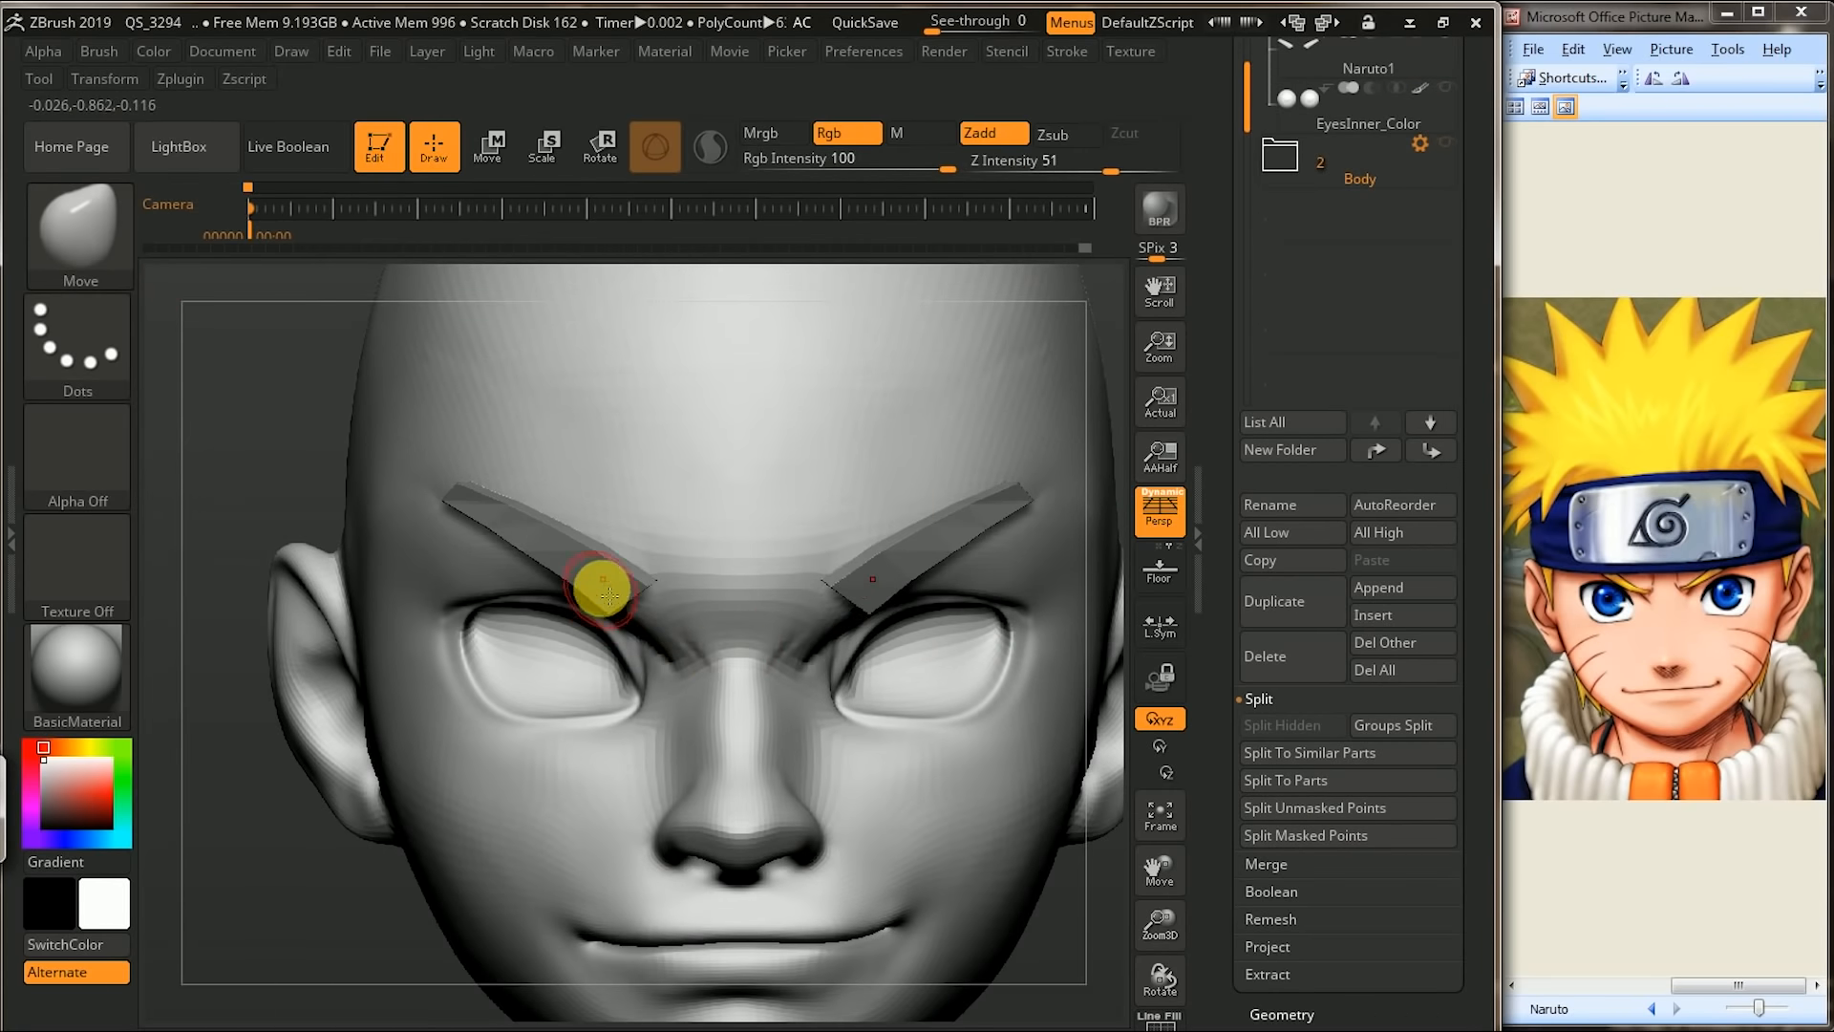
{"action": "key", "text": "space"}
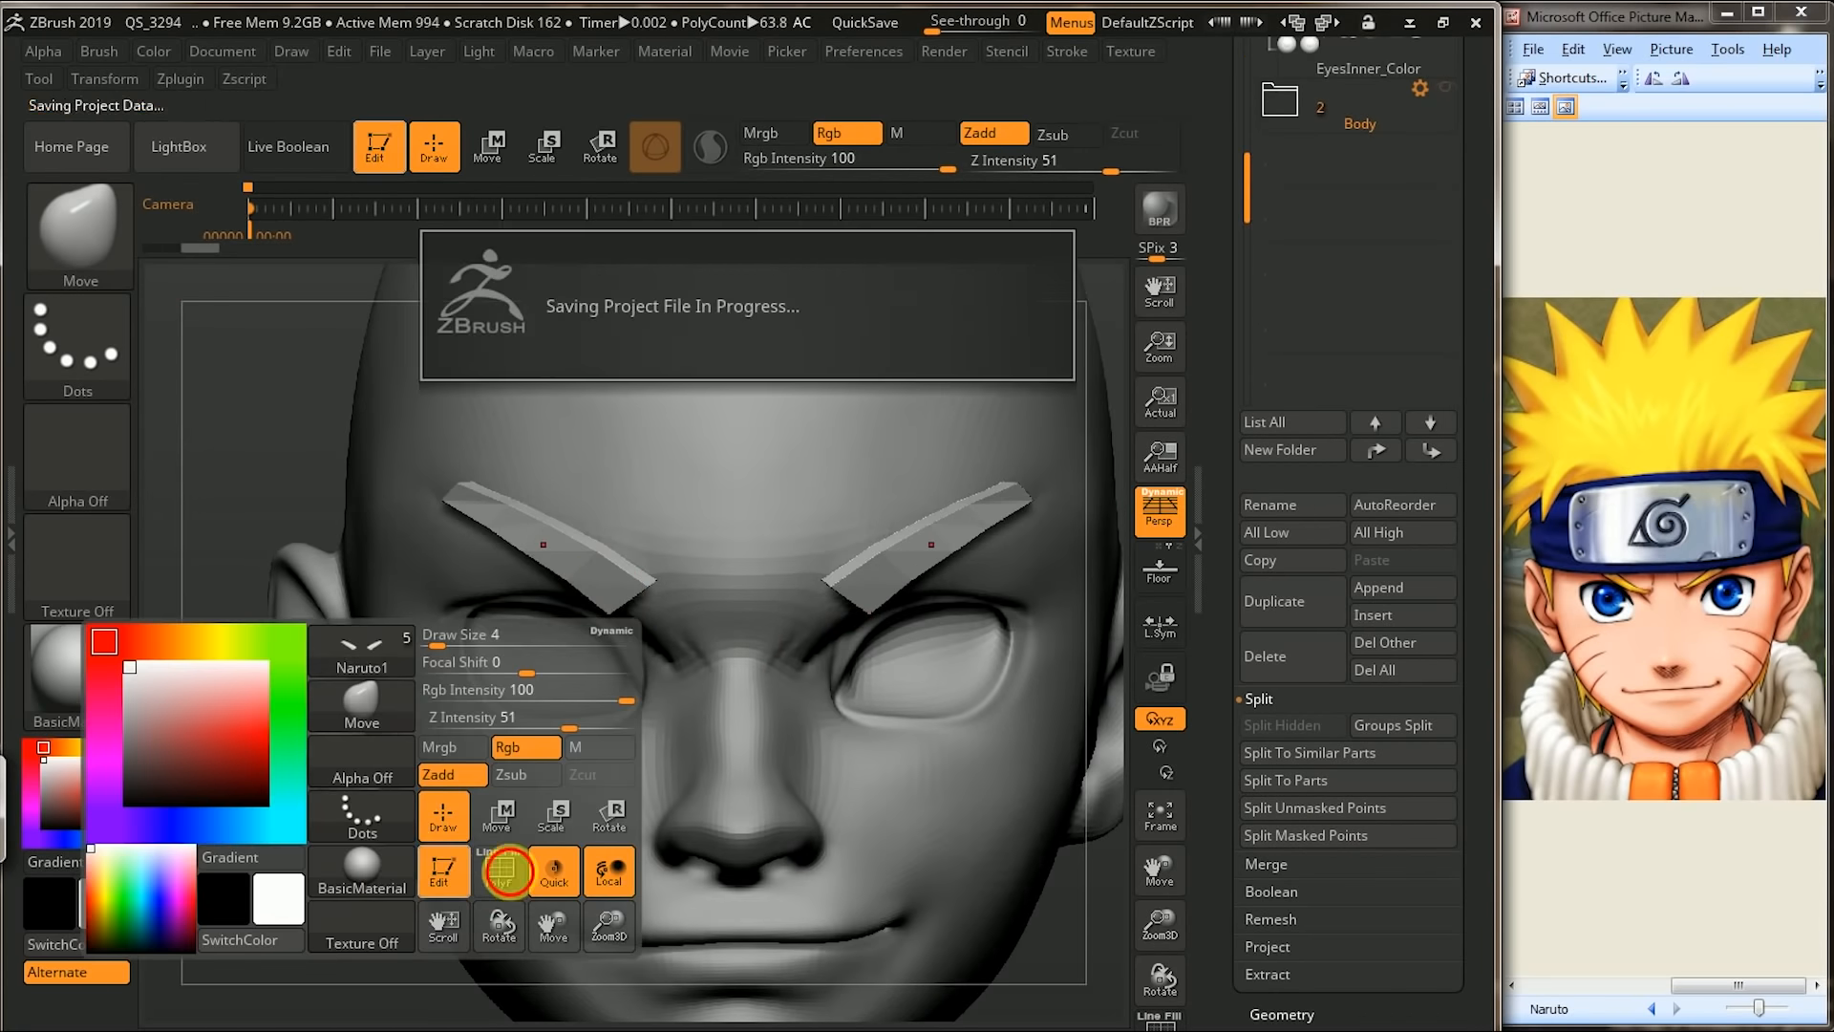
{"action": "key", "text": "shift+f"}
{"action": "left_click", "coordinate": [1443, 22]}
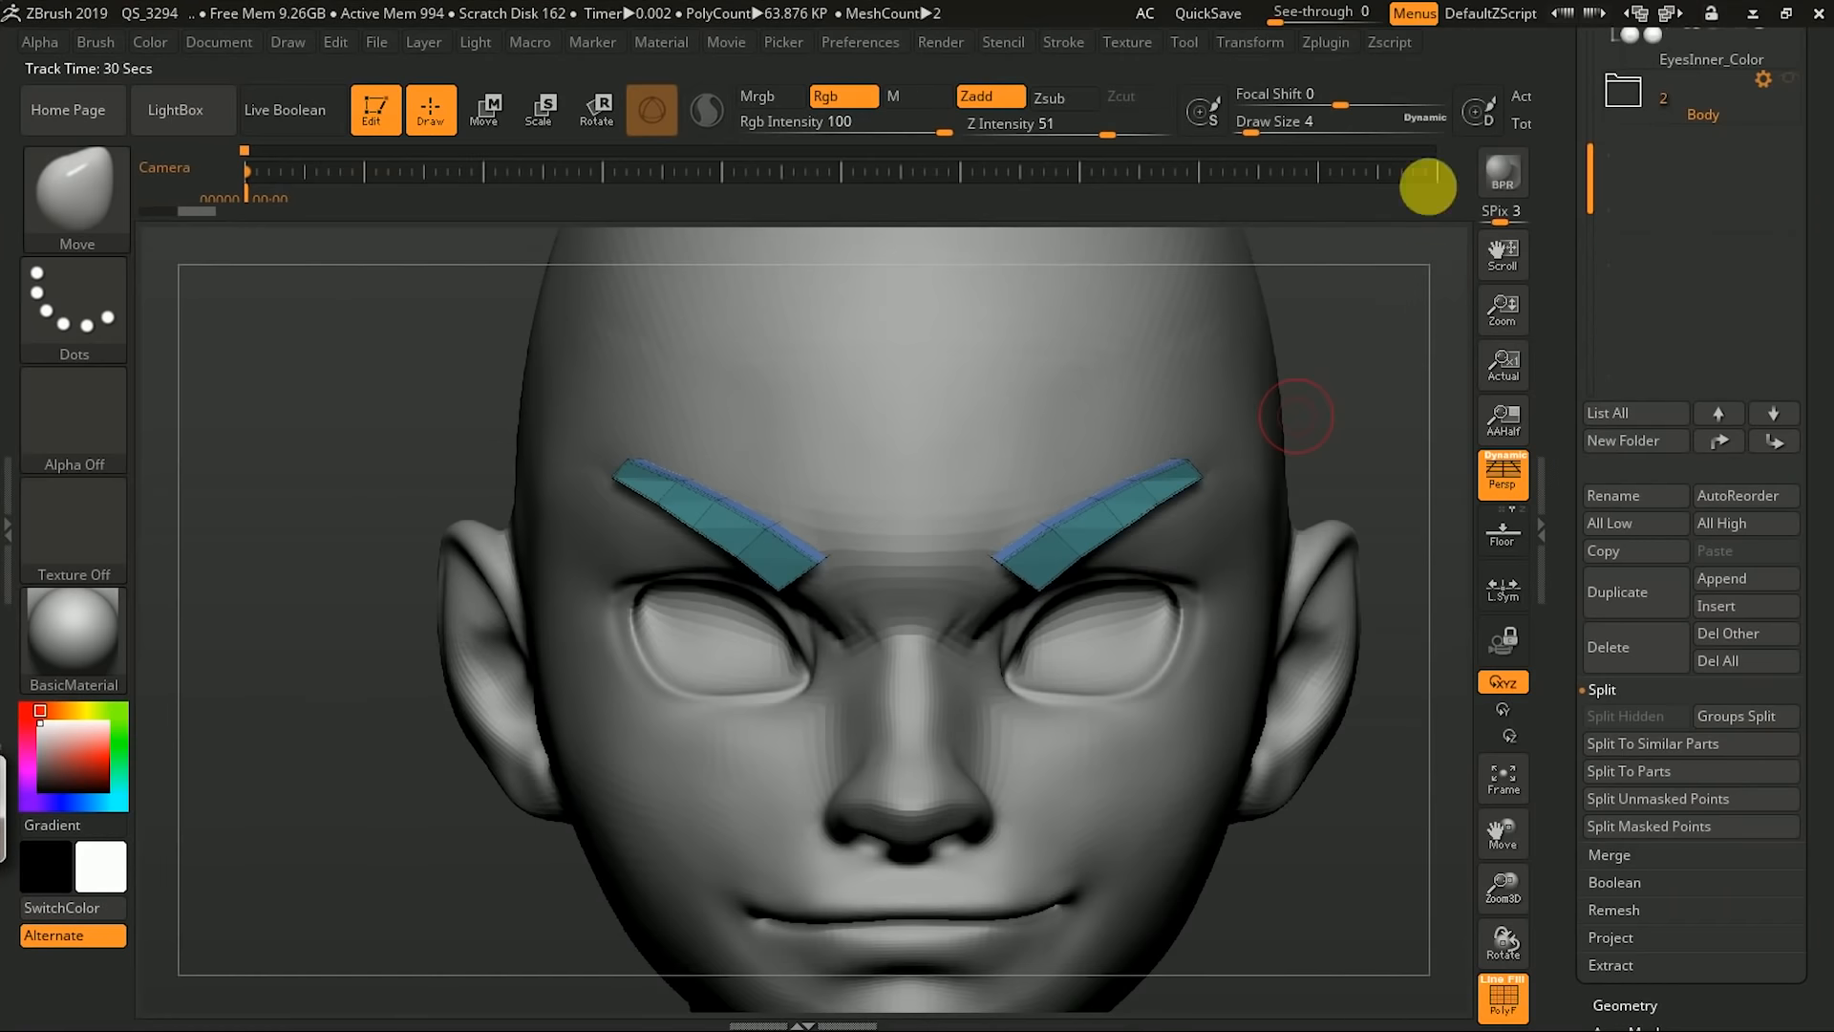
{"action": "left_click_drag", "start_coordinate": [1447, 339], "coordinate": [1390, 430], "text": "alt"}
{"action": "key", "text": "alt+s"}
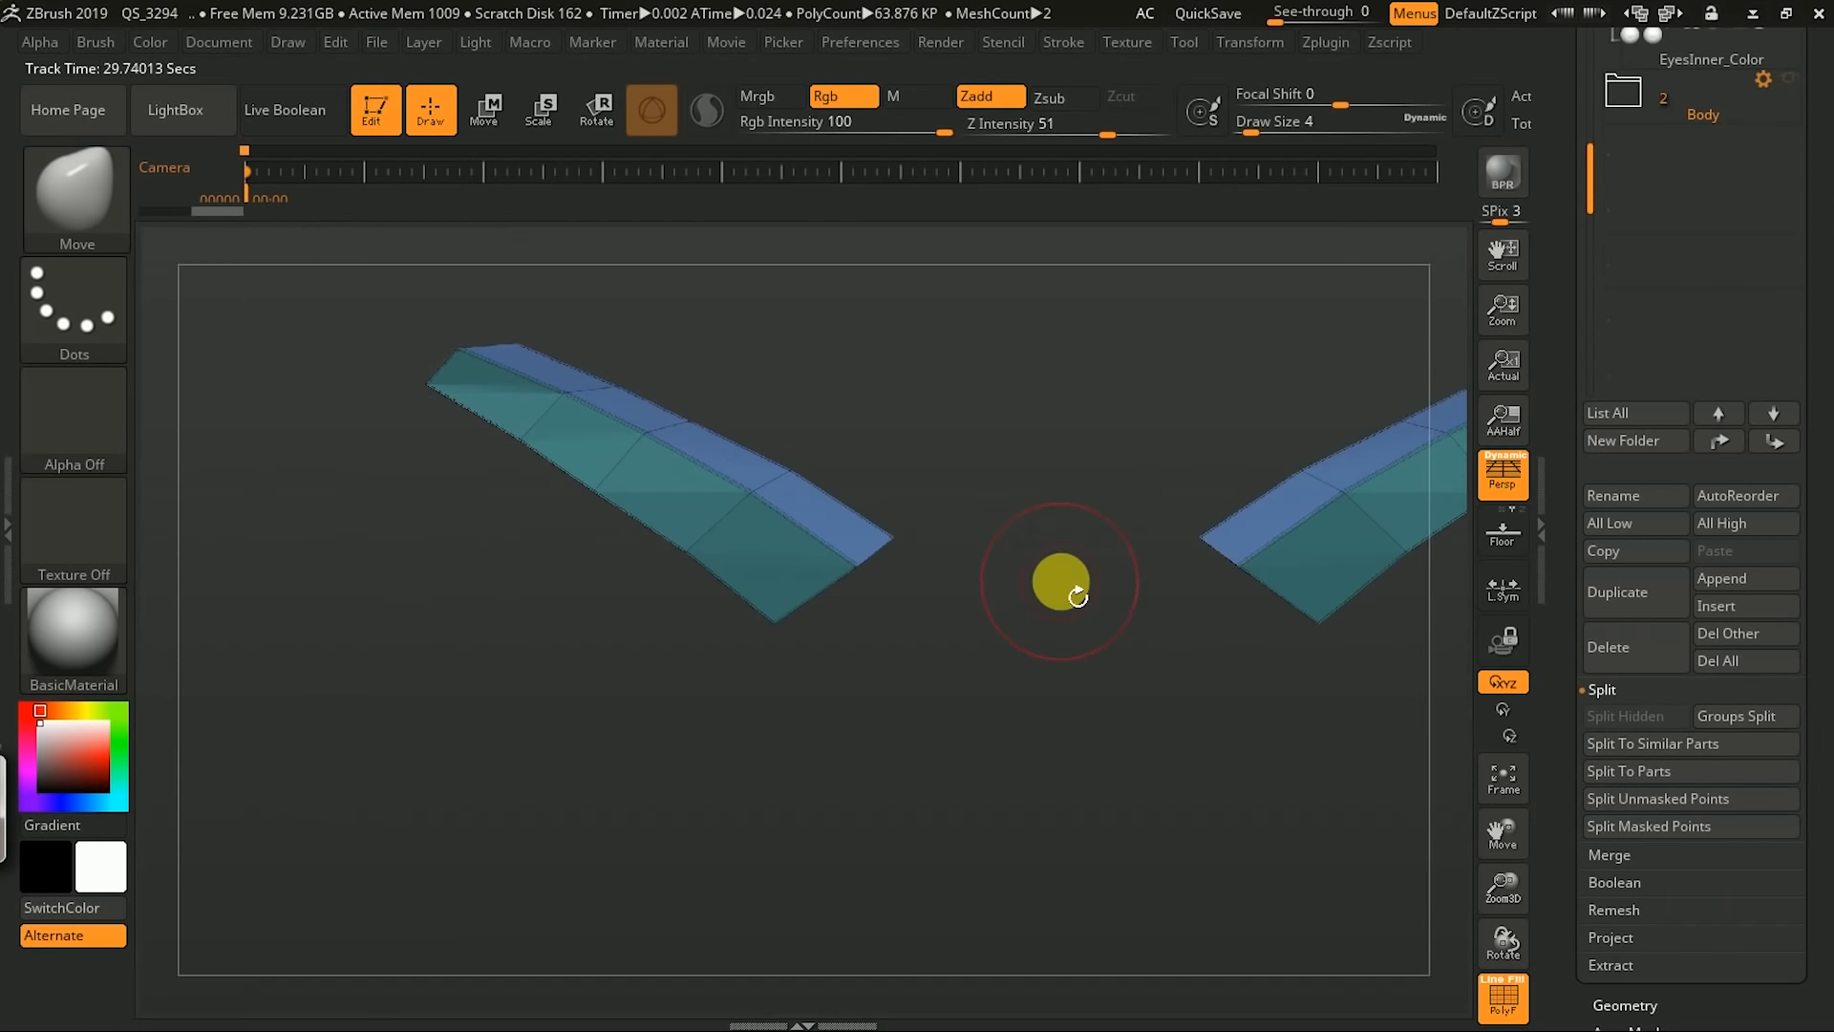
{"action": "left_click_drag", "start_coordinate": [1112, 559], "coordinate": [1153, 624], "text": "alt"}
- Remove every crease from the eyebrow mesh using UnCreaseAll in the geometry settings
{"action": "scroll", "coordinate": [1801, 430], "scroll_direction": "up", "scroll_amount": 5}
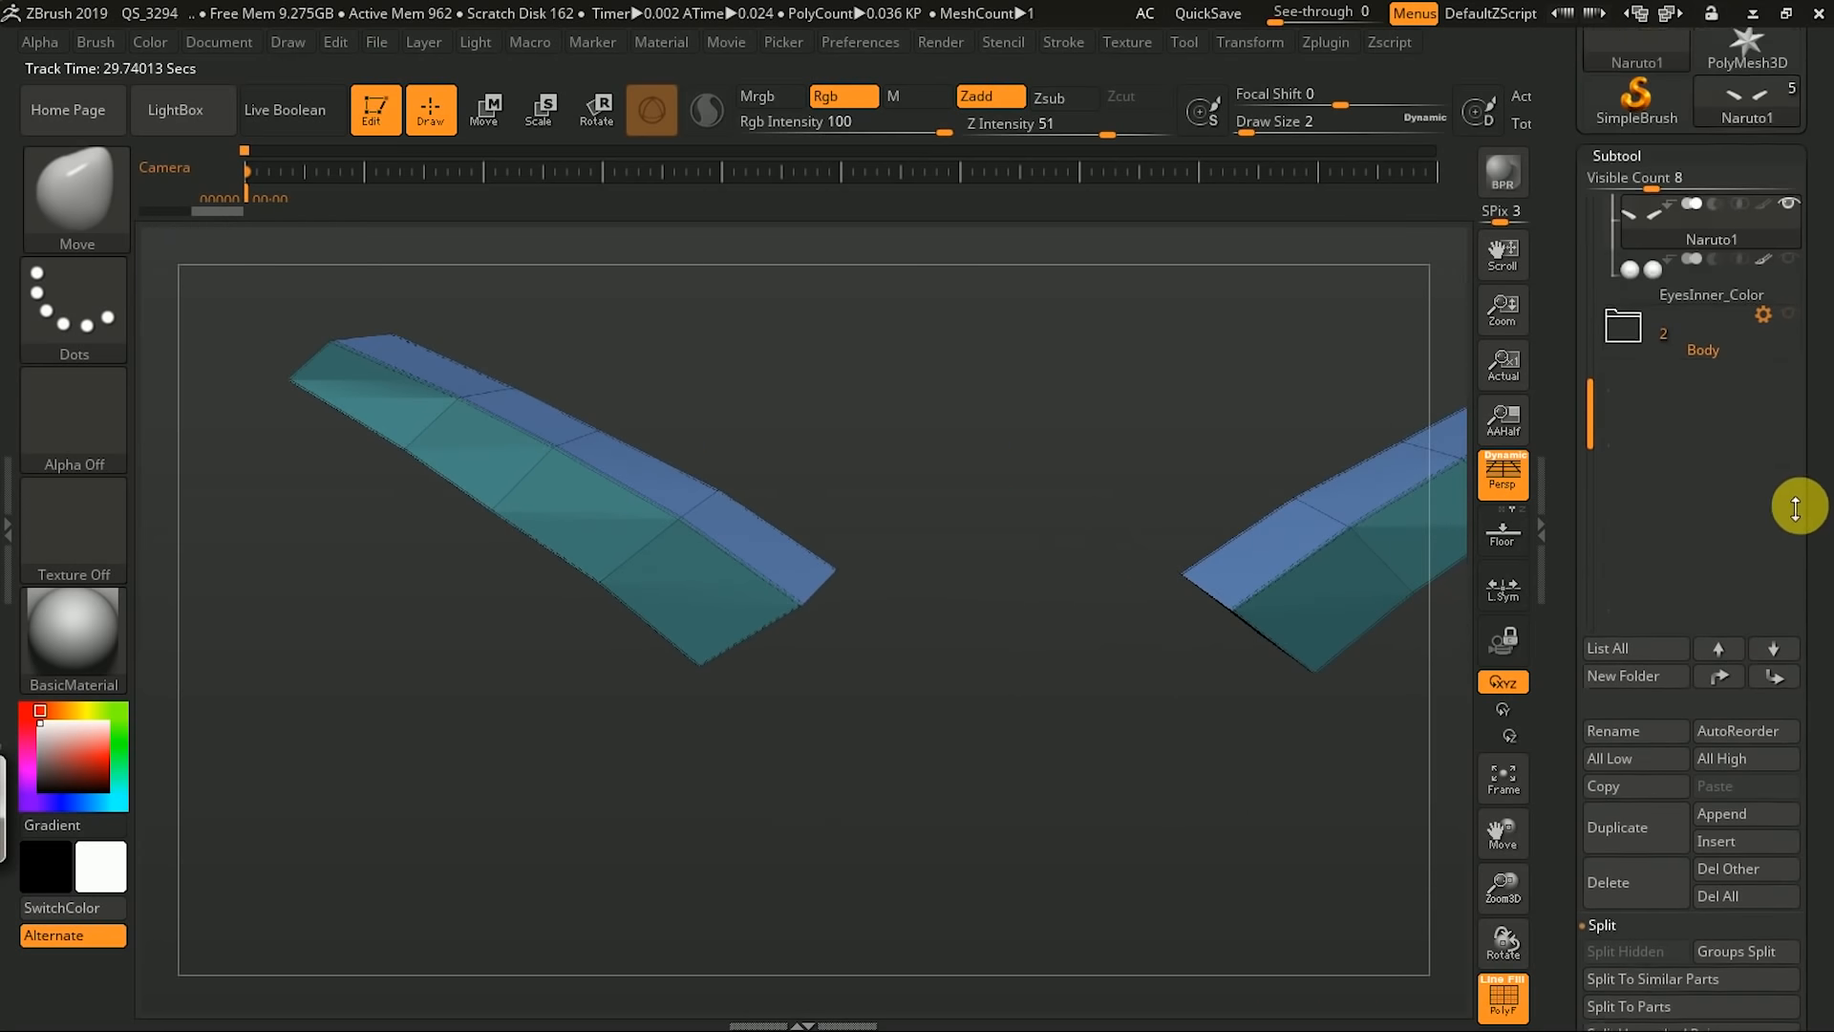
{"action": "left_click", "coordinate": [1739, 277]}
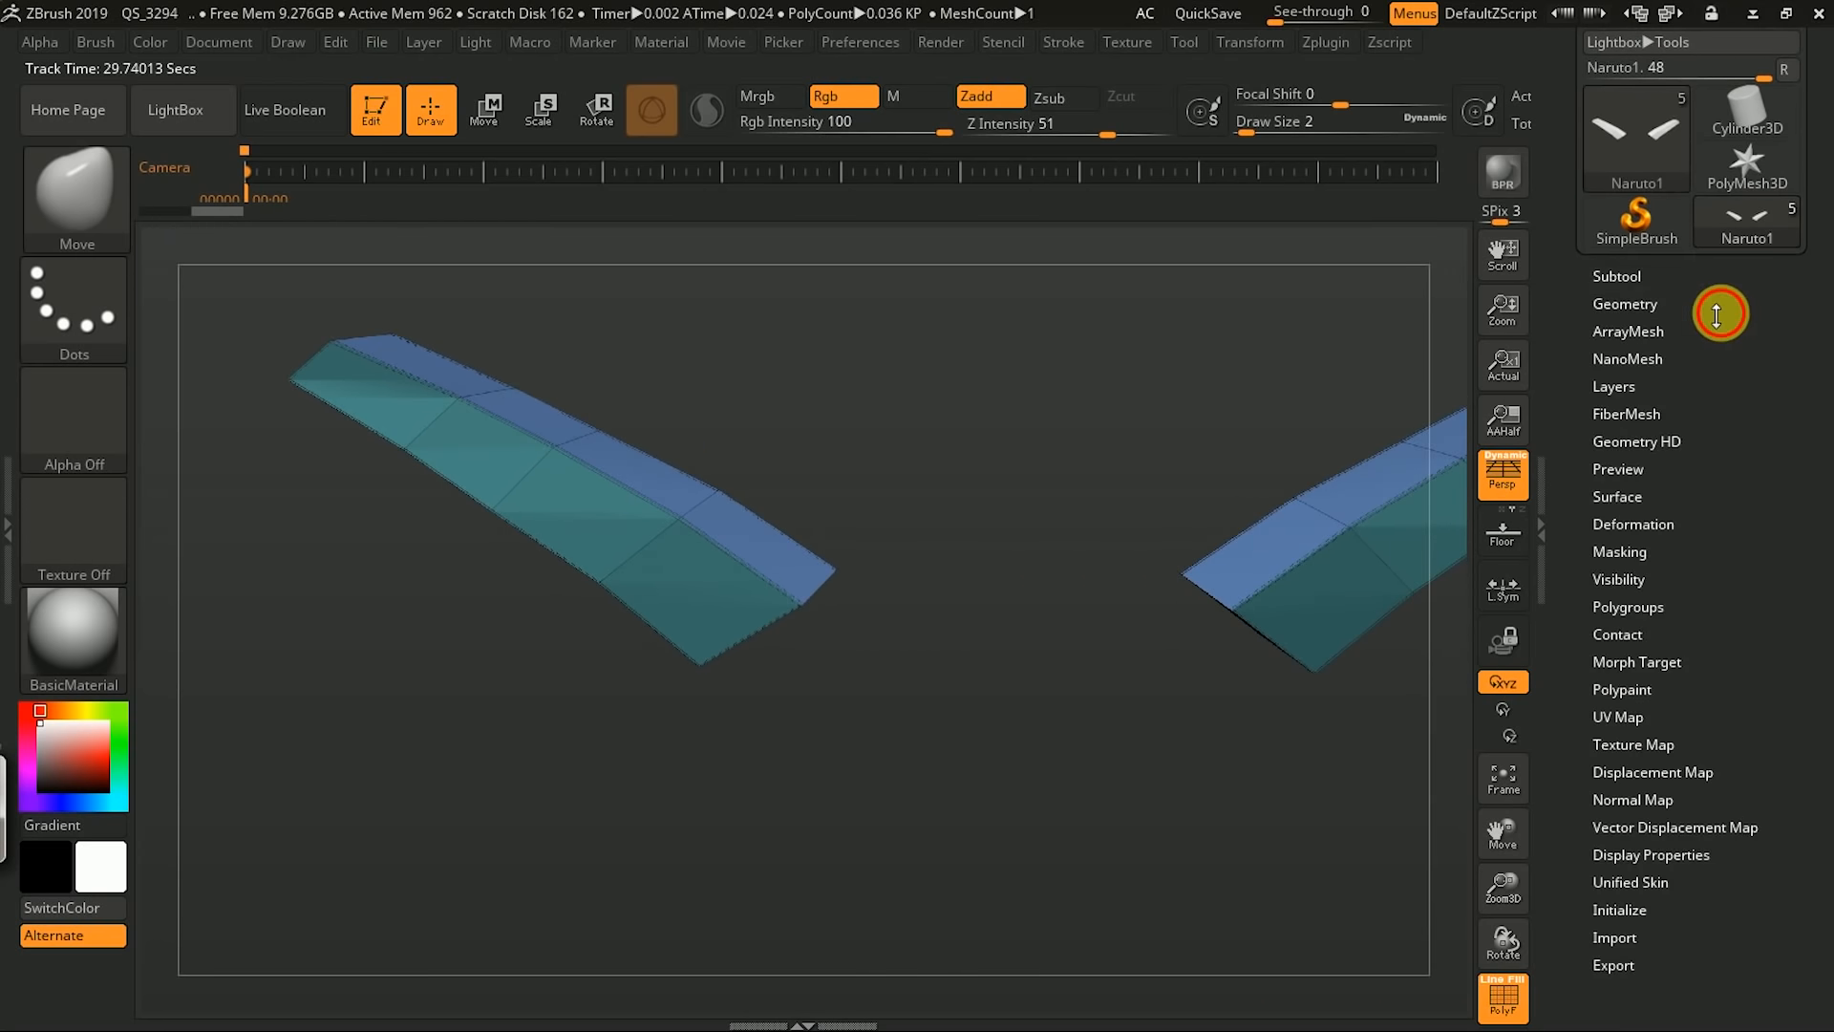
{"action": "left_click", "coordinate": [1717, 308]}
{"action": "scroll", "coordinate": [1801, 287], "scroll_direction": "down", "scroll_amount": 3}
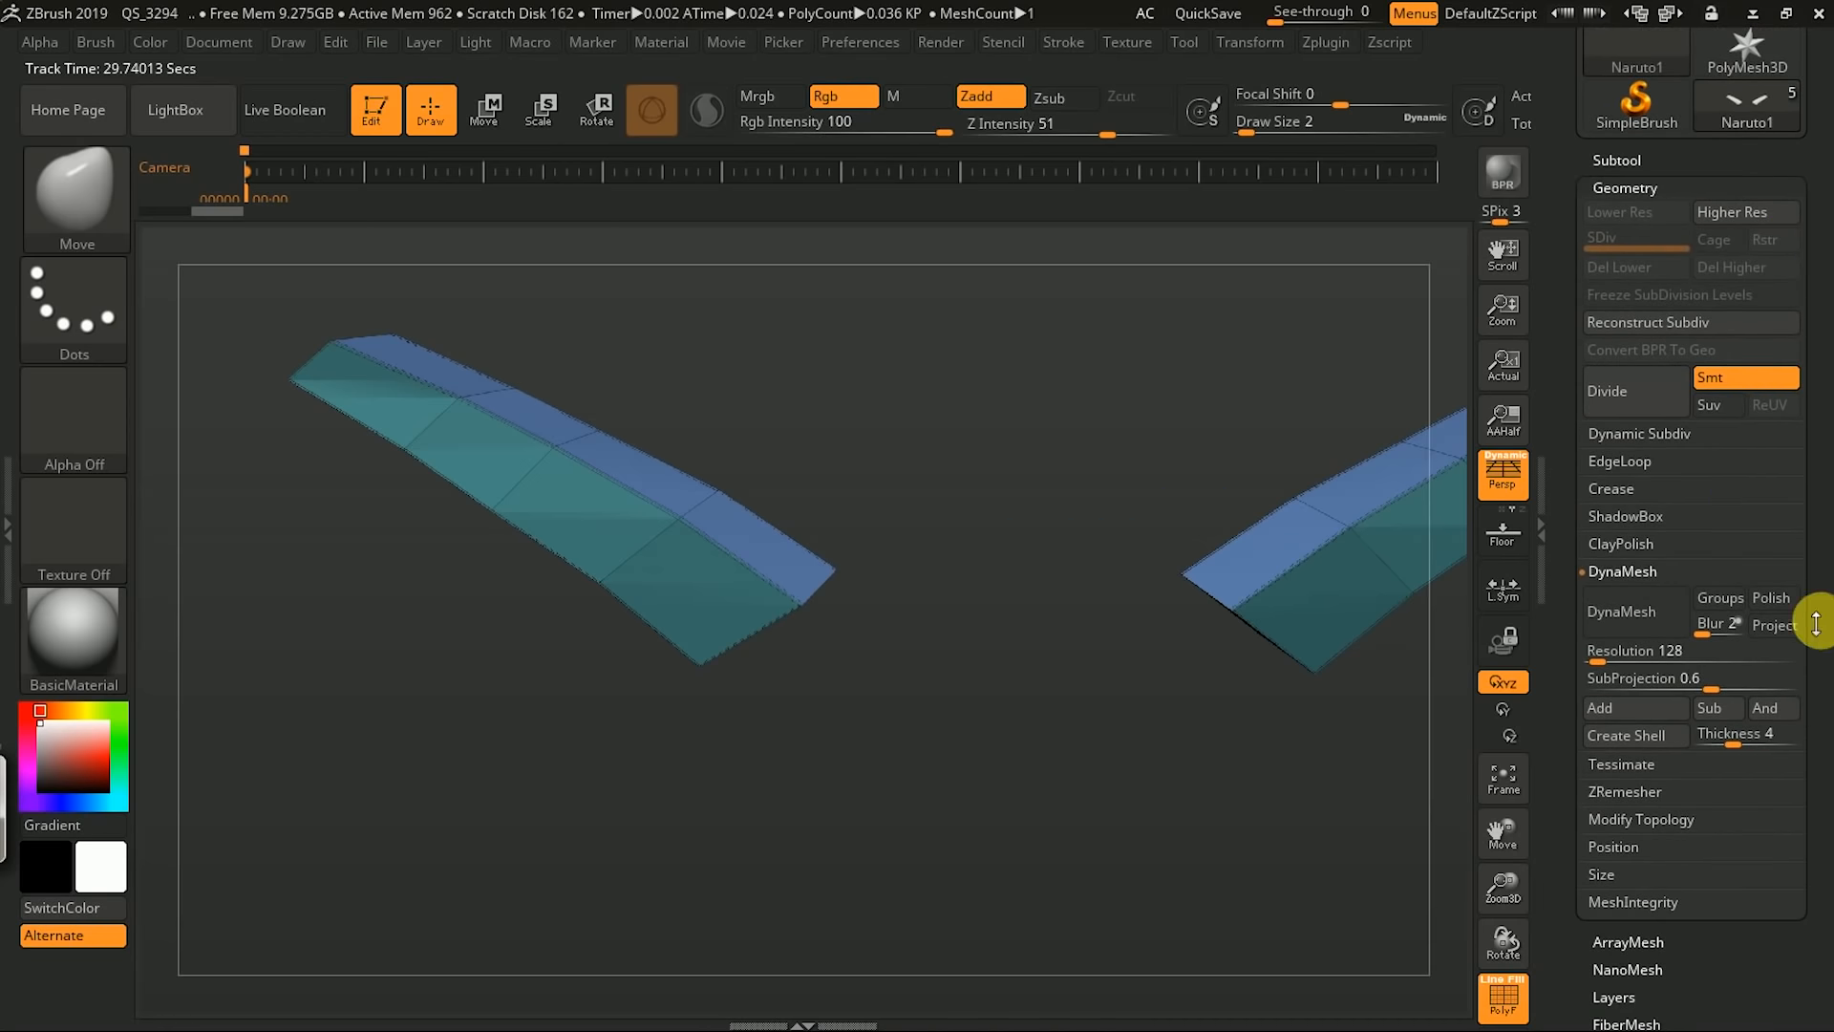
{"action": "scroll", "coordinate": [1816, 625], "scroll_direction": "down", "scroll_amount": 1}
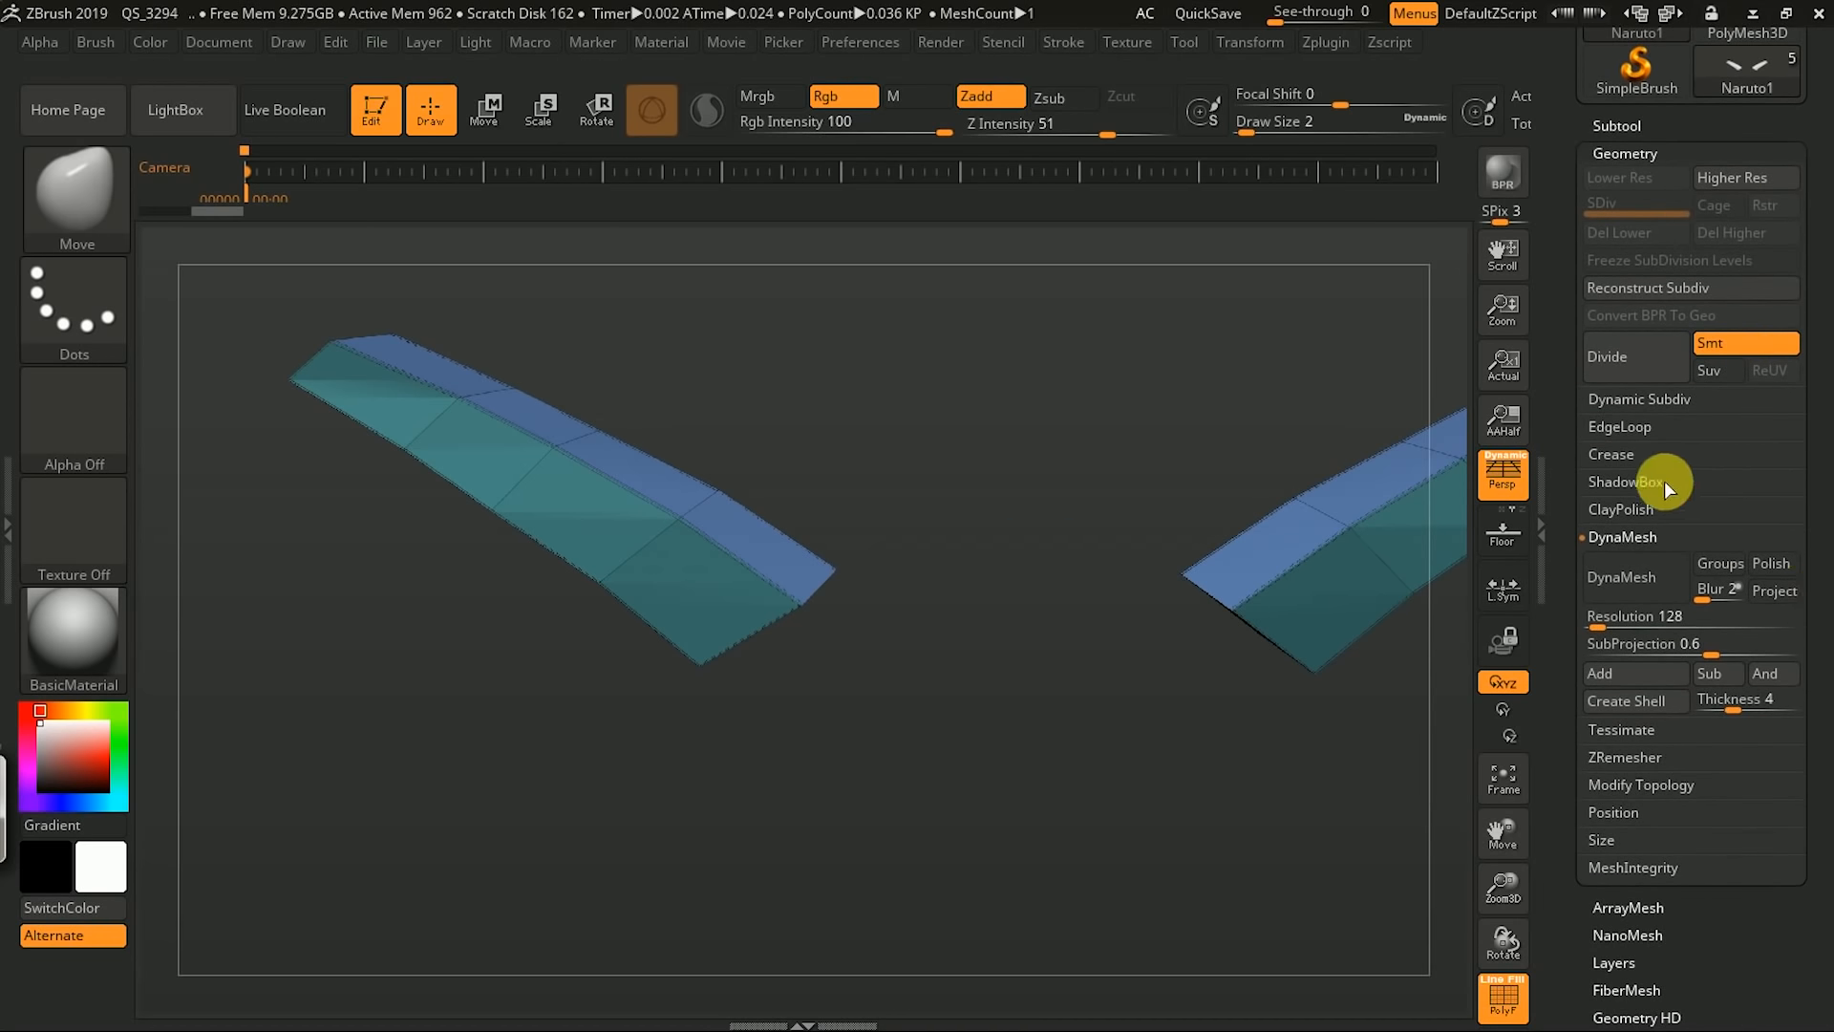
{"action": "left_click", "coordinate": [1645, 454]}
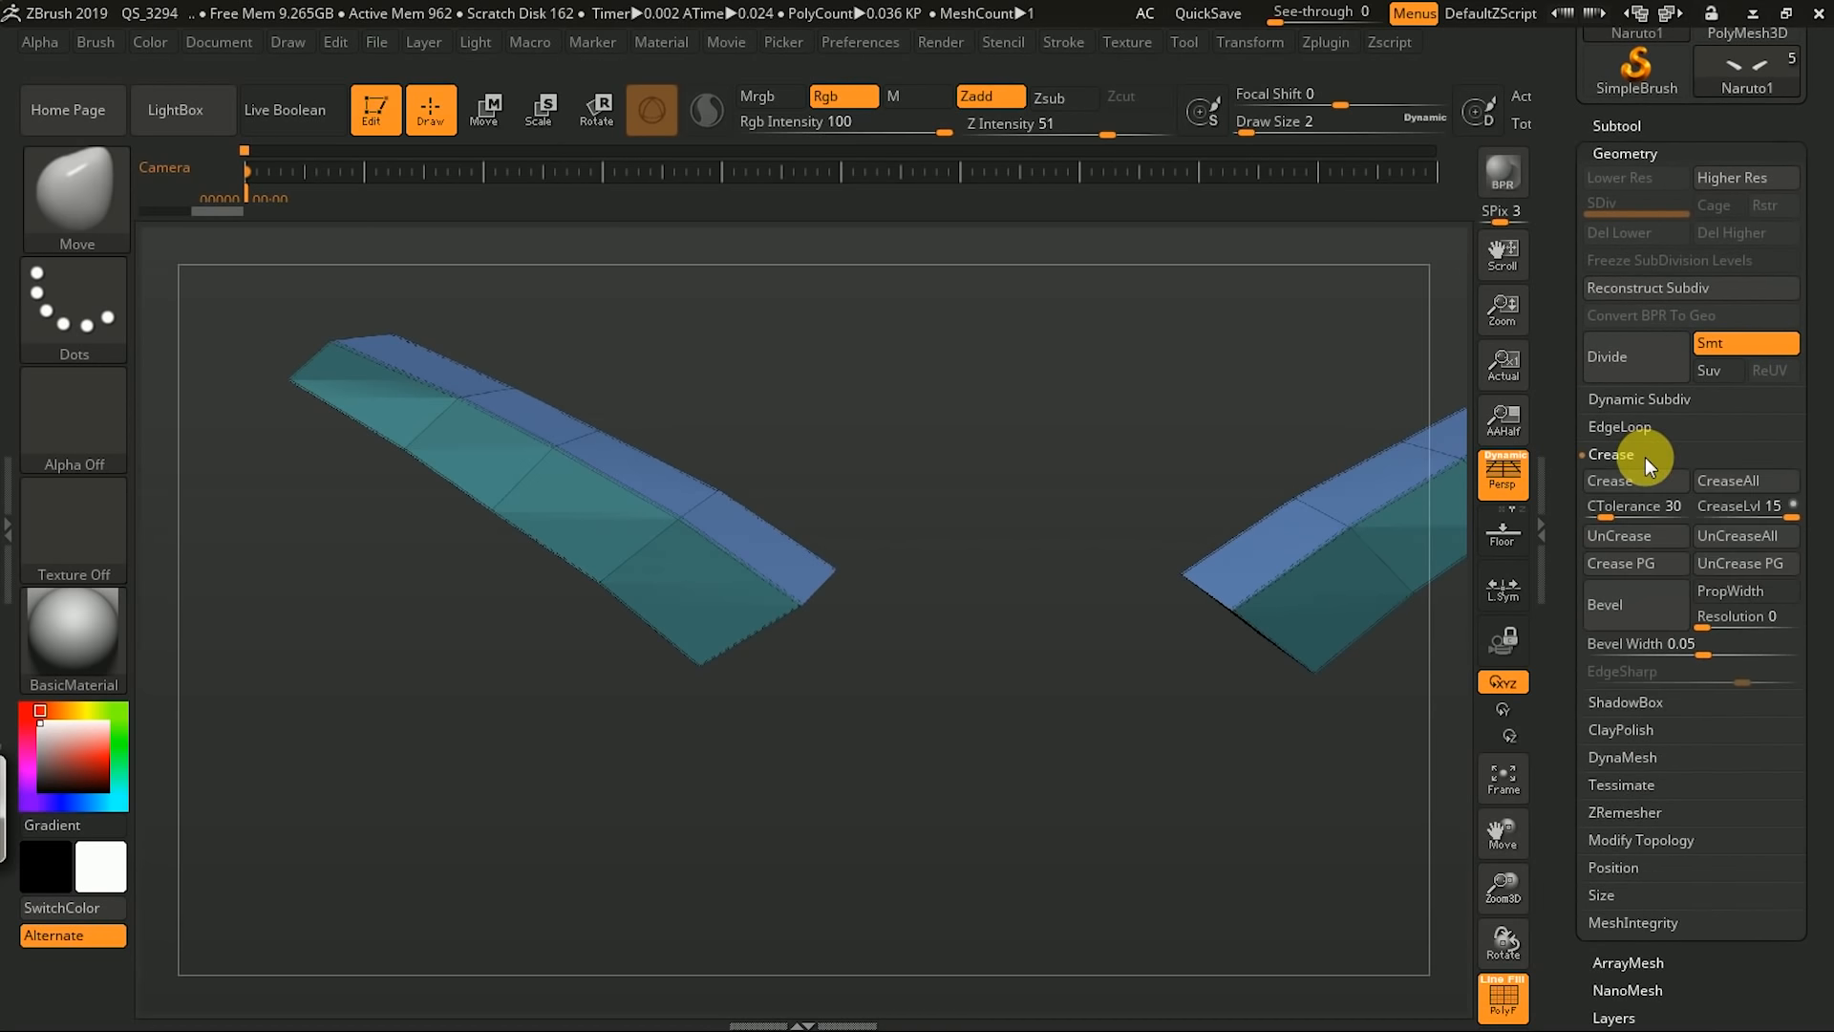
{"action": "left_click", "coordinate": [1739, 536]}
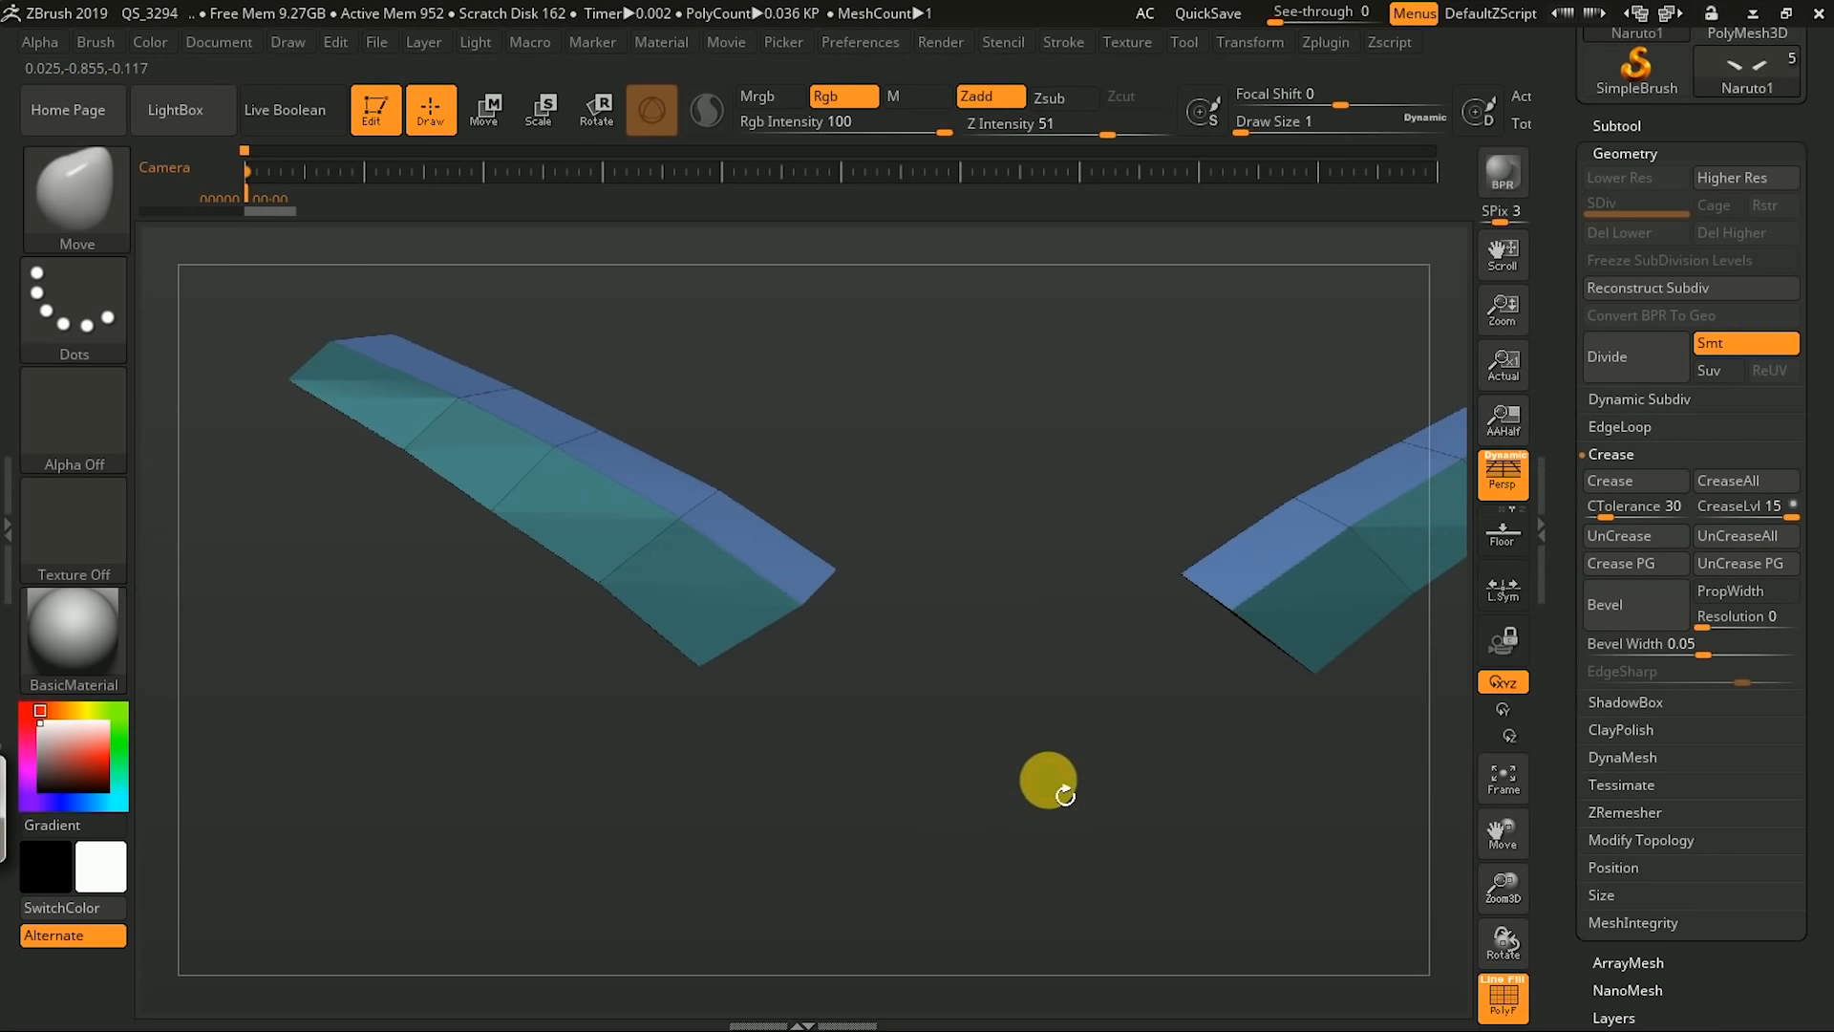
- Hide the wireframe and show the whole head together with the eyebrows beside the reference picture
{"action": "key", "text": "space"}
{"action": "left_click", "coordinate": [1127, 860]}
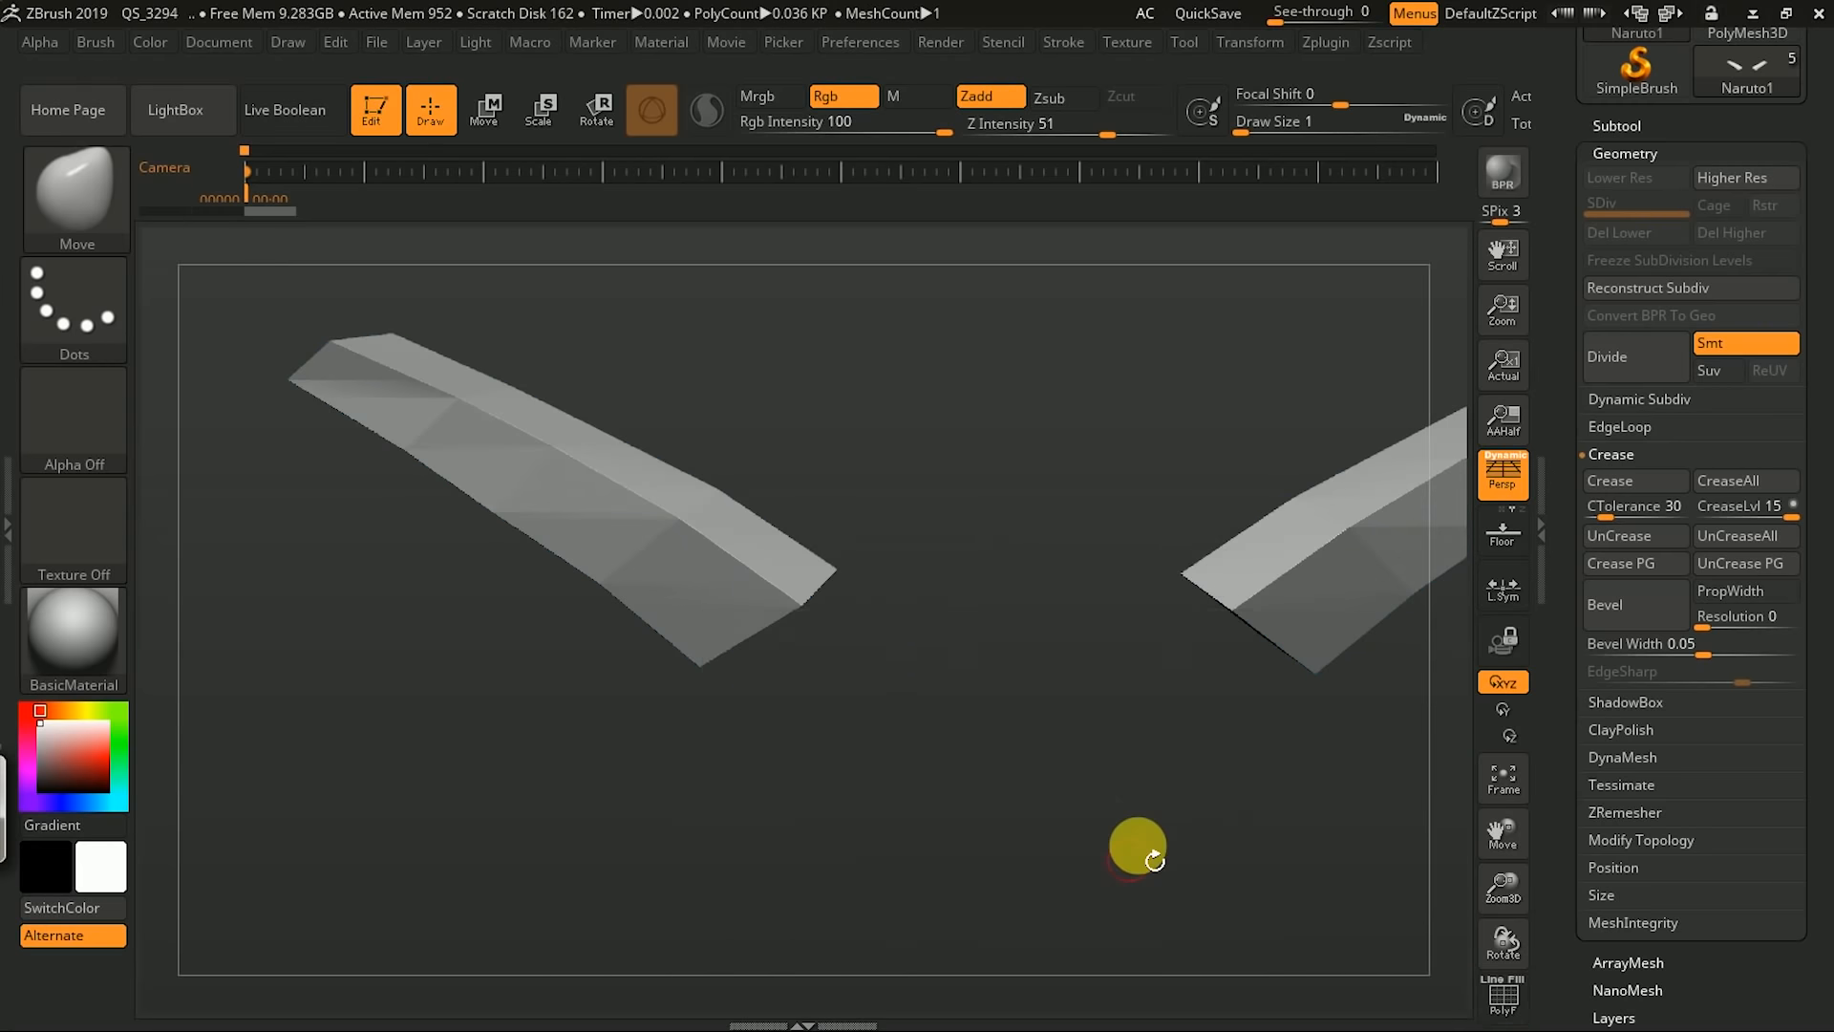
{"action": "key", "text": "alt+s"}
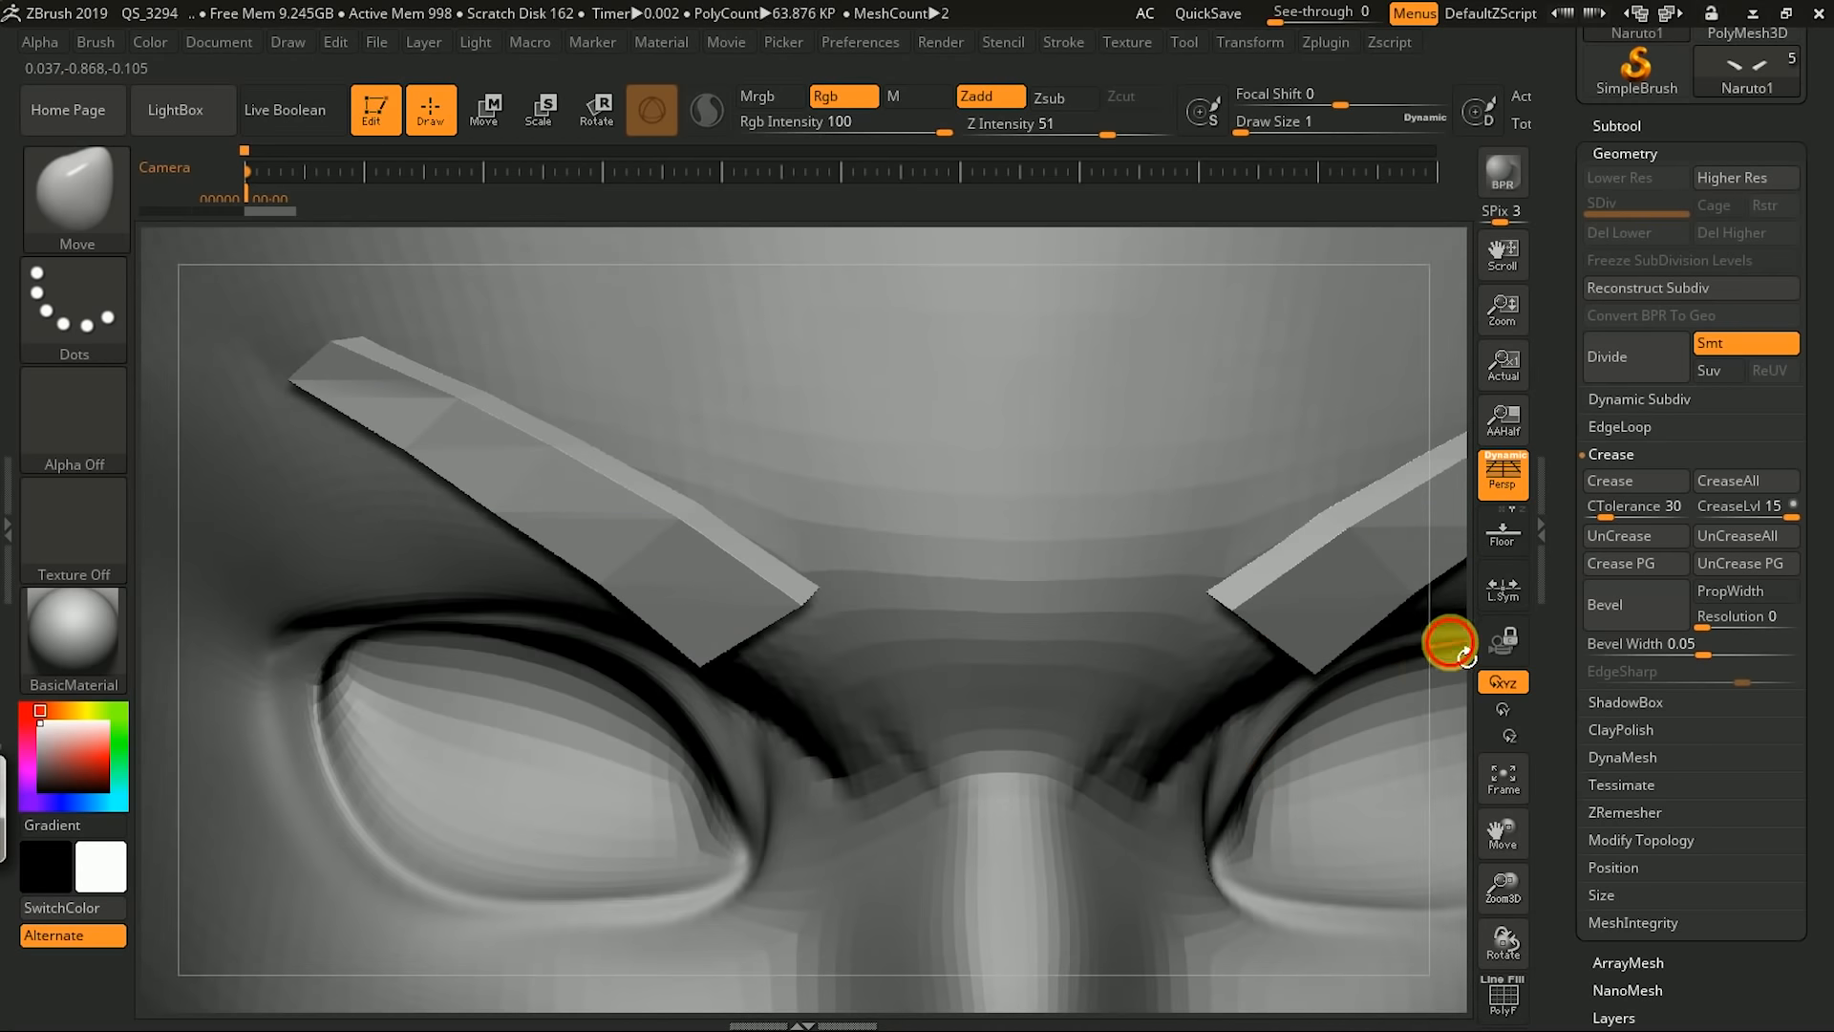
{"action": "left_click_drag", "start_coordinate": [1449, 647], "coordinate": [1381, 503], "text": "alt"}
{"action": "left_click", "coordinate": [1784, 13]}
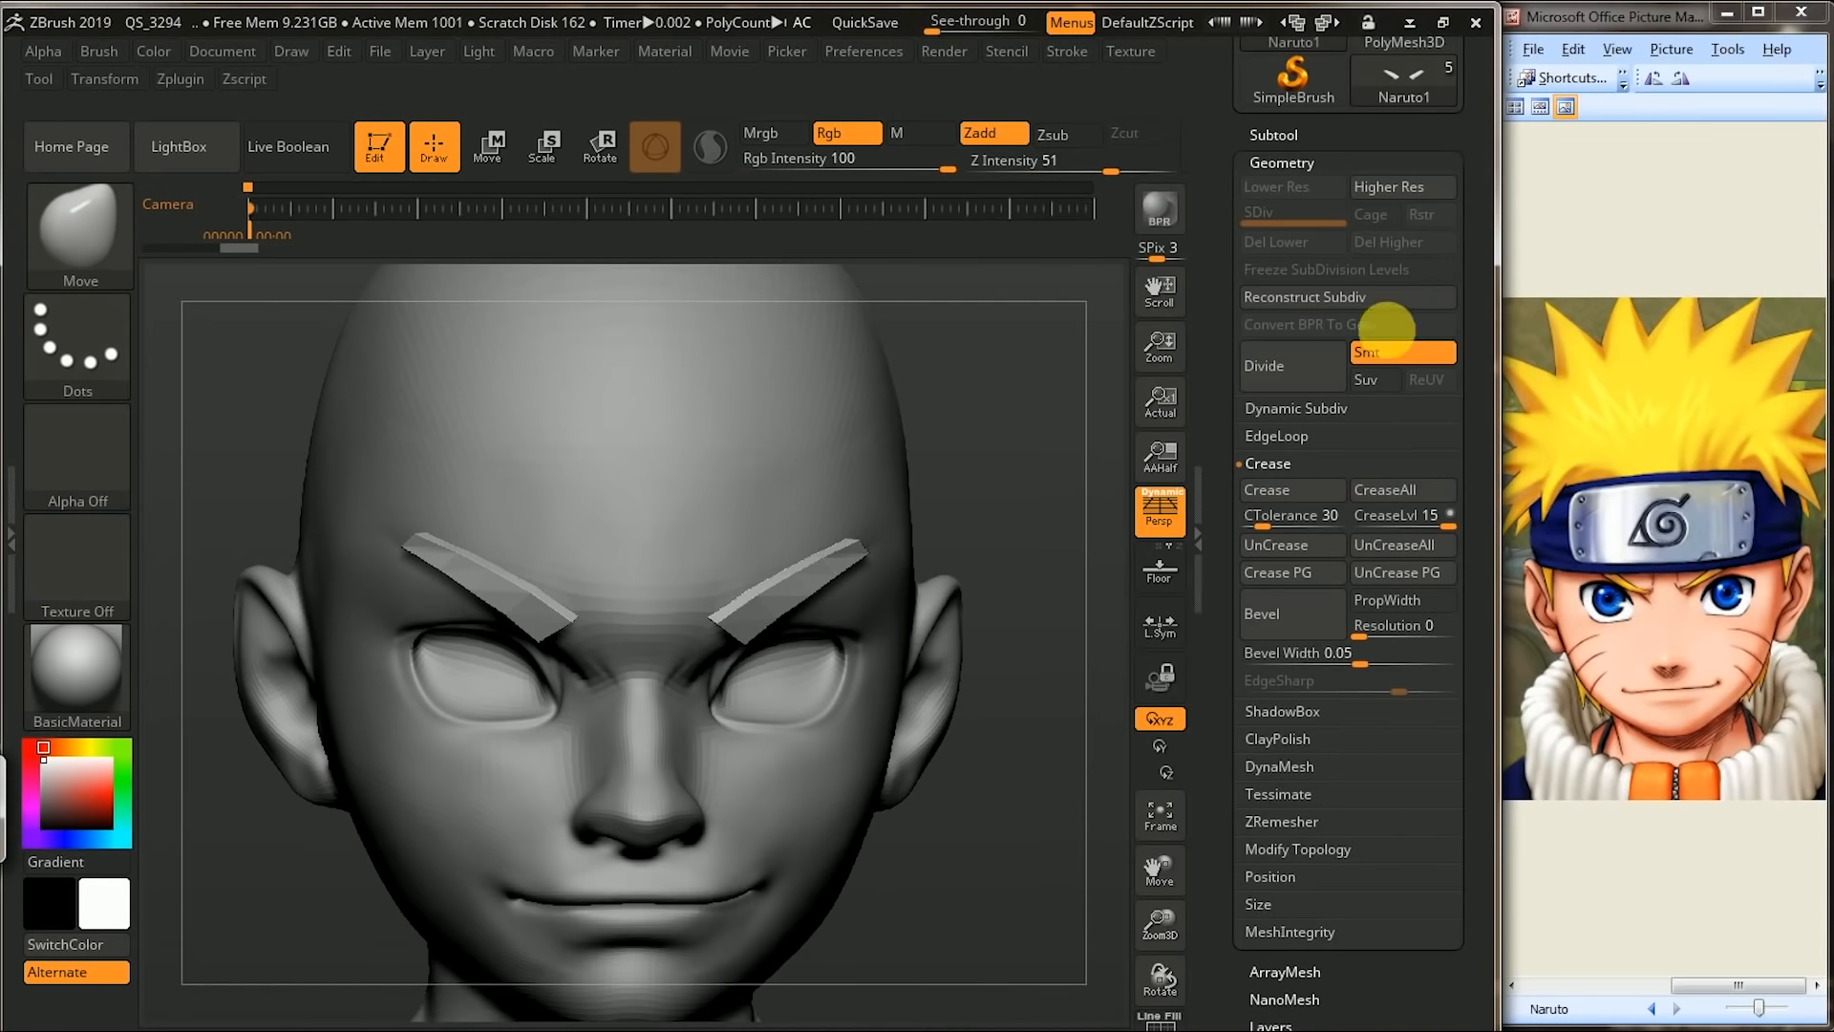
- Save the tool as Naruto in the Naruto kid folder, replacing the existing ZTL file
{"action": "left_click_drag", "start_coordinate": [1074, 426], "coordinate": [1073, 475], "text": "shift"}
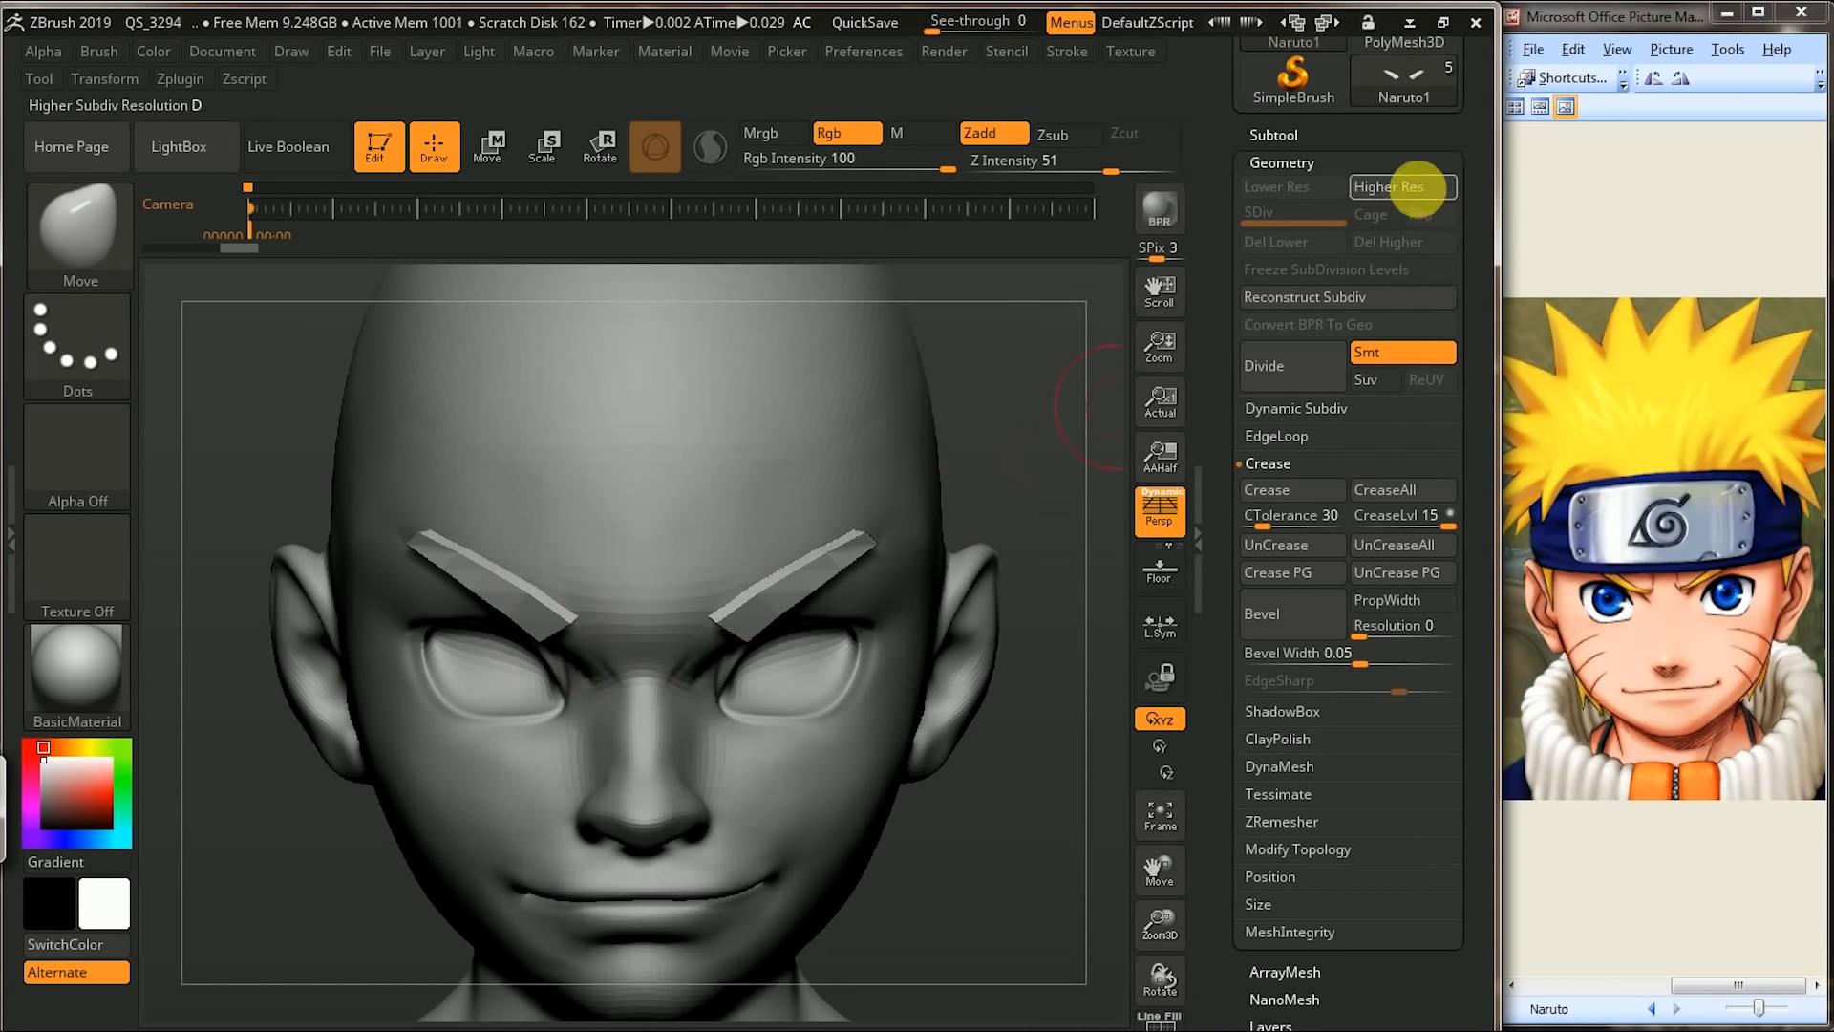
{"action": "scroll", "coordinate": [1432, 144], "scroll_direction": "up", "scroll_amount": 4}
{"action": "left_click", "coordinate": [1376, 86]}
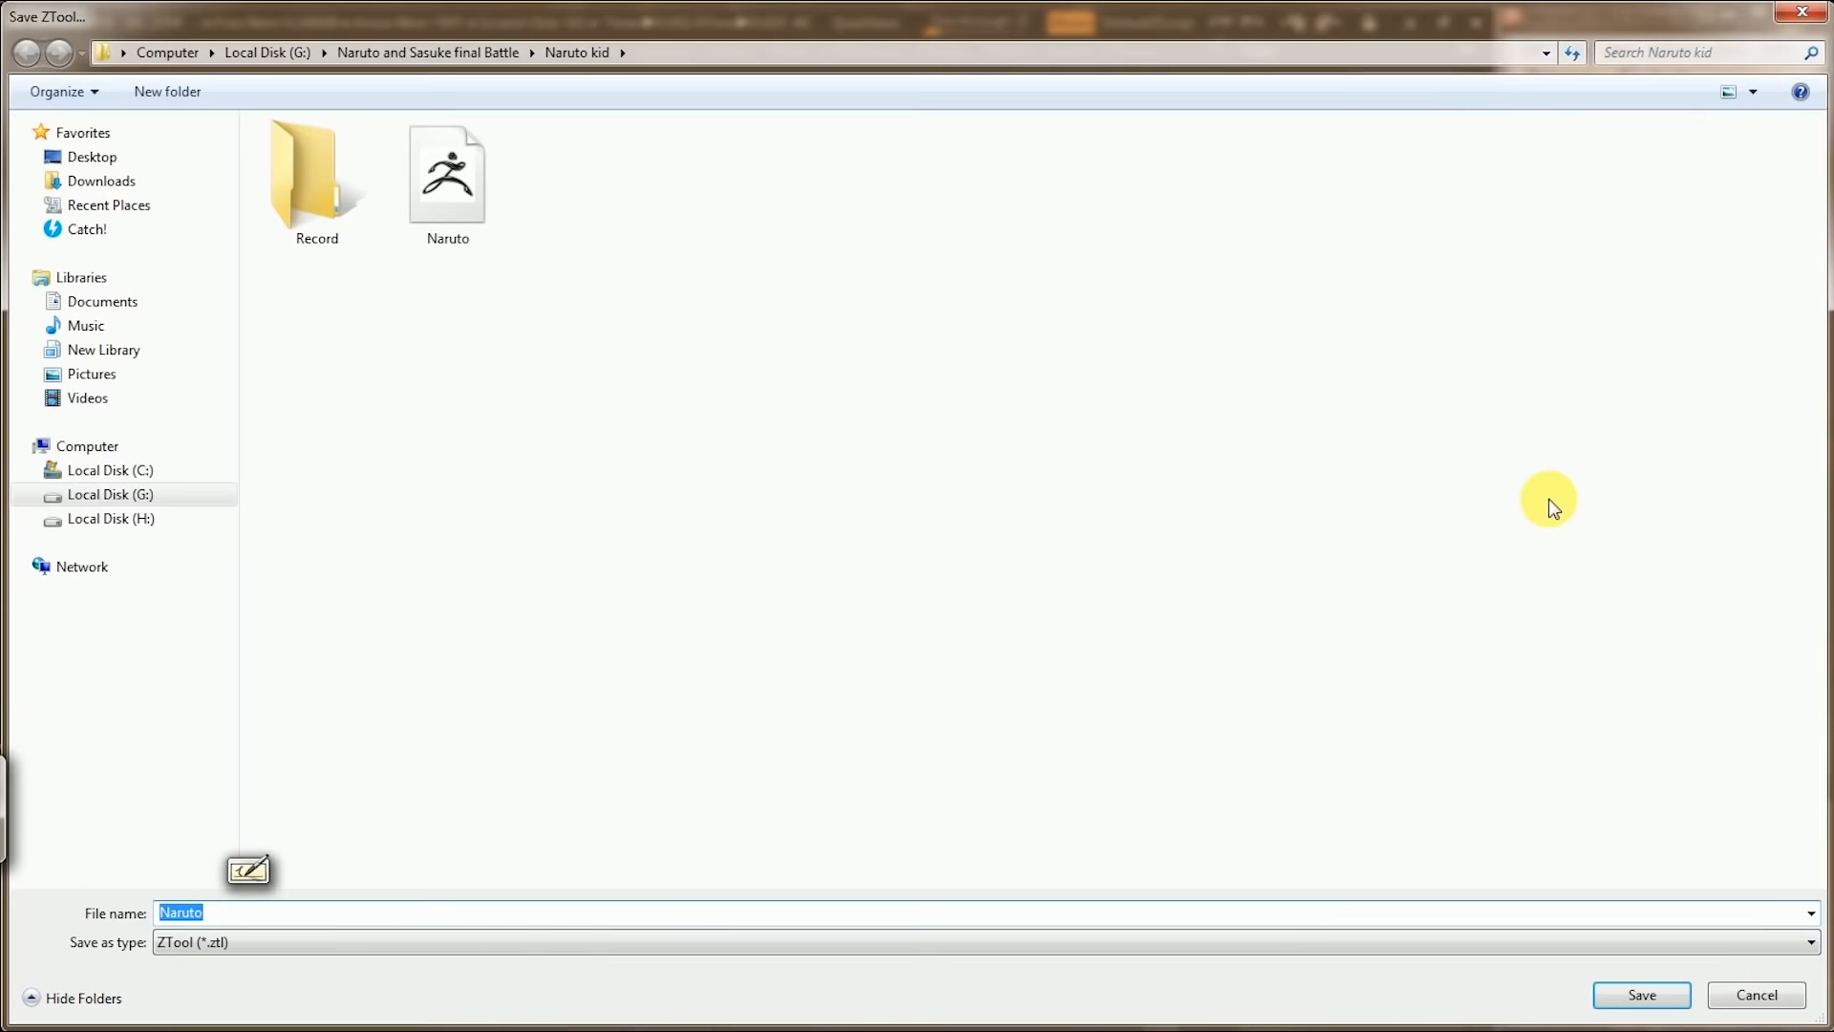
{"action": "left_click", "coordinate": [1641, 995]}
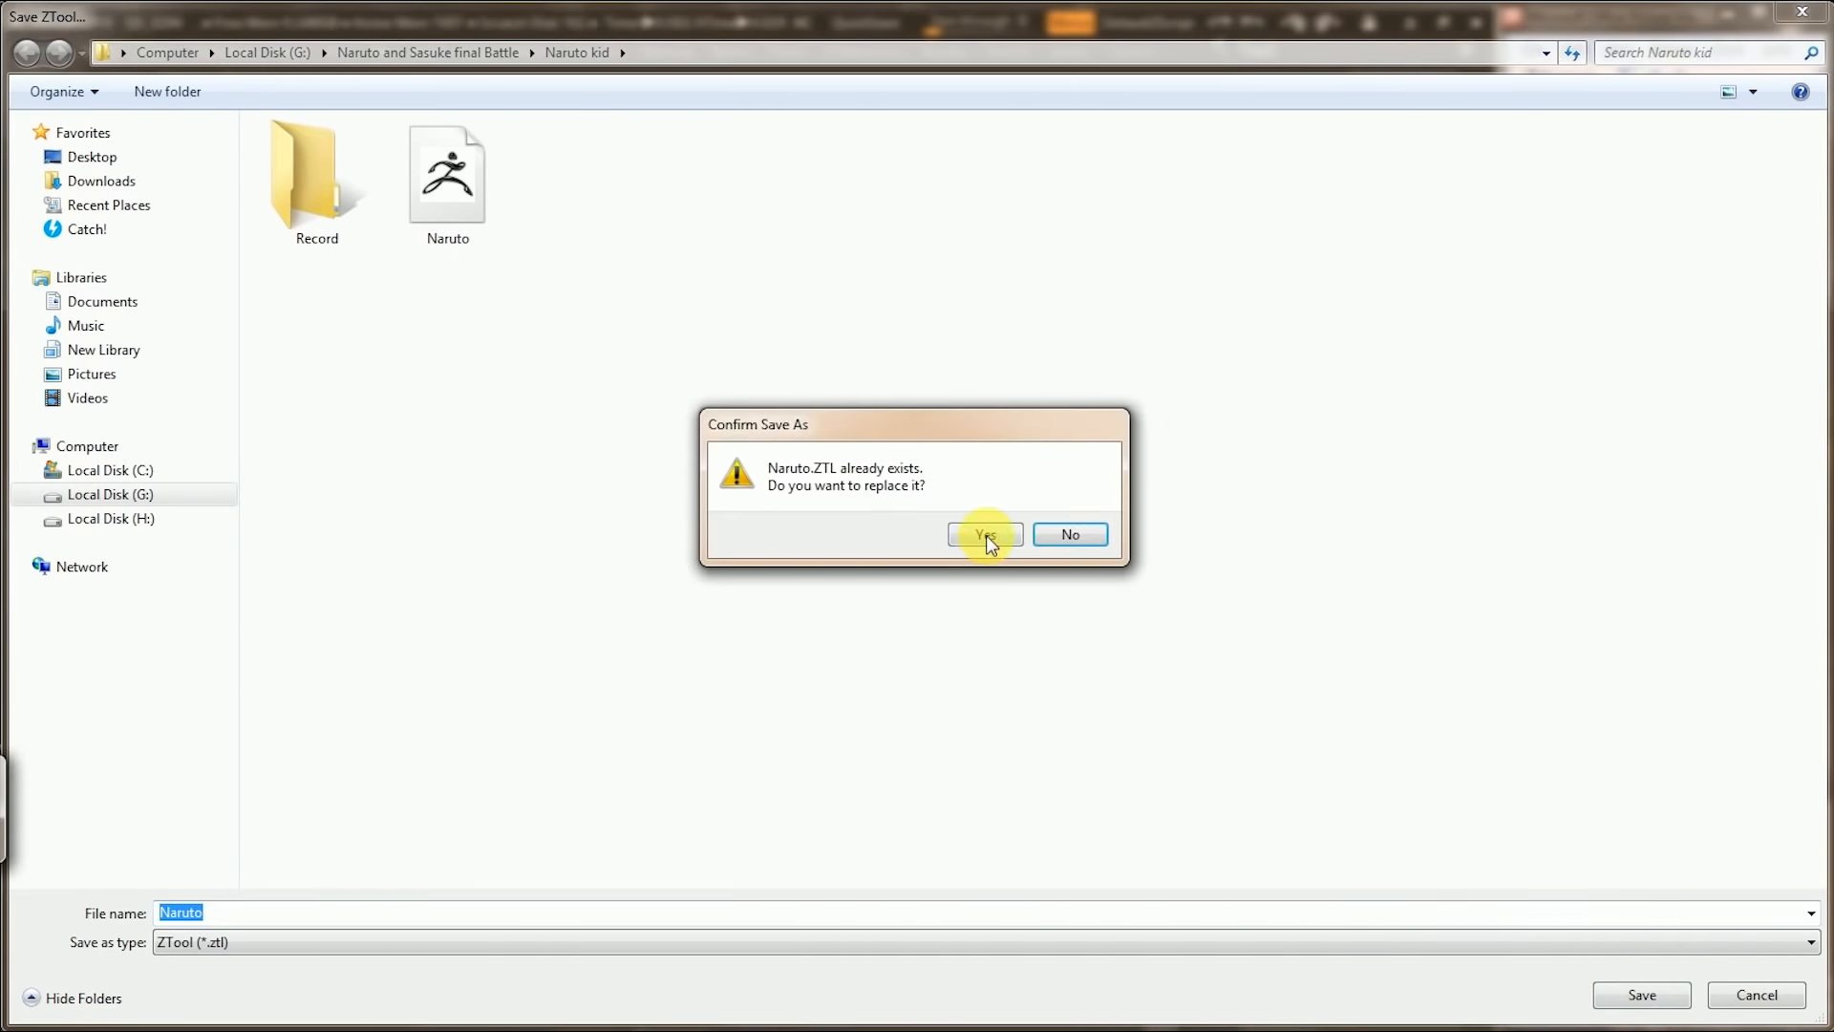
{"action": "left_click", "coordinate": [989, 534]}
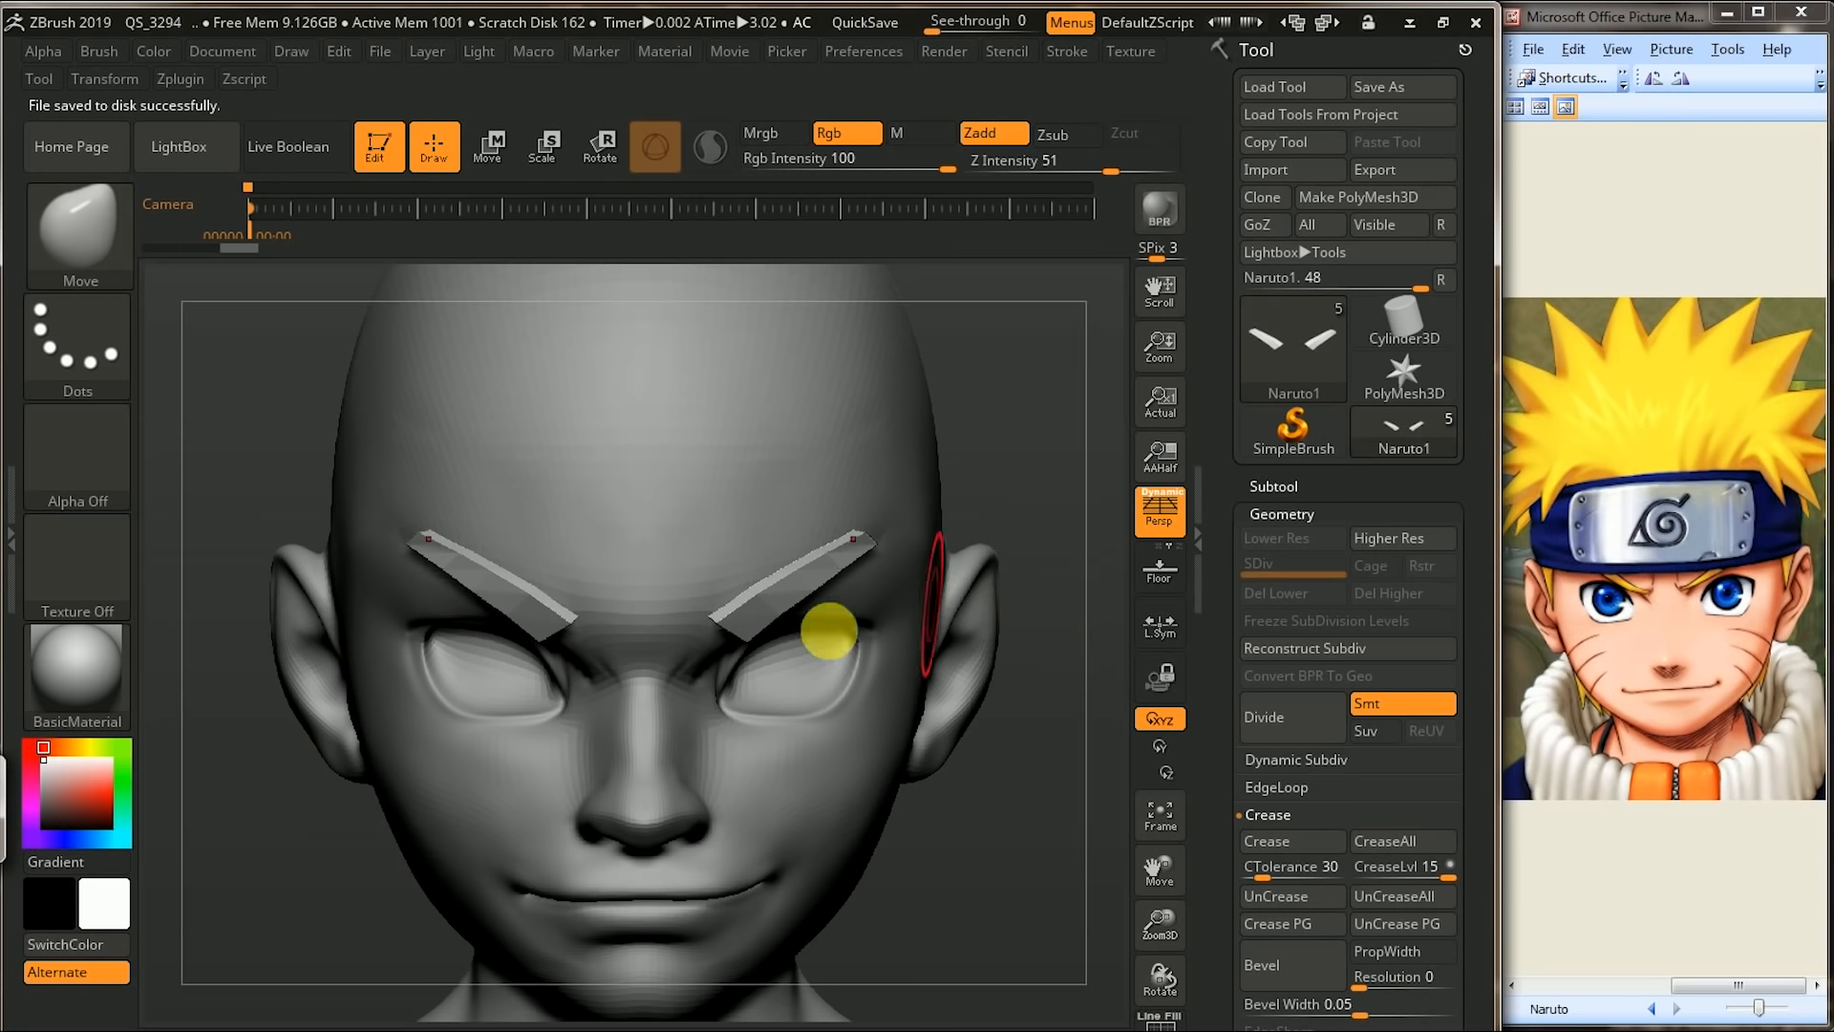
- Extend the inner ends of both eyebrows toward the bridge of the nose with the Move brush
{"action": "left_click_drag", "start_coordinate": [546, 635], "coordinate": [571, 650]}
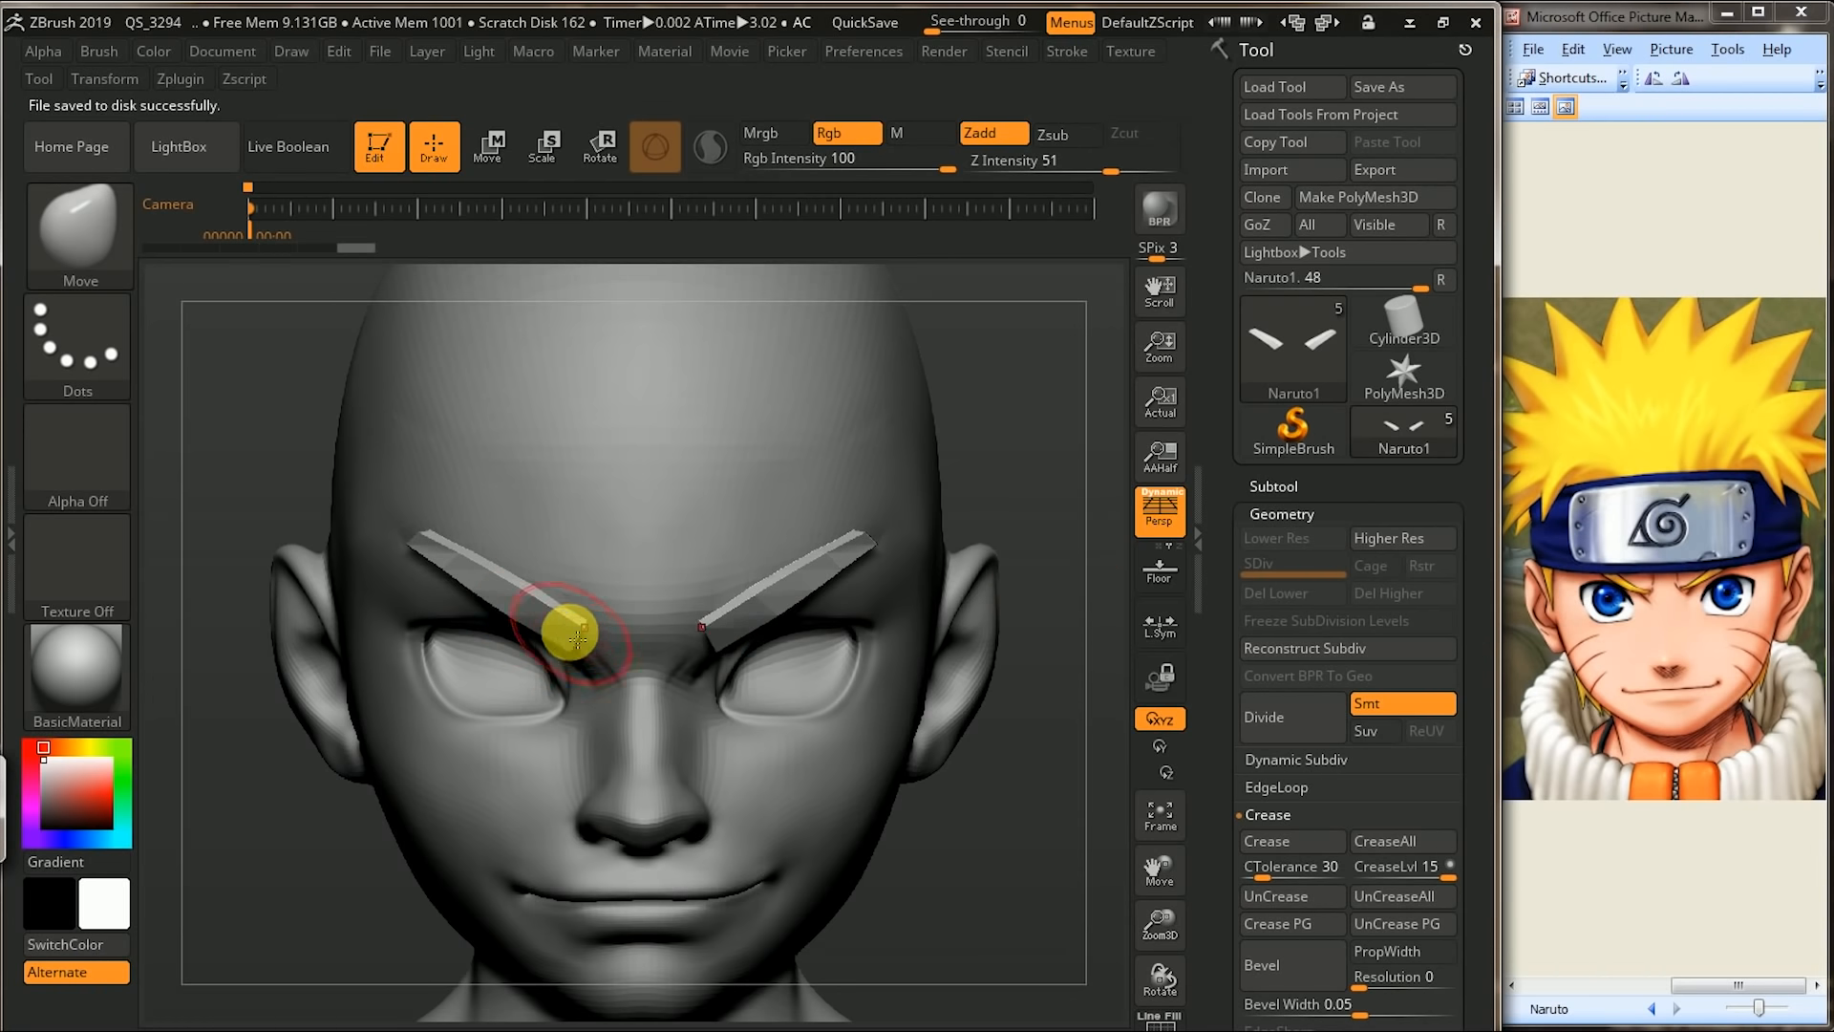
{"action": "left_click_drag", "start_coordinate": [1023, 499], "coordinate": [1048, 500], "text": "alt"}
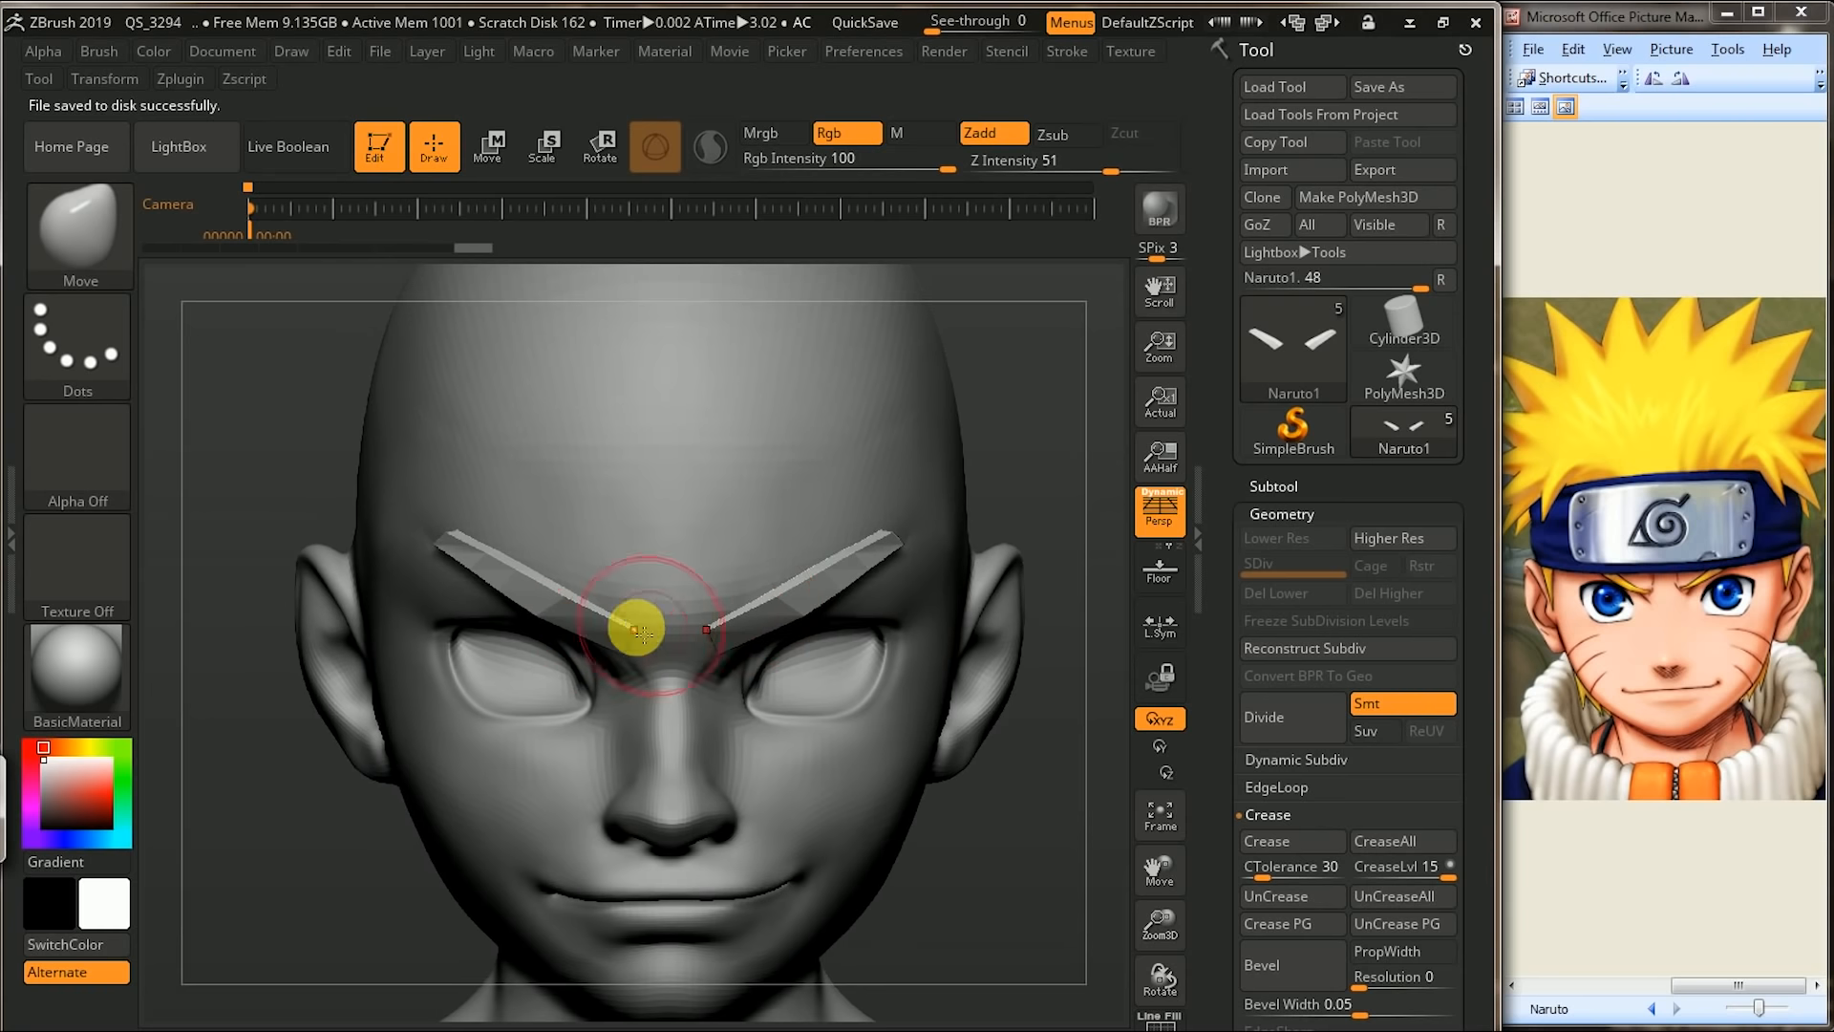
{"action": "left_click_drag", "start_coordinate": [611, 637], "coordinate": [570, 638]}
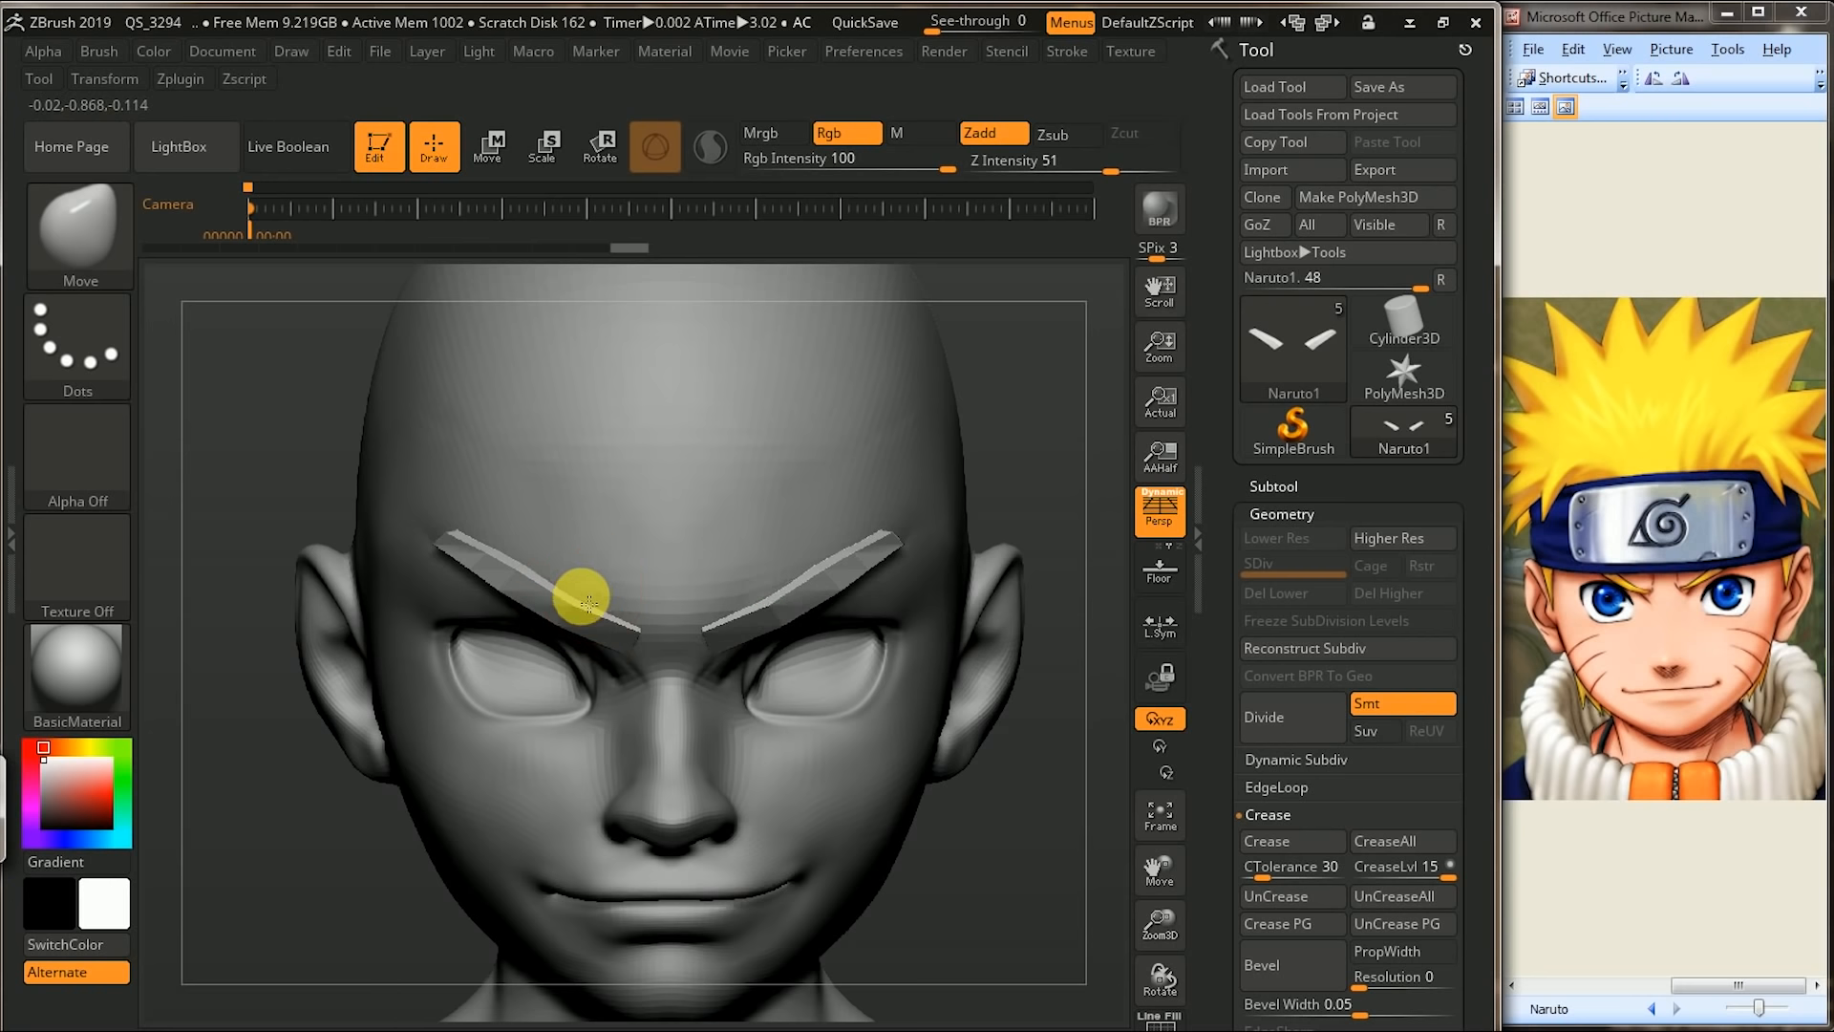
- Reshape the middle, outer tips and inner ends of the eyebrows from side angles so they follow the brow ridge
{"action": "mouse_move", "coordinate": [1051, 449]}
{"action": "left_mouse_down"}
{"action": "mouse_move", "coordinate": [577, 593]}
{"action": "mouse_move", "coordinate": [471, 585]}
{"action": "mouse_move", "coordinate": [471, 512]}
{"action": "mouse_move", "coordinate": [448, 555]}
{"action": "left_mouse_up"}
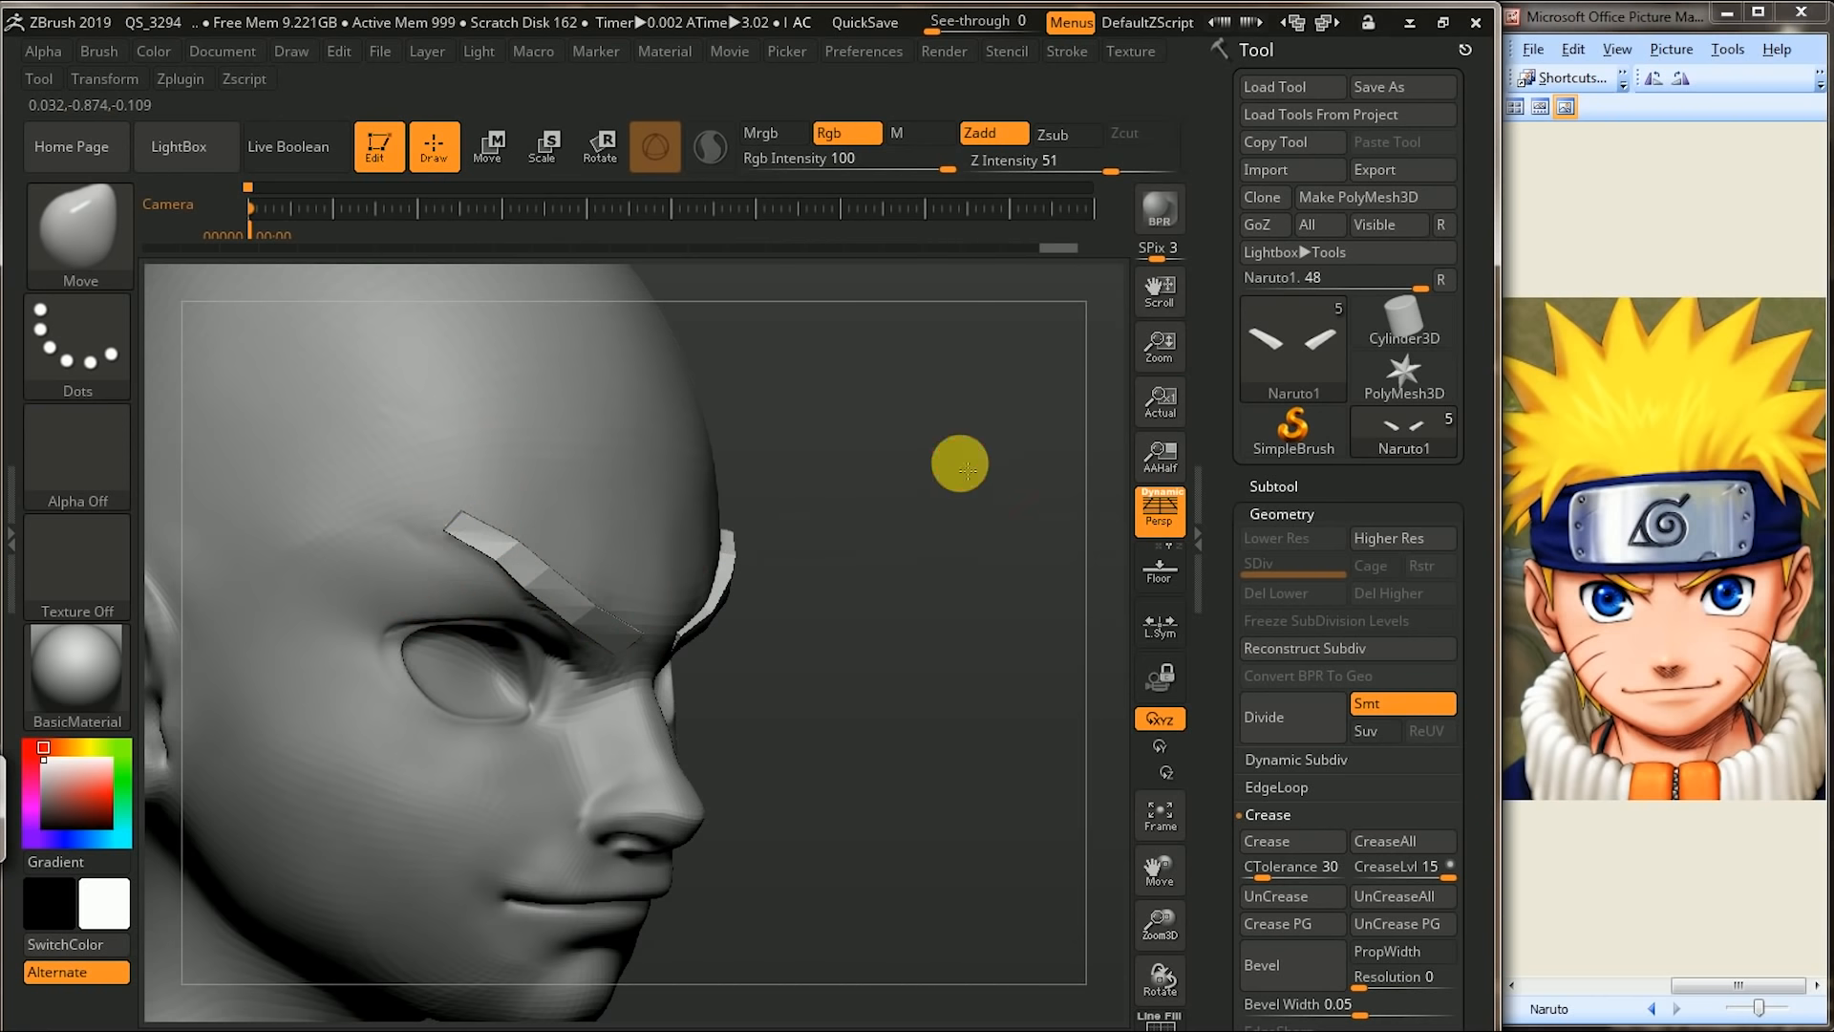
{"action": "left_click_drag", "start_coordinate": [946, 471], "coordinate": [1023, 459]}
{"action": "left_click_drag", "start_coordinate": [503, 597], "coordinate": [516, 582]}
{"action": "left_click_drag", "start_coordinate": [339, 793], "coordinate": [439, 793]}
{"action": "left_click_drag", "start_coordinate": [446, 521], "coordinate": [442, 520]}
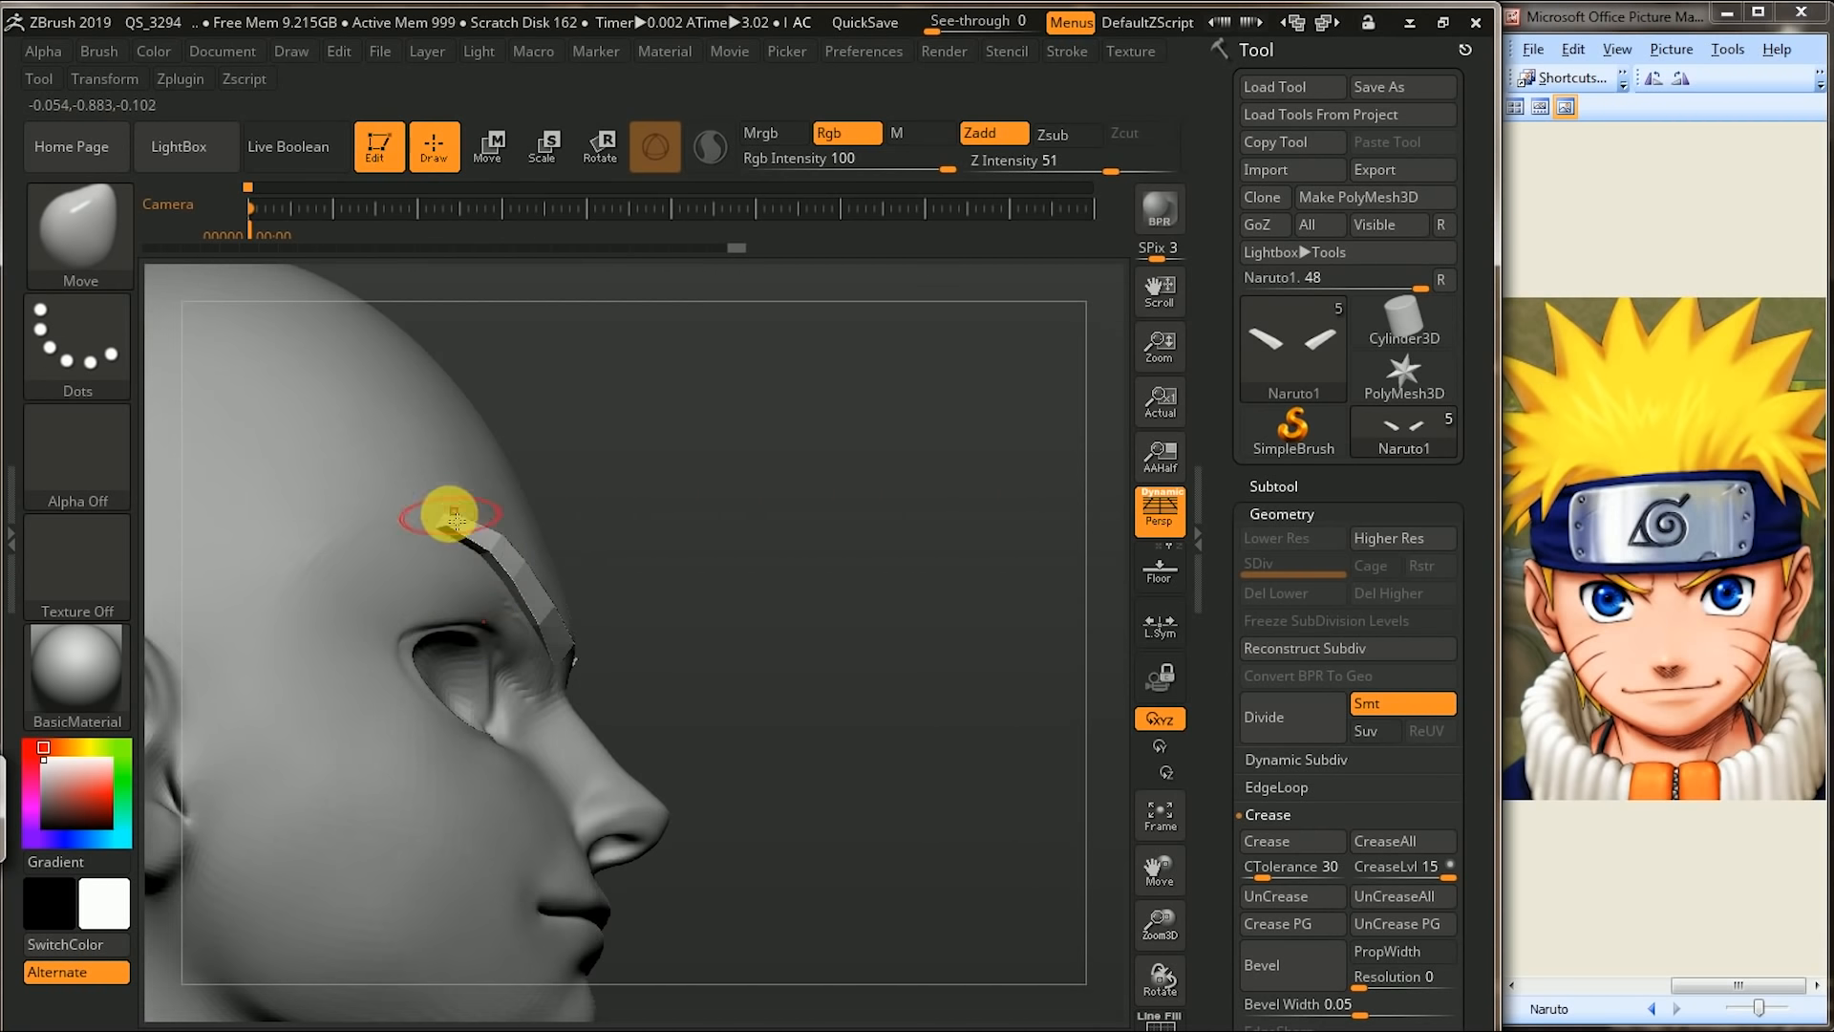
{"action": "mouse_move", "coordinate": [868, 455]}
{"action": "left_mouse_down"}
{"action": "mouse_move", "coordinate": [762, 516]}
{"action": "mouse_move", "coordinate": [708, 516]}
{"action": "mouse_move", "coordinate": [750, 588]}
{"action": "left_mouse_up"}
{"action": "left_click_drag", "start_coordinate": [371, 815], "coordinate": [840, 679]}
{"action": "left_click_drag", "start_coordinate": [681, 705], "coordinate": [684, 712]}
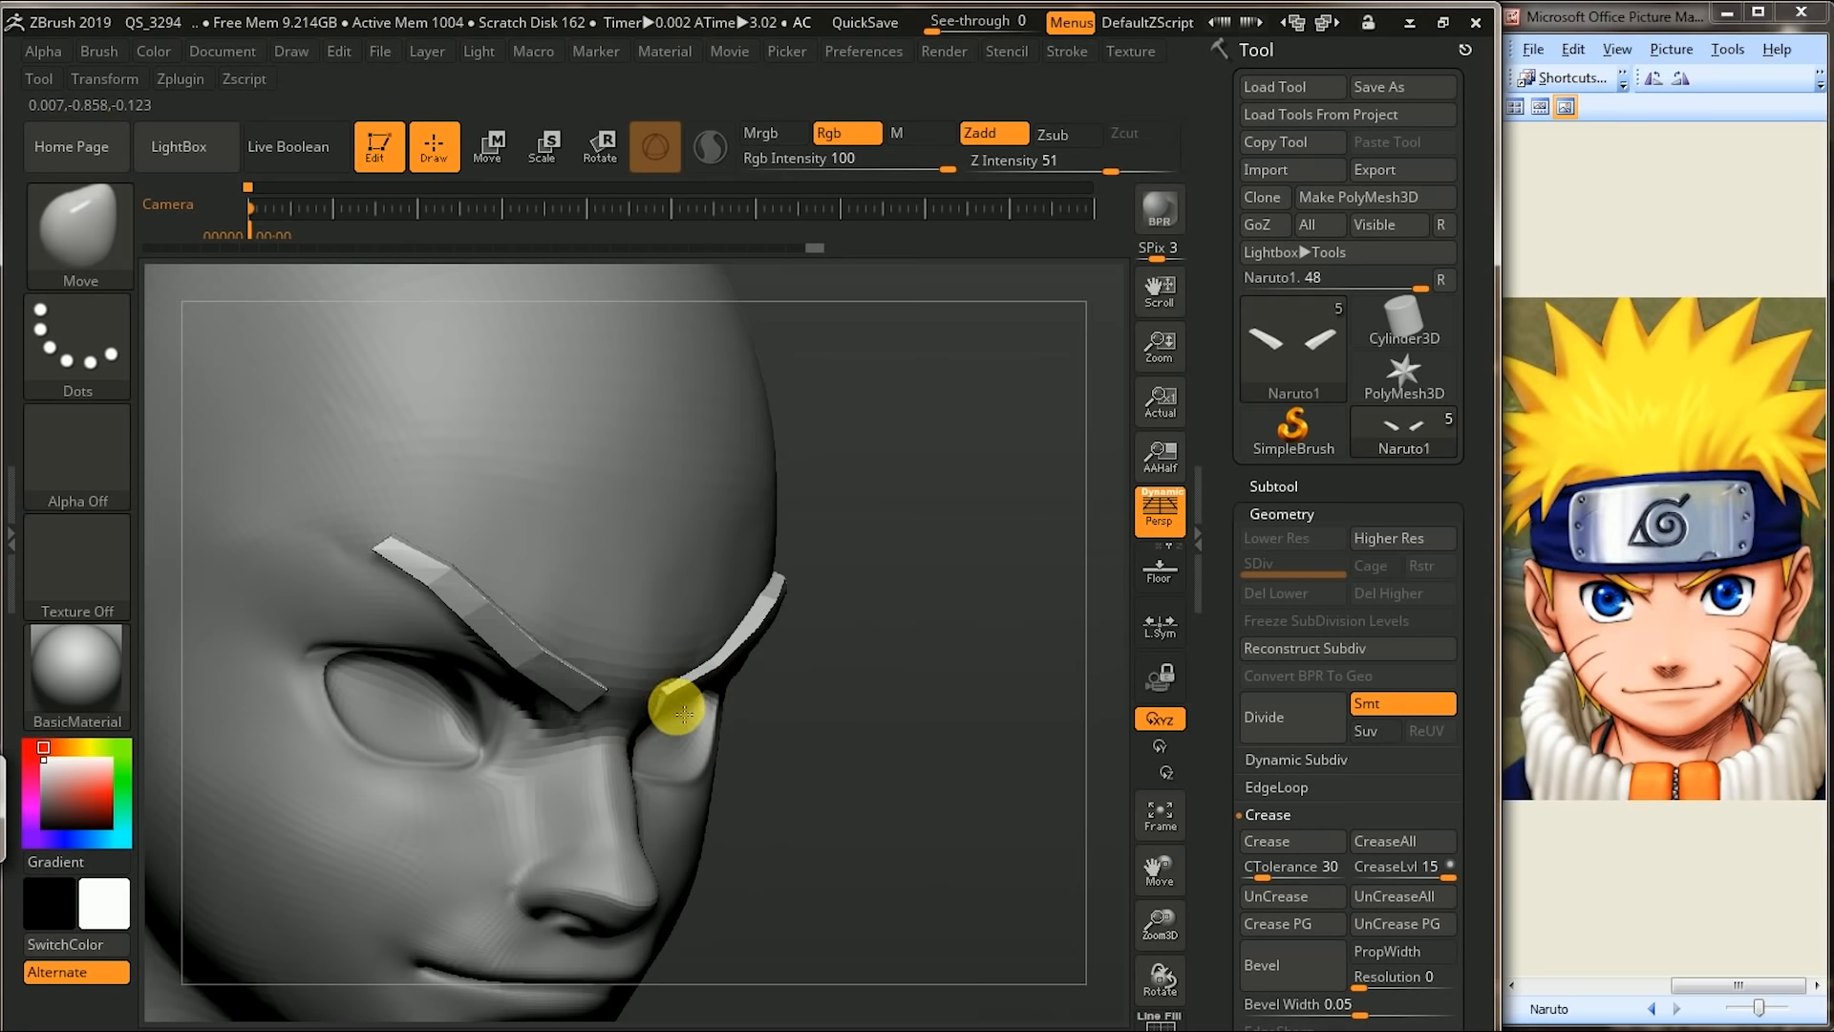
- Refine the inner eyebrow ends from front and low angles so they sit against the brow above the nose
{"action": "left_click_drag", "start_coordinate": [1044, 598], "coordinate": [675, 728]}
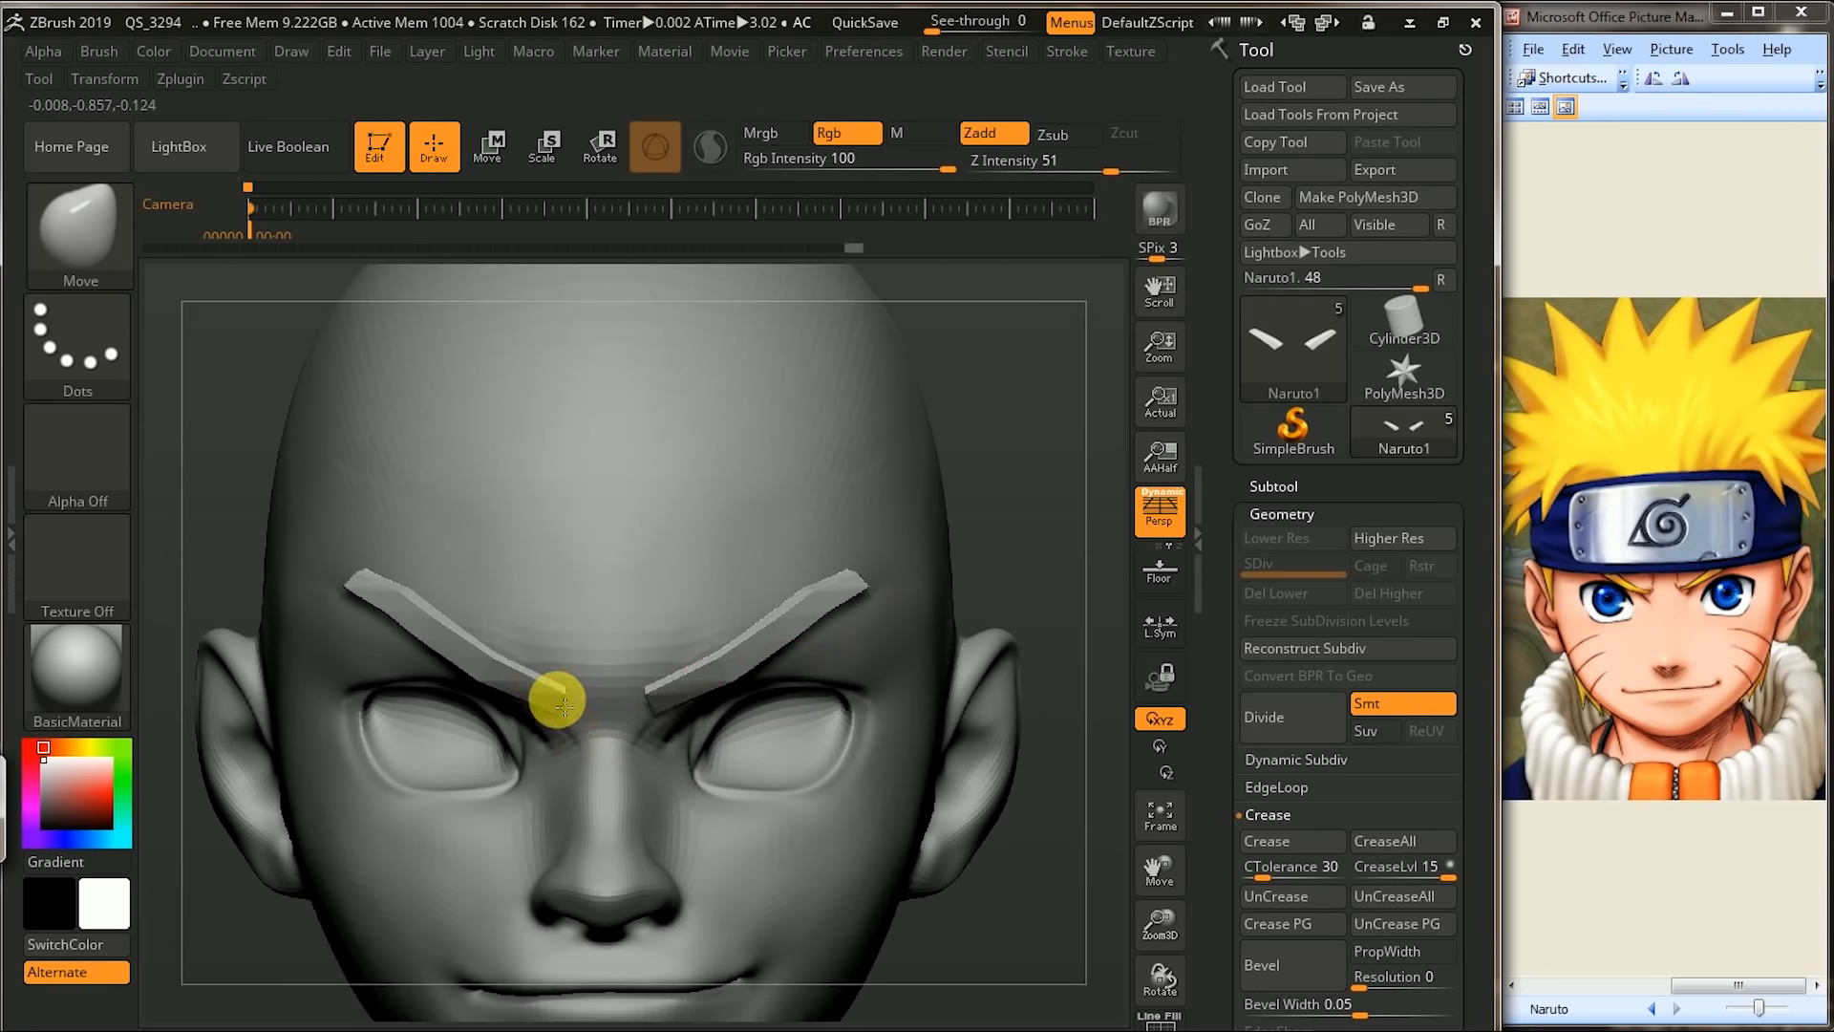
{"action": "left_click_drag", "start_coordinate": [1046, 418], "coordinate": [704, 602]}
{"action": "left_click_drag", "start_coordinate": [565, 694], "coordinate": [558, 721]}
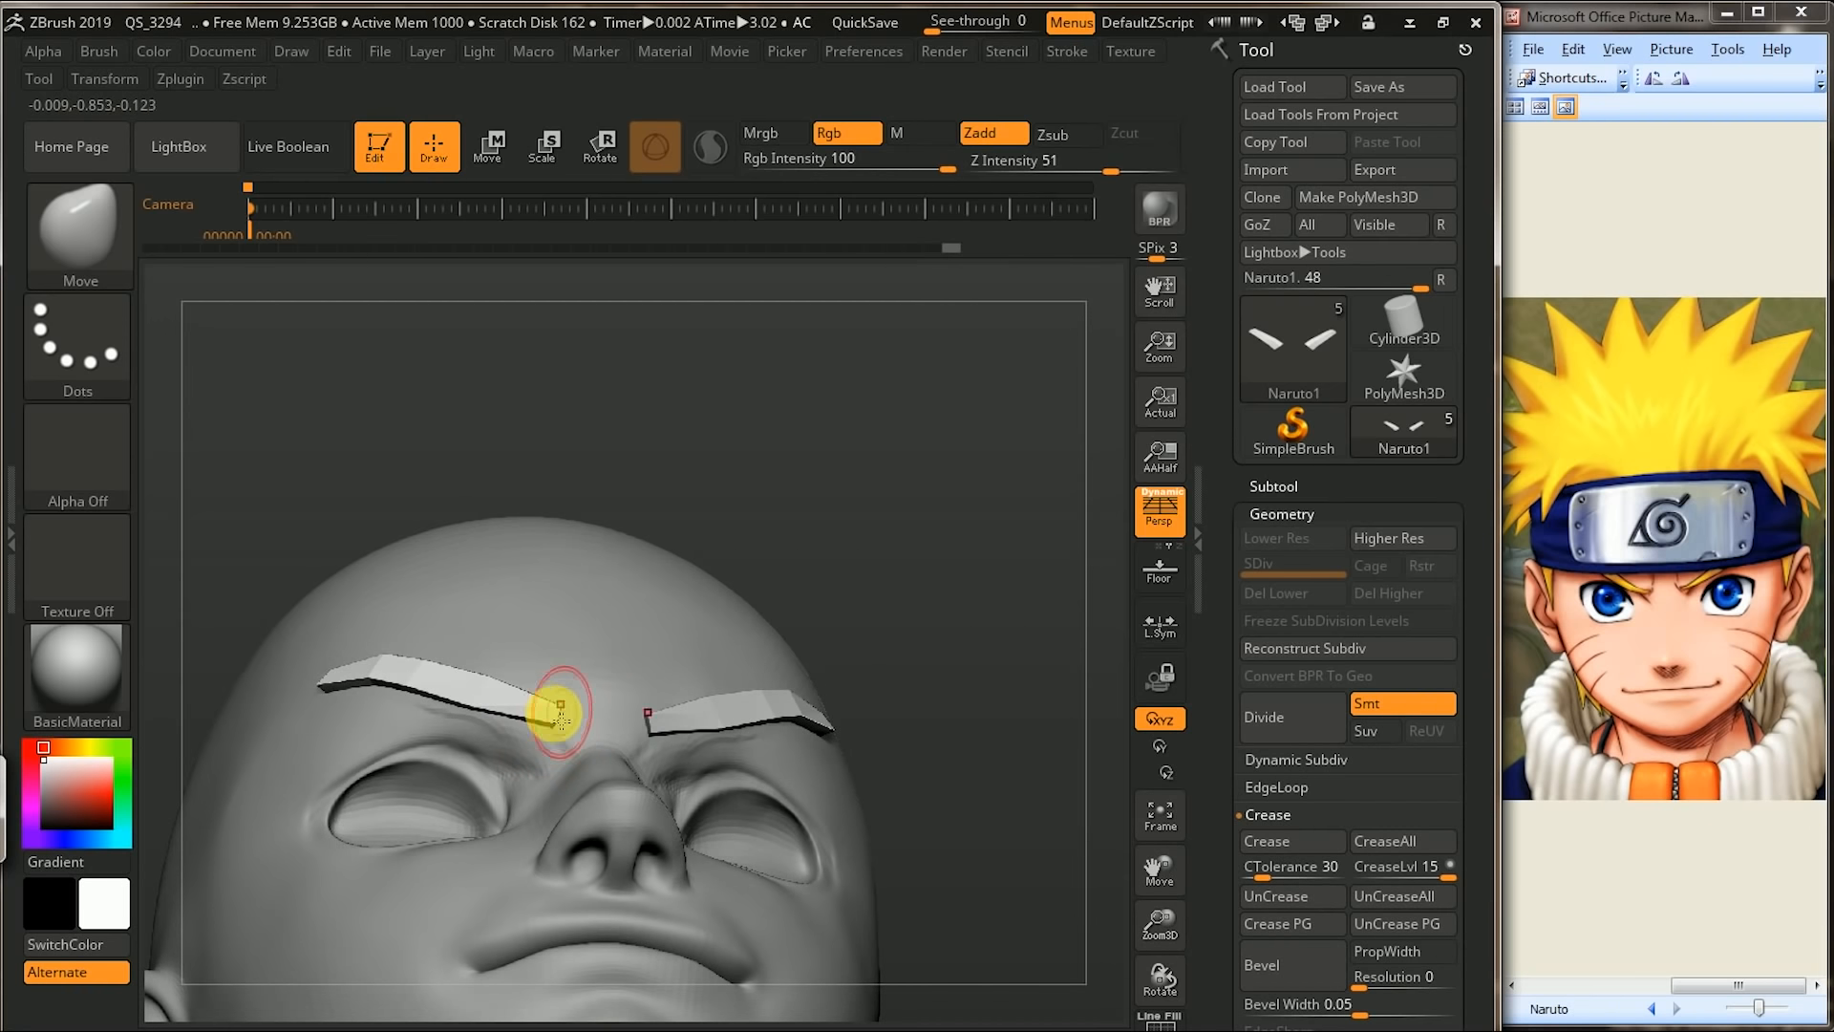
{"action": "left_click_drag", "start_coordinate": [783, 506], "coordinate": [1024, 546]}
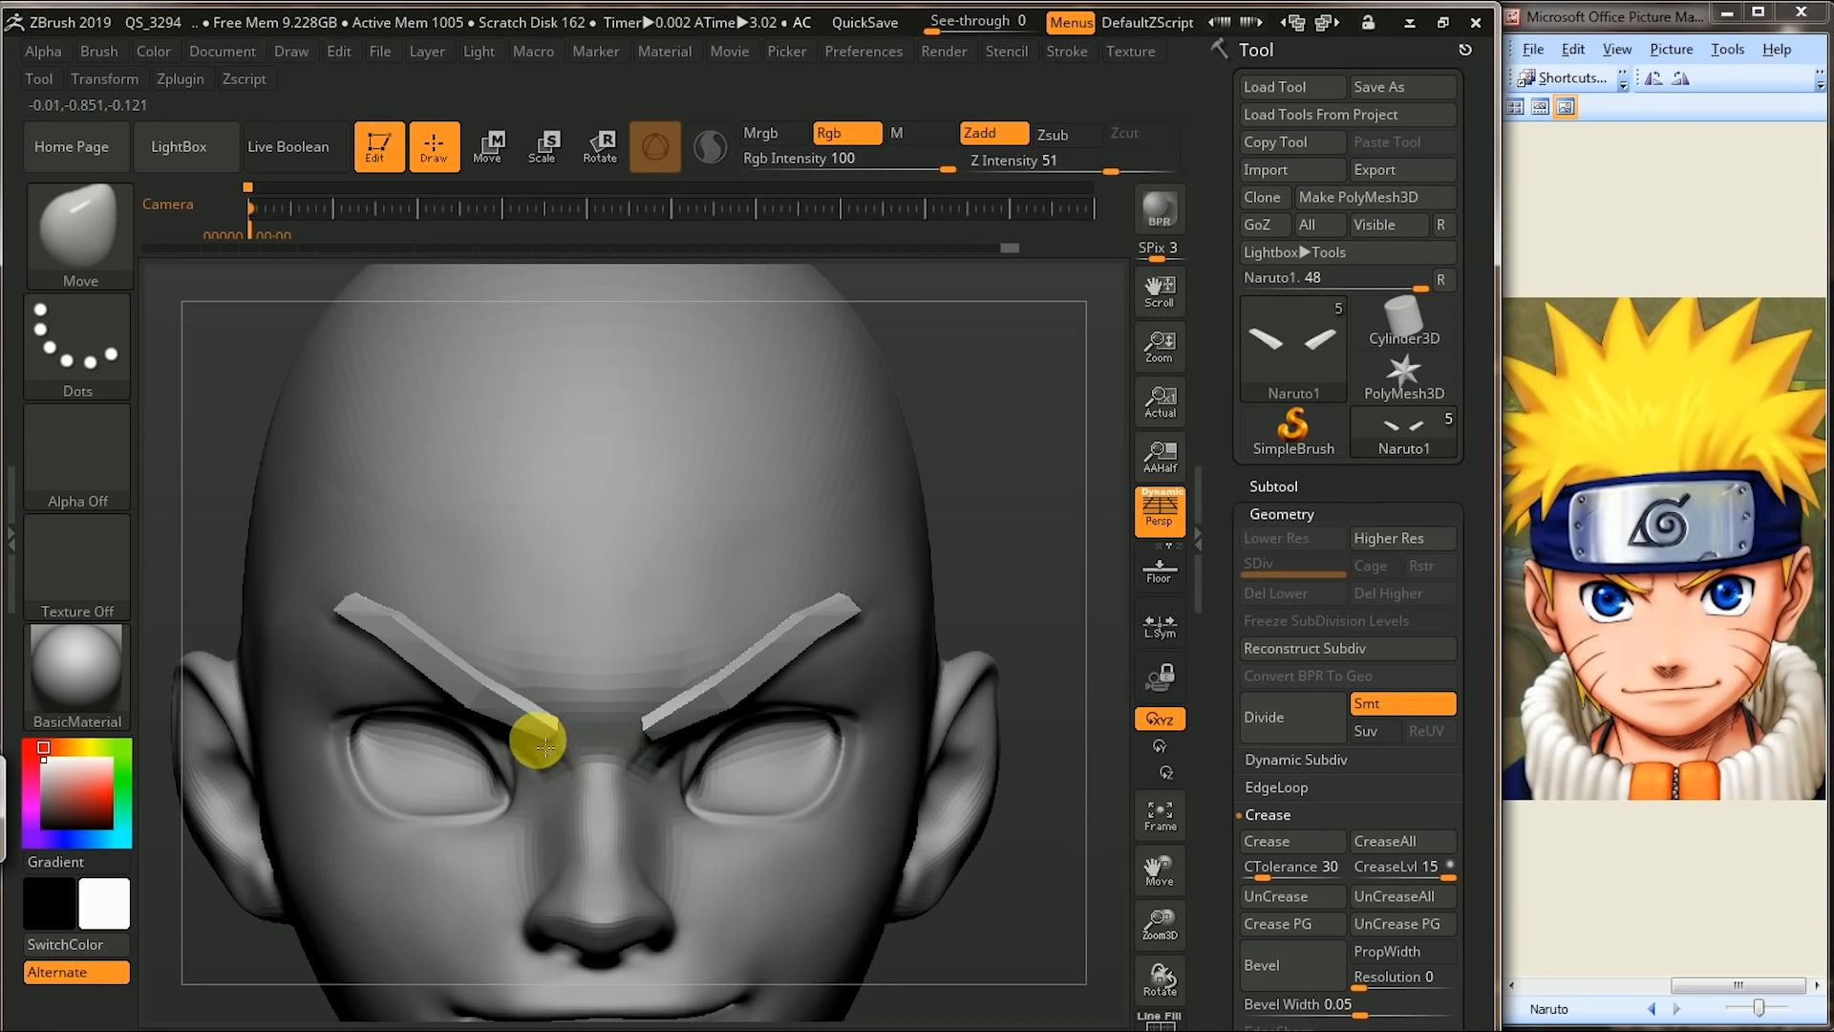
- Insert an edge loop near the inner and outer ends of the eyebrows with the ZModeler brush
{"action": "left_click", "coordinate": [86, 272]}
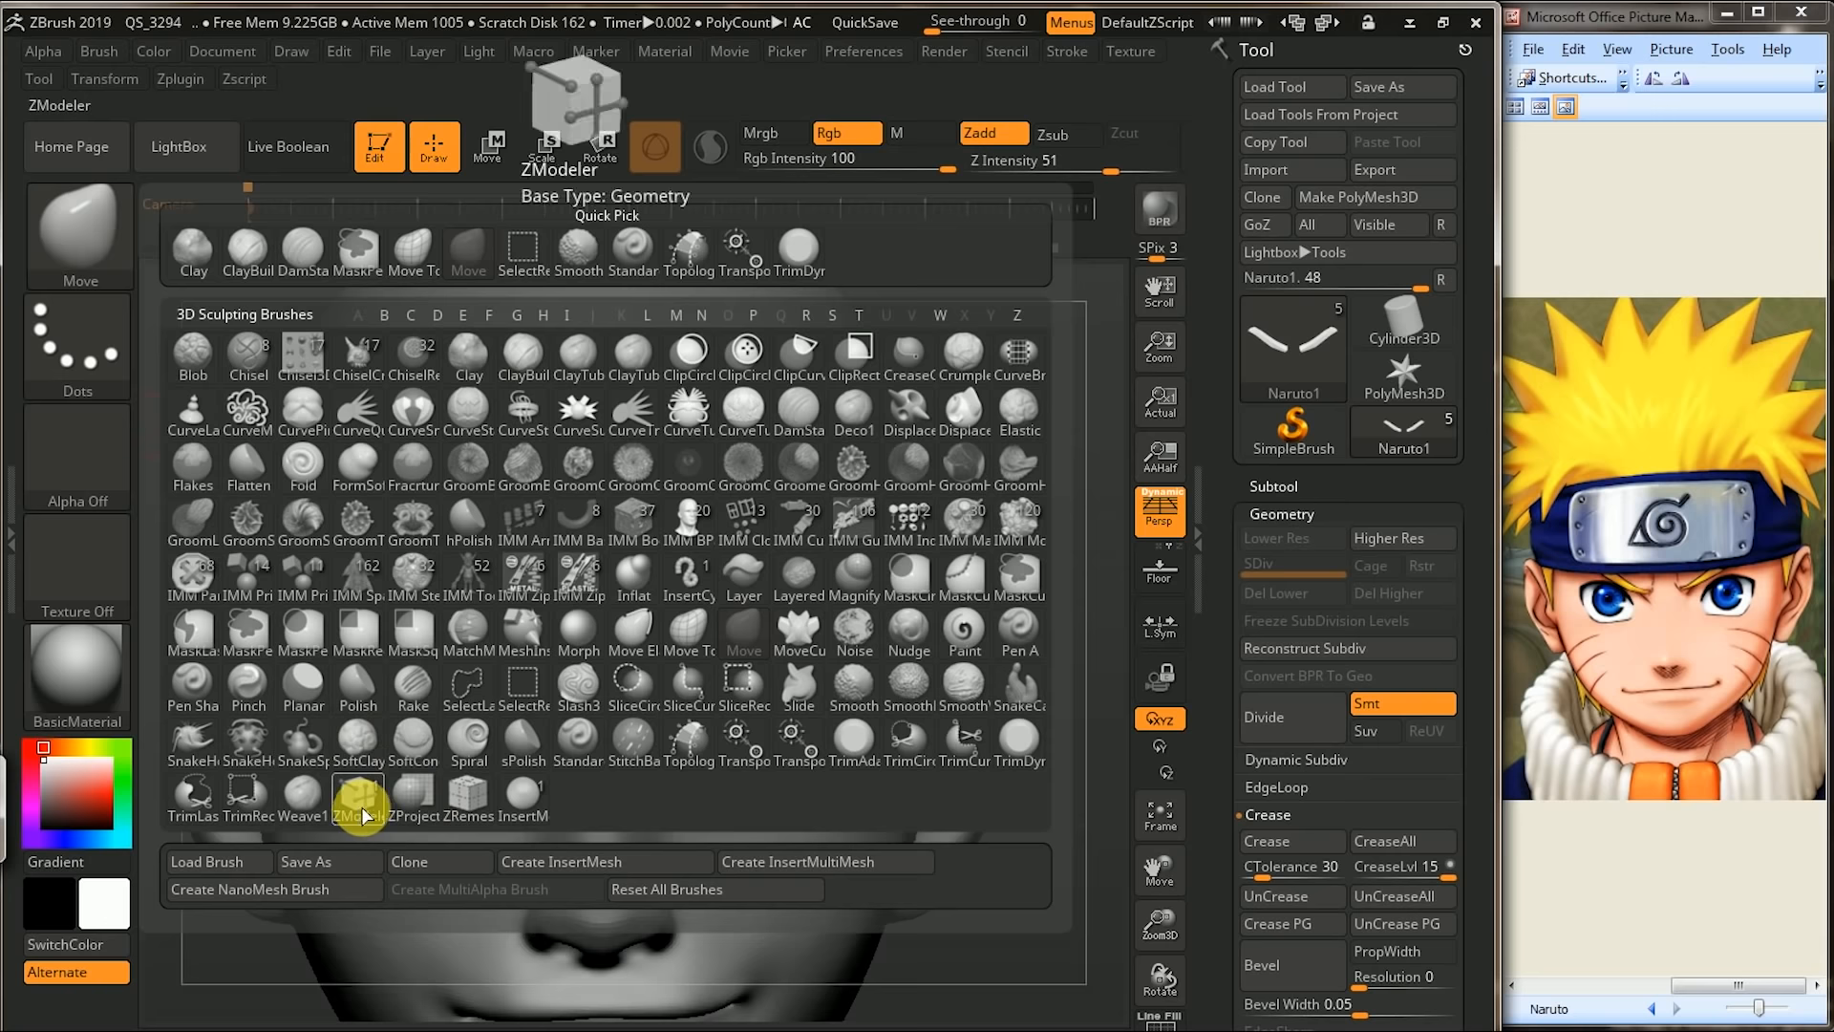
{"action": "left_click", "coordinate": [359, 797]}
{"action": "key", "text": "space"}
{"action": "key", "text": "shift+f"}
{"action": "left_click_drag", "start_coordinate": [1047, 588], "coordinate": [1075, 564], "text": "alt"}
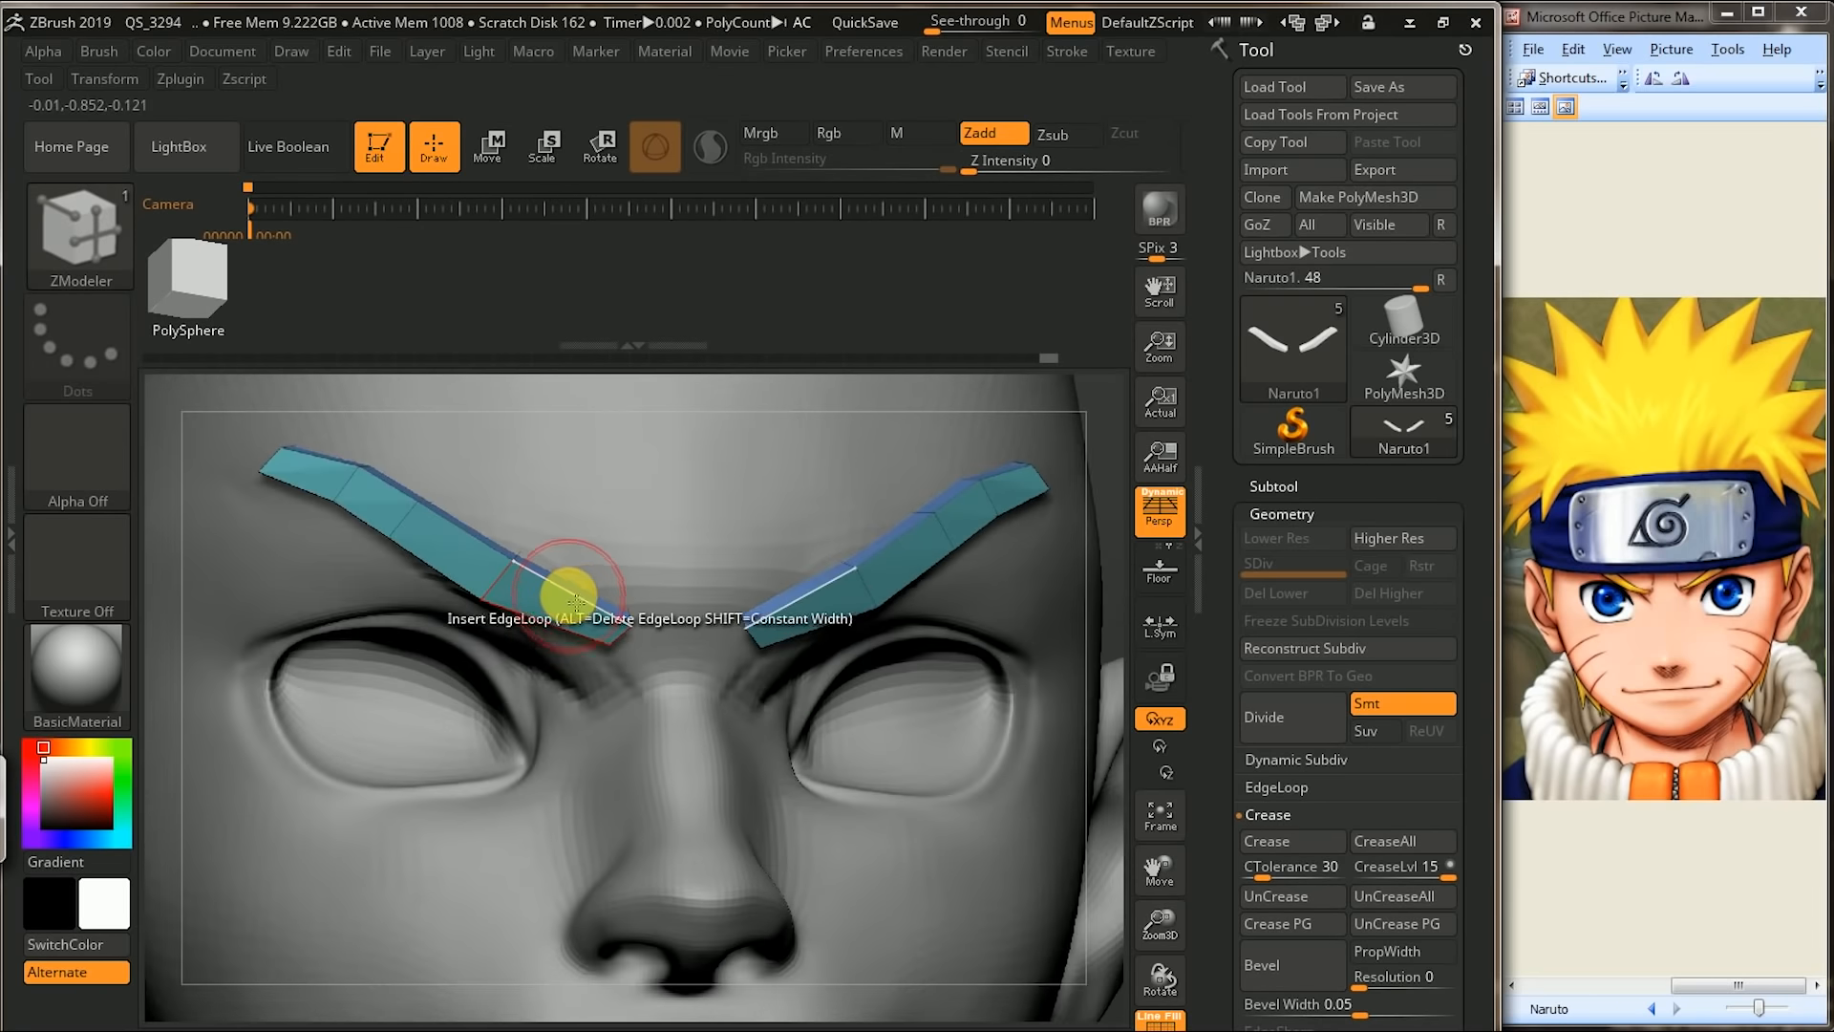
{"action": "left_click", "coordinate": [578, 604]}
{"action": "left_click_drag", "start_coordinate": [1110, 453], "coordinate": [491, 525], "text": "alt"}
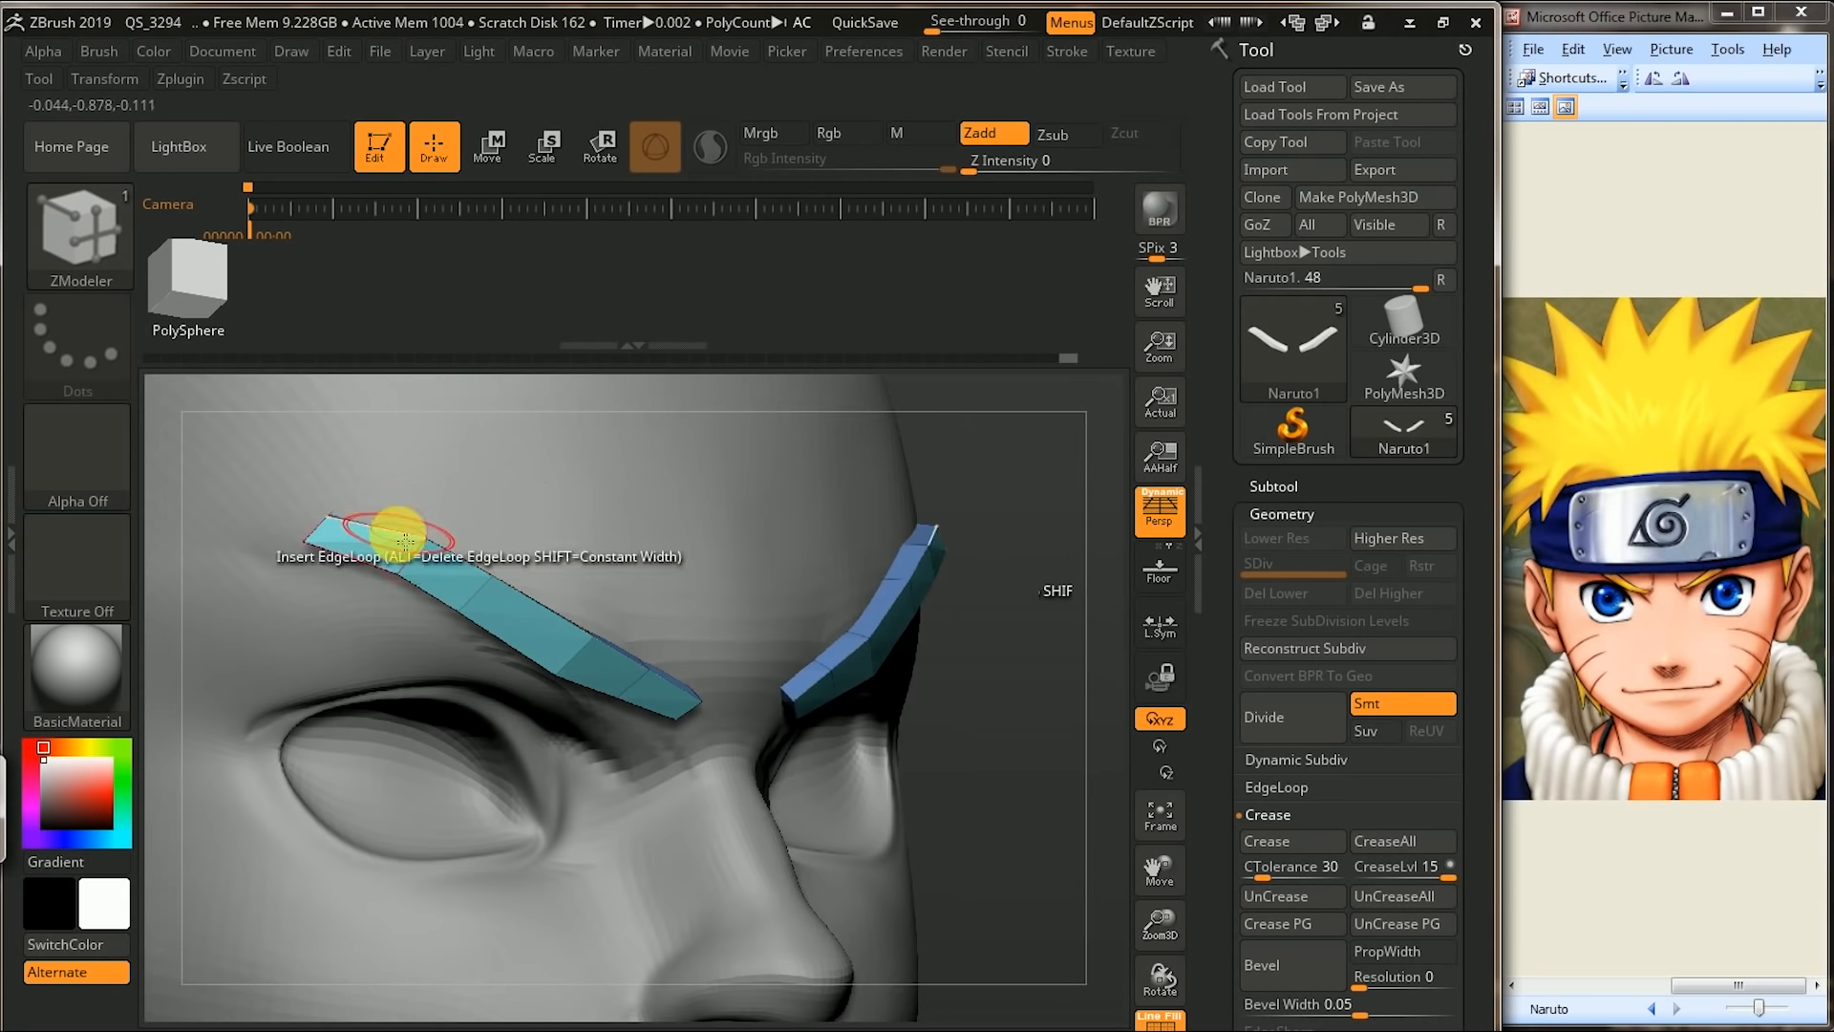
{"action": "left_click", "coordinate": [373, 565]}
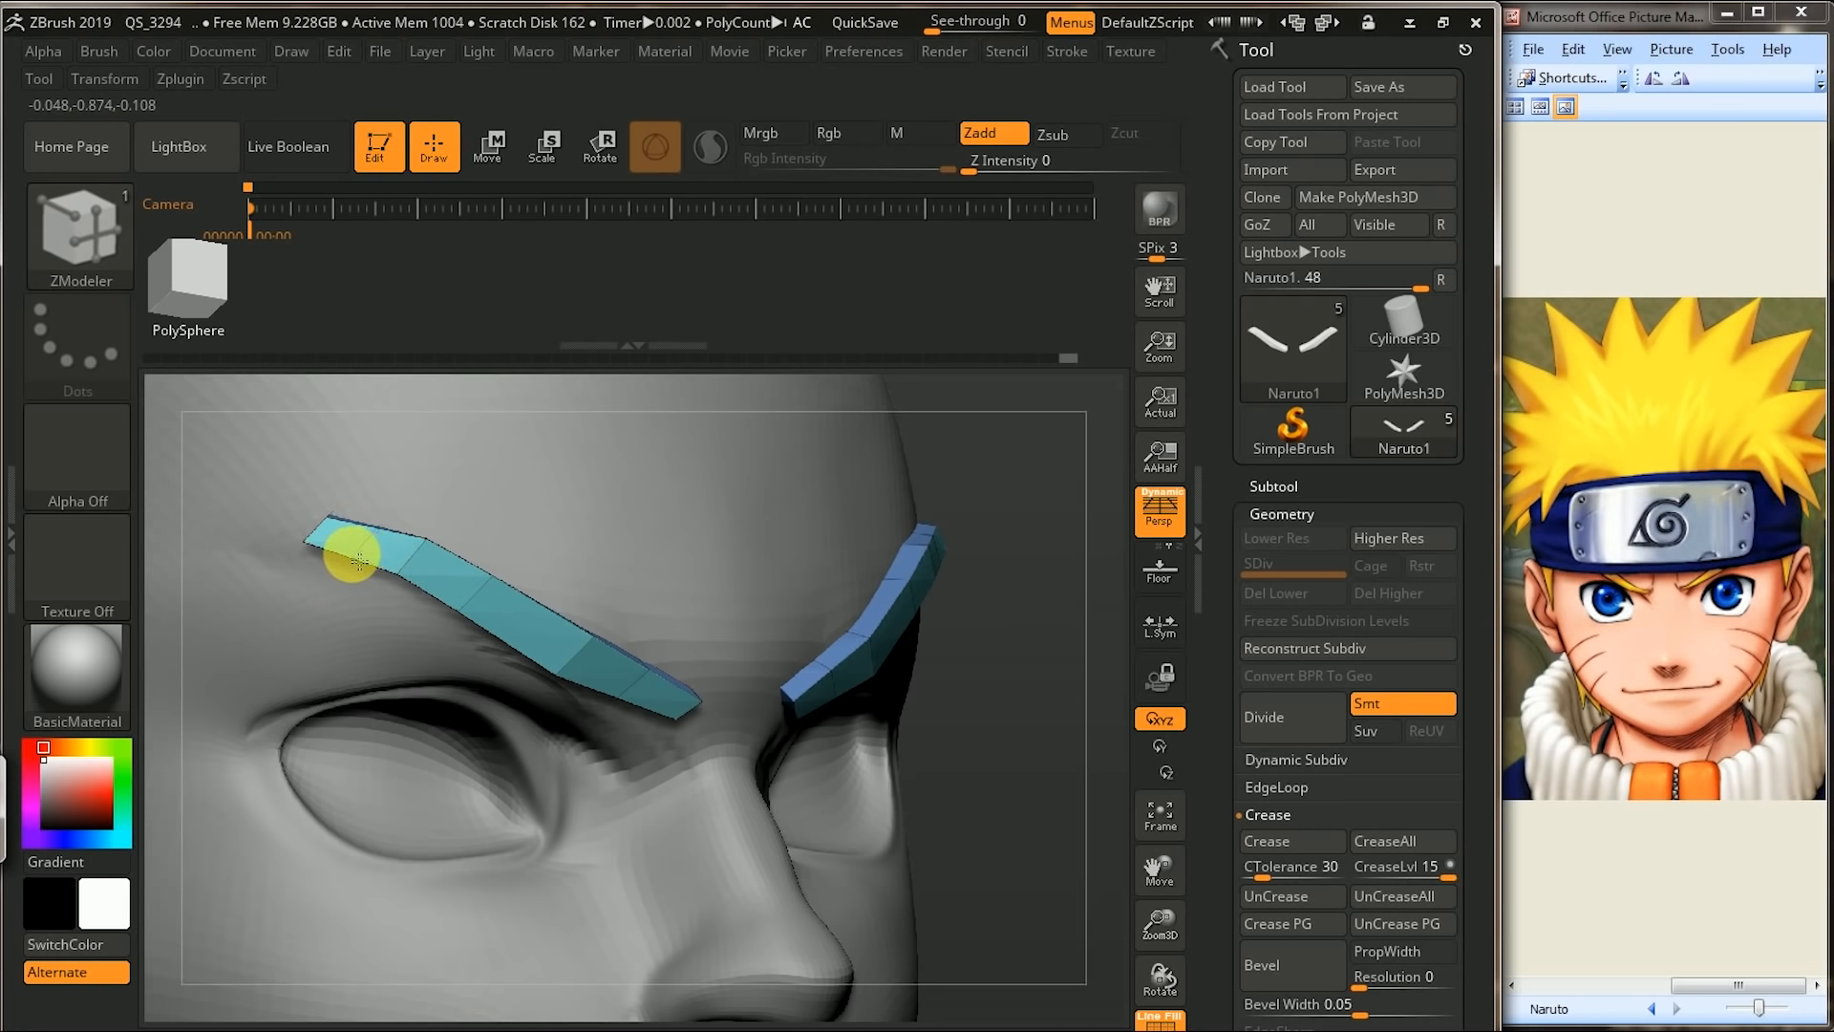
- Return to the Move brush and pull the outer eyebrow ends into tapered, curved tips
{"action": "left_click", "coordinate": [81, 229]}
{"action": "left_click", "coordinate": [704, 659]}
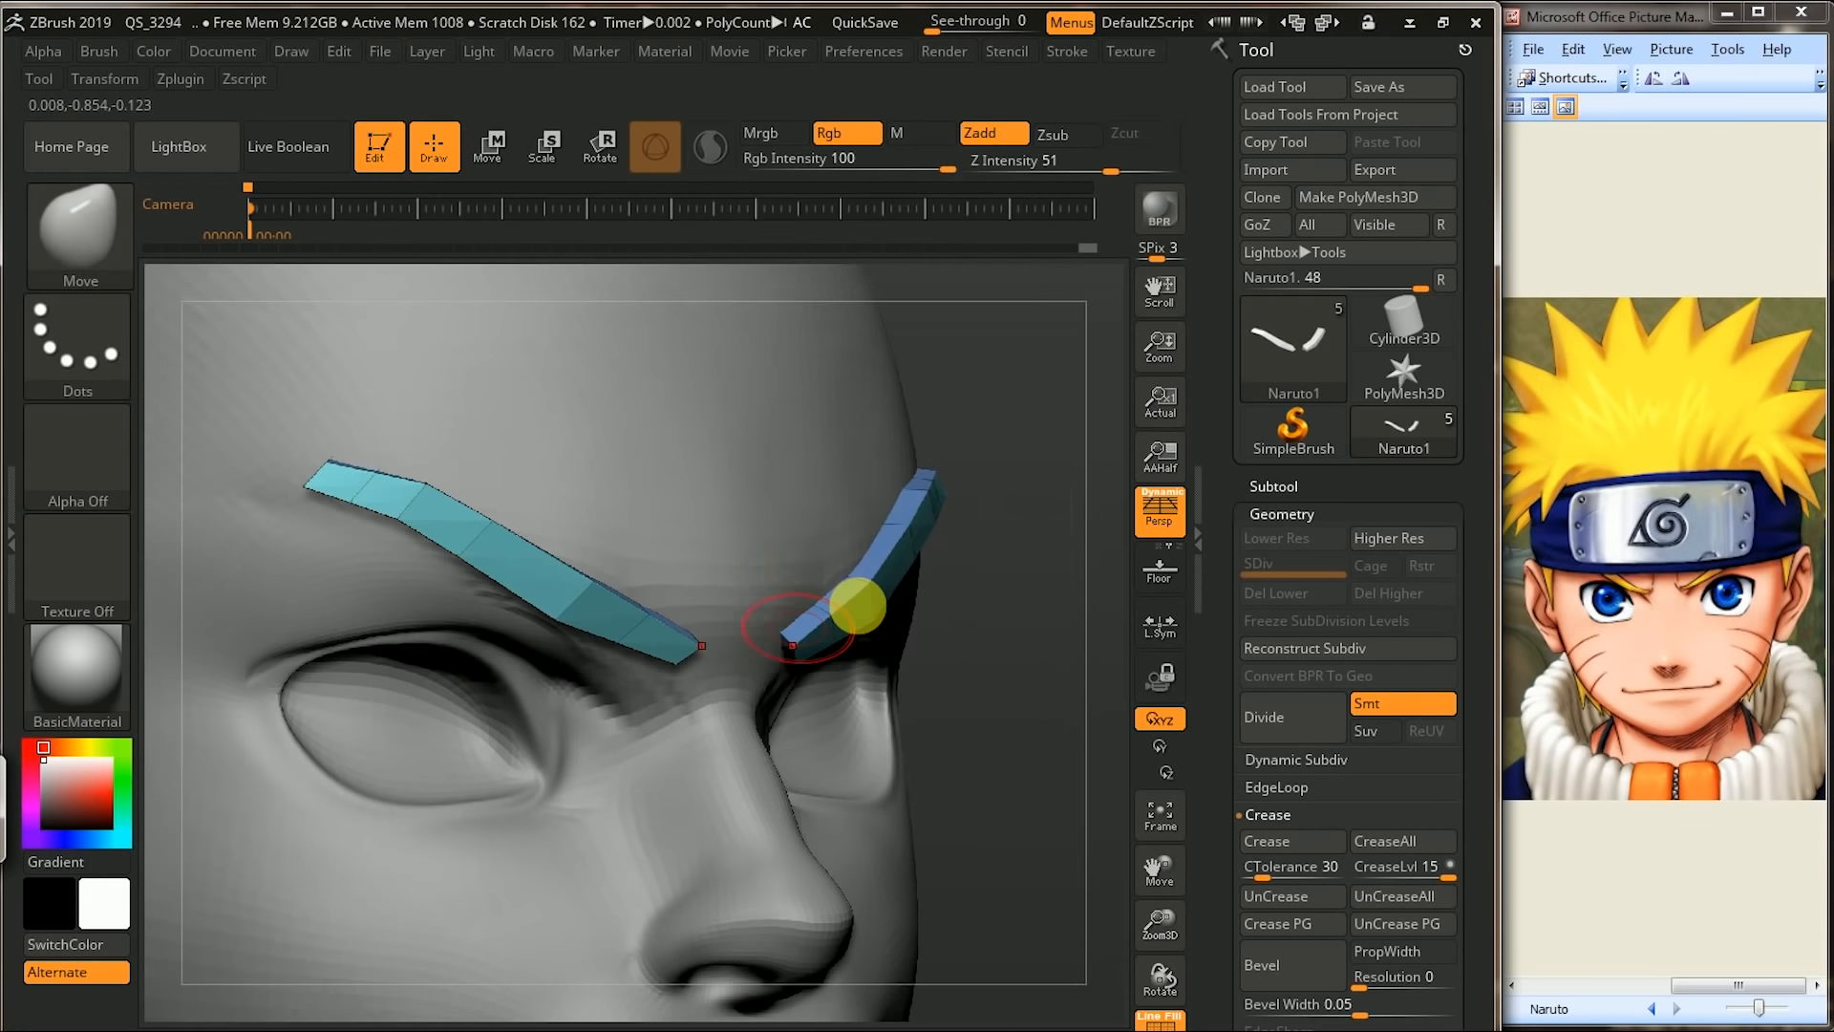
{"action": "right_click_drag", "start_coordinate": [1079, 559], "coordinate": [500, 532], "text": "ctrl"}
{"action": "left_click_drag", "start_coordinate": [1113, 421], "coordinate": [1270, 425], "text": "alt"}
{"action": "mouse_move", "coordinate": [292, 463]}
{"action": "left_mouse_down"}
{"action": "mouse_move", "coordinate": [215, 450]}
{"action": "mouse_move", "coordinate": [279, 477]}
{"action": "mouse_move", "coordinate": [285, 442]}
{"action": "left_mouse_up"}
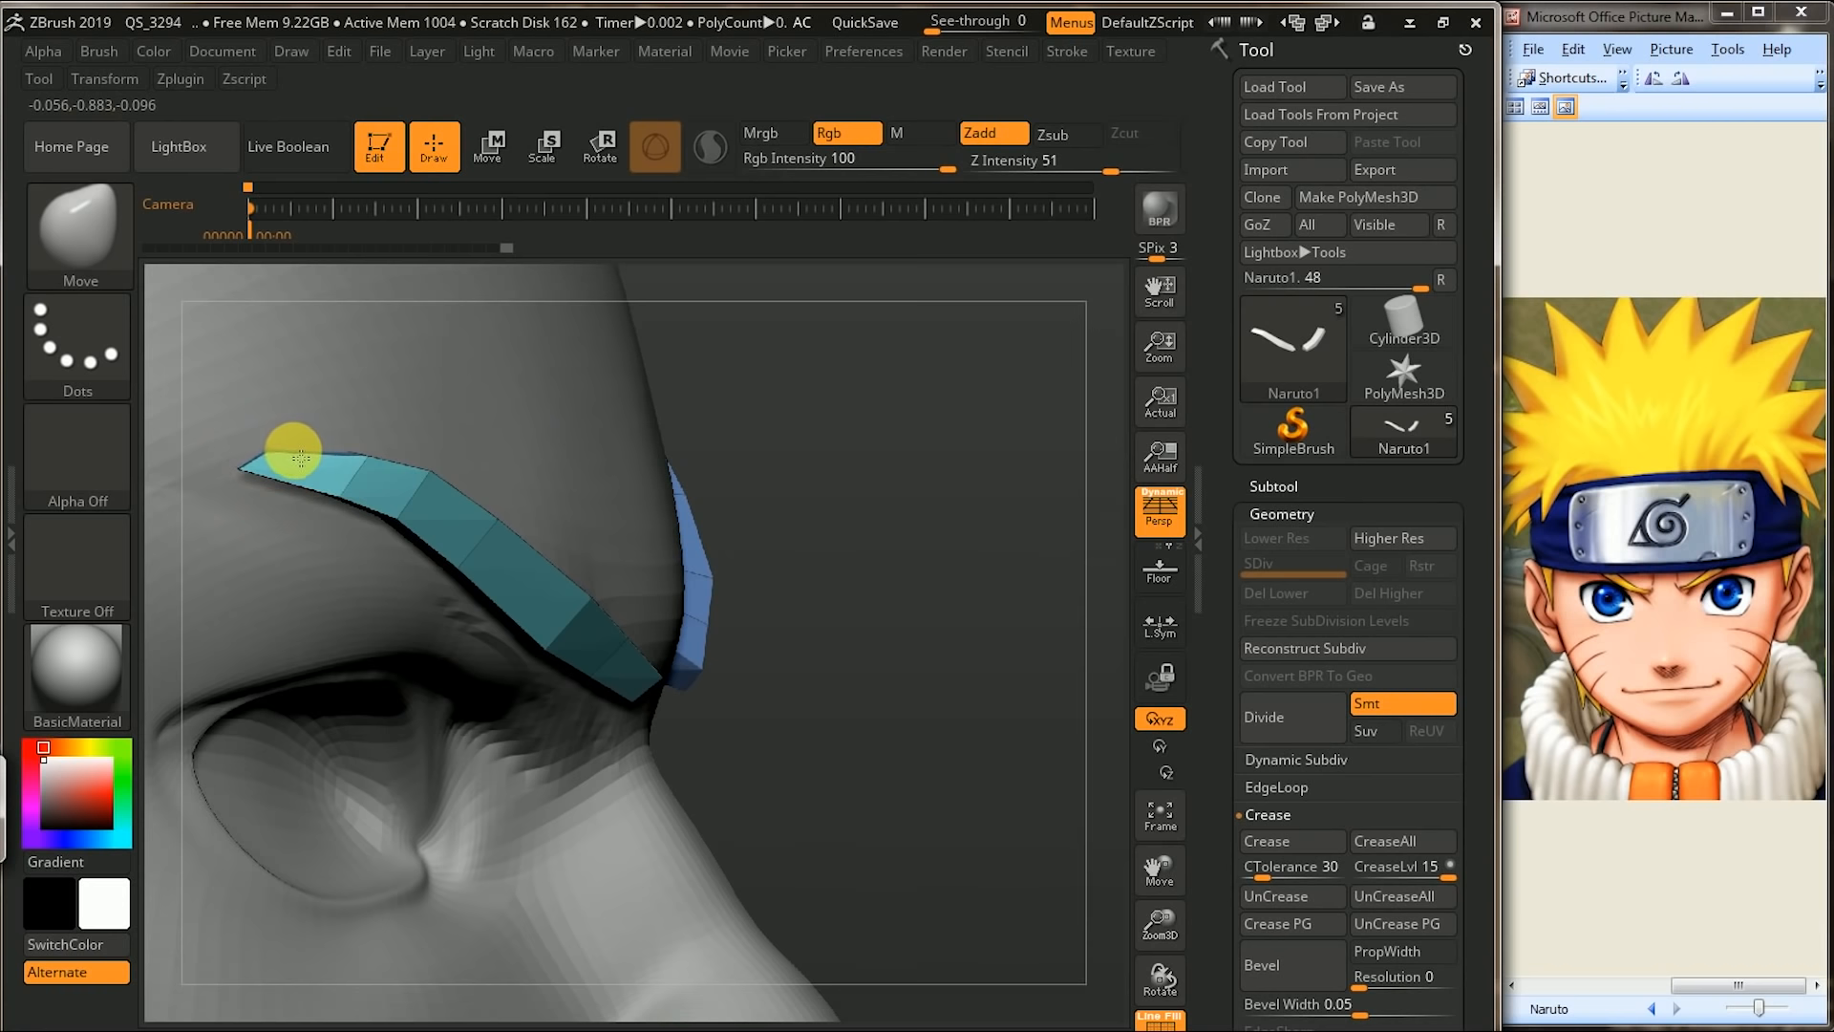
- Maximize the window to enlarge the canvas around the eyebrow mesh
{"action": "right_click_drag", "start_coordinate": [355, 470], "coordinate": [307, 438]}
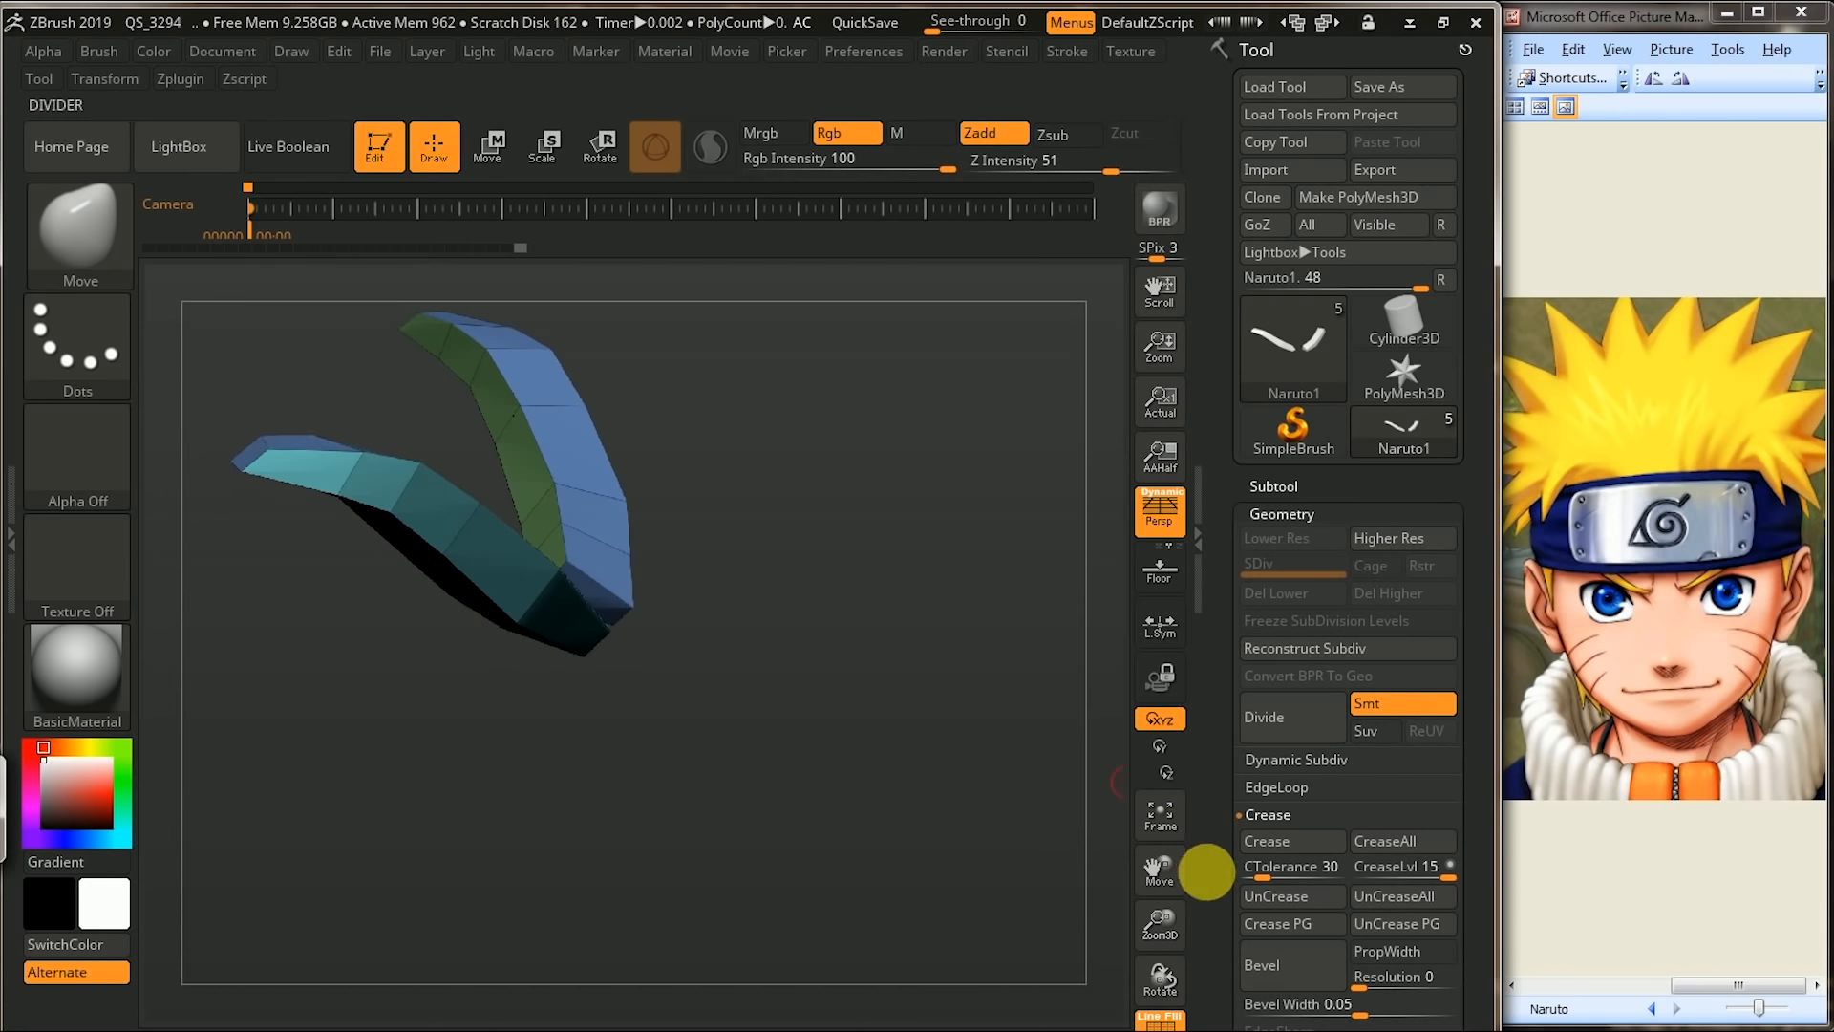
{"action": "left_click", "coordinate": [1206, 830]}
{"action": "right_click", "coordinate": [904, 764]}
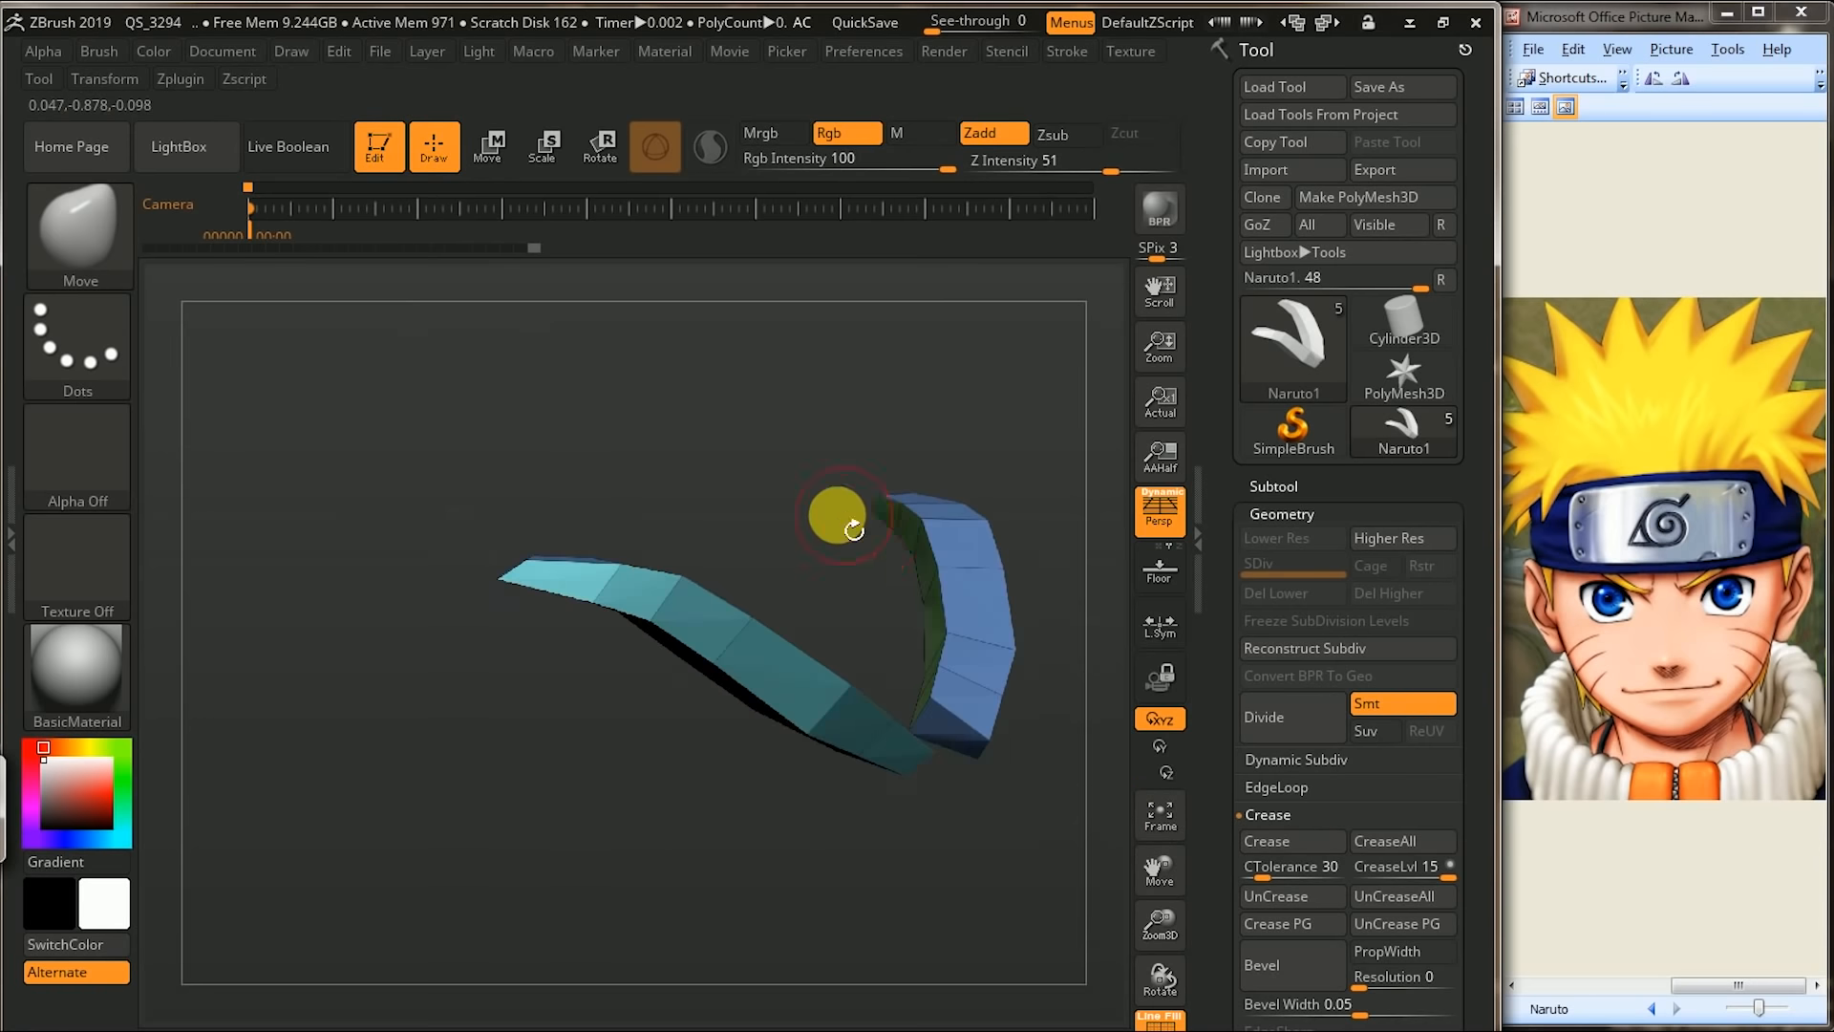
{"action": "right_click_drag", "start_coordinate": [853, 528], "coordinate": [872, 729]}
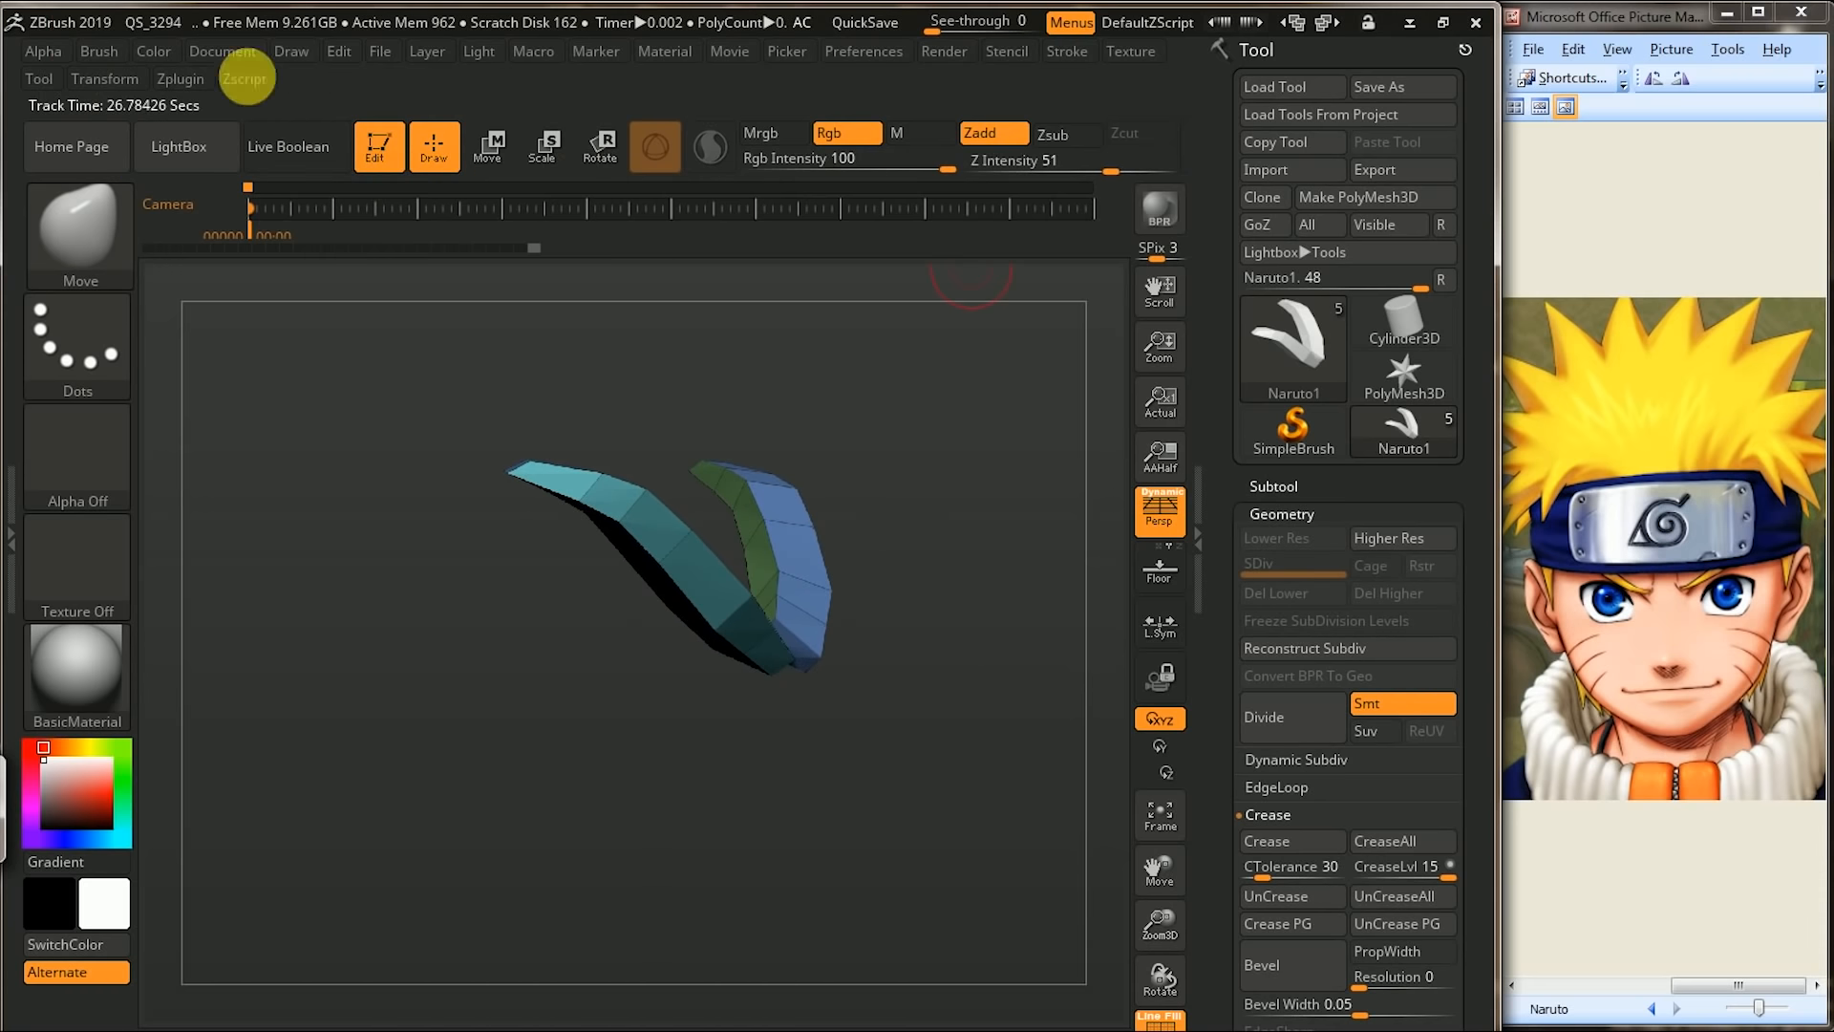
{"action": "left_click", "coordinate": [1442, 21]}
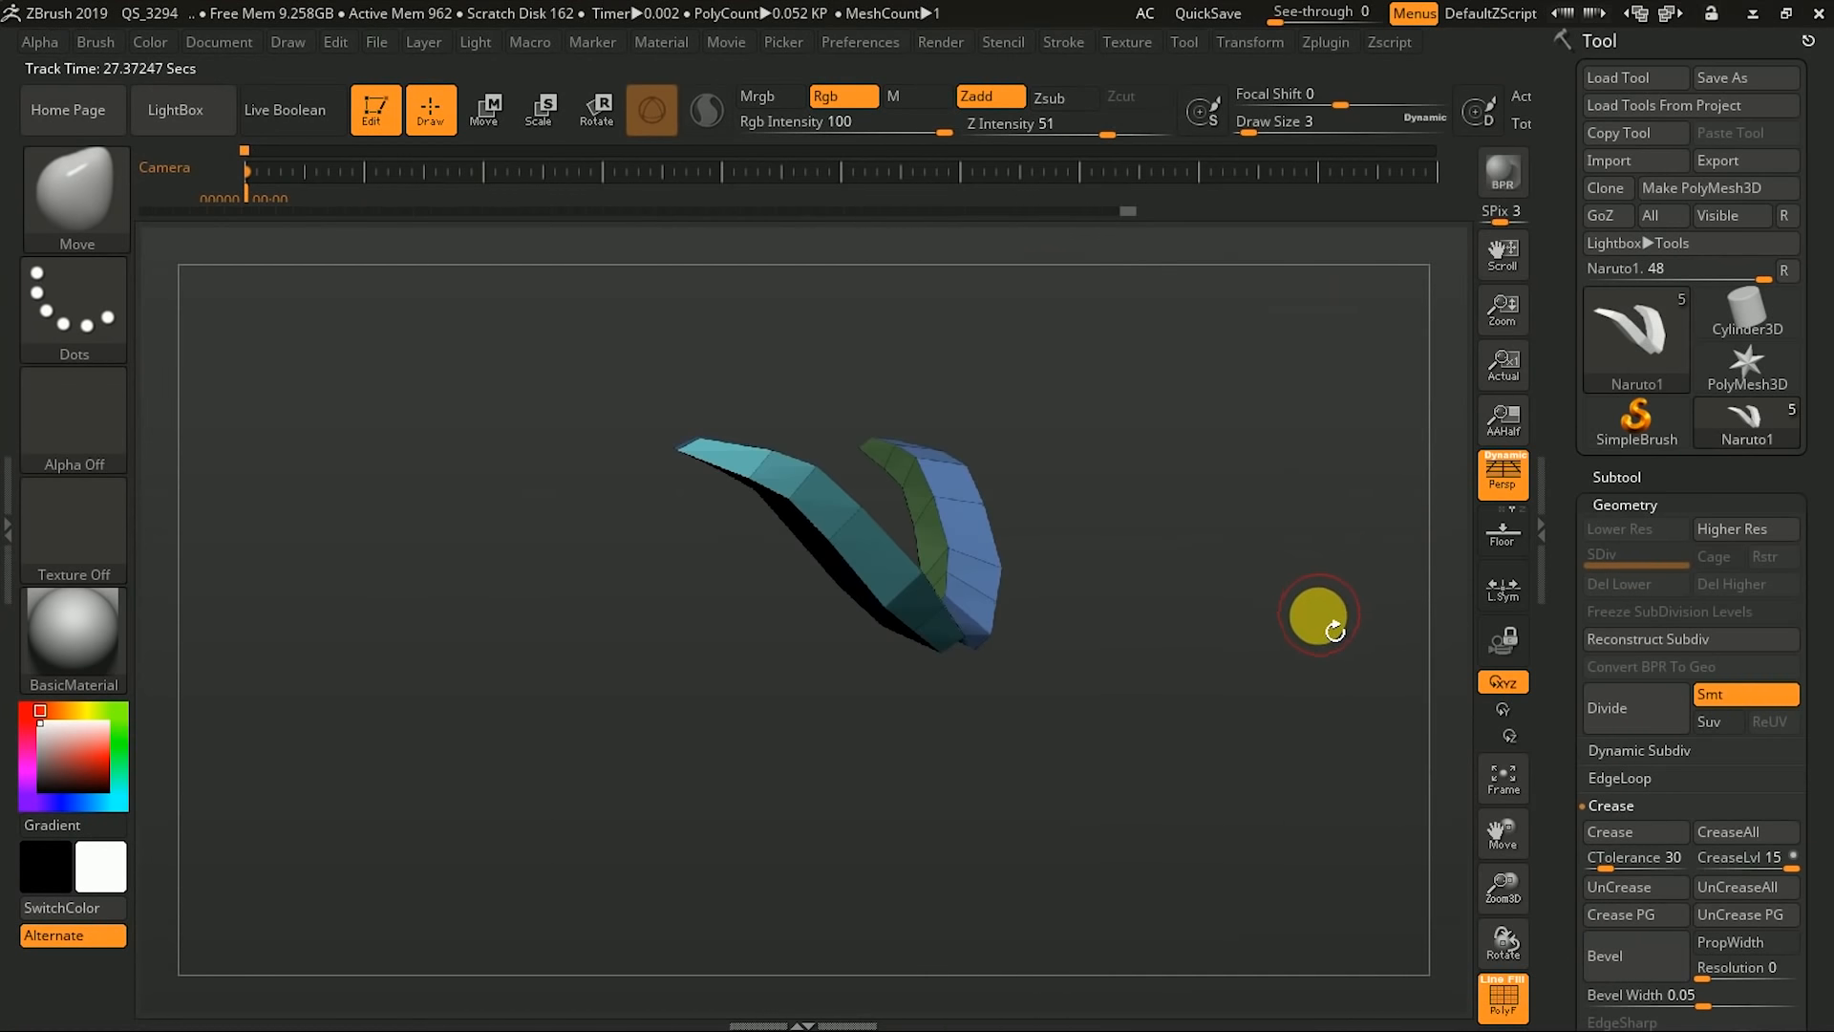
{"action": "left_click_drag", "start_coordinate": [1319, 615], "coordinate": [1293, 618]}
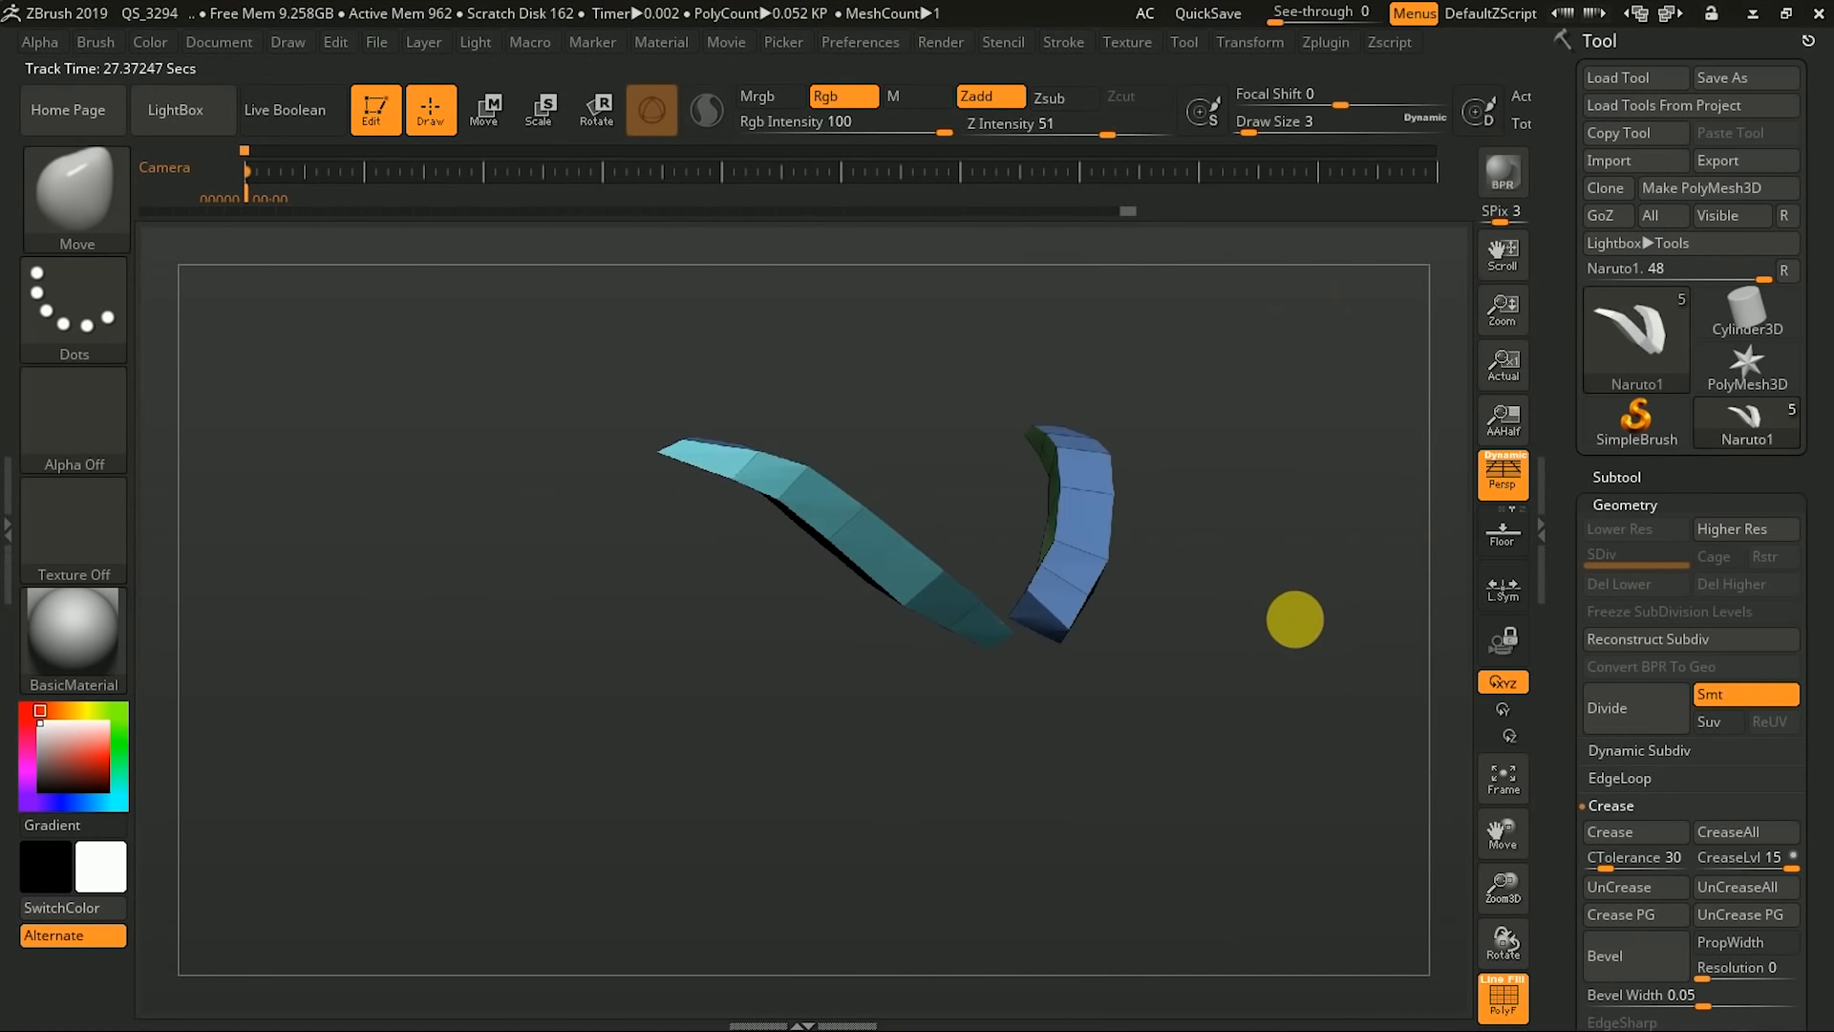
- Switch to a different interface layout and hide the timeline
{"action": "left_click", "coordinate": [1679, 21]}
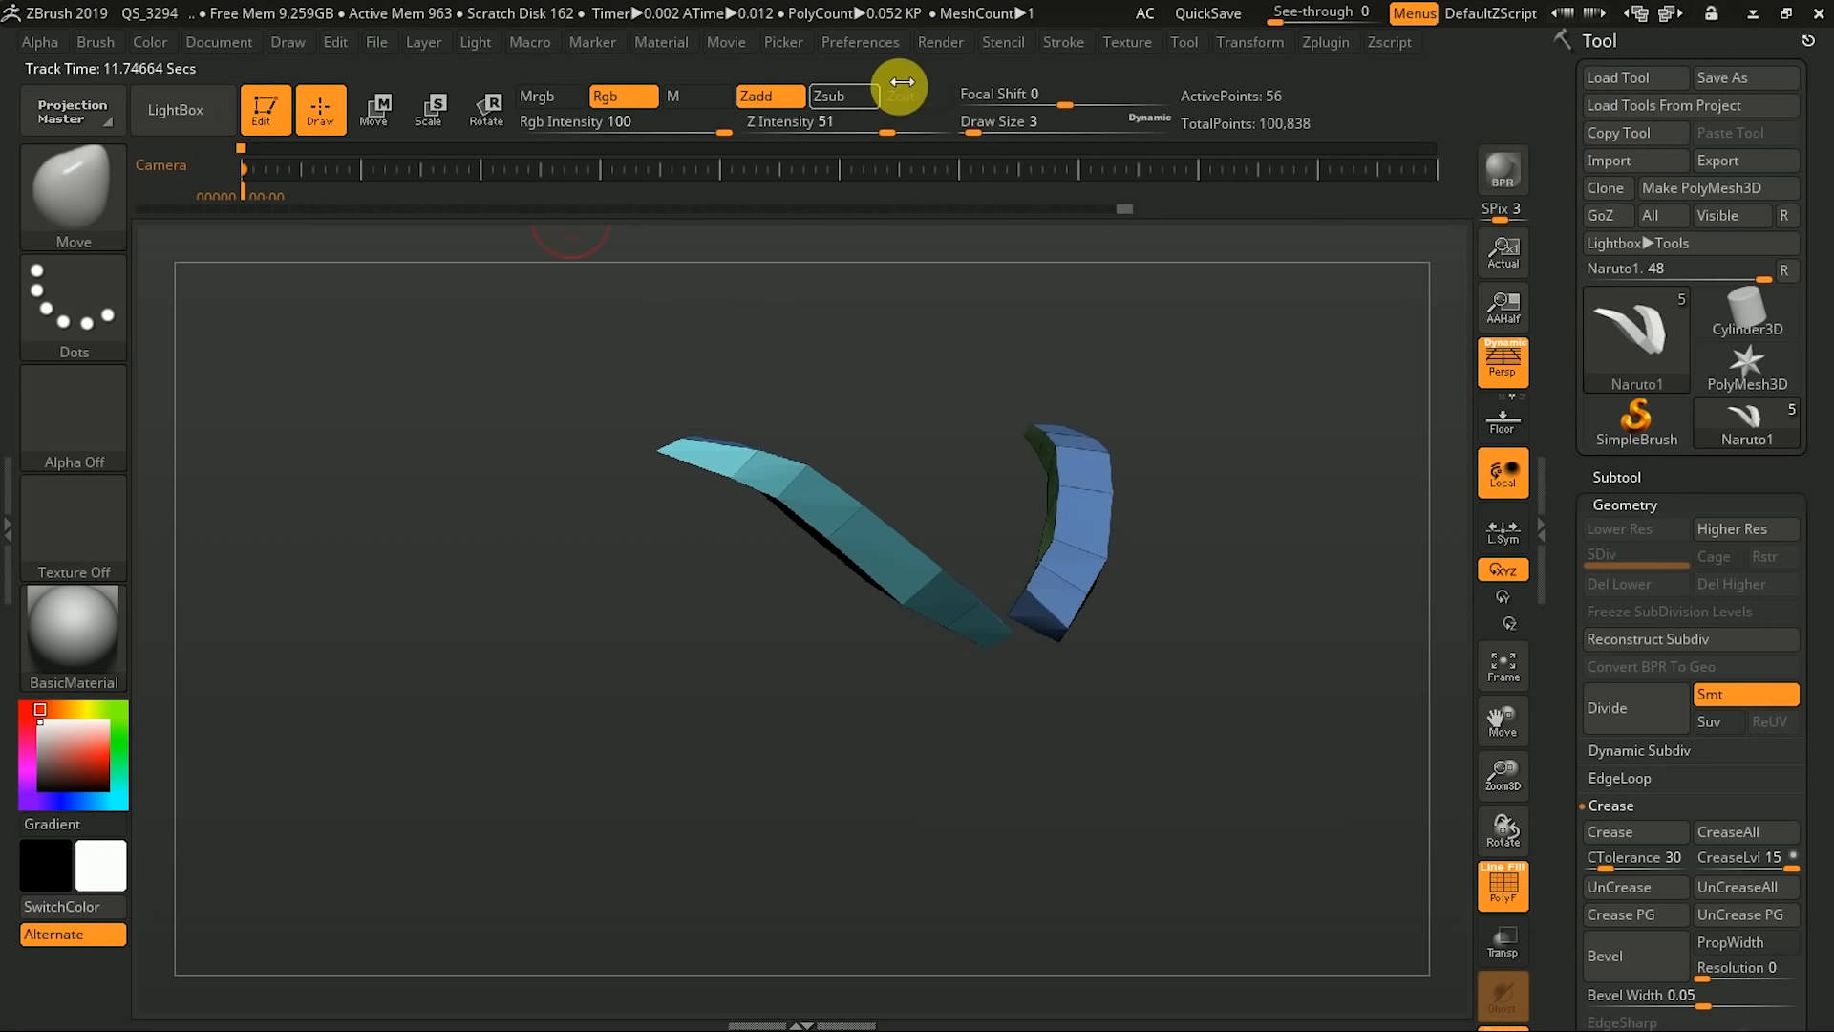
{"action": "left_click", "coordinate": [727, 49]}
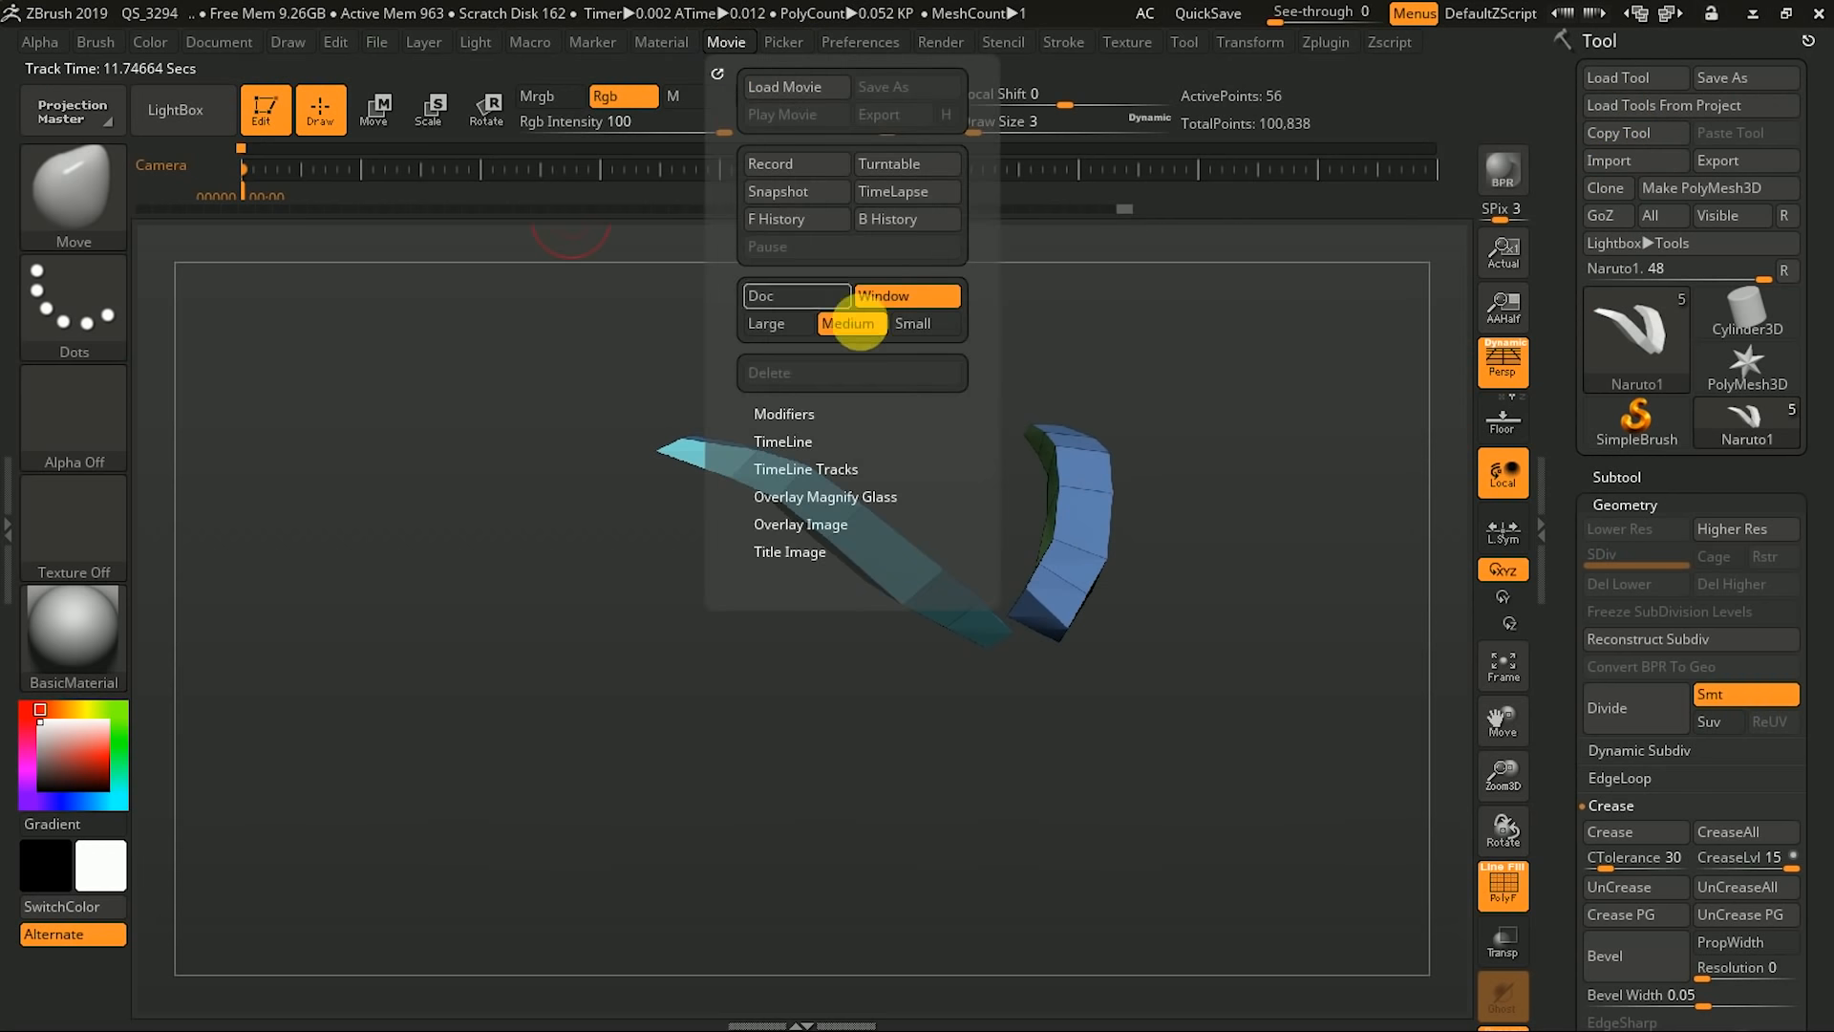
{"action": "left_click", "coordinate": [813, 444]}
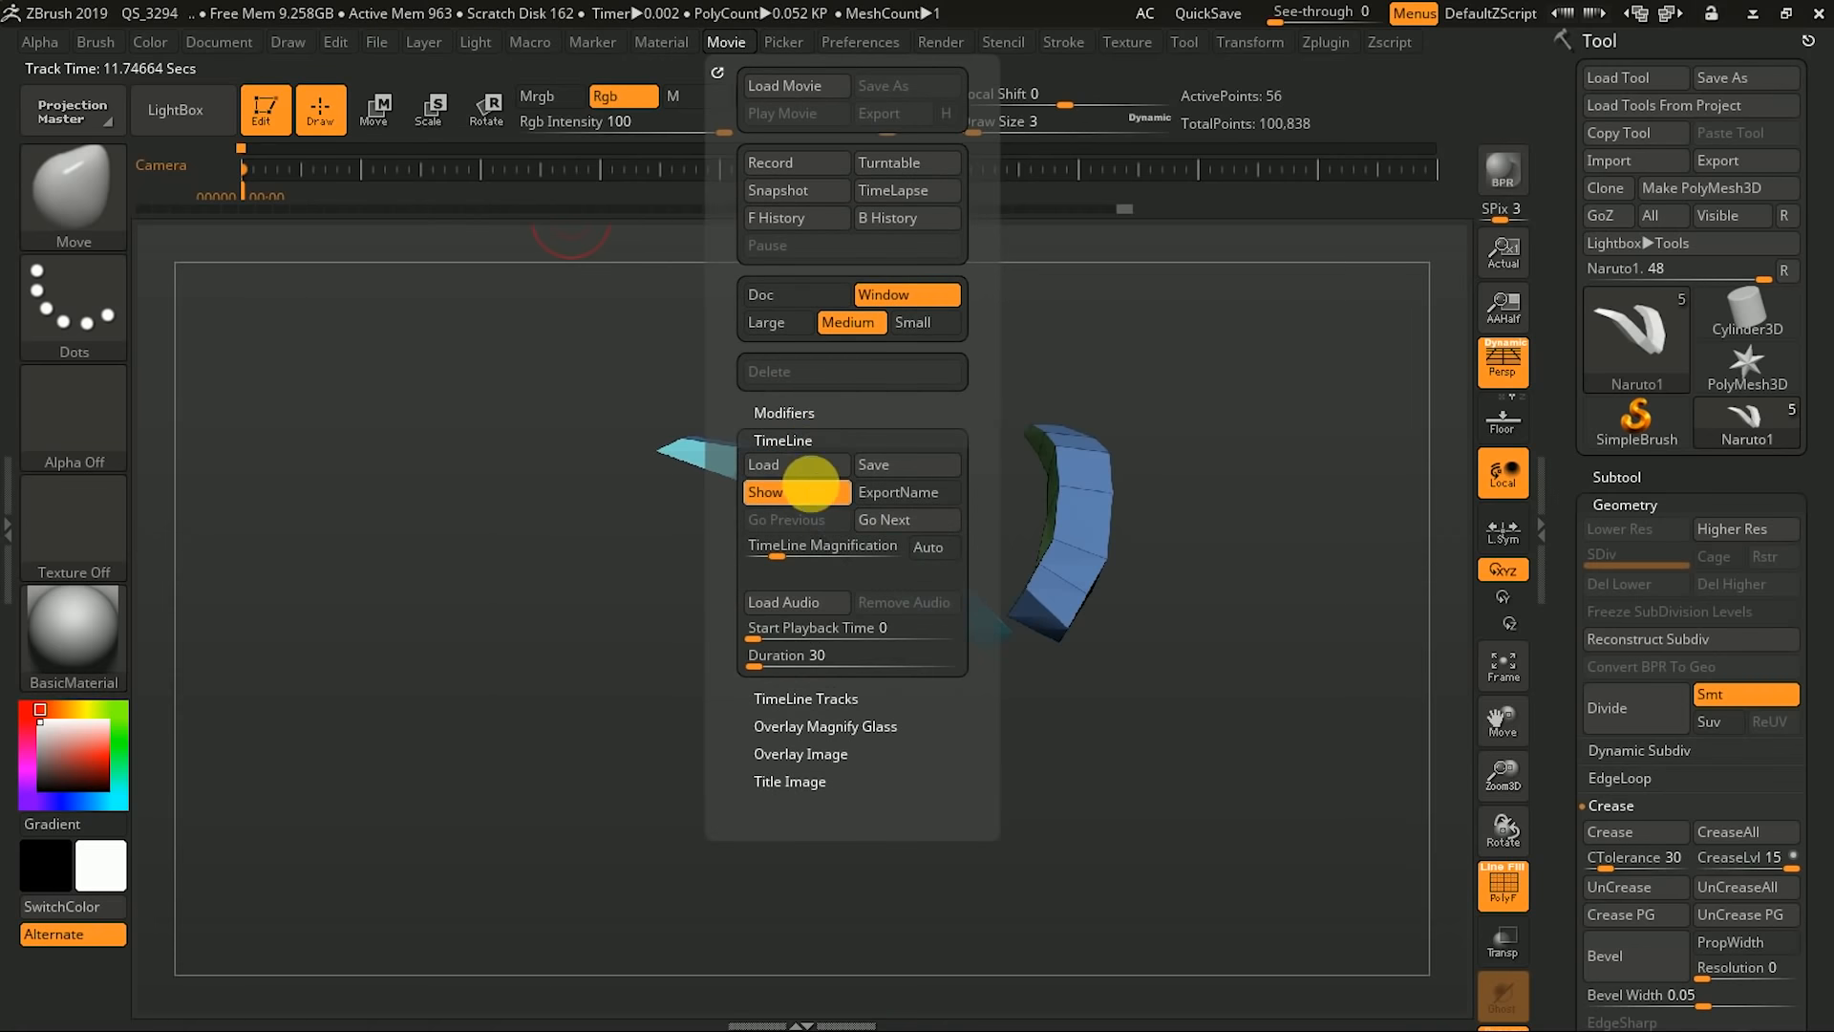
{"action": "left_click", "coordinate": [813, 493]}
- Reduce the Move brush's draw size to 1 and adjust the pointed outer tips of the eyebrows
{"action": "left_click_drag", "start_coordinate": [1242, 405], "coordinate": [1261, 455], "text": "alt"}
{"action": "left_click_drag", "start_coordinate": [700, 627], "coordinate": [698, 647], "text": "alt"}
{"action": "key", "text": "bracketleft"}
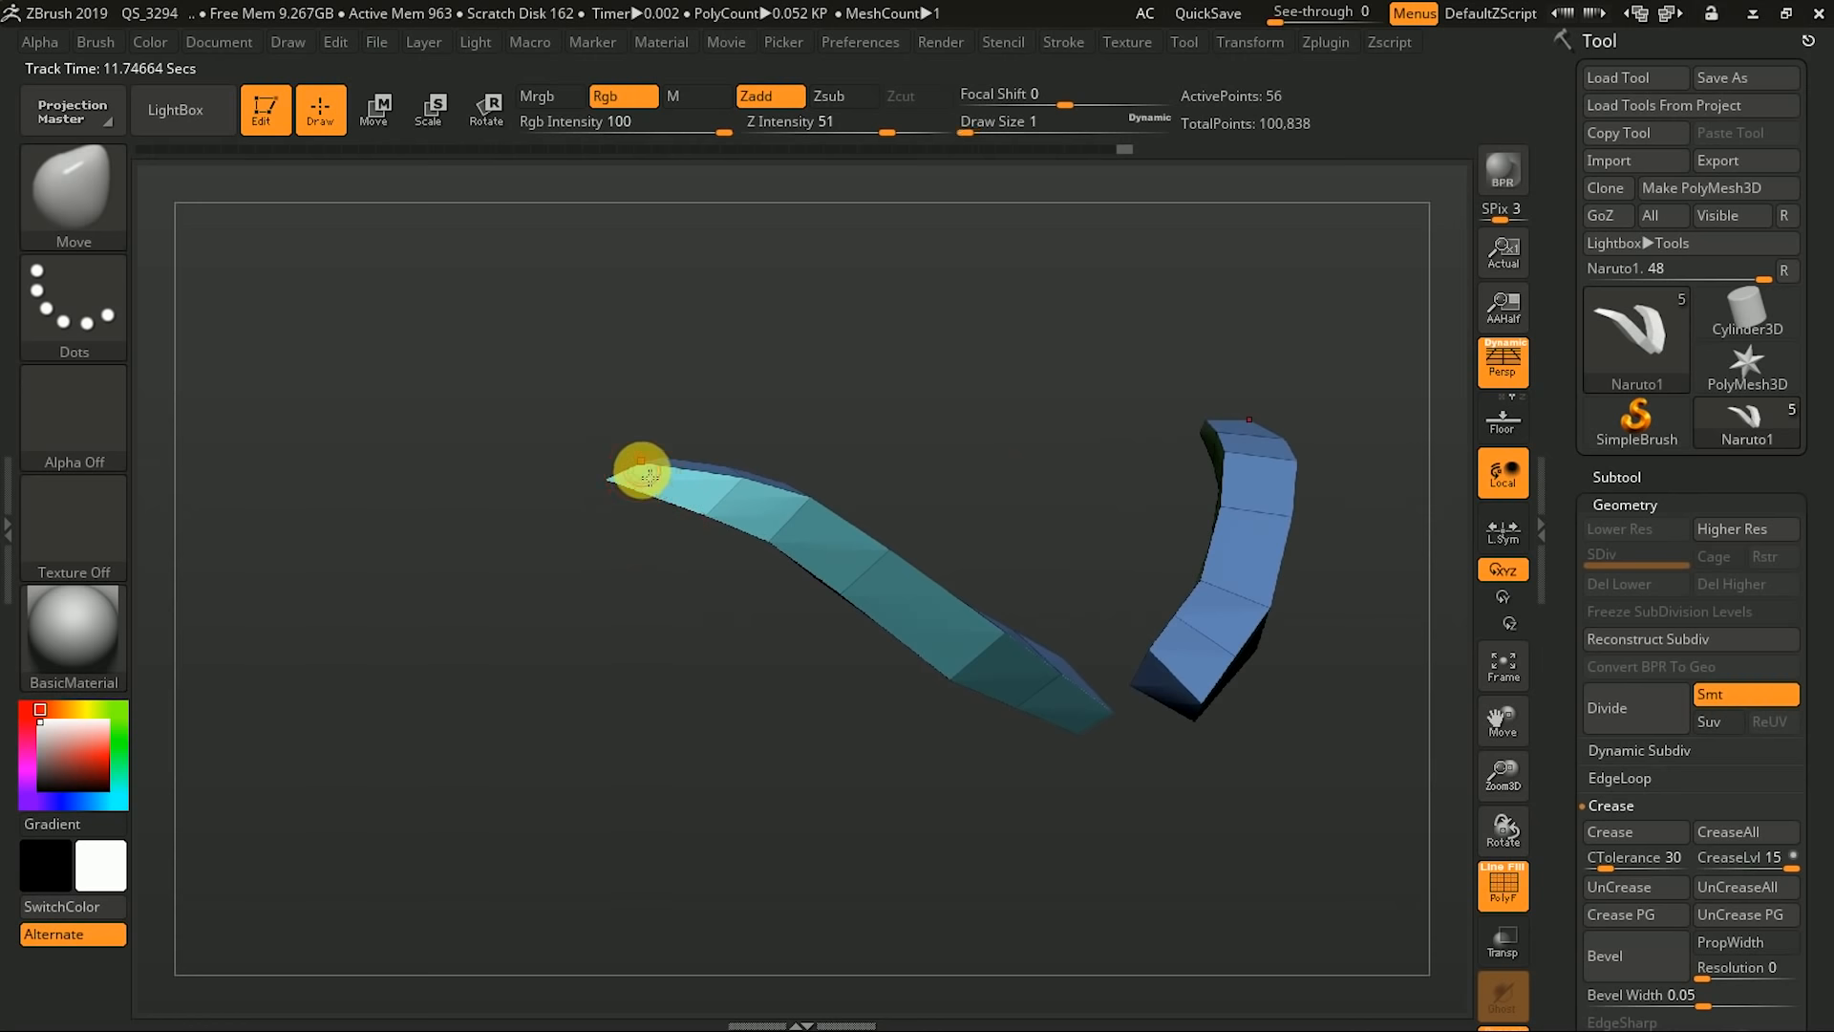
{"action": "right_click_drag", "start_coordinate": [655, 481], "coordinate": [642, 507]}
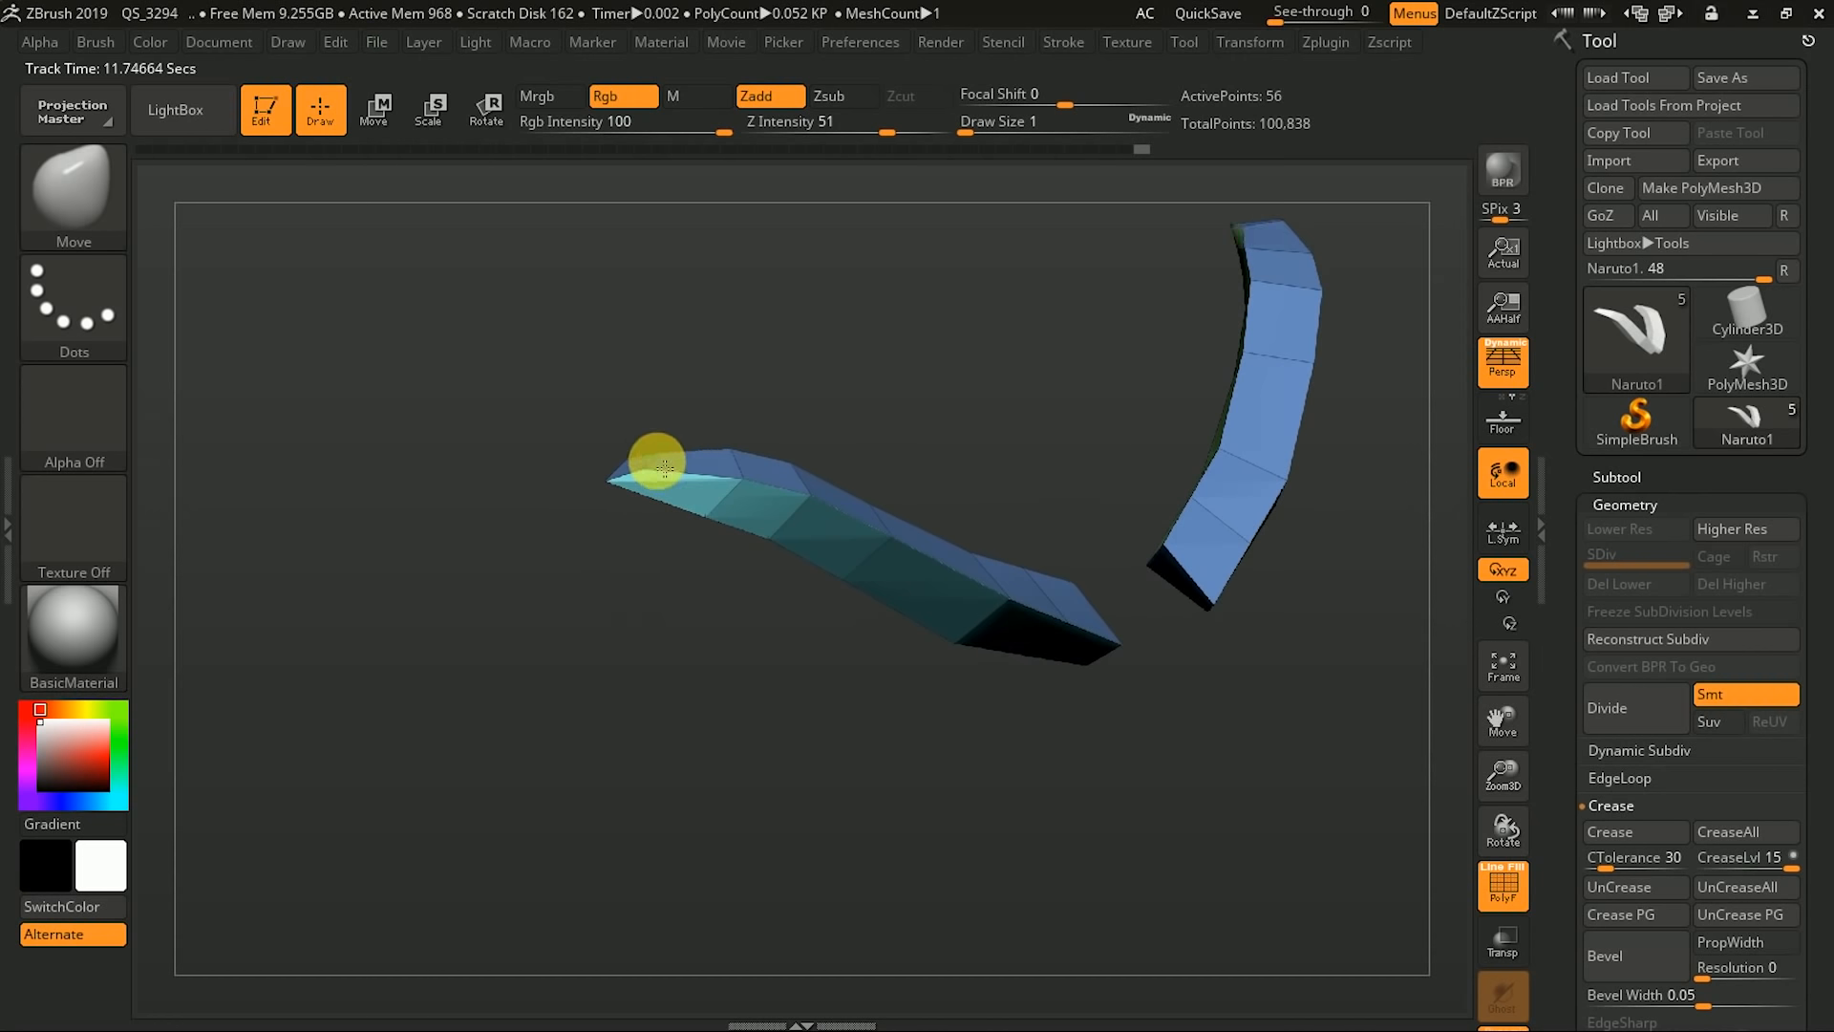
{"action": "left_click_drag", "start_coordinate": [668, 643], "coordinate": [796, 728]}
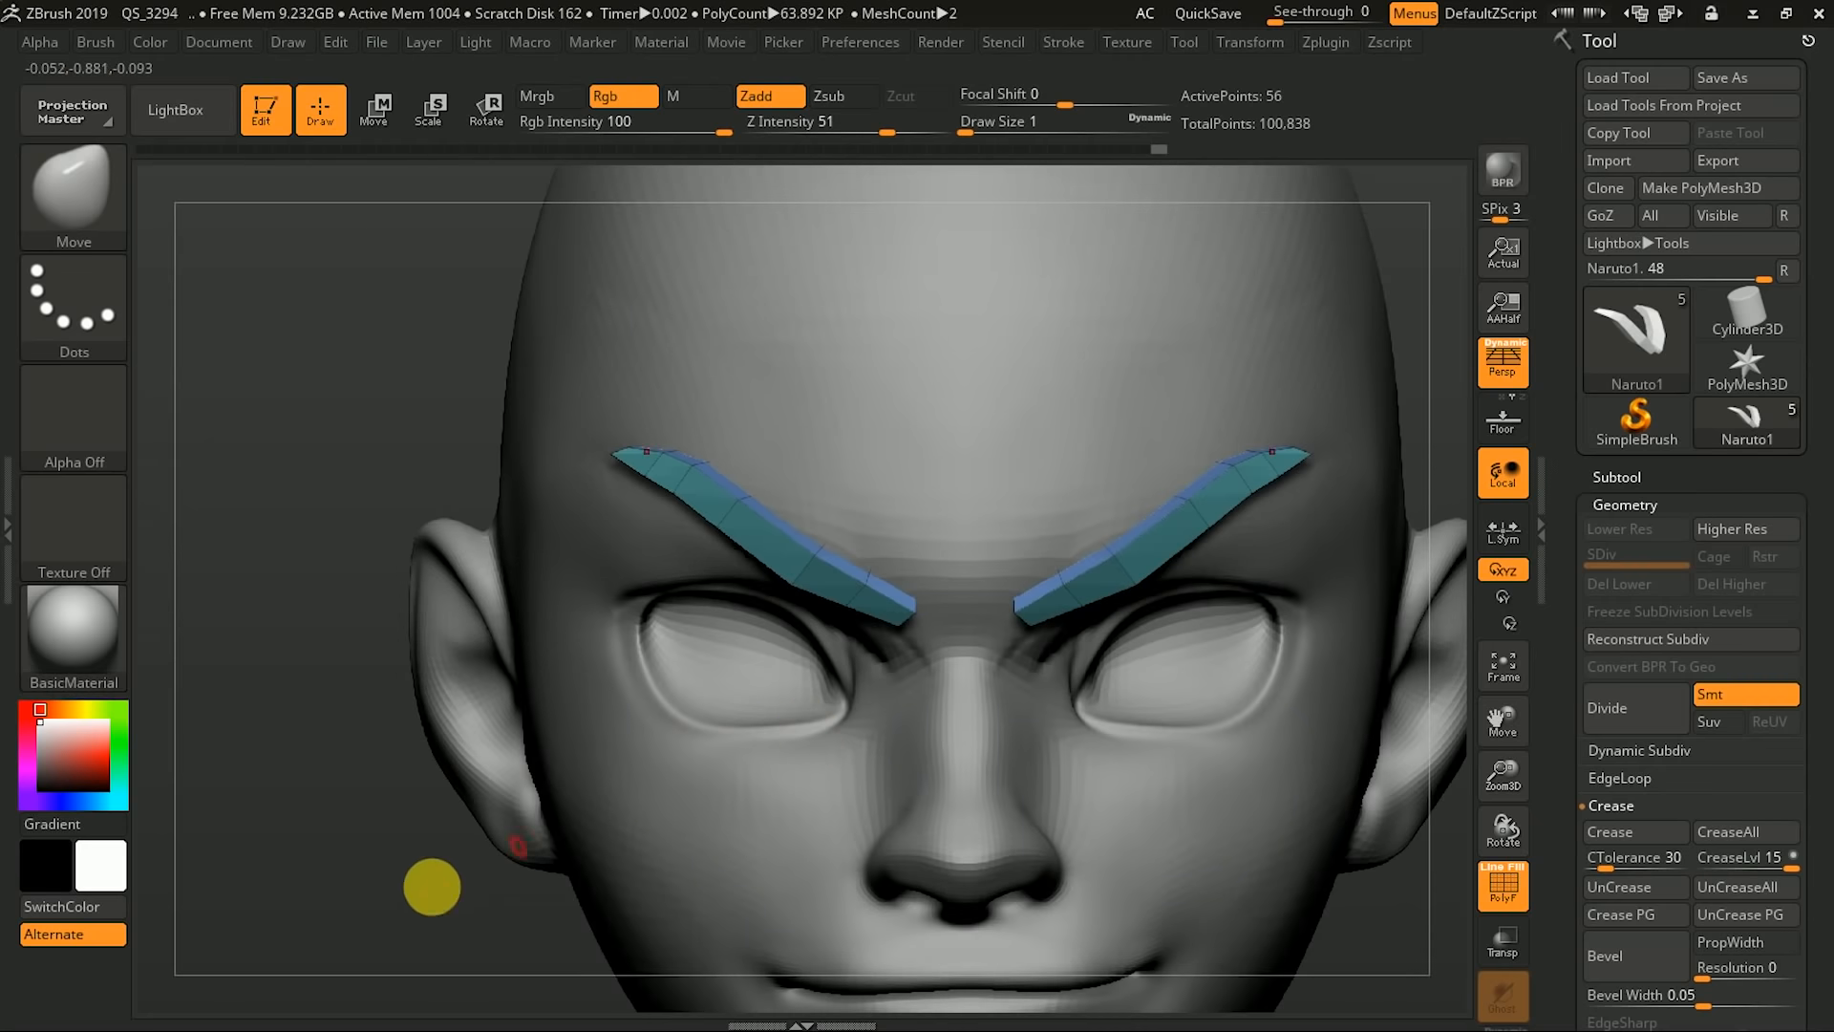
{"action": "left_click_drag", "start_coordinate": [411, 788], "coordinate": [872, 499], "text": "alt"}
- Restore the window beside the reference picture and refine the outer half of the eyebrows with the Move brush at draw size 6
{"action": "left_click", "coordinate": [1785, 13]}
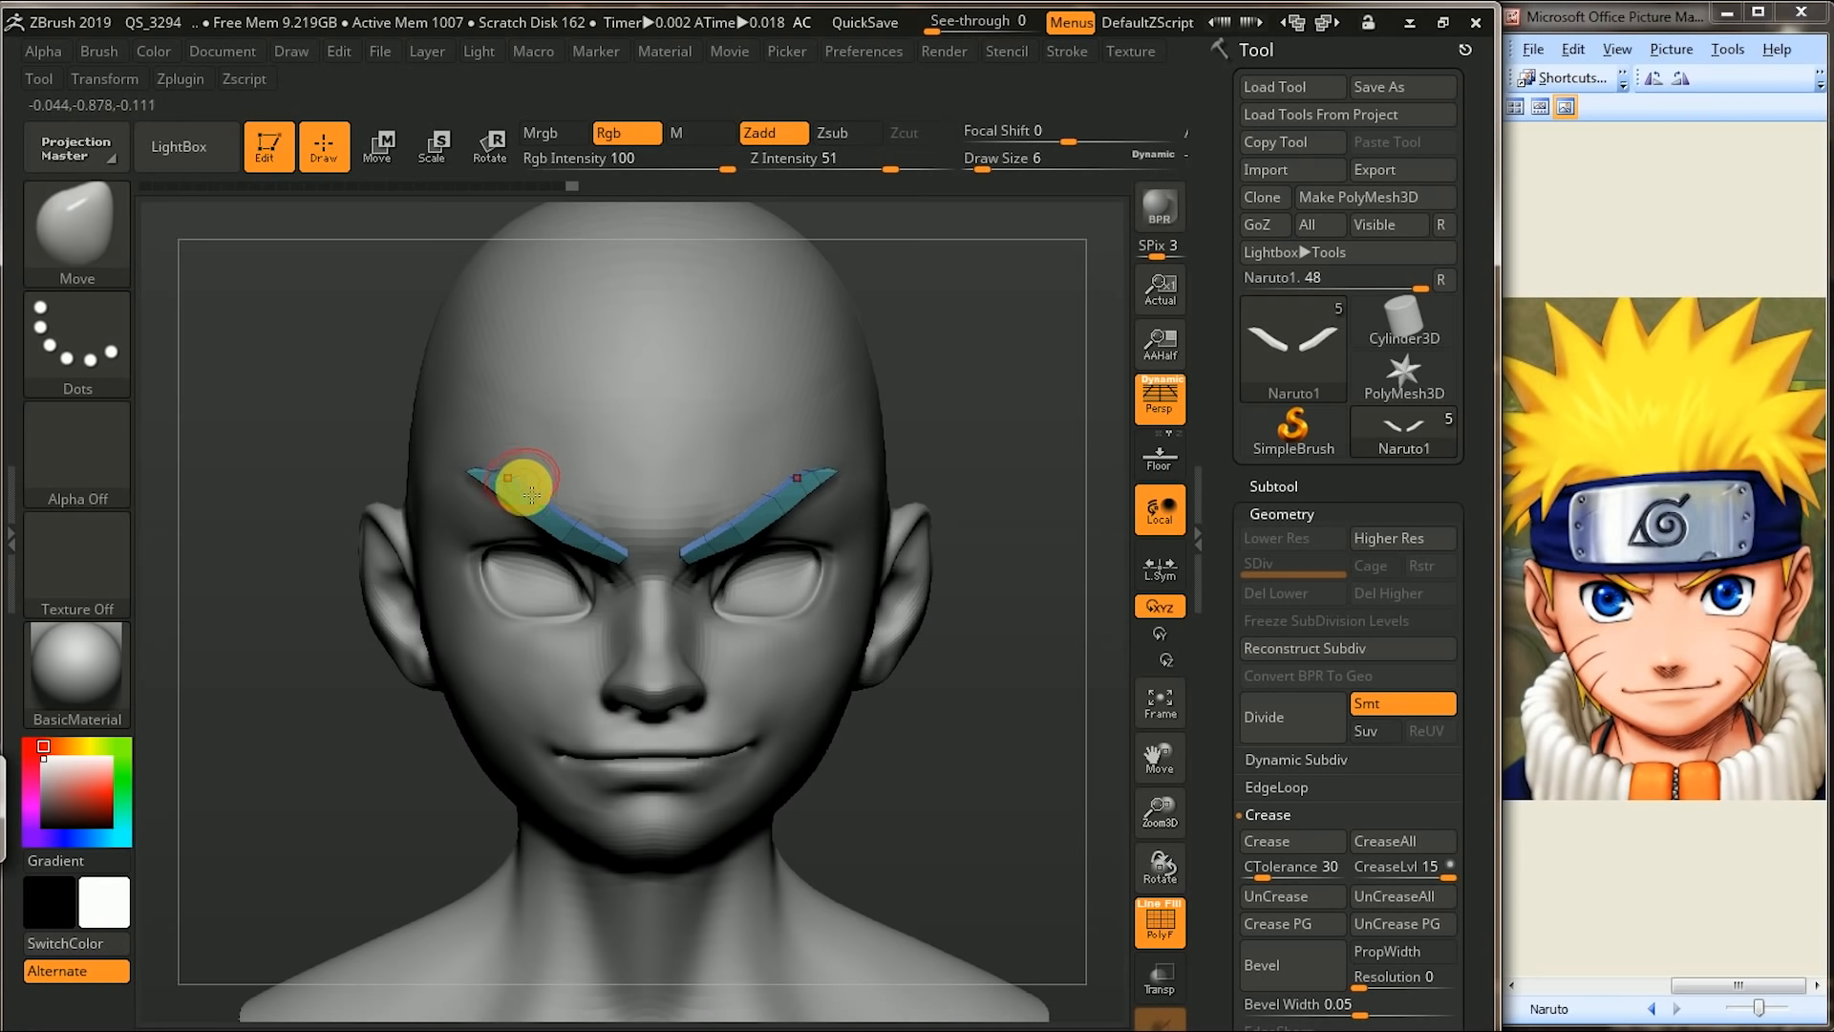
{"action": "left_click_drag", "start_coordinate": [532, 494], "coordinate": [567, 542]}
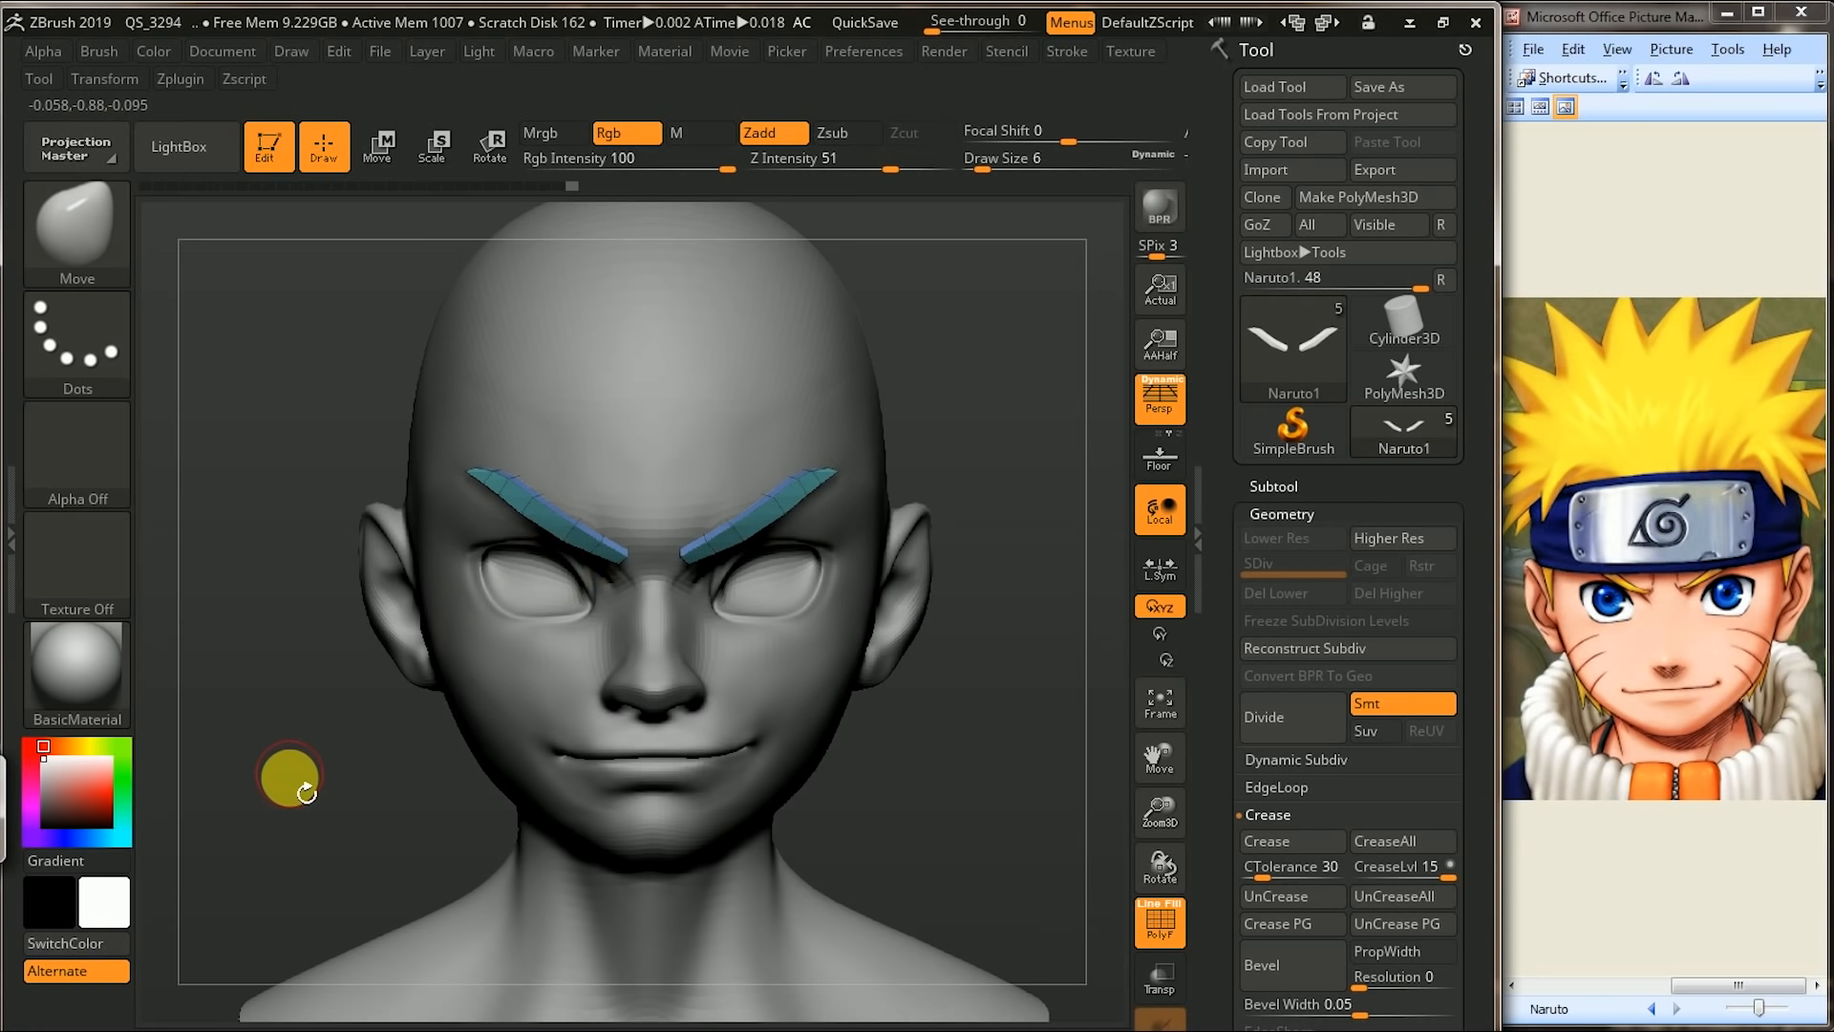
{"action": "left_click_drag", "start_coordinate": [287, 777], "coordinate": [458, 724]}
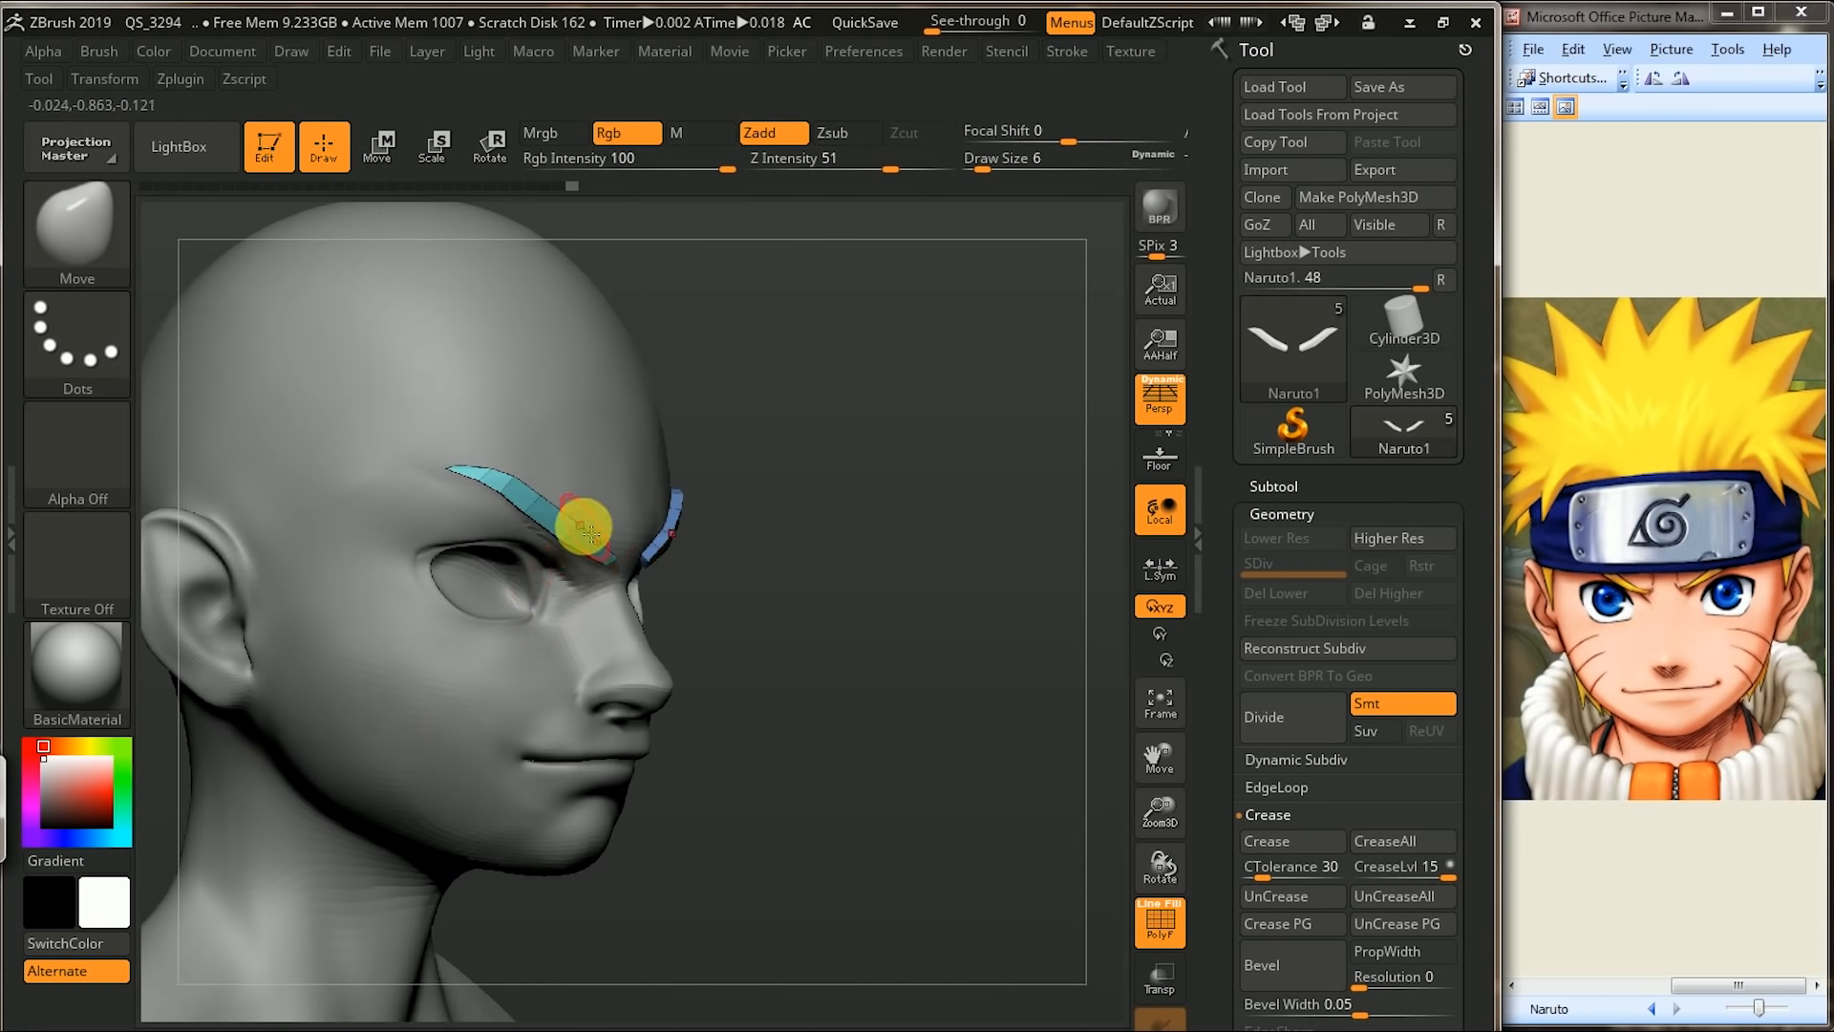
{"action": "left_click_drag", "start_coordinate": [909, 372], "coordinate": [908, 397]}
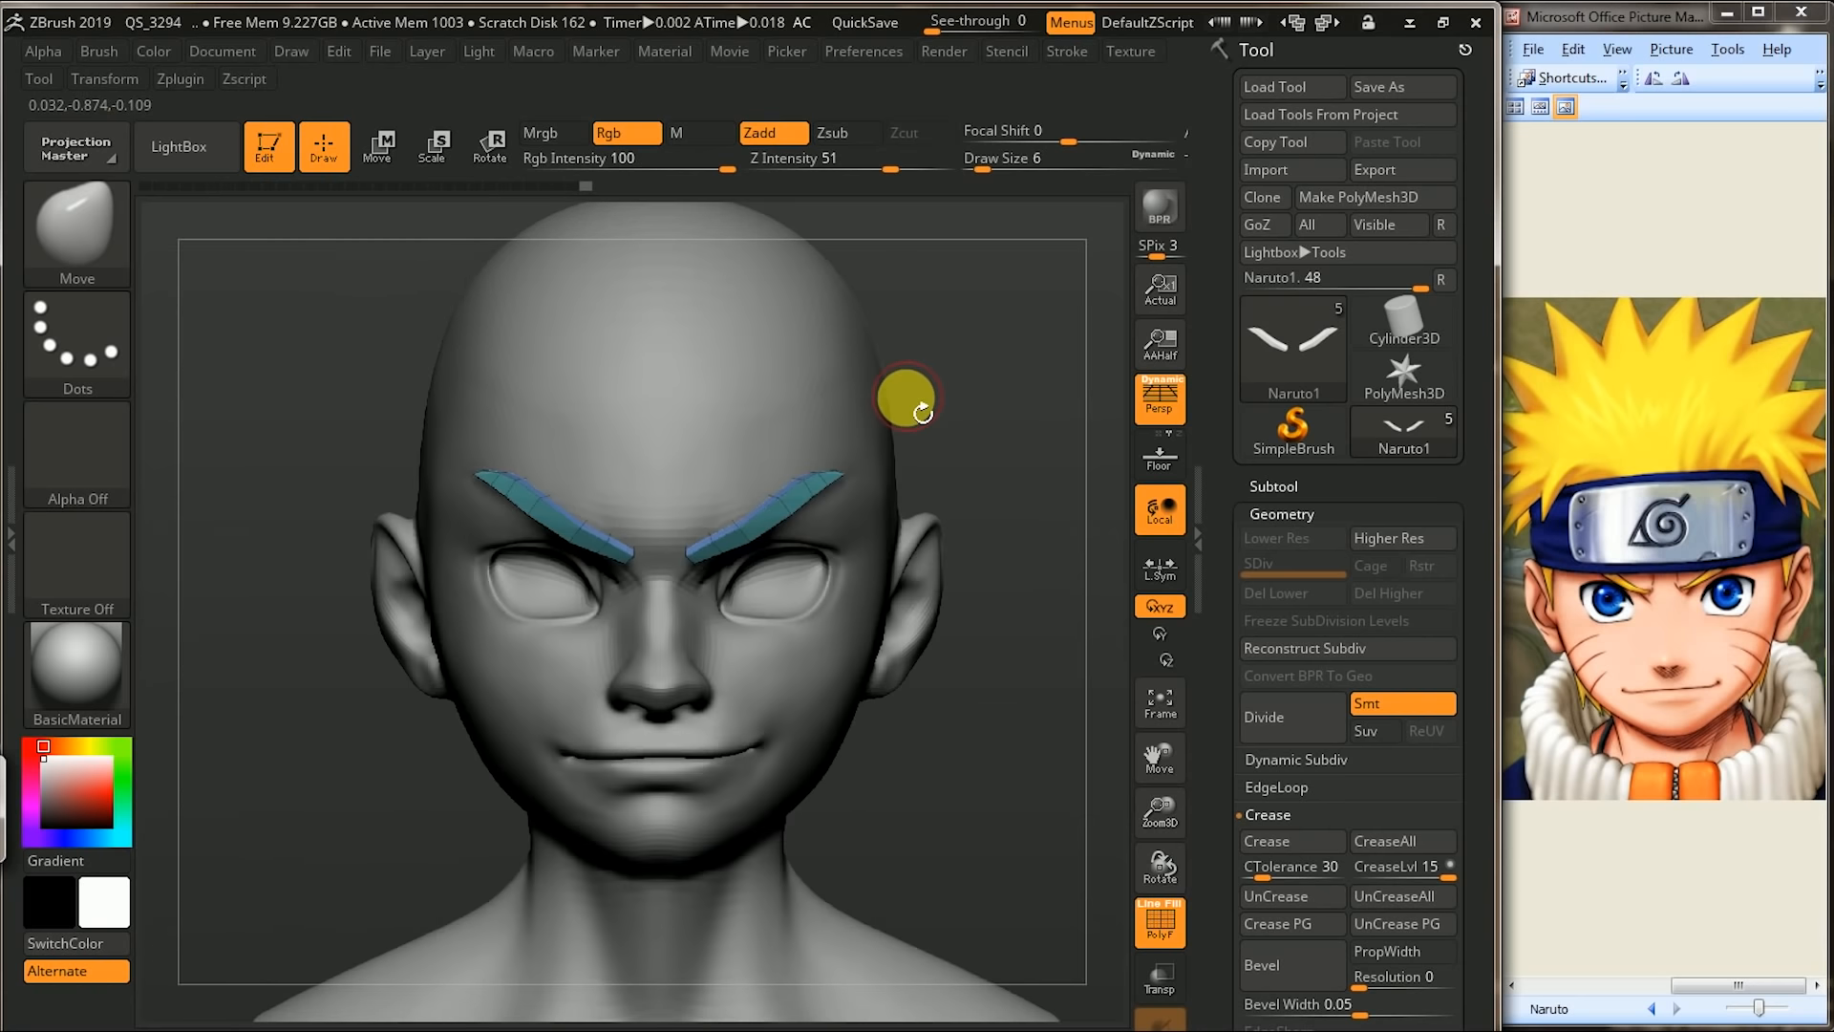
{"action": "left_click_drag", "start_coordinate": [382, 655], "coordinate": [543, 528]}
{"action": "mouse_move", "coordinate": [359, 776]}
{"action": "left_mouse_down"}
{"action": "mouse_move", "coordinate": [516, 802]}
{"action": "mouse_move", "coordinate": [434, 515]}
{"action": "left_mouse_up"}
- Insert single edge loops in the eyebrows with the ZModeler brush, including one running lengthwise down their front faces
{"action": "left_click", "coordinate": [88, 258]}
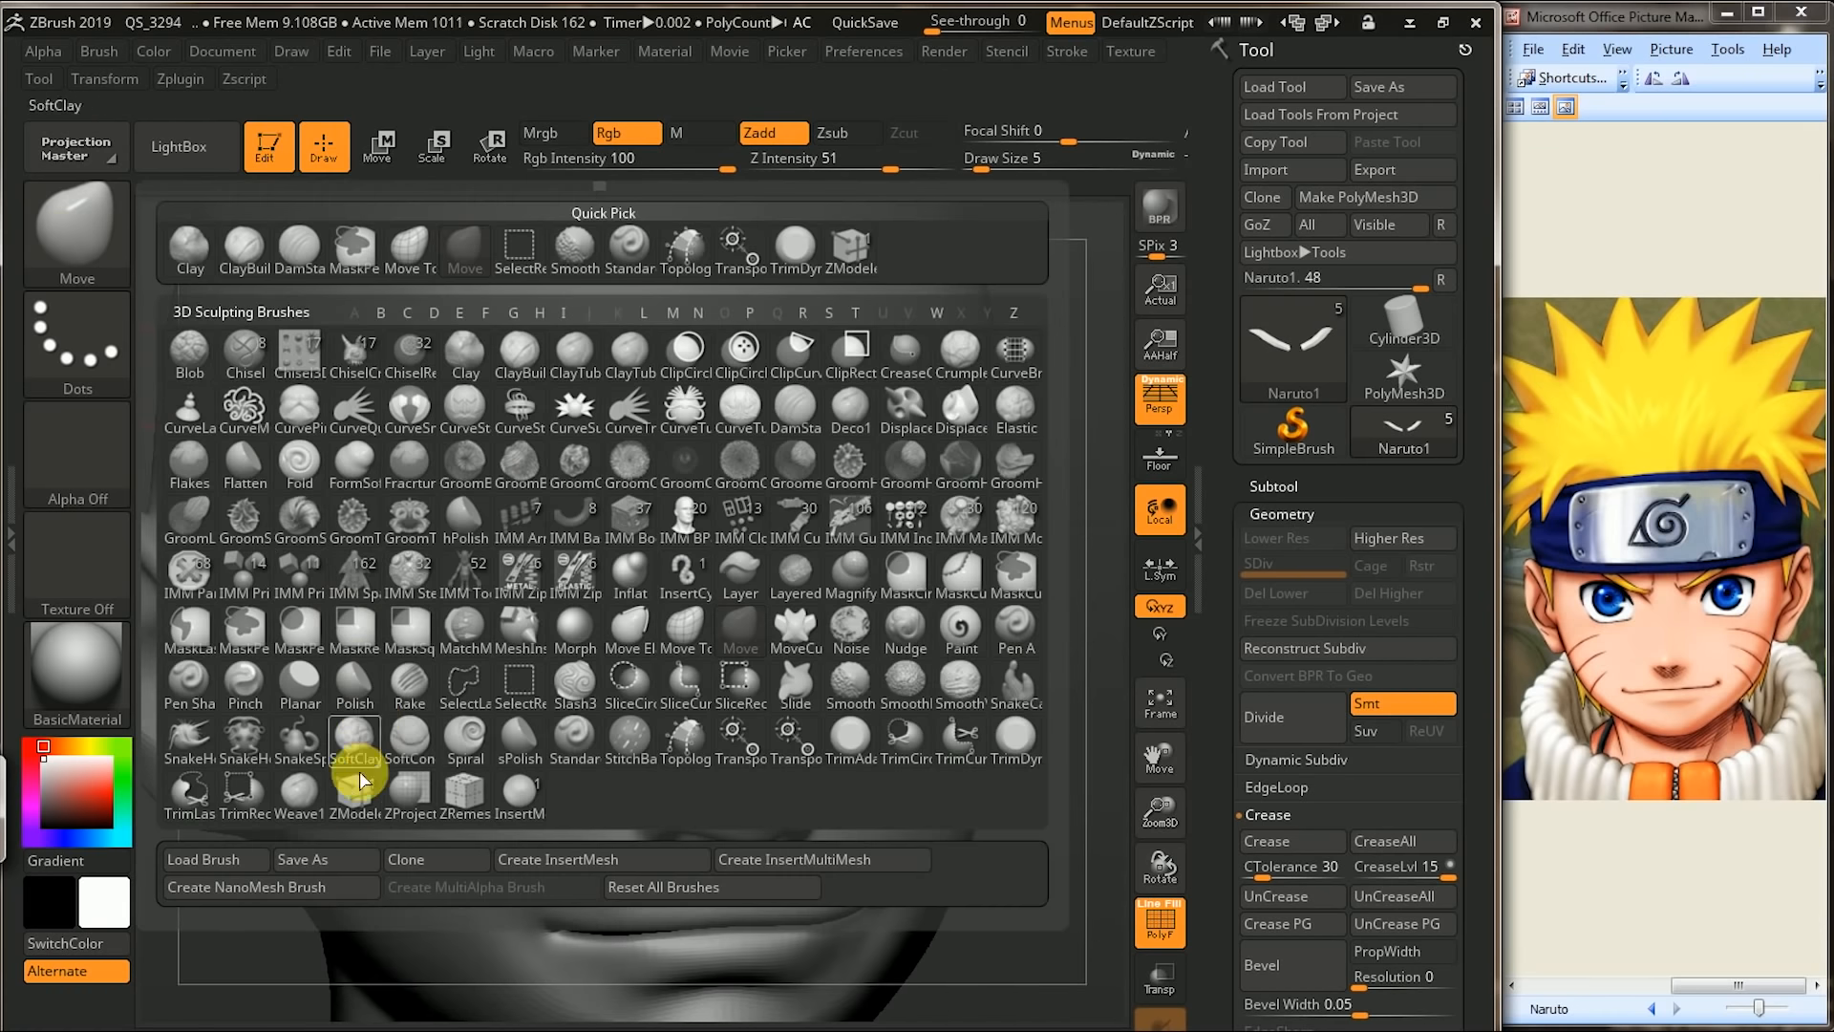
{"action": "left_click", "coordinate": [352, 796]}
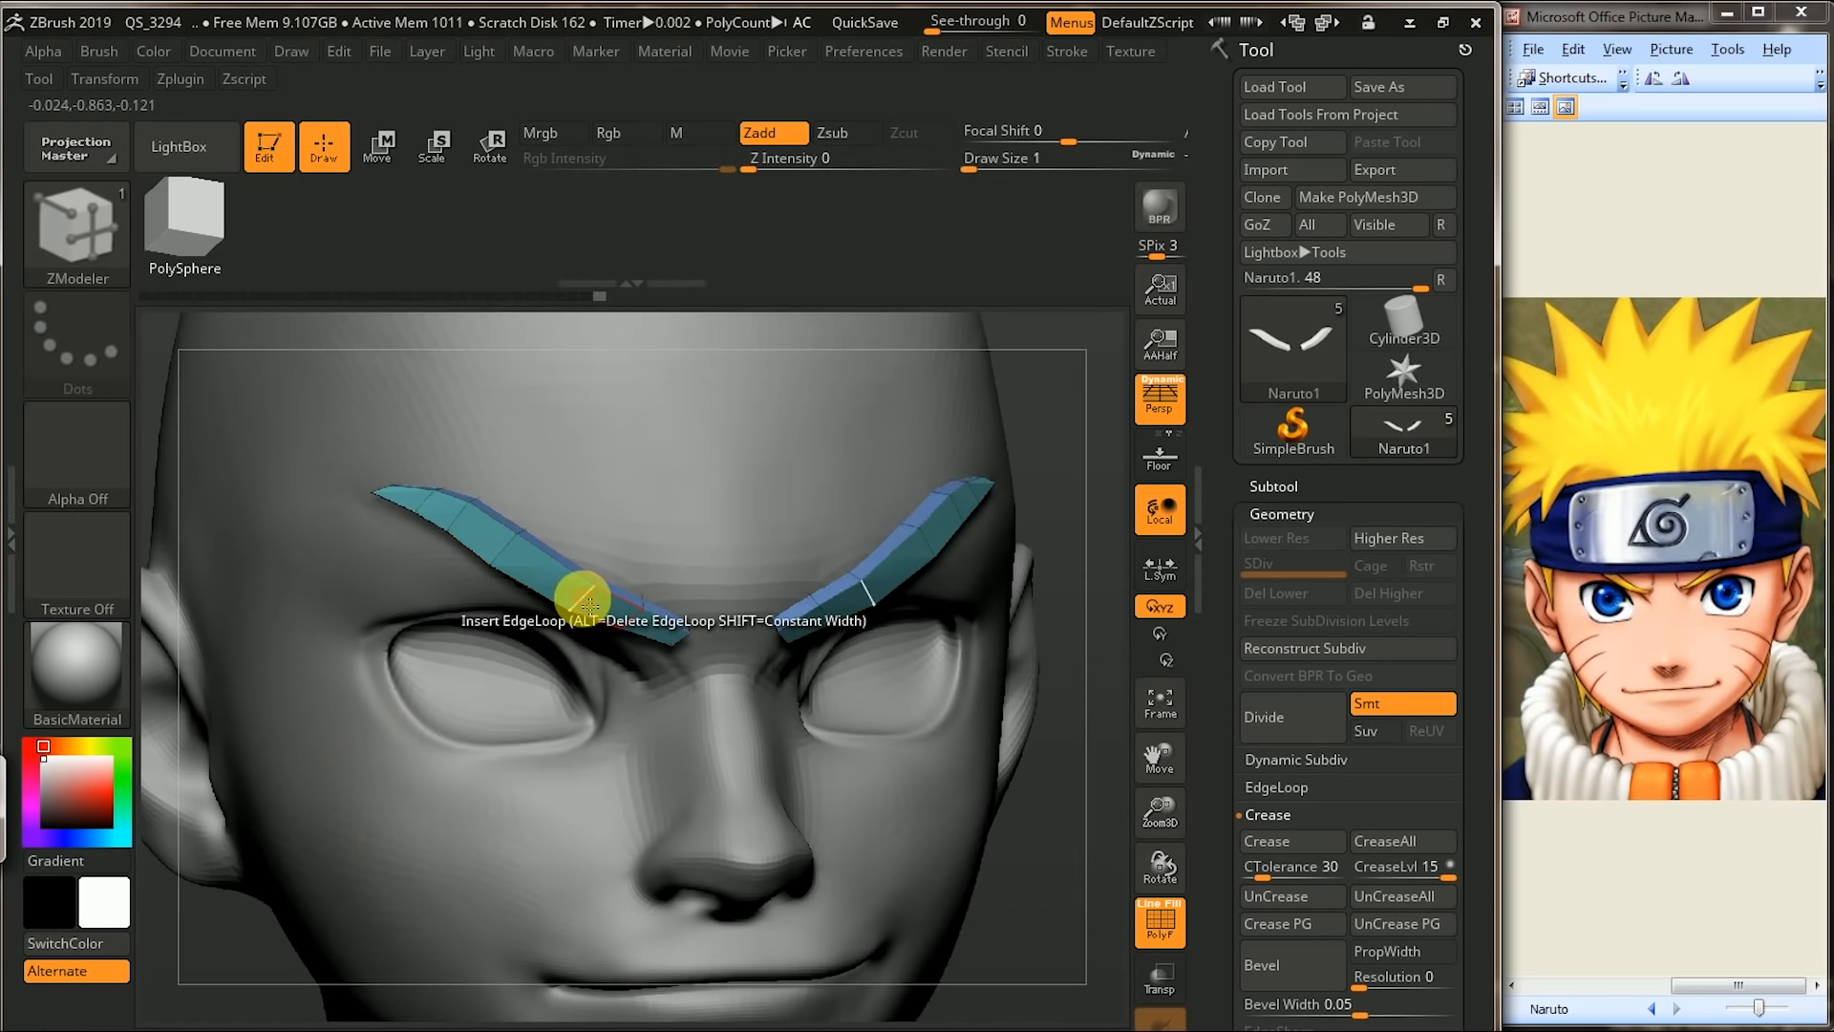
{"action": "key", "text": "space"}
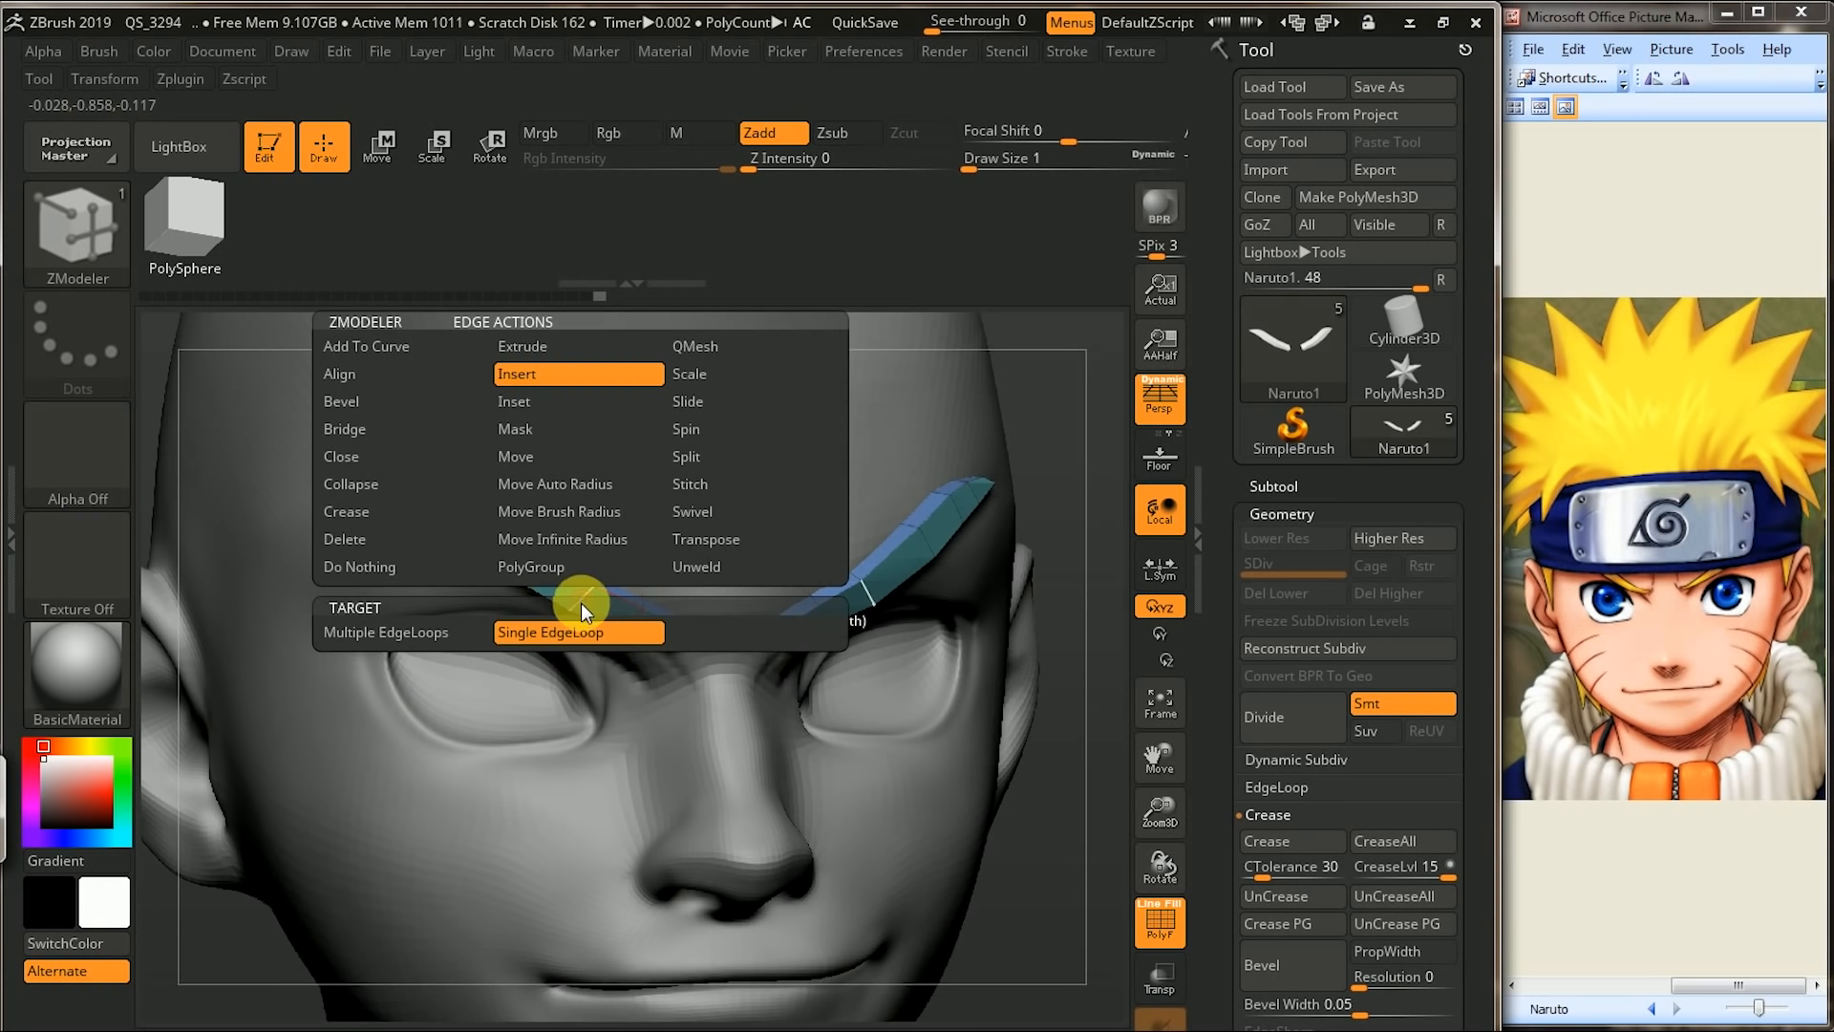
{"action": "left_click", "coordinate": [583, 633]}
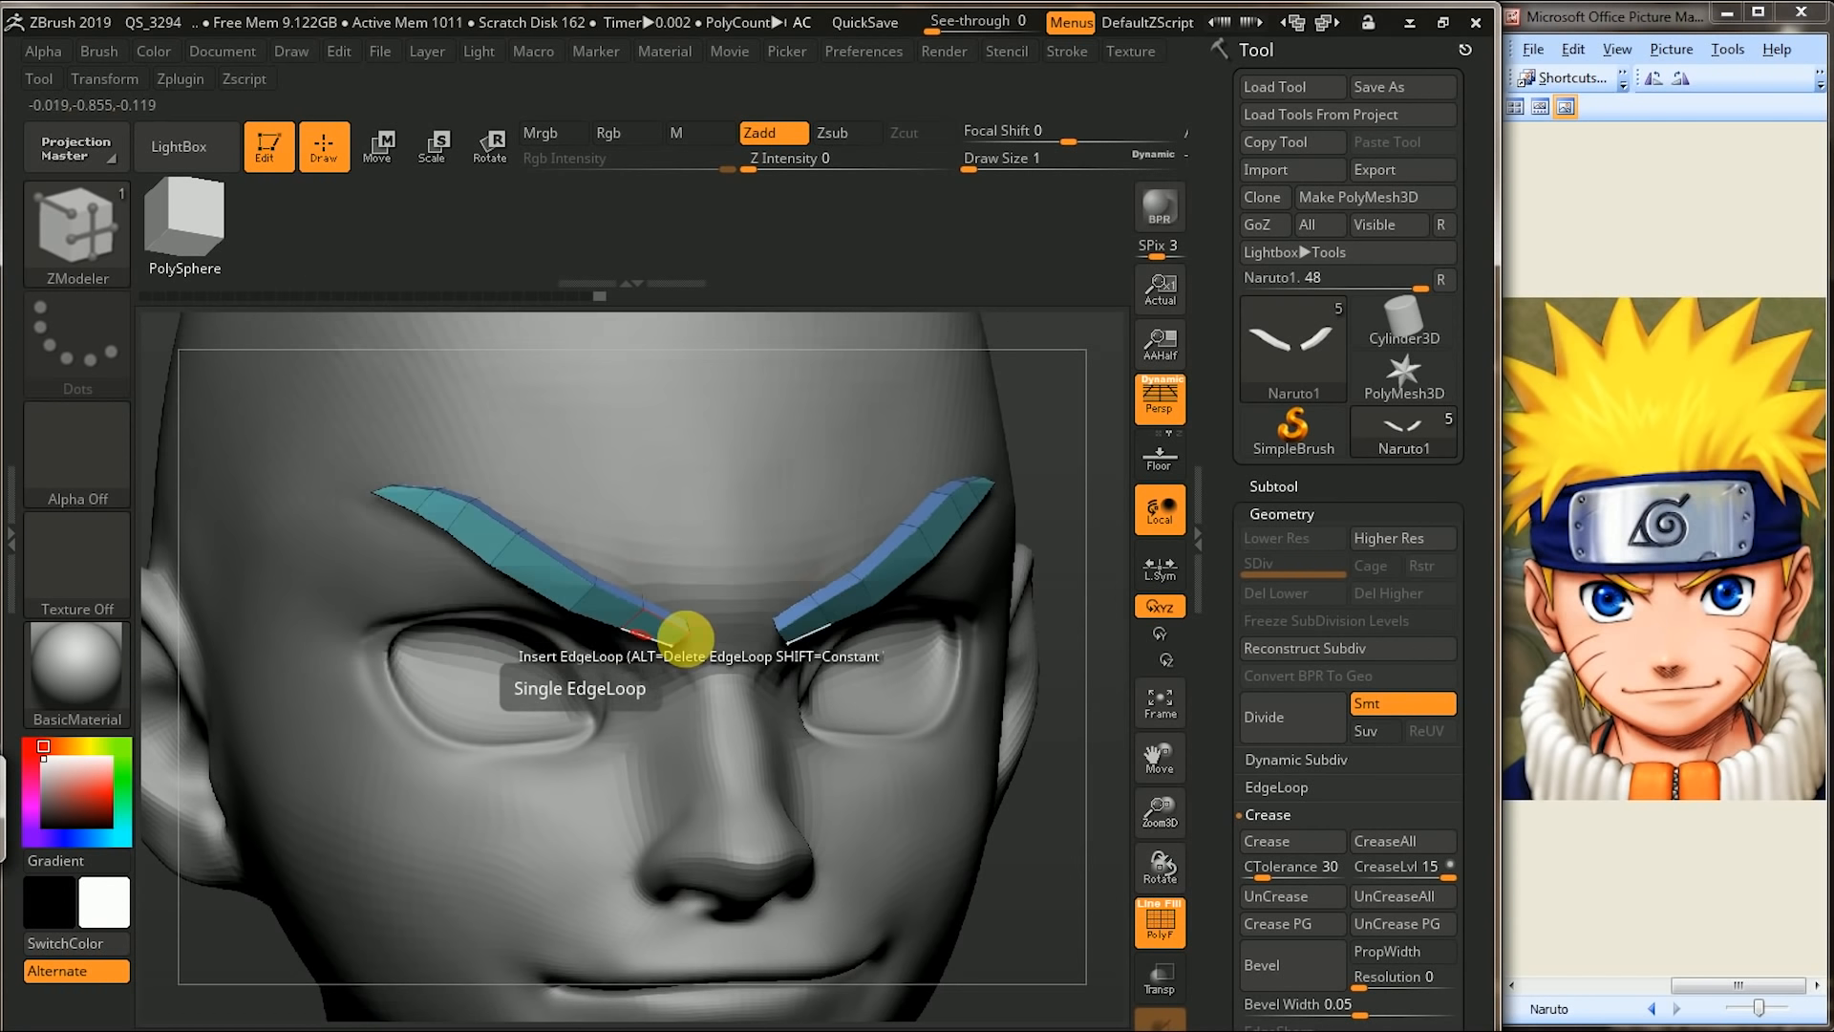
{"action": "left_click_drag", "start_coordinate": [1096, 459], "coordinate": [1105, 492], "text": "alt"}
{"action": "left_click", "coordinate": [593, 584]}
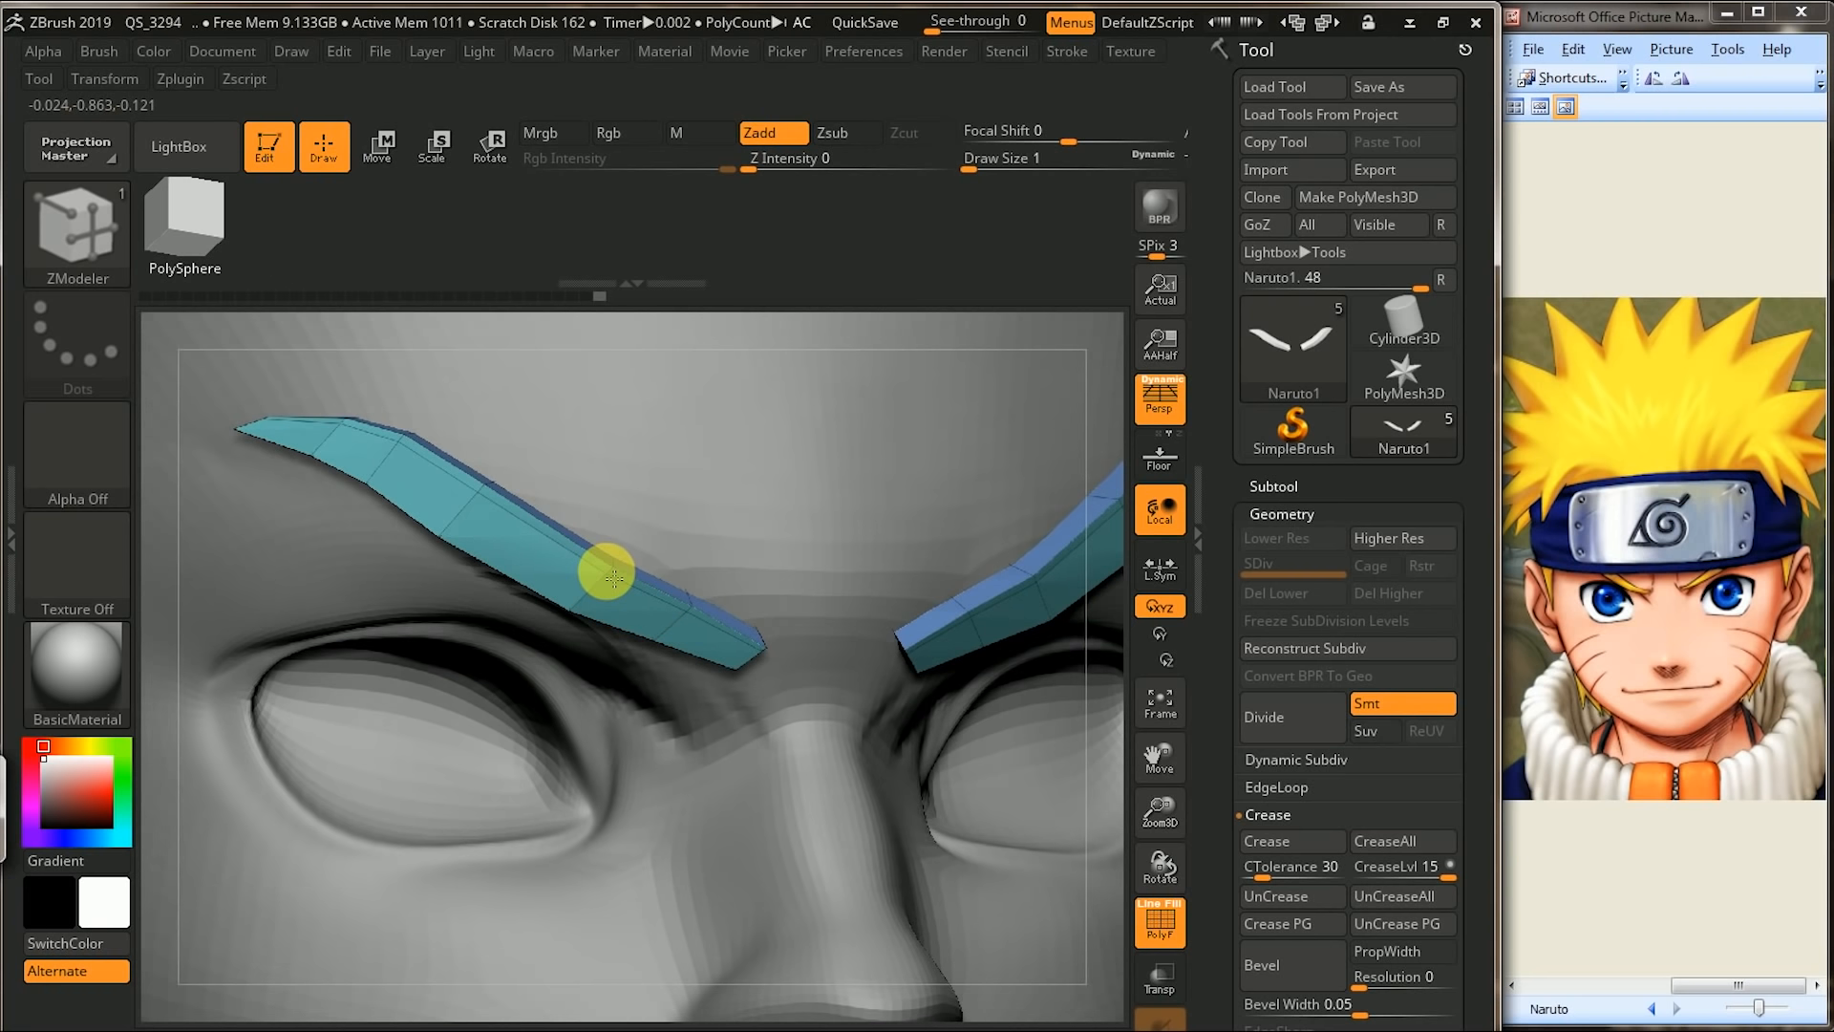
{"action": "left_click", "coordinate": [586, 601]}
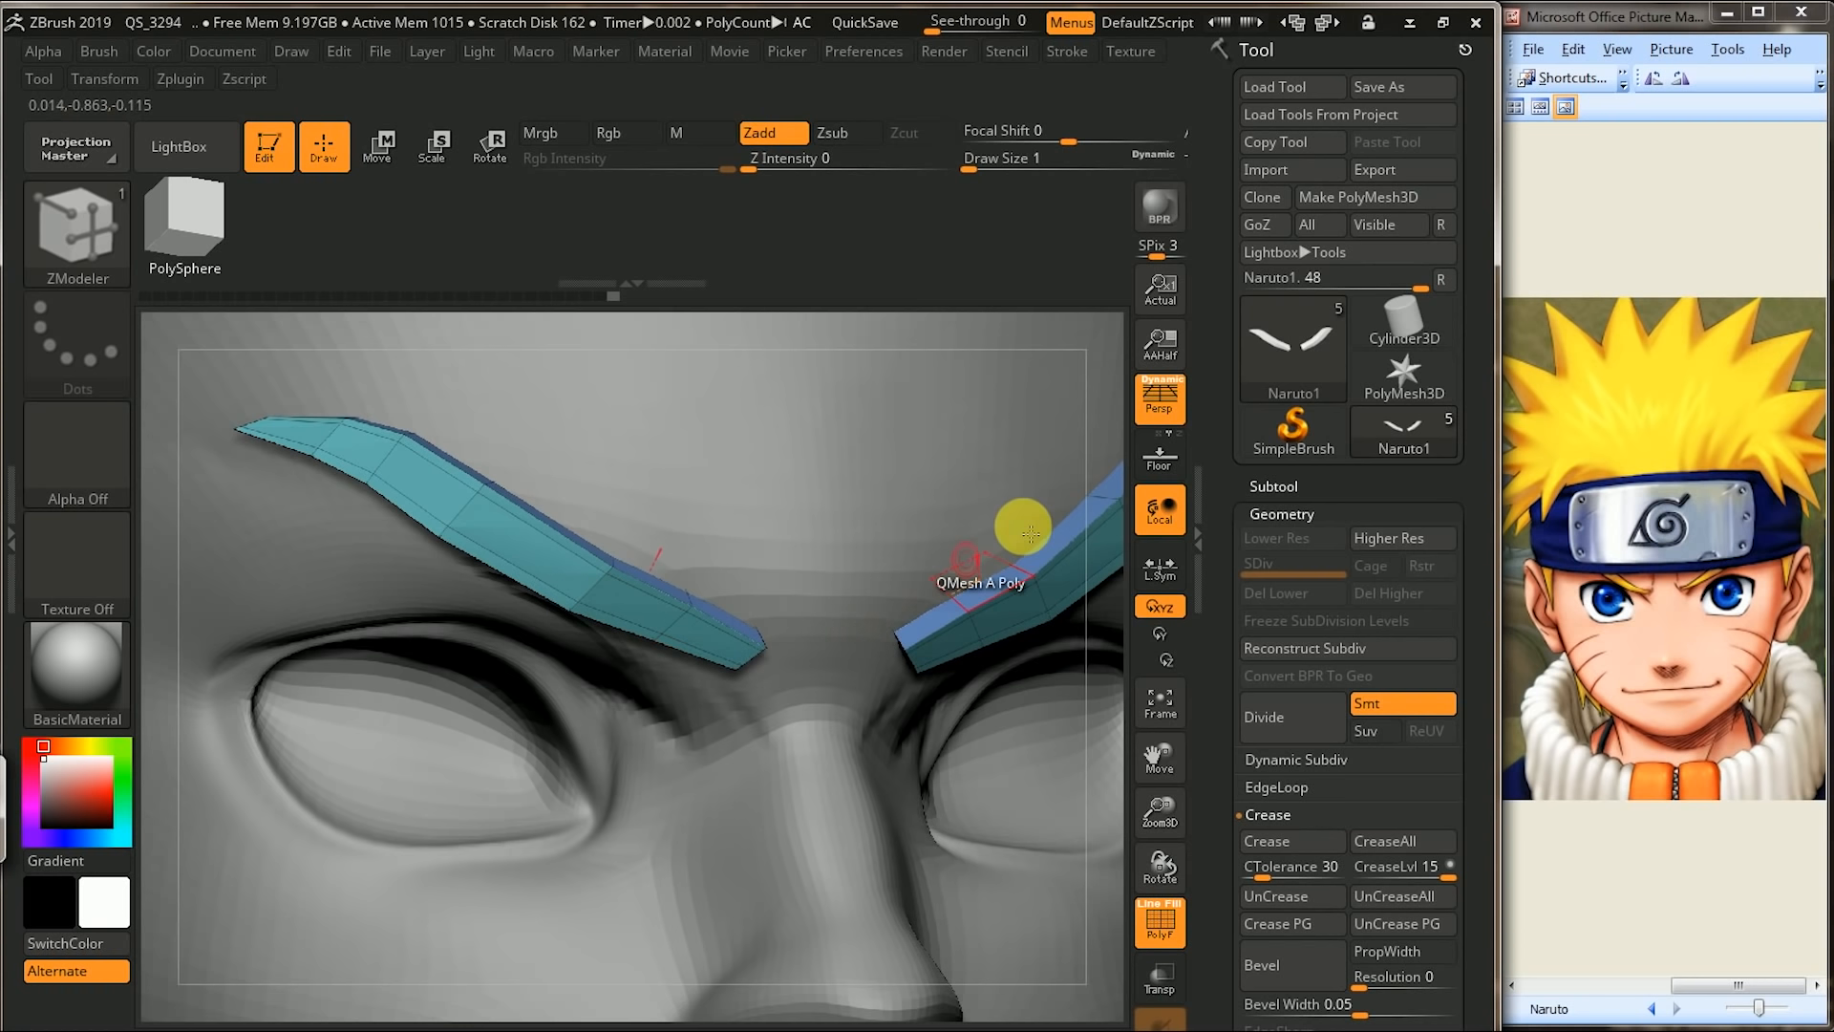
{"action": "left_click_drag", "start_coordinate": [1106, 491], "coordinate": [983, 484]}
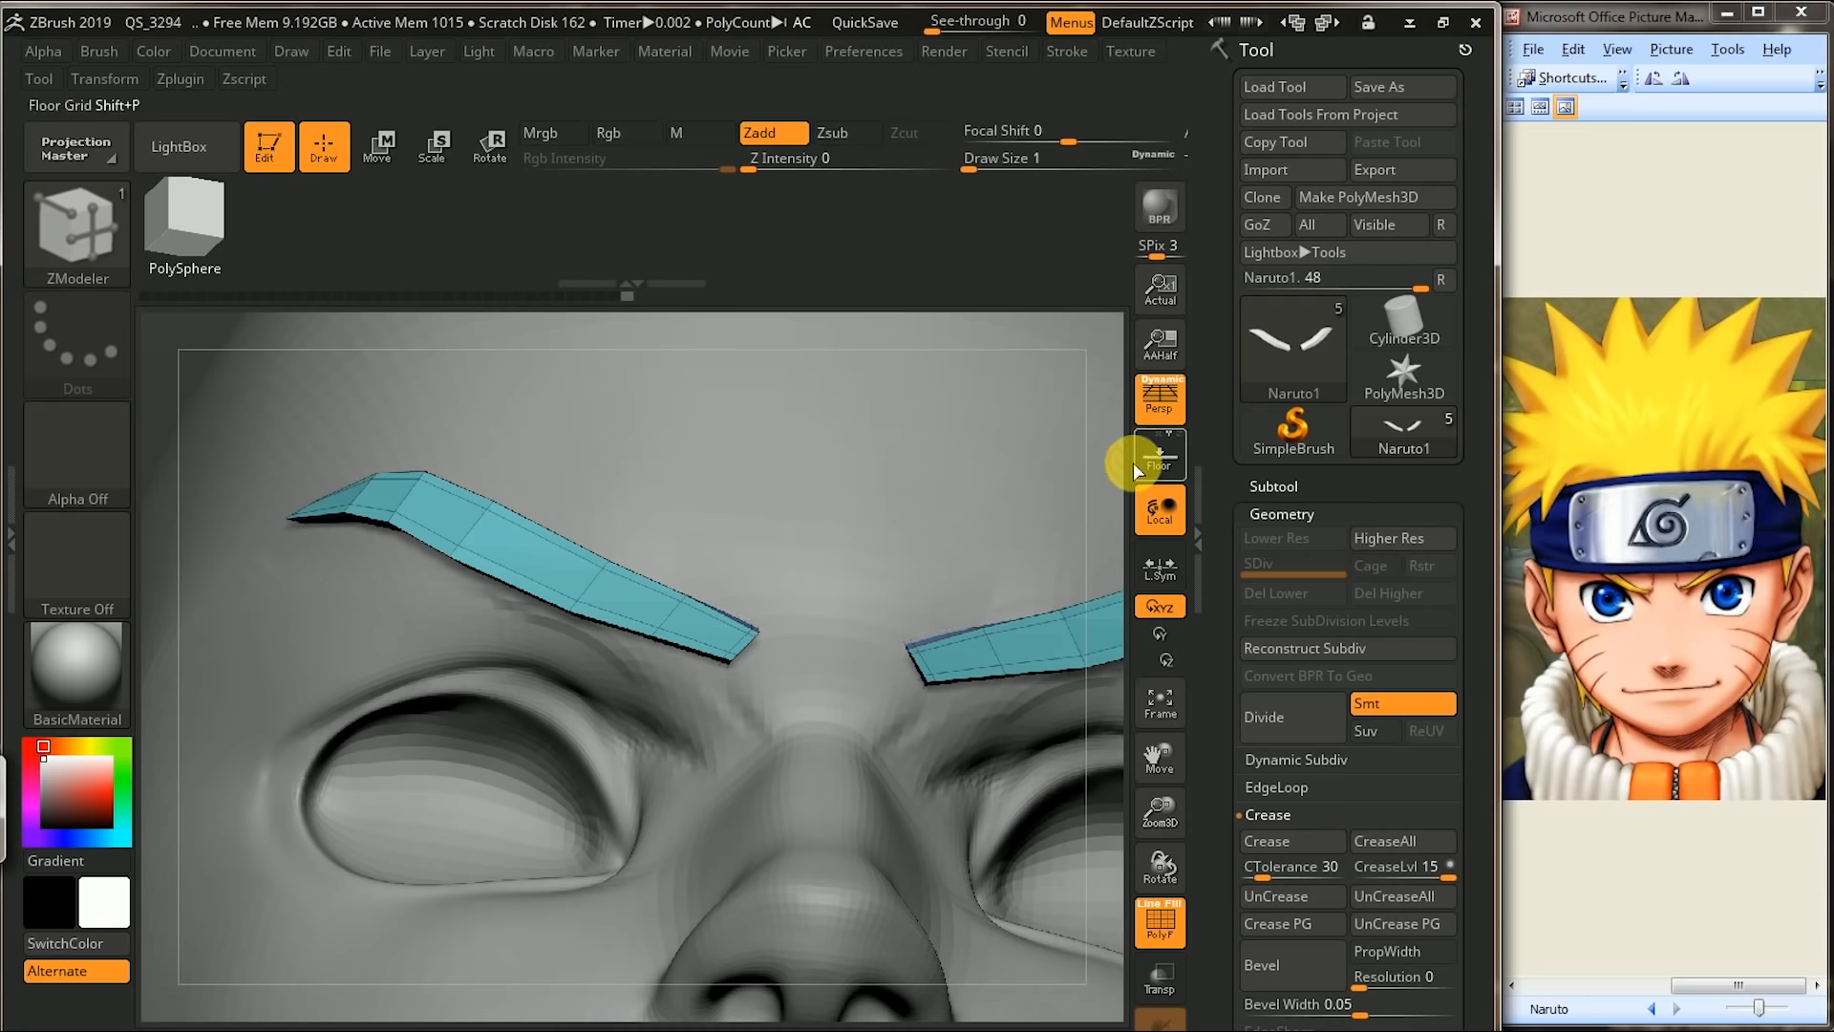
{"action": "left_click_drag", "start_coordinate": [1120, 487], "coordinate": [1213, 556]}
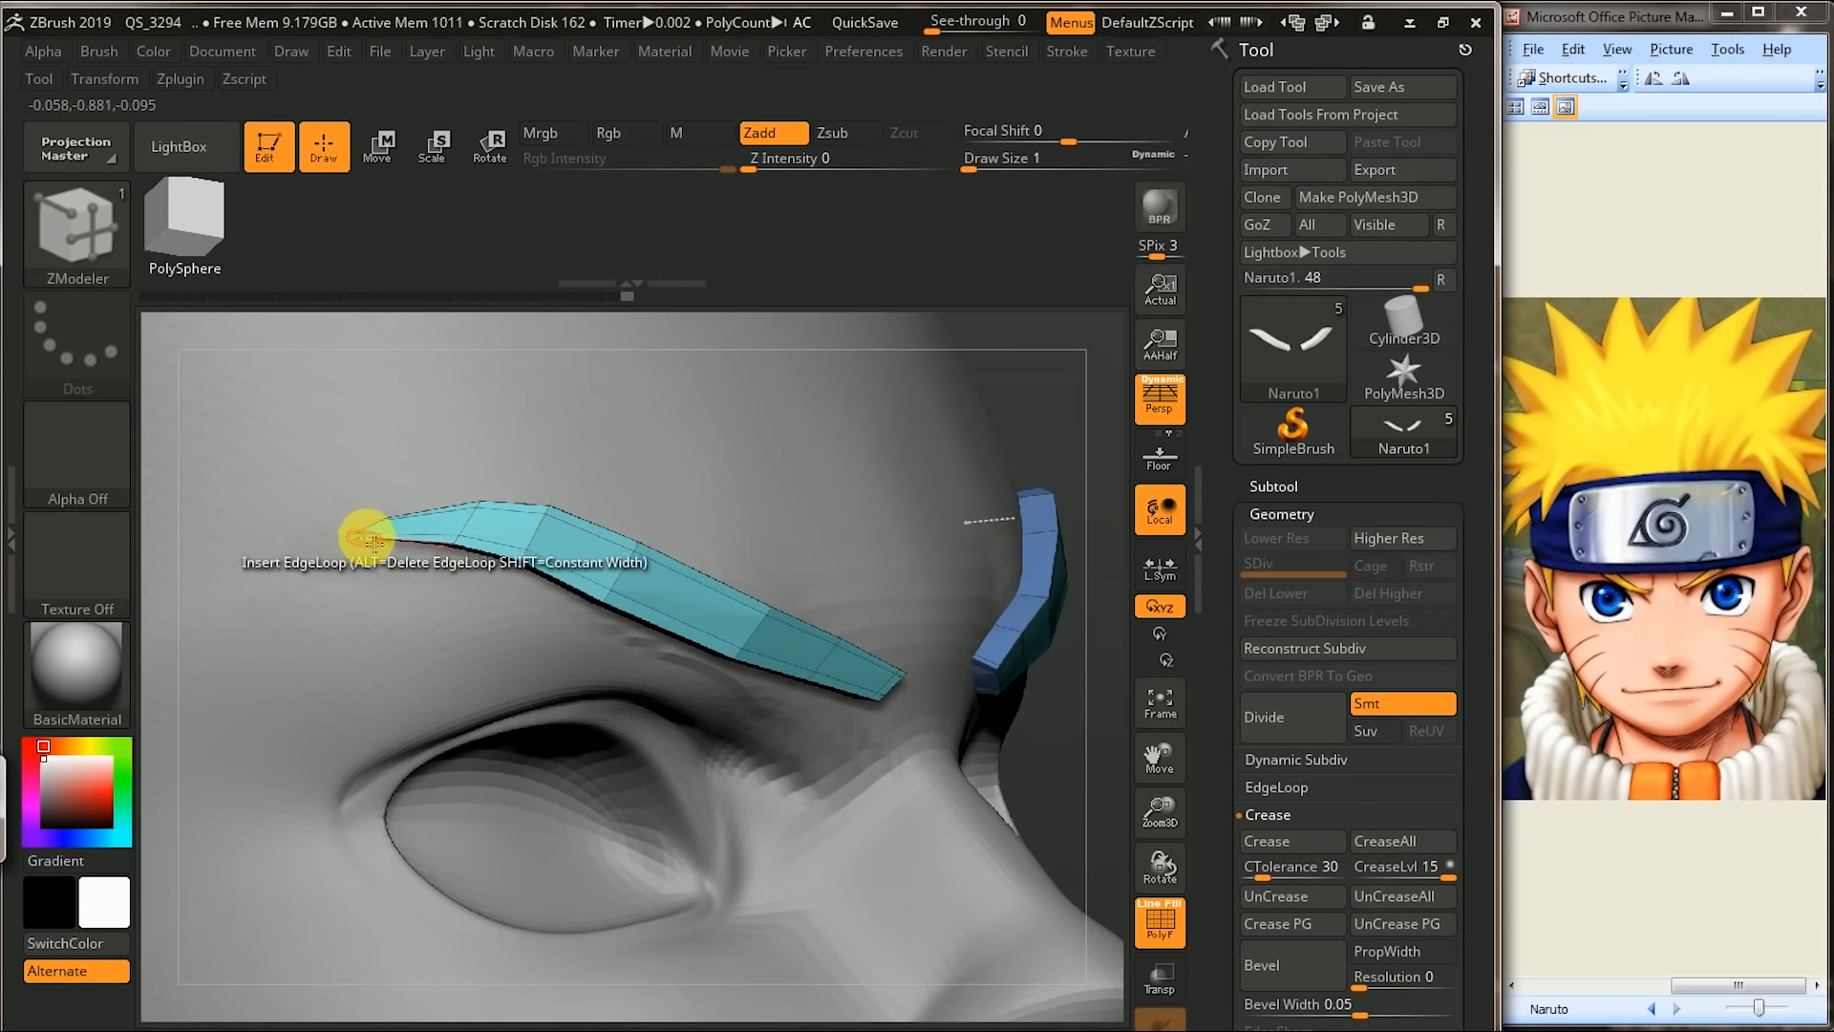
{"action": "left_click", "coordinate": [422, 540]}
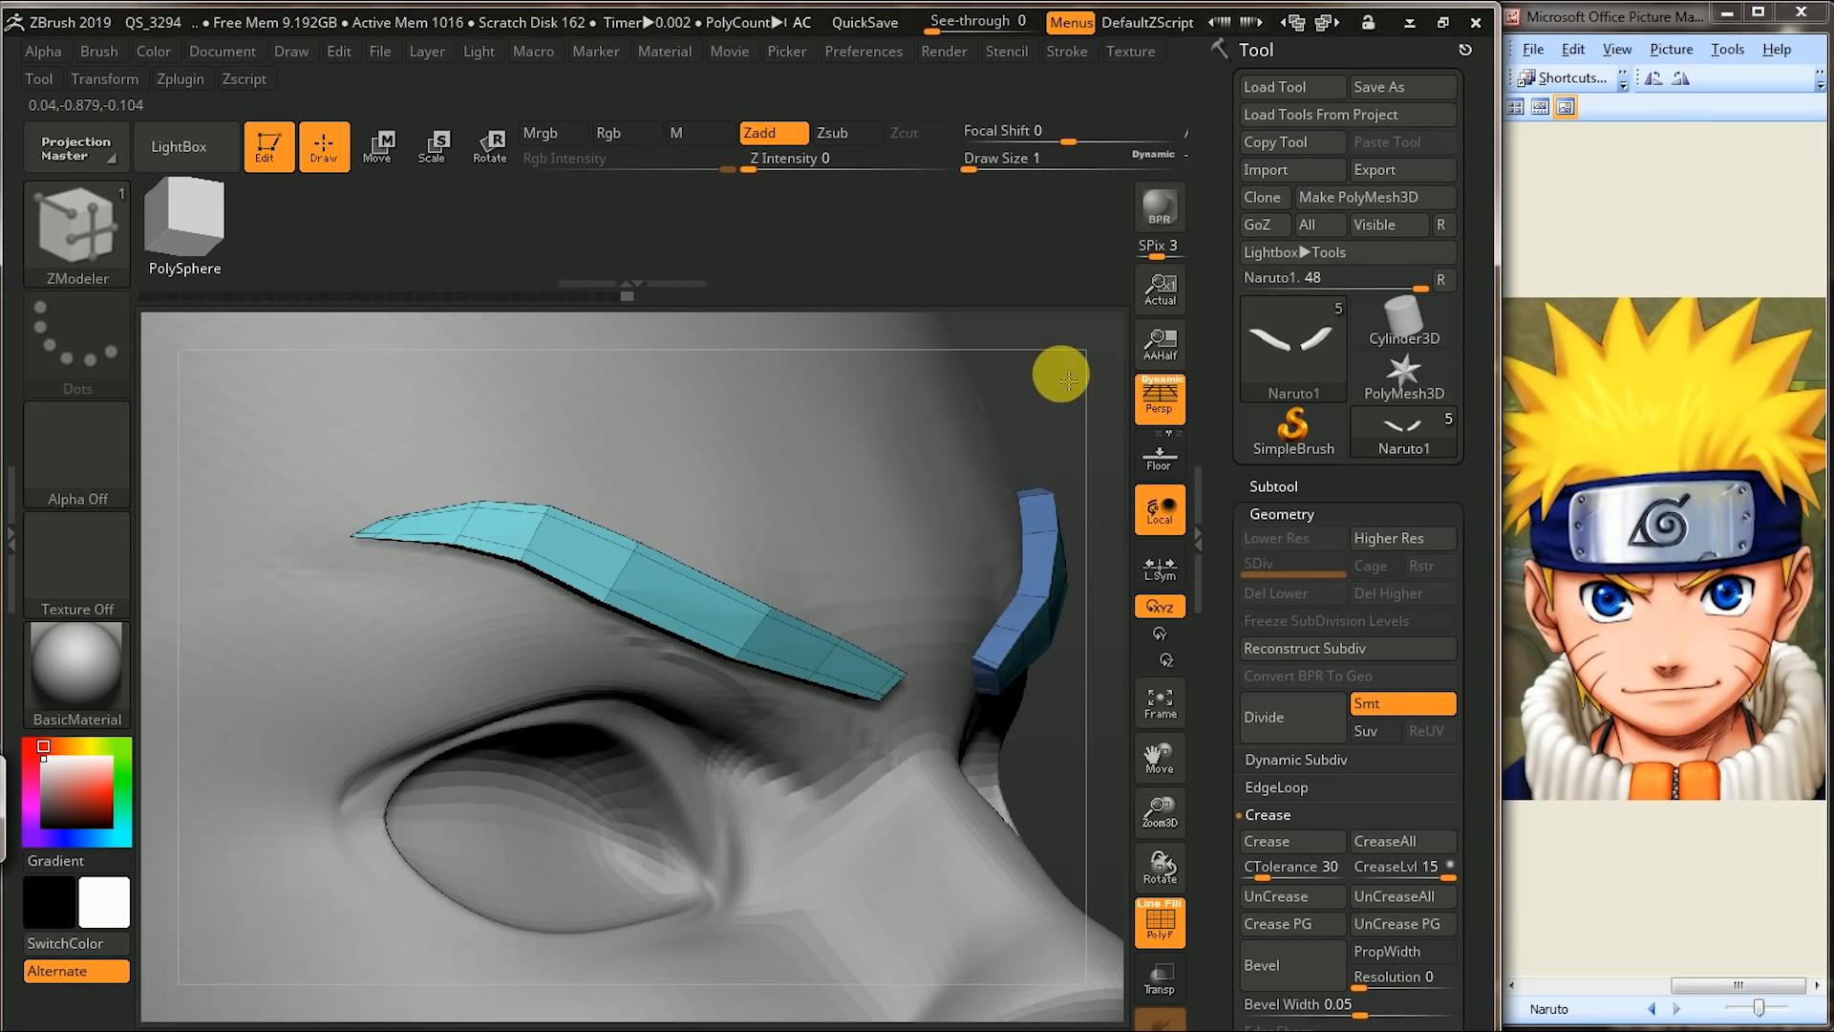
- Subdivide the eyebrows up to level 4 and turn off the PolyFrame display
{"action": "left_click_drag", "start_coordinate": [1066, 380], "coordinate": [1162, 537]}
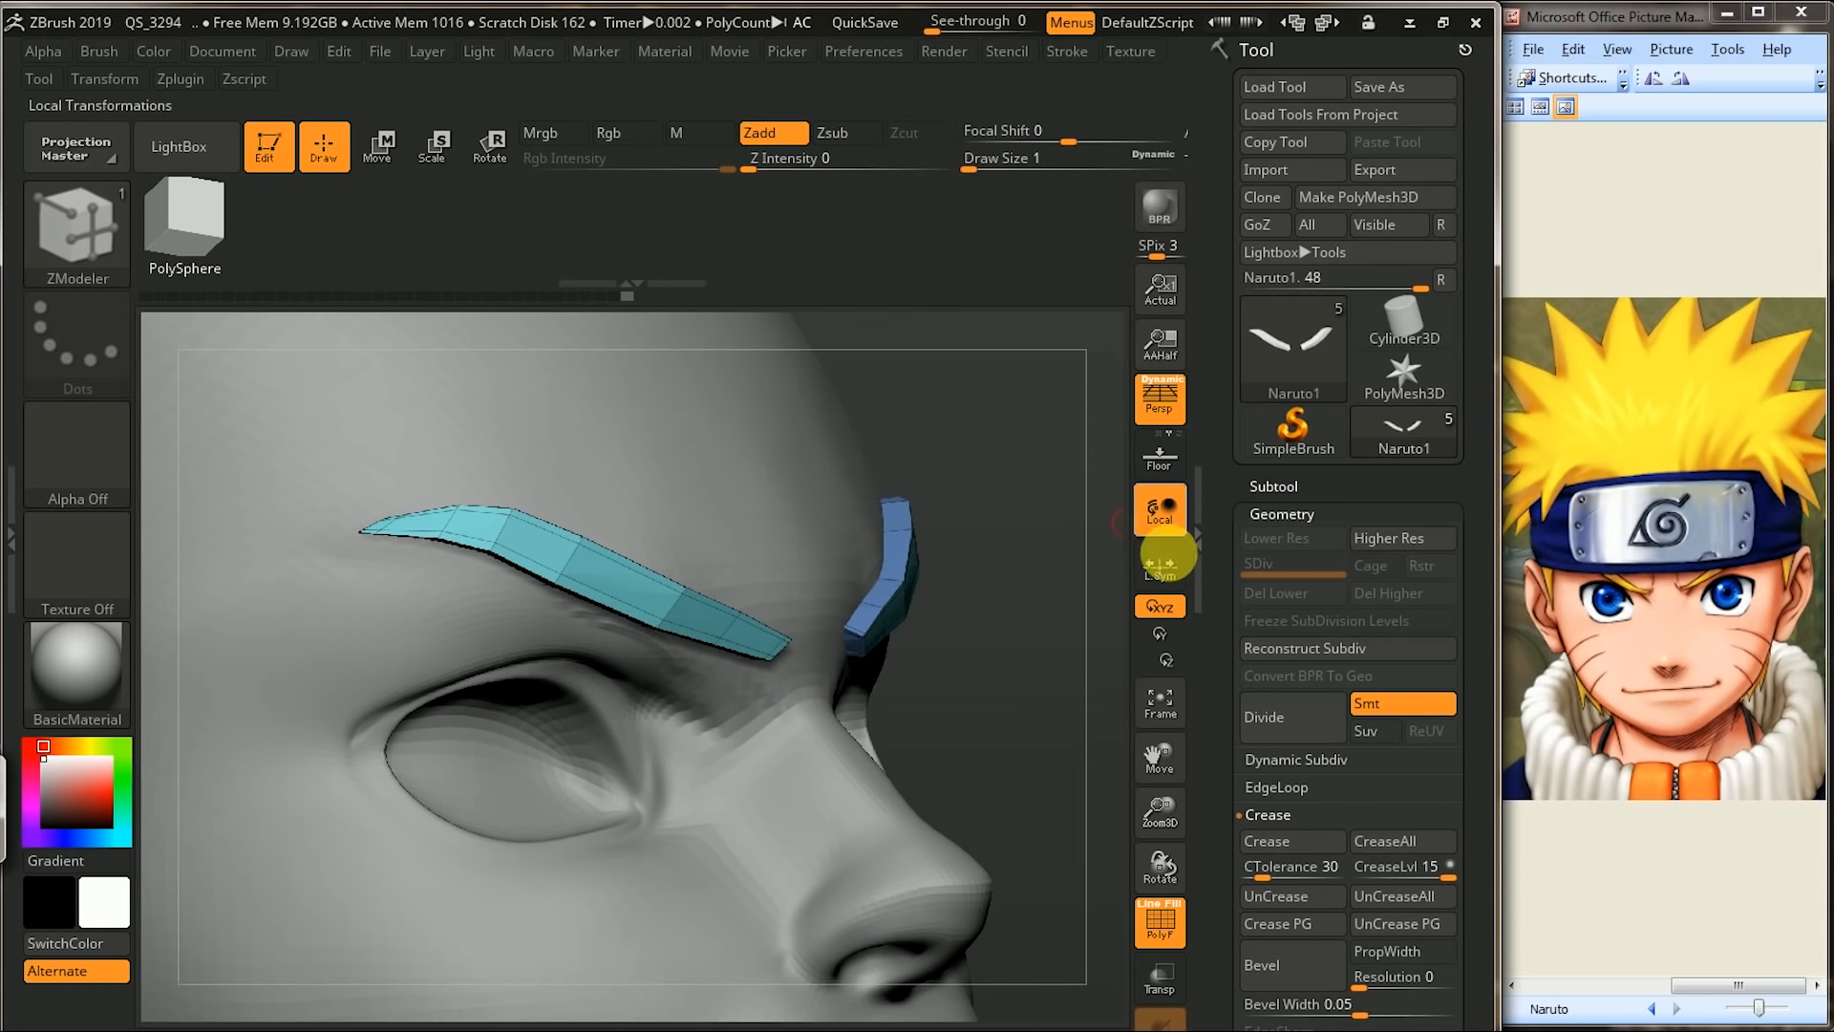
{"action": "left_click", "coordinate": [1269, 718]}
{"action": "left_click", "coordinate": [1268, 719]}
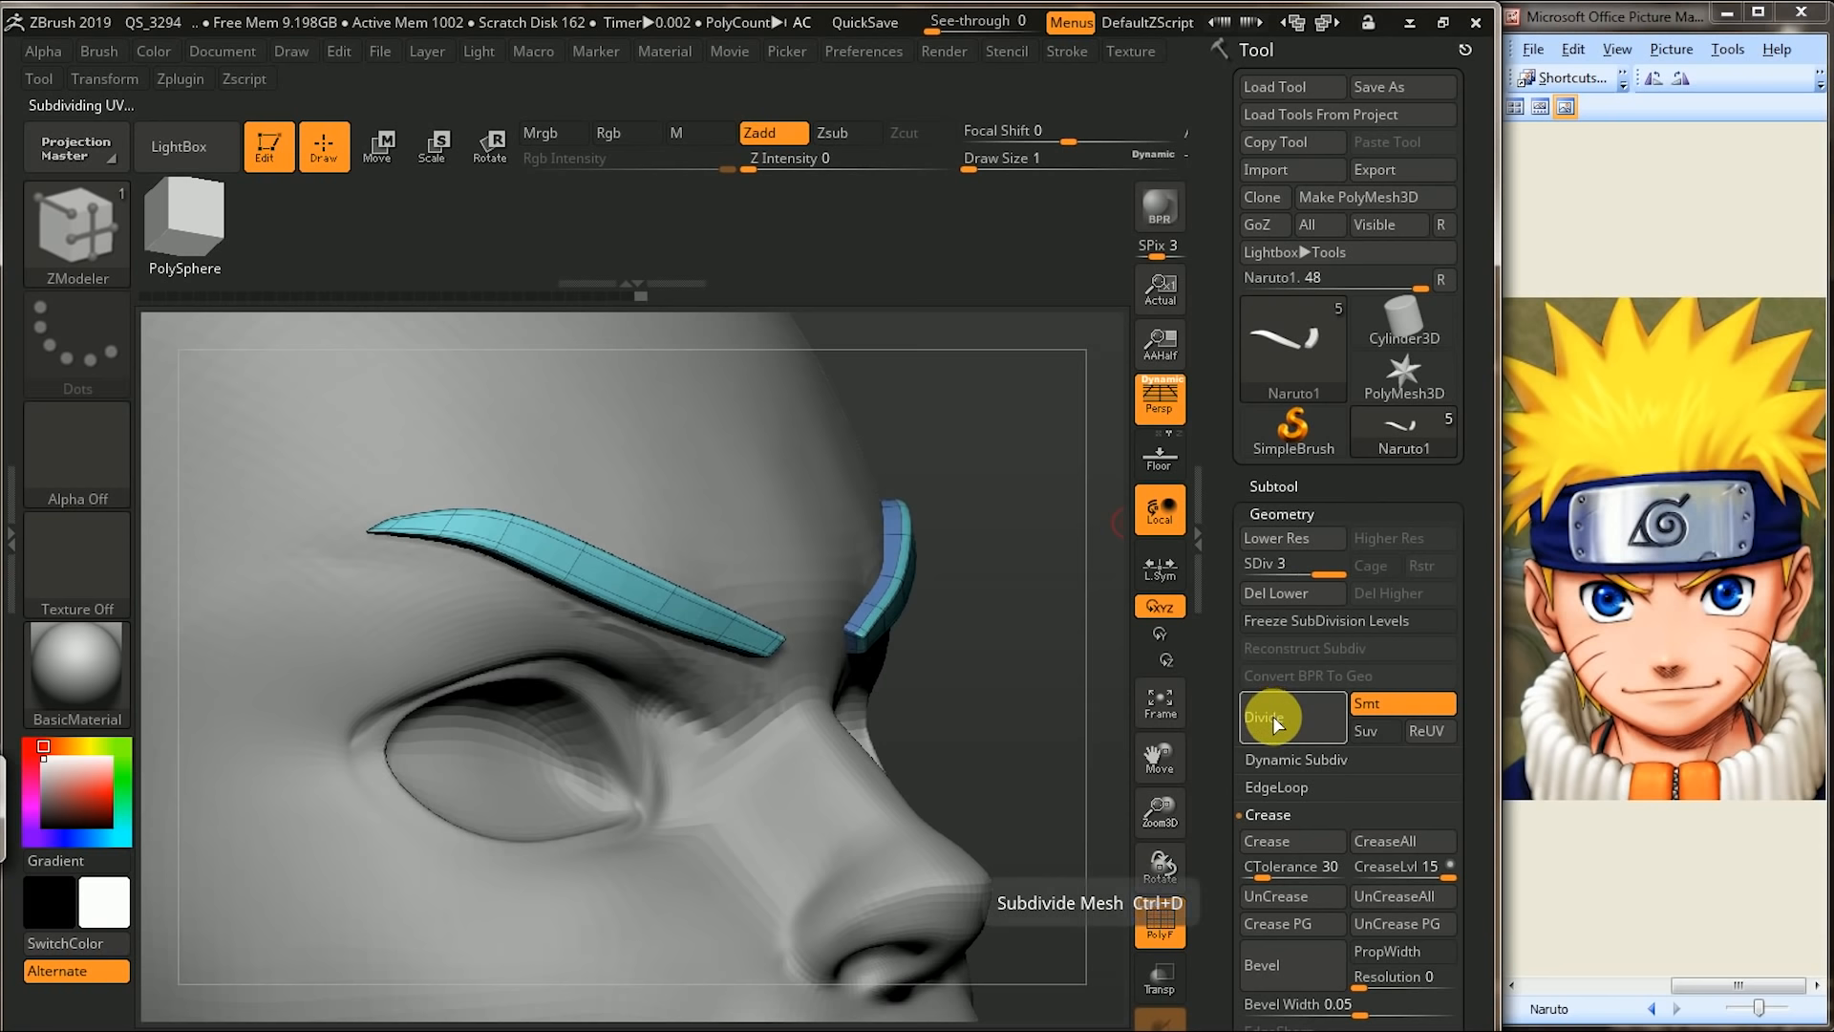
{"action": "left_click", "coordinate": [1272, 714]}
{"action": "key", "text": "space"}
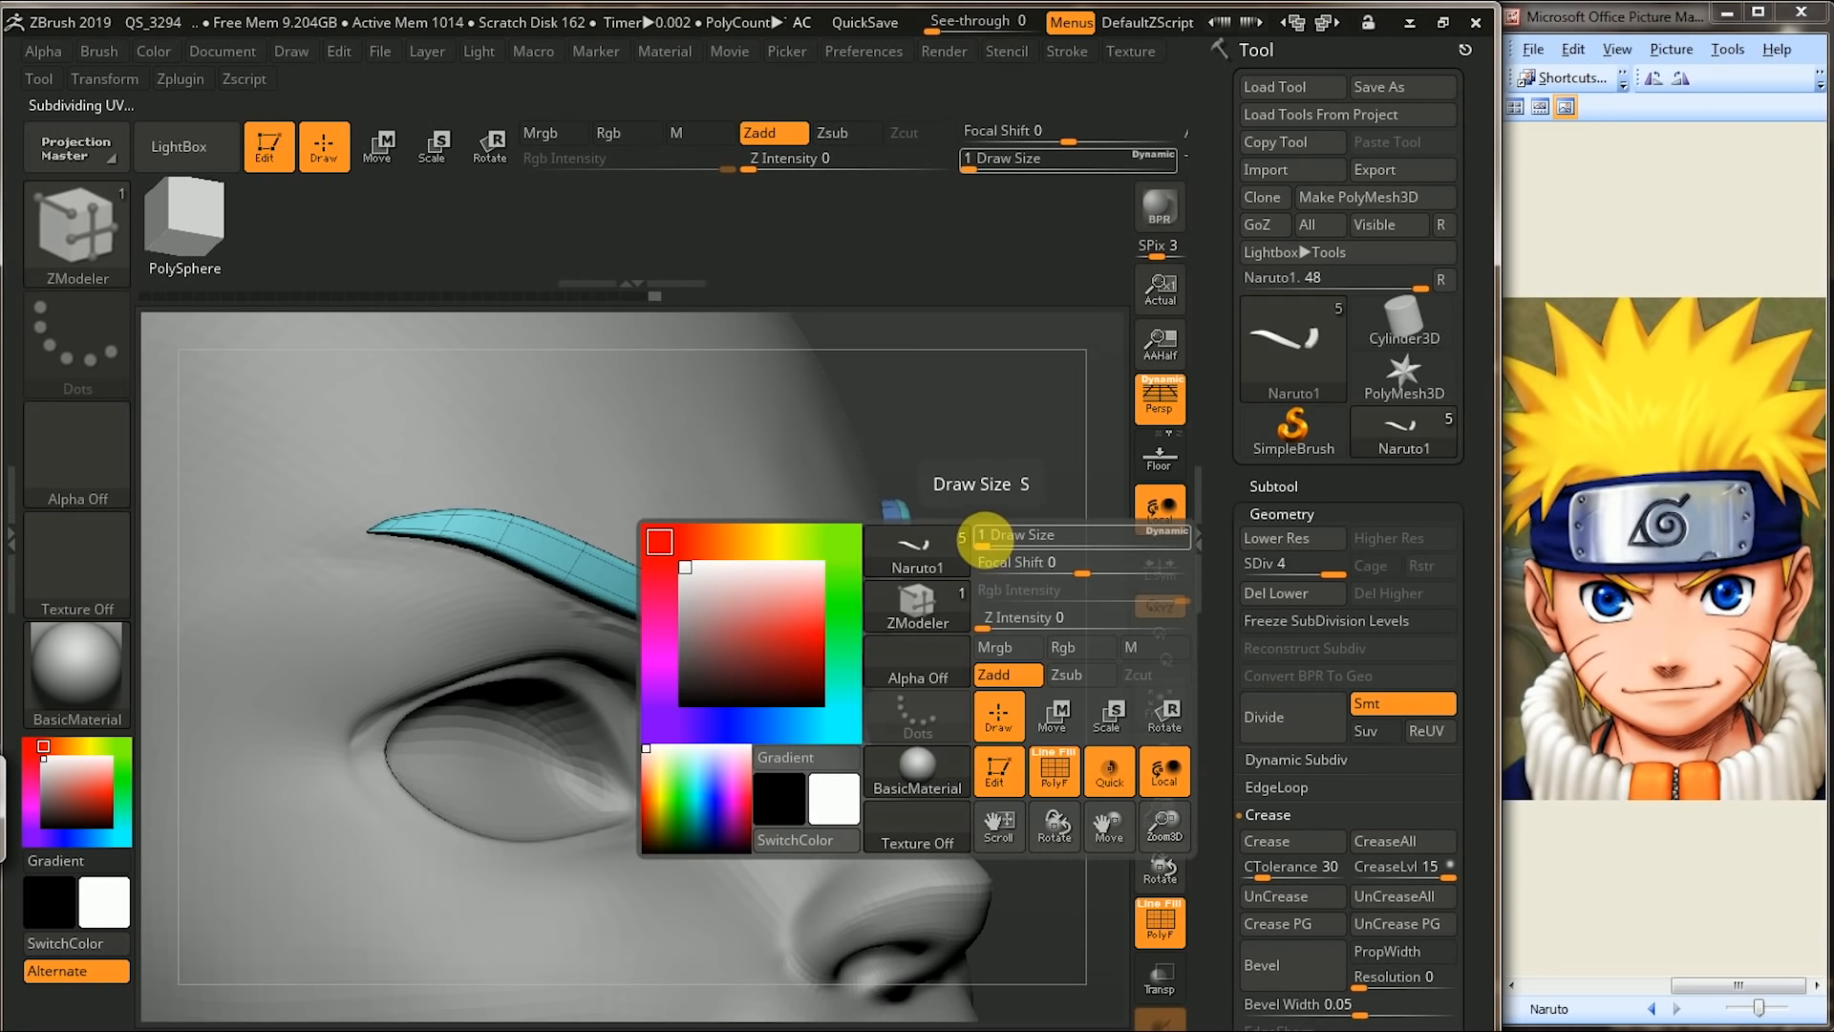
{"action": "left_click", "coordinate": [1057, 773]}
- Return to the Move brush and make the head the active subtool
{"action": "left_click_drag", "start_coordinate": [1041, 552], "coordinate": [976, 443], "text": "alt"}
{"action": "left_click_drag", "start_coordinate": [977, 443], "coordinate": [1033, 538]}
{"action": "left_click", "coordinate": [105, 250]}
{"action": "left_click", "coordinate": [770, 633]}
{"action": "mouse_move", "coordinate": [994, 476]}
{"action": "left_mouse_down"}
{"action": "mouse_move", "coordinate": [935, 497]}
{"action": "mouse_move", "coordinate": [897, 484]}
{"action": "mouse_move", "coordinate": [987, 463]}
{"action": "mouse_move", "coordinate": [840, 572]}
{"action": "left_mouse_up"}
{"action": "left_click", "coordinate": [809, 564], "text": "alt"}
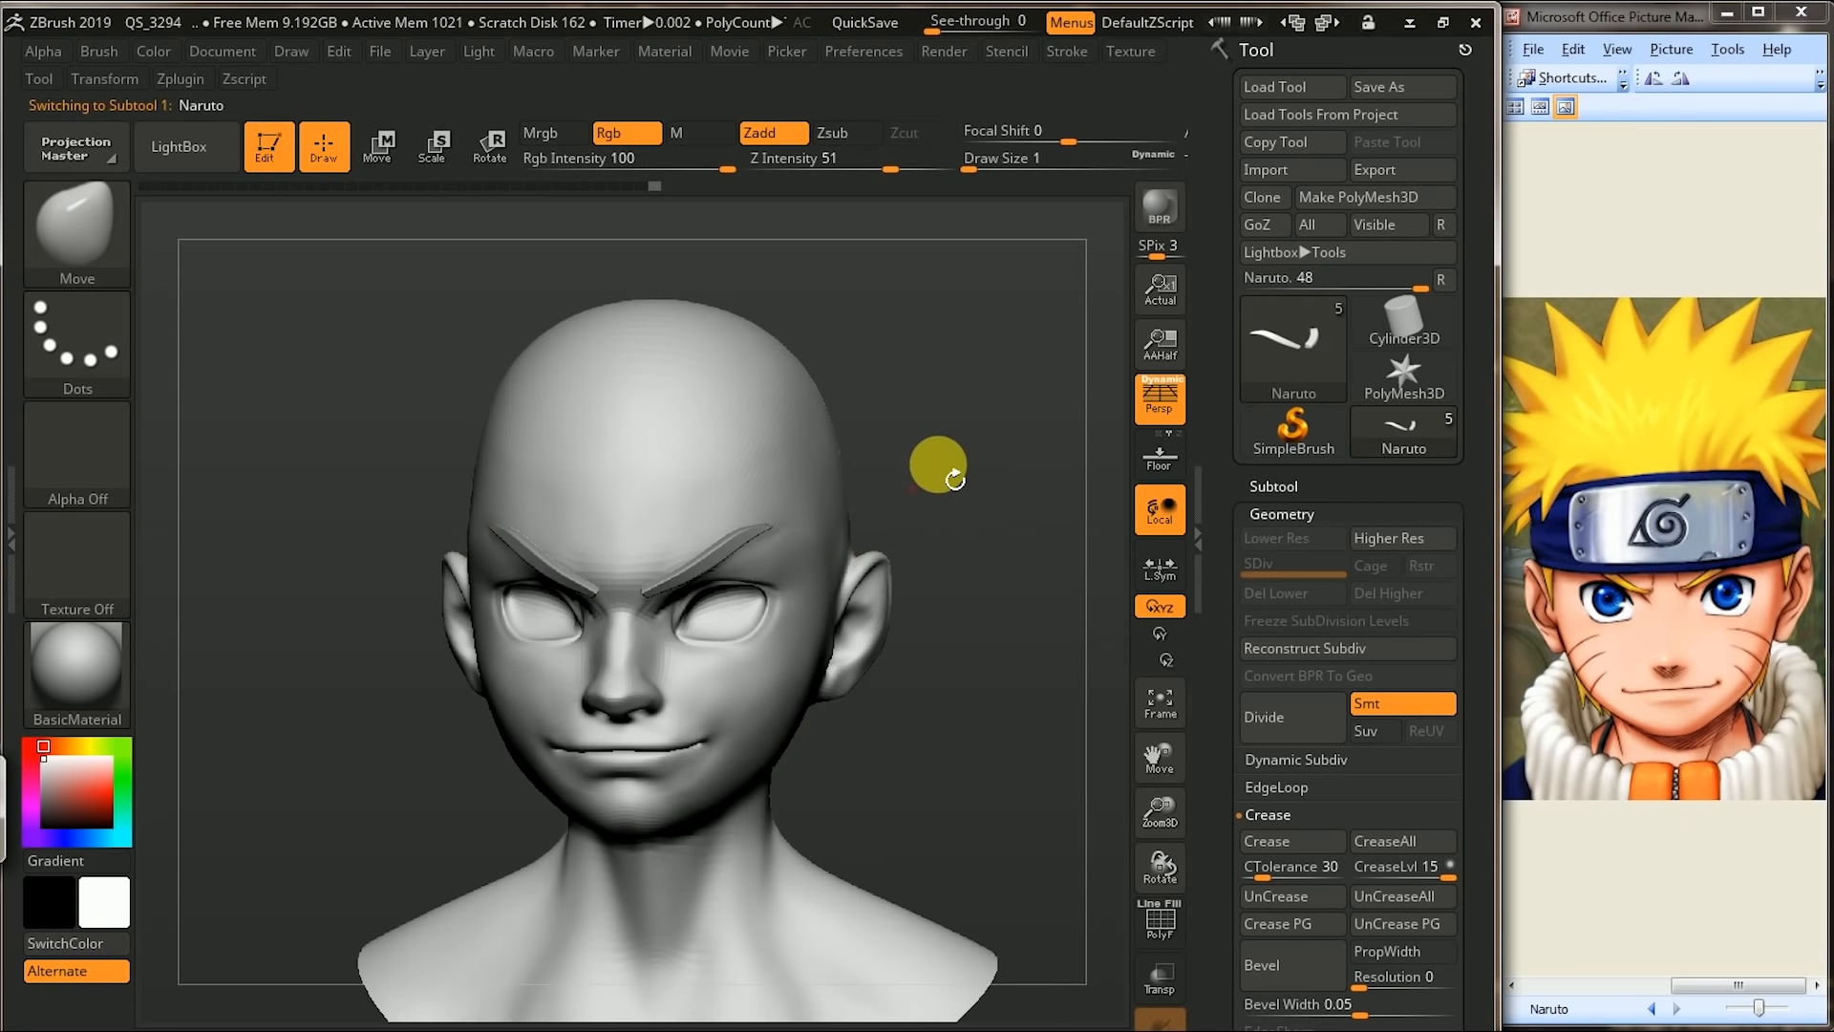
- Choose the ClayBuildup brush for sculpting the head
{"action": "mouse_move", "coordinate": [948, 456]}
{"action": "right_mouse_down", "text": "ctrl"}
{"action": "mouse_move", "coordinate": [782, 485]}
{"action": "mouse_move", "coordinate": [726, 468]}
{"action": "right_mouse_up", "text": "ctrl"}
{"action": "left_click", "coordinate": [113, 254]}
{"action": "left_click", "coordinate": [251, 251]}
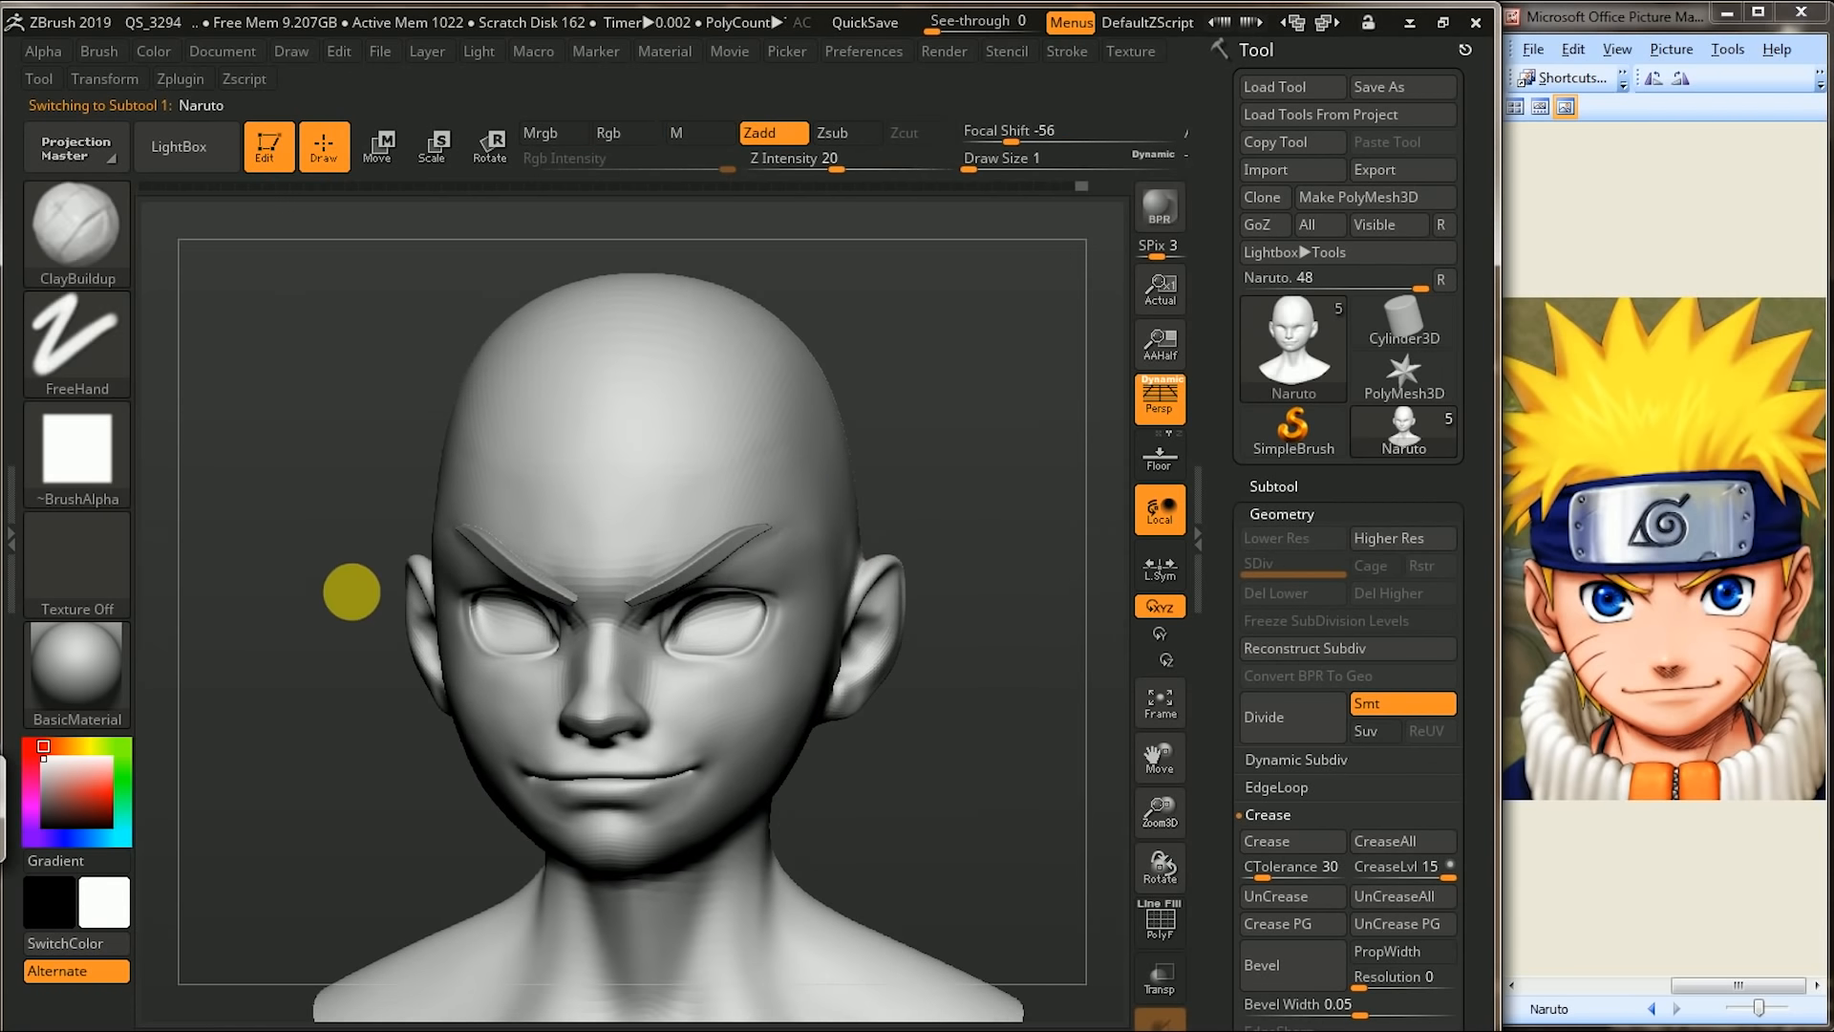
- Reconstruct the head's lower subdivision levels and return it to level 3
{"action": "left_click", "coordinate": [1275, 646]}
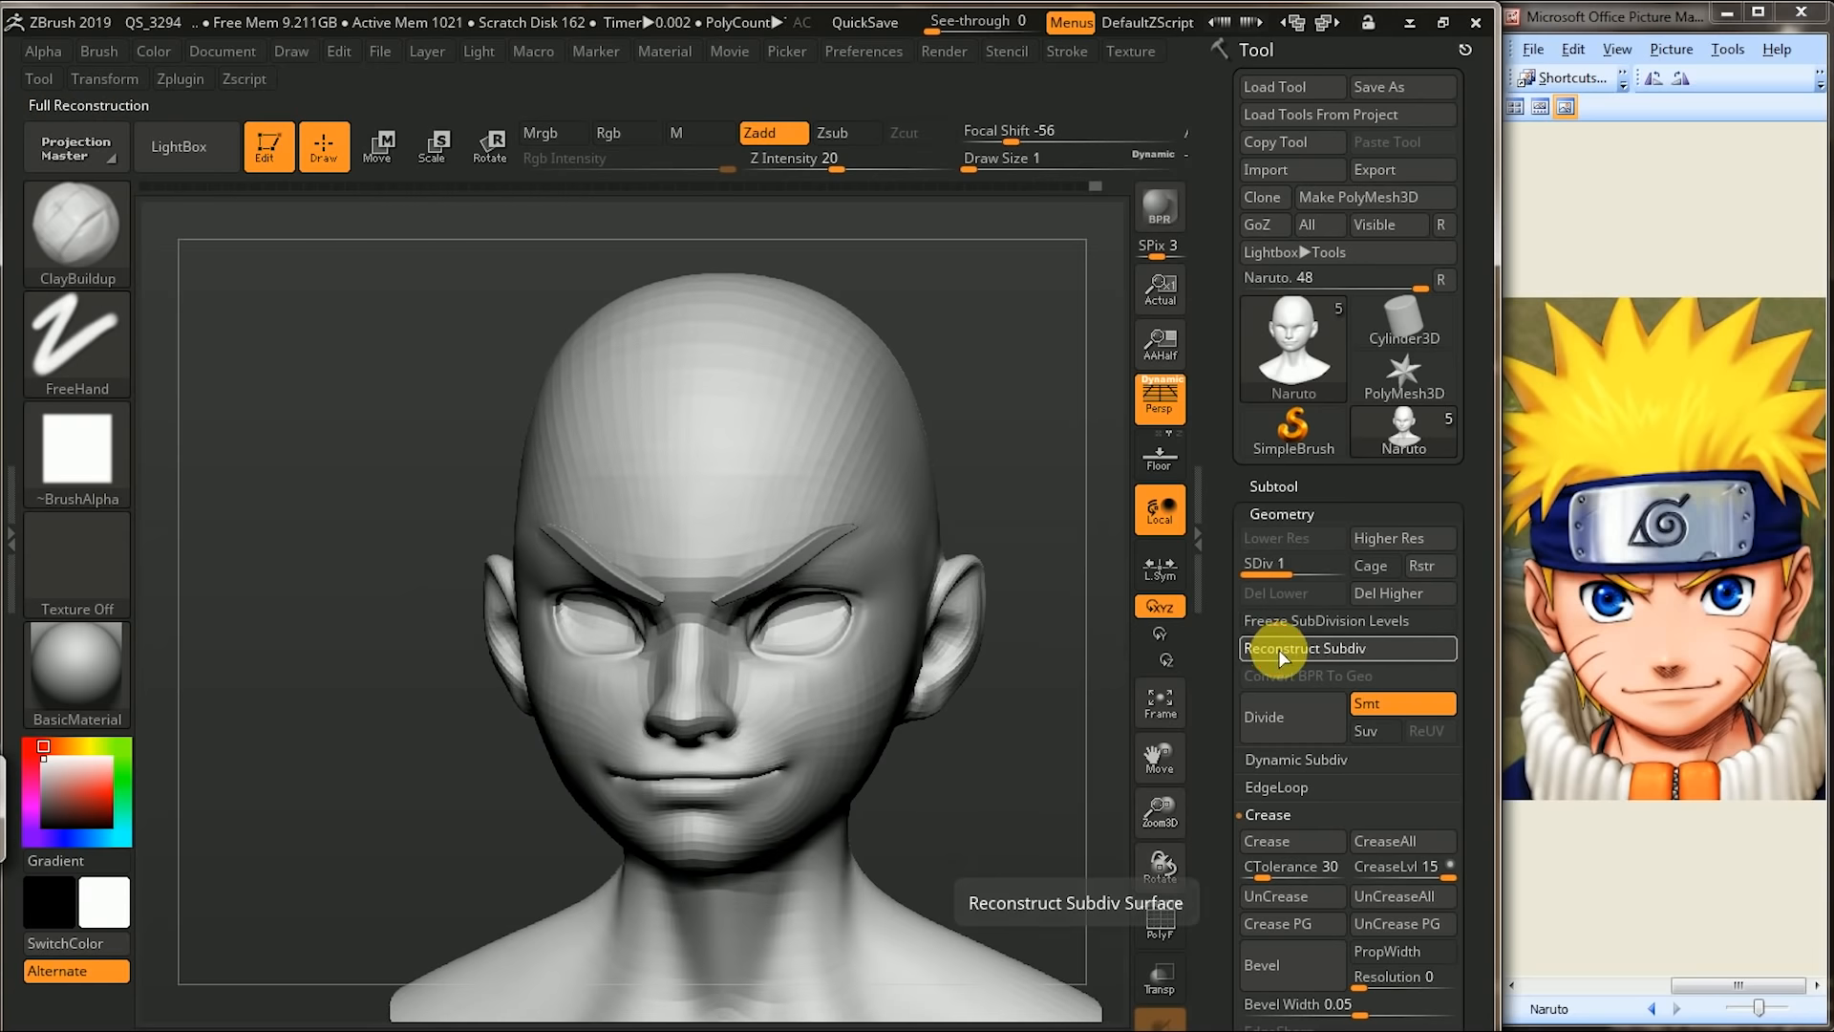
{"action": "left_click", "coordinate": [1278, 649]}
{"action": "left_click_drag", "start_coordinate": [1291, 574], "coordinate": [1342, 573]}
- Build up the temple beside the outer eyebrow end with ClayBuildup and smooth the area
{"action": "left_click_drag", "start_coordinate": [1039, 560], "coordinate": [831, 599]}
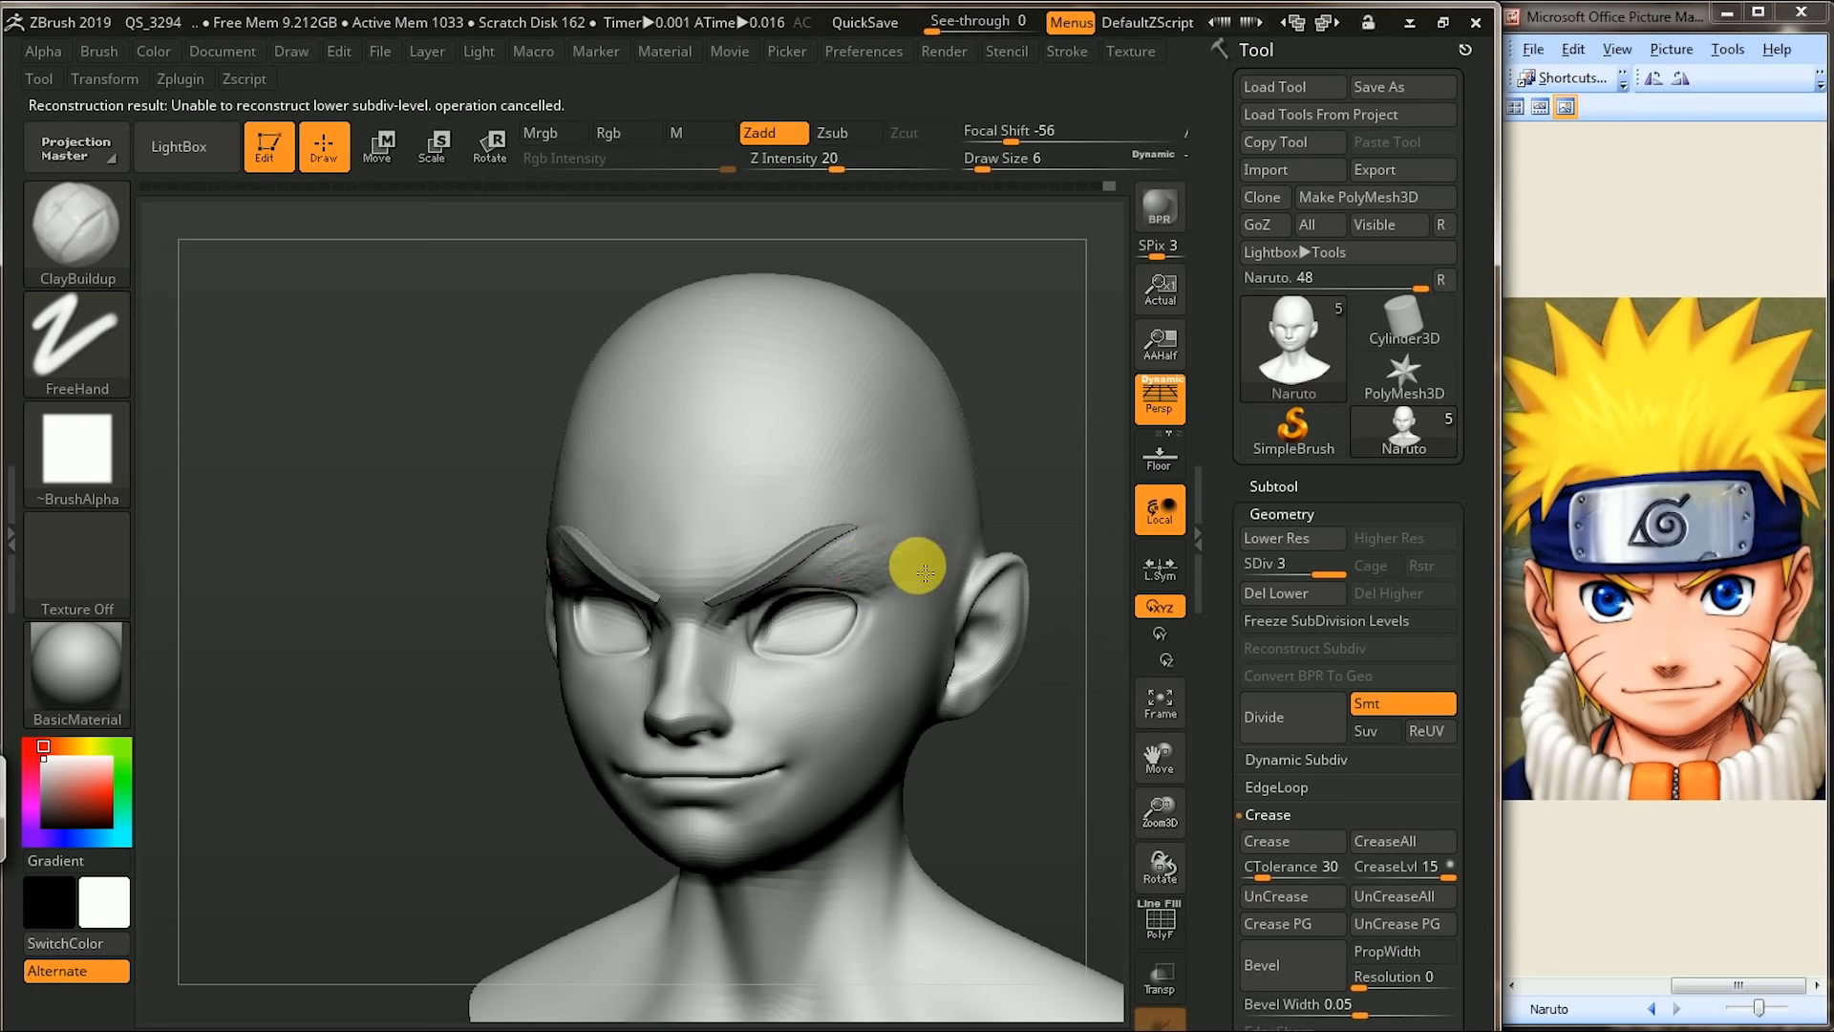
{"action": "key", "text": "shift"}
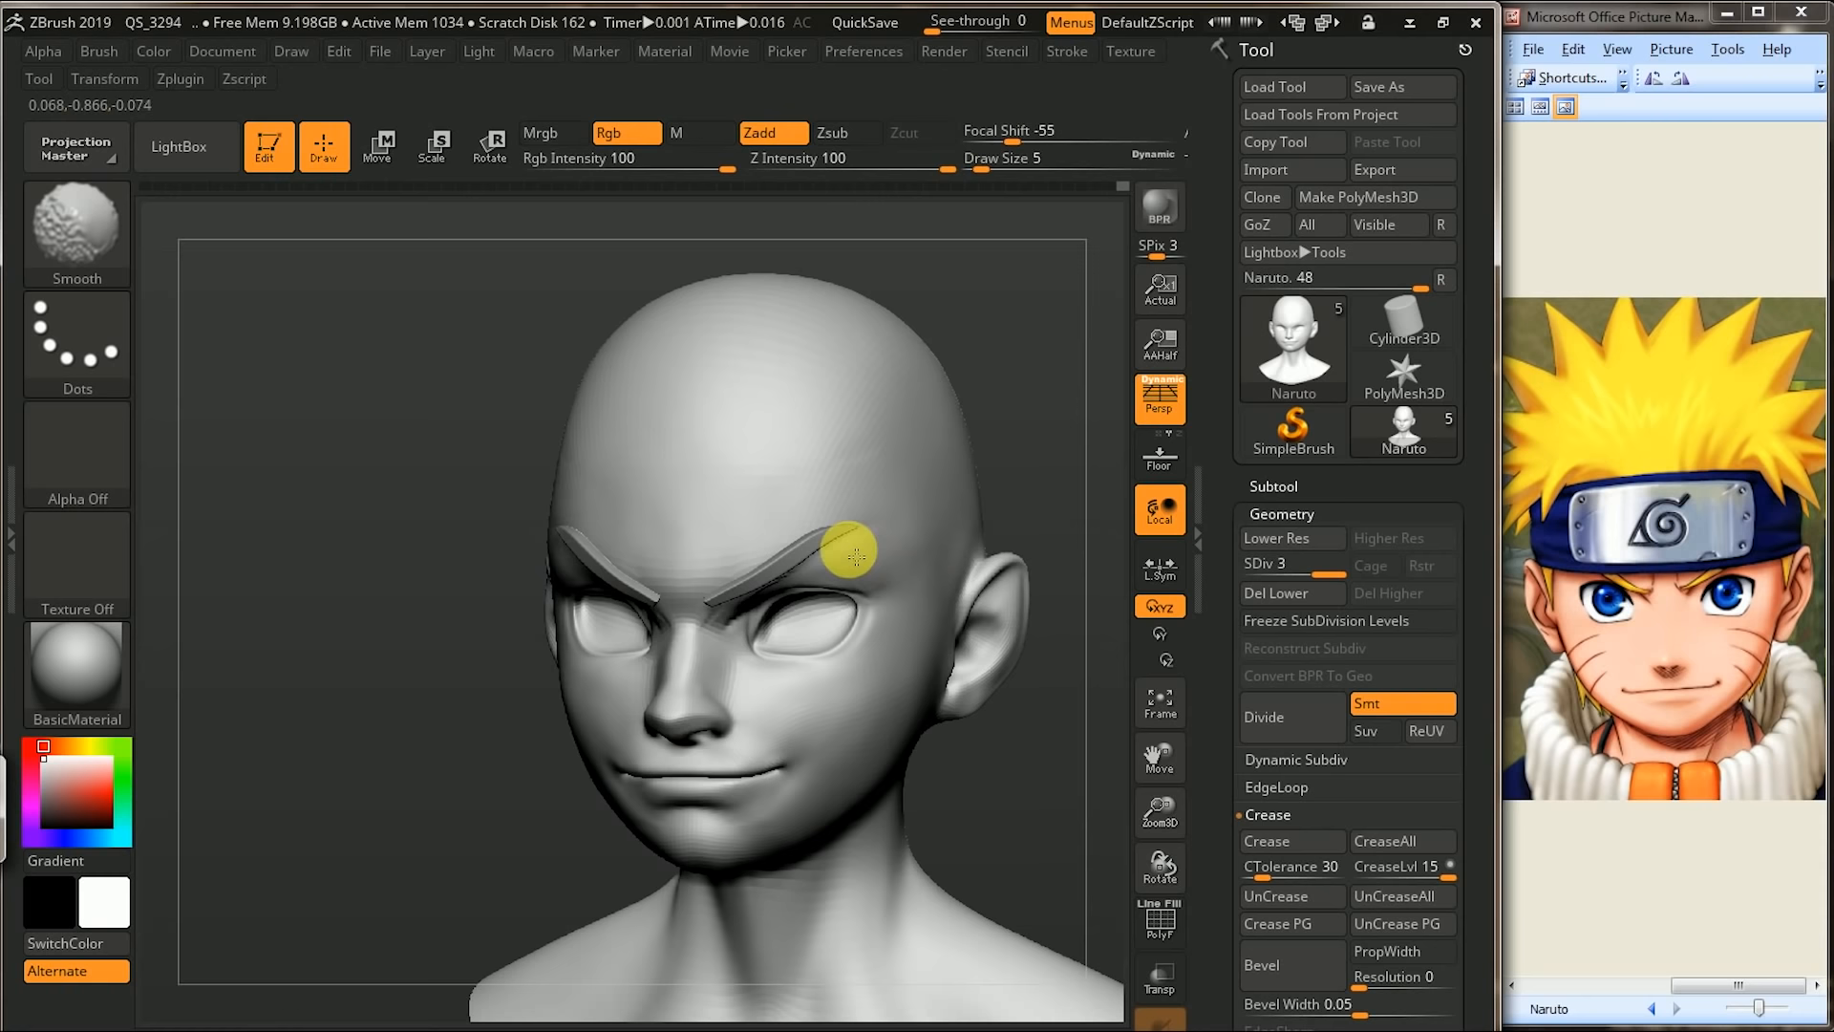
{"action": "left_click_drag", "start_coordinate": [1043, 488], "coordinate": [1076, 462], "text": "shift"}
{"action": "left_click_drag", "start_coordinate": [1031, 520], "coordinate": [936, 552]}
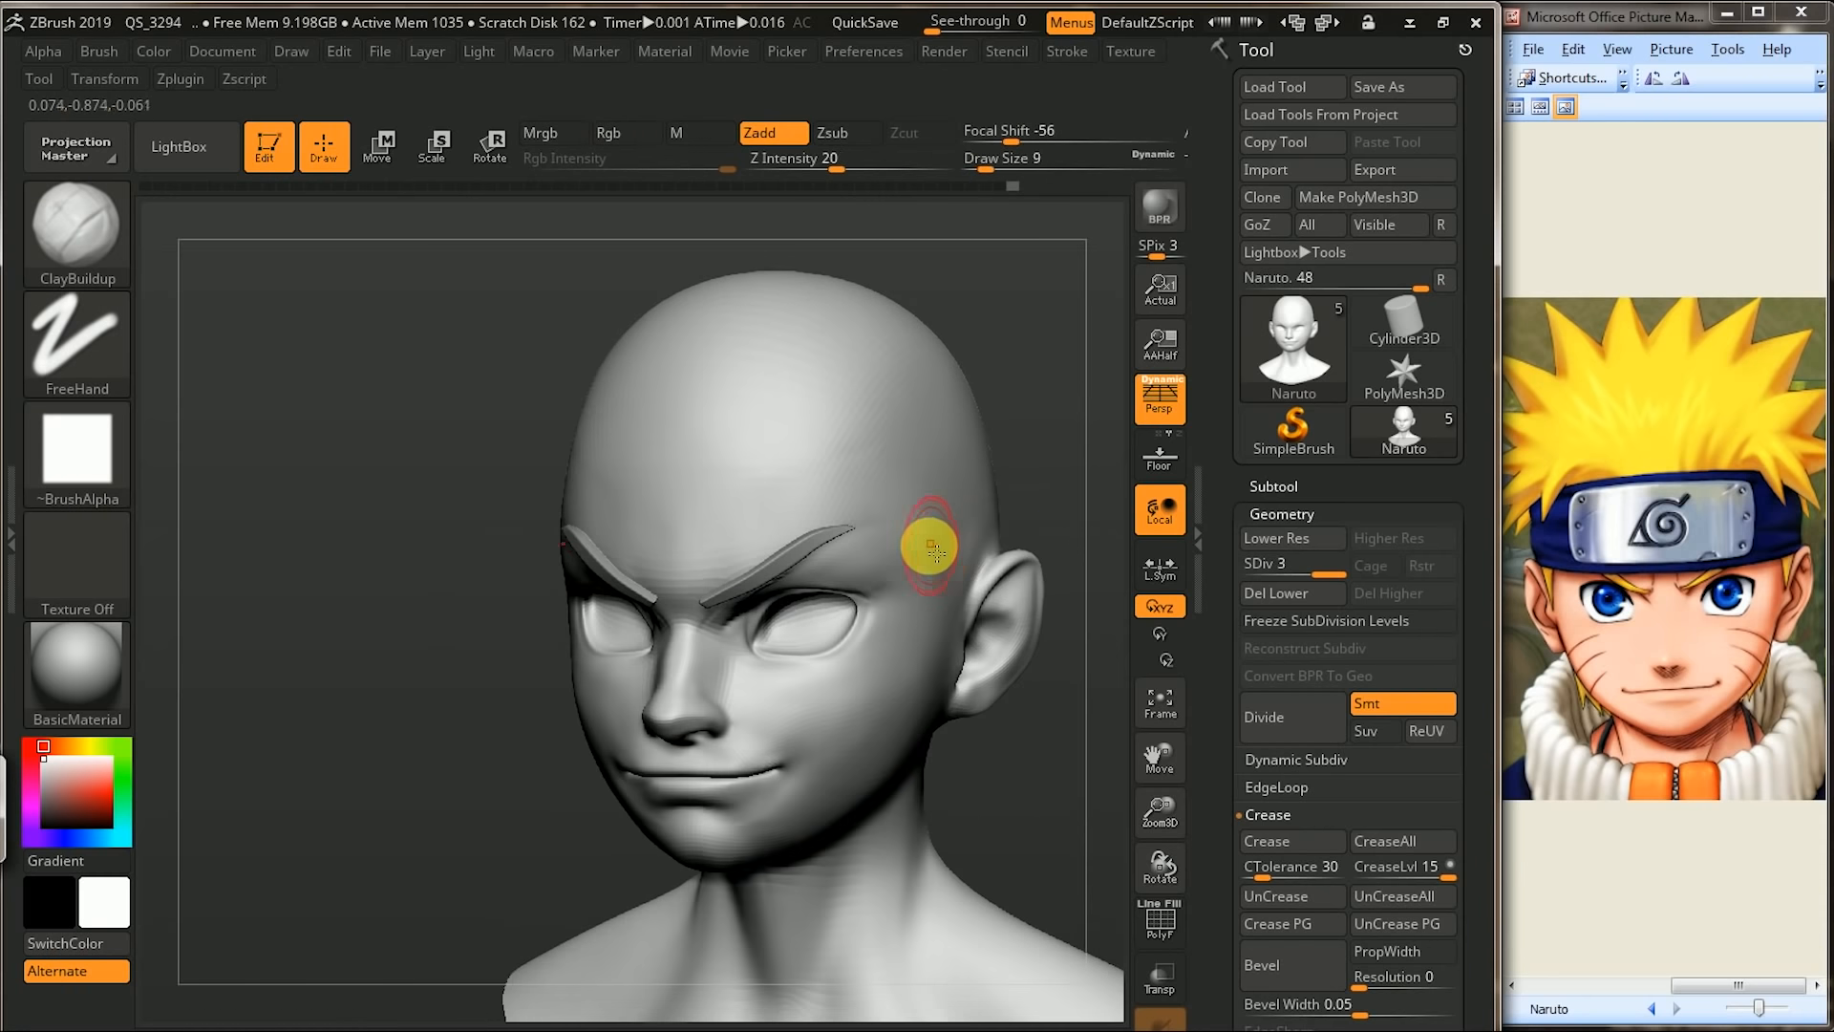
{"action": "key", "text": "shift"}
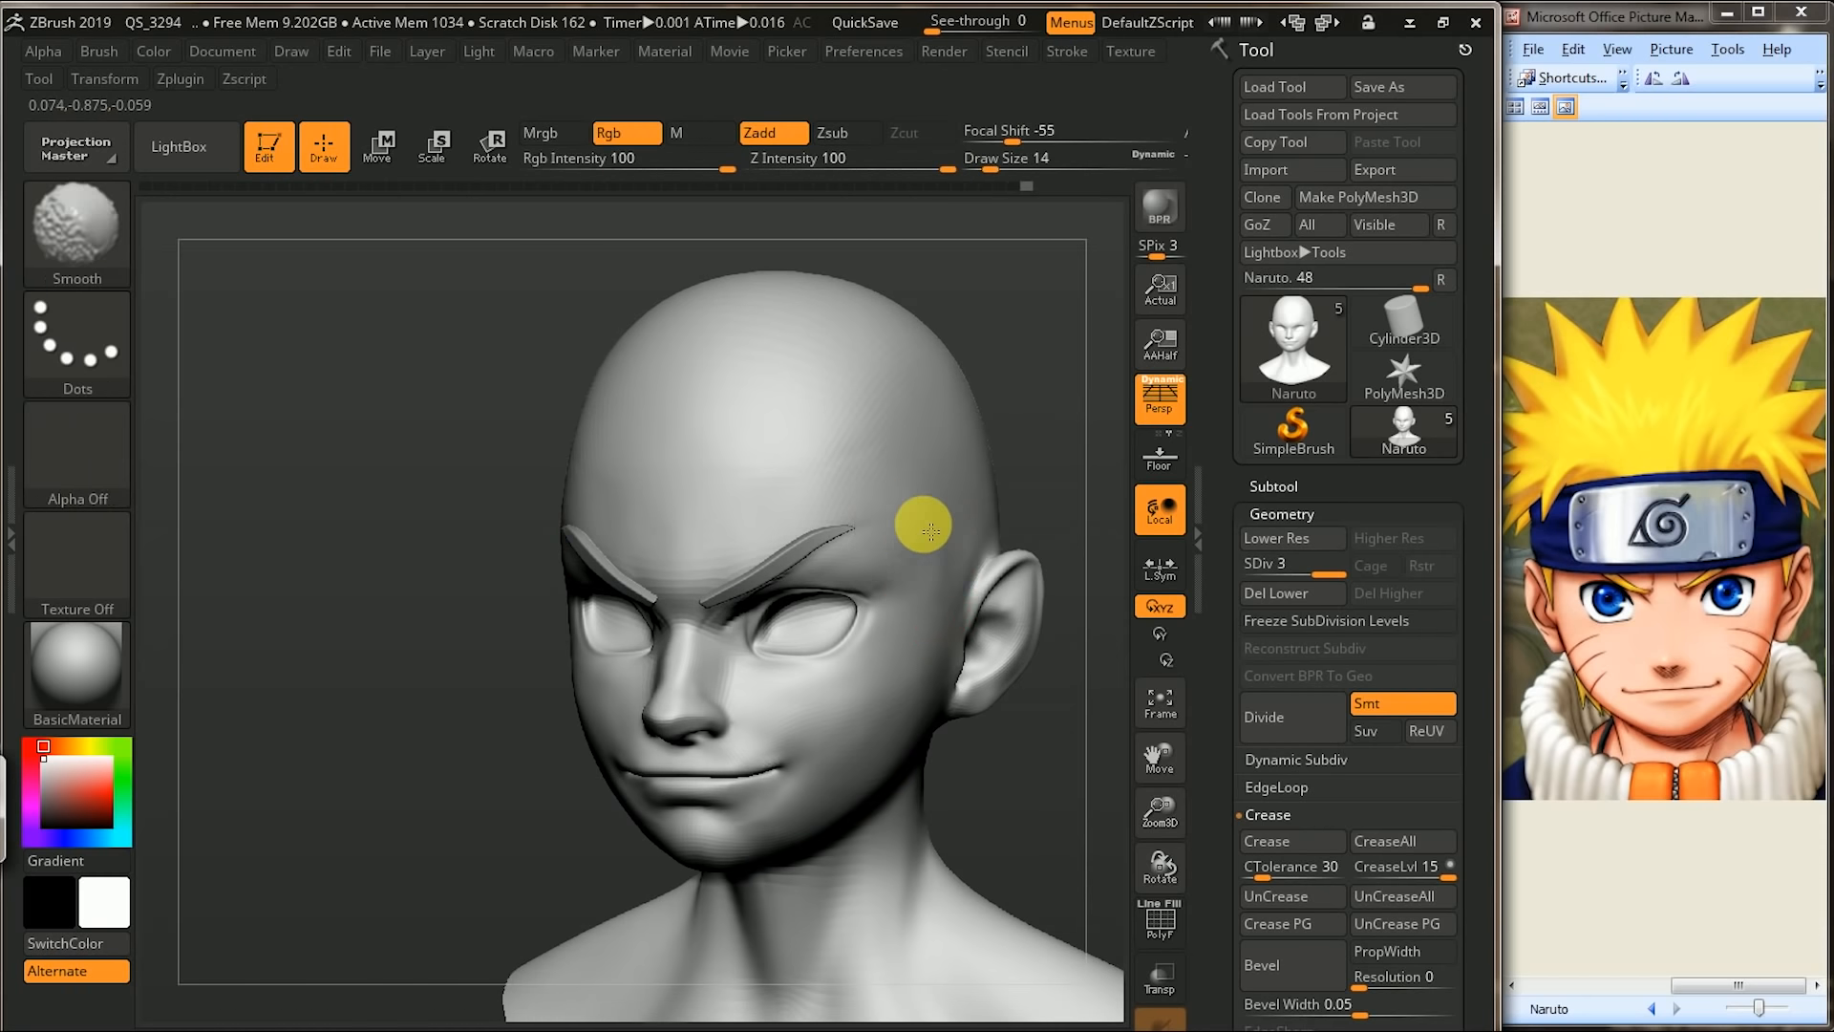
{"action": "mouse_move", "coordinate": [1073, 440]}
{"action": "left_mouse_down", "text": "alt"}
{"action": "mouse_move", "coordinate": [1048, 381]}
{"action": "mouse_move", "coordinate": [1097, 406]}
{"action": "mouse_move", "coordinate": [1016, 443]}
{"action": "mouse_move", "coordinate": [1122, 462]}
{"action": "mouse_move", "coordinate": [1076, 467]}
{"action": "mouse_move", "coordinate": [1048, 627]}
{"action": "mouse_move", "coordinate": [1098, 585]}
{"action": "left_mouse_up", "text": "alt"}
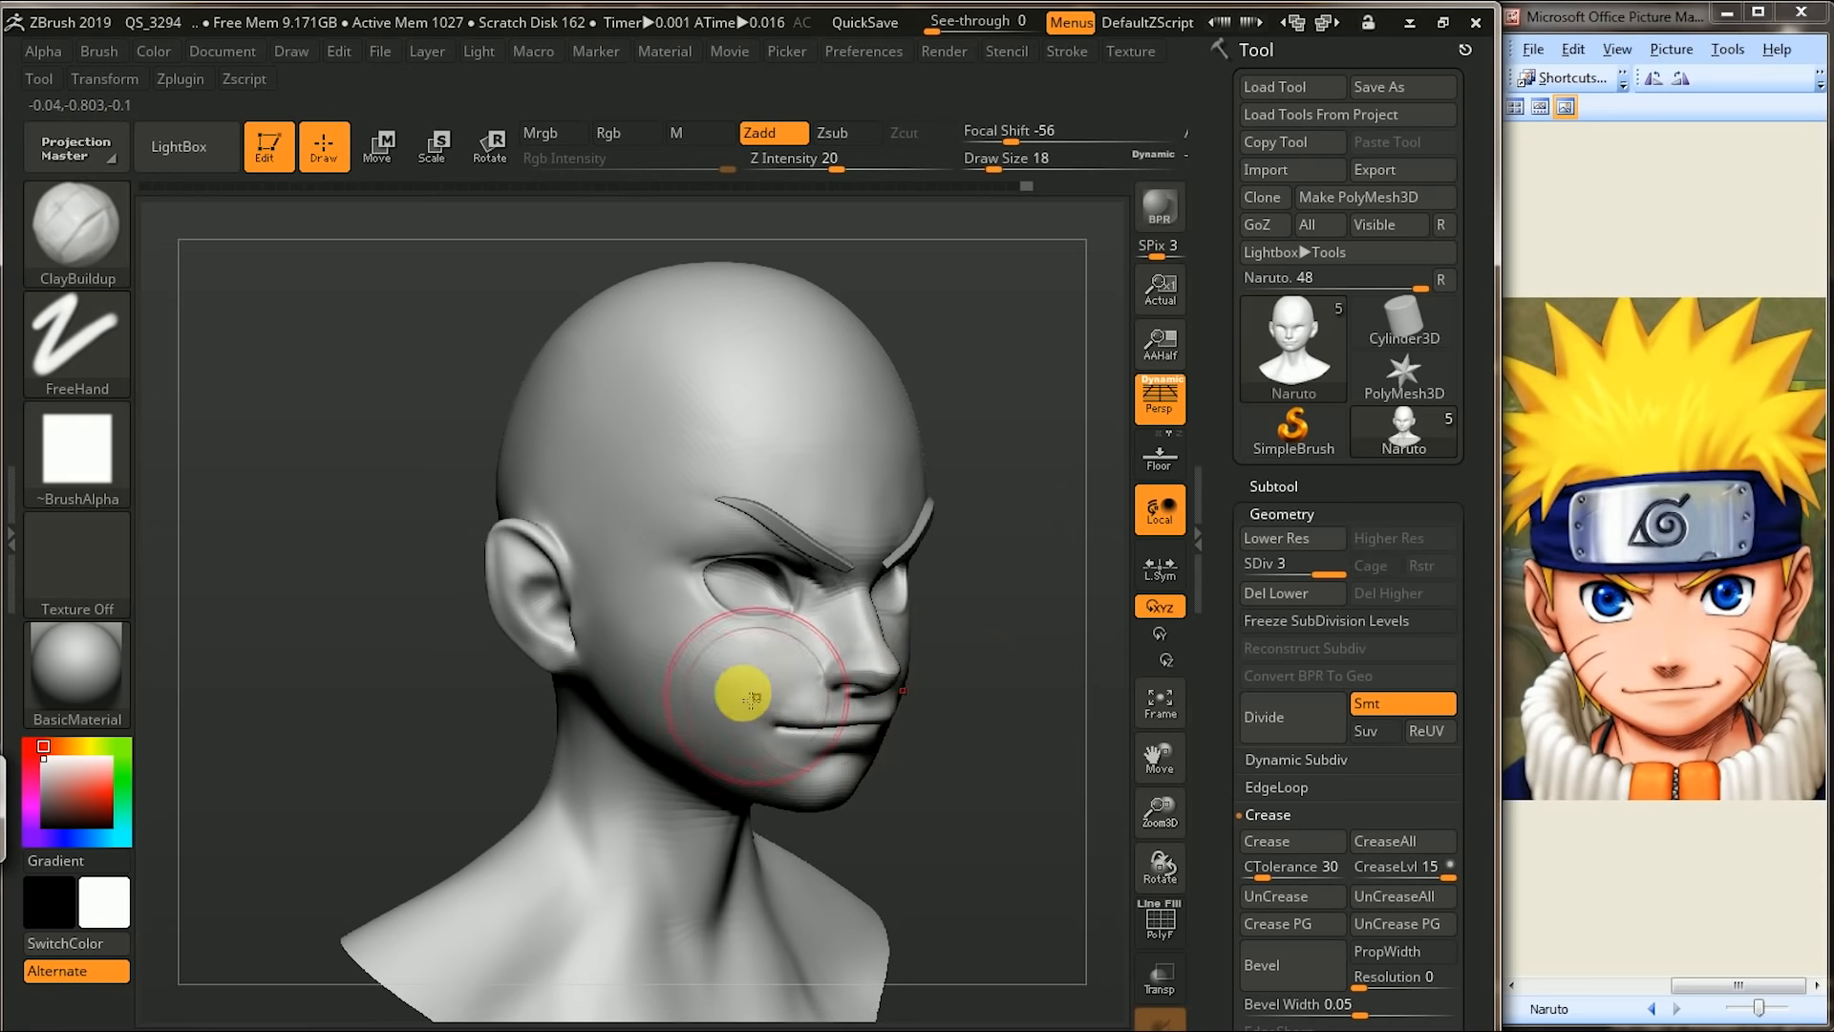
- Build up the cheek beside the mouth with ClayBuildup and smooth it into the lower face
{"action": "mouse_move", "coordinate": [694, 674]}
{"action": "left_mouse_down"}
{"action": "mouse_move", "coordinate": [679, 655]}
{"action": "mouse_move", "coordinate": [728, 750]}
{"action": "left_mouse_up"}
{"action": "mouse_move", "coordinate": [693, 699]}
{"action": "left_mouse_down", "text": "shift"}
{"action": "mouse_move", "coordinate": [630, 670]}
{"action": "mouse_move", "coordinate": [719, 726]}
{"action": "mouse_move", "coordinate": [707, 756]}
{"action": "mouse_move", "coordinate": [663, 726]}
{"action": "mouse_move", "coordinate": [694, 755]}
{"action": "mouse_move", "coordinate": [774, 786]}
{"action": "left_mouse_up", "text": "shift"}
{"action": "mouse_move", "coordinate": [933, 778]}
{"action": "left_mouse_down"}
{"action": "mouse_move", "coordinate": [736, 749]}
{"action": "mouse_move", "coordinate": [778, 782]}
{"action": "mouse_move", "coordinate": [720, 753]}
{"action": "mouse_move", "coordinate": [749, 758]}
{"action": "left_mouse_up"}
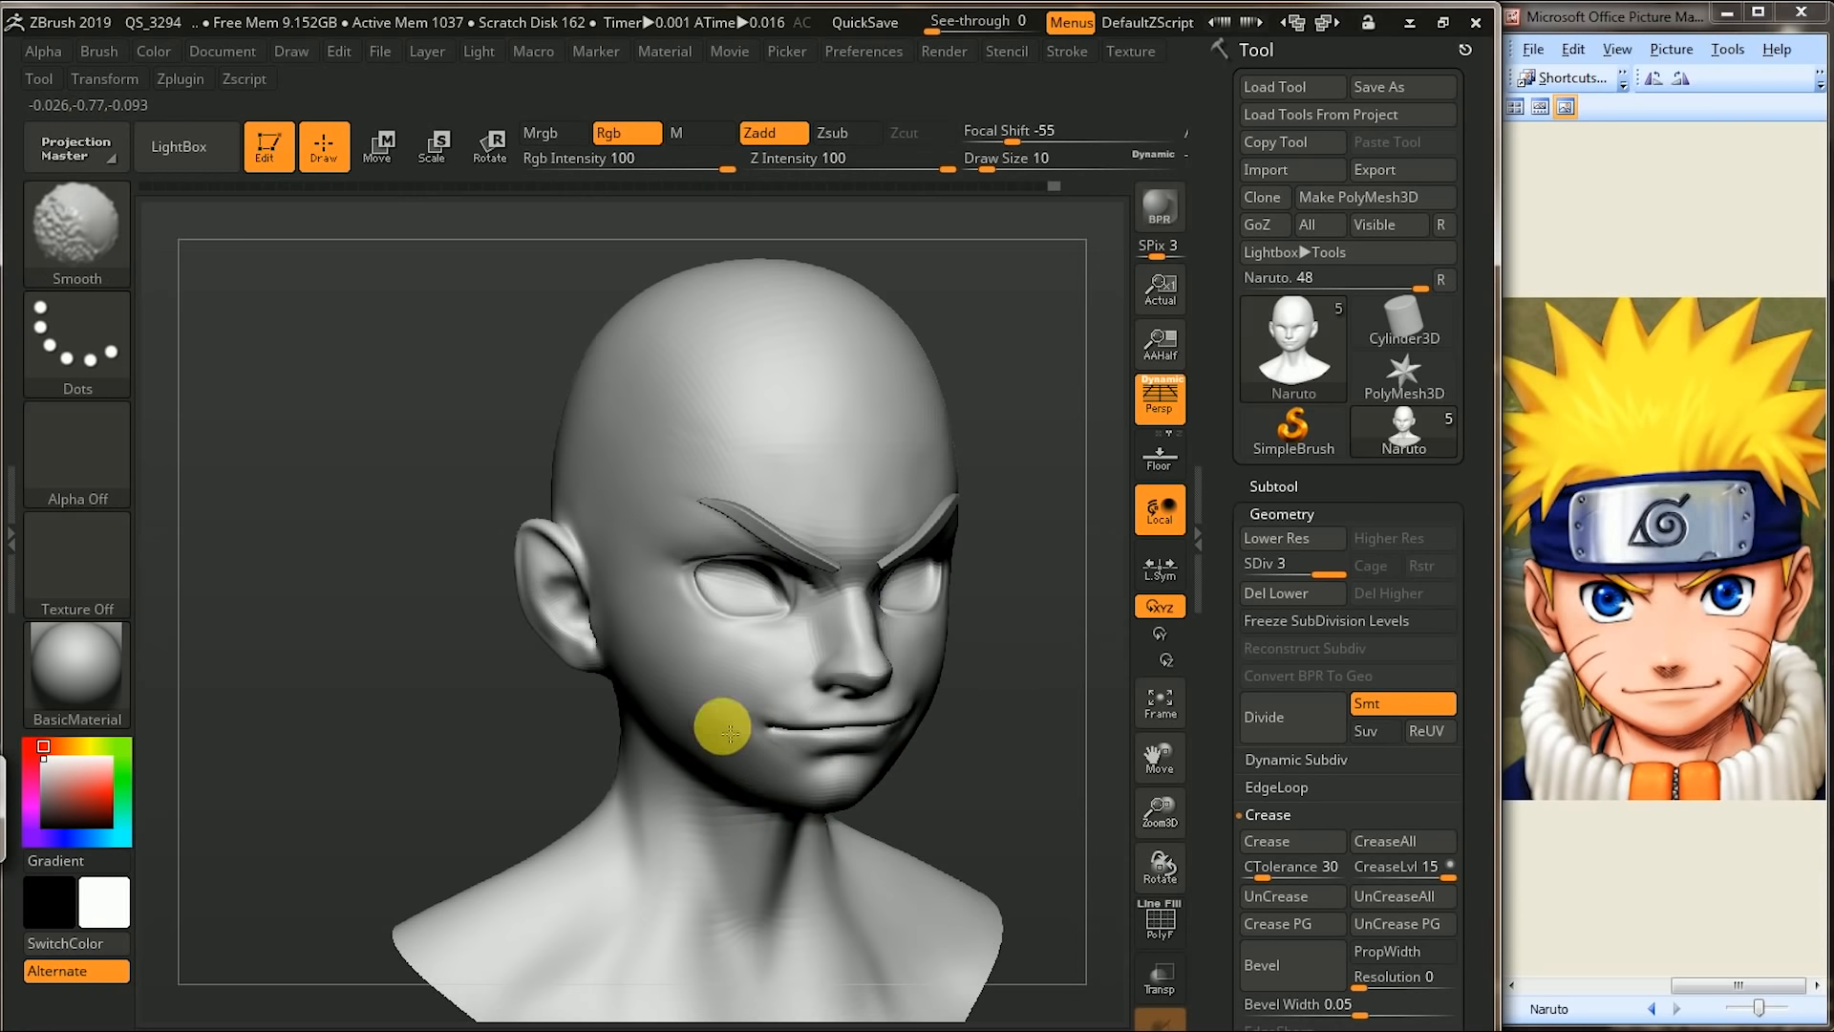
{"action": "mouse_move", "coordinate": [1003, 697]}
{"action": "left_mouse_down"}
{"action": "mouse_move", "coordinate": [474, 785]}
{"action": "mouse_move", "coordinate": [622, 790]}
{"action": "mouse_move", "coordinate": [994, 749]}
{"action": "mouse_move", "coordinate": [381, 525]}
{"action": "left_mouse_up"}
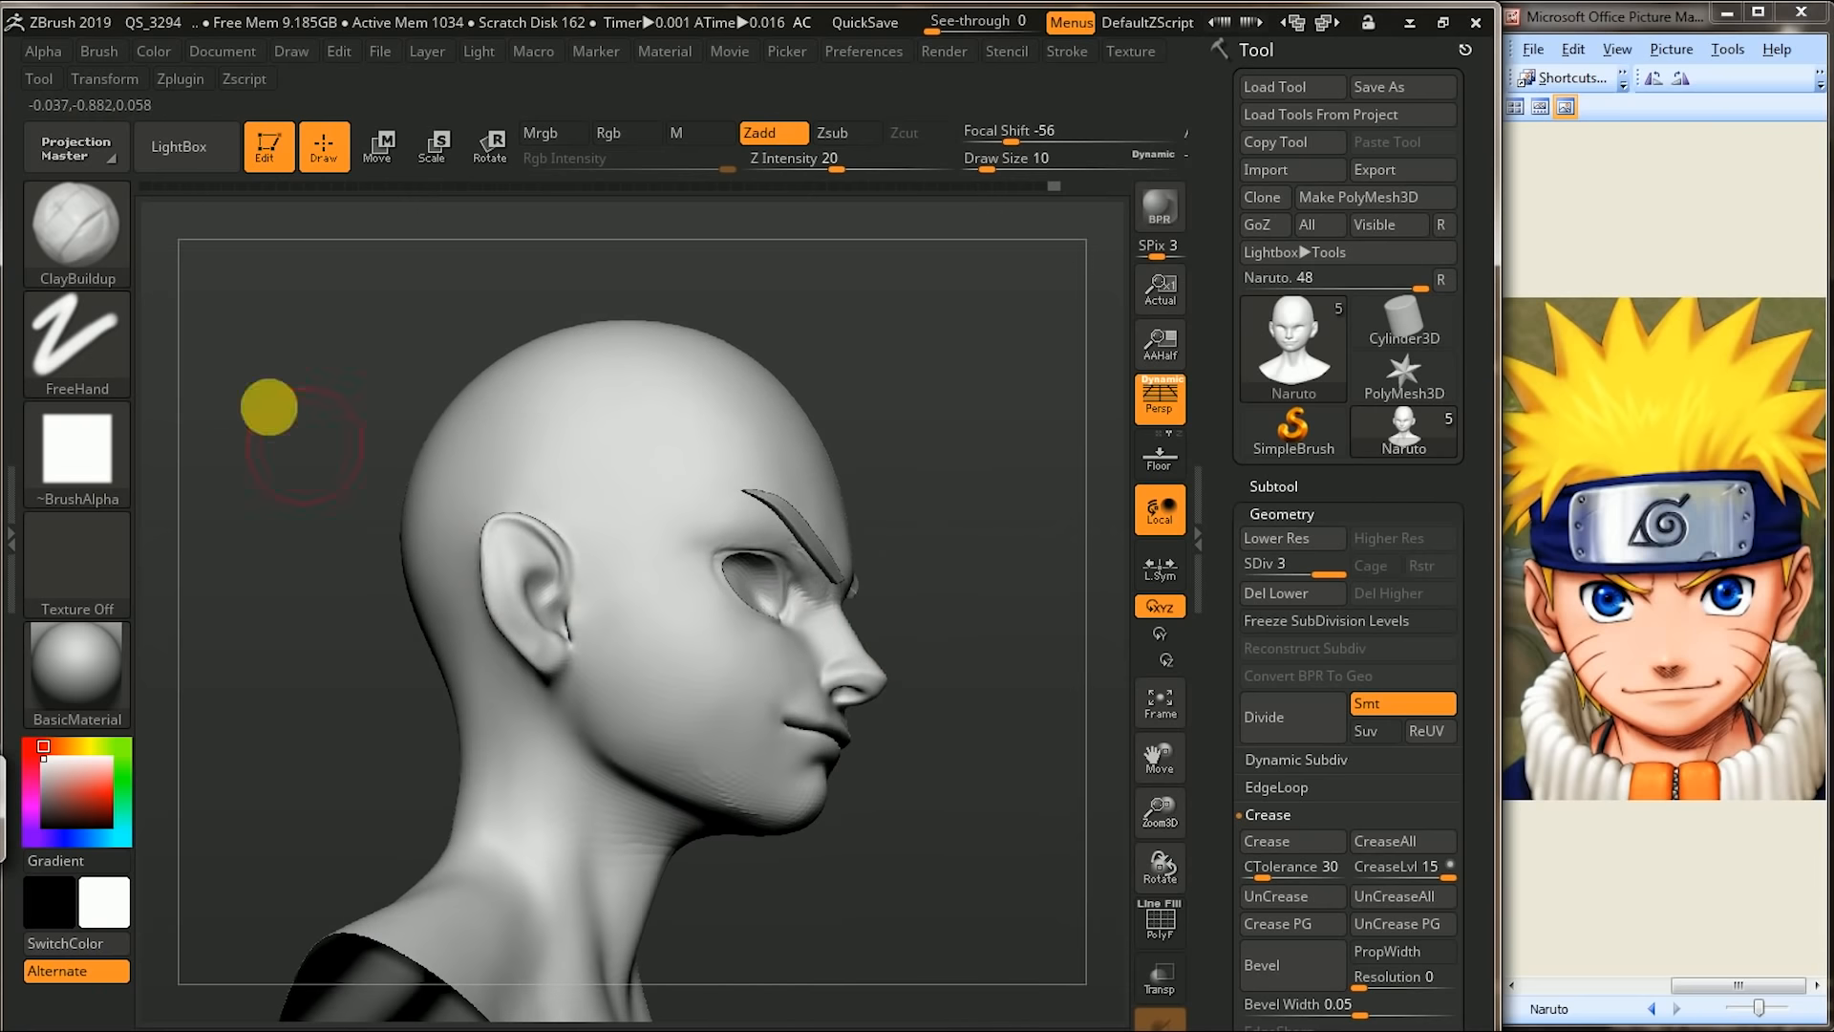
- Switch to the Pinch brush and sharpen the jawline from below the ear toward the chin
{"action": "left_click", "coordinate": [86, 244]}
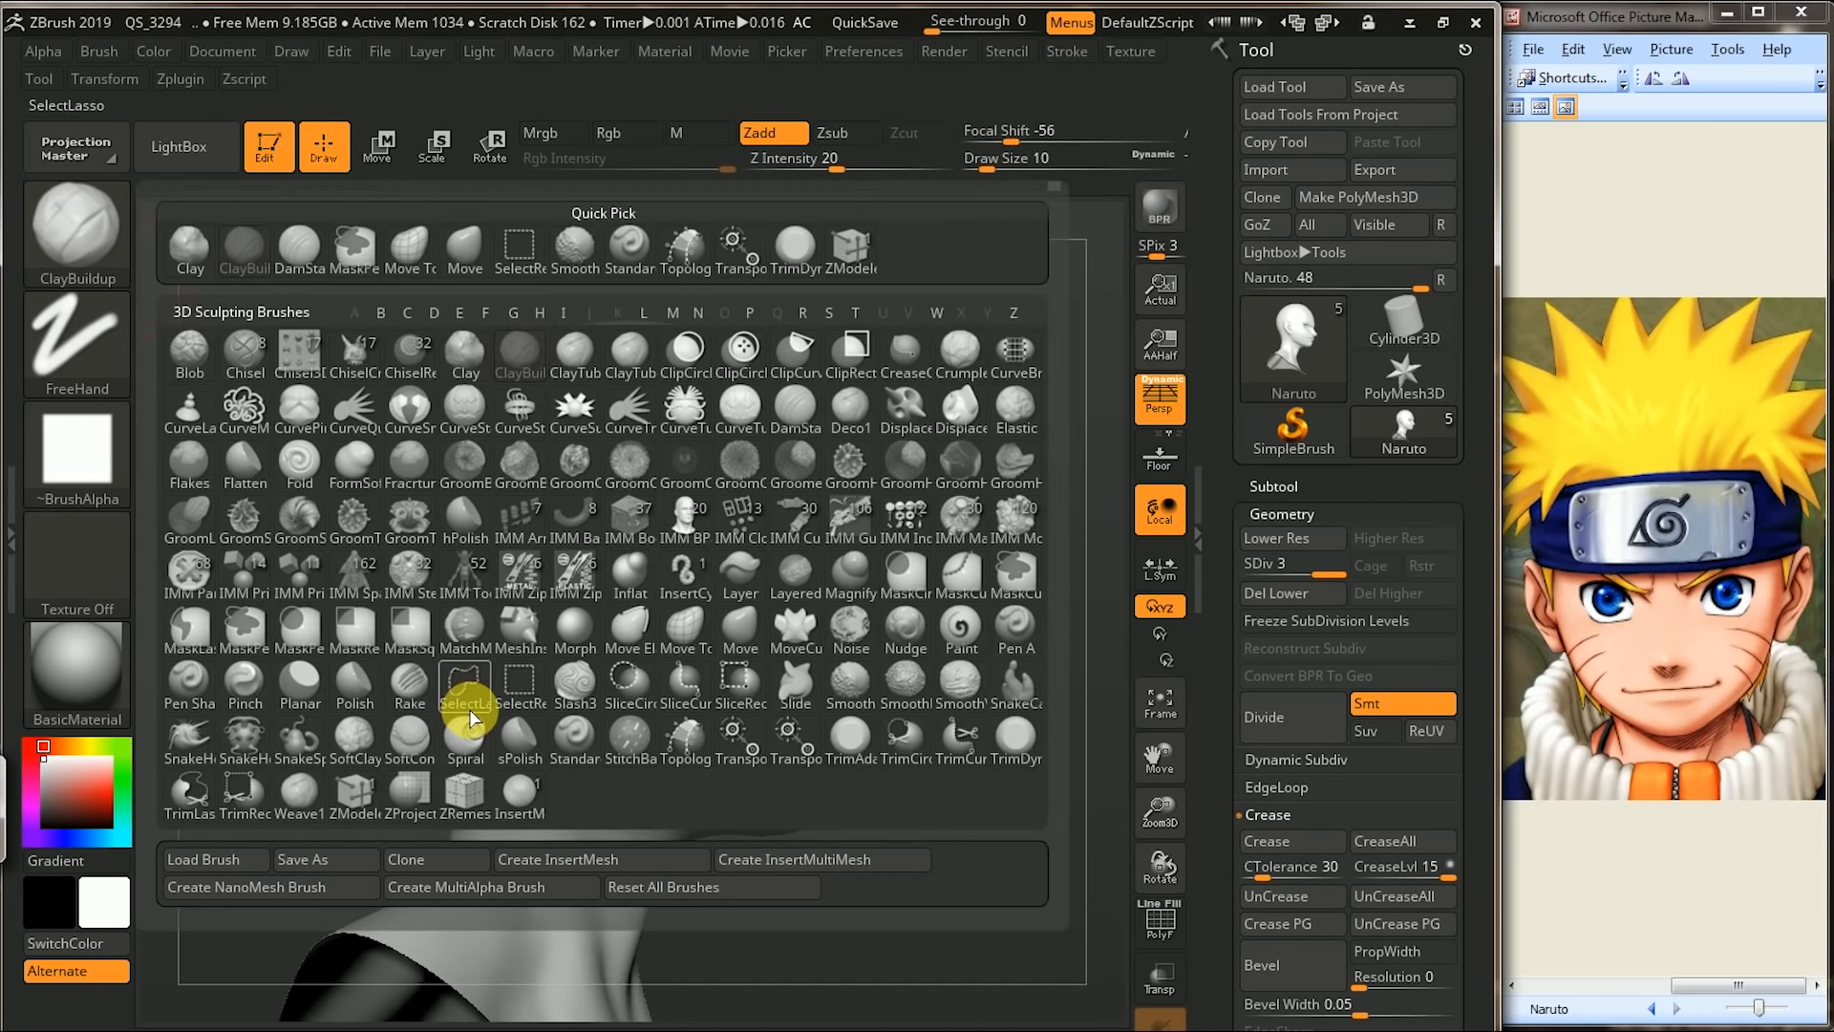
{"action": "left_click", "coordinate": [246, 695]}
{"action": "left_click_drag", "start_coordinate": [999, 500], "coordinate": [581, 764]}
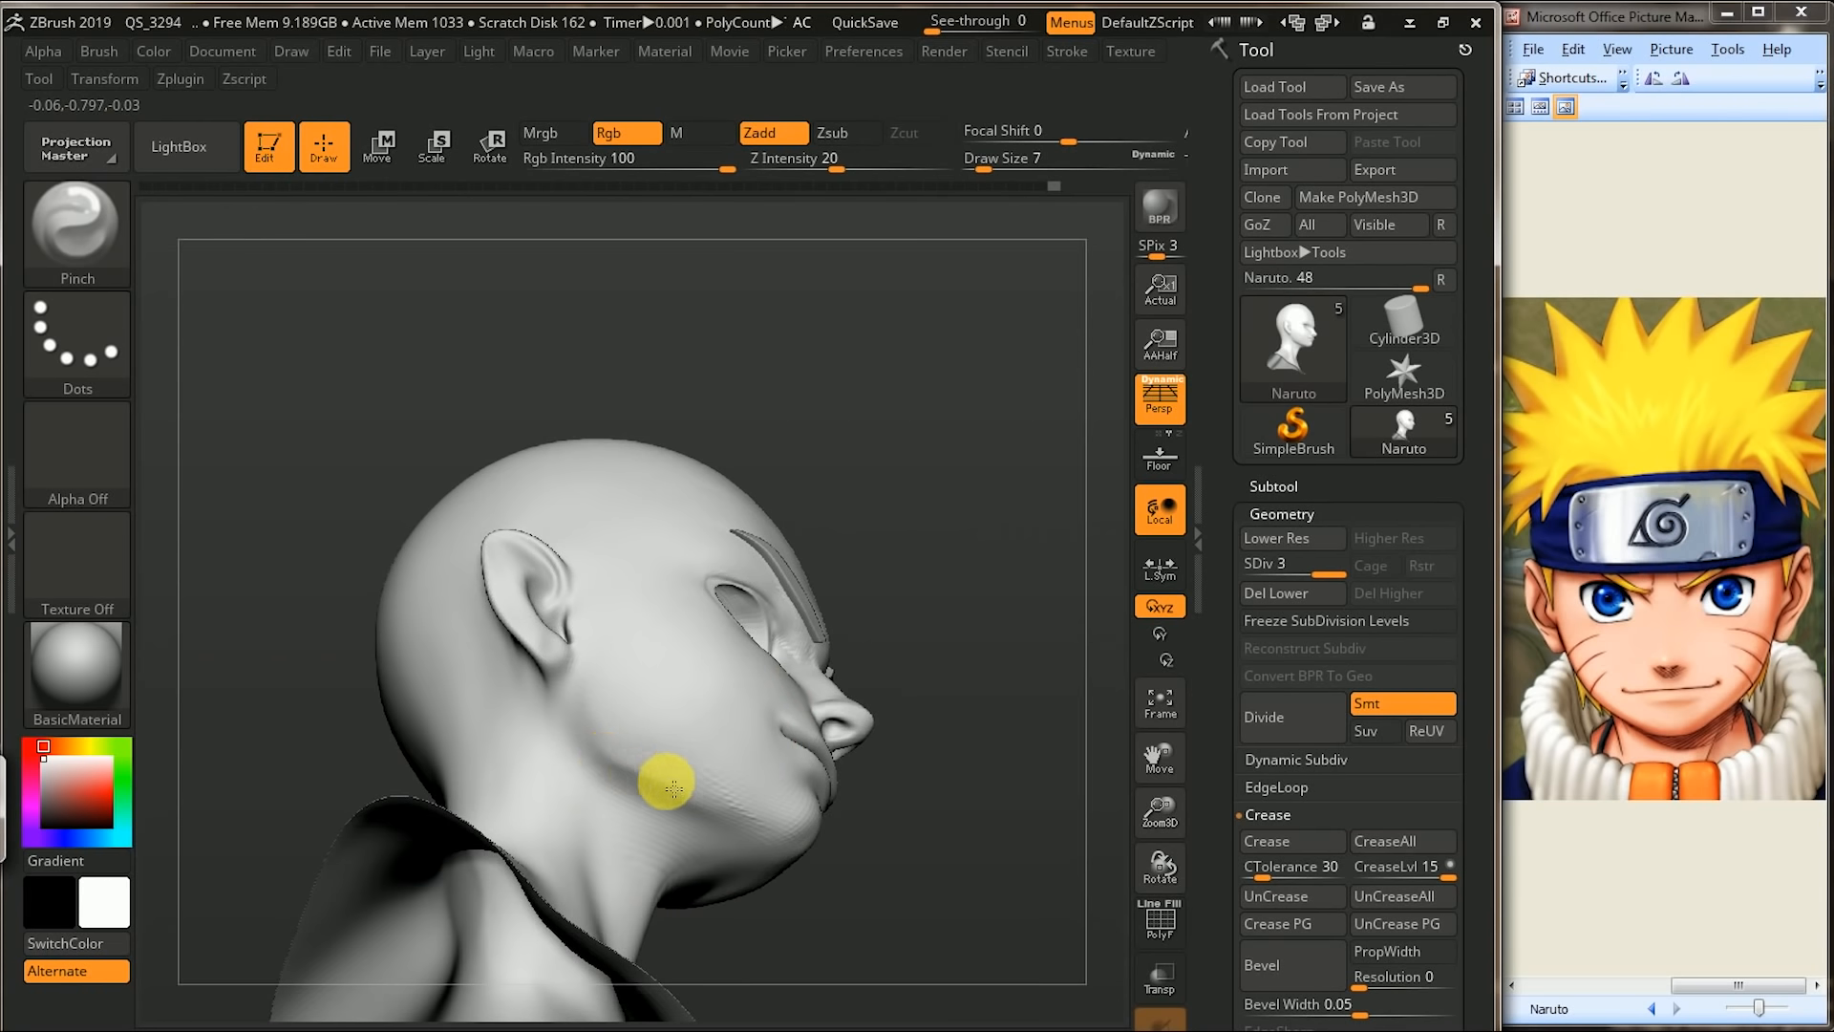
{"action": "left_click_drag", "start_coordinate": [736, 817], "coordinate": [814, 856]}
{"action": "left_click_drag", "start_coordinate": [646, 772], "coordinate": [840, 885]}
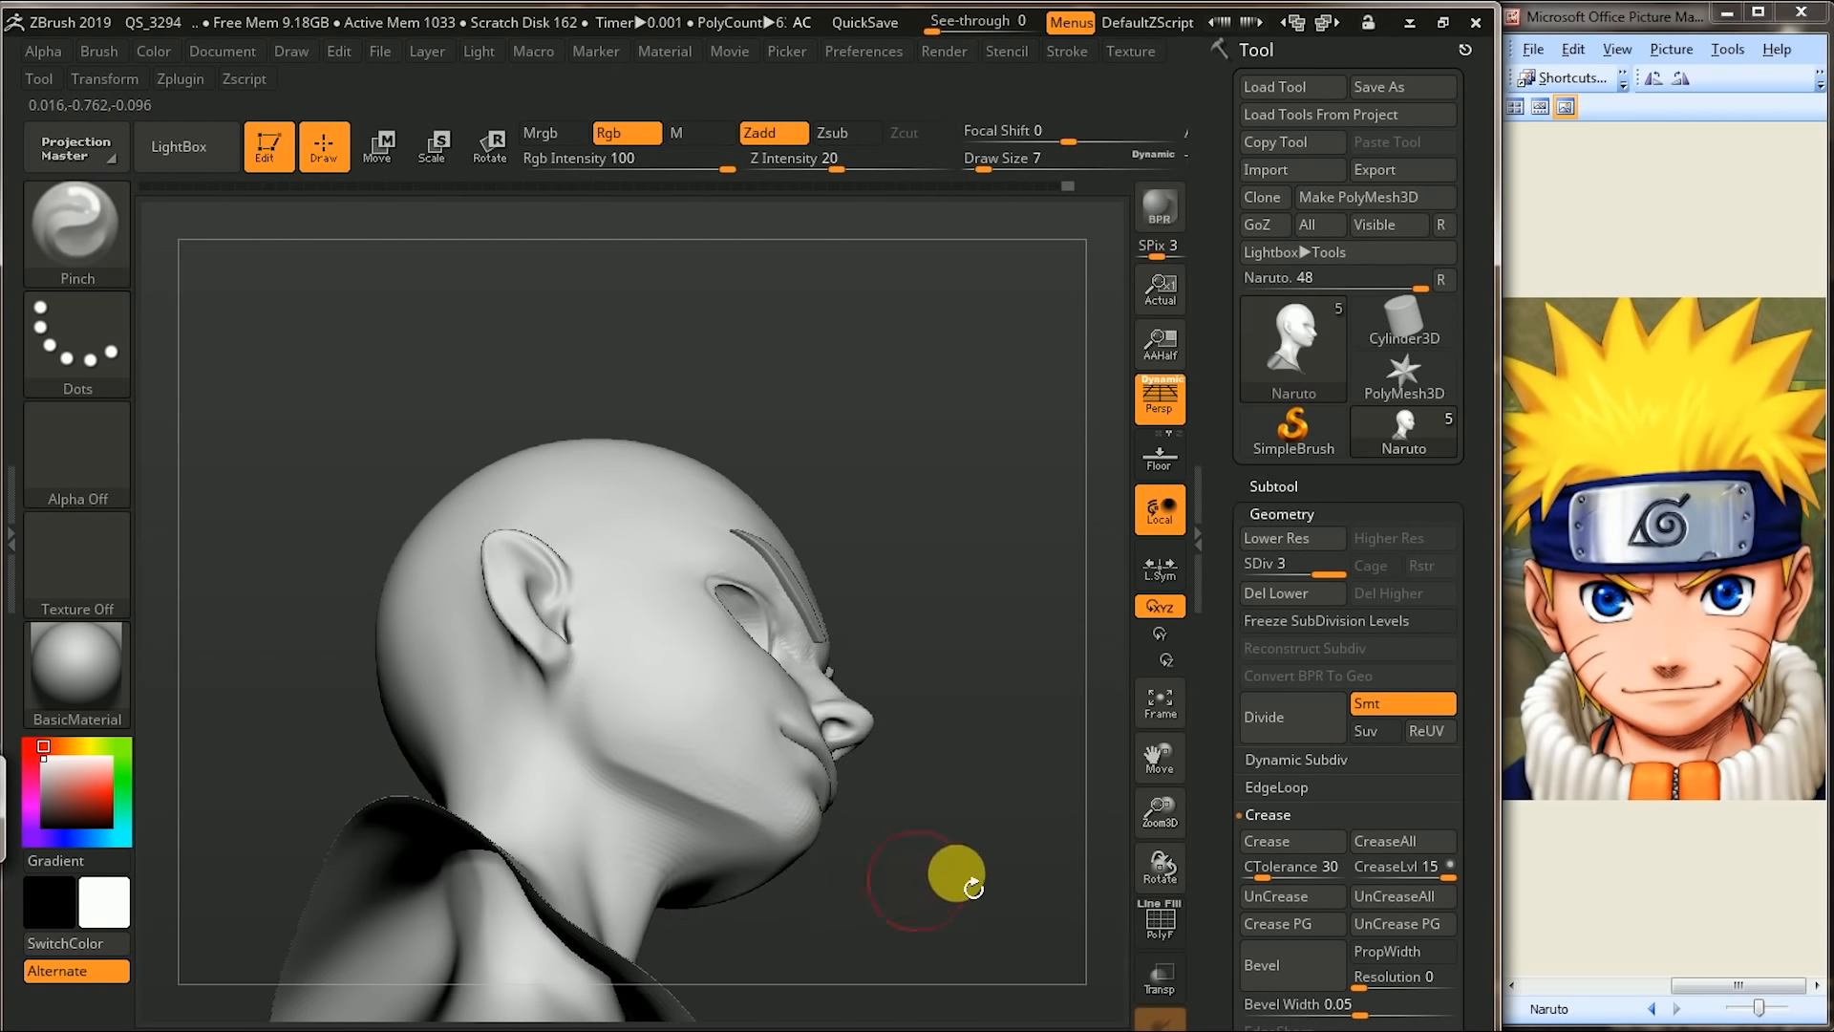
{"action": "right_click", "coordinate": [1012, 795]}
{"action": "left_click", "coordinate": [1057, 869]}
- Lower the head to subdivision level 1, pinch the jaw edge along its polygons, and undo the last stroke
{"action": "left_click_drag", "start_coordinate": [1058, 664], "coordinate": [945, 769]}
{"action": "left_click", "coordinate": [1291, 540]}
{"action": "left_click", "coordinate": [1291, 540]}
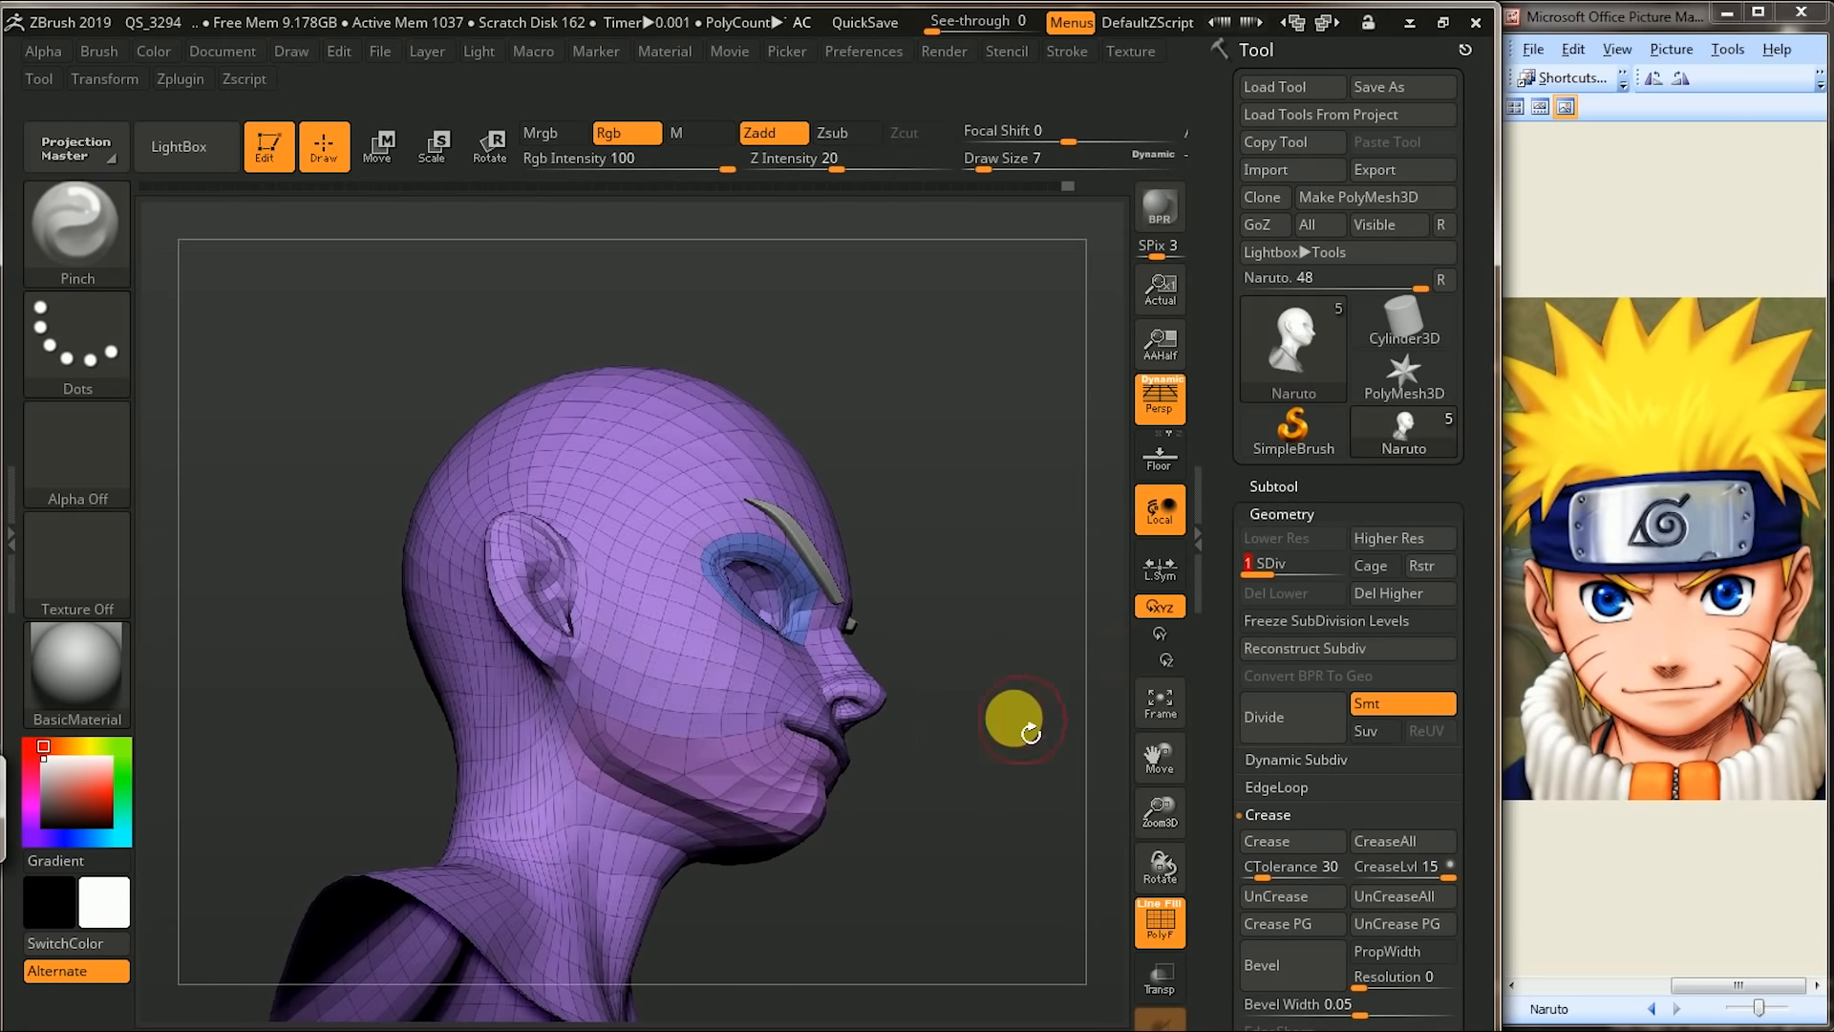
{"action": "mouse_move", "coordinate": [613, 757]}
{"action": "left_mouse_down"}
{"action": "mouse_move", "coordinate": [811, 829]}
{"action": "mouse_move", "coordinate": [840, 869]}
{"action": "left_mouse_up"}
{"action": "left_click_drag", "start_coordinate": [751, 821], "coordinate": [891, 897]}
{"action": "left_click_drag", "start_coordinate": [642, 770], "coordinate": [819, 843]}
{"action": "left_click_drag", "start_coordinate": [984, 766], "coordinate": [1092, 763], "text": "alt"}
{"action": "key", "text": "ctrl+z"}
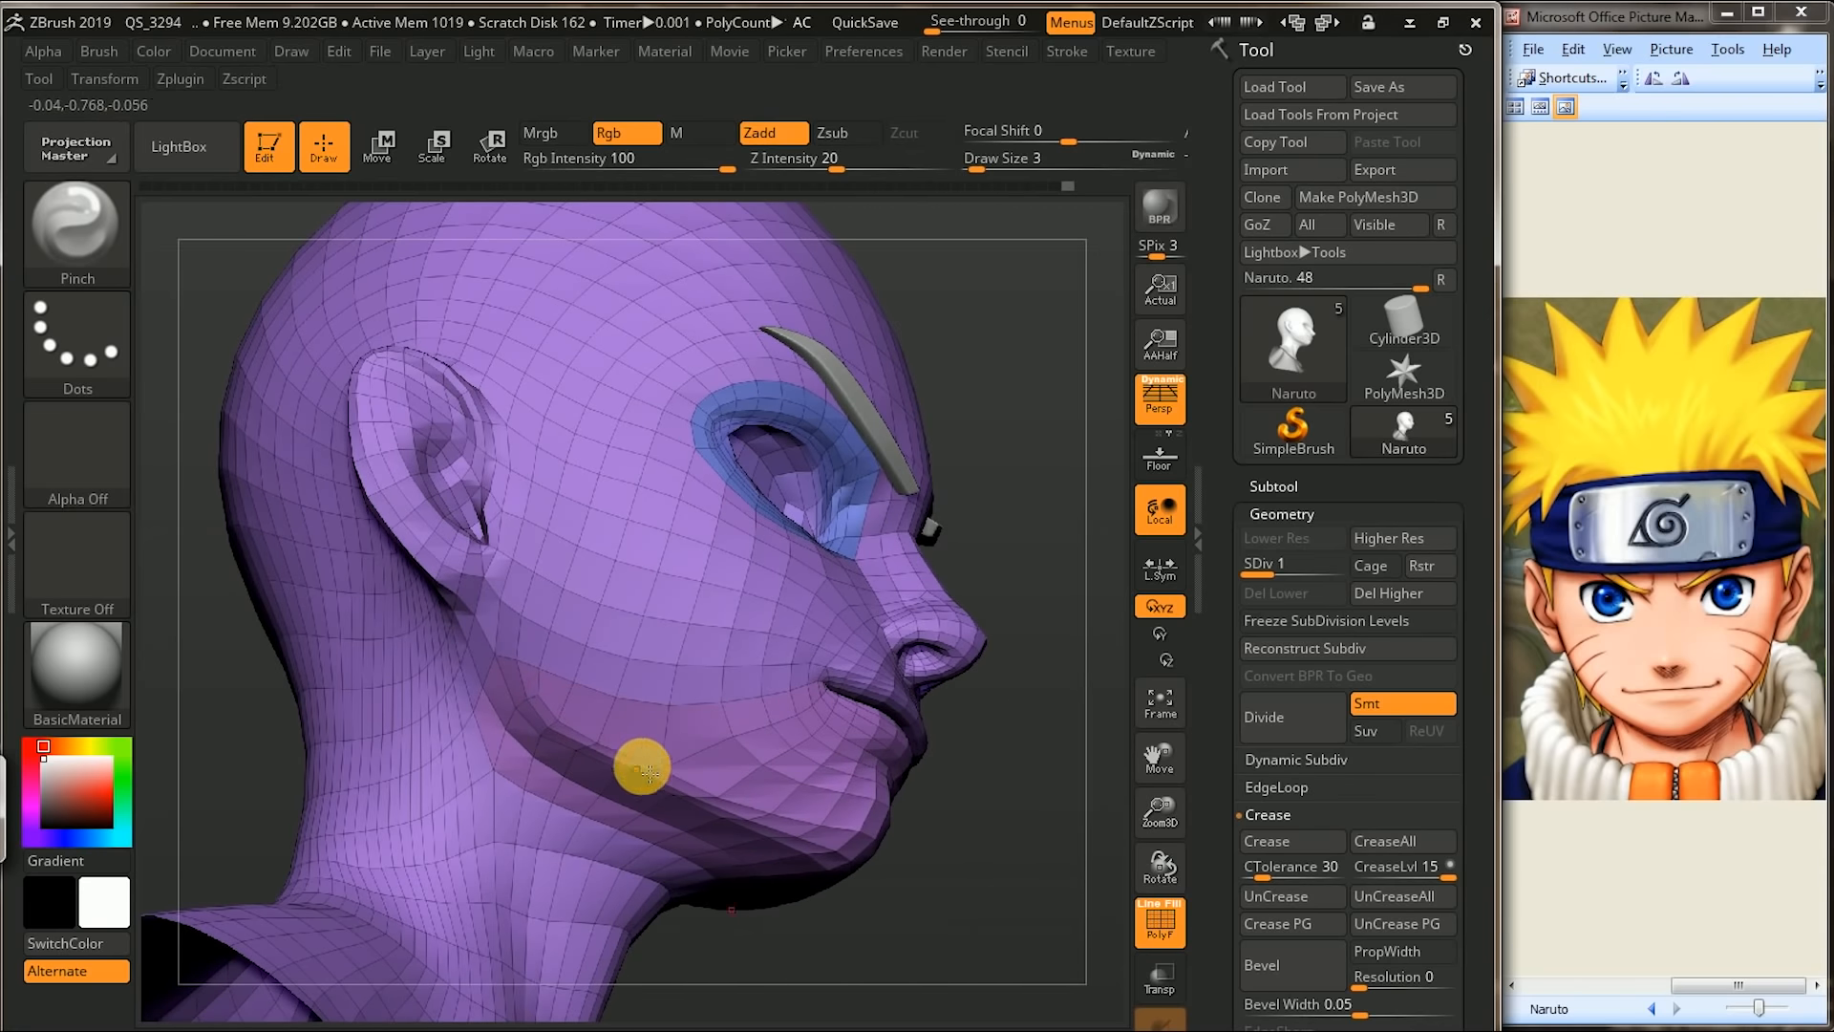
- Pinch the rear jaw edge below the ear and return the head to subdivision level 3
{"action": "left_click_drag", "start_coordinate": [1035, 786], "coordinate": [1056, 728]}
{"action": "left_click_drag", "start_coordinate": [504, 626], "coordinate": [529, 716]}
{"action": "left_click_drag", "start_coordinate": [1010, 525], "coordinate": [1034, 657]}
{"action": "key", "text": "space"}
{"action": "left_click", "coordinate": [1053, 868]}
{"action": "left_click_drag", "start_coordinate": [1064, 730], "coordinate": [1044, 688]}
{"action": "left_click_drag", "start_coordinate": [1293, 574], "coordinate": [1333, 574]}
{"action": "left_click_drag", "start_coordinate": [1026, 628], "coordinate": [788, 671]}
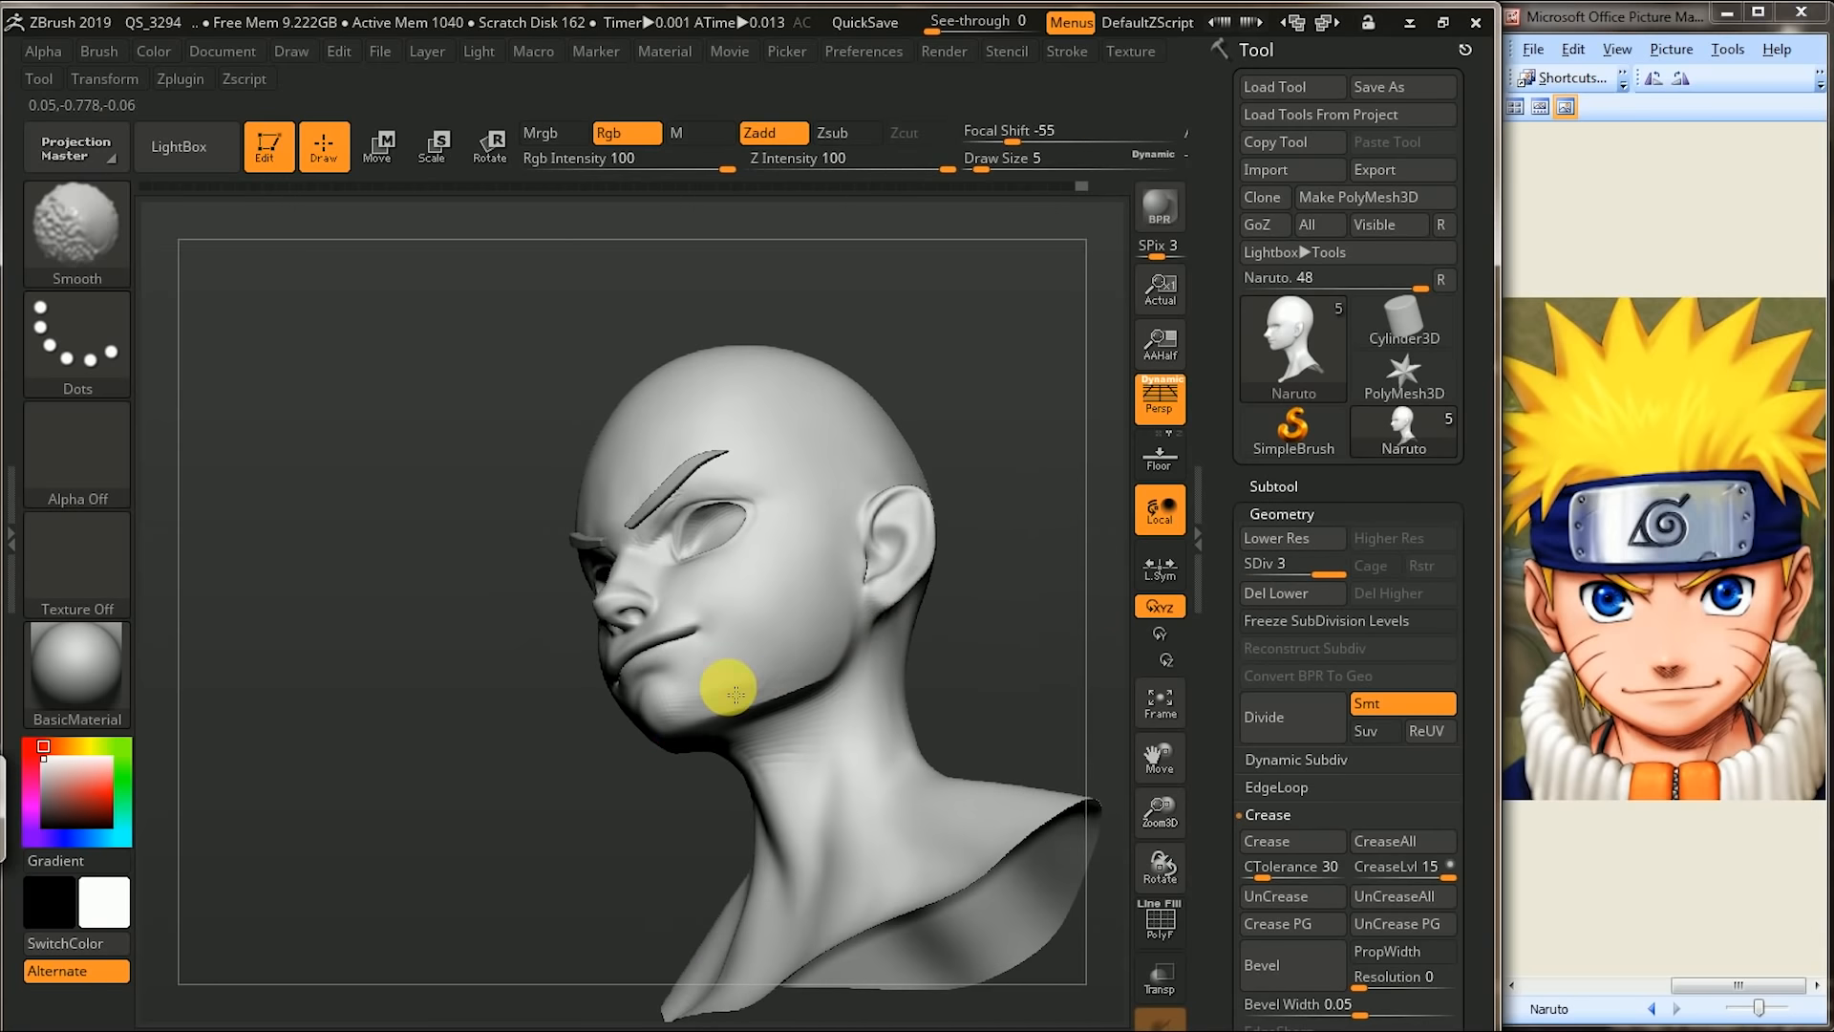
- Smooth the pinched jaw edge where it runs into the chin
{"action": "left_click_drag", "start_coordinate": [434, 840], "coordinate": [1007, 469]}
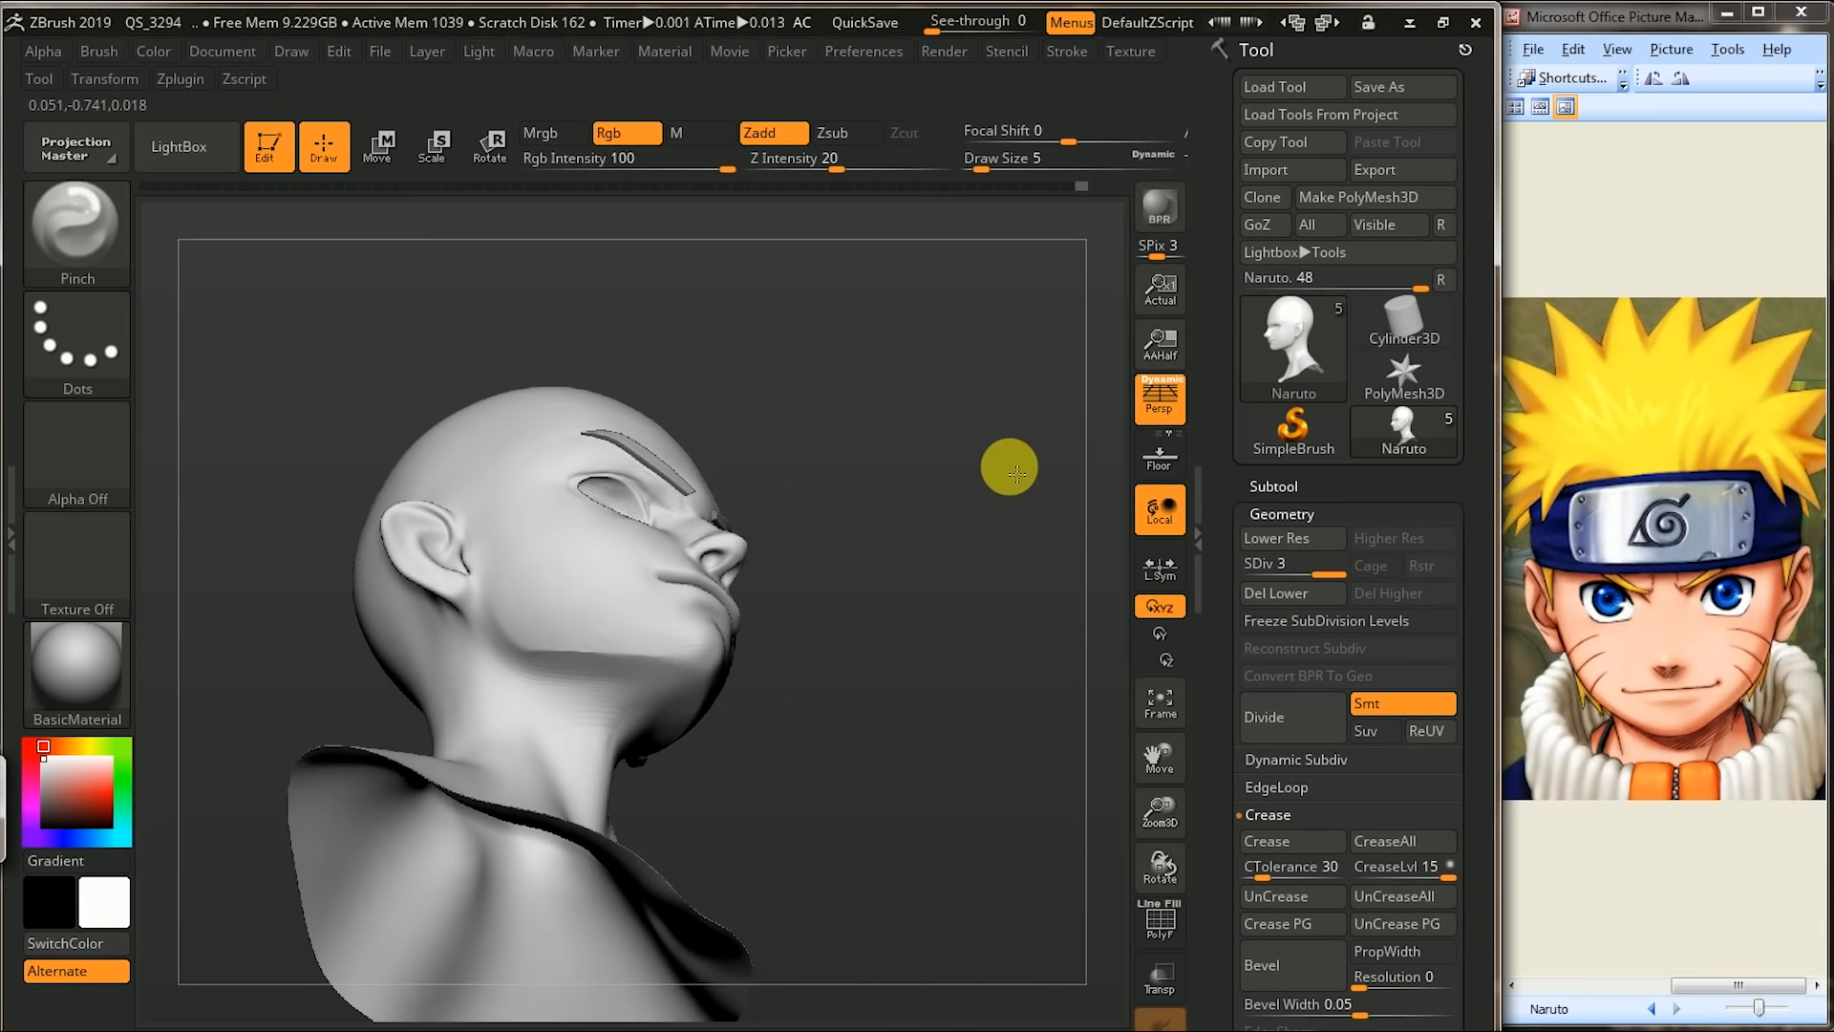
{"action": "left_click_drag", "start_coordinate": [1016, 563], "coordinate": [1012, 631], "text": "alt"}
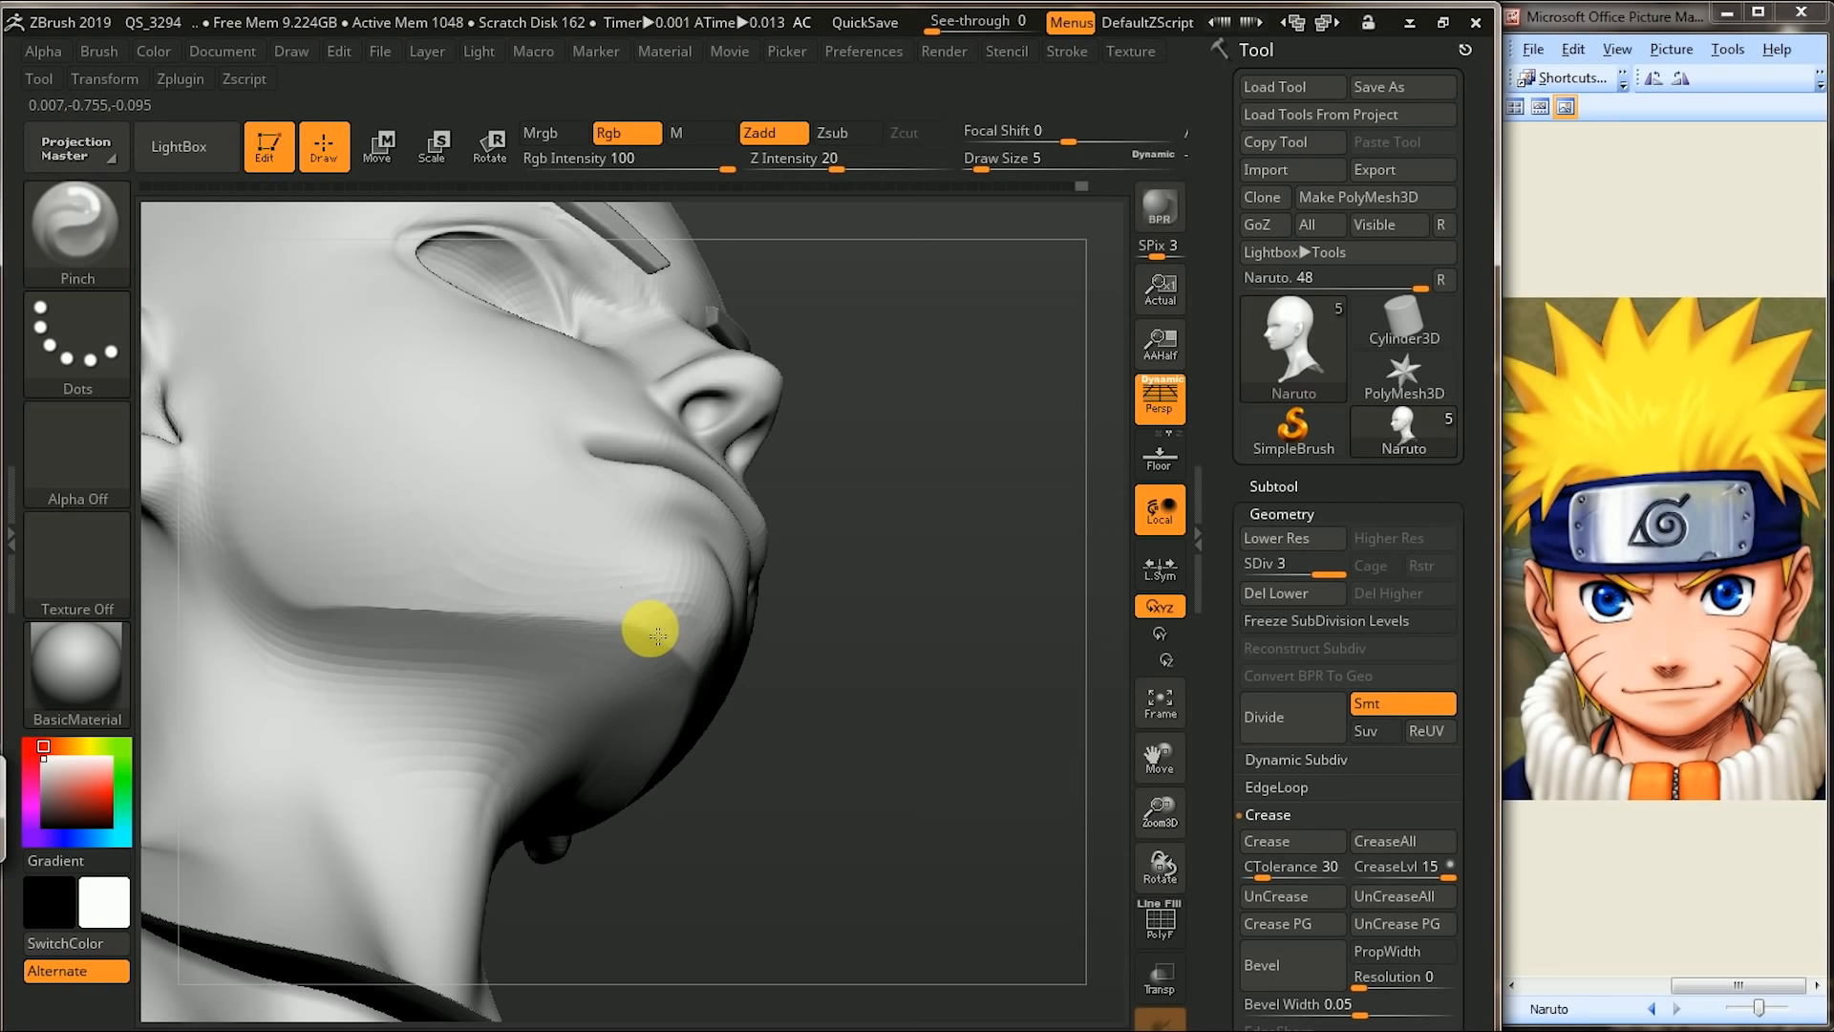
{"action": "left_click_drag", "start_coordinate": [645, 630], "coordinate": [728, 621], "text": "shift"}
{"action": "mouse_move", "coordinate": [941, 611]}
{"action": "left_mouse_down", "text": "alt"}
{"action": "mouse_move", "coordinate": [1006, 417]}
{"action": "mouse_move", "coordinate": [963, 444]}
{"action": "mouse_move", "coordinate": [965, 426]}
{"action": "mouse_move", "coordinate": [994, 491]}
{"action": "mouse_move", "coordinate": [1011, 467]}
{"action": "mouse_move", "coordinate": [1013, 559]}
{"action": "mouse_move", "coordinate": [1064, 512]}
{"action": "mouse_move", "coordinate": [643, 717]}
{"action": "mouse_move", "coordinate": [522, 692]}
{"action": "mouse_move", "coordinate": [557, 704]}
{"action": "mouse_move", "coordinate": [524, 639]}
{"action": "mouse_move", "coordinate": [532, 682]}
{"action": "mouse_move", "coordinate": [417, 735]}
{"action": "left_mouse_up", "text": "alt"}
{"action": "mouse_move", "coordinate": [471, 814]}
{"action": "left_mouse_down"}
{"action": "mouse_move", "coordinate": [455, 835]}
{"action": "mouse_move", "coordinate": [583, 783]}
{"action": "left_mouse_up"}
- Pinch the crease around the nostril wing with a Pinch brush of size 2 and smooth the side of the nose
{"action": "key", "text": "["}
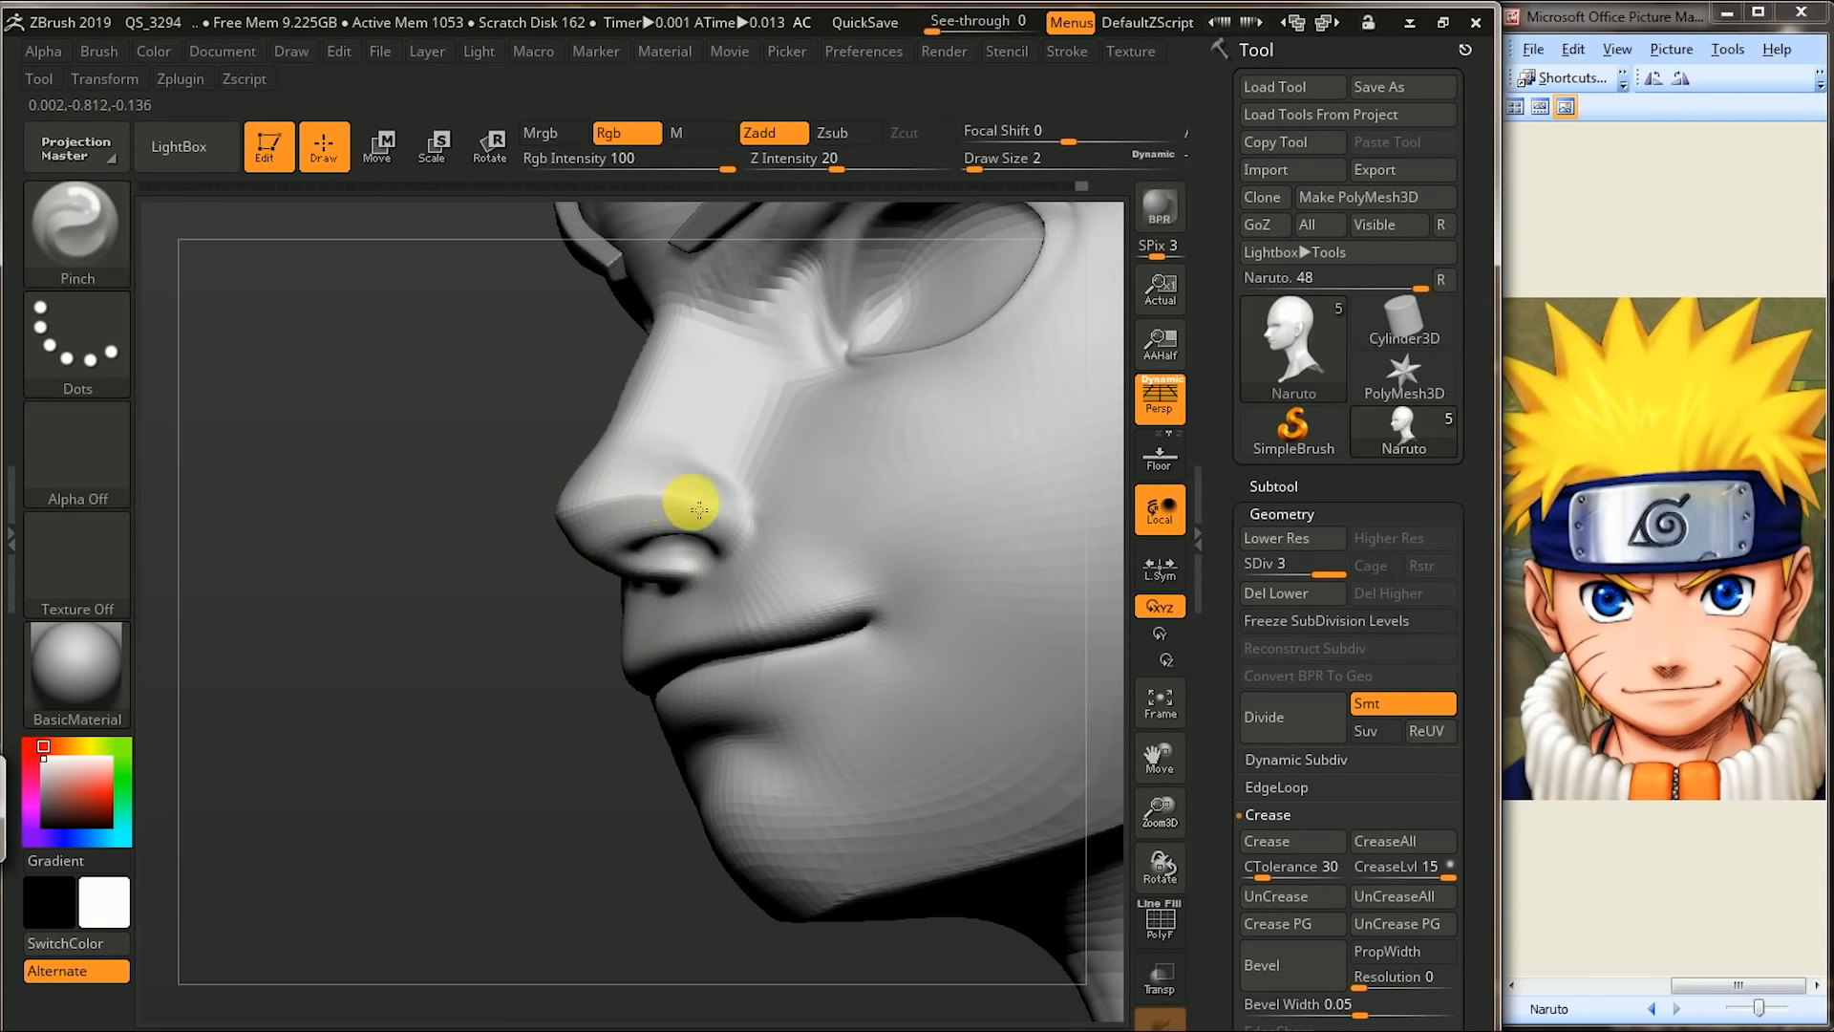
{"action": "left_click_drag", "start_coordinate": [527, 620], "coordinate": [605, 525]}
{"action": "left_click_drag", "start_coordinate": [924, 457], "coordinate": [1001, 442]}
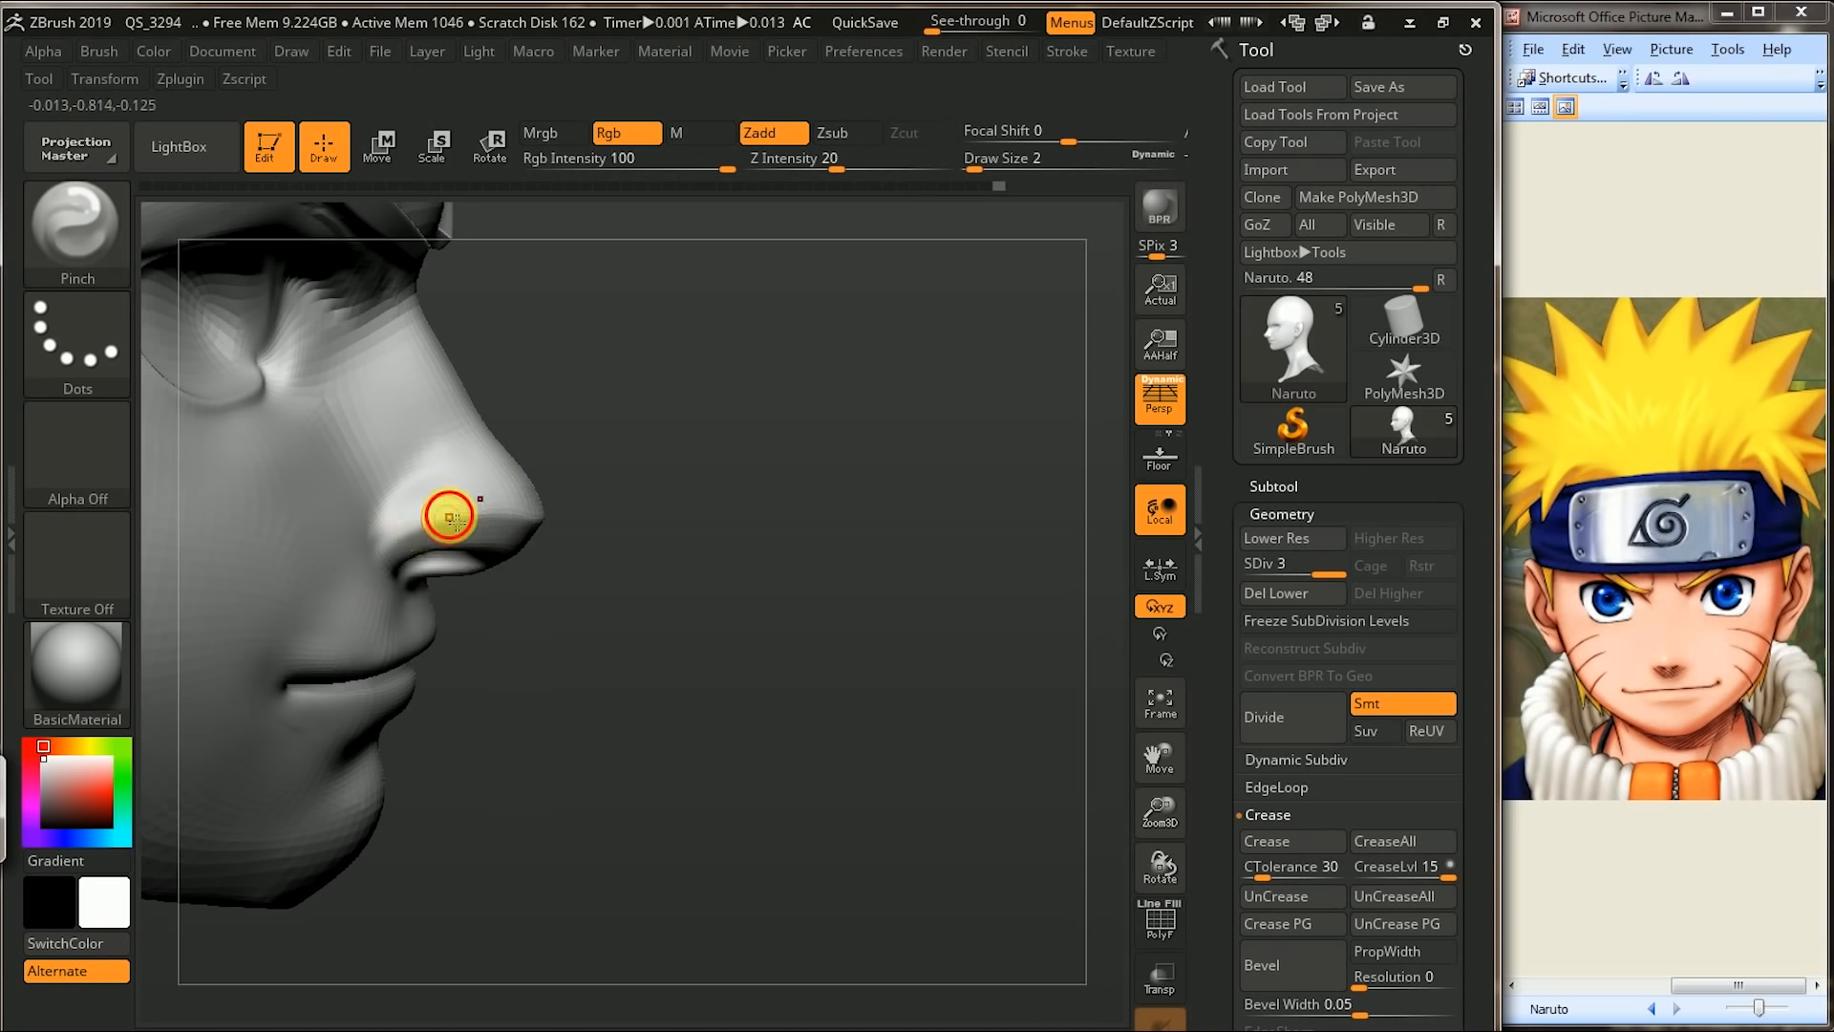
{"action": "left_click_drag", "start_coordinate": [778, 475], "coordinate": [524, 525]}
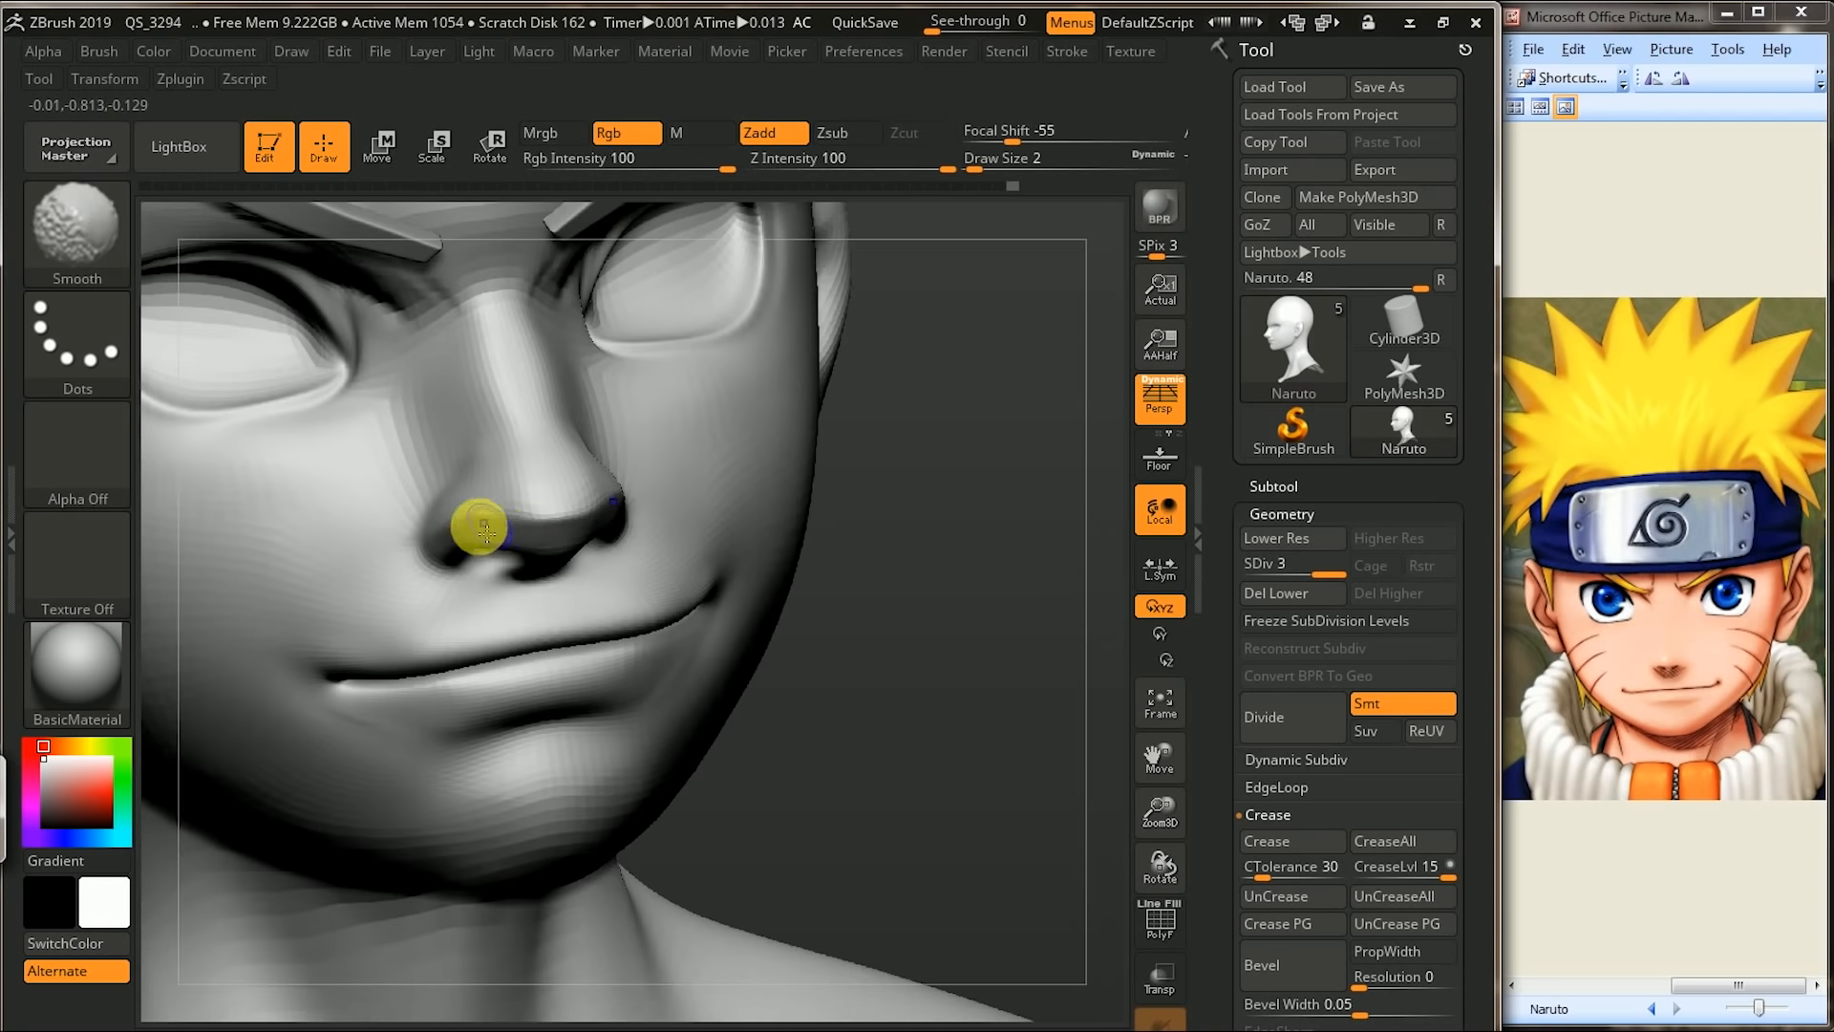
{"action": "mouse_move", "coordinate": [942, 470]}
{"action": "left_mouse_down"}
{"action": "mouse_move", "coordinate": [806, 397]}
{"action": "mouse_move", "coordinate": [659, 410]}
{"action": "mouse_move", "coordinate": [221, 630]}
{"action": "mouse_move", "coordinate": [434, 700]}
{"action": "mouse_move", "coordinate": [512, 629]}
{"action": "left_mouse_up"}
- Choose the Move brush, reshape the underside of the nose tip, and smooth it
{"action": "key", "text": "b"}
{"action": "key", "text": "m"}
{"action": "key", "text": "v"}
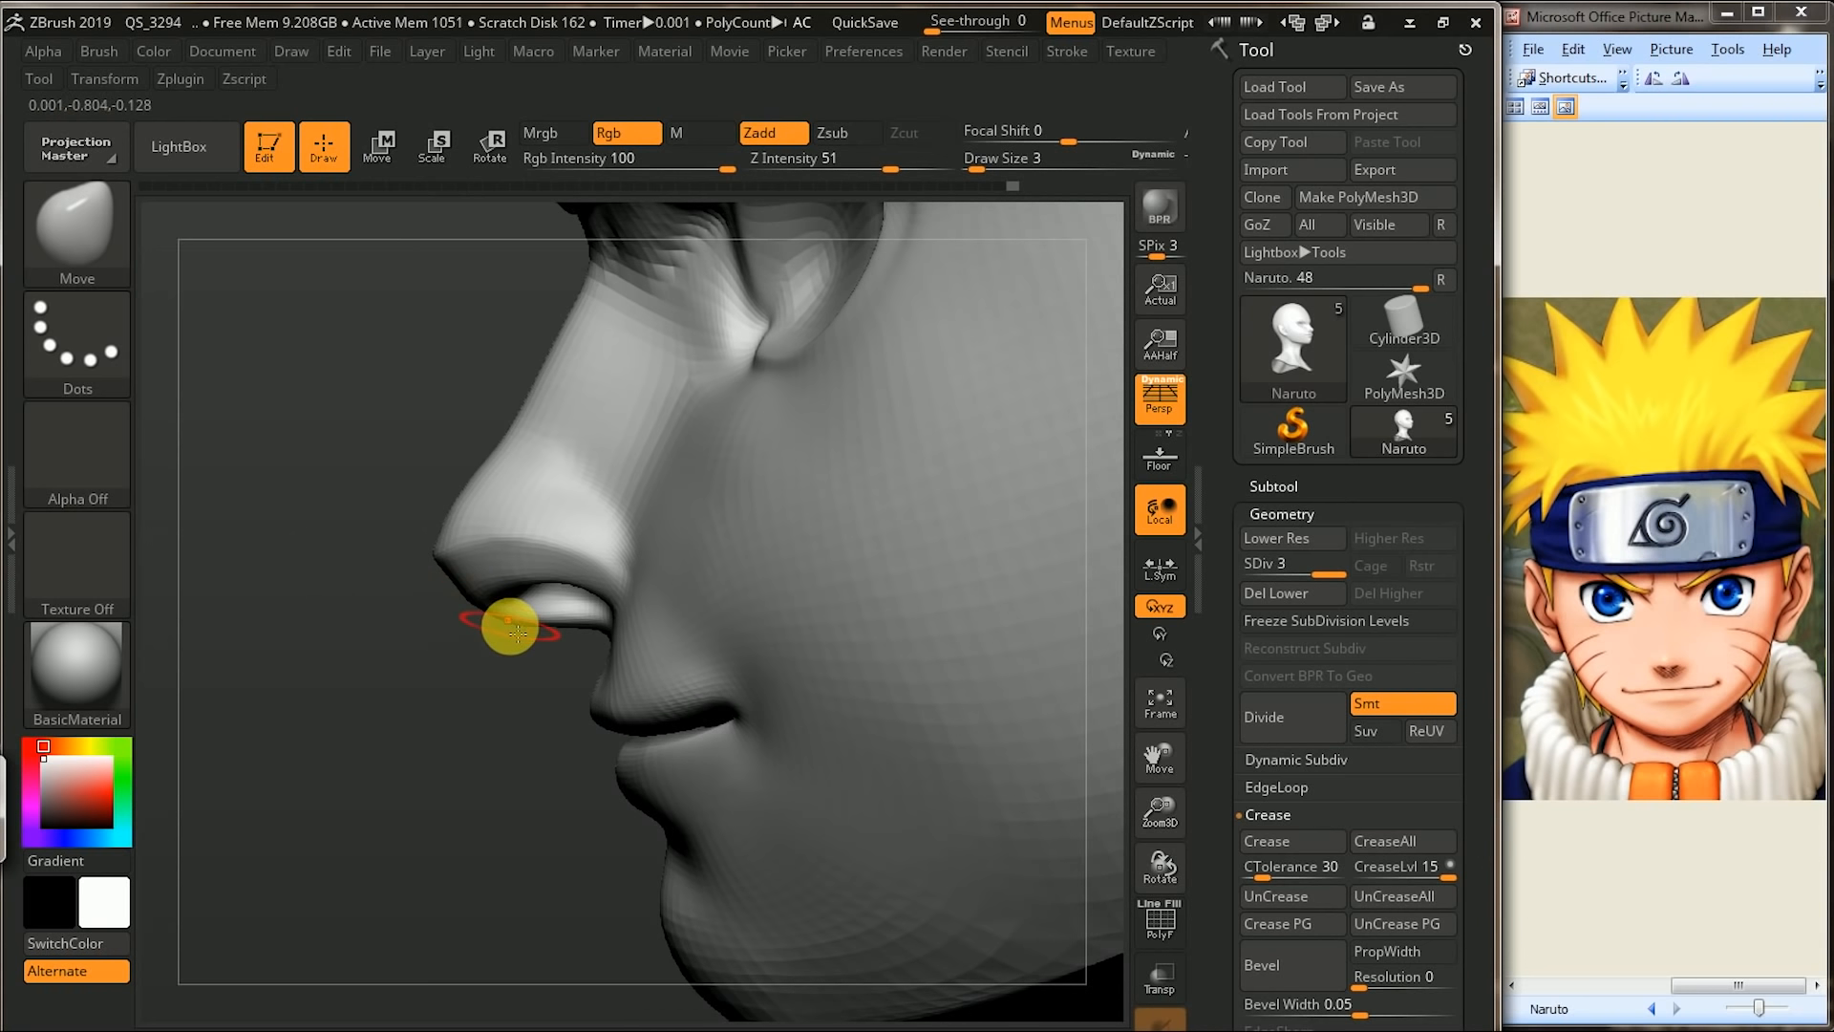
{"action": "left_click_drag", "start_coordinate": [473, 739], "coordinate": [517, 615]}
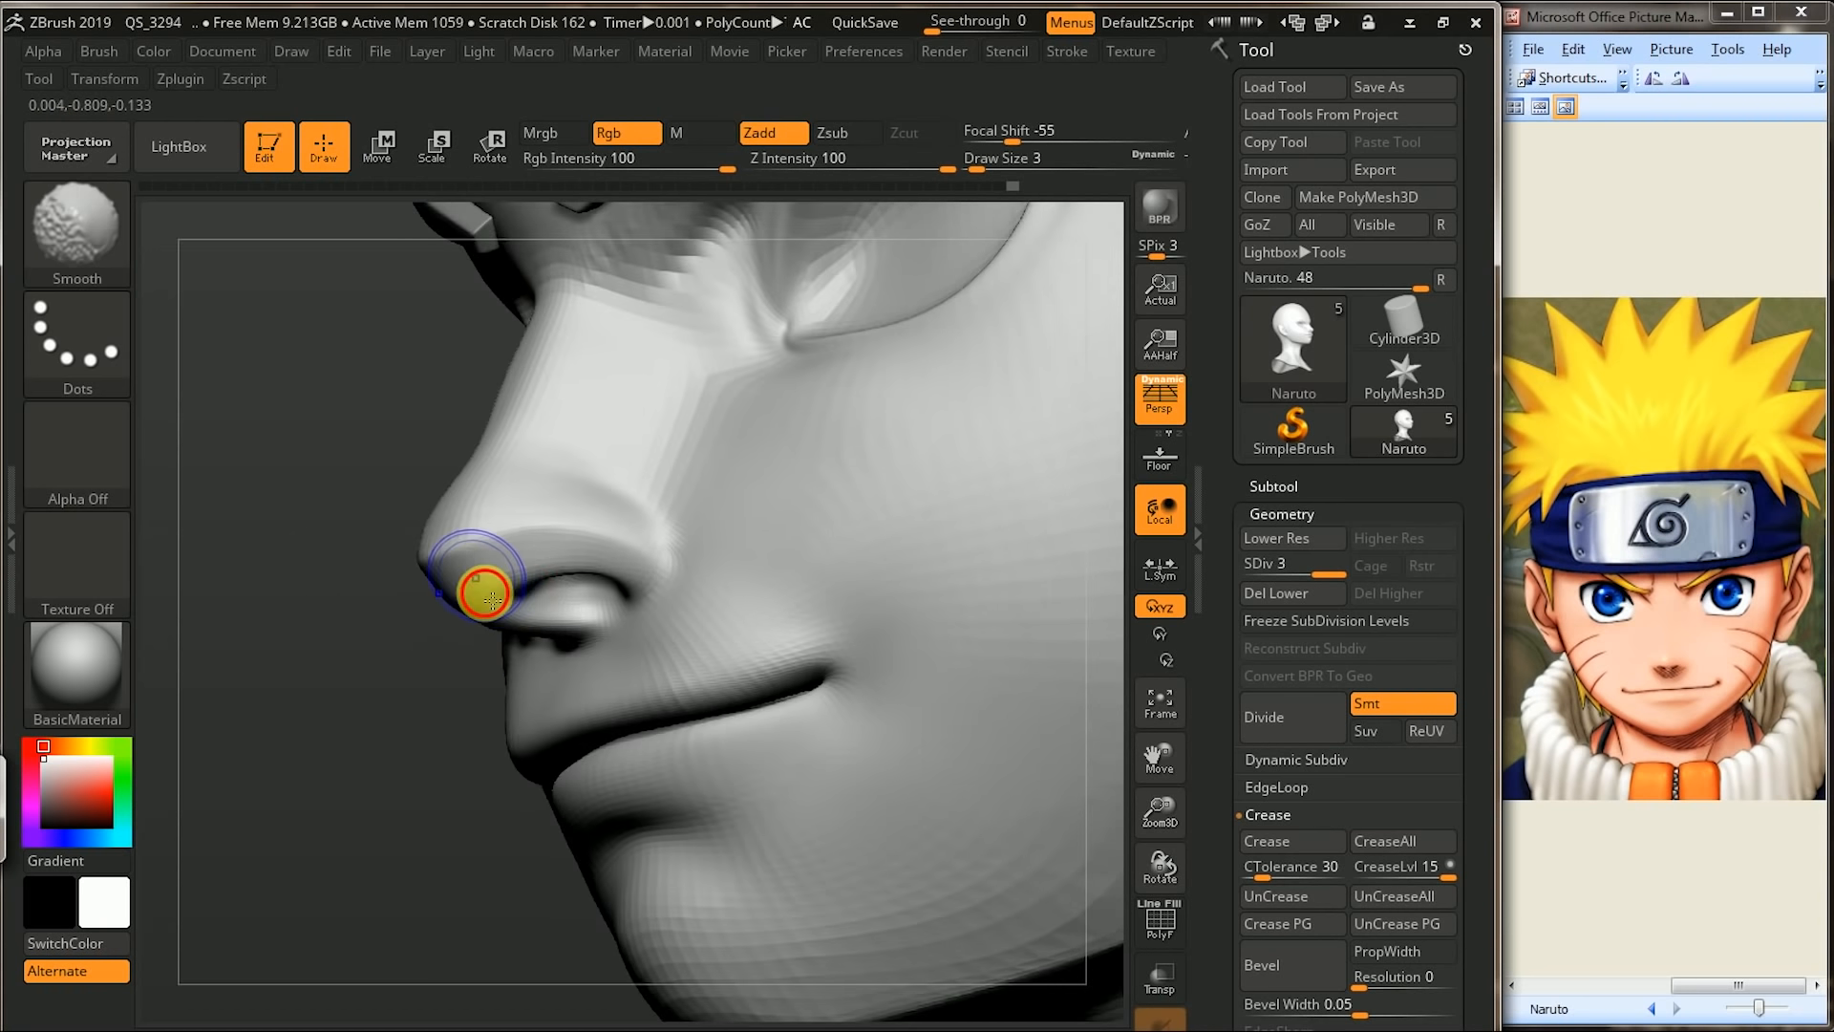
{"action": "left_click_drag", "start_coordinate": [434, 770], "coordinate": [385, 812], "text": "shift"}
- Lower the head to subdivision level 1 and reshape the area between the inner eyebrow ends with Move
{"action": "left_click_drag", "start_coordinate": [368, 718], "coordinate": [527, 793], "text": "alt"}
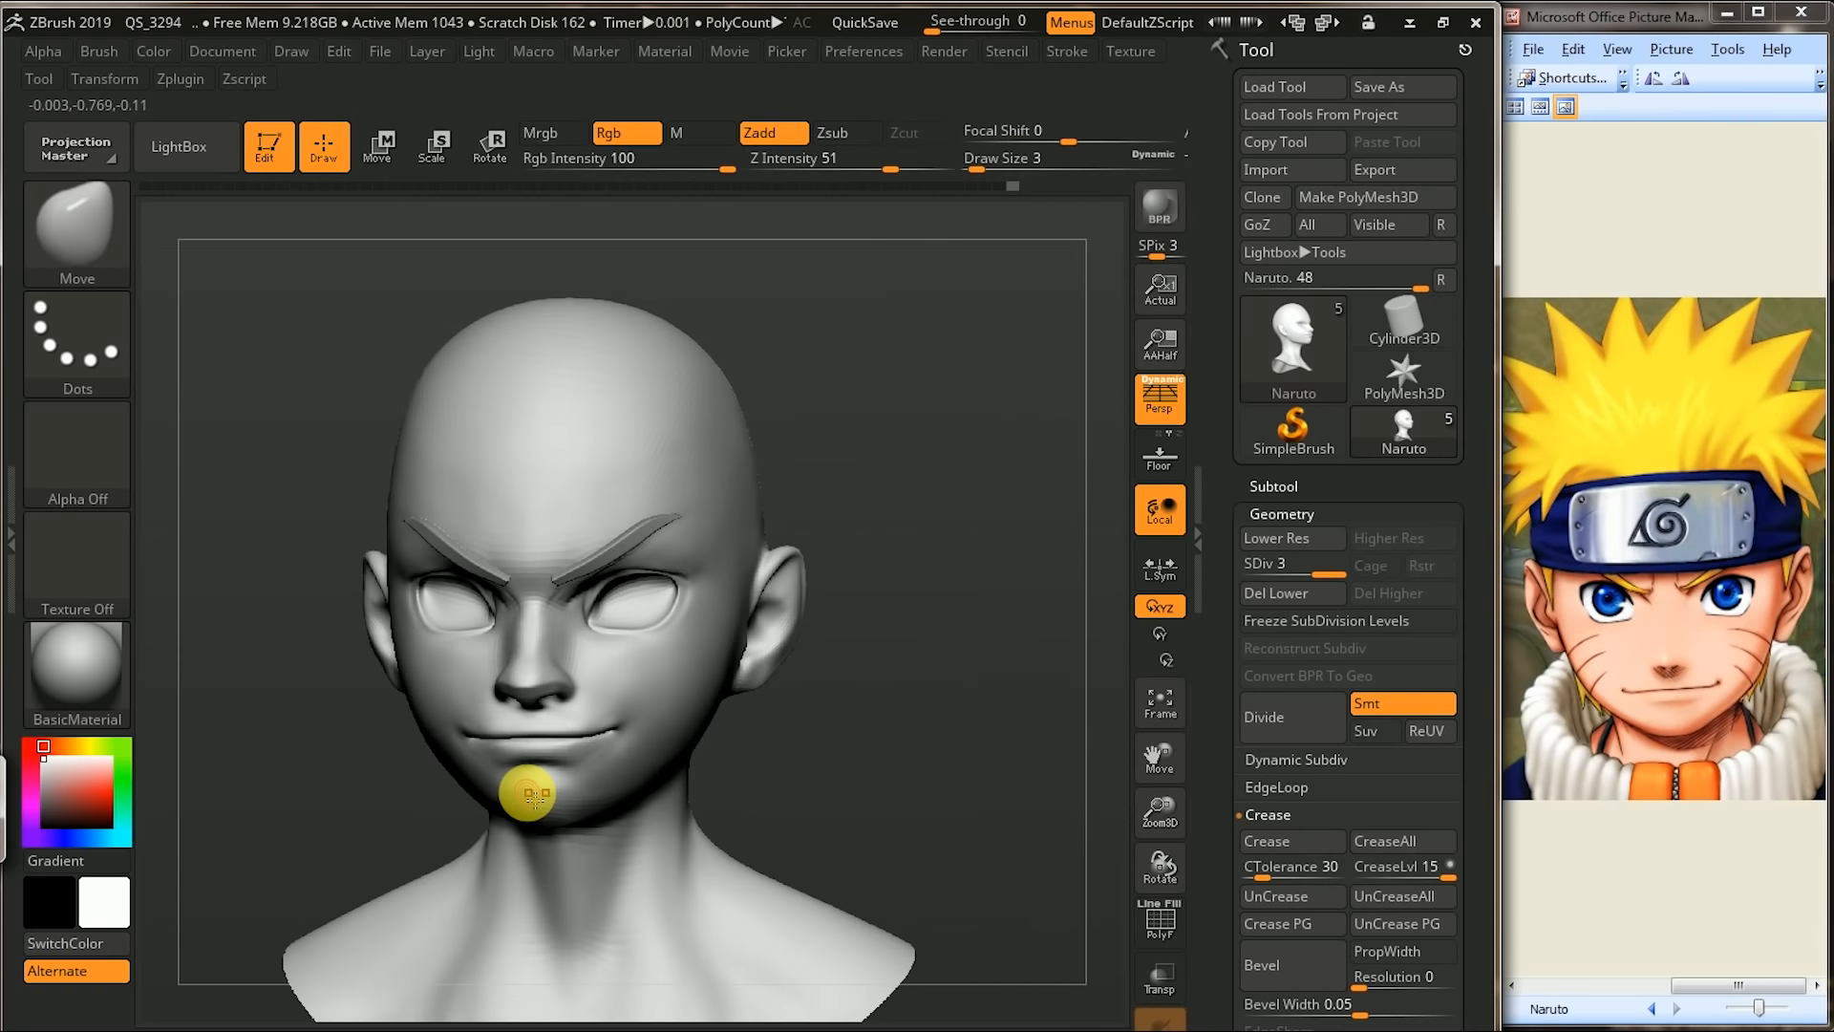
{"action": "left_click_drag", "start_coordinate": [885, 565], "coordinate": [904, 490], "text": "shift"}
{"action": "left_click_drag", "start_coordinate": [903, 490], "coordinate": [803, 656], "text": "alt"}
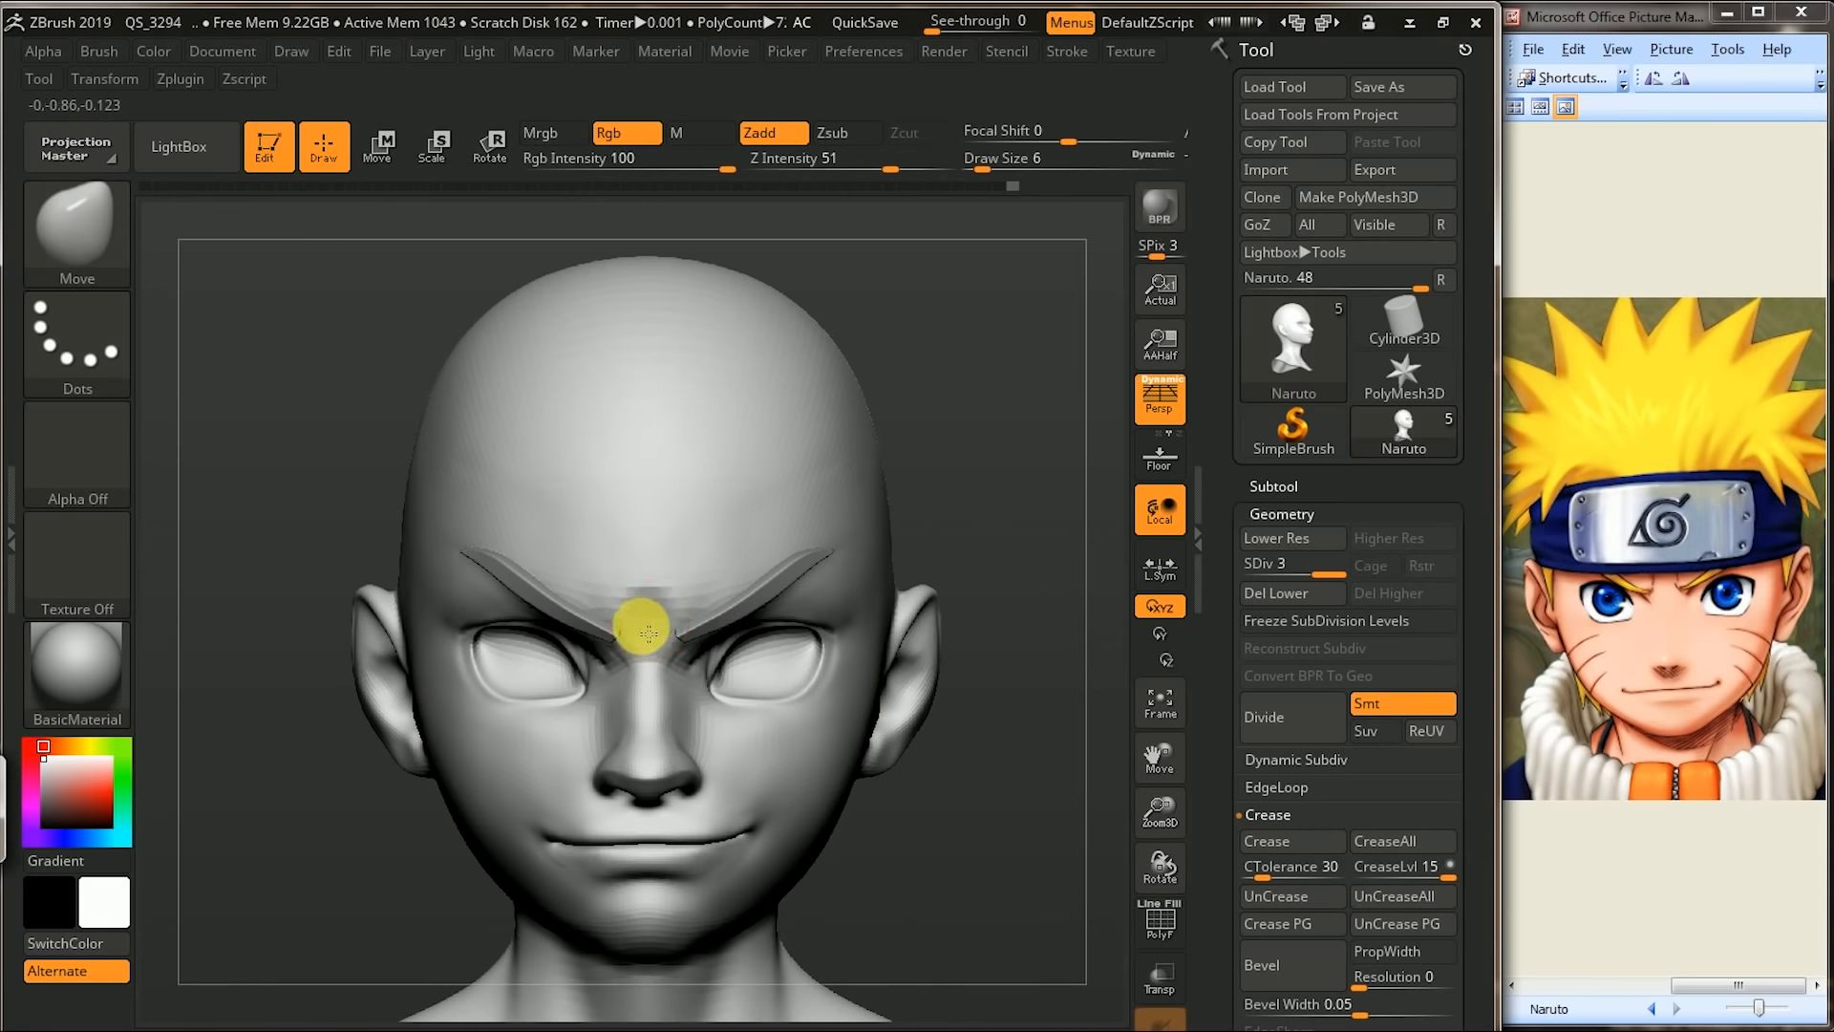
{"action": "left_click", "coordinate": [1253, 570]}
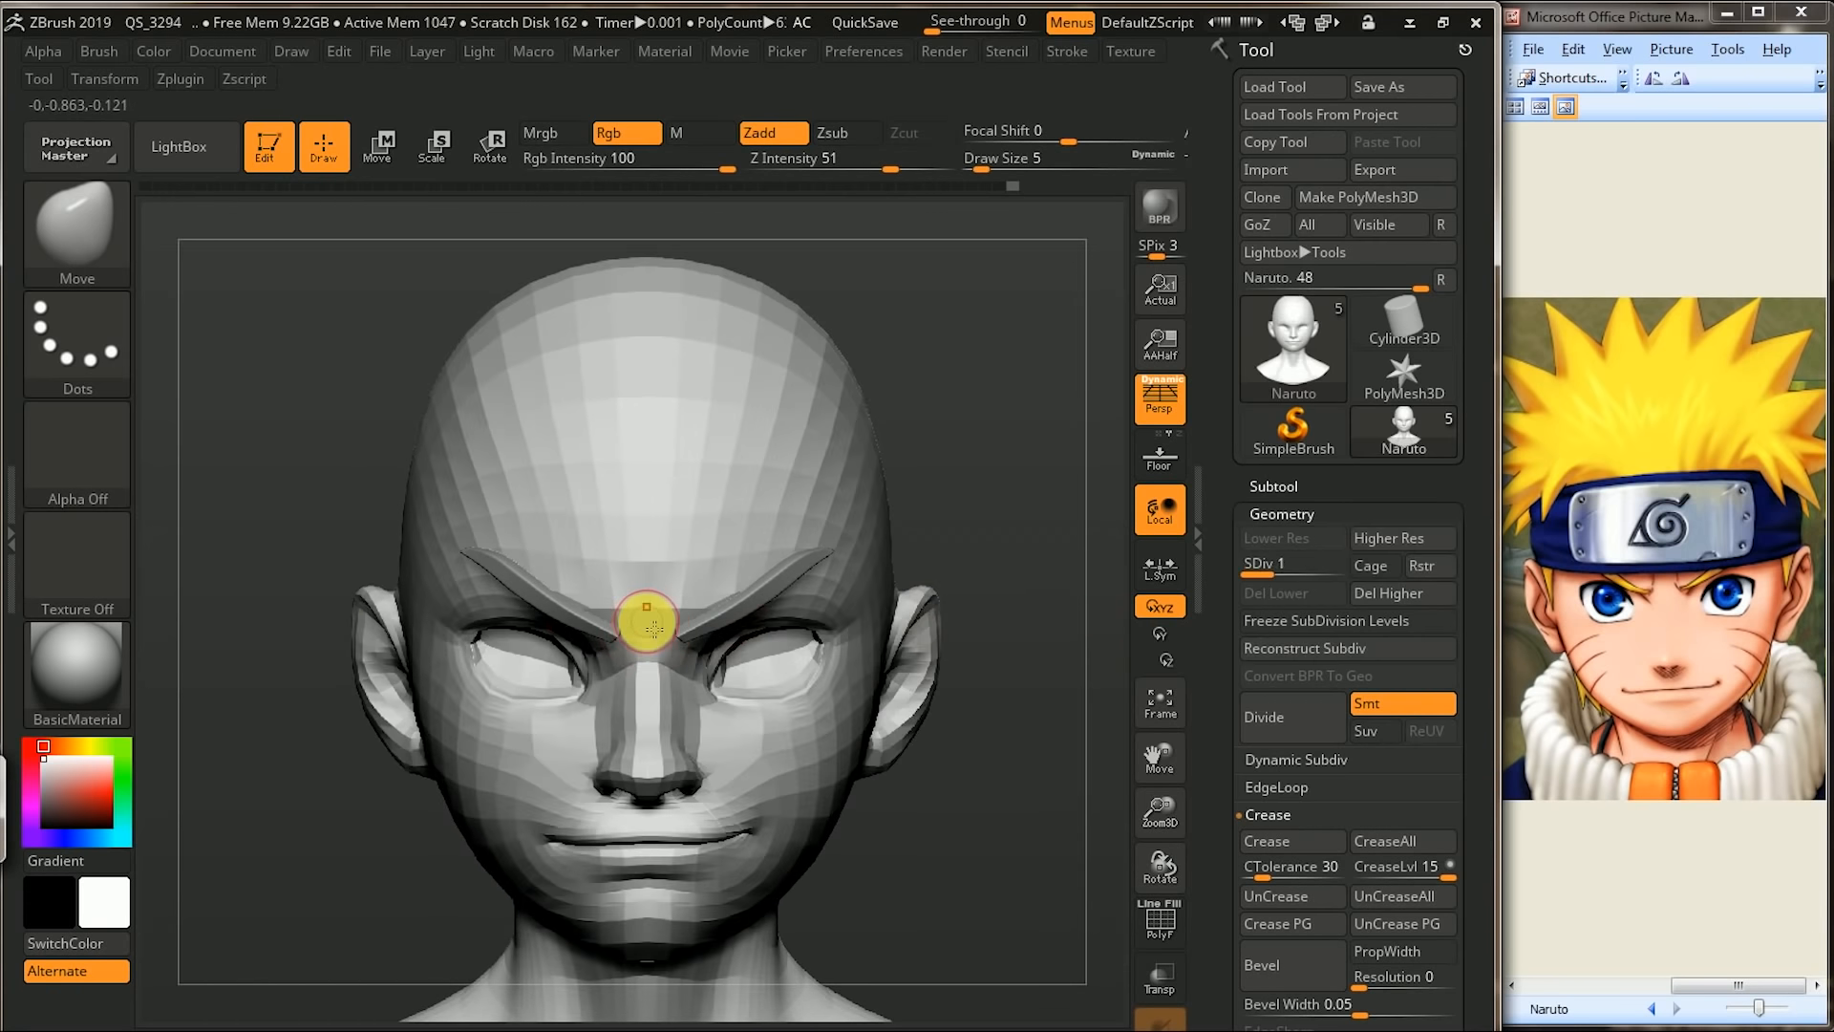
{"action": "left_click", "coordinate": [648, 636]}
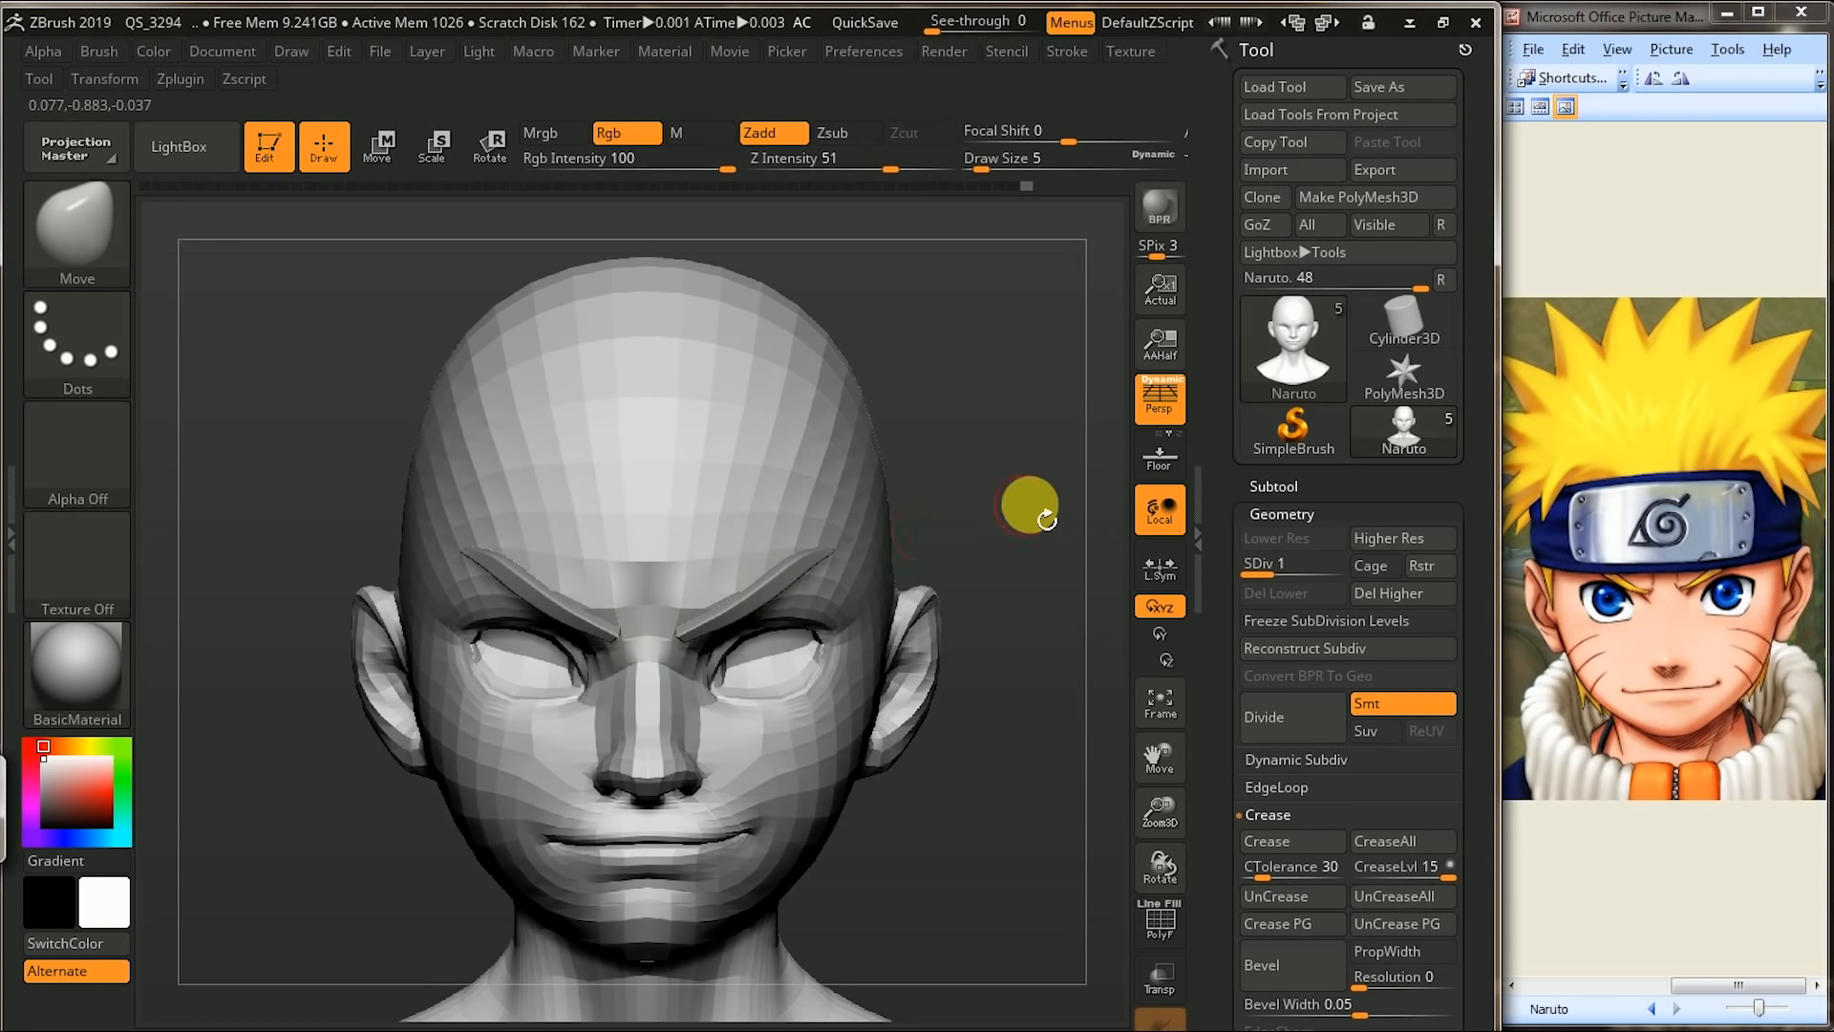
{"action": "left_click_drag", "start_coordinate": [1023, 507], "coordinate": [666, 584]}
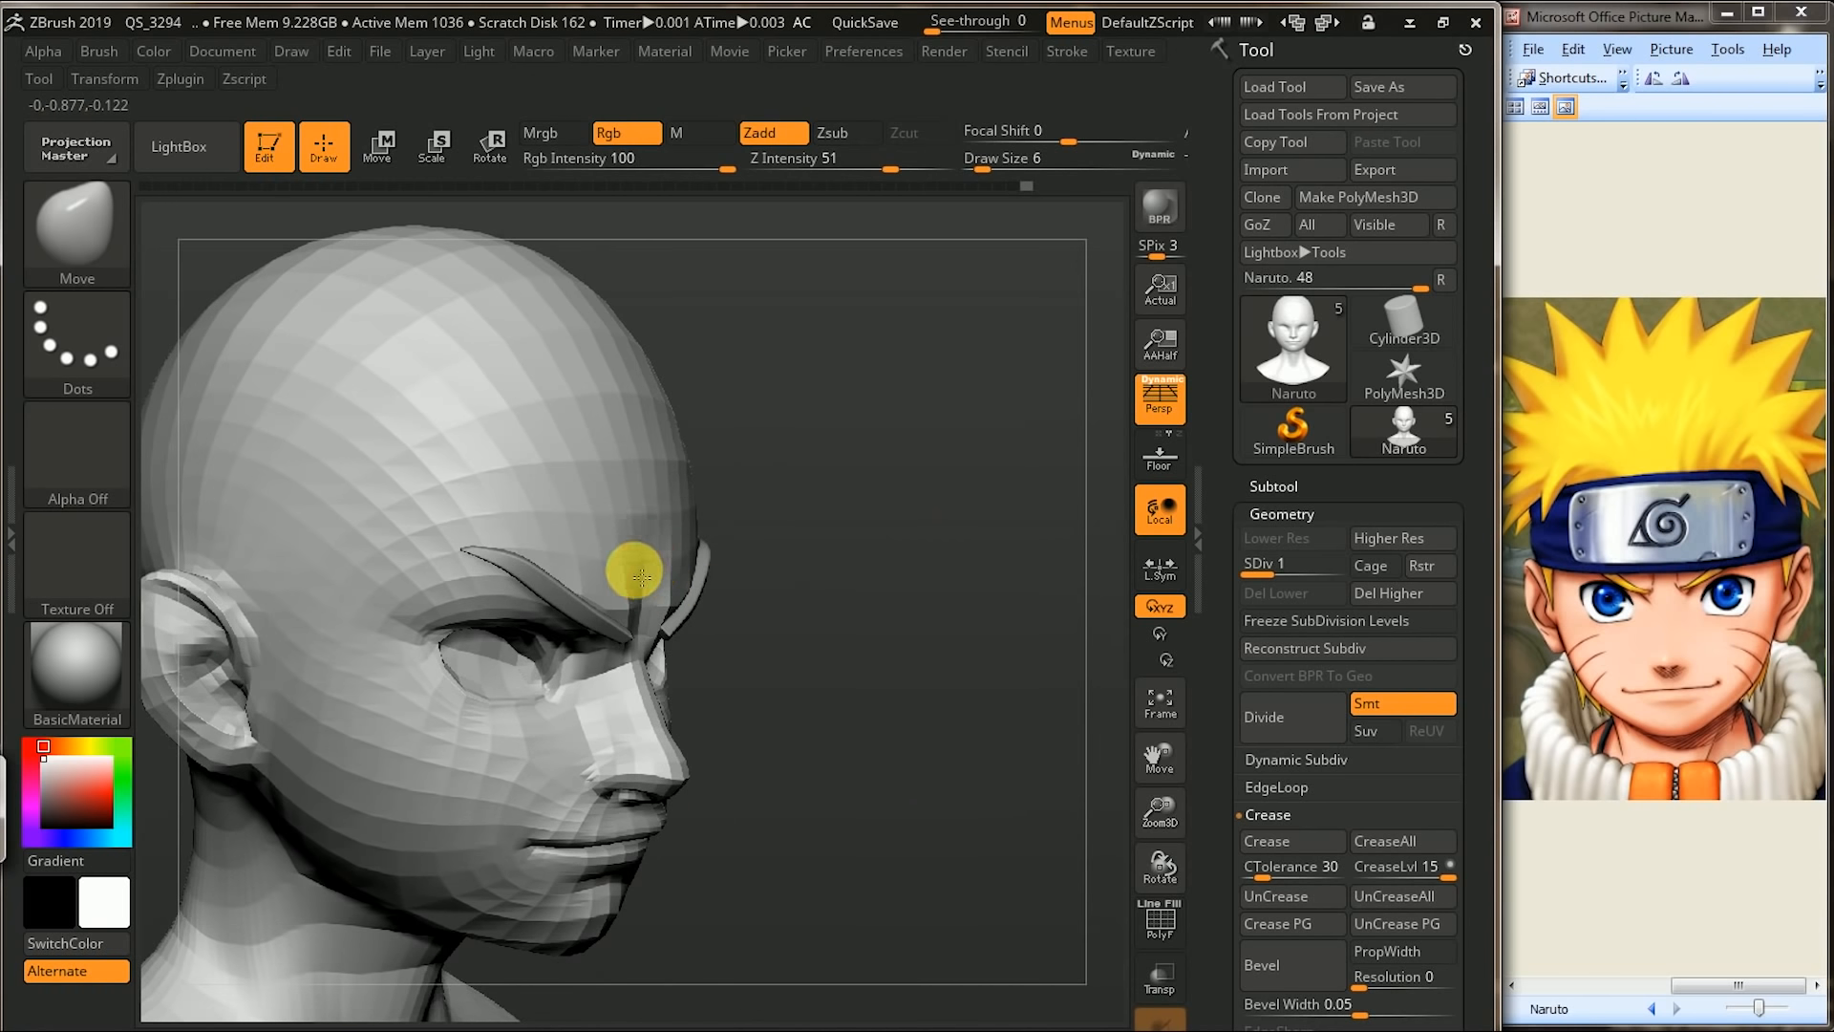
{"action": "left_click_drag", "start_coordinate": [917, 532], "coordinate": [647, 634]}
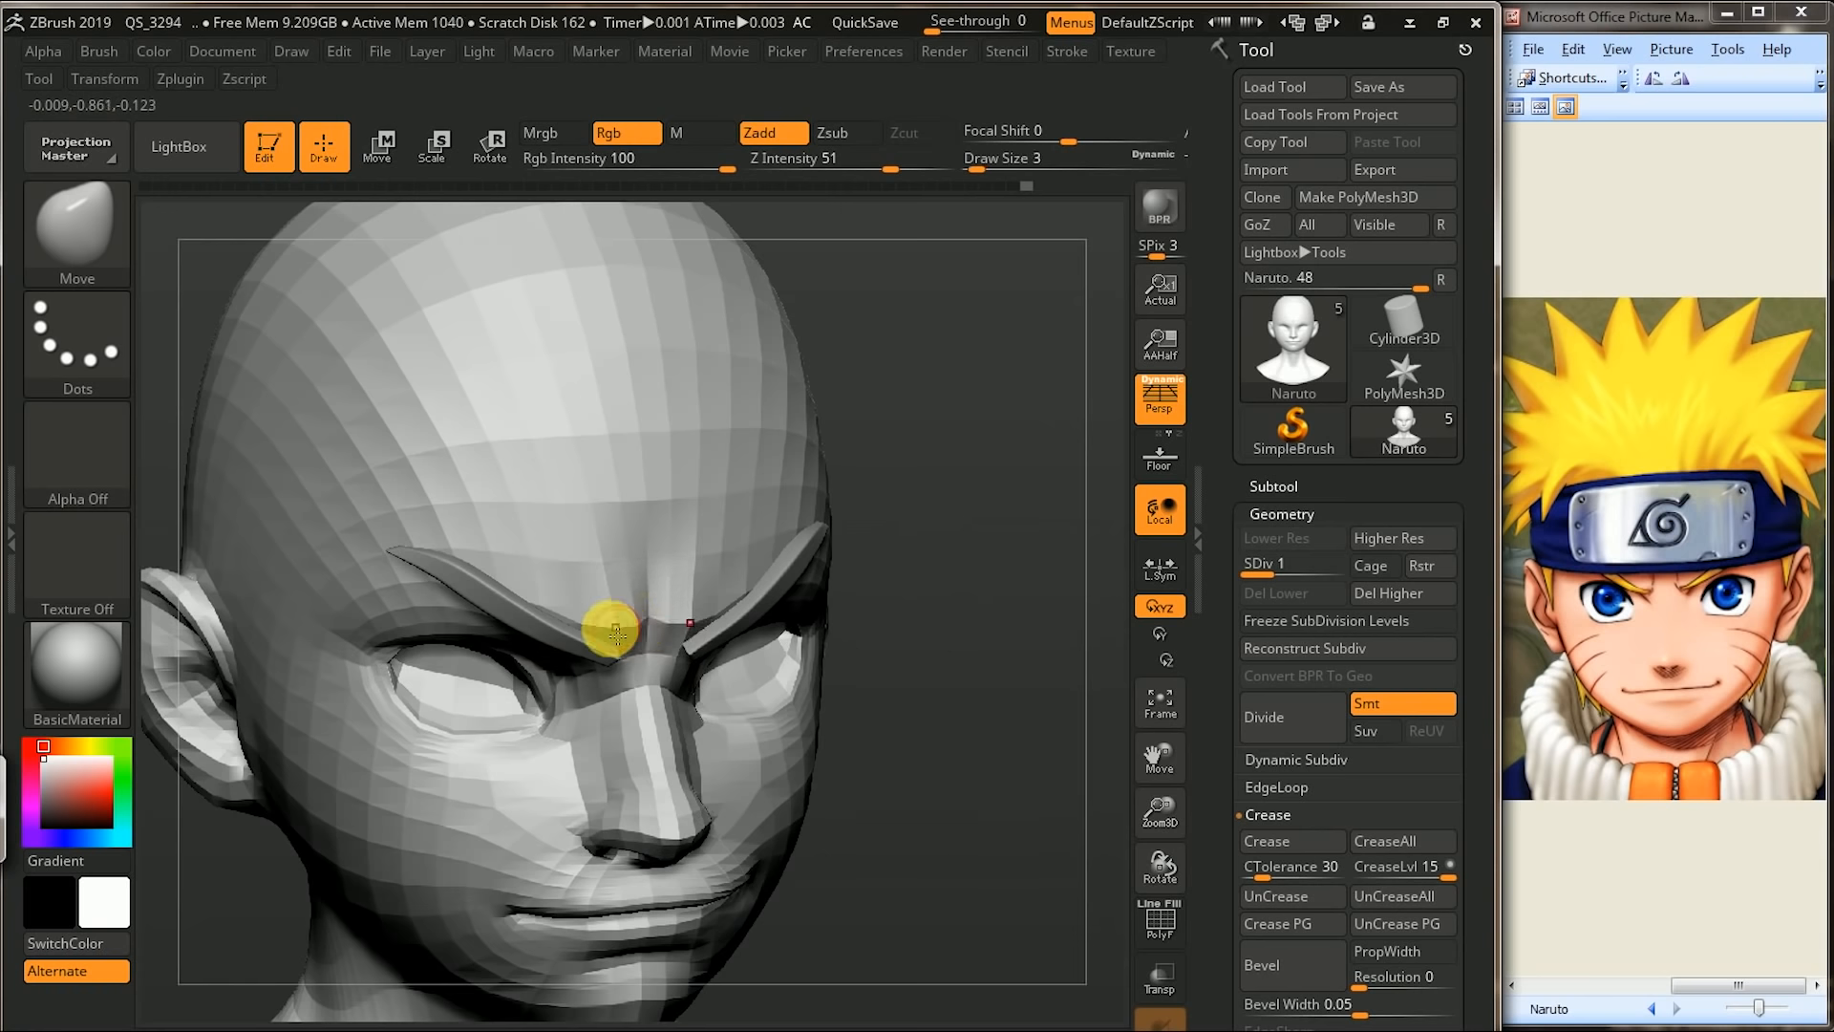
{"action": "left_click_drag", "start_coordinate": [1037, 561], "coordinate": [677, 655]}
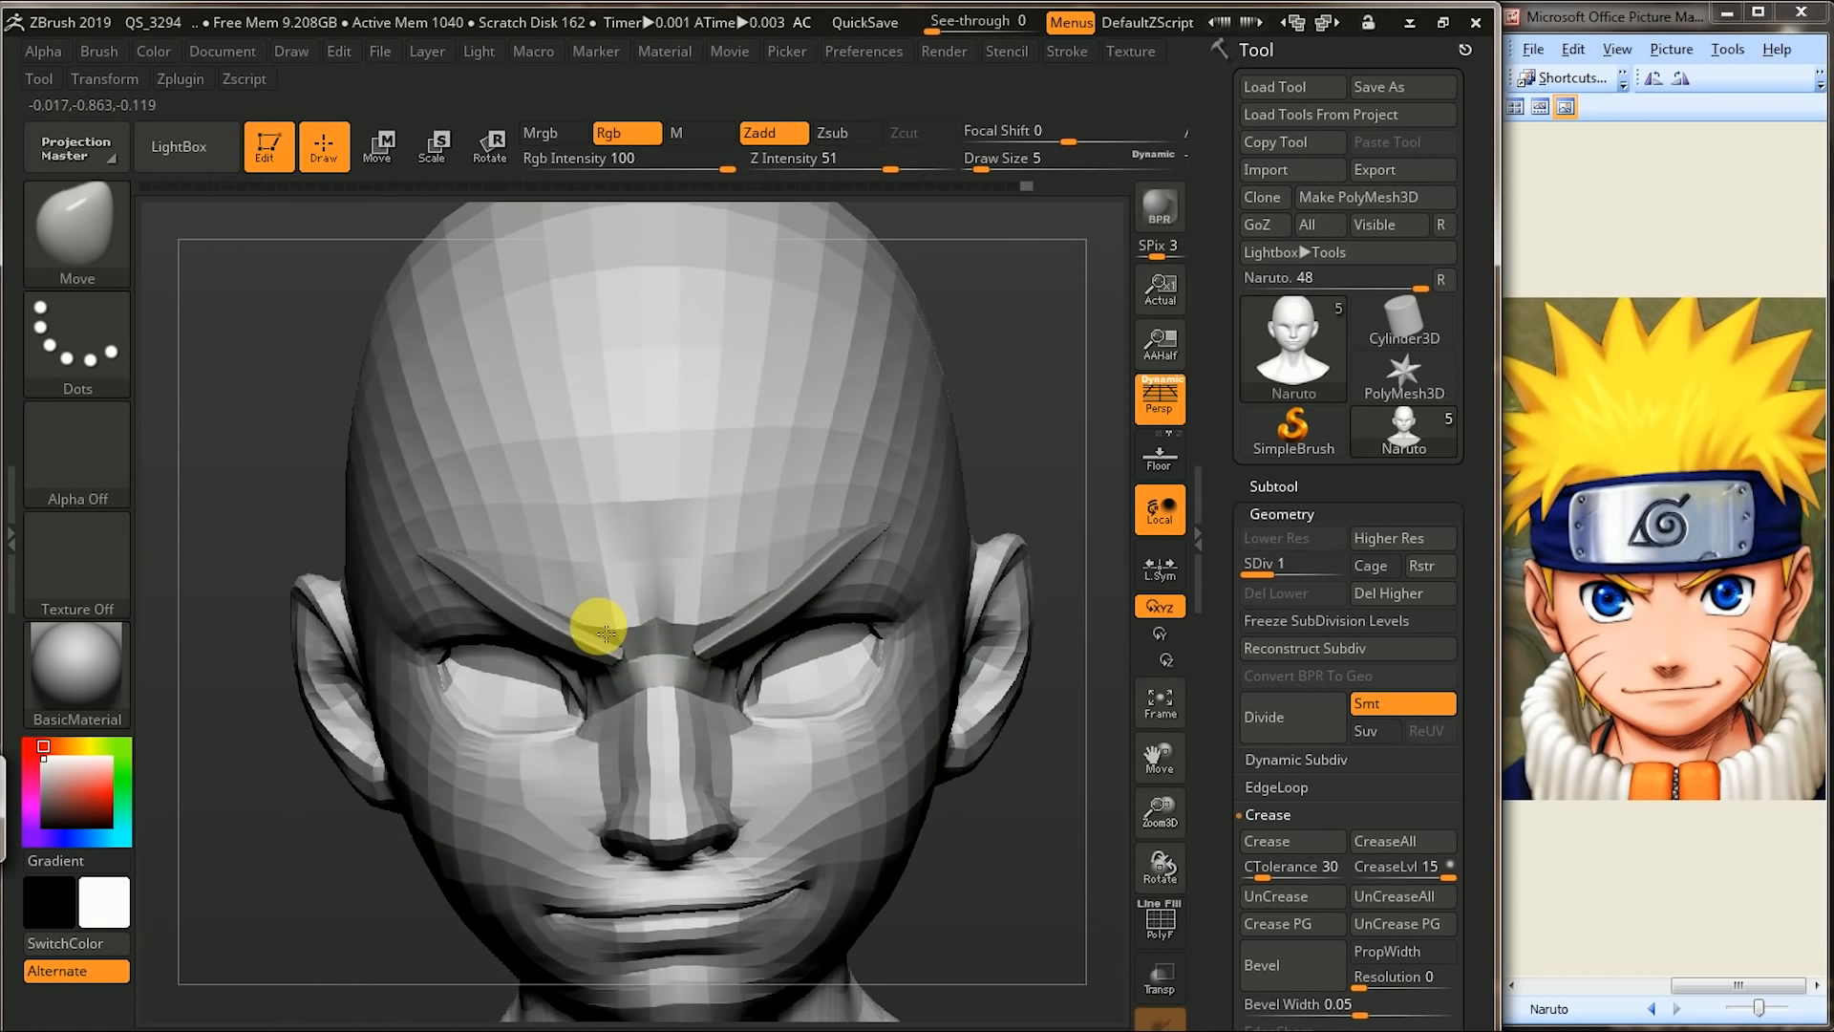
- Adjust the forehead surface around the eyebrows with Move at subdivision level 2, then raise the head to level 3
{"action": "key", "text": "ctrl+d"}
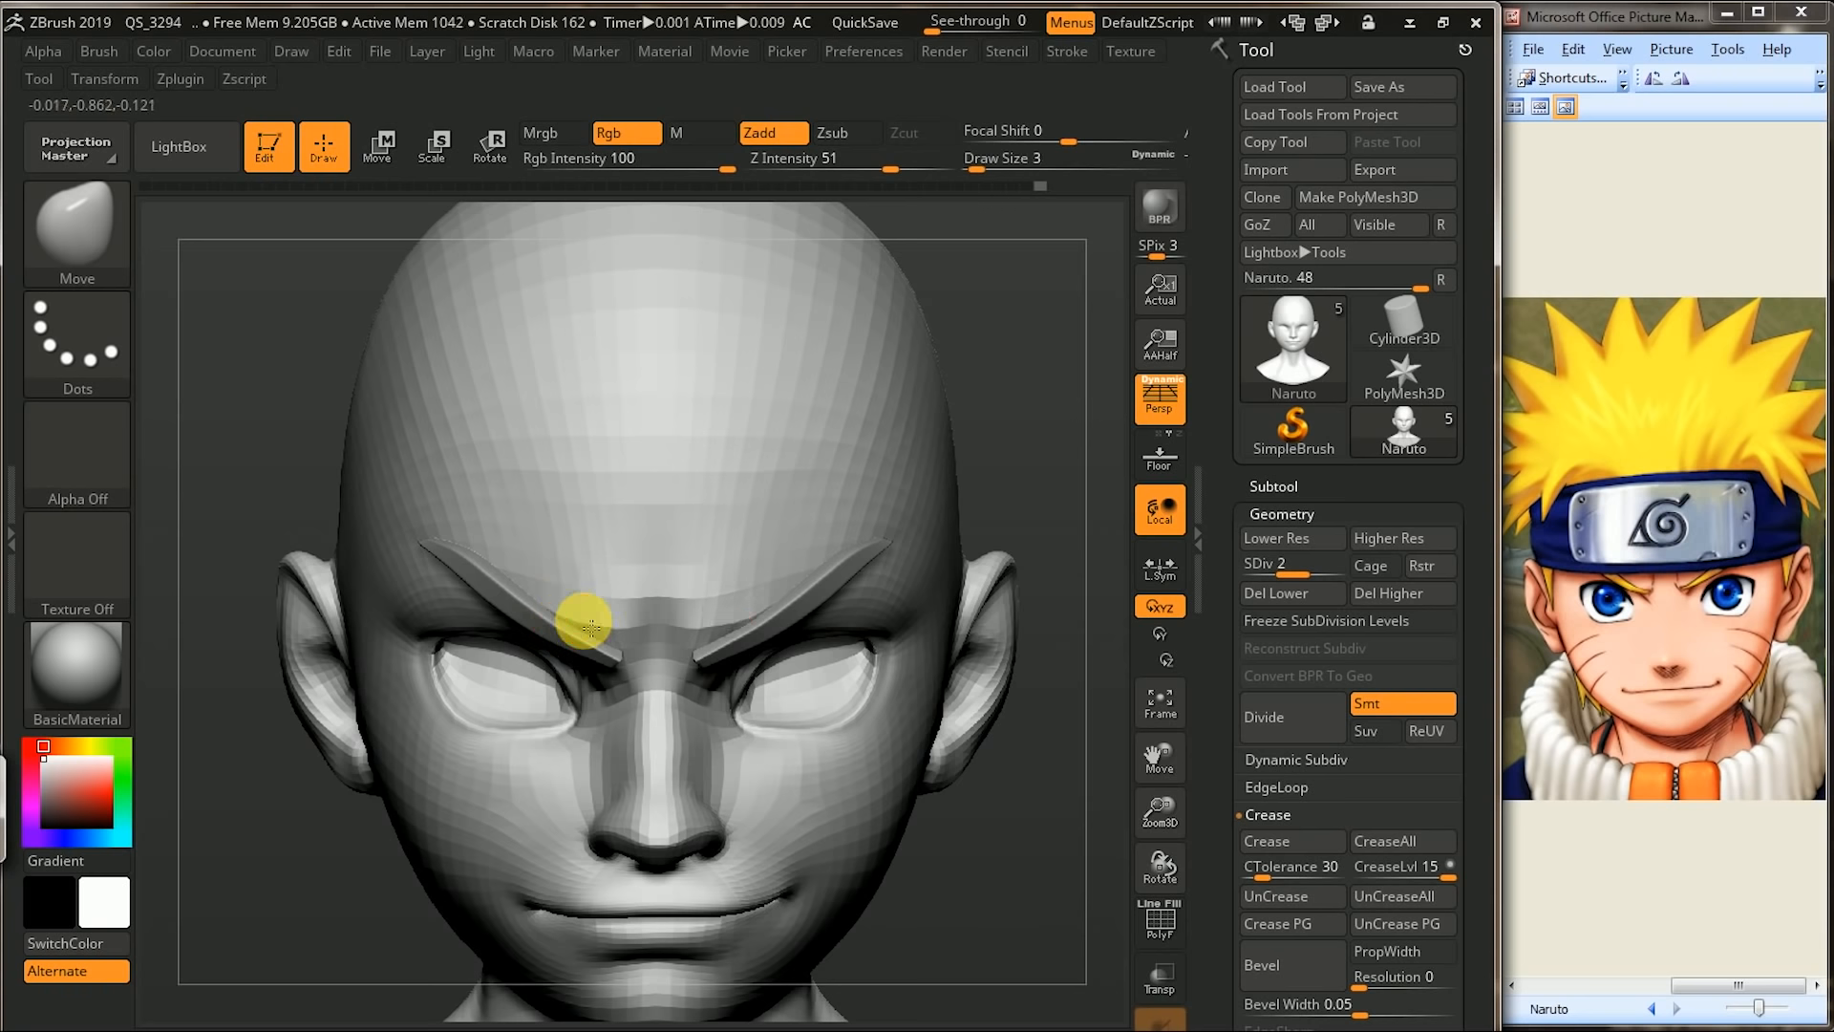
{"action": "left_click_drag", "start_coordinate": [1099, 533], "coordinate": [620, 623]}
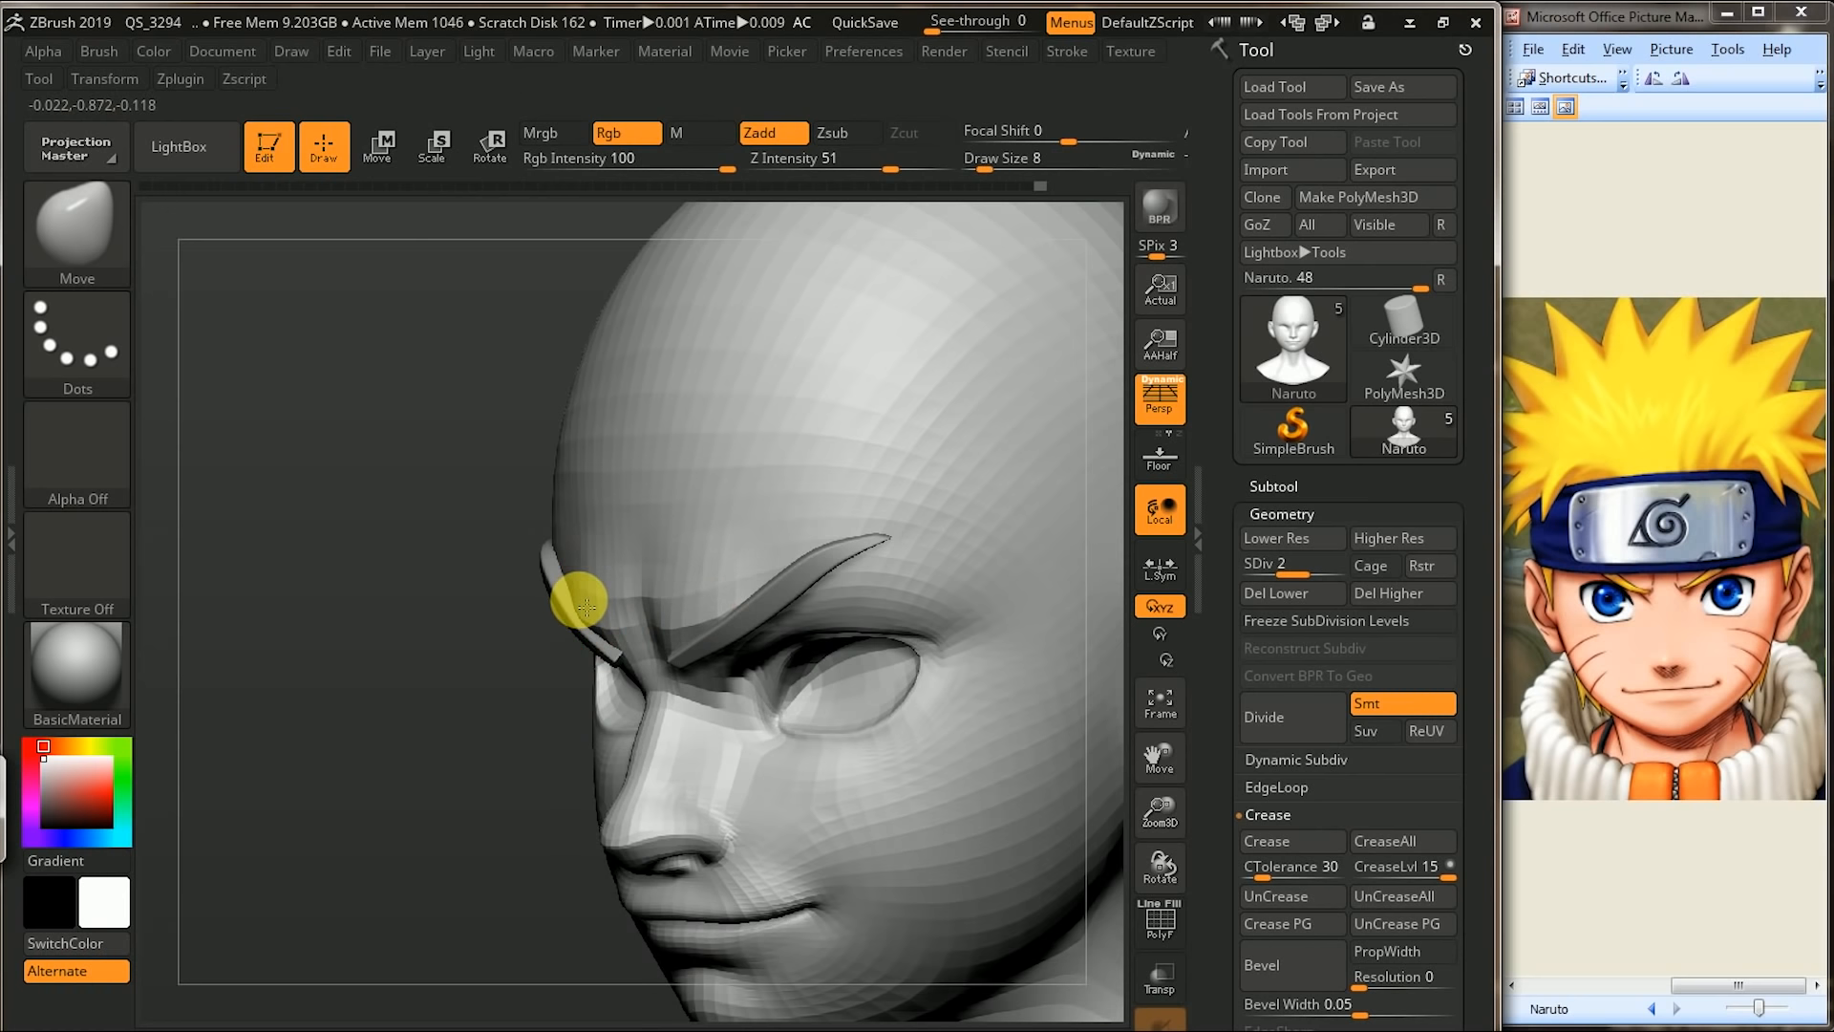
{"action": "left_click_drag", "start_coordinate": [409, 831], "coordinate": [1007, 615]}
{"action": "mouse_move", "coordinate": [888, 542]}
{"action": "left_mouse_down"}
{"action": "mouse_move", "coordinate": [678, 597]}
{"action": "mouse_move", "coordinate": [669, 517]}
{"action": "left_mouse_up"}
{"action": "left_click_drag", "start_coordinate": [1114, 430], "coordinate": [1010, 479], "text": "alt"}
{"action": "left_click_drag", "start_coordinate": [1291, 572], "coordinate": [1332, 572]}
{"action": "mouse_move", "coordinate": [983, 543]}
{"action": "left_mouse_down"}
{"action": "mouse_move", "coordinate": [1036, 538]}
{"action": "mouse_move", "coordinate": [1022, 517]}
{"action": "mouse_move", "coordinate": [998, 555]}
{"action": "left_mouse_up"}
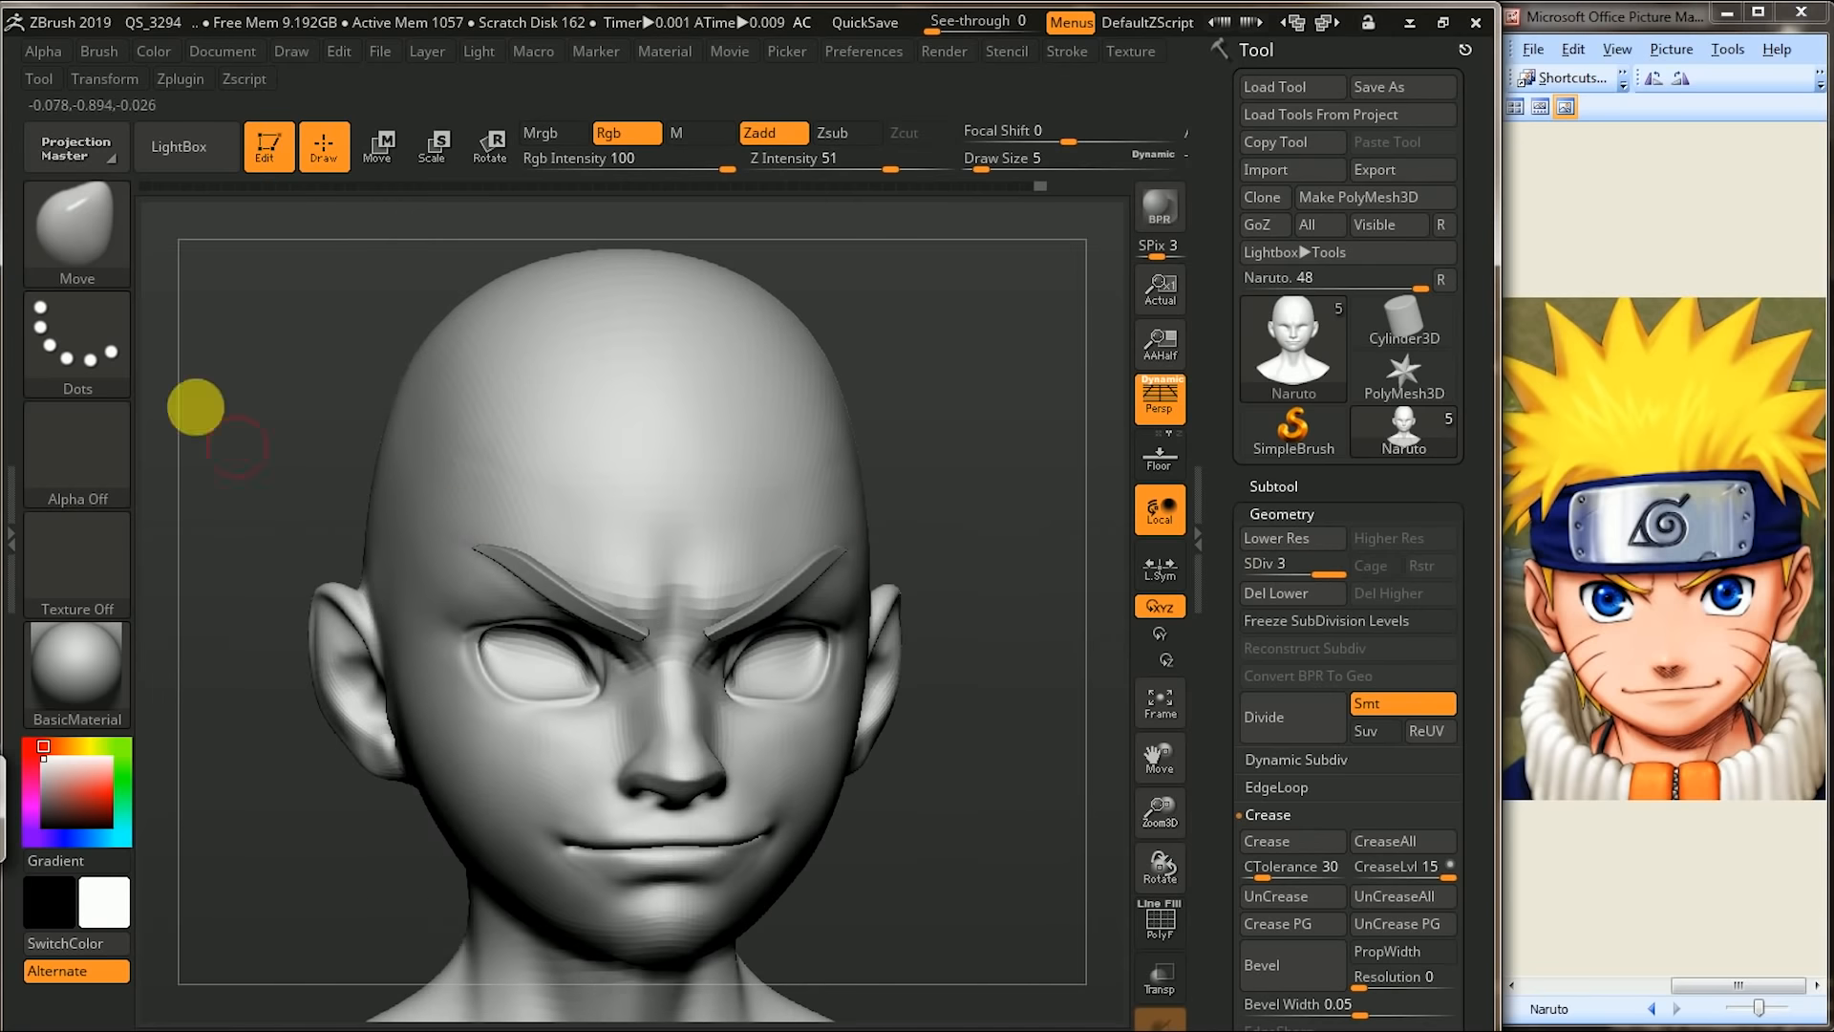
- Choose the DamStandard brush and carve vertical frown lines between the eyebrows
{"action": "key", "text": "b"}
{"action": "key", "text": "d"}
{"action": "key", "text": "s"}
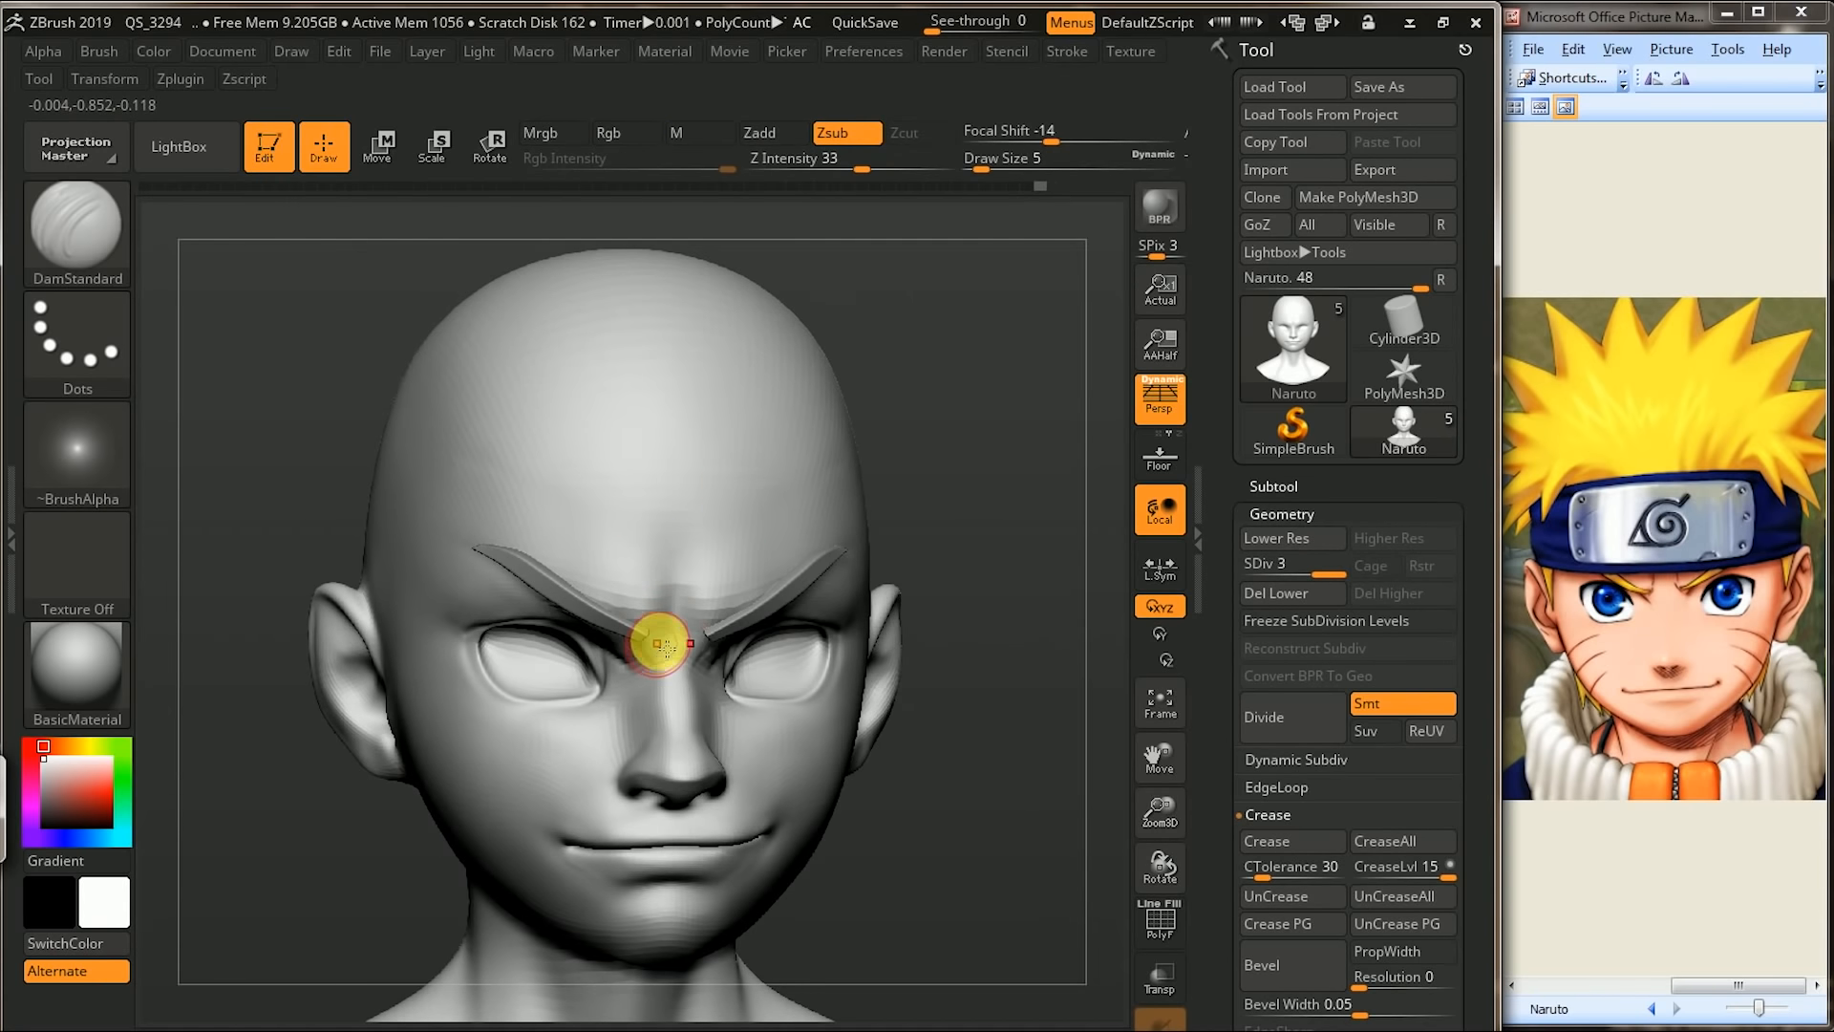
{"action": "left_click_drag", "start_coordinate": [657, 652], "coordinate": [655, 516]}
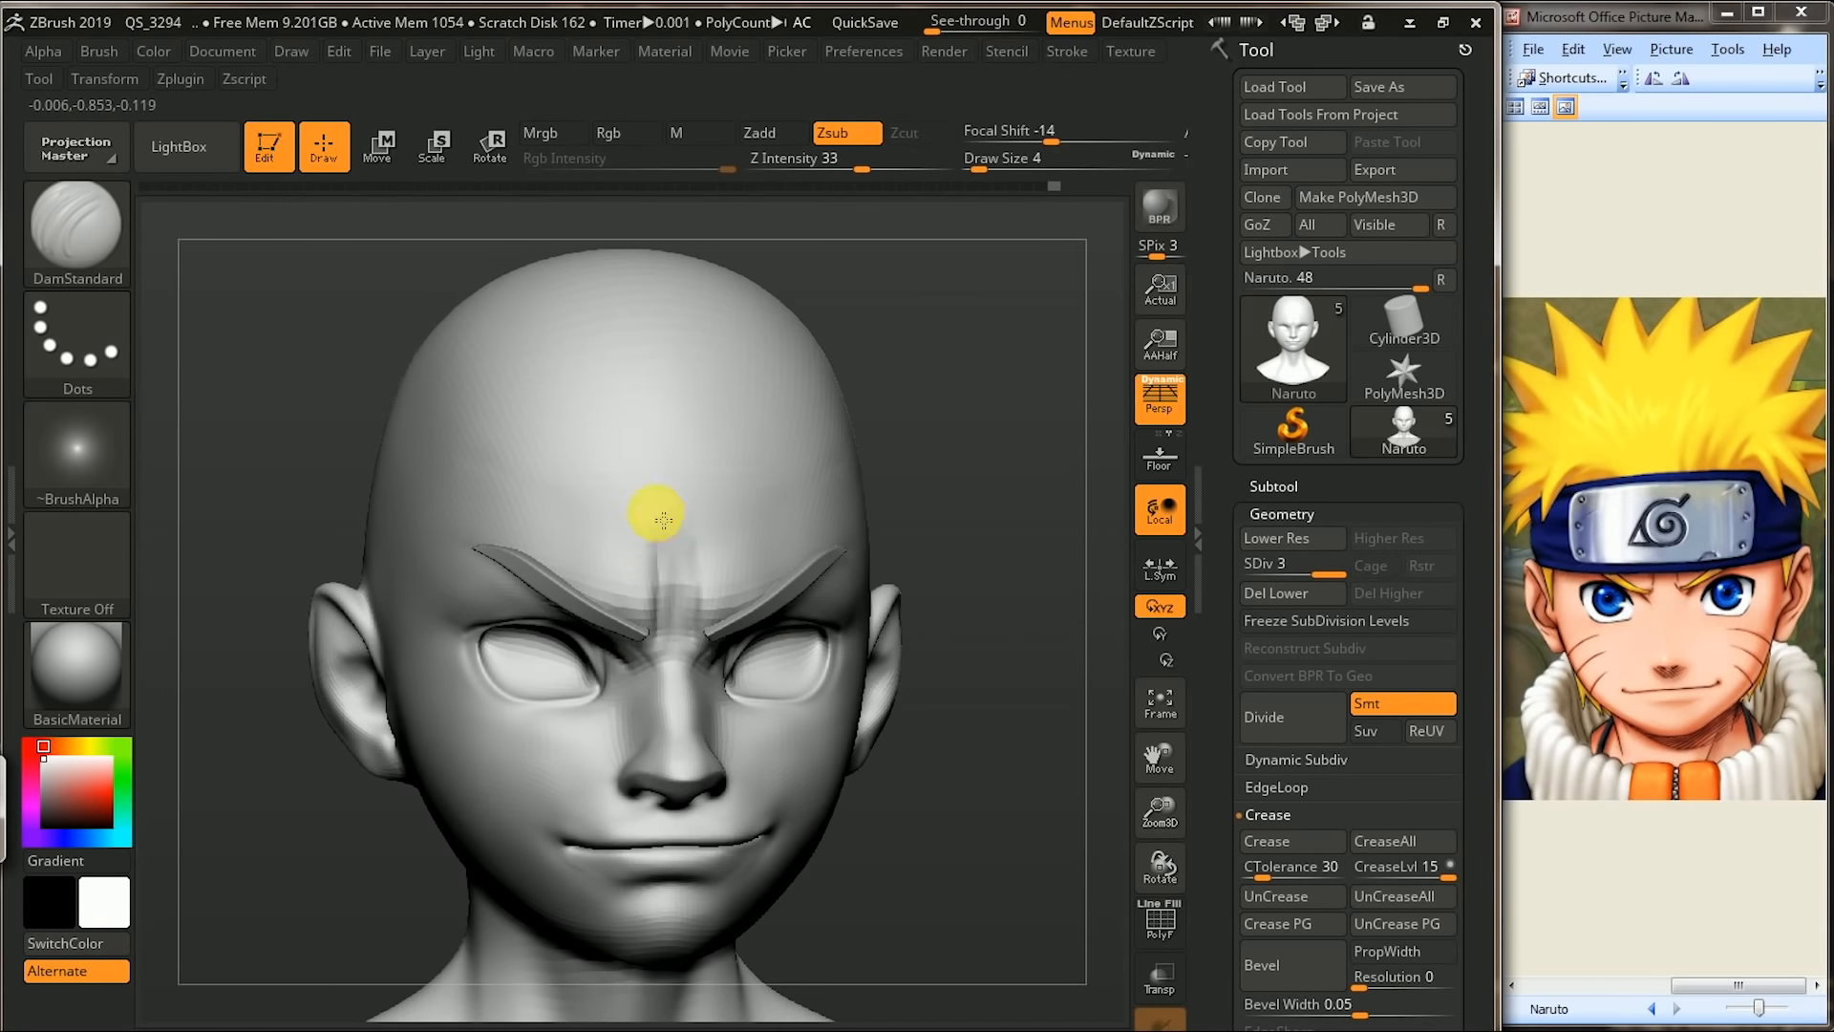
{"action": "left_click_drag", "start_coordinate": [984, 518], "coordinate": [917, 530], "text": "shift"}
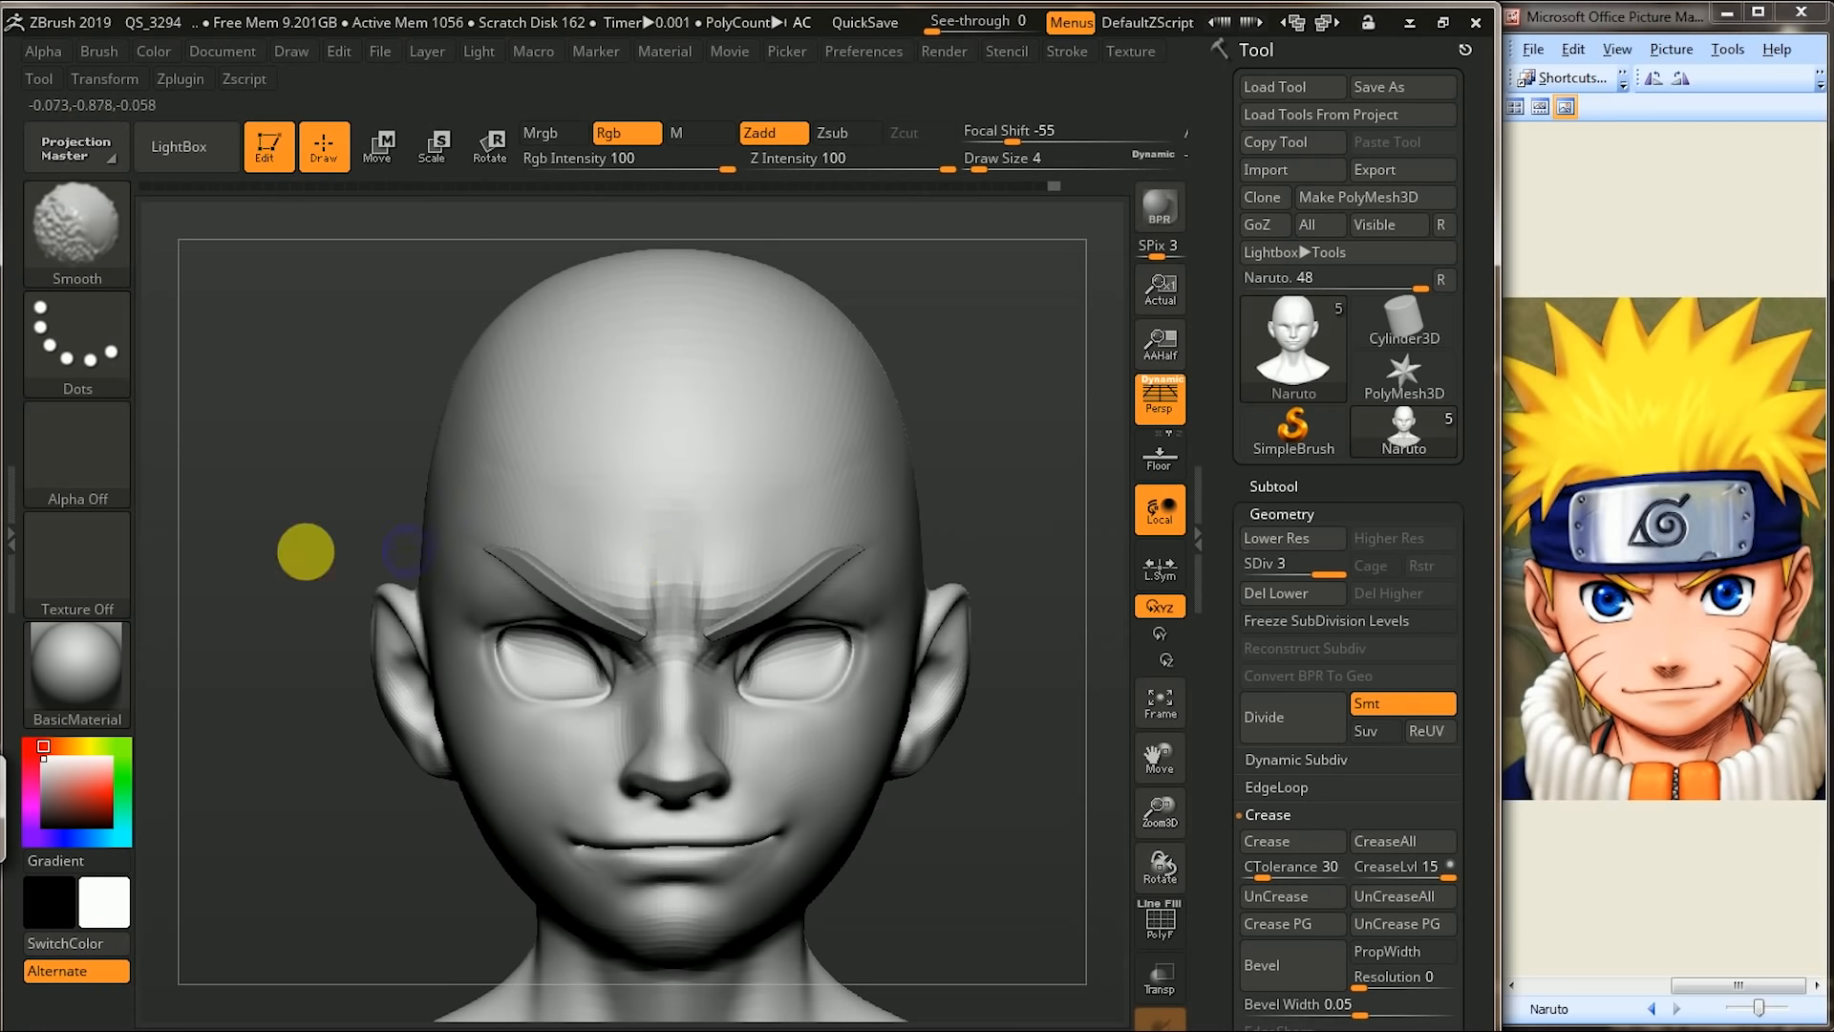
- Carve creases between the inner eyebrow ends and the inner eye corners with DamStandard and smooth them
{"action": "left_click_drag", "start_coordinate": [795, 599], "coordinate": [752, 626]}
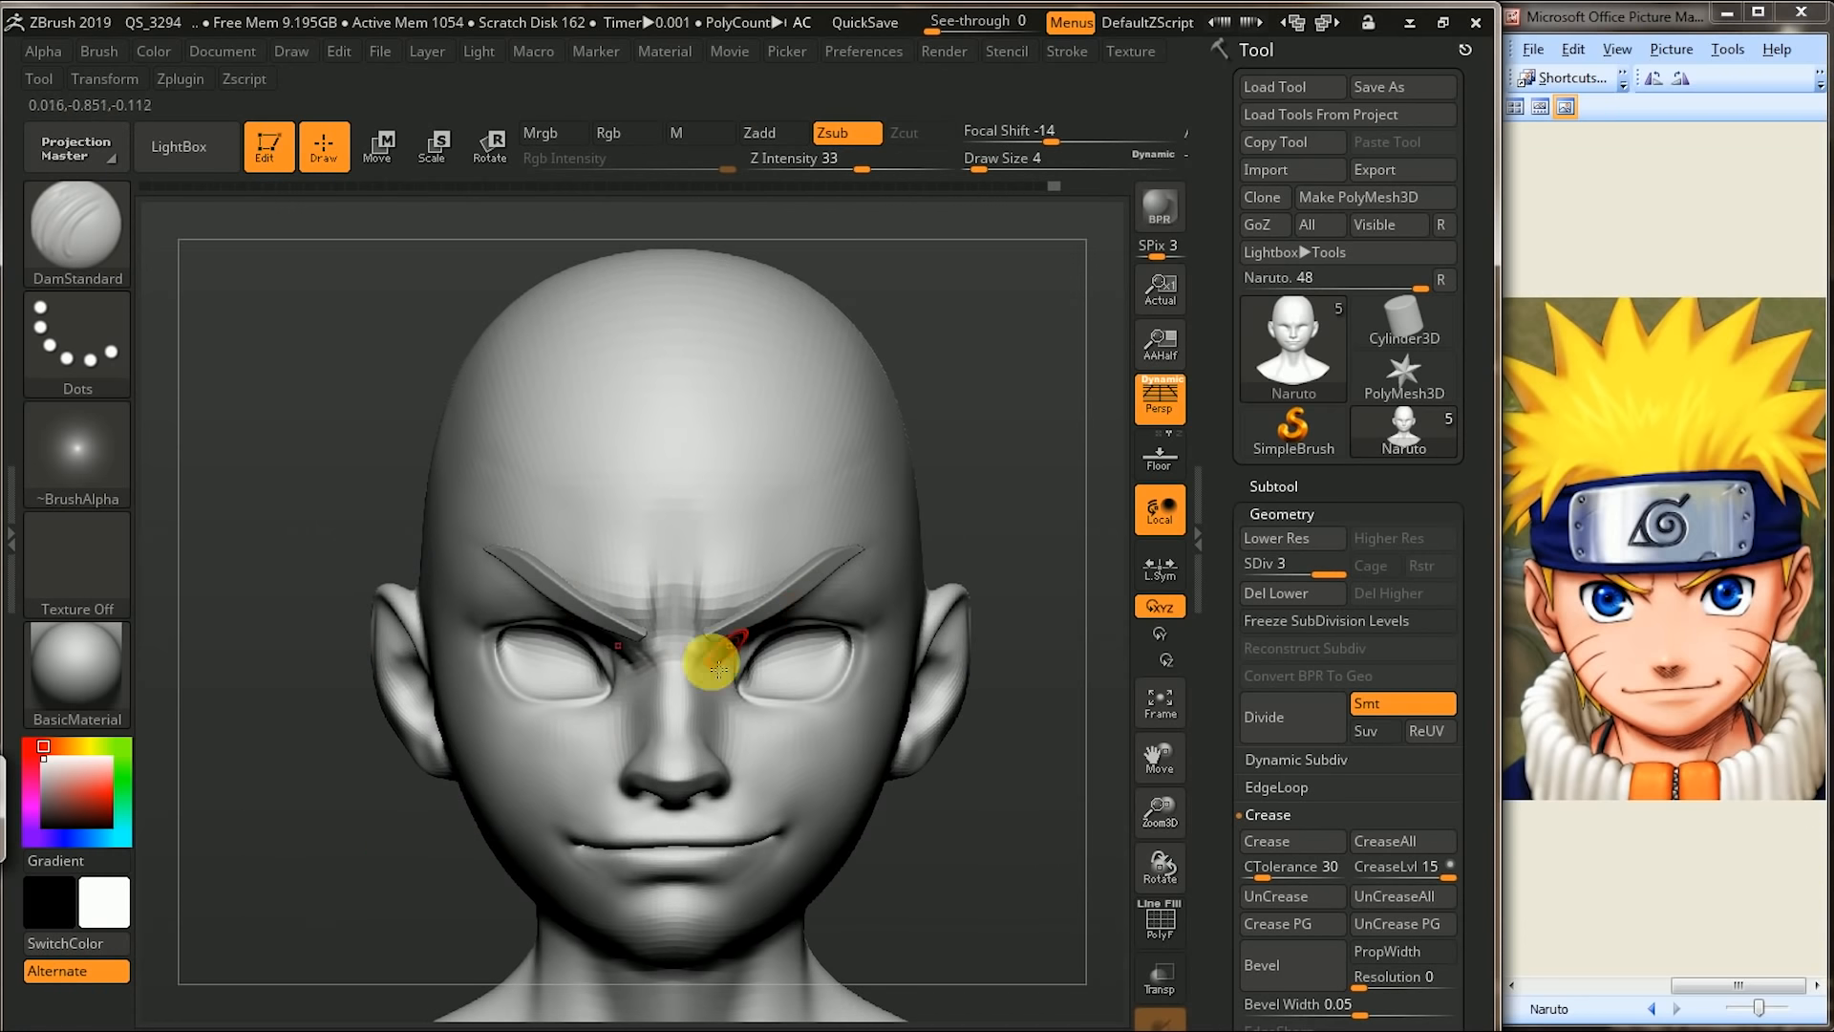
{"action": "mouse_move", "coordinate": [369, 892]}
{"action": "left_mouse_down"}
{"action": "mouse_move", "coordinate": [1023, 585]}
{"action": "mouse_move", "coordinate": [1024, 552]}
{"action": "mouse_move", "coordinate": [982, 576]}
{"action": "mouse_move", "coordinate": [1060, 534]}
{"action": "left_mouse_up"}
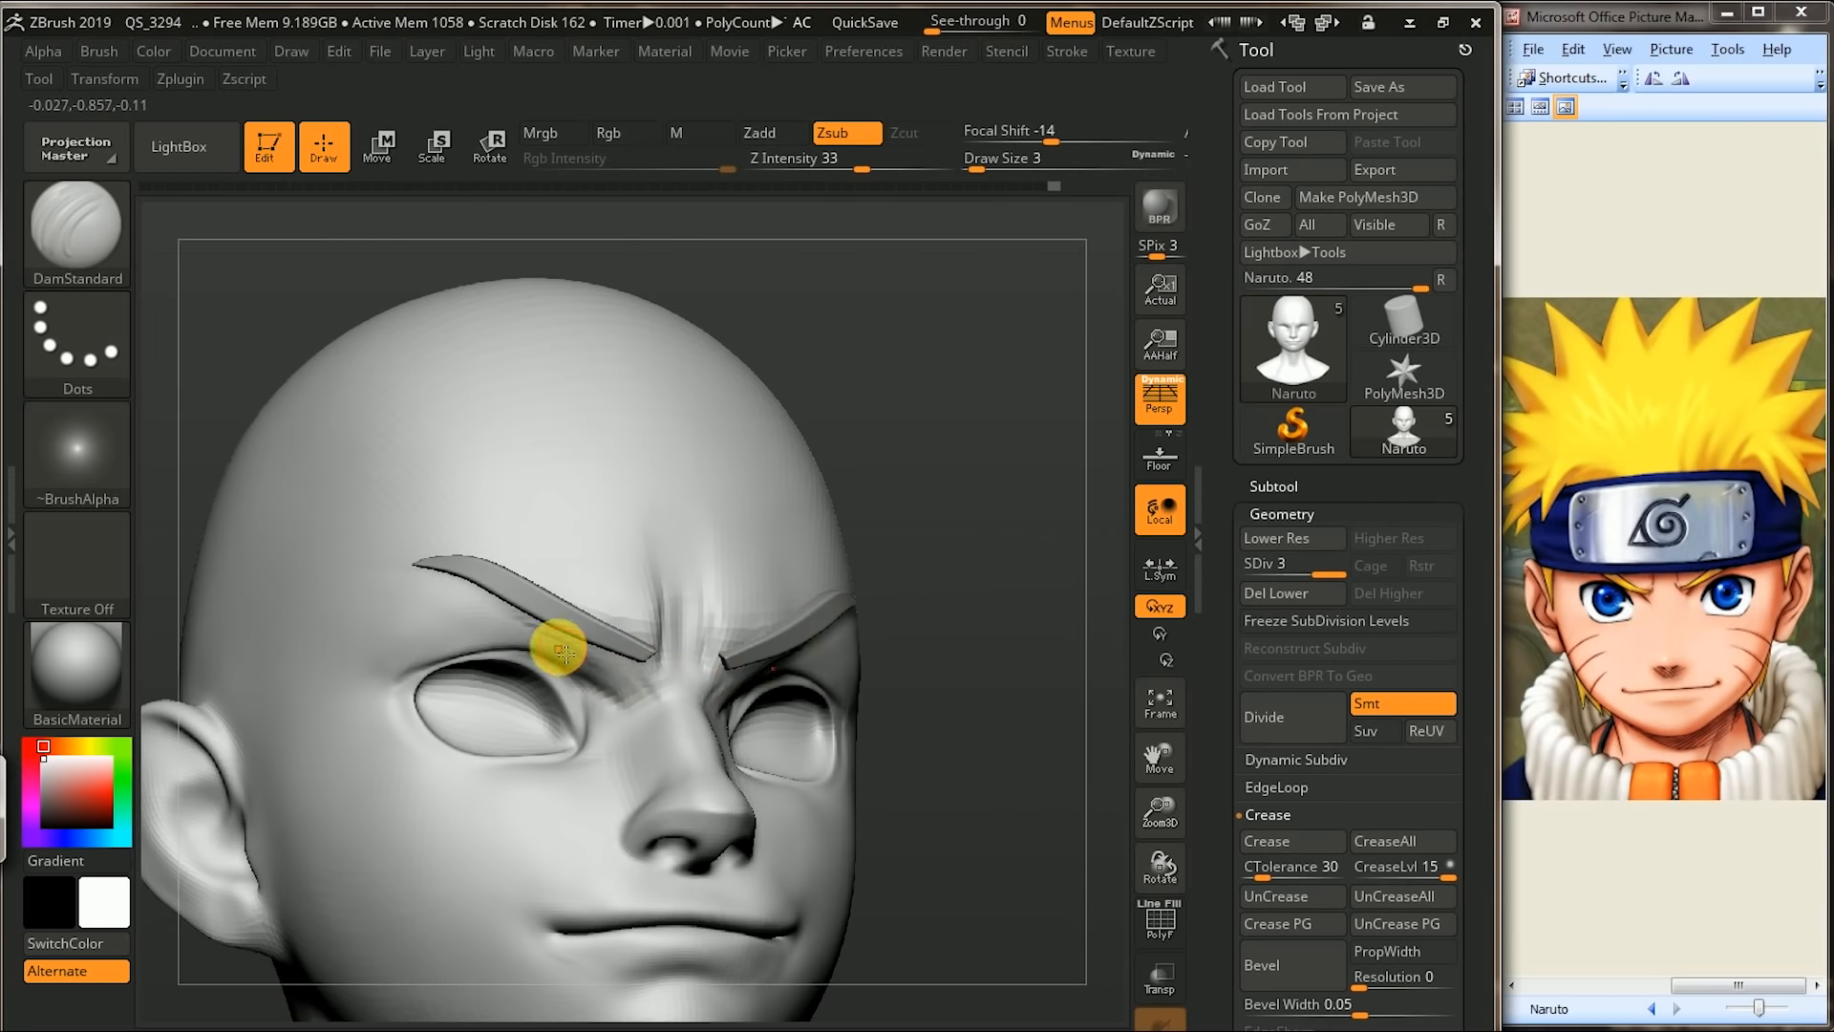
{"action": "key", "text": "shift"}
{"action": "left_click_drag", "start_coordinate": [1015, 544], "coordinate": [993, 566]}
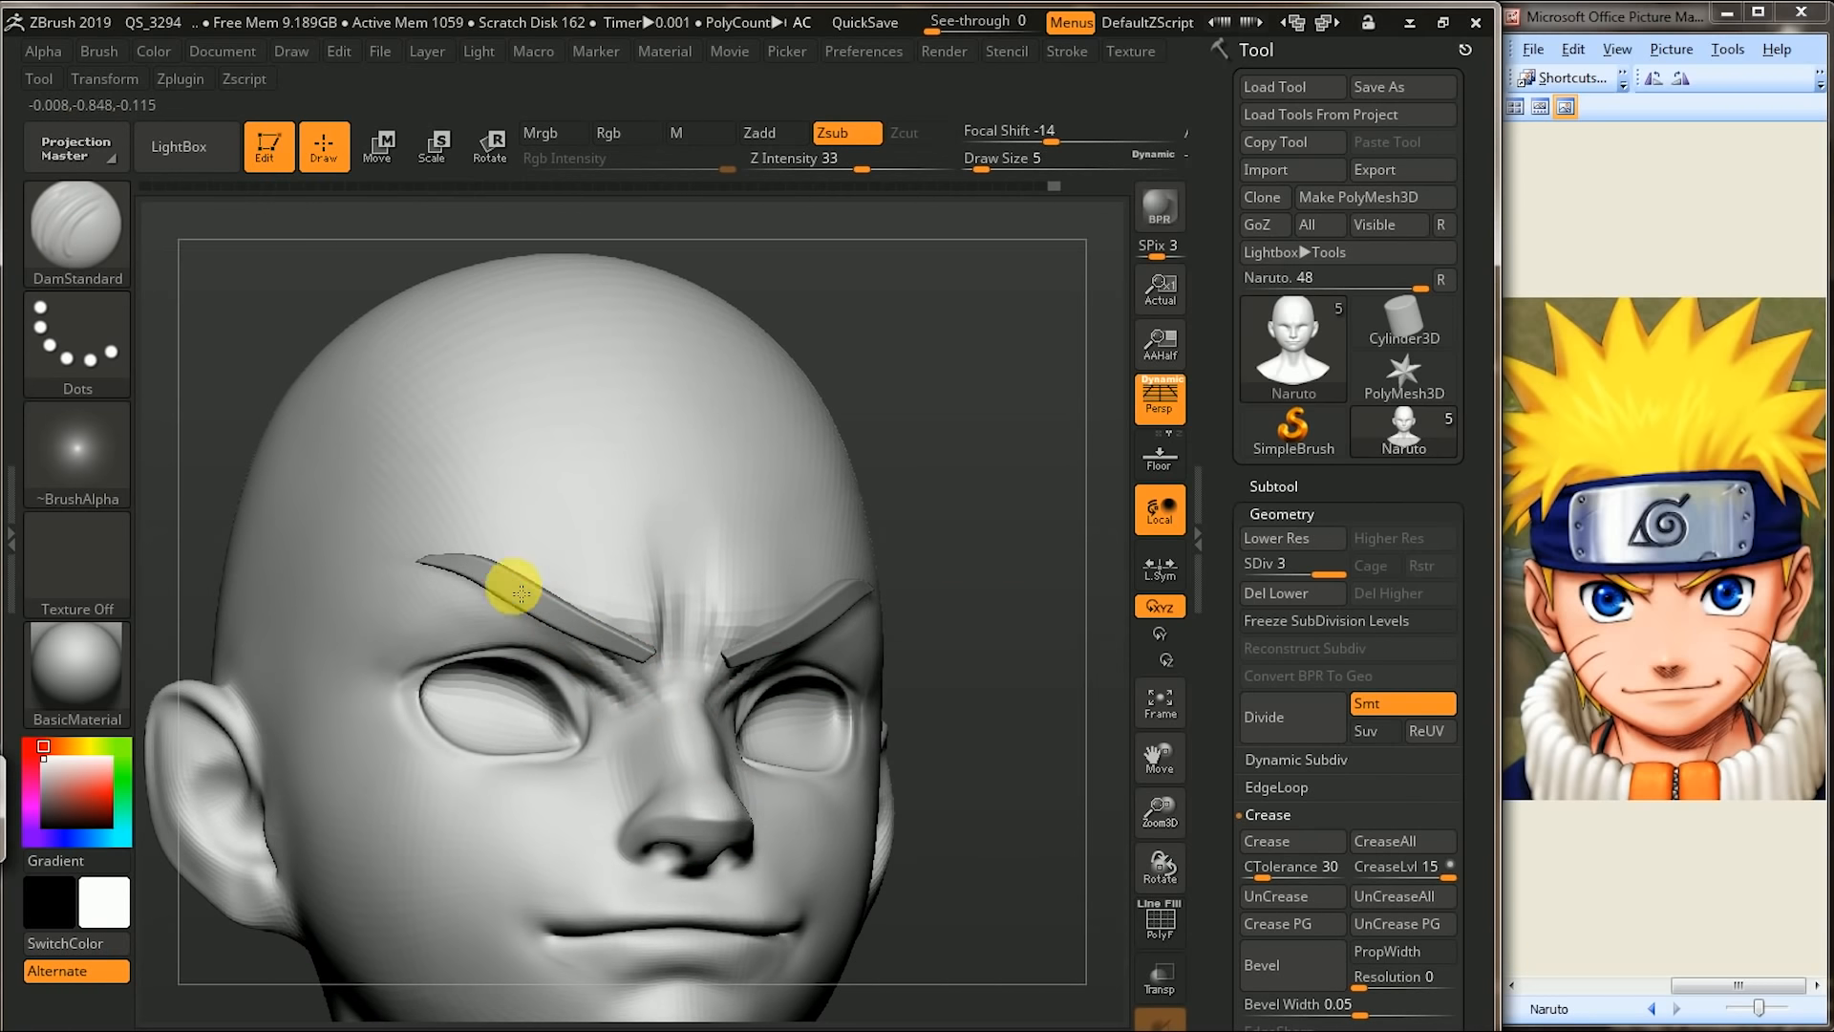
{"action": "key", "text": "shift"}
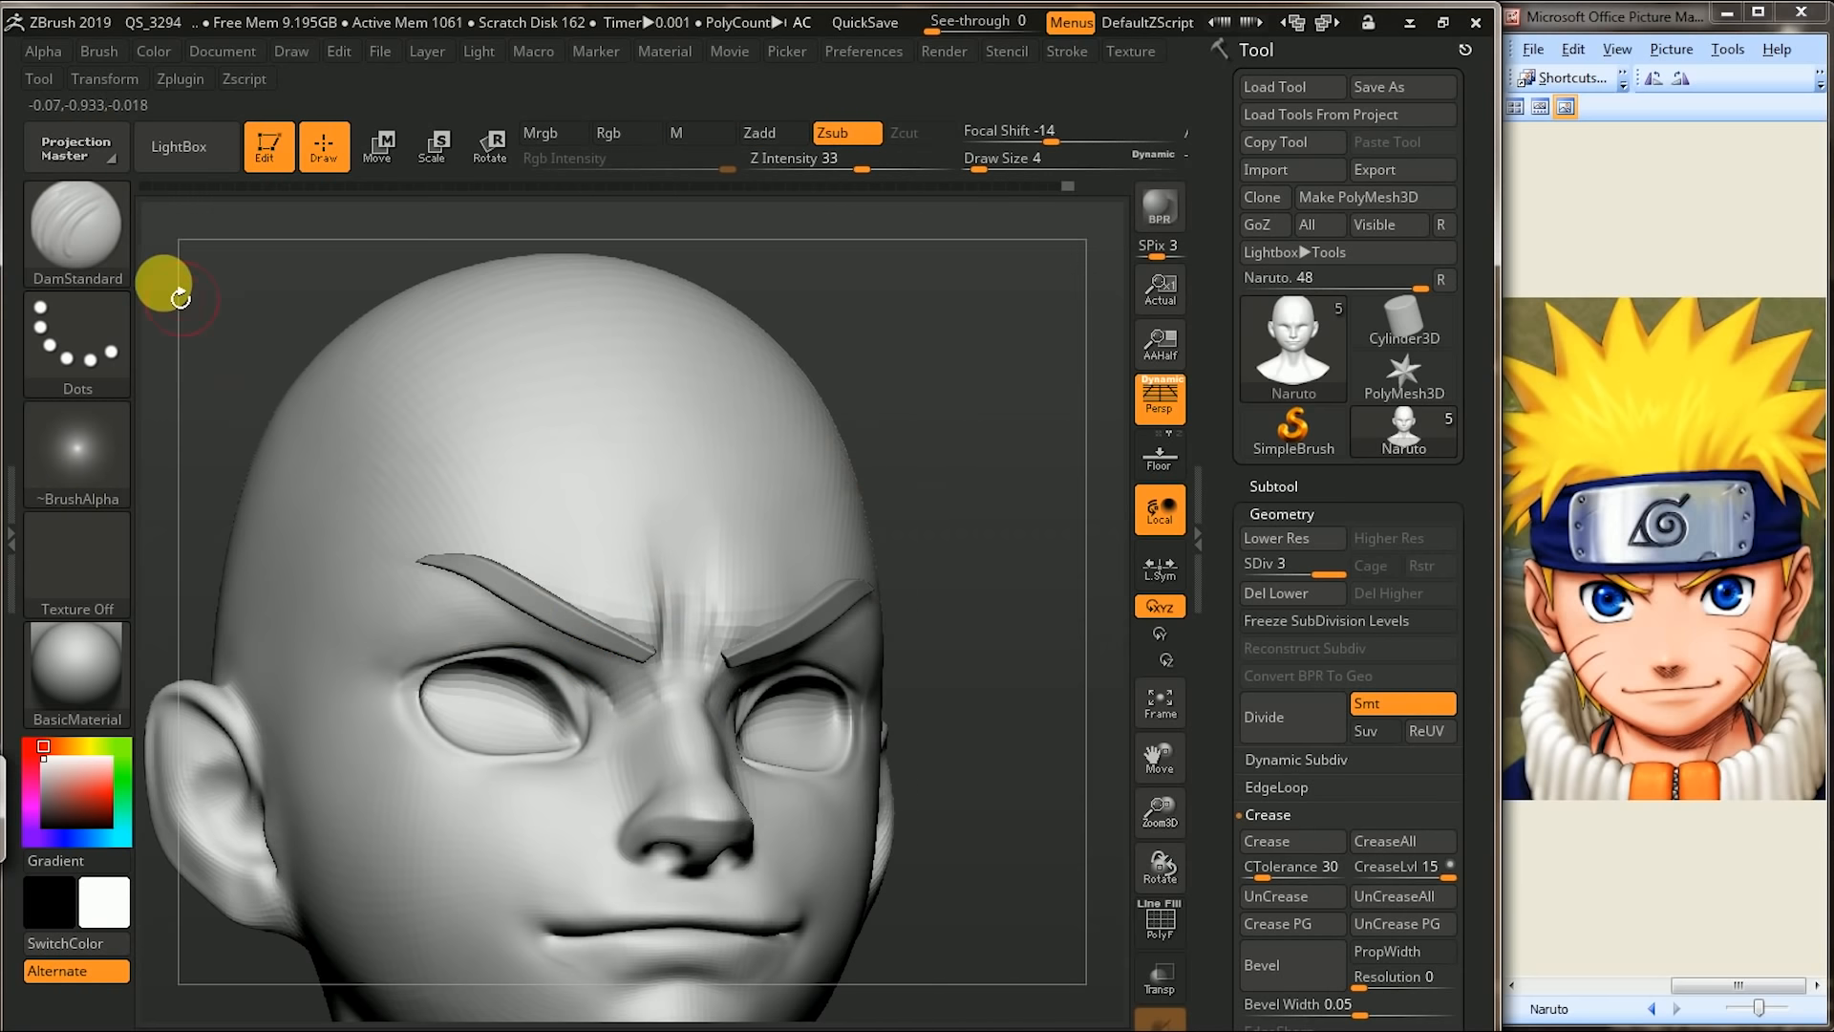
- Choose ClayBuildup, build up the fold between the inner eyebrow and the eye corner, and smooth it
{"action": "key", "text": "b"}
{"action": "left_click", "coordinate": [247, 265]}
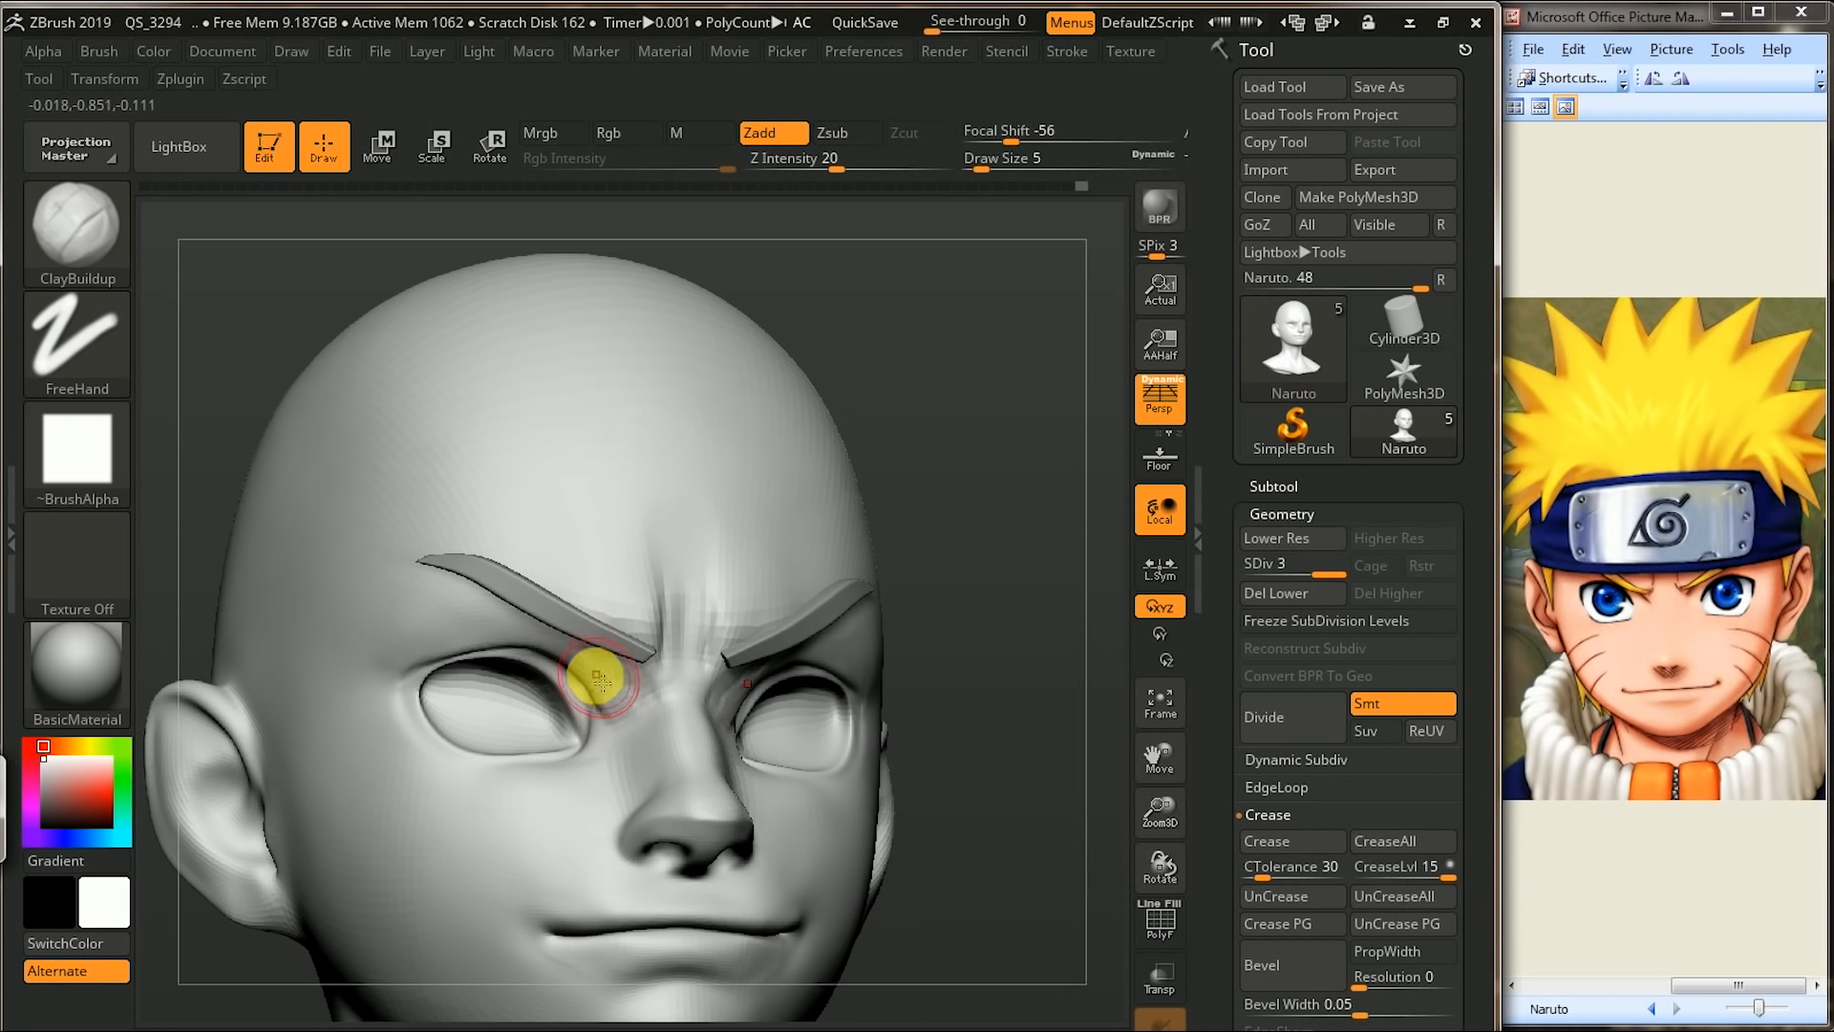
{"action": "key", "text": "shift"}
{"action": "mouse_move", "coordinate": [1057, 561]}
{"action": "left_mouse_down"}
{"action": "mouse_move", "coordinate": [1089, 532]}
{"action": "mouse_move", "coordinate": [1055, 602]}
{"action": "mouse_move", "coordinate": [1027, 531]}
{"action": "left_mouse_up"}
- Lower the head to subdivision level 1, choose the Move brush and reshape the area between the inner eye corners and nose bridge
{"action": "left_click", "coordinate": [1270, 574]}
{"action": "left_click", "coordinate": [86, 234]}
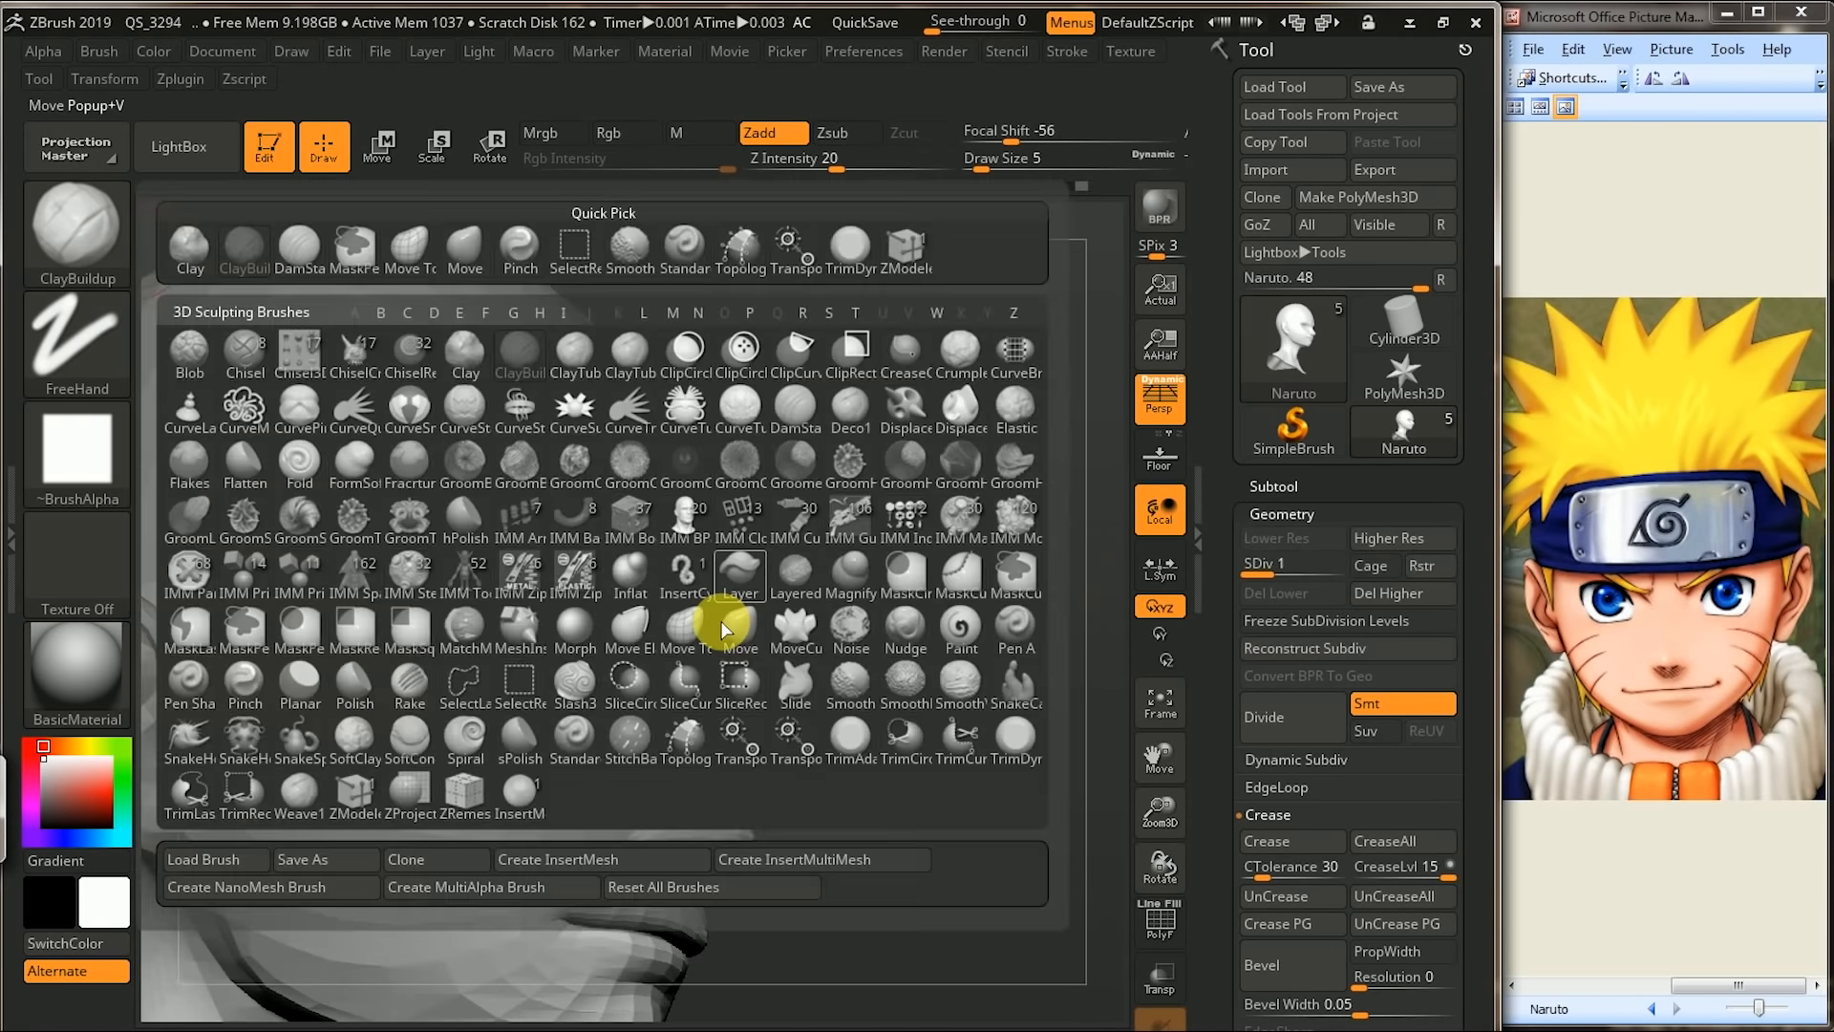
{"action": "left_click", "coordinate": [721, 619]}
{"action": "left_click_drag", "start_coordinate": [967, 529], "coordinate": [622, 676]}
{"action": "left_click_drag", "start_coordinate": [889, 600], "coordinate": [850, 587]}
{"action": "key", "text": "bracketright"}
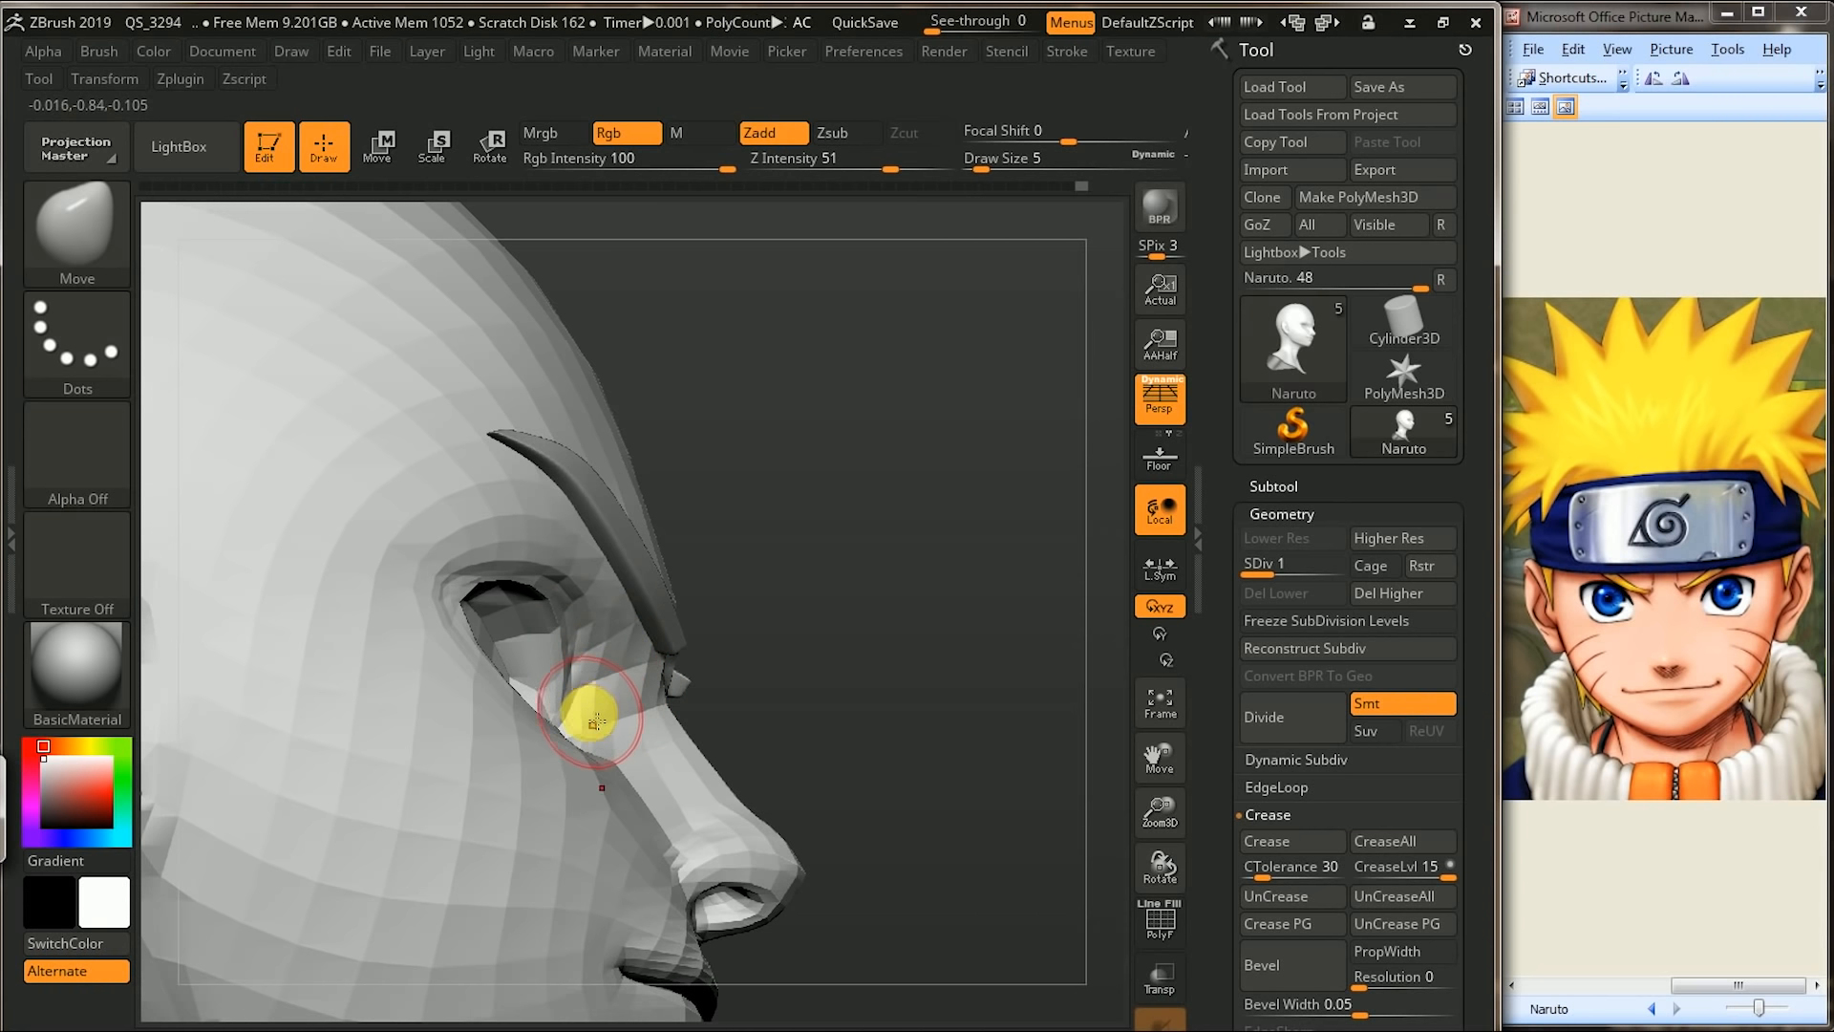
- Refine the inner eye corners with a smaller Move brush, raise the head to subdivision level 2 and continue shaping them
{"action": "left_click_drag", "start_coordinate": [932, 566], "coordinate": [586, 702]}
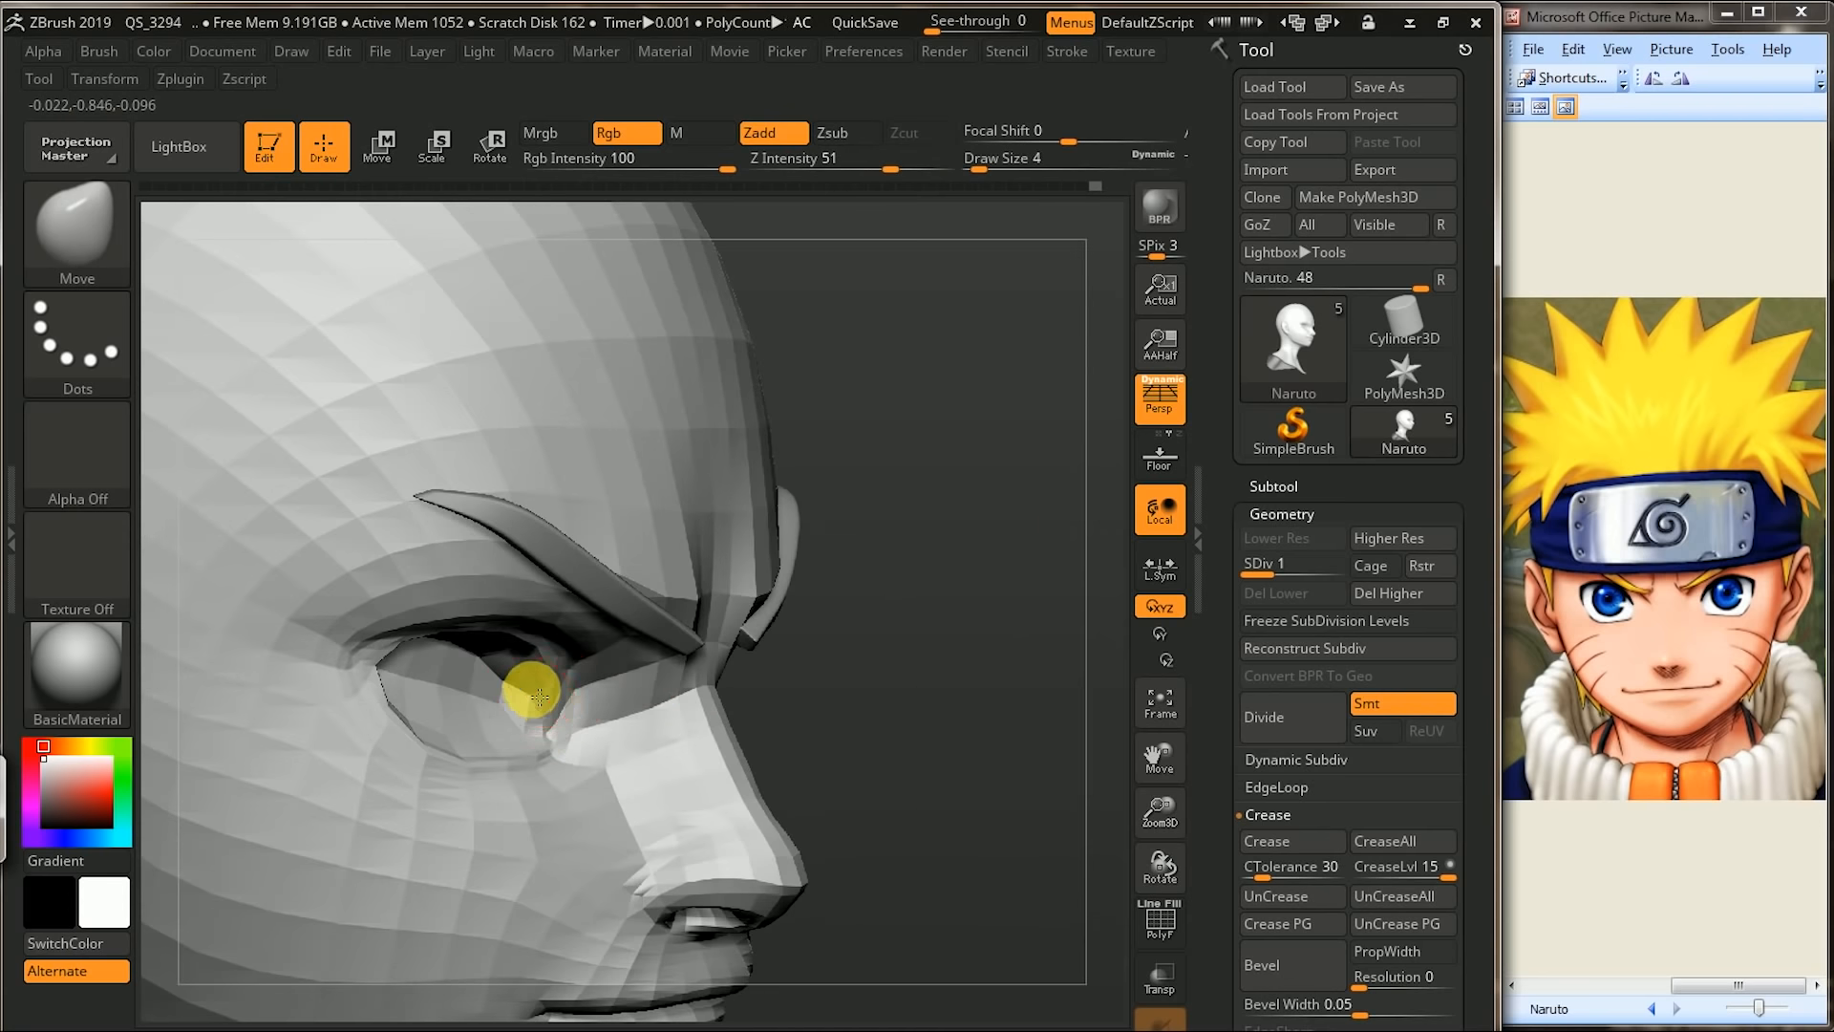
{"action": "left_click_drag", "start_coordinate": [950, 511], "coordinate": [538, 645]}
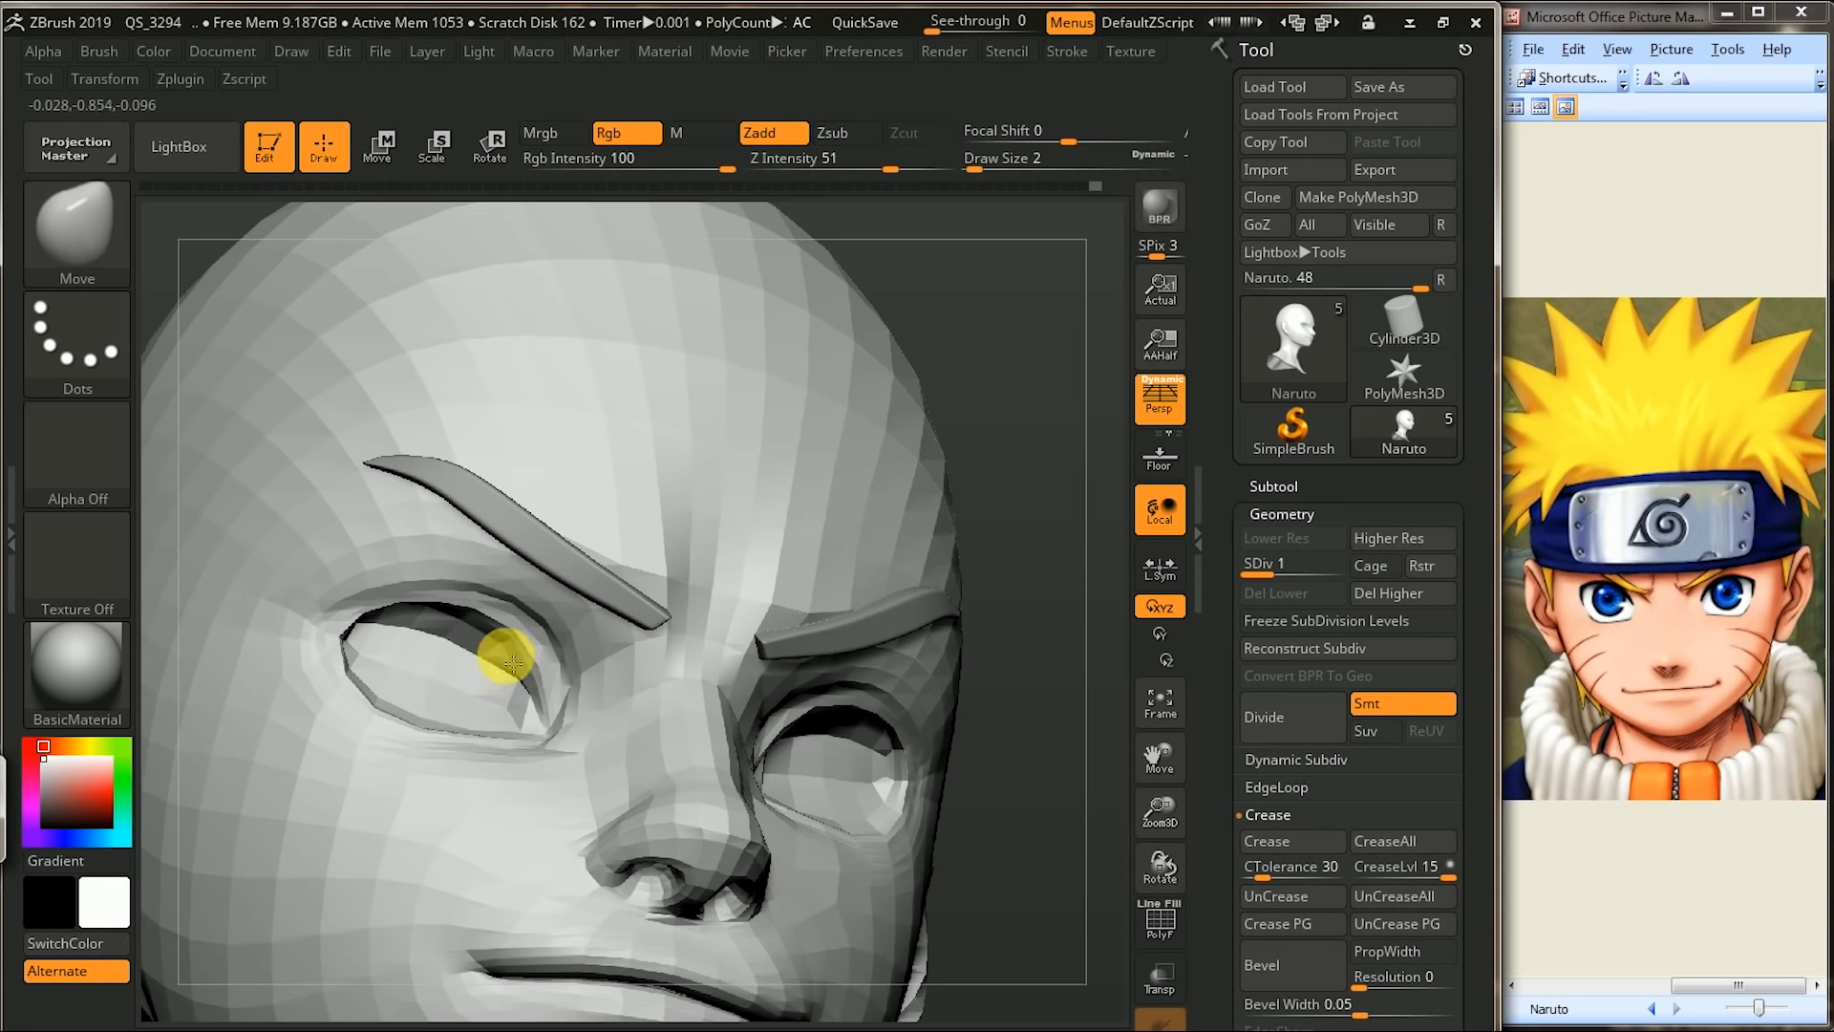
{"action": "left_click_drag", "start_coordinate": [1100, 576], "coordinate": [513, 669]}
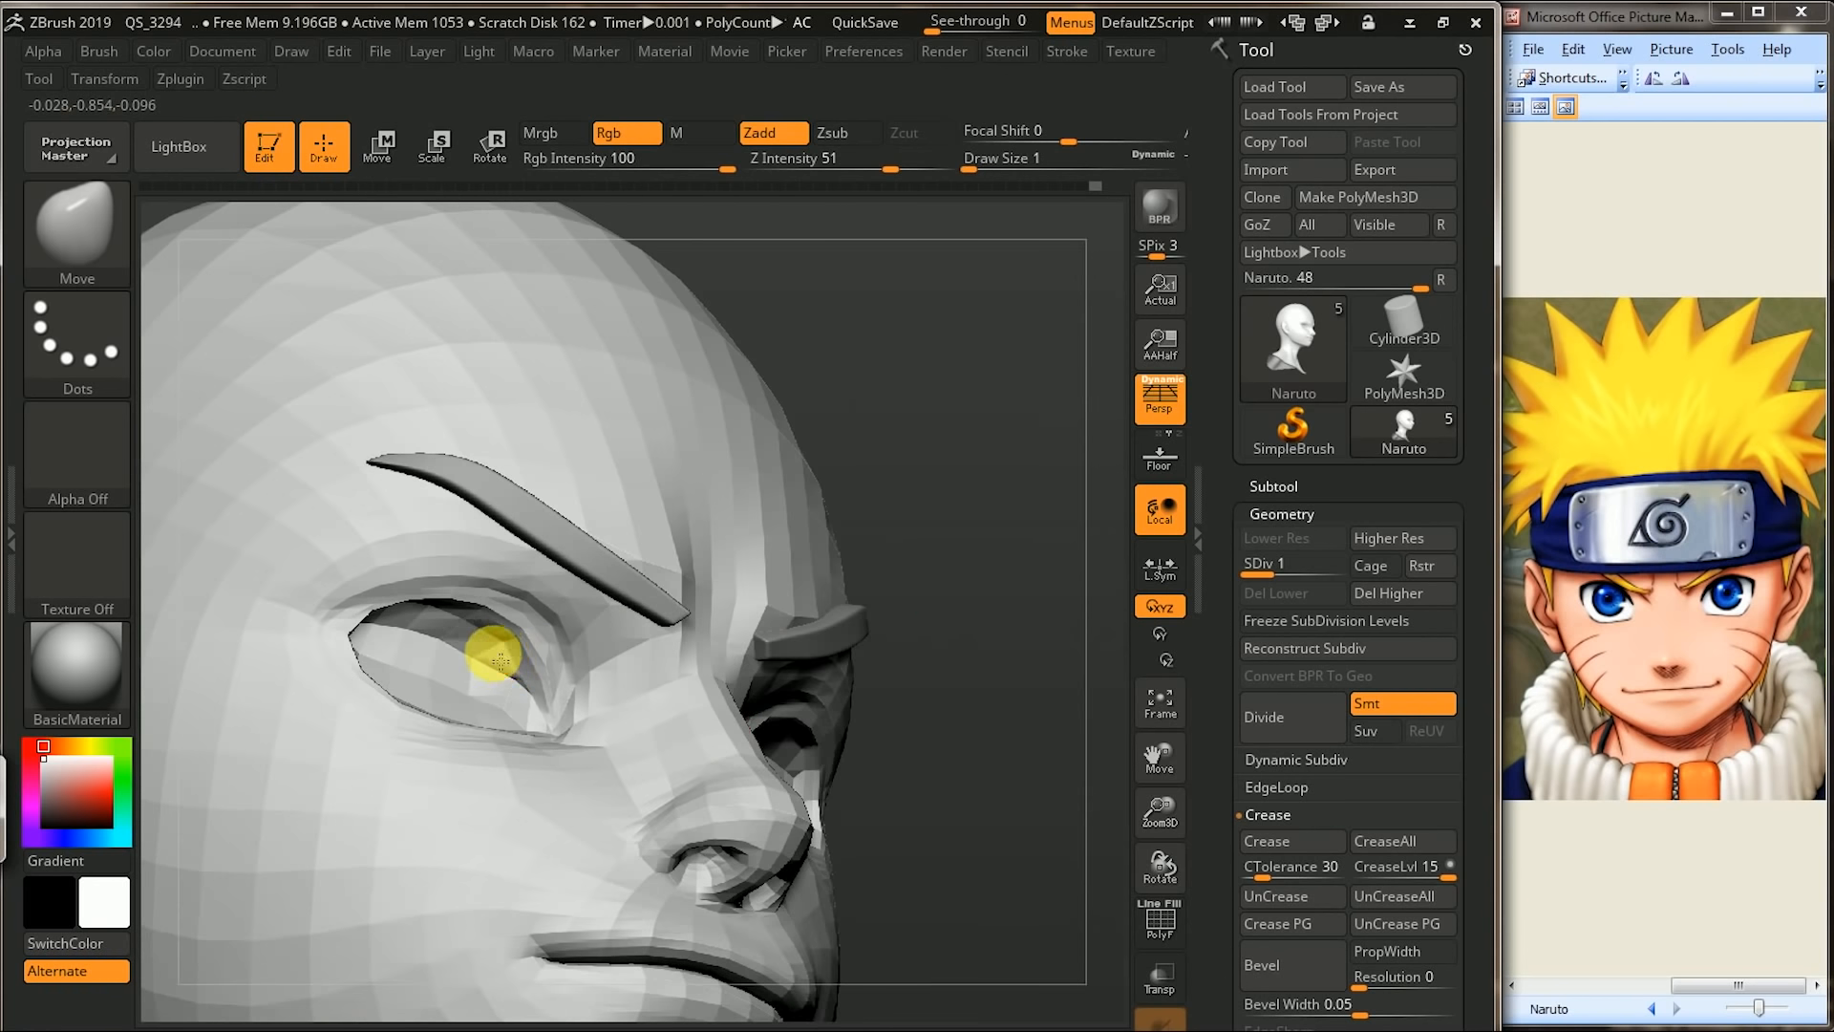
{"action": "left_click_drag", "start_coordinate": [1051, 586], "coordinate": [736, 760]}
{"action": "key", "text": "ctrl+d"}
{"action": "left_click_drag", "start_coordinate": [356, 786], "coordinate": [767, 688]}
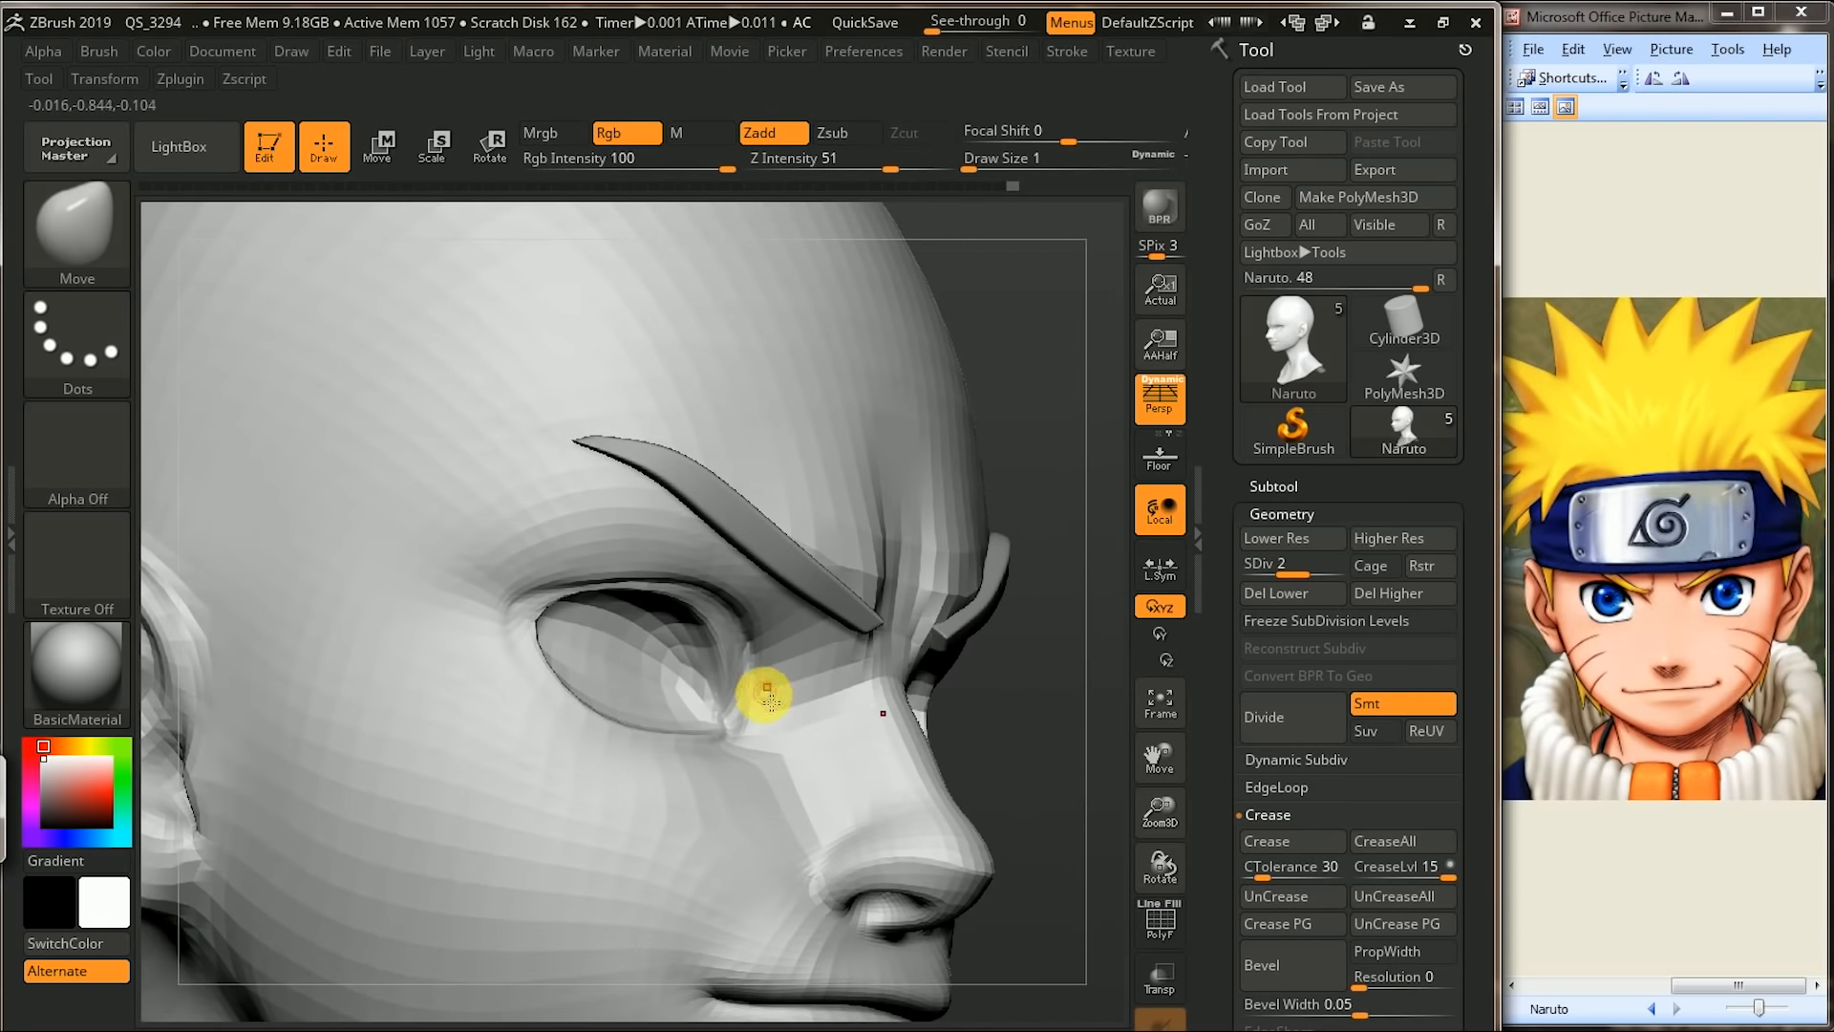
- Reshape the outer eye corners with Move at subdivision level 2 and smooth the surrounding surface
{"action": "left_click_drag", "start_coordinate": [1050, 685], "coordinate": [1007, 680]}
{"action": "left_click_drag", "start_coordinate": [539, 623], "coordinate": [542, 619]}
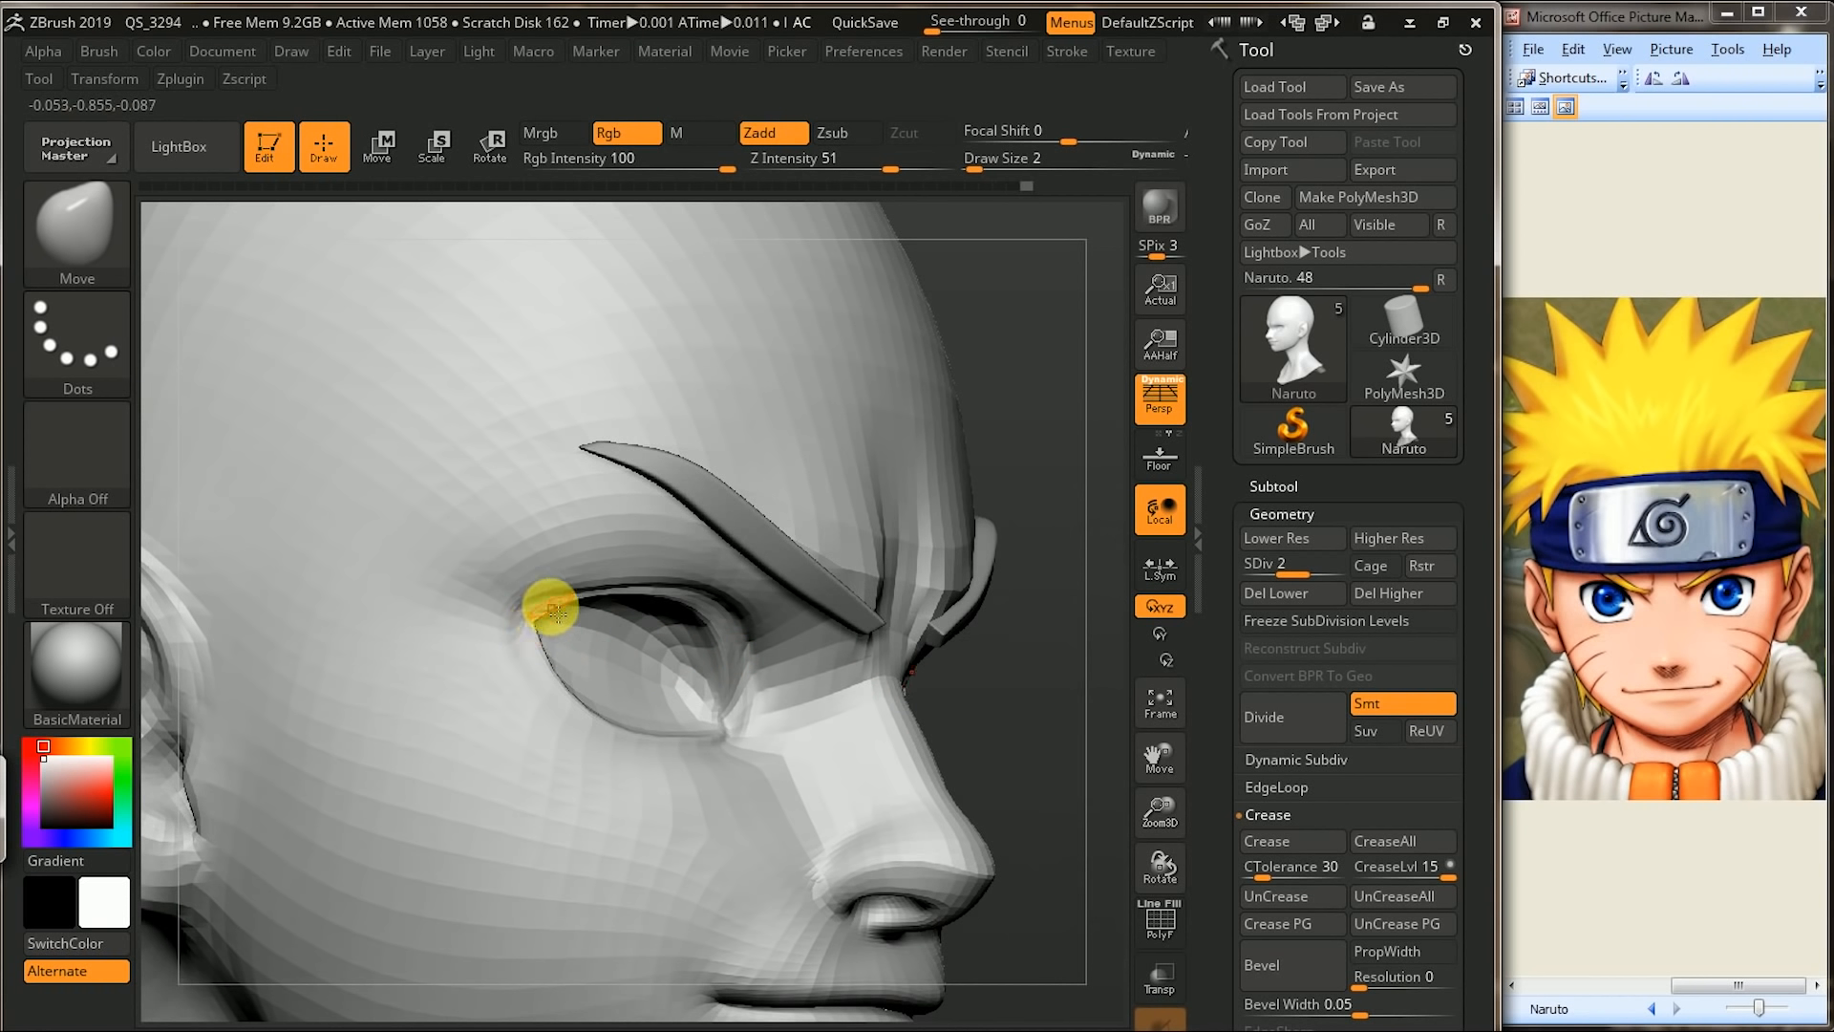
{"action": "key", "text": "bracketright"}
{"action": "mouse_move", "coordinate": [558, 593]}
{"action": "left_mouse_down"}
{"action": "mouse_move", "coordinate": [501, 603]}
{"action": "mouse_move", "coordinate": [516, 619]}
{"action": "left_mouse_up"}
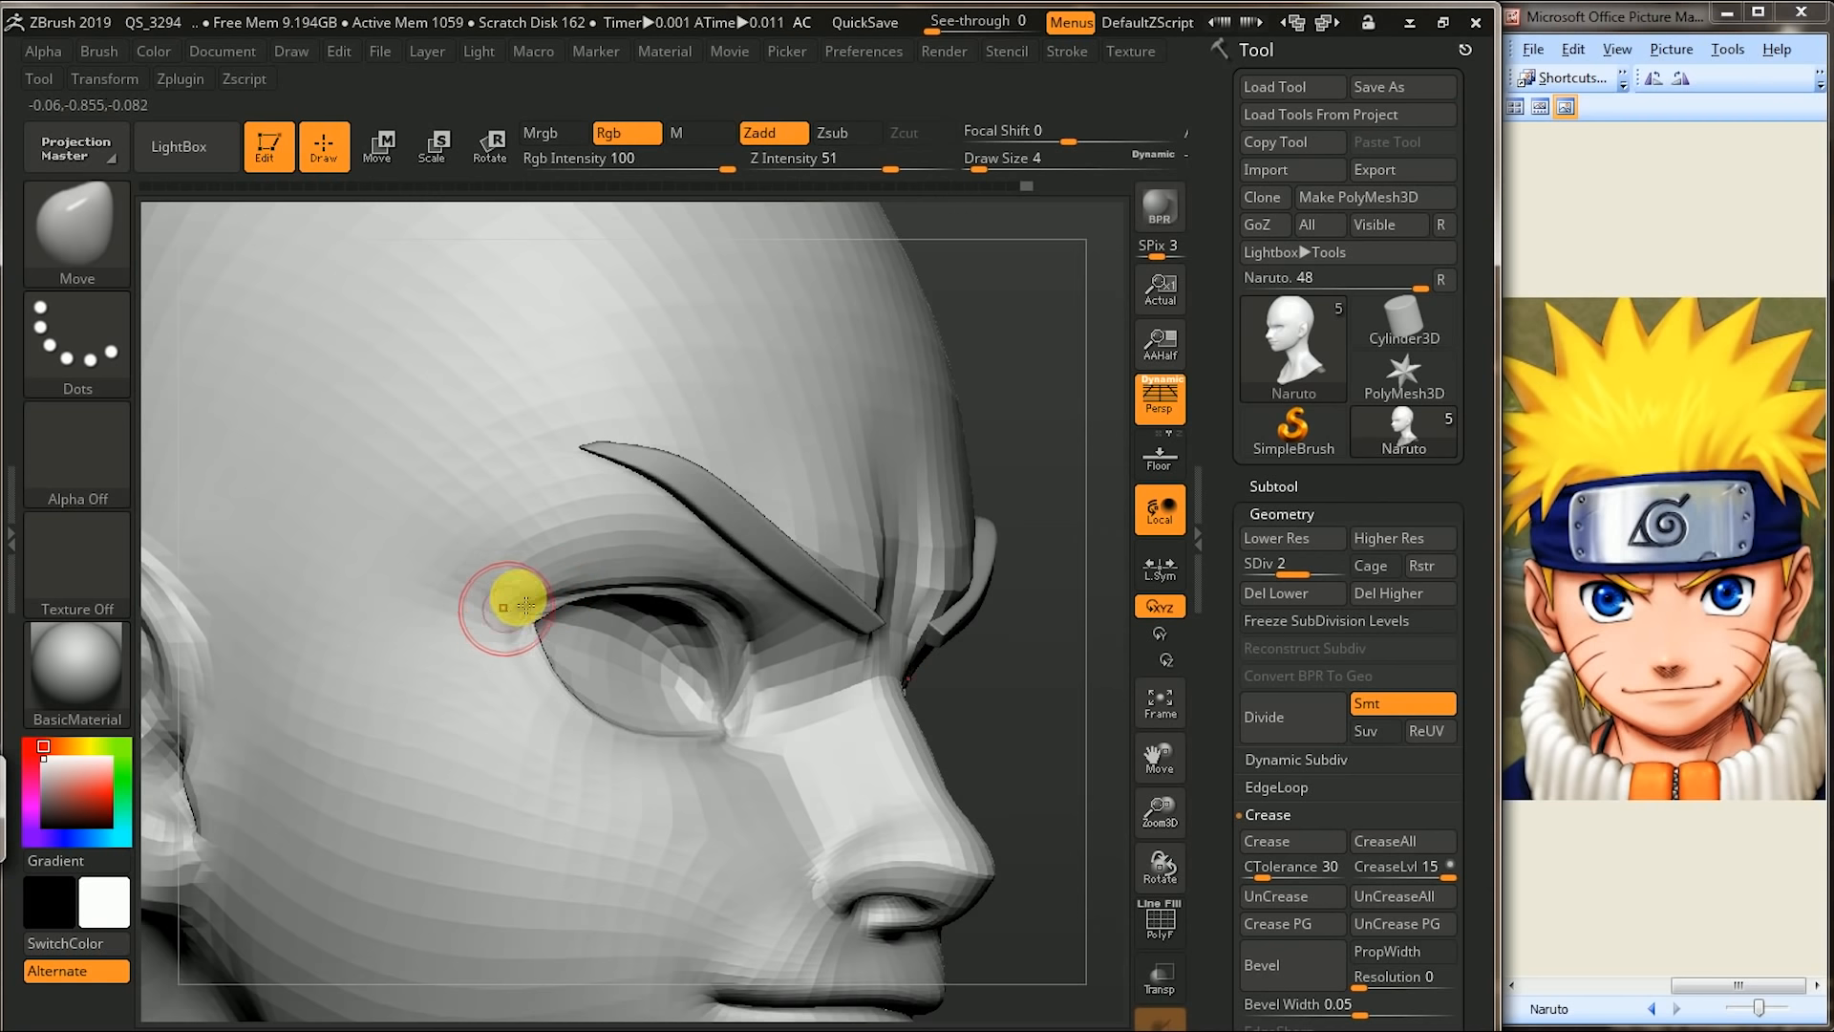
{"action": "mouse_move", "coordinate": [1084, 706]}
{"action": "left_mouse_down"}
{"action": "mouse_move", "coordinate": [999, 707]}
{"action": "mouse_move", "coordinate": [319, 864]}
{"action": "mouse_move", "coordinate": [593, 697]}
{"action": "left_mouse_up"}
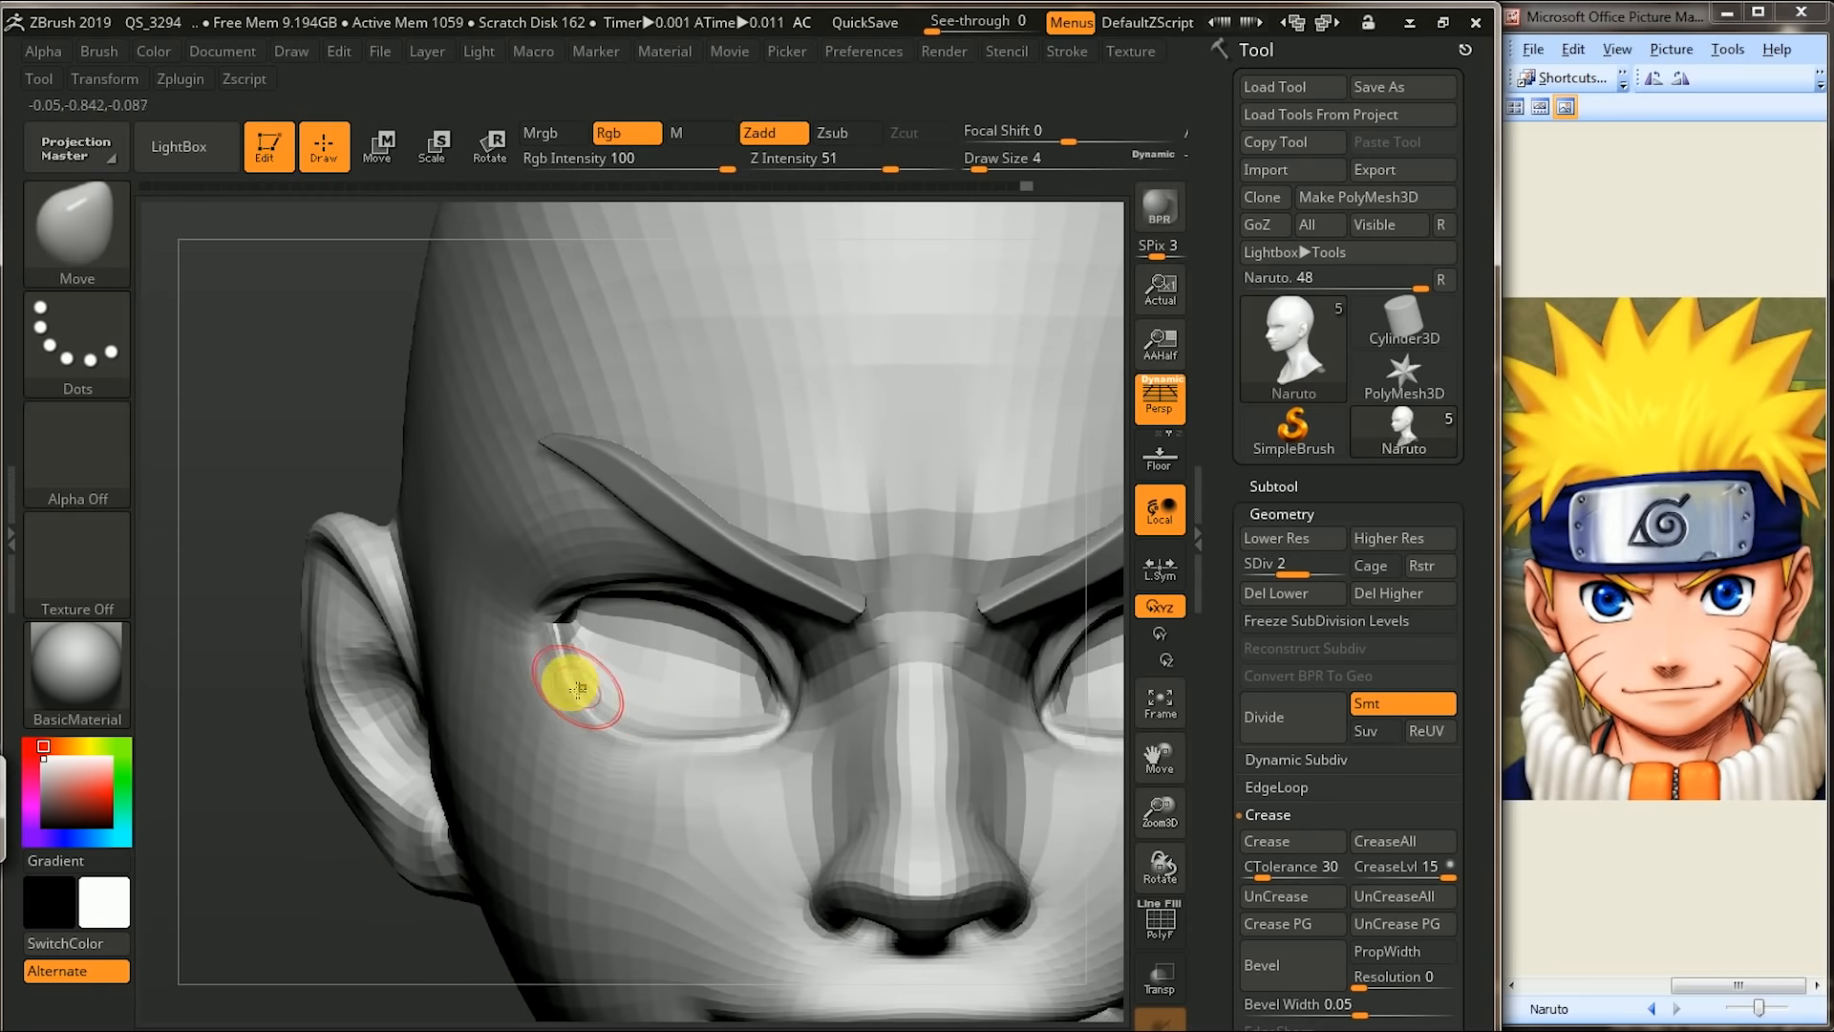
{"action": "key", "text": "shift"}
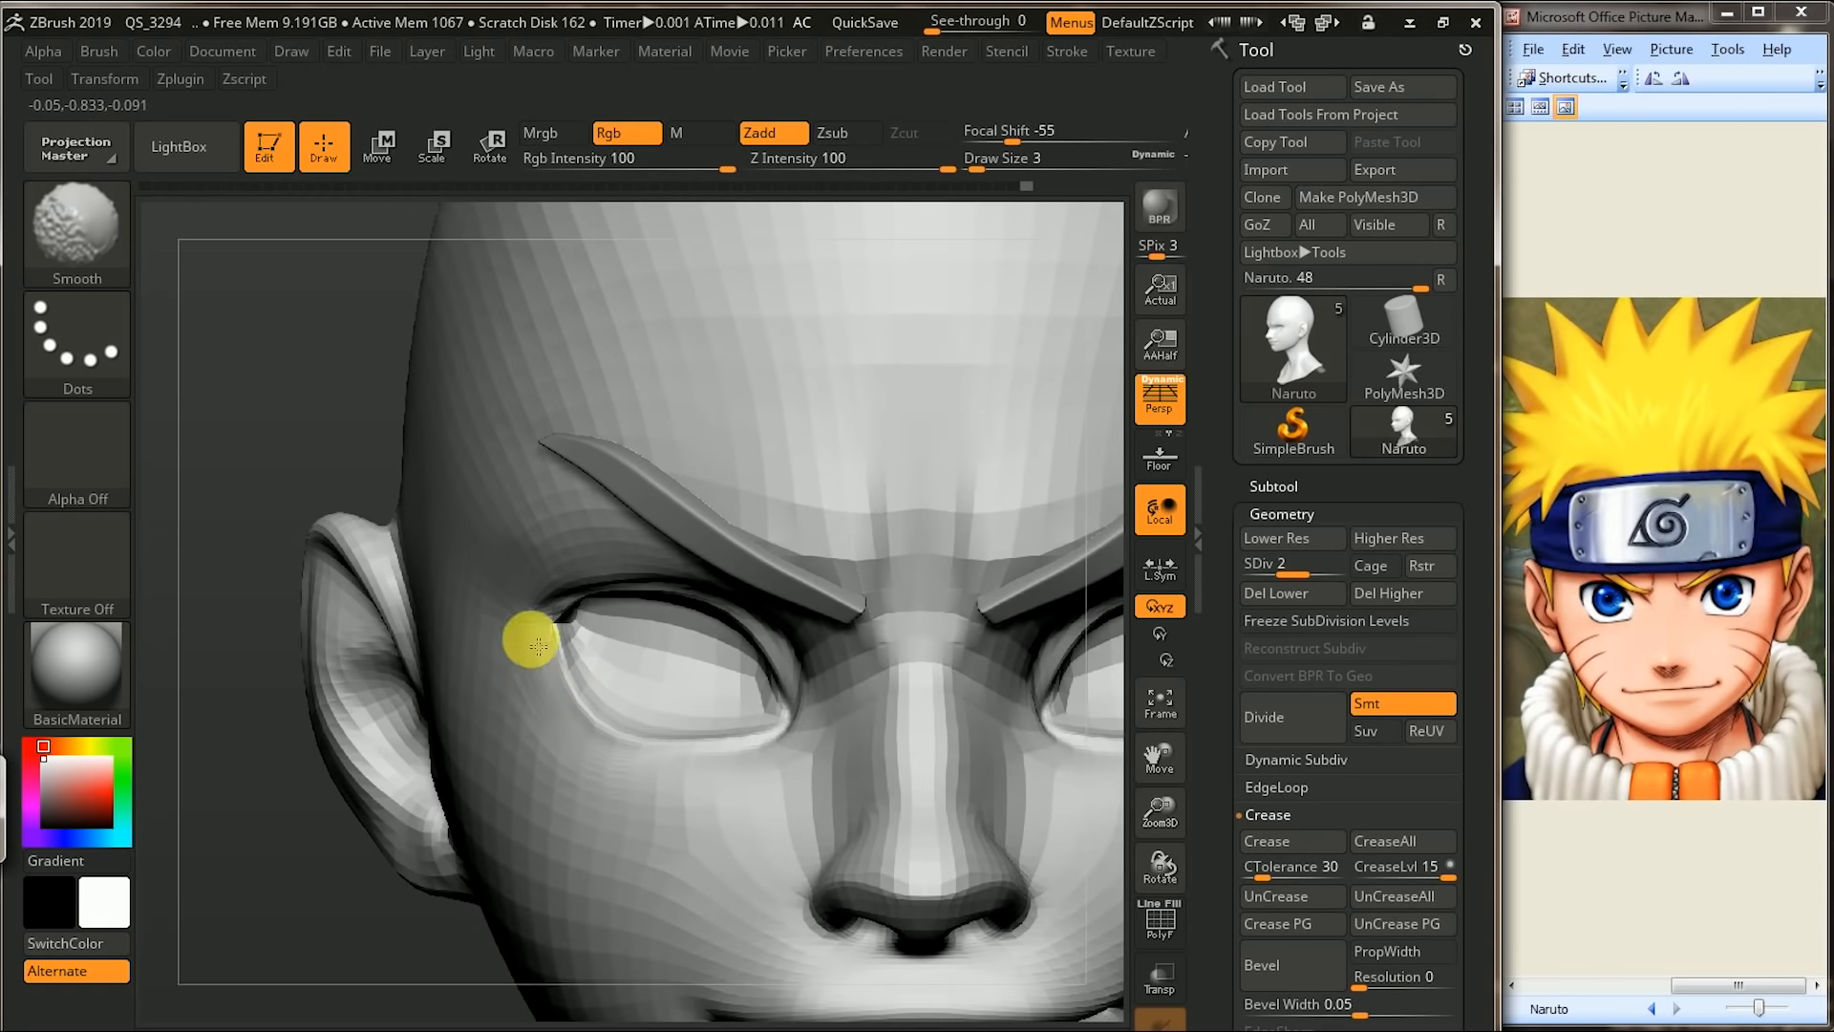
{"action": "left_click_drag", "start_coordinate": [363, 978], "coordinate": [602, 806]}
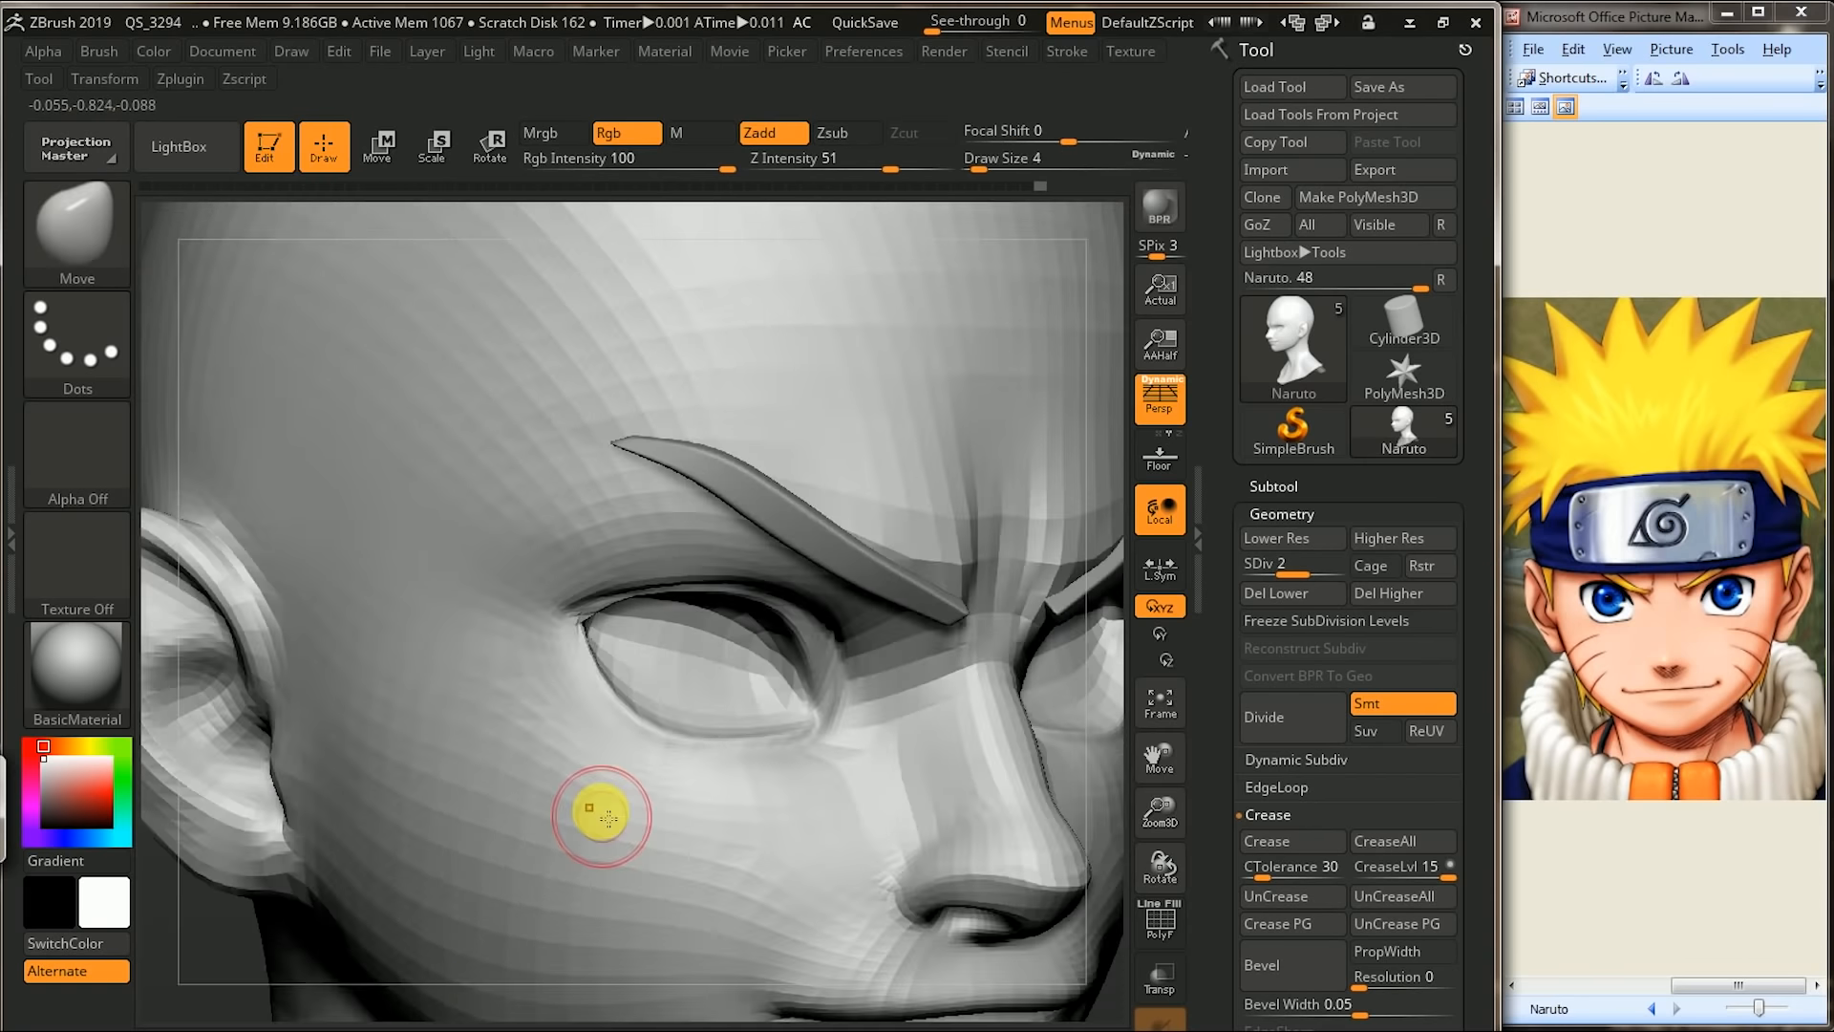
- Raise the head to subdivision level 3 and divide it once more to level 4
{"action": "left_click", "coordinate": [1330, 577]}
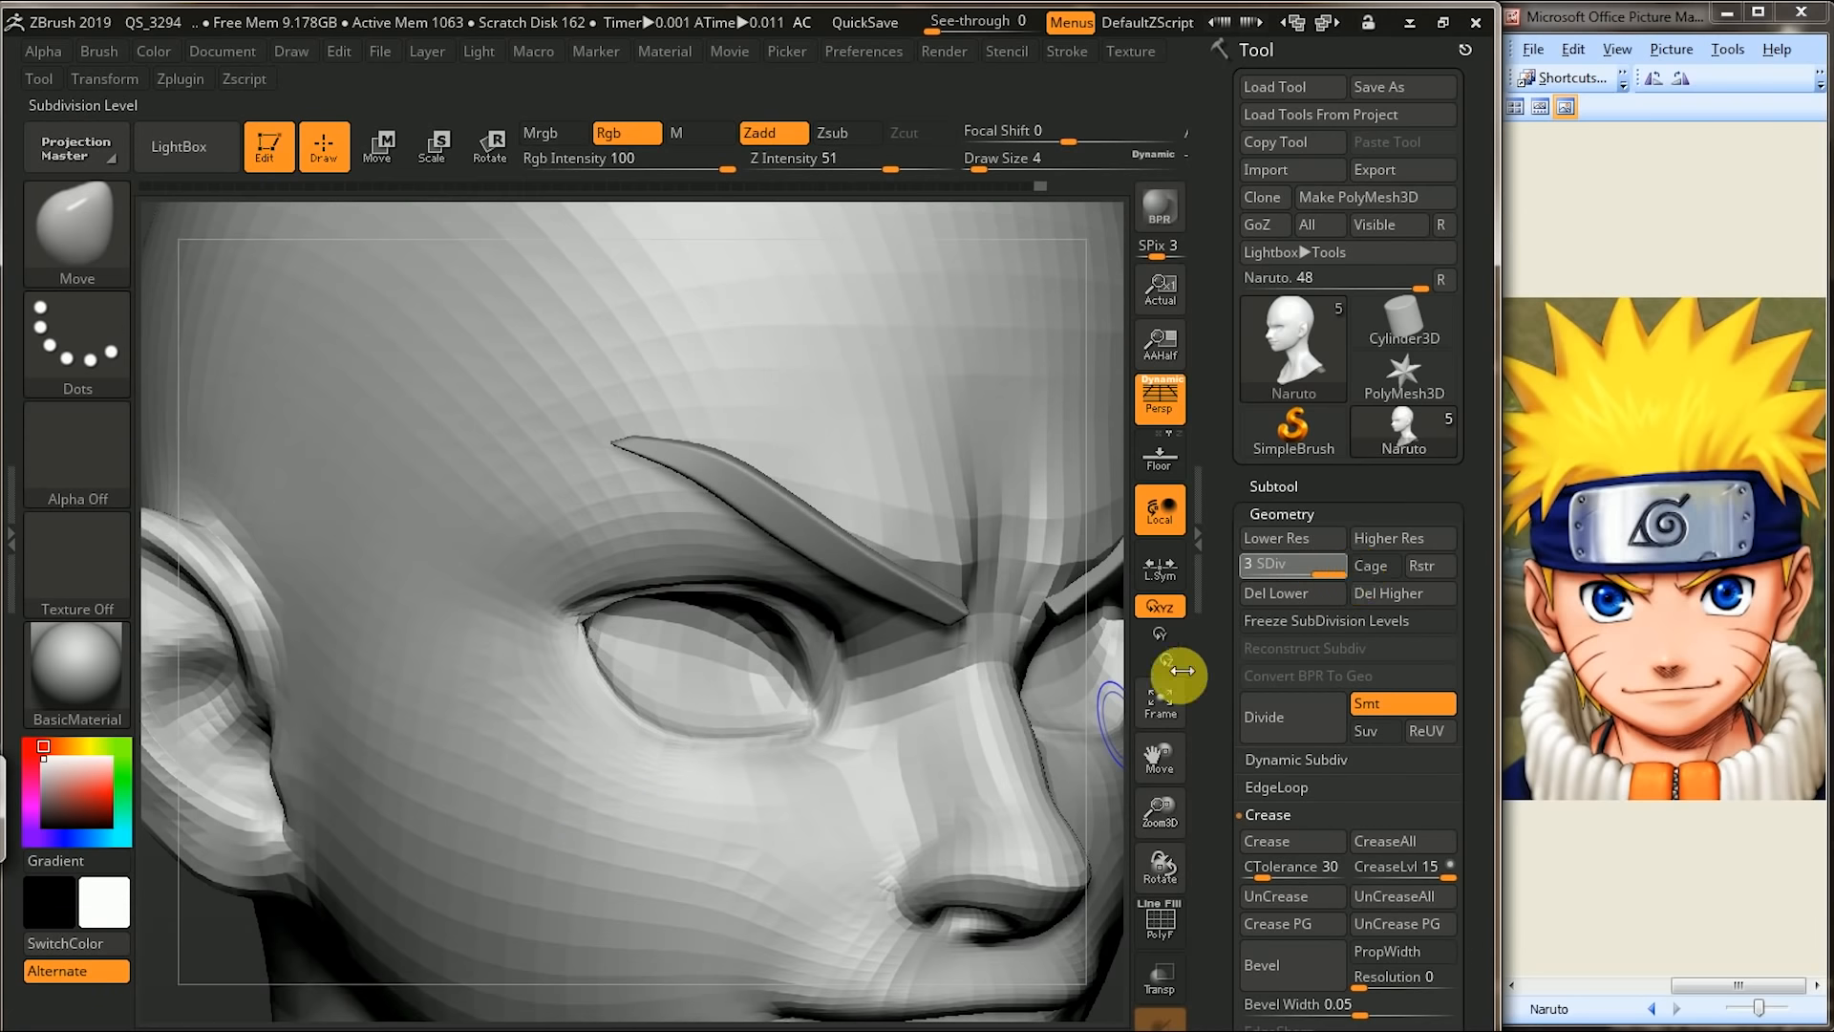
{"action": "left_click_drag", "start_coordinate": [1114, 667], "coordinate": [1024, 506], "text": "alt"}
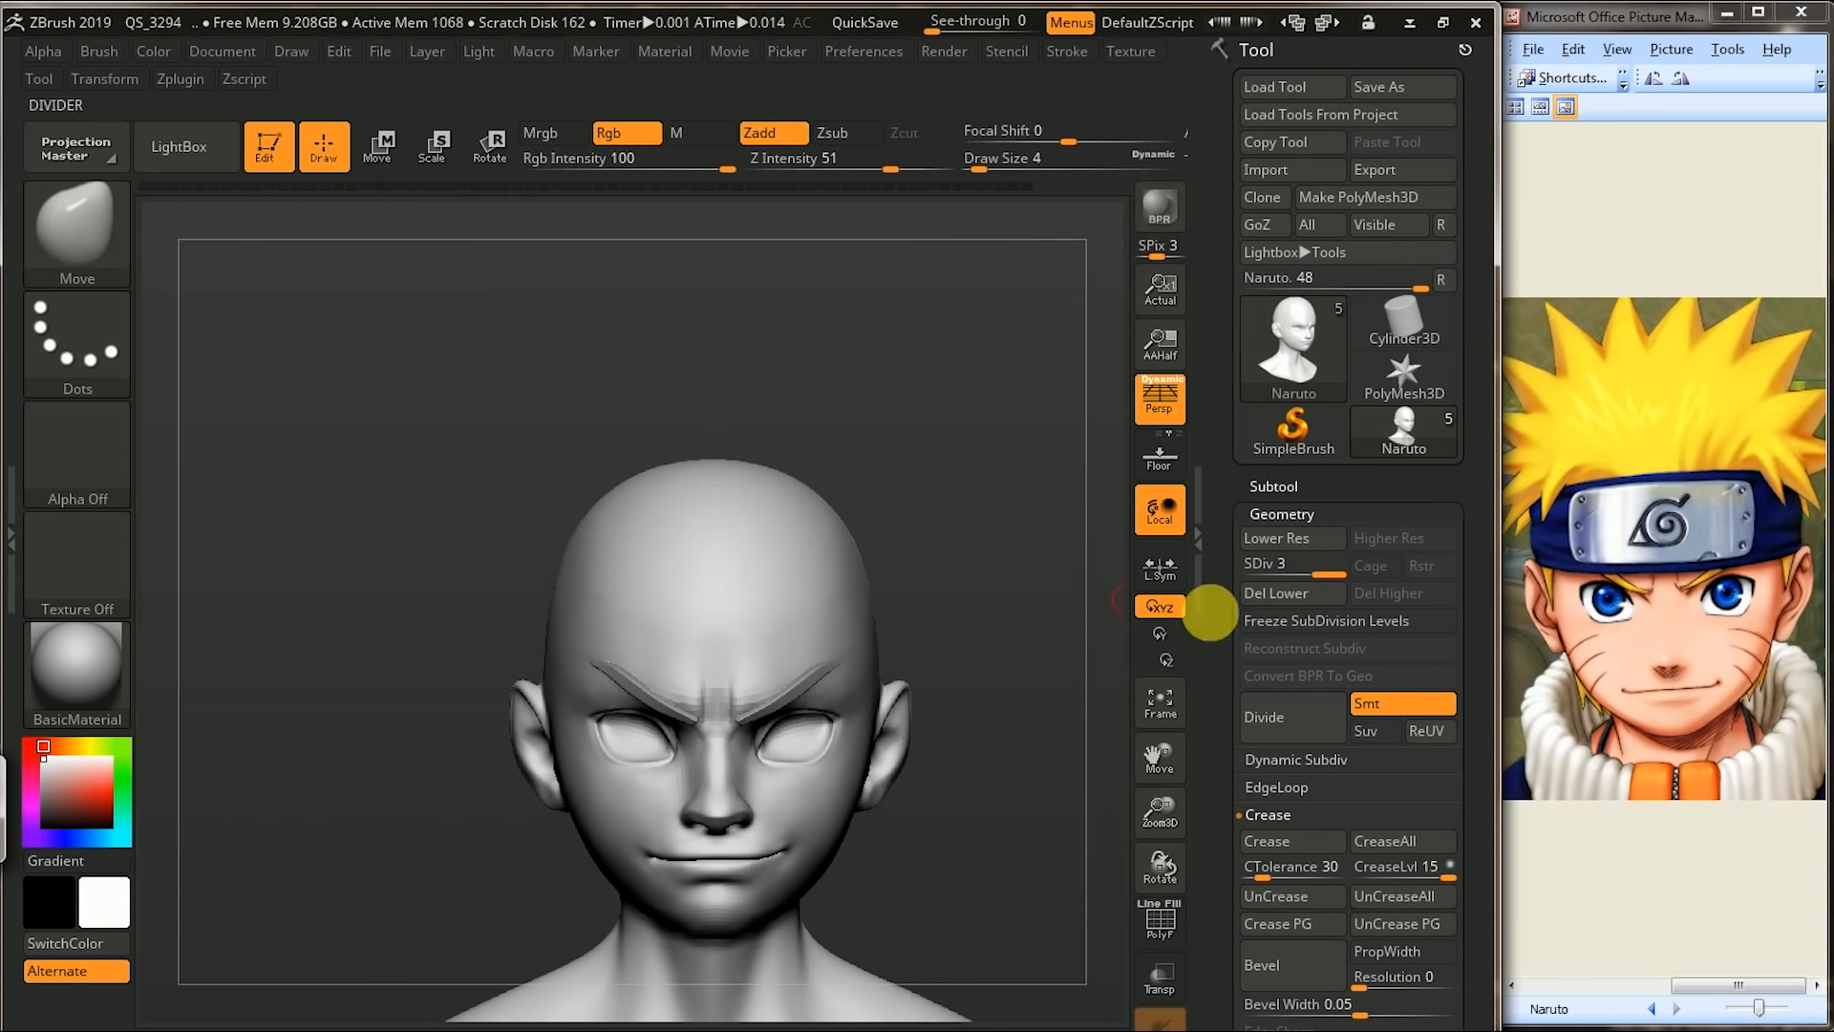
{"action": "left_click", "coordinate": [1286, 714]}
{"action": "mouse_move", "coordinate": [1047, 681]}
{"action": "left_mouse_down"}
{"action": "mouse_move", "coordinate": [1110, 611]}
{"action": "mouse_move", "coordinate": [1133, 627]}
{"action": "mouse_move", "coordinate": [1057, 614]}
{"action": "mouse_move", "coordinate": [1091, 619]}
{"action": "mouse_move", "coordinate": [974, 552]}
{"action": "mouse_move", "coordinate": [1023, 544]}
{"action": "mouse_move", "coordinate": [965, 573]}
{"action": "left_mouse_up"}
- Choose the Inflat brush and thicken the outer rim of the ears from the side and back
{"action": "left_click", "coordinate": [113, 277]}
{"action": "left_click", "coordinate": [628, 585]}
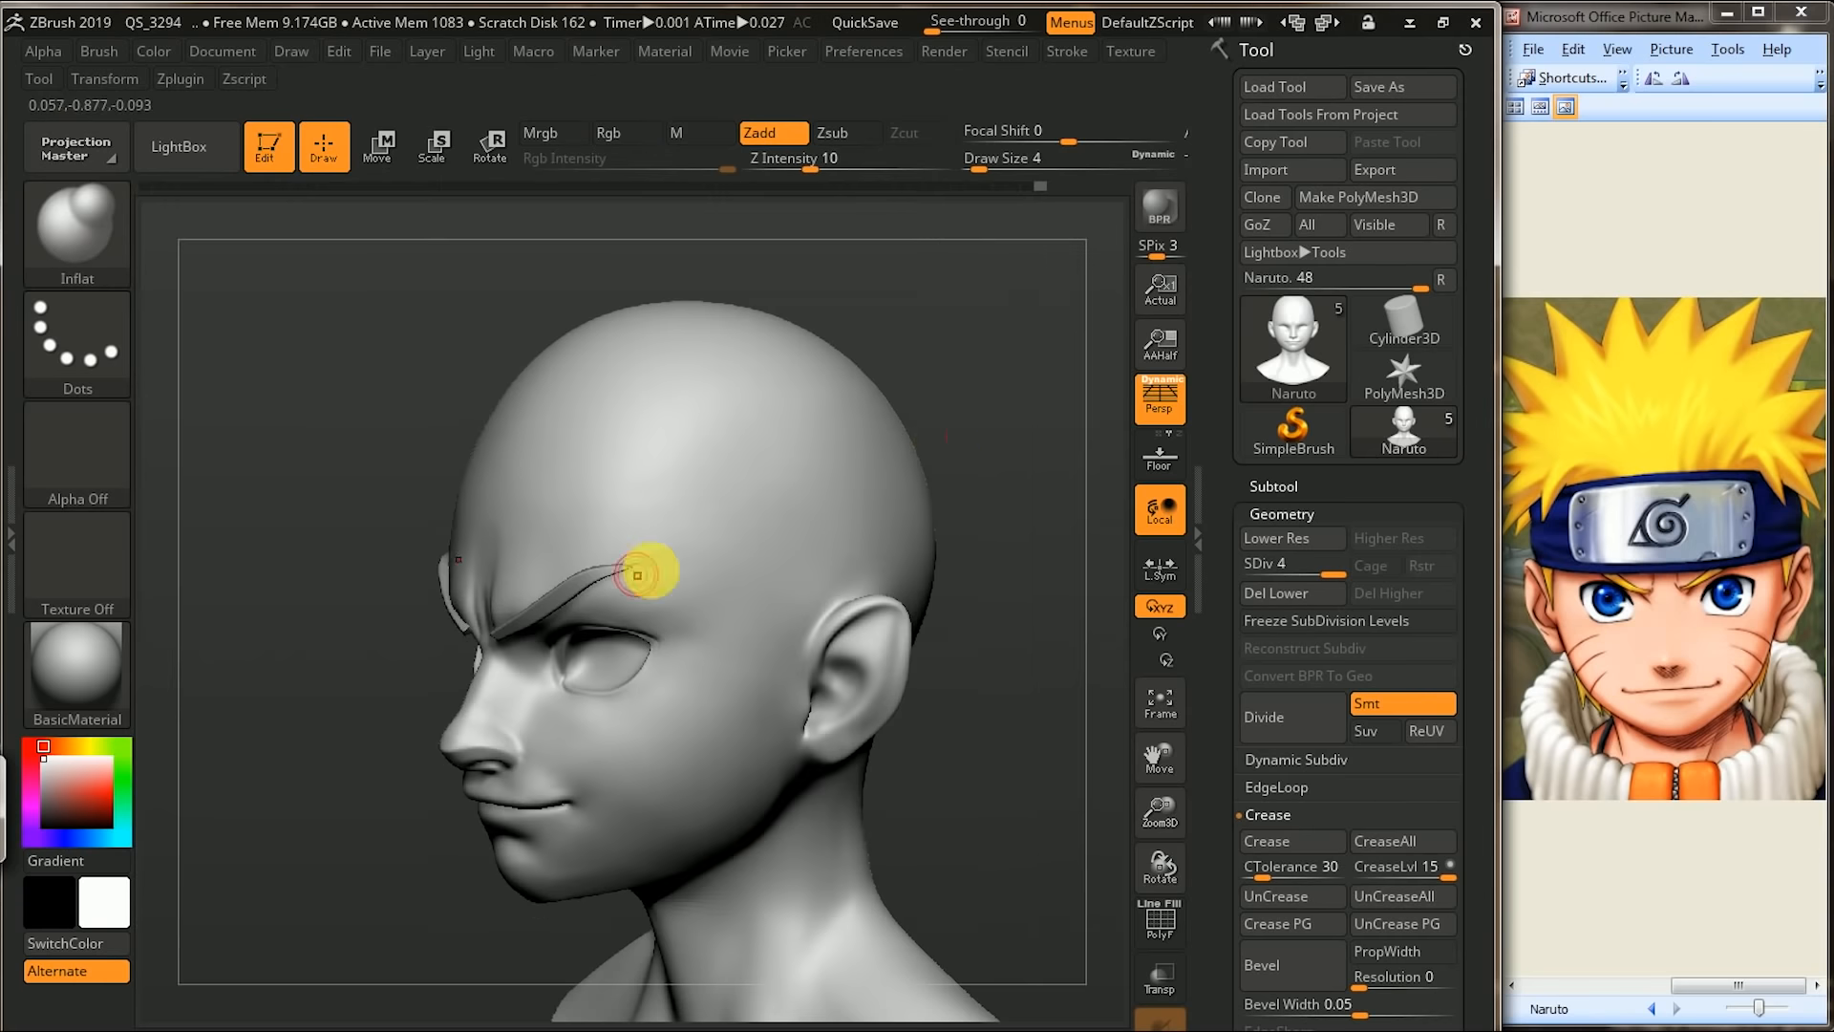
{"action": "mouse_move", "coordinate": [1049, 574]}
{"action": "left_mouse_down"}
{"action": "mouse_move", "coordinate": [933, 626]}
{"action": "mouse_move", "coordinate": [1003, 622]}
{"action": "mouse_move", "coordinate": [1058, 646]}
{"action": "mouse_move", "coordinate": [1023, 634]}
{"action": "mouse_move", "coordinate": [934, 688]}
{"action": "left_mouse_up"}
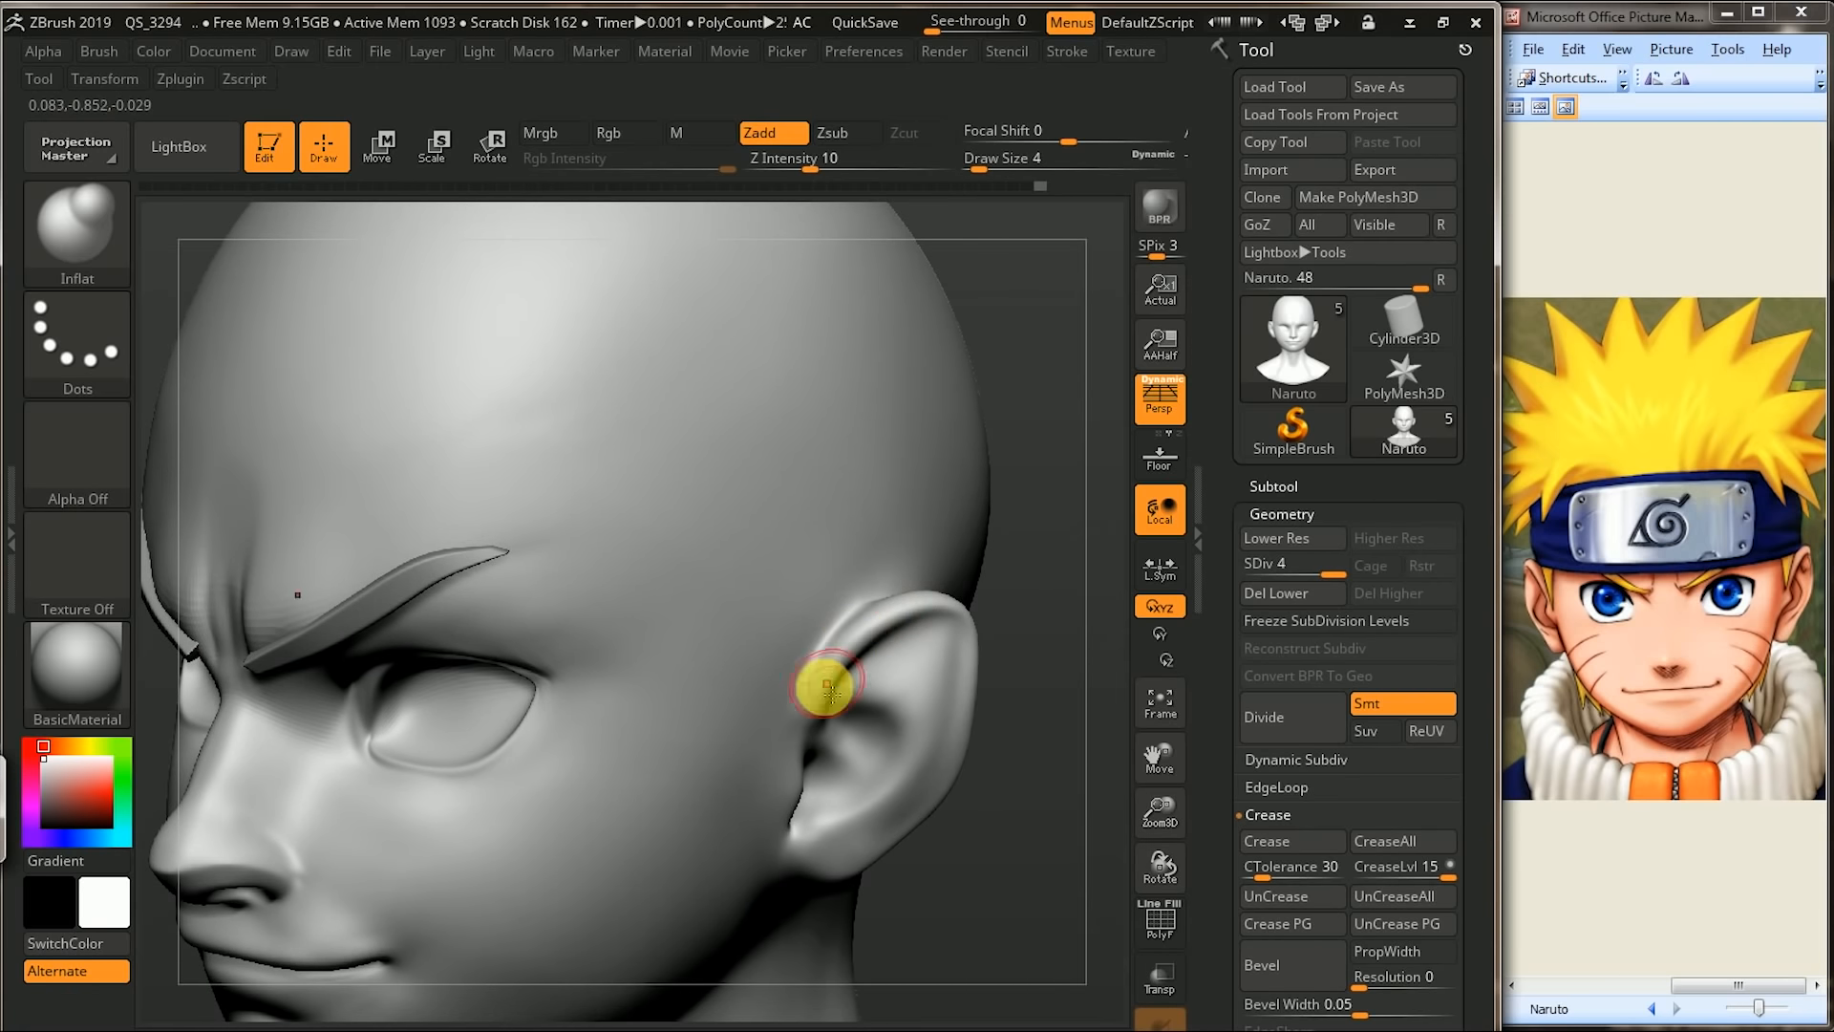
{"action": "mouse_move", "coordinate": [1073, 634]}
{"action": "left_mouse_down"}
{"action": "mouse_move", "coordinate": [1052, 611]}
{"action": "mouse_move", "coordinate": [939, 627]}
{"action": "mouse_move", "coordinate": [835, 586]}
{"action": "left_mouse_up"}
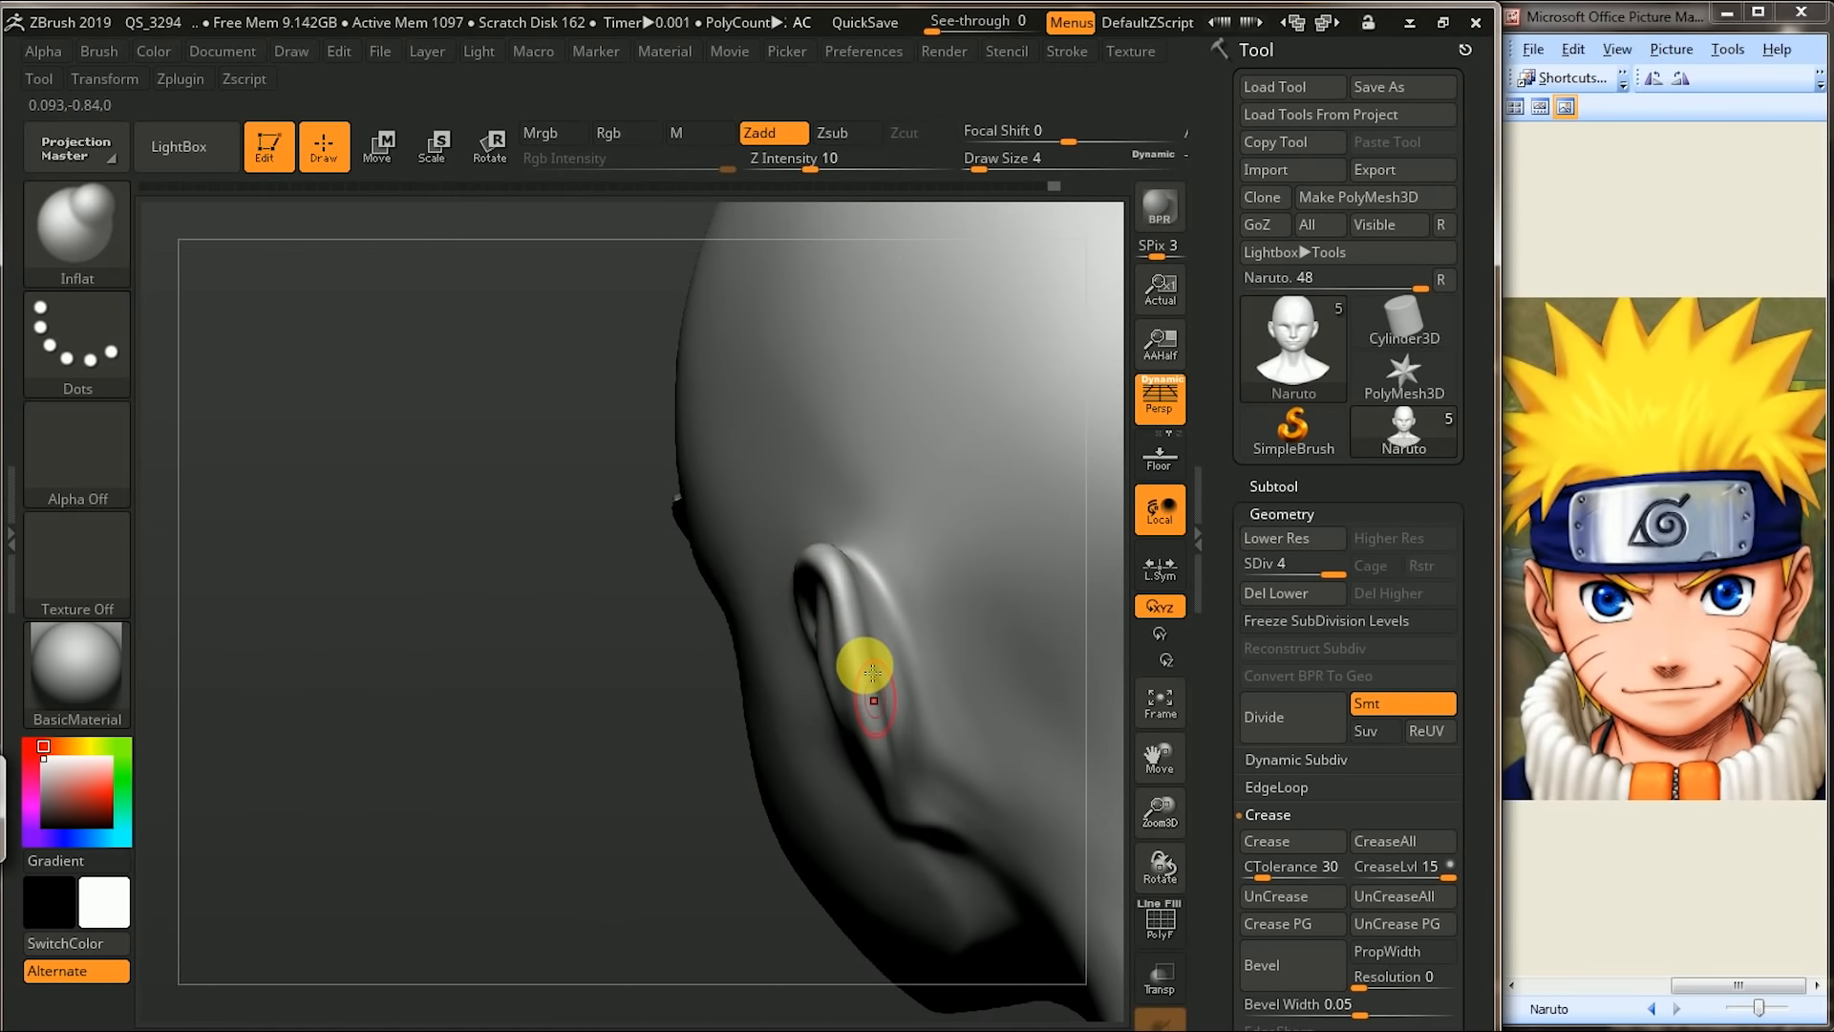
{"action": "left_click_drag", "start_coordinate": [625, 912], "coordinate": [851, 716]}
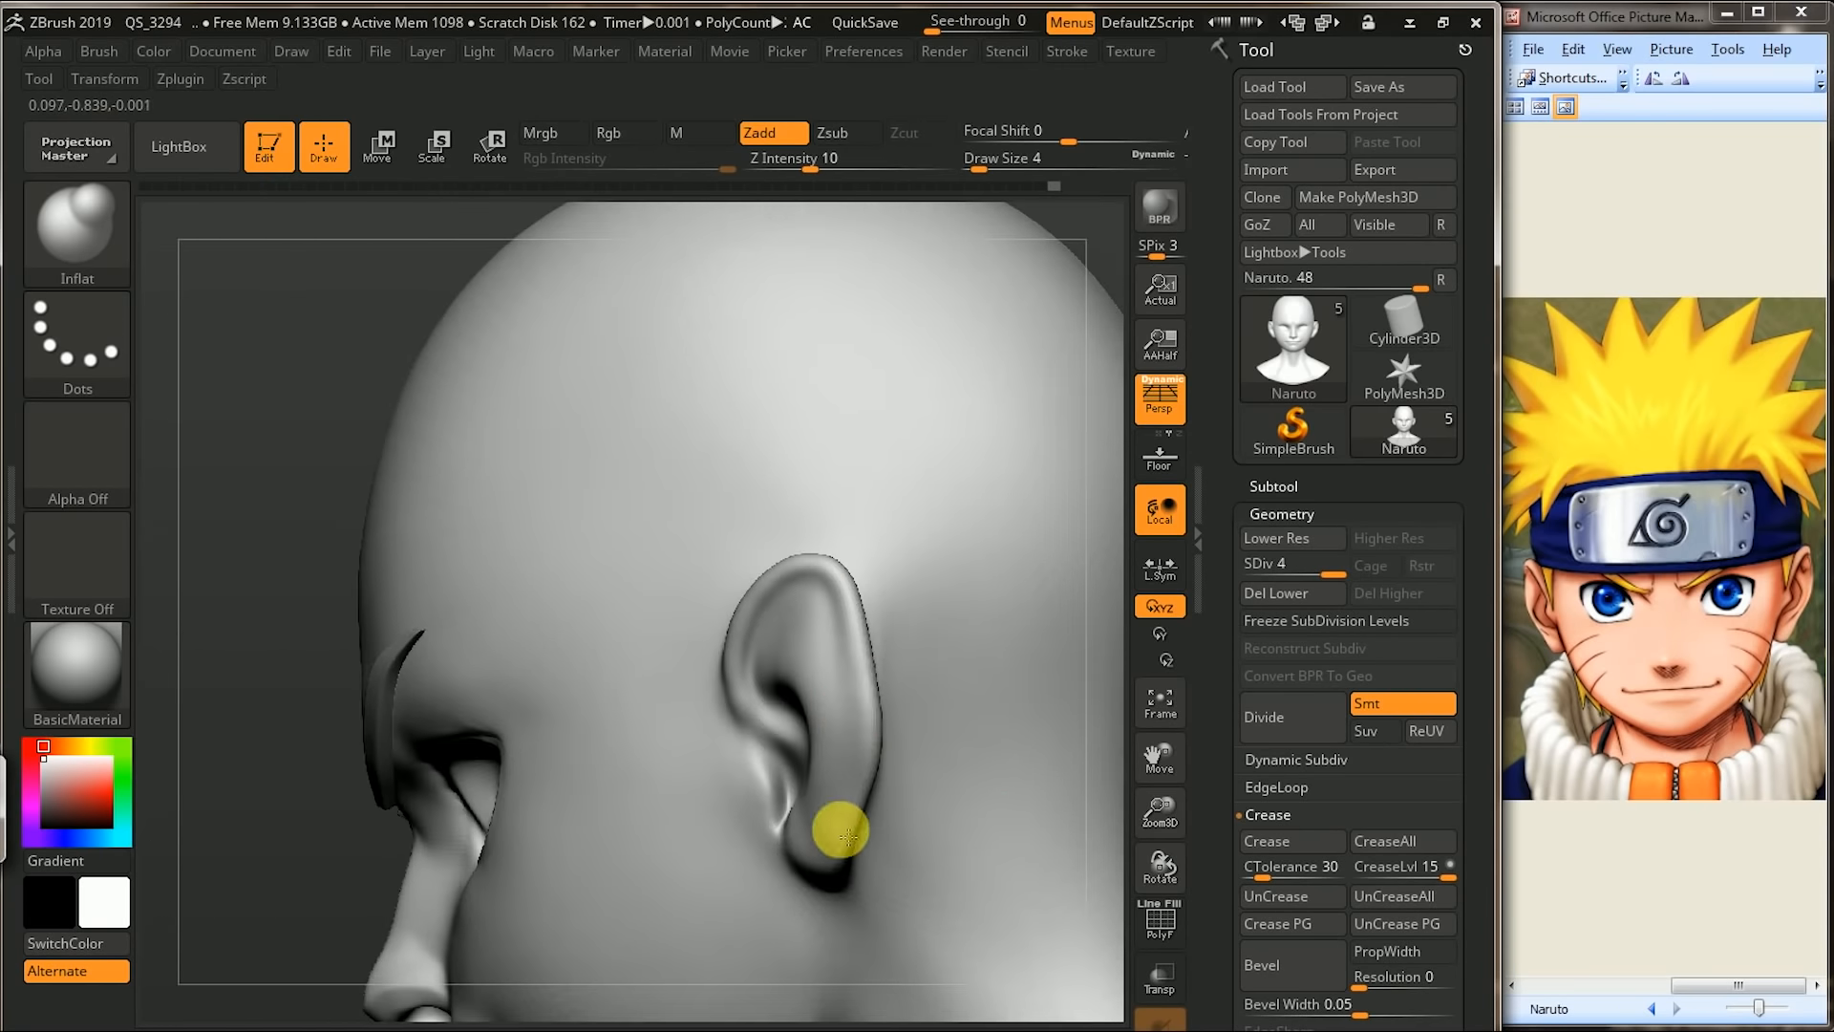
{"action": "left_click_drag", "start_coordinate": [1105, 552], "coordinate": [1085, 622]}
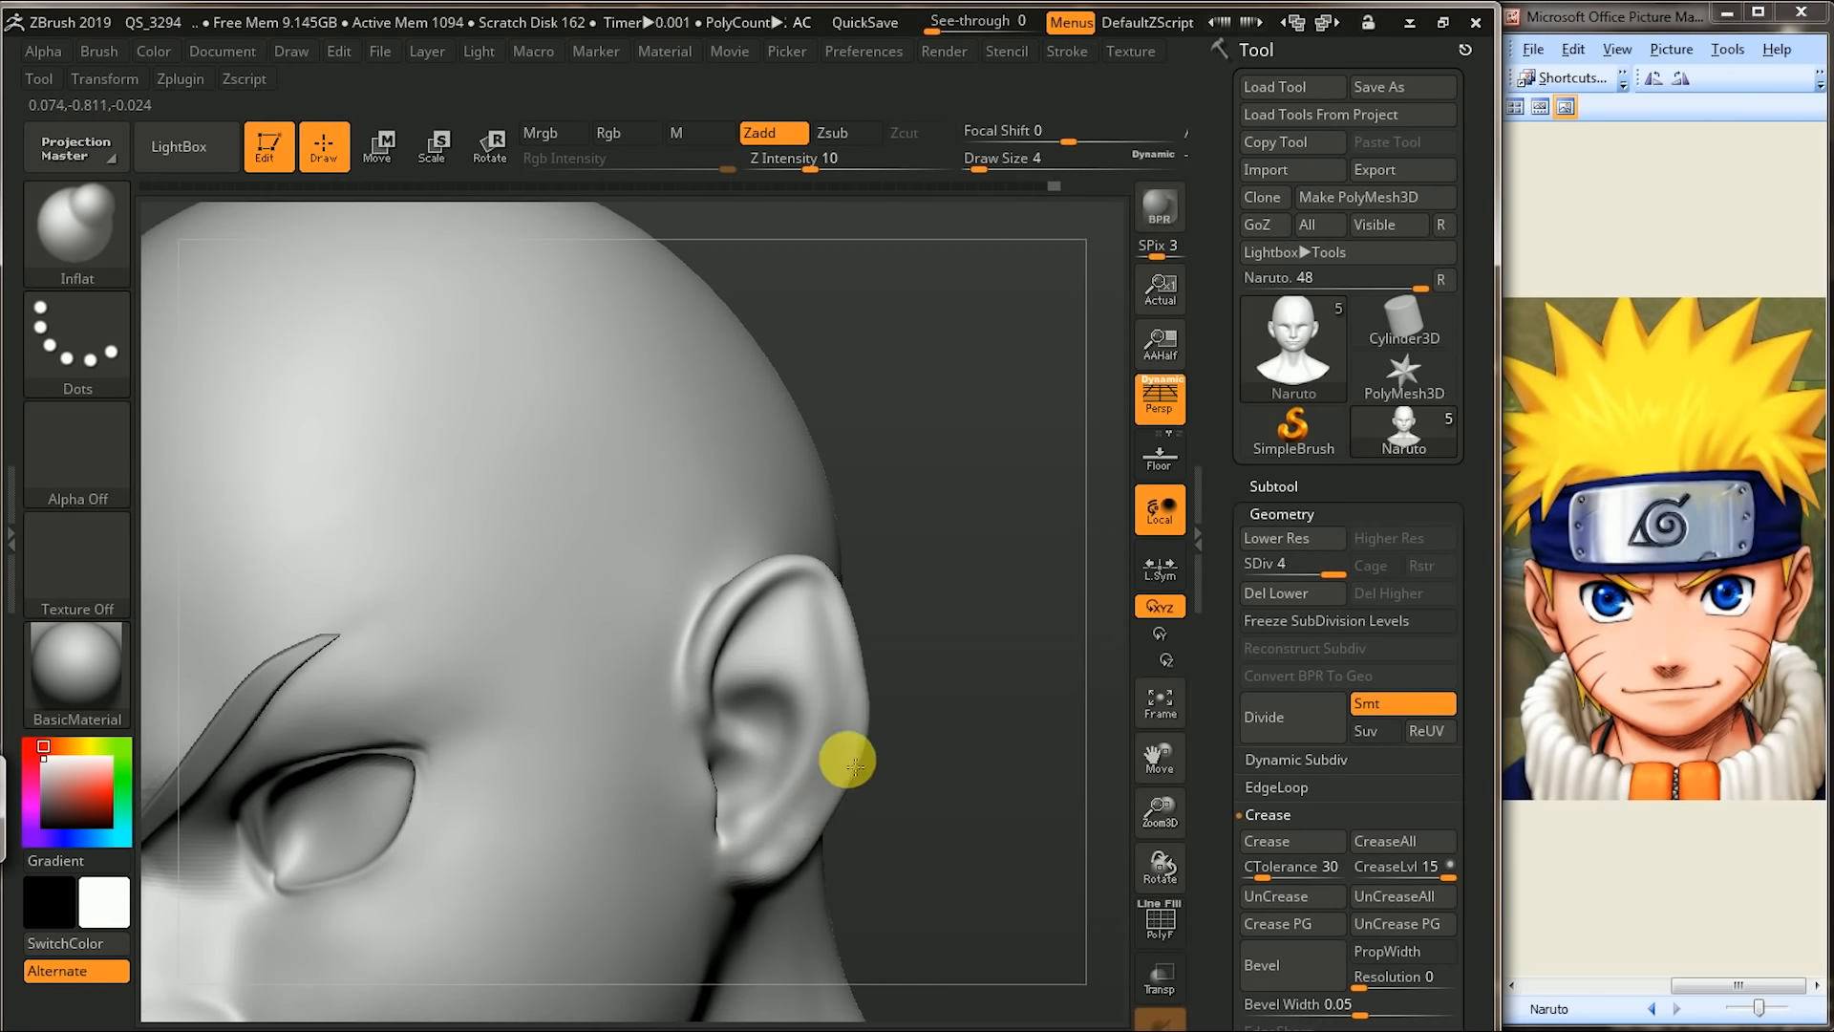
- Inflate the folds inside the ears and around the lobes with Inflat at Z Intensity 10
{"action": "left_click_drag", "start_coordinate": [909, 778], "coordinate": [761, 675]}
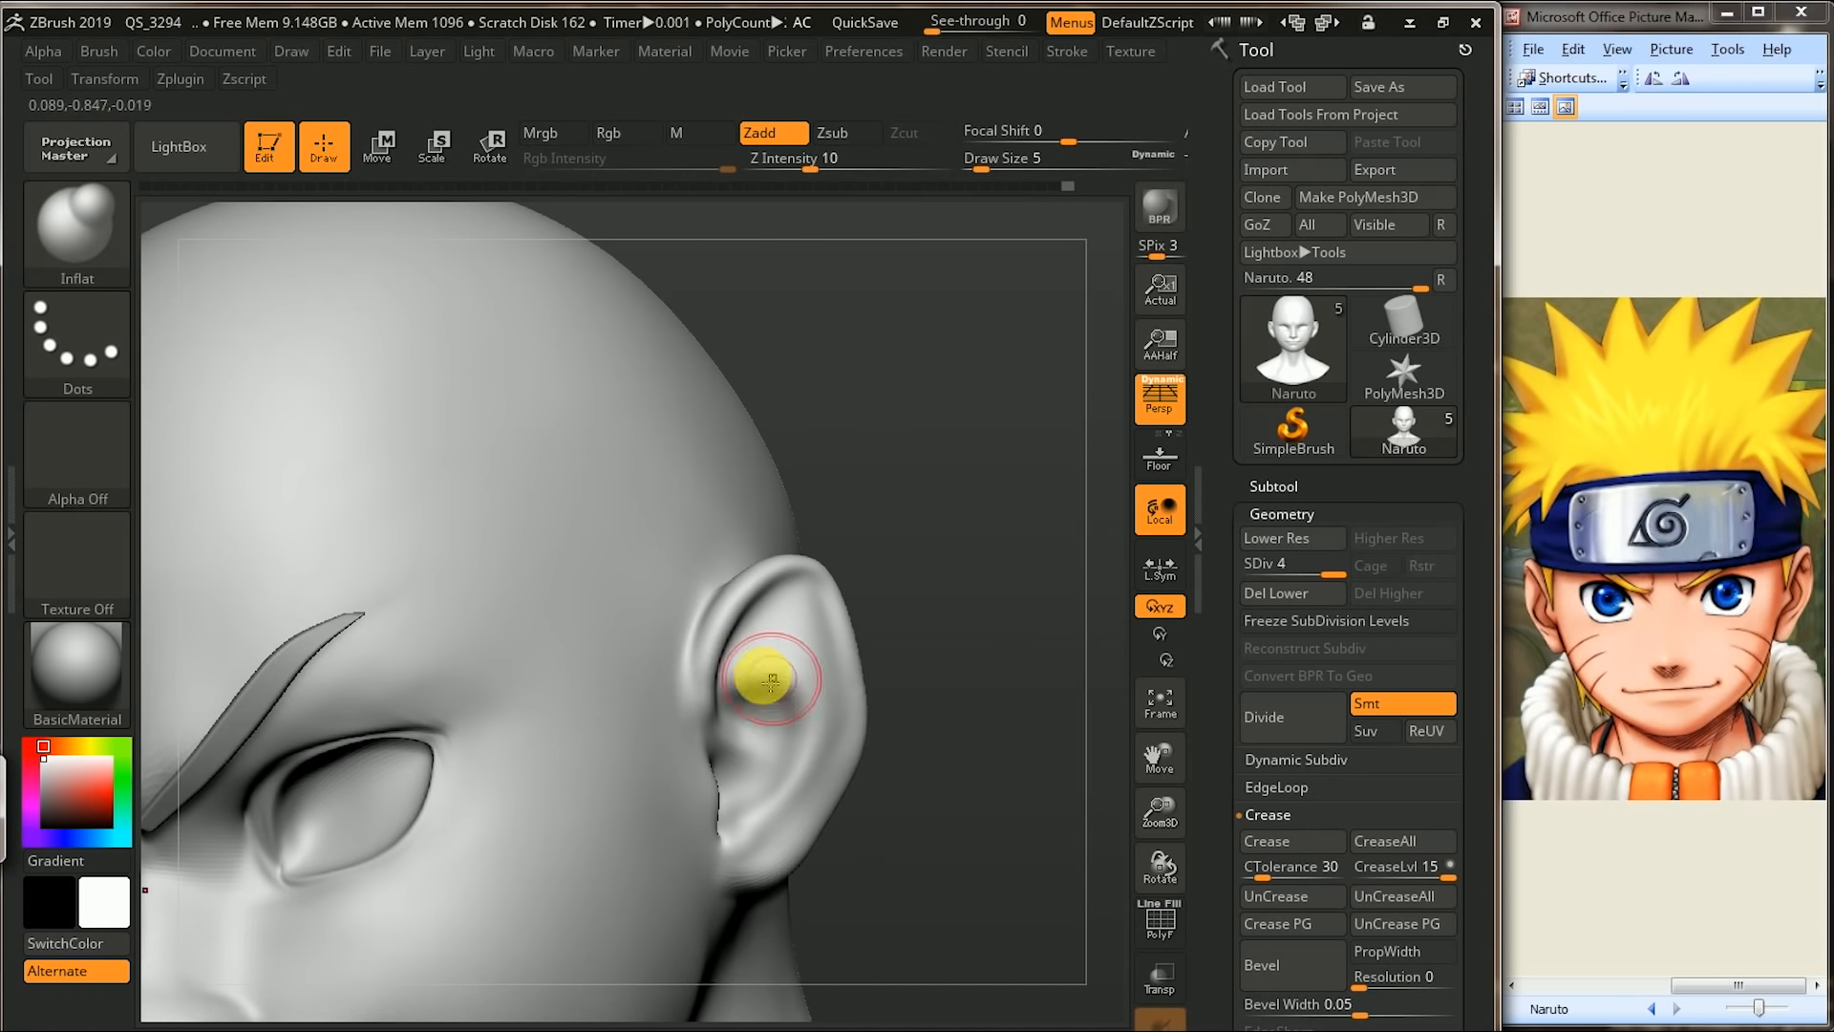
{"action": "left_click_drag", "start_coordinate": [805, 616], "coordinate": [799, 614]}
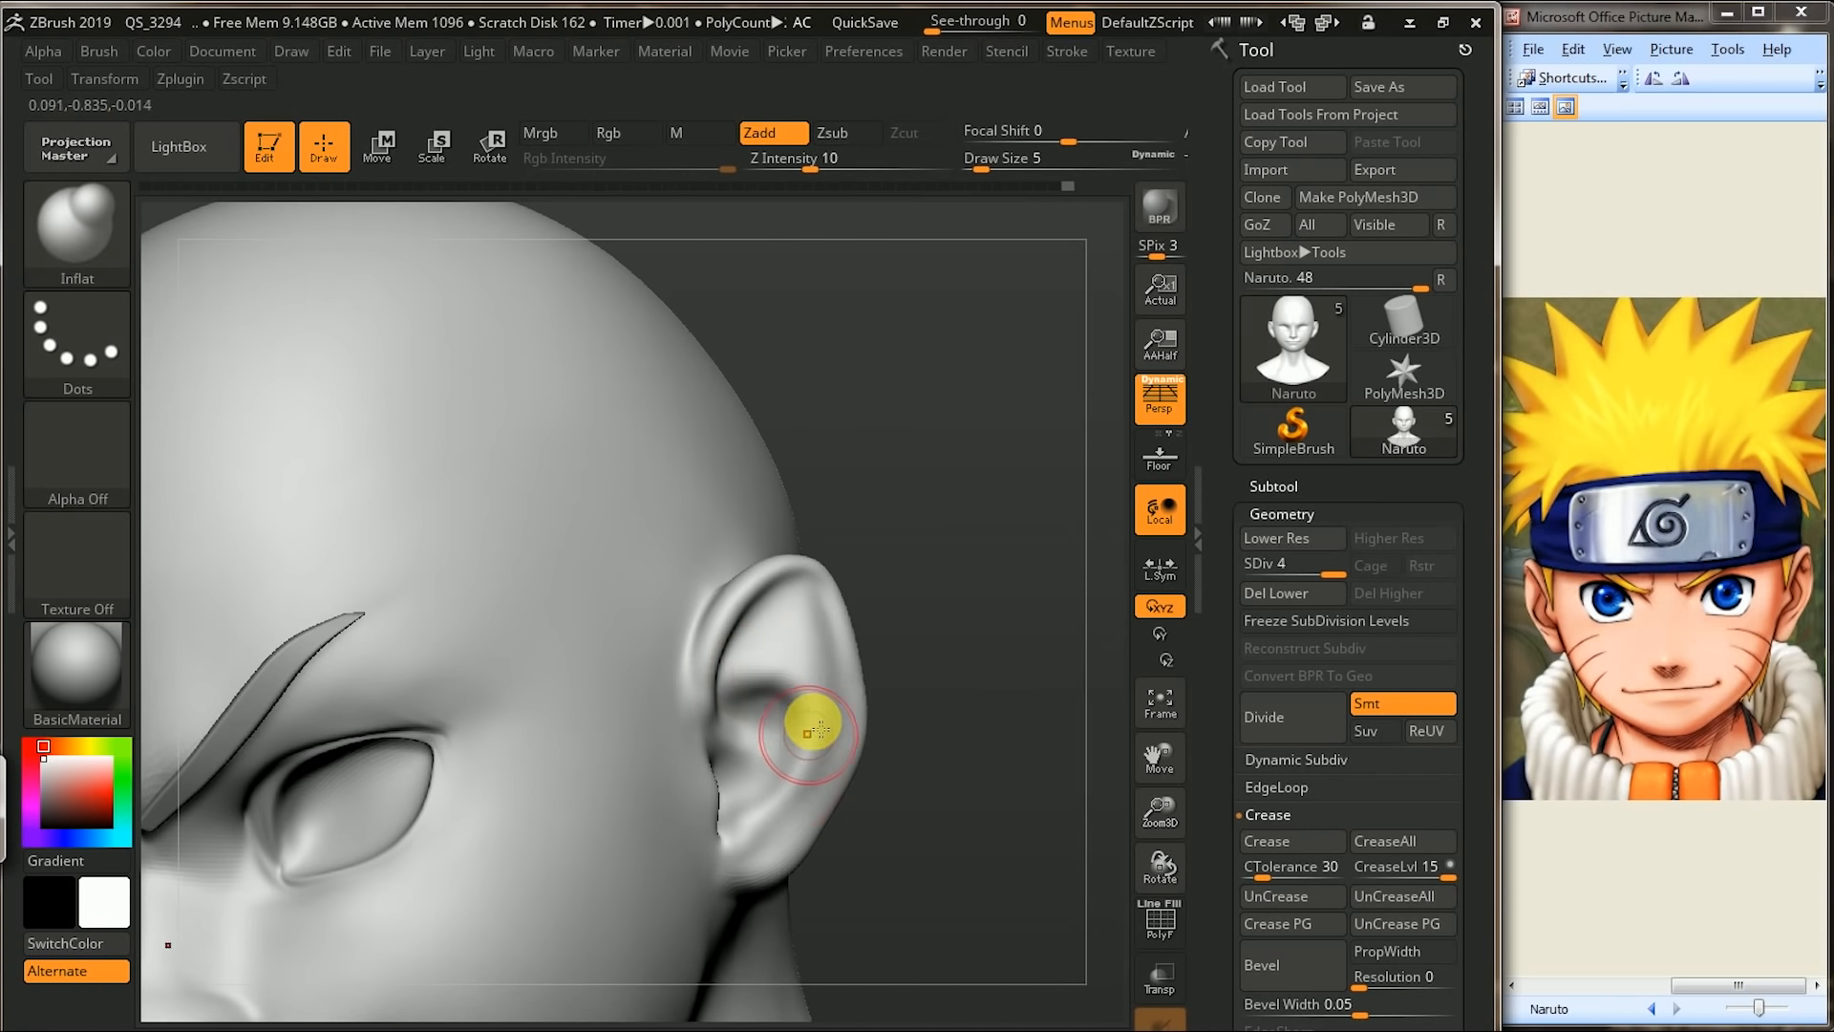
{"action": "mouse_move", "coordinate": [741, 824]}
{"action": "left_mouse_down"}
{"action": "mouse_move", "coordinate": [793, 790]}
{"action": "mouse_move", "coordinate": [749, 811]}
{"action": "left_mouse_up"}
{"action": "mouse_move", "coordinate": [814, 688]}
{"action": "left_mouse_down"}
{"action": "mouse_move", "coordinate": [761, 723]}
{"action": "mouse_move", "coordinate": [766, 706]}
{"action": "left_mouse_up"}
{"action": "mouse_move", "coordinate": [975, 631]}
{"action": "left_mouse_down"}
{"action": "mouse_move", "coordinate": [1016, 600]}
{"action": "mouse_move", "coordinate": [726, 774]}
{"action": "mouse_move", "coordinate": [746, 715]}
{"action": "left_mouse_up"}
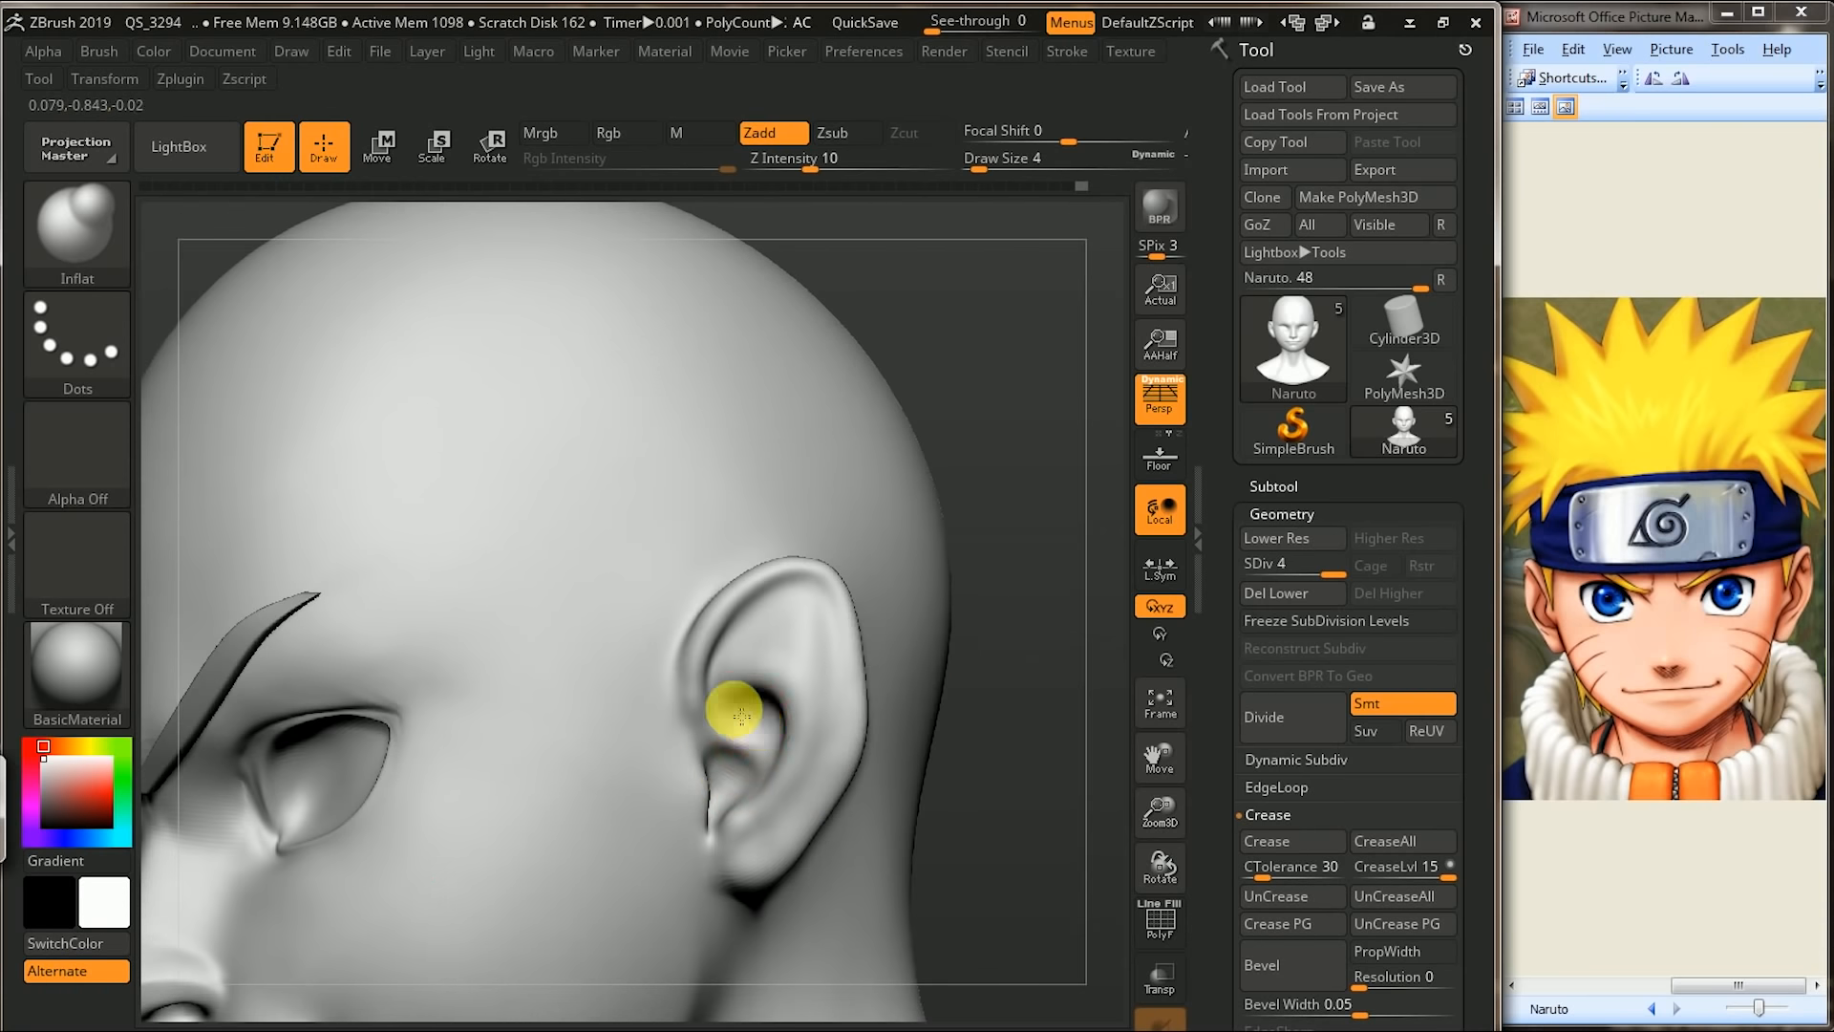
- Build up the front edge and remaining rim of the ears with Inflat, working from both sides of the head
{"action": "mouse_move", "coordinate": [1051, 564]}
{"action": "left_mouse_down"}
{"action": "mouse_move", "coordinate": [729, 732]}
{"action": "mouse_move", "coordinate": [679, 680]}
{"action": "mouse_move", "coordinate": [685, 711]}
{"action": "left_mouse_up"}
{"action": "left_click_drag", "start_coordinate": [690, 643], "coordinate": [703, 729]}
{"action": "mouse_move", "coordinate": [1101, 518]}
{"action": "left_mouse_down"}
{"action": "mouse_move", "coordinate": [1032, 442]}
{"action": "mouse_move", "coordinate": [972, 529]}
{"action": "mouse_move", "coordinate": [926, 467]}
{"action": "mouse_move", "coordinate": [895, 545]}
{"action": "left_mouse_up"}
{"action": "left_click_drag", "start_coordinate": [1023, 532], "coordinate": [1011, 523]}
{"action": "mouse_move", "coordinate": [299, 626]}
{"action": "left_mouse_down", "text": "alt"}
{"action": "mouse_move", "coordinate": [269, 865]}
{"action": "mouse_move", "coordinate": [369, 880]}
{"action": "mouse_move", "coordinate": [382, 786]}
{"action": "mouse_move", "coordinate": [543, 672]}
{"action": "left_mouse_up", "text": "alt"}
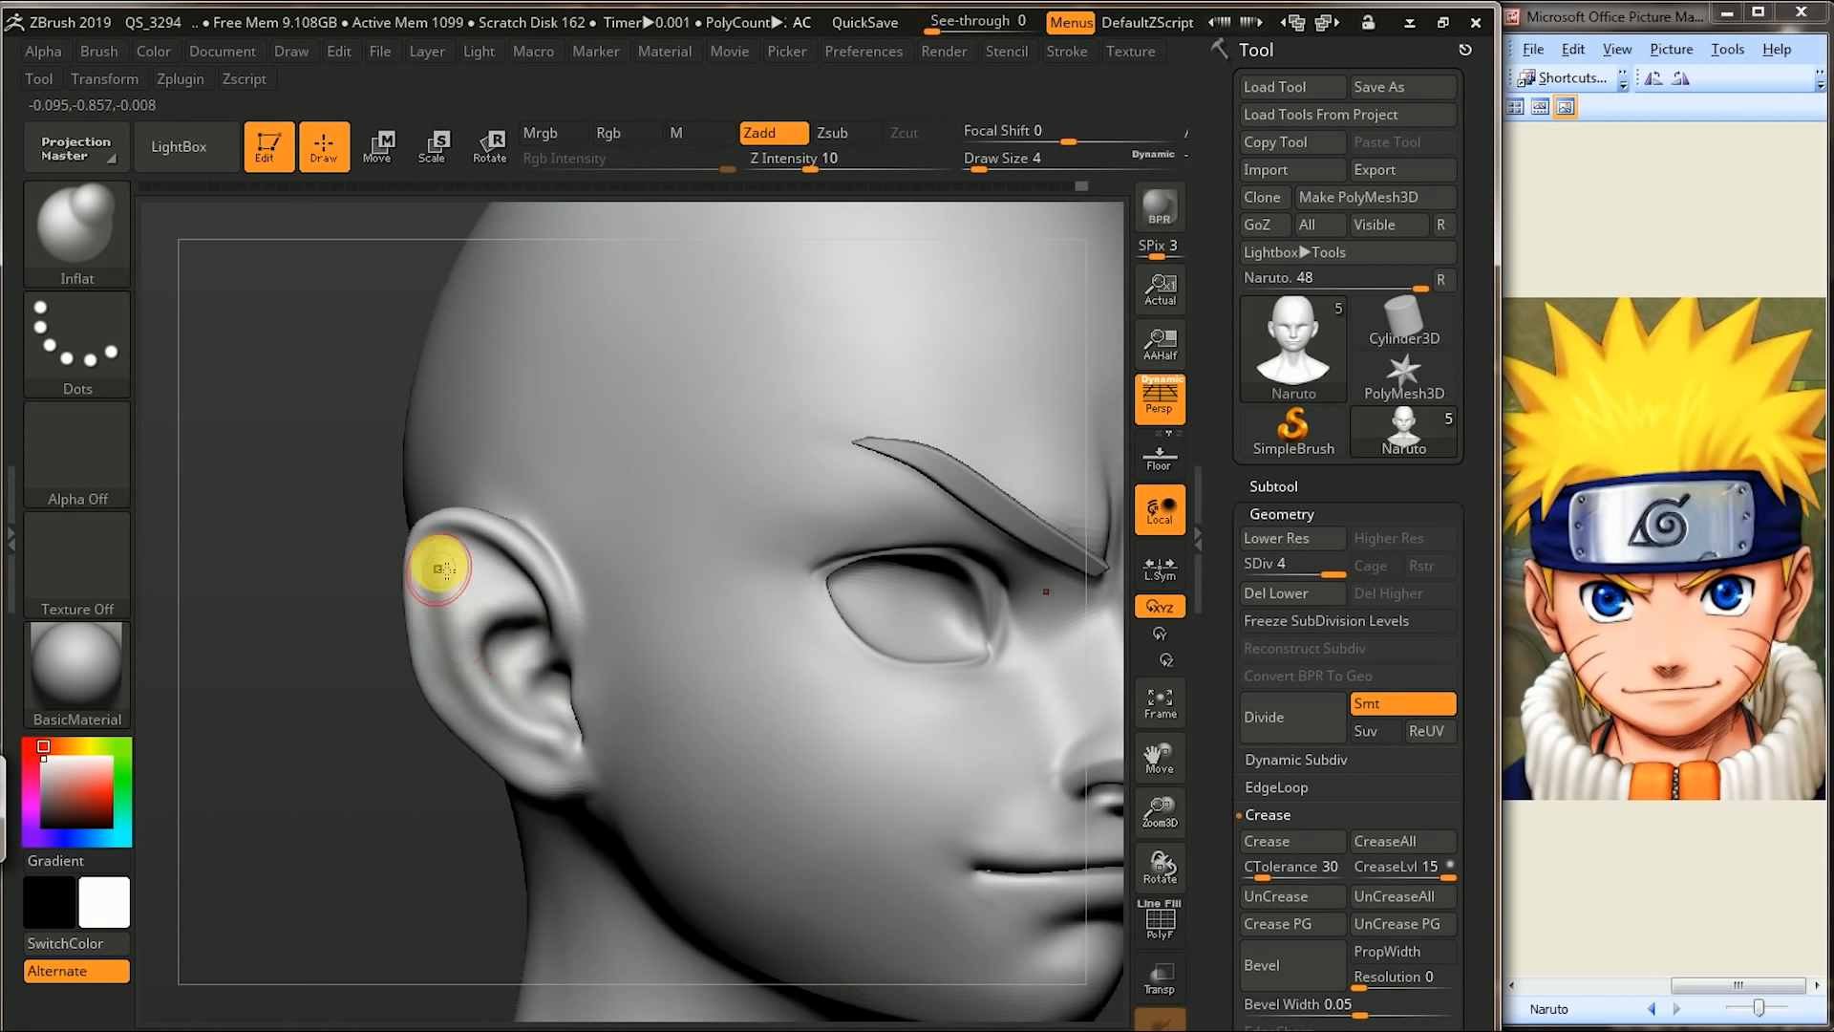
{"action": "mouse_move", "coordinate": [457, 652]}
{"action": "left_mouse_down"}
{"action": "mouse_move", "coordinate": [528, 736]}
{"action": "mouse_move", "coordinate": [580, 753]}
{"action": "mouse_move", "coordinate": [559, 746]}
{"action": "left_mouse_up"}
{"action": "left_click_drag", "start_coordinate": [166, 326], "coordinate": [170, 328]}
- Choose DamStandard at Z Intensity 22, carve a groove along the inside of the ear rim and smooth it
{"action": "left_click", "coordinate": [90, 287]}
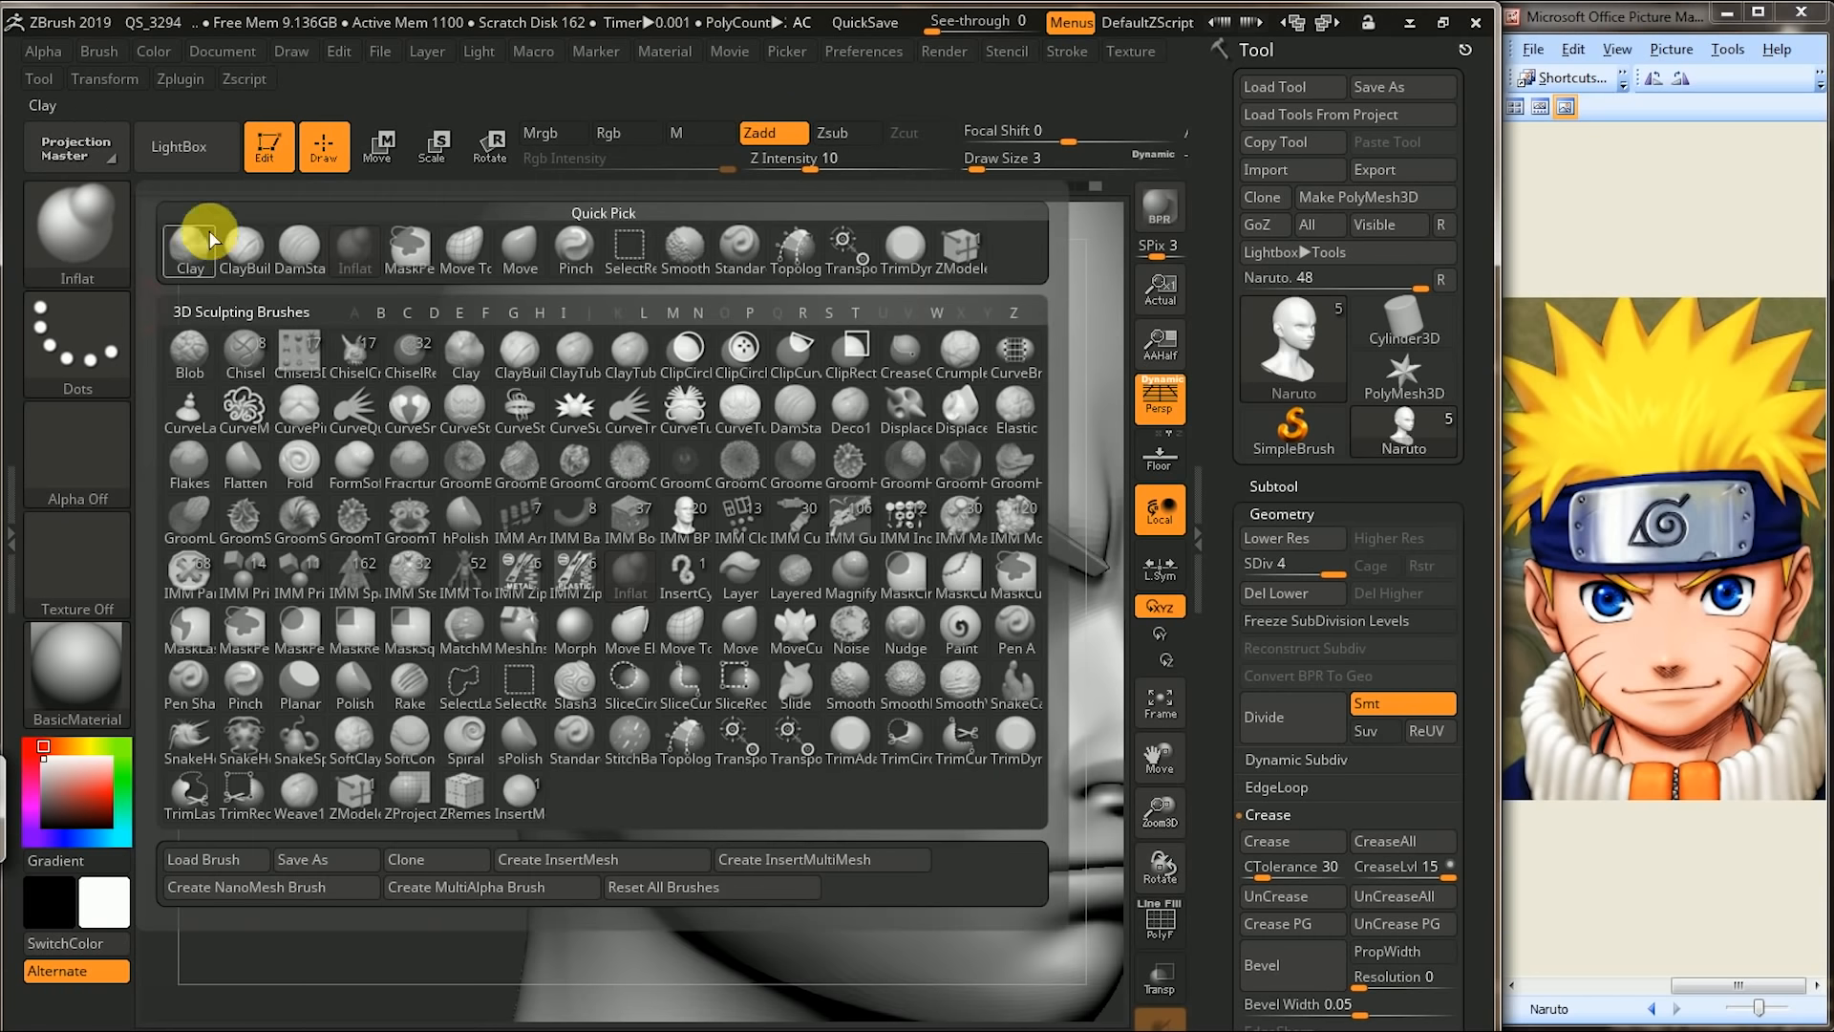
{"action": "left_click", "coordinate": [297, 254]}
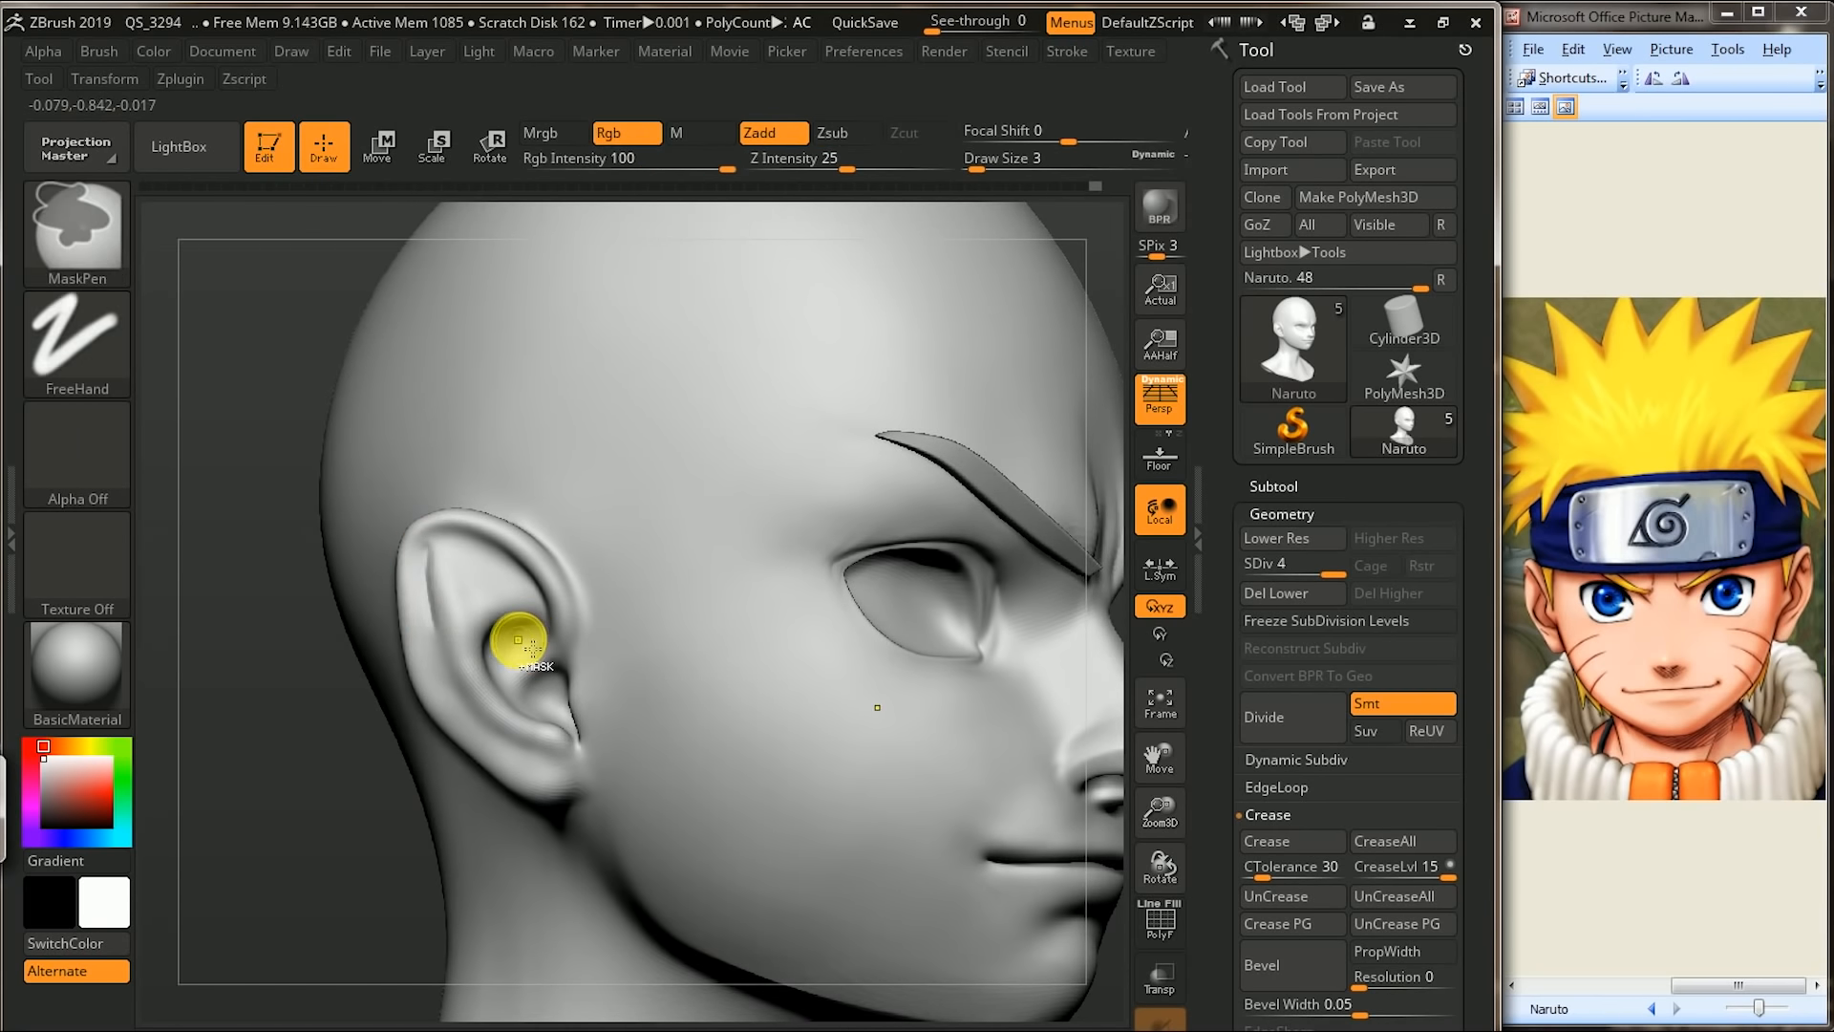
{"action": "left_click_drag", "start_coordinate": [871, 175], "coordinate": [855, 171]}
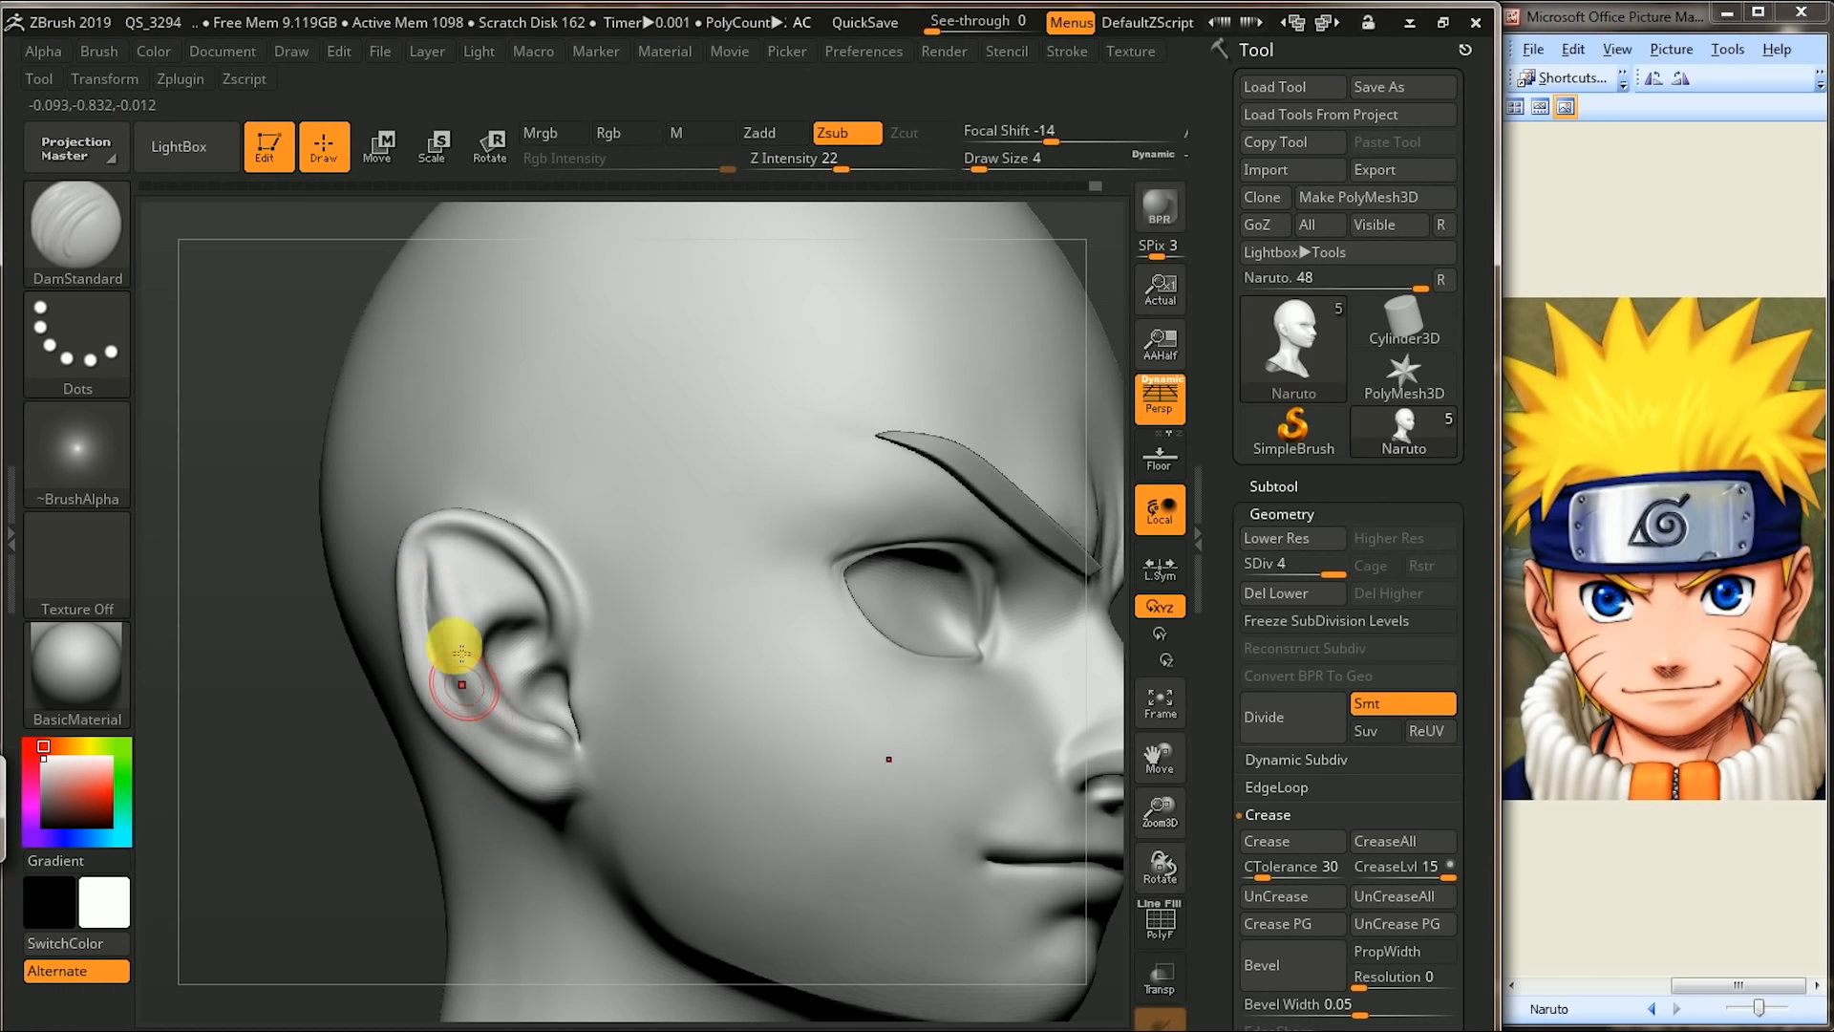
{"action": "left_click_drag", "start_coordinate": [519, 712], "coordinate": [424, 573], "text": "shift"}
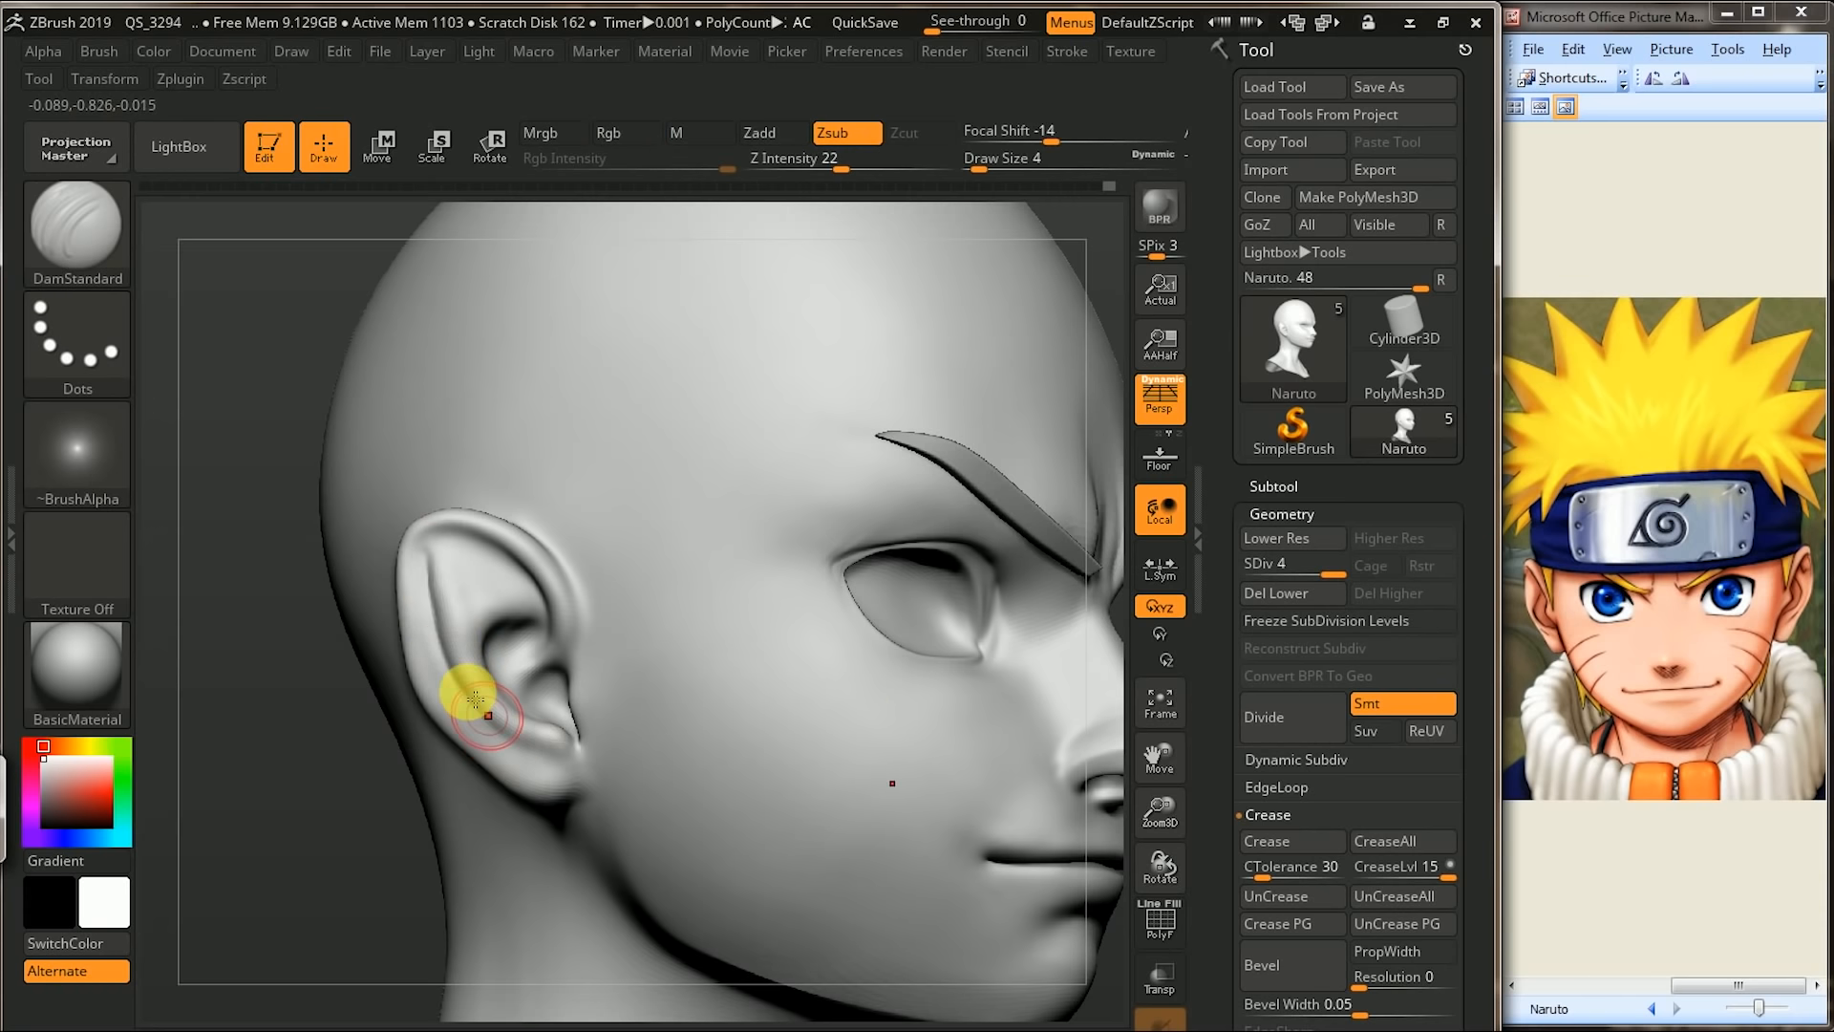
{"action": "mouse_move", "coordinate": [318, 874]}
{"action": "left_mouse_down"}
{"action": "mouse_move", "coordinate": [259, 904]}
{"action": "mouse_move", "coordinate": [475, 897]}
{"action": "mouse_move", "coordinate": [514, 860]}
{"action": "left_mouse_up"}
{"action": "left_click_drag", "start_coordinate": [984, 604], "coordinate": [428, 632]}
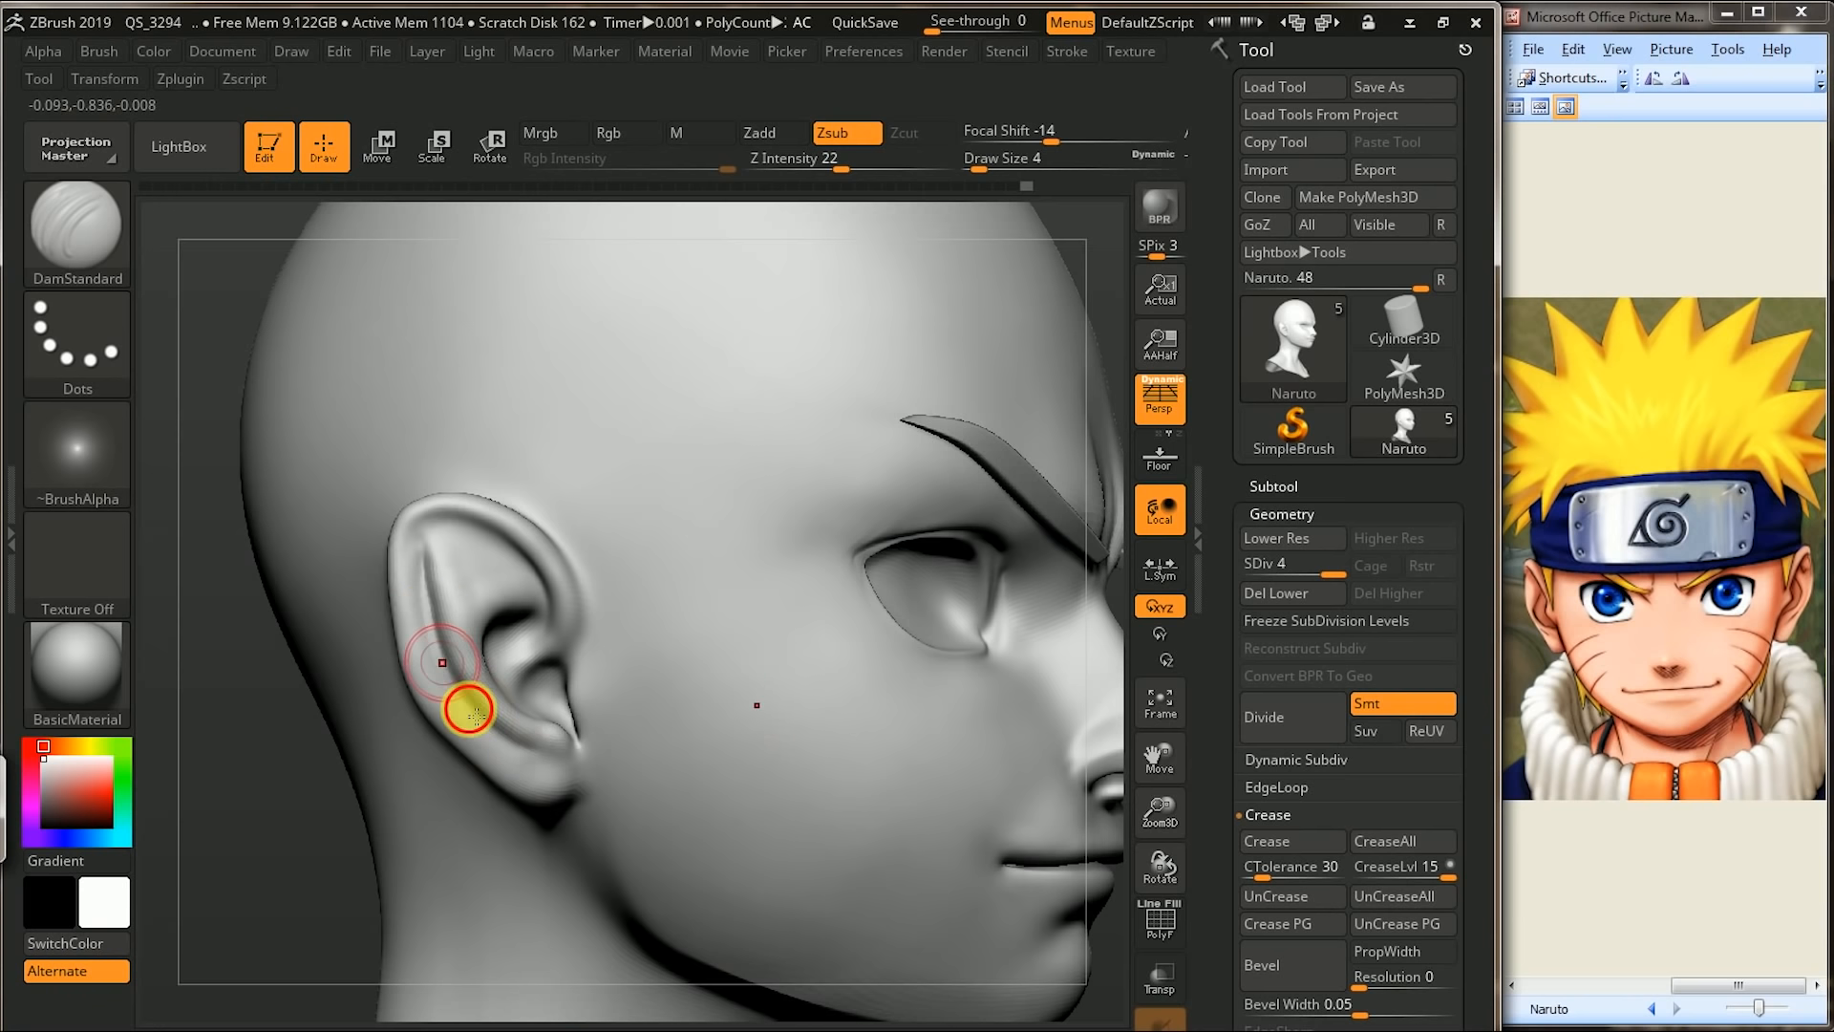
{"action": "left_click_drag", "start_coordinate": [452, 662], "coordinate": [421, 568], "text": "shift"}
- Carve the inner ear folds, ear opening and upper hollow deeper with DamStandard
{"action": "mouse_move", "coordinate": [181, 864]}
{"action": "left_mouse_down"}
{"action": "mouse_move", "coordinate": [376, 770]}
{"action": "mouse_move", "coordinate": [511, 653]}
{"action": "mouse_move", "coordinate": [482, 659]}
{"action": "left_mouse_up"}
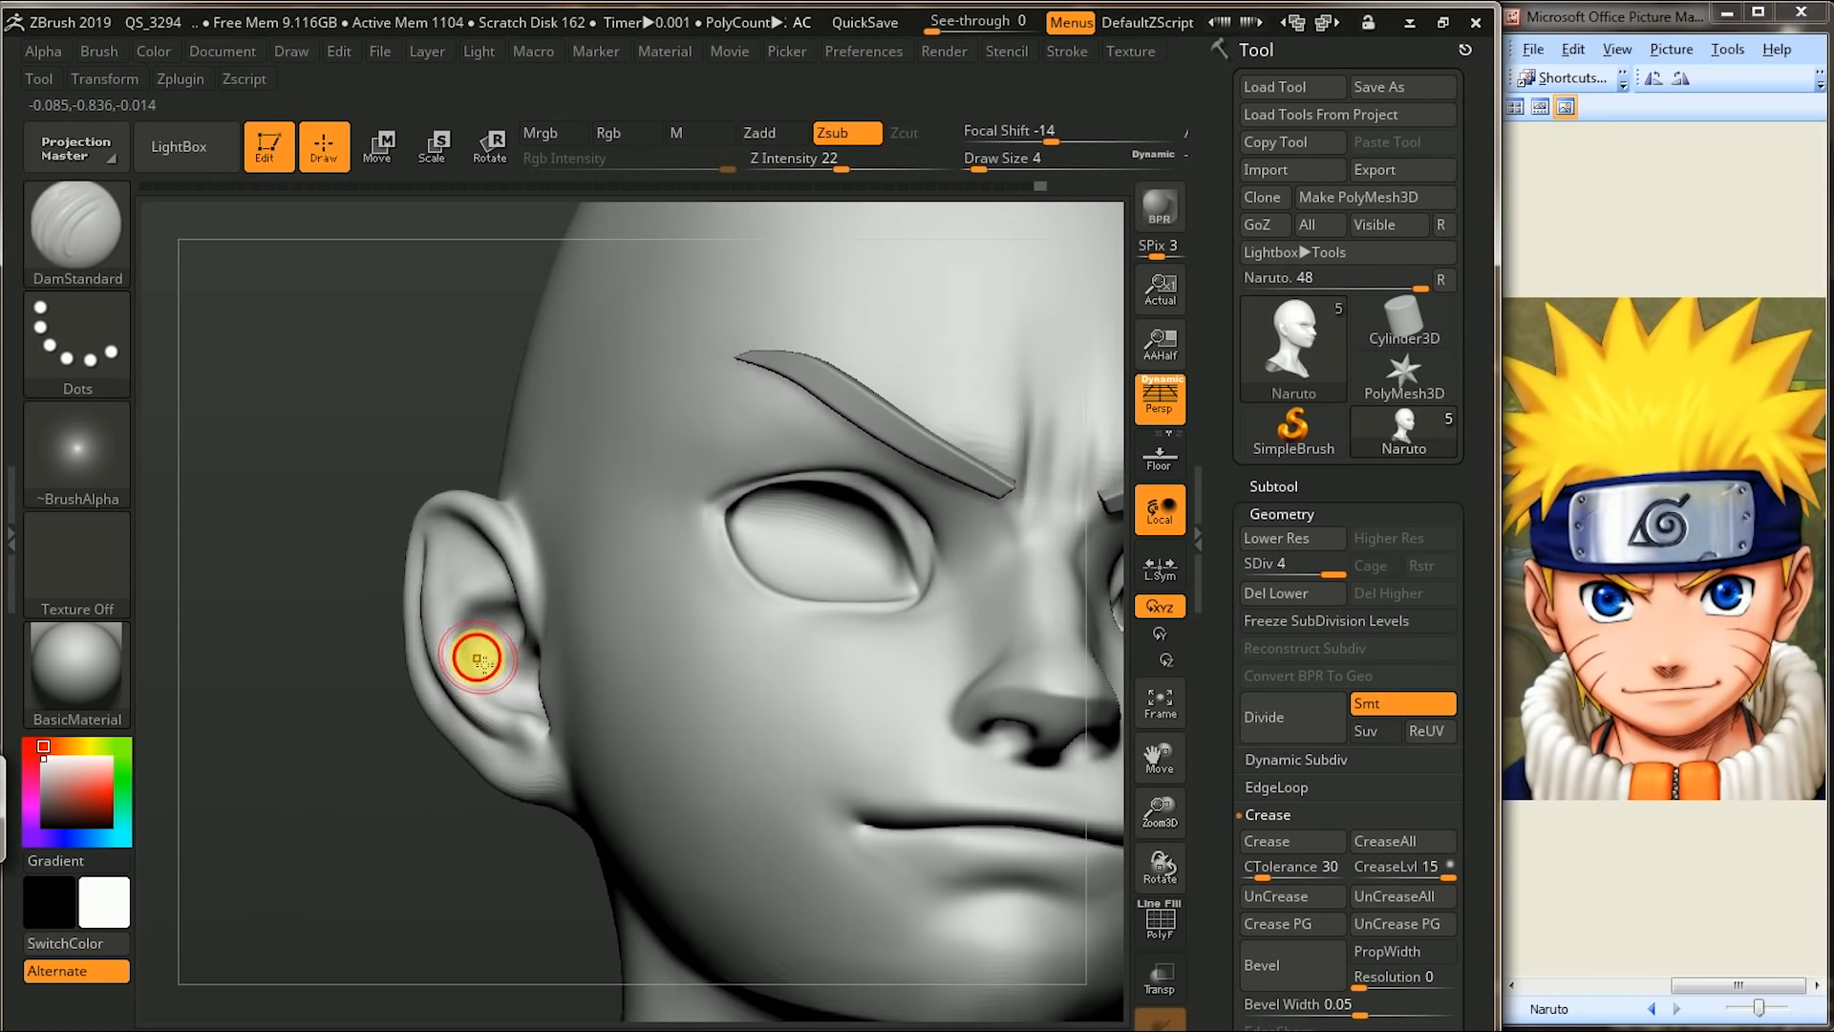
{"action": "left_click_drag", "start_coordinate": [348, 869], "coordinate": [540, 621]}
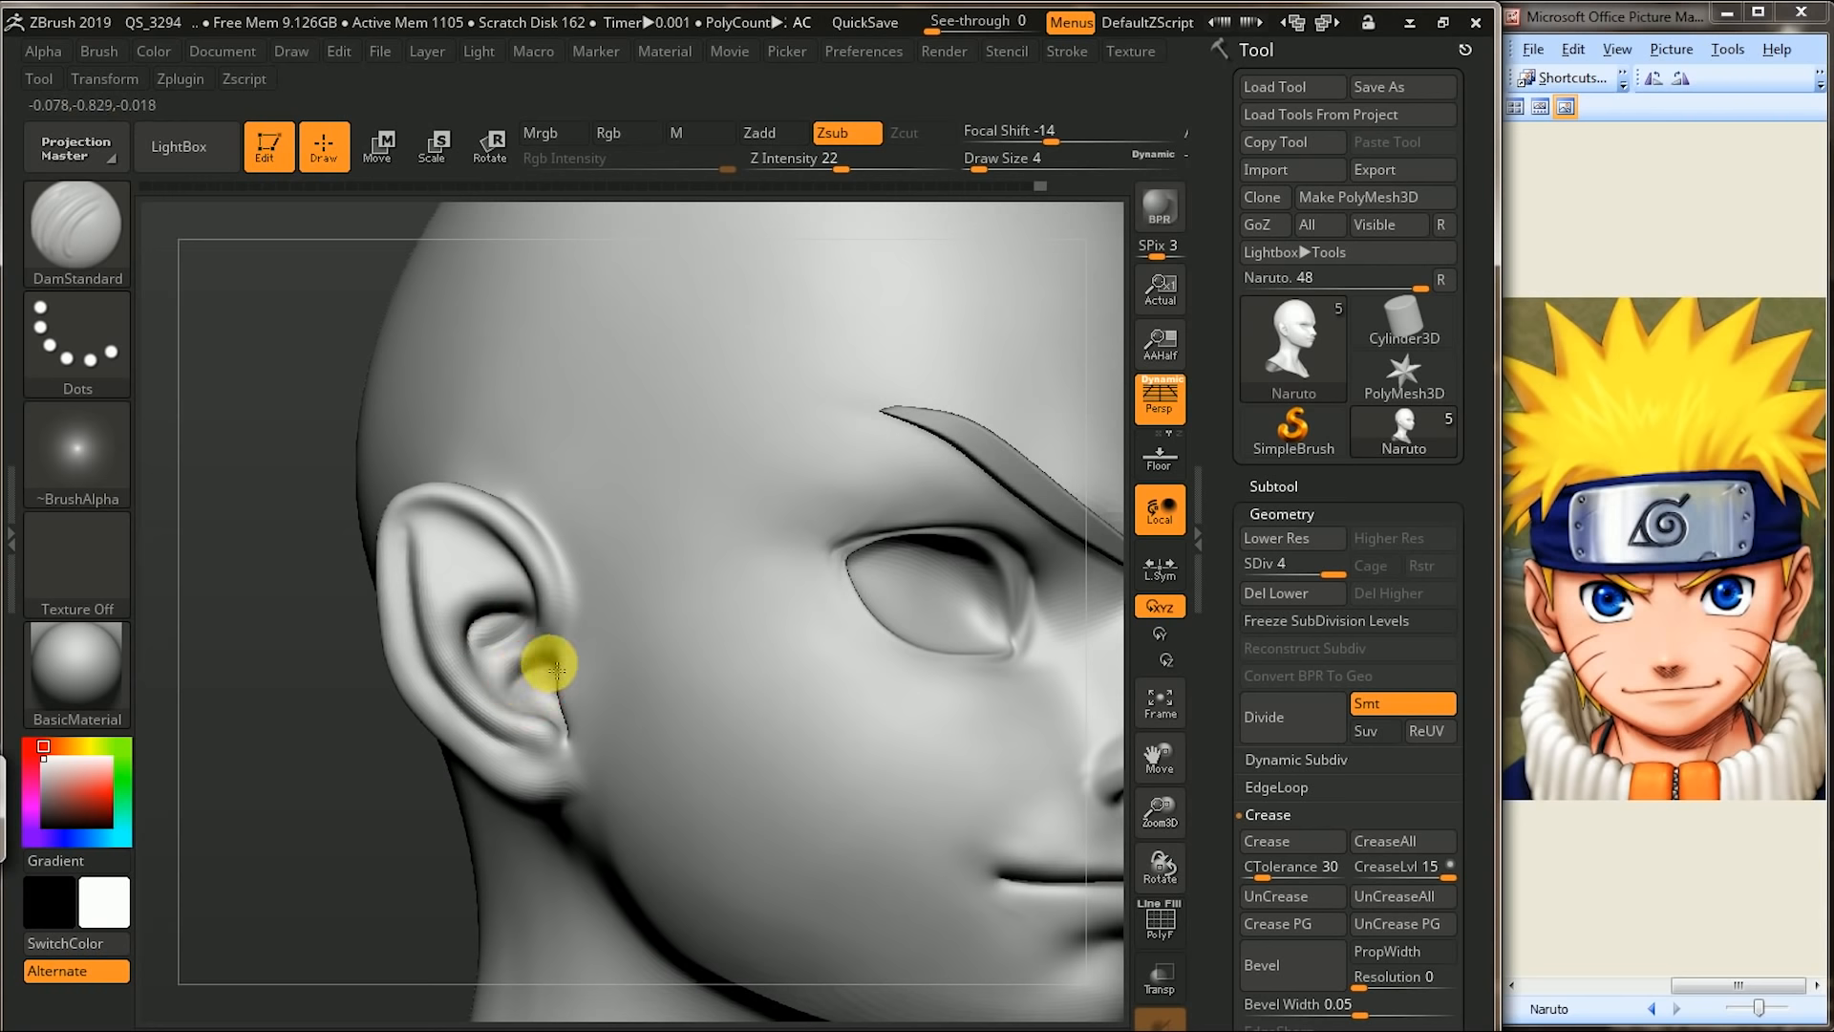
{"action": "left_click_drag", "start_coordinate": [306, 869], "coordinate": [441, 560]}
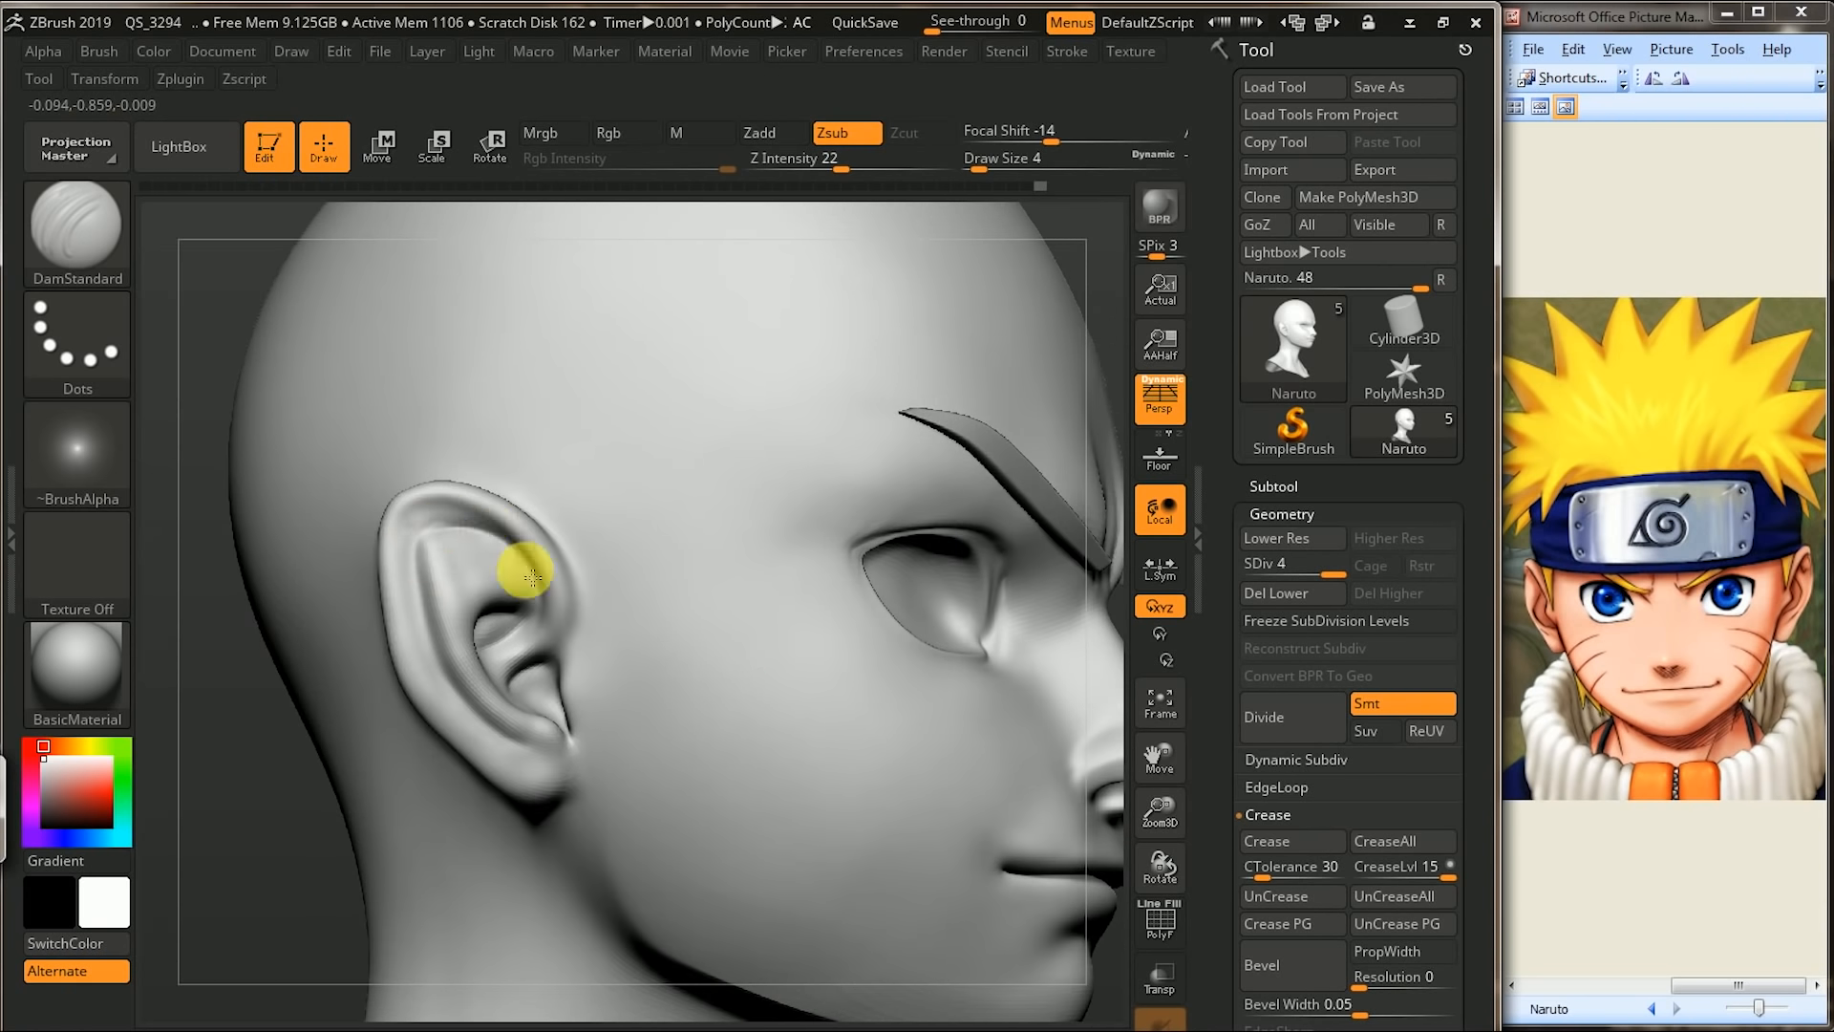
{"action": "left_click_drag", "start_coordinate": [270, 858], "coordinate": [459, 568]}
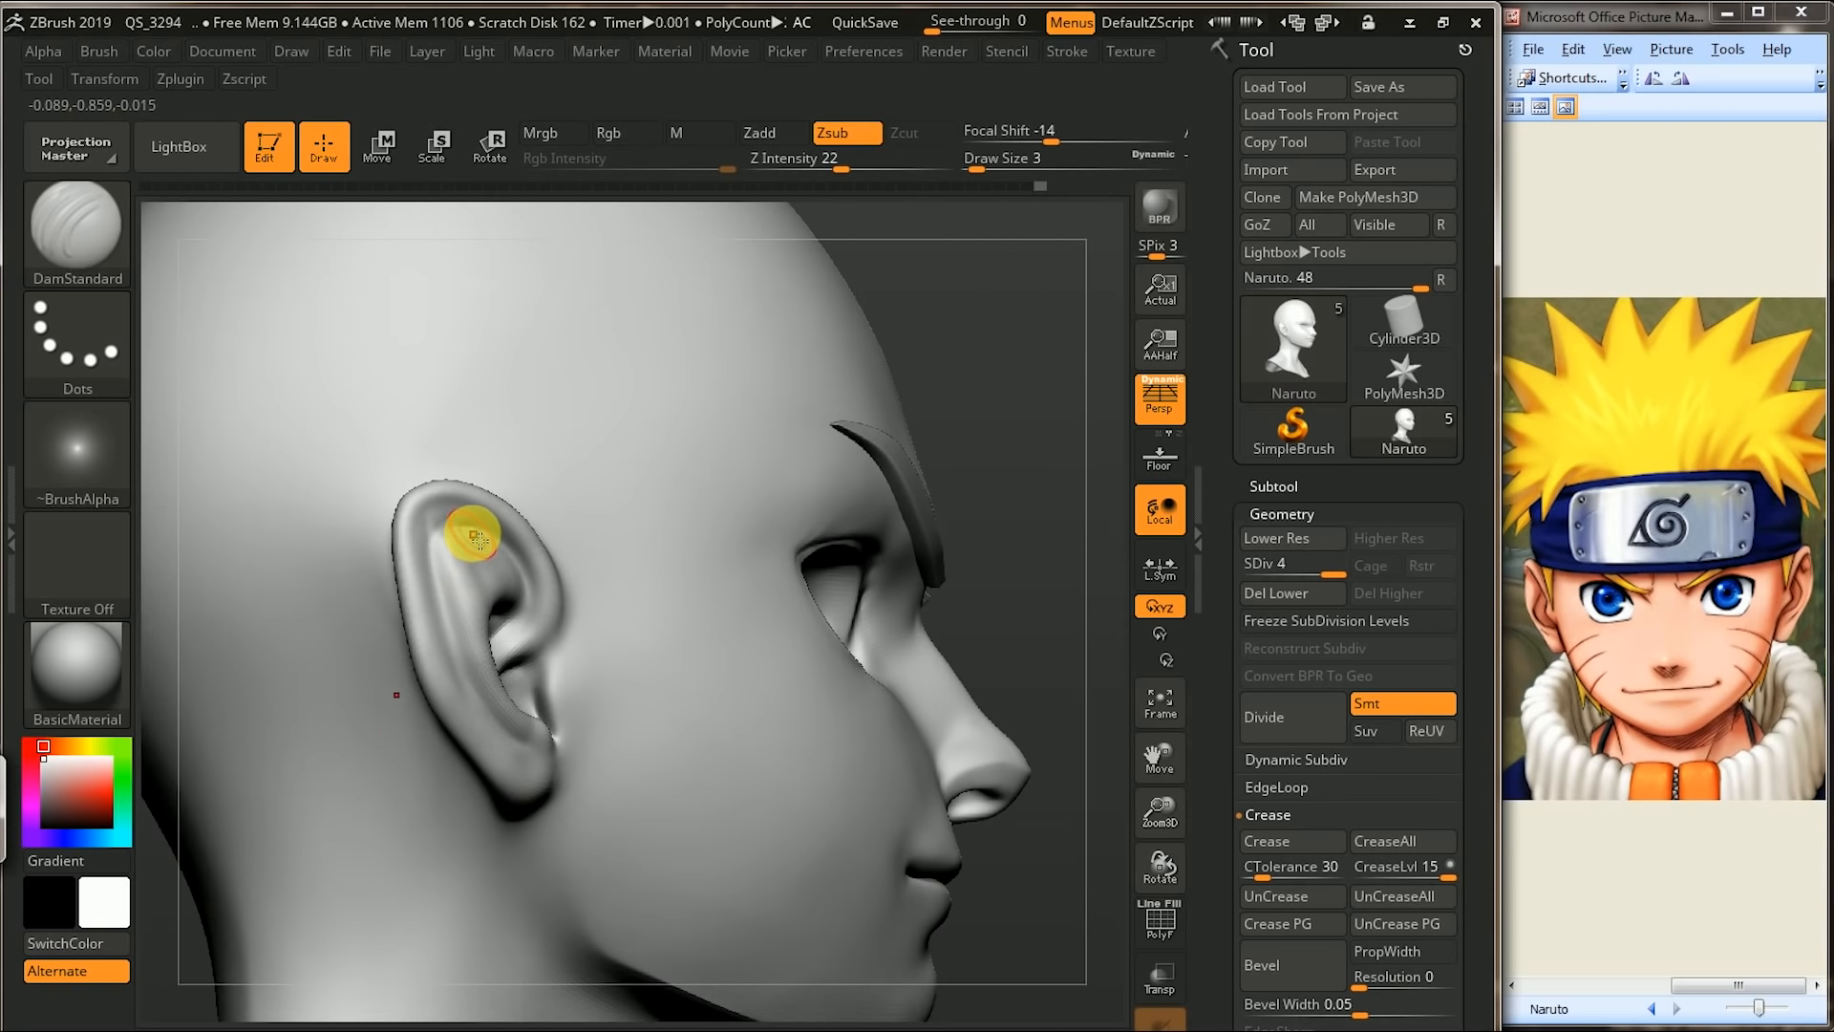
{"action": "mouse_move", "coordinate": [1022, 564]}
{"action": "left_mouse_down"}
{"action": "mouse_move", "coordinate": [688, 564]}
{"action": "mouse_move", "coordinate": [410, 525]}
{"action": "mouse_move", "coordinate": [471, 512]}
{"action": "mouse_move", "coordinate": [493, 543]}
{"action": "mouse_move", "coordinate": [422, 544]}
{"action": "mouse_move", "coordinate": [401, 567]}
{"action": "left_mouse_up"}
{"action": "mouse_move", "coordinate": [250, 873]}
{"action": "left_mouse_down"}
{"action": "mouse_move", "coordinate": [292, 865]}
{"action": "mouse_move", "coordinate": [264, 691]}
{"action": "mouse_move", "coordinate": [757, 569]}
{"action": "mouse_move", "coordinate": [909, 573]}
{"action": "mouse_move", "coordinate": [819, 544]}
{"action": "mouse_move", "coordinate": [679, 611]}
{"action": "mouse_move", "coordinate": [958, 601]}
{"action": "mouse_move", "coordinate": [336, 775]}
{"action": "mouse_move", "coordinate": [417, 822]}
{"action": "mouse_move", "coordinate": [560, 619]}
{"action": "left_mouse_up"}
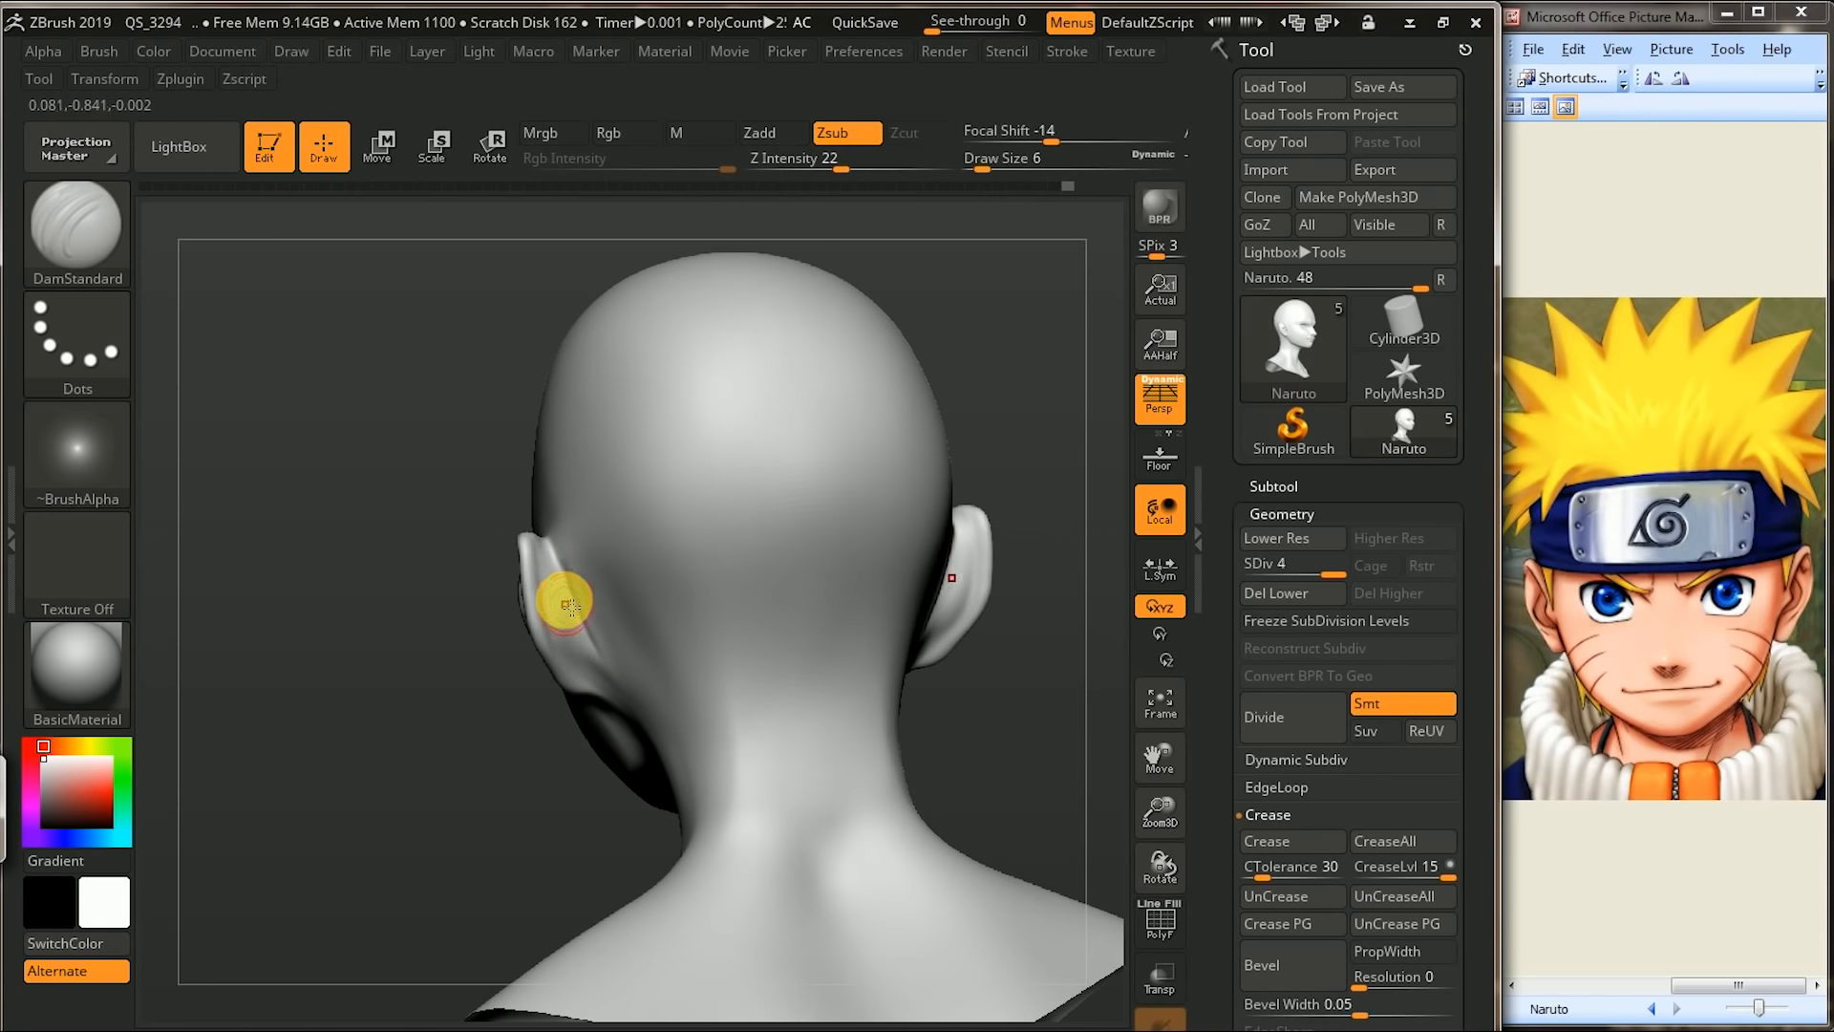
- Switch back to the Inflat brush and smooth the back of the ears where they join the head
{"action": "left_click", "coordinate": [88, 246]}
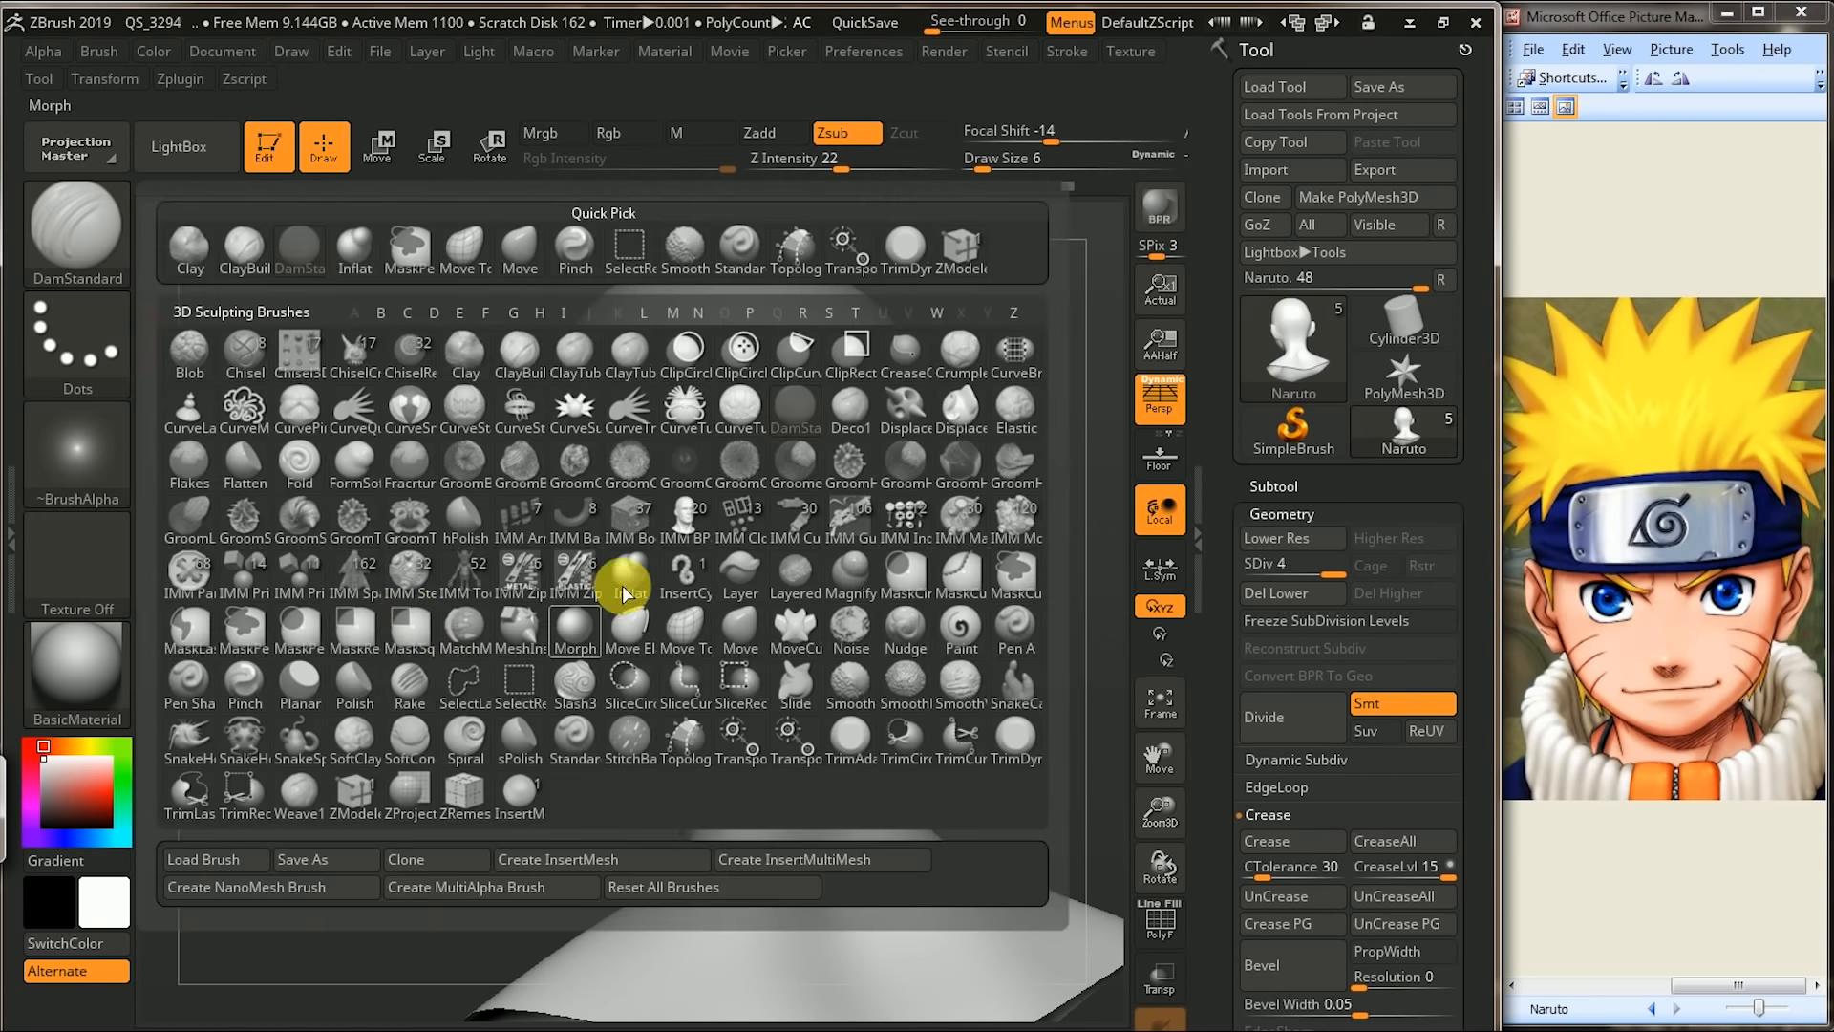
{"action": "left_click", "coordinate": [650, 568]}
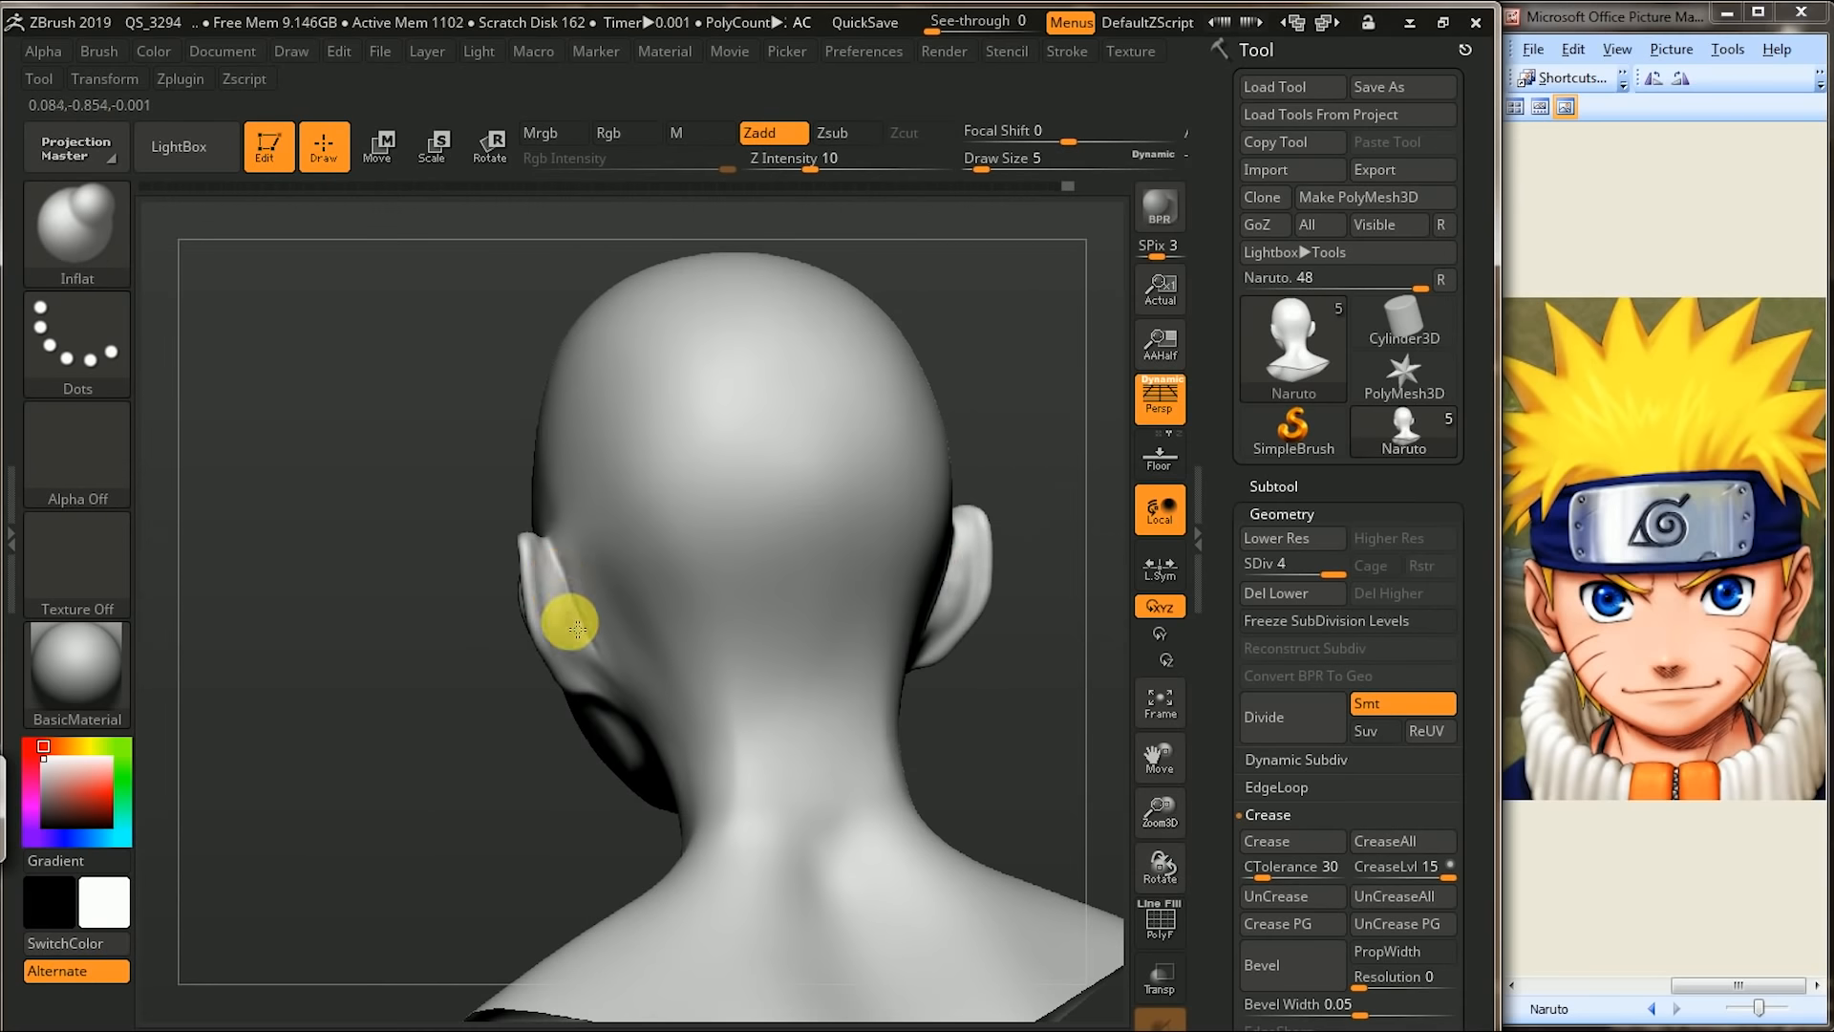
{"action": "left_click_drag", "start_coordinate": [543, 574], "coordinate": [582, 619], "text": "shift"}
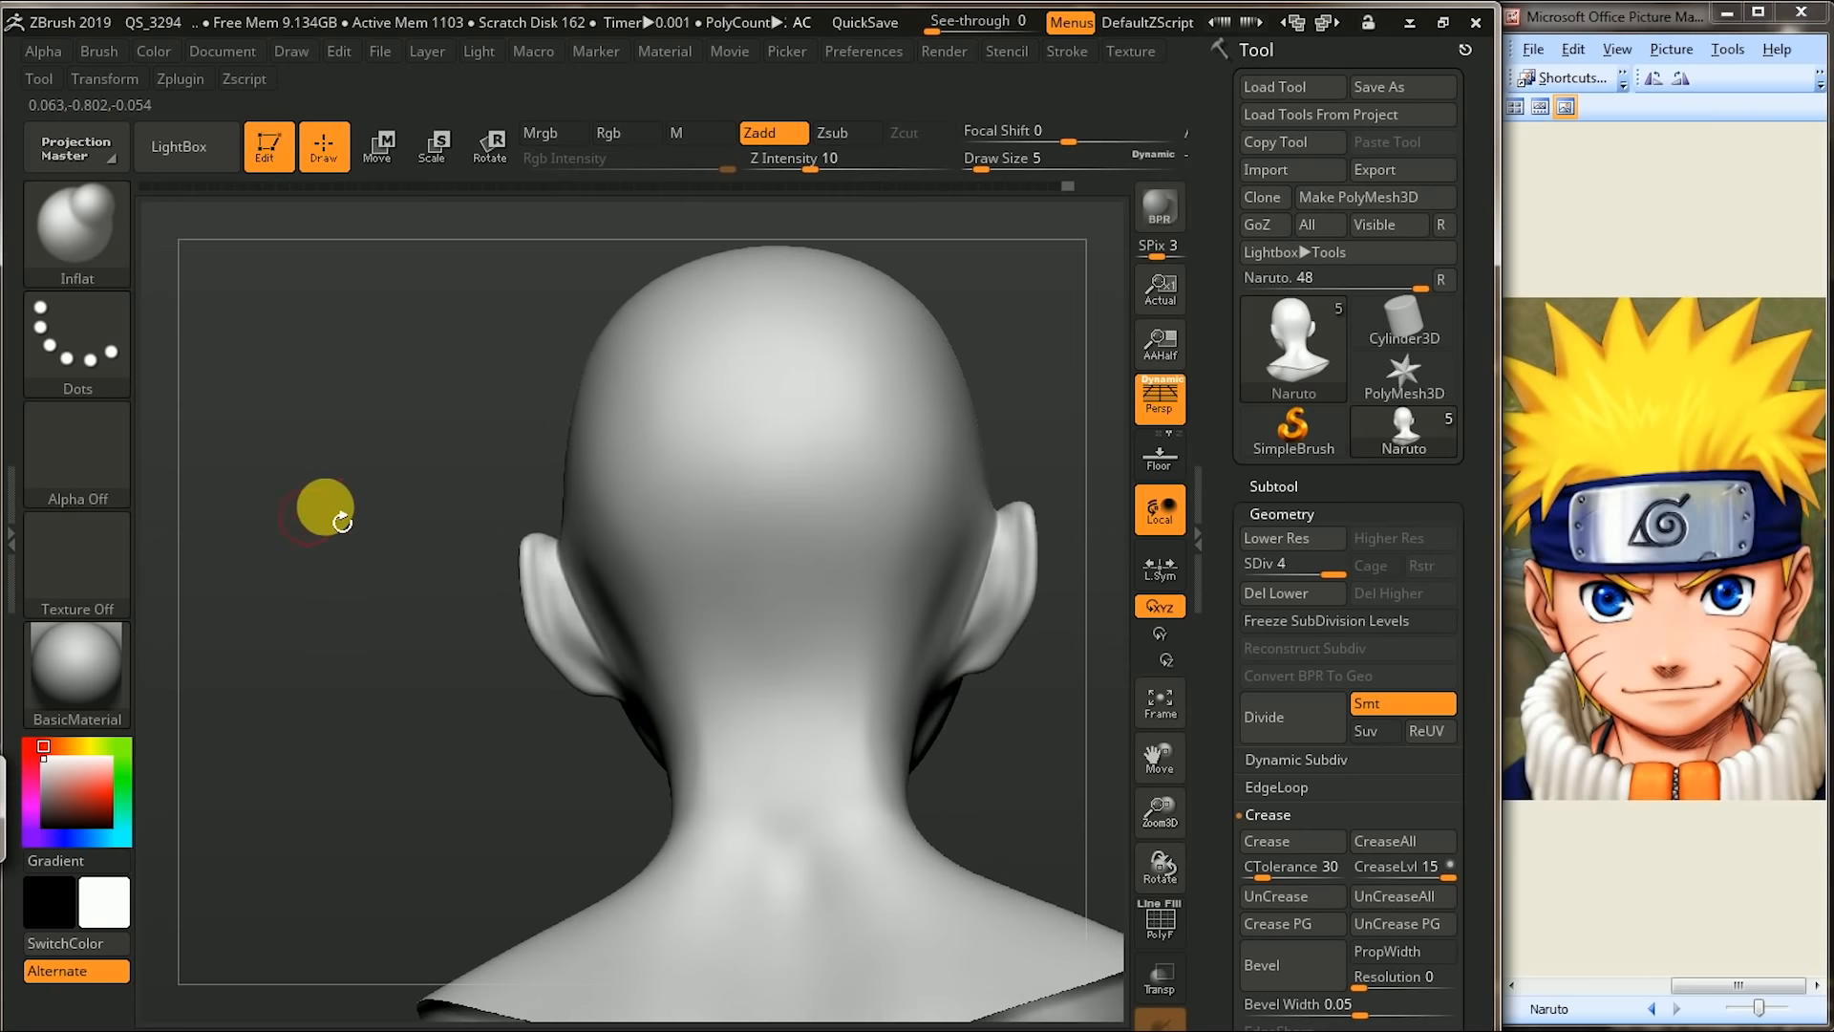
- Choose the DamStandard brush, carve the crease behind and beneath the ears where they join the head, and smooth it
{"action": "left_click", "coordinate": [105, 250]}
{"action": "left_click", "coordinate": [301, 256]}
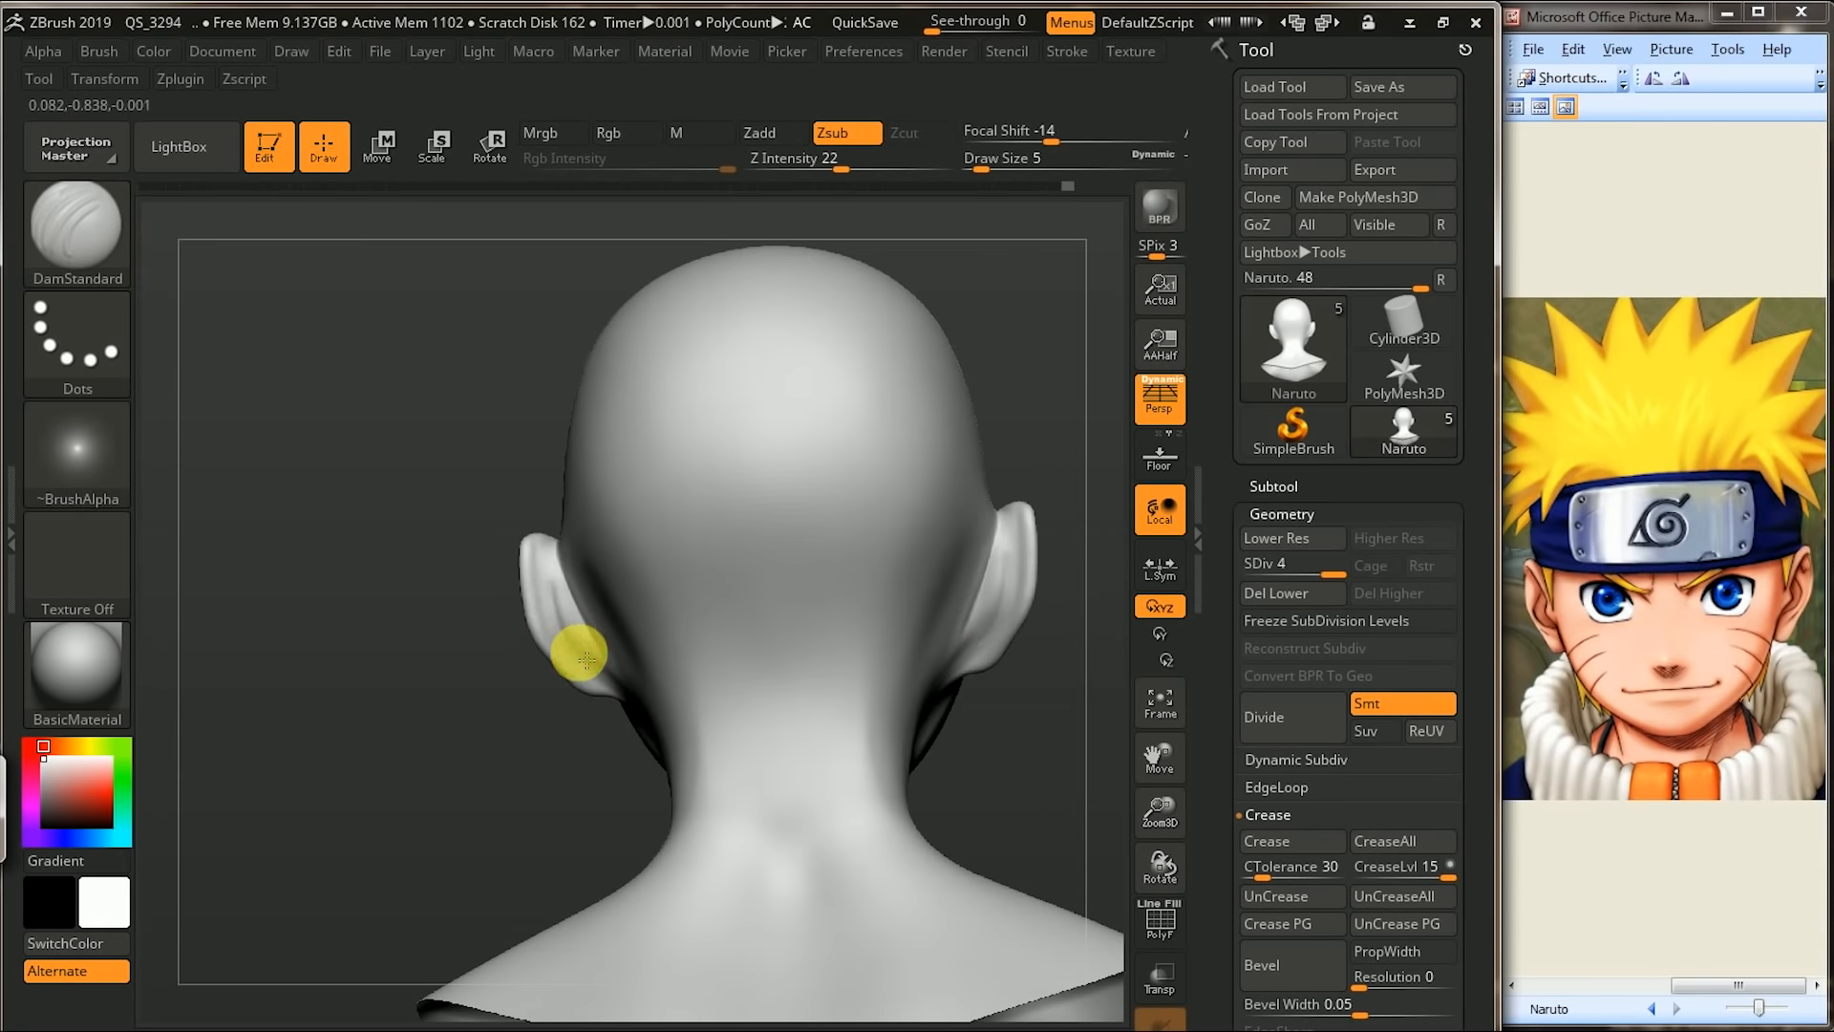
{"action": "left_click_drag", "start_coordinate": [516, 773], "coordinate": [566, 620]}
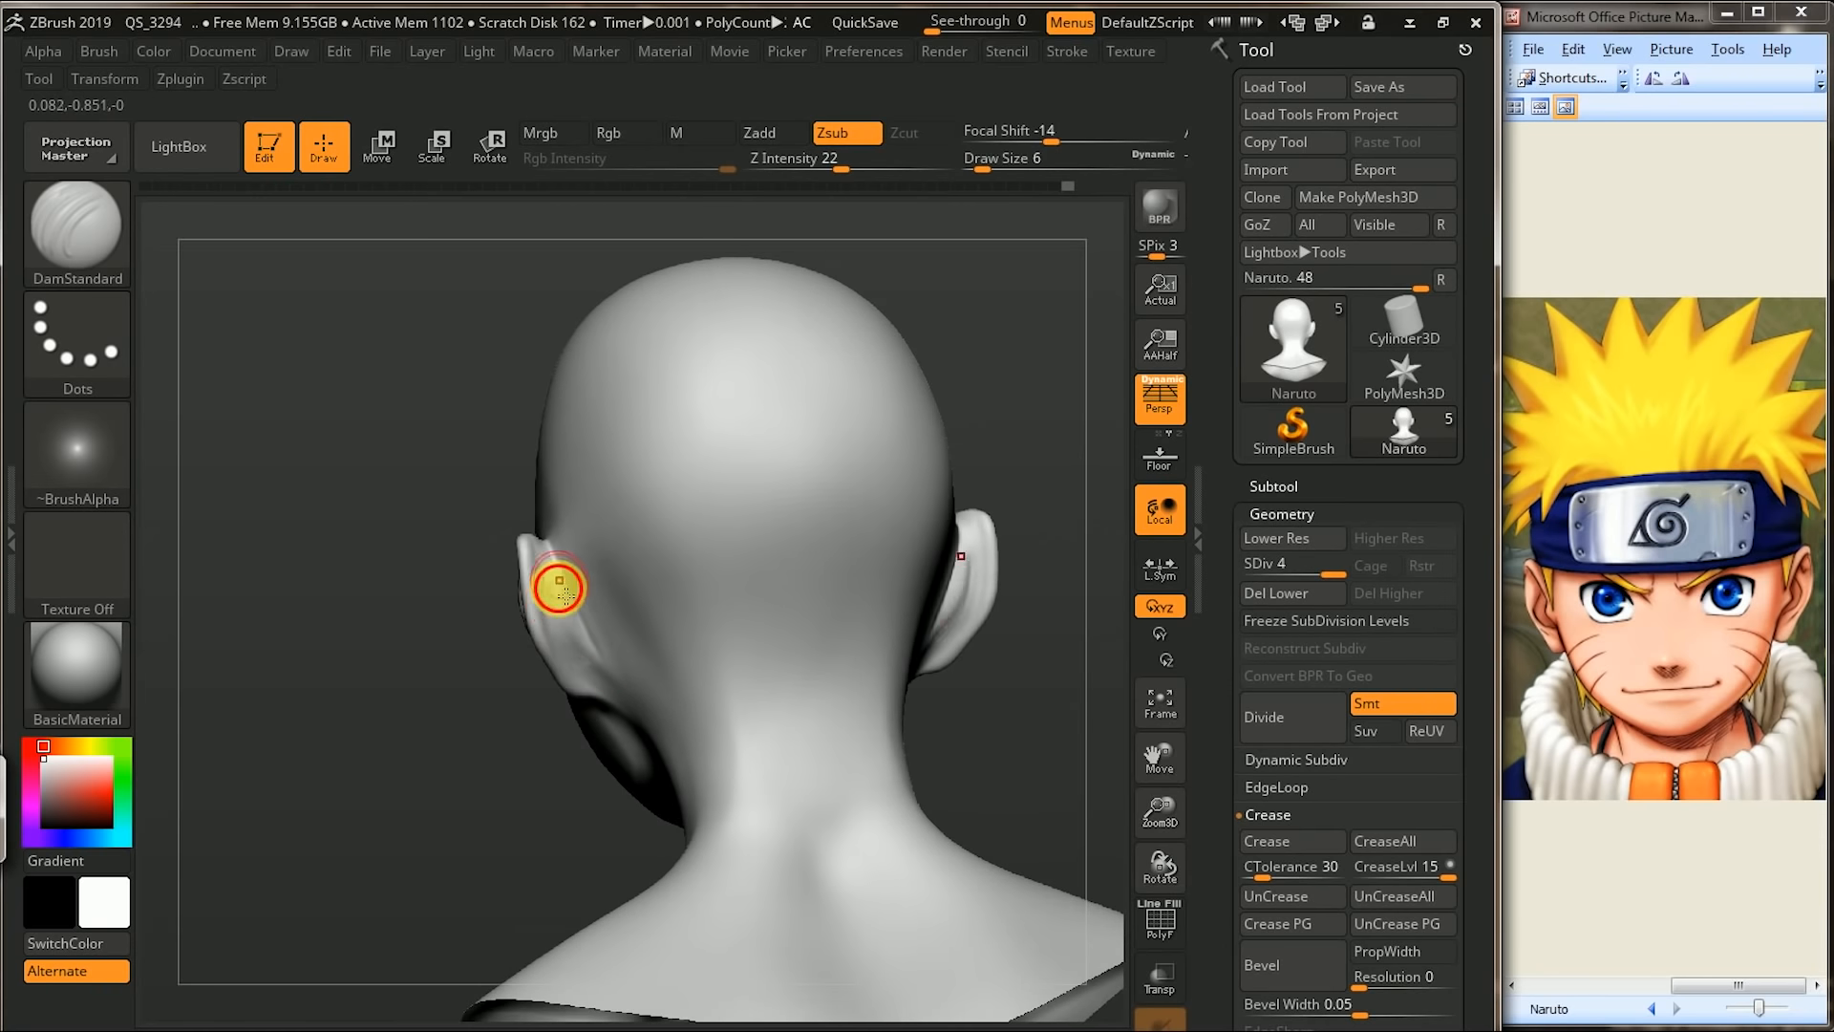
{"action": "left_click_drag", "start_coordinate": [492, 680], "coordinate": [552, 614]}
{"action": "key", "text": "shift"}
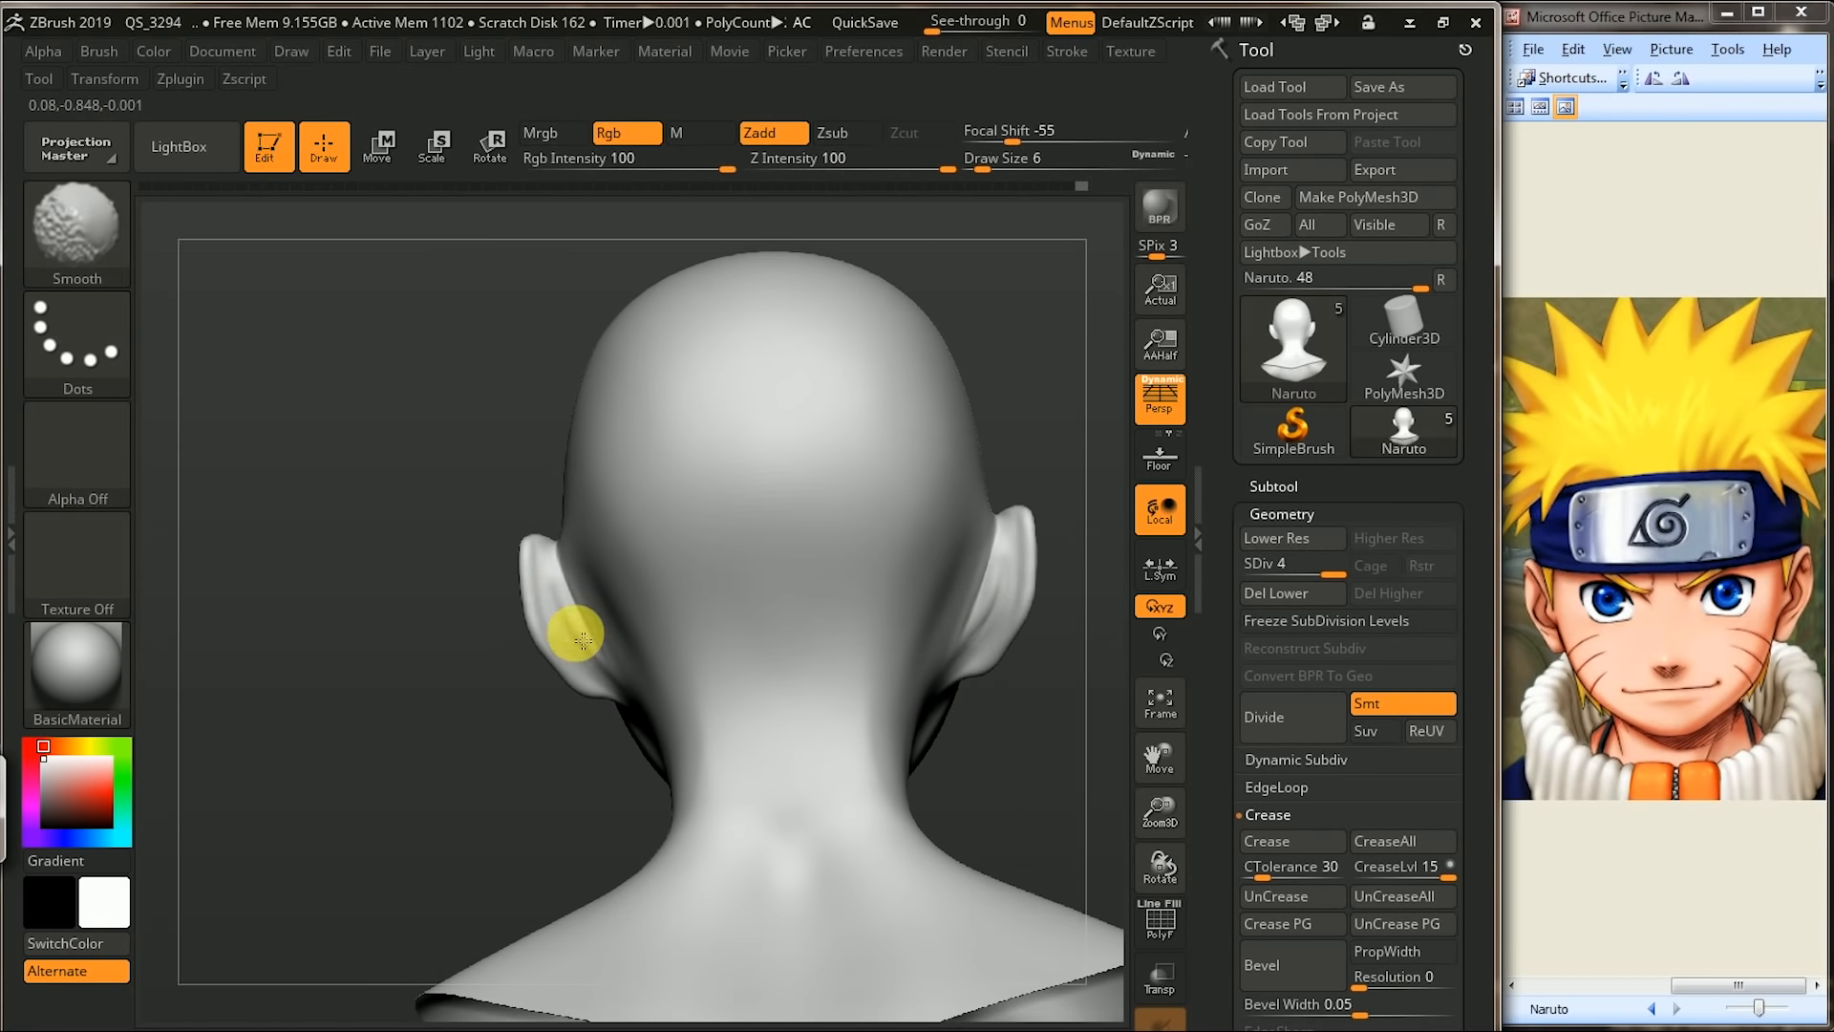
{"action": "mouse_move", "coordinate": [497, 776]}
{"action": "left_mouse_down"}
{"action": "mouse_move", "coordinate": [430, 761]}
{"action": "mouse_move", "coordinate": [602, 663]}
{"action": "left_mouse_up"}
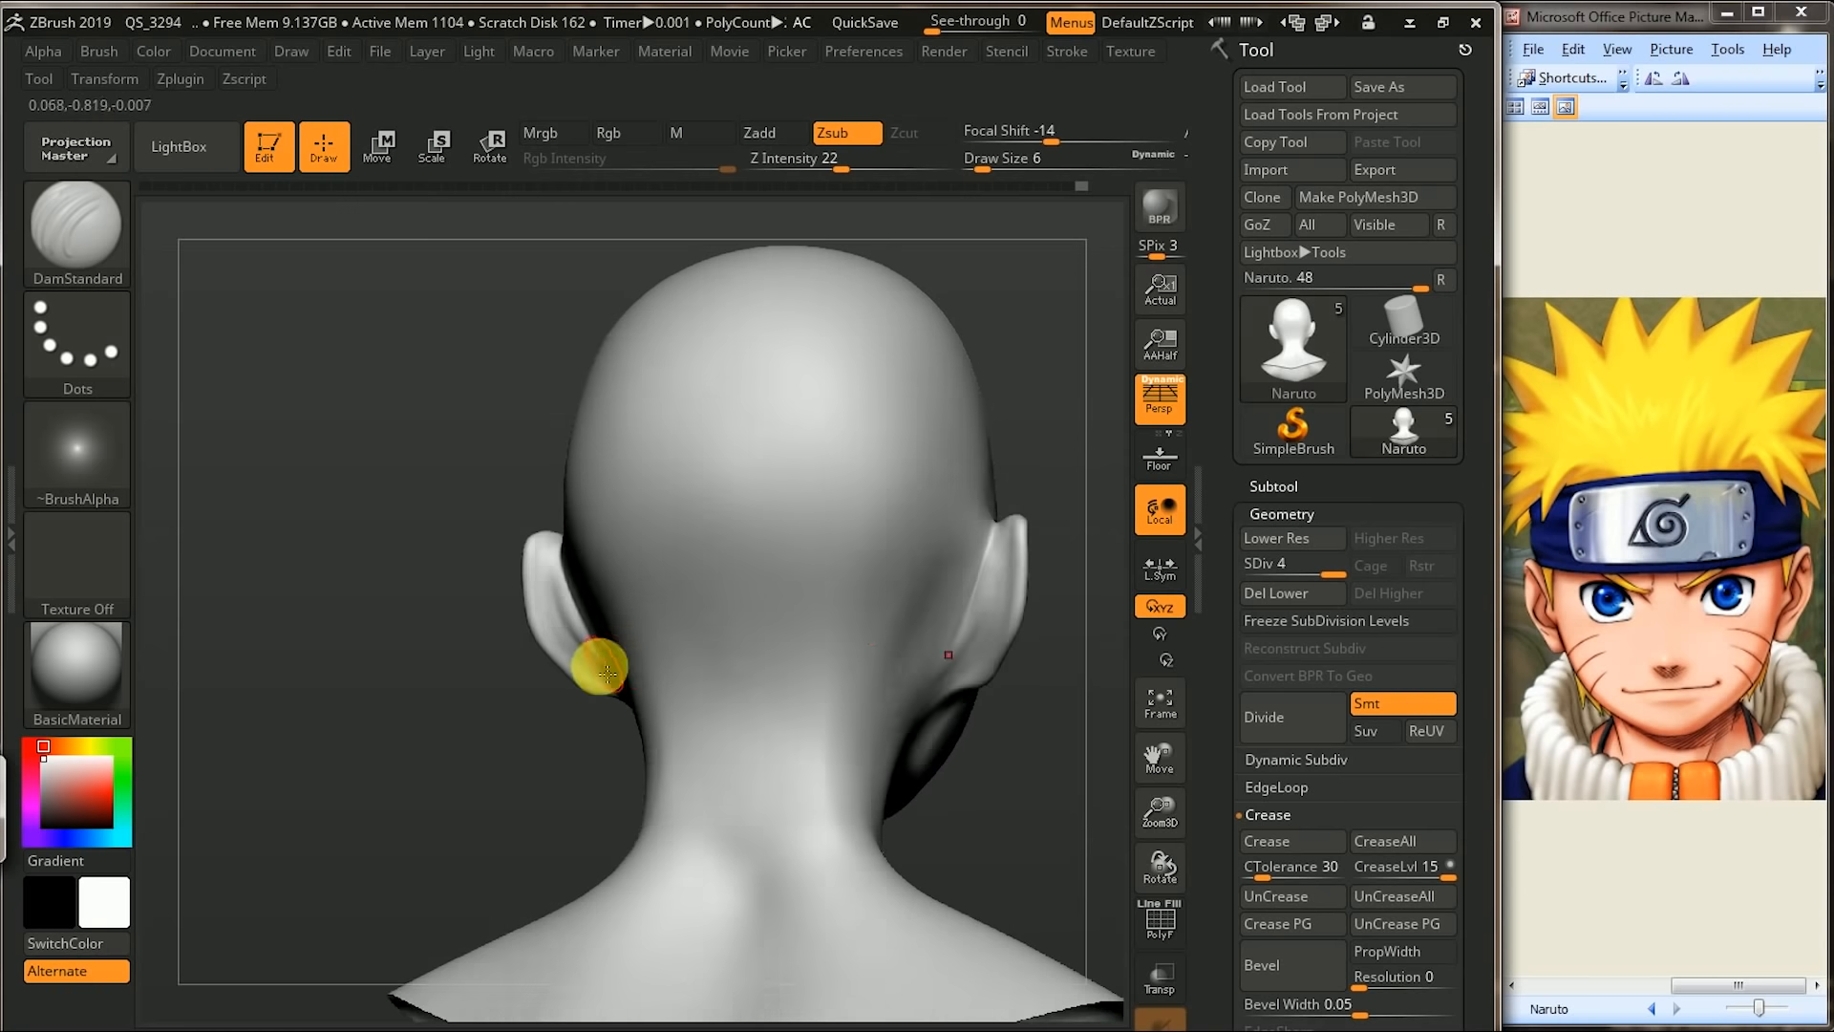
{"action": "left_click_drag", "start_coordinate": [475, 749], "coordinate": [584, 707]}
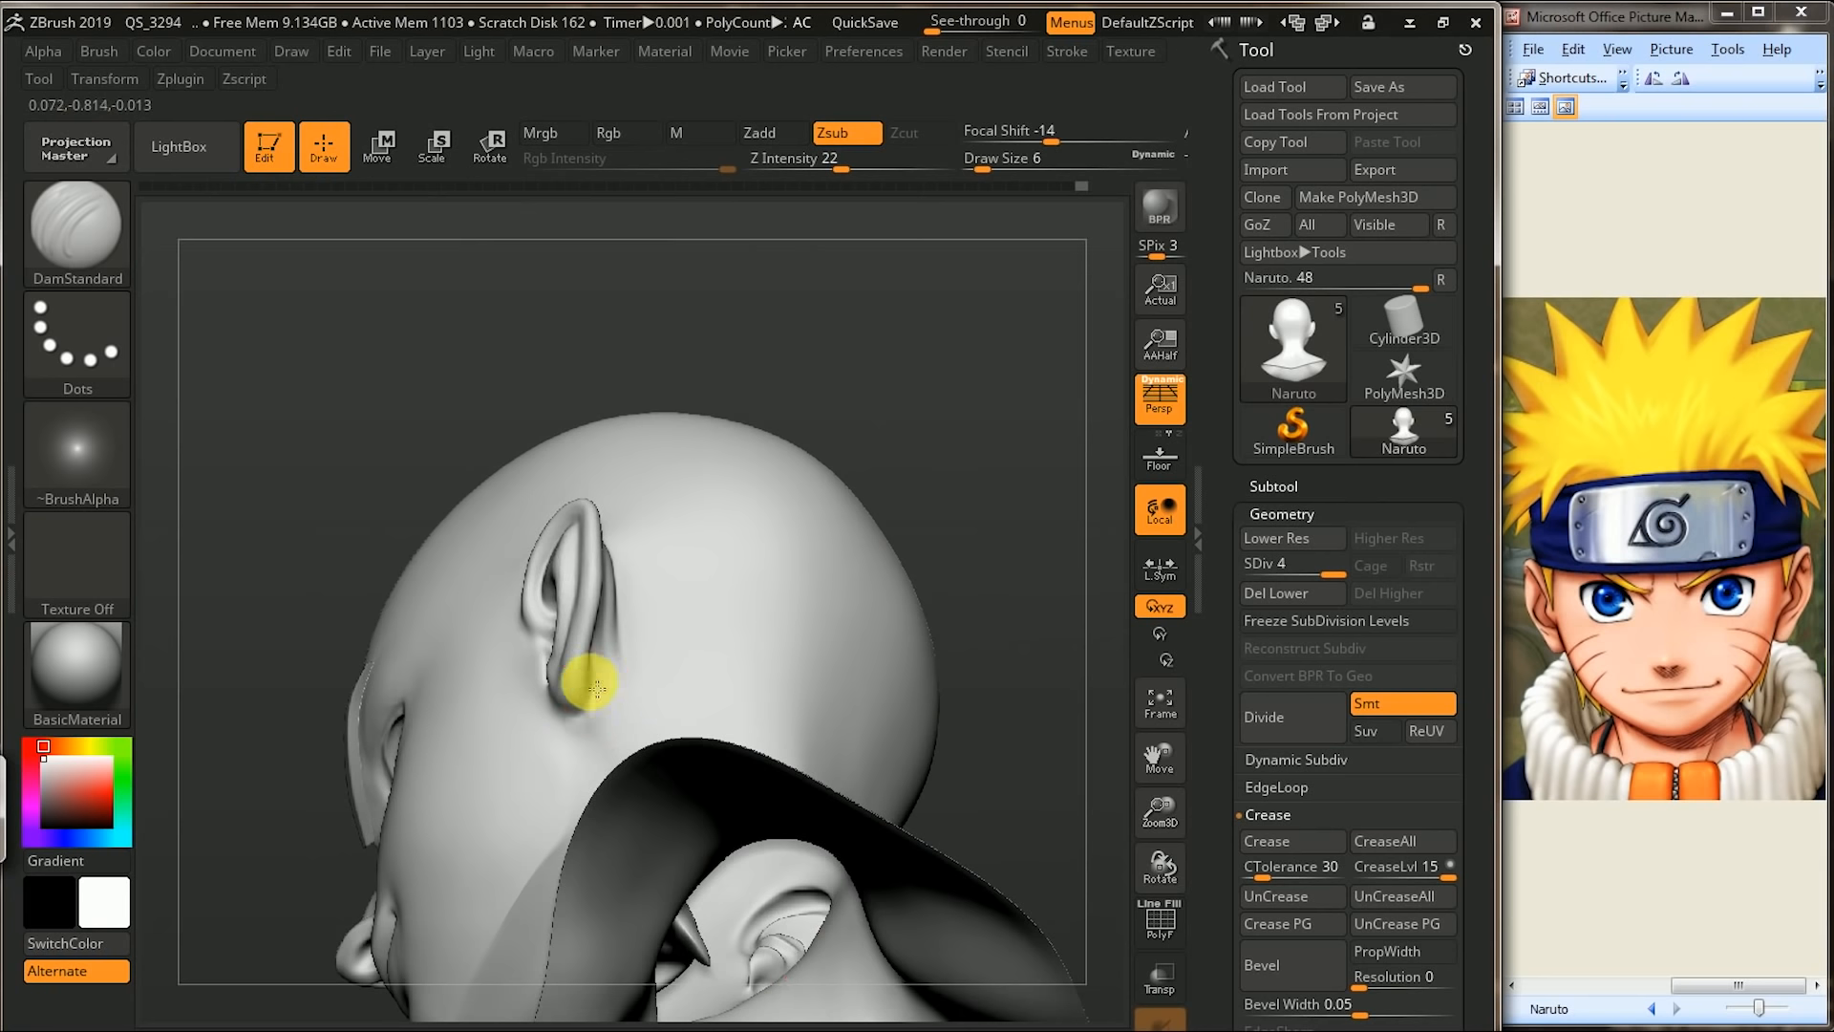
{"action": "left_click_drag", "start_coordinate": [1000, 466], "coordinate": [599, 695]}
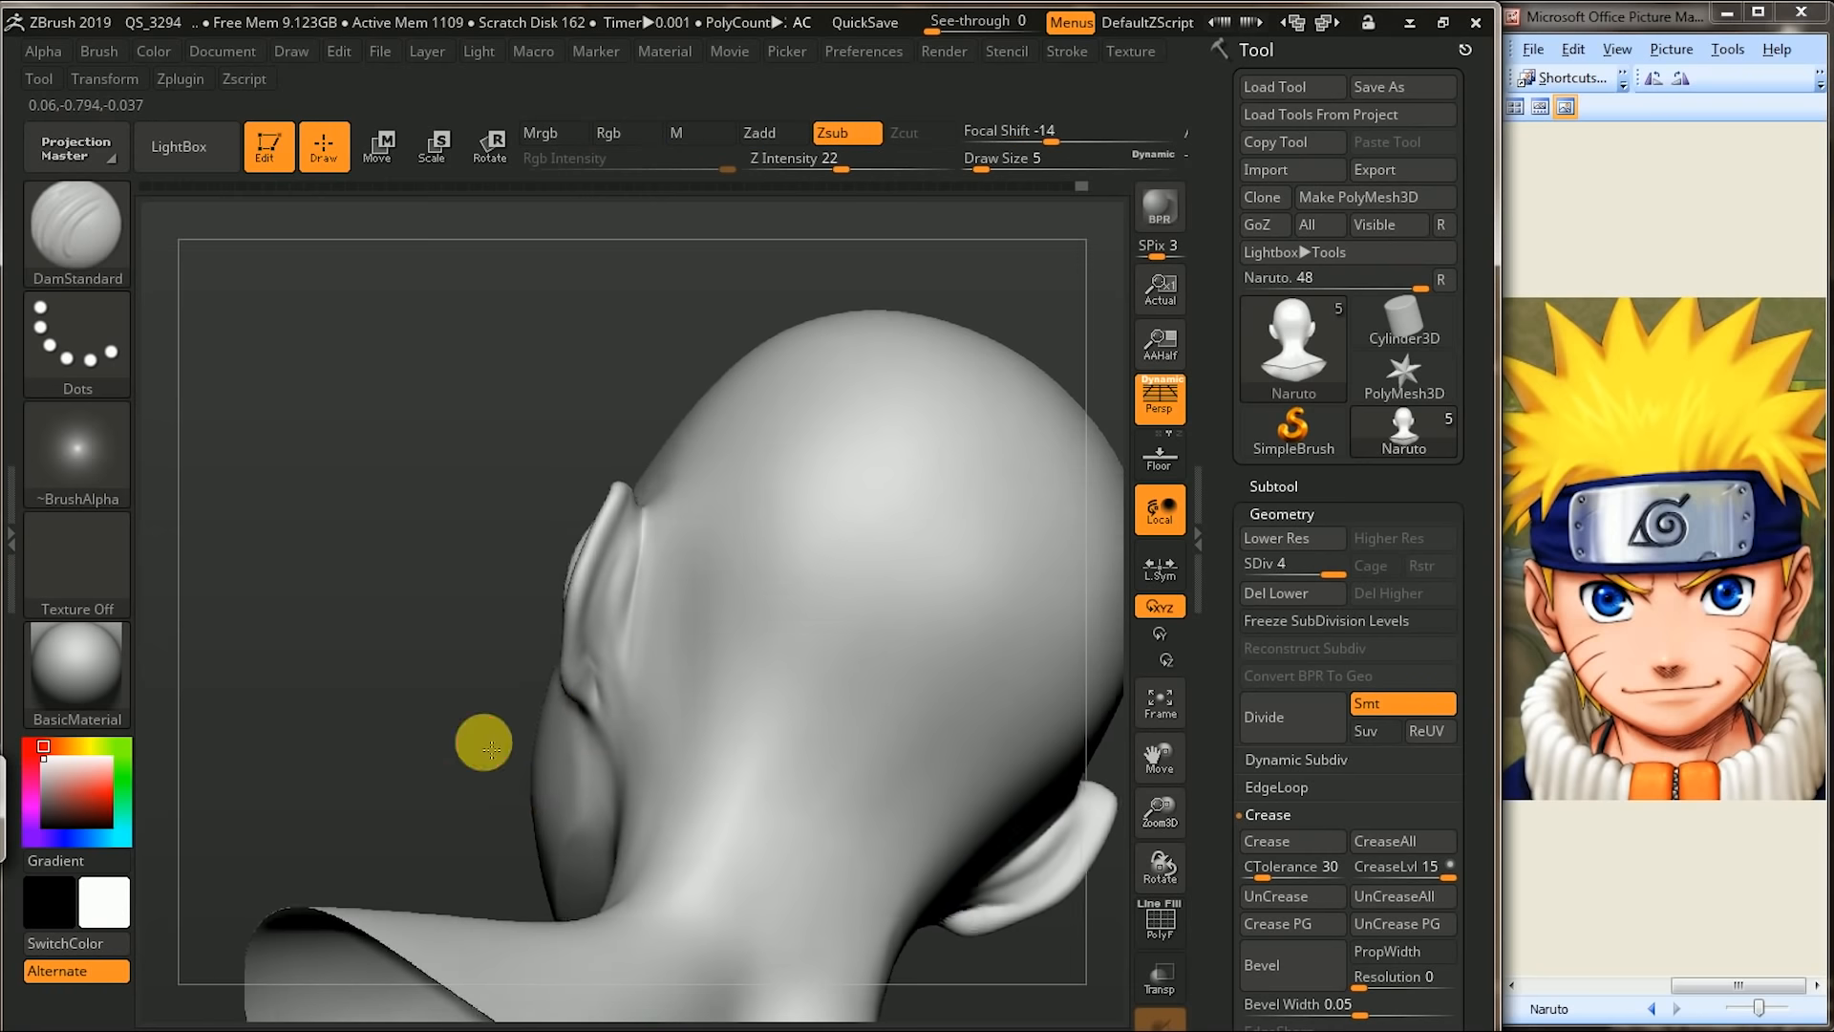
- Lower the head to subdivision level 1 and reshape the earlobes and their join to the jaw with the Move brush
{"action": "left_click_drag", "start_coordinate": [450, 749], "coordinate": [839, 655]}
{"action": "left_click", "coordinate": [1301, 594]}
{"action": "left_click_drag", "start_coordinate": [1023, 614], "coordinate": [673, 659]}
{"action": "left_click", "coordinate": [77, 229]}
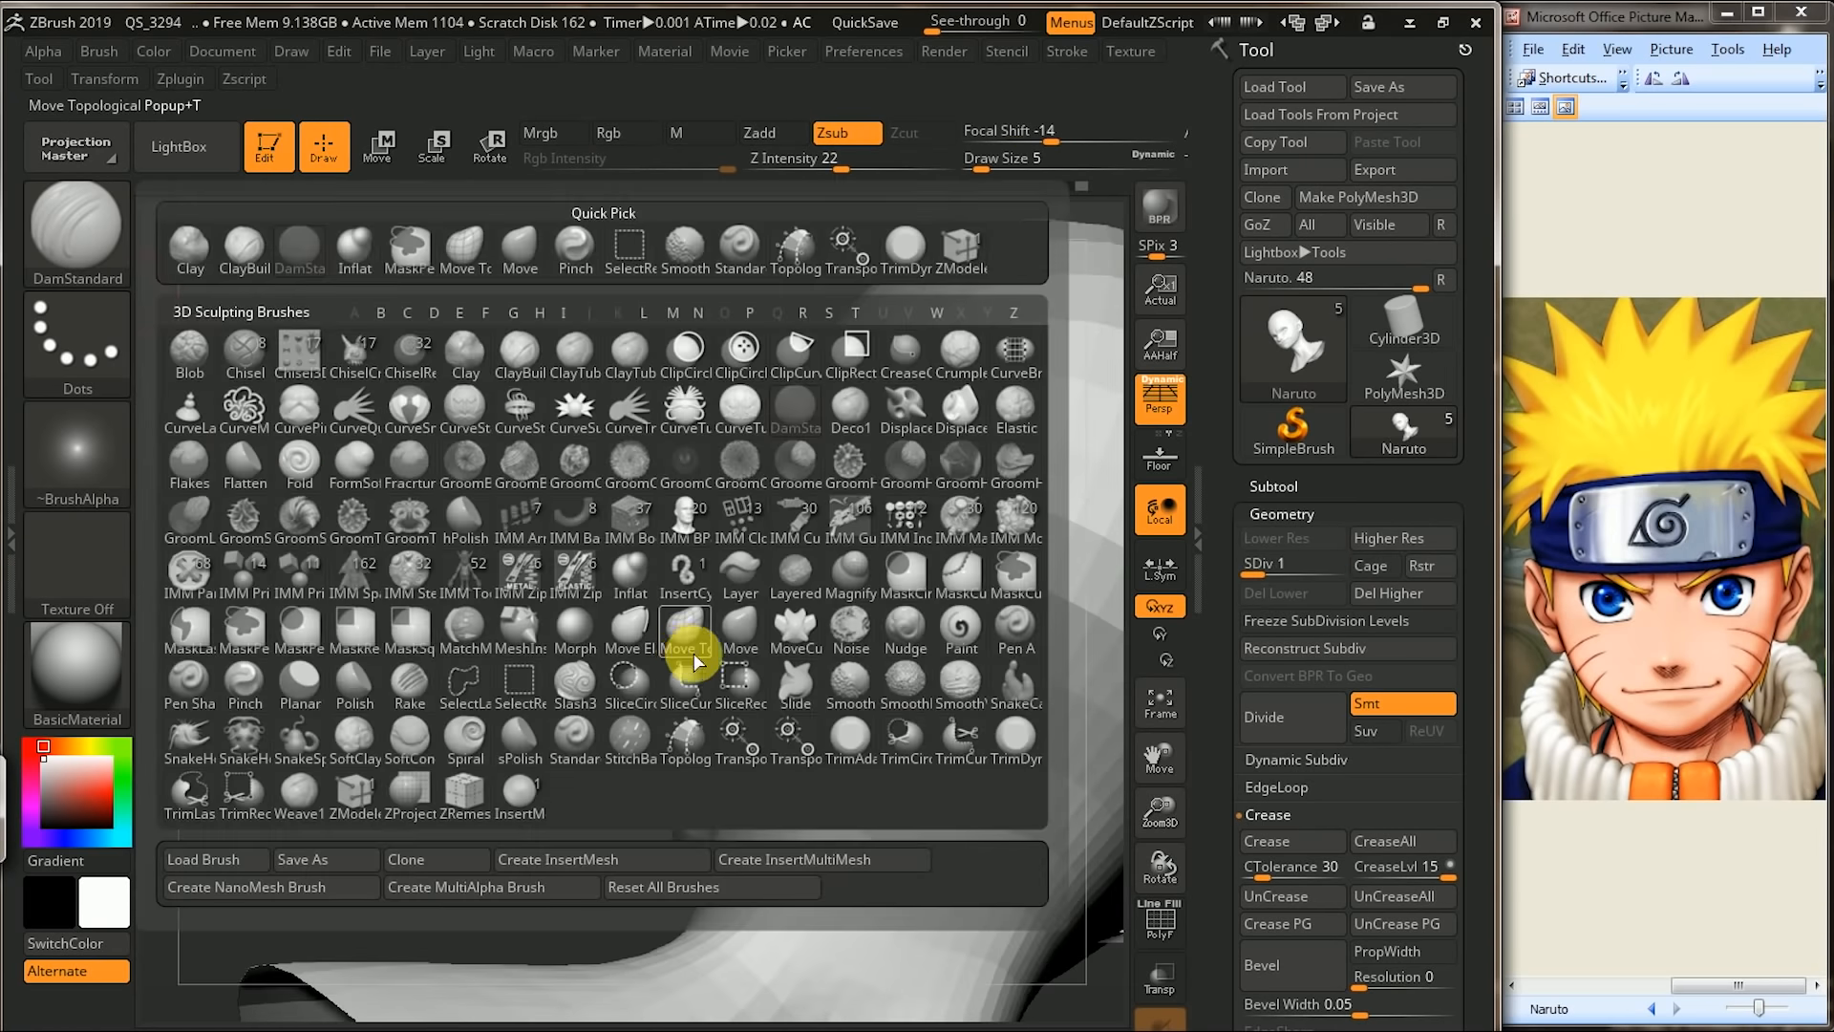
{"action": "left_click", "coordinate": [726, 659]}
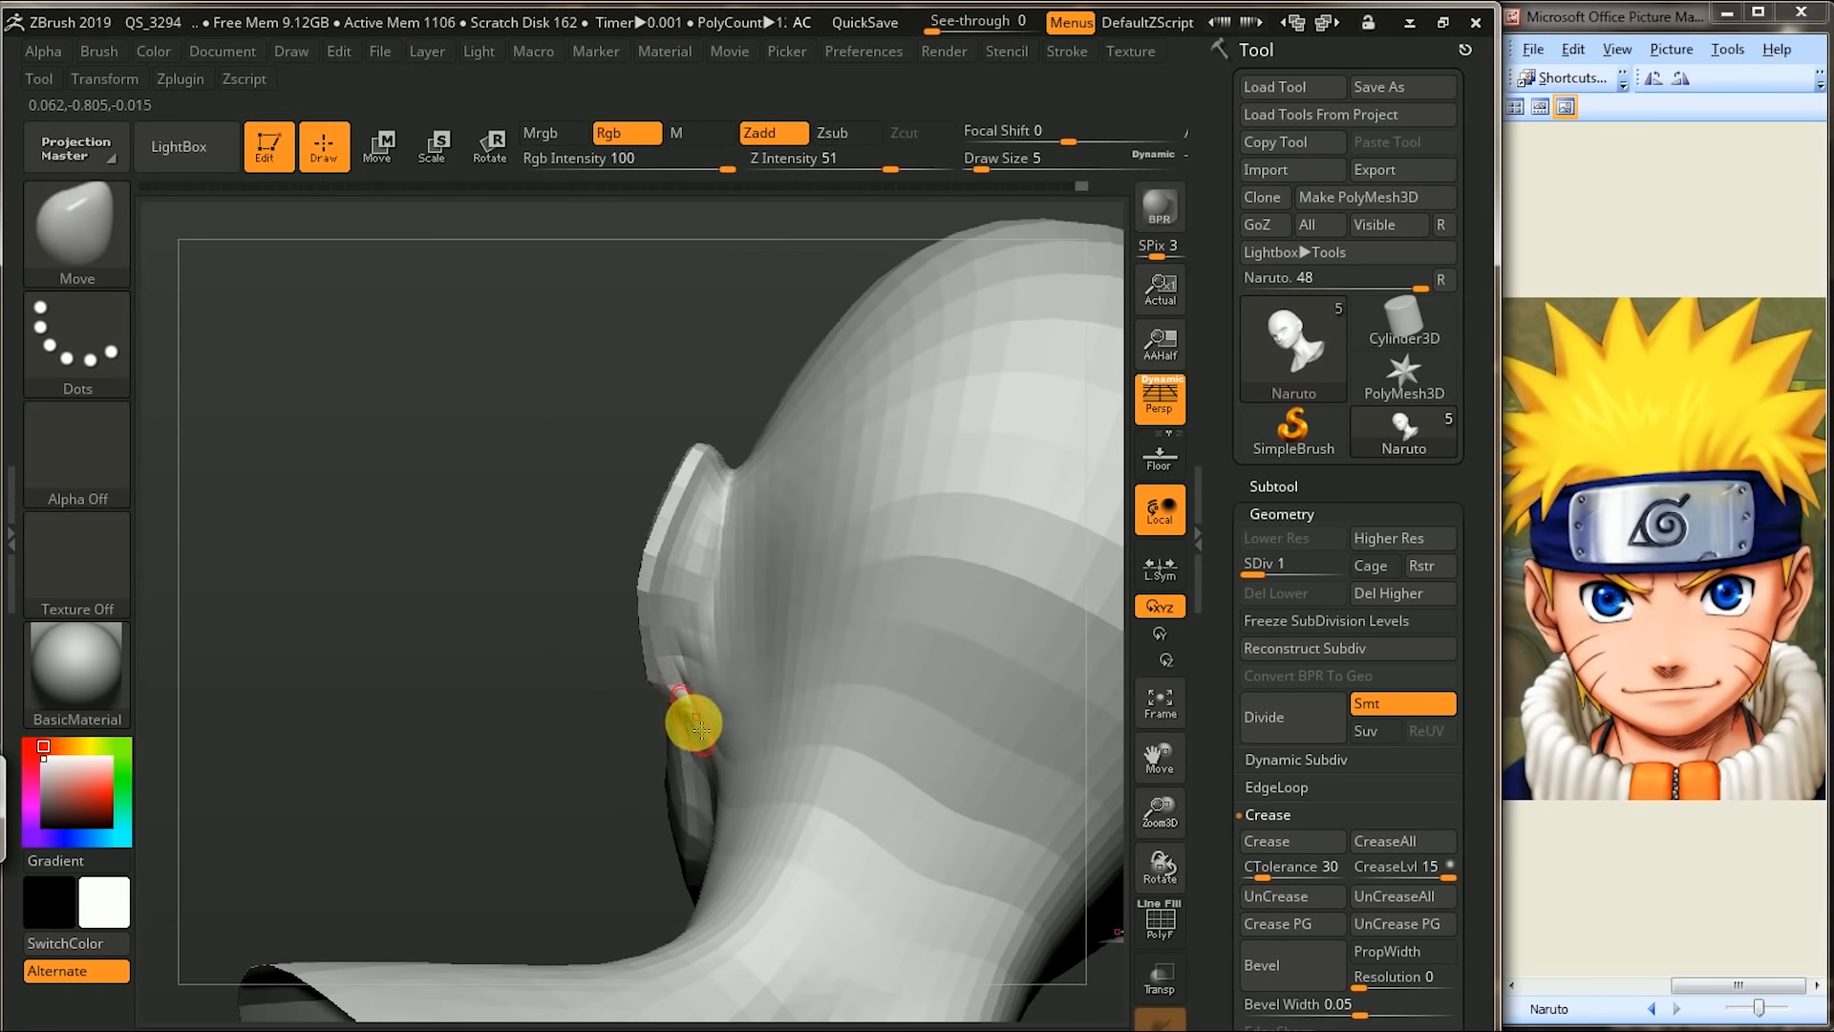
{"action": "mouse_move", "coordinate": [676, 712]}
{"action": "left_mouse_down"}
{"action": "mouse_move", "coordinate": [655, 782]}
{"action": "mouse_move", "coordinate": [880, 704]}
{"action": "mouse_move", "coordinate": [889, 664]}
{"action": "mouse_move", "coordinate": [708, 718]}
{"action": "left_mouse_up"}
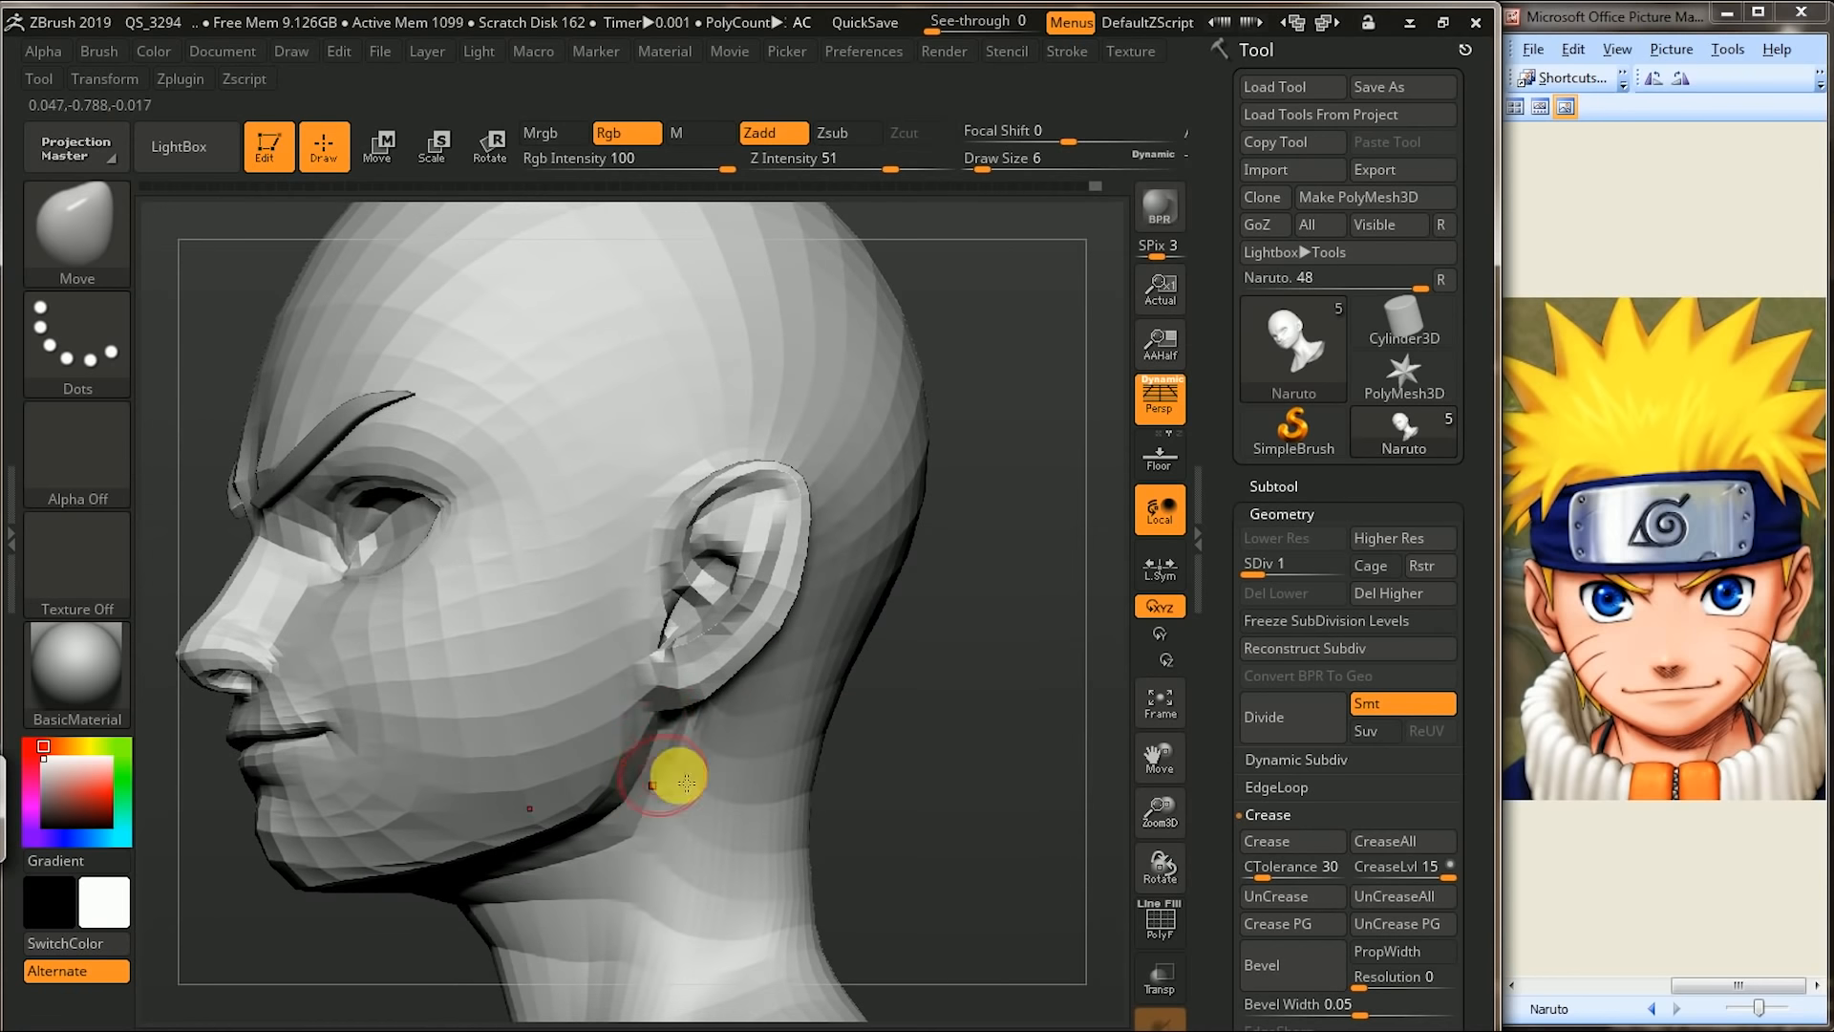
{"action": "left_click_drag", "start_coordinate": [1023, 749], "coordinate": [661, 726]}
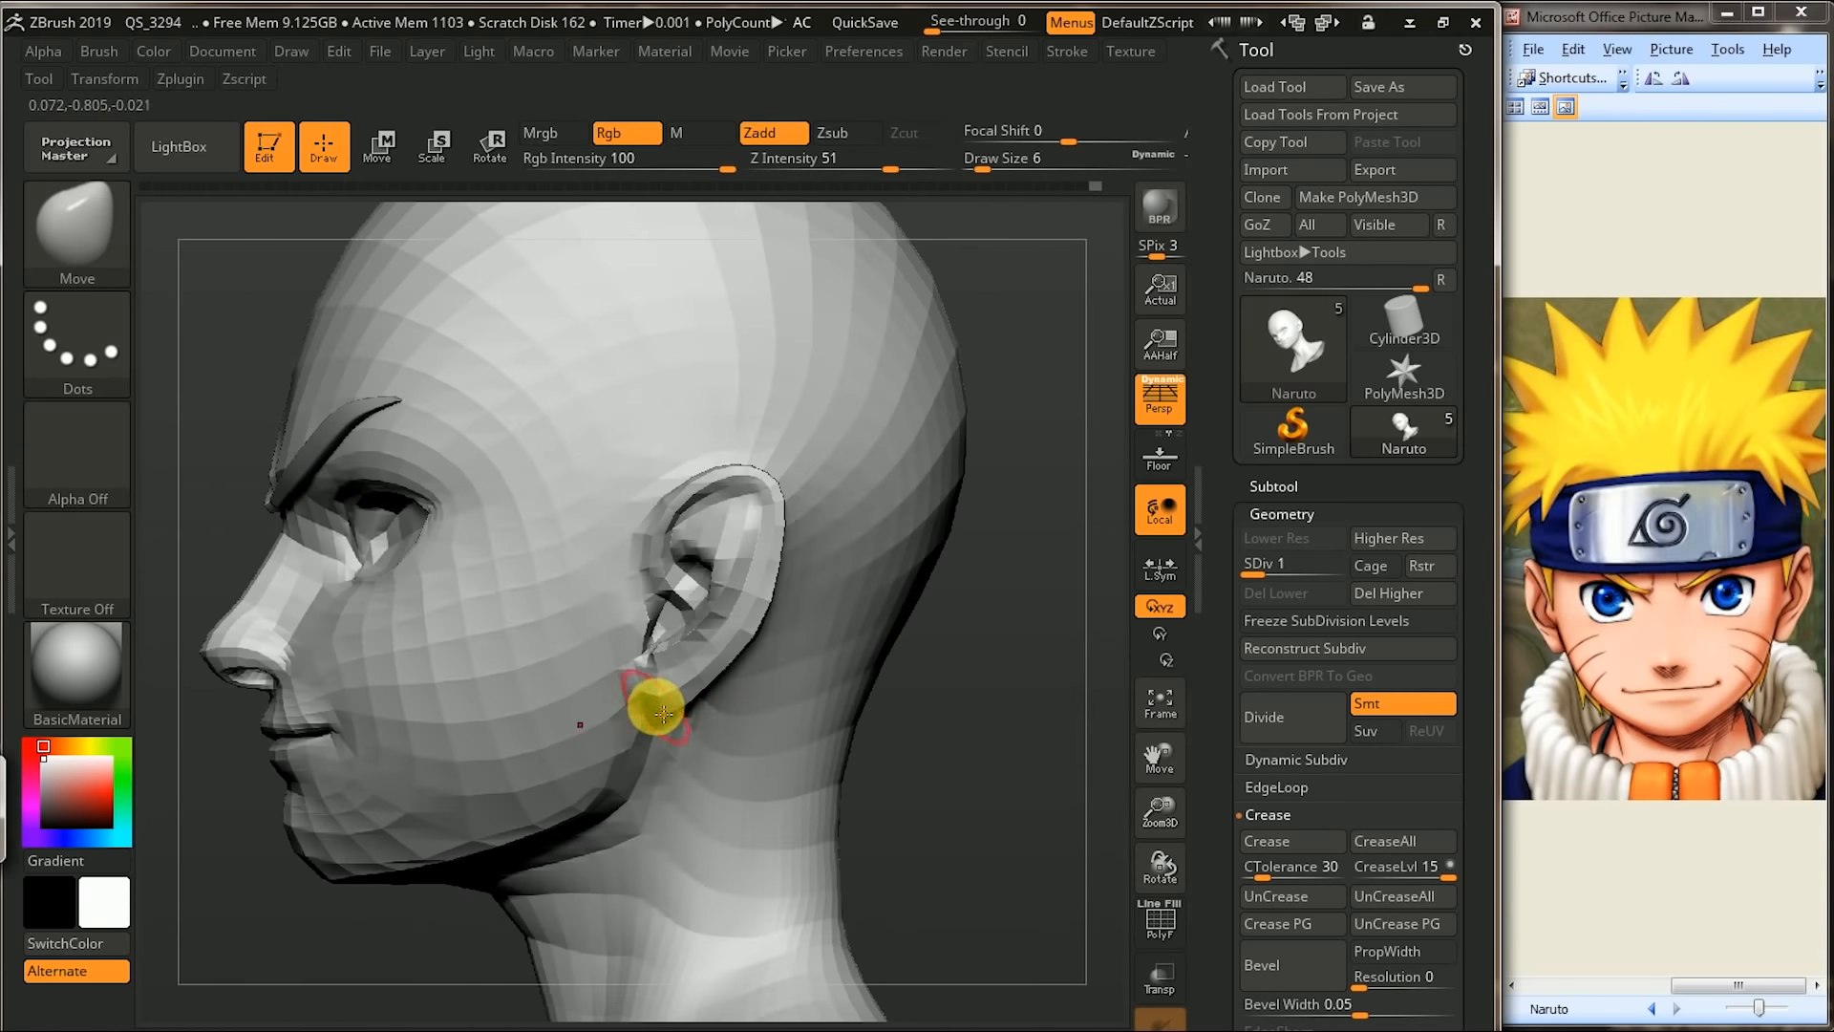
{"action": "left_click_drag", "start_coordinate": [750, 729], "coordinate": [679, 725]}
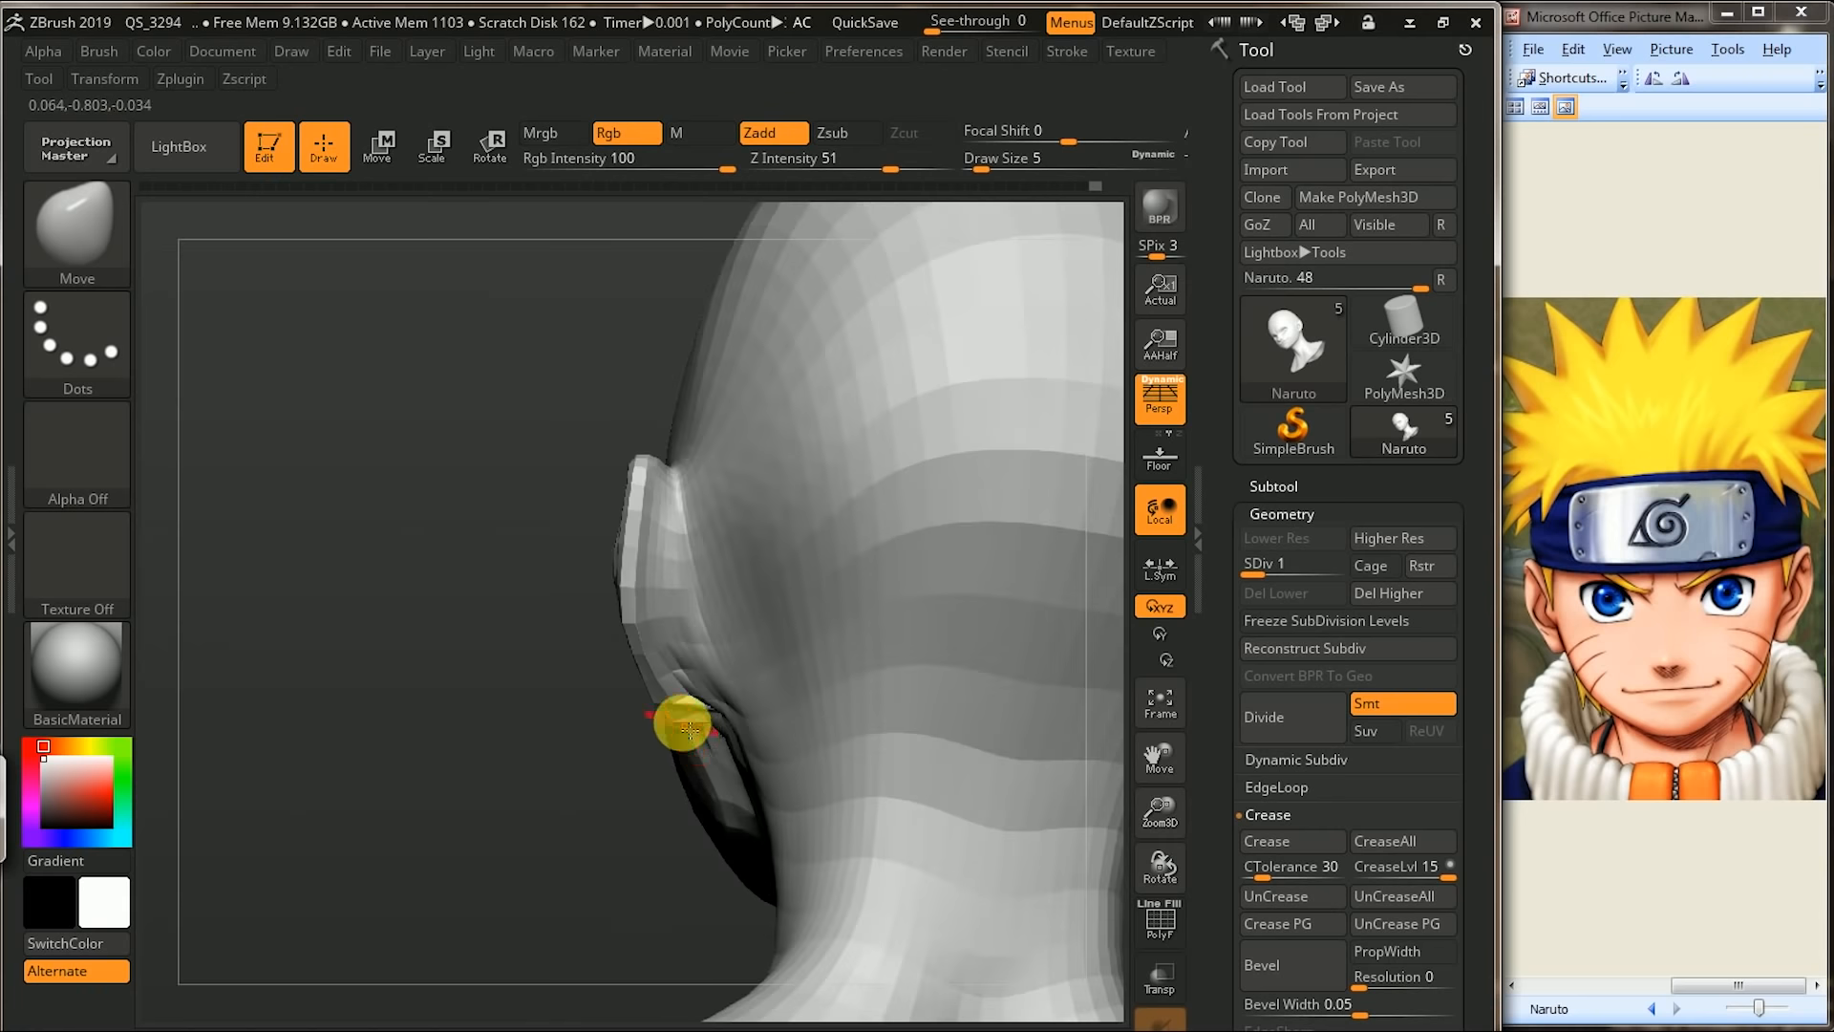
- Raise the head to subdivision level 4 and refine the earlobes and front edge of the ears with small Move and Smooth strokes
{"action": "left_click", "coordinate": [1285, 566]}
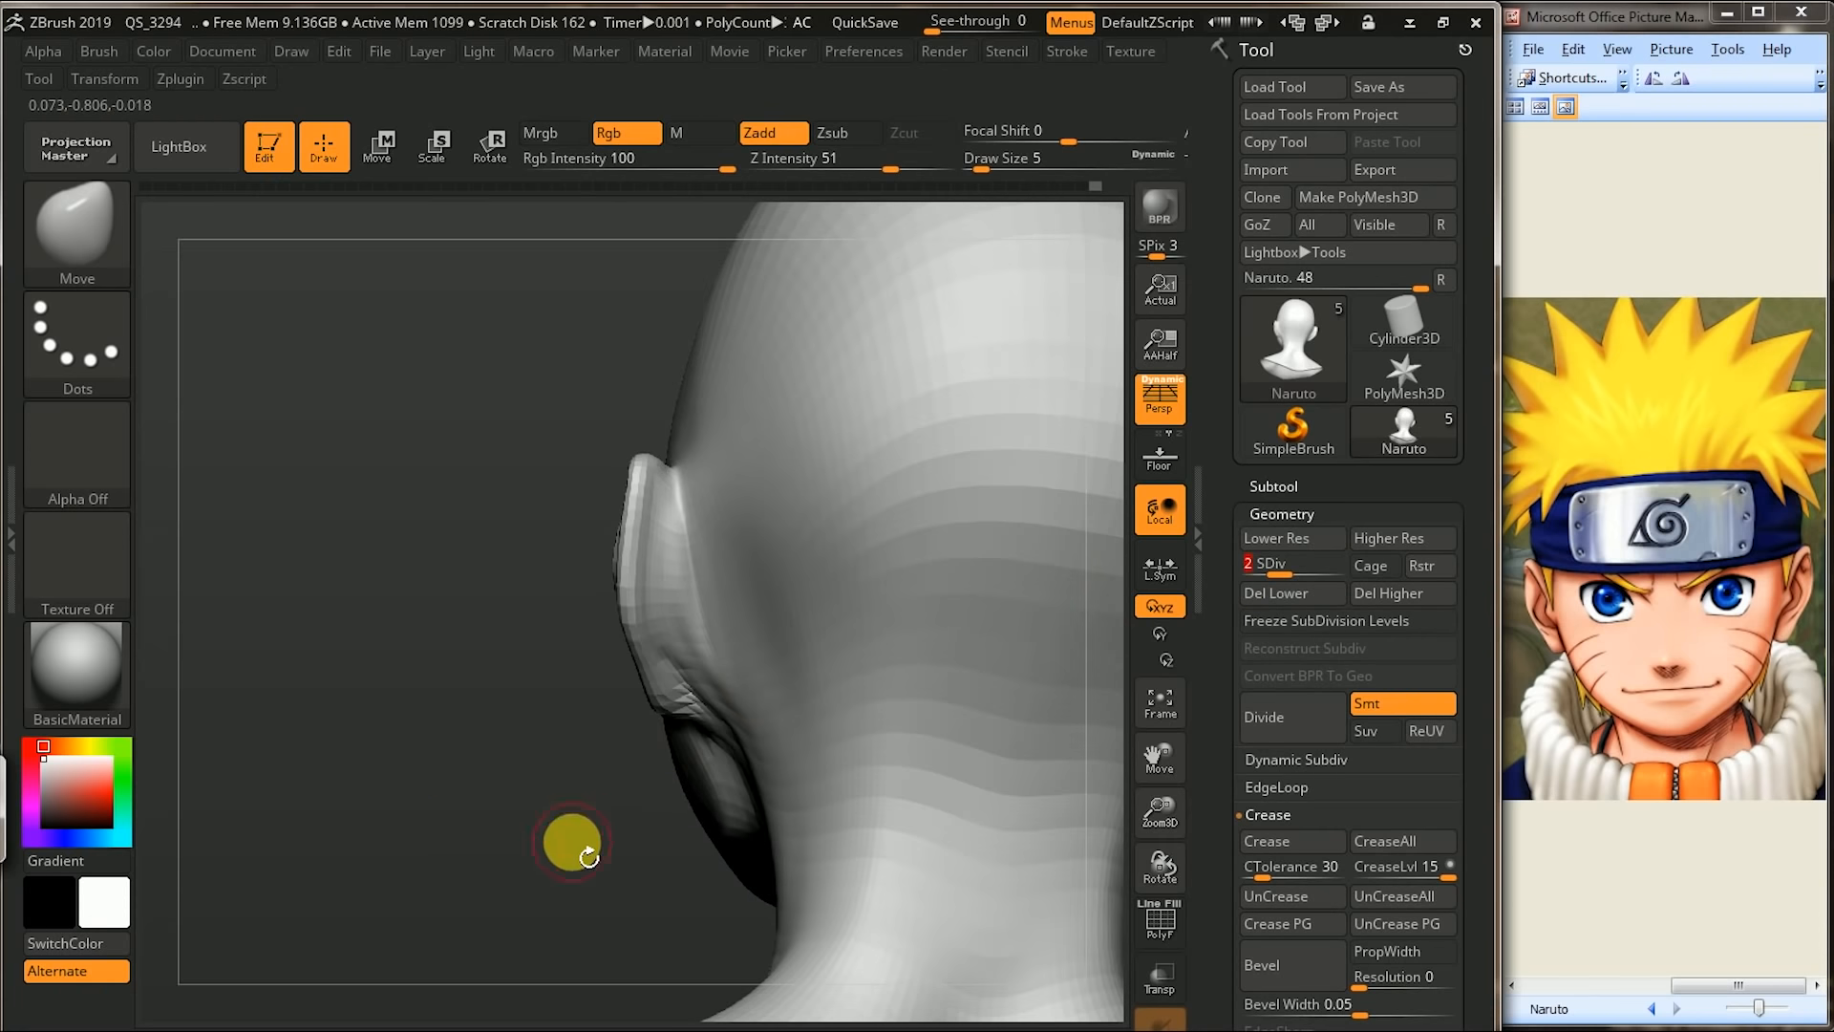
{"action": "left_click_drag", "start_coordinate": [1328, 575], "coordinate": [1334, 577]}
{"action": "mouse_move", "coordinate": [532, 798]}
{"action": "left_mouse_down"}
{"action": "mouse_move", "coordinate": [634, 806]}
{"action": "mouse_move", "coordinate": [1025, 719]}
{"action": "mouse_move", "coordinate": [1027, 667]}
{"action": "mouse_move", "coordinate": [984, 673]}
{"action": "left_mouse_up"}
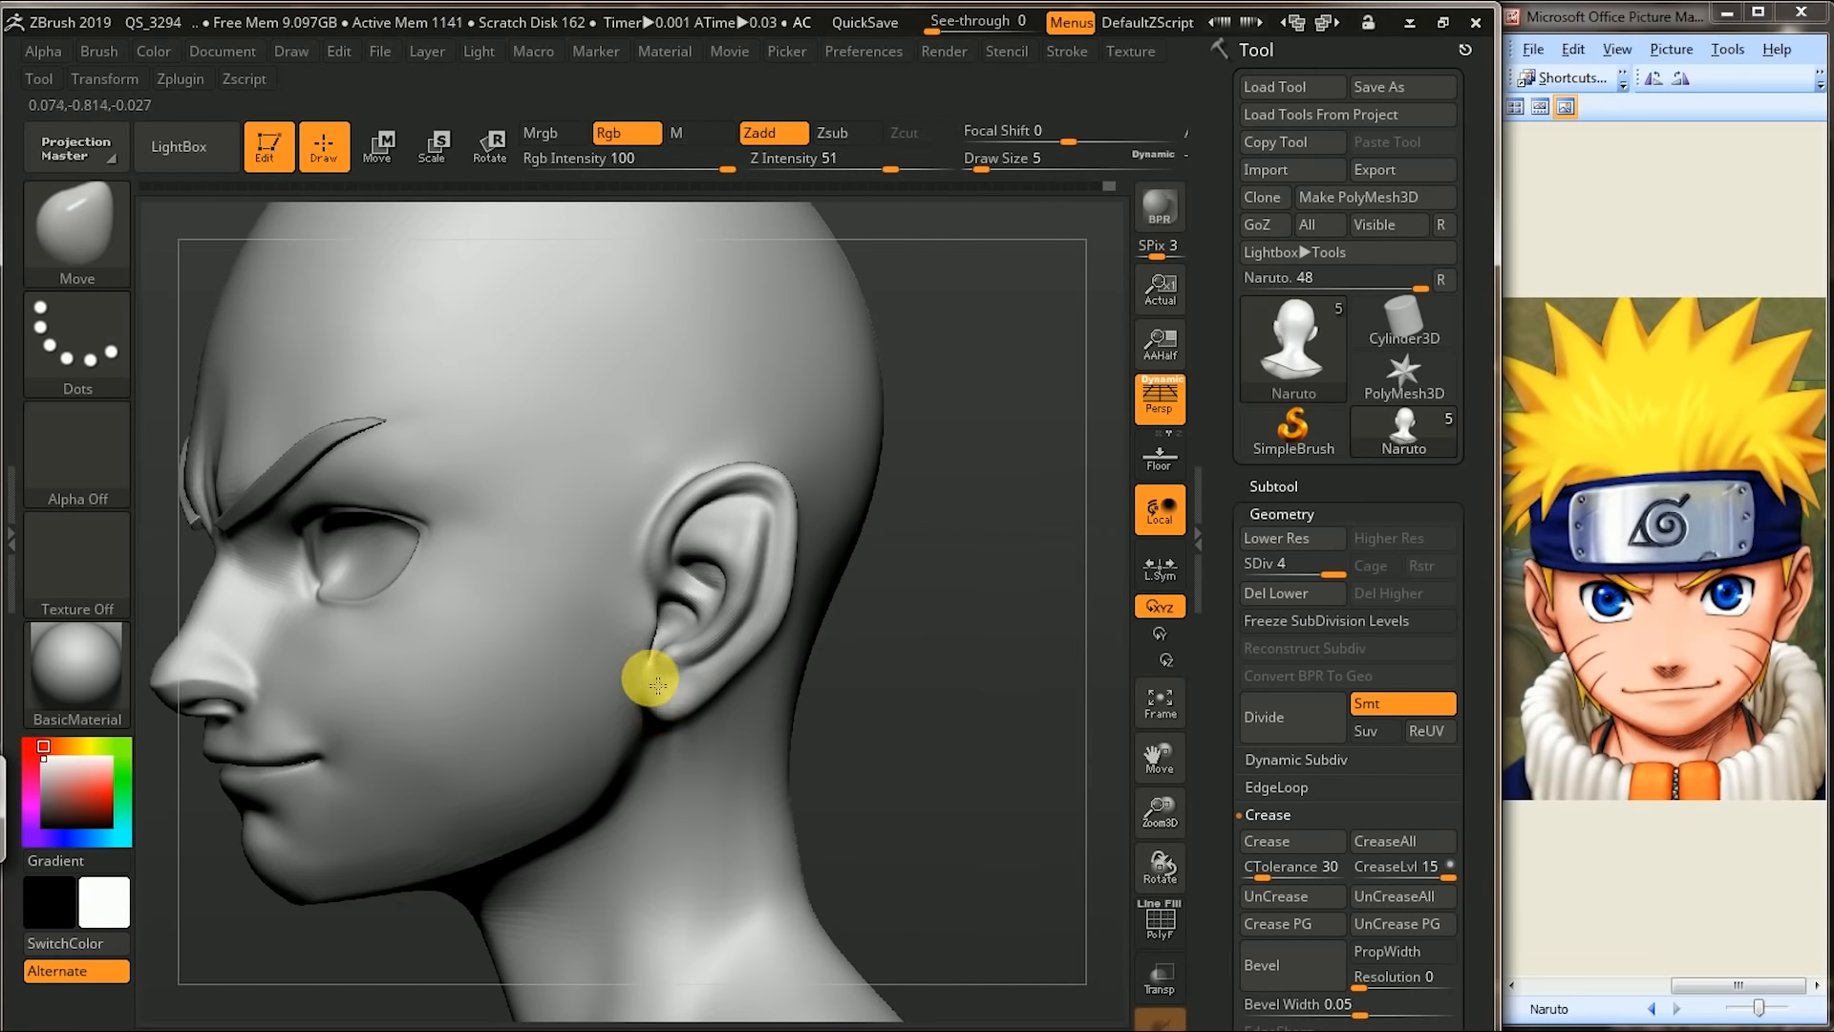
{"action": "left_click_drag", "start_coordinate": [915, 660], "coordinate": [1022, 668]}
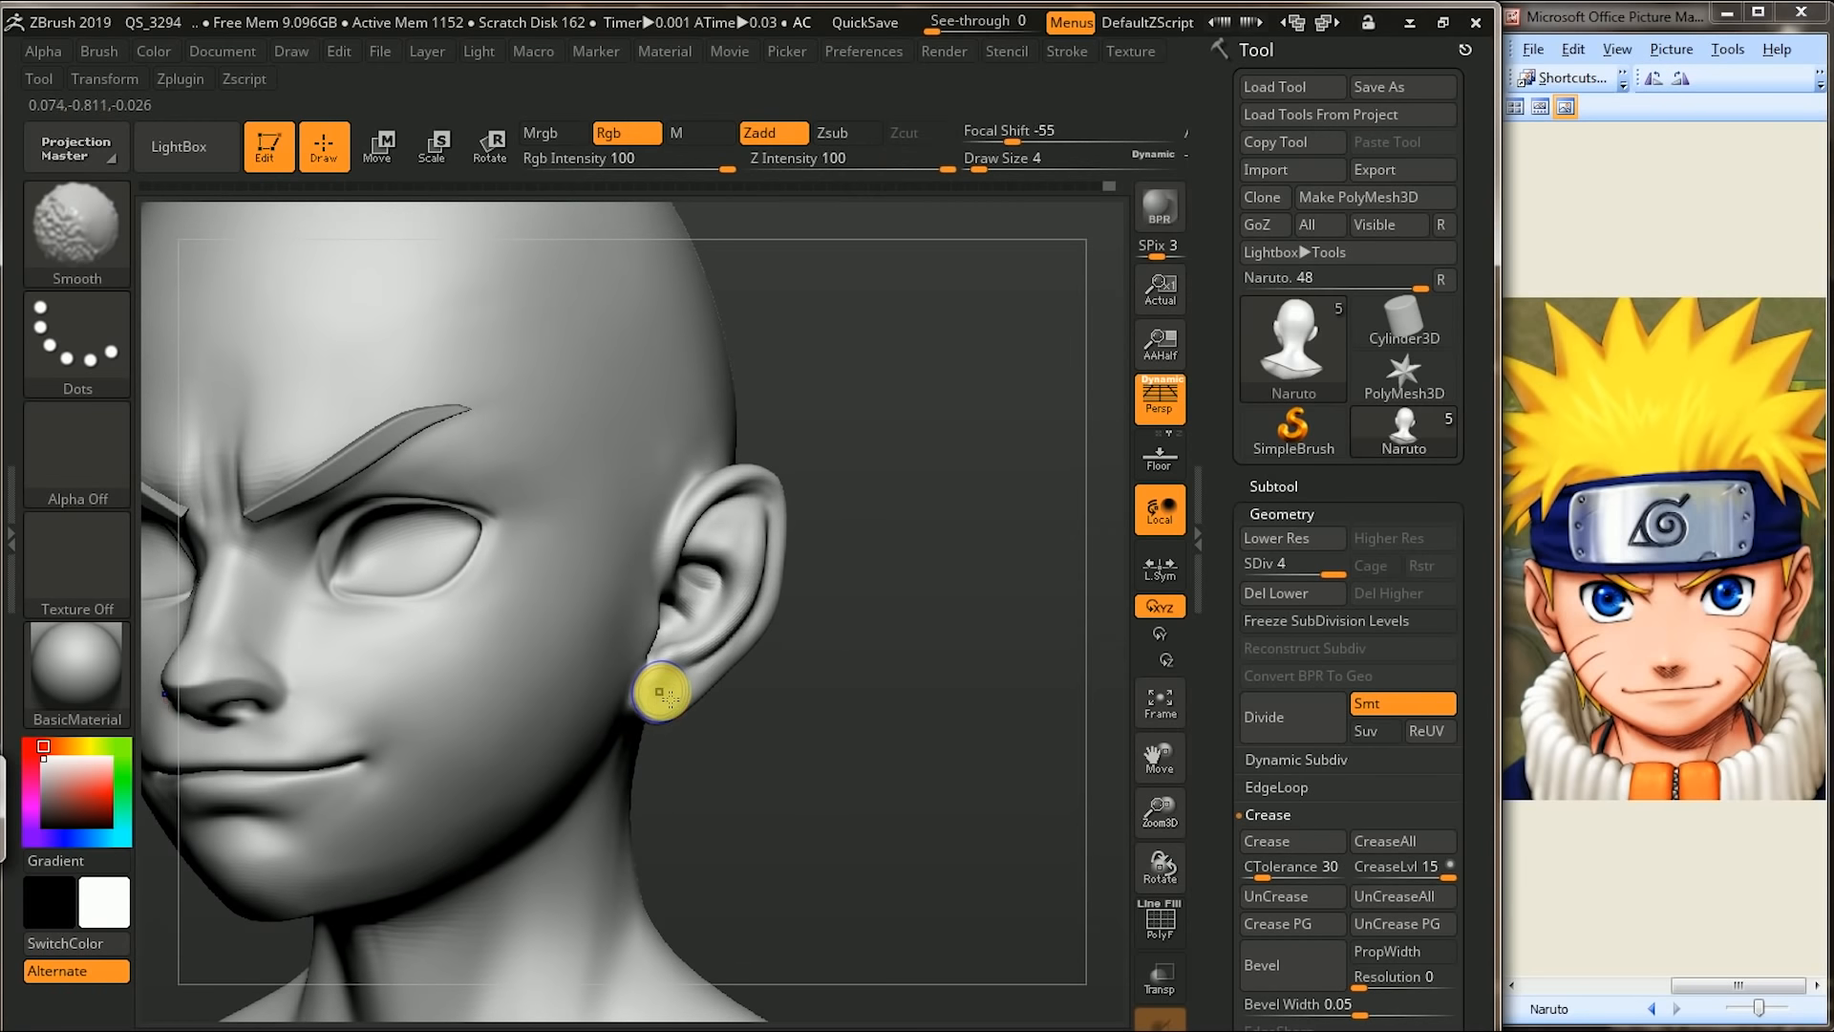
{"action": "left_click_drag", "start_coordinate": [851, 679], "coordinate": [660, 648]}
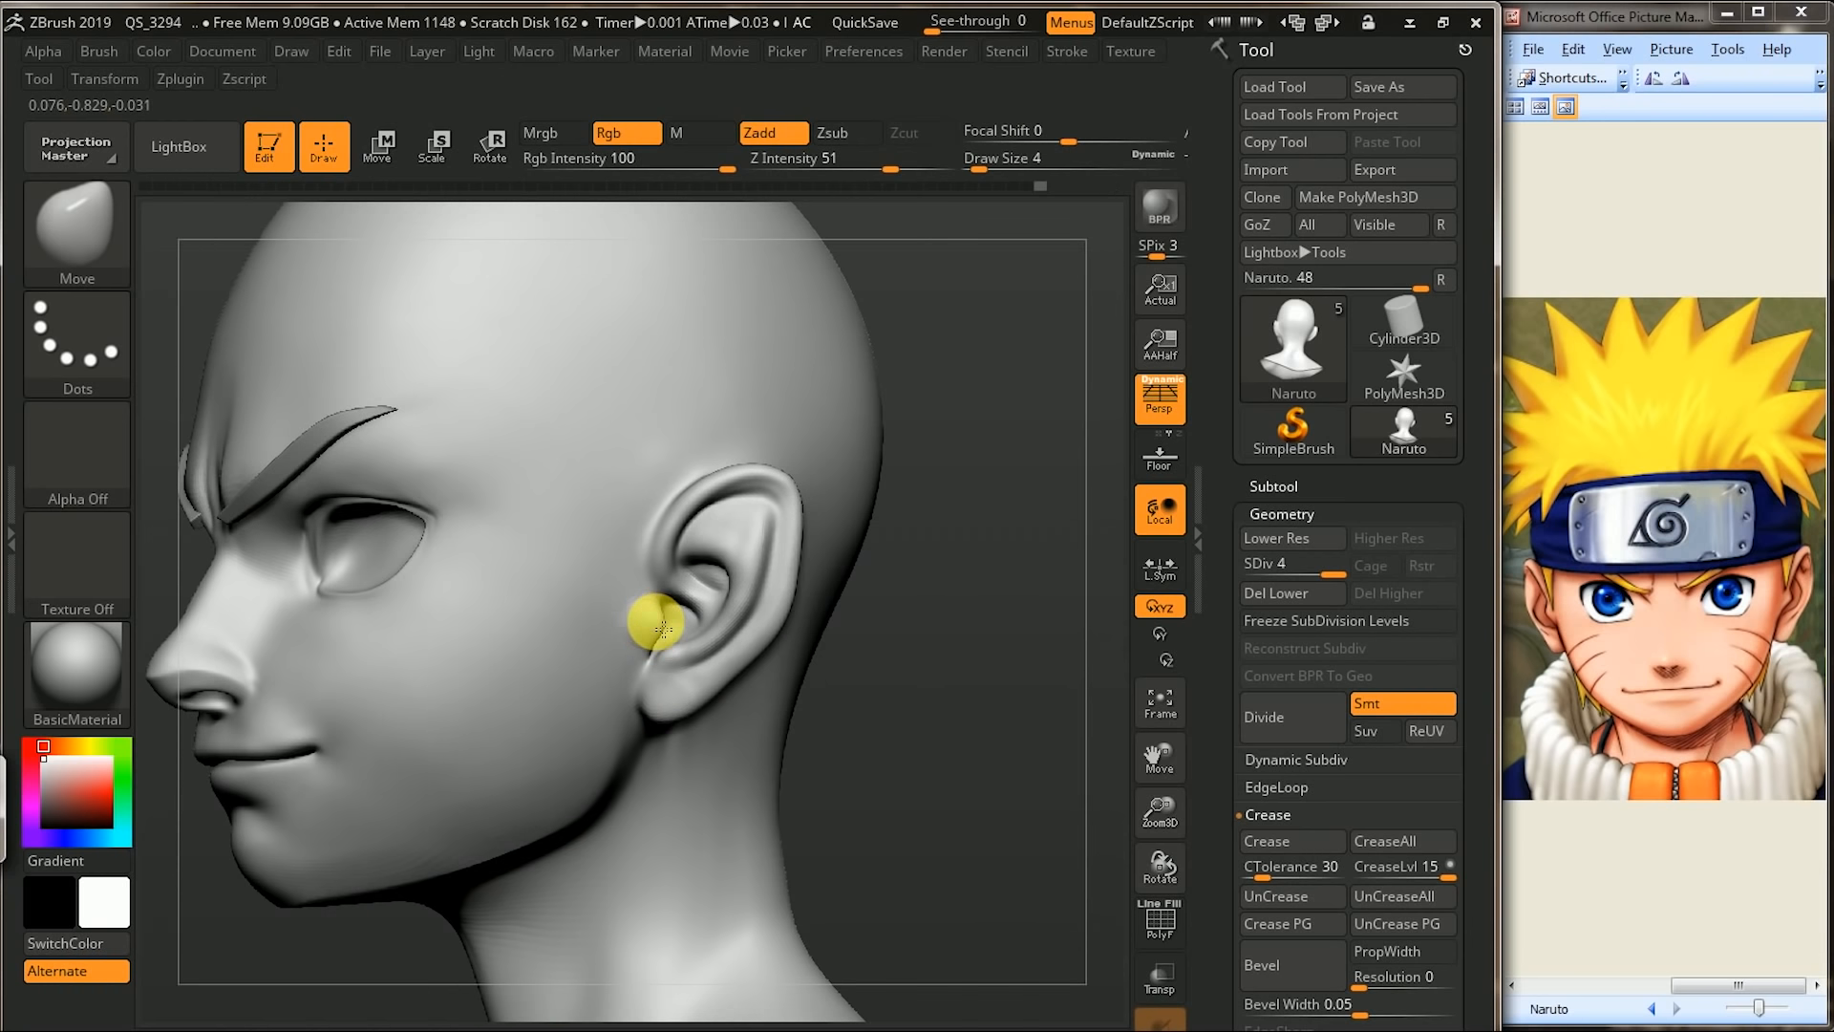
{"action": "key", "text": "["}
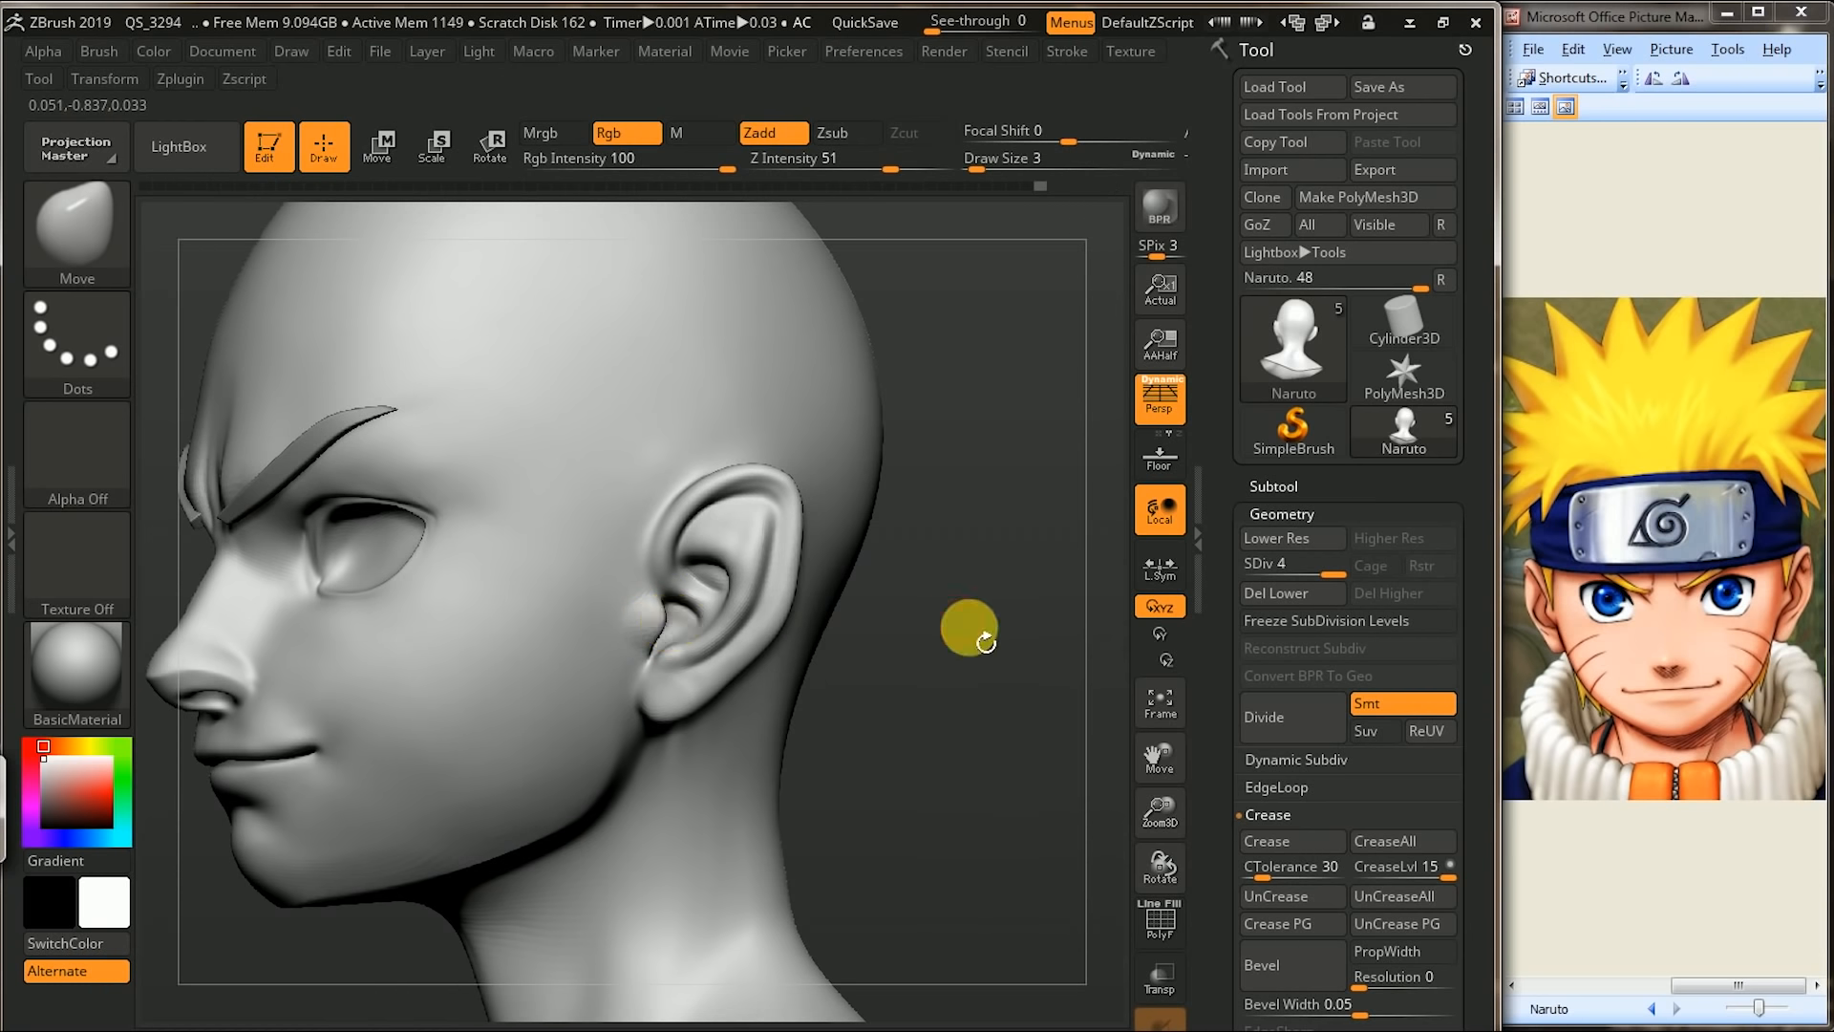
{"action": "left_click_drag", "start_coordinate": [954, 626], "coordinate": [656, 635]}
{"action": "key", "text": "f"}
{"action": "left_click_drag", "start_coordinate": [958, 525], "coordinate": [1016, 714]}
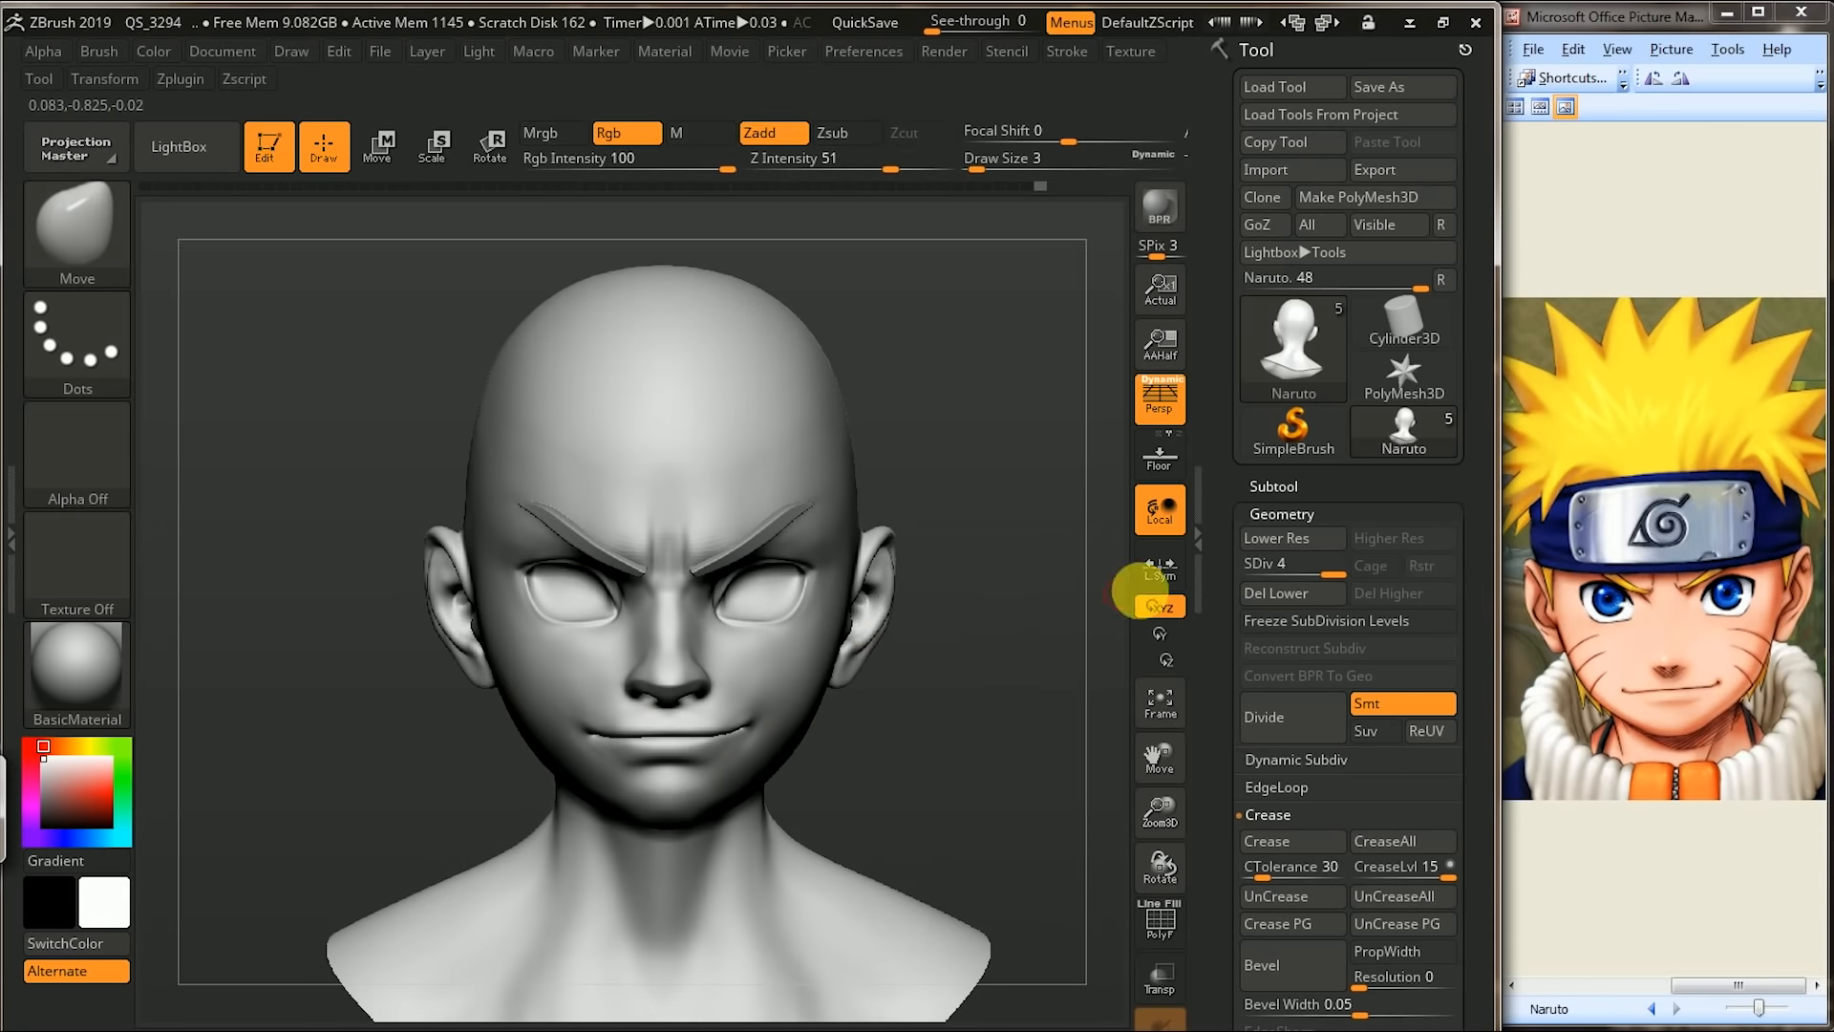
- Return the head to subdivision level 1 and apply StartupMaterial for a flatter, brighter view
{"action": "left_click_drag", "start_coordinate": [360, 749], "coordinate": [1067, 690]}
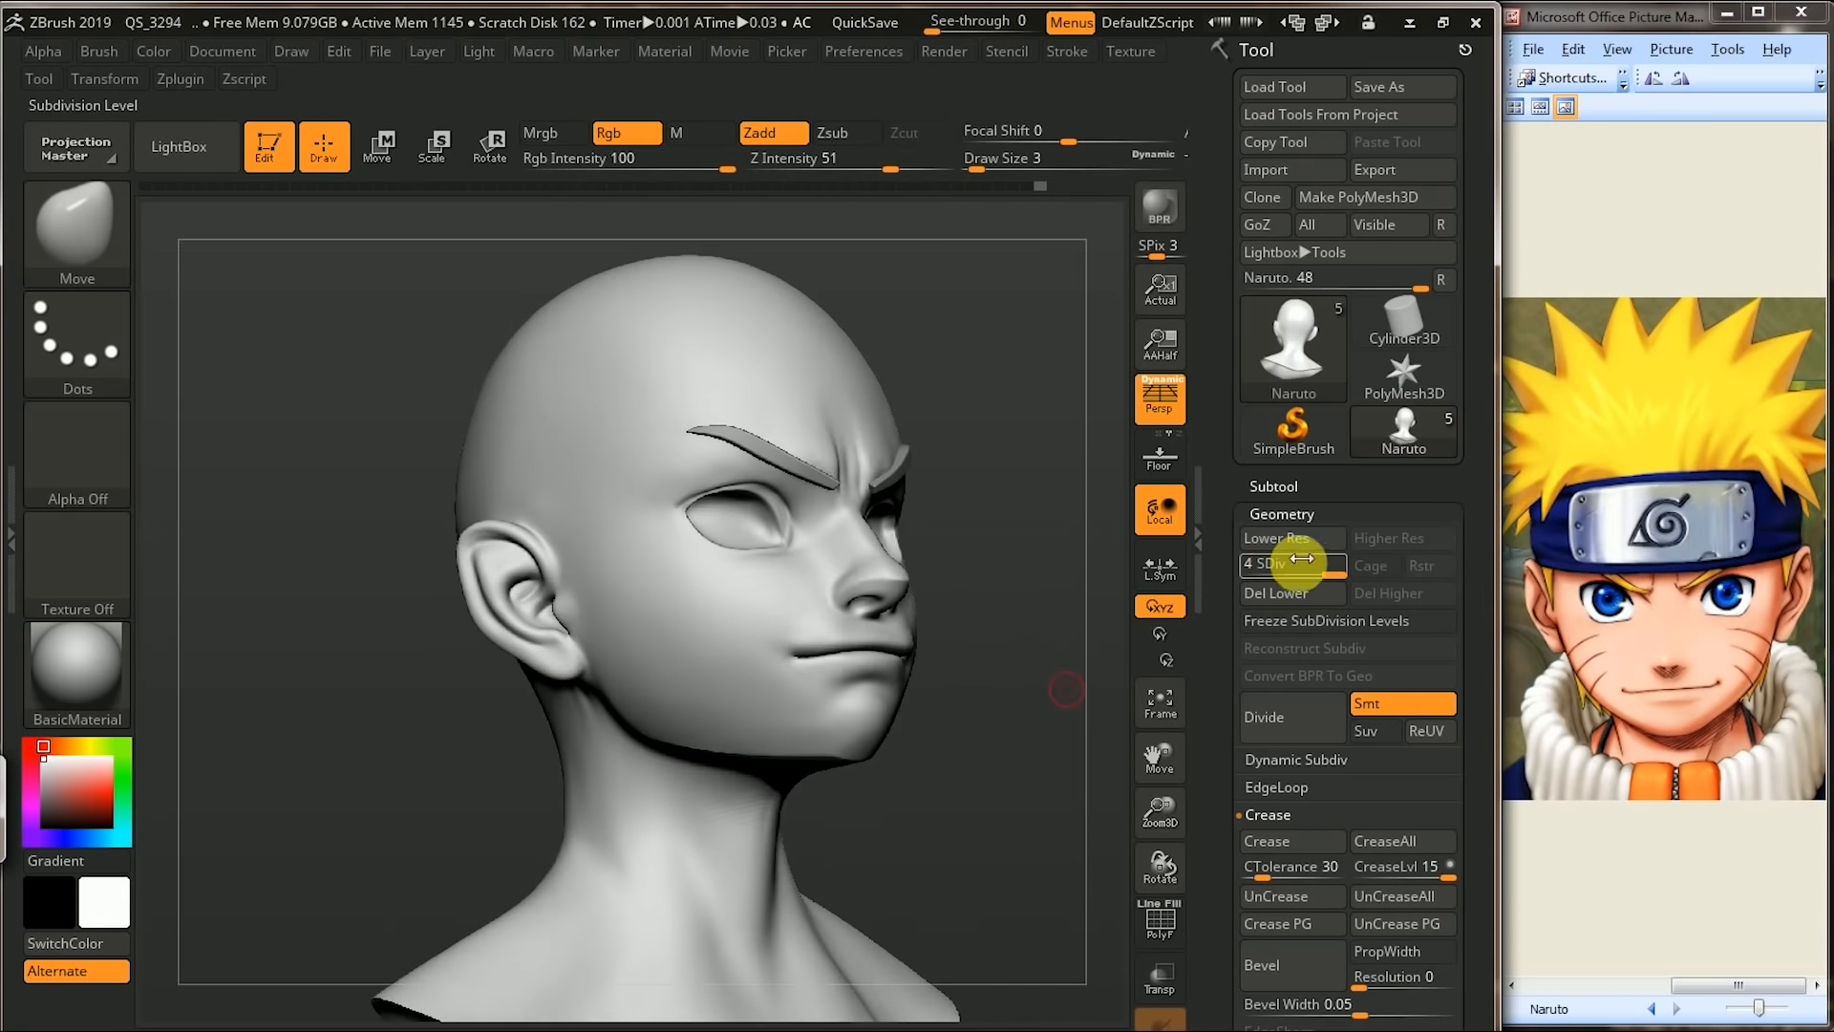
{"action": "left_click", "coordinate": [1283, 574]}
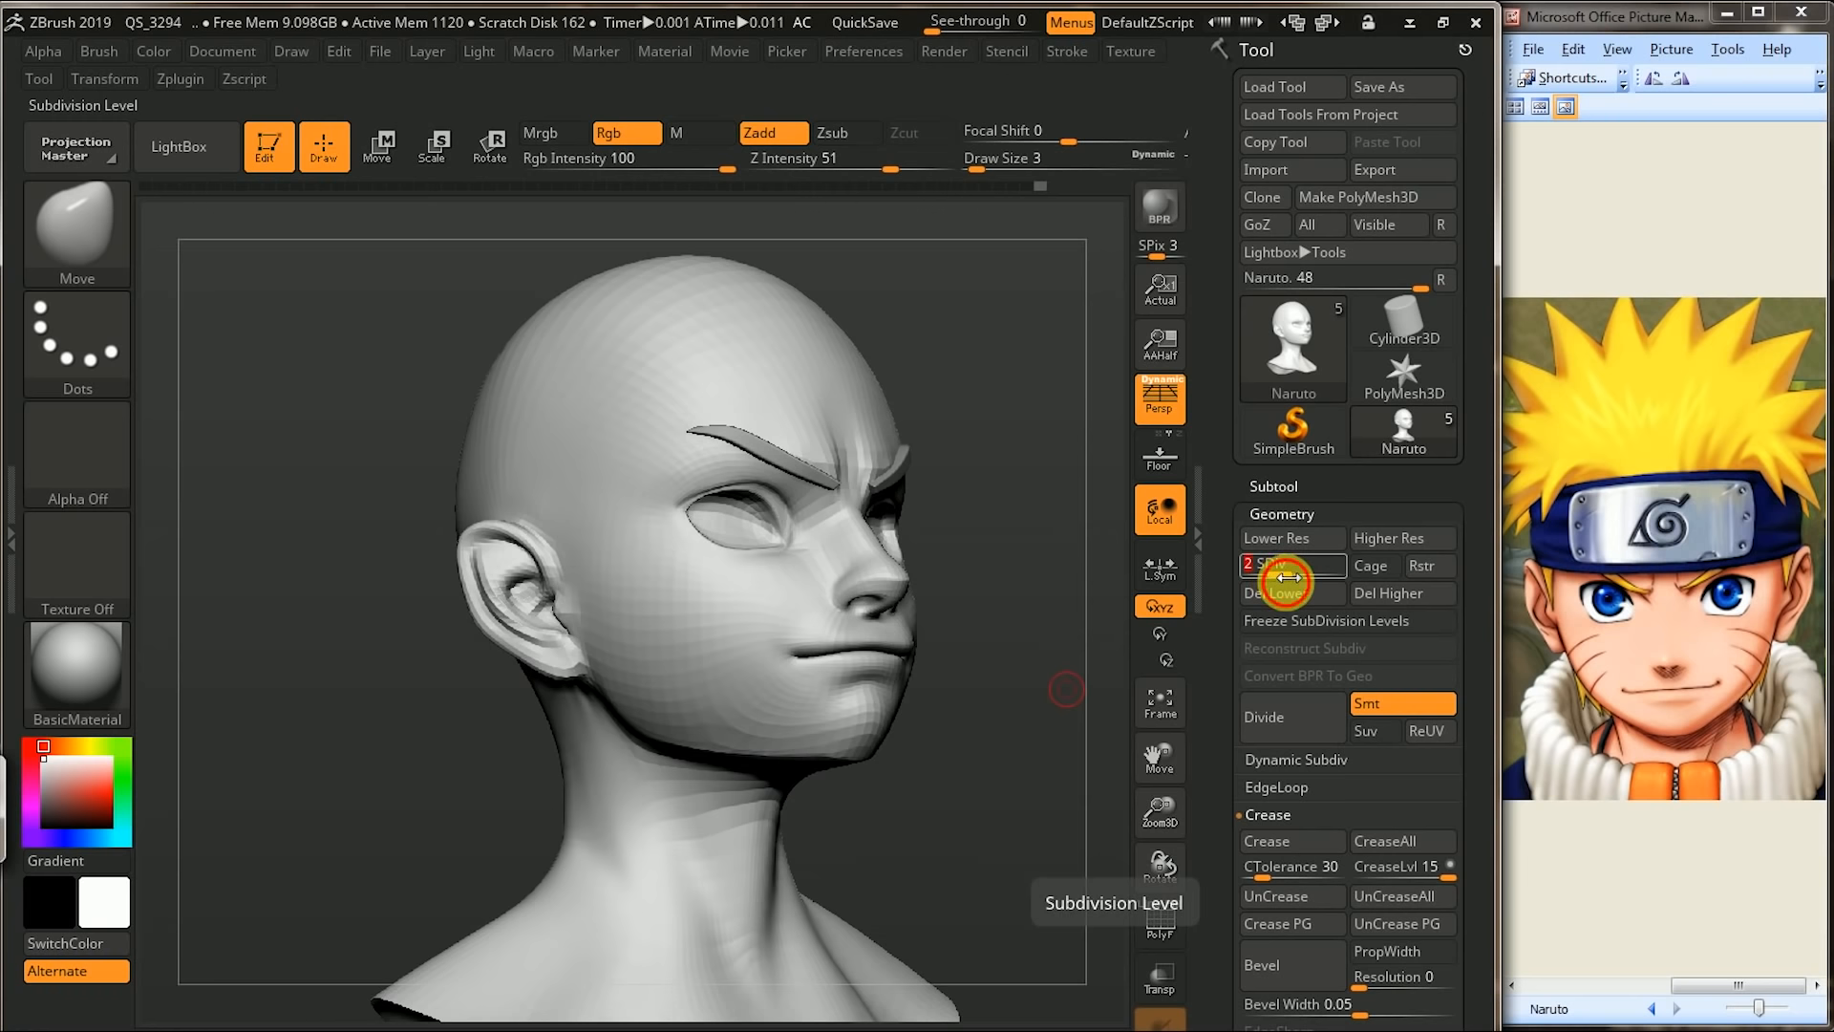
{"action": "left_click_drag", "start_coordinate": [1289, 577], "coordinate": [1250, 577]}
{"action": "left_click_drag", "start_coordinate": [1048, 668], "coordinate": [590, 765], "text": "shift"}
{"action": "left_click_drag", "start_coordinate": [363, 754], "coordinate": [463, 842], "text": "alt"}
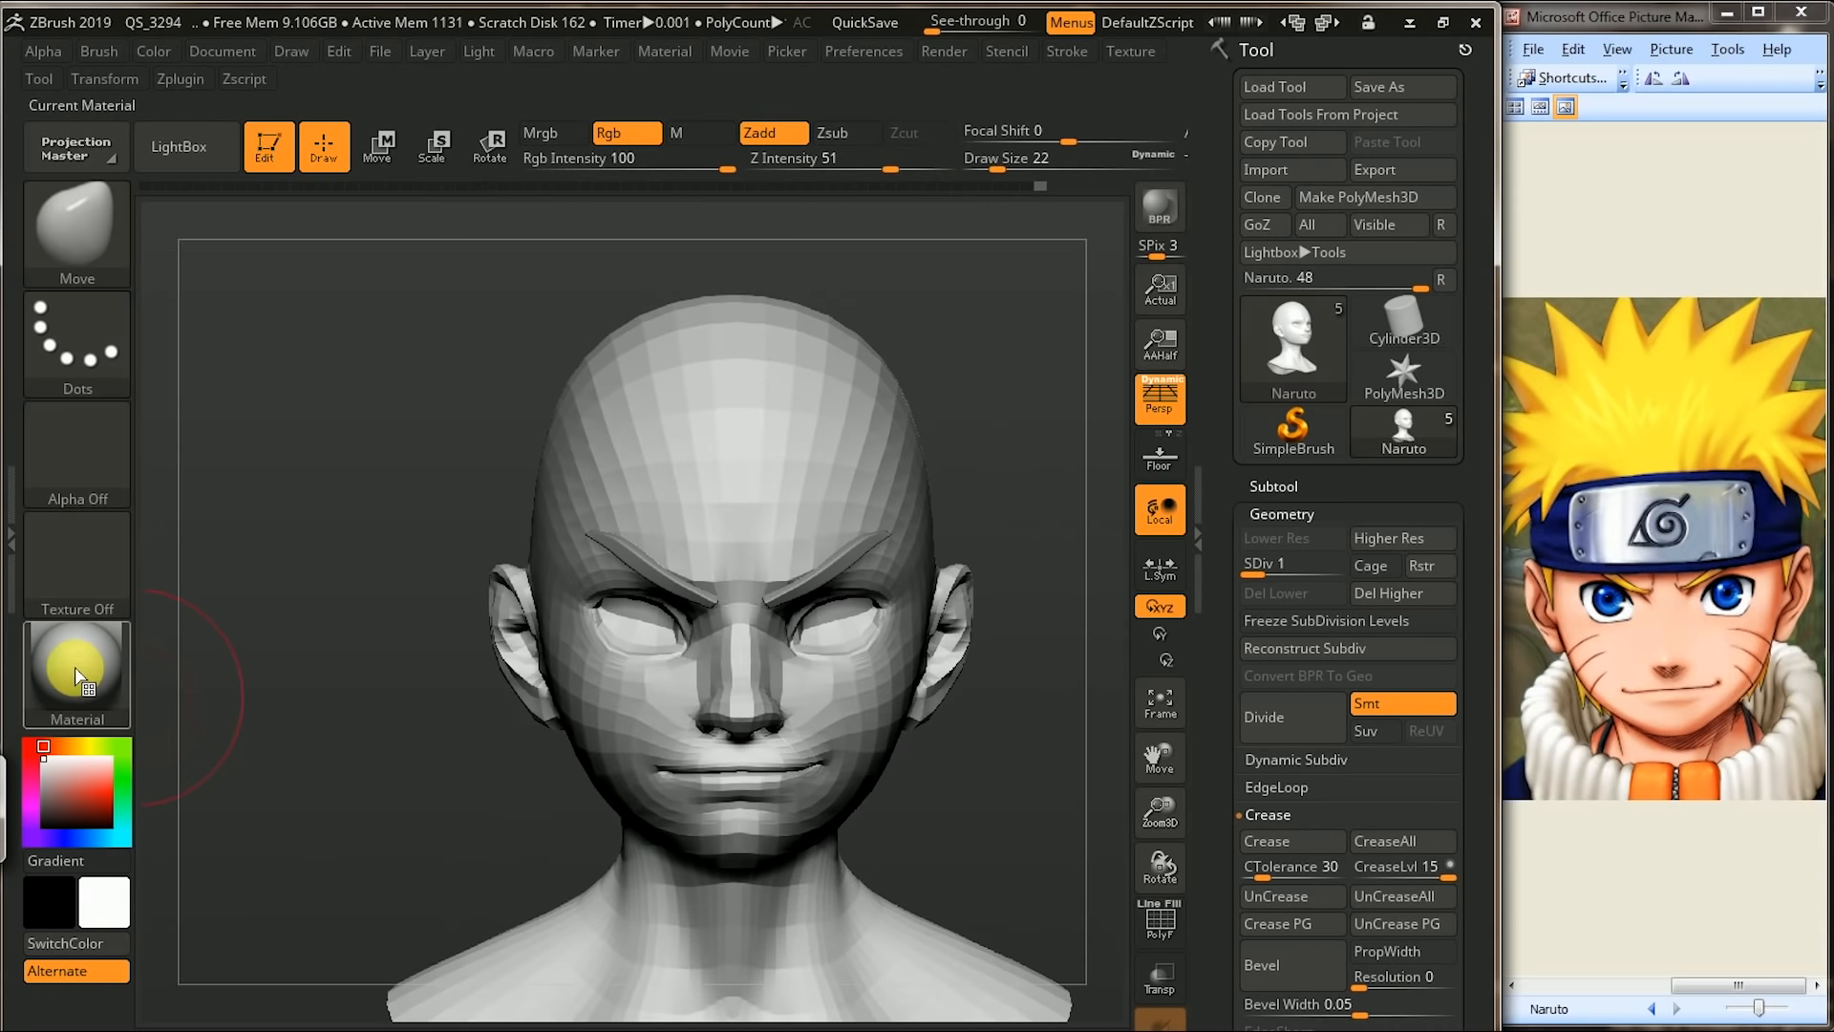
{"action": "left_click", "coordinate": [77, 674]}
{"action": "left_click", "coordinate": [438, 781]}
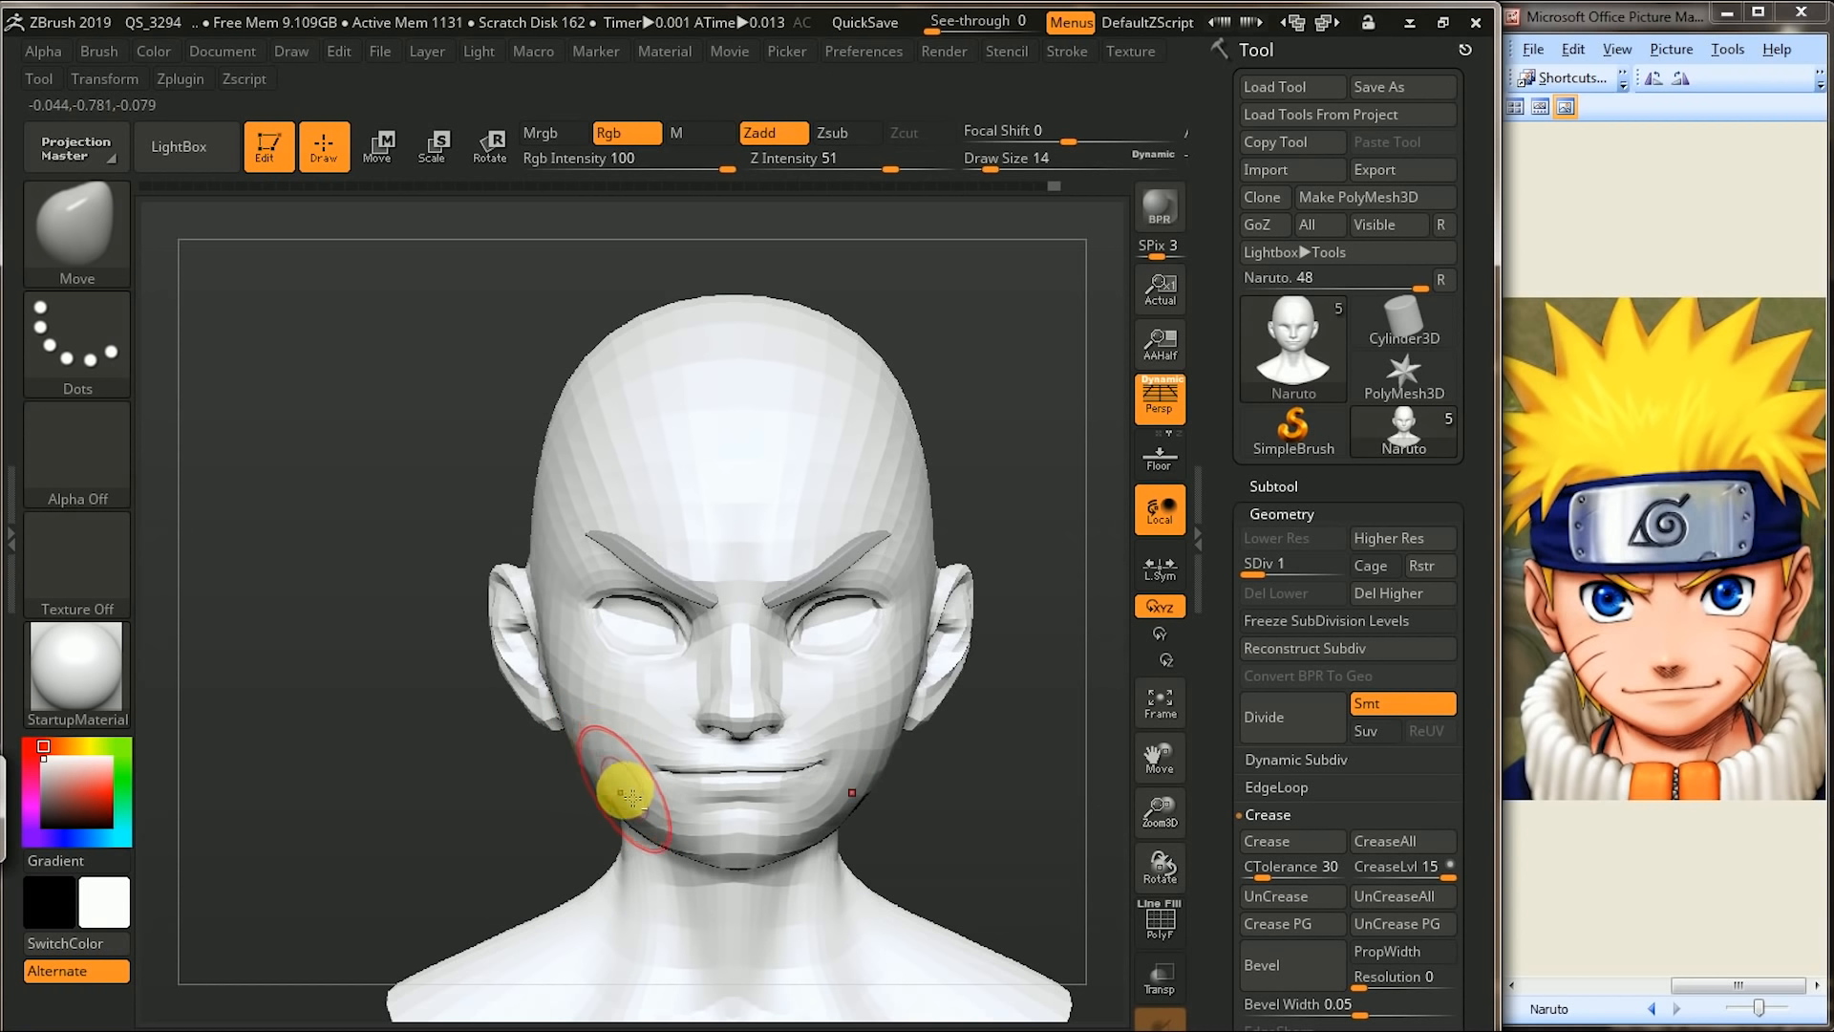
- Reshape the cheeks and jawline with the Move brush at draw size 14 to 18, checking front and three-quarter views
{"action": "mouse_move", "coordinate": [607, 811]}
{"action": "right_mouse_down"}
{"action": "mouse_move", "coordinate": [545, 819]}
{"action": "mouse_move", "coordinate": [582, 823]}
{"action": "right_mouse_up"}
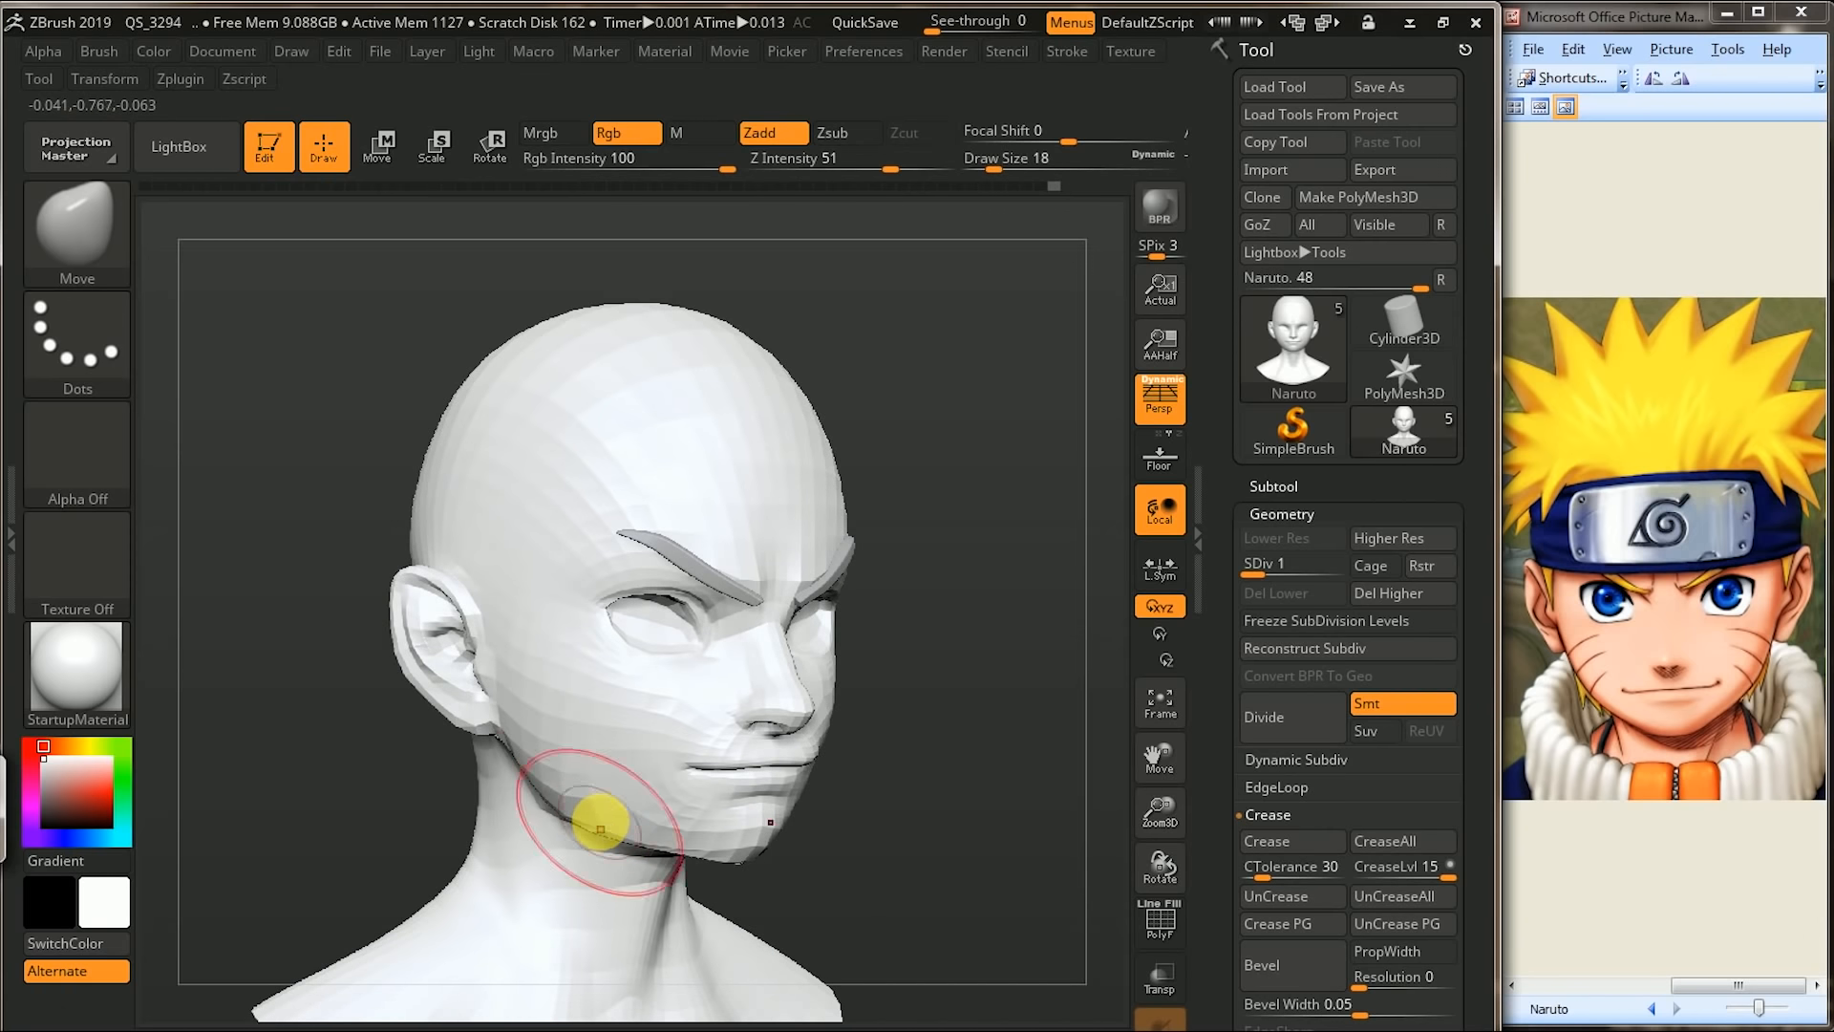
{"action": "right_click_drag", "start_coordinate": [969, 729], "coordinate": [1023, 729]}
{"action": "right_click_drag", "start_coordinate": [443, 818], "coordinate": [553, 806]}
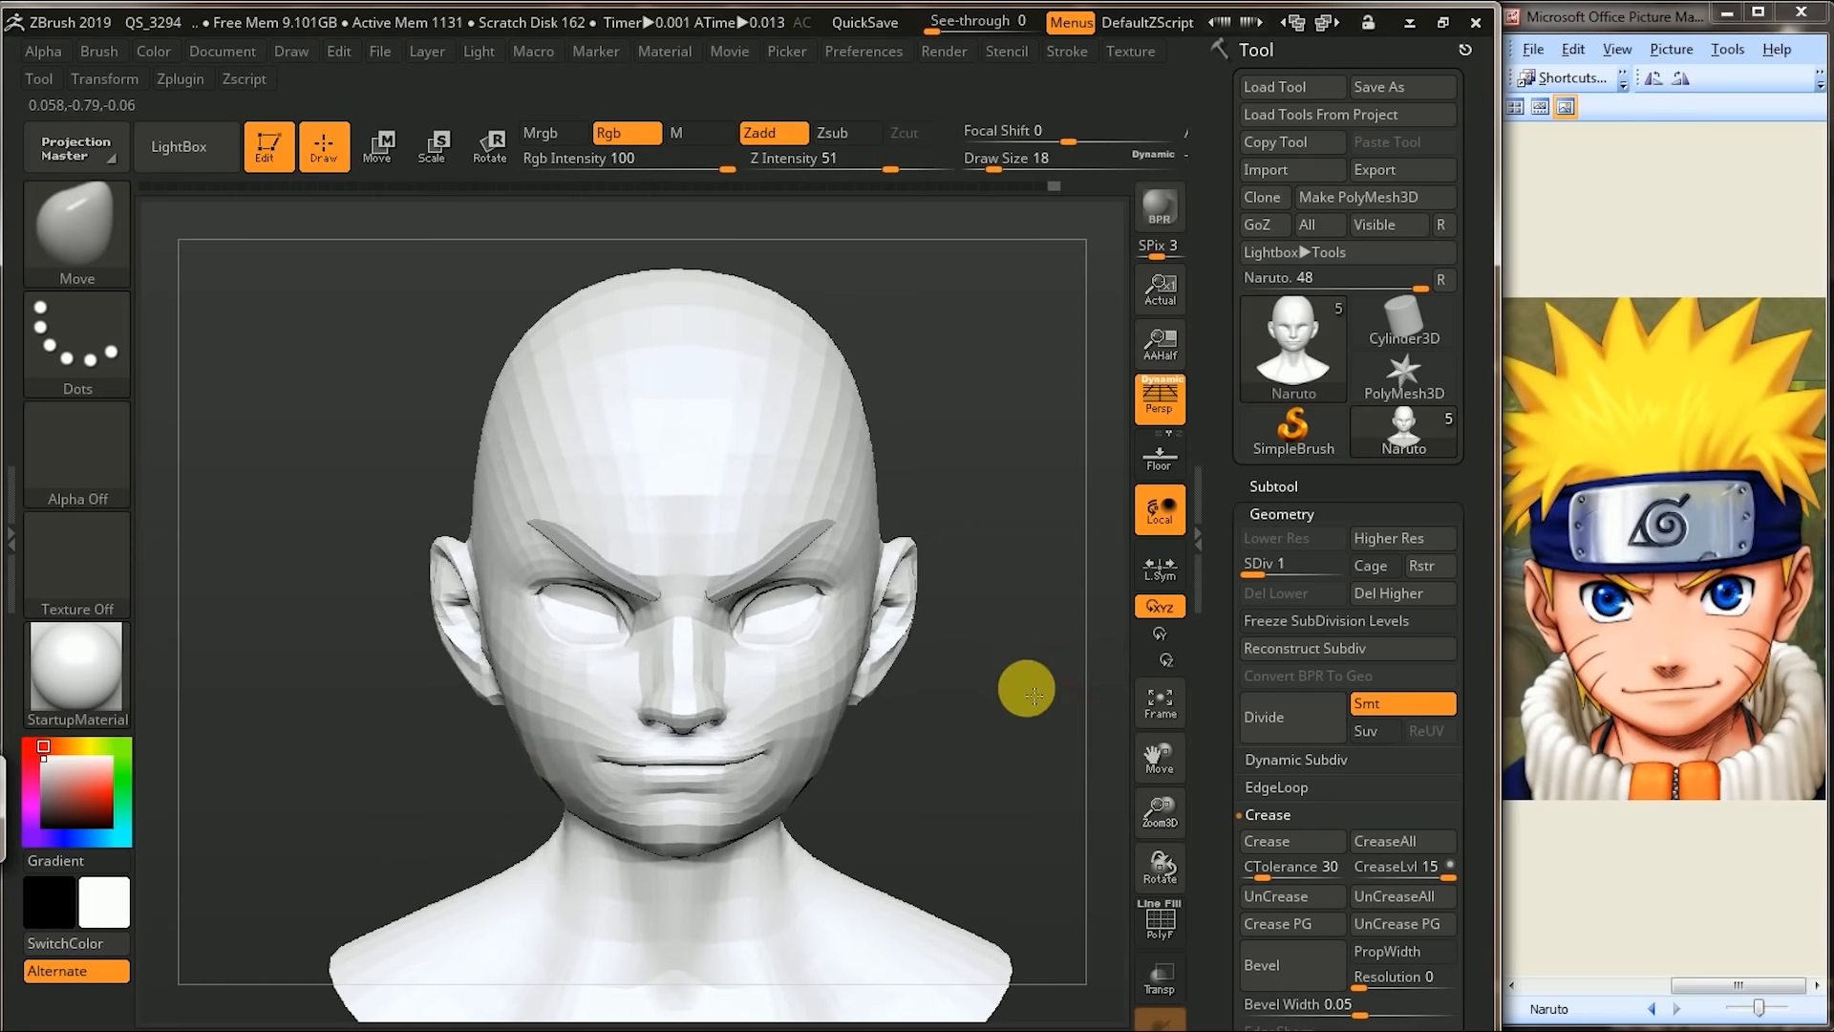
{"action": "key", "text": "f"}
{"action": "mouse_move", "coordinate": [1045, 717]}
{"action": "left_mouse_down", "text": "alt"}
{"action": "mouse_move", "coordinate": [1064, 708]}
{"action": "mouse_move", "coordinate": [1055, 755]}
{"action": "mouse_move", "coordinate": [1031, 762]}
{"action": "mouse_move", "coordinate": [1052, 741]}
{"action": "mouse_move", "coordinate": [1056, 778]}
{"action": "mouse_move", "coordinate": [1059, 750]}
{"action": "left_mouse_up", "text": "alt"}
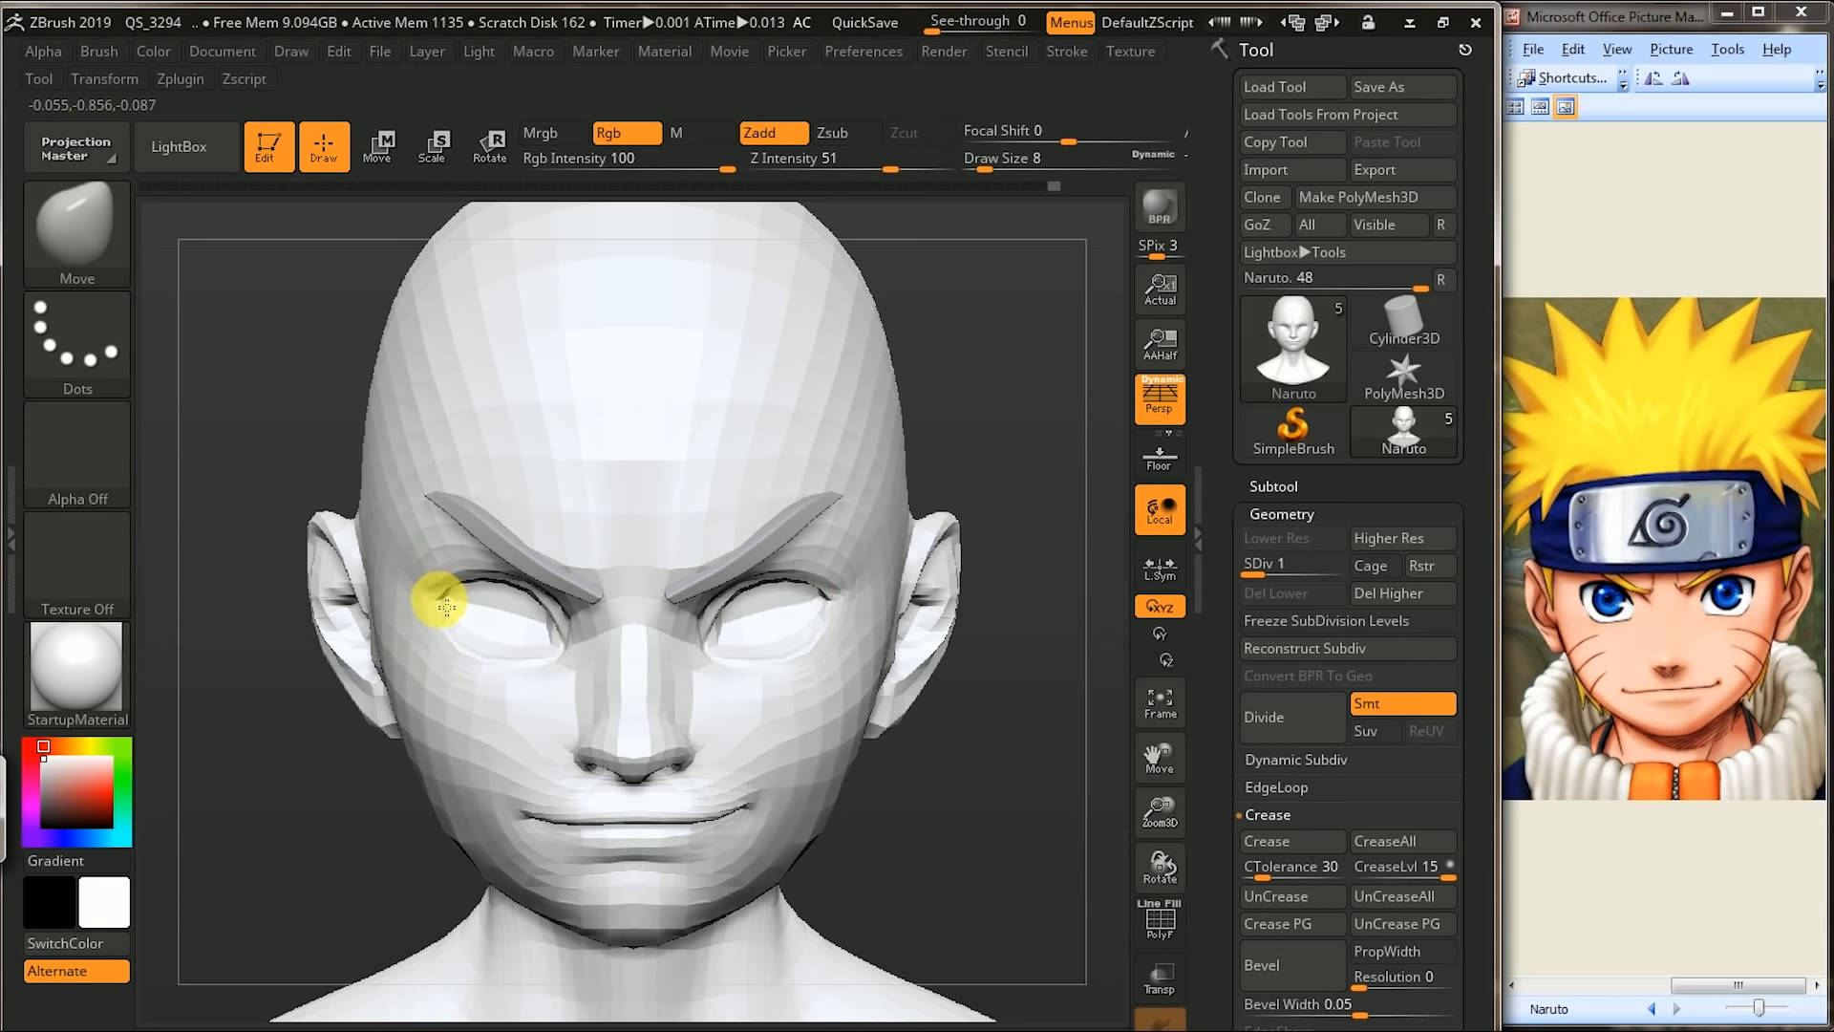
- Adjust the outer eye corners and upper eyelids with the Move brush at draw size 6 to 8
{"action": "mouse_move", "coordinate": [307, 737]}
{"action": "left_mouse_down"}
{"action": "mouse_move", "coordinate": [319, 831]}
{"action": "mouse_move", "coordinate": [474, 635]}
{"action": "left_mouse_up"}
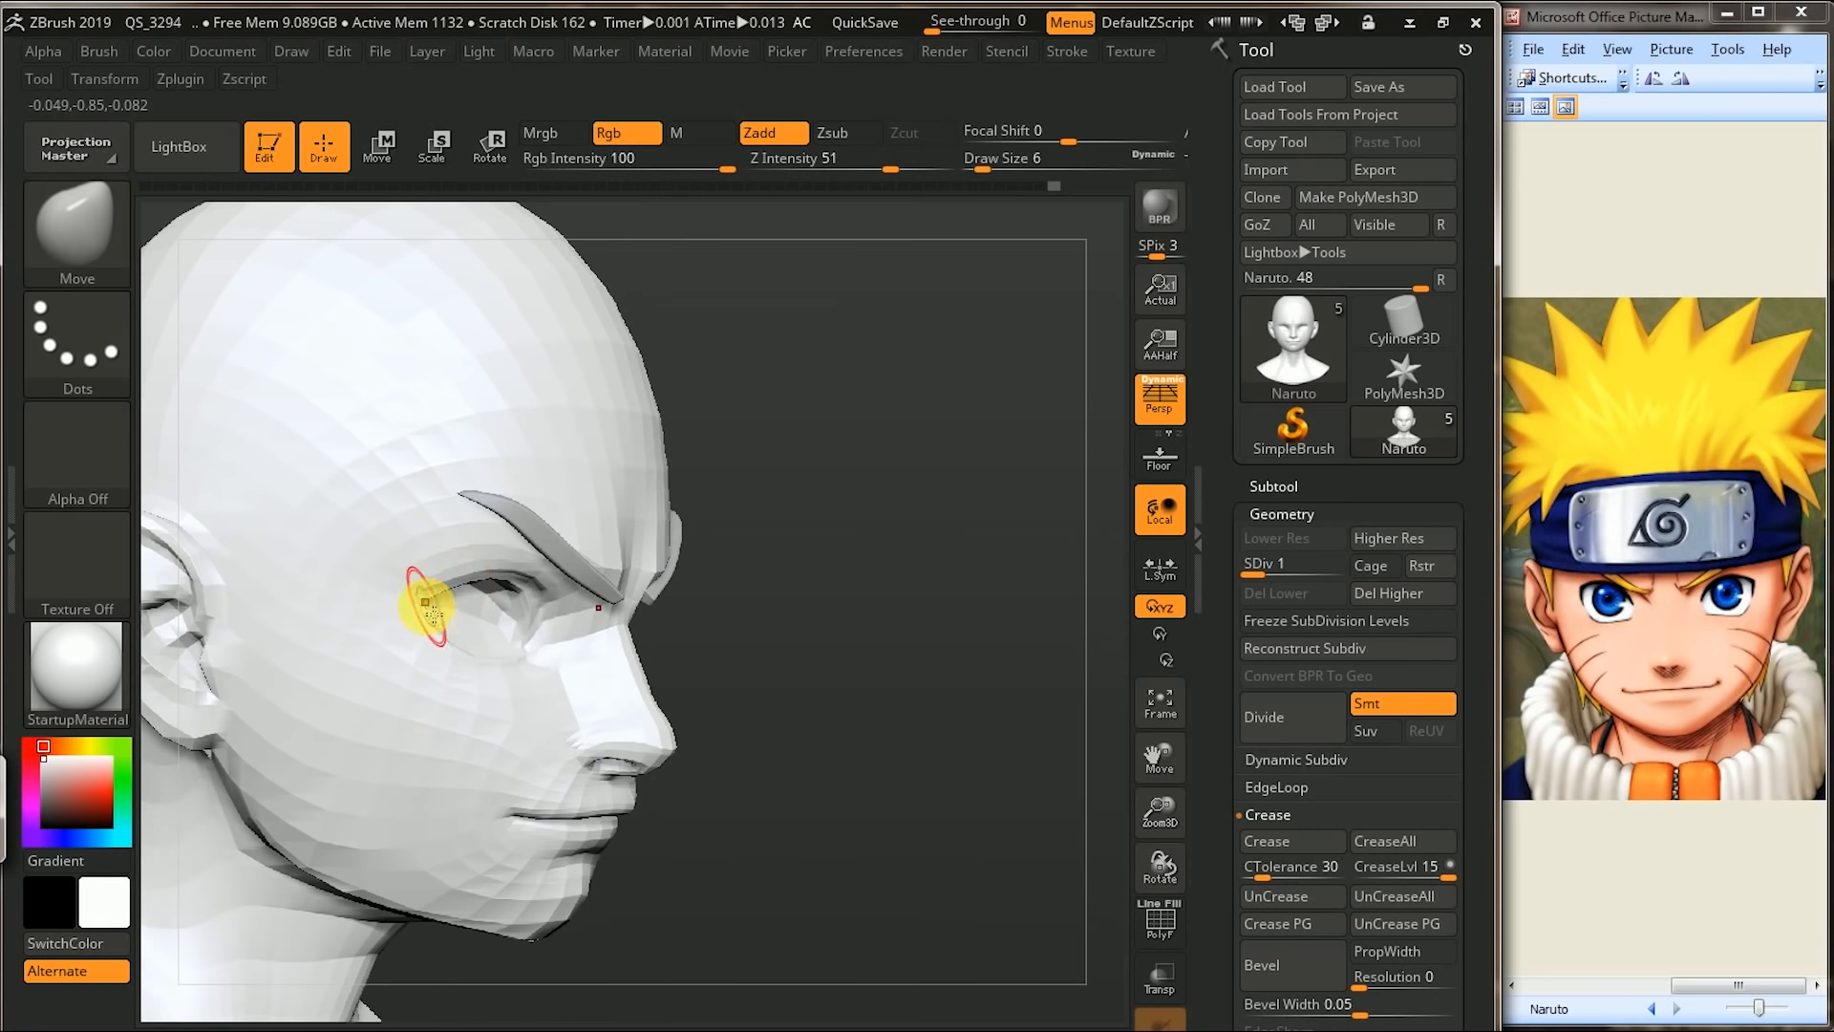
{"action": "left_click_drag", "start_coordinate": [838, 594], "coordinate": [563, 607]}
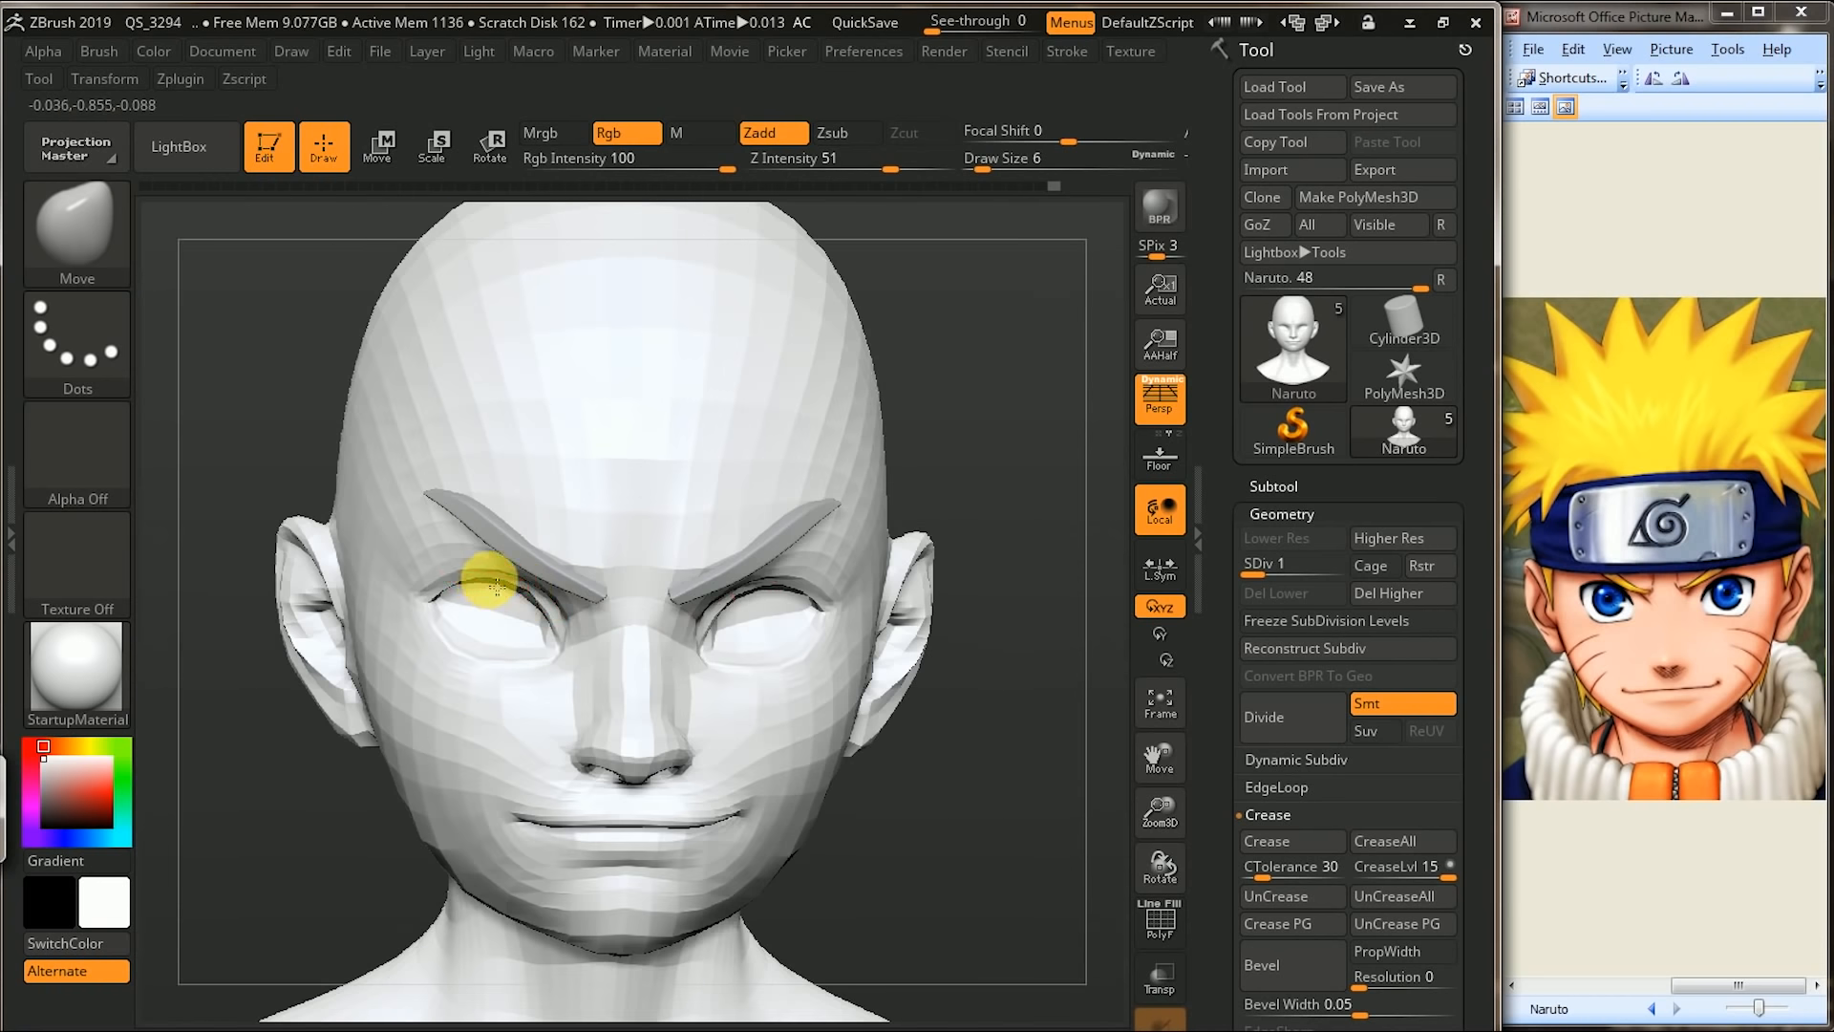
{"action": "key", "text": "f"}
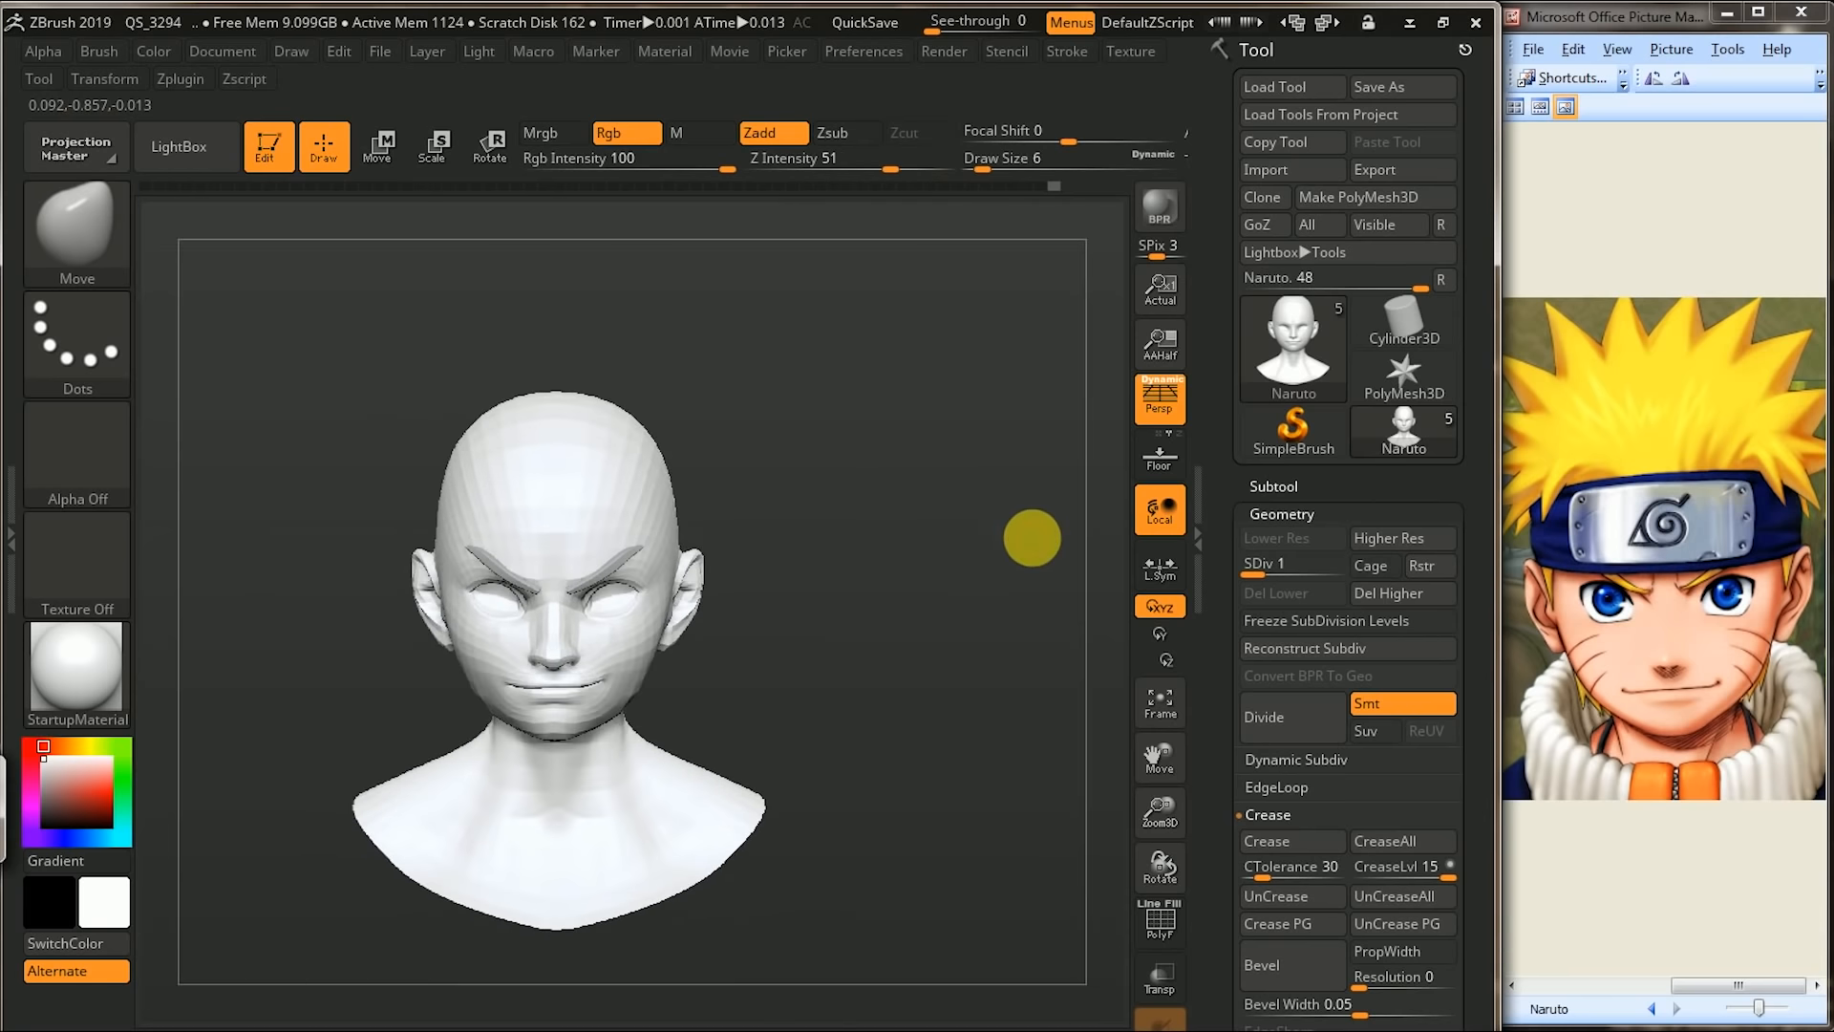
- Switch back to BasicMaterial and adjust the mouth and lower lip with the Move brush at draw size 7 to 8
{"action": "left_click", "coordinate": [115, 674]}
{"action": "left_click", "coordinate": [430, 702]}
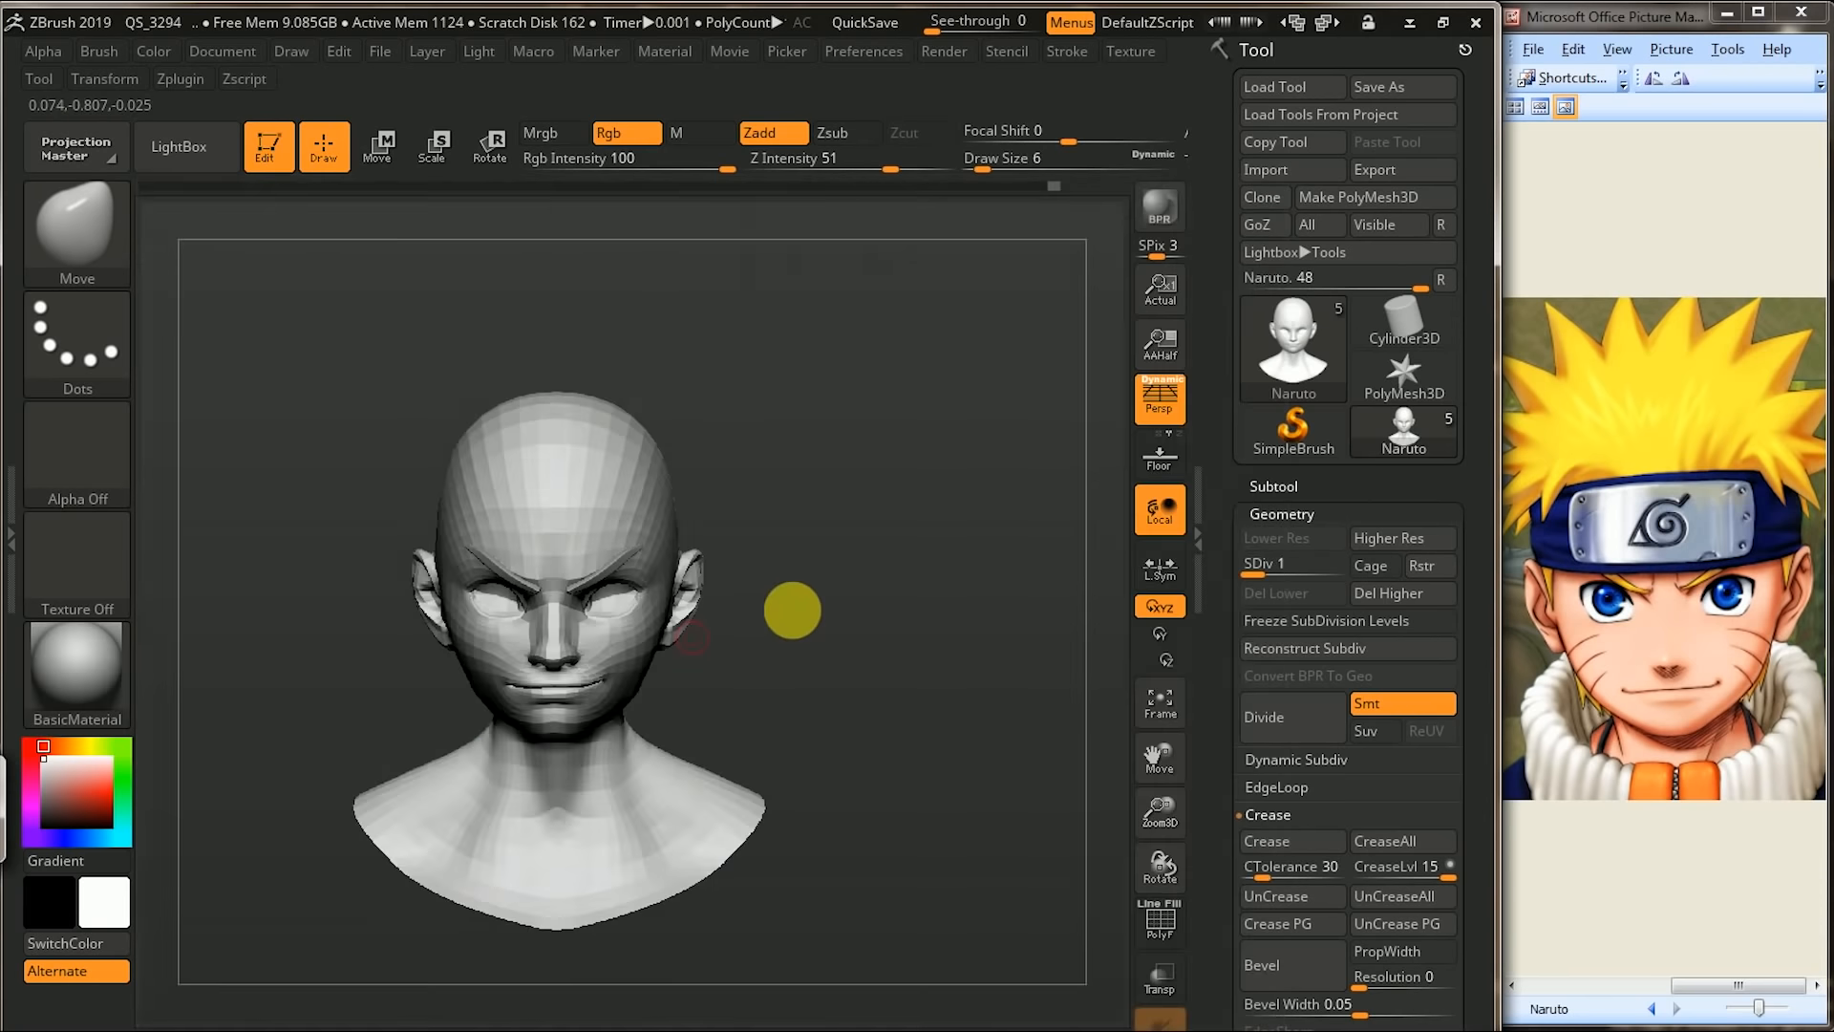
{"action": "left_click_drag", "start_coordinate": [944, 585], "coordinate": [1027, 613], "text": "alt"}
{"action": "mouse_move", "coordinate": [1018, 530]}
{"action": "left_mouse_down", "text": "alt"}
{"action": "mouse_move", "coordinate": [1027, 577]}
{"action": "mouse_move", "coordinate": [1005, 611]}
{"action": "left_mouse_up", "text": "alt"}
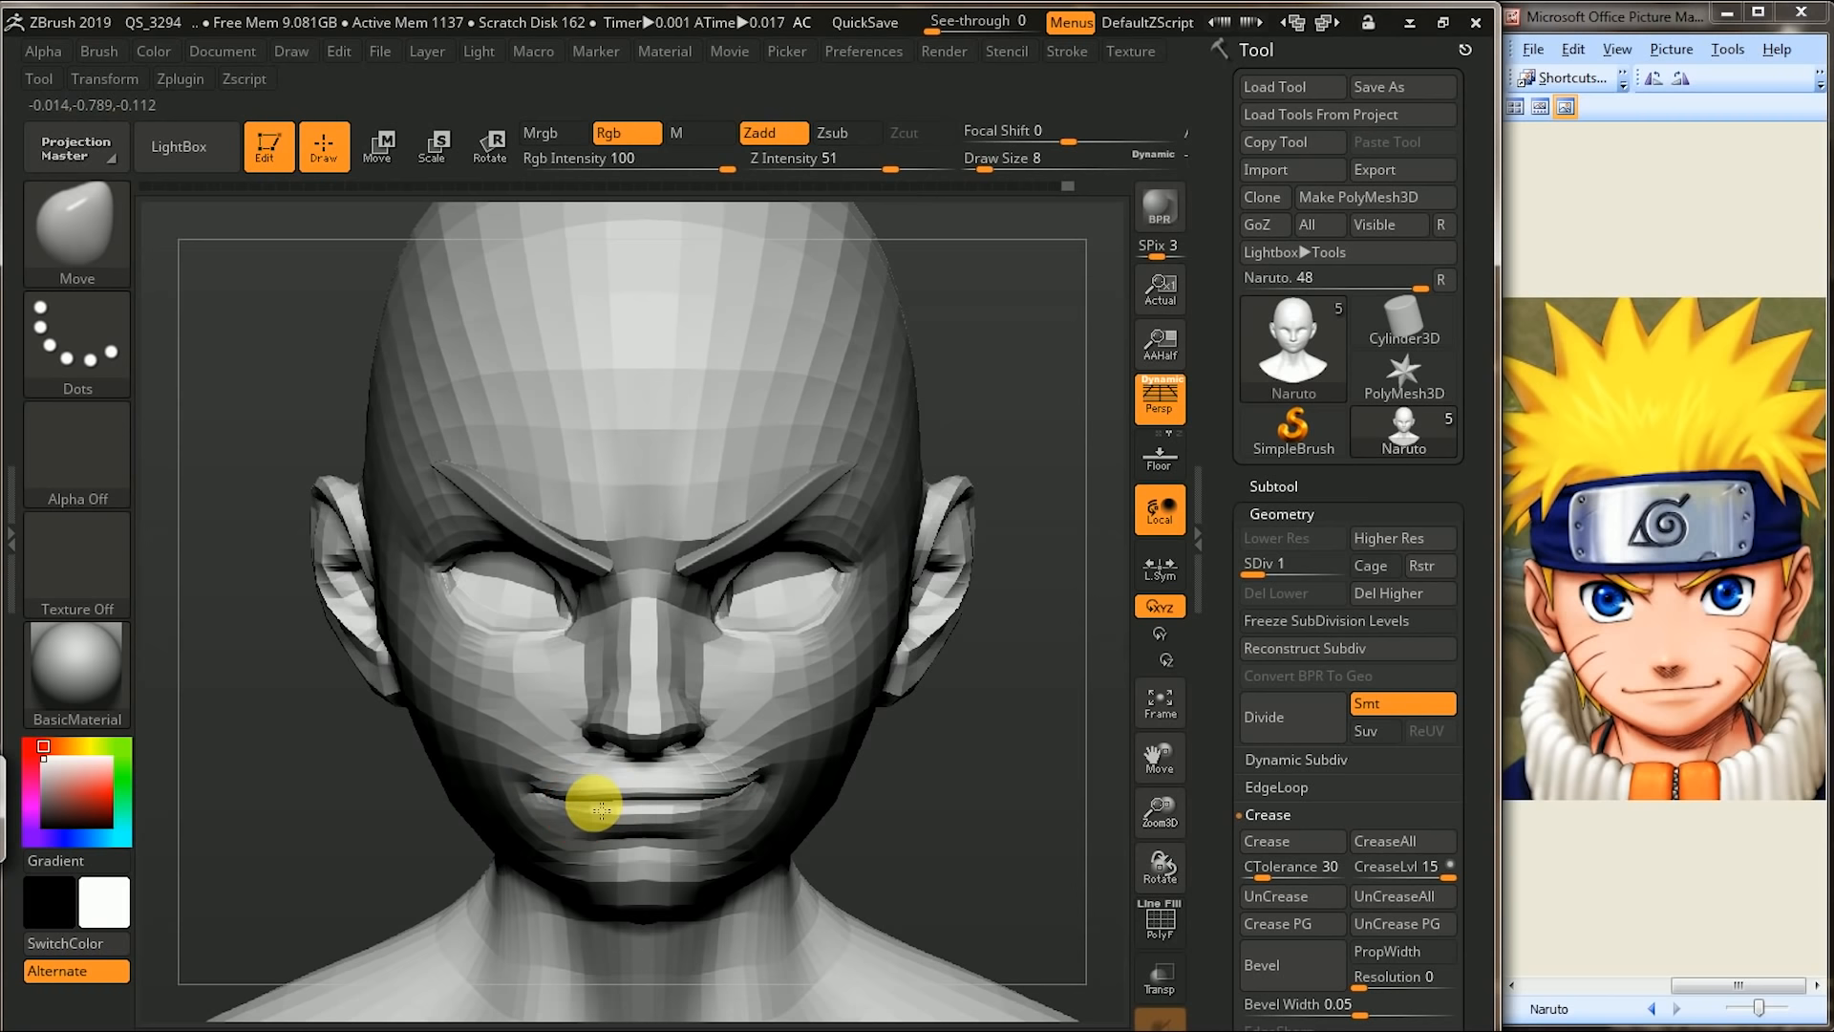
{"action": "key", "text": "bracketleft"}
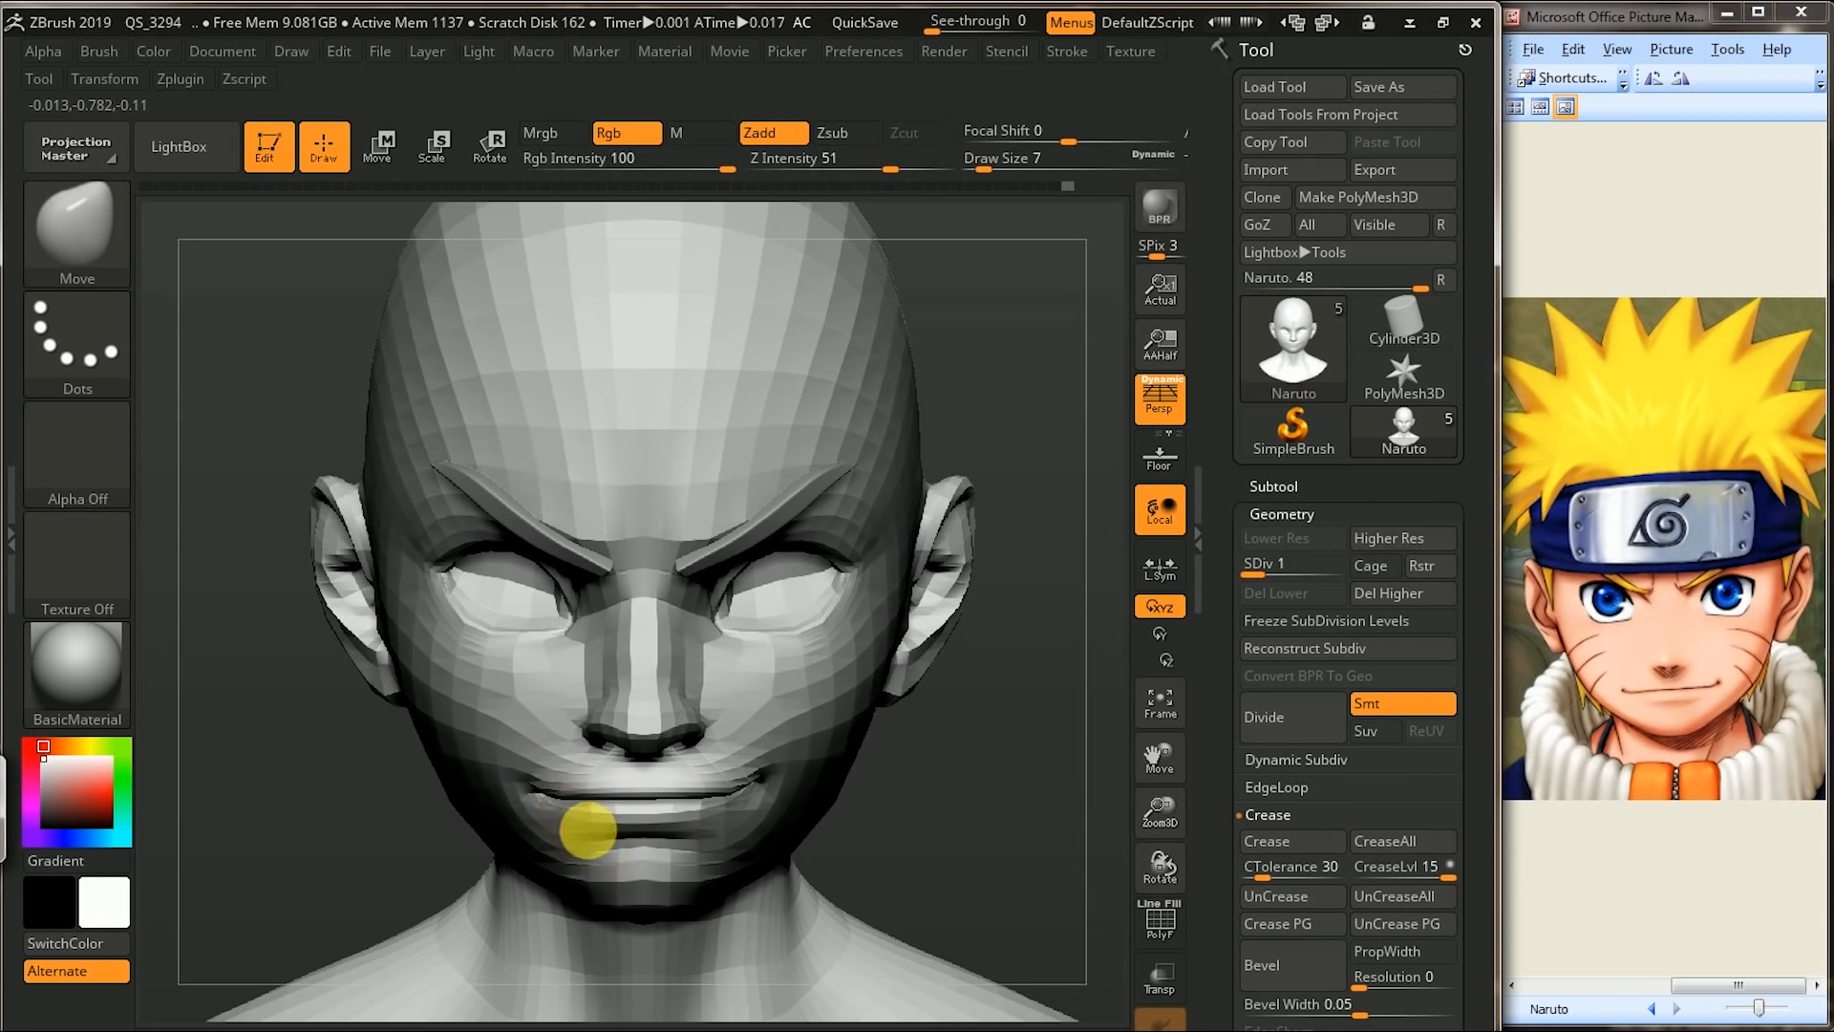
{"action": "key", "text": "bracketright"}
{"action": "mouse_move", "coordinate": [1005, 791]}
{"action": "left_mouse_down"}
{"action": "mouse_move", "coordinate": [1062, 716]}
{"action": "mouse_move", "coordinate": [944, 647]}
{"action": "left_mouse_up"}
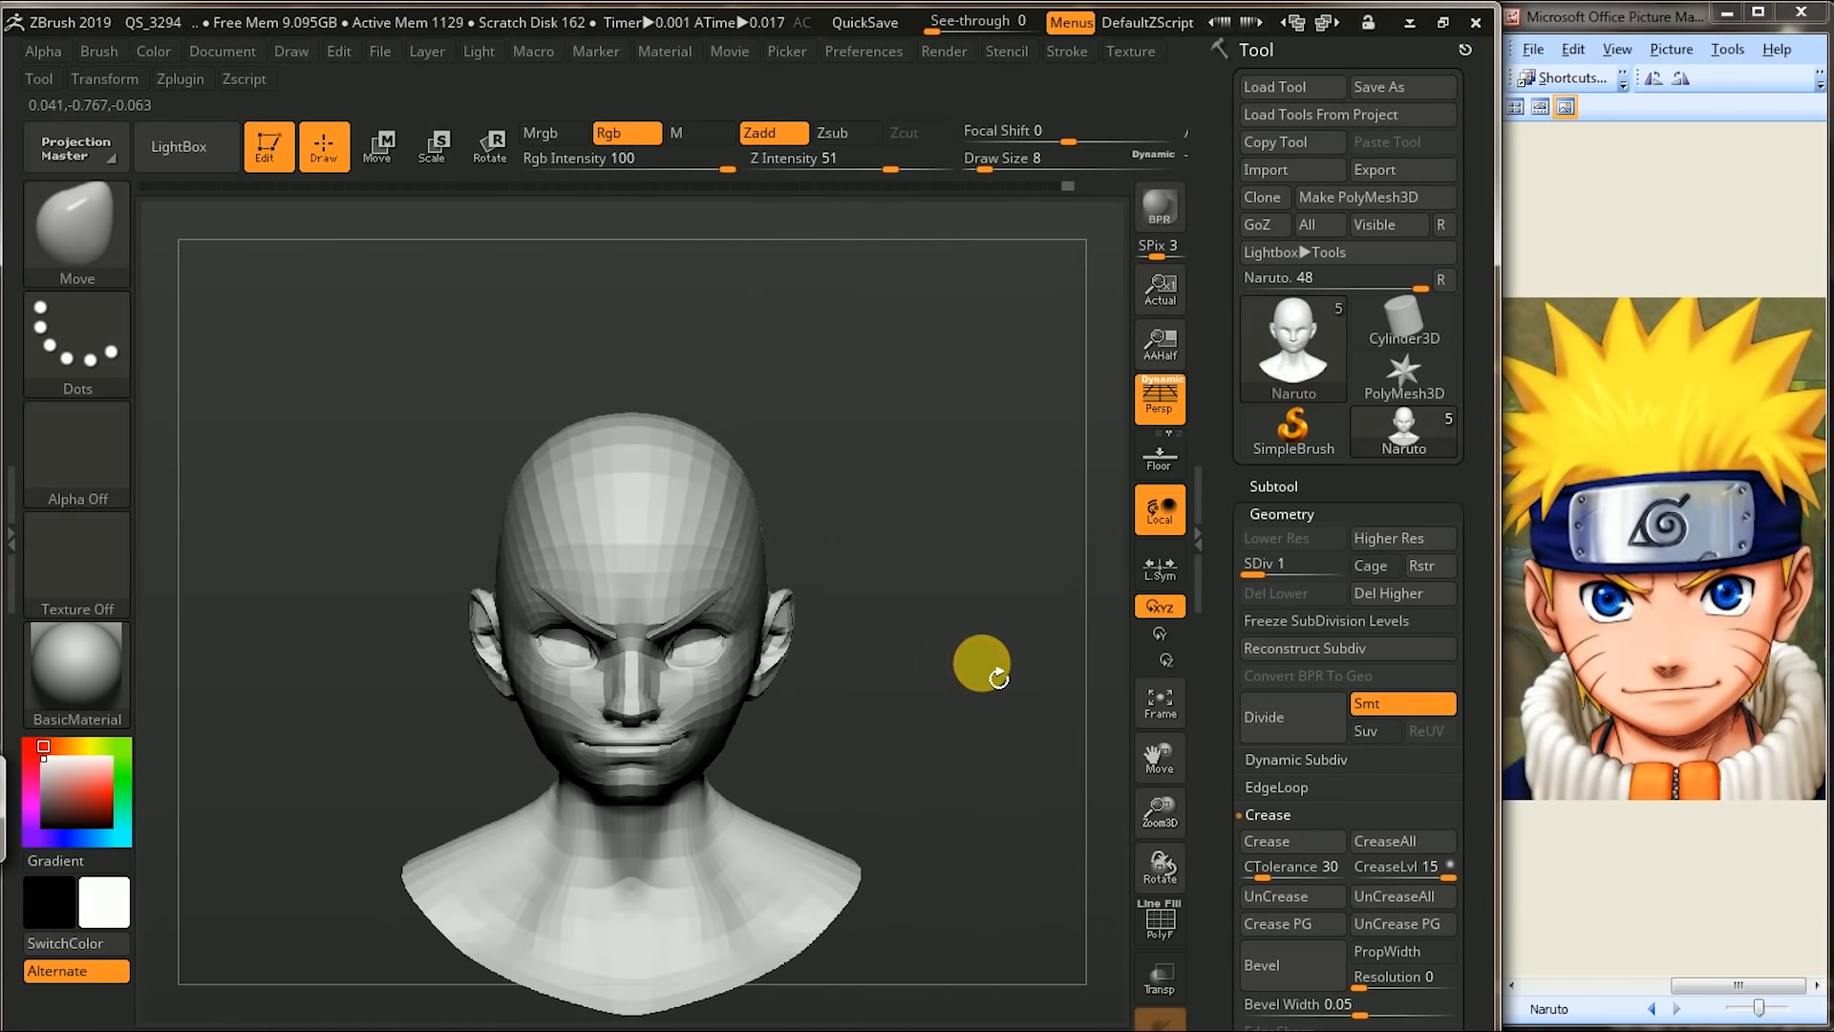
- Adjust the temple and the area around the upper ear with the Move brush at draw size 8
{"action": "left_click_drag", "start_coordinate": [984, 644], "coordinate": [935, 684], "text": "alt"}
{"action": "left_click_drag", "start_coordinate": [465, 778], "coordinate": [824, 653]}
{"action": "left_click", "coordinate": [789, 667]}
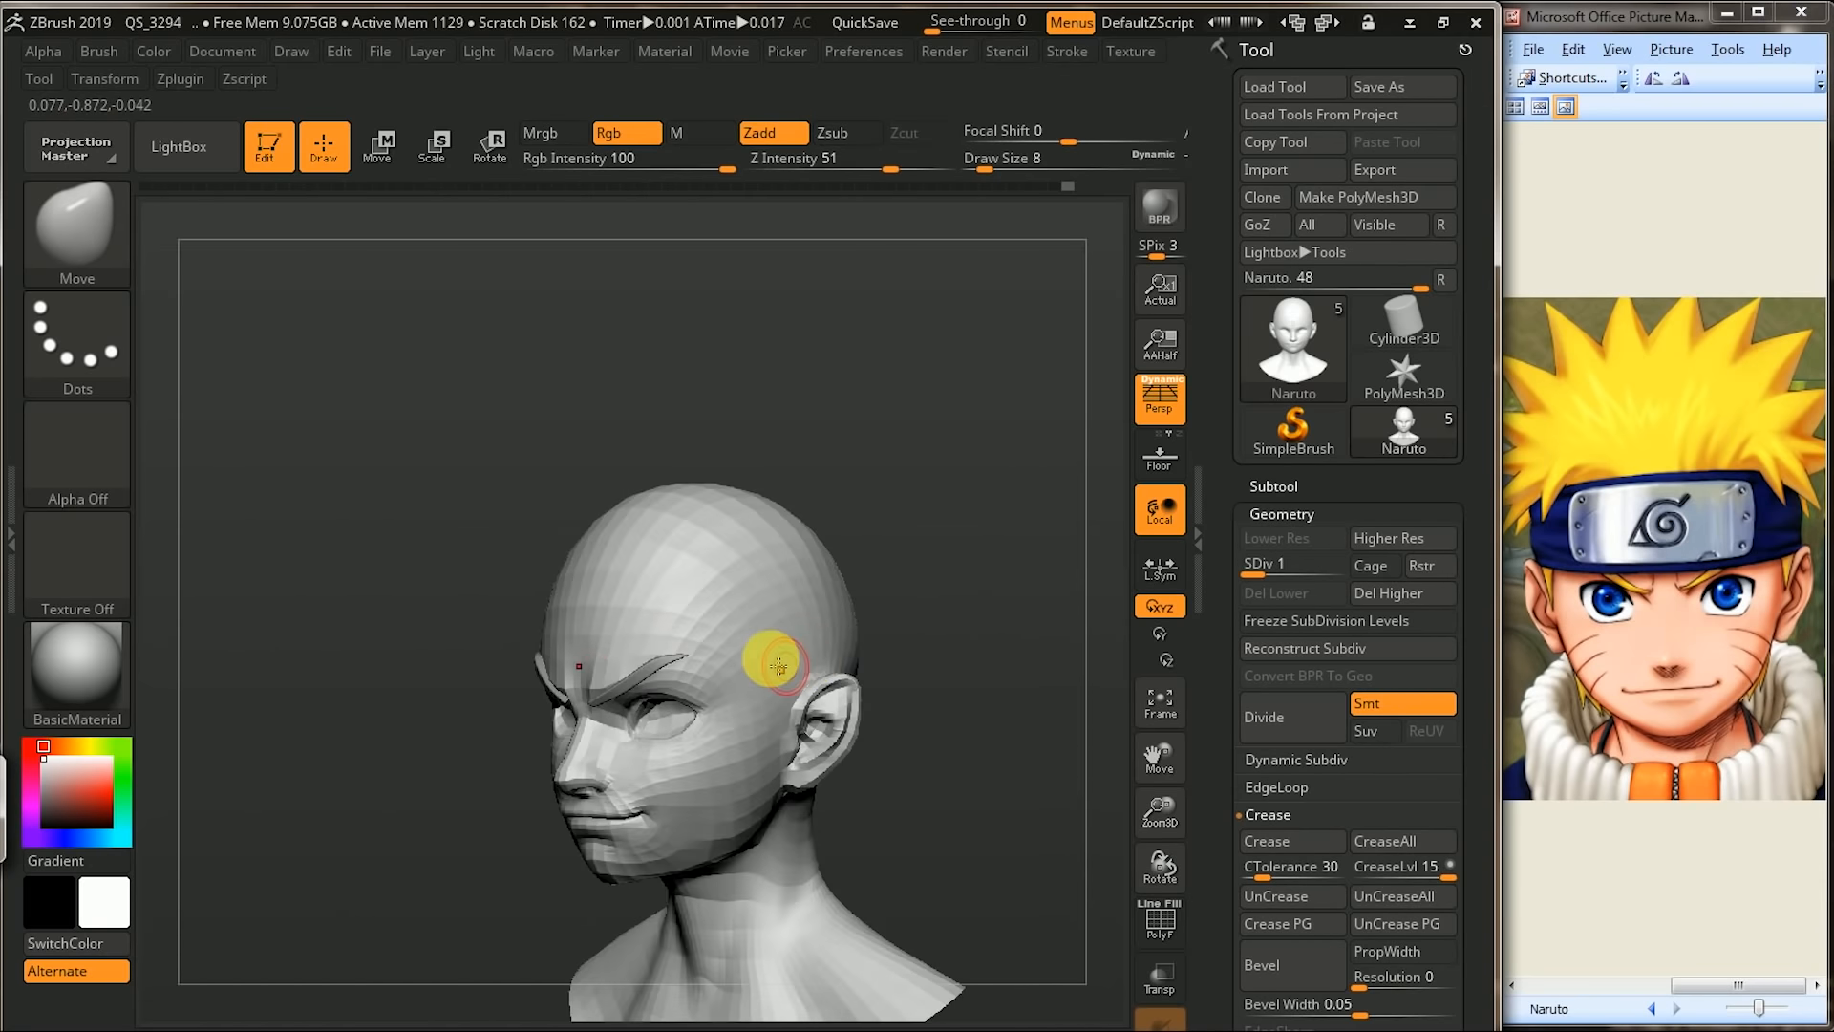
{"action": "mouse_move", "coordinate": [879, 397]}
{"action": "left_mouse_down"}
{"action": "mouse_move", "coordinate": [1108, 436]}
{"action": "mouse_move", "coordinate": [1080, 455]}
{"action": "left_mouse_up"}
{"action": "left_click_drag", "start_coordinate": [978, 614], "coordinate": [941, 683], "text": "alt"}
{"action": "left_click_drag", "start_coordinate": [918, 604], "coordinate": [793, 601]}
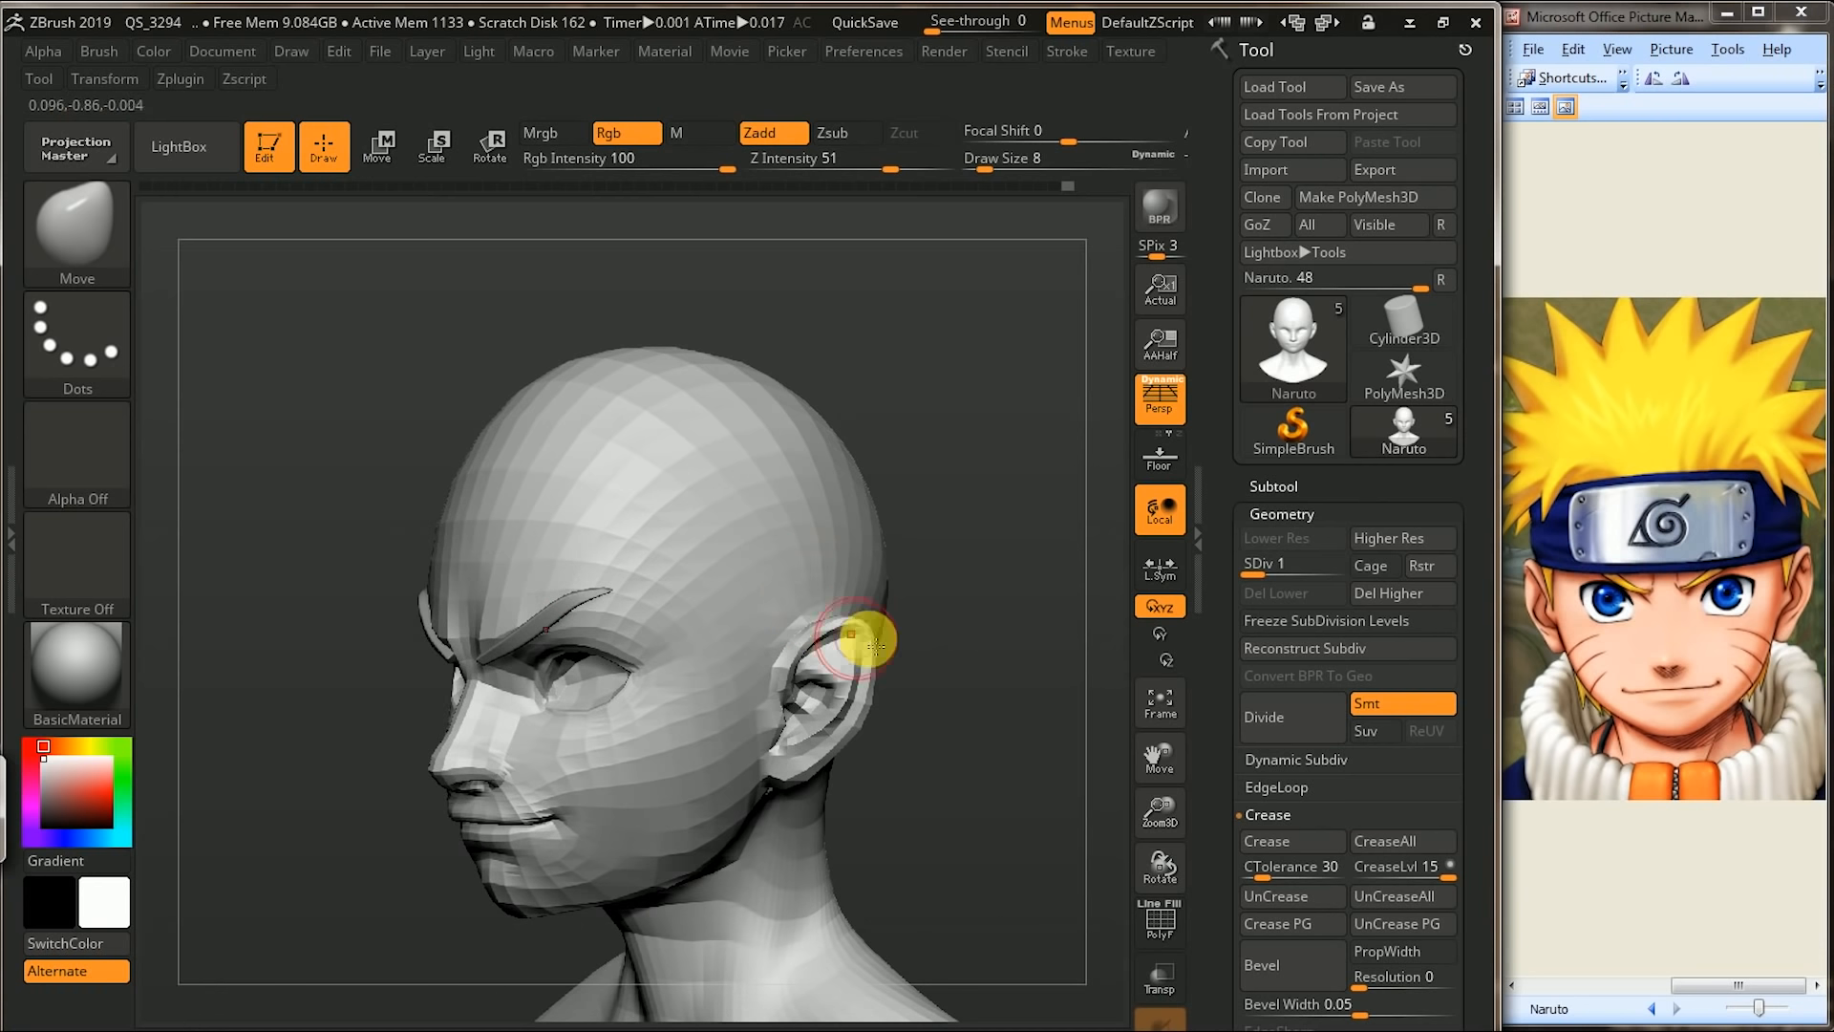
- Insert a sphere subtool below the Naruto head mesh in the Naruto head folder
{"action": "left_click", "coordinate": [1304, 488]}
{"action": "left_click_drag", "start_coordinate": [1474, 687], "coordinate": [1433, 532]}
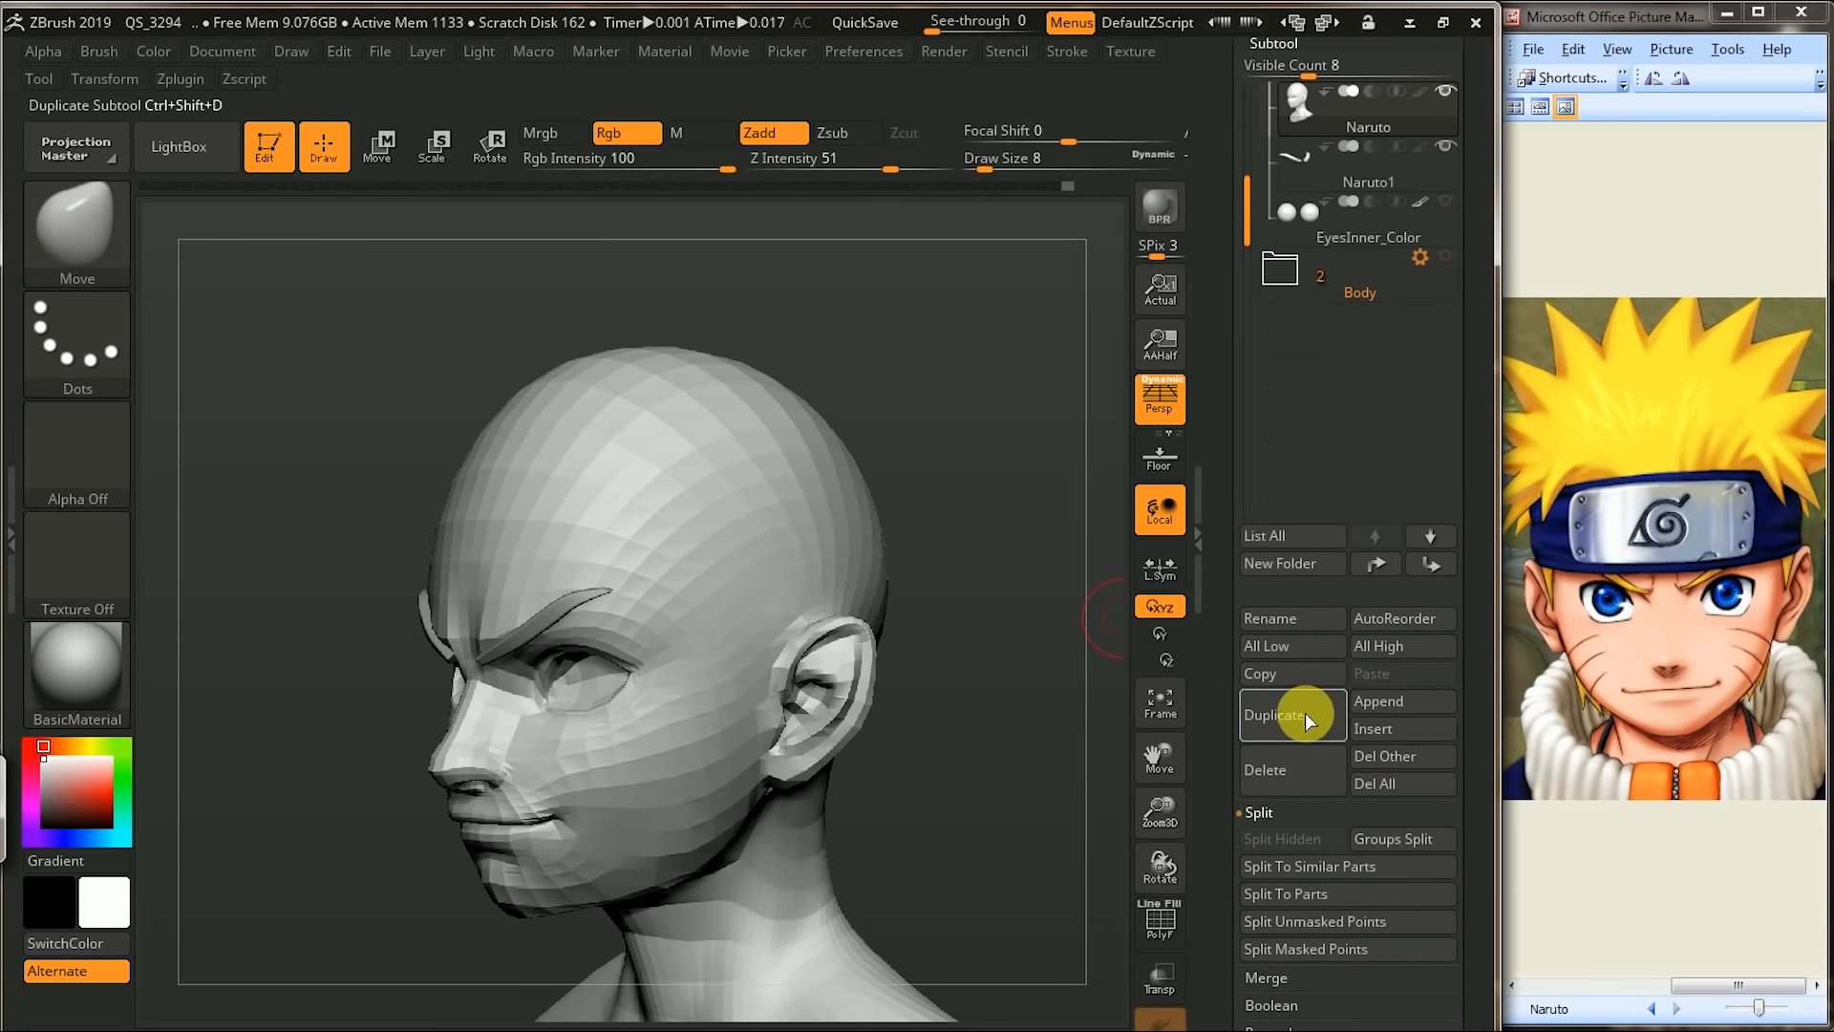
{"action": "mouse_move", "coordinate": [1283, 273]}
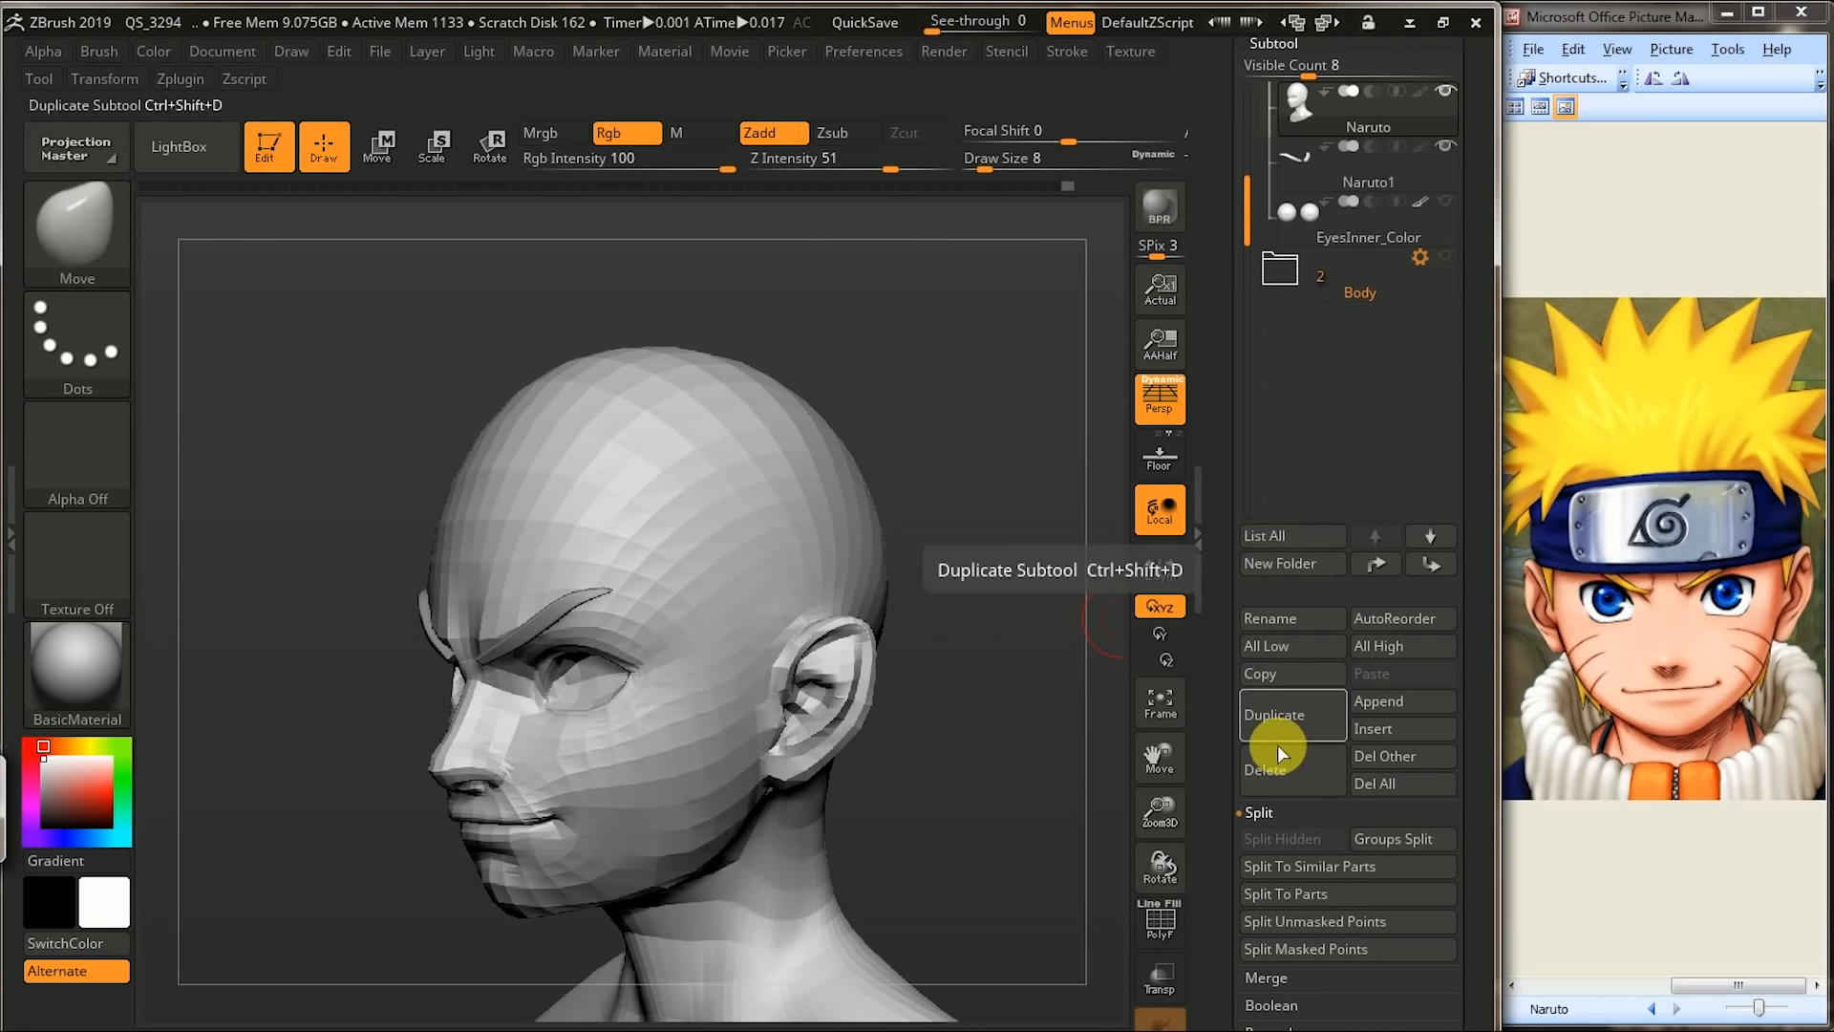
{"action": "left_click", "coordinate": [1297, 564]}
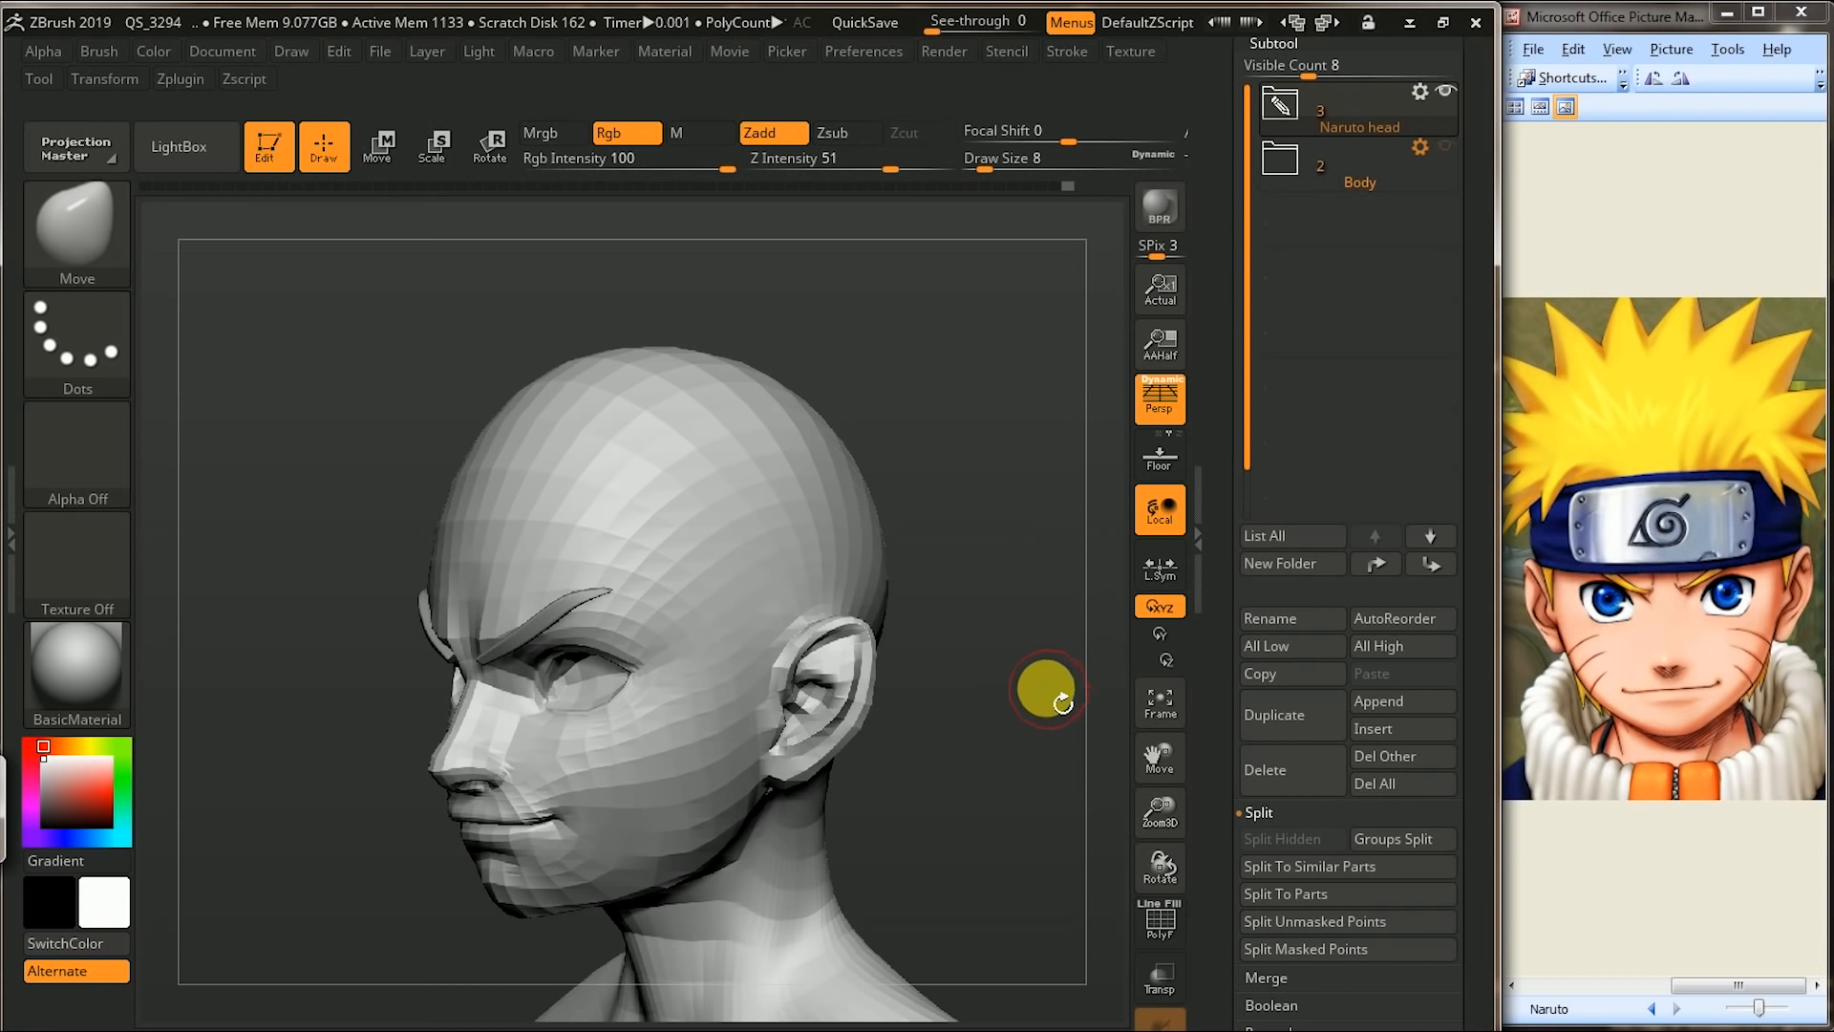
{"action": "left_click_drag", "start_coordinate": [1483, 464], "coordinate": [1500, 598]}
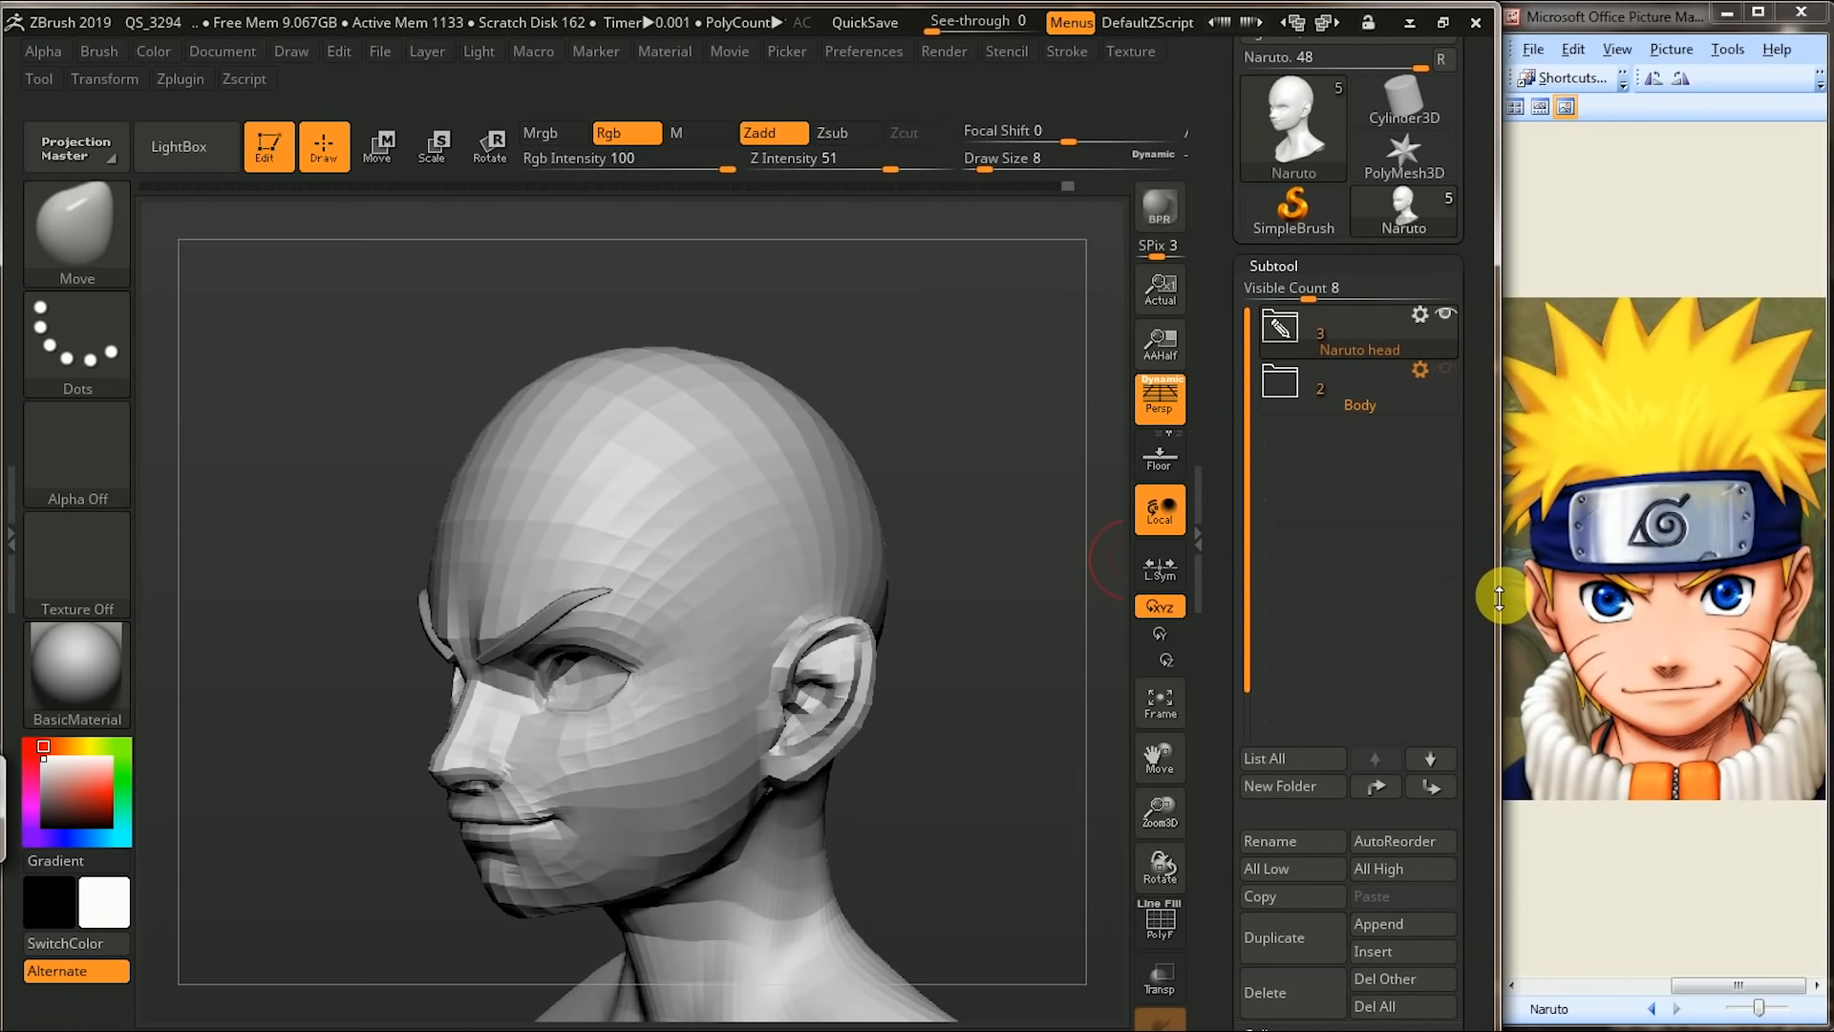
{"action": "left_click", "coordinate": [1280, 329]}
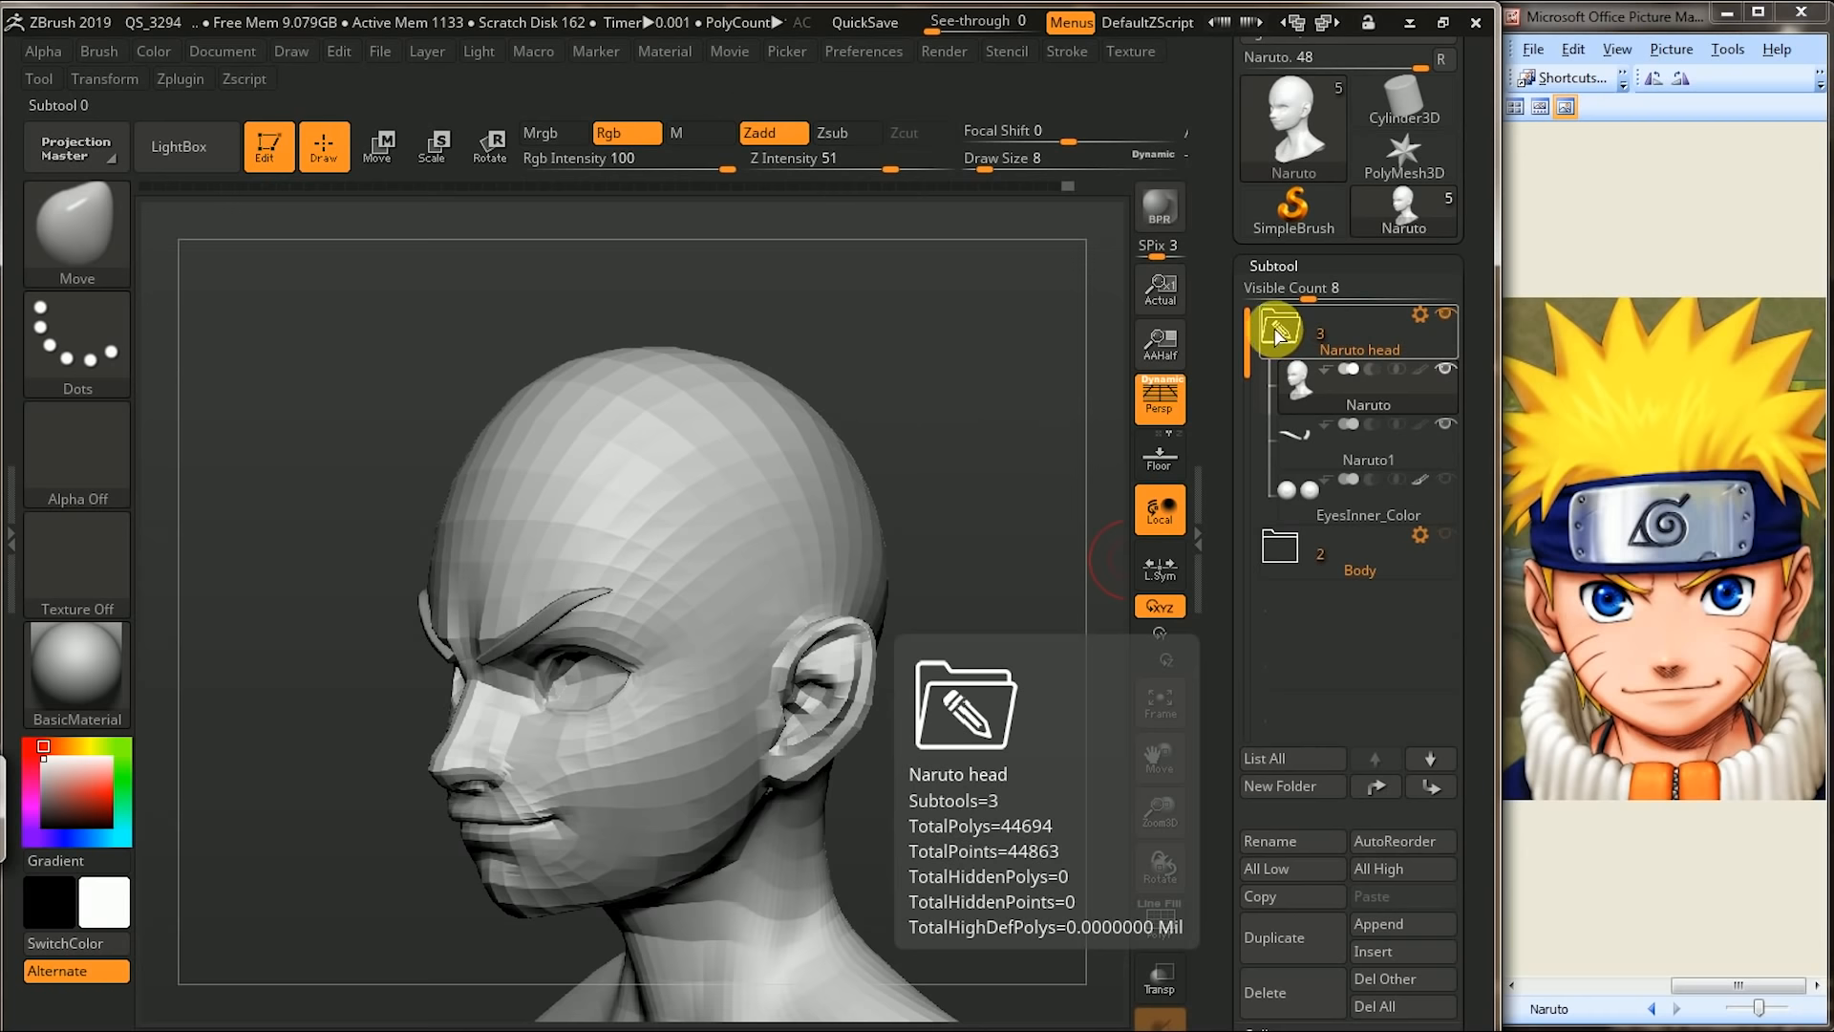
{"action": "left_click", "coordinate": [1280, 329]}
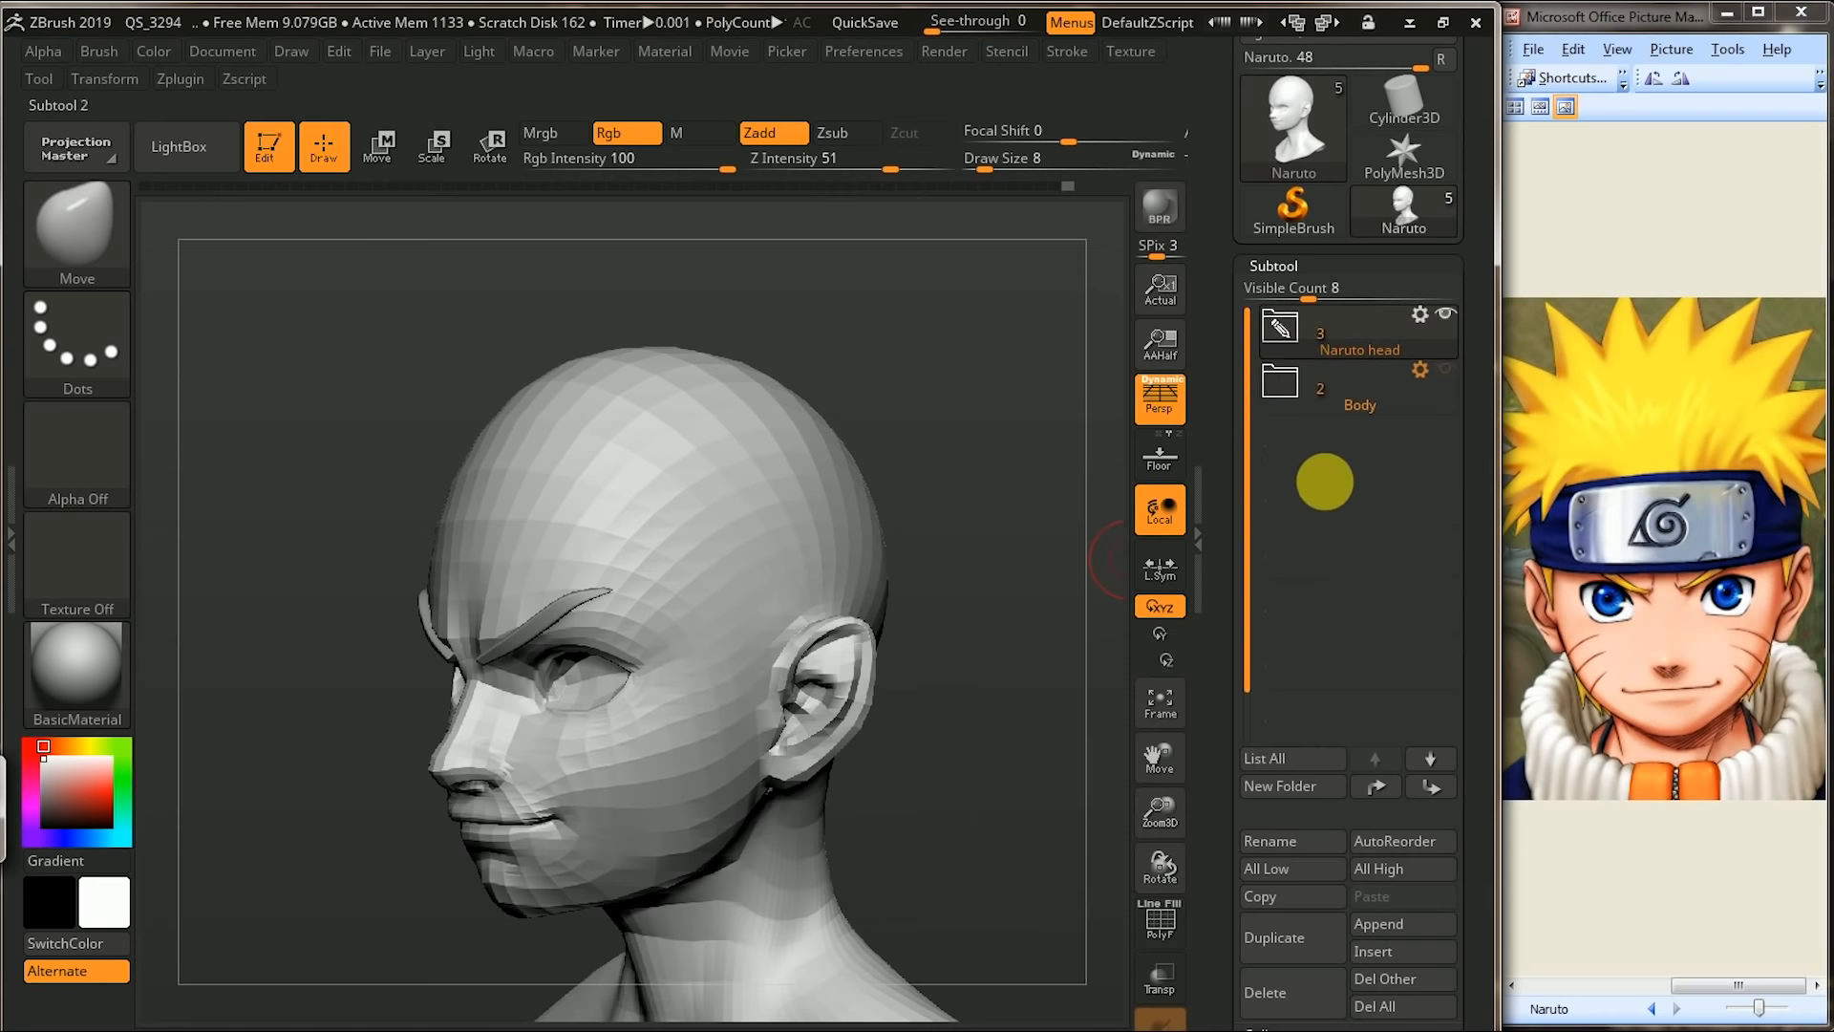
{"action": "left_click", "coordinate": [1422, 952]}
{"action": "left_click", "coordinate": [606, 583]}
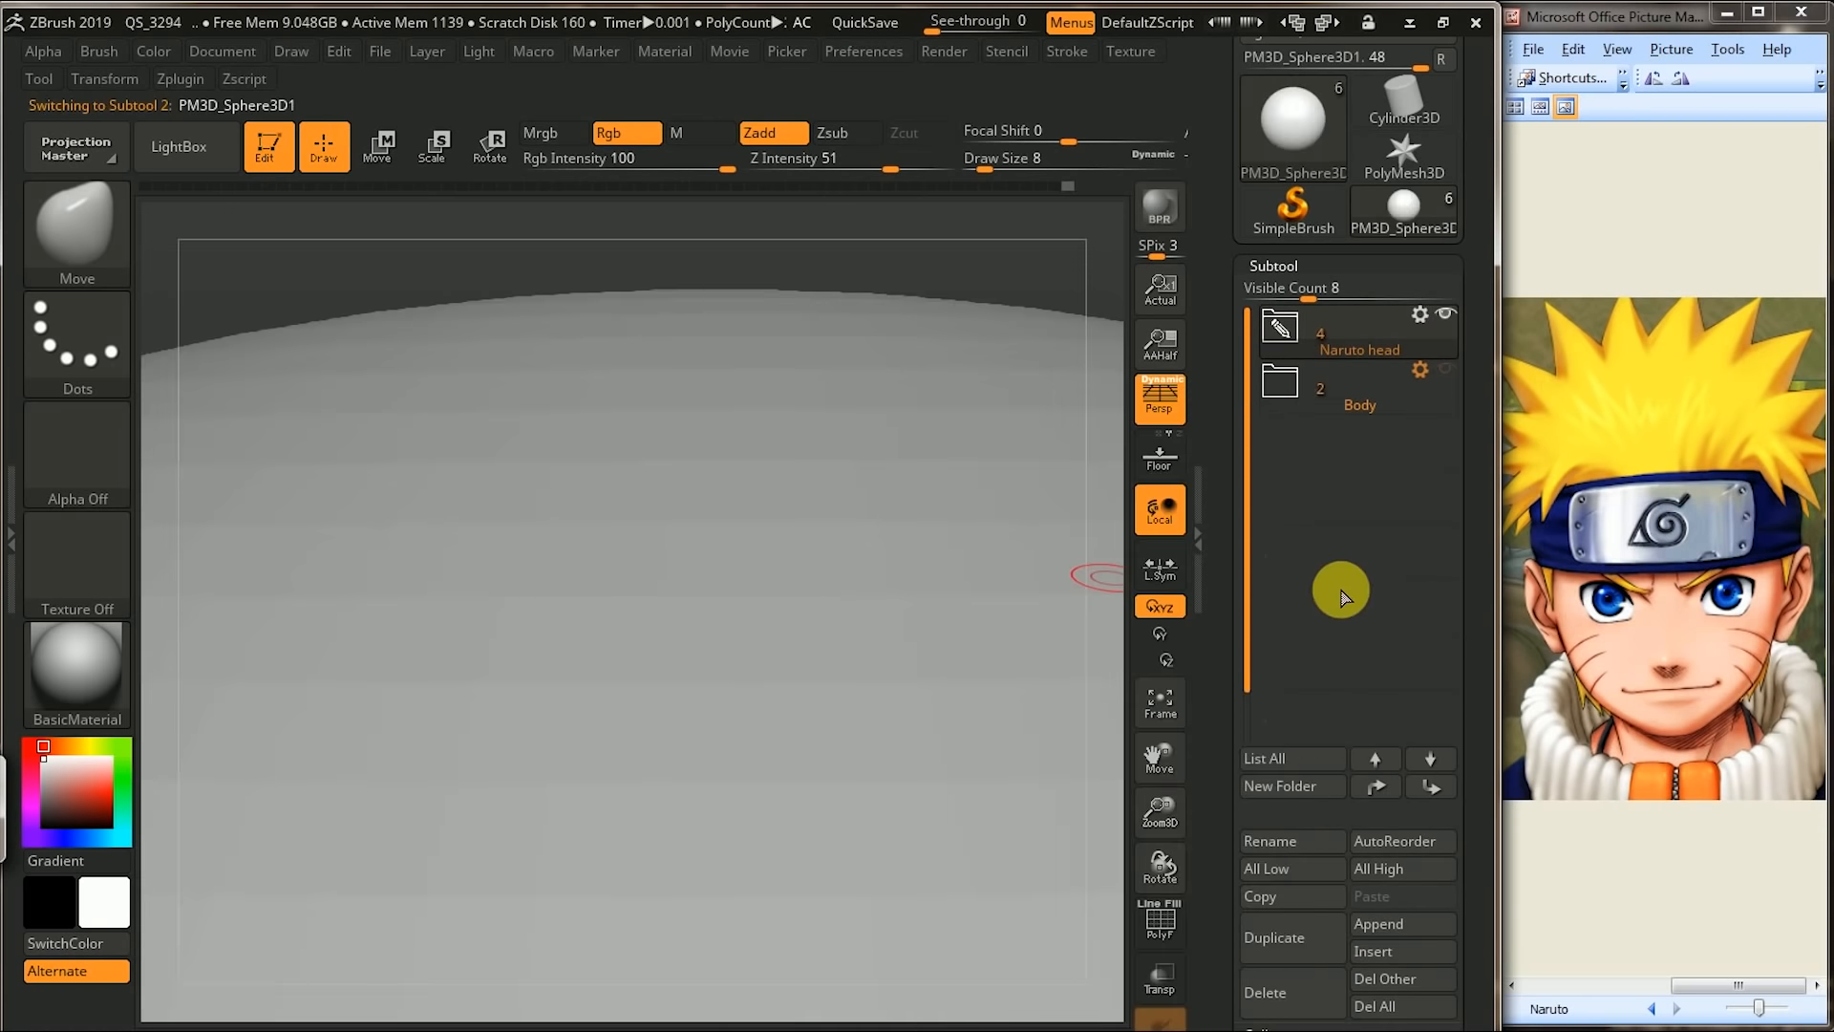
- Move the sphere subtool out of the Naruto head folder and place it in a new folder named Hair
{"action": "left_click", "coordinate": [1309, 346]}
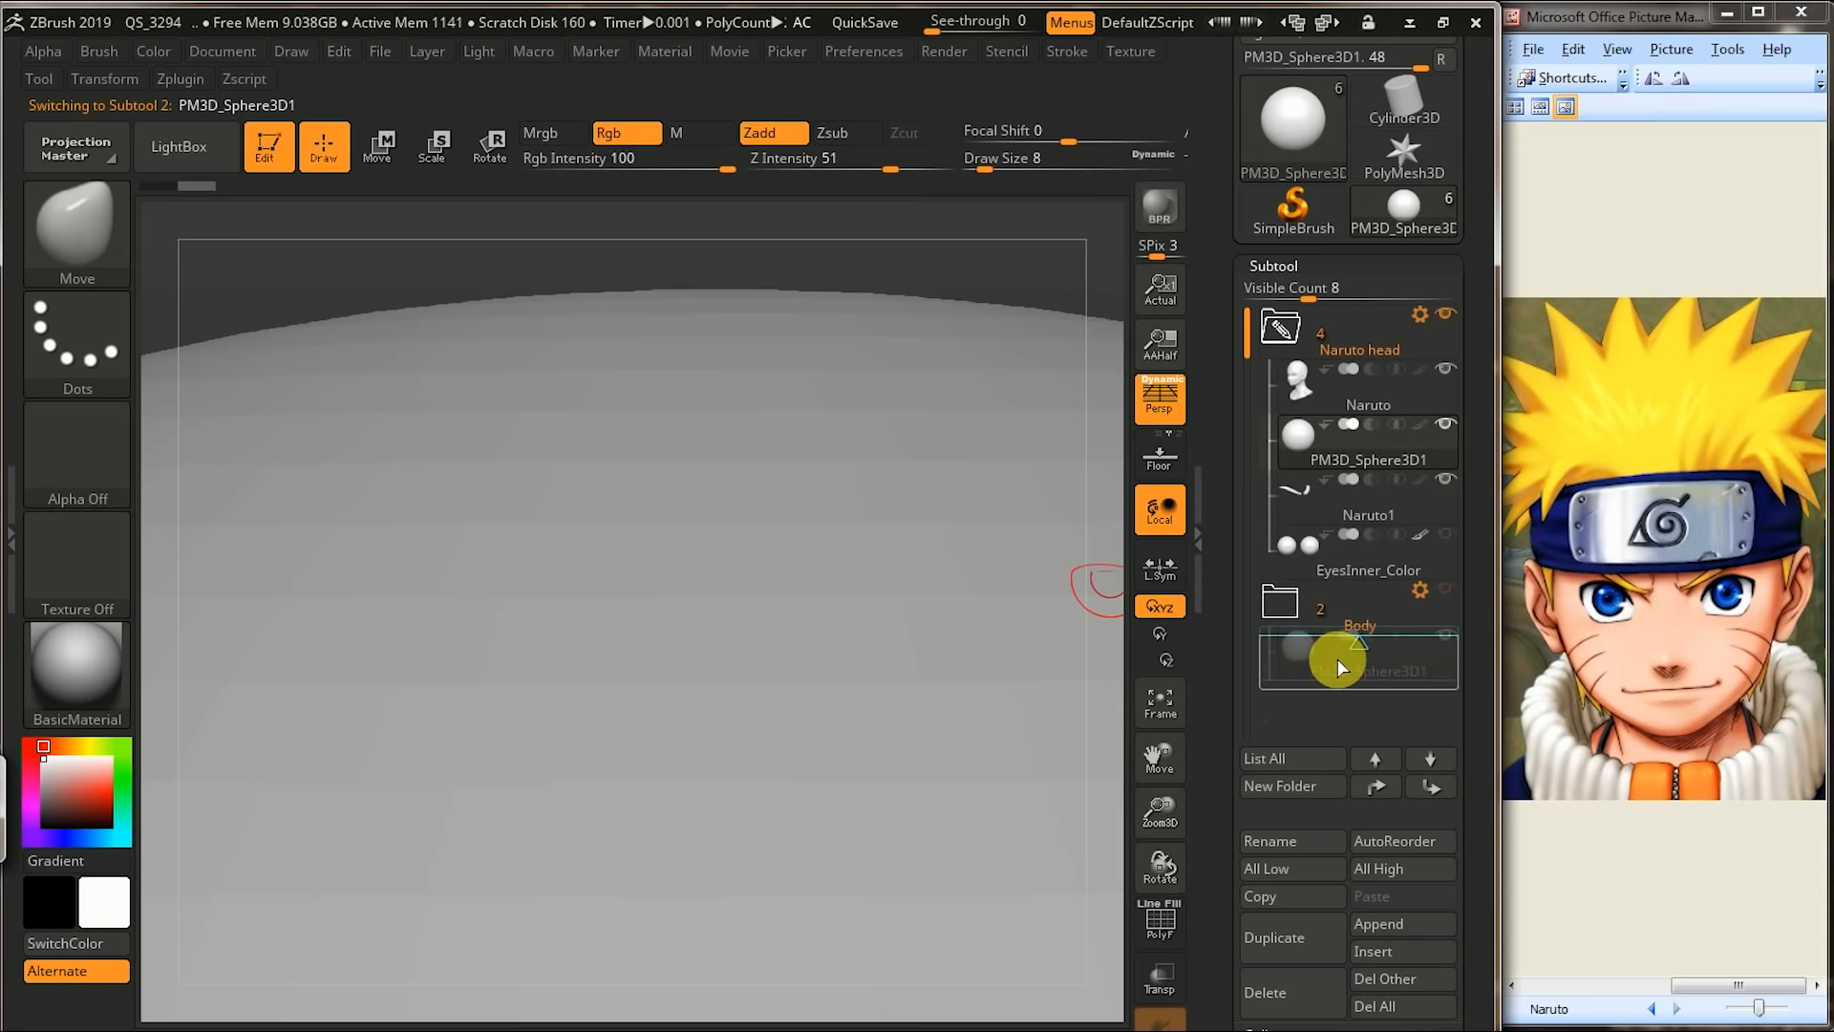
{"action": "left_click_drag", "start_coordinate": [1337, 657], "coordinate": [1337, 659]}
{"action": "left_click", "coordinate": [1303, 334]}
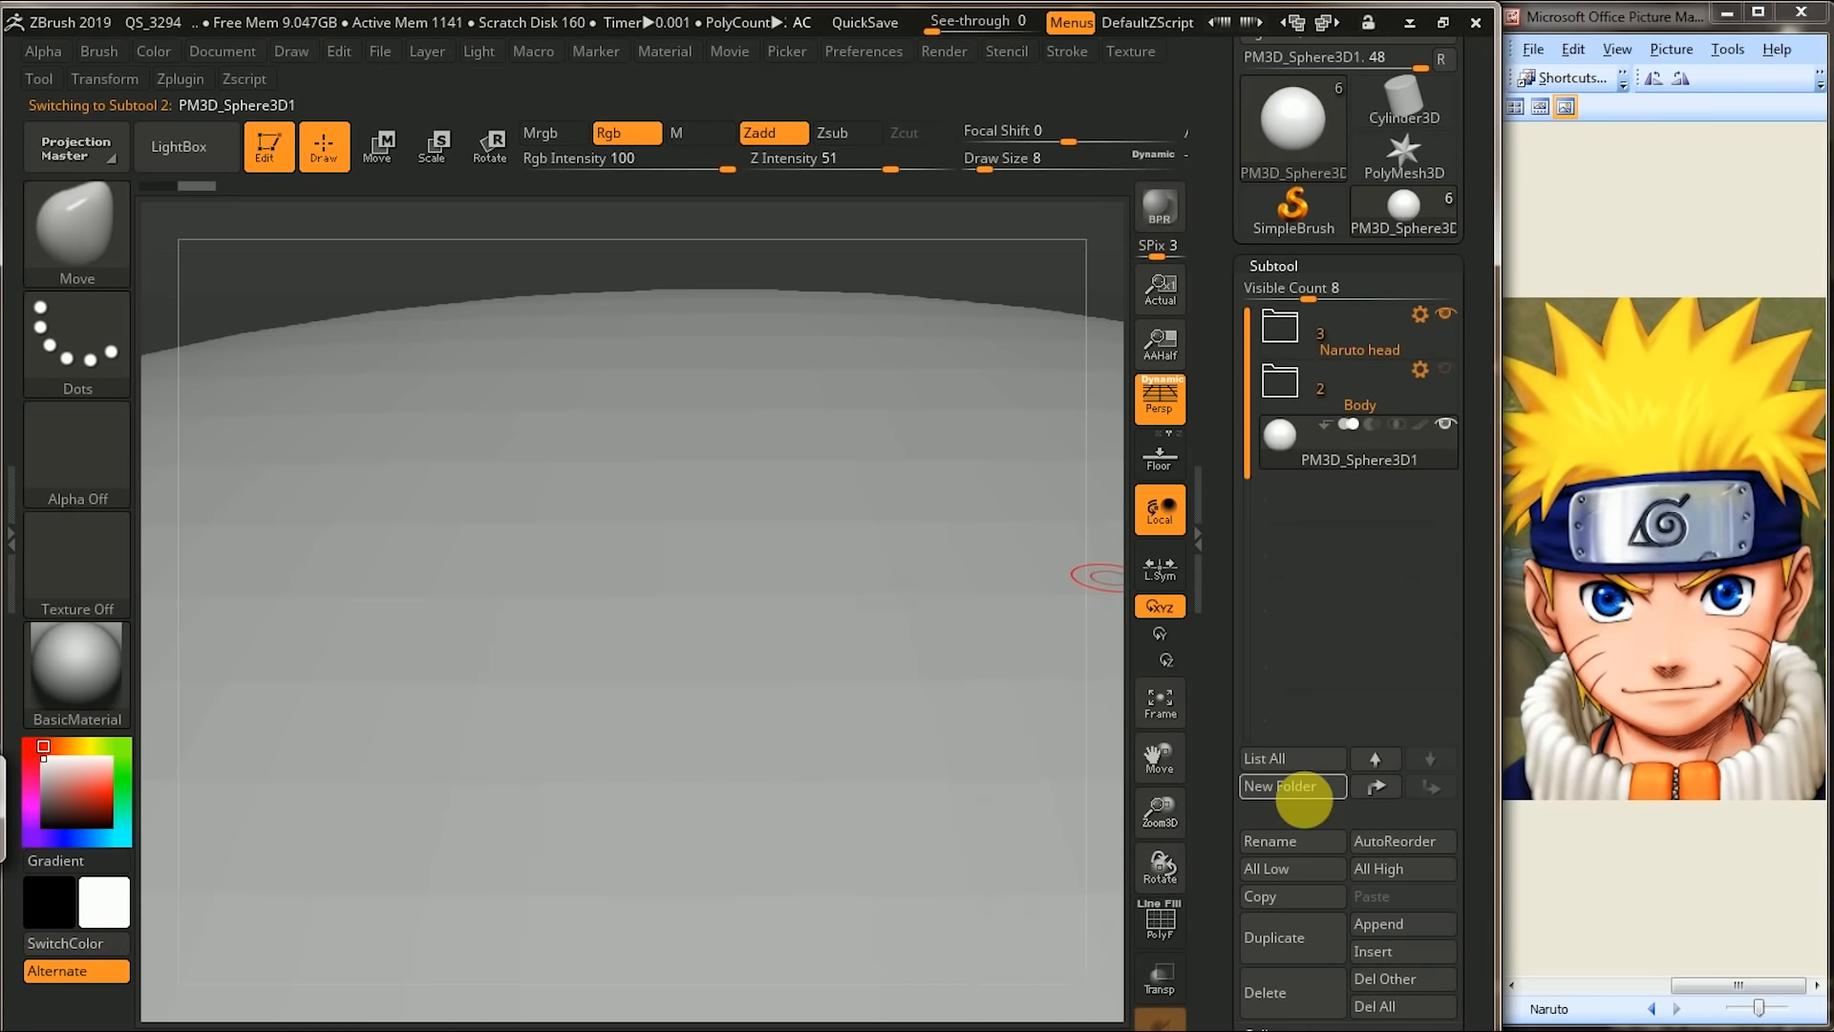
{"action": "left_click", "coordinate": [1311, 788]}
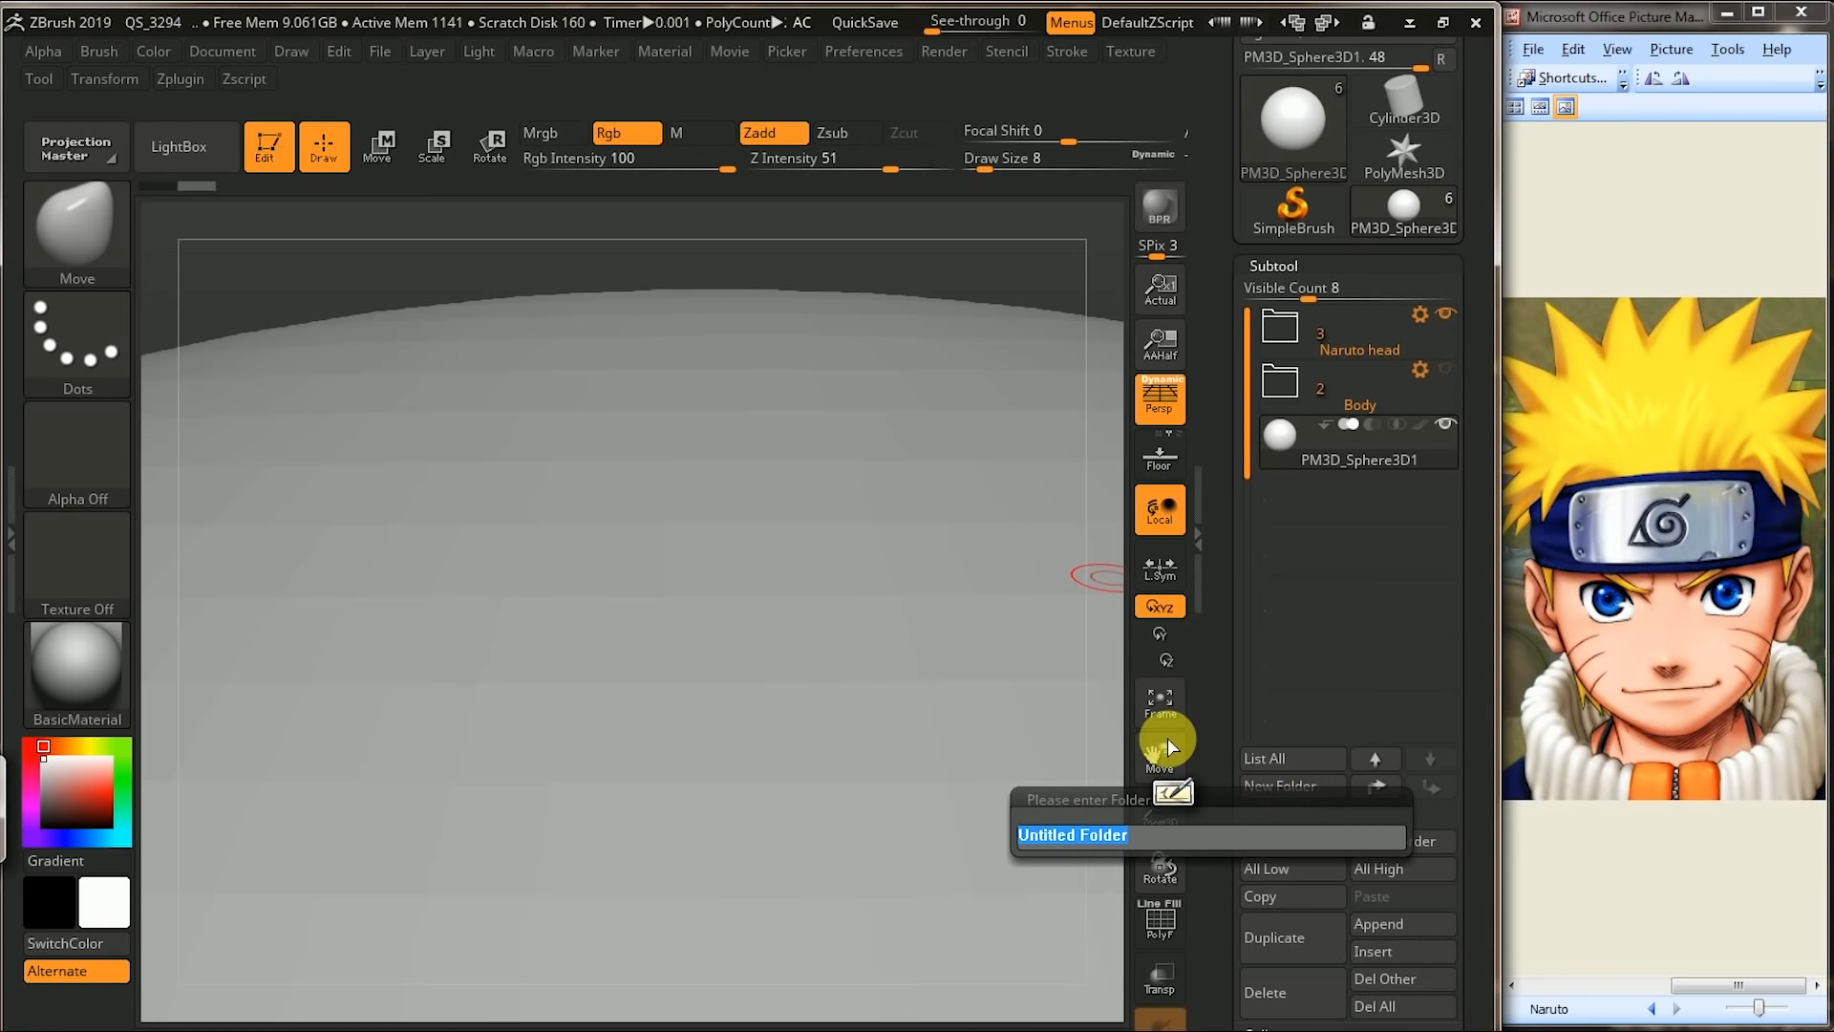
{"action": "type", "text": "Hair"}
{"action": "key", "text": "Return"}
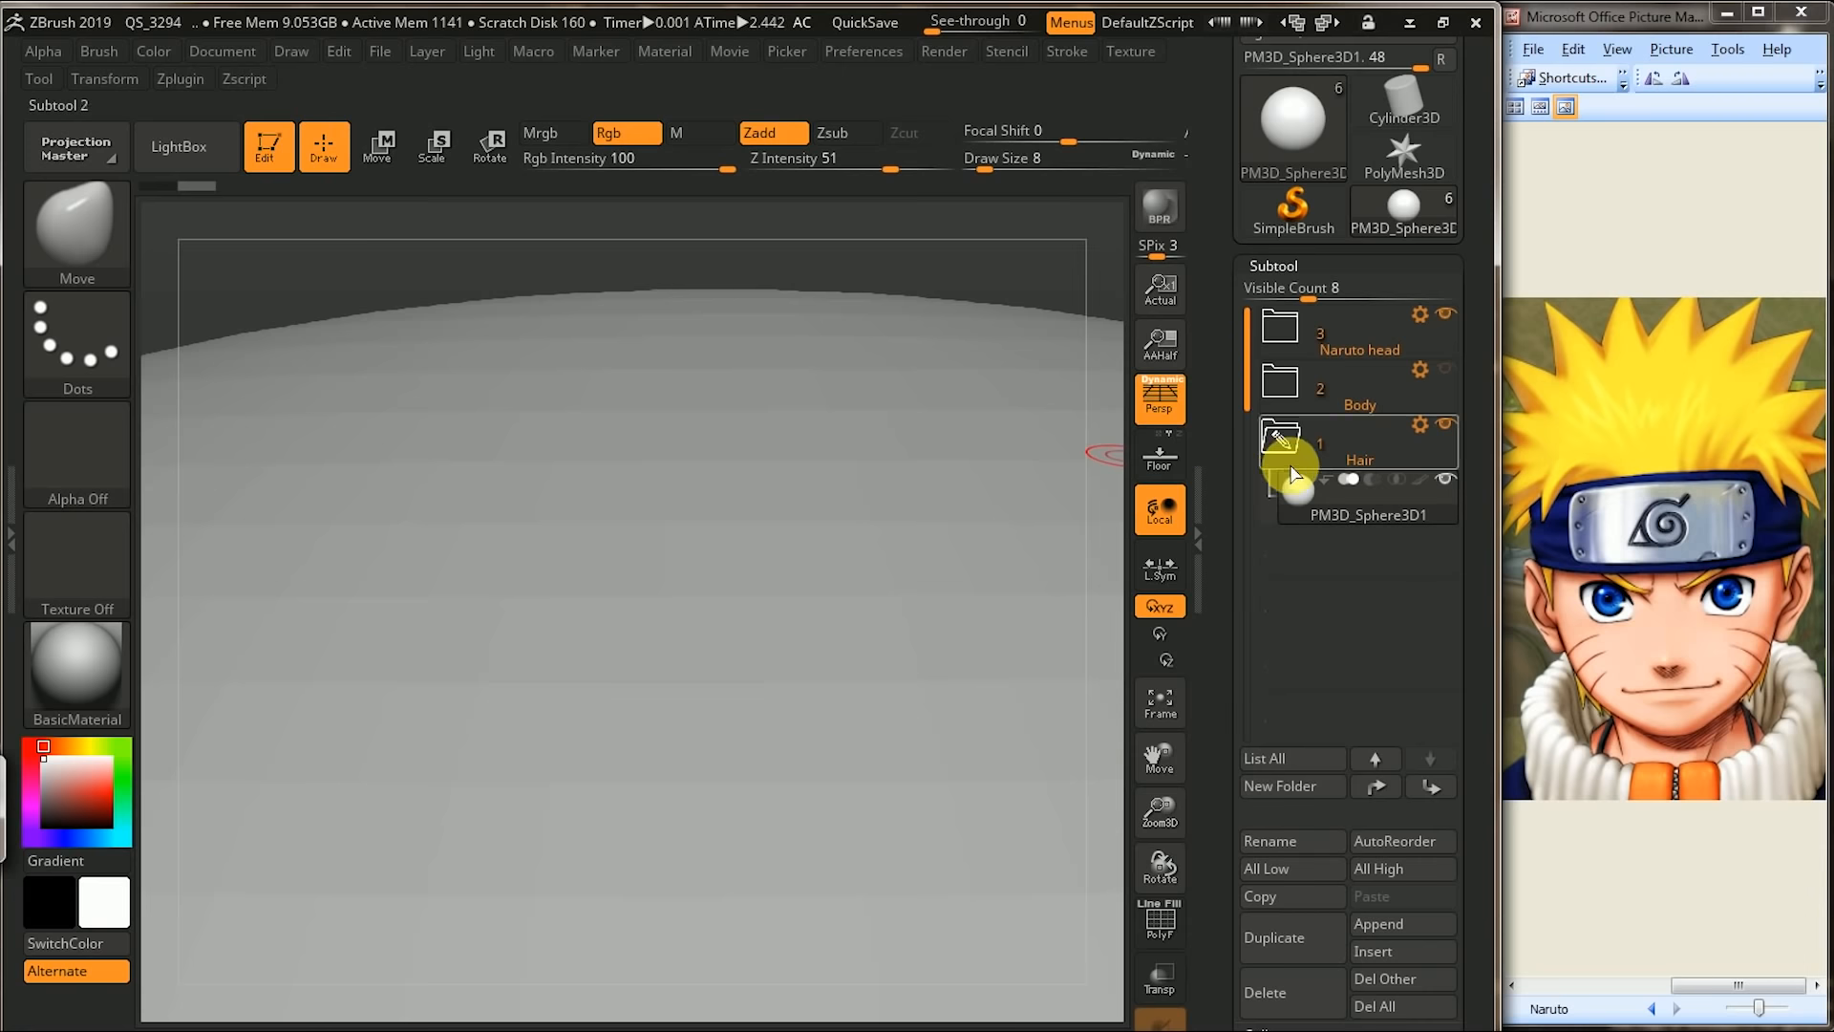
- Scale the sphere down uniformly and raise it to the height of the skull
{"action": "left_click_drag", "start_coordinate": [1089, 303], "coordinate": [810, 393], "text": "alt"}
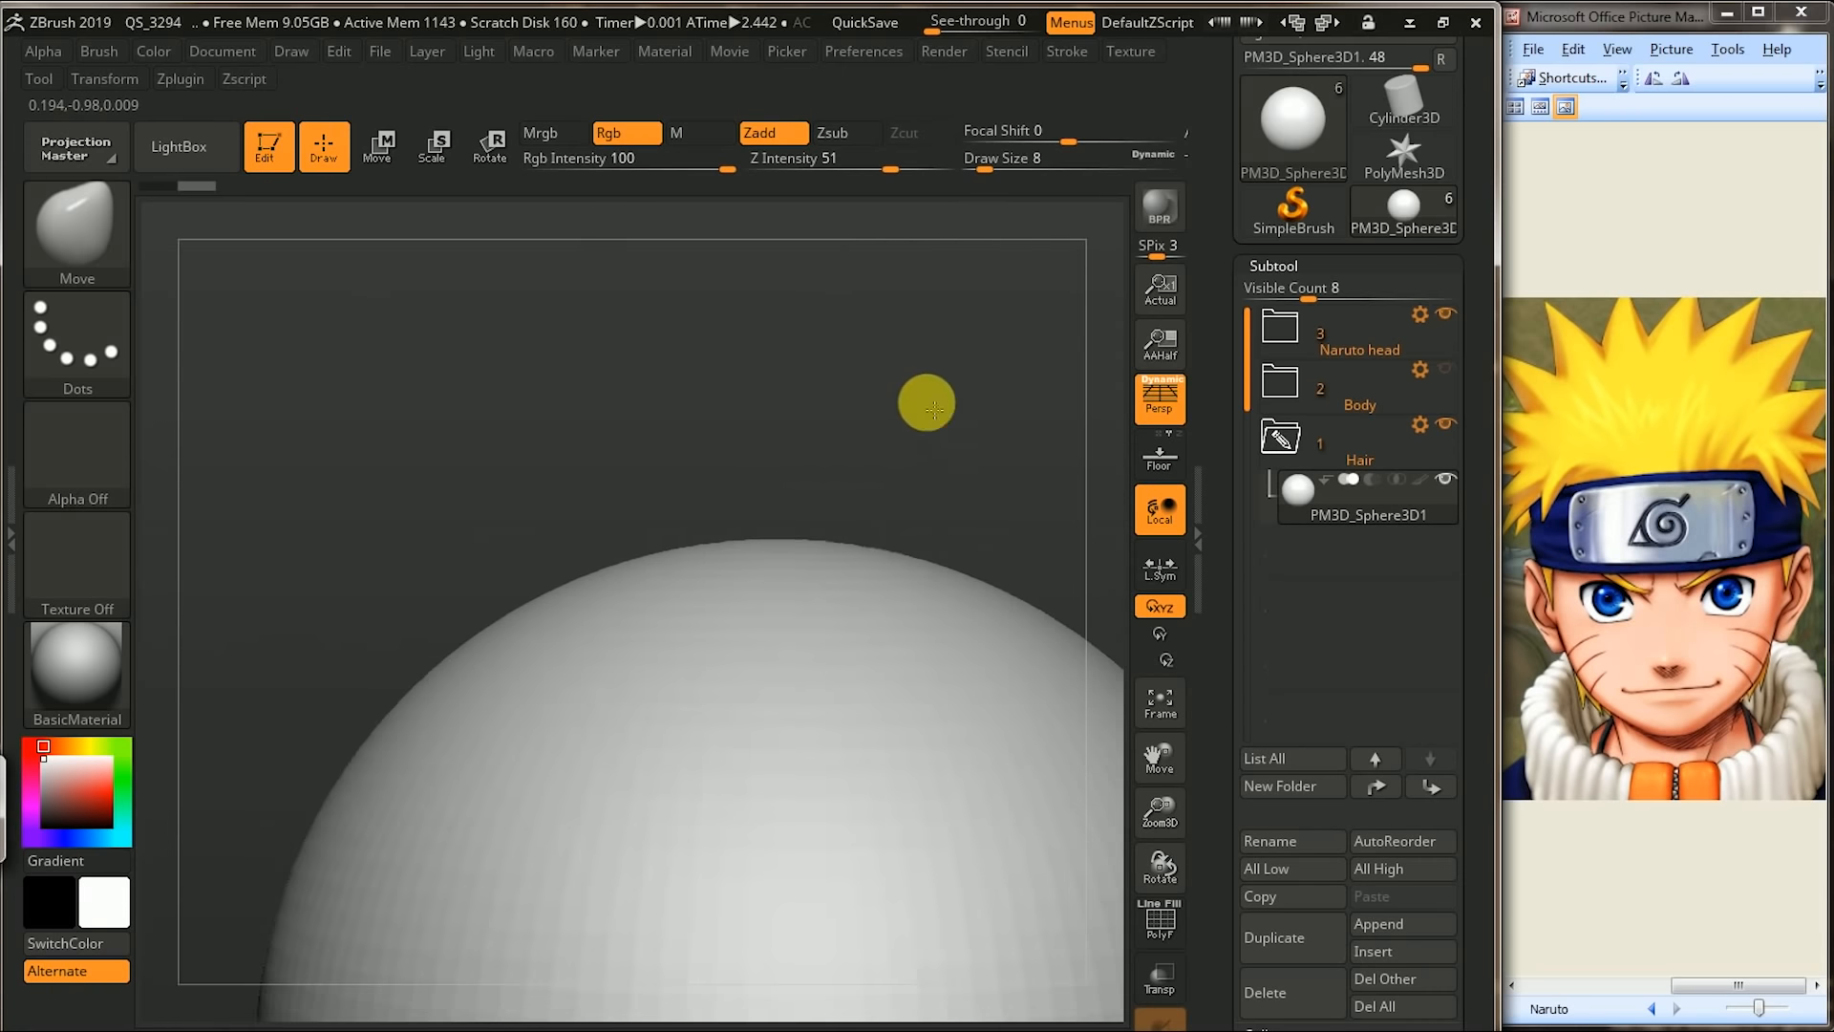
{"action": "left_click_drag", "start_coordinate": [953, 441], "coordinate": [869, 357], "text": "alt"}
{"action": "left_click", "coordinate": [433, 145]}
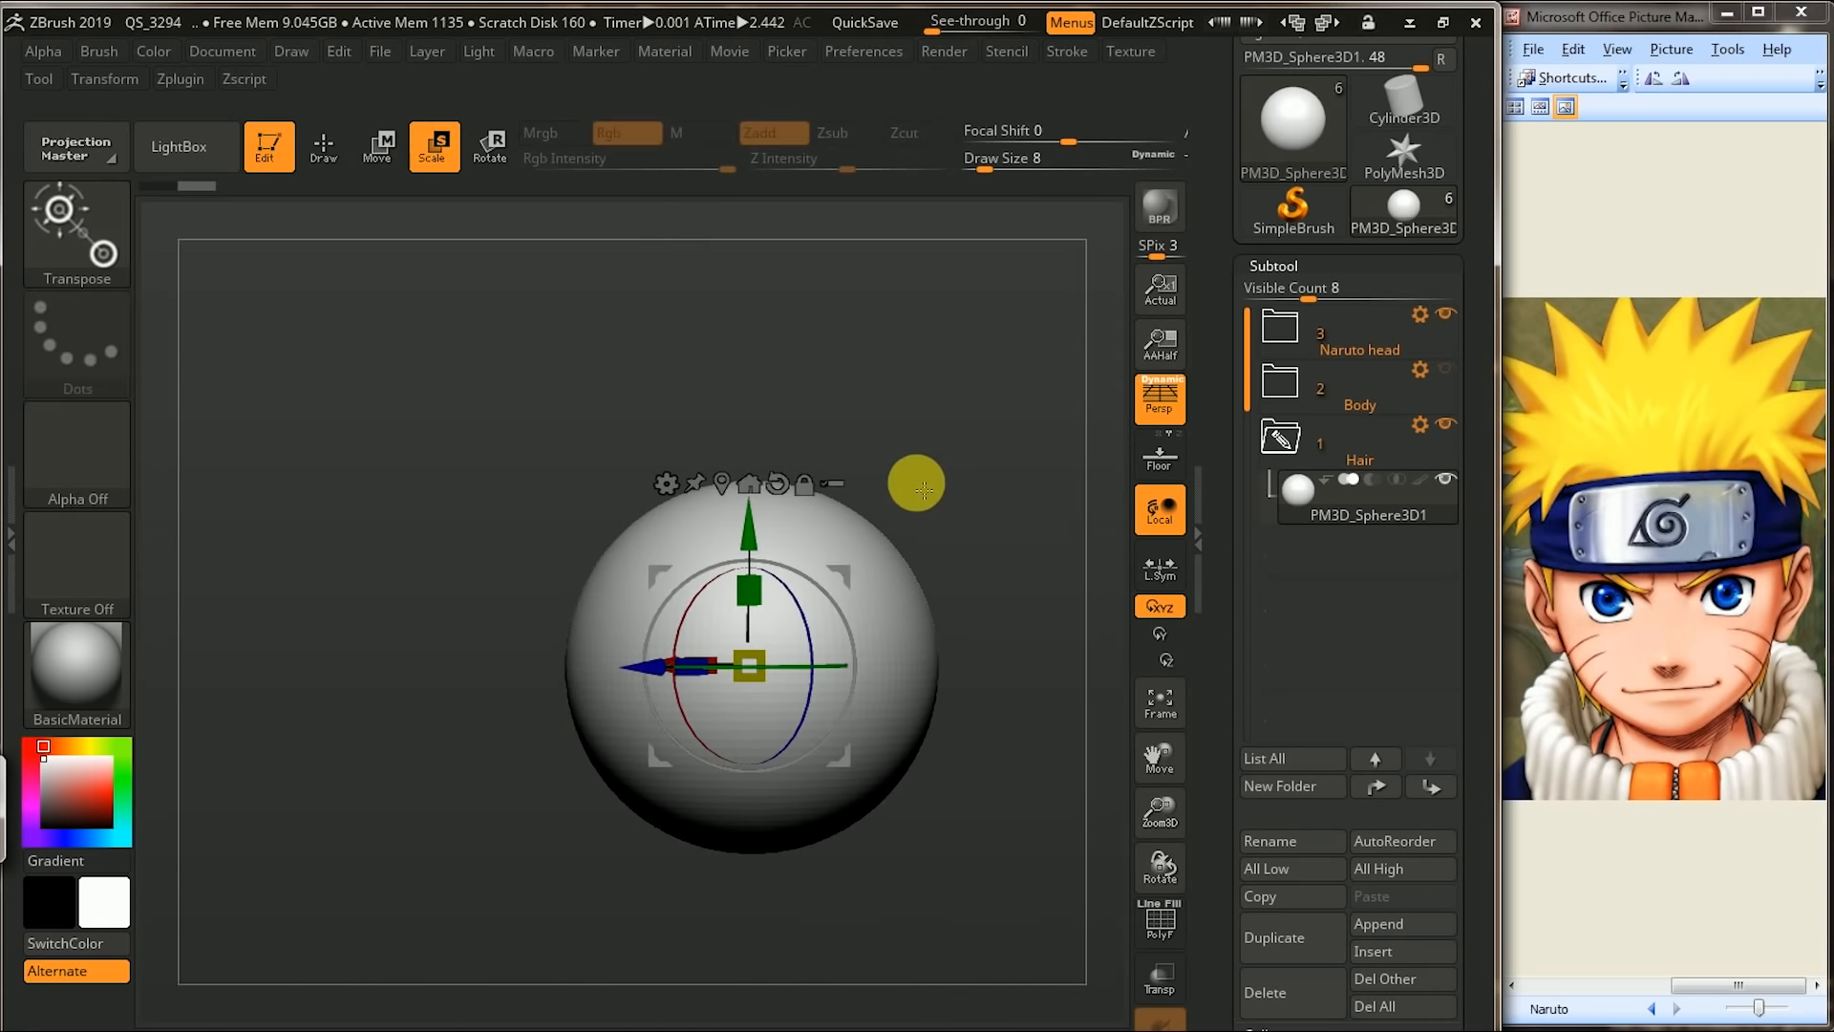
{"action": "left_click_drag", "start_coordinate": [748, 666], "coordinate": [570, 692]}
{"action": "left_click_drag", "start_coordinate": [753, 538], "coordinate": [754, 341]}
- Position the sphere over the skull as a hair cap, fitting its height and depth in front and side views
{"action": "left_click_drag", "start_coordinate": [909, 327], "coordinate": [1040, 600], "text": "shift"}
{"action": "left_click_drag", "start_coordinate": [1042, 381], "coordinate": [1092, 386], "text": "alt"}
{"action": "left_click_drag", "start_coordinate": [1027, 463], "coordinate": [983, 462], "text": "alt"}
{"action": "left_click_drag", "start_coordinate": [736, 328], "coordinate": [728, 506]}
{"action": "left_click_drag", "start_coordinate": [938, 421], "coordinate": [1048, 442]}
{"action": "left_click_drag", "start_coordinate": [885, 616], "coordinate": [903, 622]}
{"action": "left_click_drag", "start_coordinate": [1007, 573], "coordinate": [869, 630], "text": "alt"}
{"action": "left_click_drag", "start_coordinate": [704, 446], "coordinate": [701, 475]}
{"action": "left_click_drag", "start_coordinate": [849, 596], "coordinate": [858, 596]}
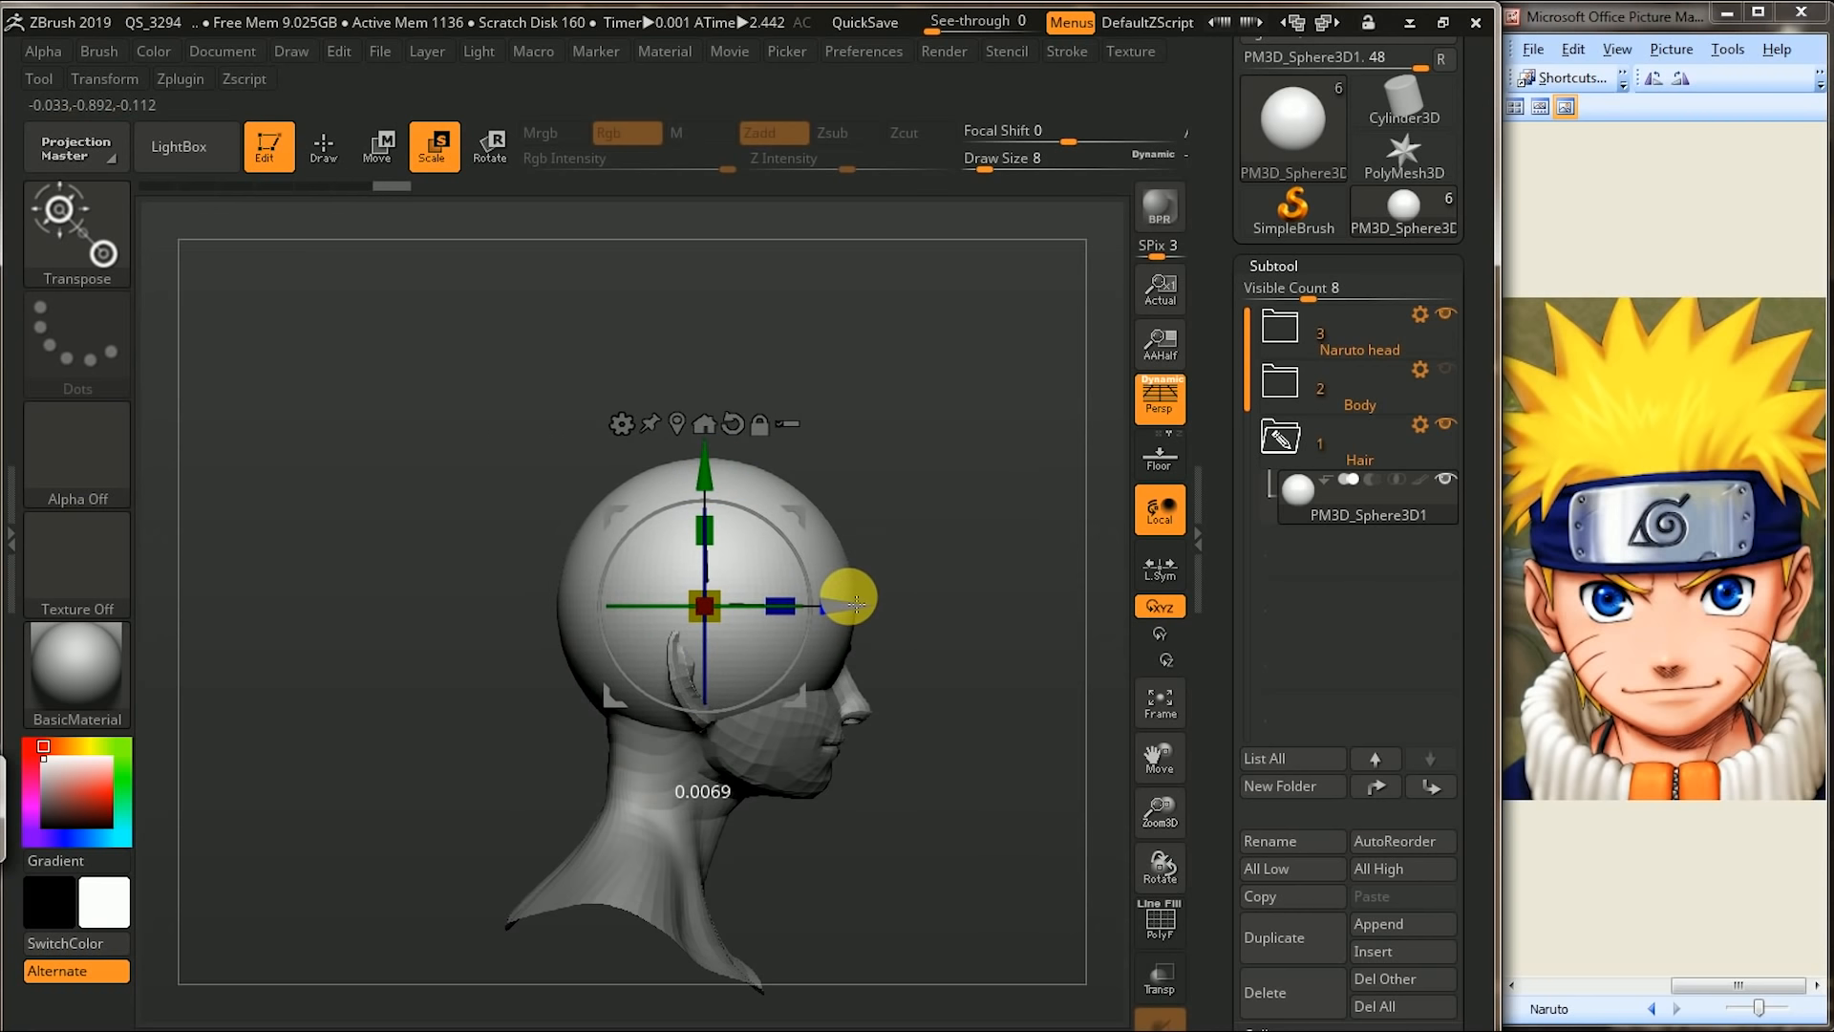
- Shape the cap's front edge into a hairline above the brows with the Move brush at draw size 30 to 34, smoothing its sides
{"action": "left_click_drag", "start_coordinate": [987, 536], "coordinate": [966, 503]}
{"action": "key", "text": "b"}
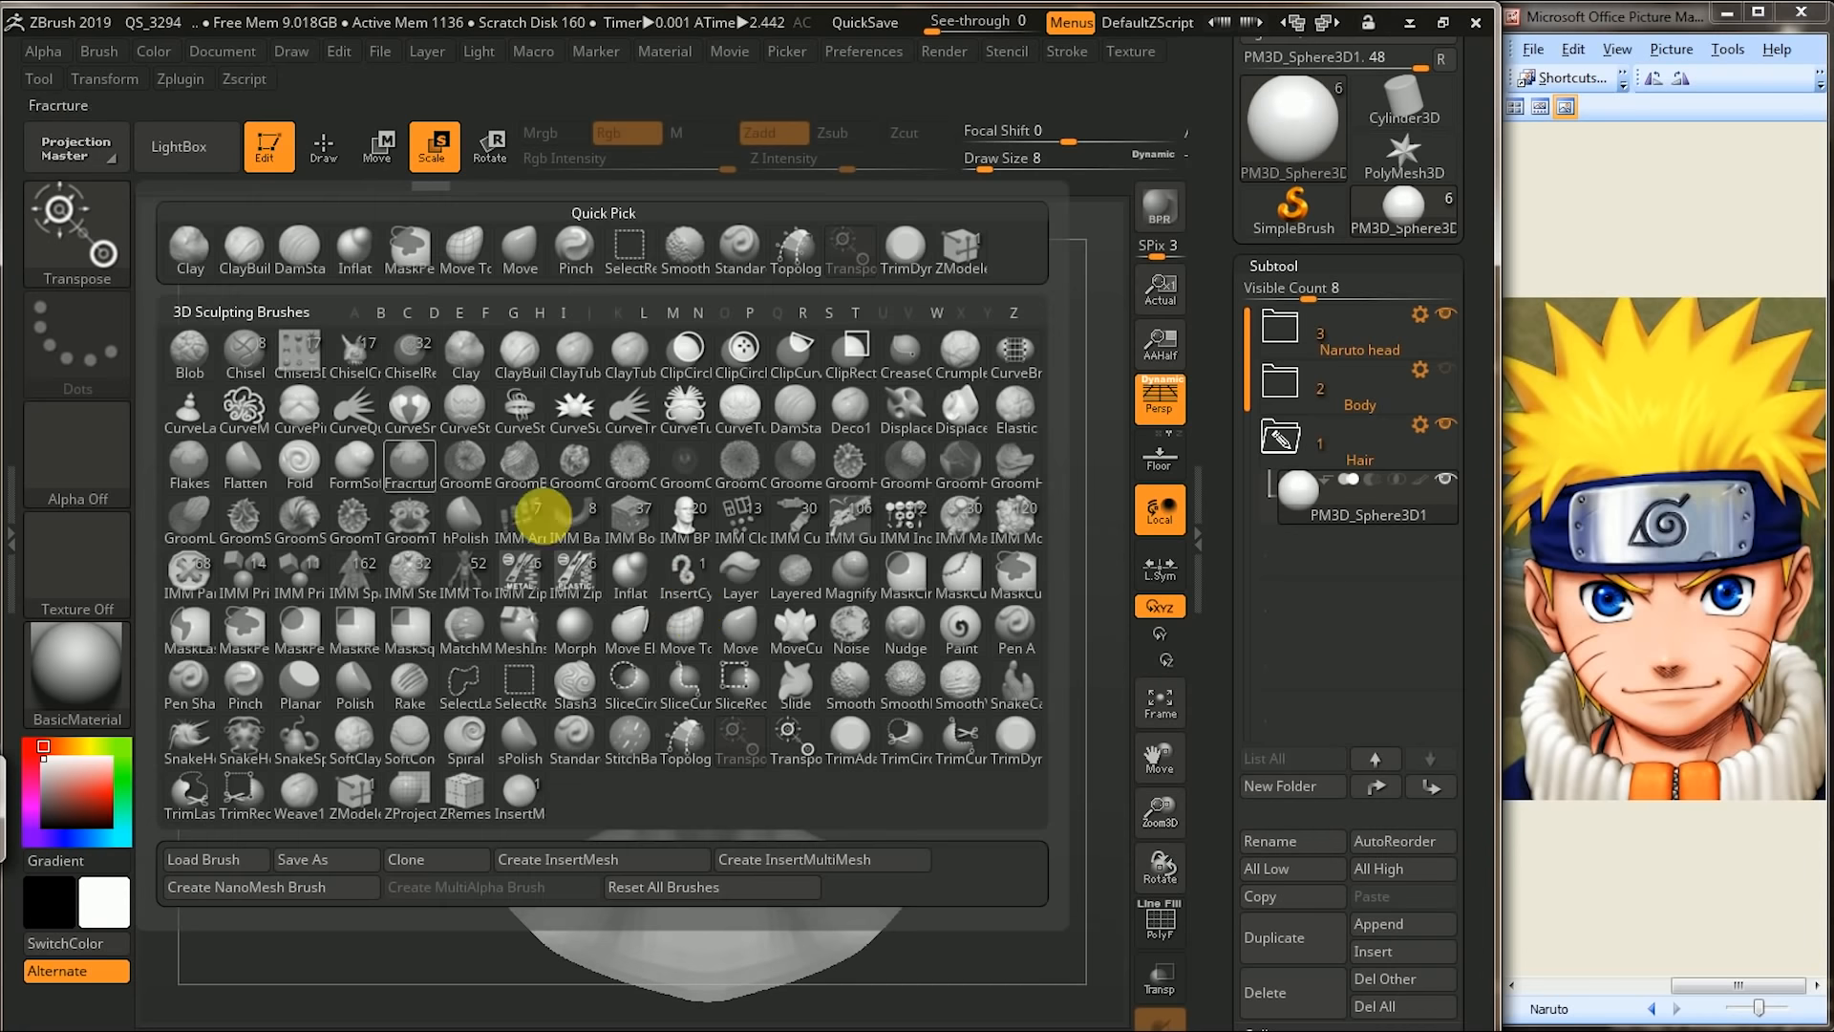
{"action": "left_click", "coordinate": [742, 626]}
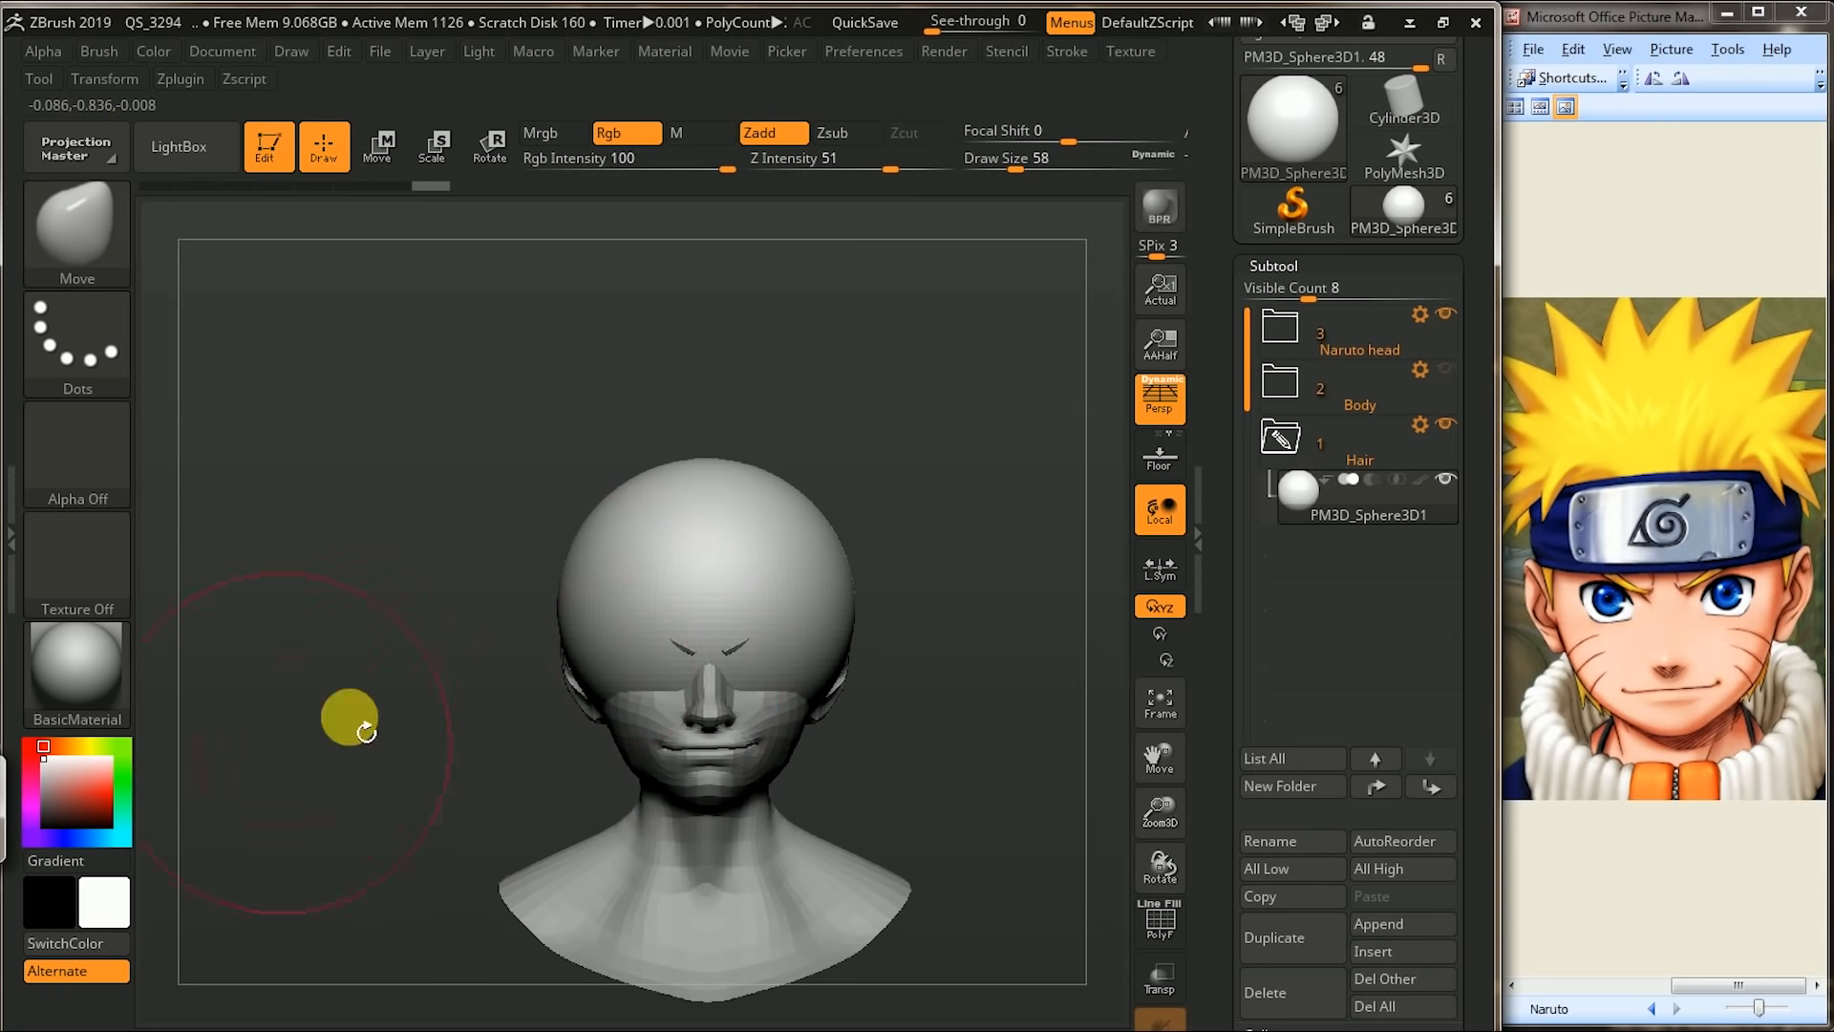
{"action": "key", "text": "["}
{"action": "mouse_move", "coordinate": [655, 669]}
{"action": "left_mouse_down"}
{"action": "mouse_move", "coordinate": [605, 676]}
{"action": "mouse_move", "coordinate": [650, 690]}
{"action": "left_mouse_up"}
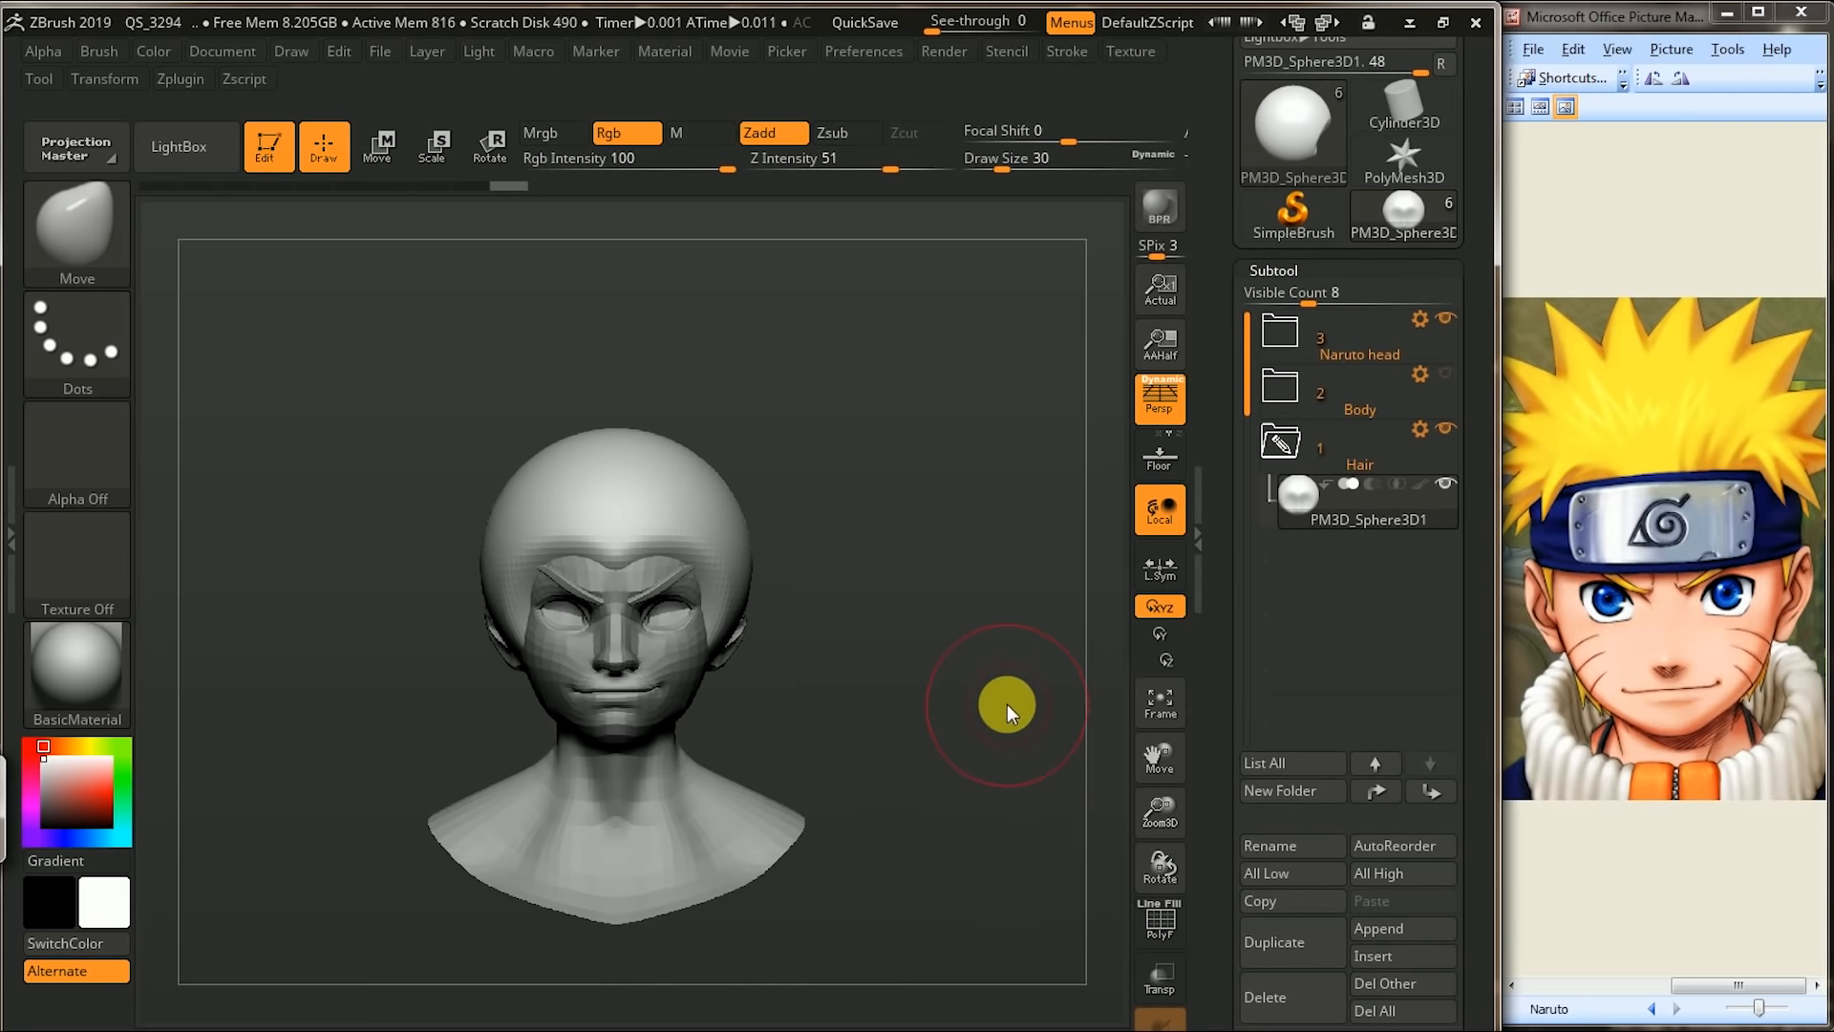
{"action": "right_click_drag", "start_coordinate": [989, 661], "coordinate": [934, 714], "text": "ctrl"}
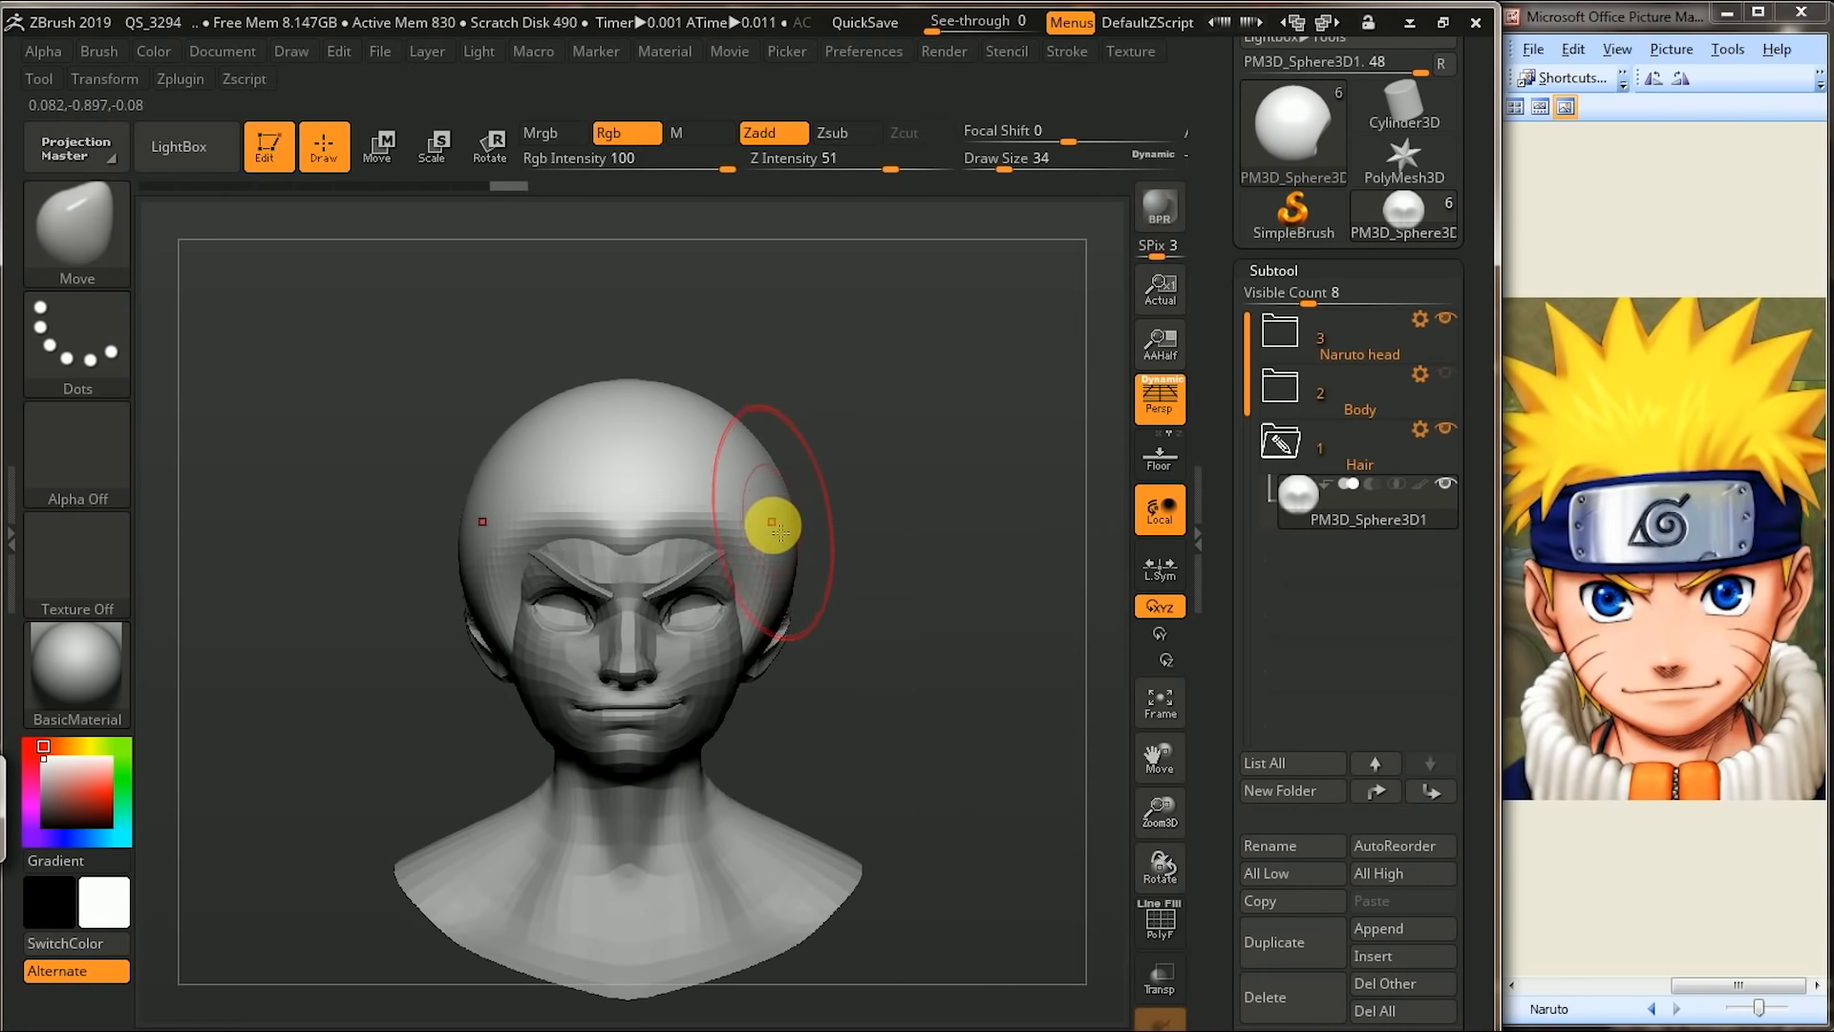
{"action": "left_click_drag", "start_coordinate": [771, 546], "coordinate": [745, 545], "text": "shift"}
{"action": "mouse_move", "coordinate": [606, 580]}
{"action": "left_mouse_down", "text": "shift"}
{"action": "mouse_move", "coordinate": [582, 600]}
{"action": "mouse_move", "coordinate": [559, 499]}
{"action": "left_mouse_up", "text": "shift"}
- Pull the cap's side edge back towards the ear with the Move brush and smooth it at the temple
{"action": "left_click_drag", "start_coordinate": [385, 607], "coordinate": [515, 655]}
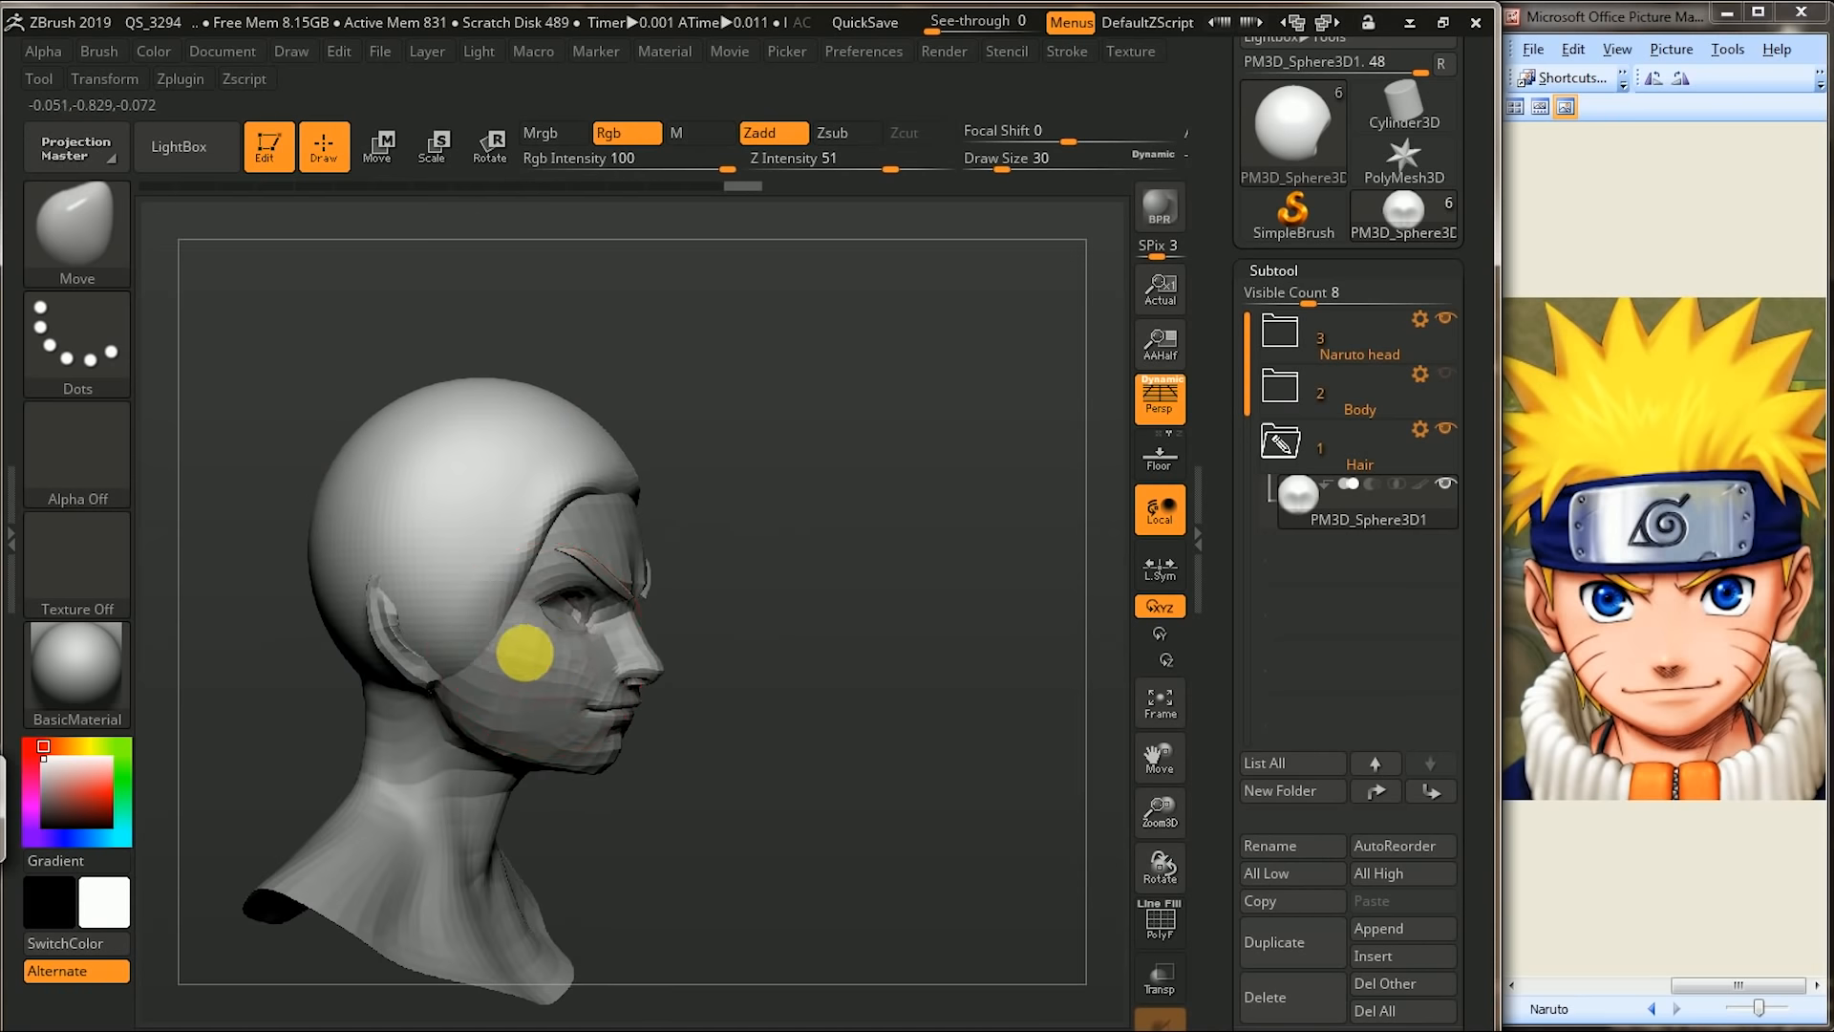
{"action": "mouse_move", "coordinate": [530, 589]}
{"action": "left_mouse_down"}
{"action": "mouse_move", "coordinate": [475, 648]}
{"action": "mouse_move", "coordinate": [523, 566]}
{"action": "mouse_move", "coordinate": [499, 594]}
{"action": "left_mouse_up"}
{"action": "key", "text": "]"}
{"action": "mouse_move", "coordinate": [426, 679]}
{"action": "left_mouse_down"}
{"action": "mouse_move", "coordinate": [364, 639]}
{"action": "mouse_move", "coordinate": [398, 679]}
{"action": "left_mouse_up"}
{"action": "mouse_move", "coordinate": [476, 594]}
{"action": "left_mouse_down"}
{"action": "mouse_move", "coordinate": [471, 622]}
{"action": "mouse_move", "coordinate": [456, 582]}
{"action": "left_mouse_up"}
{"action": "mouse_move", "coordinate": [534, 517]}
{"action": "left_mouse_down", "text": "shift"}
{"action": "mouse_move", "coordinate": [586, 479]}
{"action": "mouse_move", "coordinate": [516, 527]}
{"action": "left_mouse_up", "text": "shift"}
{"action": "left_click_drag", "start_coordinate": [967, 488], "coordinate": [1006, 433], "text": "shift"}
- Enlarge the Move brush and adjust the cap's hairline beside the face
{"action": "key", "text": "bracketright"}
{"action": "key", "text": "bracketright"}
{"action": "key", "text": "bracketright"}
{"action": "left_click_drag", "start_coordinate": [619, 661], "coordinate": [642, 732]}
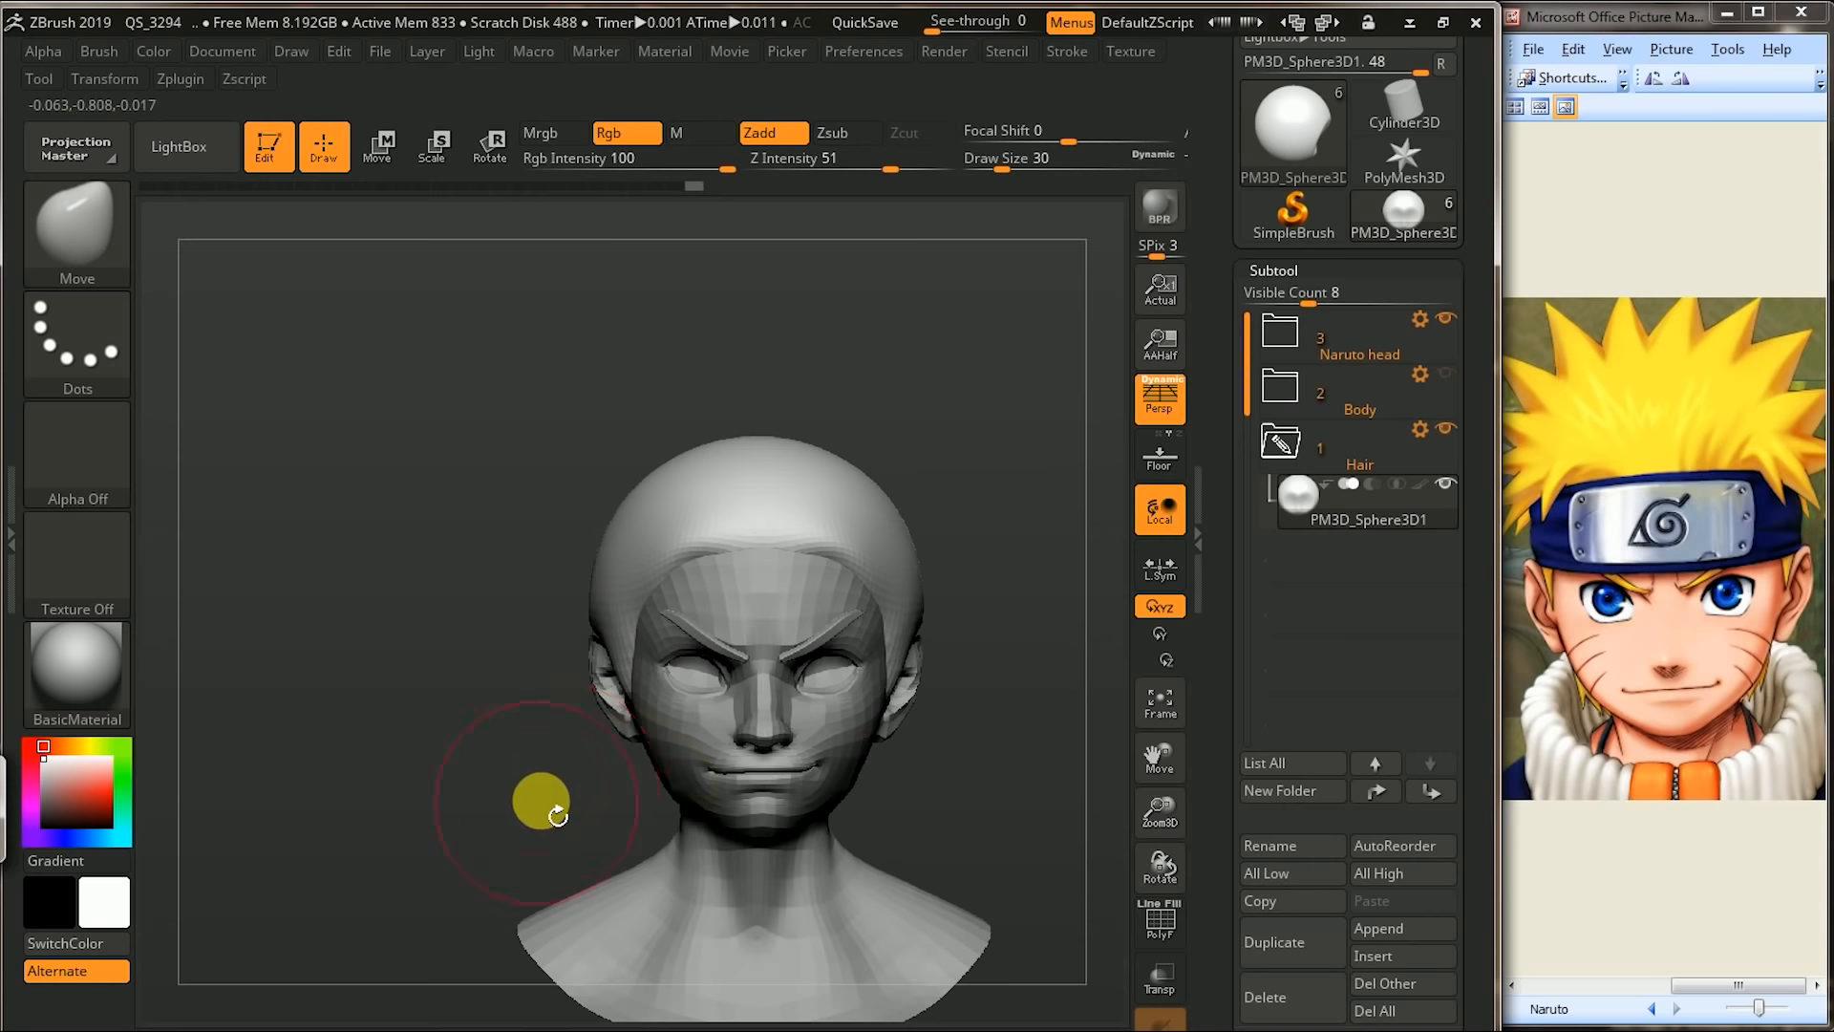
- Refine the hairline in front of the ear at draw size 18, smoothing the sideburn edge
{"action": "mouse_move", "coordinate": [548, 806]}
{"action": "left_mouse_down", "text": "alt"}
{"action": "mouse_move", "coordinate": [502, 773]}
{"action": "mouse_move", "coordinate": [525, 831]}
{"action": "mouse_move", "coordinate": [616, 659]}
{"action": "left_mouse_up", "text": "alt"}
{"action": "key", "text": "bracketleft"}
{"action": "key", "text": "bracketleft"}
{"action": "key", "text": "bracketleft"}
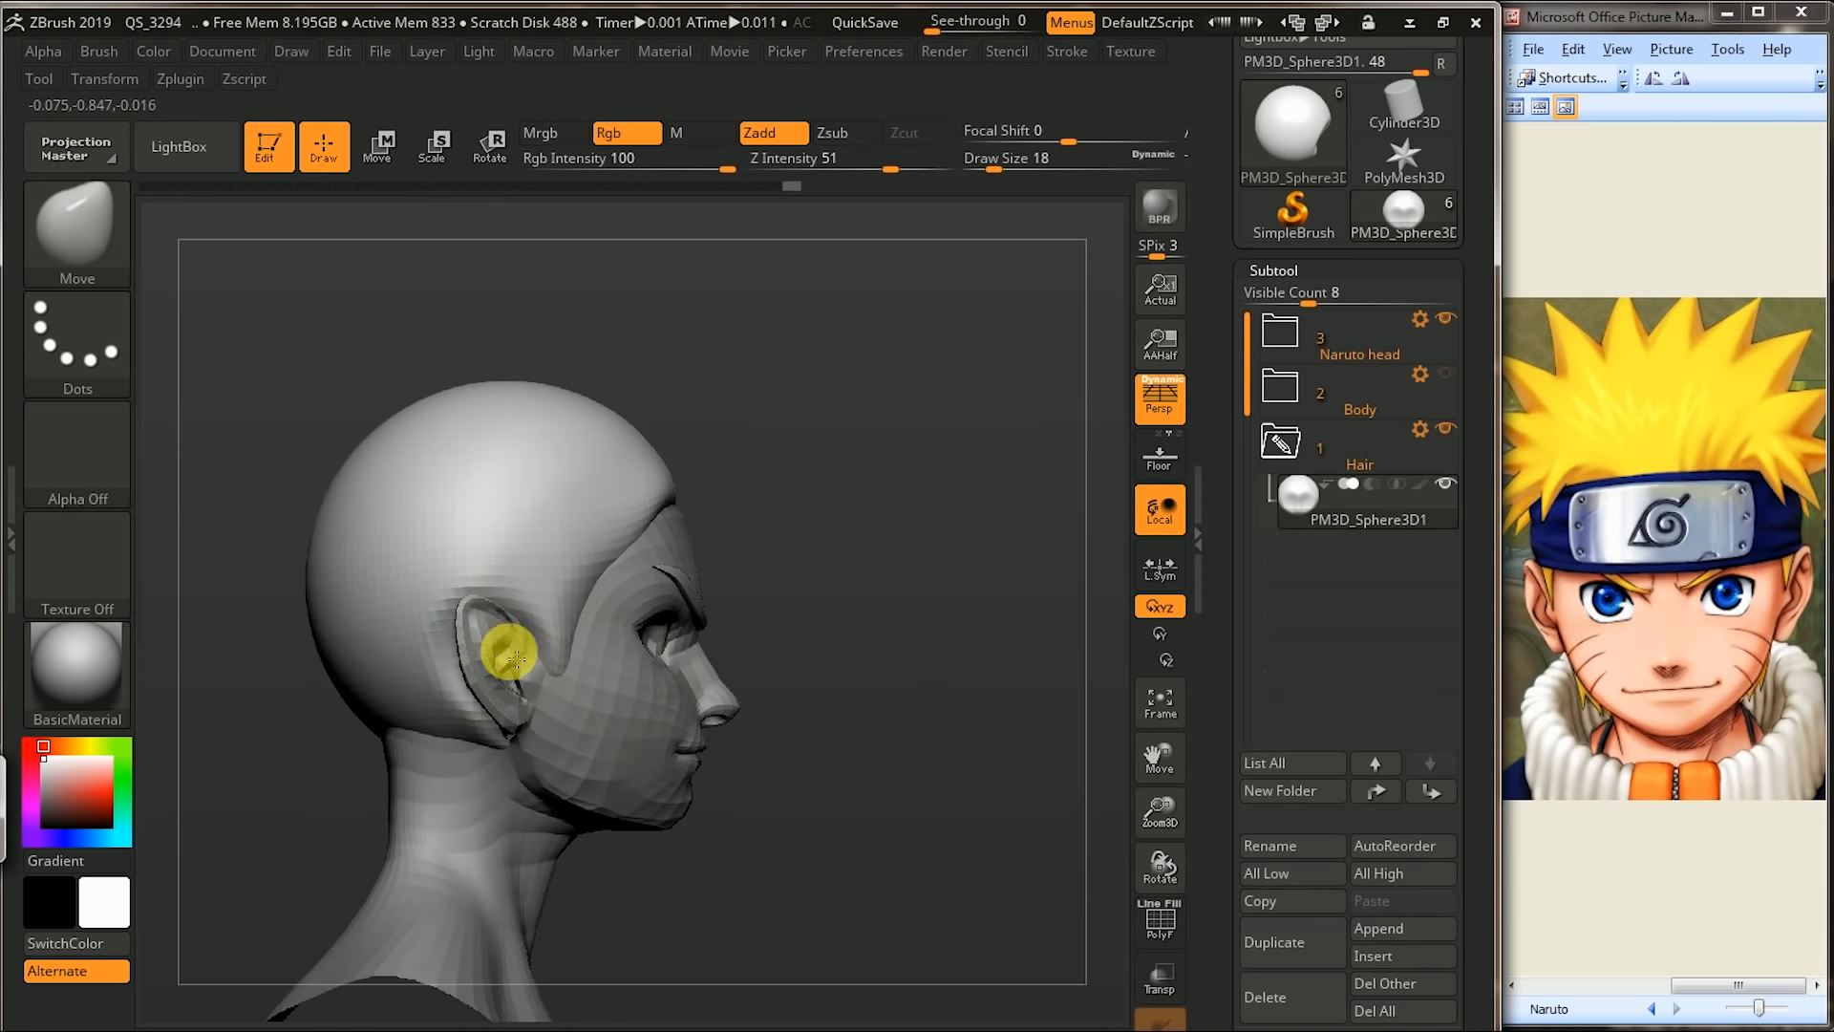
{"action": "mouse_move", "coordinate": [546, 630]}
{"action": "left_mouse_down", "text": "shift"}
{"action": "mouse_move", "coordinate": [557, 606]}
{"action": "mouse_move", "coordinate": [573, 725]}
{"action": "left_mouse_up", "text": "shift"}
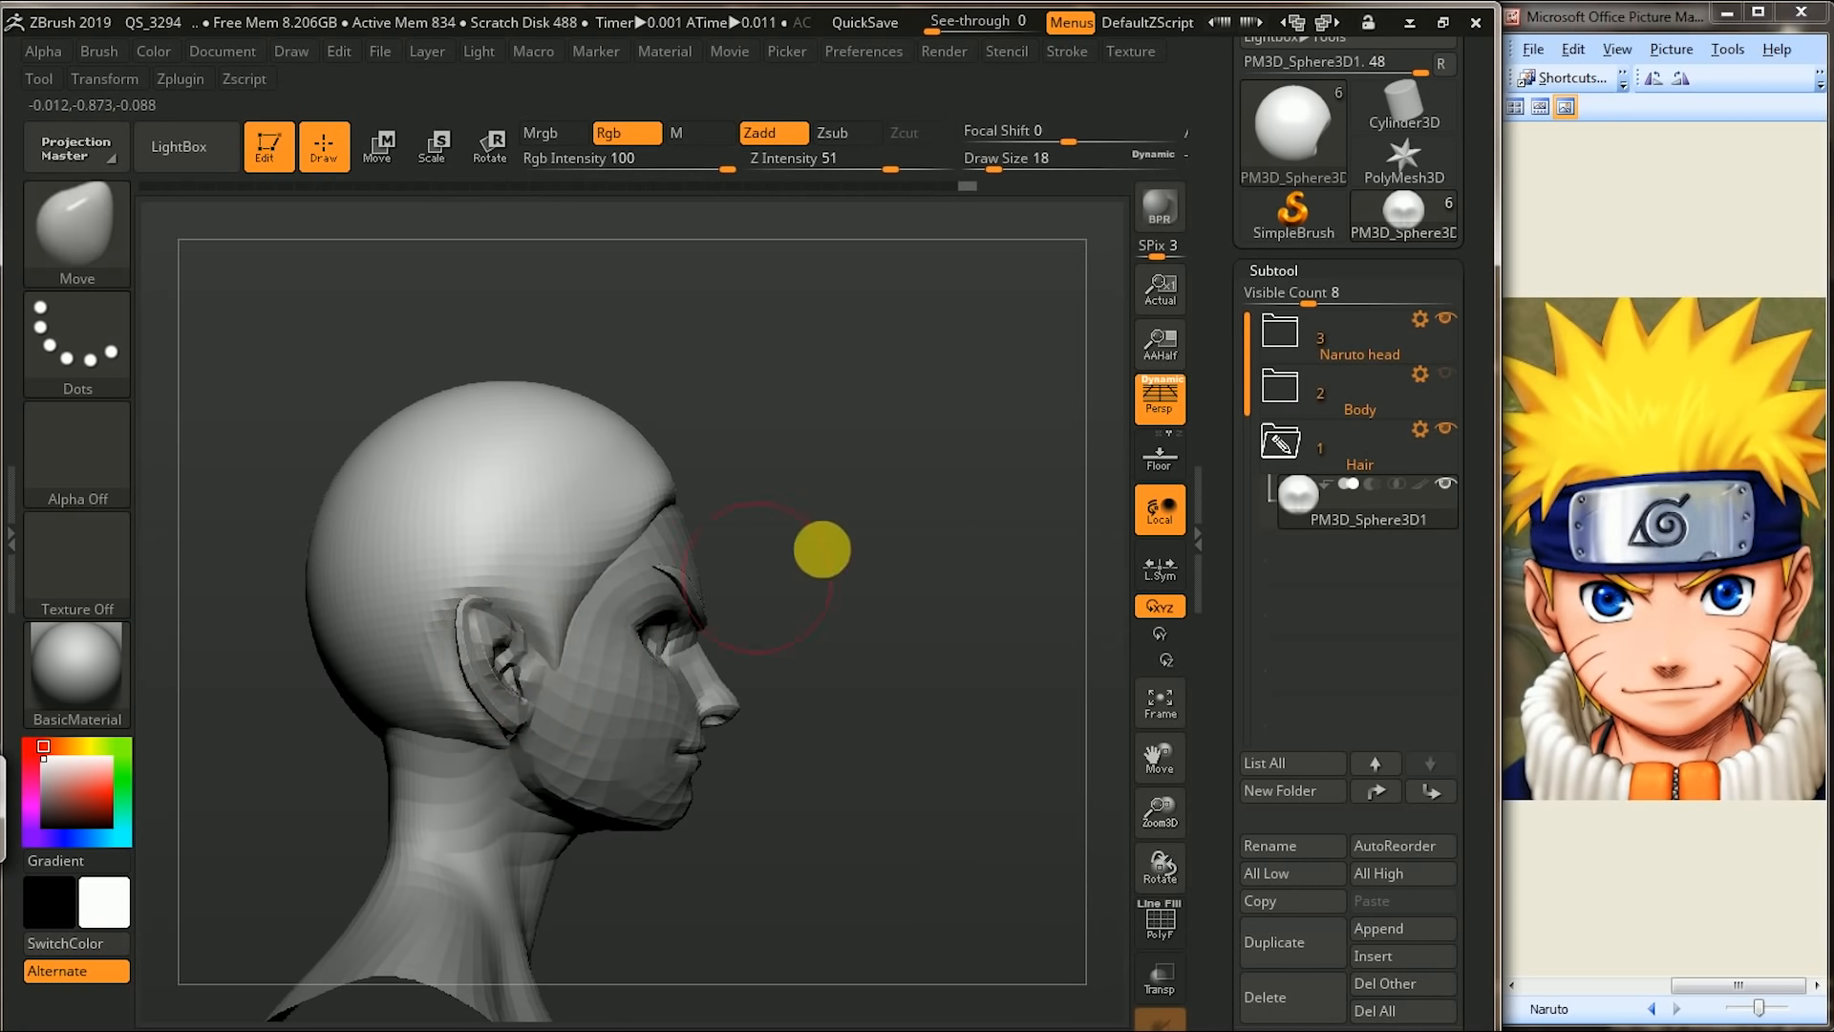
- Subdivide the hair cap mesh to subdivision level 3
{"action": "right_click_drag", "start_coordinate": [626, 638], "coordinate": [541, 645]}
{"action": "key", "text": "bracketleft"}
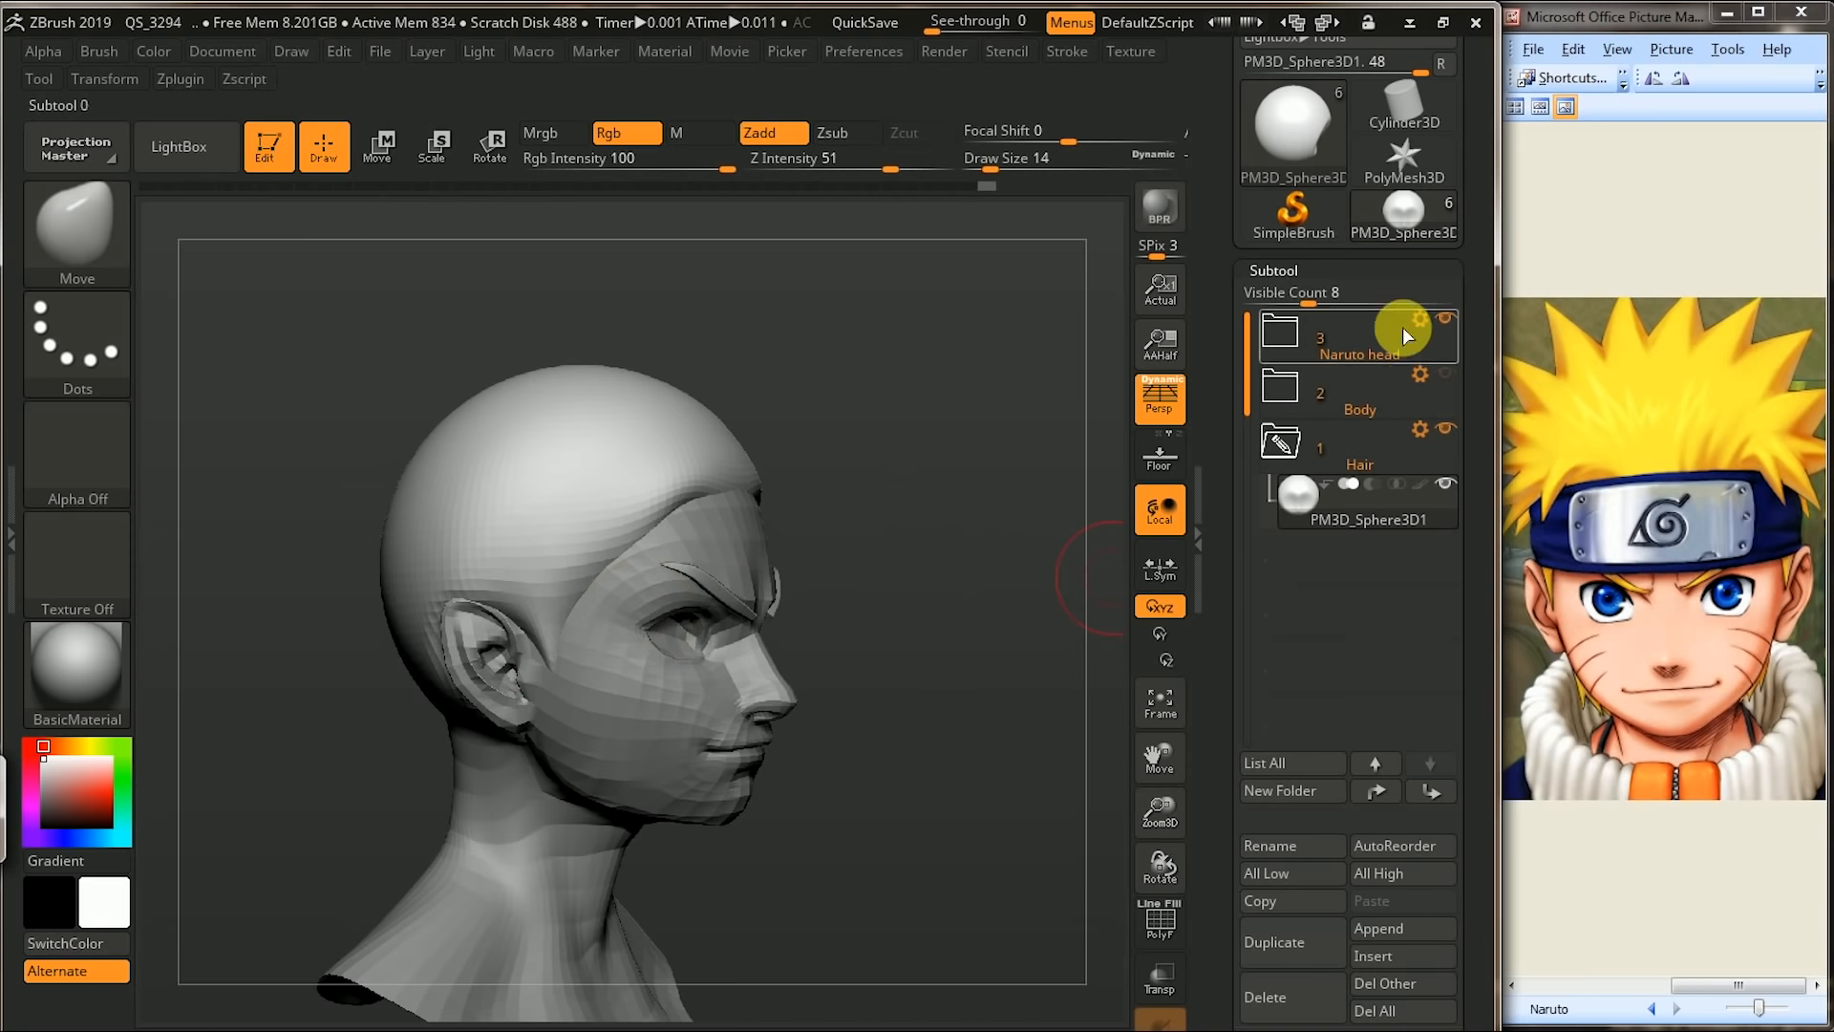
{"action": "left_click", "coordinate": [1387, 273]}
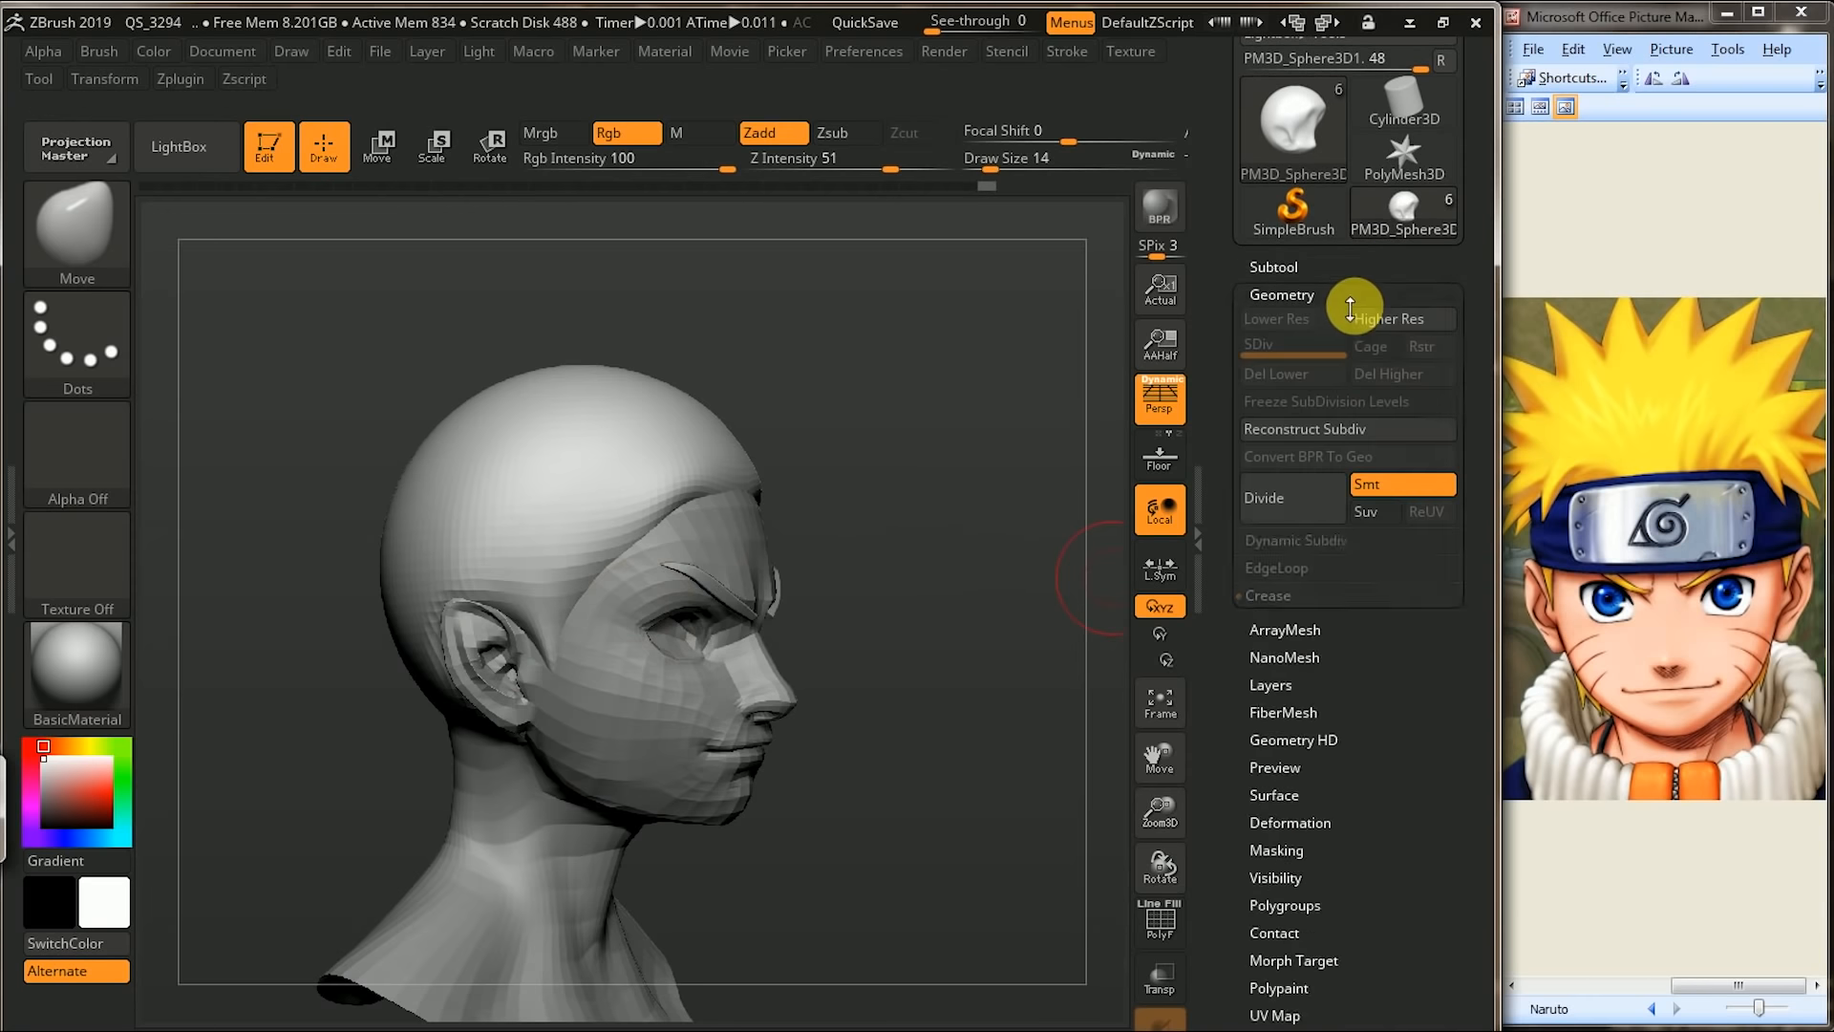
{"action": "left_click", "coordinate": [1310, 502]}
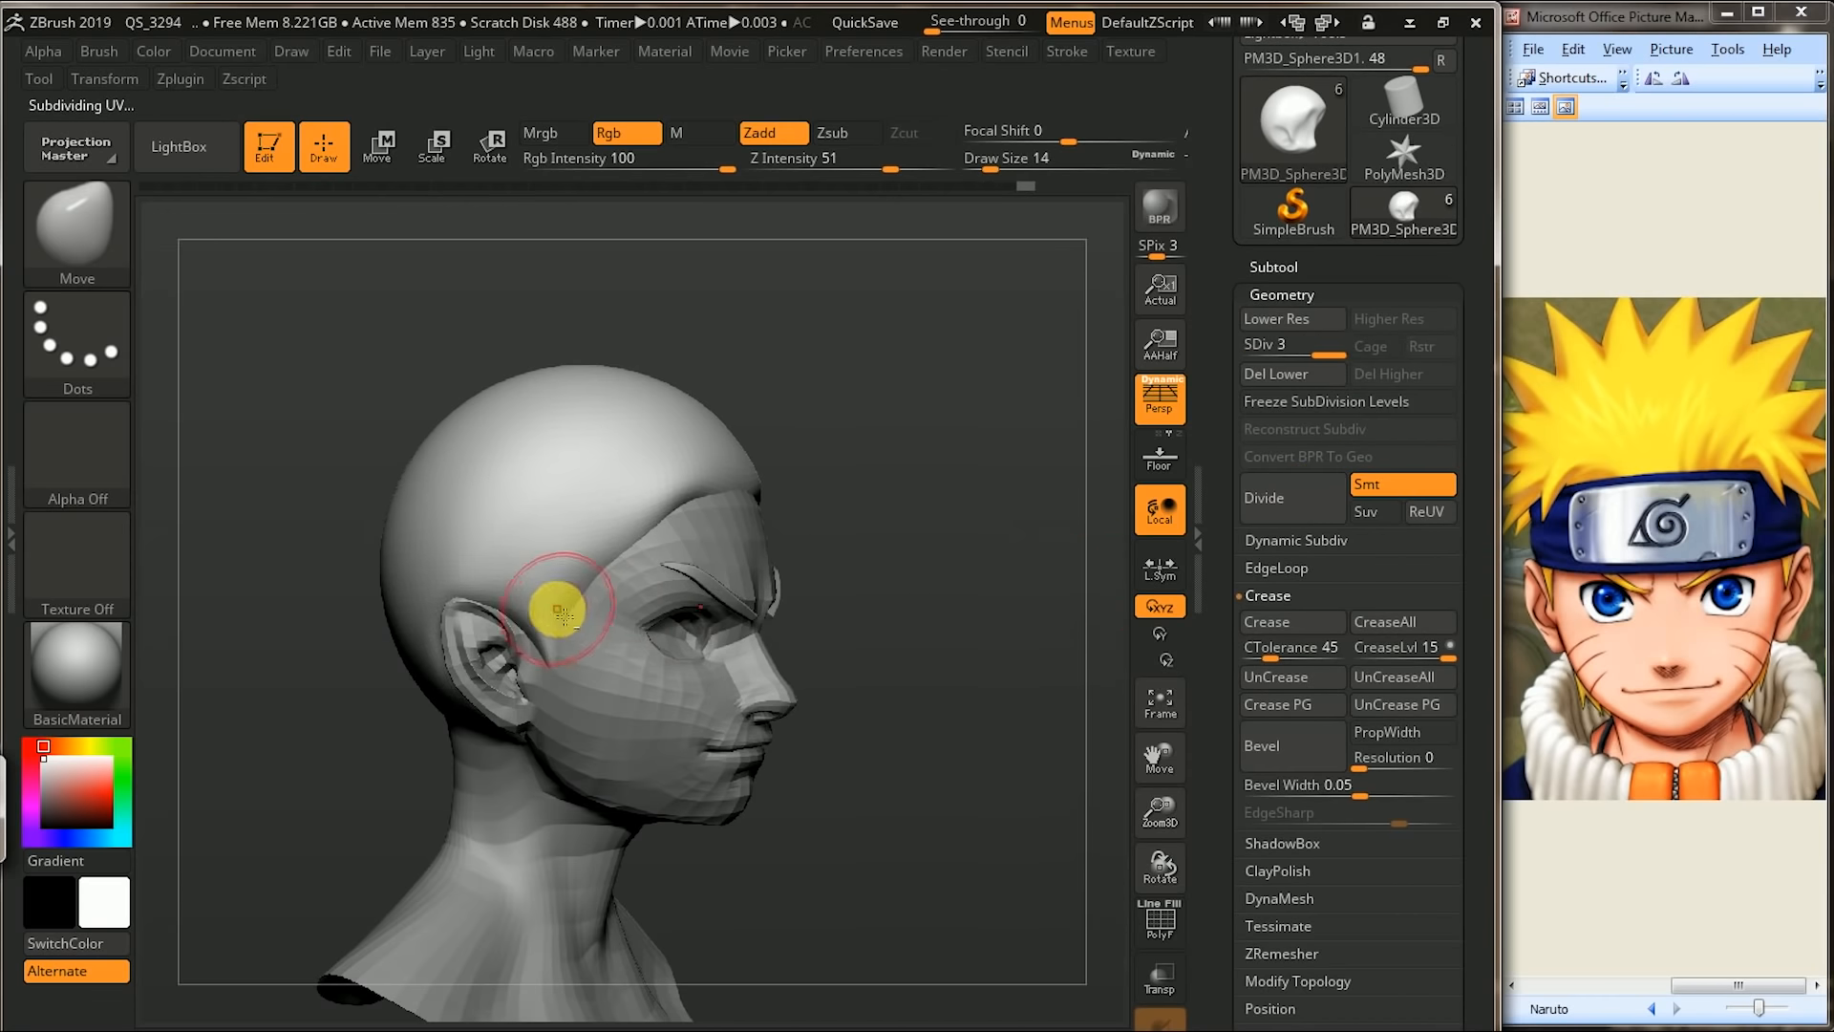
- Extend the back of the hair cap down over the nape with the Move brush at draw size 22
{"action": "left_click_drag", "start_coordinate": [945, 450], "coordinate": [506, 676]}
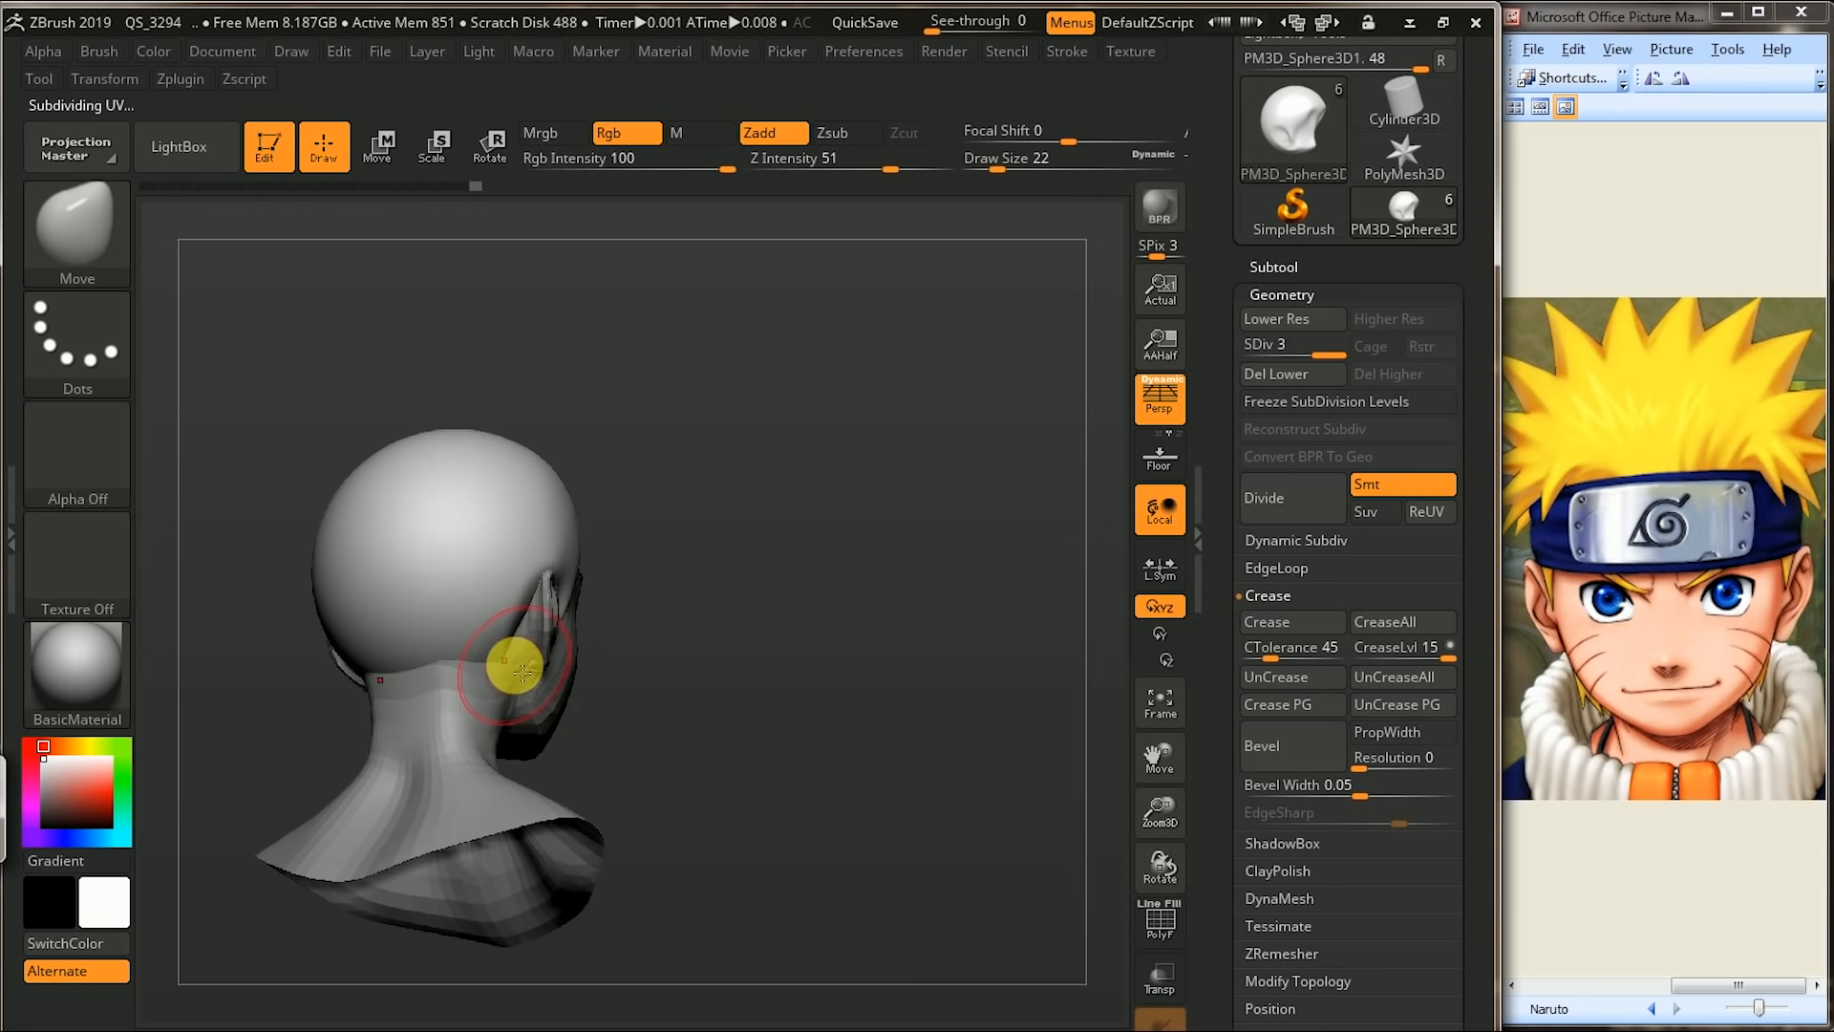
{"action": "left_click_drag", "start_coordinate": [267, 759], "coordinate": [458, 729]}
{"action": "mouse_move", "coordinate": [655, 676]}
{"action": "left_mouse_down"}
{"action": "mouse_move", "coordinate": [353, 705]}
{"action": "mouse_move", "coordinate": [379, 738]}
{"action": "mouse_move", "coordinate": [429, 732]}
{"action": "mouse_move", "coordinate": [422, 668]}
{"action": "left_mouse_up"}
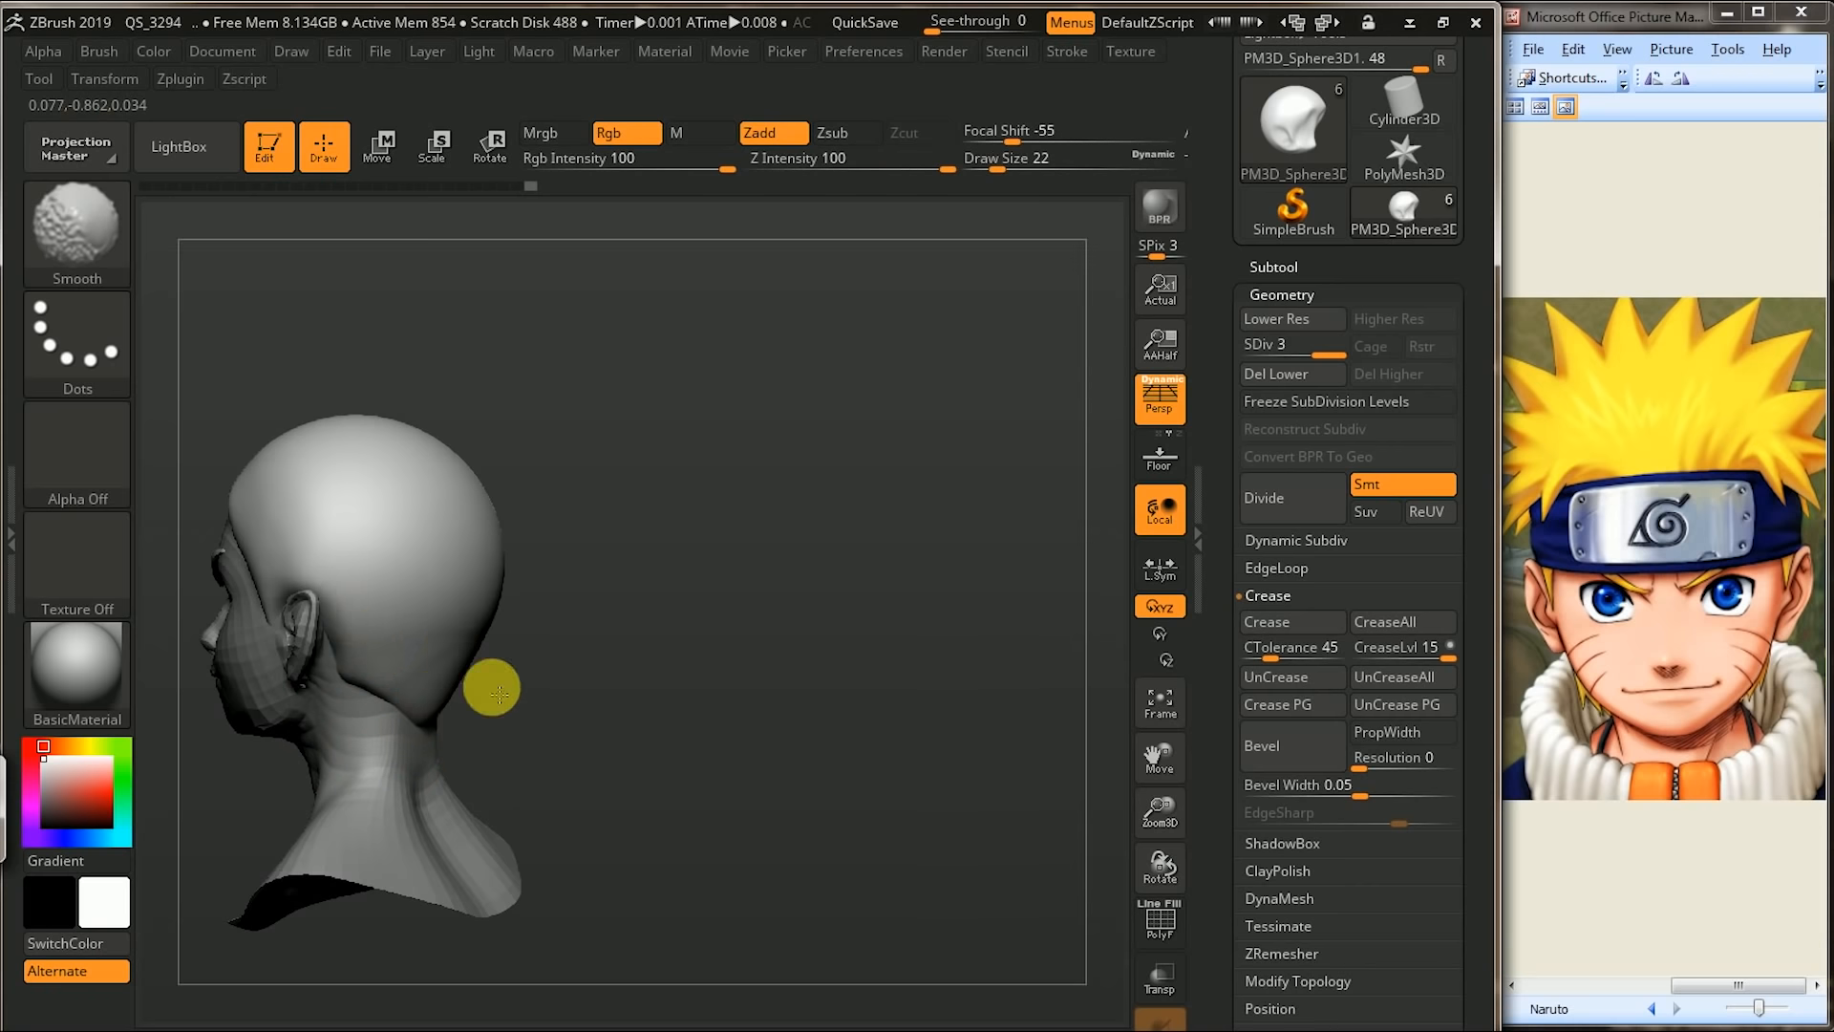
- Smooth the hair cap behind the ear and down towards the nape at draw size 22
{"action": "left_click_drag", "start_coordinate": [631, 580], "coordinate": [744, 585], "text": "alt"}
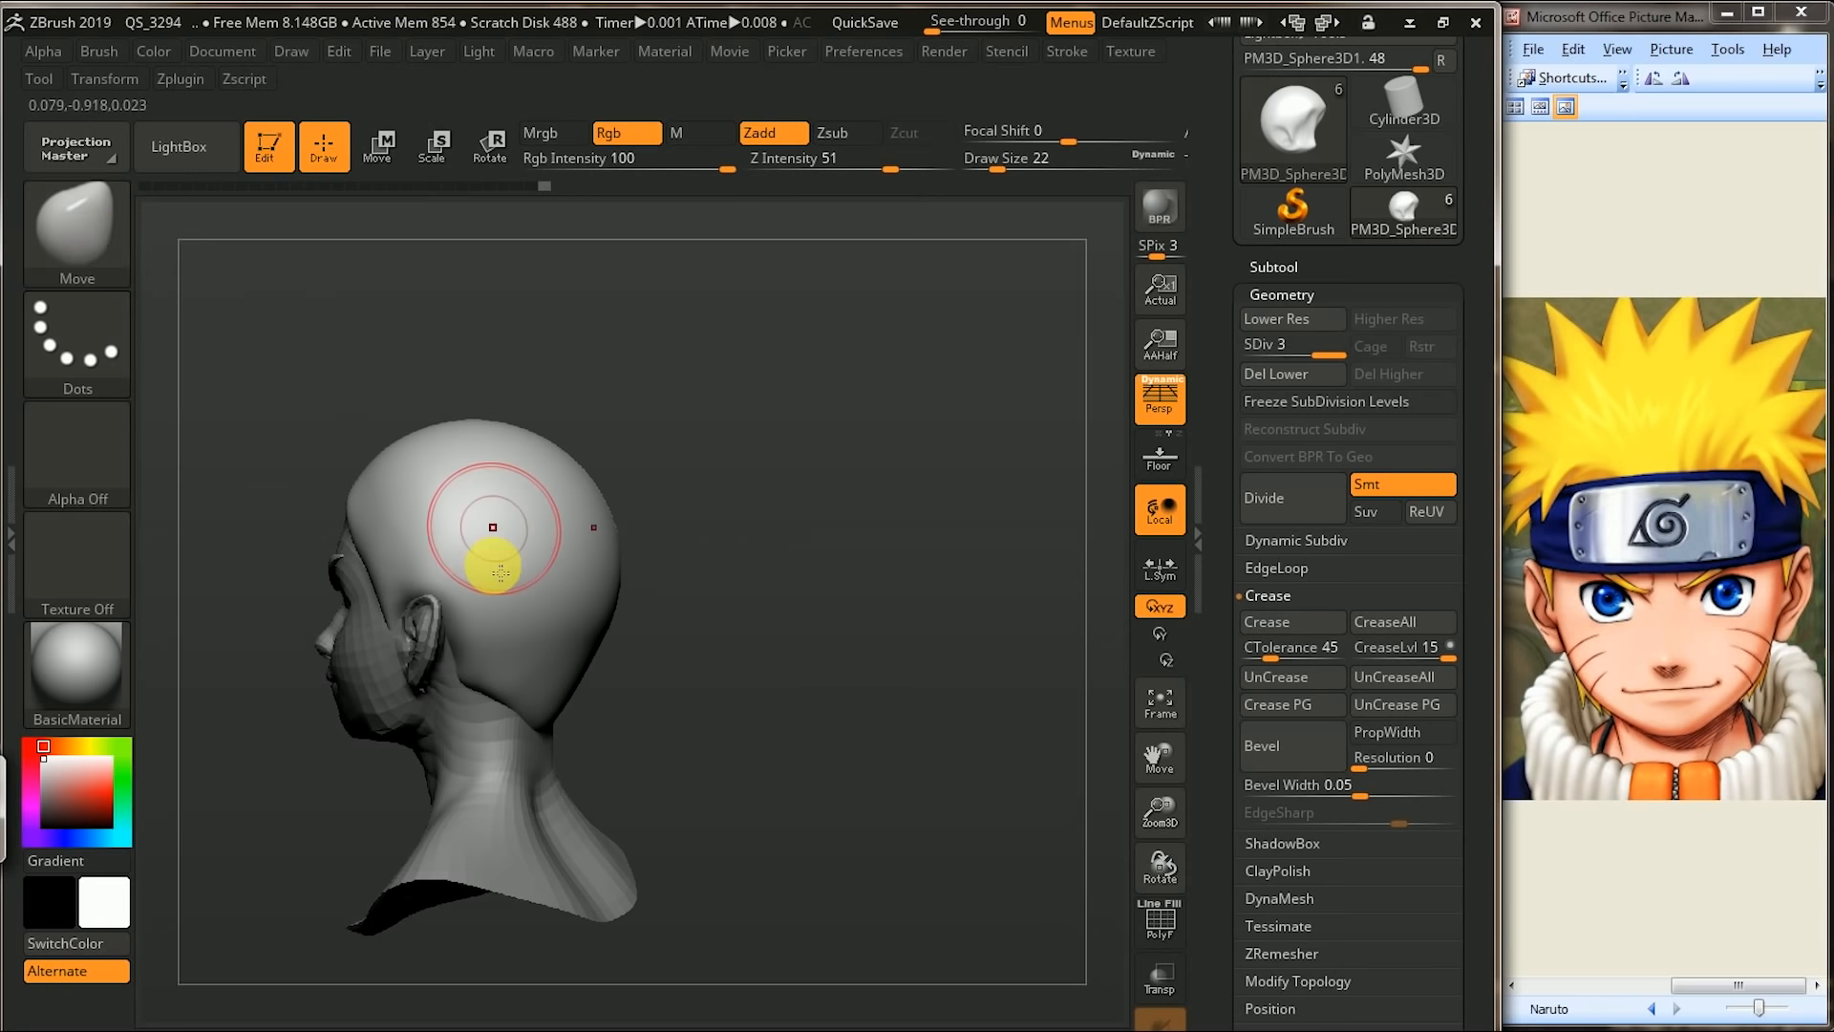
{"action": "left_click_drag", "start_coordinate": [500, 602], "coordinate": [535, 716], "text": "shift"}
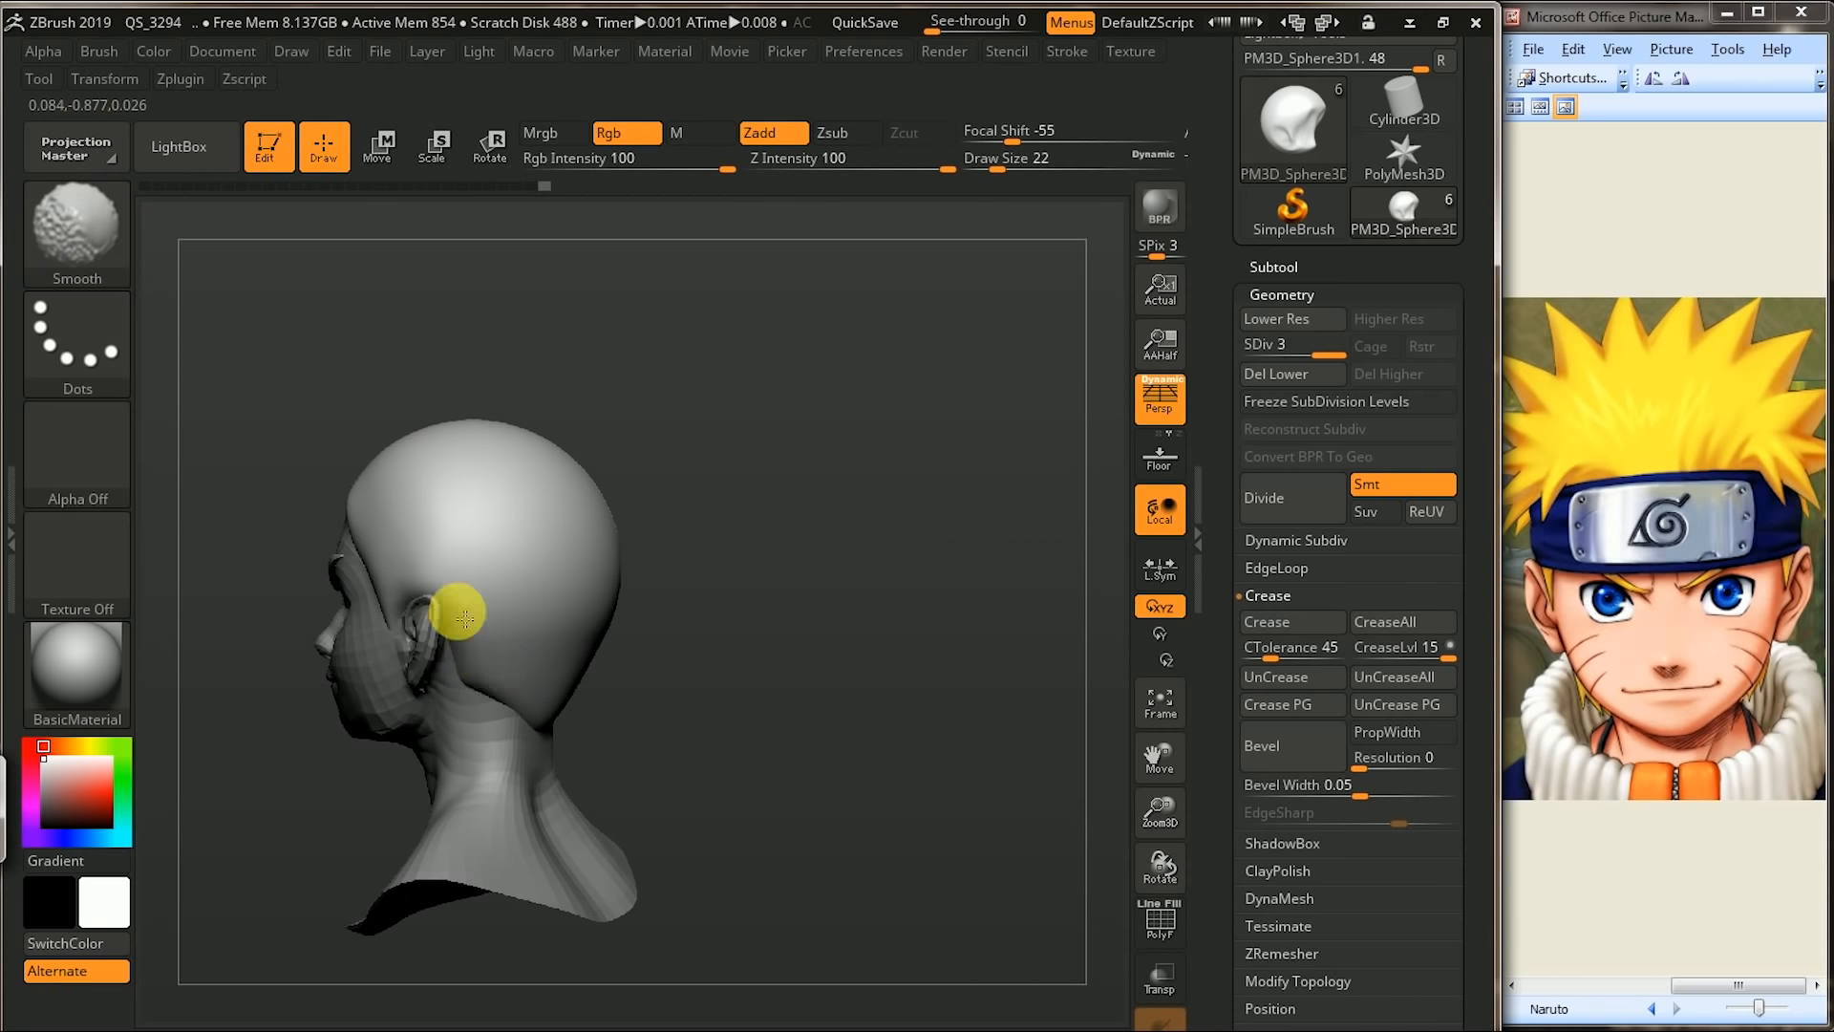
{"action": "left_click_drag", "start_coordinate": [506, 675], "coordinate": [500, 621], "text": "shift"}
{"action": "left_click_drag", "start_coordinate": [671, 428], "coordinate": [792, 437], "text": "shift"}
- Reshape the sides, crown and back of the hair cap with the Move brush at draw size 26 to 46
{"action": "mouse_move", "coordinate": [684, 465]}
{"action": "left_mouse_down", "text": "alt"}
{"action": "mouse_move", "coordinate": [828, 495]}
{"action": "mouse_move", "coordinate": [782, 503]}
{"action": "mouse_move", "coordinate": [881, 534]}
{"action": "left_mouse_up", "text": "alt"}
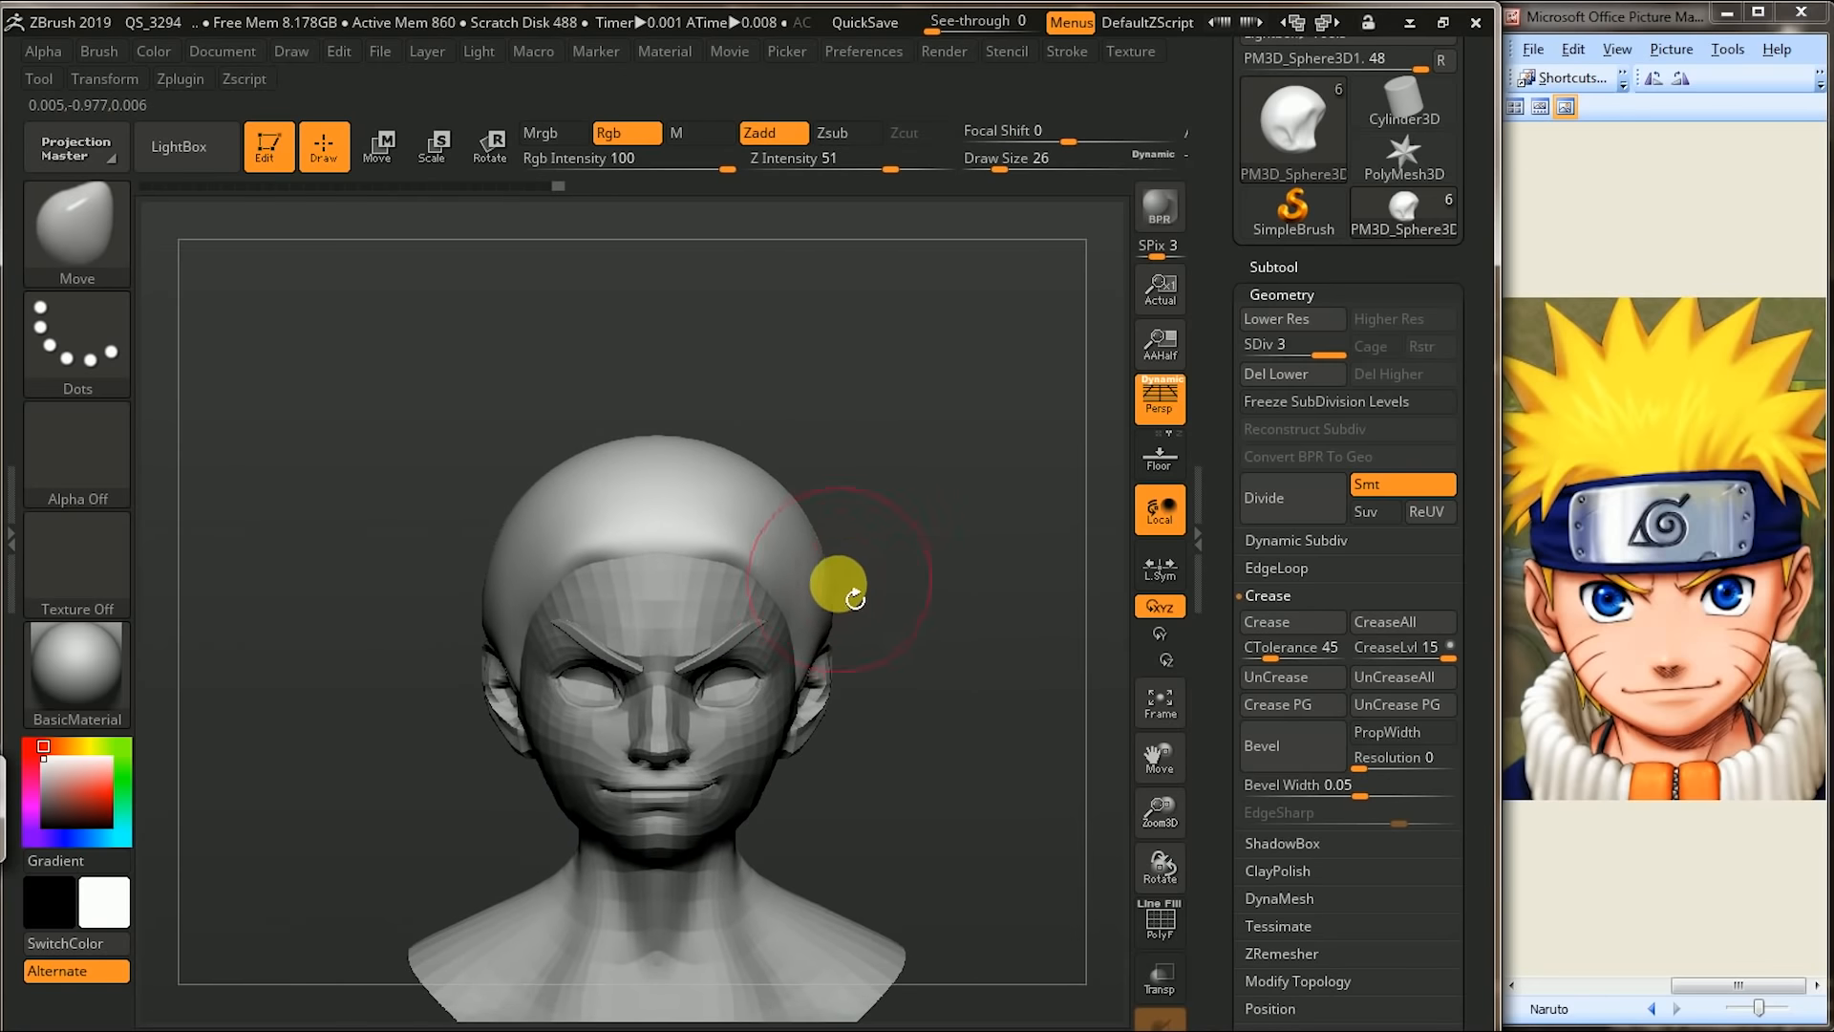
{"action": "left_click_drag", "start_coordinate": [831, 602], "coordinate": [800, 602]}
{"action": "left_click_drag", "start_coordinate": [377, 711], "coordinate": [554, 650]}
{"action": "mouse_move", "coordinate": [501, 501]}
{"action": "left_mouse_down"}
{"action": "mouse_move", "coordinate": [476, 481]}
{"action": "mouse_move", "coordinate": [520, 474]}
{"action": "mouse_move", "coordinate": [475, 421]}
{"action": "mouse_move", "coordinate": [485, 468]}
{"action": "left_mouse_up"}
{"action": "left_click_drag", "start_coordinate": [434, 537], "coordinate": [407, 580]}
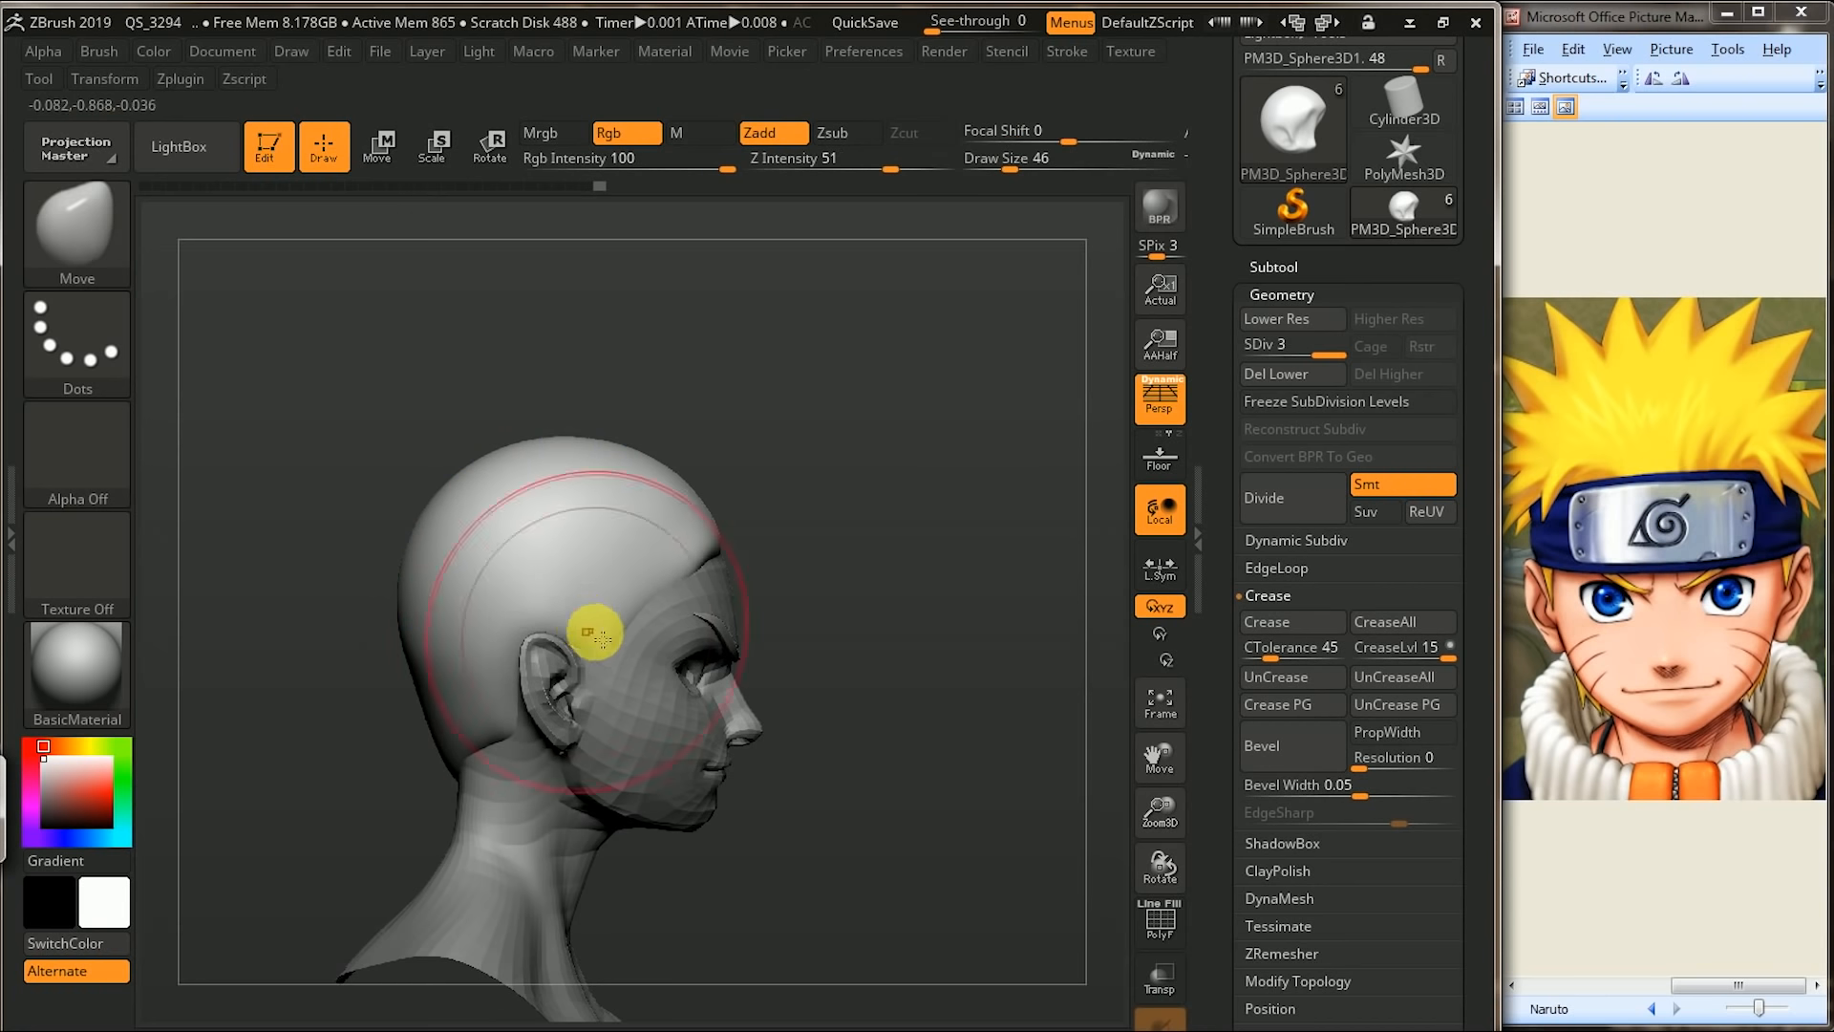
- Refine the temple and forehead hairline with the Move brush at draw size 22 to 18, and smooth the area above the forehead
{"action": "left_click_drag", "start_coordinate": [857, 537], "coordinate": [823, 542]}
{"action": "key", "text": "bracketleft"}
{"action": "key", "text": "bracketleft"}
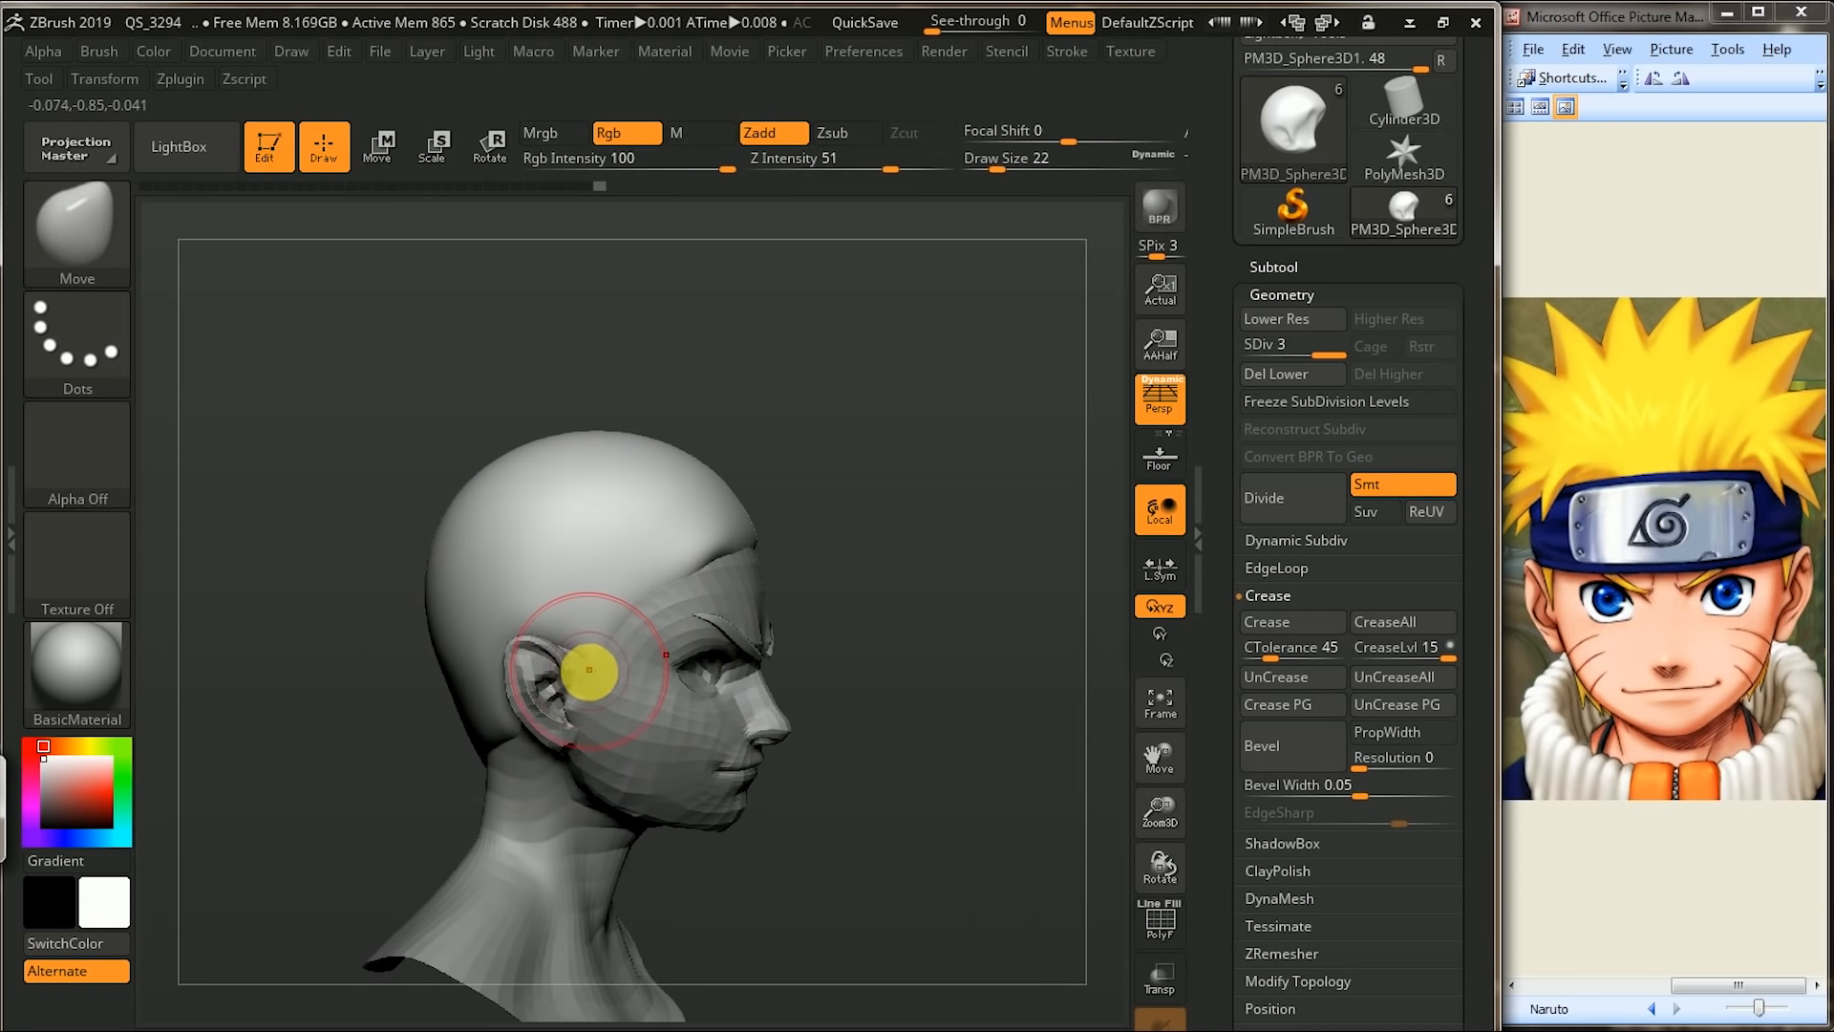
{"action": "mouse_move", "coordinate": [719, 613]}
{"action": "left_mouse_down"}
{"action": "mouse_move", "coordinate": [647, 598]}
{"action": "mouse_move", "coordinate": [733, 600]}
{"action": "left_mouse_up"}
{"action": "left_click_drag", "start_coordinate": [1070, 468], "coordinate": [907, 468]}
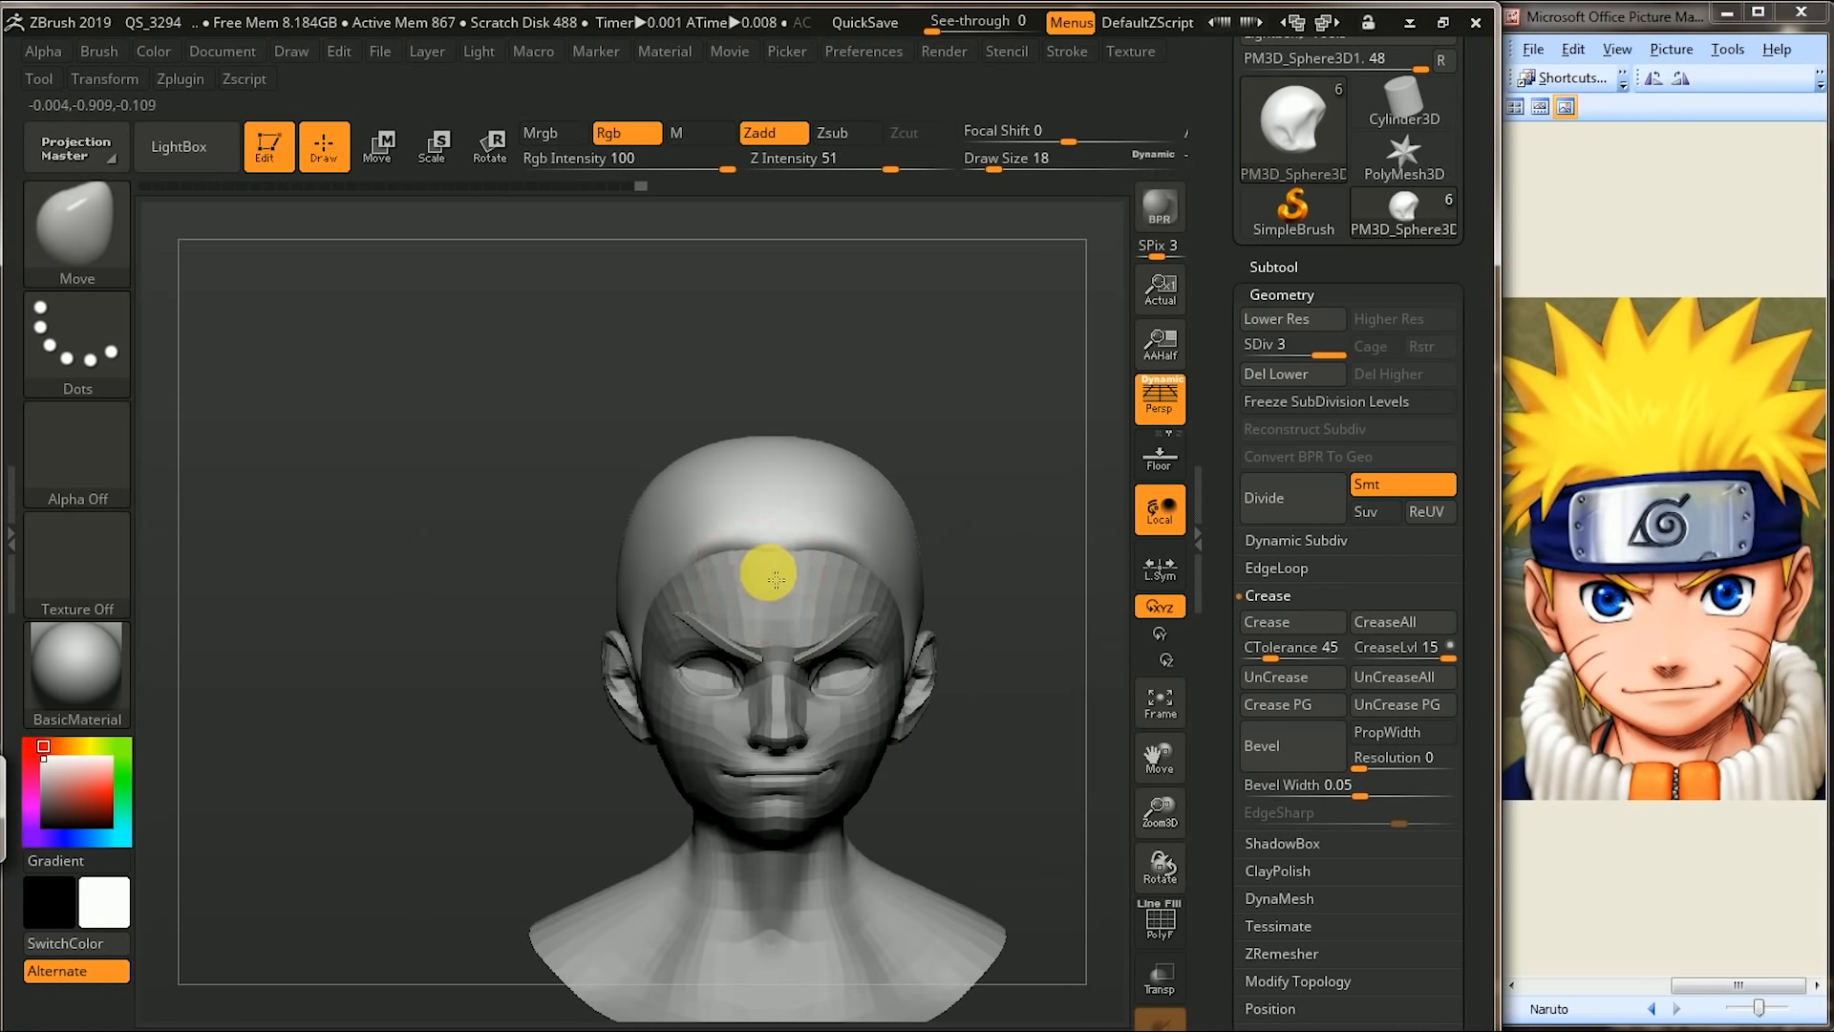
{"action": "left_click", "coordinate": [708, 529]}
{"action": "mouse_move", "coordinate": [713, 512]}
{"action": "left_mouse_down", "text": "shift"}
{"action": "mouse_move", "coordinate": [851, 499]}
{"action": "mouse_move", "coordinate": [705, 481]}
{"action": "left_mouse_up", "text": "shift"}
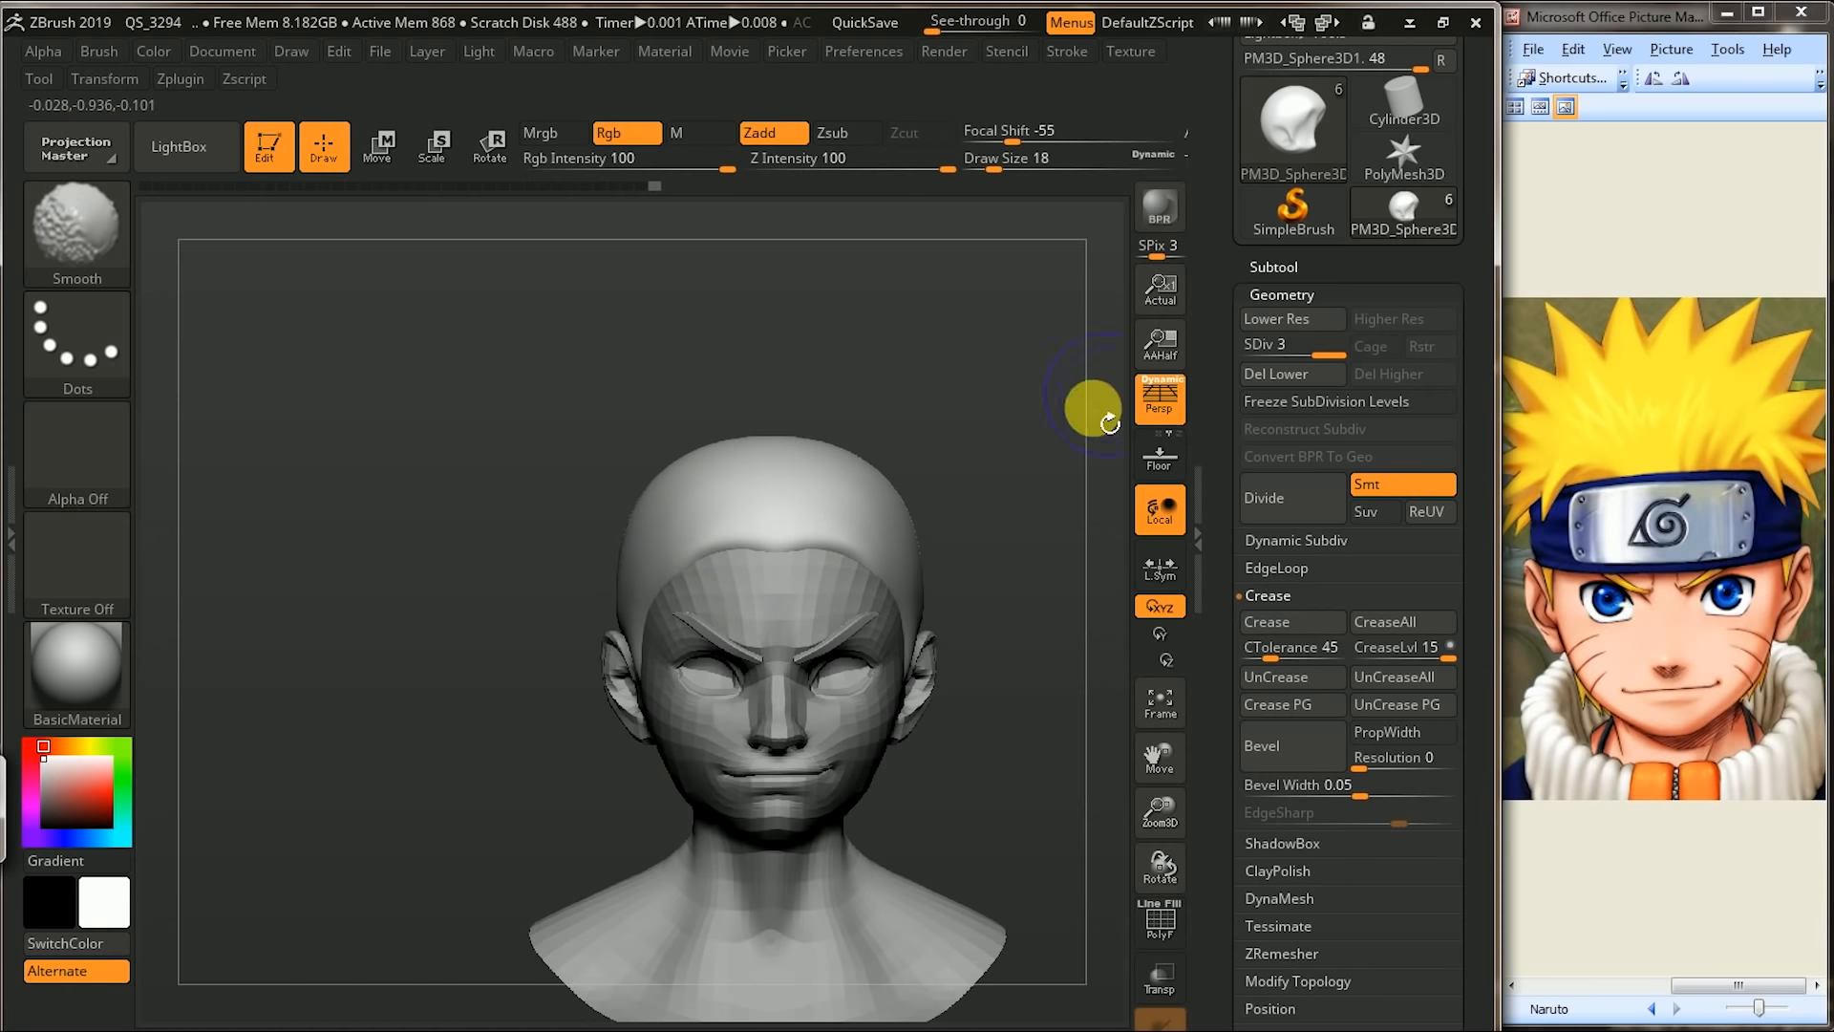
{"action": "mouse_move", "coordinate": [1040, 462]}
{"action": "left_mouse_down"}
{"action": "mouse_move", "coordinate": [893, 459]}
{"action": "mouse_move", "coordinate": [896, 497]}
{"action": "left_mouse_up"}
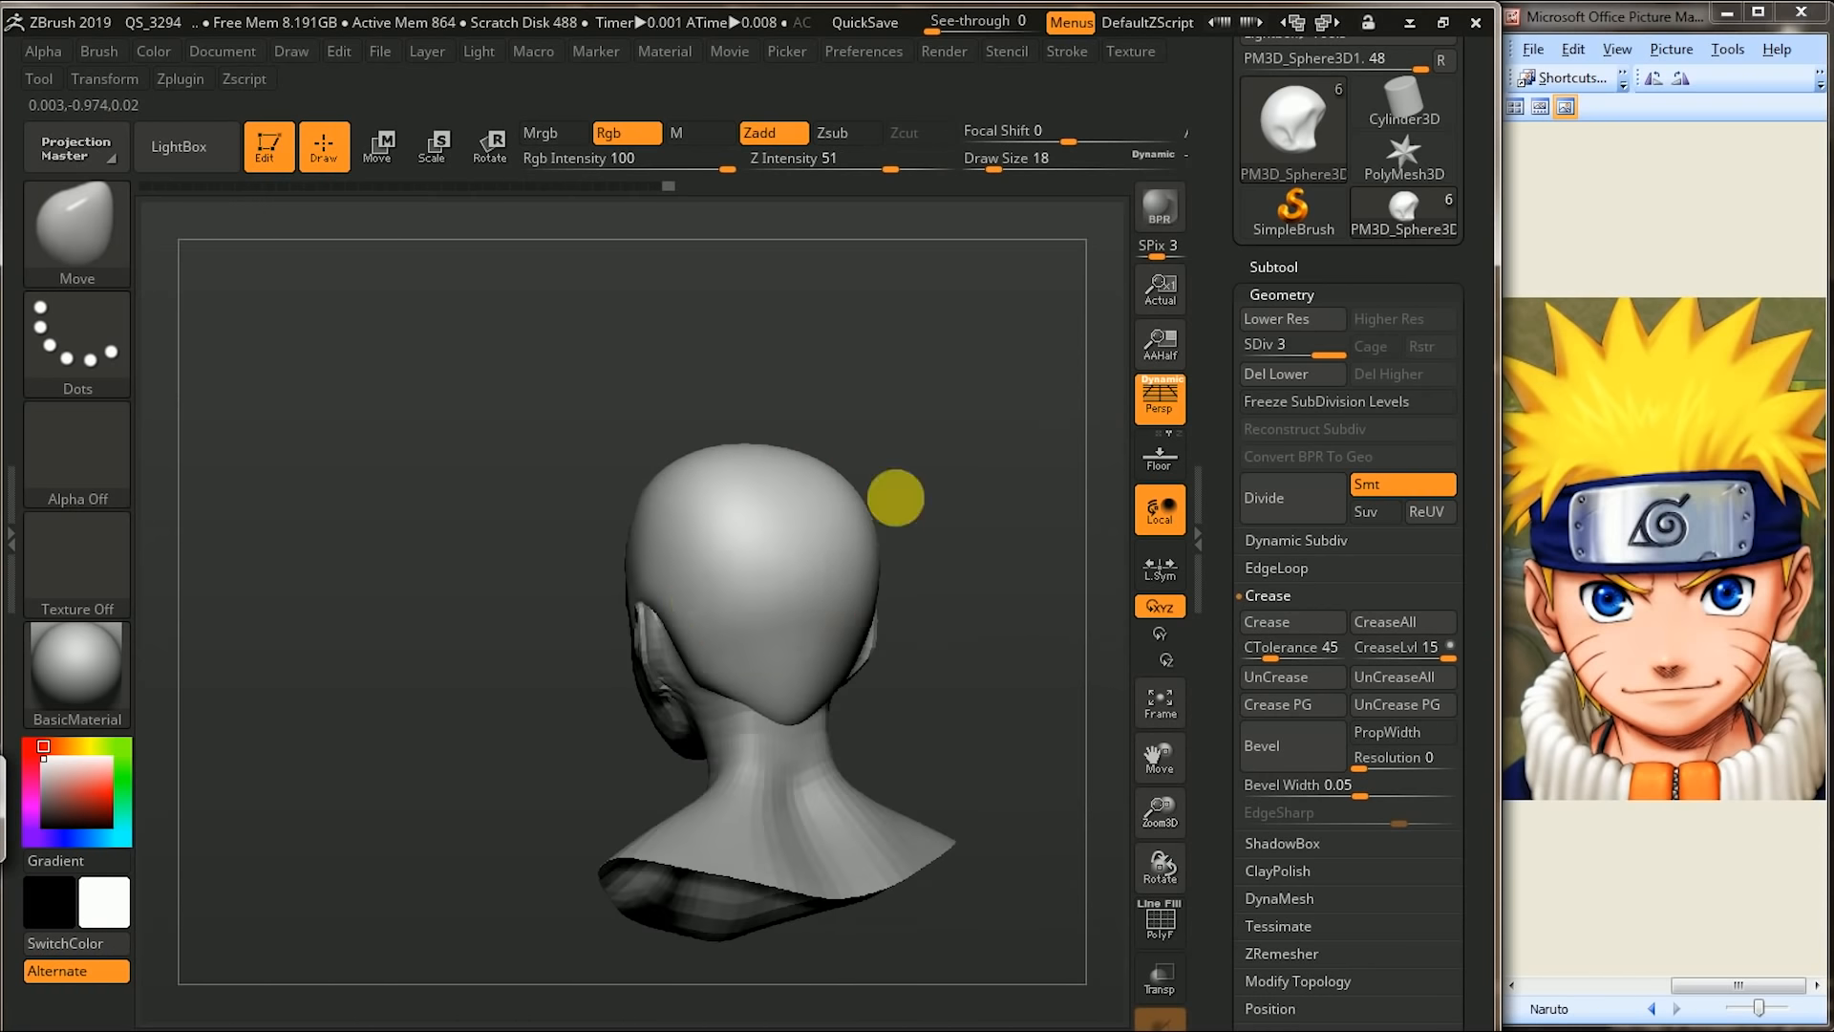
- Build up the hair cap behind the ear and at the nape with ClayBuildup at draw size 14 to 18, and smooth the edge
{"action": "left_click", "coordinate": [78, 232]}
{"action": "left_click", "coordinate": [252, 254]}
{"action": "left_click_drag", "start_coordinate": [361, 595], "coordinate": [515, 621]}
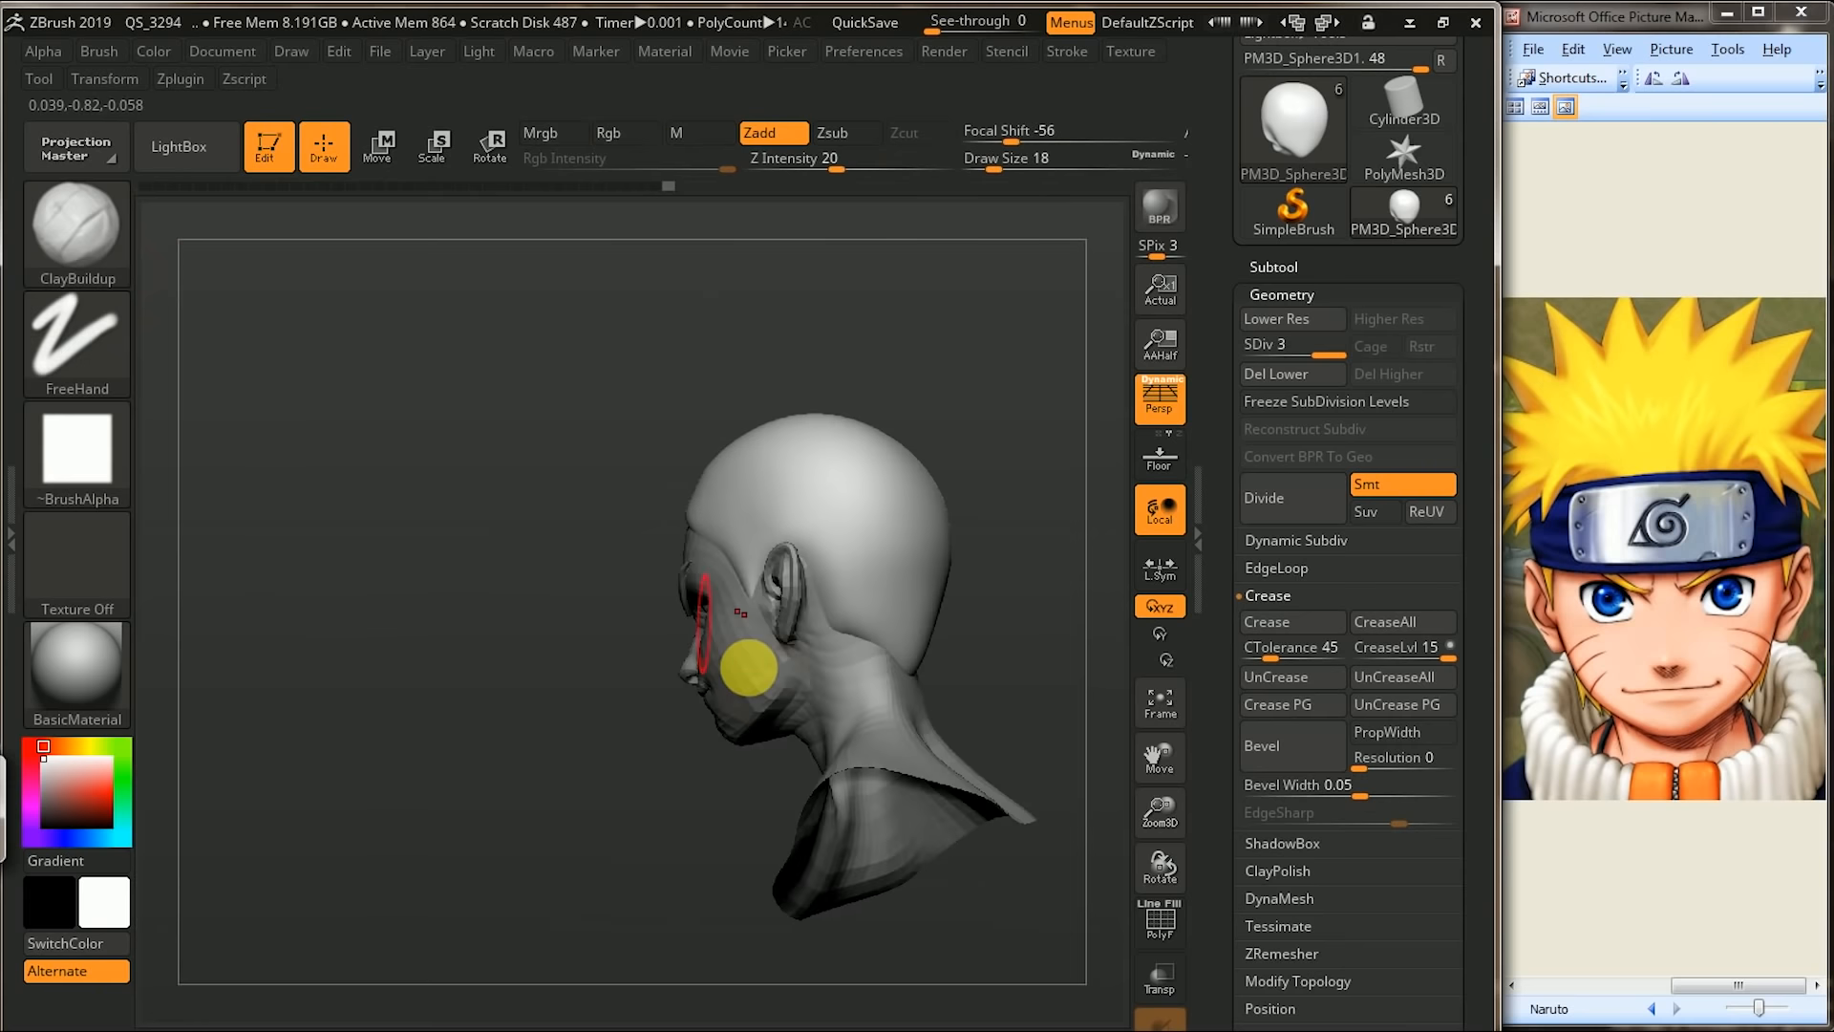
{"action": "left_click_drag", "start_coordinate": [1015, 663], "coordinate": [835, 647]}
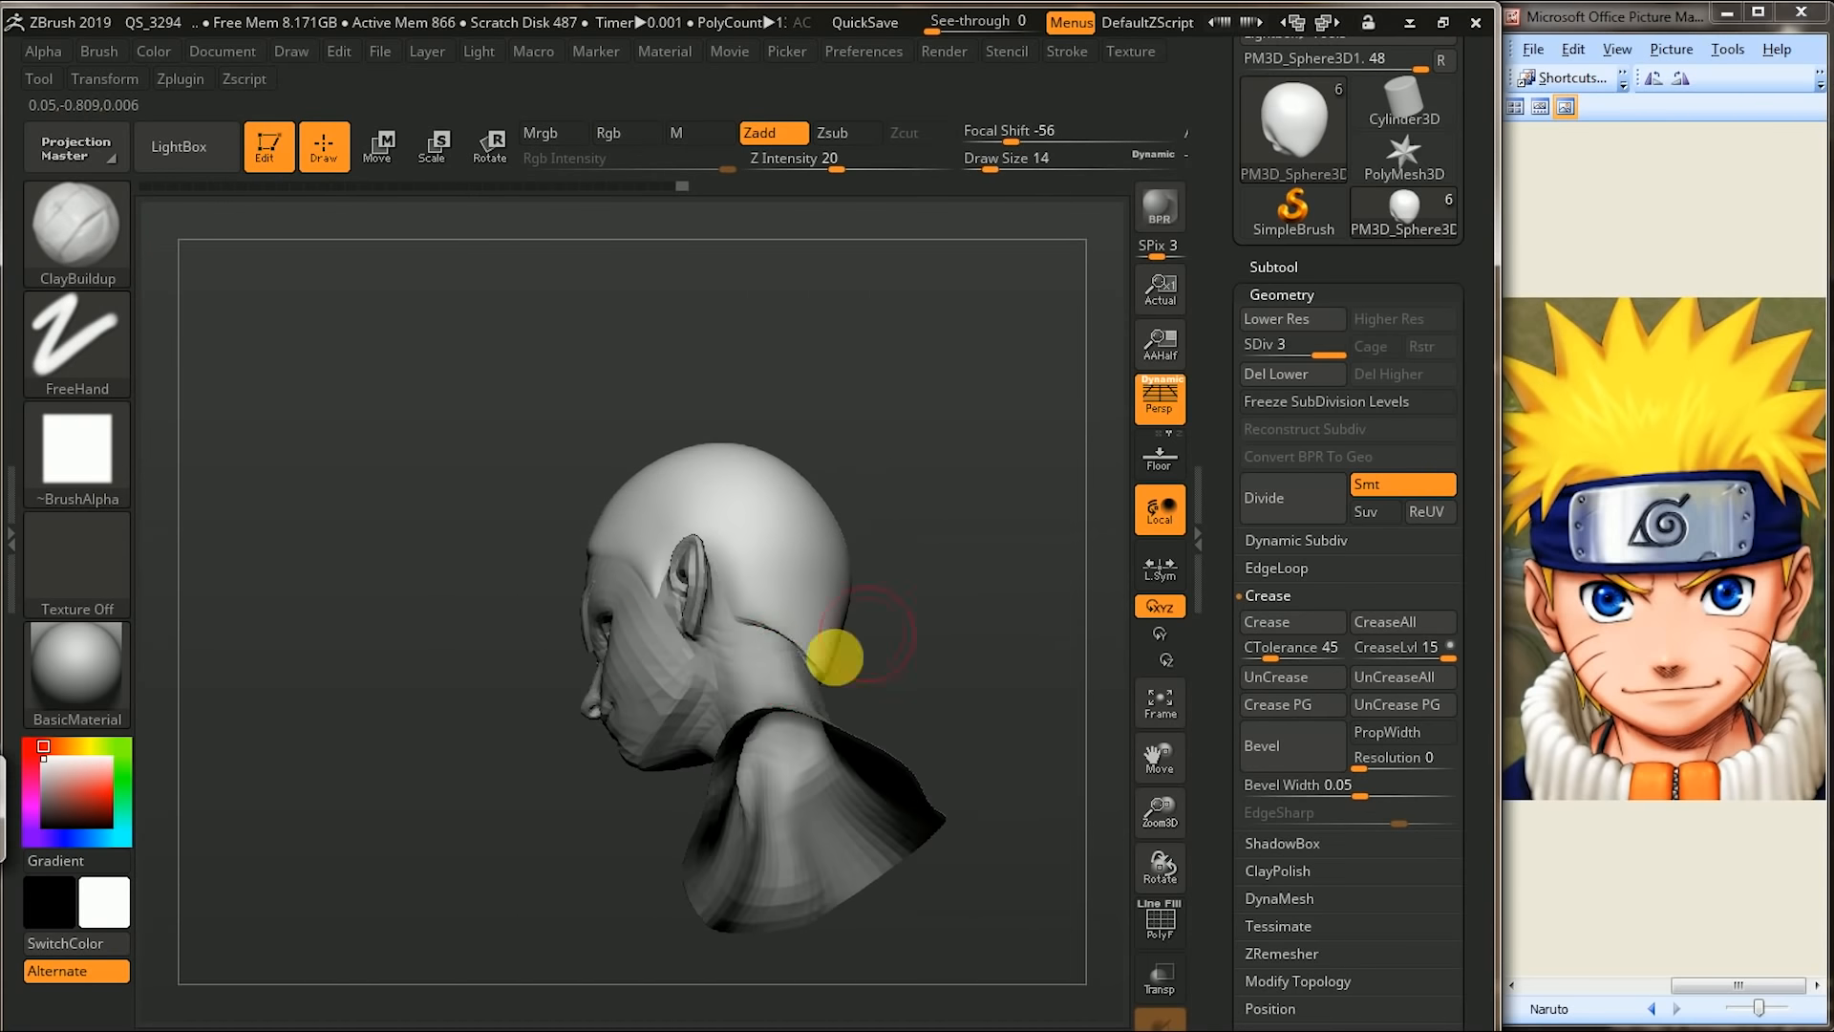
{"action": "key", "text": "shift"}
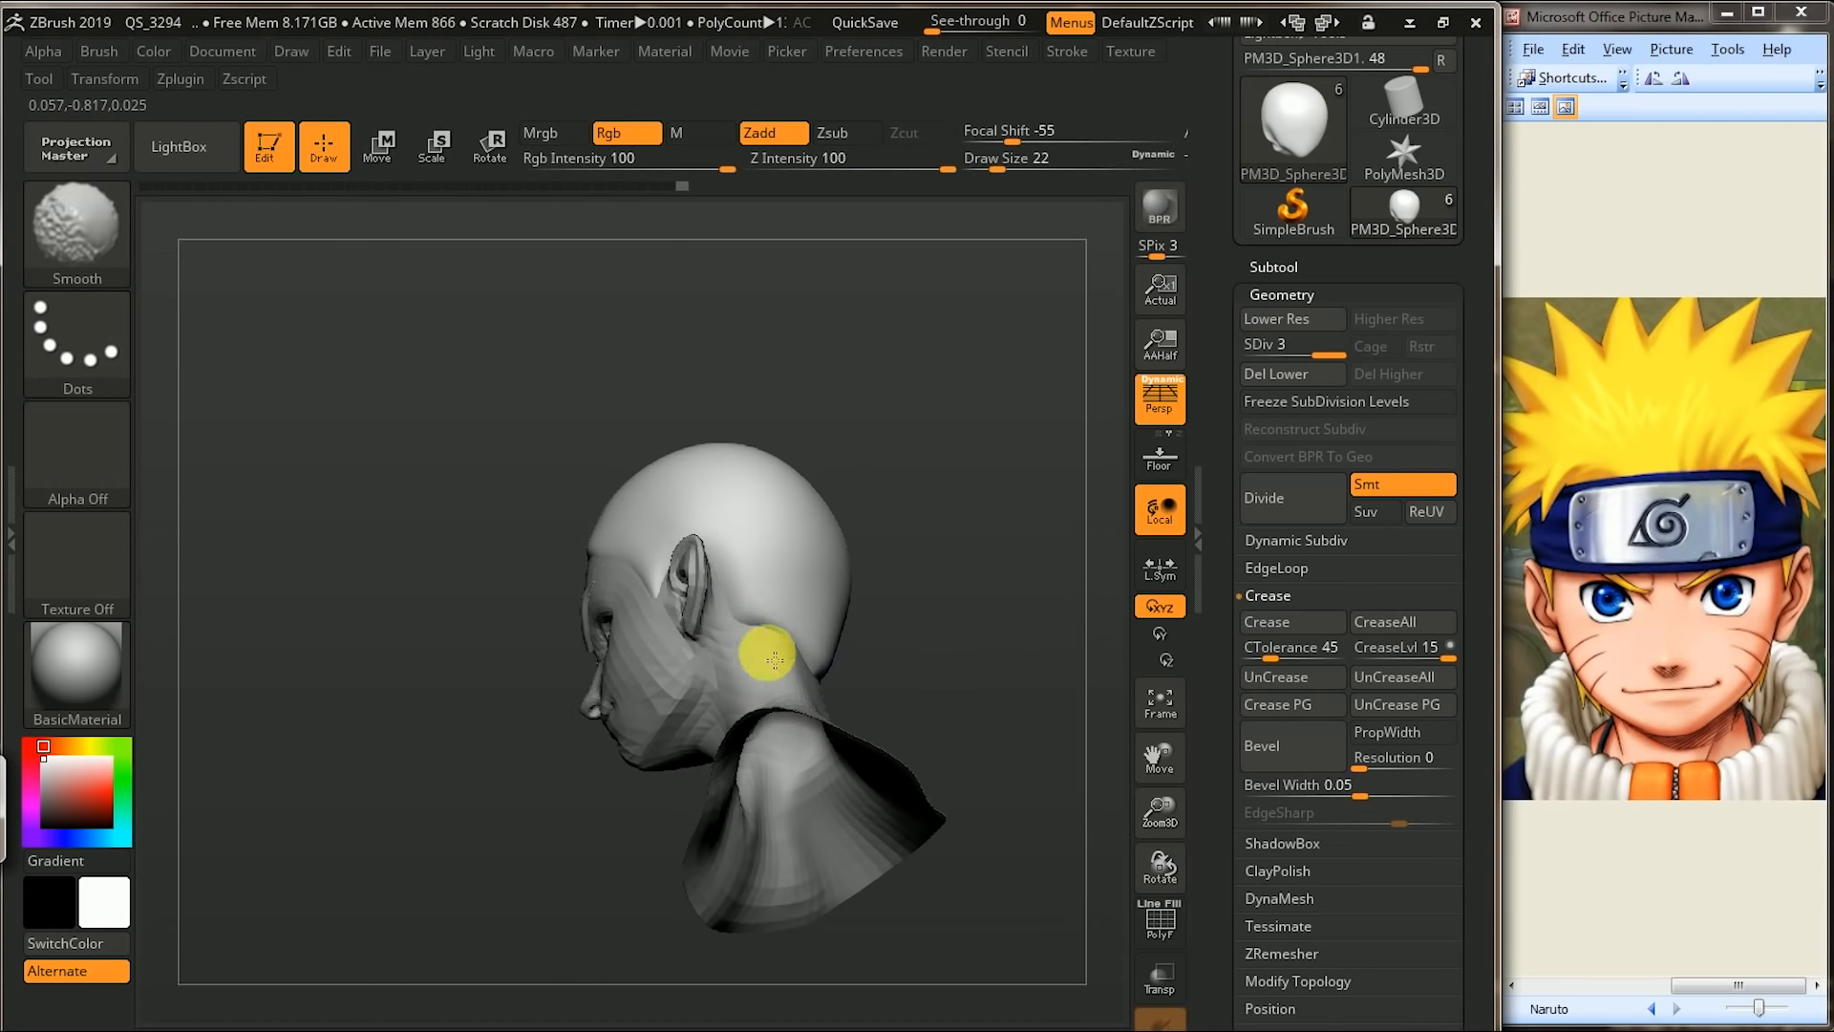
{"action": "left_click_drag", "start_coordinate": [961, 669], "coordinate": [827, 690]}
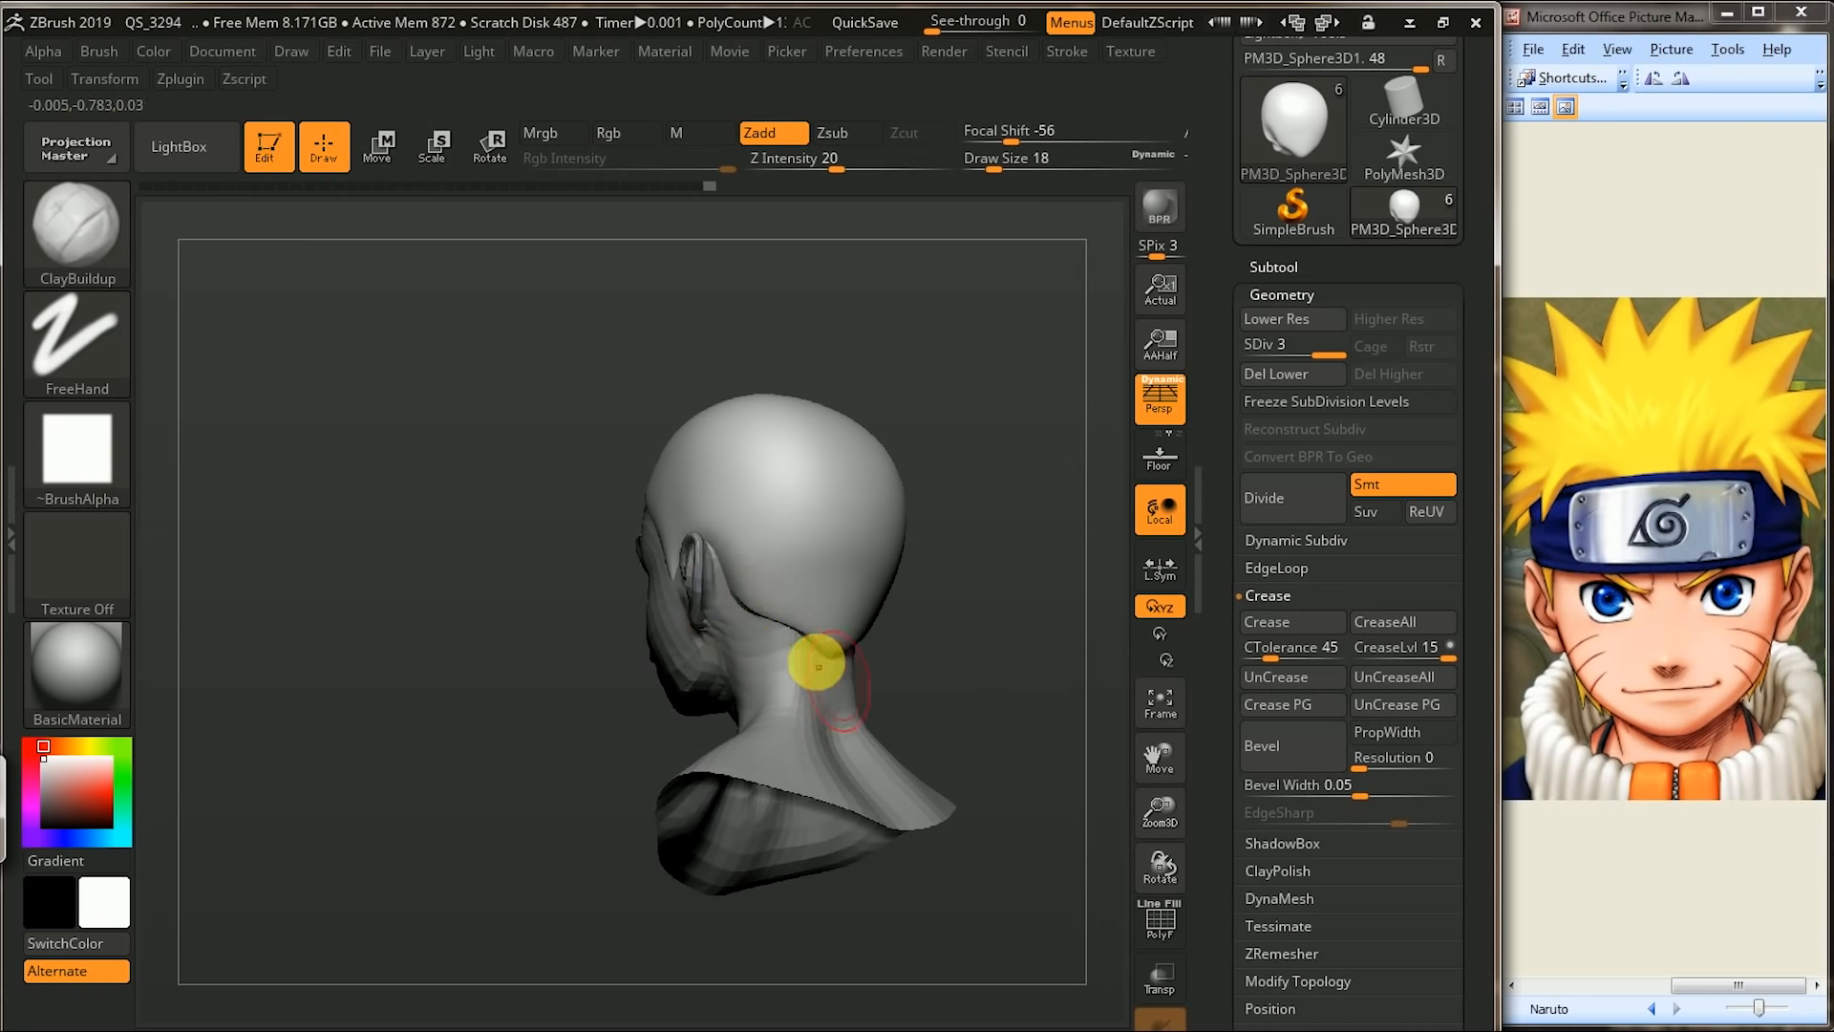
{"action": "key", "text": "shift"}
{"action": "mouse_move", "coordinate": [923, 640]}
{"action": "left_mouse_down", "text": "shift"}
{"action": "mouse_move", "coordinate": [847, 621]}
{"action": "mouse_move", "coordinate": [921, 593]}
{"action": "mouse_move", "coordinate": [897, 614]}
{"action": "left_mouse_up", "text": "shift"}
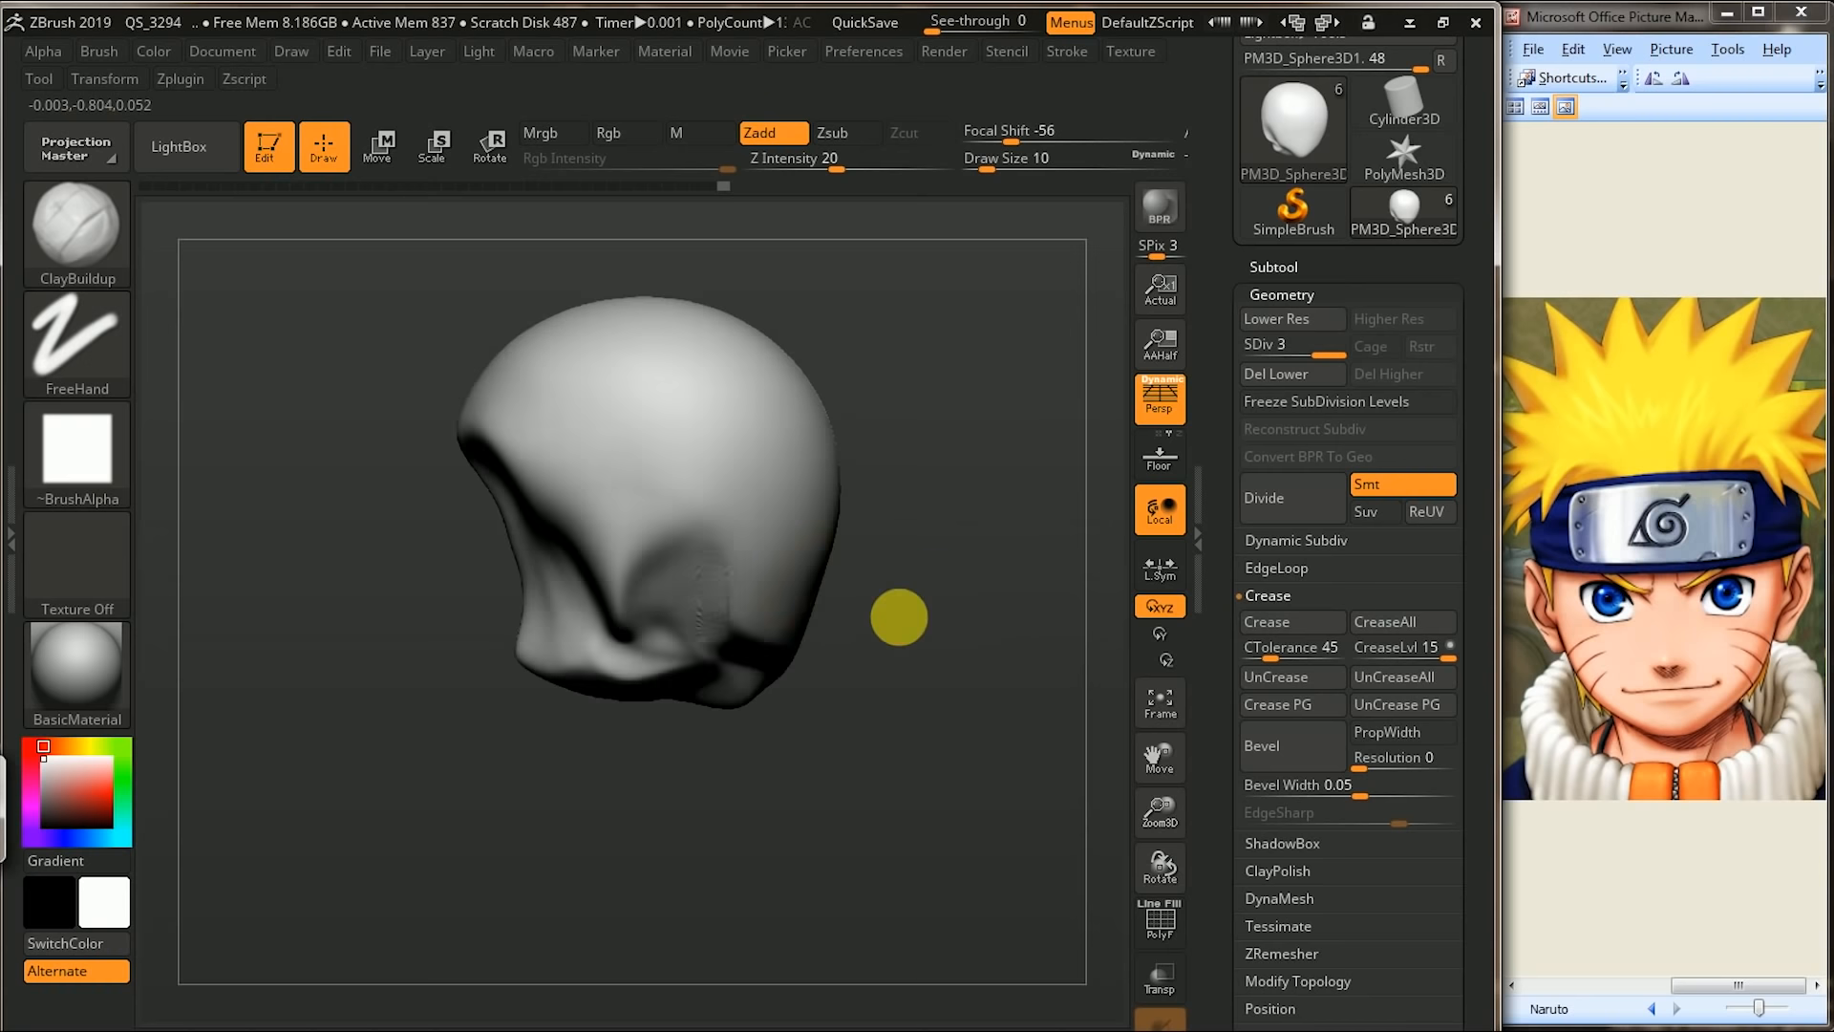
- Touch up the side surface of the hair cap with ClayBuildup at draw size 10 to 14 and smooth it
{"action": "mouse_move", "coordinate": [705, 575]}
{"action": "left_mouse_down"}
{"action": "mouse_move", "coordinate": [650, 617]}
{"action": "mouse_move", "coordinate": [680, 556]}
{"action": "left_mouse_up"}
{"action": "mouse_move", "coordinate": [671, 646]}
{"action": "left_mouse_down", "text": "shift"}
{"action": "mouse_move", "coordinate": [691, 624]}
{"action": "mouse_move", "coordinate": [651, 634]}
{"action": "left_mouse_up", "text": "shift"}
{"action": "left_click_drag", "start_coordinate": [1044, 556], "coordinate": [909, 637]}
{"action": "mouse_move", "coordinate": [491, 851]}
{"action": "left_mouse_down"}
{"action": "mouse_move", "coordinate": [553, 847]}
{"action": "mouse_move", "coordinate": [876, 519]}
{"action": "mouse_move", "coordinate": [583, 477]}
{"action": "mouse_move", "coordinate": [601, 520]}
{"action": "left_mouse_up"}
{"action": "left_click_drag", "start_coordinate": [531, 451], "coordinate": [626, 525]}
{"action": "left_click_drag", "start_coordinate": [550, 442], "coordinate": [602, 496]}
{"action": "mouse_move", "coordinate": [554, 464]}
{"action": "left_mouse_down"}
{"action": "mouse_move", "coordinate": [626, 511]}
{"action": "mouse_move", "coordinate": [522, 441]}
{"action": "mouse_move", "coordinate": [501, 540]}
{"action": "mouse_move", "coordinate": [940, 498]}
{"action": "mouse_move", "coordinate": [961, 411]}
{"action": "left_mouse_up"}
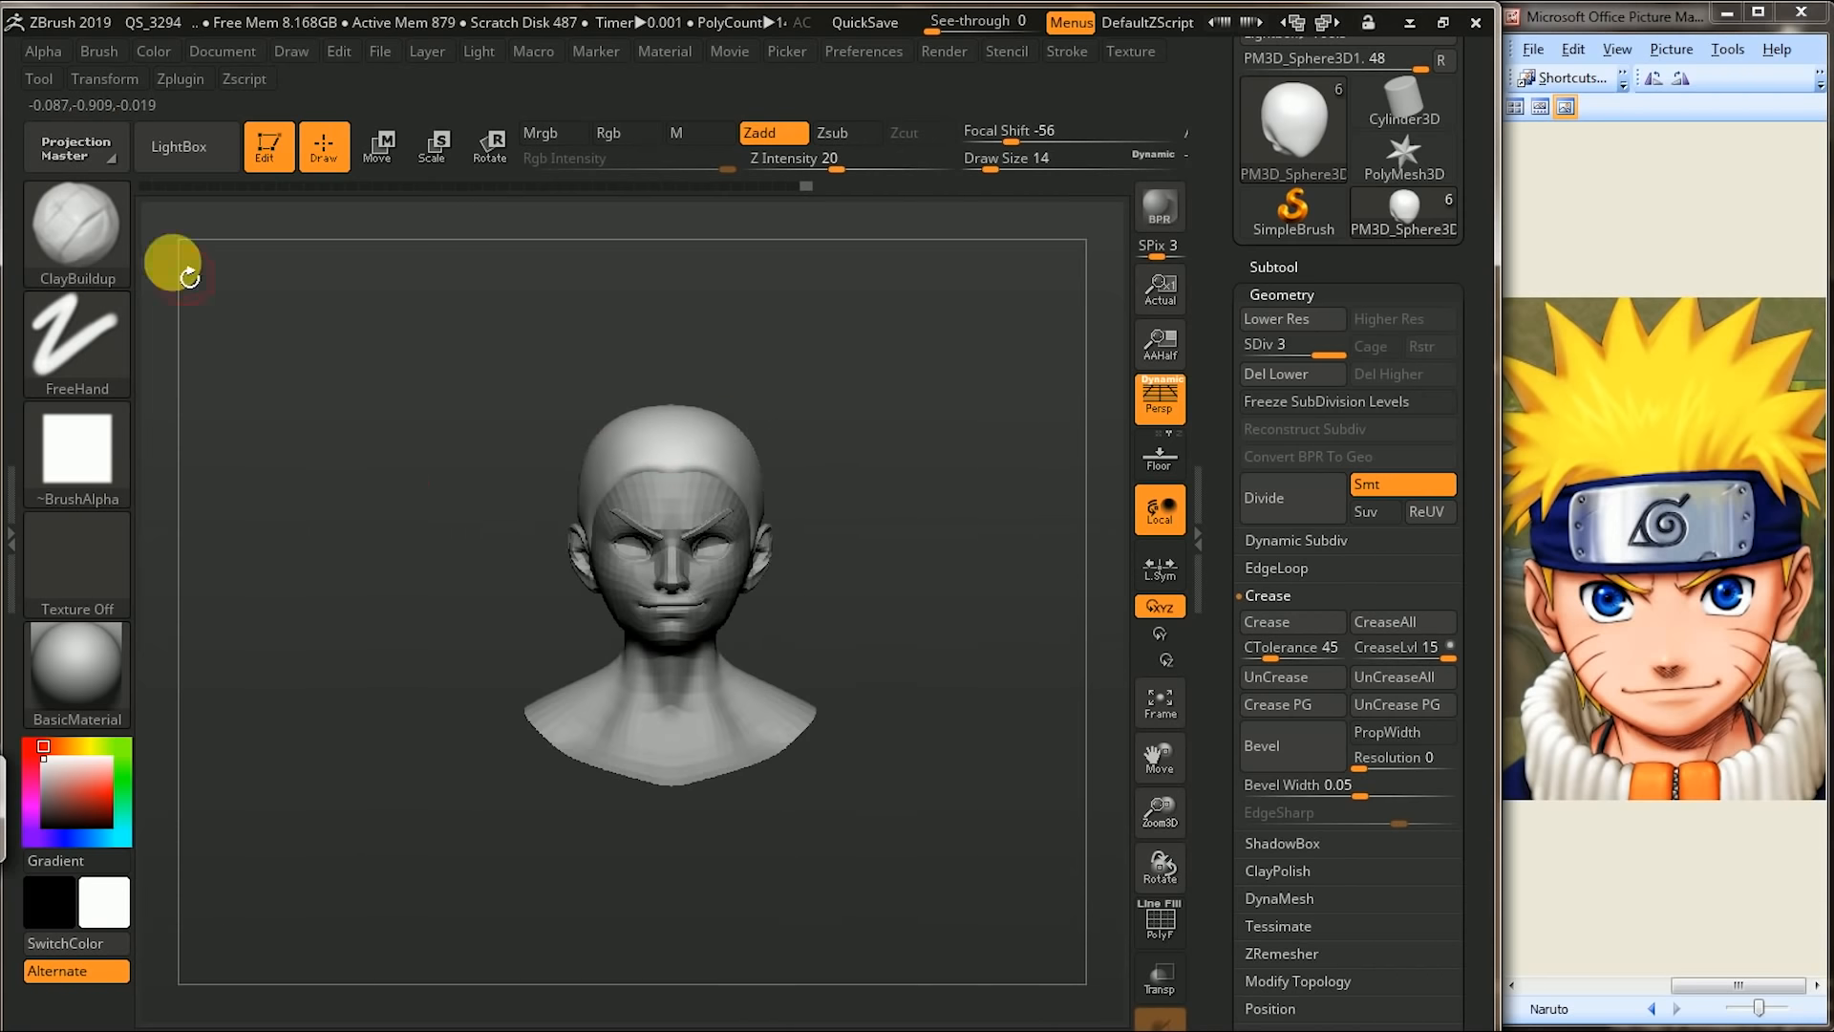
- Adjust the crown and back silhouette of the hair cap with the Move brush at draw size 30 to 62
{"action": "left_click", "coordinate": [76, 229]}
{"action": "left_click", "coordinate": [754, 628]}
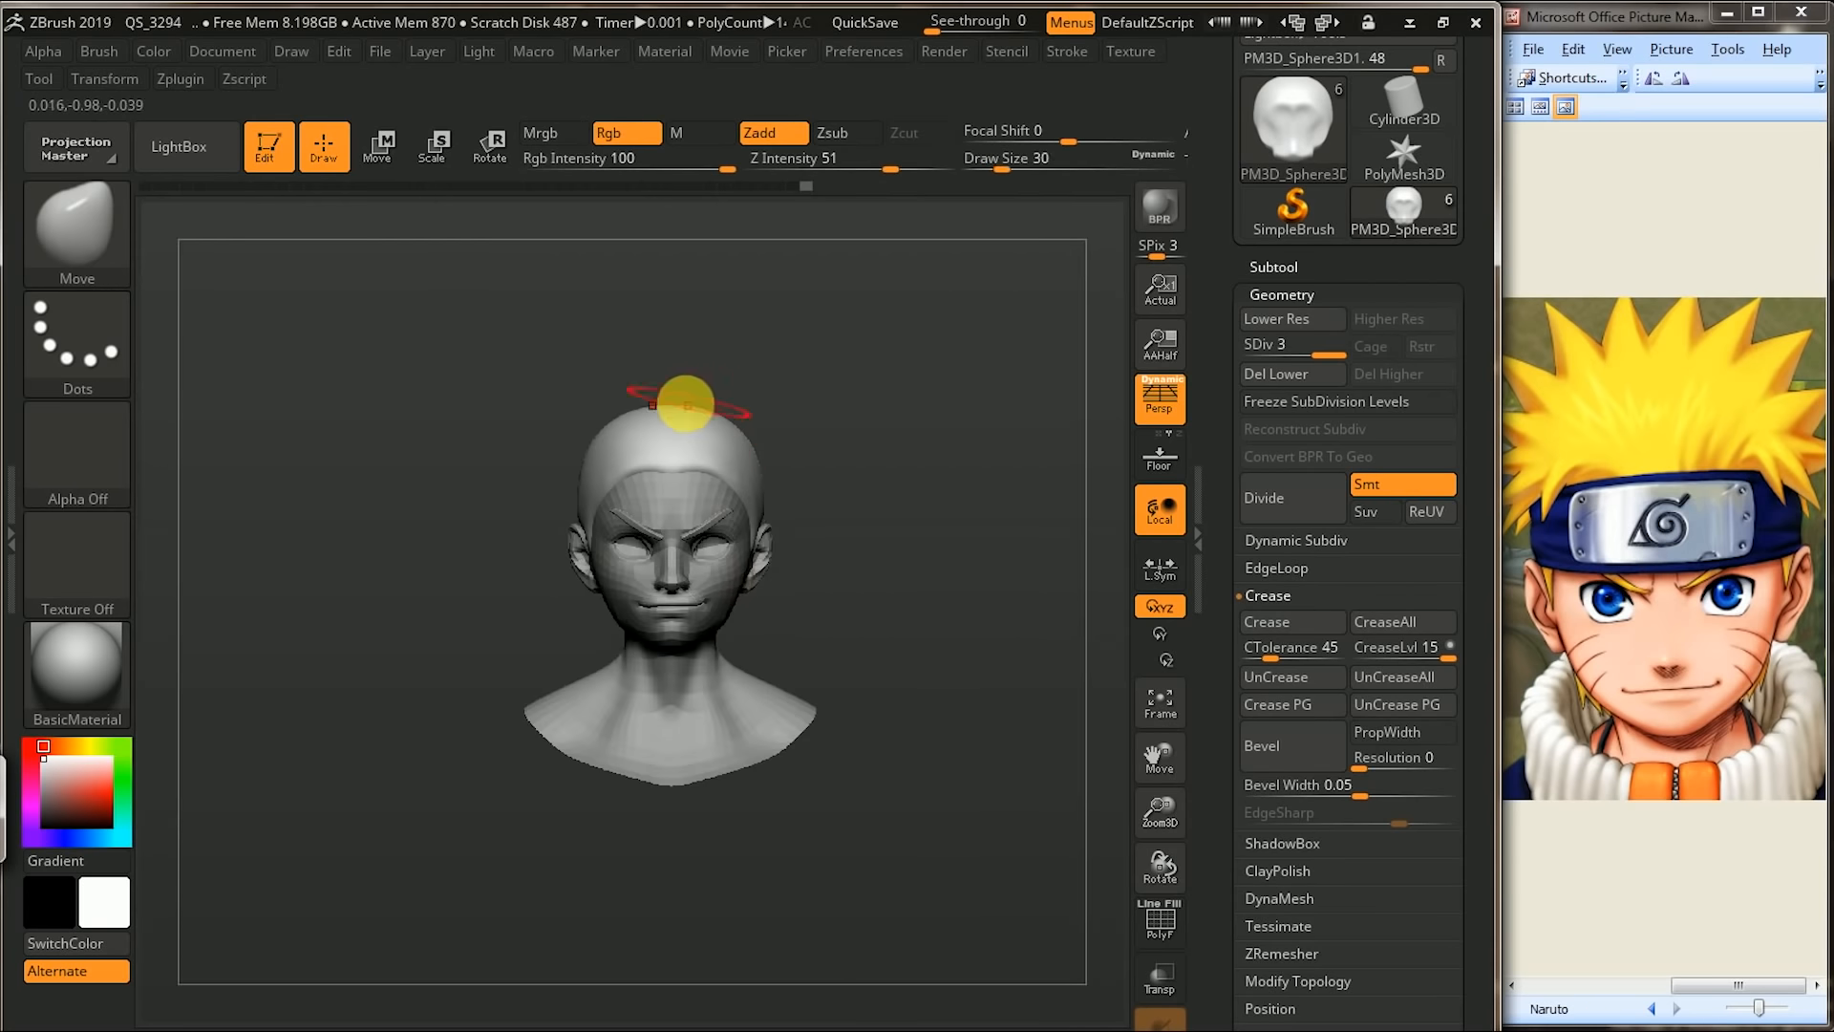
{"action": "mouse_move", "coordinate": [690, 390]}
{"action": "left_mouse_down"}
{"action": "mouse_move", "coordinate": [770, 385]}
{"action": "mouse_move", "coordinate": [578, 424]}
{"action": "left_mouse_up"}
{"action": "left_click_drag", "start_coordinate": [400, 617], "coordinate": [548, 507]}
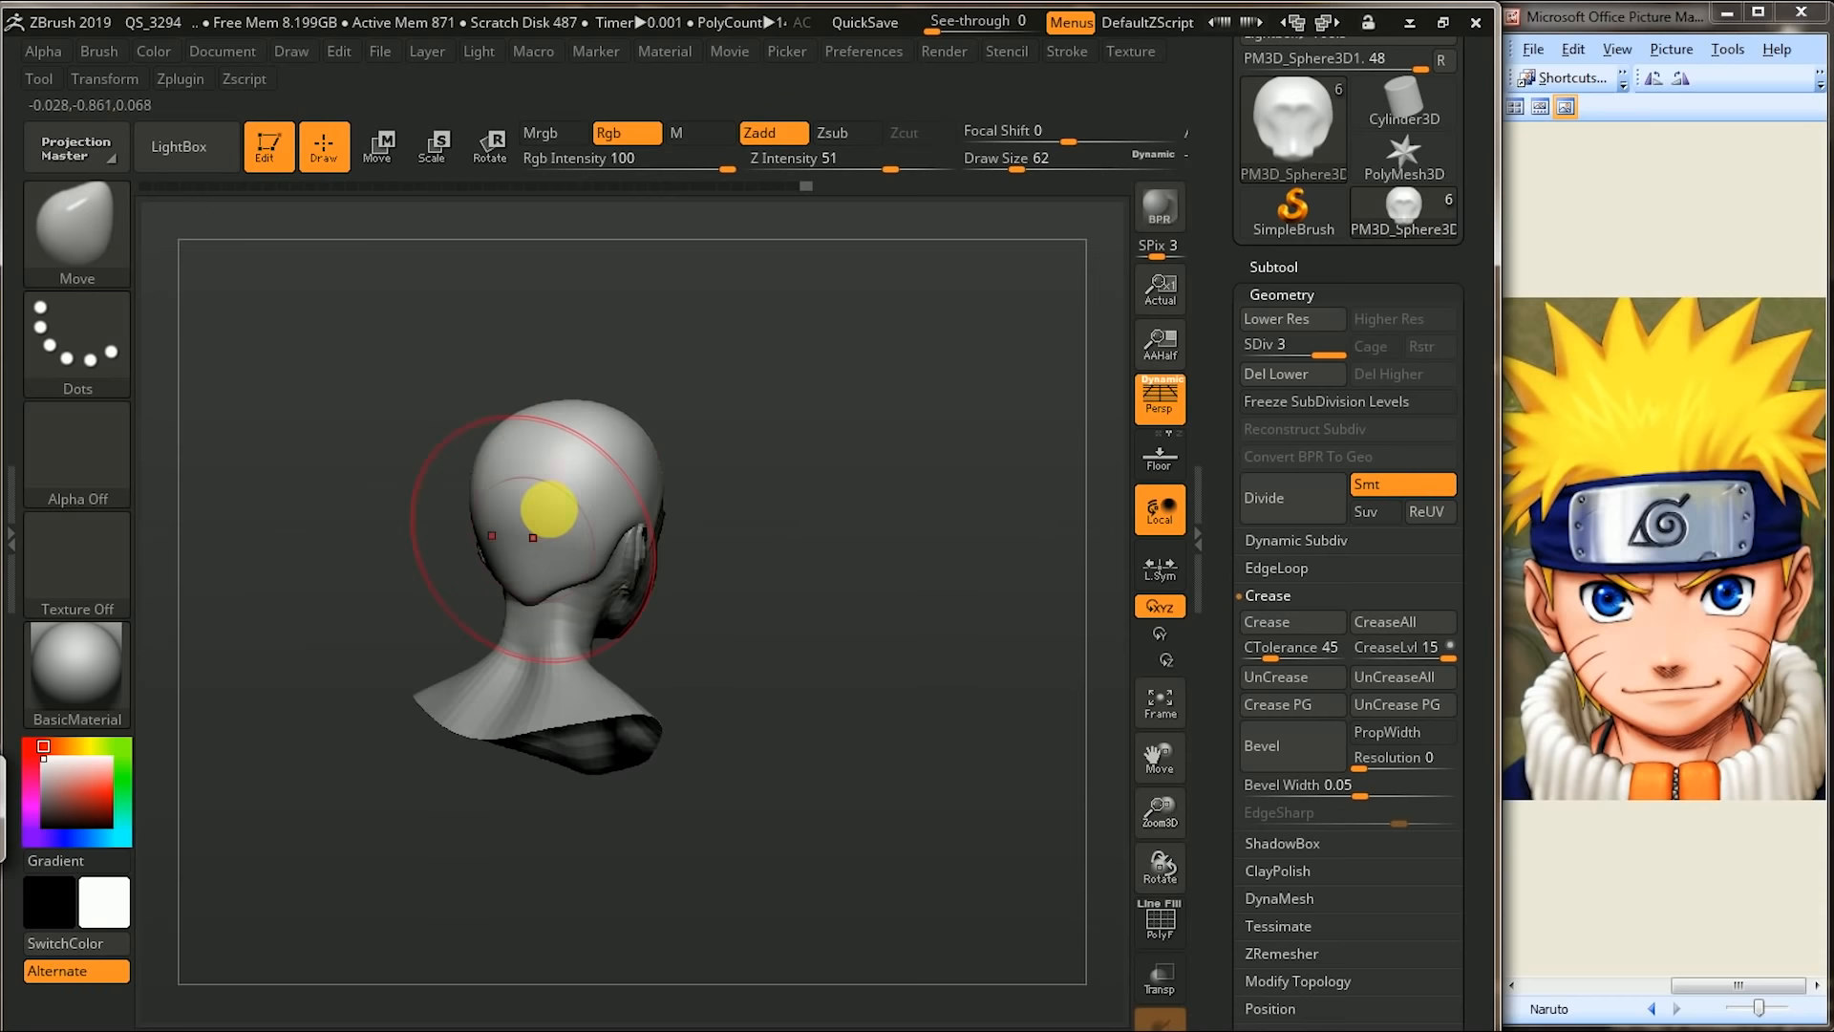
{"action": "mouse_move", "coordinate": [829, 497]}
{"action": "left_mouse_down", "text": "alt"}
{"action": "mouse_move", "coordinate": [716, 622]}
{"action": "mouse_move", "coordinate": [492, 744]}
{"action": "left_mouse_up", "text": "alt"}
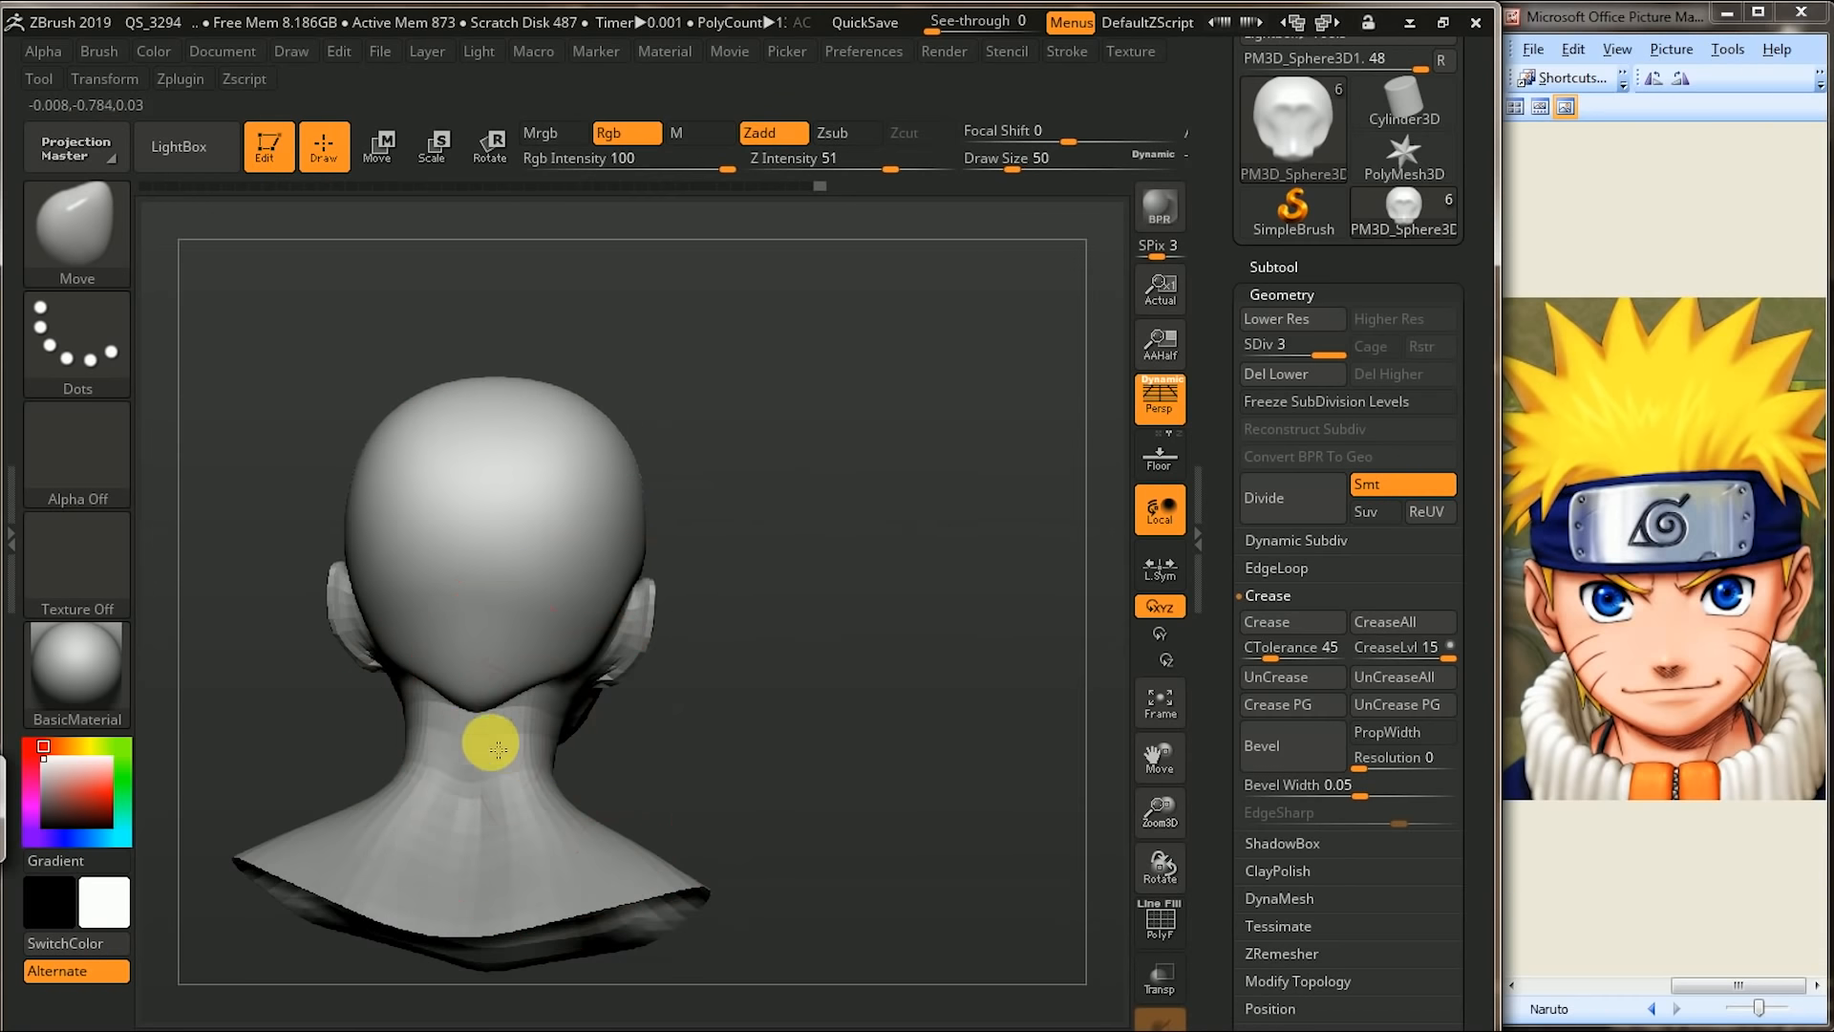
- Reshape the nape point and the hair cap edge behind the ear with the Move brush at draw size 50 to 30
{"action": "mouse_move", "coordinate": [468, 755]}
{"action": "left_mouse_down"}
{"action": "mouse_move", "coordinate": [778, 668]}
{"action": "mouse_move", "coordinate": [508, 690]}
{"action": "left_mouse_up"}
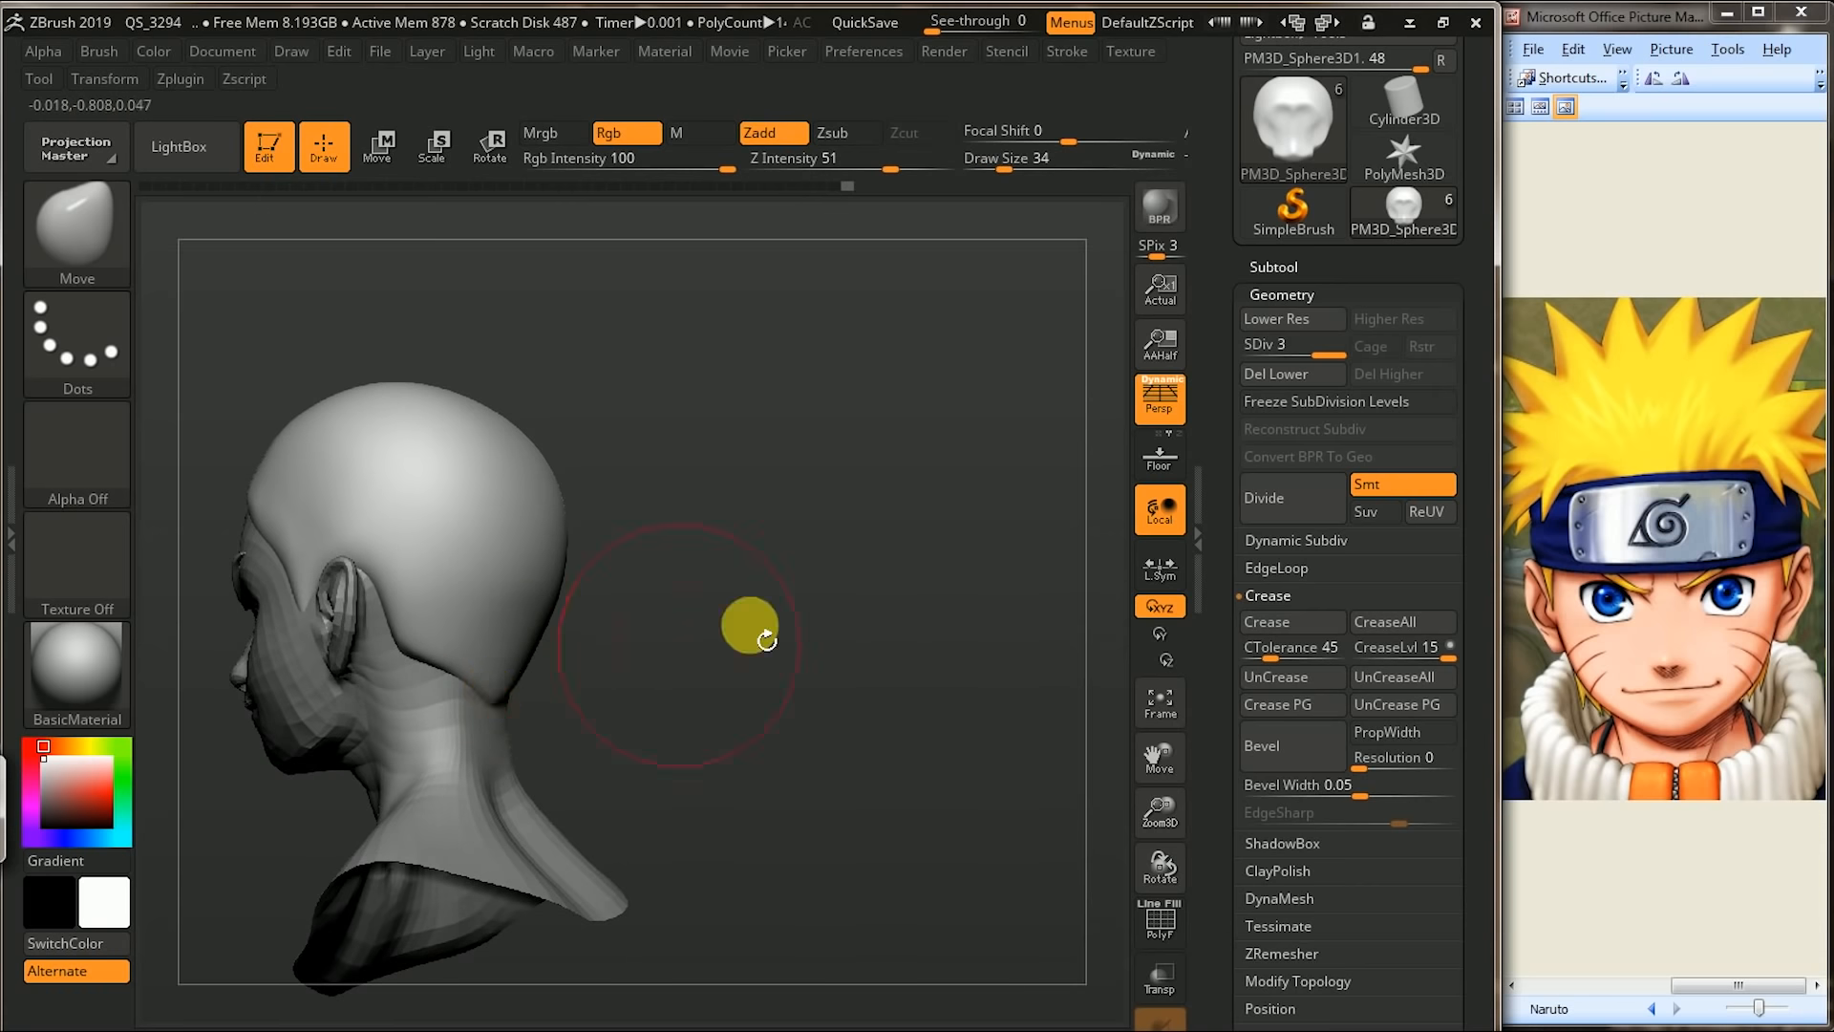
{"action": "left_click_drag", "start_coordinate": [749, 627], "coordinate": [483, 754]}
{"action": "mouse_move", "coordinate": [798, 711]}
{"action": "left_mouse_down"}
{"action": "mouse_move", "coordinate": [898, 704]}
{"action": "mouse_move", "coordinate": [485, 650]}
{"action": "left_mouse_up"}
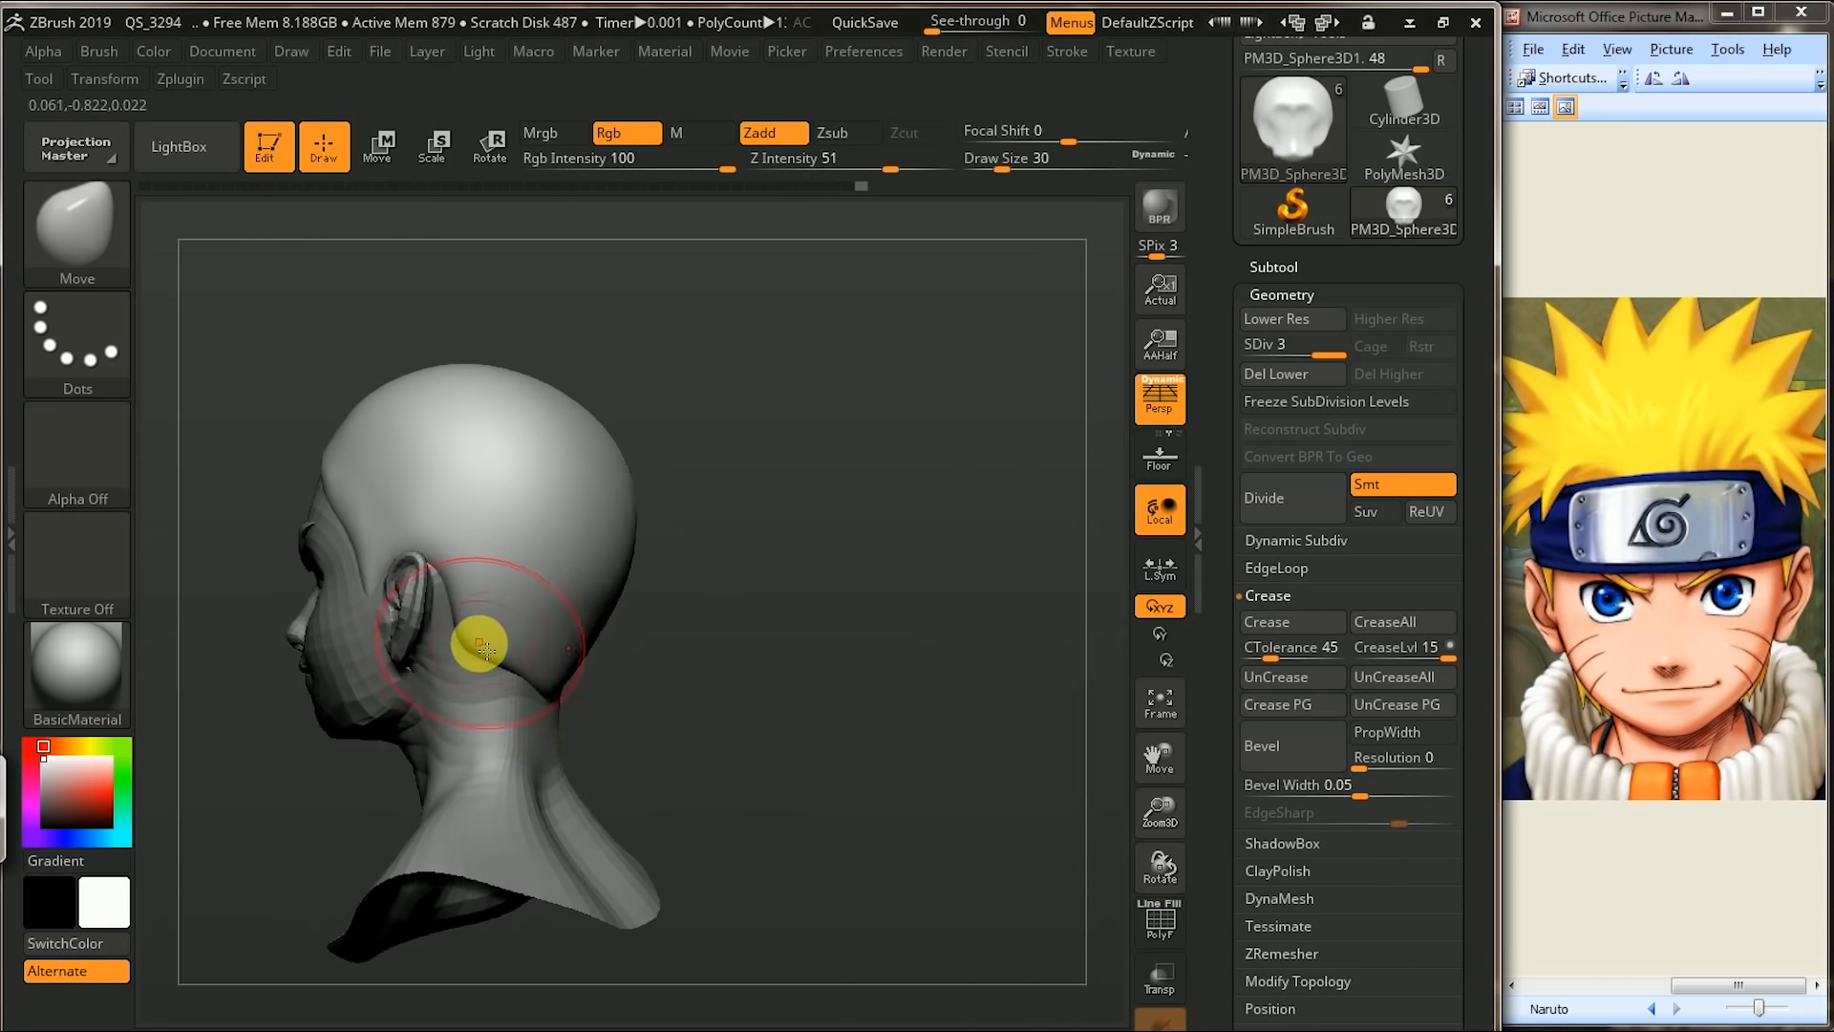
{"action": "mouse_move", "coordinate": [707, 635]}
{"action": "left_mouse_down"}
{"action": "mouse_move", "coordinate": [868, 630]}
{"action": "mouse_move", "coordinate": [795, 595]}
{"action": "mouse_move", "coordinate": [941, 655]}
{"action": "mouse_move", "coordinate": [869, 674]}
{"action": "left_mouse_up"}
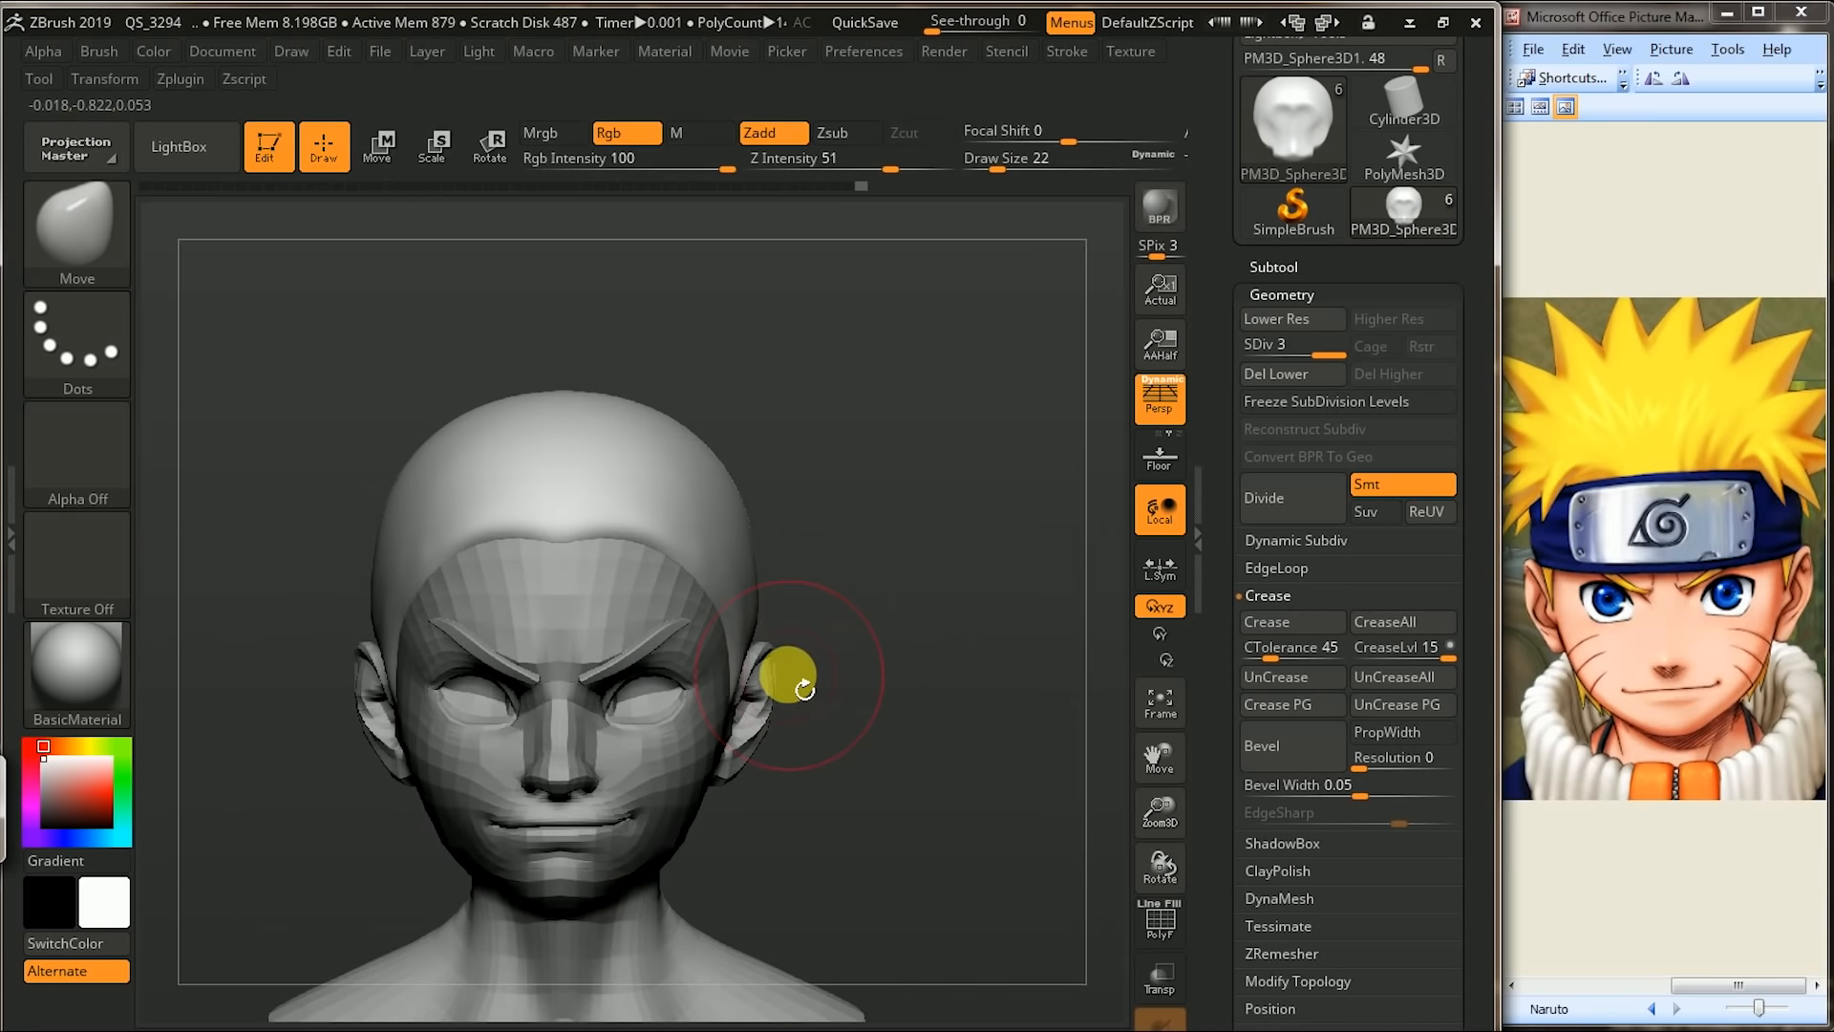
- Refine and smooth the hair cap around the temples above the ears at draw size 18
{"action": "mouse_move", "coordinate": [818, 614]}
{"action": "left_mouse_down", "text": "alt"}
{"action": "mouse_move", "coordinate": [862, 629]}
{"action": "mouse_move", "coordinate": [802, 661]}
{"action": "left_mouse_up", "text": "alt"}
{"action": "key", "text": "shift"}
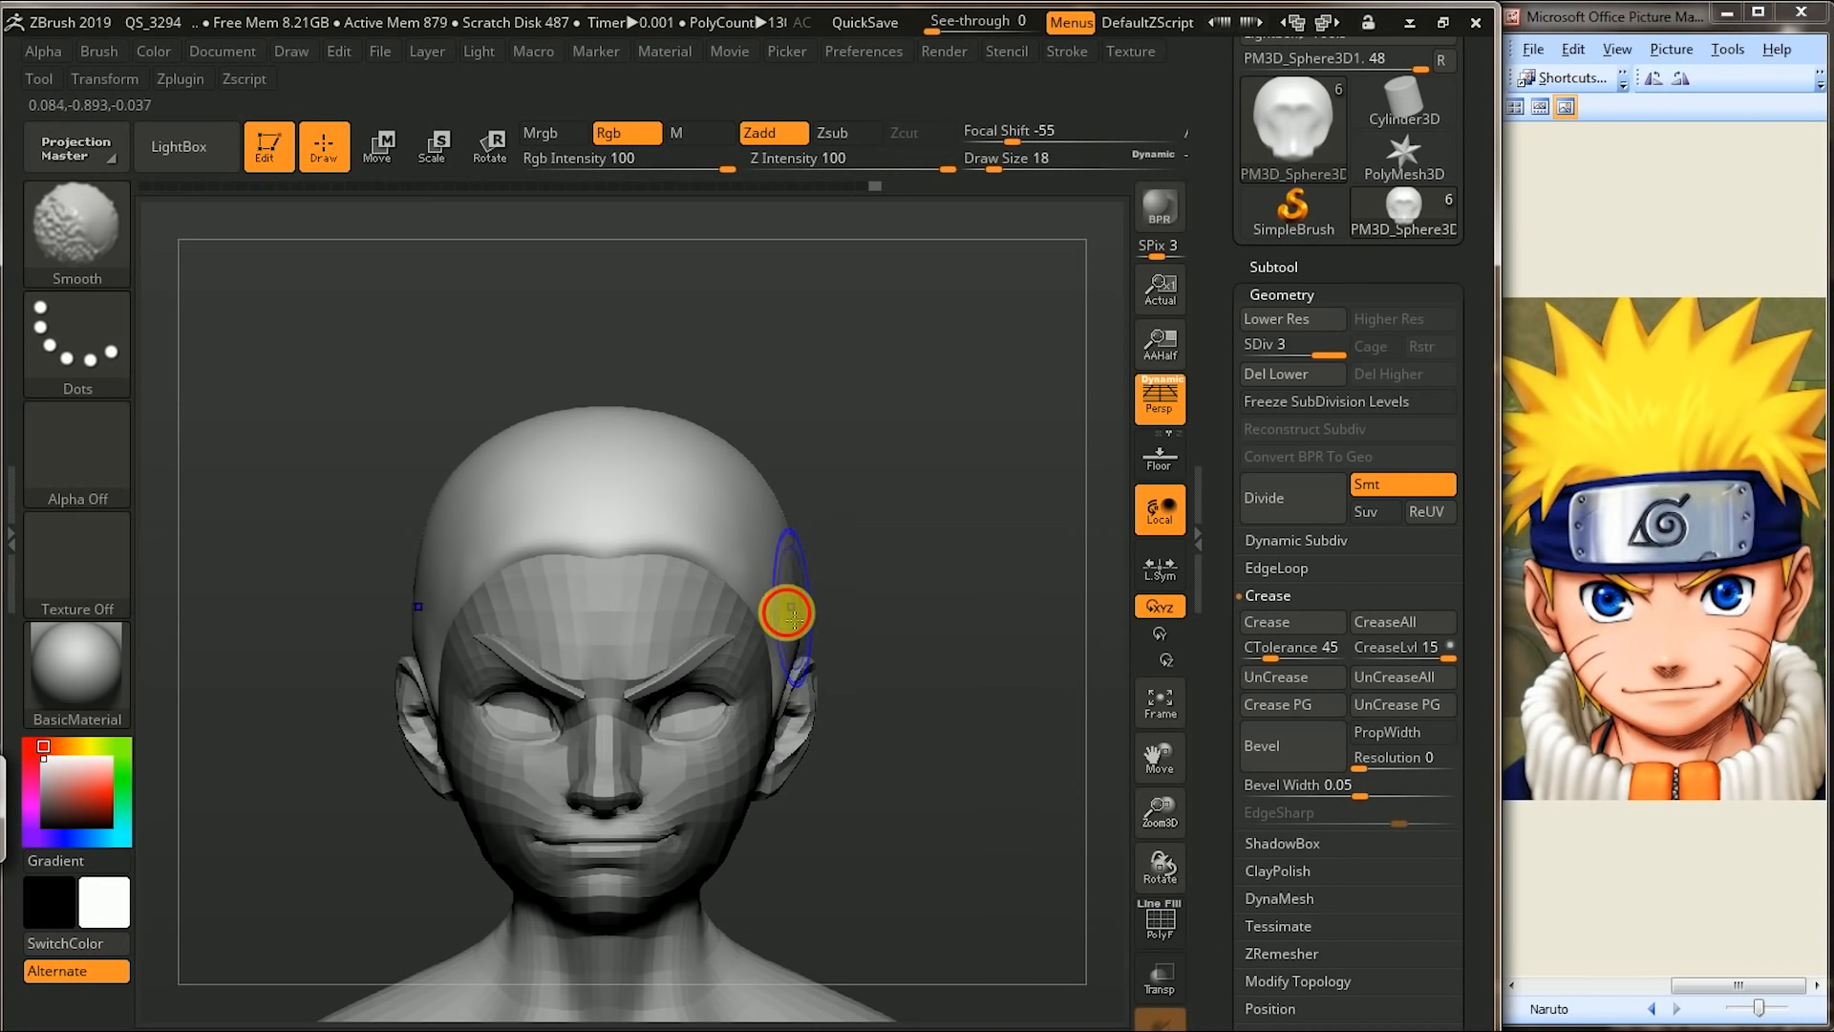
{"action": "mouse_move", "coordinate": [880, 503]}
{"action": "left_mouse_down", "text": "alt"}
{"action": "mouse_move", "coordinate": [943, 555]}
{"action": "mouse_move", "coordinate": [985, 556]}
{"action": "mouse_move", "coordinate": [917, 549]}
{"action": "left_mouse_up", "text": "alt"}
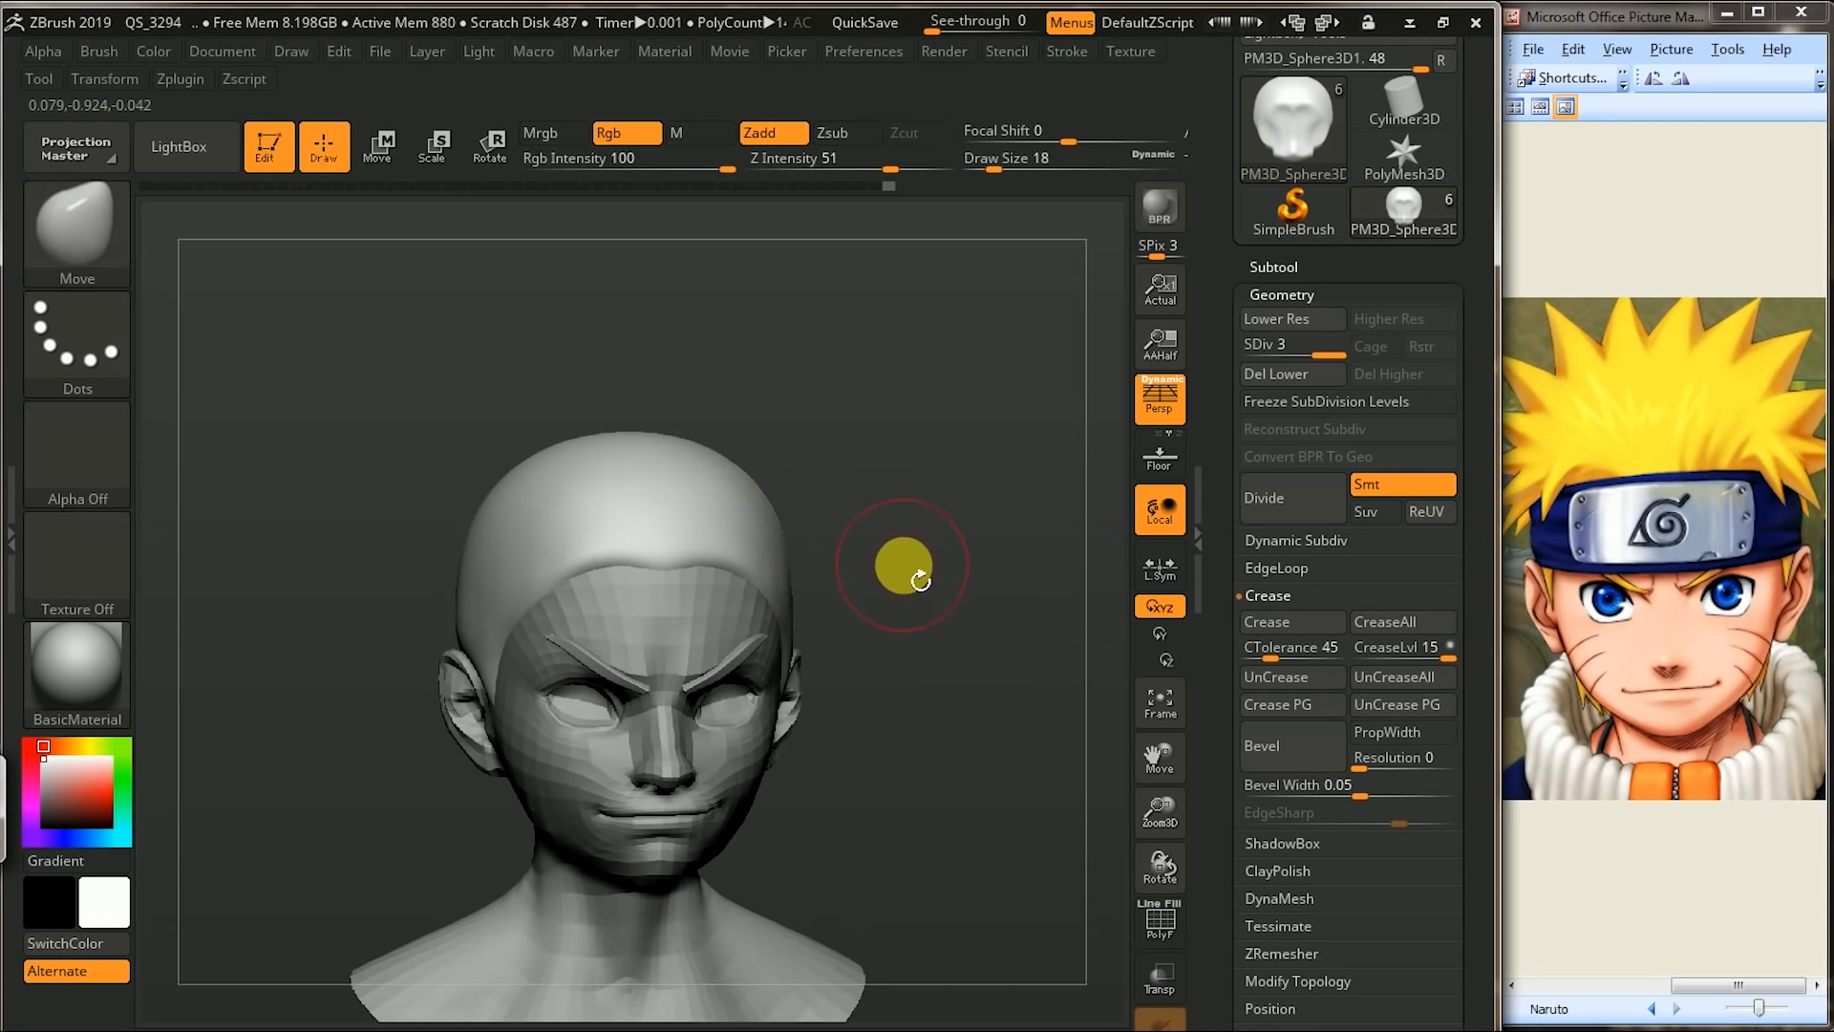
{"action": "left_click_drag", "start_coordinate": [929, 577], "coordinate": [1000, 554], "text": "shift"}
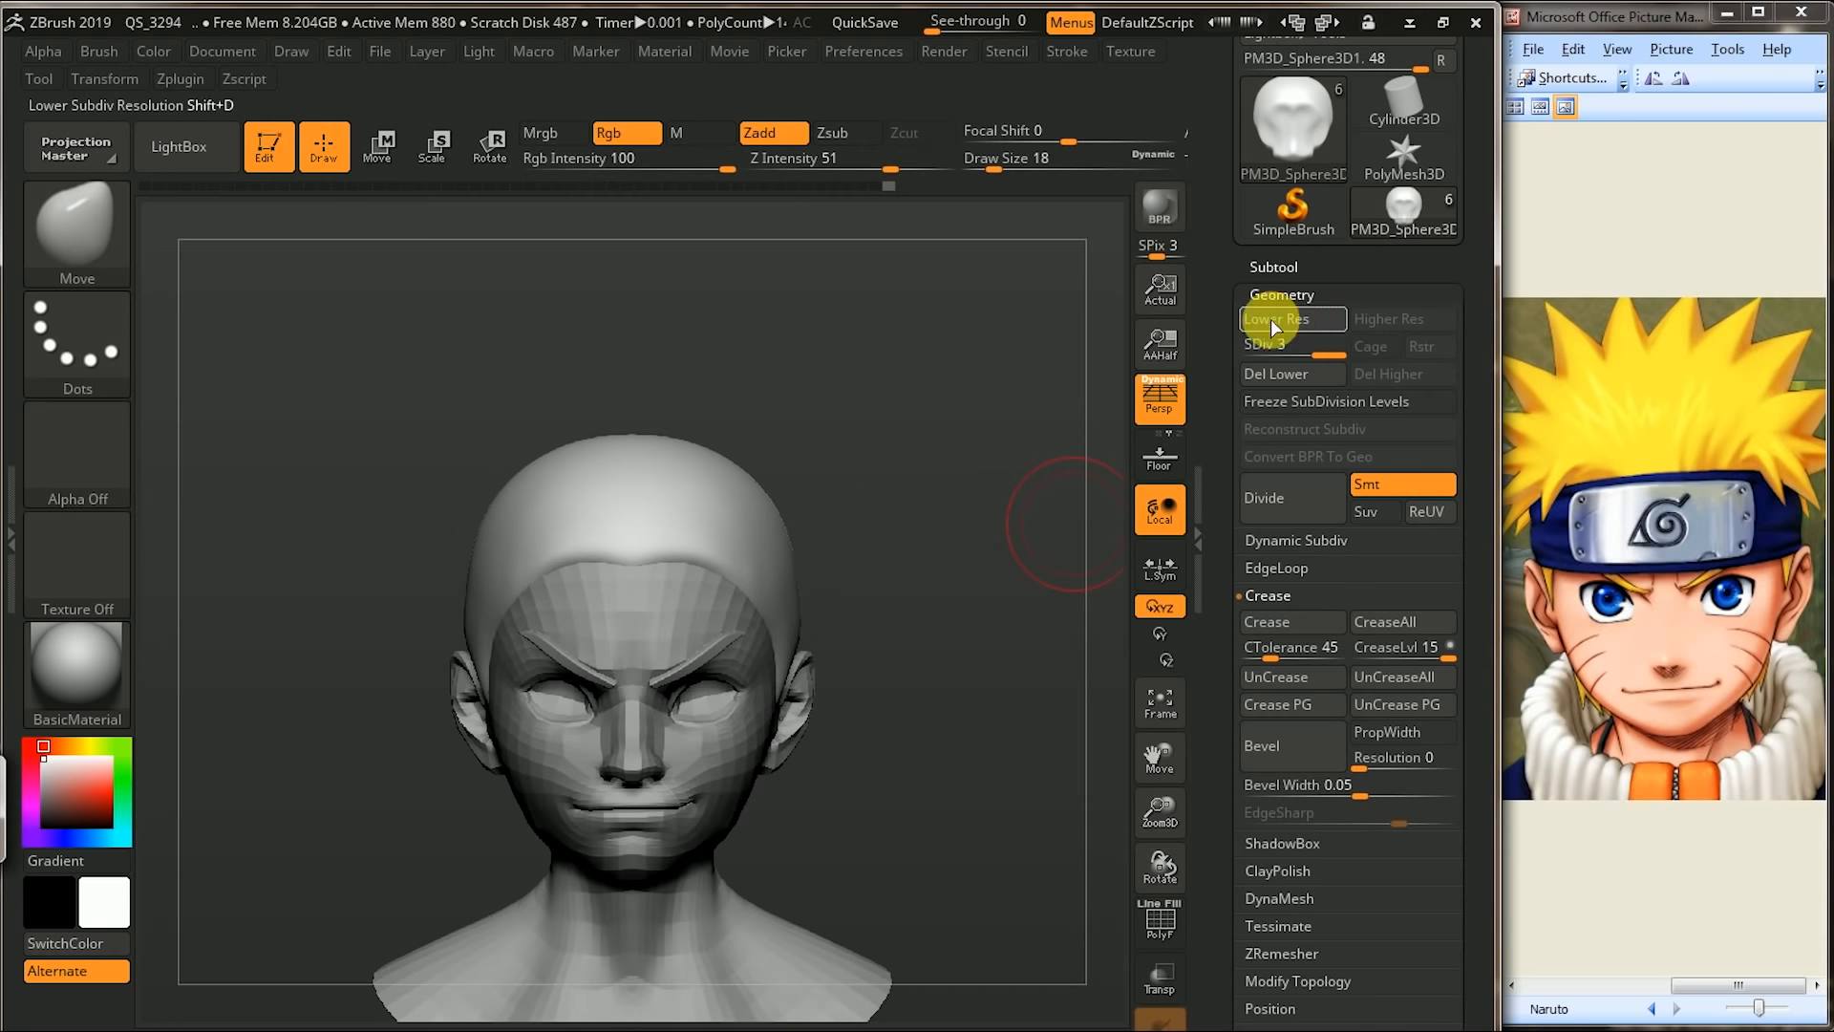
- Delete the hair cap's lower subdivision levels and insert a Sphere3D as a new subtool
{"action": "left_click", "coordinate": [1315, 376]}
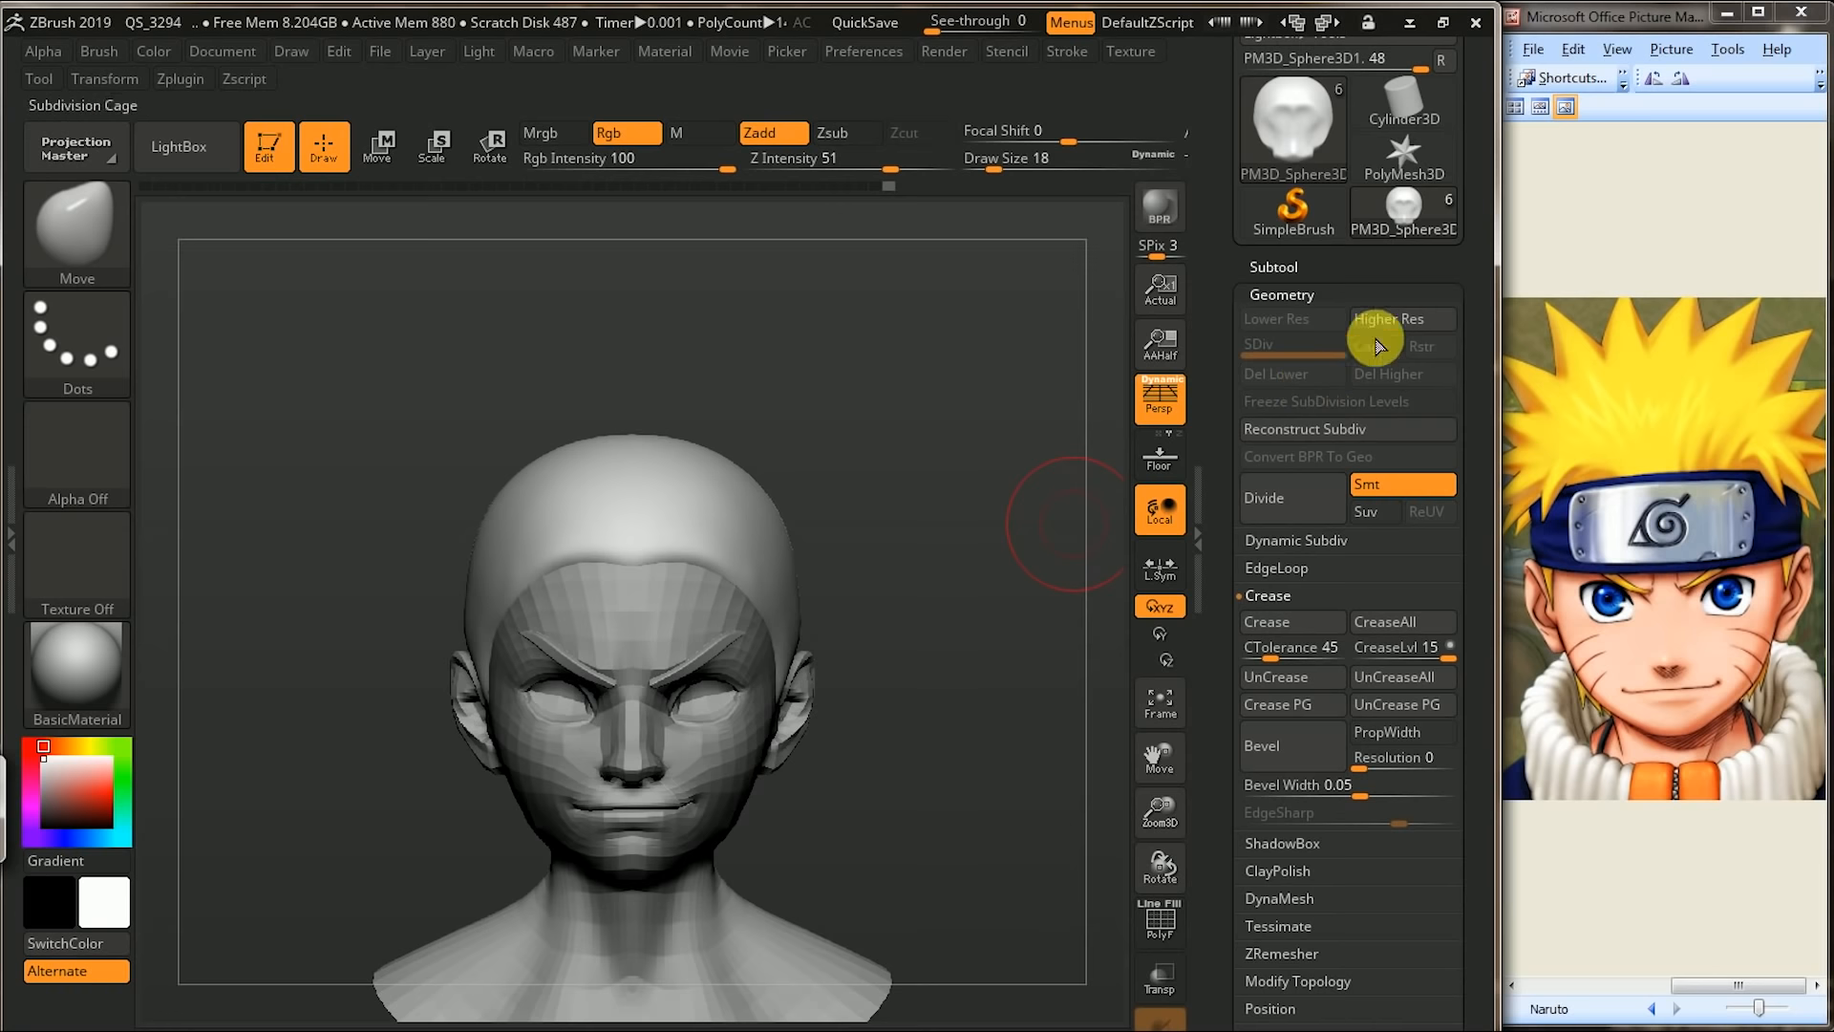
{"action": "left_click", "coordinate": [1452, 268]}
{"action": "scroll", "coordinate": [1433, 411], "scroll_direction": "down", "scroll_amount": 5}
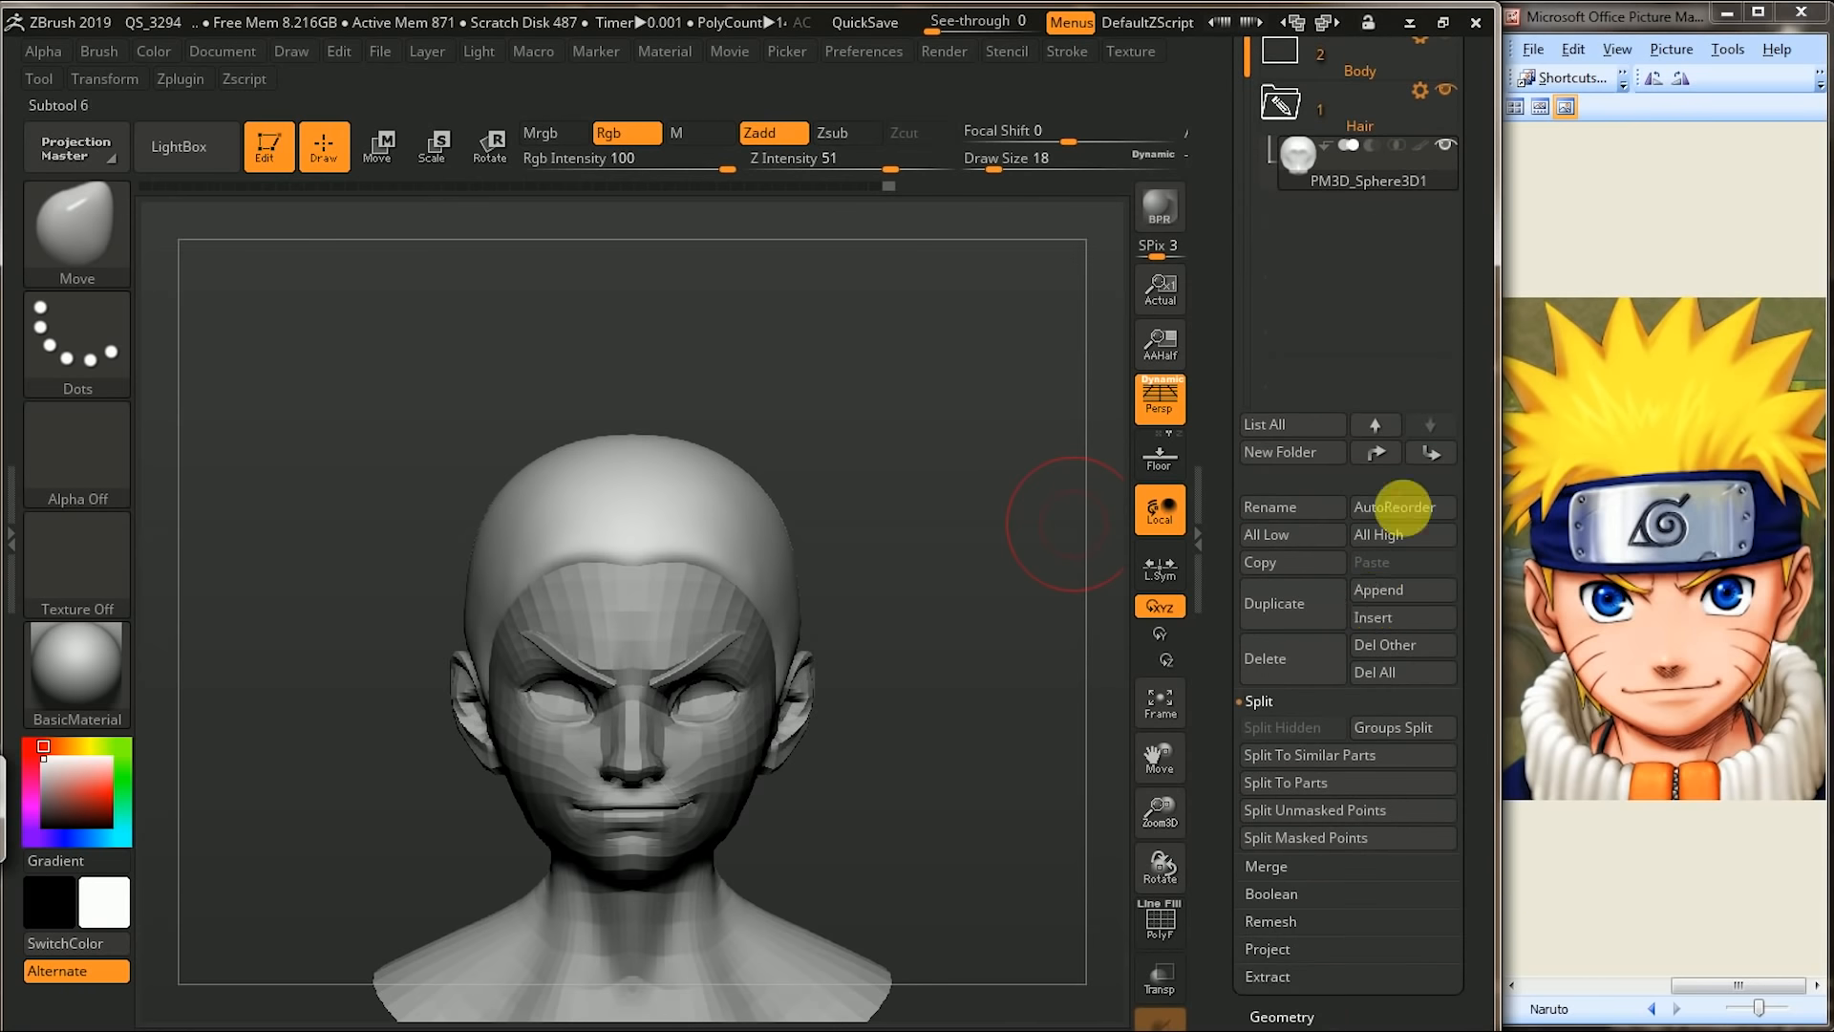
{"action": "left_click", "coordinate": [1379, 621]}
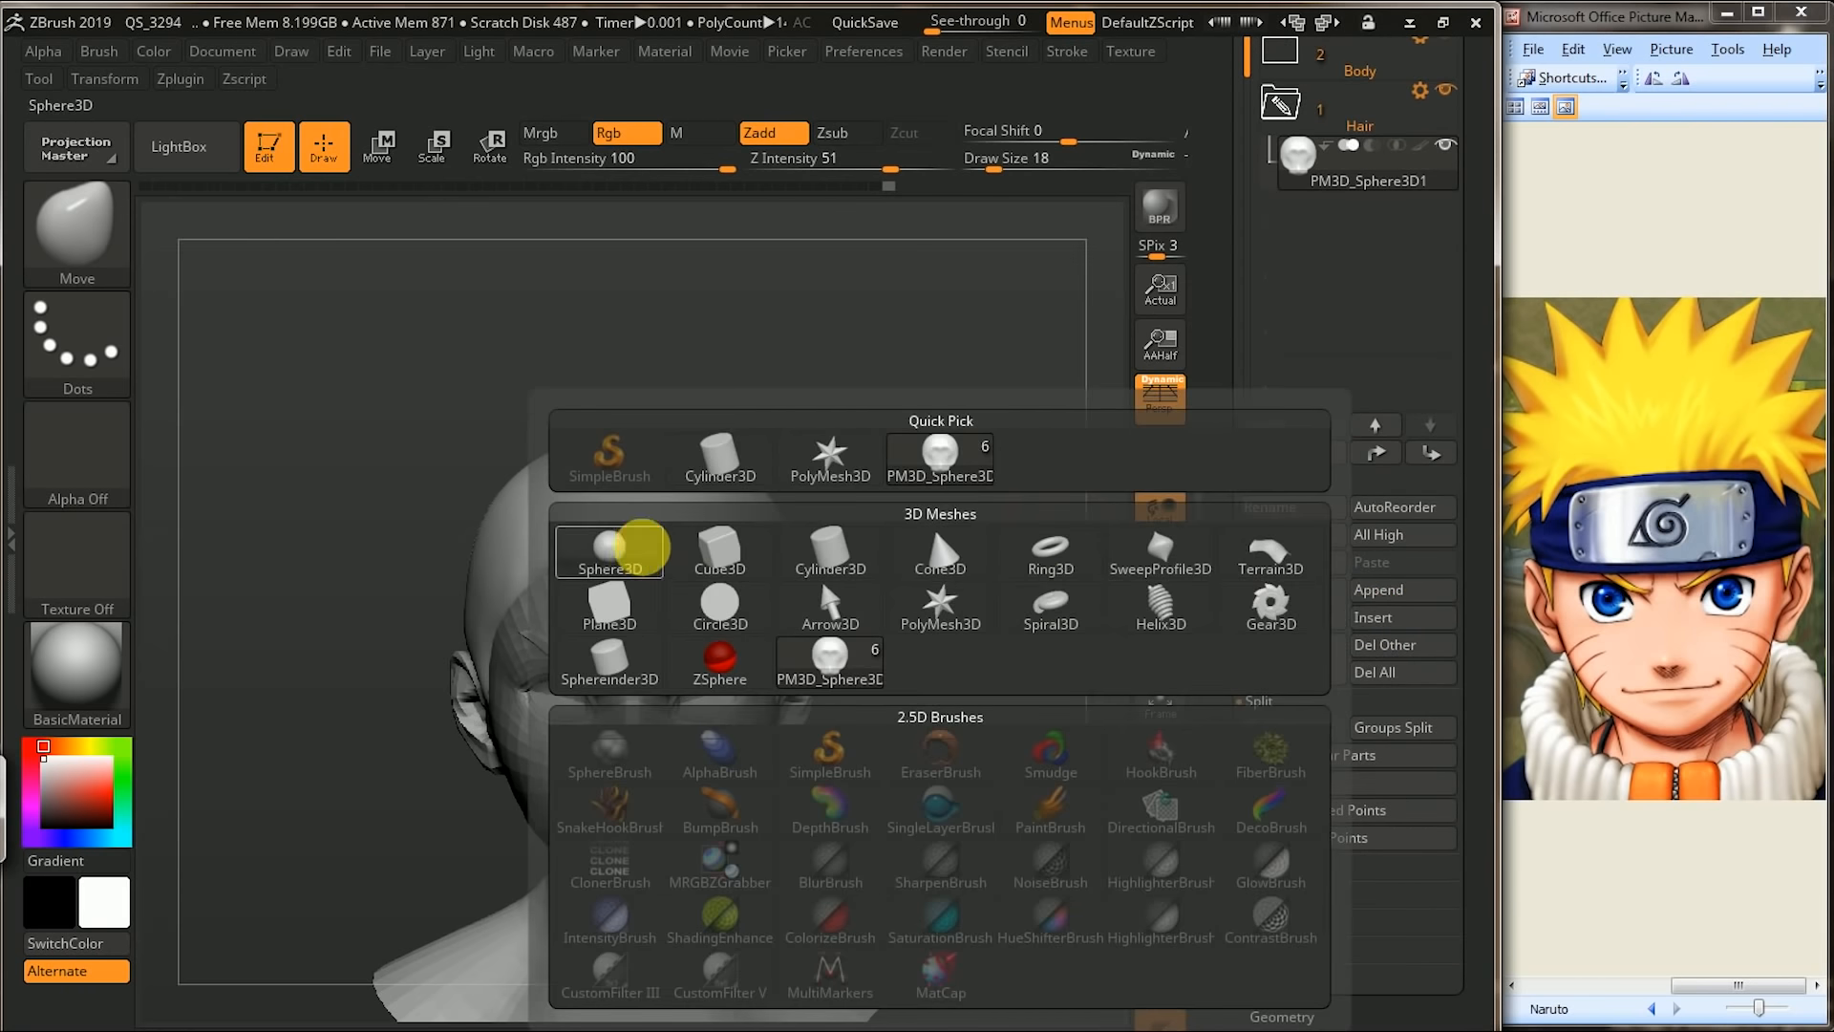
{"action": "left_click", "coordinate": [638, 542]}
{"action": "key", "text": "f"}
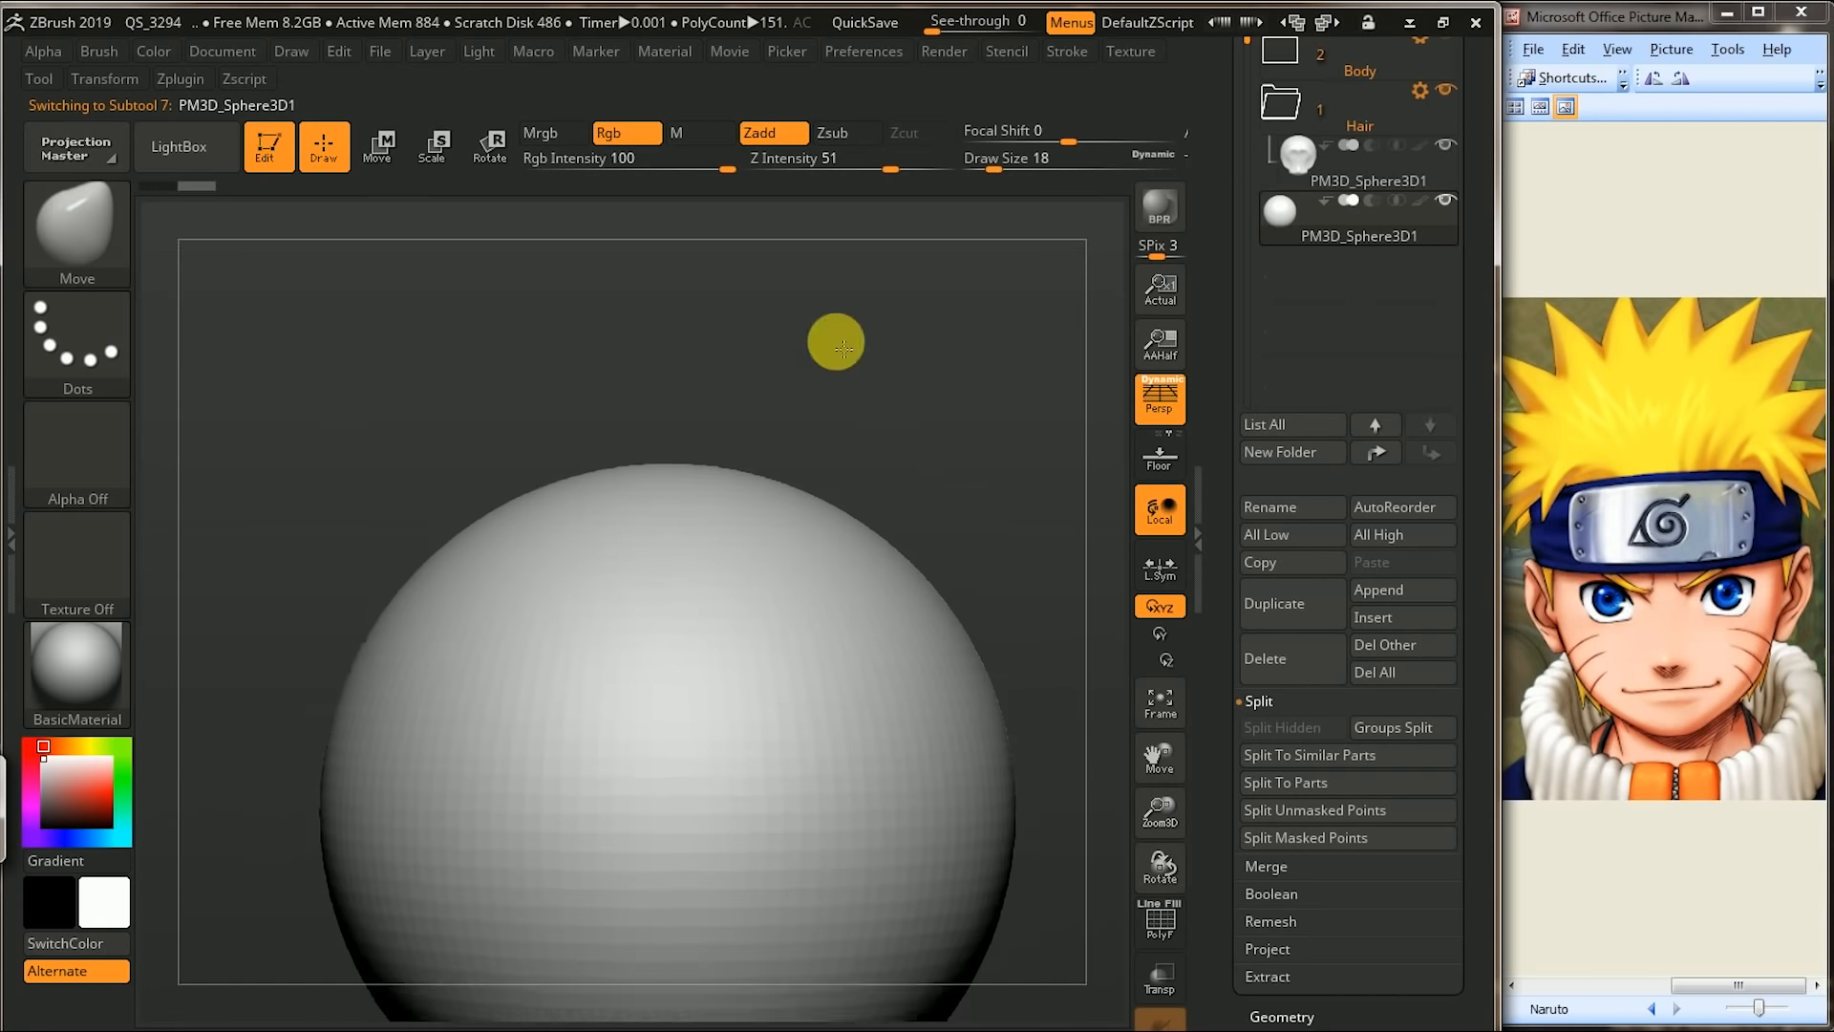
- Show the polyframe and initialize the inserted sphere as a QCube, replacing it with a low-poly QSphere
{"action": "key", "text": "space"}
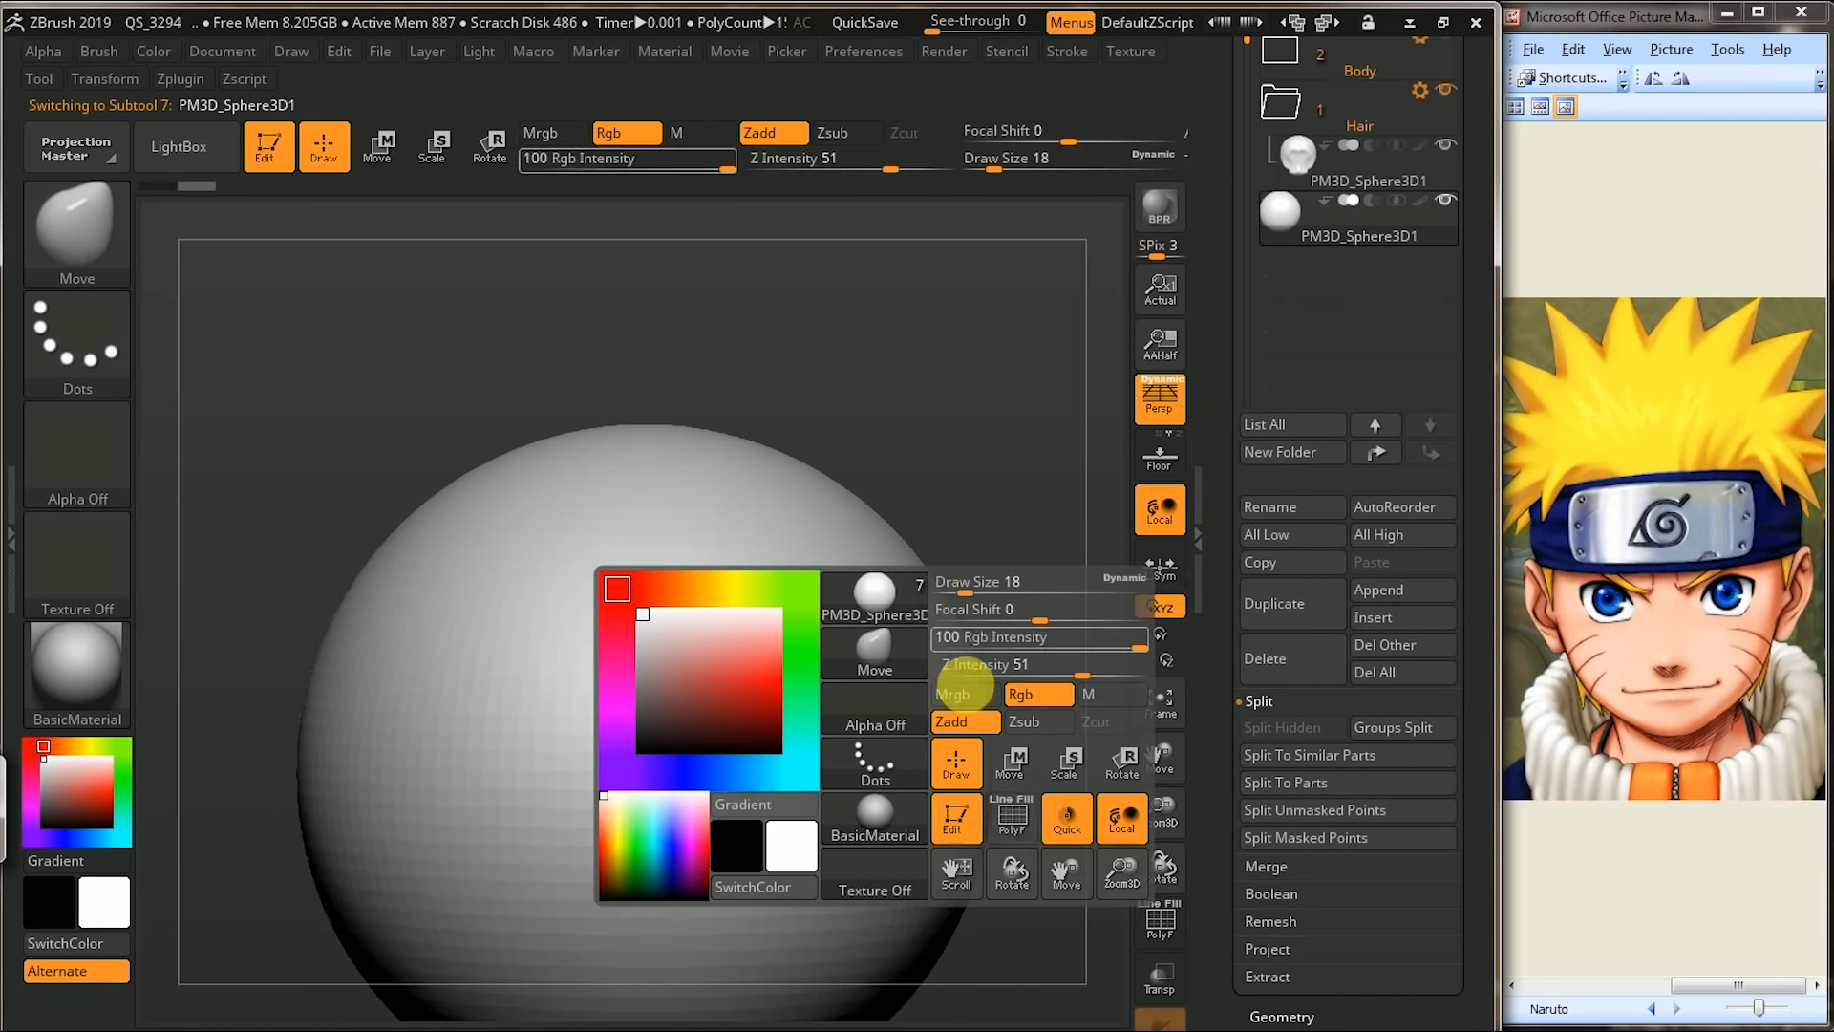
{"action": "left_click", "coordinate": [1009, 819]}
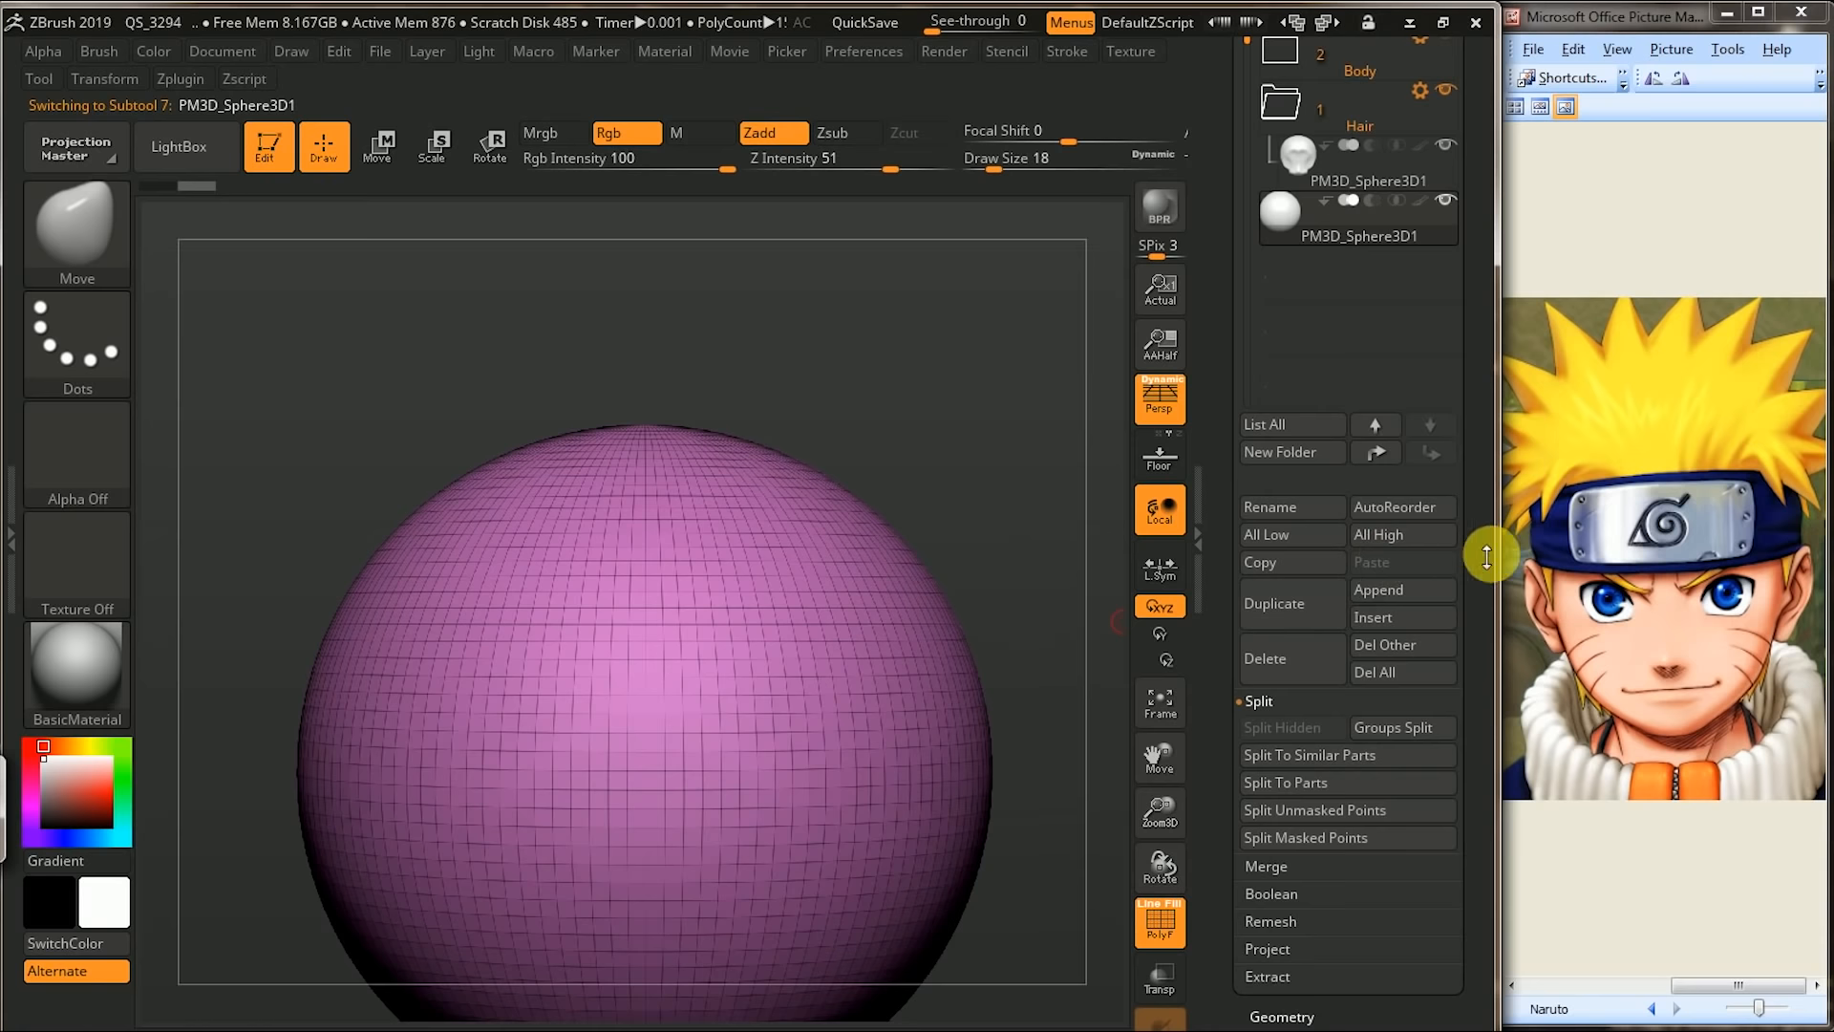
{"action": "scroll", "coordinate": [1404, 640], "scroll_direction": "down", "scroll_amount": 10}
{"action": "scroll", "coordinate": [1404, 635], "scroll_direction": "down", "scroll_amount": 6}
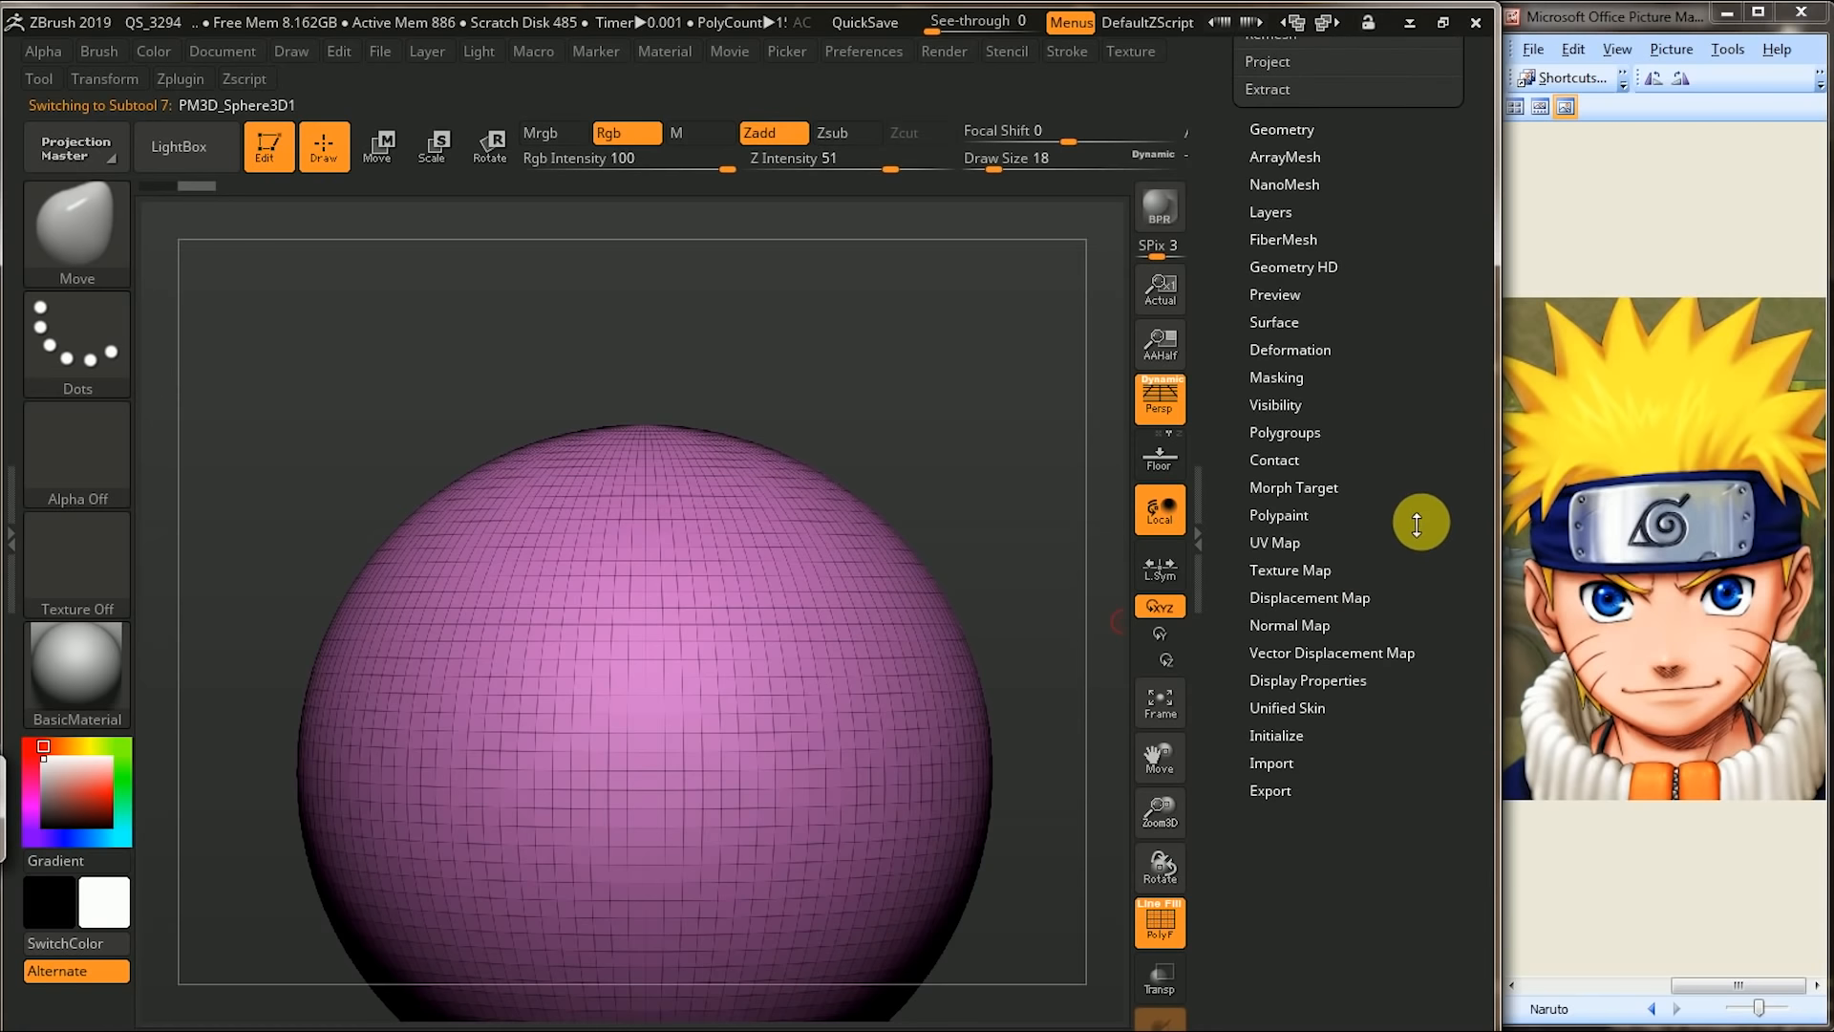
{"action": "left_click", "coordinate": [1306, 737]}
{"action": "scroll", "coordinate": [1330, 733], "scroll_direction": "down", "scroll_amount": 12}
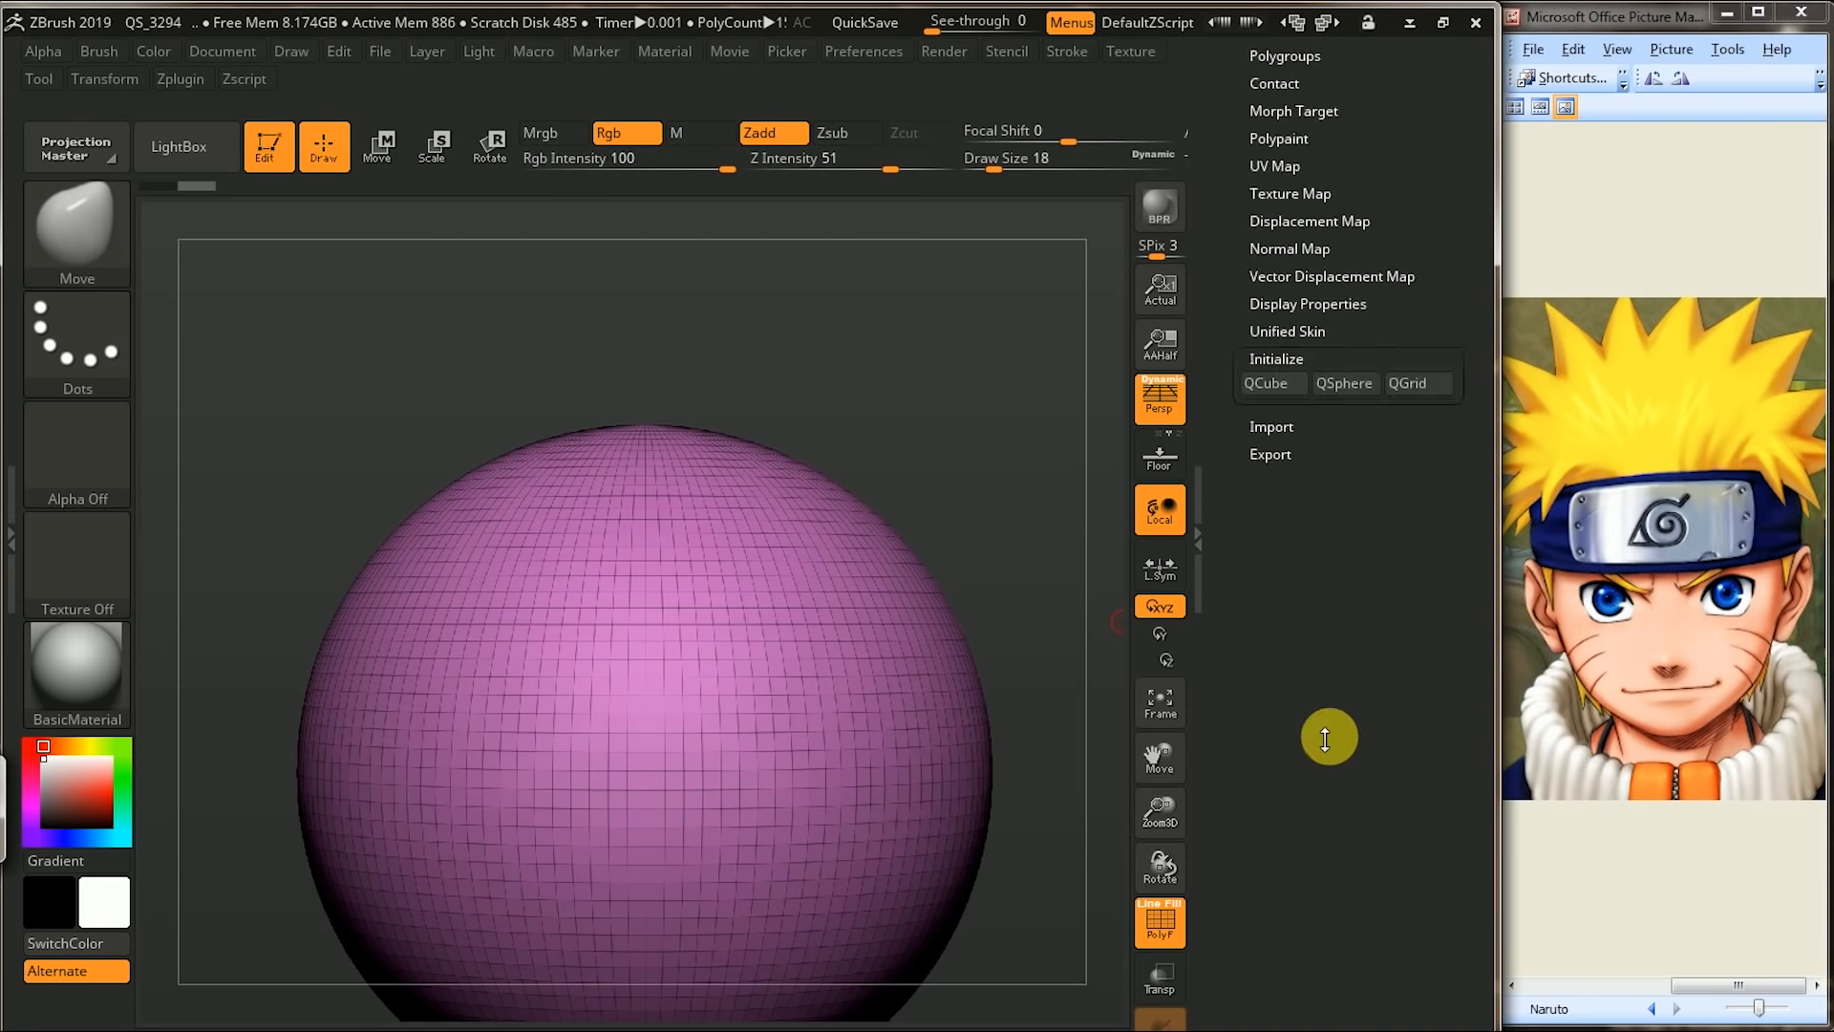
{"action": "scroll", "coordinate": [1404, 622], "scroll_direction": "up", "scroll_amount": 9}
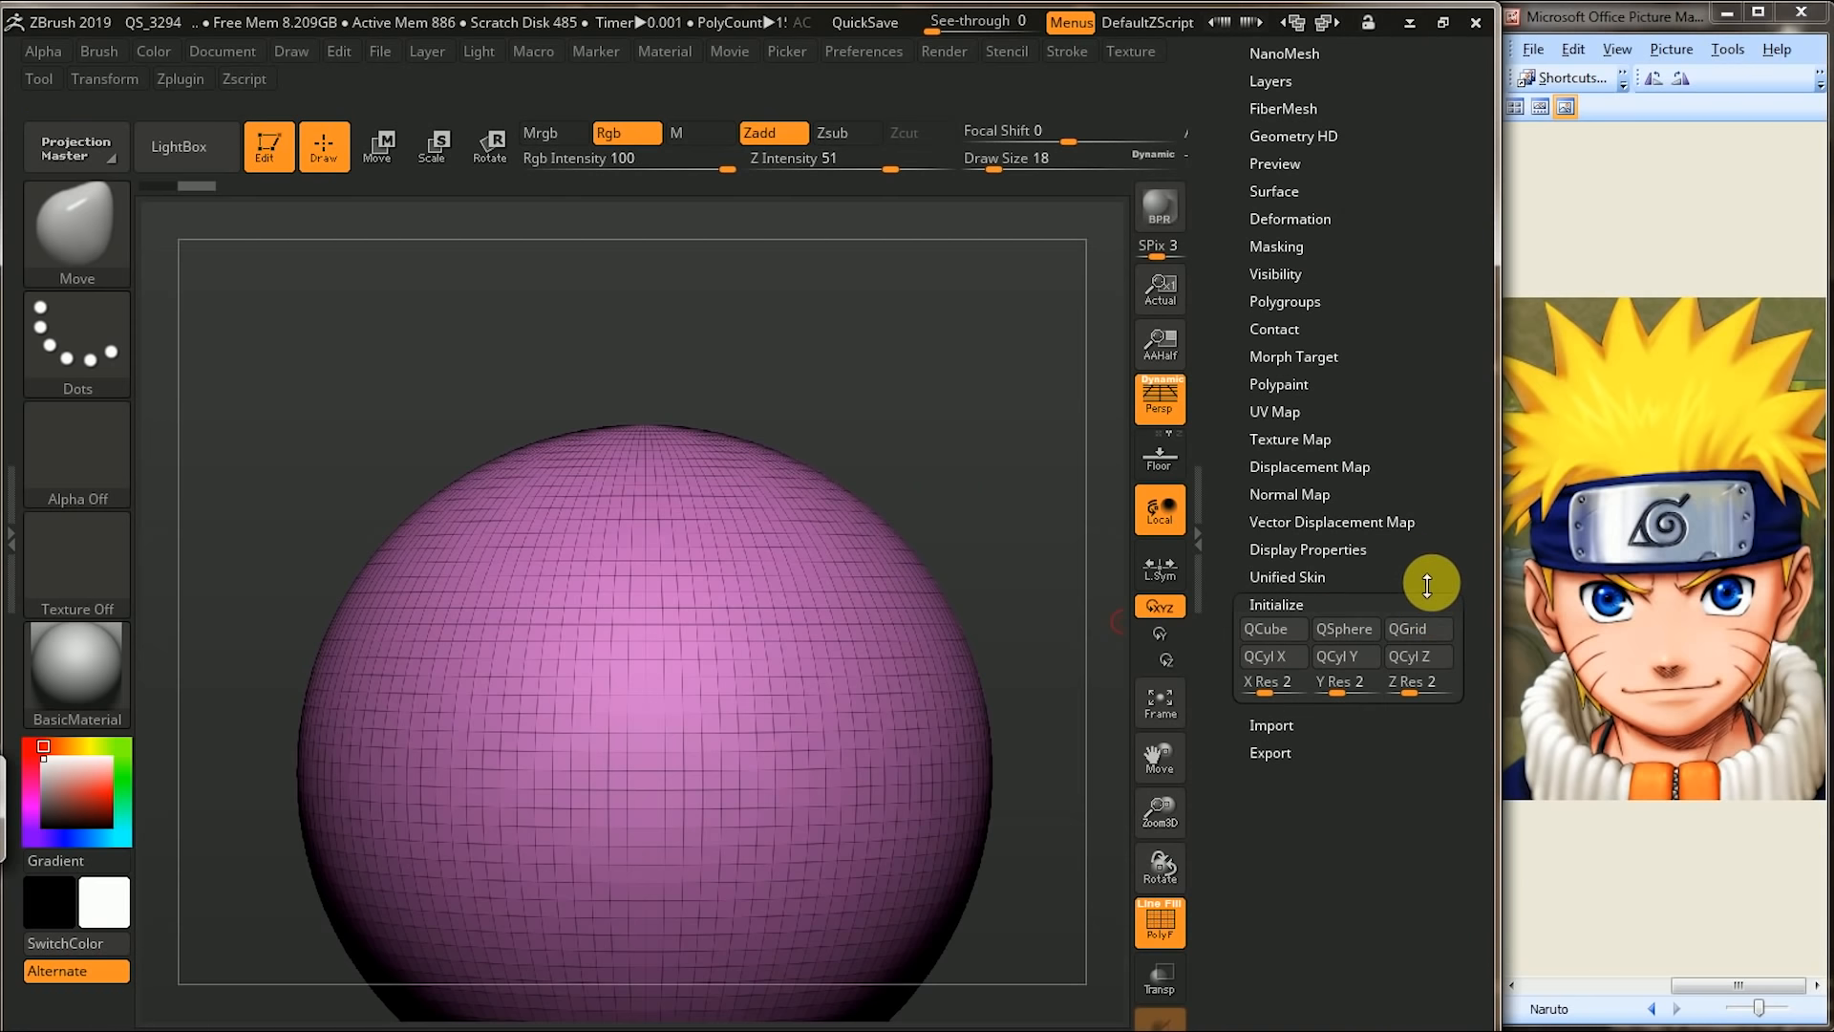
{"action": "scroll", "coordinate": [1427, 585], "scroll_direction": "down", "scroll_amount": 1}
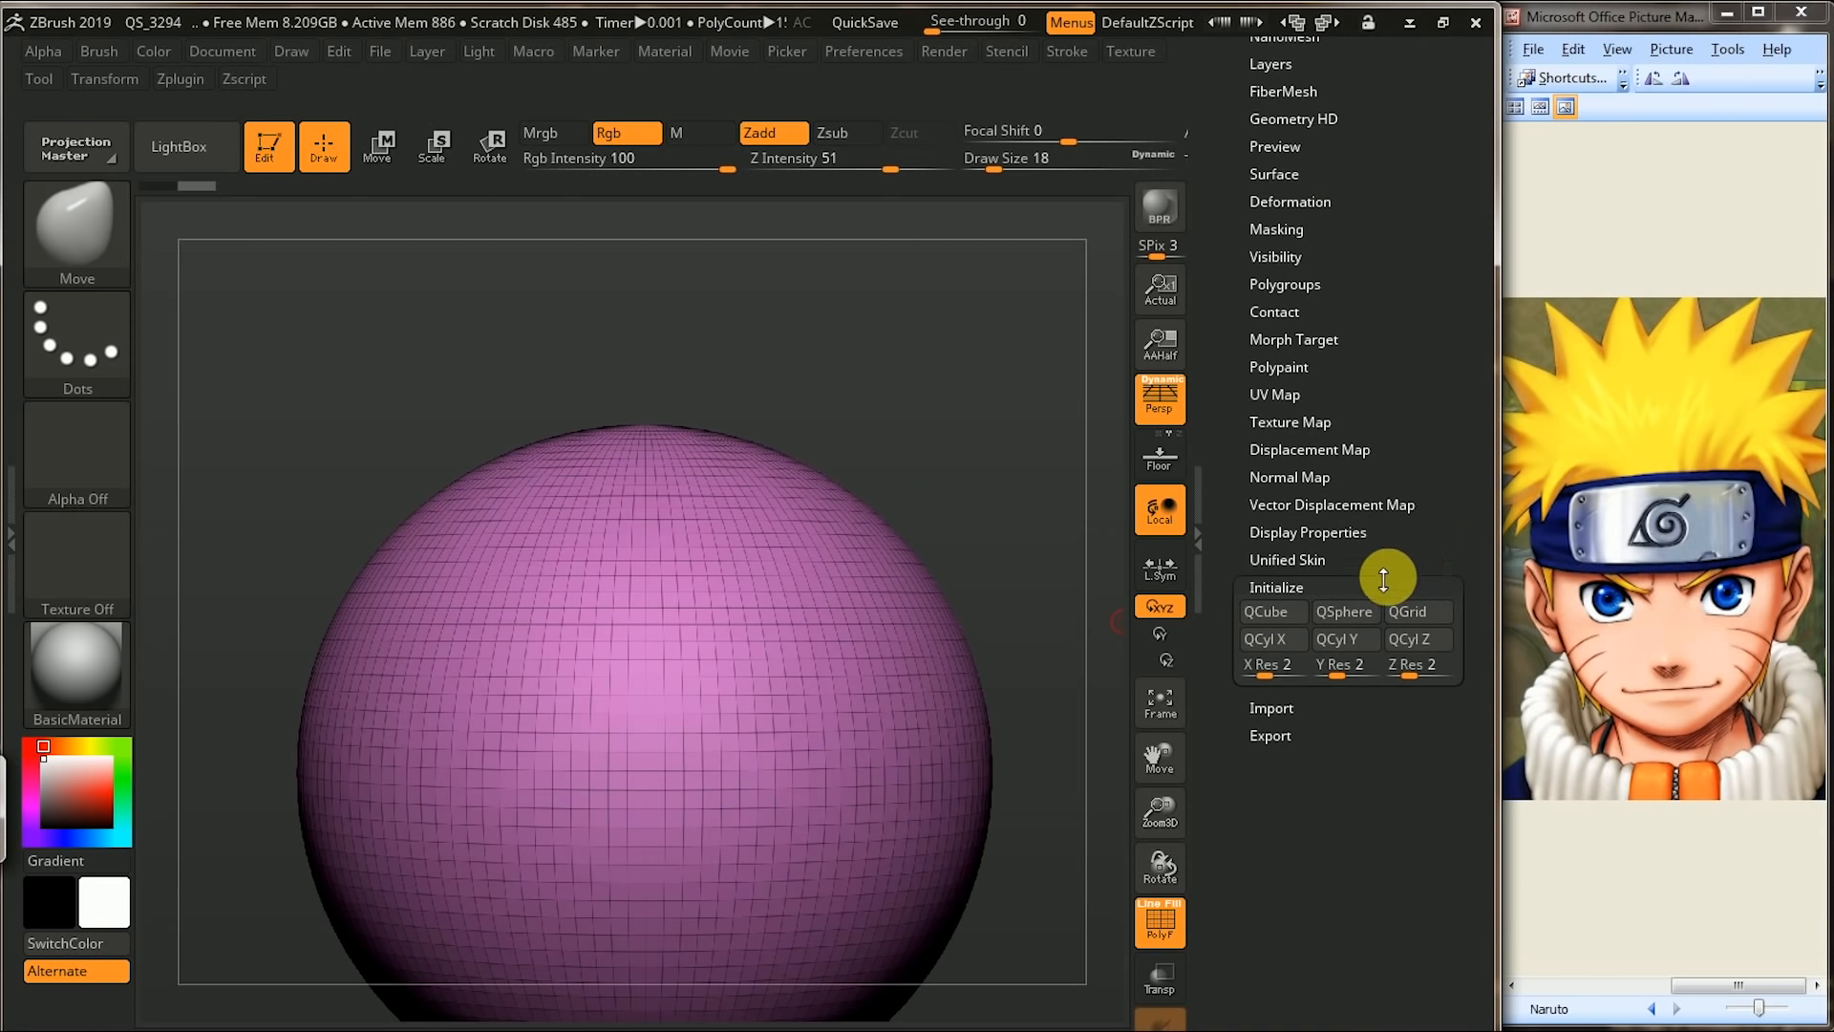
{"action": "left_click", "coordinate": [1280, 611]}
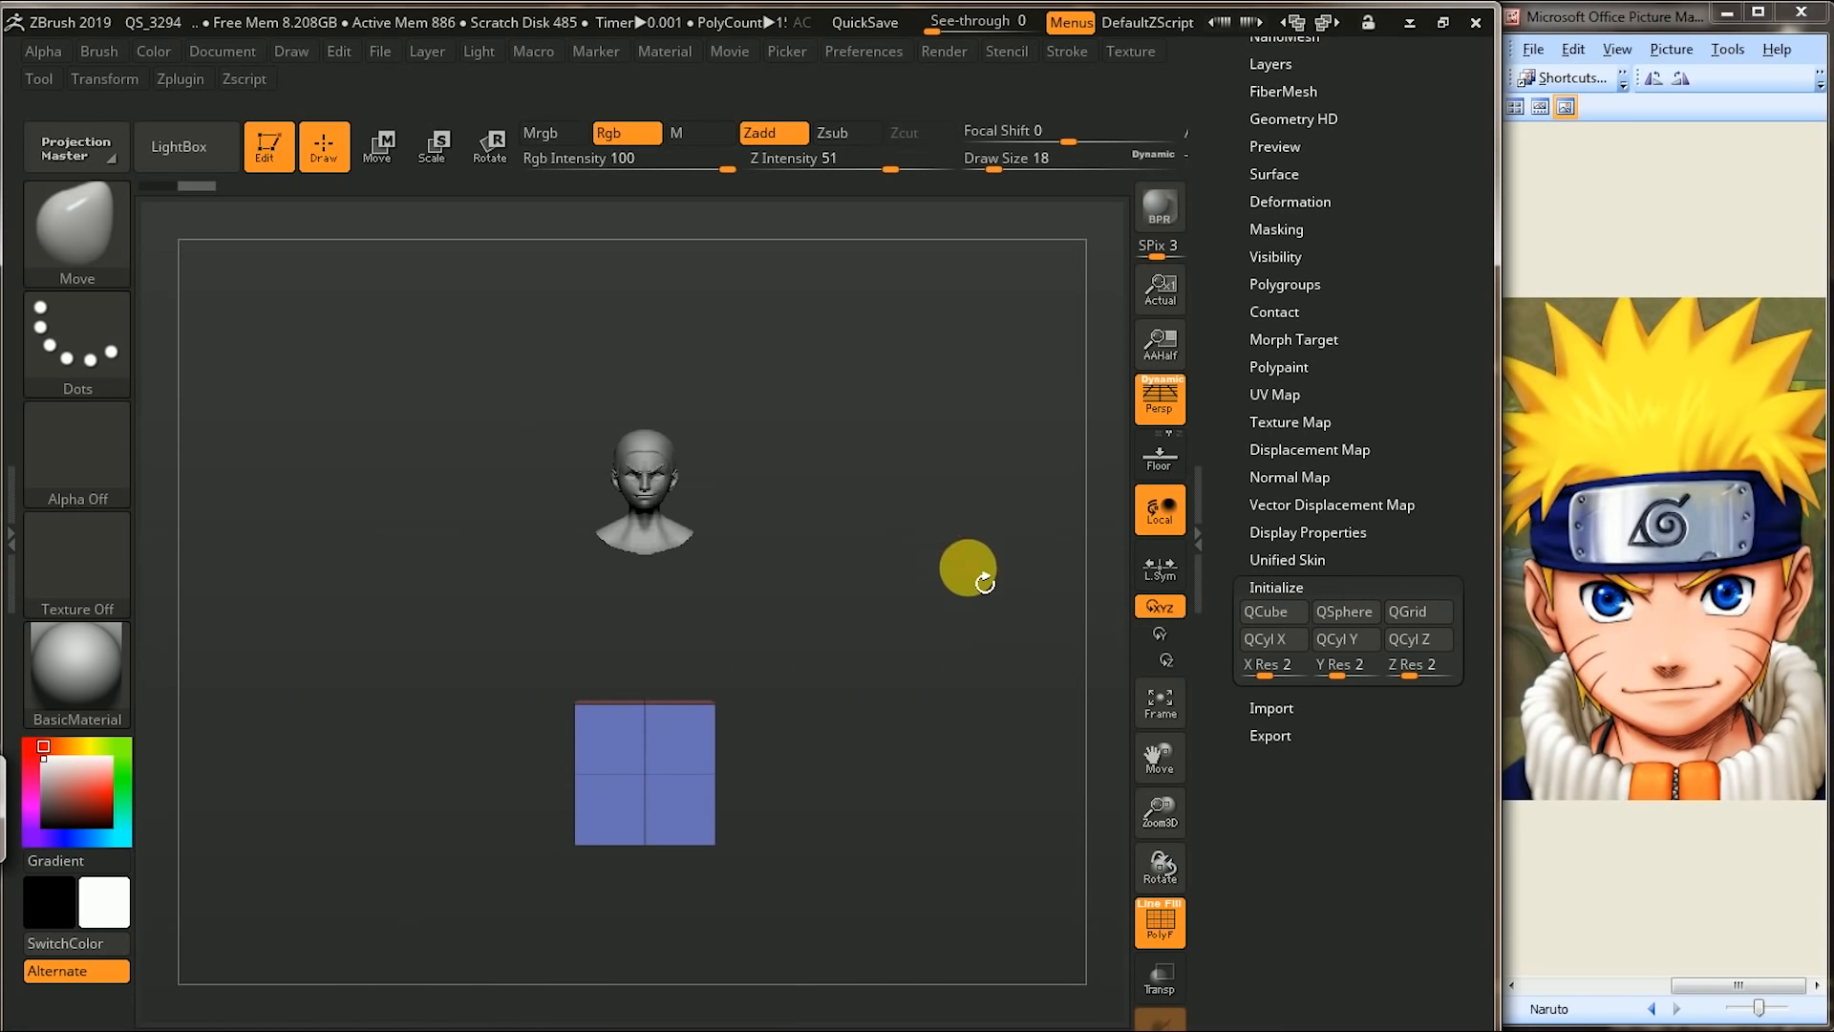
{"action": "left_click_drag", "start_coordinate": [965, 550], "coordinate": [973, 600], "text": "alt"}
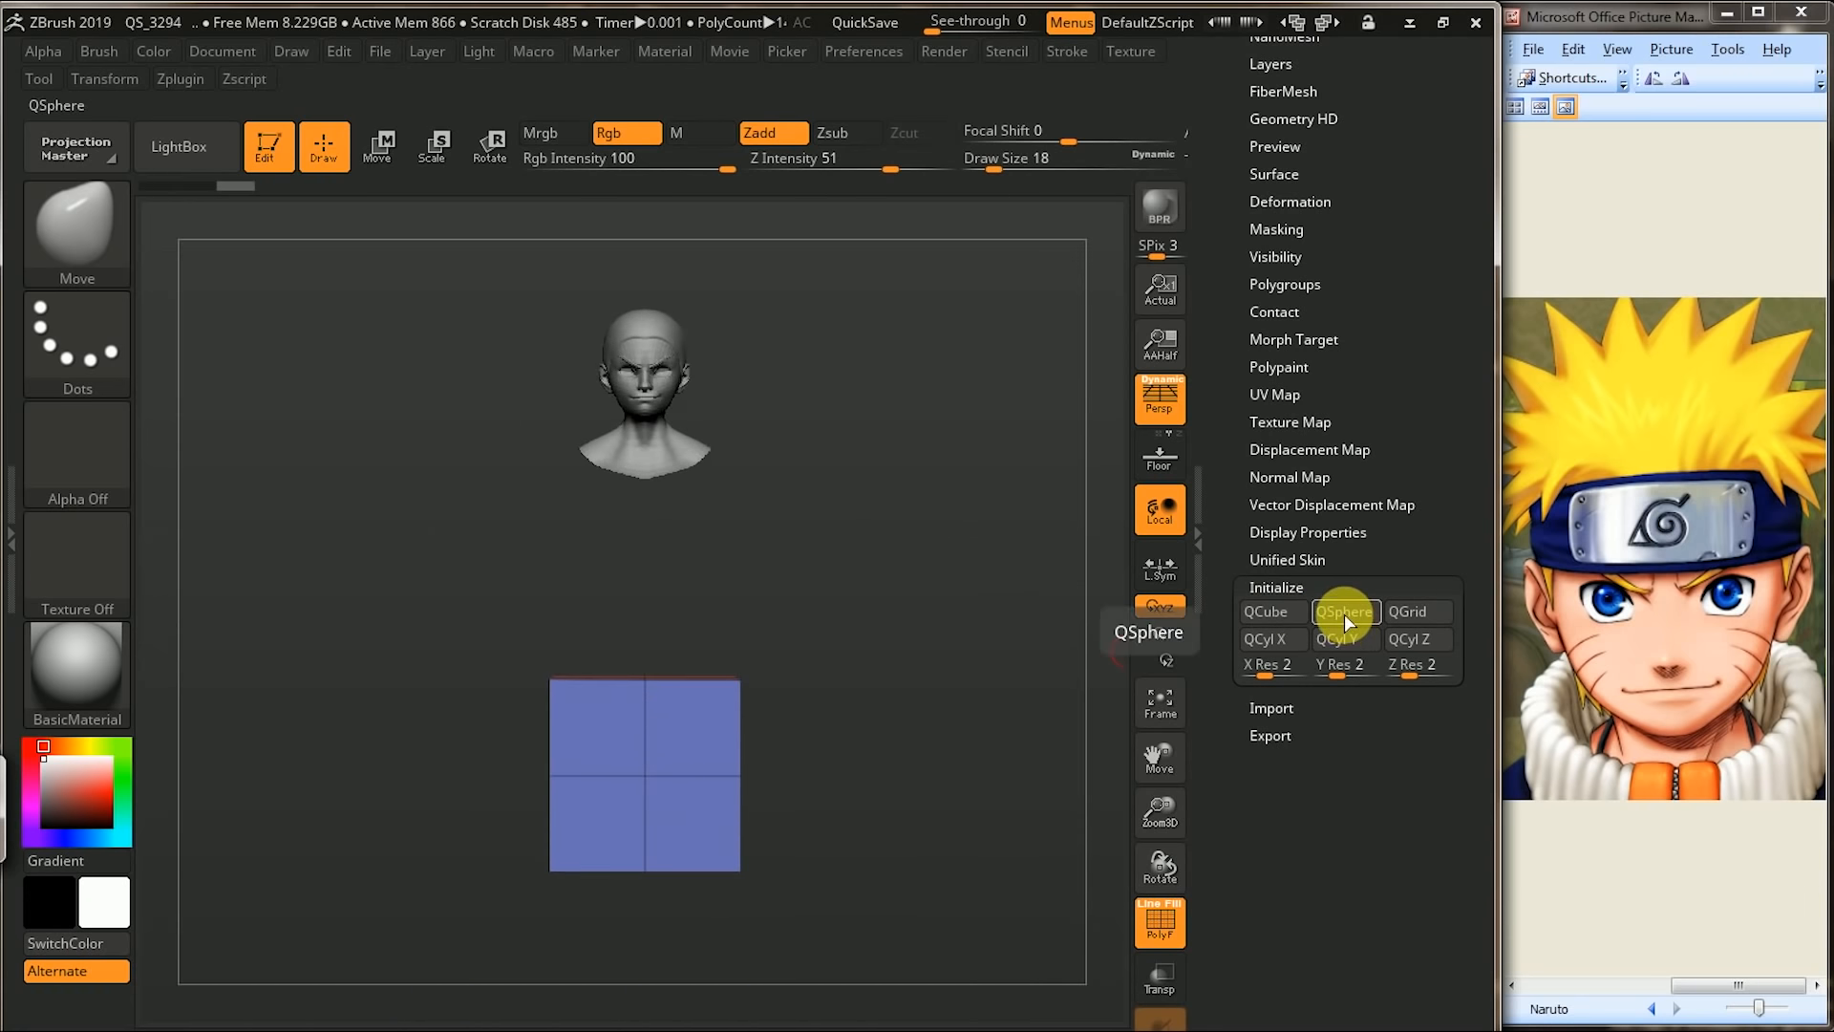
{"action": "left_click", "coordinate": [1339, 610]}
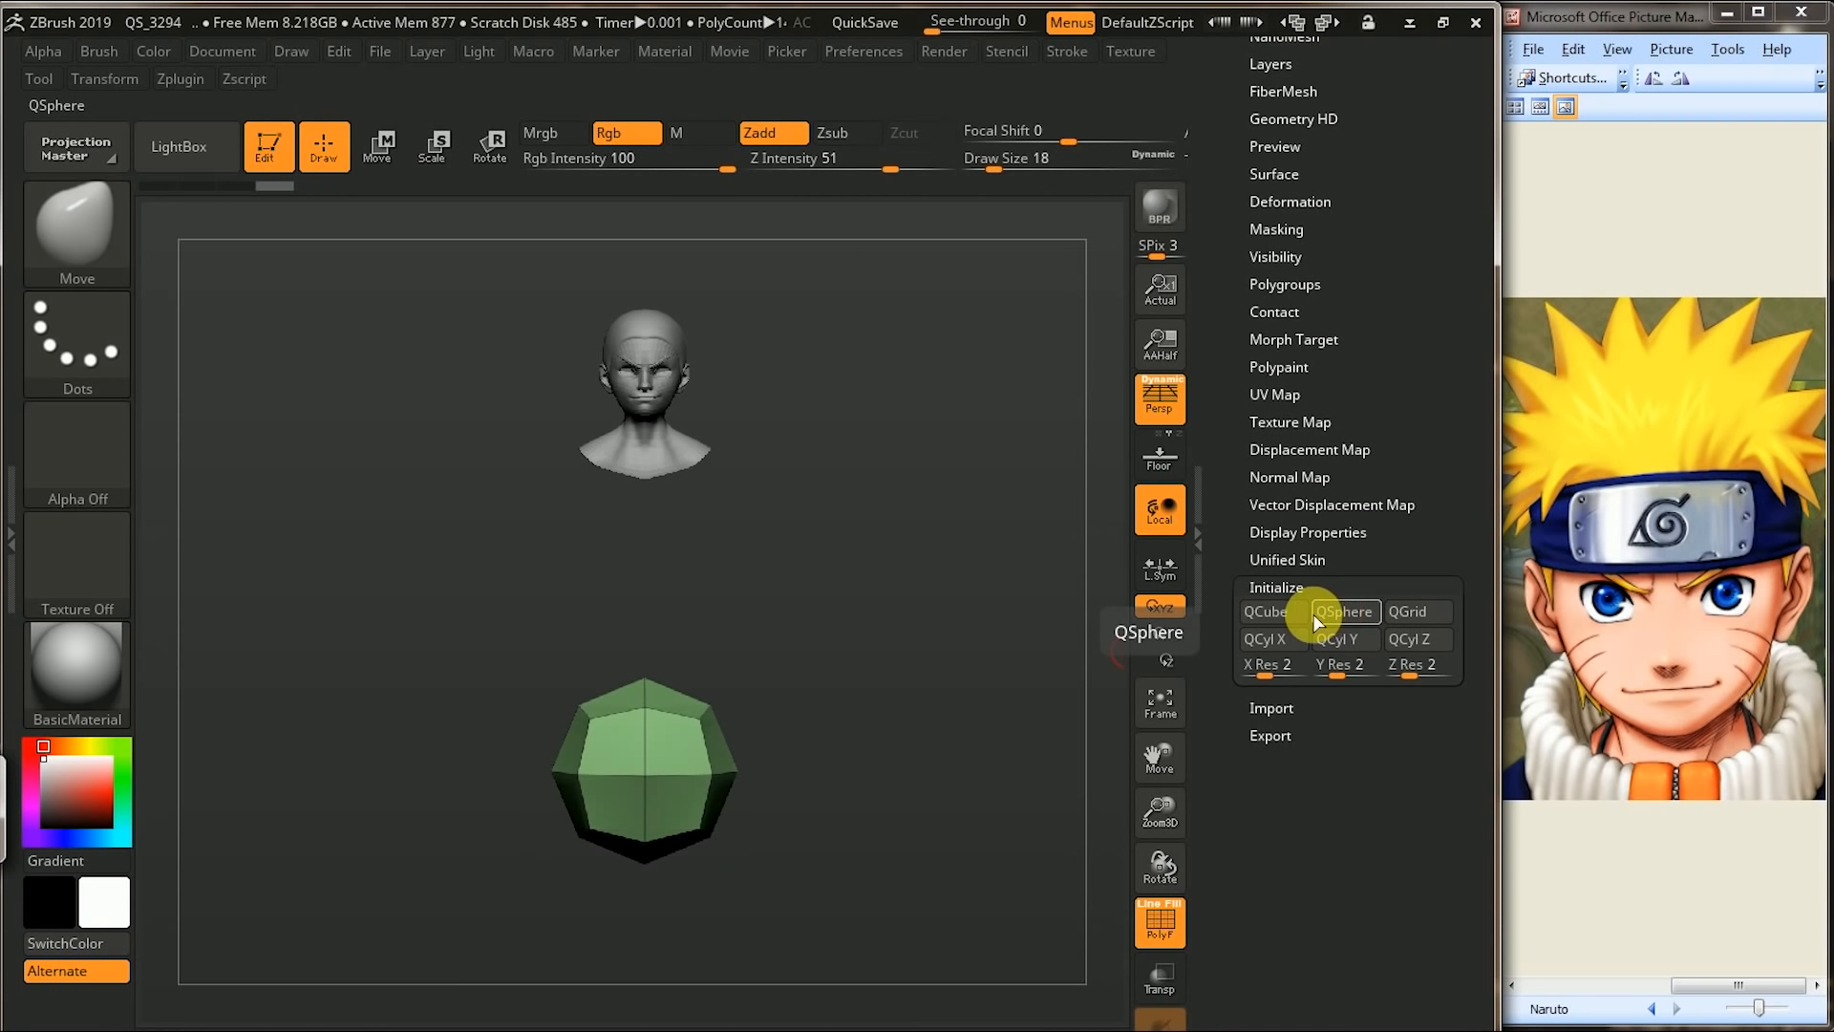
{"action": "mouse_move", "coordinate": [884, 679]}
{"action": "left_mouse_down"}
{"action": "mouse_move", "coordinate": [767, 686]}
{"action": "mouse_move", "coordinate": [863, 708]}
{"action": "mouse_move", "coordinate": [880, 742]}
{"action": "mouse_move", "coordinate": [913, 679]}
{"action": "left_mouse_up"}
- Raise the QSphere towards the bust with the transform gizmo and scale it down to about 0.34
{"action": "left_click_drag", "start_coordinate": [1377, 291], "coordinate": [1362, 437]}
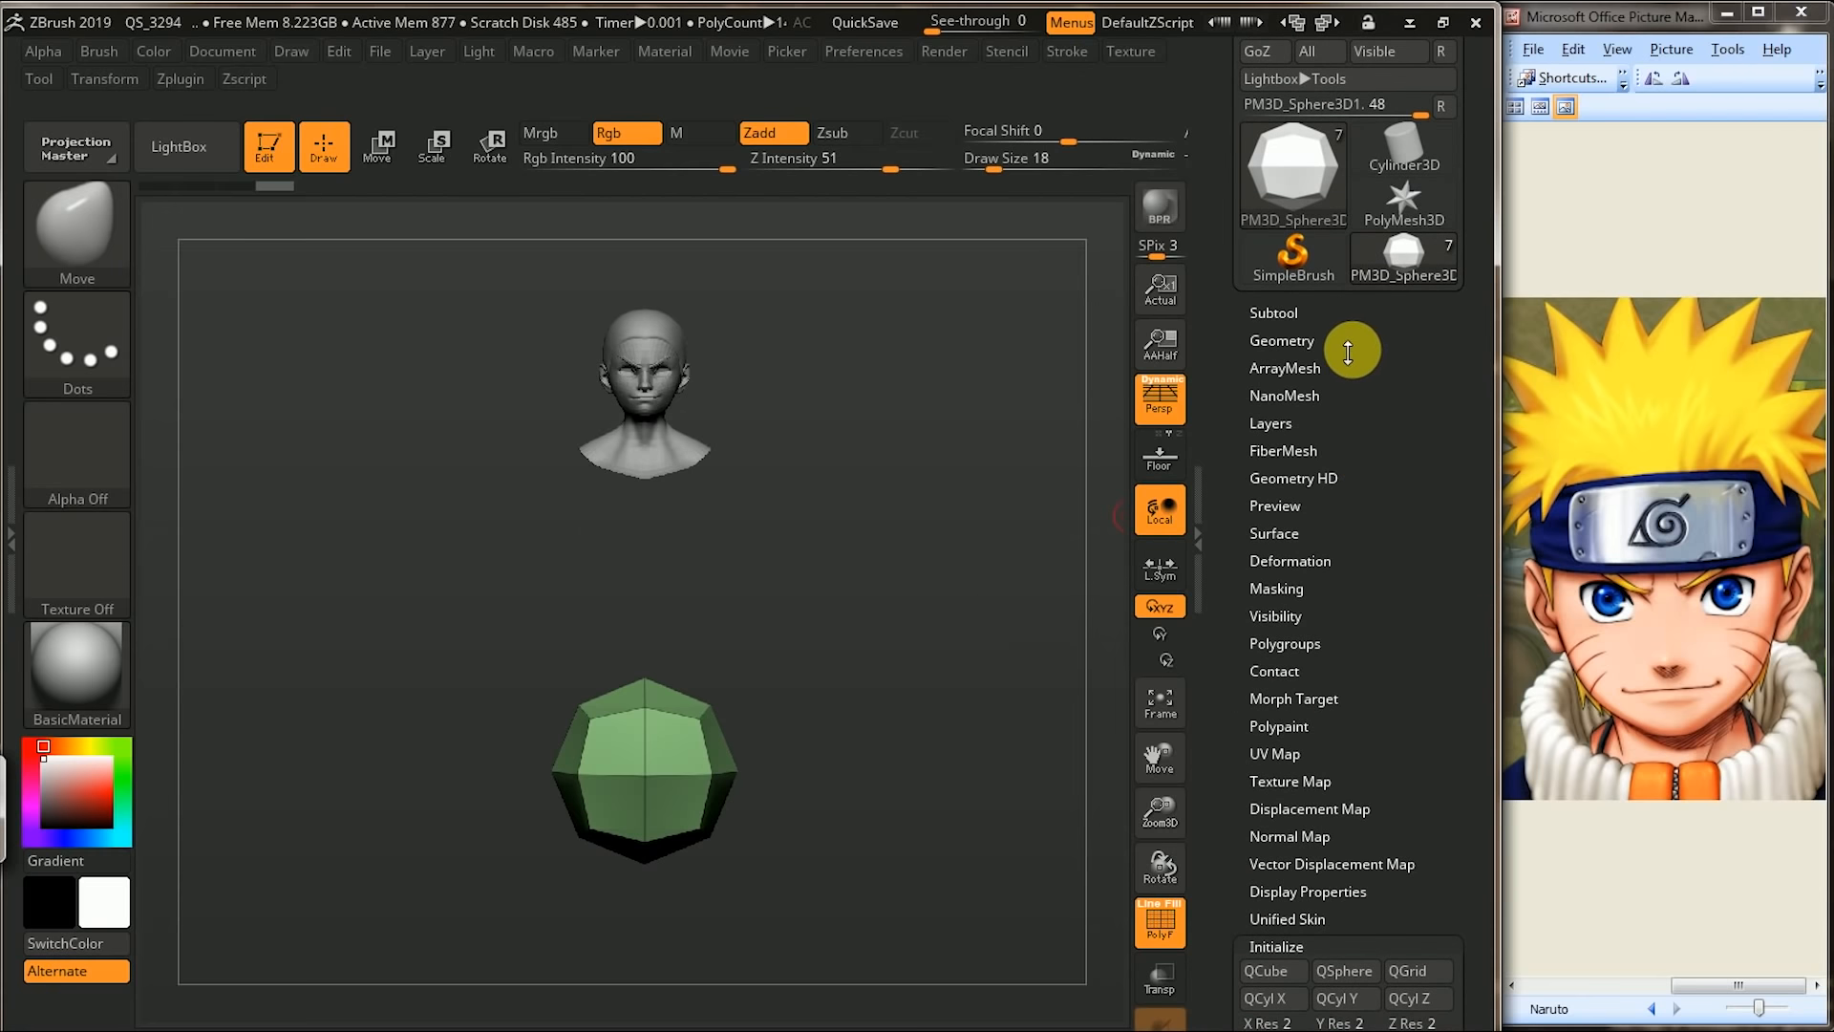
{"action": "left_click", "coordinate": [1352, 320]}
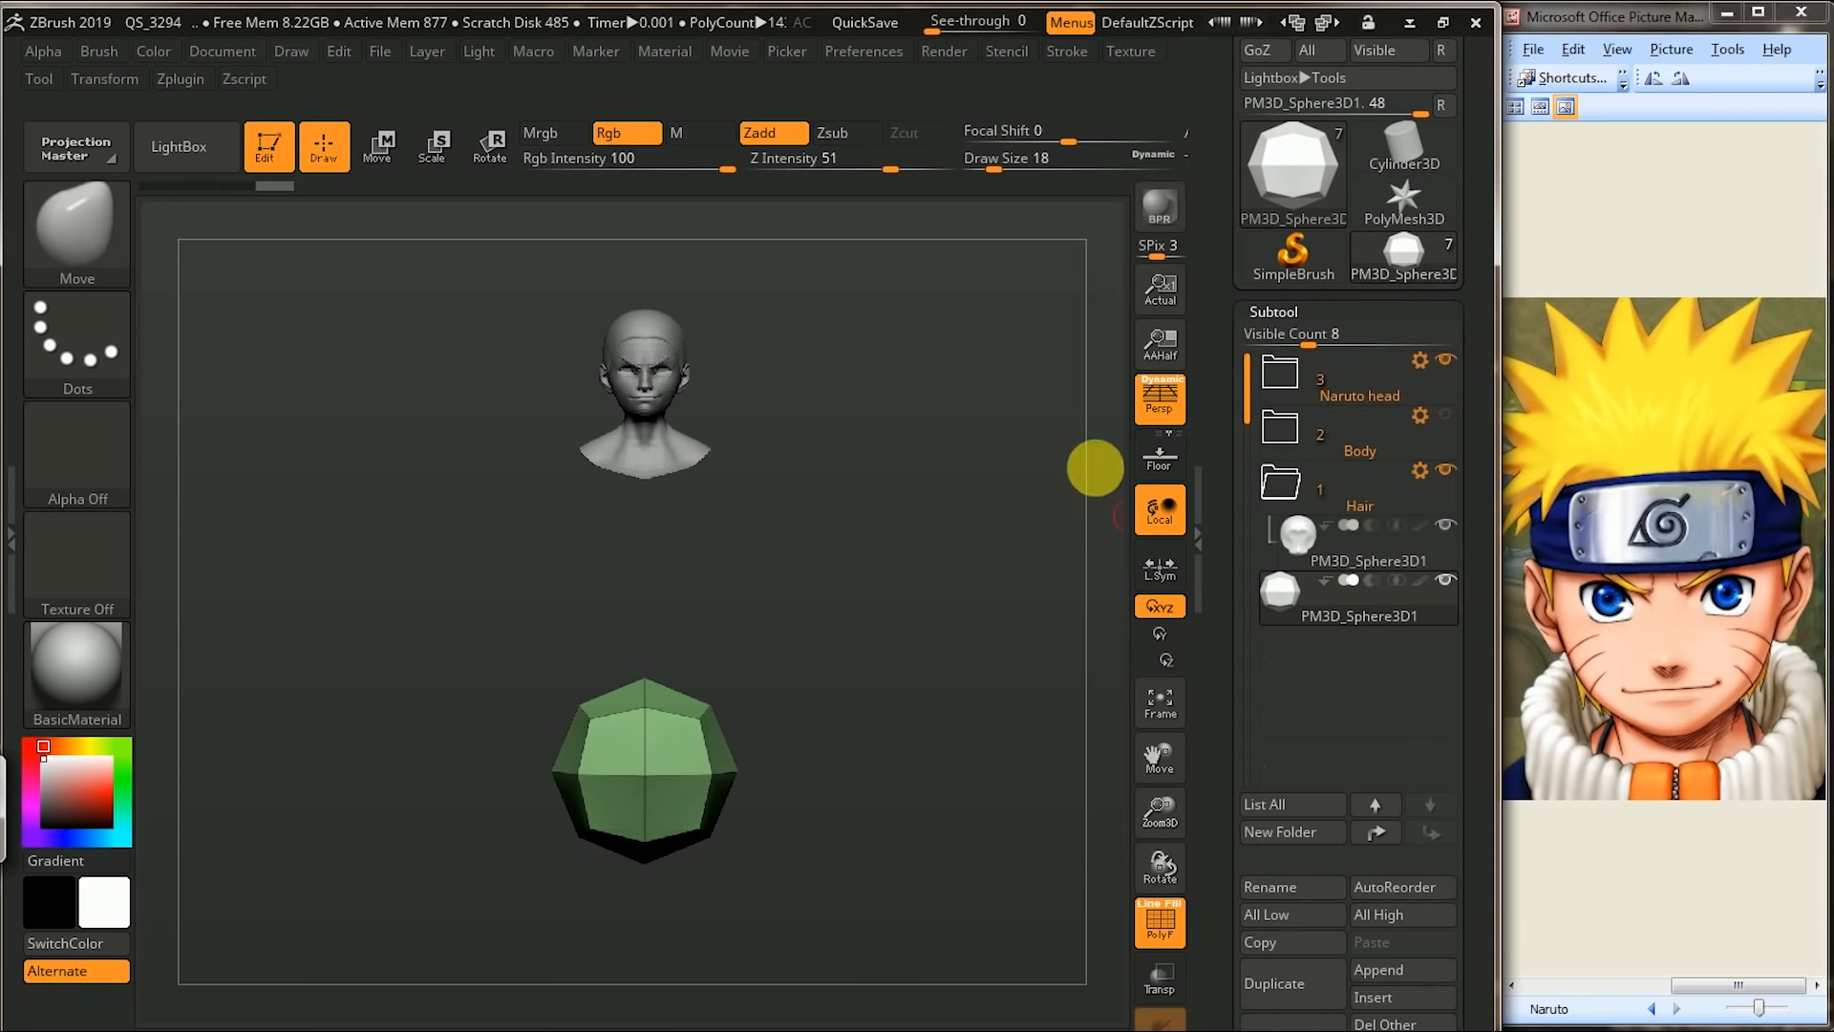
{"action": "left_click", "coordinate": [379, 145]}
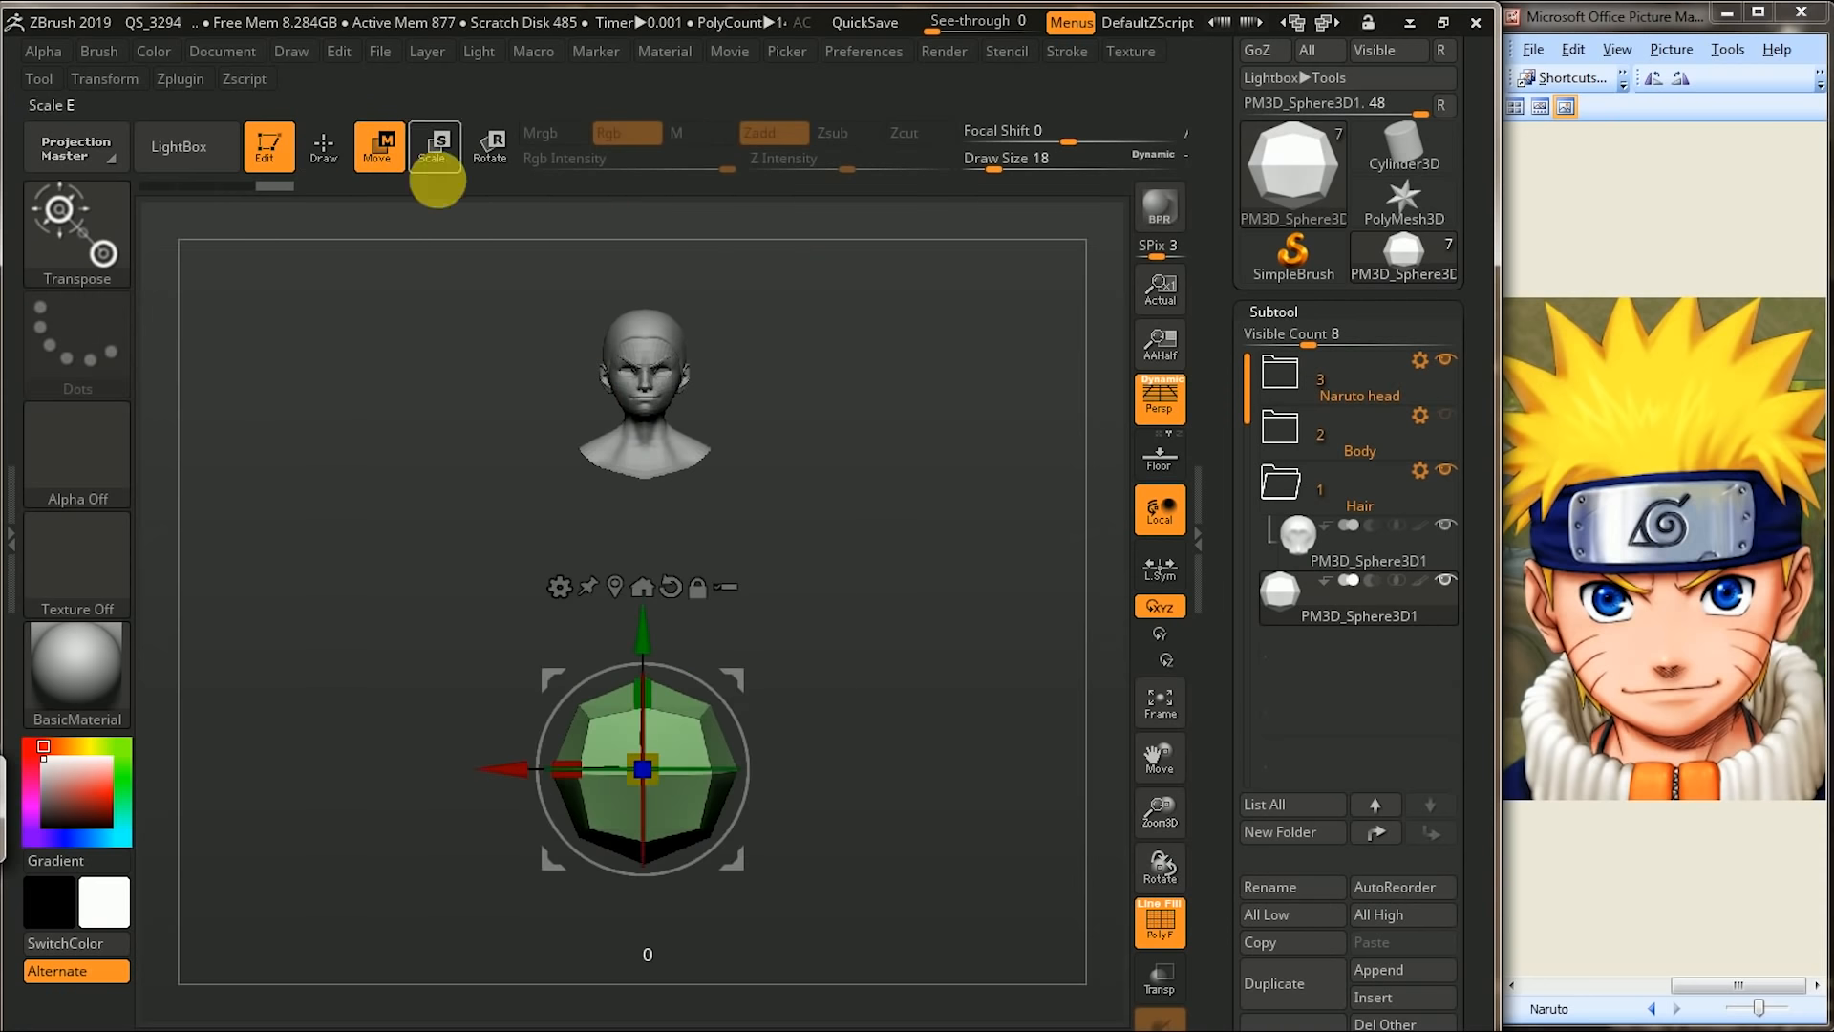
{"action": "left_click_drag", "start_coordinate": [663, 631], "coordinate": [656, 410]}
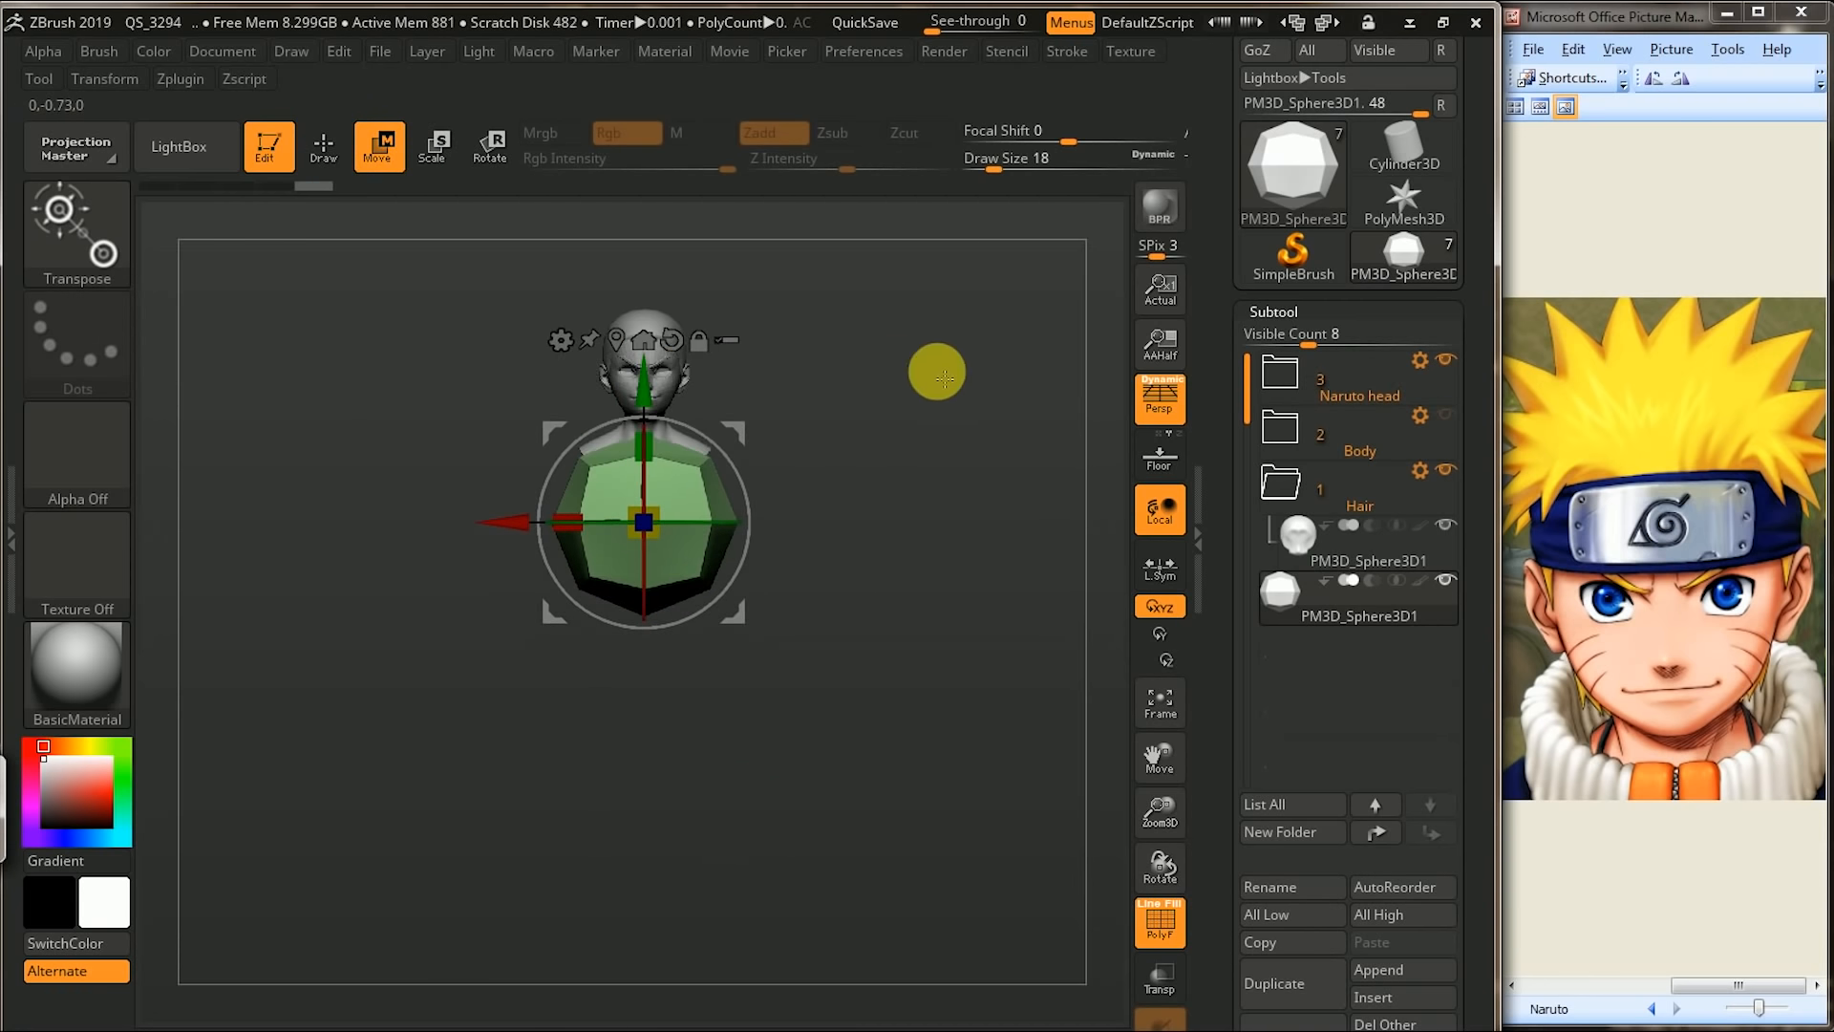
{"action": "left_click_drag", "start_coordinate": [934, 369], "coordinate": [959, 468]}
{"action": "left_click_drag", "start_coordinate": [688, 601], "coordinate": [561, 606]}
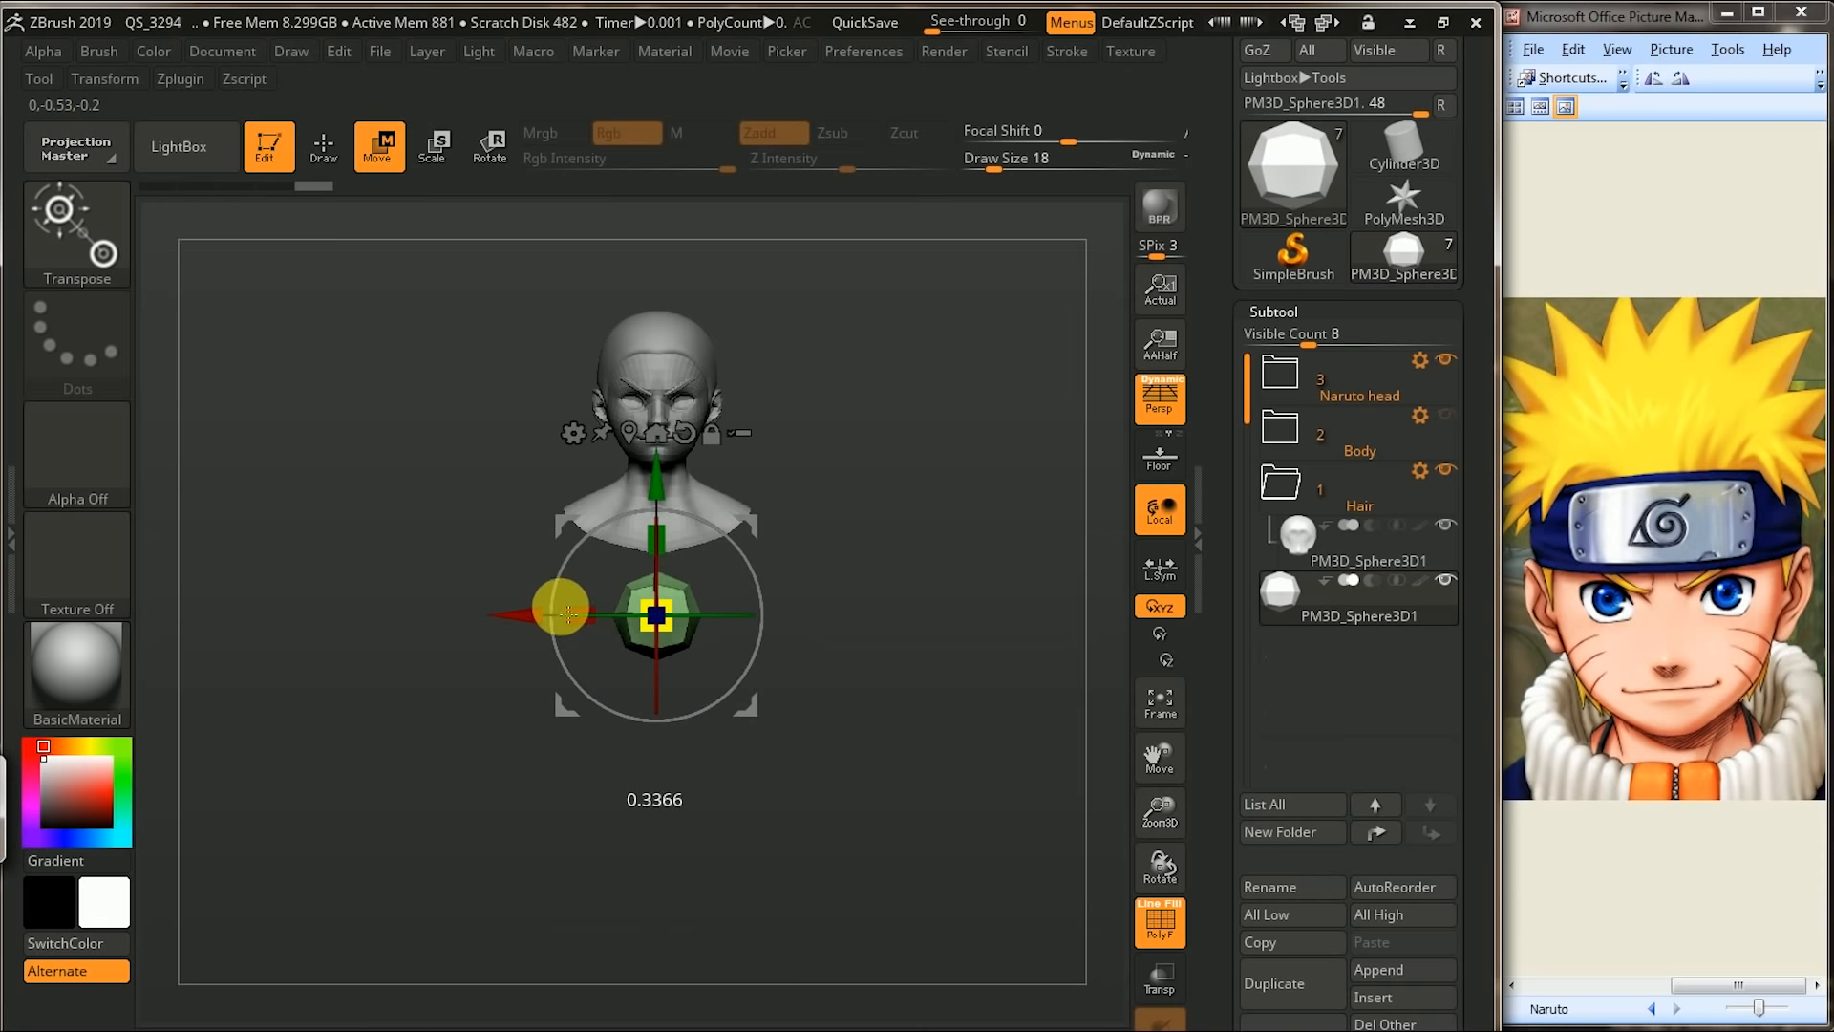
- Position the QSphere in side view against the front of the hair cap, just above the forehead hairline
{"action": "left_click_drag", "start_coordinate": [701, 502], "coordinate": [844, 612]}
{"action": "left_click_drag", "start_coordinate": [717, 556], "coordinate": [839, 546]}
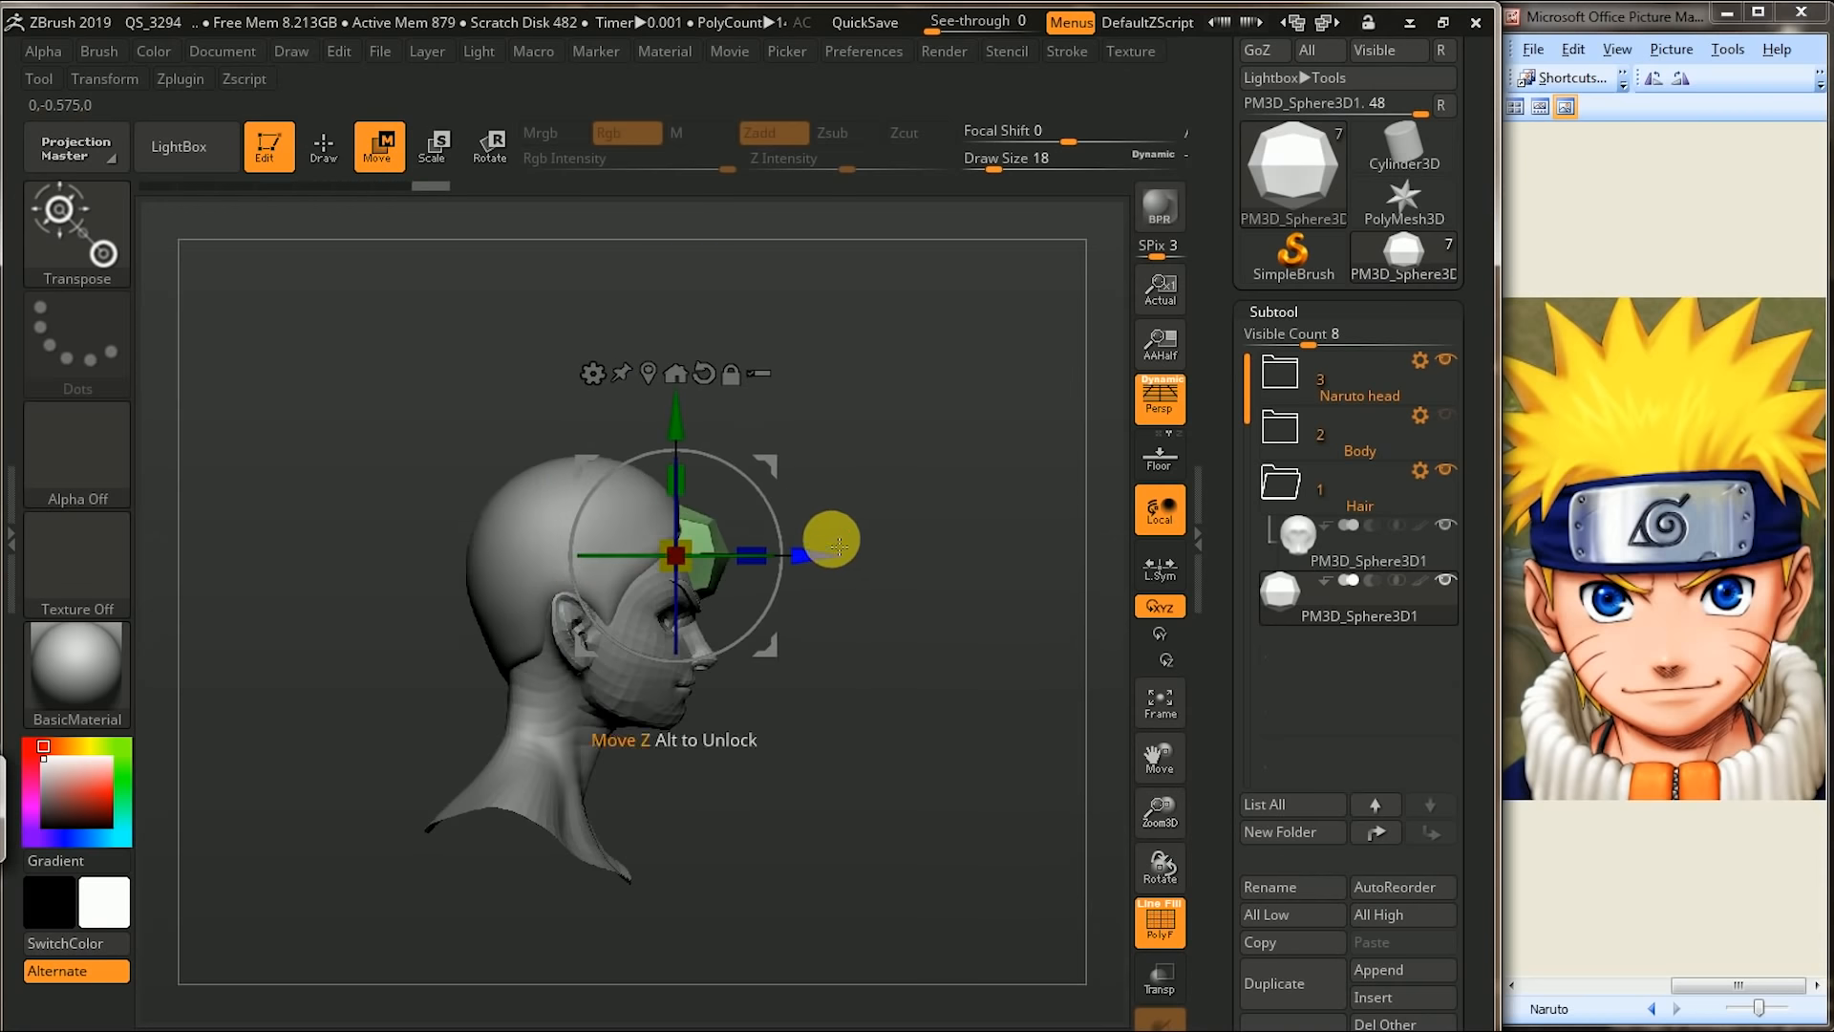
{"action": "left_click_drag", "start_coordinate": [992, 485], "coordinate": [674, 556], "text": "shift"}
{"action": "left_click_drag", "start_coordinate": [691, 420], "coordinate": [691, 325]}
{"action": "left_click_drag", "start_coordinate": [839, 352], "coordinate": [863, 464]}
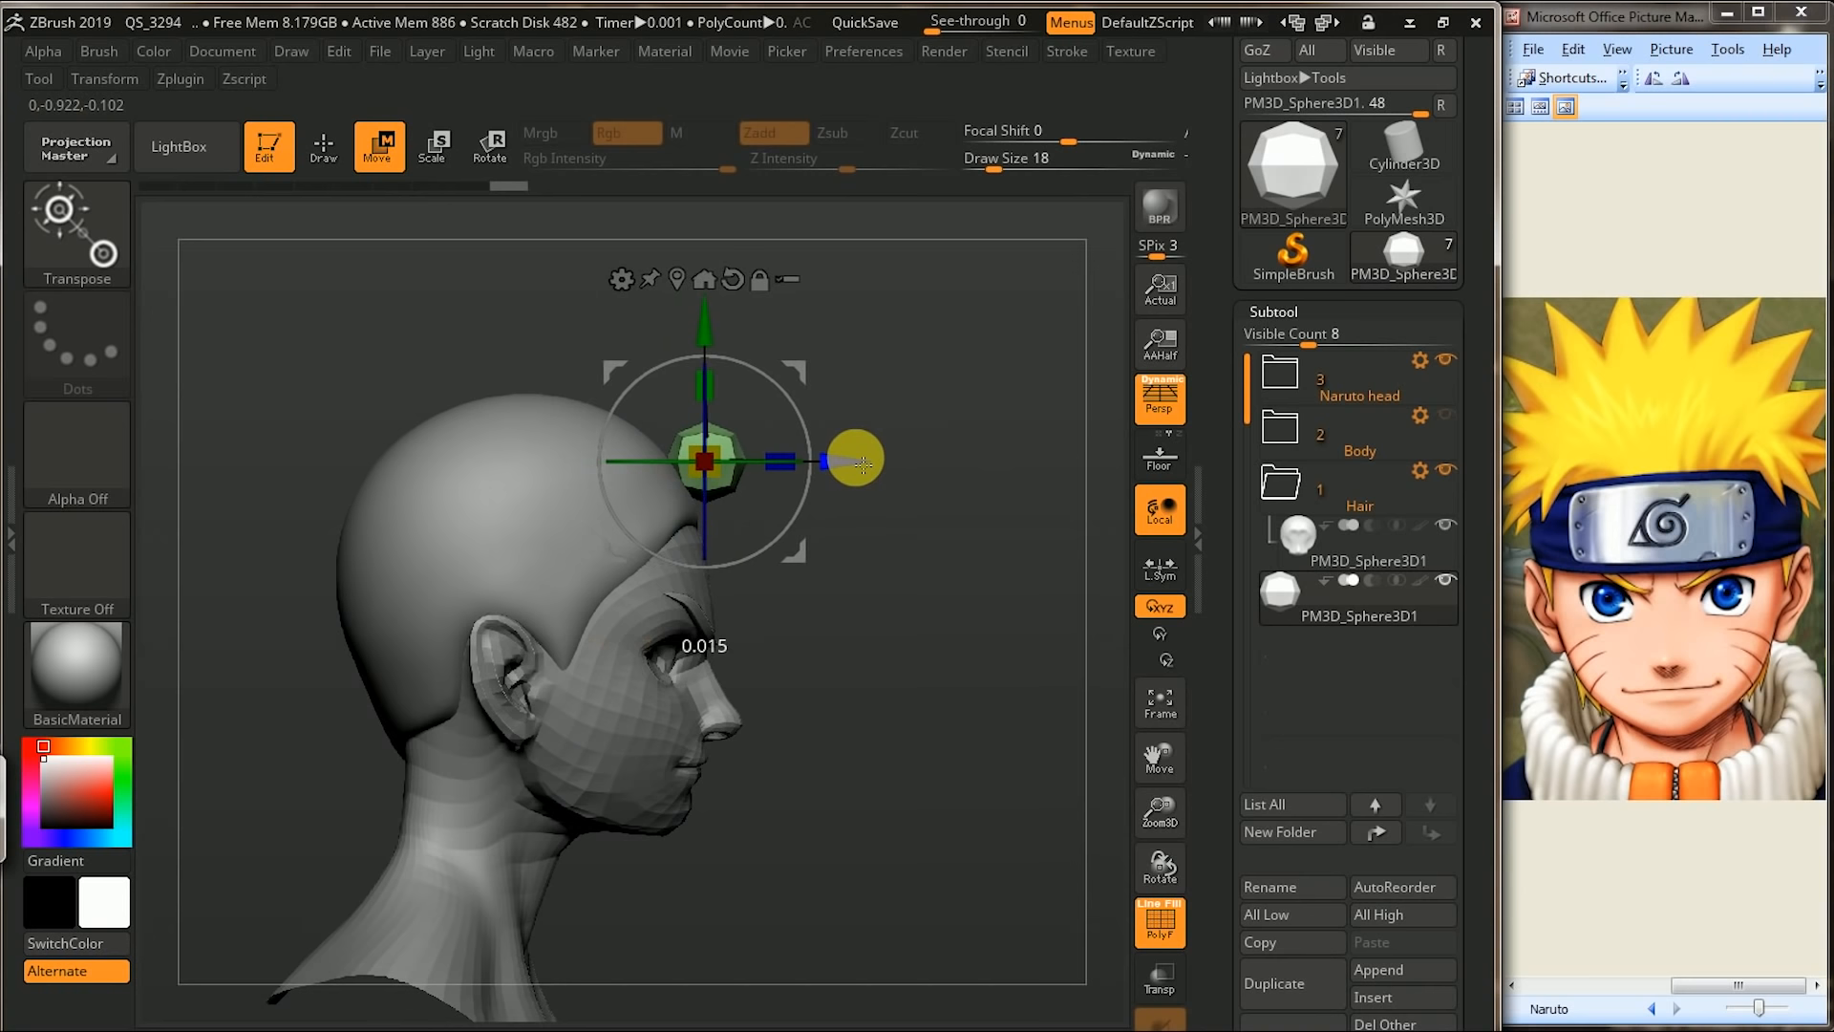
- Move the QSphere sideways to above the character's left eyebrow and tilt it to follow the hair cap's front slope
{"action": "left_click_drag", "start_coordinate": [1011, 456], "coordinate": [975, 451]}
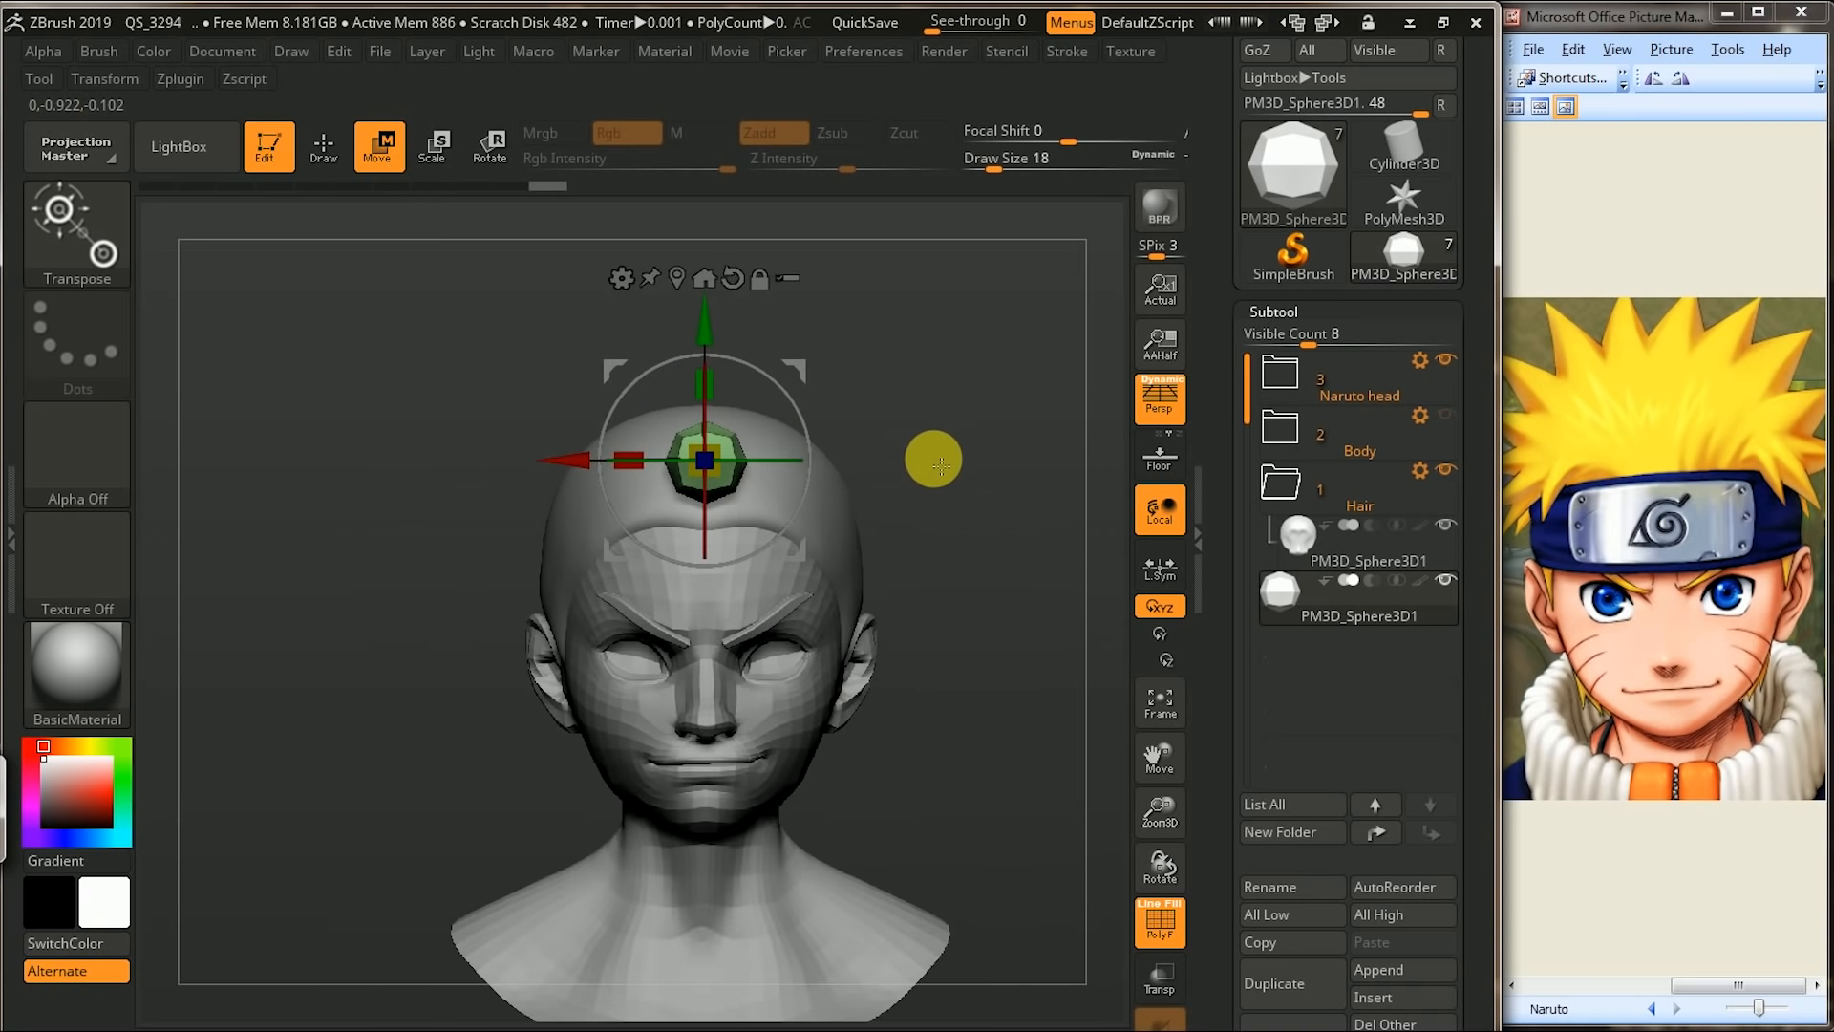
{"action": "mouse_move", "coordinate": [626, 463]}
{"action": "left_mouse_down"}
{"action": "mouse_move", "coordinate": [599, 477]}
{"action": "mouse_move", "coordinate": [634, 488]}
{"action": "left_mouse_up"}
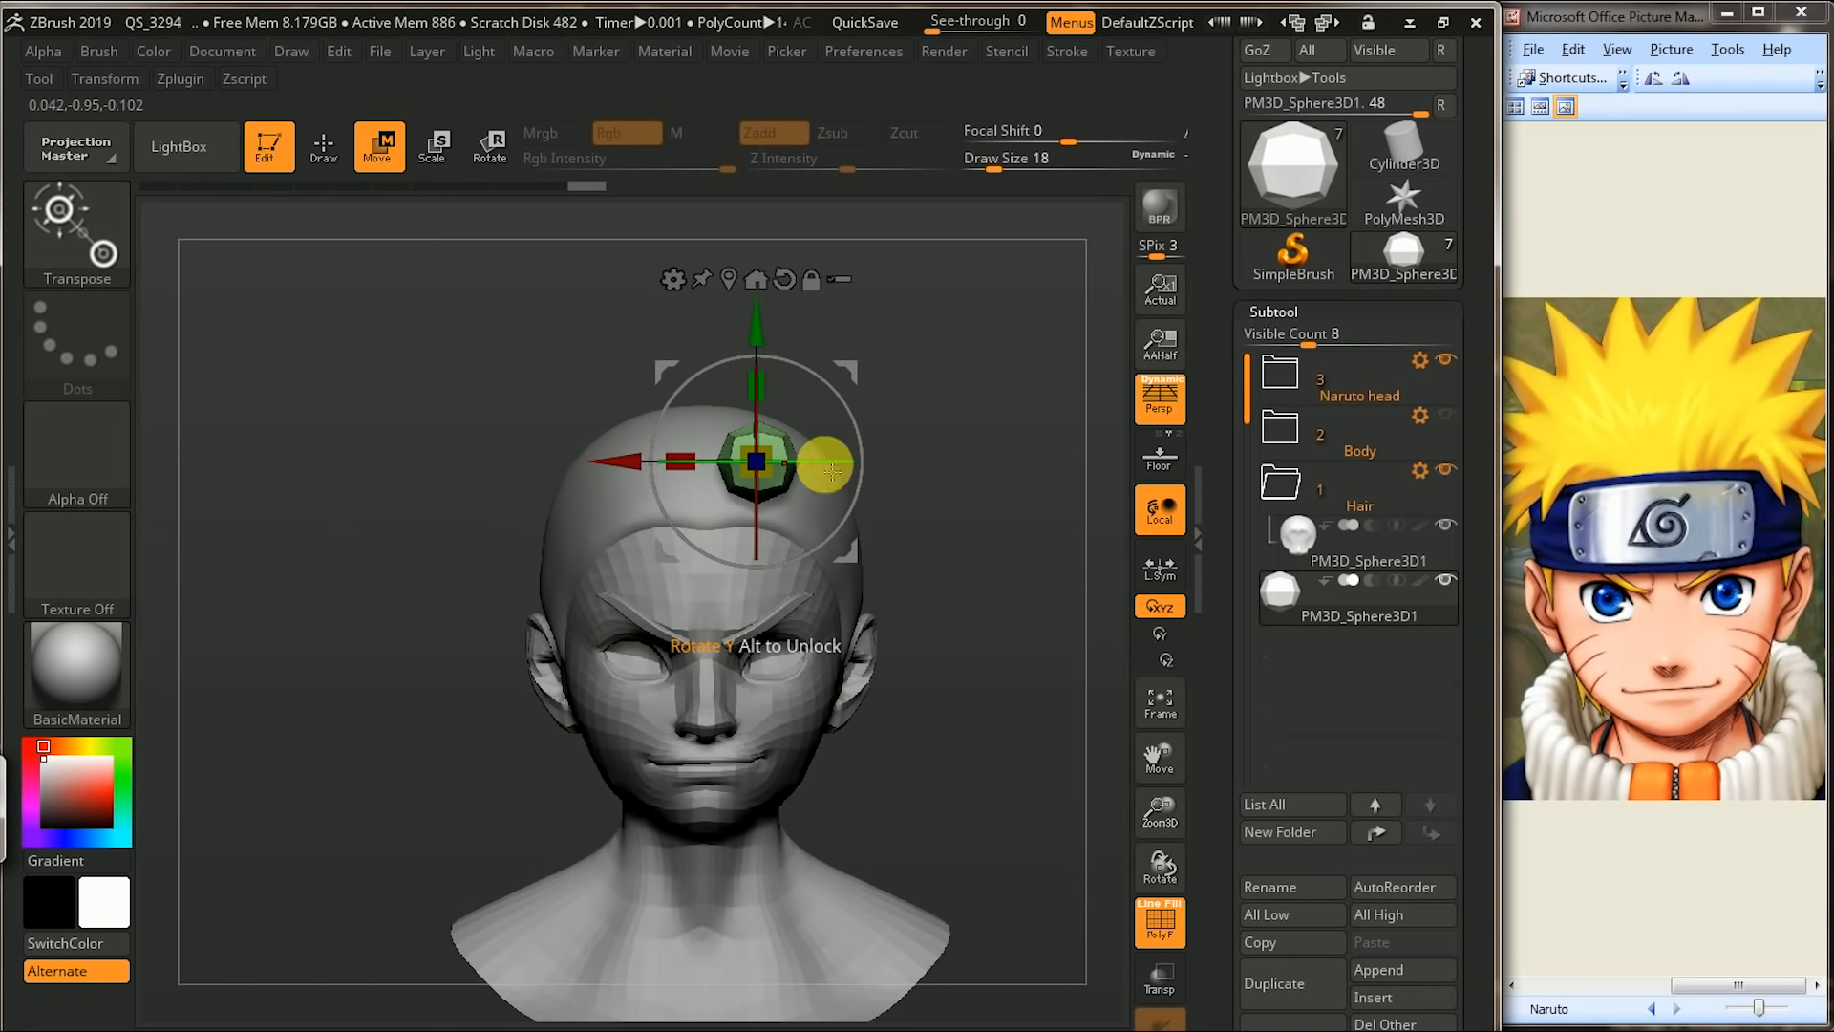
{"action": "left_click_drag", "start_coordinate": [761, 344], "coordinate": [769, 366]}
{"action": "left_click_drag", "start_coordinate": [1037, 420], "coordinate": [960, 468], "text": "alt"}
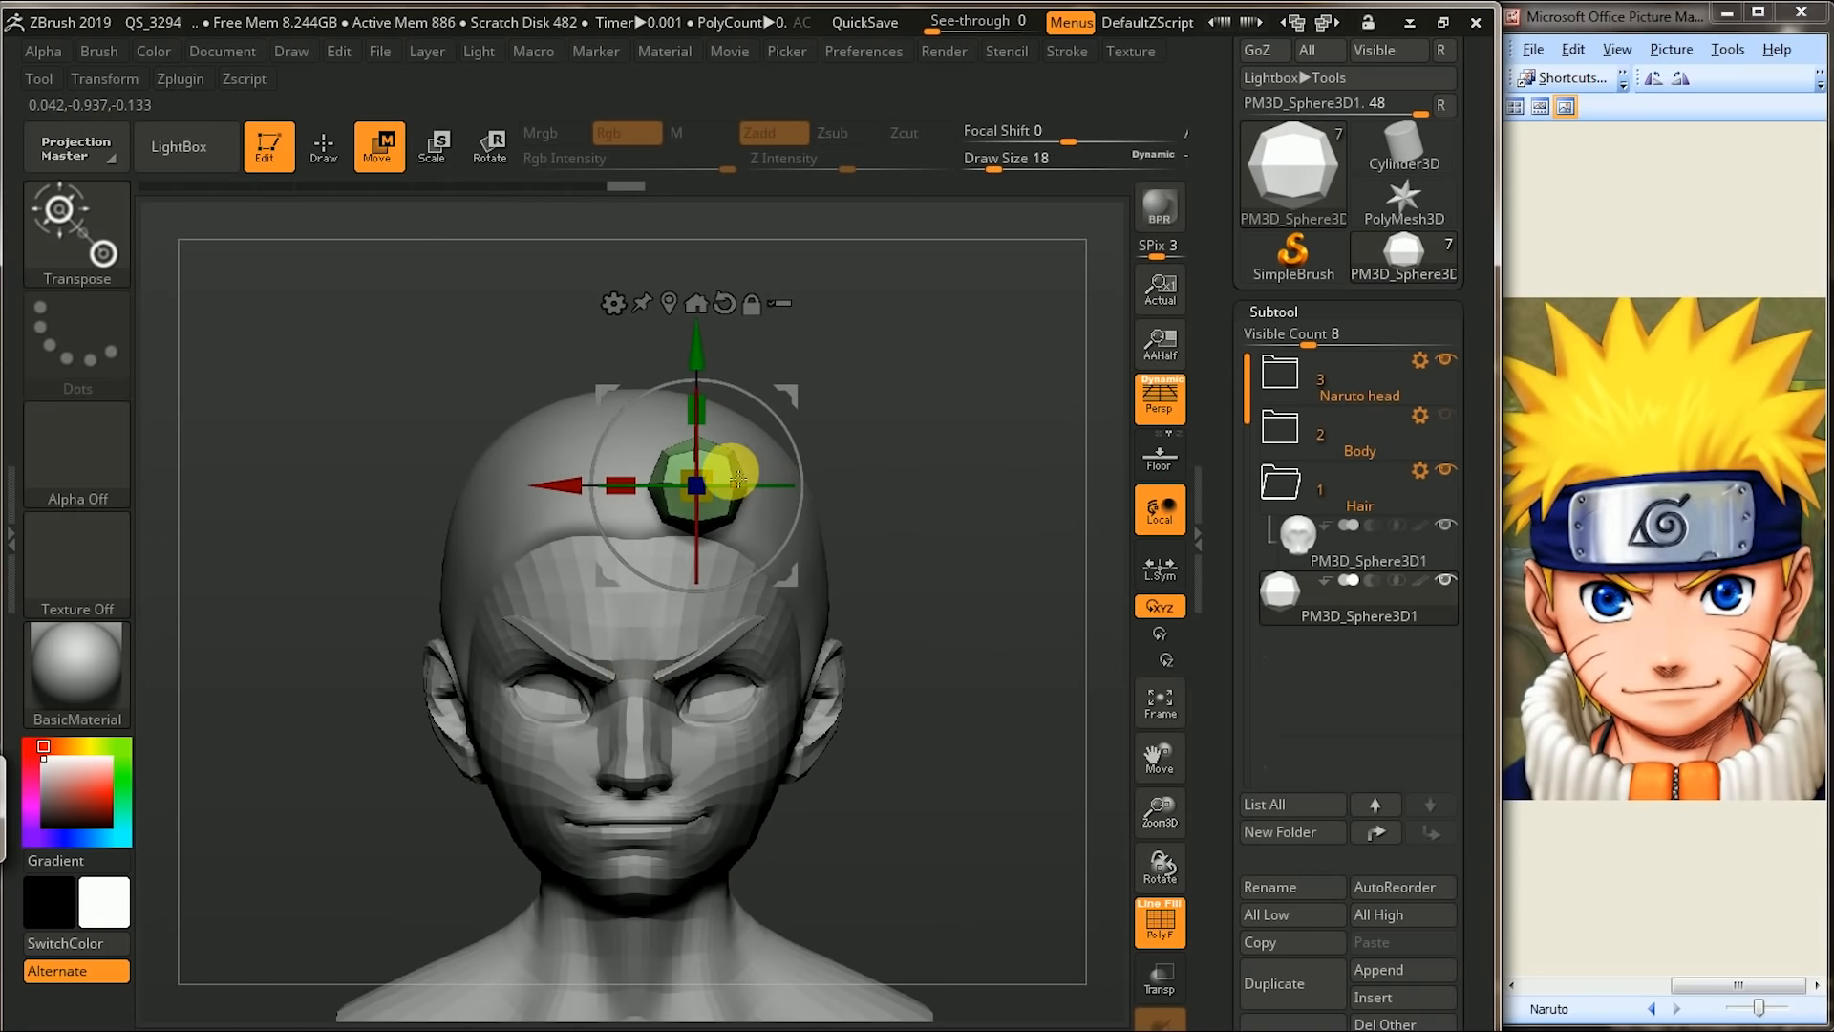
{"action": "left_click_drag", "start_coordinate": [929, 405], "coordinate": [867, 442]}
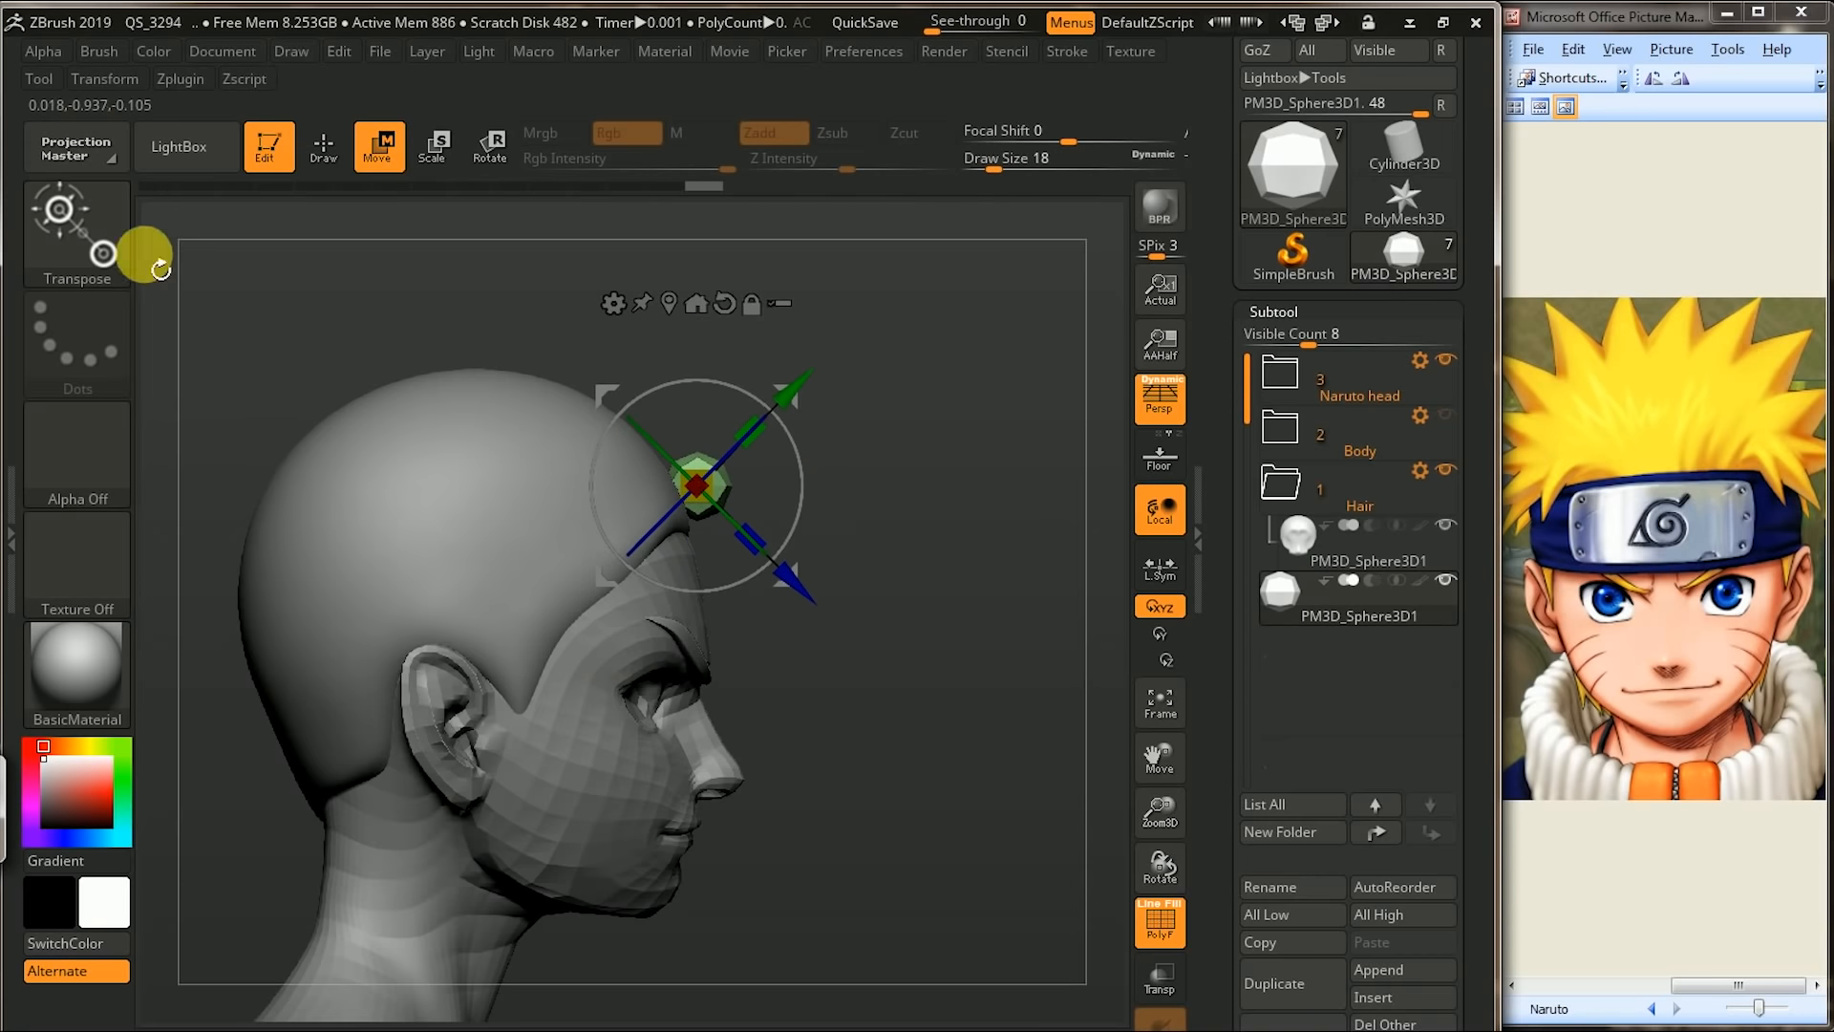
- Pull the QSphere outwards from the hair cap into an elongated lock with the Move brush
{"action": "left_click", "coordinate": [106, 239]}
{"action": "left_click", "coordinate": [758, 621]}
{"action": "left_click_drag", "start_coordinate": [888, 492], "coordinate": [955, 499]}
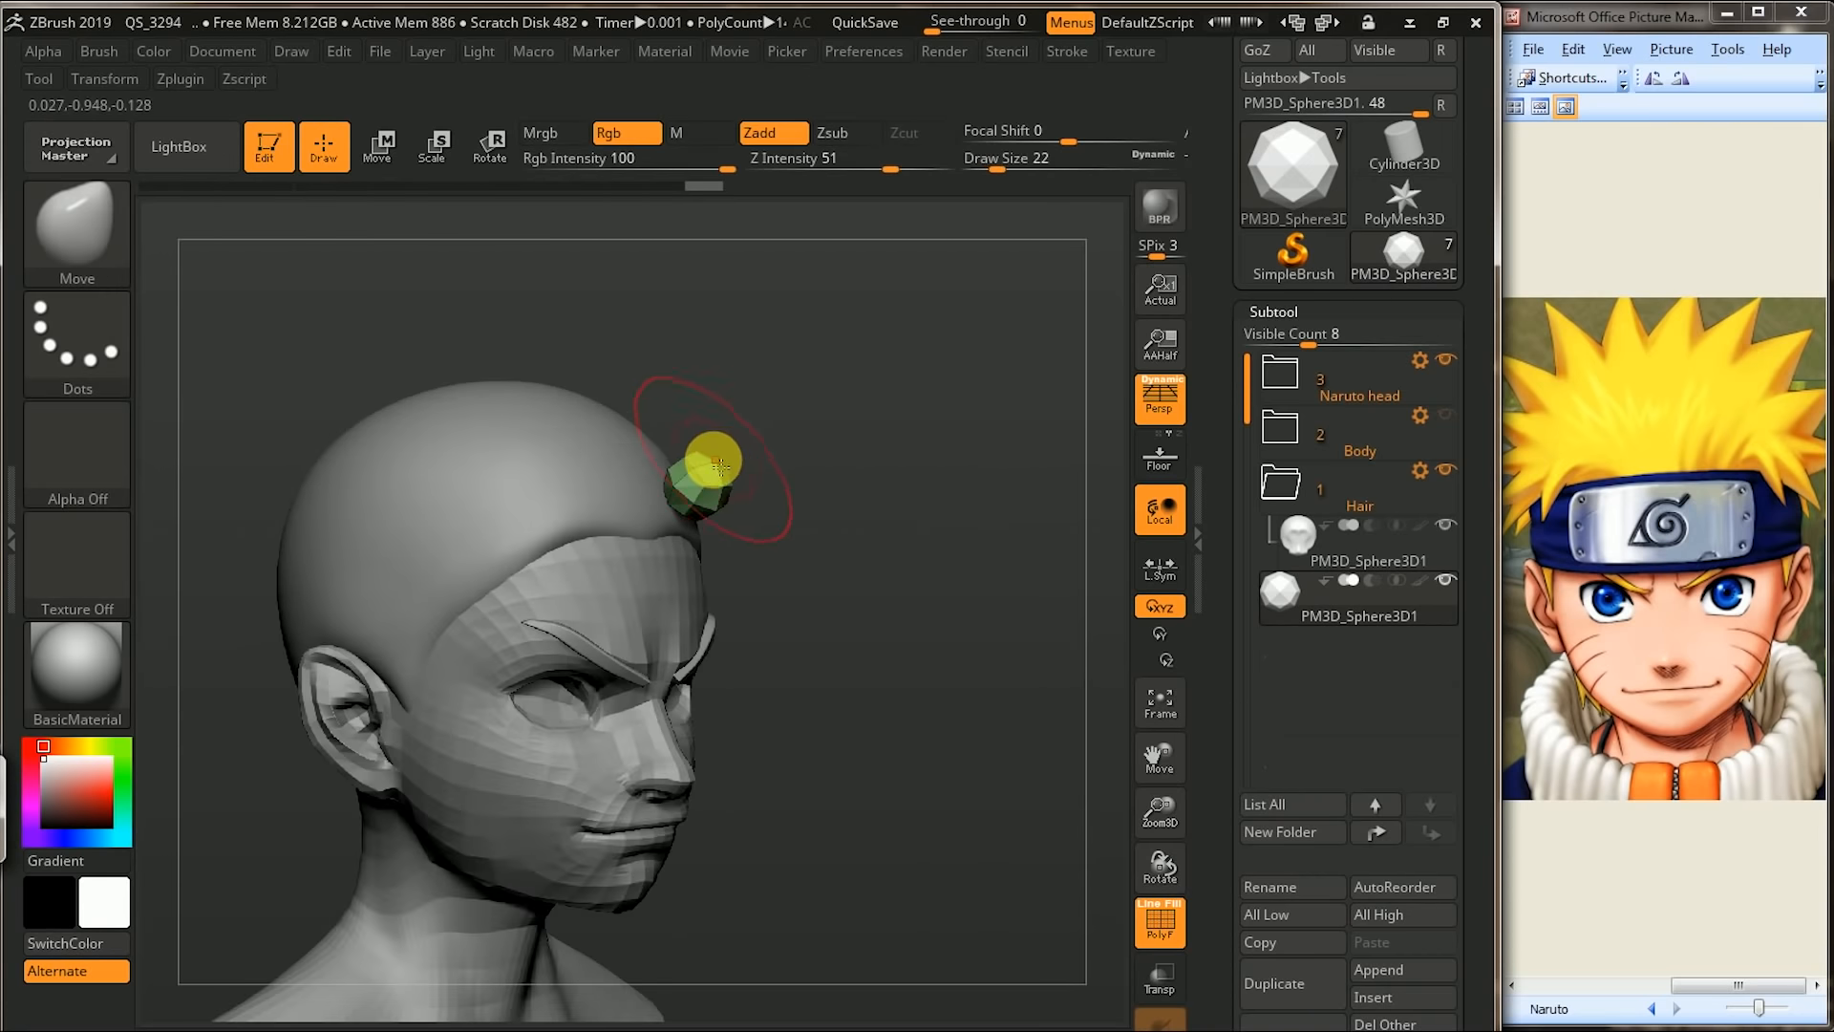
{"action": "left_click_drag", "start_coordinate": [817, 538], "coordinate": [747, 538]}
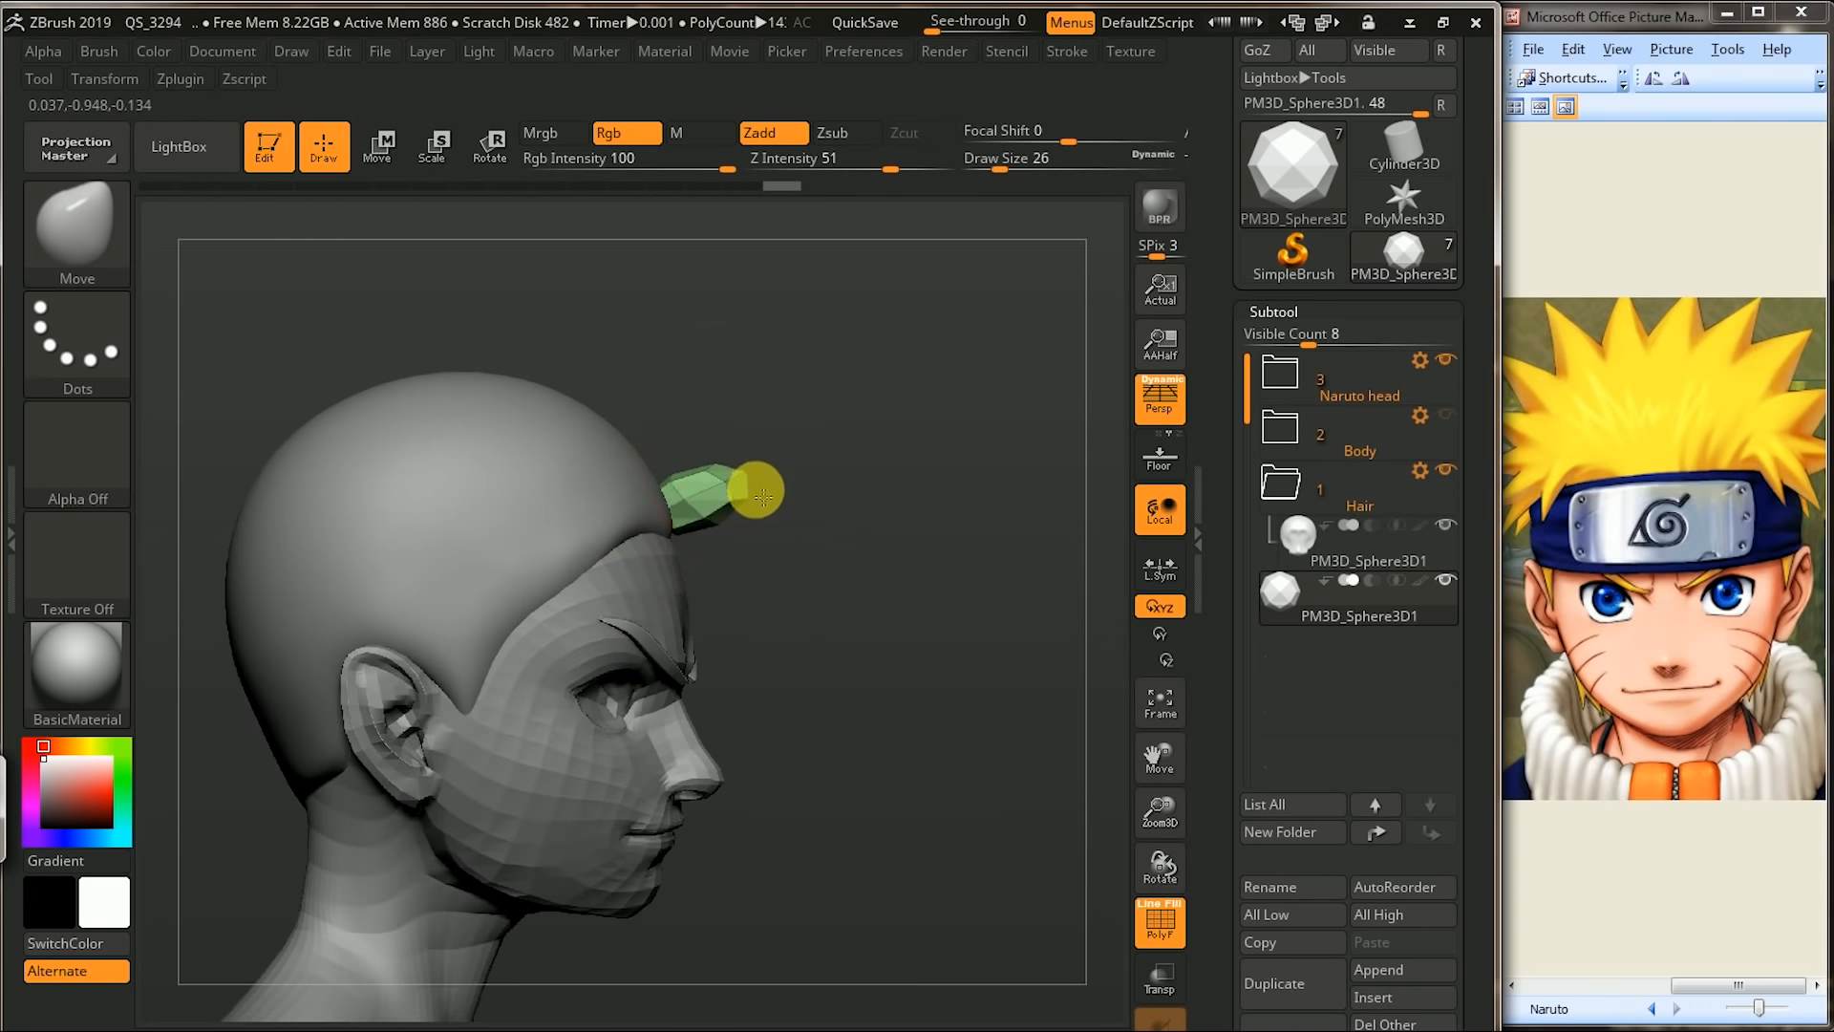
{"action": "key", "text": "bracketleft"}
{"action": "left_click_drag", "start_coordinate": [740, 501], "coordinate": [754, 492]}
{"action": "left_click_drag", "start_coordinate": [822, 459], "coordinate": [938, 434]}
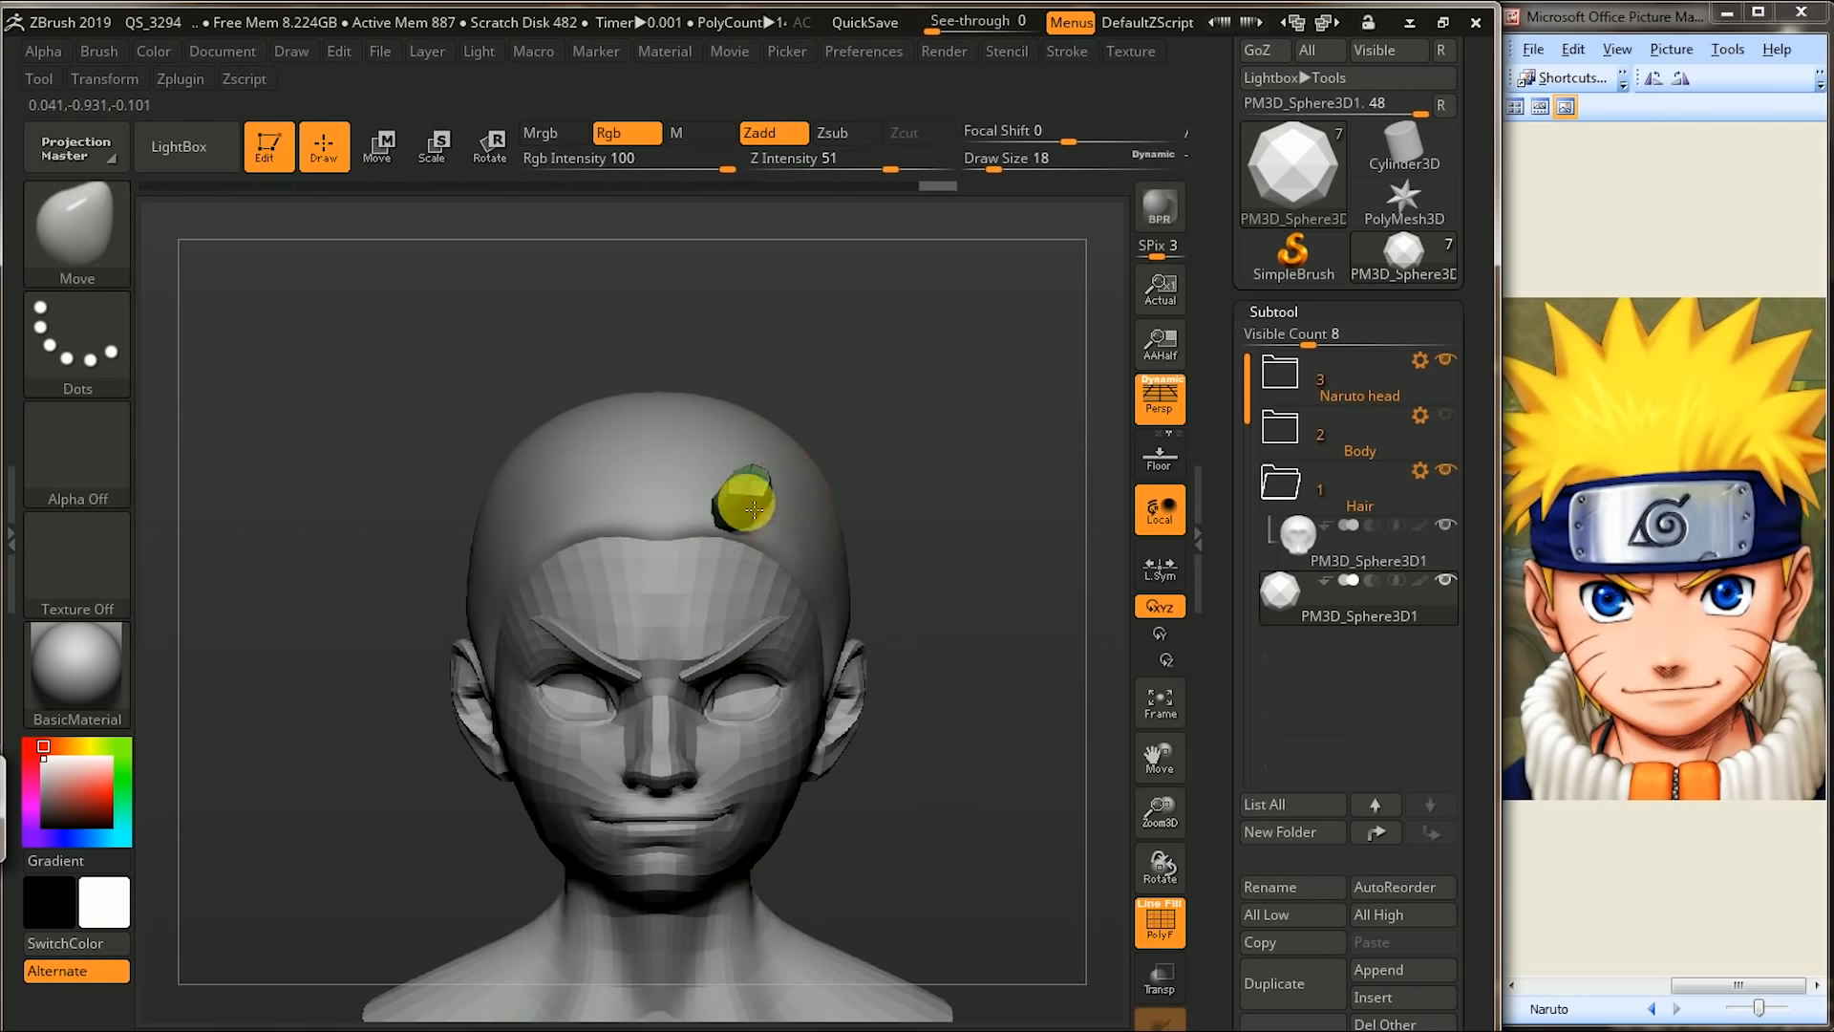
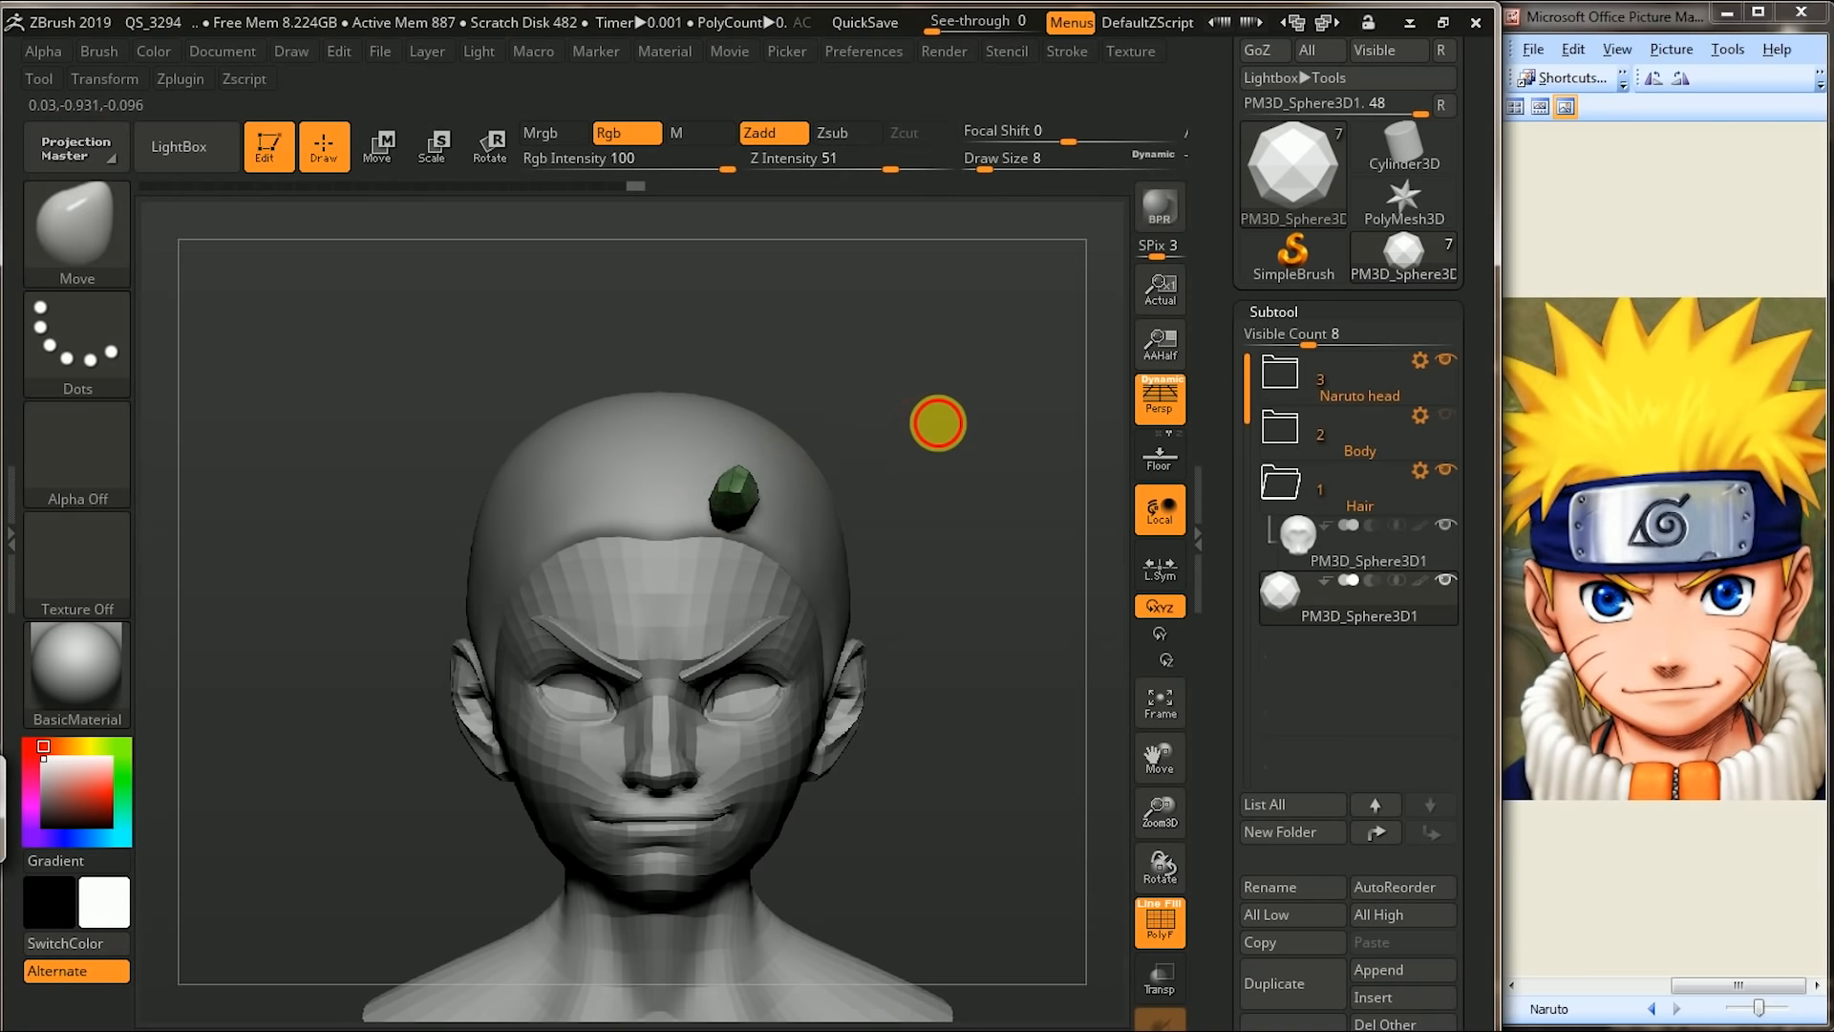
- Narrow the lock and taper its outer end to a point with a smaller Move brush, undoing the last stroke
{"action": "left_click_drag", "start_coordinate": [938, 423], "coordinate": [749, 468]}
{"action": "left_click_drag", "start_coordinate": [860, 437], "coordinate": [698, 544]}
{"action": "key", "text": "["}
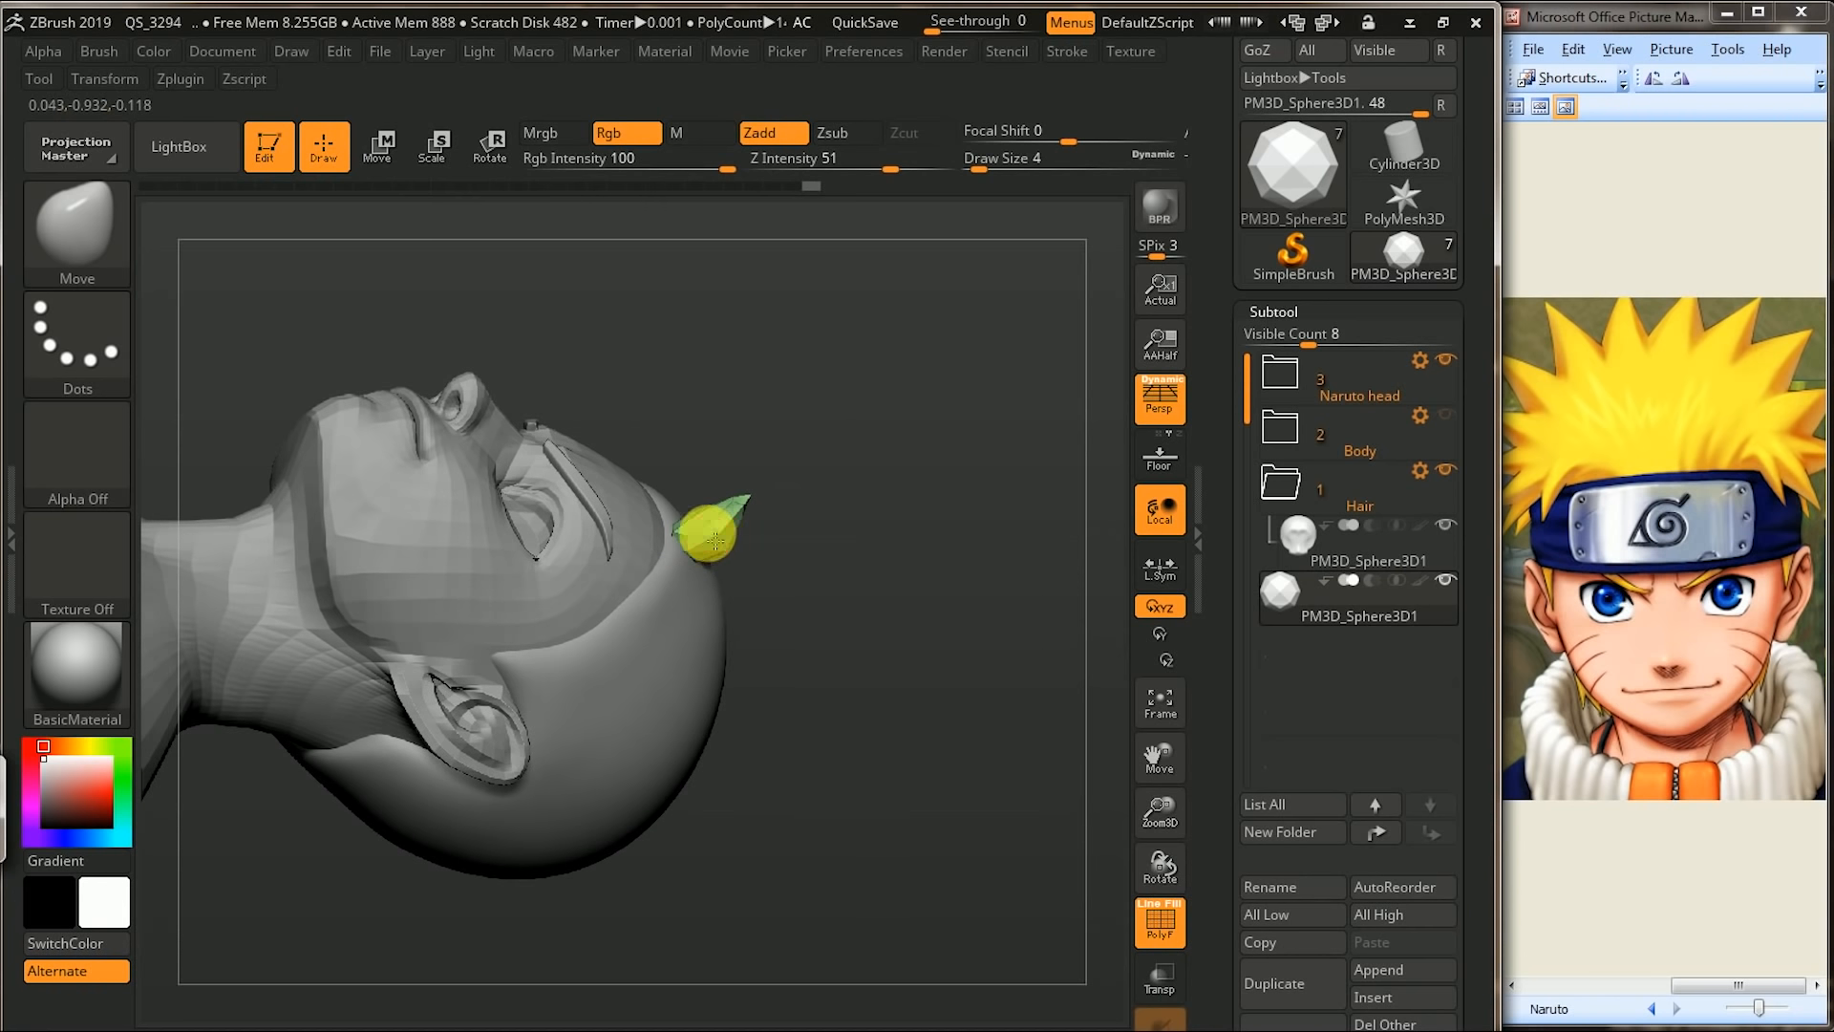
{"action": "key", "text": "]"}
{"action": "mouse_move", "coordinate": [917, 482]}
{"action": "left_mouse_down"}
{"action": "mouse_move", "coordinate": [971, 450]}
{"action": "mouse_move", "coordinate": [715, 530]}
{"action": "mouse_move", "coordinate": [994, 638]}
{"action": "mouse_move", "coordinate": [915, 487]}
{"action": "mouse_move", "coordinate": [991, 438]}
{"action": "mouse_move", "coordinate": [879, 483]}
{"action": "left_mouse_up"}
{"action": "mouse_move", "coordinate": [696, 475]}
{"action": "left_mouse_down"}
{"action": "mouse_move", "coordinate": [784, 473]}
{"action": "mouse_move", "coordinate": [802, 544]}
{"action": "mouse_move", "coordinate": [810, 473]}
{"action": "mouse_move", "coordinate": [790, 462]}
{"action": "mouse_move", "coordinate": [779, 484]}
{"action": "left_mouse_up"}
{"action": "mouse_move", "coordinate": [860, 426]}
{"action": "left_mouse_down"}
{"action": "mouse_move", "coordinate": [741, 433]}
{"action": "mouse_move", "coordinate": [798, 484]}
{"action": "mouse_move", "coordinate": [831, 435]}
{"action": "left_mouse_up"}
{"action": "key", "text": "ctrl+z"}
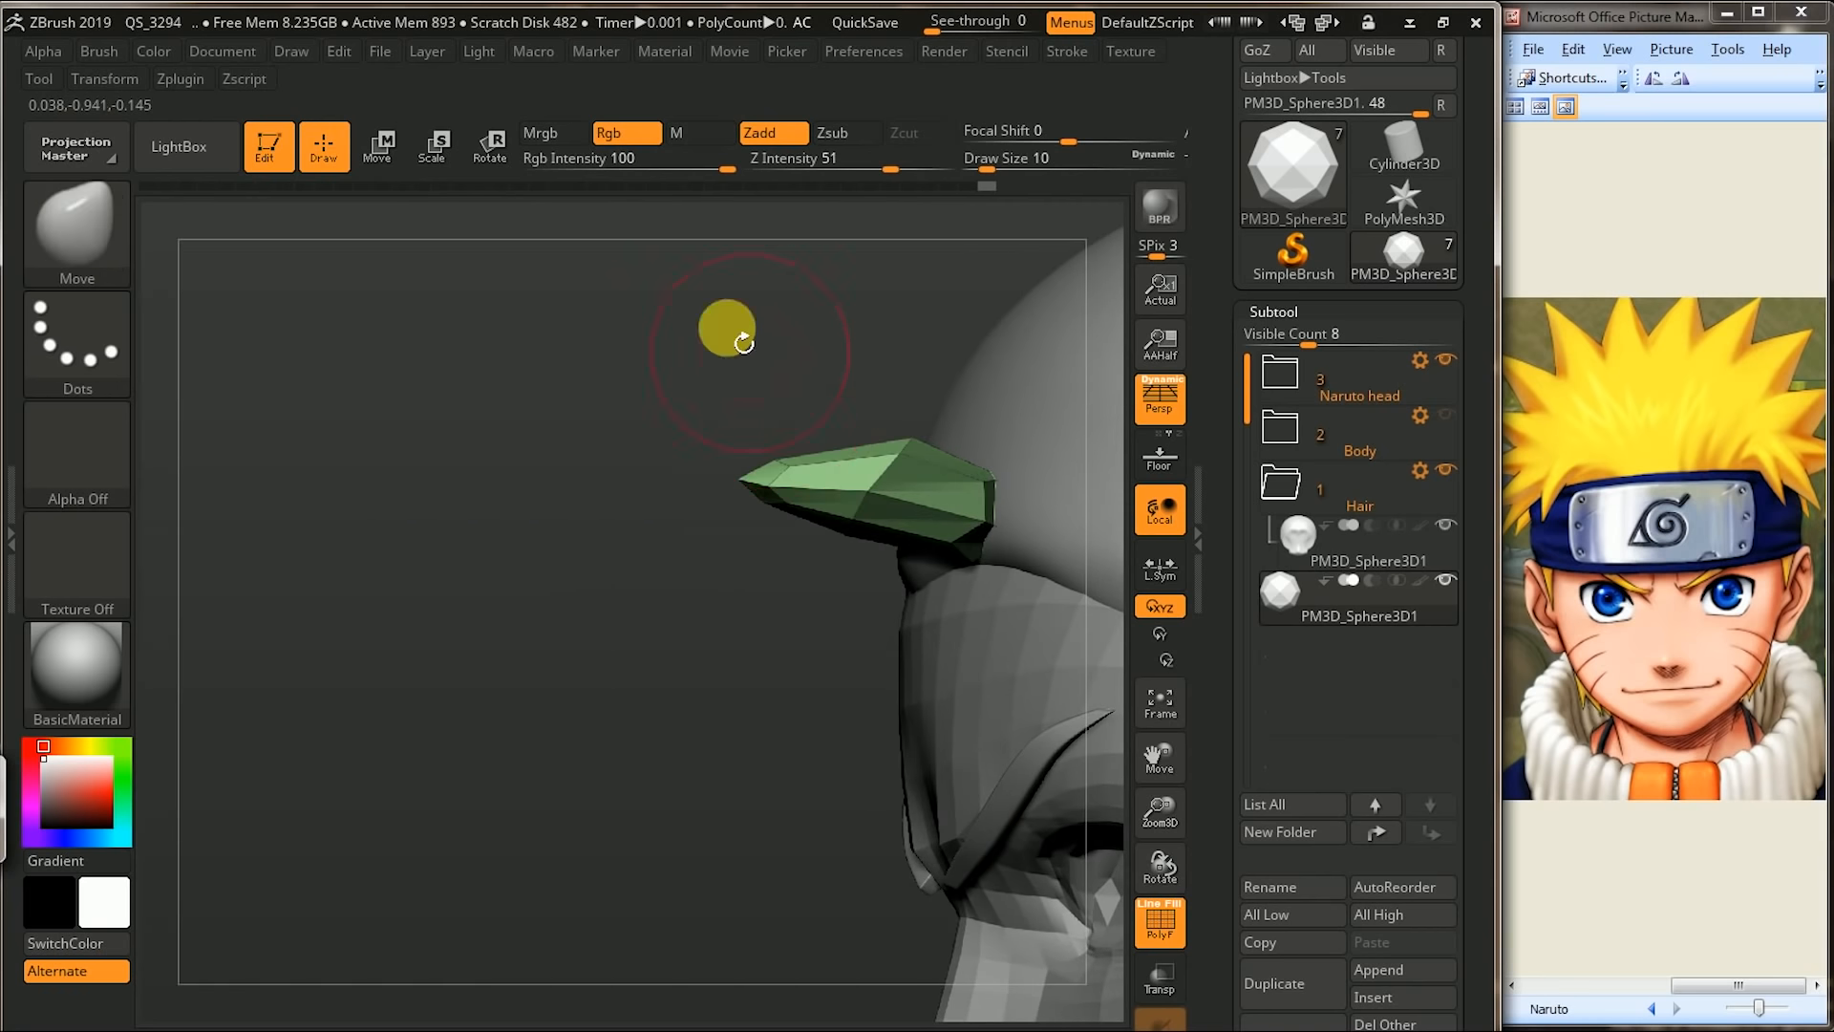
- Rotate the hair spike at the front of the hair cap and return to the Move brush
{"action": "left_click", "coordinate": [497, 148]}
{"action": "left_click_drag", "start_coordinate": [840, 389], "coordinate": [761, 467]}
{"action": "mouse_move", "coordinate": [668, 614]}
{"action": "left_mouse_down"}
{"action": "mouse_move", "coordinate": [800, 616]}
{"action": "mouse_move", "coordinate": [491, 335]}
{"action": "left_mouse_up"}
{"action": "left_click", "coordinate": [77, 229]}
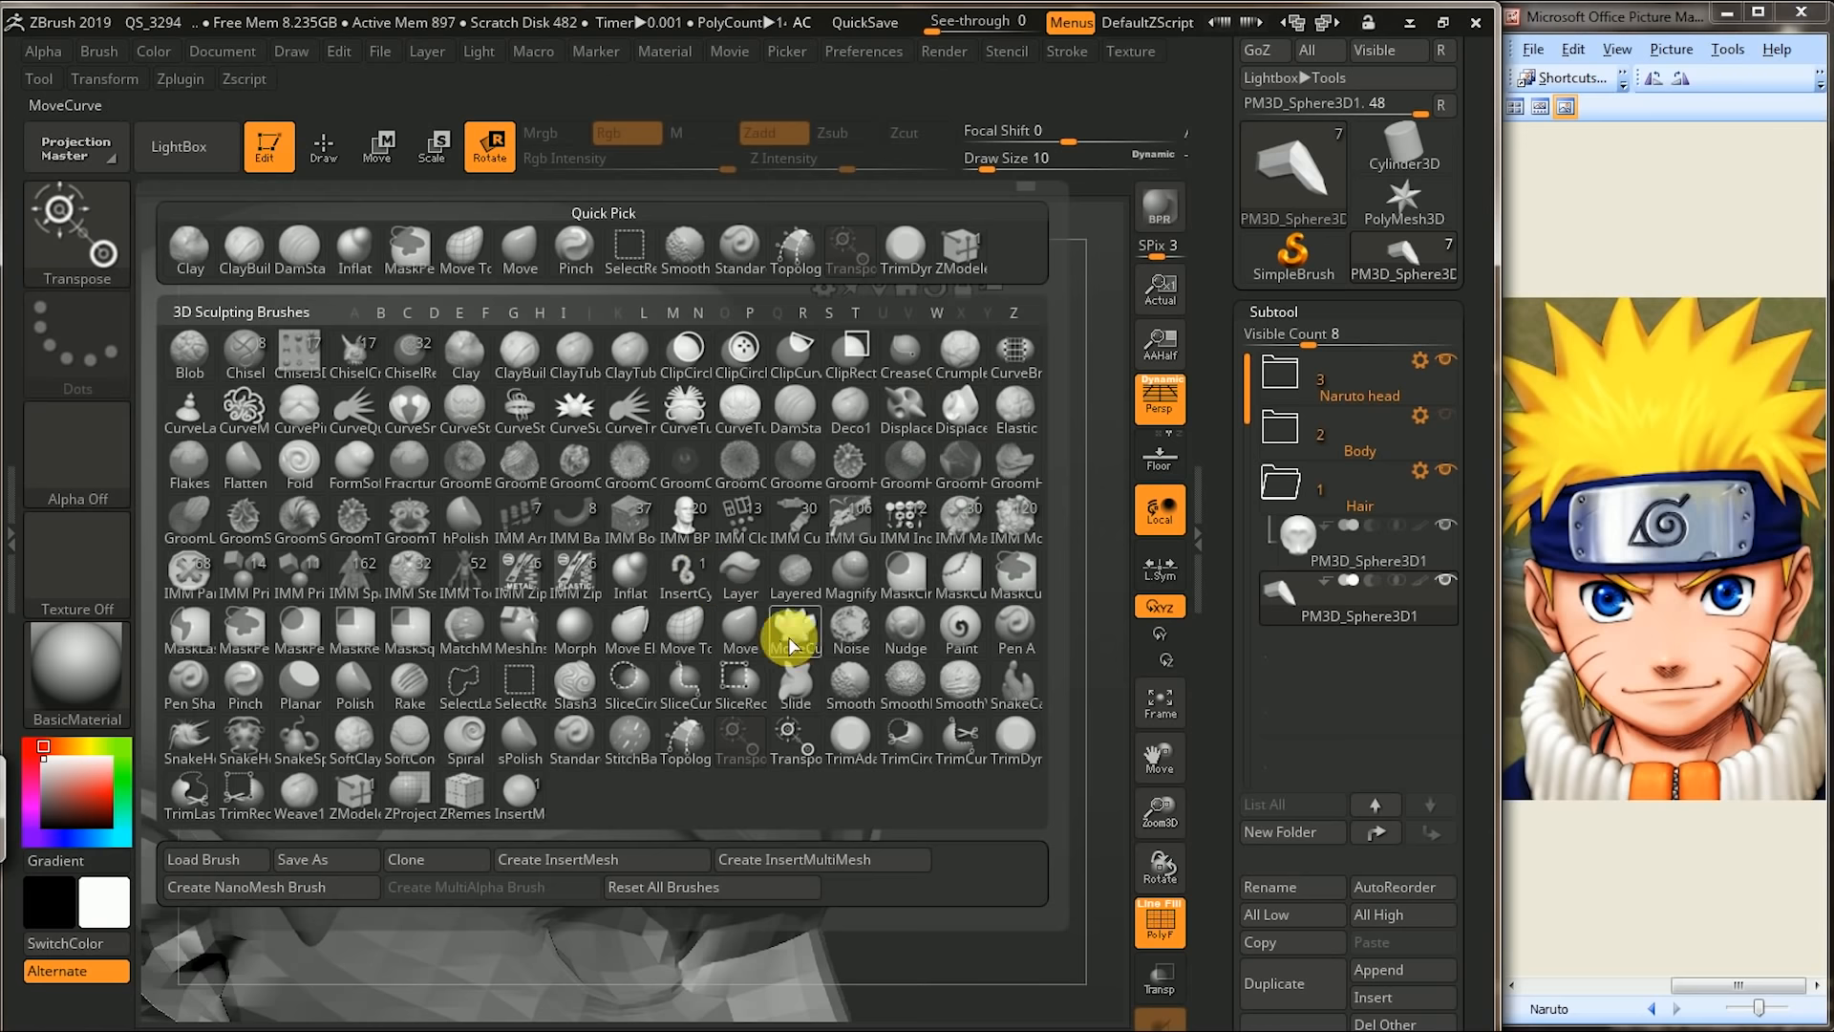
{"action": "left_click", "coordinate": [788, 636]}
{"action": "left_click_drag", "start_coordinate": [1006, 605], "coordinate": [993, 382], "text": "alt"}
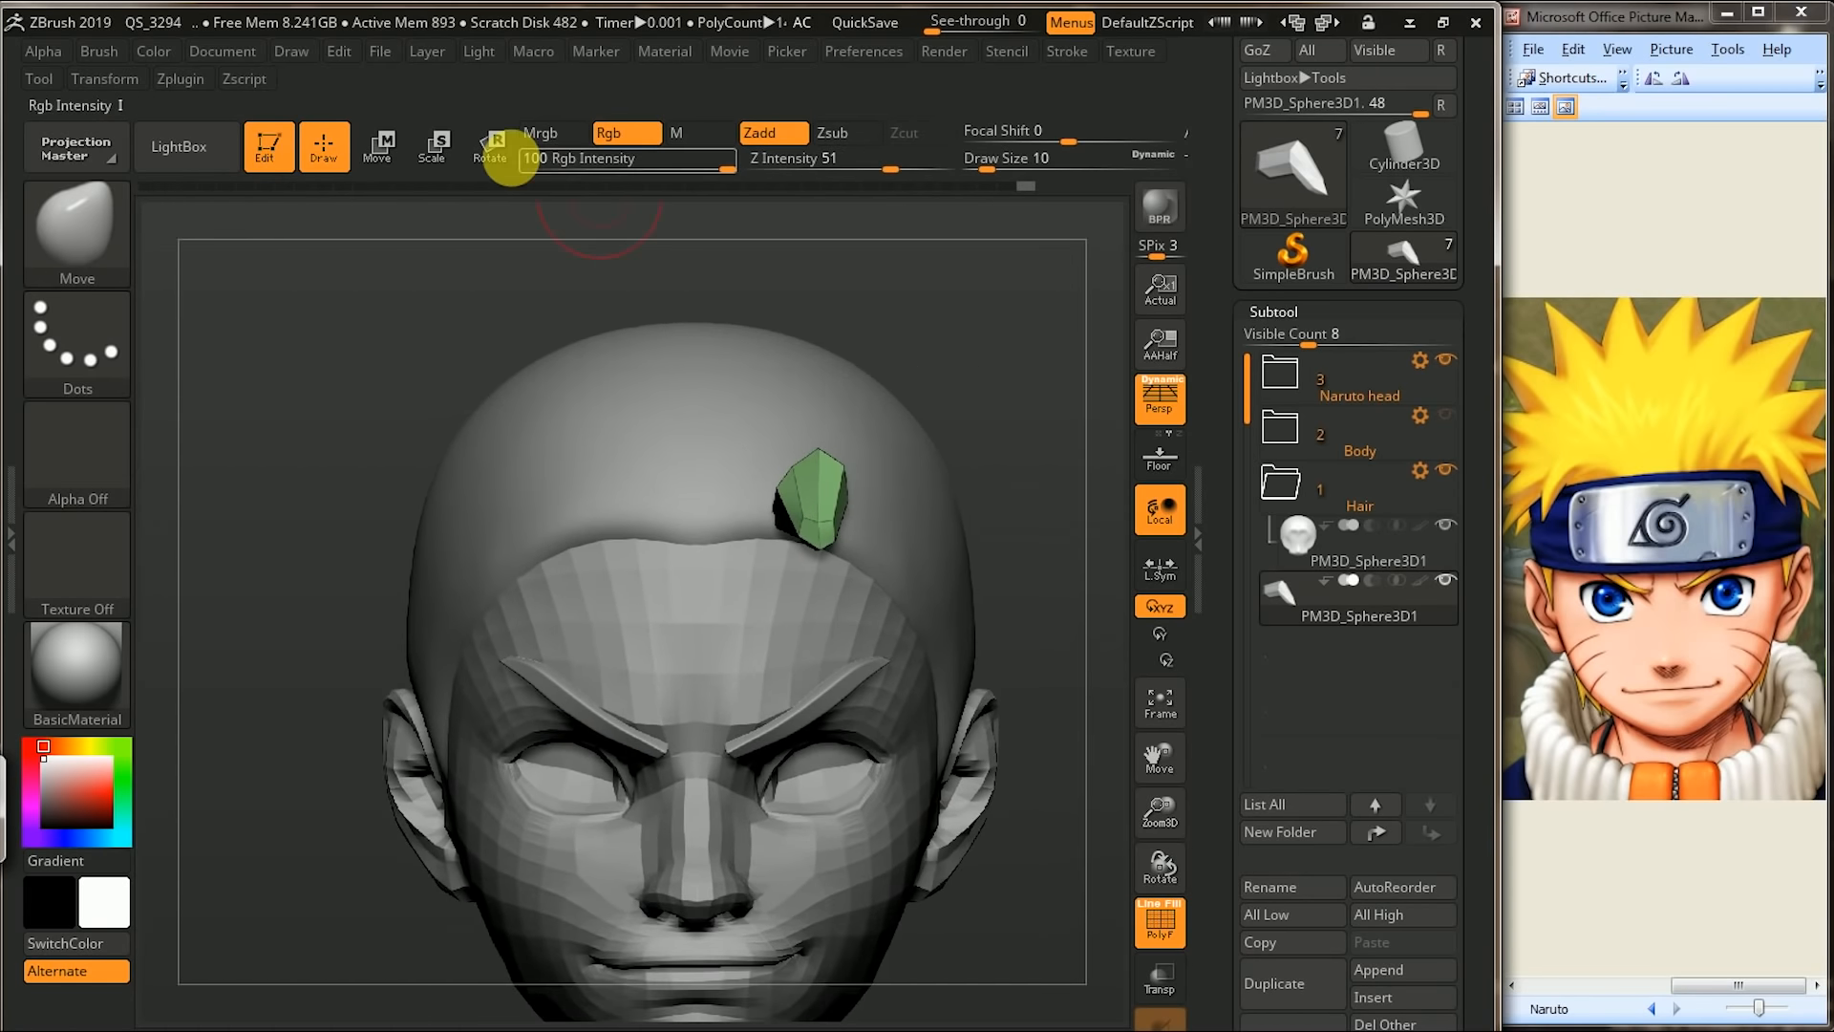
- Rotate the spike towards the outer side of the forehead in front view and reshape it with the Move brush
{"action": "left_click", "coordinate": [490, 146]}
{"action": "left_click_drag", "start_coordinate": [856, 468], "coordinate": [891, 469]}
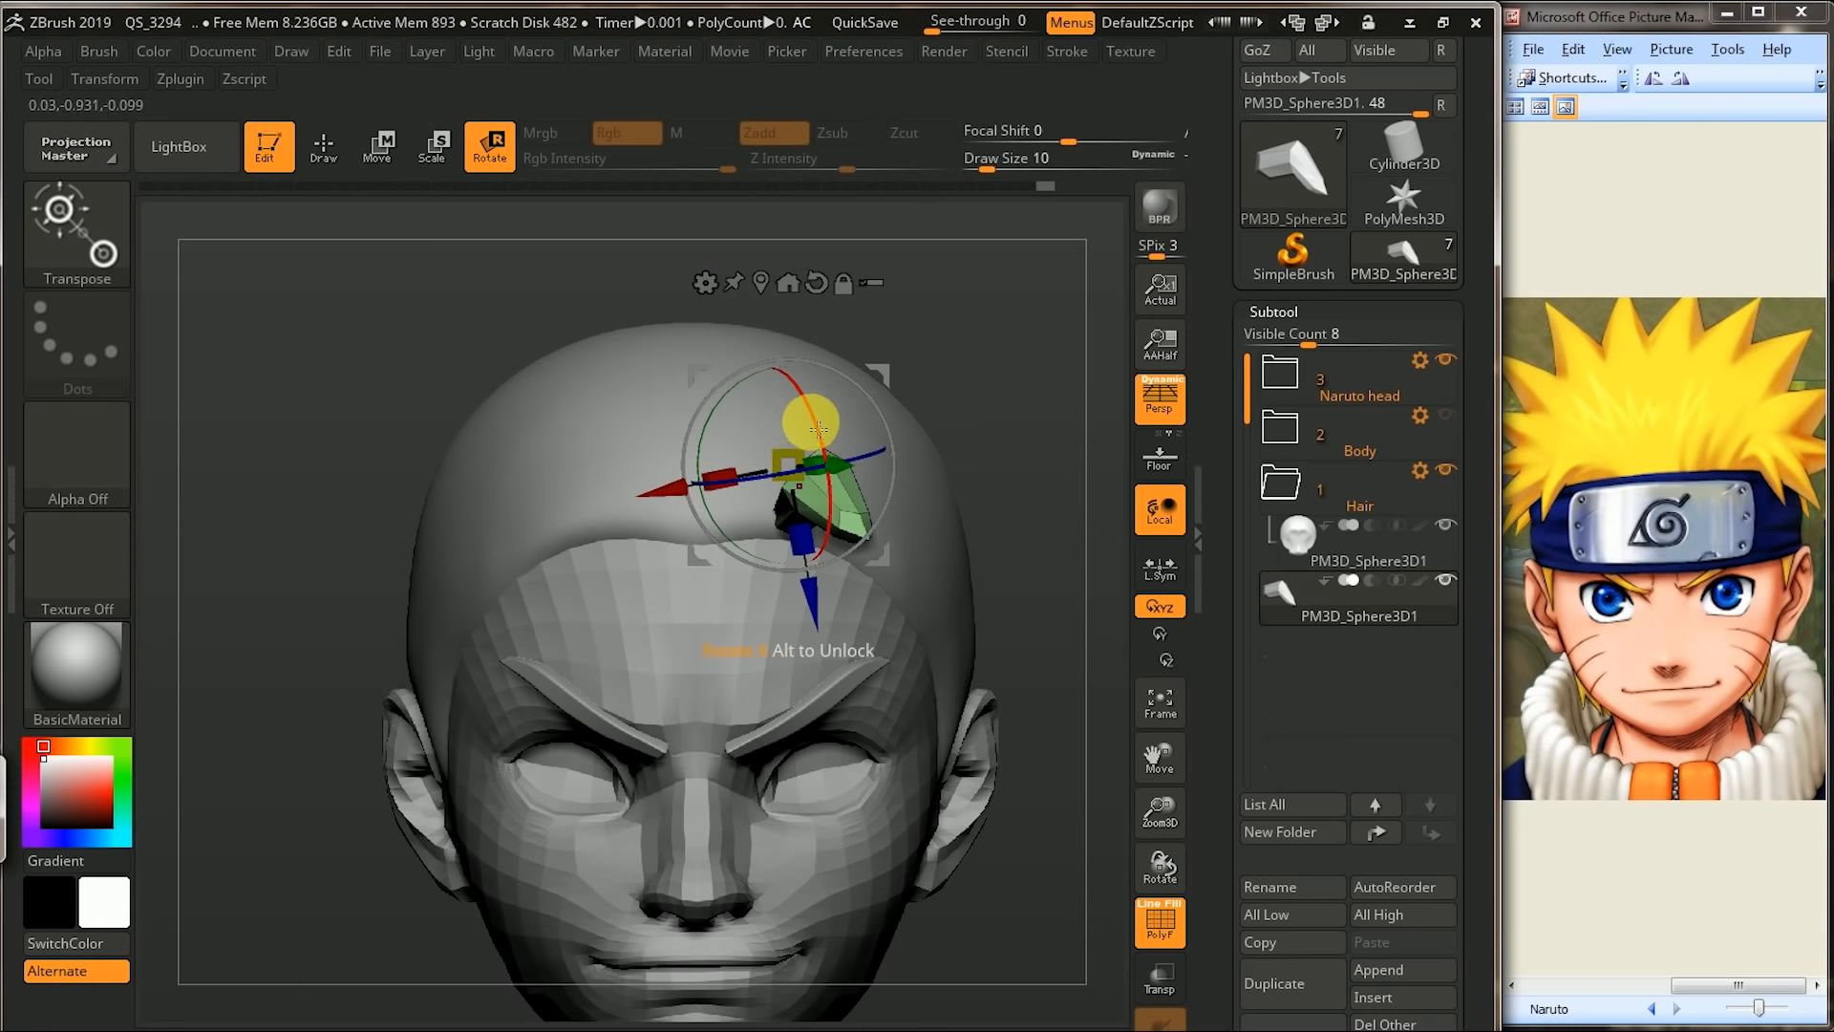
{"action": "left_click_drag", "start_coordinate": [806, 421], "coordinate": [823, 446]}
{"action": "left_click", "coordinate": [87, 236]}
{"action": "left_click", "coordinate": [741, 630]}
{"action": "key", "text": "q"}
{"action": "left_click_drag", "start_coordinate": [1035, 377], "coordinate": [1079, 287]}
- Tilt the spike downward over the forehead and shift it against the front of the hair cap with the gizmo
{"action": "left_click", "coordinate": [514, 145]}
{"action": "left_click_drag", "start_coordinate": [872, 462], "coordinate": [939, 546]}
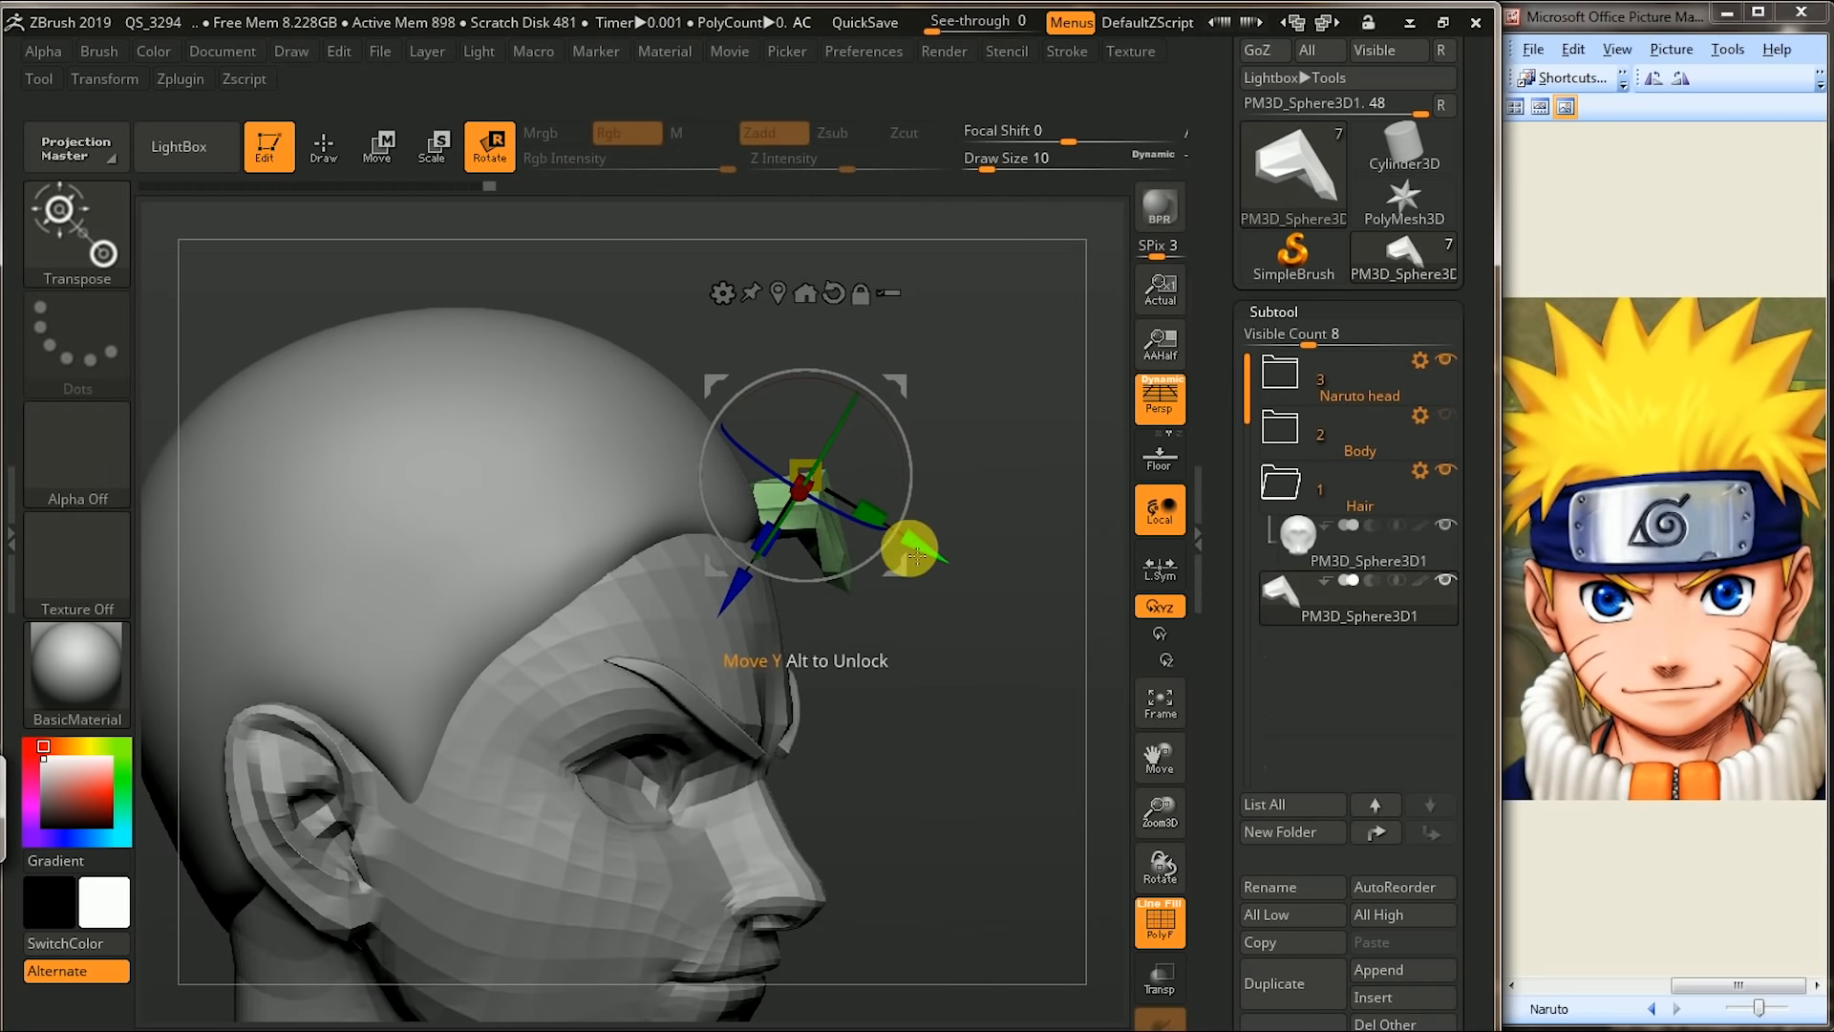
{"action": "left_click_drag", "start_coordinate": [748, 597], "coordinate": [742, 569]}
{"action": "left_click_drag", "start_coordinate": [926, 532], "coordinate": [933, 528]}
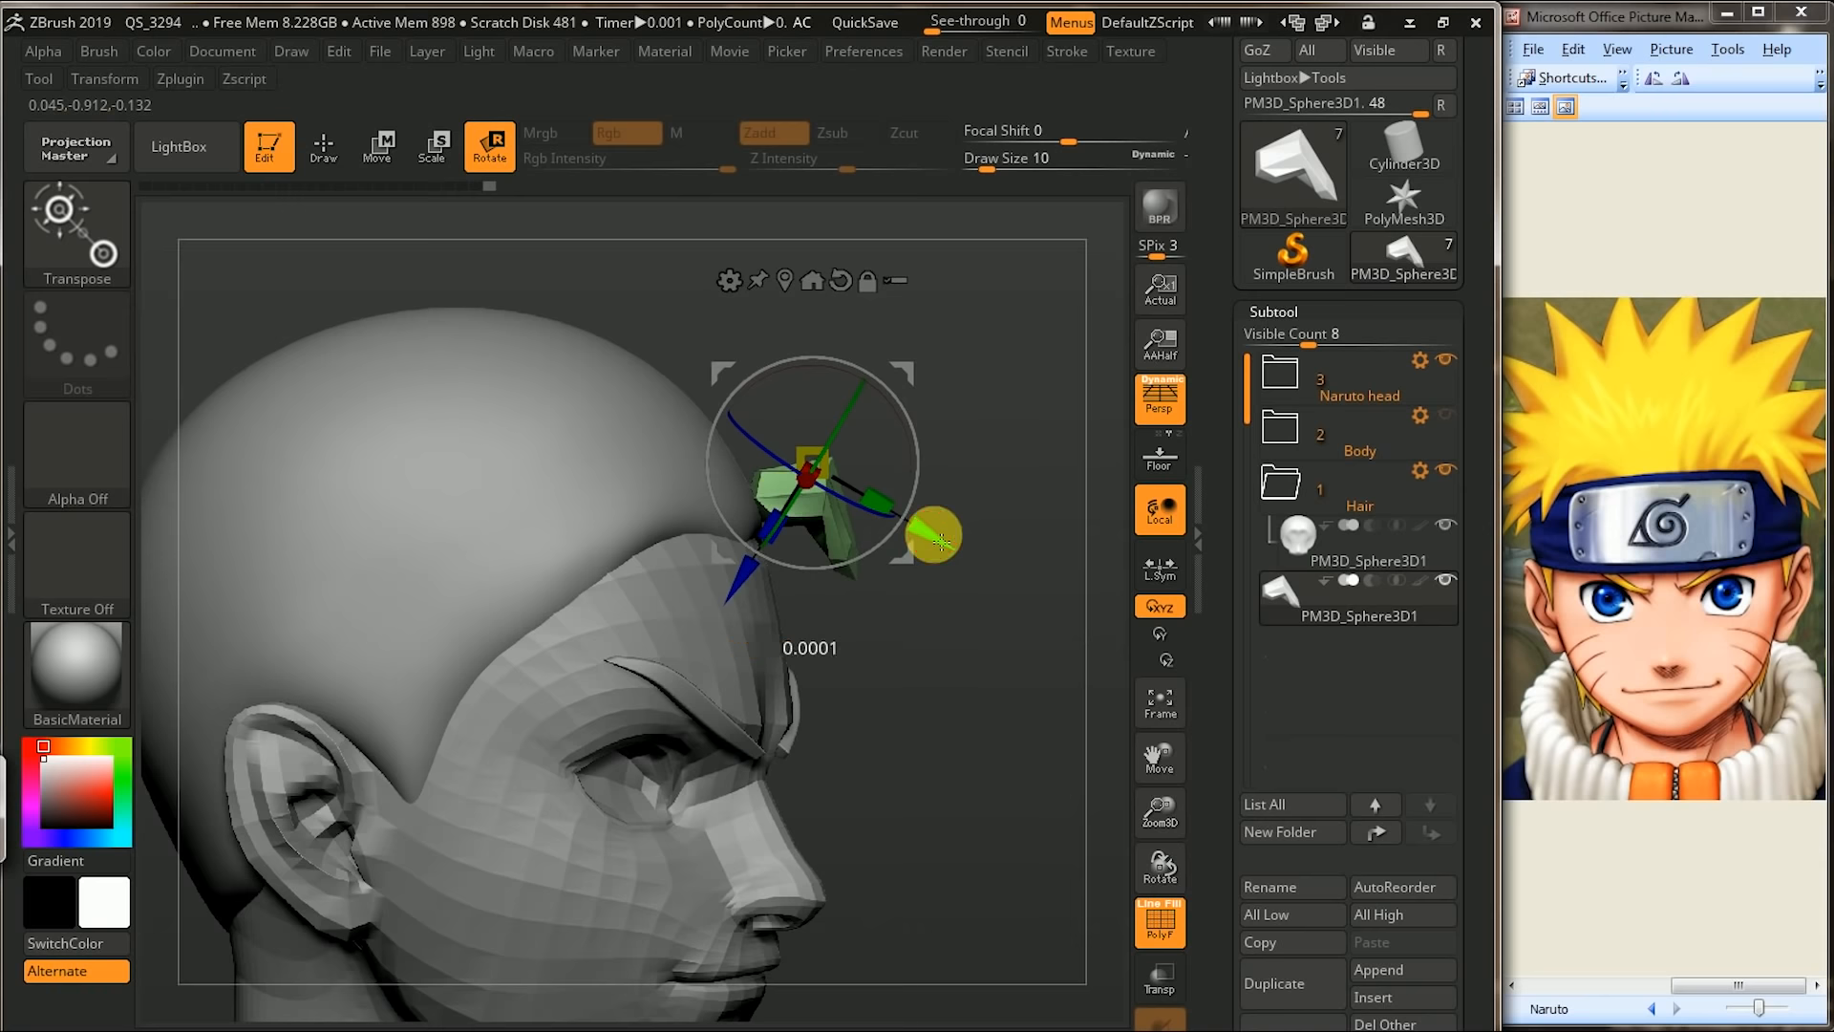
- Pull the spike's base into the hair cap and adjust its downward tip with the Move brush
{"action": "left_click", "coordinate": [103, 254]}
{"action": "left_click", "coordinate": [742, 626]}
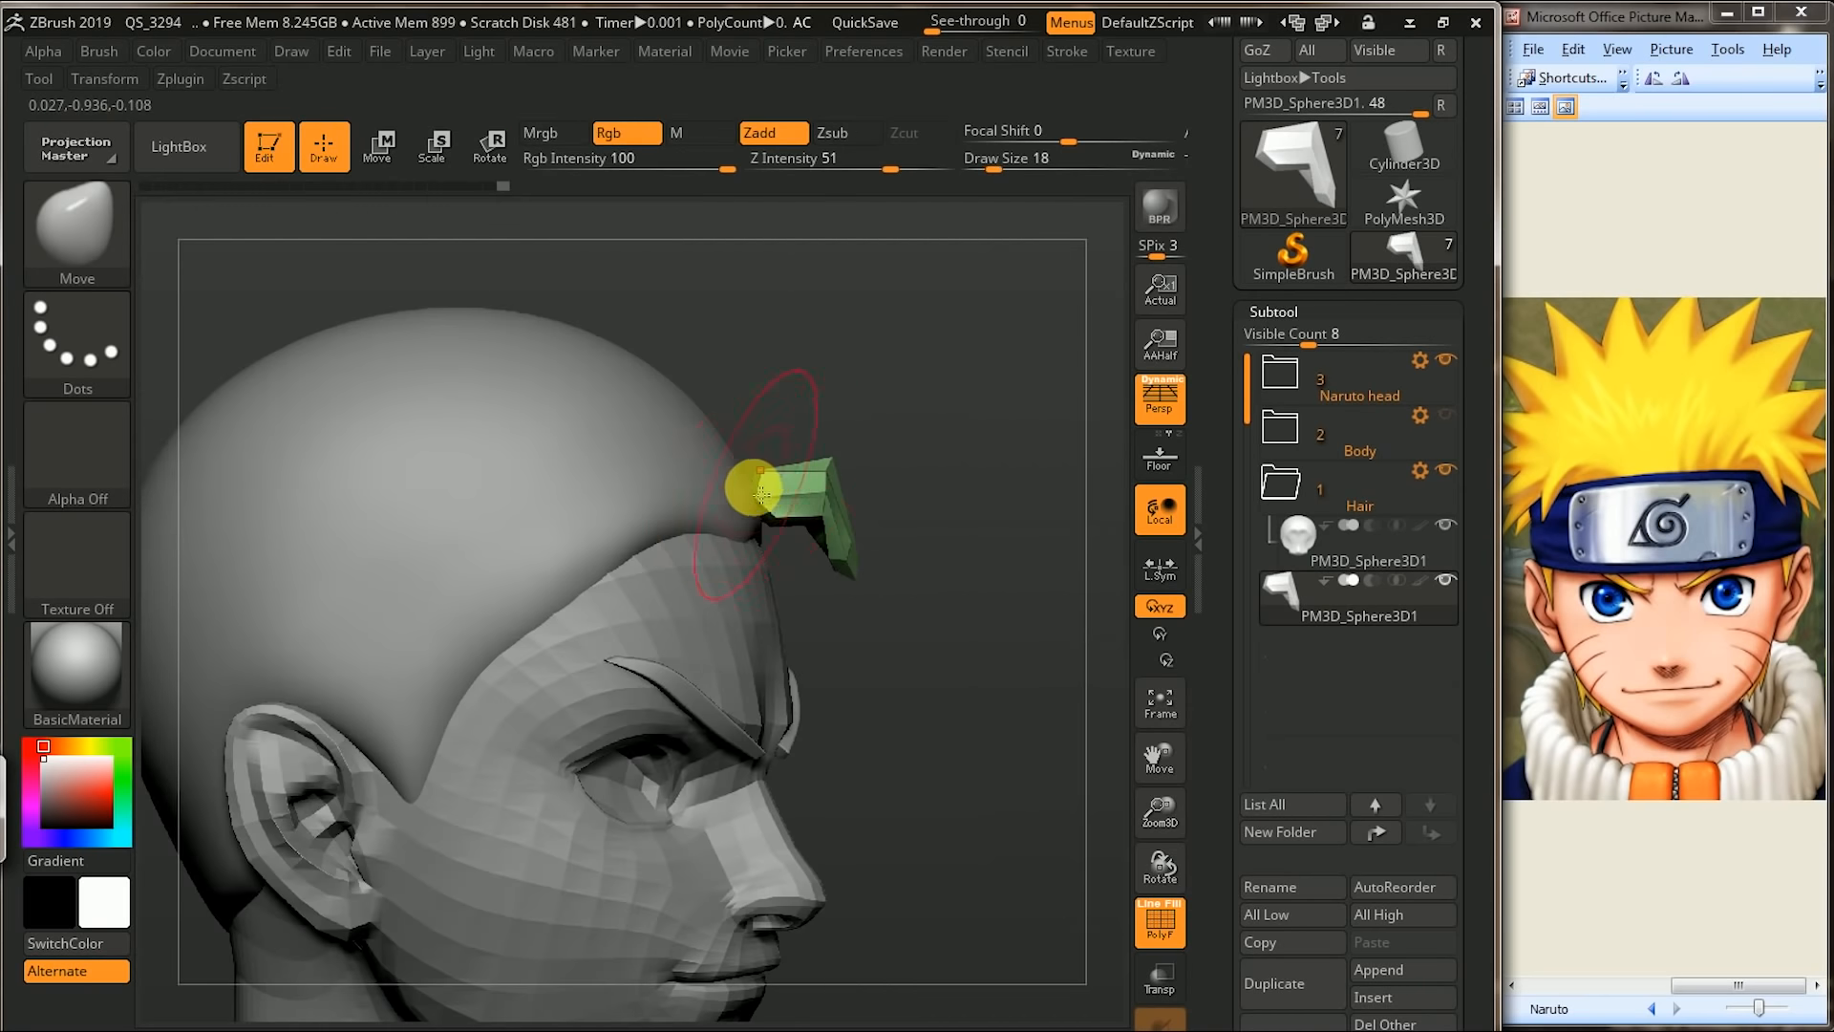
{"action": "left_click_drag", "start_coordinate": [756, 509], "coordinate": [718, 502]}
{"action": "left_click_drag", "start_coordinate": [1041, 476], "coordinate": [827, 518]}
{"action": "left_click_drag", "start_coordinate": [705, 570], "coordinate": [655, 584]}
{"action": "left_click_drag", "start_coordinate": [531, 680], "coordinate": [1007, 352], "text": "shift"}
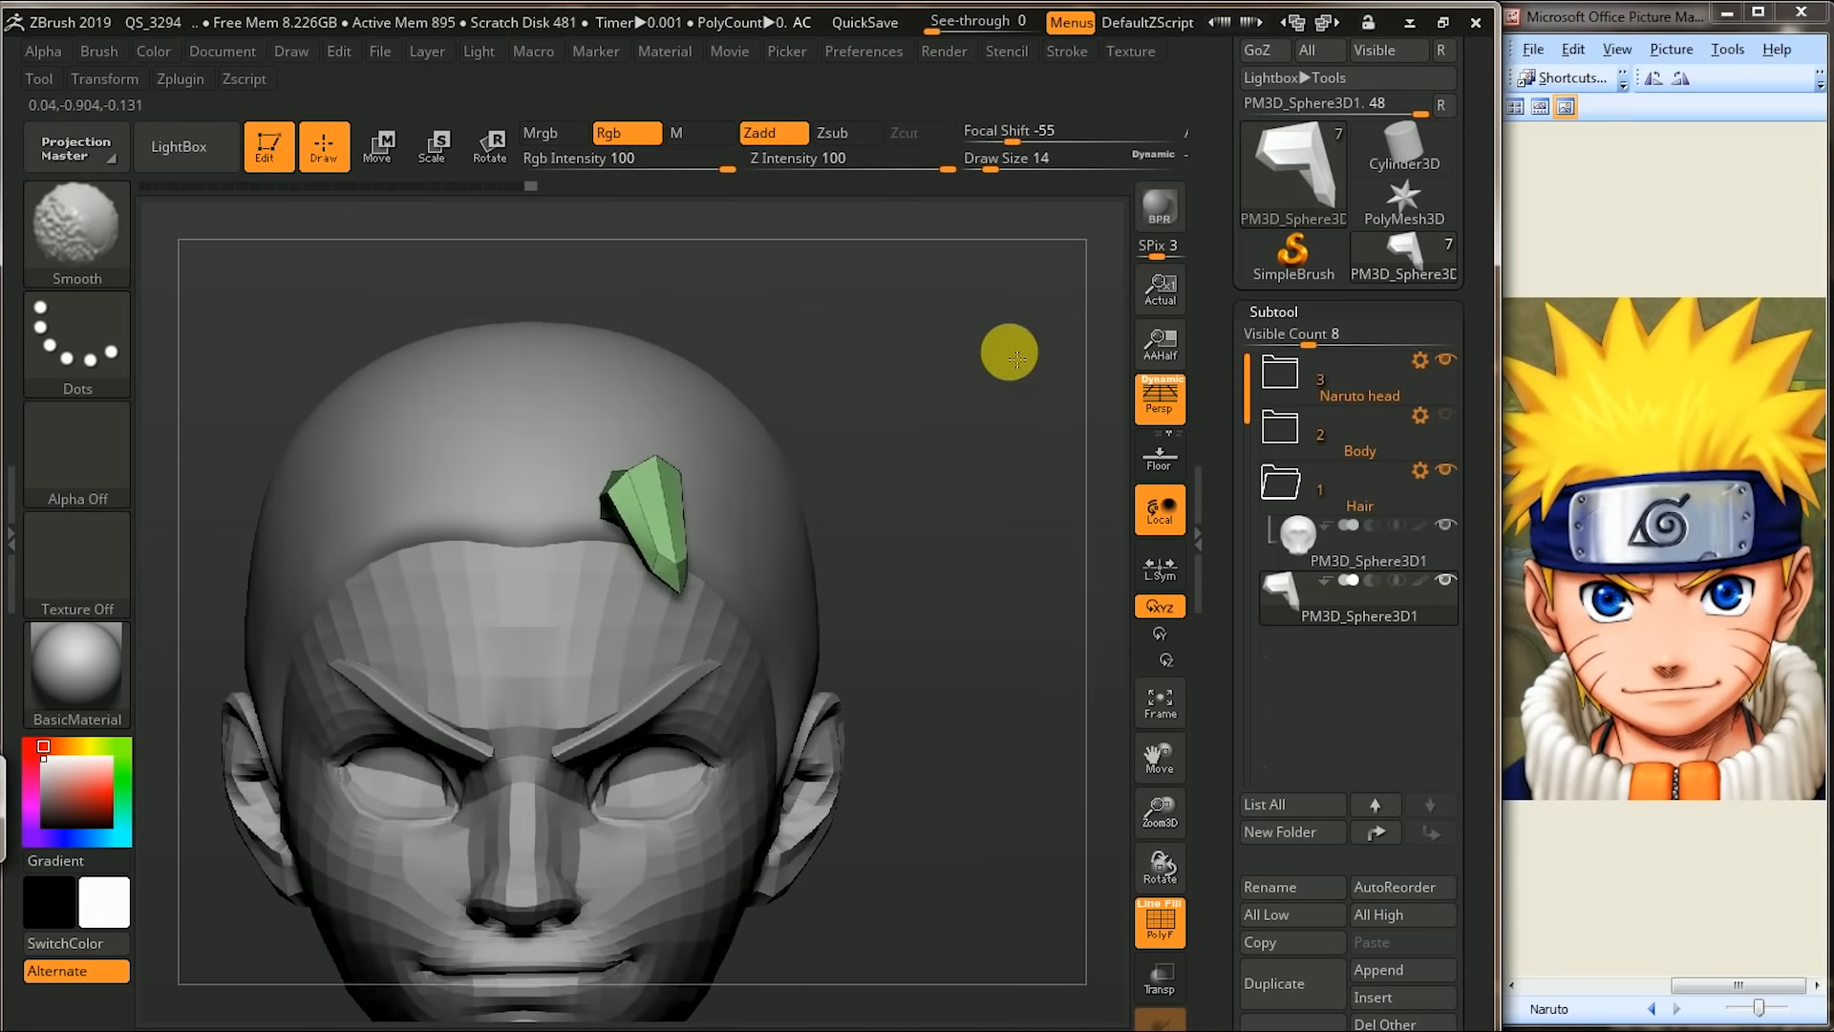
{"action": "left_click_drag", "start_coordinate": [1044, 421], "coordinate": [1161, 421], "text": "alt"}
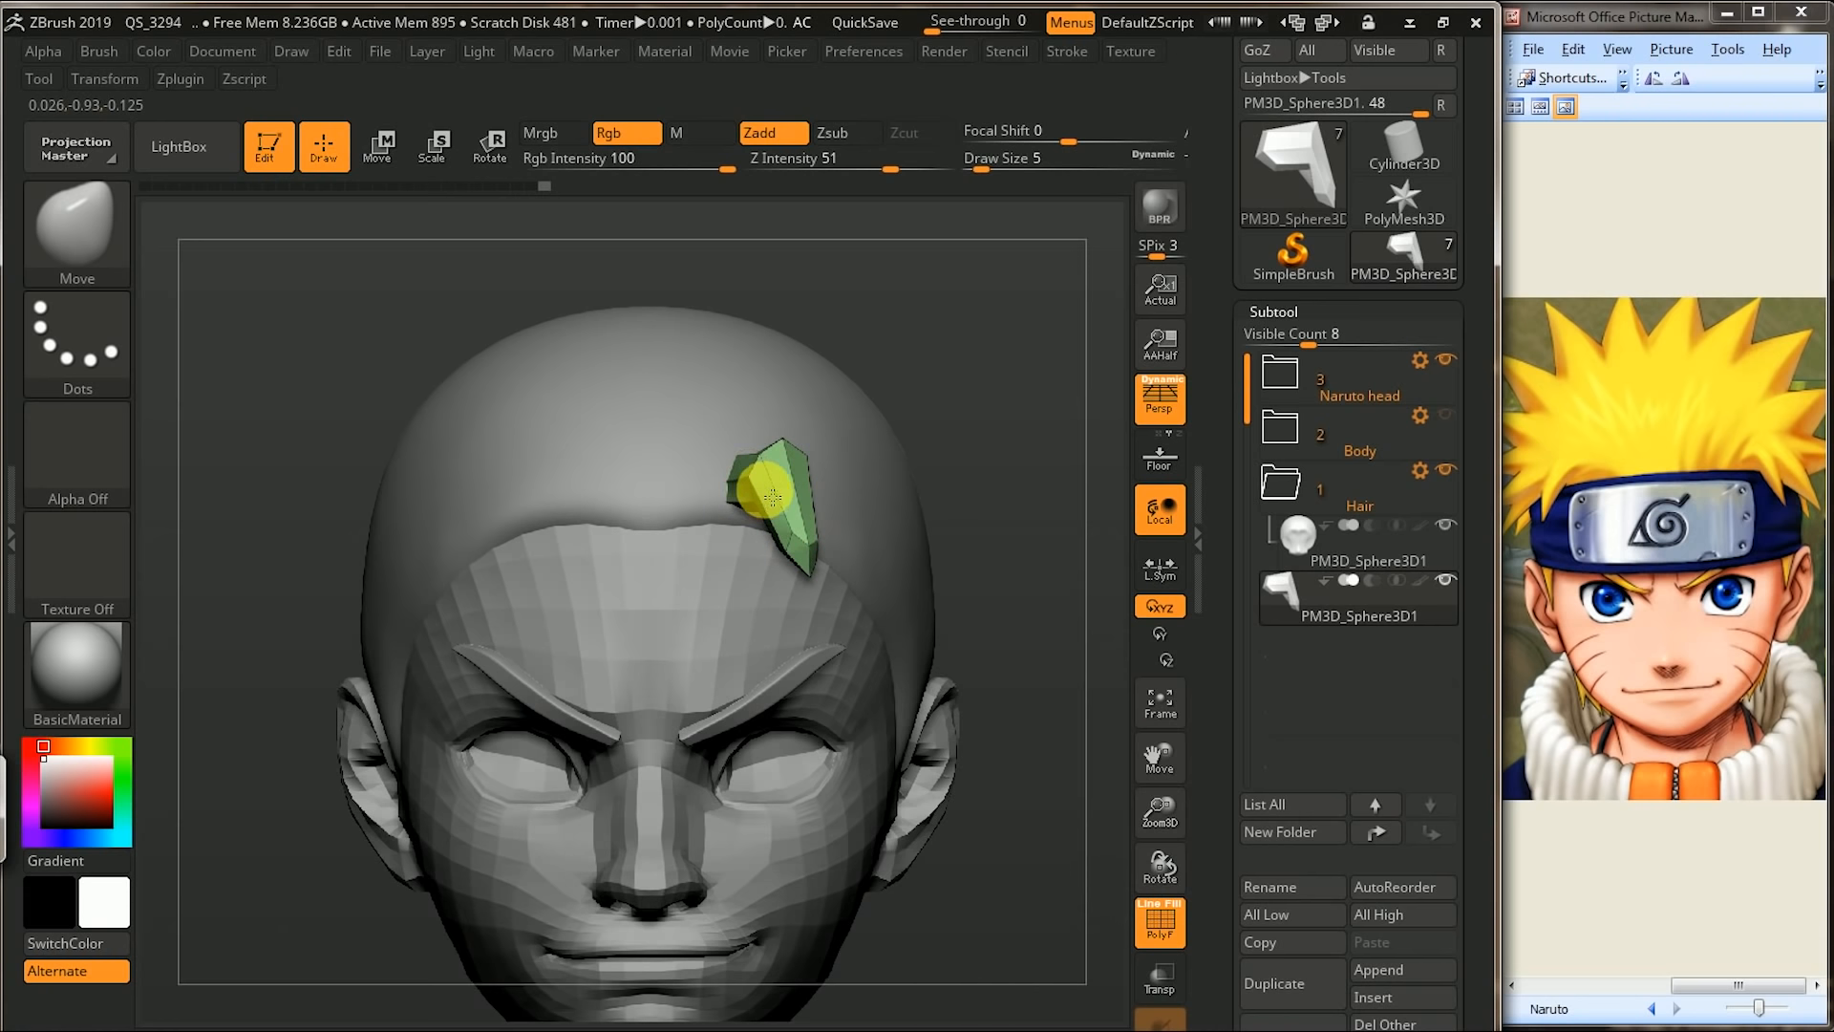
- Isolate the spike and insert edge loops across its base and its downward section with the ZModeler brush
{"action": "mouse_move", "coordinate": [1013, 372]}
{"action": "left_mouse_down"}
{"action": "mouse_move", "coordinate": [885, 401]}
{"action": "mouse_move", "coordinate": [813, 456]}
{"action": "mouse_move", "coordinate": [818, 414]}
{"action": "mouse_move", "coordinate": [933, 417]}
{"action": "mouse_move", "coordinate": [626, 376]}
{"action": "left_mouse_up"}
{"action": "left_click", "coordinate": [103, 250]}
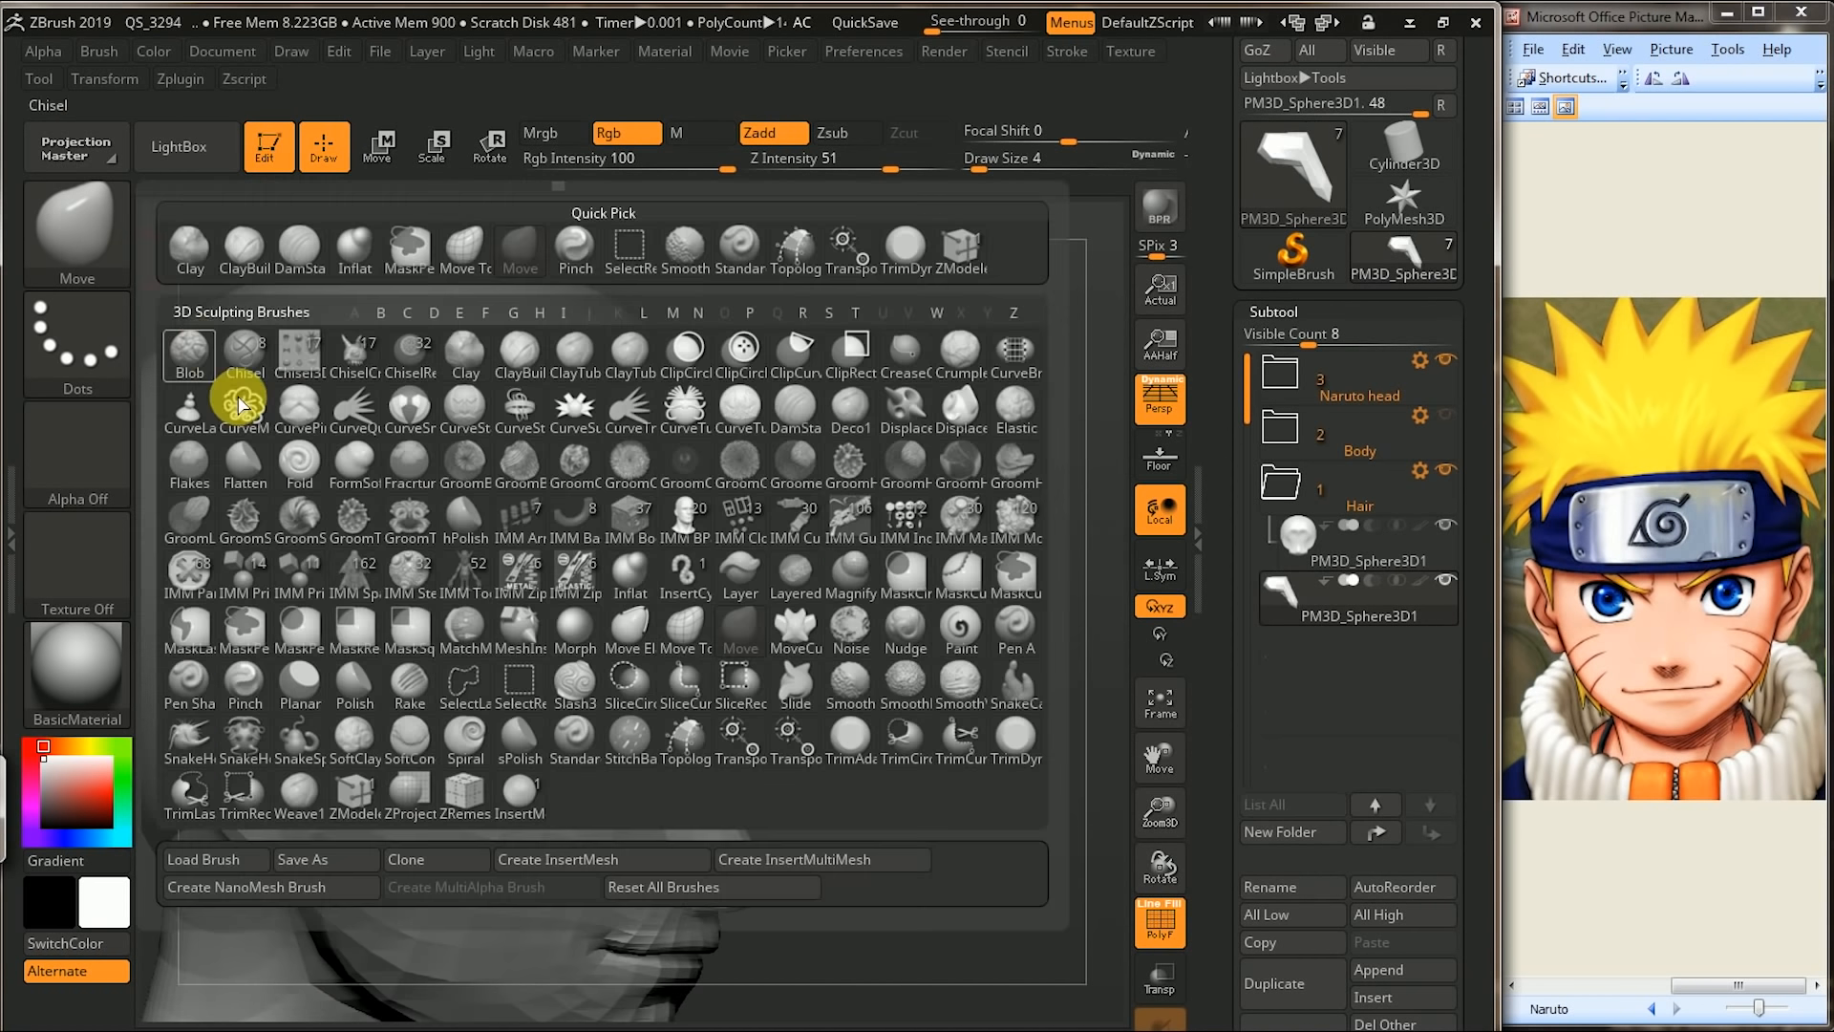
{"action": "left_click", "coordinate": [357, 803]}
{"action": "key", "text": "space"}
{"action": "left_click", "coordinate": [1015, 800]}
{"action": "left_click_drag", "start_coordinate": [998, 511], "coordinate": [1011, 553], "text": "alt"}
{"action": "key", "text": "alt+s"}
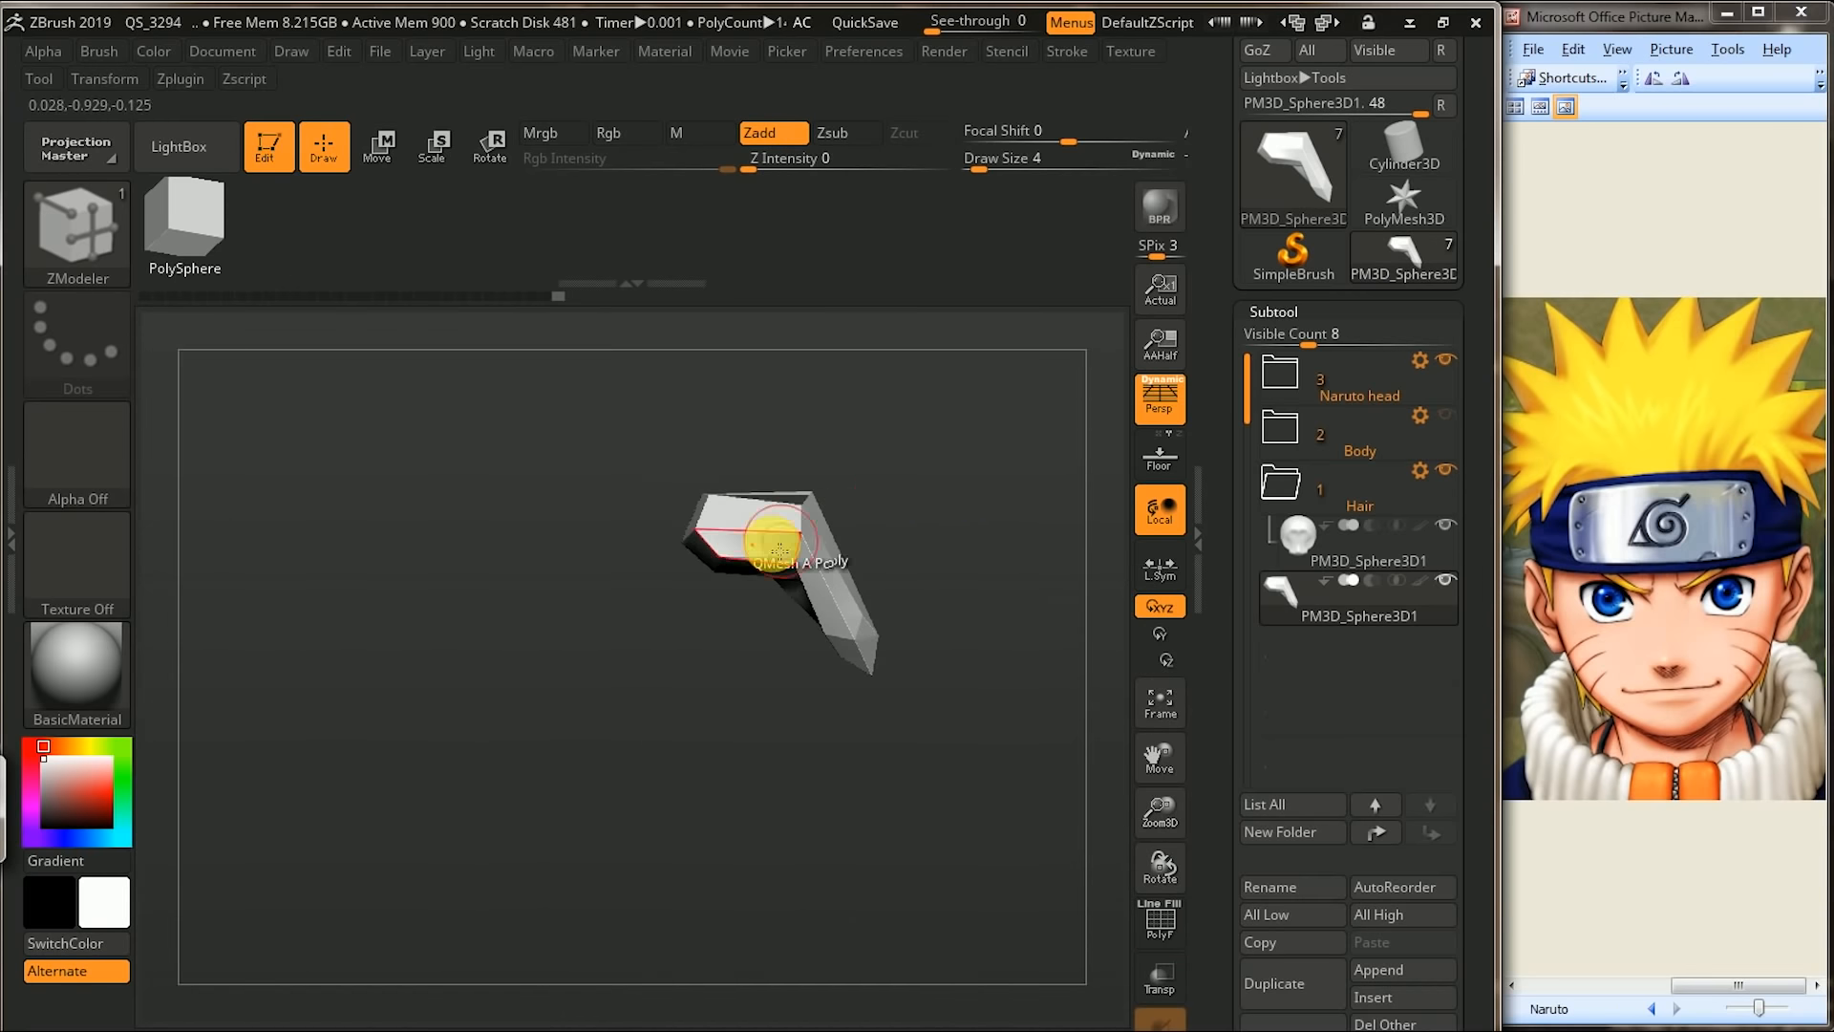
{"action": "key", "text": "space"}
{"action": "left_click", "coordinate": [1014, 713]}
{"action": "left_click_drag", "start_coordinate": [1000, 468], "coordinate": [993, 659], "text": "alt"}
{"action": "left_click", "coordinate": [712, 552]}
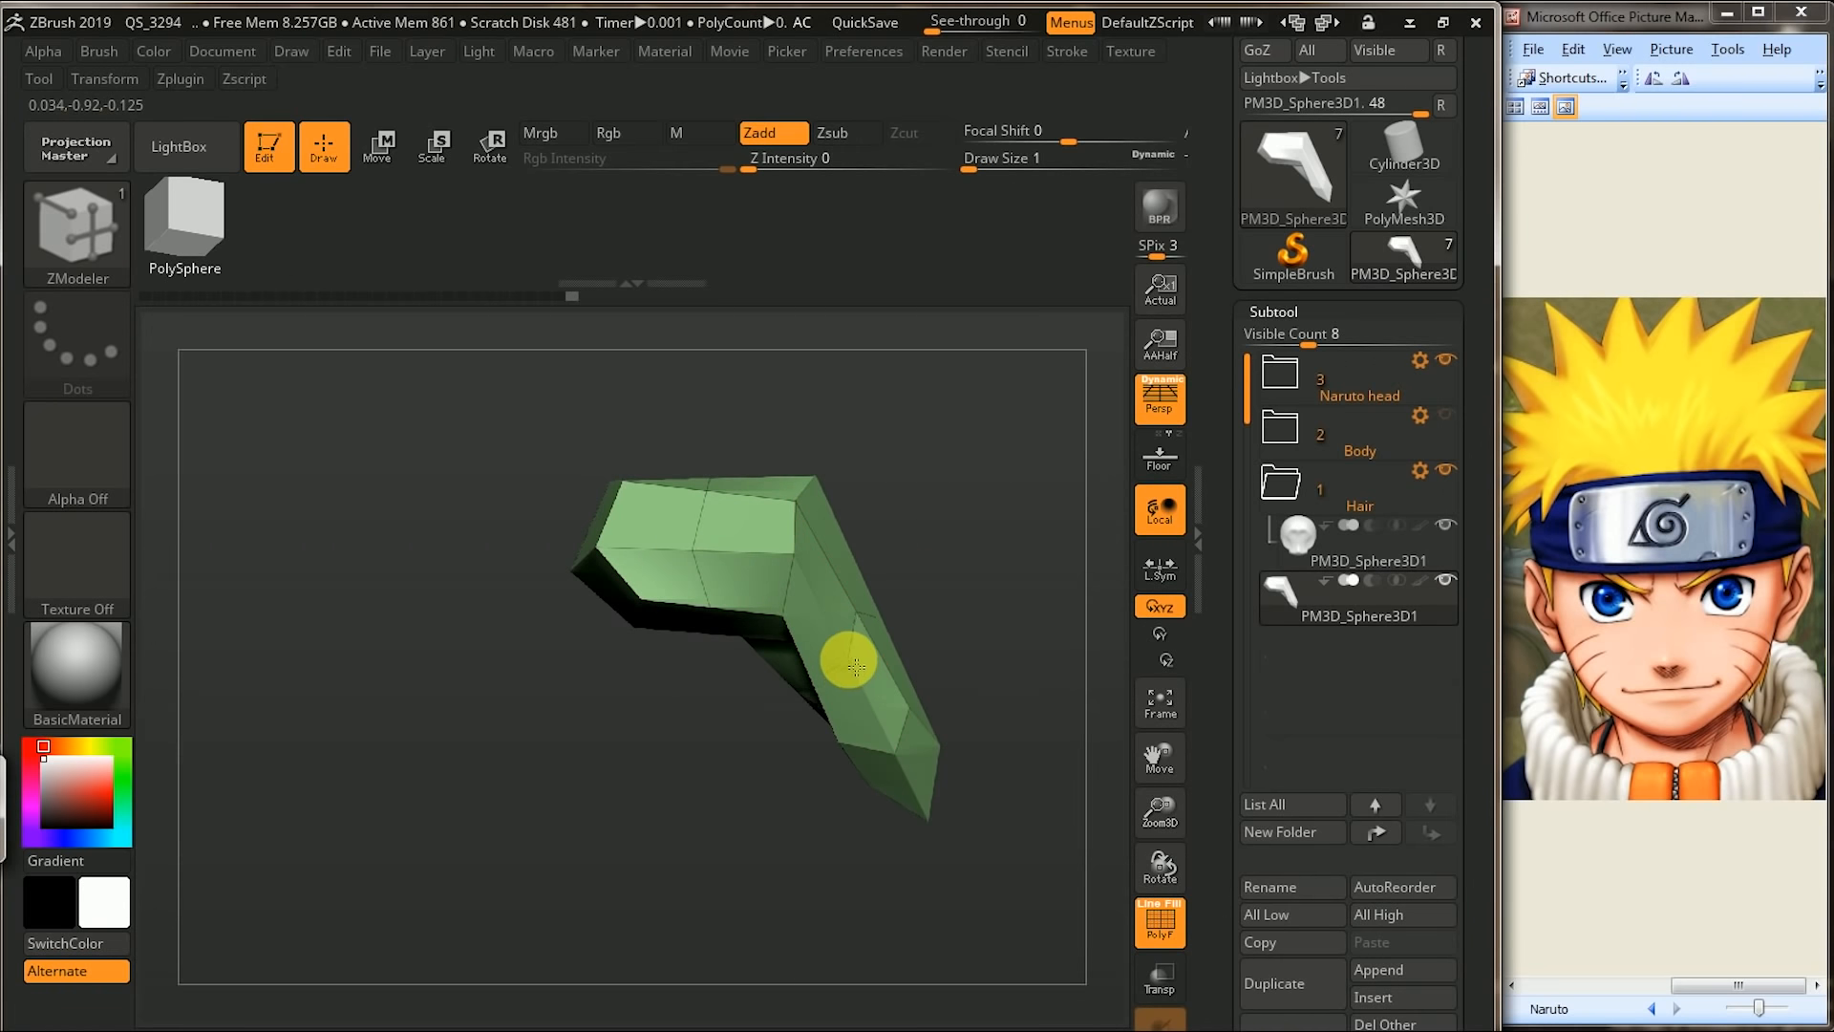
{"action": "left_click_drag", "start_coordinate": [1048, 581], "coordinate": [900, 491]}
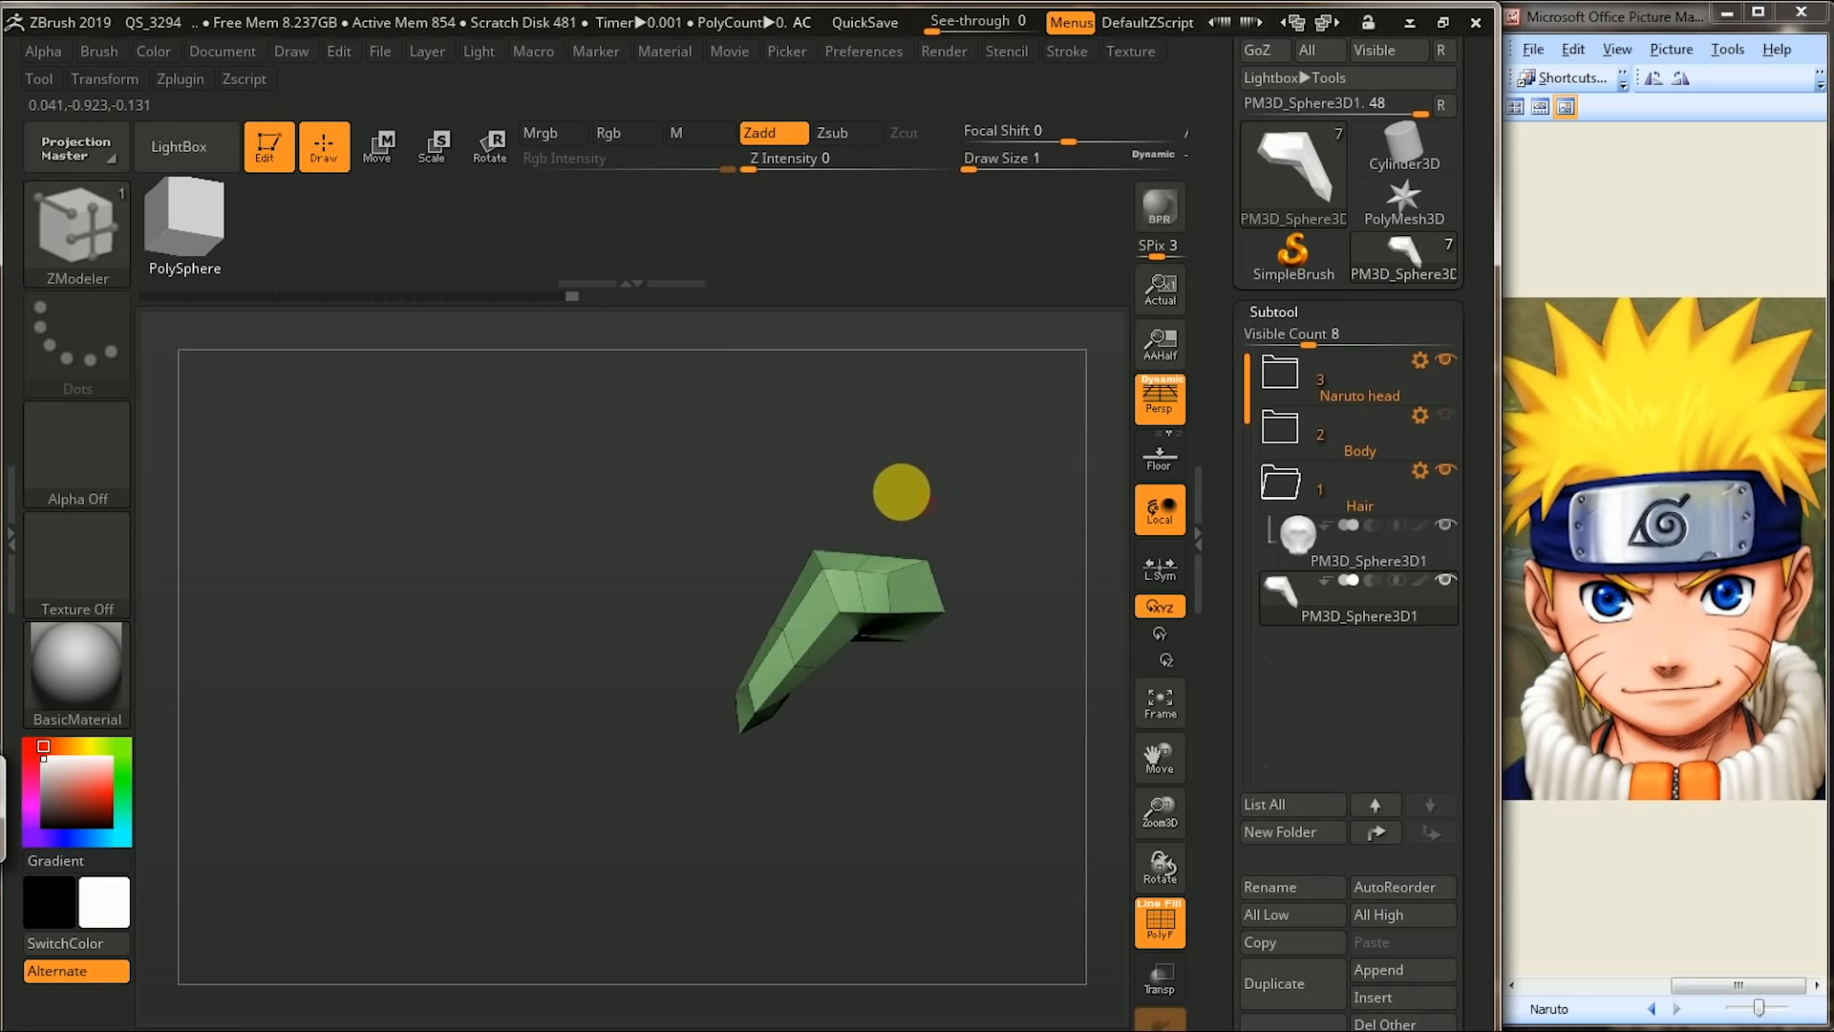
- Bend the spike's outer half into a smooth downward curve with the Move brush, using the new edge loops
{"action": "left_click", "coordinate": [89, 256]}
{"action": "left_click", "coordinate": [731, 684]}
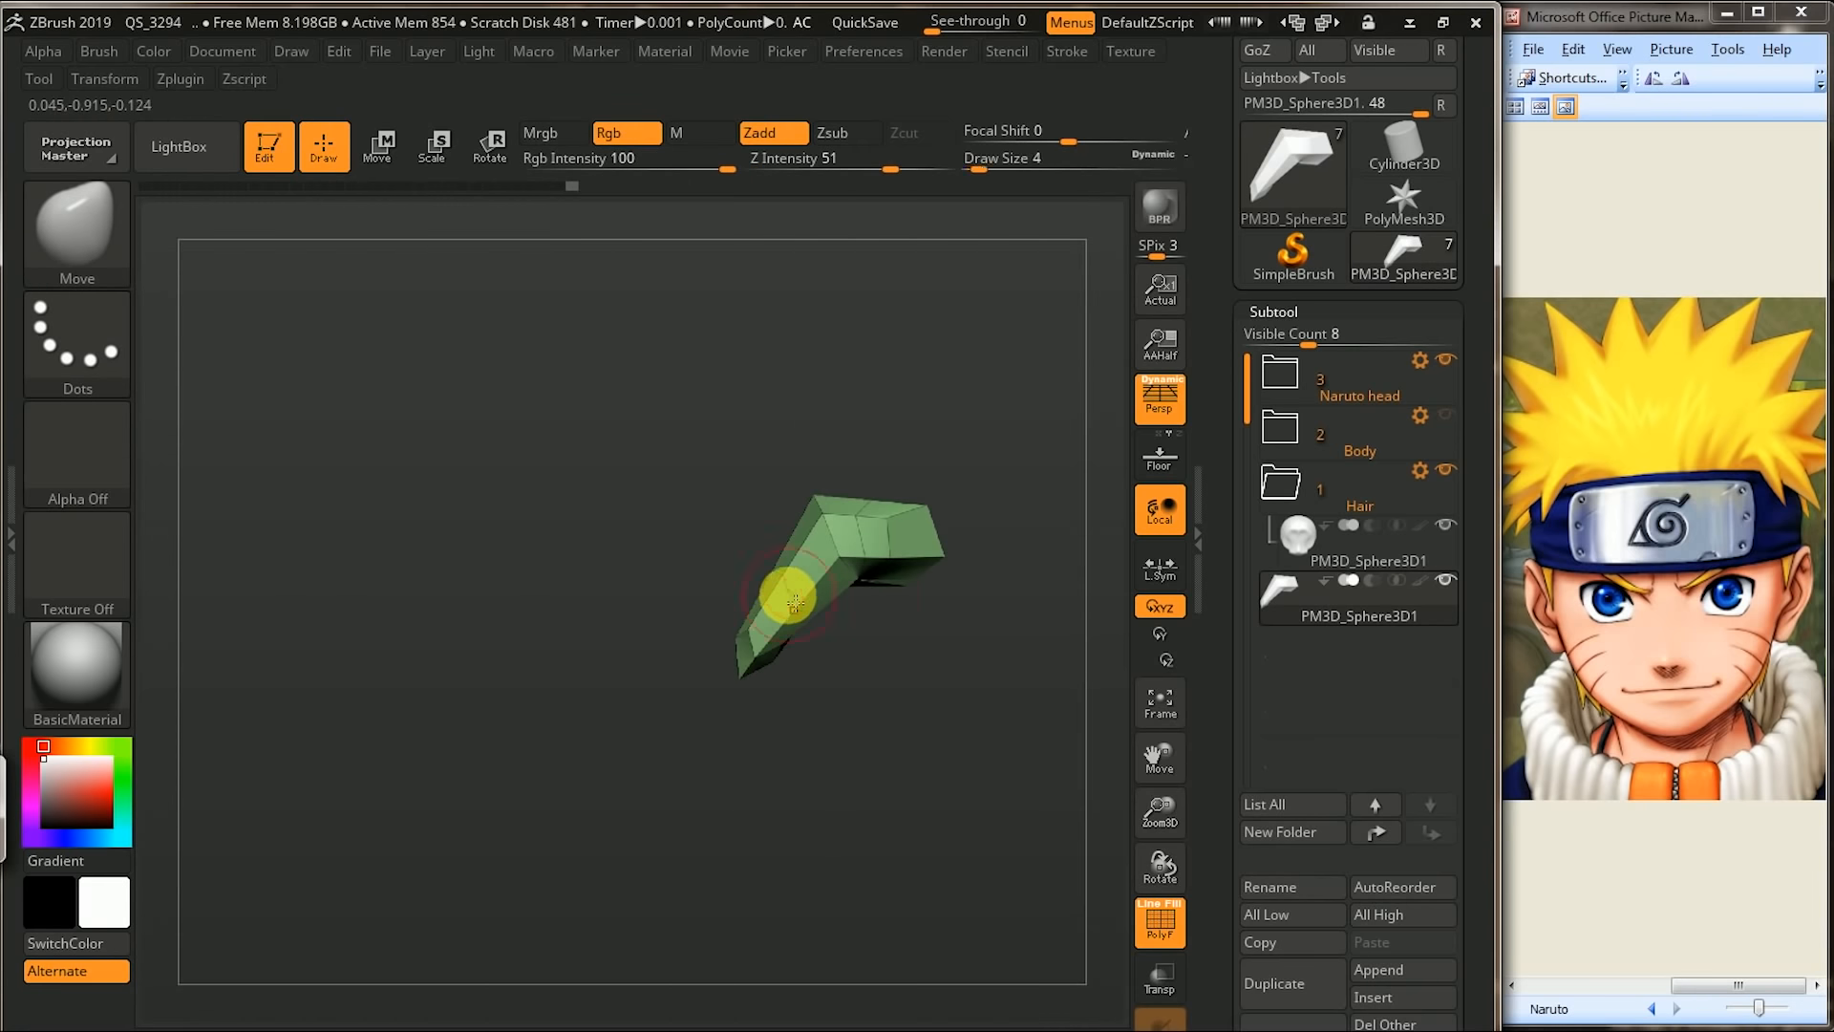
{"action": "left_click_drag", "start_coordinate": [765, 583], "coordinate": [769, 589]}
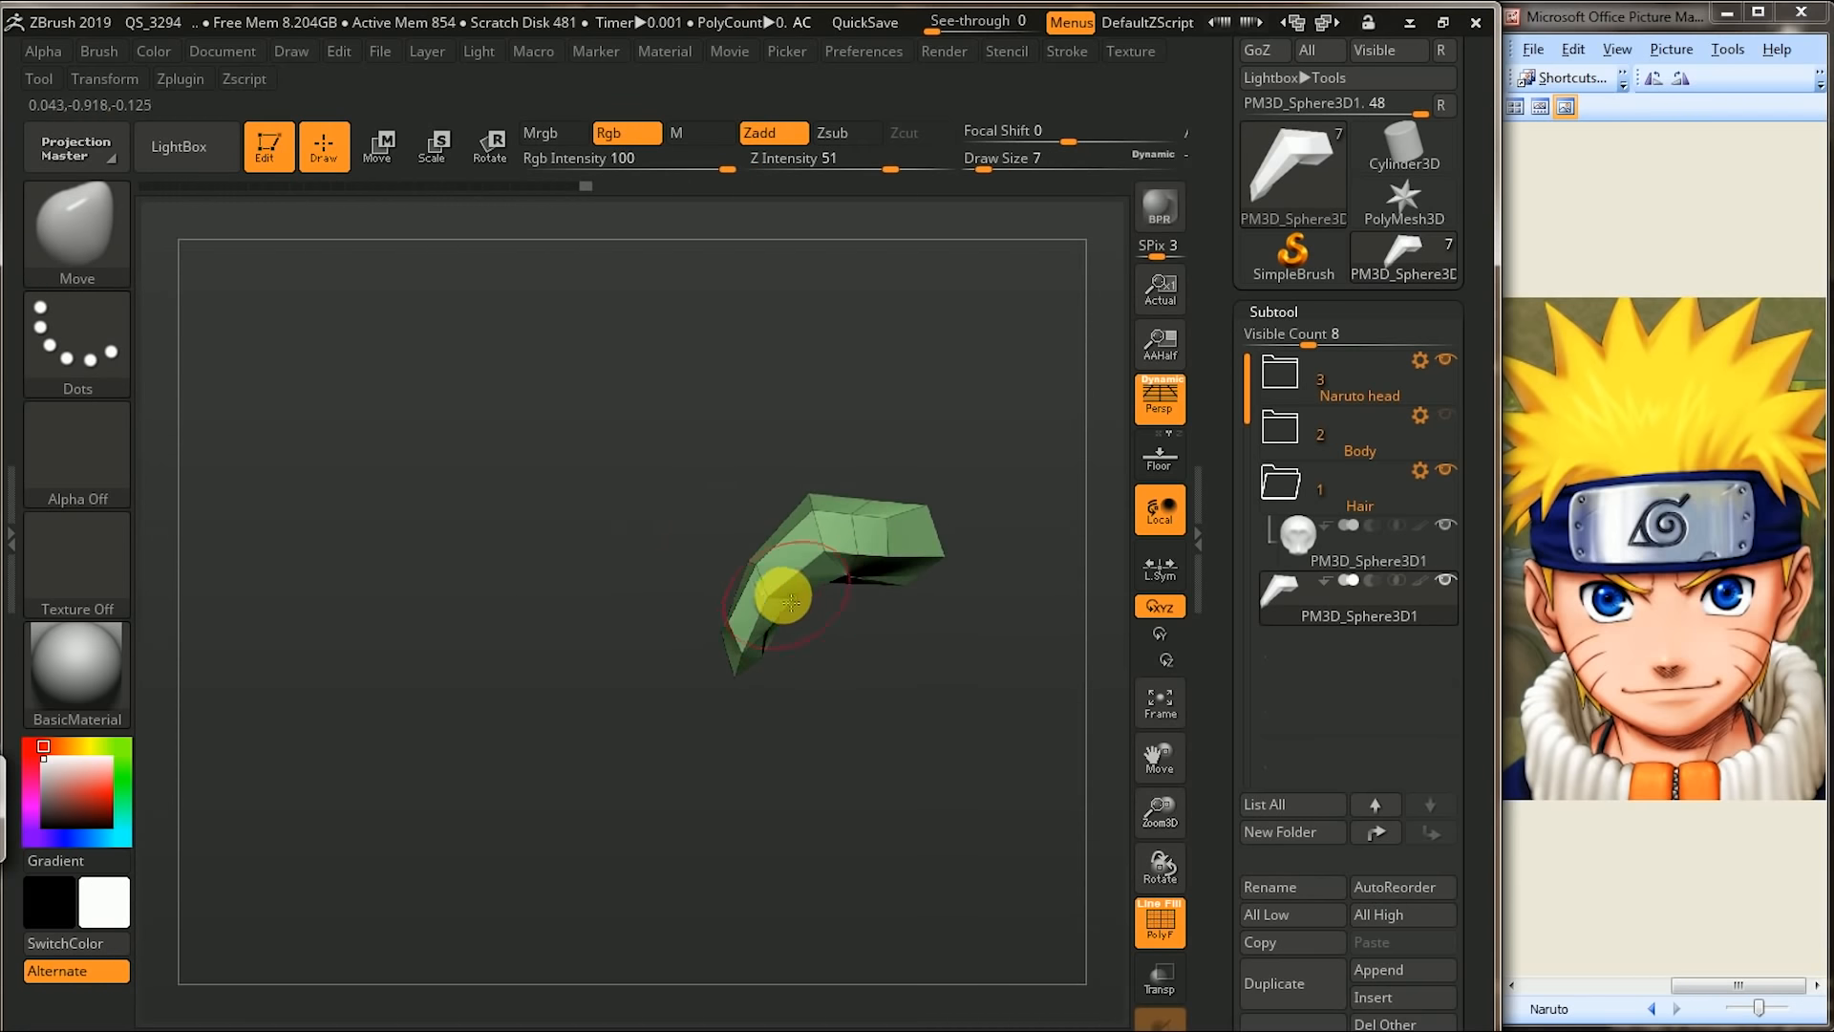
{"action": "left_click_drag", "start_coordinate": [613, 608], "coordinate": [818, 606]}
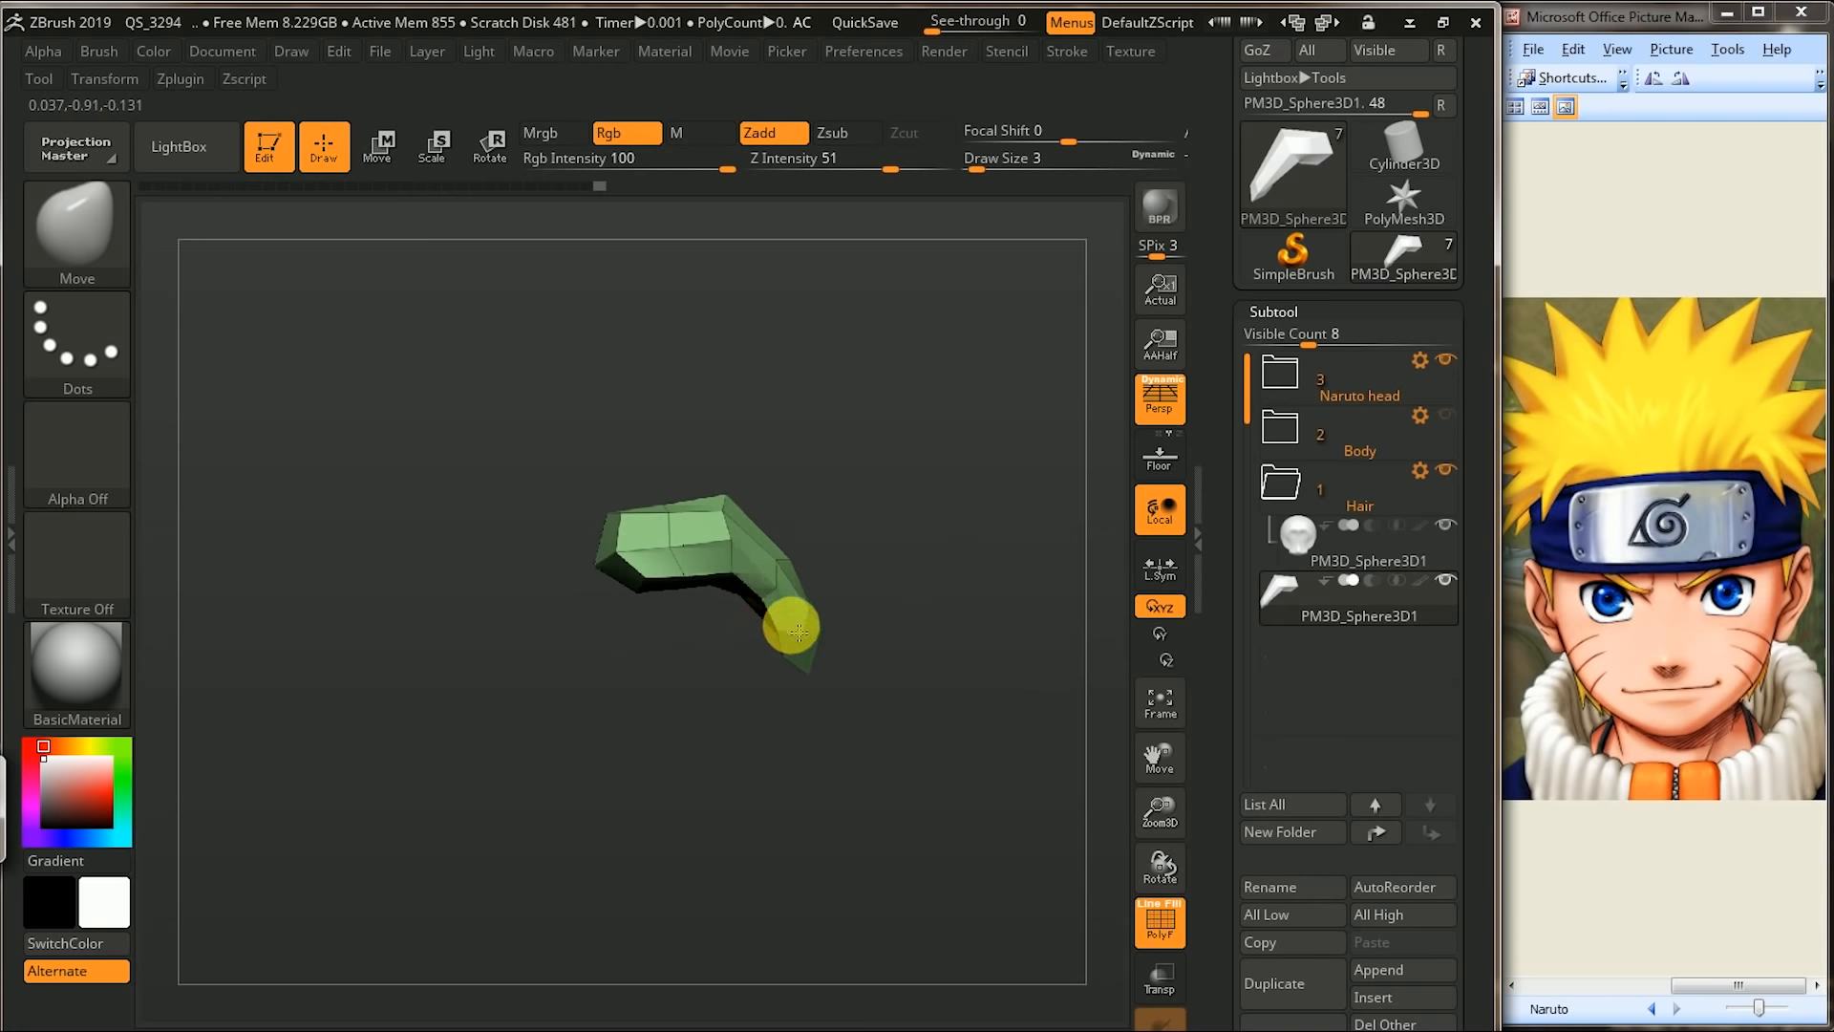
{"action": "key", "text": "shift"}
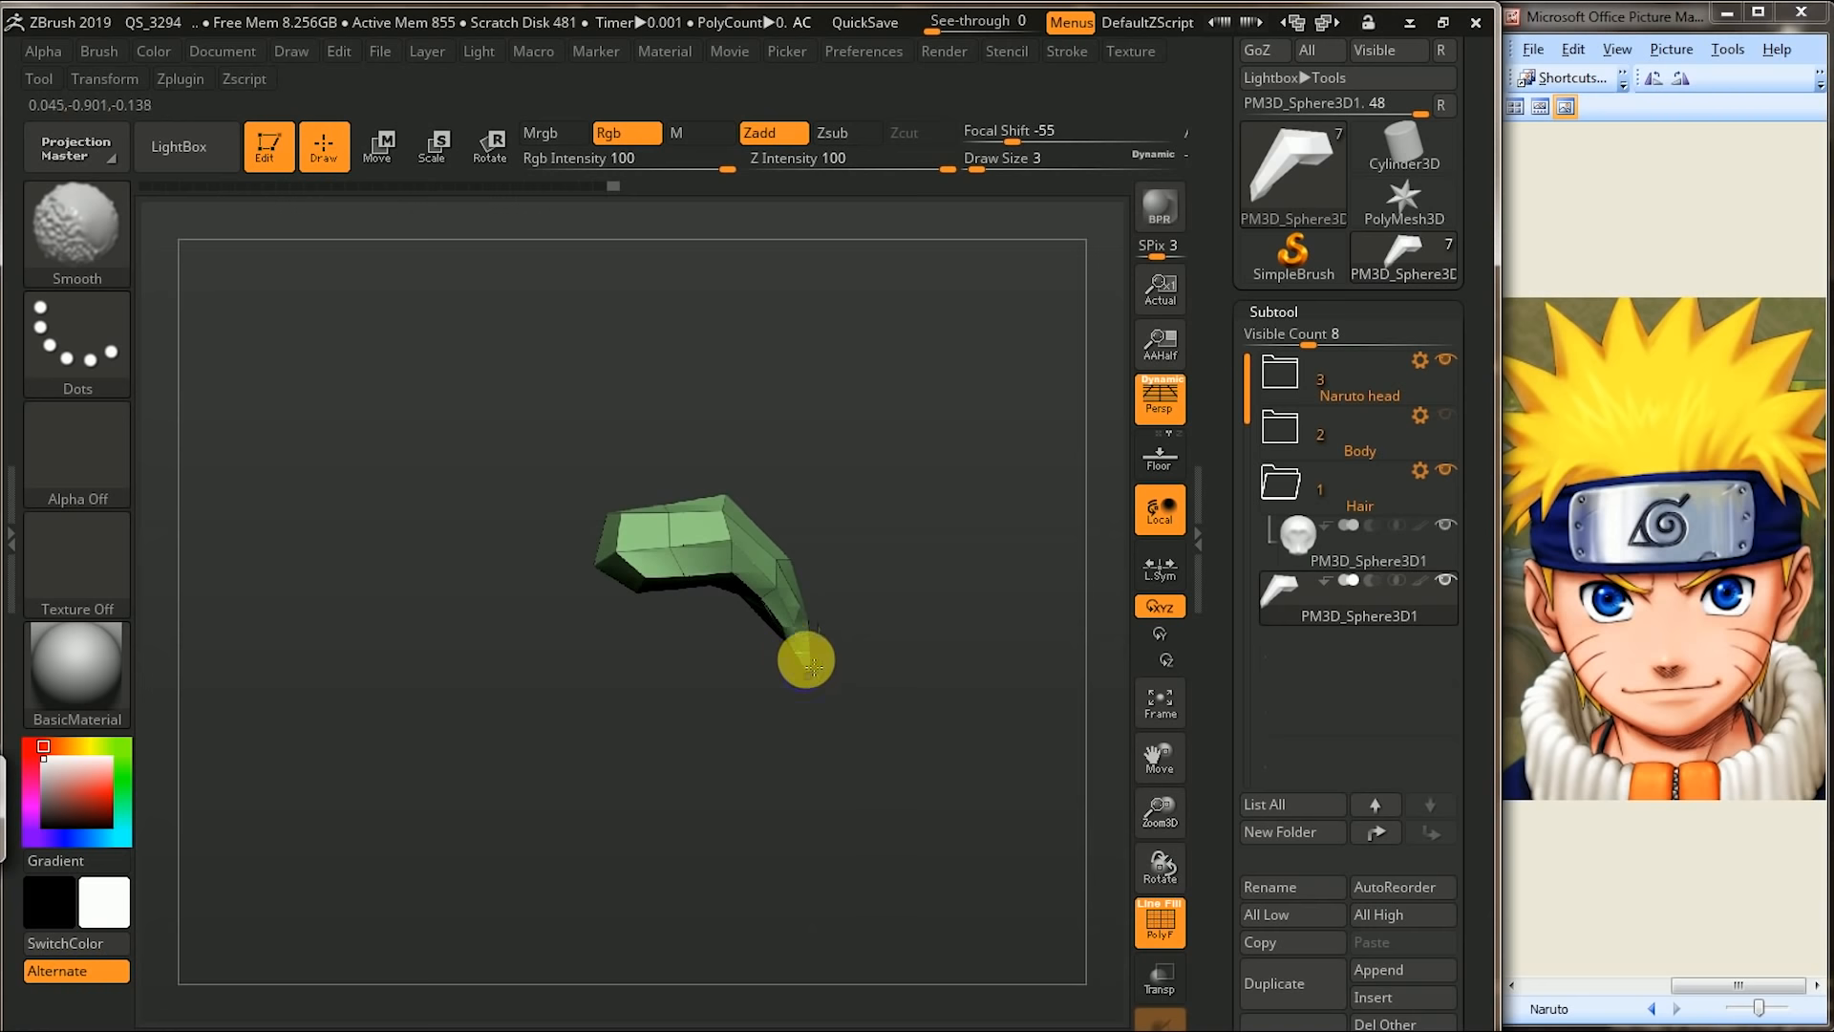
{"action": "mouse_move", "coordinate": [933, 627]}
{"action": "left_mouse_down"}
{"action": "mouse_move", "coordinate": [806, 627]}
{"action": "mouse_move", "coordinate": [808, 667]}
{"action": "mouse_move", "coordinate": [874, 735]}
{"action": "left_mouse_up"}
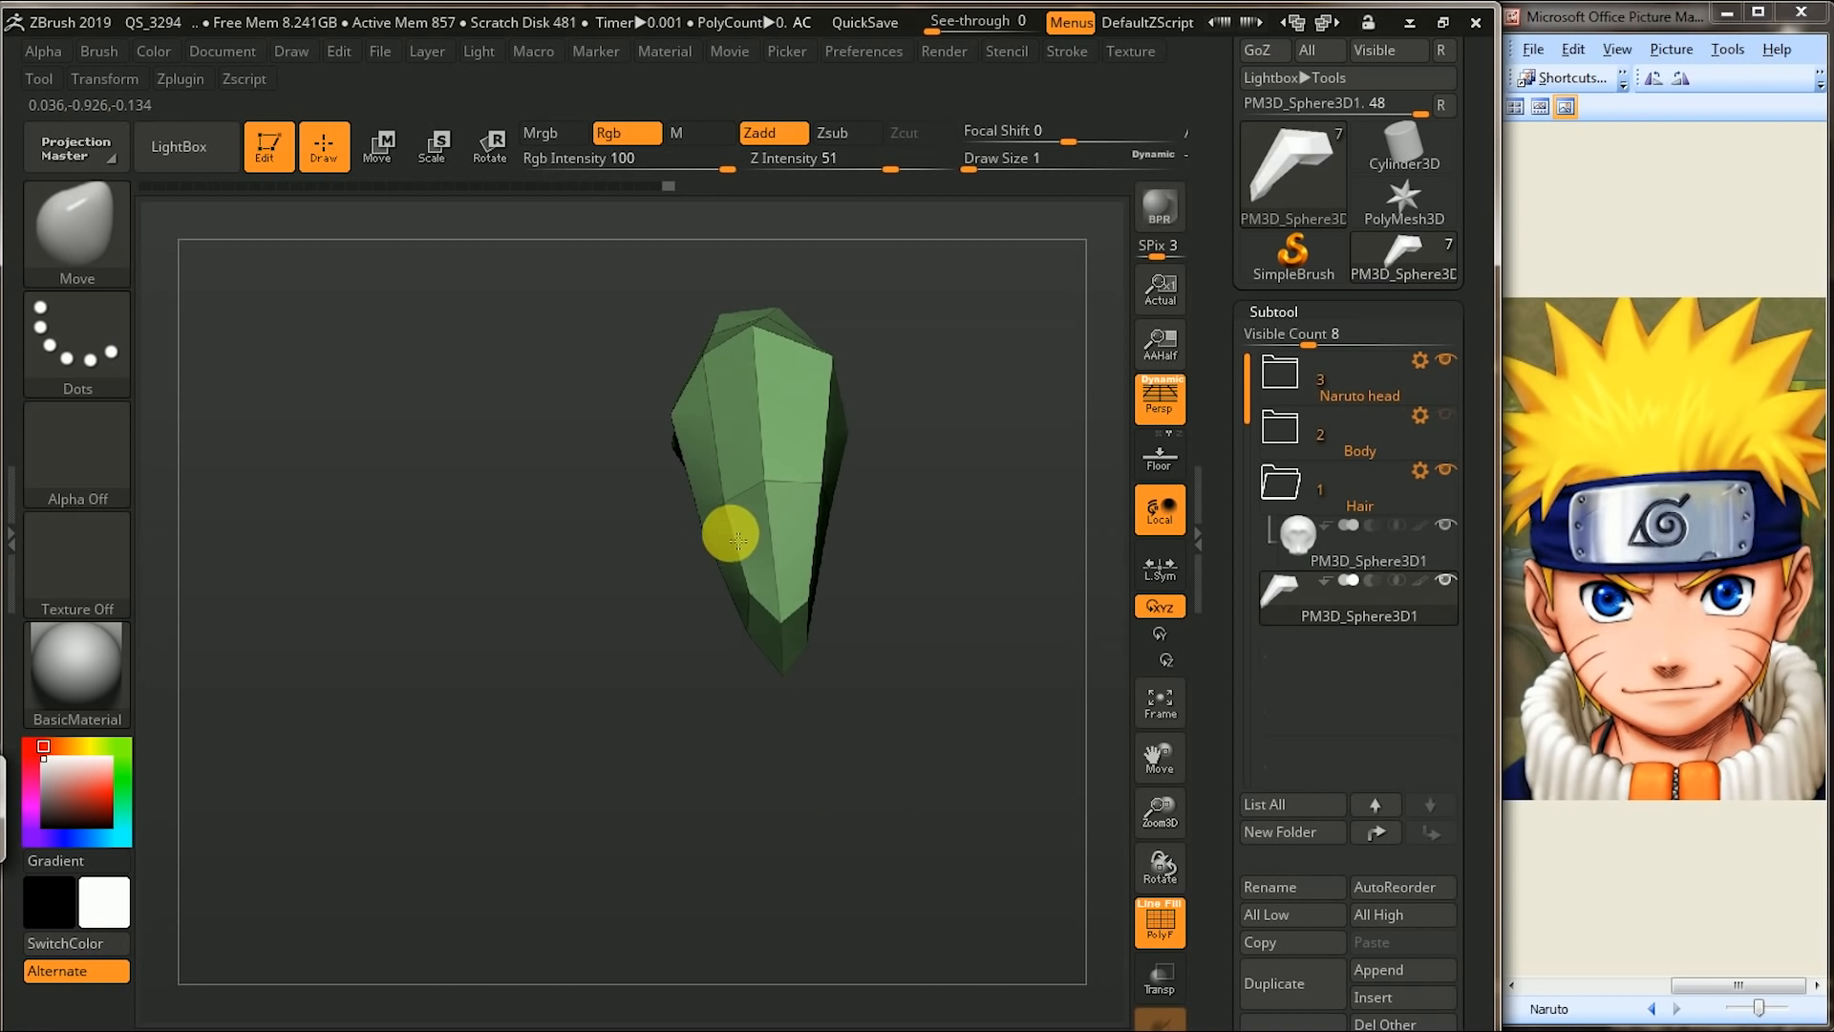
- Refine the spike's side edges and taper its lower tip from several angles with a very small Move brush
{"action": "mouse_move", "coordinate": [942, 544]}
{"action": "left_mouse_down"}
{"action": "mouse_move", "coordinate": [851, 528]}
{"action": "mouse_move", "coordinate": [920, 546]}
{"action": "mouse_move", "coordinate": [872, 524]}
{"action": "left_mouse_up"}
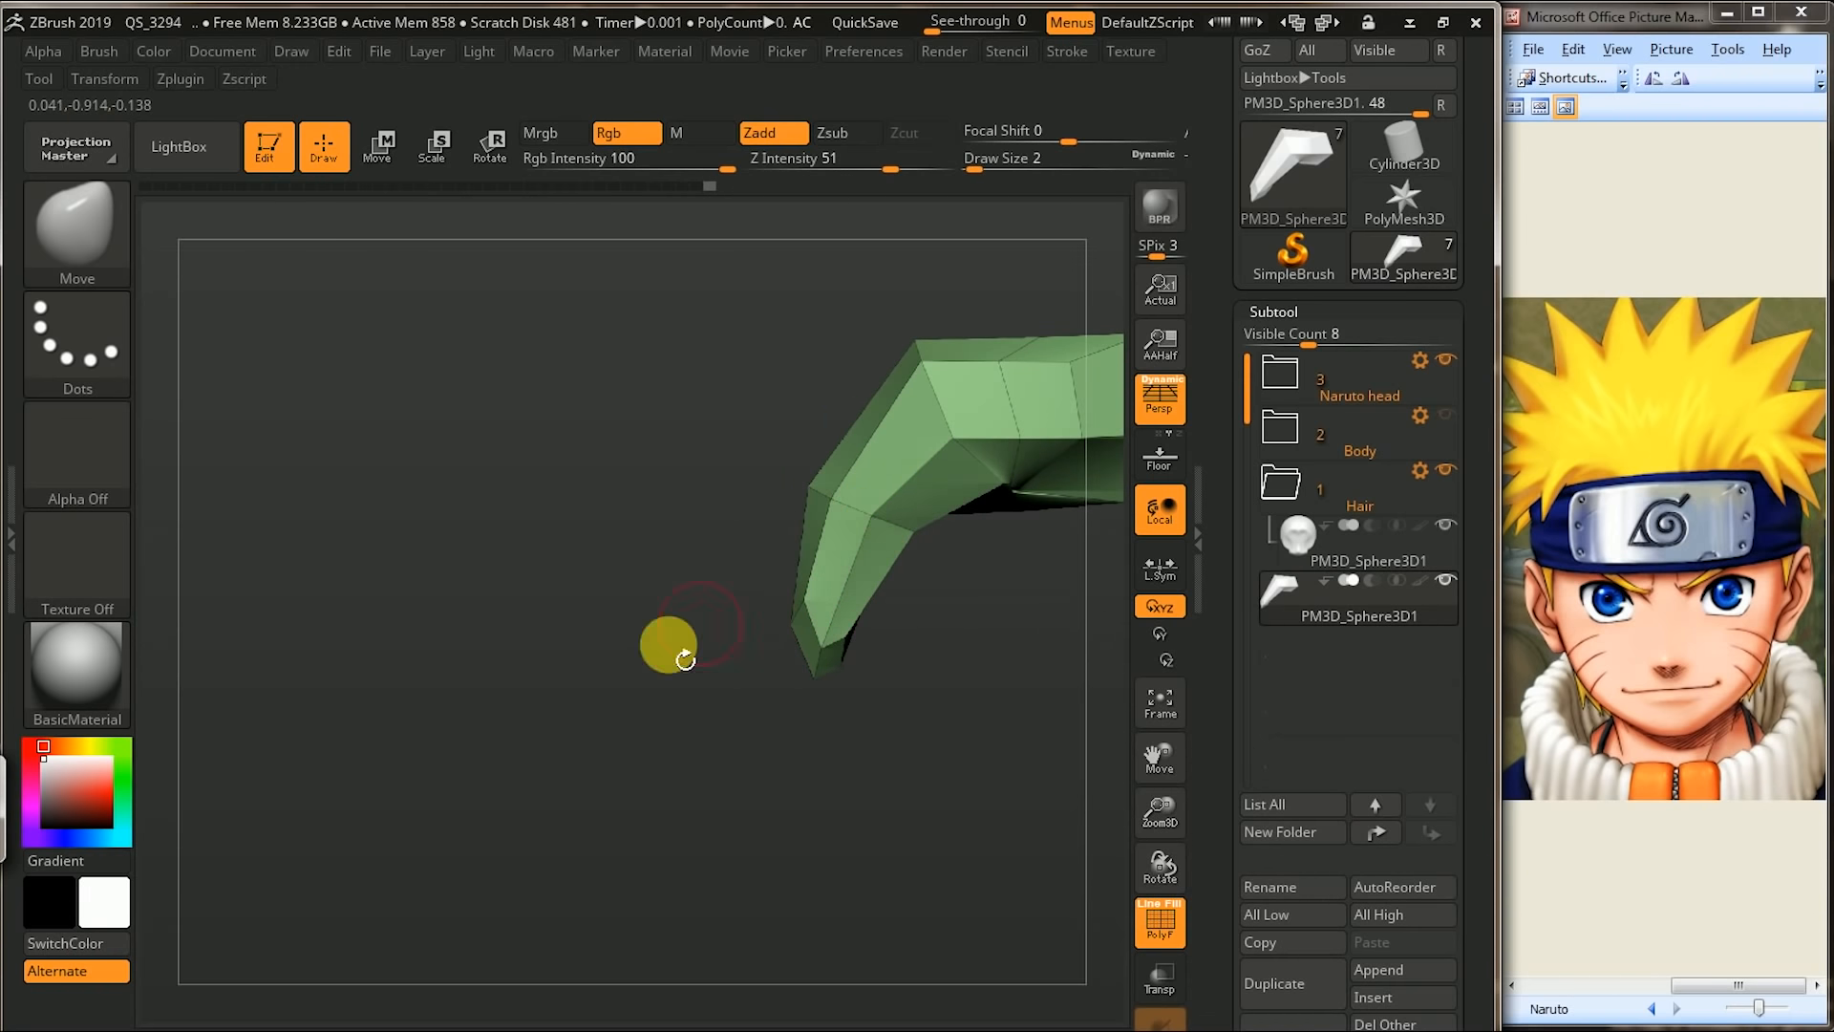
{"action": "left_click_drag", "start_coordinate": [667, 643], "coordinate": [893, 552]}
{"action": "left_click_drag", "start_coordinate": [716, 663], "coordinate": [847, 536]}
{"action": "left_click_drag", "start_coordinate": [1003, 548], "coordinate": [872, 532]}
{"action": "mouse_move", "coordinate": [1001, 561]}
{"action": "left_mouse_down"}
{"action": "mouse_move", "coordinate": [1040, 564]}
{"action": "mouse_move", "coordinate": [908, 458]}
{"action": "mouse_move", "coordinate": [925, 433]}
{"action": "mouse_move", "coordinate": [979, 484]}
{"action": "mouse_move", "coordinate": [934, 381]}
{"action": "mouse_move", "coordinate": [984, 380]}
{"action": "left_mouse_up"}
{"action": "key", "text": "shift"}
- Show the head again and fit the spike's base against the hair cap with the Move brush
{"action": "mouse_move", "coordinate": [1047, 502]}
{"action": "left_mouse_down"}
{"action": "mouse_move", "coordinate": [929, 577]}
{"action": "mouse_move", "coordinate": [920, 438]}
{"action": "mouse_move", "coordinate": [995, 443]}
{"action": "mouse_move", "coordinate": [954, 524]}
{"action": "mouse_move", "coordinate": [844, 519]}
{"action": "mouse_move", "coordinate": [819, 645]}
{"action": "mouse_move", "coordinate": [884, 577]}
{"action": "mouse_move", "coordinate": [958, 561]}
{"action": "mouse_move", "coordinate": [971, 459]}
{"action": "mouse_move", "coordinate": [895, 573]}
{"action": "mouse_move", "coordinate": [966, 414]}
{"action": "mouse_move", "coordinate": [1007, 398]}
{"action": "left_mouse_up"}
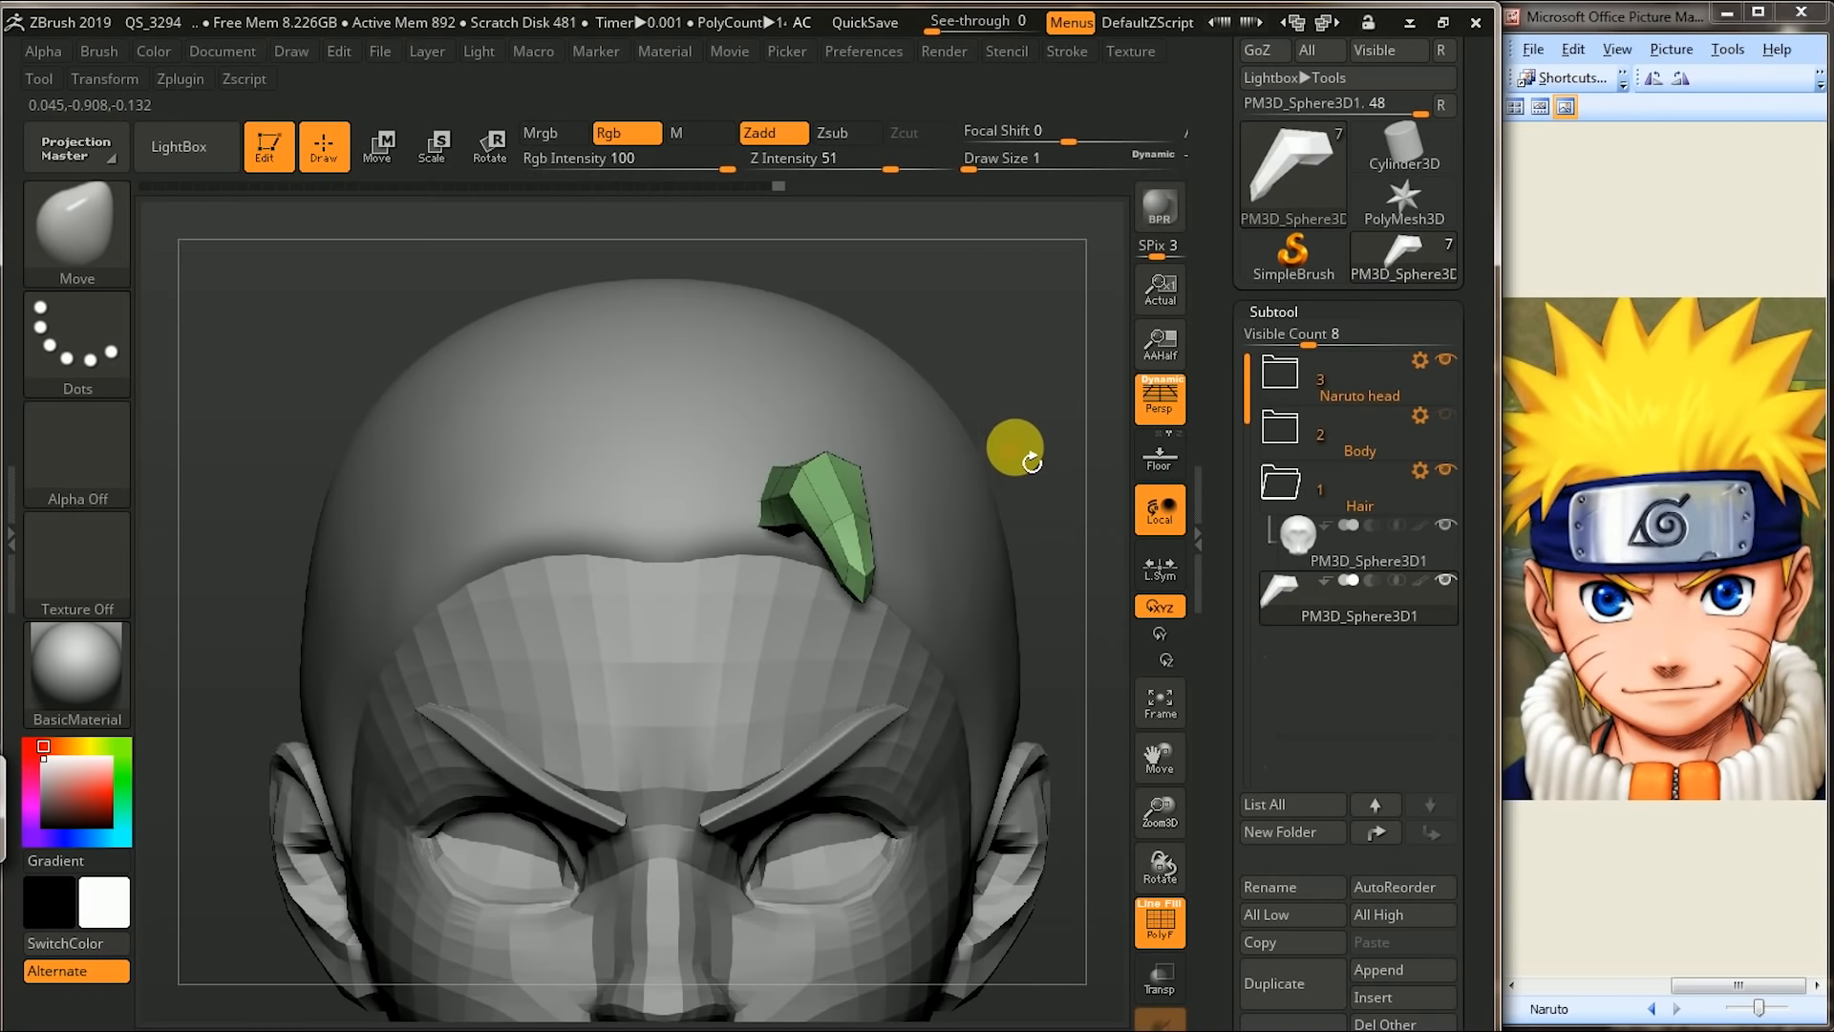
{"action": "left_click_drag", "start_coordinate": [1064, 393], "coordinate": [1041, 458], "text": "alt"}
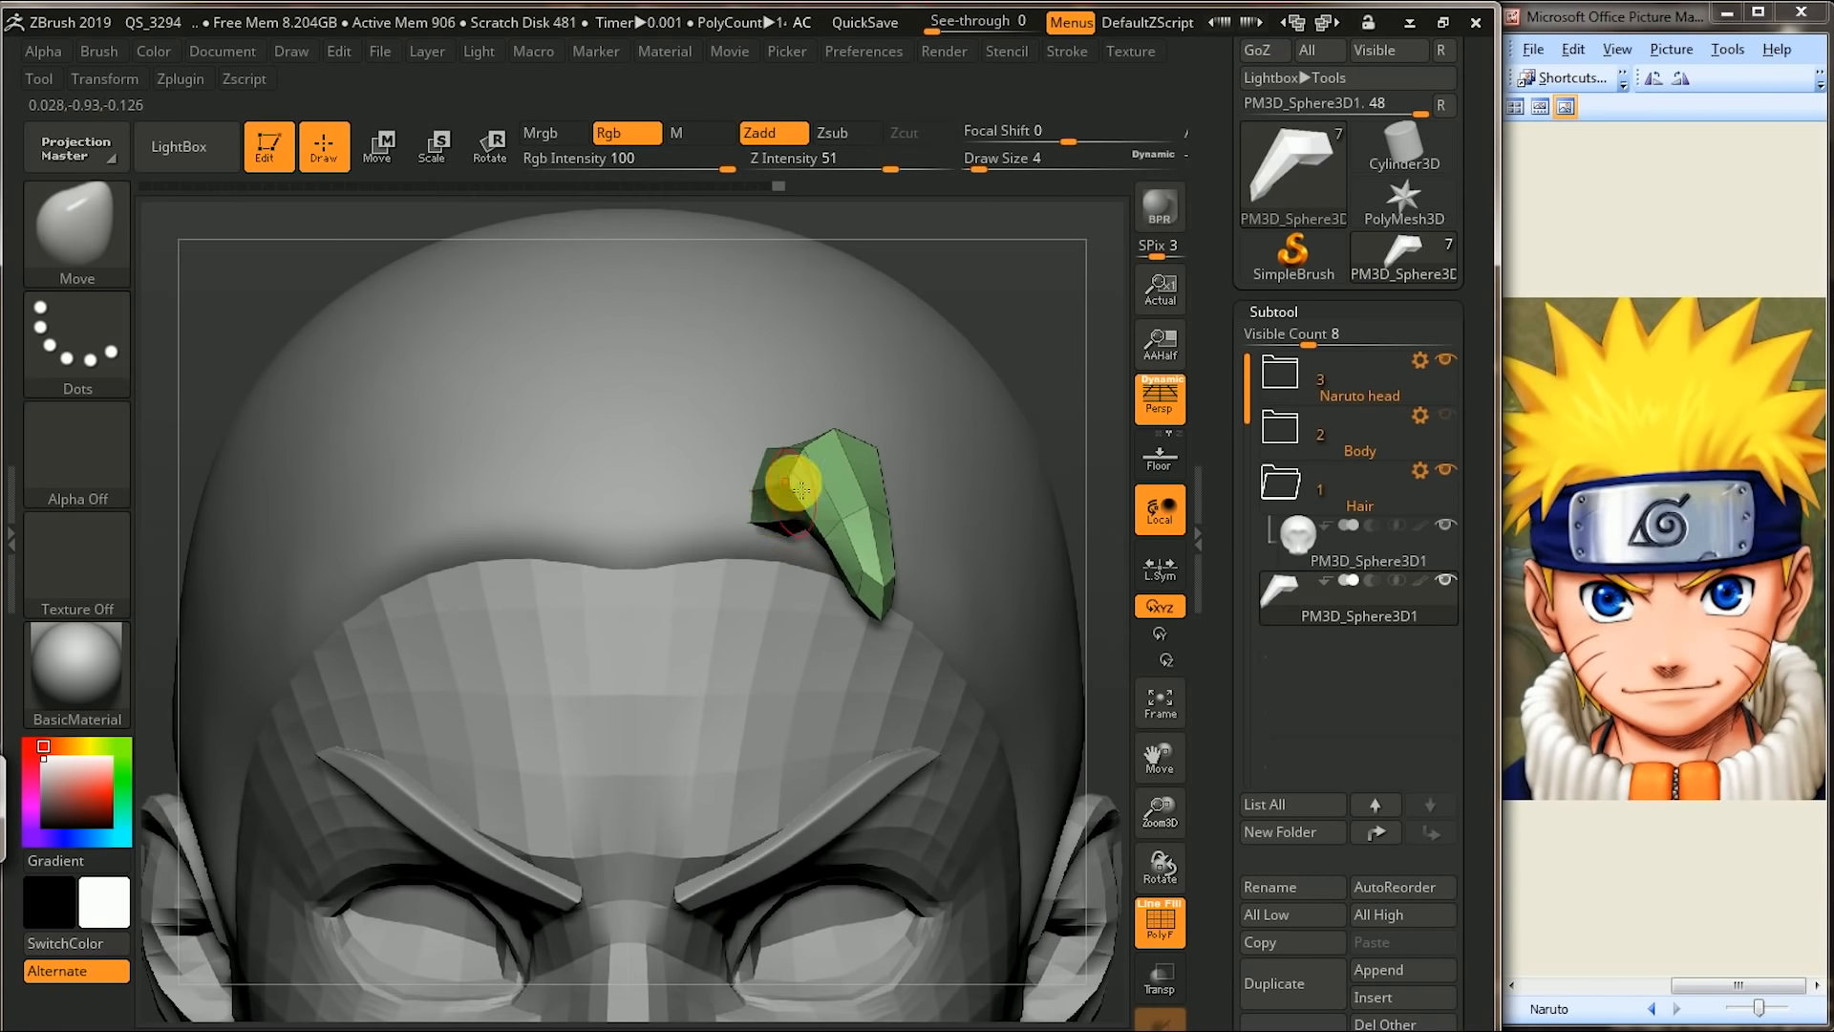
{"action": "left_click_drag", "start_coordinate": [1035, 282], "coordinate": [816, 448]}
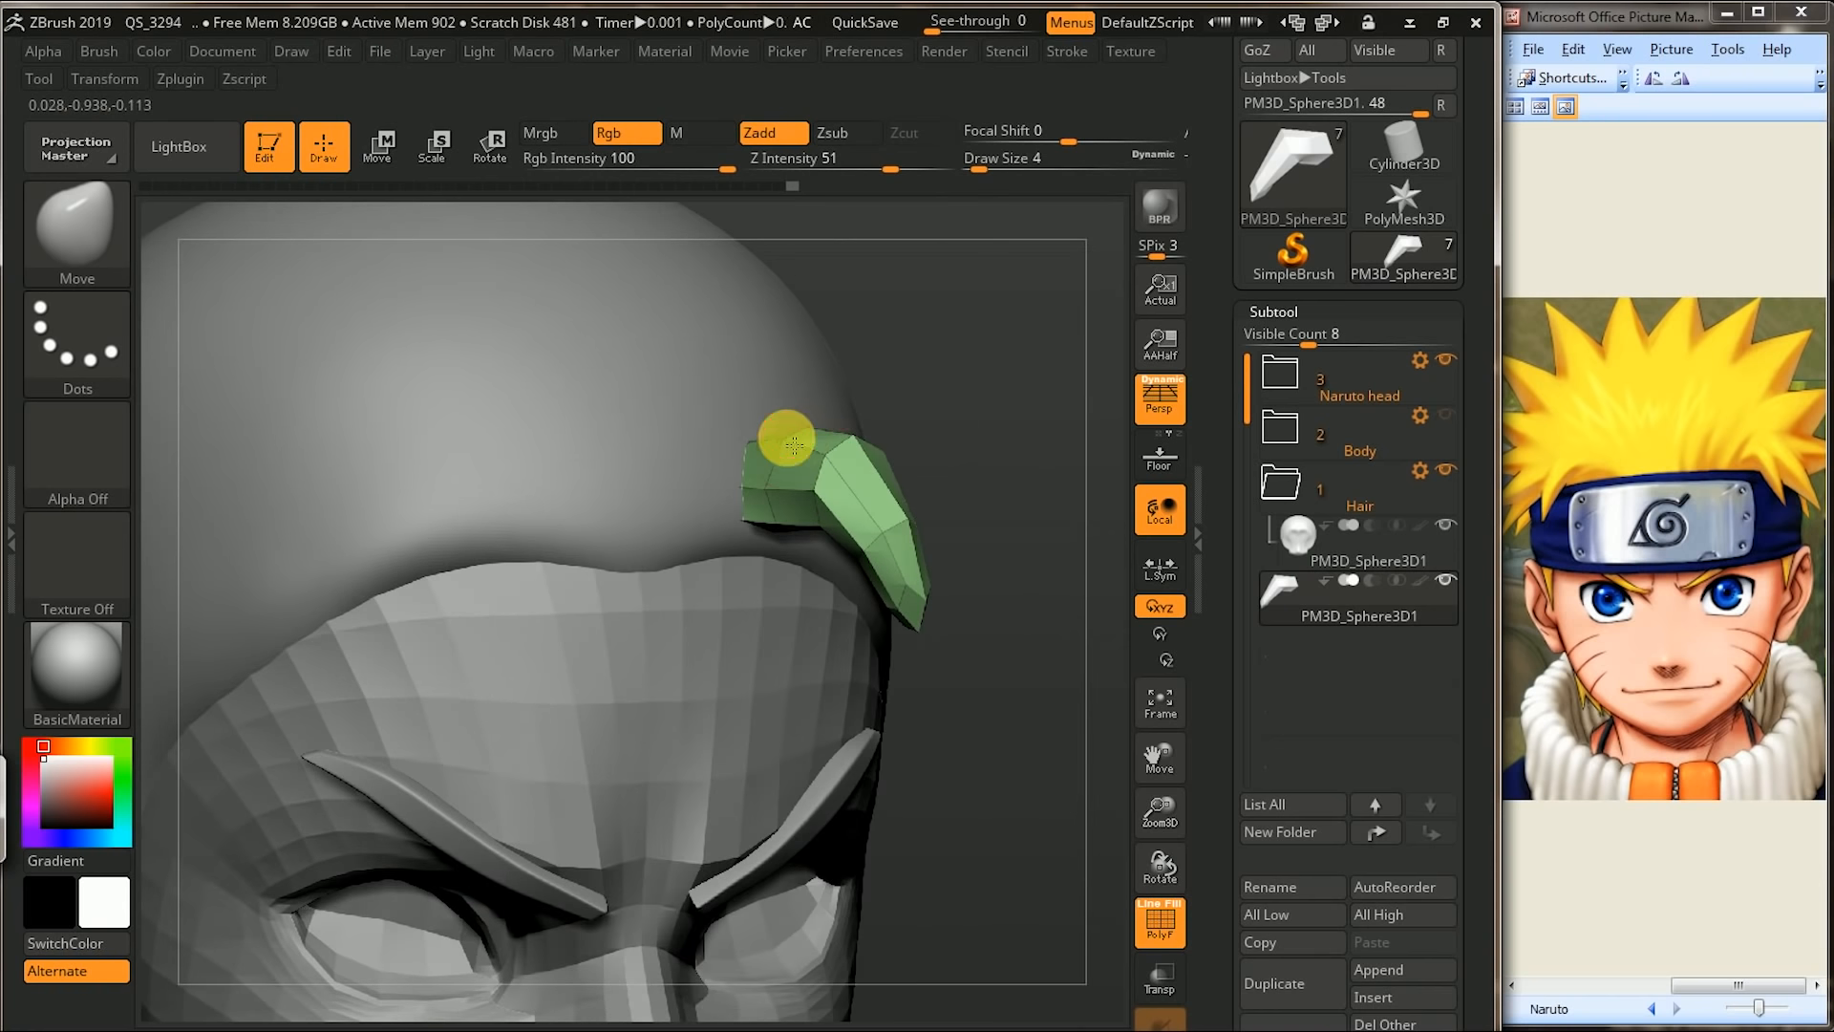
{"action": "left_click_drag", "start_coordinate": [1051, 376], "coordinate": [792, 516]}
{"action": "left_click_drag", "start_coordinate": [772, 535], "coordinate": [770, 520]}
{"action": "mouse_move", "coordinate": [1102, 360]}
{"action": "left_mouse_down", "text": "alt"}
{"action": "mouse_move", "coordinate": [1059, 328]}
{"action": "mouse_move", "coordinate": [884, 443]}
{"action": "left_mouse_up", "text": "alt"}
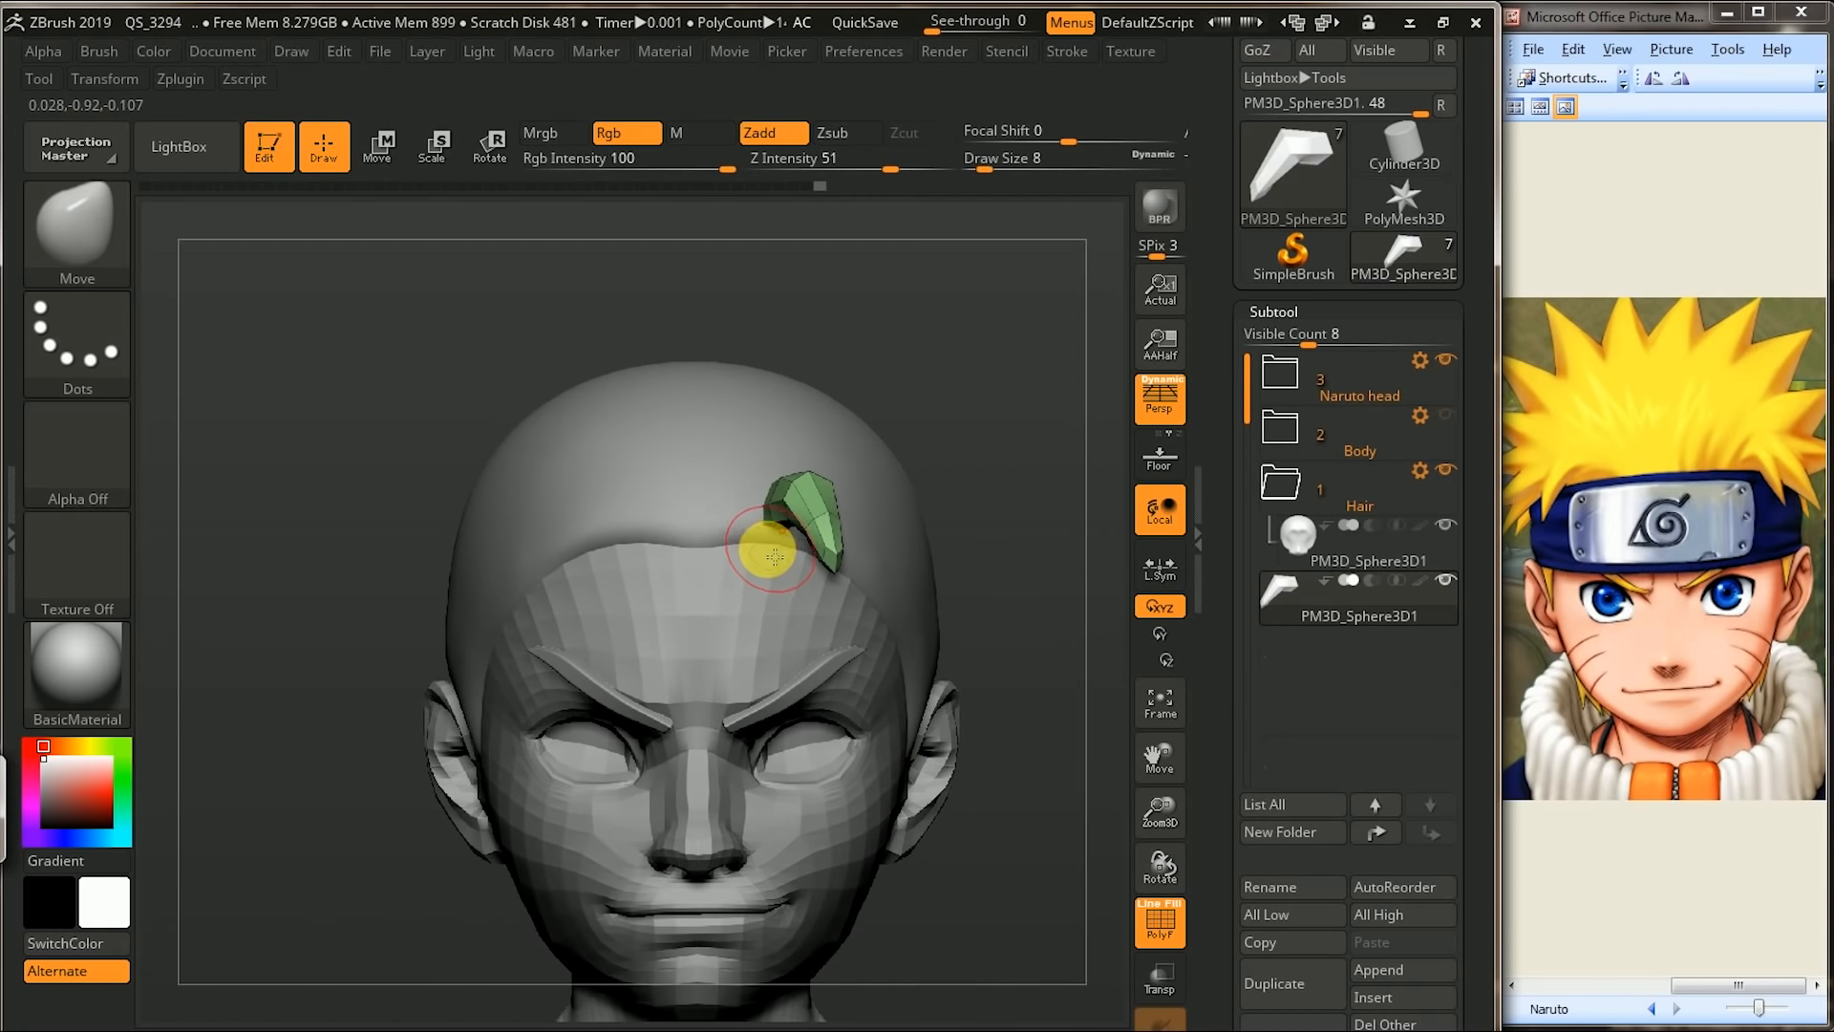
- Reshape the low-poly hair spike above the forehead with the Move brush, working from front and side angles
{"action": "left_click_drag", "start_coordinate": [954, 430], "coordinate": [792, 546]}
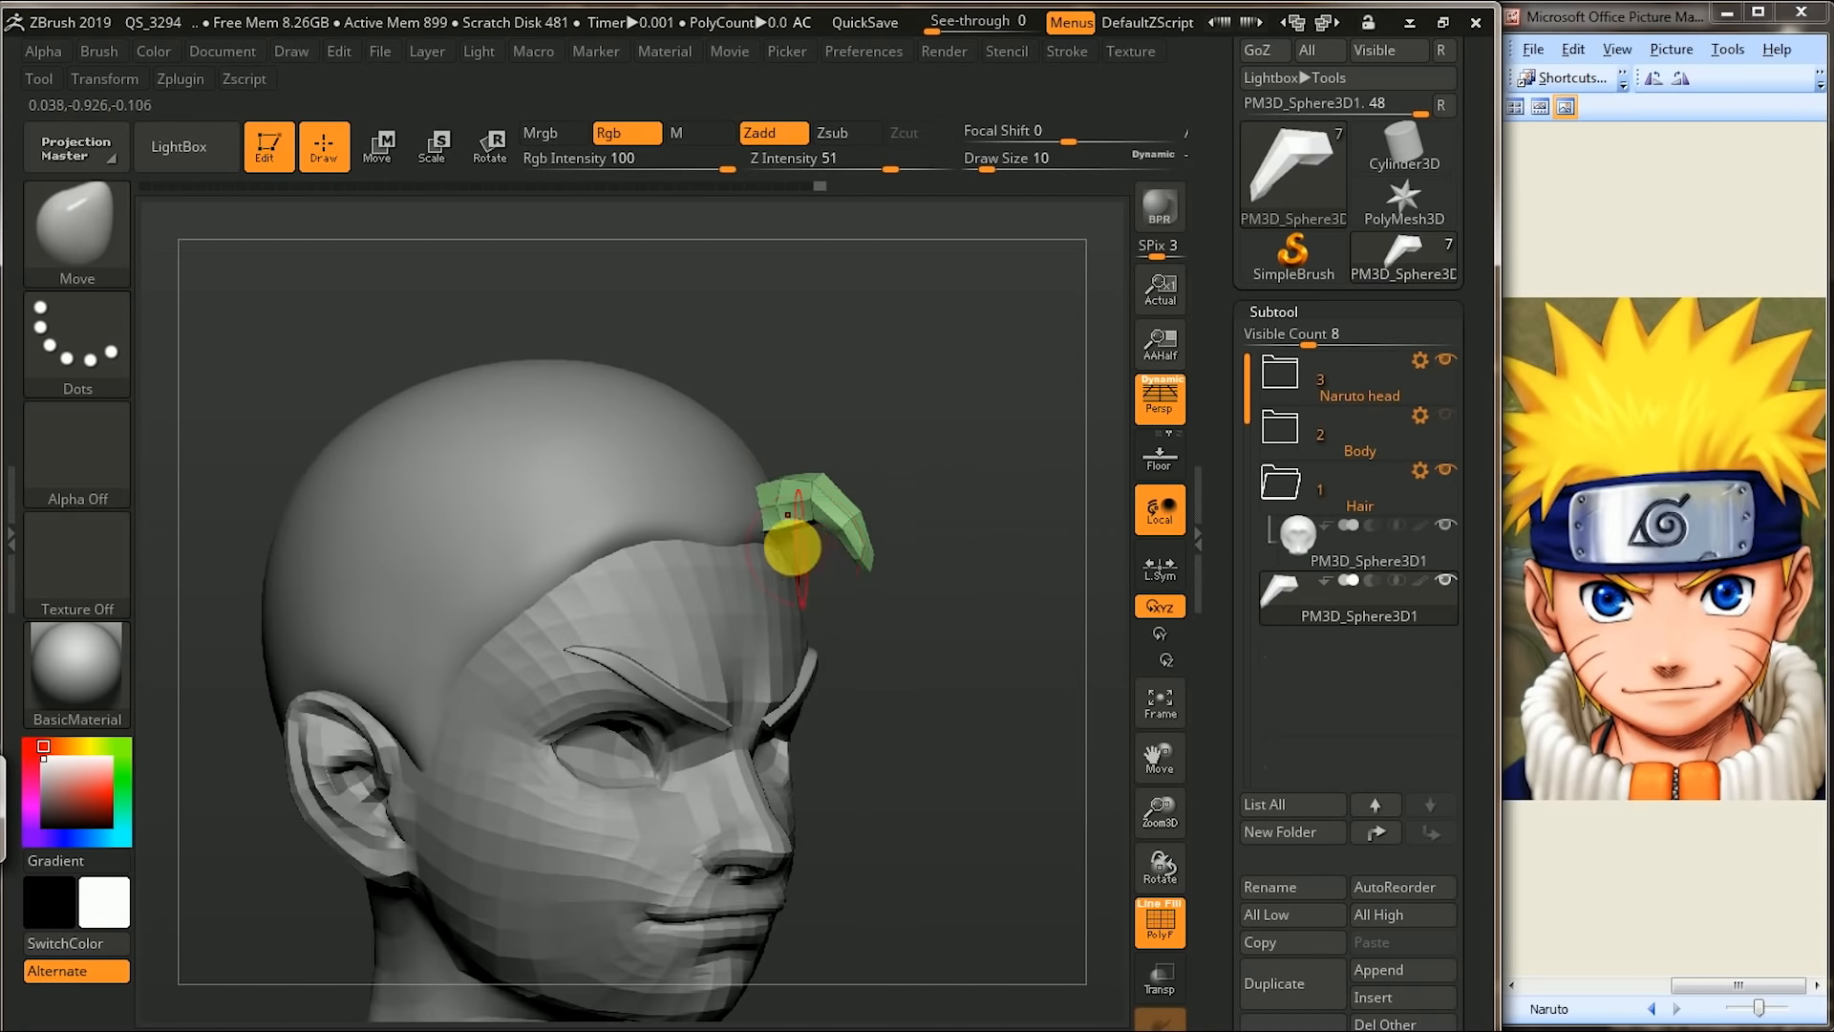
{"action": "mouse_move", "coordinate": [980, 476]}
{"action": "left_mouse_down", "text": "alt"}
{"action": "mouse_move", "coordinate": [1017, 426]}
{"action": "mouse_move", "coordinate": [996, 426]}
{"action": "left_mouse_up", "text": "alt"}
{"action": "left_click_drag", "start_coordinate": [997, 426], "coordinate": [1035, 434], "text": "shift"}
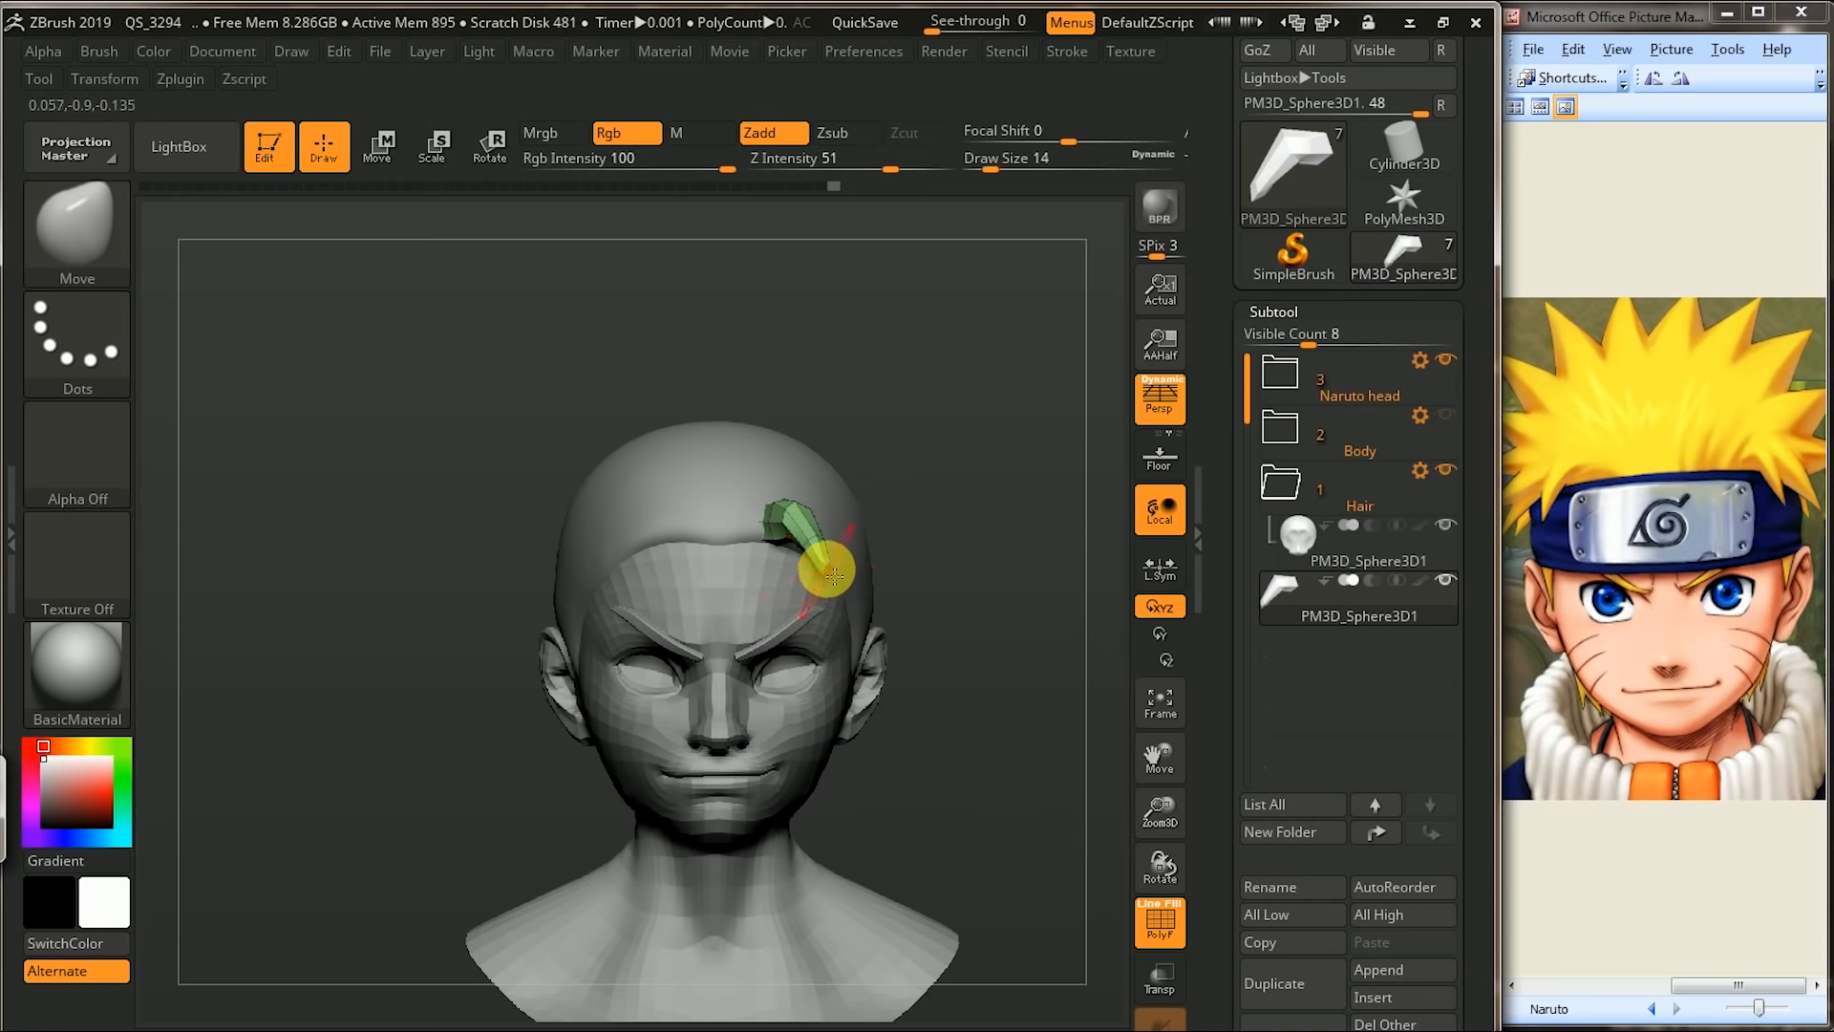
{"action": "left_click_drag", "start_coordinate": [1006, 475], "coordinate": [1001, 540], "text": "alt"}
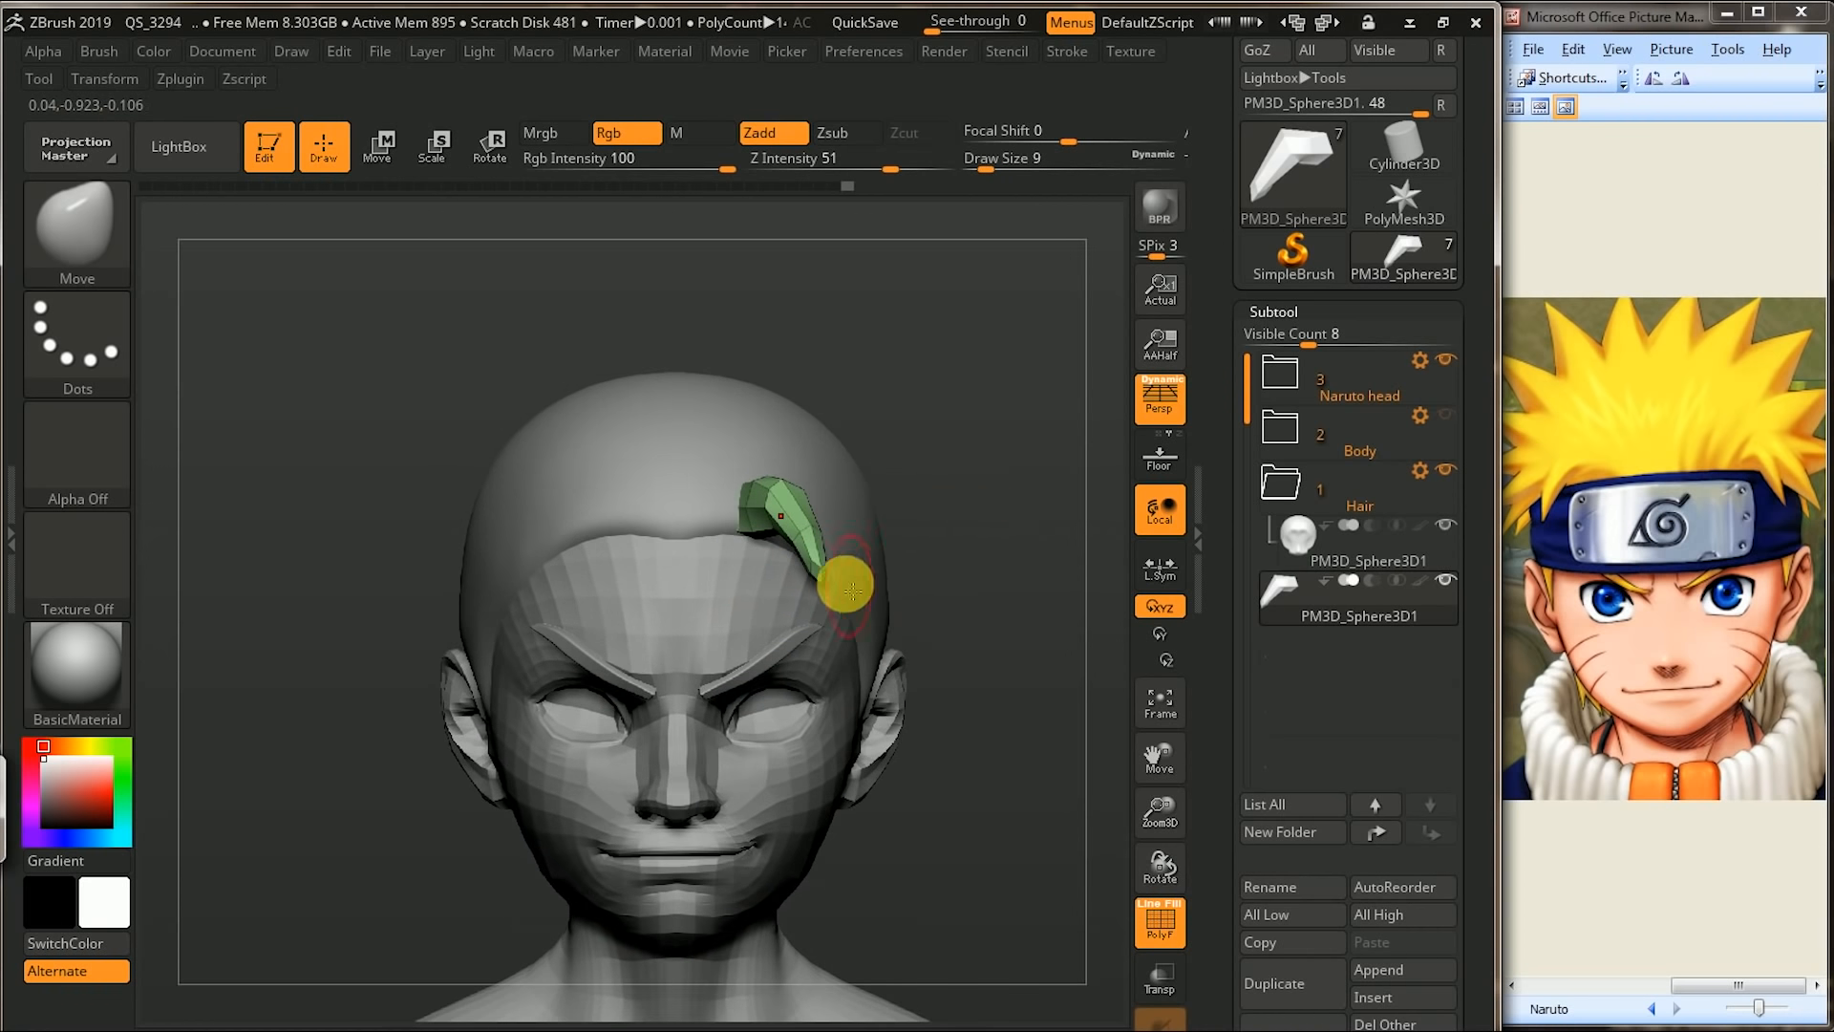
{"action": "left_click_drag", "start_coordinate": [1032, 480], "coordinate": [803, 537]}
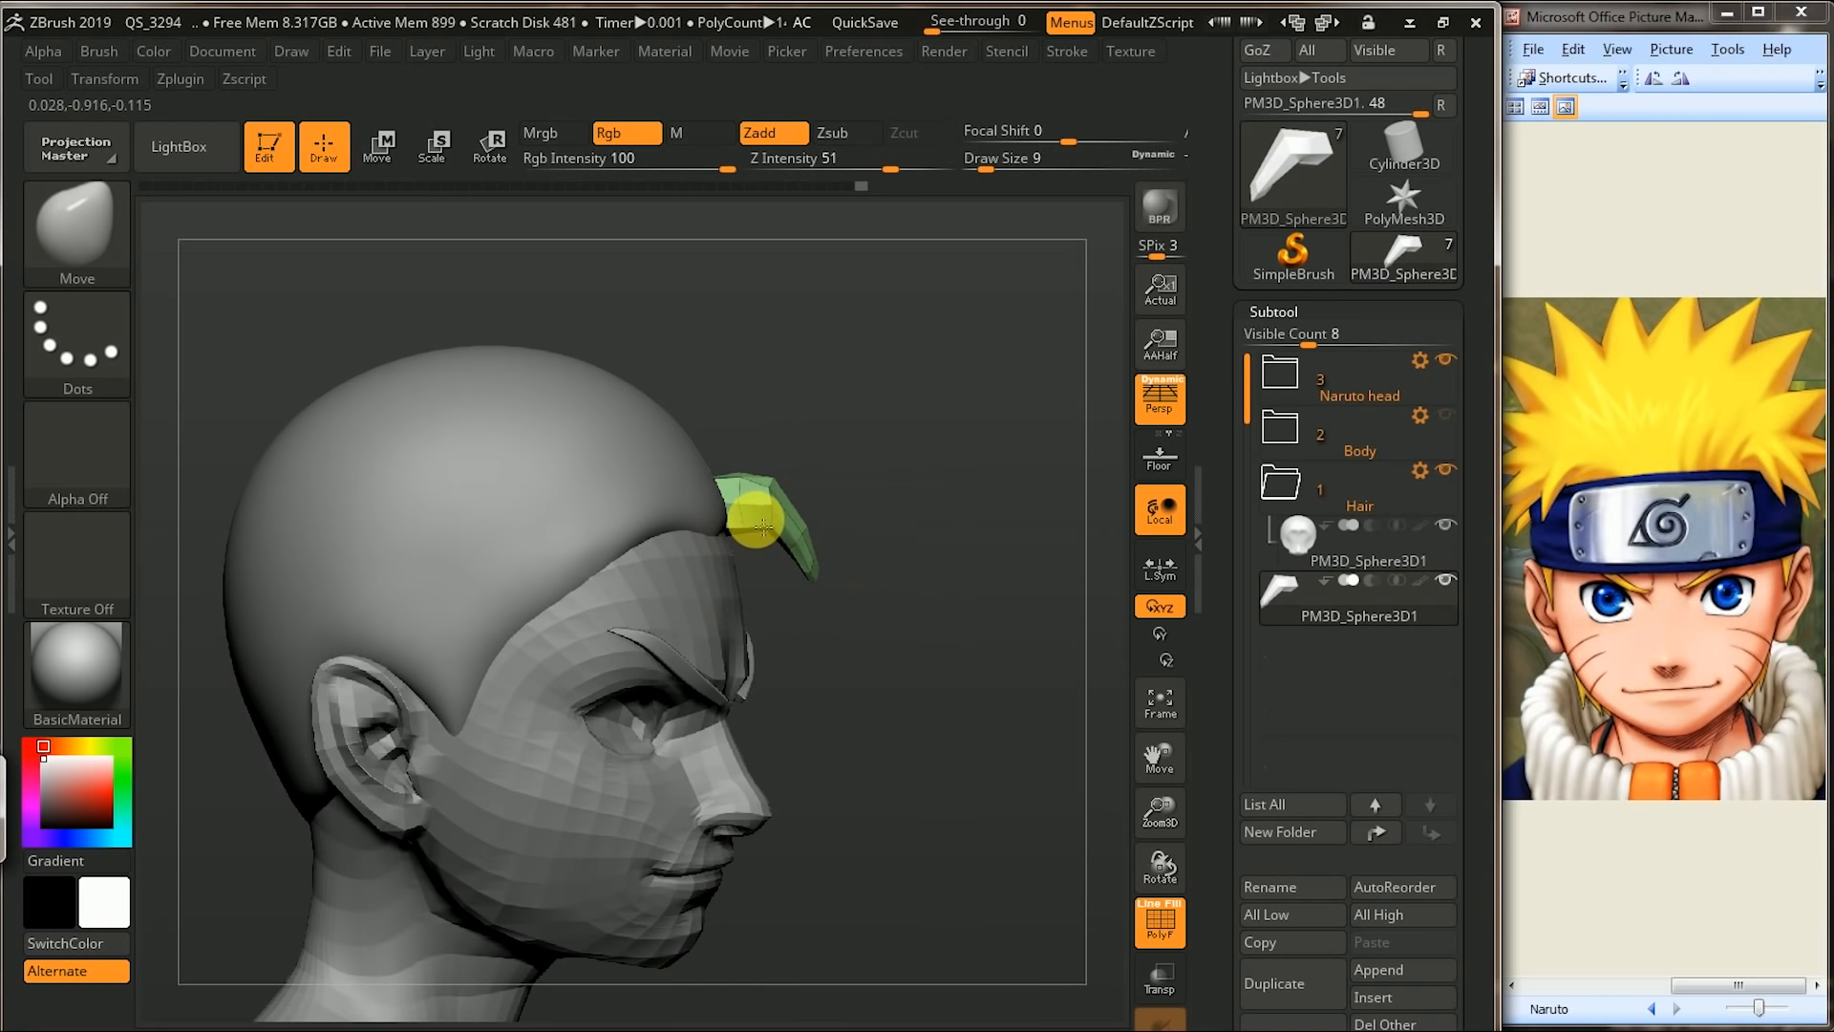
{"action": "left_click_drag", "start_coordinate": [1015, 421], "coordinate": [1057, 463]}
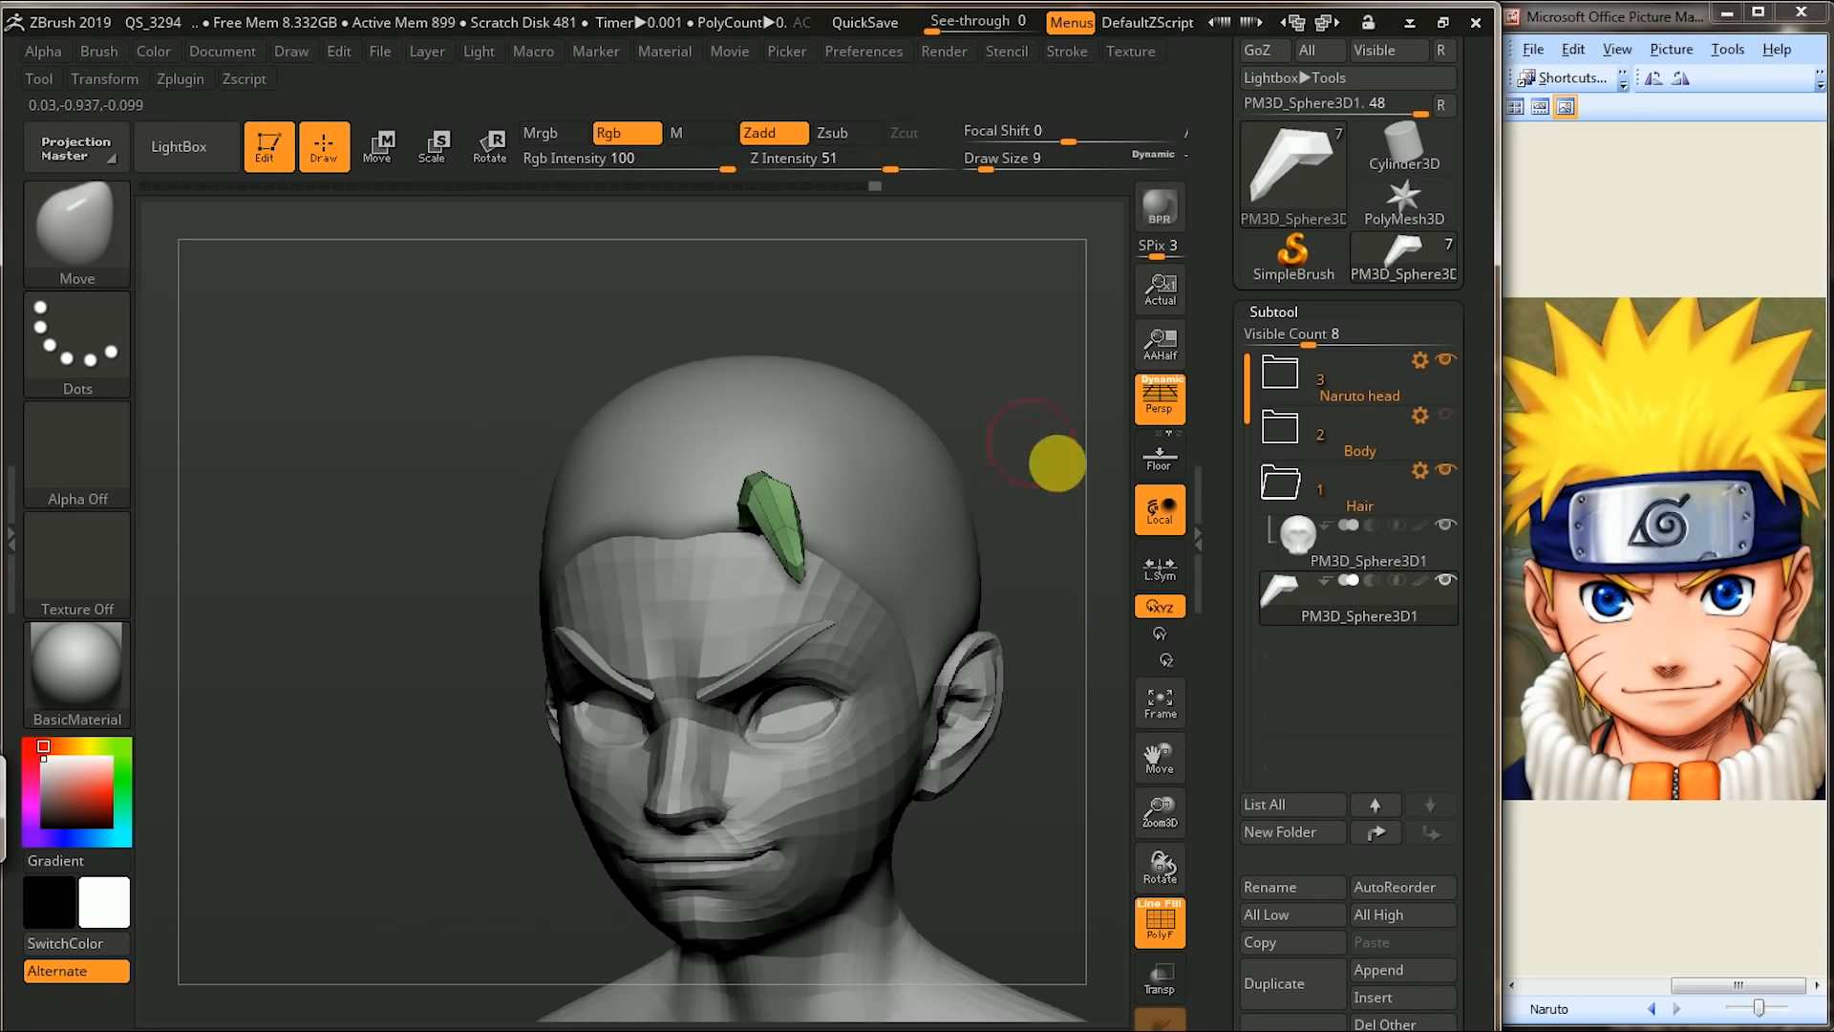
- Show the side-view reference picture and refine the hair spike's bend and tip with the Move brush
{"action": "left_click", "coordinate": [1648, 1010]}
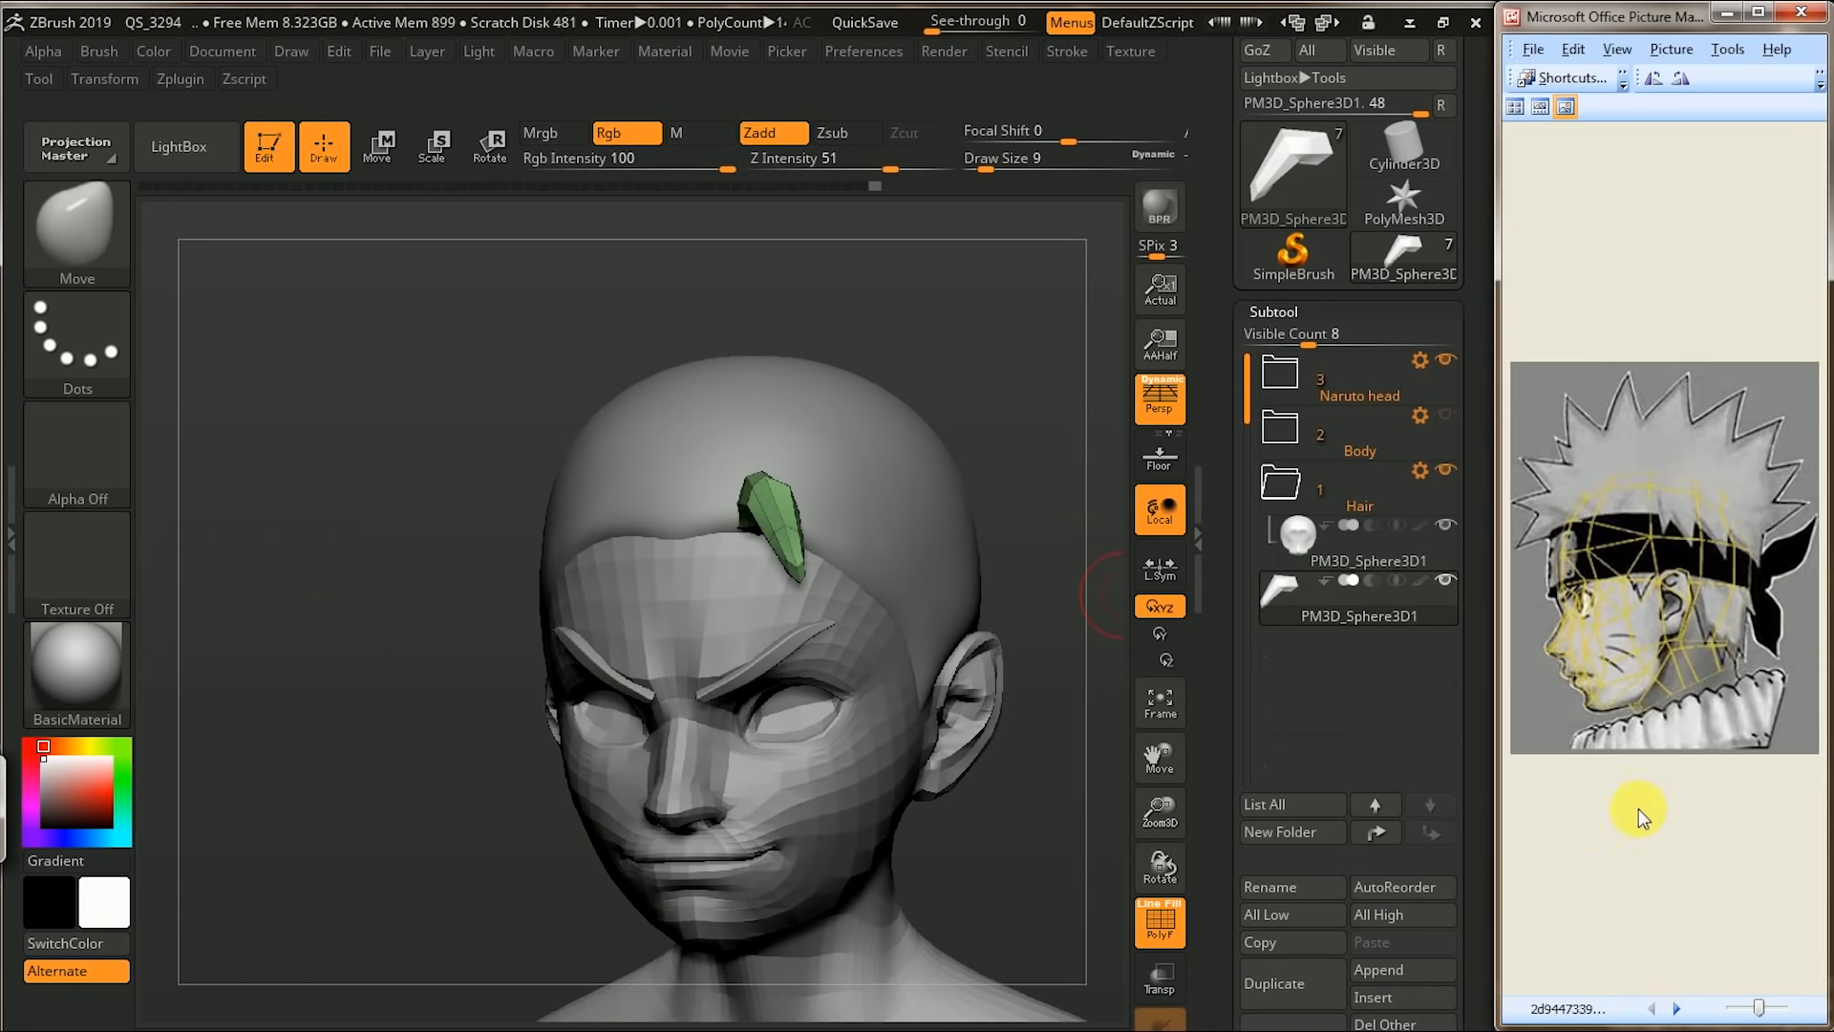
{"action": "left_click", "coordinate": [1008, 573]}
{"action": "left_click_drag", "start_coordinate": [1074, 526], "coordinate": [694, 592]}
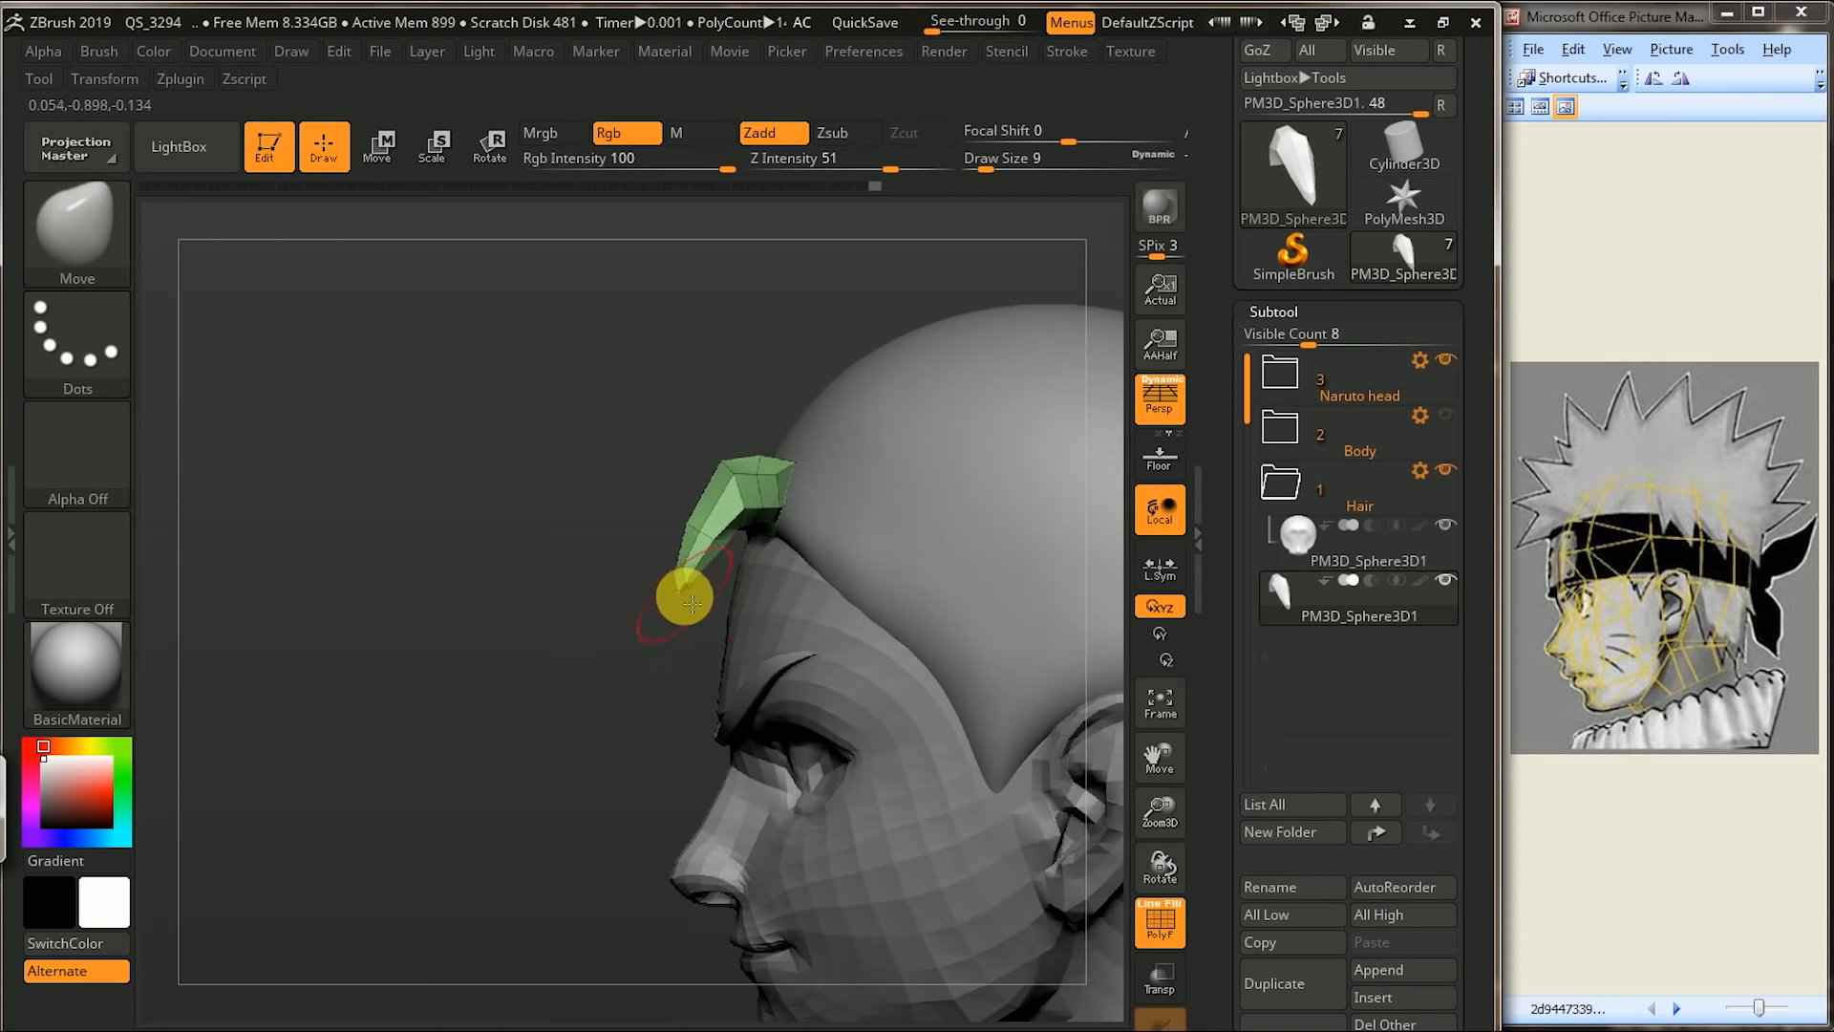
{"action": "left_click_drag", "start_coordinate": [551, 685], "coordinate": [528, 585], "text": "alt"}
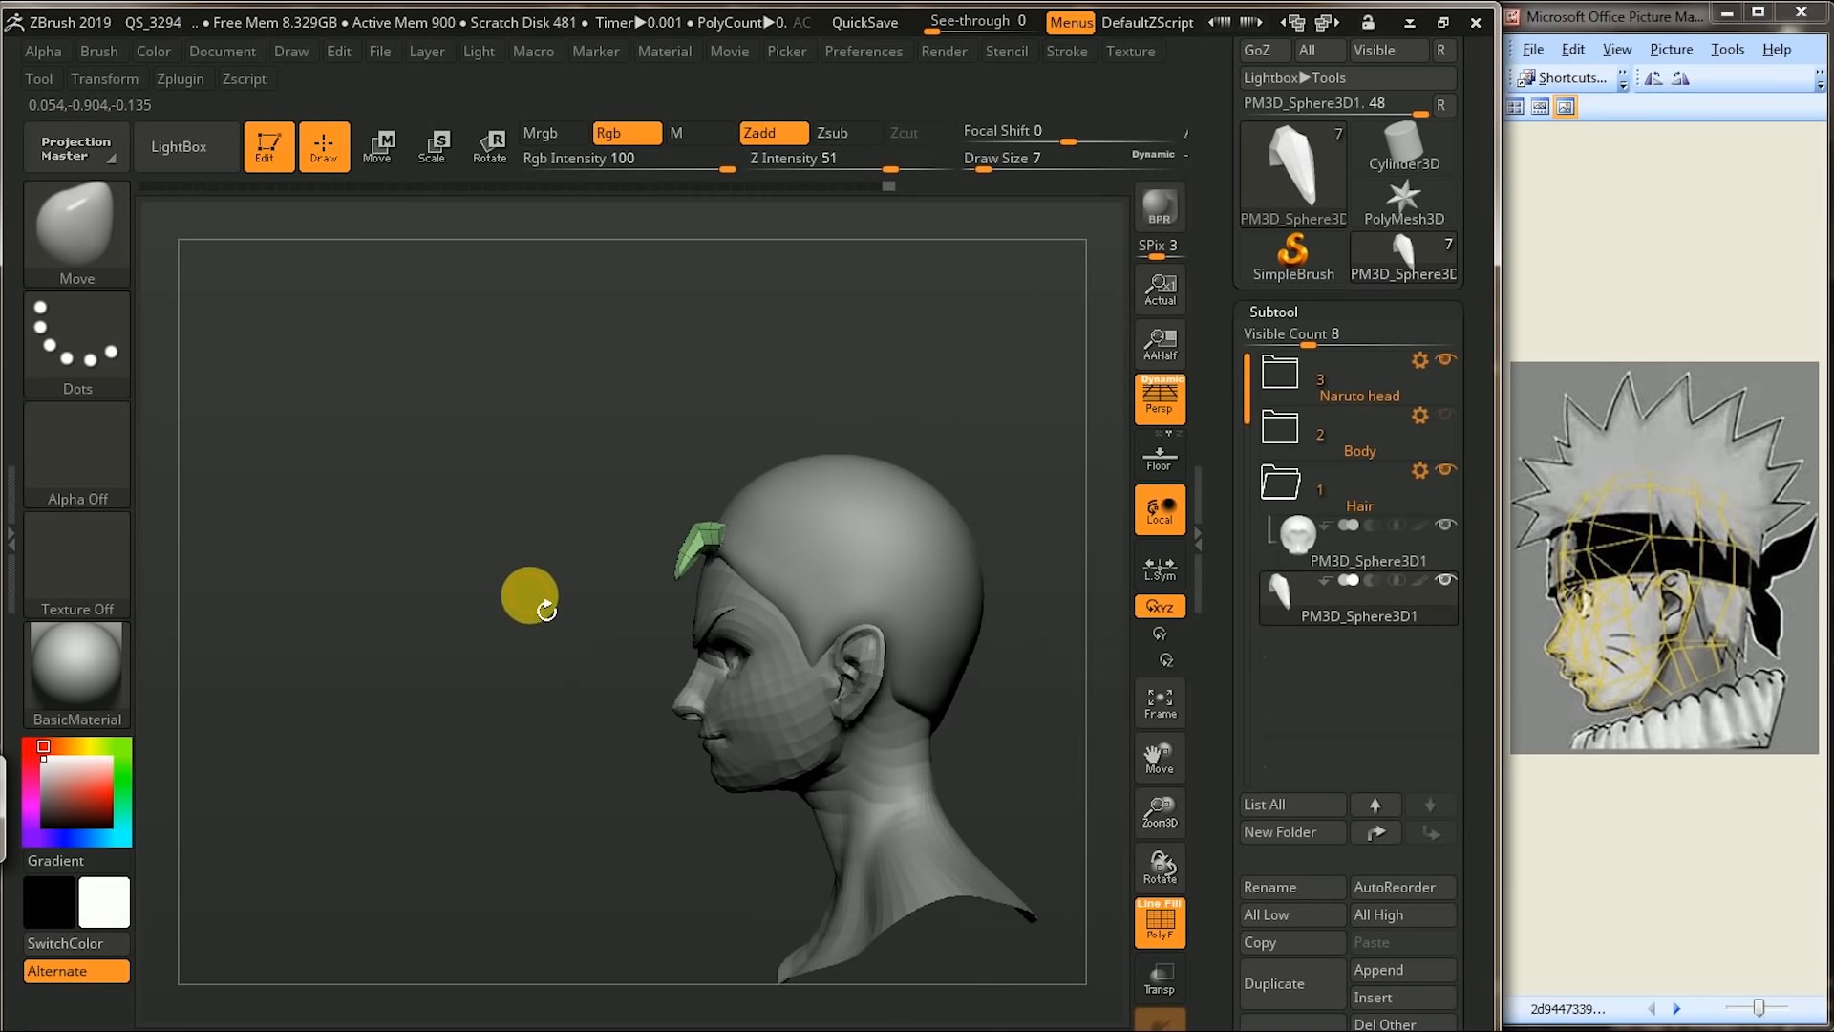
{"action": "left_click_drag", "start_coordinate": [630, 639], "coordinate": [911, 520], "text": "shift"}
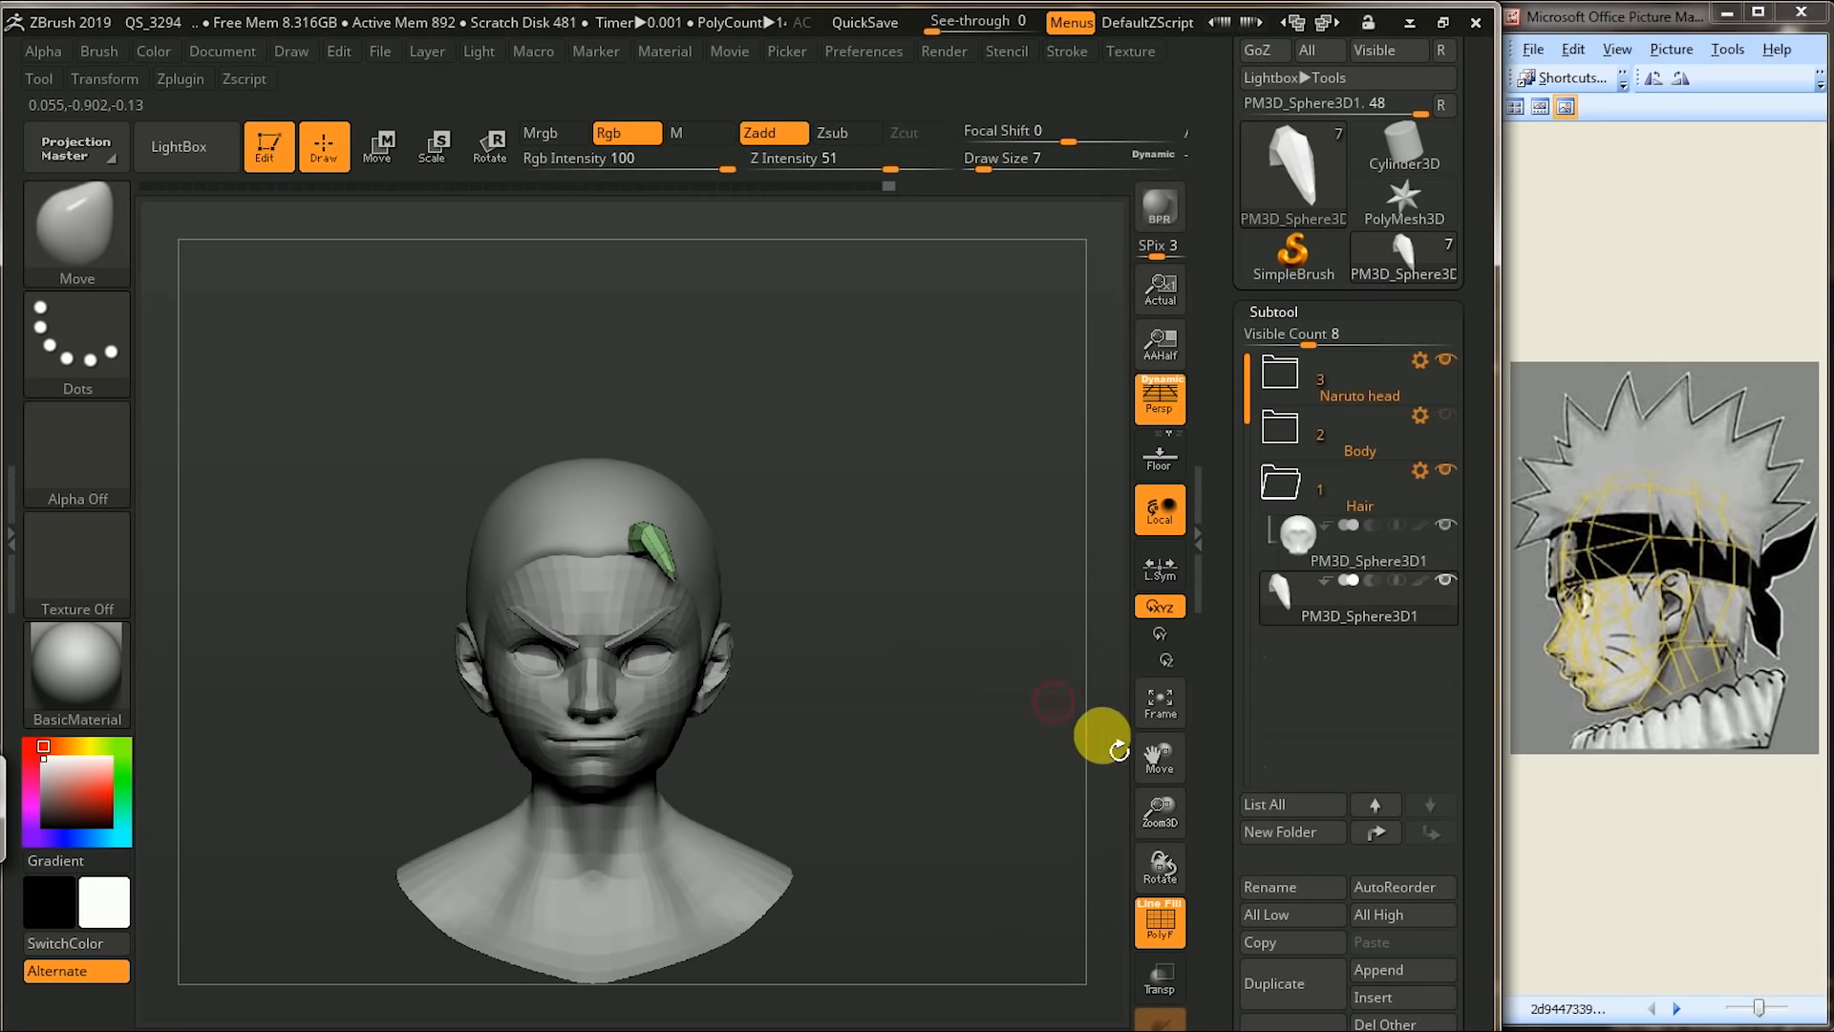
- Hide the polyframe, bring back the front-view reference picture and compare the hair spike with it
{"action": "left_click", "coordinate": [1159, 921]}
{"action": "left_click_drag", "start_coordinate": [955, 612], "coordinate": [956, 726], "text": "alt"}
{"action": "left_click", "coordinate": [1677, 1008]}
{"action": "left_click_drag", "start_coordinate": [1752, 649], "coordinate": [1480, 633]}
{"action": "left_click_drag", "start_coordinate": [869, 630], "coordinate": [961, 624], "text": "alt"}
{"action": "mouse_move", "coordinate": [929, 461]}
{"action": "left_mouse_down", "text": "alt"}
{"action": "mouse_move", "coordinate": [966, 466]}
{"action": "mouse_move", "coordinate": [952, 406]}
{"action": "left_mouse_up", "text": "alt"}
- Show the polyframe and insert an edge loop near the base of the hair spike with the ZModeler brush
{"action": "key", "text": "b"}
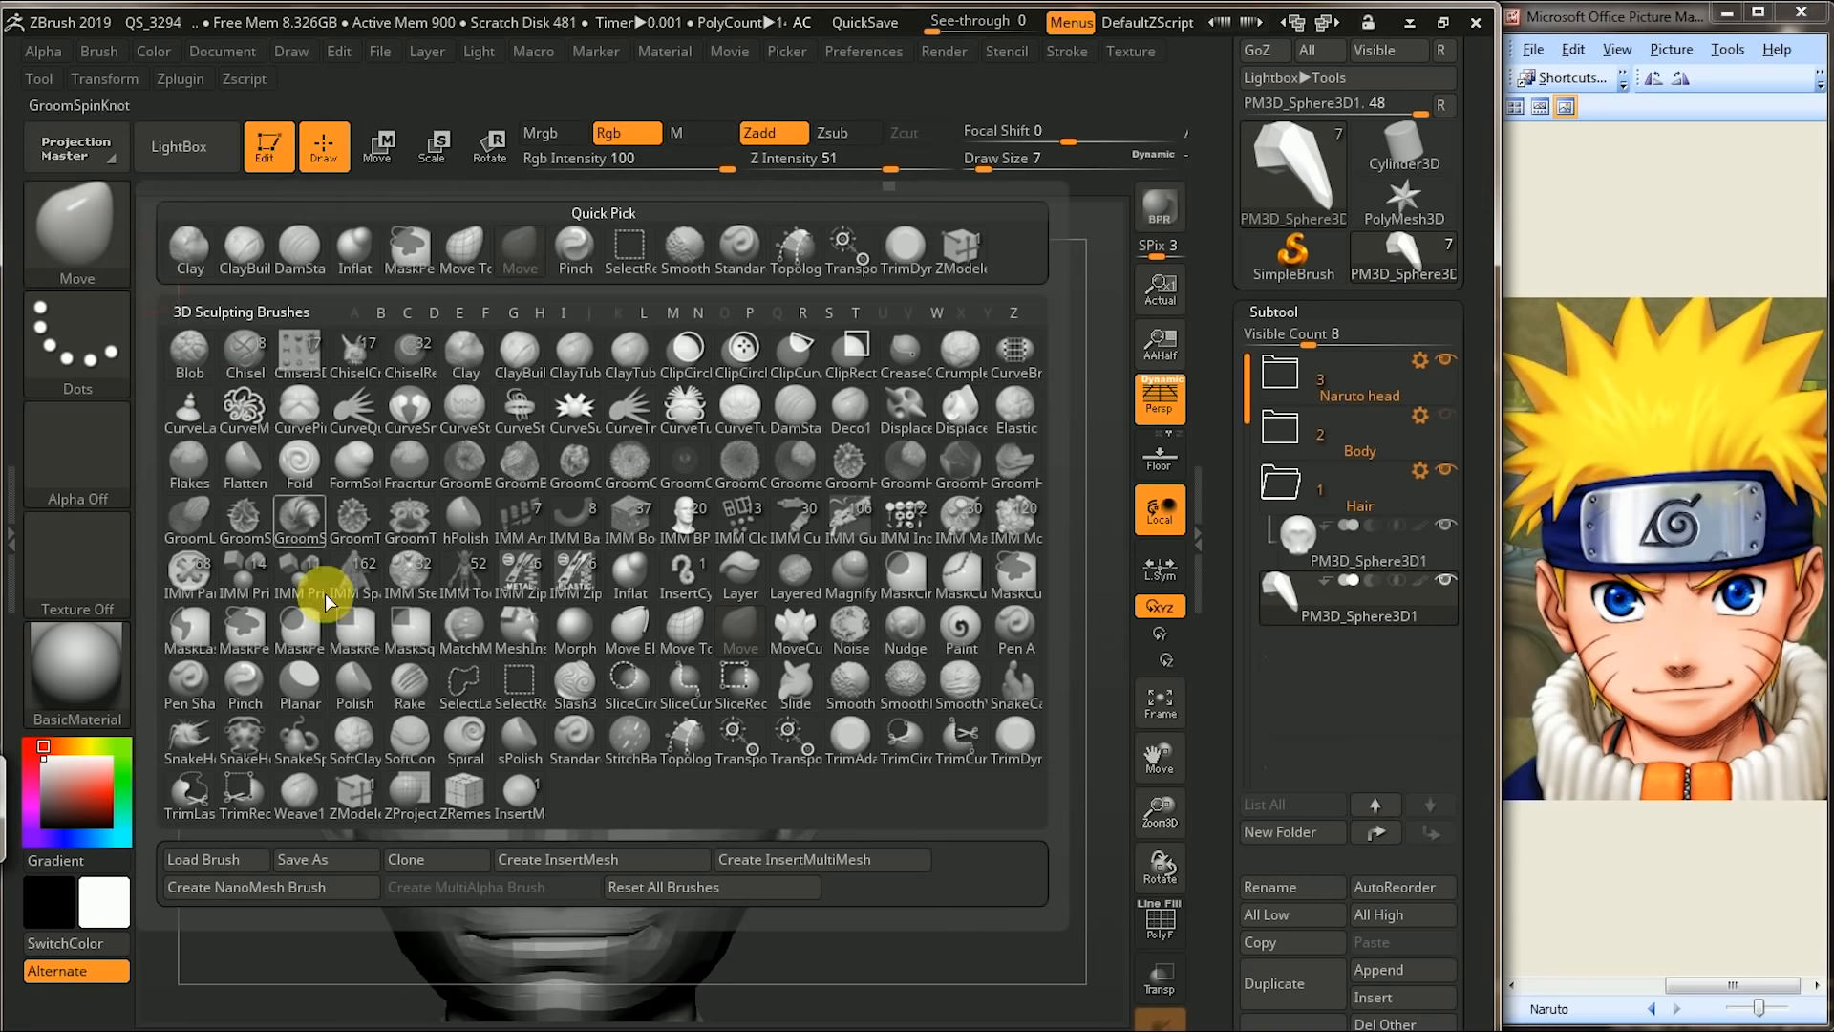
{"action": "left_click", "coordinate": [360, 793]}
{"action": "key", "text": "space"}
{"action": "left_click", "coordinate": [955, 688]}
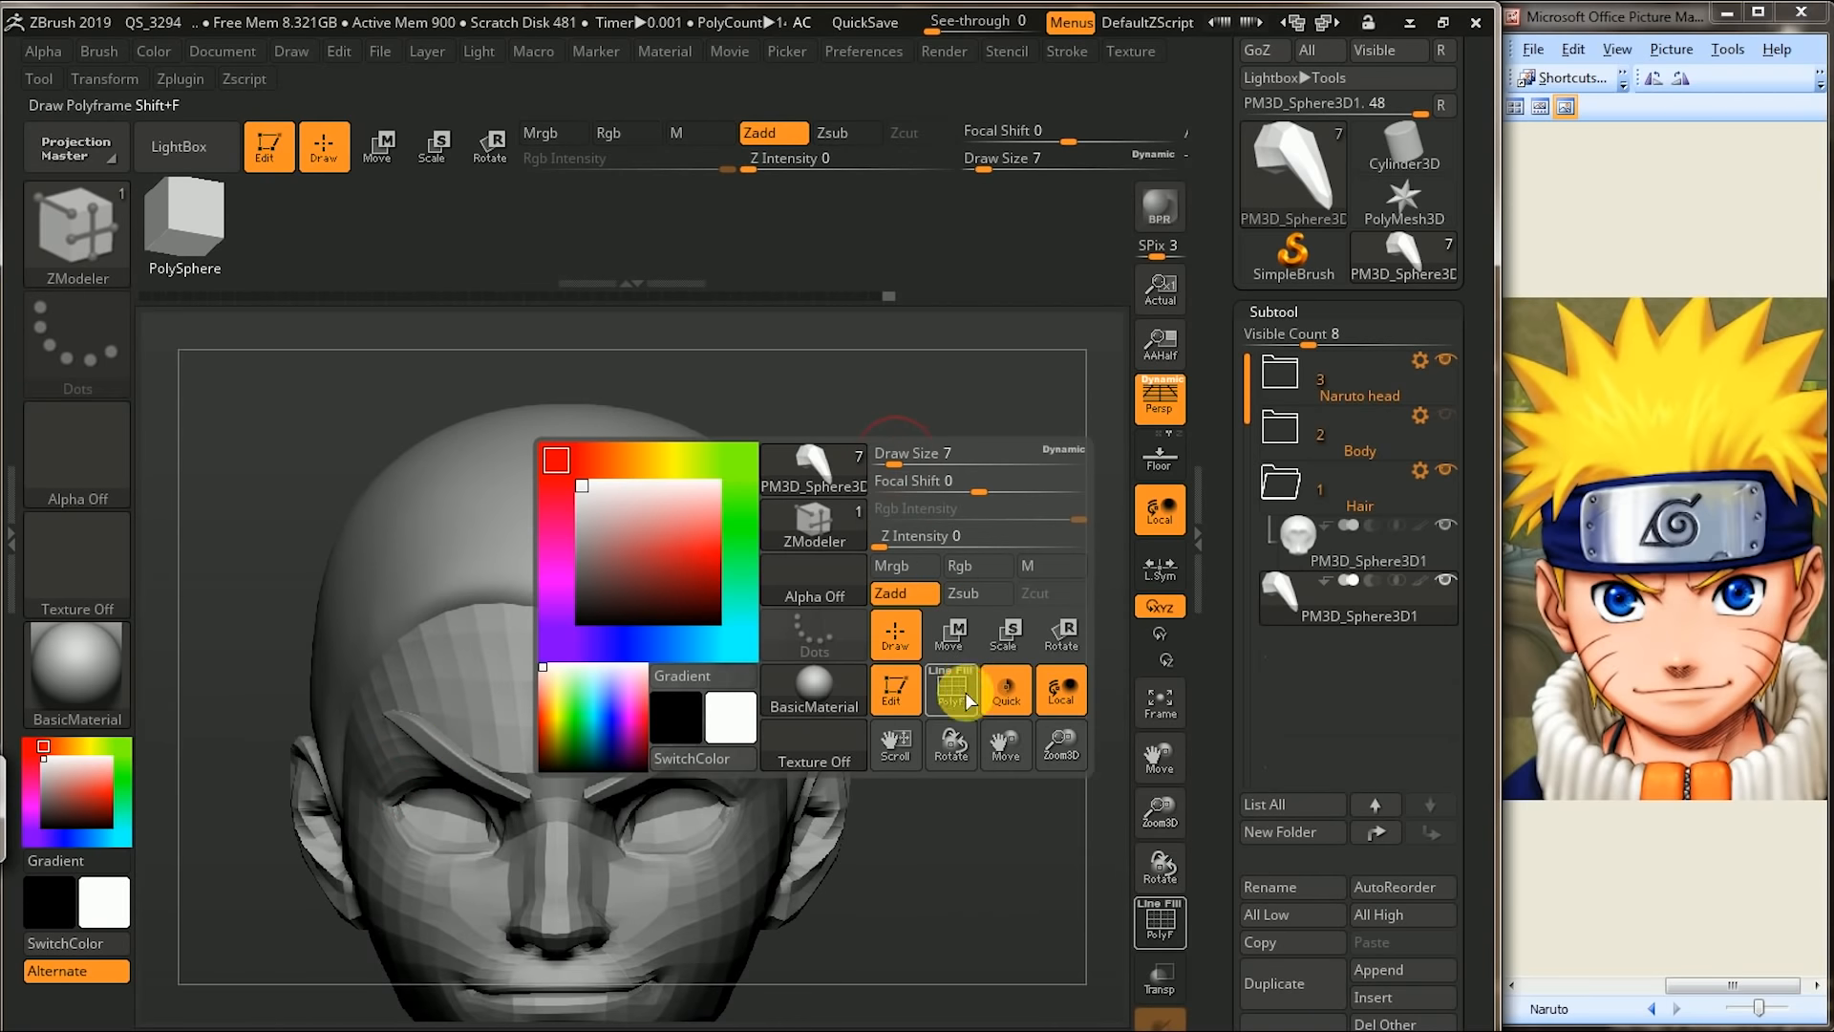
{"action": "left_click_drag", "start_coordinate": [953, 468], "coordinate": [849, 533], "text": "alt"}
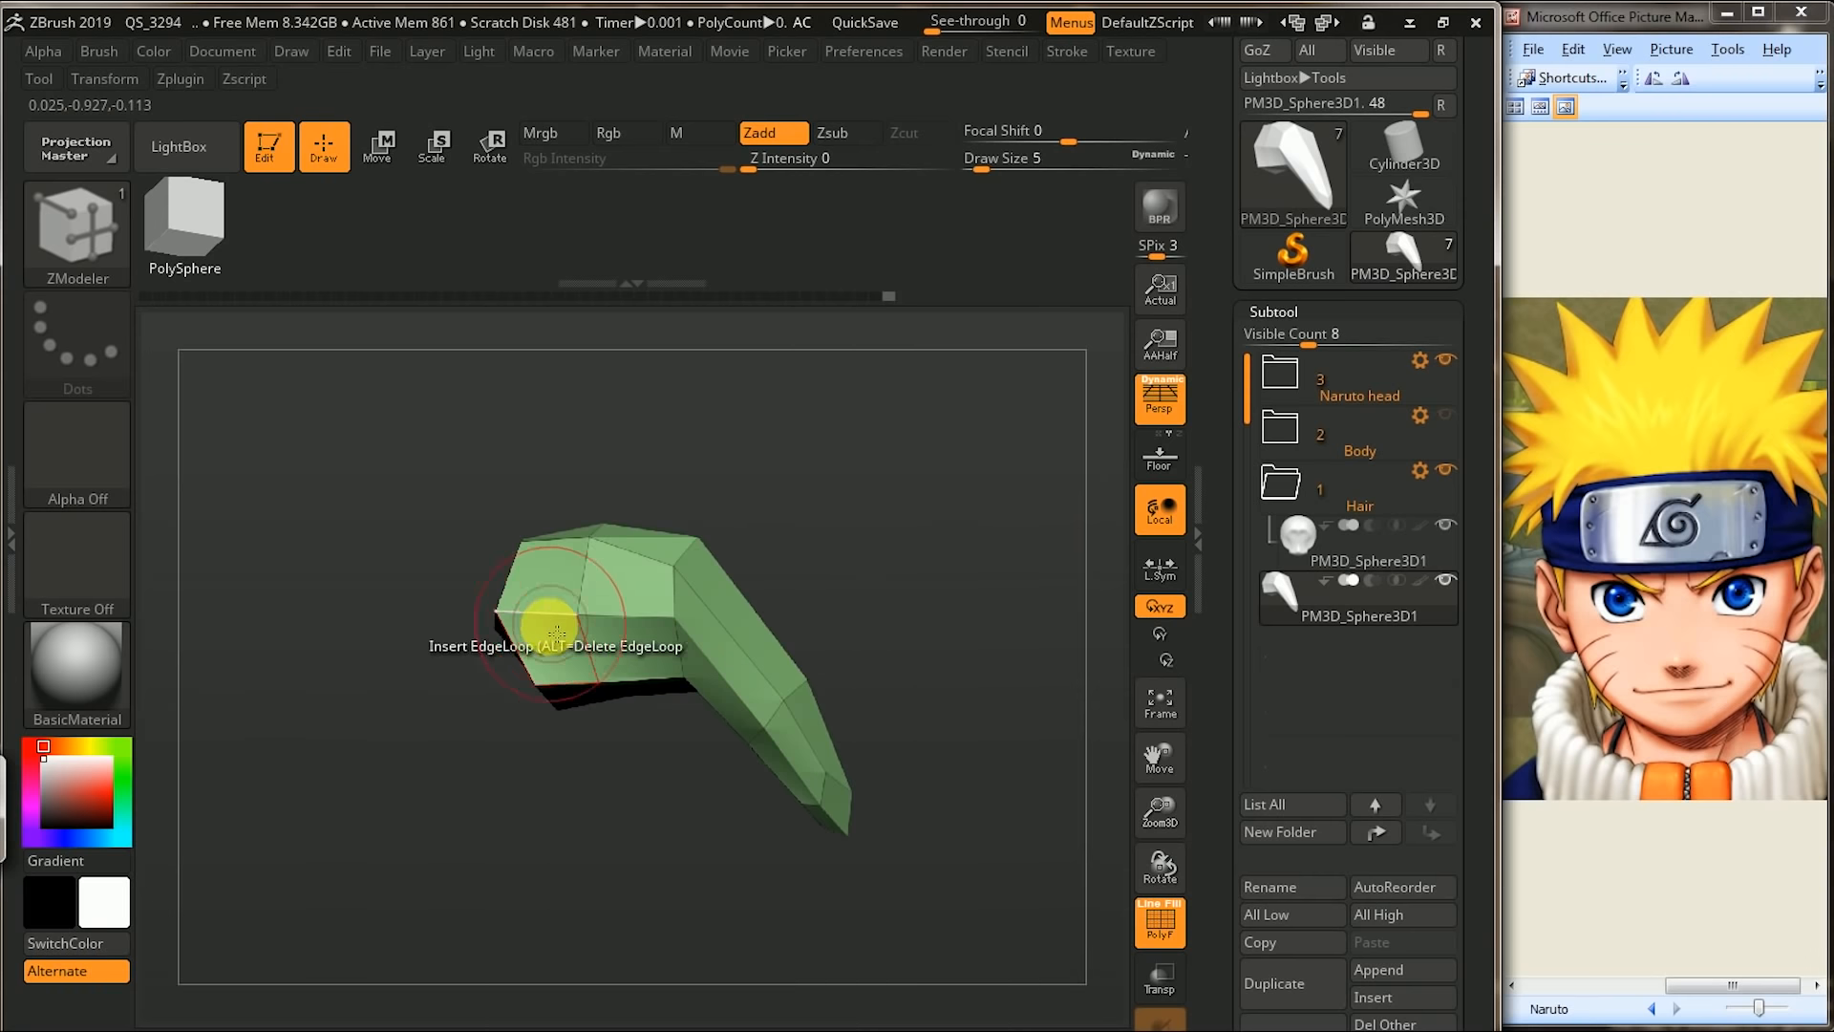
{"action": "left_click_drag", "start_coordinate": [542, 610], "coordinate": [514, 613]}
{"action": "left_click_drag", "start_coordinate": [917, 650], "coordinate": [857, 680]}
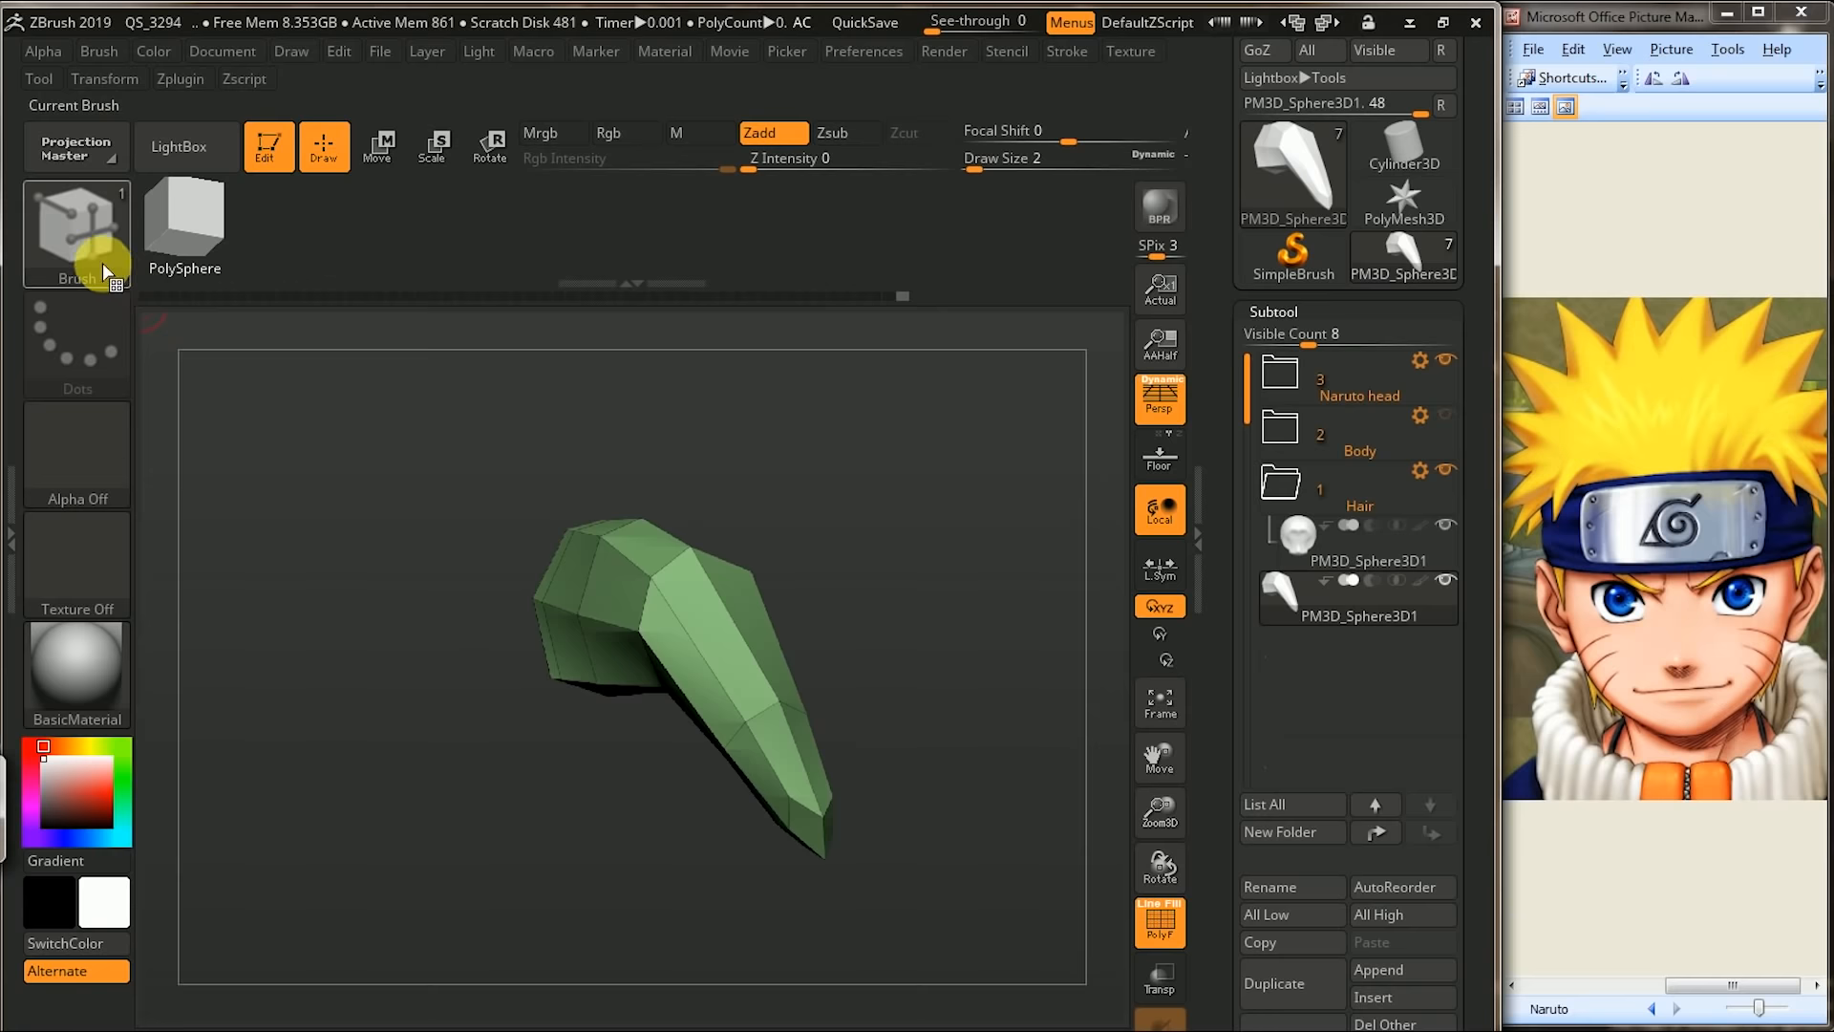
- Switch back to the Move brush and divide the hair spike three times to subdivision level 4
{"action": "left_click", "coordinate": [86, 251]}
{"action": "left_click", "coordinate": [731, 638]}
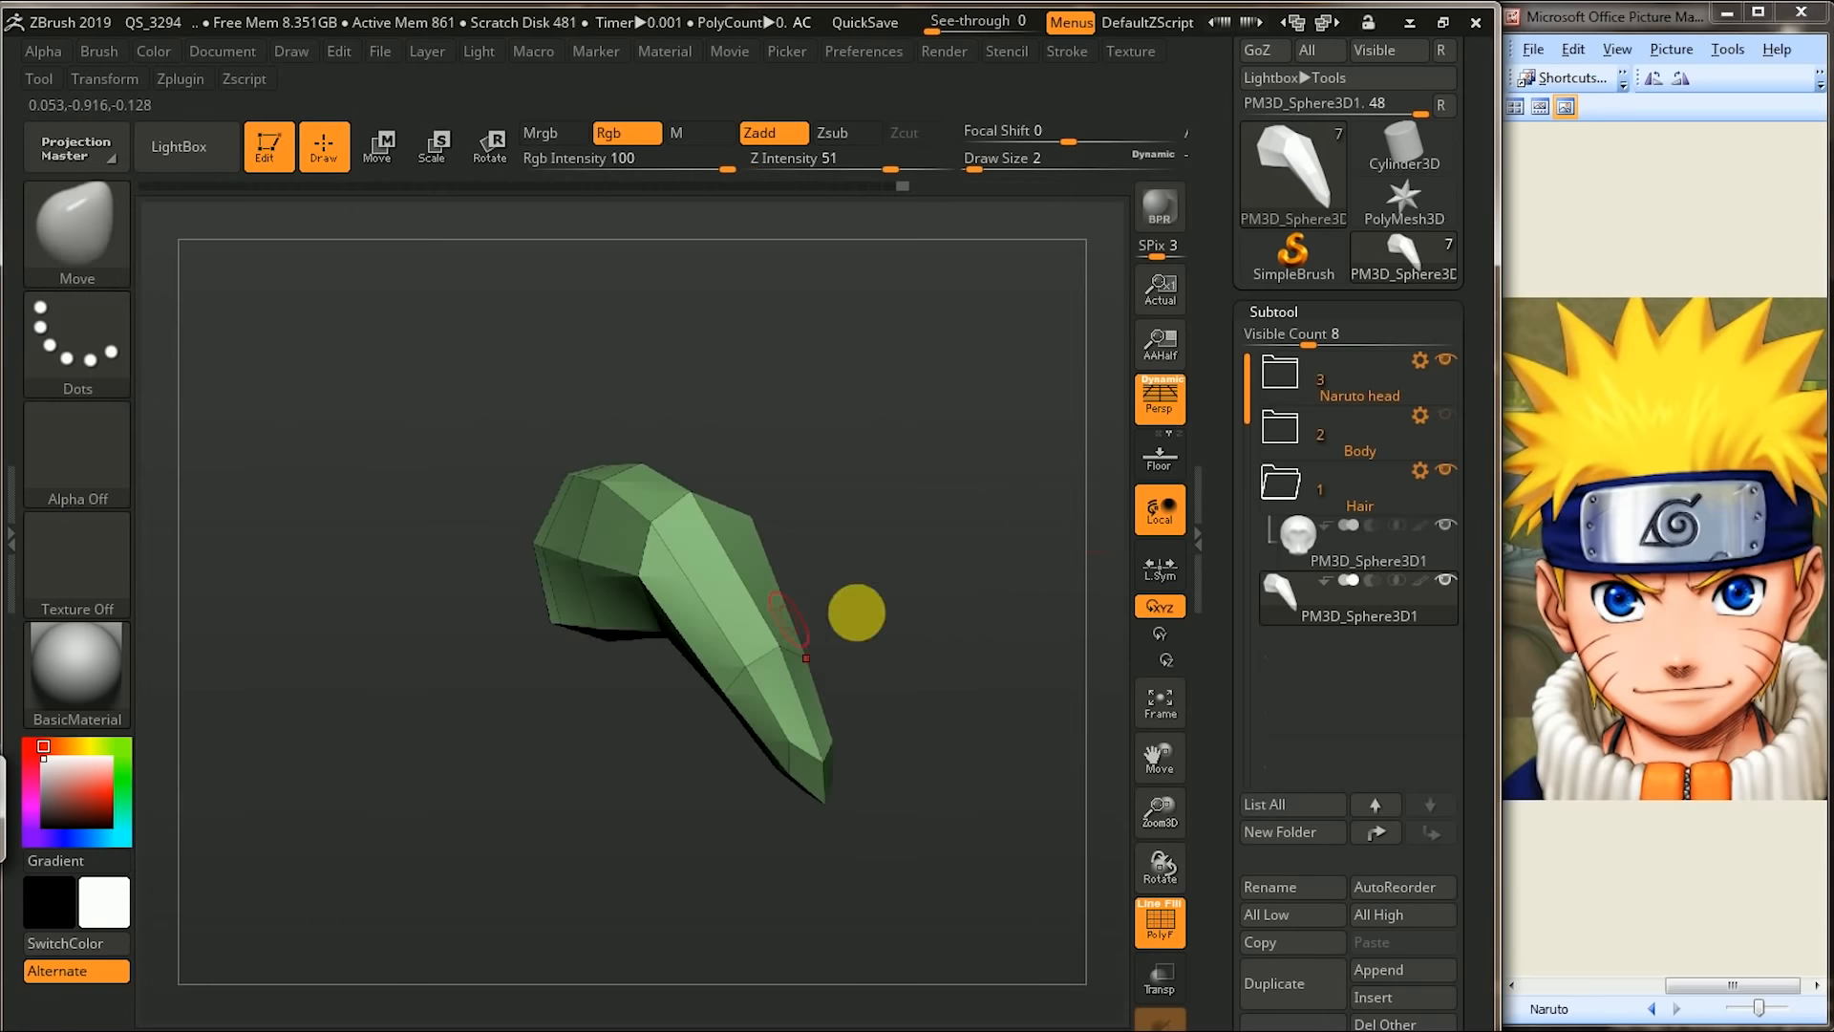
{"action": "left_click", "coordinate": [1337, 315]}
{"action": "left_click", "coordinate": [1295, 342]}
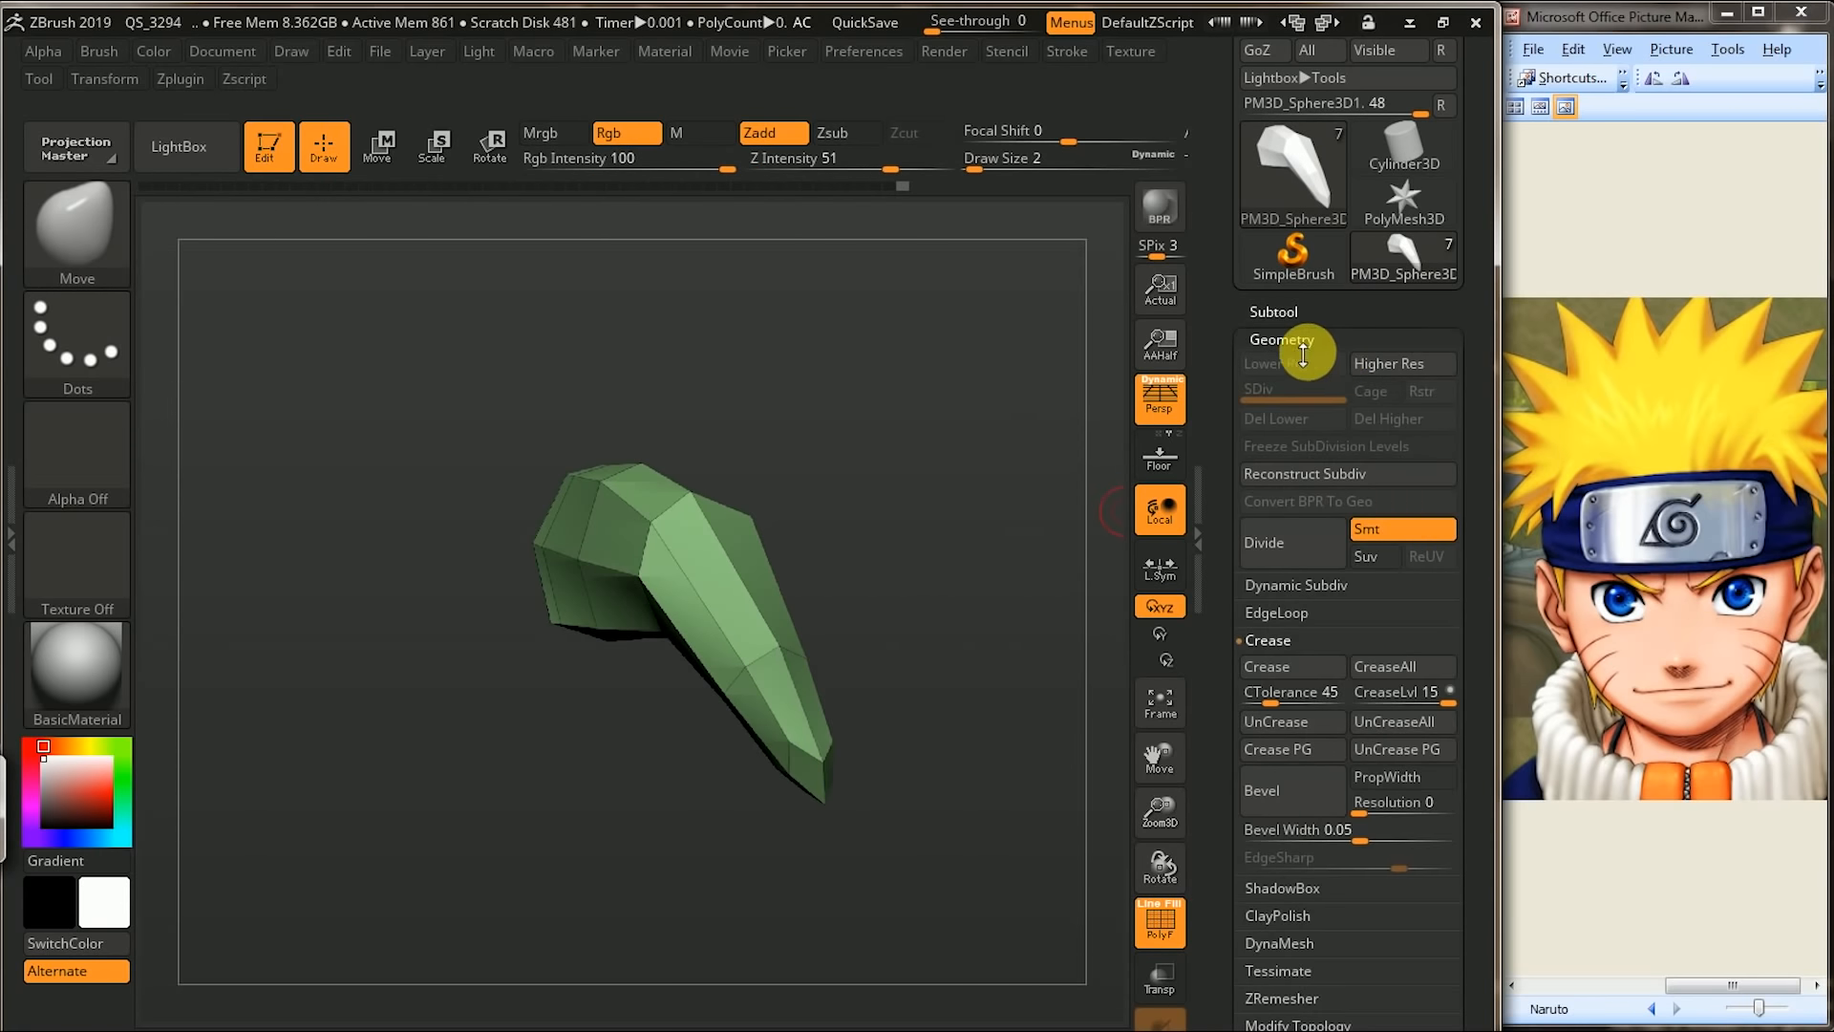
{"action": "left_click", "coordinate": [1277, 552]}
{"action": "left_click", "coordinate": [1274, 555]}
{"action": "left_click", "coordinate": [1276, 556]}
- Hide the polyframe and adjust the smoothed hair spike's curve and tip with the Move brush
{"action": "key", "text": "space"}
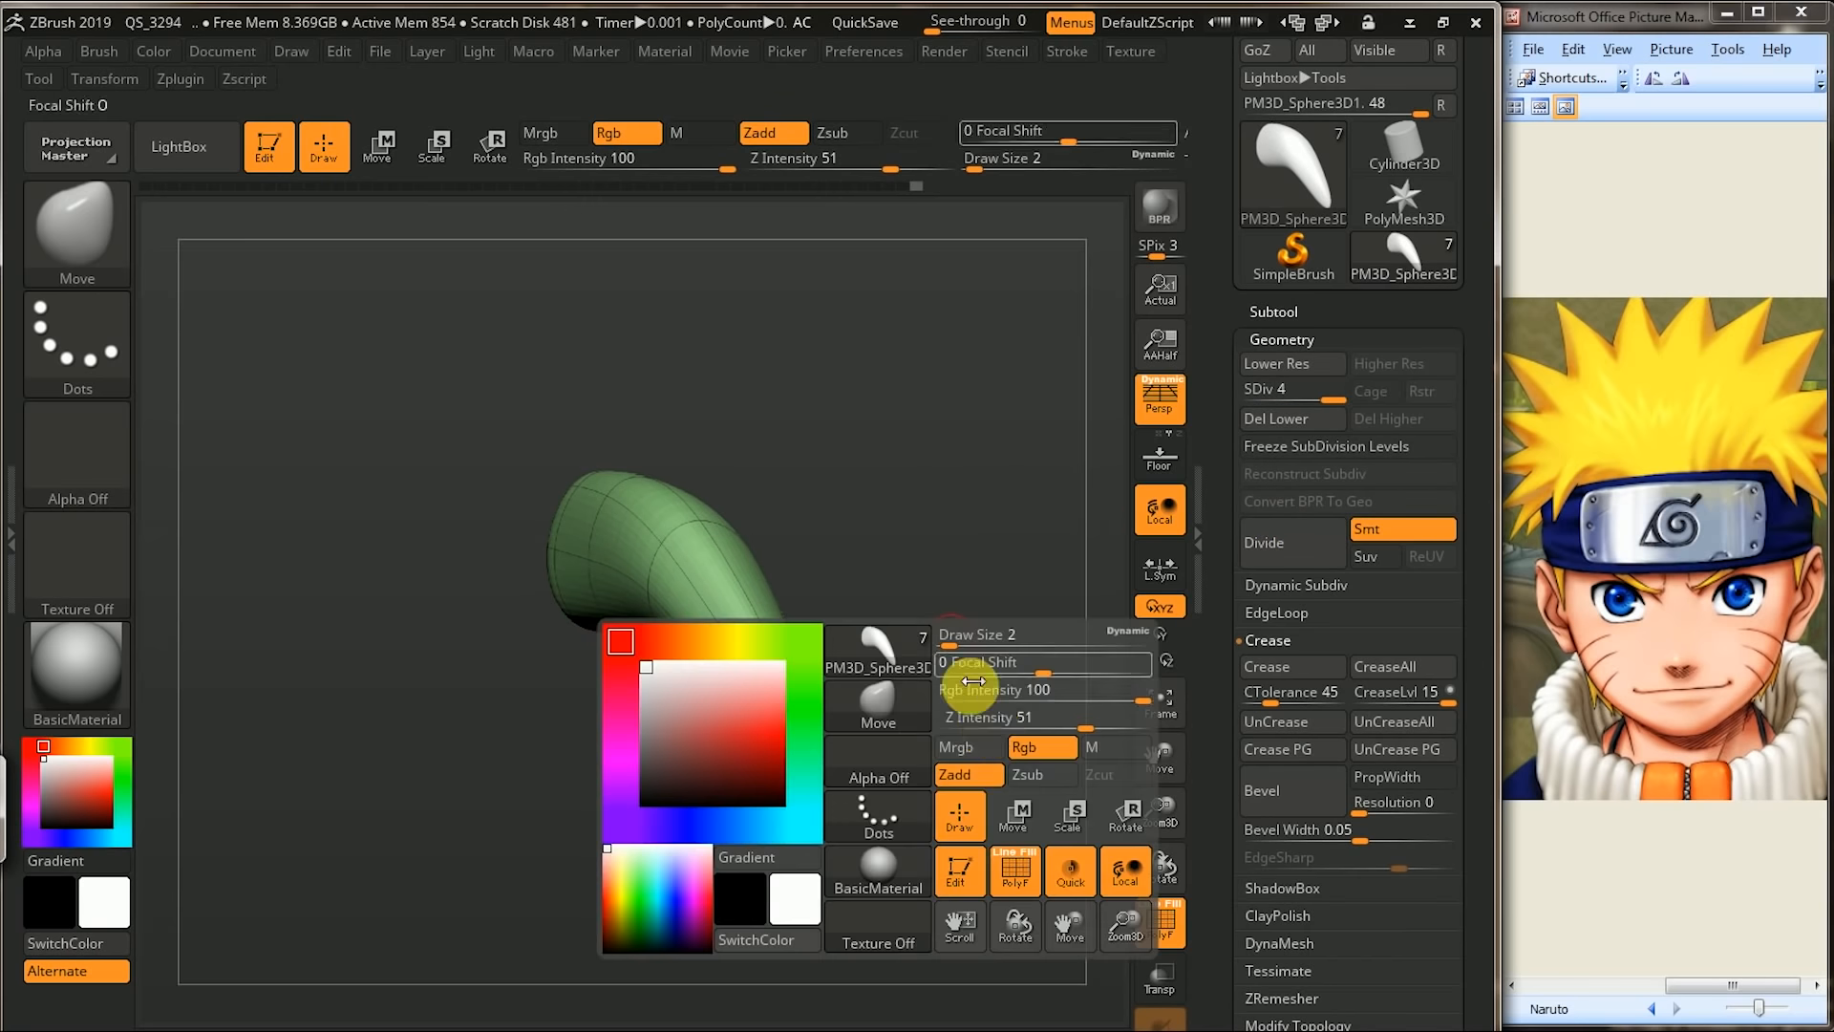
{"action": "left_click", "coordinate": [1017, 862]}
{"action": "left_click_drag", "start_coordinate": [1029, 731], "coordinate": [930, 576], "text": "alt"}
{"action": "left_click_drag", "start_coordinate": [999, 452], "coordinate": [512, 507], "text": "alt"}
{"action": "mouse_move", "coordinate": [934, 397]}
{"action": "left_mouse_down", "text": "alt"}
{"action": "mouse_move", "coordinate": [712, 647]}
{"action": "mouse_move", "coordinate": [702, 629]}
{"action": "left_mouse_up", "text": "alt"}
{"action": "key", "text": "shift"}
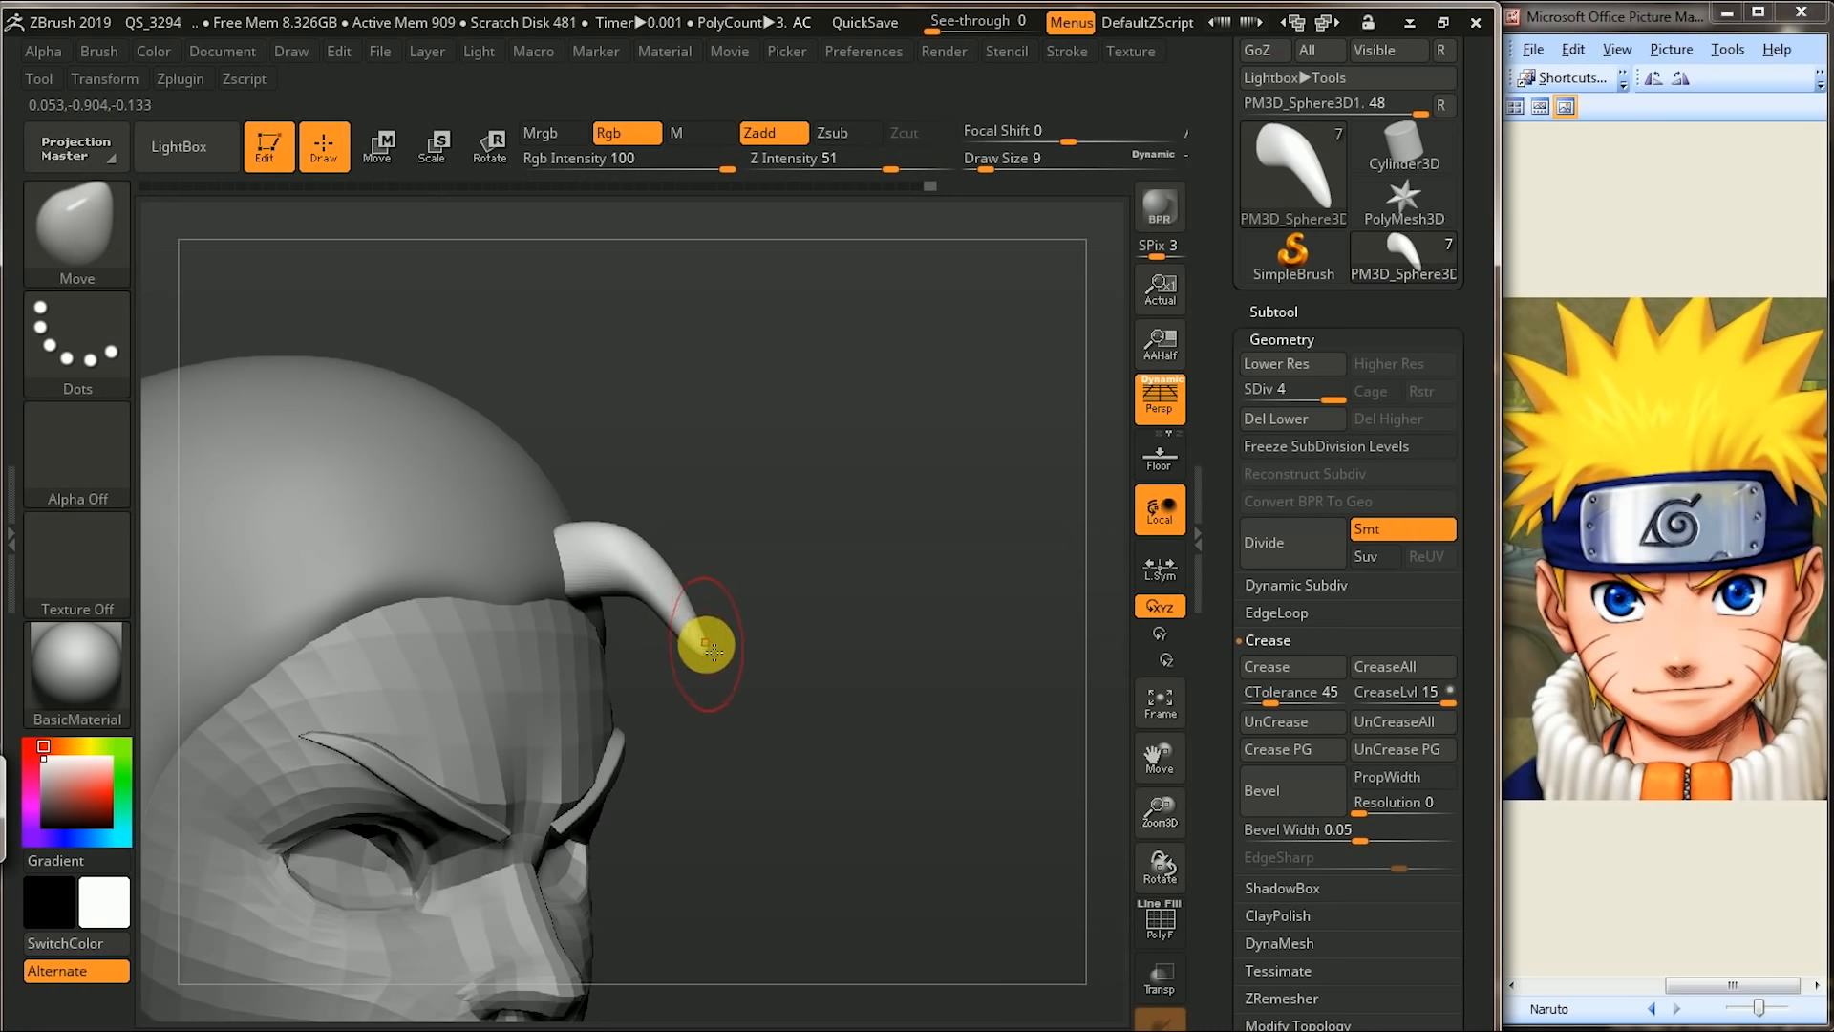
{"action": "mouse_move", "coordinate": [815, 628]}
{"action": "left_mouse_down"}
{"action": "mouse_move", "coordinate": [573, 667]}
{"action": "mouse_move", "coordinate": [598, 793]}
{"action": "mouse_move", "coordinate": [435, 743]}
{"action": "left_mouse_up"}
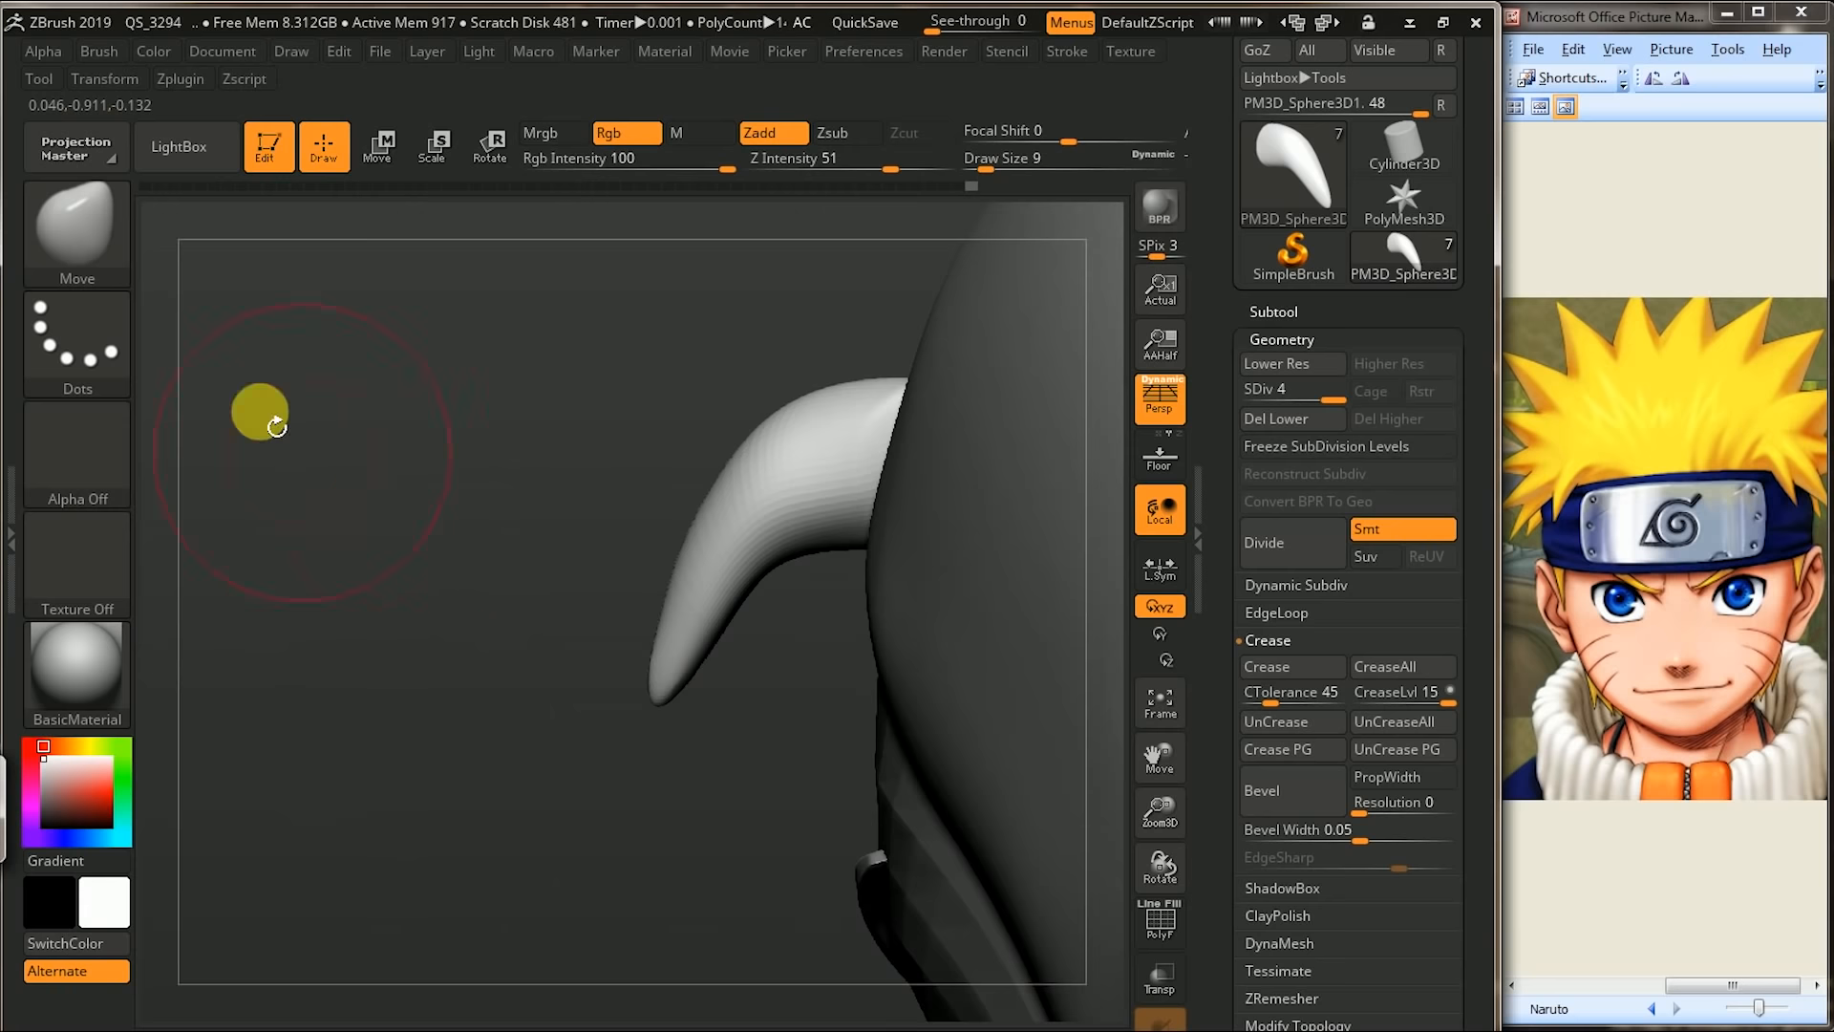
- Sharpen the ridges and tip of the hair spike with the Pinch brush
{"action": "left_click", "coordinate": [117, 247]}
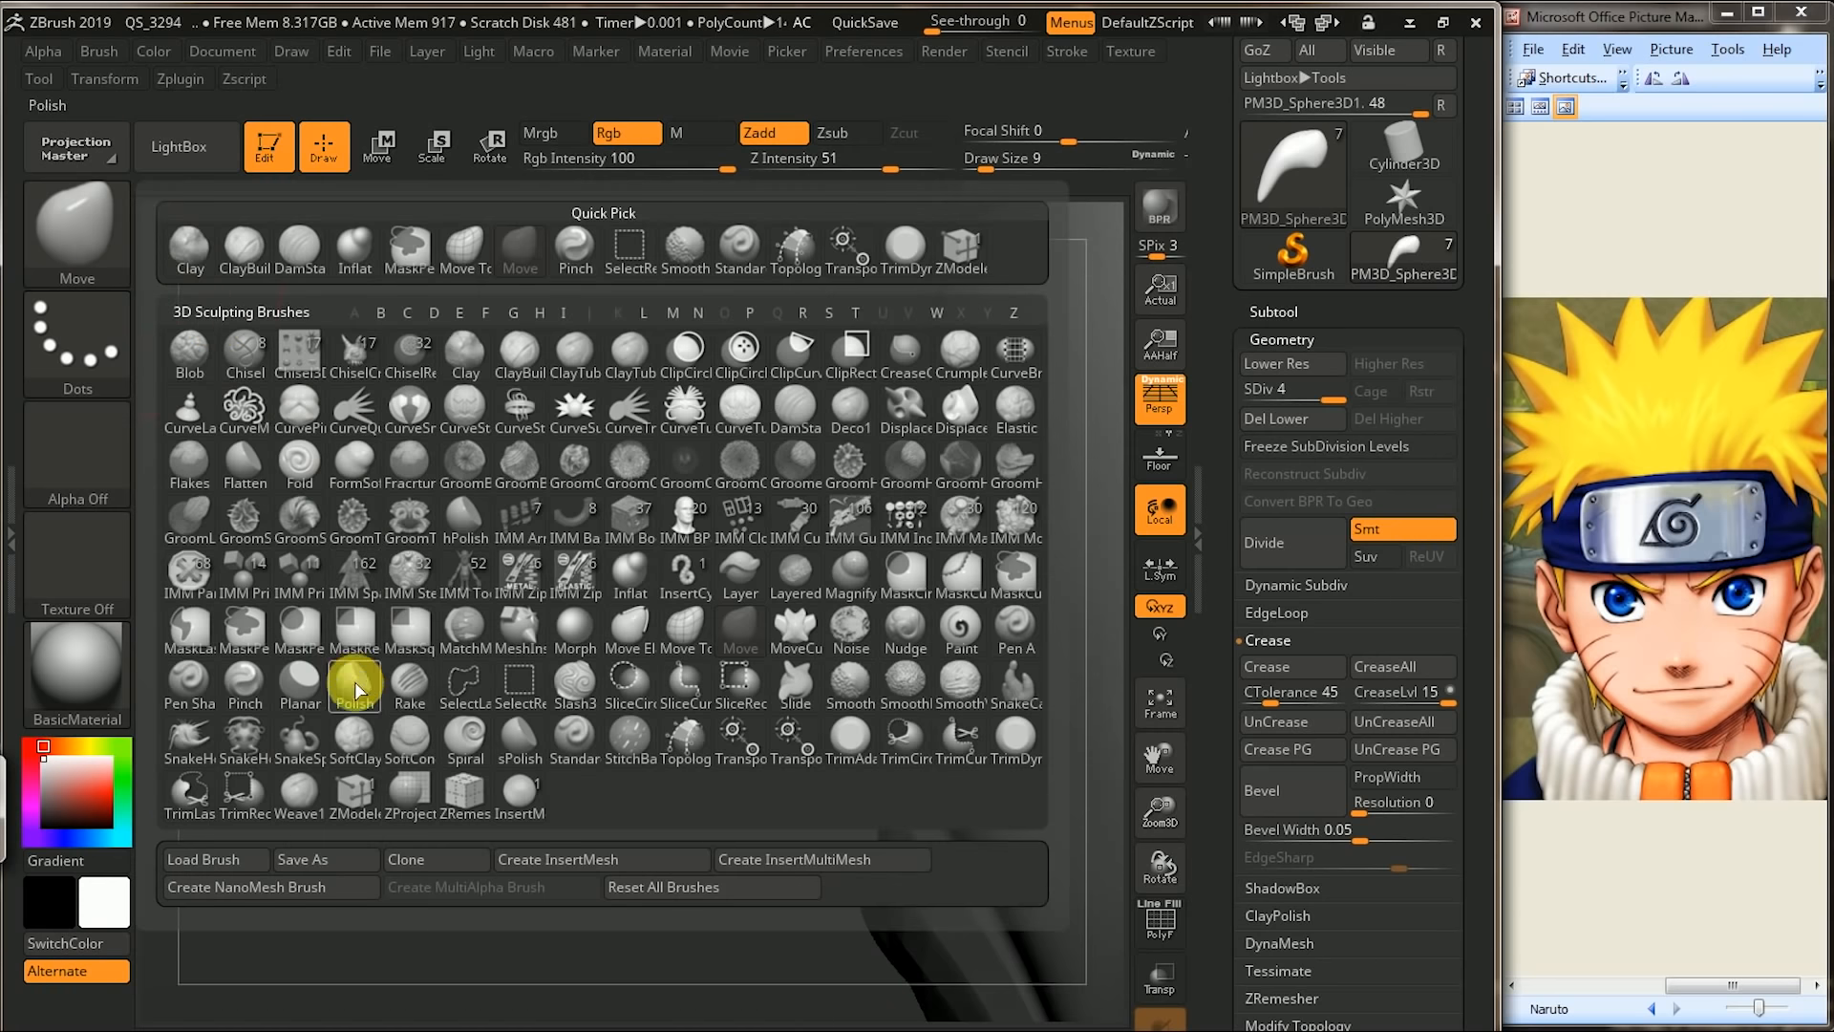
{"action": "left_click", "coordinate": [244, 681]}
{"action": "mouse_move", "coordinate": [430, 708]}
{"action": "left_mouse_down"}
{"action": "mouse_move", "coordinate": [598, 724]}
{"action": "mouse_move", "coordinate": [646, 643]}
{"action": "mouse_move", "coordinate": [640, 575]}
{"action": "left_mouse_up"}
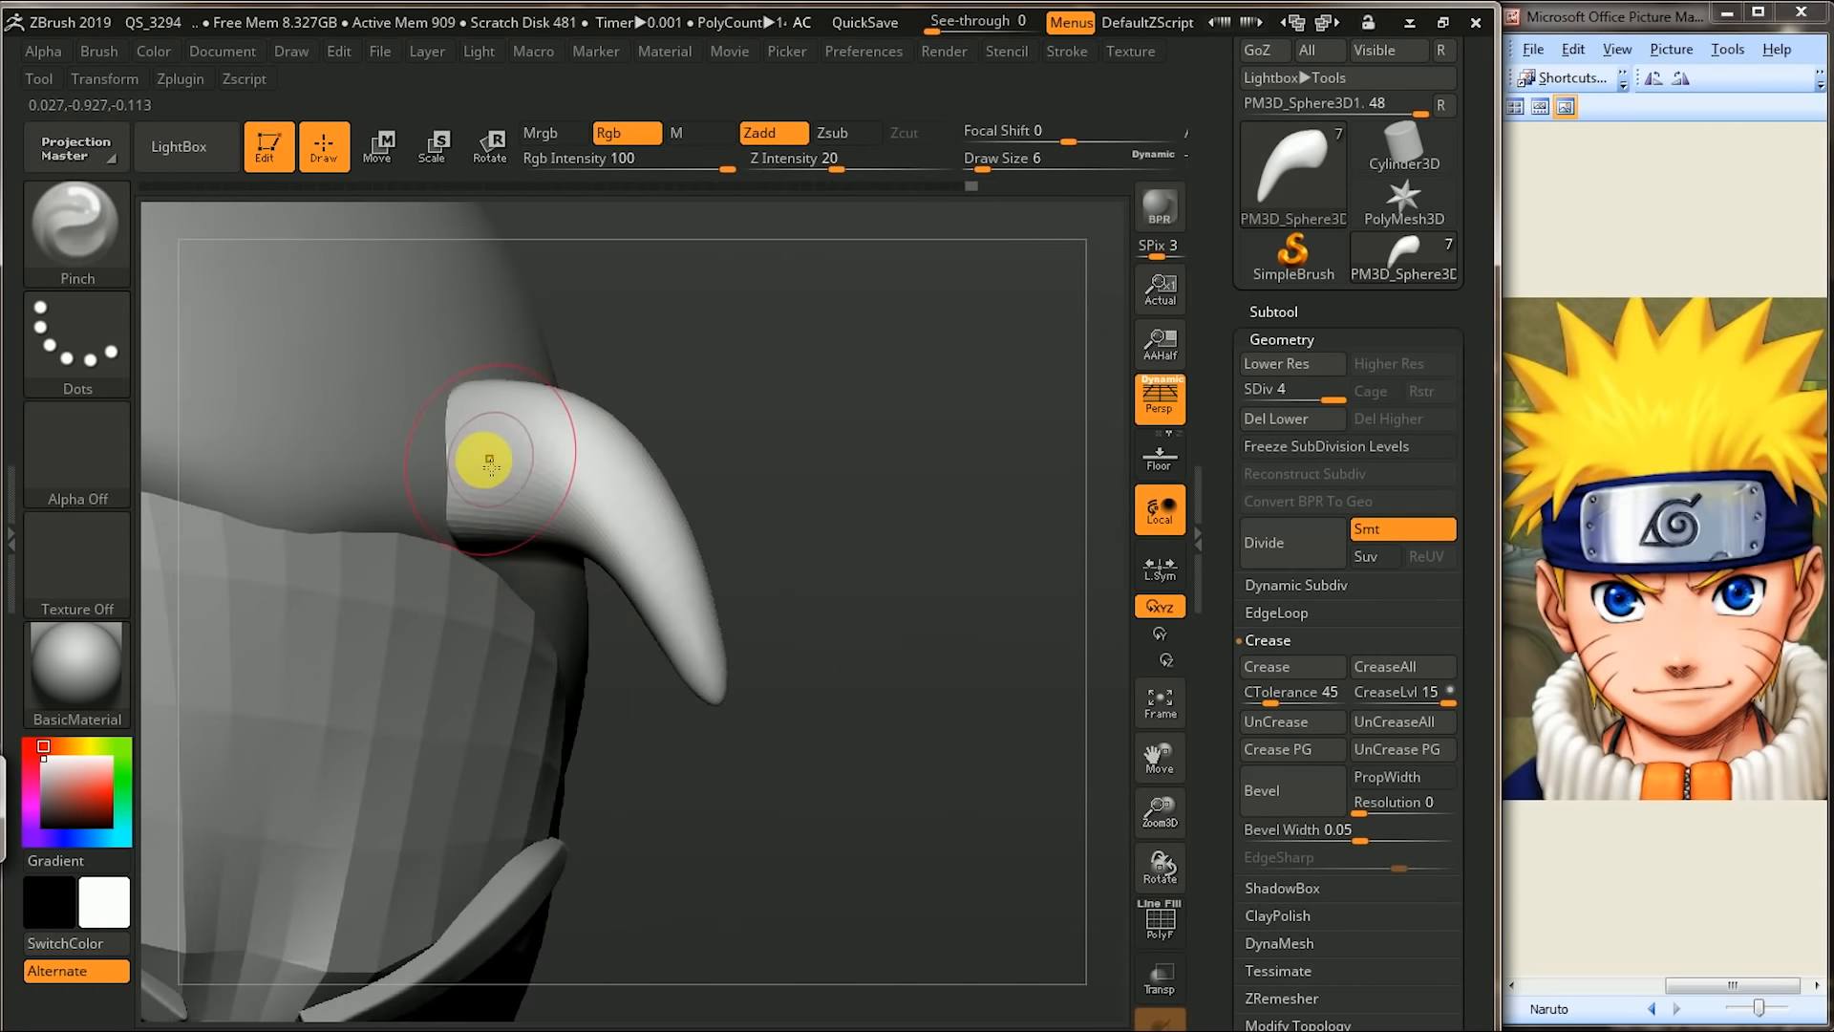
{"action": "mouse_move", "coordinate": [591, 493]}
{"action": "left_mouse_down"}
{"action": "mouse_move", "coordinate": [573, 487]}
{"action": "mouse_move", "coordinate": [720, 716]}
{"action": "mouse_move", "coordinate": [544, 471]}
{"action": "left_mouse_up"}
{"action": "left_click_drag", "start_coordinate": [816, 505], "coordinate": [755, 505]}
{"action": "mouse_move", "coordinate": [601, 472]}
{"action": "left_mouse_down", "text": "shift"}
{"action": "mouse_move", "coordinate": [643, 537]}
{"action": "mouse_move", "coordinate": [635, 618]}
{"action": "mouse_move", "coordinate": [590, 571]}
{"action": "left_mouse_up", "text": "shift"}
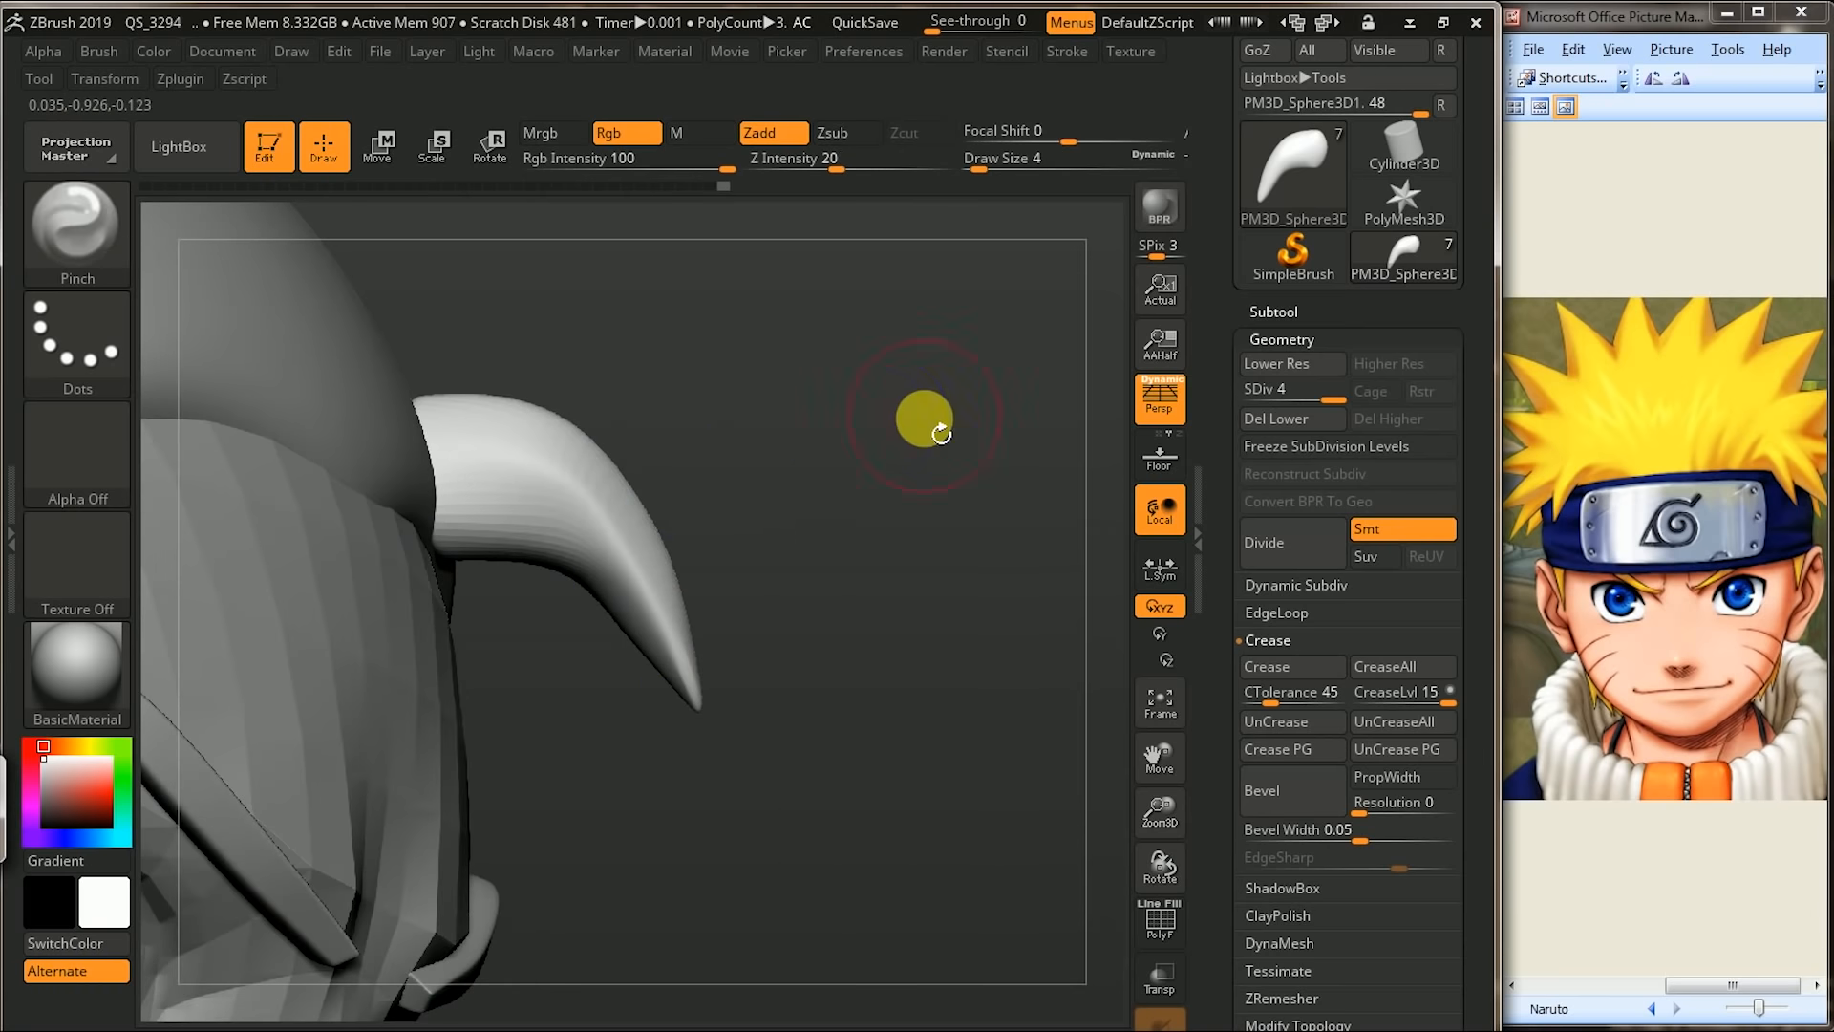
{"action": "left_click_drag", "start_coordinate": [915, 435], "coordinate": [1010, 511]}
- Divide the hair spike to subdivision level 5 and pinch its edges tighter down to the tip
{"action": "left_click", "coordinate": [1263, 542]}
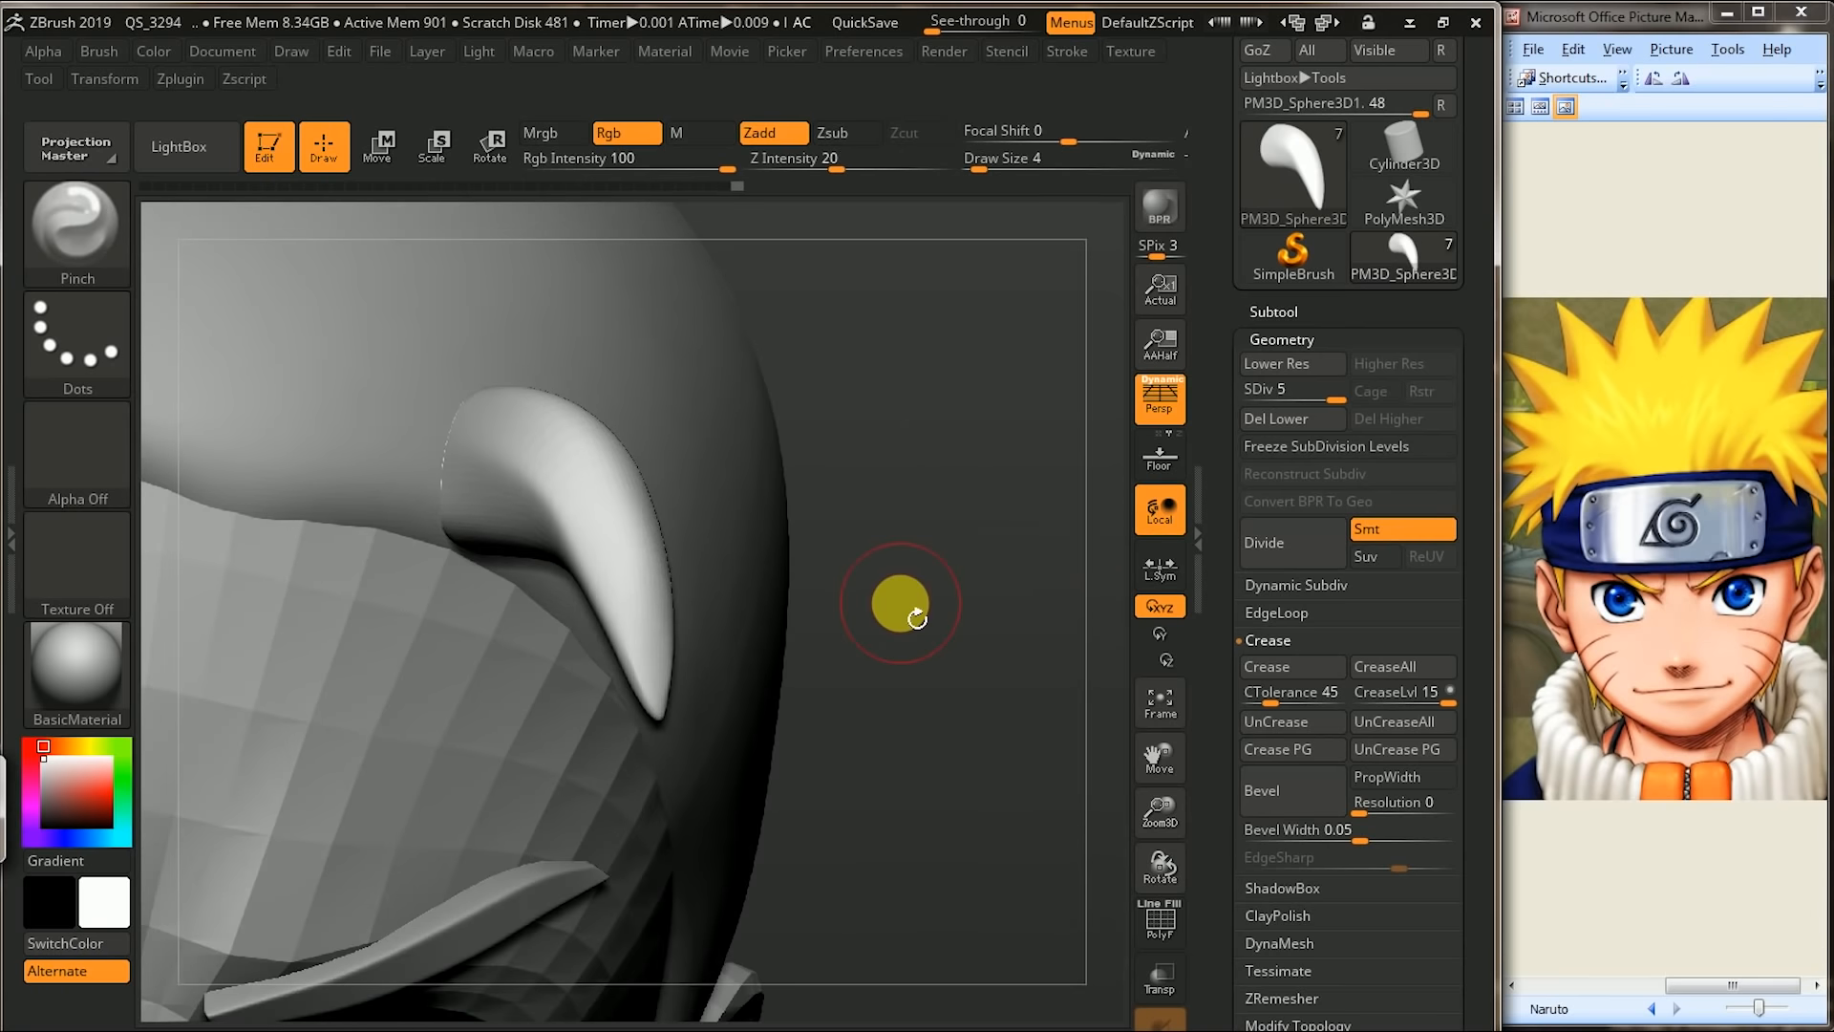
{"action": "mouse_move", "coordinate": [811, 475]}
{"action": "left_mouse_down", "text": "shift"}
{"action": "mouse_move", "coordinate": [965, 411]}
{"action": "mouse_move", "coordinate": [831, 411]}
{"action": "left_mouse_up", "text": "shift"}
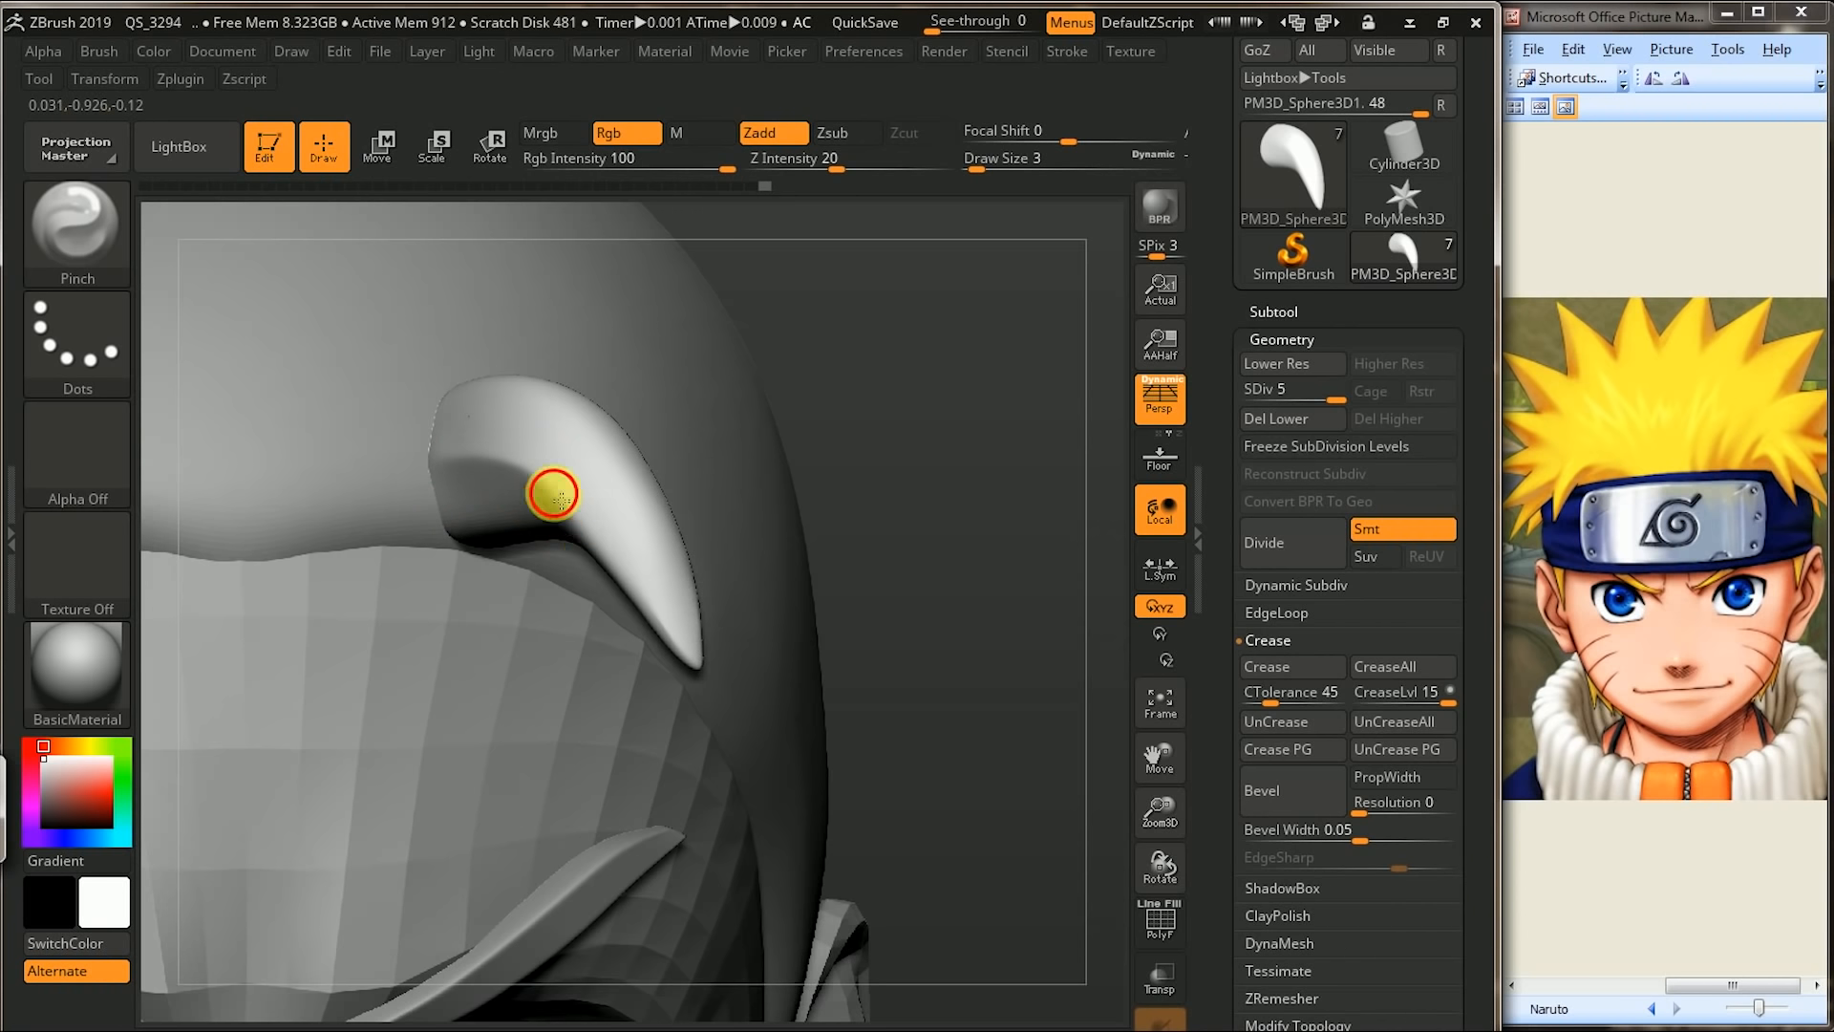
{"action": "left_click_drag", "start_coordinate": [819, 478], "coordinate": [627, 500]}
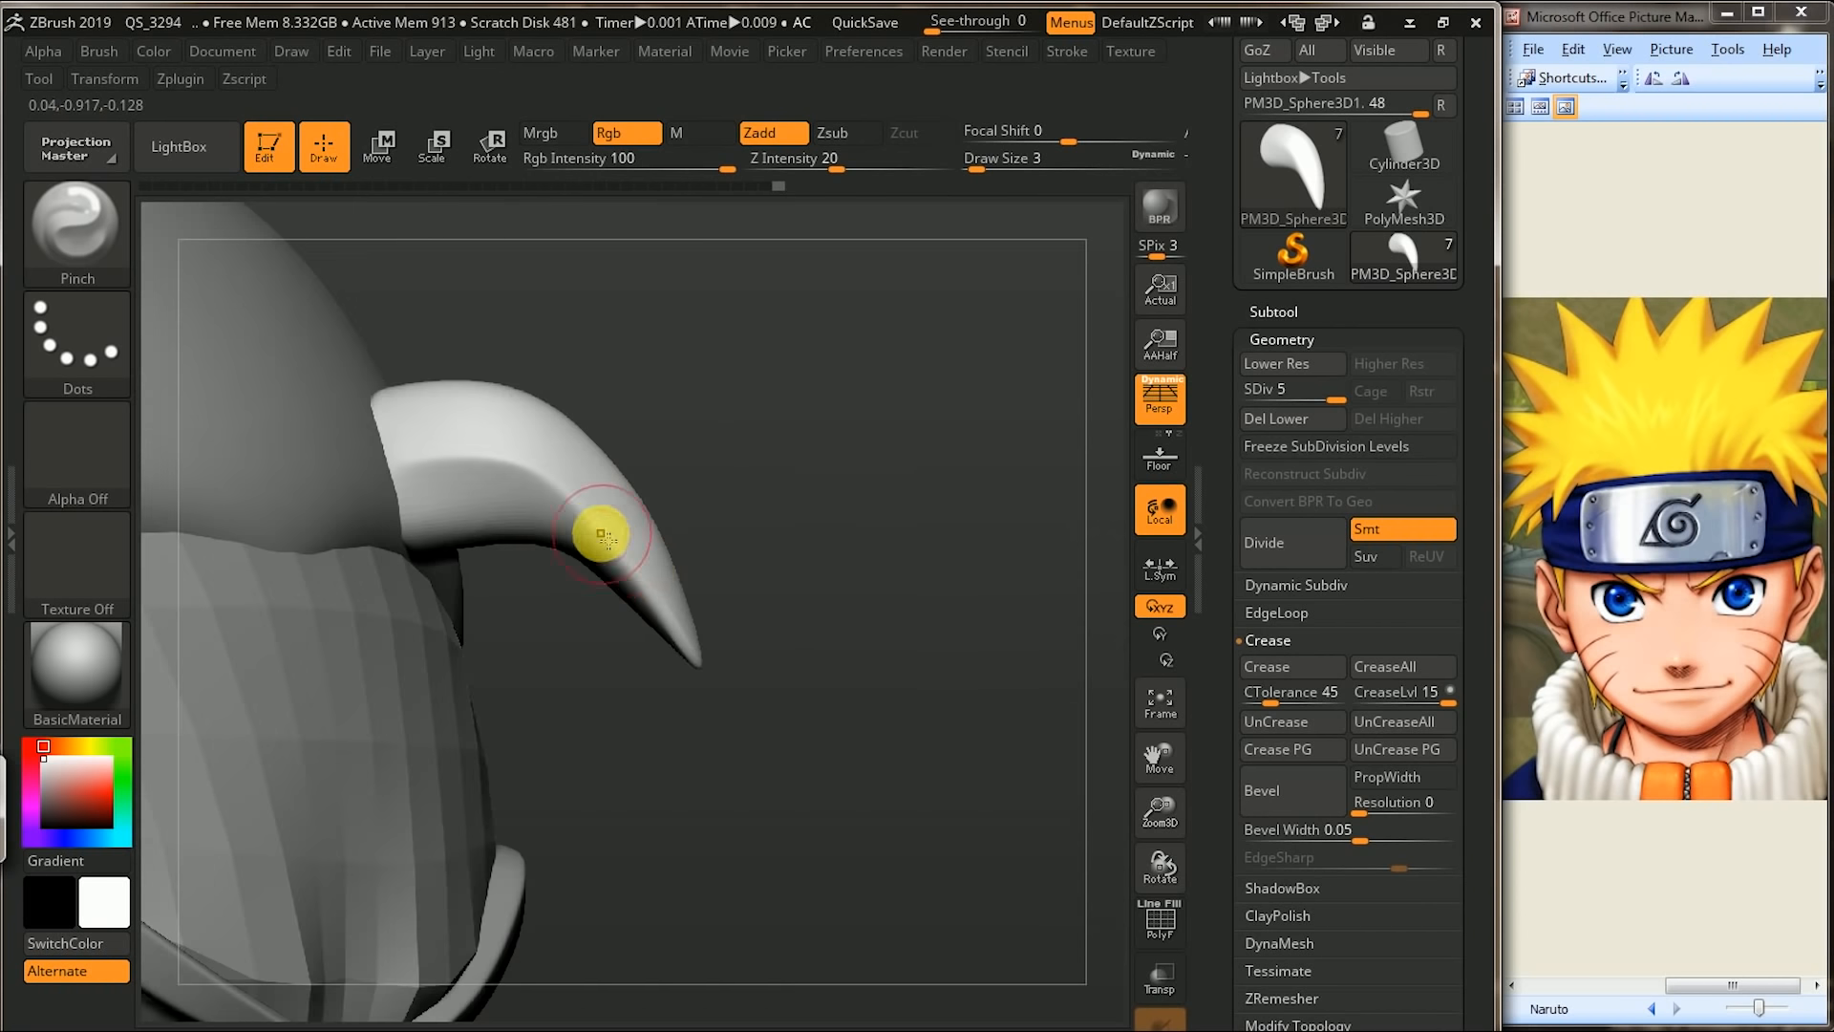
{"action": "left_click_drag", "start_coordinate": [790, 585], "coordinate": [645, 589]}
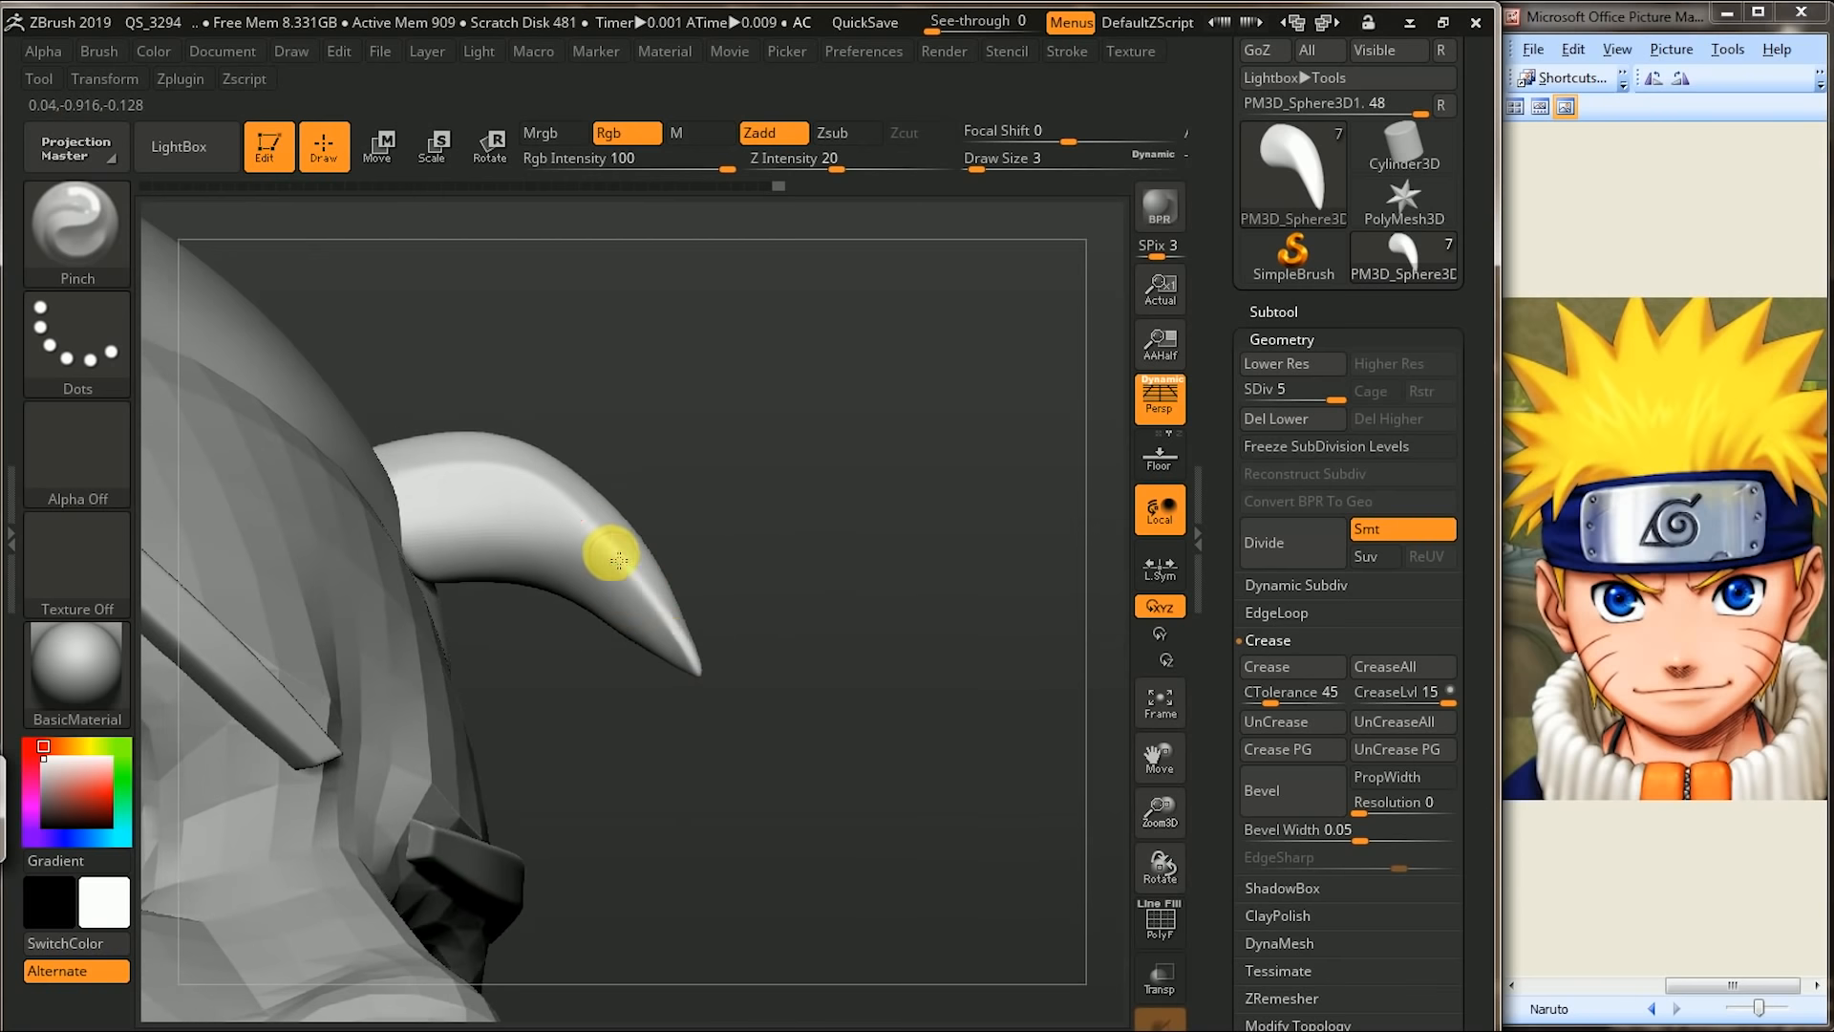
{"action": "mouse_move", "coordinate": [858, 422]}
{"action": "left_mouse_down"}
{"action": "mouse_move", "coordinate": [1015, 417]}
{"action": "mouse_move", "coordinate": [875, 381]}
{"action": "mouse_move", "coordinate": [840, 449]}
{"action": "left_mouse_up"}
- Adjust the hair spike's base where it meets the scalp with the Move brush and smooth its side
{"action": "left_click", "coordinate": [77, 229]}
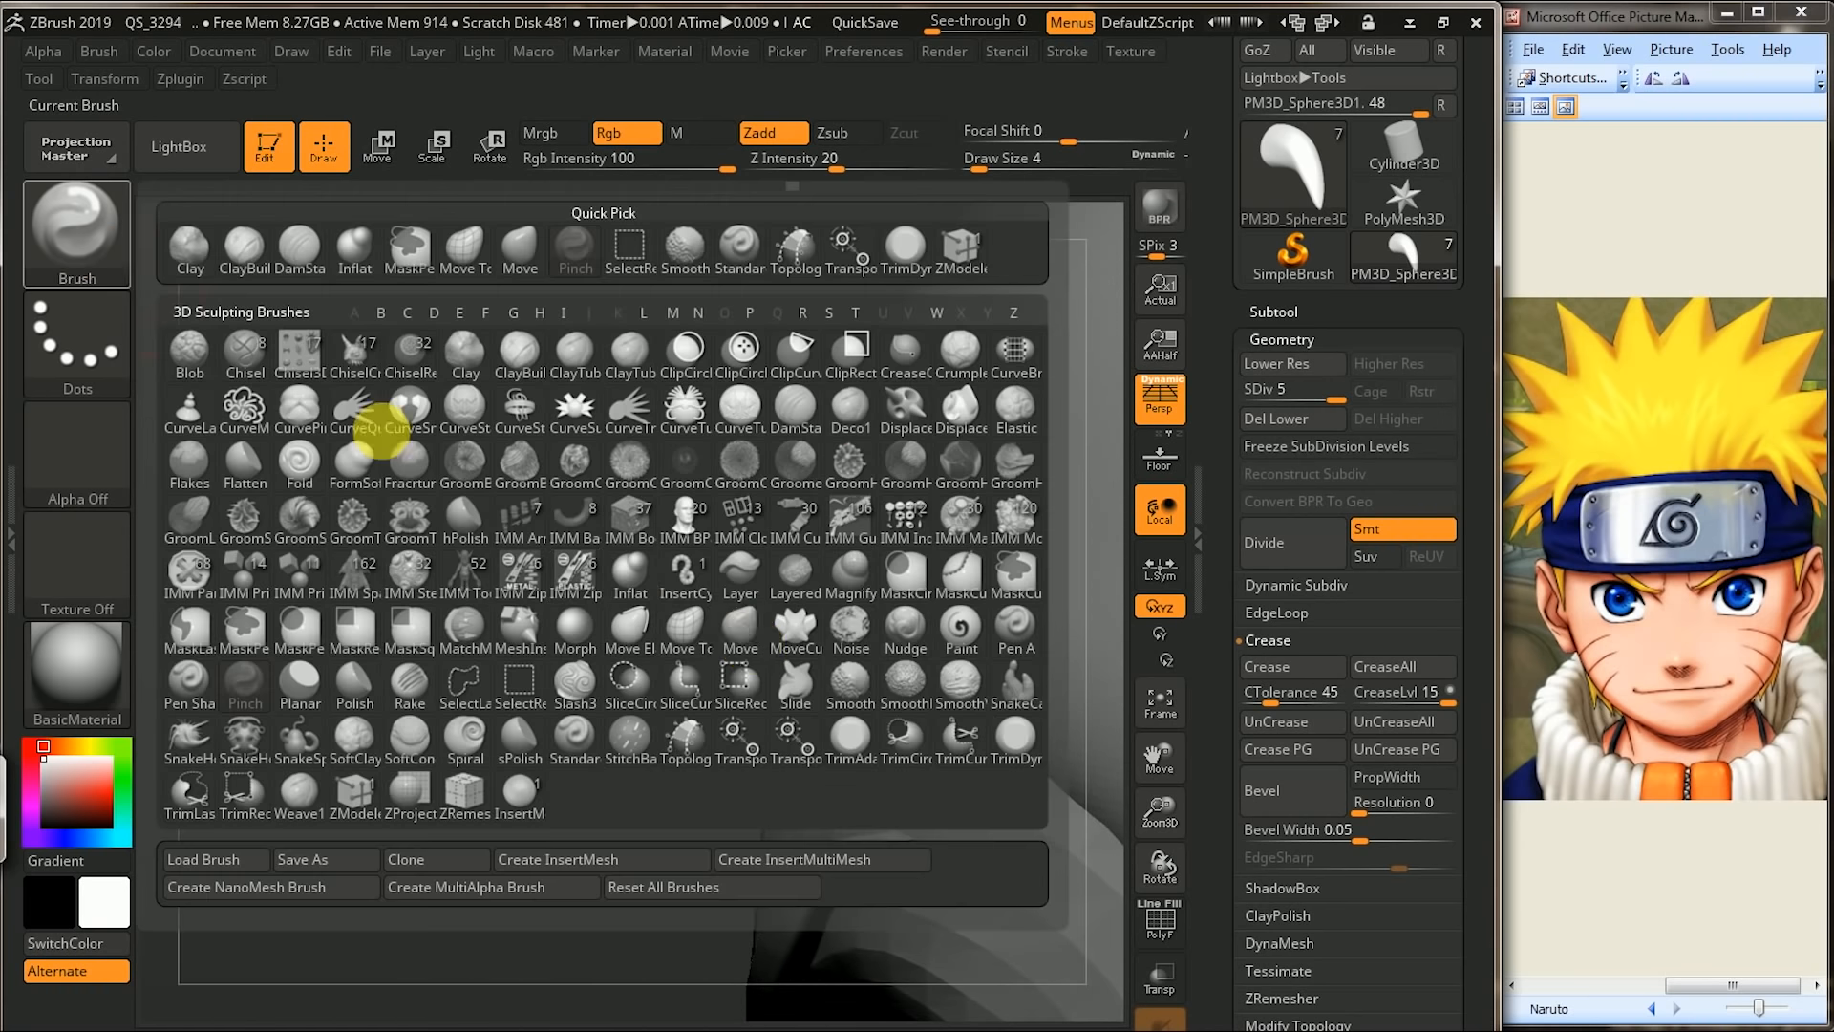
{"action": "left_click", "coordinate": [745, 639]}
{"action": "left_click_drag", "start_coordinate": [885, 484], "coordinate": [857, 445]}
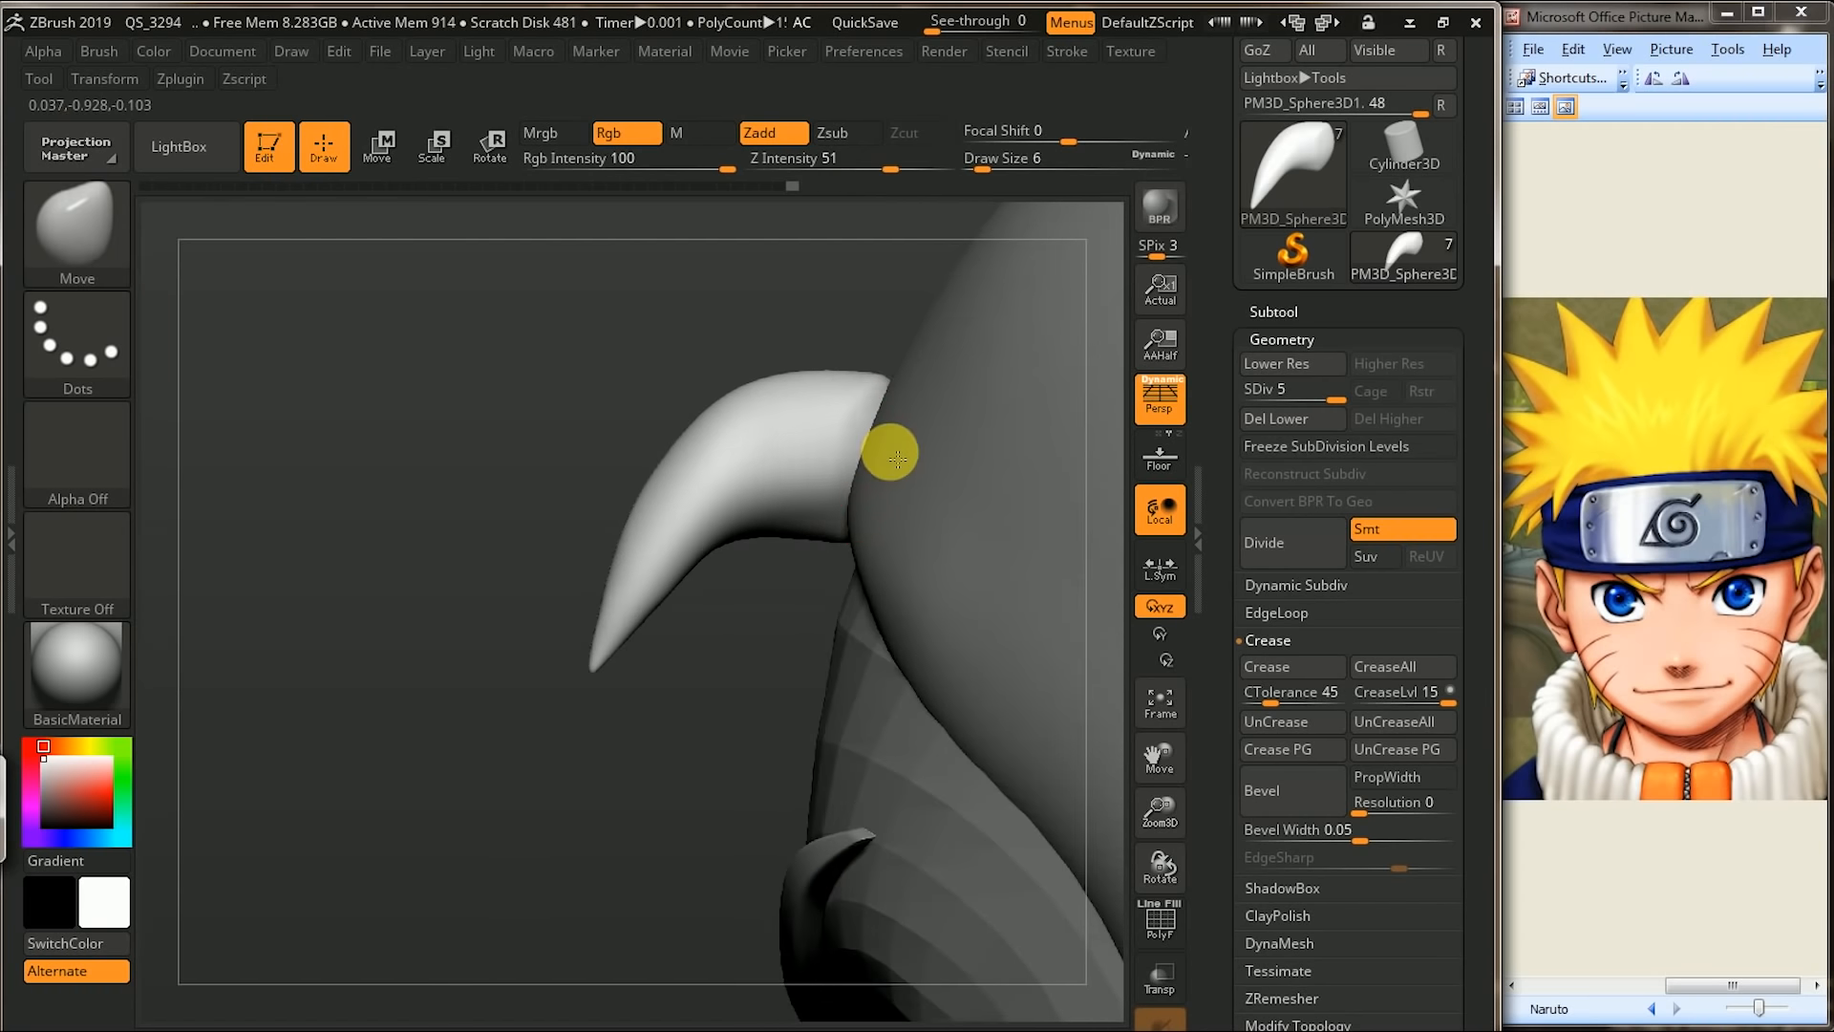
{"action": "left_click_drag", "start_coordinate": [872, 508], "coordinate": [900, 508]}
{"action": "left_click", "coordinate": [798, 460], "text": "shift"}
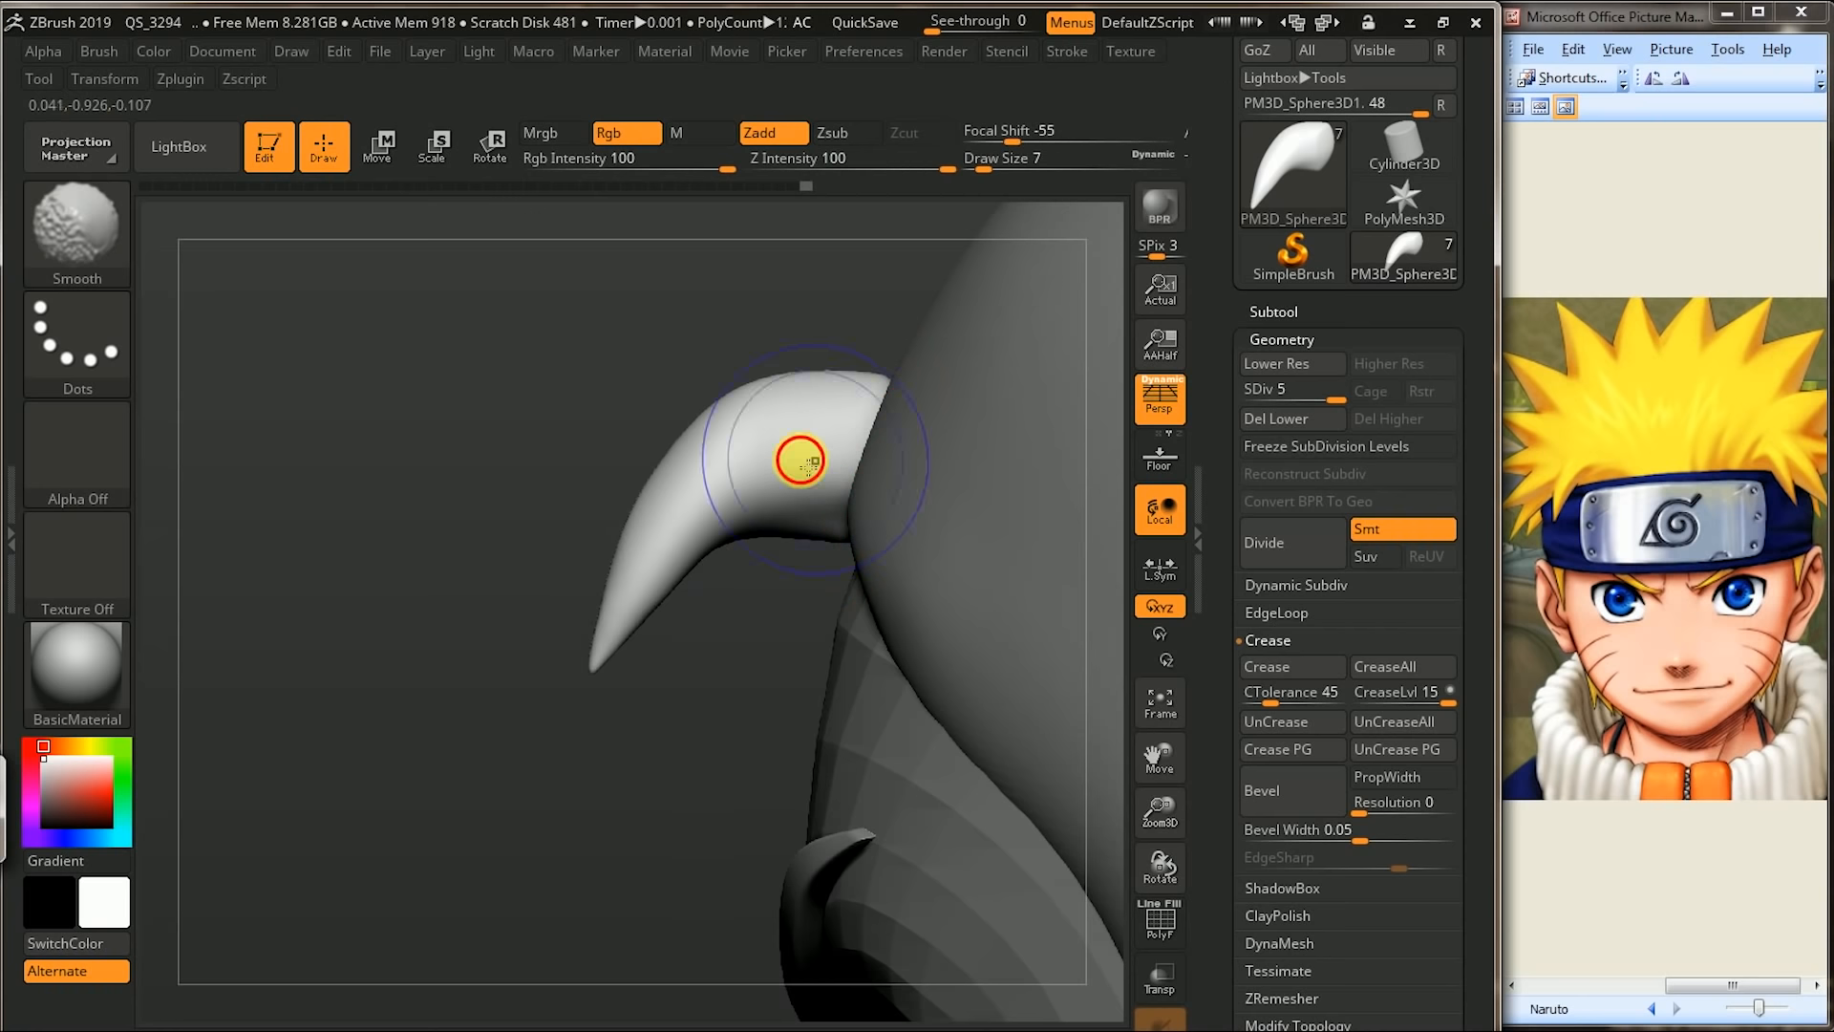
- Pinch a sharper ridge along the side of the hair spike from its base toward the tip
{"action": "left_click", "coordinate": [121, 284]}
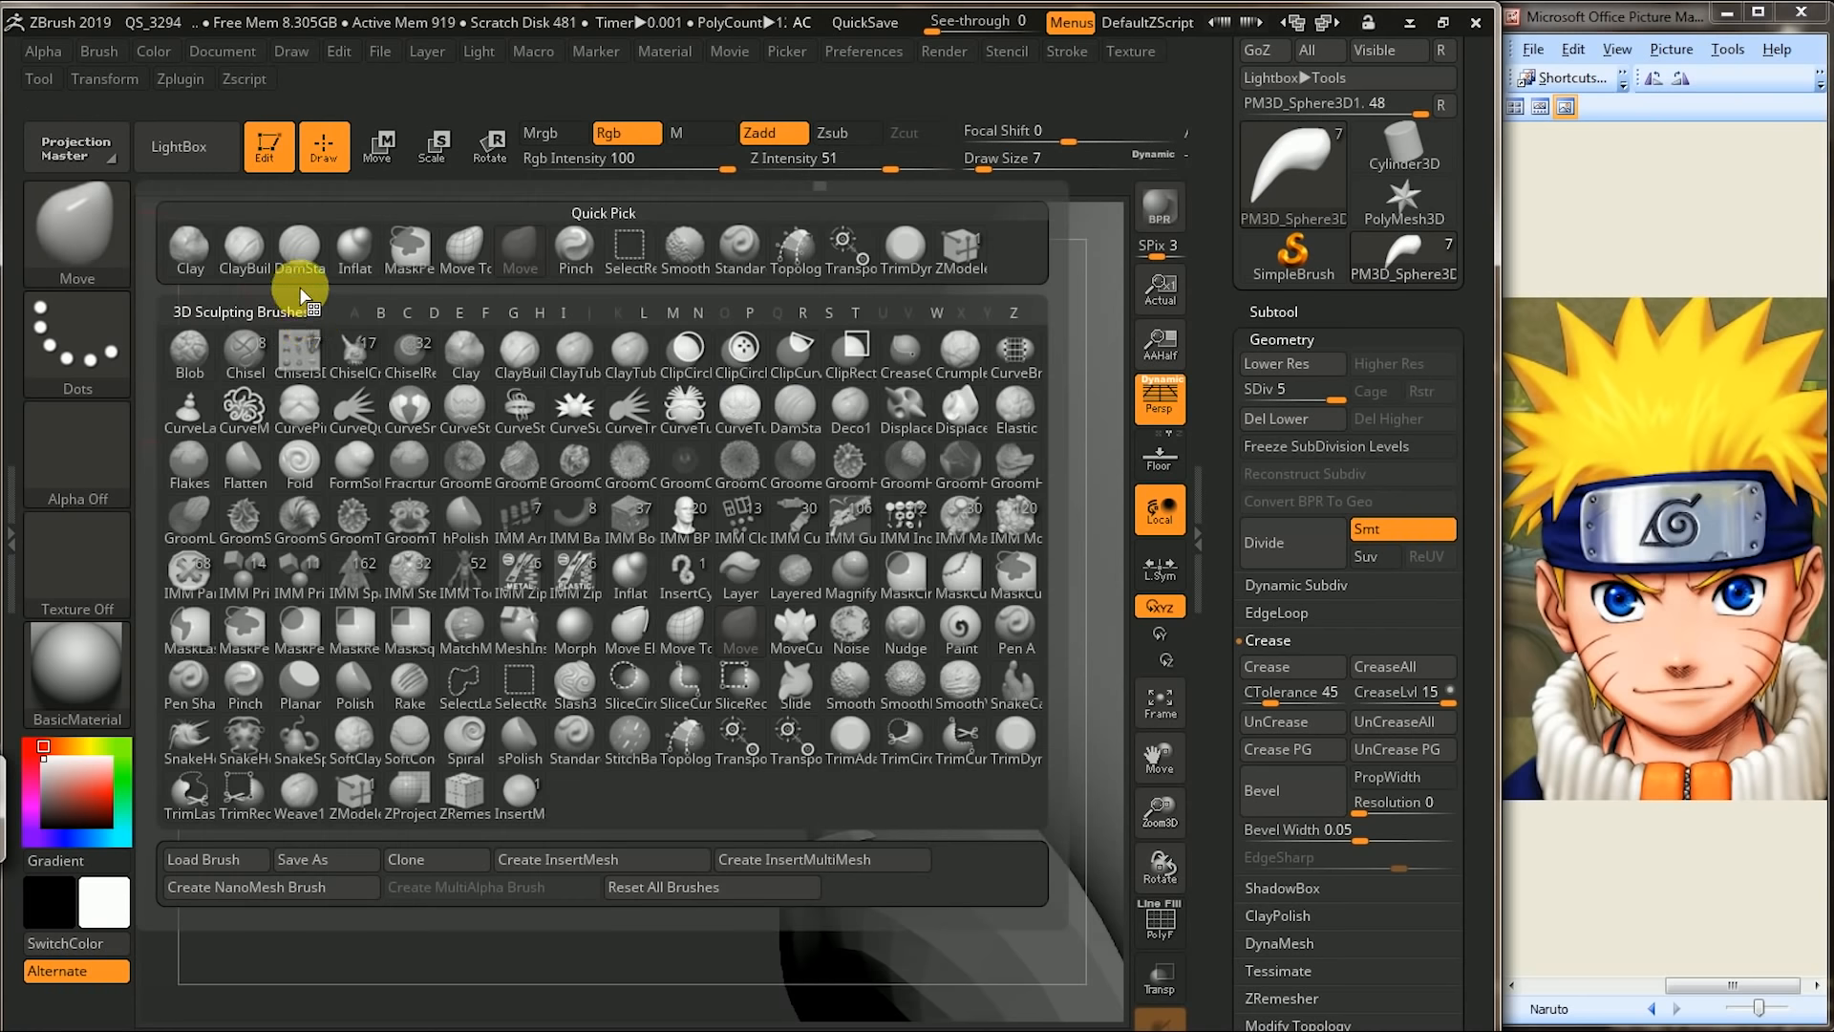
{"action": "left_click", "coordinate": [578, 256]}
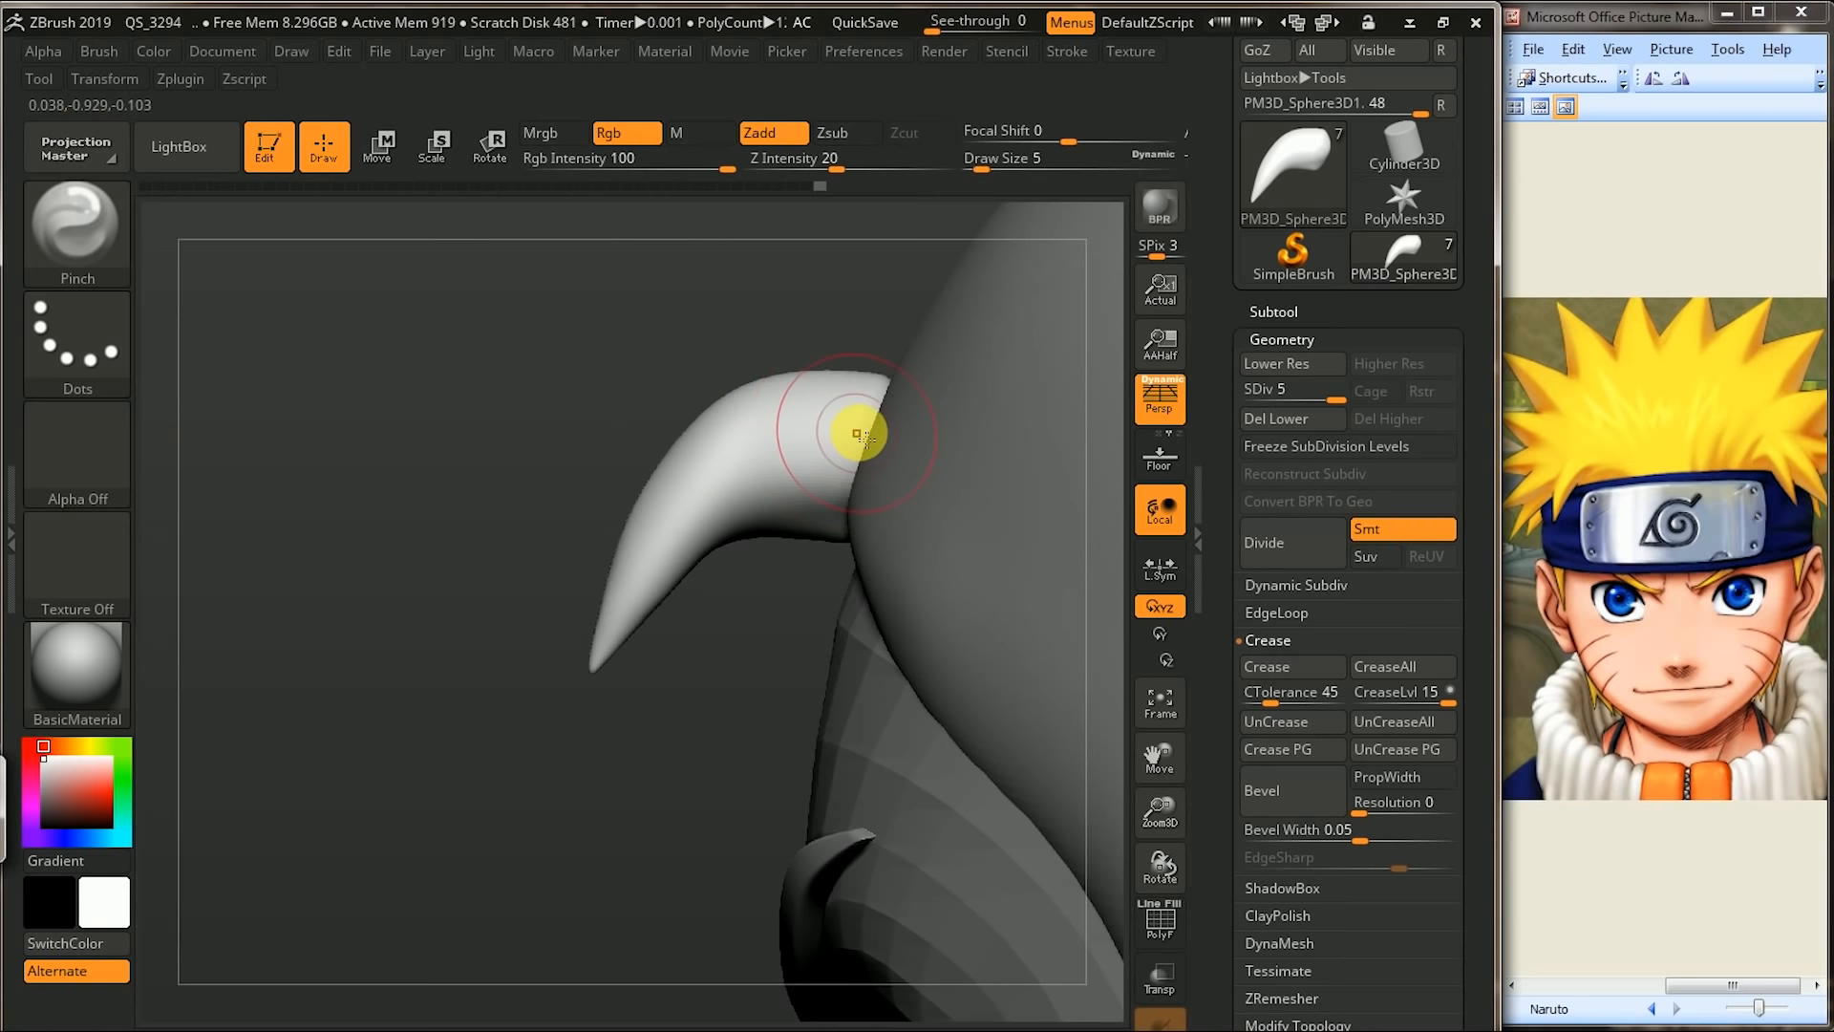
{"action": "left_click_drag", "start_coordinate": [791, 448], "coordinate": [601, 668]}
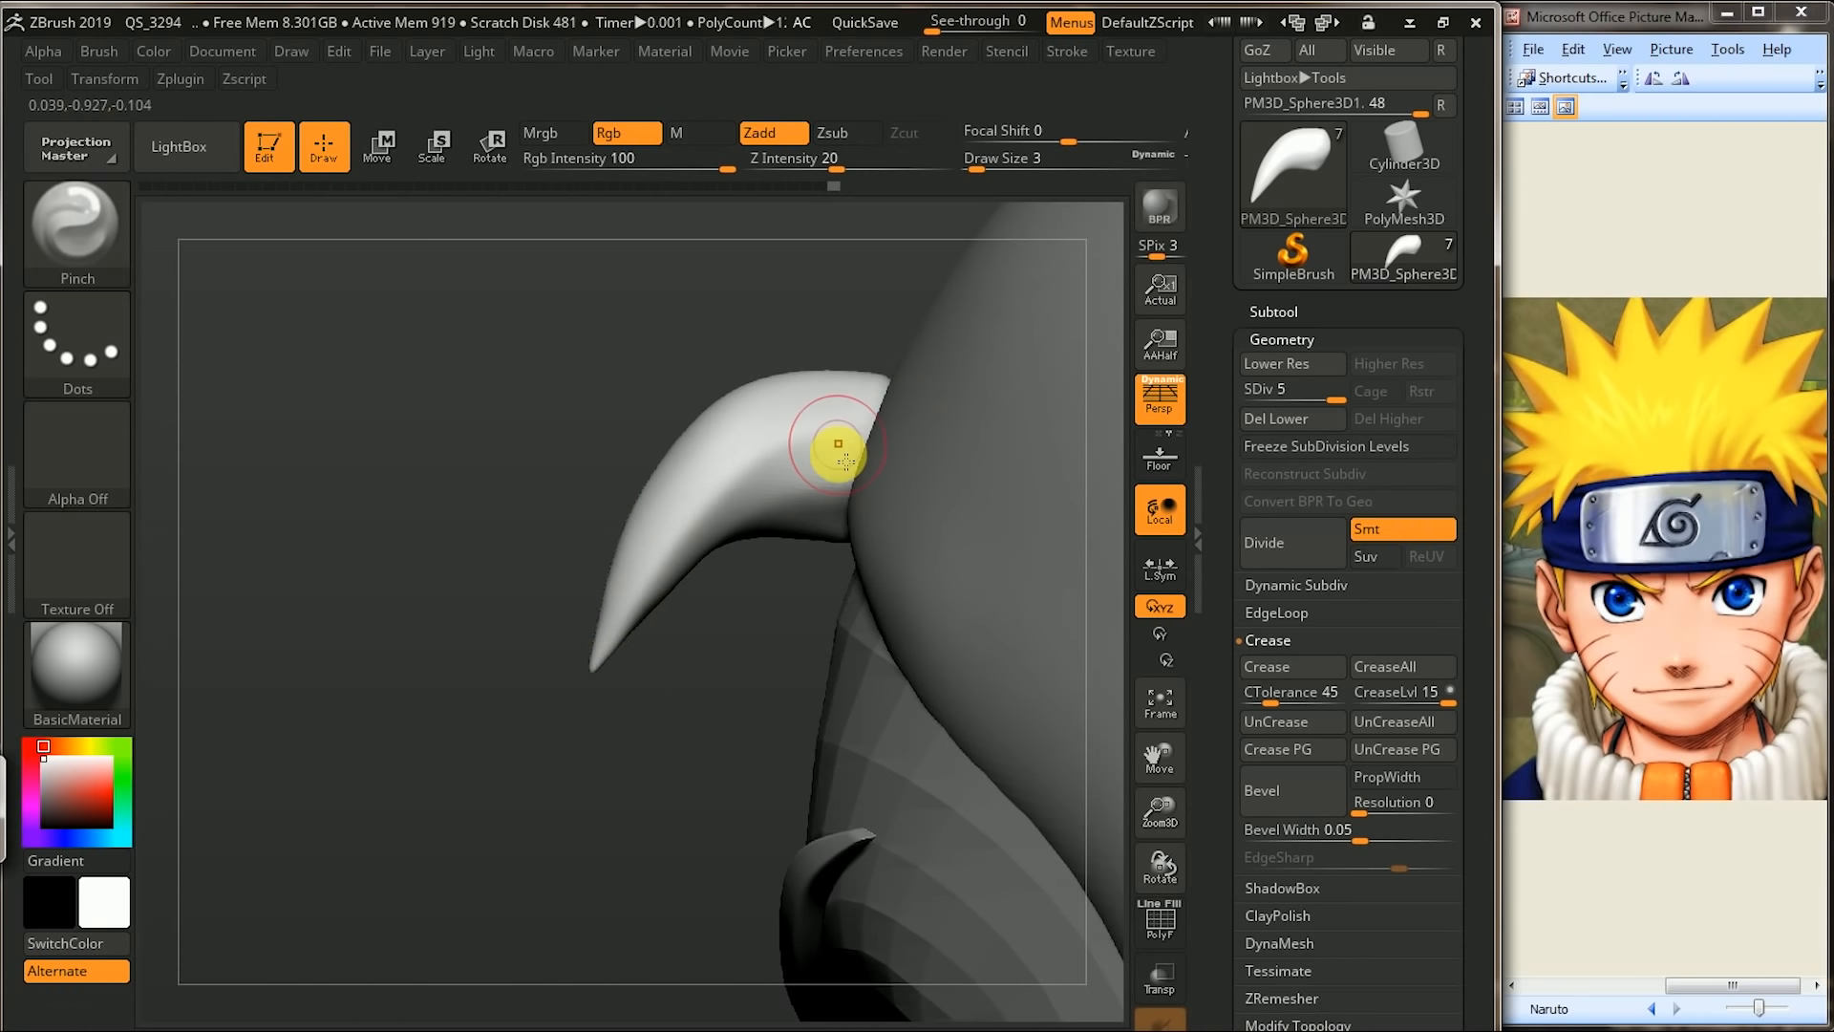
{"action": "left_click_drag", "start_coordinate": [875, 442], "coordinate": [667, 589]}
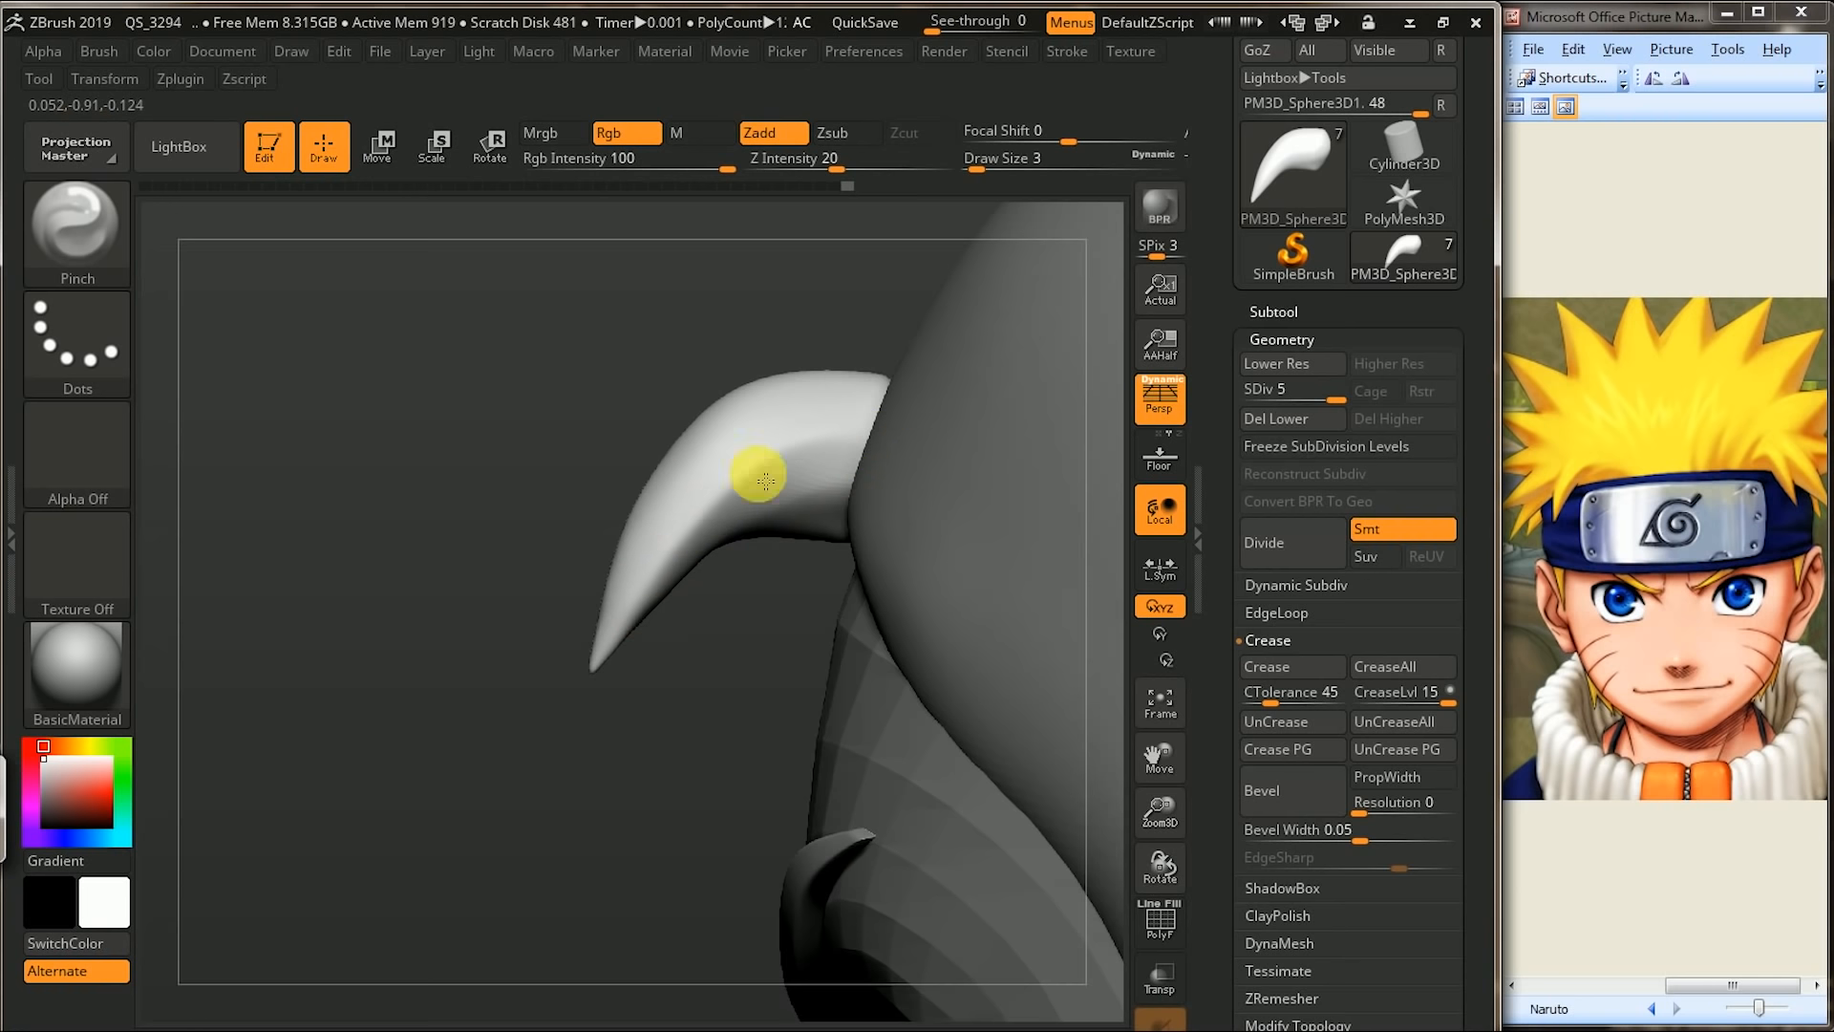
{"action": "key", "text": "shift"}
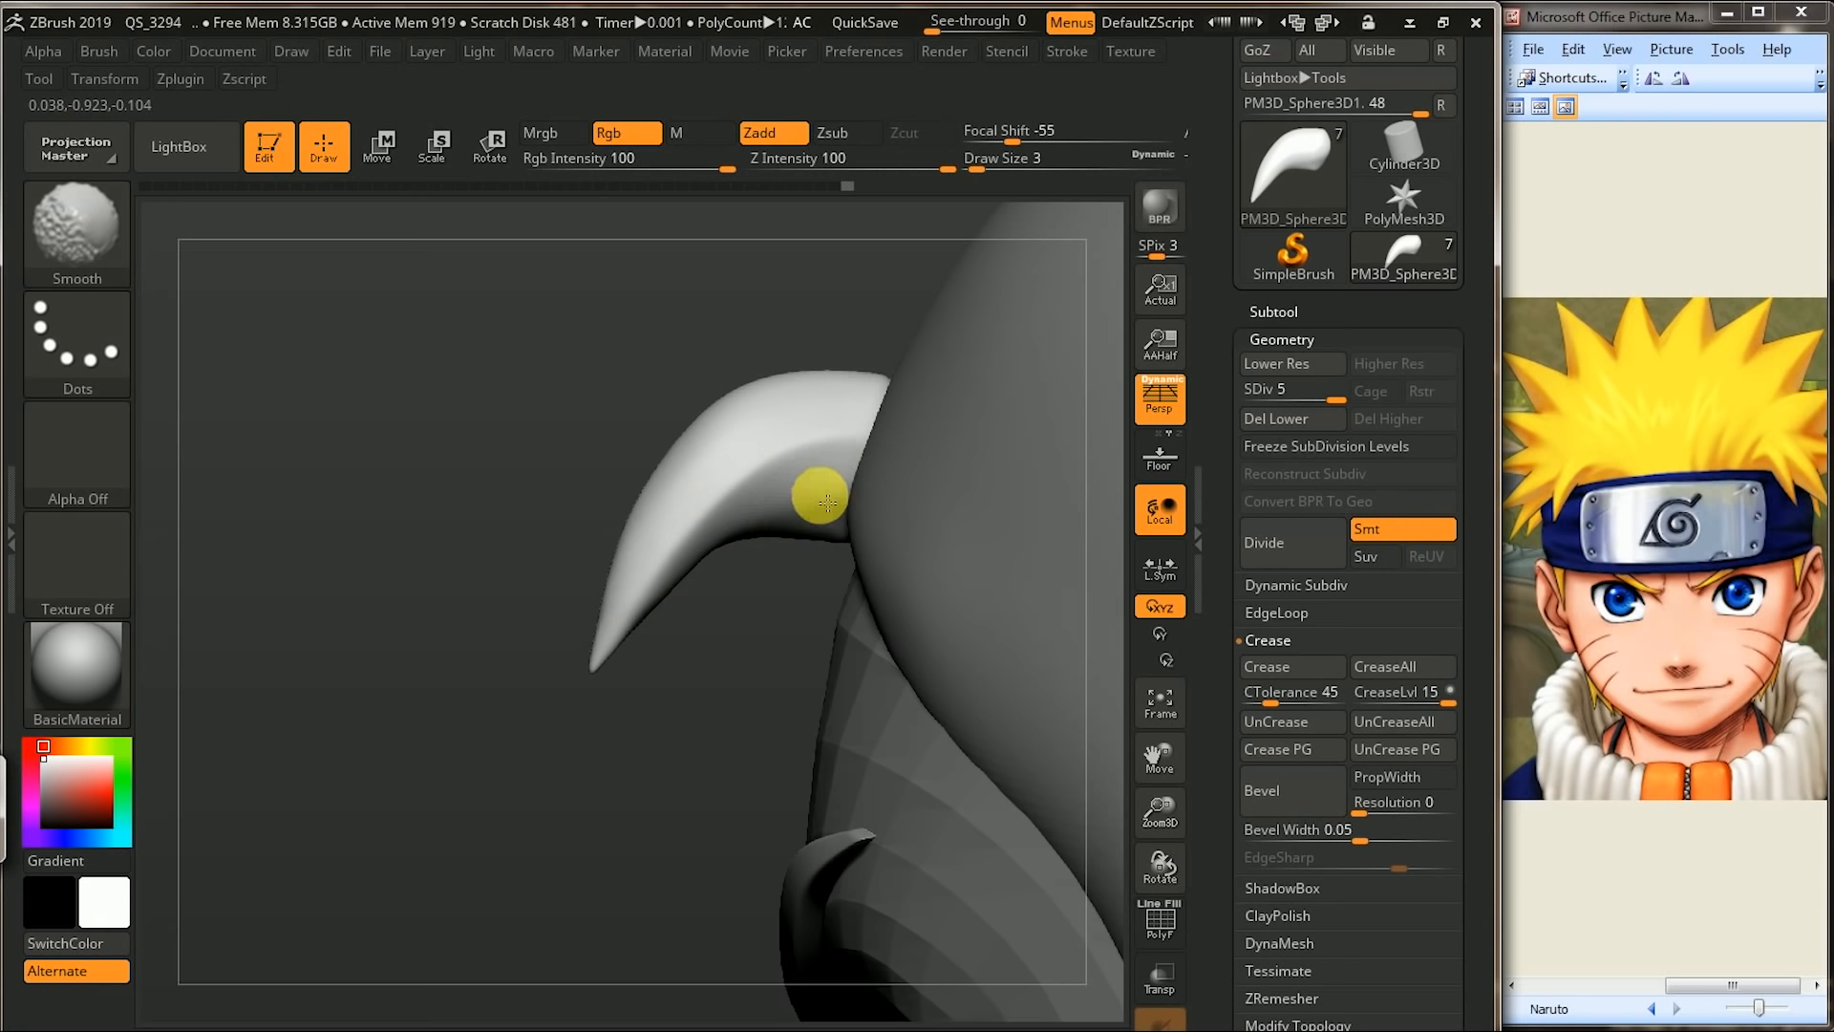
{"action": "mouse_move", "coordinate": [475, 585]}
{"action": "left_mouse_down", "text": "alt"}
{"action": "mouse_move", "coordinate": [593, 651]}
{"action": "mouse_move", "coordinate": [659, 643]}
{"action": "mouse_move", "coordinate": [682, 616]}
{"action": "left_mouse_up", "text": "alt"}
{"action": "left_click", "coordinate": [1099, 288], "text": "shift"}
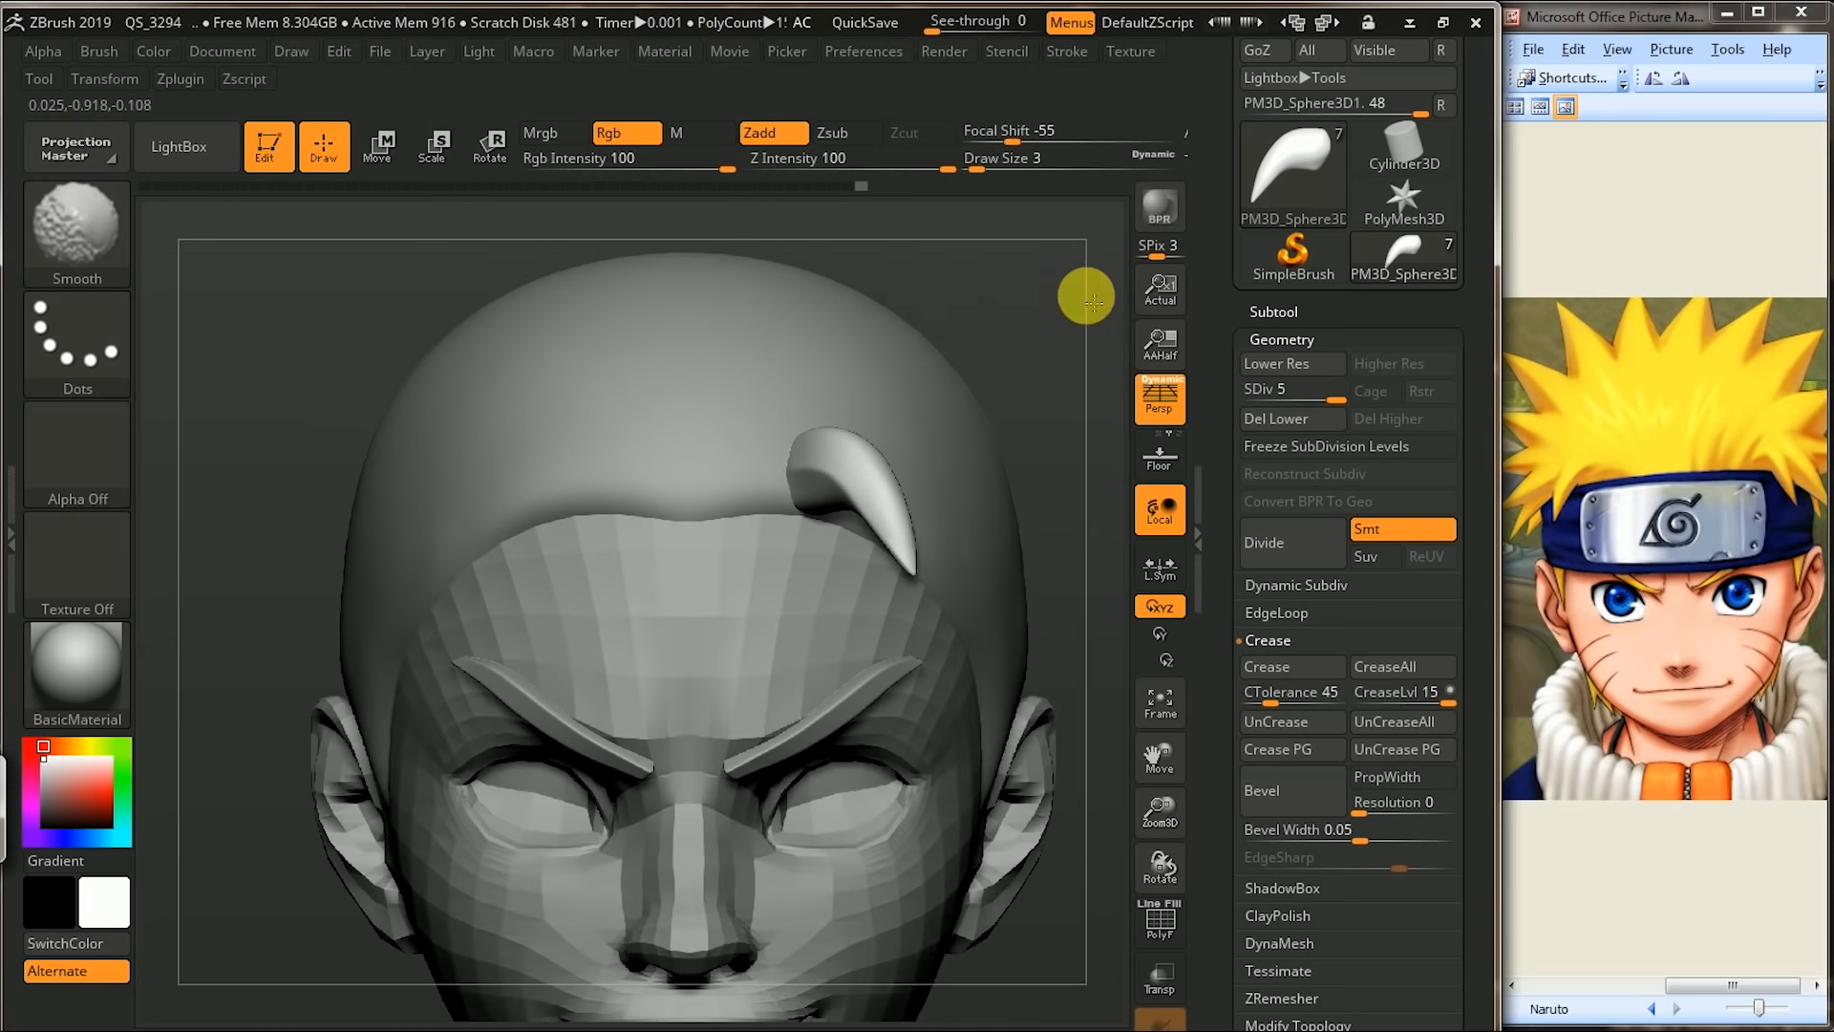
{"action": "left_click", "coordinate": [77, 234]}
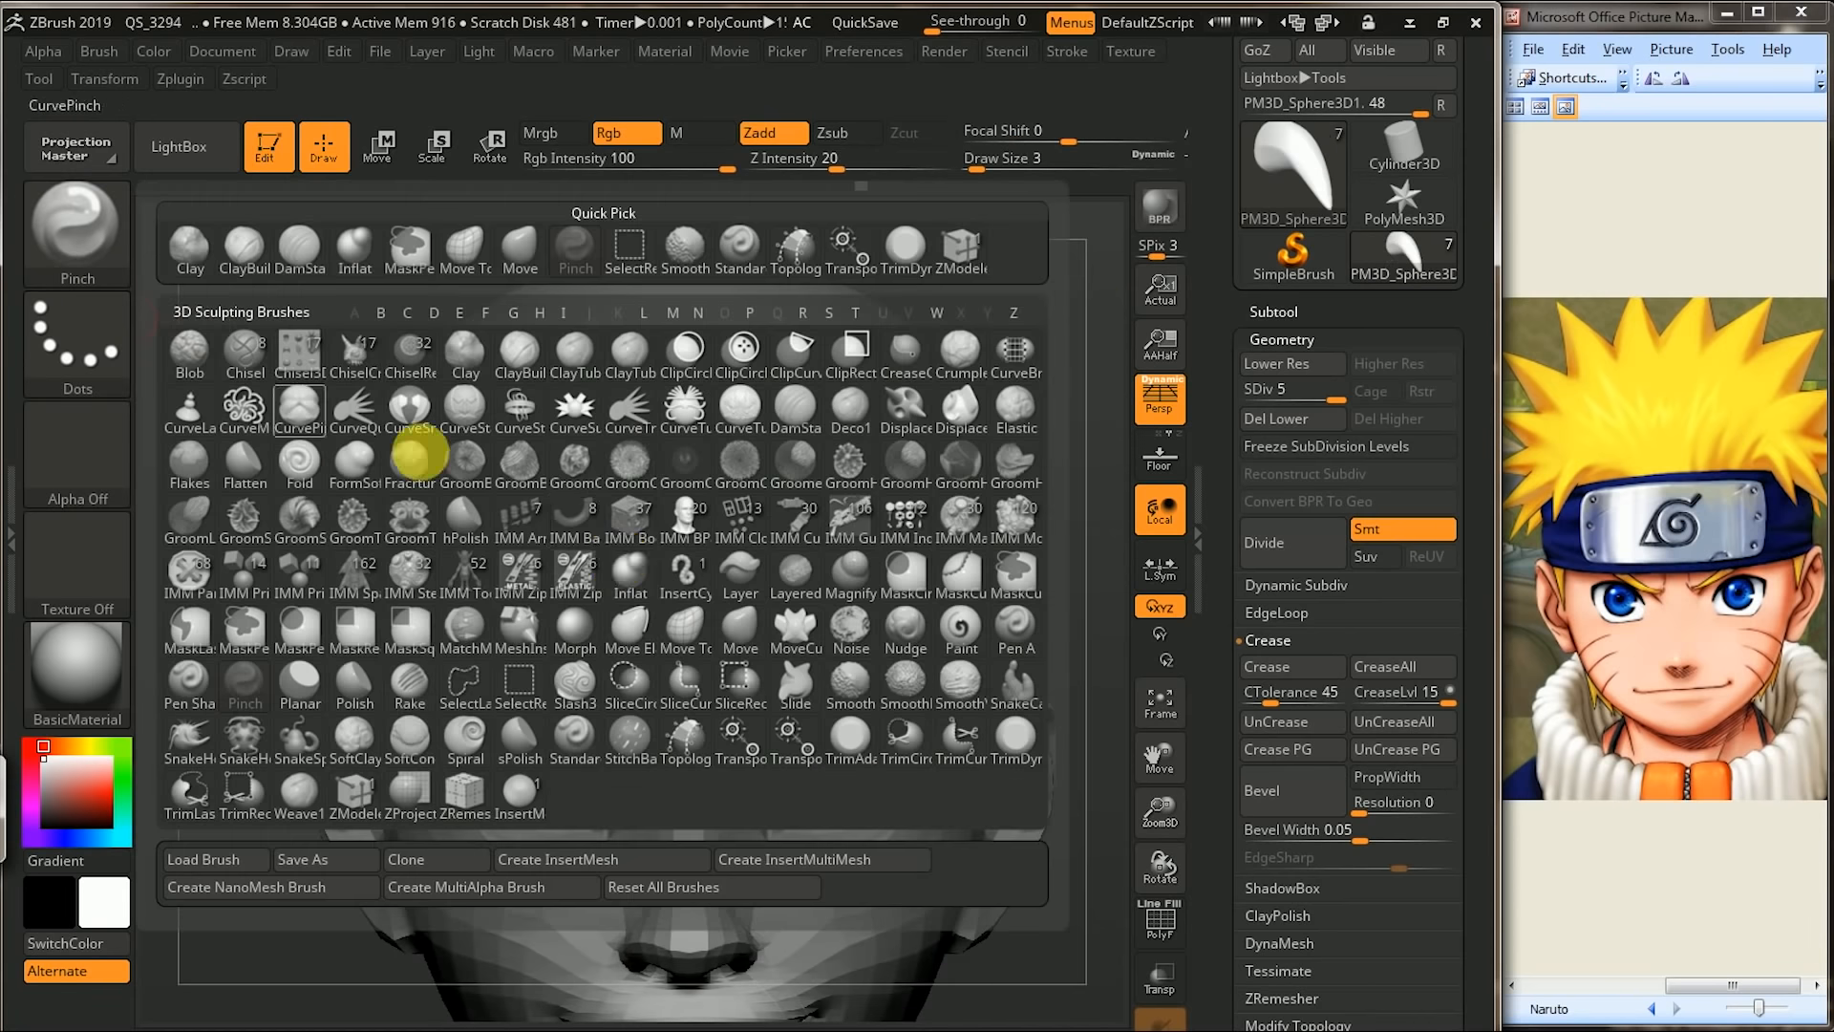
{"action": "left_click", "coordinate": [728, 639]}
{"action": "mouse_move", "coordinate": [1023, 369]}
{"action": "left_mouse_down", "text": "alt"}
{"action": "mouse_move", "coordinate": [1044, 360]}
{"action": "mouse_move", "coordinate": [901, 389]}
{"action": "mouse_move", "coordinate": [1048, 382]}
{"action": "mouse_move", "coordinate": [983, 389]}
{"action": "mouse_move", "coordinate": [1035, 415]}
{"action": "mouse_move", "coordinate": [1016, 374]}
{"action": "left_mouse_up", "text": "alt"}
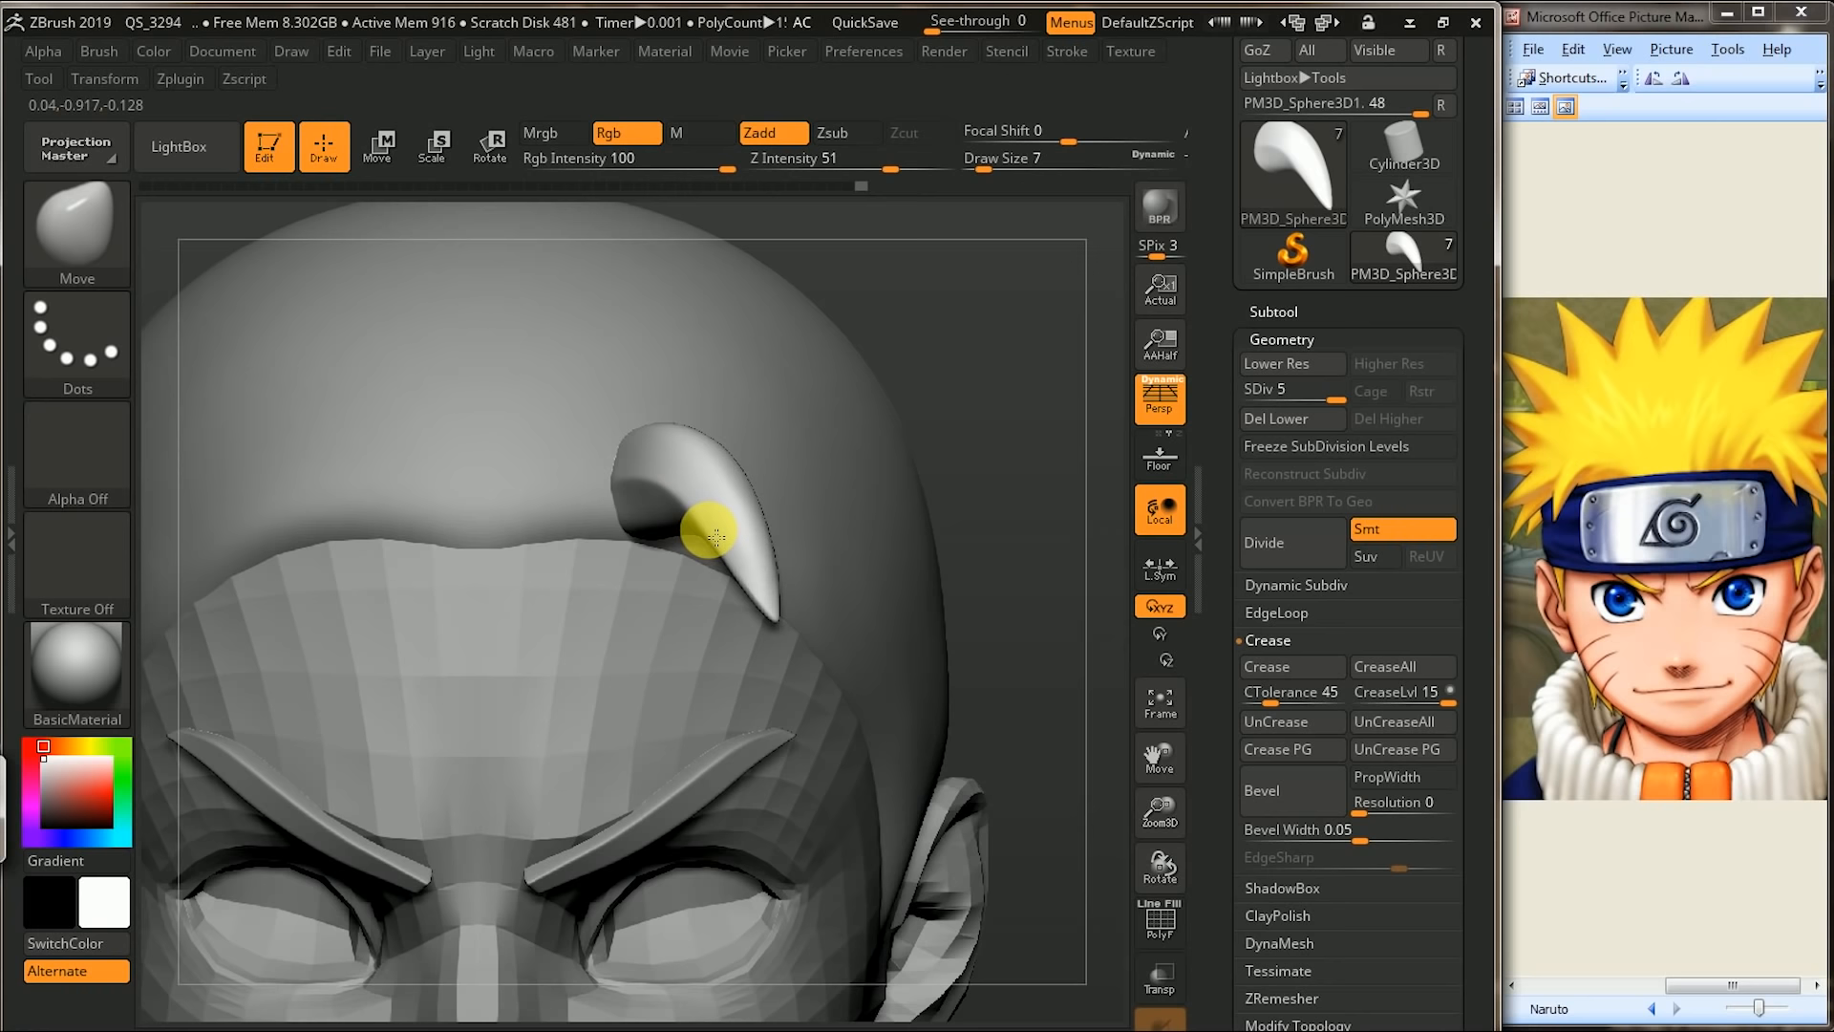
{"action": "key", "text": "f"}
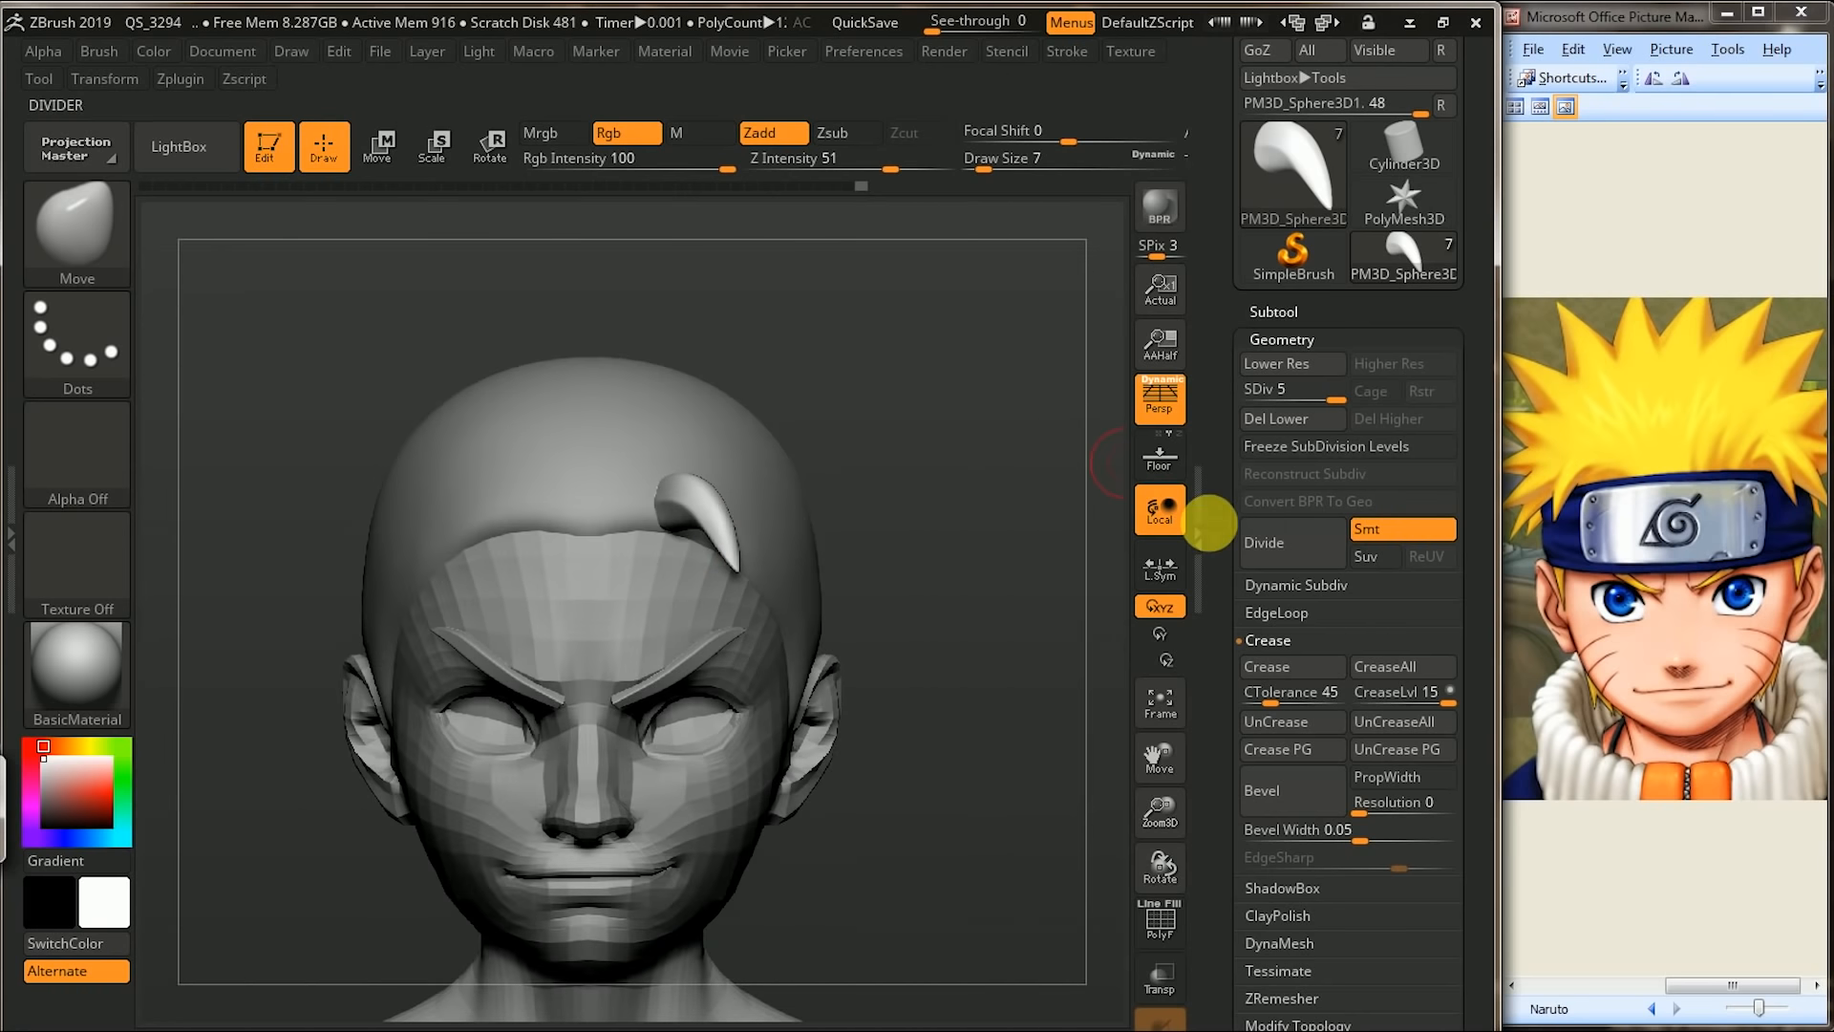
- Duplicate the hair spike subtool and shift the copy outward from the original along the hairline
{"action": "left_click", "coordinate": [1333, 313]}
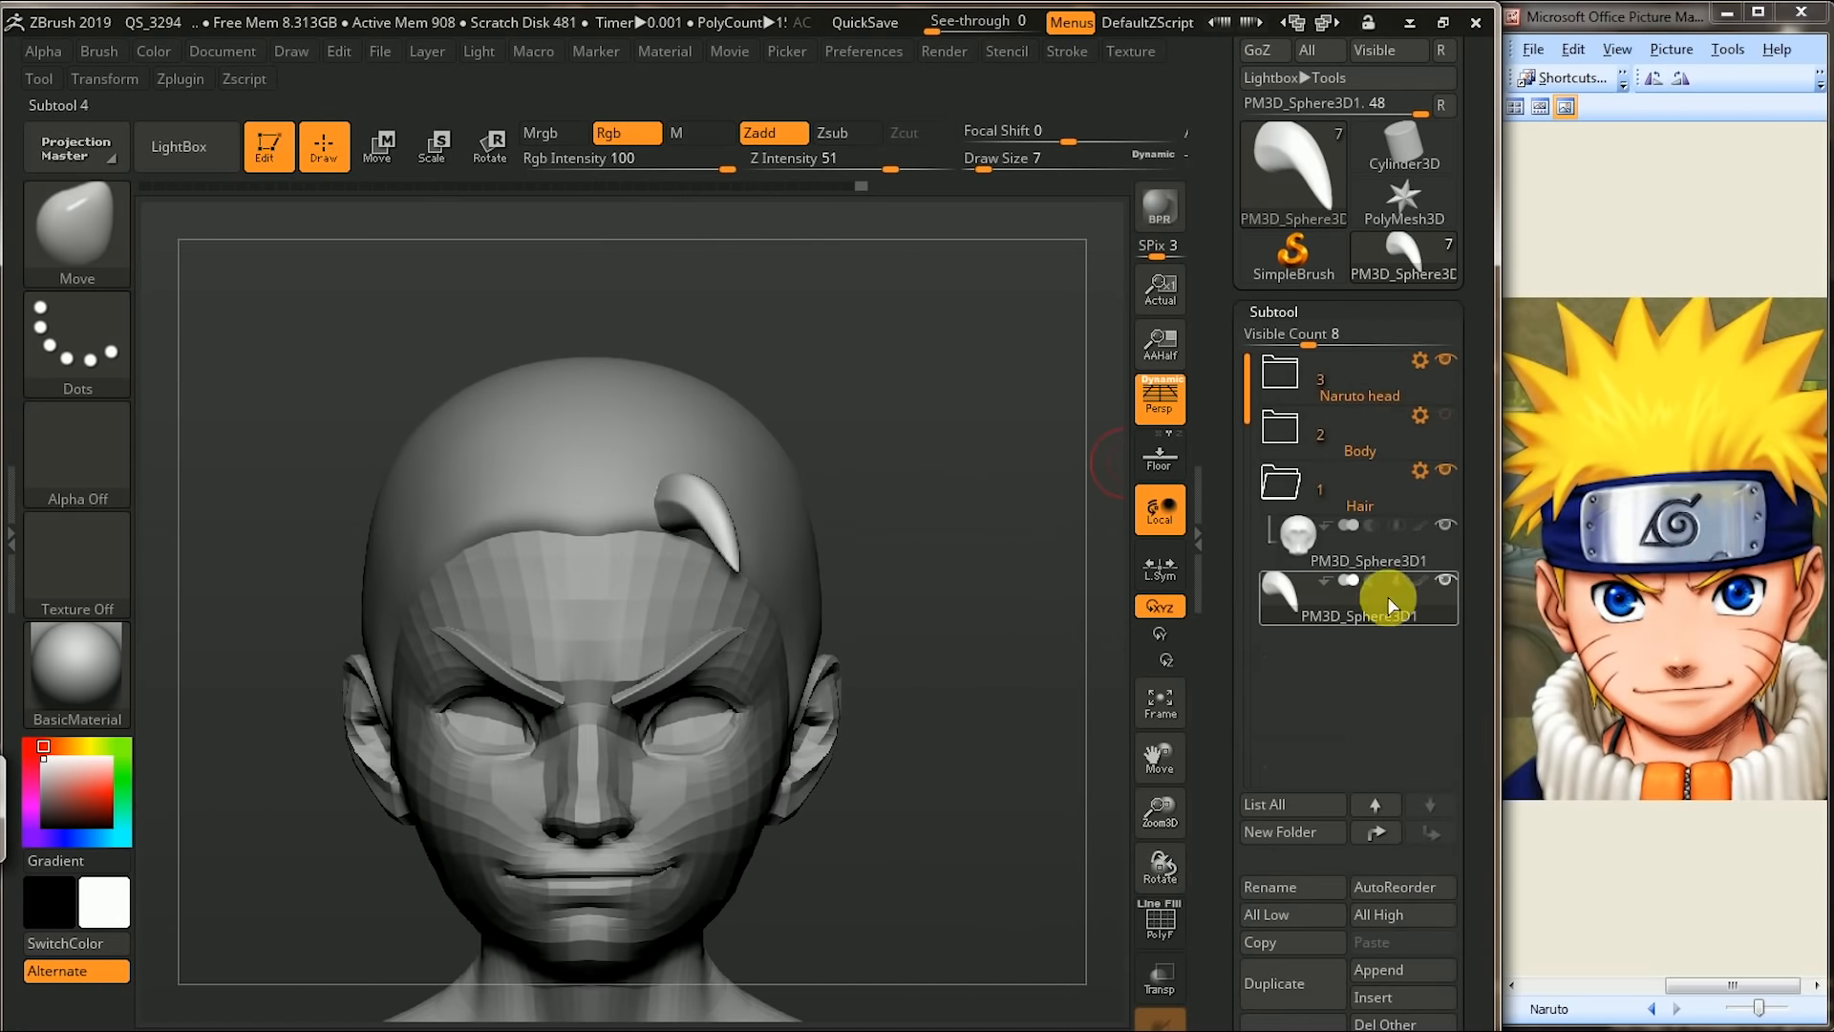
{"action": "left_click_drag", "start_coordinate": [1479, 573], "coordinate": [1487, 369]}
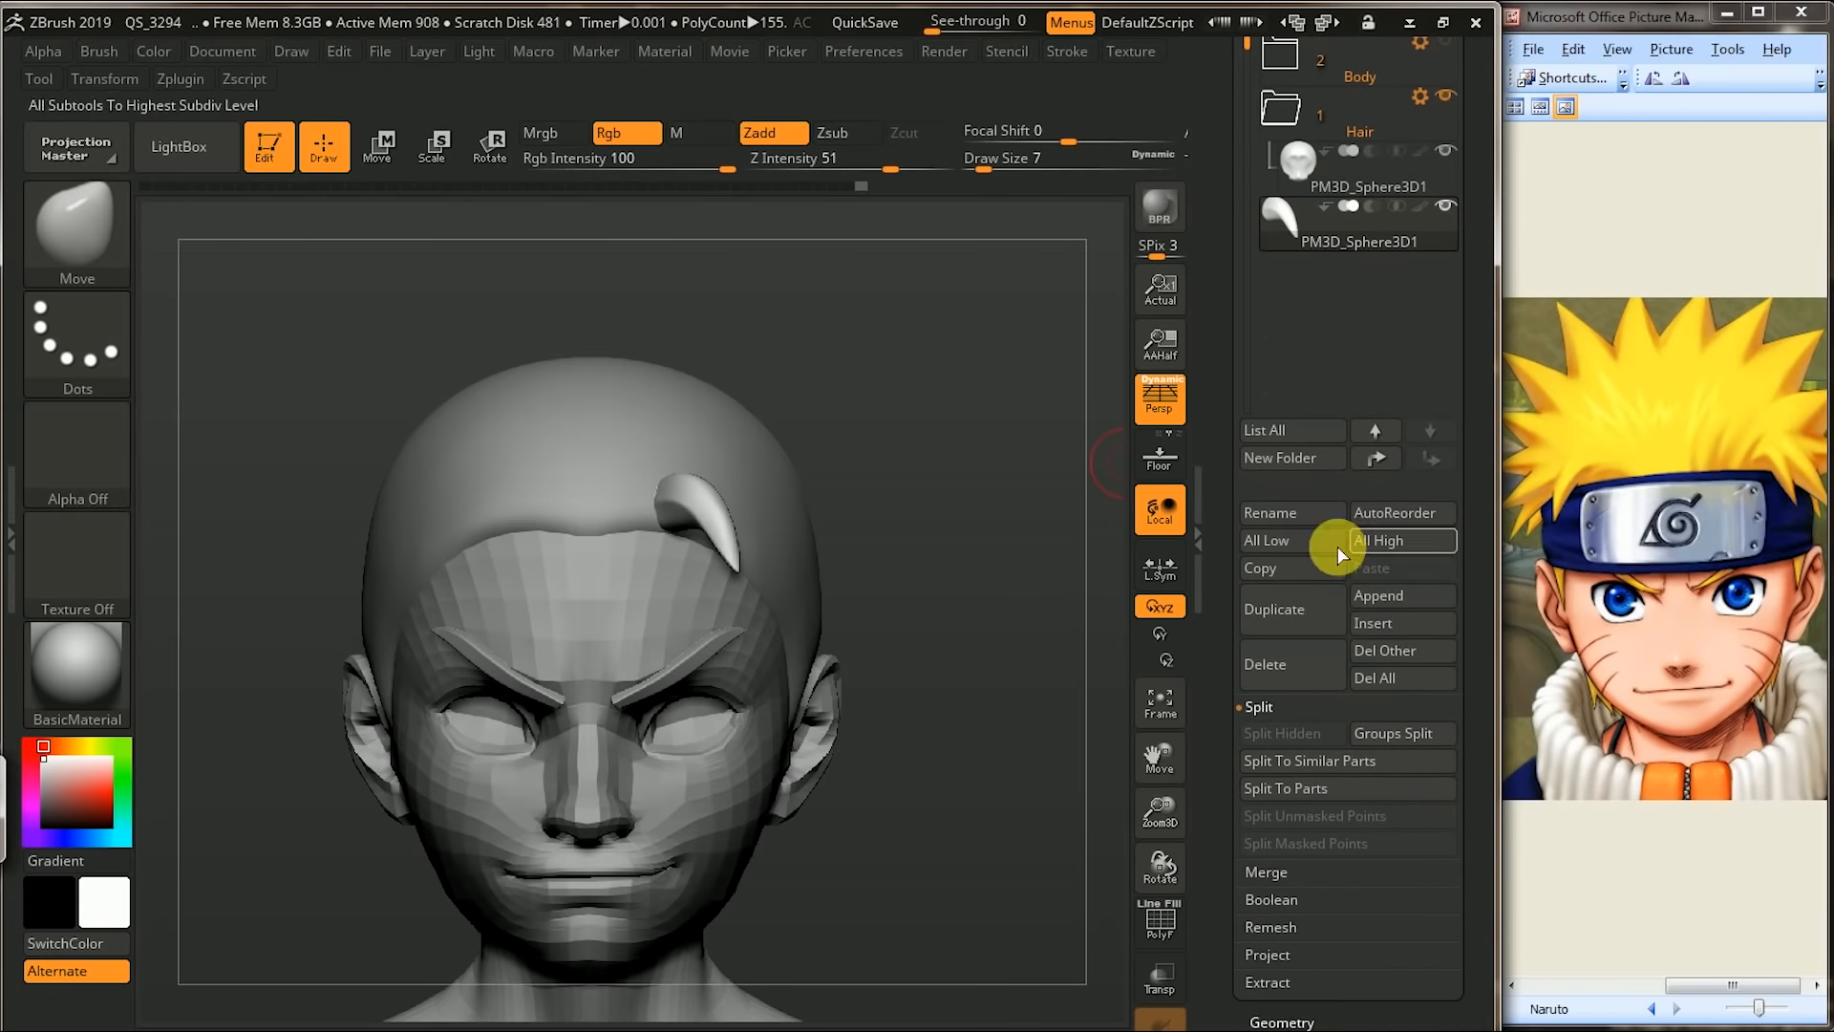
{"action": "left_click", "coordinate": [1286, 609]}
{"action": "left_click", "coordinate": [377, 147]}
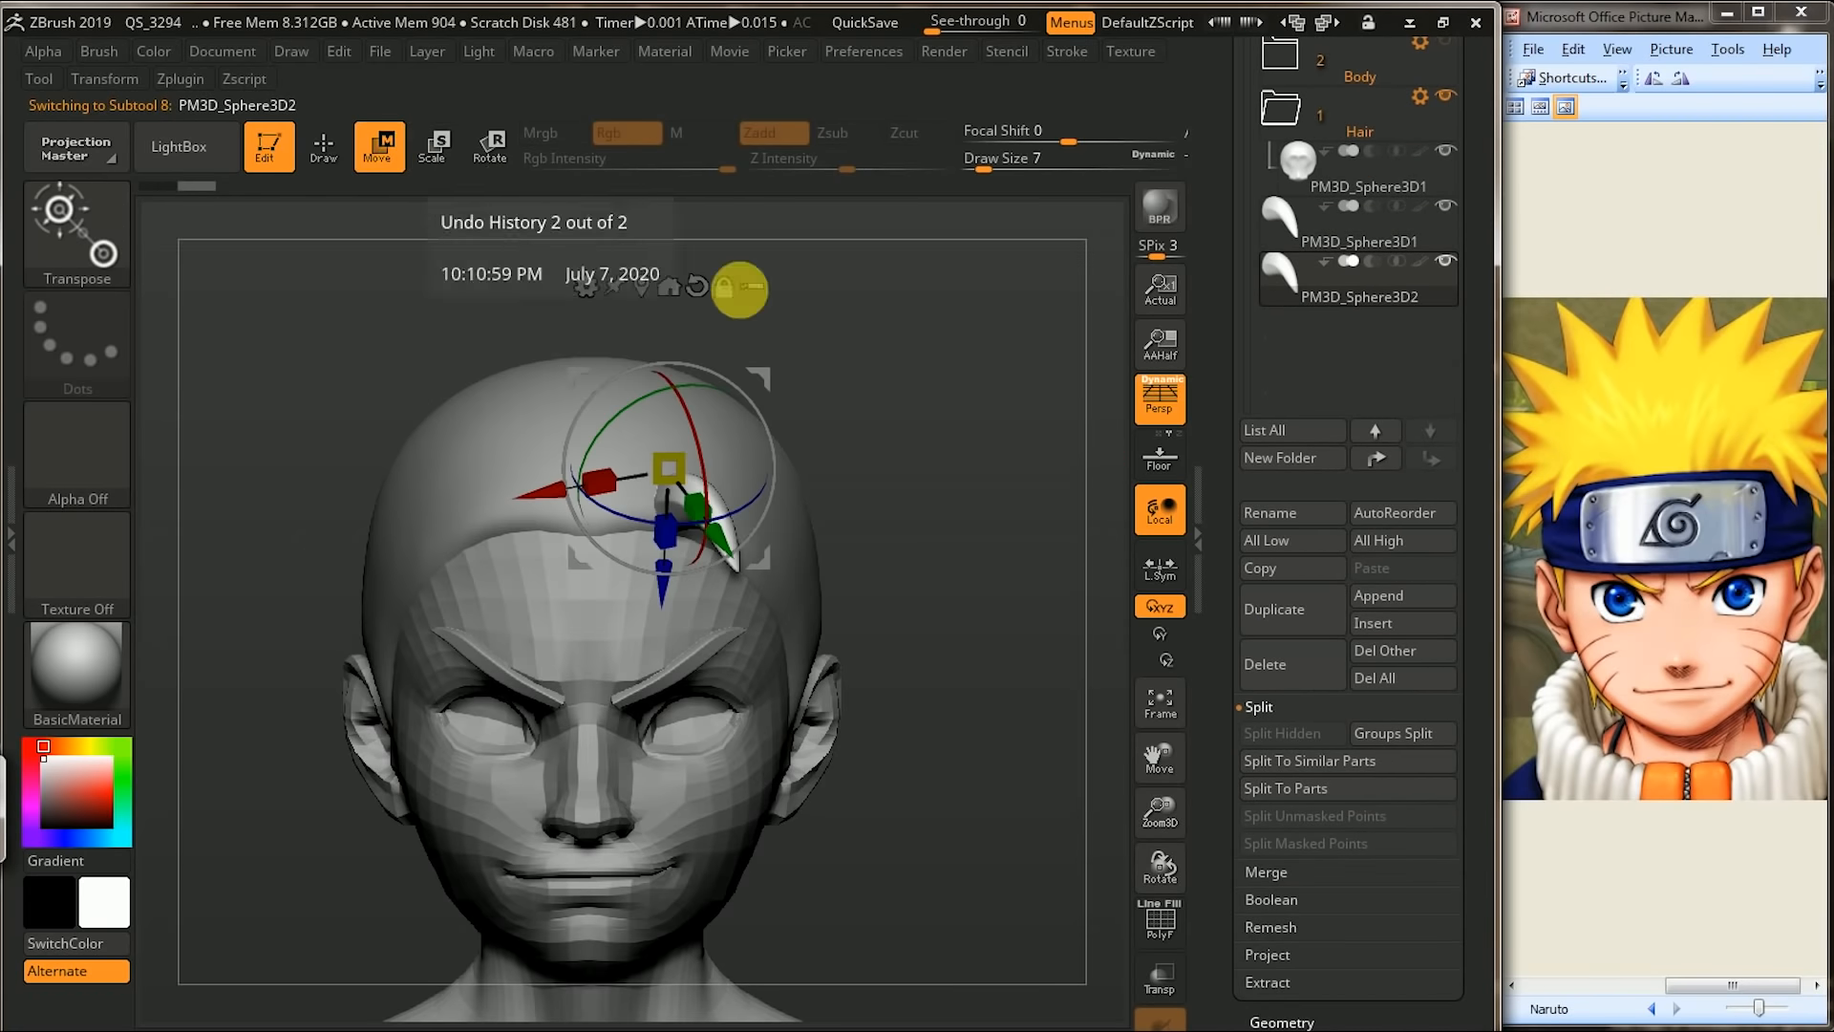
{"action": "left_click_drag", "start_coordinate": [532, 478], "coordinate": [599, 489]}
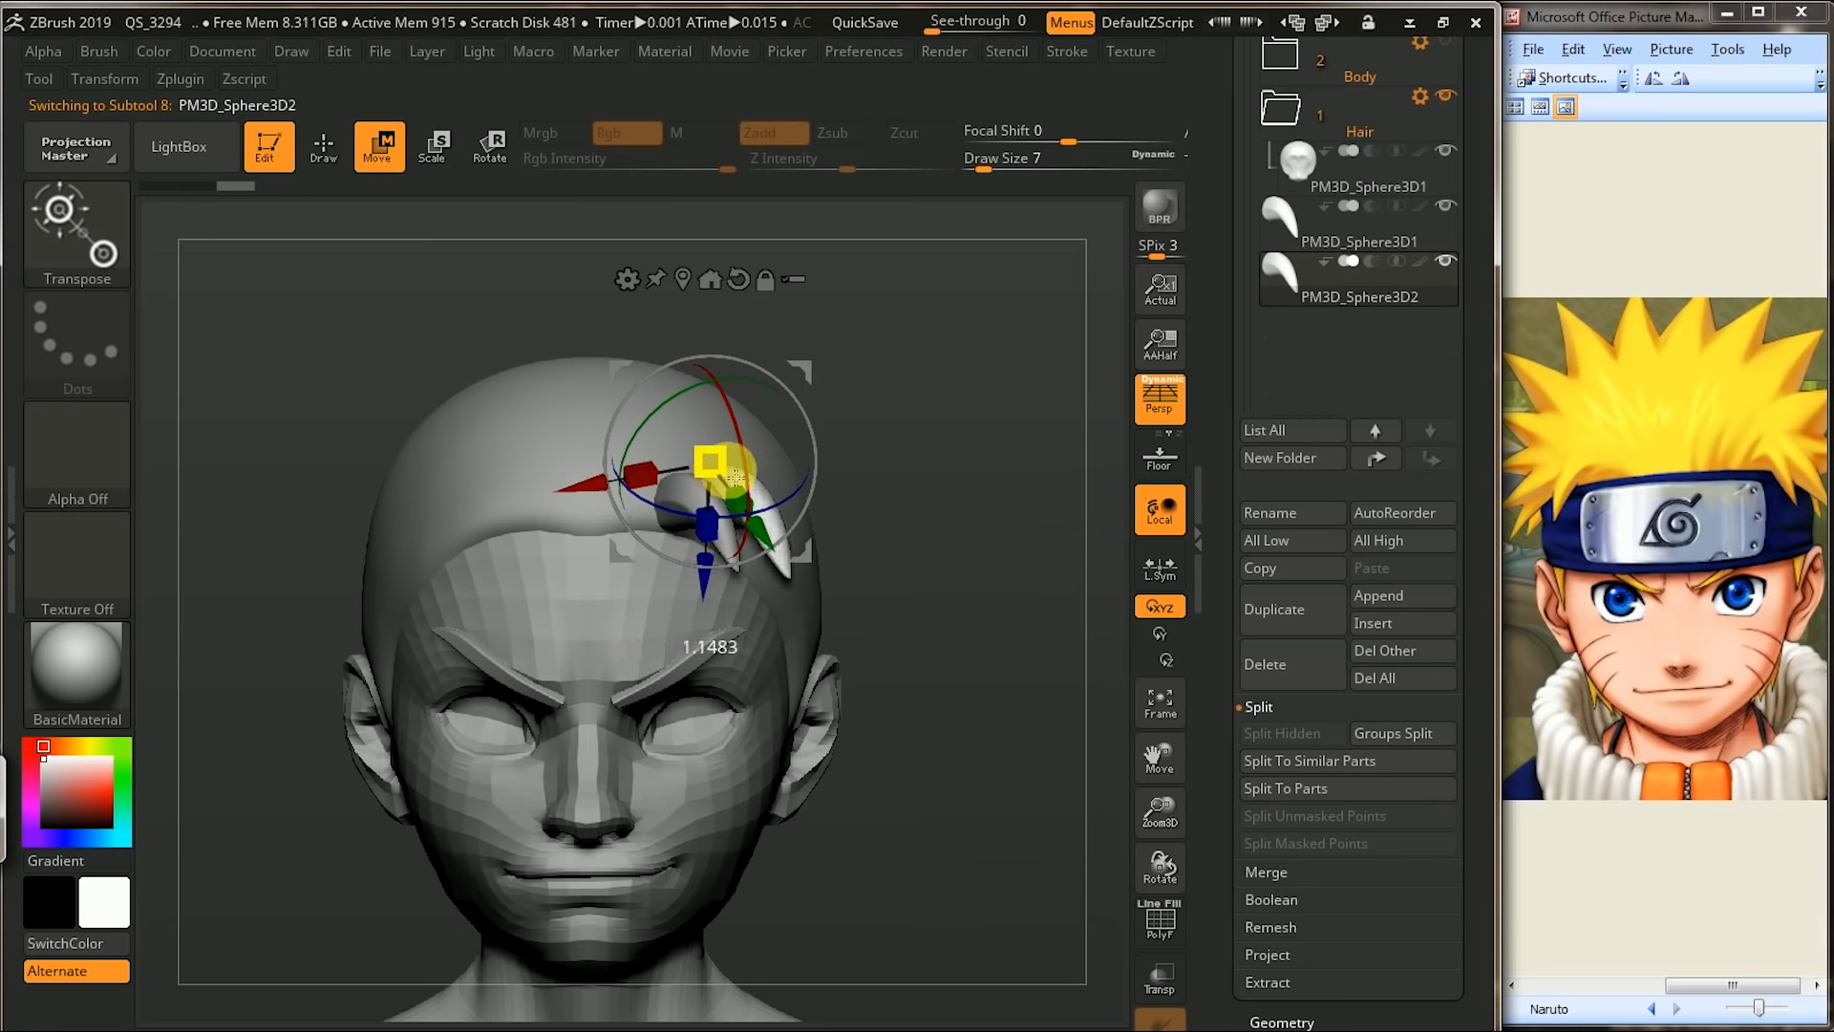
- Rotate the duplicated spike by about 28 degrees so it sweeps outward beside the original, and adjust its placement on the scalp
{"action": "left_click_drag", "start_coordinate": [1654, 453], "coordinate": [1634, 469]}
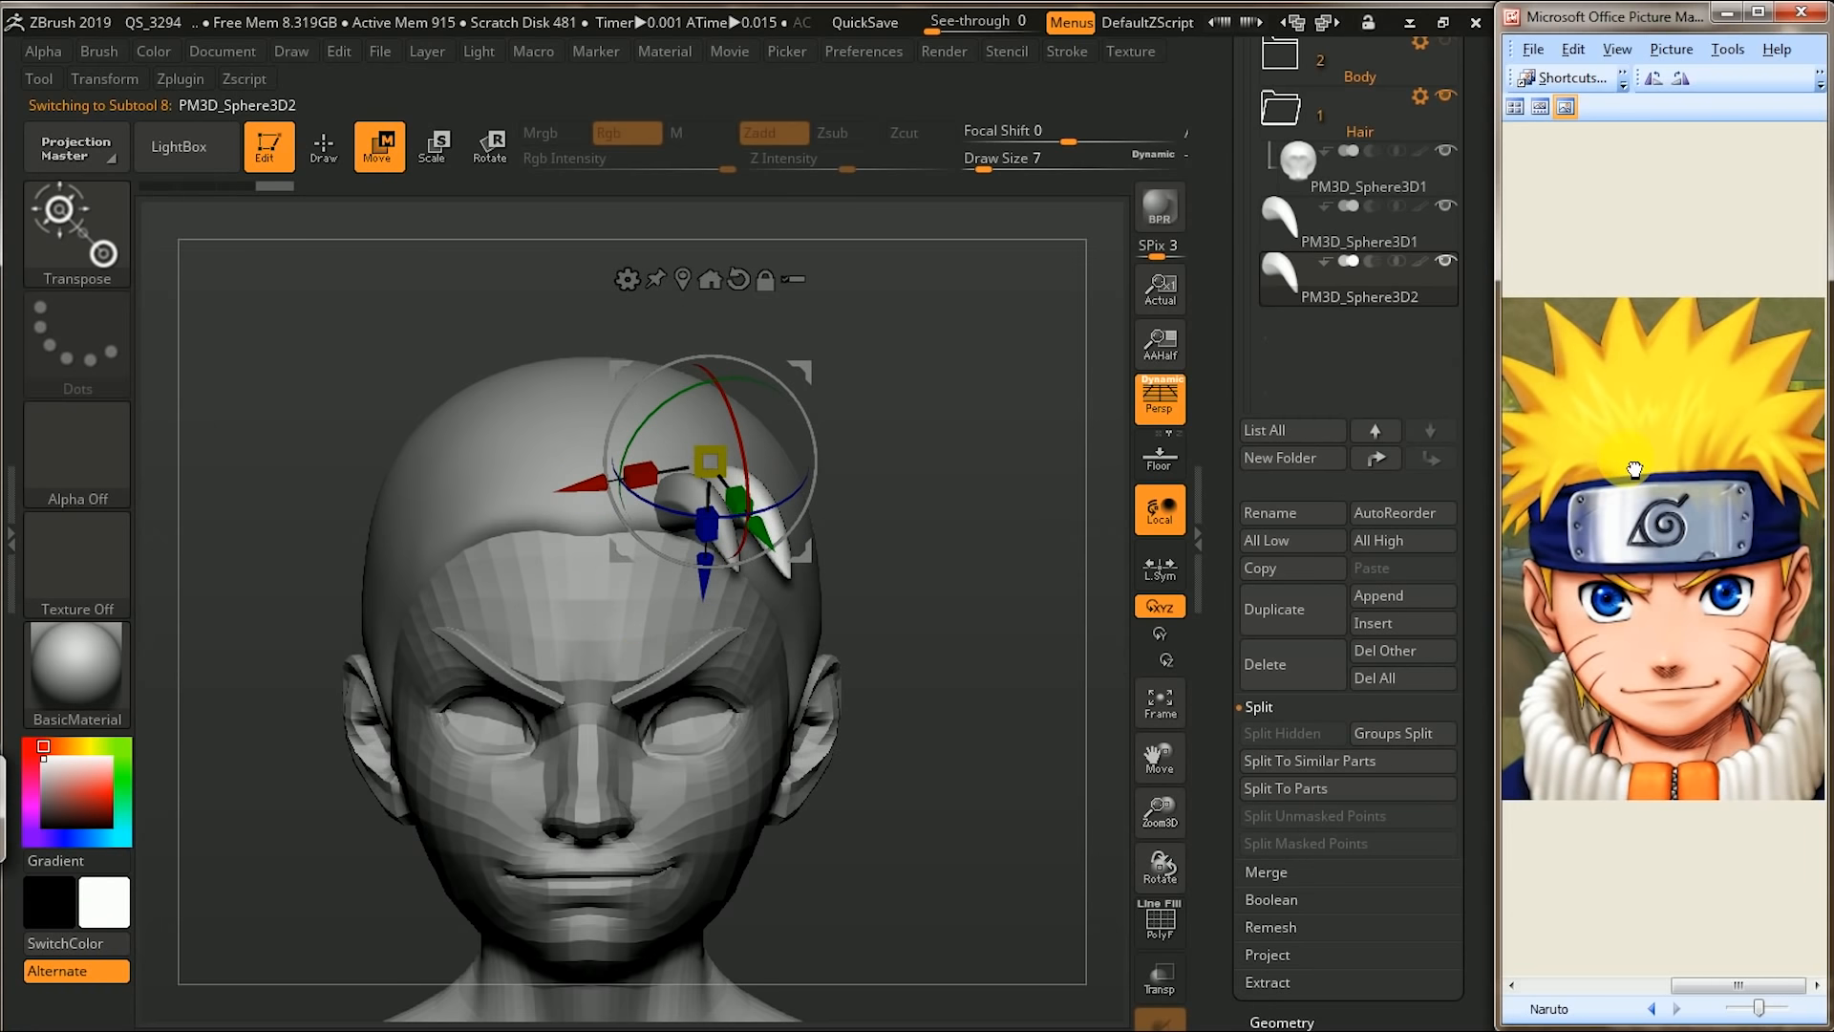
{"action": "left_click", "coordinate": [1102, 546]}
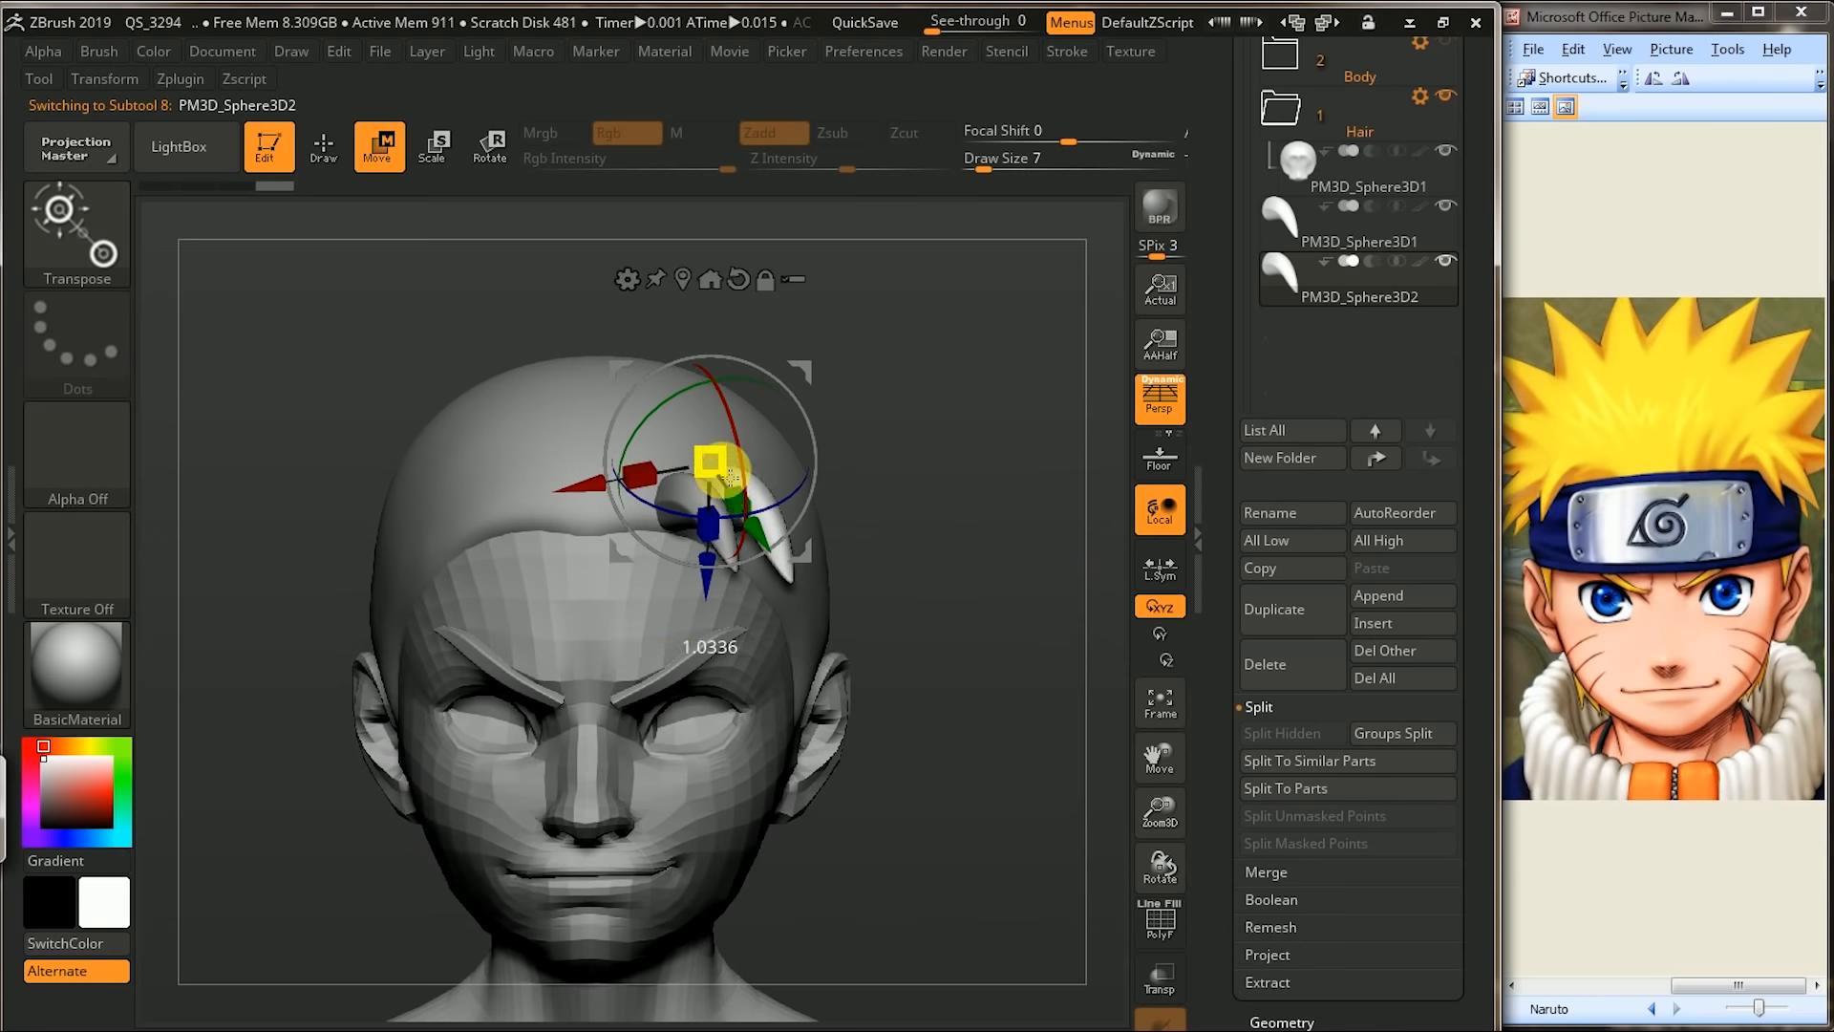
{"action": "left_click_drag", "start_coordinate": [1050, 490], "coordinate": [942, 507]}
{"action": "left_click_drag", "start_coordinate": [500, 745], "coordinate": [796, 532]}
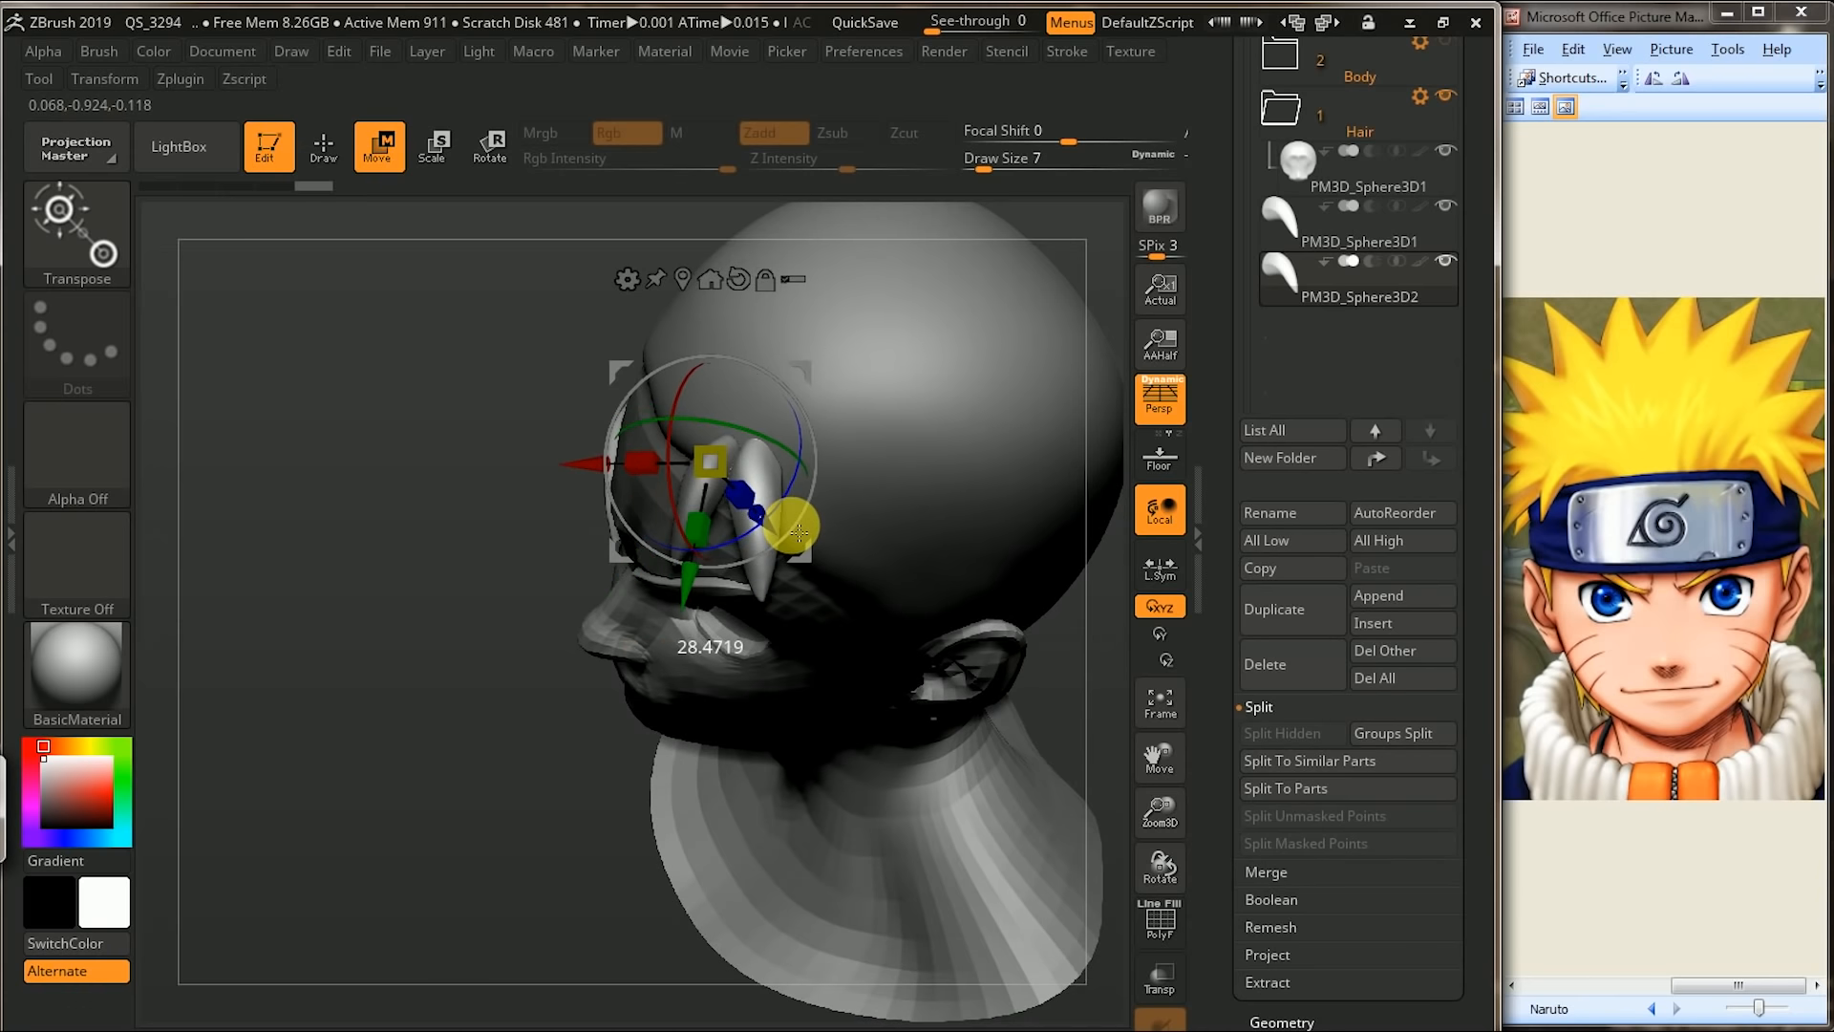
{"action": "left_click_drag", "start_coordinate": [484, 843], "coordinate": [1007, 603]}
{"action": "left_click_drag", "start_coordinate": [786, 477], "coordinate": [785, 516]}
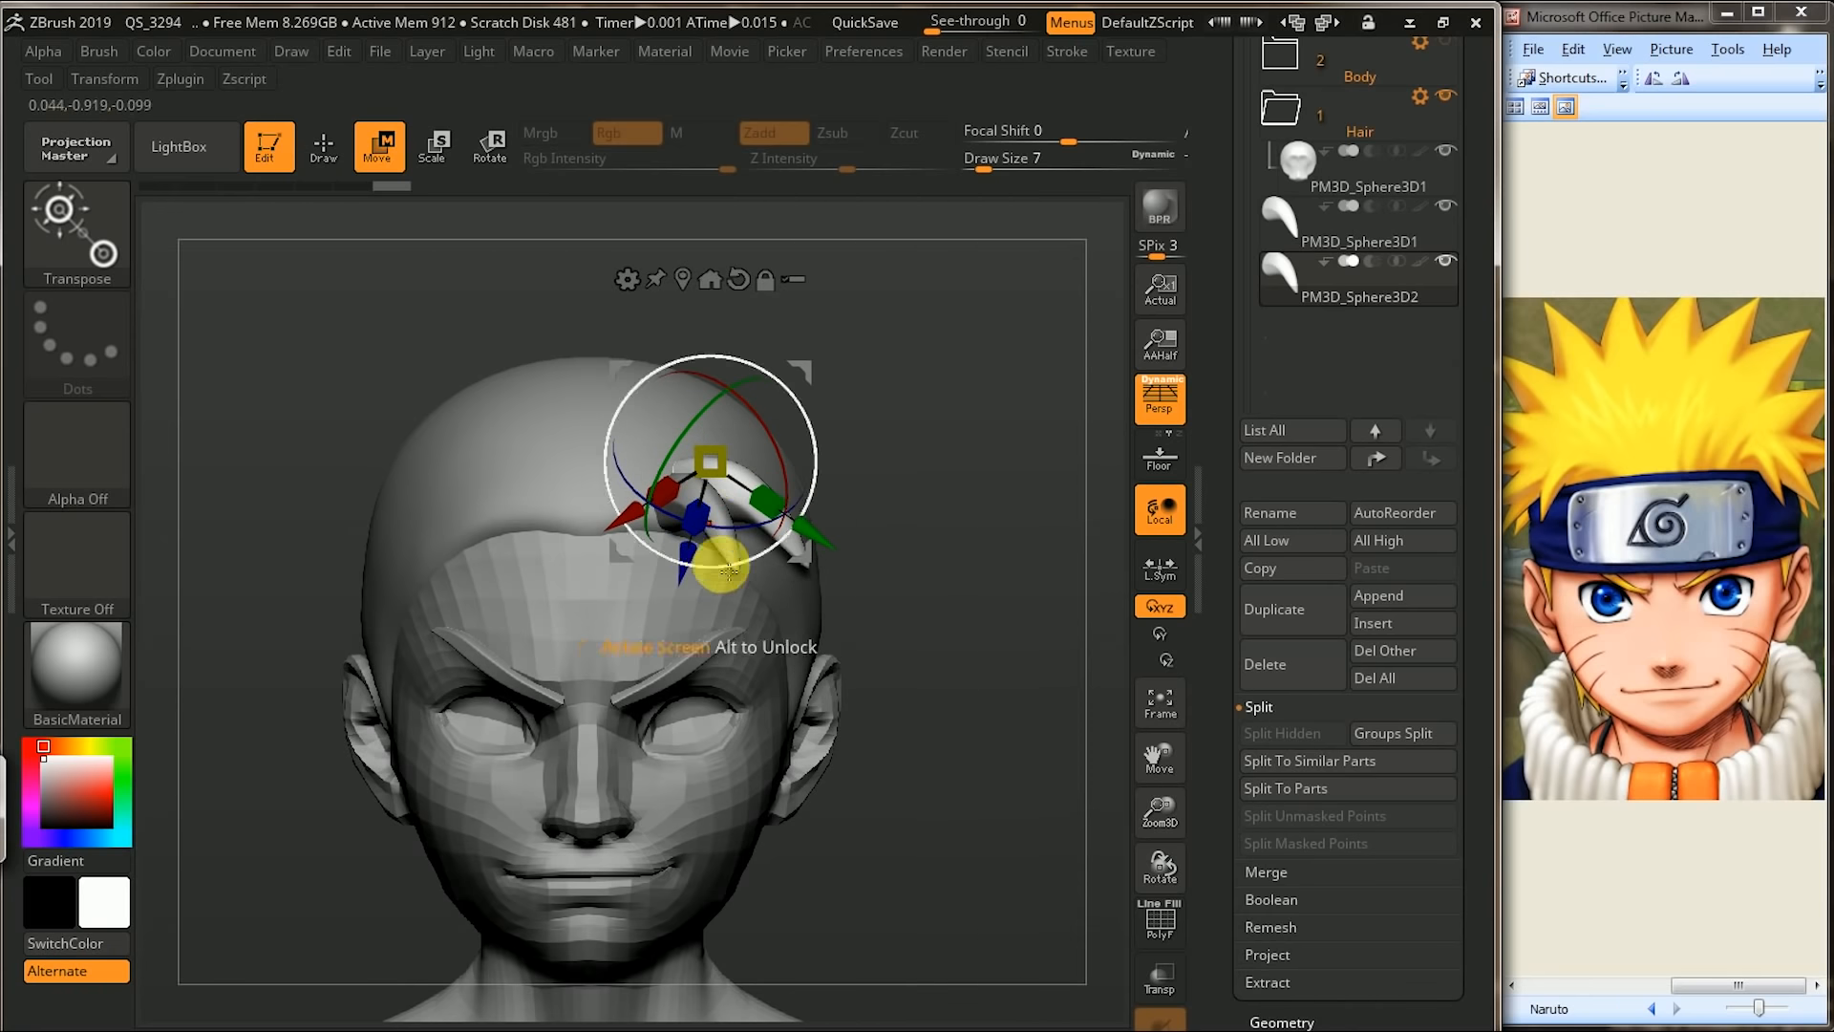
{"action": "left_click_drag", "start_coordinate": [767, 487], "coordinate": [779, 489]}
- Recentre the gizmo on the duplicated spike, lower it slightly, tilt it about -4.6 degrees, and return to the Move brush
{"action": "left_click_drag", "start_coordinate": [803, 374], "coordinate": [384, 399], "text": "alt"}
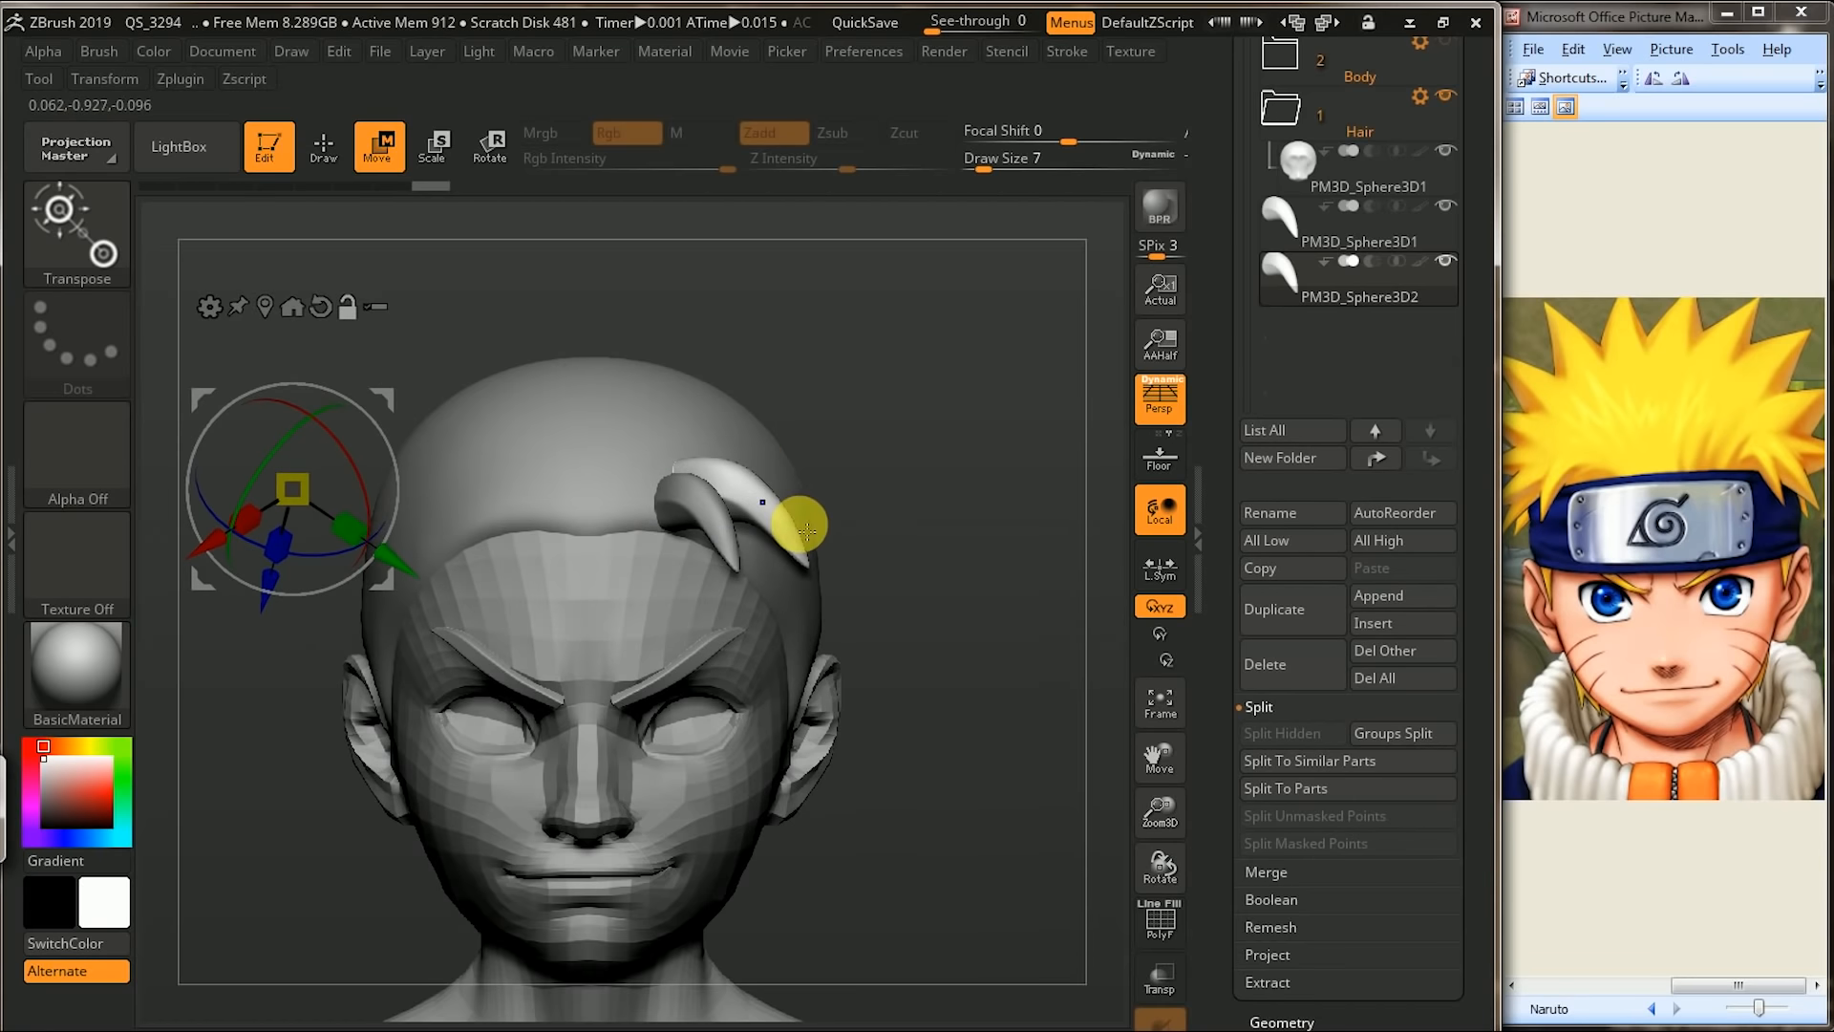
{"action": "left_click", "coordinate": [744, 488]}
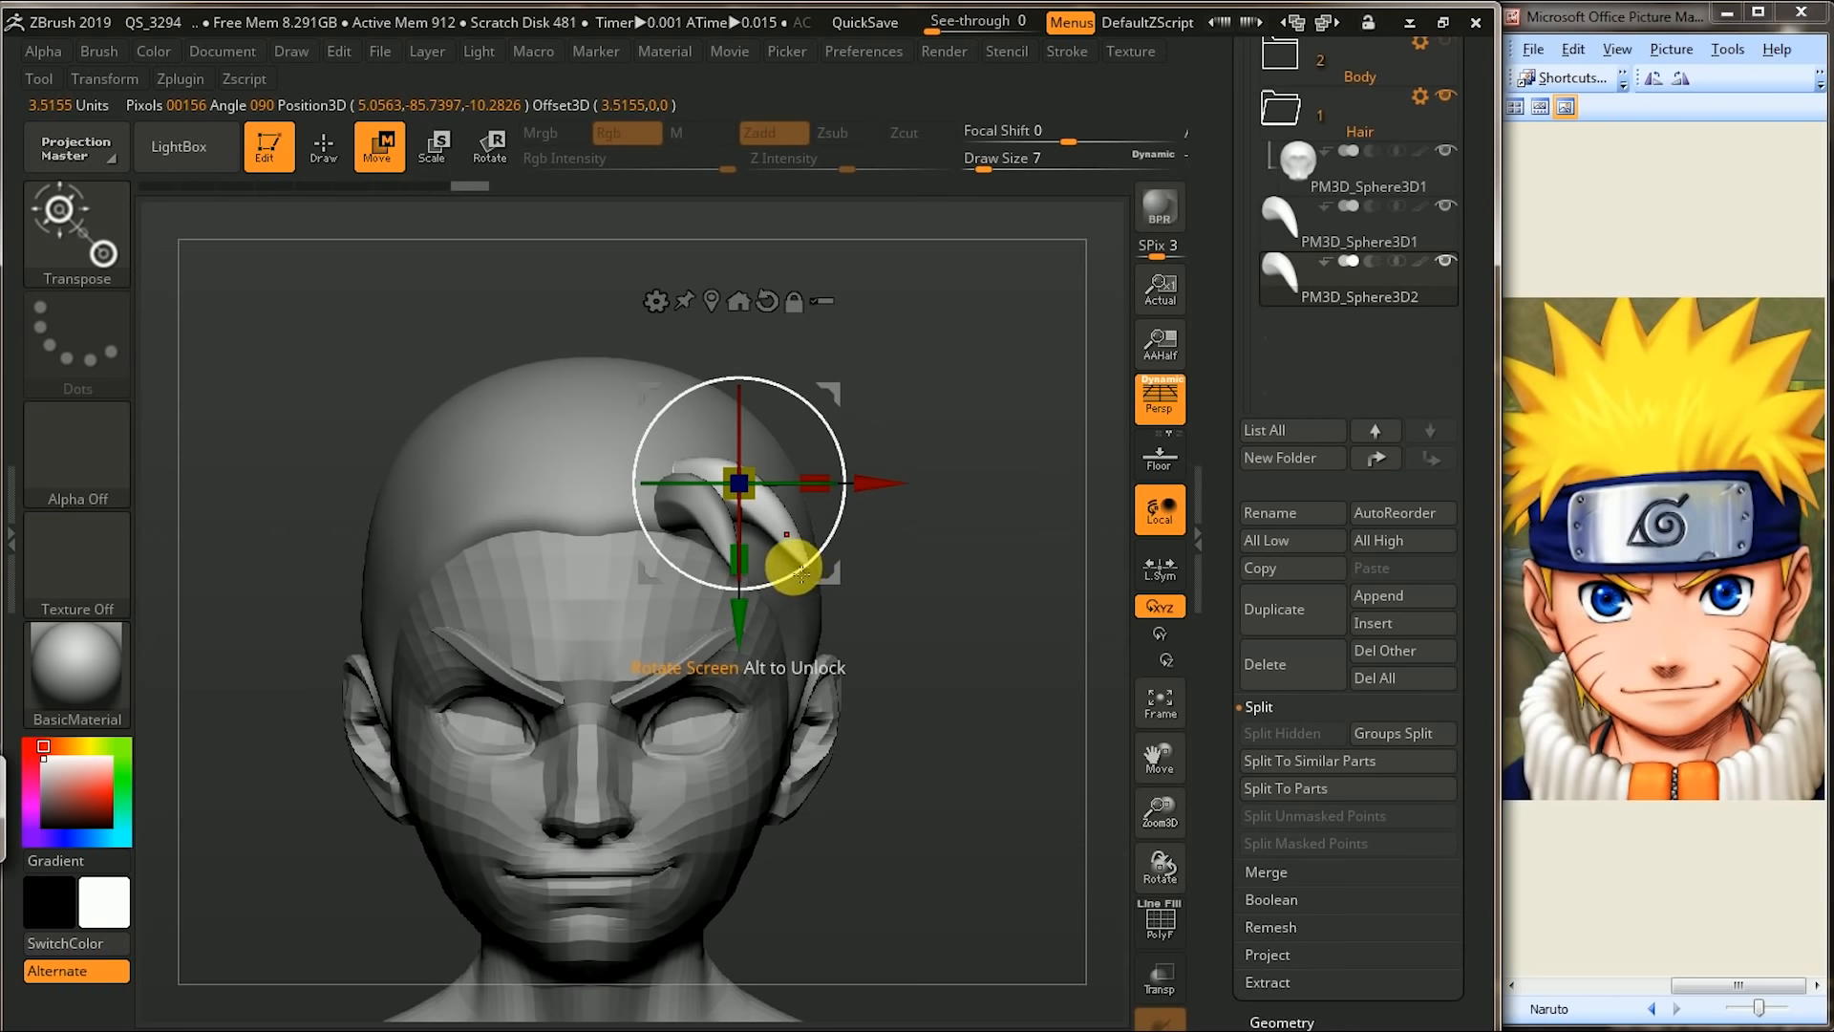
{"action": "left_click_drag", "start_coordinate": [741, 615], "coordinate": [741, 630]}
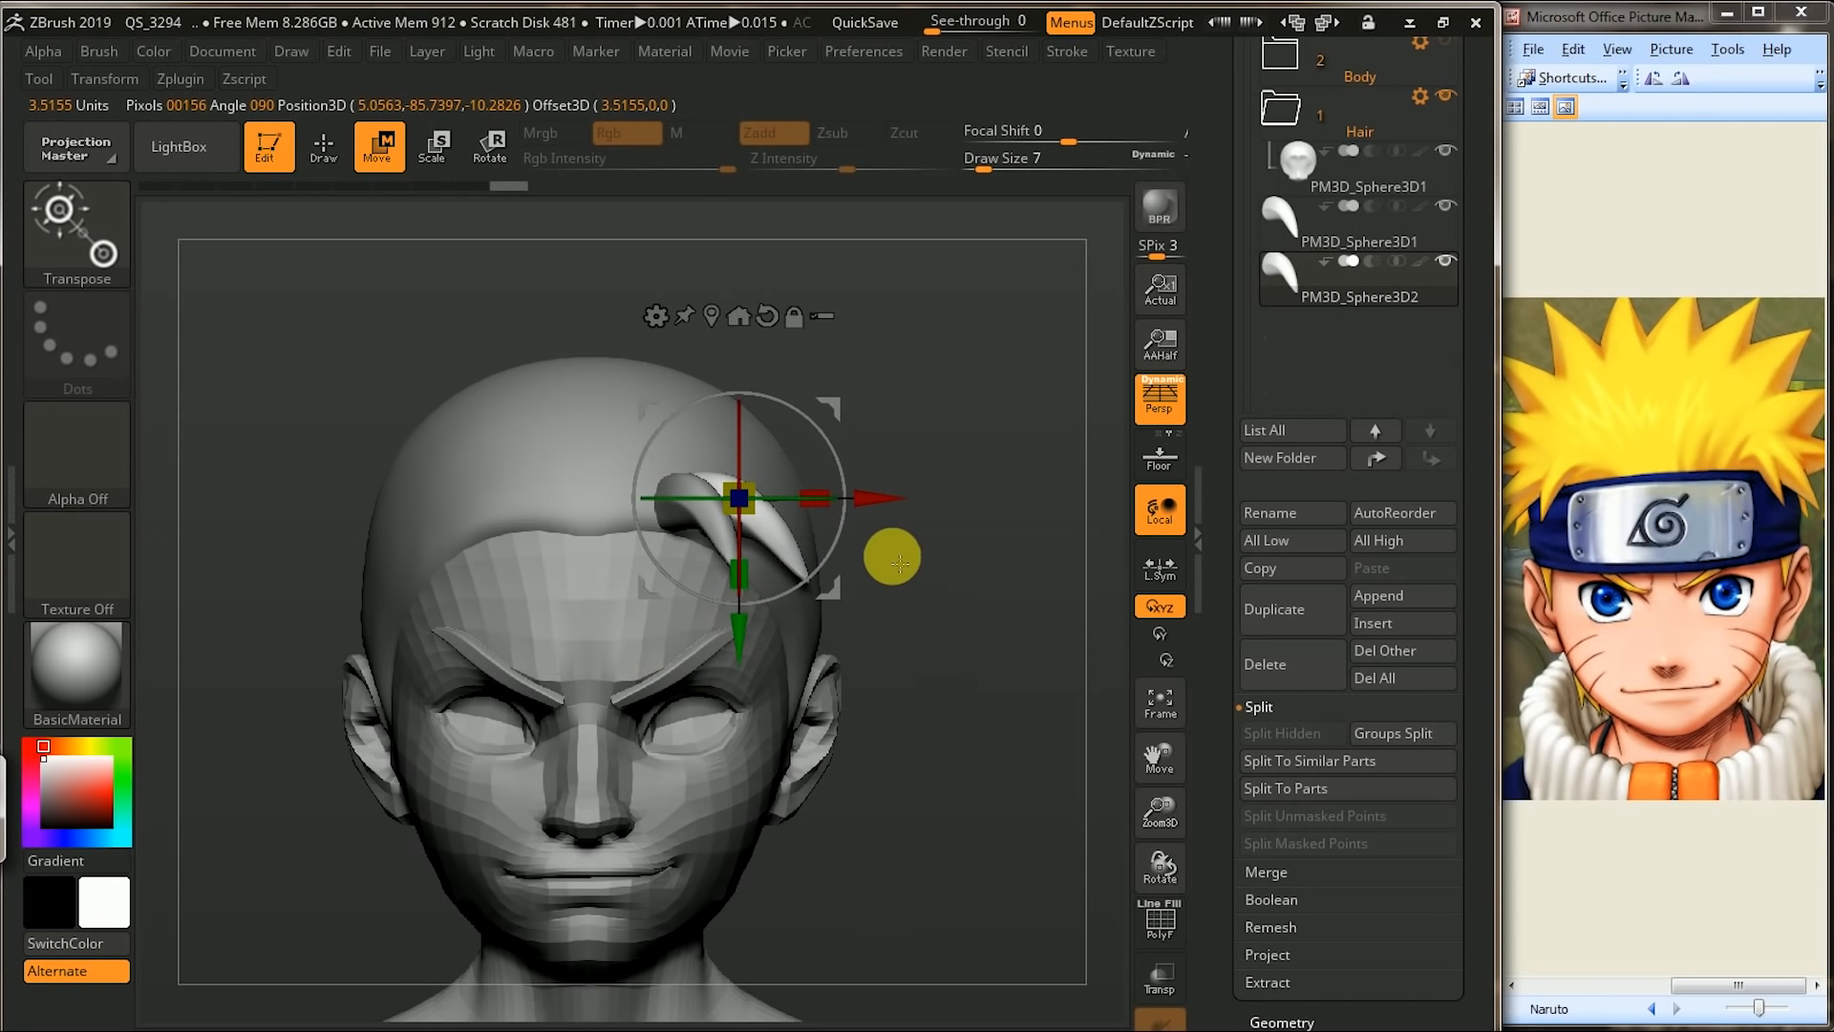
{"action": "left_click_drag", "start_coordinate": [844, 551], "coordinate": [840, 561]}
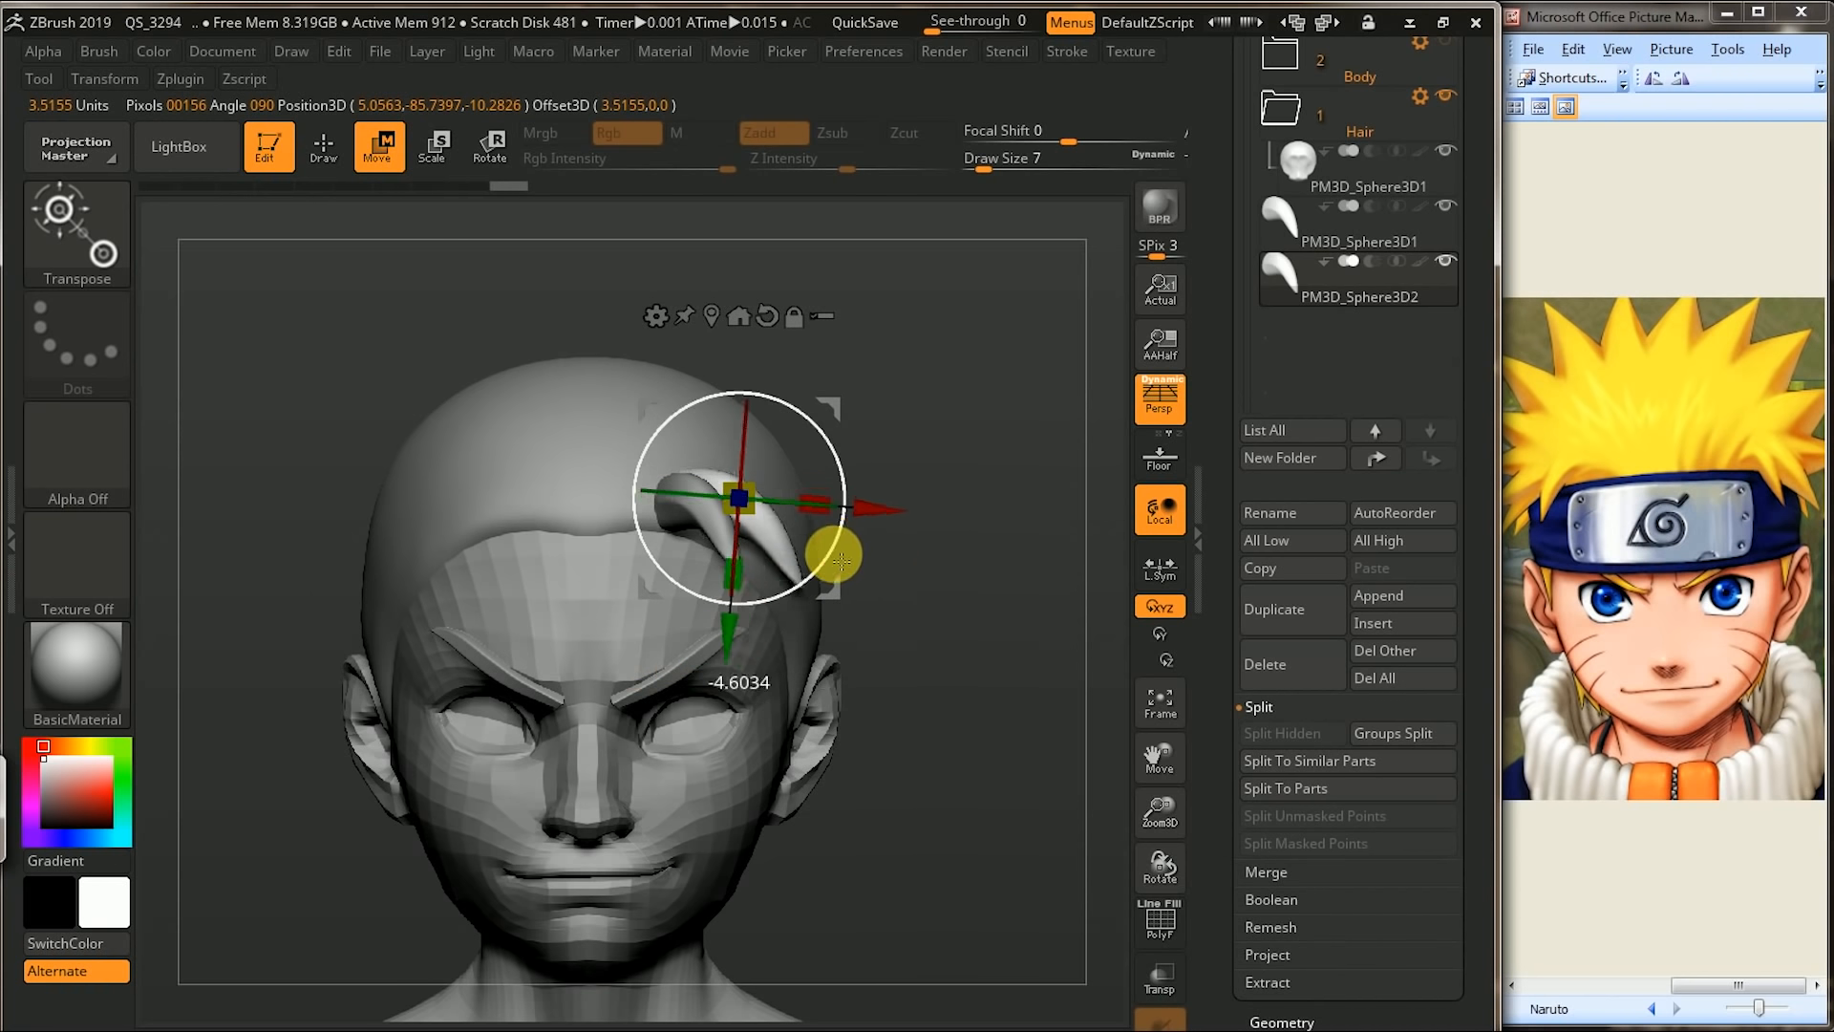
{"action": "right_click_drag", "start_coordinate": [912, 563], "coordinate": [857, 551], "text": "ctrl"}
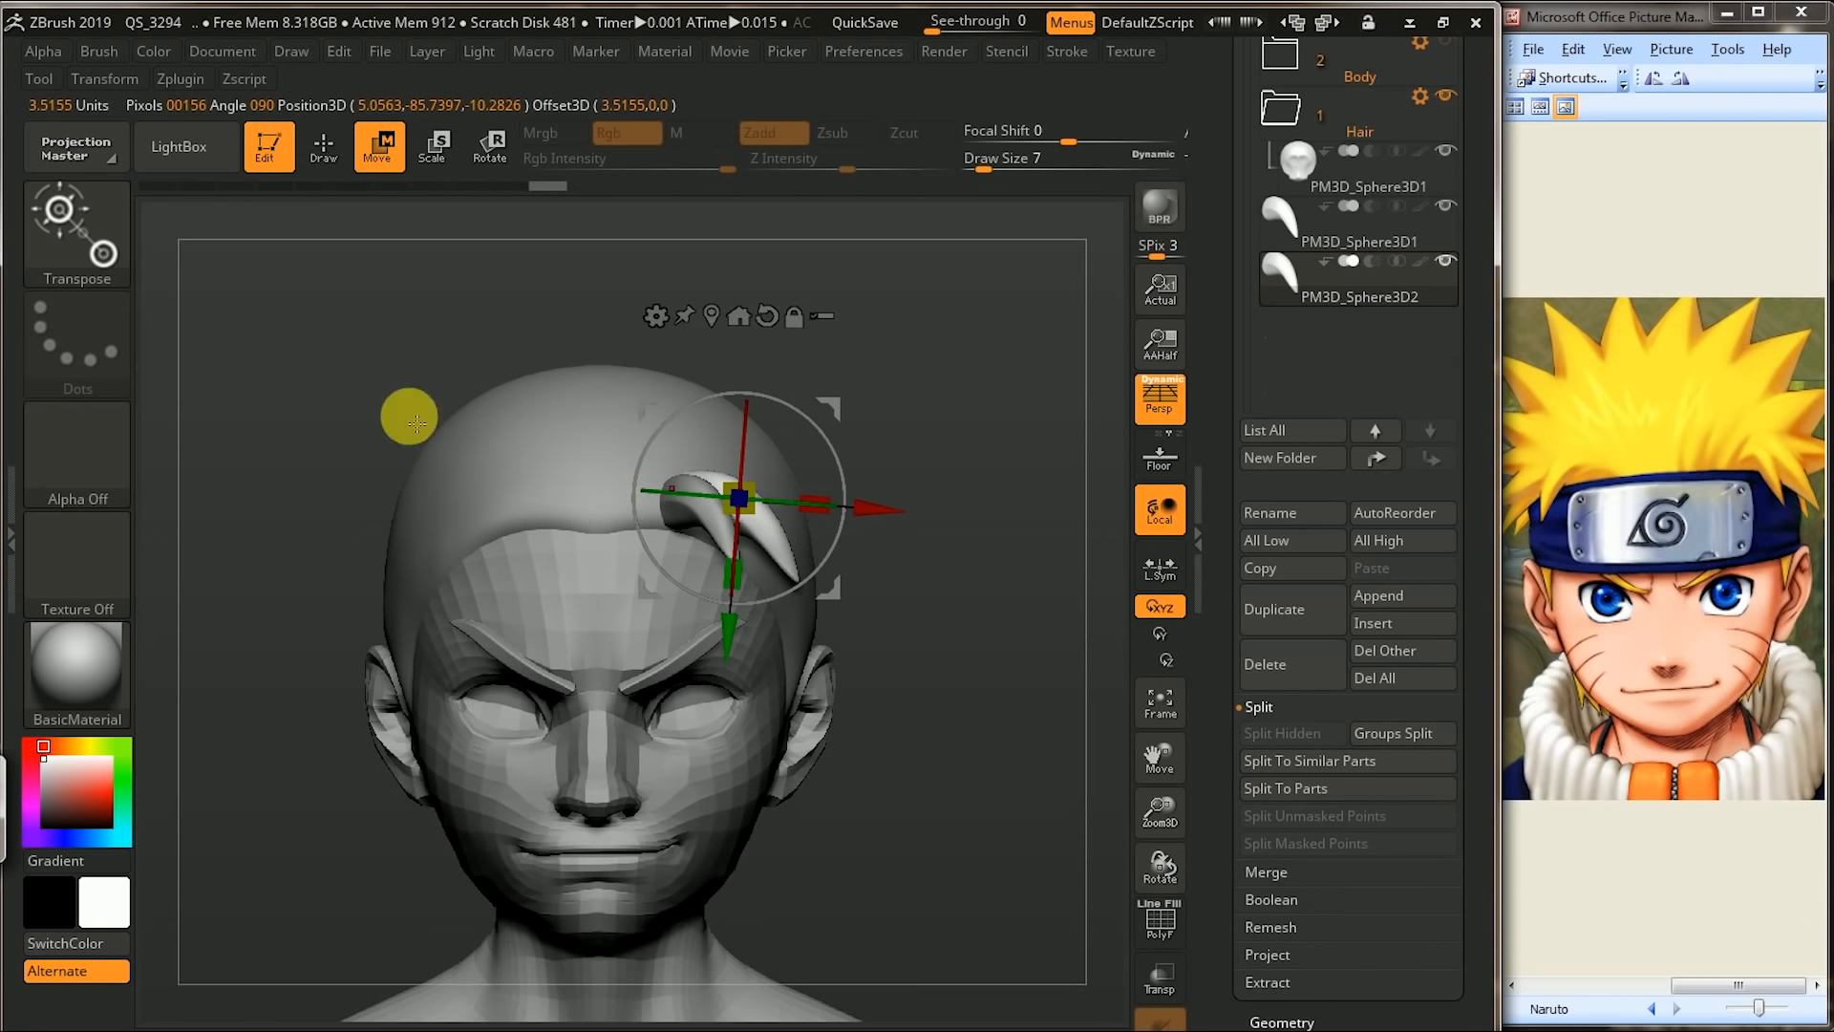
{"action": "left_click", "coordinate": [103, 253]}
{"action": "left_click", "coordinate": [750, 634]}
{"action": "mouse_move", "coordinate": [991, 450]}
{"action": "left_mouse_down"}
{"action": "mouse_move", "coordinate": [950, 454]}
{"action": "mouse_move", "coordinate": [1046, 485]}
{"action": "mouse_move", "coordinate": [971, 401]}
{"action": "left_mouse_up"}
{"action": "right_click_drag", "start_coordinate": [1001, 506], "coordinate": [993, 468], "text": "ctrl"}
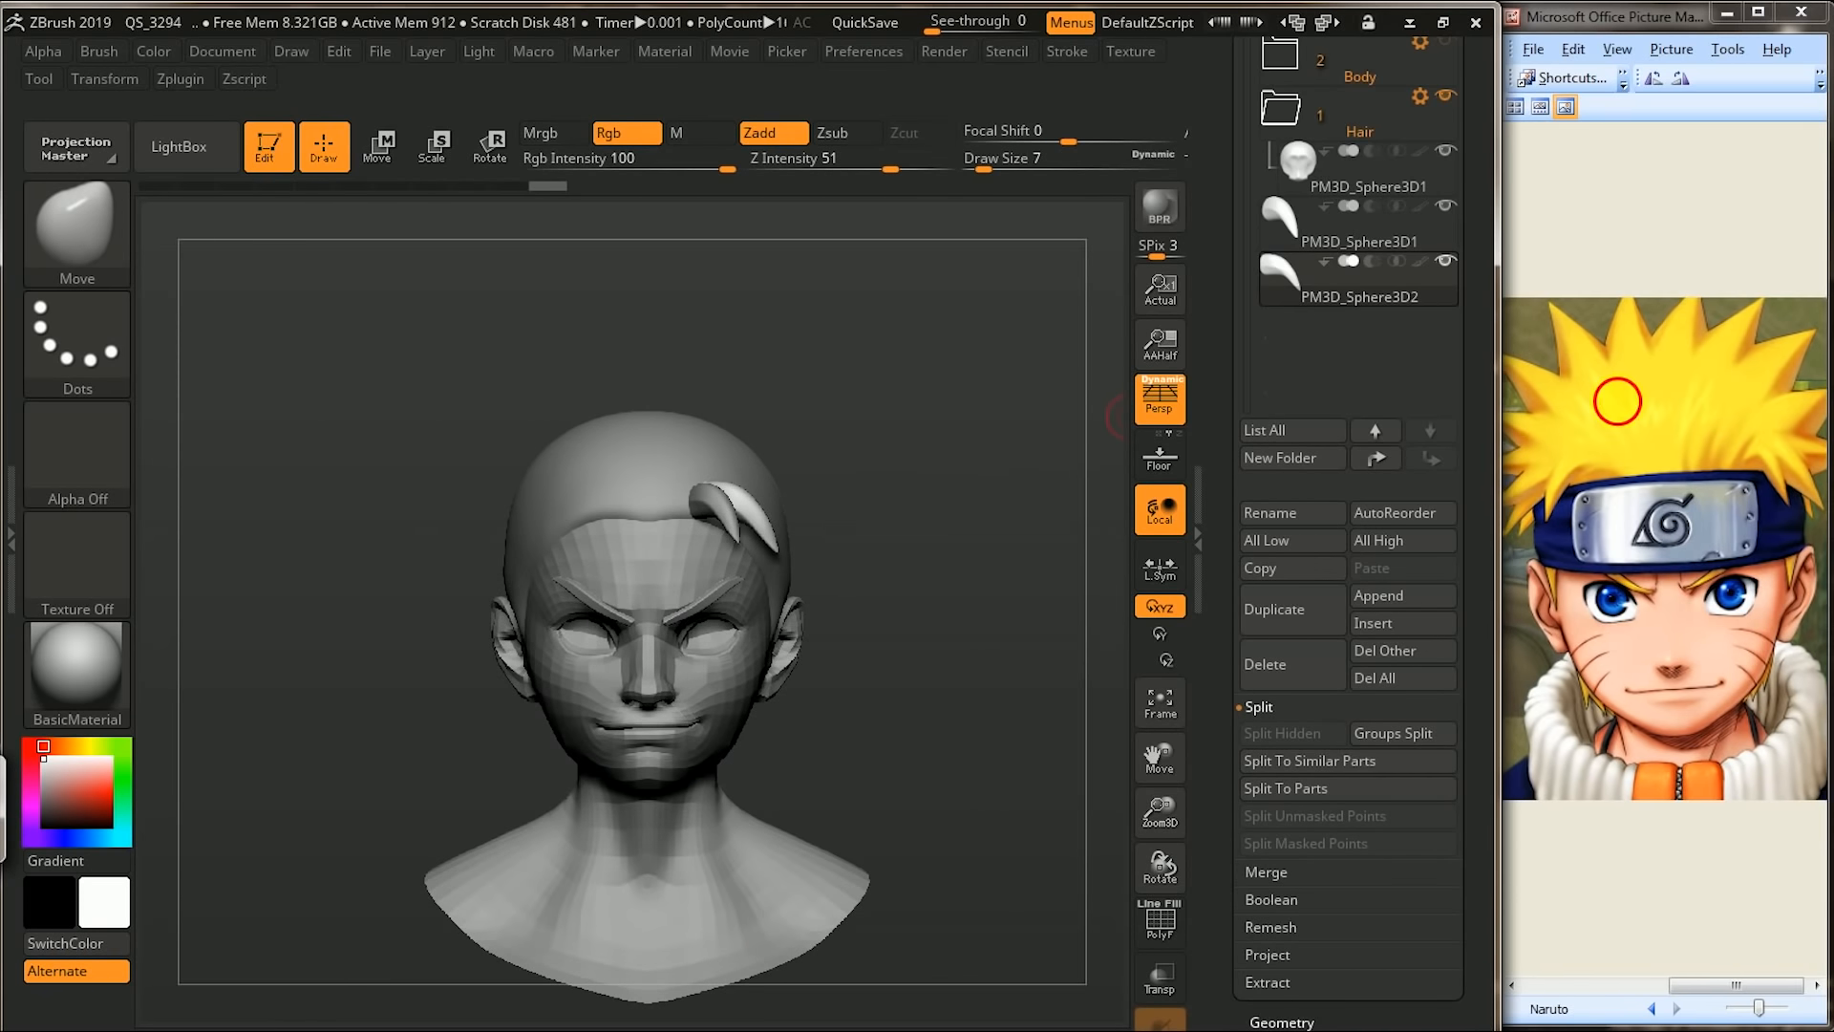
- Mirror the duplicated outer spike across the X axis with SubTool Master, appending the result as a new subtool
{"action": "left_click_drag", "start_coordinate": [1566, 404], "coordinate": [1633, 406]}
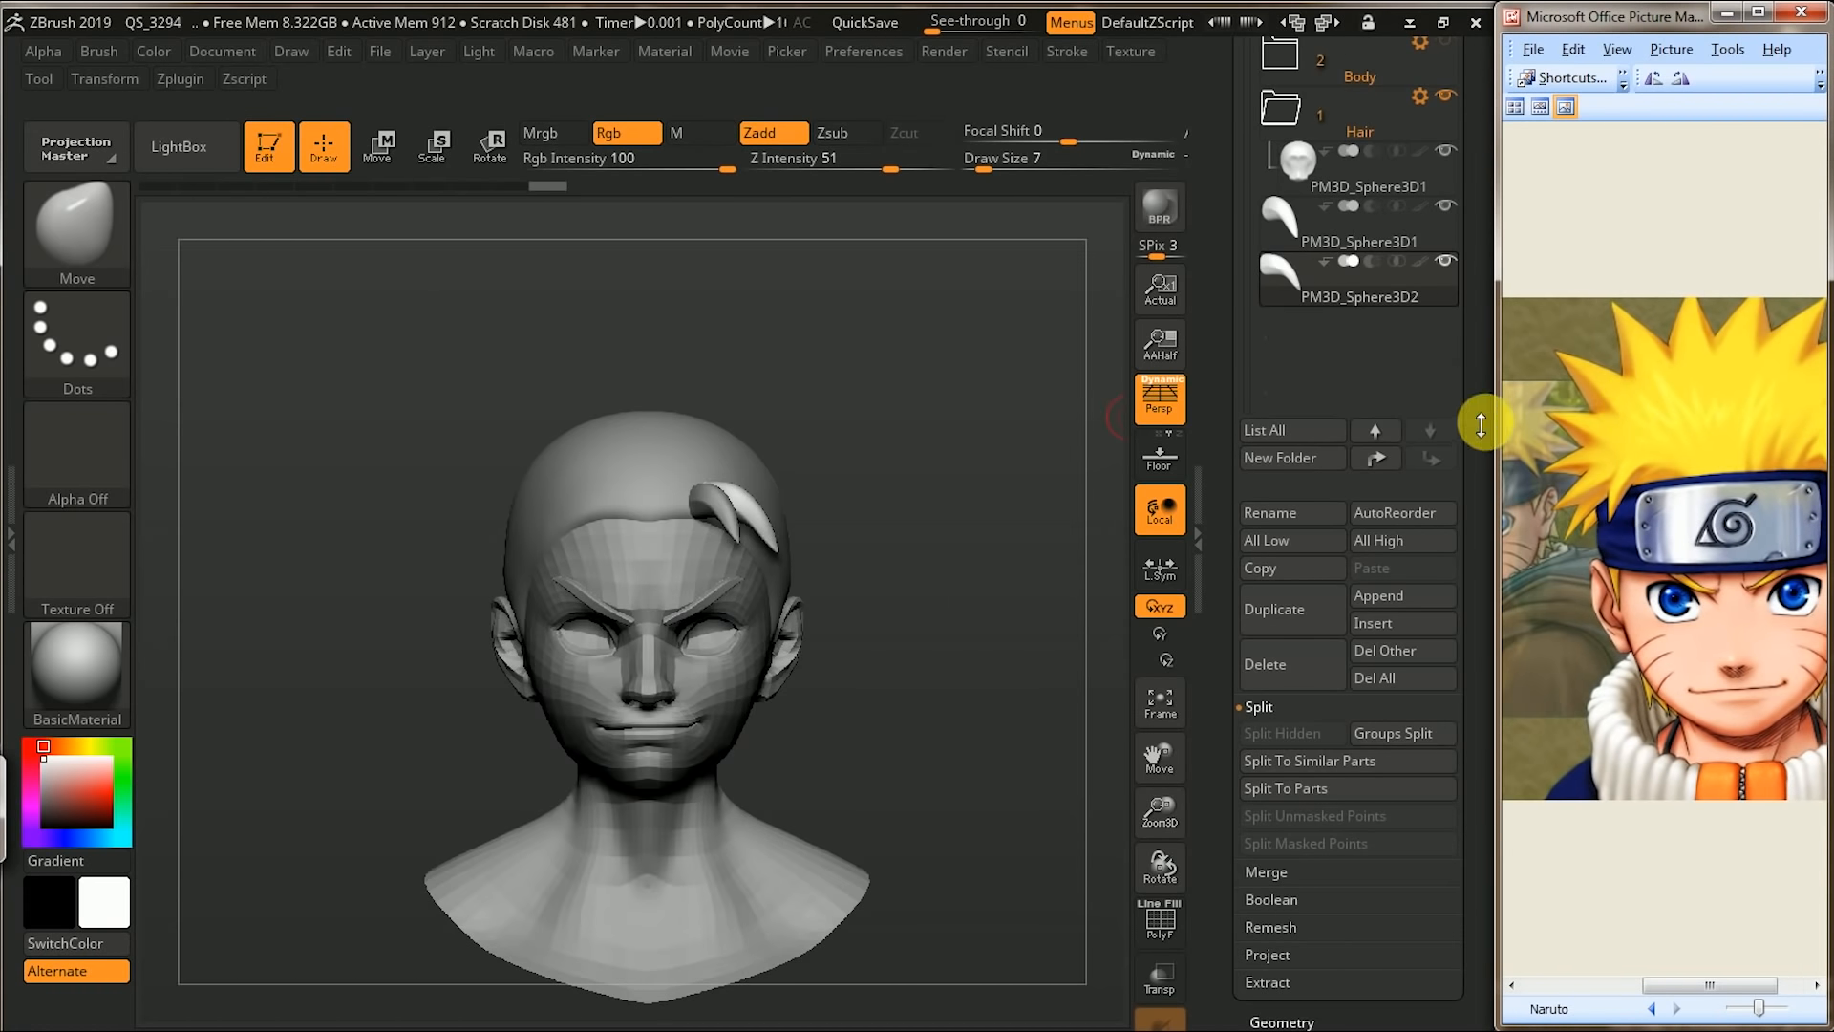
{"action": "left_click_drag", "start_coordinate": [1478, 425], "coordinate": [1474, 483]}
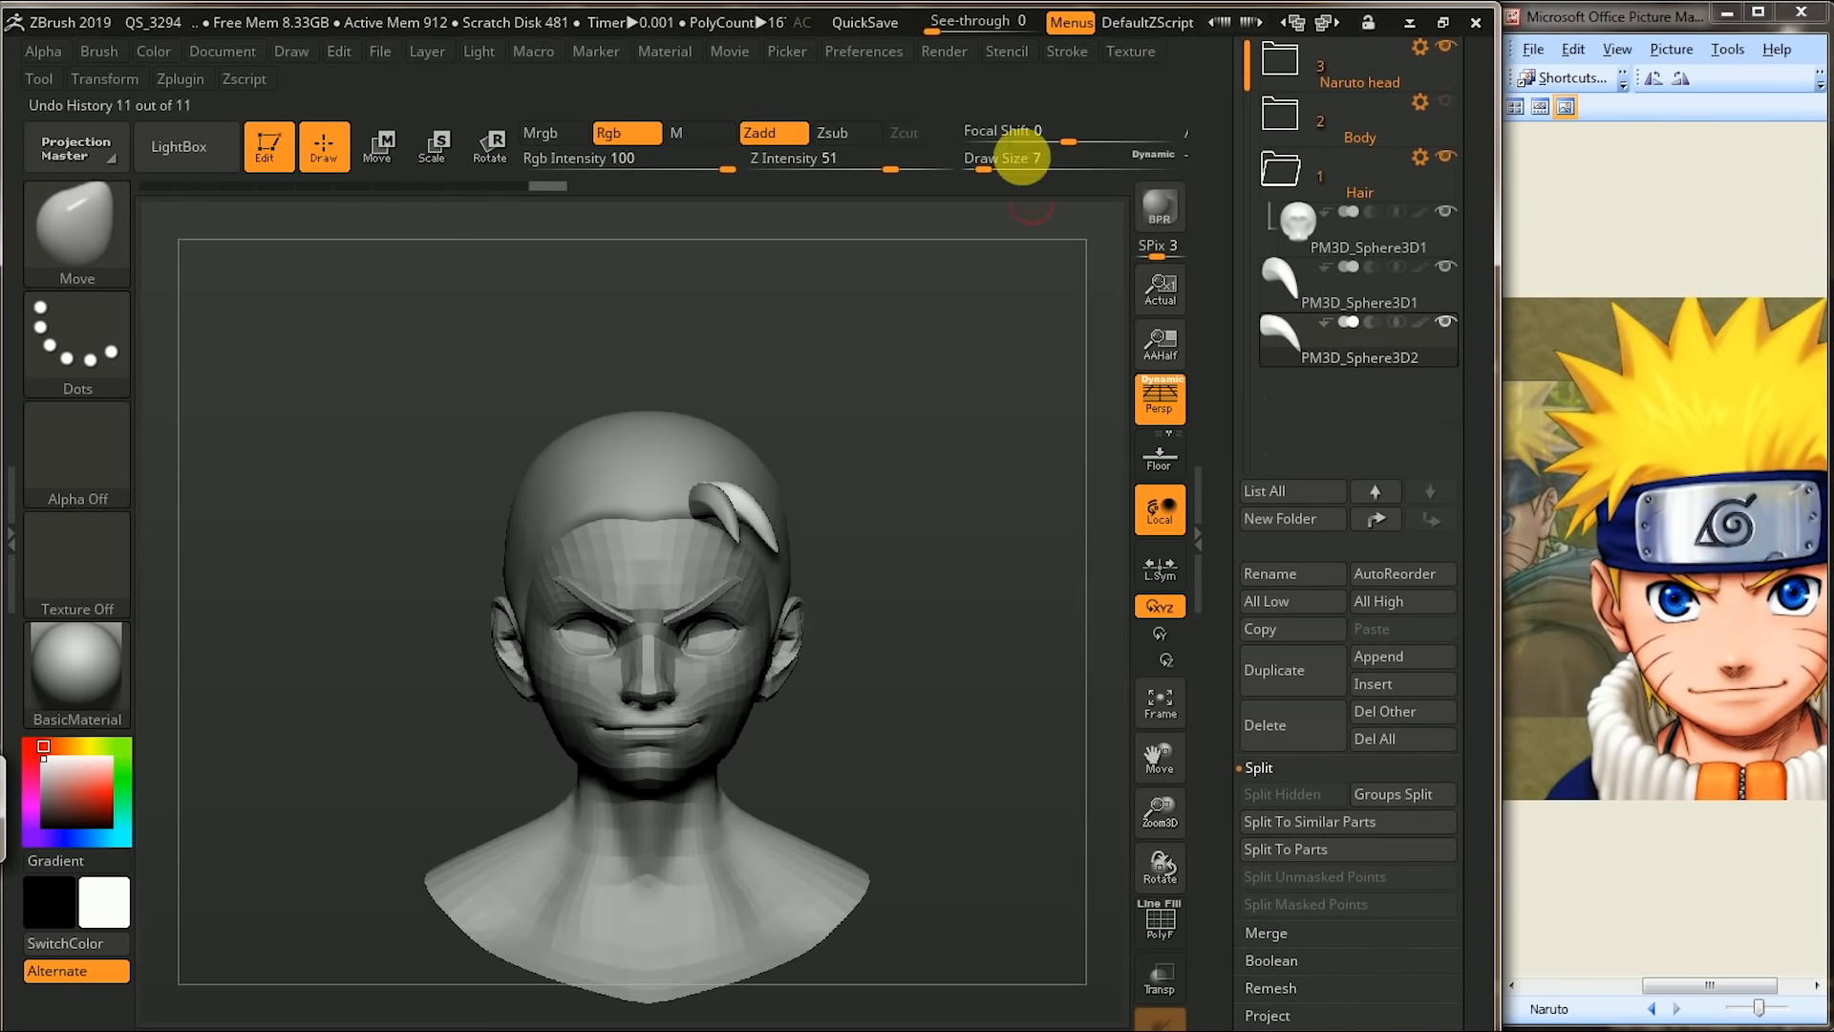
{"action": "left_click", "coordinate": [178, 82]}
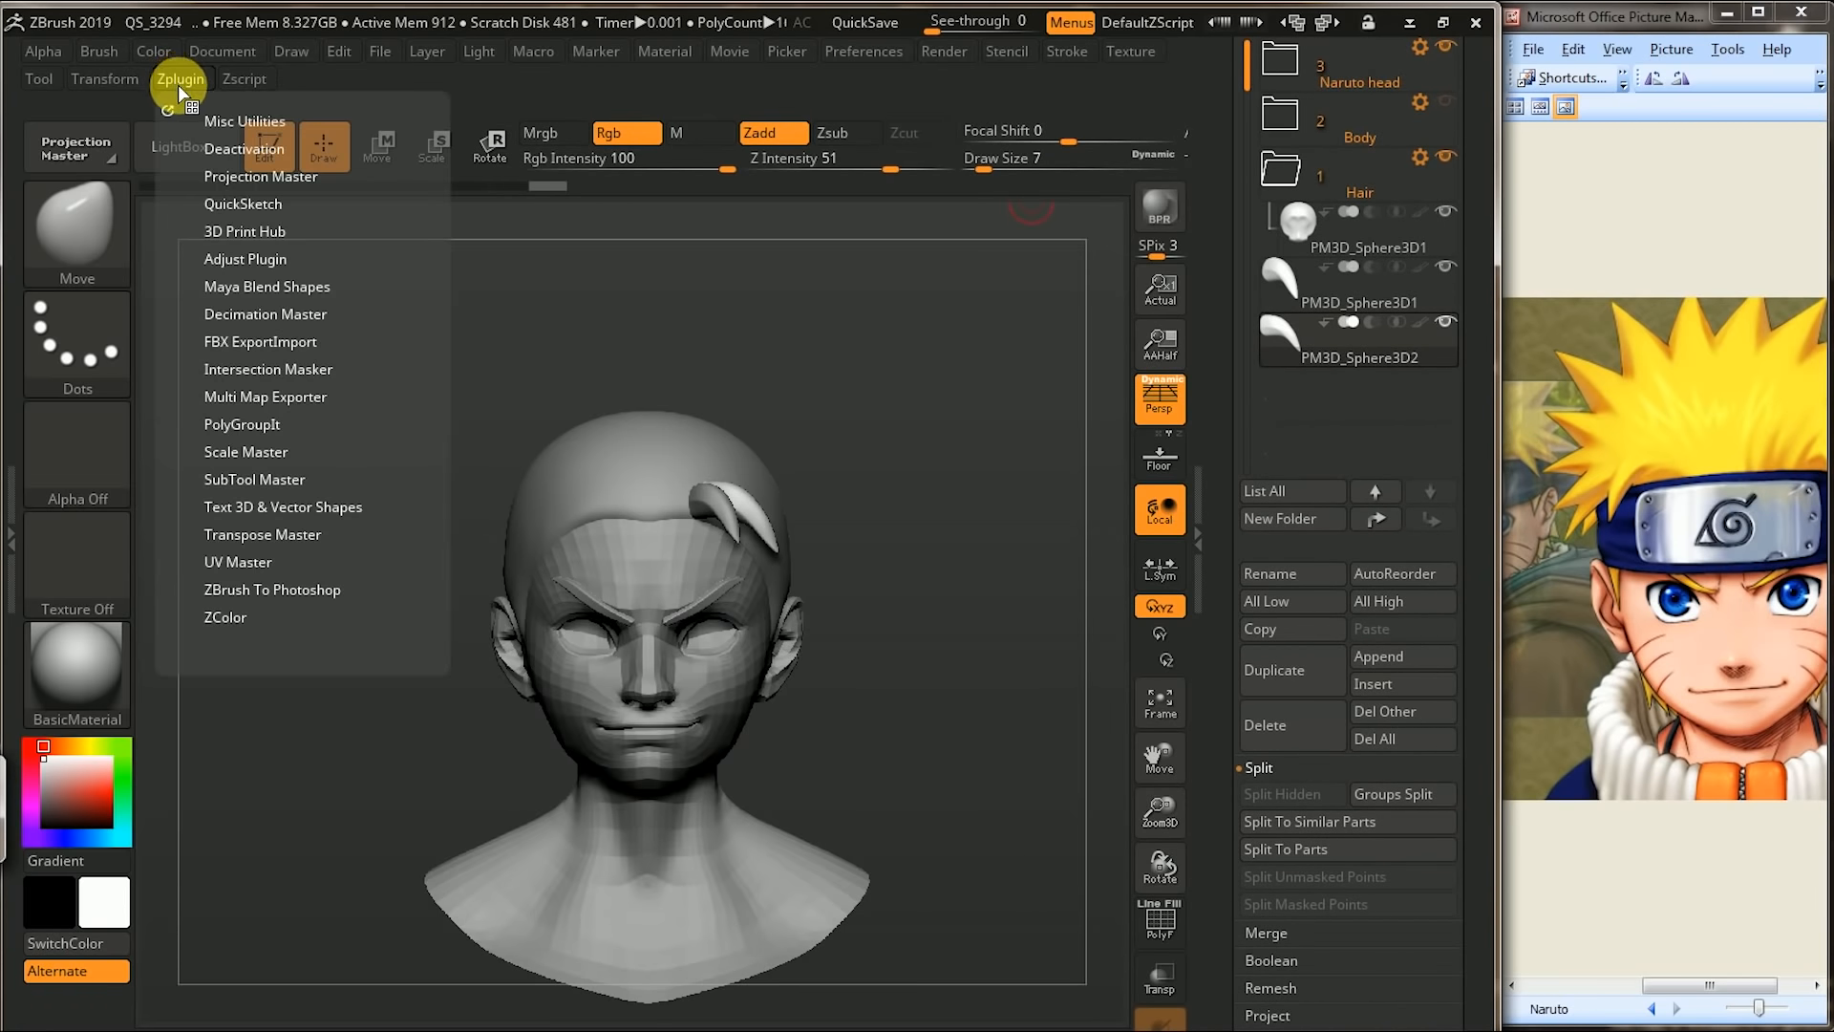
{"action": "left_click", "coordinate": [283, 485]}
{"action": "left_click_drag", "start_coordinate": [298, 472], "coordinate": [318, 393]}
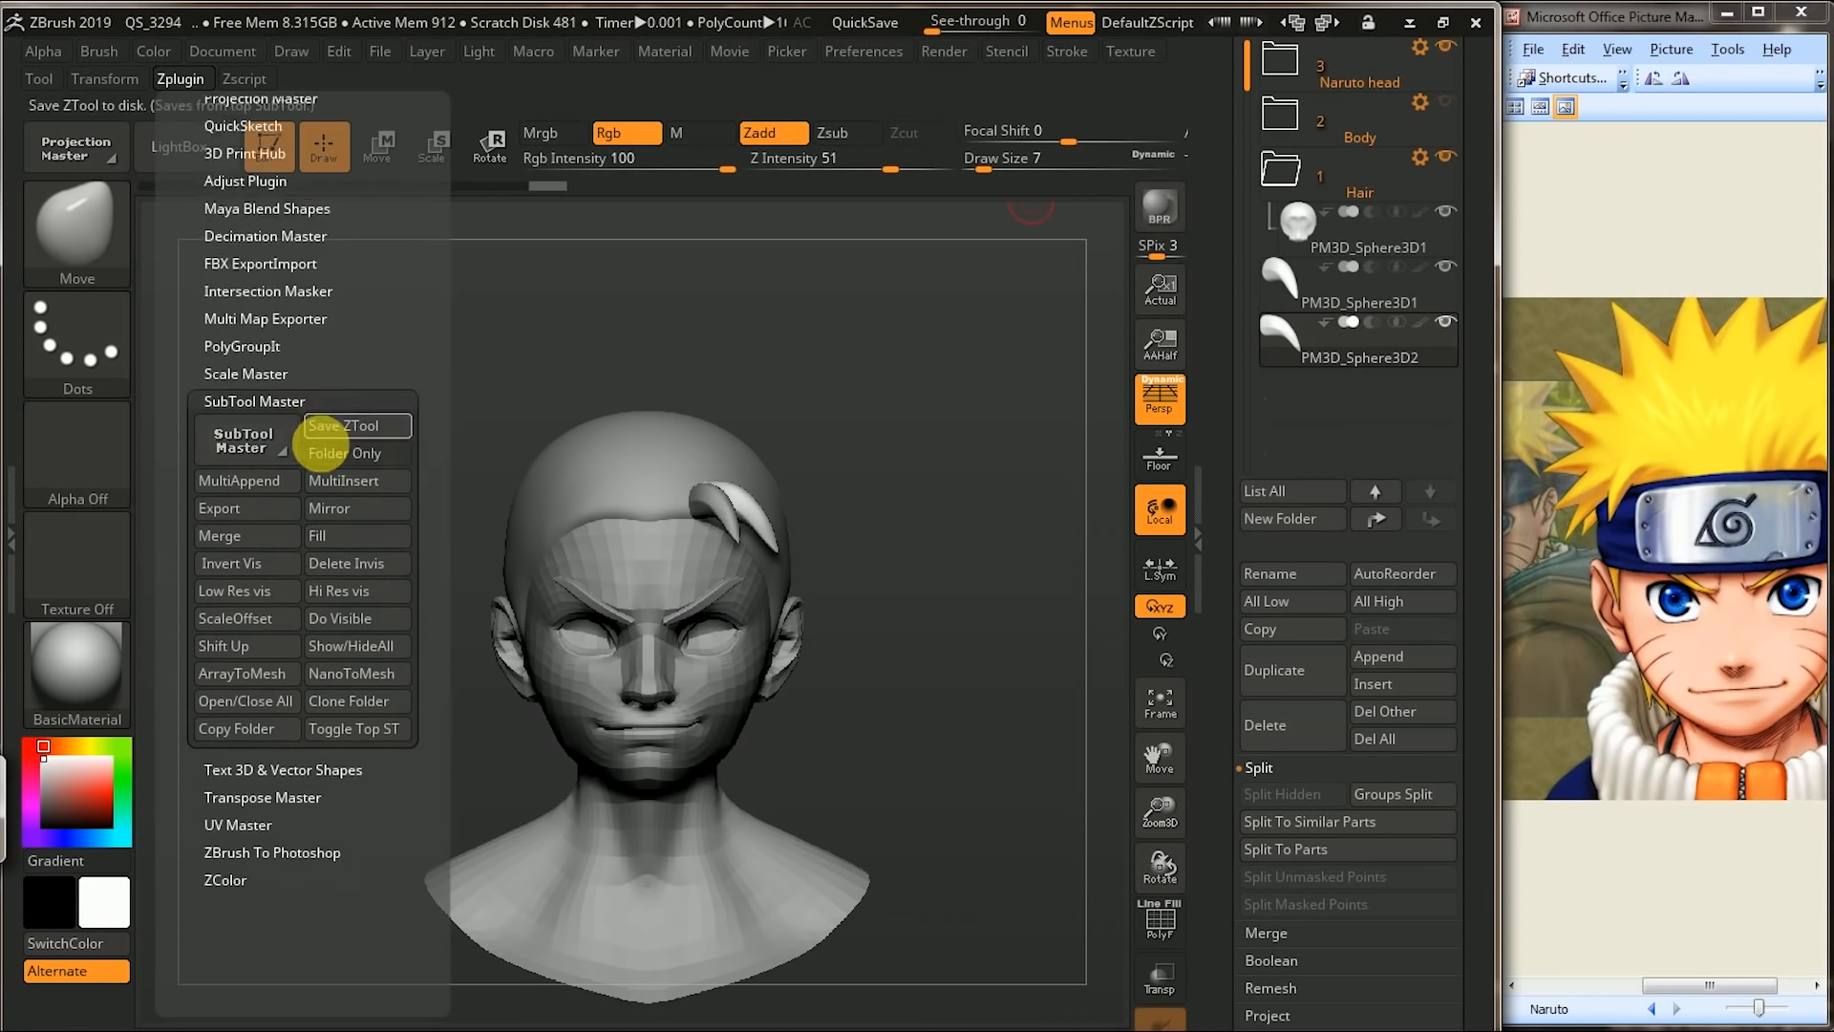
{"action": "left_click", "coordinate": [334, 511]}
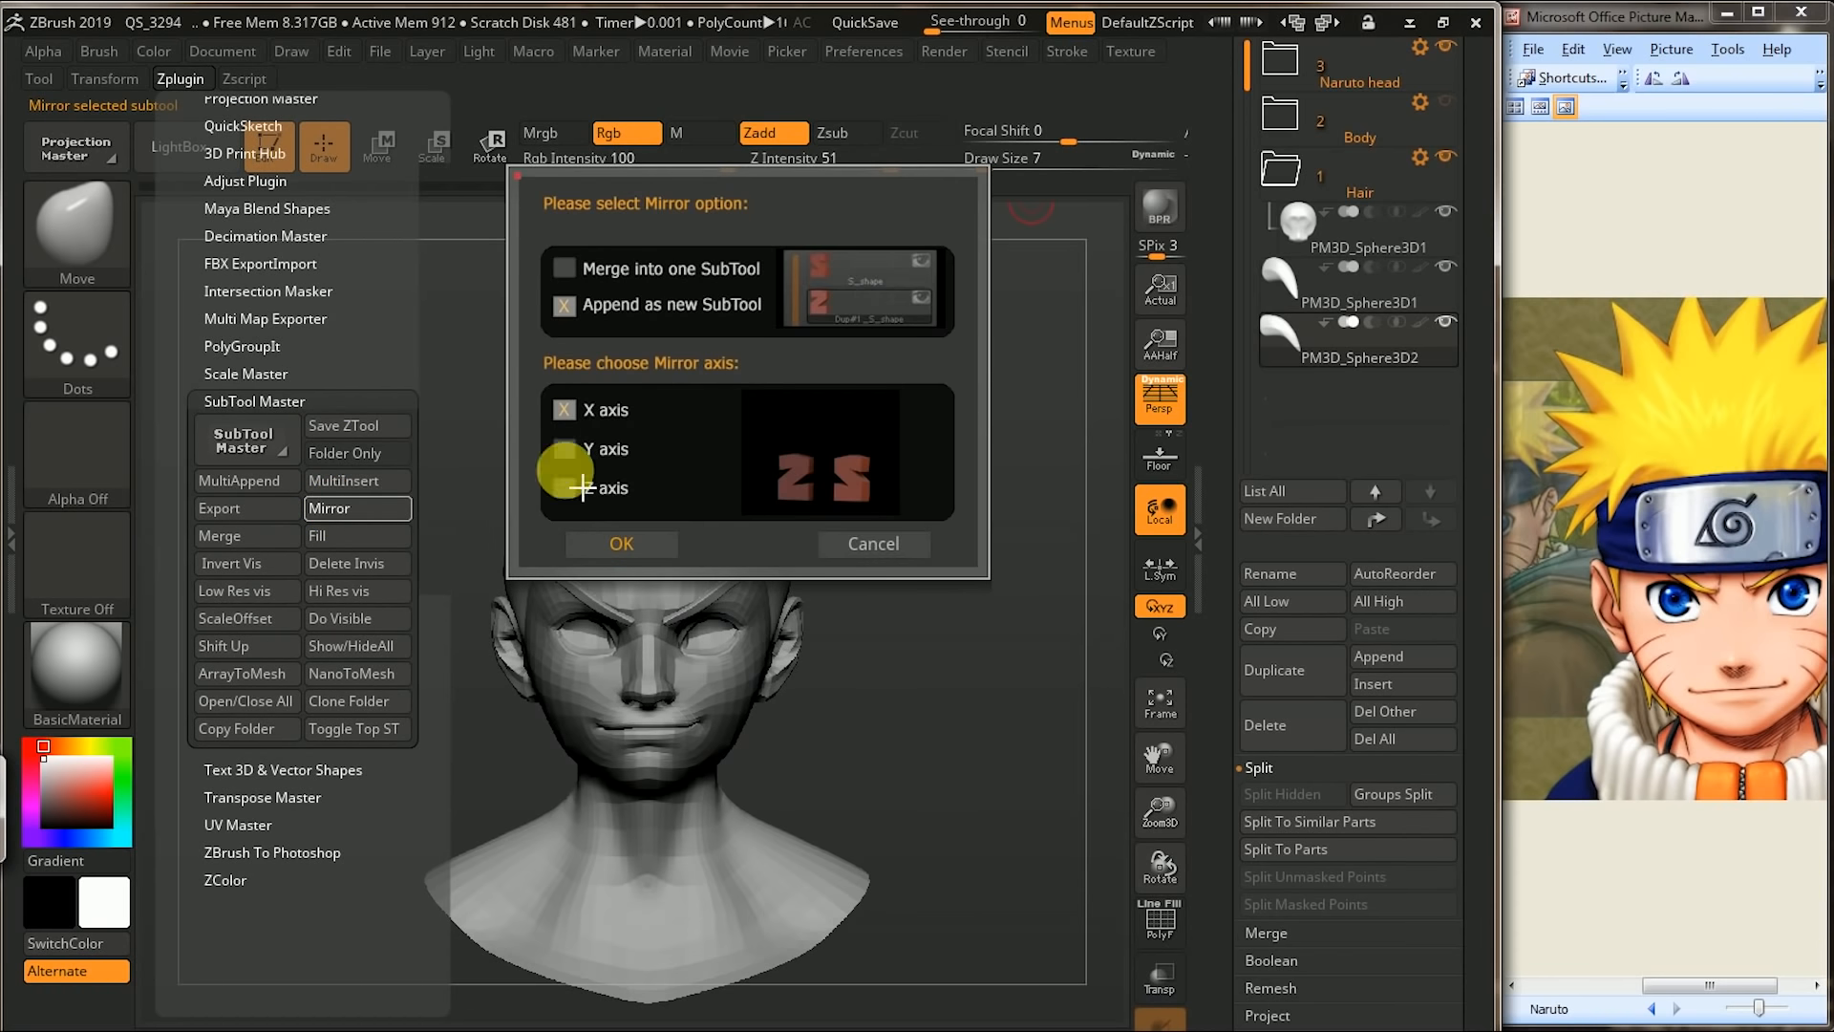
{"action": "left_click", "coordinate": [642, 546]}
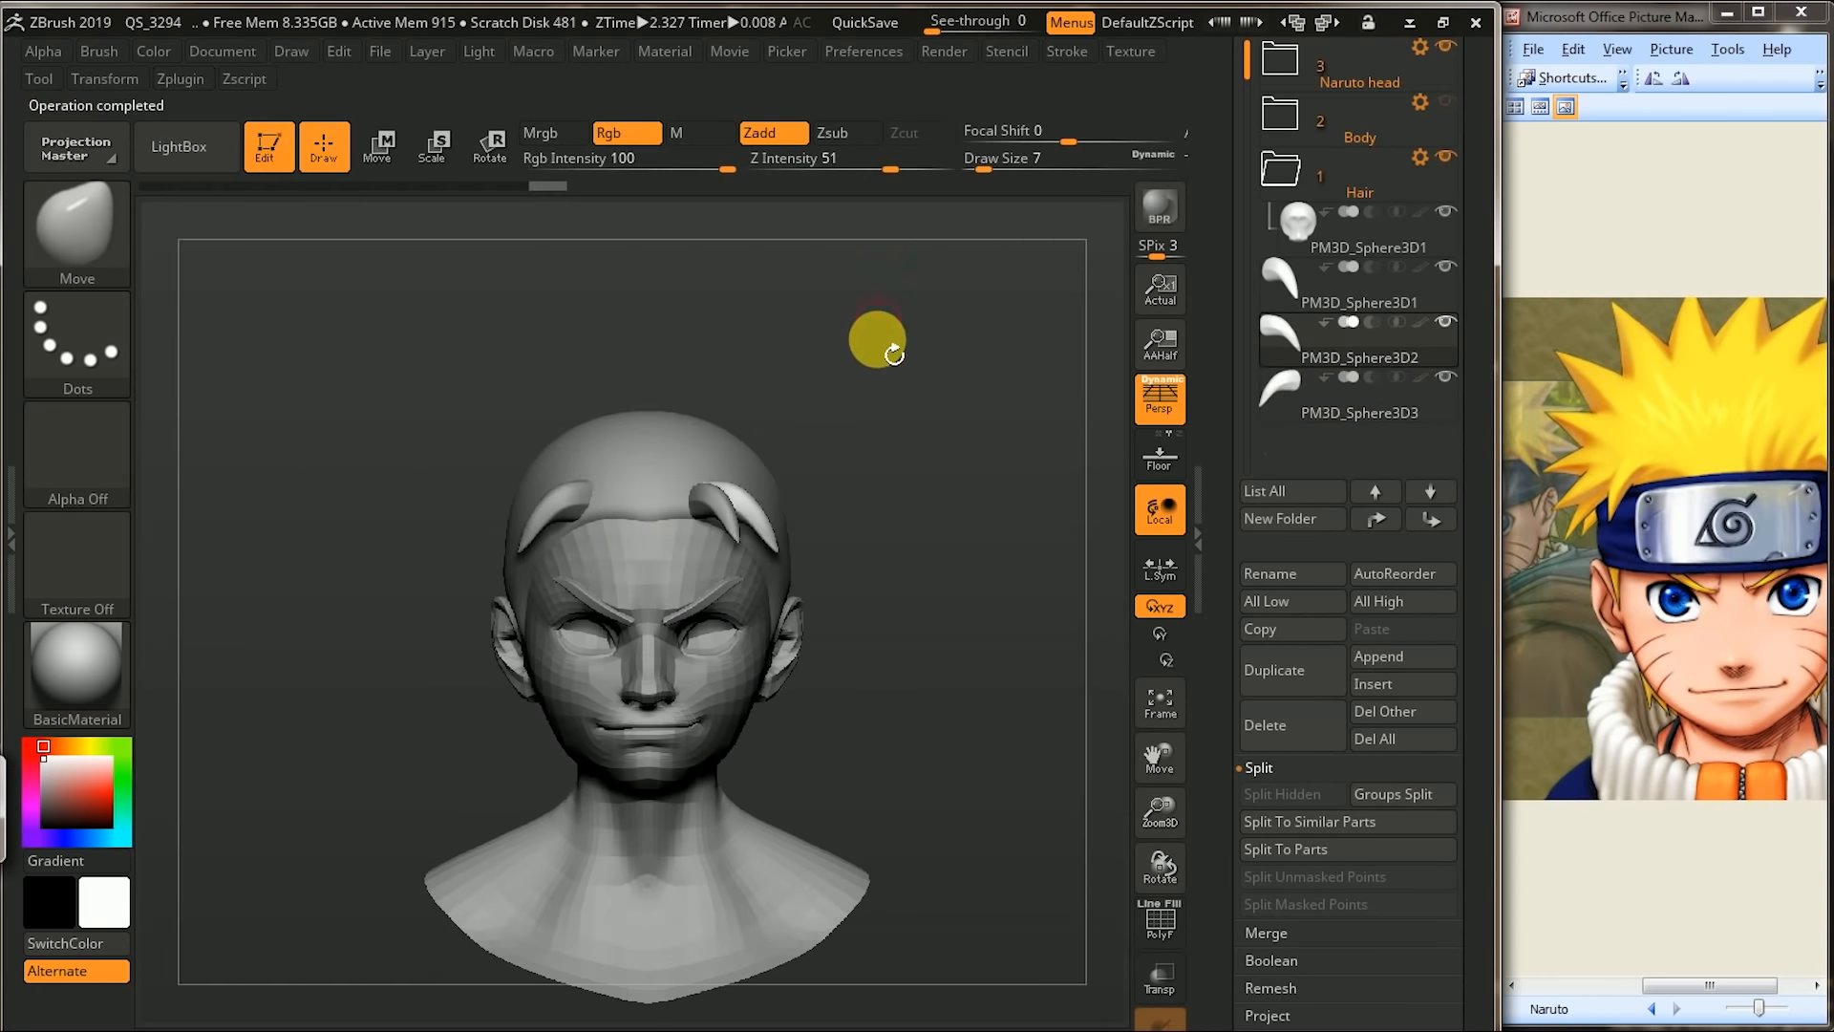
- Mirror the original inner hair spike across the X axis as a new subtool
{"action": "left_click", "coordinate": [1326, 288]}
{"action": "left_click", "coordinate": [915, 396]}
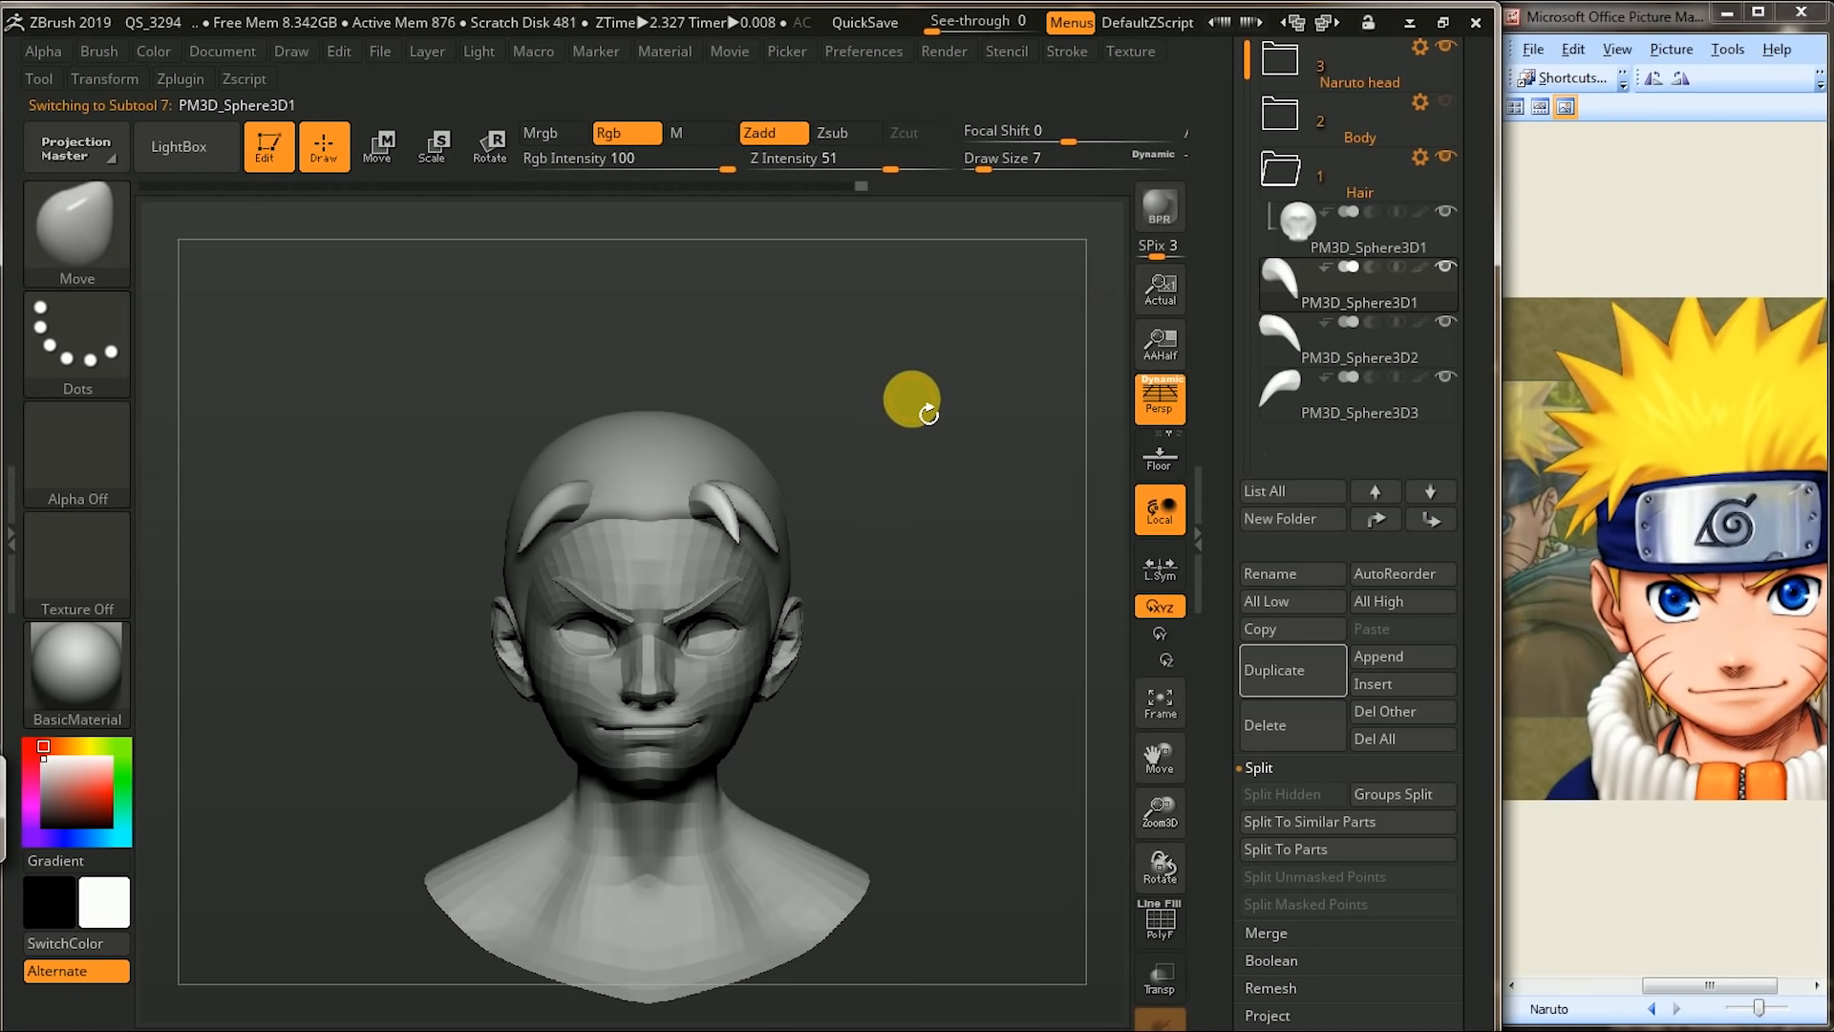
{"action": "left_click", "coordinate": [180, 80]}
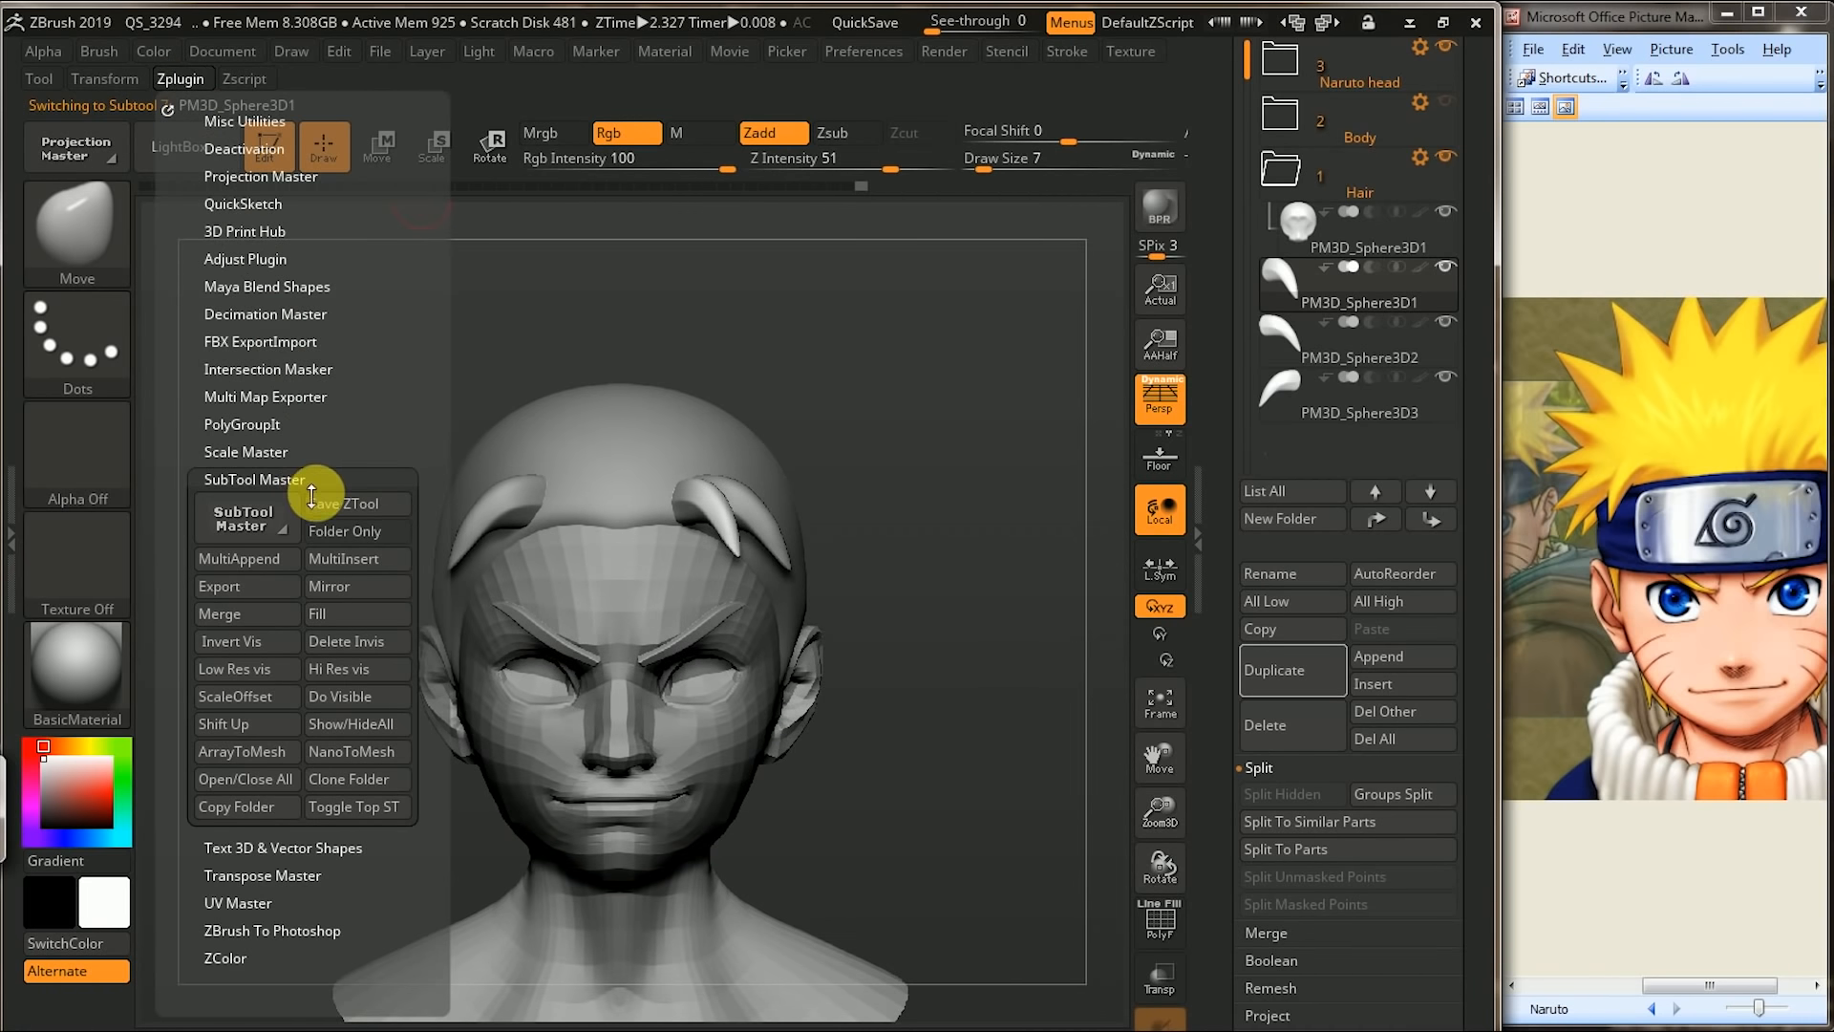
{"action": "left_click", "coordinate": [357, 586]}
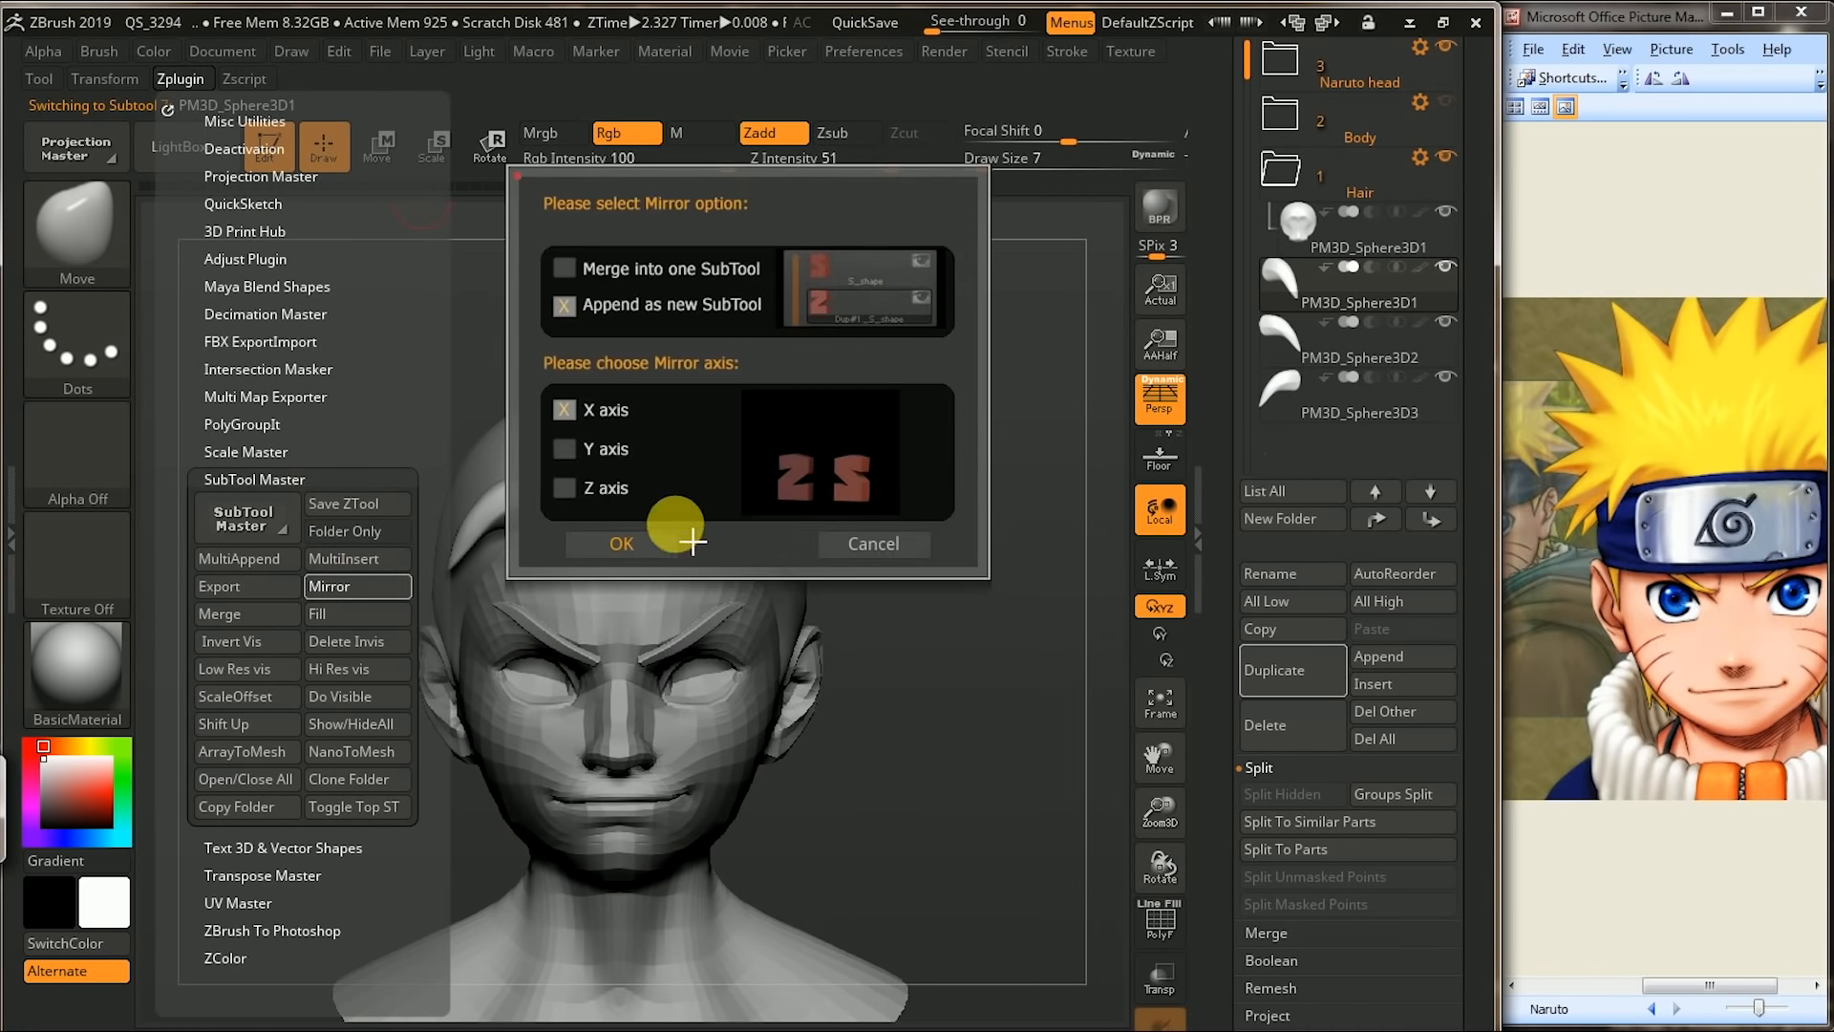
{"action": "left_click", "coordinate": [618, 536]}
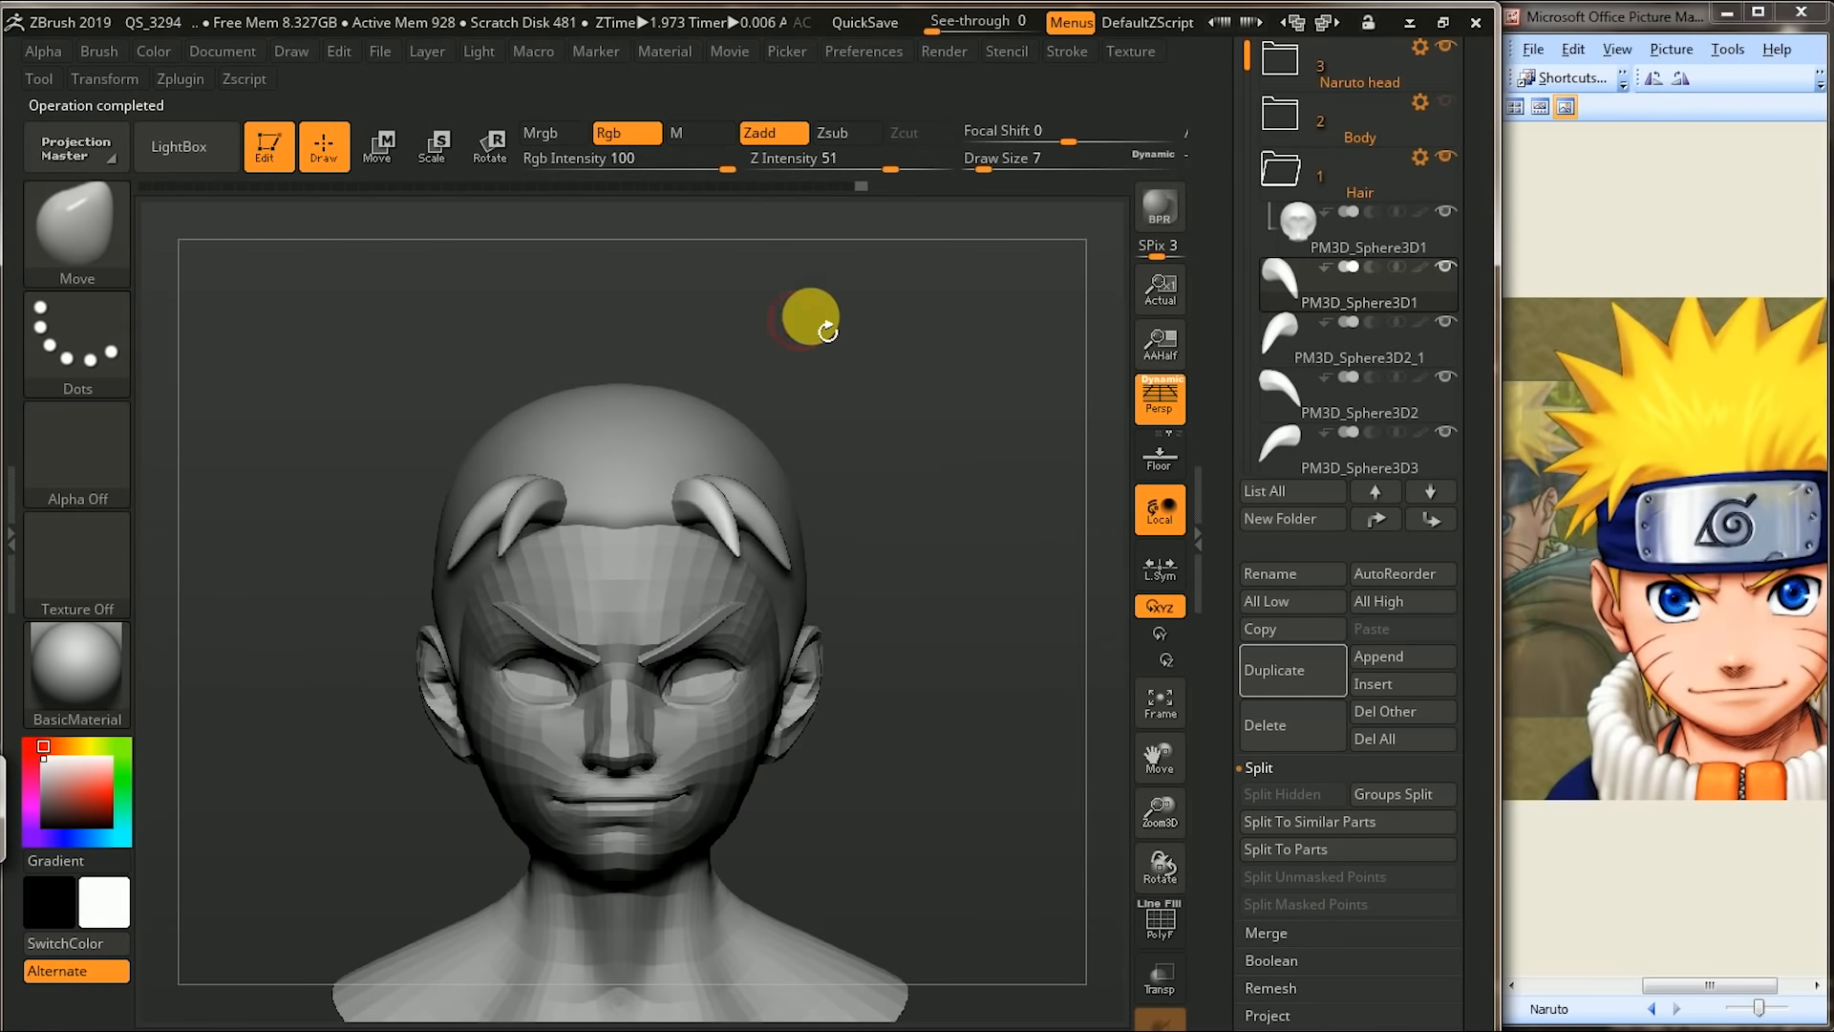
- Select the mirrored inner spike, centre the gizmo on it, rotate it about -17 degrees and lower it slightly to vary it from the original
{"action": "left_click", "coordinate": [1545, 276]}
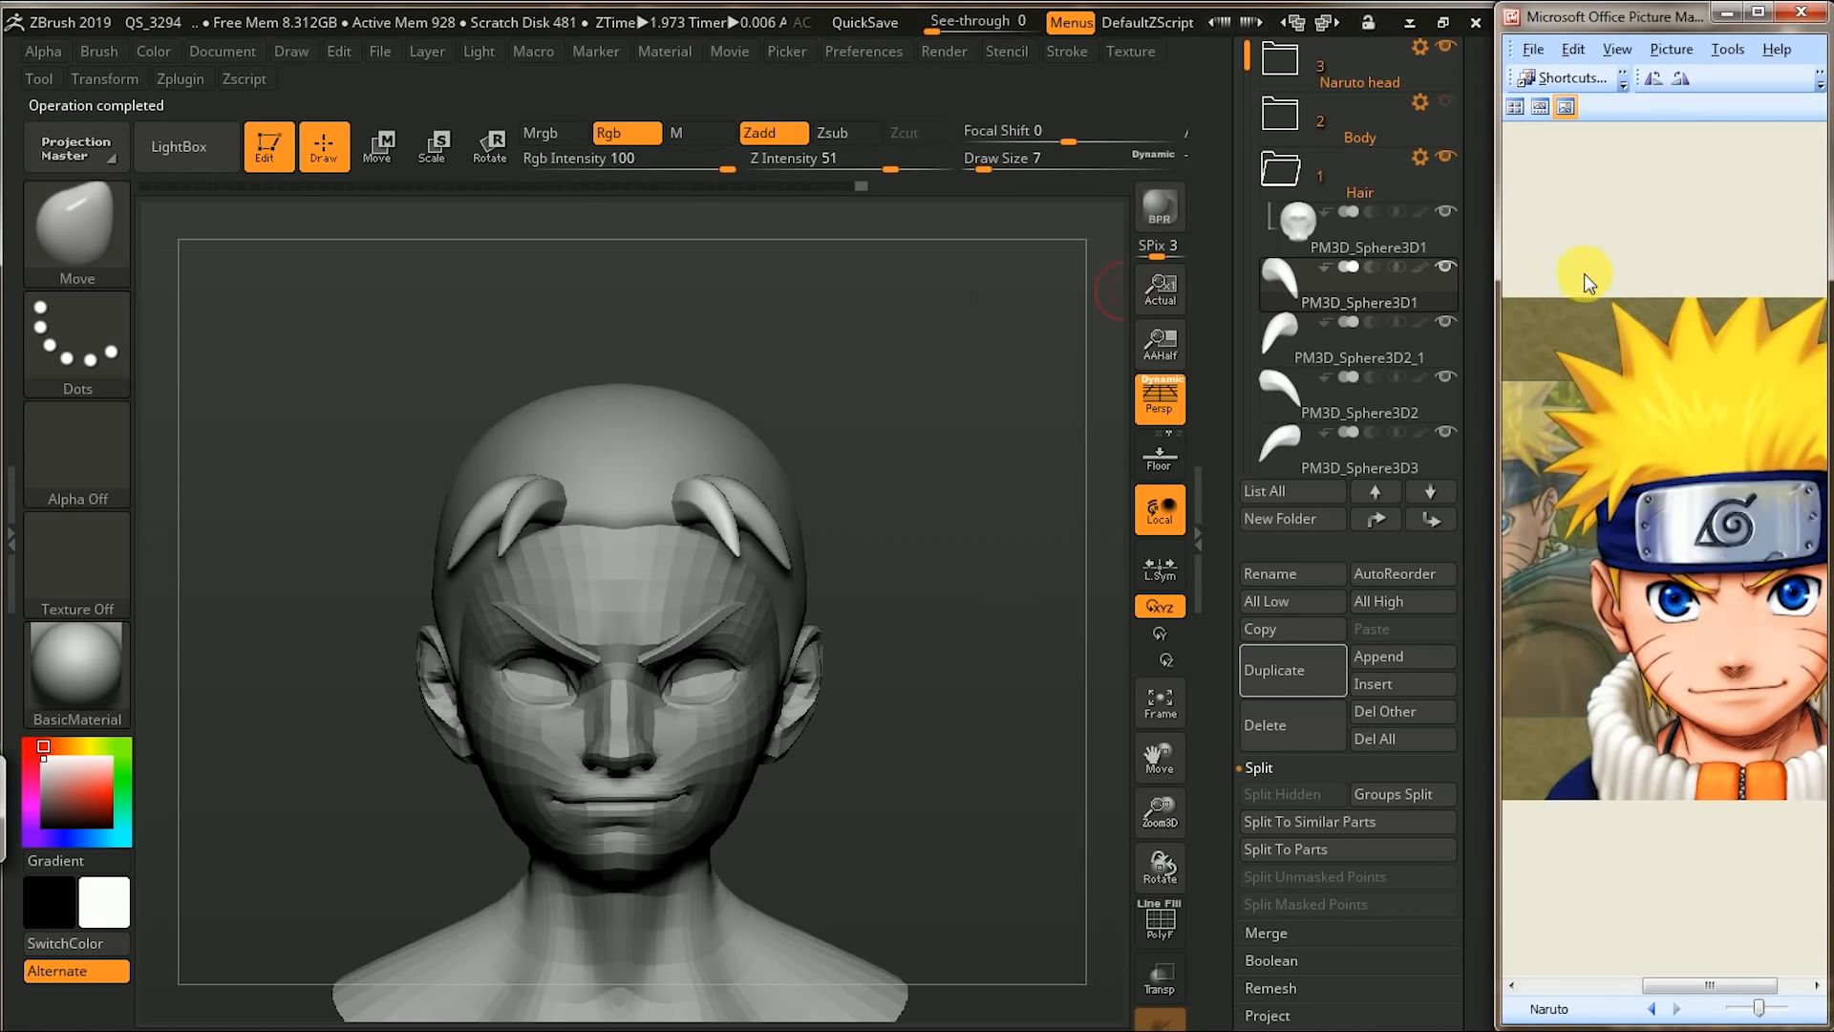
{"action": "left_click_drag", "start_coordinate": [1672, 317], "coordinate": [1567, 299]}
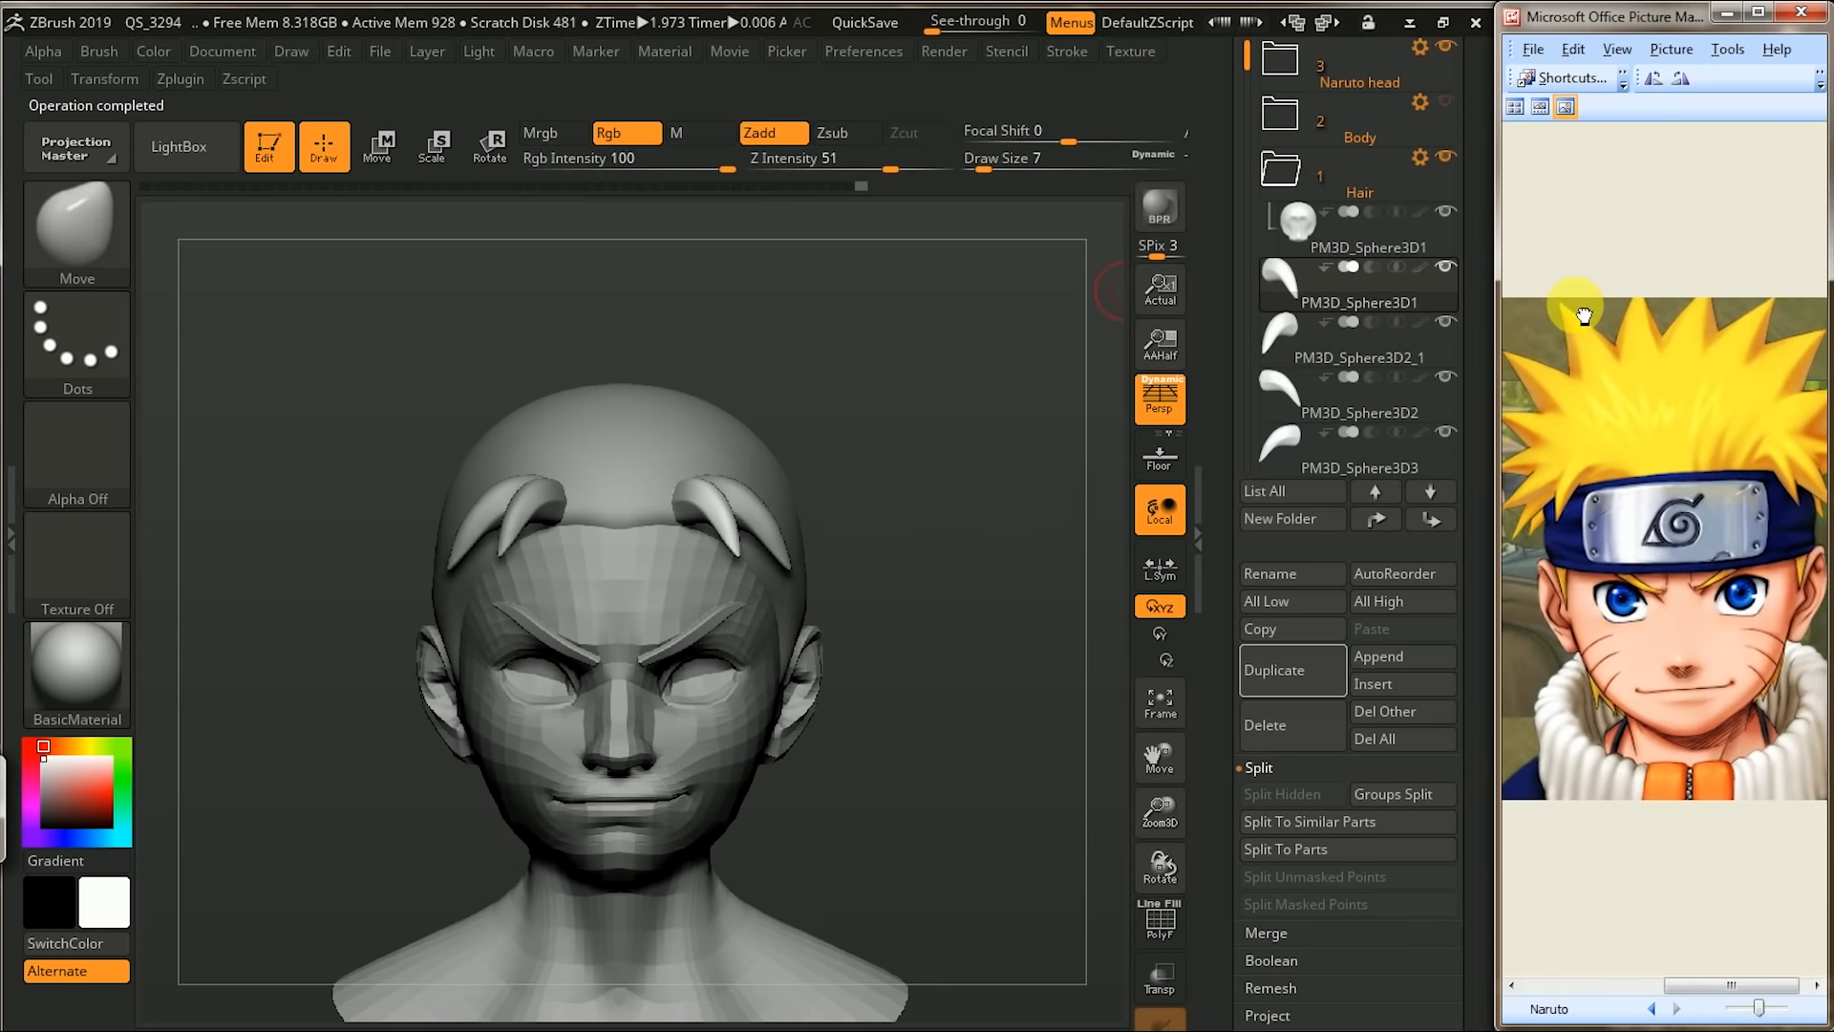
{"action": "left_click", "coordinate": [903, 396]}
{"action": "left_click_drag", "start_coordinate": [921, 389], "coordinate": [966, 389]}
{"action": "left_click", "coordinate": [580, 484], "text": "alt"}
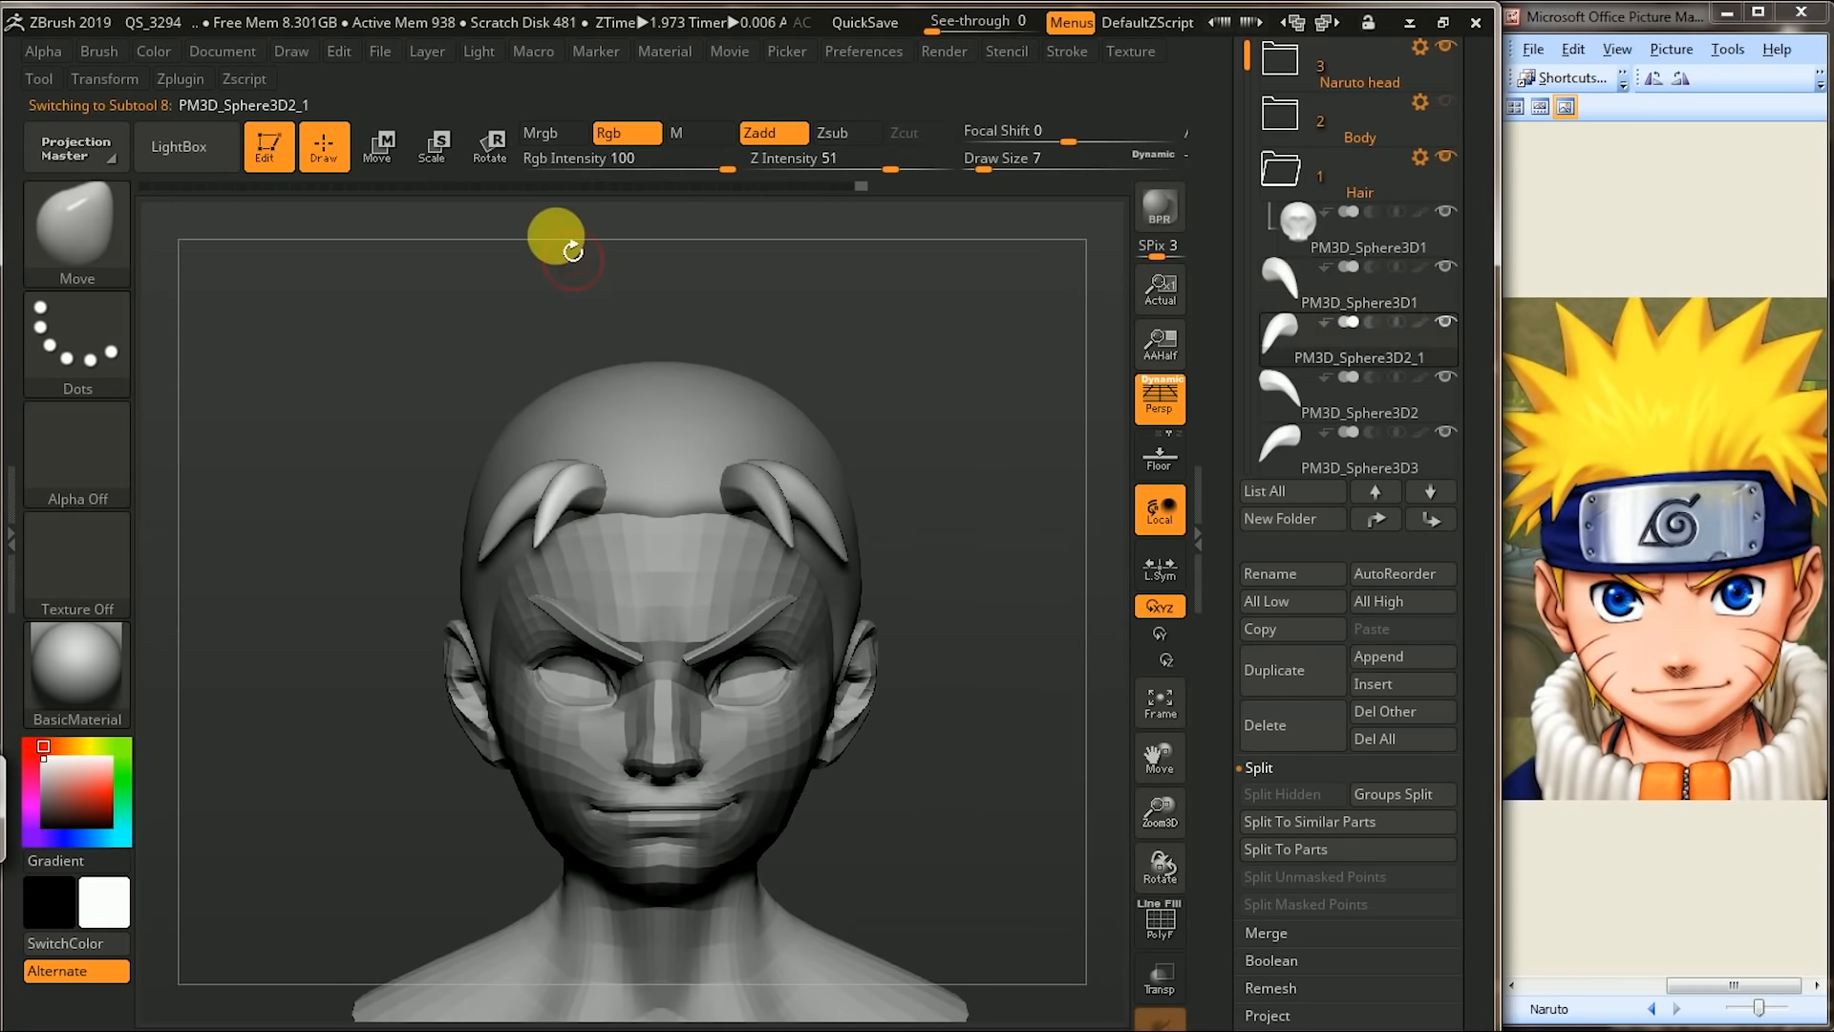
{"action": "left_click", "coordinate": [491, 148]}
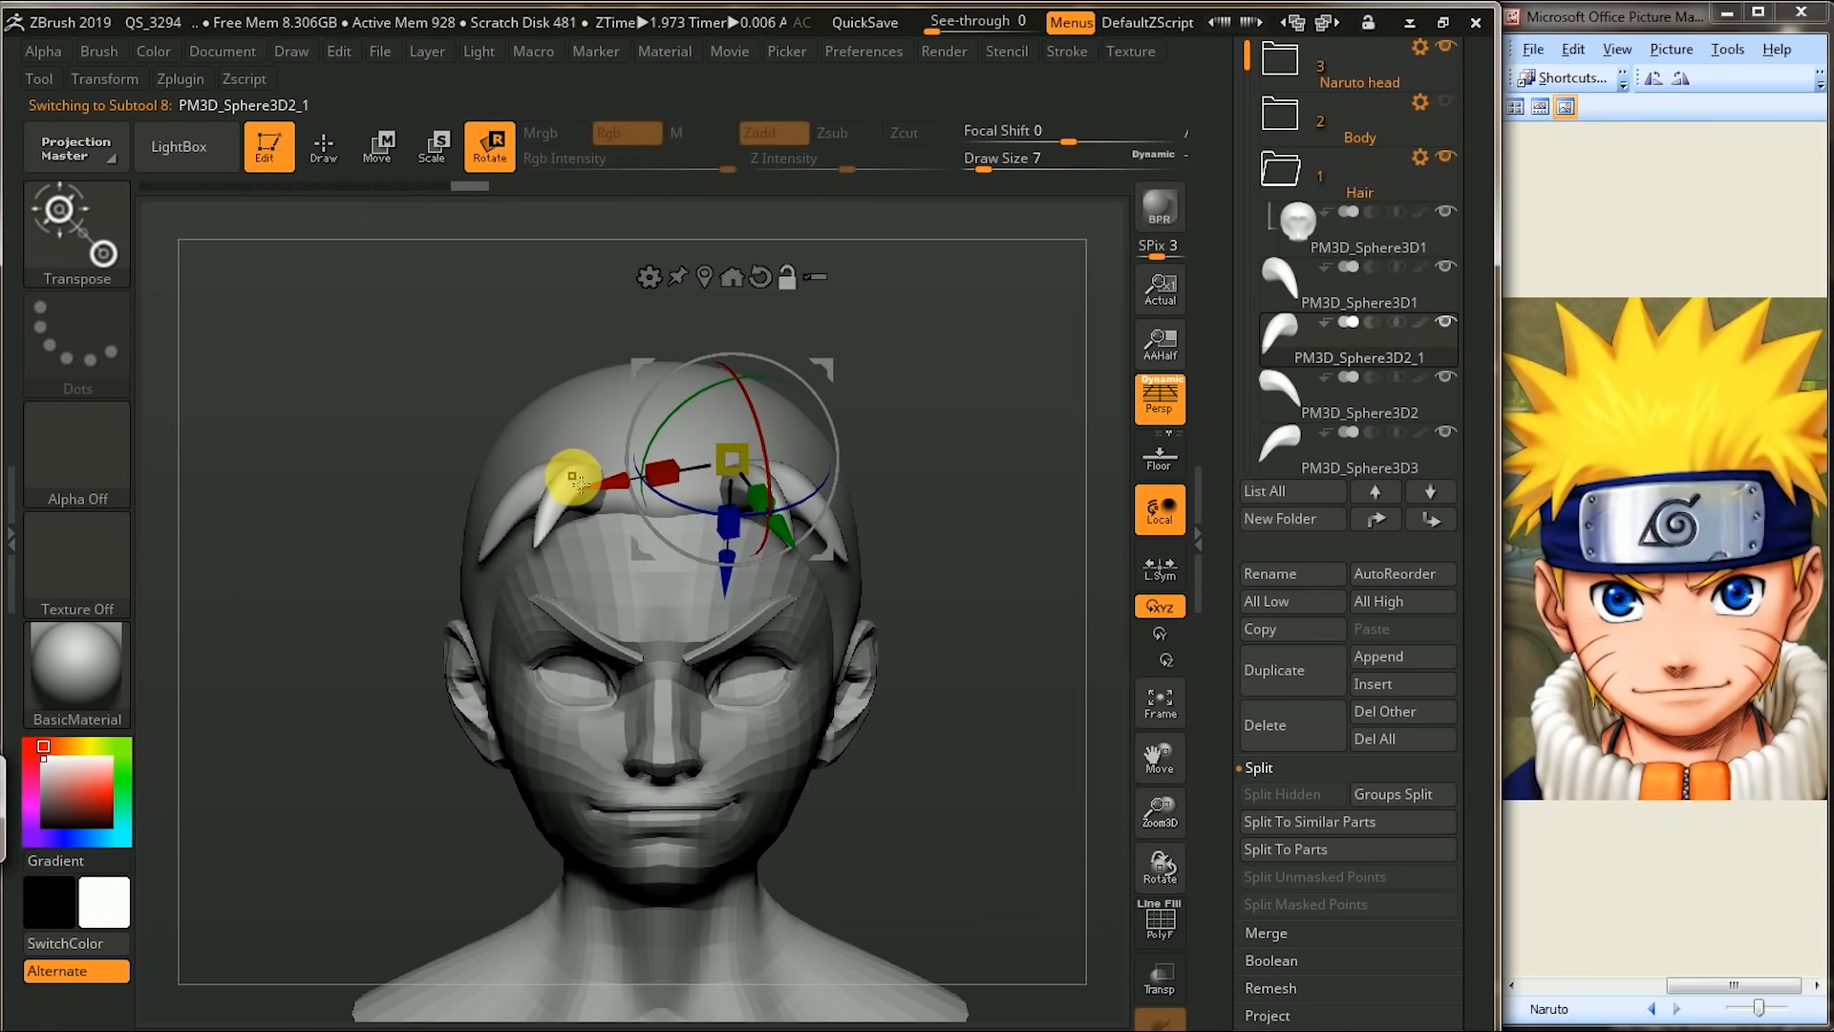
{"action": "left_click_drag", "start_coordinate": [584, 485], "coordinate": [690, 493], "text": "alt"}
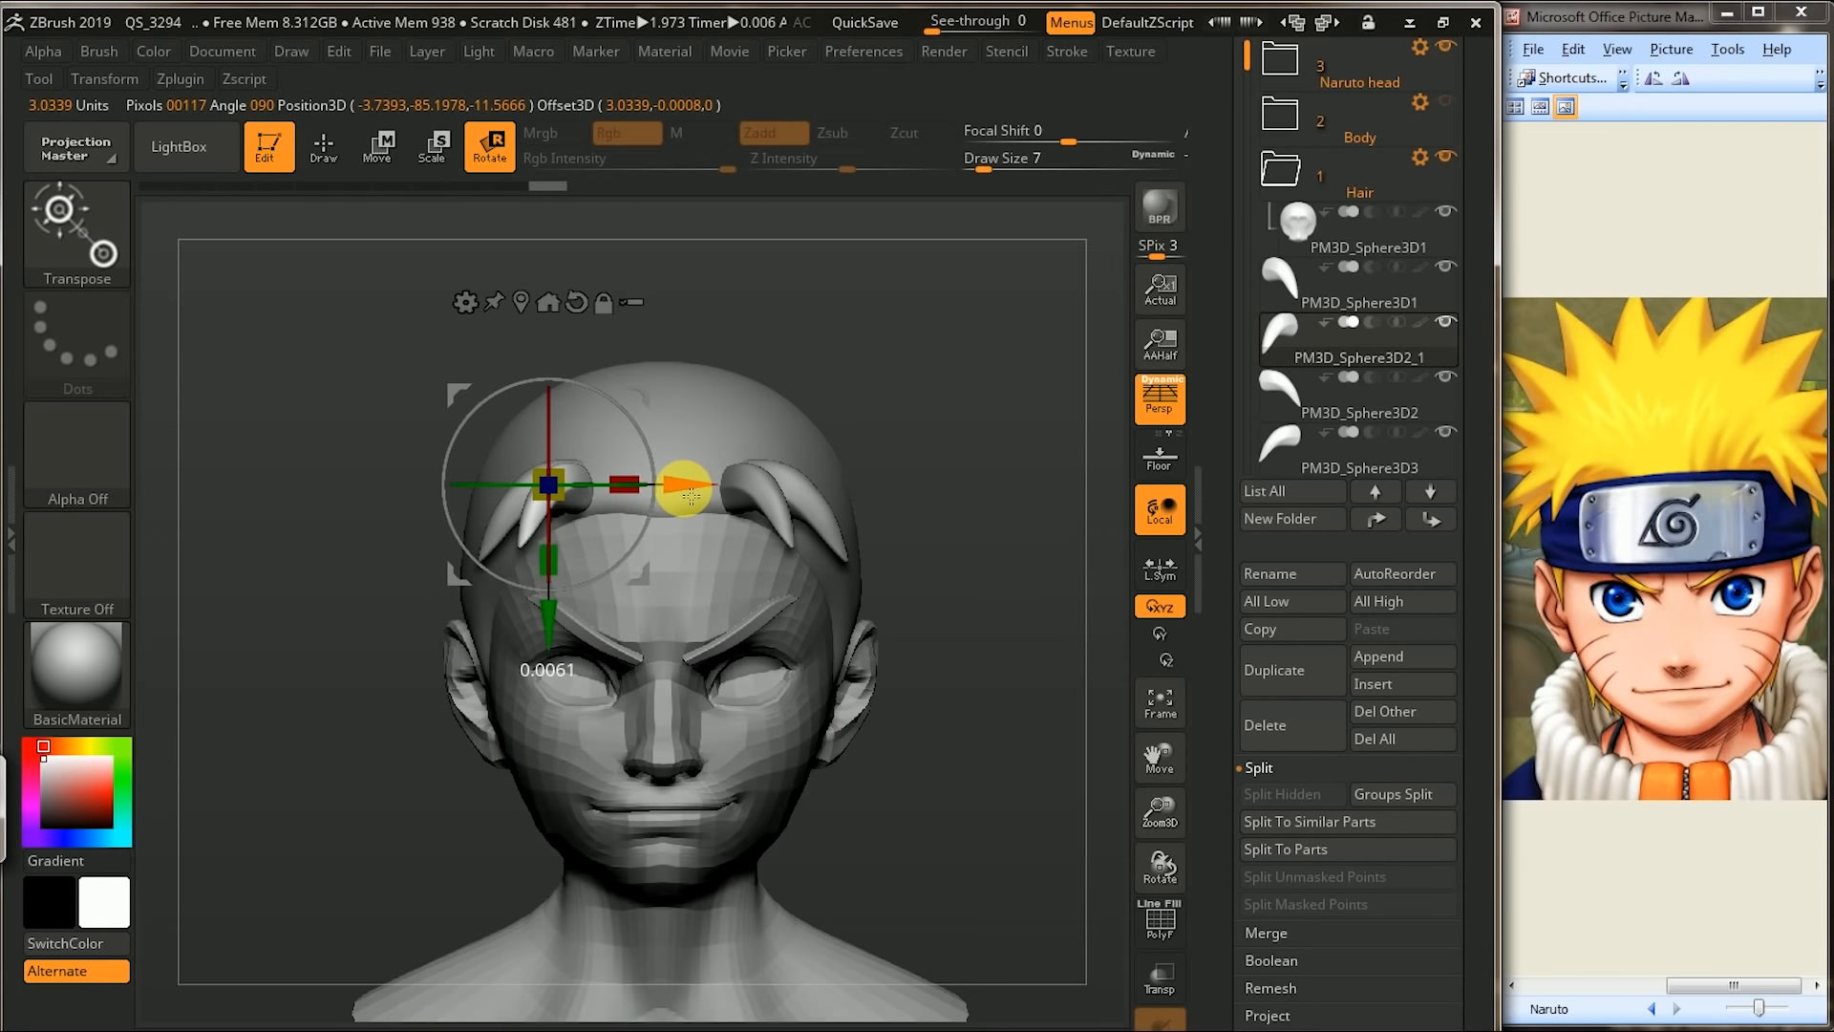
{"action": "left_click_drag", "start_coordinate": [554, 438], "coordinate": [548, 459]}
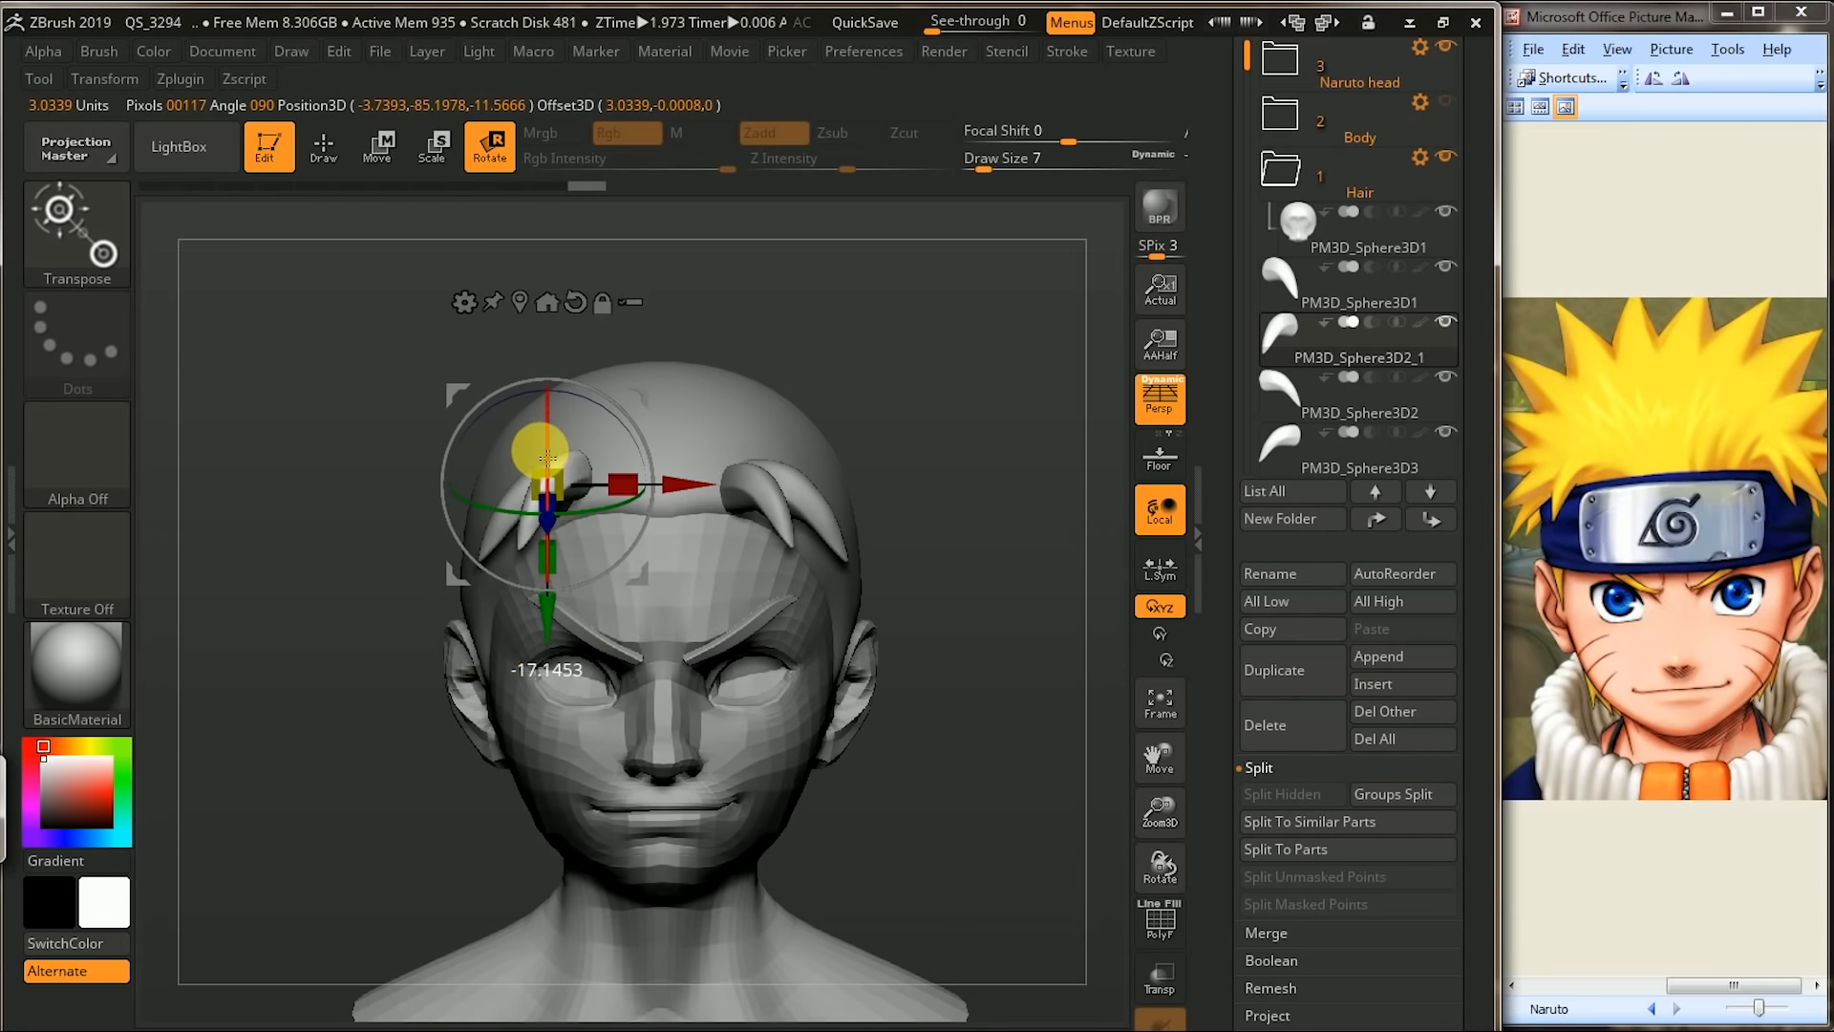
{"action": "left_click_drag", "start_coordinate": [545, 605], "coordinate": [548, 629]}
- Reshape the mirrored inner hair spike from a three-quarter view with small strokes of the Move brush
{"action": "left_click_drag", "start_coordinate": [1081, 417], "coordinate": [949, 305]}
{"action": "left_click", "coordinate": [92, 243]}
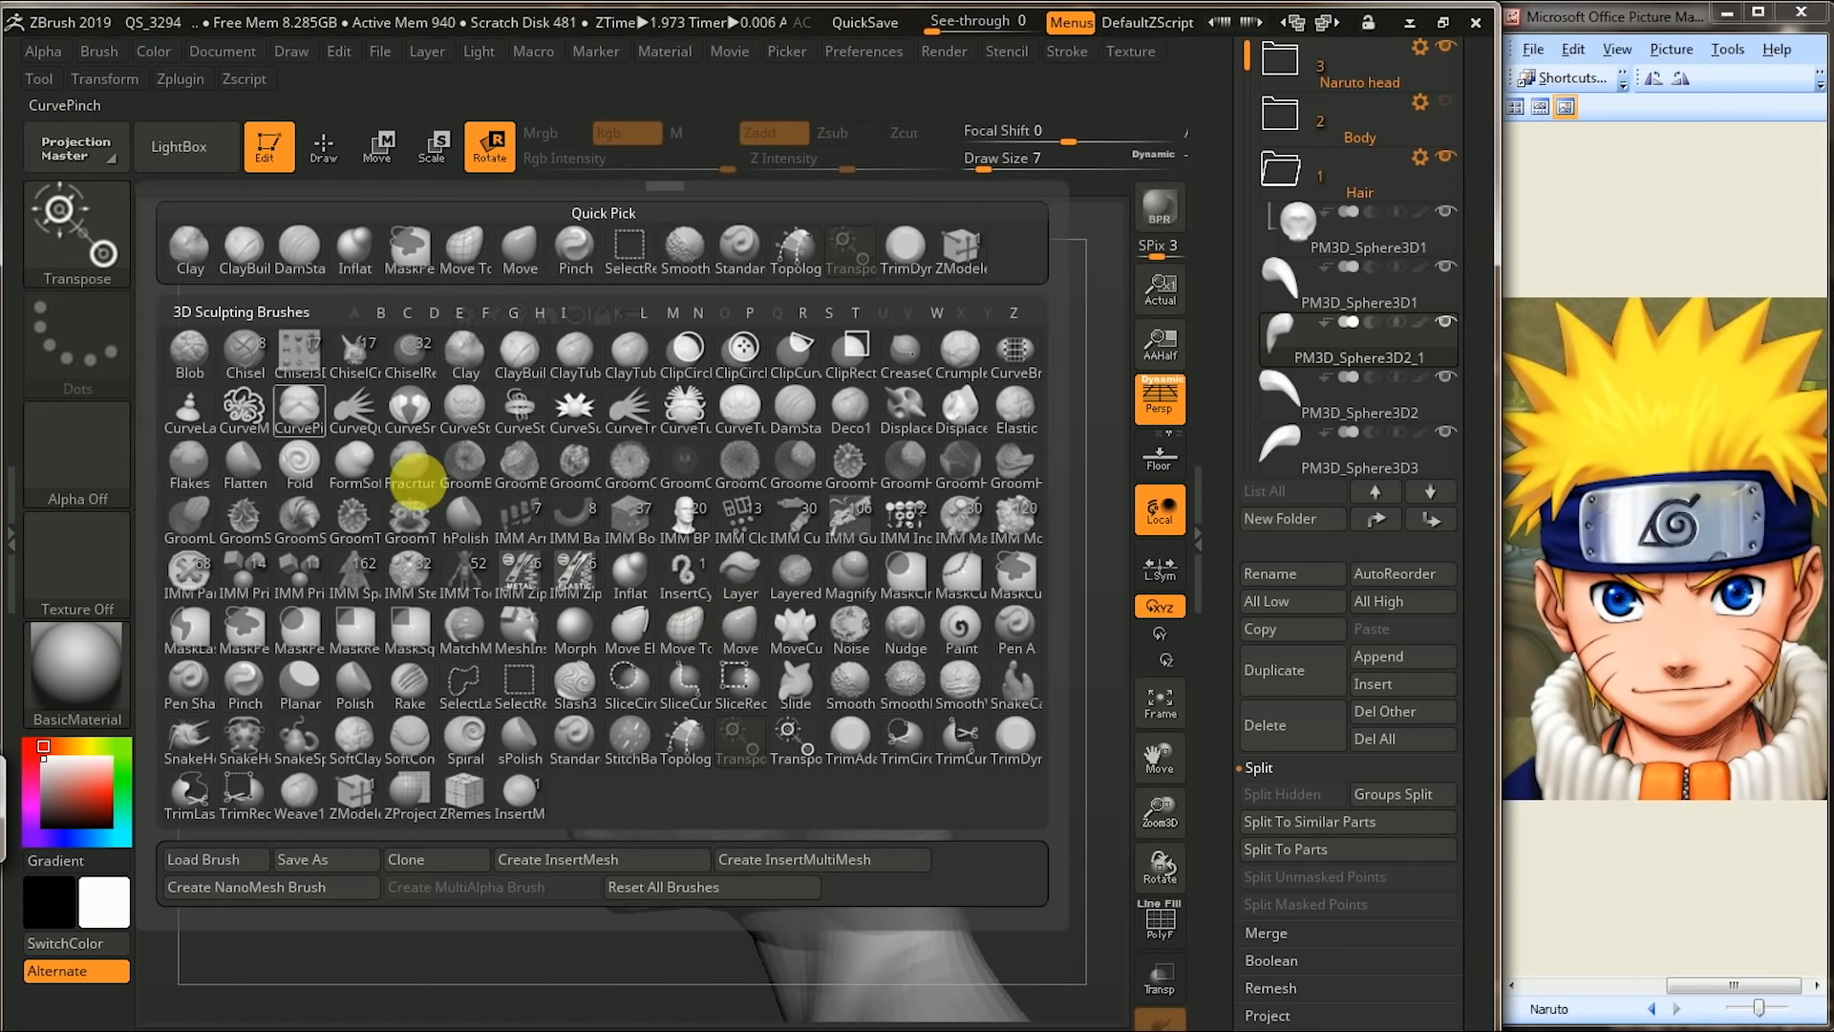
{"action": "left_click", "coordinate": [745, 630]}
{"action": "left_click_drag", "start_coordinate": [328, 612], "coordinate": [365, 655]}
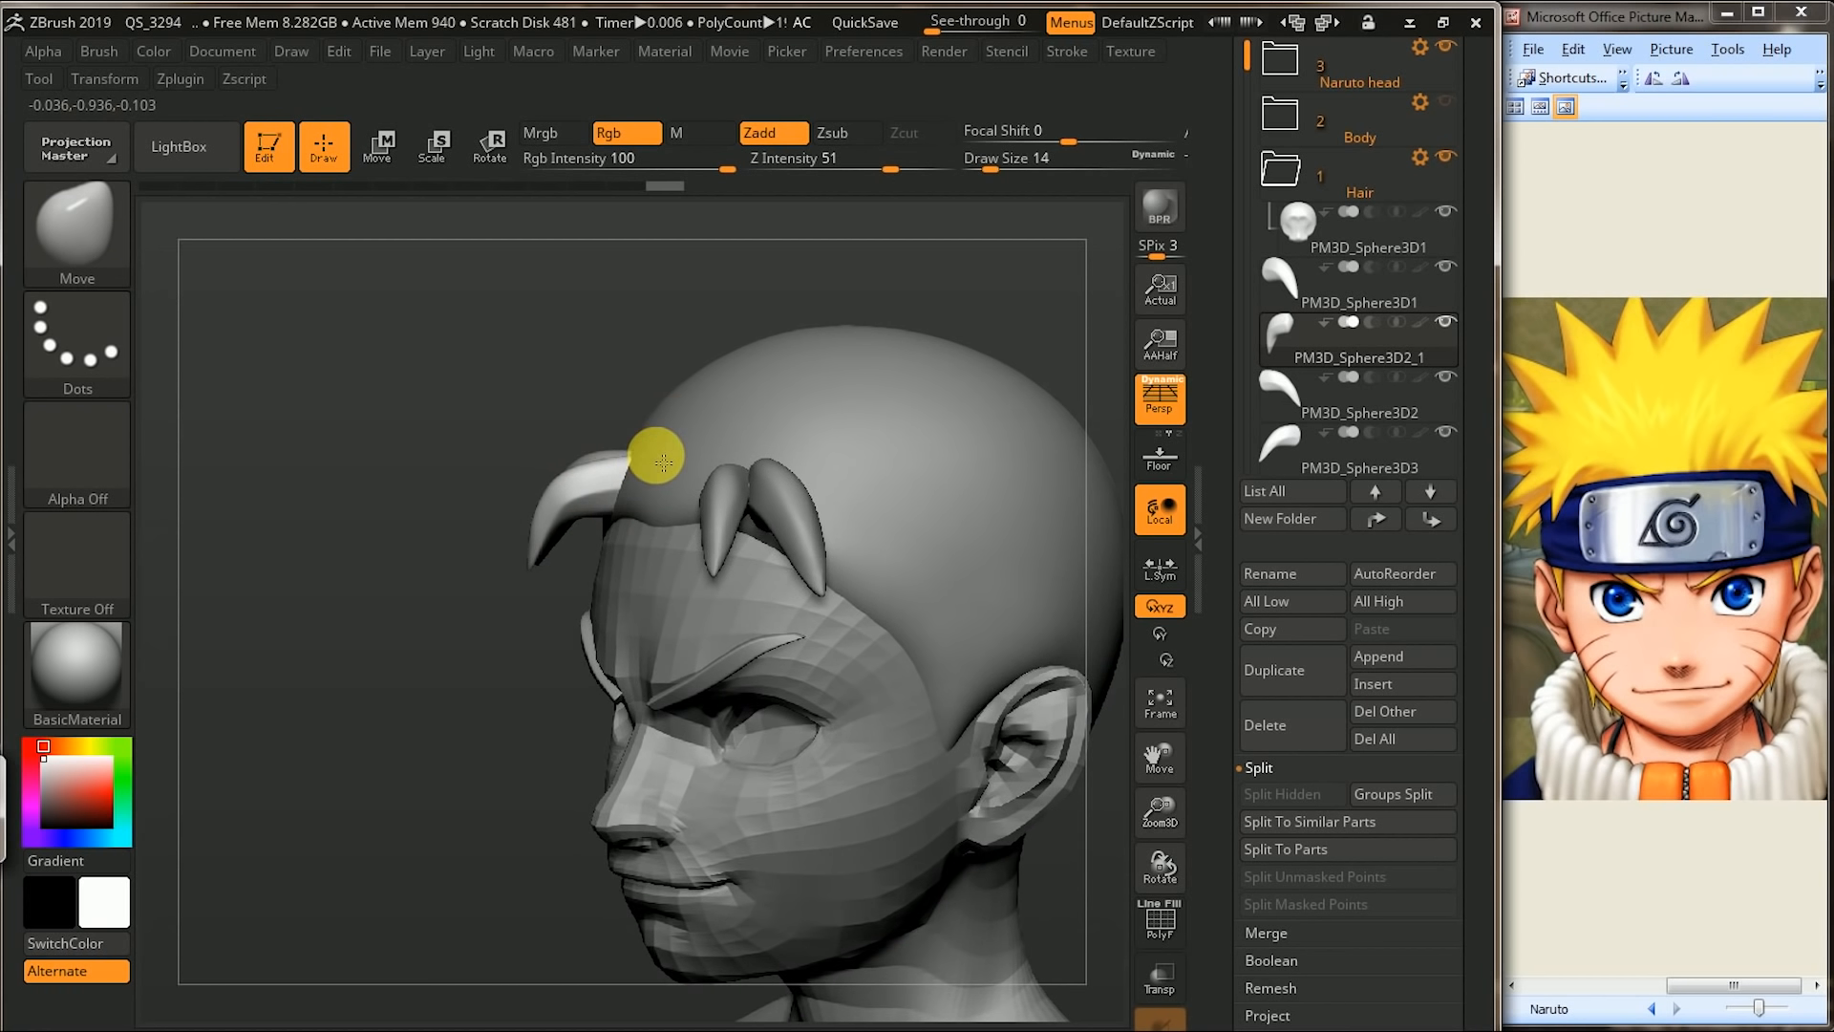
{"action": "left_click_drag", "start_coordinate": [663, 462], "coordinate": [658, 463]}
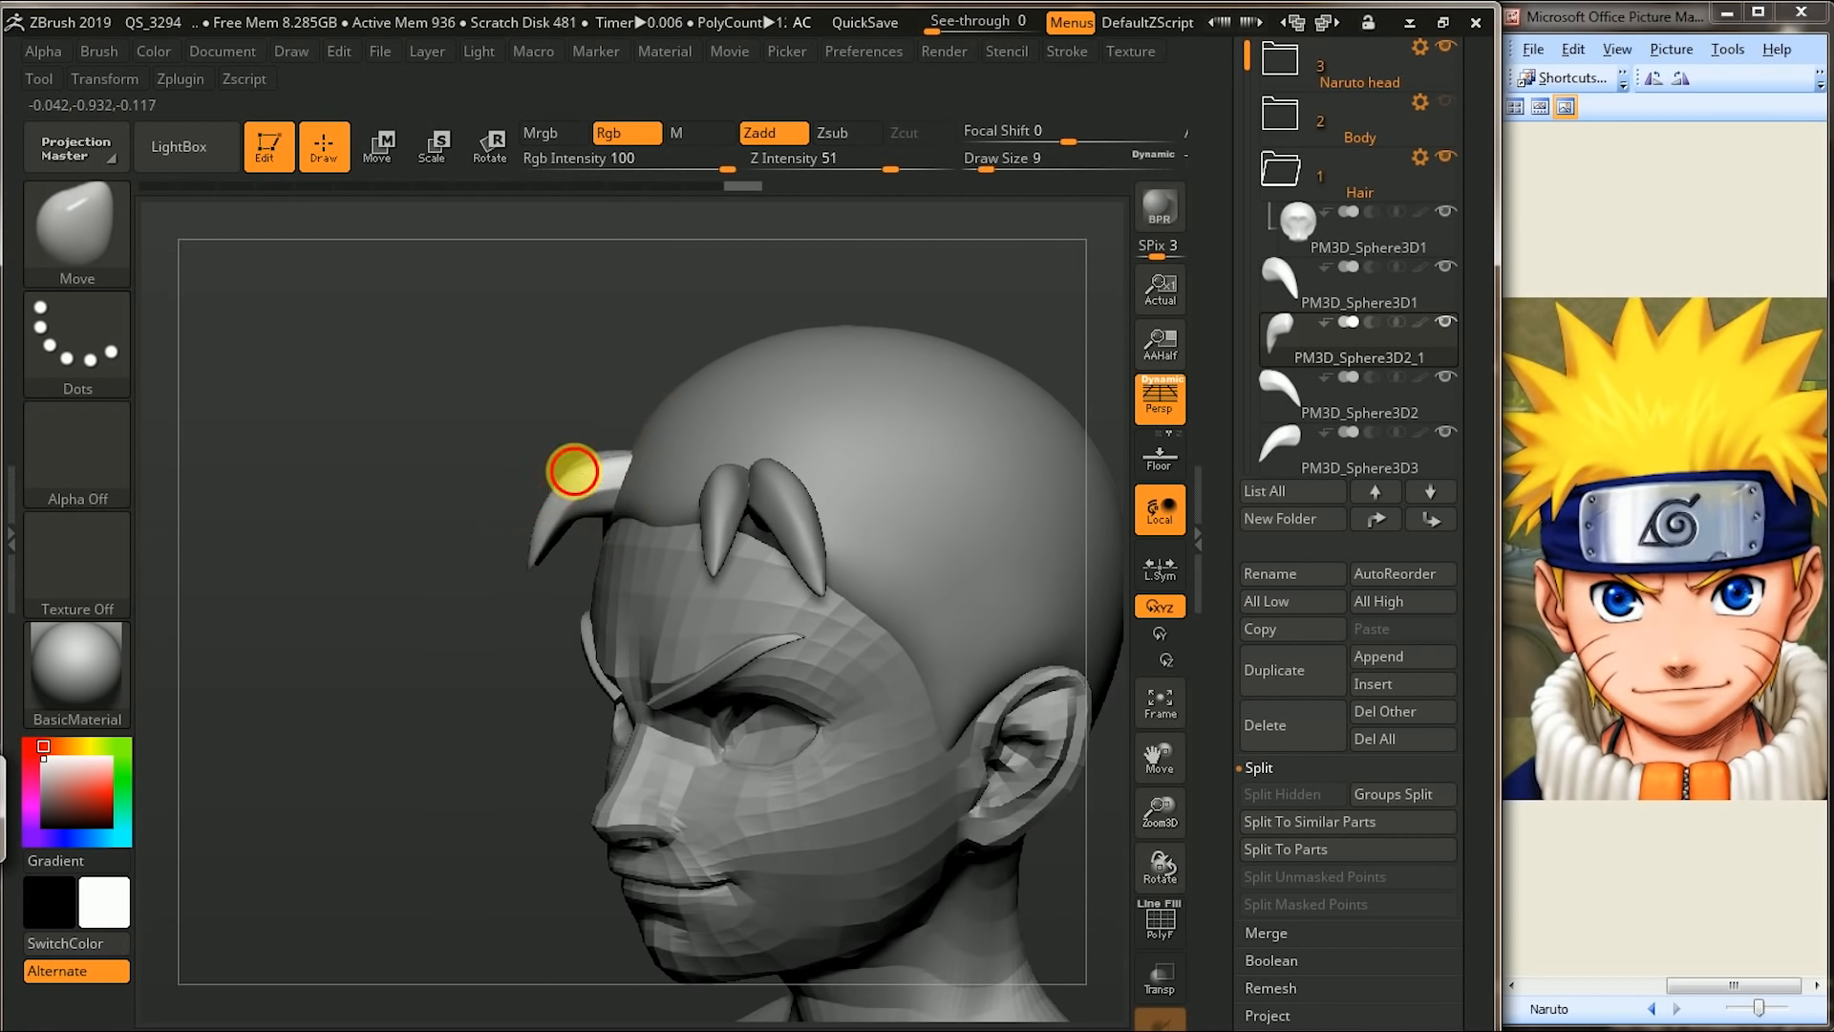
{"action": "left_click_drag", "start_coordinate": [563, 507], "coordinate": [545, 499]}
{"action": "left_click_drag", "start_coordinate": [897, 292], "coordinate": [697, 545]}
- Select the mirrored outer hair spike and lower it to subdivision level 1
{"action": "left_click", "coordinate": [514, 501], "text": "alt"}
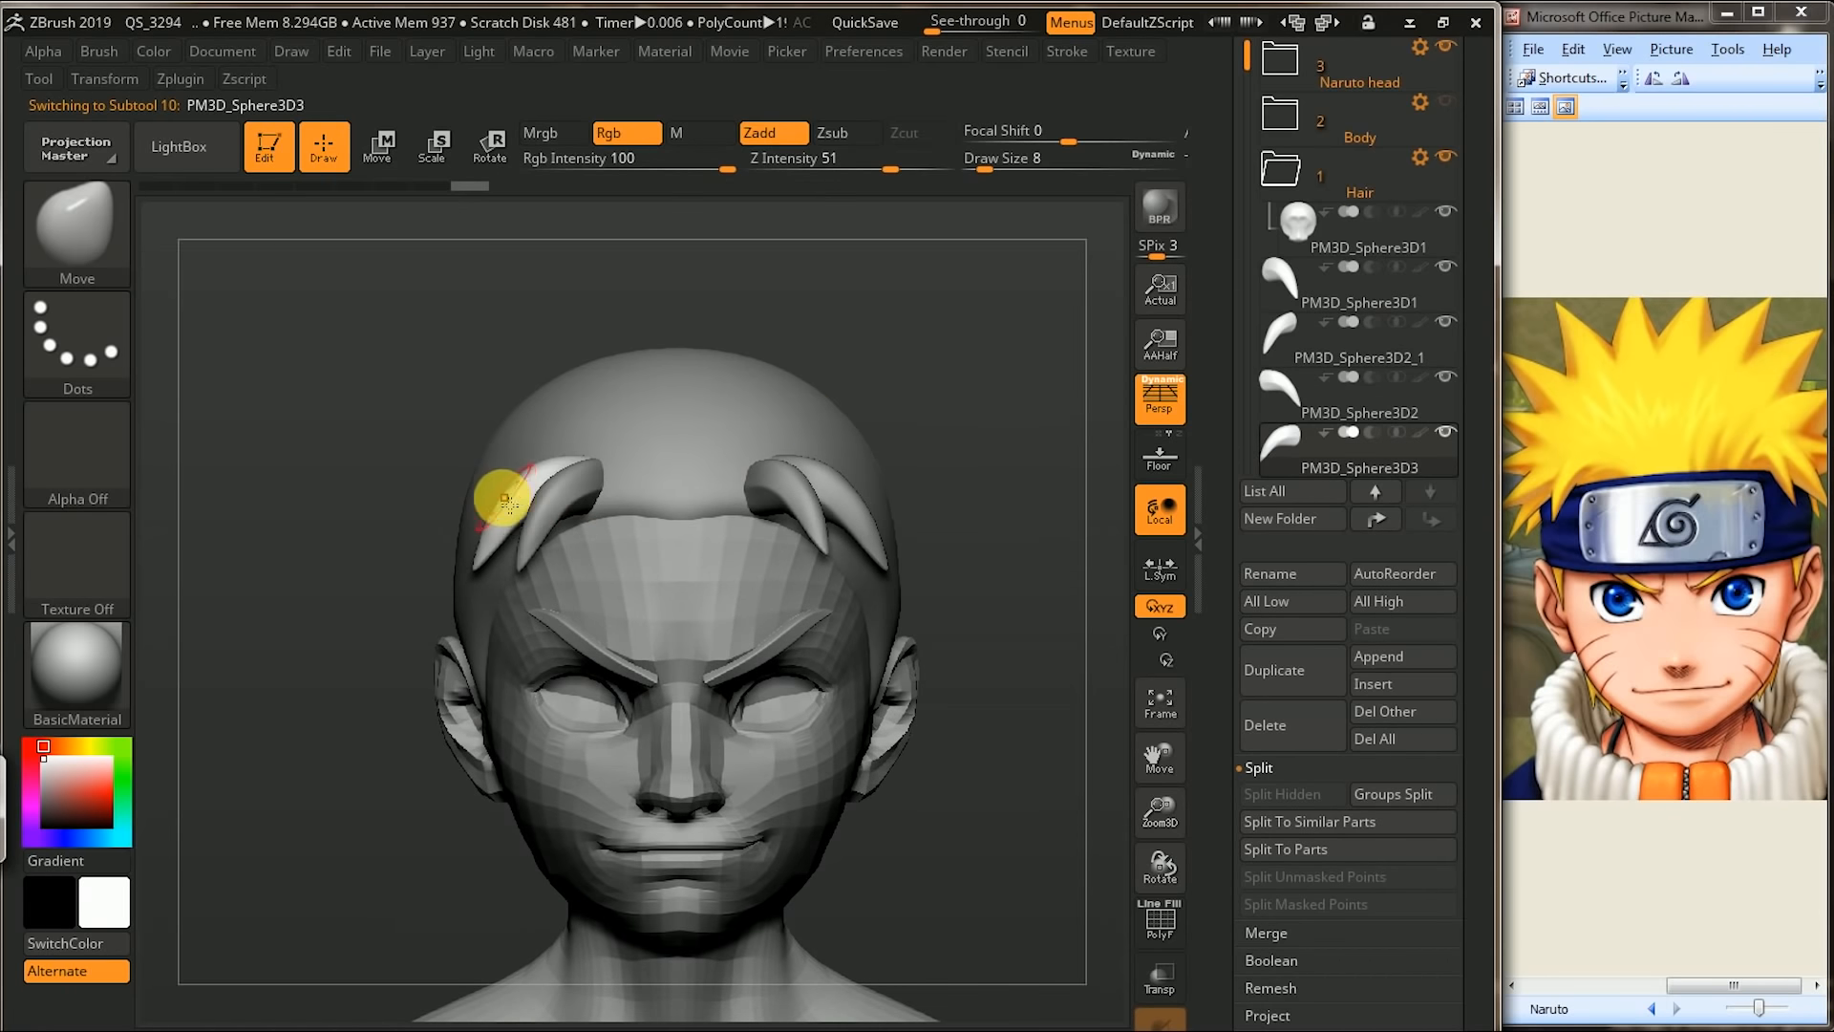
{"action": "left_click_drag", "start_coordinate": [1473, 163], "coordinate": [1463, 271]}
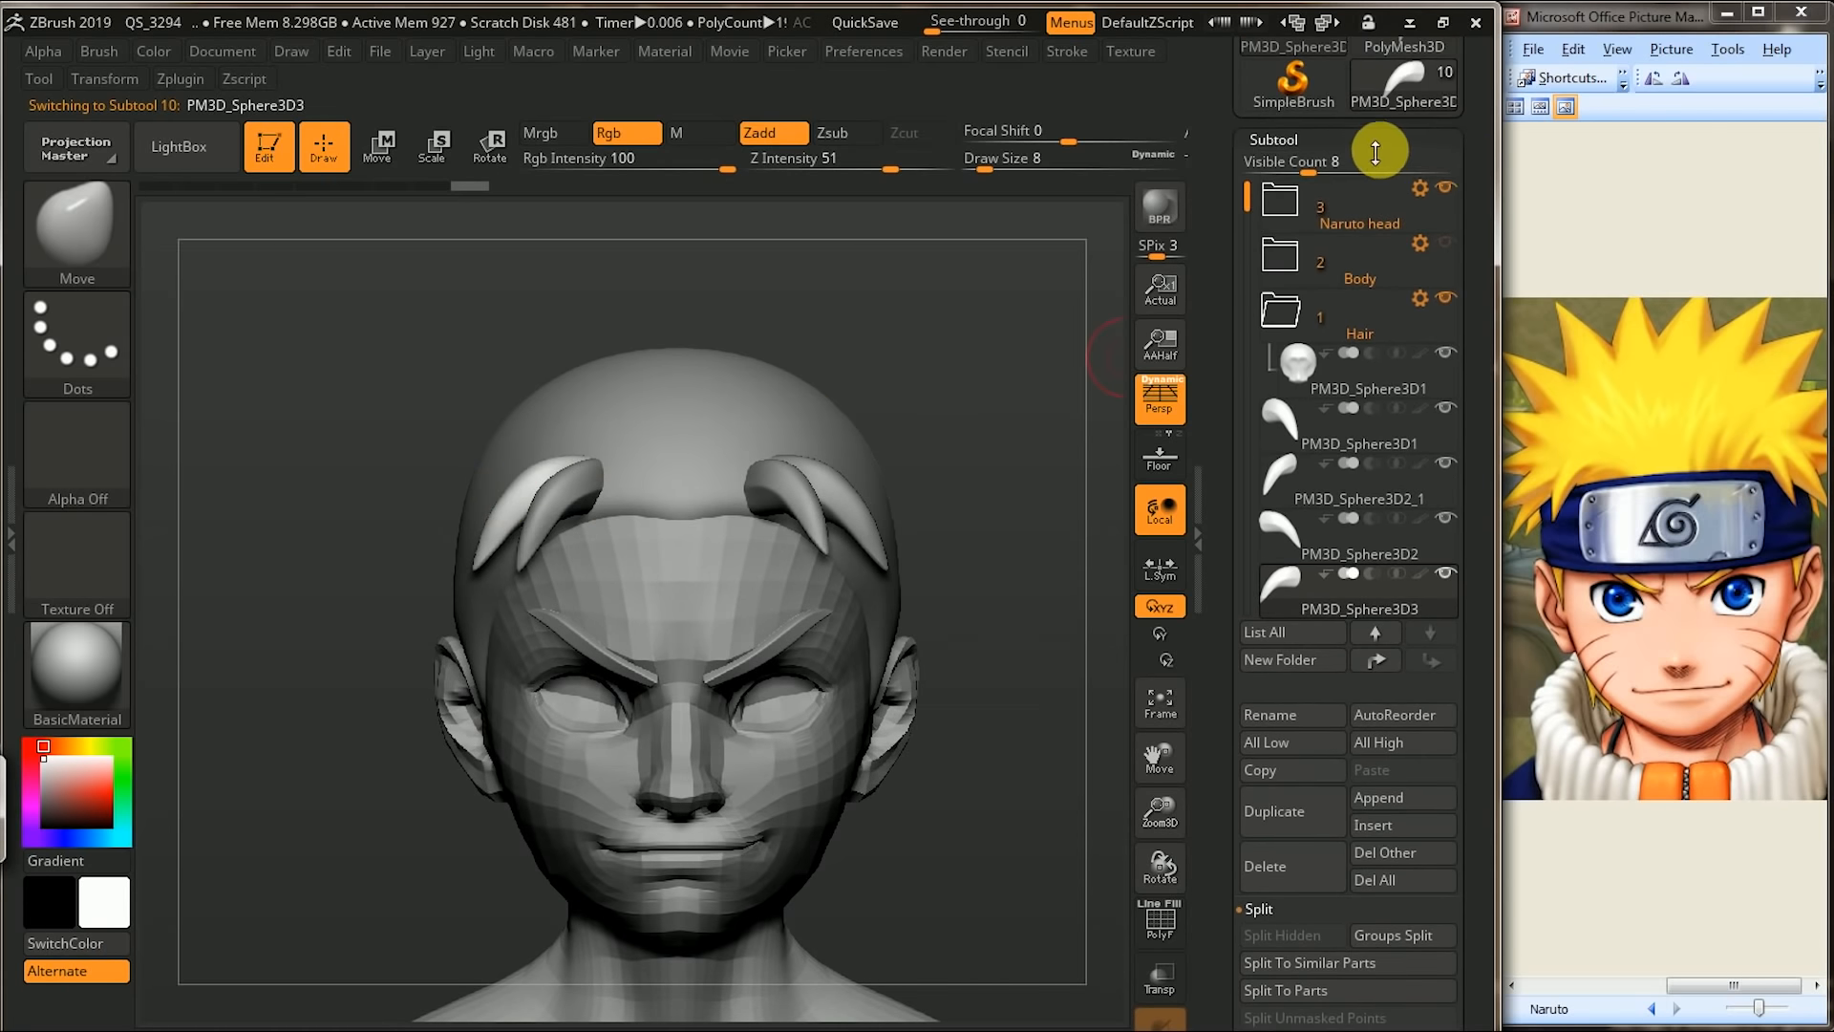
{"action": "left_click", "coordinate": [1377, 145]}
{"action": "left_click", "coordinate": [1335, 172]}
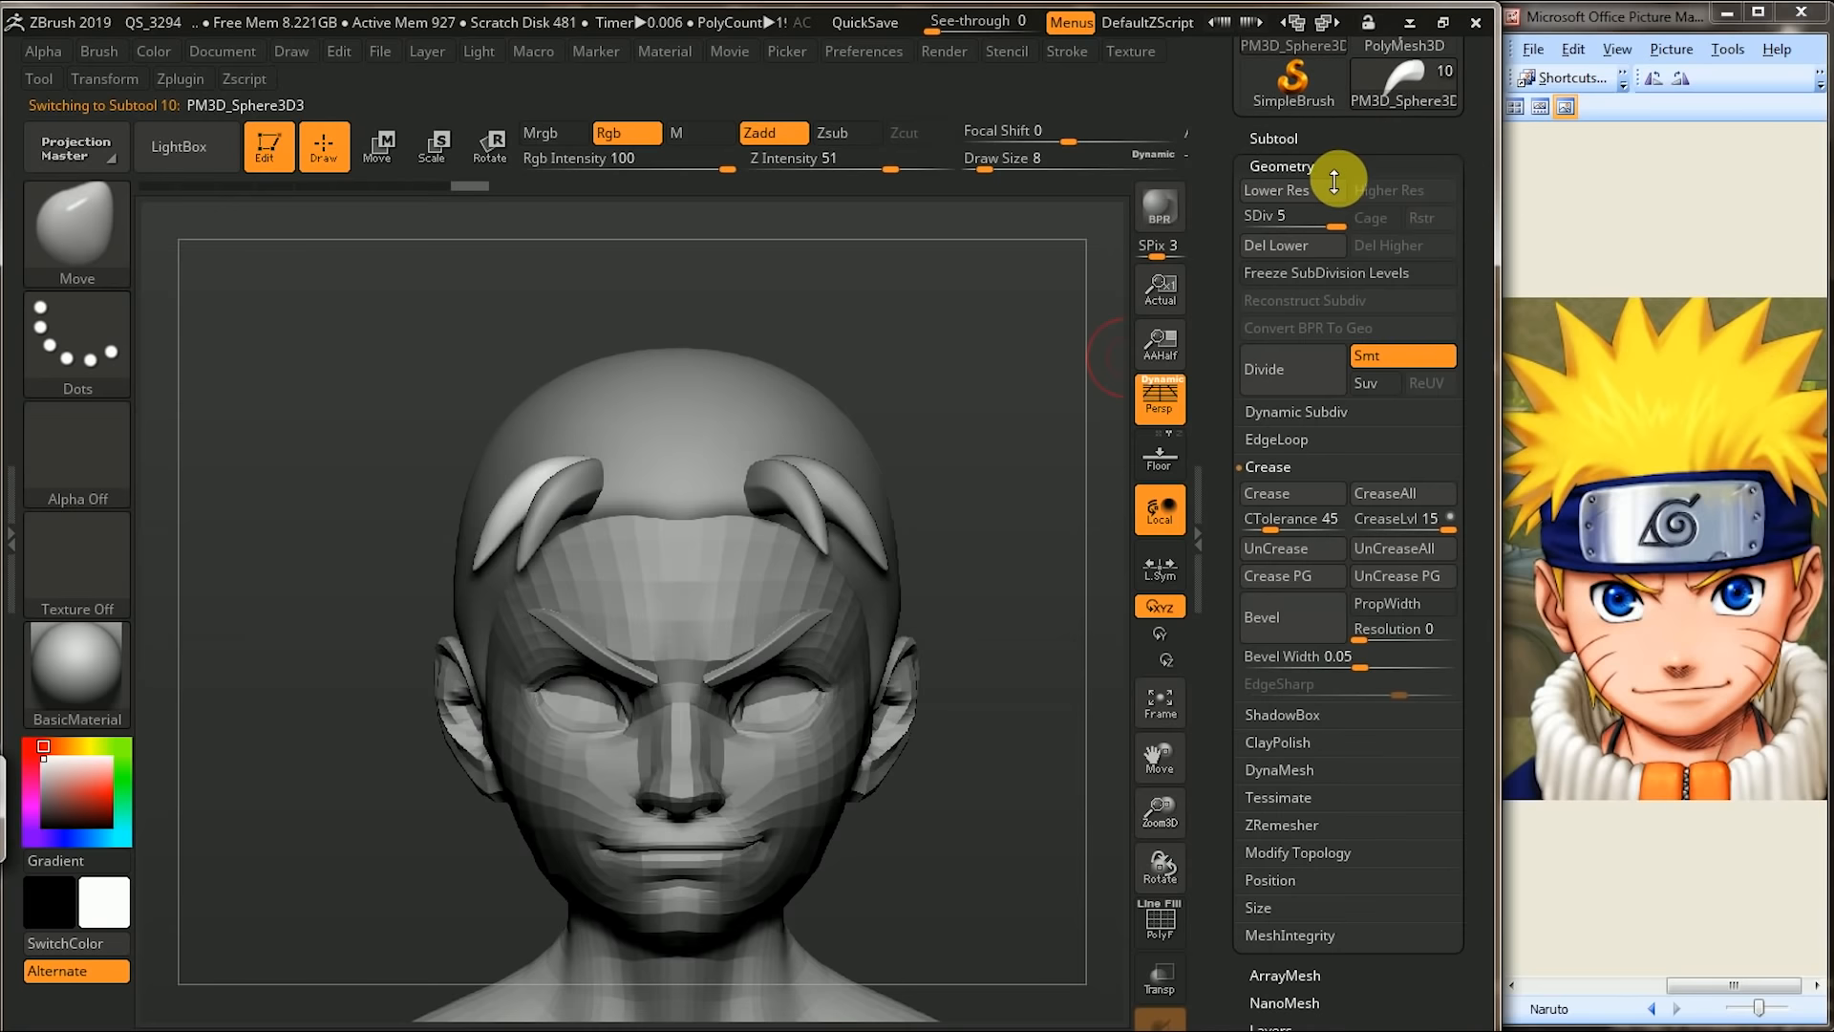
{"action": "left_click", "coordinate": [1270, 230]}
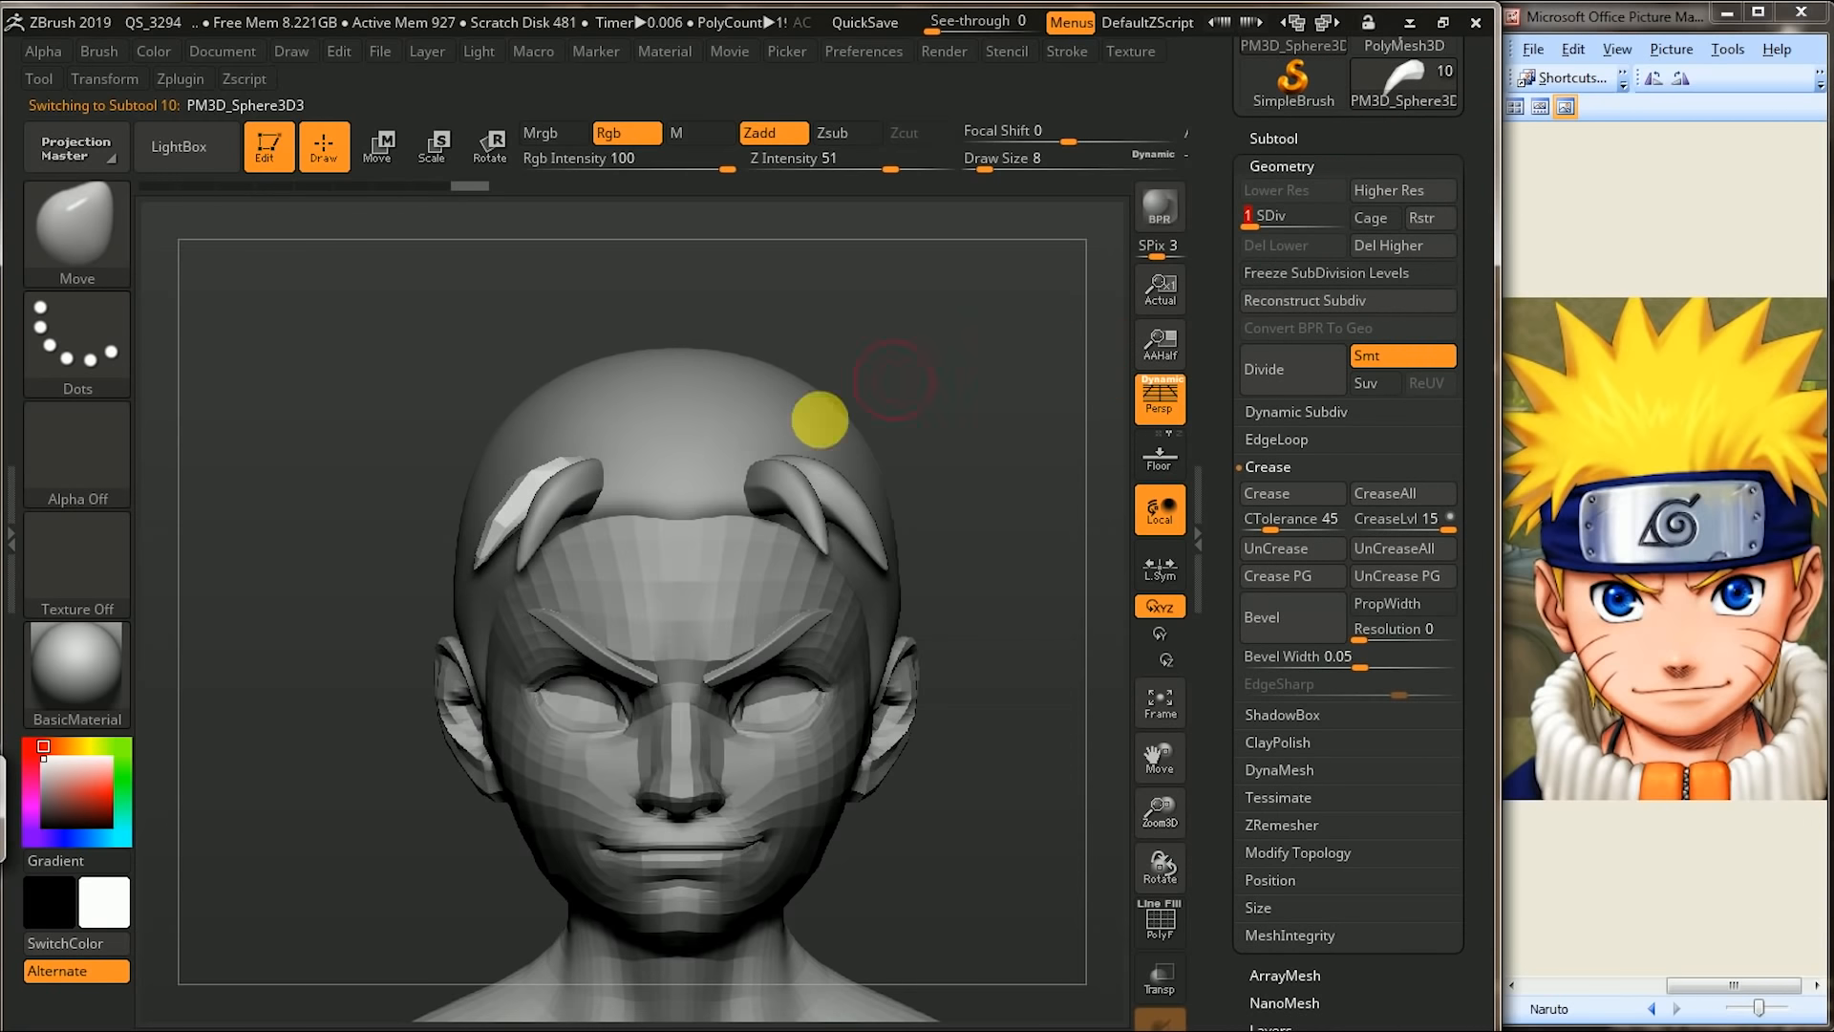
- Isolate the mirrored outer spike and mask its root end
{"action": "key", "text": "shift+s"}
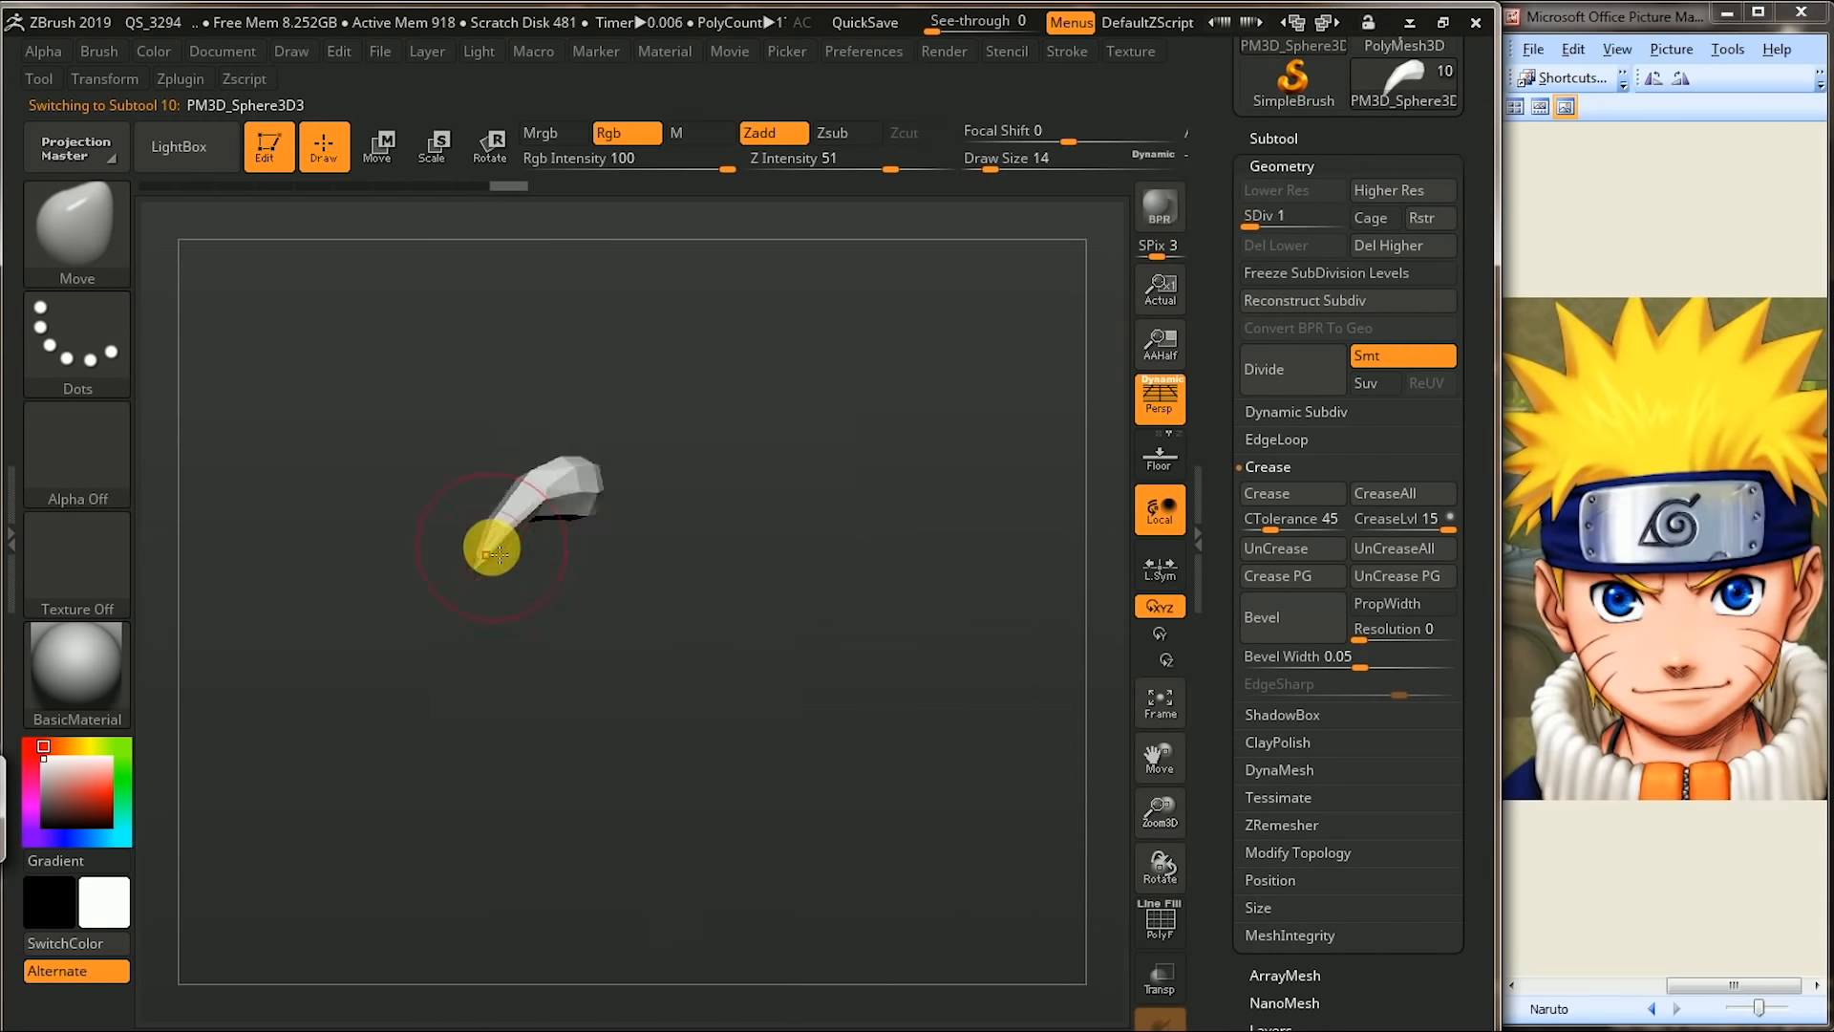
{"action": "mouse_move", "coordinate": [503, 542]}
{"action": "left_mouse_down", "text": "ctrl"}
{"action": "mouse_move", "coordinate": [485, 559]}
{"action": "mouse_move", "coordinate": [498, 515]}
{"action": "mouse_move", "coordinate": [518, 575]}
{"action": "mouse_move", "coordinate": [731, 632]}
{"action": "mouse_move", "coordinate": [476, 515]}
{"action": "left_mouse_up", "text": "ctrl"}
{"action": "left_click_drag", "start_coordinate": [638, 574], "coordinate": [568, 528], "text": "ctrl"}
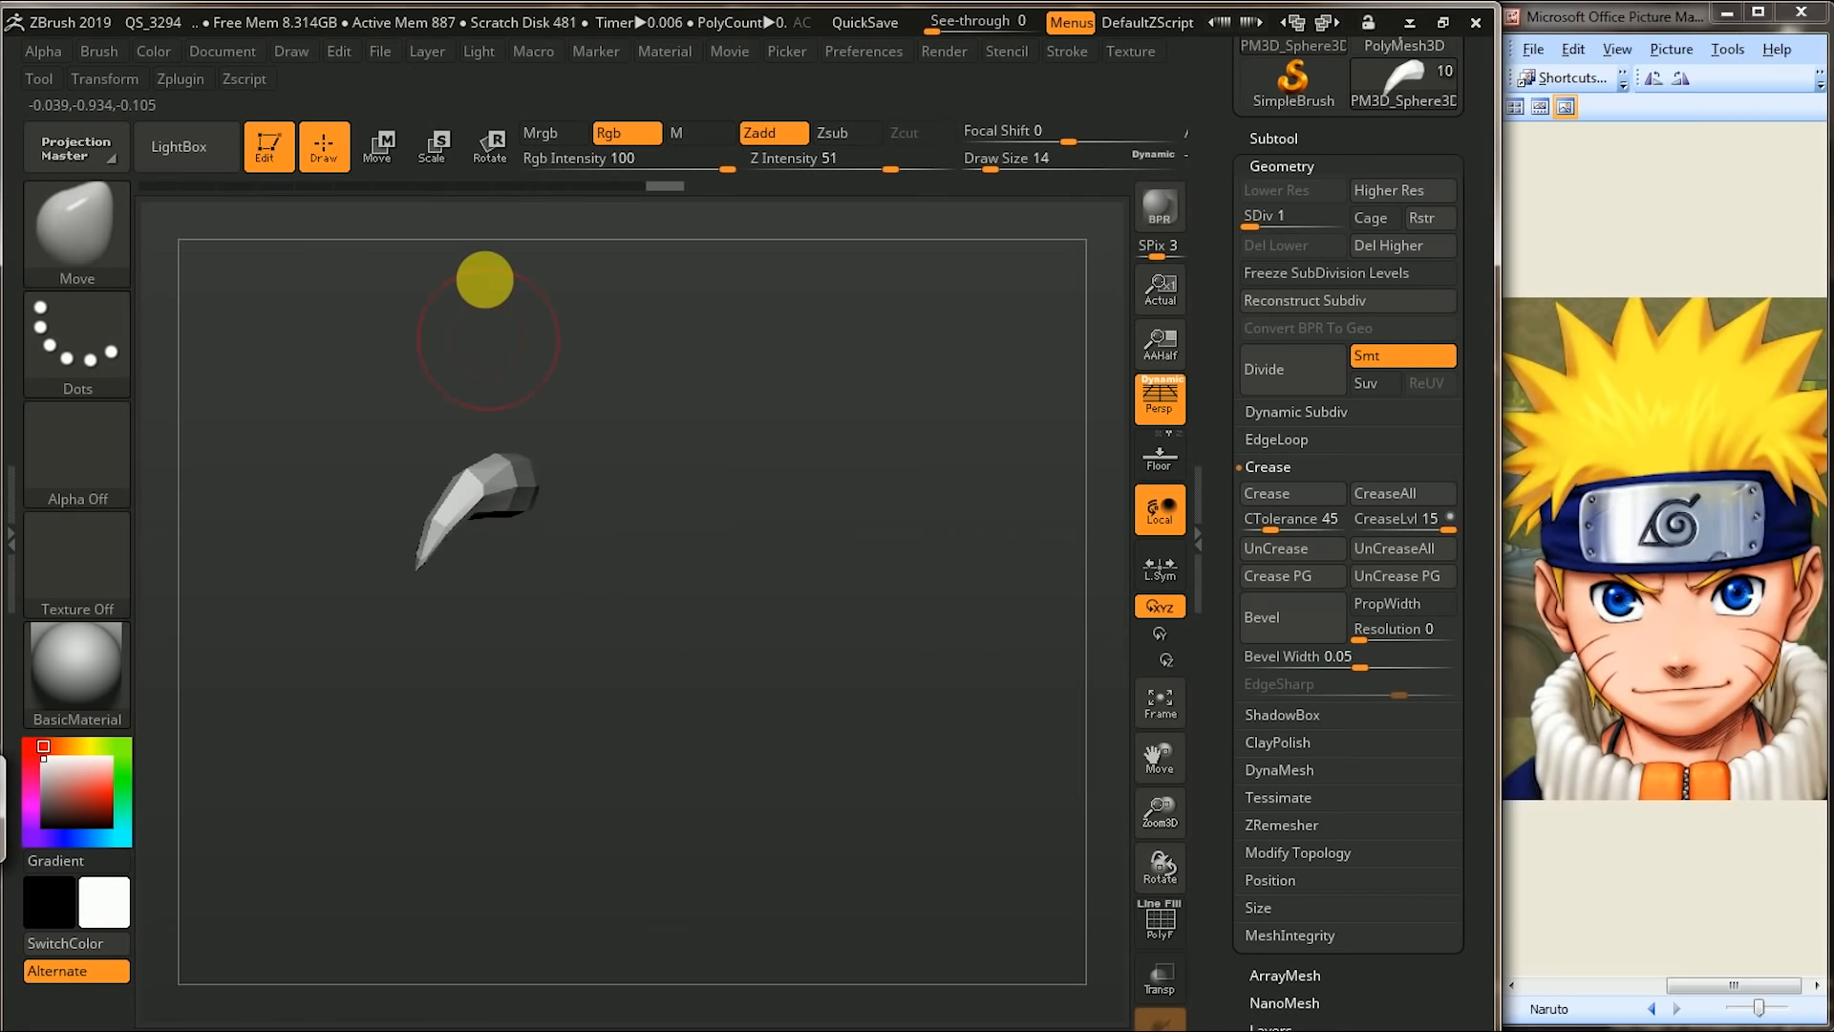
- Lay a rotate transpose line along the isolated outer spike from root to tip and bend the unmasked tip
{"action": "left_click", "coordinate": [491, 151]}
{"action": "key", "text": "y"}
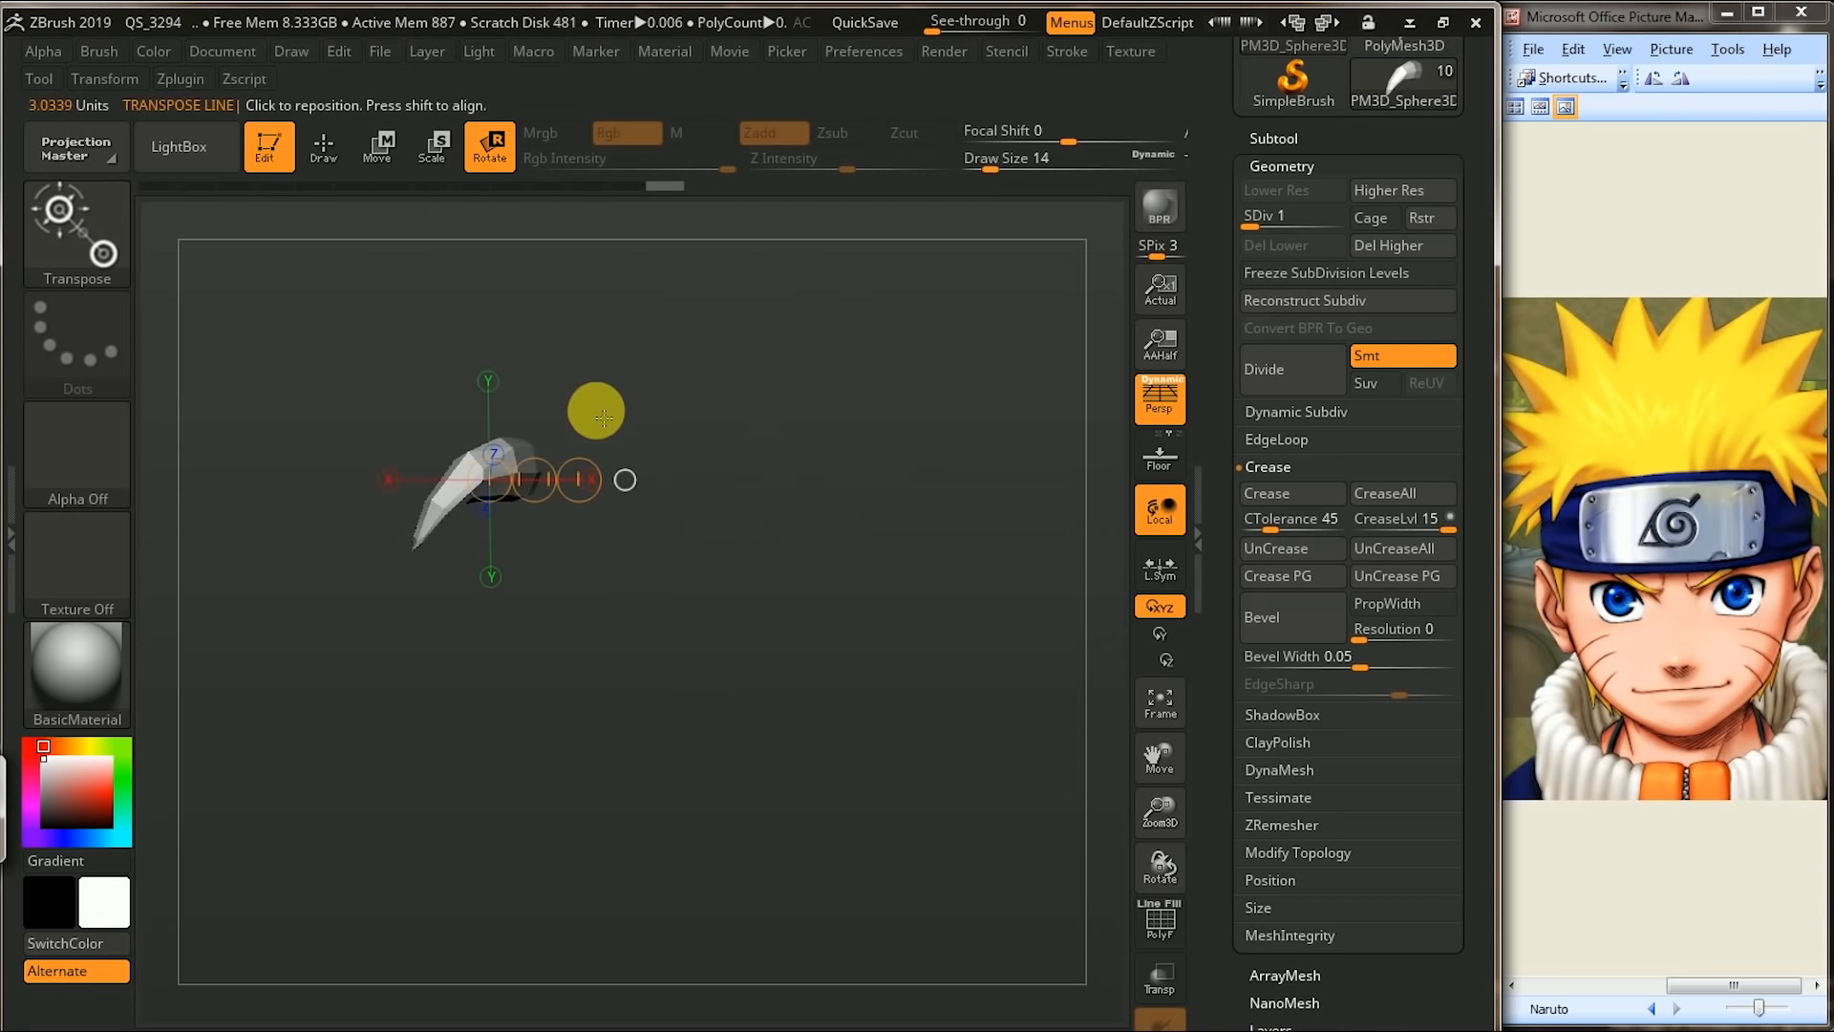
{"action": "left_click_drag", "start_coordinate": [642, 392], "coordinate": [641, 542], "text": "alt"}
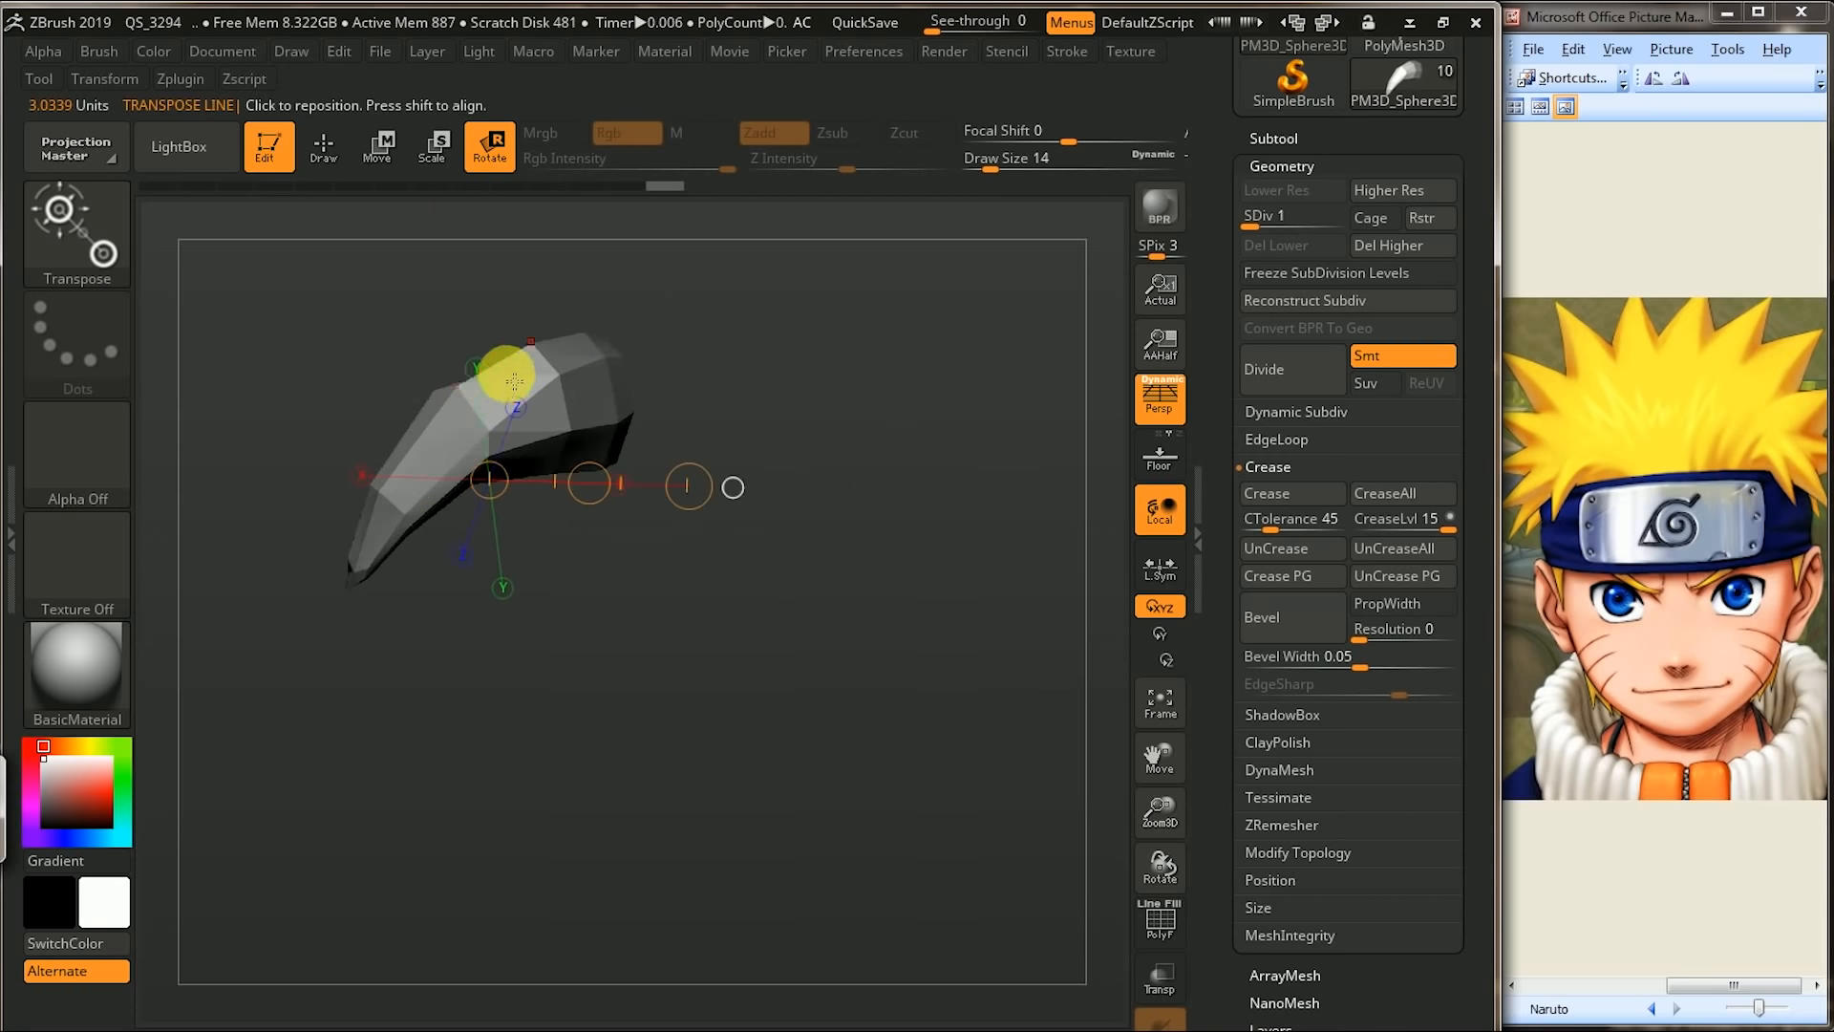
{"action": "left_click_drag", "start_coordinate": [514, 382], "coordinate": [476, 399]}
{"action": "left_click_drag", "start_coordinate": [365, 548], "coordinate": [418, 559]}
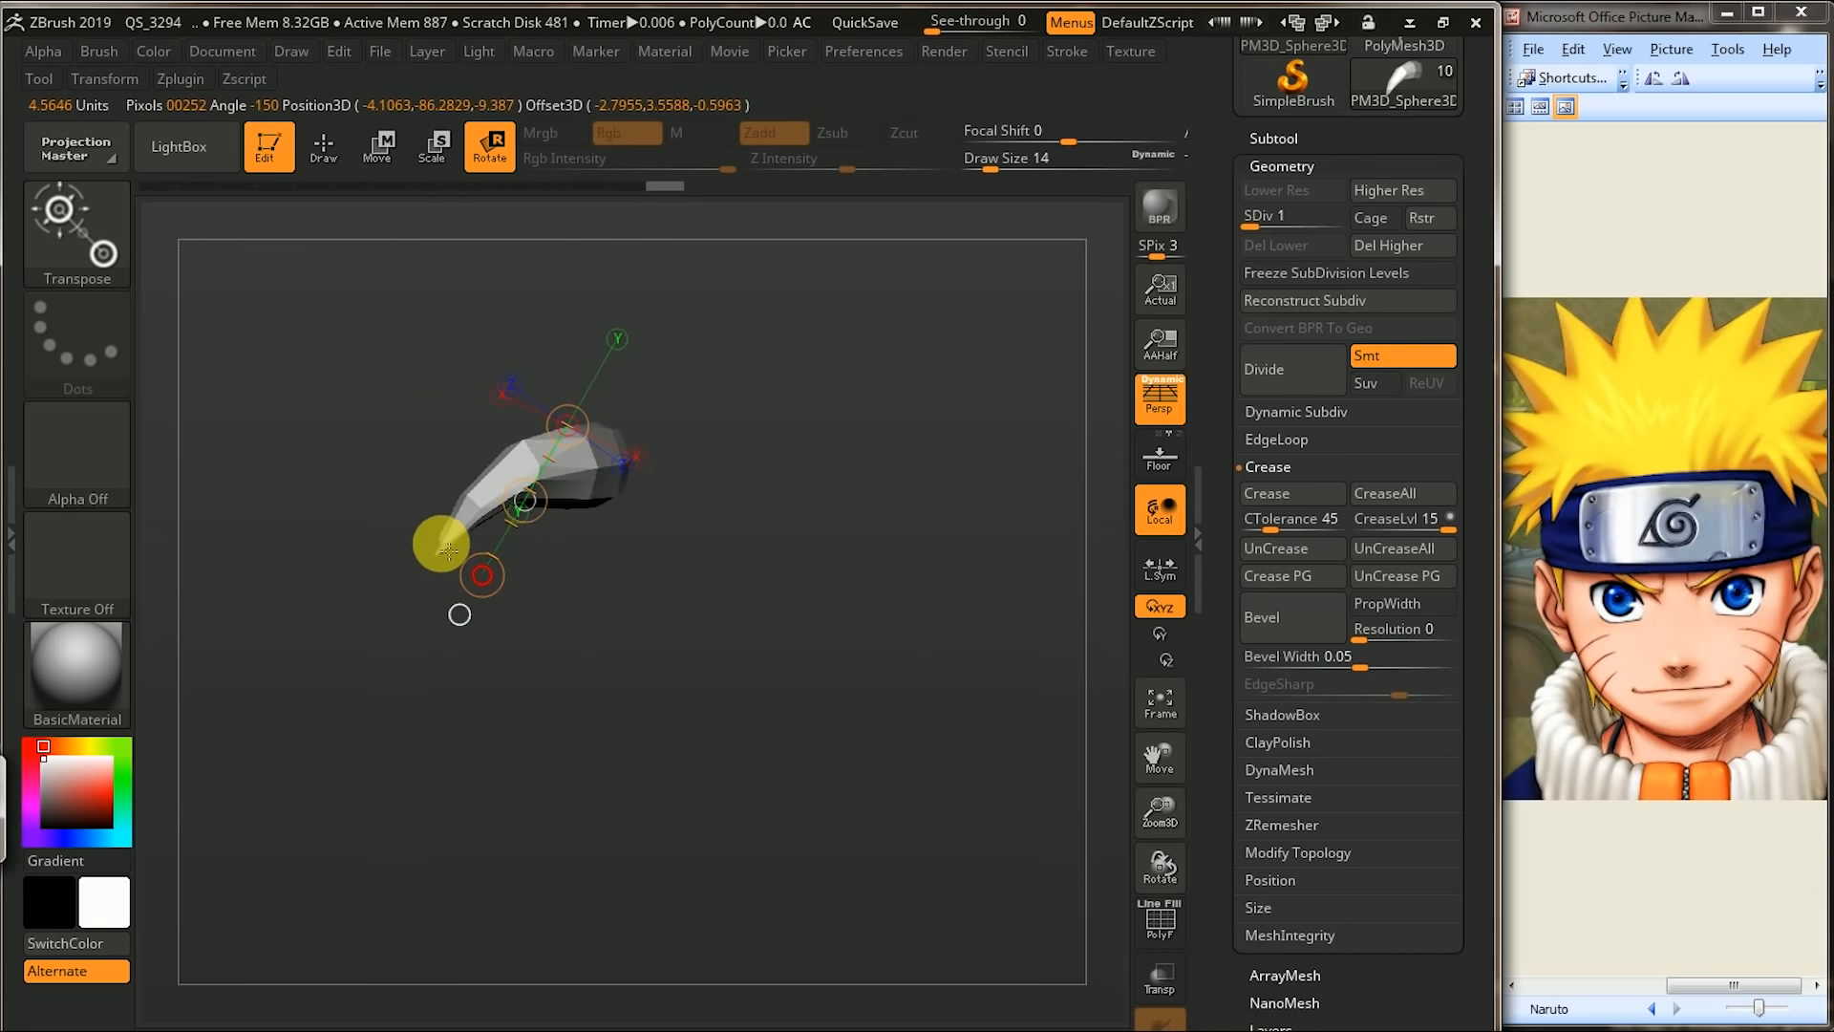
{"action": "left_click_drag", "start_coordinate": [447, 548], "coordinate": [477, 571]}
- Show the whole head again, rotate the outer spike's tip away from the inner spike, and return to the Move brush
{"action": "left_click_drag", "start_coordinate": [370, 793], "coordinate": [487, 554], "text": "shift"}
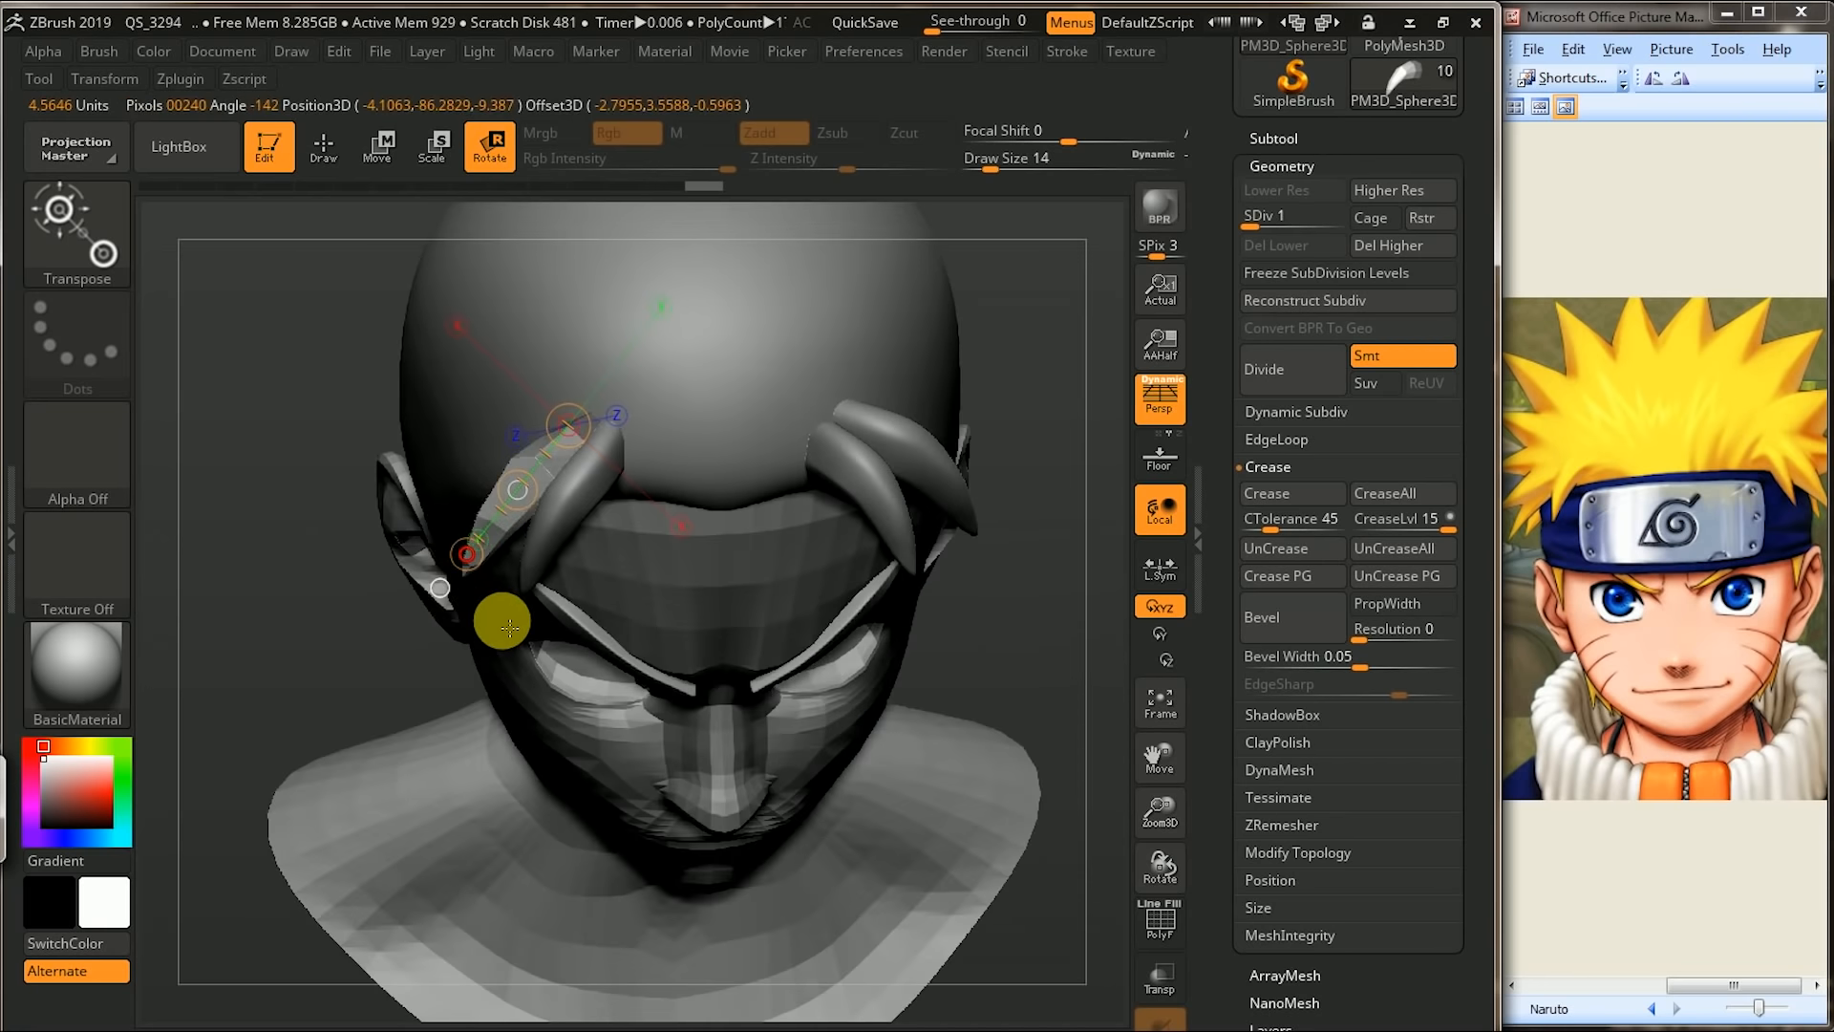
{"action": "left_click_drag", "start_coordinate": [960, 605], "coordinate": [983, 521]}
{"action": "left_click_drag", "start_coordinate": [347, 785], "coordinate": [443, 570], "text": "shift"}
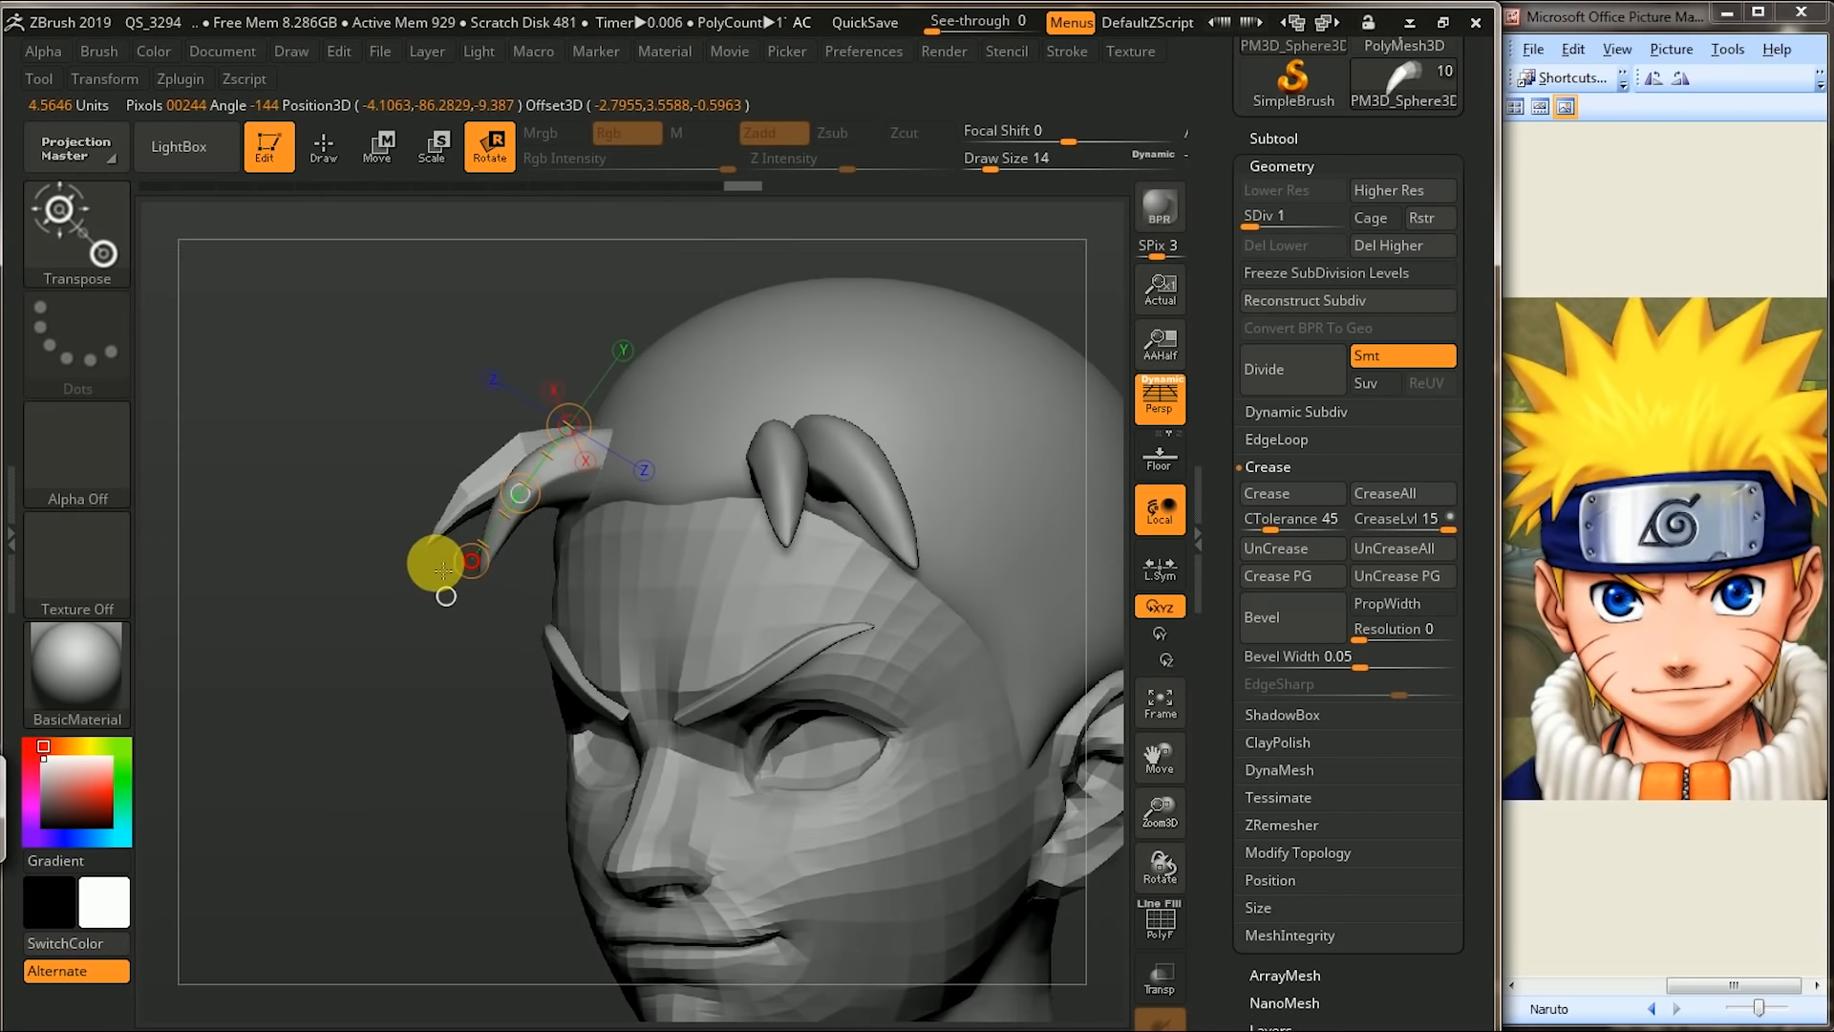
{"action": "left_click_drag", "start_coordinate": [577, 437], "coordinate": [581, 440]}
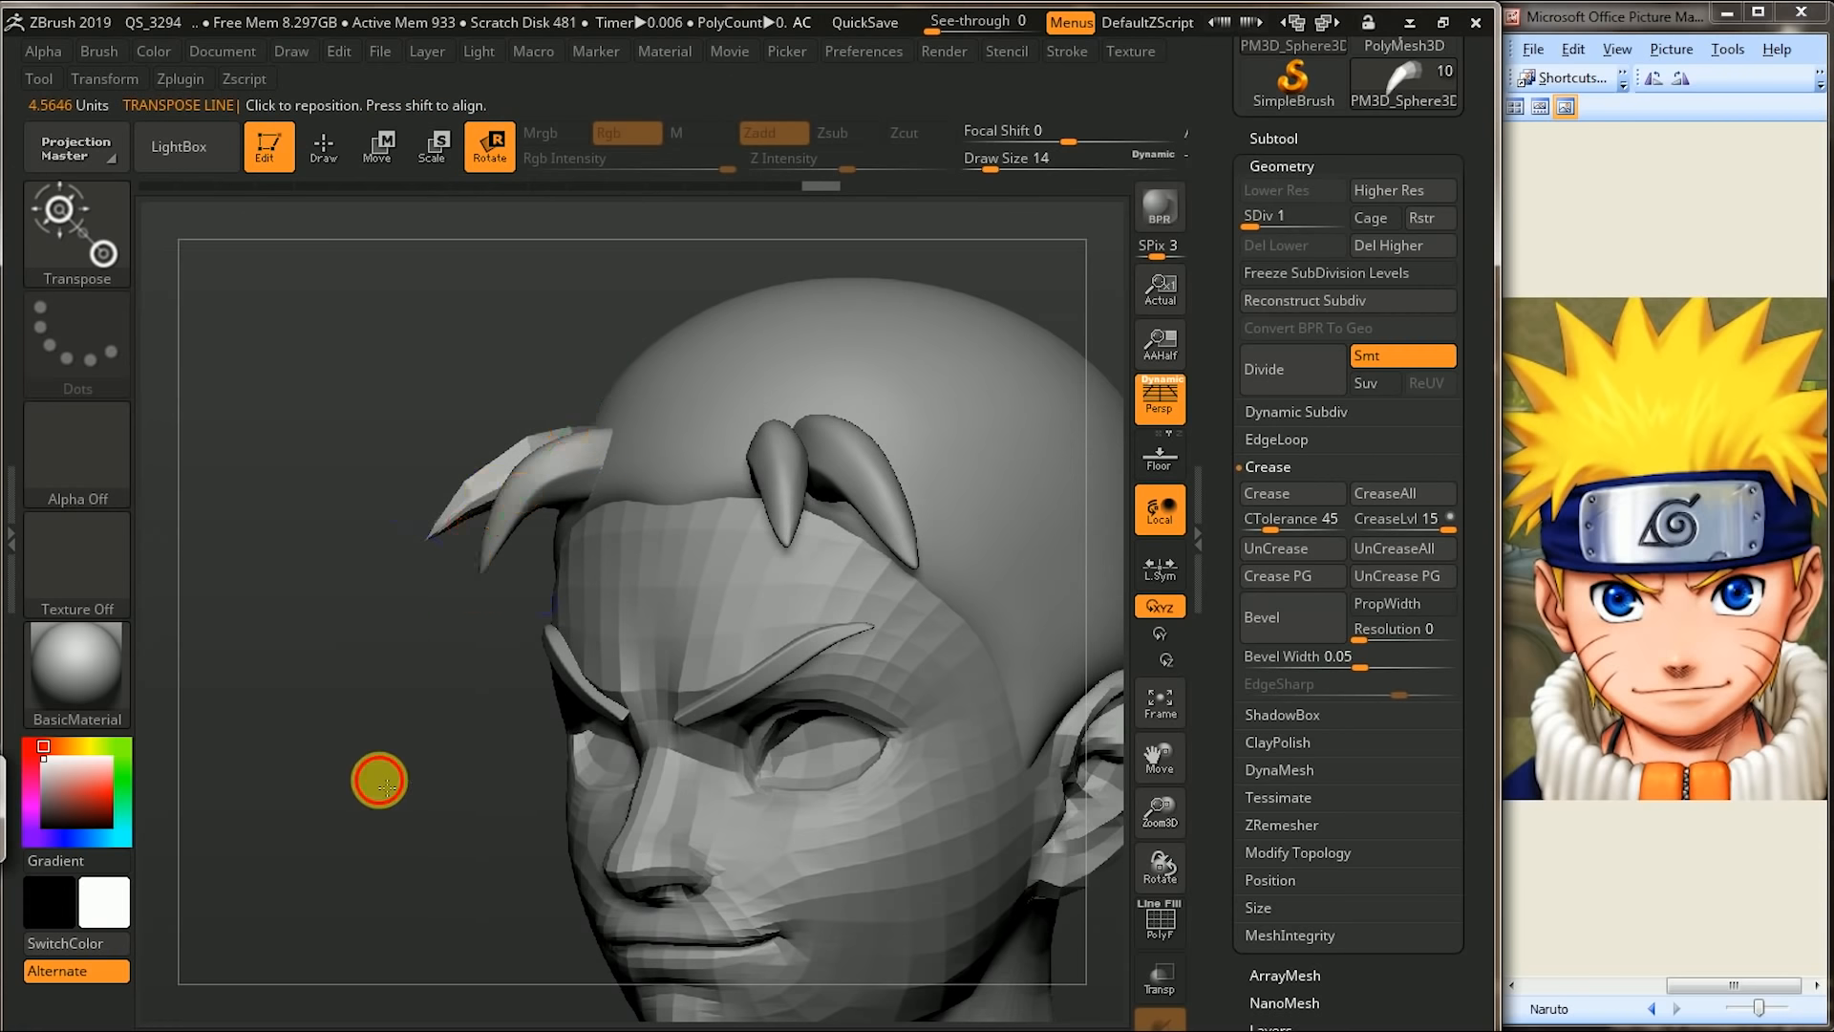
{"action": "left_click_drag", "start_coordinate": [379, 780], "coordinate": [389, 778], "text": "shift"}
{"action": "left_click", "coordinate": [99, 250]}
{"action": "left_click", "coordinate": [740, 627]}
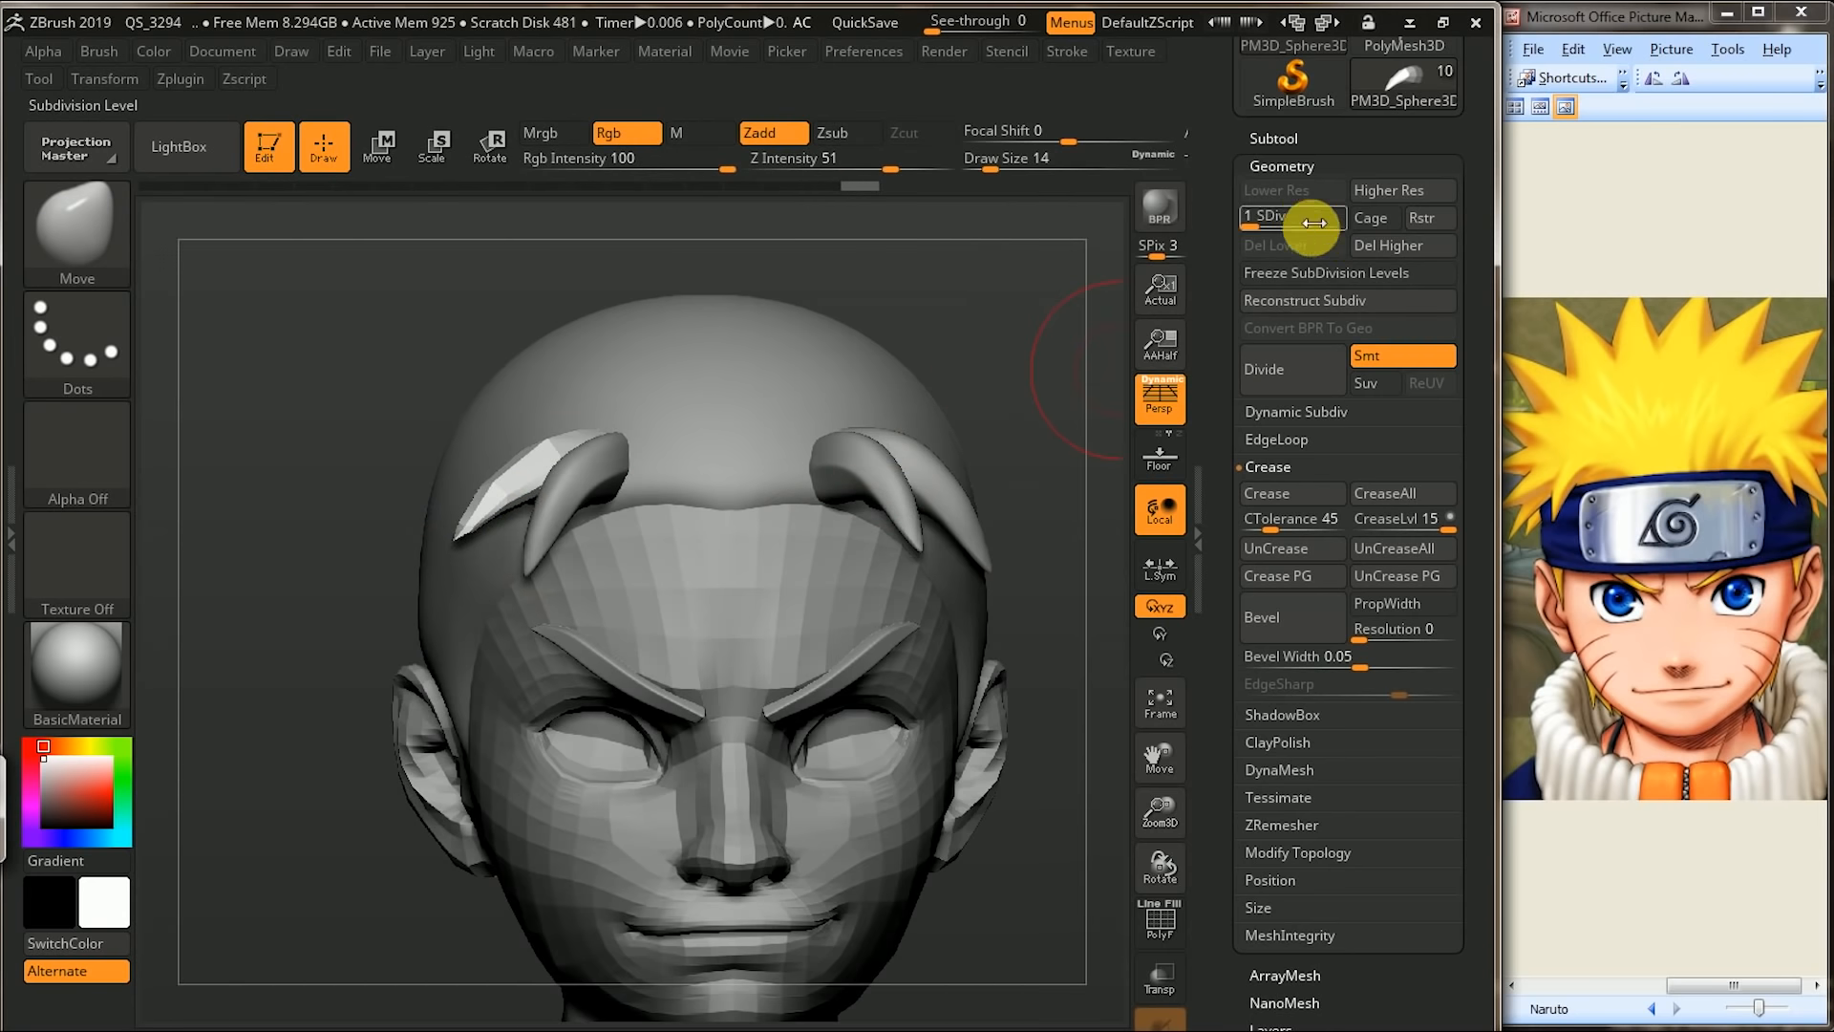
- Raise the outer spike to subdivision level 5, rotate it slightly with the transpose line, and return to the Move brush
{"action": "key", "text": "r"}
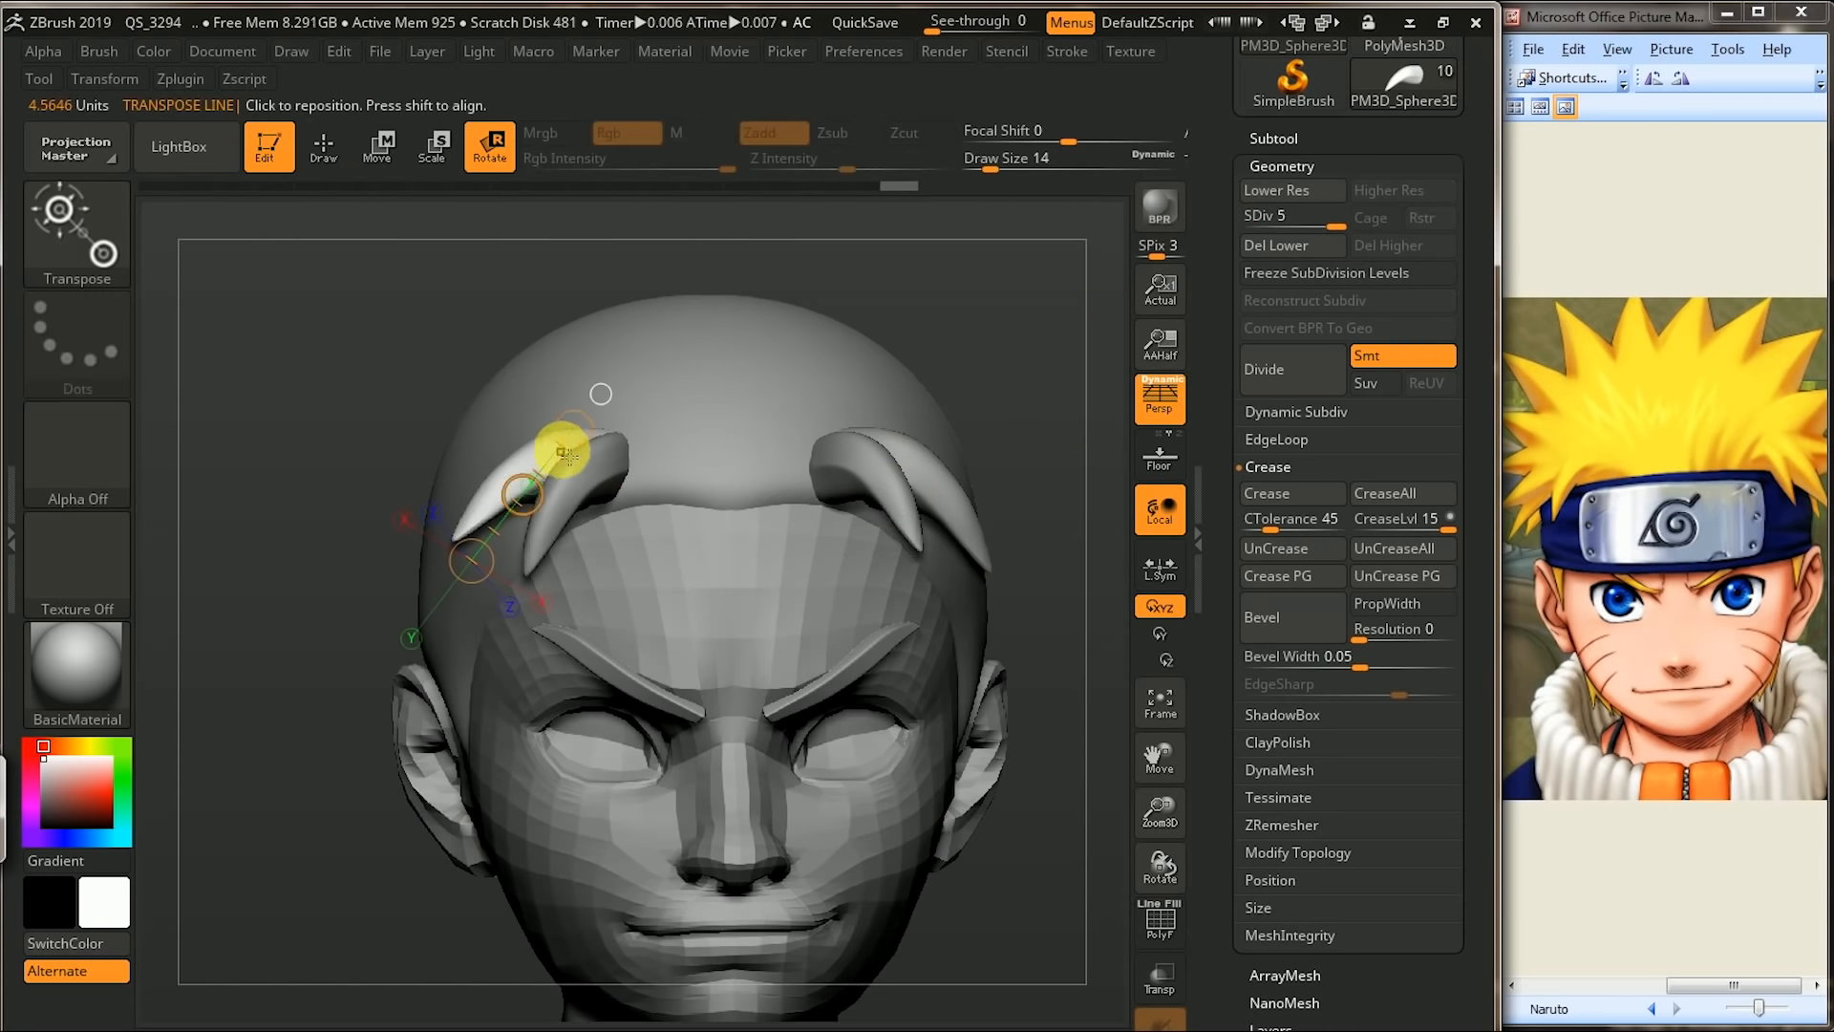
{"action": "left_click_drag", "start_coordinate": [472, 577], "coordinate": [481, 586]}
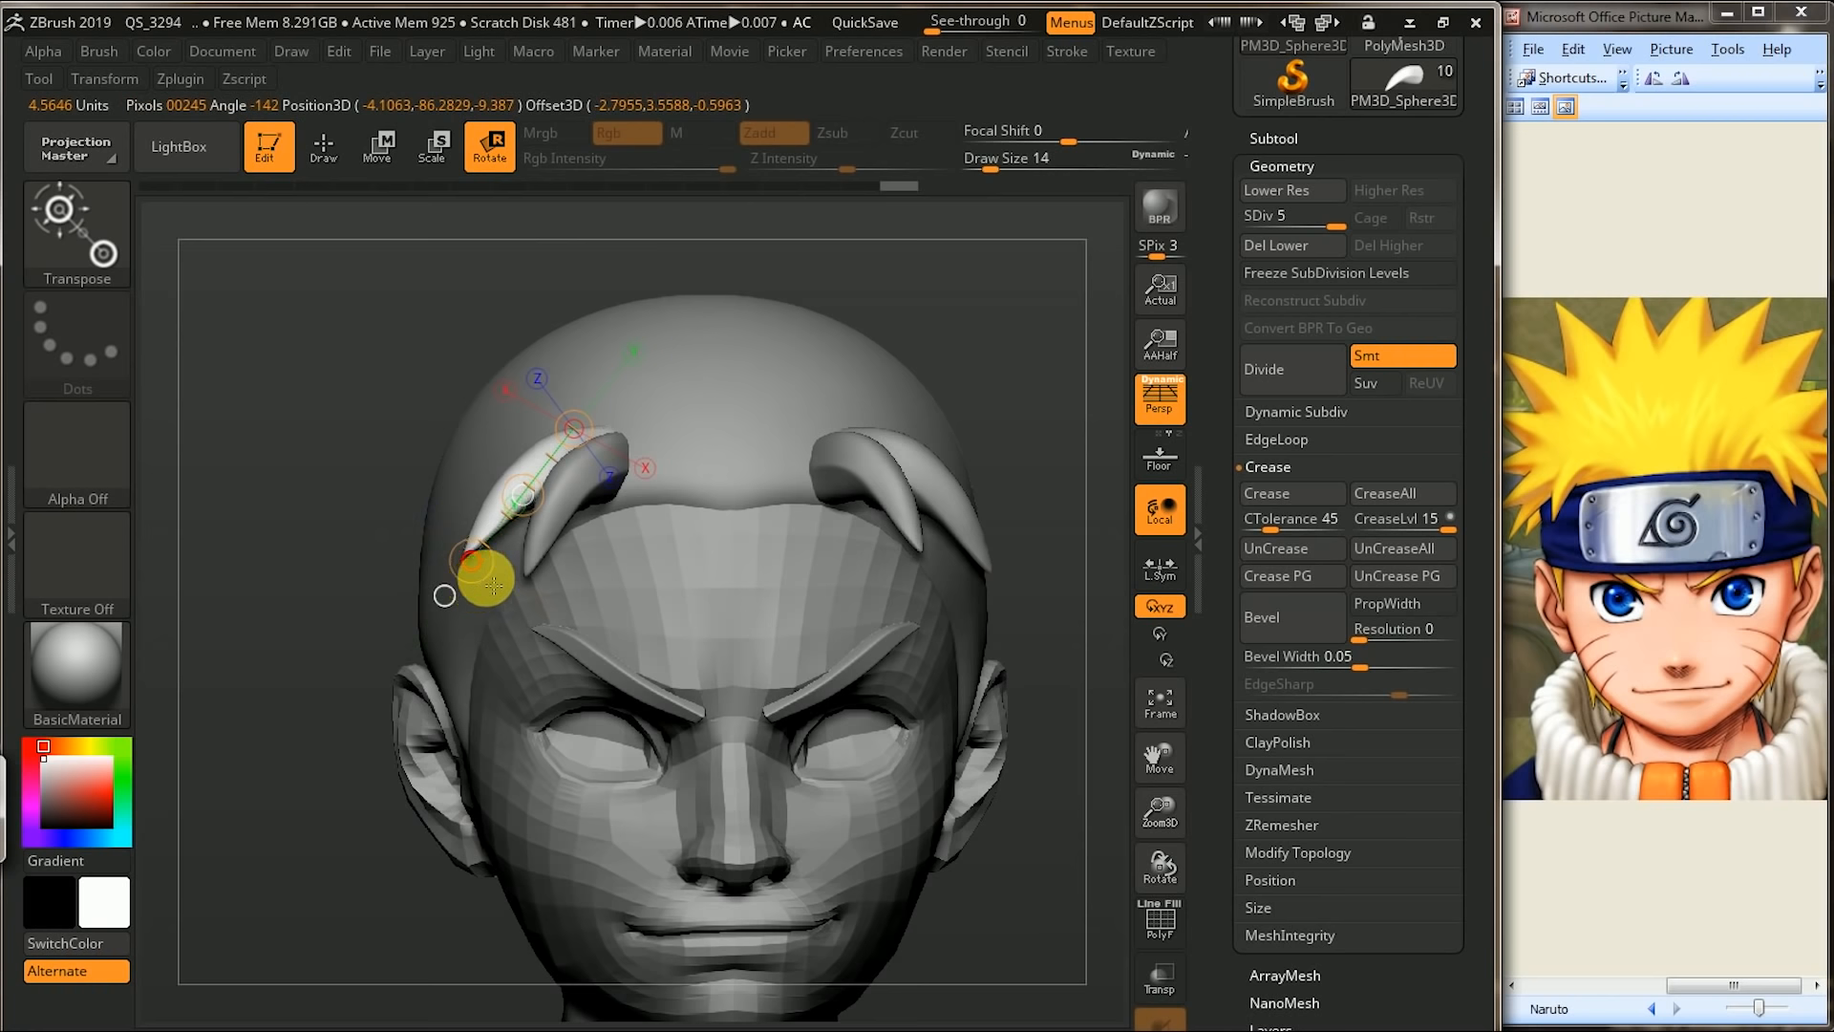
{"action": "left_click_drag", "start_coordinate": [1069, 270], "coordinate": [960, 295], "text": "alt"}
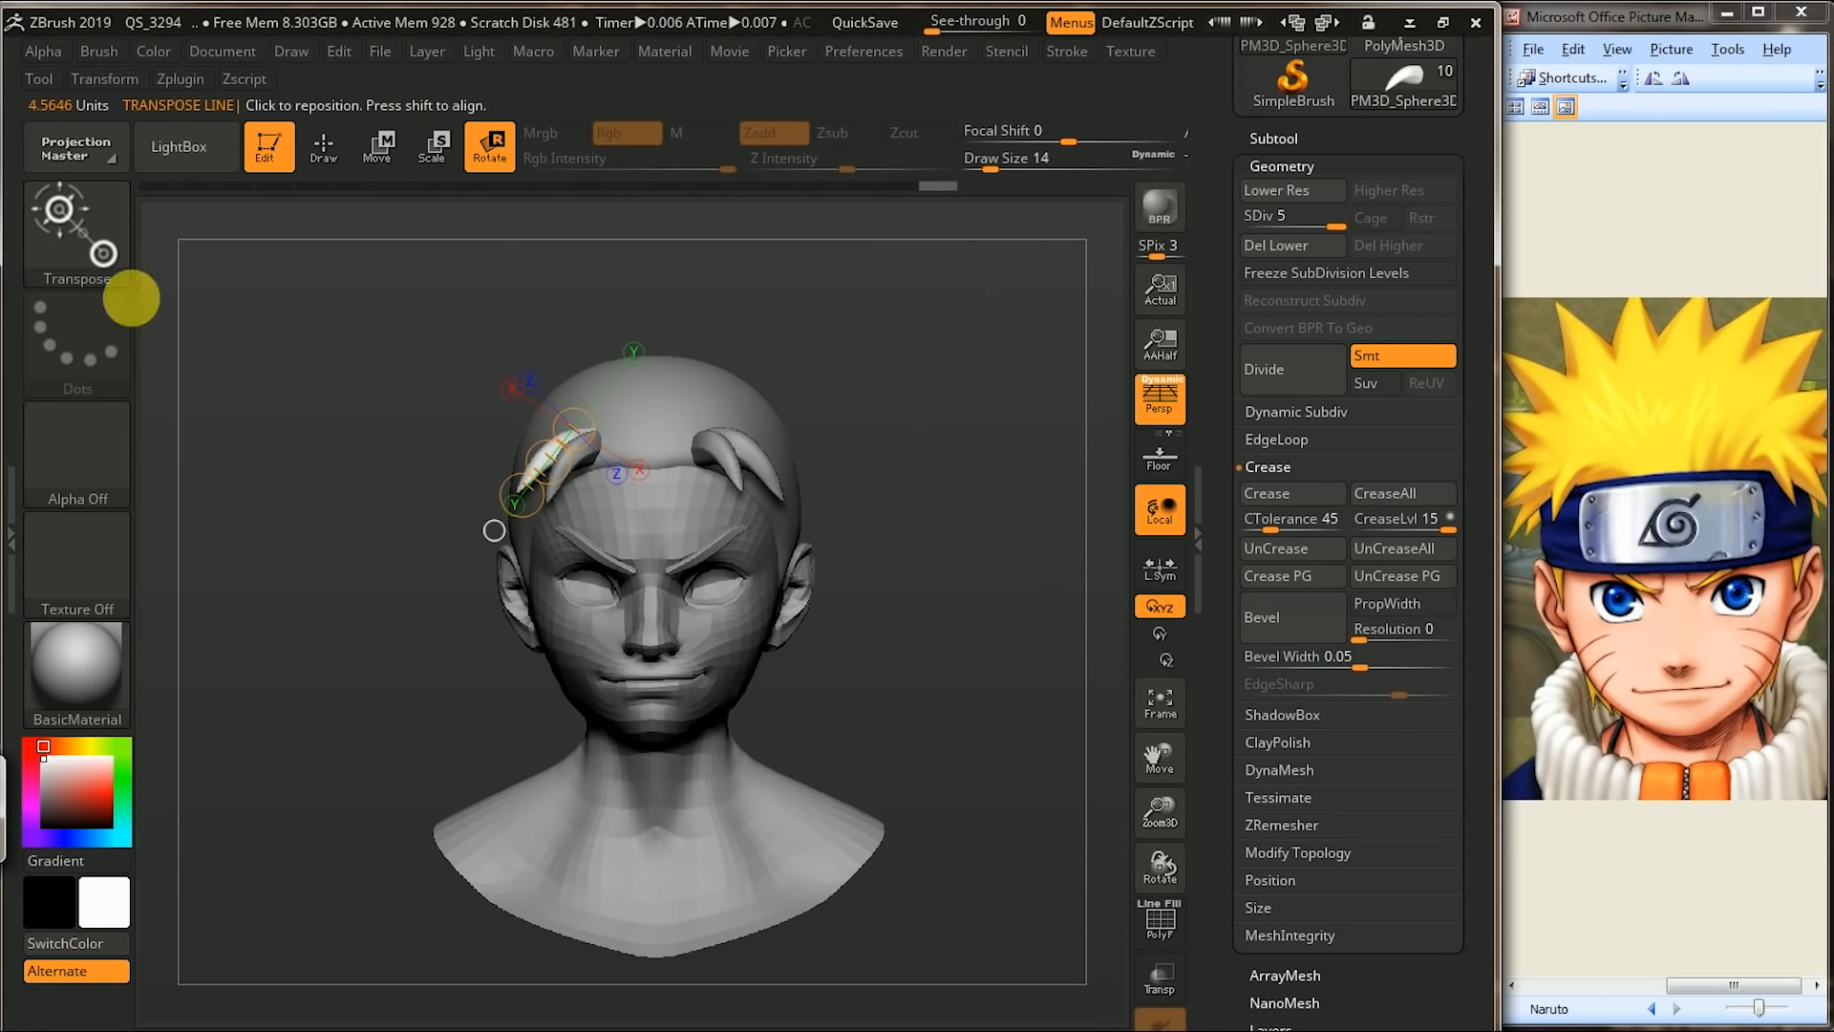
{"action": "left_click", "coordinate": [94, 269]}
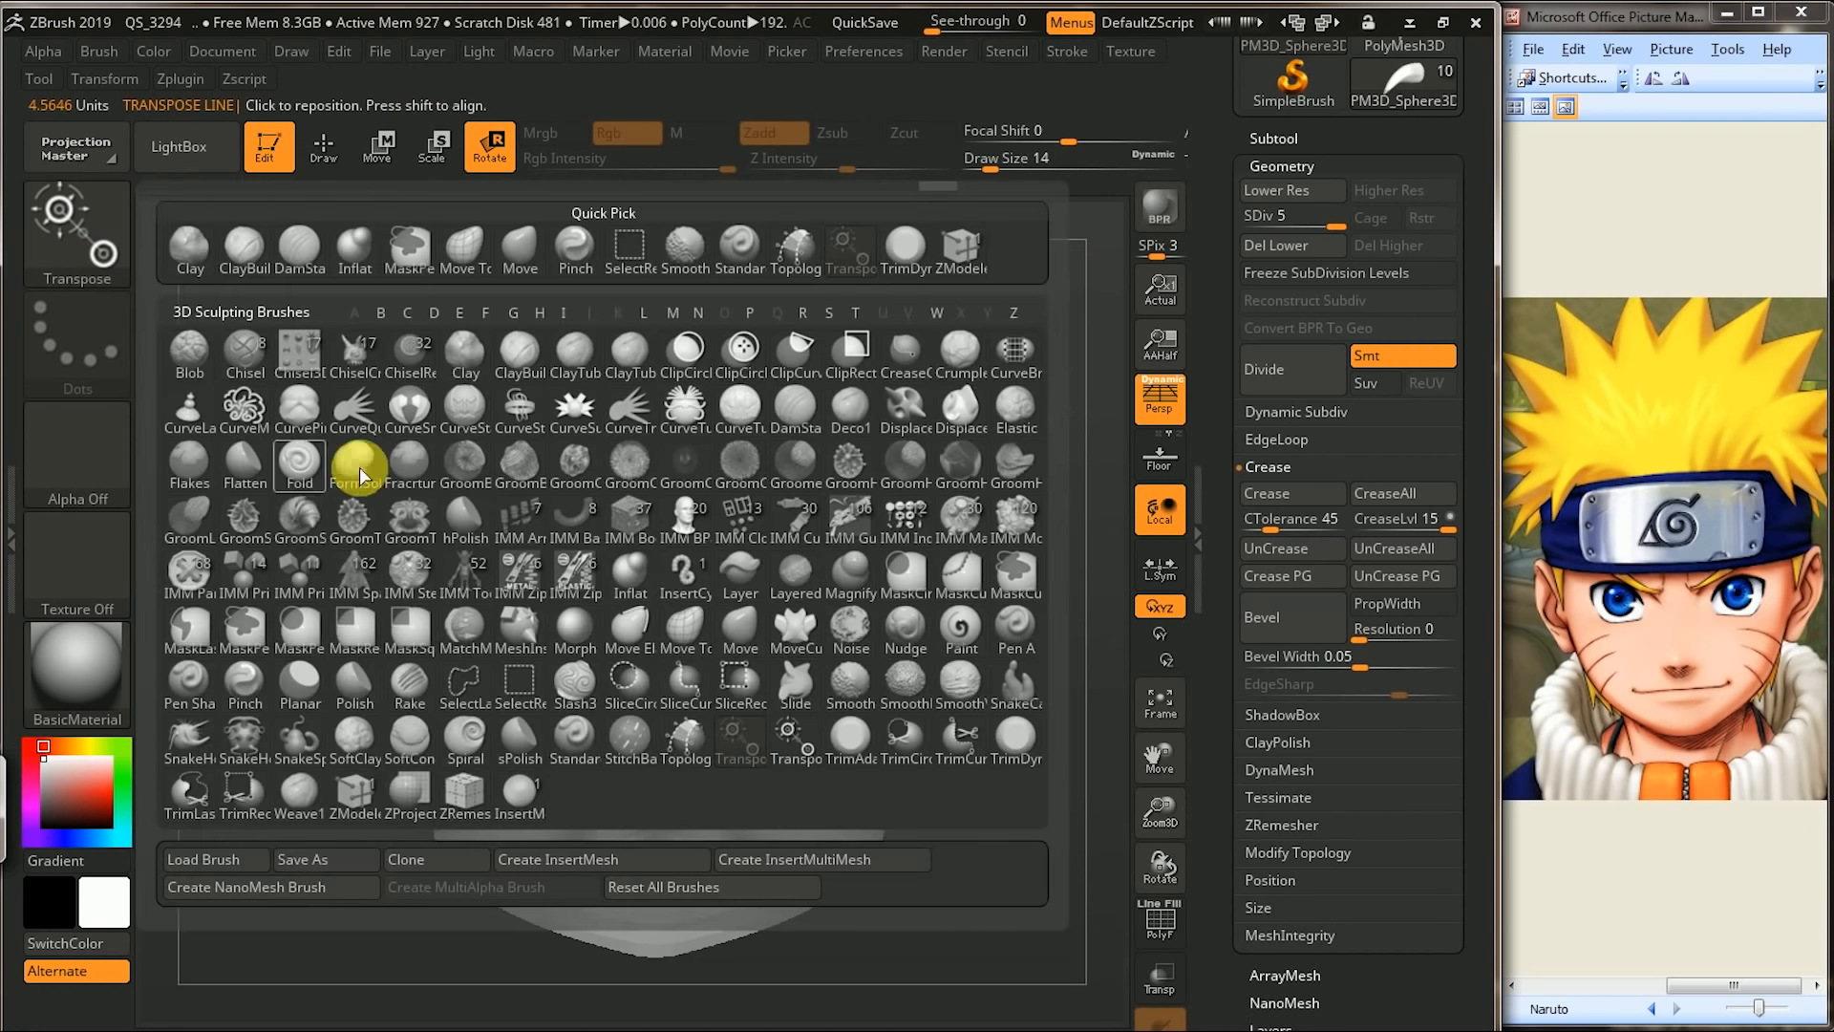
{"action": "left_click", "coordinate": [741, 630]}
{"action": "mouse_move", "coordinate": [978, 353]}
{"action": "left_mouse_down", "text": "alt"}
{"action": "mouse_move", "coordinate": [917, 353]}
{"action": "mouse_move", "coordinate": [1003, 418]}
{"action": "mouse_move", "coordinate": [1068, 409]}
{"action": "mouse_move", "coordinate": [995, 389]}
{"action": "mouse_move", "coordinate": [1052, 421]}
{"action": "mouse_move", "coordinate": [991, 430]}
{"action": "mouse_move", "coordinate": [1051, 460]}
{"action": "left_mouse_up", "text": "alt"}
- Insert a Ring3D mesh as a new subtool after the hair spikes
{"action": "left_click", "coordinate": [1417, 145]}
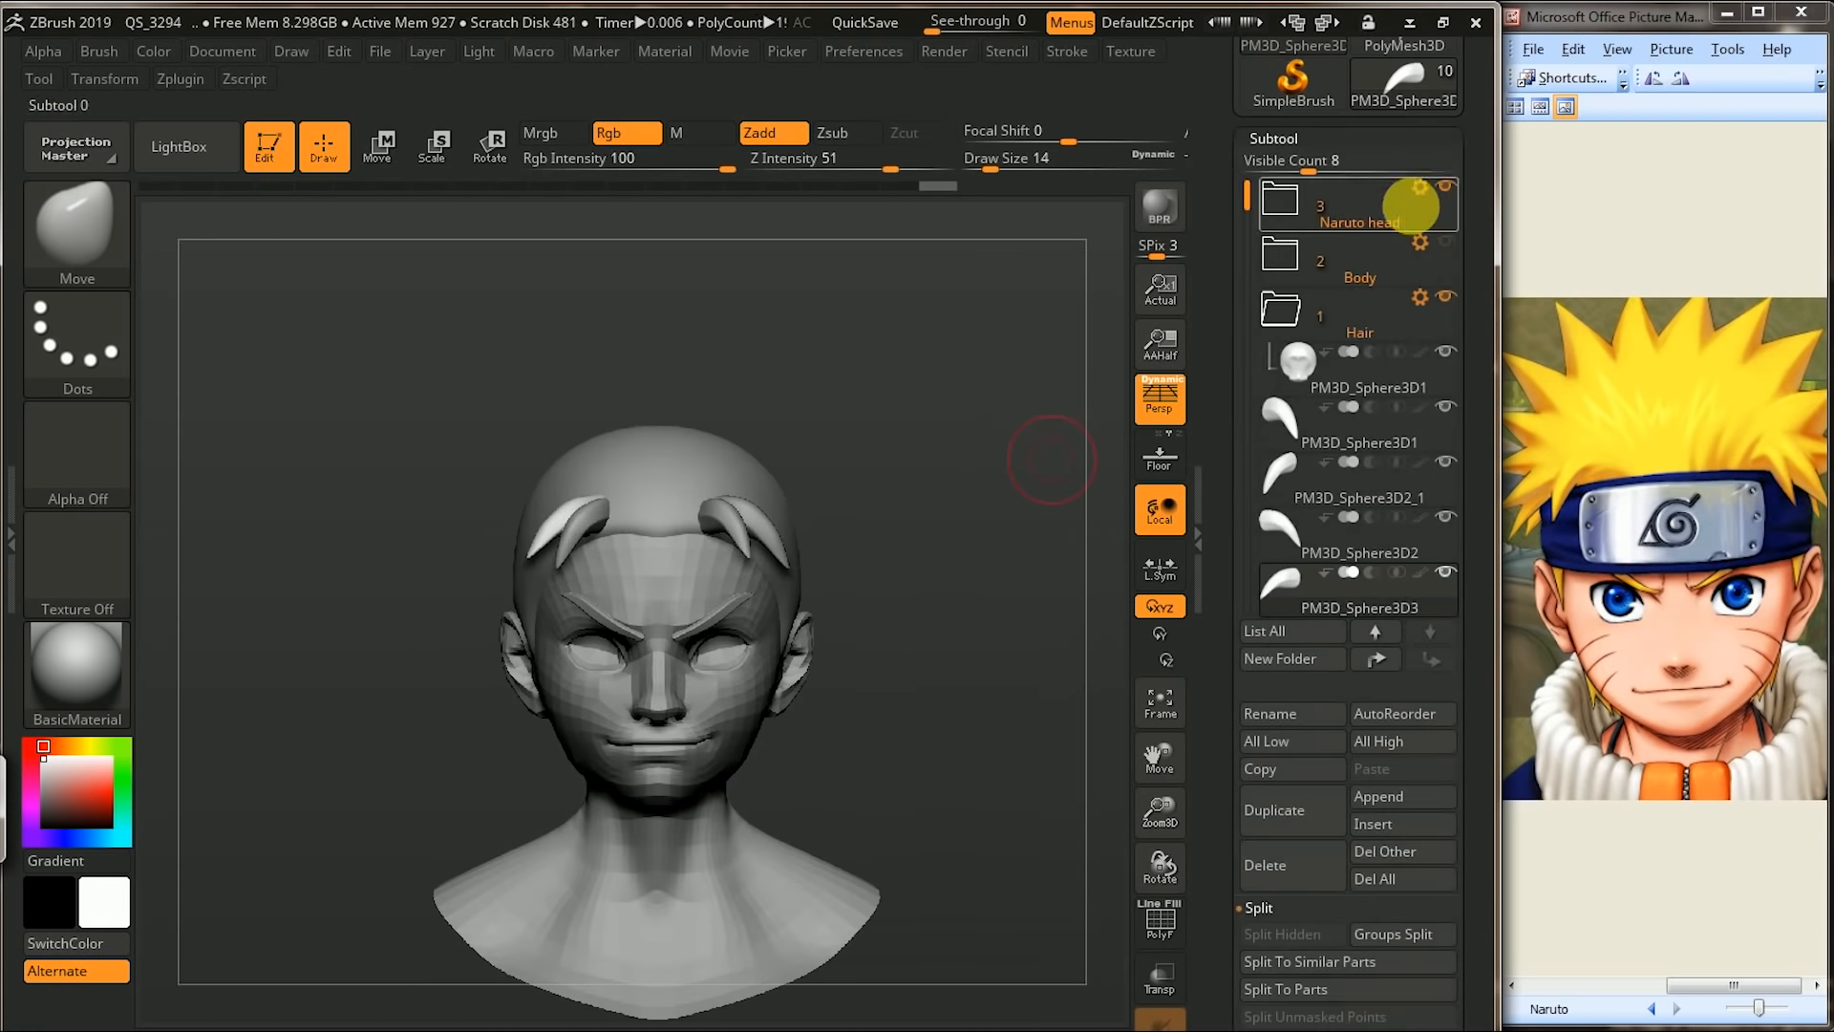
{"action": "left_click_drag", "start_coordinate": [1478, 507], "coordinate": [1478, 338]}
{"action": "left_click", "coordinate": [1425, 537]}
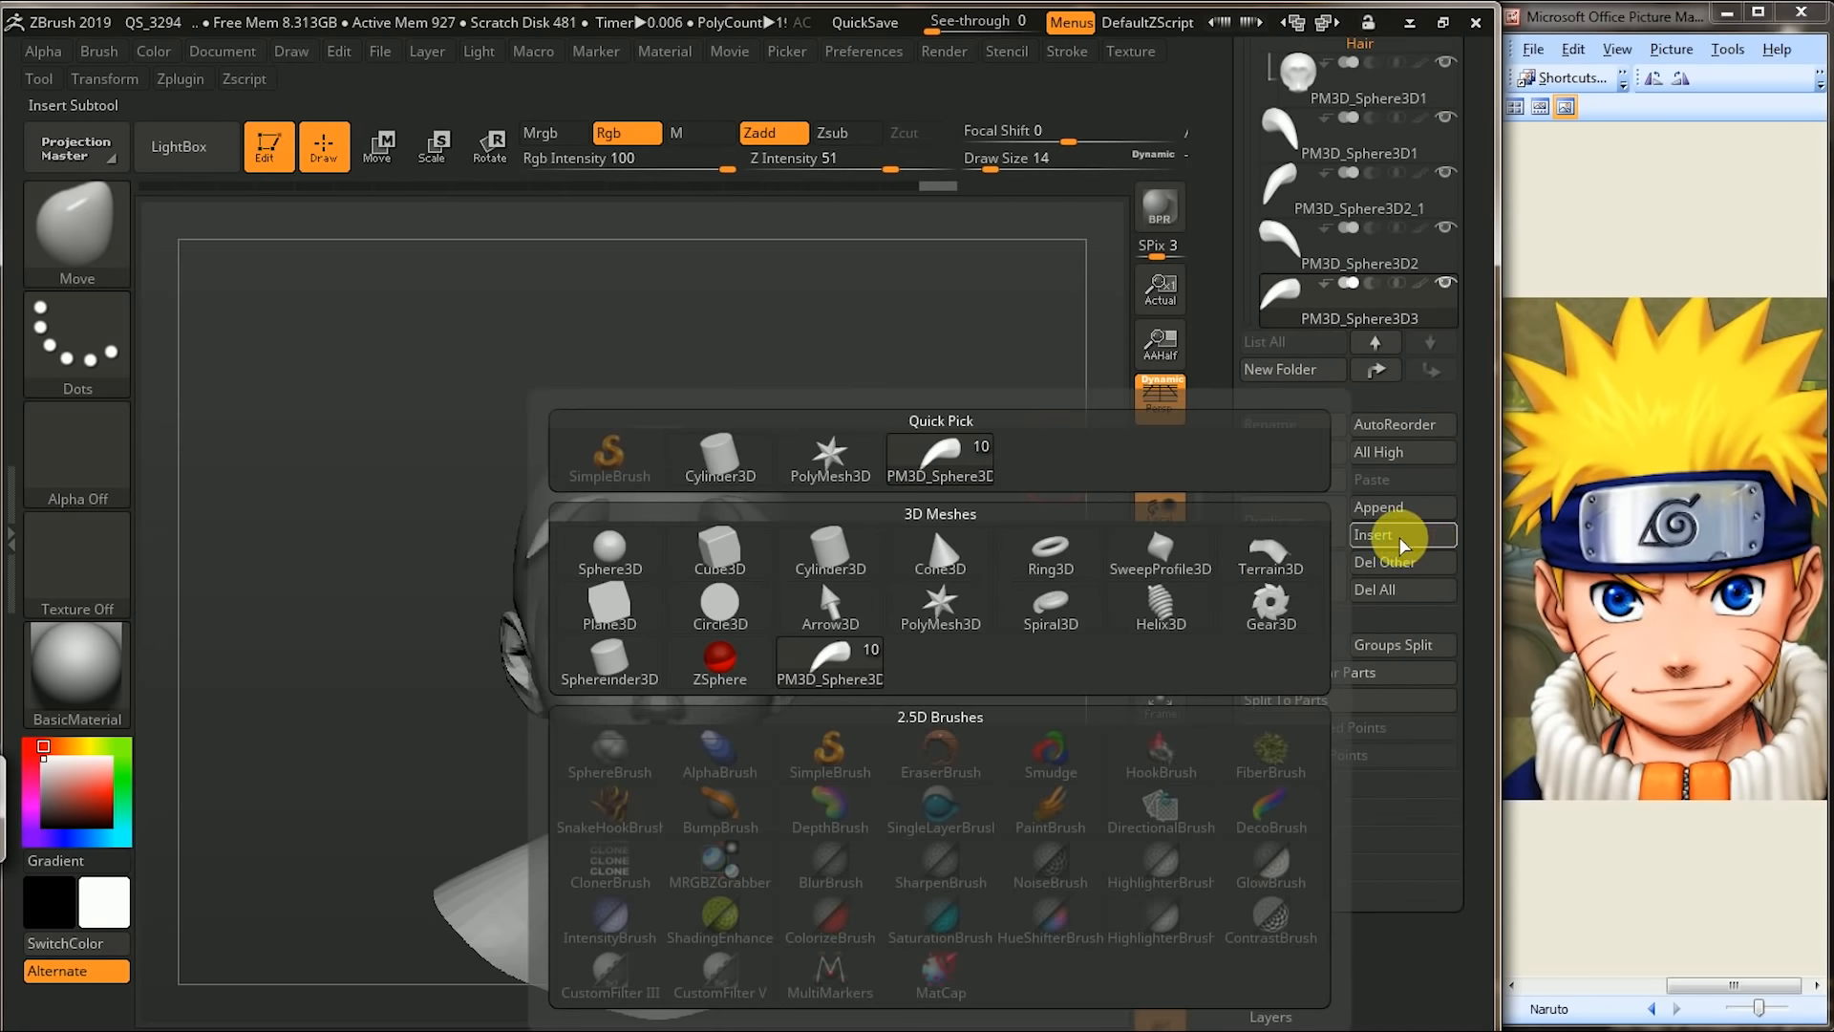
{"action": "left_click", "coordinate": [1060, 546]}
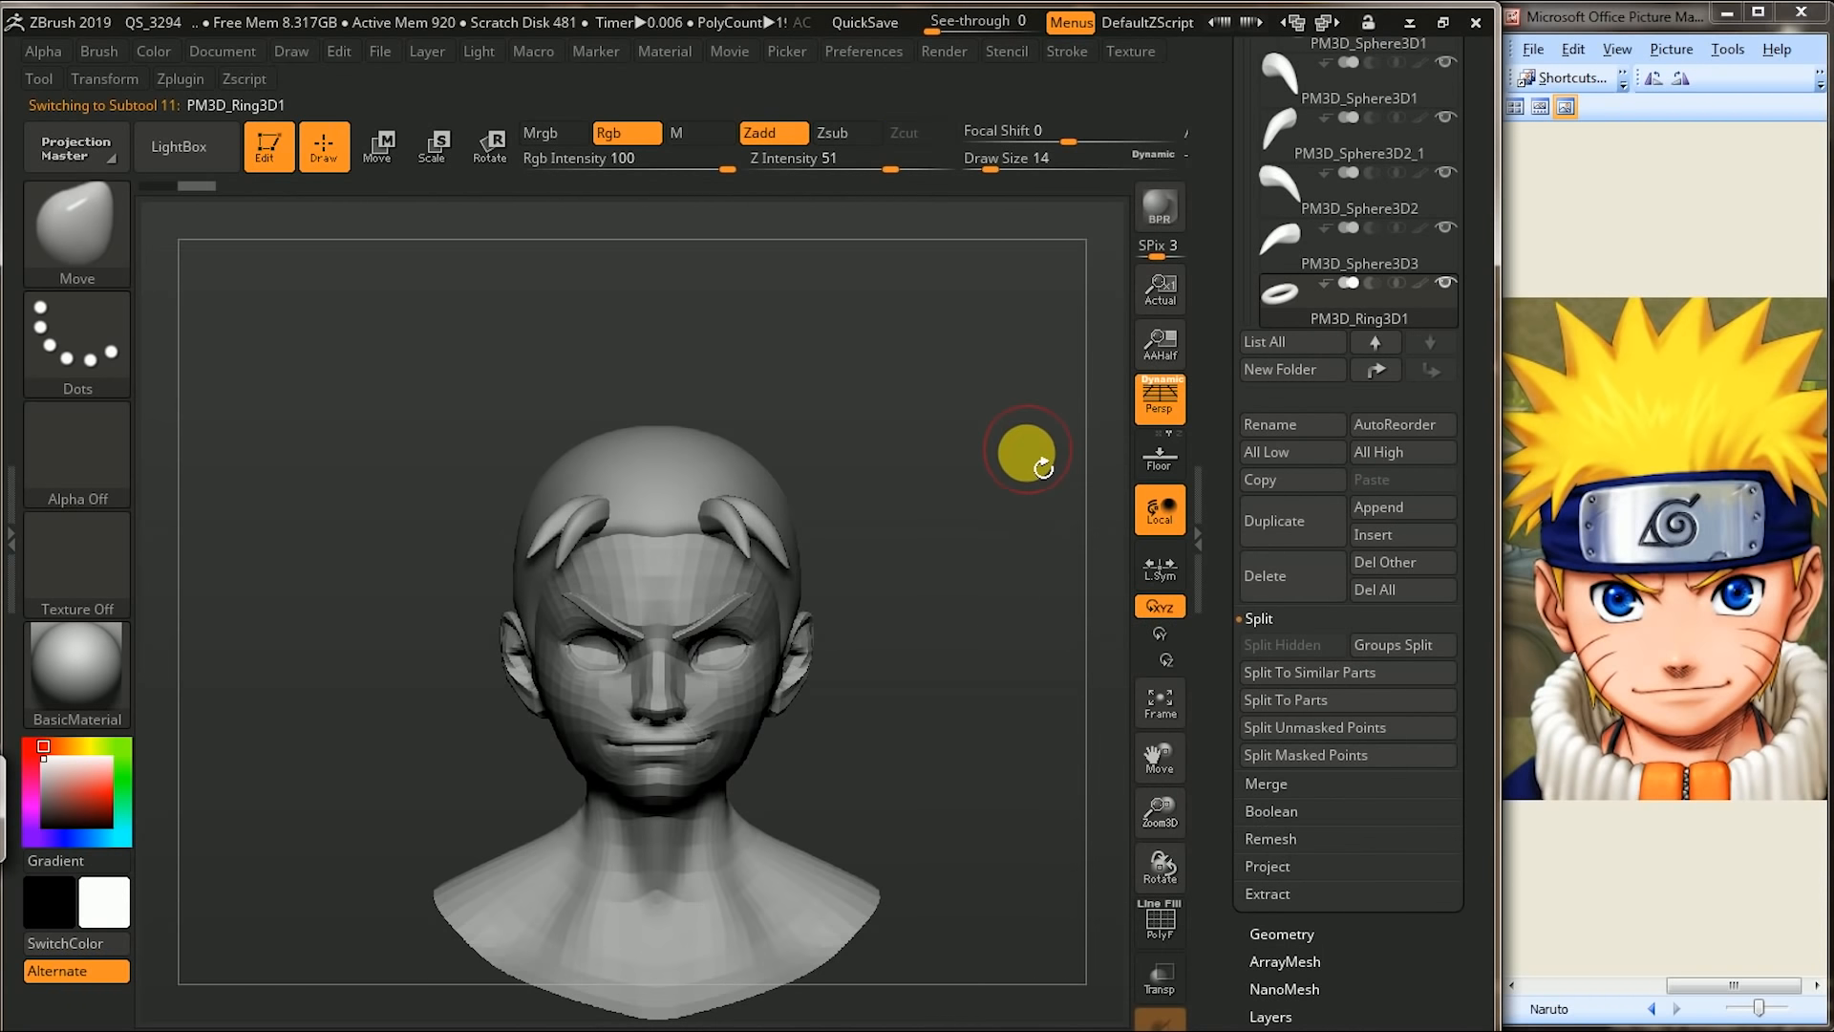
- Turn perspective off, mask the upper half of the ring in side view, and invert the mask
{"action": "left_click_drag", "start_coordinate": [1026, 581], "coordinate": [869, 363], "text": "alt"}
{"action": "left_click_drag", "start_coordinate": [959, 459], "coordinate": [1024, 318], "text": "alt"}
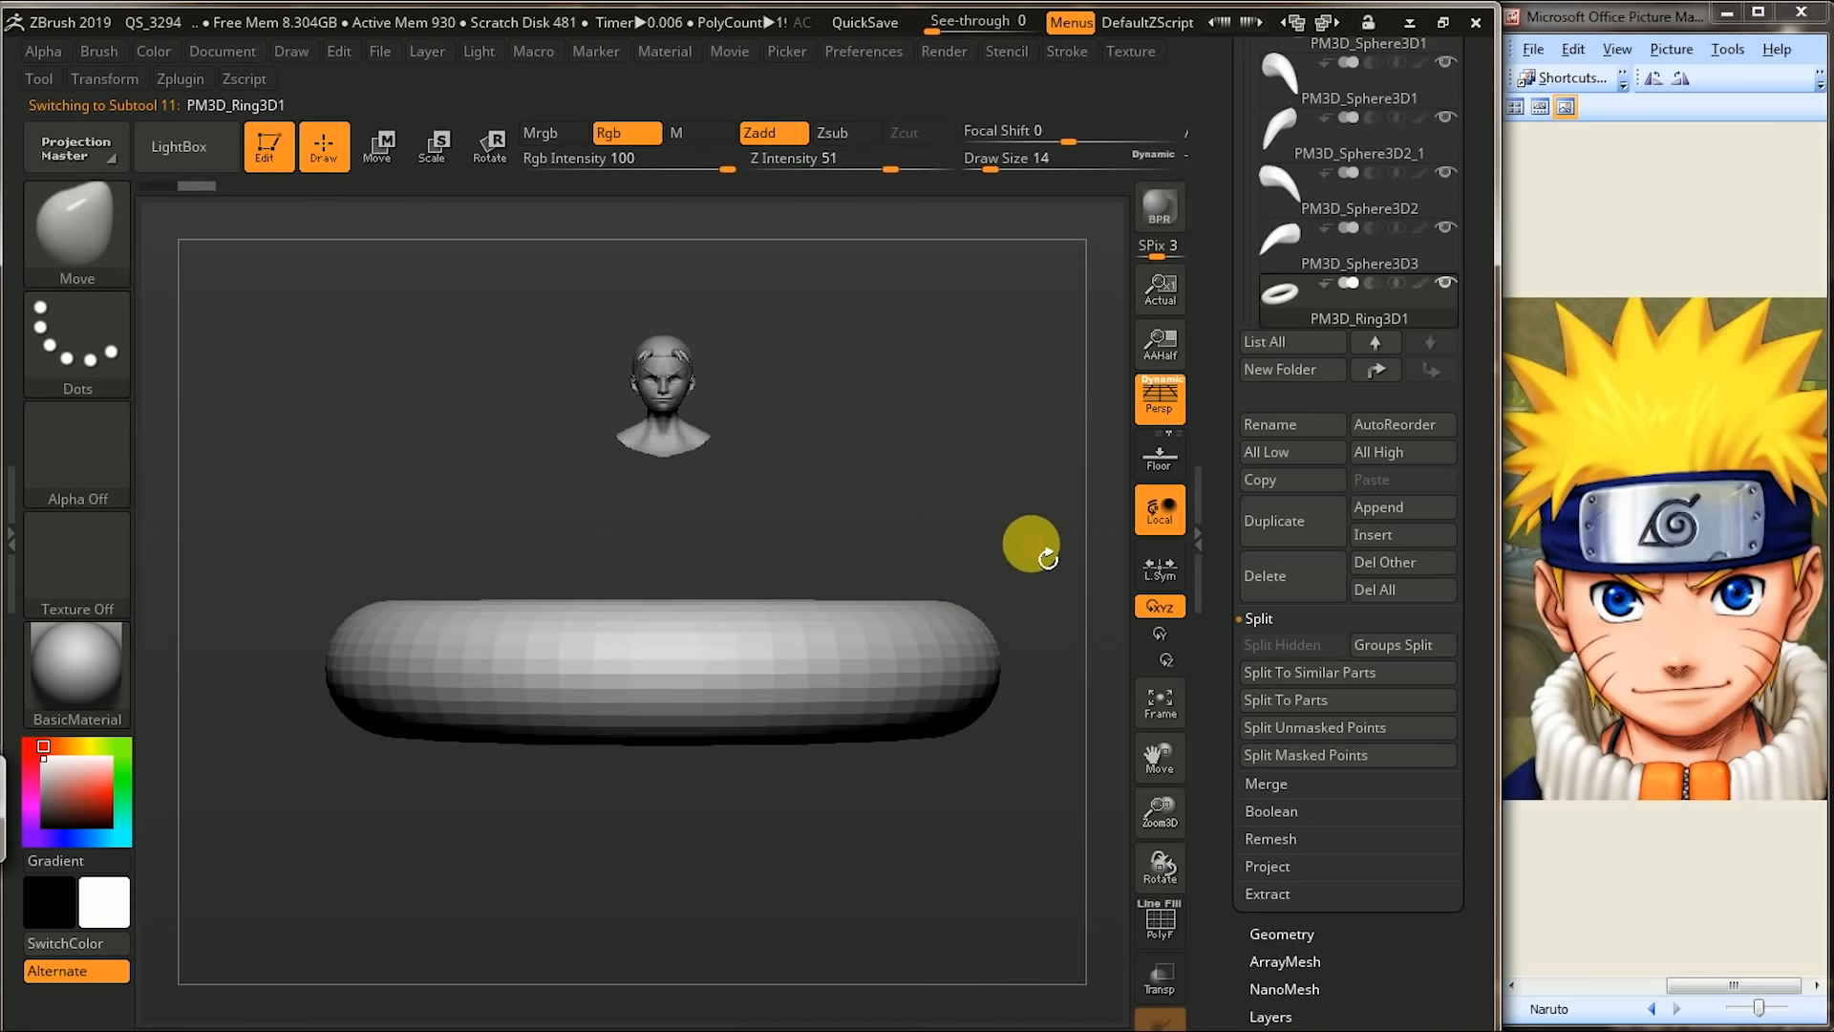
{"action": "left_click_drag", "start_coordinate": [986, 560], "coordinate": [989, 455], "text": "alt"}
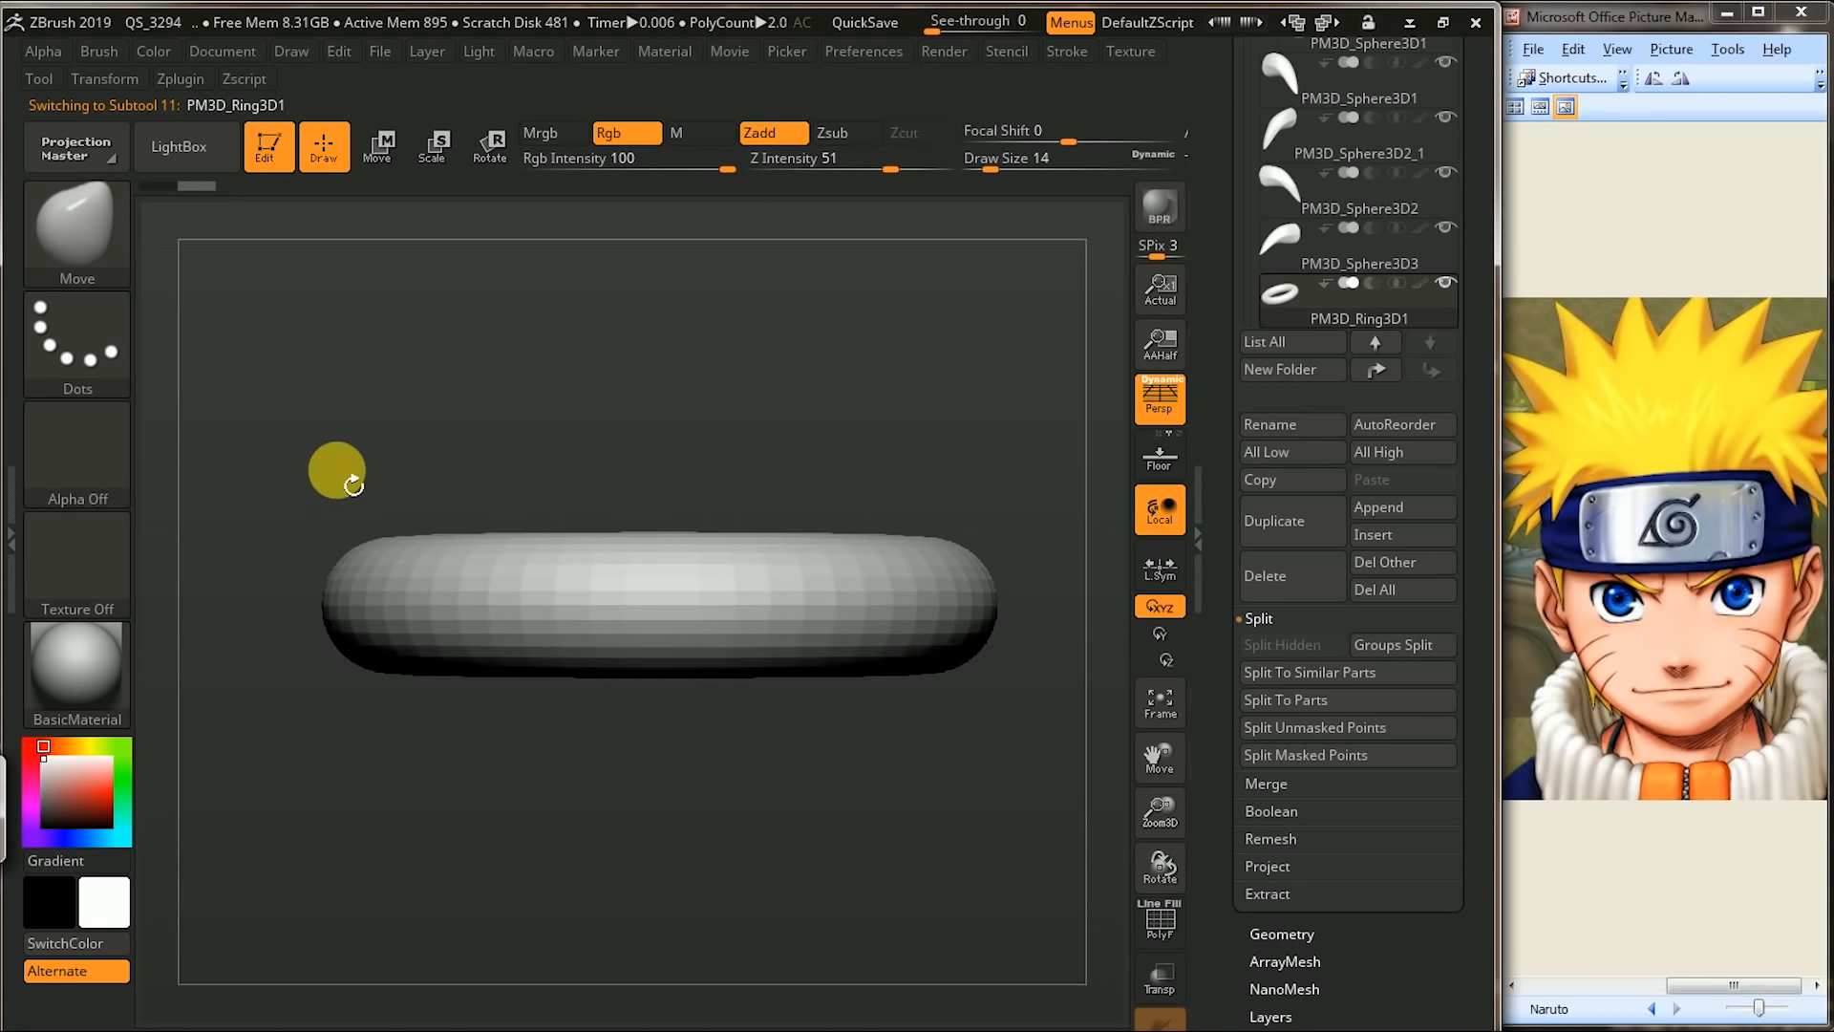
{"action": "left_click", "coordinate": [1165, 412]}
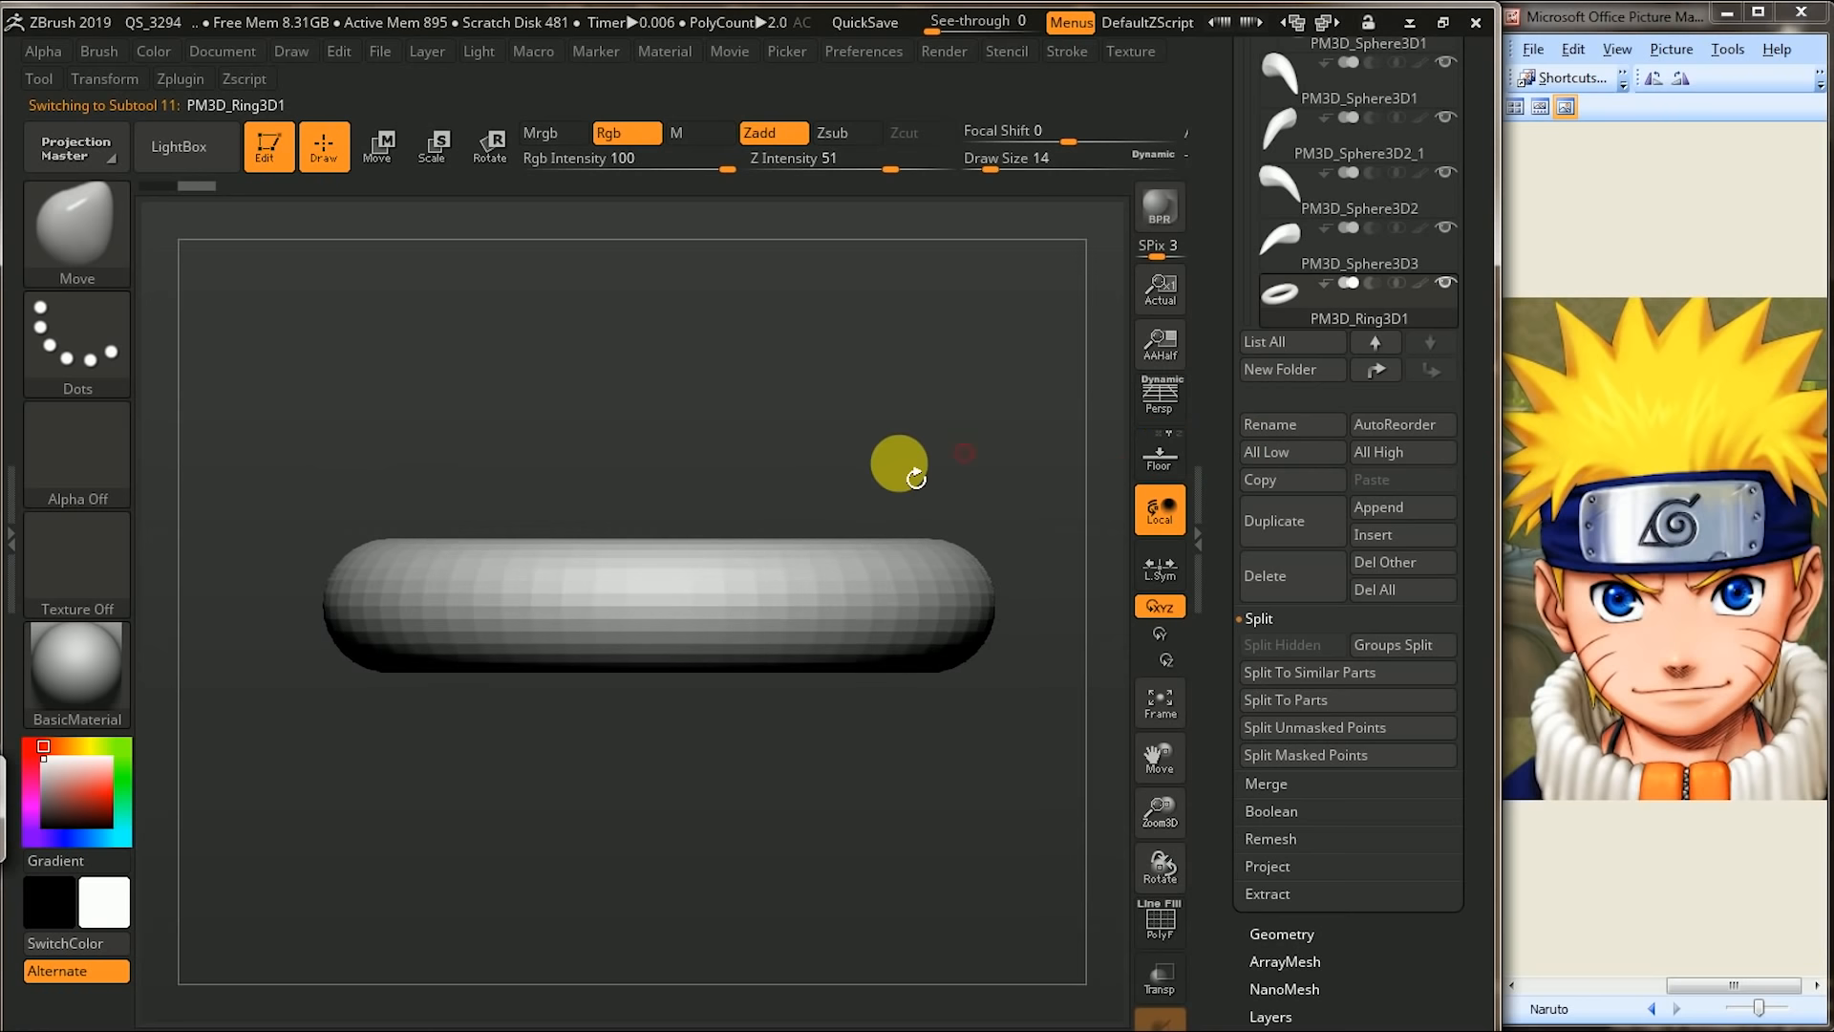
{"action": "mouse_move", "coordinate": [251, 470]}
{"action": "left_mouse_down", "text": "ctrl"}
{"action": "mouse_move", "coordinate": [450, 532]}
{"action": "mouse_move", "coordinate": [1018, 528]}
{"action": "mouse_move", "coordinate": [1079, 603]}
{"action": "left_mouse_up", "text": "ctrl"}
{"action": "mouse_move", "coordinate": [1029, 475]}
{"action": "left_mouse_down"}
{"action": "mouse_move", "coordinate": [1064, 483]}
{"action": "mouse_move", "coordinate": [1023, 491]}
{"action": "mouse_move", "coordinate": [1052, 483]}
{"action": "left_mouse_up"}
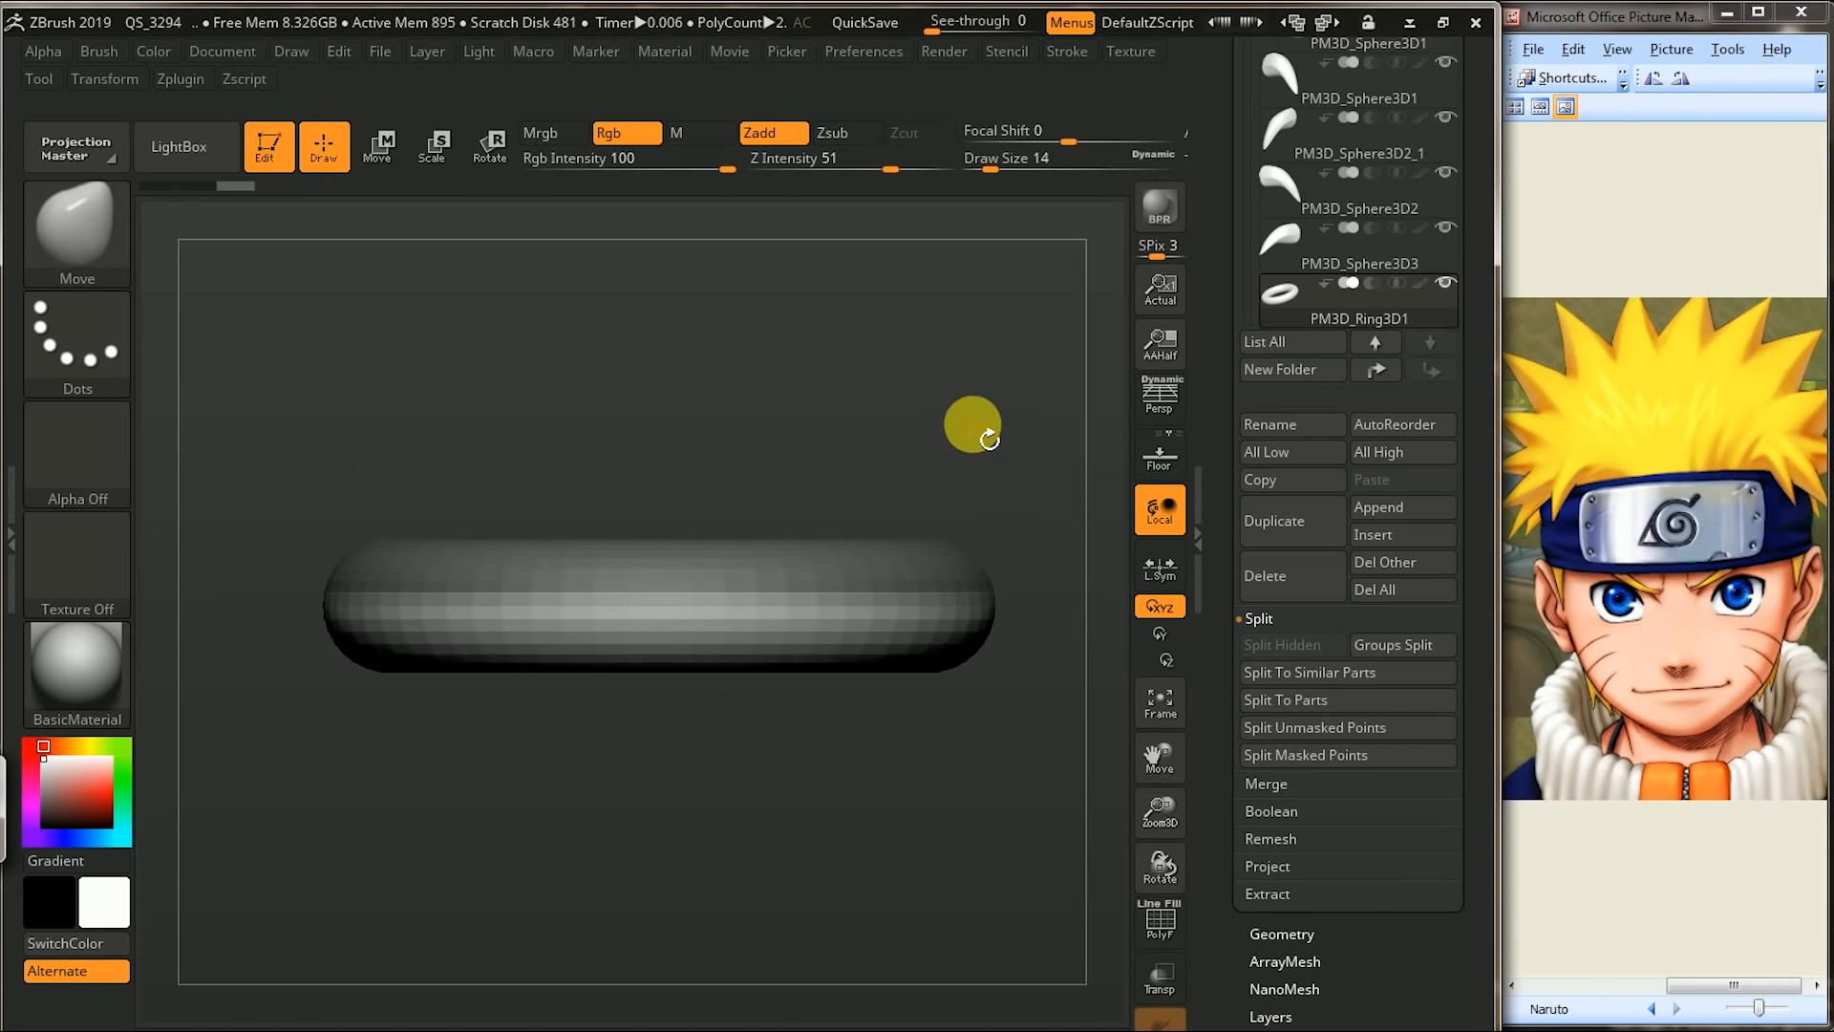
{"action": "left_click_drag", "start_coordinate": [884, 427], "coordinate": [875, 438]}
- Move the ring's unmasked upper half straight up with the gizmo to stretch the ring into a tall band
{"action": "left_click", "coordinate": [383, 145]}
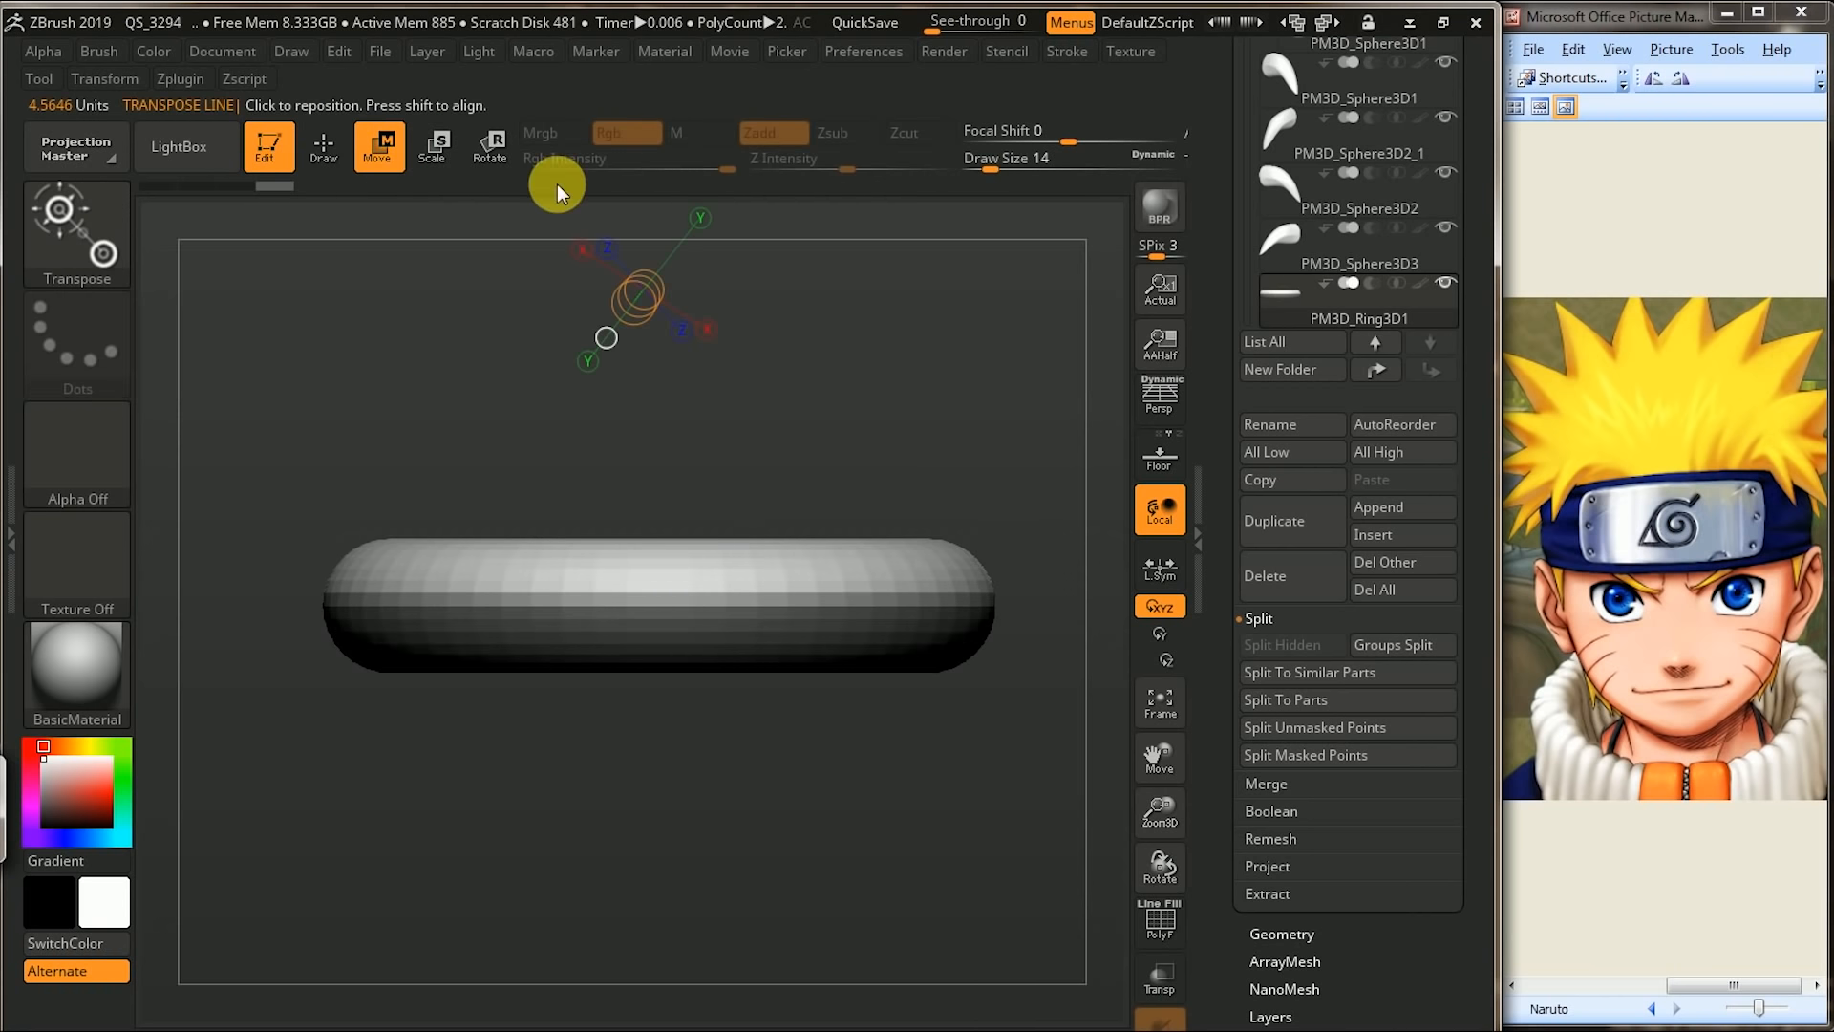
{"action": "key", "text": "y"}
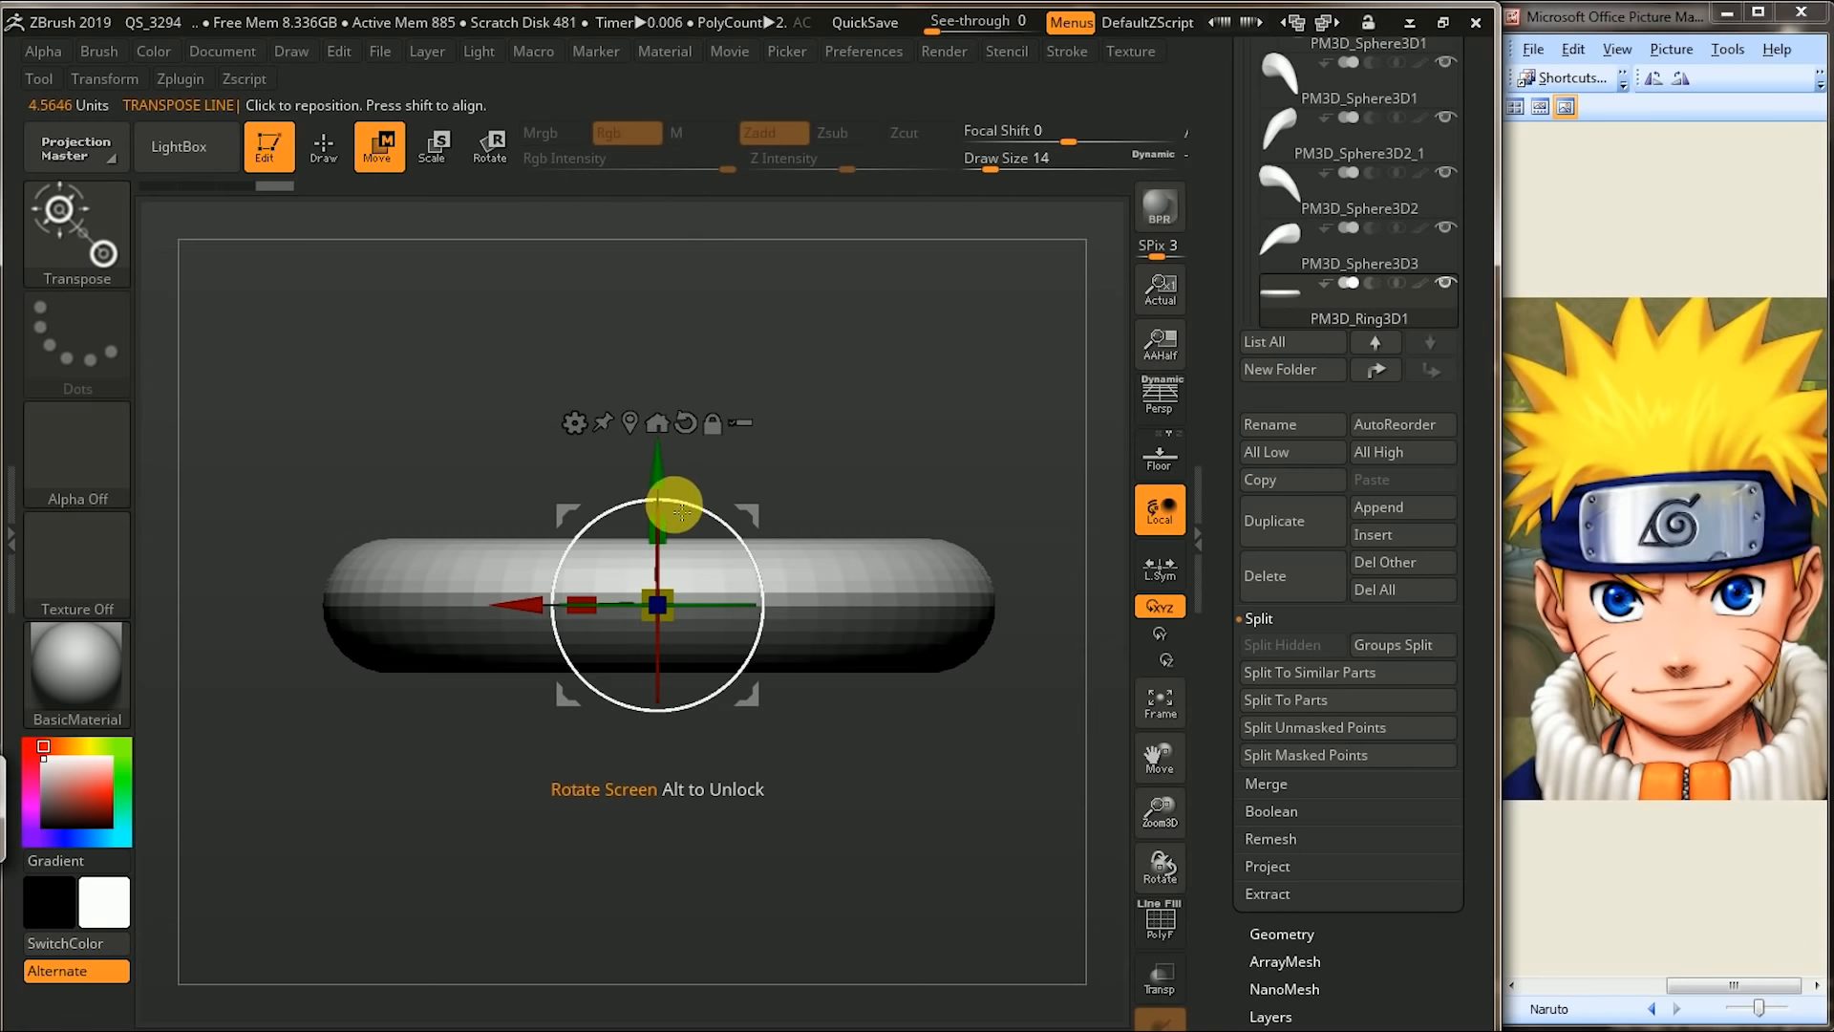
{"action": "left_click_drag", "start_coordinate": [655, 467], "coordinate": [660, 359]}
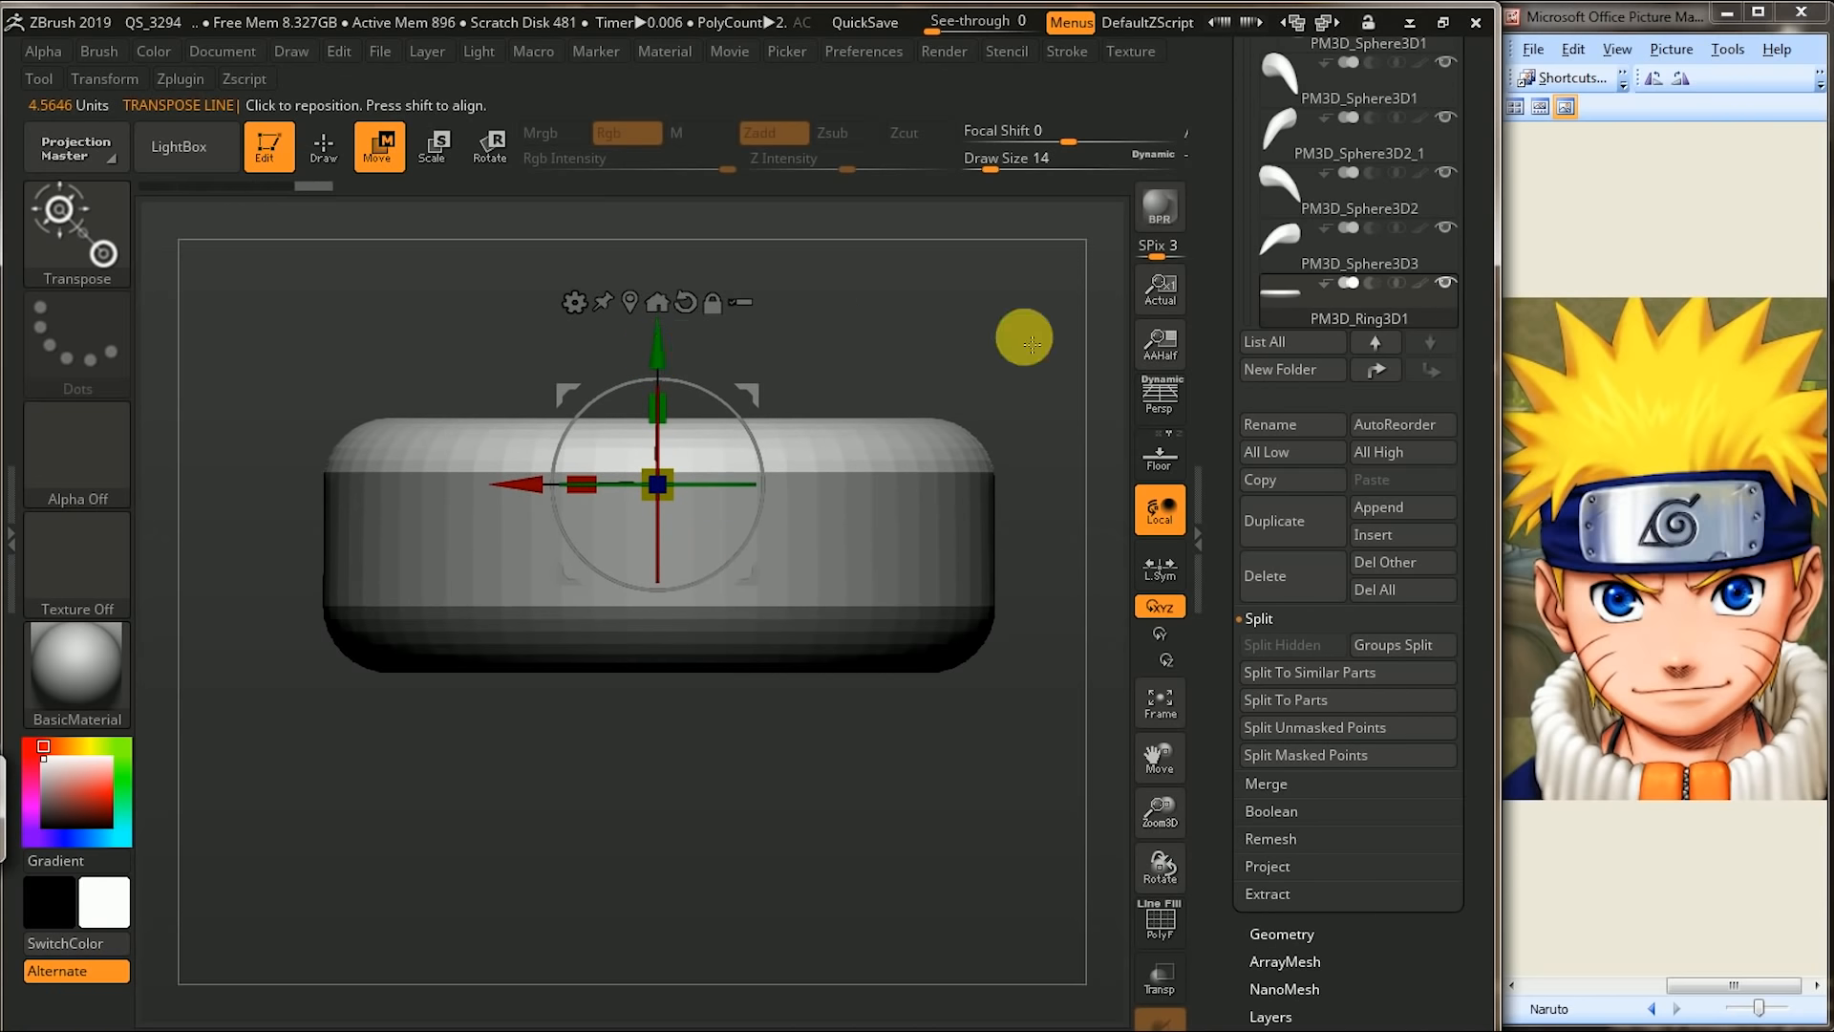
{"action": "right_click_drag", "start_coordinate": [1014, 356], "coordinate": [818, 403], "text": "ctrl"}
{"action": "left_click_drag", "start_coordinate": [668, 357], "coordinate": [661, 326]}
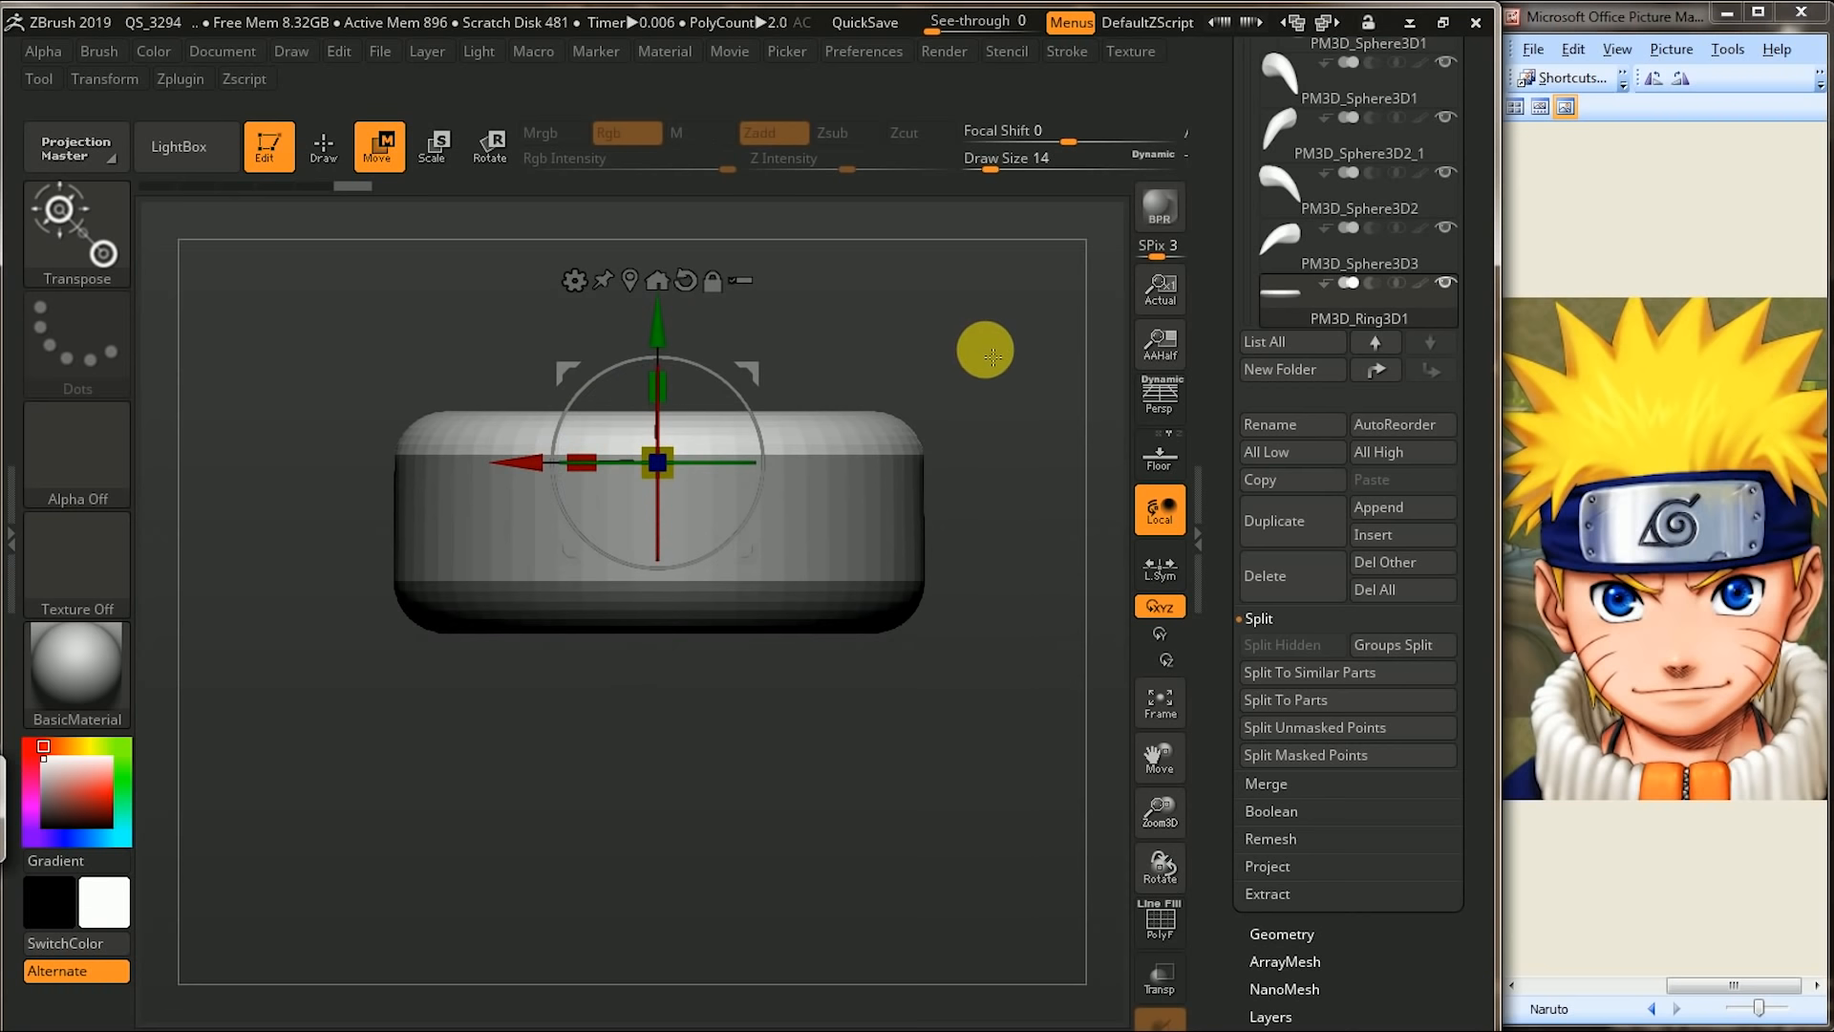
{"action": "right_click_drag", "start_coordinate": [1008, 361], "coordinate": [1000, 426], "text": "alt"}
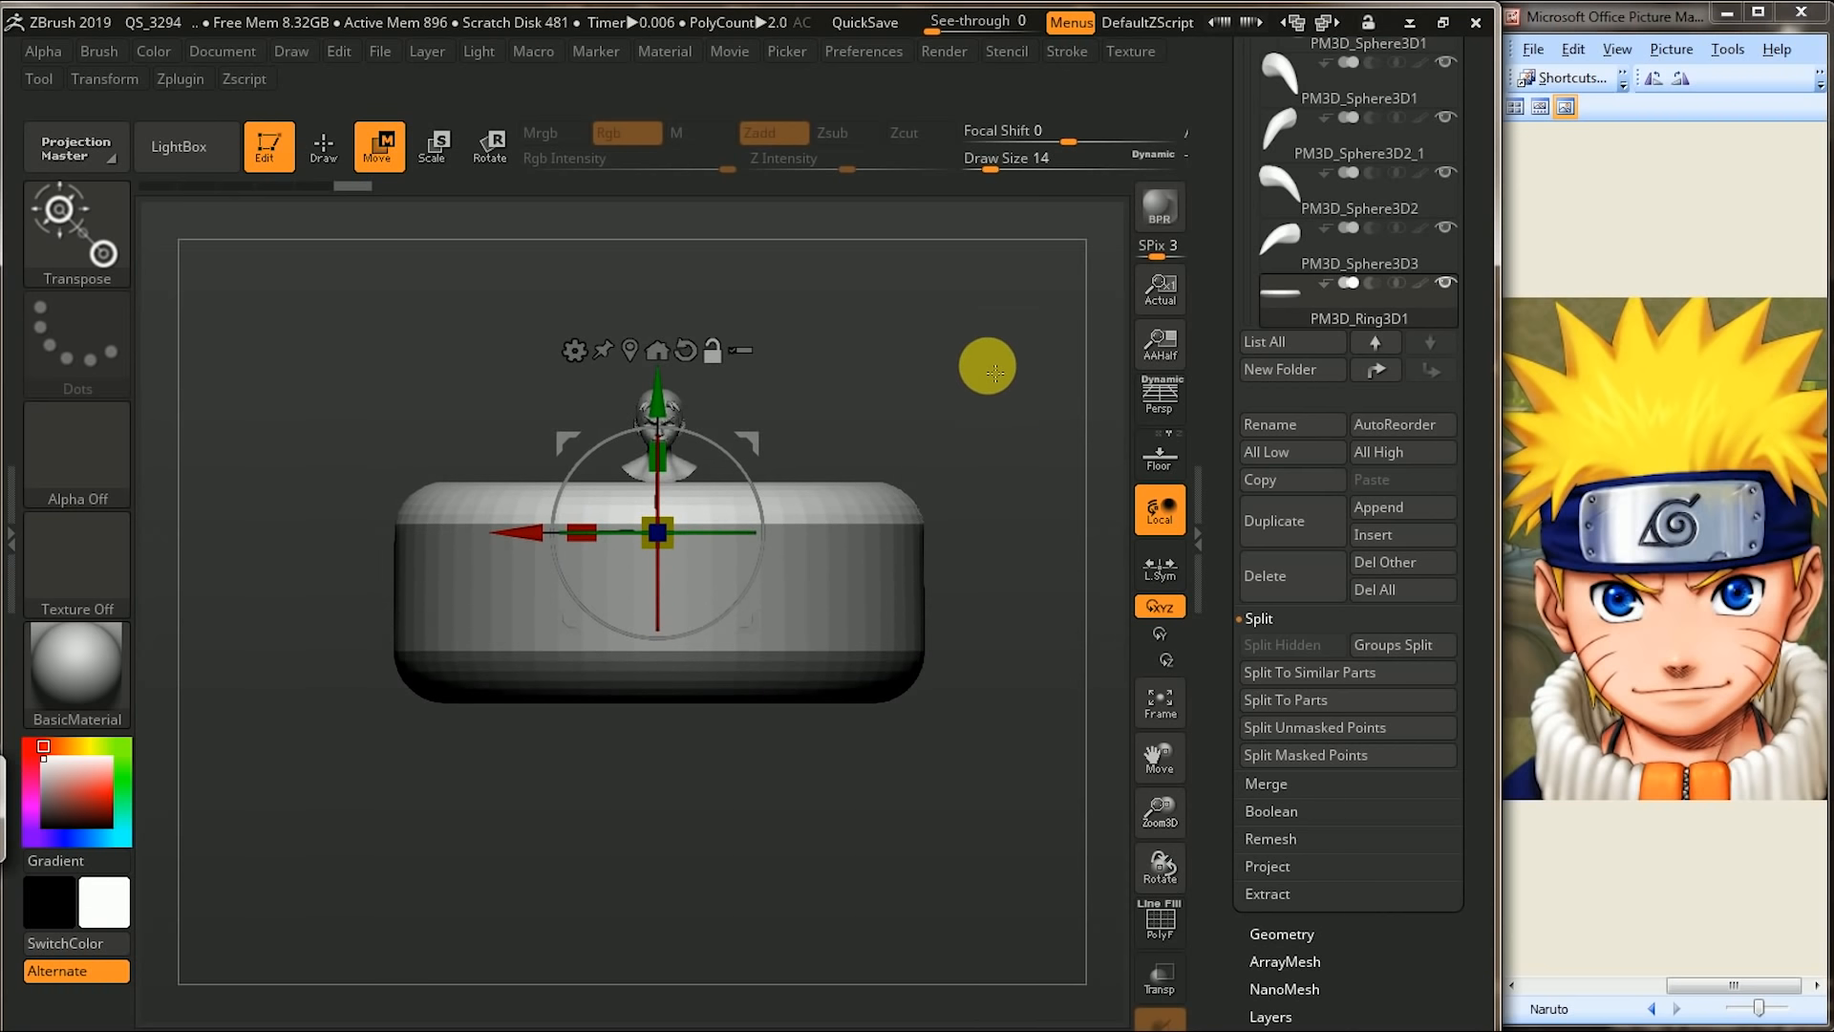
- Thin the ring's profile by applying a negative Inflate deformation
{"action": "left_click_drag", "start_coordinate": [1465, 612], "coordinate": [1469, 468]}
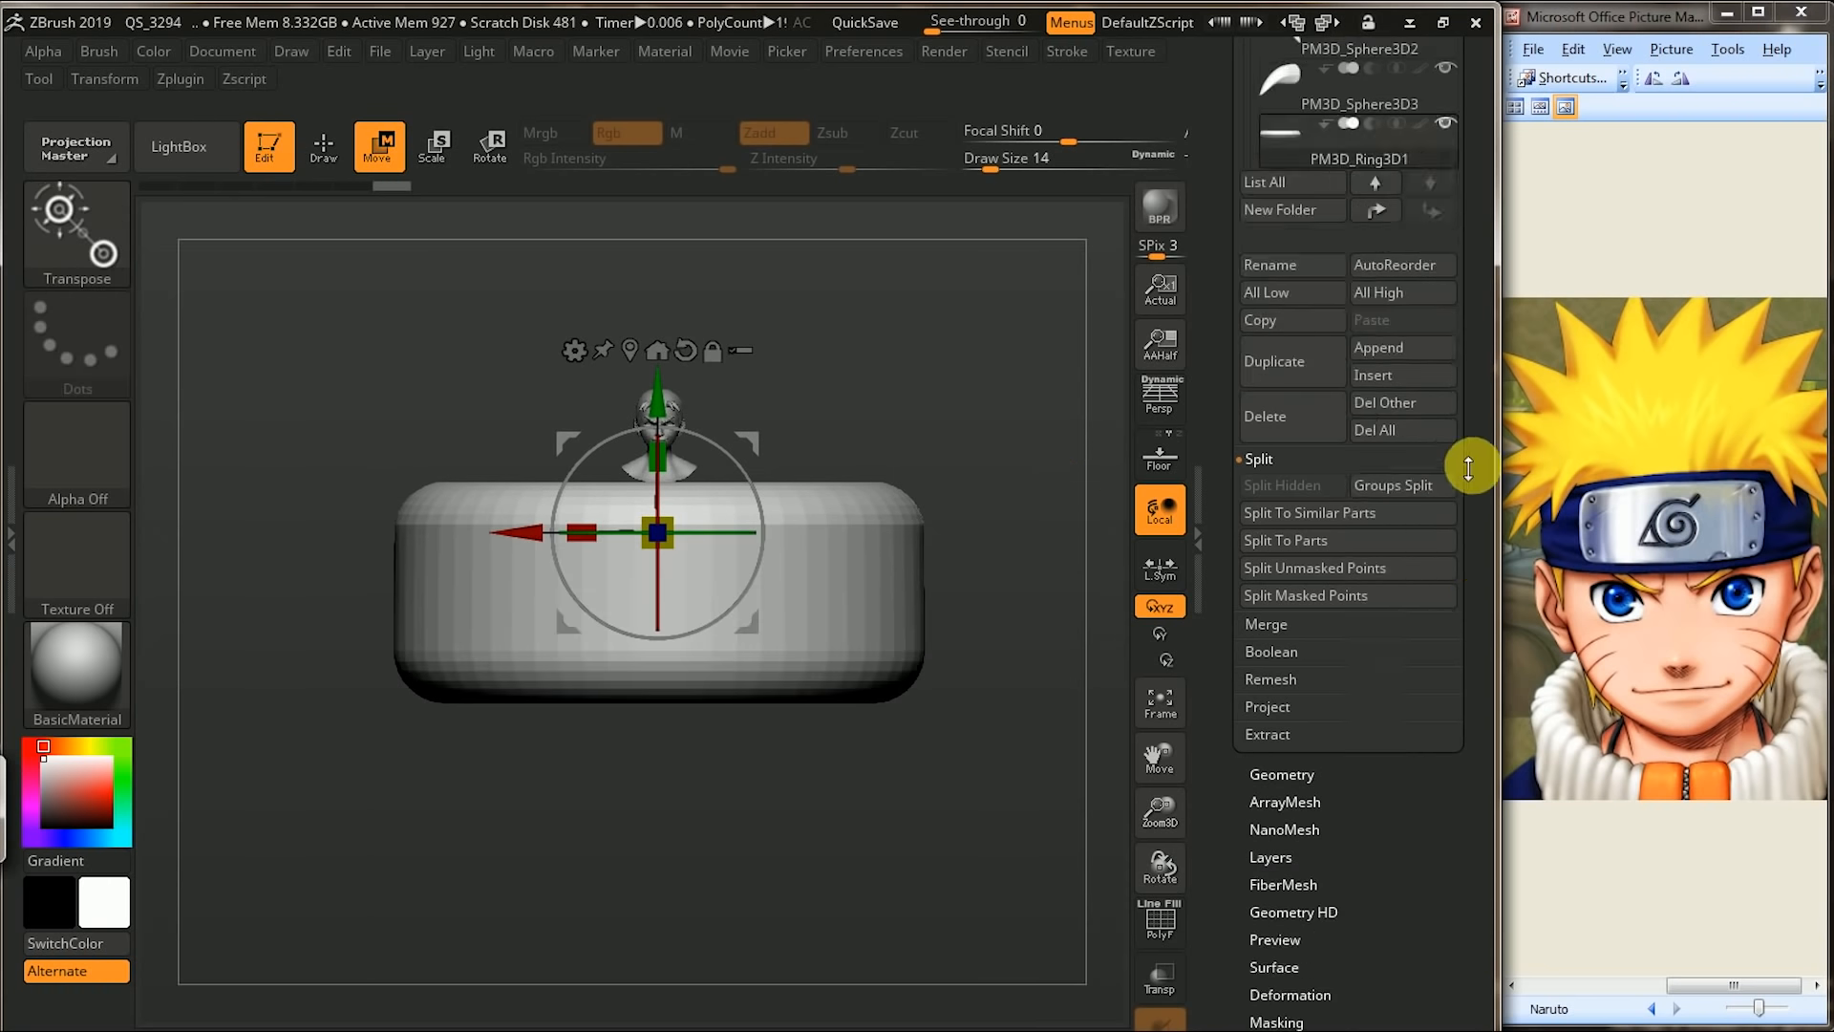
{"action": "scroll", "coordinate": [1386, 659], "scroll_direction": "down", "scroll_amount": 5}
{"action": "left_click", "coordinate": [1385, 654]}
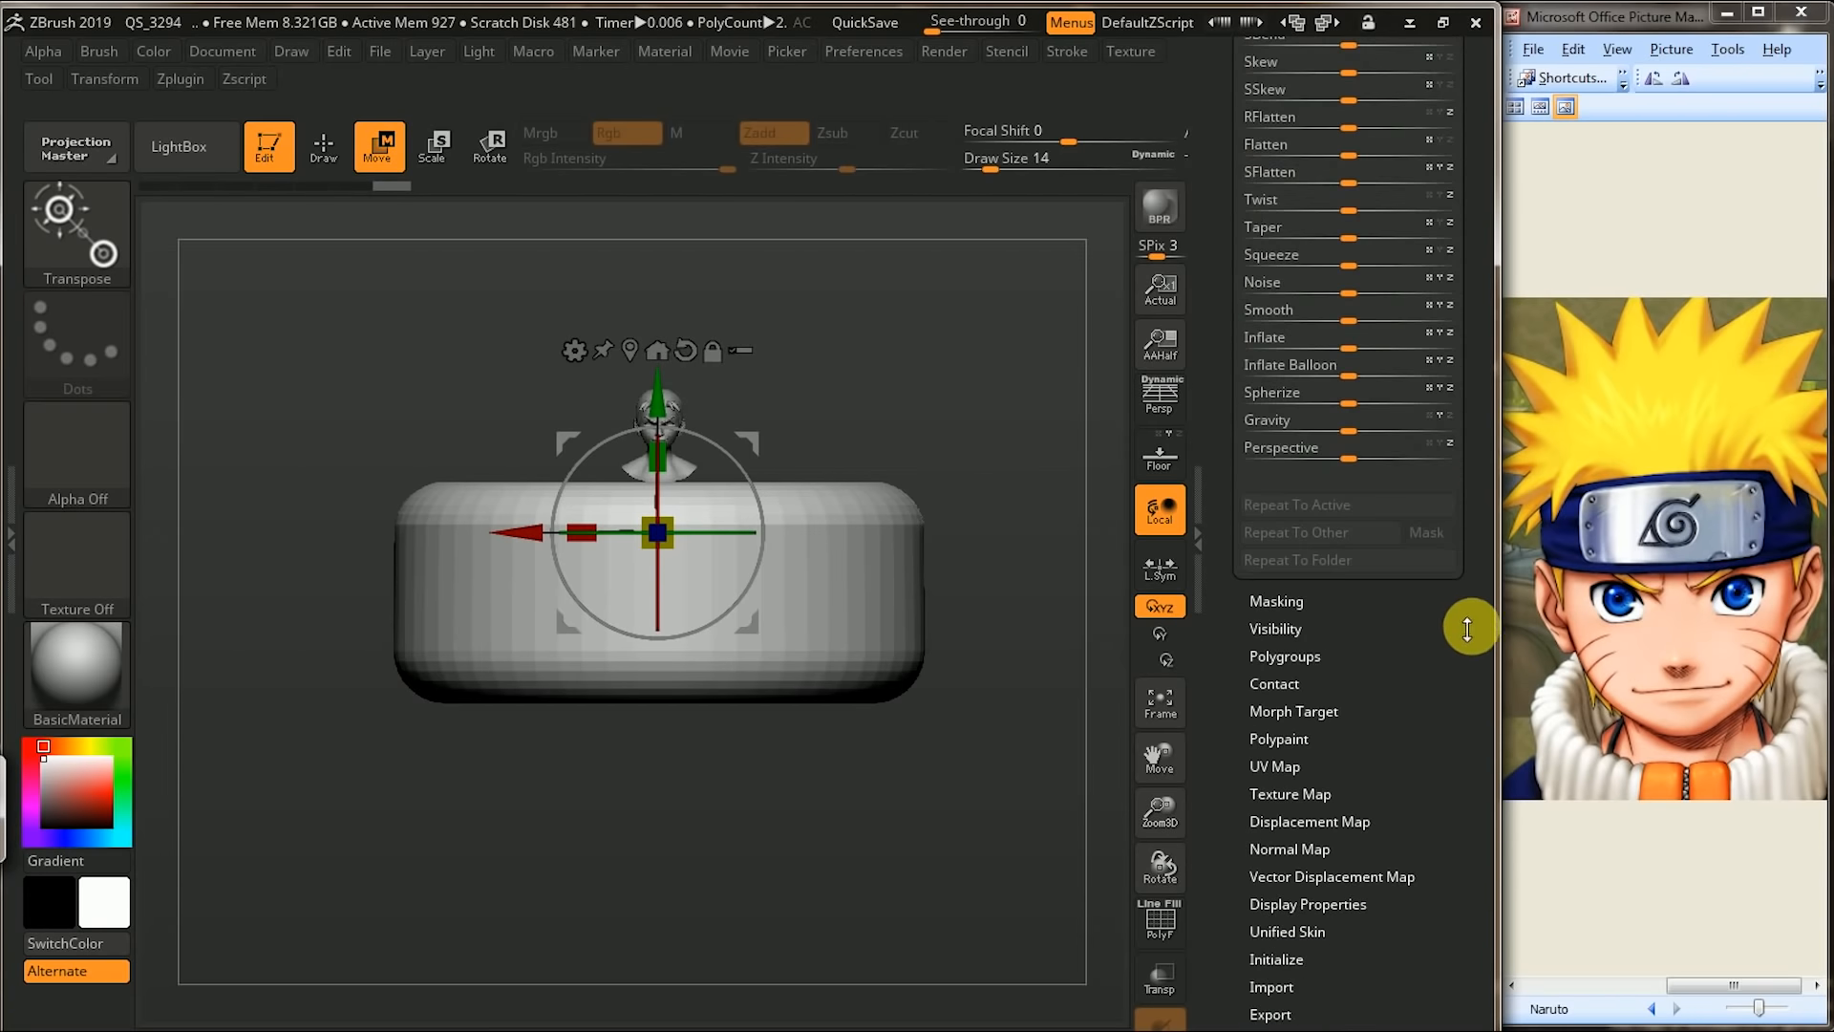
{"action": "scroll", "coordinate": [1468, 627], "scroll_direction": "up", "scroll_amount": 5}
{"action": "left_click_drag", "start_coordinate": [1055, 531], "coordinate": [1097, 742]}
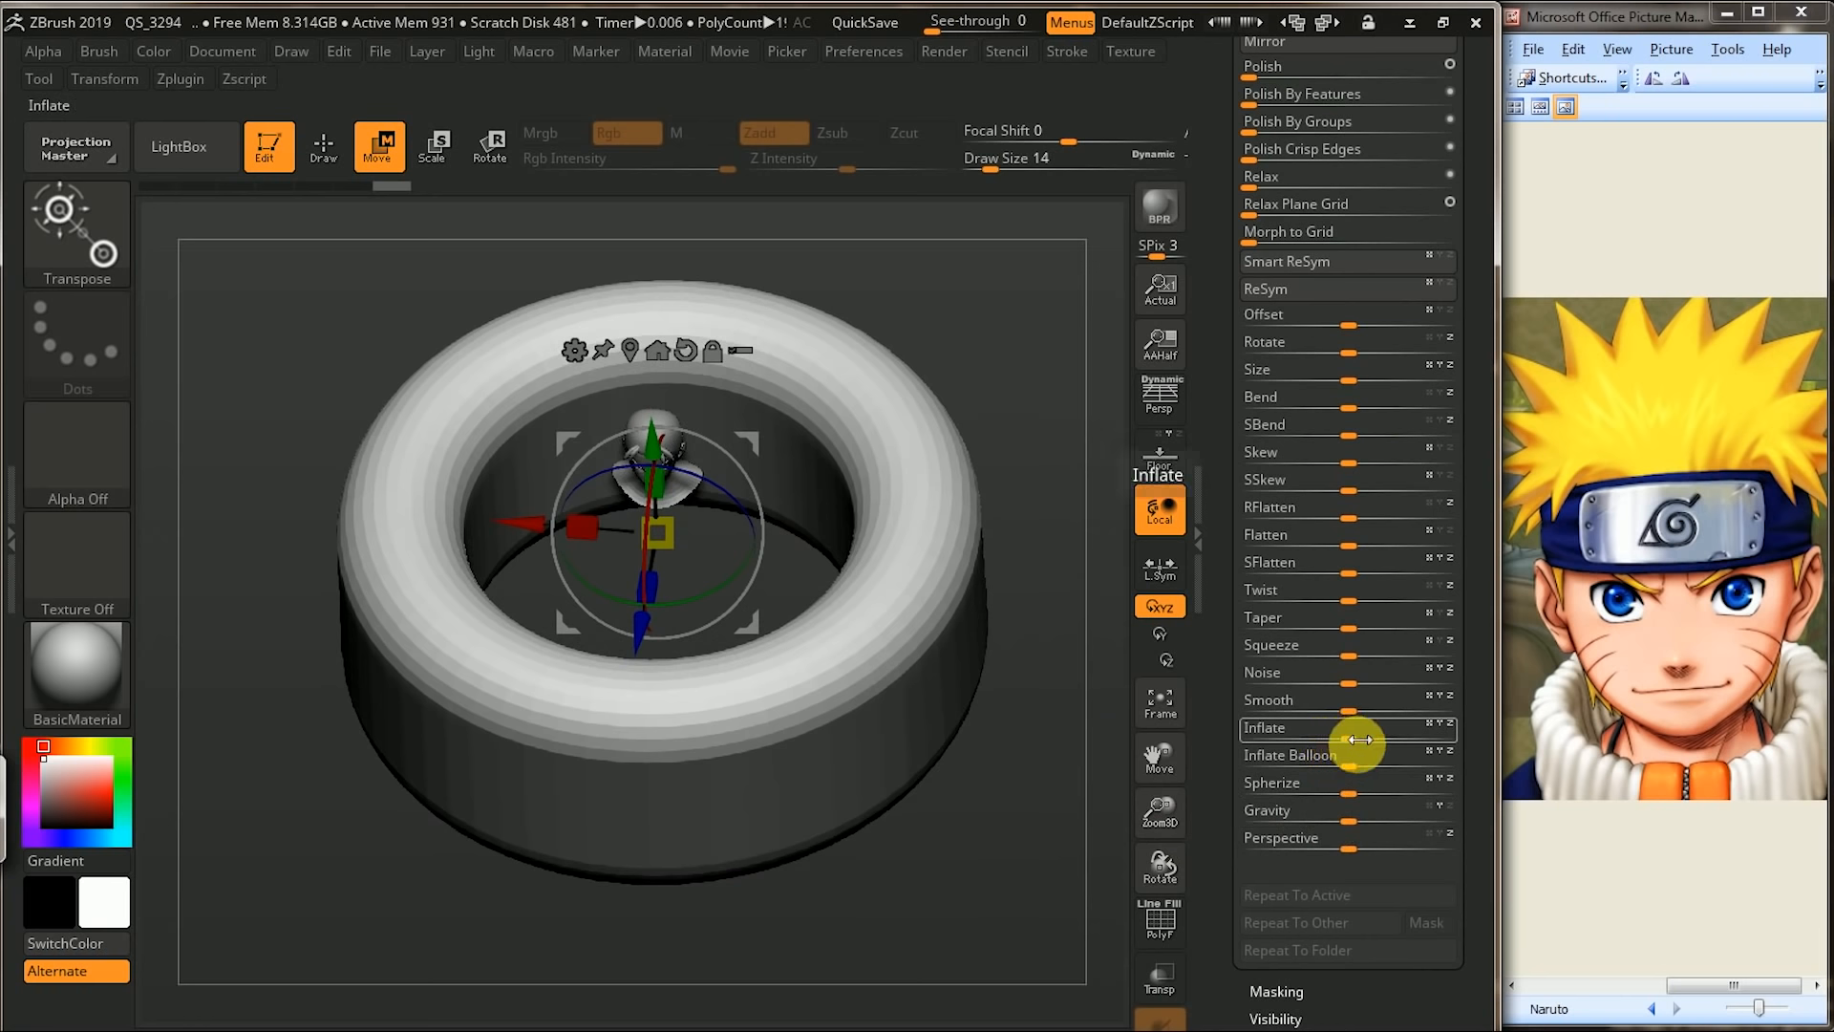
{"action": "left_click_drag", "start_coordinate": [1366, 743], "coordinate": [1273, 749]}
{"action": "left_click_drag", "start_coordinate": [1015, 787], "coordinate": [979, 585]}
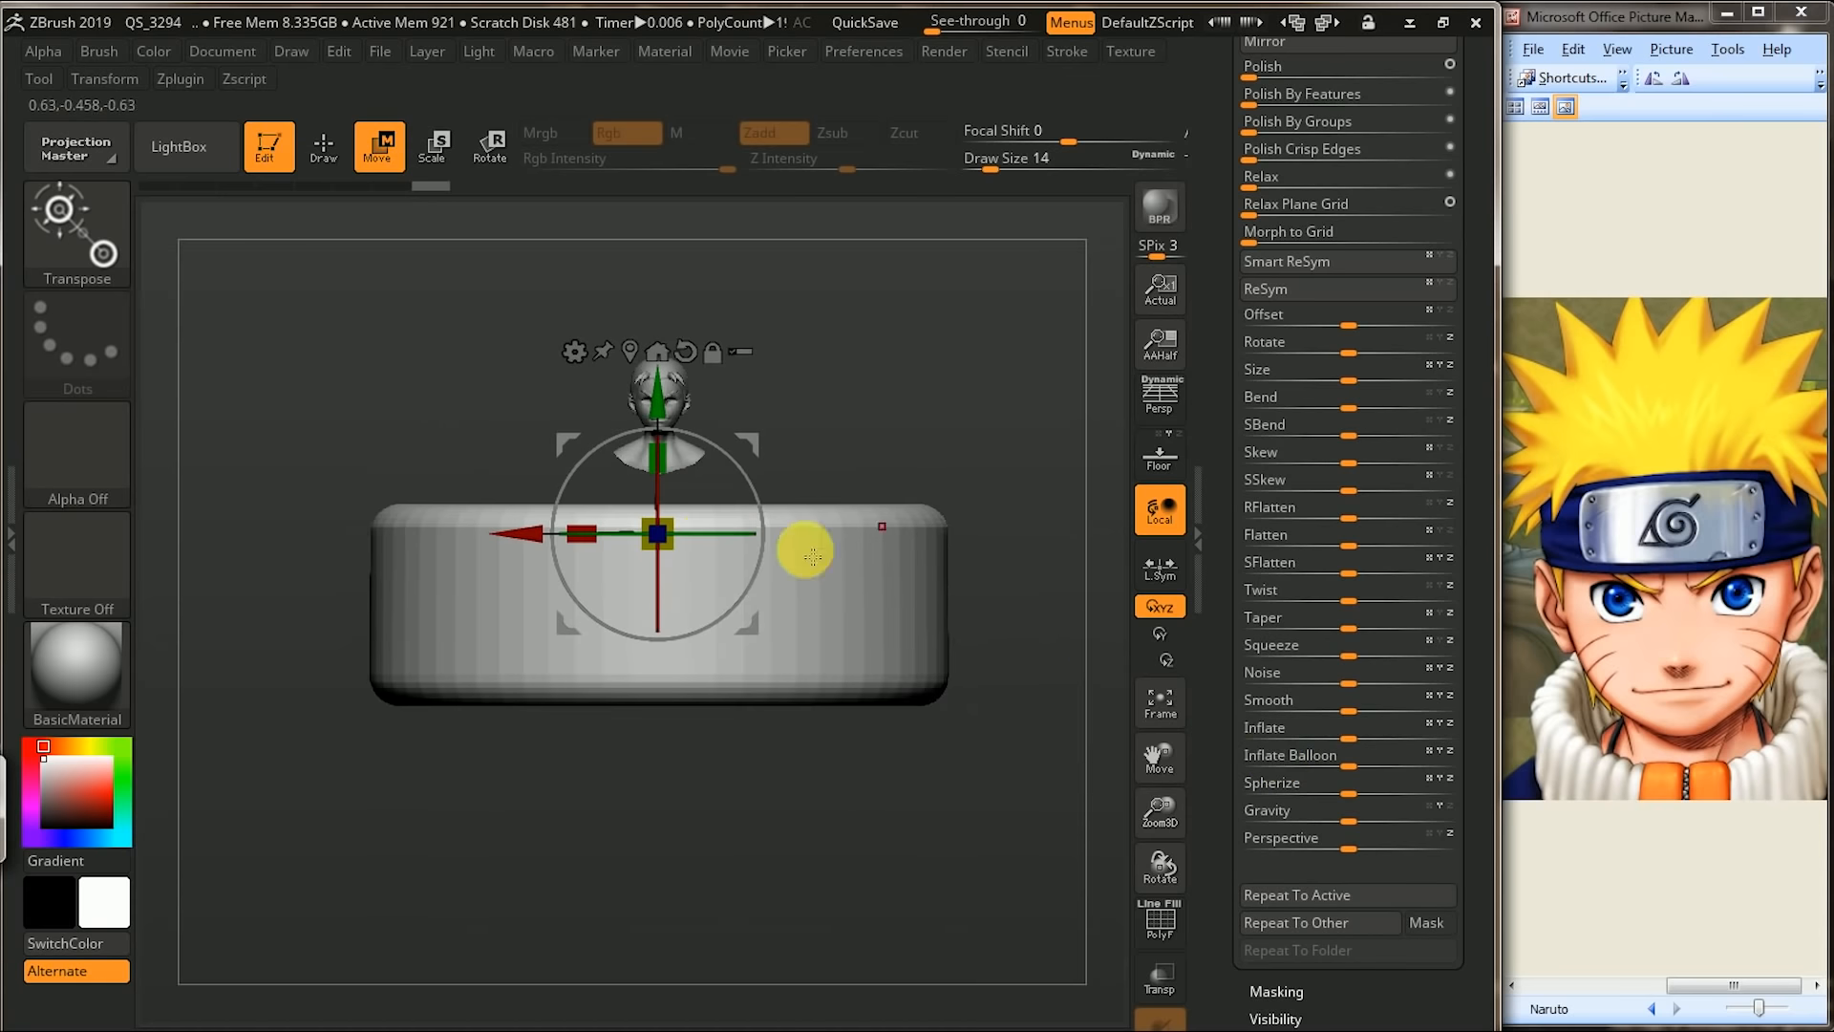
- Scale the ring down to head size with the gizmo and raise it onto the head at forehead level
{"action": "left_click_drag", "start_coordinate": [679, 525], "coordinate": [424, 602]}
{"action": "left_click_drag", "start_coordinate": [655, 291], "coordinate": [677, 245]}
{"action": "right_click_drag", "start_coordinate": [981, 302], "coordinate": [983, 640], "text": "ctrl"}
{"action": "left_click_drag", "start_coordinate": [675, 370], "coordinate": [636, 382]}
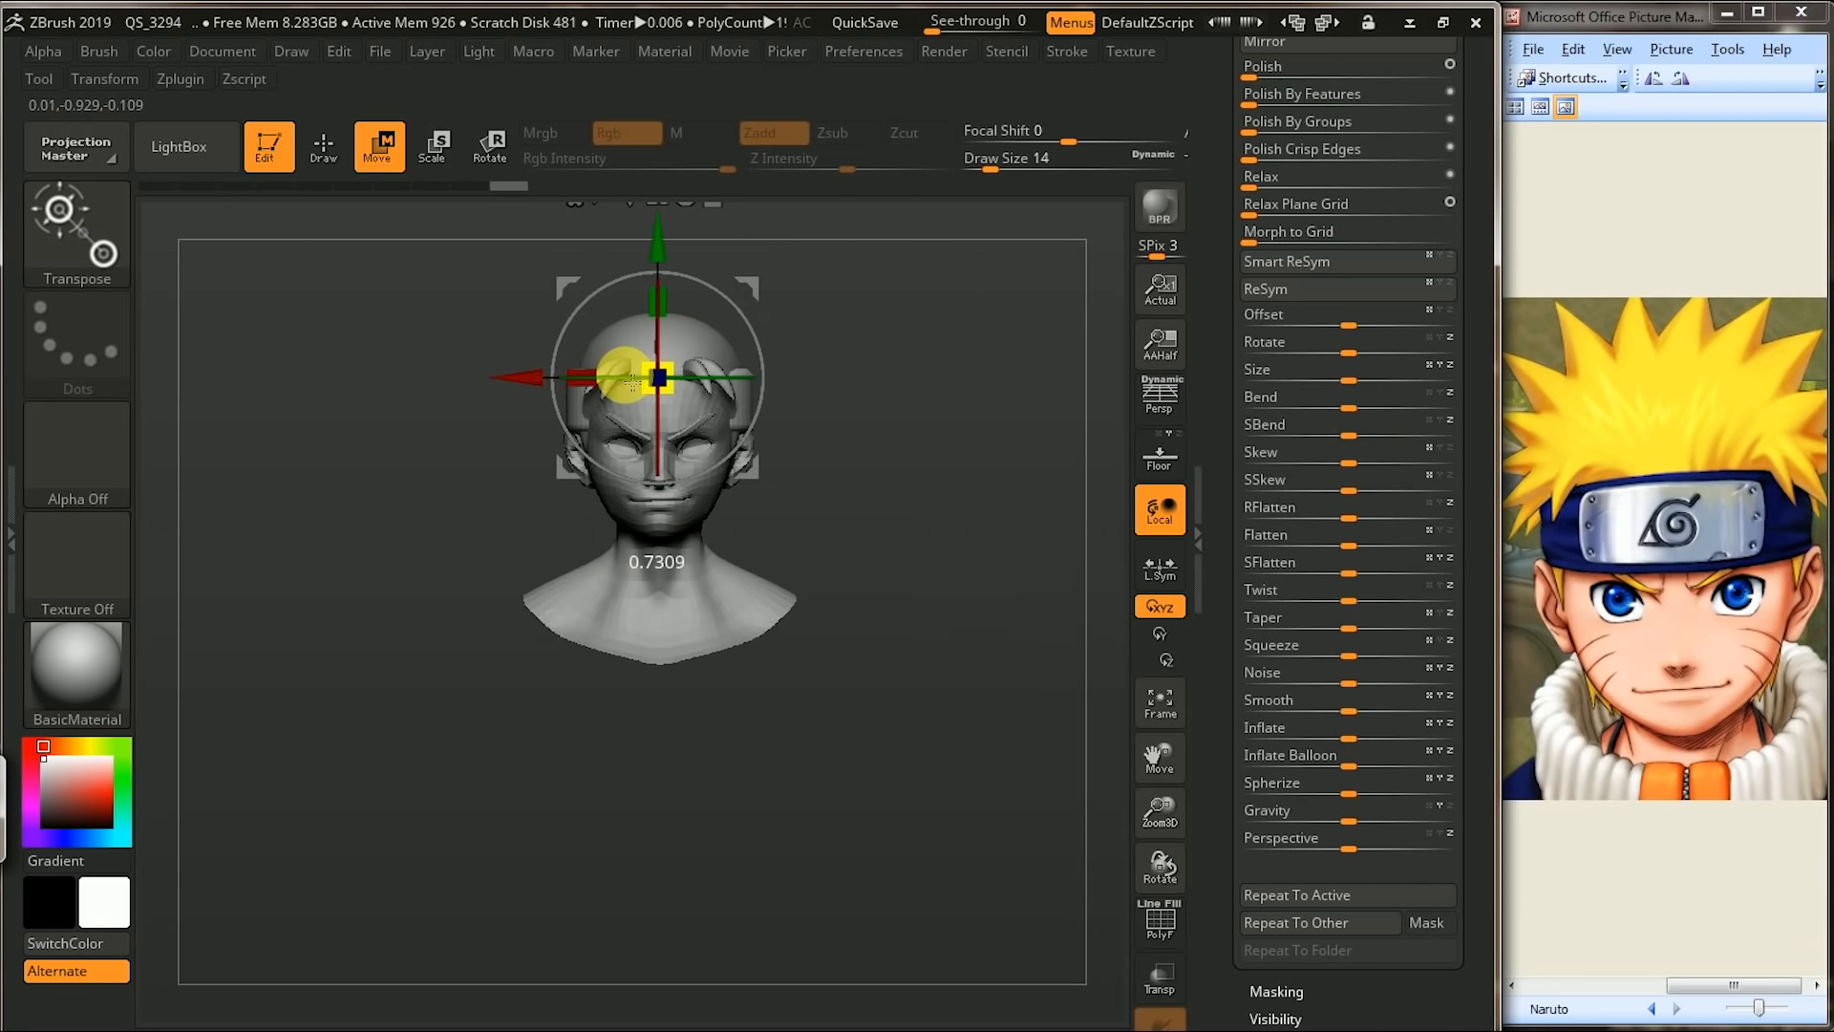
{"action": "left_click_drag", "start_coordinate": [950, 344], "coordinate": [1035, 361]}
- Fine-tune the ring's size and position so it sits around the forehead just above the eyebrows
{"action": "left_click_drag", "start_coordinate": [815, 392], "coordinate": [1025, 434]}
{"action": "right_click_drag", "start_coordinate": [1025, 433], "coordinate": [1024, 449], "text": "ctrl"}
{"action": "left_click_drag", "start_coordinate": [712, 364], "coordinate": [700, 373]}
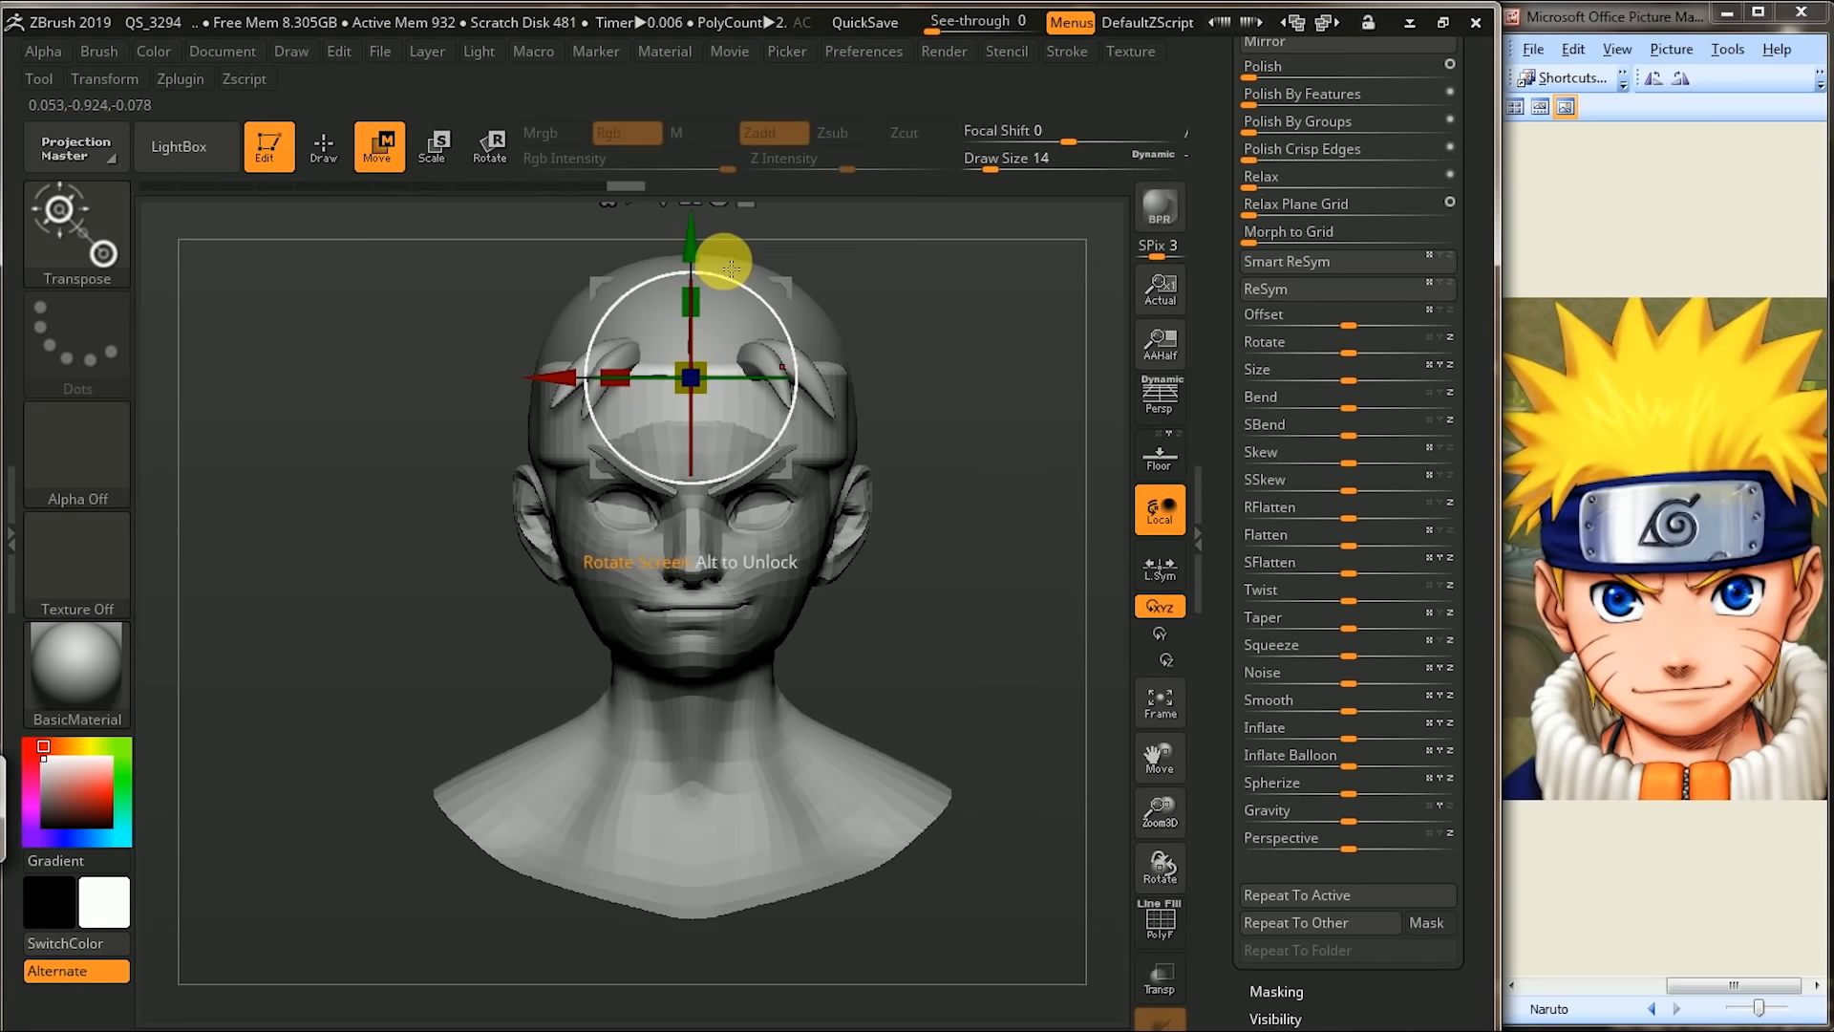
{"action": "left_click_drag", "start_coordinate": [697, 259], "coordinate": [697, 268]}
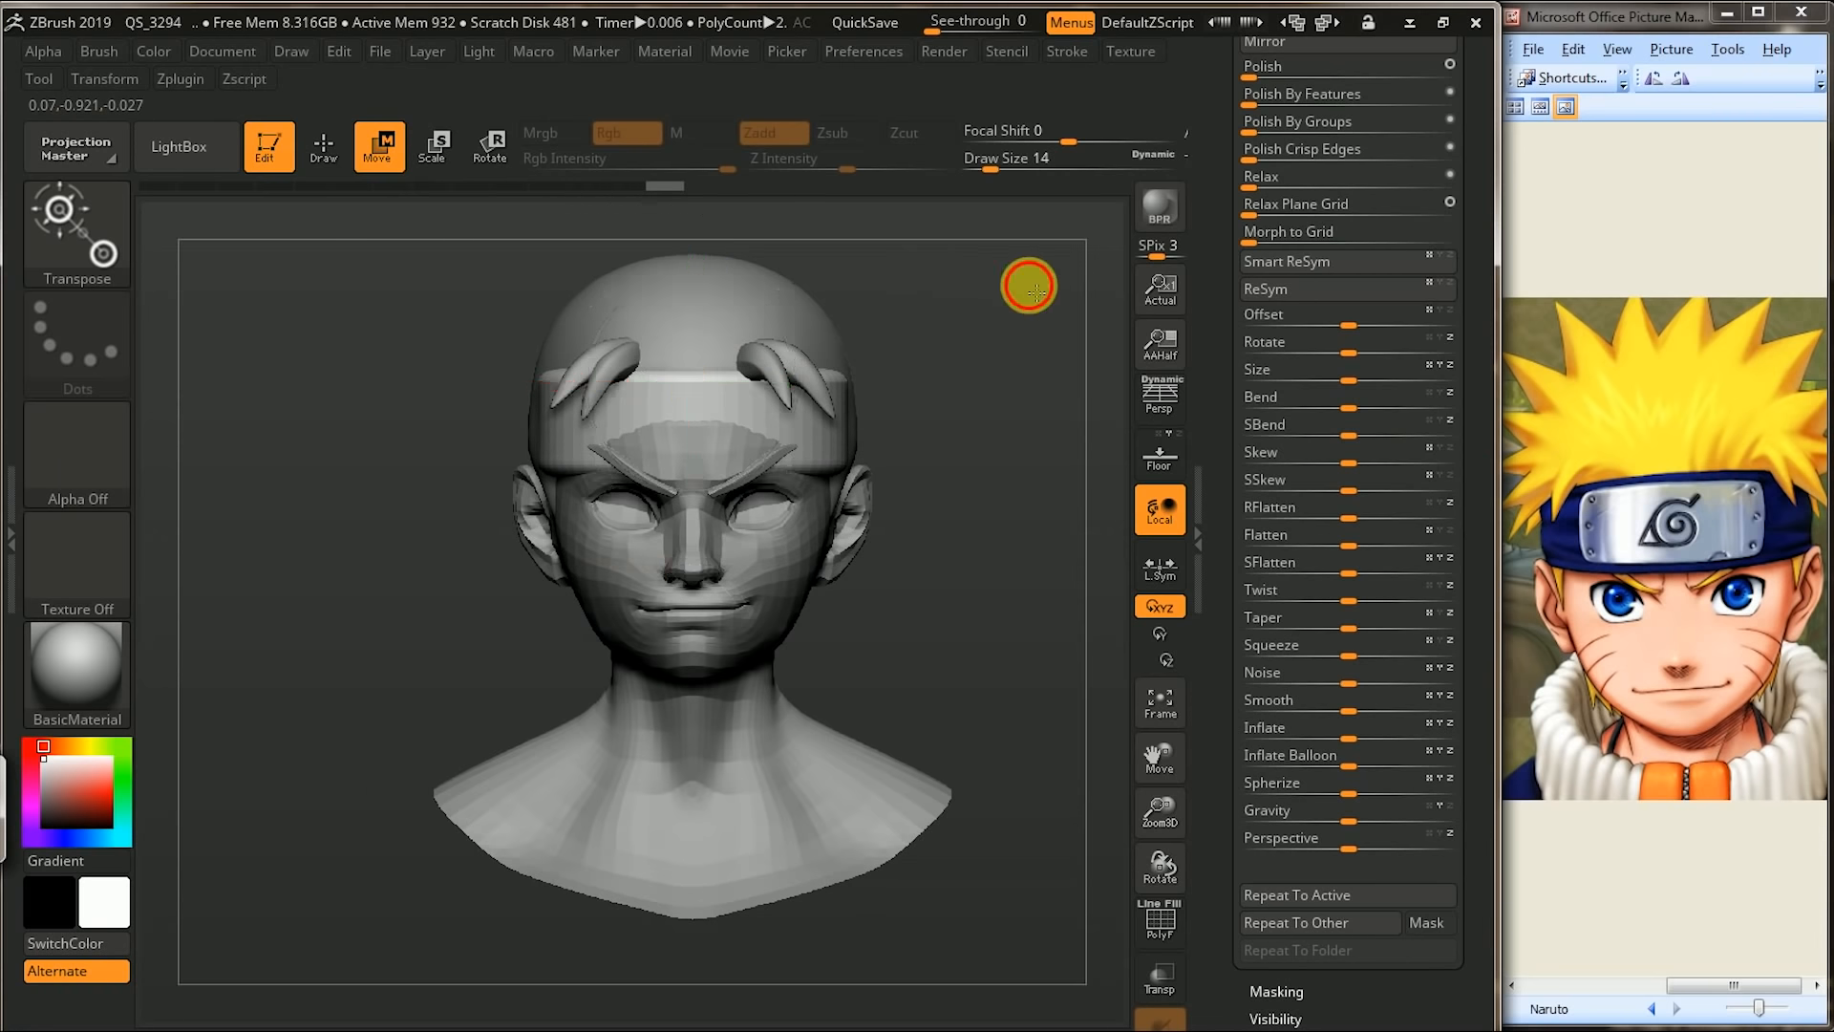
{"action": "left_click_drag", "start_coordinate": [1028, 287], "coordinate": [969, 372]}
{"action": "left_click_drag", "start_coordinate": [840, 370], "coordinate": [873, 385]}
{"action": "left_click_drag", "start_coordinate": [1011, 372], "coordinate": [933, 369]}
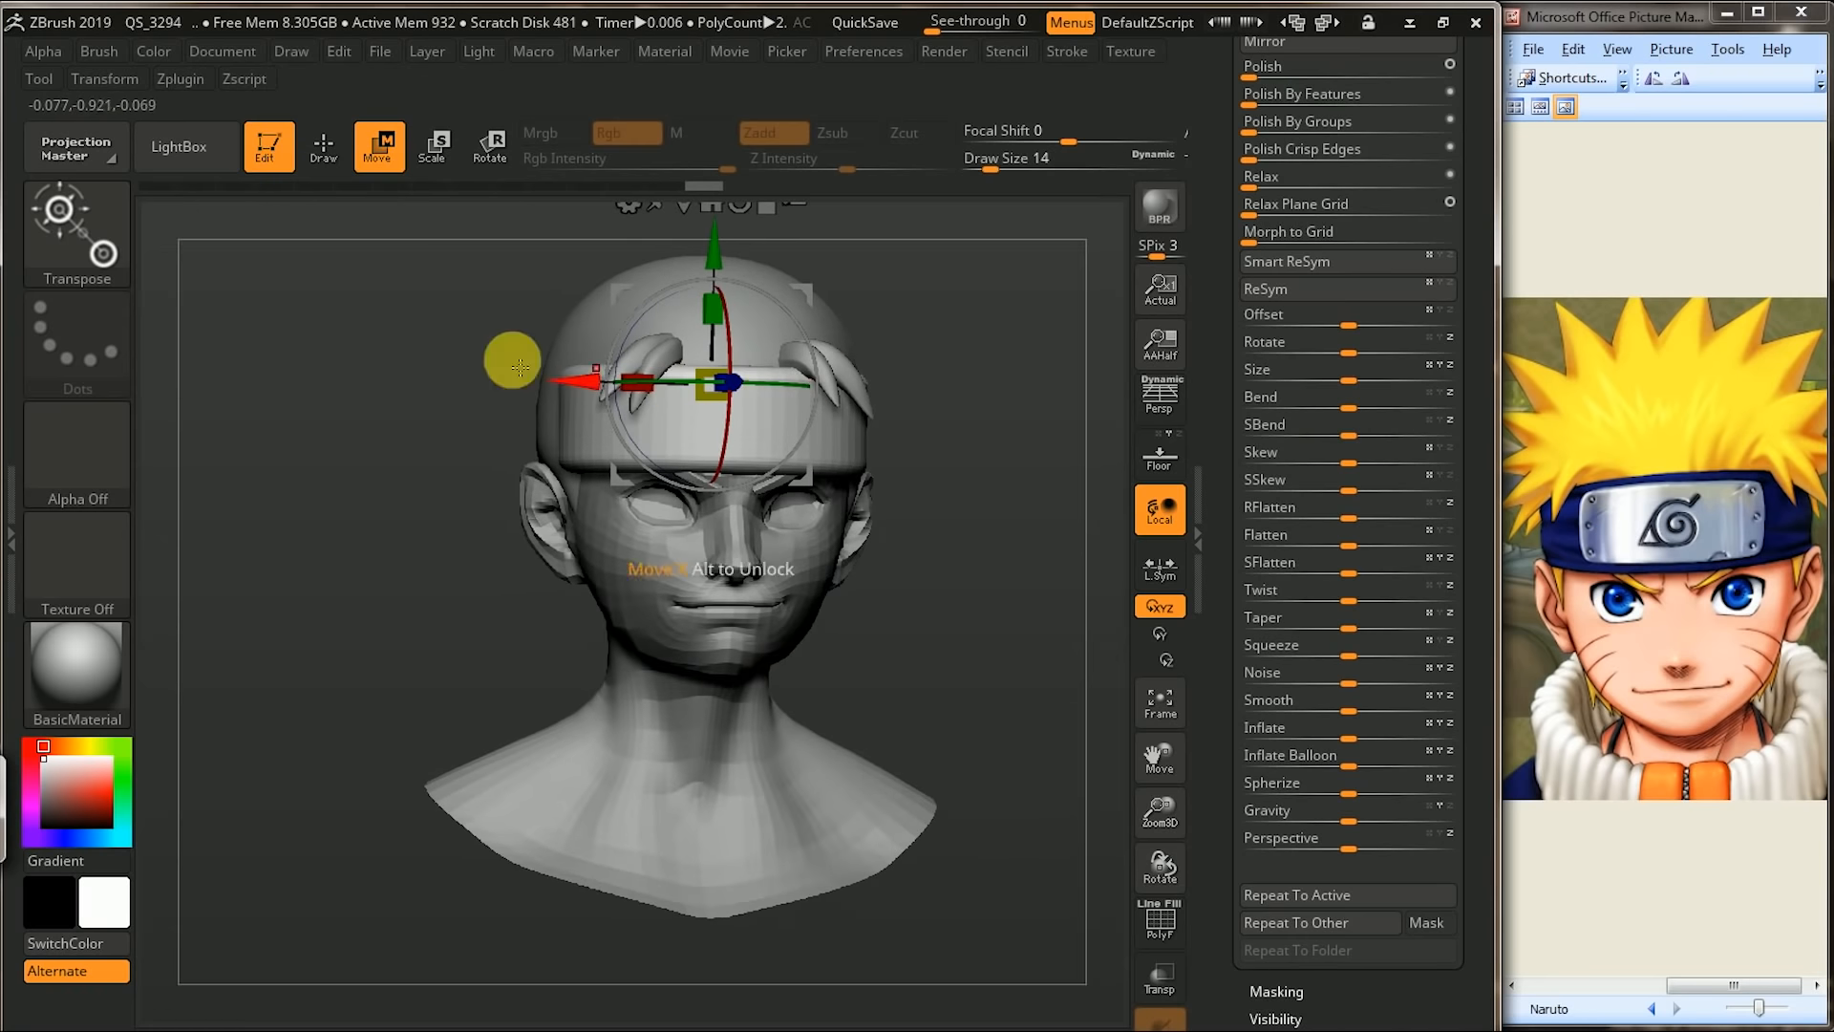
- Choose the Move brush and turn perspective back on
{"action": "left_click", "coordinate": [76, 234]}
{"action": "left_click", "coordinate": [684, 622]}
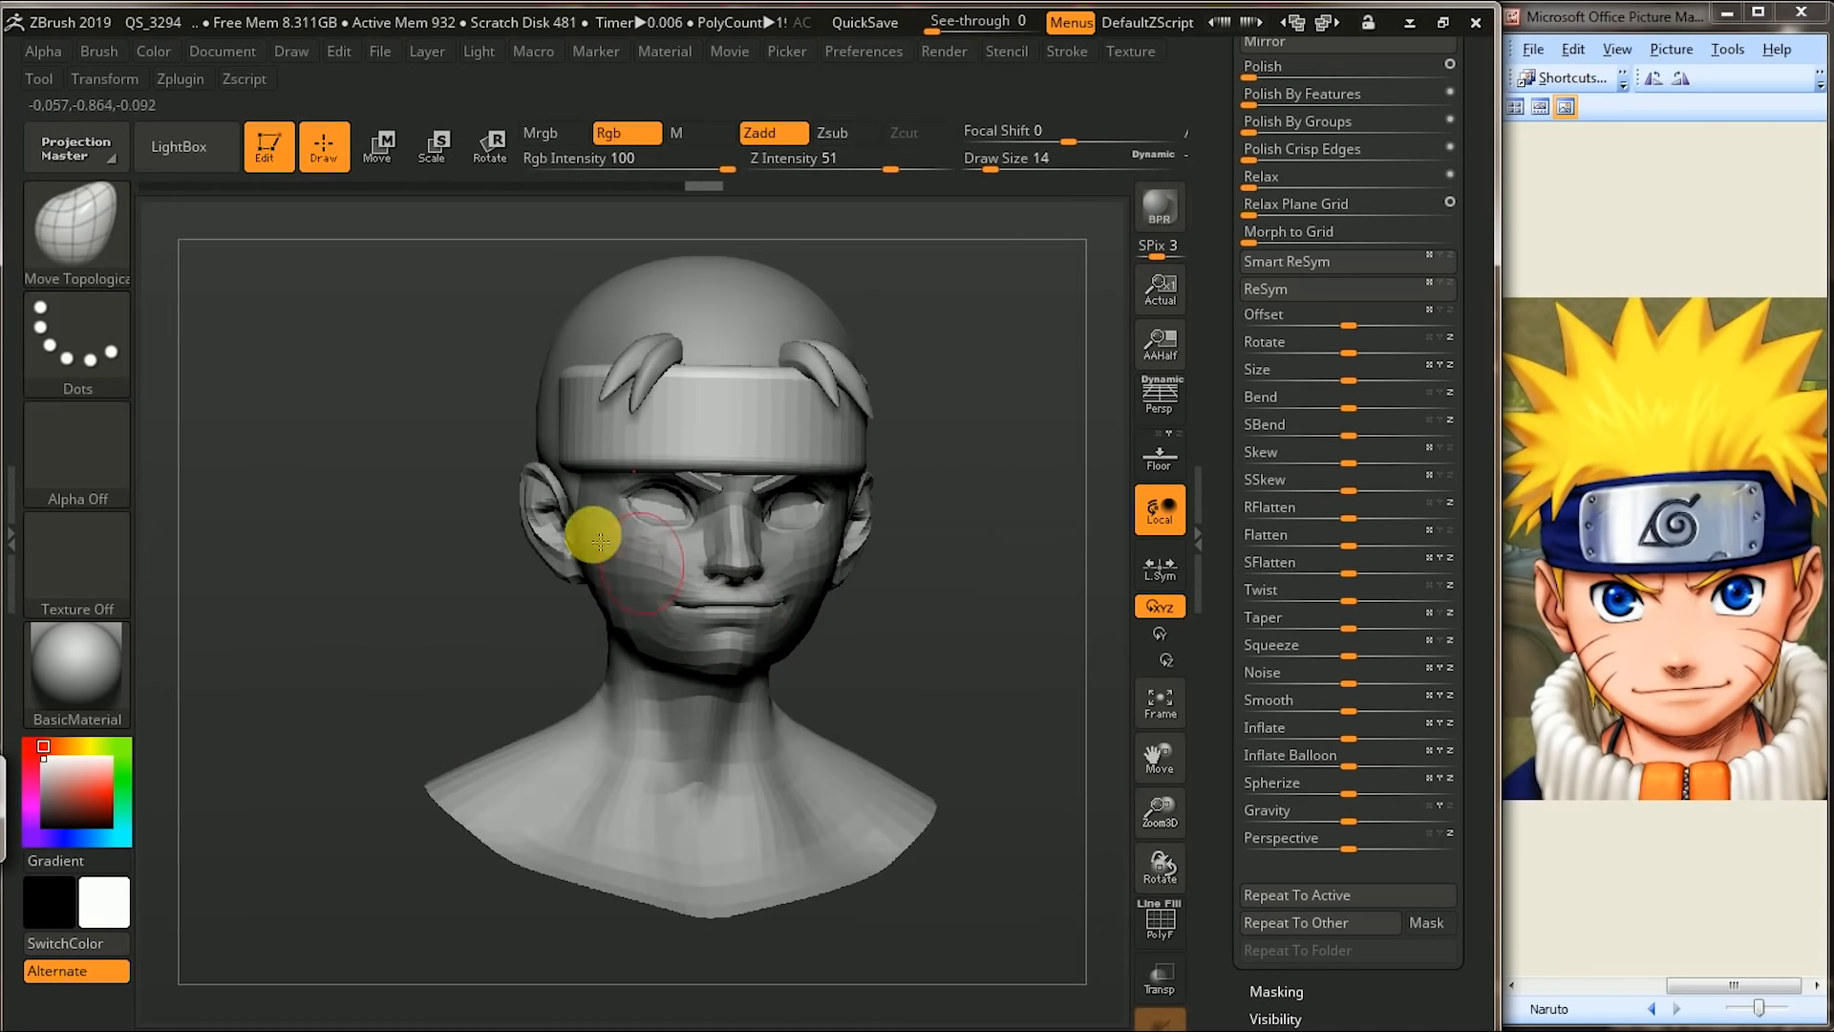
{"action": "left_click", "coordinate": [107, 255]}
{"action": "left_click", "coordinate": [750, 635]}
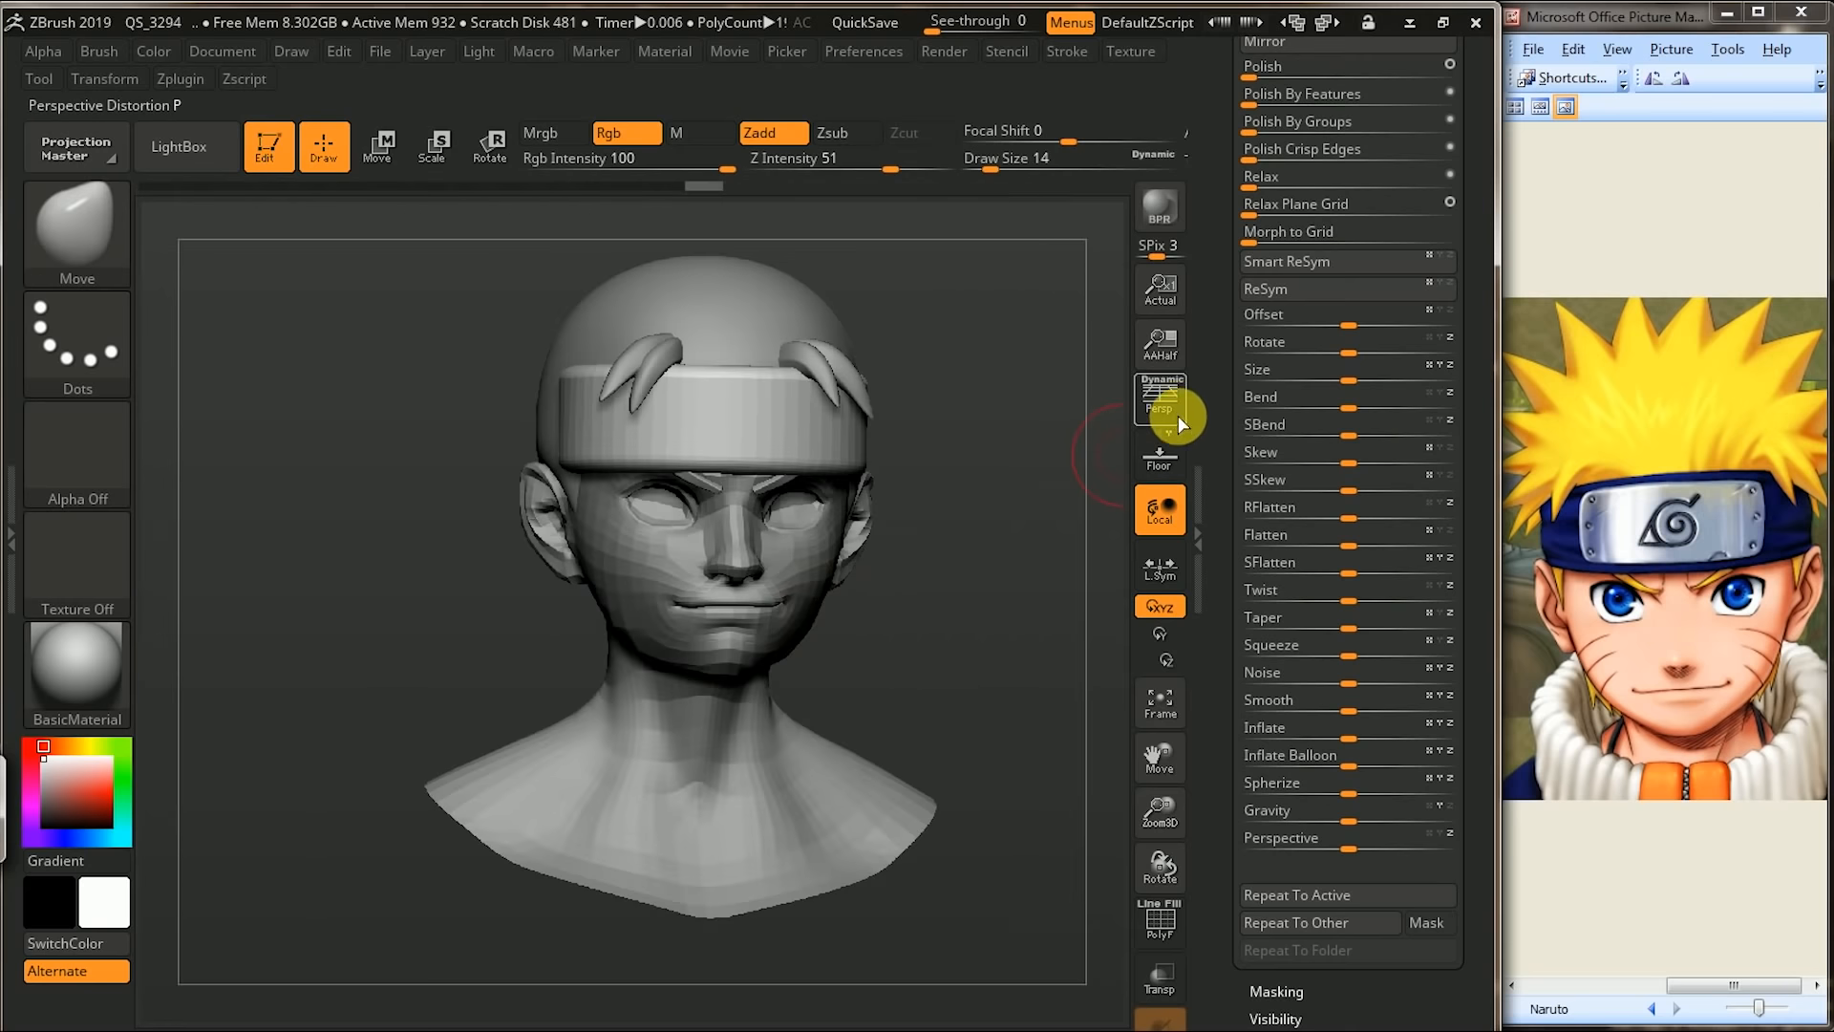
{"action": "left_click", "coordinate": [1158, 410]}
- Shift the band slightly toward the back of the head with the gizmo in side view
{"action": "left_click_drag", "start_coordinate": [999, 520], "coordinate": [684, 369]}
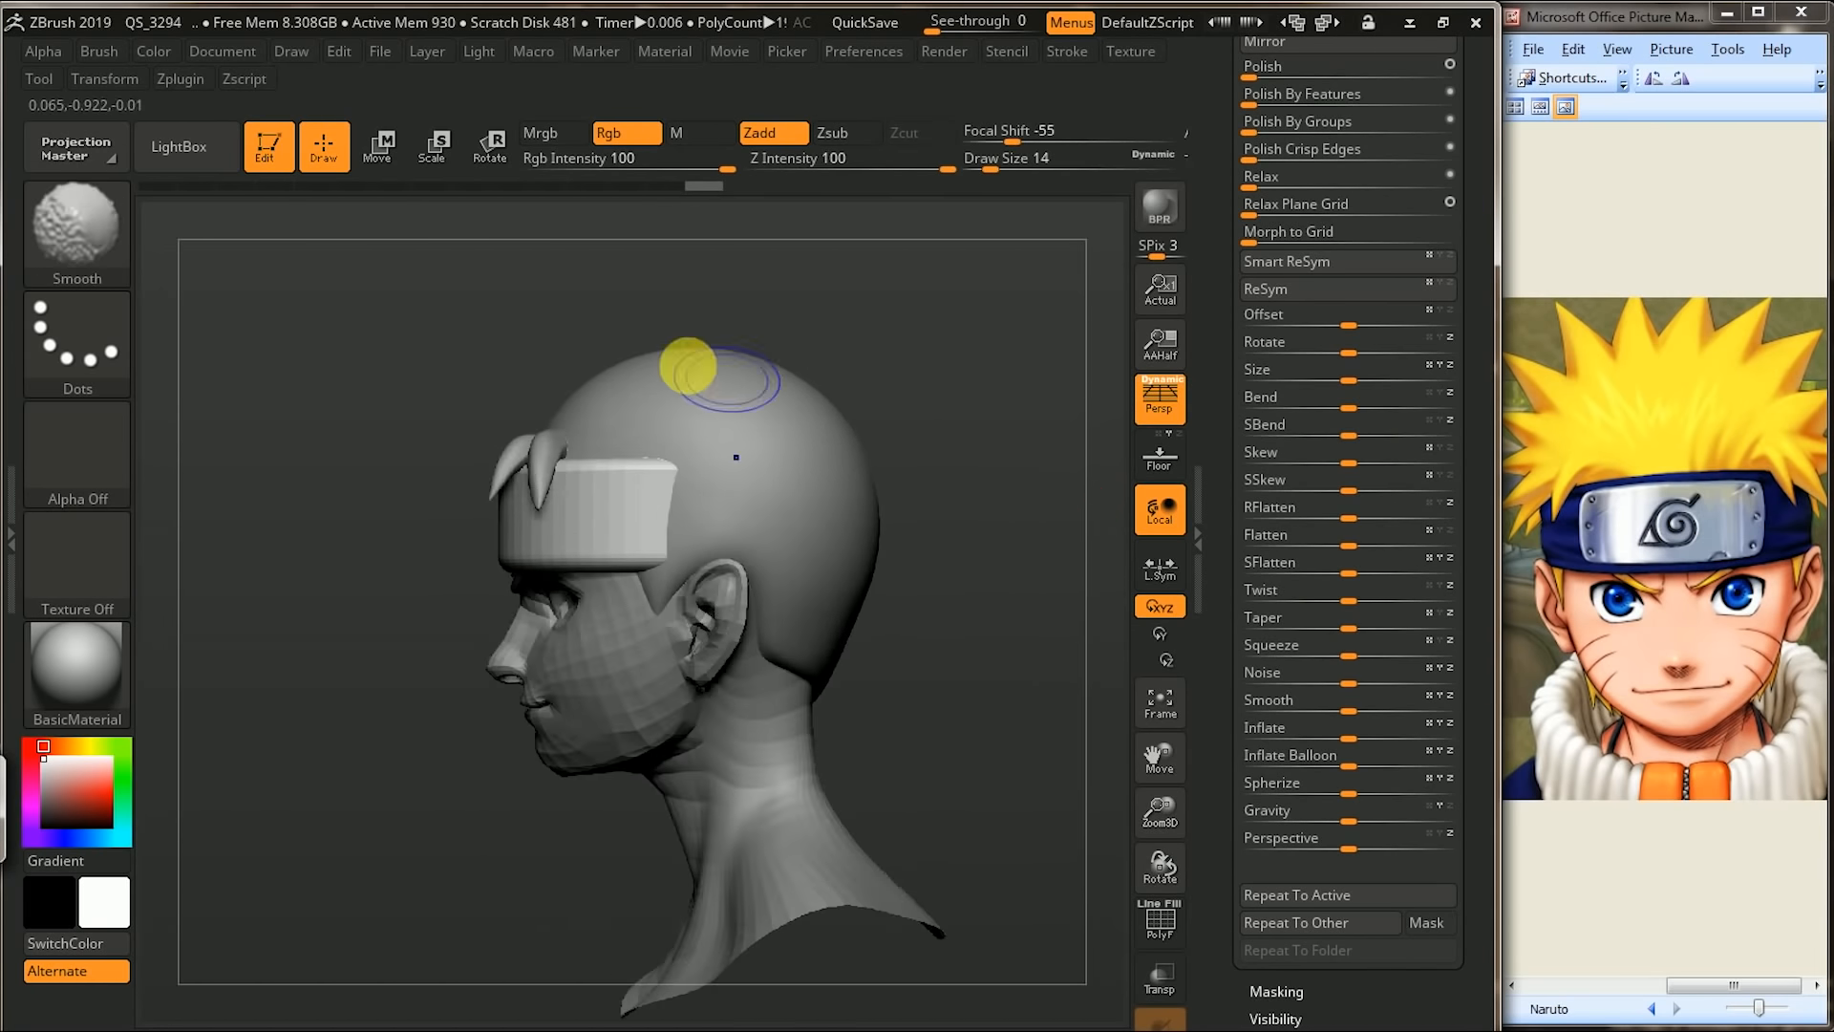
{"action": "key", "text": "w"}
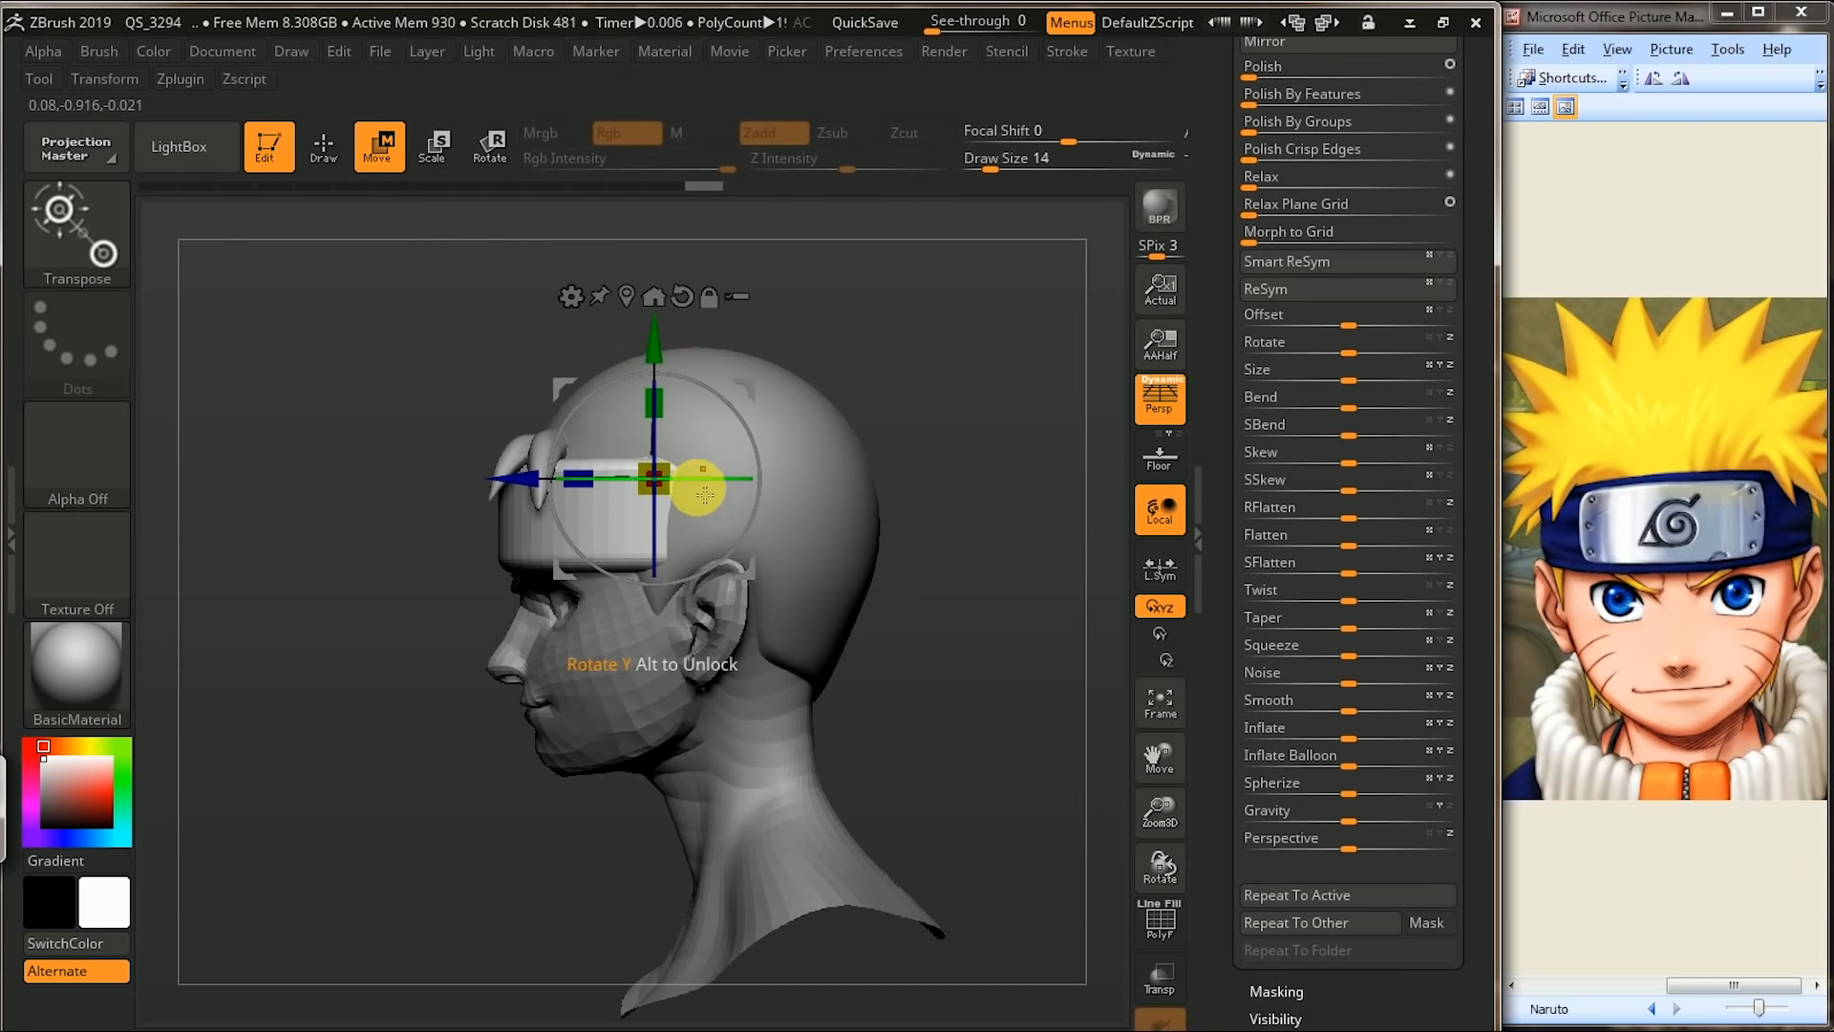
{"action": "left_click_drag", "start_coordinate": [594, 474], "coordinate": [544, 479]}
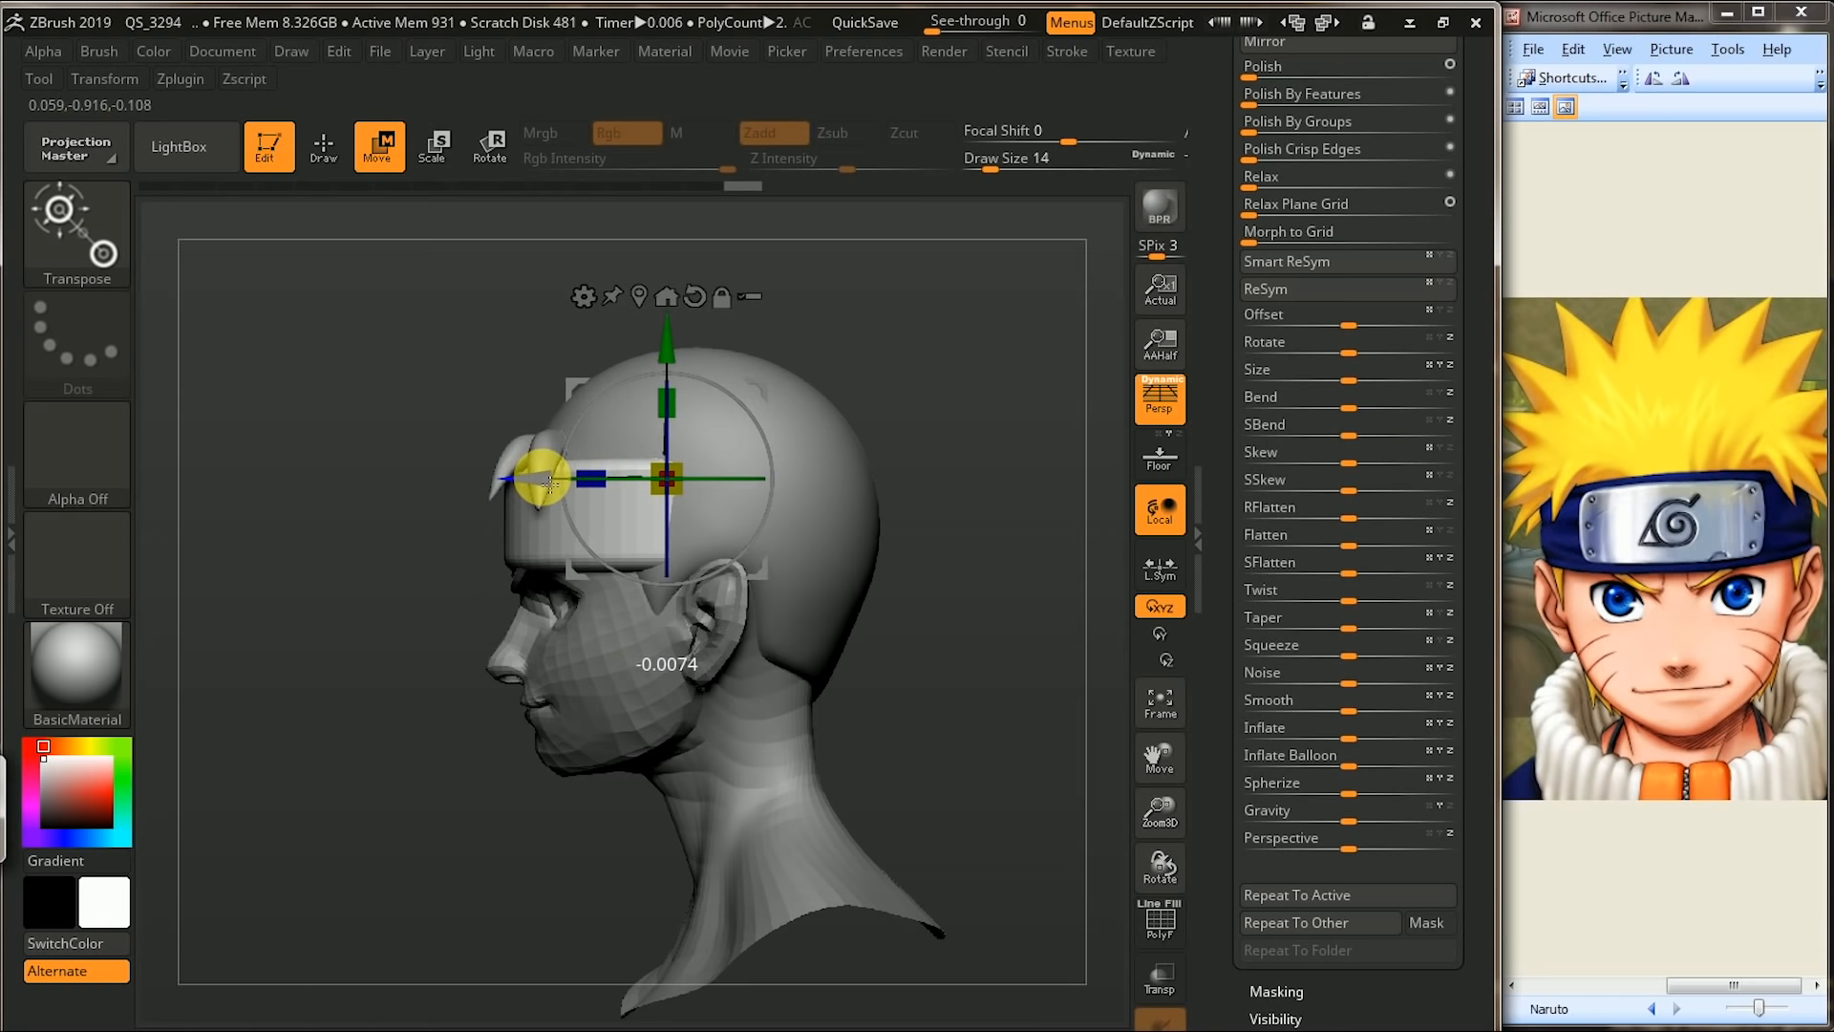
- Isolate the band and adjust its thickness slightly with the Inflate deformation
{"action": "left_click_drag", "start_coordinate": [316, 651], "coordinate": [974, 331]}
{"action": "key", "text": "shift+s"}
{"action": "left_click_drag", "start_coordinate": [1001, 466], "coordinate": [1051, 520]}
{"action": "scroll", "coordinate": [1462, 401], "scroll_direction": "down", "scroll_amount": 1}
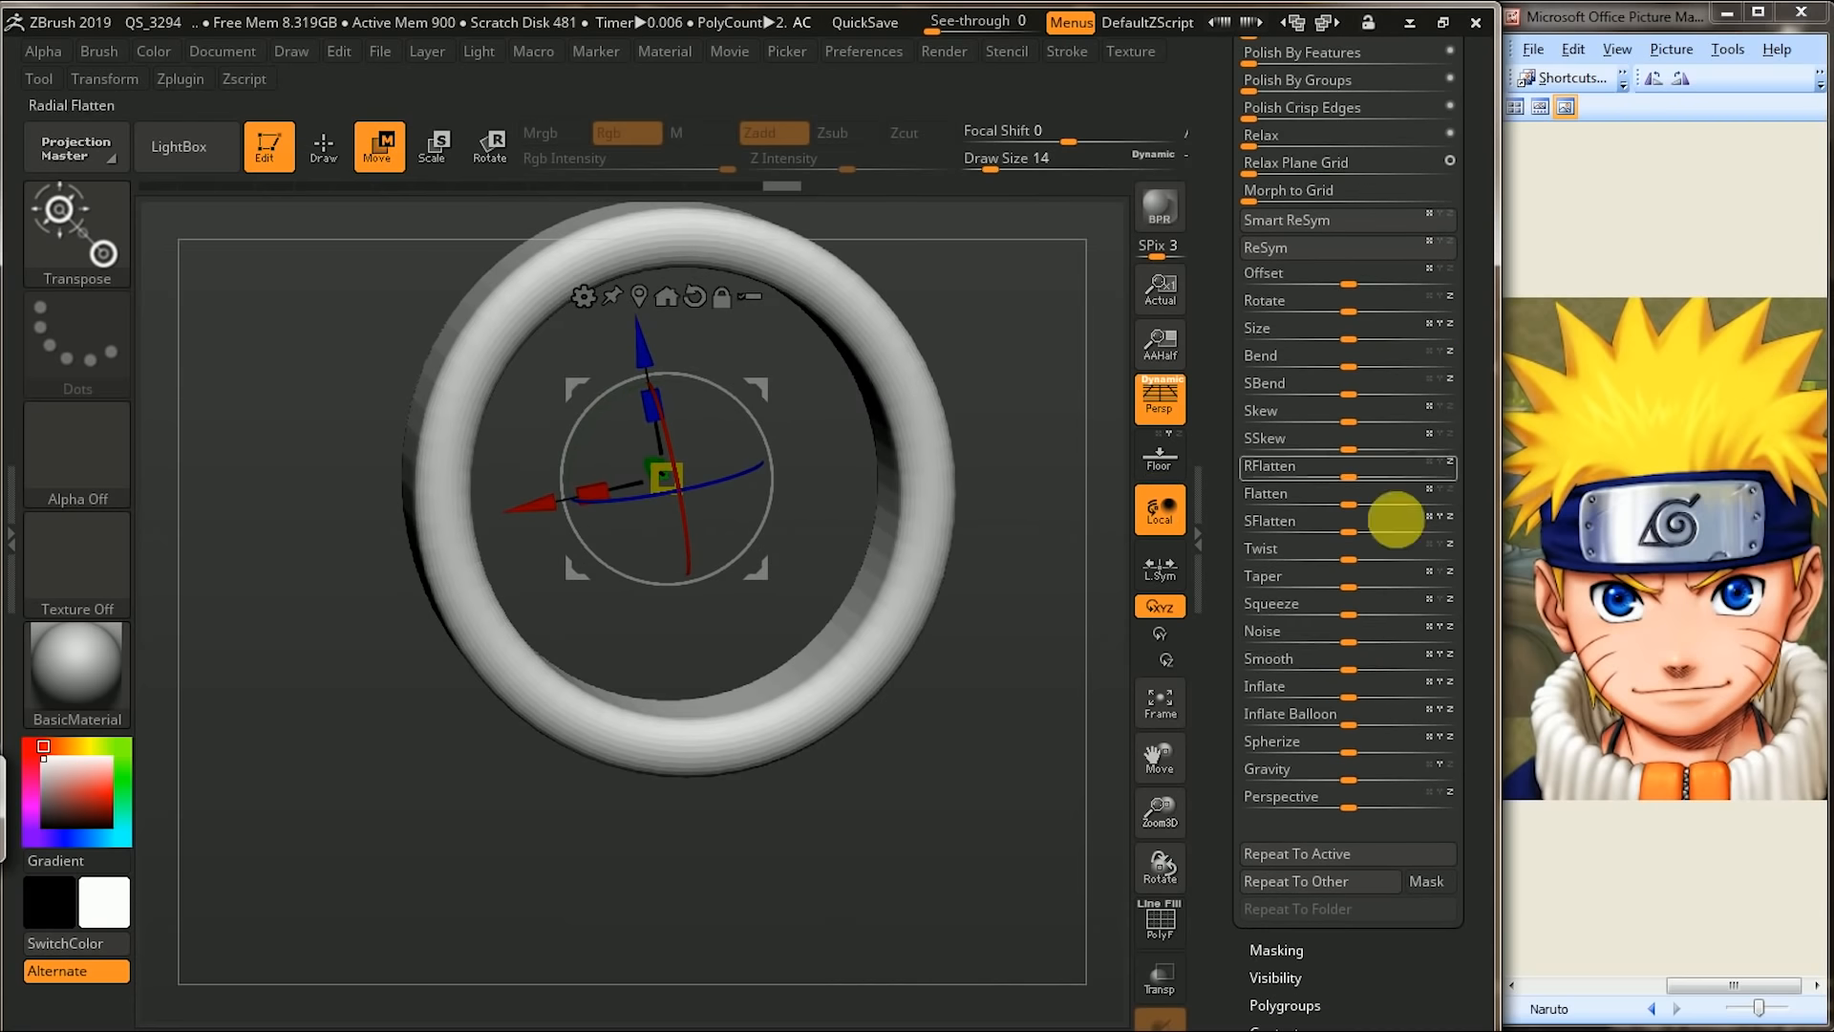
{"action": "left_click_drag", "start_coordinate": [1354, 704], "coordinate": [1351, 702]}
- Nudge the band along its front-to-back axis to fit the forehead, checking the fit from the side and below
{"action": "left_click_drag", "start_coordinate": [1062, 557], "coordinate": [984, 549]}
{"action": "left_click_drag", "start_coordinate": [542, 479], "coordinate": [529, 481]}
{"action": "left_click_drag", "start_coordinate": [296, 743], "coordinate": [315, 582]}
{"action": "left_click_drag", "start_coordinate": [547, 470], "coordinate": [539, 470]}
{"action": "left_click_drag", "start_coordinate": [331, 661], "coordinate": [355, 522]}
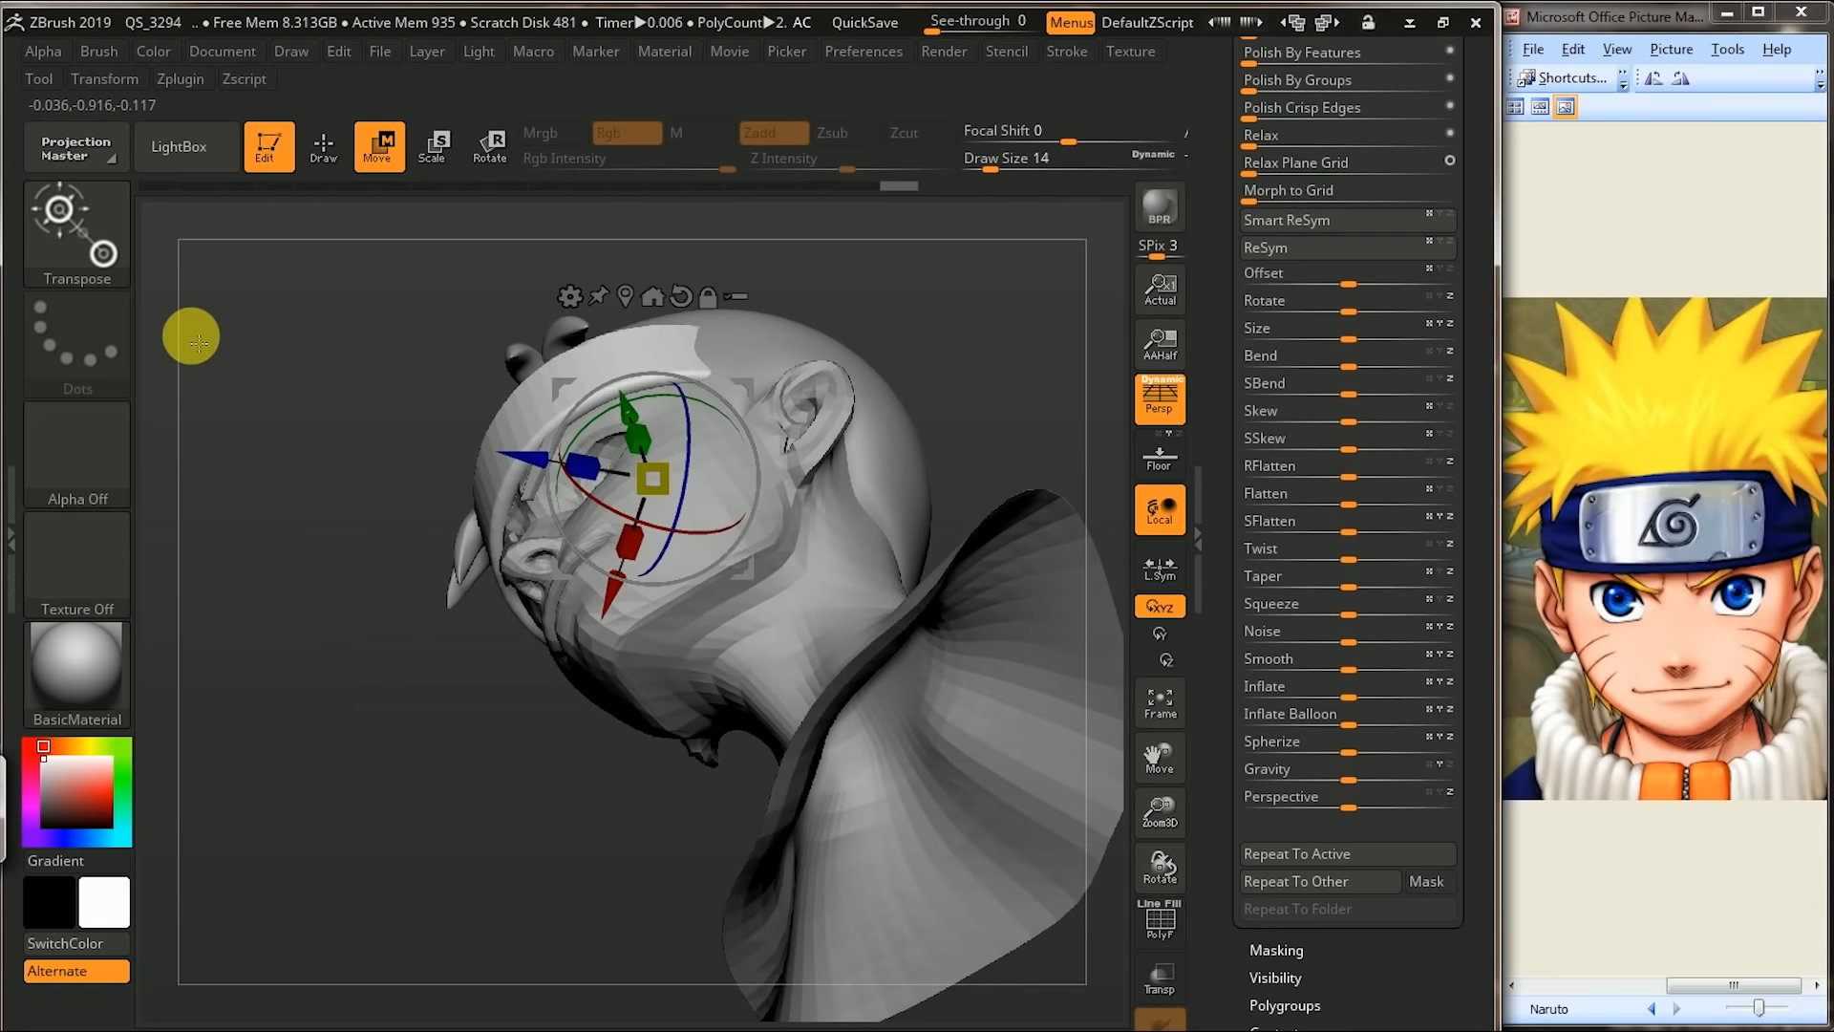
- Reshape the front of the band with a larger Move brush, fitting its lower edge to the brow
{"action": "left_click", "coordinate": [108, 253]}
{"action": "left_click", "coordinate": [730, 630]}
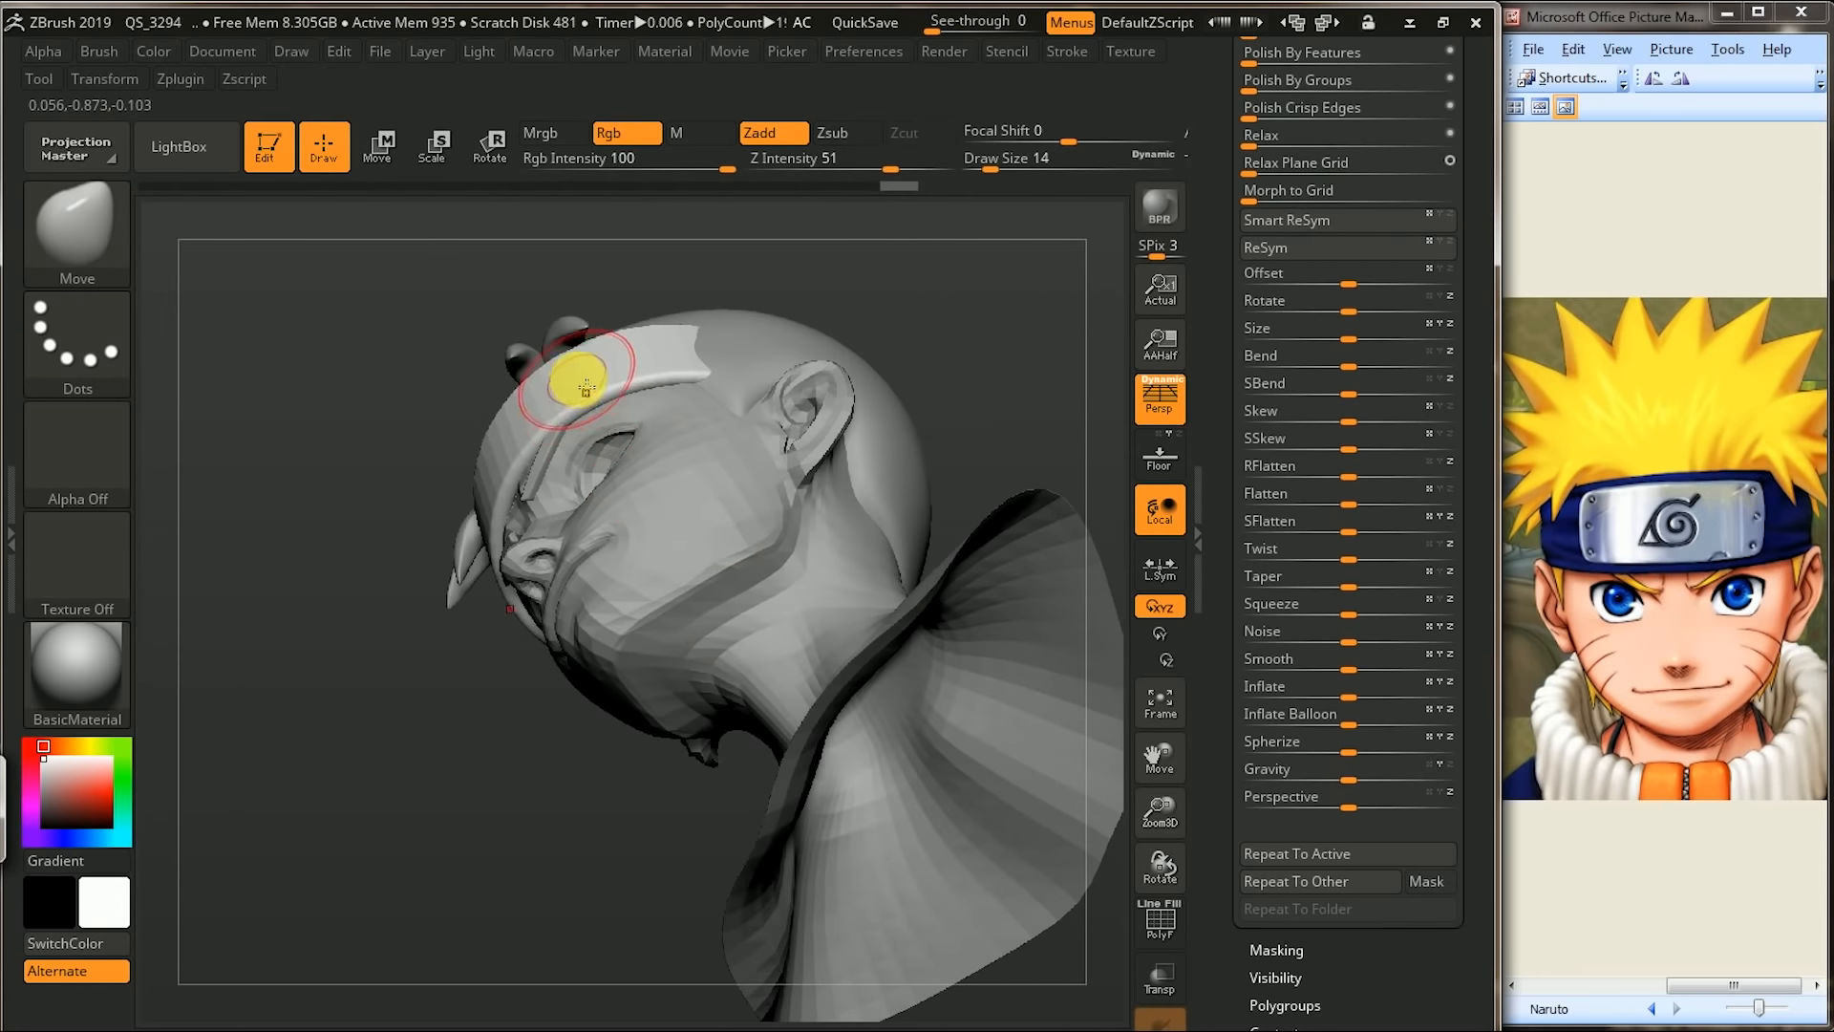
{"action": "left_click_drag", "start_coordinate": [954, 294], "coordinate": [978, 358]}
{"action": "left_click_drag", "start_coordinate": [921, 434], "coordinate": [621, 477], "text": "alt"}
{"action": "left_click_drag", "start_coordinate": [838, 496], "coordinate": [920, 640], "text": "alt"}
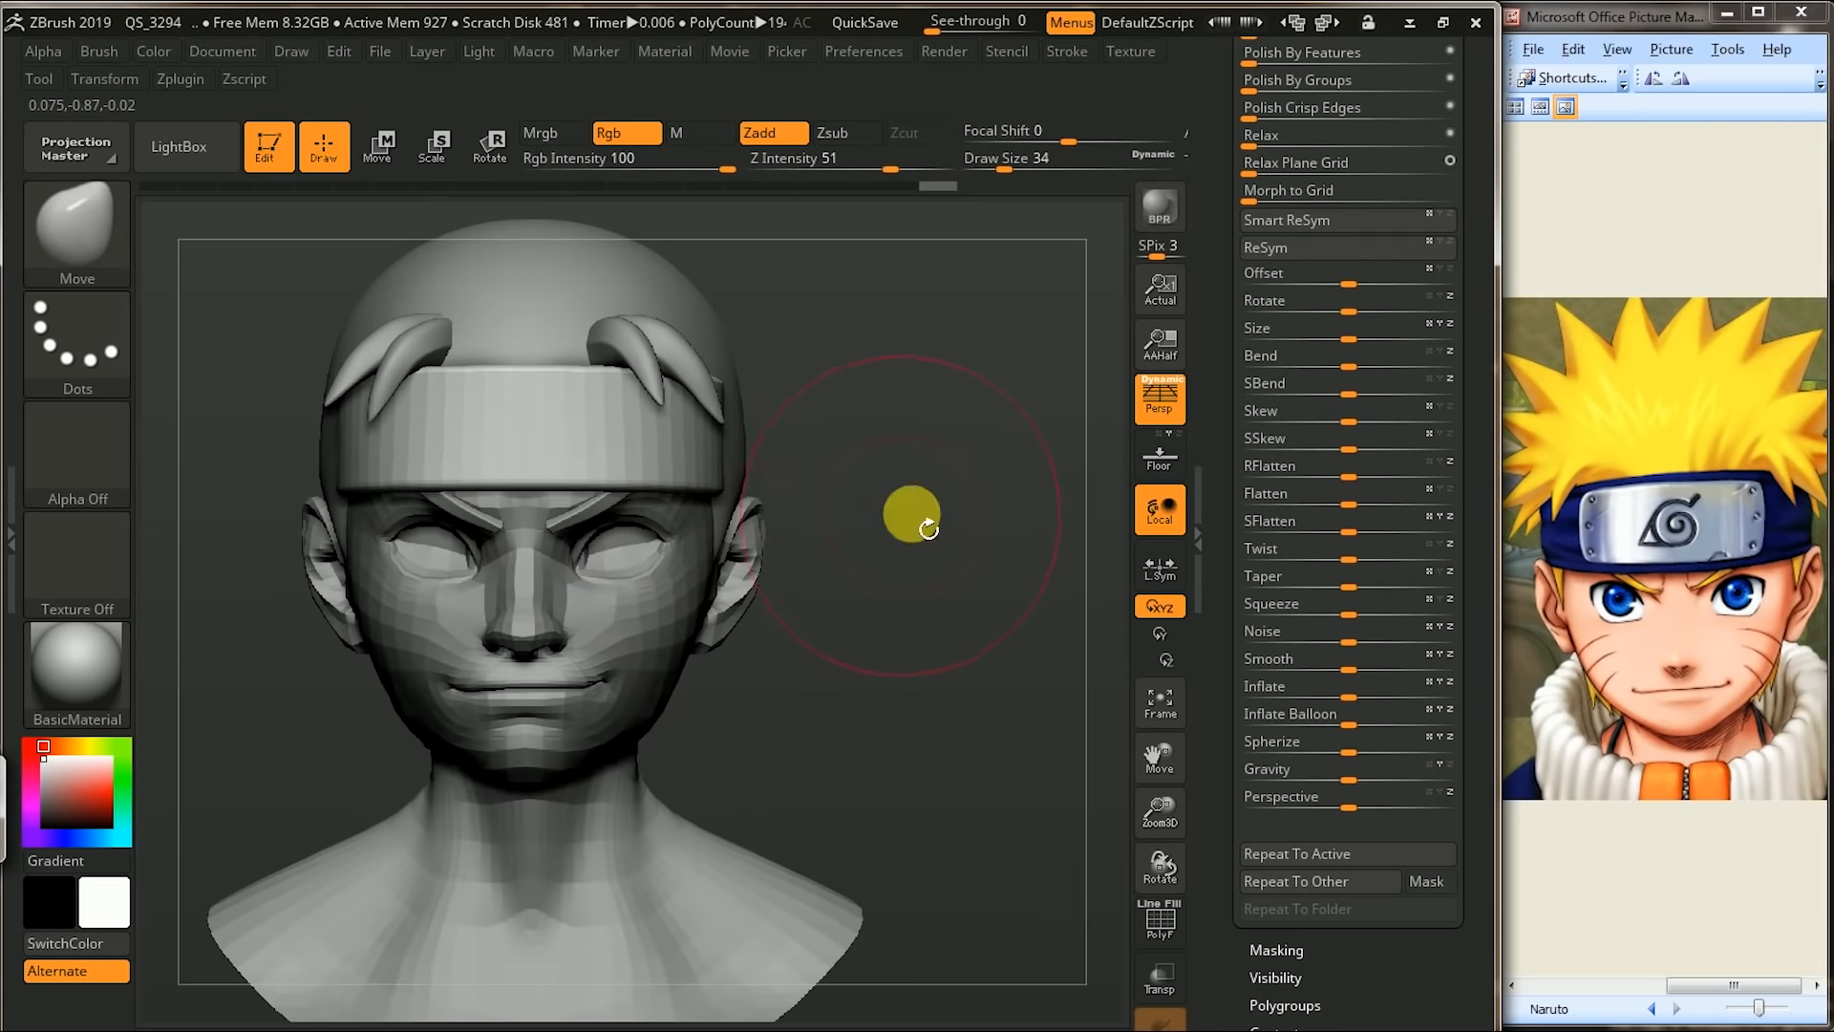
{"action": "left_click_drag", "start_coordinate": [912, 514], "coordinate": [1027, 548], "text": "alt"}
{"action": "left_click_drag", "start_coordinate": [630, 564], "coordinate": [632, 594]}
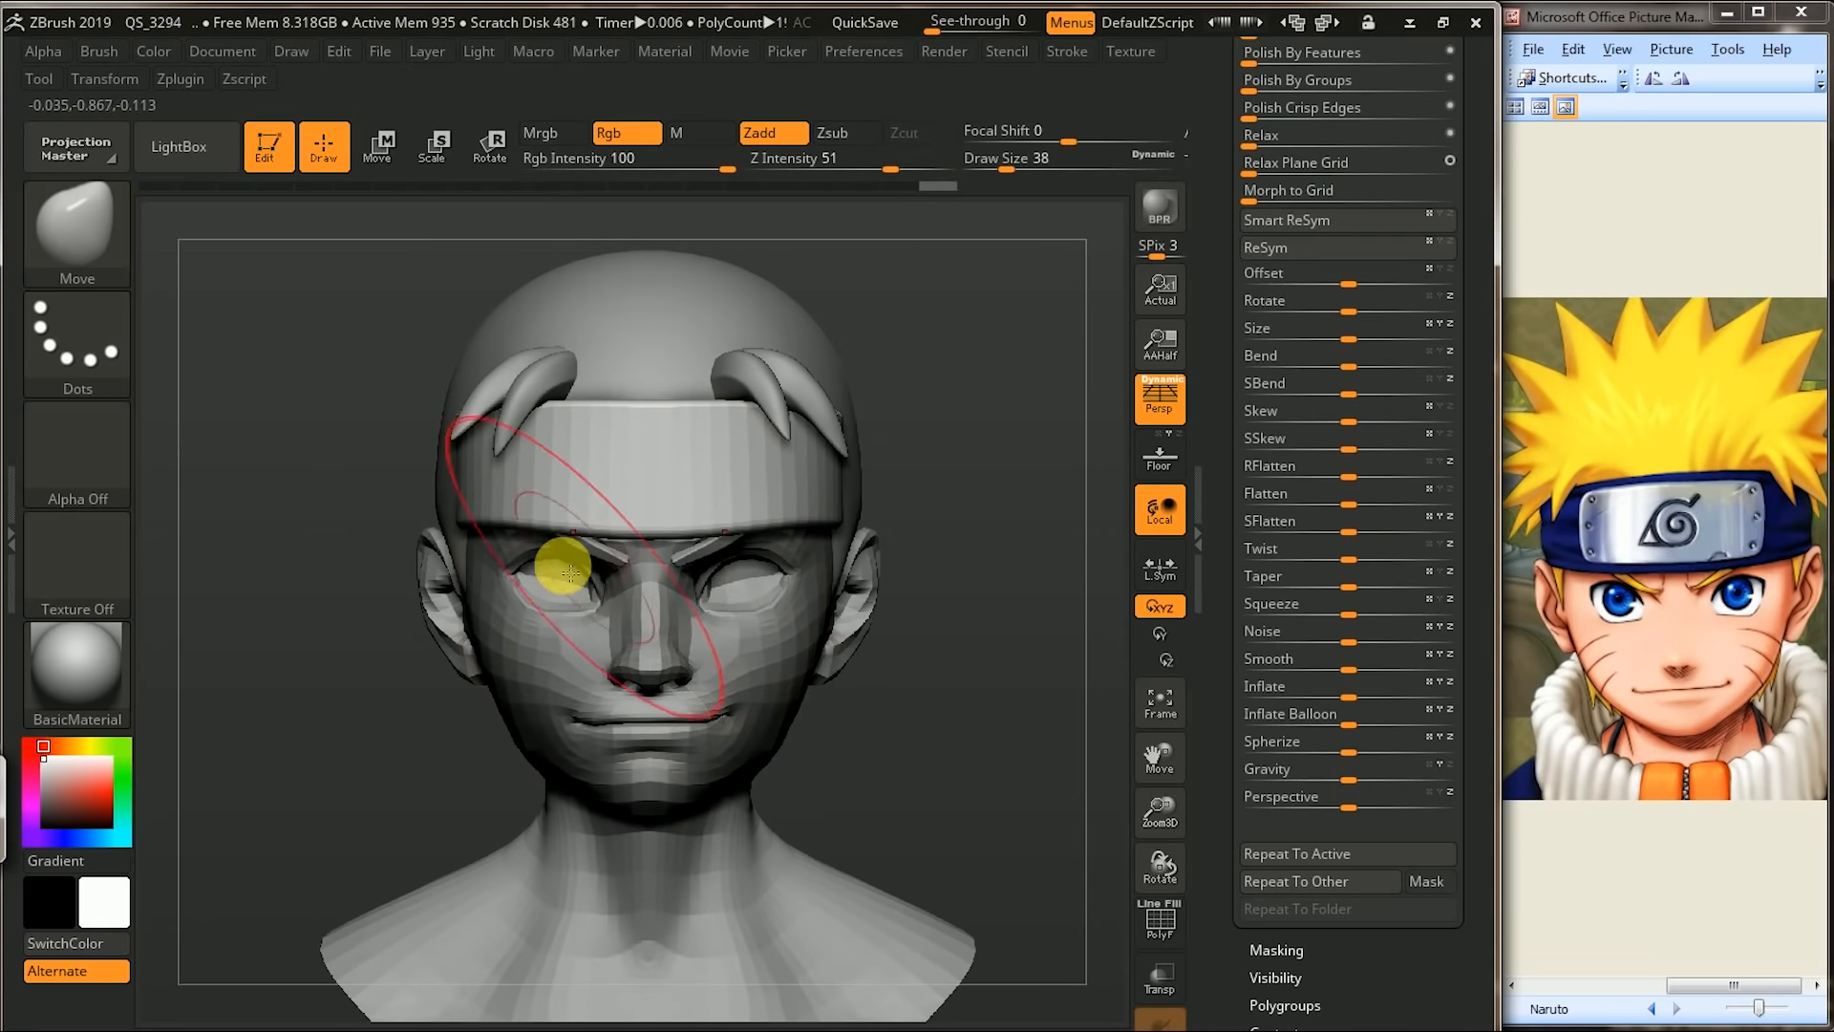
{"action": "left_click_drag", "start_coordinate": [531, 543], "coordinate": [591, 570]}
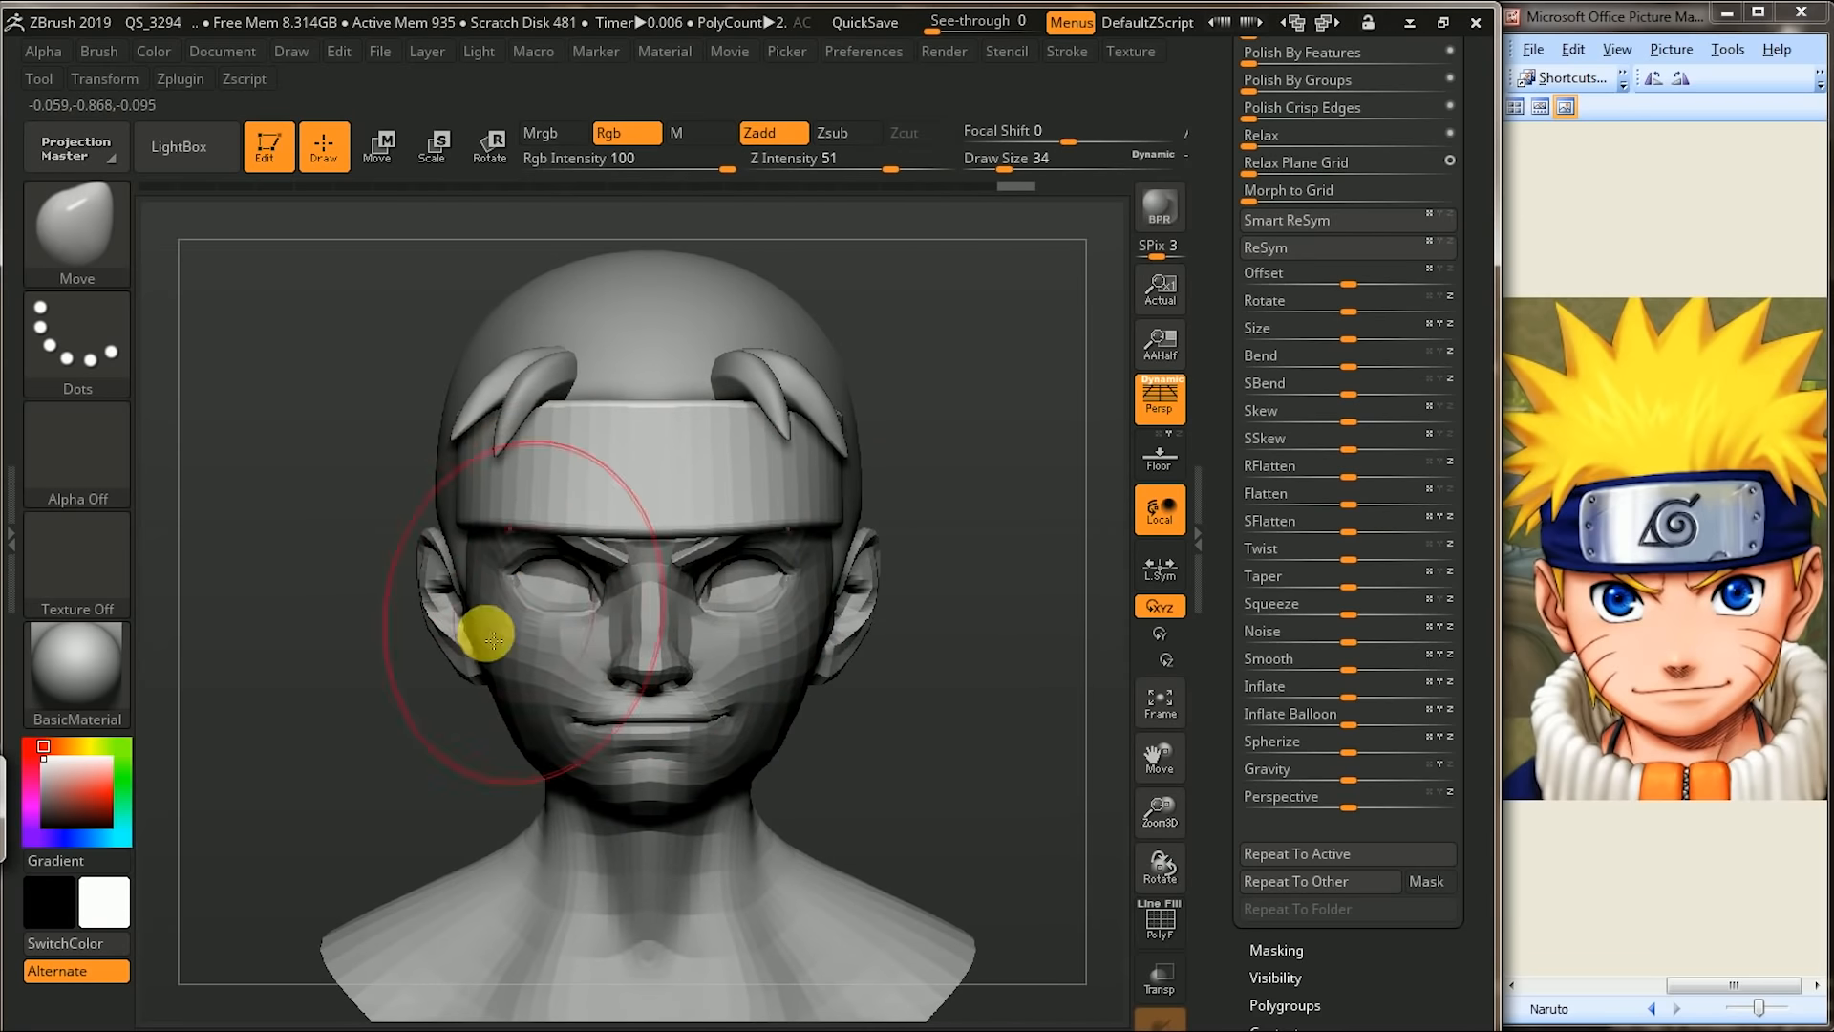
- Pull the visible side end of the band back over the temple toward the ear with the Move brush
{"action": "mouse_move", "coordinate": [271, 741]}
{"action": "left_mouse_down"}
{"action": "mouse_move", "coordinate": [380, 570]}
{"action": "mouse_move", "coordinate": [335, 542]}
{"action": "left_mouse_up"}
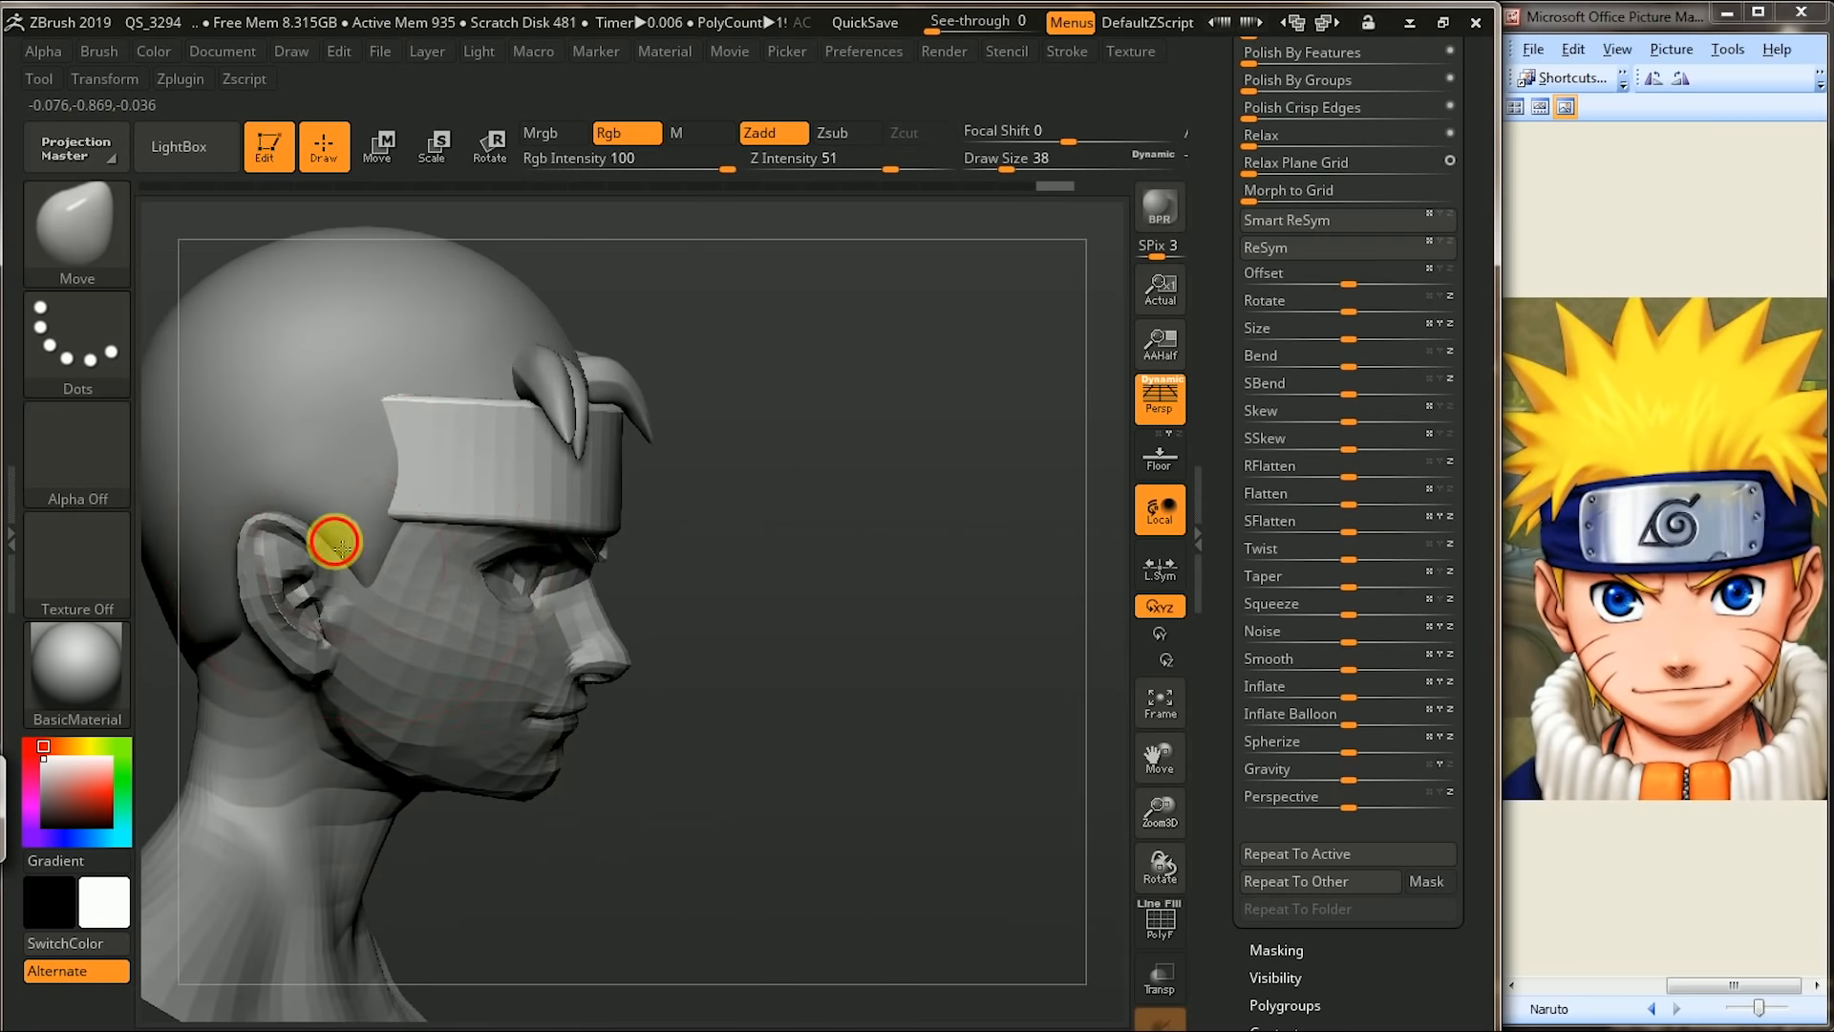
{"action": "left_click", "coordinate": [436, 518], "text": "alt"}
{"action": "left_click_drag", "start_coordinate": [415, 464], "coordinate": [392, 466]}
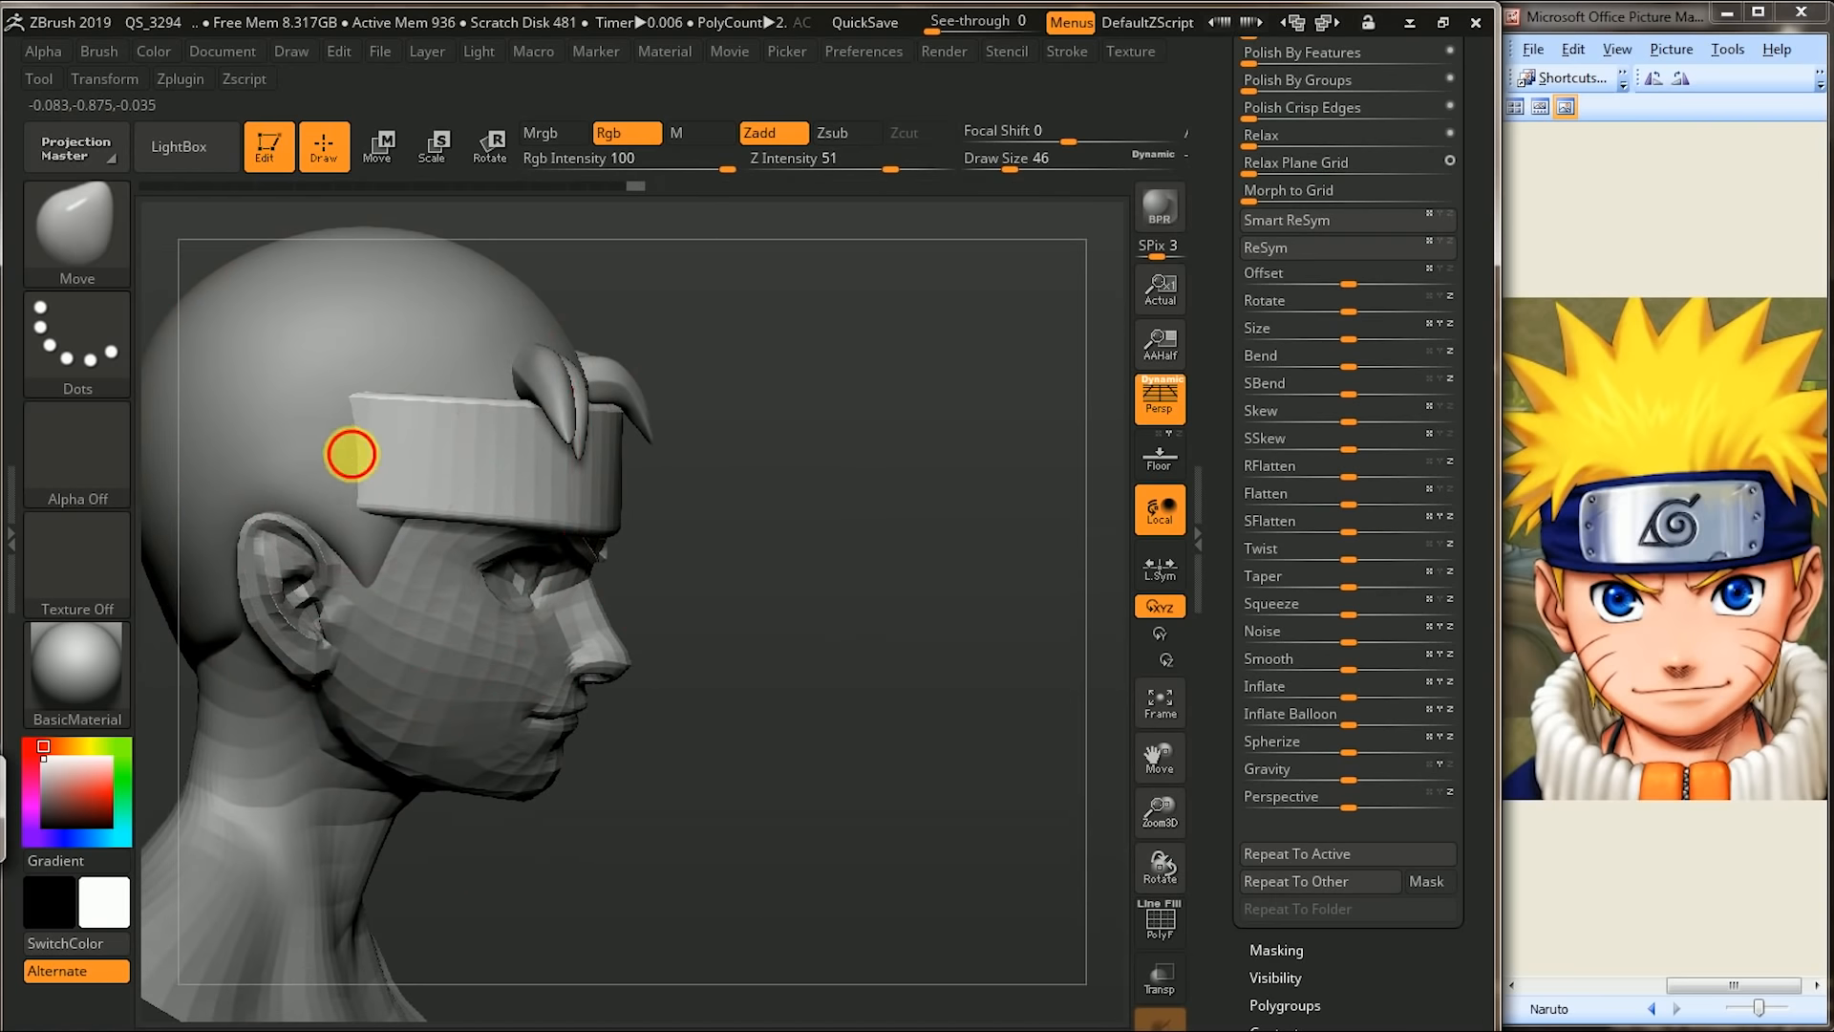
{"action": "left_click_drag", "start_coordinate": [748, 455], "coordinate": [557, 440]}
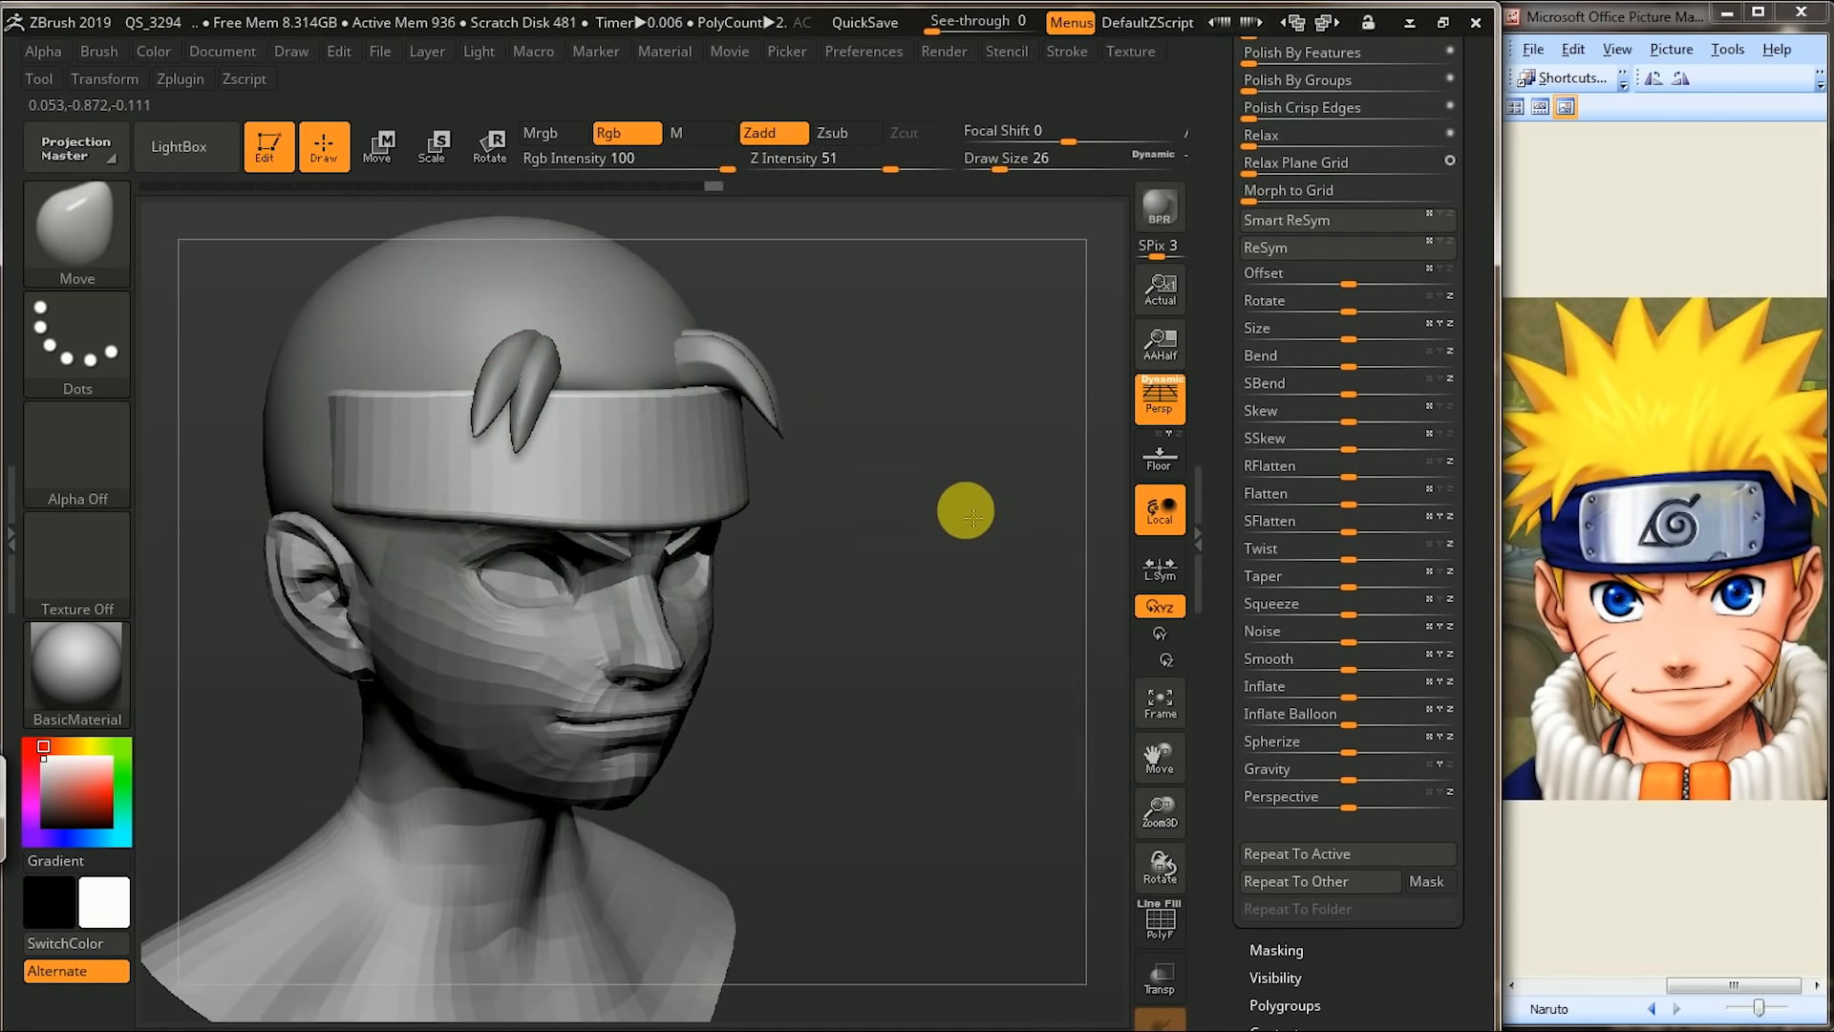
- Widen the band's sides with the Move brush so it wraps over the temples above the ears
{"action": "left_click_drag", "start_coordinate": [966, 512], "coordinate": [960, 582]}
{"action": "left_click_drag", "start_coordinate": [858, 419], "coordinate": [881, 534]}
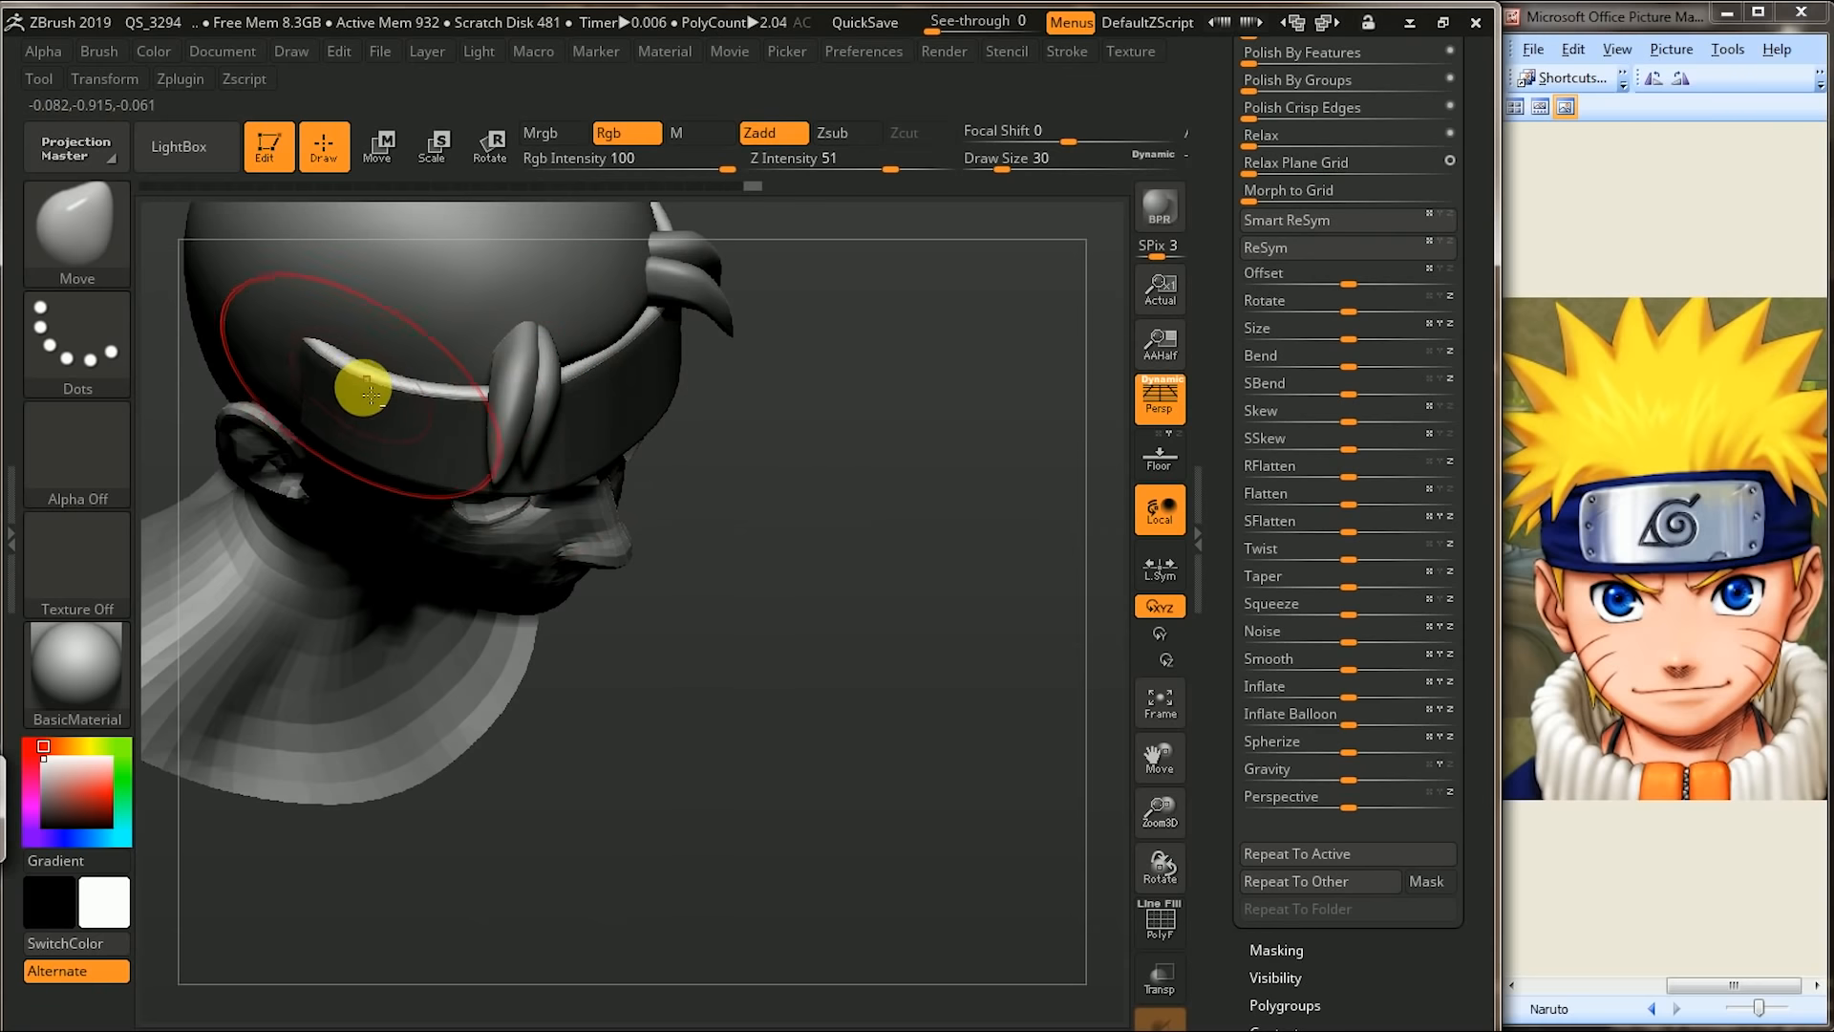
{"action": "left_click_drag", "start_coordinate": [841, 424], "coordinate": [832, 304]}
{"action": "left_click_drag", "start_coordinate": [949, 401], "coordinate": [680, 446]}
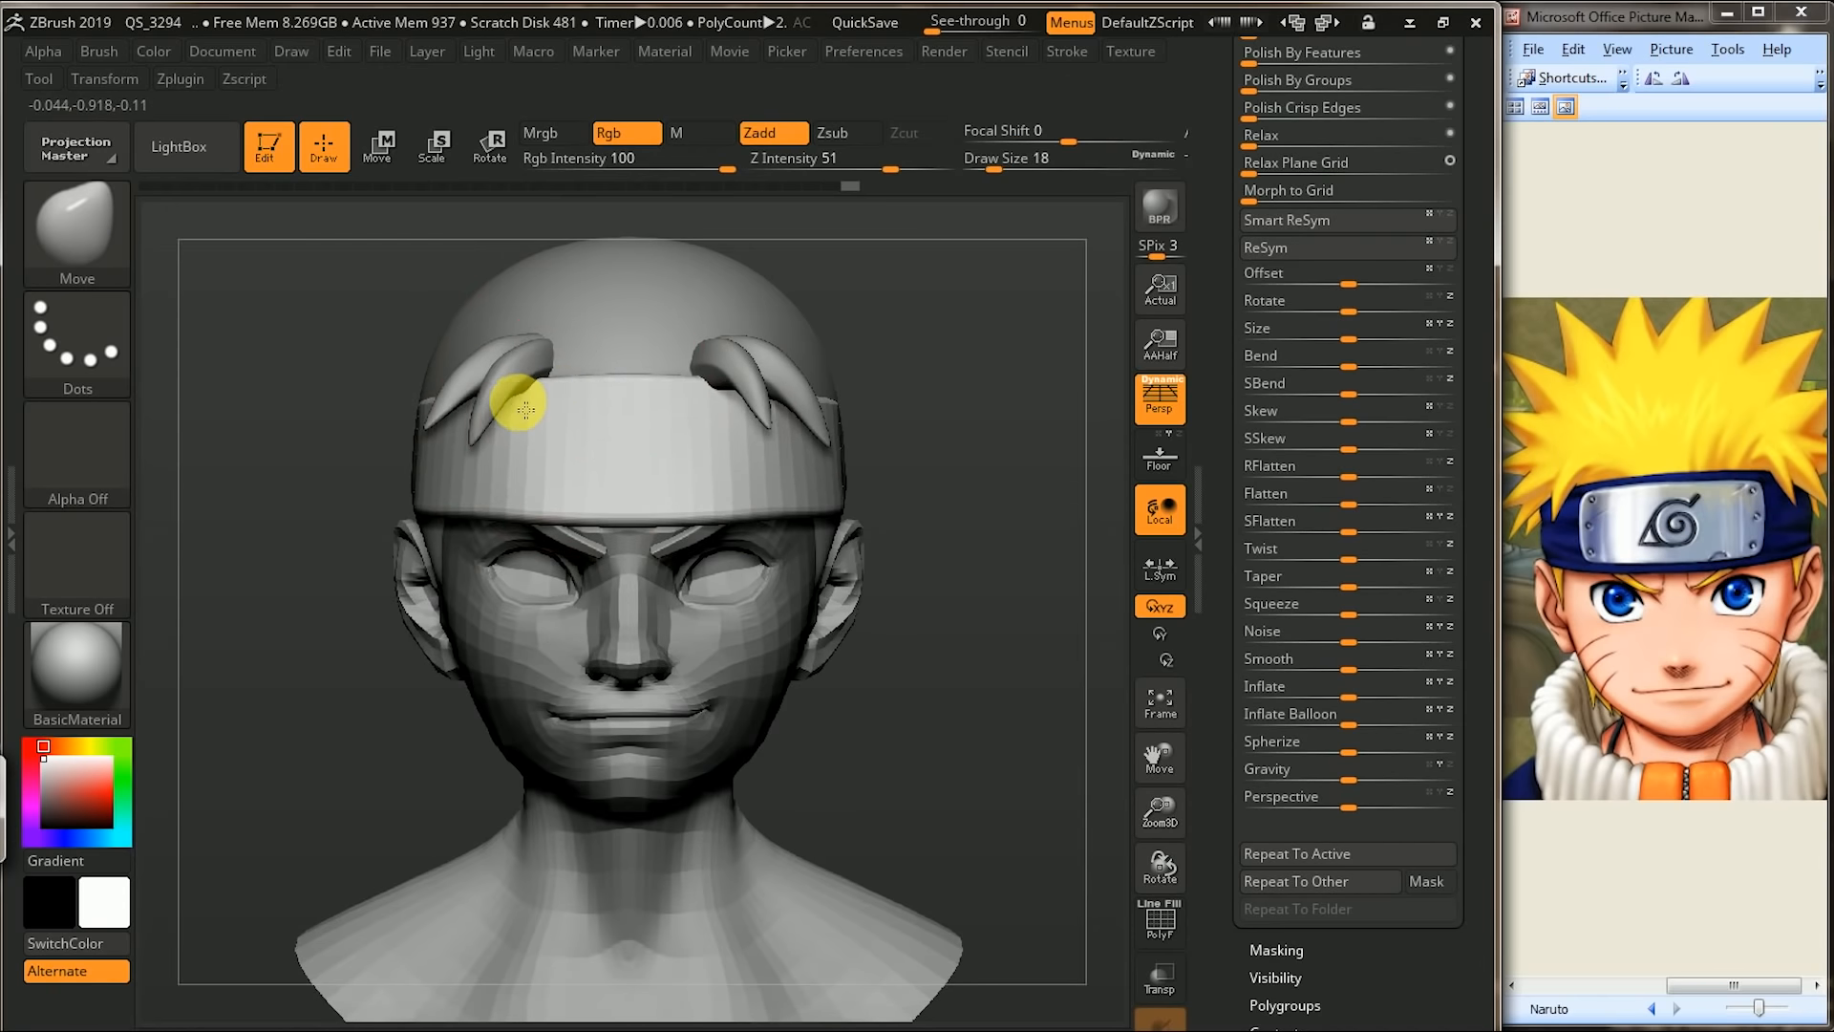
{"action": "mouse_move", "coordinate": [983, 382]}
{"action": "left_mouse_down"}
{"action": "mouse_move", "coordinate": [995, 353]}
{"action": "mouse_move", "coordinate": [966, 323]}
{"action": "mouse_move", "coordinate": [958, 375]}
{"action": "mouse_move", "coordinate": [999, 415]}
{"action": "mouse_move", "coordinate": [623, 405]}
{"action": "left_mouse_up"}
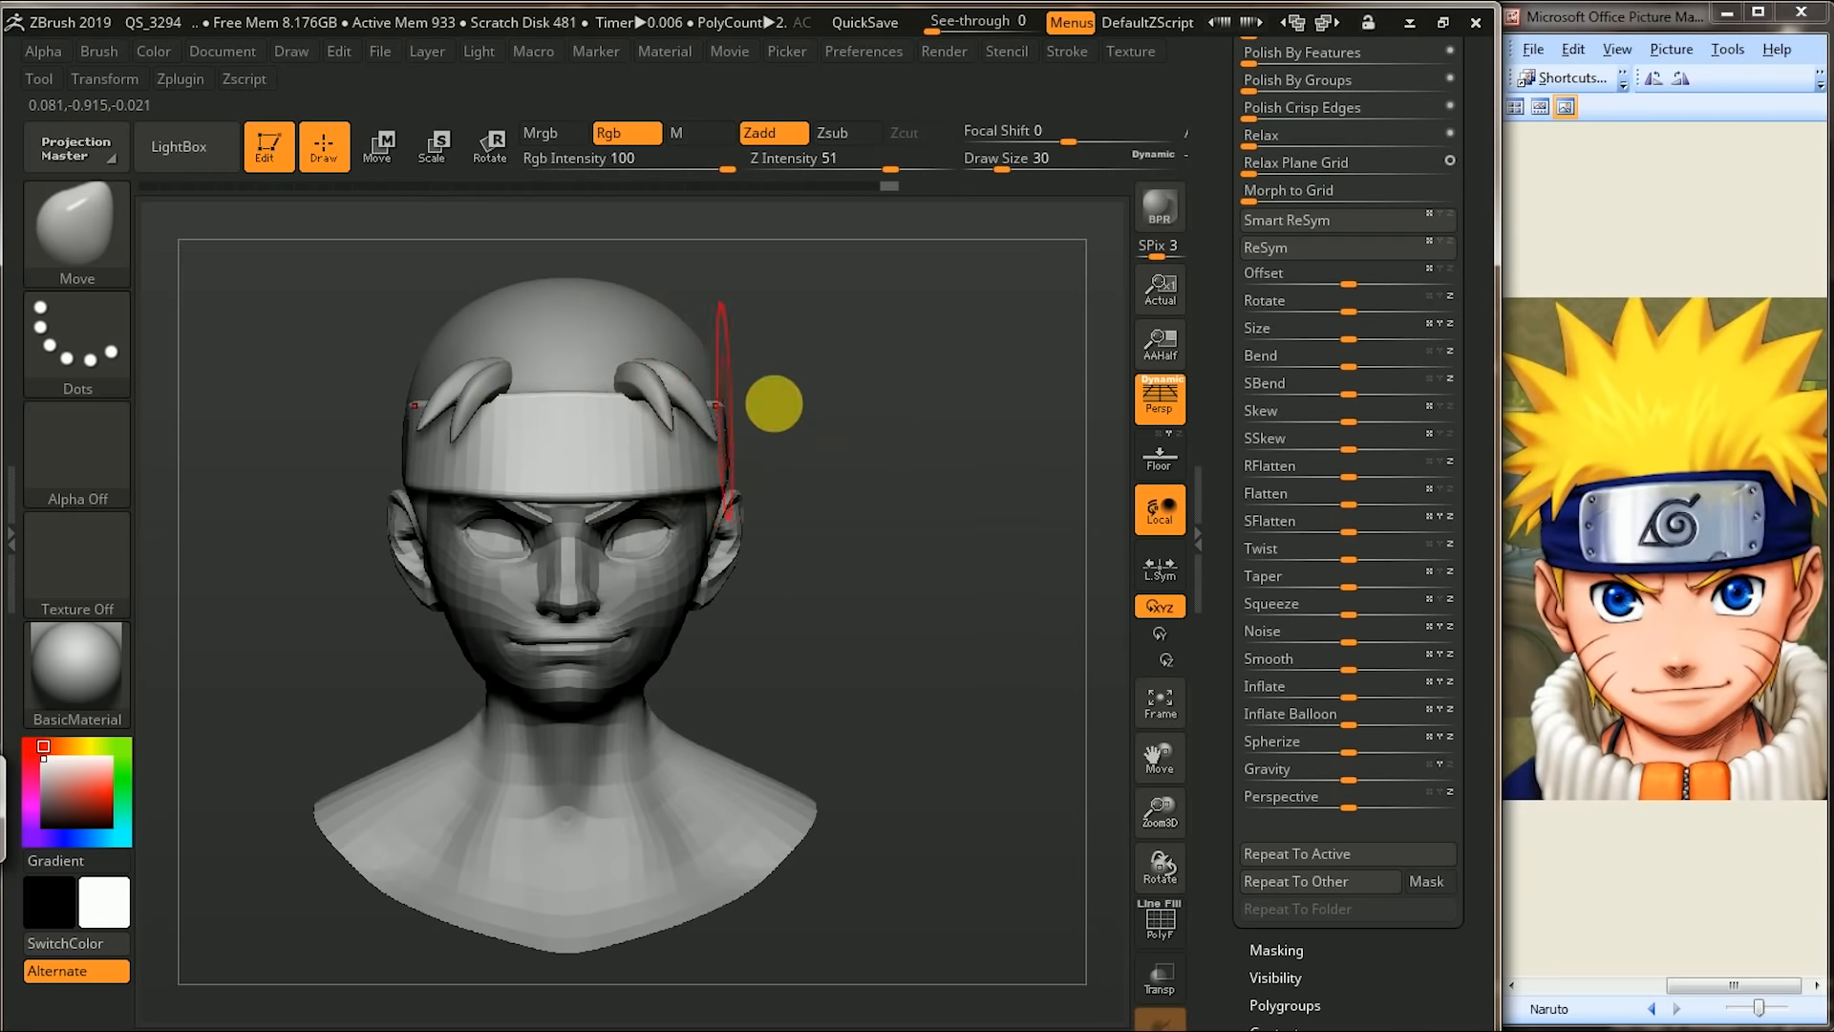
{"action": "left_click_drag", "start_coordinate": [774, 403], "coordinate": [692, 414]}
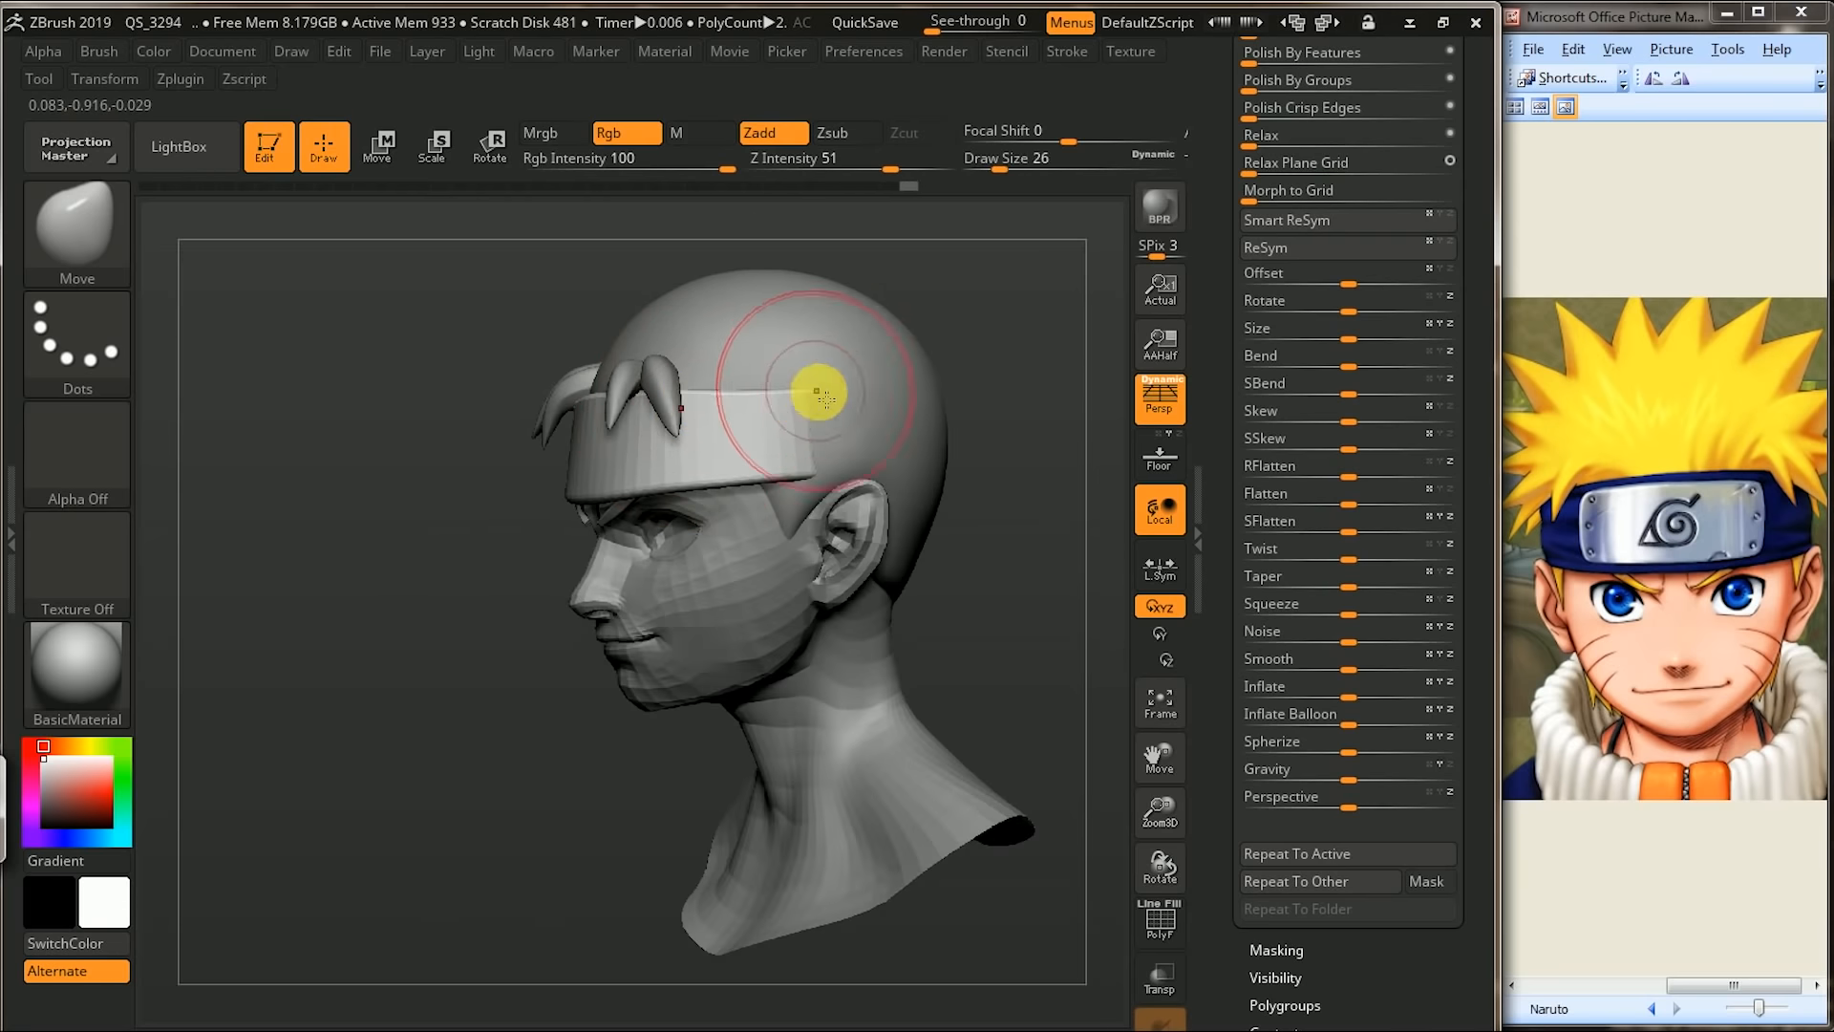
{"action": "left_click_drag", "start_coordinate": [437, 615], "coordinate": [387, 657]}
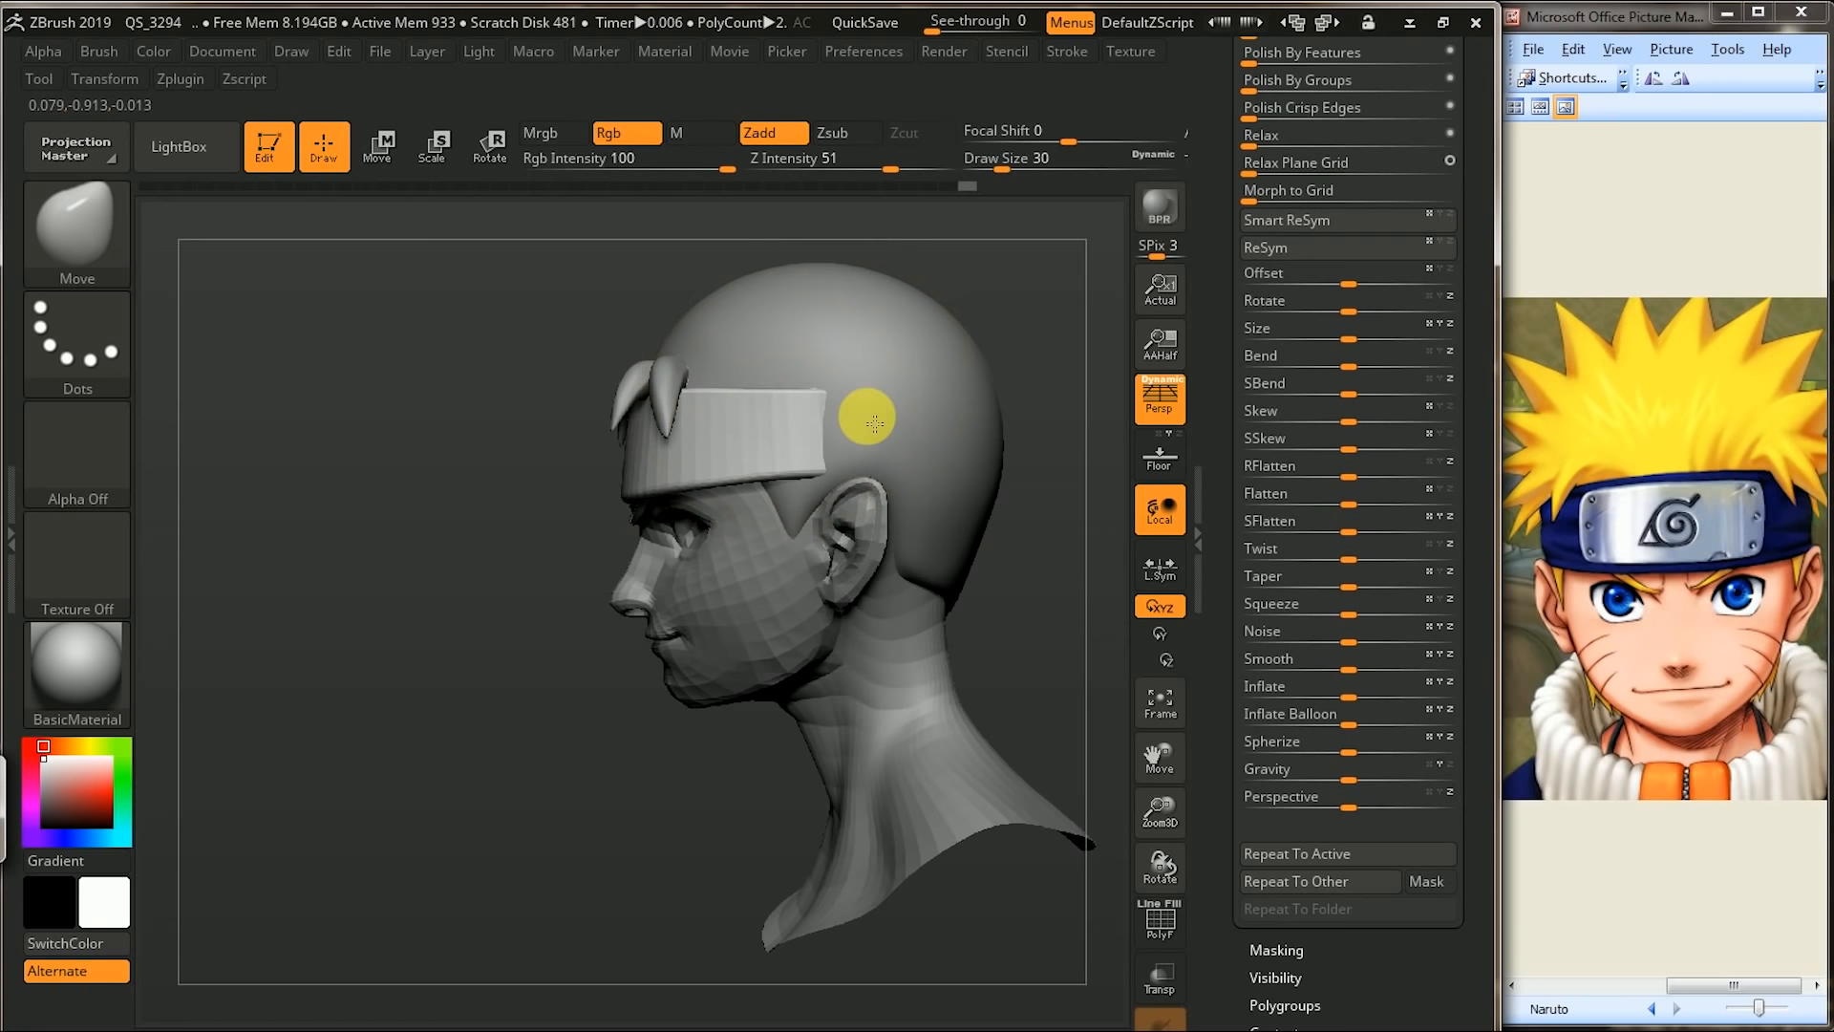
- Switch the reference picture to the side-profile drawing and turn on transparency with the ring band as the active subtool
{"action": "left_click_drag", "start_coordinate": [570, 786], "coordinate": [559, 759], "text": "alt"}
{"action": "left_click_drag", "start_coordinate": [1083, 572], "coordinate": [1014, 596], "text": "alt"}
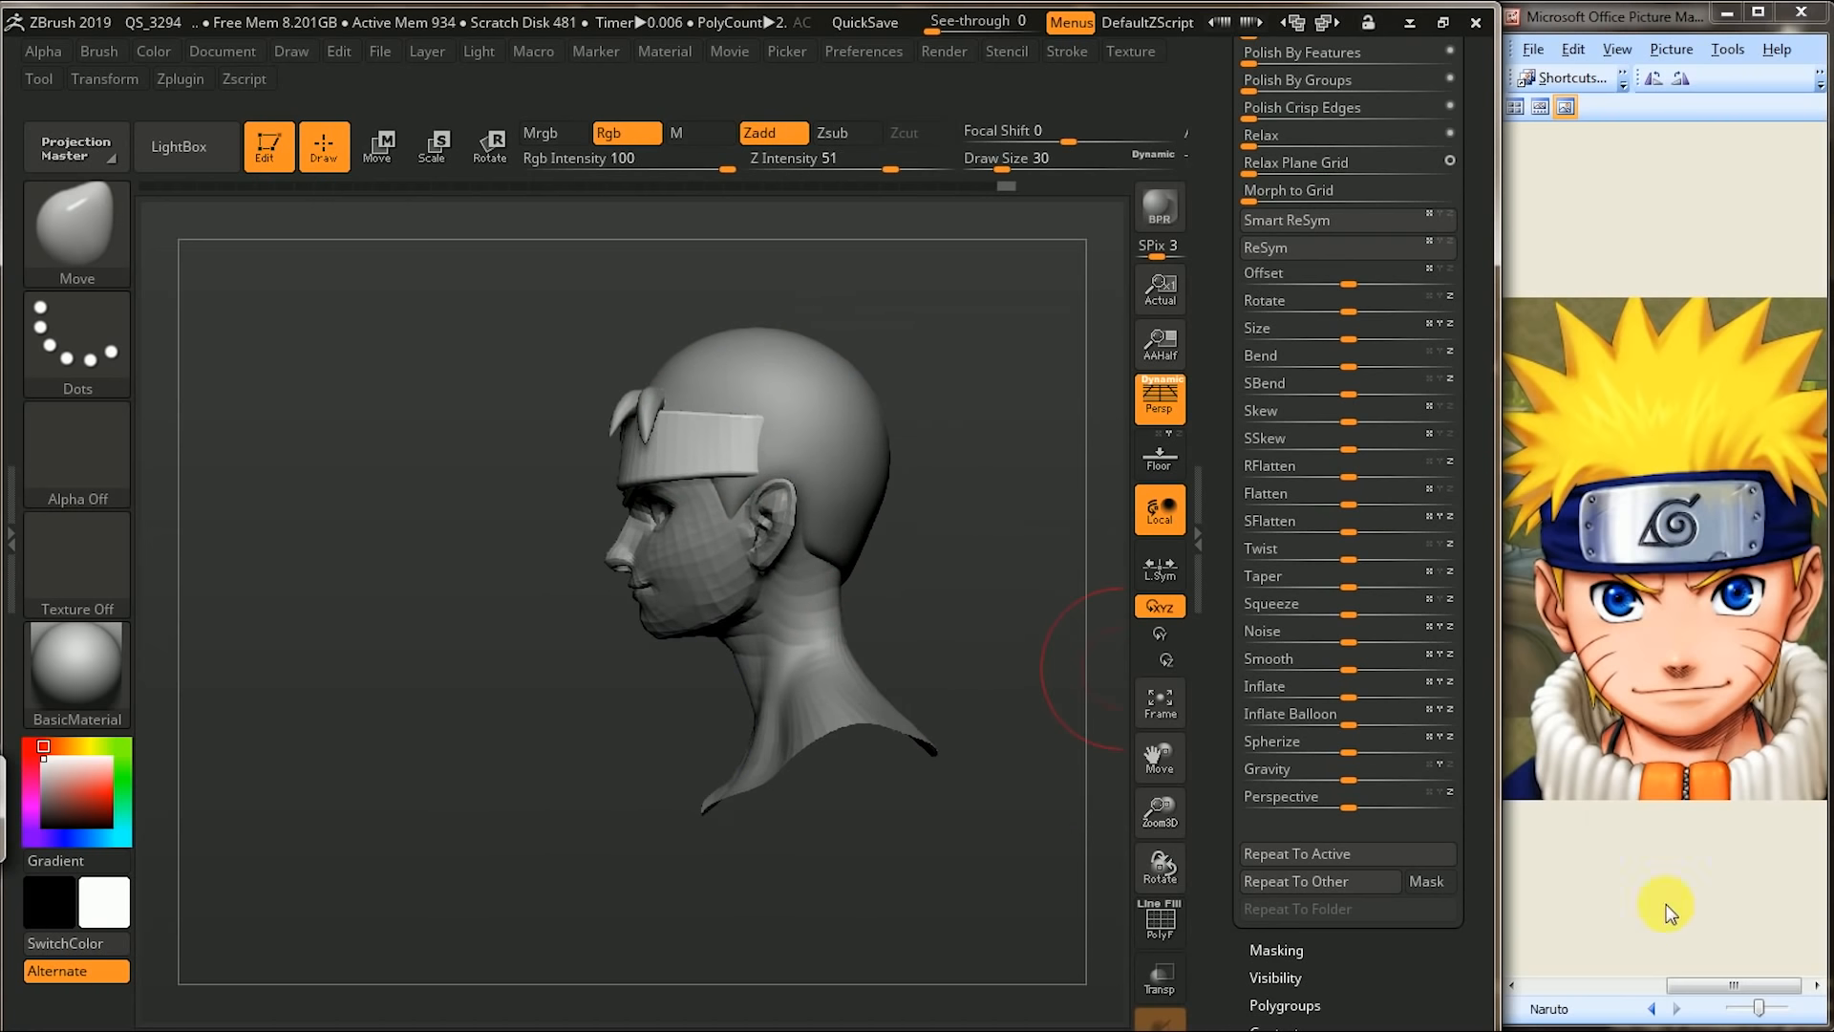
{"action": "left_click", "coordinate": [1671, 1005]}
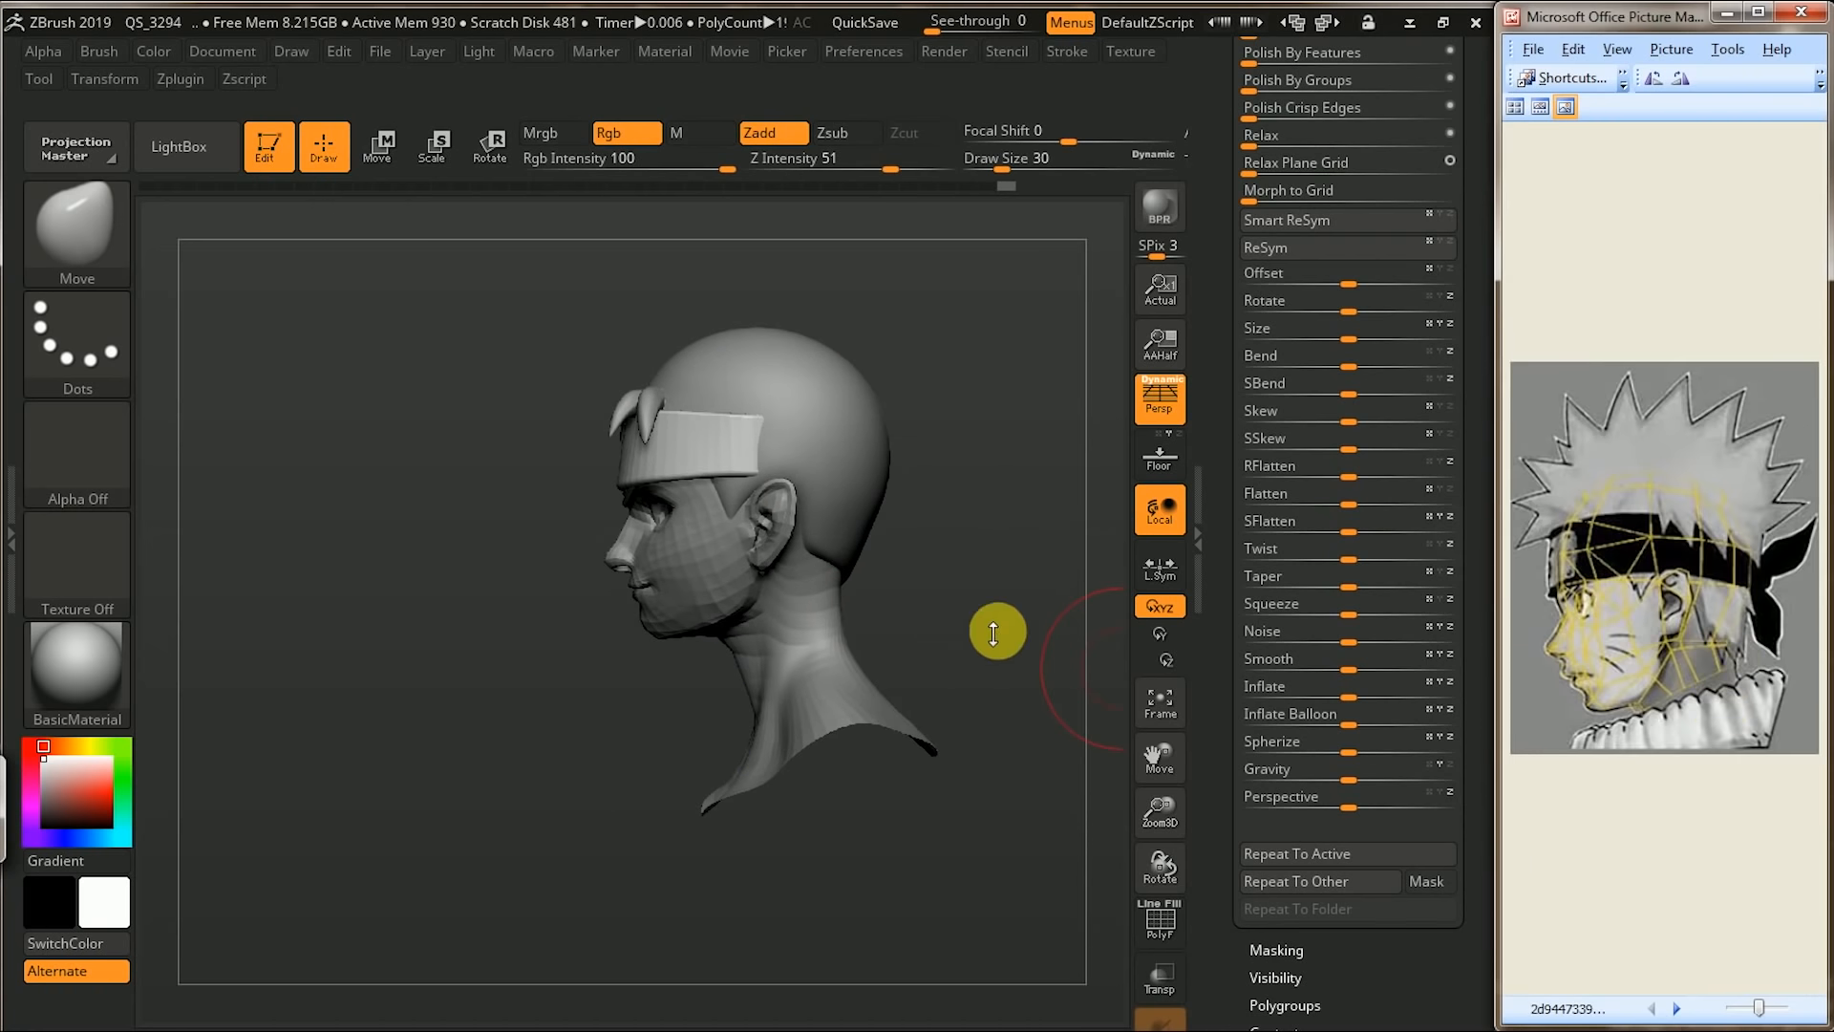
{"action": "left_click", "coordinate": [1029, 570]}
{"action": "key", "text": "shift+alt+s"}
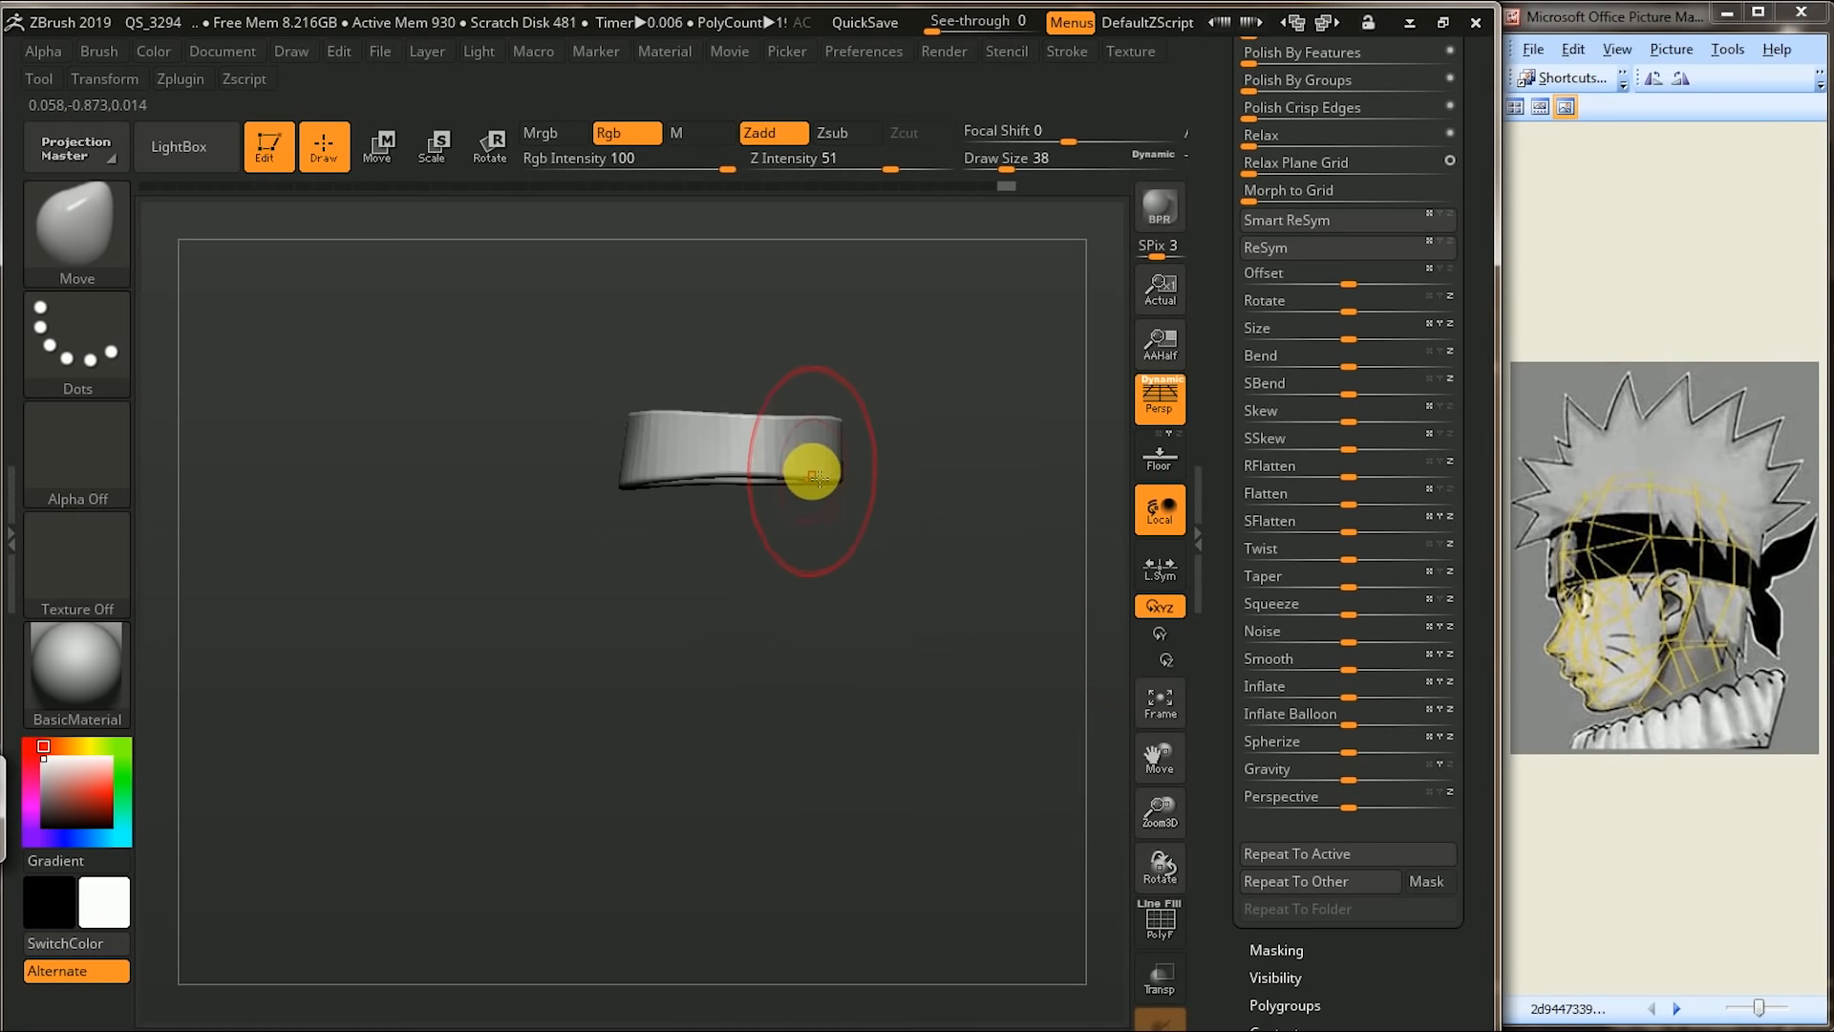
{"action": "left_click", "coordinate": [1161, 978]}
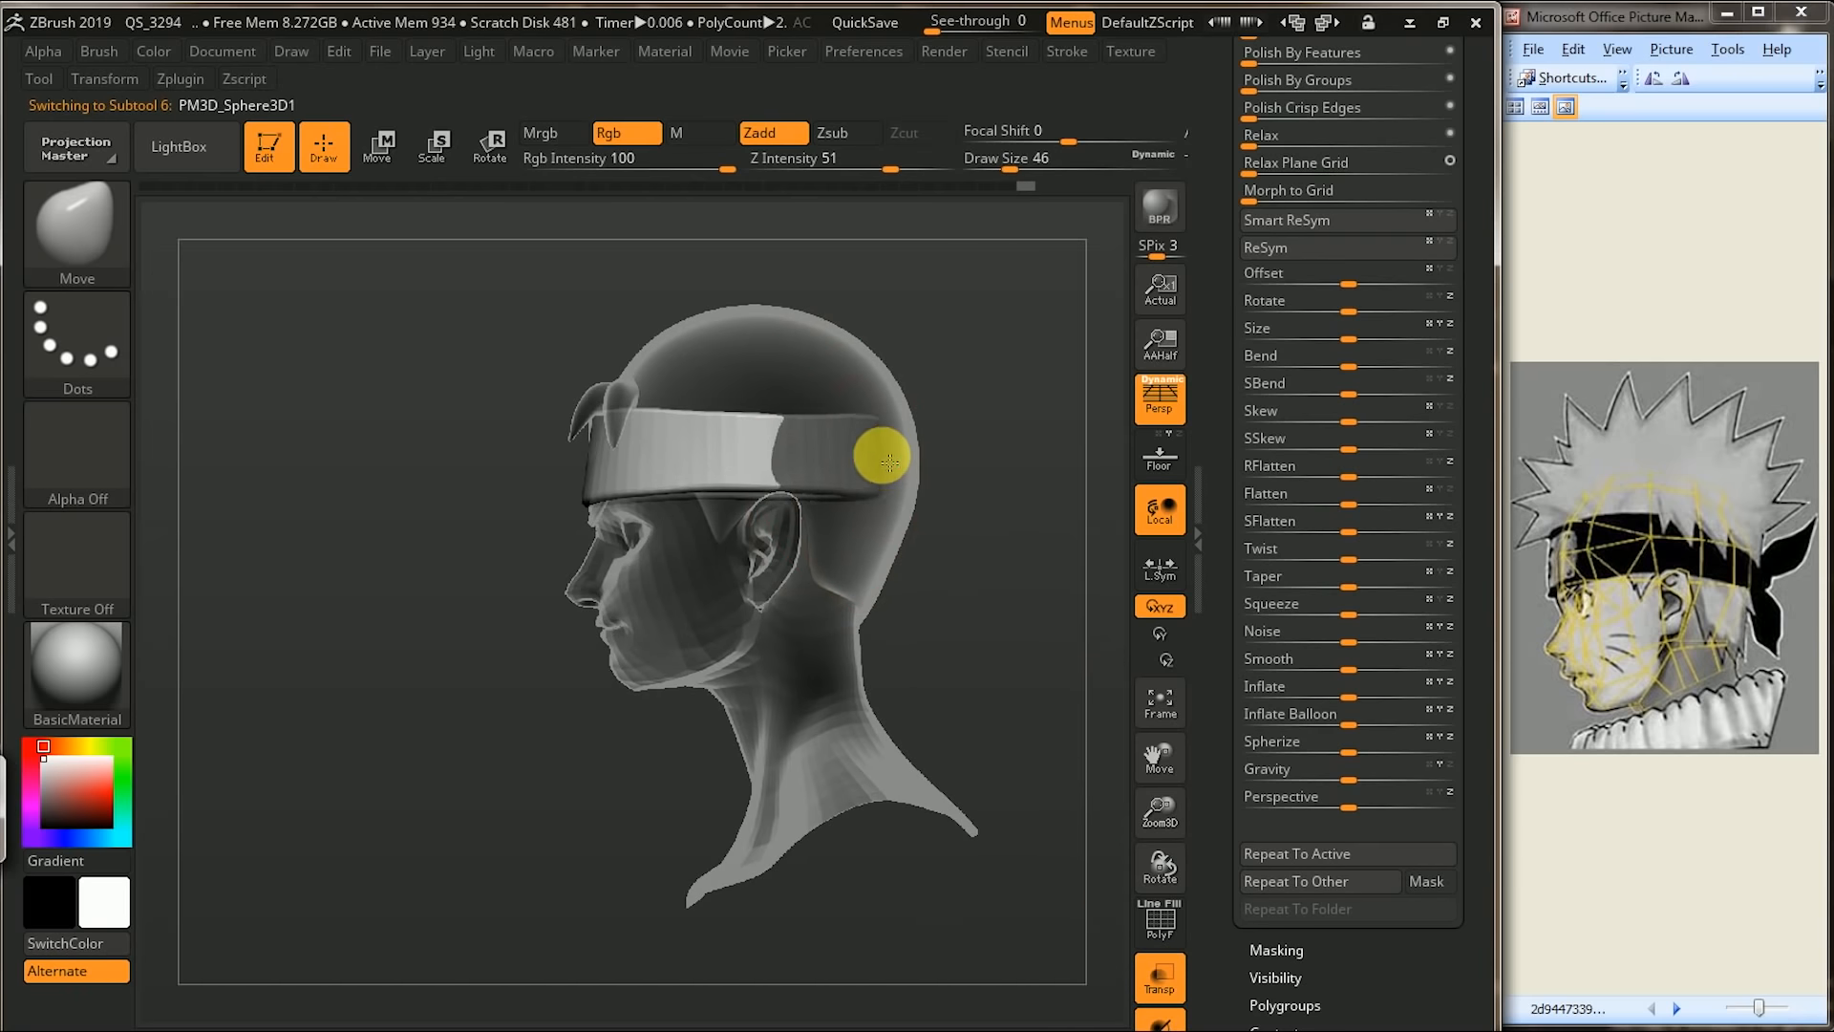
{"action": "left_click", "coordinate": [894, 462], "text": "alt"}
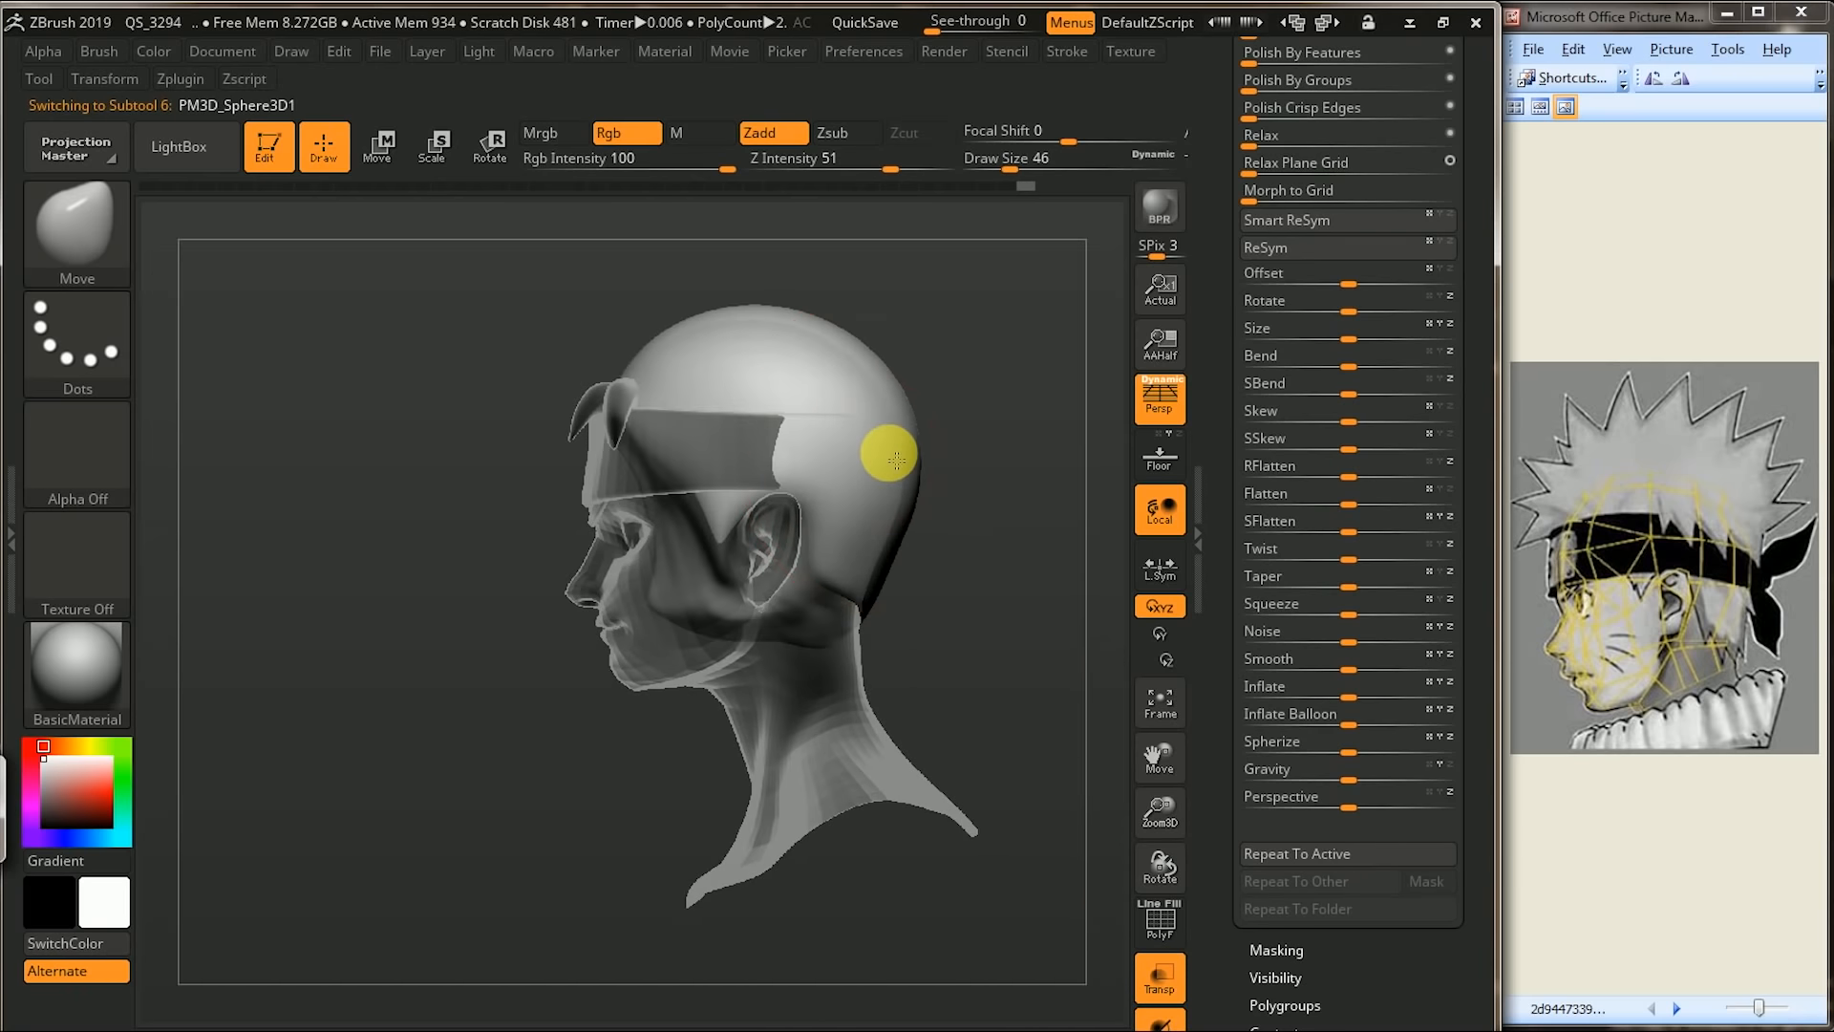
{"action": "left_click", "coordinate": [743, 465], "text": "alt"}
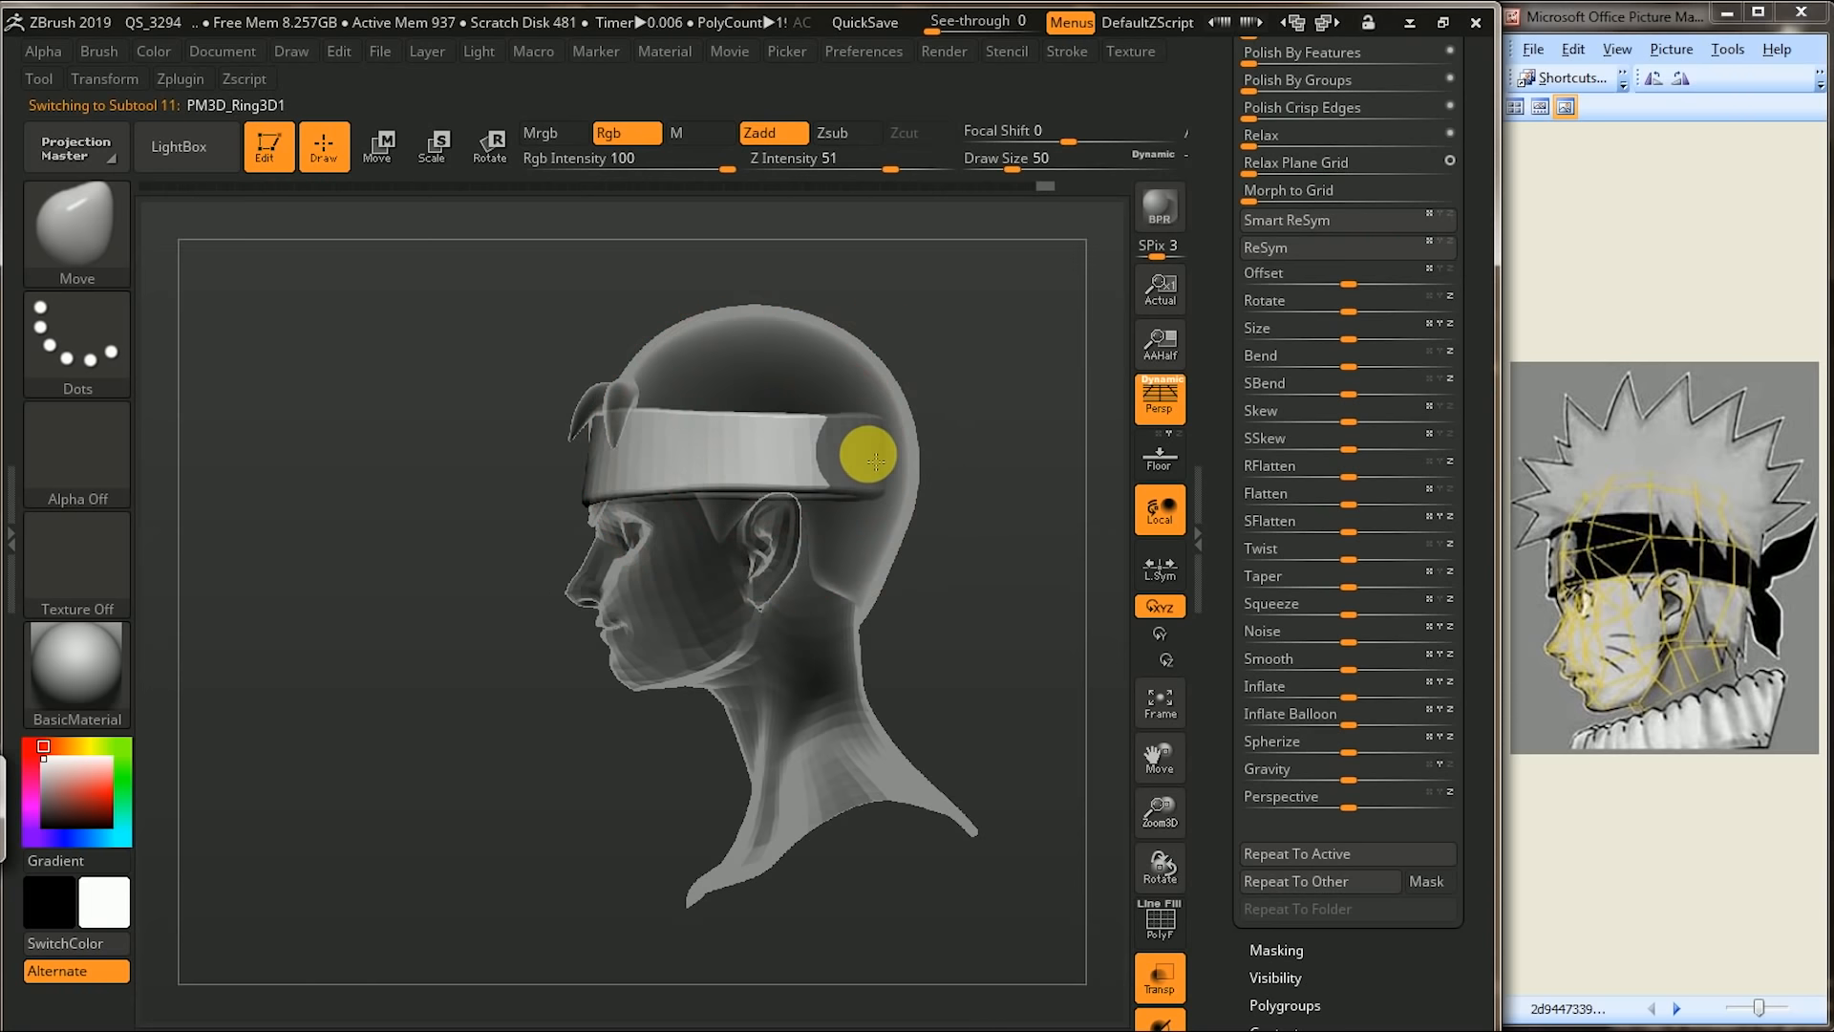
- Pull the rear of the band out past the back of the skull and even out its lower edge above the ear
{"action": "mouse_move", "coordinate": [883, 454]}
{"action": "left_mouse_down"}
{"action": "mouse_move", "coordinate": [933, 463]}
{"action": "mouse_move", "coordinate": [913, 506]}
{"action": "left_mouse_up"}
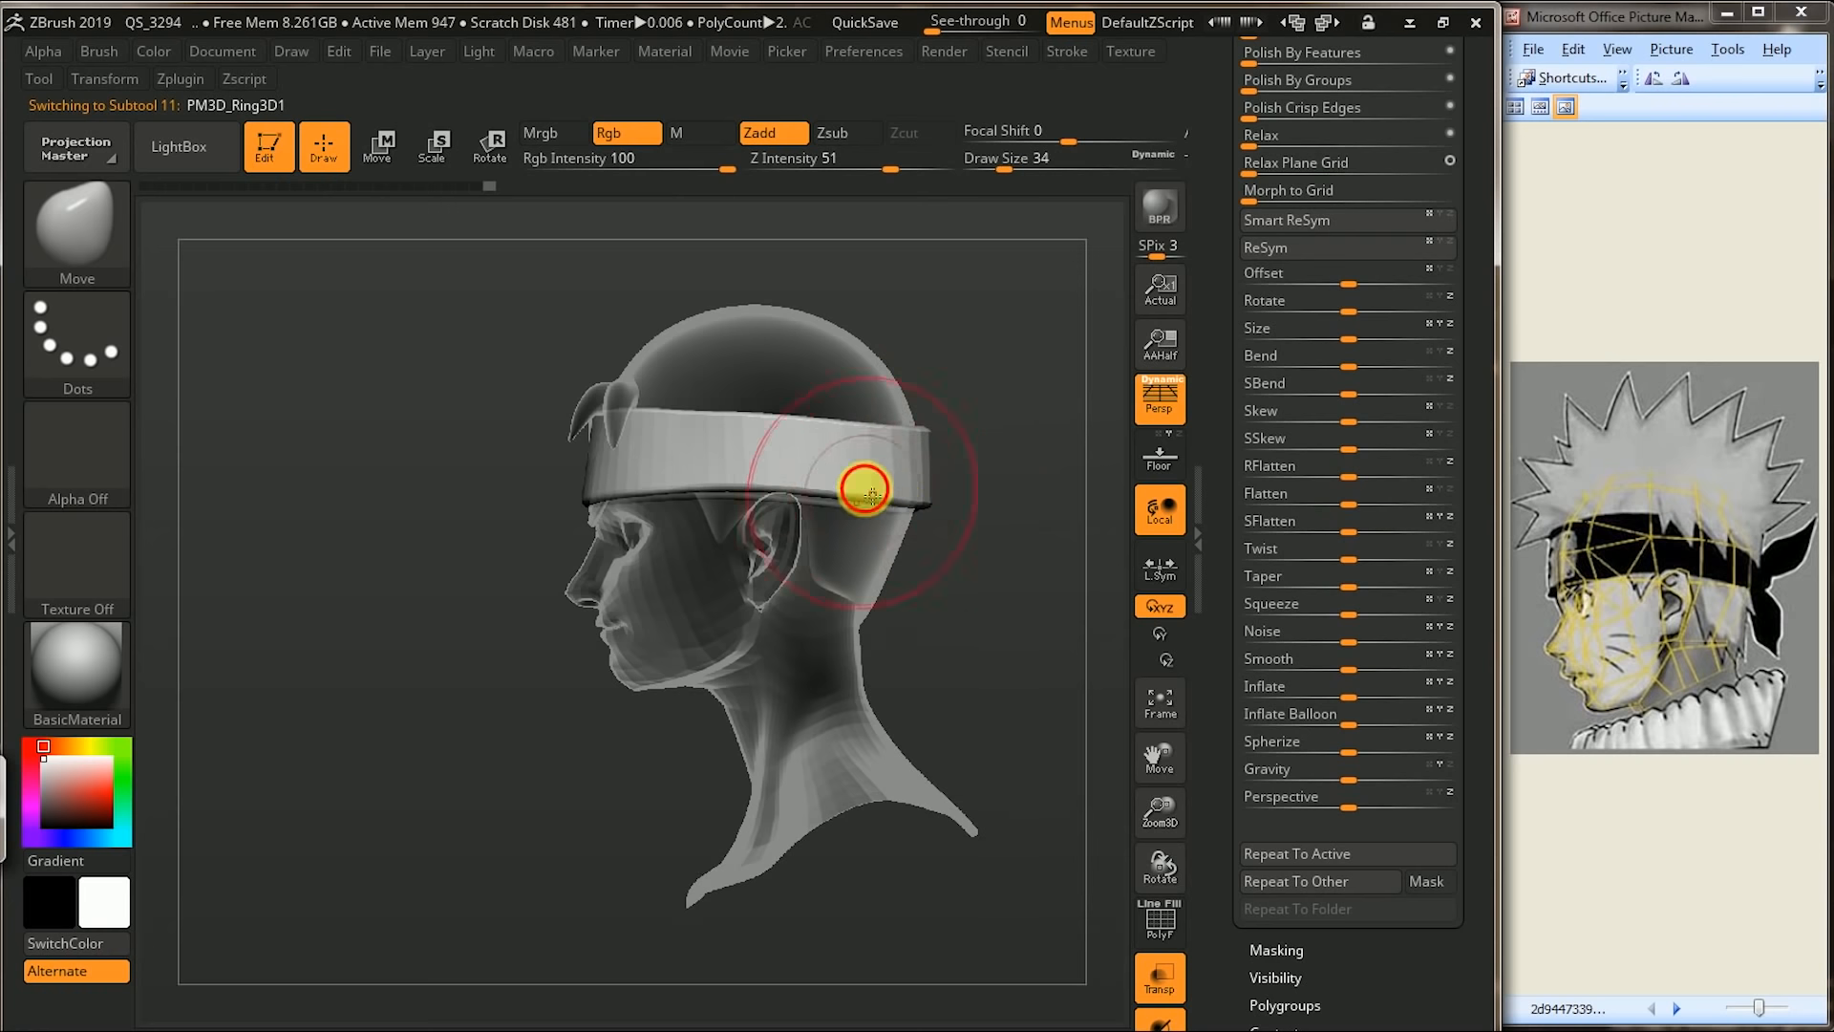
{"action": "left_click_drag", "start_coordinate": [799, 507], "coordinate": [807, 492]}
{"action": "left_click_drag", "start_coordinate": [1013, 447], "coordinate": [1052, 450], "text": "shift"}
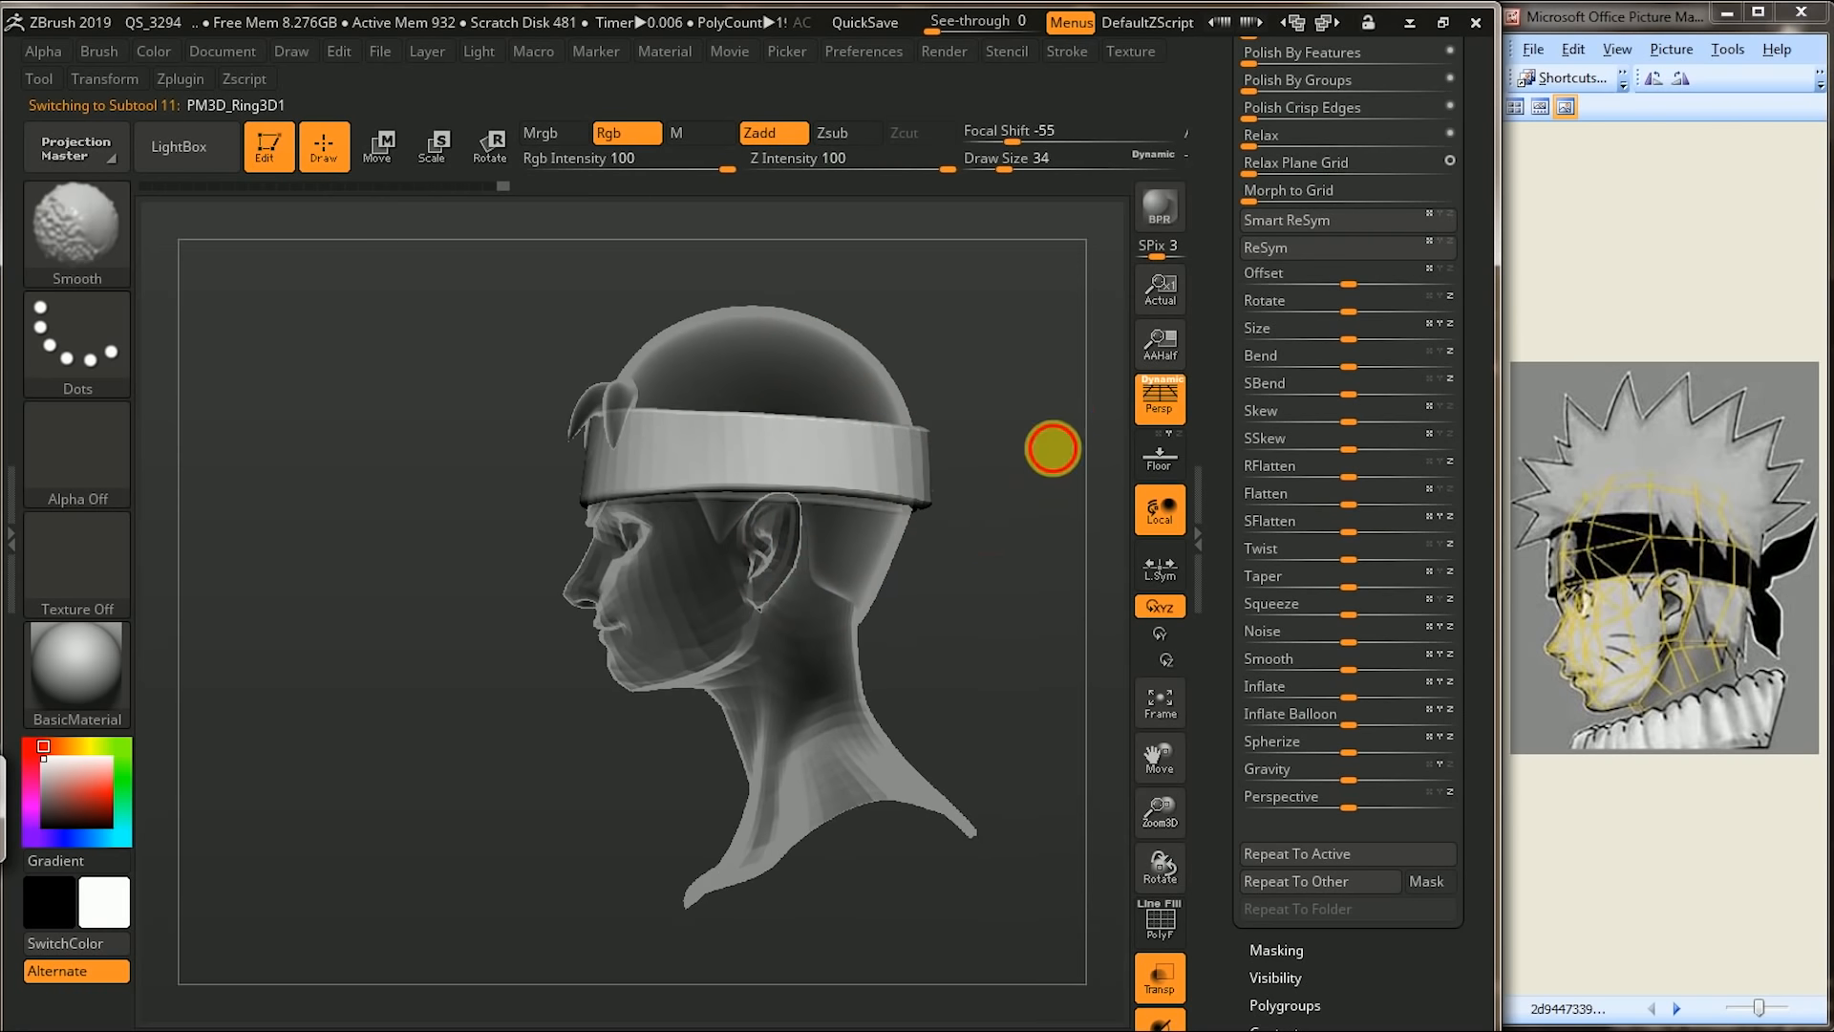
- Turn off perspective and even out the band's upper and lower edges in profile with the Move brush, lowering the upper edge toward the back
{"action": "left_click", "coordinate": [1159, 397]}
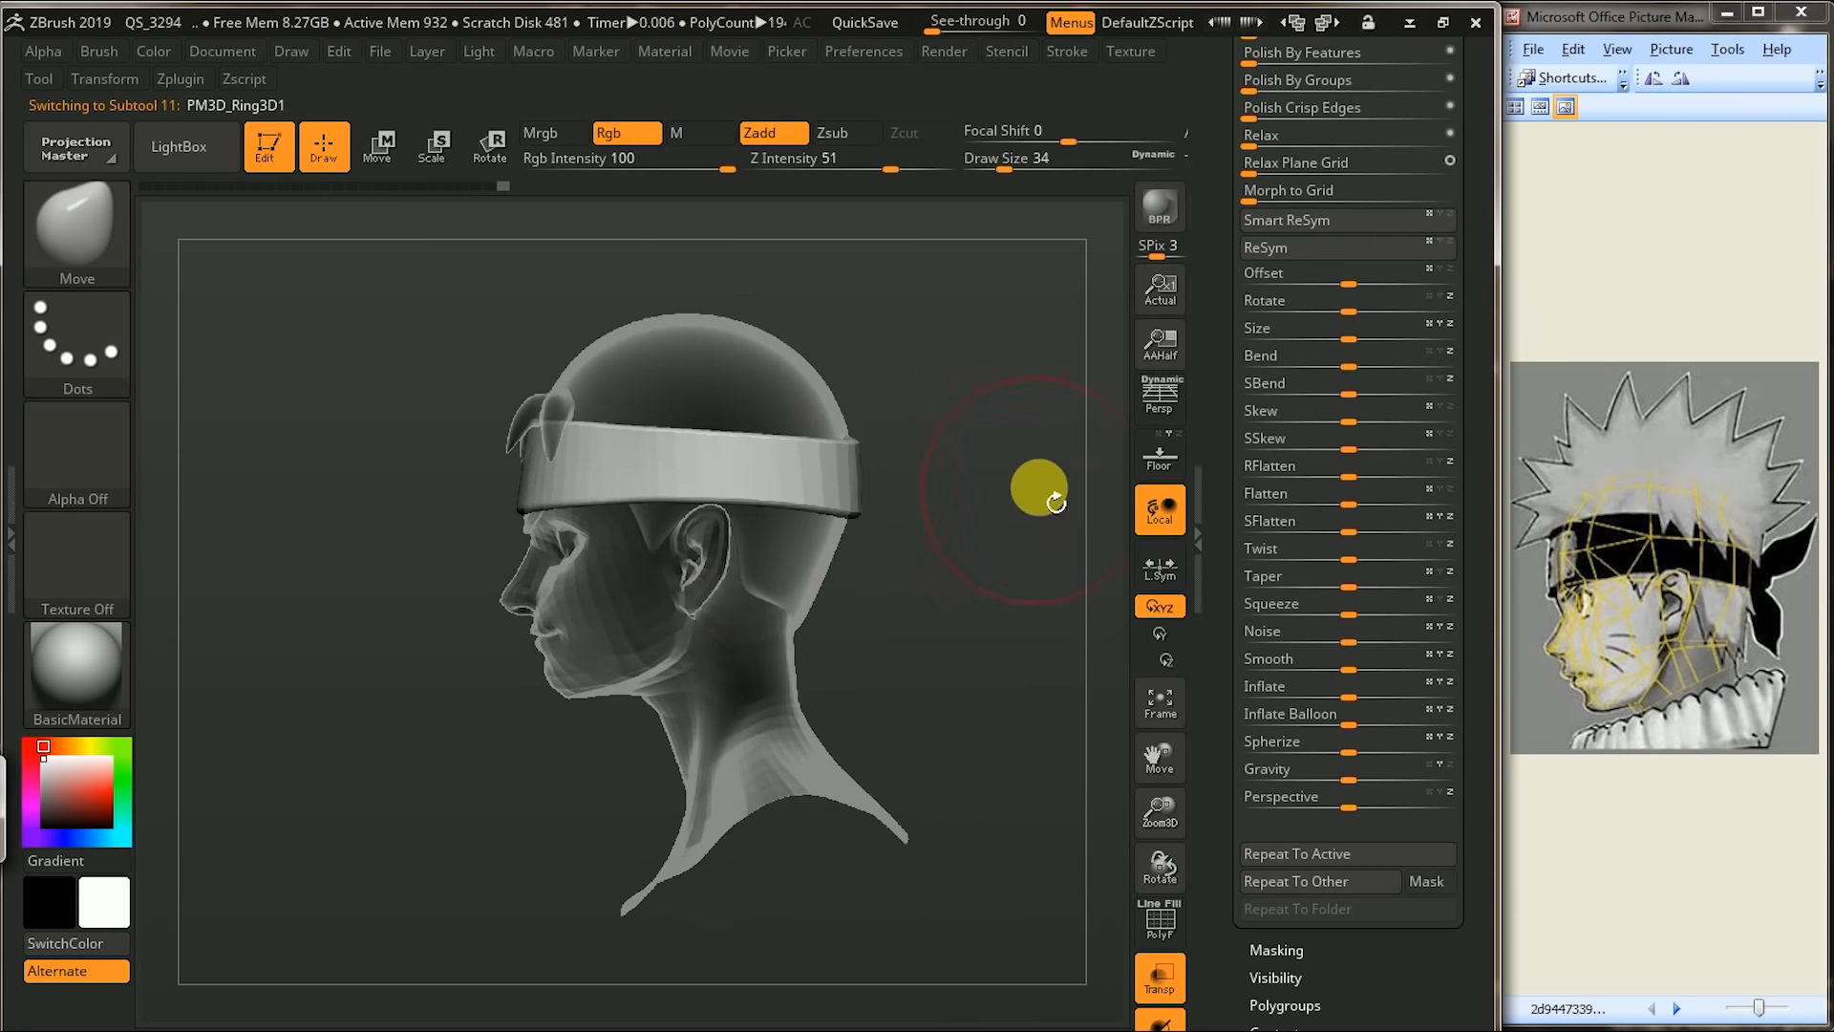
{"action": "left_click_drag", "start_coordinate": [699, 407], "coordinate": [701, 418]}
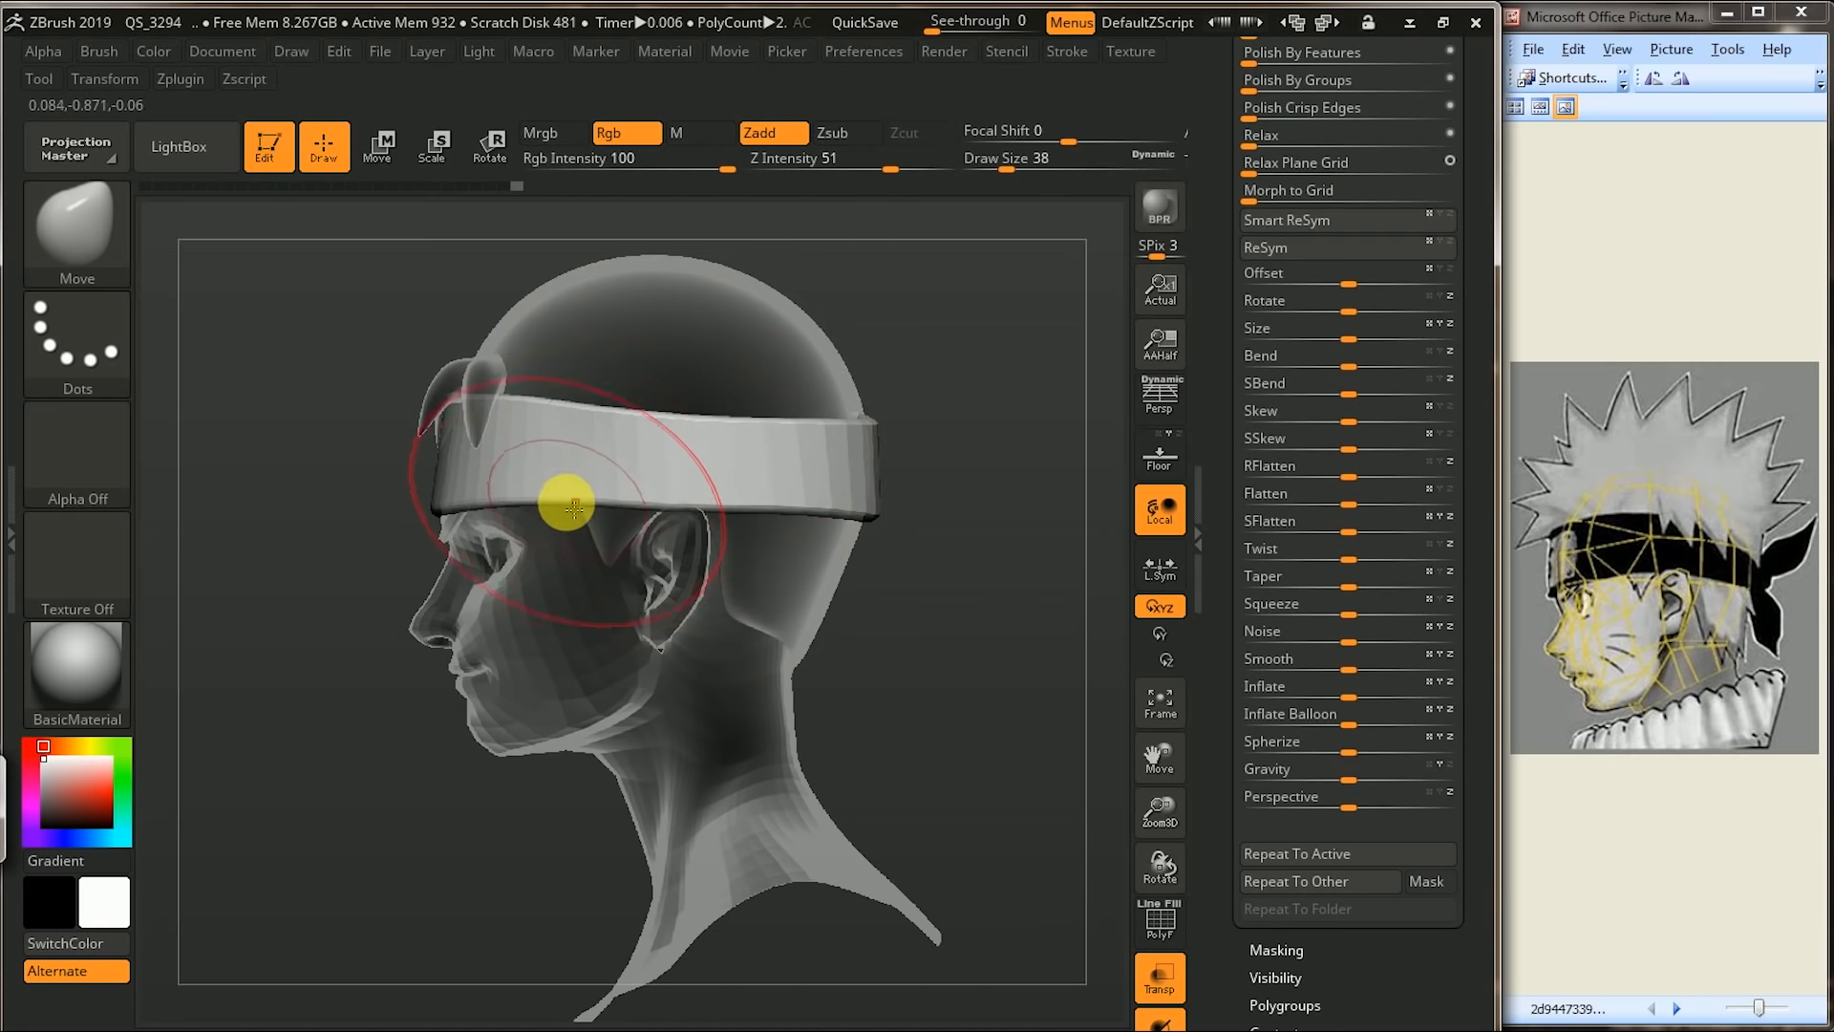
{"action": "key", "text": "bracketleft"}
{"action": "left_click_drag", "start_coordinate": [602, 516], "coordinate": [597, 527]}
{"action": "key", "text": "bracketleft"}
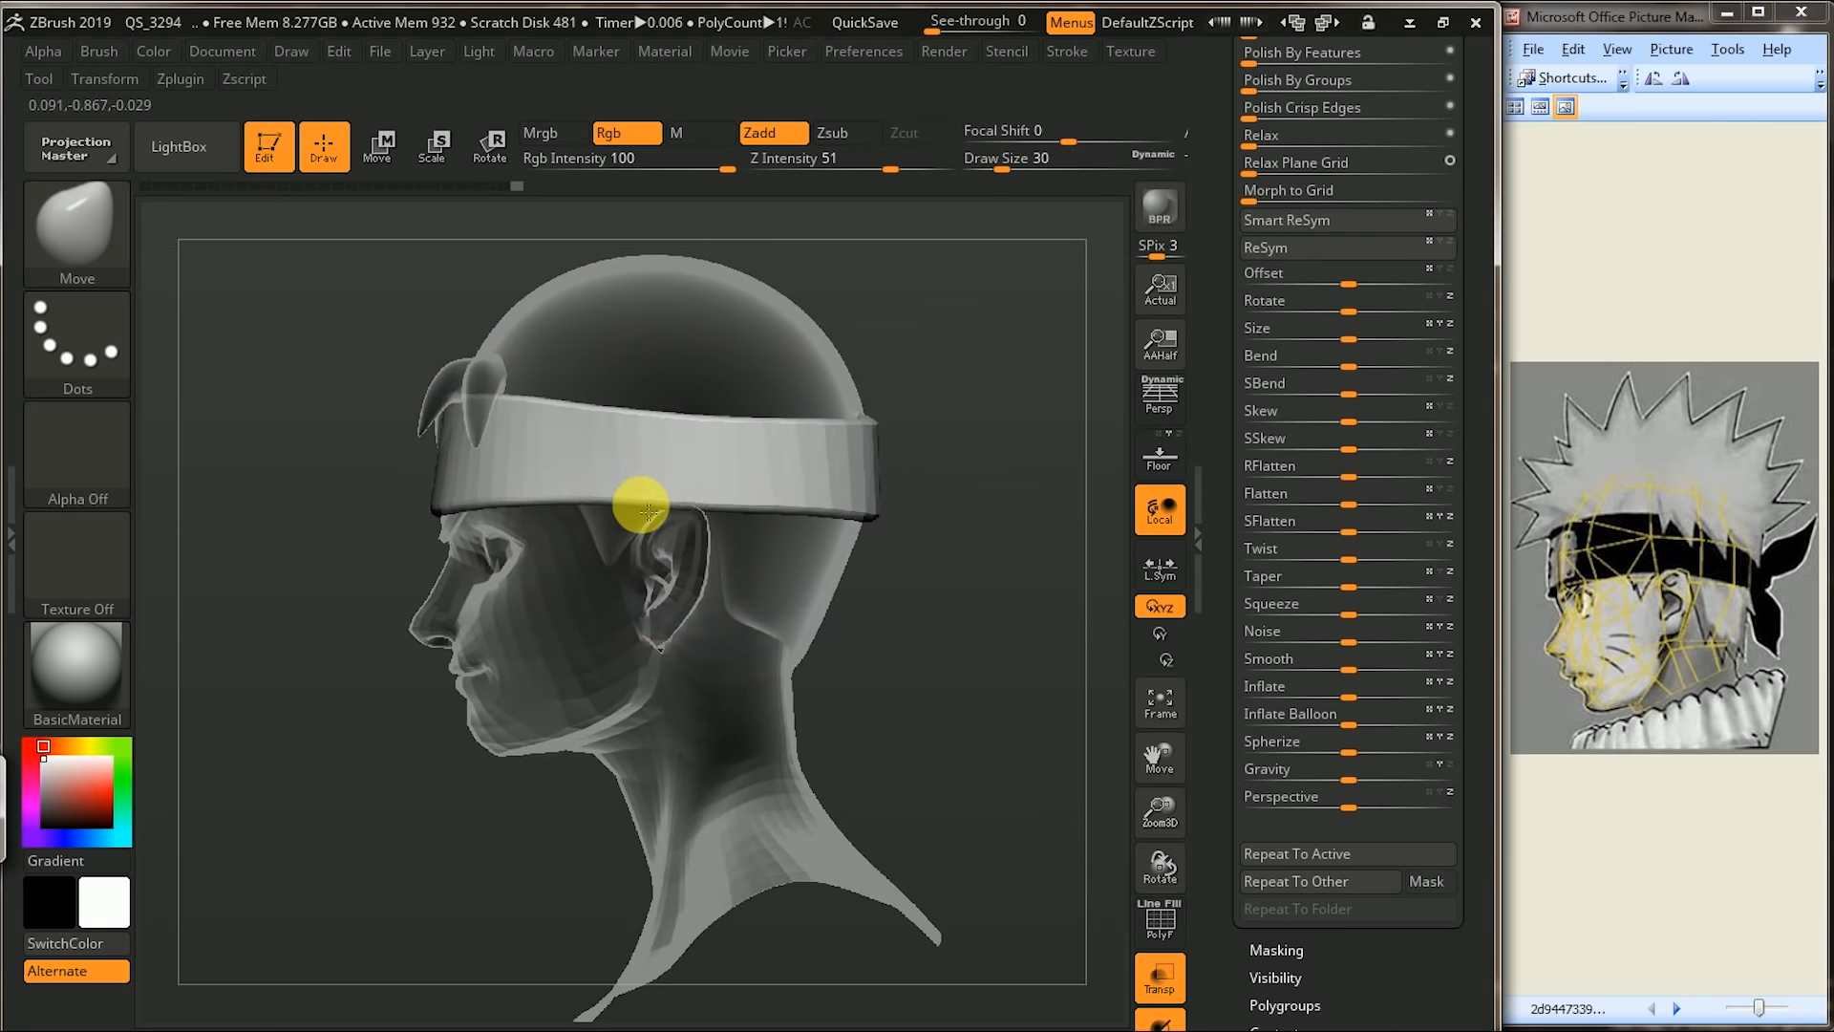
{"action": "left_click_drag", "start_coordinate": [615, 414], "coordinate": [622, 406]}
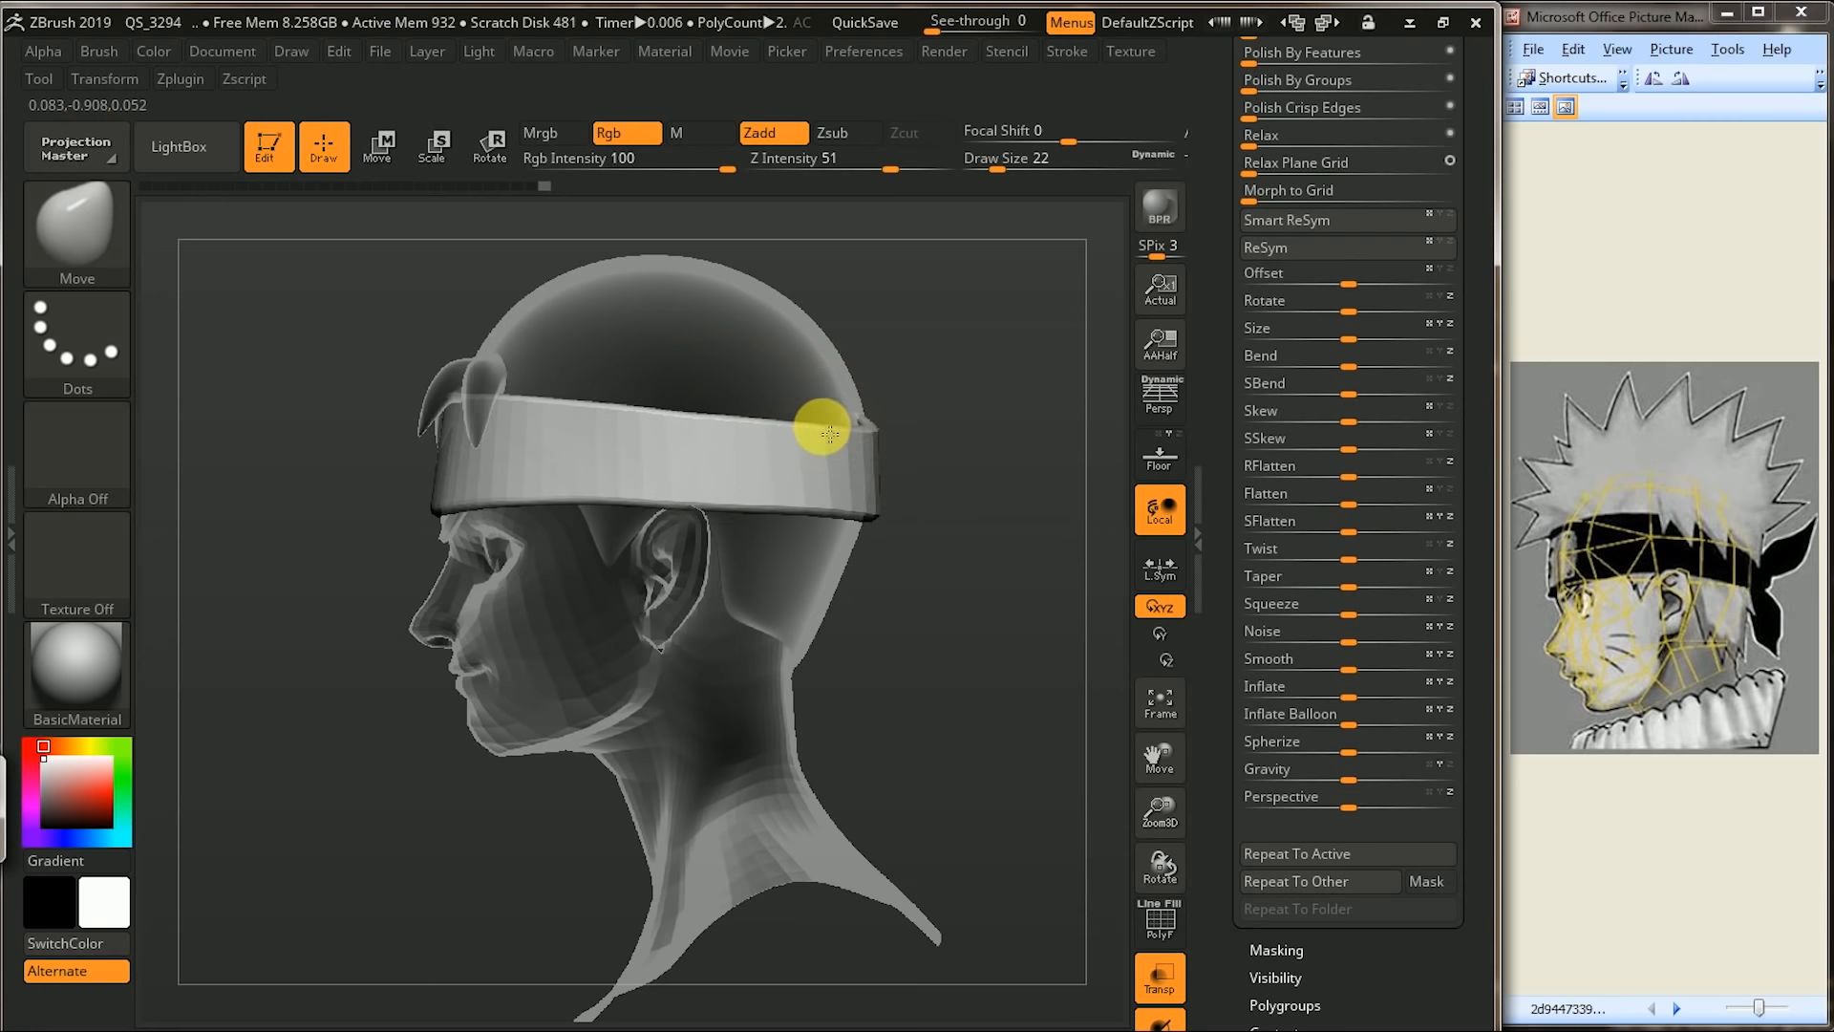
{"action": "left_click_drag", "start_coordinate": [830, 434], "coordinate": [847, 443]}
{"action": "key", "text": "bracketright"}
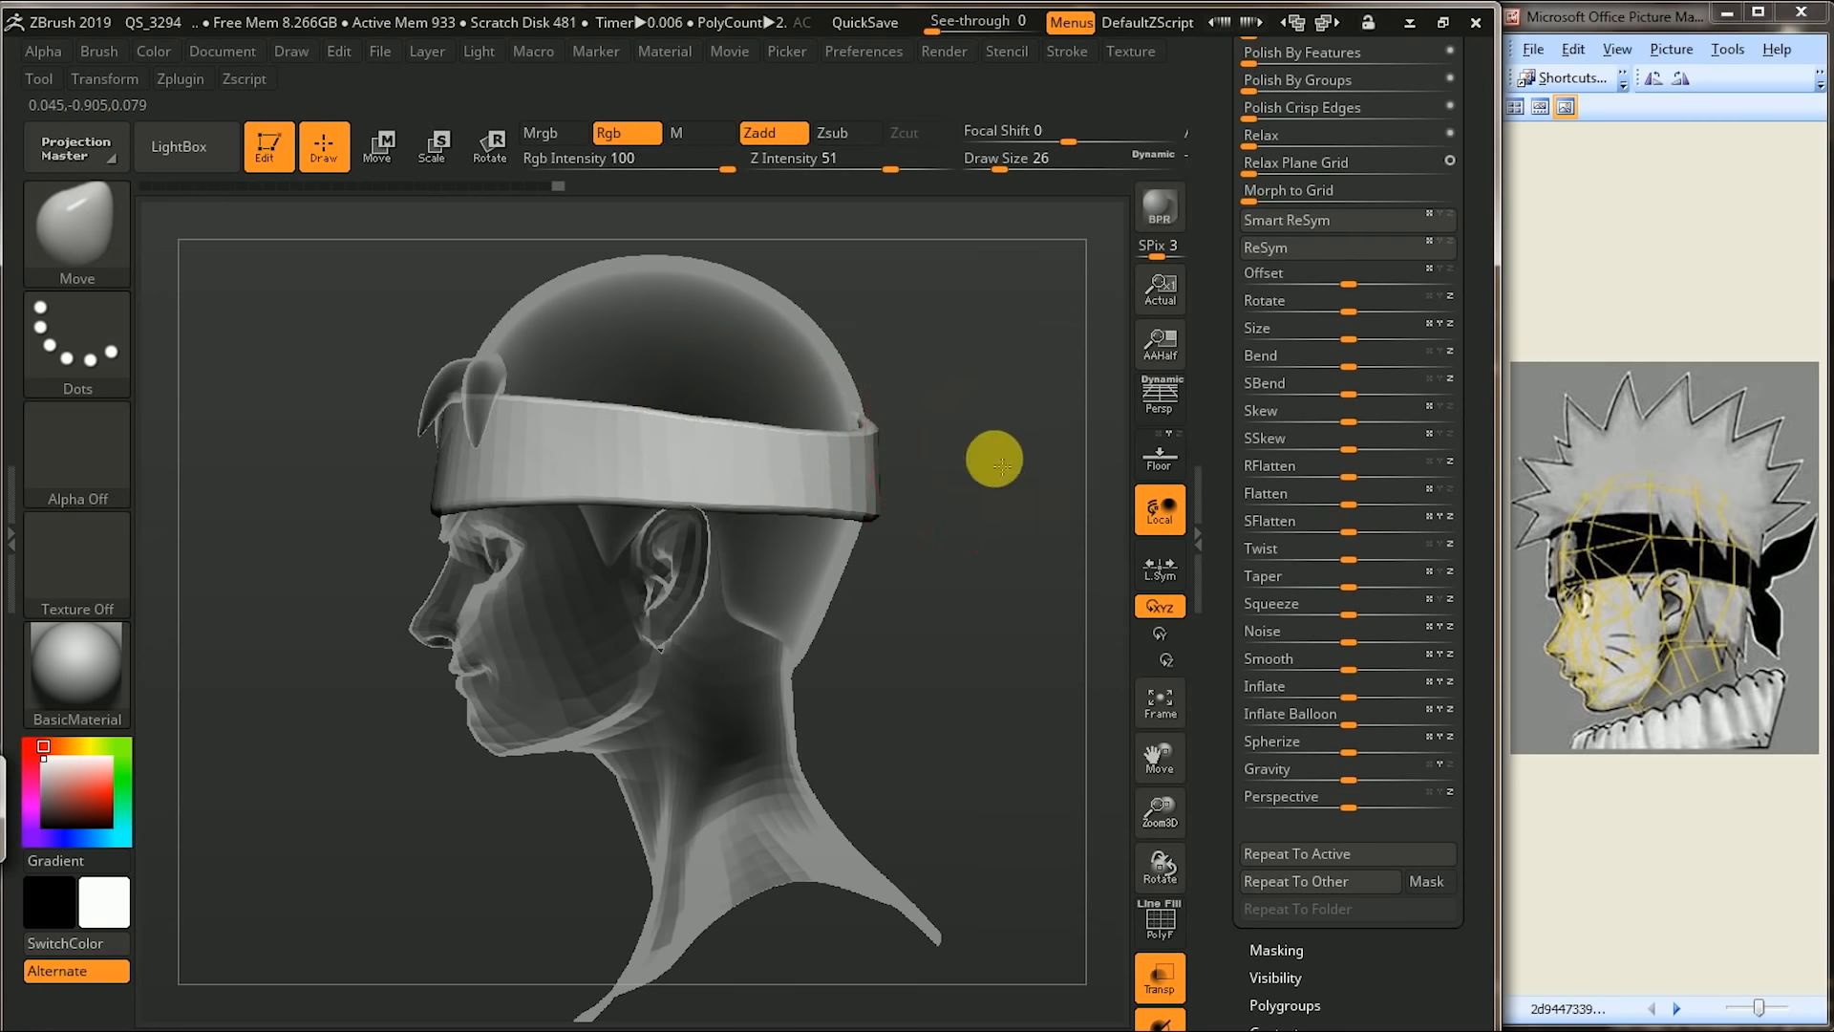
- Even out the band's wavy edges across the back of the head with the Move brush
{"action": "left_click_drag", "start_coordinate": [1023, 450], "coordinate": [949, 426]}
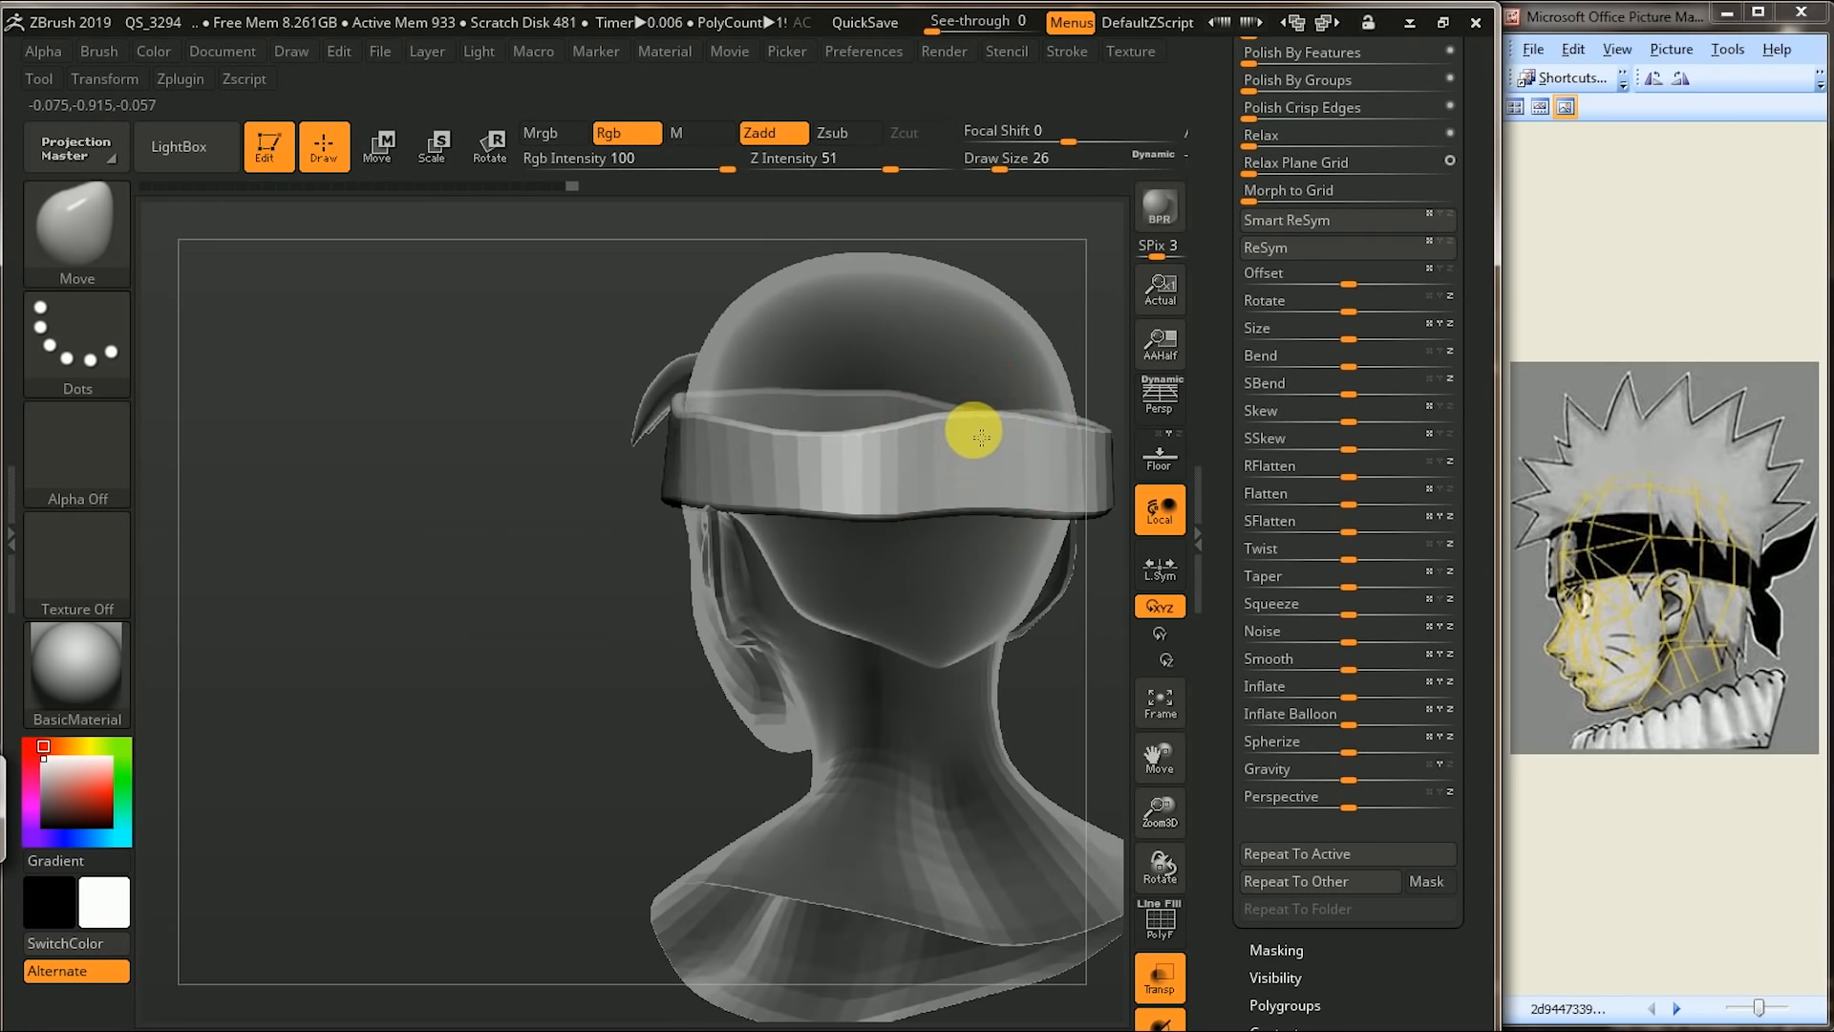
{"action": "left_click_drag", "start_coordinate": [1105, 313], "coordinate": [890, 464]}
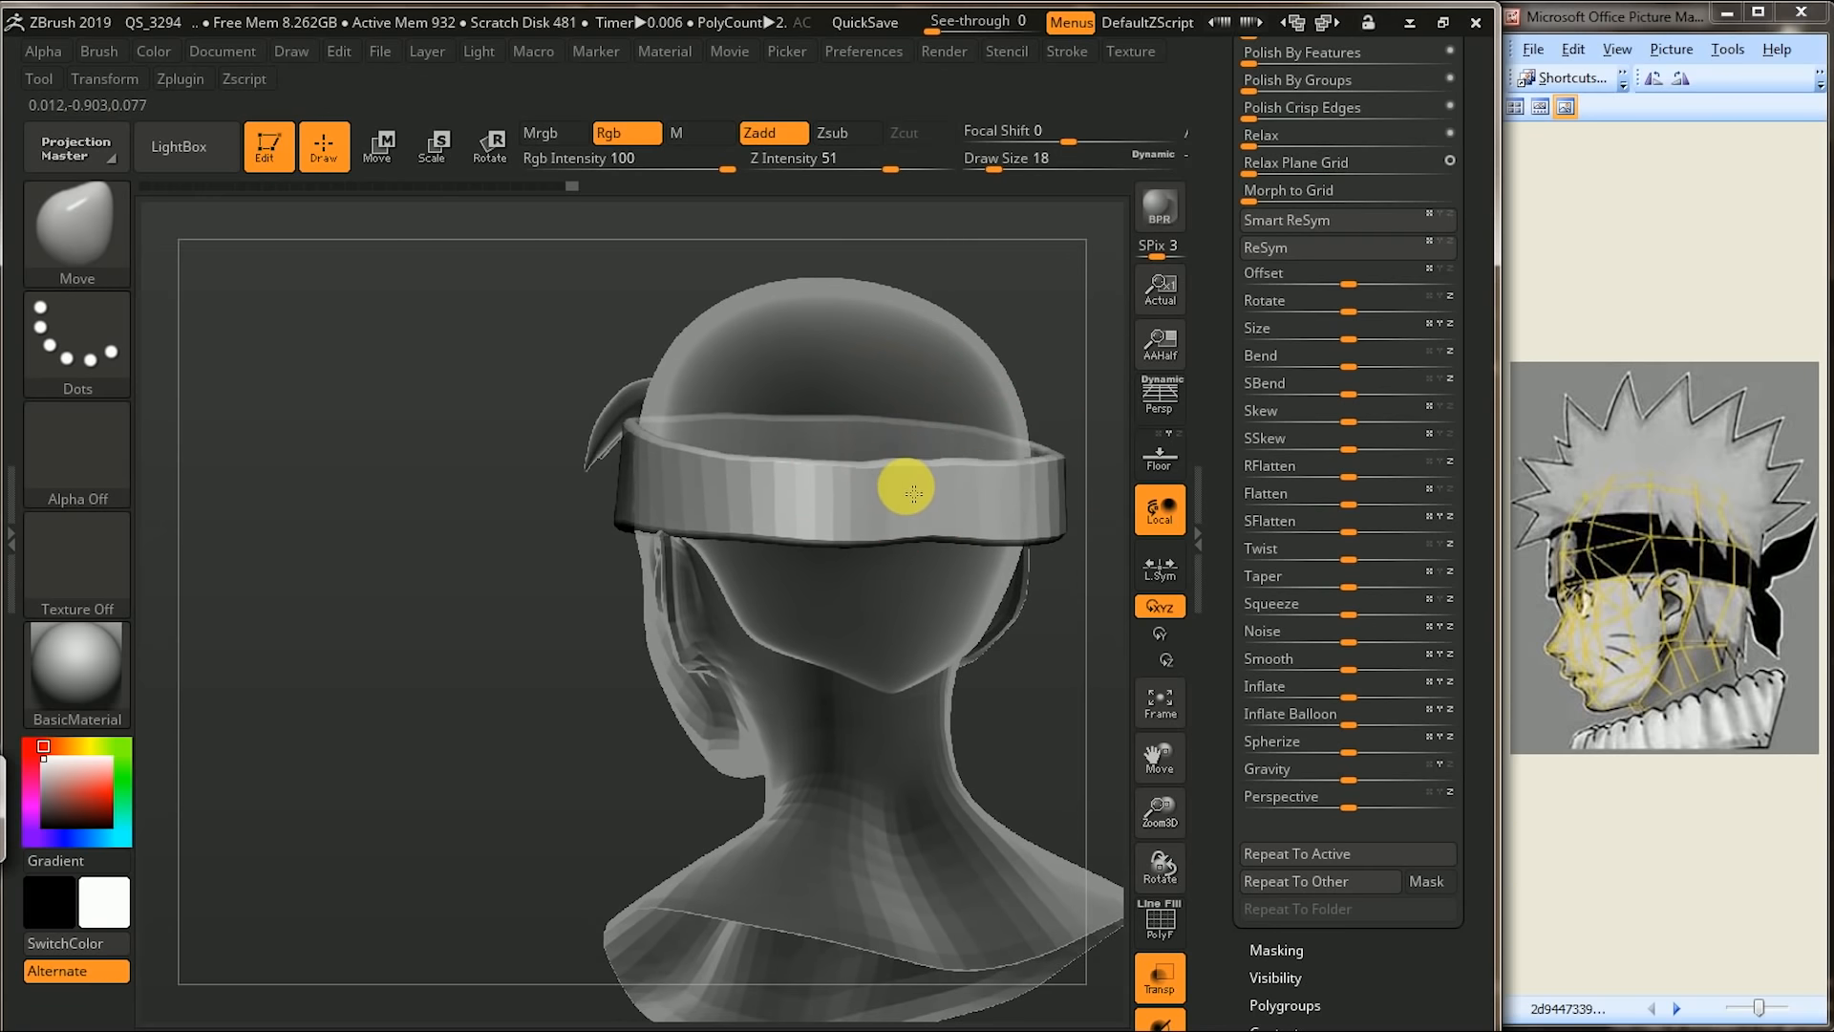
{"action": "left_click_drag", "start_coordinate": [1114, 327], "coordinate": [890, 583]}
- Turn off transparency and fit the rear curve of the band closely around the back of the skull as seen from above
{"action": "left_click_drag", "start_coordinate": [1064, 450], "coordinate": [1127, 764]}
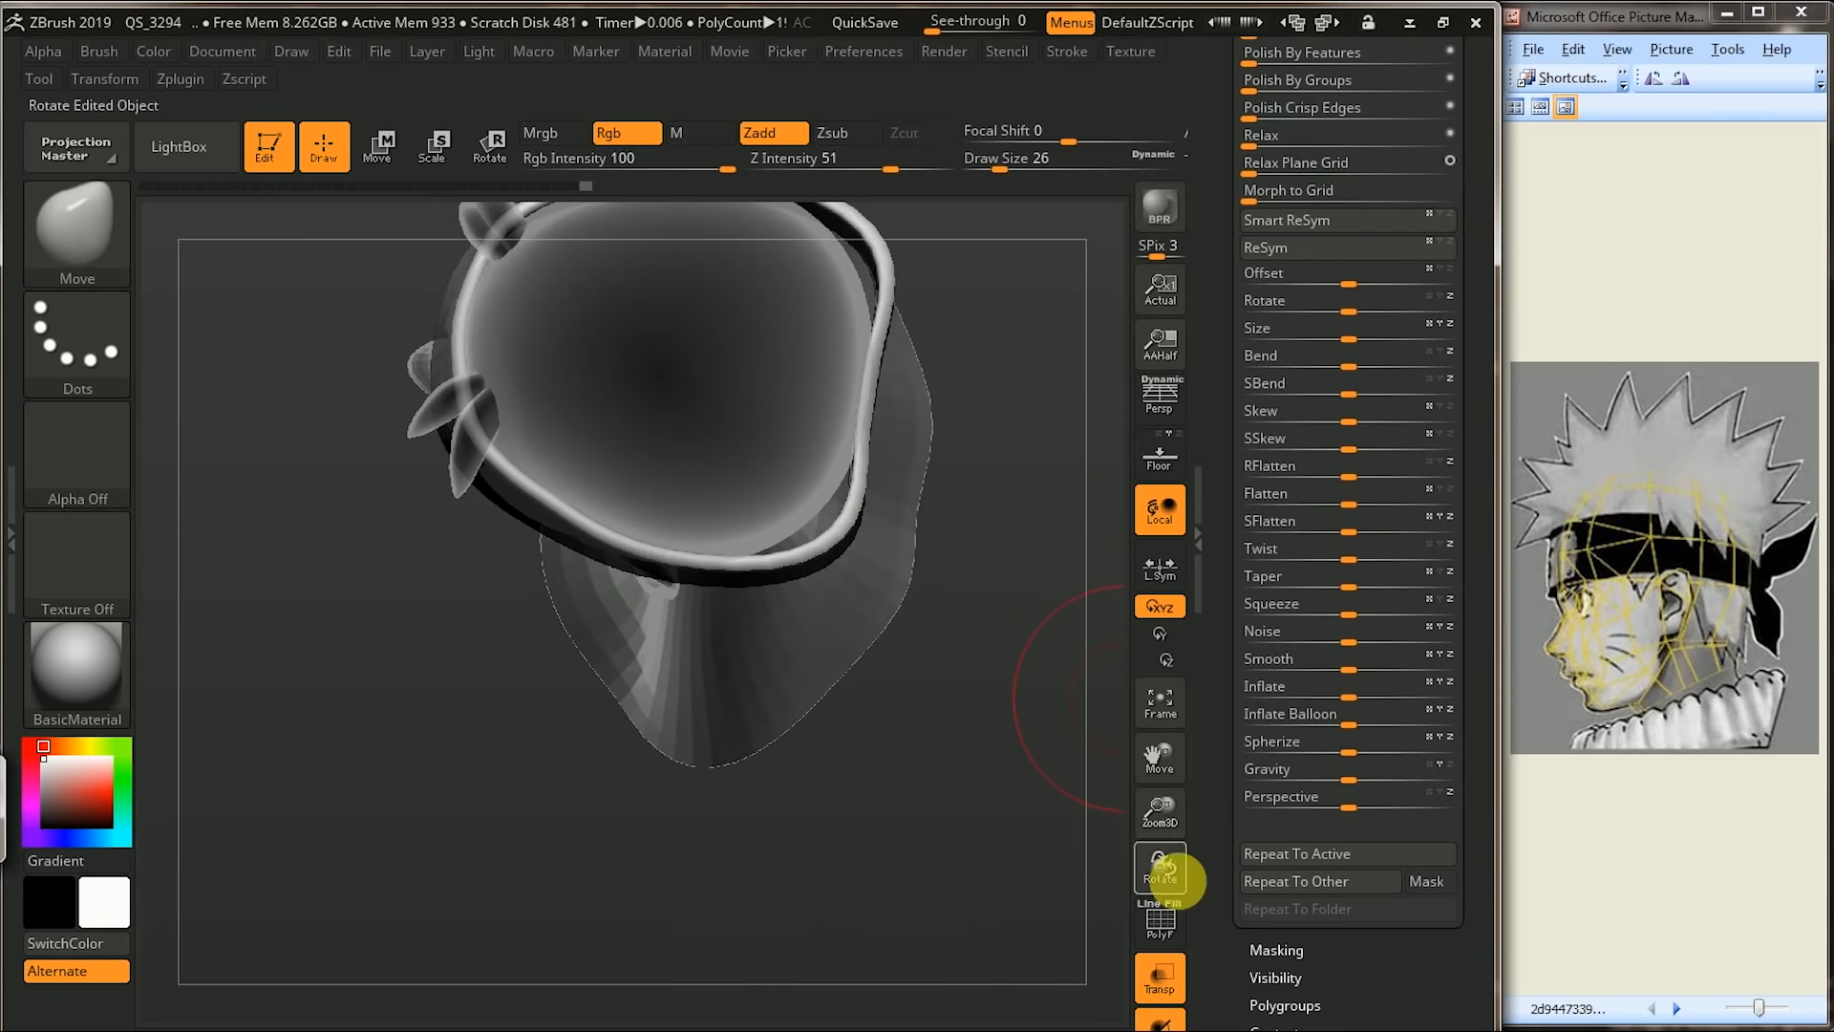
{"action": "left_click", "coordinate": [1158, 974]}
{"action": "mouse_move", "coordinate": [1068, 685]}
{"action": "left_mouse_down"}
{"action": "mouse_move", "coordinate": [873, 579]}
{"action": "mouse_move", "coordinate": [824, 500]}
{"action": "left_mouse_up"}
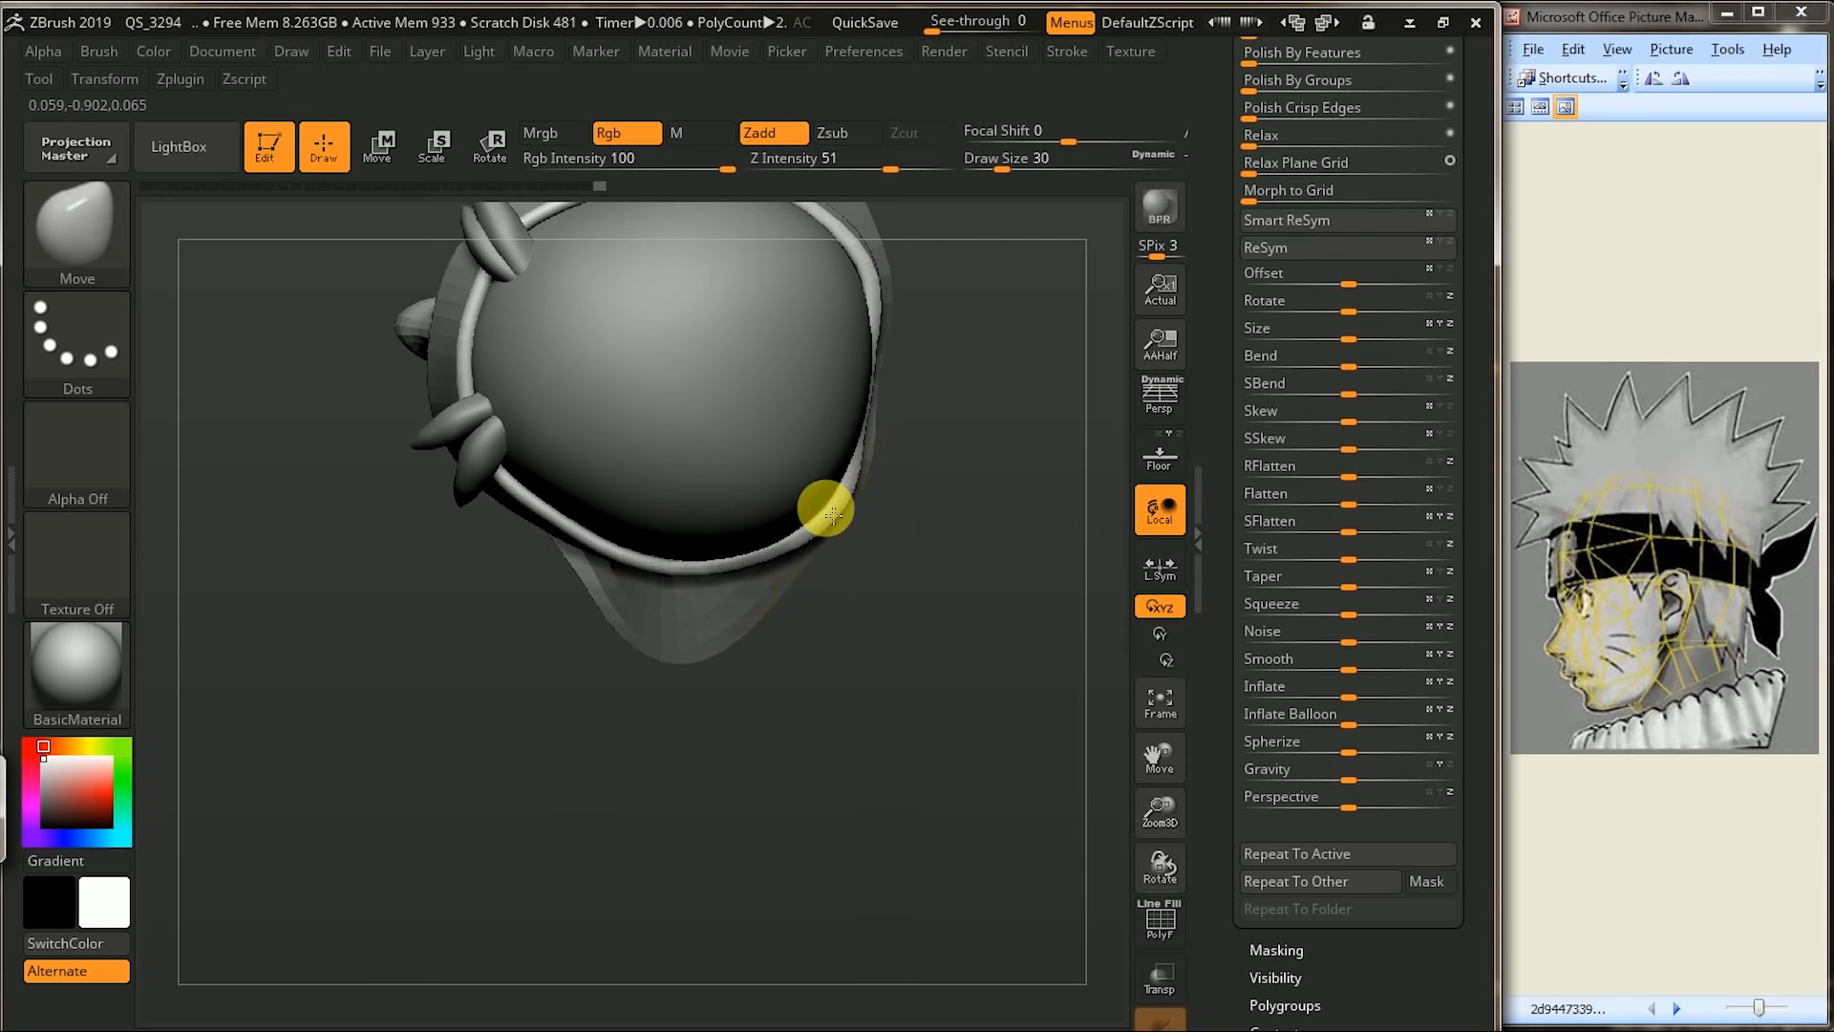
{"action": "left_click_drag", "start_coordinate": [881, 436], "coordinate": [822, 512]}
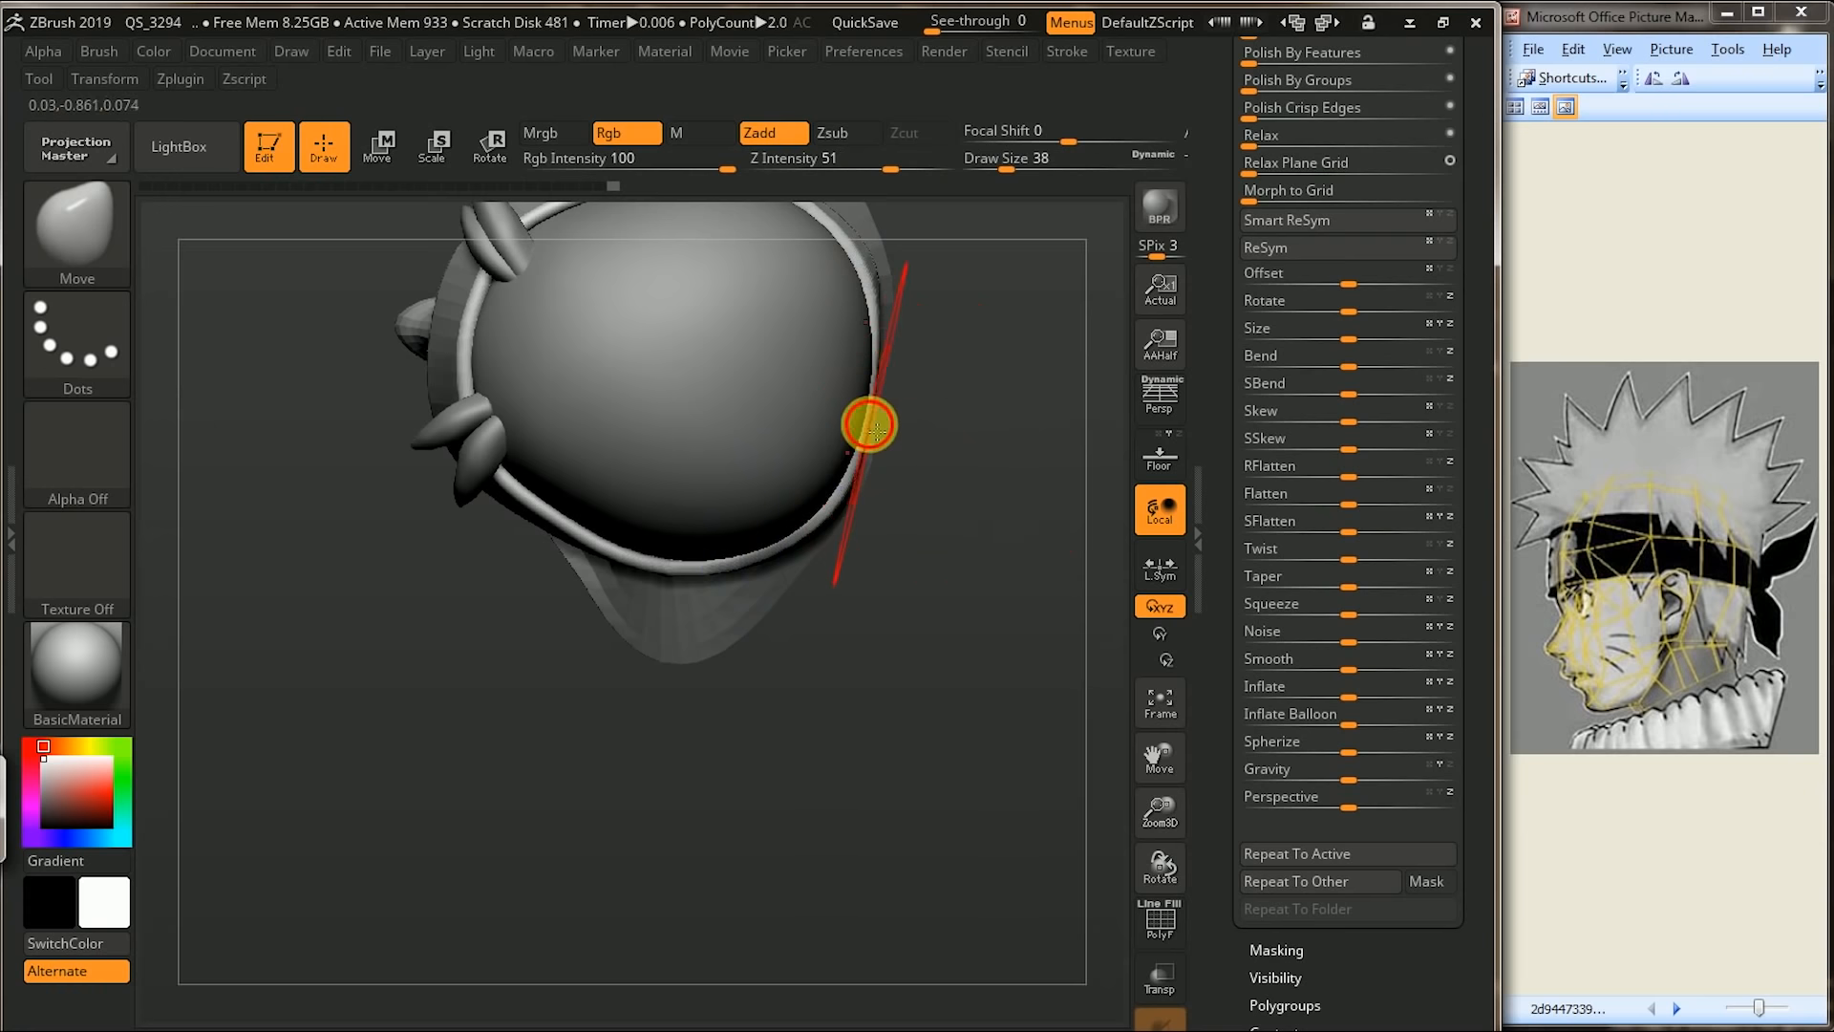
{"action": "left_click_drag", "start_coordinate": [904, 388], "coordinate": [857, 475]}
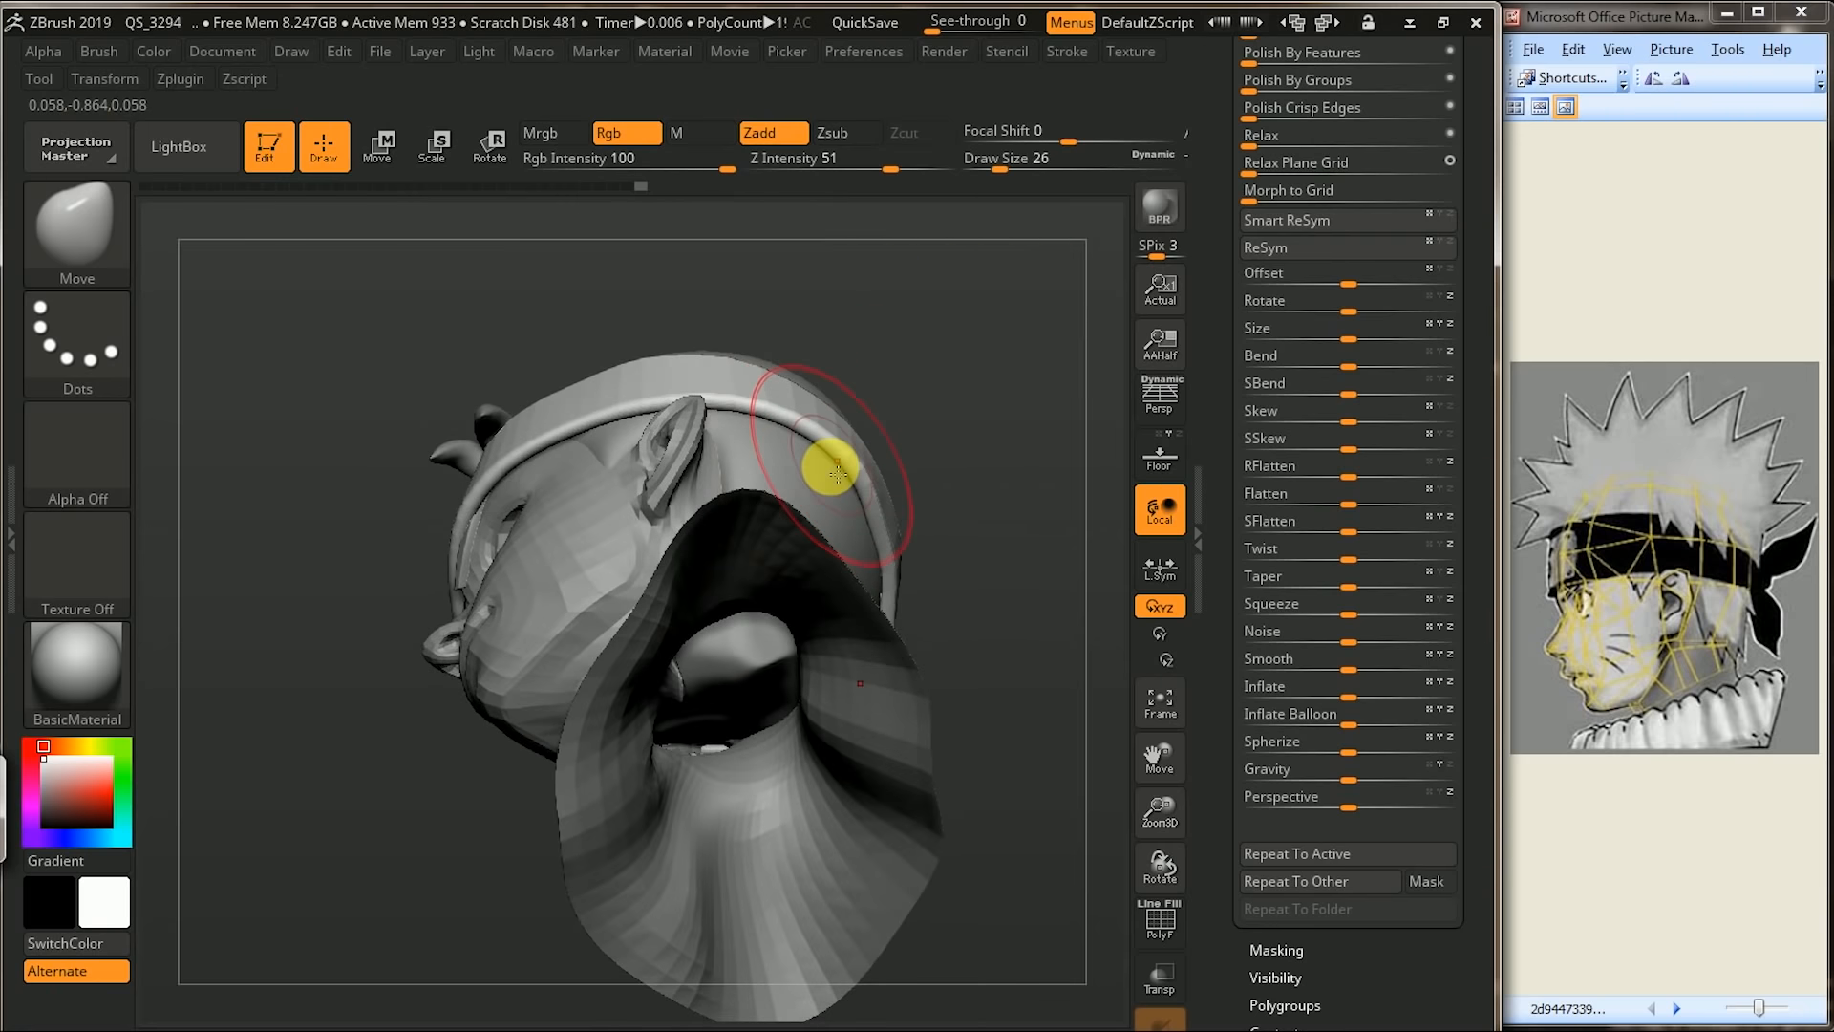
- Shape the band's lower rim around the back of the head from underneath with the Move brush
{"action": "mouse_move", "coordinate": [978, 402]}
{"action": "left_mouse_down"}
{"action": "mouse_move", "coordinate": [946, 266]}
{"action": "mouse_move", "coordinate": [879, 580]}
{"action": "left_mouse_up"}
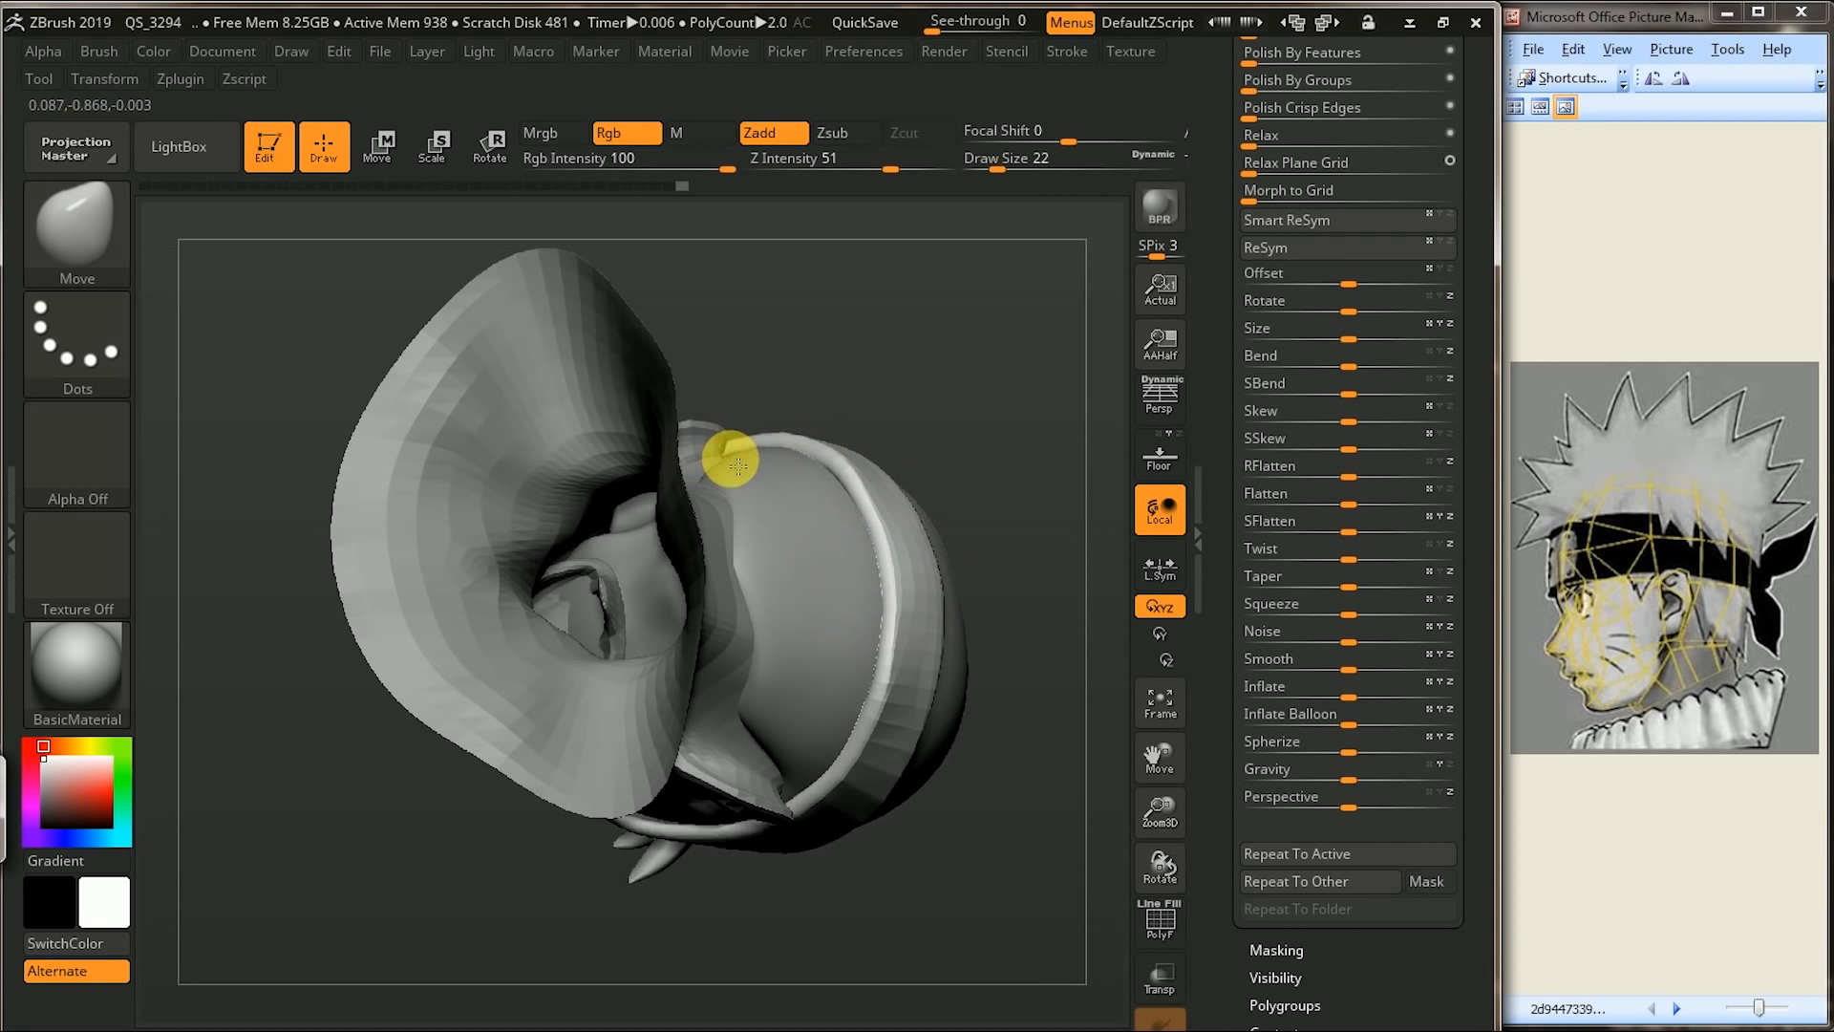
{"action": "left_click_drag", "start_coordinate": [808, 490], "coordinate": [843, 472]}
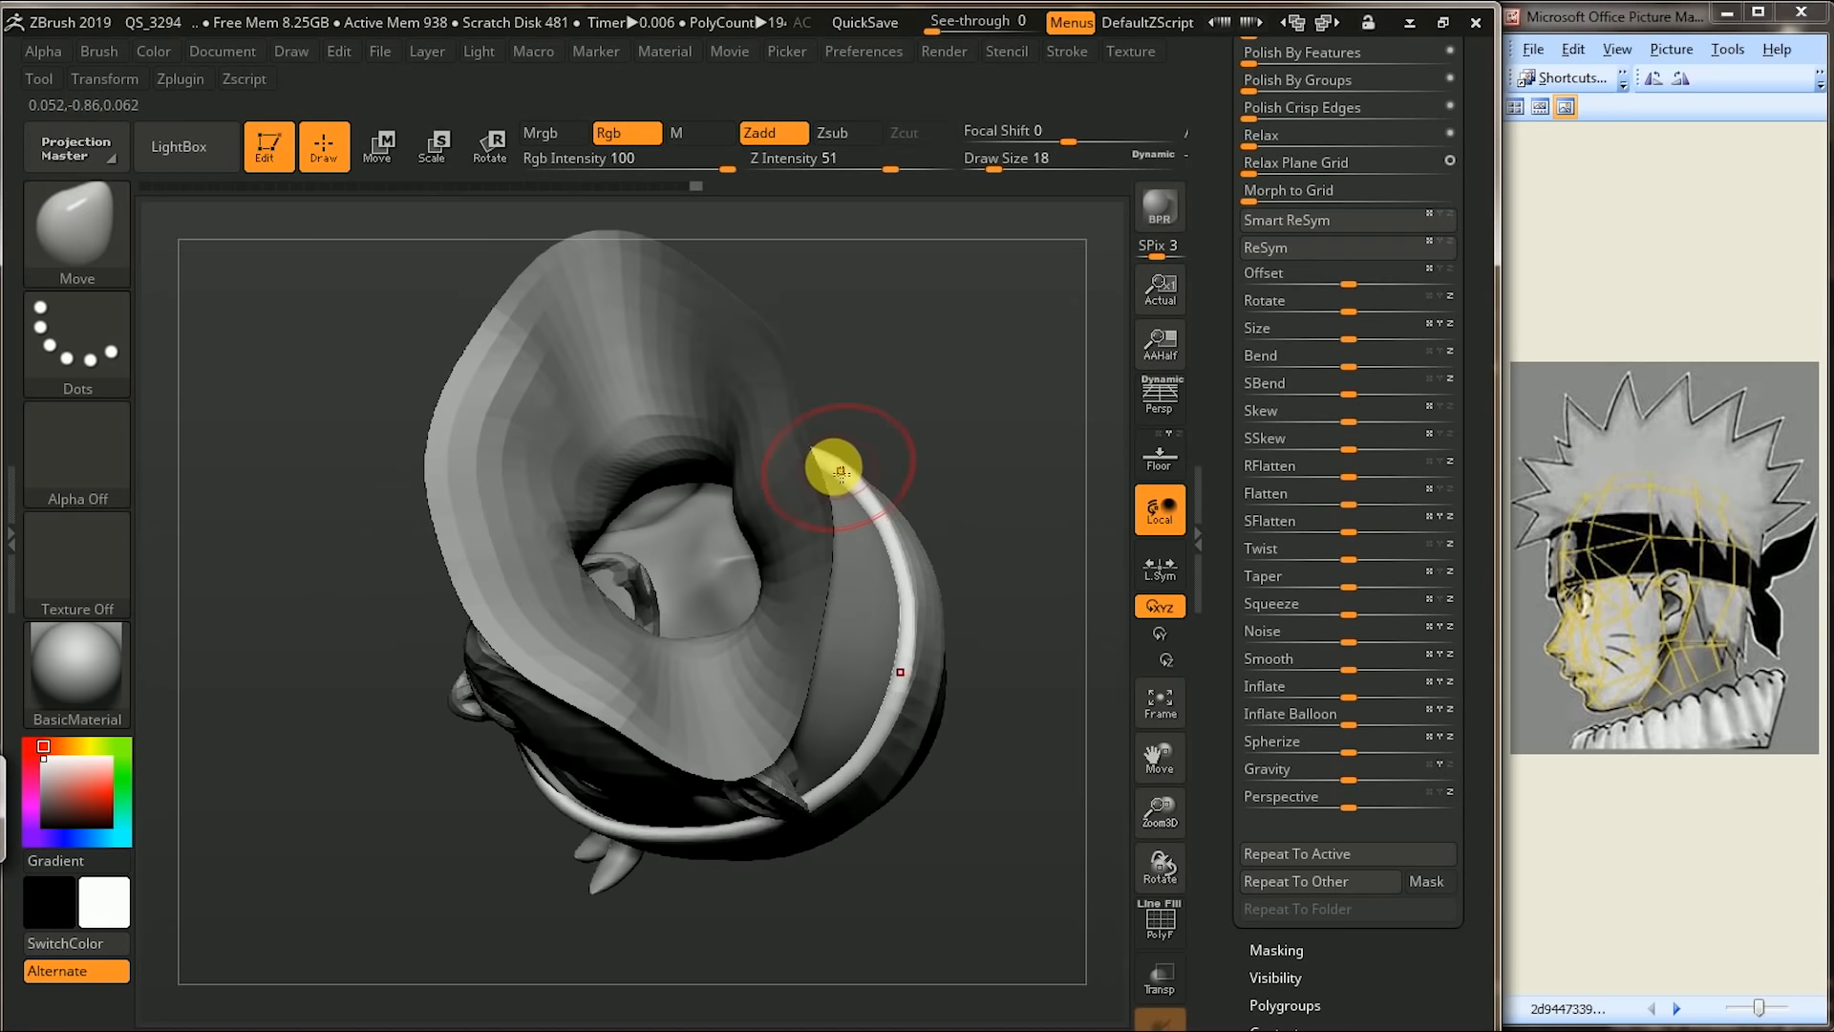
{"action": "left_click_drag", "start_coordinate": [1048, 456], "coordinate": [1063, 613]}
{"action": "left_click_drag", "start_coordinate": [1024, 442], "coordinate": [1043, 564], "text": "alt"}
{"action": "mouse_move", "coordinate": [959, 510]}
{"action": "left_mouse_down"}
{"action": "mouse_move", "coordinate": [933, 553]}
{"action": "mouse_move", "coordinate": [947, 643]}
{"action": "left_mouse_up"}
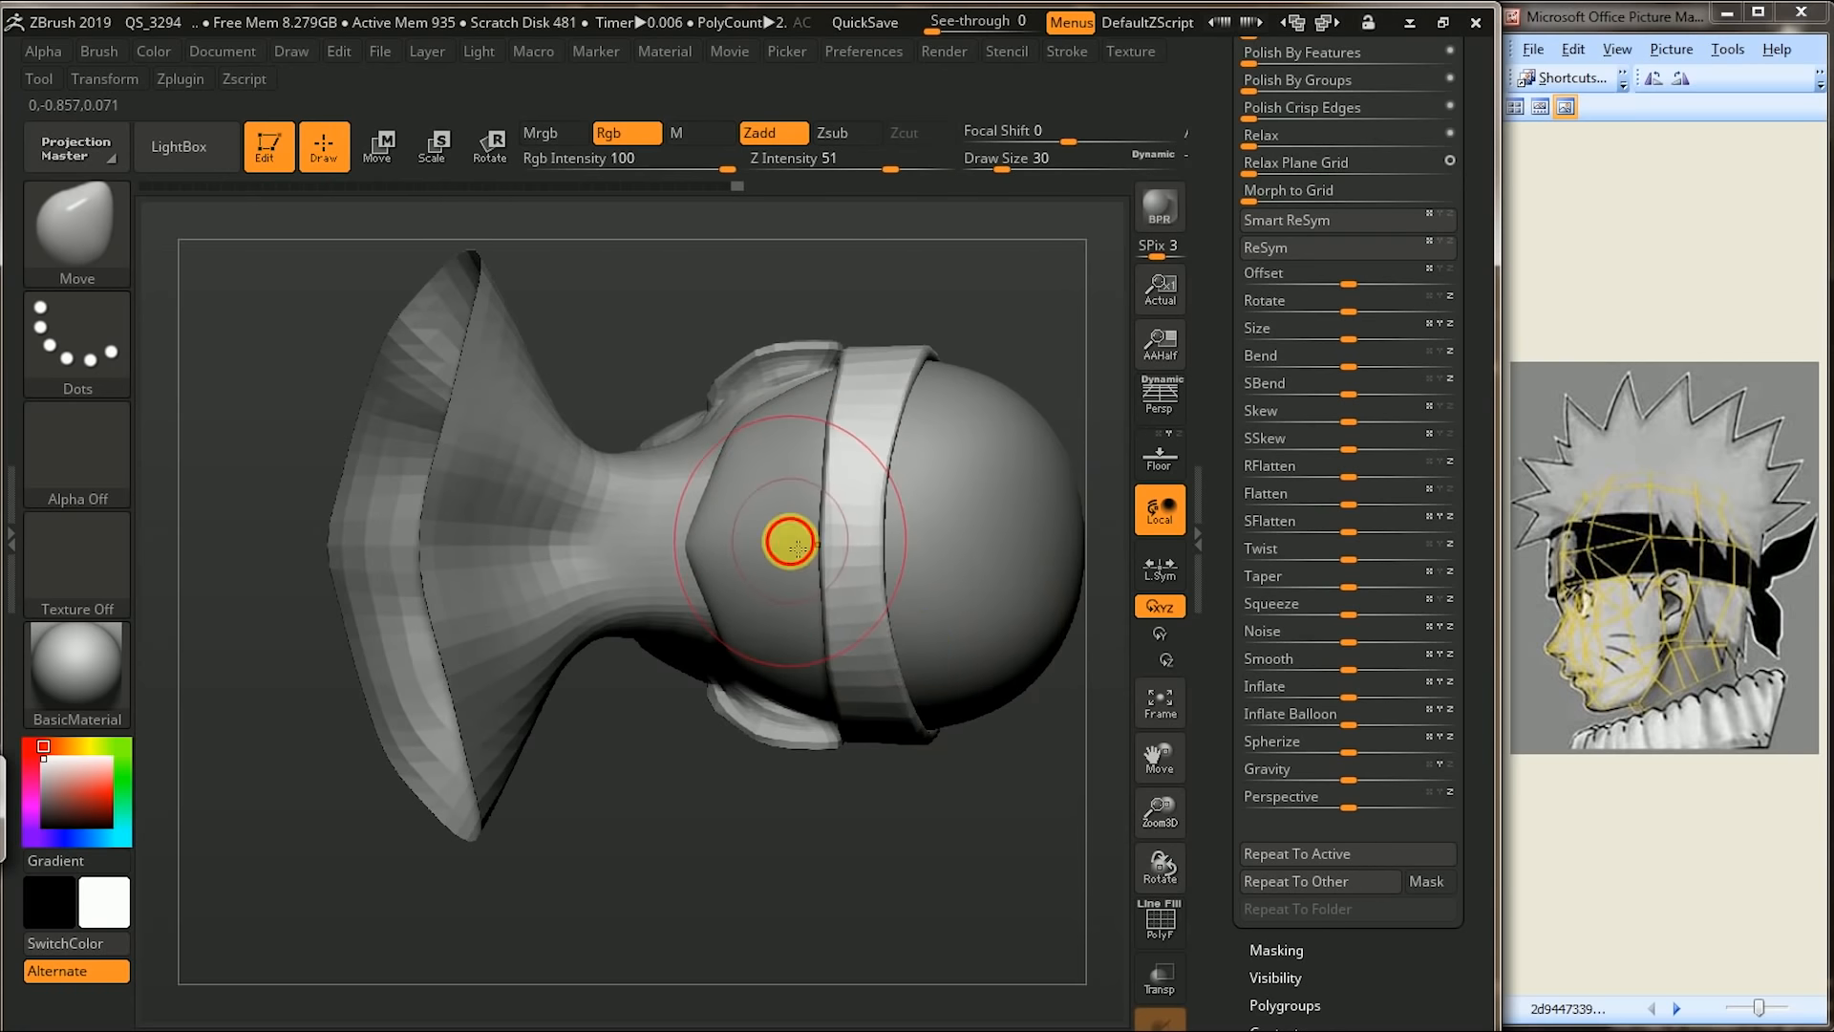
- Refine the band's fit behind the head and above the ears with the Move brush
{"action": "mouse_move", "coordinate": [1055, 376]}
{"action": "left_mouse_down"}
{"action": "mouse_move", "coordinate": [1060, 520]}
{"action": "mouse_move", "coordinate": [1023, 519]}
{"action": "mouse_move", "coordinate": [1060, 512]}
{"action": "mouse_move", "coordinate": [1061, 359]}
{"action": "mouse_move", "coordinate": [1080, 360]}
{"action": "mouse_move", "coordinate": [1003, 488]}
{"action": "mouse_move", "coordinate": [1048, 516]}
{"action": "left_mouse_up"}
{"action": "key", "text": "f"}
{"action": "mouse_move", "coordinate": [897, 584]}
{"action": "left_mouse_down"}
{"action": "mouse_move", "coordinate": [831, 495]}
{"action": "mouse_move", "coordinate": [737, 443]}
{"action": "left_mouse_up"}
{"action": "key", "text": "shift"}
{"action": "mouse_move", "coordinate": [962, 507]}
{"action": "left_mouse_down"}
{"action": "mouse_move", "coordinate": [984, 459]}
{"action": "mouse_move", "coordinate": [961, 462]}
{"action": "left_mouse_up"}
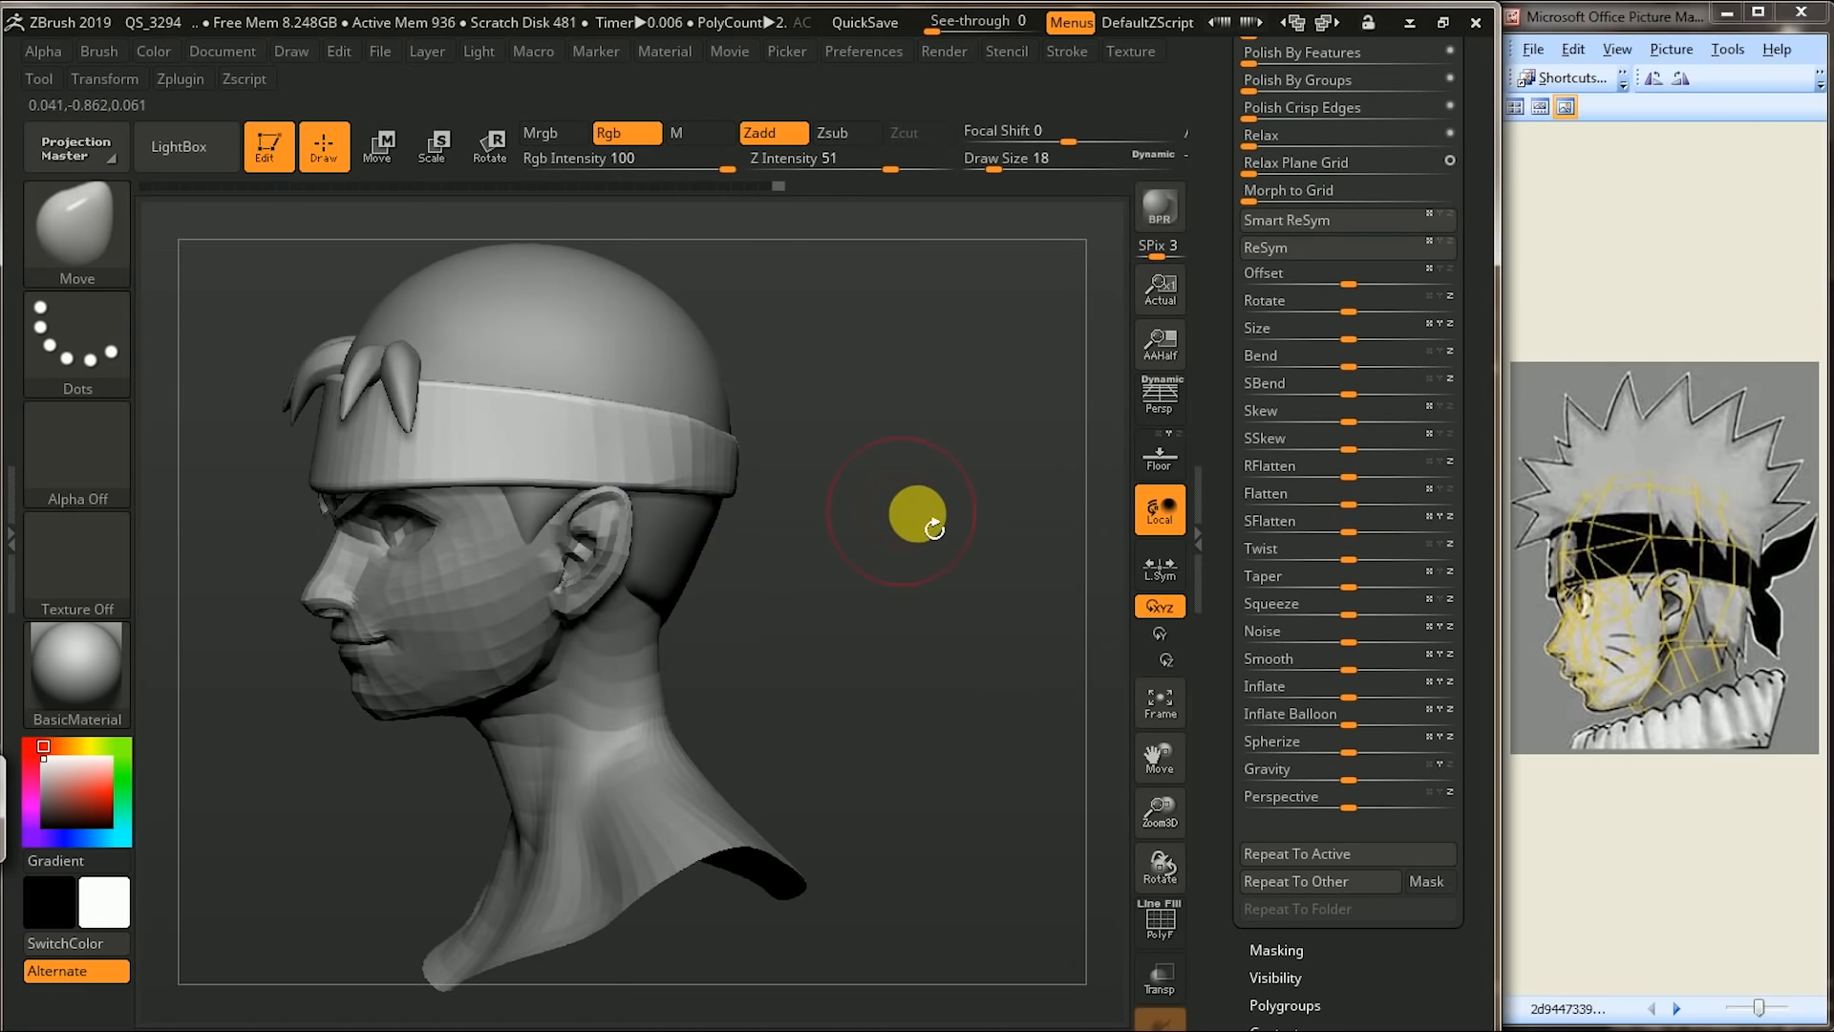
{"action": "left_click_drag", "start_coordinate": [917, 519], "coordinate": [748, 442]}
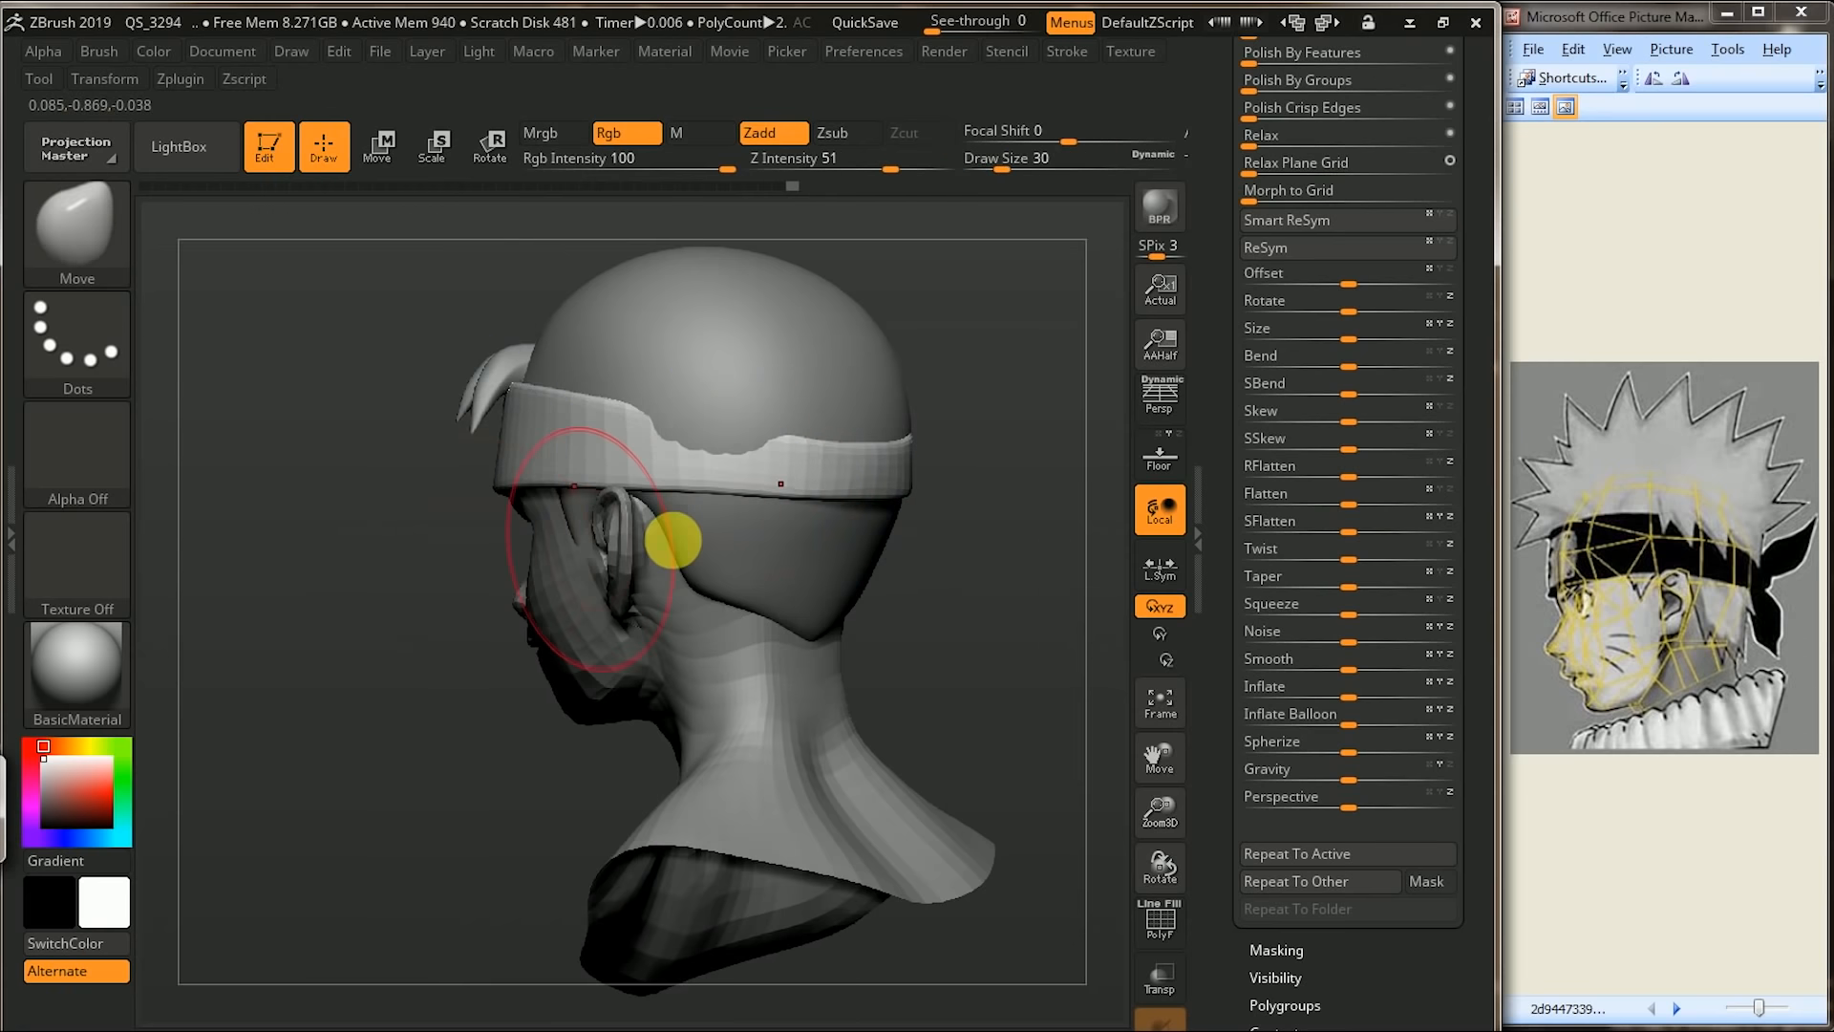
- Inspect the band's mesh with the polyframe display and switch the display off again
{"action": "key", "text": "space"}
{"action": "left_click", "coordinate": [1012, 857]}
{"action": "left_click_drag", "start_coordinate": [1118, 552], "coordinate": [917, 520]}
{"action": "key", "text": "shift"}
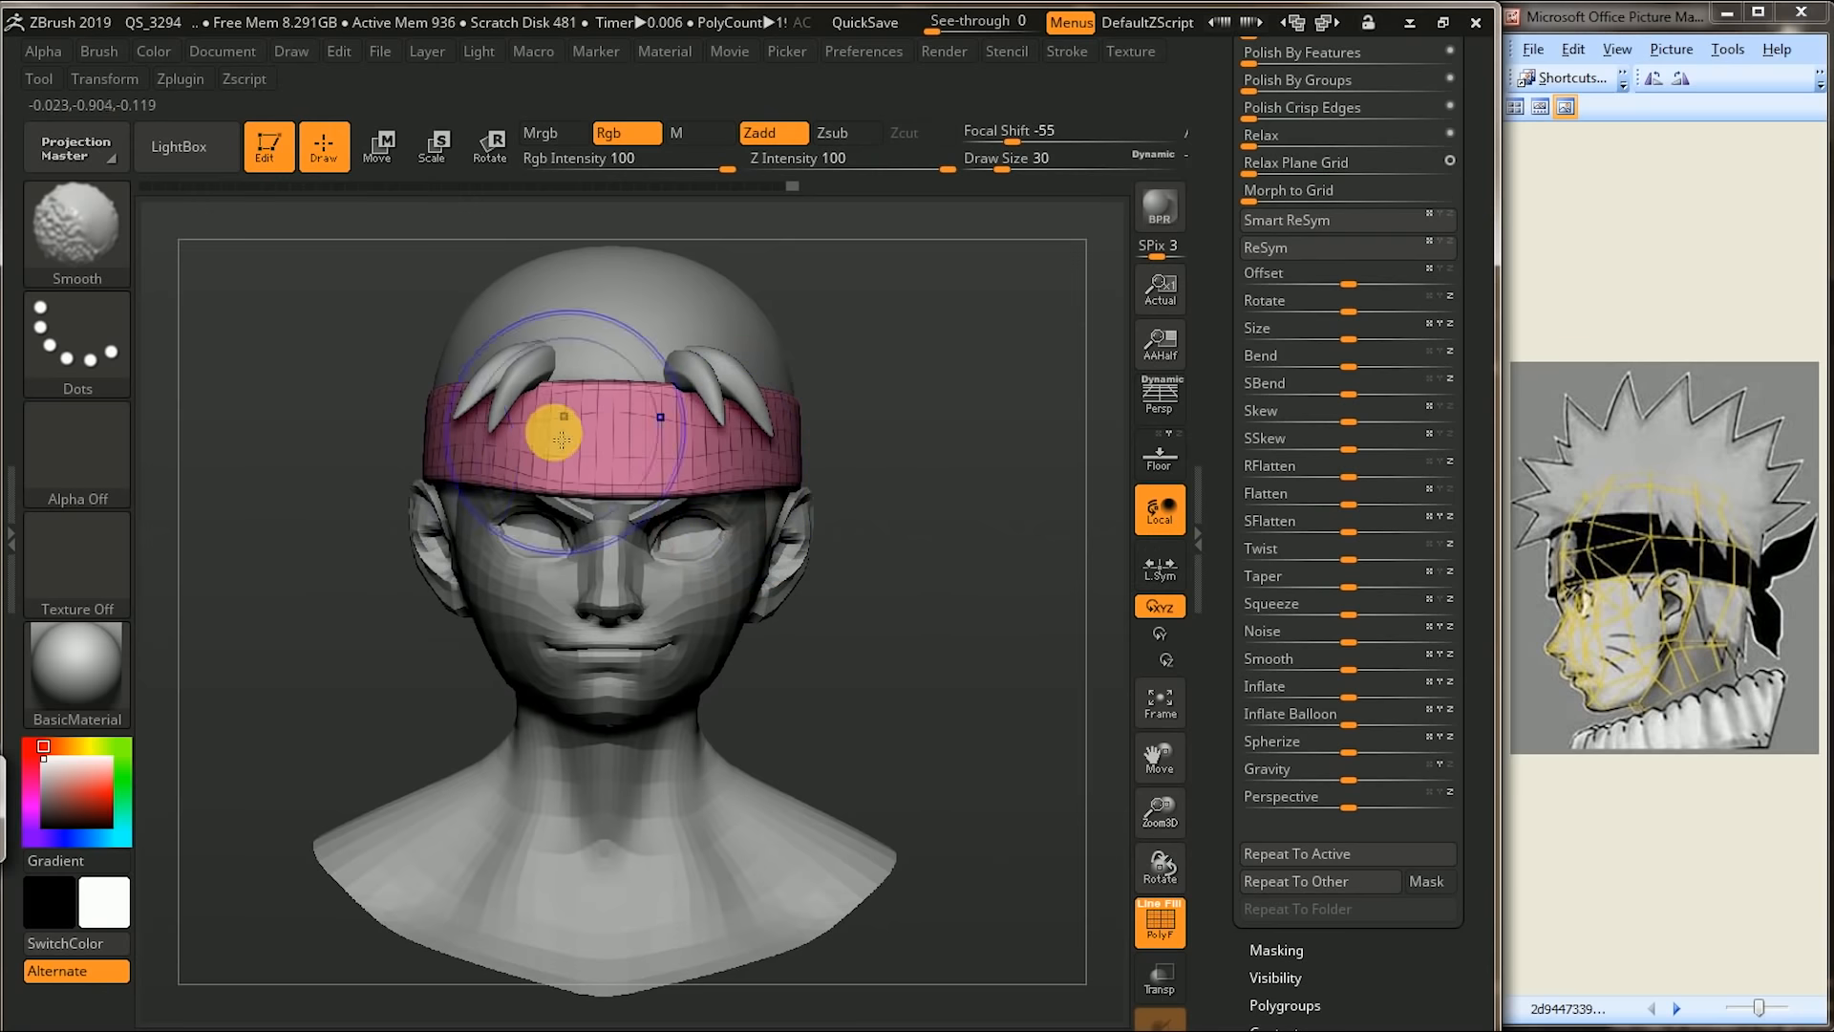
{"action": "key", "text": "space"}
{"action": "left_click", "coordinate": [970, 789]}
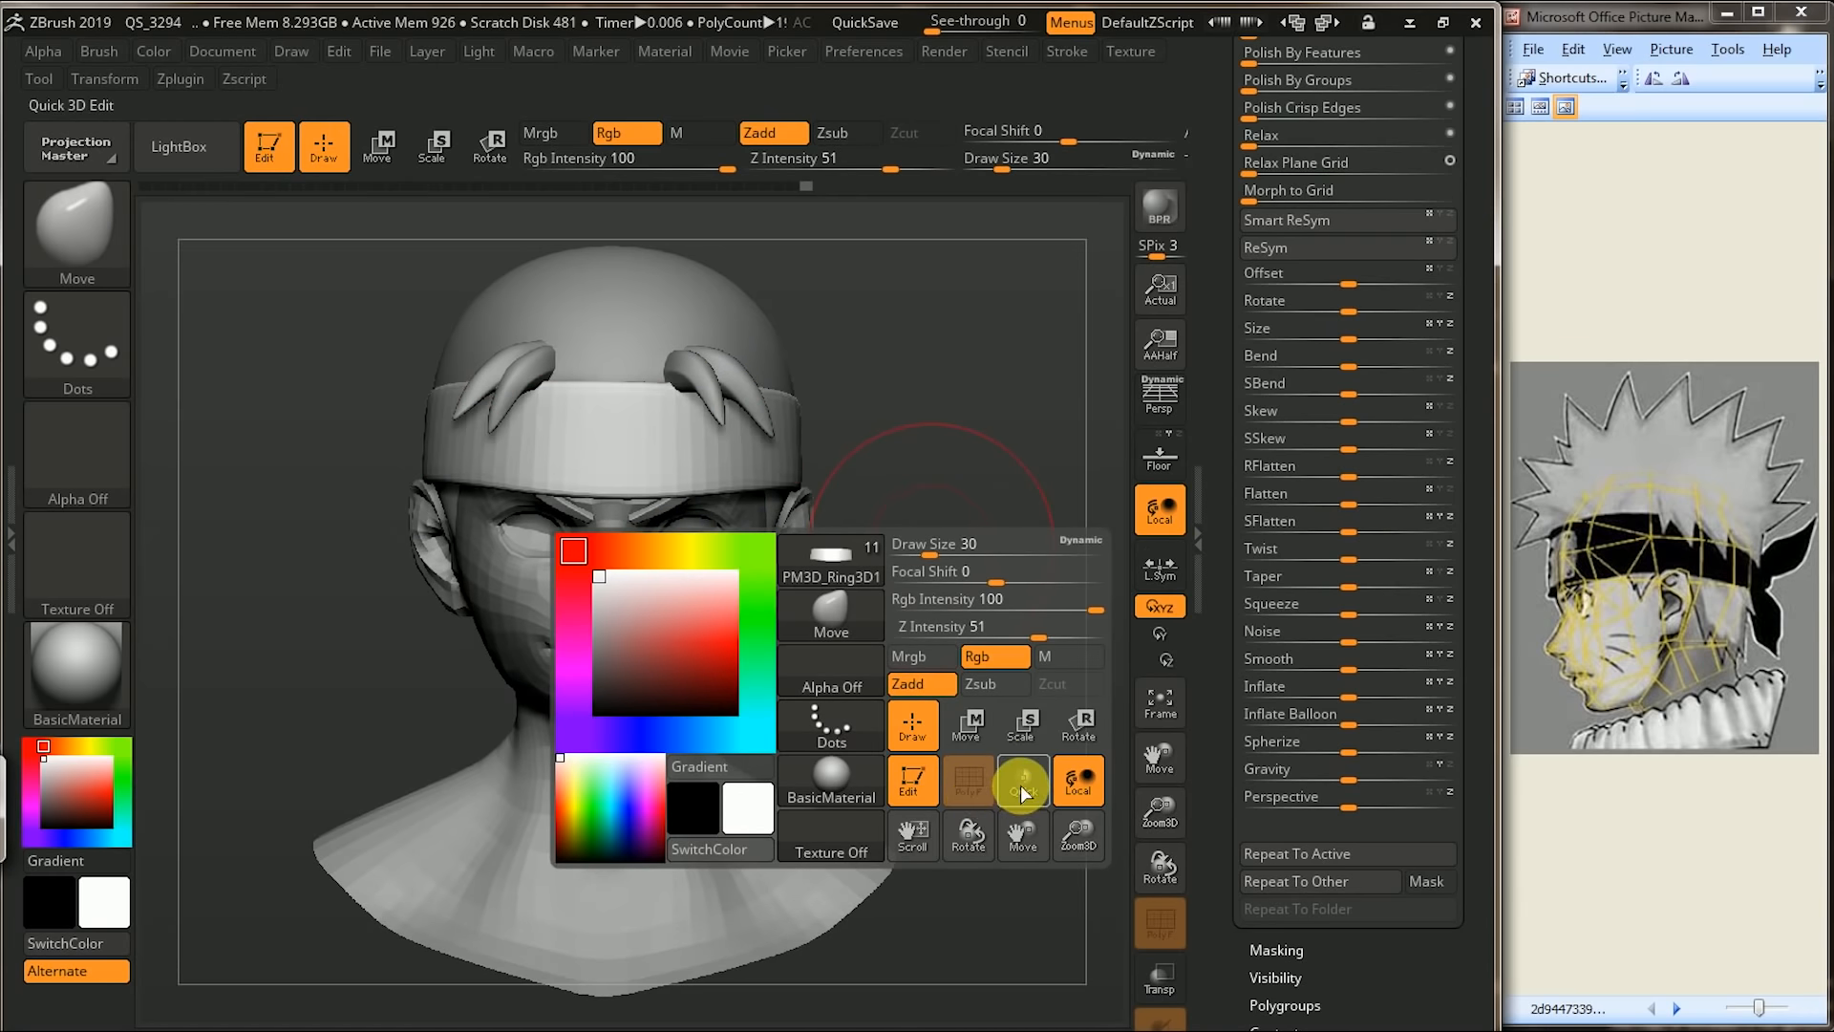
{"action": "left_click", "coordinate": [972, 785]}
{"action": "left_click", "coordinate": [972, 785]}
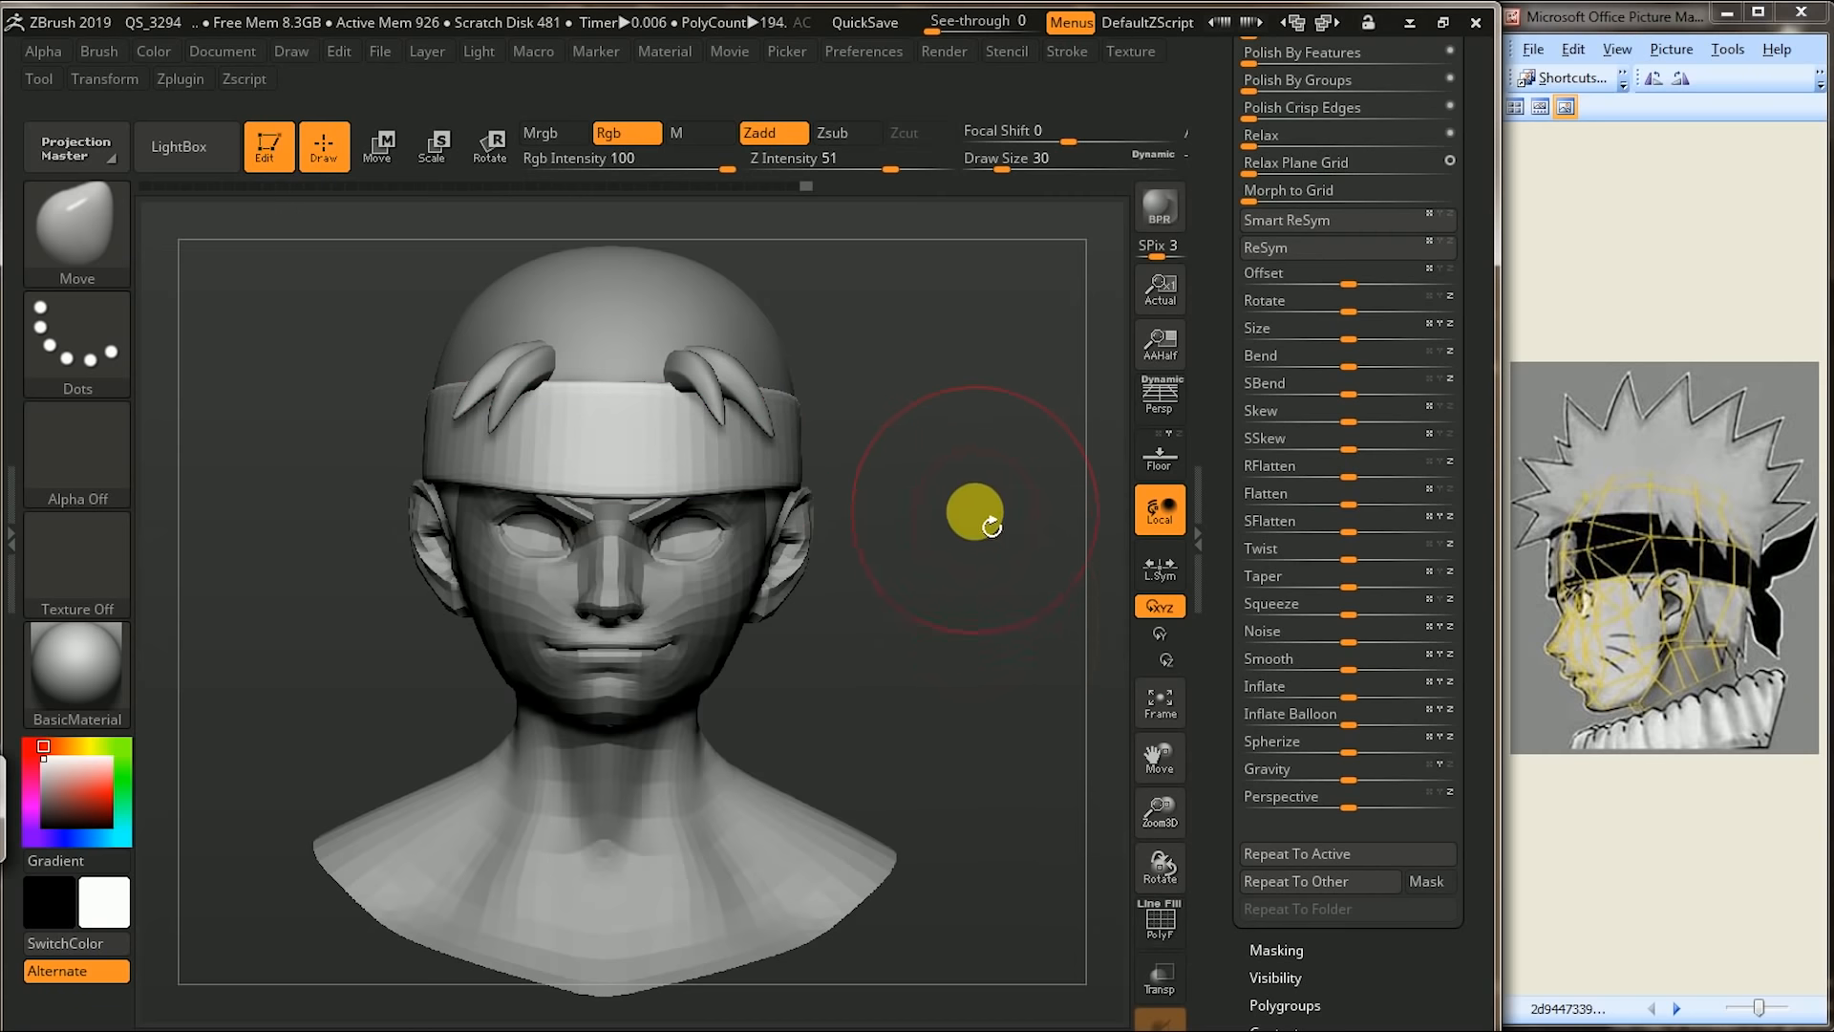
{"action": "key", "text": "space"}
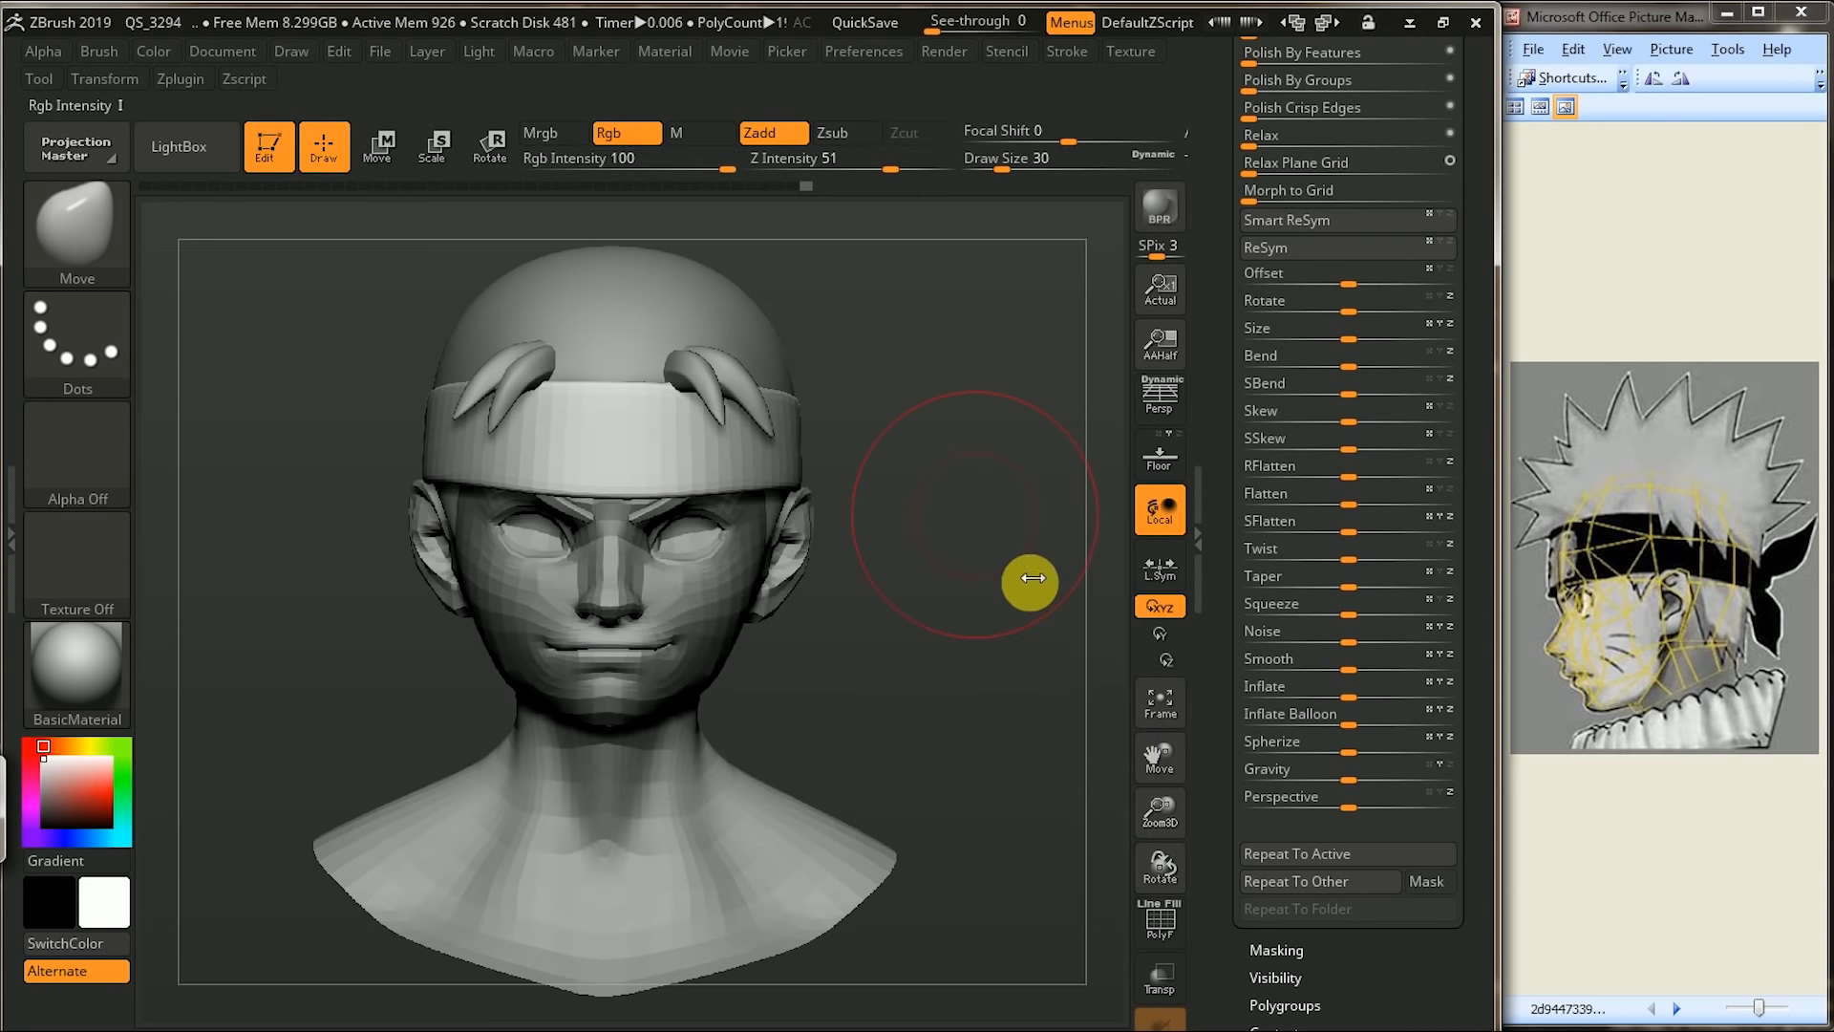
- Turn perspective back on, select the skull cap subtool and push its back in beneath the band with the Move brush
{"action": "left_click_drag", "start_coordinate": [998, 584], "coordinate": [990, 550], "text": "alt"}
{"action": "left_click", "coordinate": [1160, 399]}
{"action": "mouse_move", "coordinate": [960, 434]}
{"action": "left_mouse_down", "text": "alt"}
{"action": "mouse_move", "coordinate": [1010, 532]}
{"action": "mouse_move", "coordinate": [1046, 526]}
{"action": "mouse_move", "coordinate": [958, 508]}
{"action": "mouse_move", "coordinate": [962, 483]}
{"action": "left_mouse_up", "text": "alt"}
{"action": "left_click_drag", "start_coordinate": [1064, 389], "coordinate": [936, 470]}
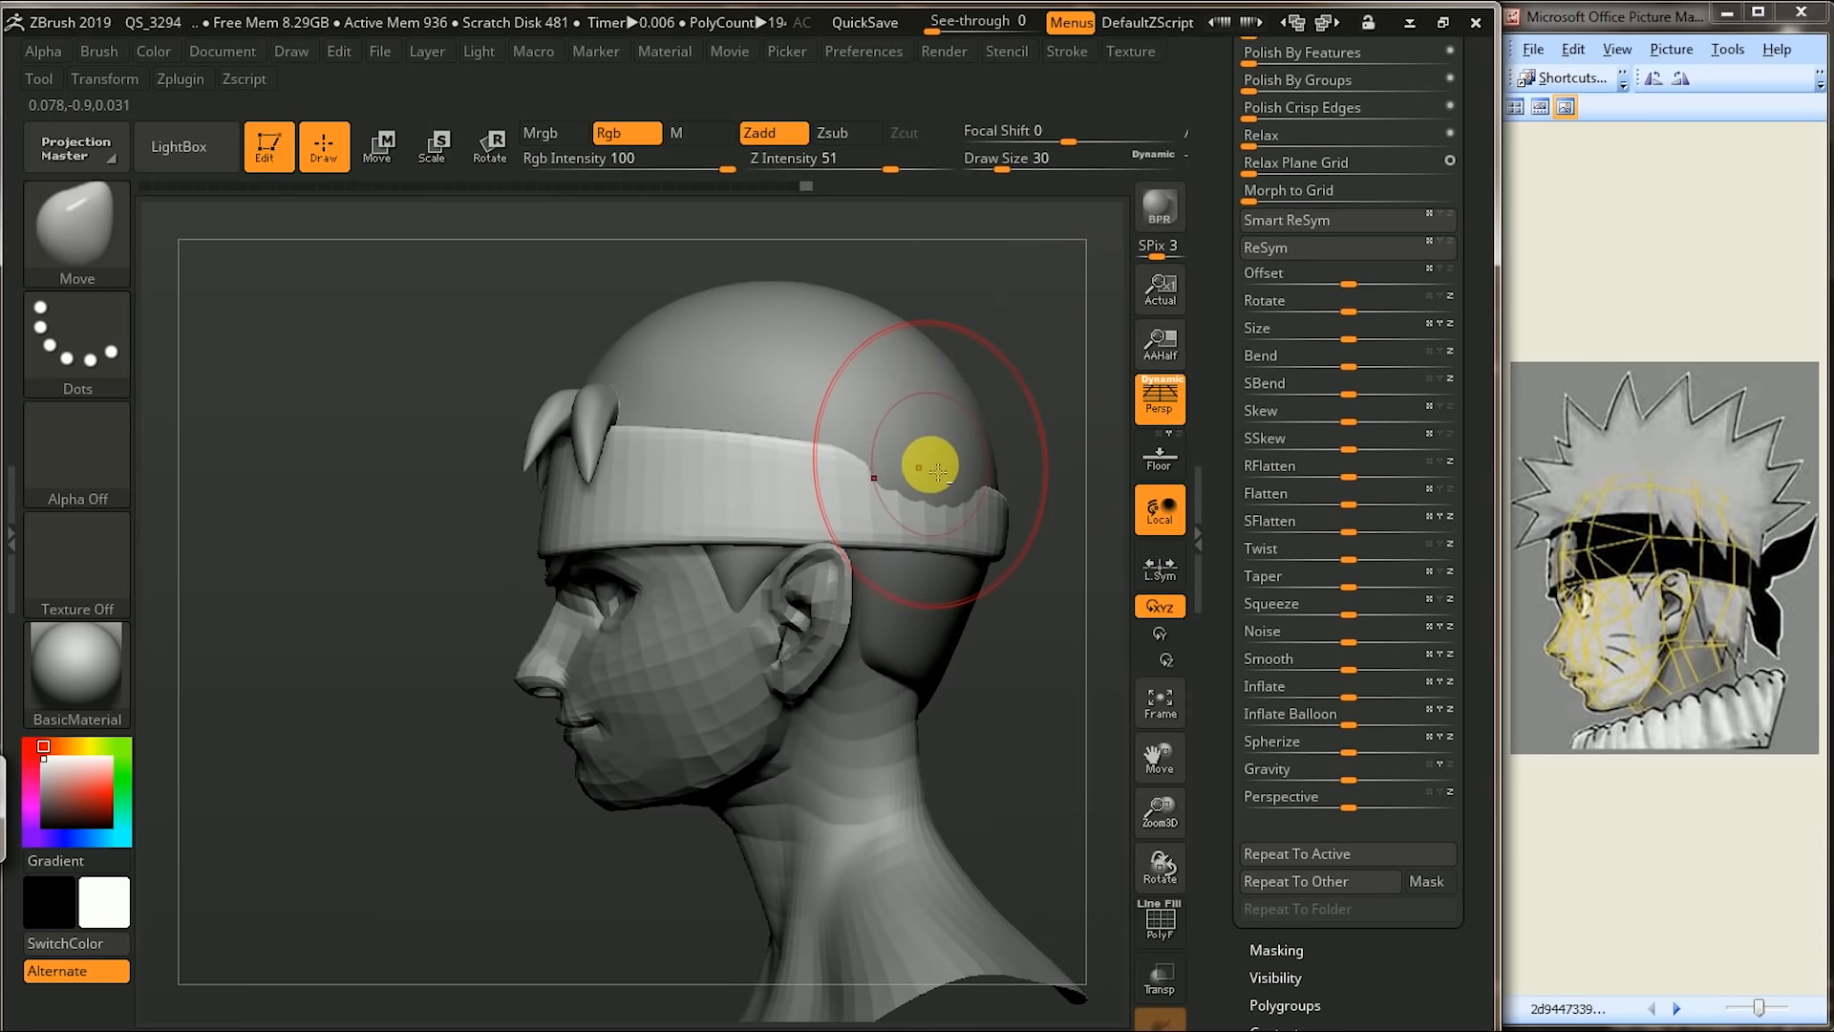
{"action": "left_click", "coordinate": [931, 468], "text": "alt"}
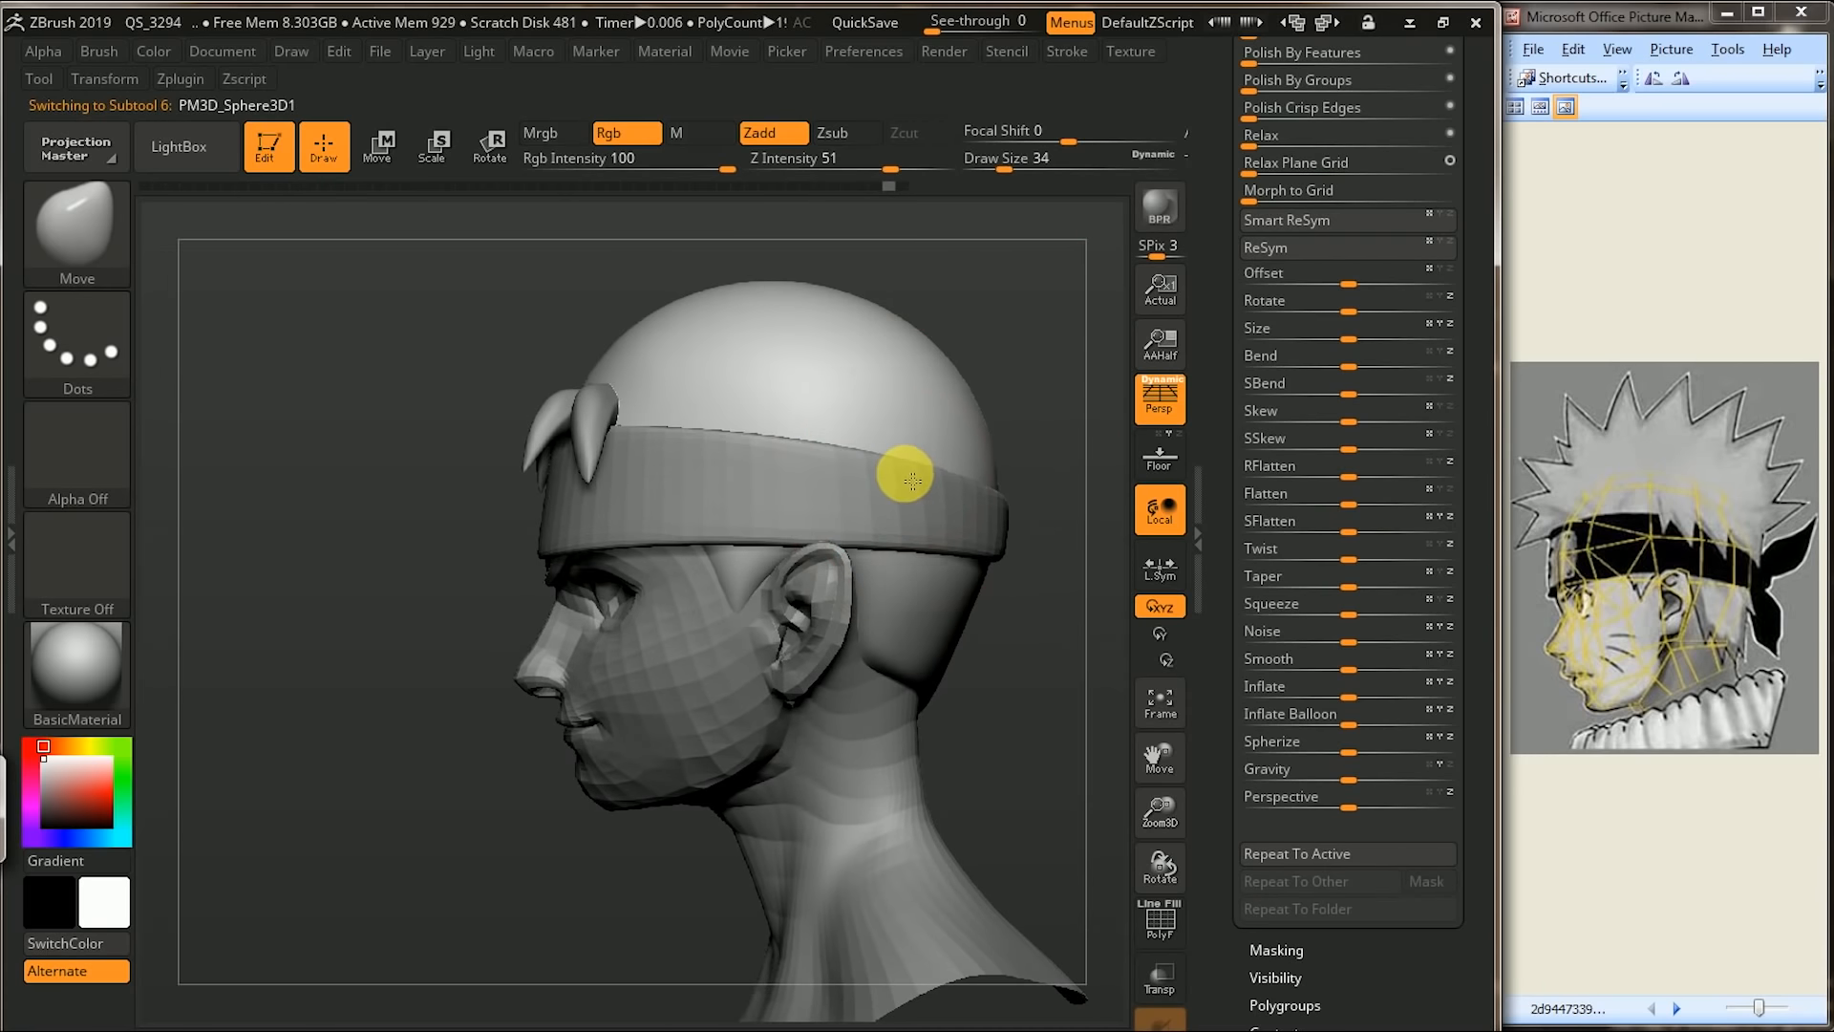
{"action": "left_click_drag", "start_coordinate": [1023, 442], "coordinate": [847, 420]}
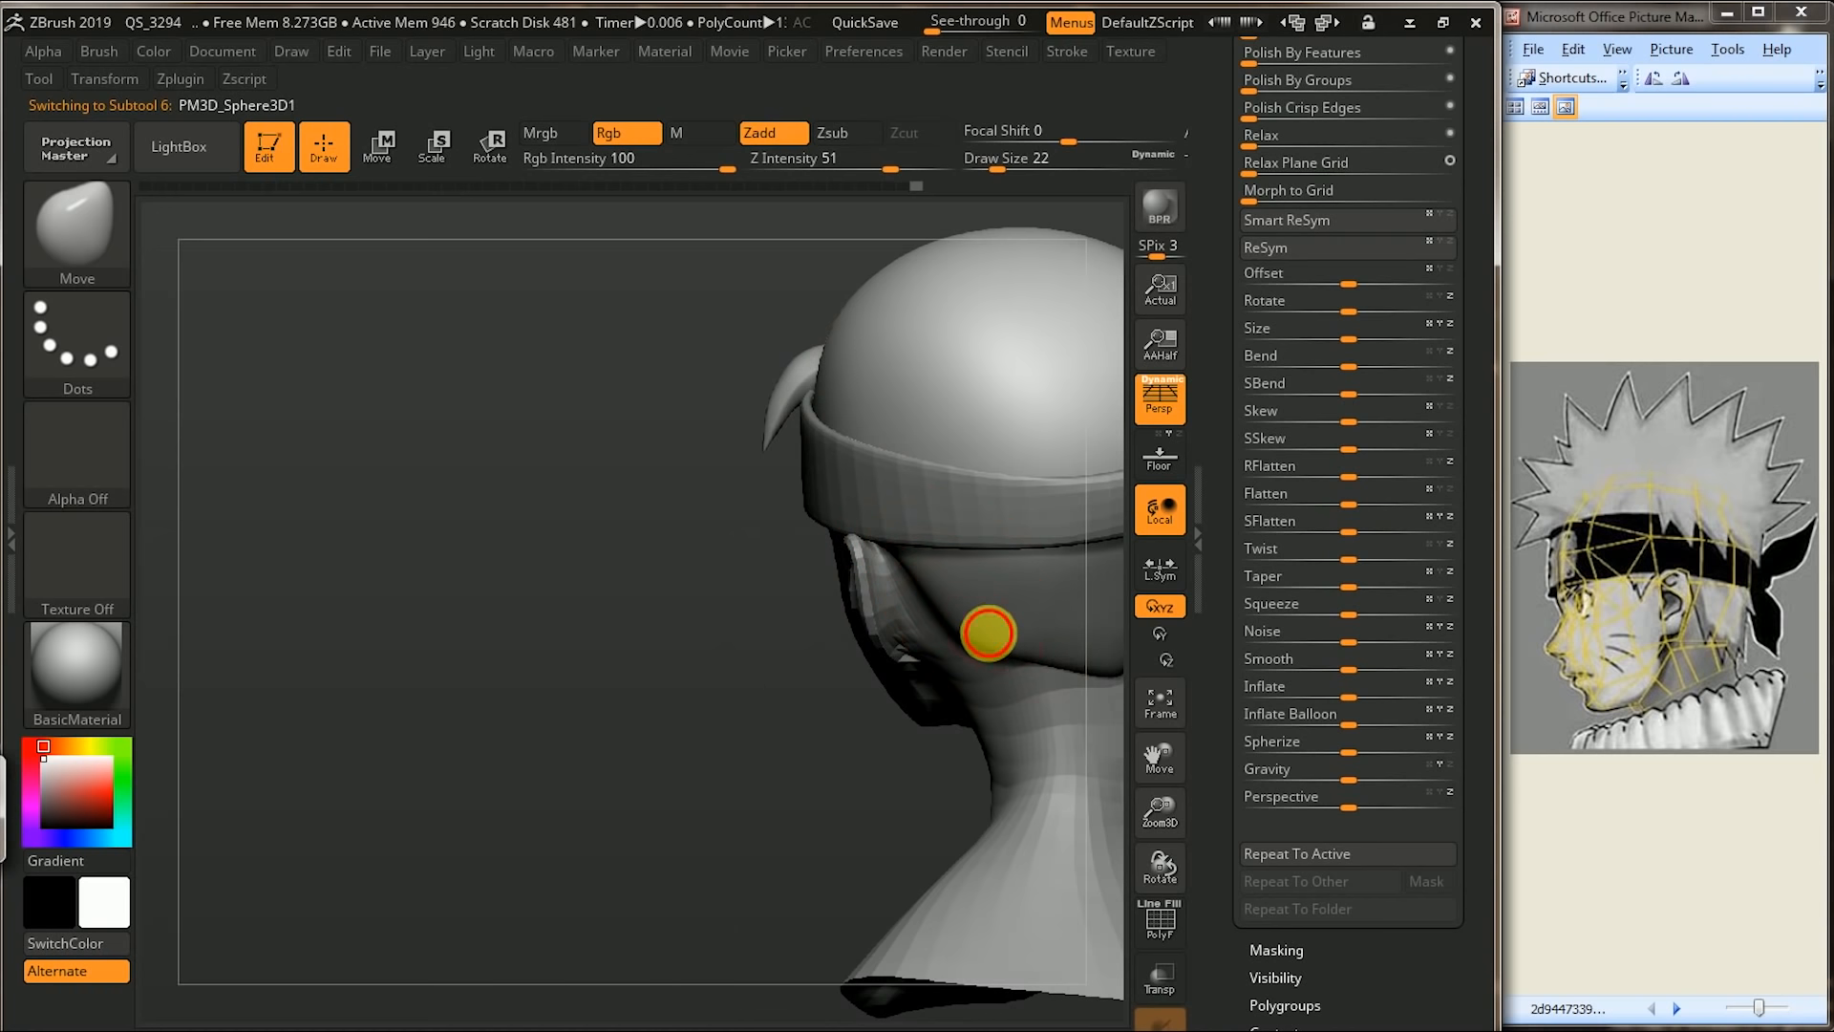
{"action": "right_click_drag", "start_coordinate": [893, 669], "coordinate": [749, 679], "text": "ctrl"}
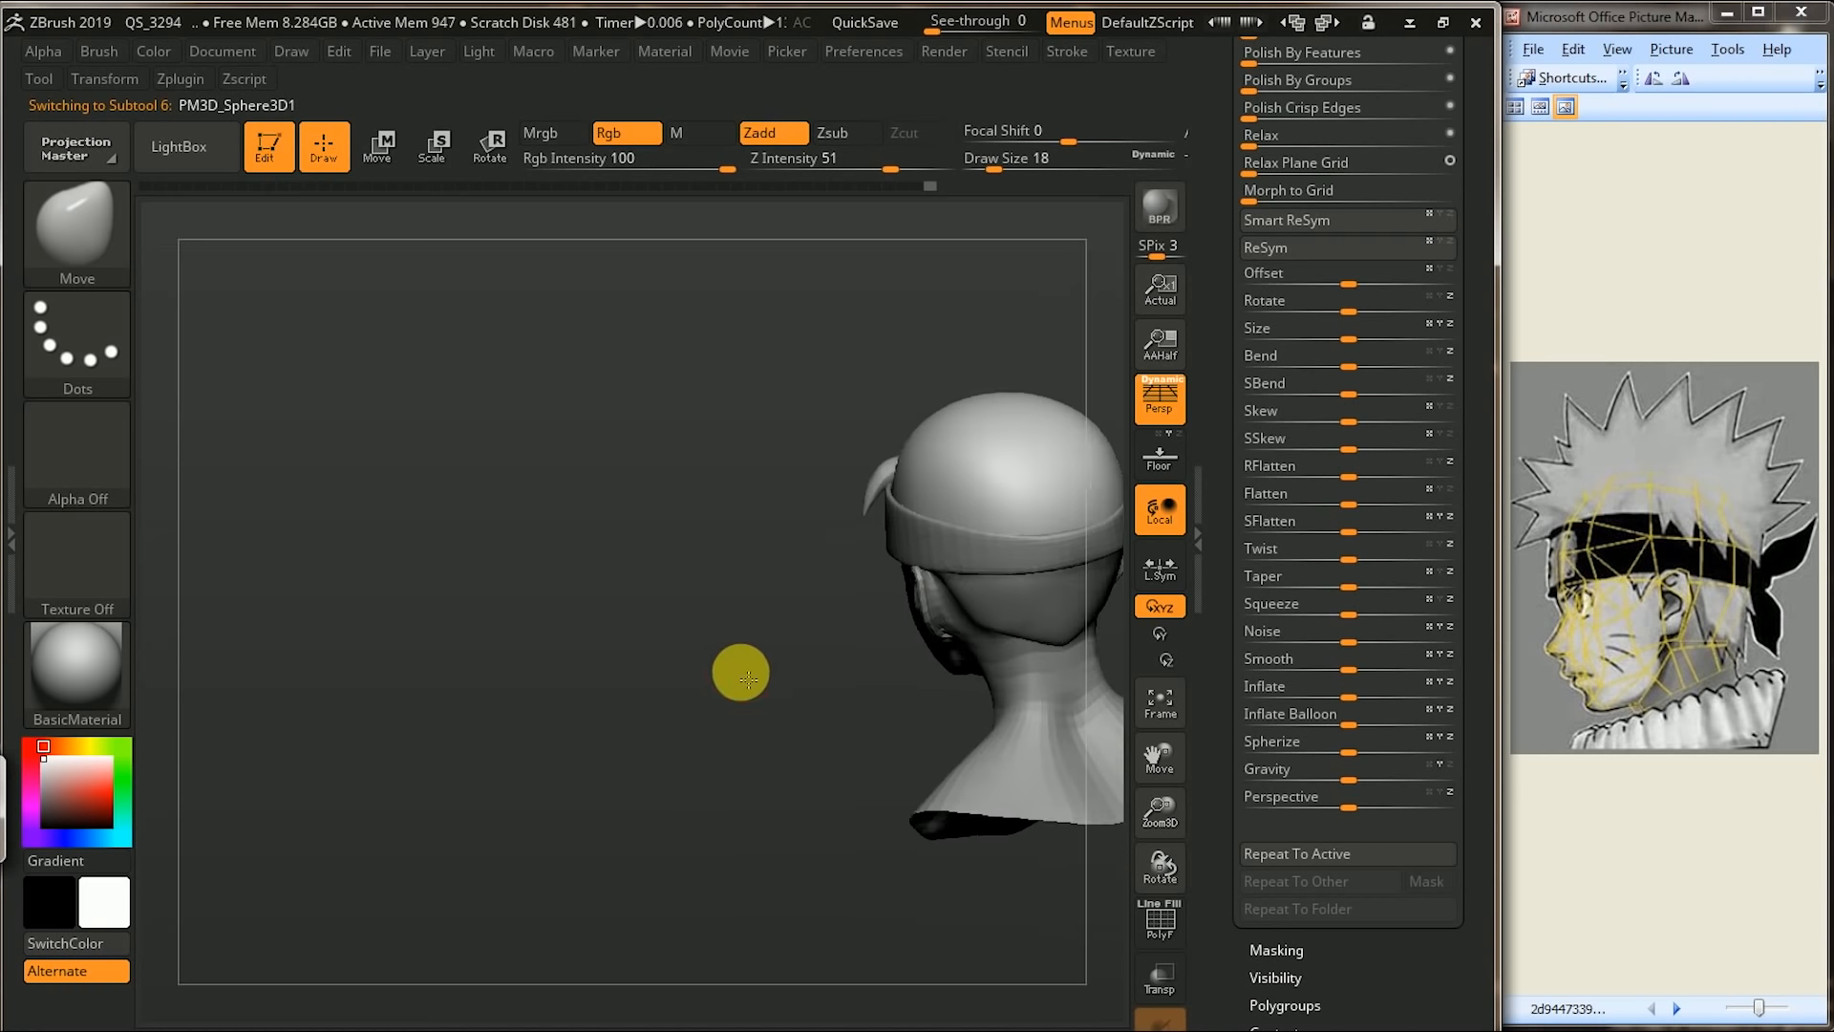
{"action": "left_click_drag", "start_coordinate": [749, 679], "coordinate": [974, 521]}
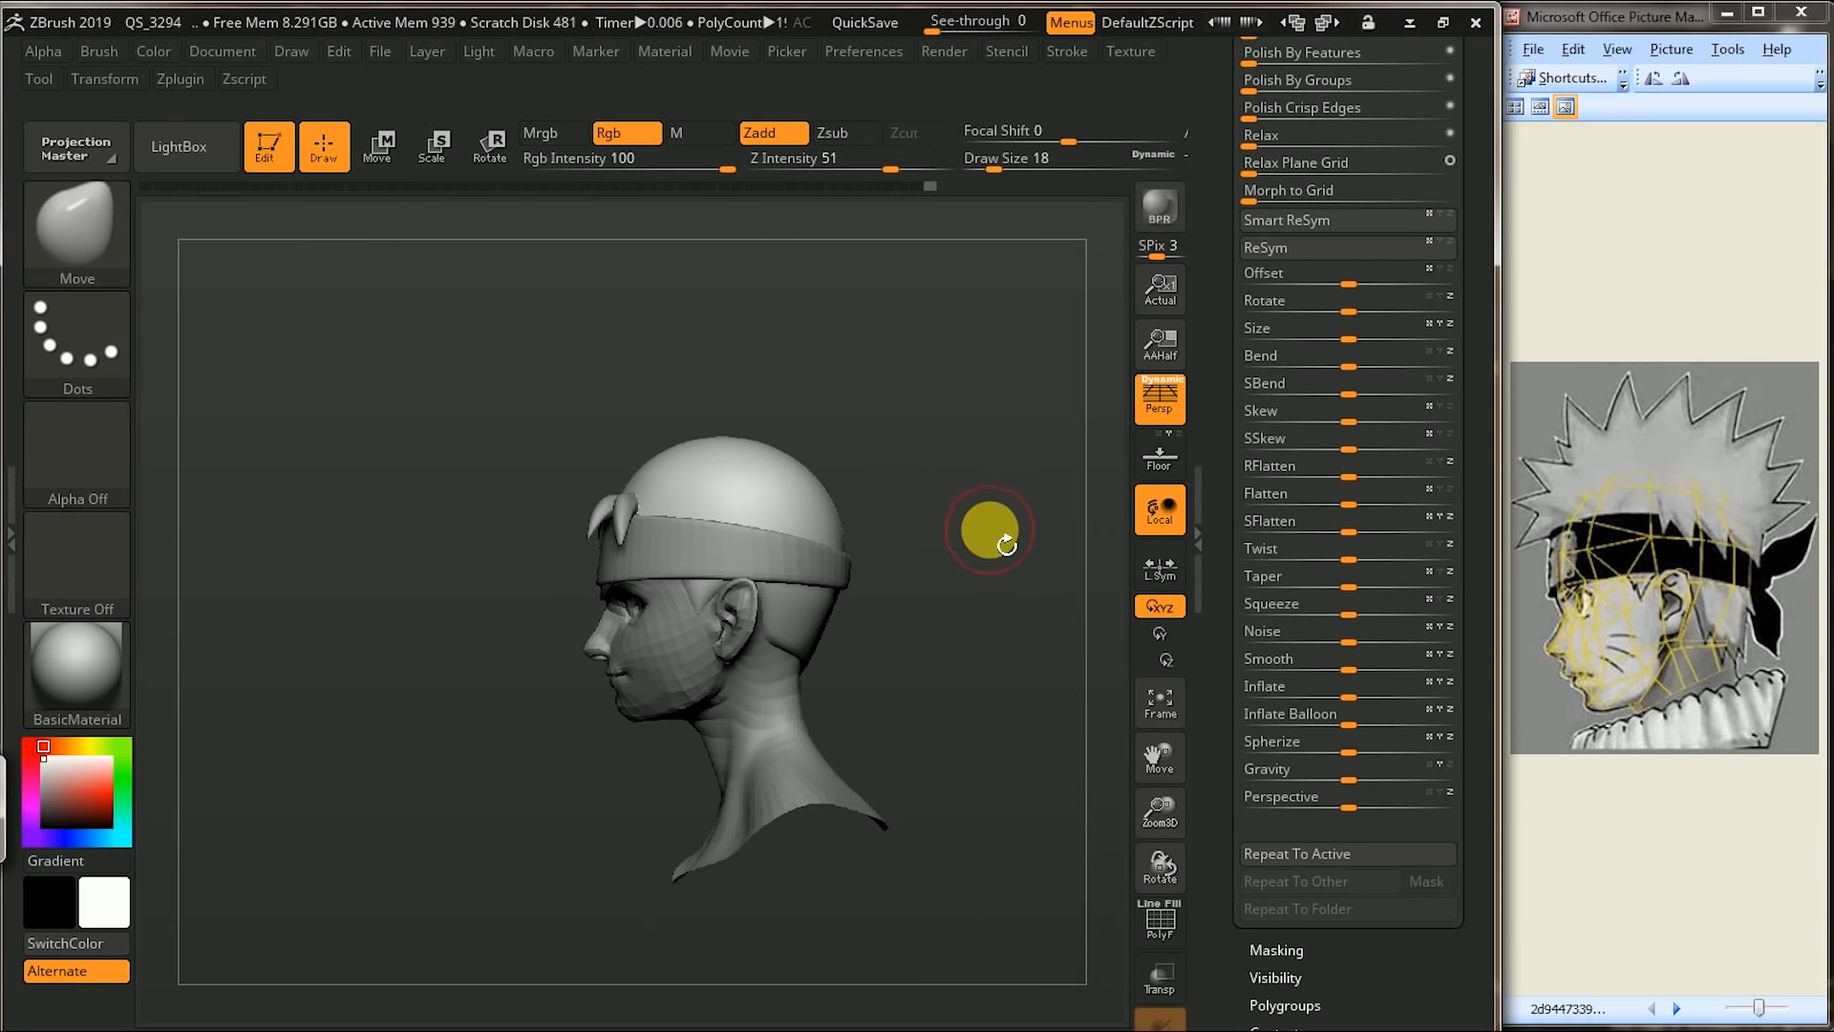
- Move the four hair spike subtools into the Hair folder below the skull cap
{"action": "left_click_drag", "start_coordinate": [995, 527], "coordinate": [1084, 535]}
{"action": "left_click_drag", "start_coordinate": [1473, 313], "coordinate": [1474, 537]}
{"action": "left_click_drag", "start_coordinate": [1394, 134], "coordinate": [1390, 207]}
{"action": "left_click", "coordinate": [1379, 115]}
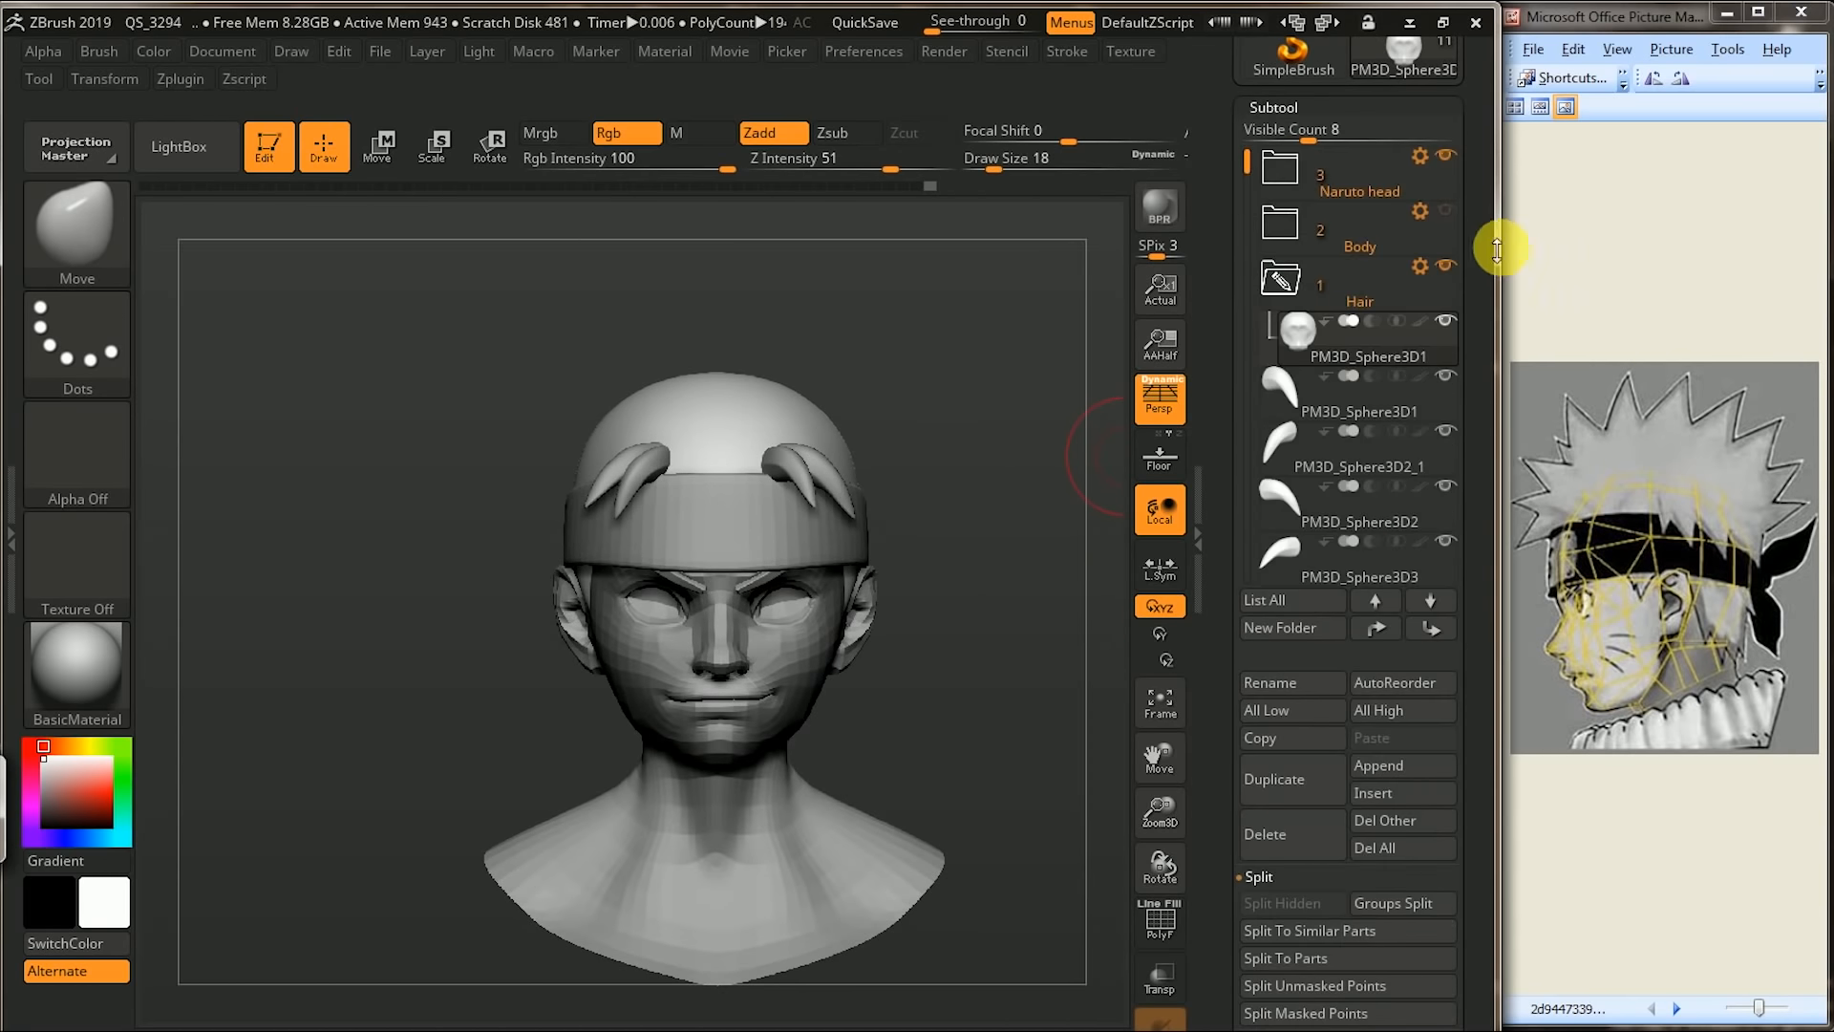
{"action": "left_click", "coordinate": [1399, 411]}
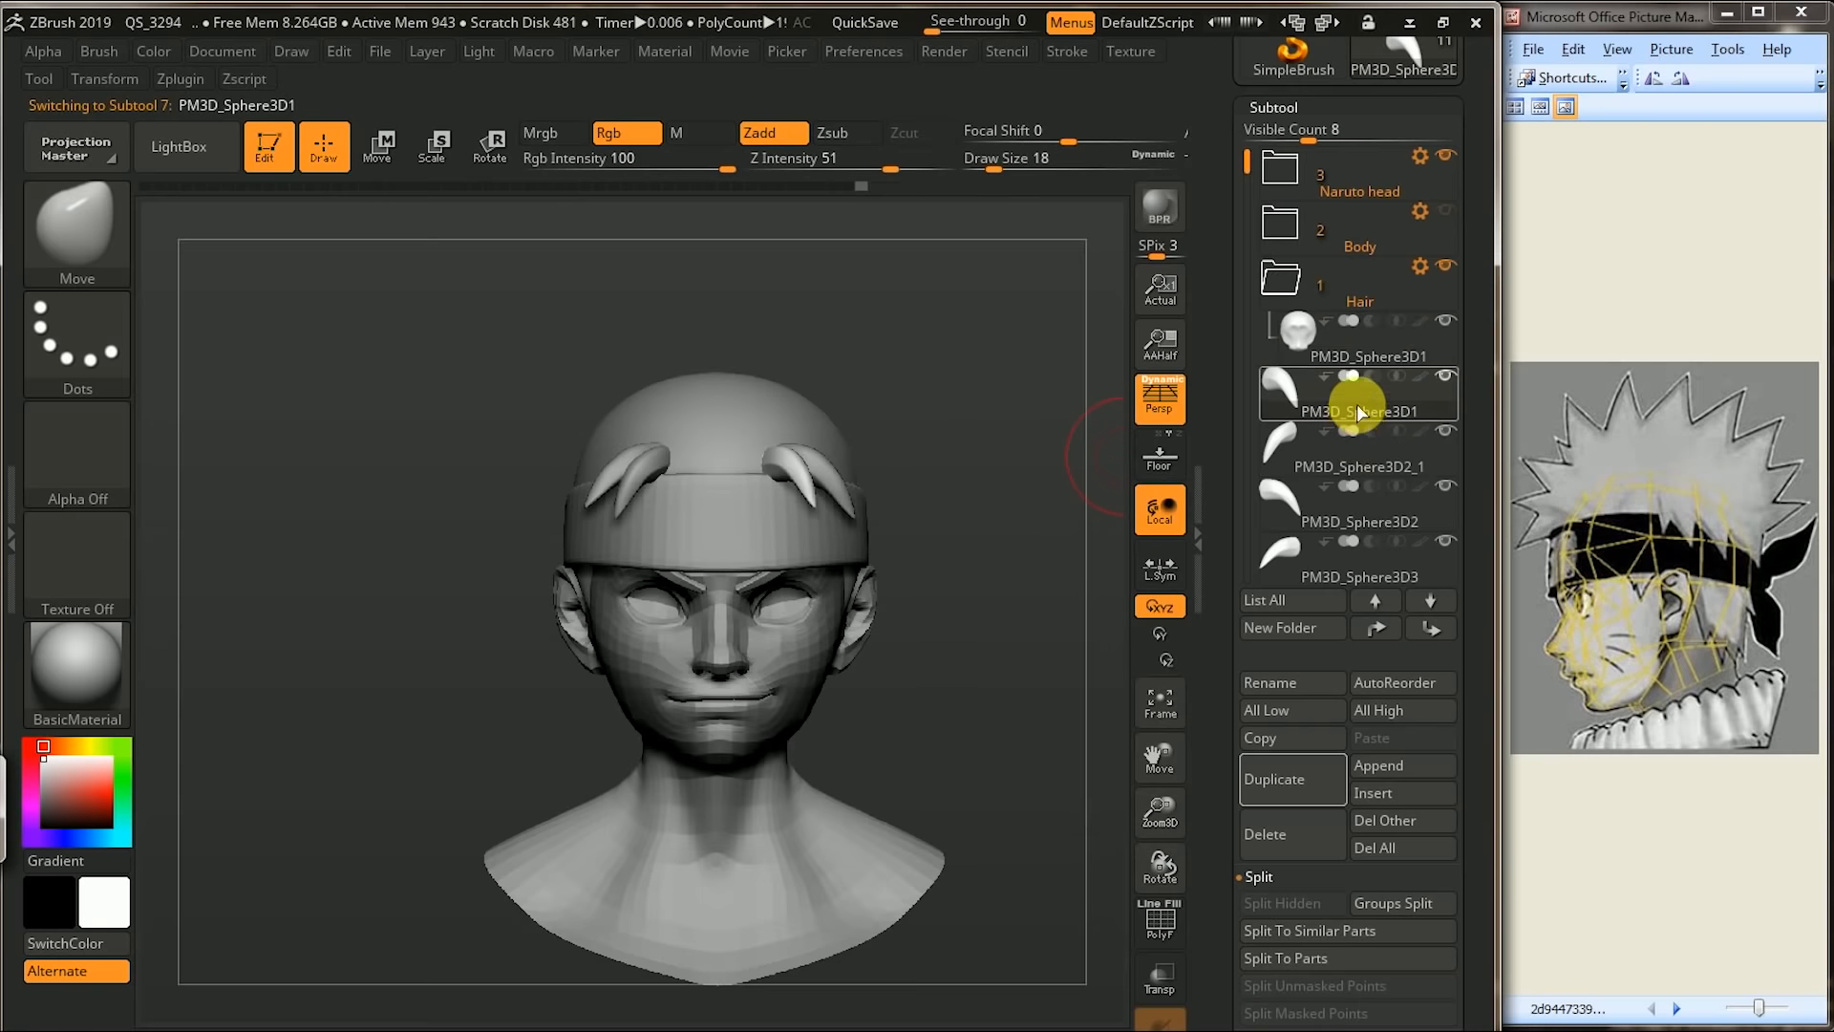
{"action": "left_click_drag", "start_coordinate": [1373, 346], "coordinate": [1366, 447]}
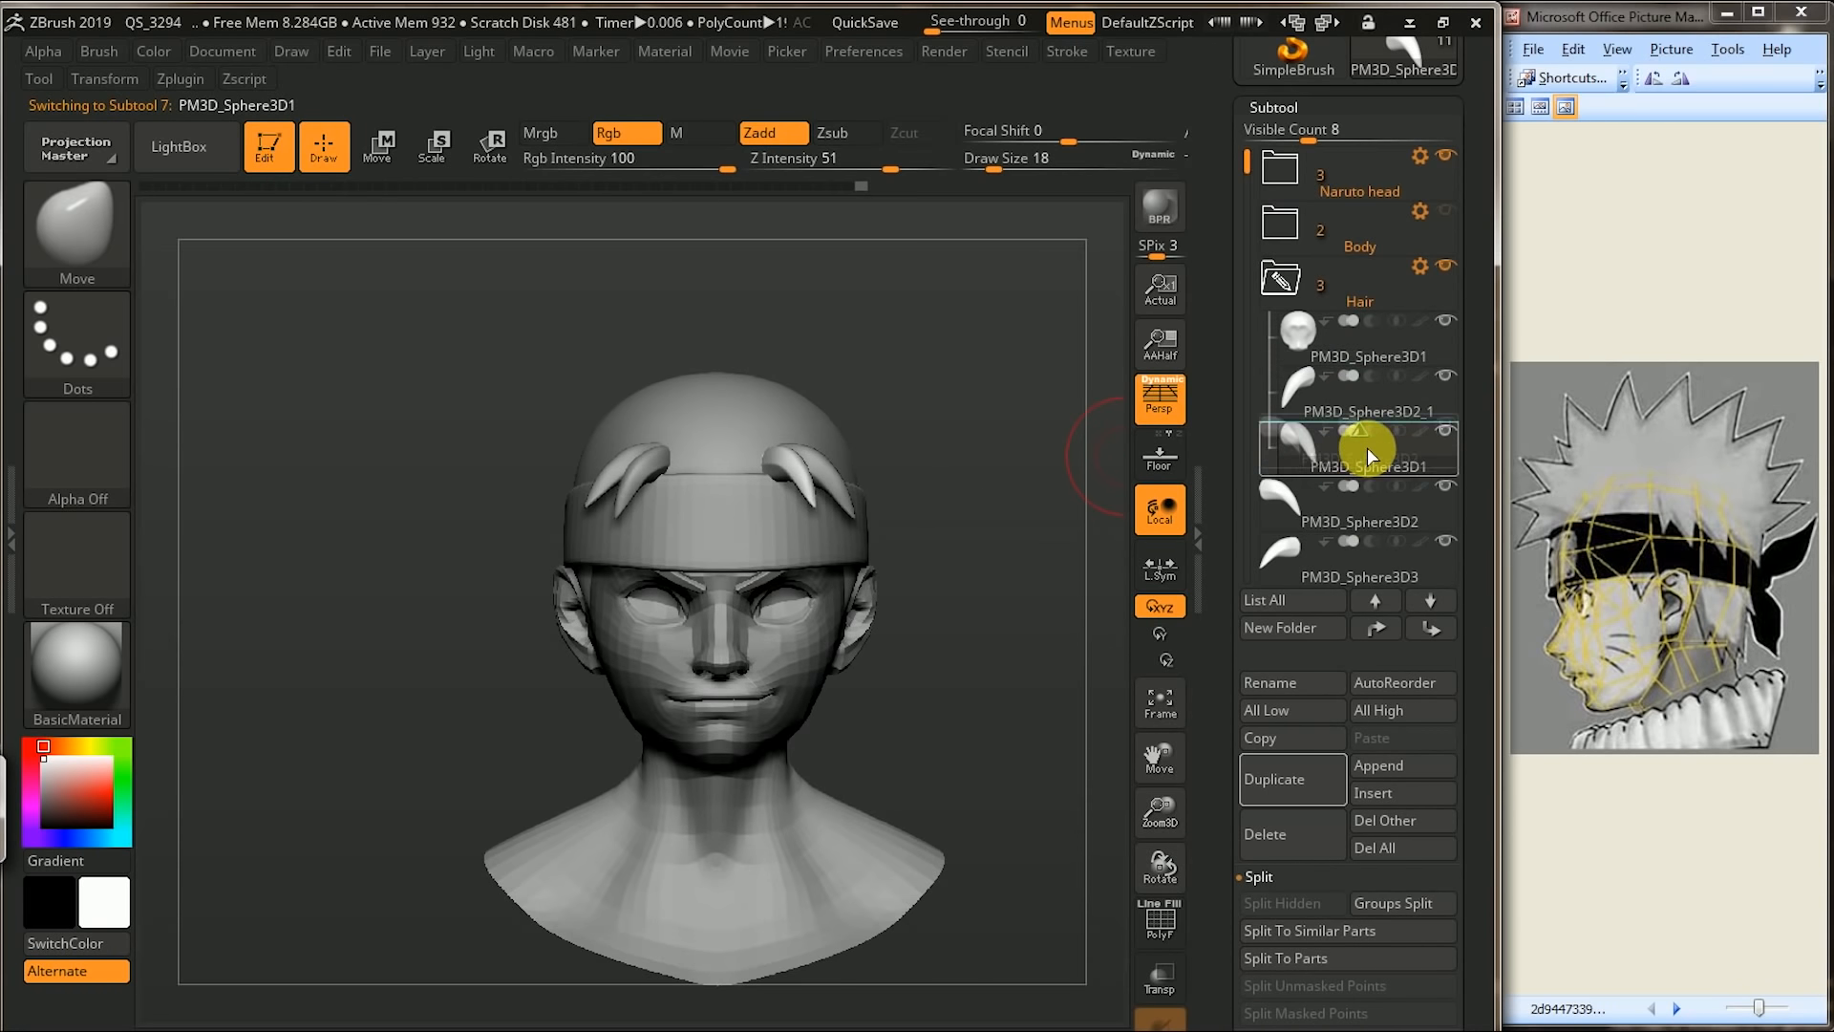
{"action": "left_click_drag", "start_coordinate": [1359, 556], "coordinate": [1368, 512]}
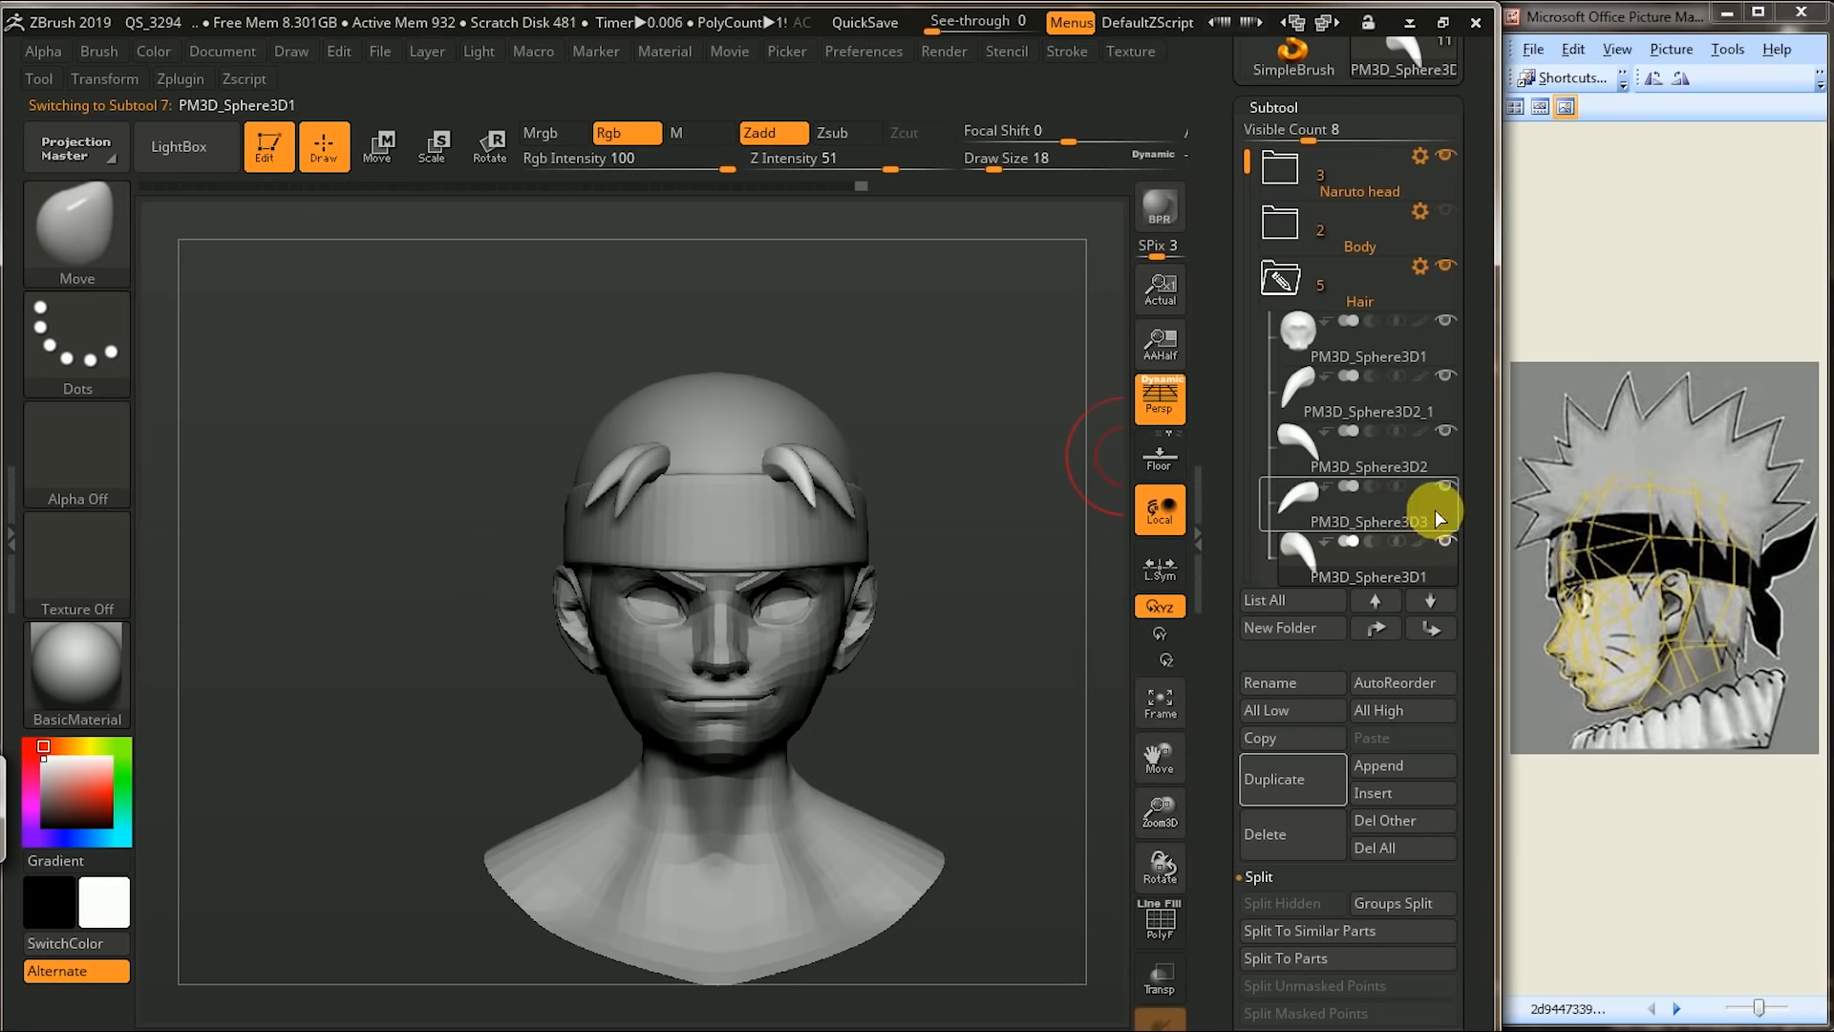
- Check the subdivision levels of the hair spike subtools in their geometry settings
{"action": "left_click", "coordinate": [1378, 108]}
{"action": "left_click", "coordinate": [1369, 135]}
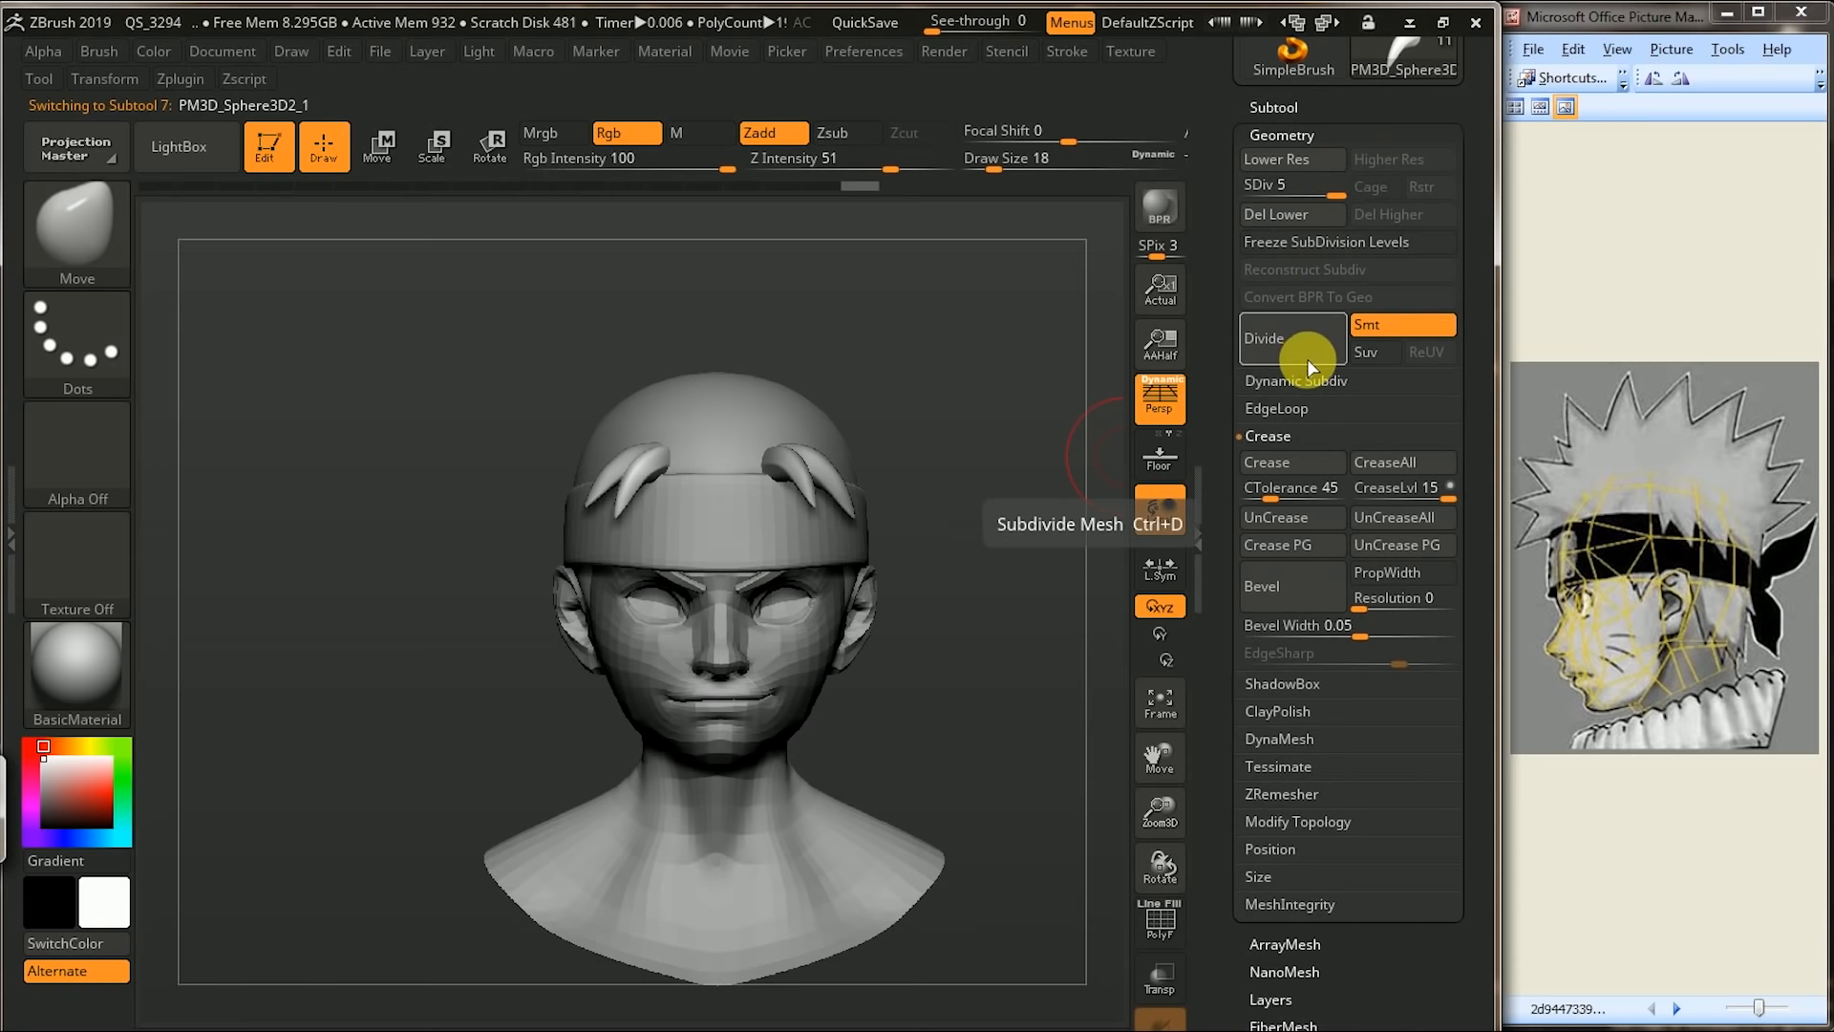
{"action": "key", "text": "Down"}
{"action": "key", "text": "Down"}
{"action": "key", "text": "Up"}
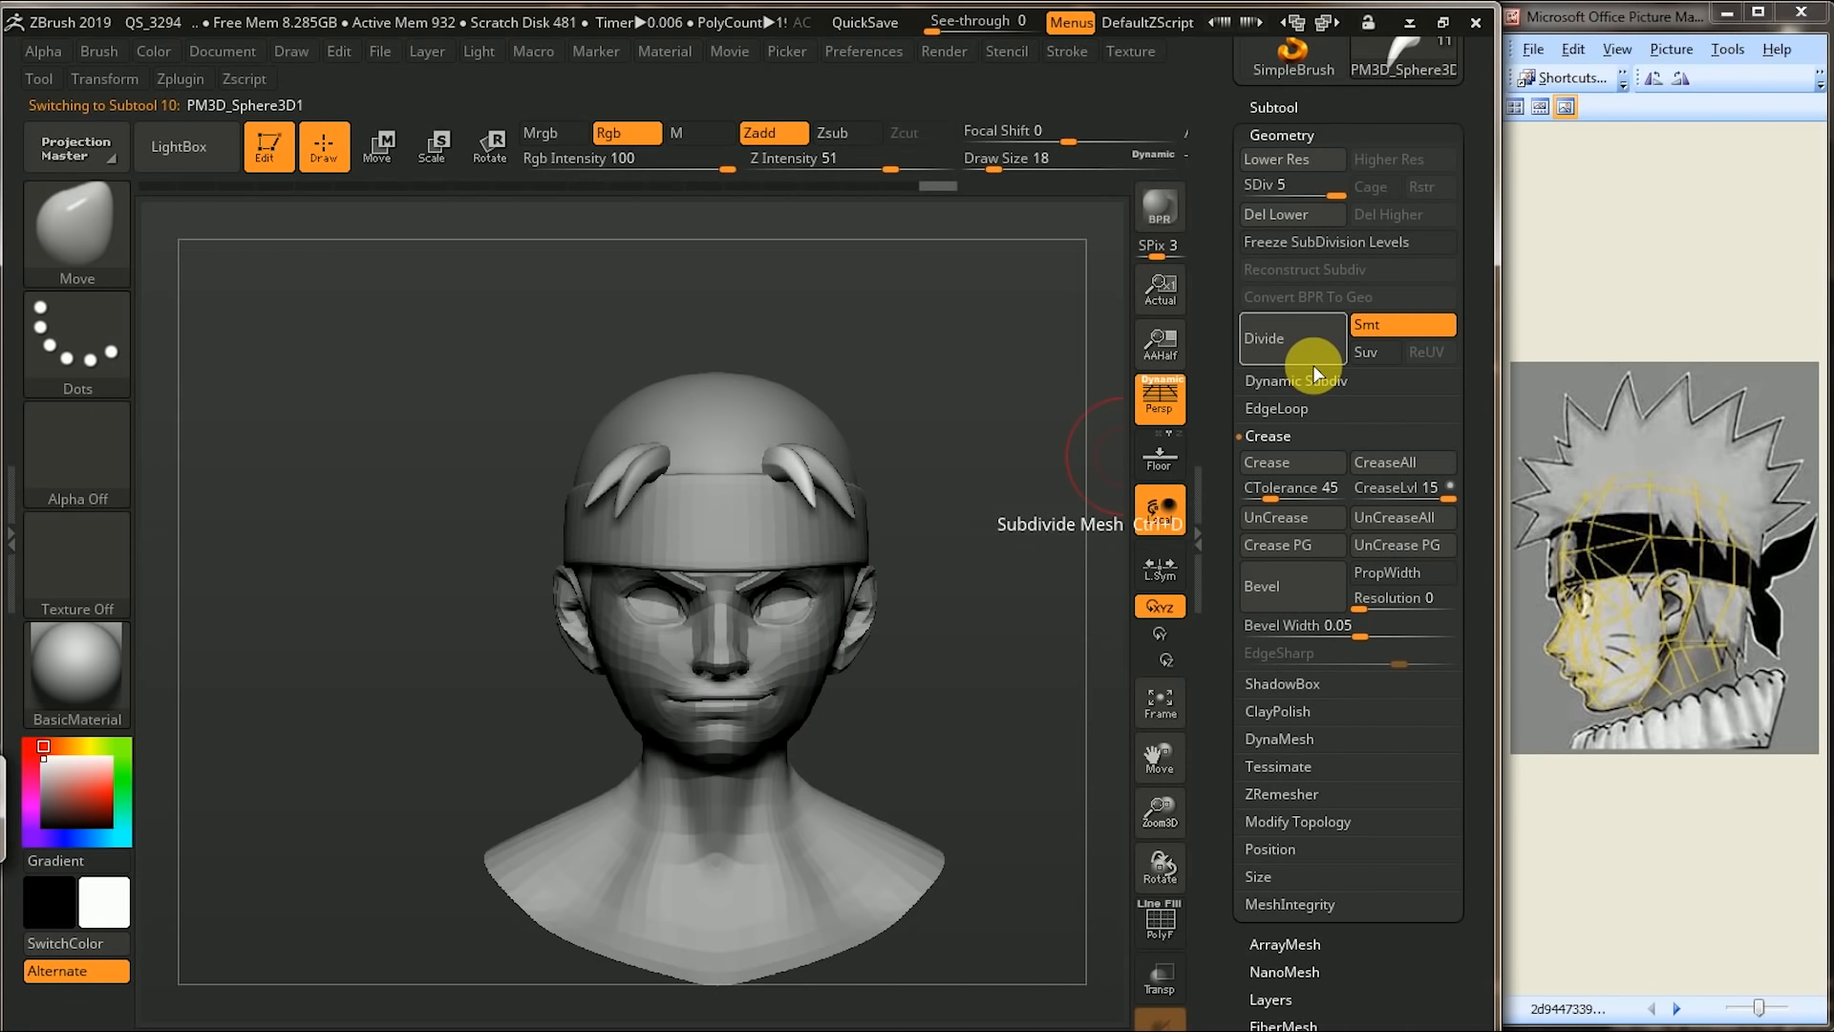
{"action": "left_click", "coordinate": [1420, 107]}
{"action": "key", "text": "Up"}
{"action": "key", "text": "Up"}
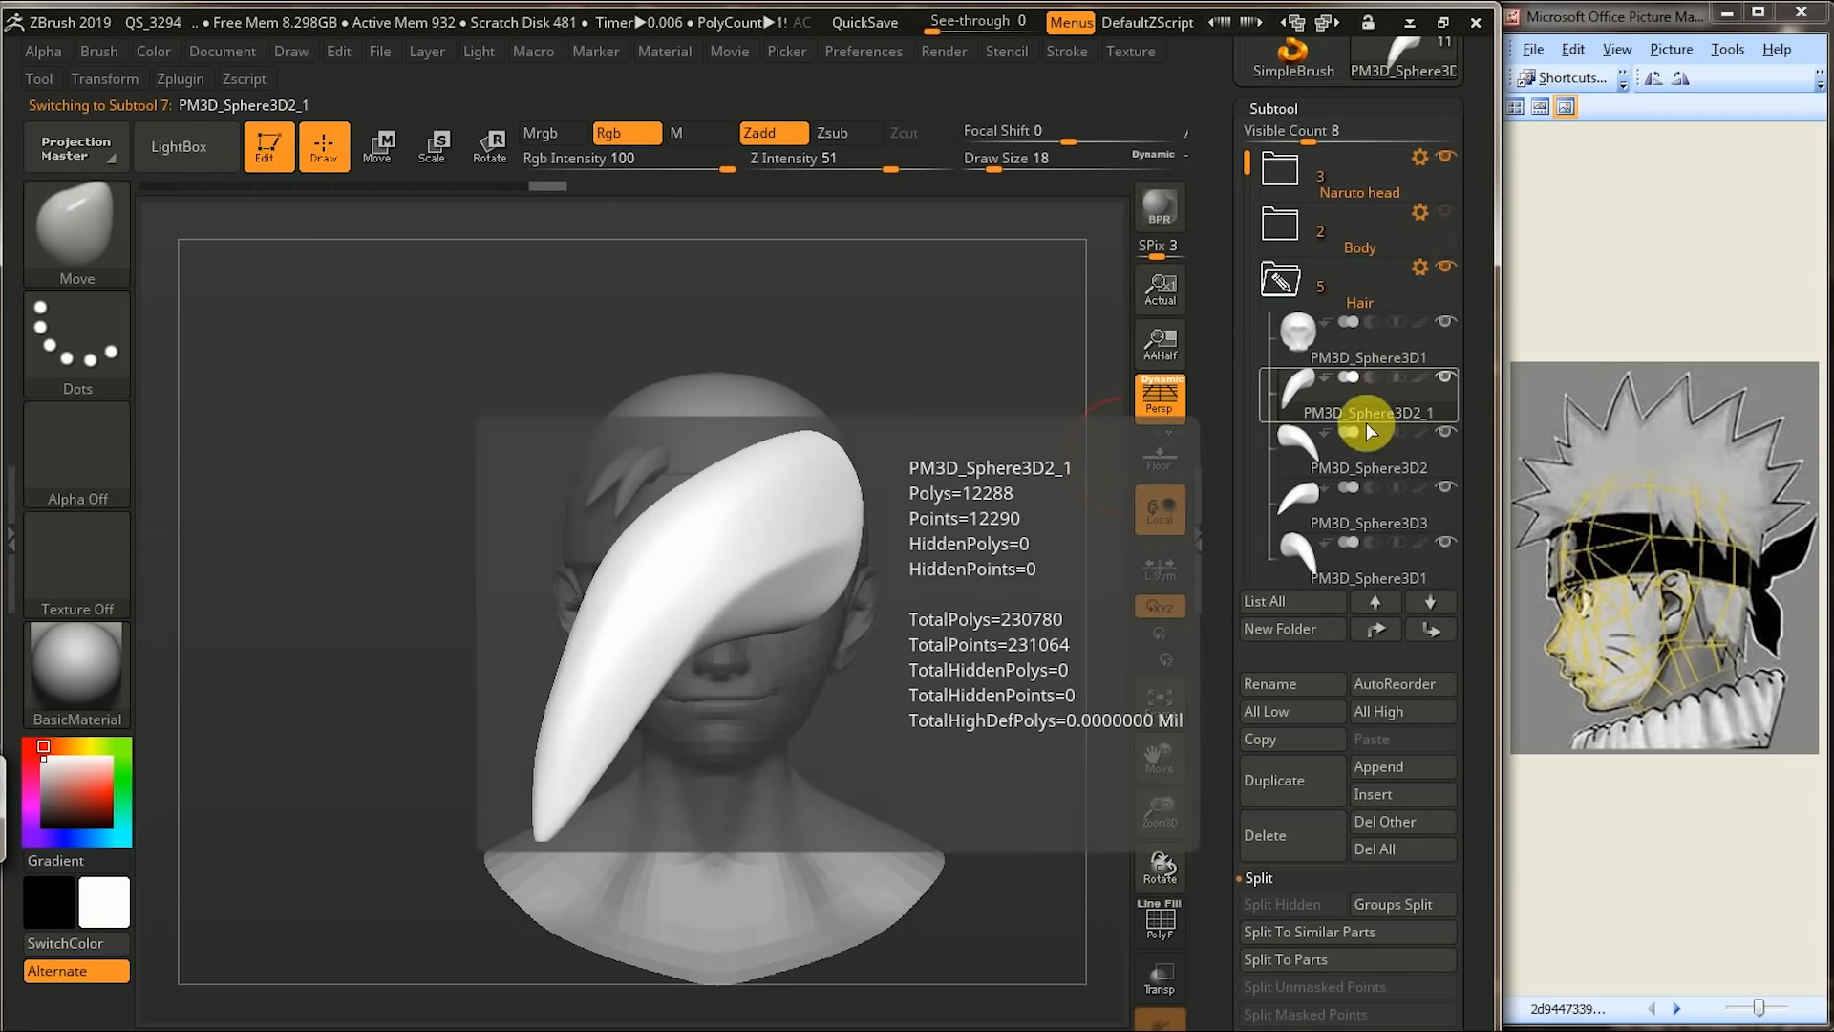
- Select the hair spike subtools one by one and move PM3D_Sphere3D2 below PM3D_Sphere3D3 in the Hair folder
{"action": "right_click_drag", "start_coordinate": [1045, 517], "coordinate": [1079, 605], "text": "ctrl"}
{"action": "left_click", "coordinate": [1318, 524]}
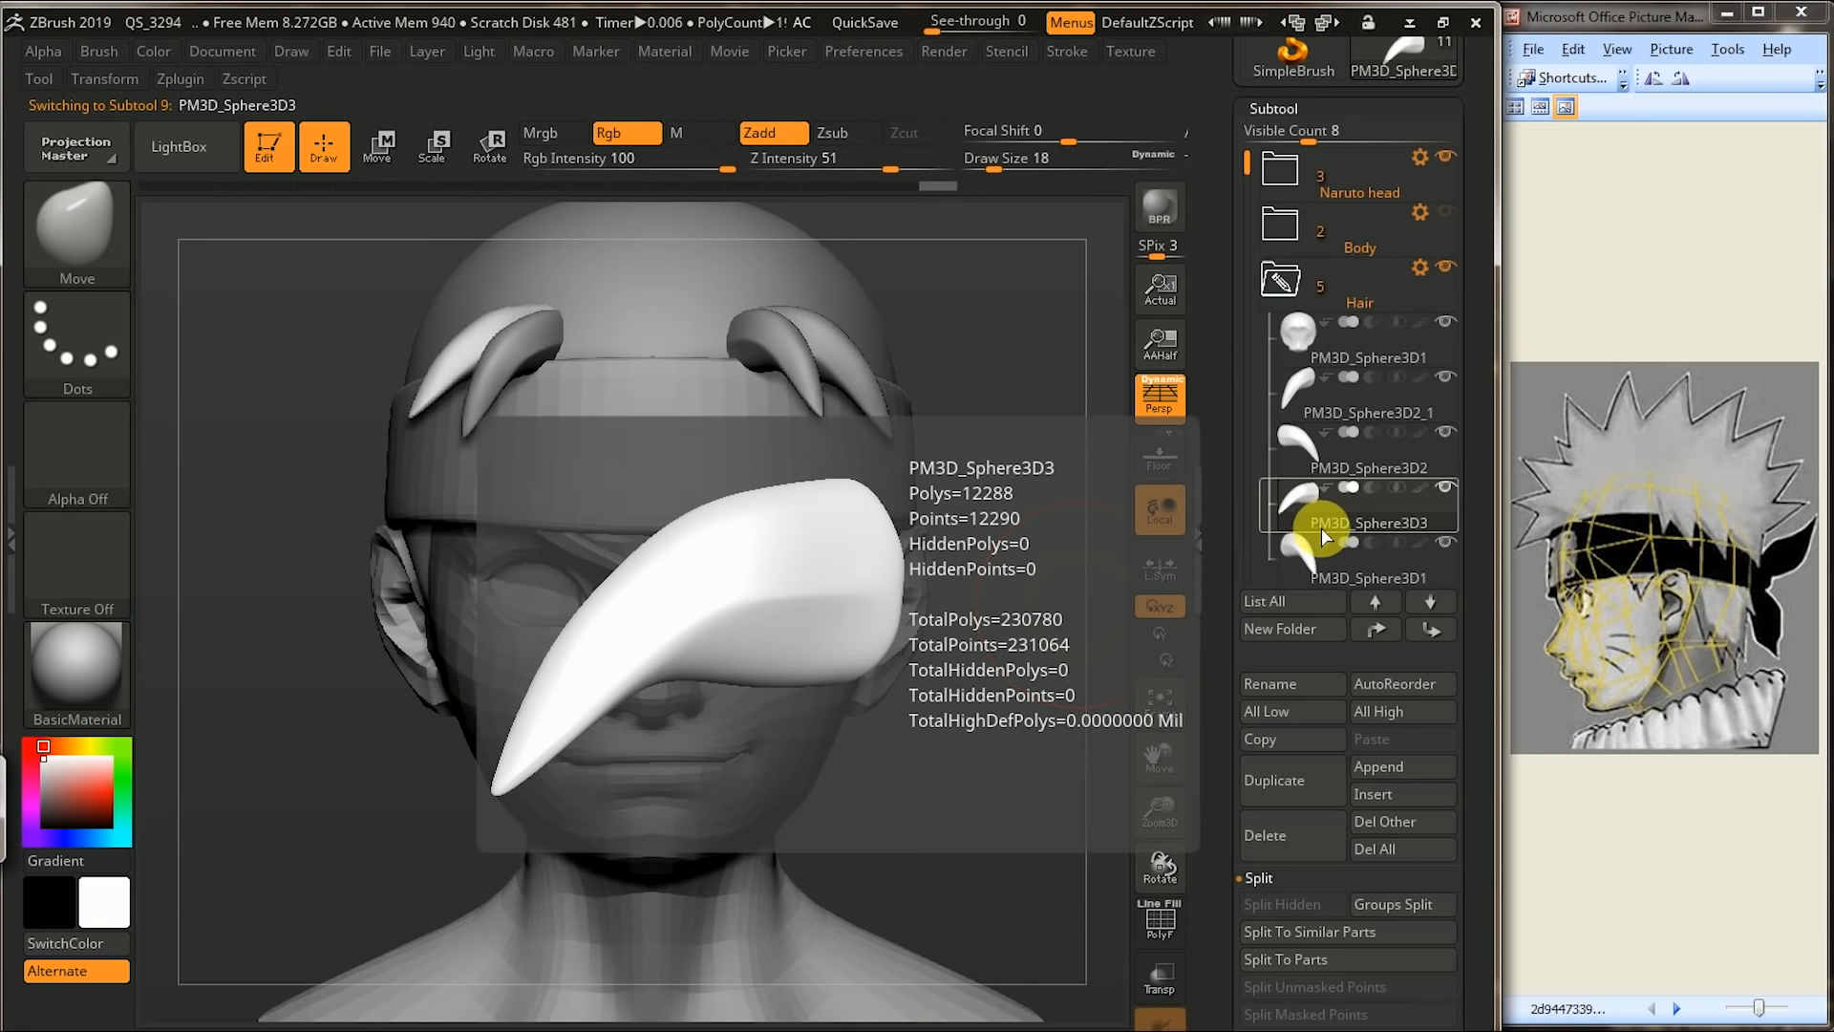
{"action": "left_click", "coordinate": [1324, 550]}
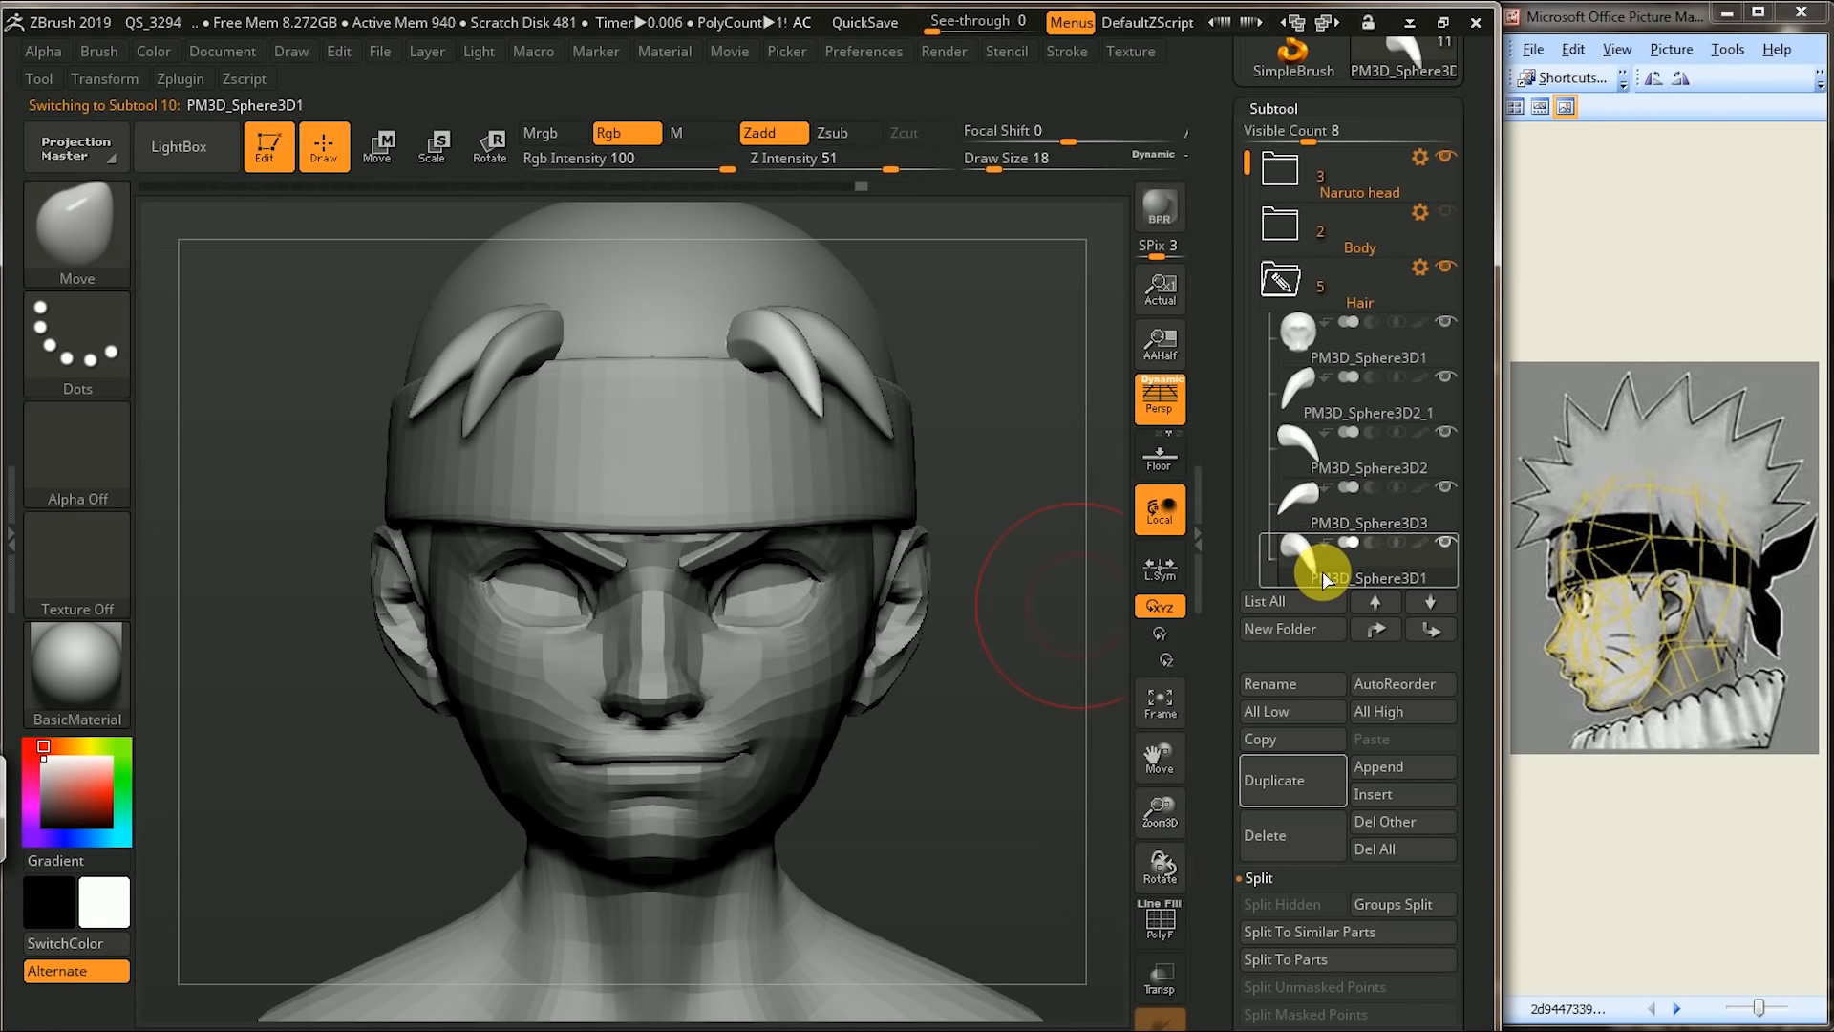
{"action": "left_click", "coordinate": [1357, 394]}
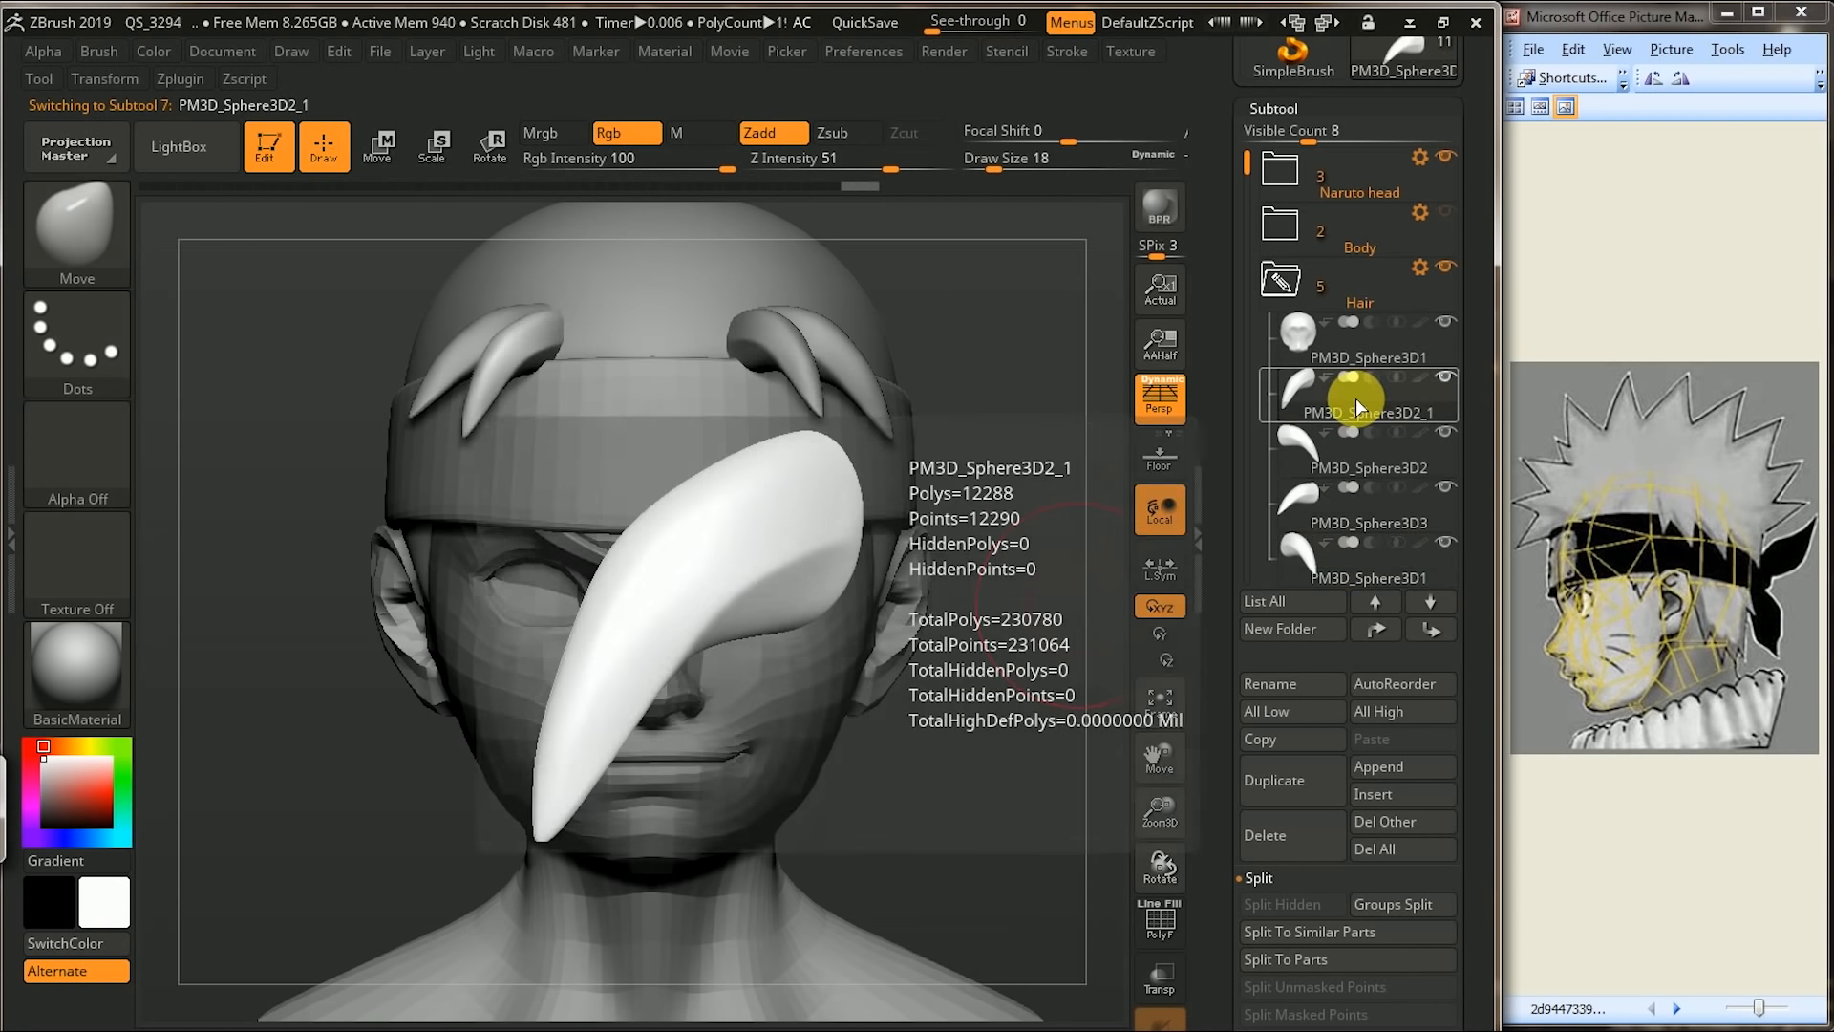
{"action": "left_click", "coordinate": [1361, 444]}
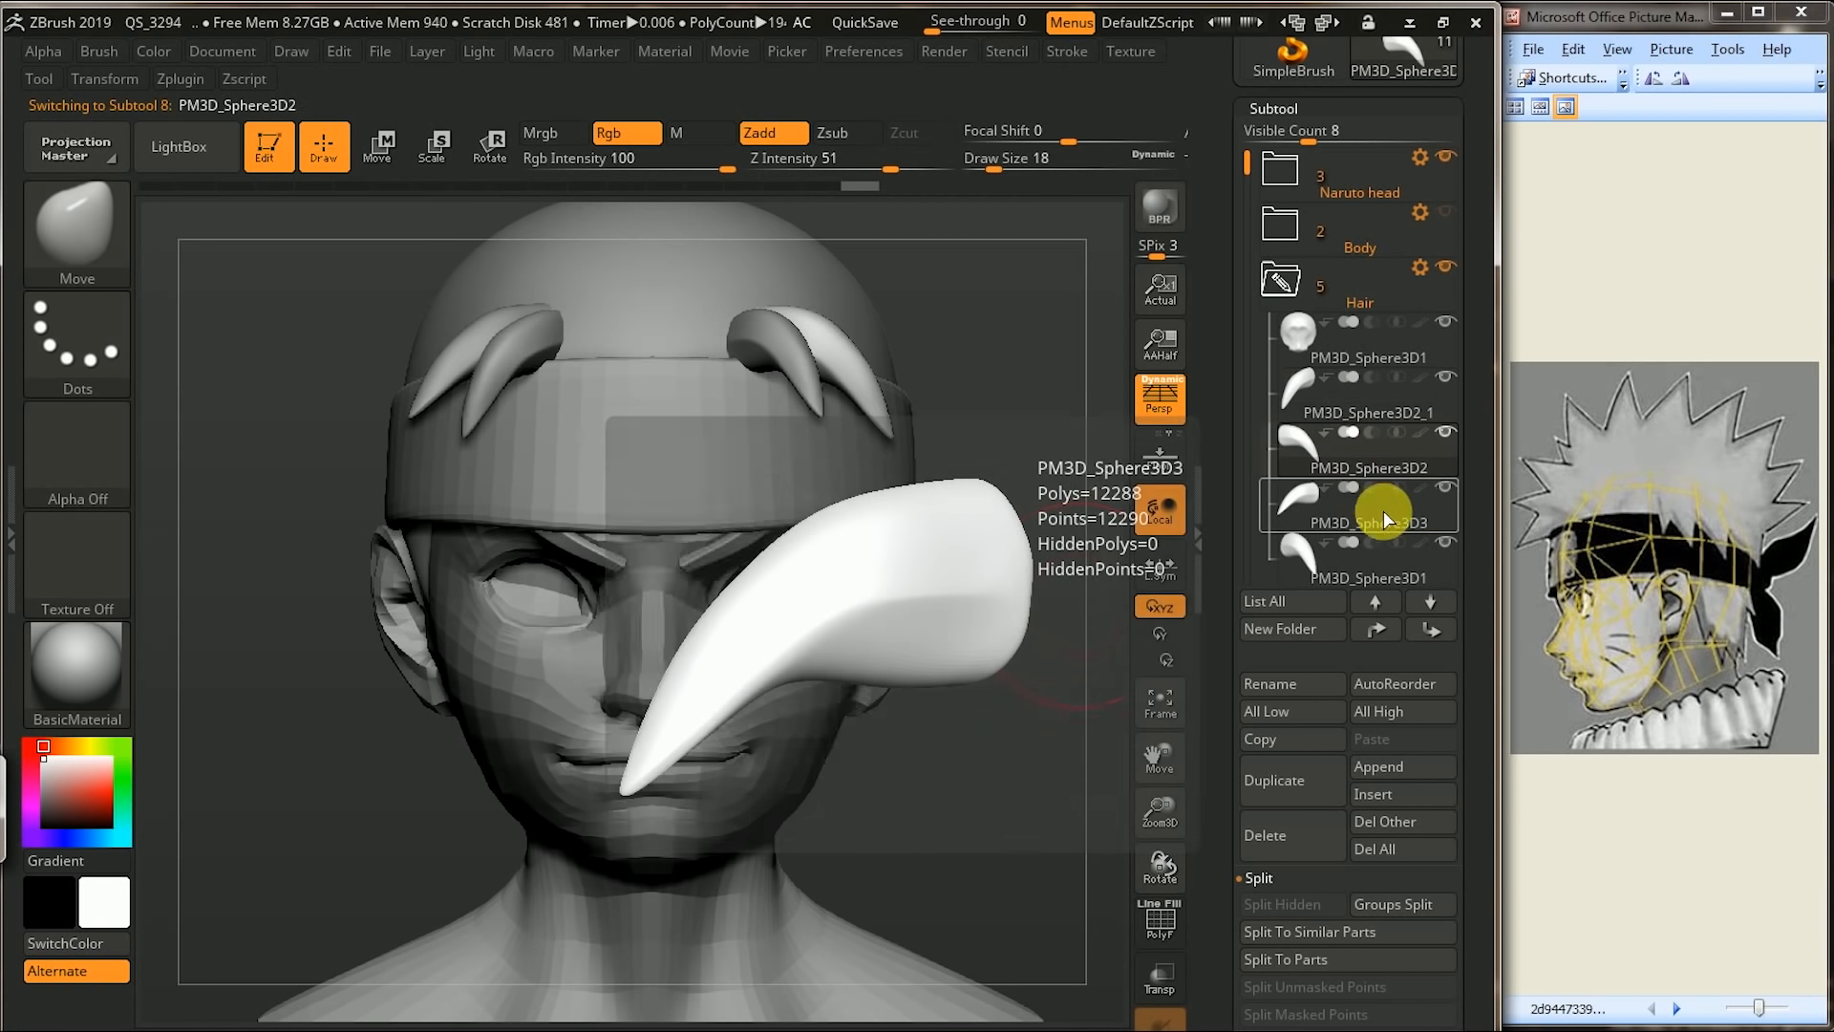
{"action": "left_click", "coordinate": [1432, 632]}
- Merge the four hair spike subtools down into a single subtool in the Hair folder
{"action": "left_click_drag", "start_coordinate": [1471, 657], "coordinate": [1484, 554]}
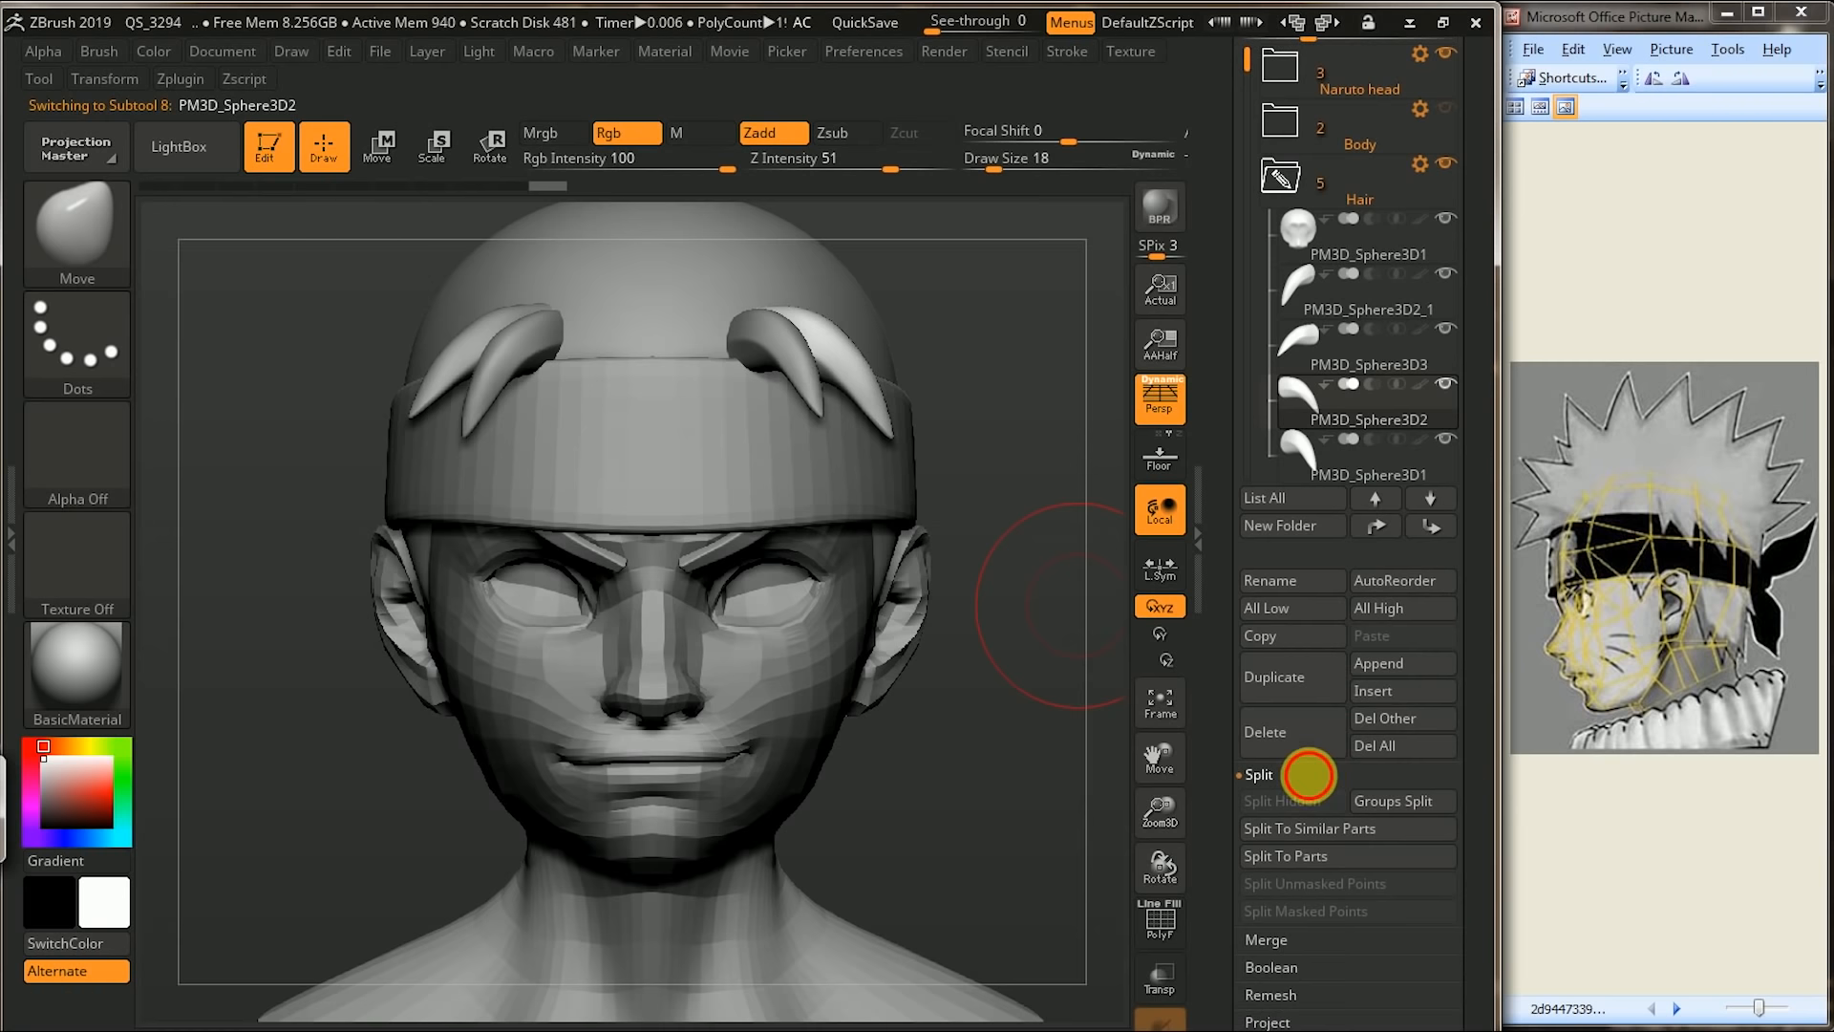
{"action": "left_click", "coordinate": [1308, 775]}
{"action": "left_click", "coordinate": [1309, 802]}
{"action": "left_click", "coordinate": [1310, 833]}
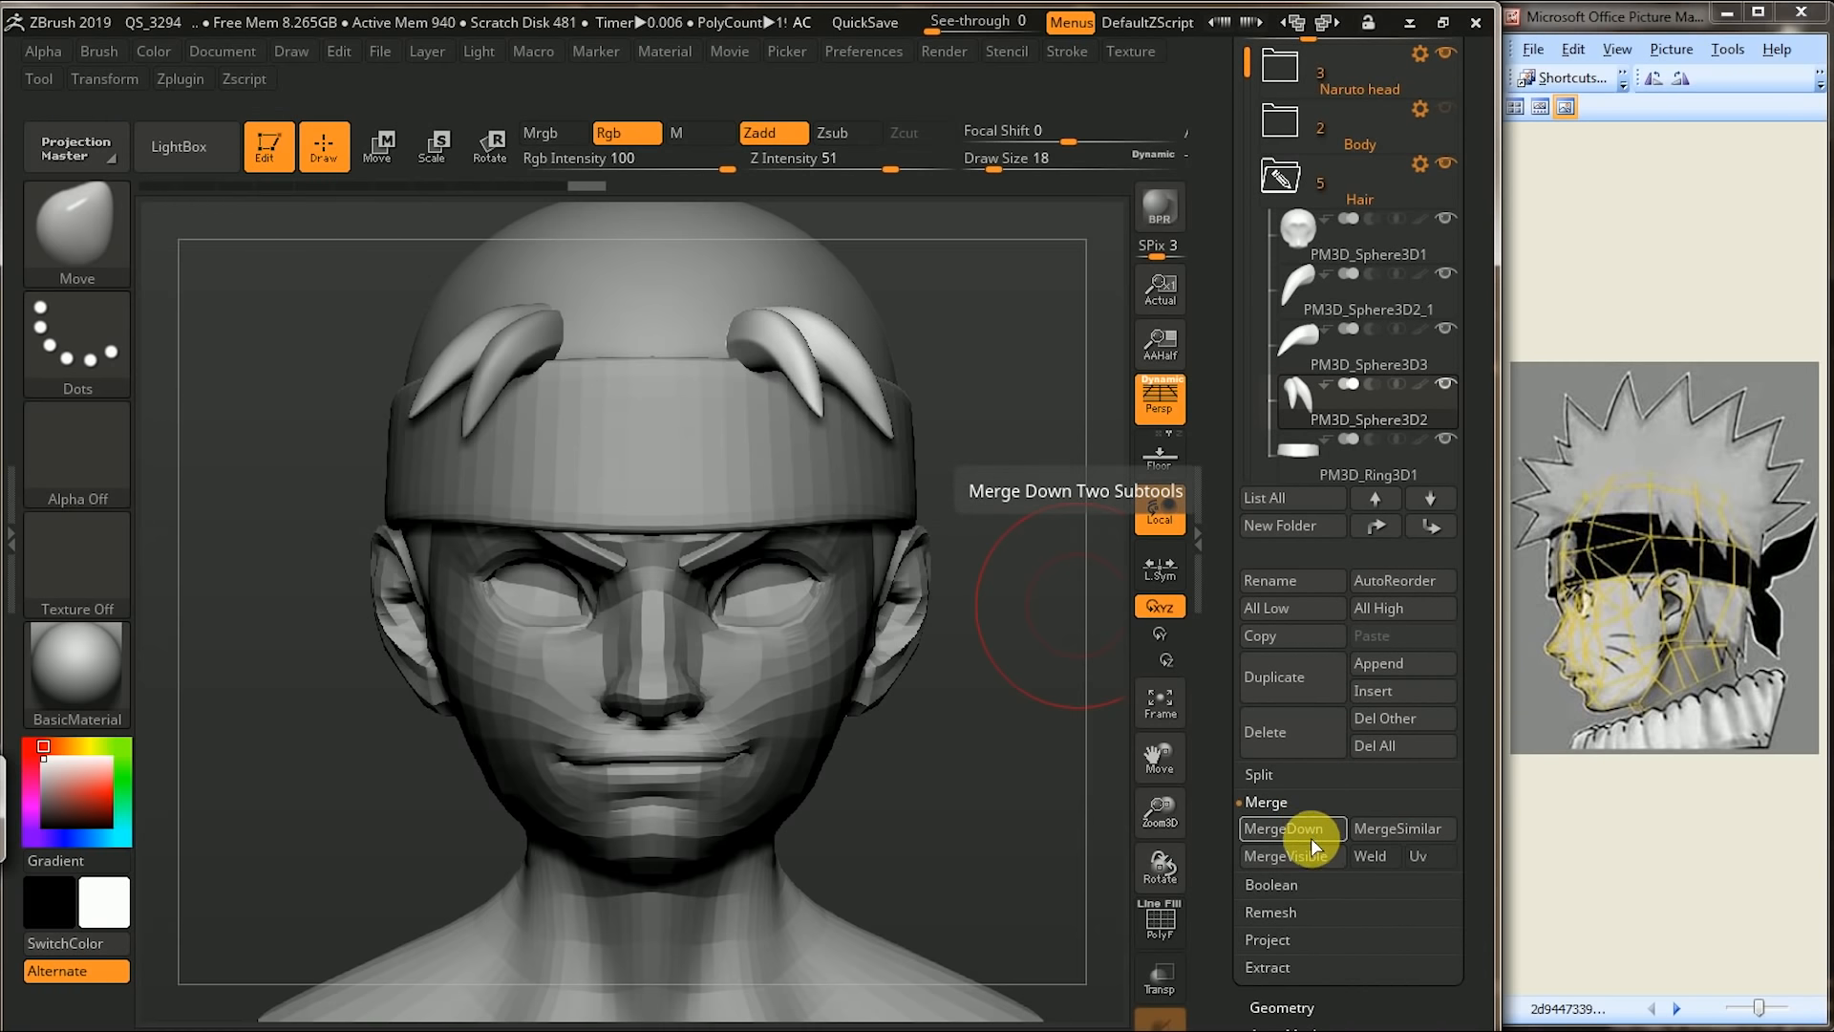
{"action": "left_click", "coordinate": [814, 355], "text": "alt"}
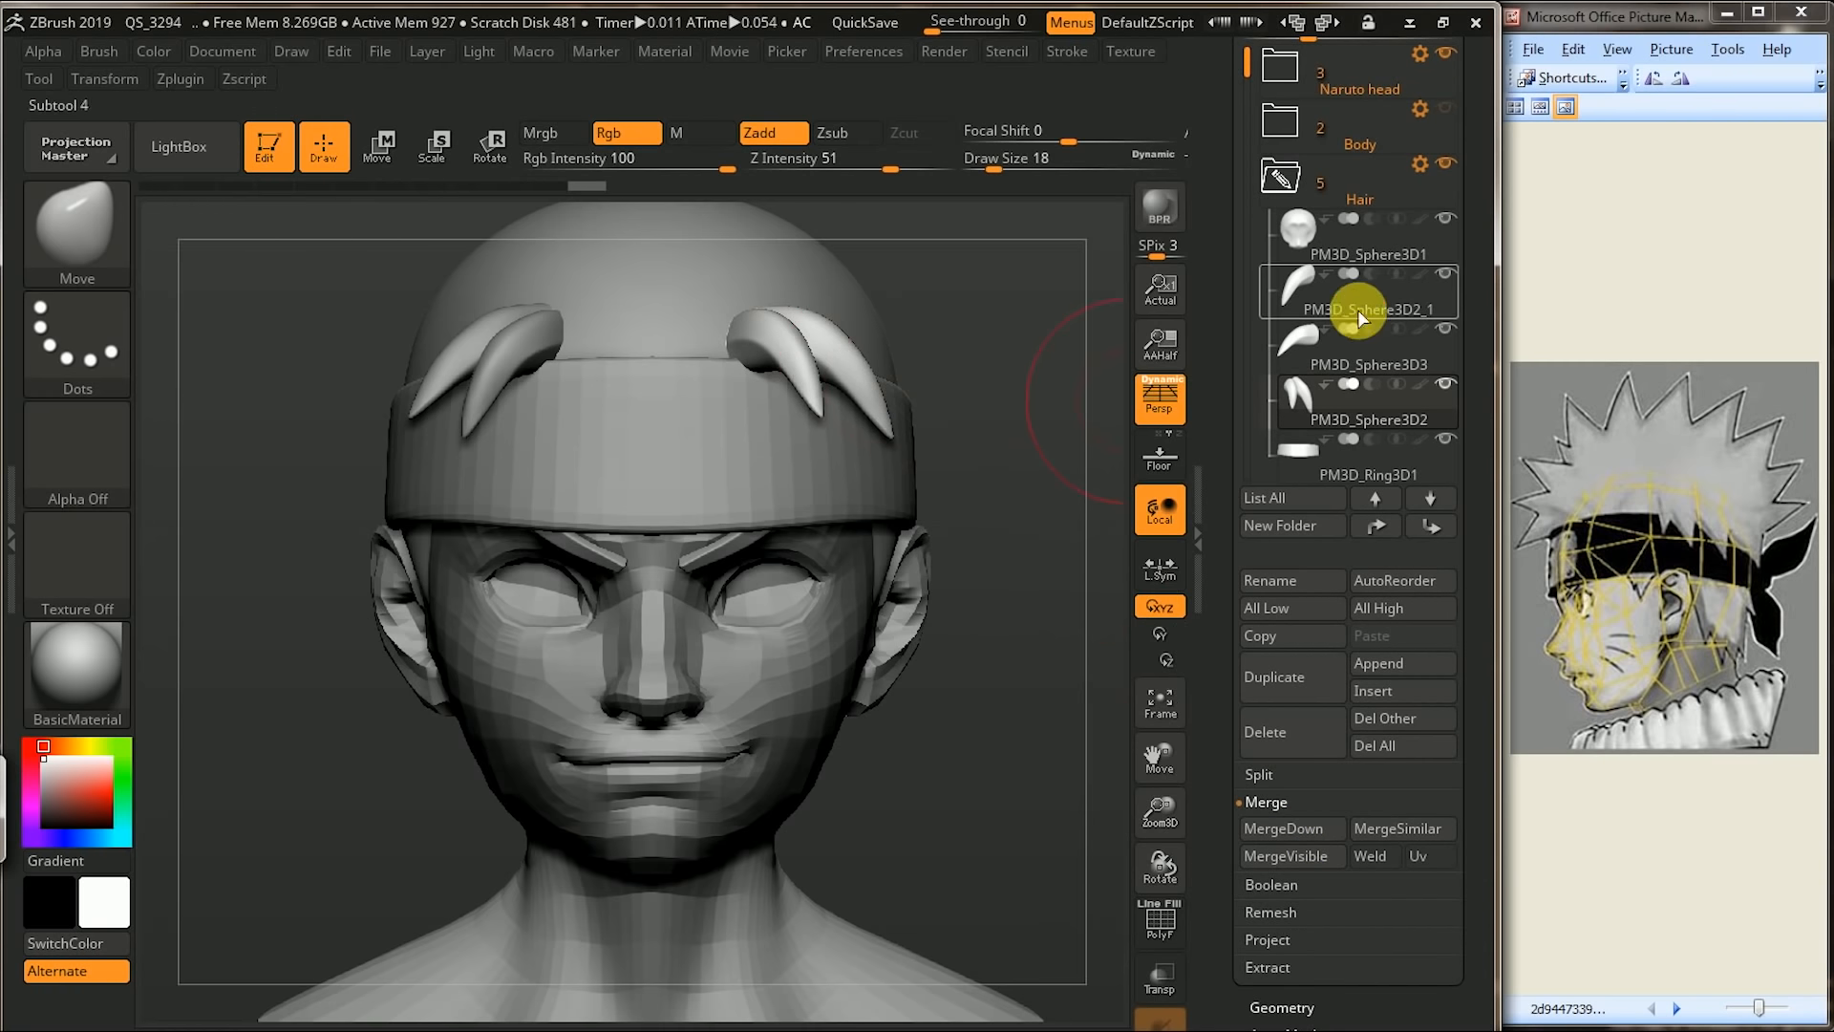
{"action": "left_click", "coordinate": [1317, 829]}
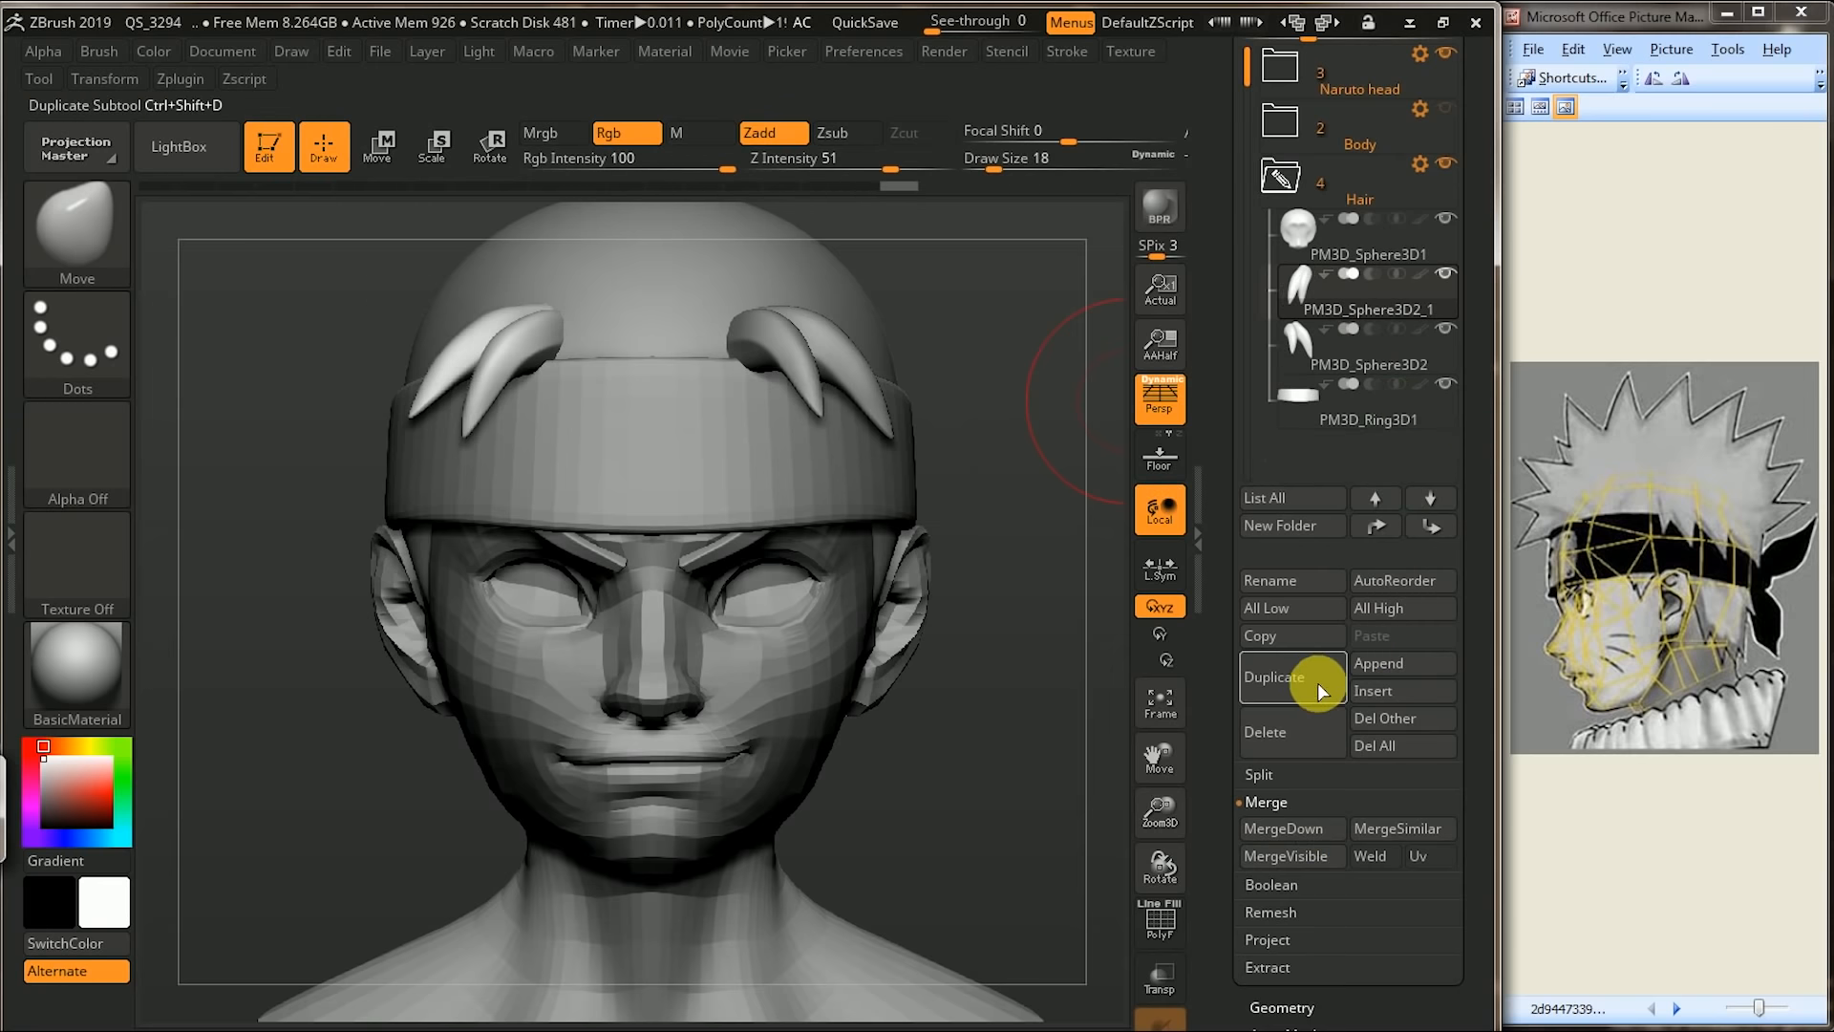
{"action": "left_click", "coordinate": [1308, 827]}
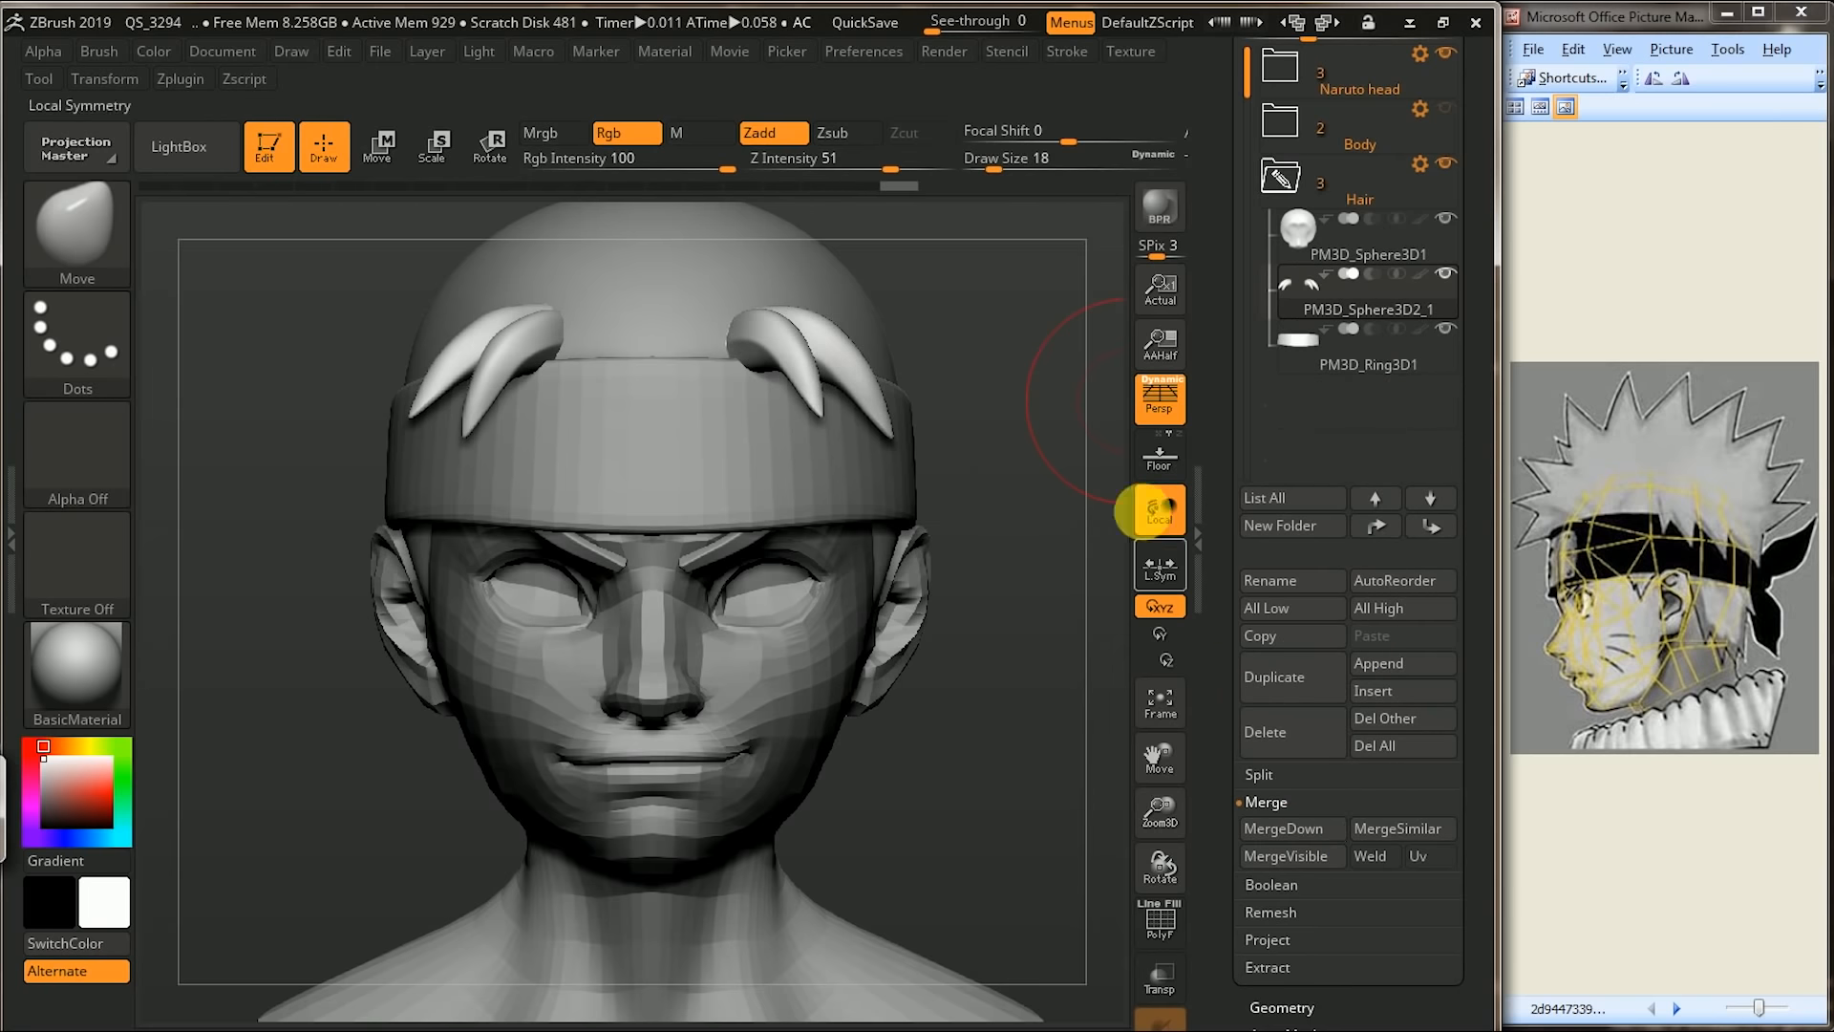
- Shift the merged hair spikes slightly upward above the band and switch back to the Move brush
{"action": "left_click", "coordinate": [380, 145]}
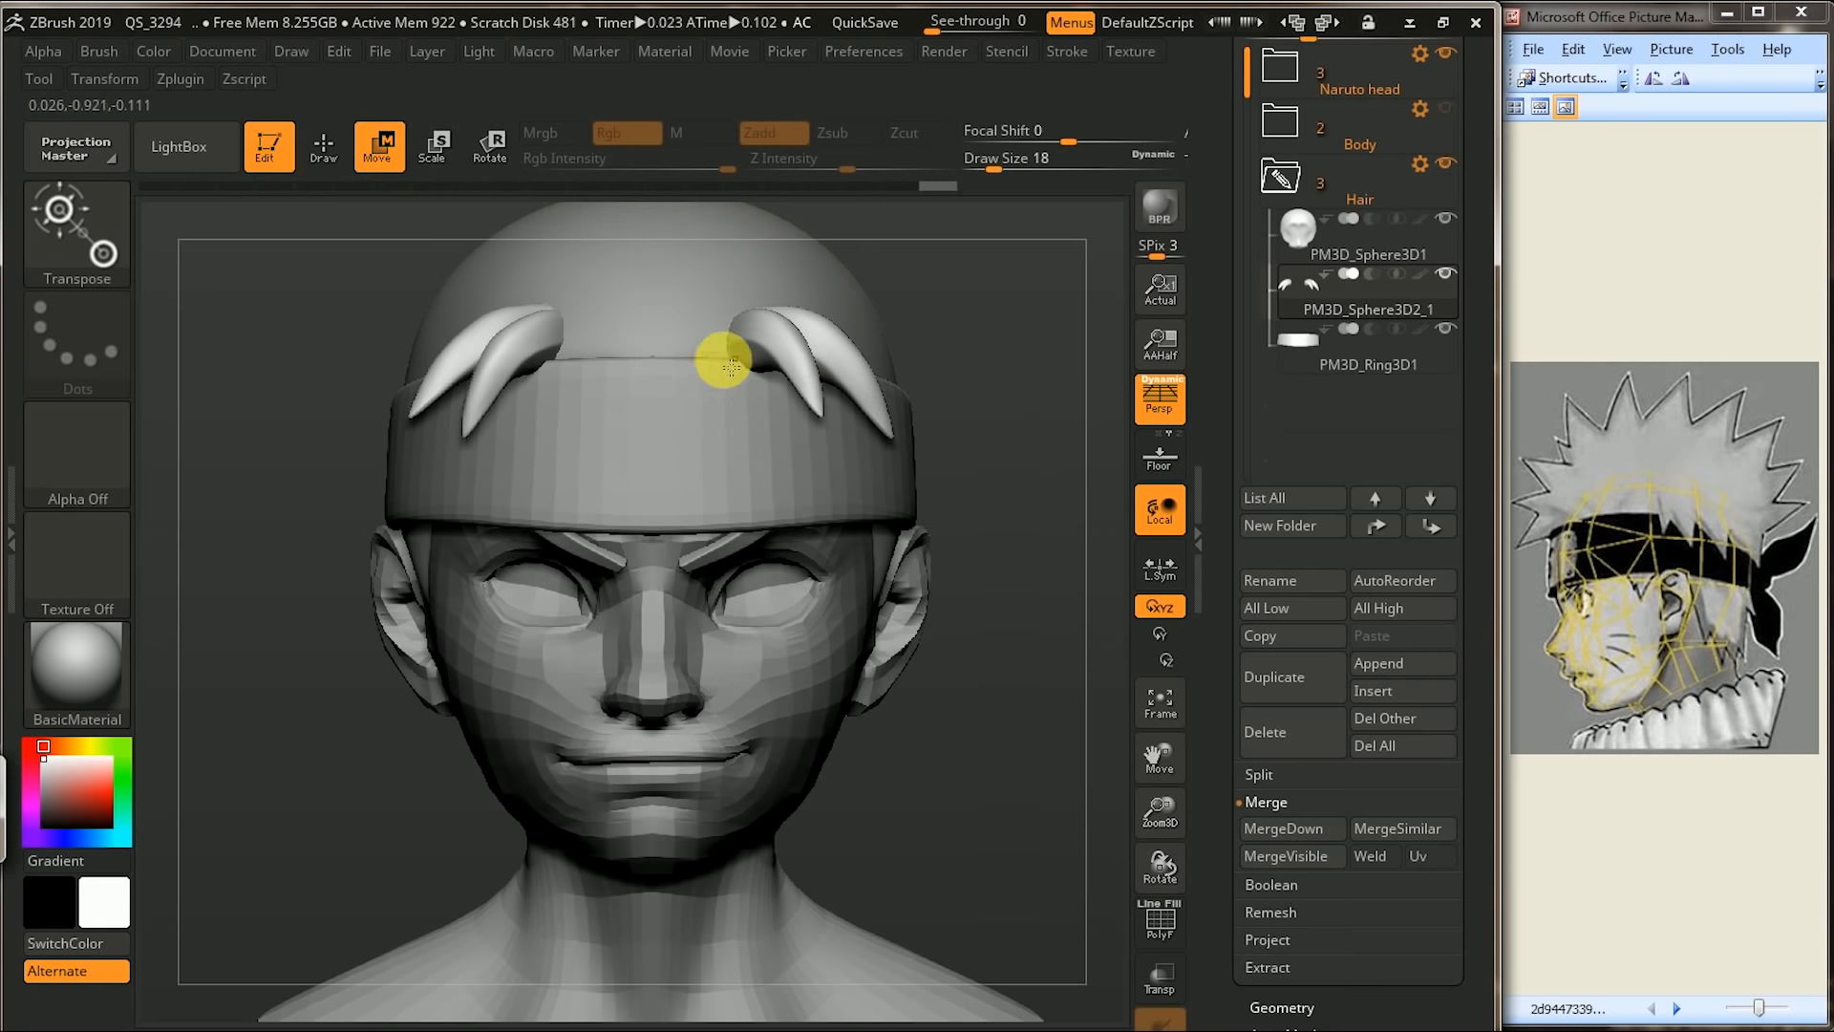
{"action": "mouse_move", "coordinate": [669, 319]}
{"action": "left_mouse_down"}
{"action": "mouse_move", "coordinate": [665, 301]}
{"action": "mouse_move", "coordinate": [661, 319]}
{"action": "left_mouse_up"}
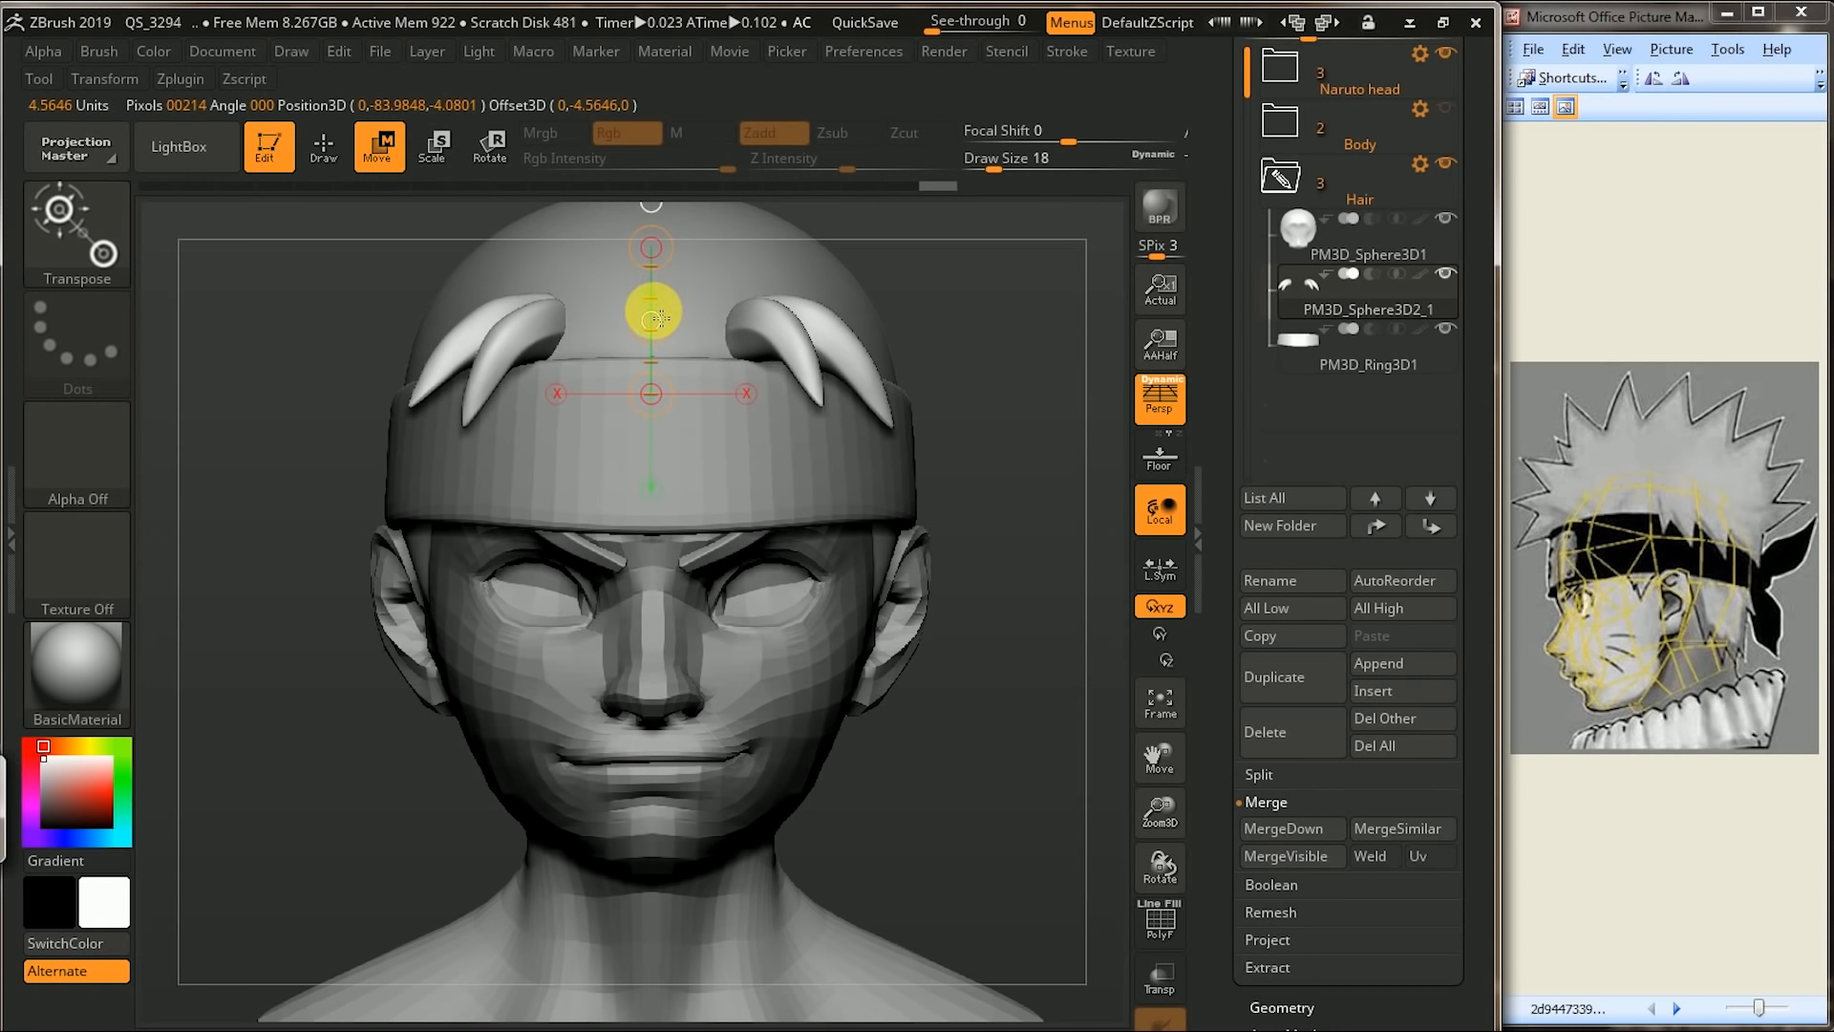
{"action": "left_click_drag", "start_coordinate": [1053, 360], "coordinate": [976, 411], "text": "alt"}
{"action": "left_click", "coordinate": [80, 229]}
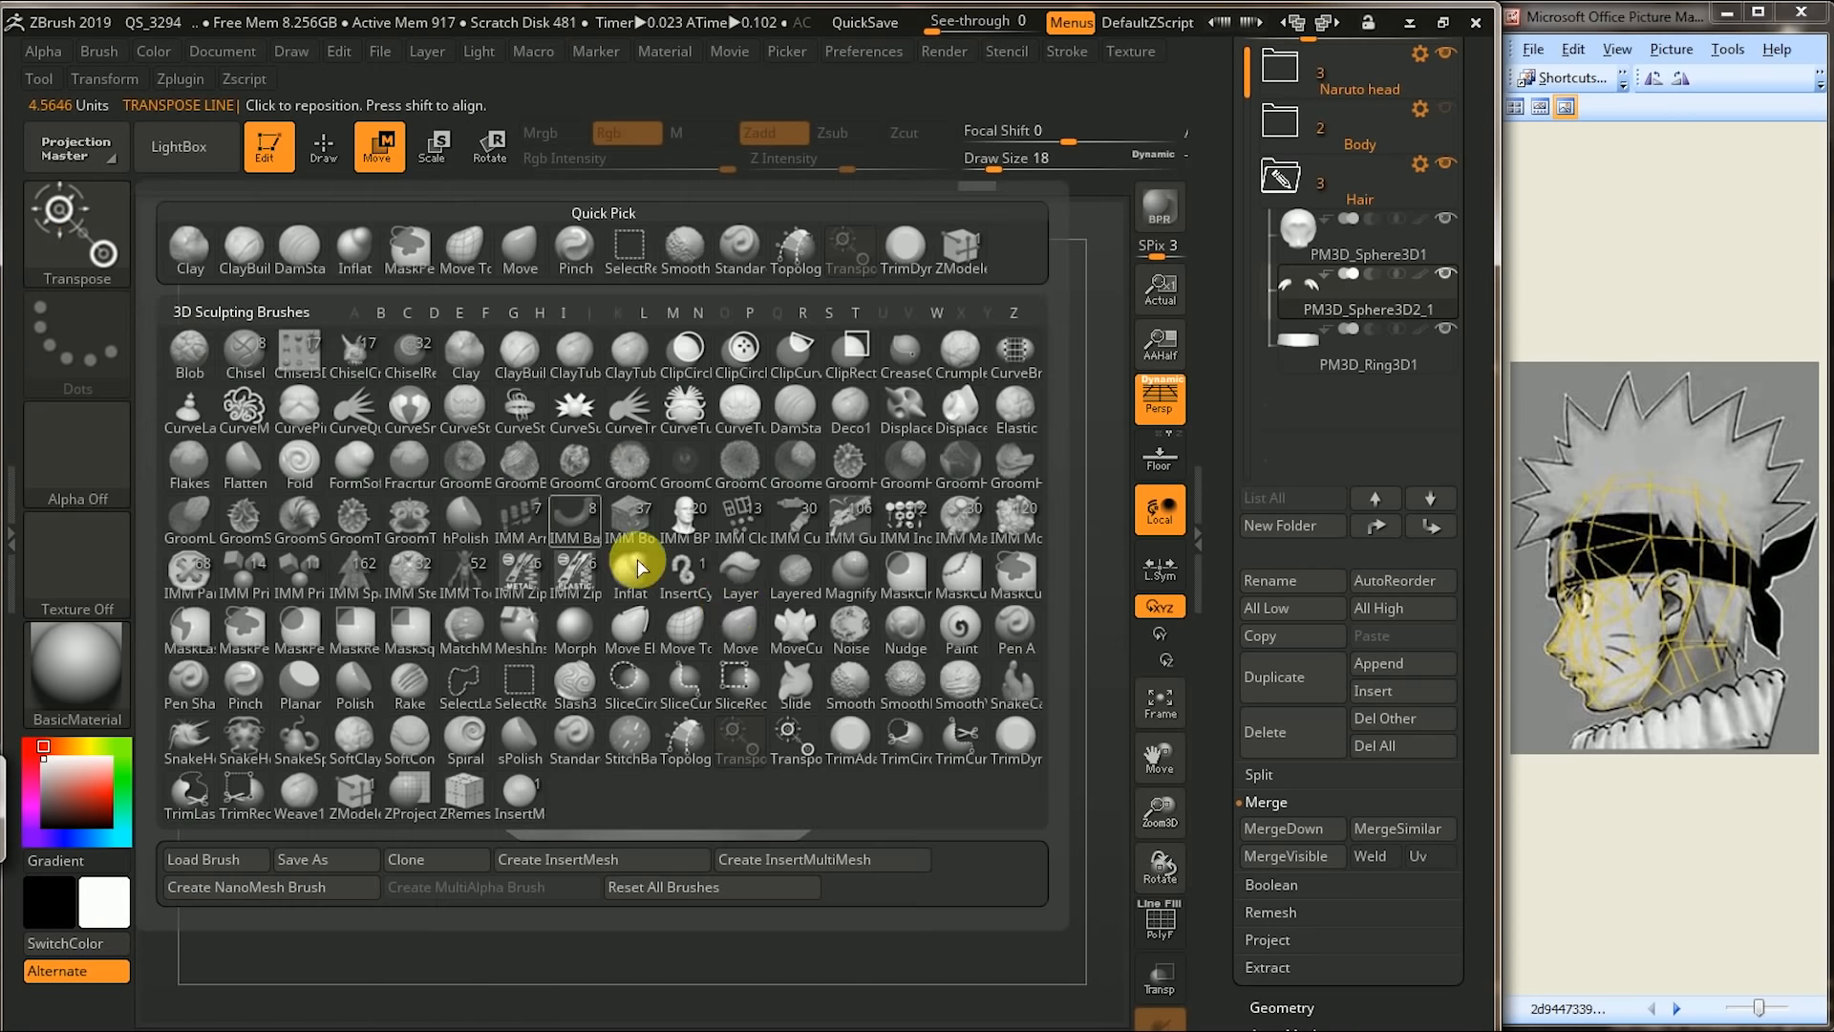
{"action": "left_click", "coordinate": [736, 640]}
{"action": "left_click_drag", "start_coordinate": [1041, 493], "coordinate": [958, 482]}
{"action": "mouse_move", "coordinate": [982, 506]}
{"action": "left_mouse_down", "text": "alt"}
{"action": "mouse_move", "coordinate": [983, 548]}
{"action": "mouse_move", "coordinate": [1036, 544]}
{"action": "left_mouse_up", "text": "alt"}
- Switch to Picture Manager, bring up the frontal Naruto image and compare its hair with the model
{"action": "left_click", "coordinate": [1664, 998]}
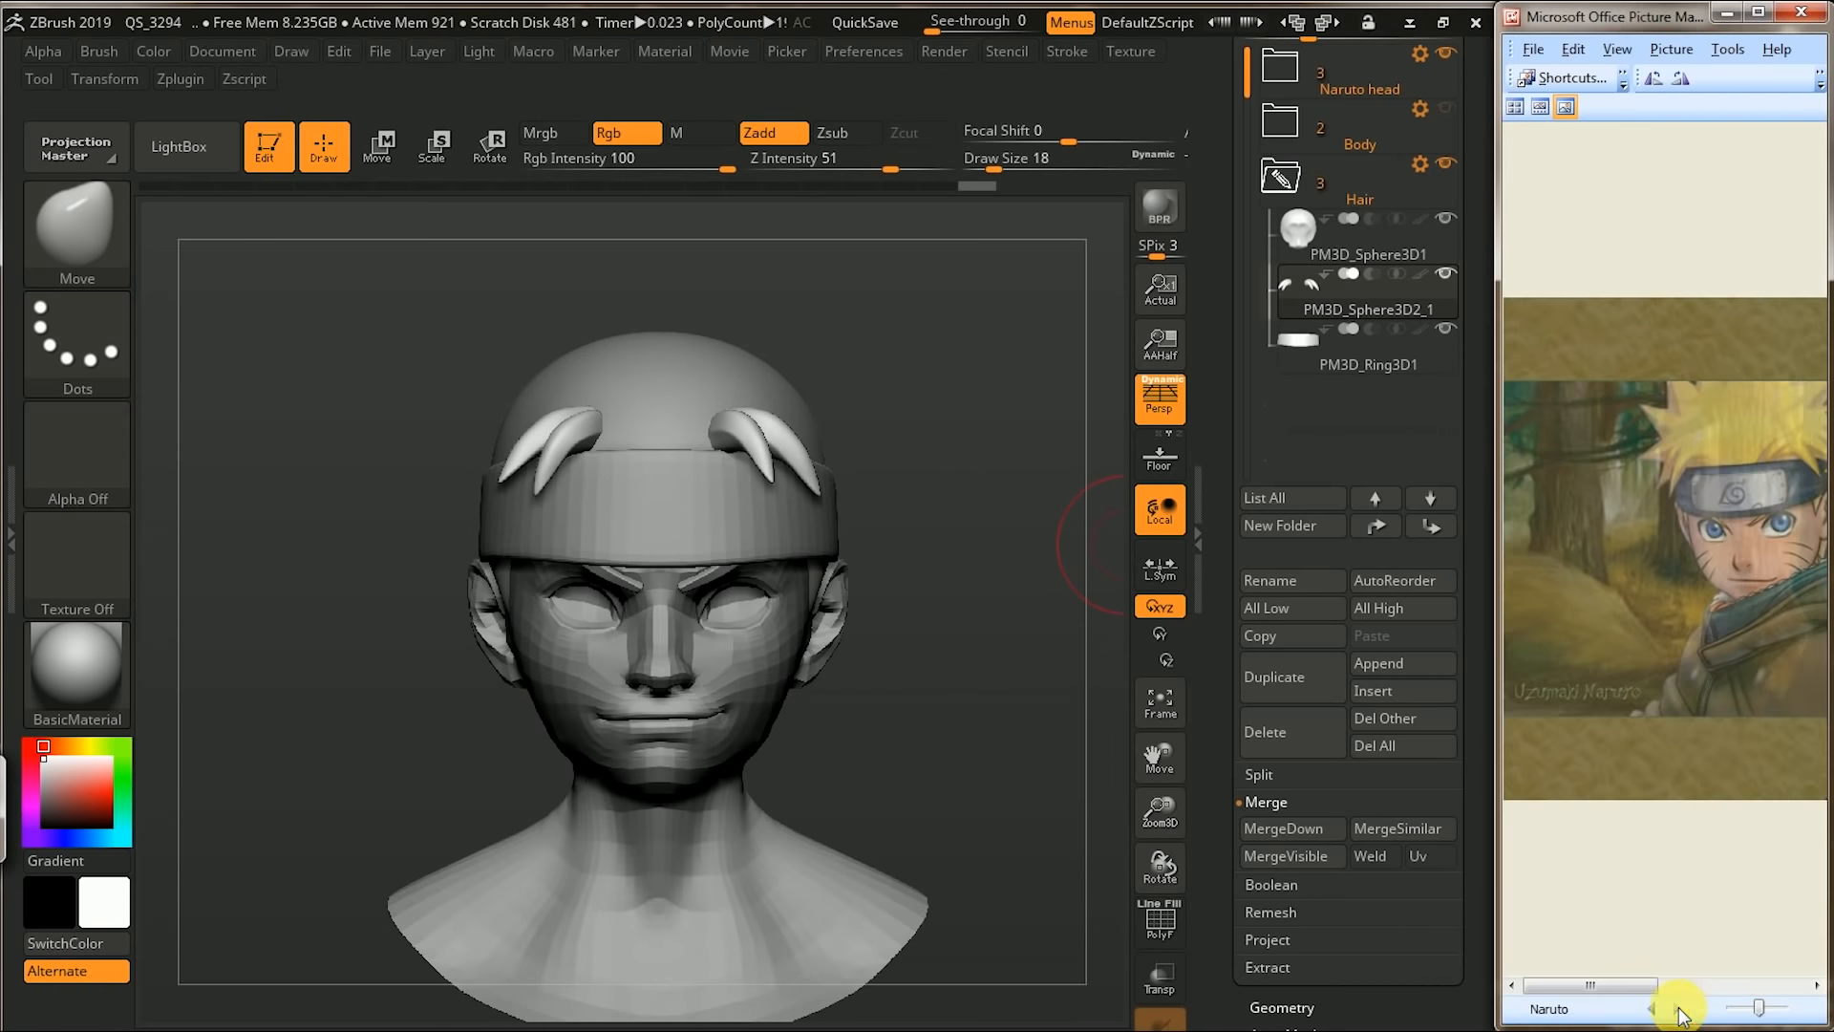
{"action": "scroll", "coordinate": [1725, 702], "scroll_direction": "down", "scroll_amount": 1}
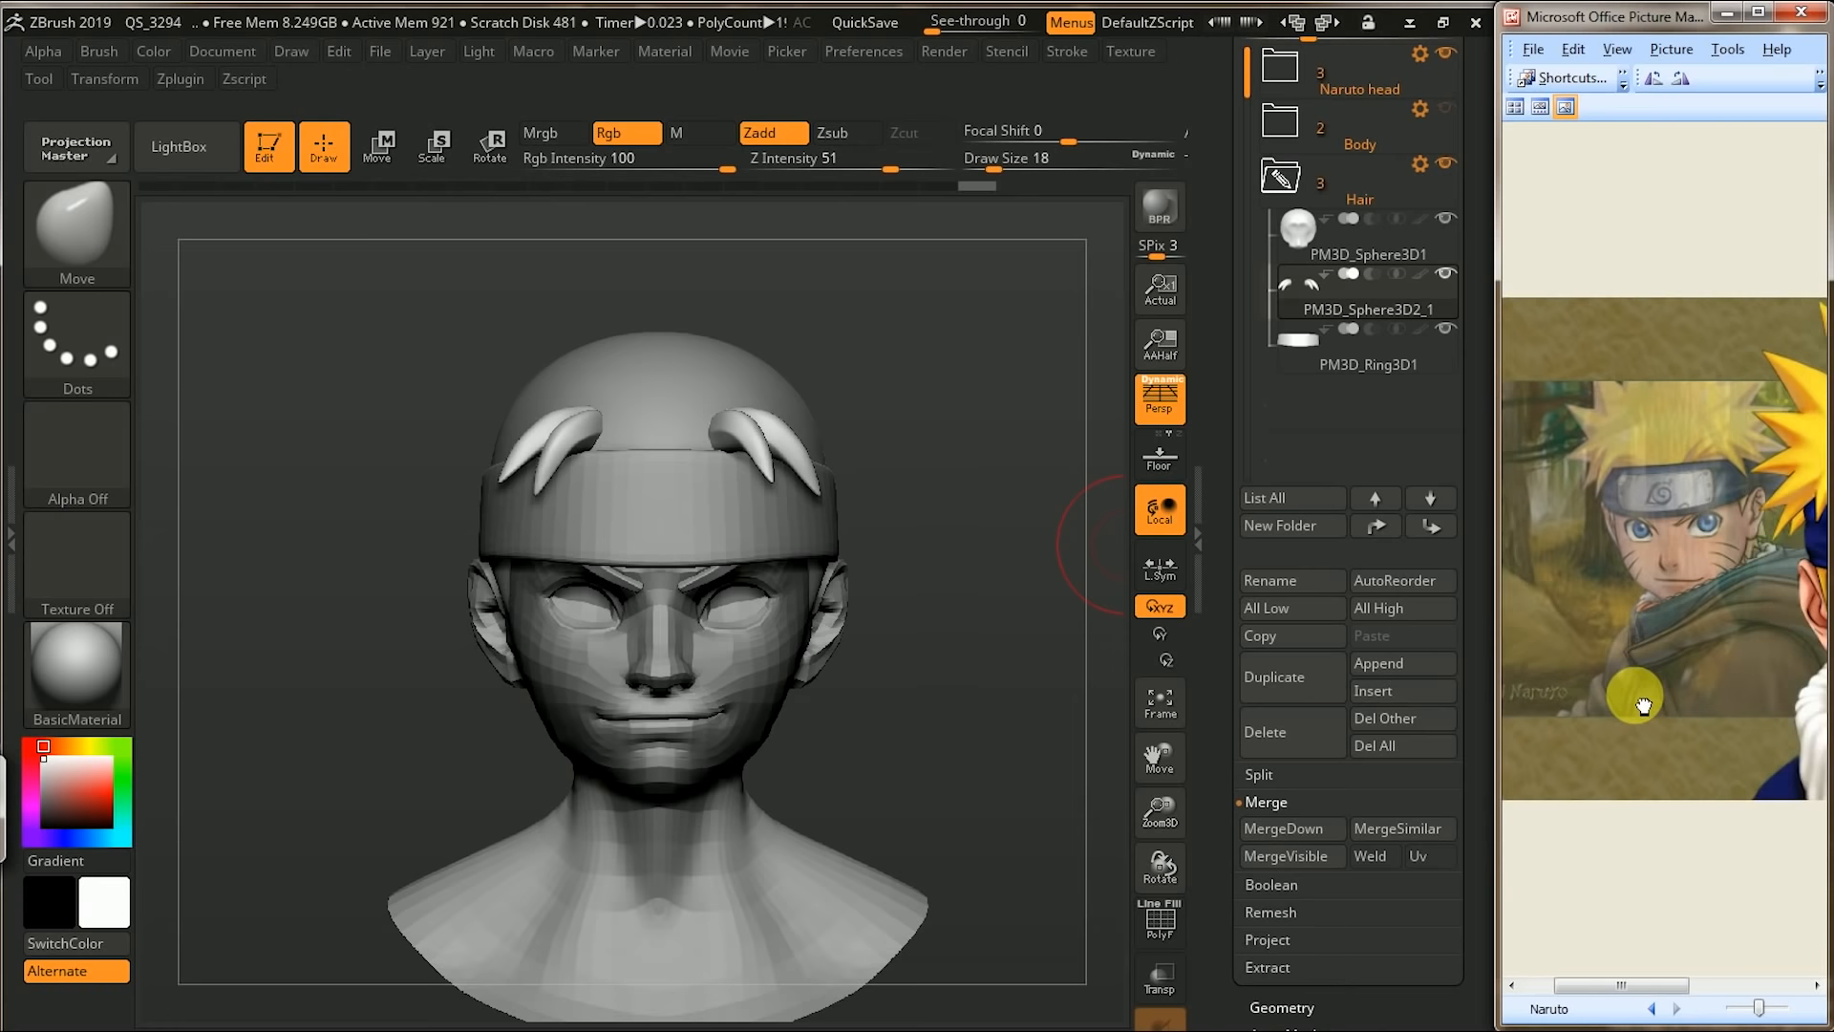
{"action": "left_click_drag", "start_coordinate": [996, 495], "coordinate": [1047, 512], "text": "alt"}
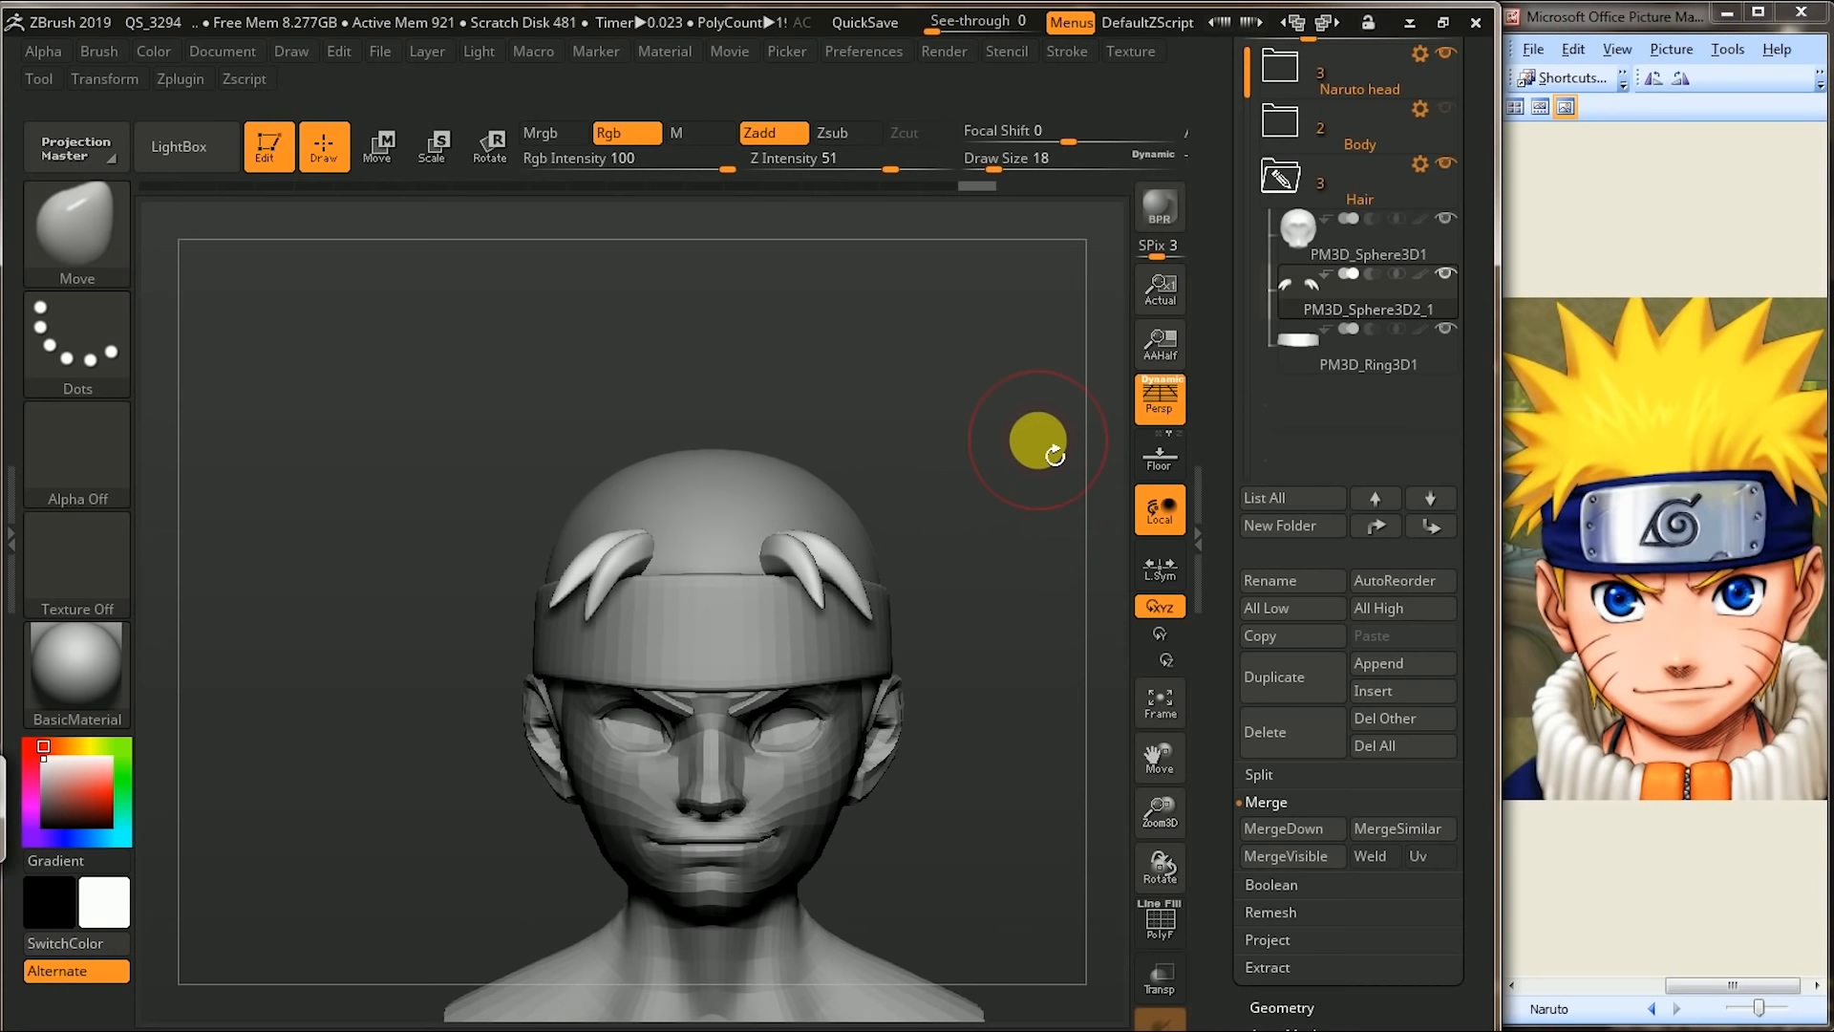
- Select the skull cap subtool and insert a Sphere3D directly after it in the Hair folder
{"action": "left_click", "coordinate": [774, 525], "text": "alt"}
{"action": "left_click", "coordinate": [829, 550], "text": "alt"}
{"action": "left_click", "coordinate": [762, 516], "text": "alt"}
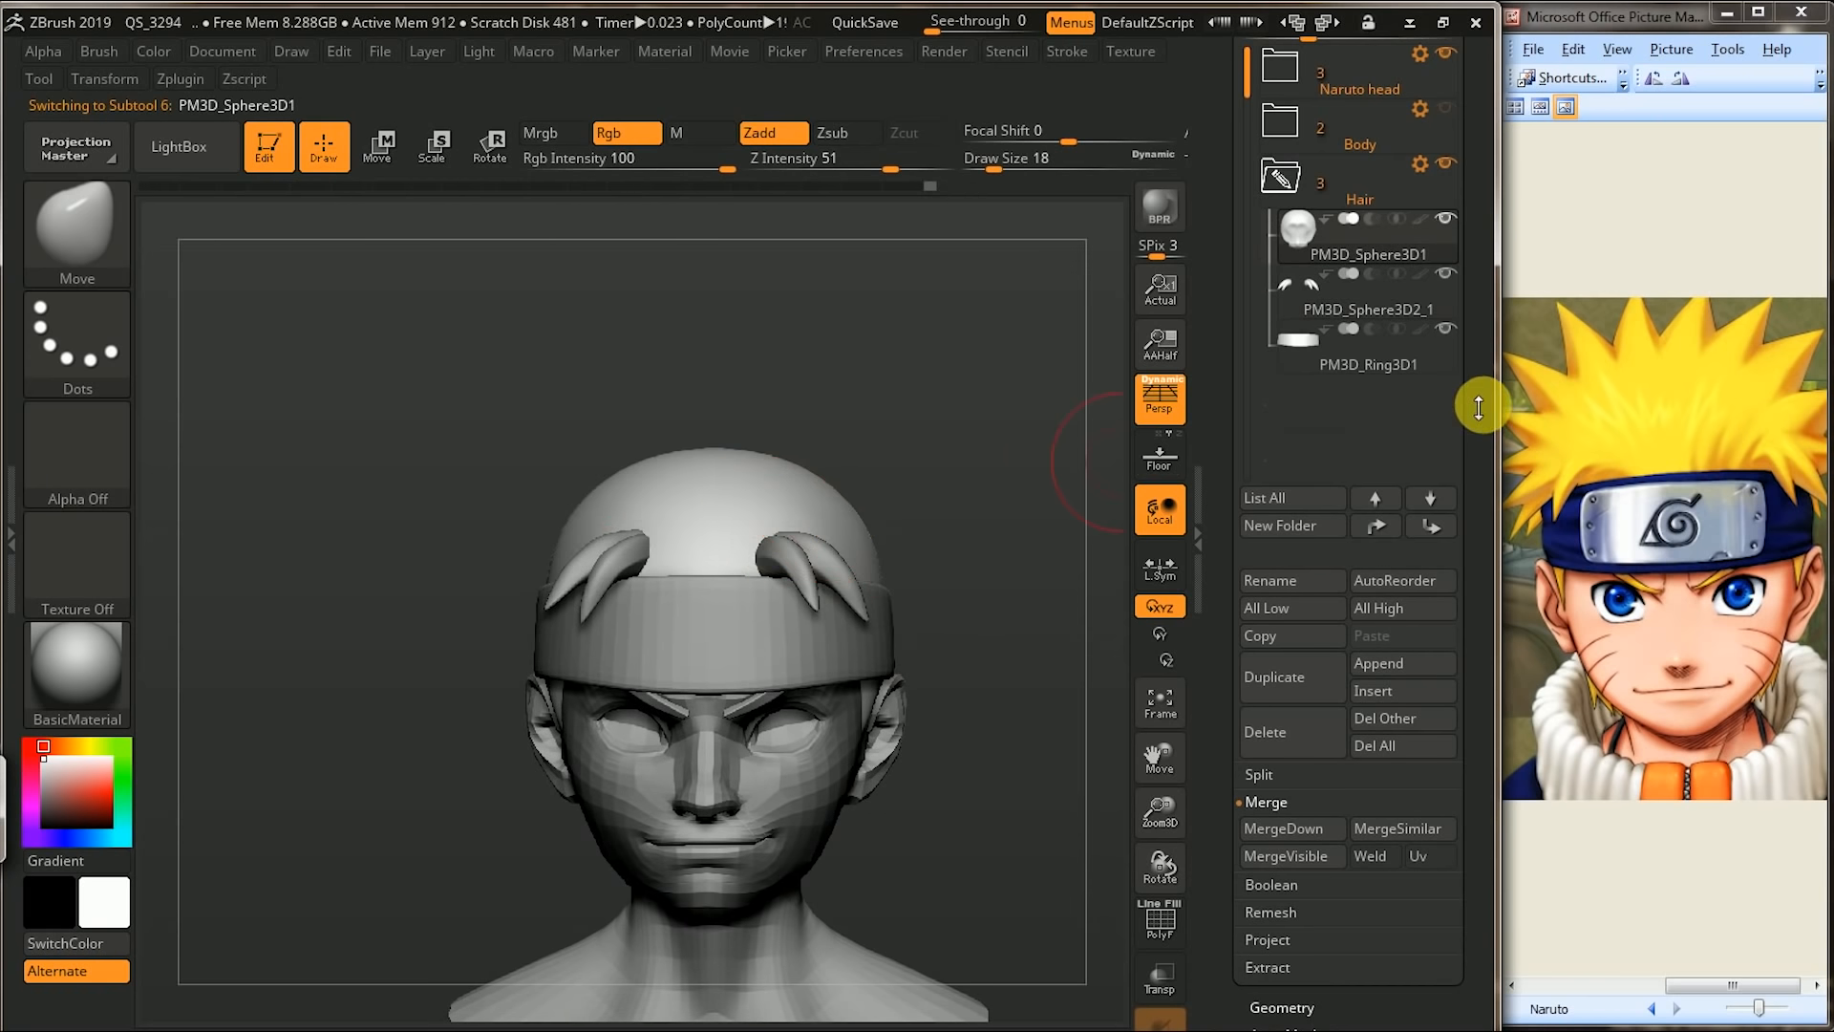
{"action": "left_click_drag", "start_coordinate": [1466, 408], "coordinate": [1471, 386]}
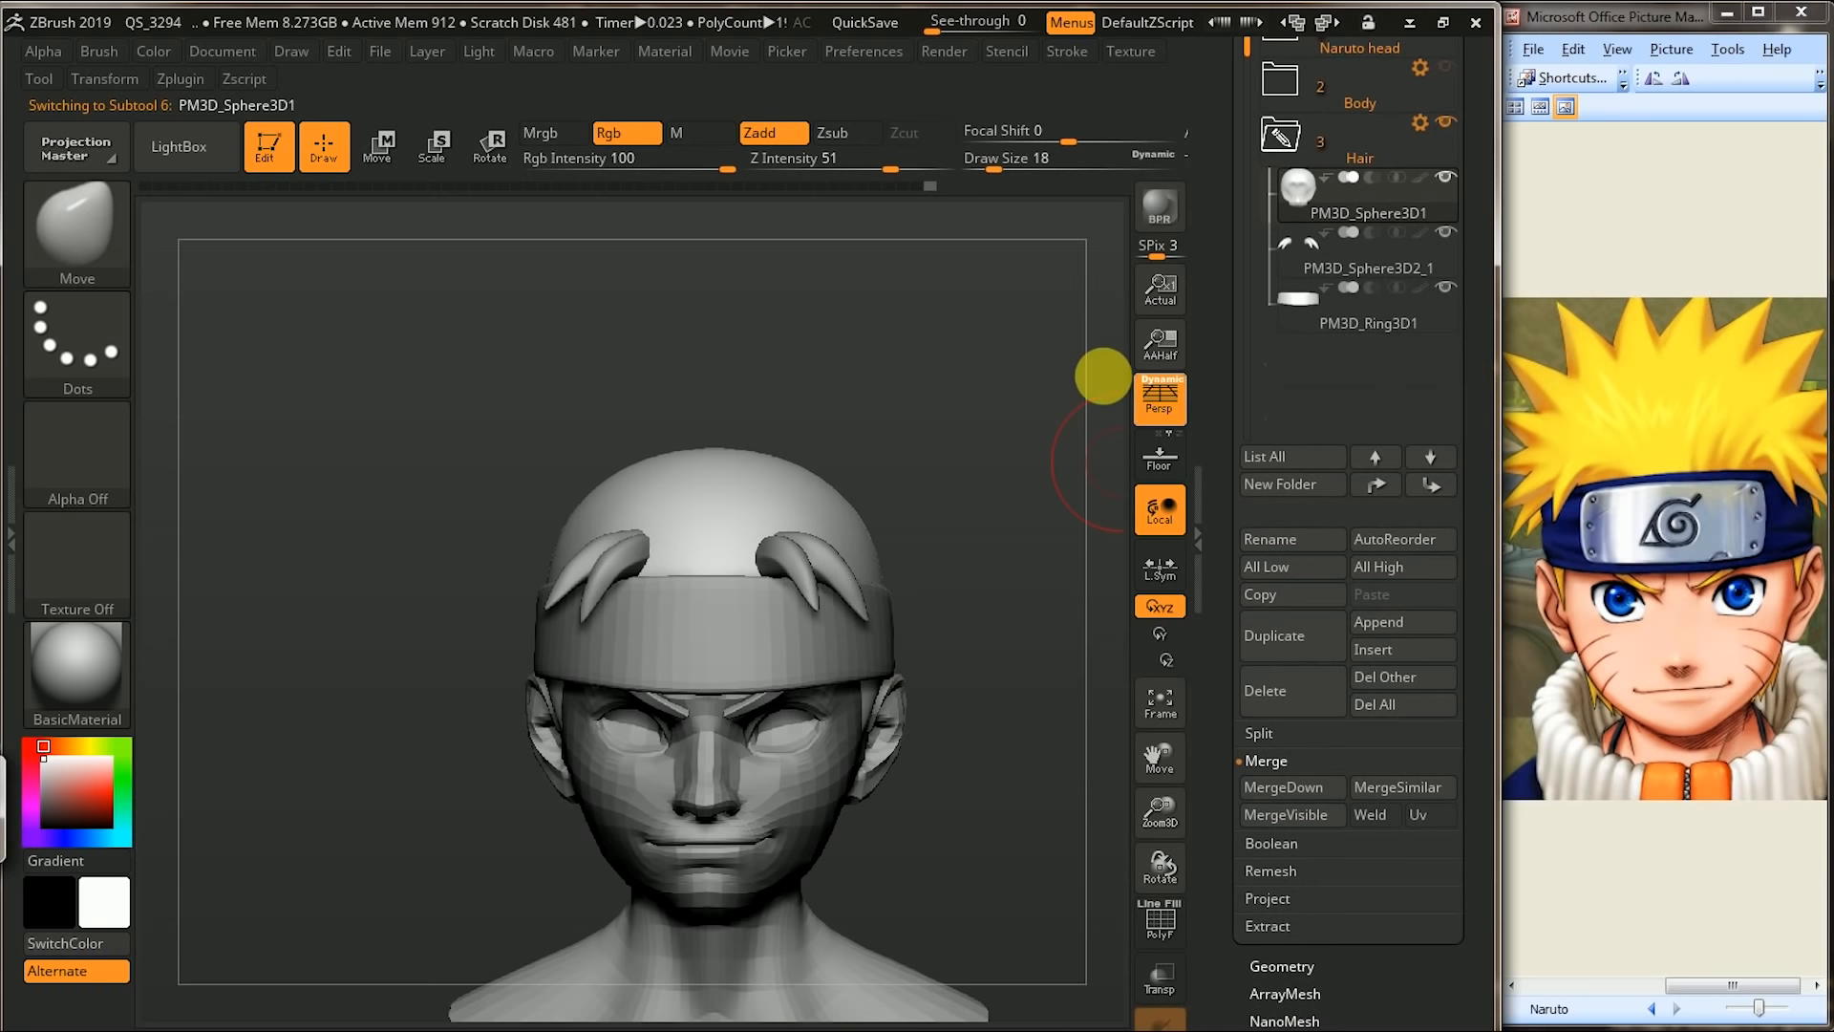
{"action": "left_click_drag", "start_coordinate": [1483, 522], "coordinate": [1481, 426]}
{"action": "left_click", "coordinate": [1429, 472]}
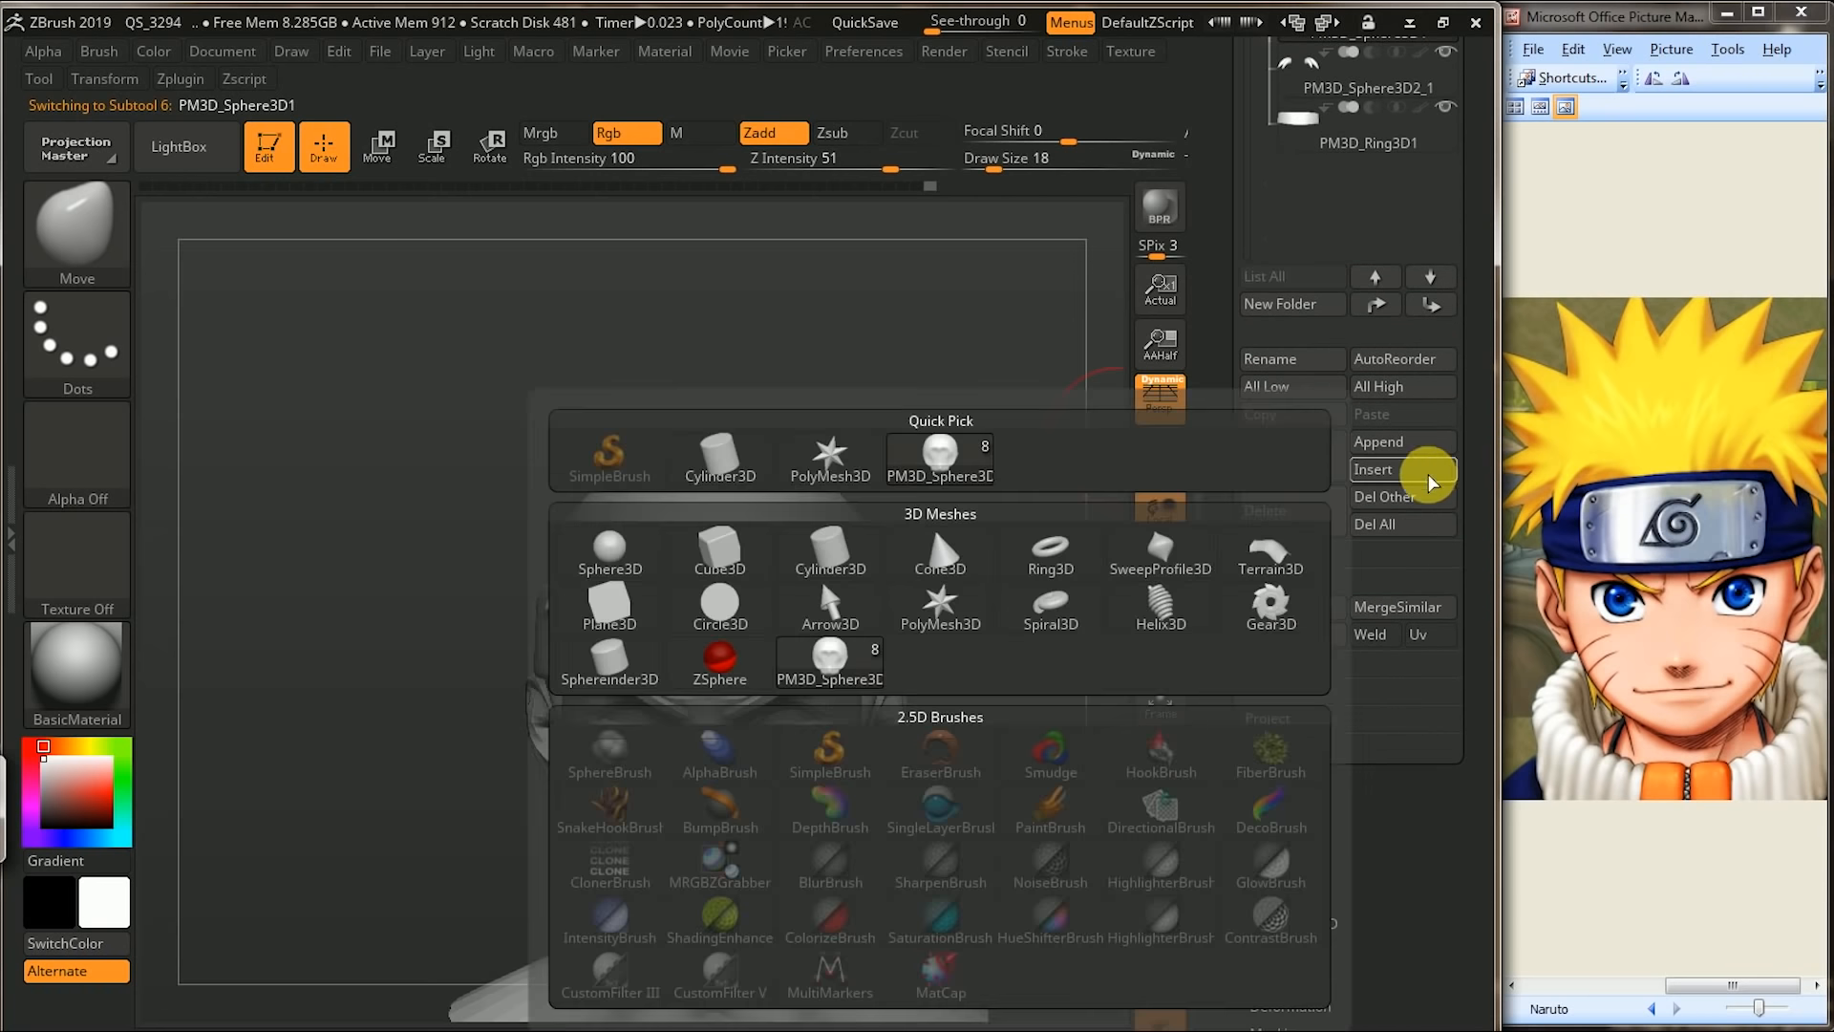
{"action": "left_click", "coordinate": [1395, 470]}
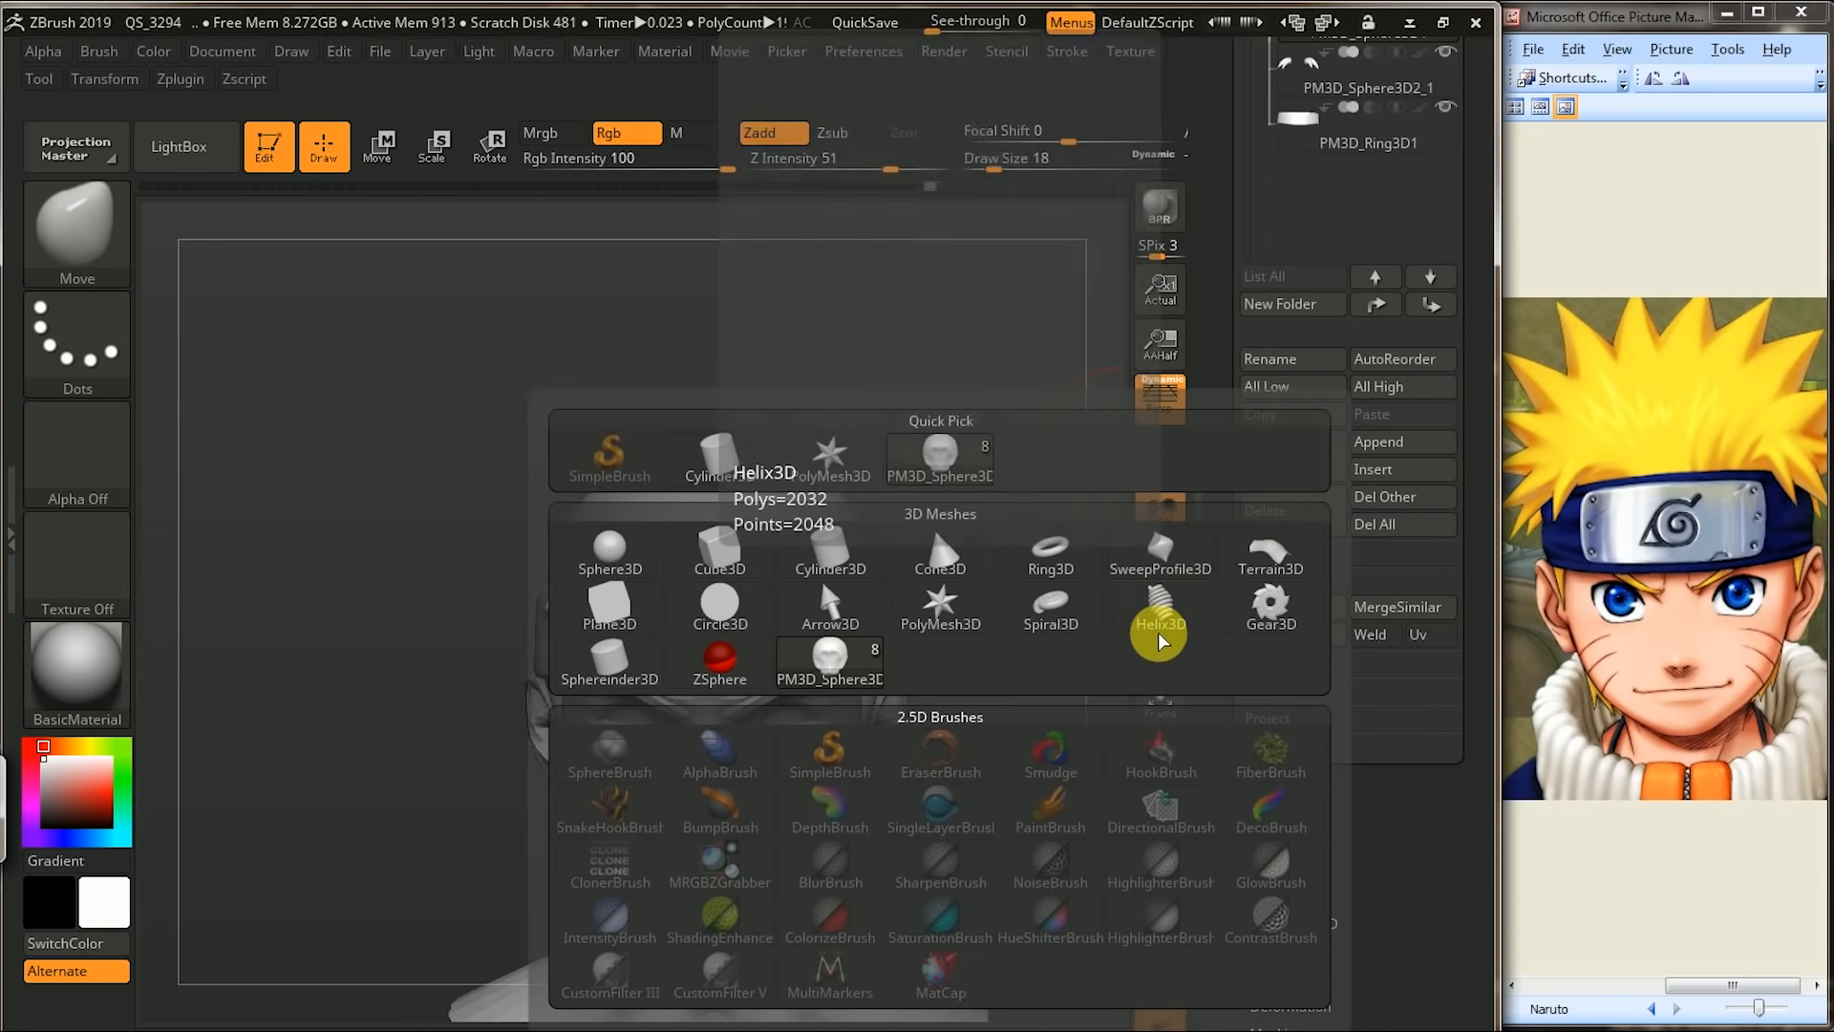
{"action": "left_click", "coordinate": [609, 552]}
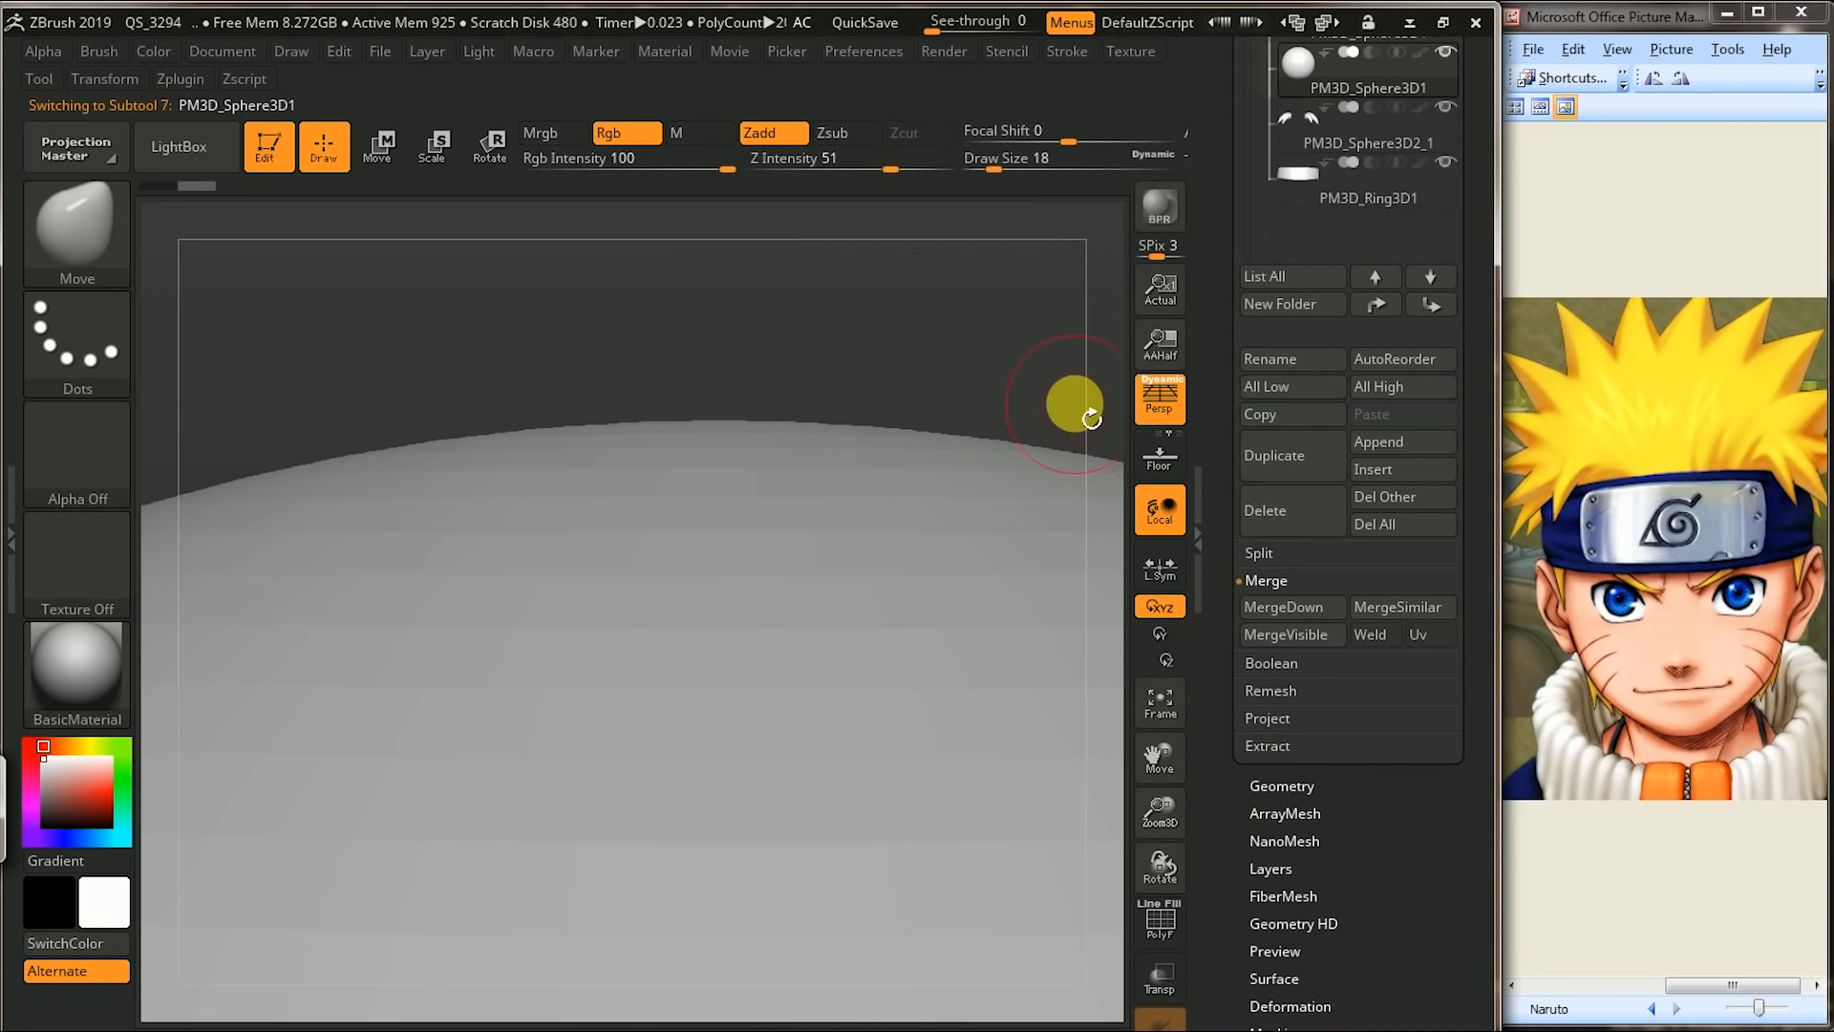
- Reinitialize the inserted sphere as a low-poly QSphere with X, Y and Z resolution 2 and reopen the subtool list
{"action": "key", "text": "f"}
{"action": "key", "text": "f"}
{"action": "left_click_drag", "start_coordinate": [1486, 300], "coordinate": [1476, 346]}
{"action": "left_click", "coordinate": [1334, 669]}
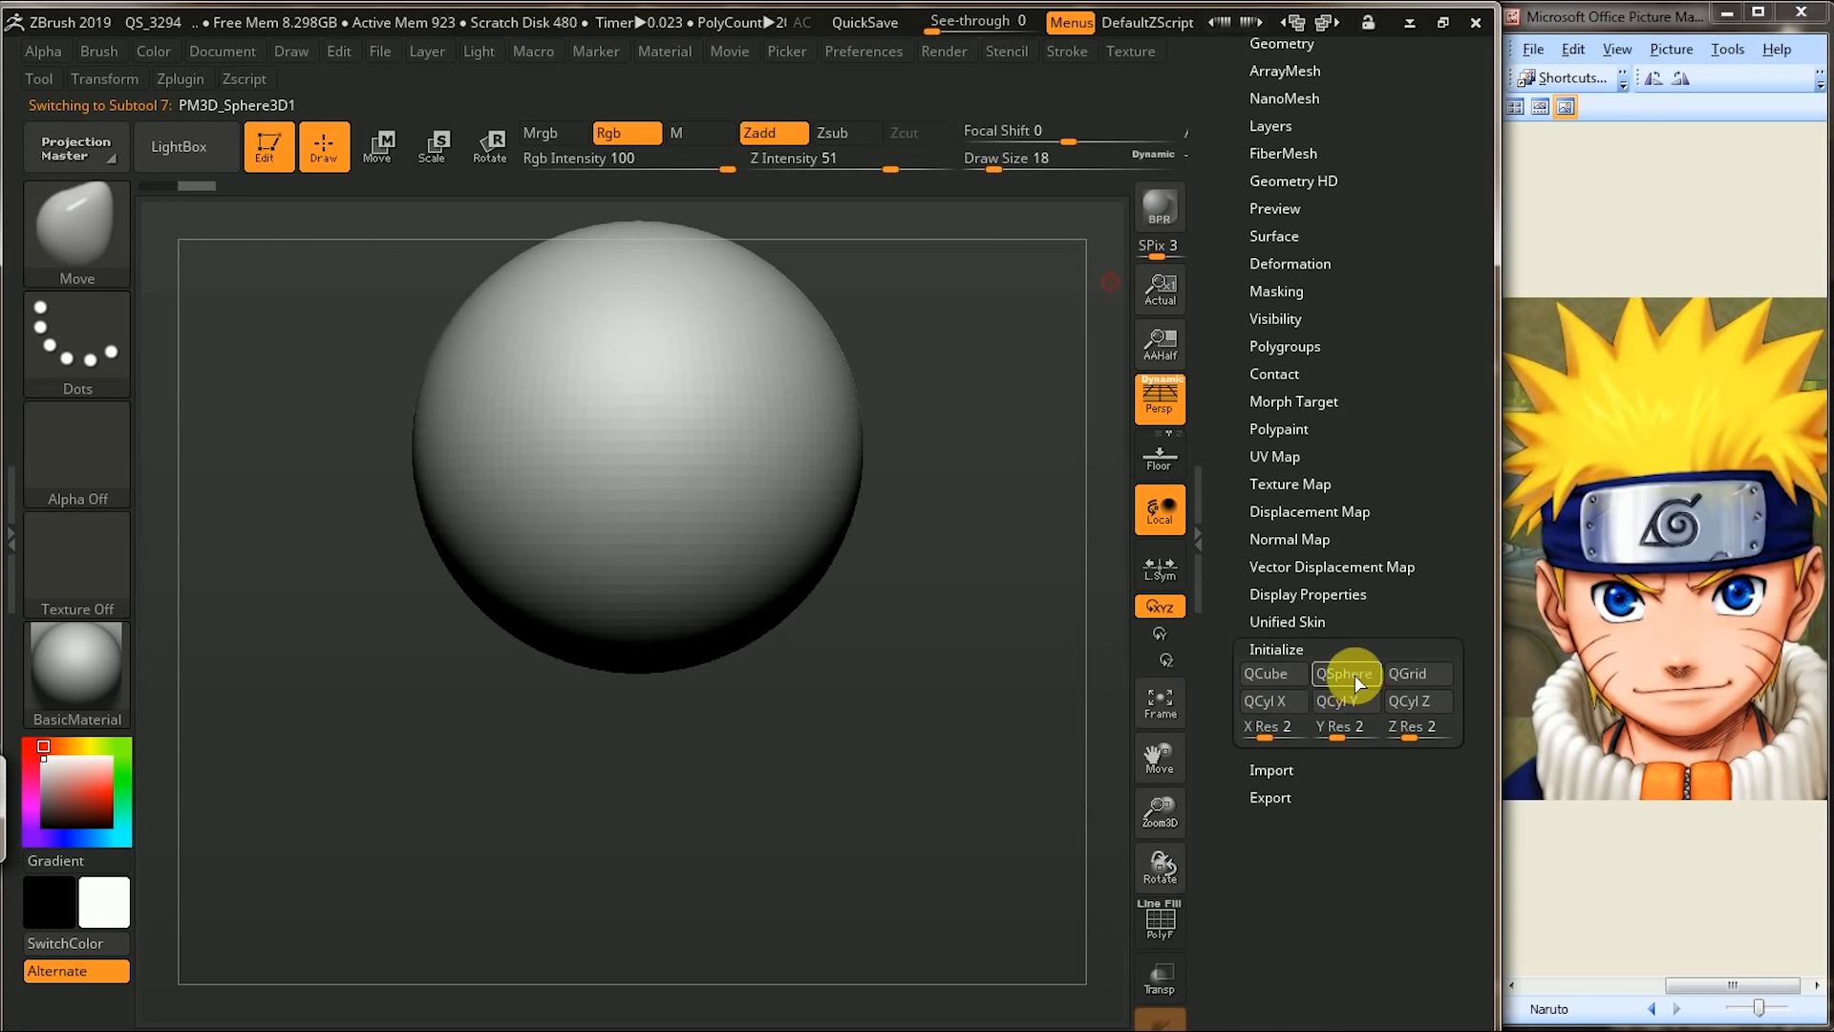
{"action": "left_click", "coordinate": [1355, 675]}
{"action": "left_click_drag", "start_coordinate": [1392, 398], "coordinate": [1400, 593]}
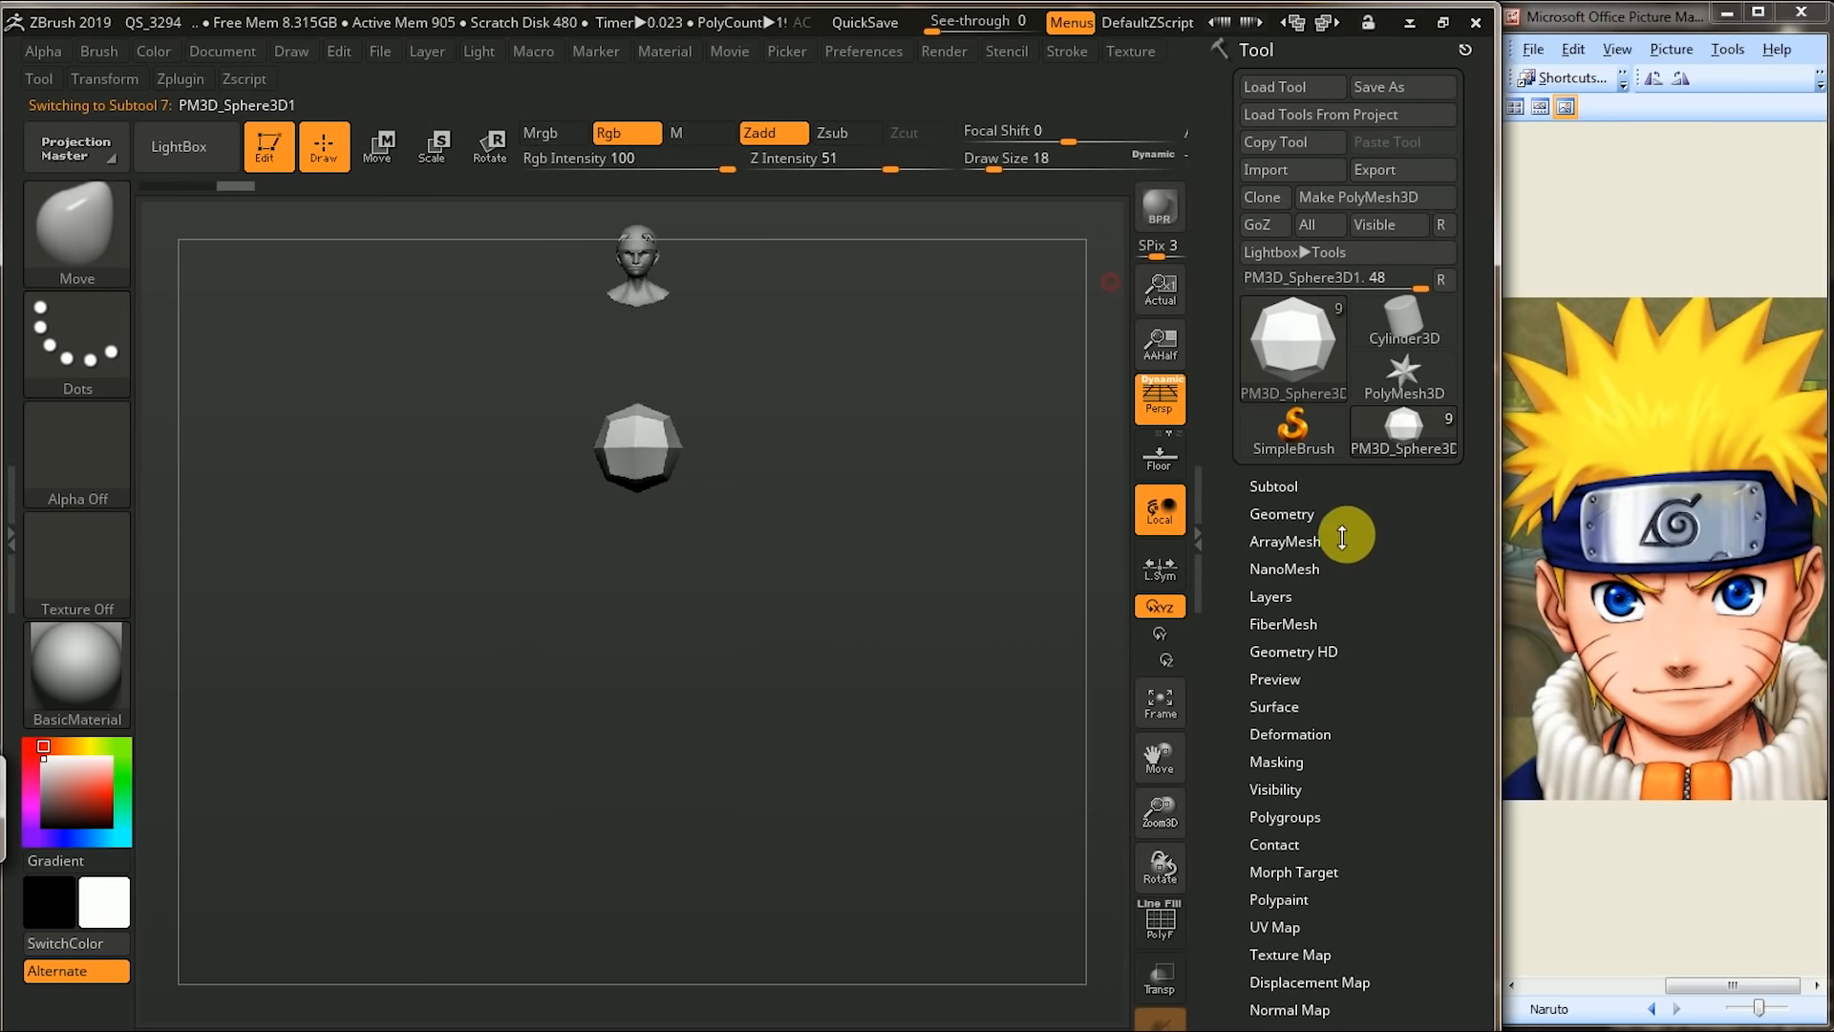
{"action": "left_click", "coordinate": [1299, 484]}
- Move the low-poly sphere up to the head and scale it down with the gizmo
{"action": "left_click_drag", "start_coordinate": [983, 536], "coordinate": [986, 663], "text": "alt"}
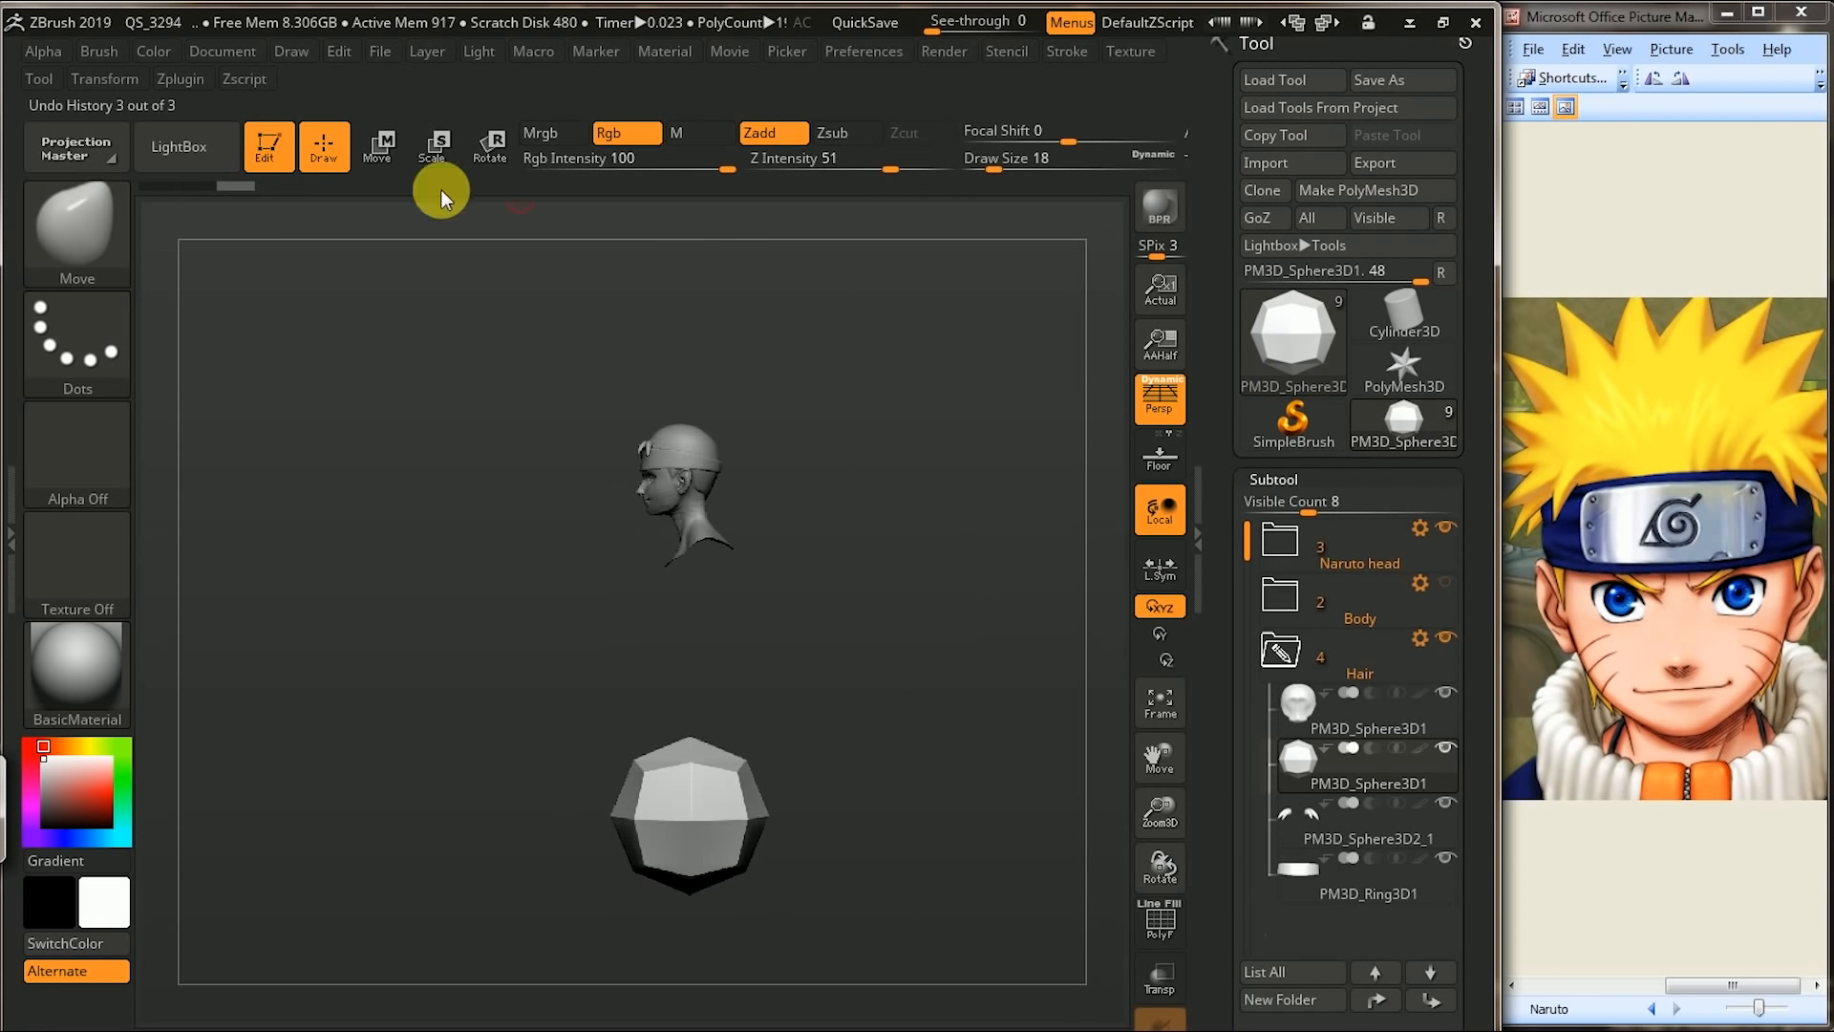
{"action": "left_click", "coordinate": [379, 145]}
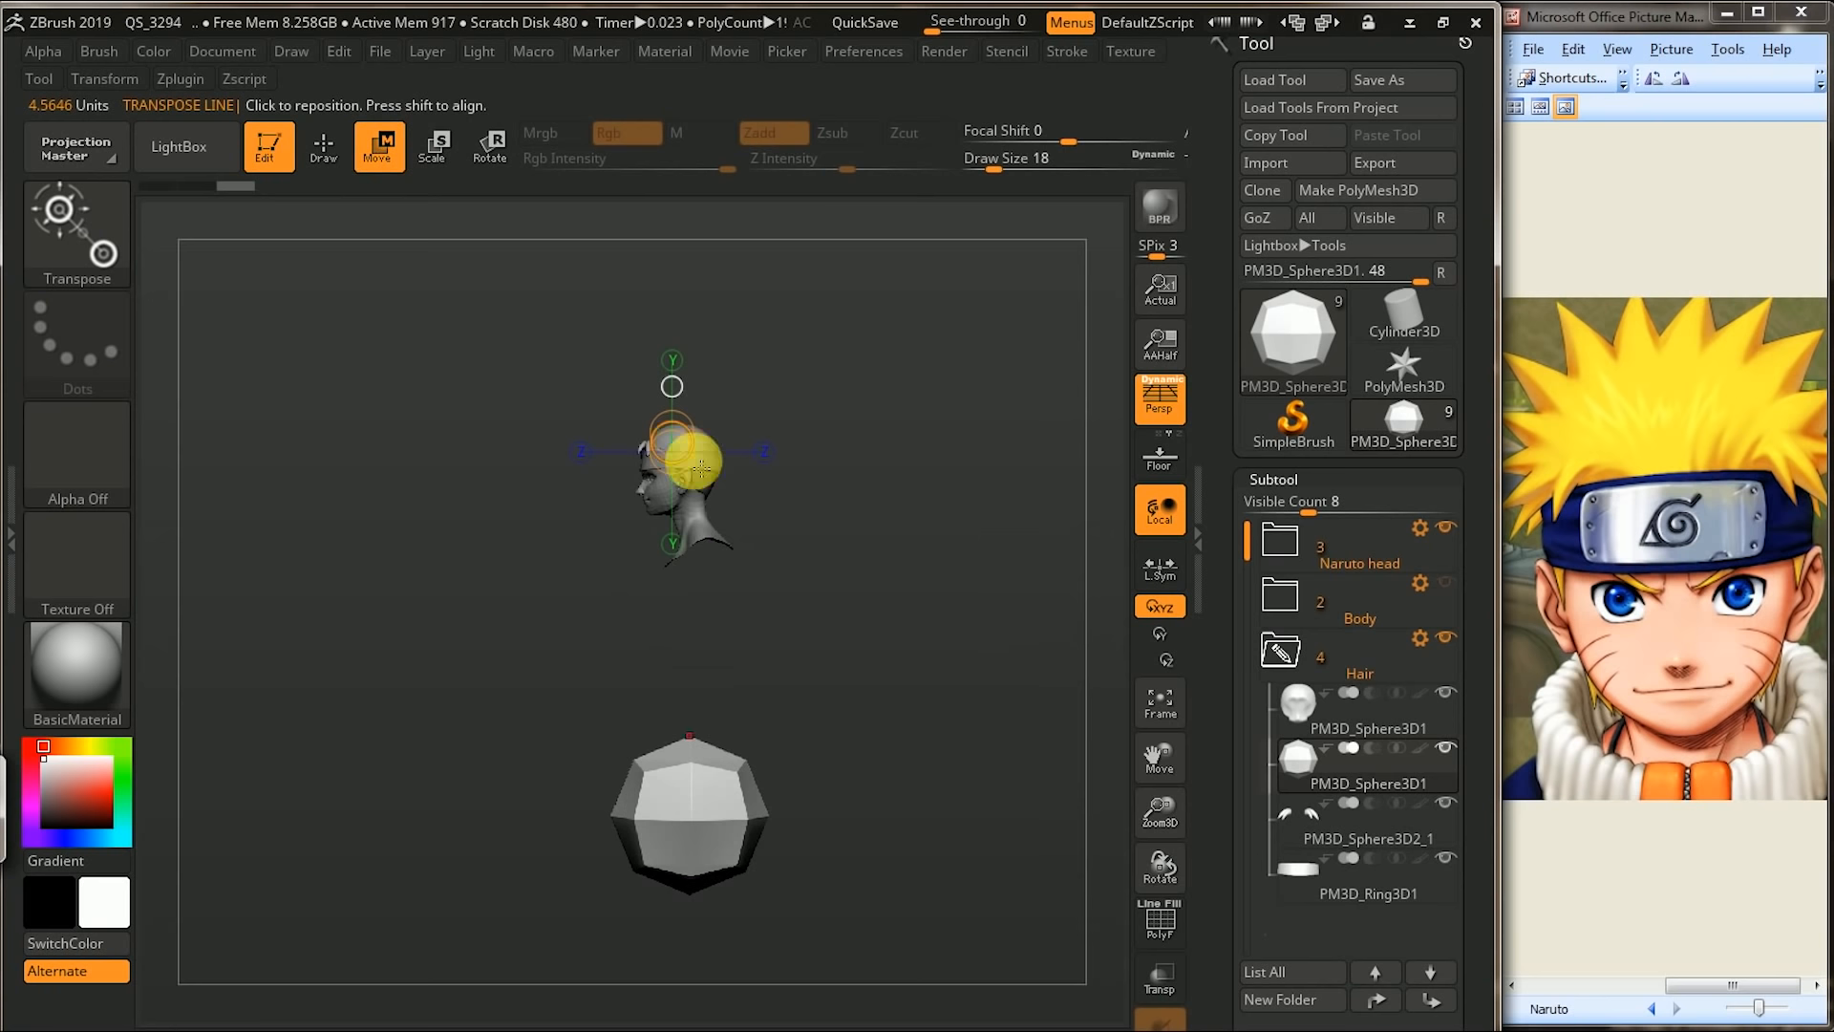
{"action": "left_click_drag", "start_coordinate": [700, 816], "coordinate": [761, 806]}
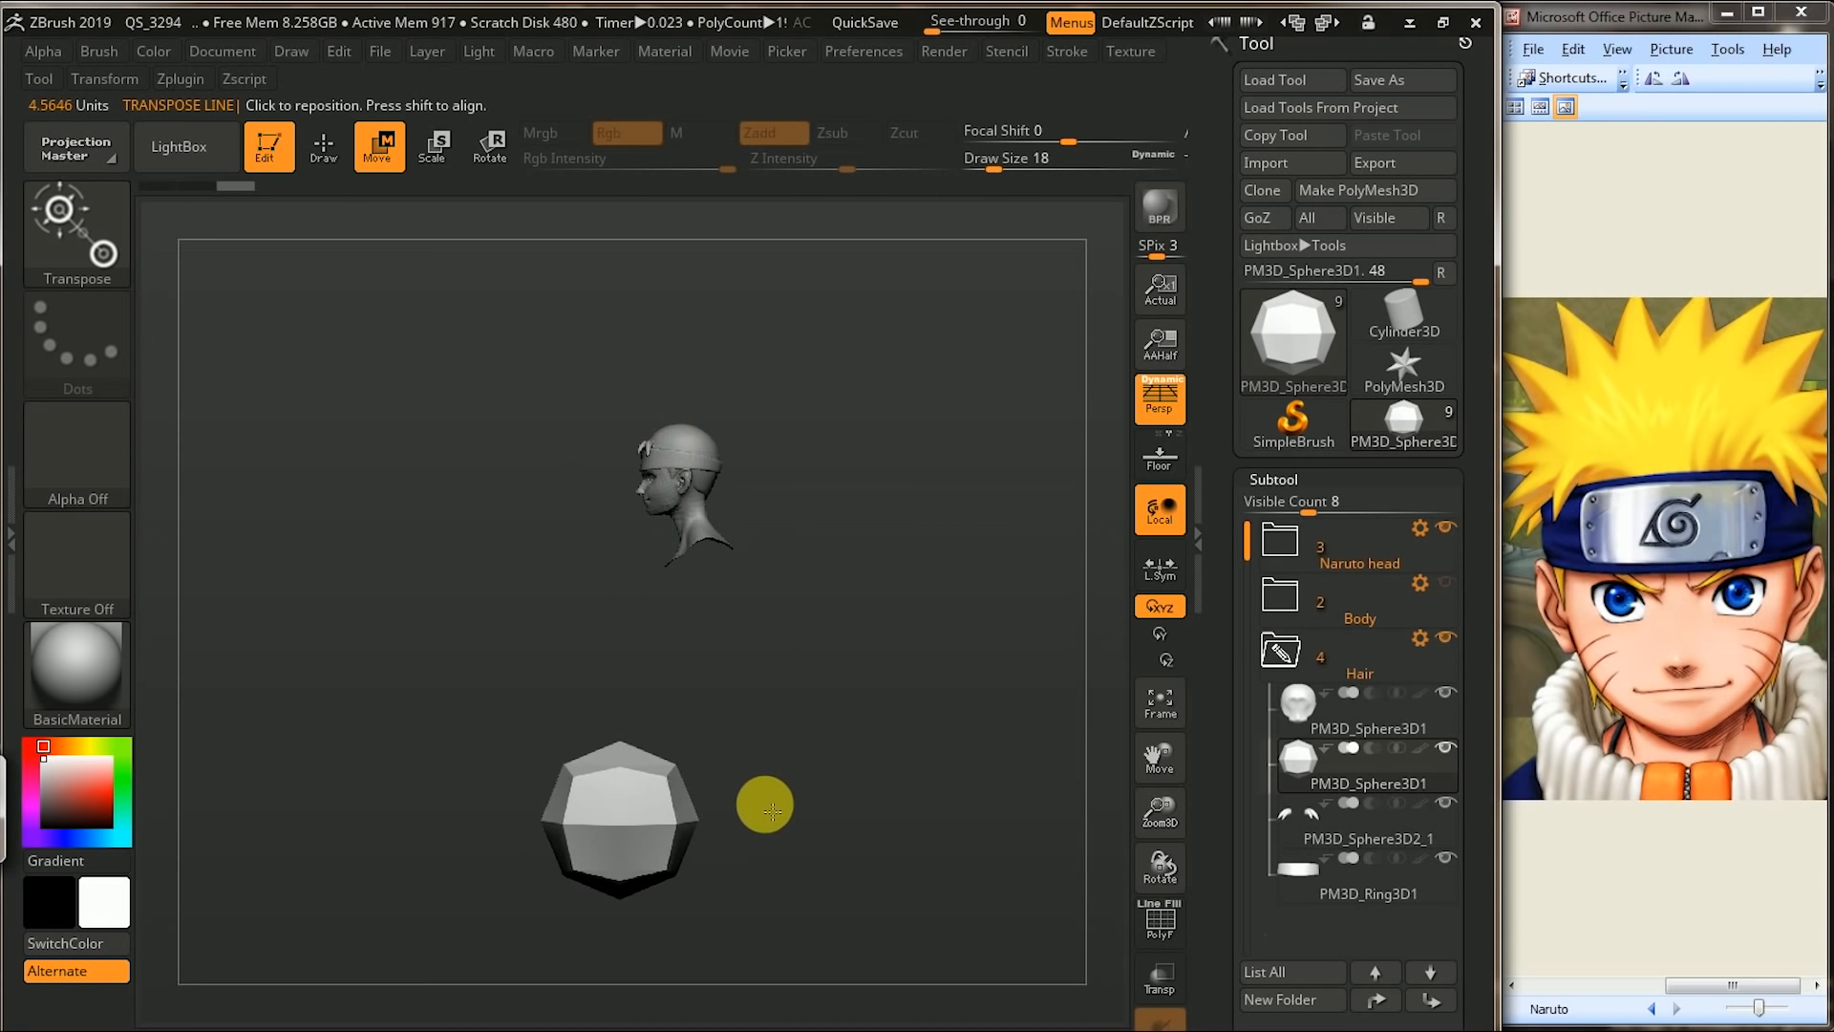
{"action": "key", "text": "ctrl+z"}
{"action": "key", "text": "w"}
{"action": "left_click_drag", "start_coordinate": [688, 668], "coordinate": [698, 317]}
{"action": "left_click_drag", "start_coordinate": [939, 353], "coordinate": [928, 604], "text": "alt"}
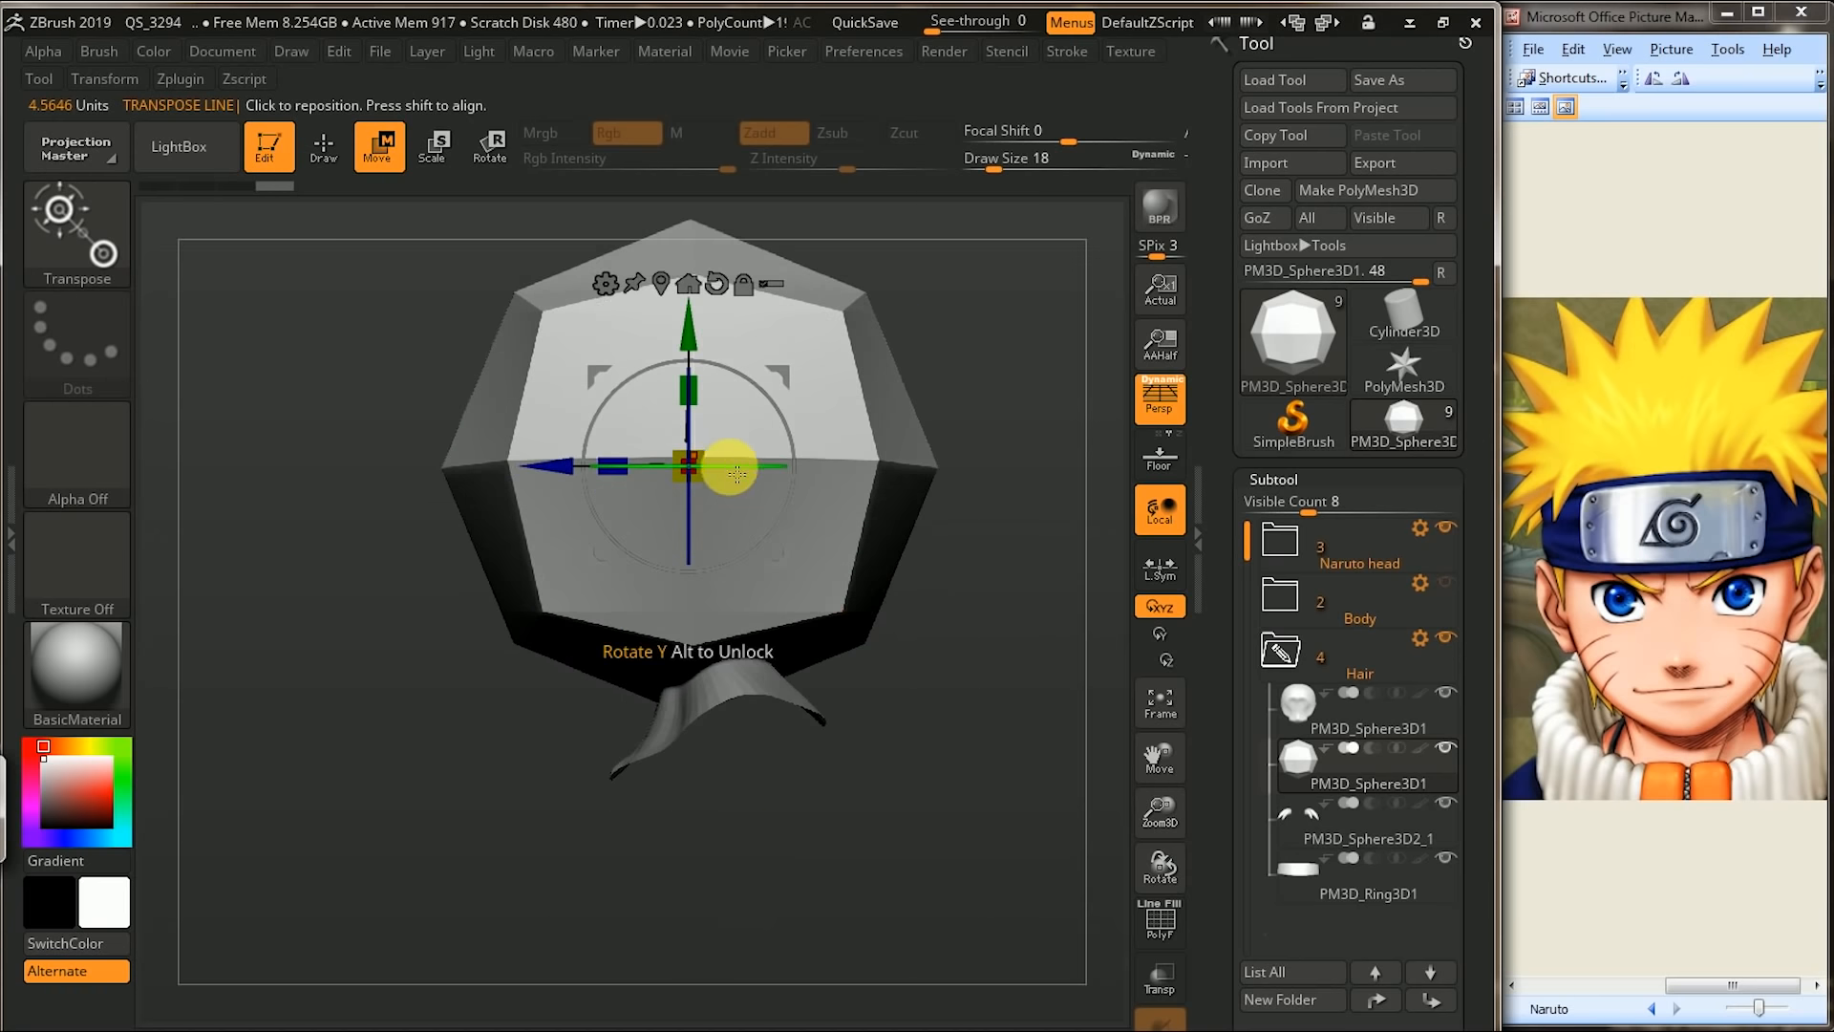
{"action": "left_click_drag", "start_coordinate": [711, 452], "coordinate": [584, 549]}
{"action": "left_click_drag", "start_coordinate": [691, 317], "coordinate": [692, 196]}
- Shrink the sphere further and place it above the front of the skull cap
{"action": "left_click_drag", "start_coordinate": [899, 280], "coordinate": [899, 430], "text": "alt"}
{"action": "left_click_drag", "start_coordinate": [899, 429], "coordinate": [978, 467]}
{"action": "left_click_drag", "start_coordinate": [696, 479], "coordinate": [670, 488]}
{"action": "left_click_drag", "start_coordinate": [937, 514], "coordinate": [1010, 567]}
{"action": "left_click_drag", "start_coordinate": [833, 489], "coordinate": [941, 564]}
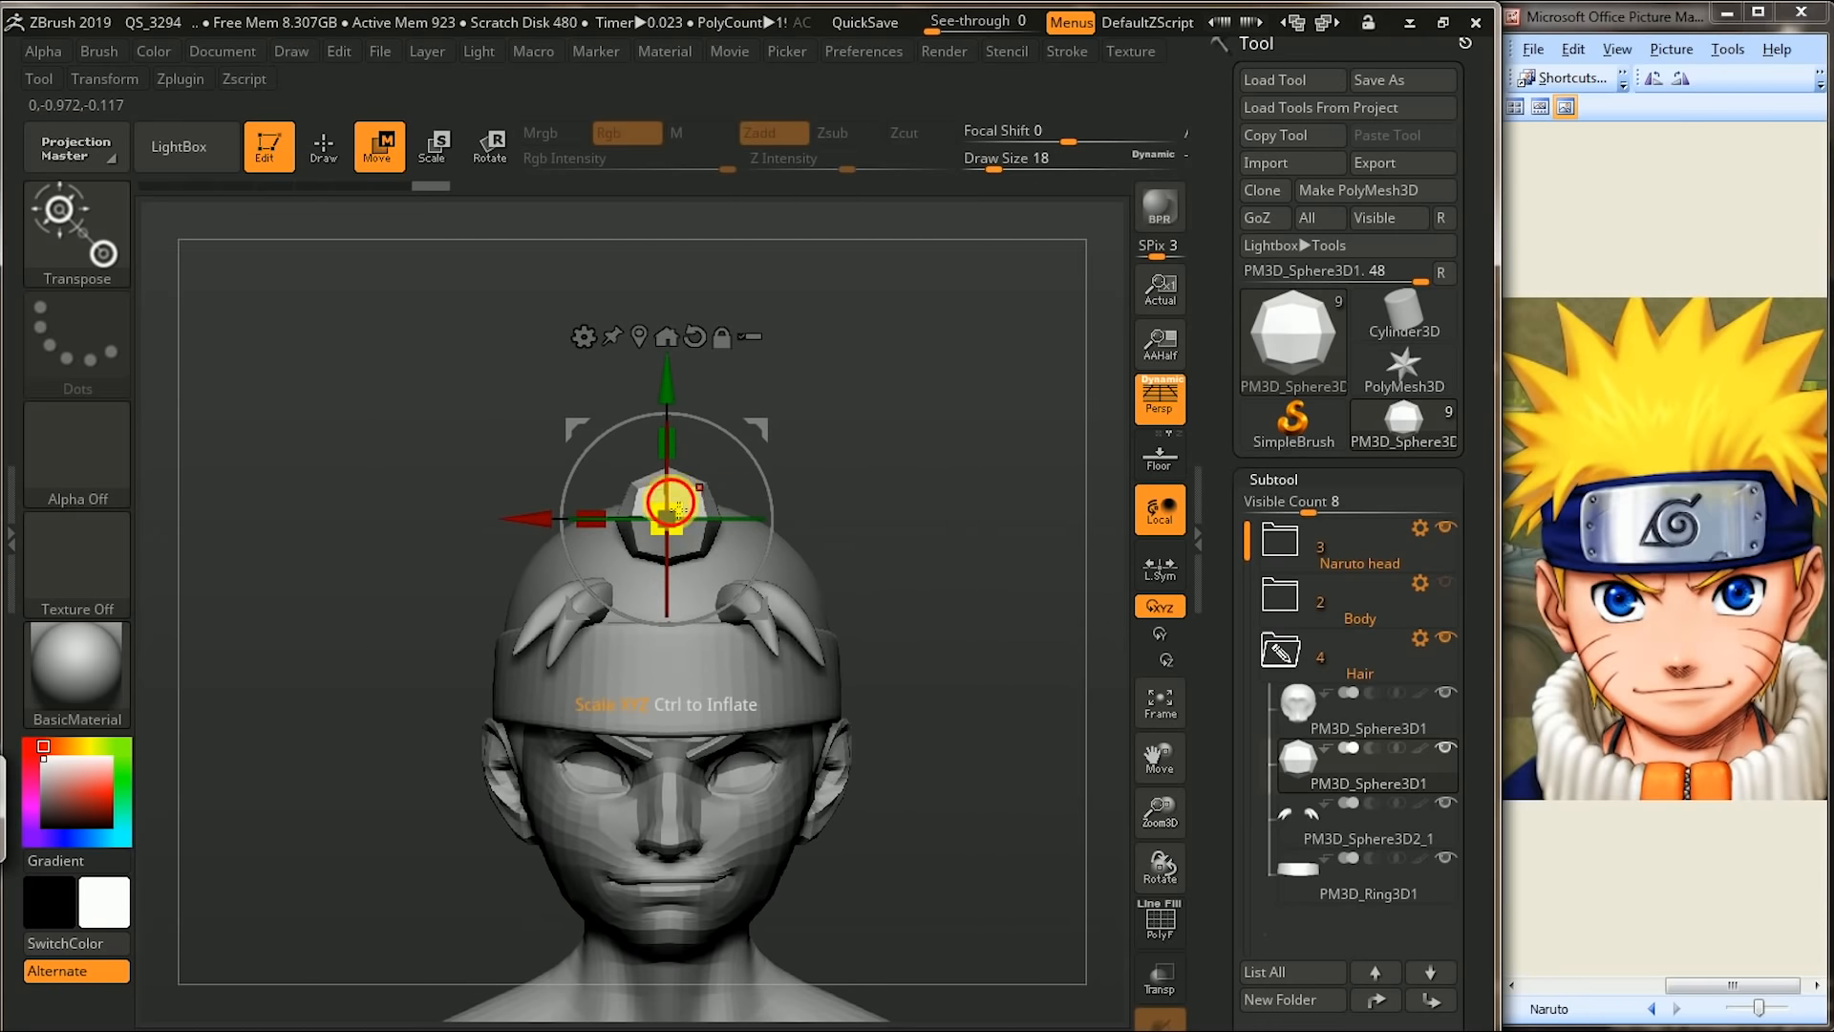
{"action": "left_click_drag", "start_coordinate": [913, 470], "coordinate": [681, 462]}
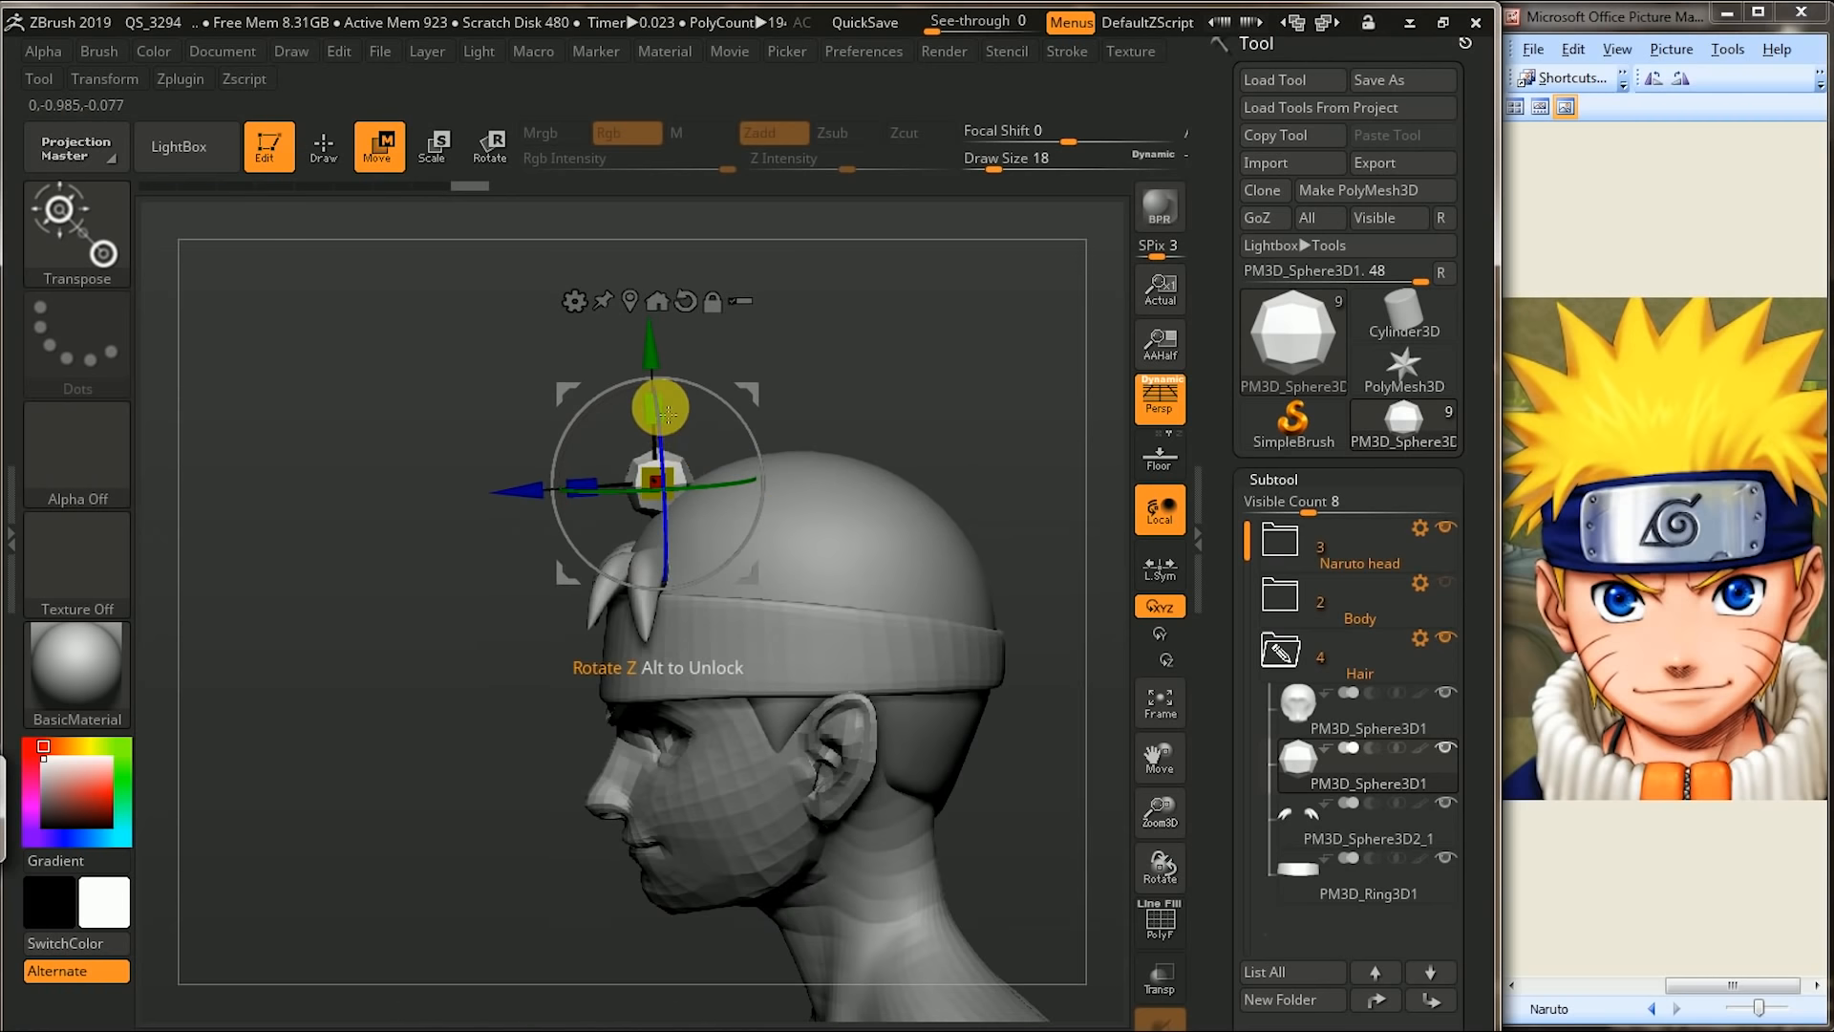
- Stretch the sphere vertically into a long form, shift it towards the character's left side and tilt it
{"action": "left_click_drag", "start_coordinate": [686, 389], "coordinate": [631, 404]}
{"action": "left_click_drag", "start_coordinate": [793, 373], "coordinate": [820, 417]}
{"action": "left_click_drag", "start_coordinate": [805, 580], "coordinate": [999, 393]}
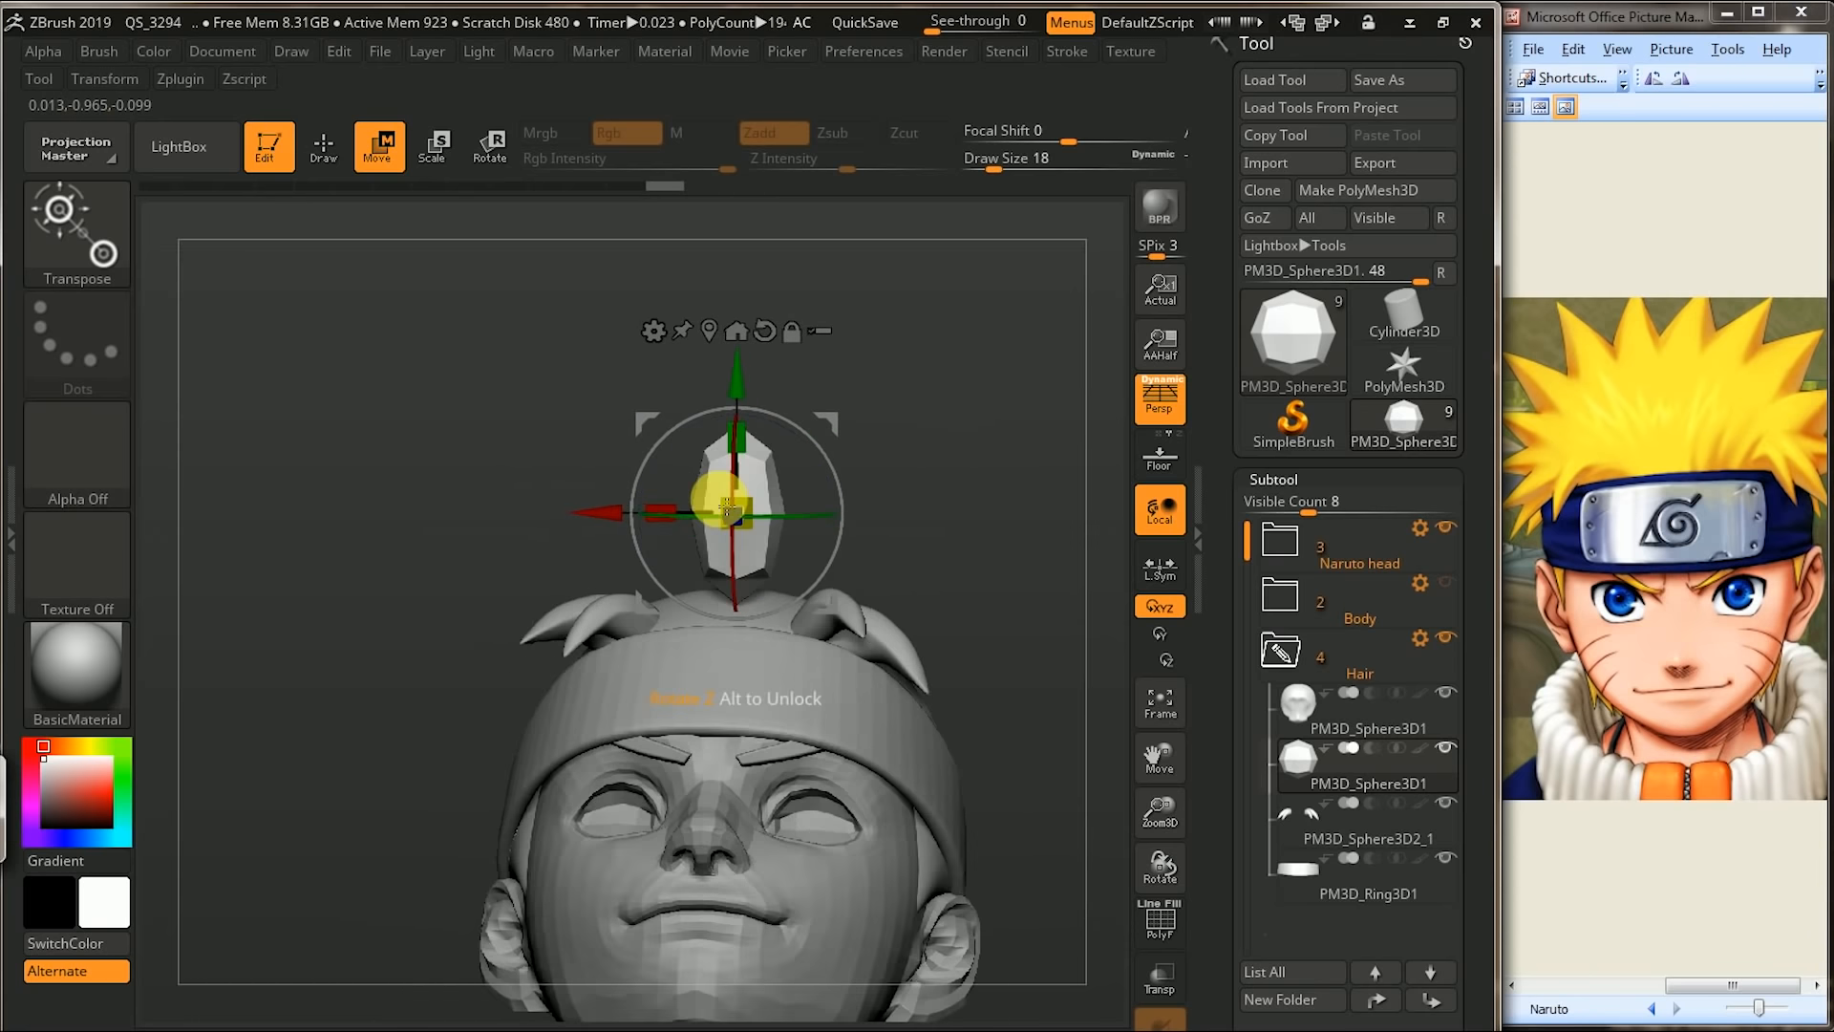
{"action": "left_click_drag", "start_coordinate": [612, 513], "coordinate": [658, 516]}
{"action": "left_click_drag", "start_coordinate": [790, 385], "coordinate": [796, 441]}
- Scale the elongated form down slightly and seat it at the hairline beside the character's left spikes
{"action": "left_click_drag", "start_coordinate": [888, 515], "coordinate": [1034, 477]}
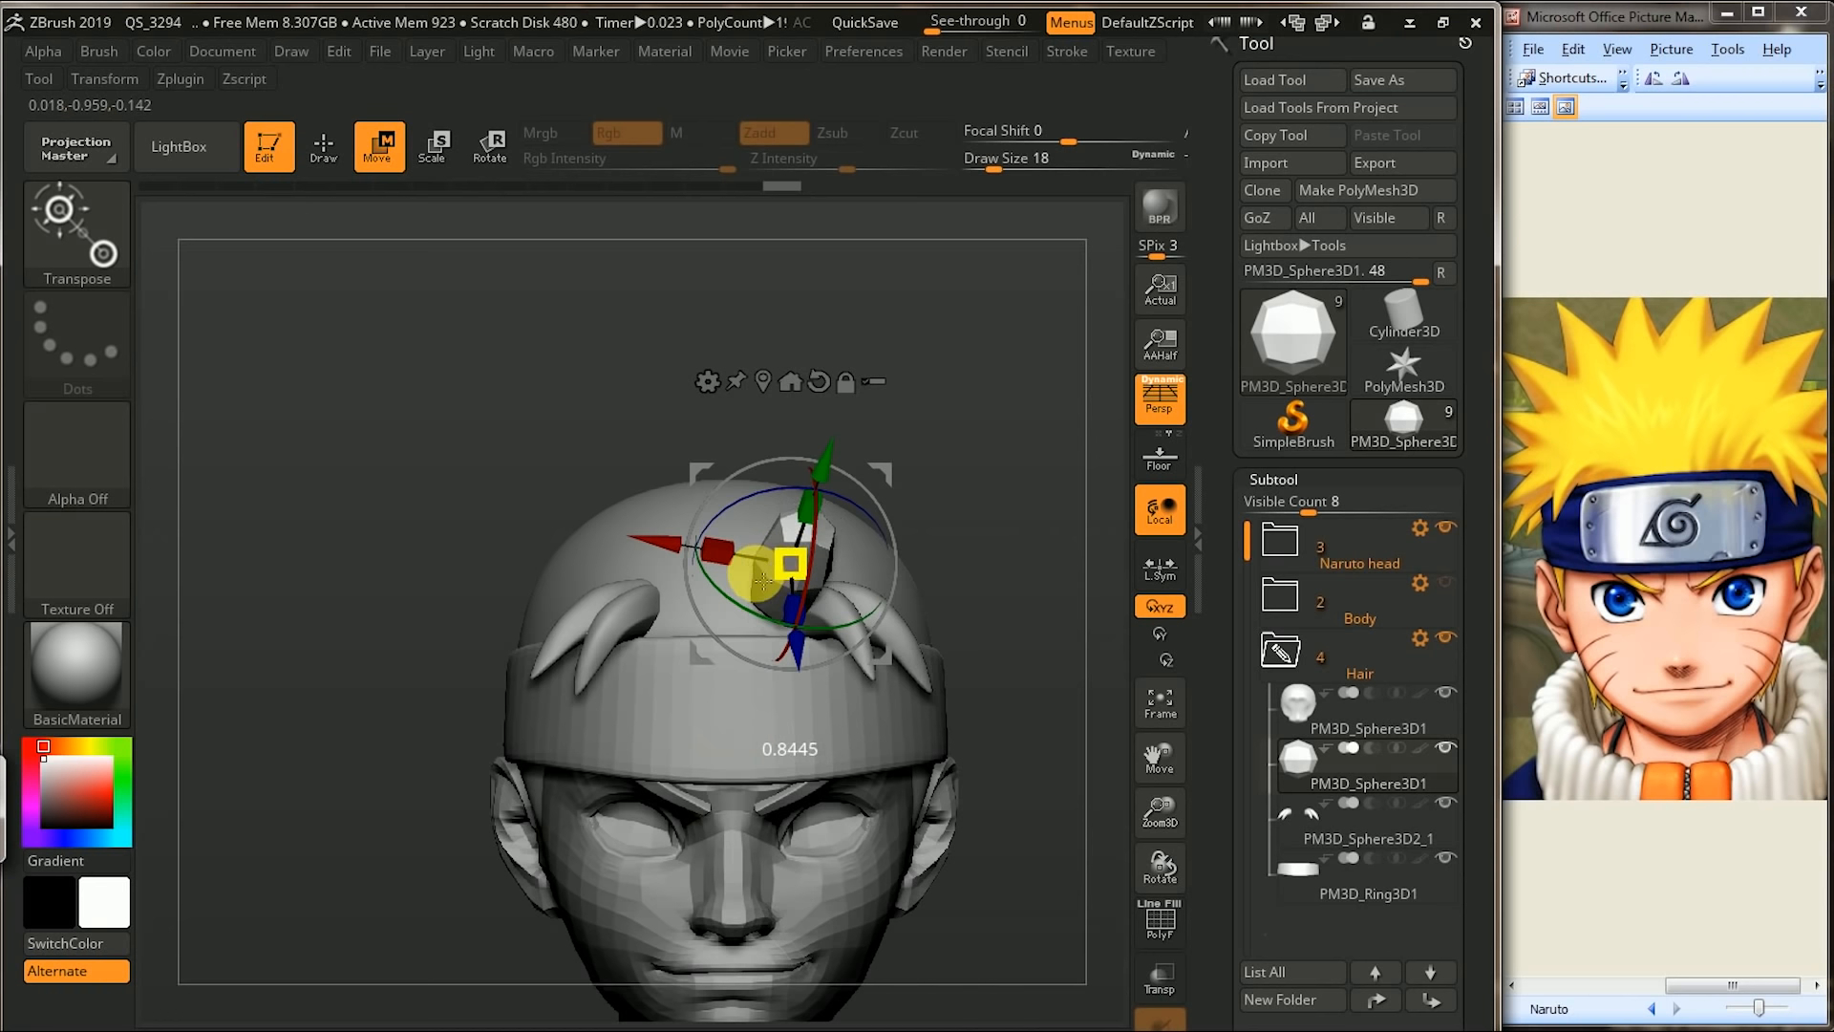
{"action": "left_click_drag", "start_coordinate": [766, 577], "coordinate": [764, 578]}
{"action": "mouse_move", "coordinate": [1057, 511]}
{"action": "left_mouse_down"}
{"action": "mouse_move", "coordinate": [1093, 512]}
{"action": "mouse_move", "coordinate": [1077, 525]}
{"action": "left_mouse_up"}
{"action": "left_click_drag", "start_coordinate": [877, 482], "coordinate": [856, 478]}
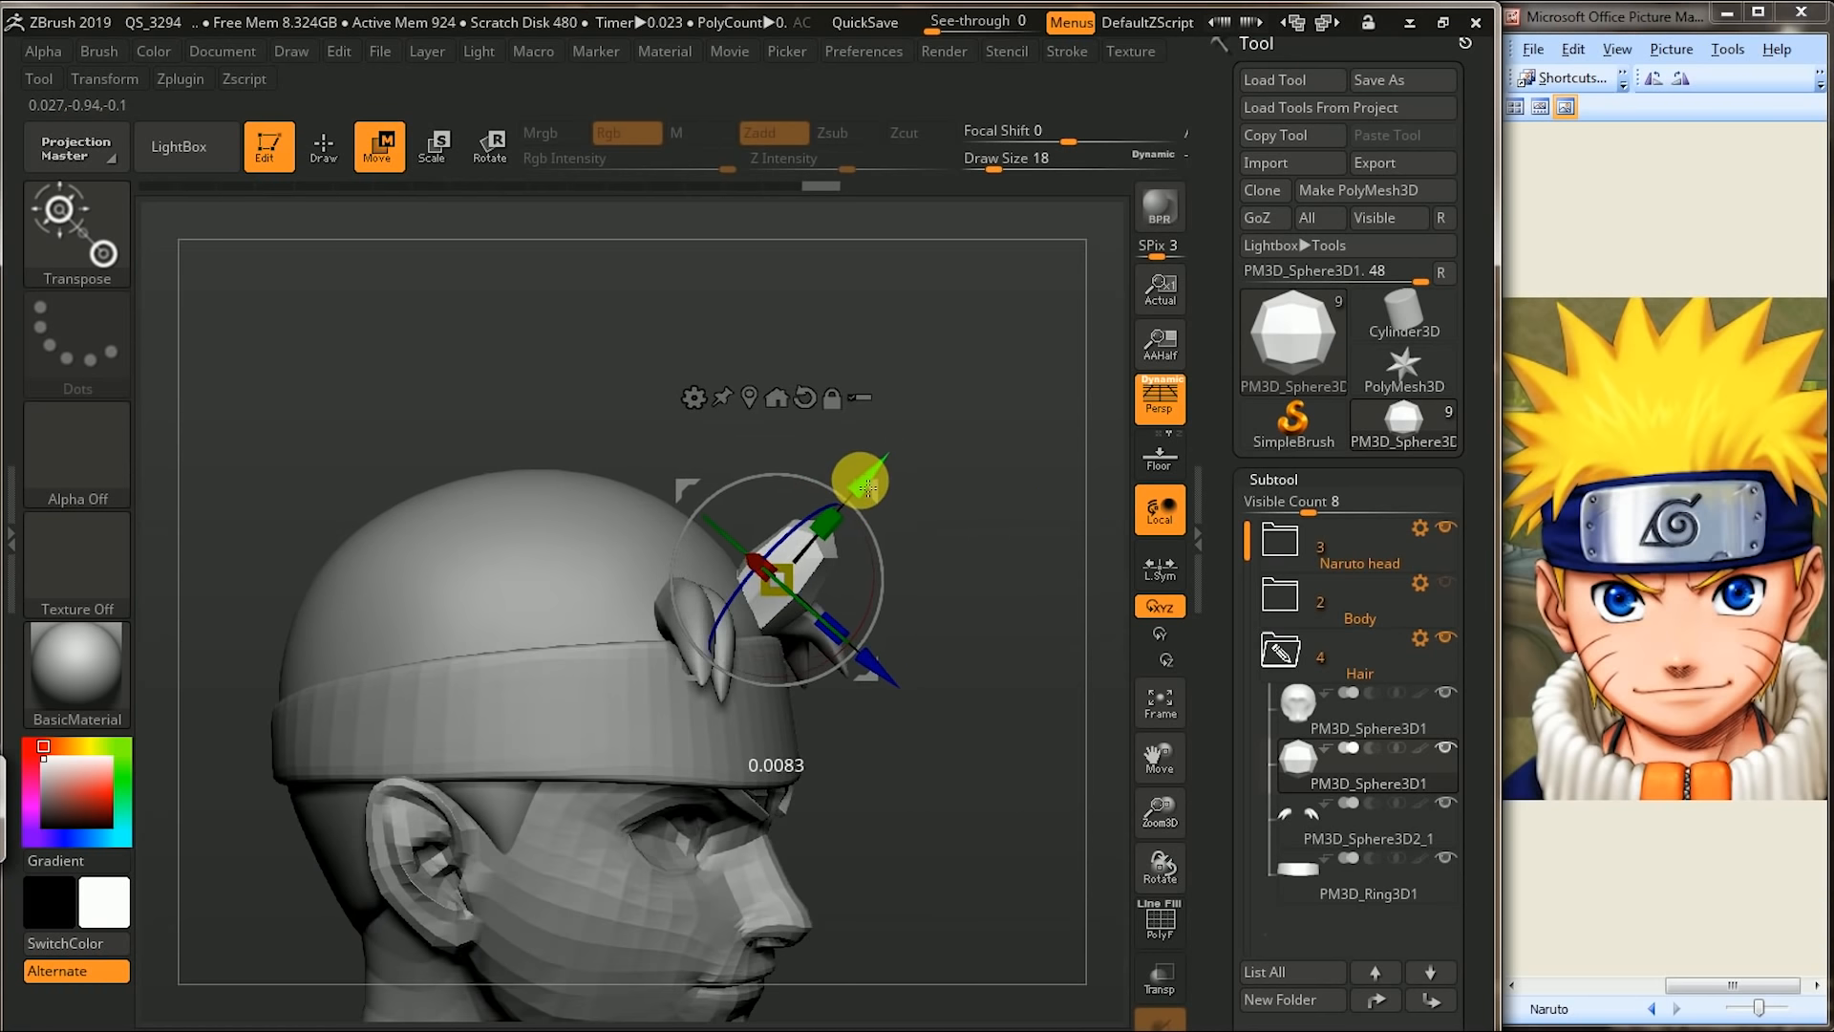
{"action": "left_click_drag", "start_coordinate": [1076, 471], "coordinate": [981, 514]}
{"action": "left_click_drag", "start_coordinate": [1070, 470], "coordinate": [963, 554]}
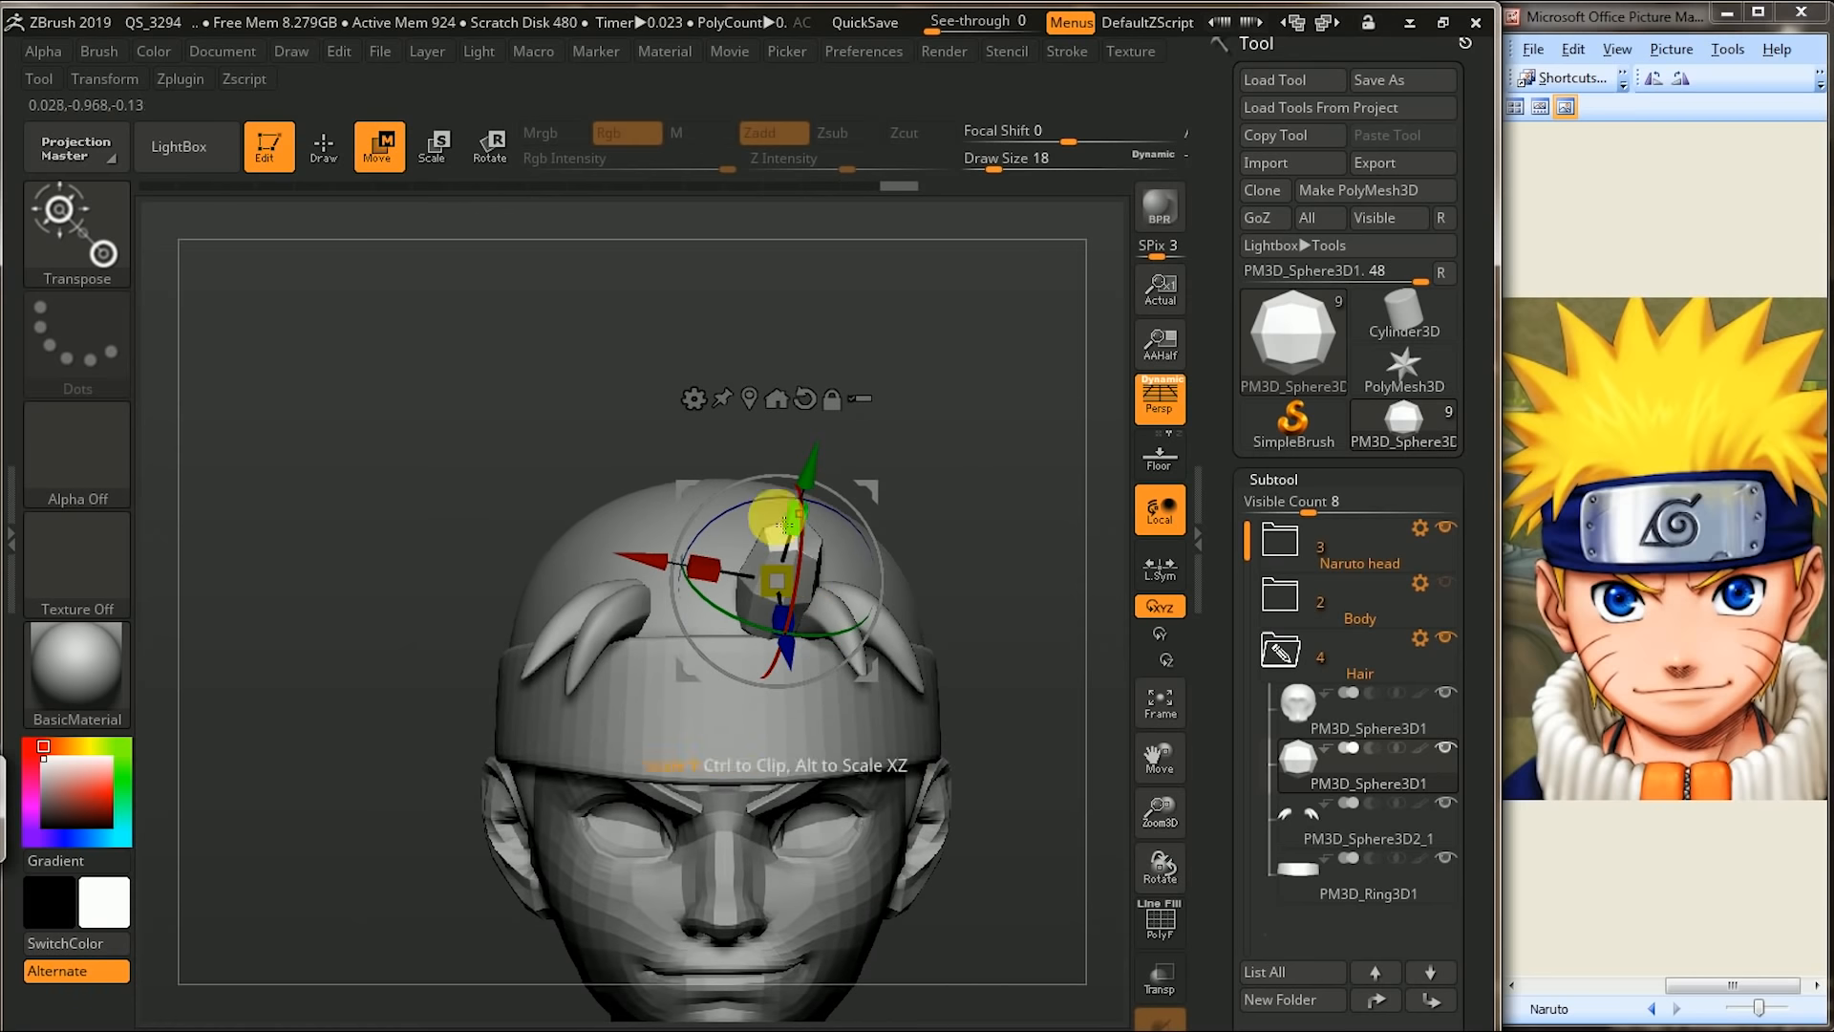
- Pull the upper end of the elongated form into a tapering tip with the Move brush, working from the front and sides
{"action": "left_click", "coordinate": [73, 238]}
{"action": "left_click", "coordinate": [743, 653]}
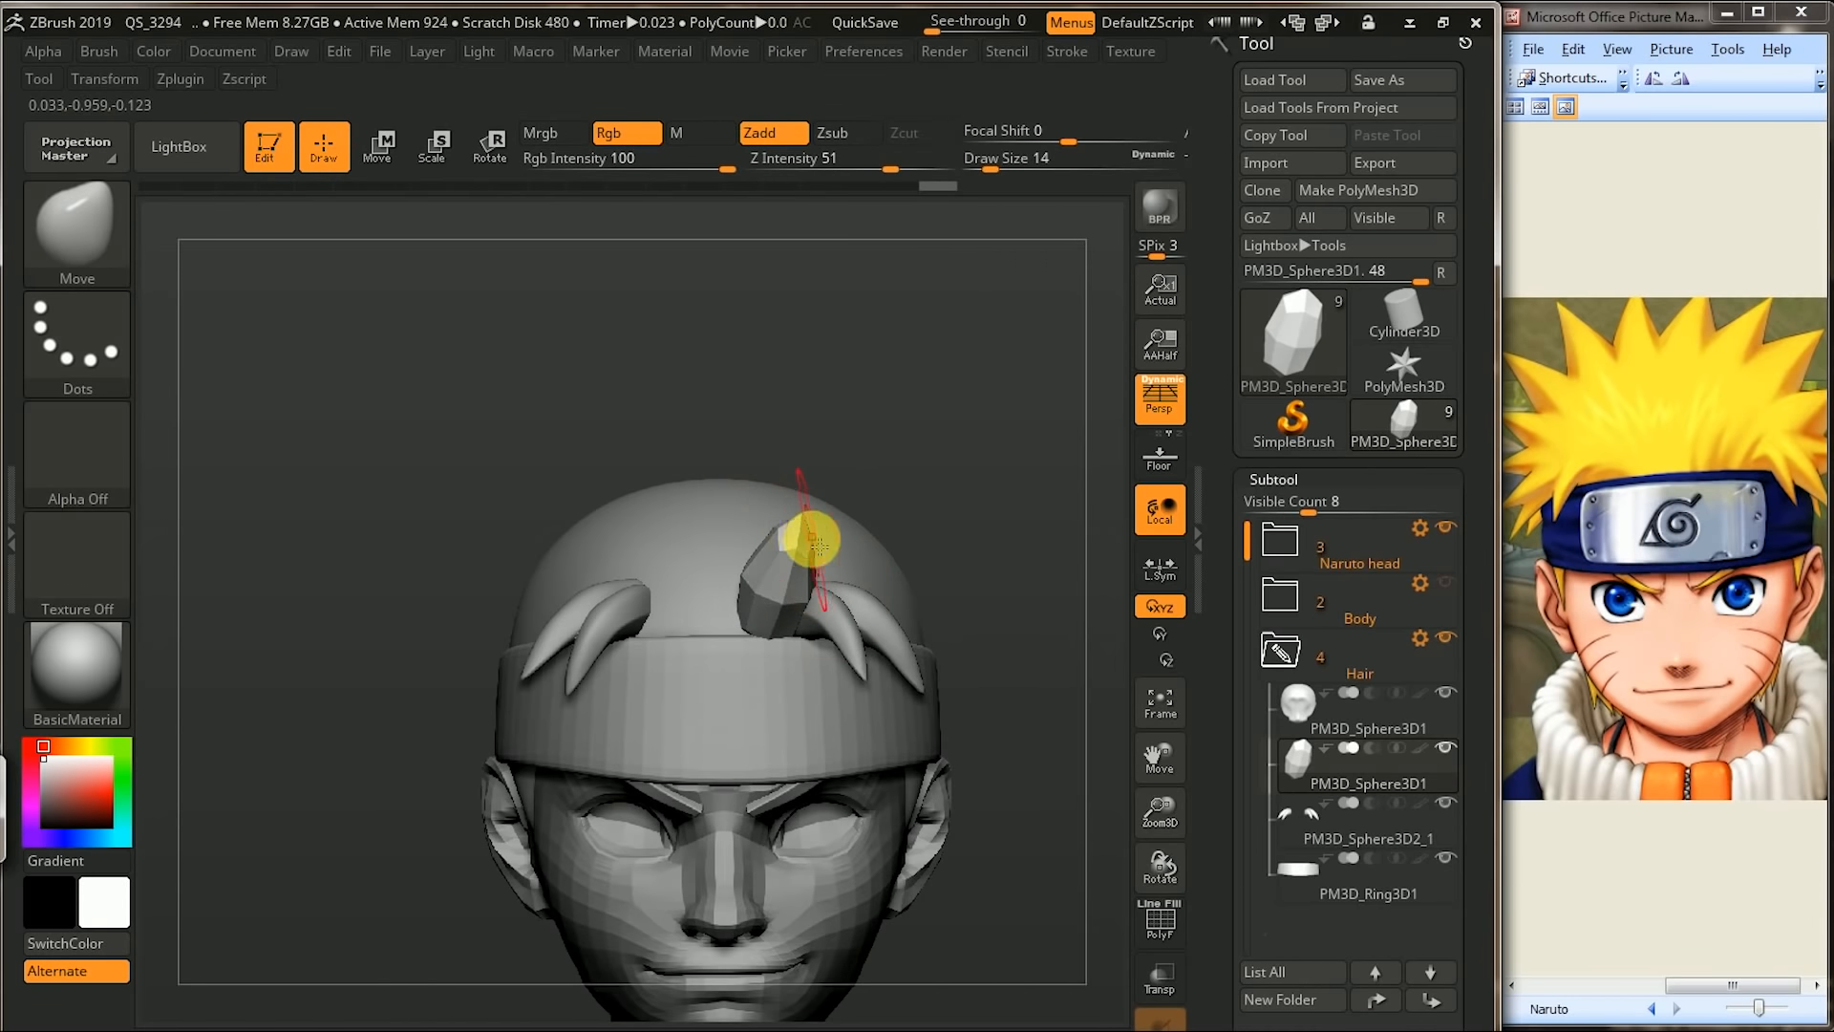
{"action": "mouse_move", "coordinate": [988, 467]}
{"action": "left_mouse_down"}
{"action": "mouse_move", "coordinate": [876, 471]}
{"action": "mouse_move", "coordinate": [837, 536]}
{"action": "left_mouse_up"}
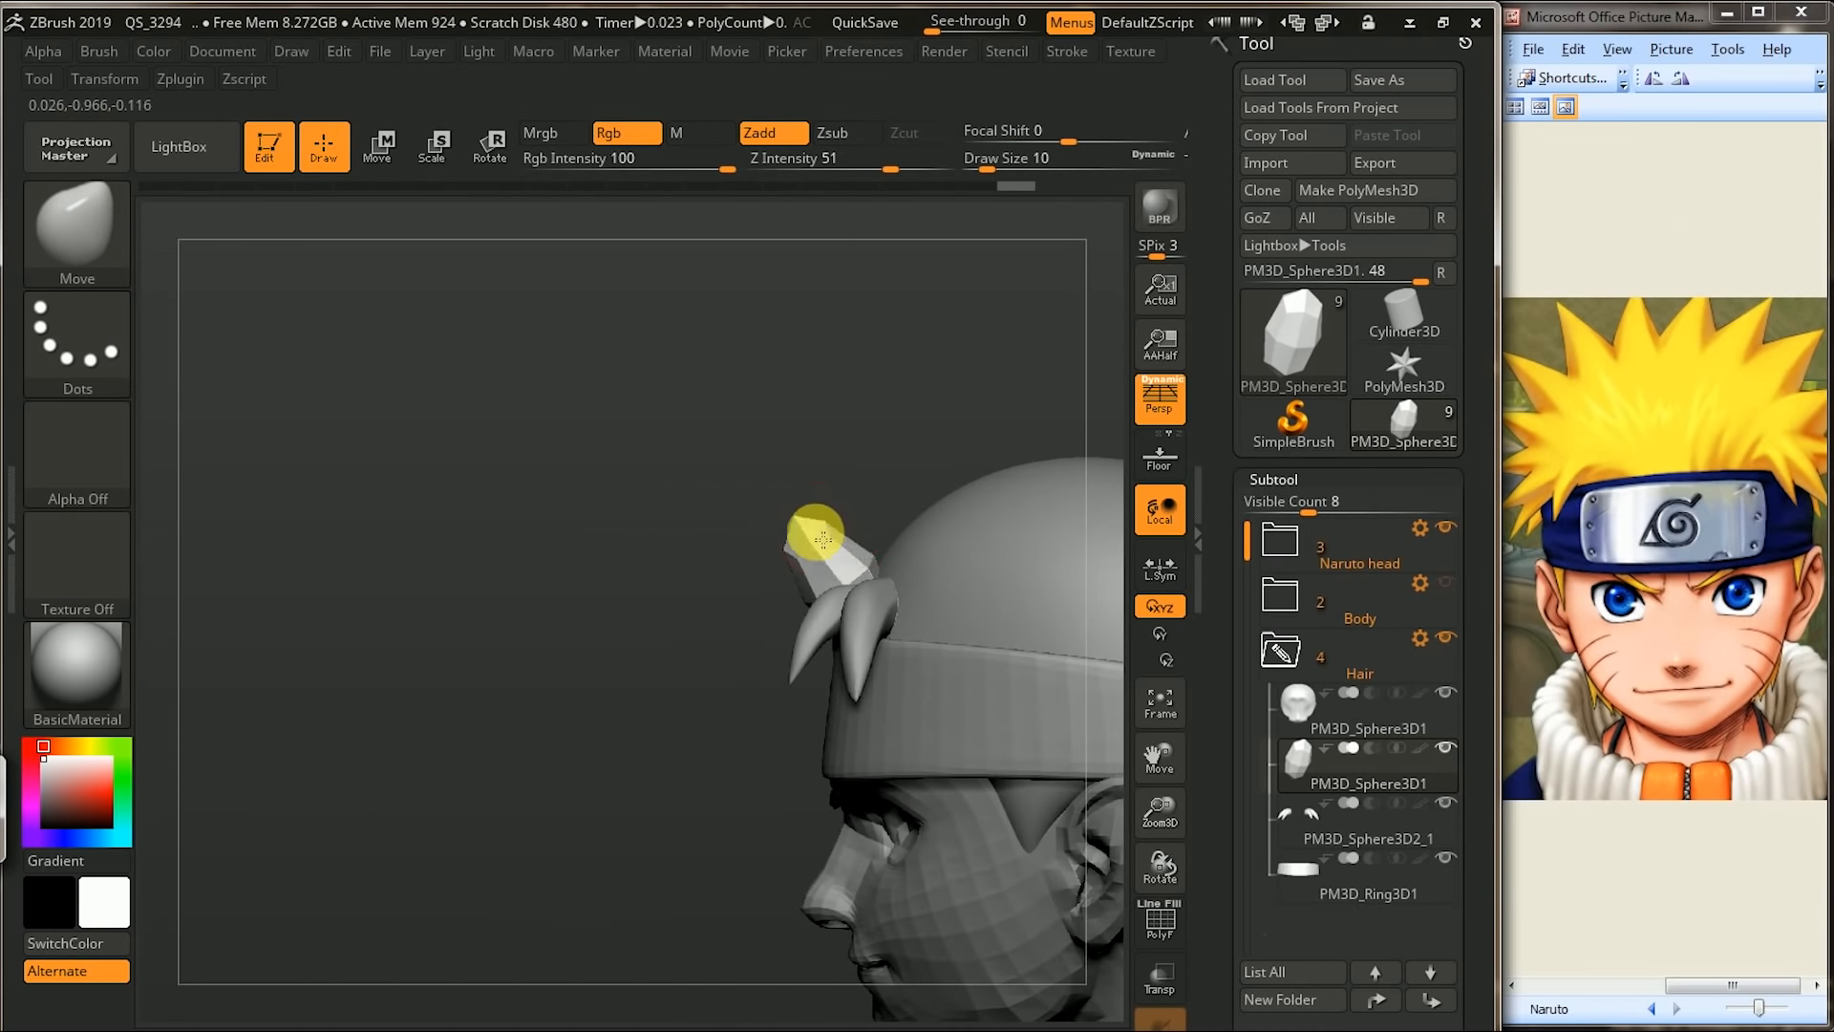
{"action": "left_click_drag", "start_coordinate": [641, 666], "coordinate": [865, 568]}
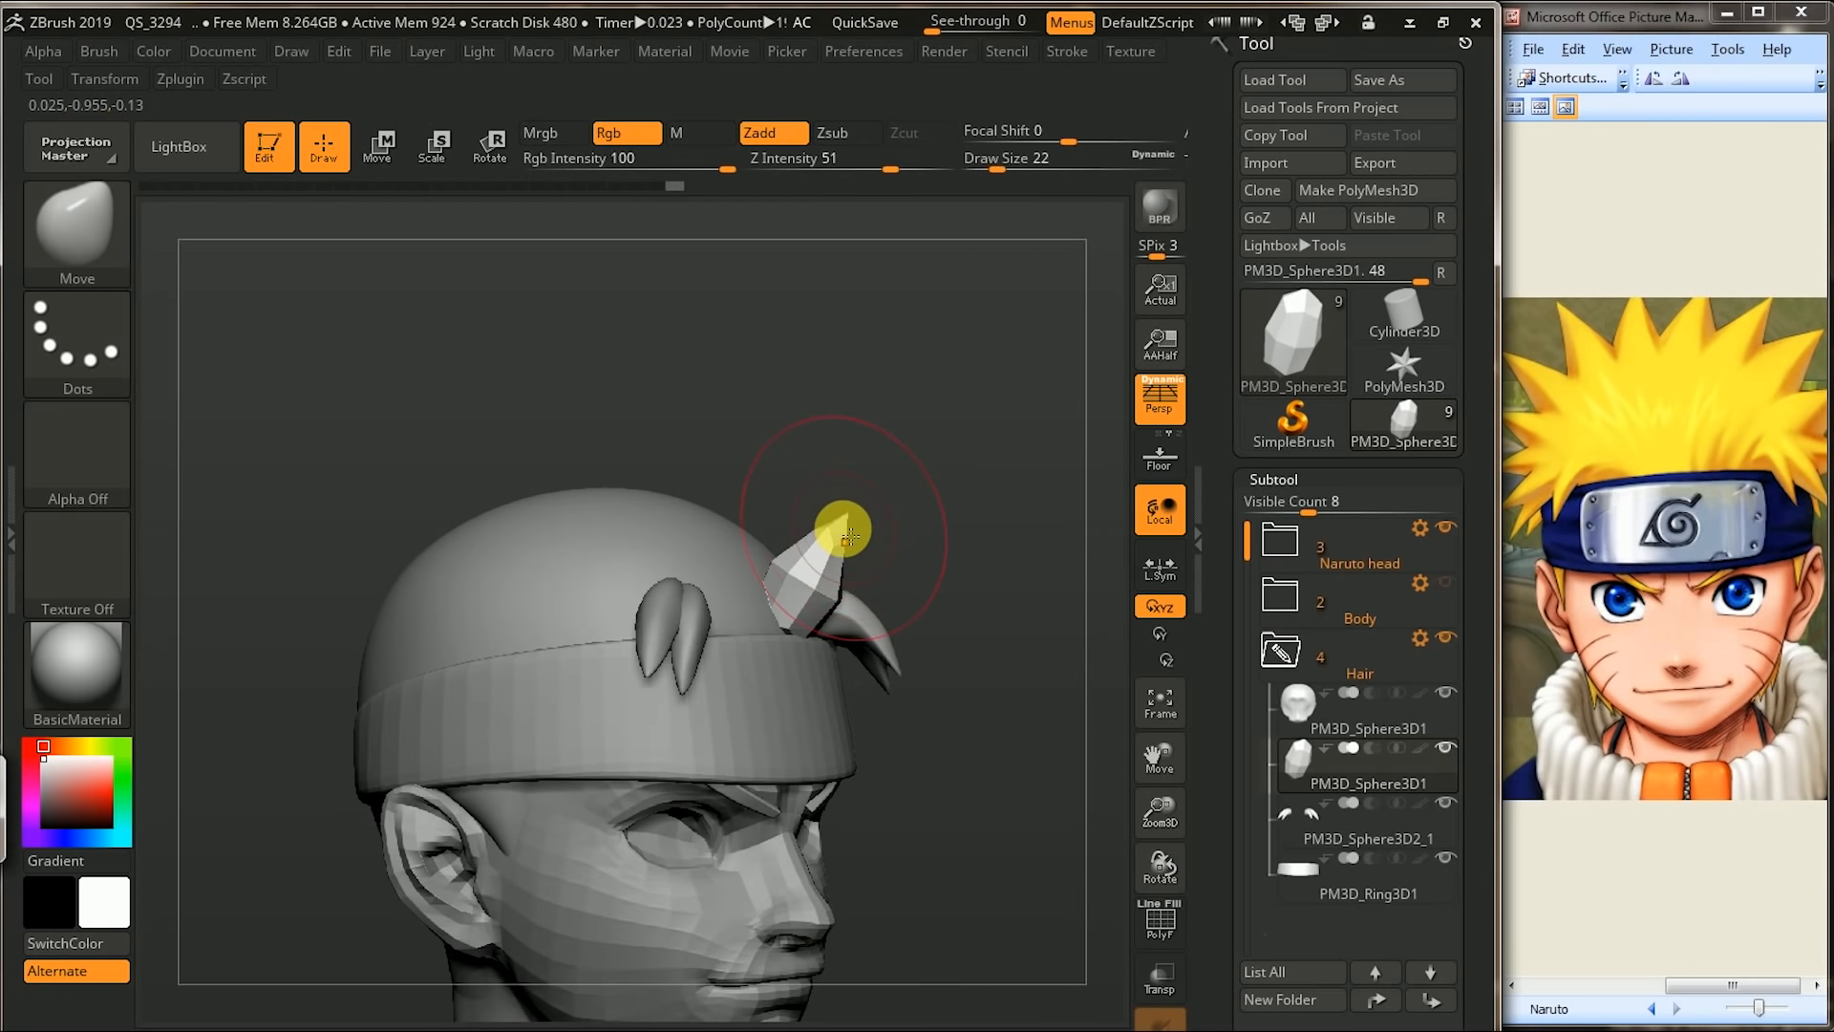
{"action": "left_click_drag", "start_coordinate": [880, 504], "coordinate": [848, 556]}
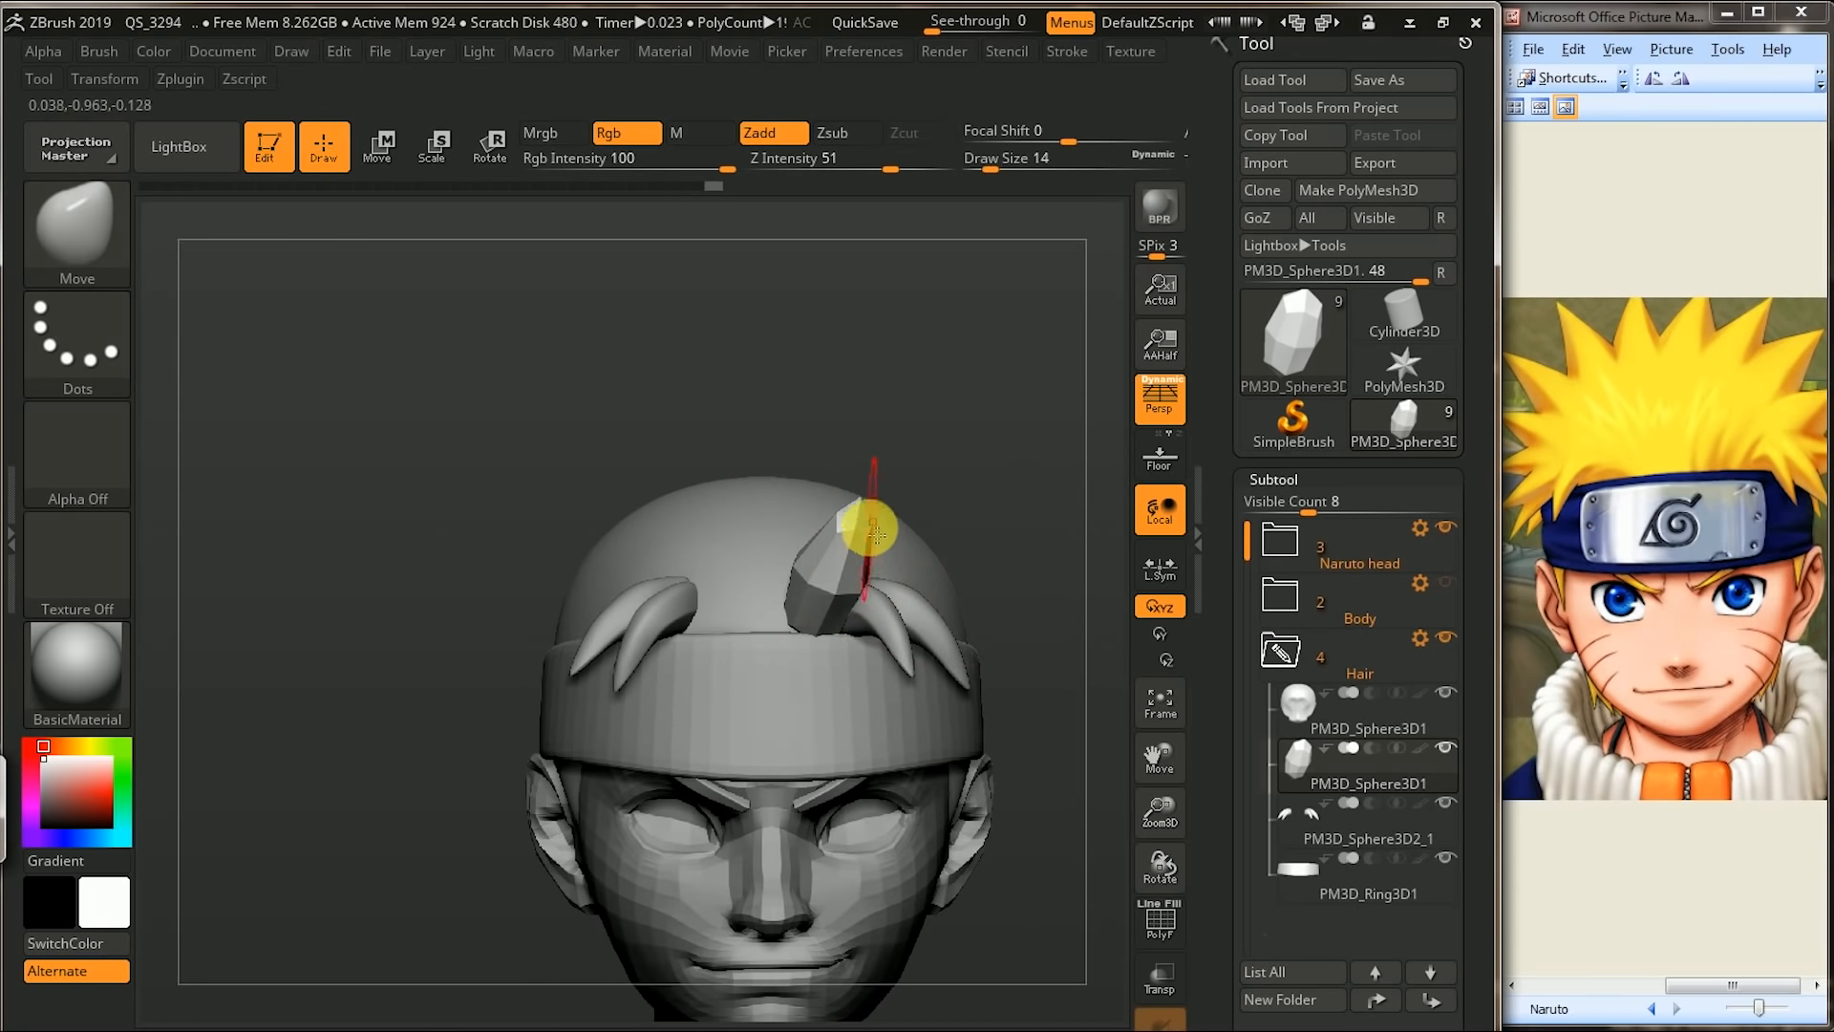
{"action": "mouse_move", "coordinate": [865, 537]}
{"action": "left_mouse_down"}
{"action": "mouse_move", "coordinate": [926, 471]}
{"action": "mouse_move", "coordinate": [857, 540]}
{"action": "mouse_move", "coordinate": [801, 527]}
{"action": "mouse_move", "coordinate": [818, 479]}
{"action": "mouse_move", "coordinate": [847, 530]}
{"action": "mouse_move", "coordinate": [1015, 439]}
{"action": "mouse_move", "coordinate": [1015, 401]}
{"action": "mouse_move", "coordinate": [851, 517]}
{"action": "left_mouse_up"}
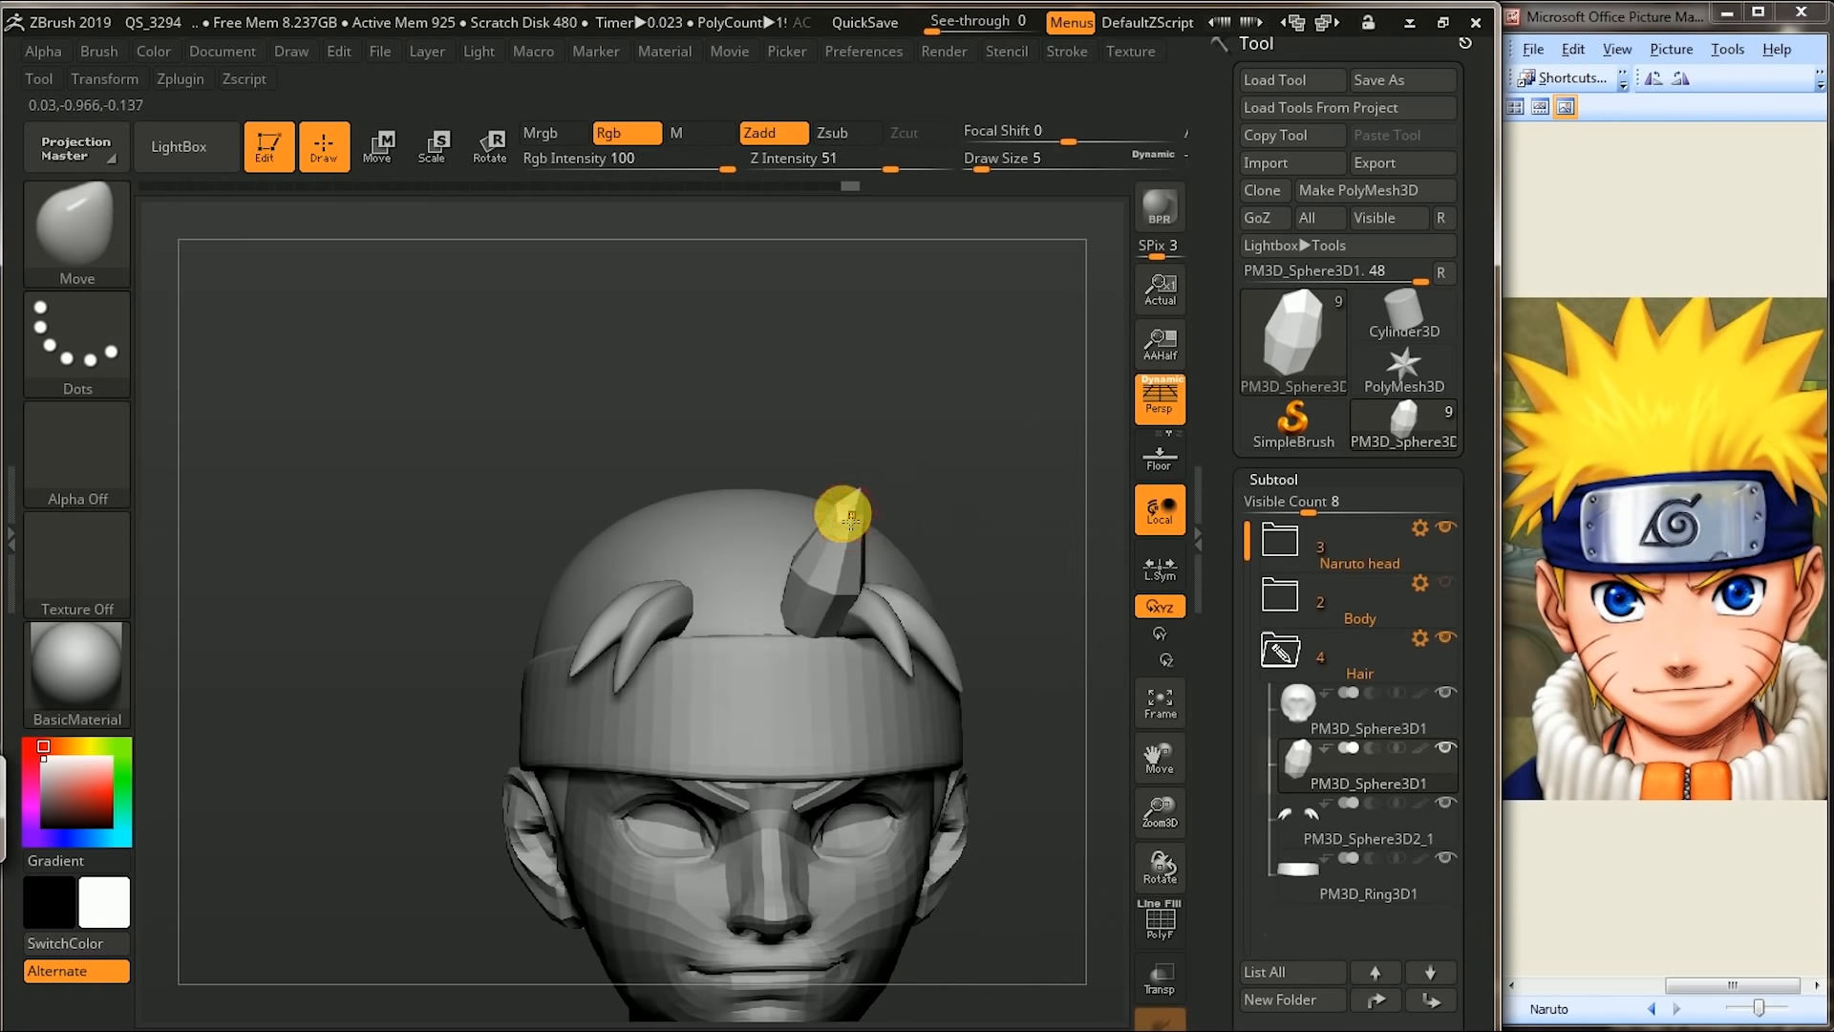
- Reshape the low-poly spike's base and tip with a smaller Move brush so it rises sharply from behind the forehead protector
{"action": "mouse_move", "coordinate": [966, 516]}
{"action": "left_mouse_down"}
{"action": "mouse_move", "coordinate": [853, 525]}
{"action": "mouse_move", "coordinate": [1012, 532]}
{"action": "mouse_move", "coordinate": [983, 410]}
{"action": "mouse_move", "coordinate": [1011, 437]}
{"action": "mouse_move", "coordinate": [1007, 421]}
{"action": "mouse_move", "coordinate": [930, 500]}
{"action": "mouse_move", "coordinate": [985, 484]}
{"action": "mouse_move", "coordinate": [941, 458]}
{"action": "mouse_move", "coordinate": [941, 387]}
{"action": "mouse_move", "coordinate": [721, 604]}
{"action": "left_mouse_up"}
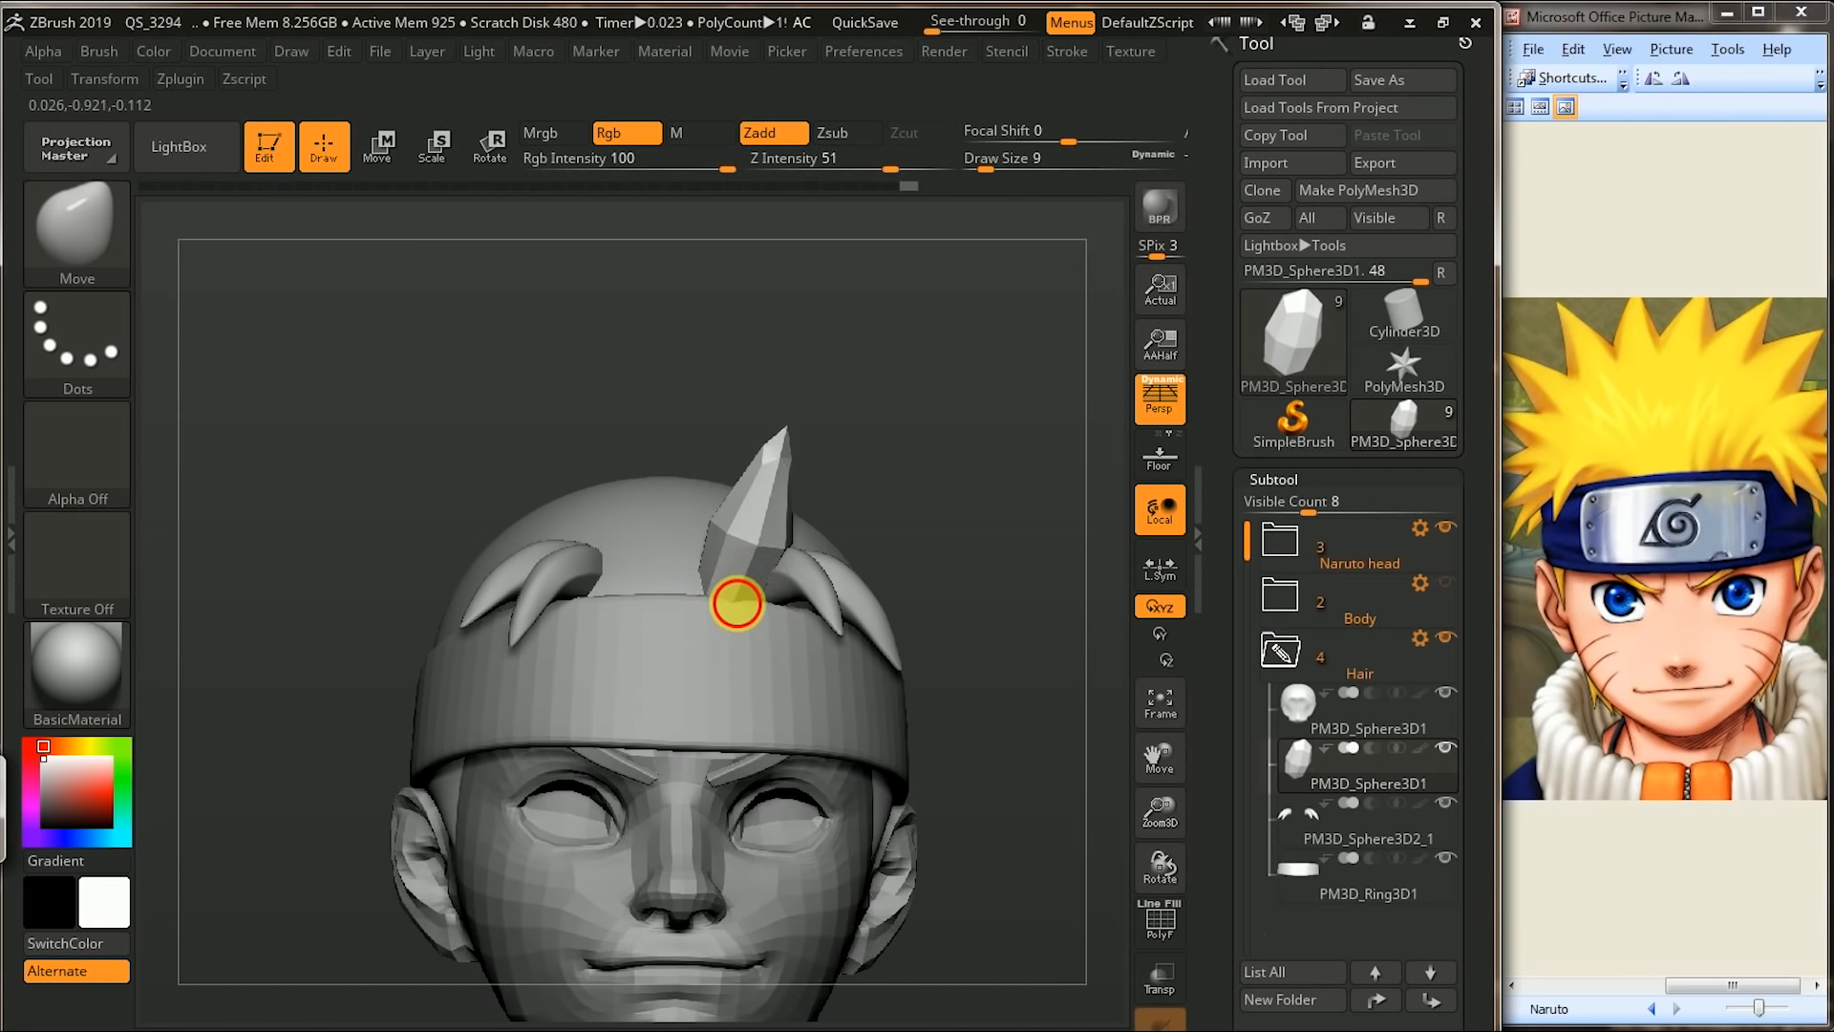
{"action": "left_click_drag", "start_coordinate": [933, 516], "coordinate": [708, 599]}
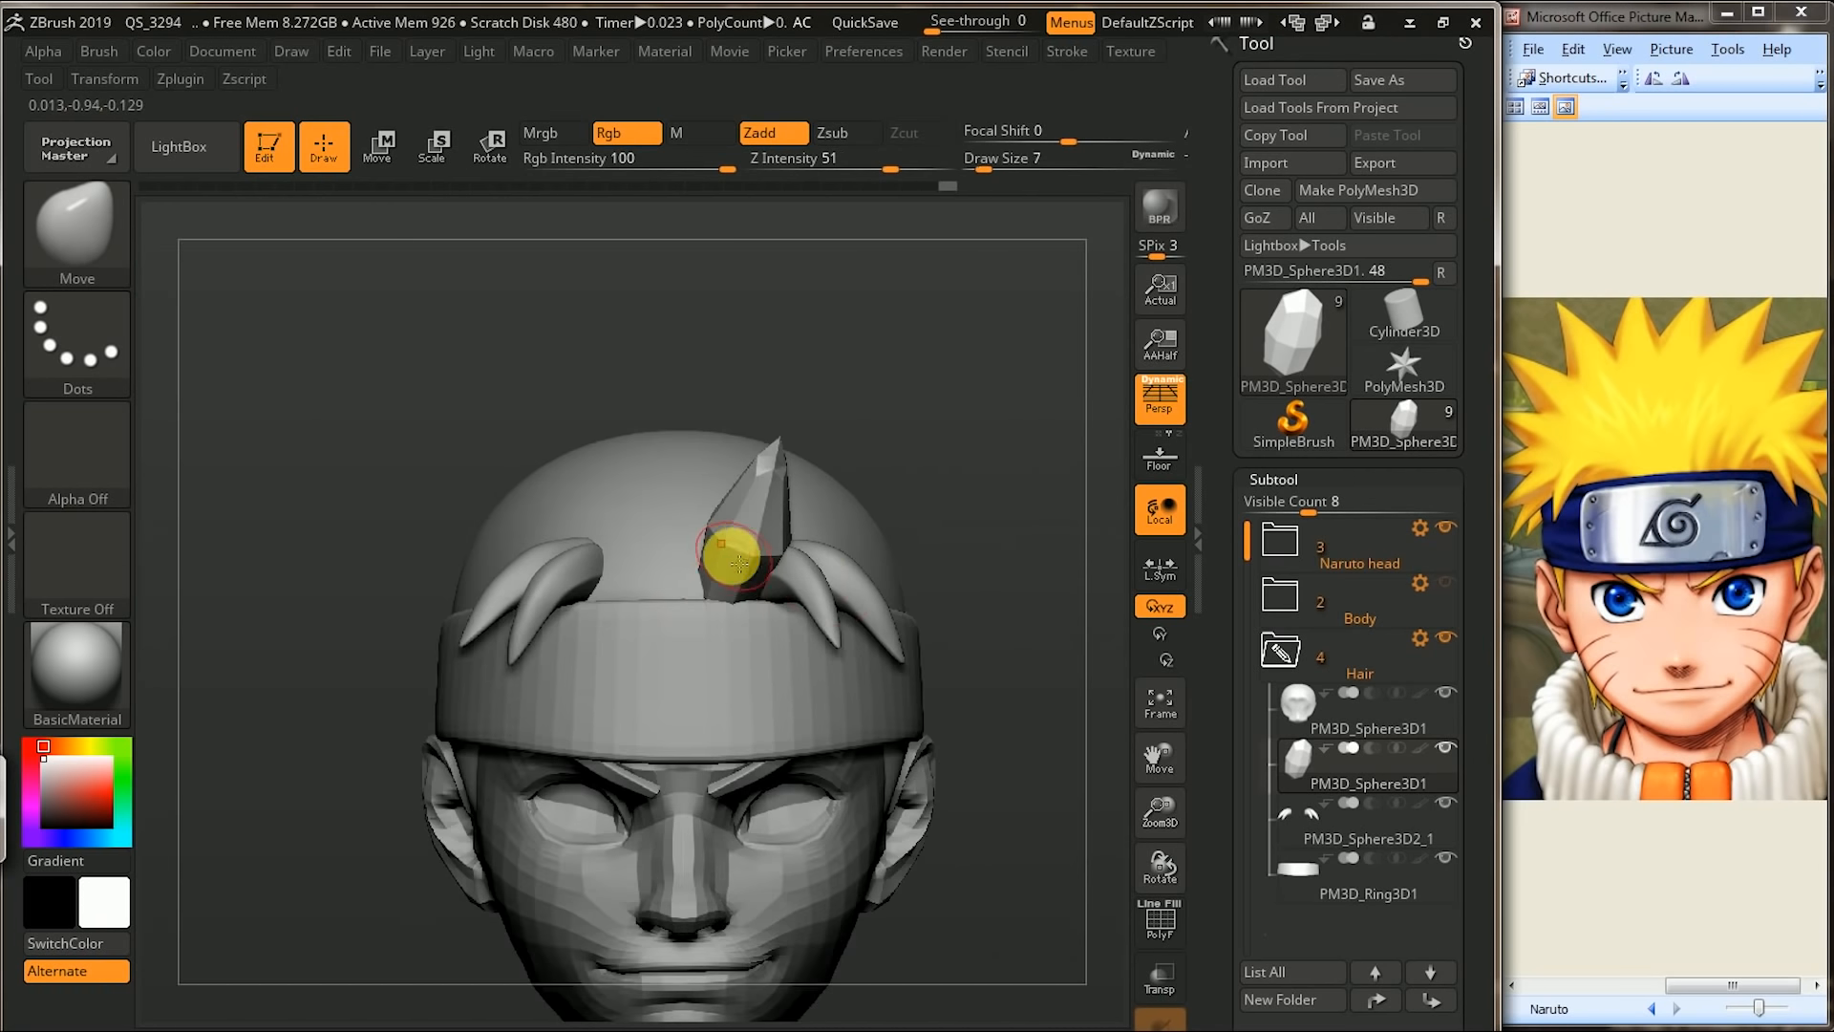
{"action": "left_click_drag", "start_coordinate": [853, 532], "coordinate": [742, 571]}
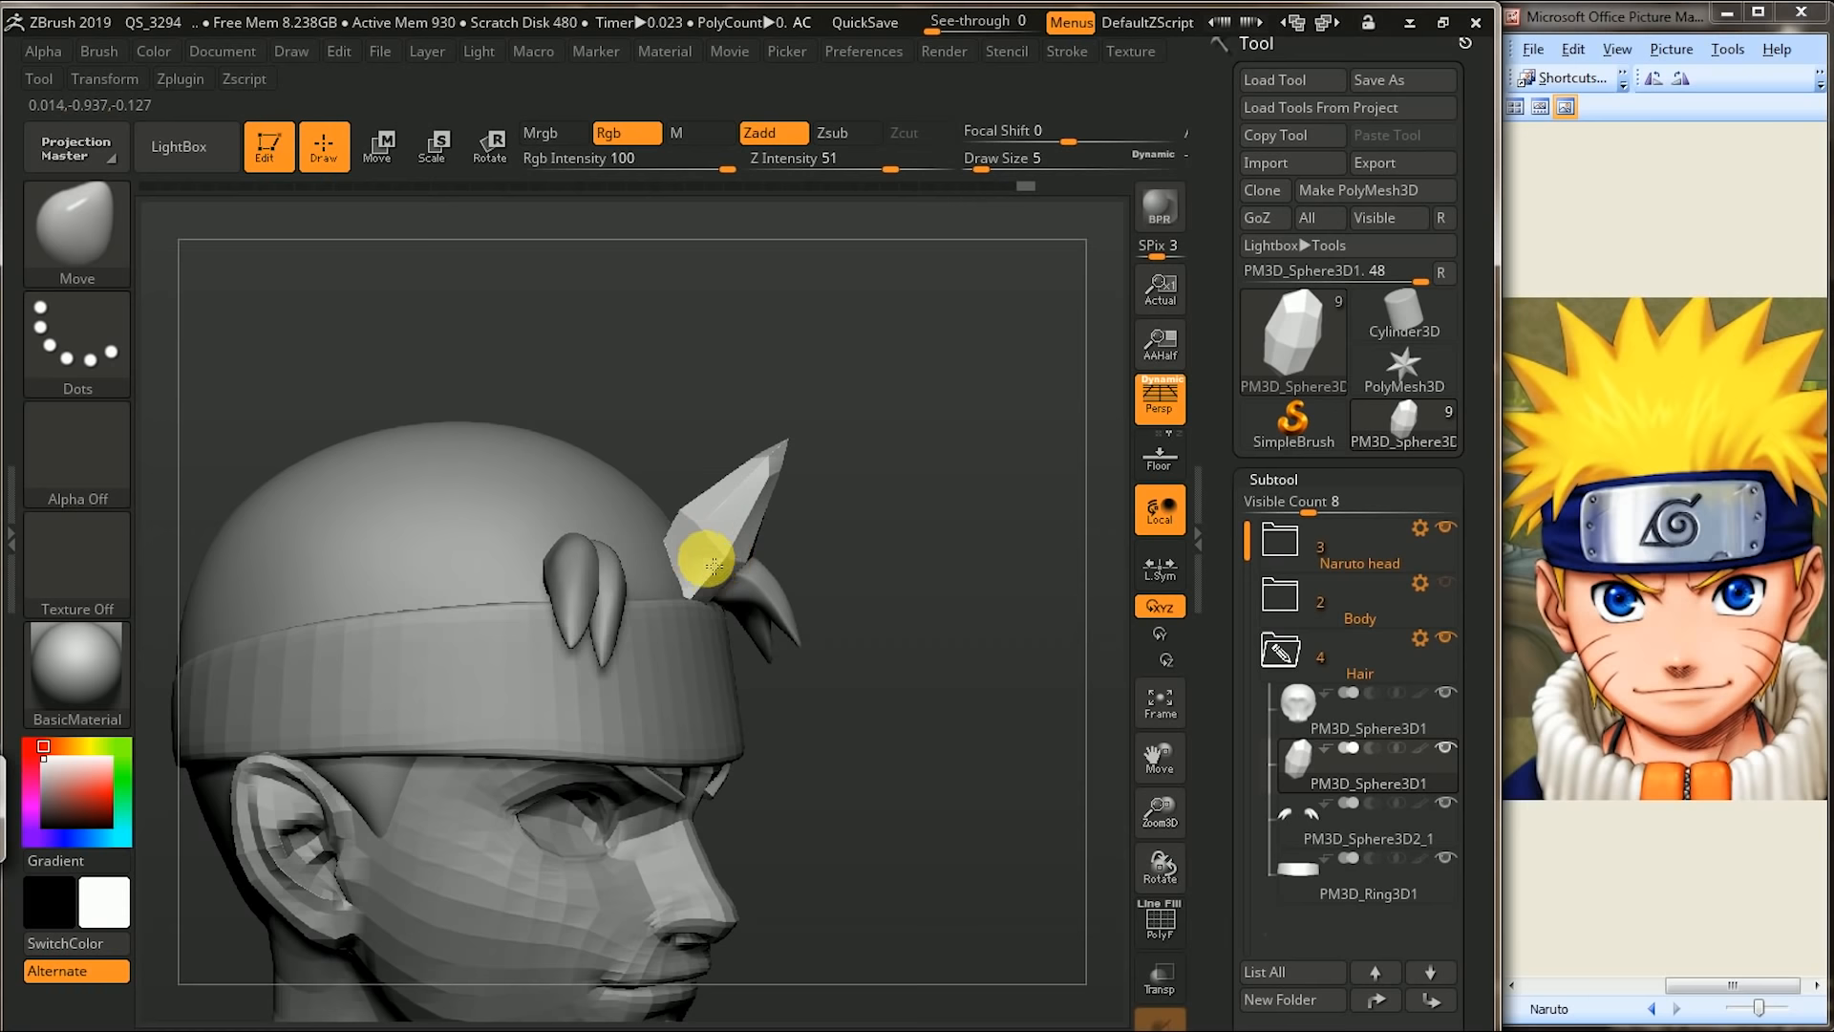
{"action": "left_click_drag", "start_coordinate": [955, 499], "coordinate": [703, 579]}
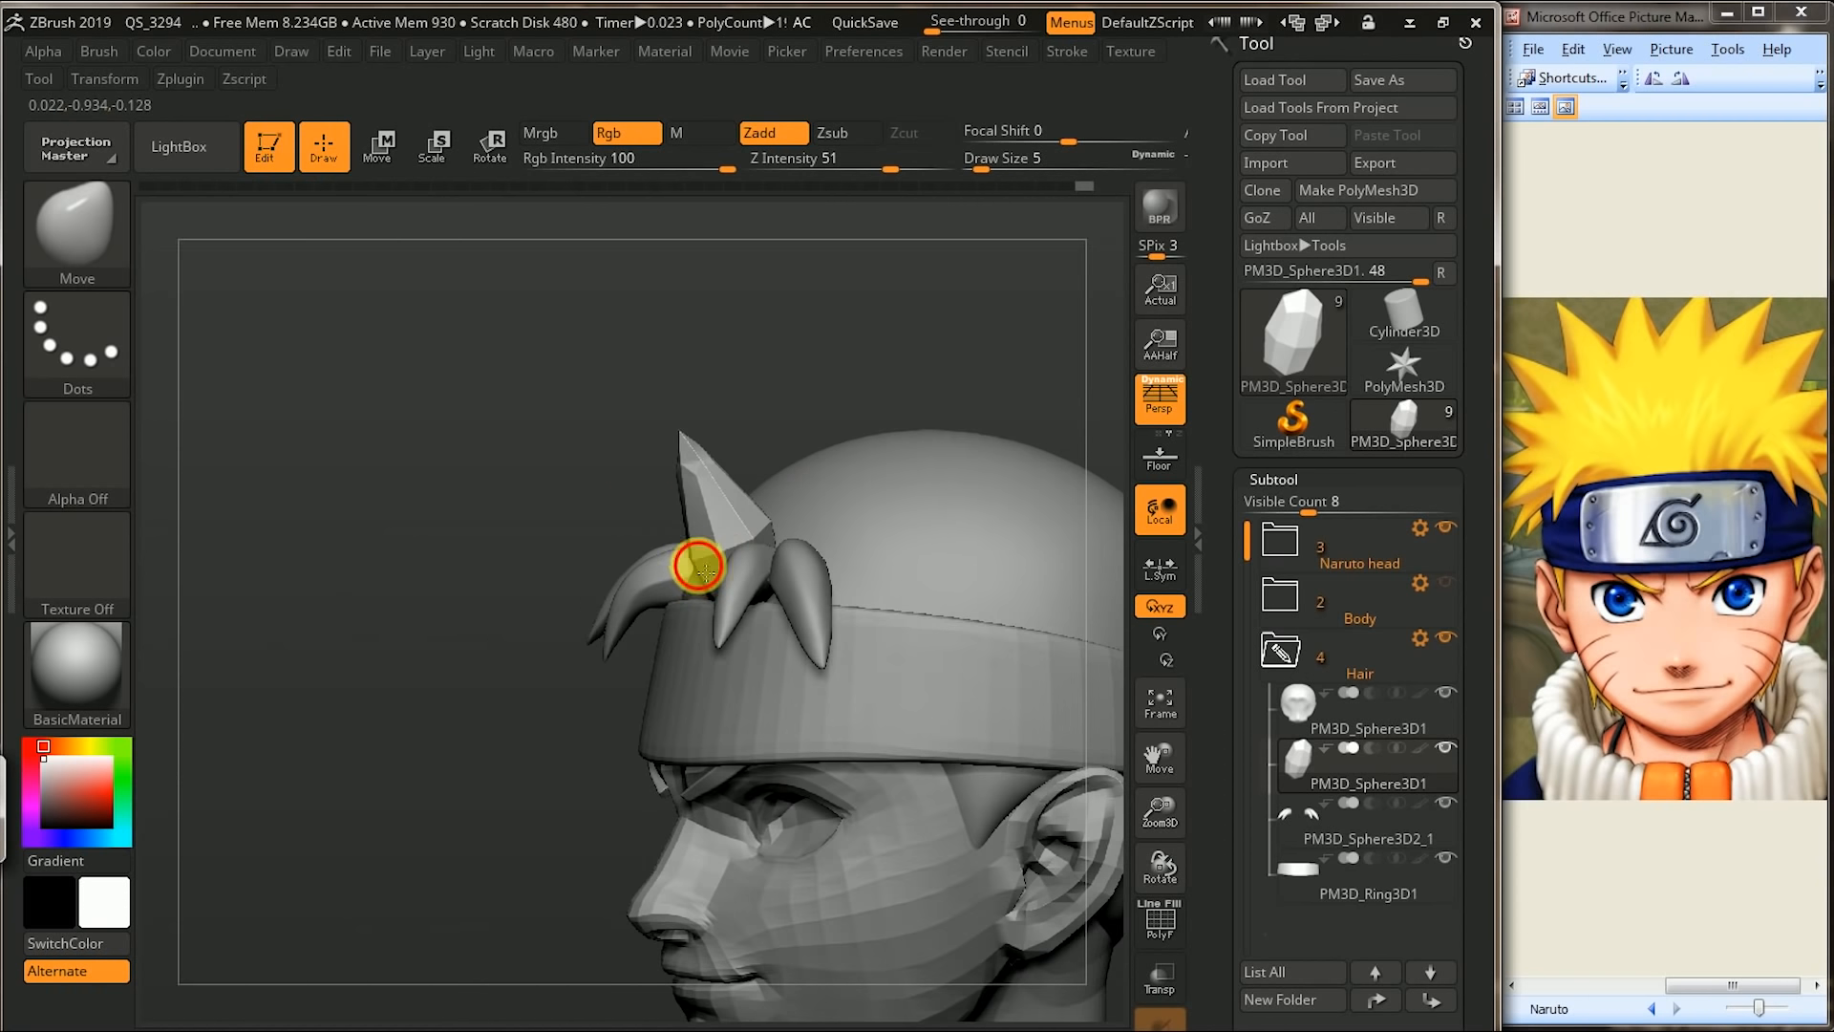
{"action": "left_click_drag", "start_coordinate": [612, 578], "coordinate": [745, 551]}
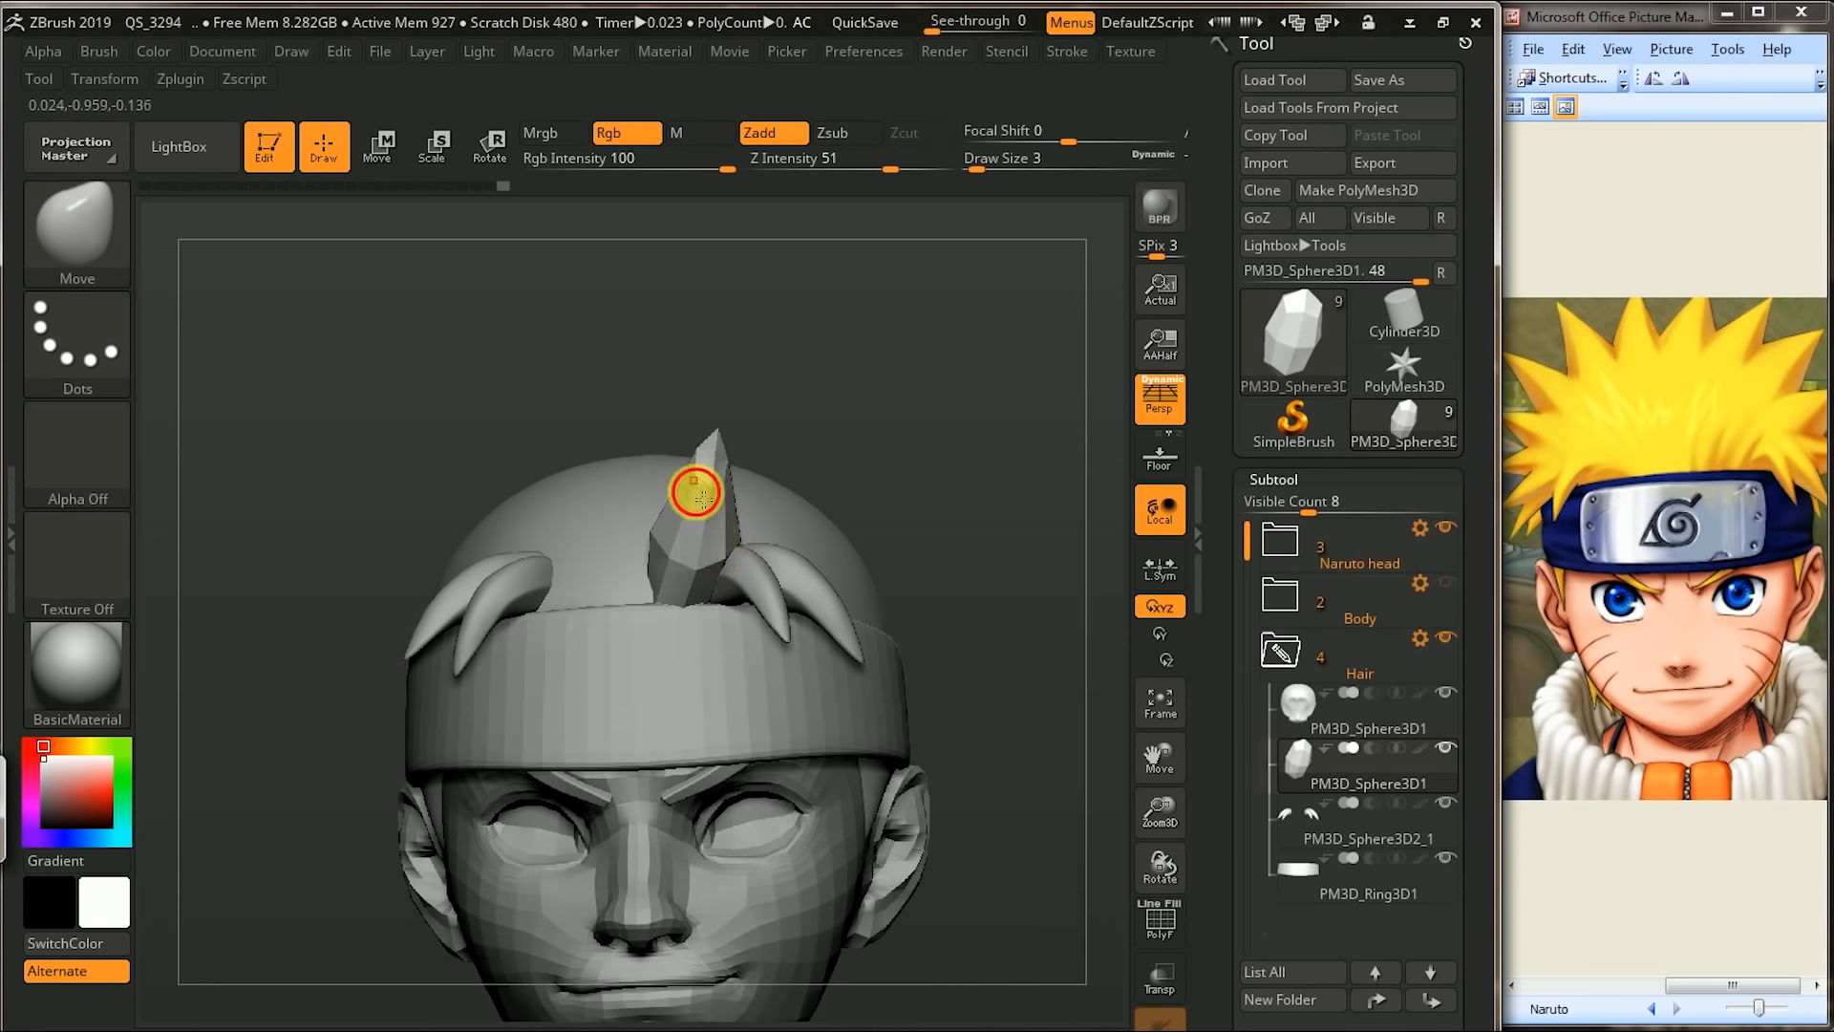
{"action": "left_click_drag", "start_coordinate": [737, 450], "coordinate": [1321, 513]}
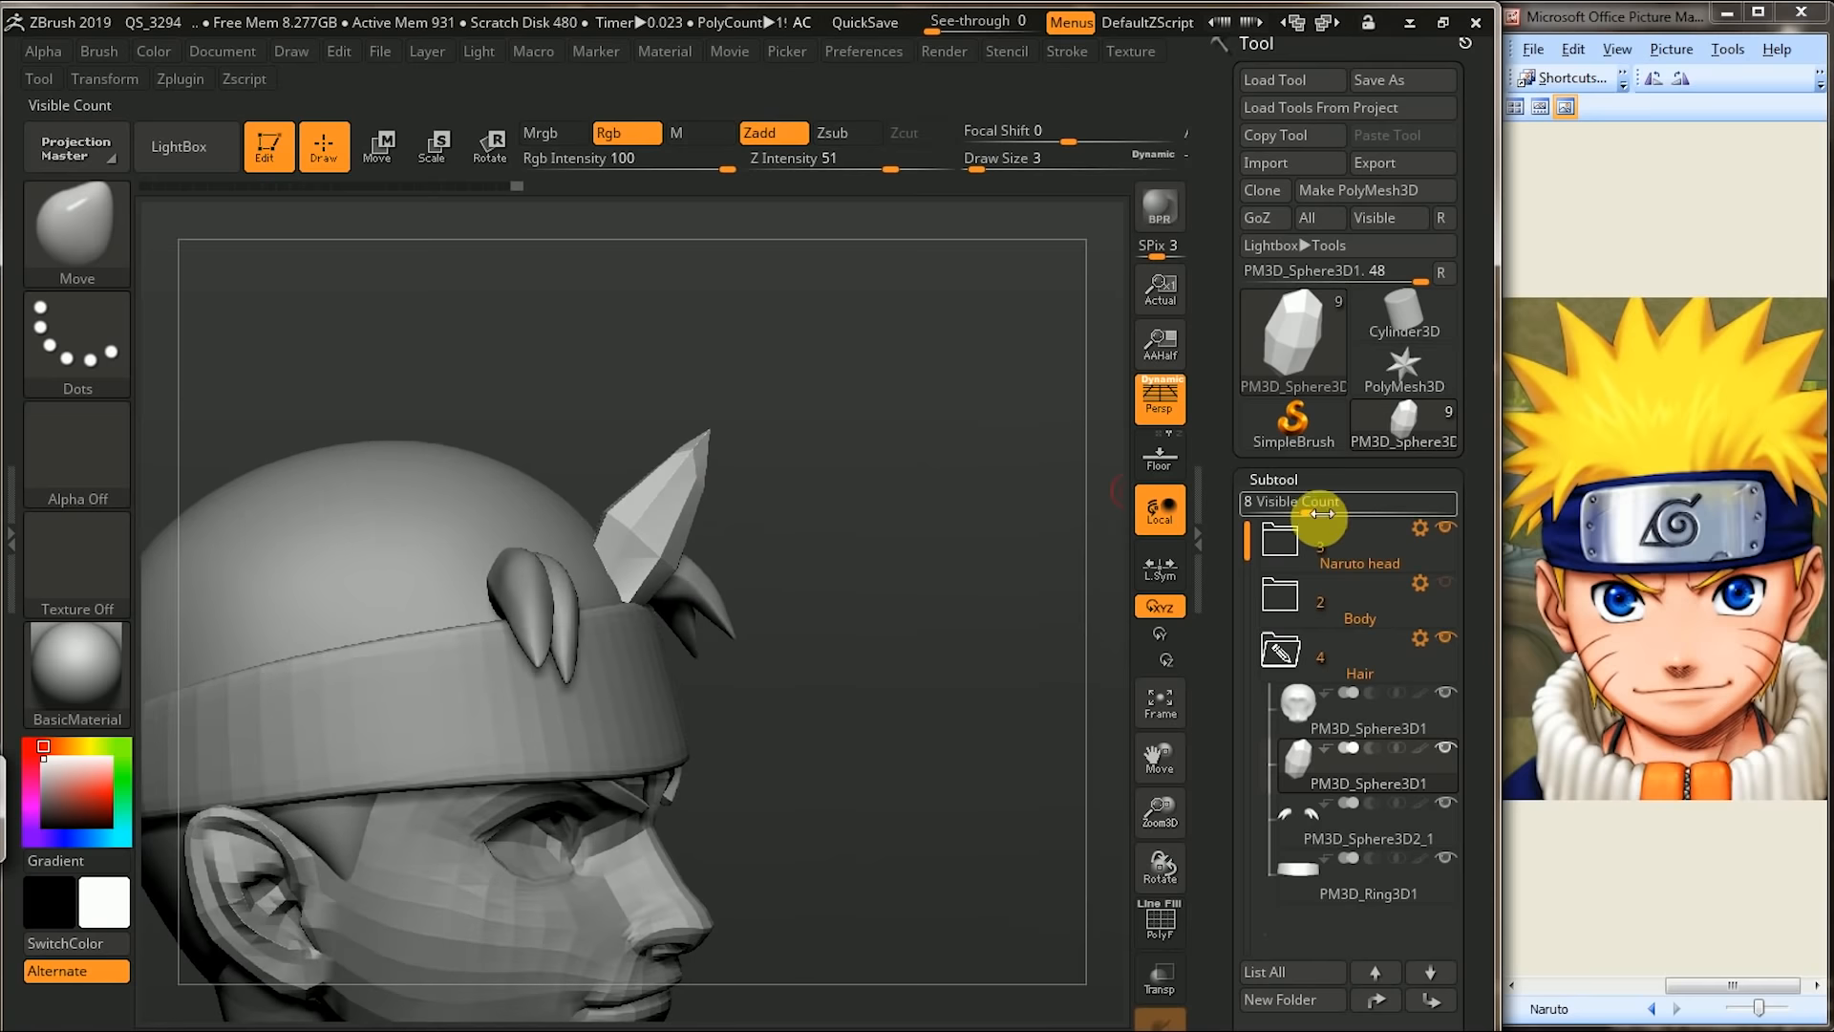
- Subdivide the new spike's mesh three times to SDiv 4
{"action": "left_click", "coordinate": [1337, 480]}
{"action": "left_click", "coordinate": [1335, 521]}
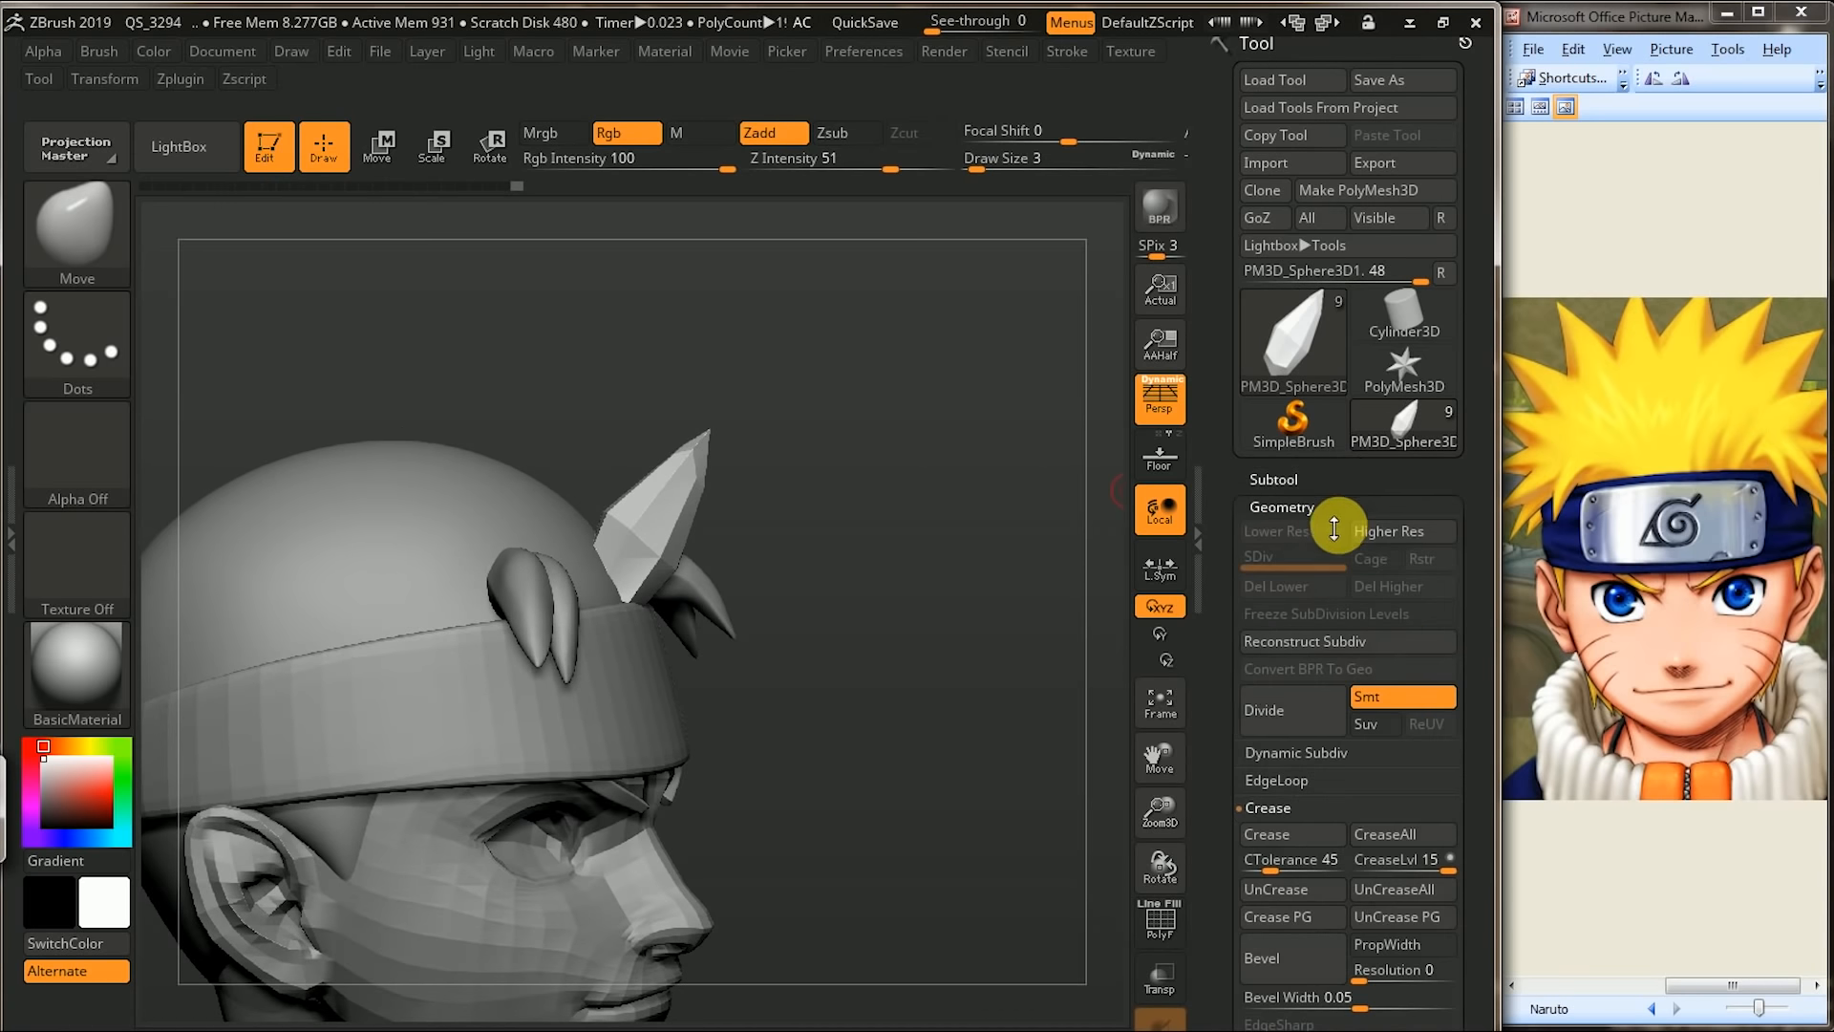
{"action": "left_click", "coordinate": [1291, 713]}
{"action": "left_click", "coordinate": [1289, 712]}
{"action": "left_click", "coordinate": [1287, 708]}
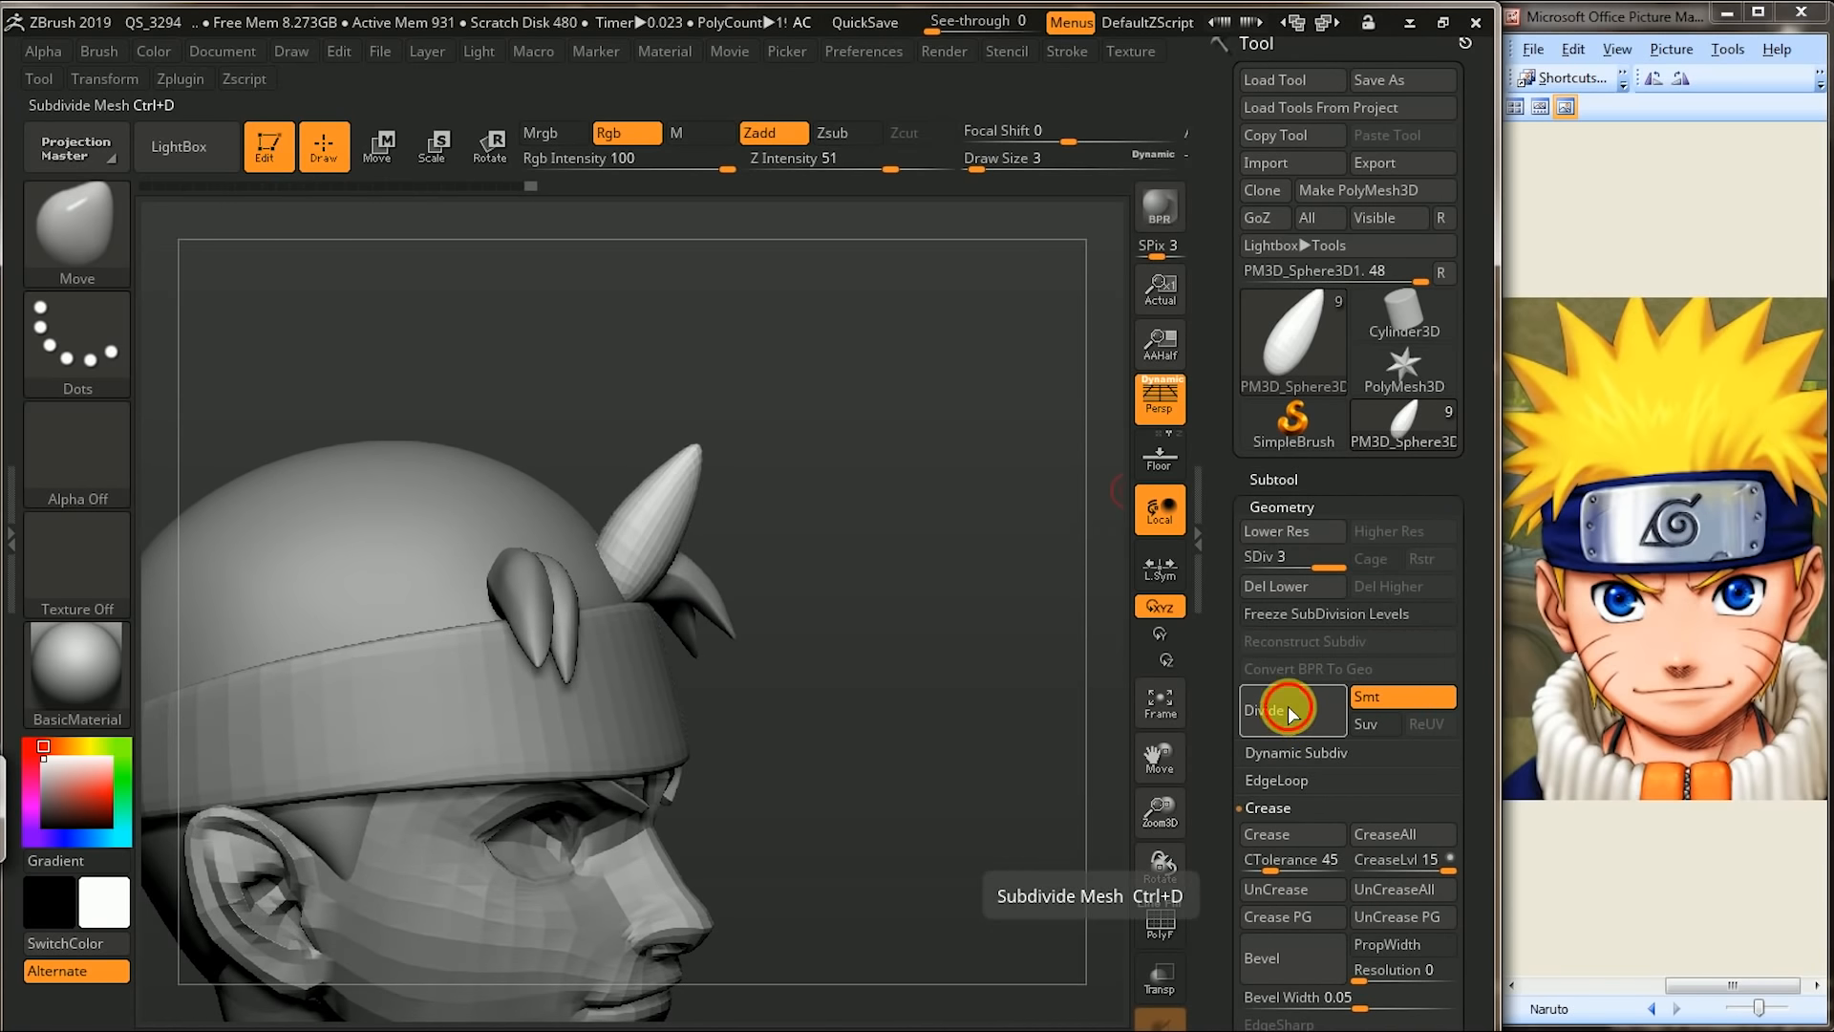
- Refine the subdivided spike's tip and base where it meets the headband with the Move and Smooth brushes
{"action": "key", "text": "]"}
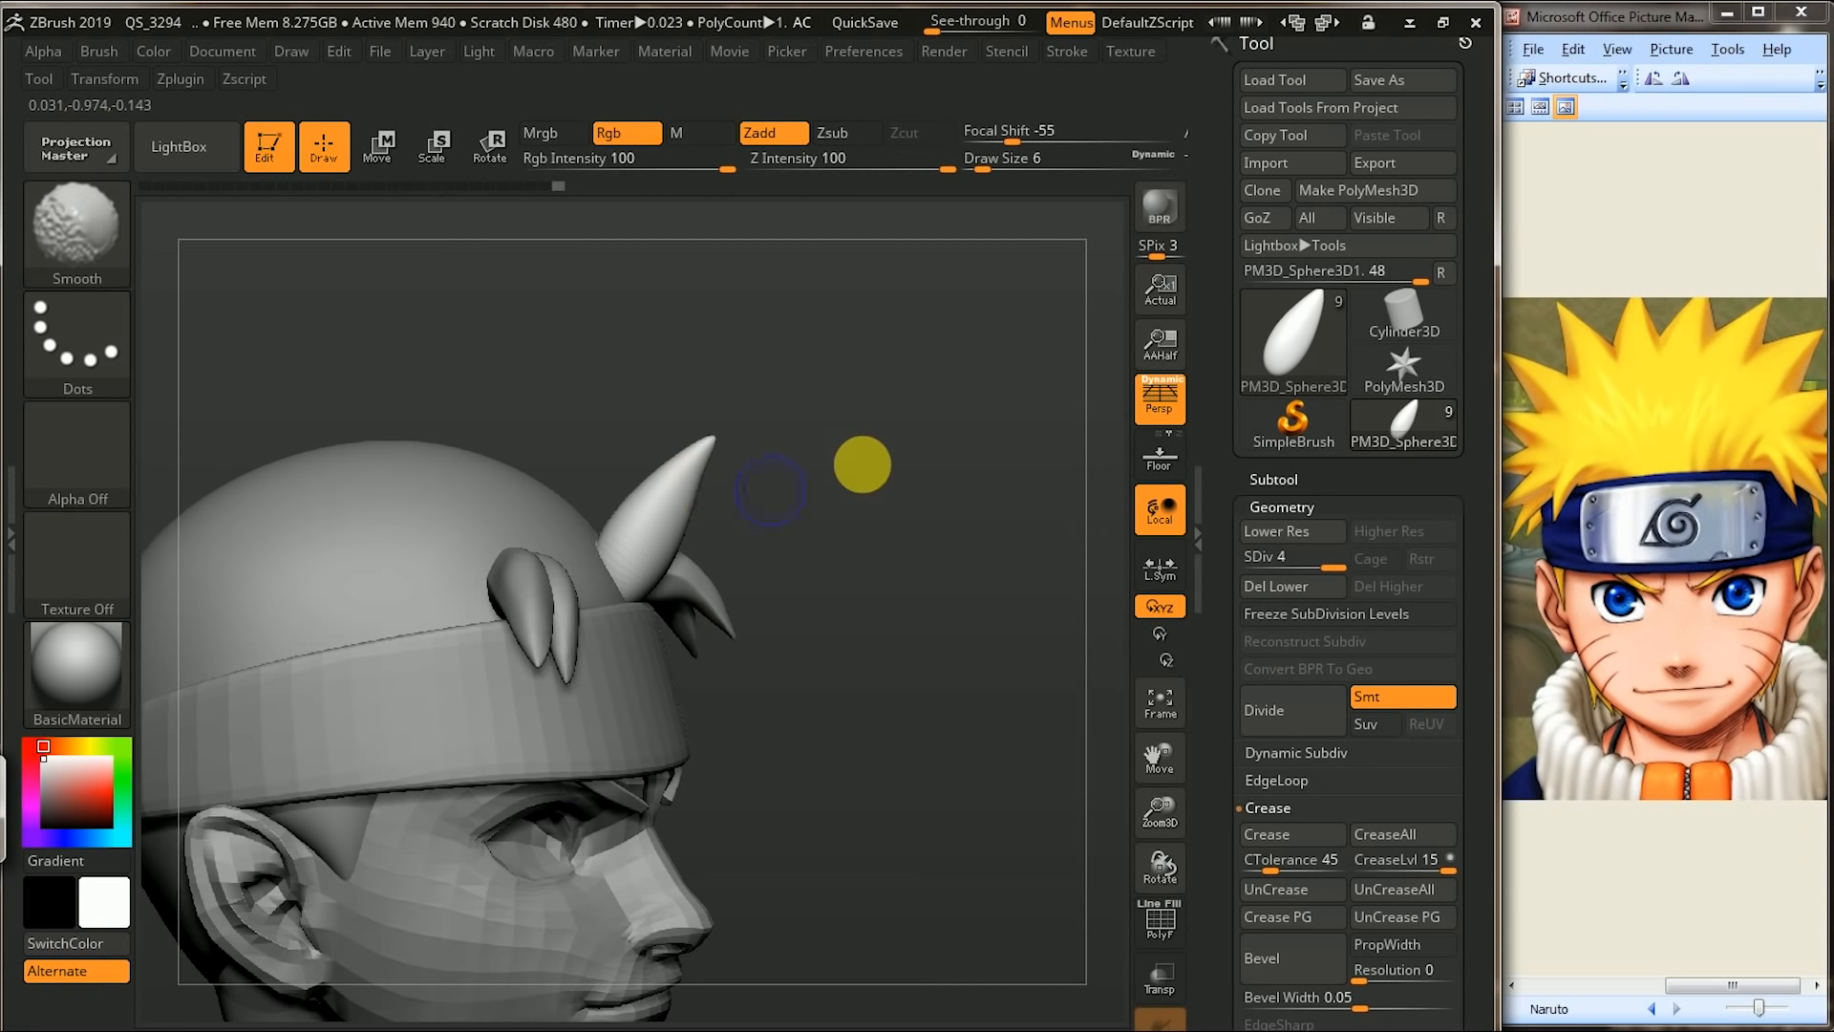
{"action": "left_click_drag", "start_coordinate": [860, 462], "coordinate": [935, 413]}
{"action": "key", "text": "]"}
{"action": "left_click_drag", "start_coordinate": [684, 597], "coordinate": [671, 655]}
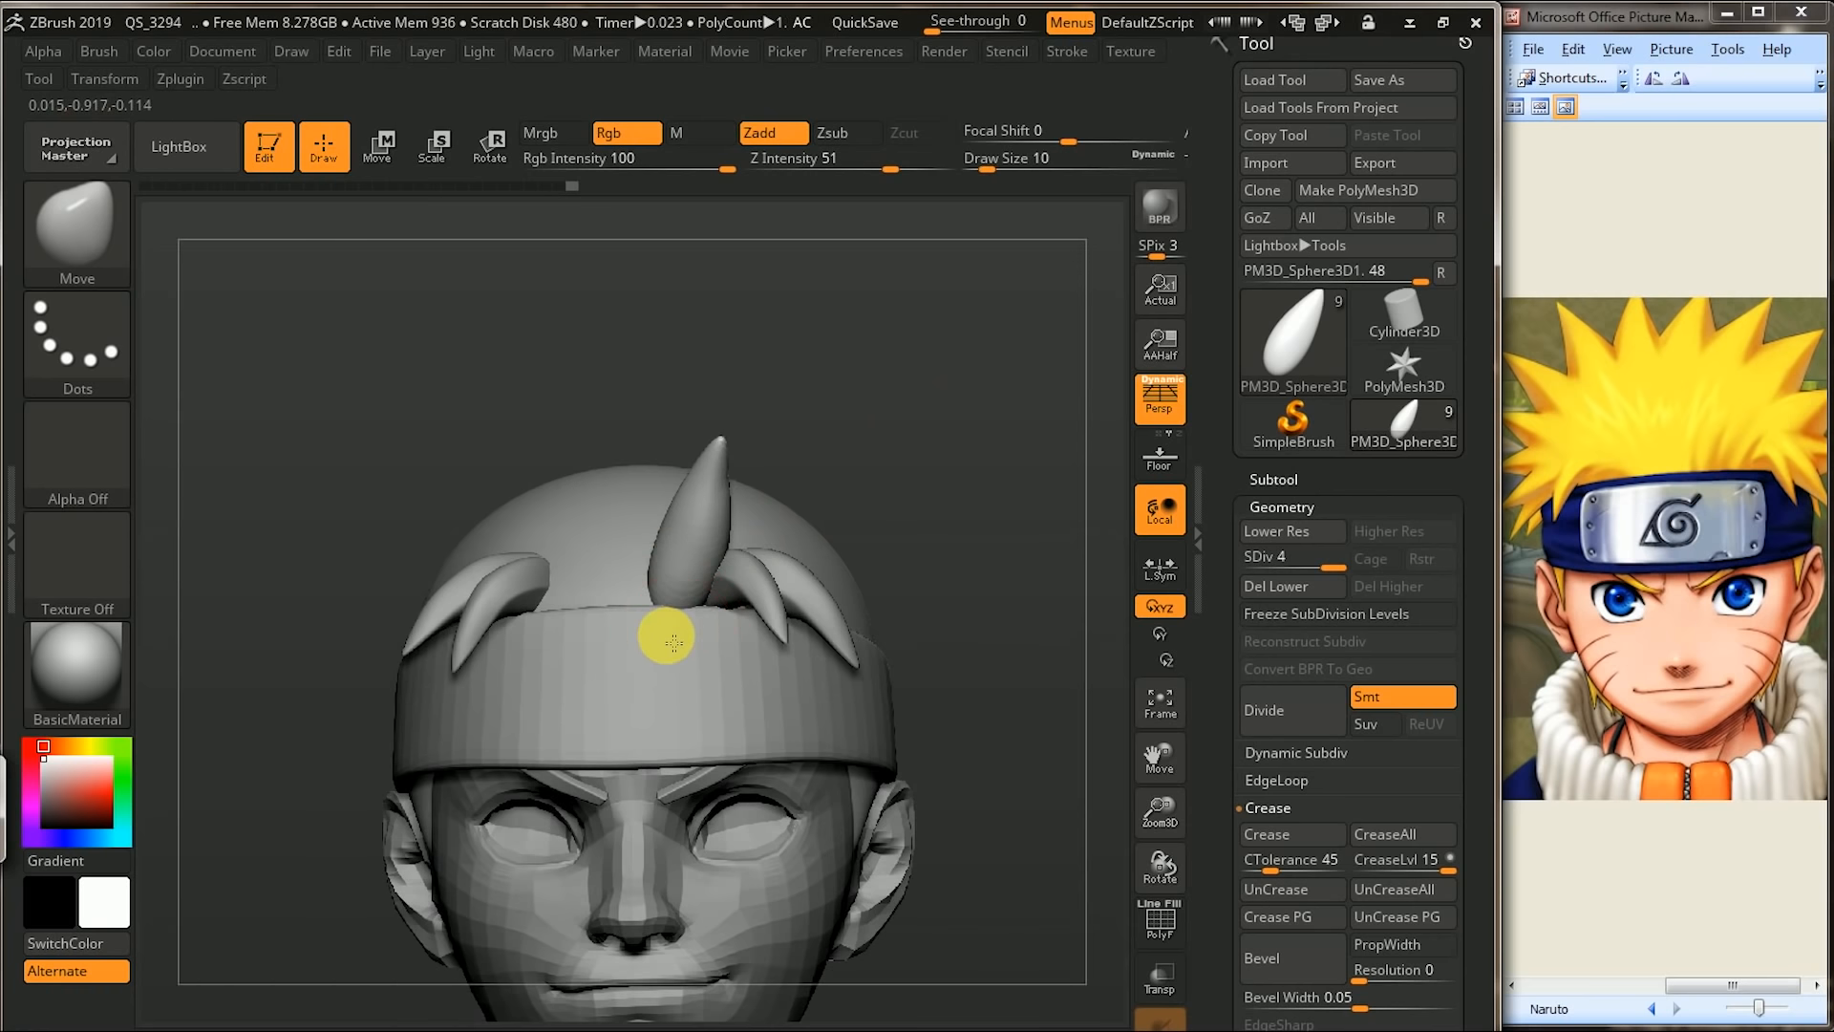
{"action": "left_click_drag", "start_coordinate": [875, 462], "coordinate": [933, 446]}
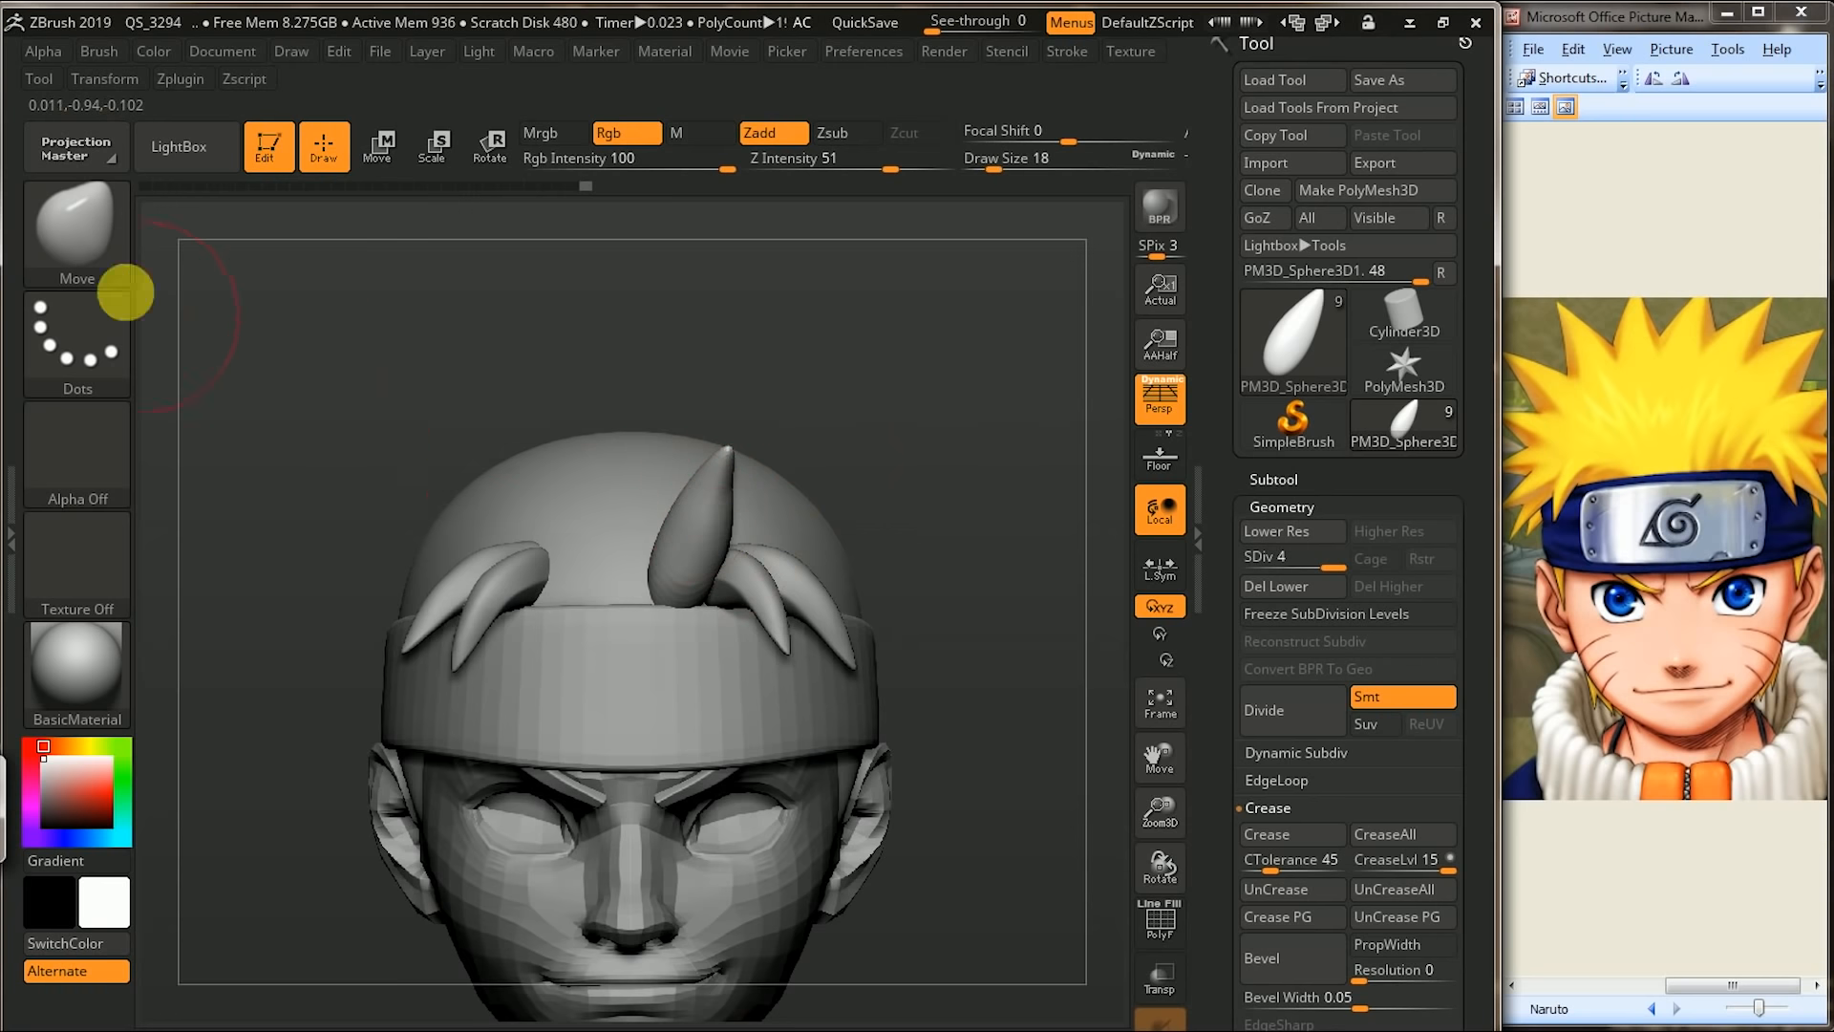
- Flatten the sides of the spike with the TrimDynamic brush and smooth the trimmed surfaces
{"action": "left_click", "coordinate": [76, 229]}
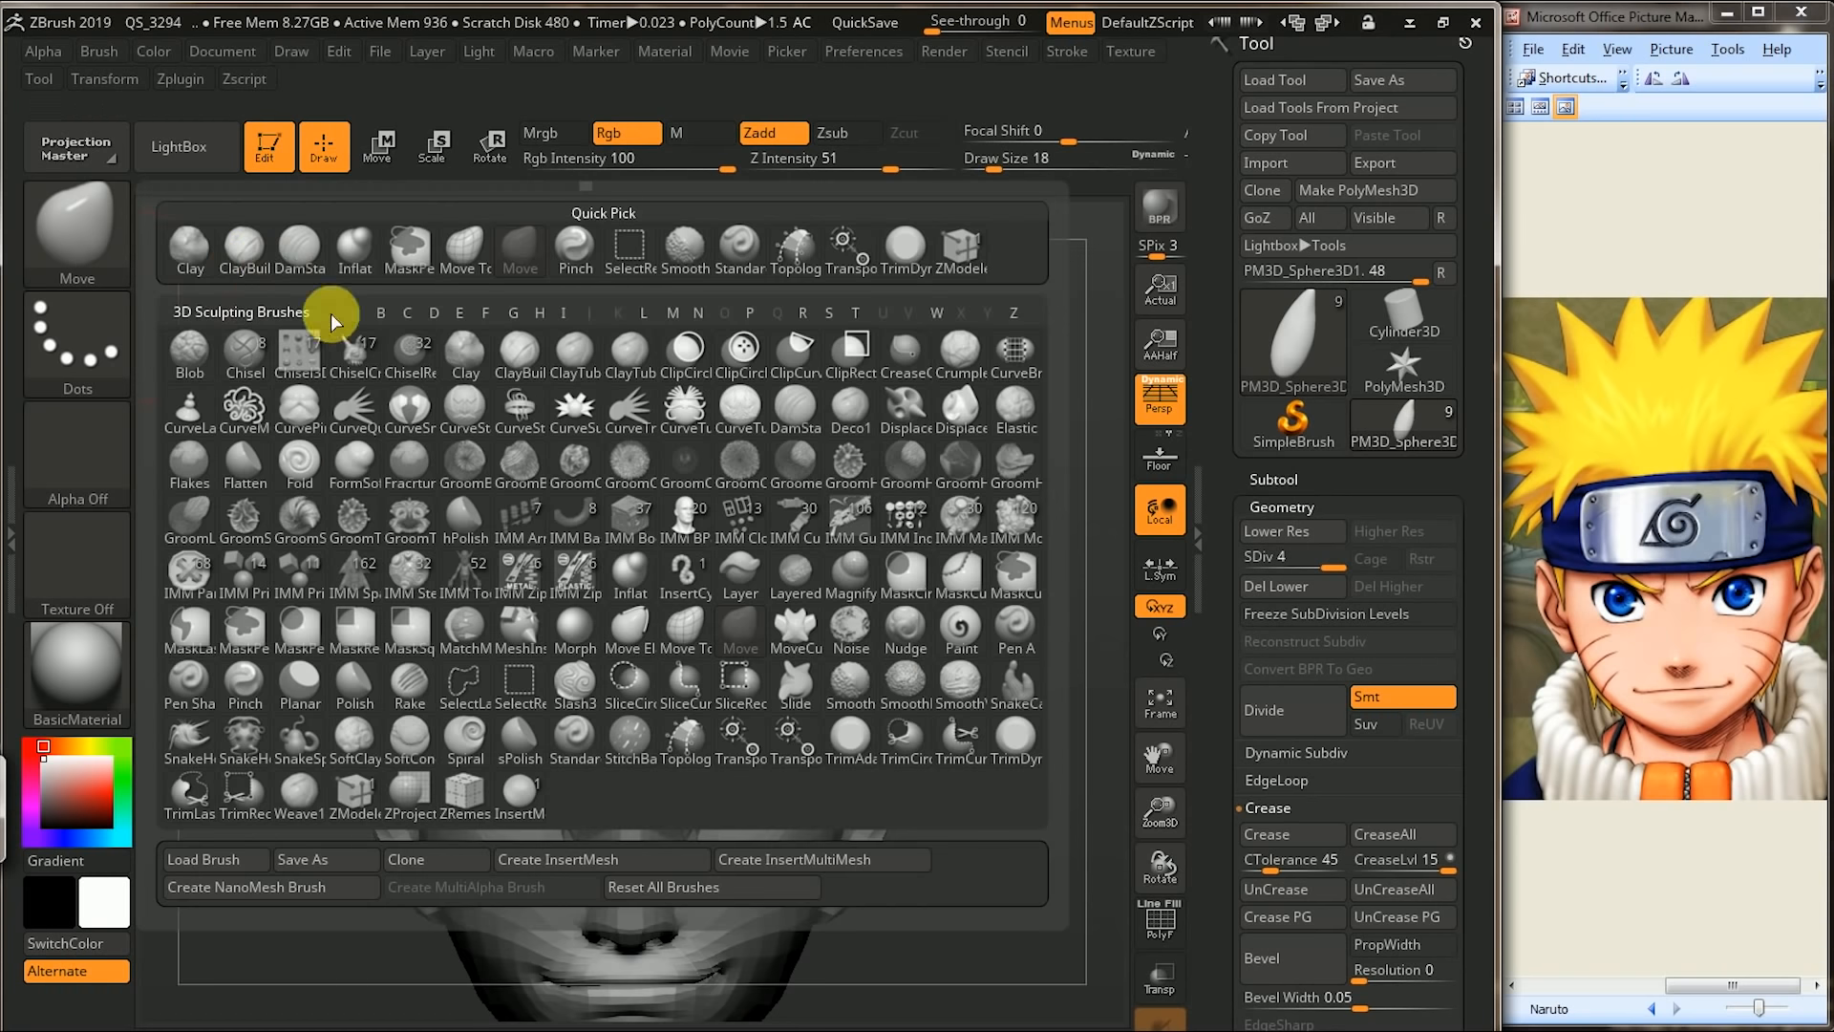
{"action": "left_click", "coordinate": [1005, 737]}
{"action": "mouse_move", "coordinate": [1003, 524]}
{"action": "left_mouse_down"}
{"action": "mouse_move", "coordinate": [770, 507]}
{"action": "mouse_move", "coordinate": [716, 464]}
{"action": "mouse_move", "coordinate": [874, 487]}
{"action": "left_mouse_up"}
{"action": "left_click_drag", "start_coordinate": [728, 465], "coordinate": [743, 502], "text": "shift"}
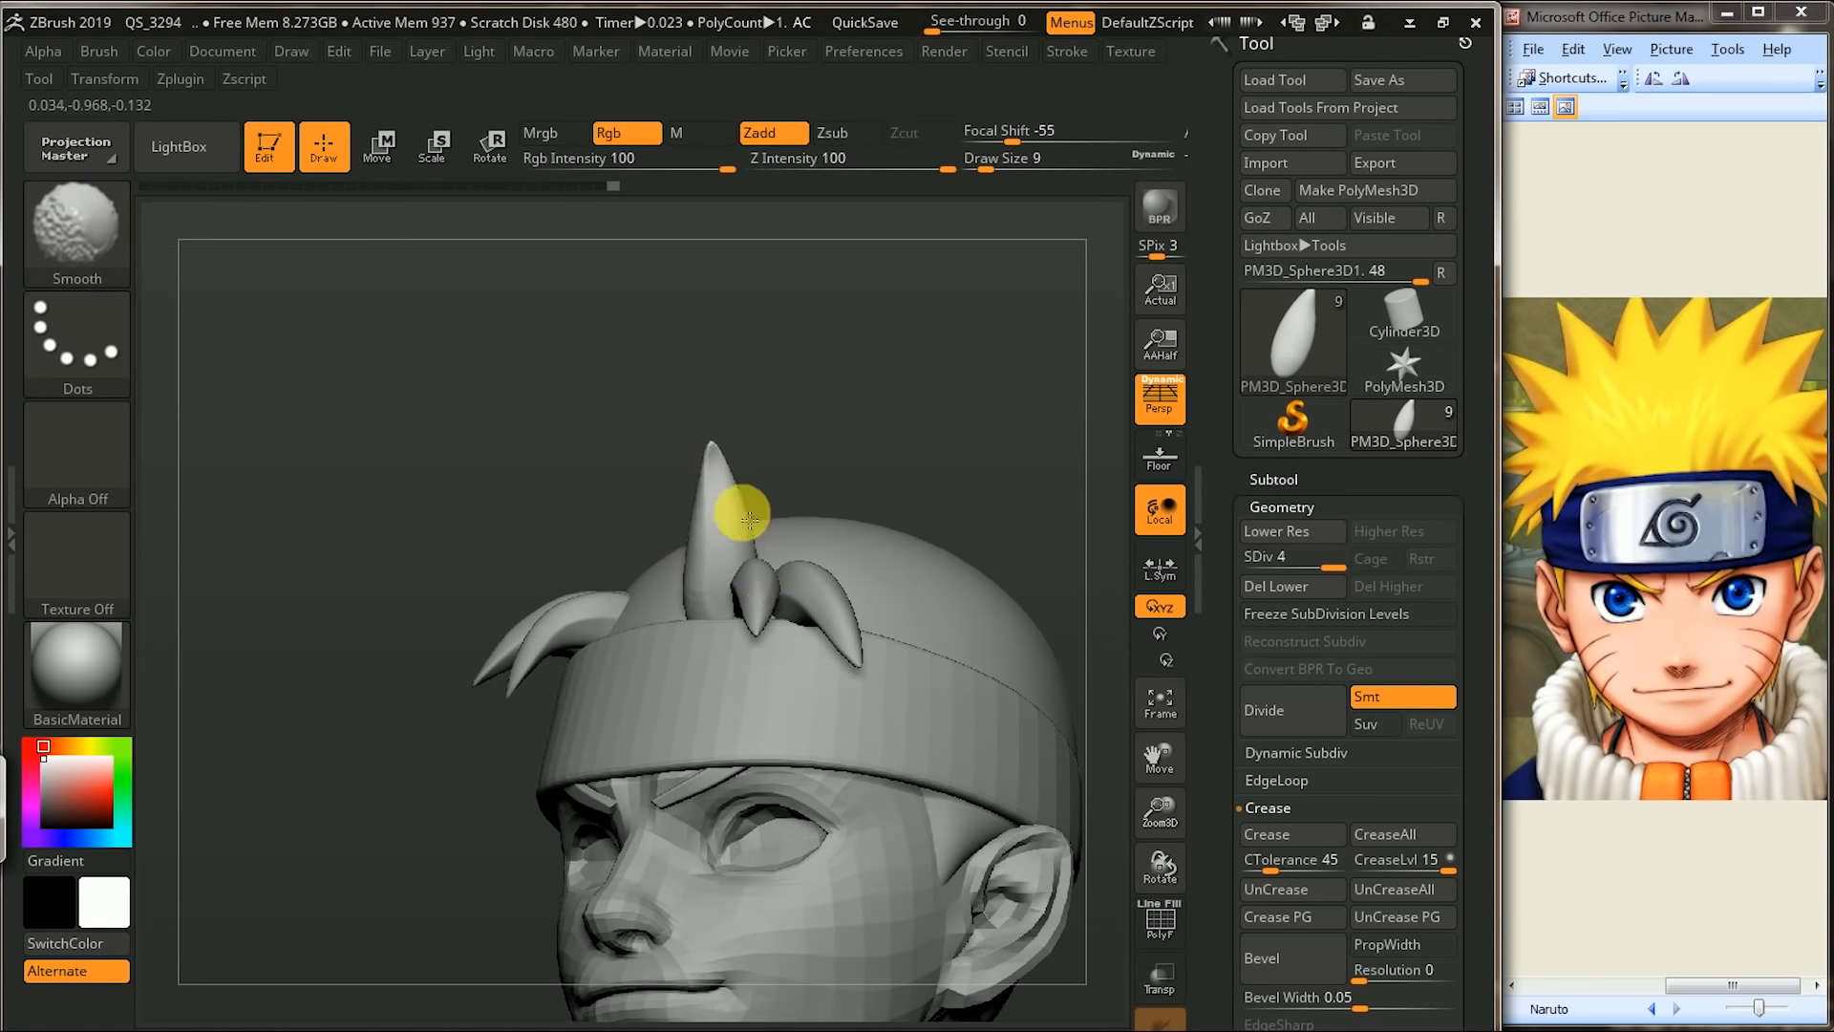
{"action": "mouse_move", "coordinate": [897, 430]}
{"action": "left_mouse_down"}
{"action": "mouse_move", "coordinate": [839, 471]}
{"action": "mouse_move", "coordinate": [819, 462]}
{"action": "mouse_move", "coordinate": [855, 546]}
{"action": "left_mouse_up"}
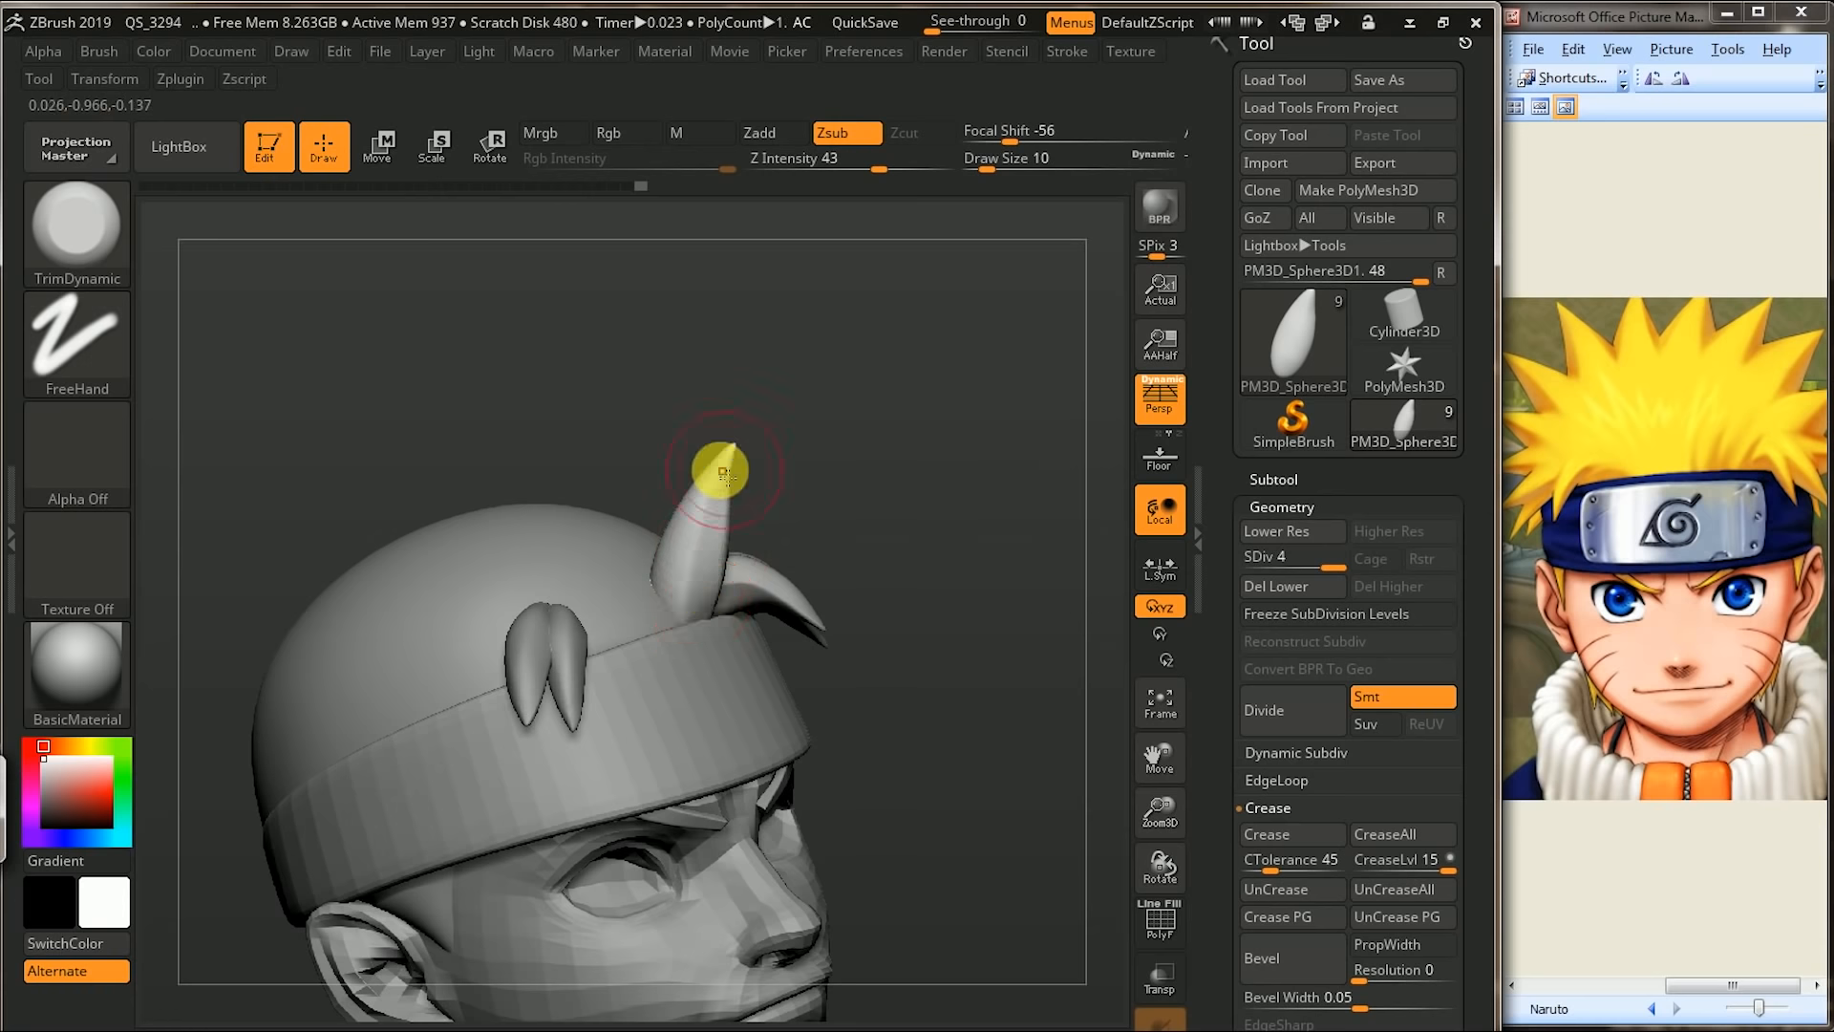
{"action": "left_click_drag", "start_coordinate": [890, 420], "coordinate": [708, 532]}
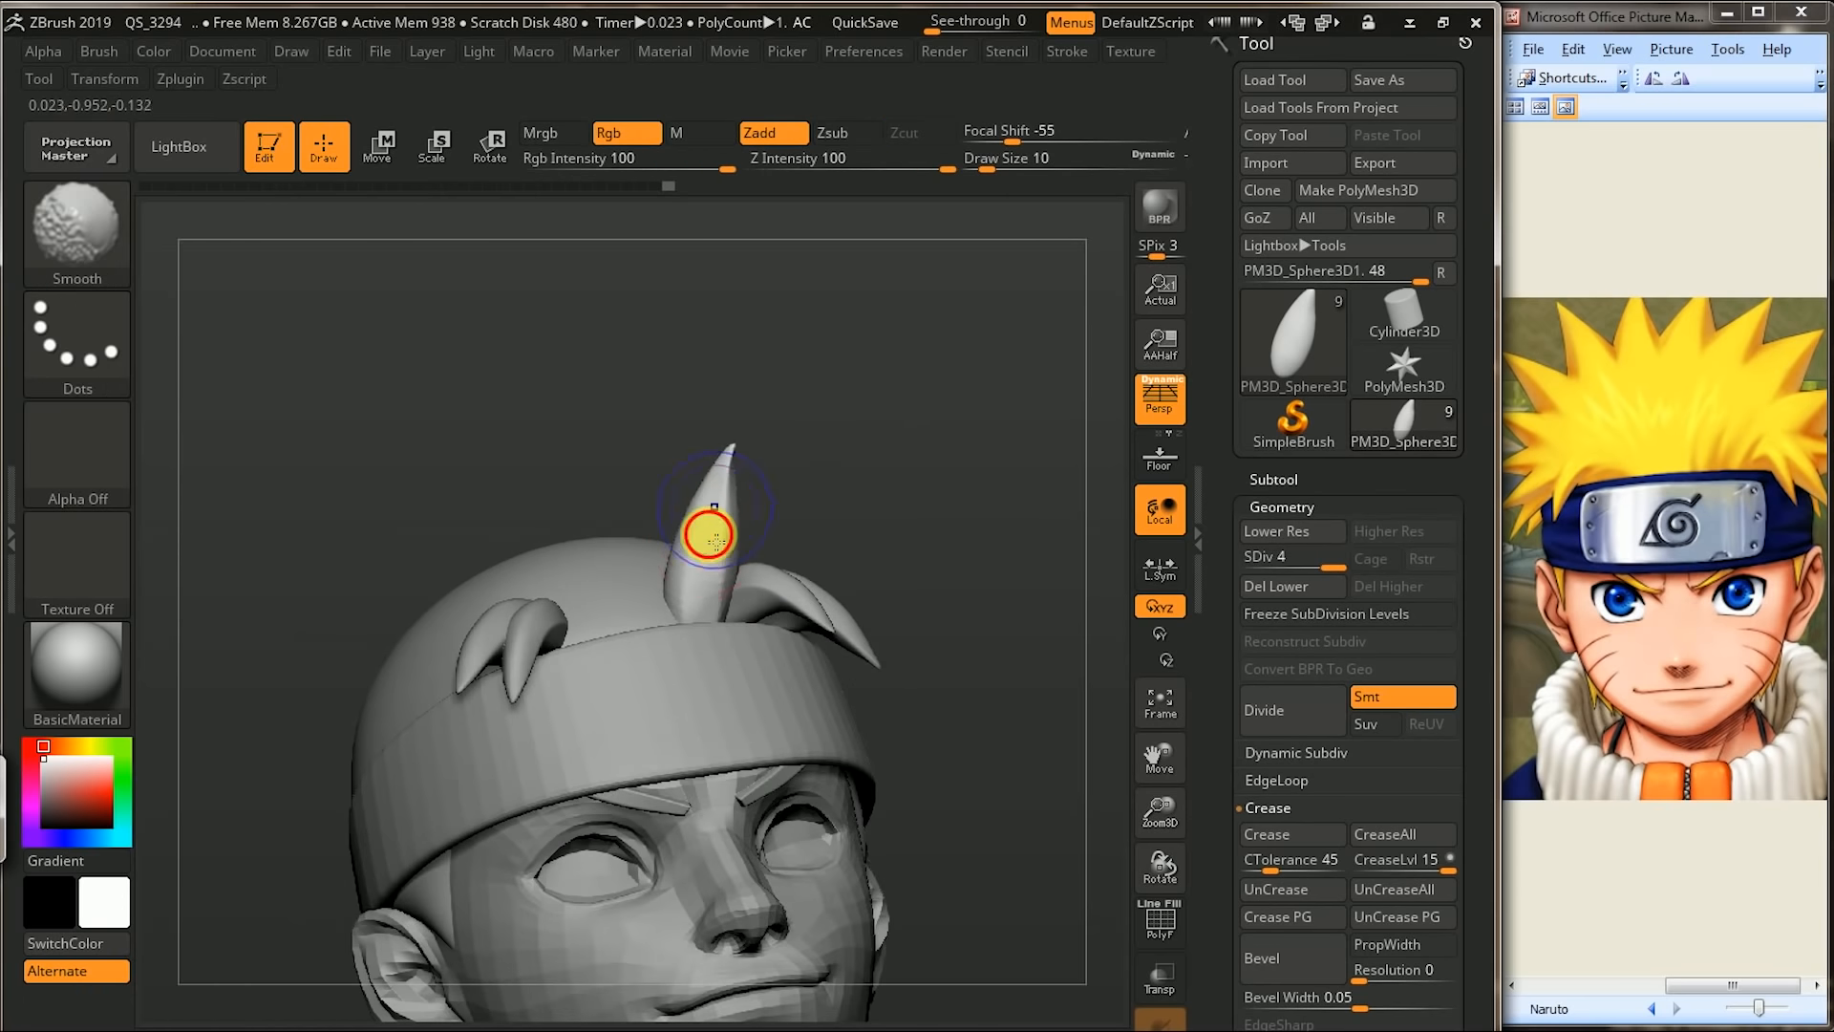
{"action": "left_click_drag", "start_coordinate": [954, 434], "coordinate": [994, 377], "text": "shift"}
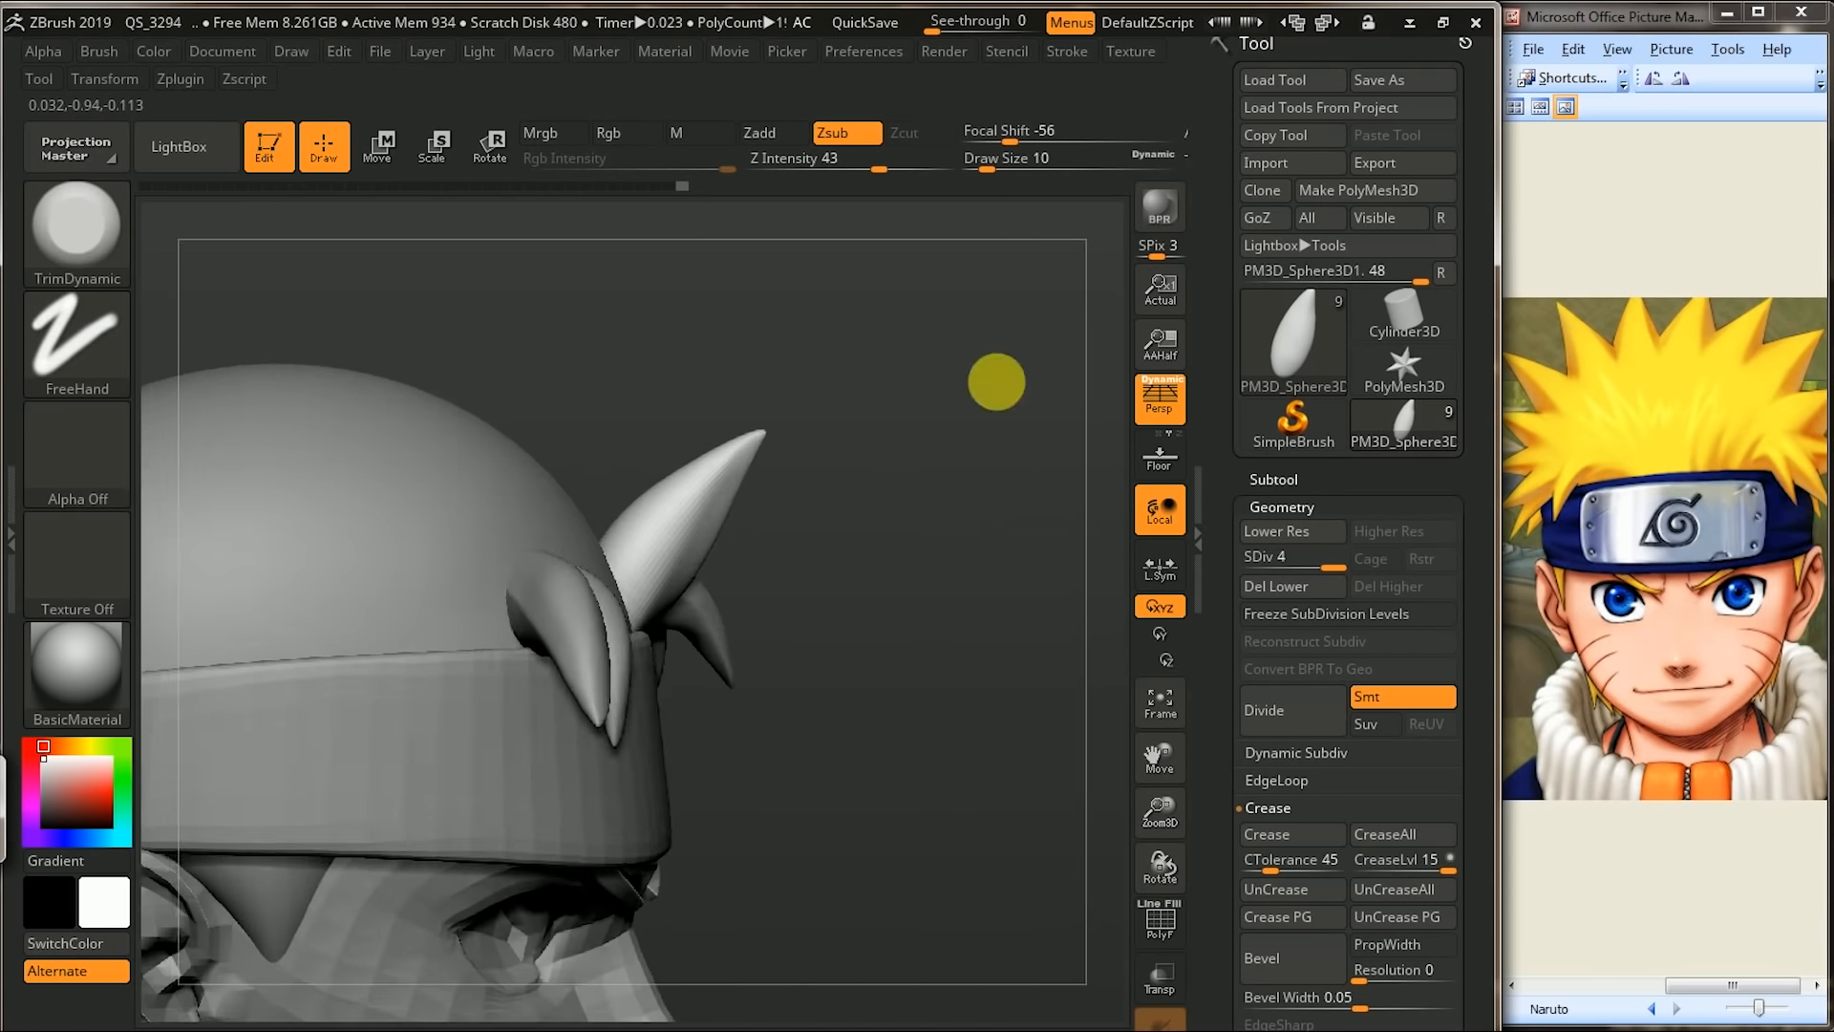
- Sharpen the ridge and tip of the spike with the Pinch brush
{"action": "left_click", "coordinate": [113, 267]}
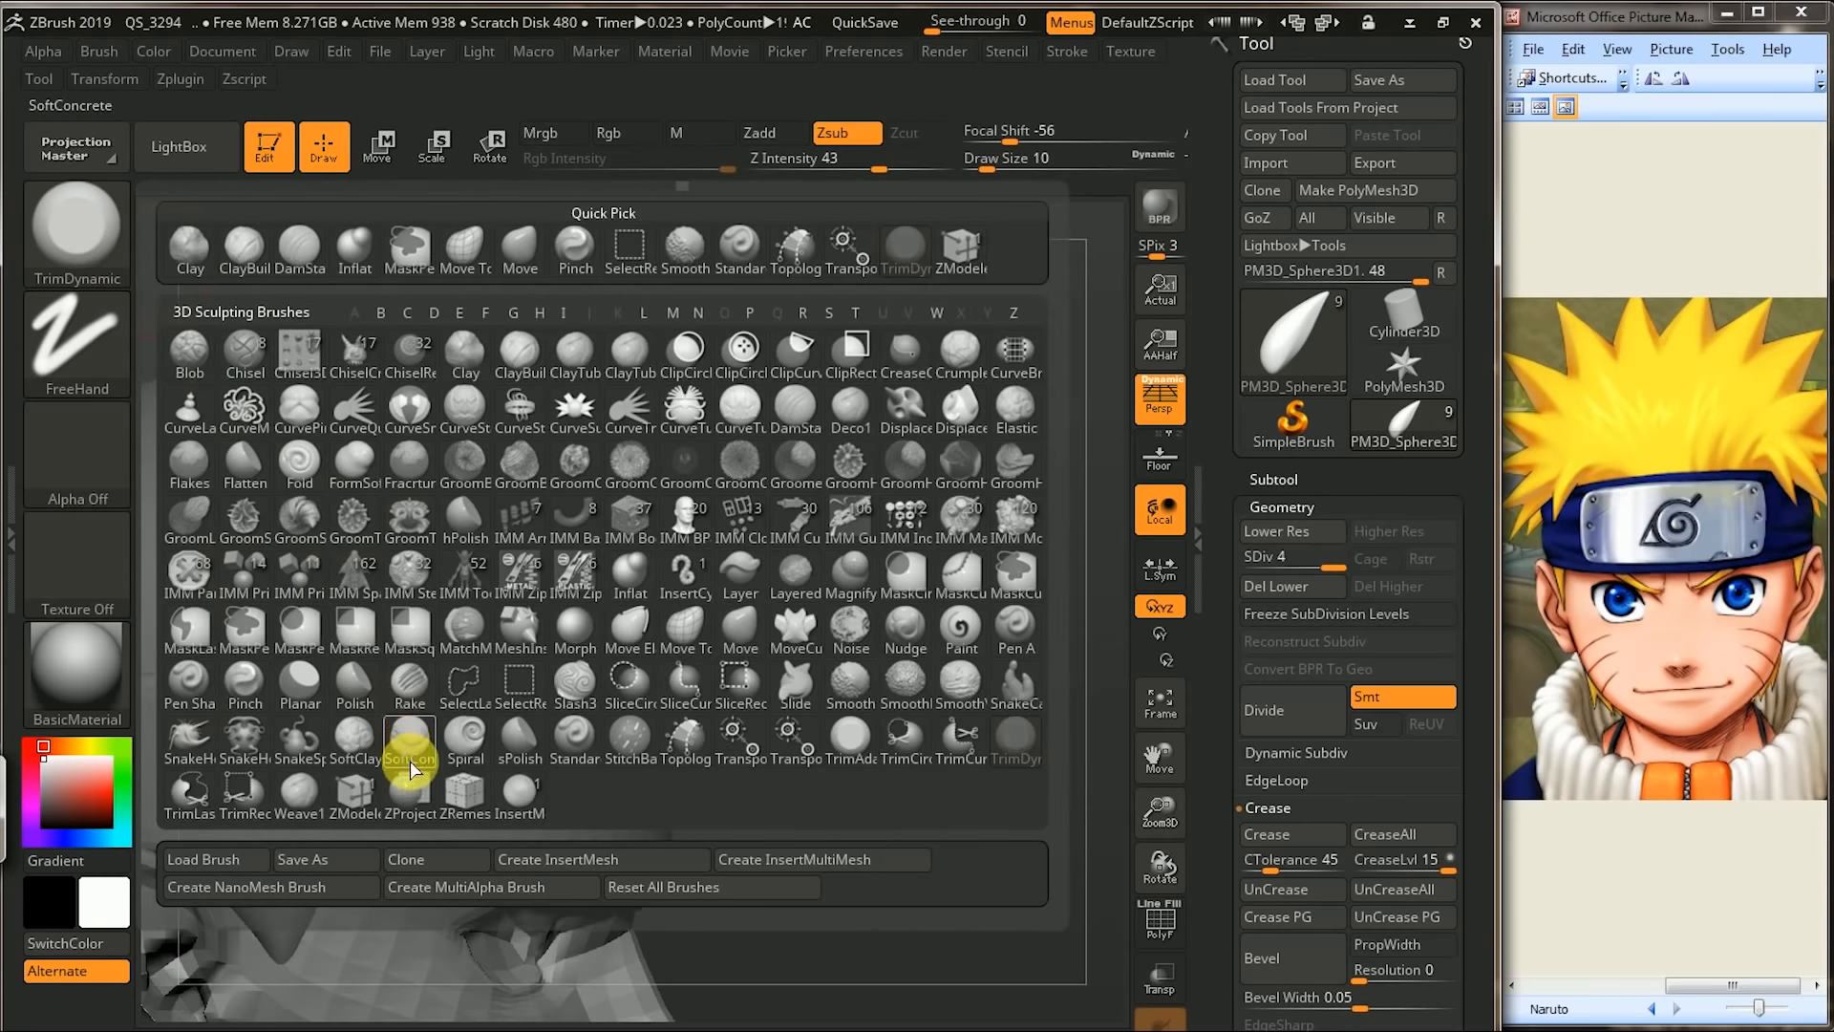
{"action": "mouse_move", "coordinate": [412, 774]}
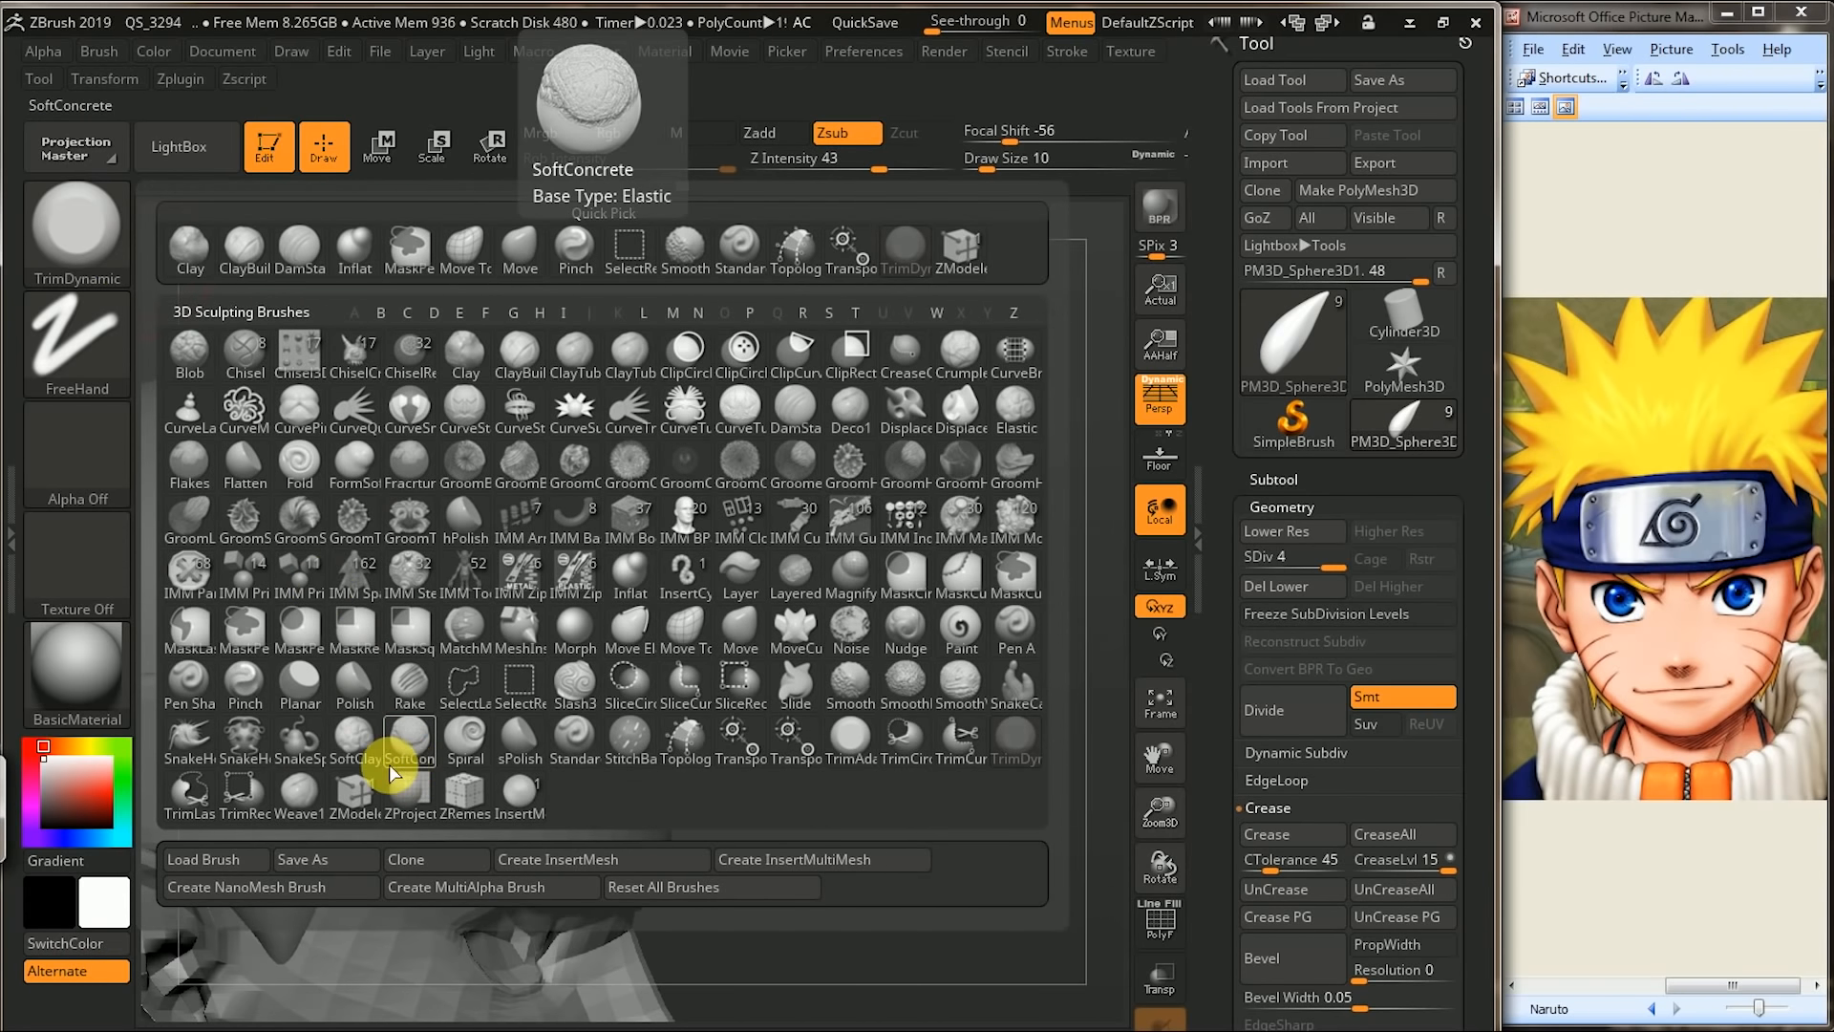
{"action": "left_click", "coordinate": [247, 689]}
{"action": "left_click_drag", "start_coordinate": [828, 580], "coordinate": [621, 647]}
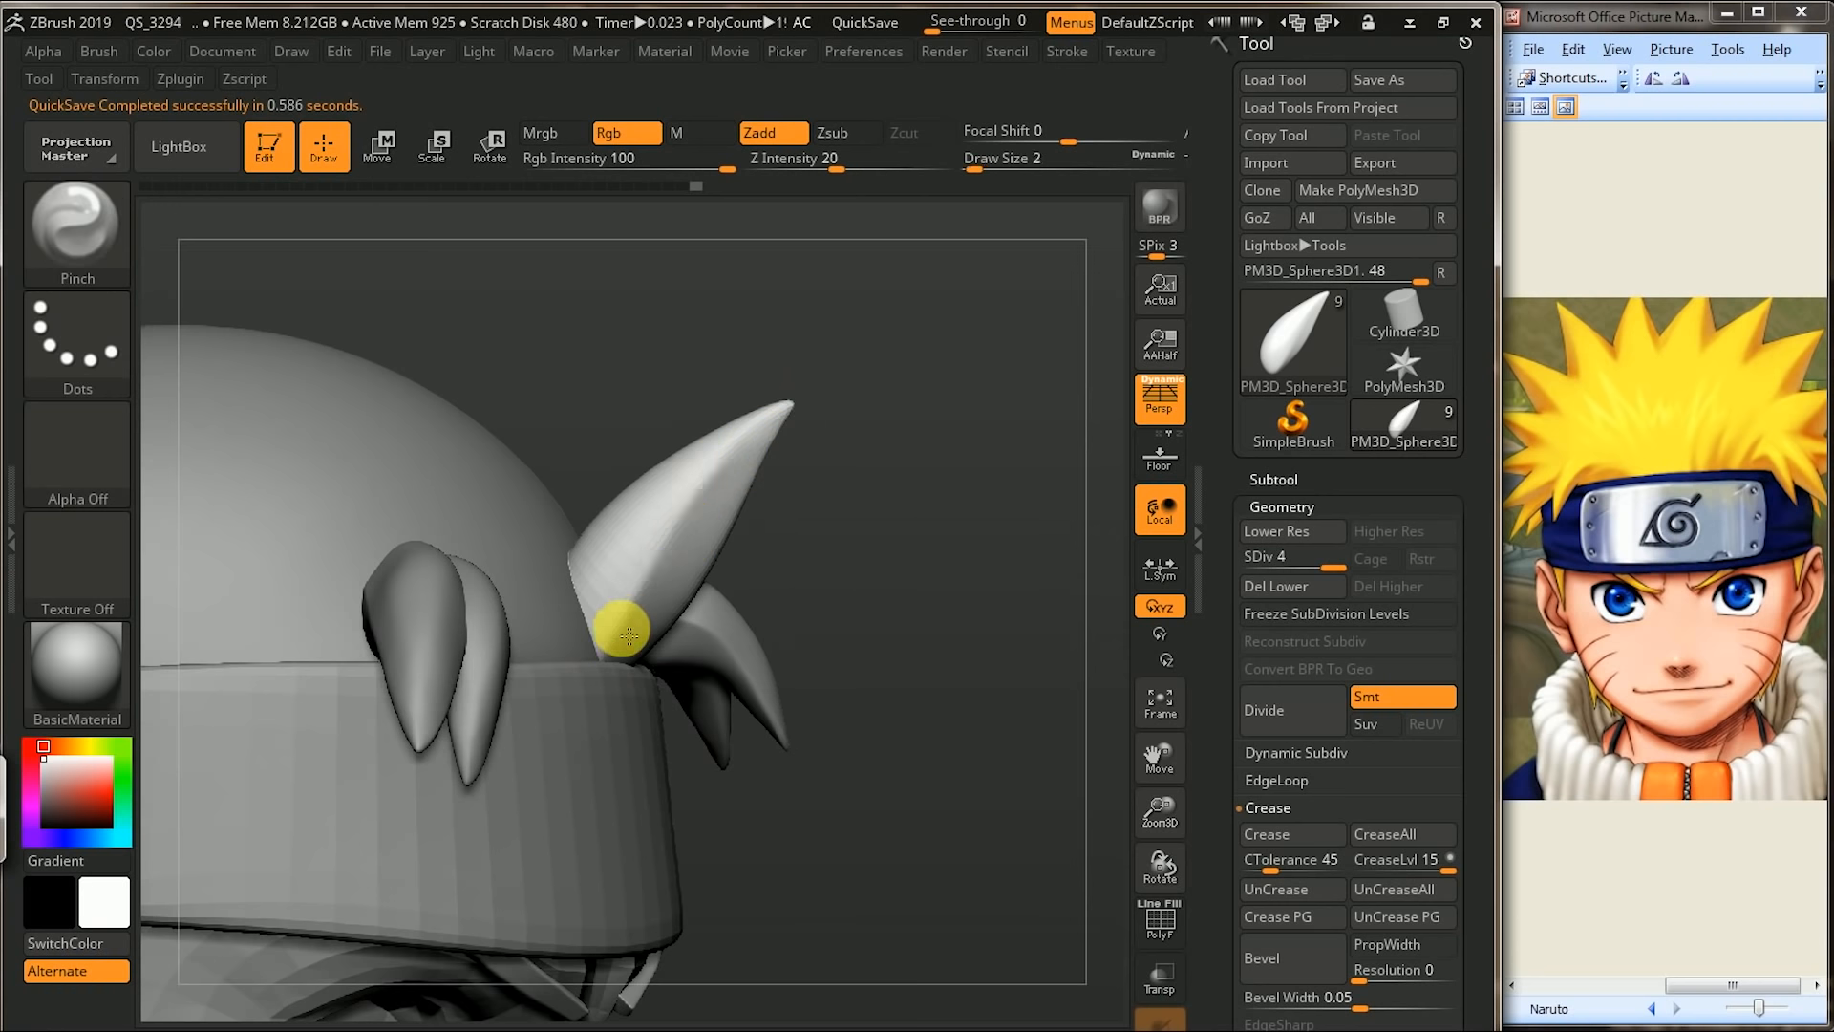
{"action": "left_click_drag", "start_coordinate": [854, 435], "coordinate": [726, 474]}
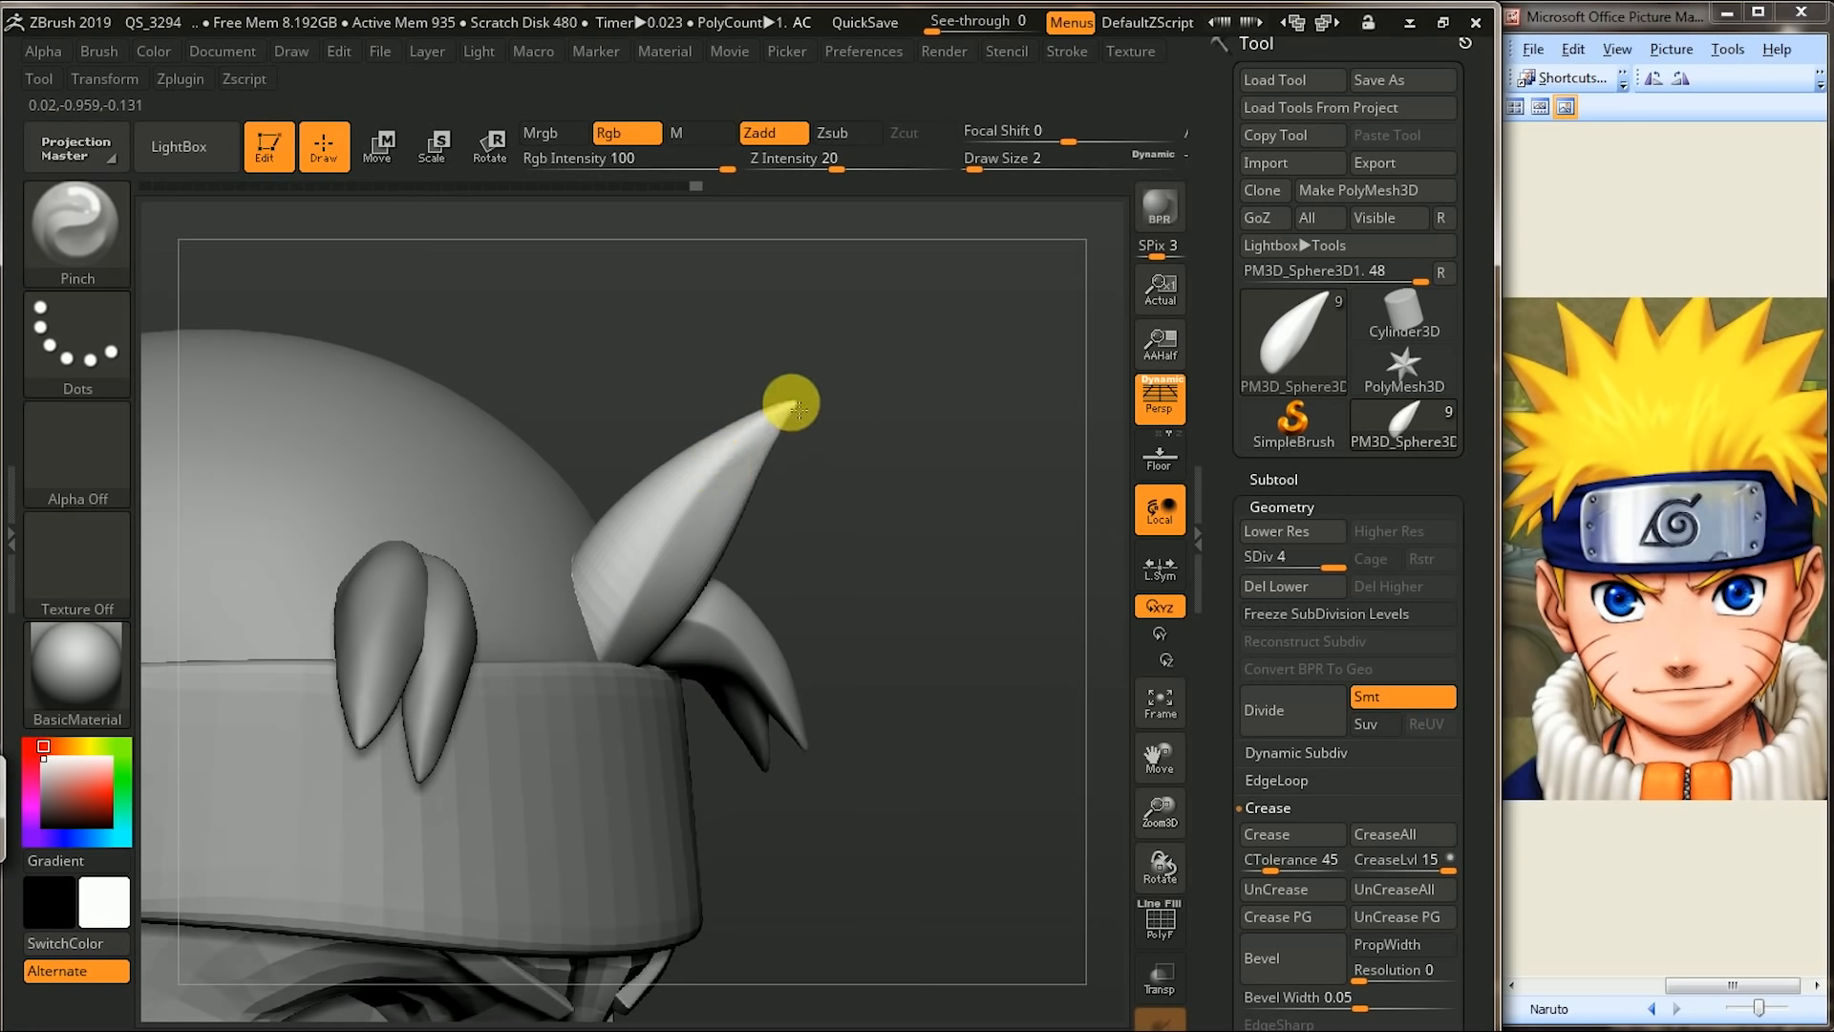
{"action": "left_click_drag", "start_coordinate": [807, 430], "coordinate": [778, 440]}
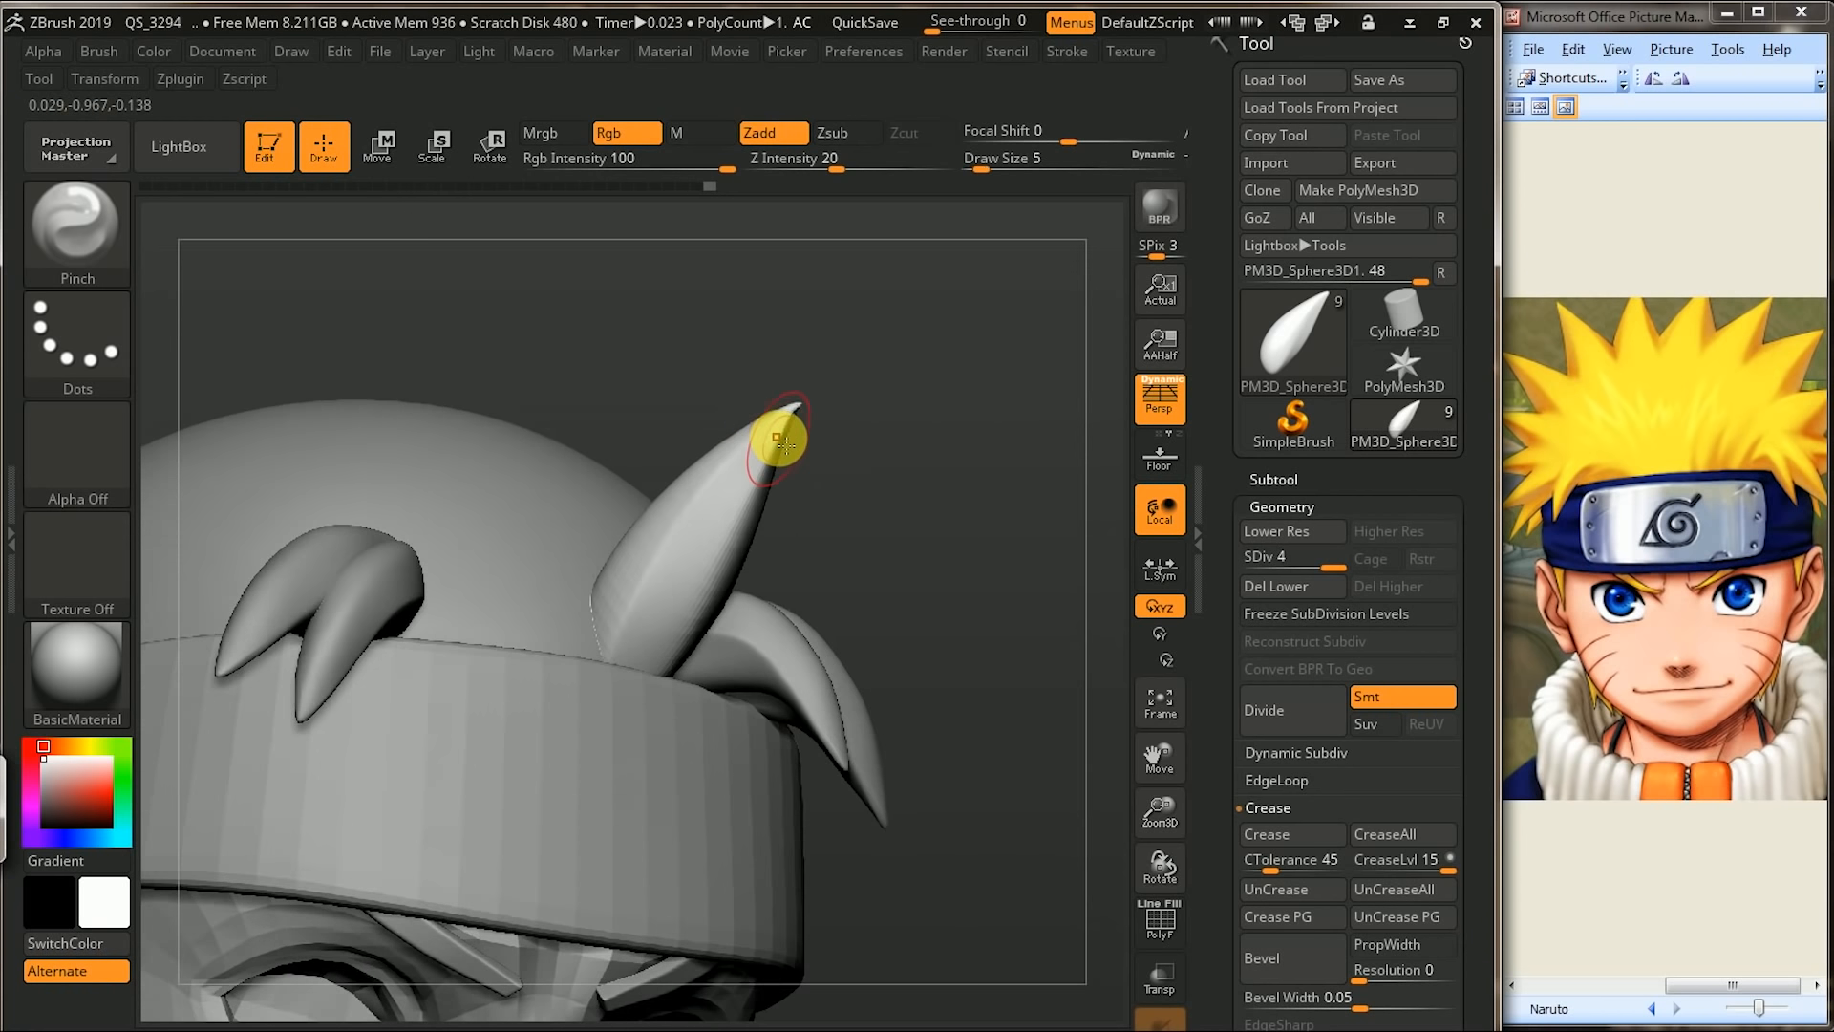
{"action": "left_click_drag", "start_coordinate": [892, 432], "coordinate": [823, 425]}
- Pinch the remaining edges of the spike from base to tip, covering its front and outer side, and smooth the surface
{"action": "mouse_move", "coordinate": [680, 478]}
{"action": "left_mouse_down"}
{"action": "mouse_move", "coordinate": [704, 450]}
{"action": "mouse_move", "coordinate": [785, 487]}
{"action": "left_mouse_up"}
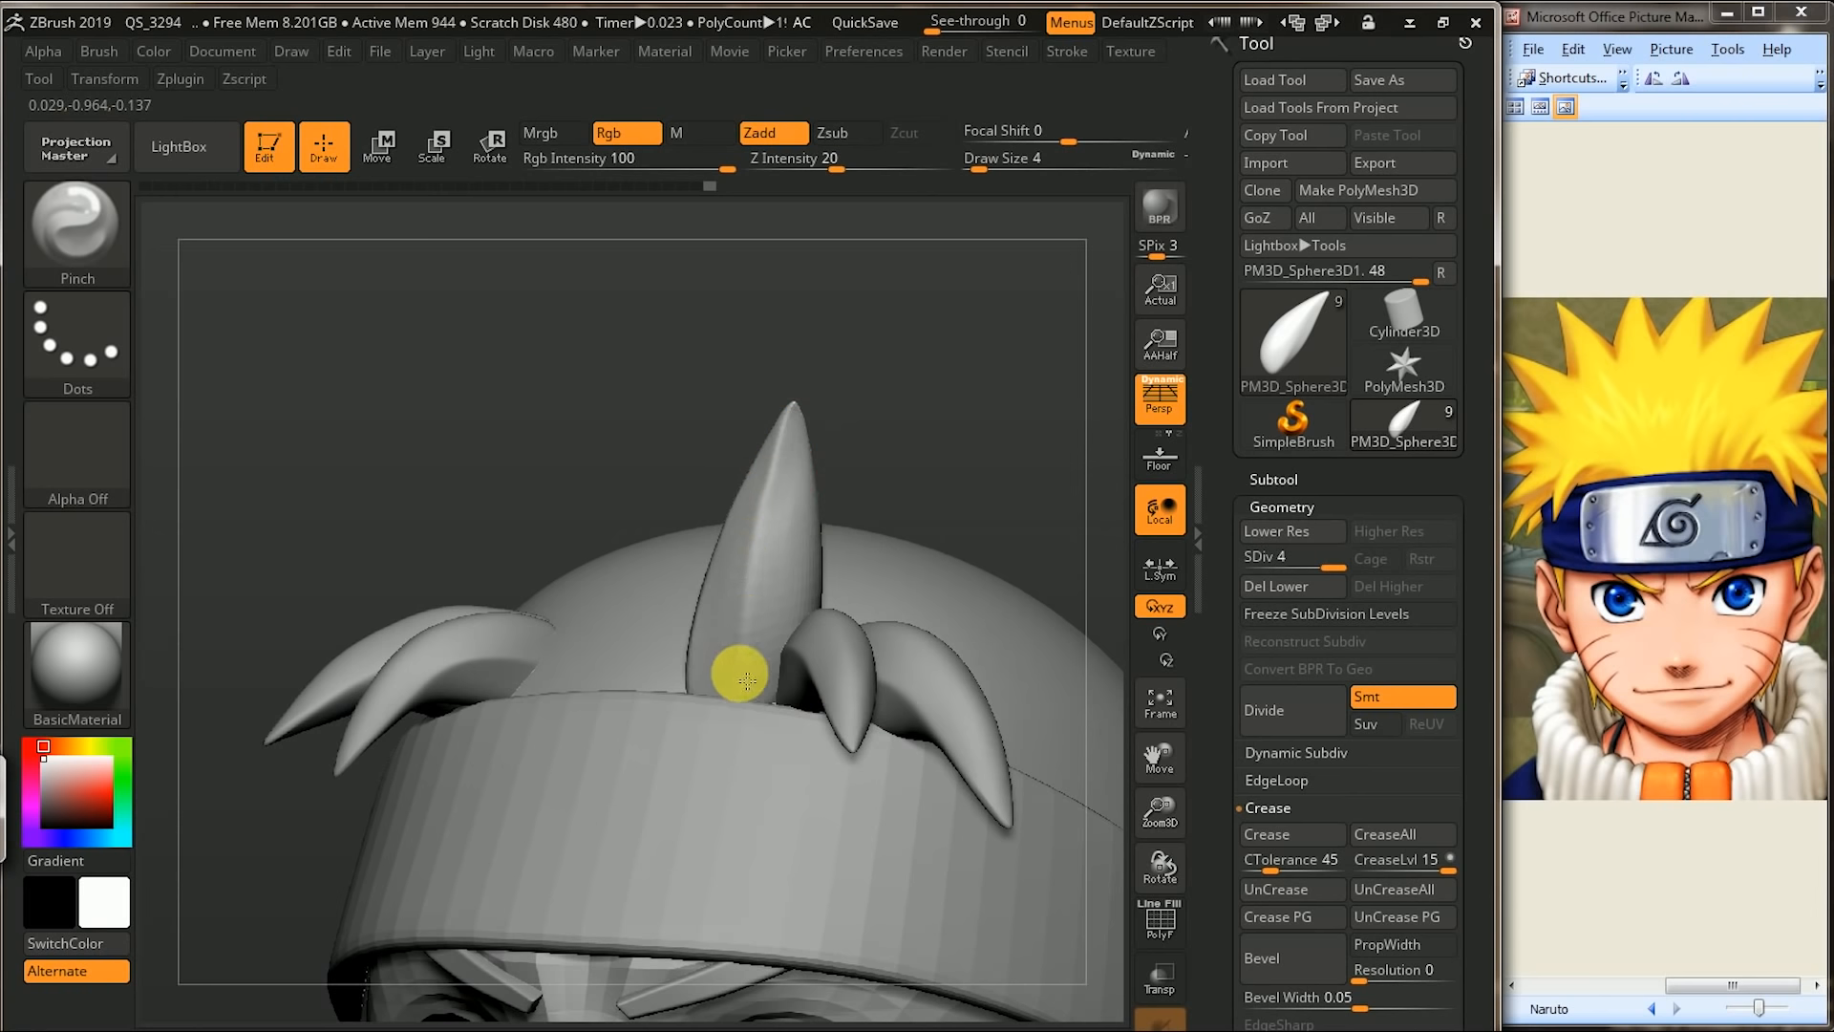
{"action": "mouse_move", "coordinate": [857, 407]}
{"action": "left_mouse_down"}
{"action": "mouse_move", "coordinate": [777, 471]}
{"action": "mouse_move", "coordinate": [769, 513]}
{"action": "left_mouse_up"}
{"action": "mouse_move", "coordinate": [740, 616]}
{"action": "left_mouse_down"}
{"action": "mouse_move", "coordinate": [917, 478]}
{"action": "mouse_move", "coordinate": [823, 478]}
{"action": "mouse_move", "coordinate": [819, 421]}
{"action": "mouse_move", "coordinate": [785, 419]}
{"action": "left_mouse_up"}
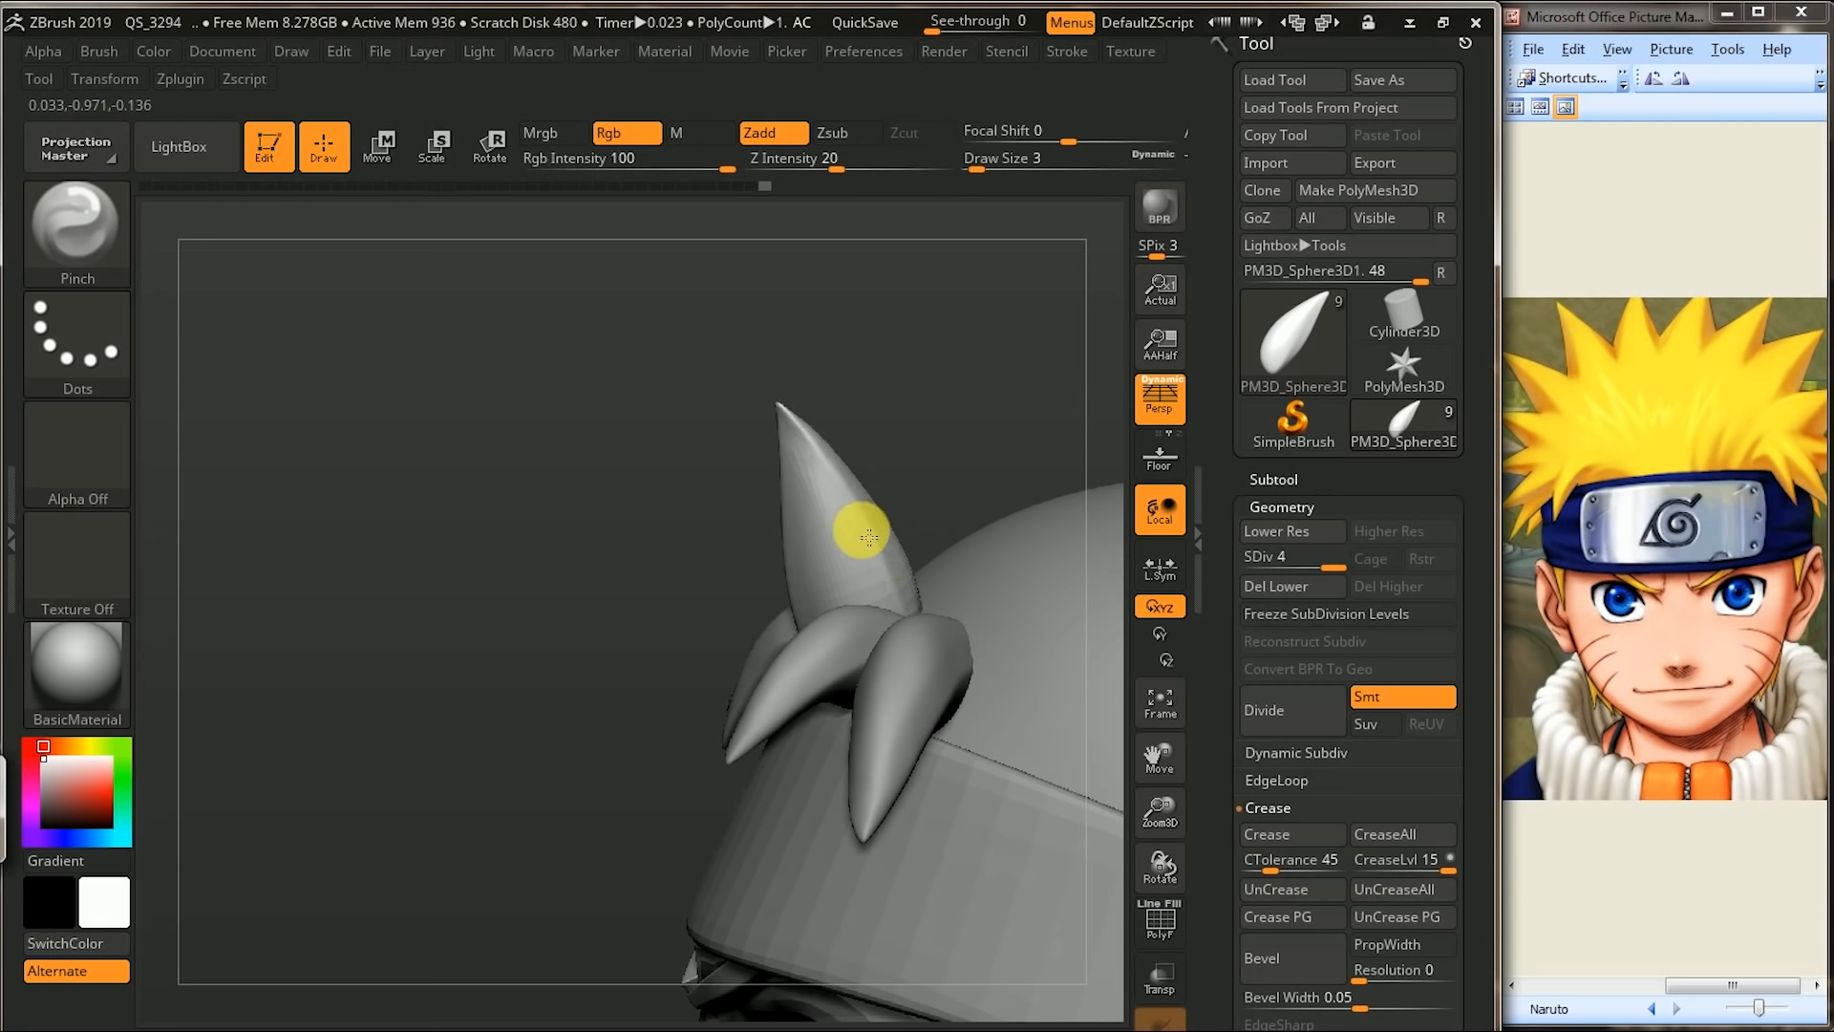
{"action": "key", "text": "shift"}
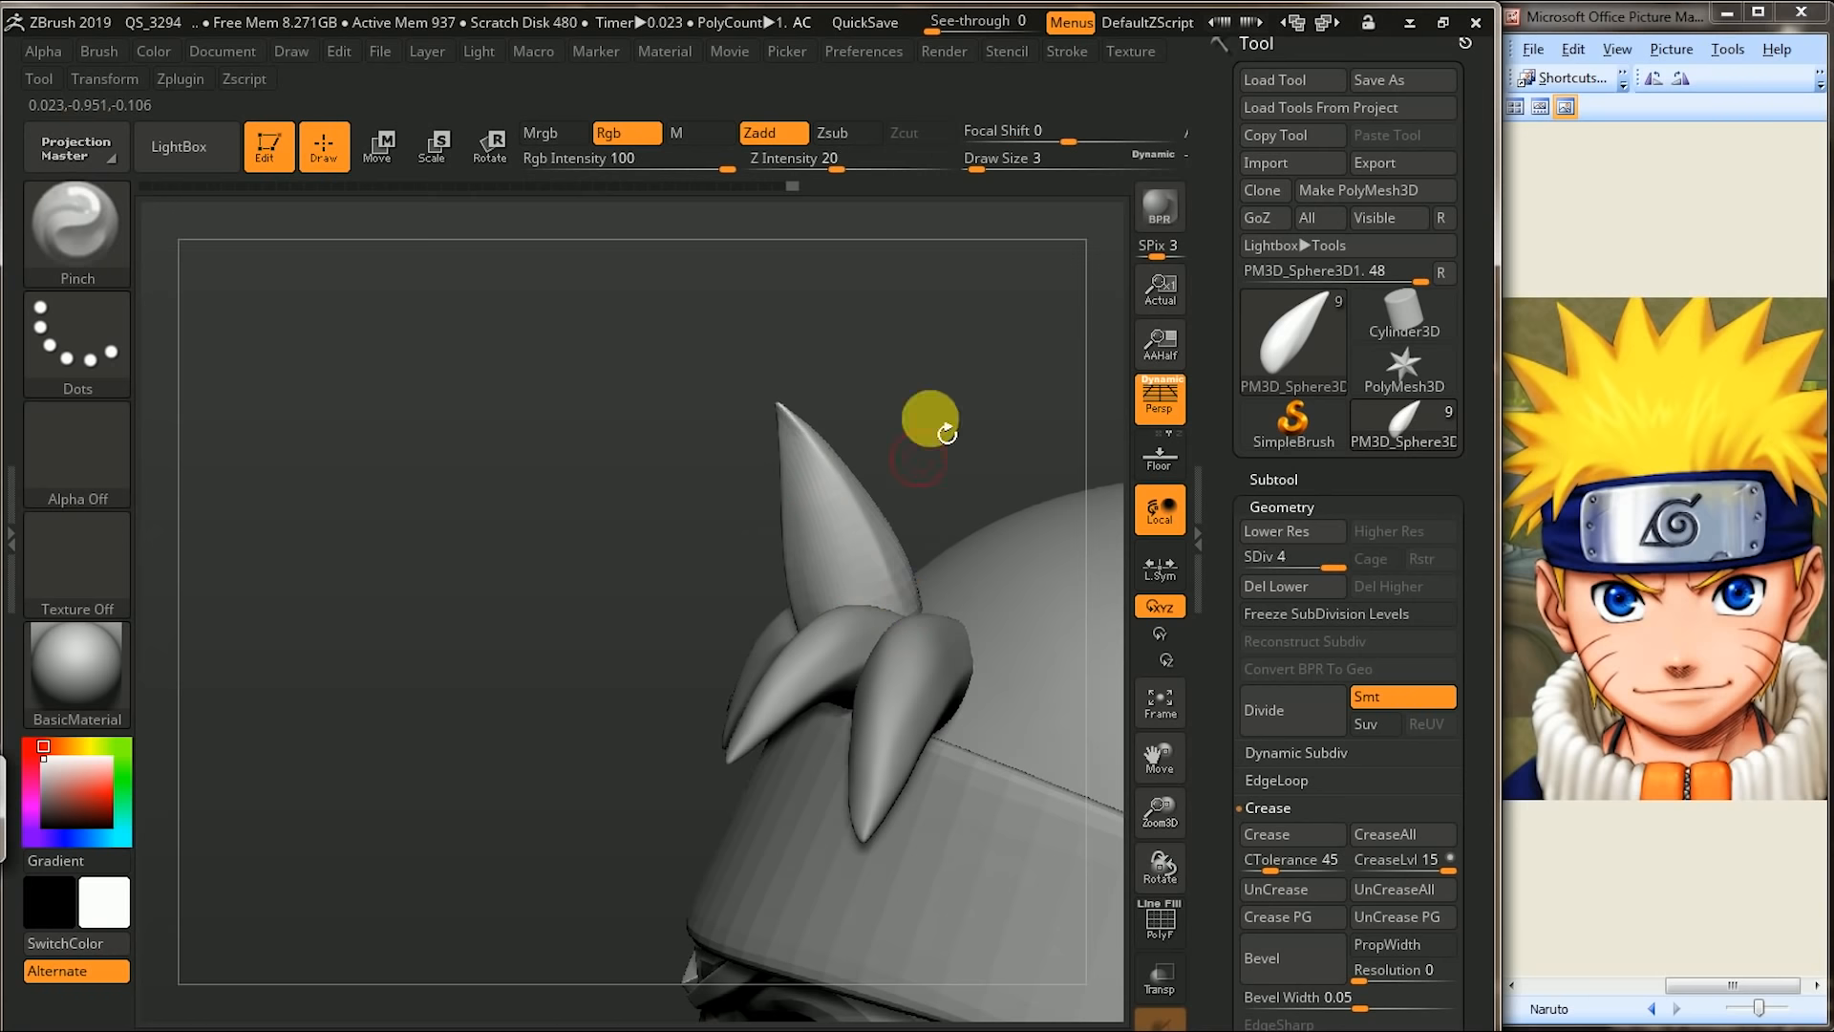
{"action": "left_click_drag", "start_coordinate": [868, 449], "coordinate": [926, 550]}
{"action": "mouse_move", "coordinate": [949, 450]}
{"action": "left_mouse_down"}
{"action": "mouse_move", "coordinate": [950, 335]}
{"action": "mouse_move", "coordinate": [1077, 397]}
{"action": "mouse_move", "coordinate": [949, 363]}
{"action": "mouse_move", "coordinate": [1064, 355]}
{"action": "mouse_move", "coordinate": [1051, 427]}
{"action": "mouse_move", "coordinate": [1076, 405]}
{"action": "mouse_move", "coordinate": [1011, 405]}
{"action": "mouse_move", "coordinate": [1053, 431]}
{"action": "left_mouse_up"}
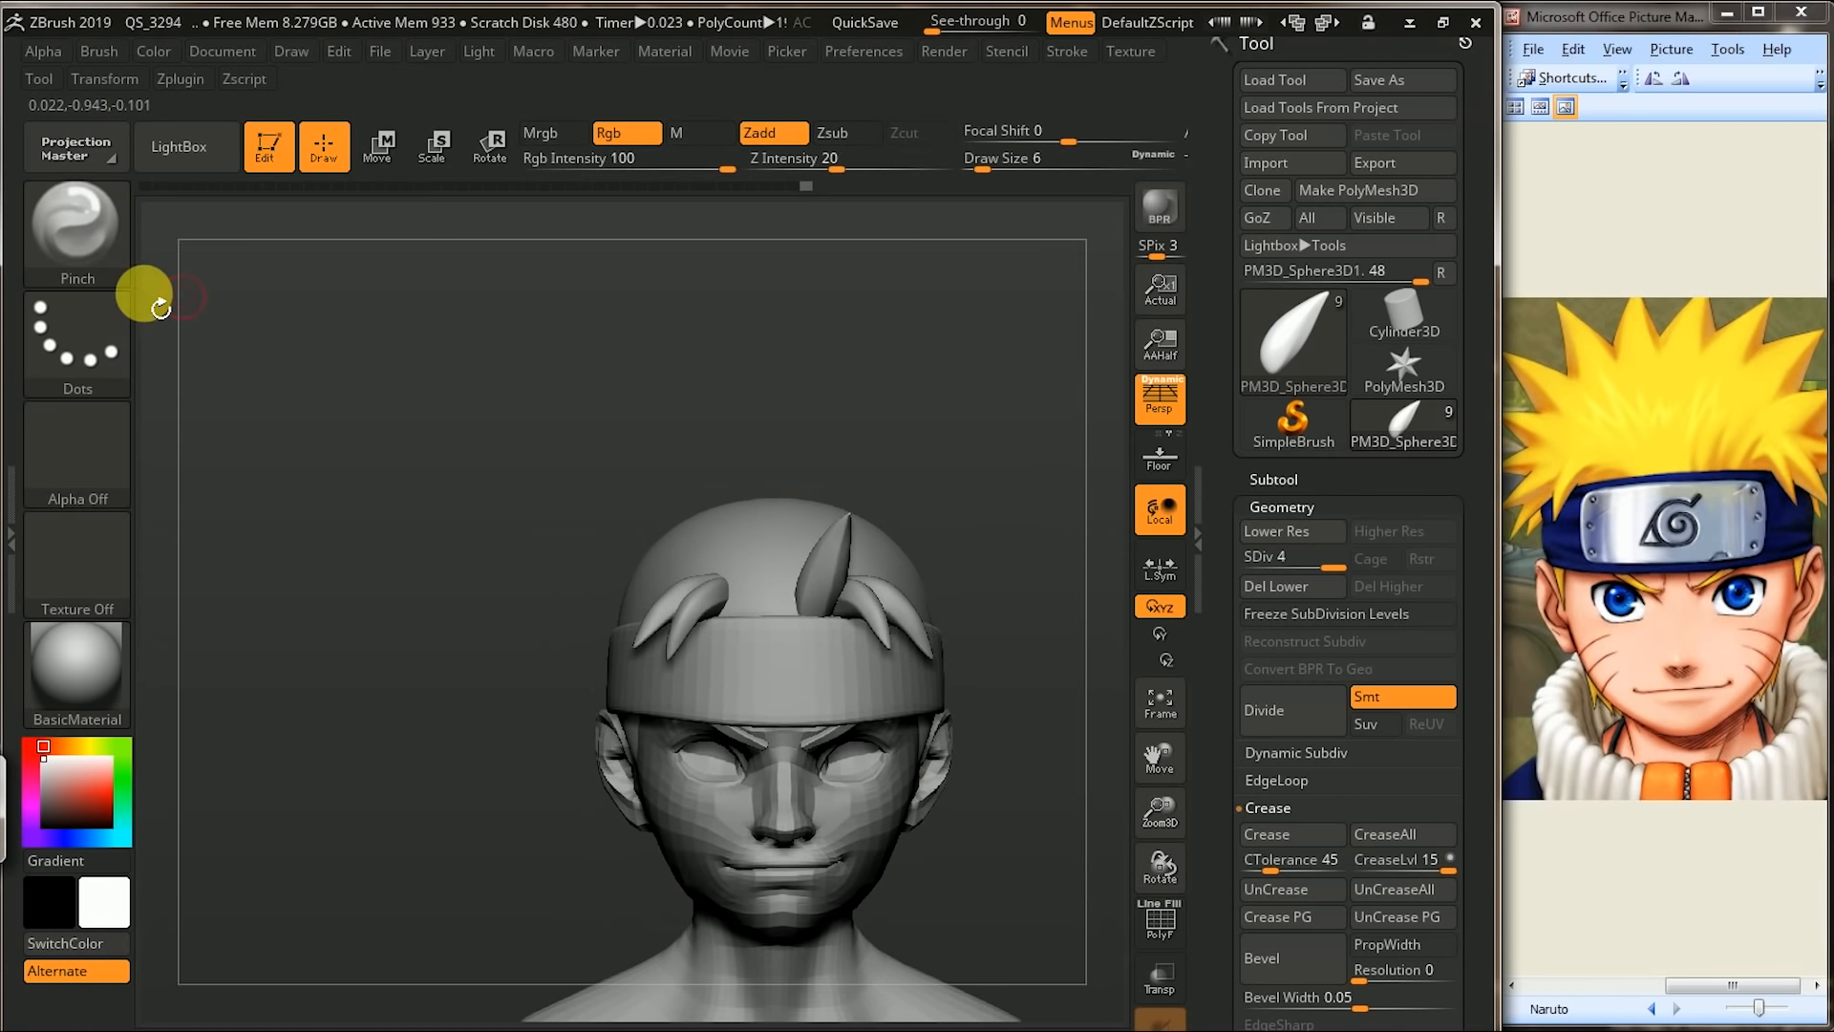
- Switch back to the Move brush and mirror the finished spike to the opposite side of the head with SubTool Master
{"action": "left_click", "coordinate": [84, 235]}
{"action": "left_click", "coordinate": [740, 638]}
{"action": "mouse_move", "coordinate": [1012, 484]}
{"action": "left_mouse_down"}
{"action": "mouse_move", "coordinate": [966, 479]}
{"action": "mouse_move", "coordinate": [1025, 541]}
{"action": "left_mouse_up"}
{"action": "left_click_drag", "start_coordinate": [921, 299], "coordinate": [1020, 401]}
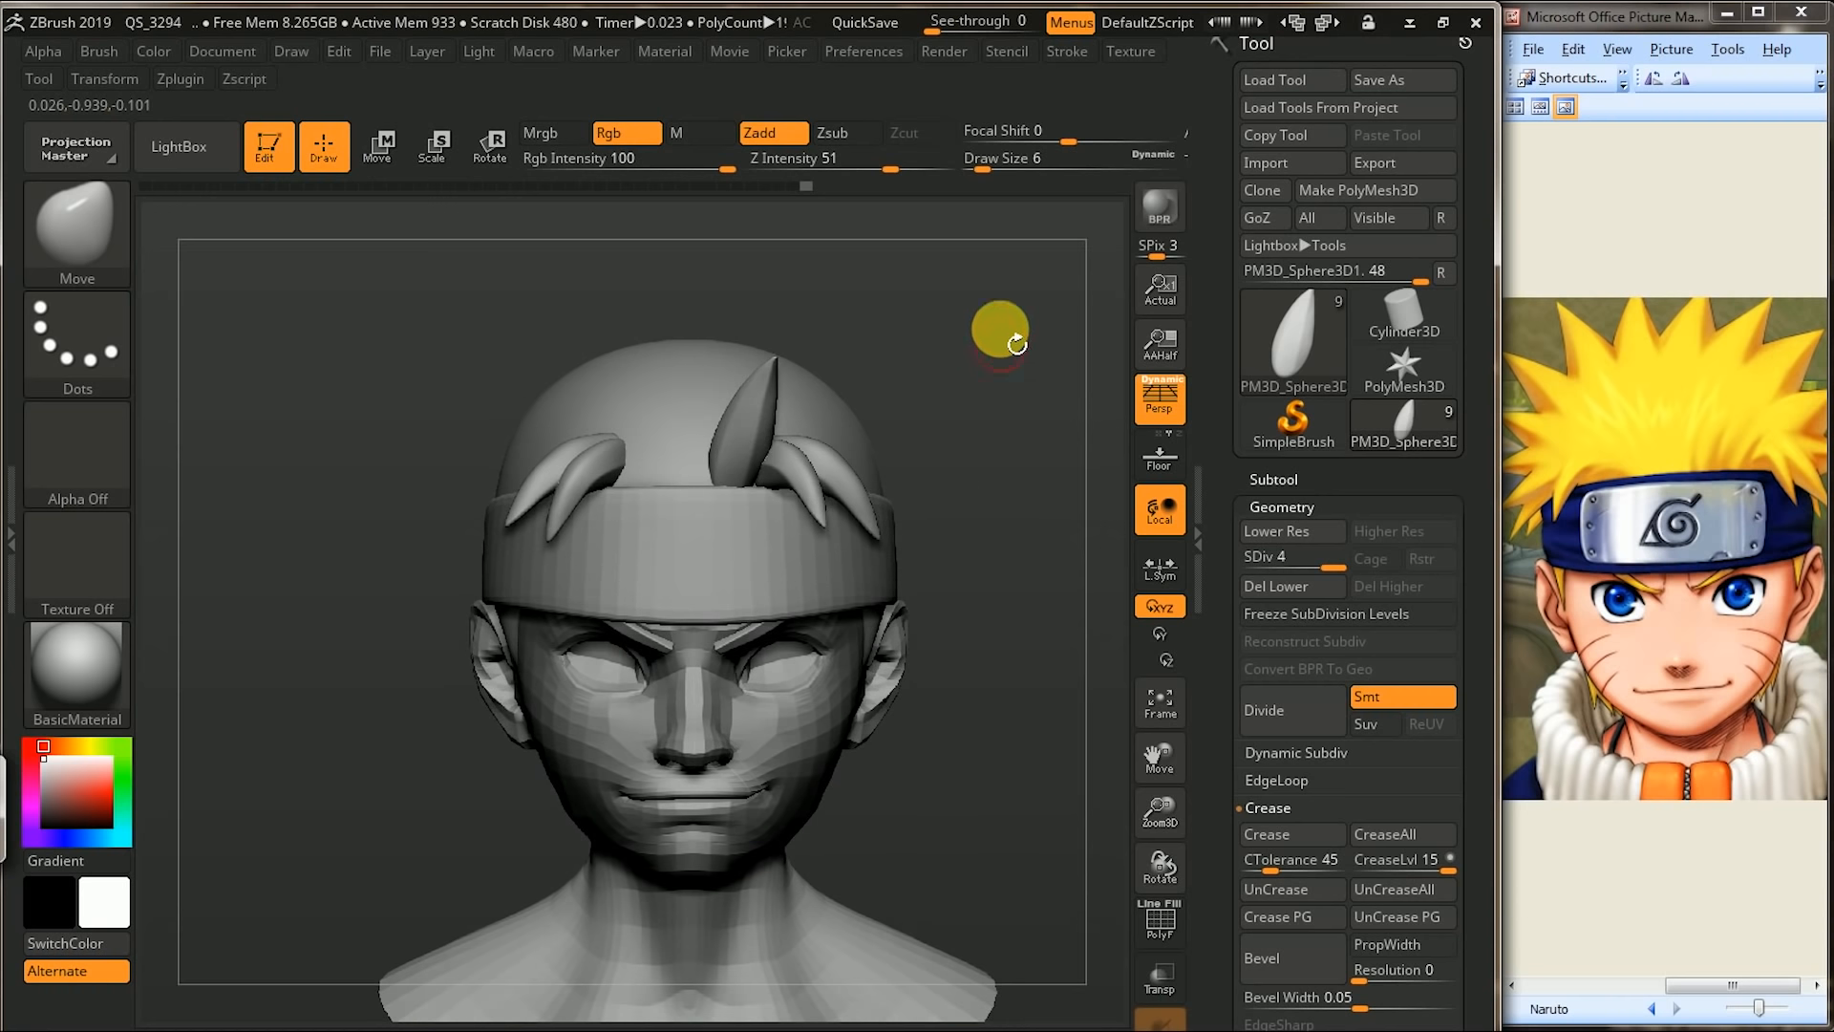
{"action": "left_click", "coordinate": [181, 80]}
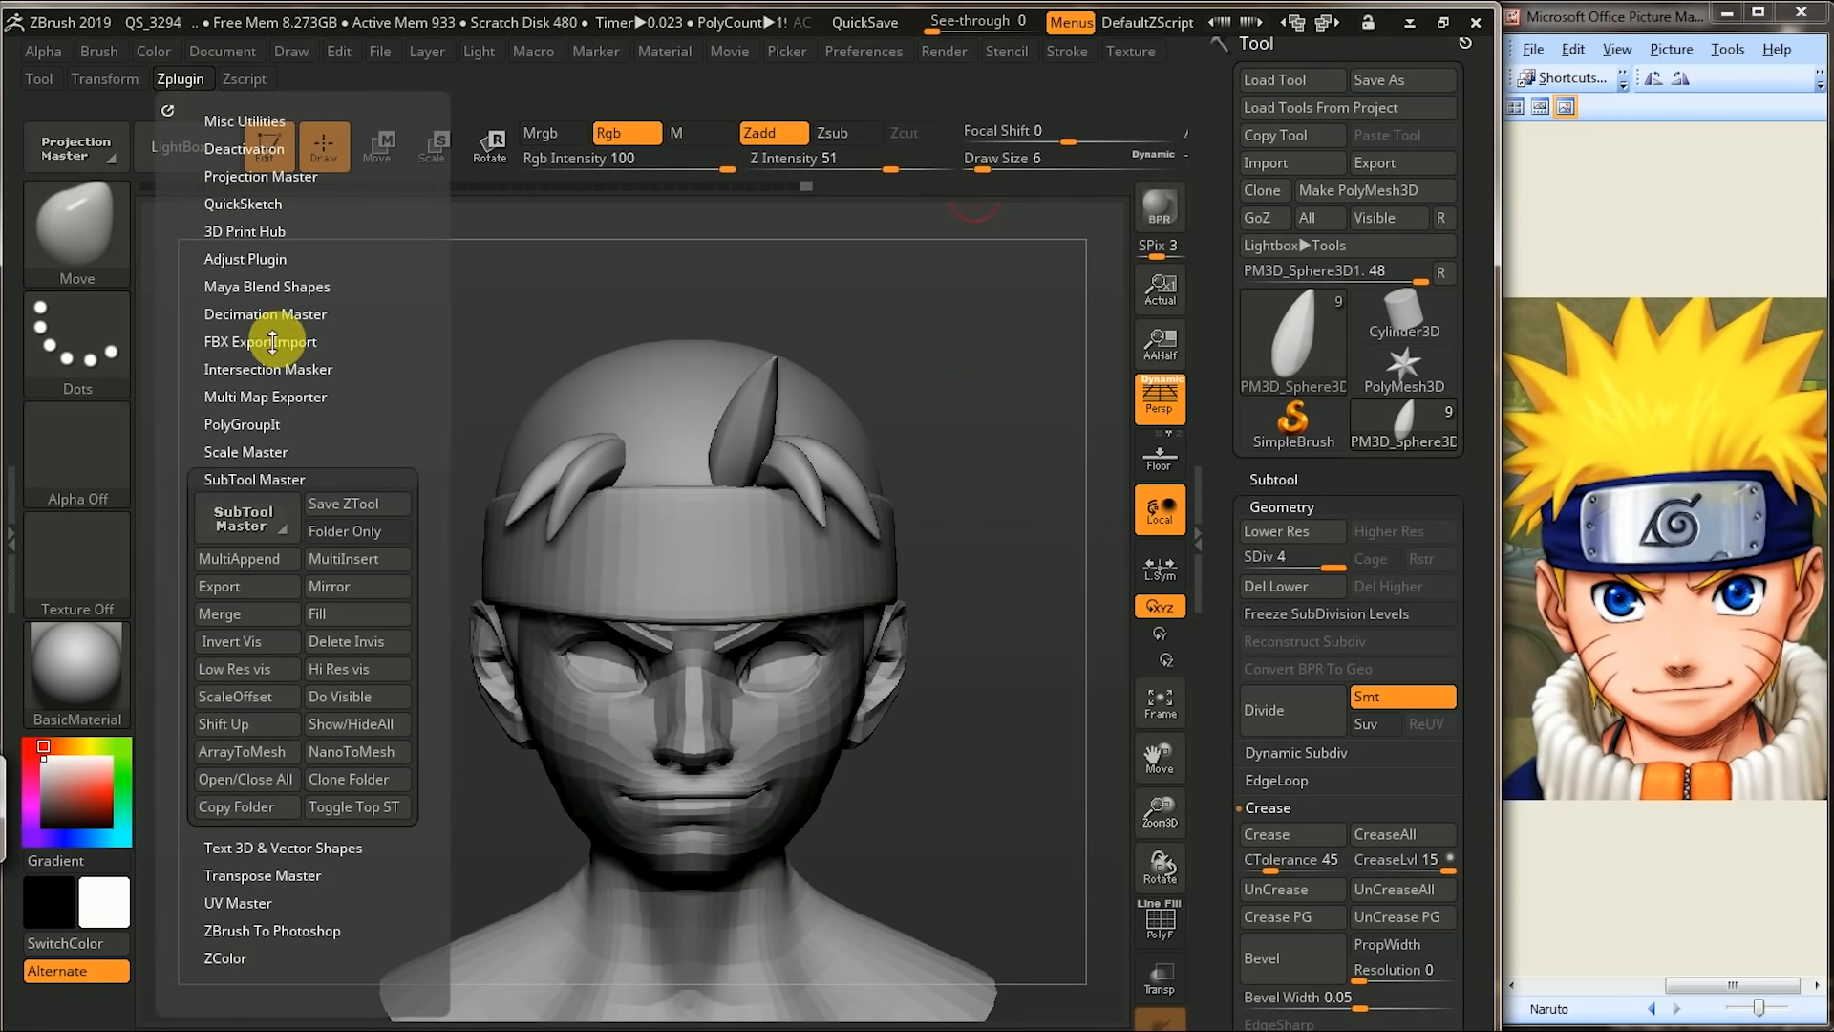
{"action": "left_click", "coordinate": [331, 587]}
{"action": "left_click", "coordinate": [673, 549]}
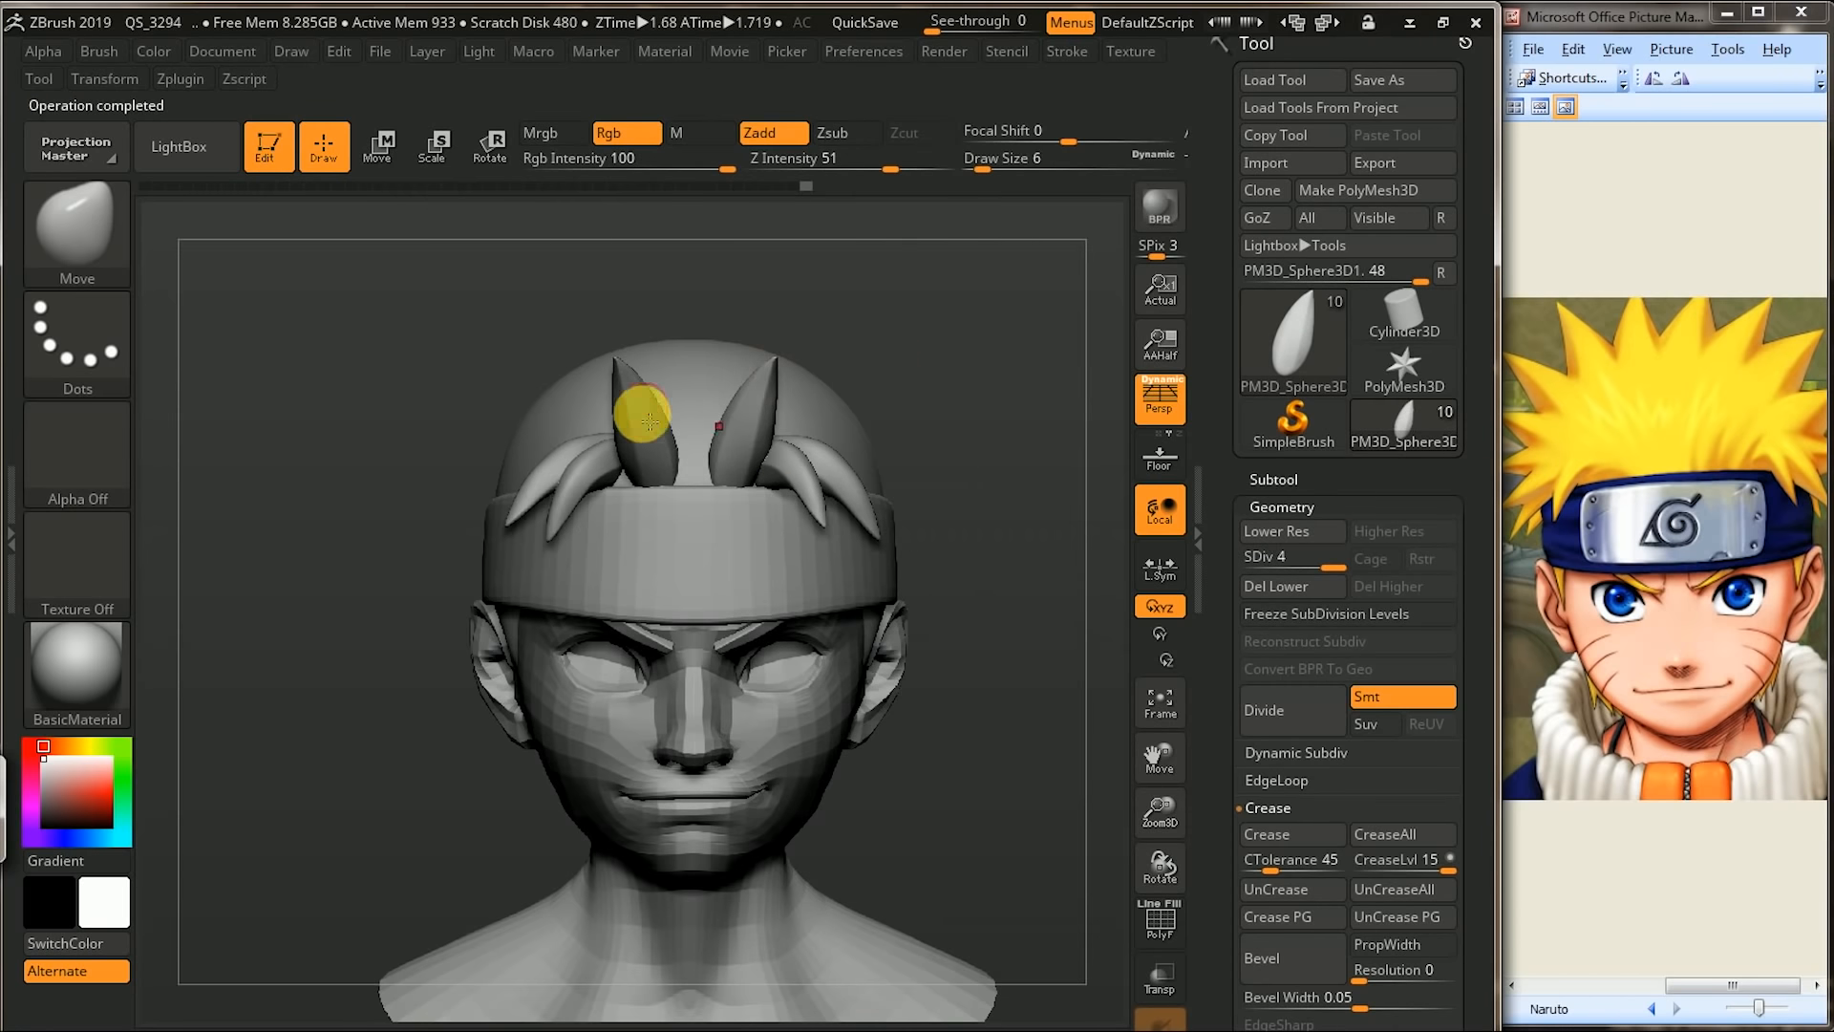
- Select the front inner spike and rotate it outward around its base with a transpose line drawn from base to tip
{"action": "left_click", "coordinate": [649, 416], "text": "alt"}
{"action": "left_click", "coordinate": [490, 145]}
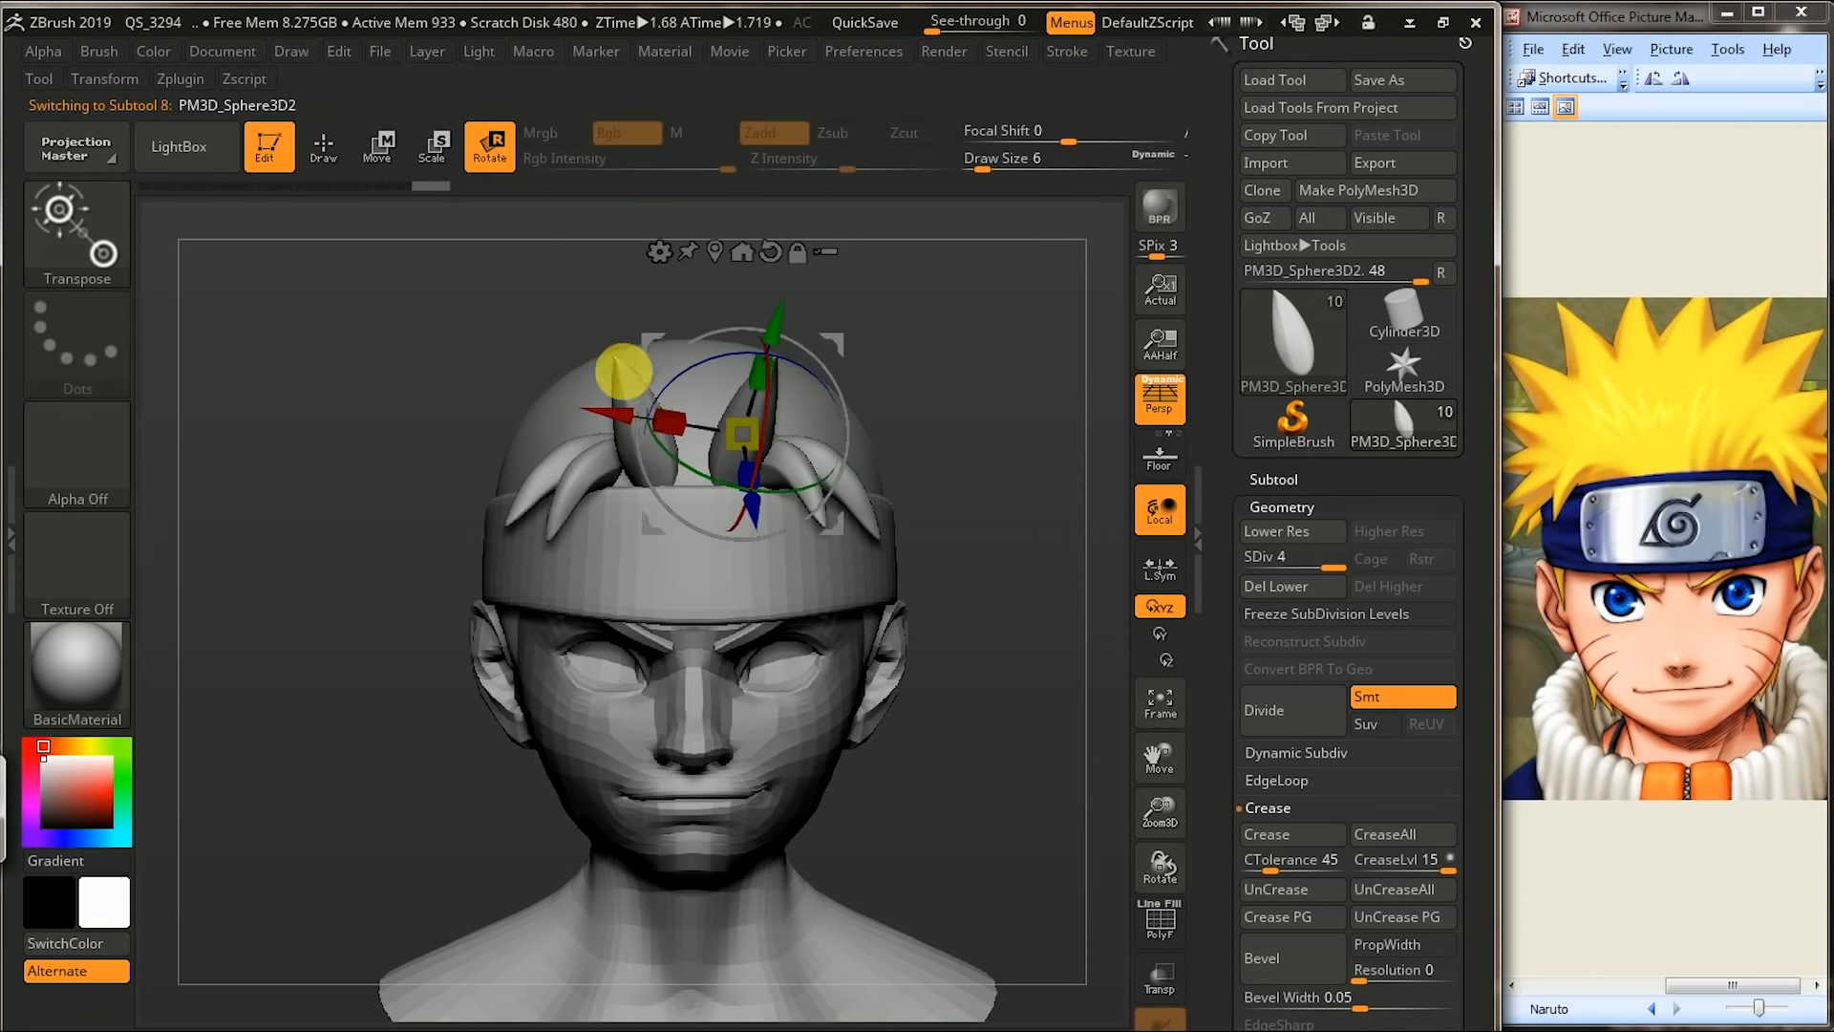
{"action": "key", "text": "y"}
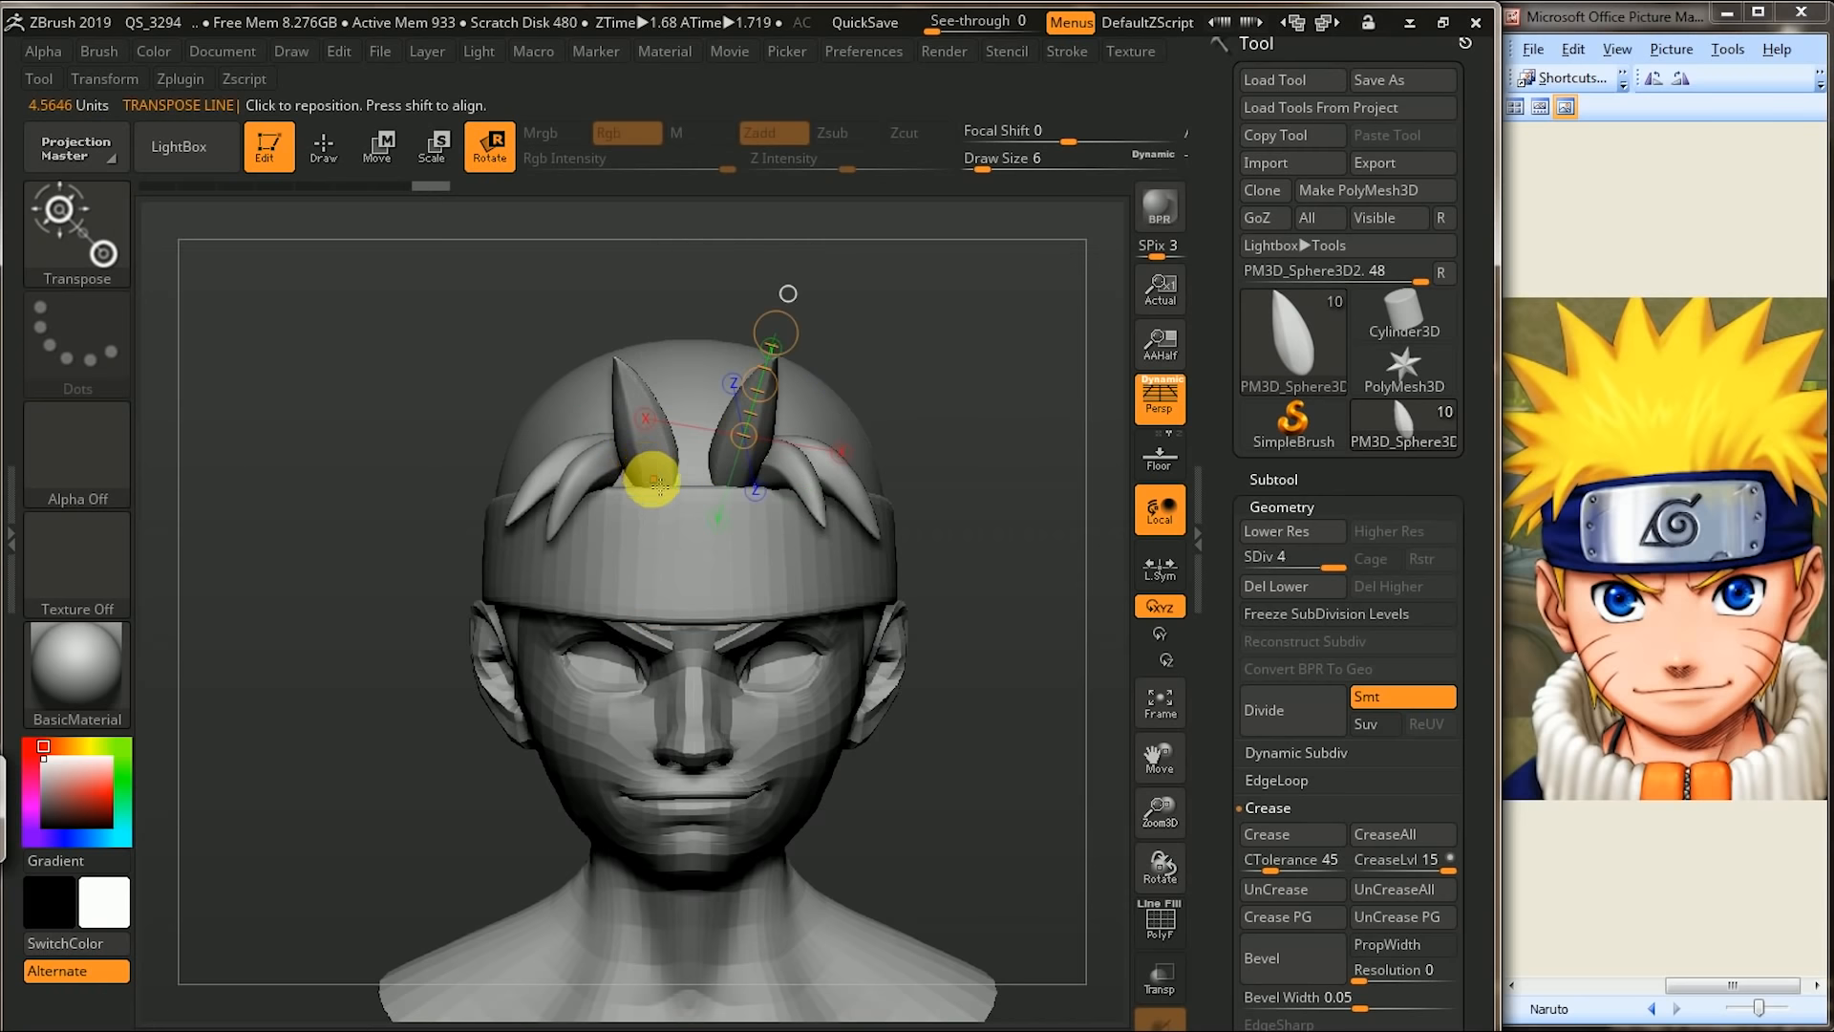
{"action": "left_click_drag", "start_coordinate": [653, 485], "coordinate": [636, 392]}
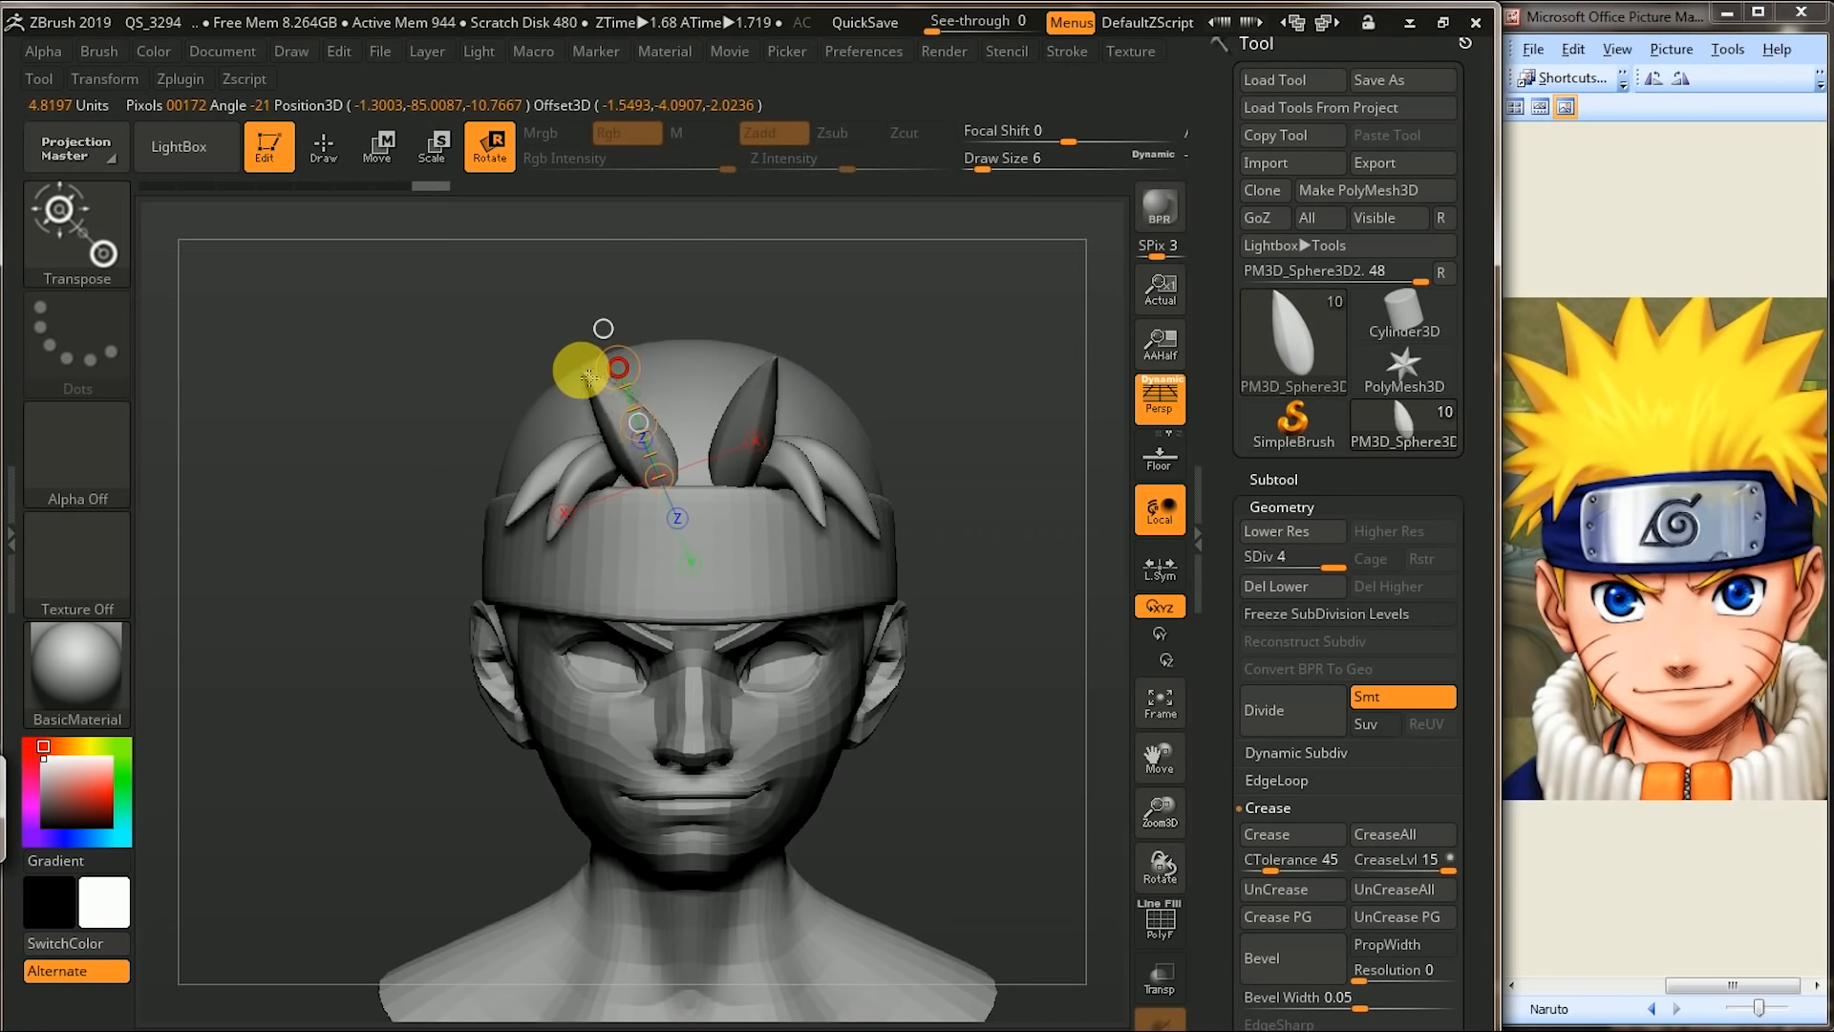
- Reposition the tilted spike against the top edge of the forehead protector with the transpose line, judging it from front and sides
{"action": "key", "text": "w"}
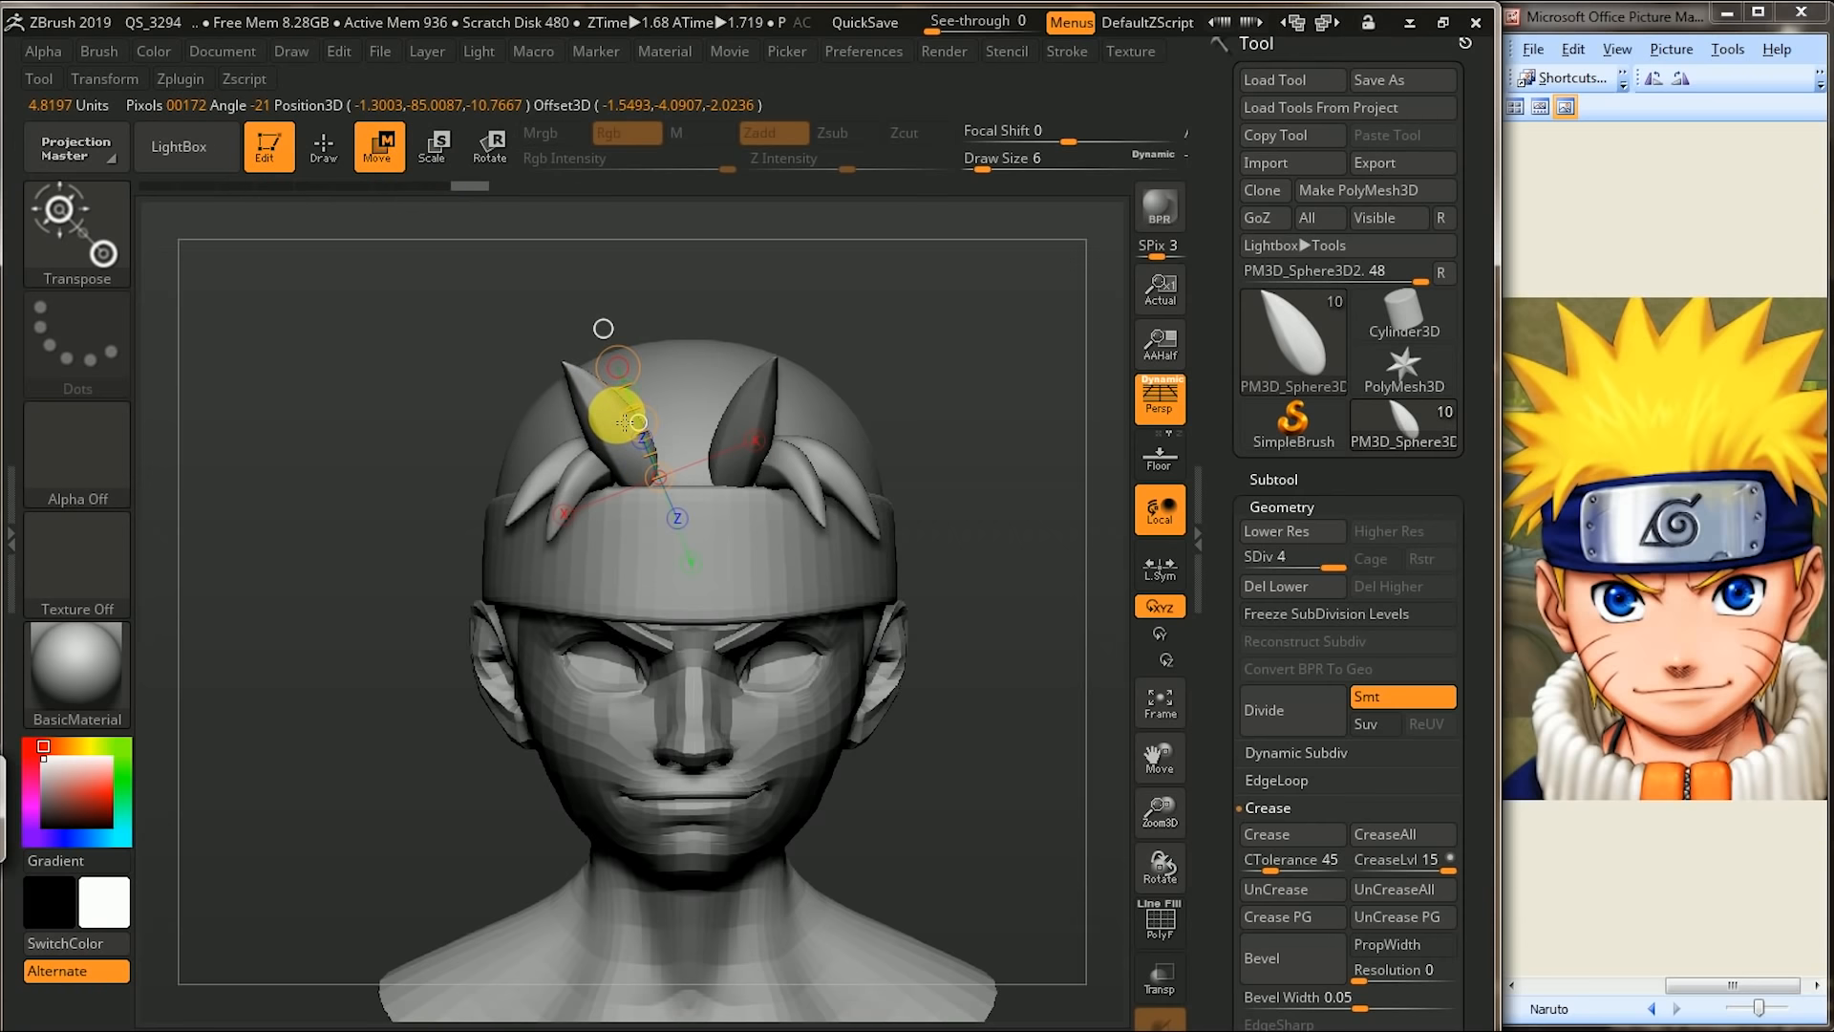
{"action": "left_click_drag", "start_coordinate": [915, 282], "coordinate": [786, 371]}
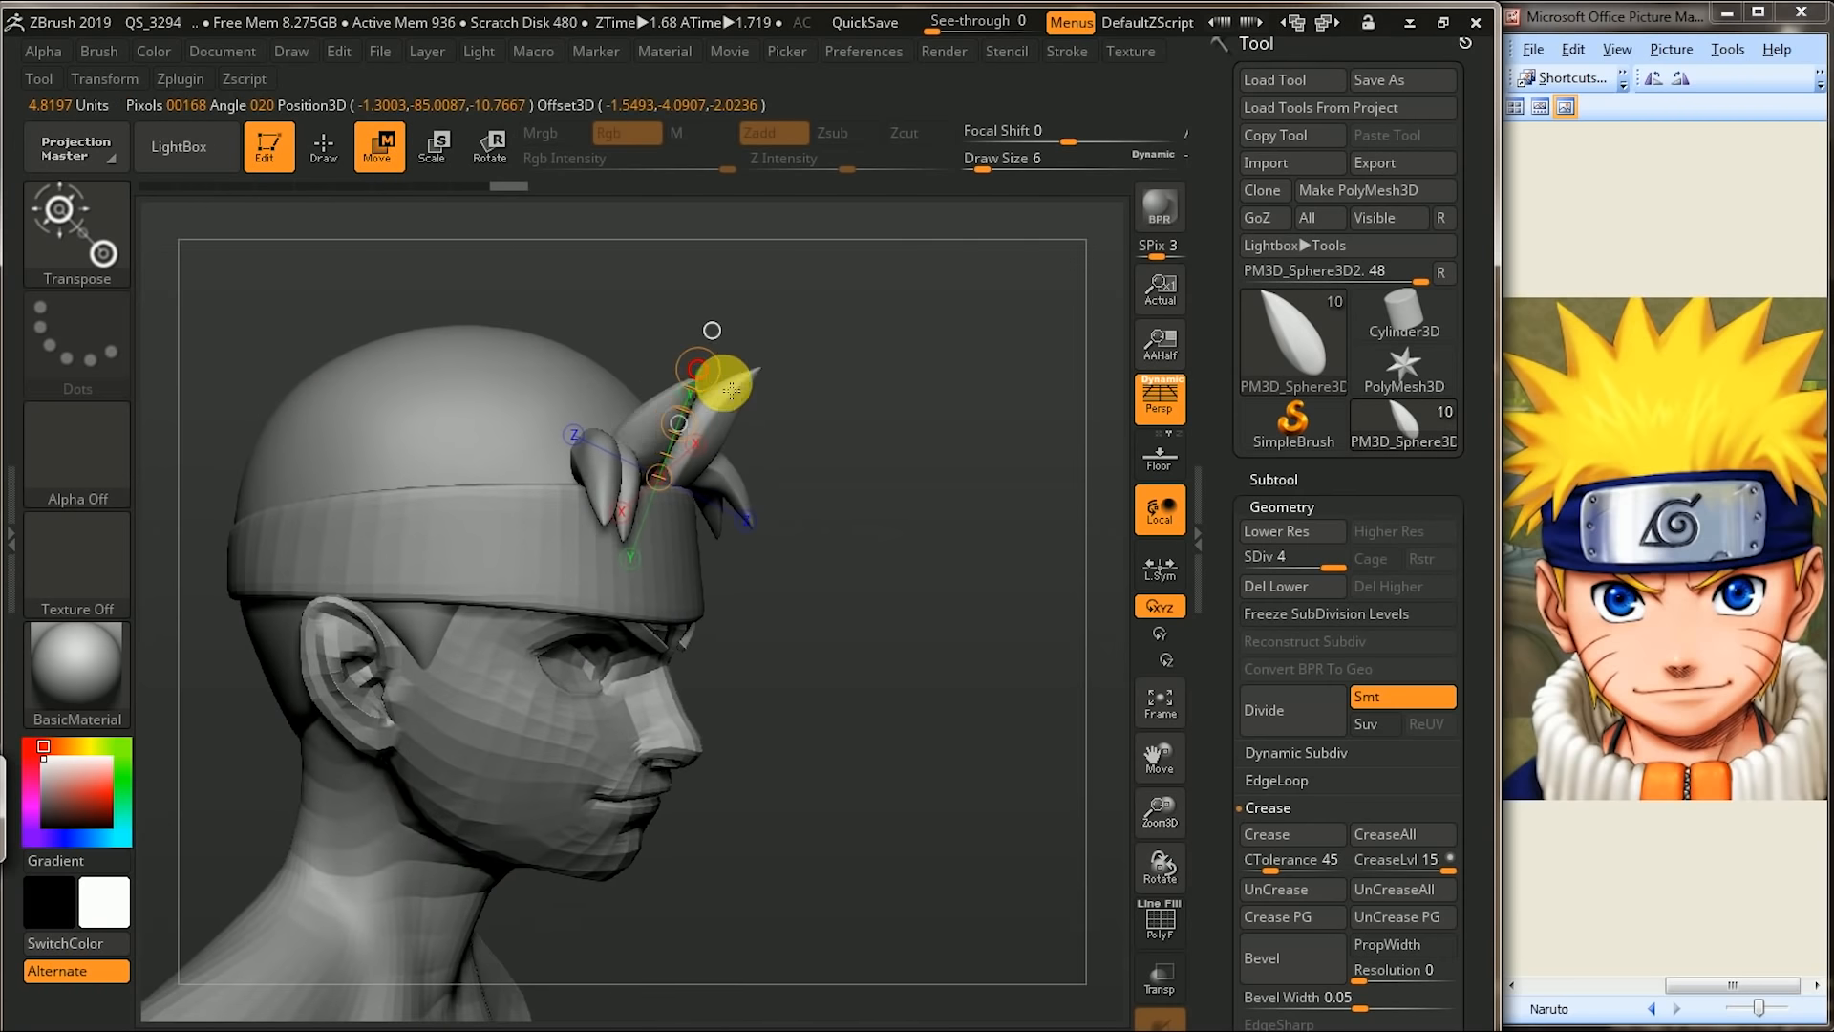
{"action": "left_click_drag", "start_coordinate": [908, 334], "coordinate": [700, 462]}
{"action": "left_click_drag", "start_coordinate": [924, 396], "coordinate": [704, 468]}
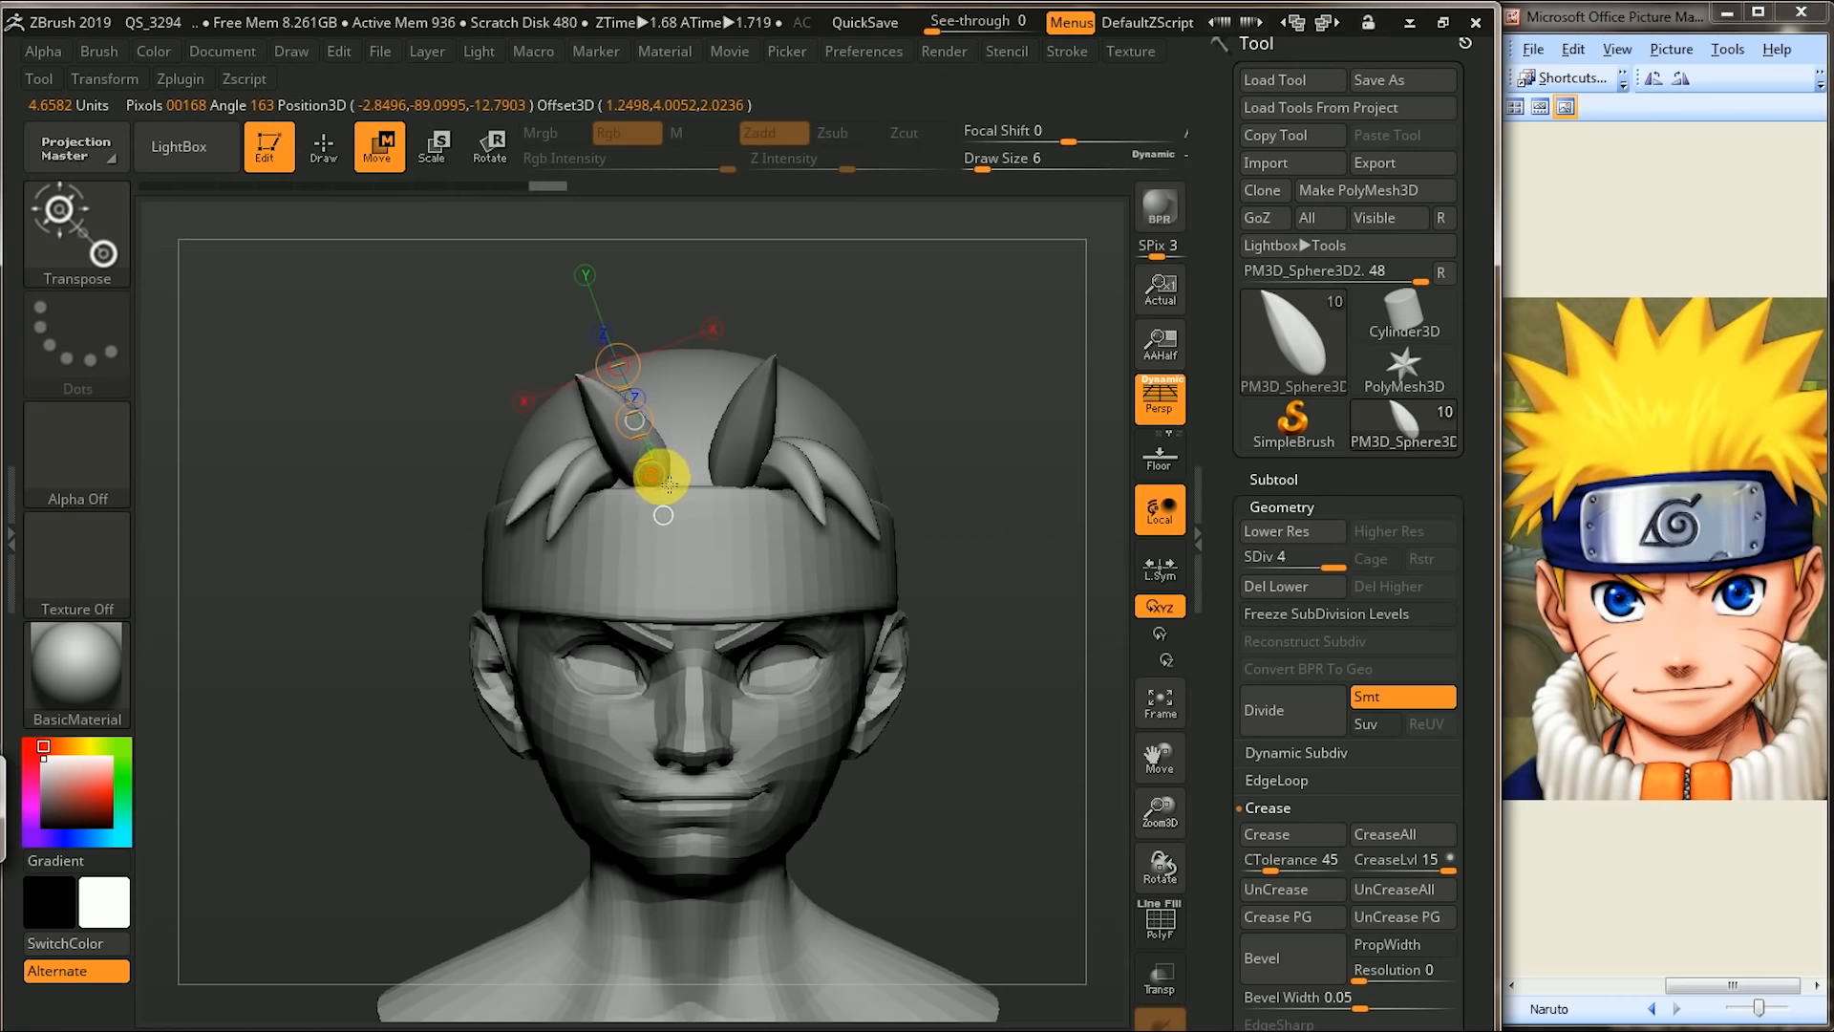
{"action": "left_click_drag", "start_coordinate": [901, 363], "coordinate": [732, 451]}
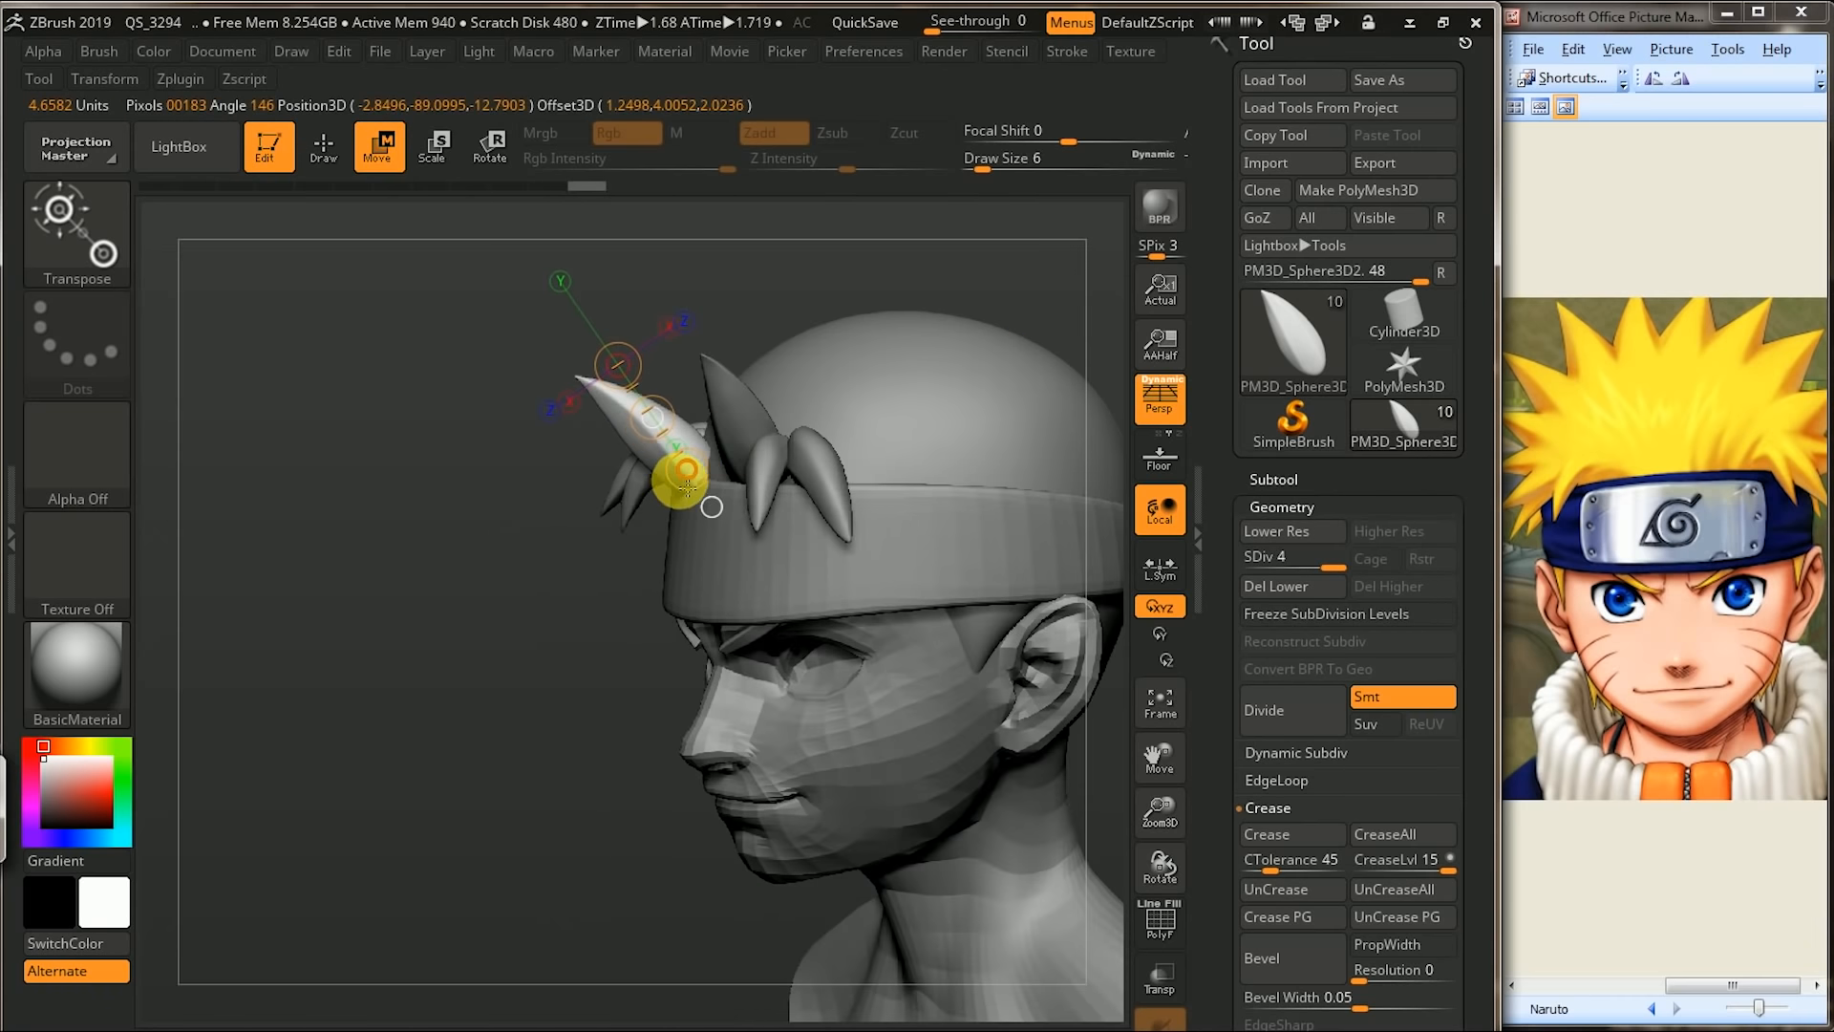
{"action": "left_click_drag", "start_coordinate": [596, 585], "coordinate": [666, 497]}
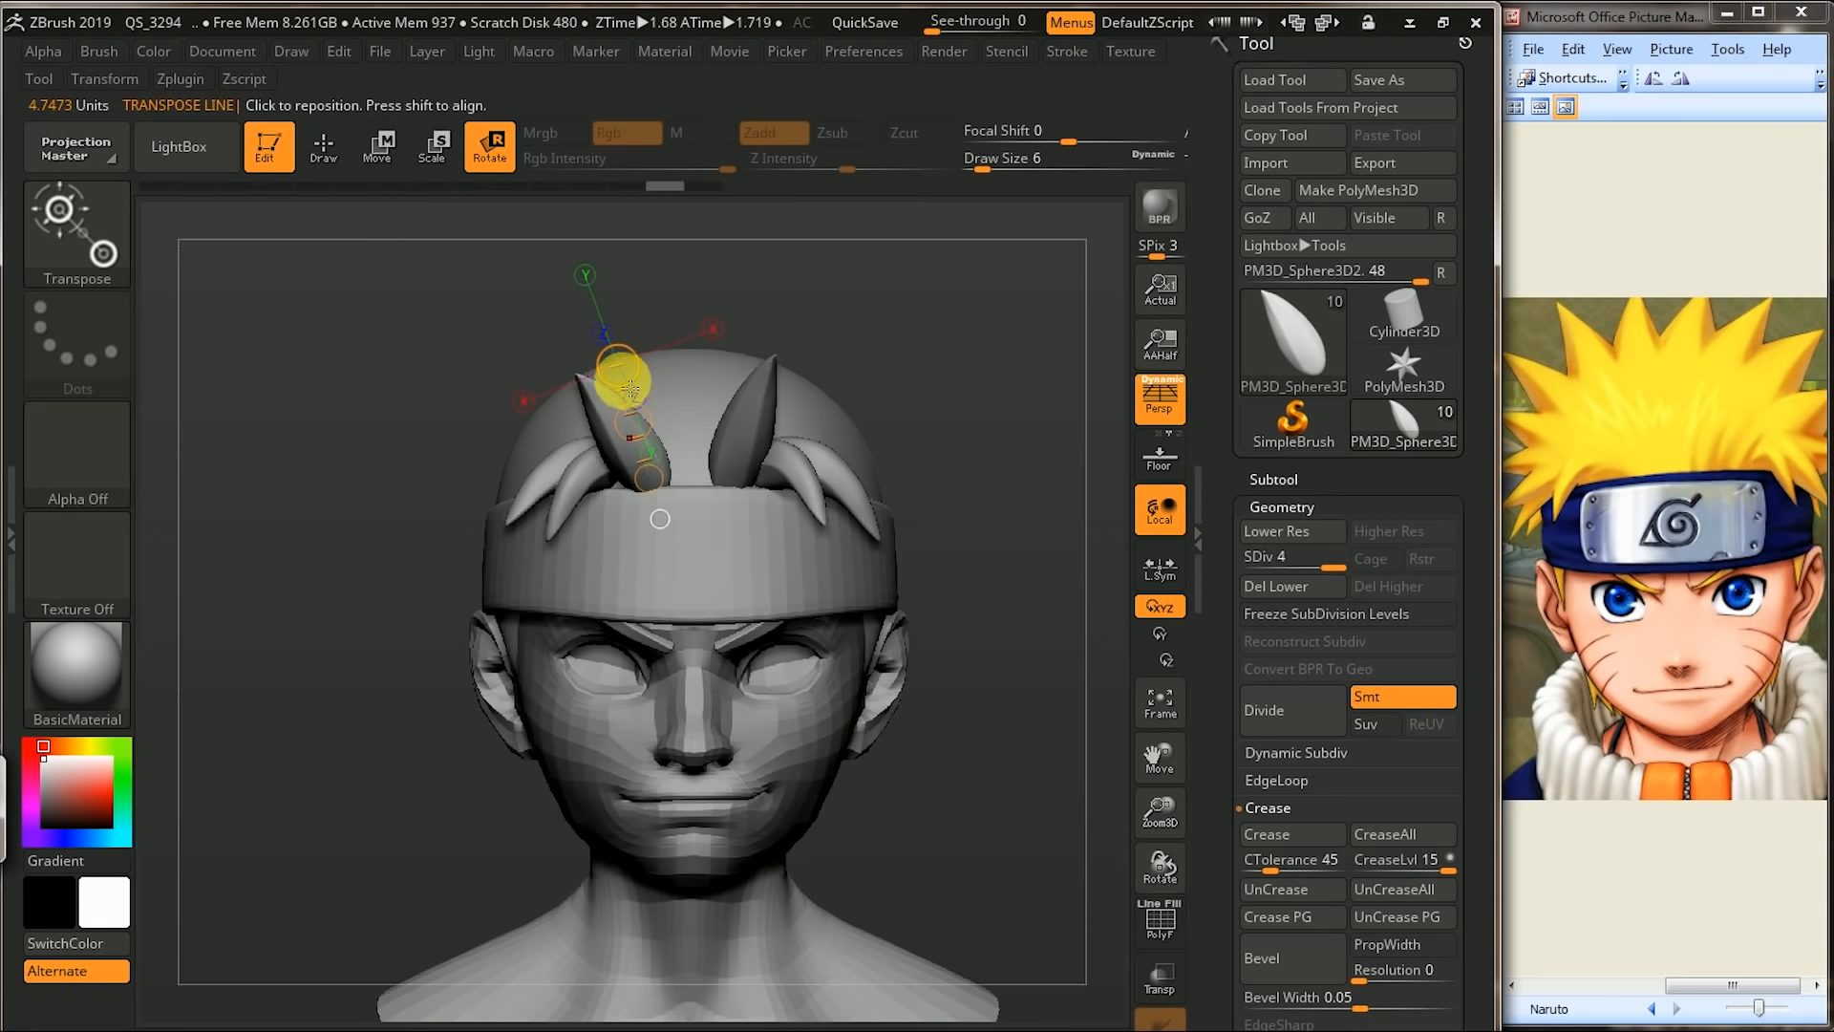
- Switch back to the Move brush and adjust the base and outline of the tilted spike
{"action": "left_click_drag", "start_coordinate": [983, 328], "coordinate": [1001, 267]}
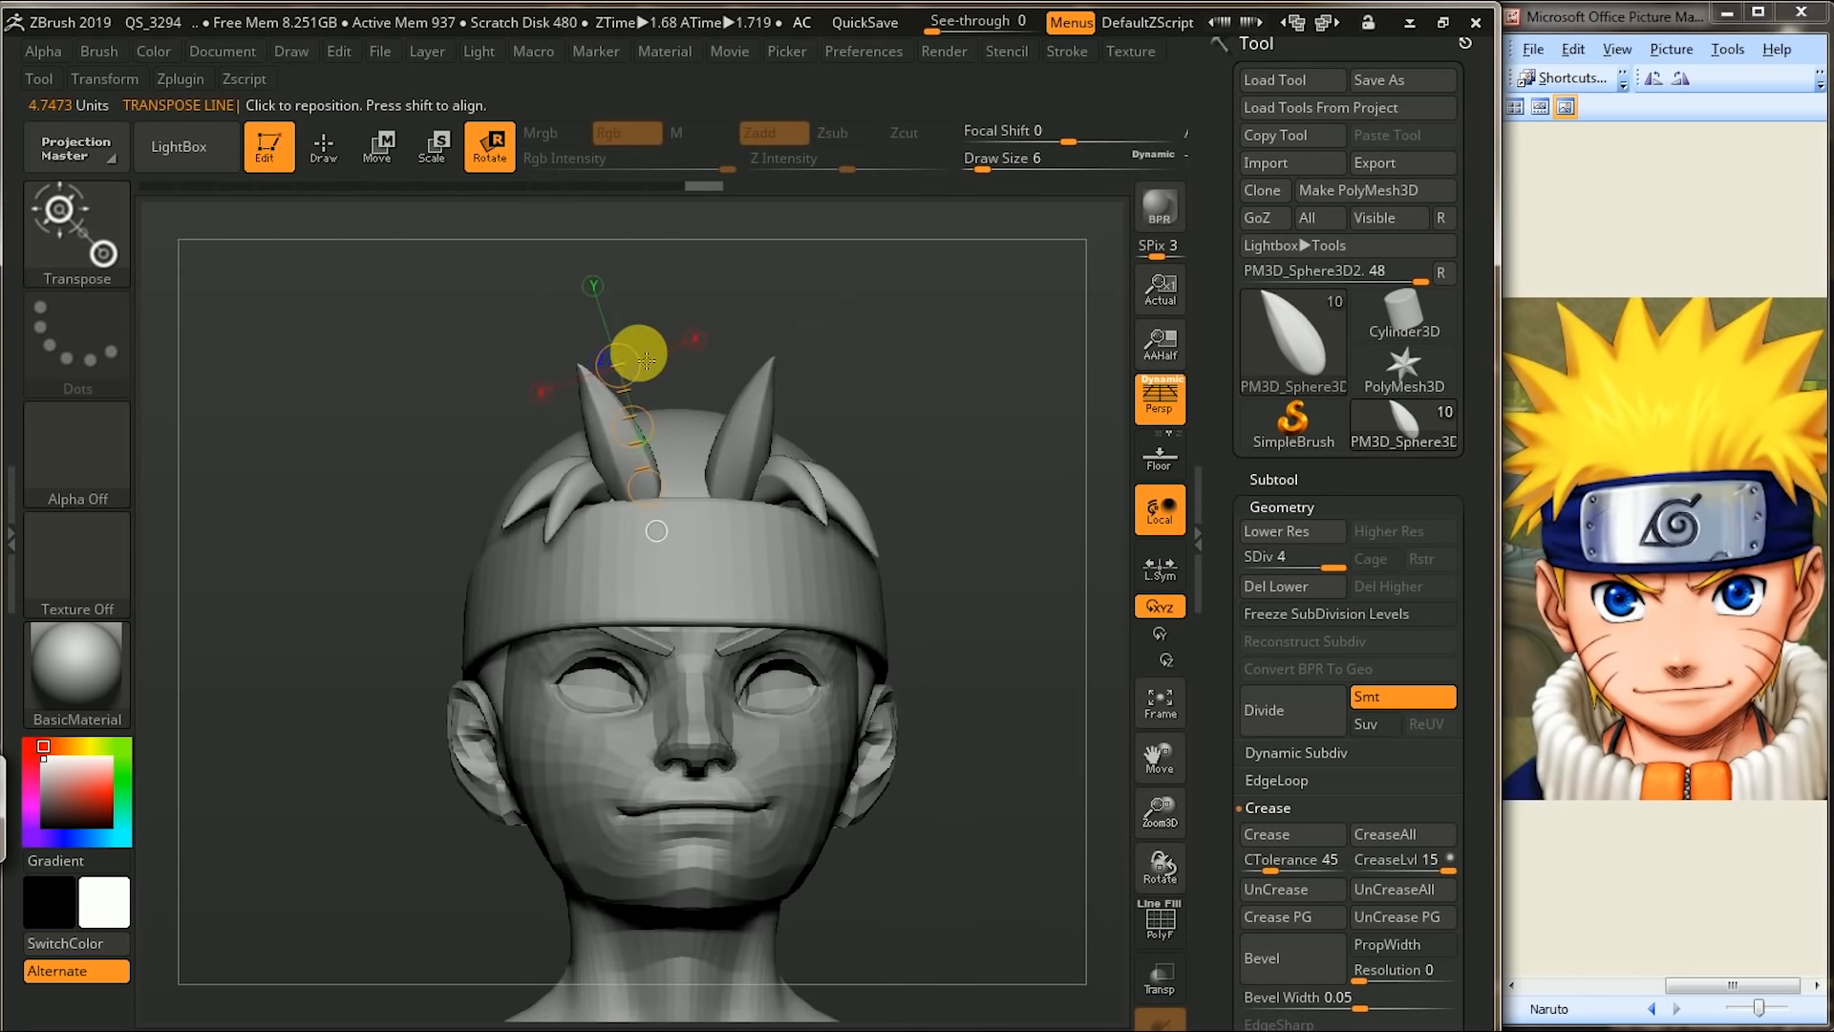
{"action": "left_click", "coordinate": [93, 237]}
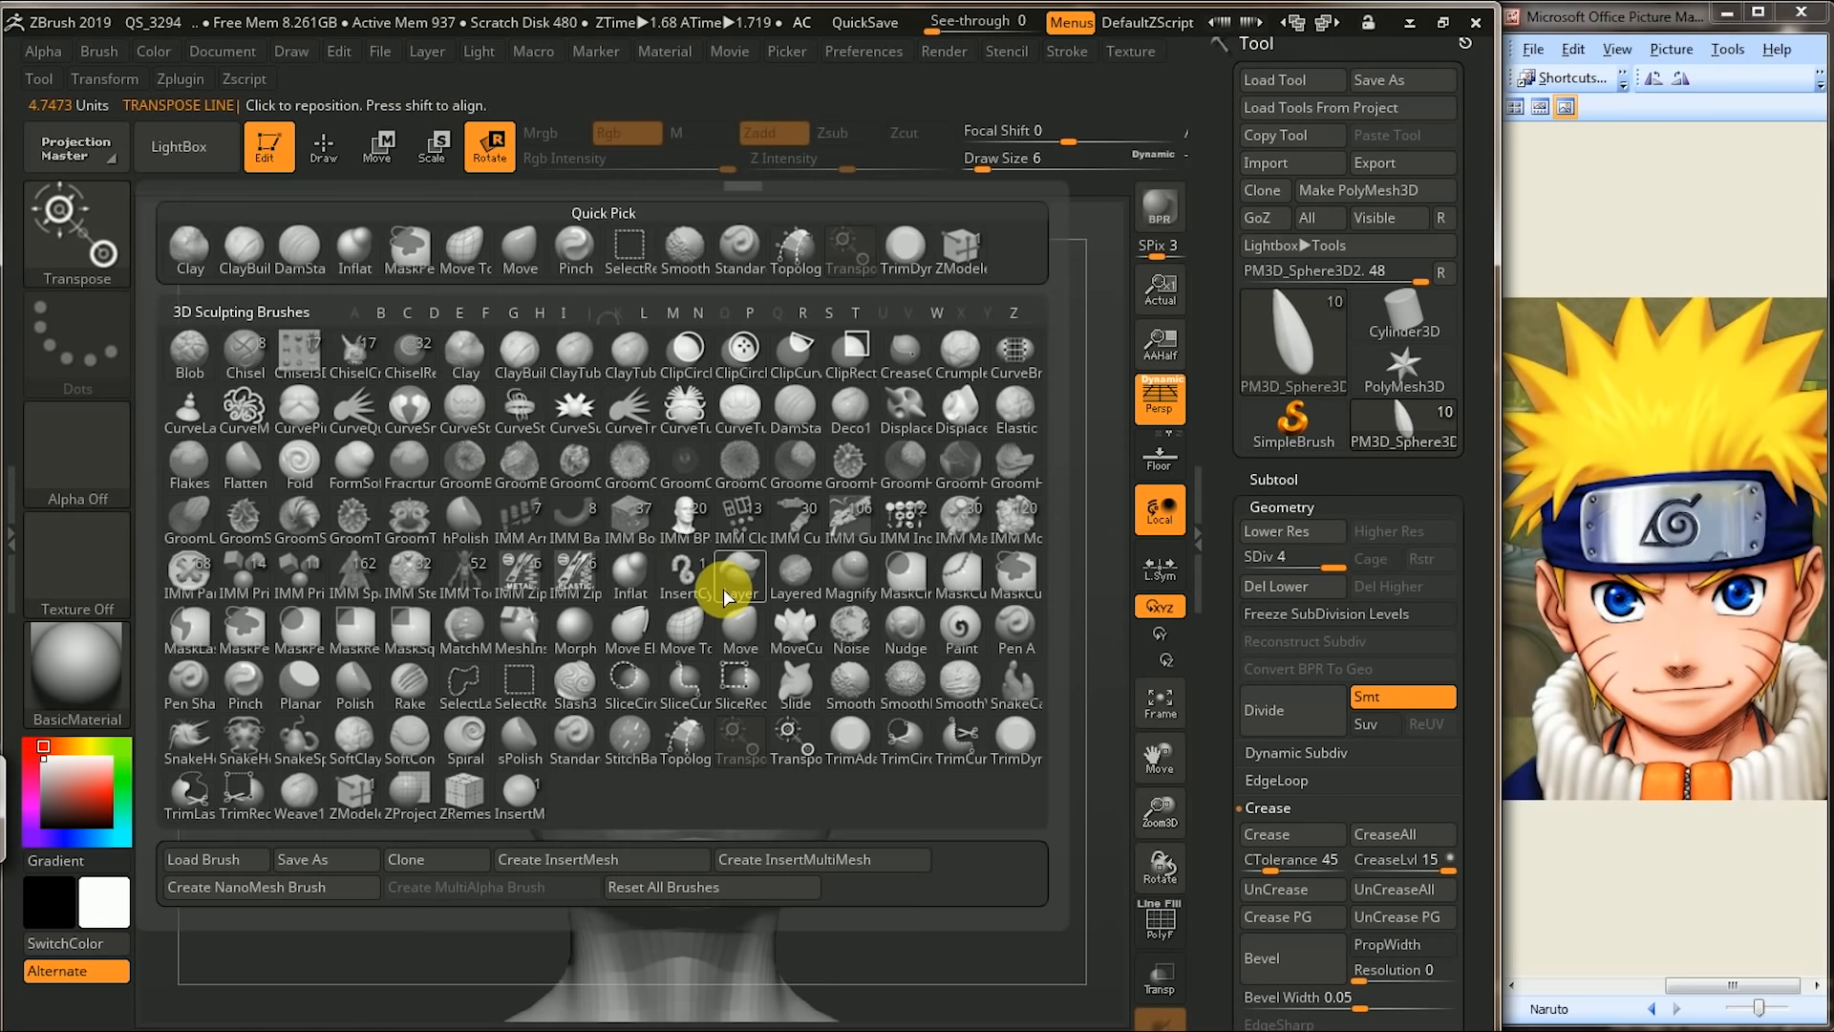
{"action": "left_click", "coordinate": [732, 629]}
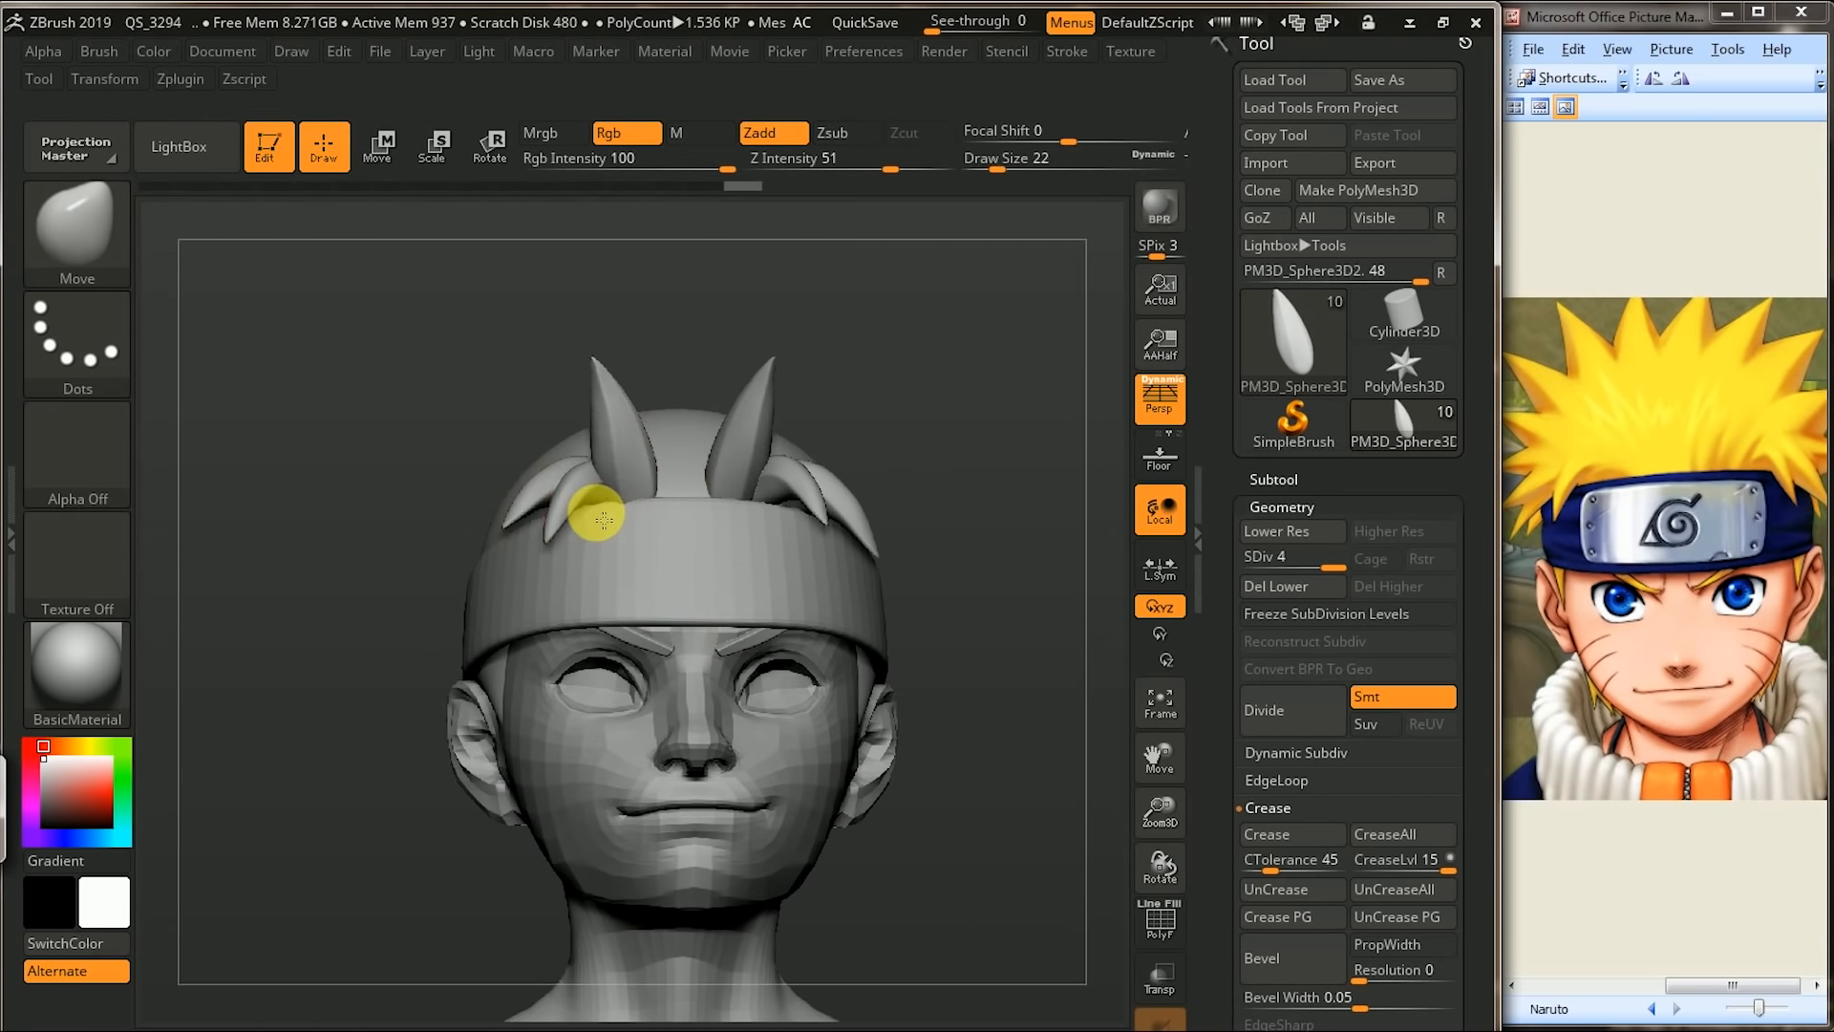
{"action": "left_click_drag", "start_coordinate": [991, 423], "coordinate": [971, 453]}
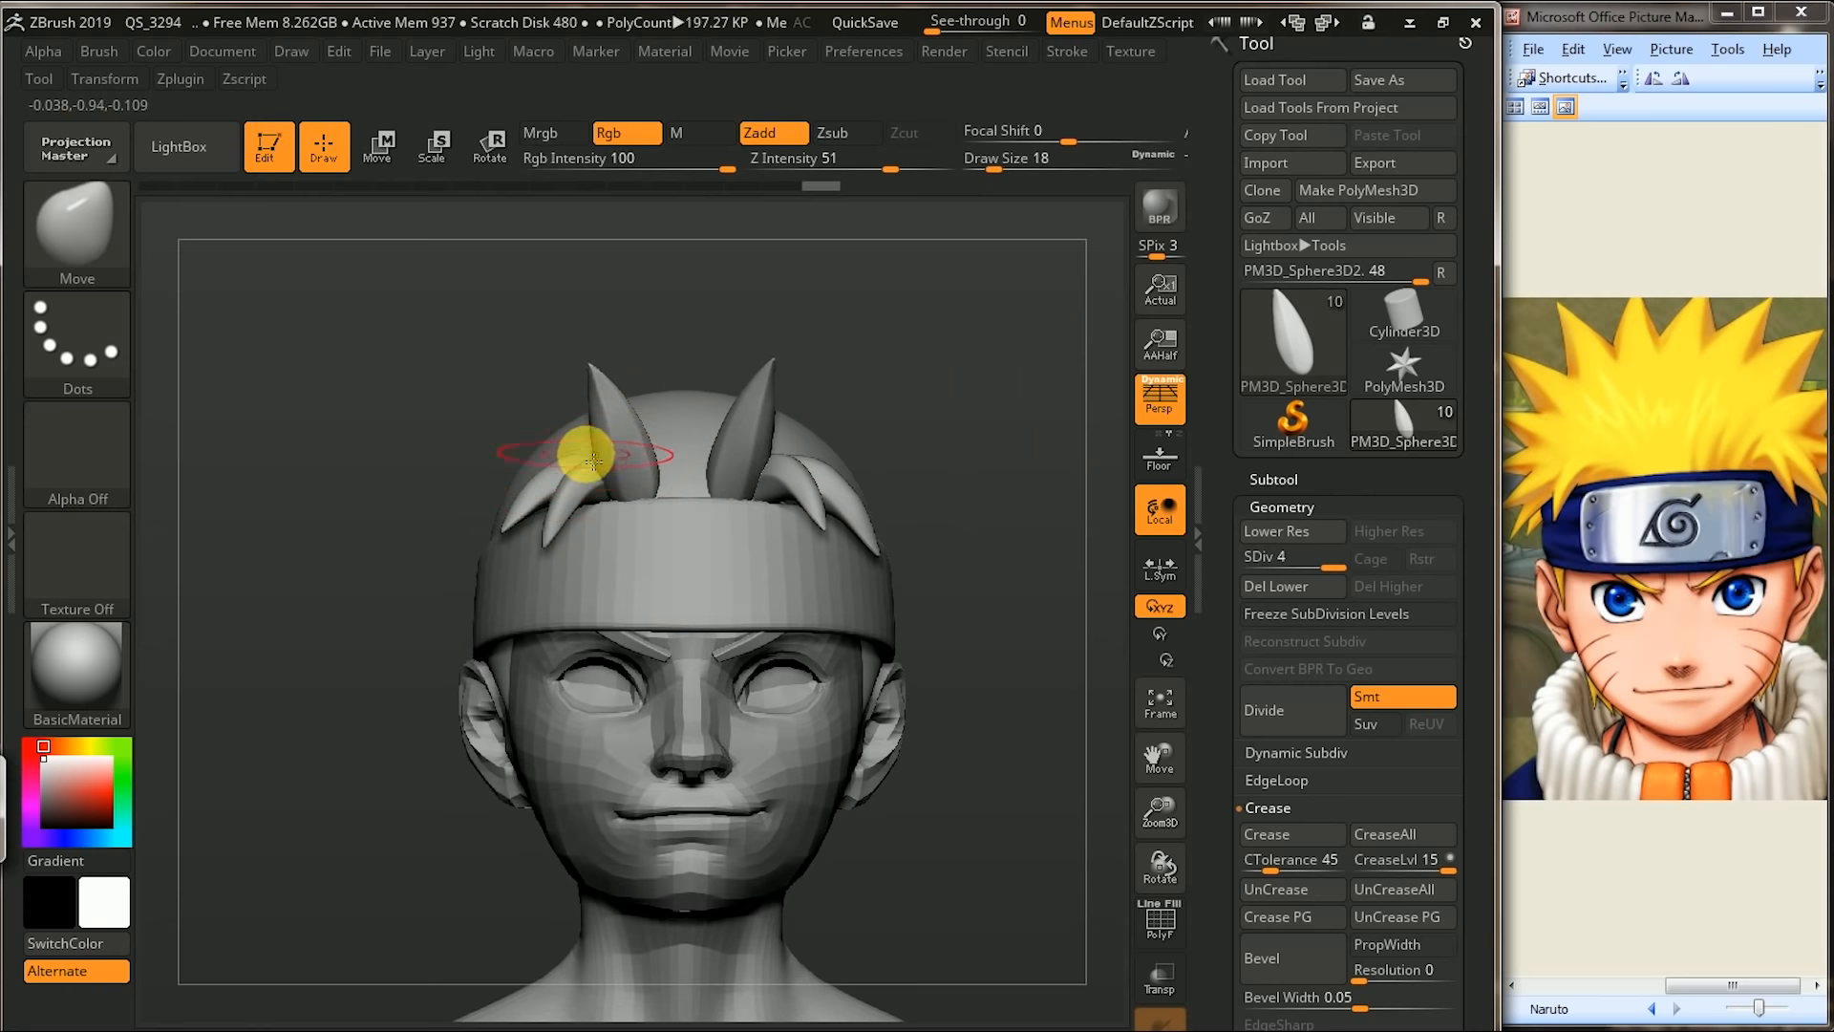
{"action": "left_click_drag", "start_coordinate": [504, 384], "coordinate": [815, 378]}
{"action": "left_click_drag", "start_coordinate": [875, 447], "coordinate": [887, 588]}
- Rotate the spike with a new transpose line to refine its lean above the forehead protector
{"action": "left_click", "coordinate": [496, 158]}
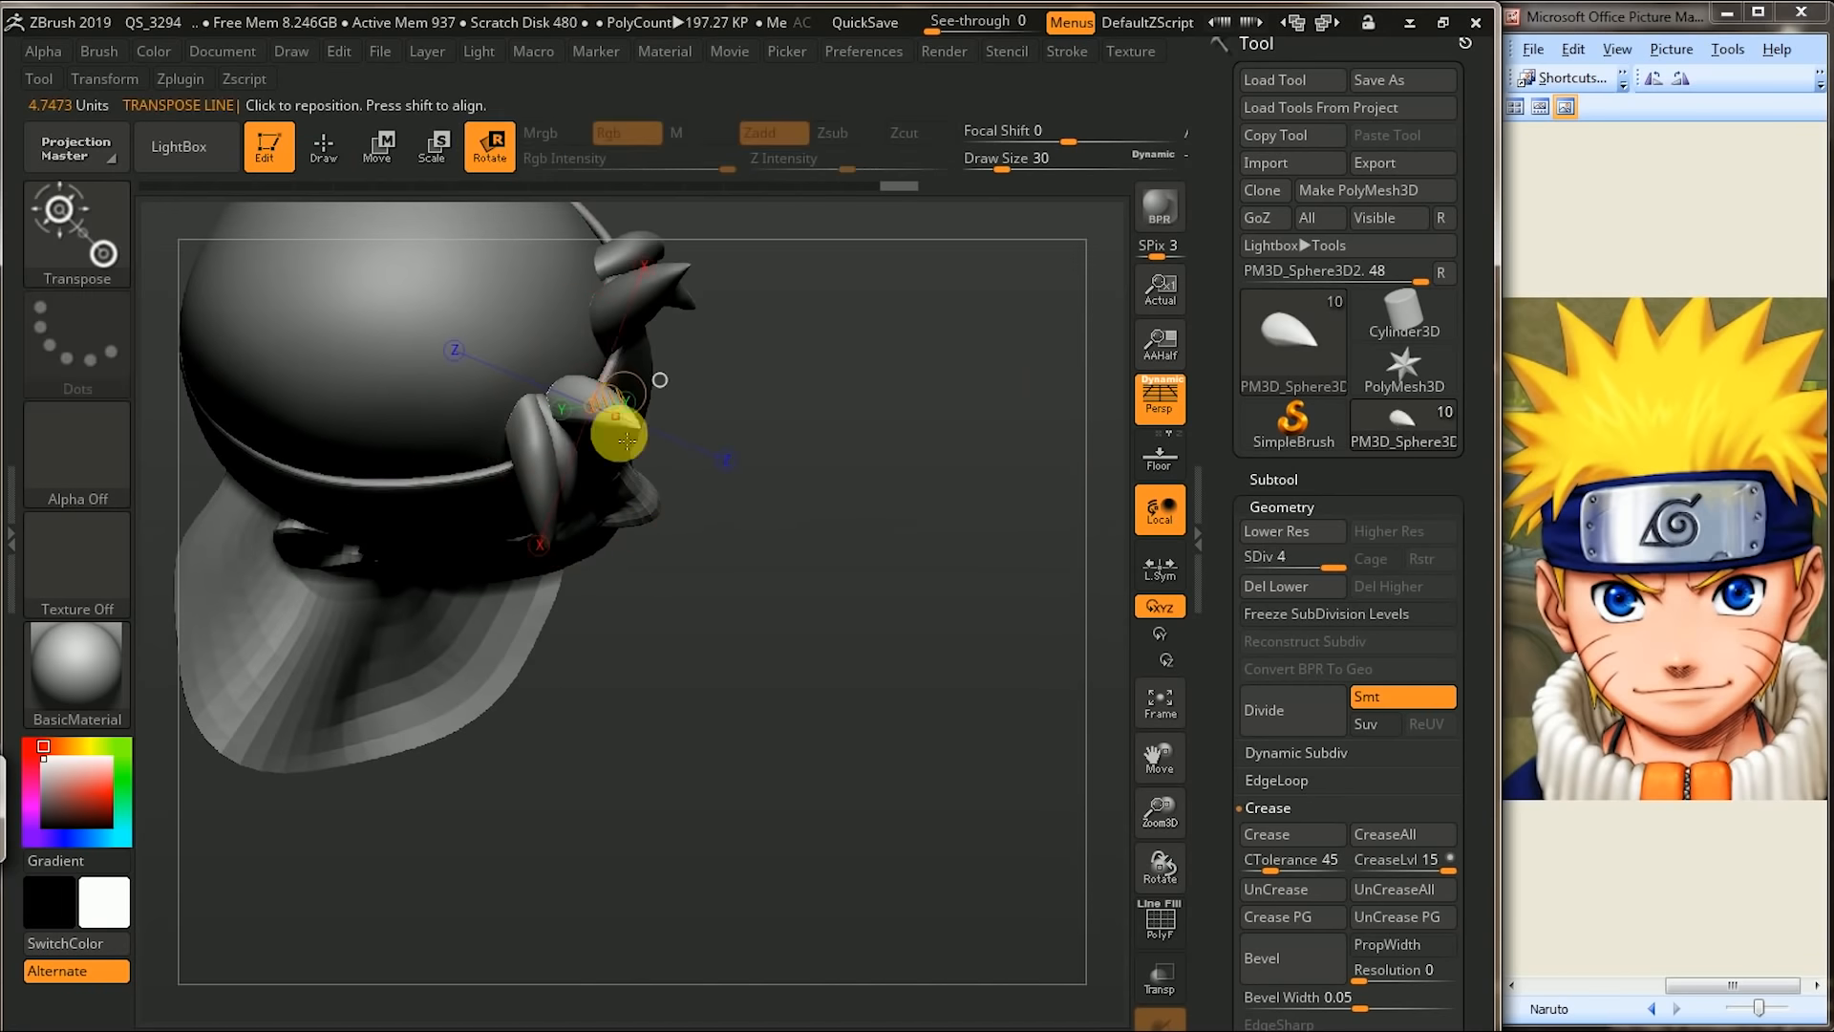
{"action": "left_click_drag", "start_coordinate": [803, 285], "coordinate": [574, 389]}
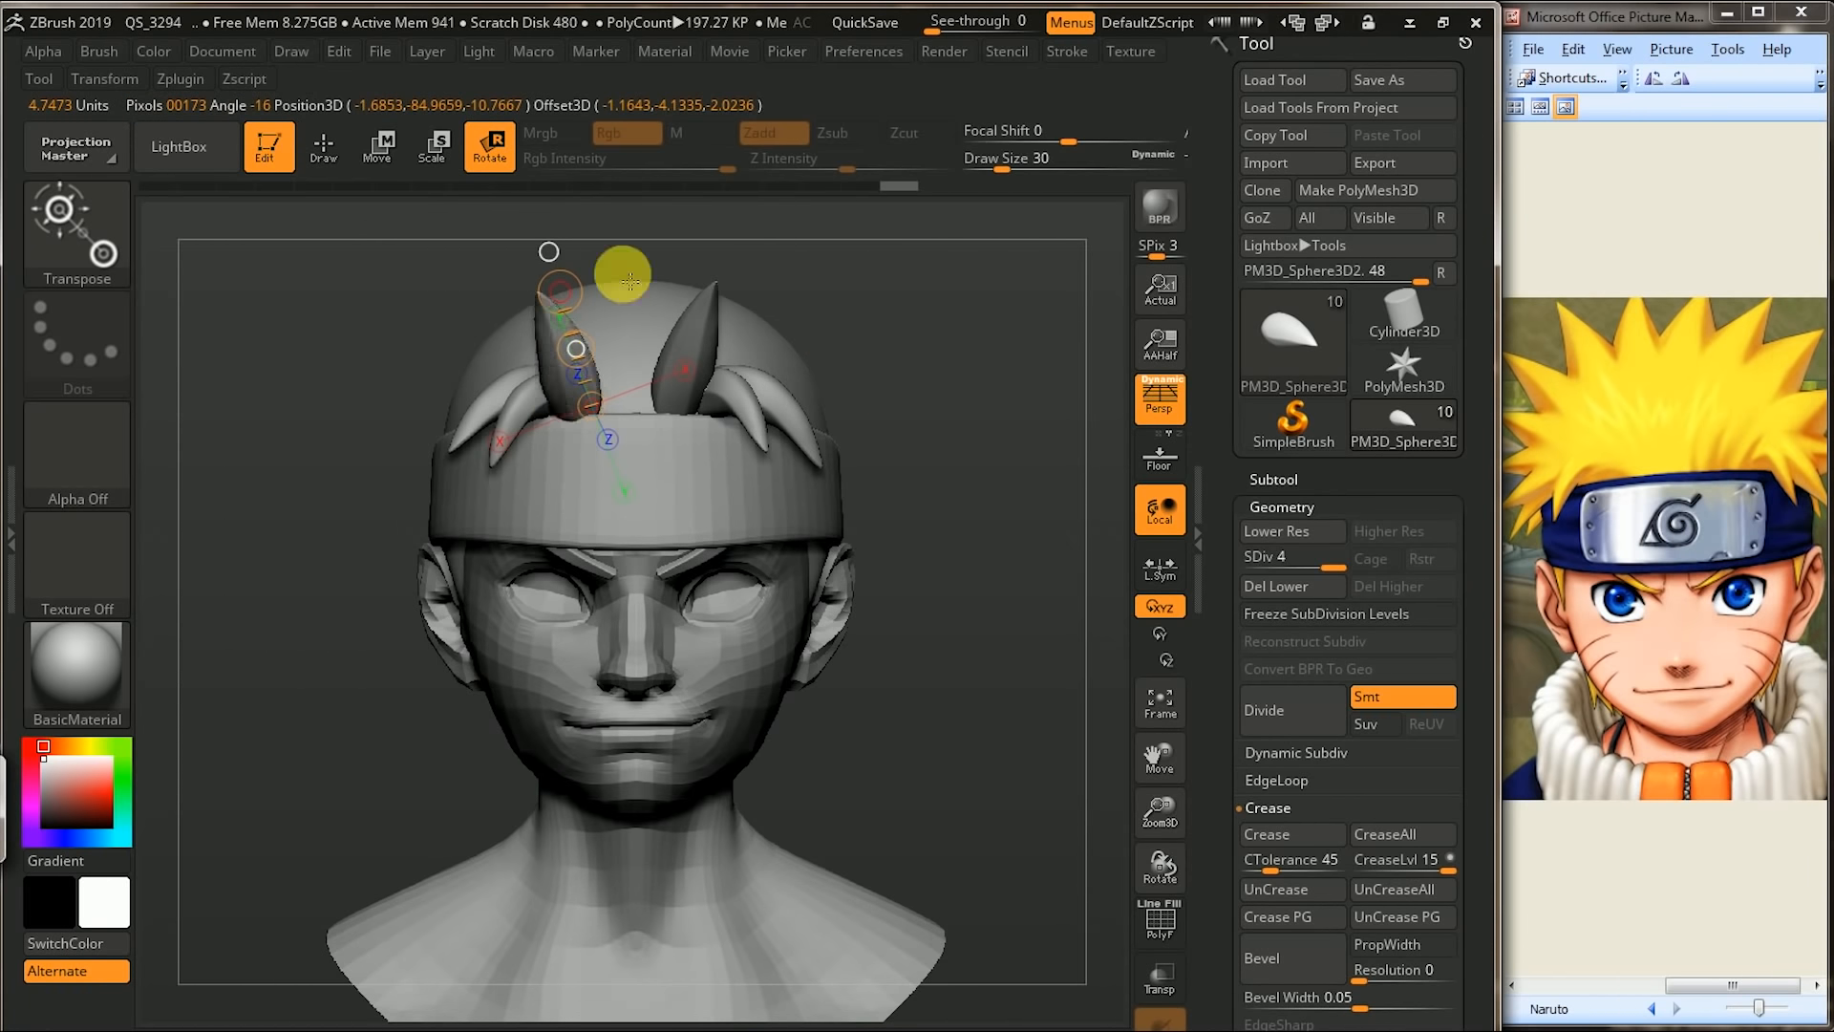
{"action": "right_click_drag", "start_coordinate": [611, 385], "coordinate": [920, 233]}
{"action": "mouse_move", "coordinate": [720, 496]}
{"action": "right_mouse_down"}
{"action": "mouse_move", "coordinate": [593, 507]}
{"action": "mouse_move", "coordinate": [733, 704]}
{"action": "mouse_move", "coordinate": [942, 393]}
{"action": "mouse_move", "coordinate": [1018, 537]}
{"action": "right_mouse_up"}
{"action": "key", "text": "q"}
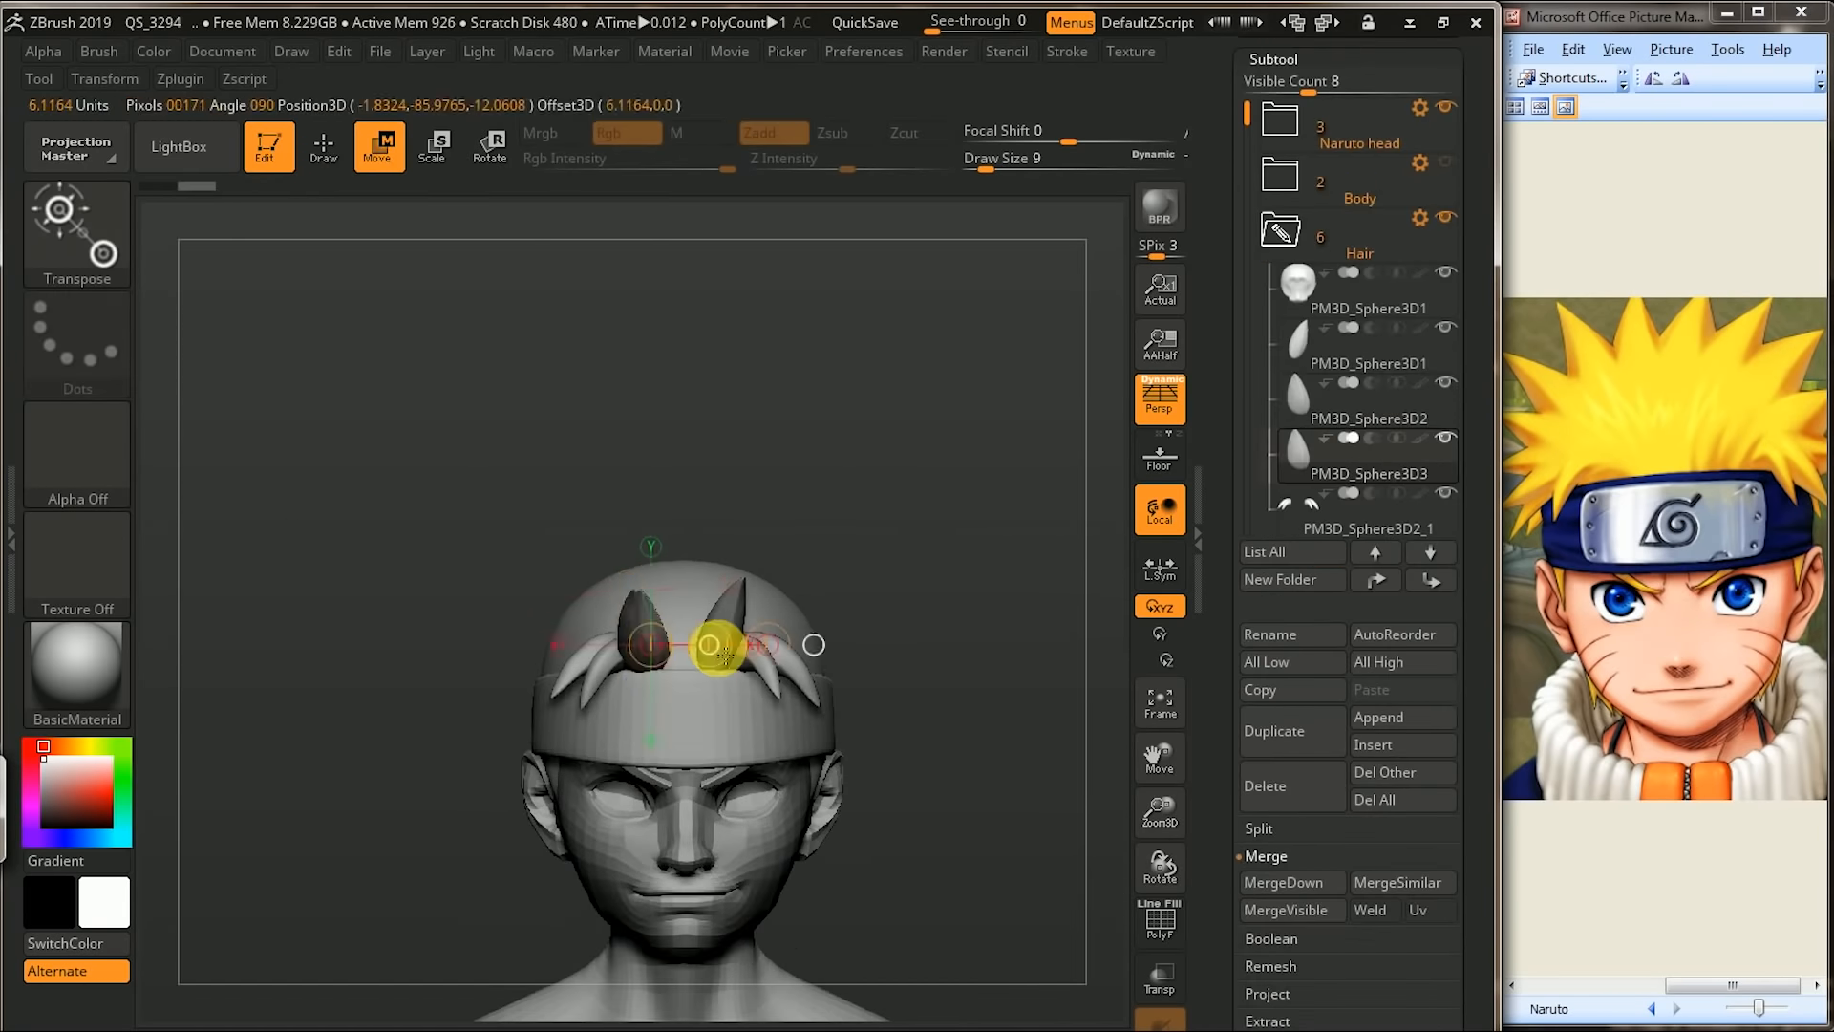
- Move, rotate and scale the added spike between the two front spikes above the forehead
{"action": "right_click_drag", "start_coordinate": [713, 647], "coordinate": [917, 487]}
{"action": "key", "text": "r"}
{"action": "key", "text": "w"}
{"action": "key", "text": "e"}
{"action": "mouse_move", "coordinate": [917, 488]}
{"action": "right_mouse_down", "text": "ctrl"}
{"action": "mouse_move", "coordinate": [1093, 384]}
{"action": "mouse_move", "coordinate": [945, 535]}
{"action": "right_mouse_up", "text": "ctrl"}
- Select the front spikes in turn and adjust their shape and angle from the front and the side
{"action": "left_click", "coordinate": [586, 593], "text": "alt"}
{"action": "right_click_drag", "start_coordinate": [586, 593], "coordinate": [755, 588]}
{"action": "left_click", "coordinate": [765, 586], "text": "alt"}
{"action": "left_click_drag", "start_coordinate": [765, 585], "coordinate": [737, 700]}
{"action": "mouse_move", "coordinate": [889, 315]}
{"action": "right_mouse_down"}
{"action": "mouse_move", "coordinate": [917, 418]}
{"action": "mouse_move", "coordinate": [678, 629]}
{"action": "right_mouse_up"}
{"action": "key", "text": "r"}
{"action": "key", "text": "q"}
{"action": "mouse_move", "coordinate": [626, 729]}
{"action": "right_mouse_down"}
{"action": "mouse_move", "coordinate": [1004, 500]}
{"action": "mouse_move", "coordinate": [1002, 535]}
{"action": "right_mouse_up"}
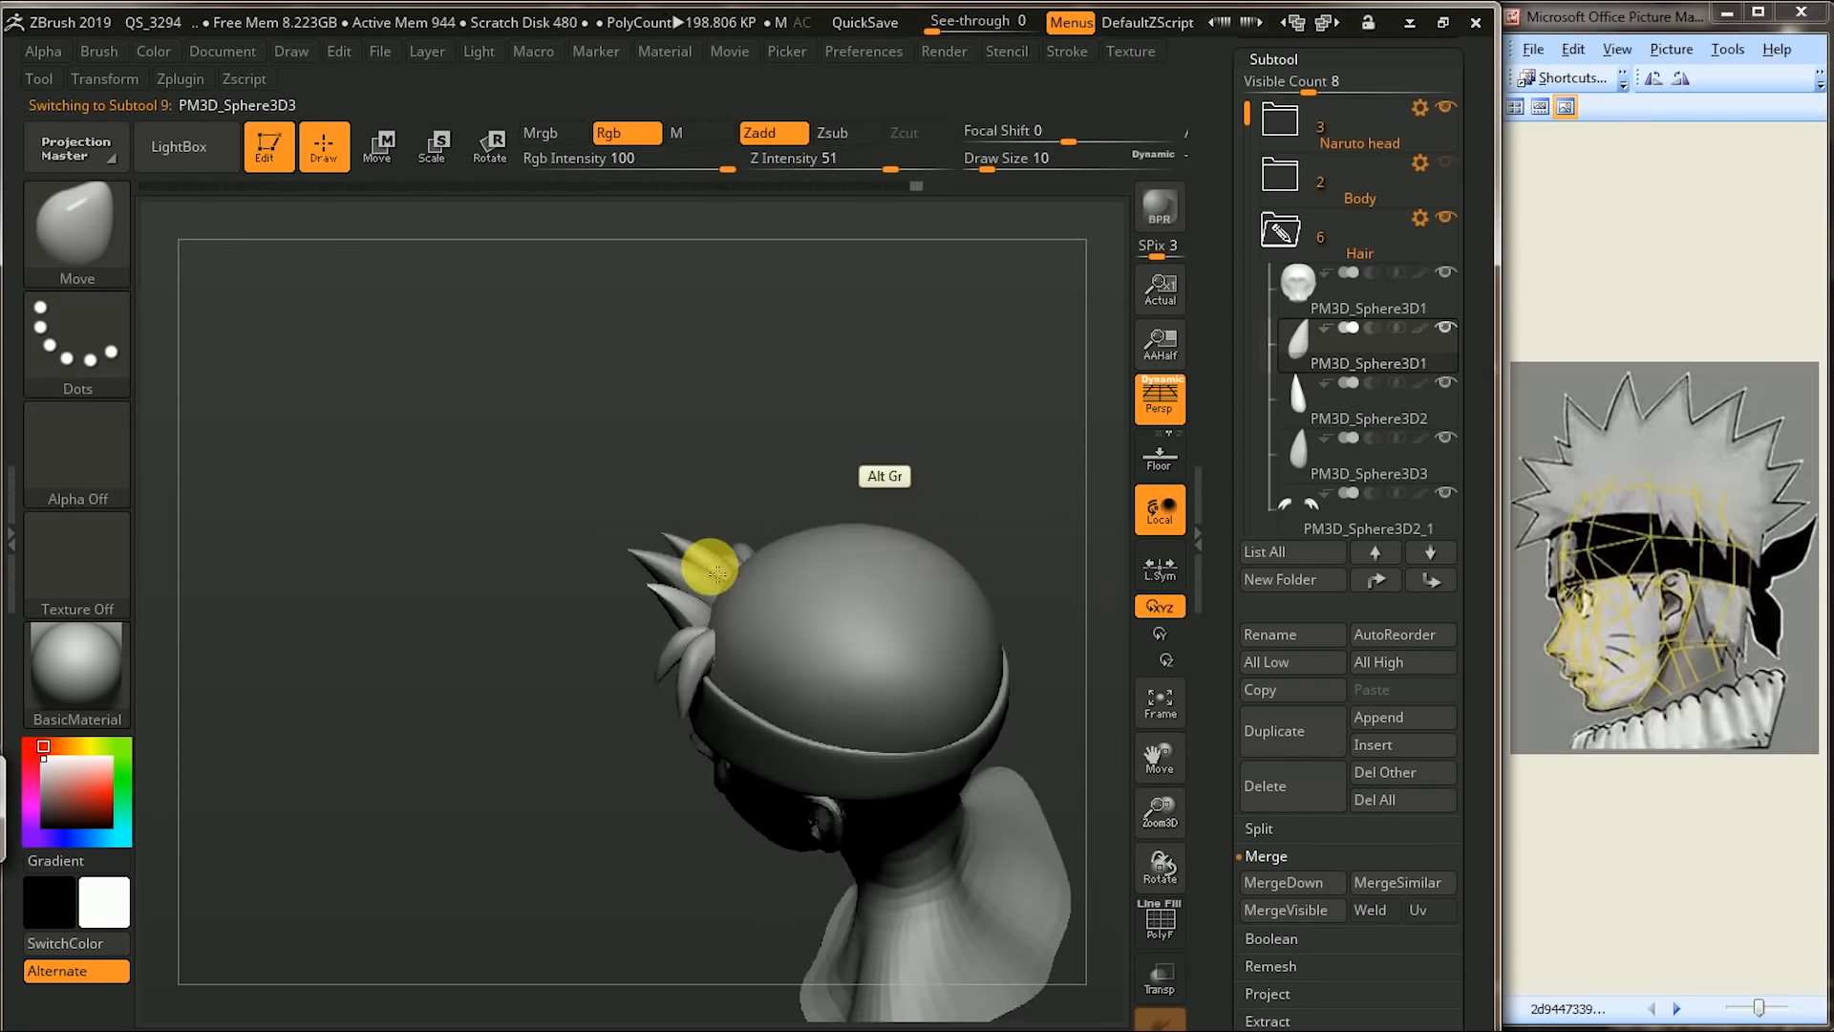
- Place outward-leaning spikes on both sides of the front group and rotate them to fan out
{"action": "key", "text": "w"}
{"action": "mouse_move", "coordinate": [822, 520]}
{"action": "right_mouse_down"}
{"action": "mouse_move", "coordinate": [1007, 646]}
{"action": "mouse_move", "coordinate": [942, 560]}
{"action": "mouse_move", "coordinate": [960, 479]}
{"action": "right_mouse_up"}
{"action": "key", "text": "q"}
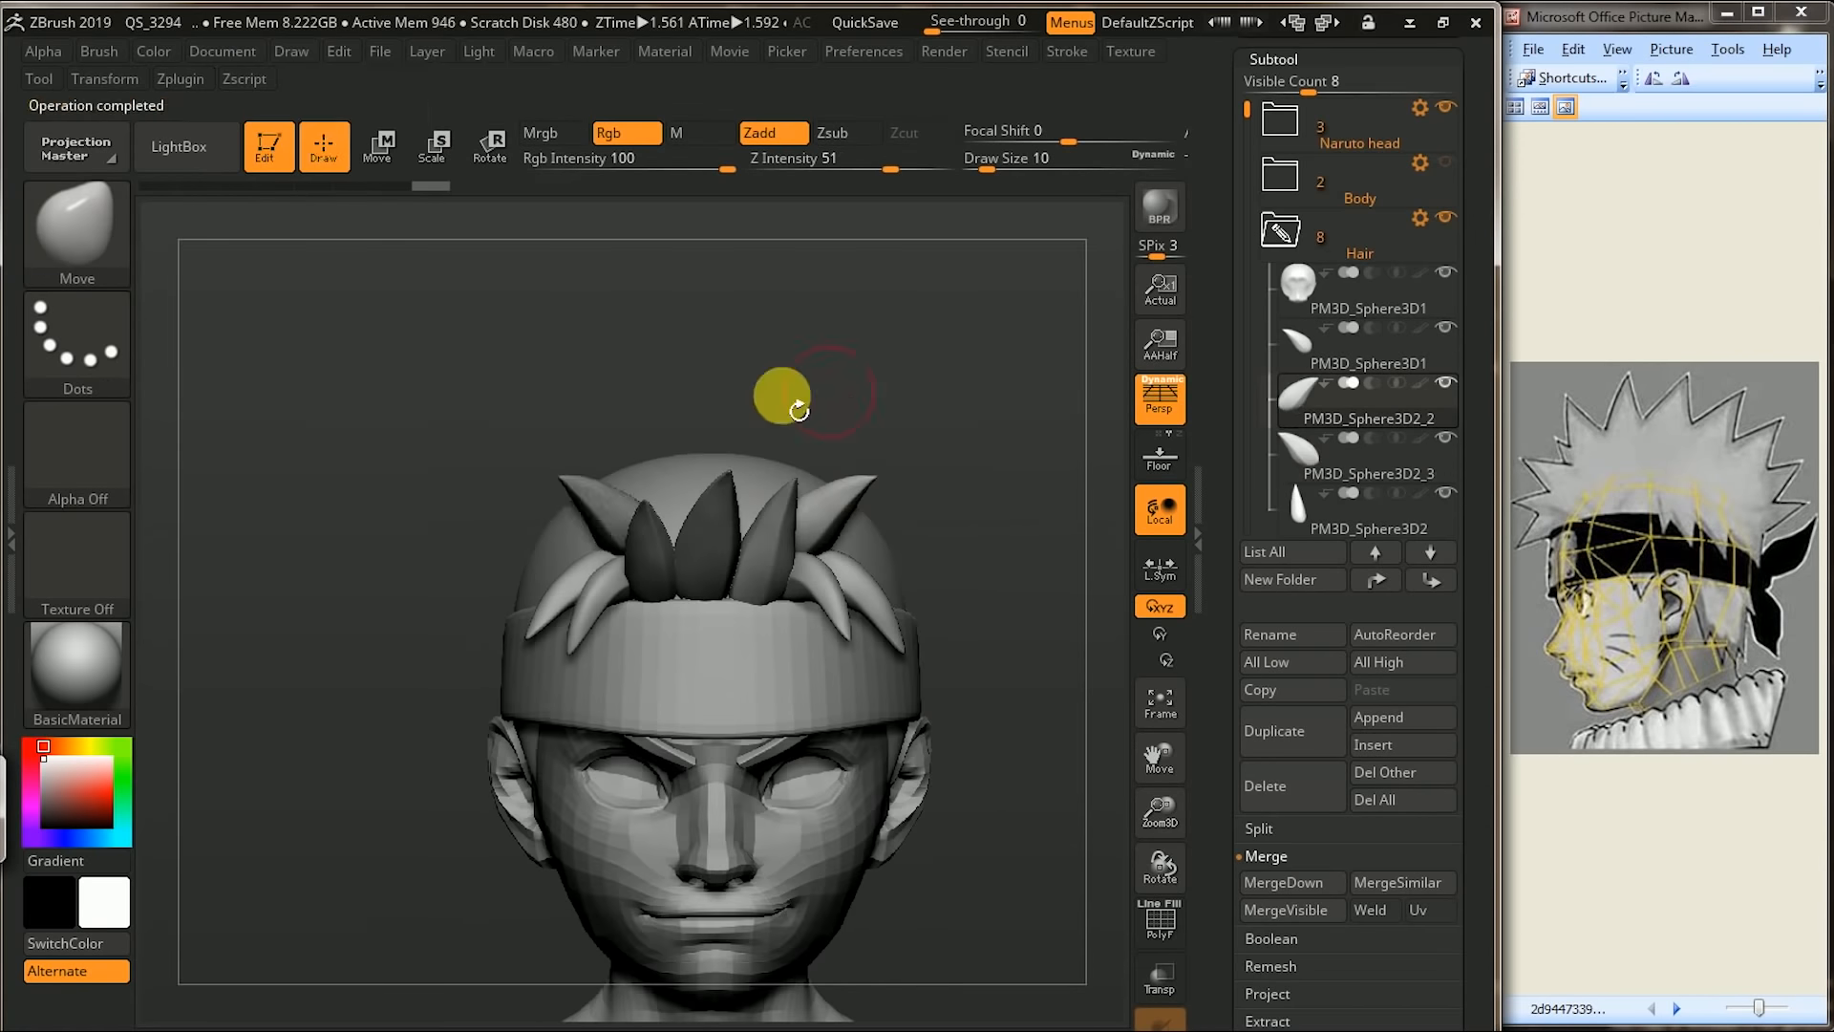
{"action": "key", "text": "r"}
{"action": "left_click_drag", "start_coordinate": [656, 573], "coordinate": [569, 468]}
{"action": "key", "text": "q"}
{"action": "right_click_drag", "start_coordinate": [611, 421], "coordinate": [989, 509]}
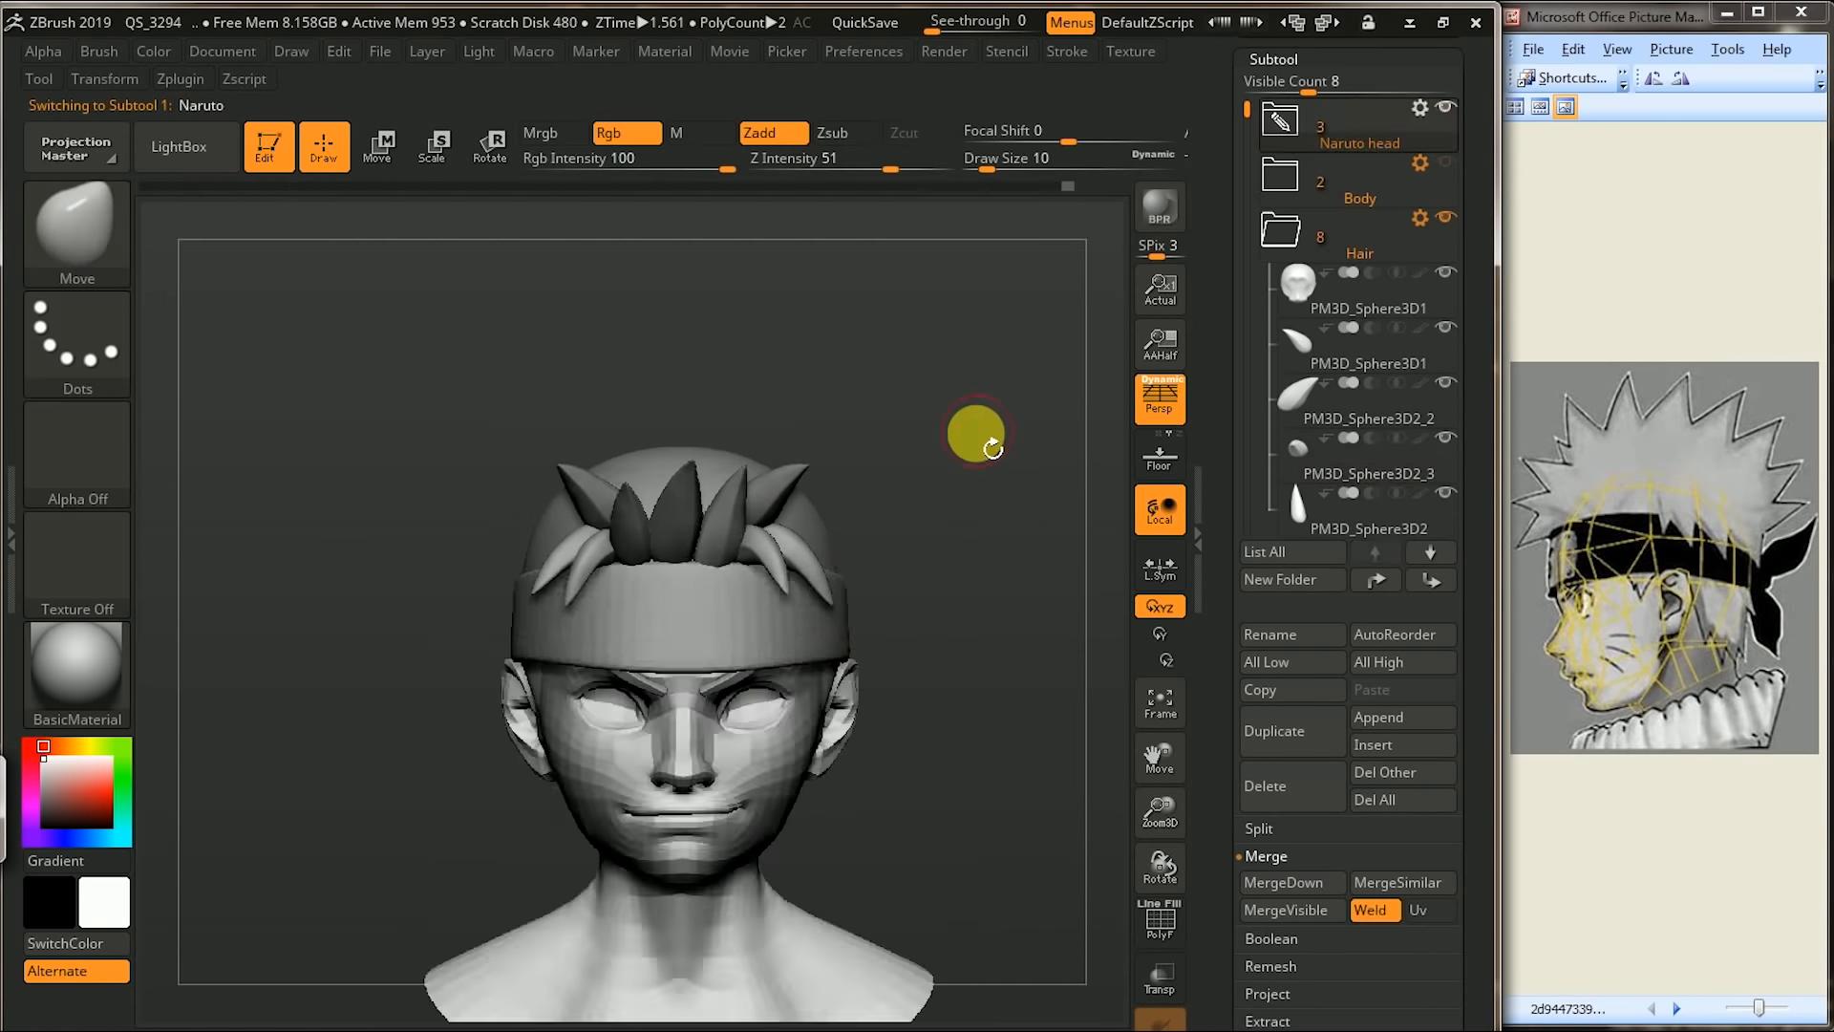
- Adjust the angle of the outer side spike from above and stand a taller spike copy behind the front row
{"action": "right_click_drag", "start_coordinate": [990, 442], "coordinate": [993, 401]}
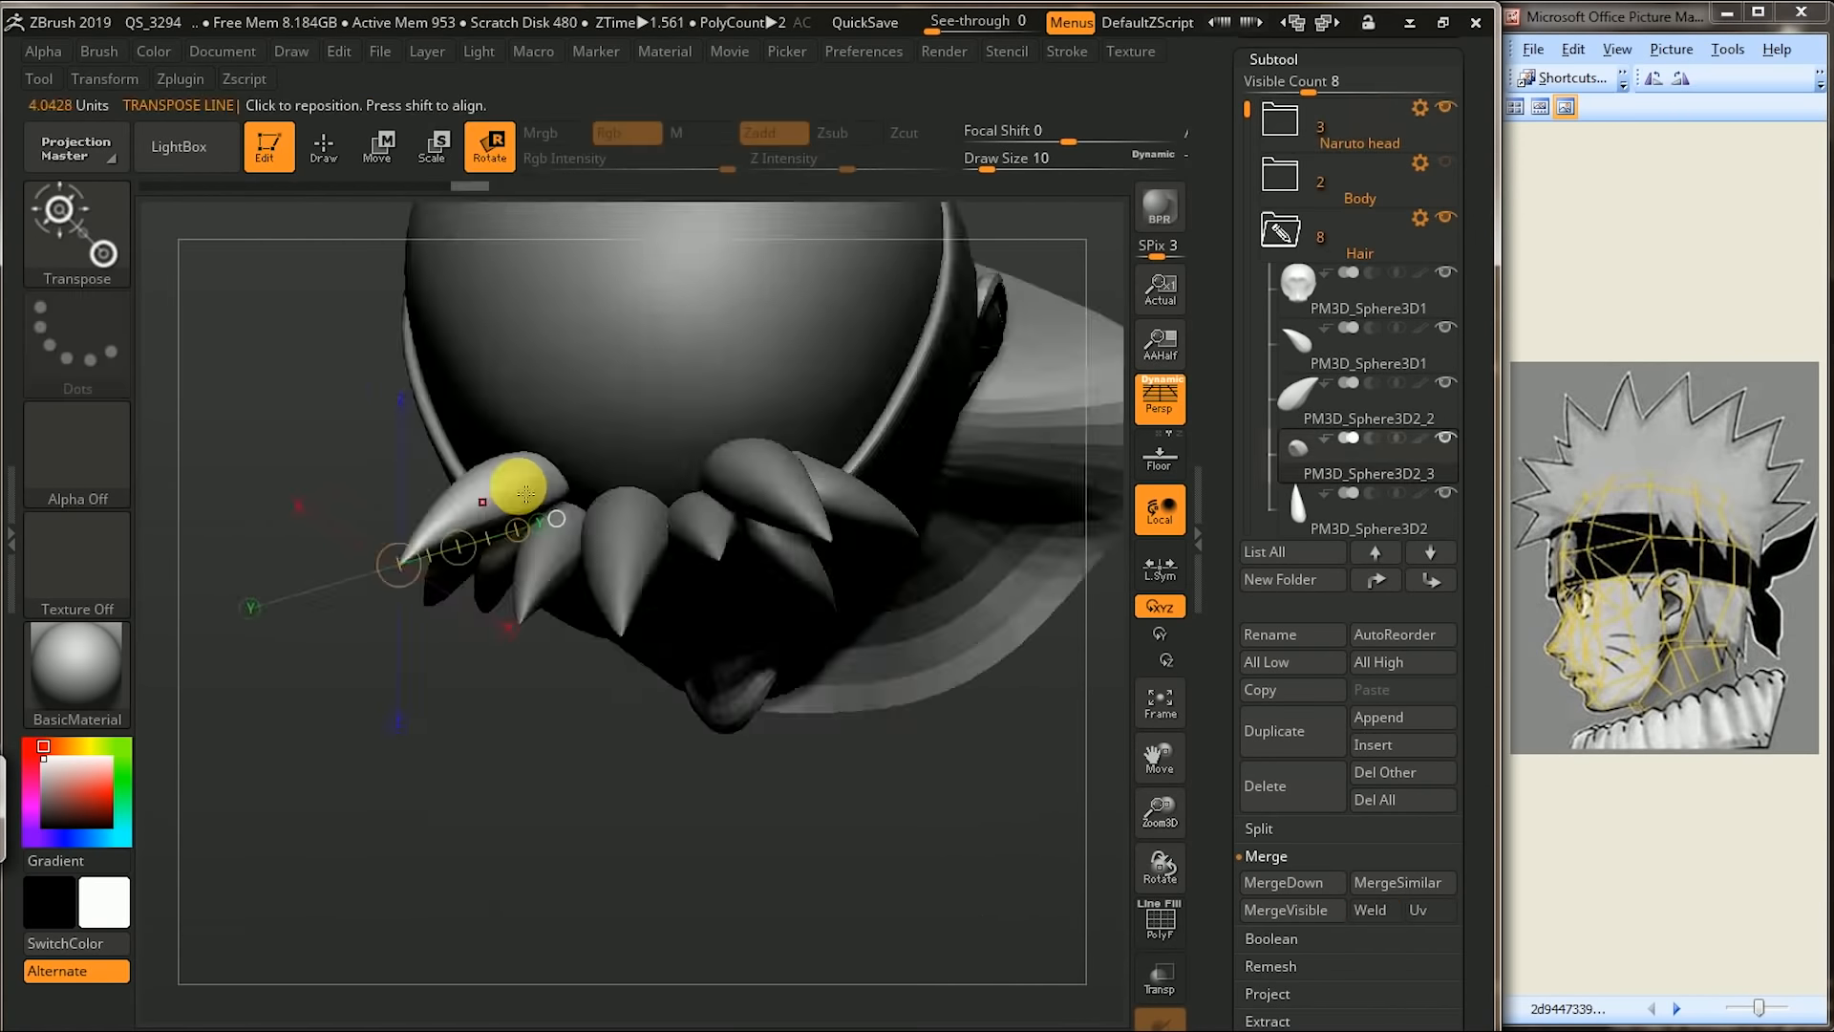
{"action": "right_click_drag", "start_coordinate": [515, 483], "coordinate": [750, 615]}
{"action": "key", "text": "b"}
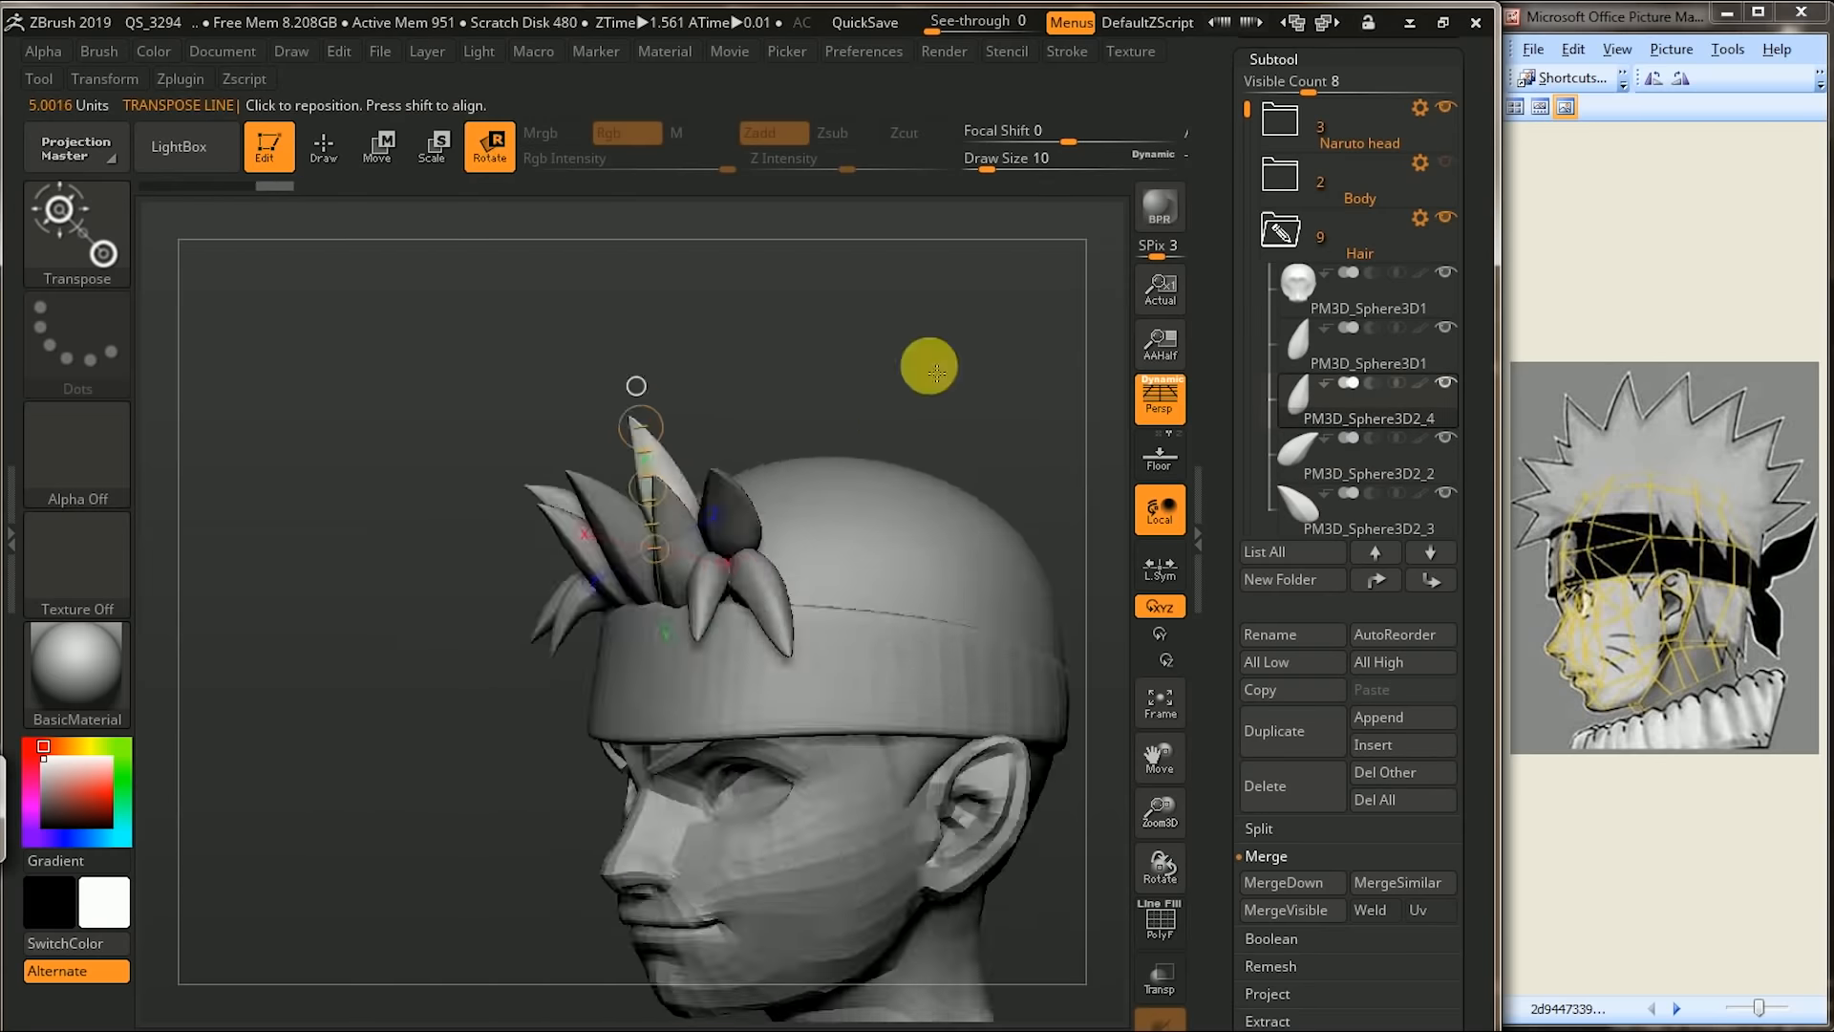
- Duplicate the tall rear spike to the opposite side of the crown and rotate the copy outward
{"action": "right_click_drag", "start_coordinate": [925, 364], "coordinate": [956, 387]}
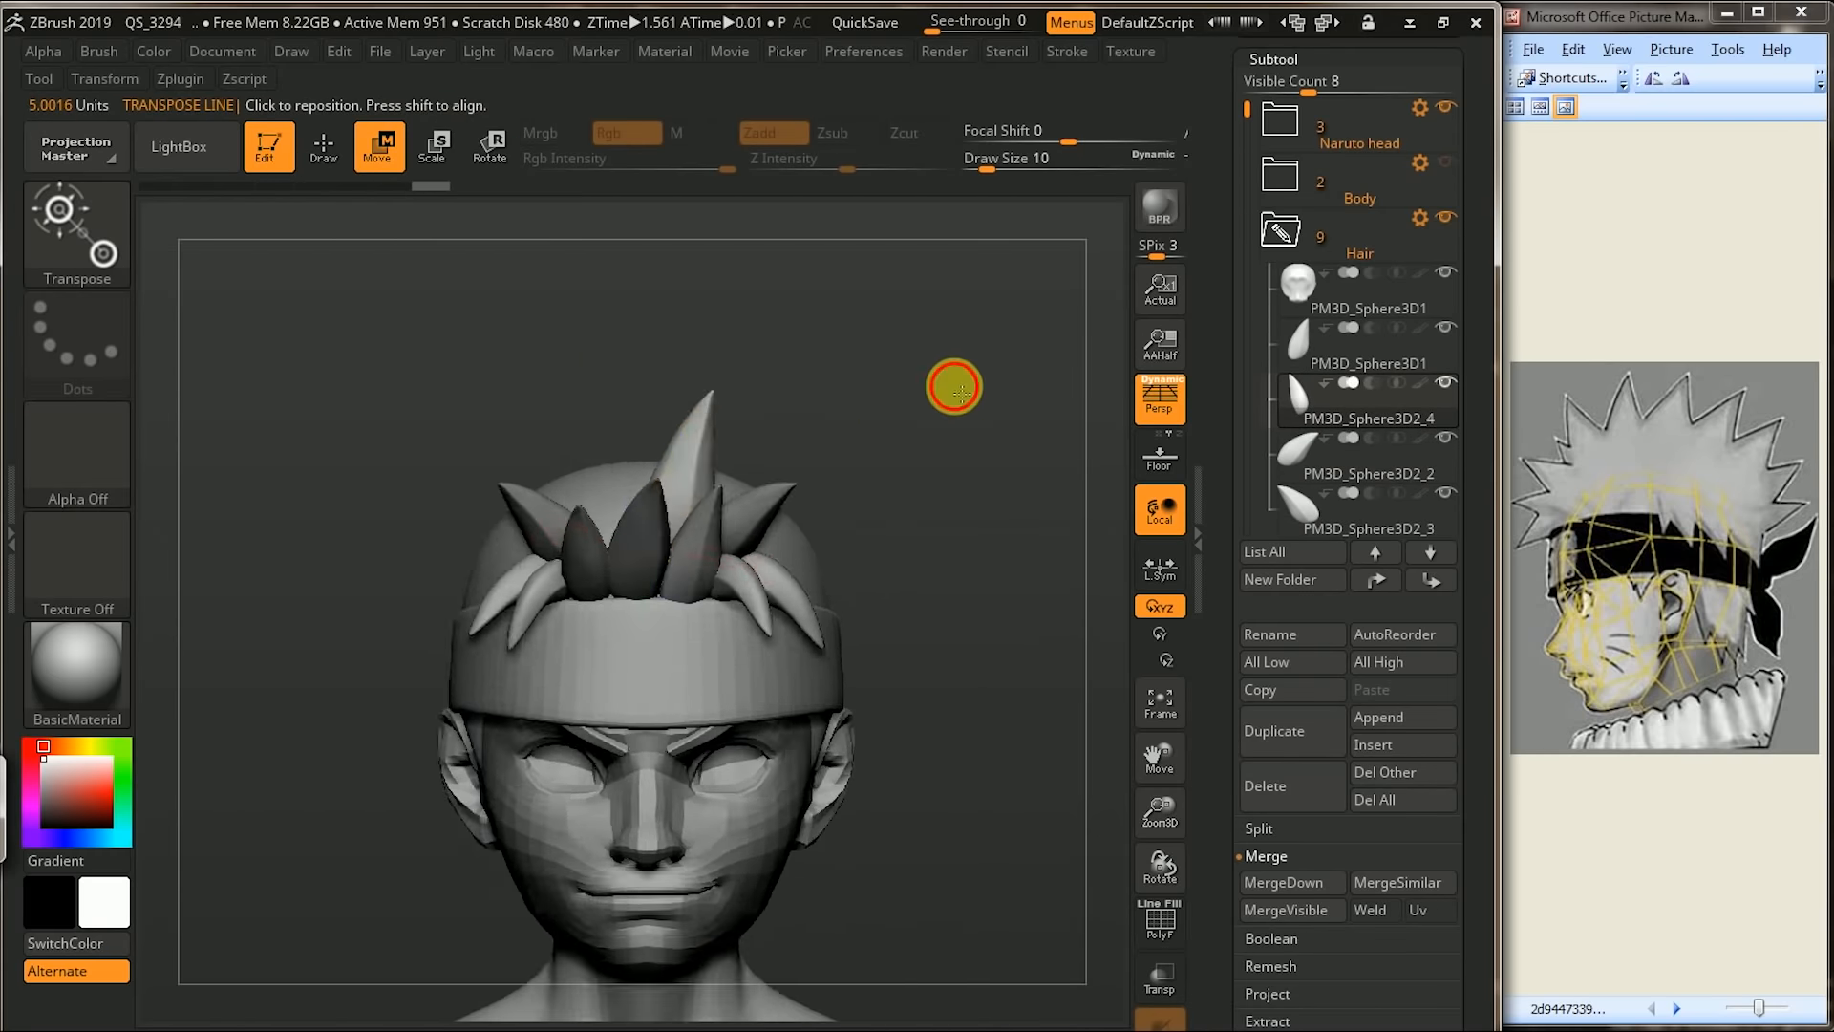
{"action": "key", "text": "r"}
{"action": "left_click_drag", "start_coordinate": [712, 396], "coordinate": [626, 425], "text": "ctrl"}
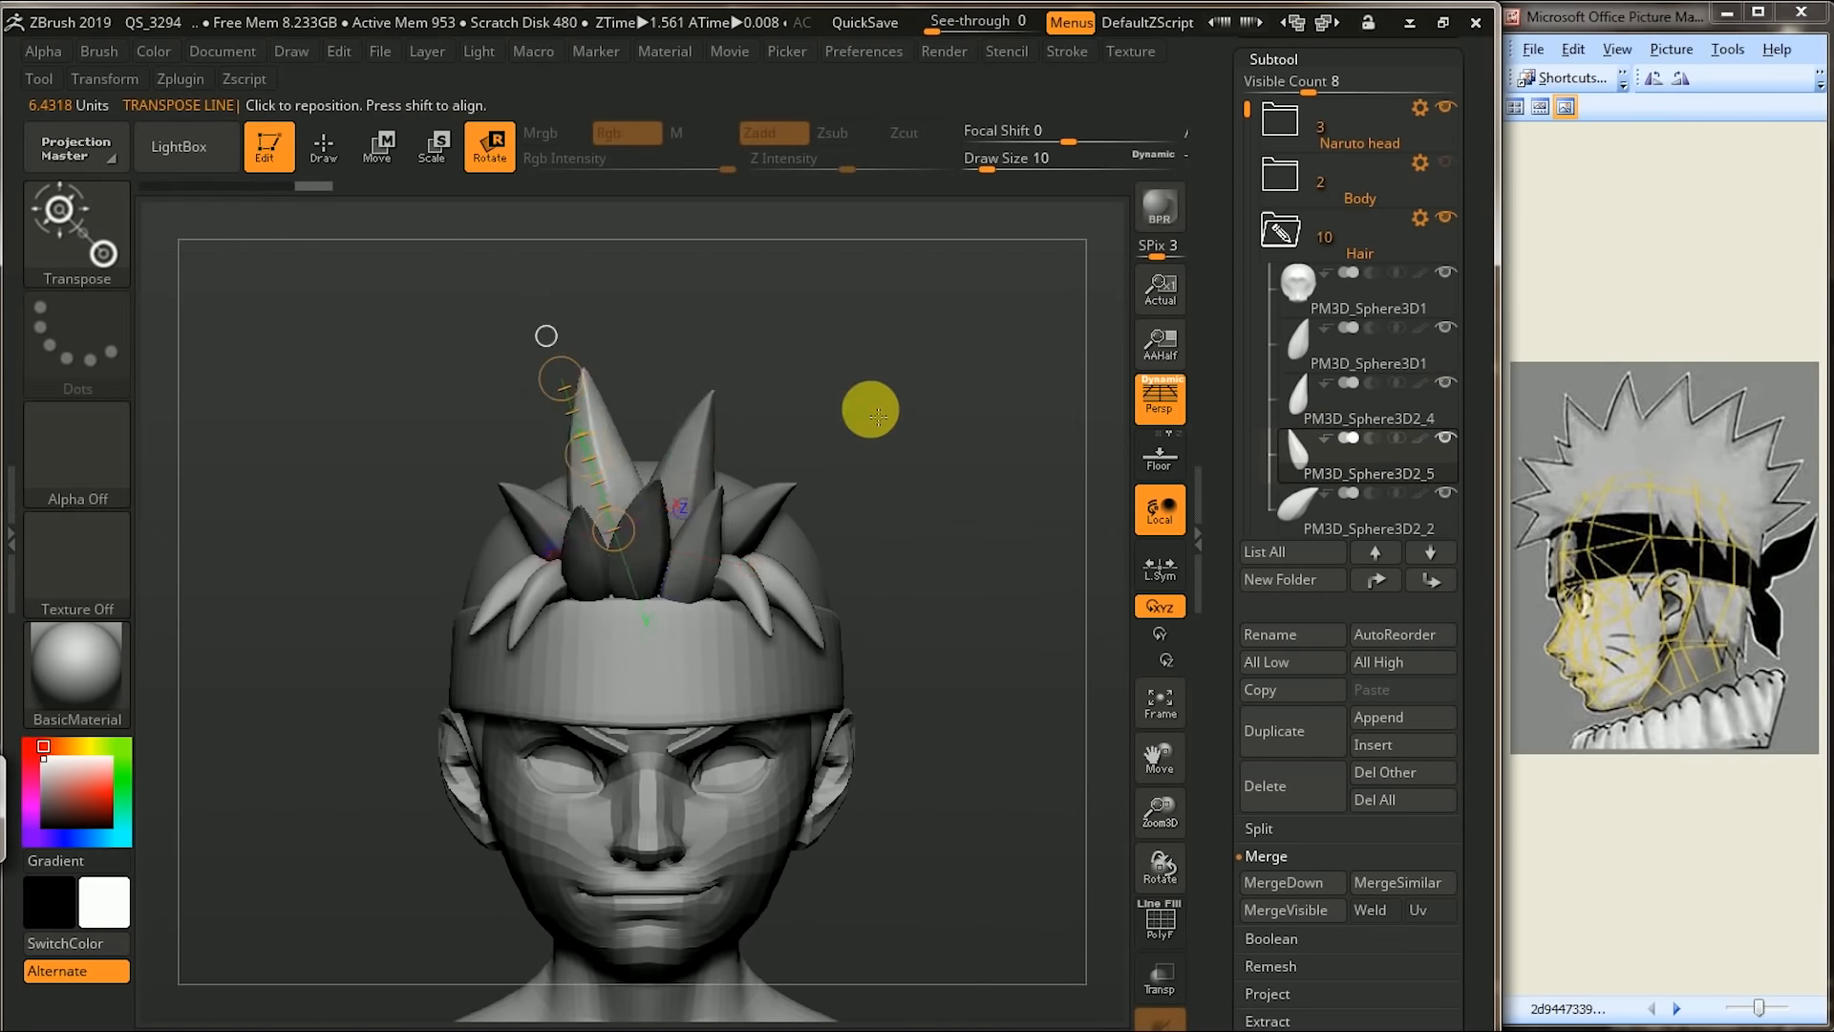
{"action": "mouse_move", "coordinate": [878, 417]}
{"action": "right_mouse_down"}
{"action": "mouse_move", "coordinate": [593, 538]}
{"action": "mouse_move", "coordinate": [741, 532]}
{"action": "mouse_move", "coordinate": [666, 695]}
{"action": "mouse_move", "coordinate": [684, 672]}
{"action": "right_mouse_up"}
{"action": "key", "text": "q"}
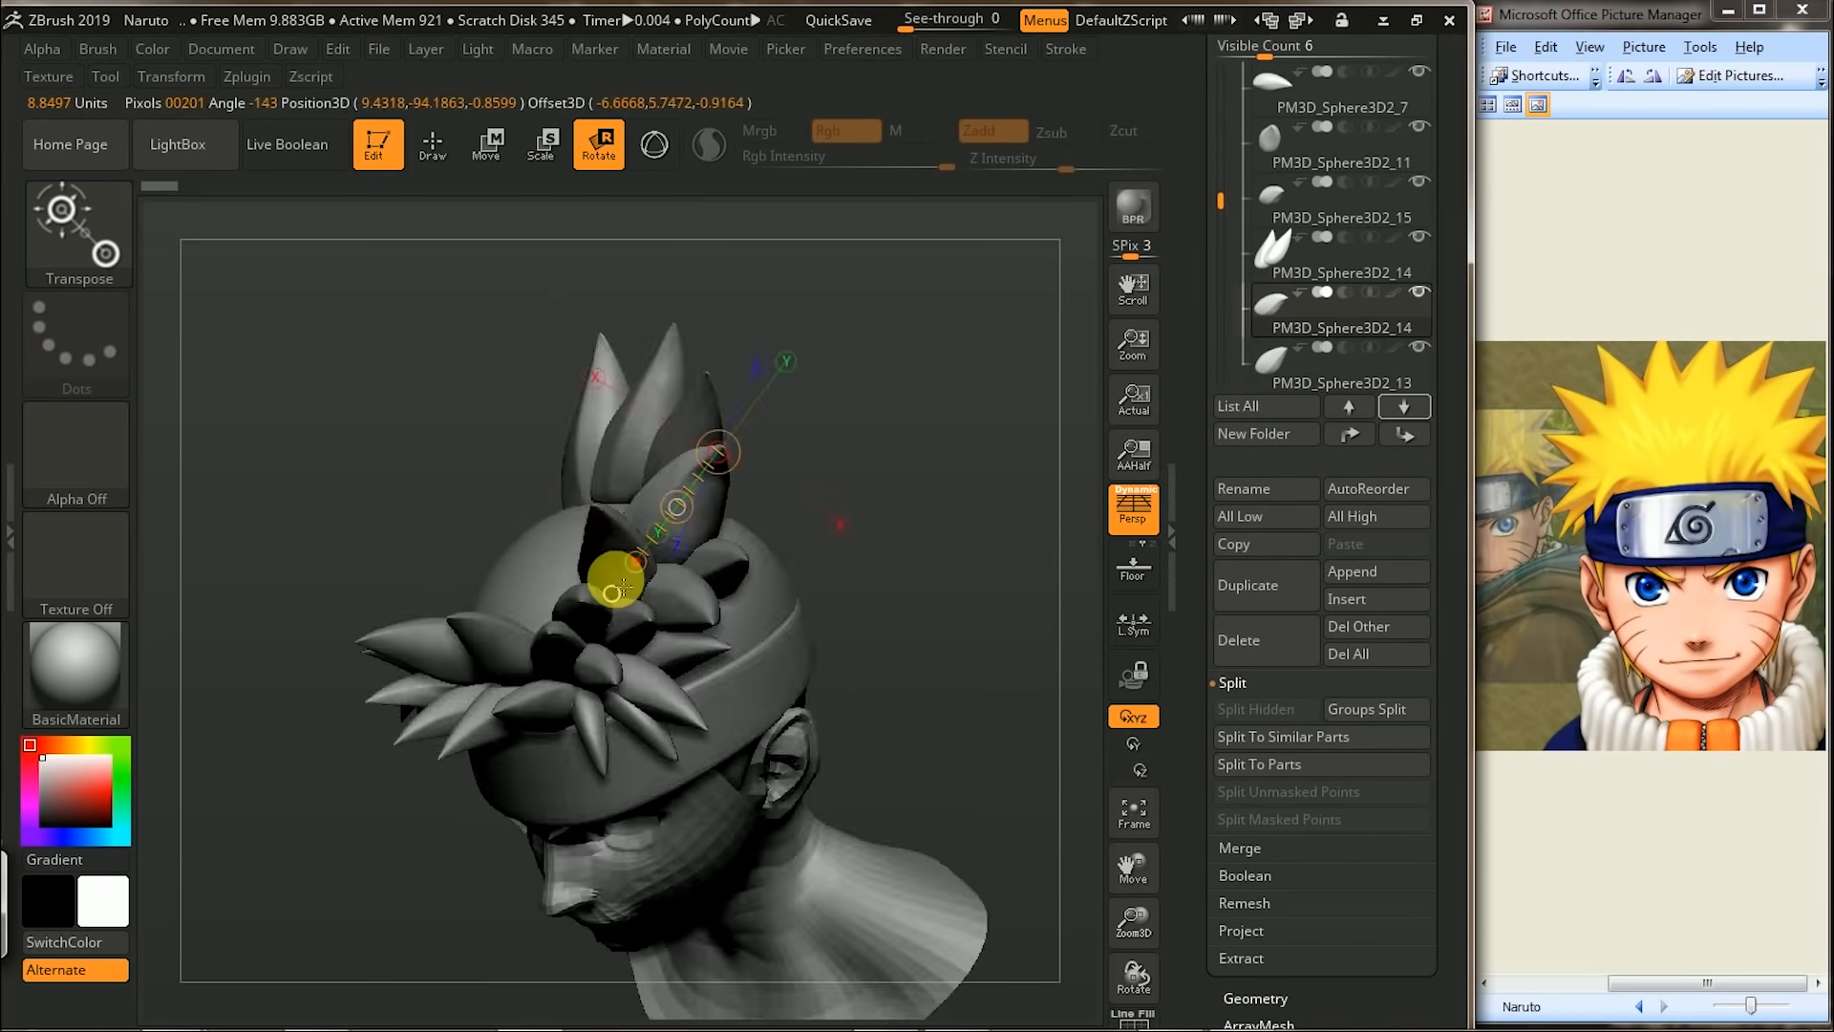
- Add more spike copies along the sides and crown, moving and rotating each to fan outward from the head
{"action": "left_click_drag", "start_coordinate": [721, 561], "coordinate": [869, 630]}
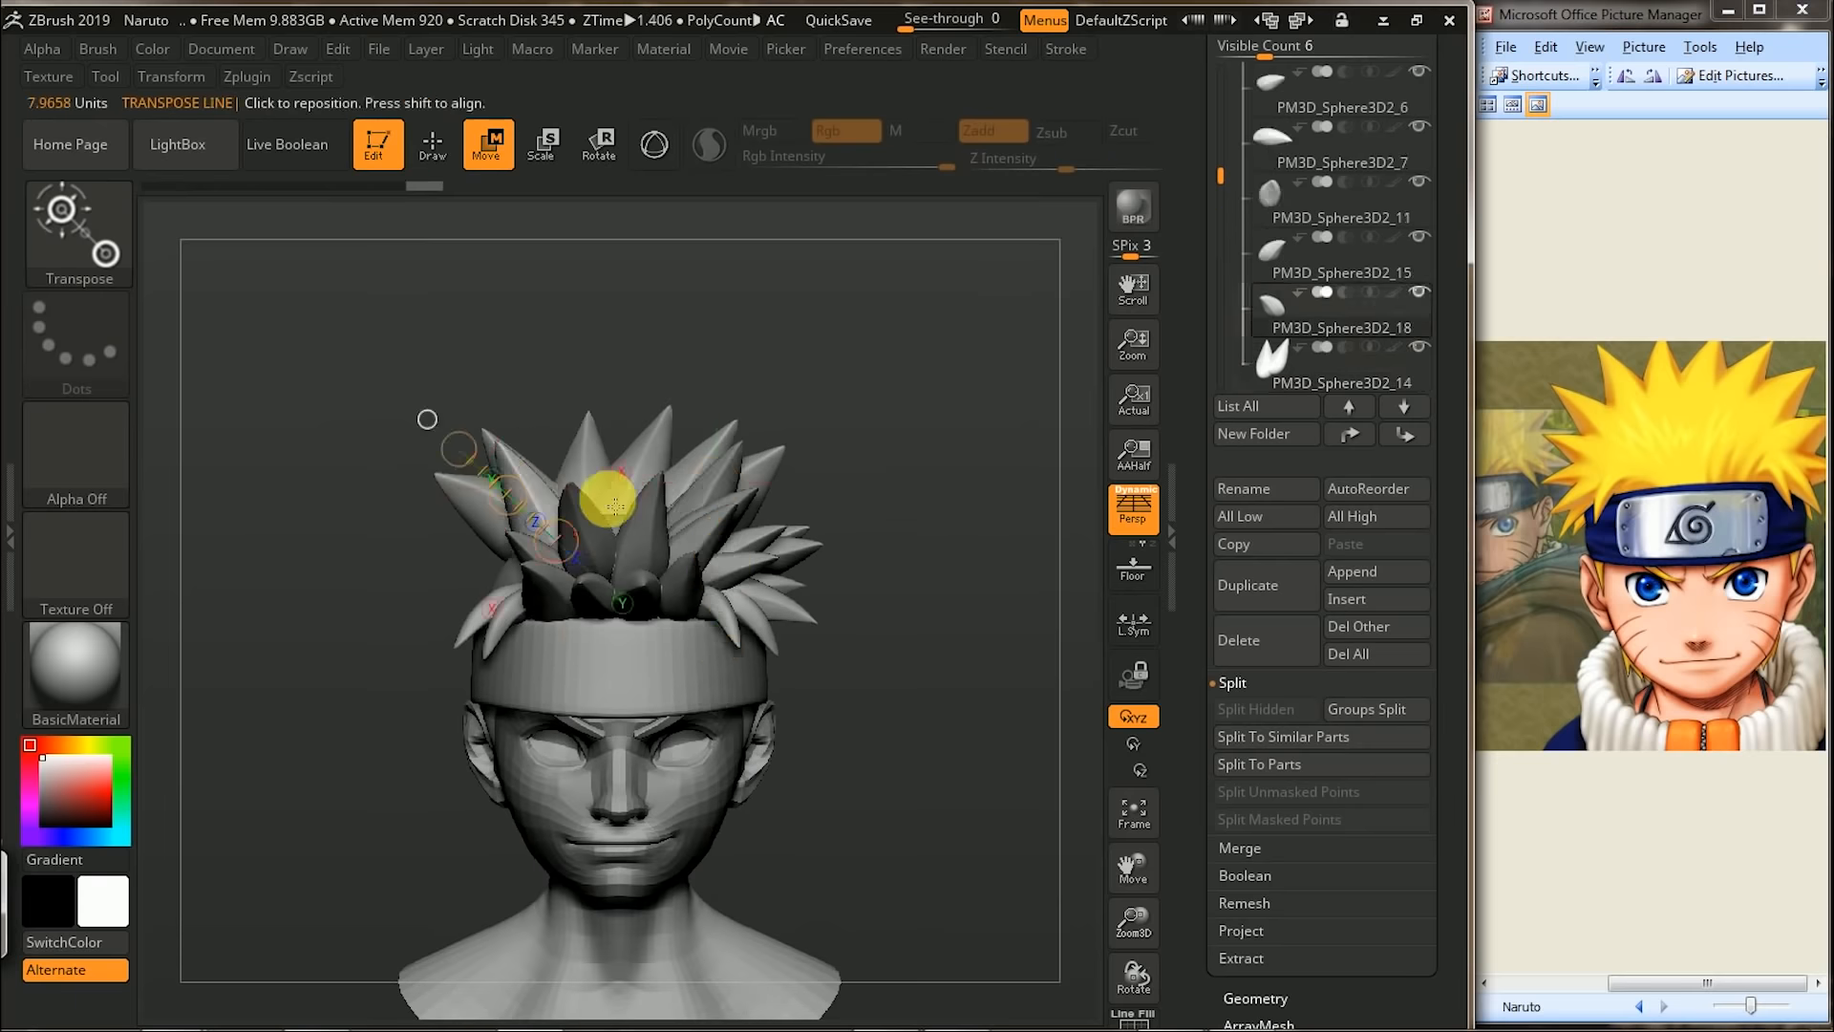
{"action": "mouse_move", "coordinate": [601, 491]}
{"action": "left_mouse_down"}
{"action": "mouse_move", "coordinate": [901, 643]}
{"action": "mouse_move", "coordinate": [987, 473]}
{"action": "mouse_move", "coordinate": [909, 410]}
{"action": "left_mouse_up"}
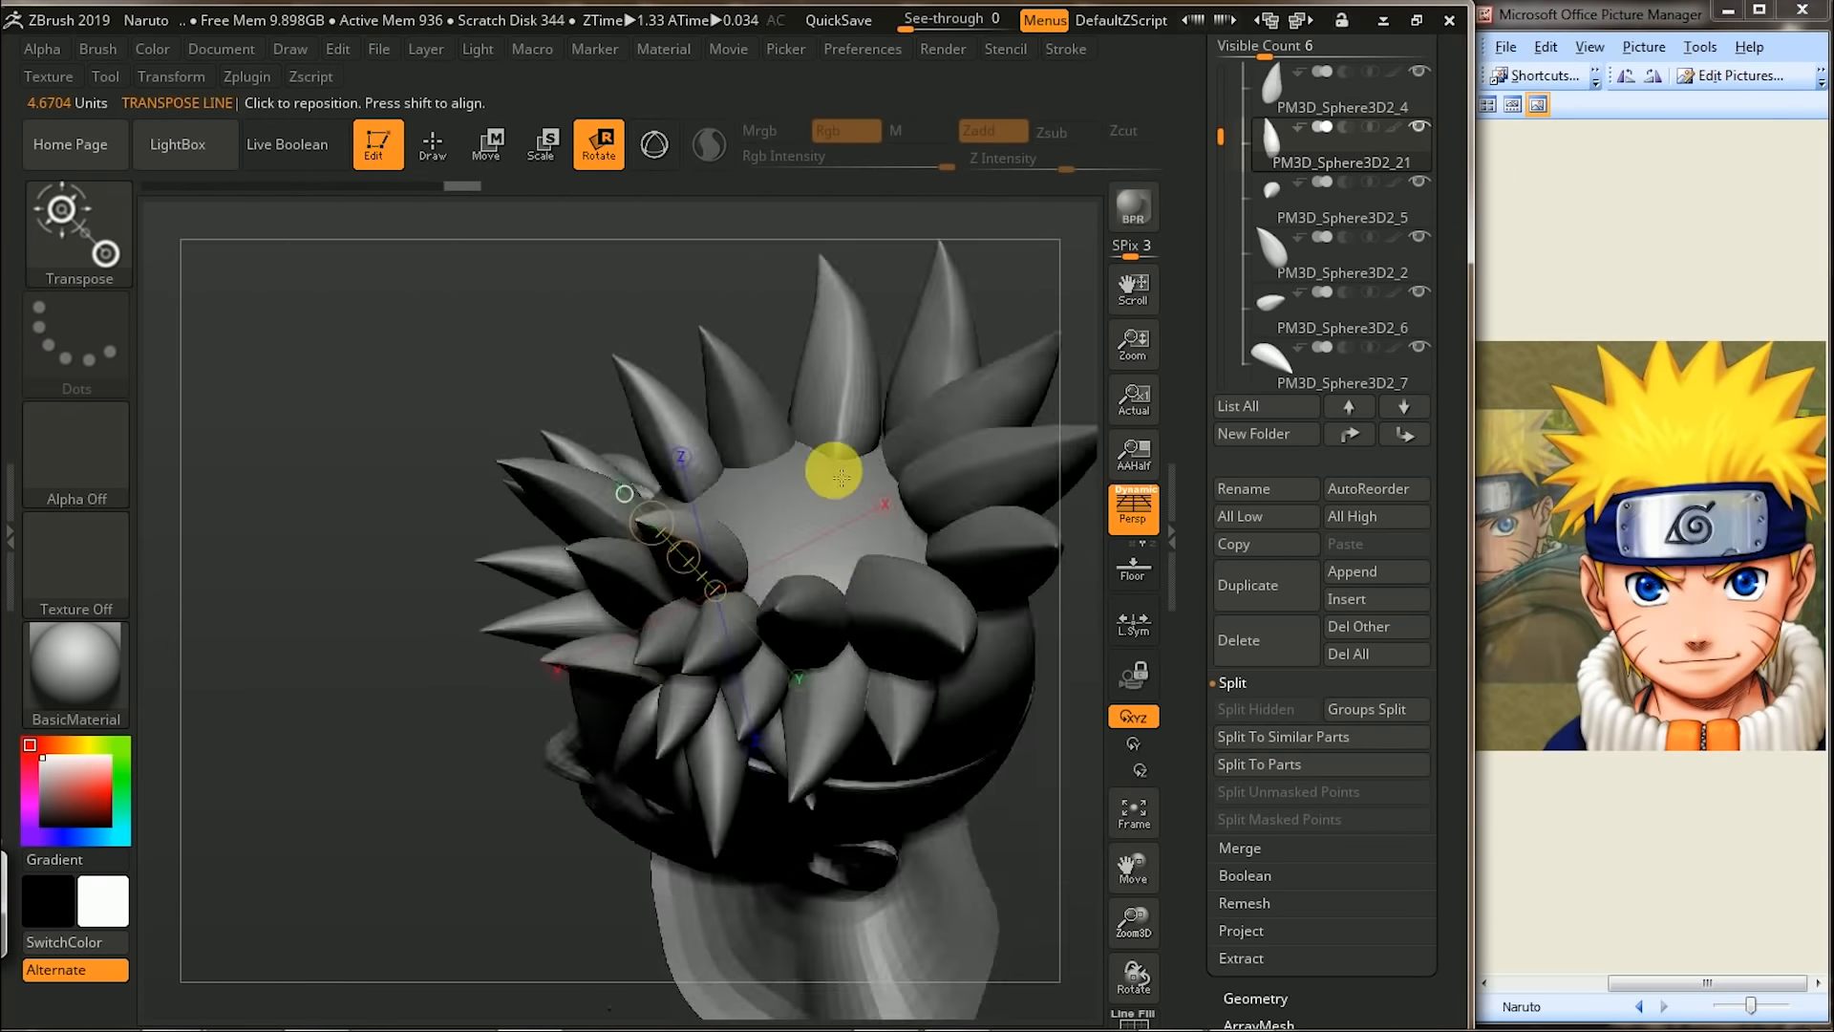
{"action": "left_click_drag", "start_coordinate": [831, 462], "coordinate": [967, 426]}
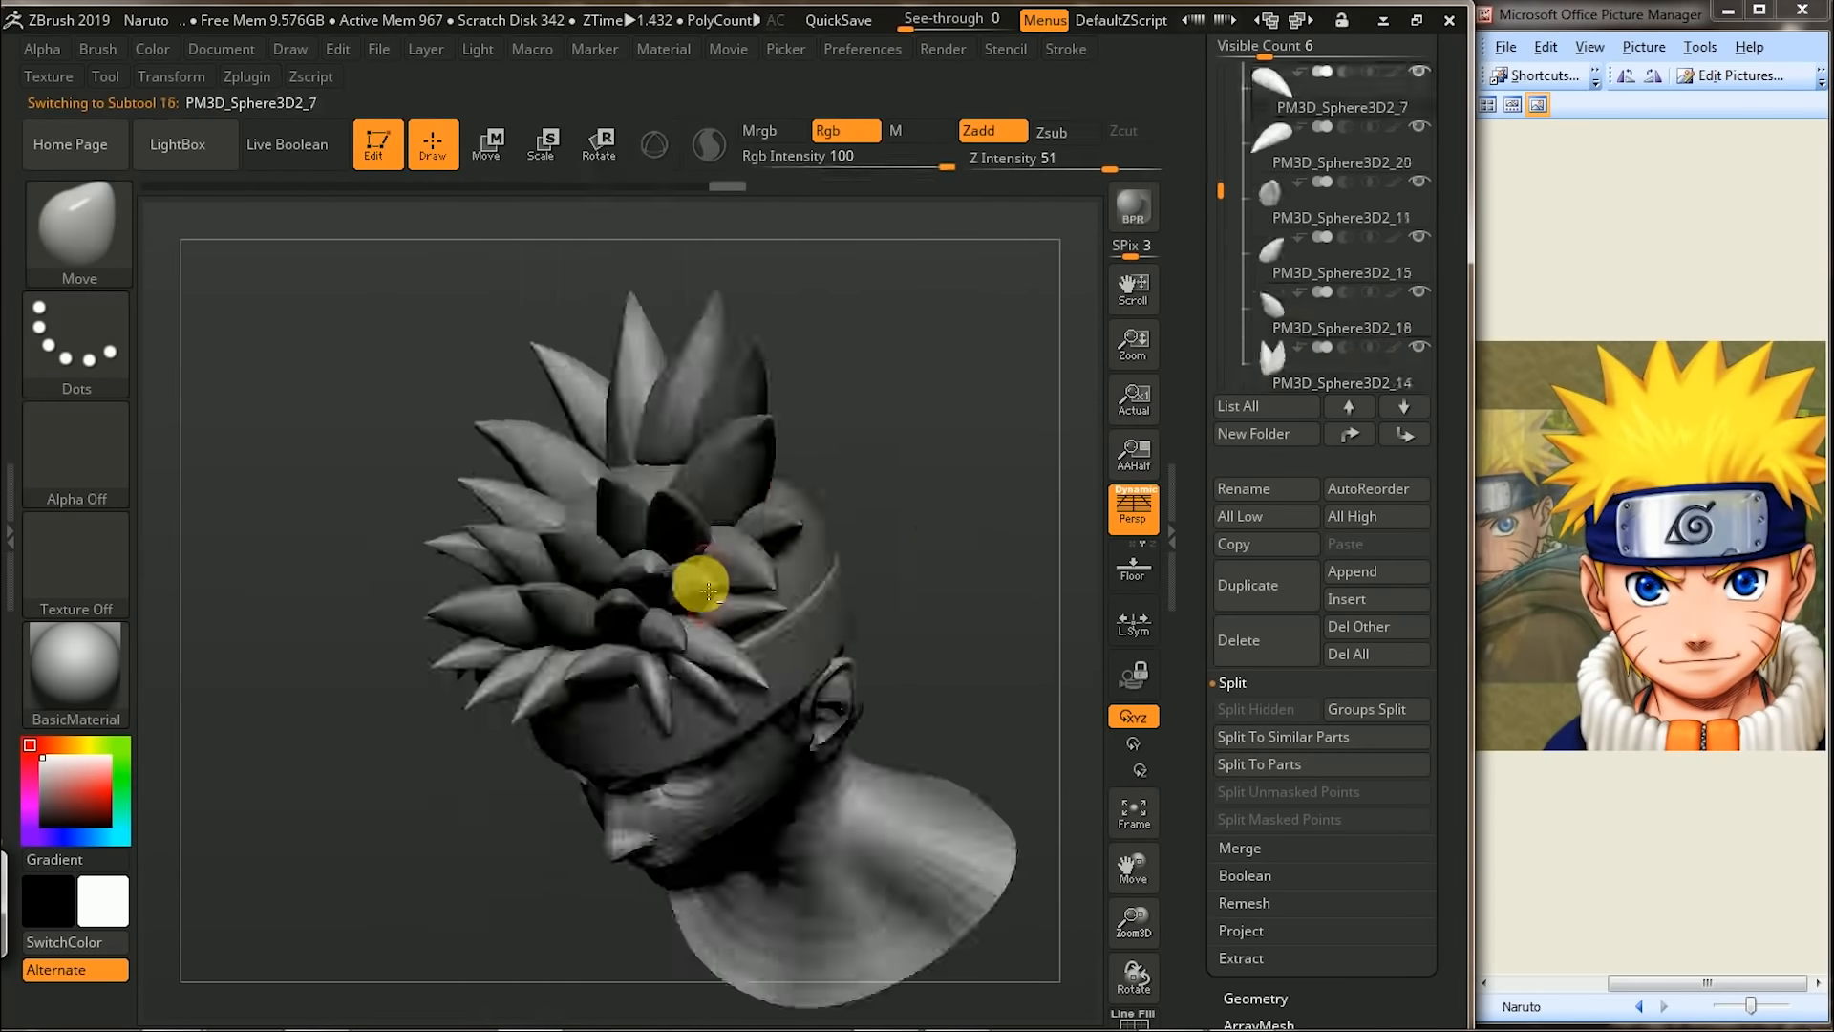
- Fill the gaps in the side rows with further rotated spike copies and extend the hair around the back of the head
{"action": "left_click_drag", "start_coordinate": [697, 696], "coordinate": [758, 614]}
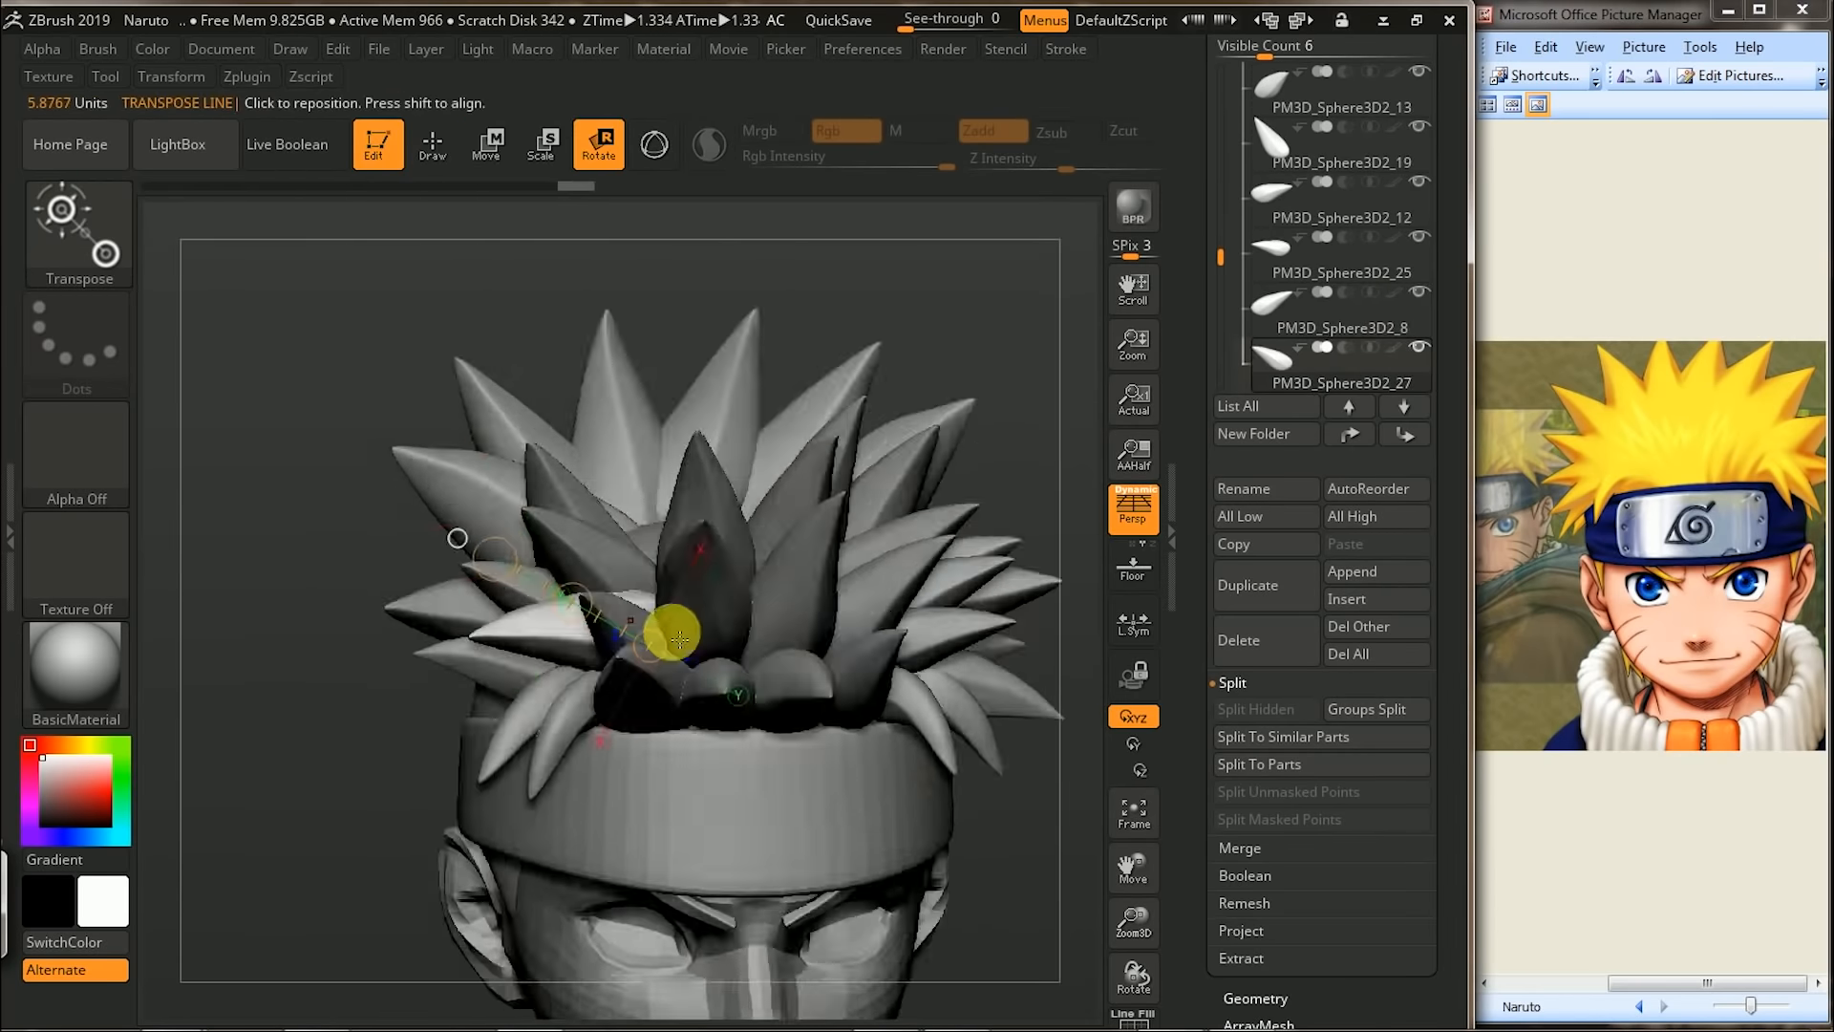
{"action": "left_click_drag", "start_coordinate": [668, 626], "coordinate": [442, 655]}
{"action": "left_click_drag", "start_coordinate": [374, 771], "coordinate": [953, 564]}
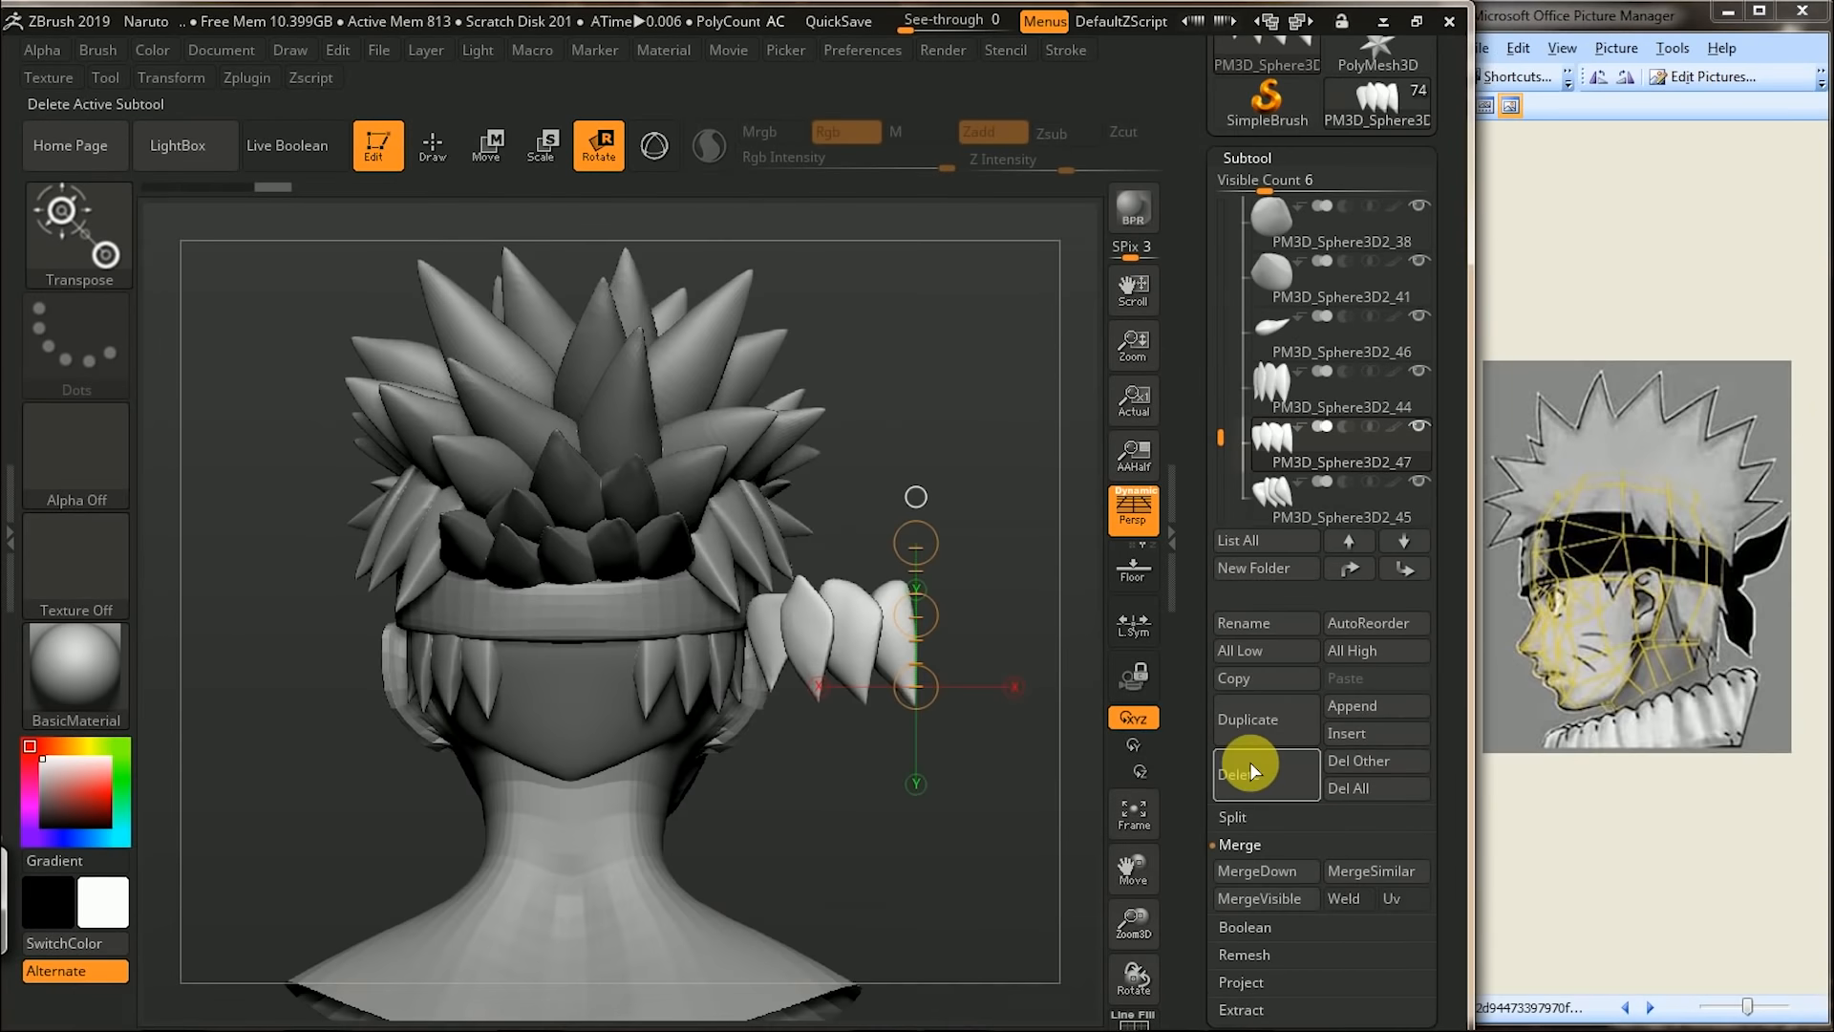
- Place and adjust individual downward-pointing spikes below the headband across the nape and behind the ears
{"action": "left_click", "coordinate": [1412, 467]}
{"action": "key", "text": "w"}
{"action": "left_click", "coordinate": [438, 684], "text": "alt"}
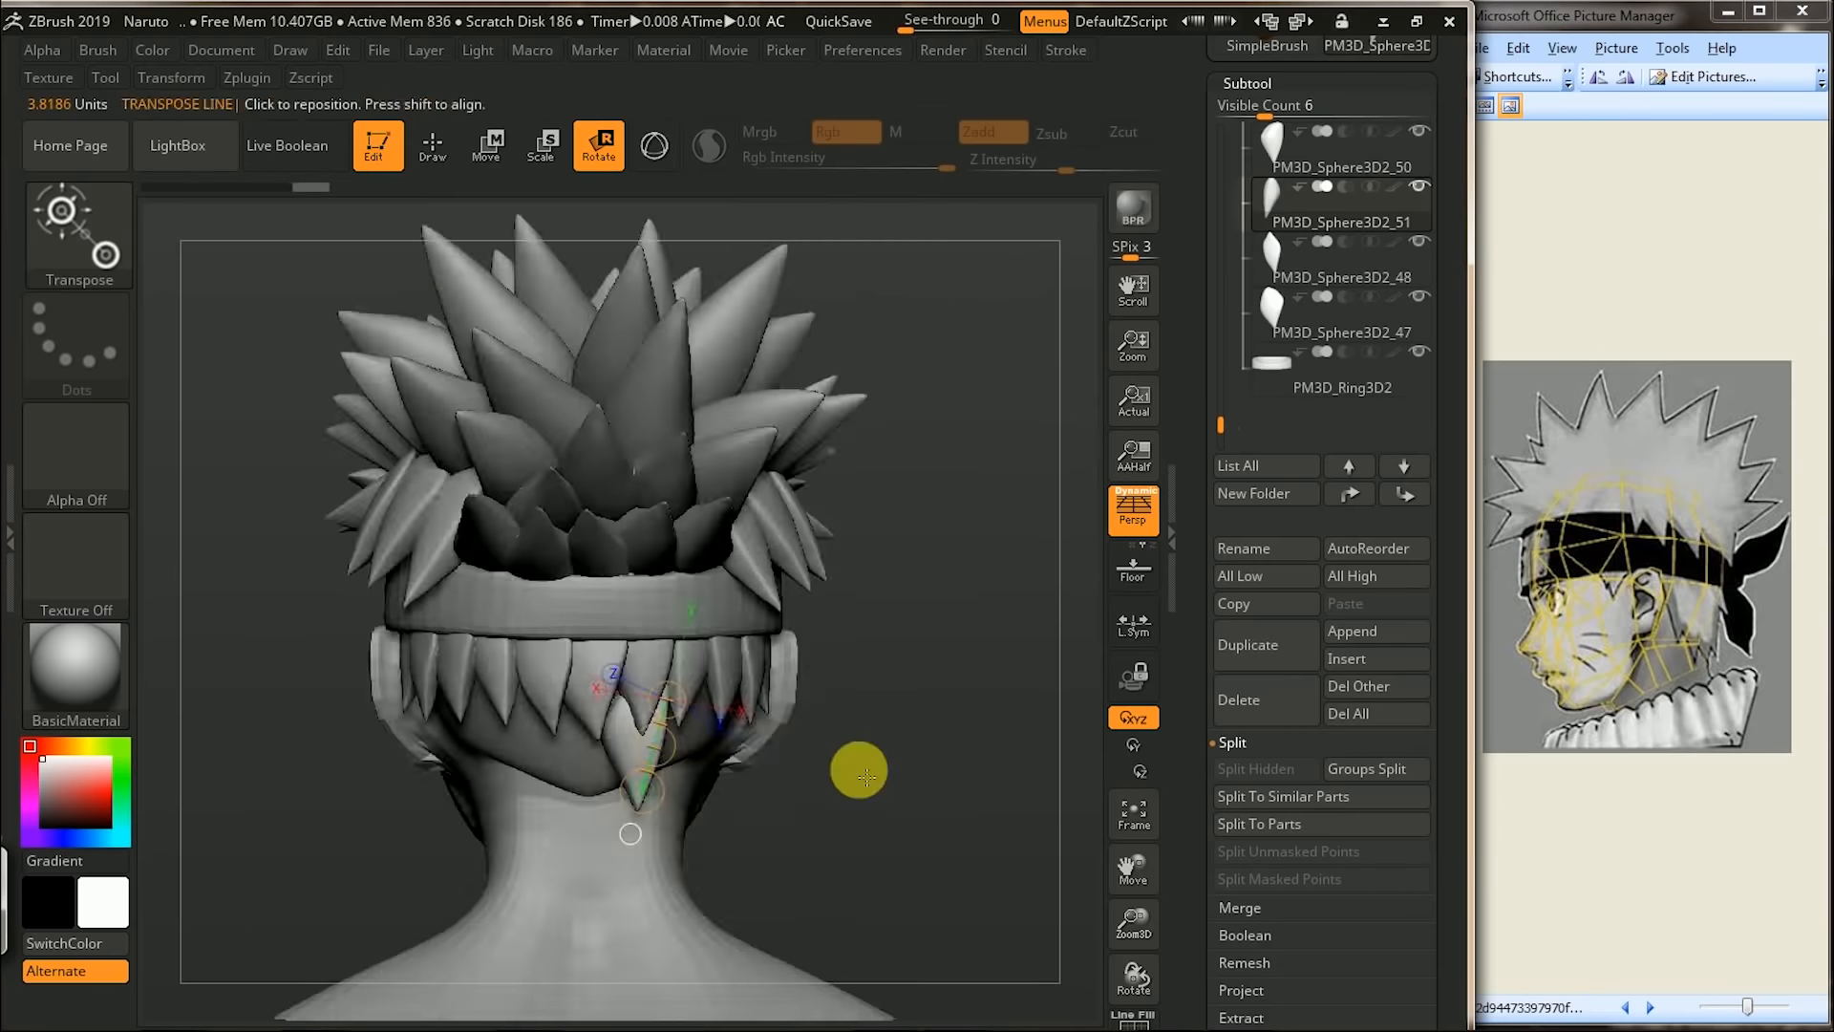
{"action": "left_click_drag", "start_coordinate": [451, 745], "coordinate": [552, 749]}
{"action": "key", "text": "e"}
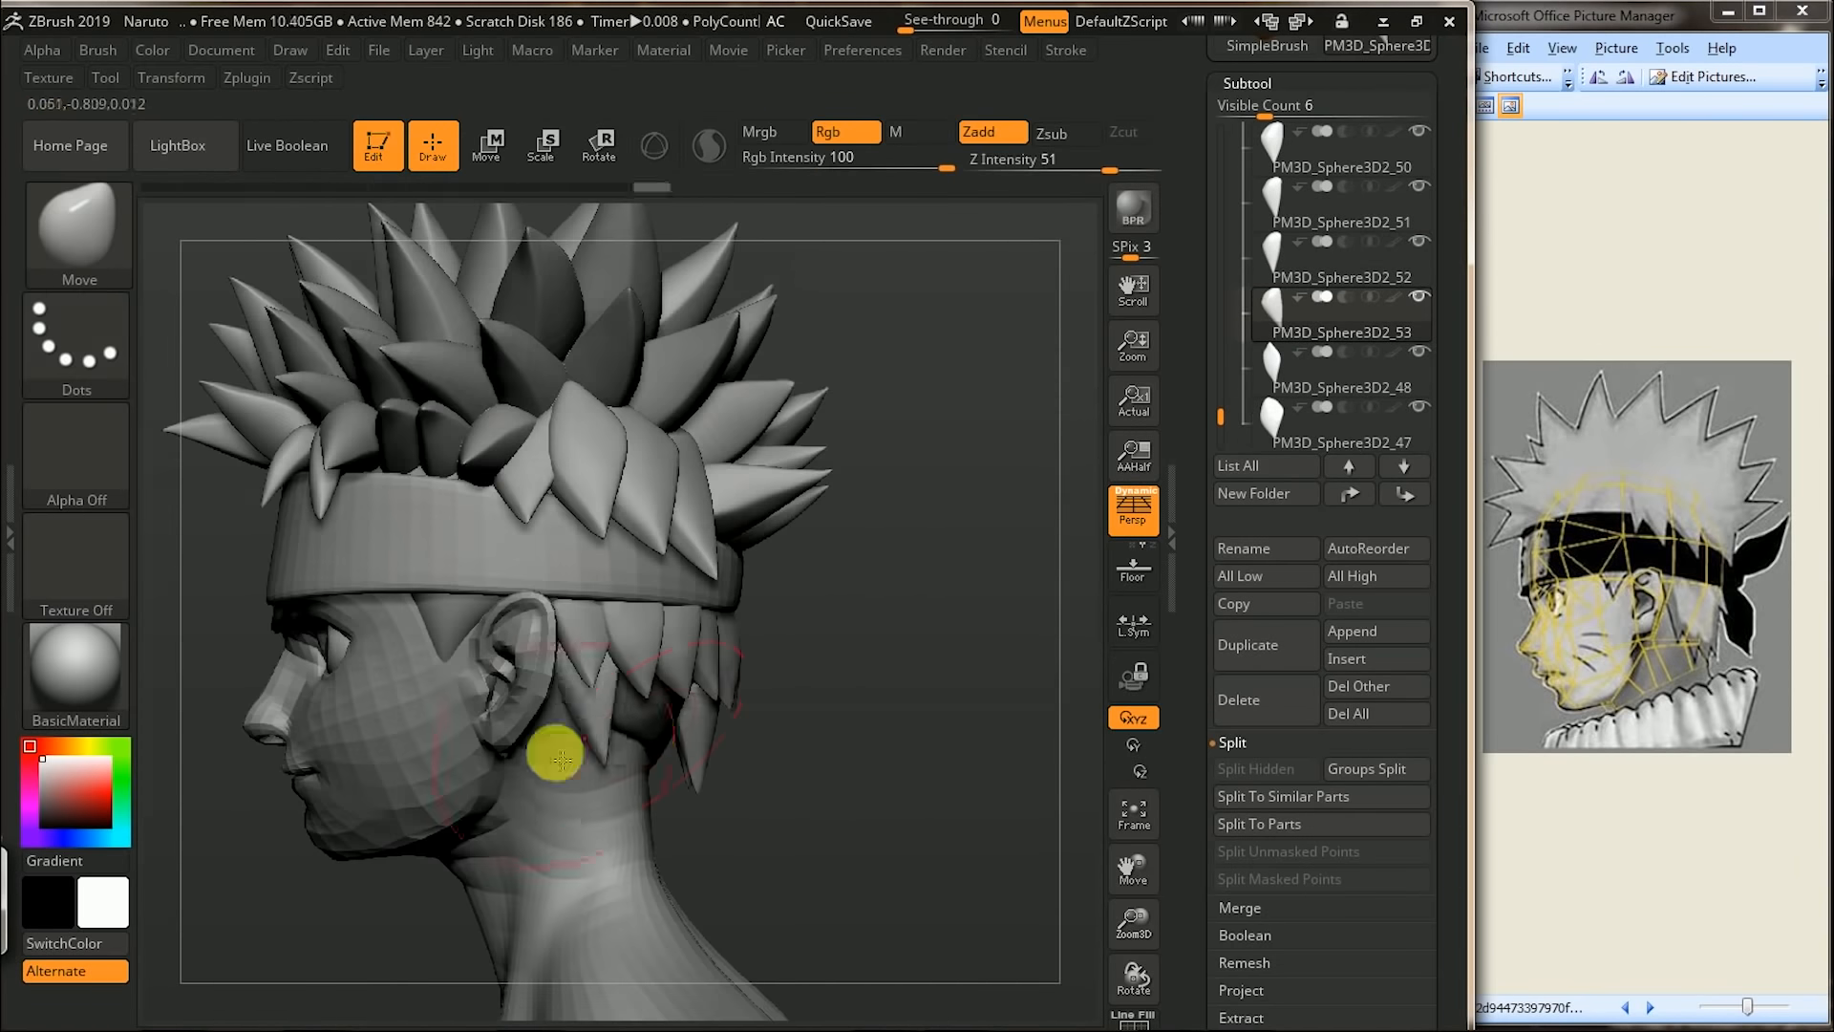
{"action": "key", "text": "w"}
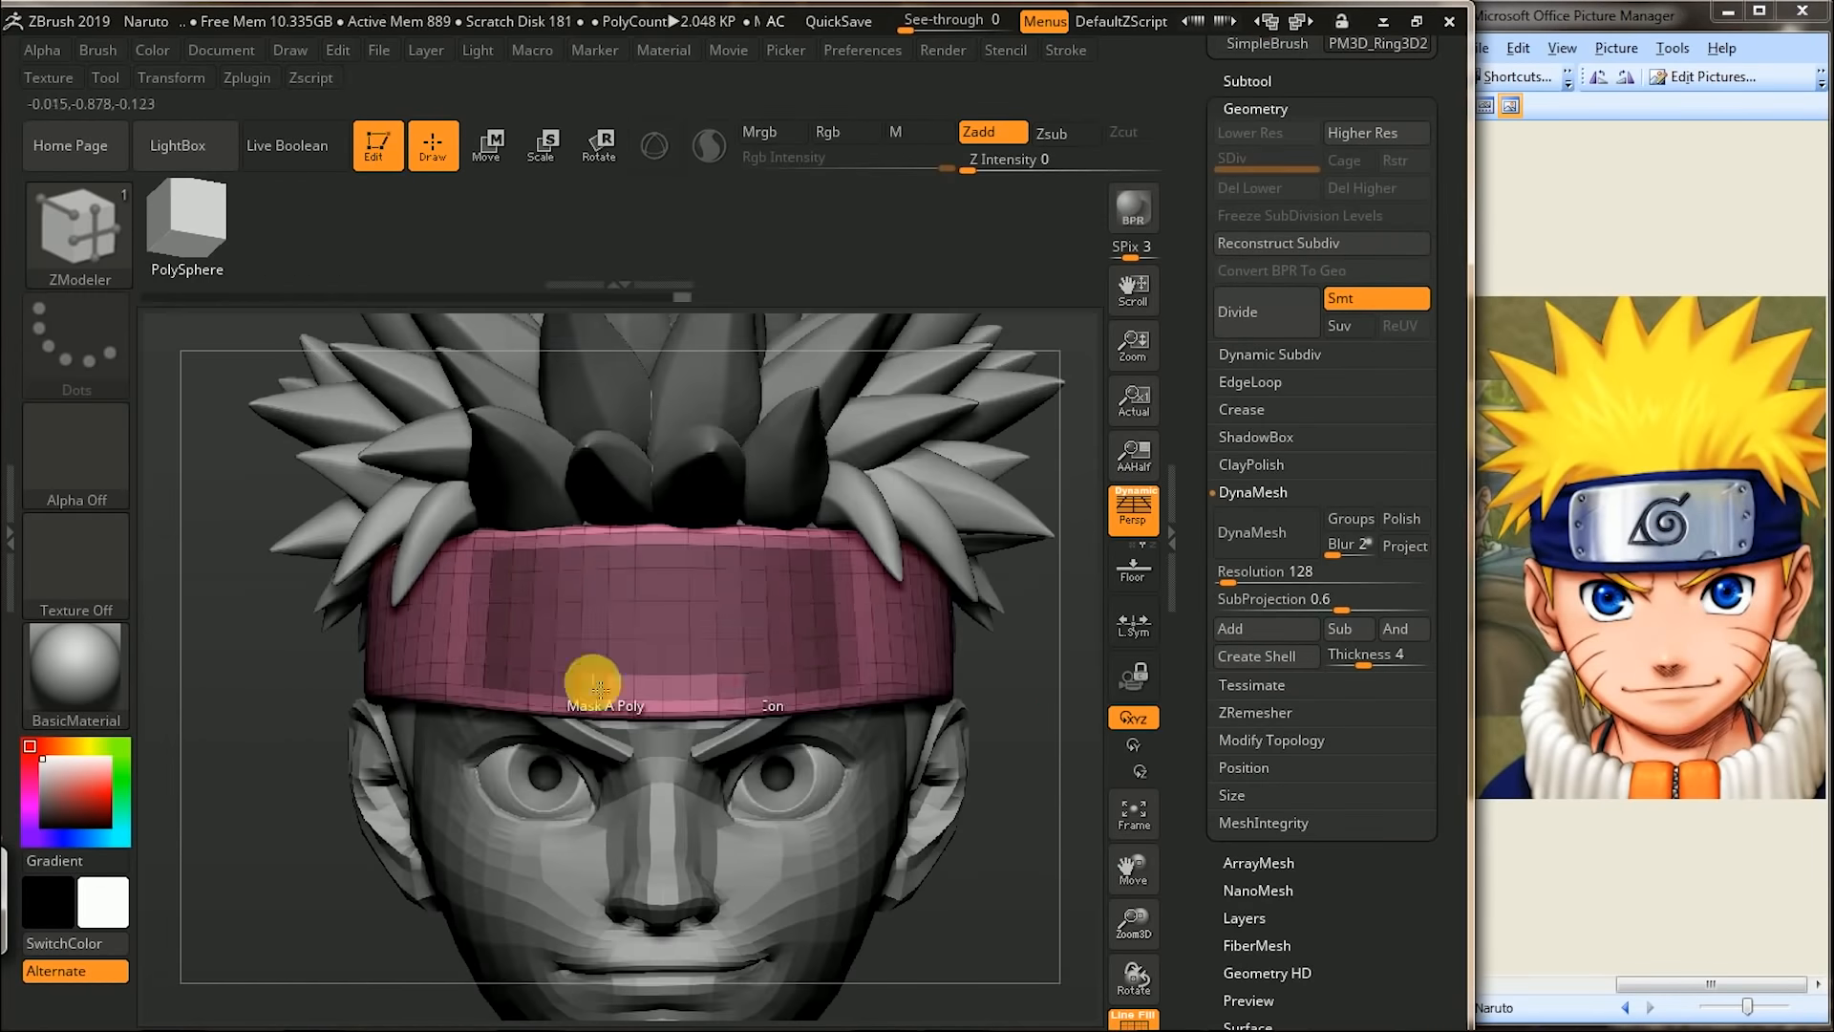
- Mask the front section of the headband and assign it to its own polygroup for the metal plate
{"action": "left_click", "coordinate": [1258, 512]}
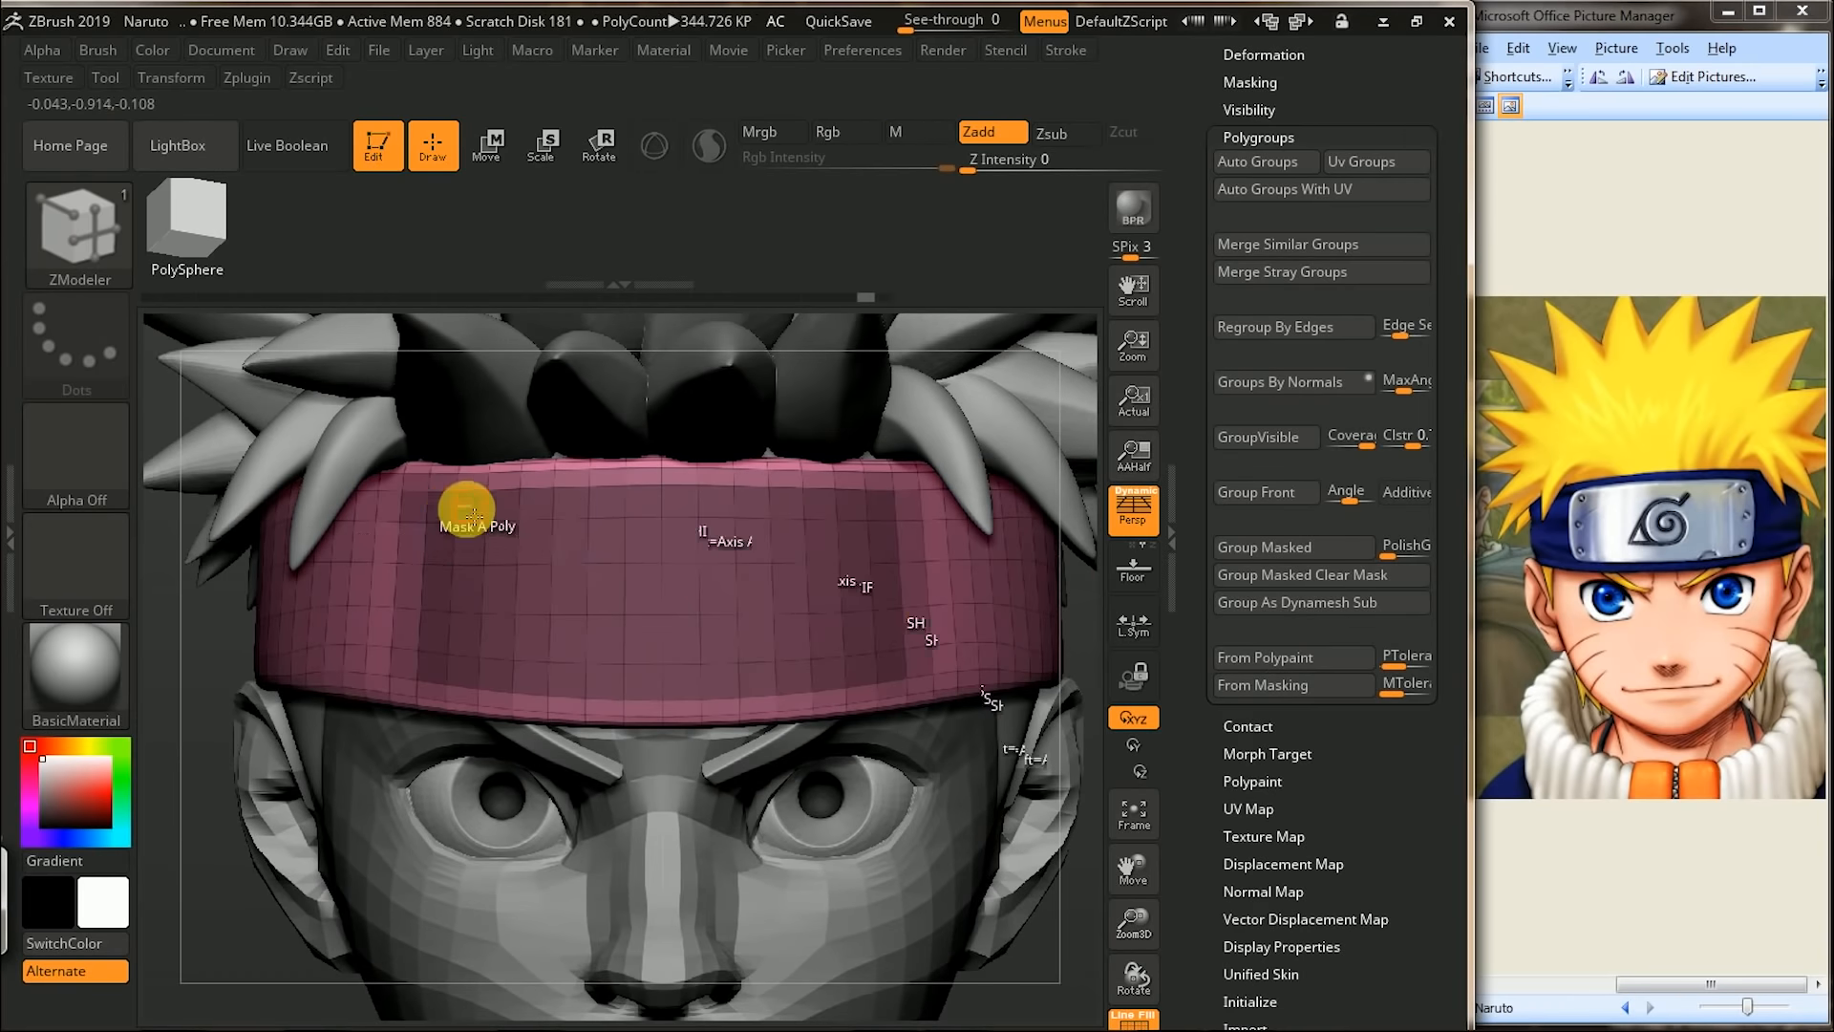
{"action": "key", "text": "ctrl+z"}
{"action": "key", "text": "ctrl+z"}
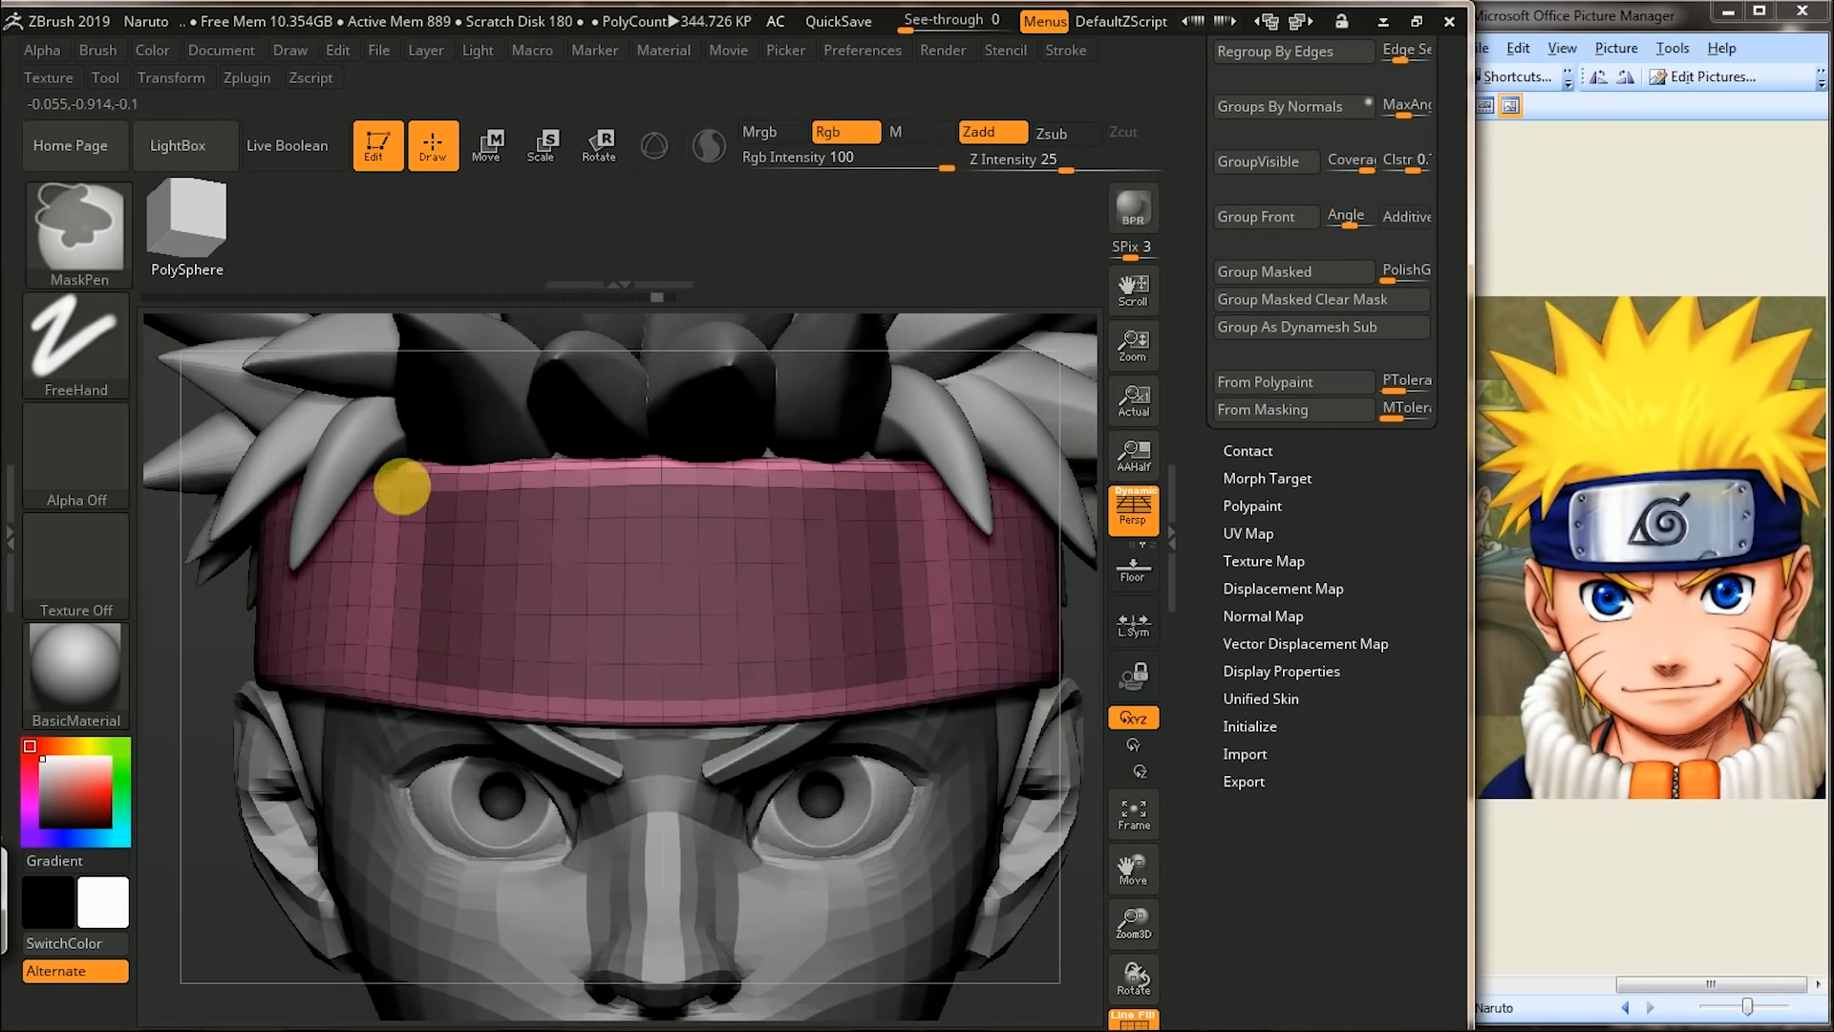
{"action": "key", "text": "ctrl+shift+z"}
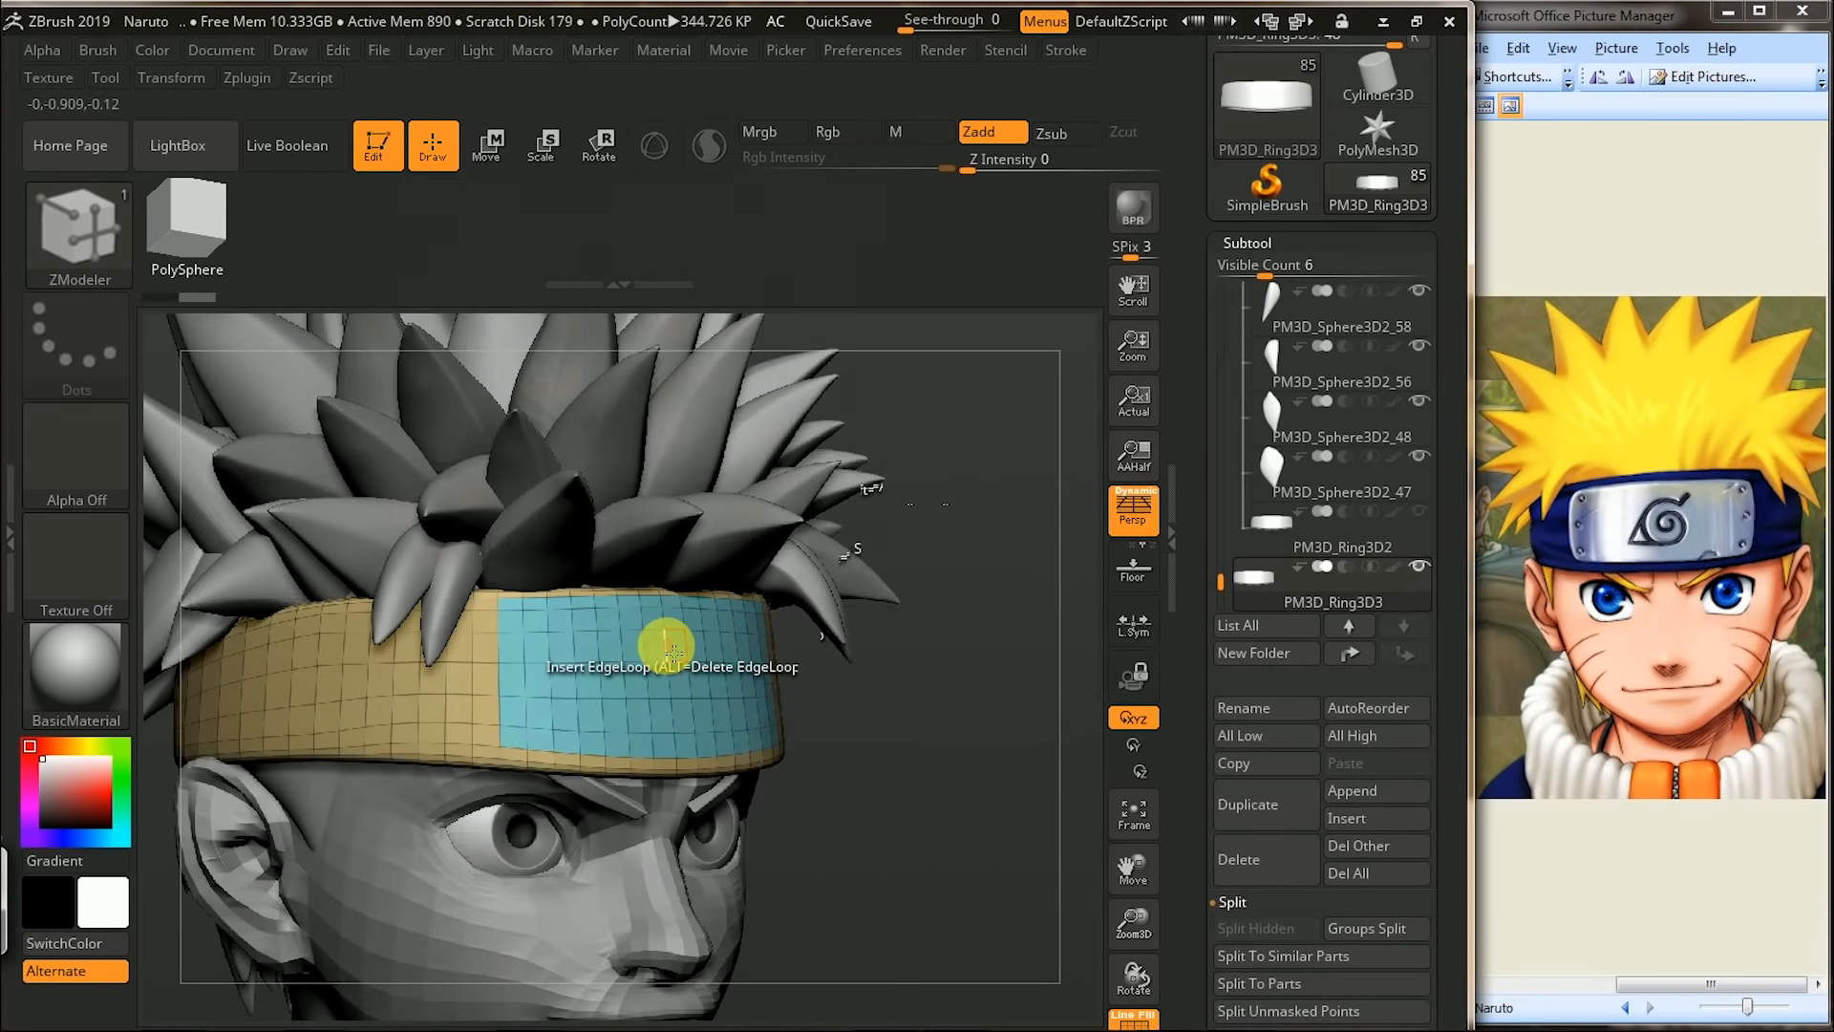
- Isolate the front plate section of the duplicated headband and give it thickness with ZModeler's QMesh Polygroup All
{"action": "left_click_drag", "start_coordinate": [663, 643], "coordinate": [1005, 741]}
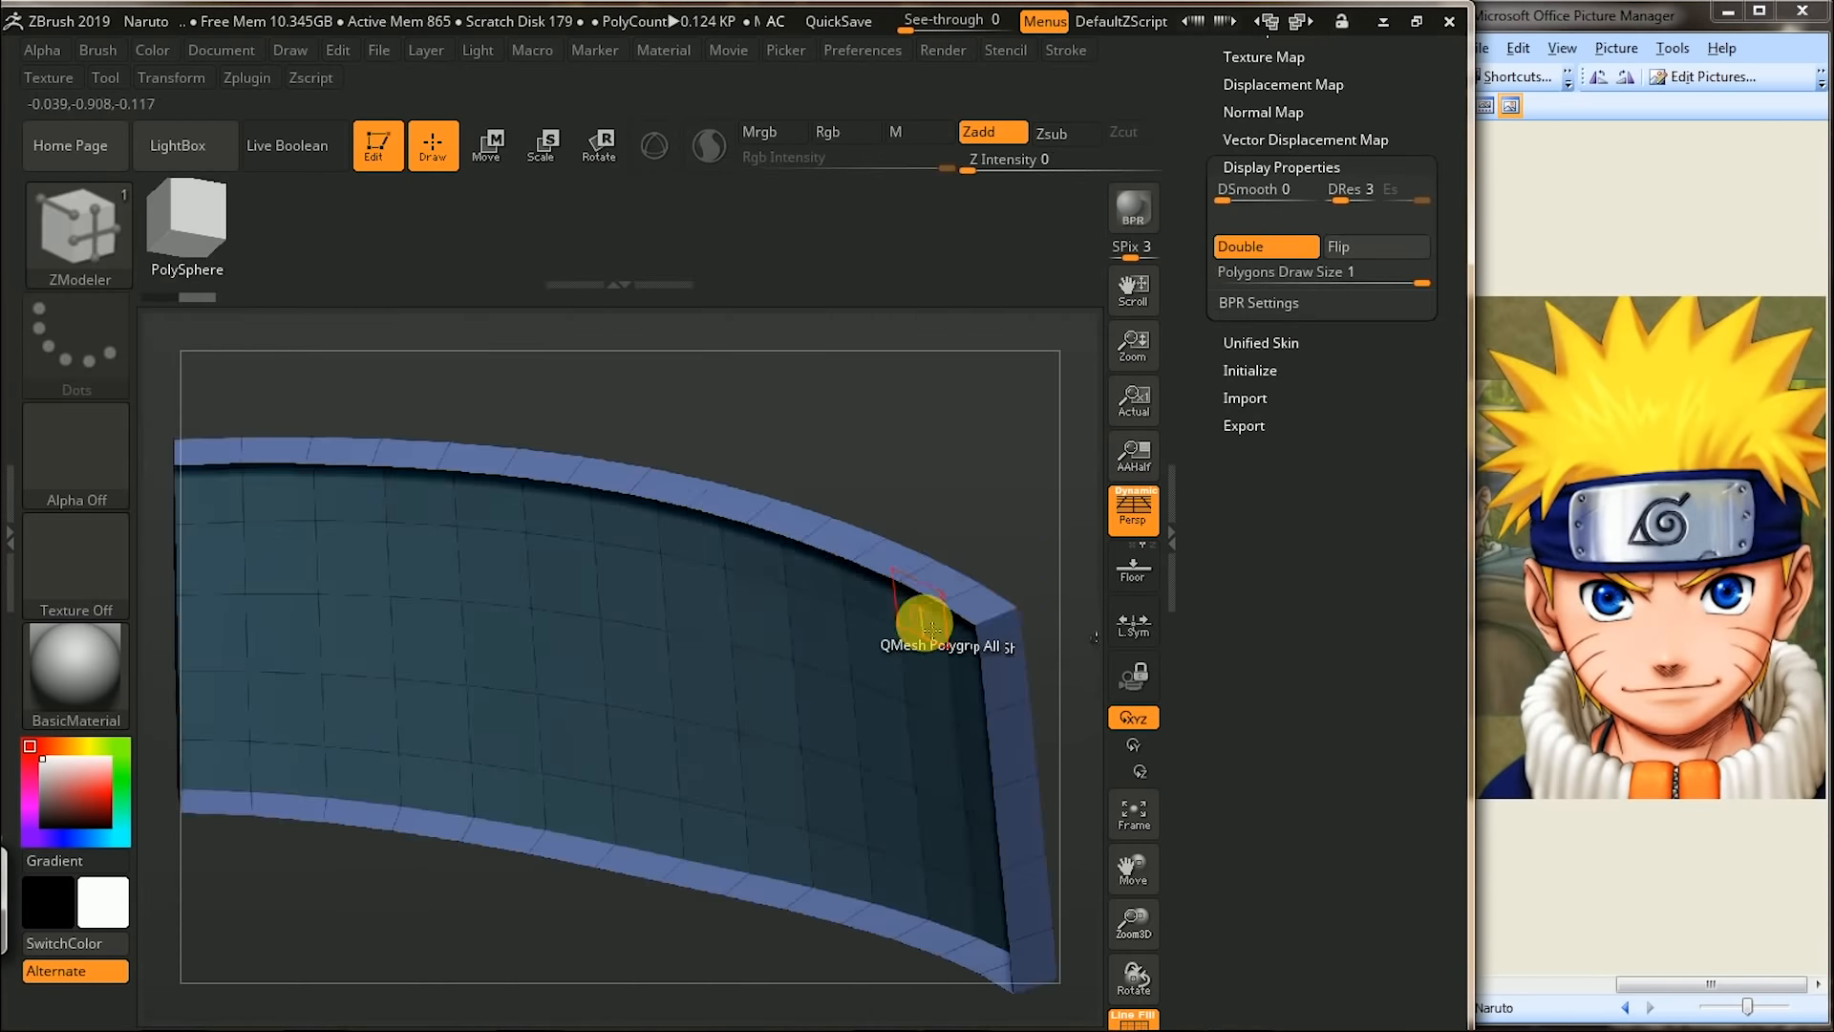
{"action": "left_click", "coordinate": [867, 544]}
{"action": "left_click", "coordinate": [847, 438]}
{"action": "left_click", "coordinate": [841, 871]}
{"action": "left_click", "coordinate": [614, 401]}
{"action": "right_click_drag", "start_coordinate": [614, 401], "coordinate": [644, 407]}
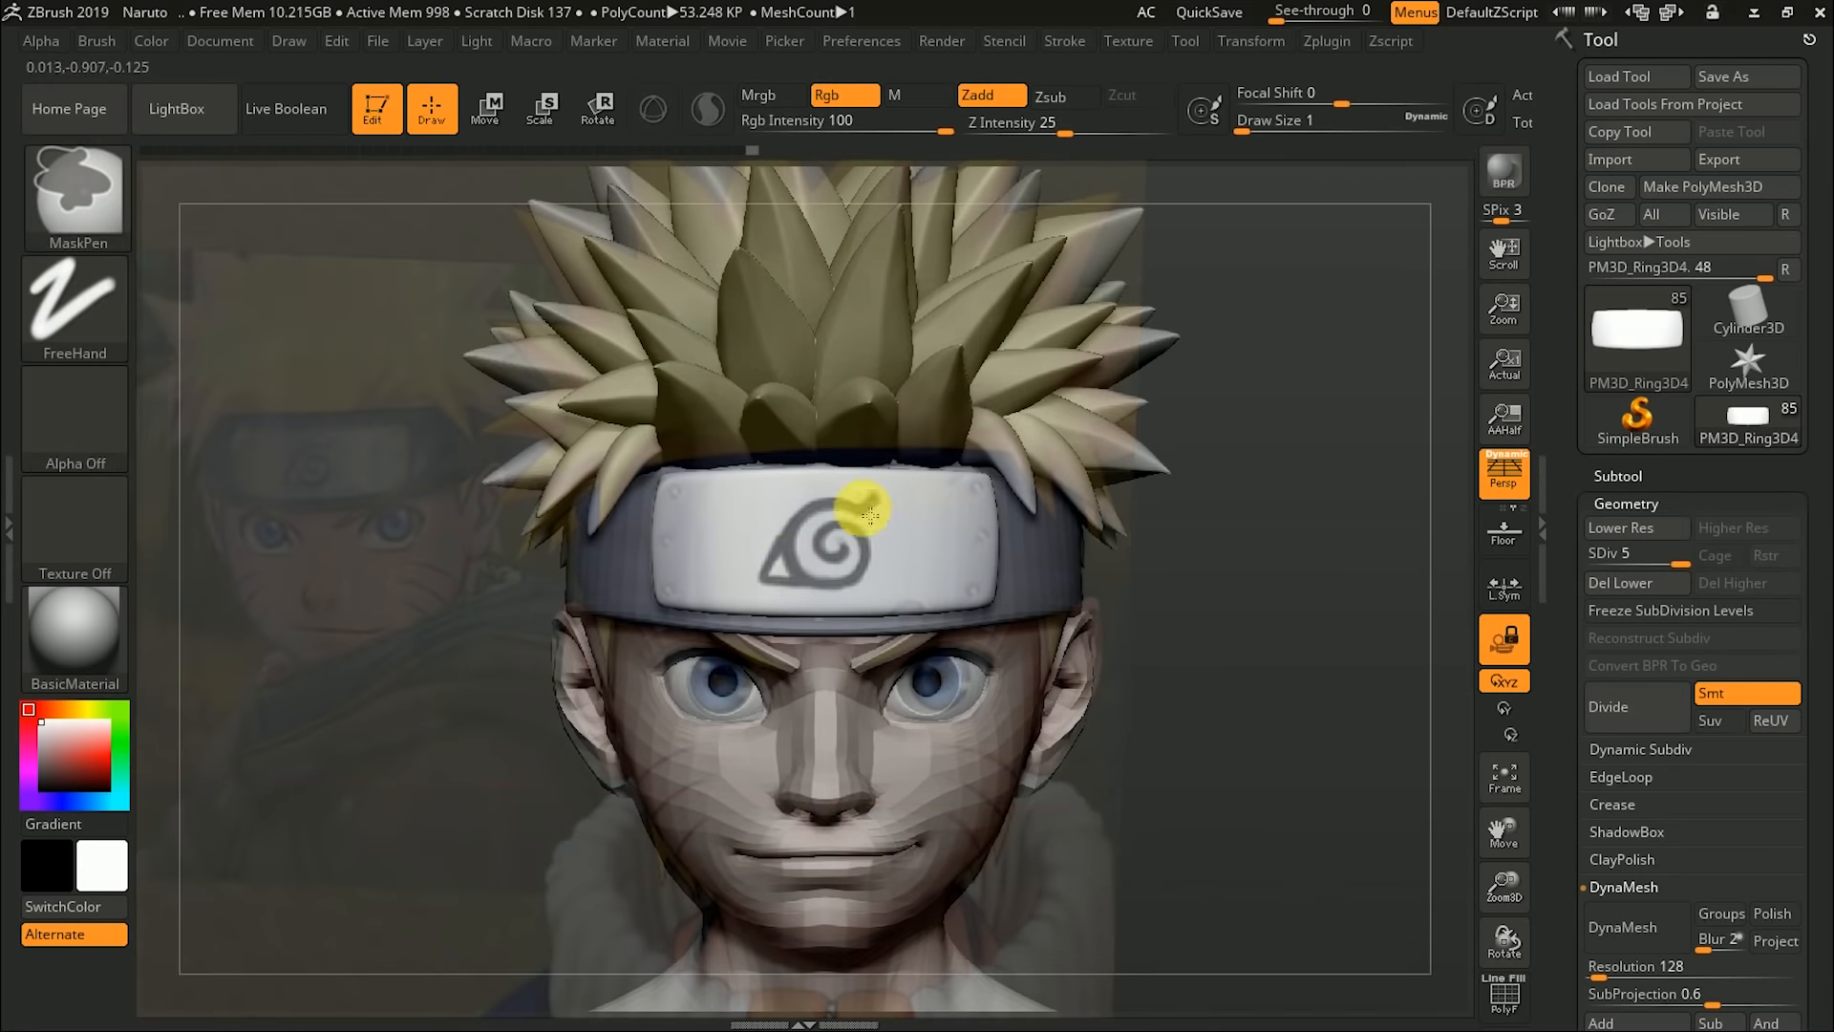
- Subdivide the metal plate further and sharpen the grooves of the engraved leaf symbol with the Pinch brush
{"action": "left_click", "coordinate": [1635, 712]}
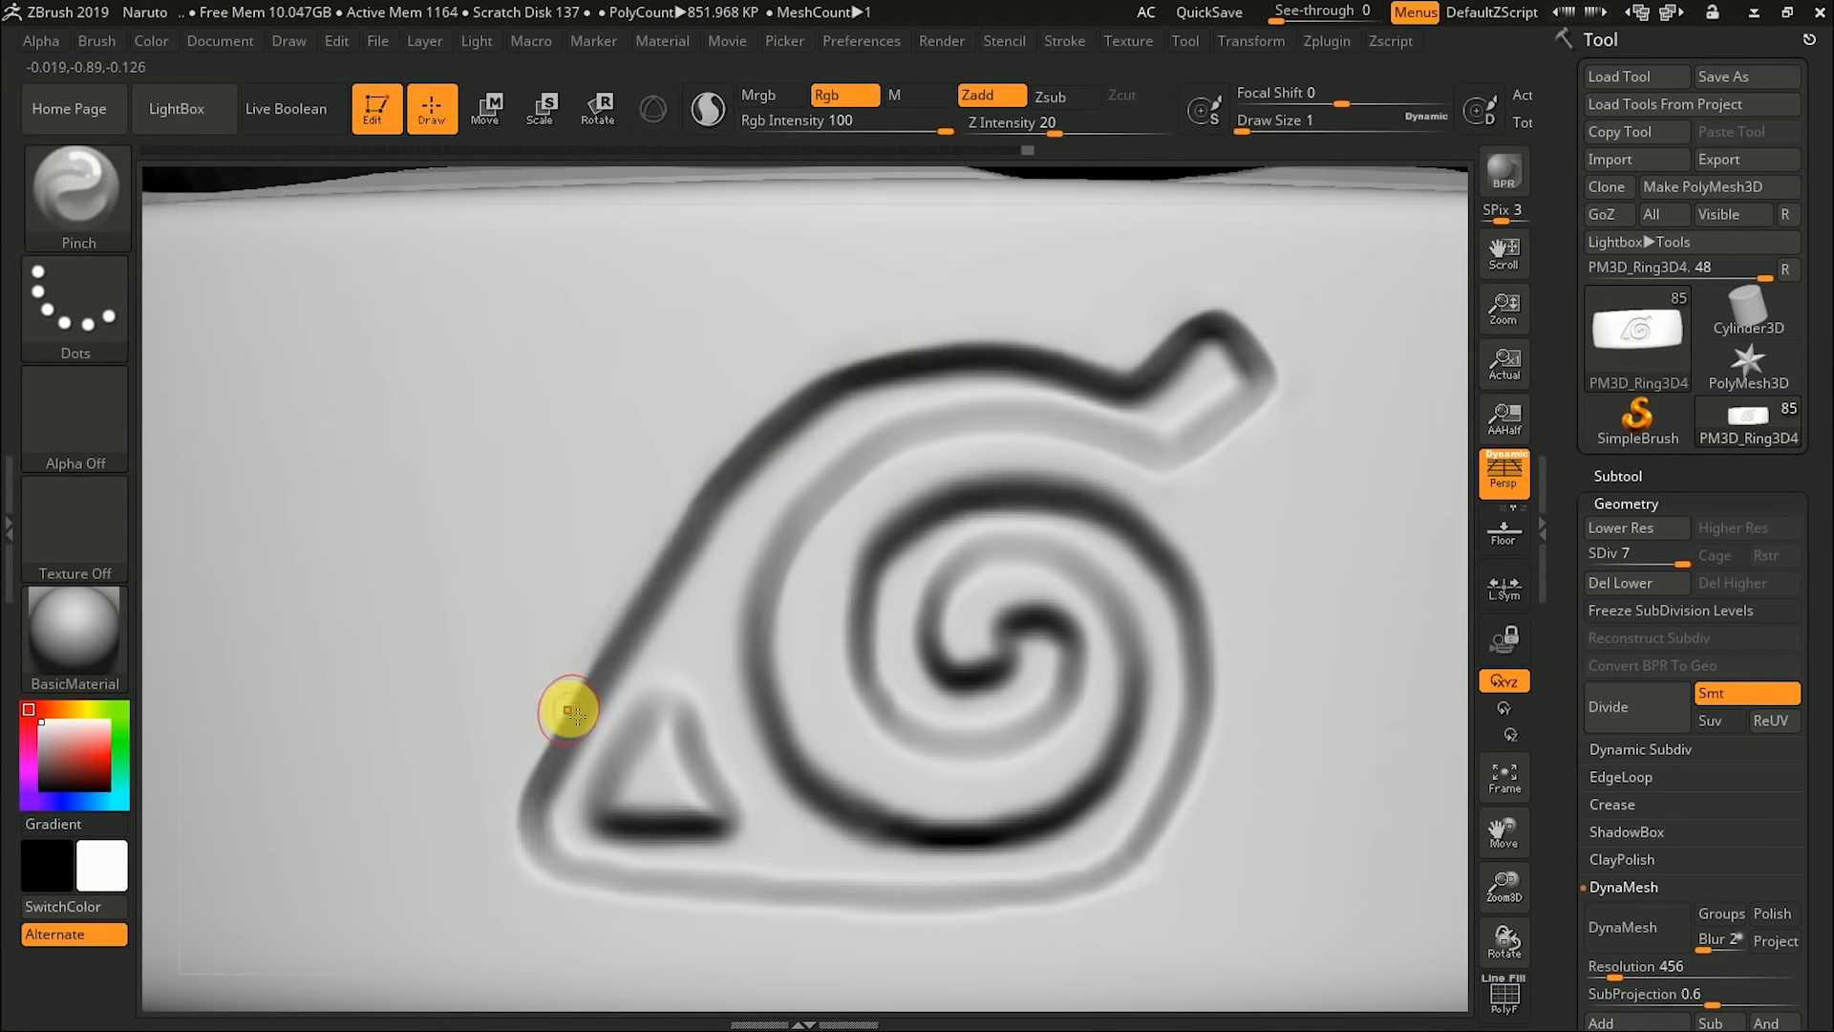
{"action": "right_click_drag", "start_coordinate": [924, 756], "coordinate": [767, 713], "text": "alt"}
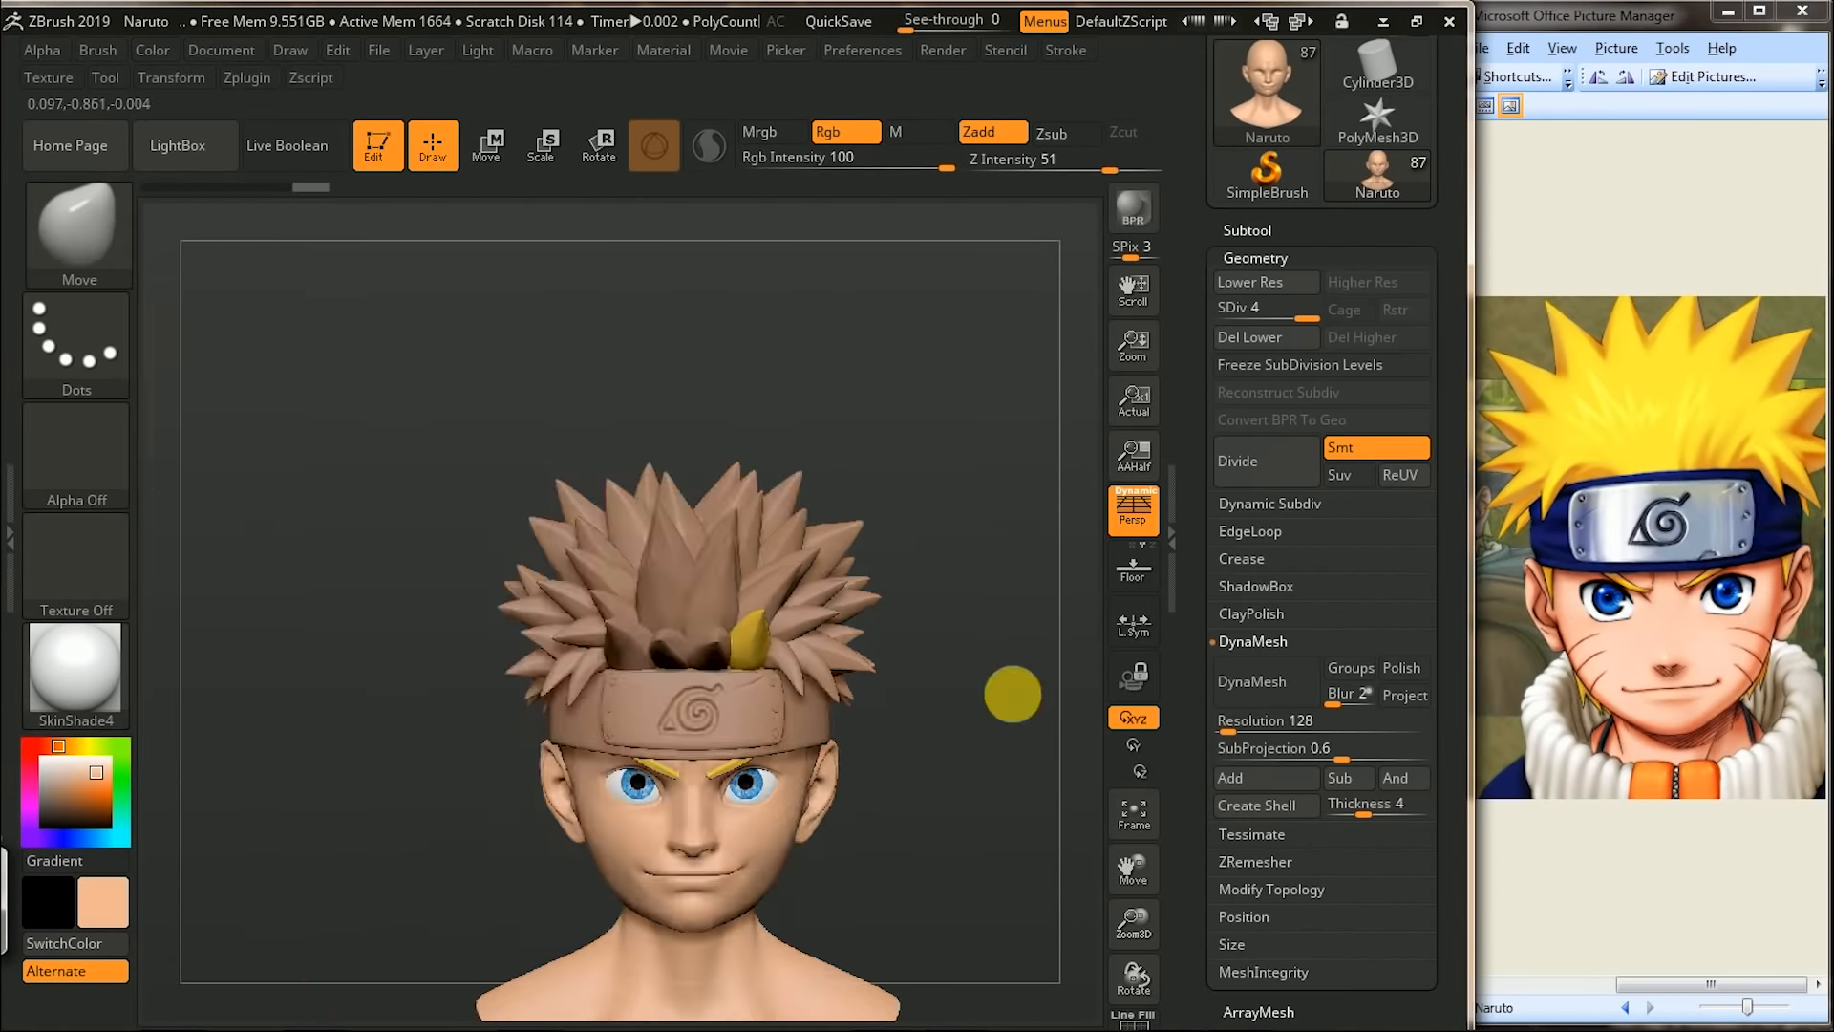
- Change the material from SkinShade4 to BasicMaterial and open the brush selection for the crystal pendant
{"action": "left_click", "coordinate": [75, 669]}
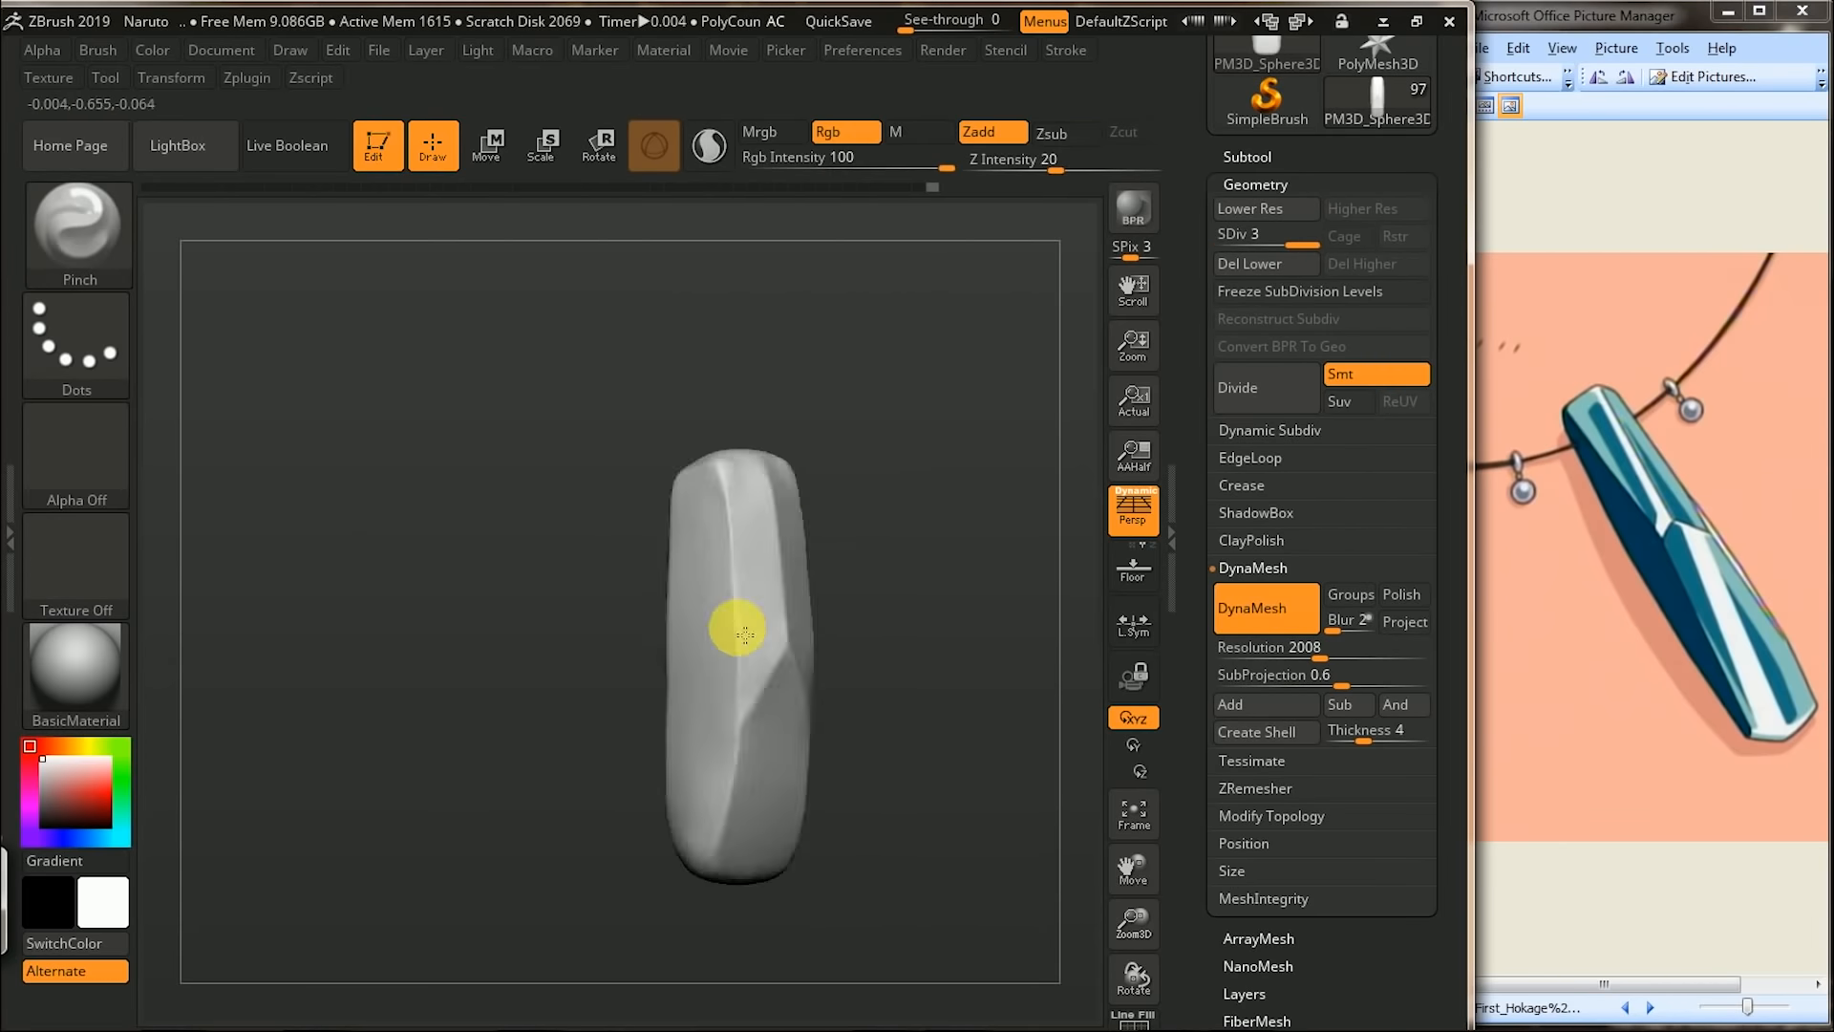
{"action": "key", "text": "b"}
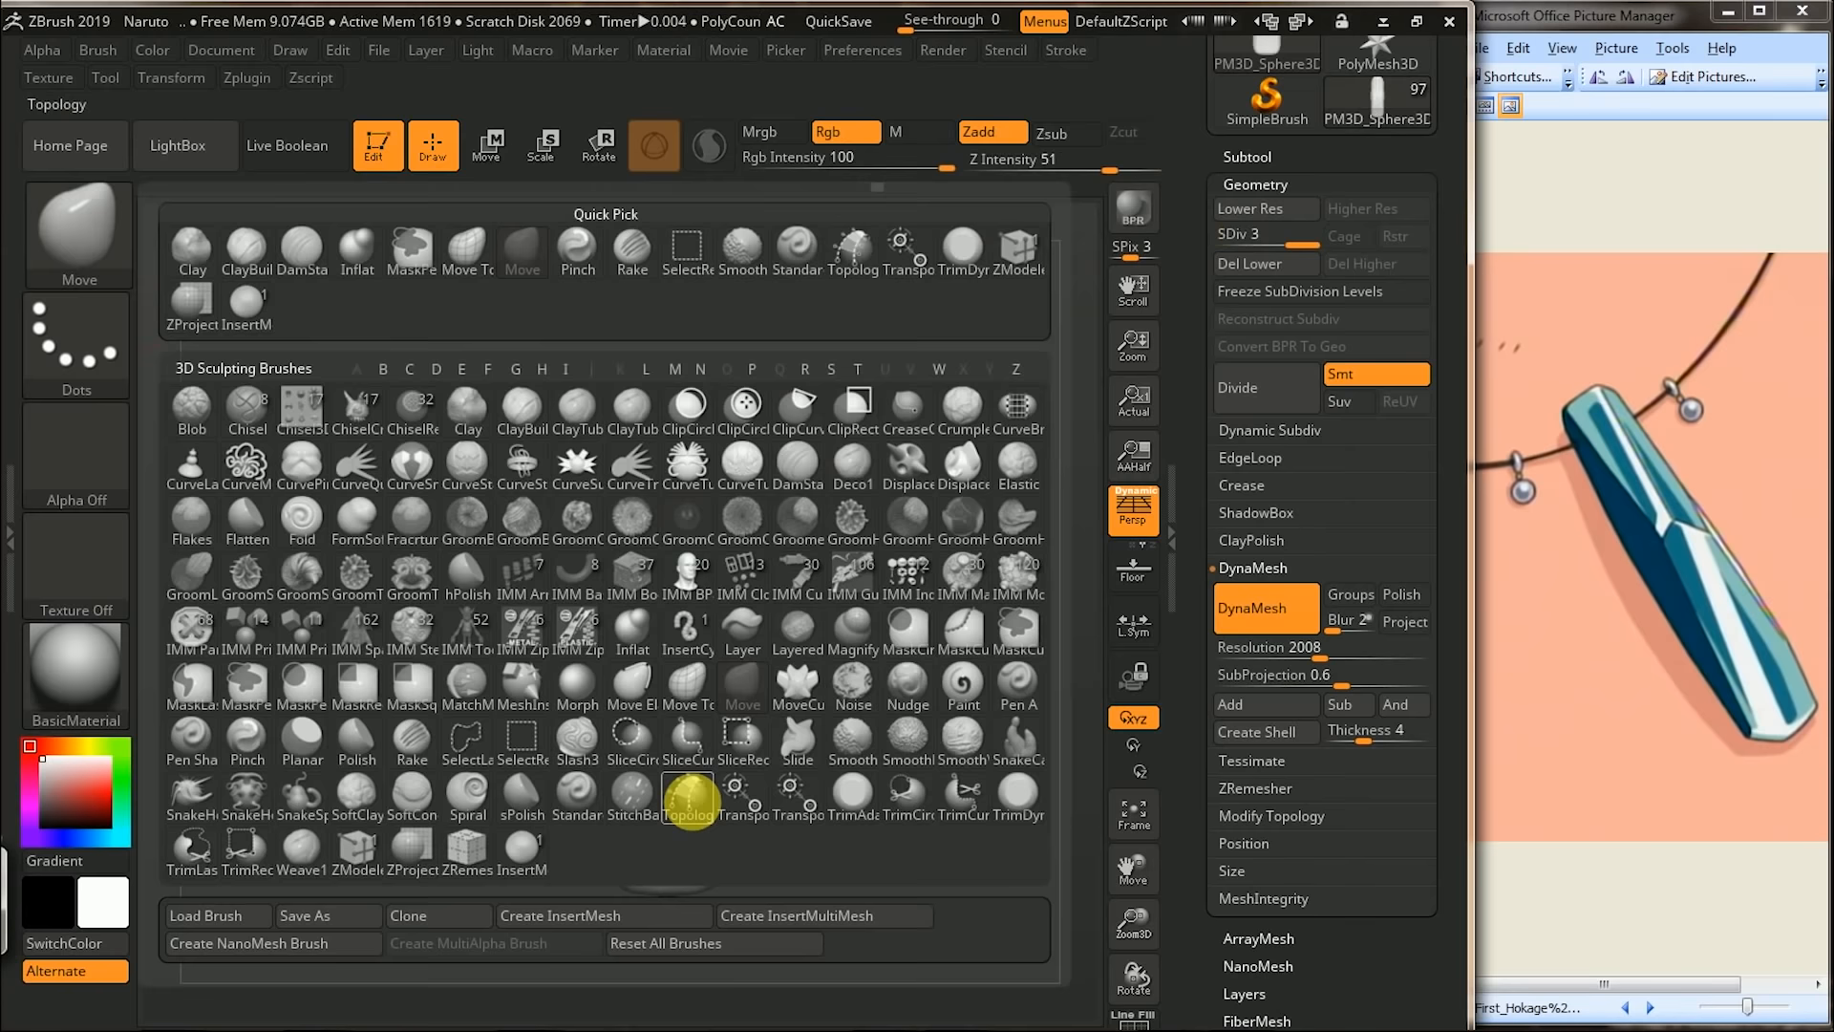